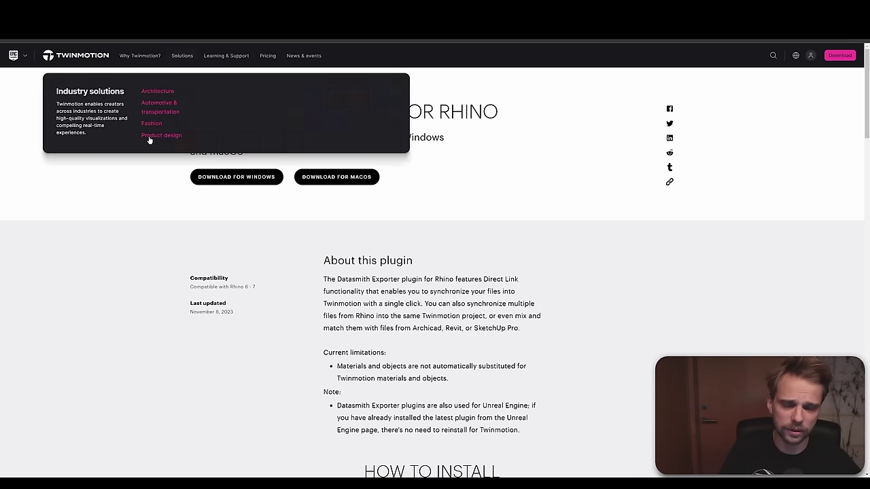
# Step: Check the title of the Datasmith Exporter for Rhino plugin page on the Twinmotion website
pyautogui.moveTo(201, 106); pyautogui.dragTo(396, 109)
pyautogui.click(250, 105)
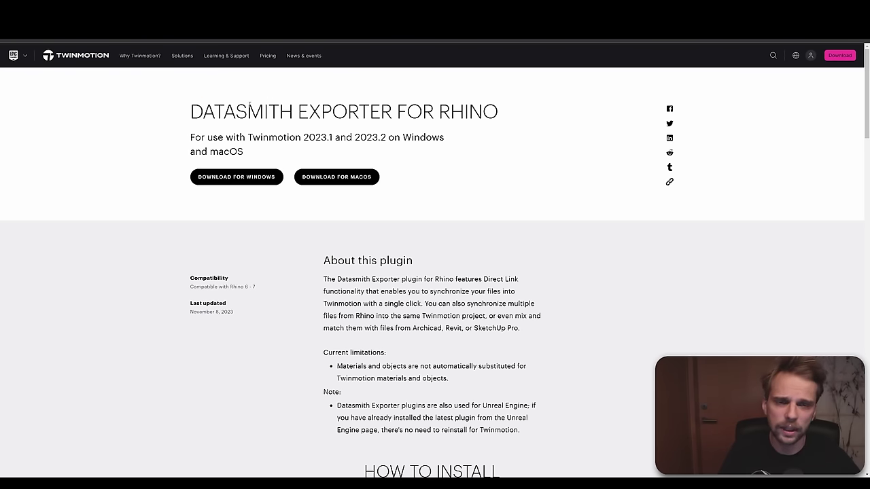
pyautogui.doubleClick(216, 112)
pyautogui.doubleClick(345, 112)
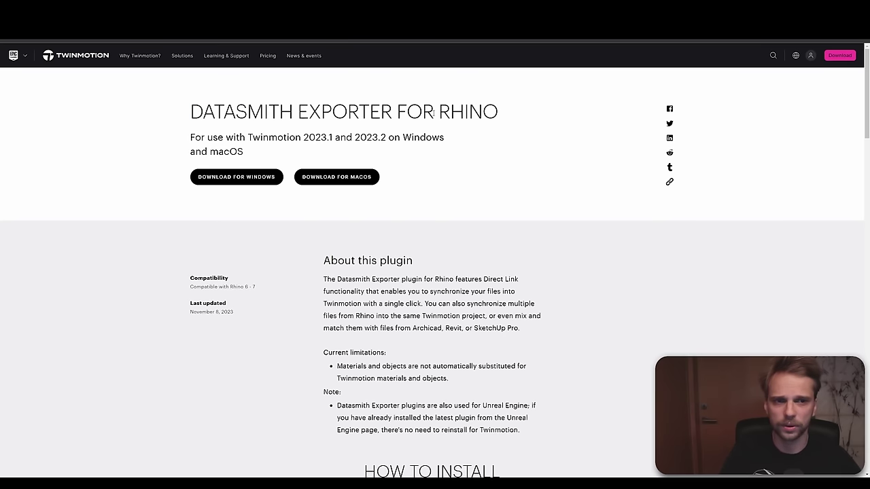
pyautogui.doubleClick(436, 112)
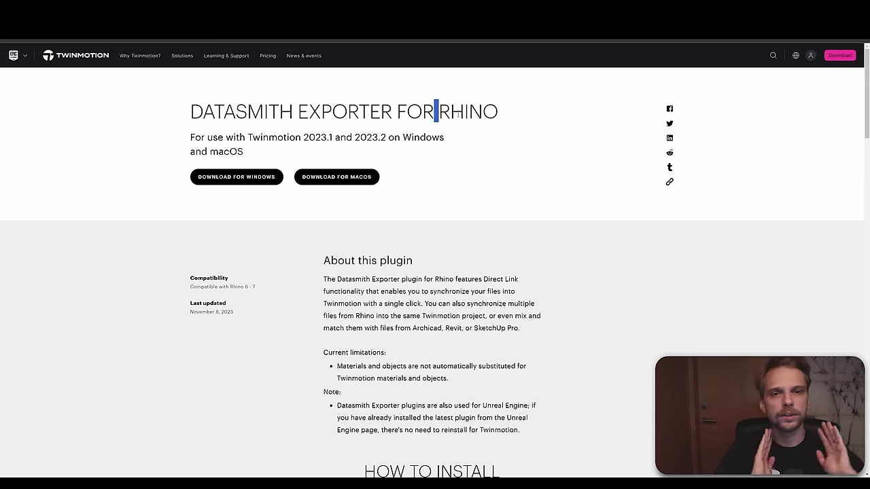
pyautogui.doubleClick(468, 116)
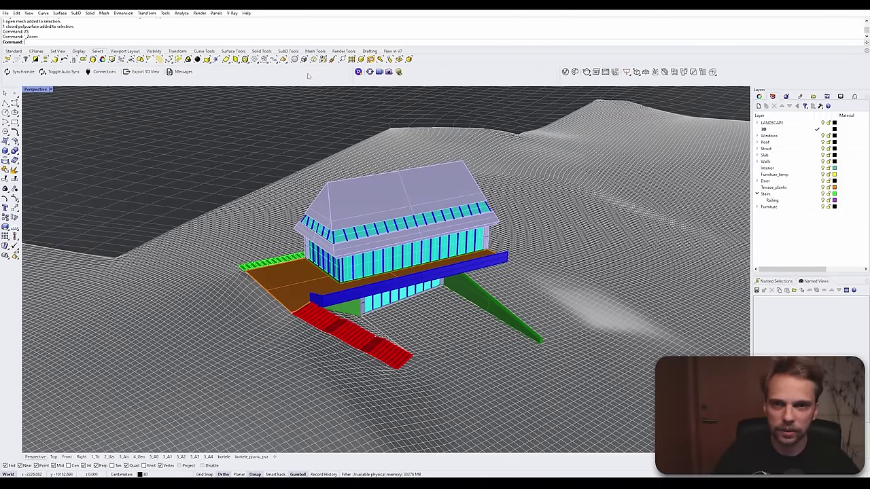
# Step: Undock the Datasmith toolbar and float it over the Perspective viewport
pyautogui.moveTo(2, 71); pyautogui.dragTo(162, 129)
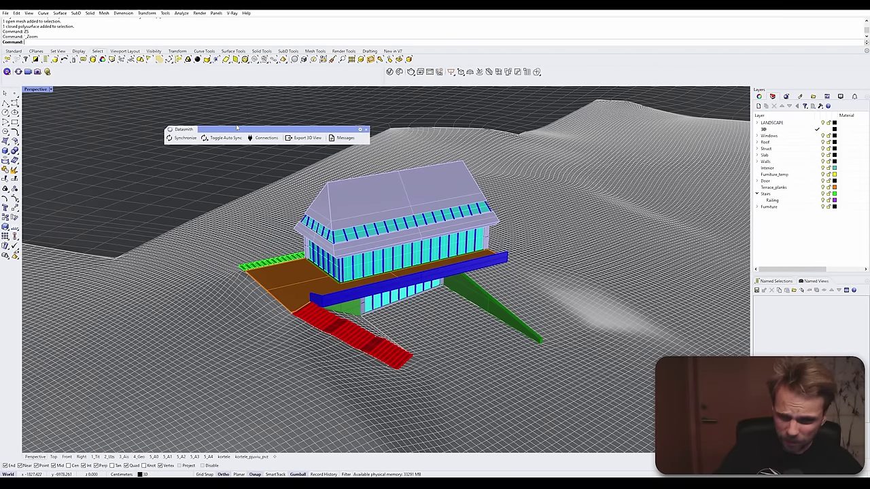
pyautogui.moveTo(238, 129); pyautogui.dragTo(223, 115)
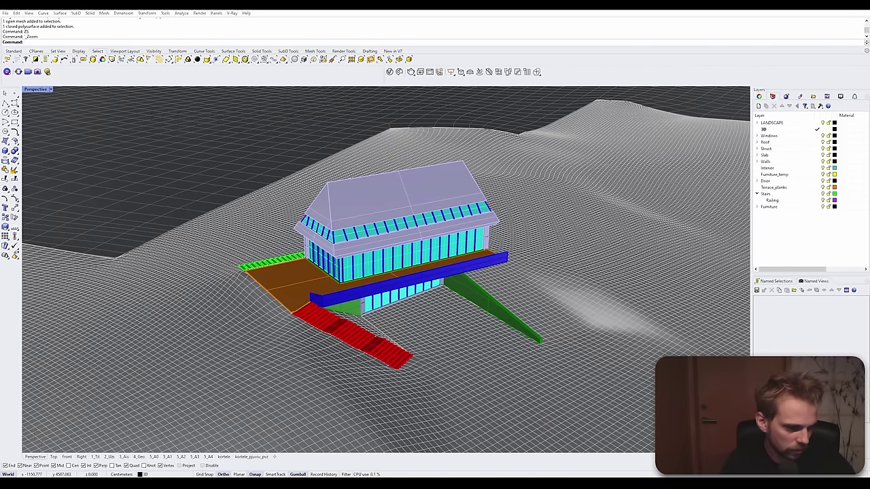
pyautogui.click(487, 147)
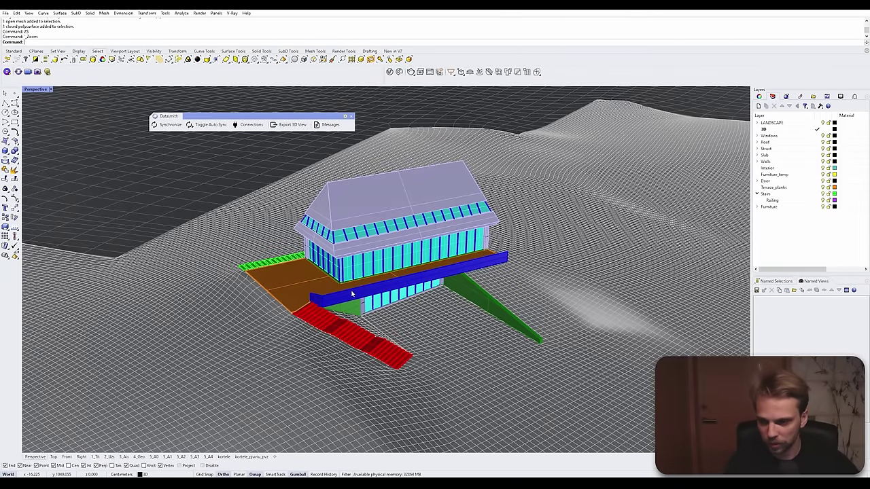
# Step: Switch to the Epic Games Launcher, check the available Twinmotion versions and launch Twinmotion EDU 2023.2.2
pyautogui.click(359, 484)
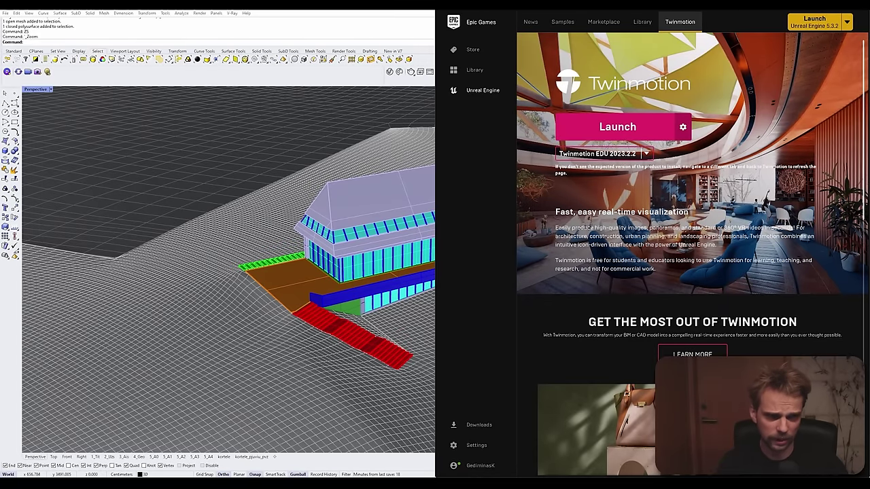
pyautogui.moveTo(548, 18); pyautogui.dragTo(550, 210)
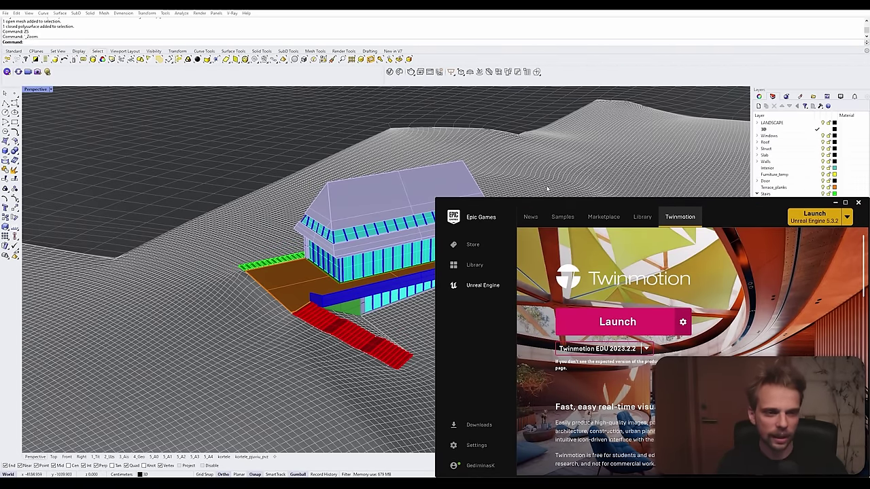
pyautogui.moveTo(718, 204); pyautogui.dragTo(626, 53)
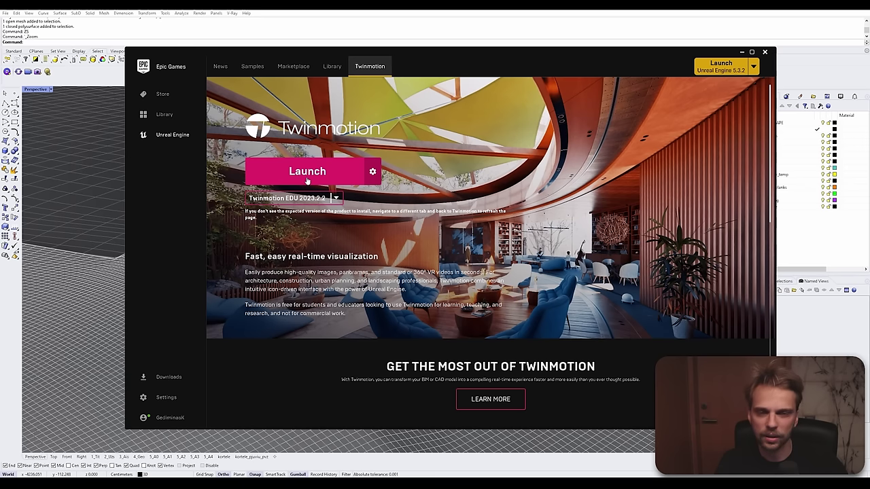
pyautogui.click(334, 198)
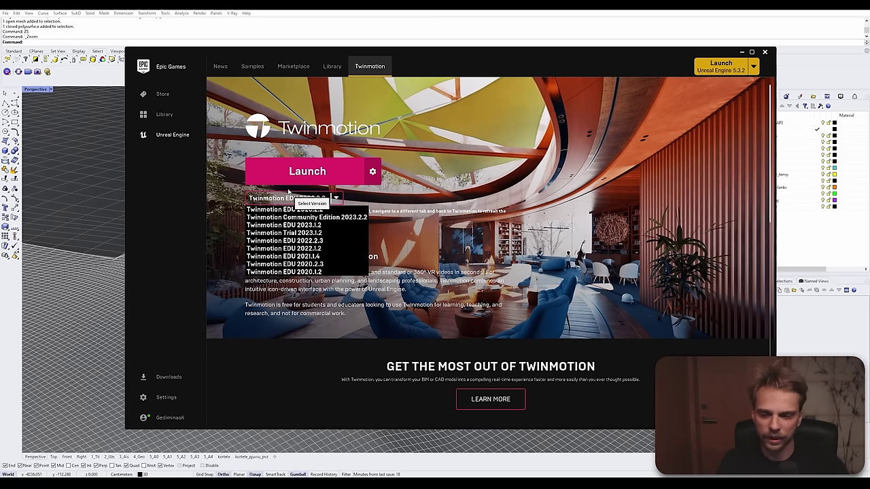
pyautogui.click(334, 197)
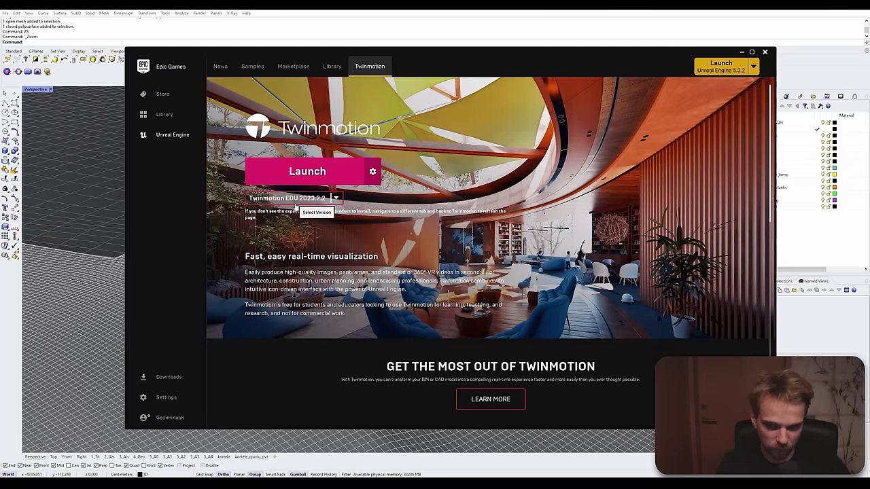
pyautogui.click(329, 170)
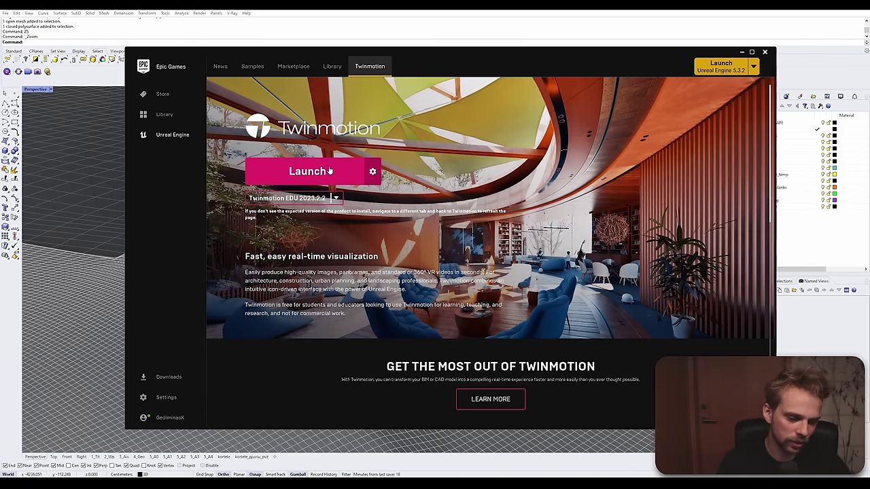
pyautogui.click(330, 170)
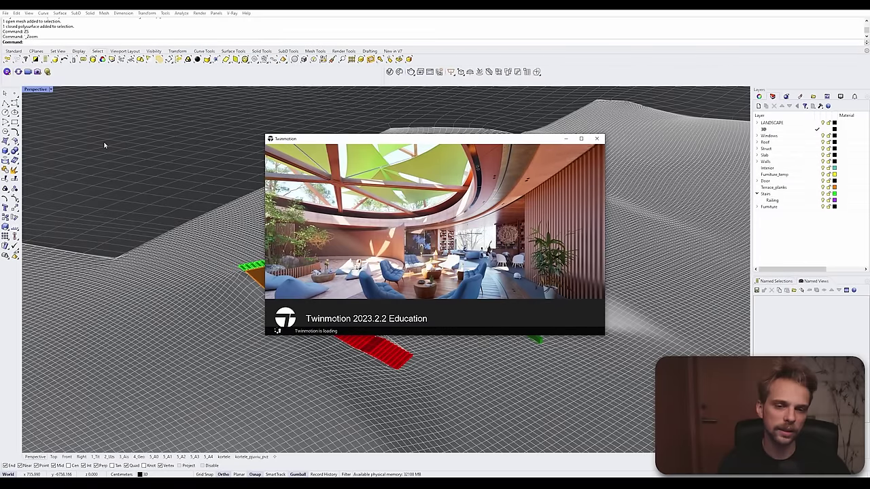
# Step: Search the installed programs on the computer for "twinmotion"
pyautogui.press('super')
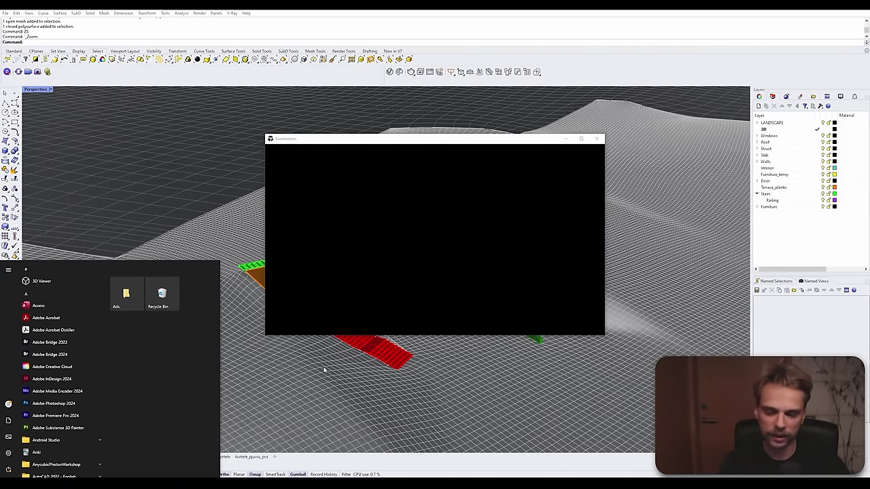
pyautogui.write('twinmotion')
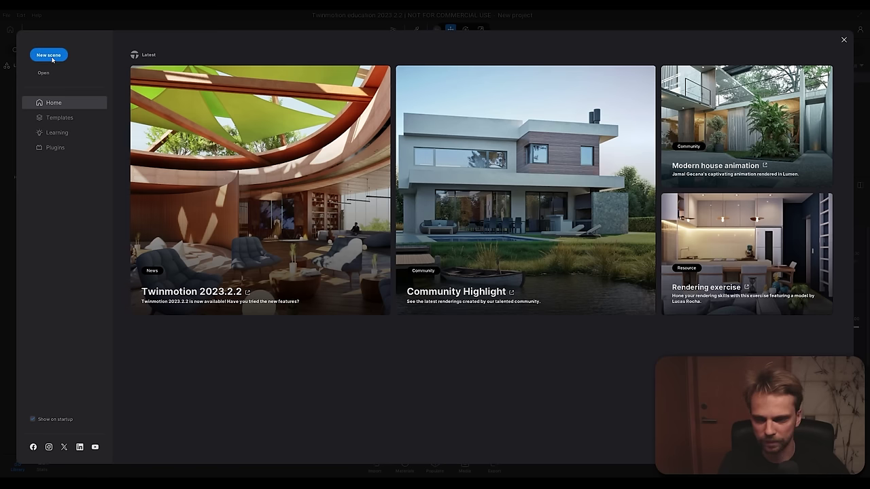
# Step: Create a new Twinmotion scene and open the import area for files and Datasmith Direct Links
pyautogui.click(57, 118)
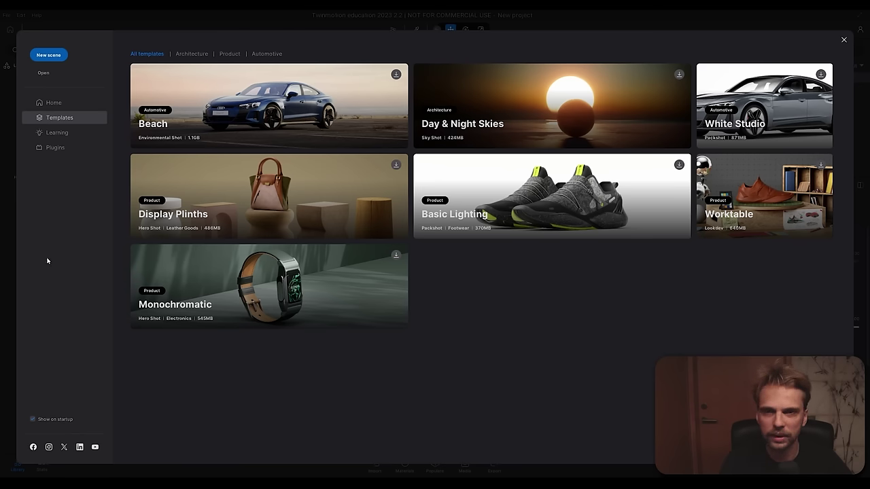
pyautogui.click(49, 57)
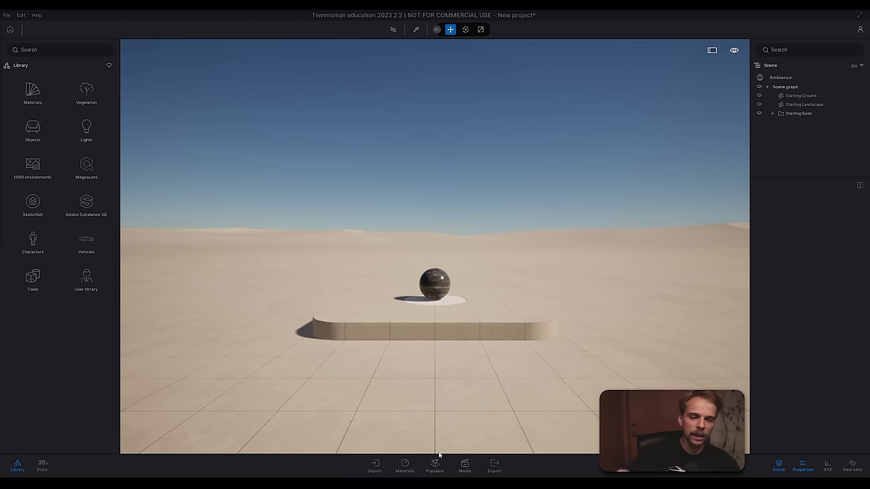
pyautogui.moveTo(442, 483)
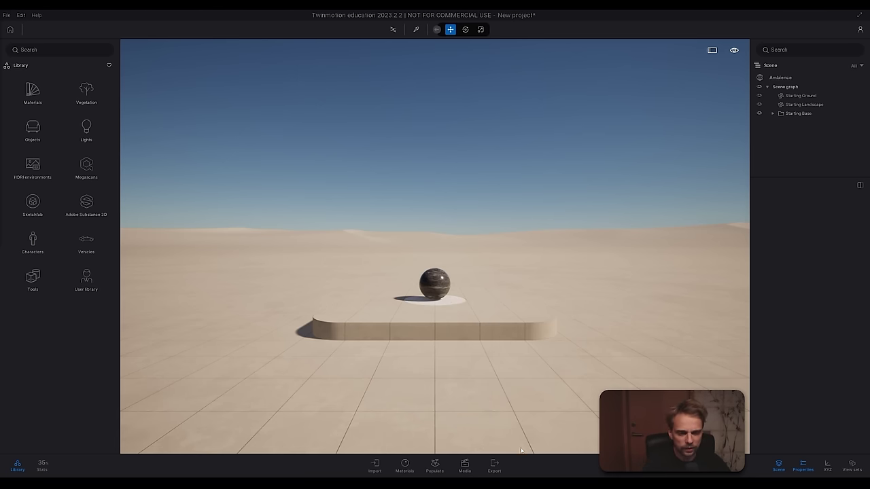
pyautogui.click(375, 465)
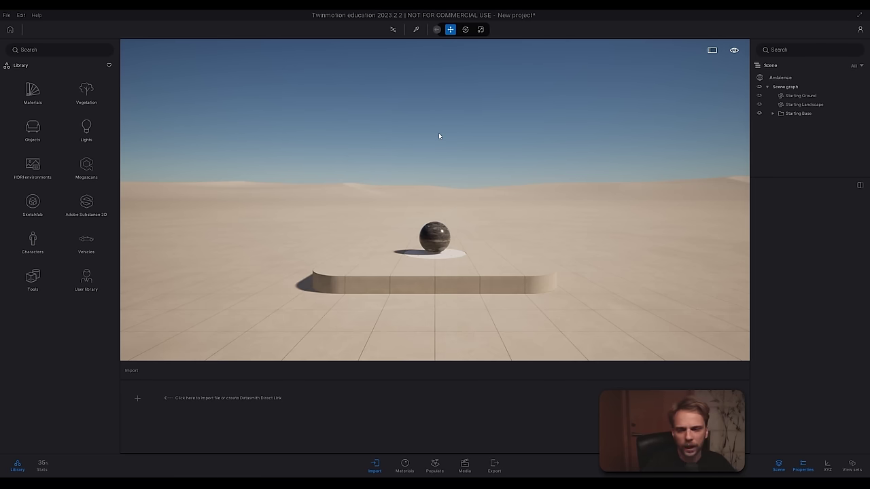
# Step: Explore the starting scene around the sphere and platform by moving forward, backward, sideways, up and down
pyautogui.moveTo(438, 134); pyautogui.dragTo(475, 149, button='right')
pyautogui.press('w')
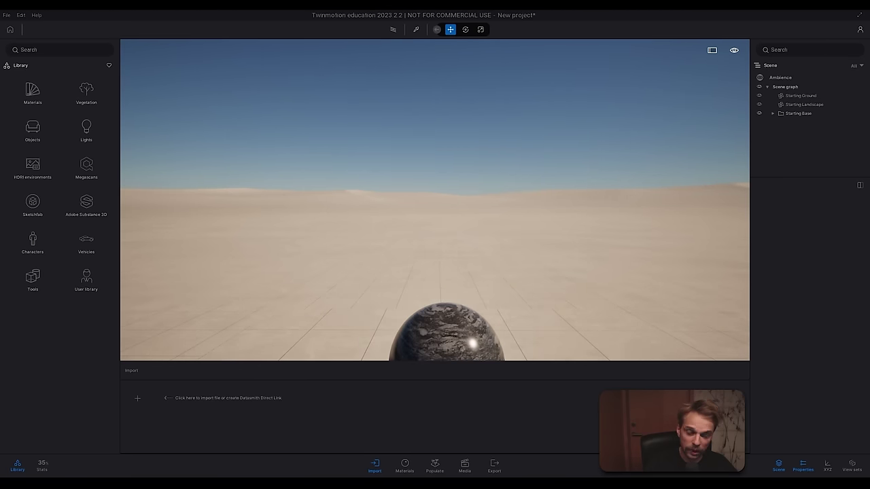
pyautogui.press('s')
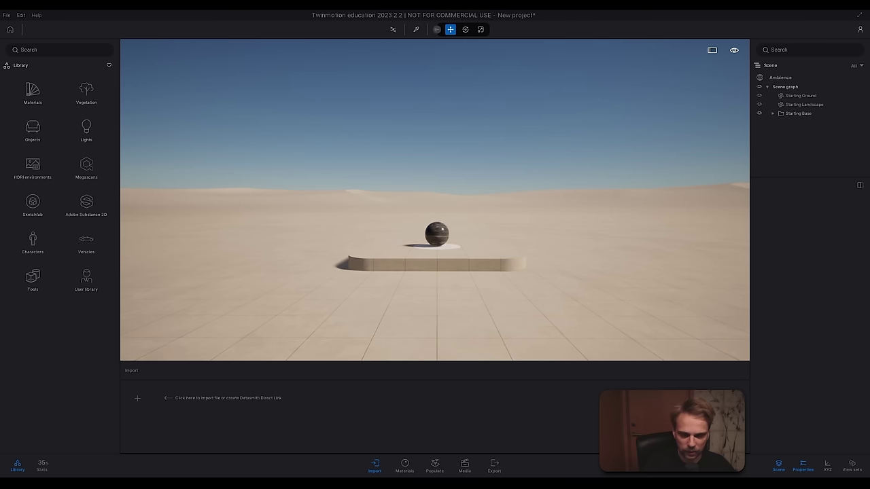
pyautogui.press('a')
pyautogui.press('d')
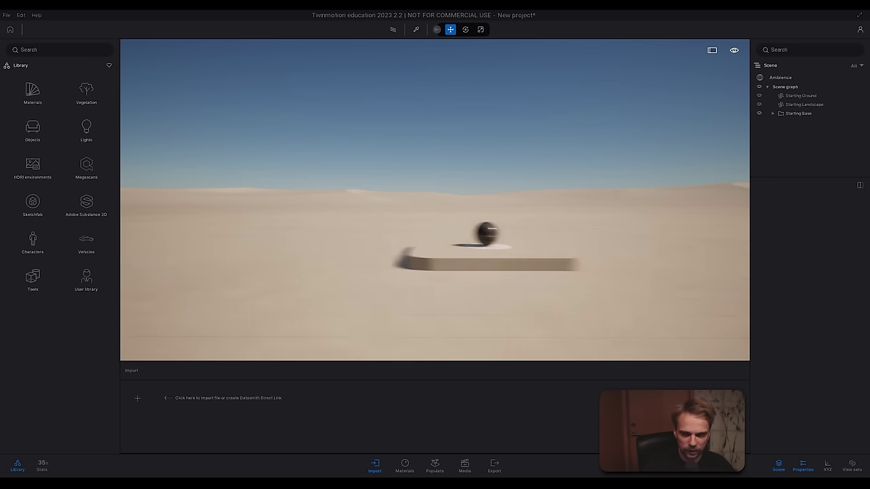
pyautogui.press('a')
pyautogui.press('w')
pyautogui.press('d')
pyautogui.press('a')
pyautogui.press('s')
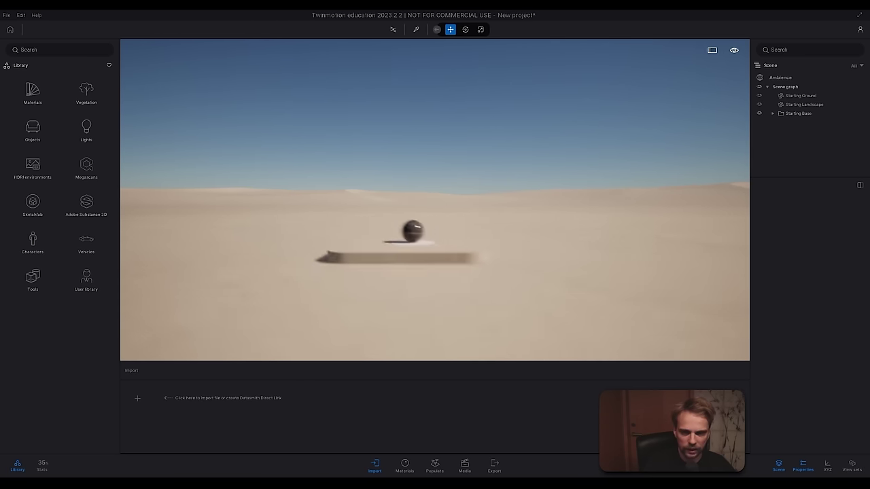
pyautogui.press('d')
pyautogui.press('a')
pyautogui.press('w')
pyautogui.press('d')
pyautogui.press('a')
pyautogui.press('s')
pyautogui.press('w')
pyautogui.press('d')
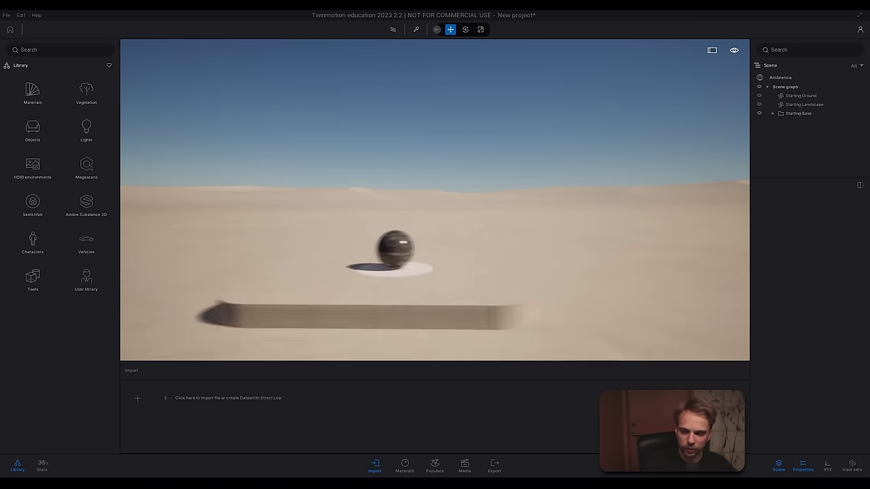
pyautogui.press('s')
pyautogui.press('d')
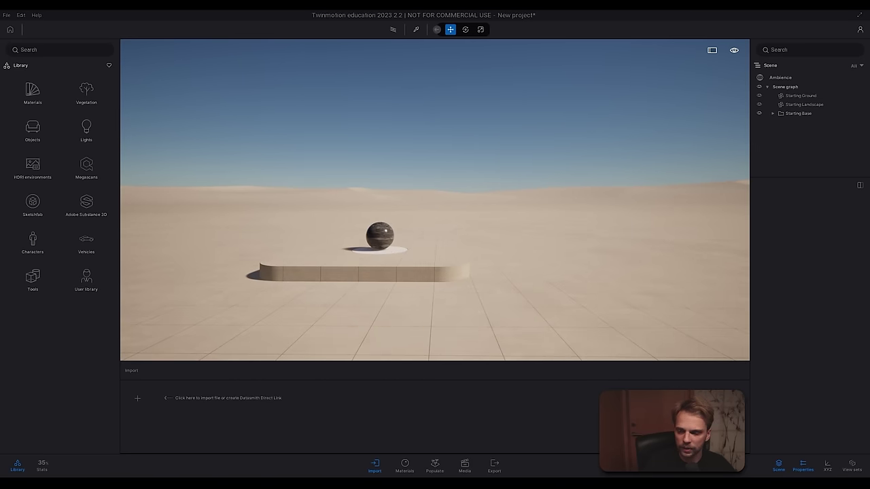
pyautogui.press('Up')
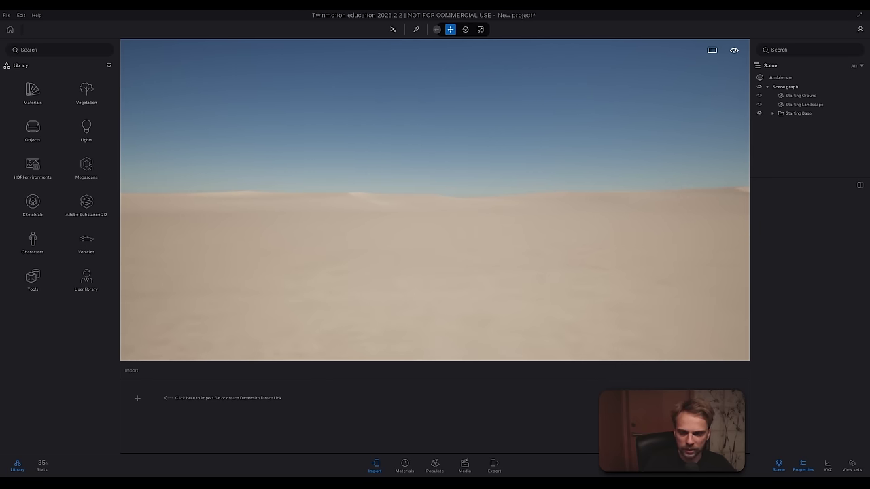
pyautogui.press('Down')
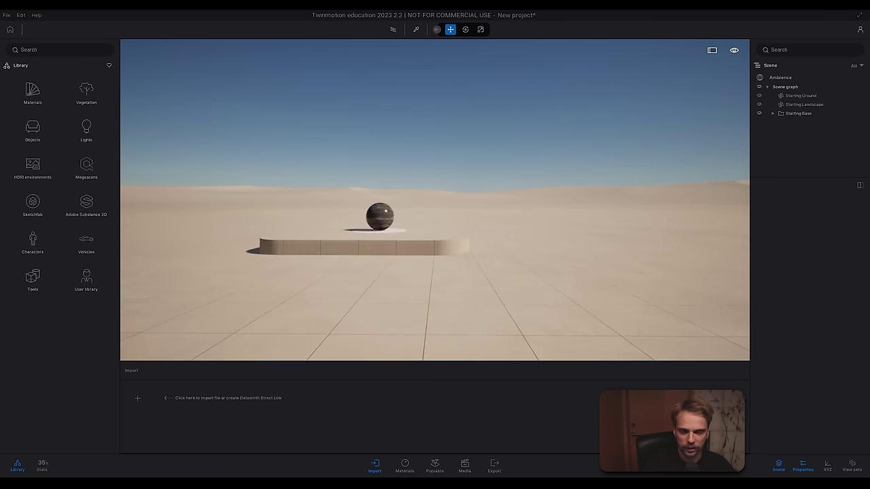
pyautogui.press('Up')
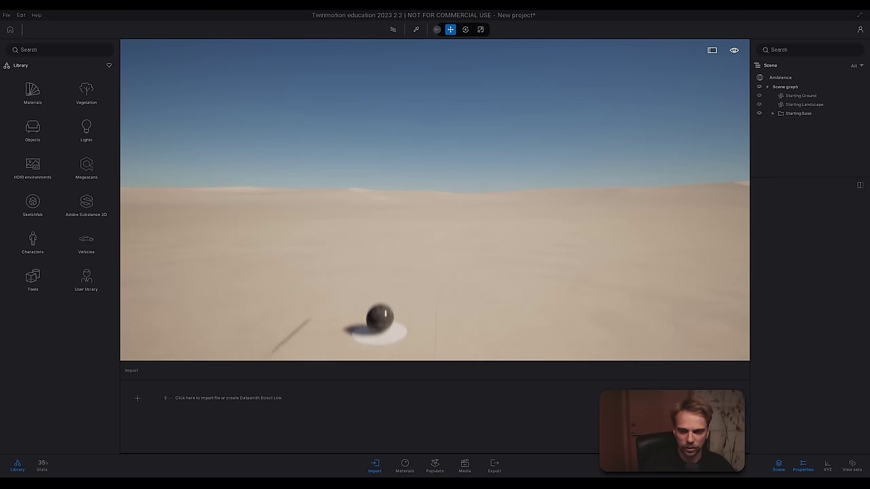
pyautogui.press('Down')
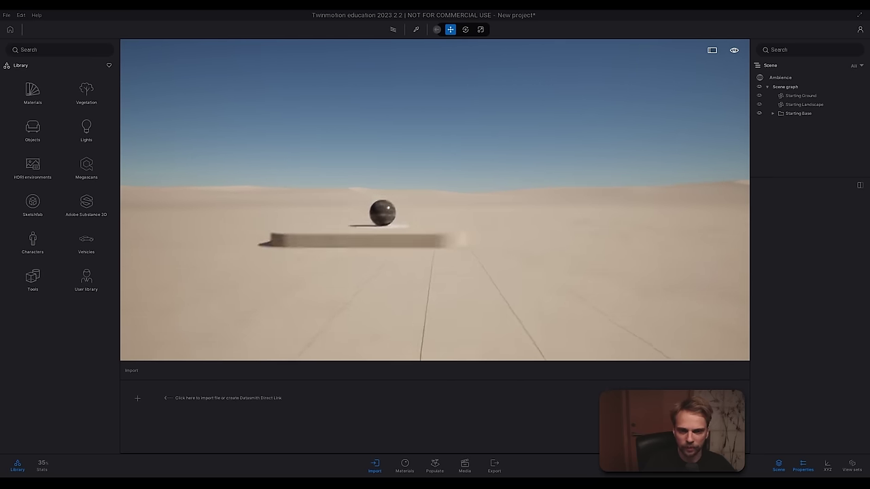
pyautogui.press('Up')
pyautogui.press('Down')
pyautogui.press('Right')
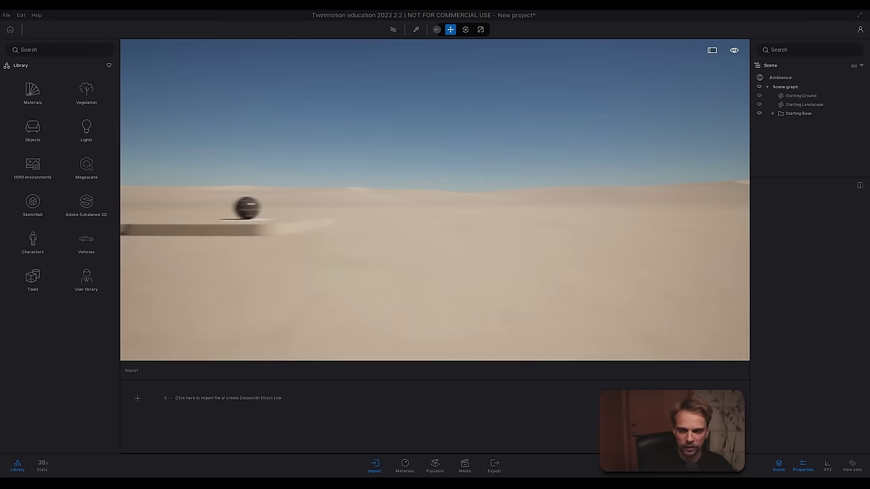
pyautogui.press('Left')
pyautogui.press('Up')
pyautogui.press('Down')
pyautogui.moveTo(435, 199); pyautogui.dragTo(435, 242, button='right')
pyautogui.press('e')
pyautogui.moveTo(435, 168); pyautogui.dragTo(439, 136, button='right')
pyautogui.press('q')
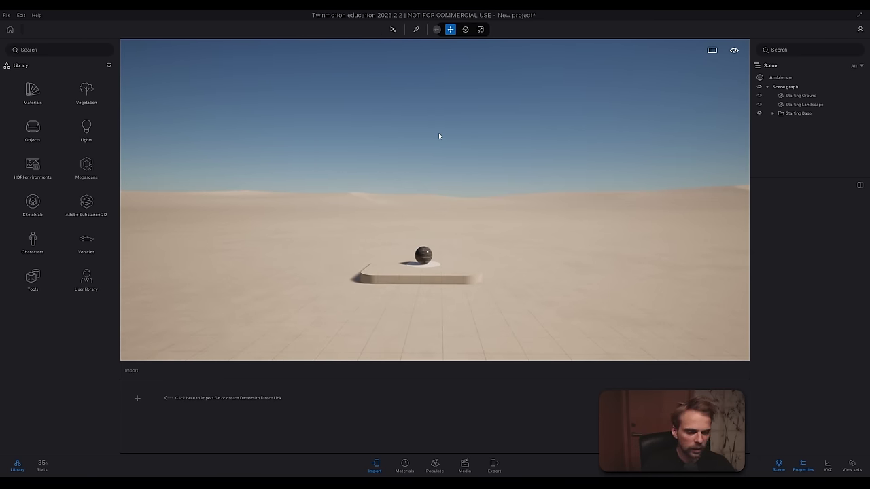
# Step: Switch to Rhino and dock the Datasmith toolbar among the toolbars above the Perspective viewport
pyautogui.hotkey('alt', 'Tab')
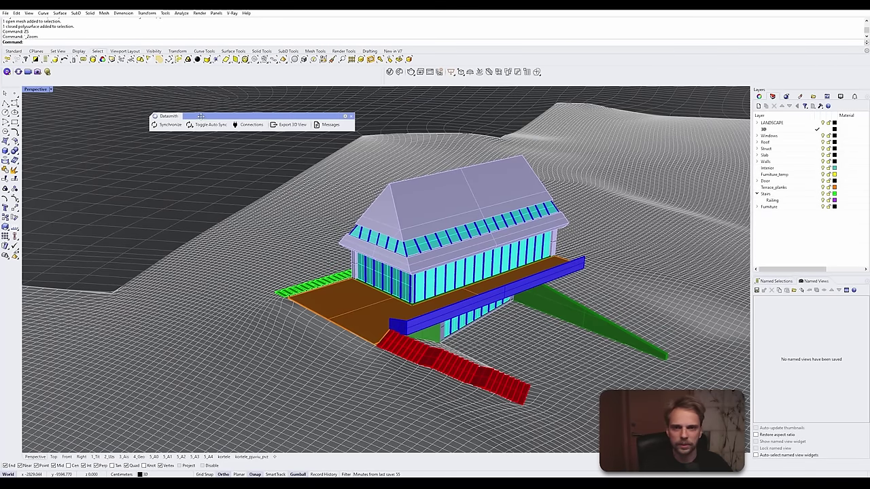
pyautogui.moveTo(176, 117); pyautogui.dragTo(150, 76)
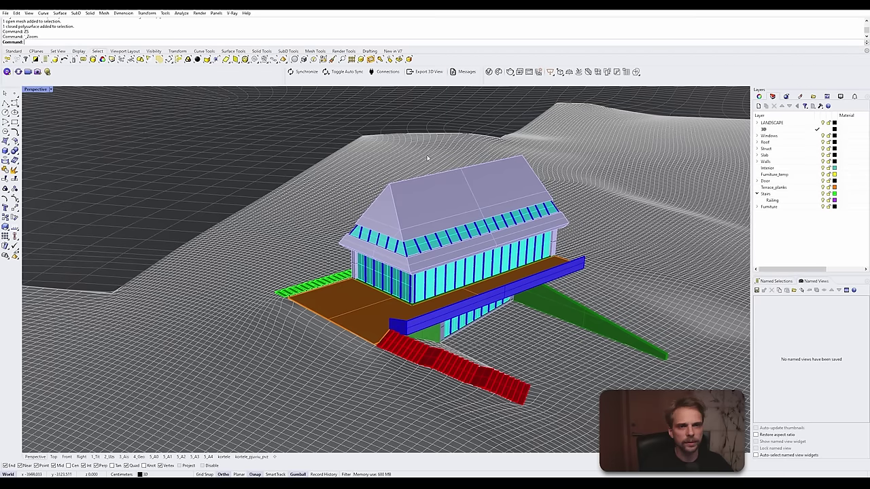
pyautogui.moveTo(442, 163); pyautogui.dragTo(300, 196, button='right')
pyautogui.scroll(5, 264, 199)
pyautogui.scroll(-10, 260, 206)
pyautogui.scroll(4, 301, 196)
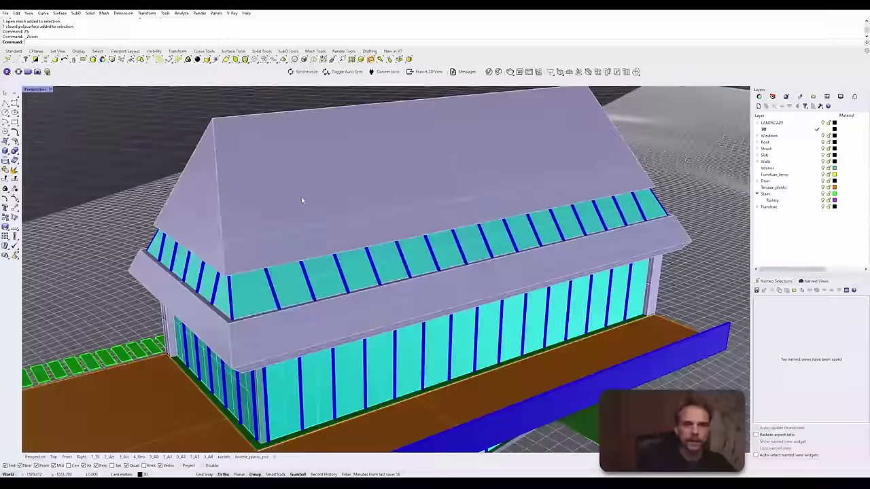
# Step: Examine the Rhino house model inside and out, including the terrace, stairs, entrance side and surrounding terrain
pyautogui.scroll(-3, 301, 197)
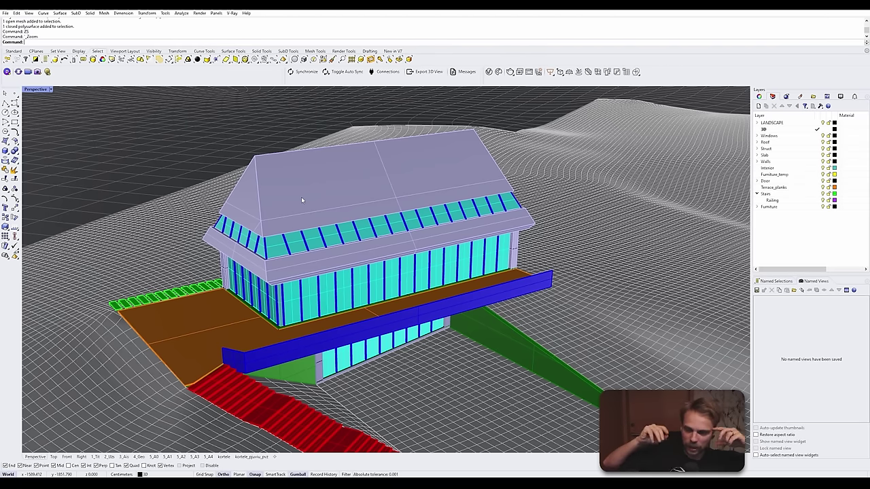
pyautogui.moveTo(301, 200); pyautogui.dragTo(379, 307, button='right')
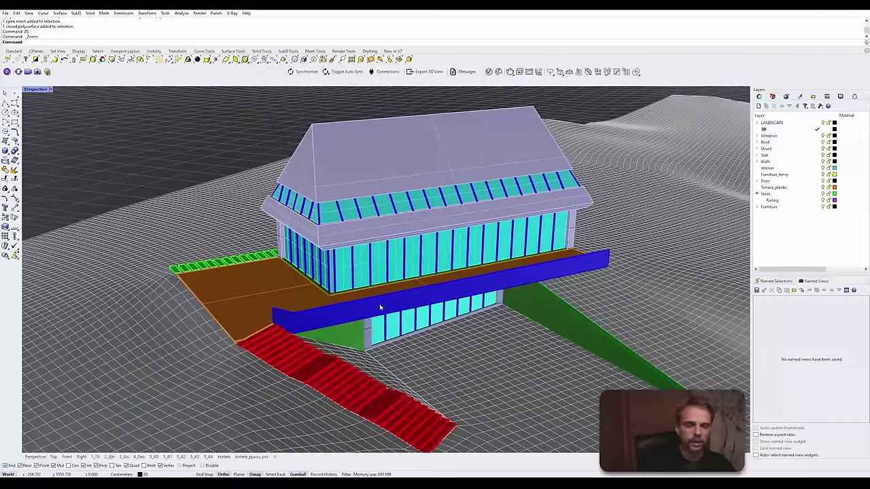
pyautogui.scroll(5, 398, 250)
pyautogui.moveTo(368, 272); pyautogui.dragTo(391, 307, button='right')
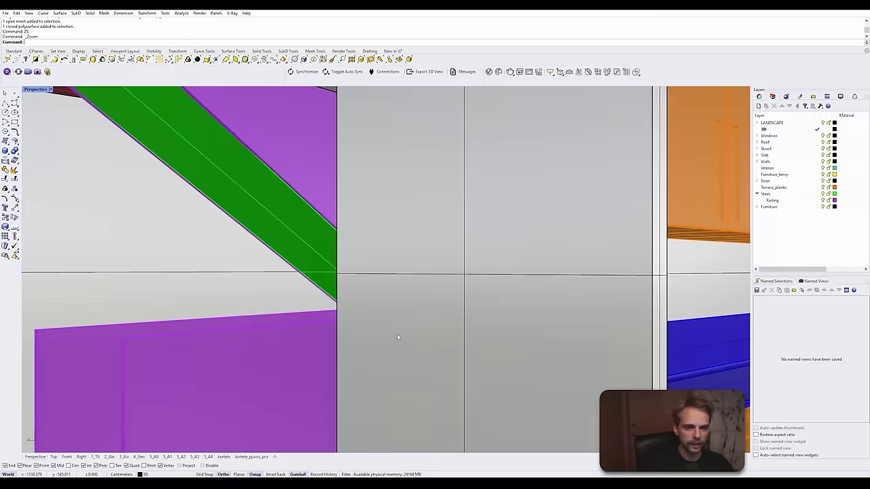
pyautogui.moveTo(397, 334); pyautogui.dragTo(478, 369, button='right')
pyautogui.scroll(8, 477, 369)
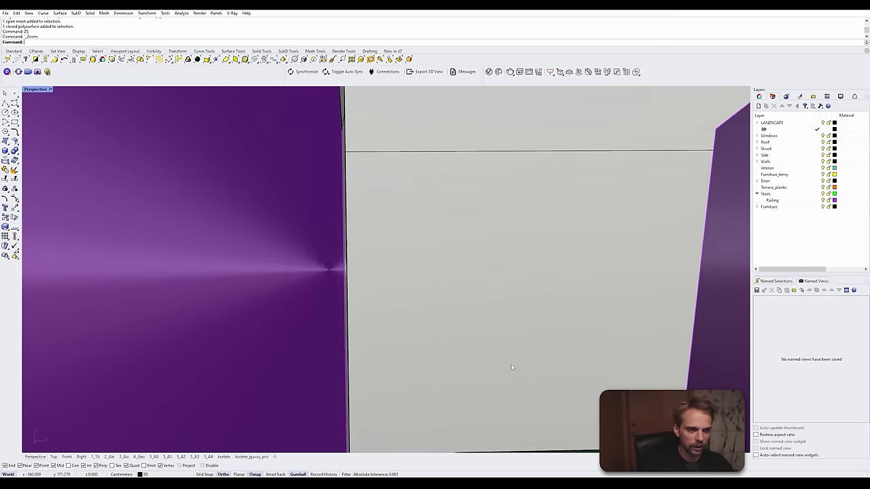
pyautogui.scroll(5, 470, 357)
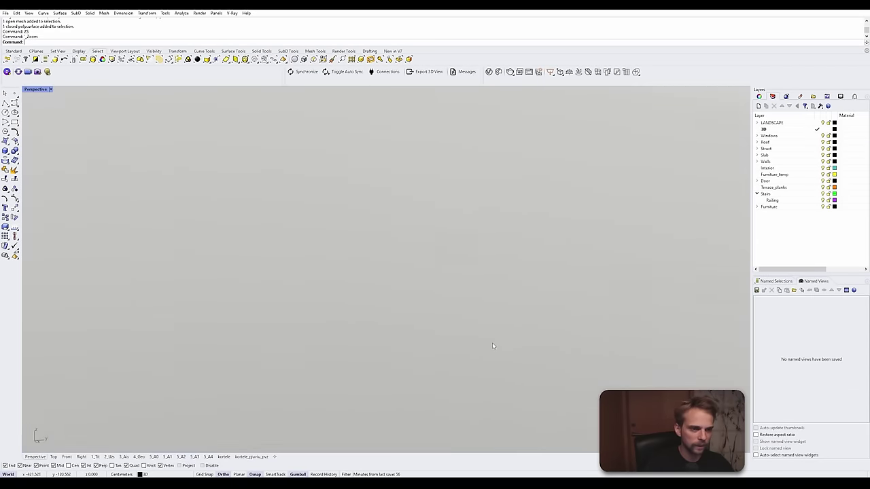
pyautogui.scroll(-8, 515, 335)
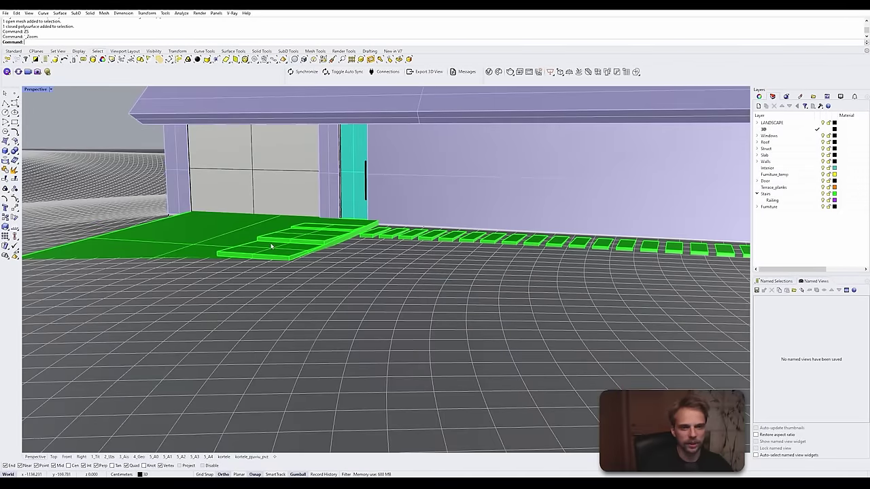
pyautogui.scroll(-7, 352, 261)
pyautogui.moveTo(475, 224); pyautogui.dragTo(409, 220, button='right')
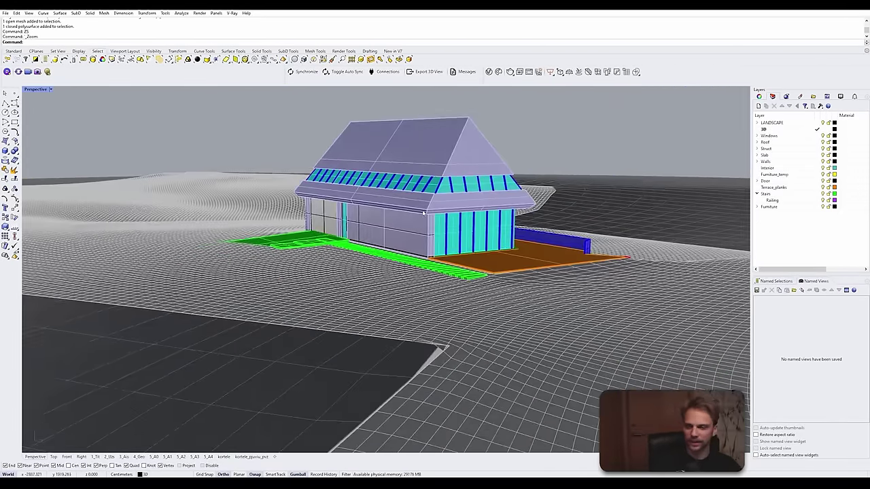
pyautogui.moveTo(474, 207); pyautogui.dragTo(468, 230, button='right')
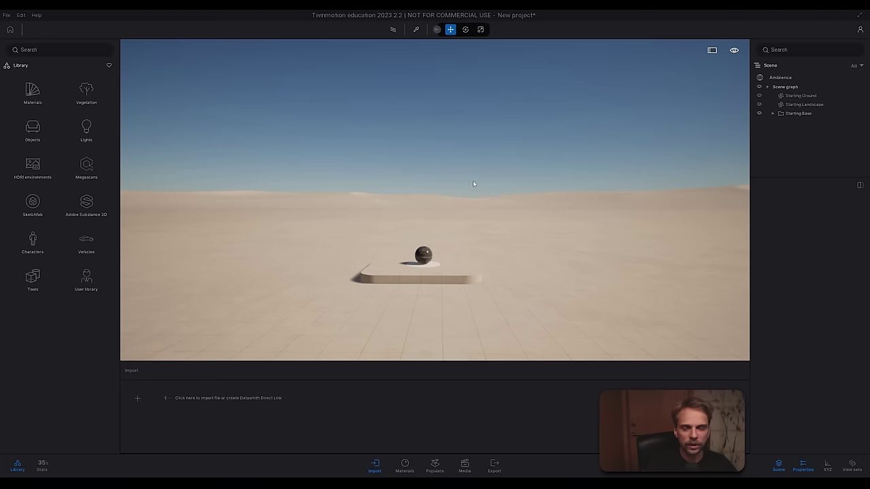
# Step: Switch to Twinmotion and try moving the camera forward, backward, sideways, up and down around the sphere
pyautogui.moveTo(424, 217); pyautogui.dragTo(421, 227, button='right')
pyautogui.press('w')
pyautogui.press('s')
pyautogui.press('a')
pyautogui.press('w')
pyautogui.press('d')
pyautogui.press('e')
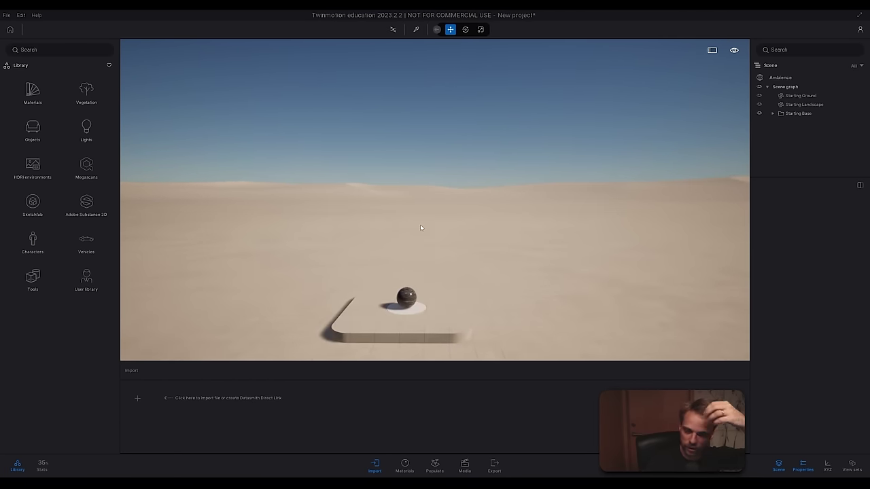
pyautogui.press('q')
pyautogui.moveTo(428, 217)
pyautogui.mouseDown(button='right')
pyautogui.moveTo(421, 207)
pyautogui.moveTo(428, 217)
pyautogui.mouseUp(button='right')
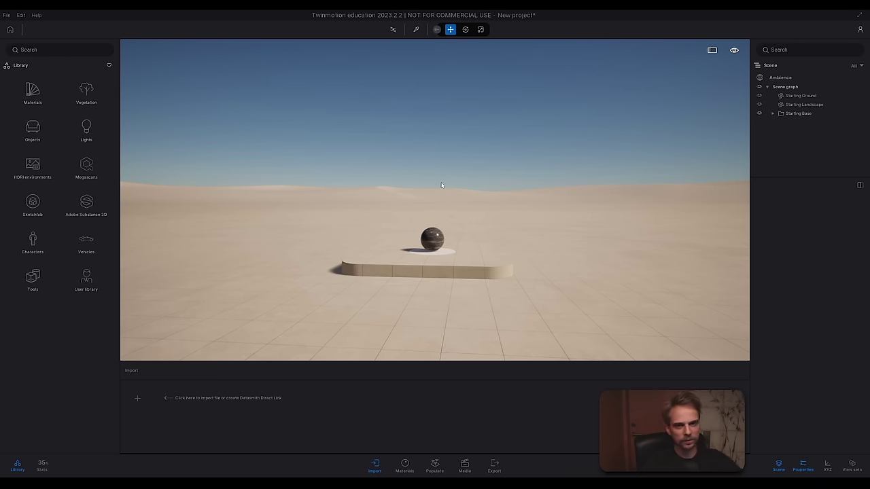
# Step: Look around the starting platform and view it from closer, farther and sideways camera positions
pyautogui.moveTo(441, 185); pyautogui.dragTo(374, 208, button='right')
pyautogui.press('s')
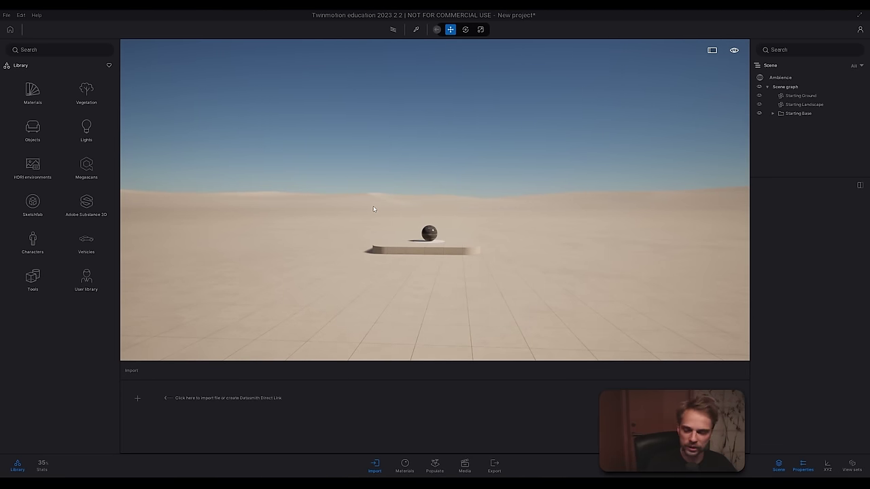
pyautogui.moveTo(412, 221); pyautogui.dragTo(399, 252, button='right')
pyautogui.press('w')
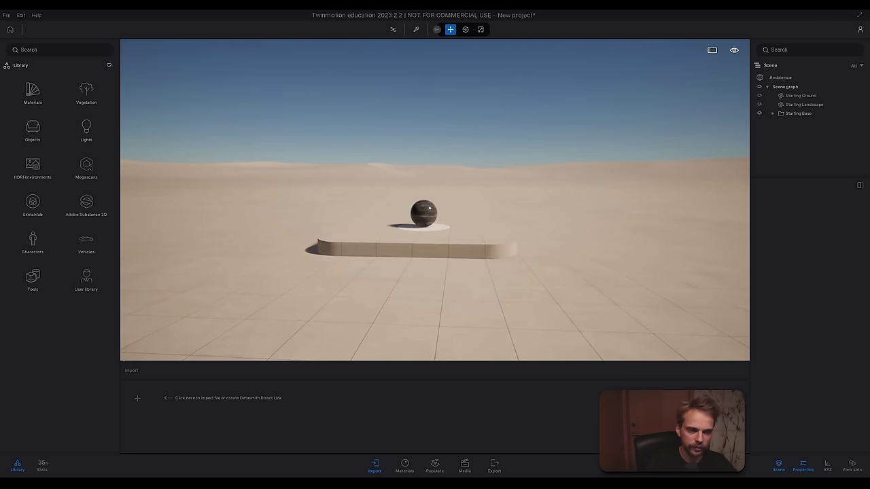
pyautogui.moveTo(417, 217); pyautogui.dragTo(406, 292, button='right')
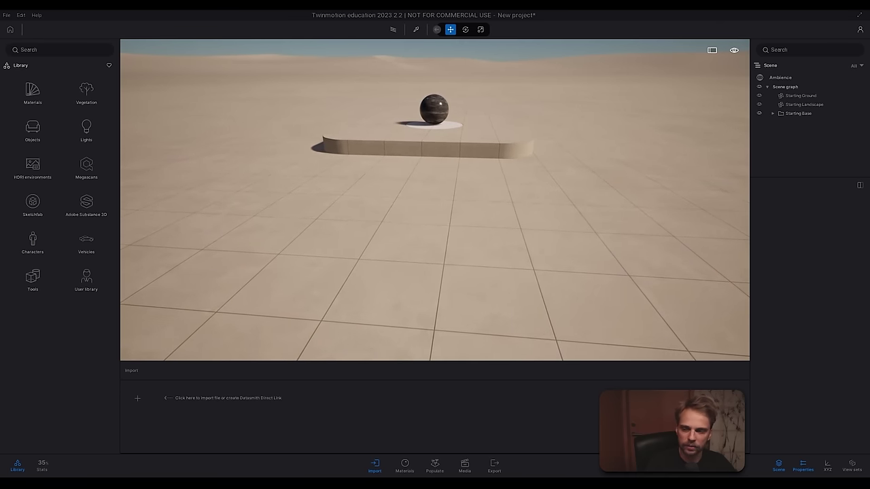
pyautogui.moveTo(410, 199); pyautogui.dragTo(360, 219, button='right')
pyautogui.press('w')
pyautogui.press('d')
pyautogui.press('a')
pyautogui.press('s')
pyautogui.press('w')
pyautogui.press('s')
pyautogui.press('d')
# Step: Fly away from the platform to view the whole starting landscape with the dunes and the horizon
pyautogui.moveTo(413, 215); pyautogui.dragTo(384, 203, button='right')
pyautogui.press('s')
pyautogui.press('w')
pyautogui.press('s')
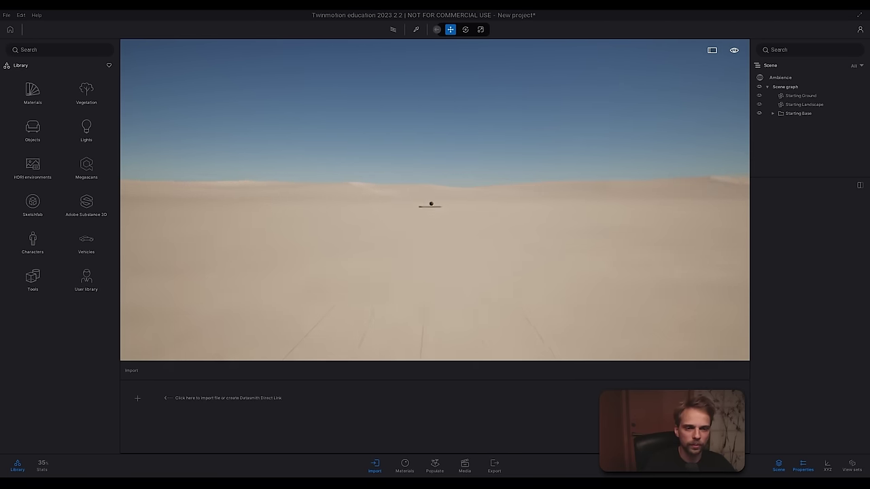
pyautogui.press('s')
pyautogui.press('w')
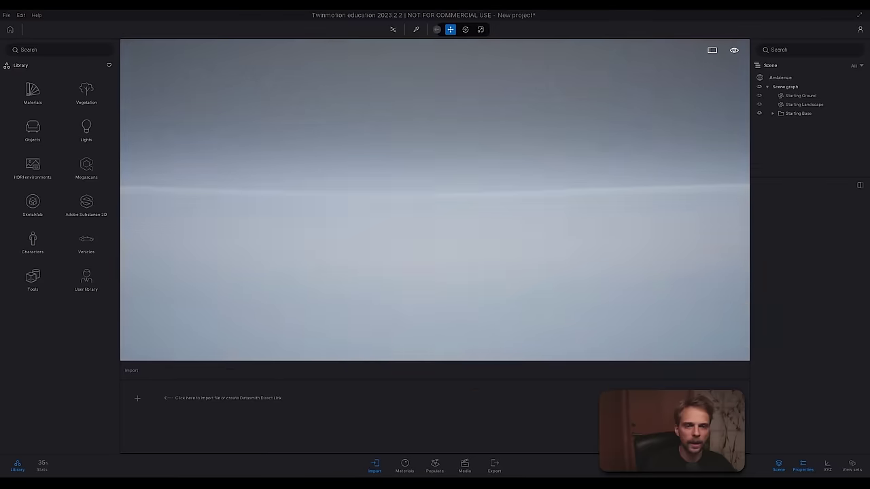
pyautogui.press('s')
pyautogui.press('w')
pyautogui.moveTo(435, 200); pyautogui.dragTo(370, 237, button='right')
pyautogui.moveTo(421, 219); pyautogui.dragTo(413, 215, button='right')
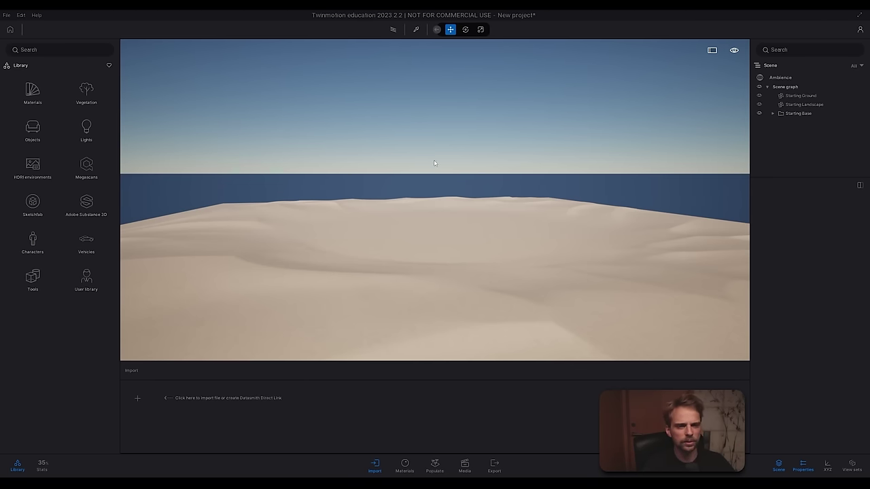
pyautogui.moveTo(390, 180); pyautogui.dragTo(394, 184, button='right')
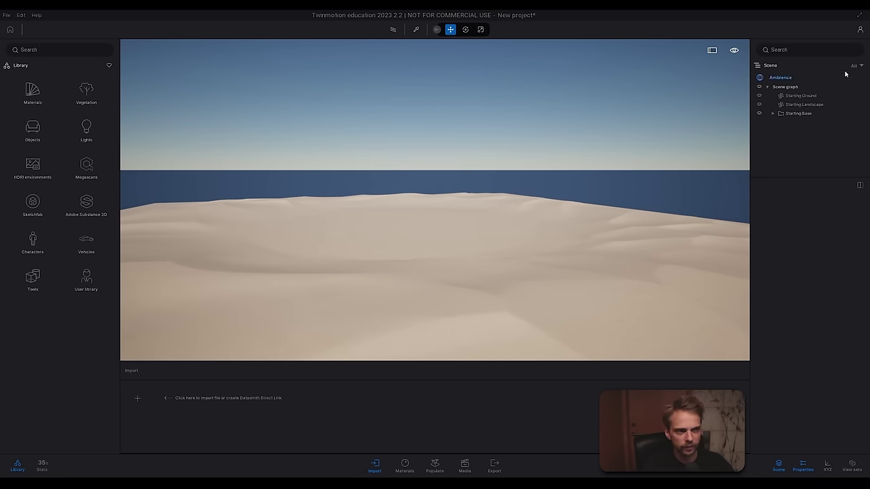
# Step: Expand the Starting Base group and inspect the starter objects in the scene graph one by one
pyautogui.click(790, 104)
pyautogui.click(774, 113)
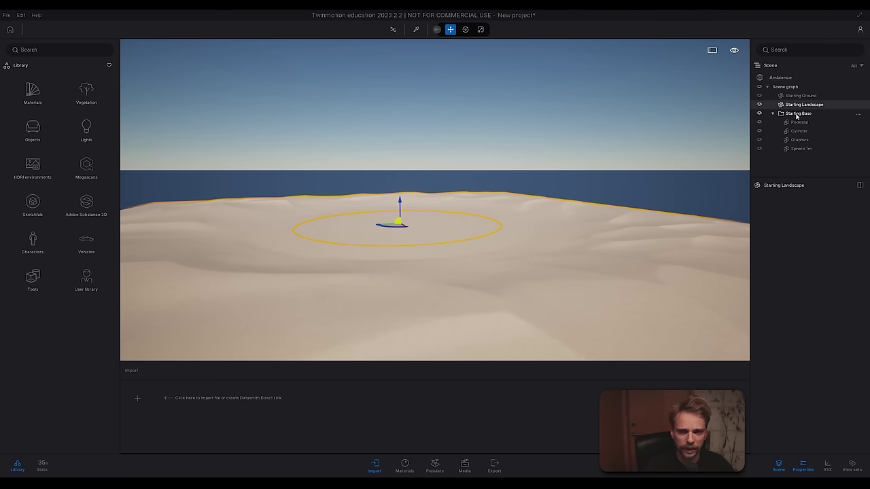
pyautogui.click(798, 123)
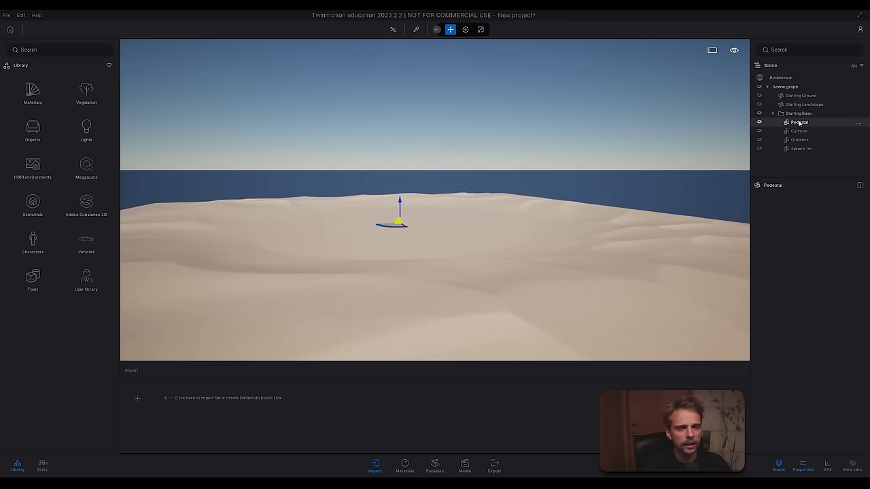
pyautogui.click(799, 131)
pyautogui.click(800, 149)
pyautogui.click(800, 140)
pyautogui.click(802, 132)
pyautogui.click(802, 122)
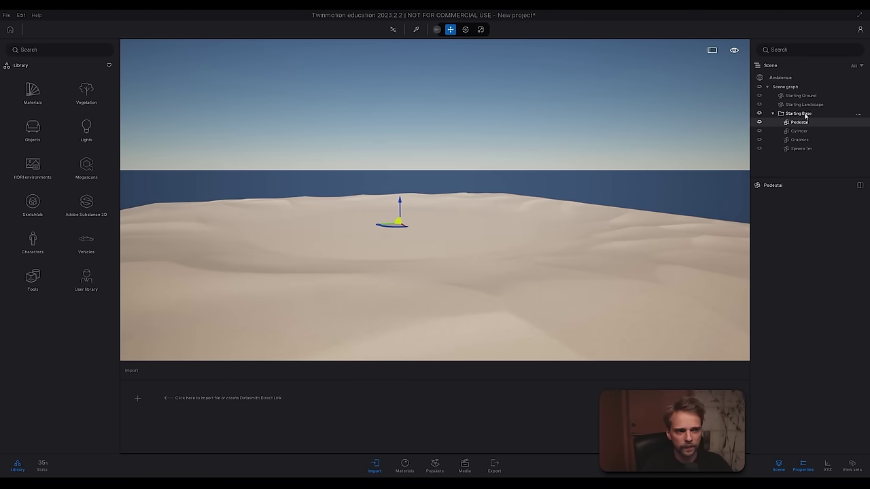
pyautogui.click(804, 104)
pyautogui.click(805, 89)
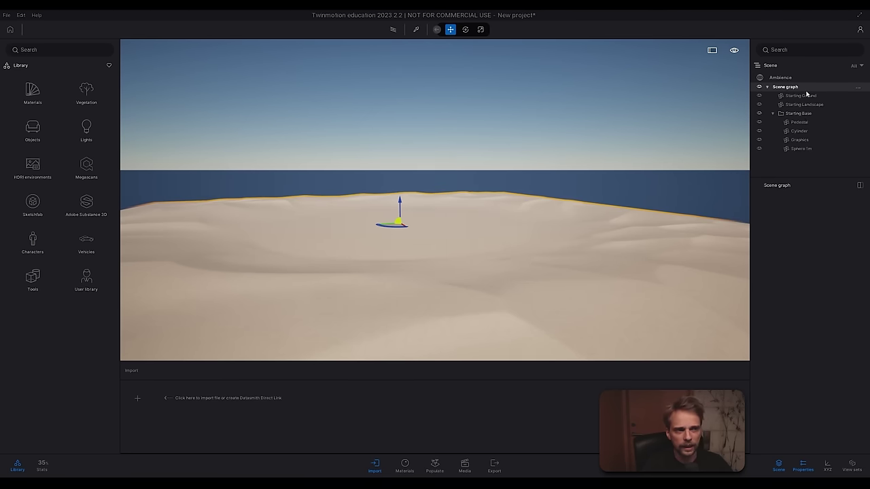
pyautogui.click(801, 148)
pyautogui.click(797, 156)
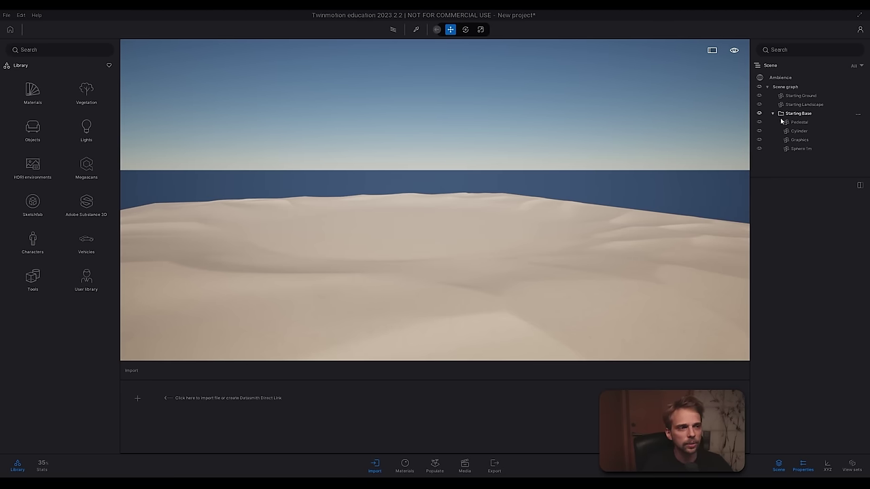
# Step: Select Sphere 1m in the scene graph and focus the camera on it, refocusing after looking away
pyautogui.click(797, 149)
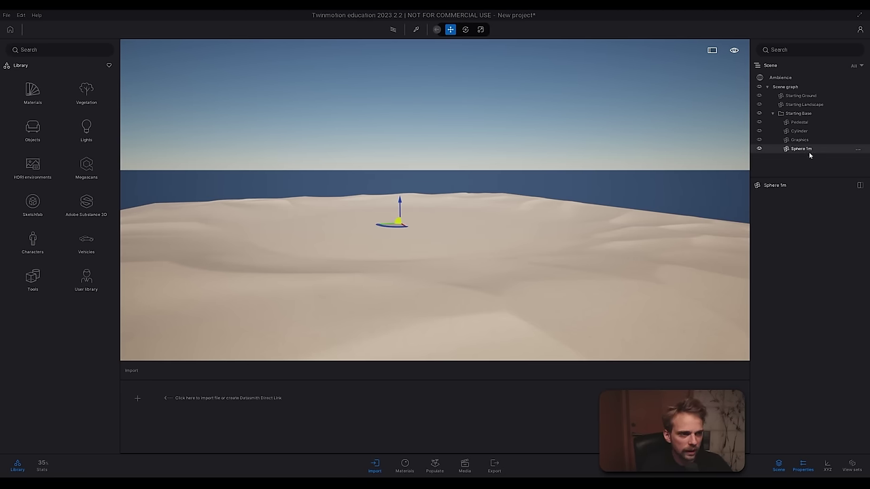
pyautogui.press('f')
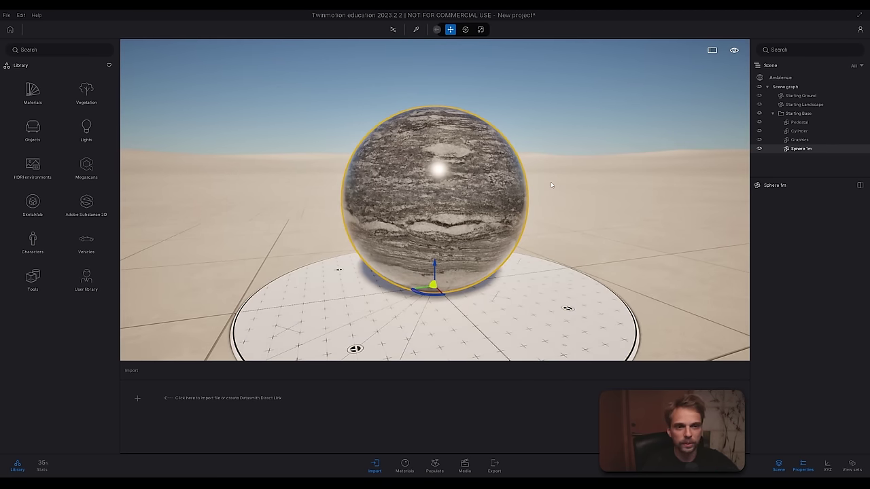
pyautogui.moveTo(424, 171); pyautogui.dragTo(267, 171, button='right')
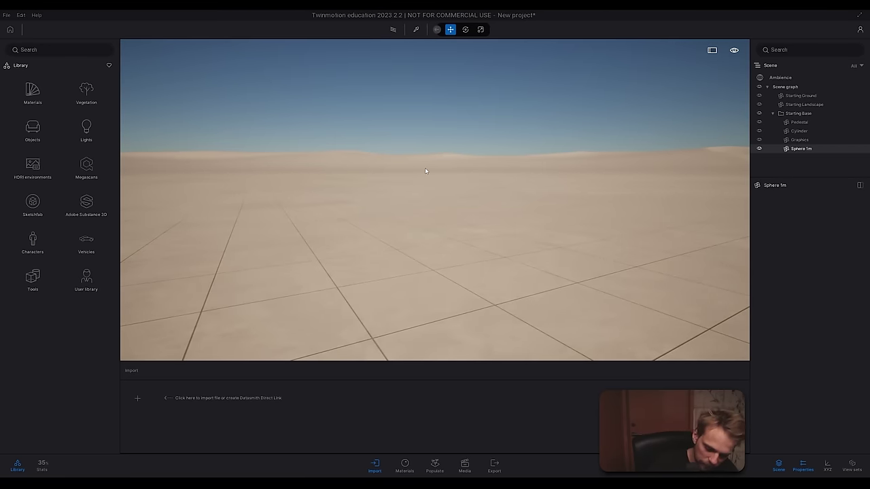
pyautogui.press('f')
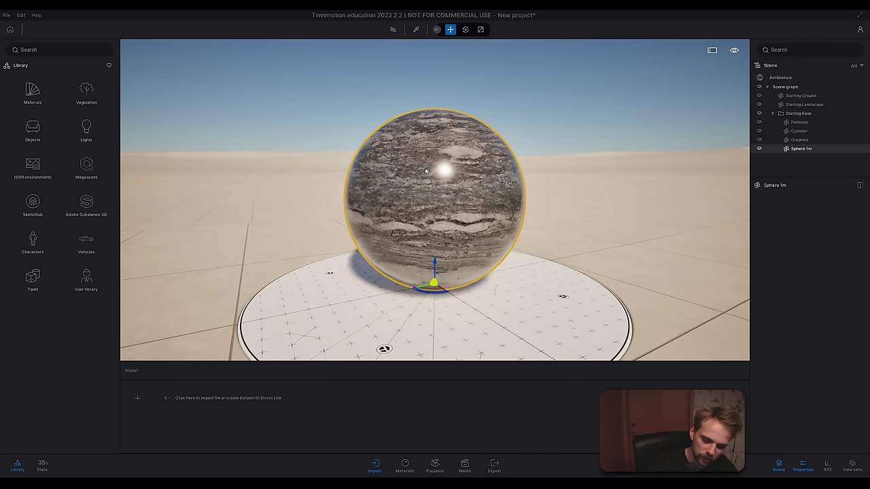
# Step: View the sphere and its platform from farther back, and try selecting and deselecting the sphere in the scene
pyautogui.press('s')
pyautogui.moveTo(425, 167); pyautogui.dragTo(377, 147, button='right')
pyautogui.scroll(-5, 425, 167)
pyautogui.press('d')
pyautogui.moveTo(530, 167); pyautogui.dragTo(501, 145)
pyautogui.click(501, 144)
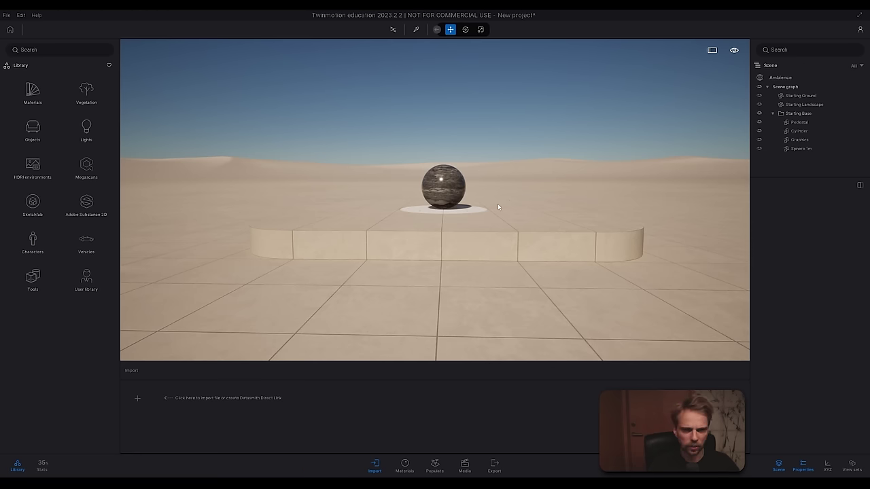
pyautogui.click(448, 181)
pyautogui.click(423, 119)
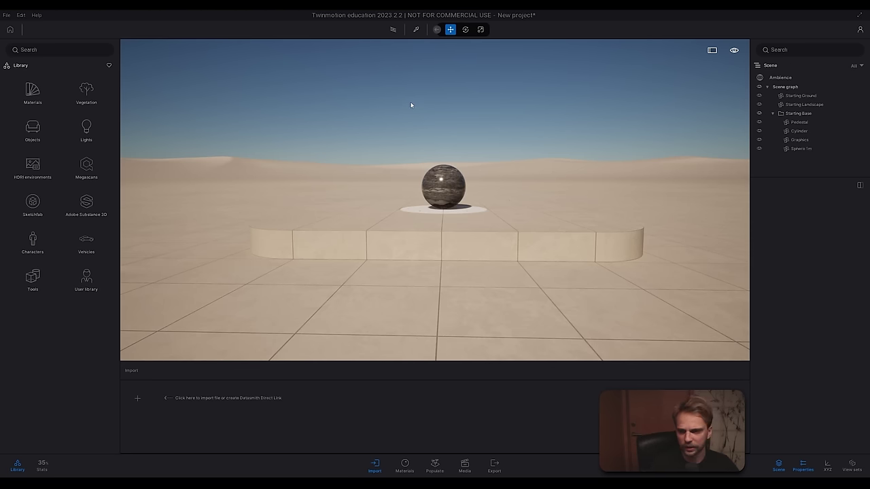
pyautogui.moveTo(411, 105)
pyautogui.mouseDown(button='right')
pyautogui.moveTo(423, 97)
pyautogui.moveTo(415, 105)
pyautogui.mouseUp(button='right')
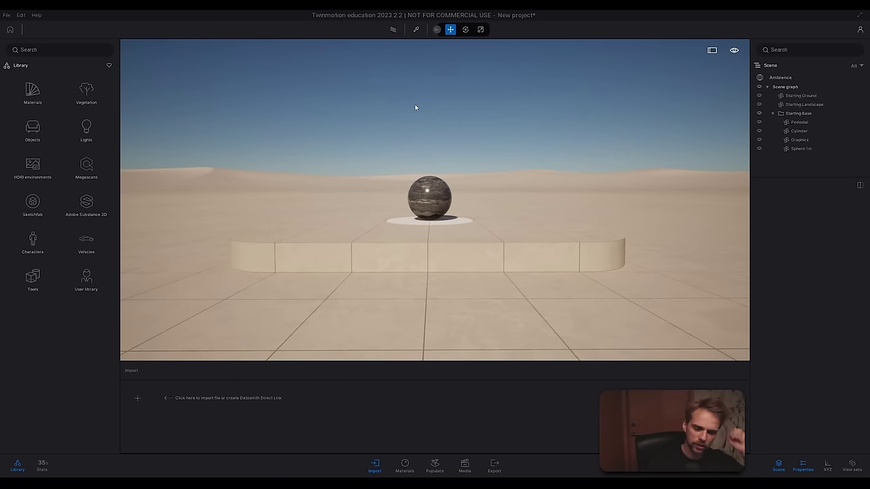
# Step: Select all objects in the scene, focus the camera on them and inspect the starting landscape
pyautogui.hotkey('ctrl', 'a')
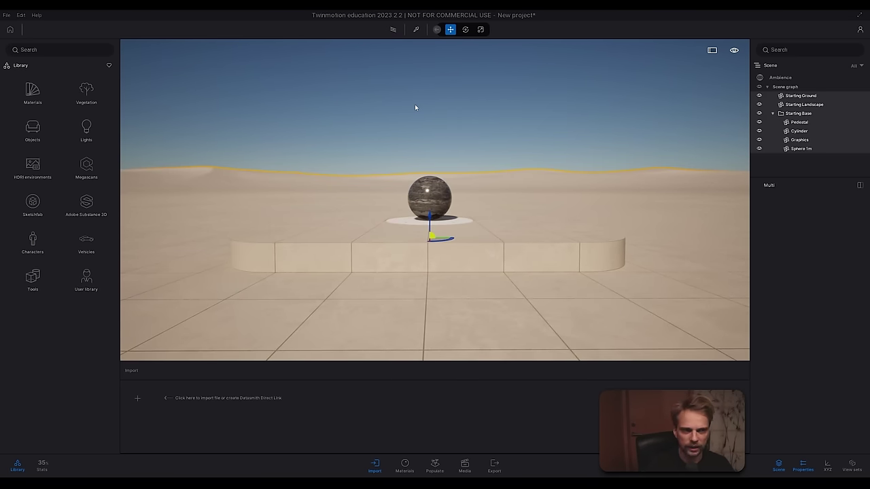
pyautogui.press('f')
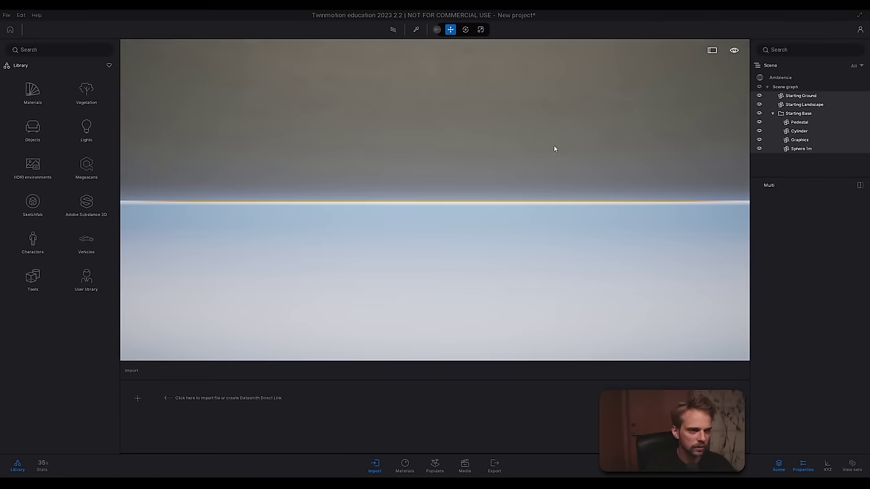
pyautogui.scroll(3, 553, 149)
pyautogui.scroll(3, 434, 199)
pyautogui.scroll(-5, 435, 200)
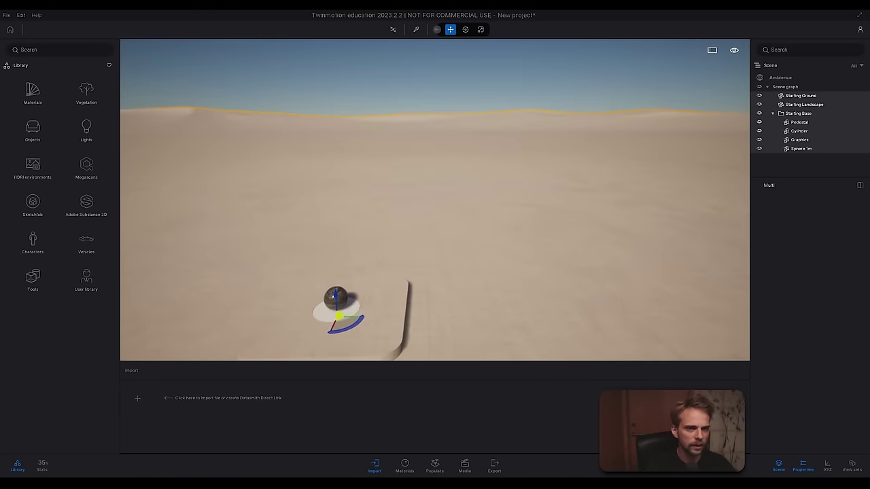
# Step: Delete all starter objects, from Starting Ground through Sphere 1m, from the scene graph
pyautogui.click(796, 96)
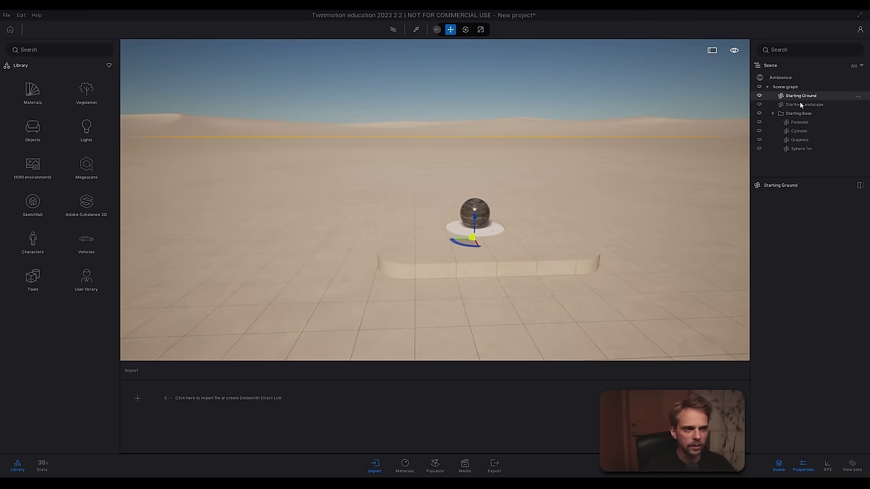
pyautogui.keyDown('shift'); pyautogui.click(795, 148); pyautogui.keyUp('shift')
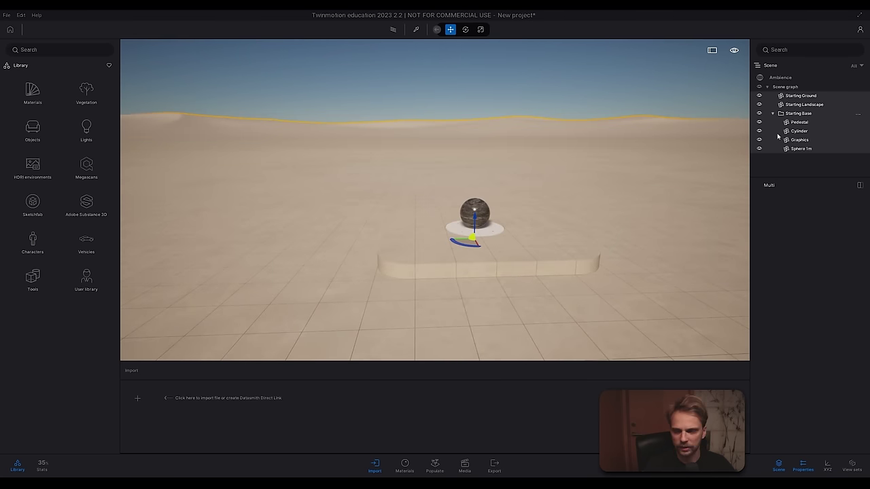
pyautogui.press('Delete')
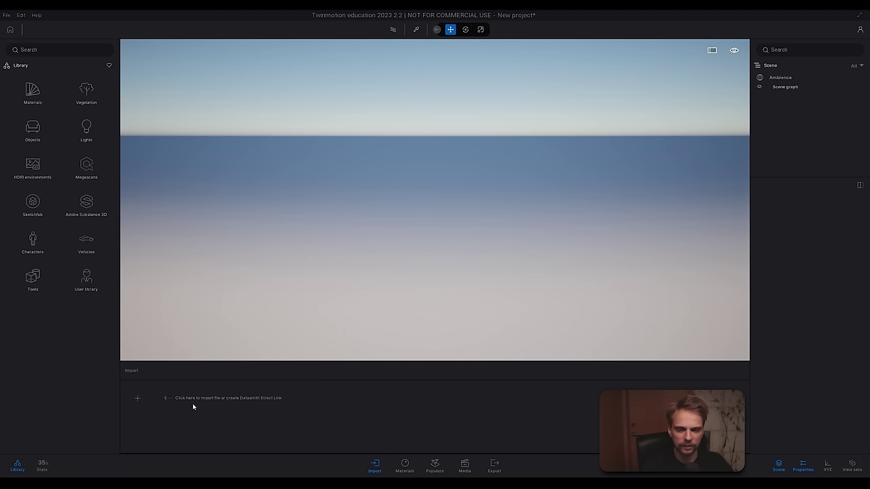
# Step: Start a geometry import, examine the file formats it supports and cancel the file selection
pyautogui.click(139, 399)
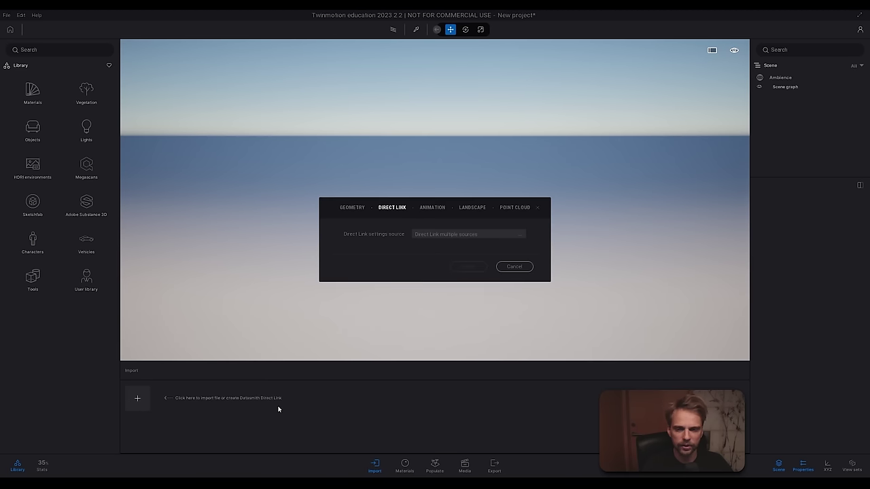
pyautogui.click(353, 207)
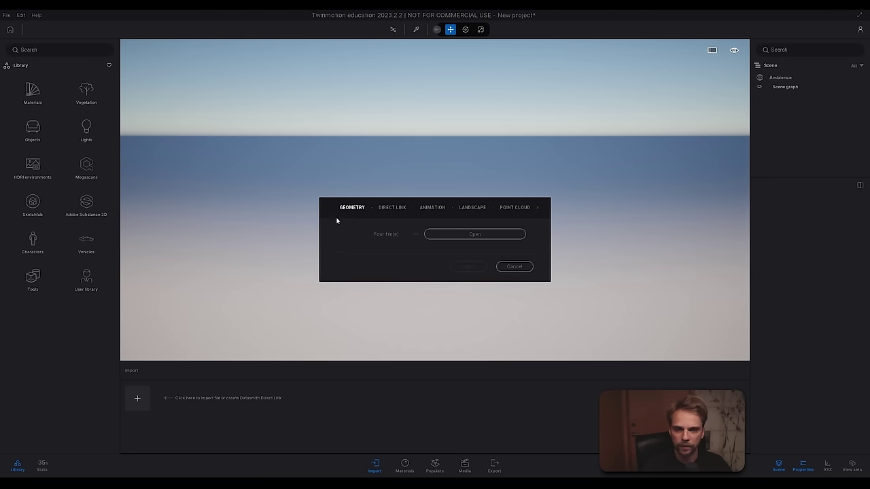
pyautogui.click(449, 234)
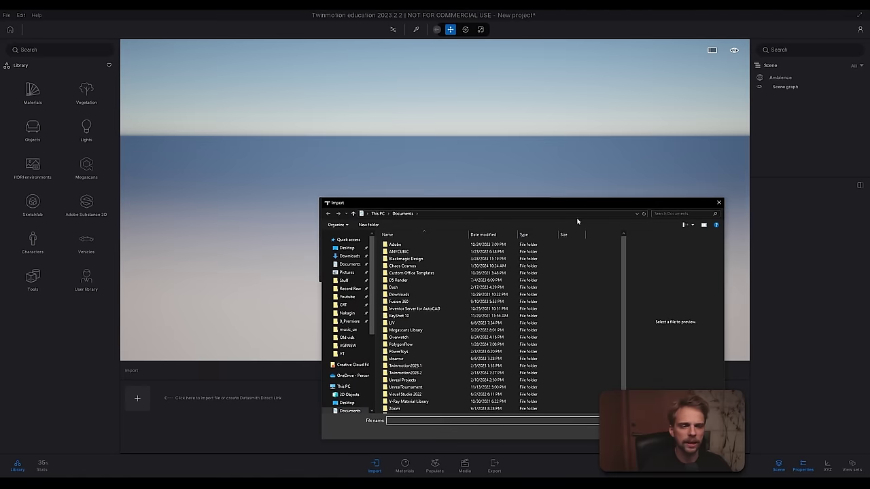
pyautogui.moveTo(597, 204); pyautogui.dragTo(431, 97)
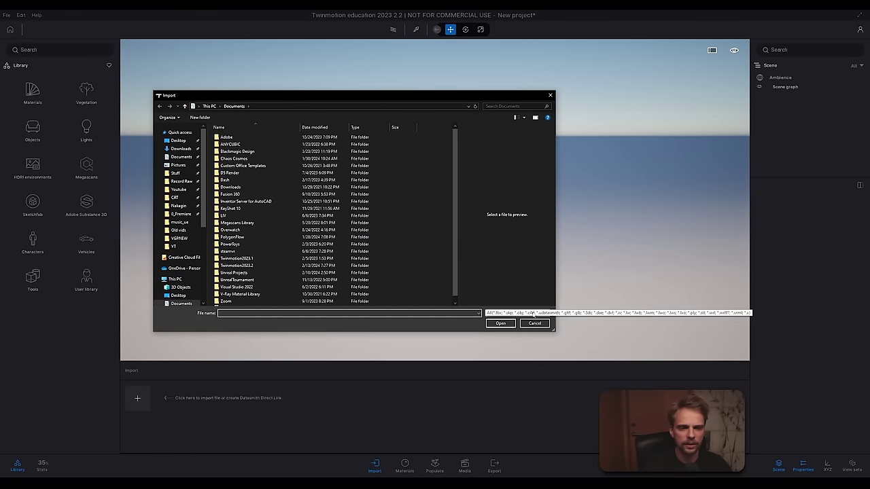
pyautogui.click(534, 314)
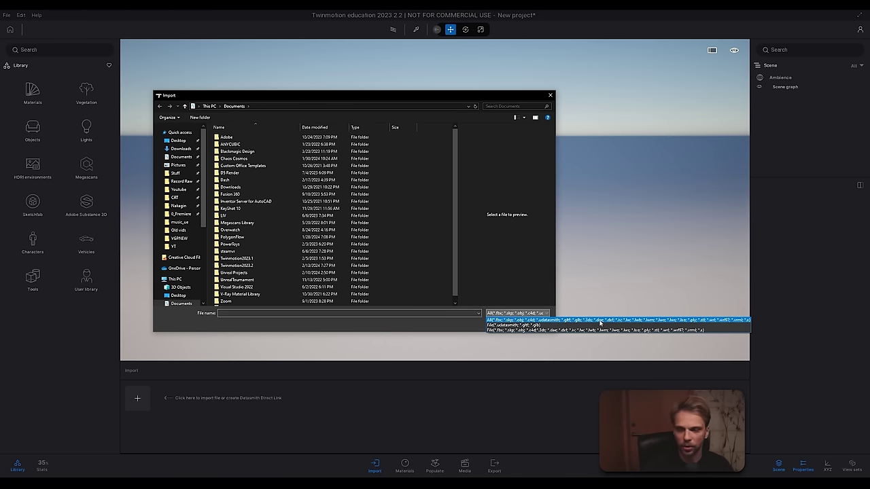
pyautogui.click(534, 289)
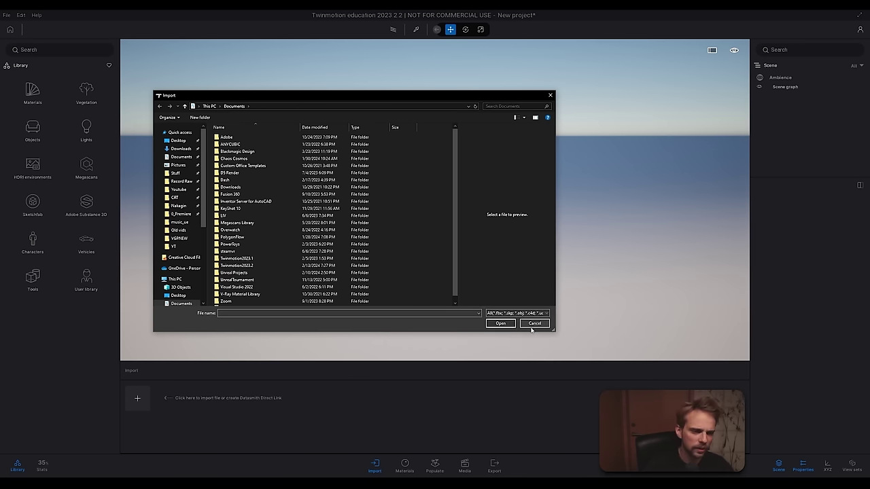
pyautogui.click(536, 324)
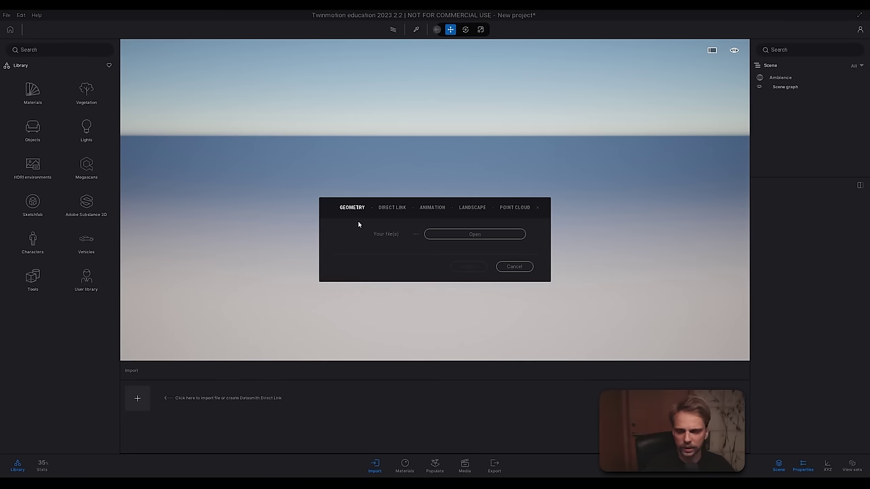
# Step: Examine the sources available for a Direct Link import without choosing one
pyautogui.click(383, 209)
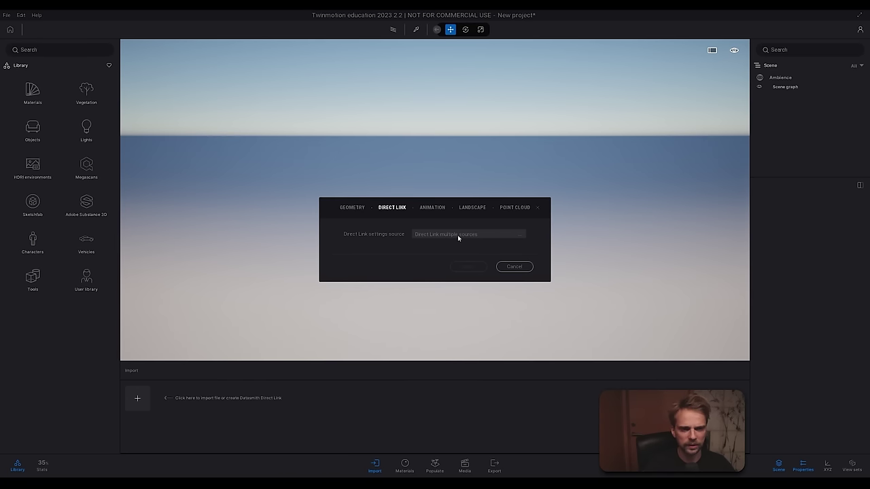
pyautogui.click(521, 237)
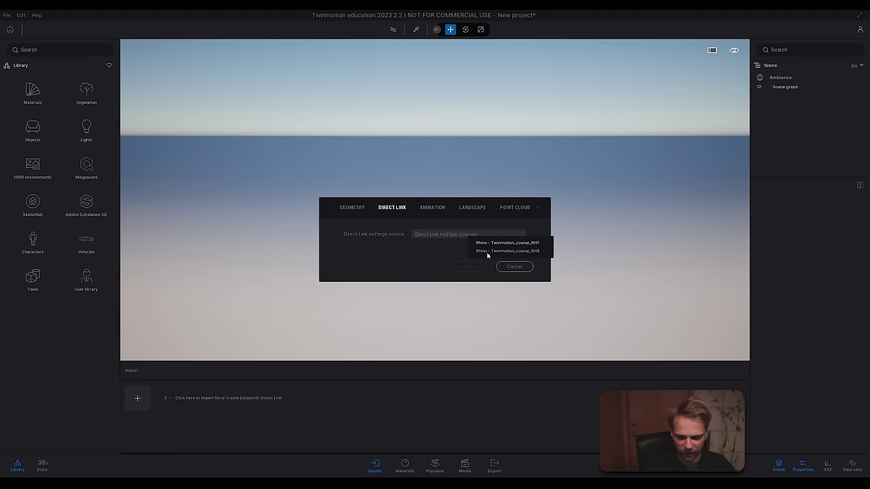
pyautogui.click(426, 252)
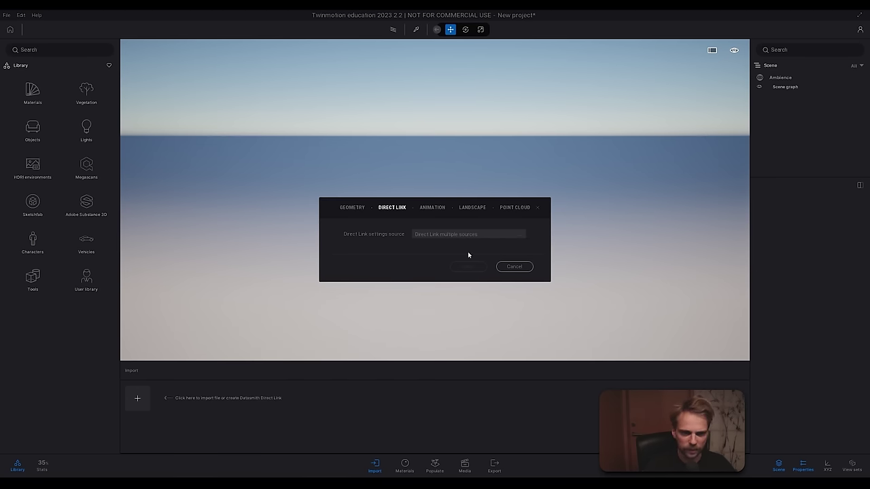
# Step: Switch to Rhino, look over the house and landscape model, and synchronize it through Datasmith
pyautogui.hotkey('alt', 'Tab')
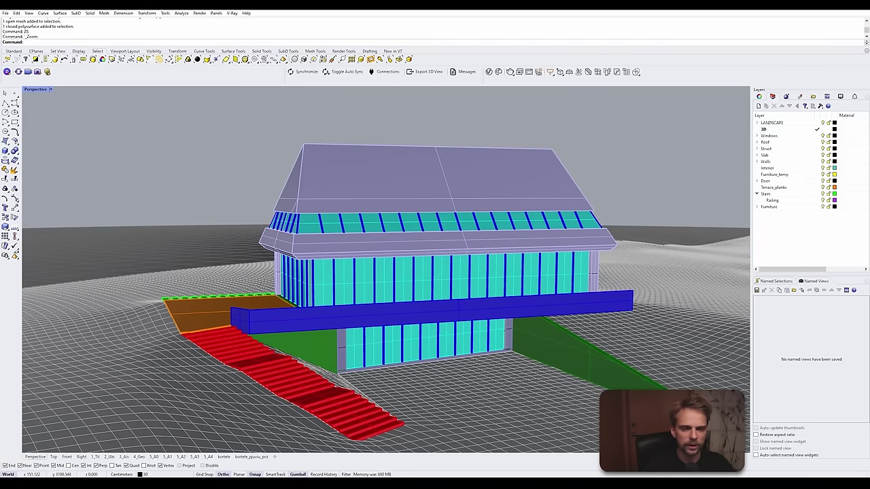
pyautogui.scroll(-5, 333, 233)
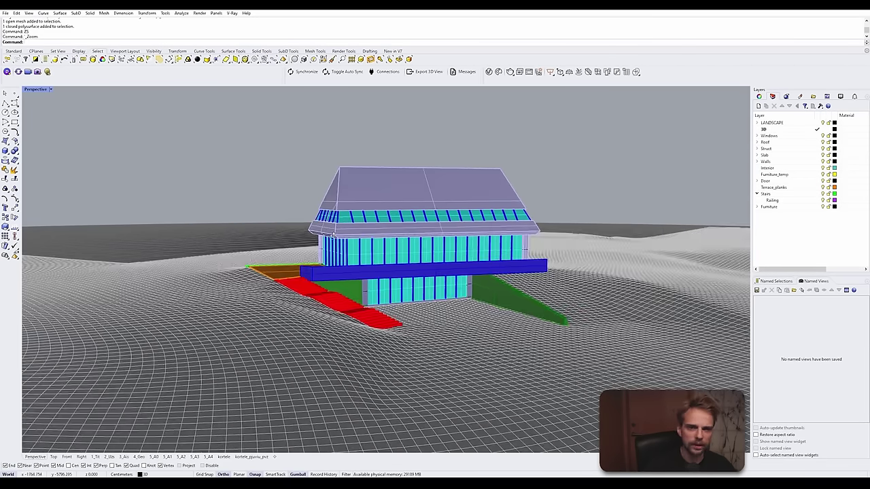
pyautogui.moveTo(332, 233); pyautogui.dragTo(392, 337, button='right')
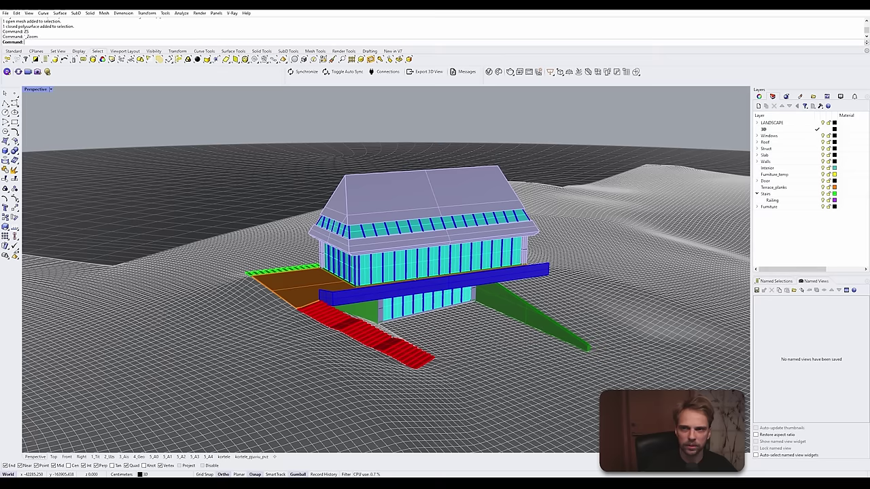
pyautogui.moveTo(319, 321); pyautogui.dragTo(321, 281, button='right')
pyautogui.scroll(-6, 320, 281)
pyautogui.scroll(4, 383, 300)
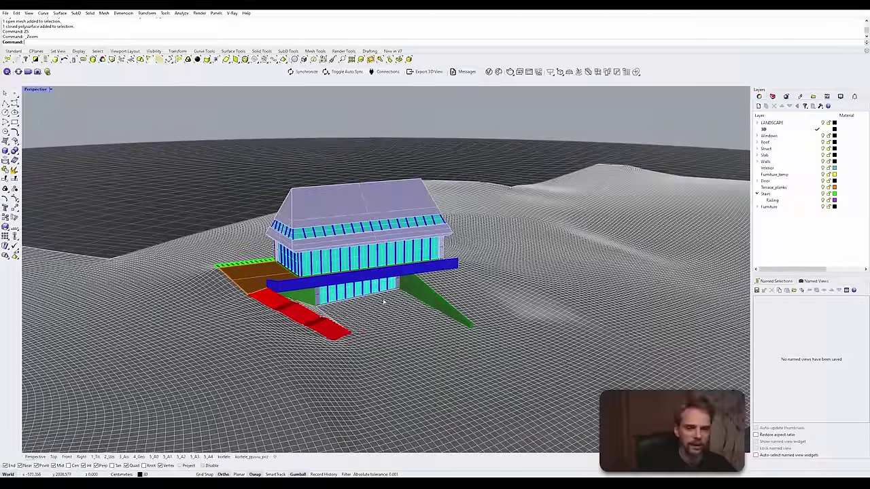
pyautogui.click(303, 75)
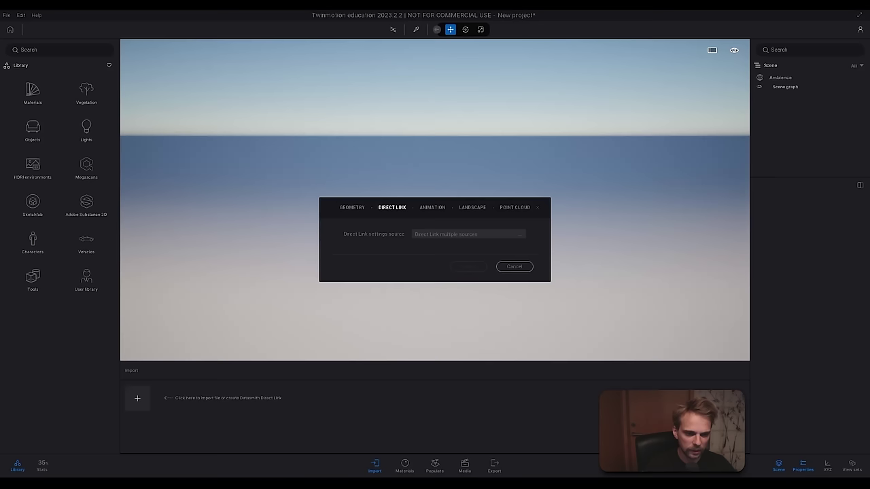
# Step: Switch to Twinmotion and import Rhino - Twinmotion_course_RH7 by Direct Link with Keep hierarchy, full precision UVs and normals, and Process set to All
pyautogui.click(522, 234)
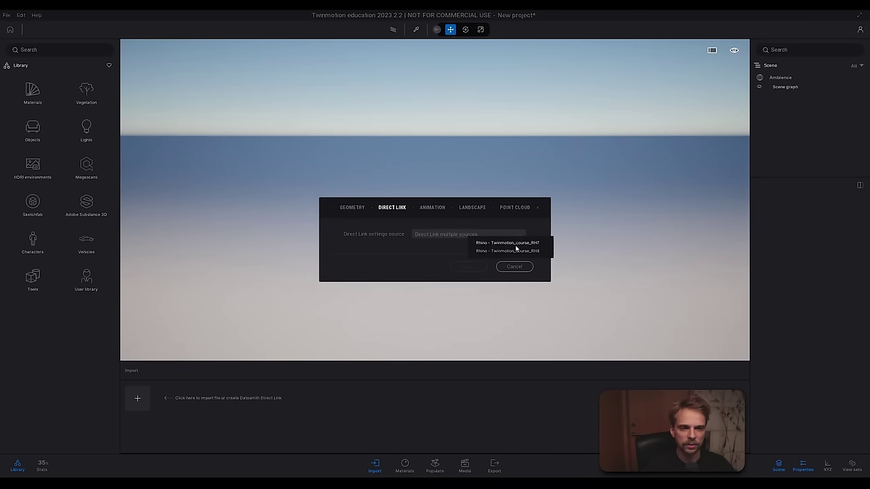
pyautogui.click(517, 242)
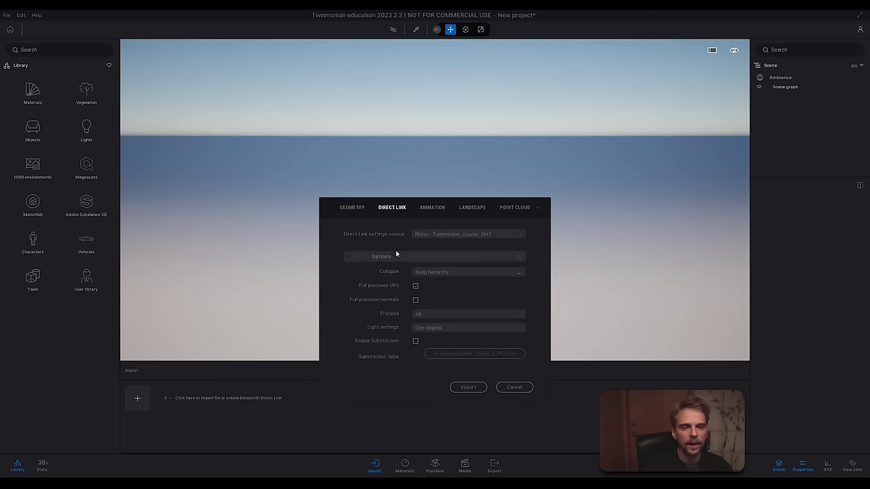
pyautogui.click(352, 258)
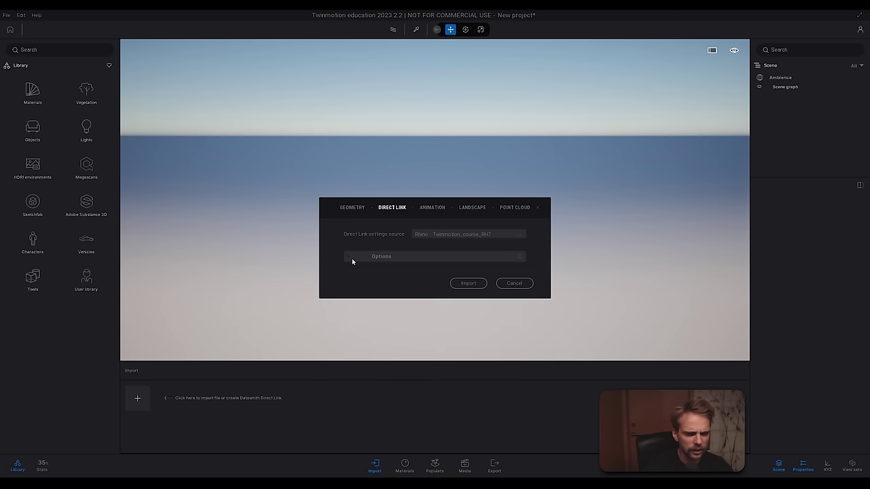
pyautogui.click(357, 260)
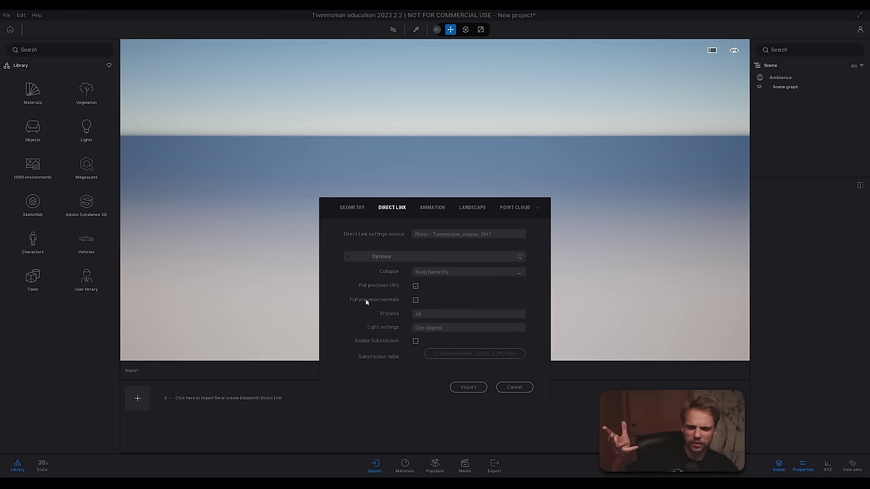
pyautogui.click(421, 314)
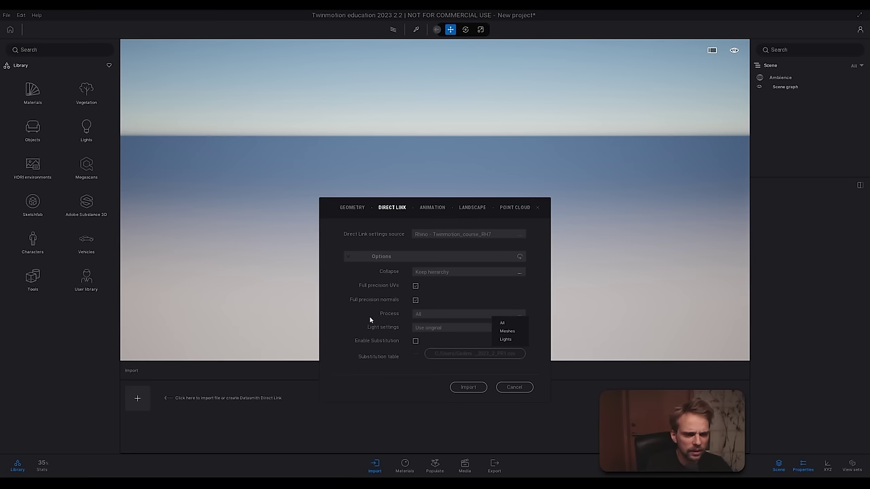
pyautogui.click(411, 318)
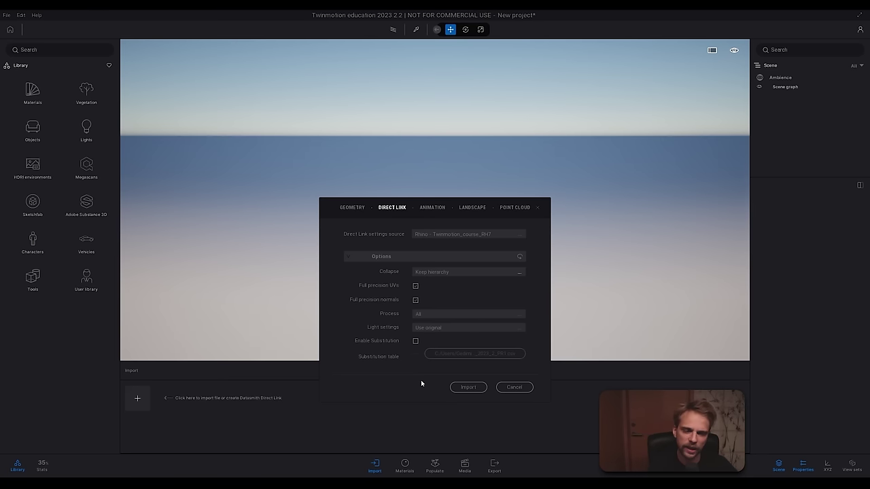
pyautogui.click(477, 390)
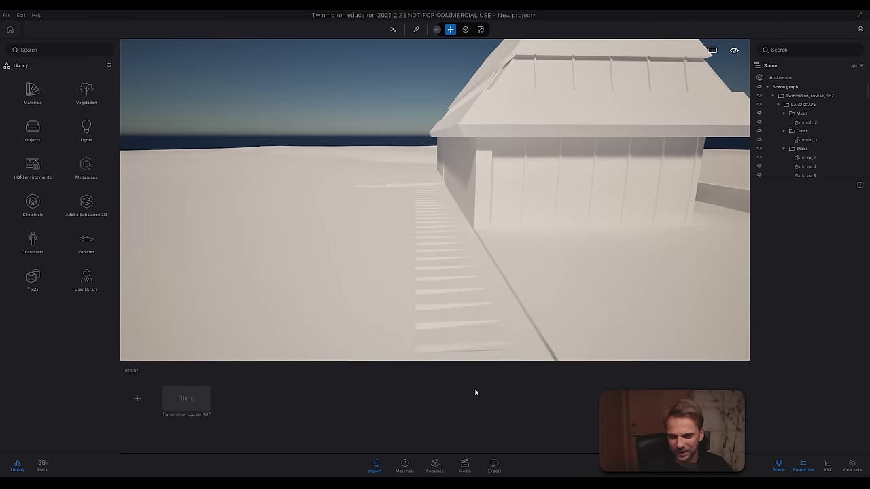
# Step: Fly the camera around the imported house and into its interior to inspect the geometry
pyautogui.press('d')
pyautogui.moveTo(421, 252); pyautogui.dragTo(411, 225, button='right')
pyautogui.press('s')
pyautogui.press('d')
pyautogui.press('w')
pyautogui.press('s')
pyautogui.press('a')
pyautogui.press('w')
pyautogui.press('w')
pyautogui.press('s')
pyautogui.press('s')
pyautogui.press('w')
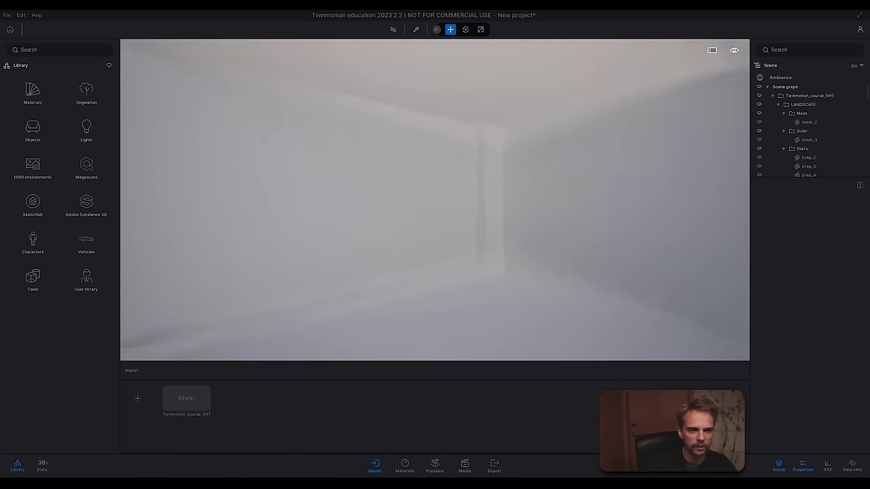
# Step: Fly the camera back out of the house and view the whole building with its landscape
pyautogui.press('s')
pyautogui.moveTo(428, 238); pyautogui.dragTo(415, 251, button='right')
pyautogui.press('e')
pyautogui.press('a')
pyautogui.press('q')
pyautogui.press('e')
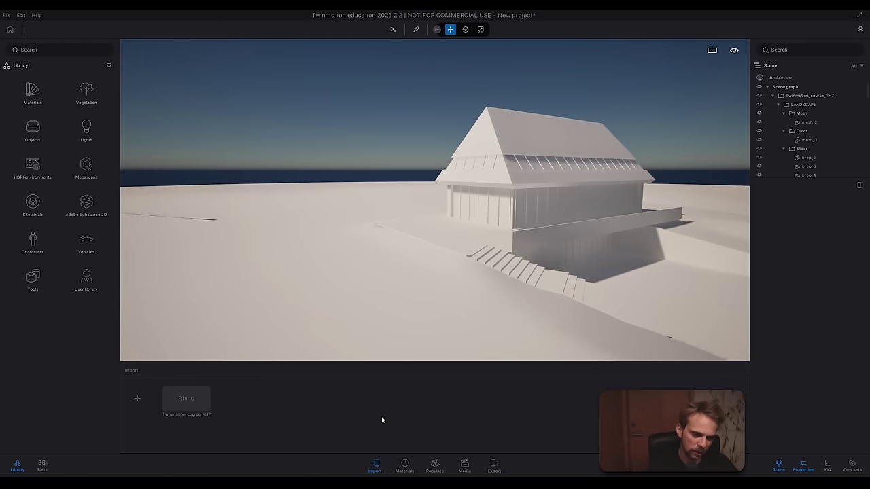
# Step: Switch to Rhino, set the Perspective viewport to Rendered display, and check the model's materials and the view properties
pyautogui.hotkey('alt', 'Tab')
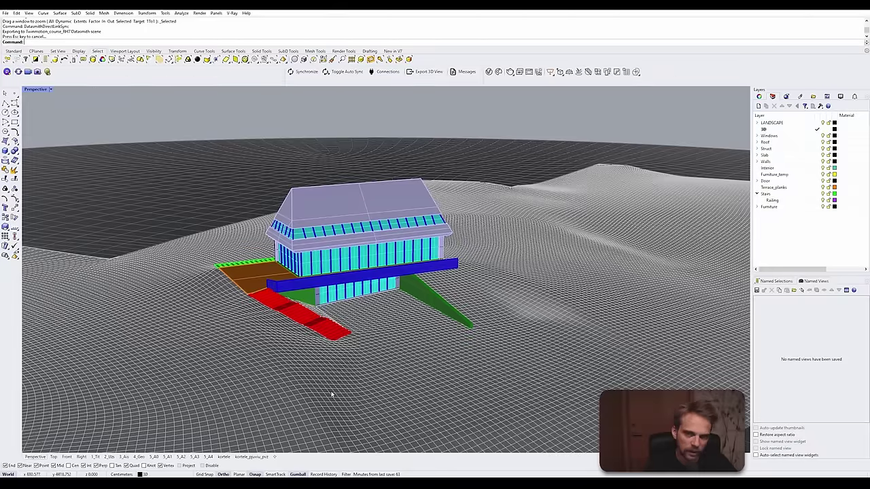
pyautogui.click(50, 89)
pyautogui.click(42, 129)
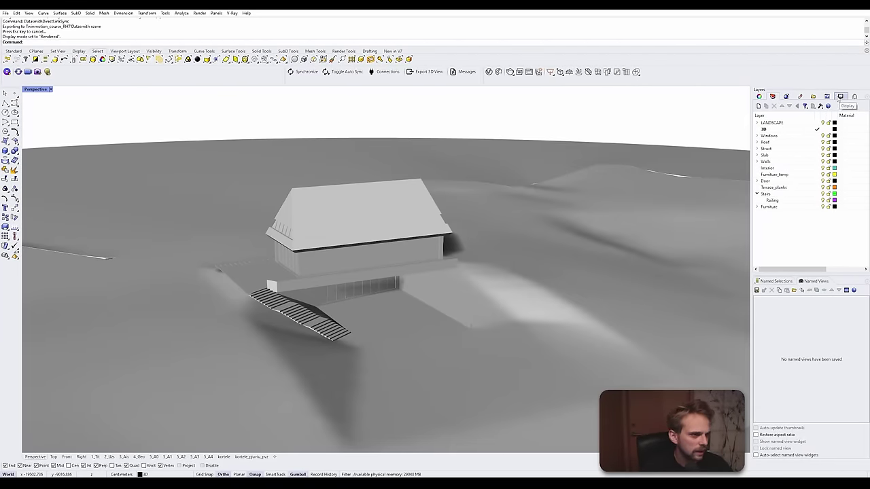
pyautogui.click(799, 97)
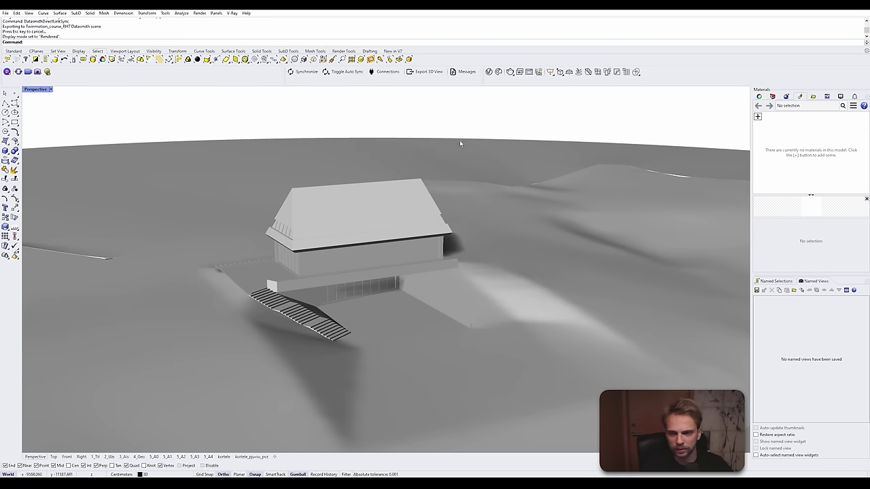
pyautogui.click(762, 97)
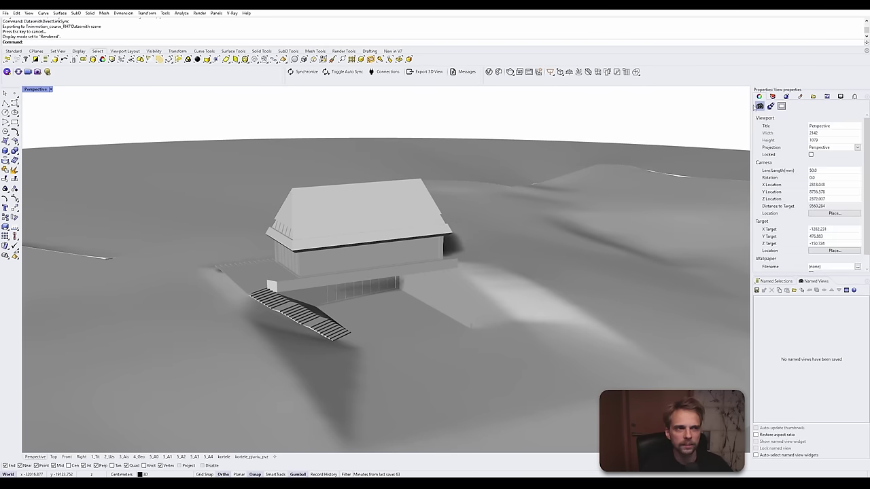
# Step: Switch to Twinmotion and view the house from the side with the exterior stairs and retaining wall
pyautogui.hotkey('alt', 'Tab')
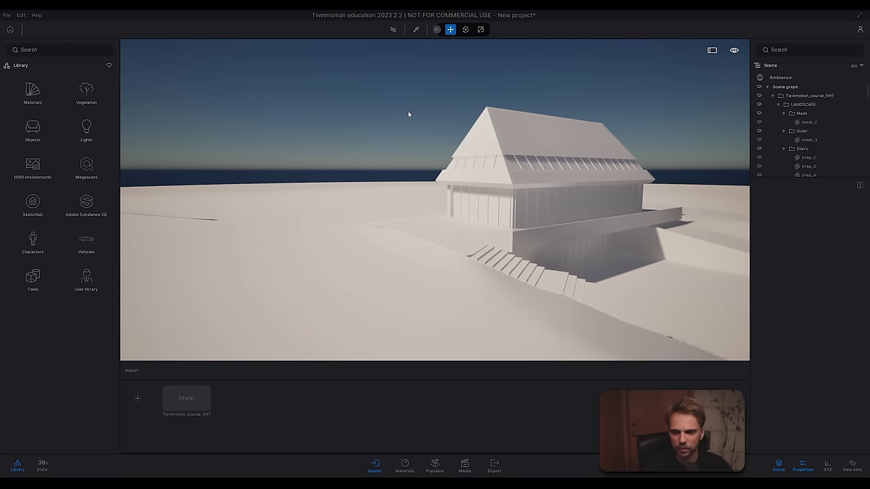
pyautogui.moveTo(413, 143); pyautogui.dragTo(320, 163, button='right')
pyautogui.press('d')
pyautogui.press('s')
pyautogui.press('a')
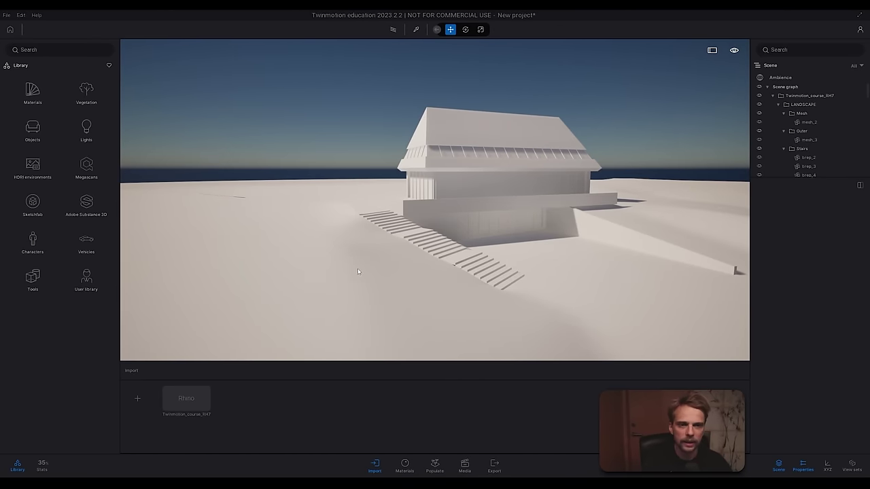
pyautogui.moveTo(358, 272); pyautogui.dragTo(379, 263, button='right')
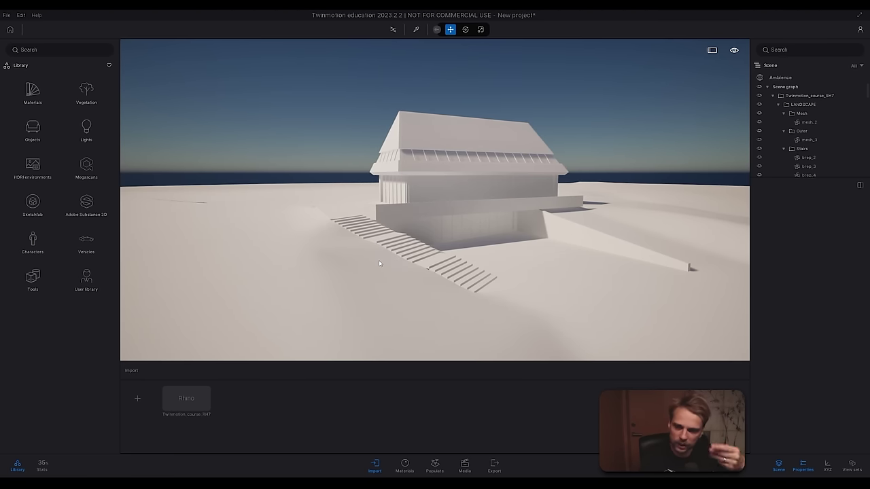
pyautogui.moveTo(449, 227); pyautogui.dragTo(481, 220, button='right')
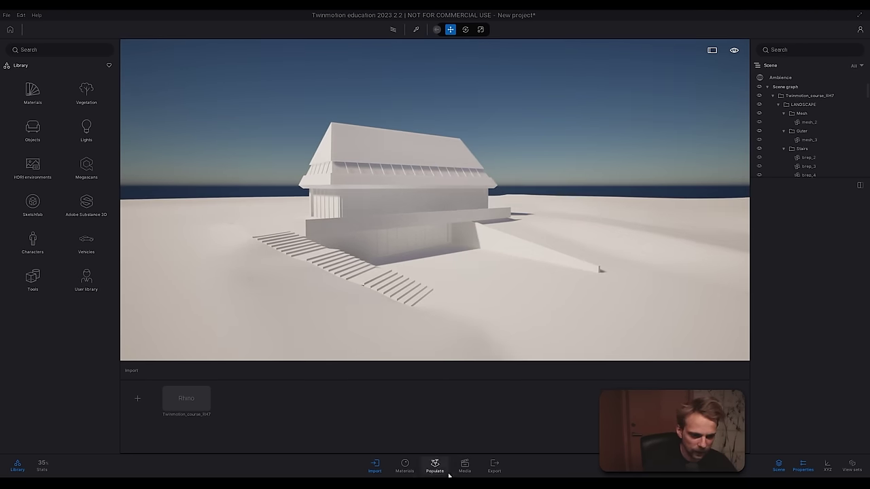
# Step: Arrange Rhino and Twinmotion side by side on the screen and bring the house into view in Twinmotion
pyautogui.moveTo(407, 15); pyautogui.dragTo(868, 164)
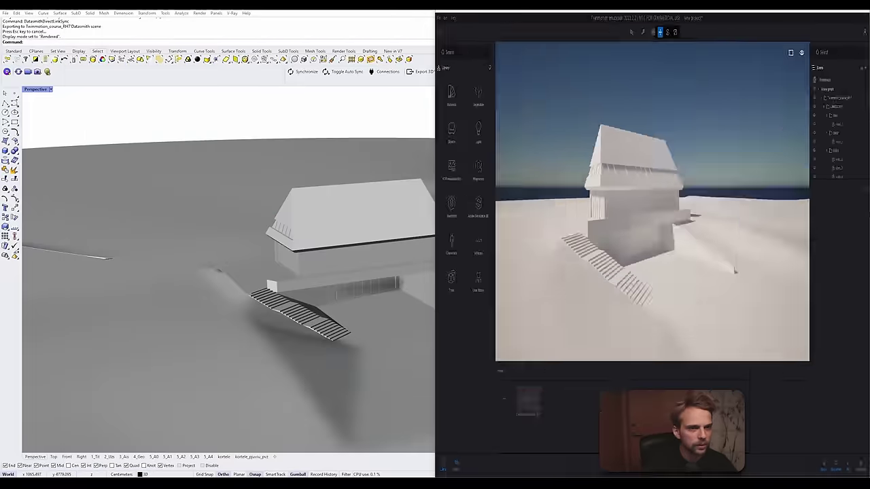
pyautogui.click(169, 249)
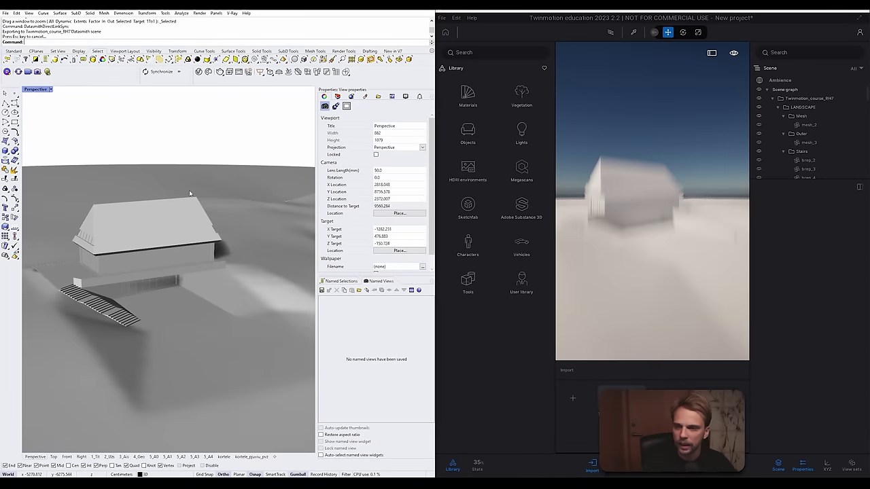
pyautogui.moveTo(637, 232); pyautogui.dragTo(602, 250, button='right')
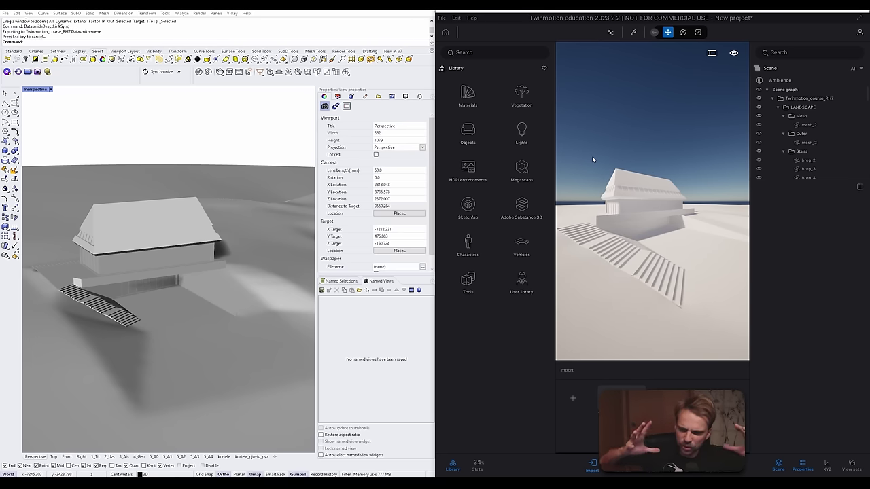
# Step: Hide the Library, Properties and Scene panels in Twinmotion to widen the 3D view
pyautogui.click(454, 466)
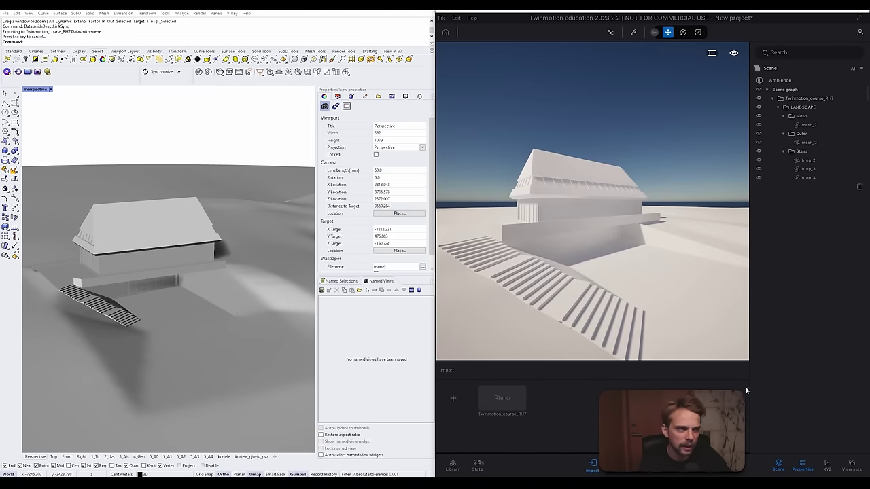
pyautogui.click(803, 468)
pyautogui.click(784, 470)
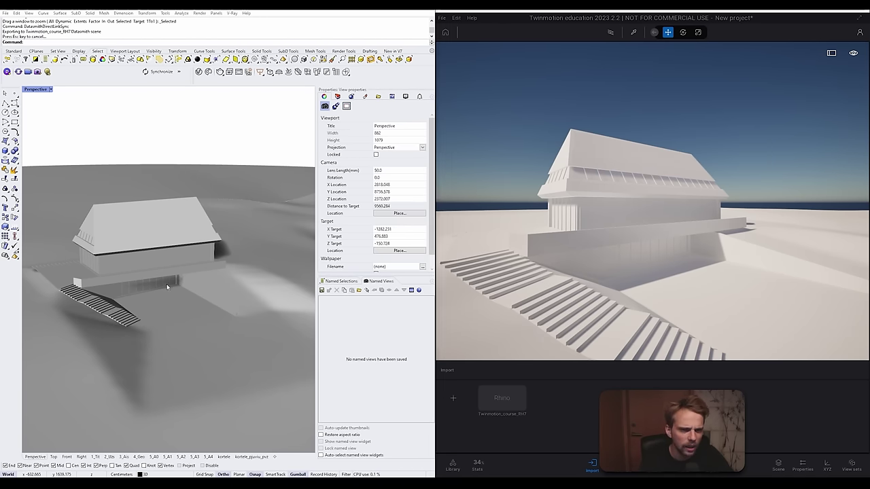
# Step: In Rhino, set the viewport to Rendered display and move the upper roof polysurface straight up off the house by about 909 cm
pyautogui.moveTo(163, 298); pyautogui.dragTo(197, 258, button='right')
pyautogui.scroll(-2, 153, 279)
pyautogui.hotkey('ctrl', 'alt', 'r')
pyautogui.click(170, 237)
pyautogui.click(182, 257)
pyautogui.scroll(3, 197, 258)
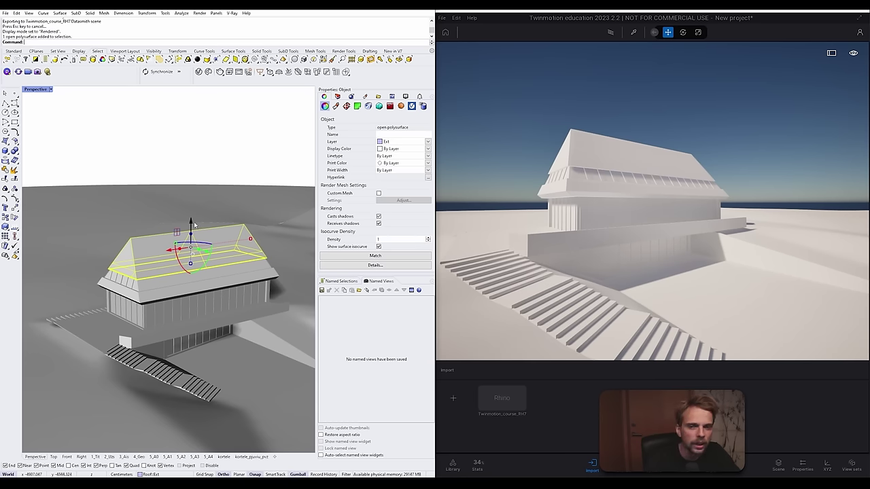
pyautogui.moveTo(192, 224); pyautogui.dragTo(189, 149)
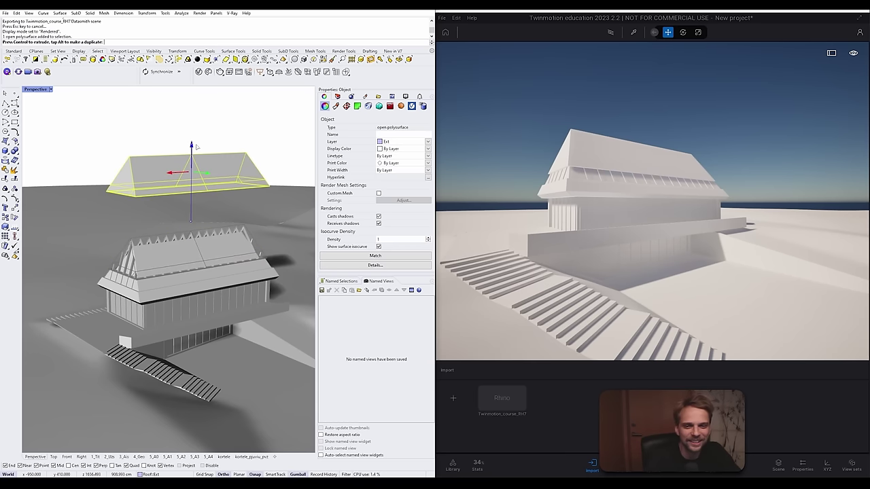
pyautogui.click(99, 139)
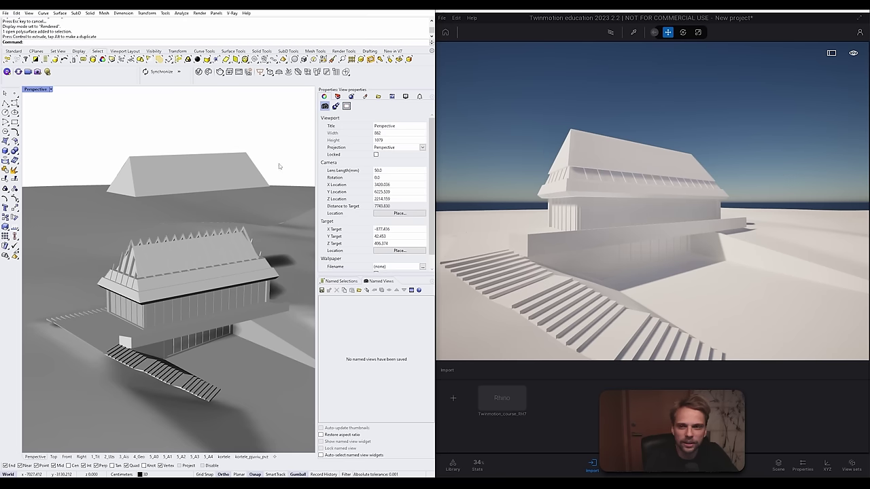
# Step: Synchronize the changed Rhino model through Datasmith Direct Link and bring the raised roof into view in Twinmotion
pyautogui.click(155, 74)
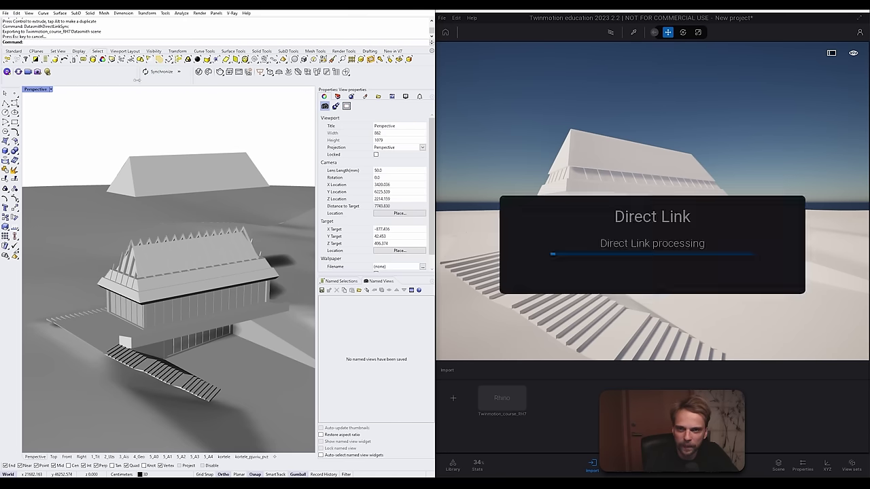
pyautogui.click(551, 155)
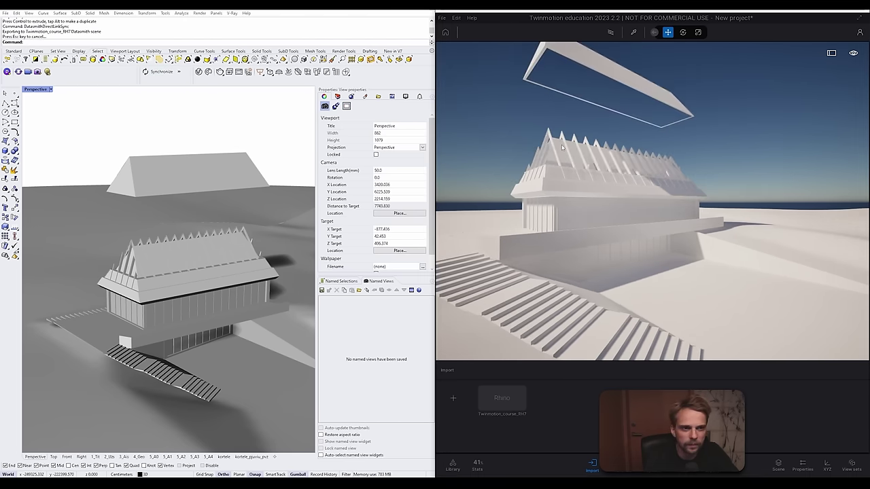
pyautogui.moveTo(559, 140); pyautogui.dragTo(538, 138, button='right')
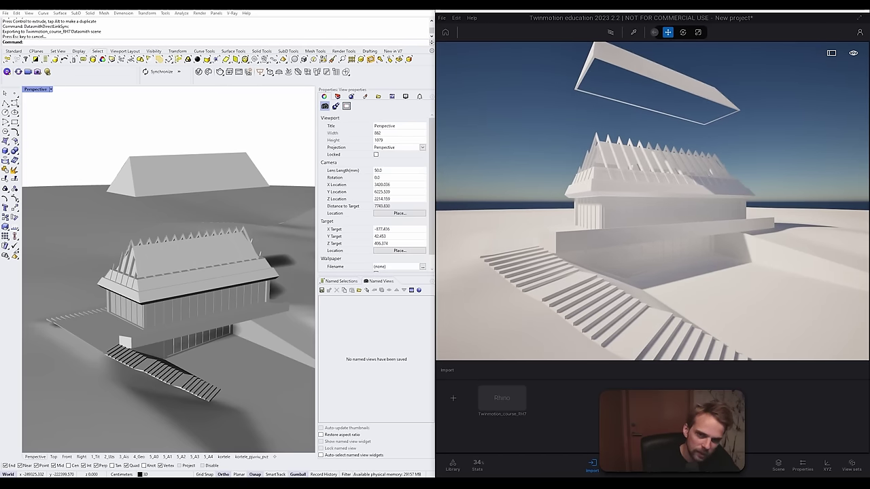
# Step: Compare the house and exterior stairs with the Path Tracer and with real-time rendering
pyautogui.moveTo(583, 150); pyautogui.dragTo(572, 95, button='middle')
pyautogui.press('r')
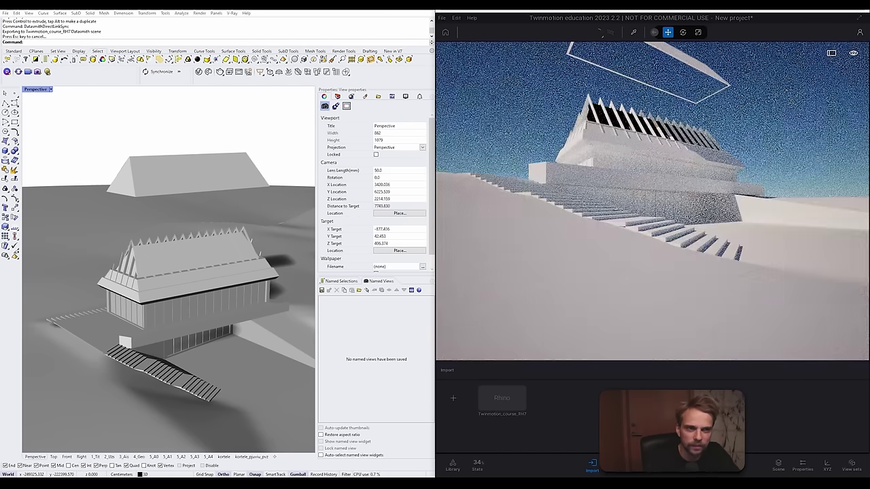
pyautogui.press('r')
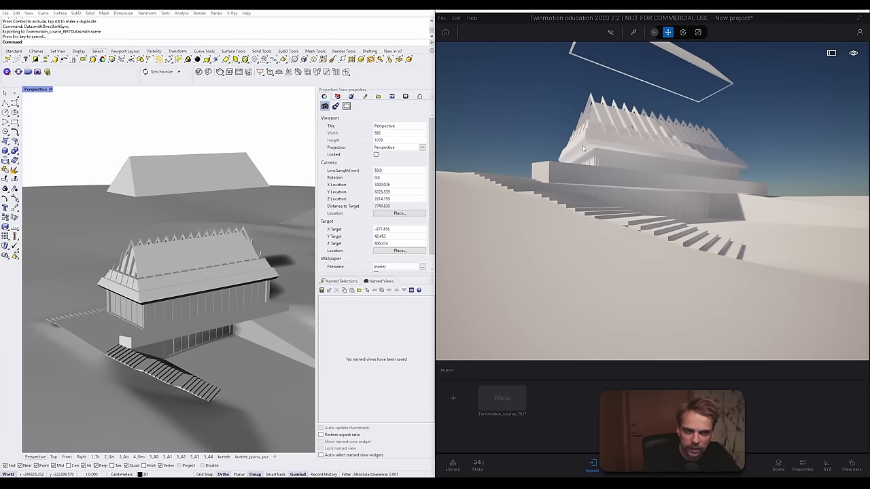
pyautogui.moveTo(583, 148); pyautogui.dragTo(559, 153)
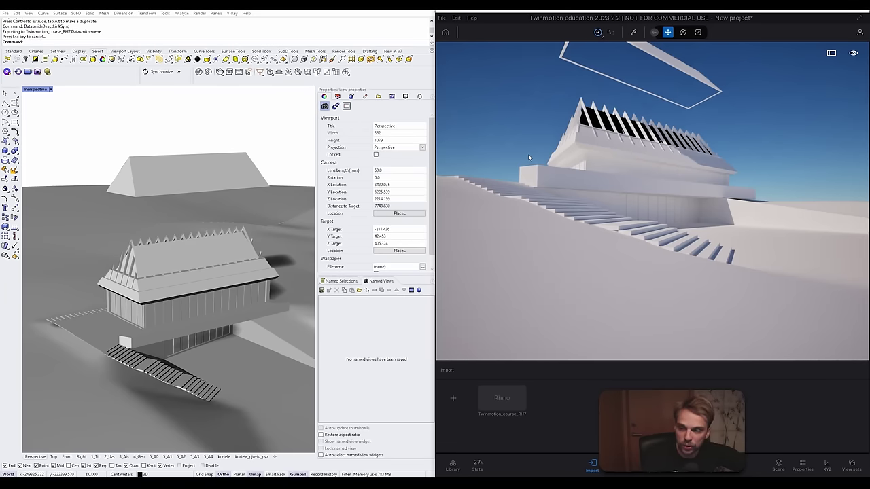
pyautogui.moveTo(528, 156); pyautogui.dragTo(519, 116, button='right')
pyautogui.moveTo(511, 164); pyautogui.dragTo(542, 172)
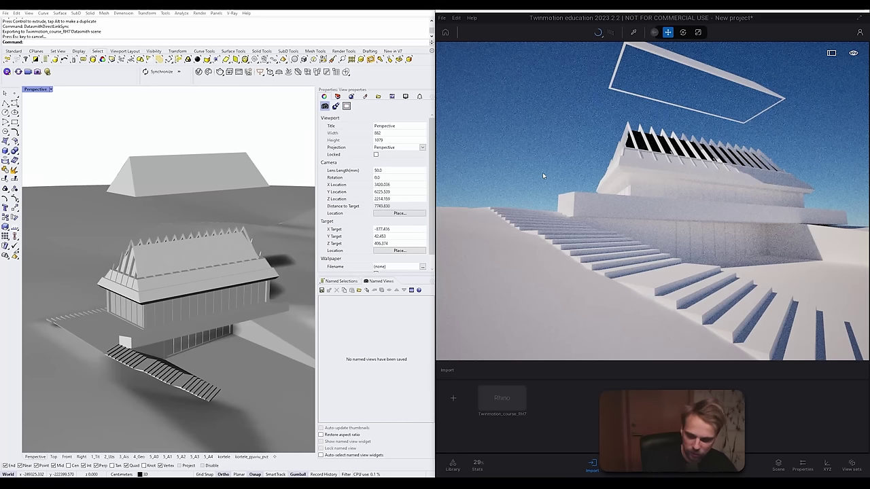
# Step: Inspect the raised roof's faces from below and from the opposite side in real-time rendering
pyautogui.moveTo(542, 172); pyautogui.dragTo(559, 180, button='right')
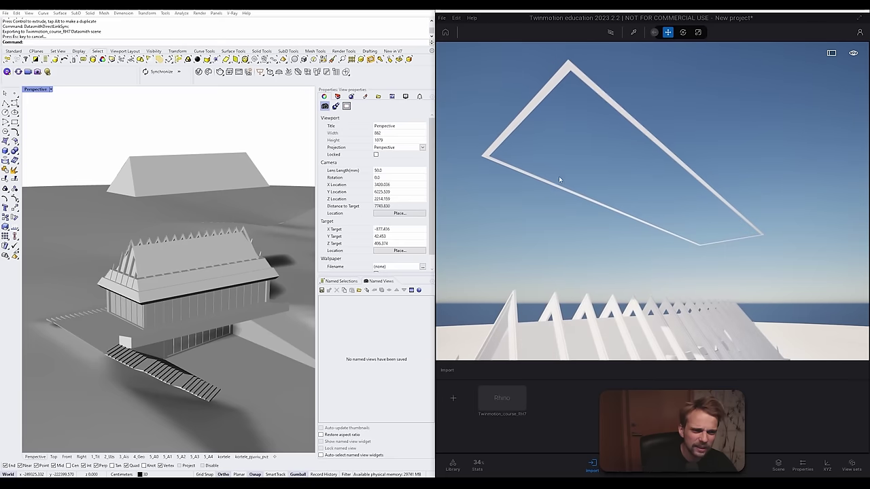
pyautogui.moveTo(503, 149); pyautogui.dragTo(479, 194, button='right')
pyautogui.moveTo(523, 102); pyautogui.dragTo(534, 152)
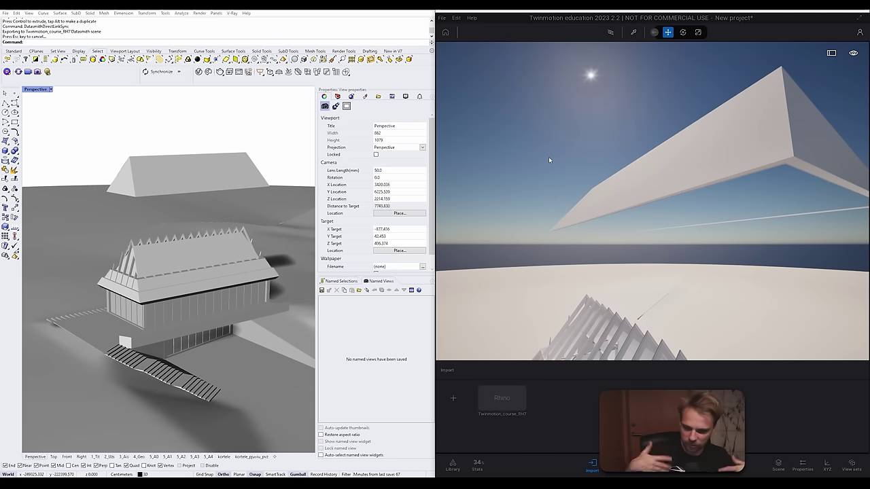
# Step: Maximize the Twinmotion window and bring the whole house with its raised roof into view
pyautogui.click(846, 12)
pyautogui.moveTo(469, 205); pyautogui.dragTo(509, 269, button='right')
pyautogui.press('s')
pyautogui.press('a')
pyautogui.press('e')
pyautogui.press('s')
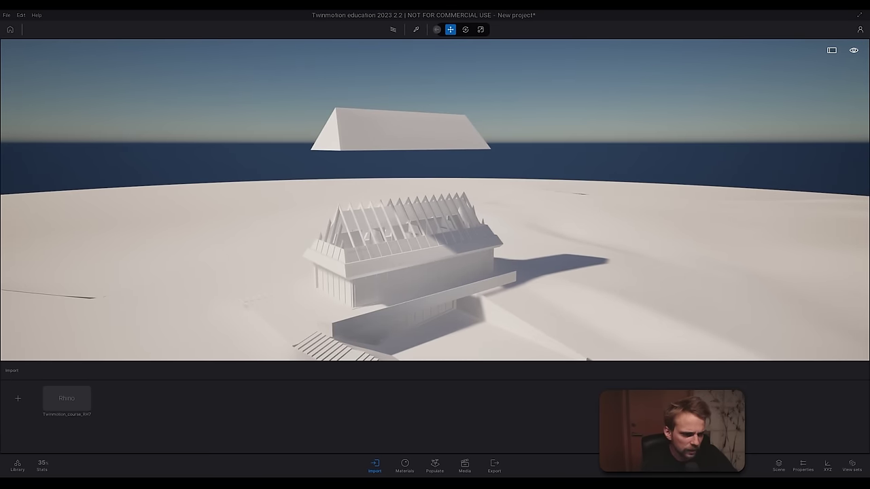
# Step: Show the Properties and Scene panels and check the imported Twinmotion_course_RH7 hierarchy in the scene graph
pyautogui.click(802, 467)
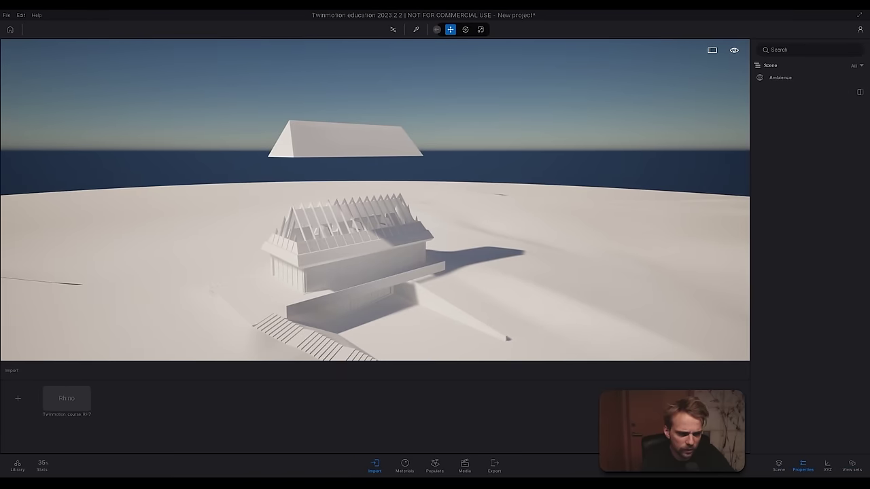
pyautogui.click(778, 468)
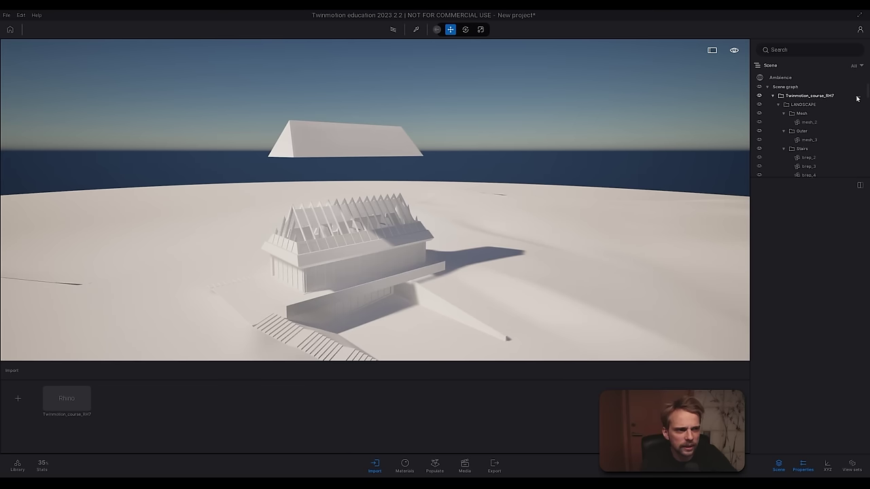
pyautogui.moveTo(866, 91)
pyautogui.mouseDown()
pyautogui.moveTo(865, 119)
pyautogui.moveTo(866, 88)
pyautogui.mouseUp()
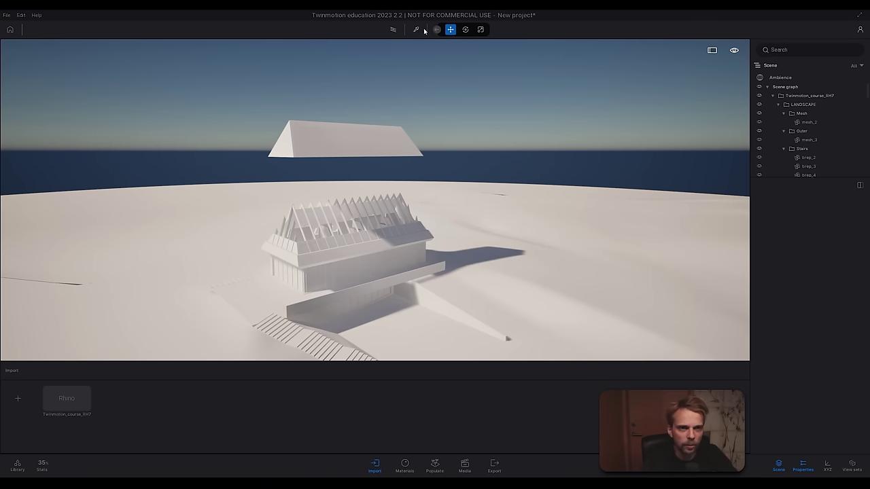
# Step: Pick the raised roof's material with the Material picker and move the camera closer to the roof
pyautogui.click(415, 30)
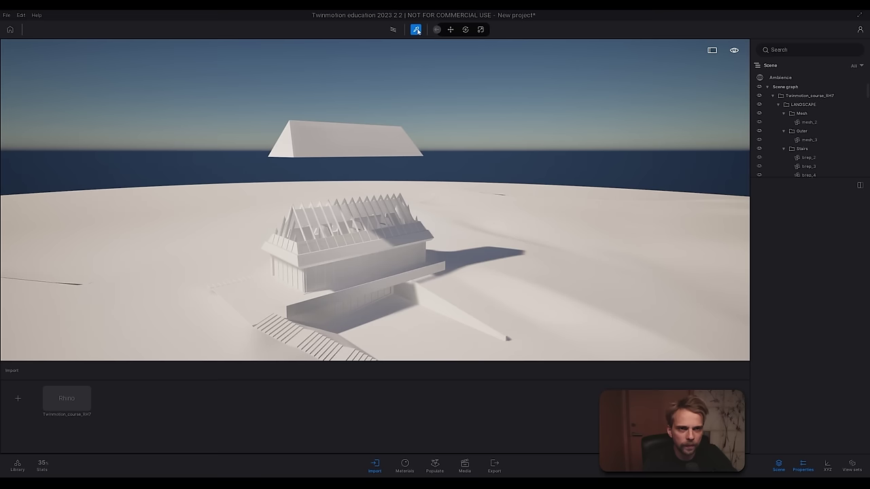
pyautogui.click(357, 133)
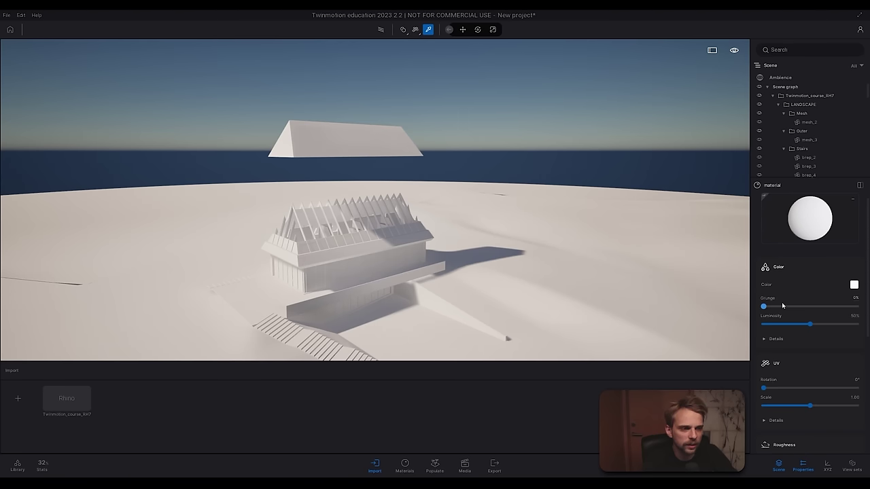
pyautogui.moveTo(456, 210); pyautogui.dragTo(413, 192, button='right')
pyautogui.press('w')
pyautogui.press('e')
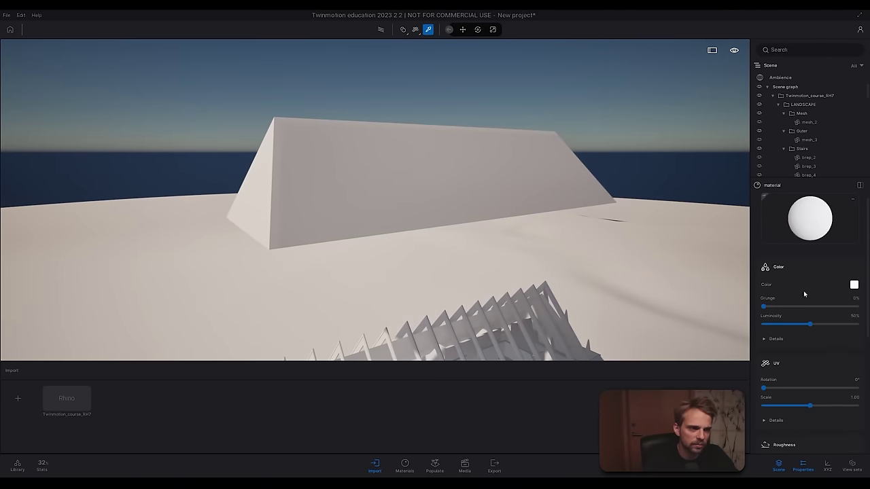
# Step: Go through the picked material's settings and expand its Misc. options
pyautogui.click(854, 200)
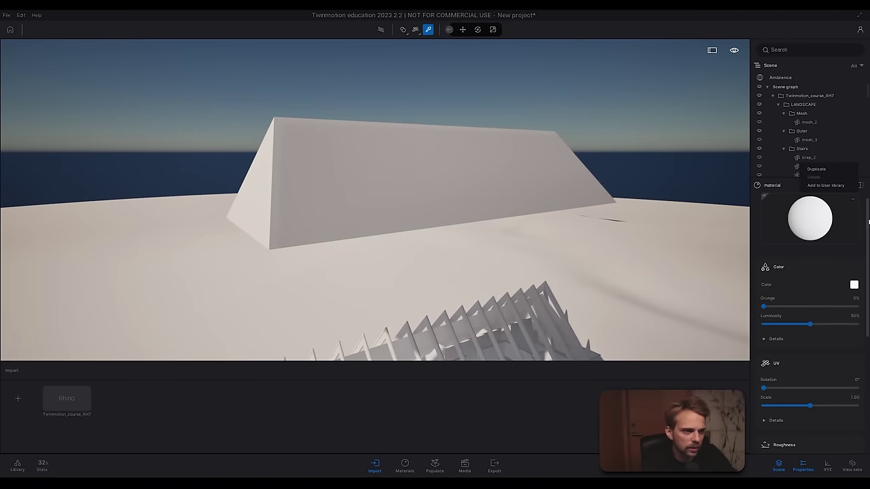
pyautogui.scroll(-6, 860, 271)
pyautogui.scroll(-2, 858, 302)
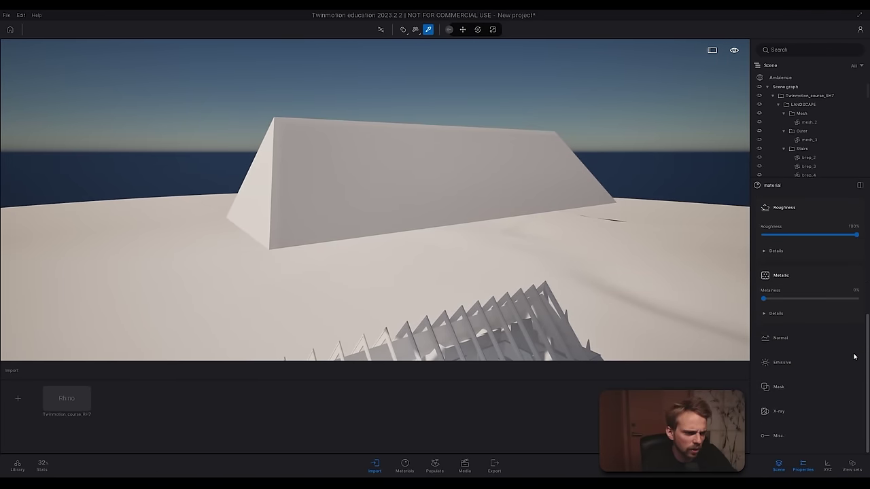
pyautogui.scroll(-1, 829, 418)
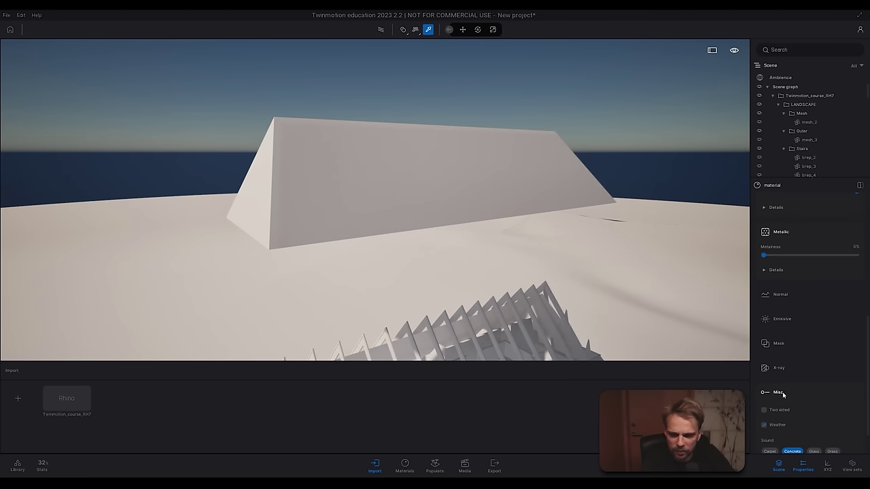
pyautogui.scroll(-1, 787, 393)
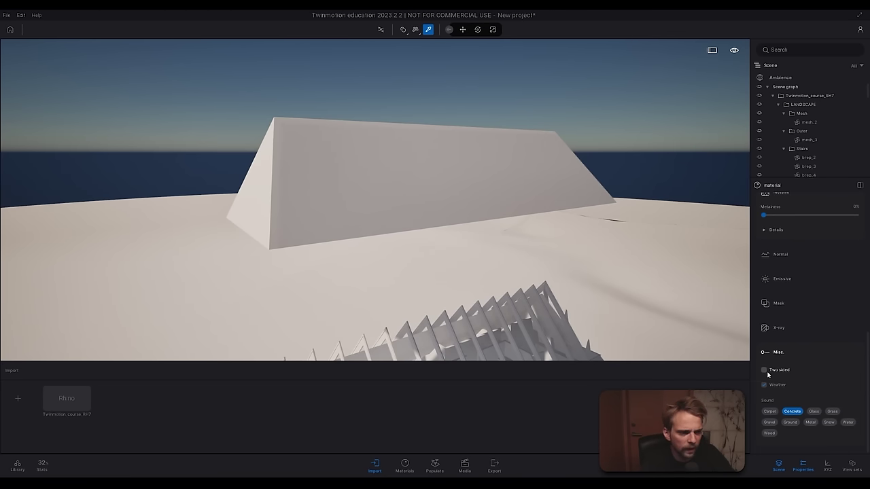
# Step: View the raised roof from underneath and enable Two sided for its material
pyautogui.press('e')
pyautogui.moveTo(523, 259); pyautogui.dragTo(475, 158, button='right')
pyautogui.press('q')
pyautogui.press('w')
pyautogui.press('d')
pyautogui.press('e')
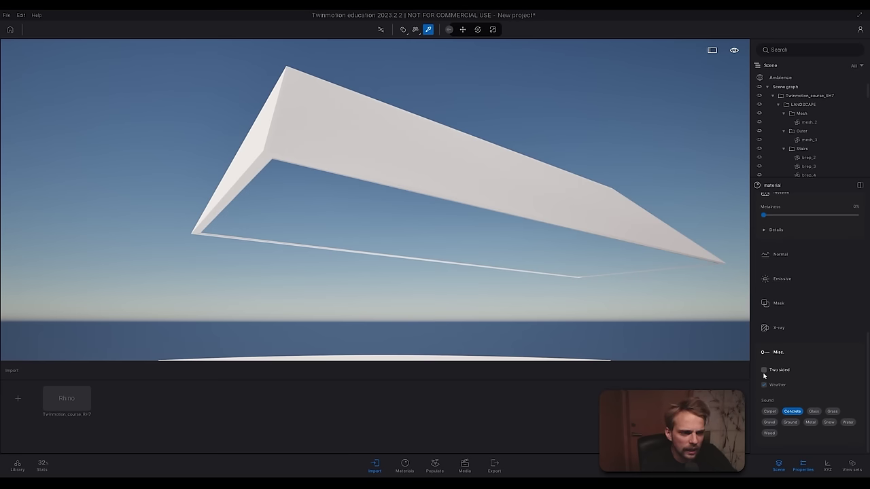
pyautogui.click(764, 371)
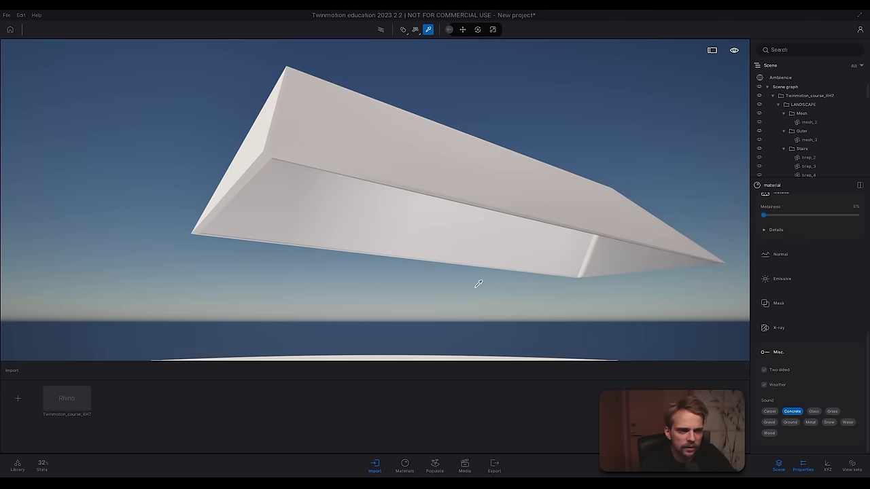
# Step: Move the camera back to see the whole house and disable Two sided for the material
pyautogui.moveTo(614, 249); pyautogui.dragTo(452, 265, button='right')
pyautogui.press('d')
pyautogui.press('s')
pyautogui.press('s')
pyautogui.press('s')
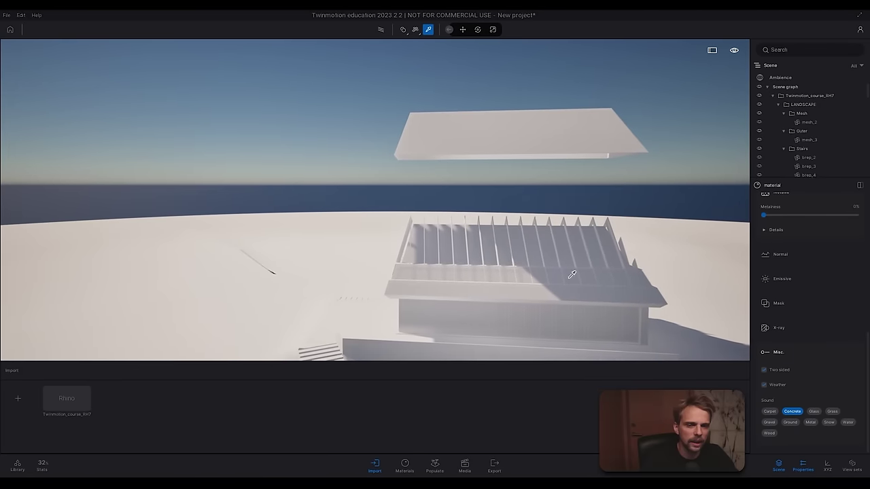
pyautogui.click(764, 371)
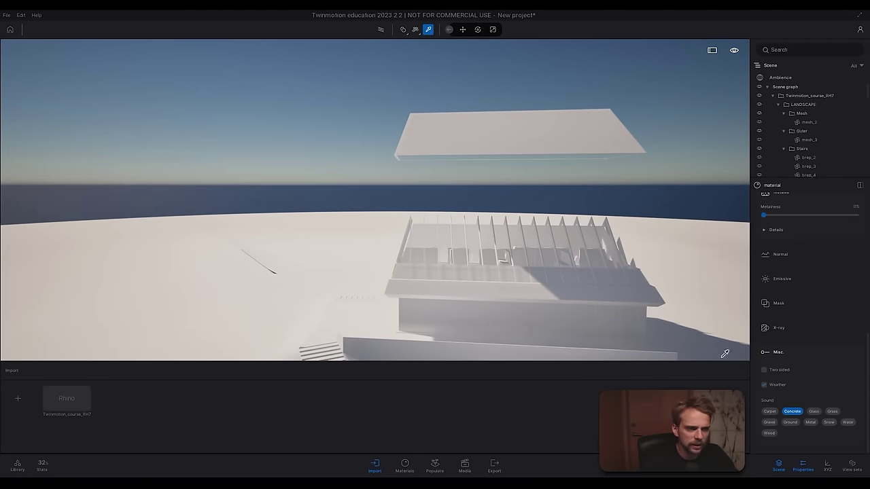
# Step: Lower the camera beneath the landscape and enable Two sided for the material
pyautogui.moveTo(540, 278); pyautogui.dragTo(539, 236, button='right')
pyautogui.press('q')
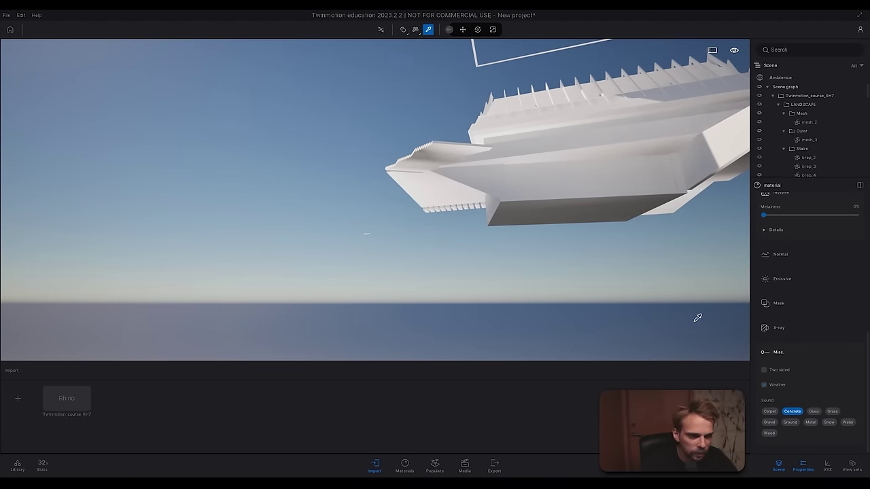
pyautogui.click(764, 370)
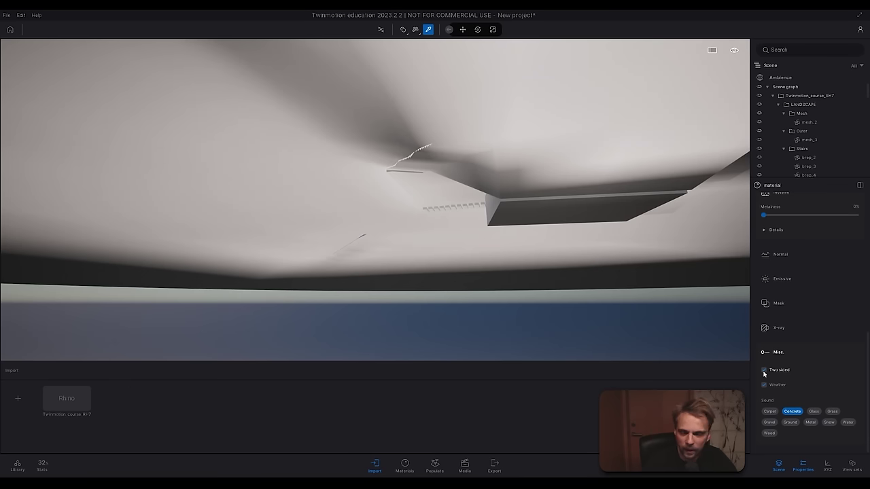
pyautogui.click(763, 371)
pyautogui.click(764, 371)
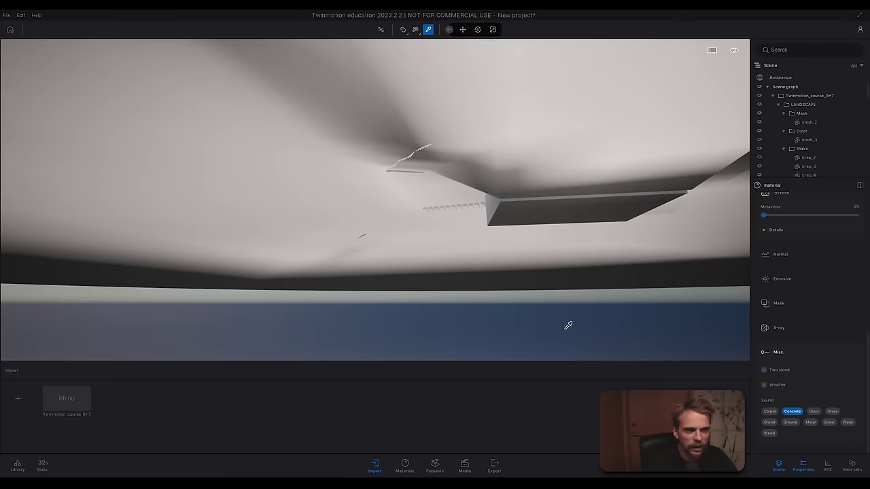
# Step: Examine the underside of the landscape and the house's basement volume from below the terrain
pyautogui.moveTo(301, 237); pyautogui.dragTo(299, 211, button='right')
pyautogui.press('s')
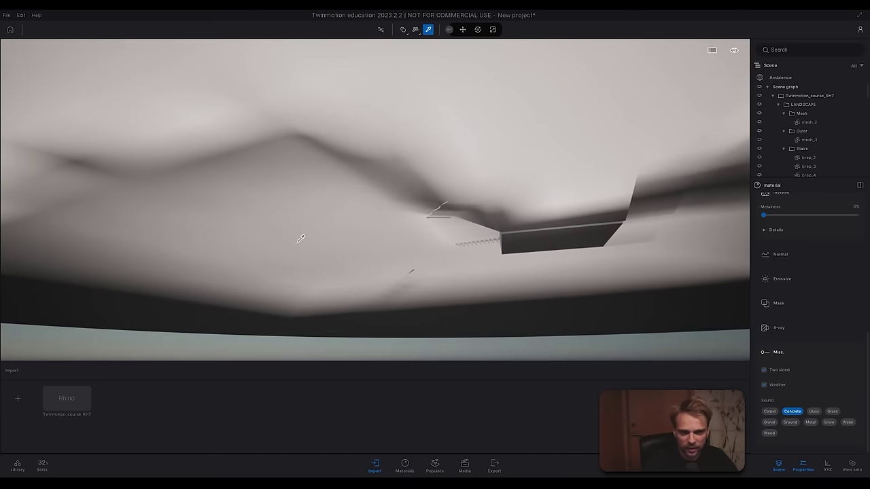
pyautogui.moveTo(111, 245); pyautogui.dragTo(124, 238, button='right')
pyautogui.press('d')
pyautogui.press('a')
pyautogui.press('e')
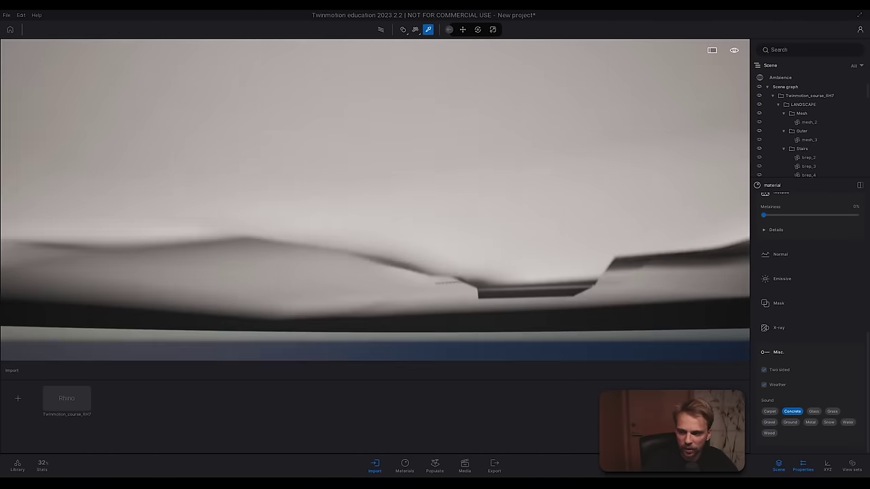
pyautogui.press('q')
pyautogui.moveTo(137, 265); pyautogui.dragTo(138, 273)
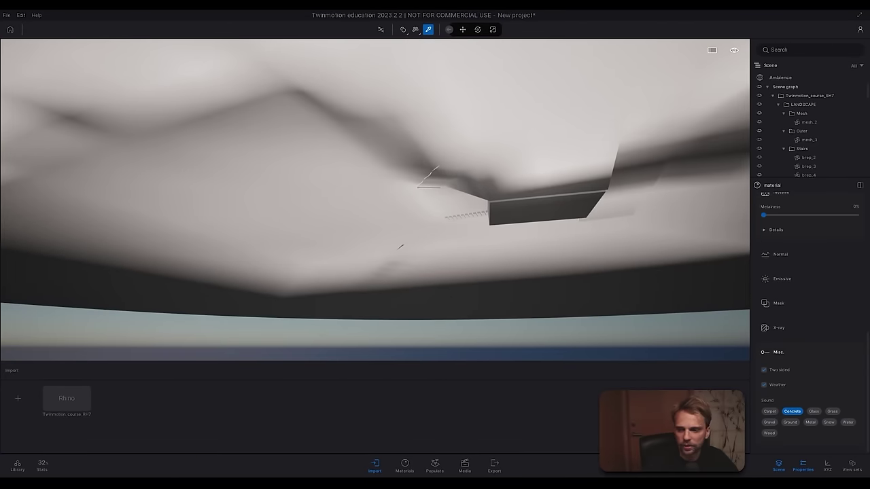
# Step: Bring the camera back above the terrain in front of the house and disable Two sided for the material
pyautogui.press('w')
pyautogui.press('e')
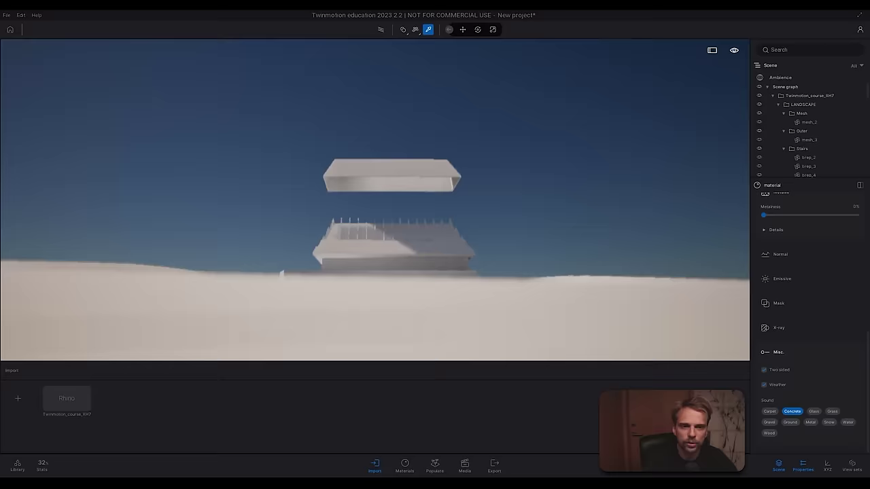
pyautogui.press('w')
pyautogui.press('e')
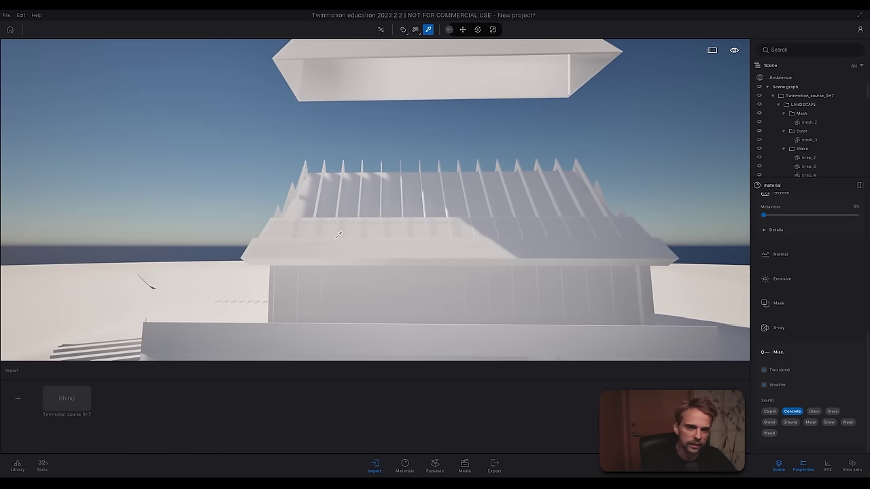
pyautogui.click(765, 370)
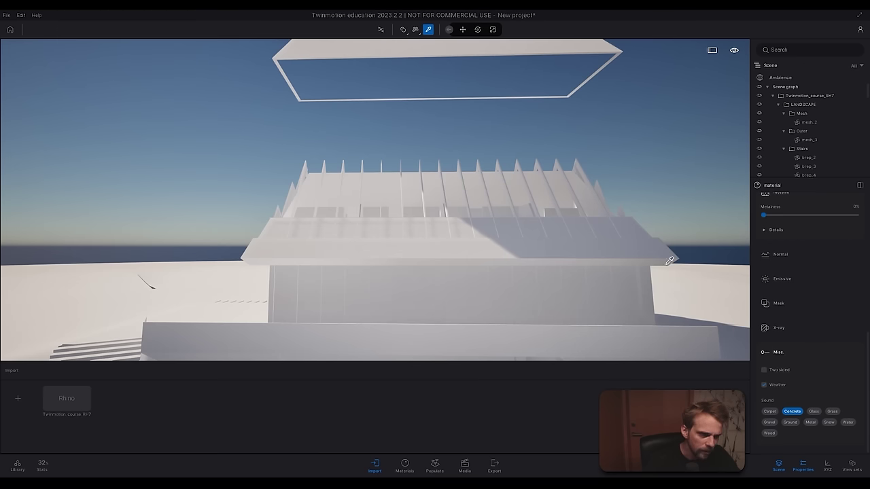
# Step: Examine the raised roof and the exposed rafters of the house from above
pyautogui.scroll(10, 837, 289)
pyautogui.scroll(2, 837, 290)
pyautogui.press('w')
pyautogui.moveTo(658, 149); pyautogui.dragTo(722, 169, button='right')
pyautogui.press('s')
pyautogui.press('q')
pyautogui.press('e')
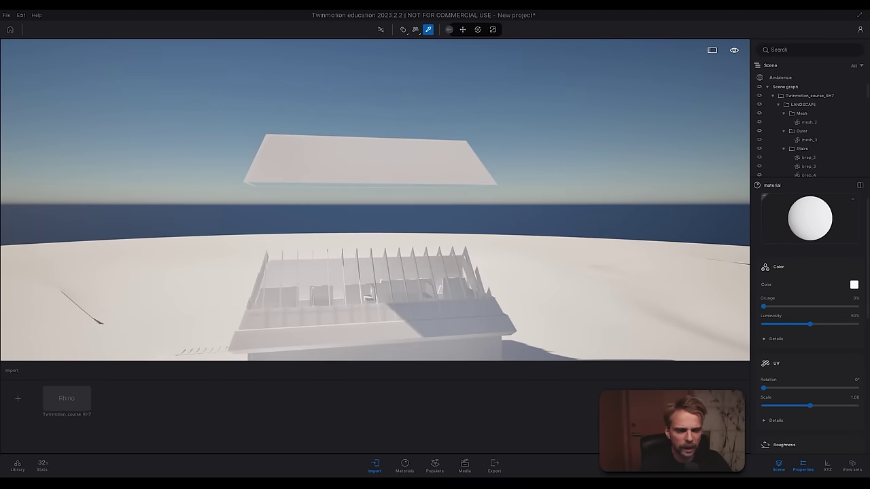
# Step: Switch to Rhino, undo the roof's Gumball move, and synchronize the model before returning to Twinmotion
pyautogui.hotkey('alt', 'Tab')
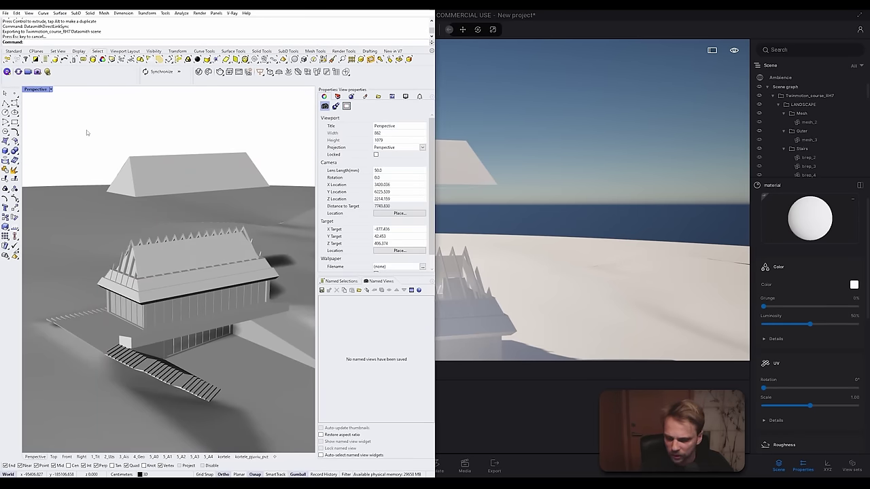
pyautogui.hotkey('ctrl', 'z')
pyautogui.click(171, 154)
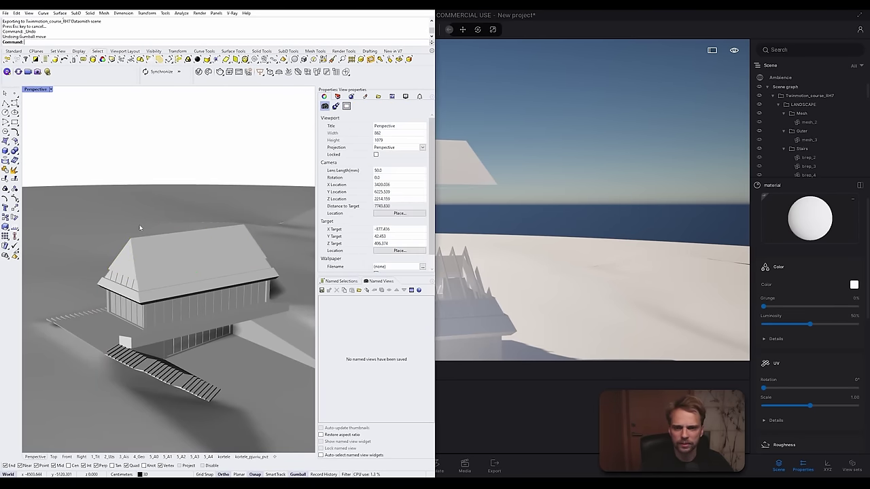
pyautogui.click(157, 71)
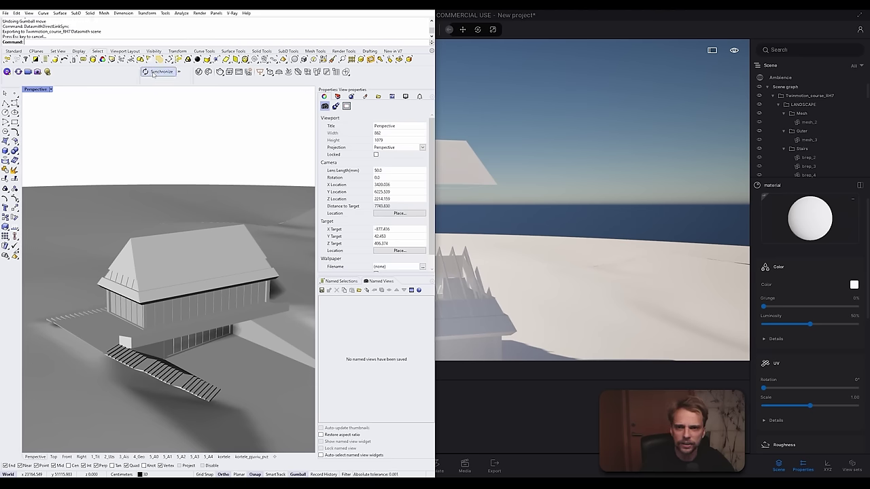
pyautogui.click(641, 11)
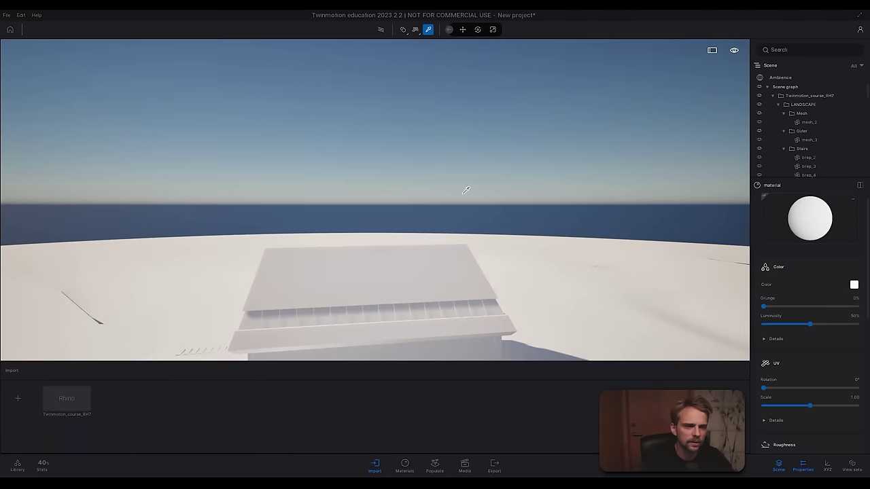
# Step: With the whole house in view, darken the material's color to grey with RGB values of 171 (ABABAB)
pyautogui.moveTo(350, 226); pyautogui.dragTo(350, 250, button='right')
pyautogui.press('s')
pyautogui.press('e')
pyautogui.press('w')
pyautogui.press('q')
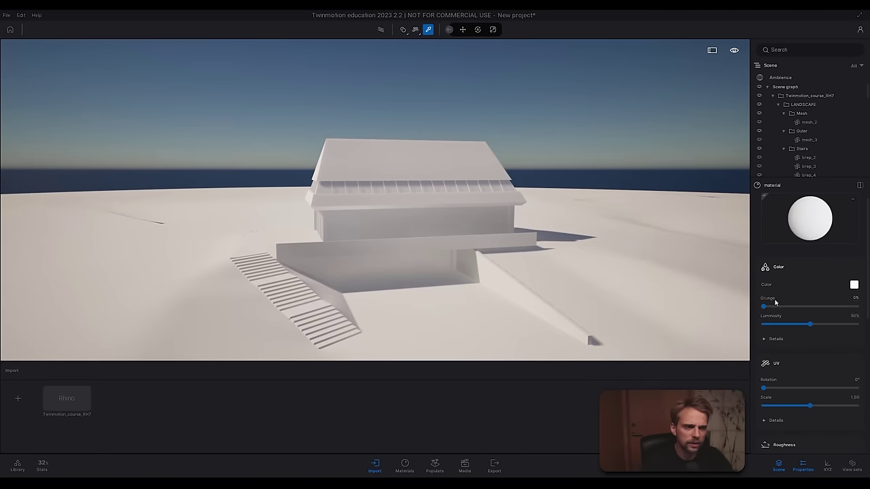
pyautogui.click(854, 285)
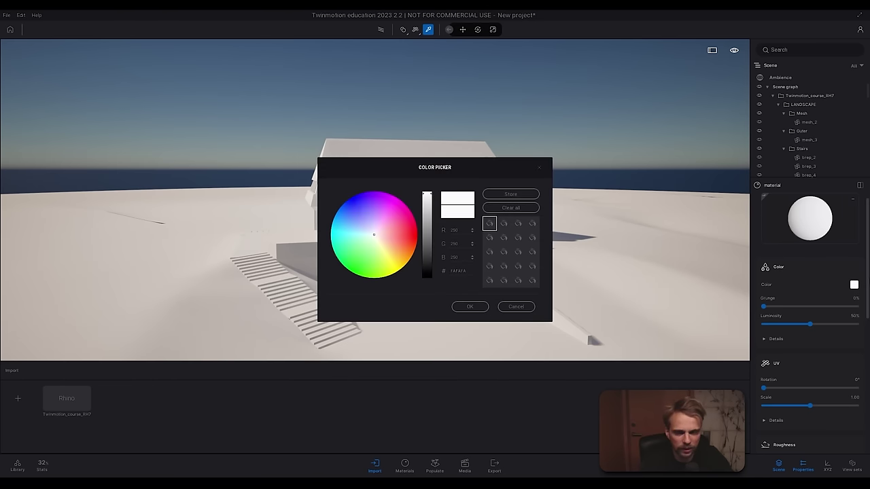
pyautogui.moveTo(386, 232); pyautogui.dragTo(368, 242)
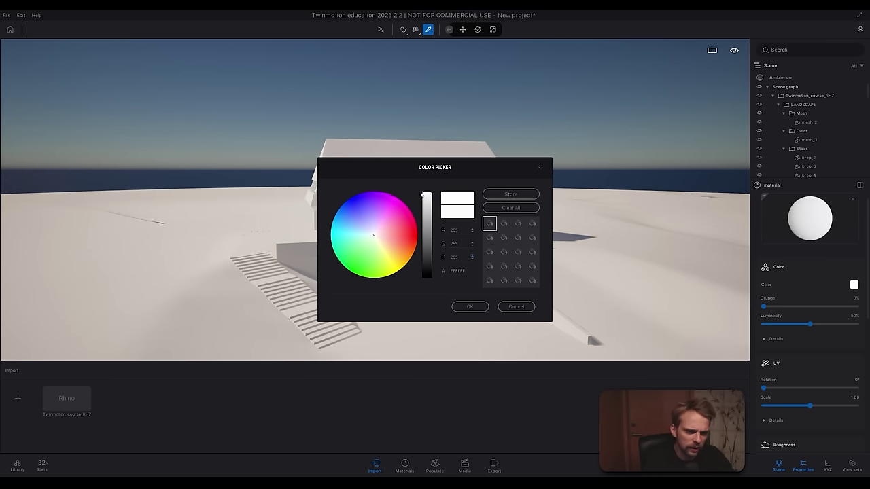
pyautogui.moveTo(423, 195); pyautogui.dragTo(424, 220)
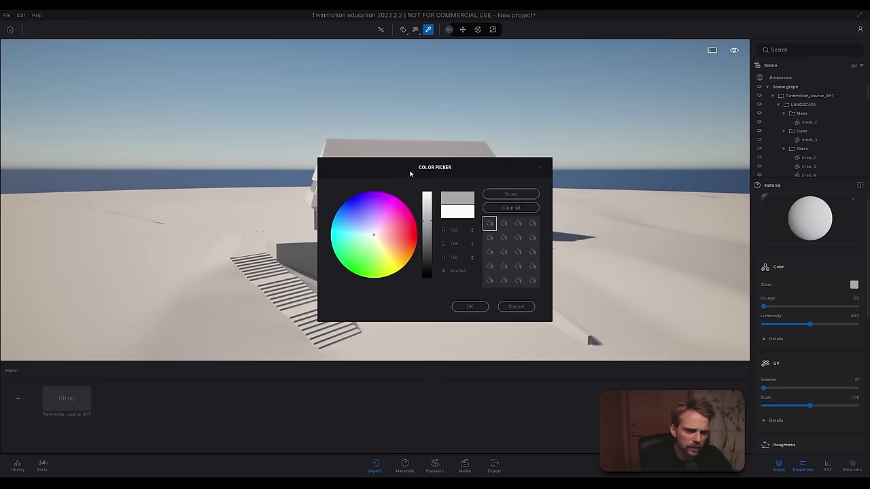
pyautogui.moveTo(409, 174); pyautogui.dragTo(620, 111)
pyautogui.moveTo(636, 161); pyautogui.dragTo(634, 157)
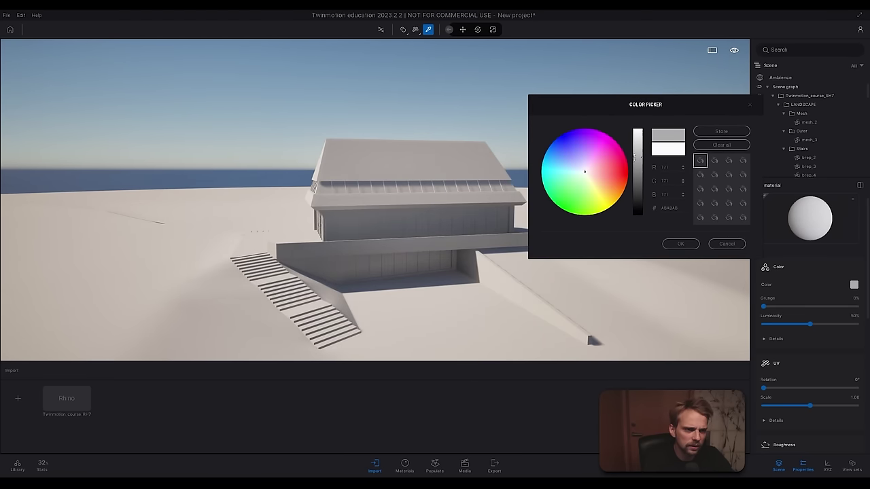
pyautogui.click(680, 243)
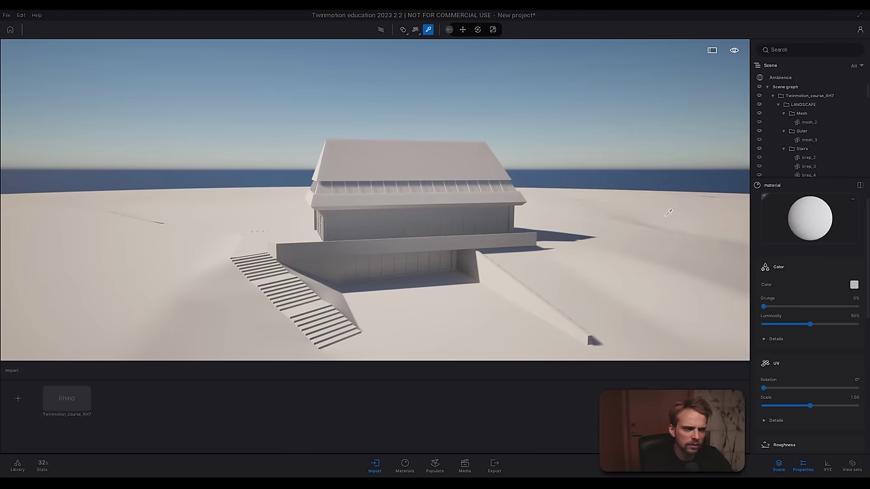
# Step: Examine the grey house from different sides and review the material's roughness and metalness settings
pyautogui.moveTo(400, 225); pyautogui.dragTo(306, 219, button='right')
pyautogui.press('s')
pyautogui.press('w')
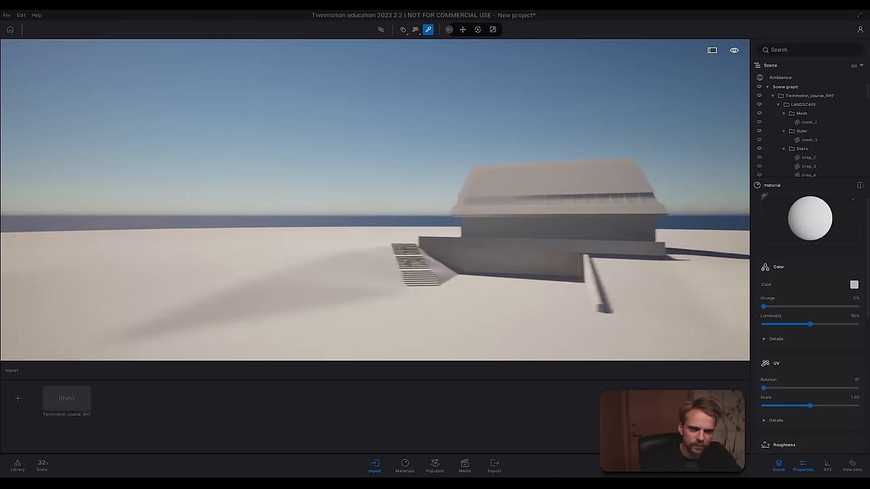
pyautogui.moveTo(386, 218); pyautogui.dragTo(387, 228)
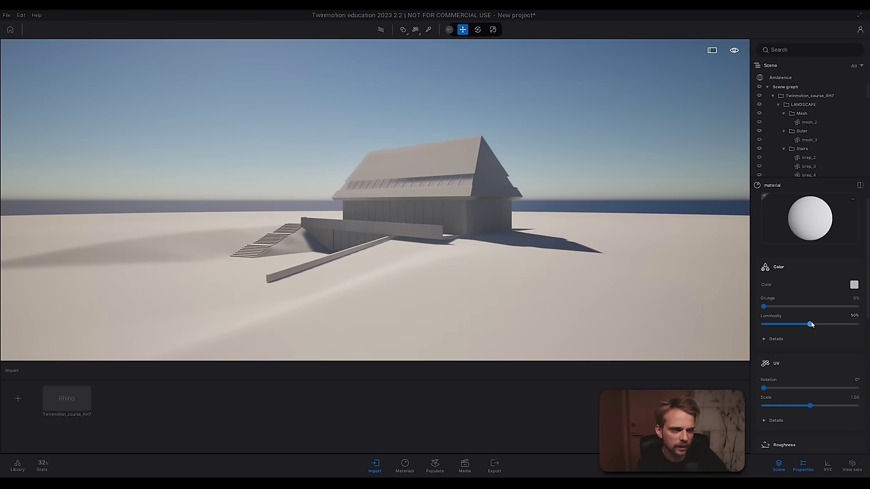
pyautogui.scroll(-5, 806, 393)
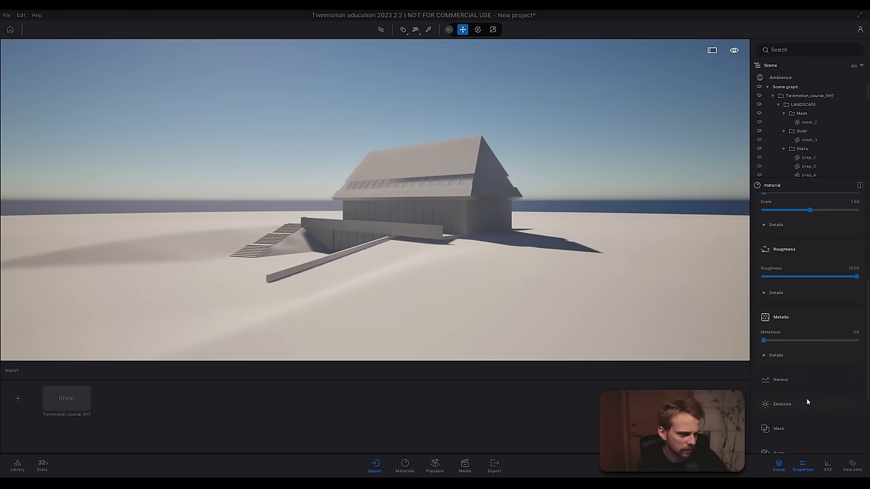
pyautogui.moveTo(763, 340); pyautogui.dragTo(675, 353)
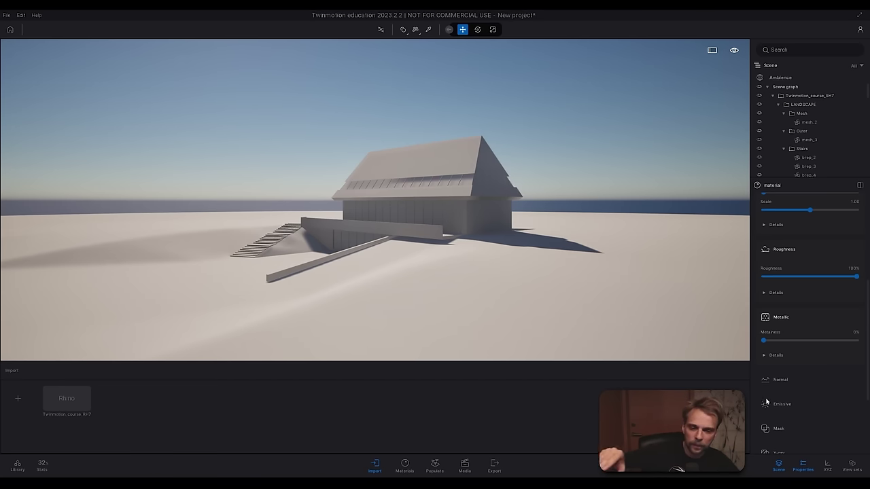
# Step: Switch to Rhino in full-screen width, set the Perspective view to Shaded display mode, and frame the house closely
pyautogui.hotkey('alt', 'Tab')
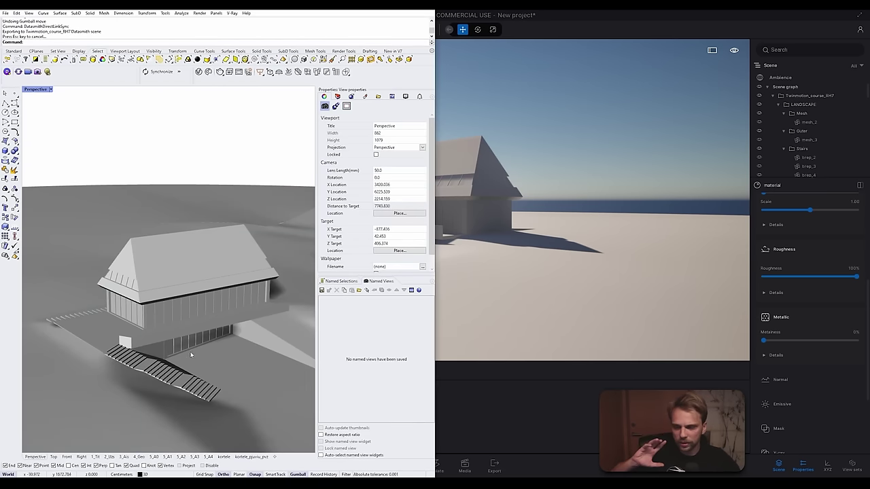
pyautogui.click(409, 7)
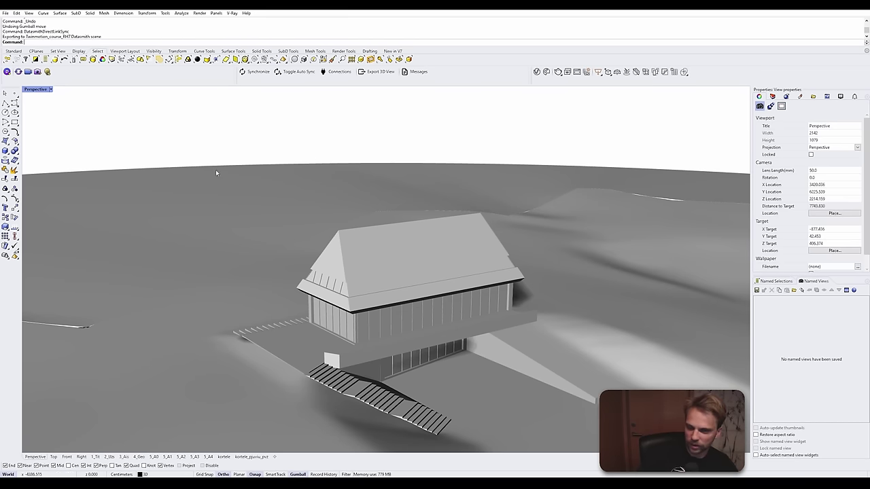
pyautogui.click(32, 88)
pyautogui.click(55, 123)
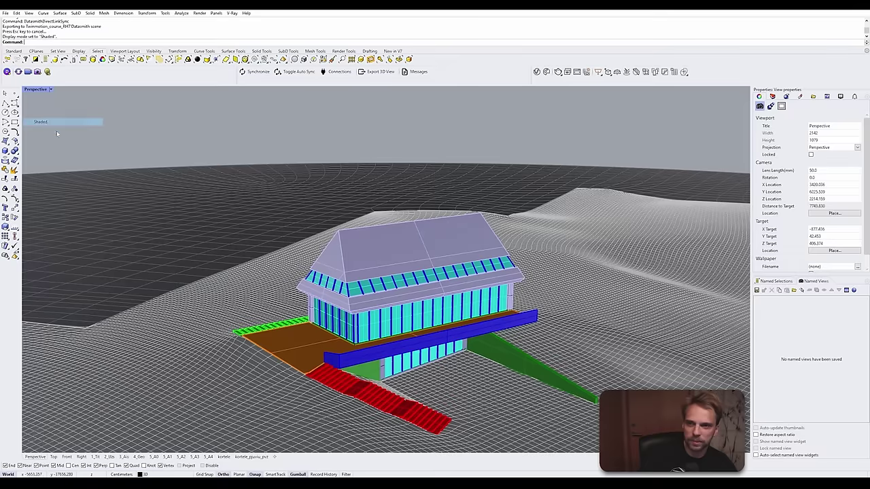
pyautogui.moveTo(326, 269); pyautogui.dragTo(422, 241, button='right')
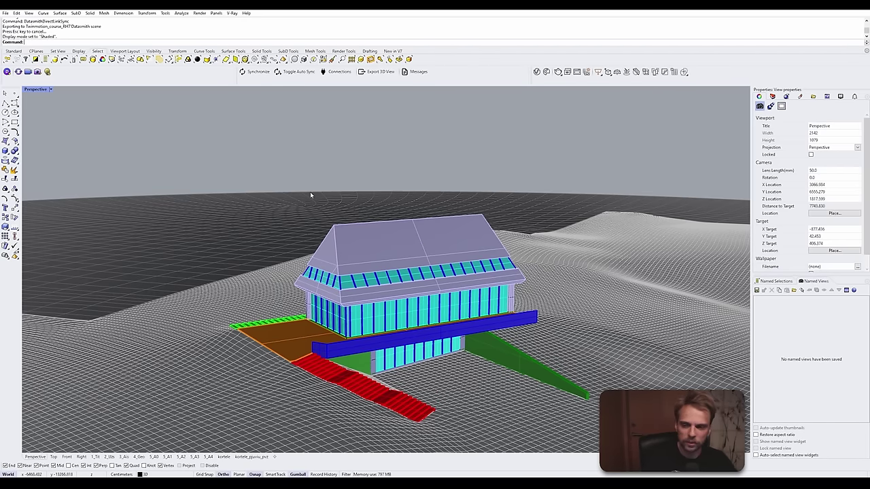
pyautogui.moveTo(295, 197); pyautogui.dragTo(329, 202, button='right')
pyautogui.scroll(2, 422, 285)
pyautogui.moveTo(422, 287); pyautogui.dragTo(407, 320, button='right')
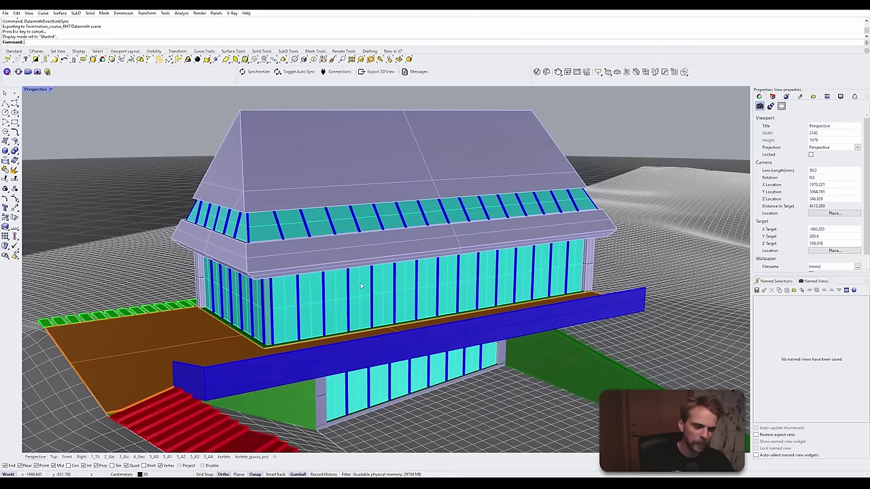
# Step: Expand the Windows layer and toggle its Glass and Frames sublayers off and on to check their contents
pyautogui.click(772, 97)
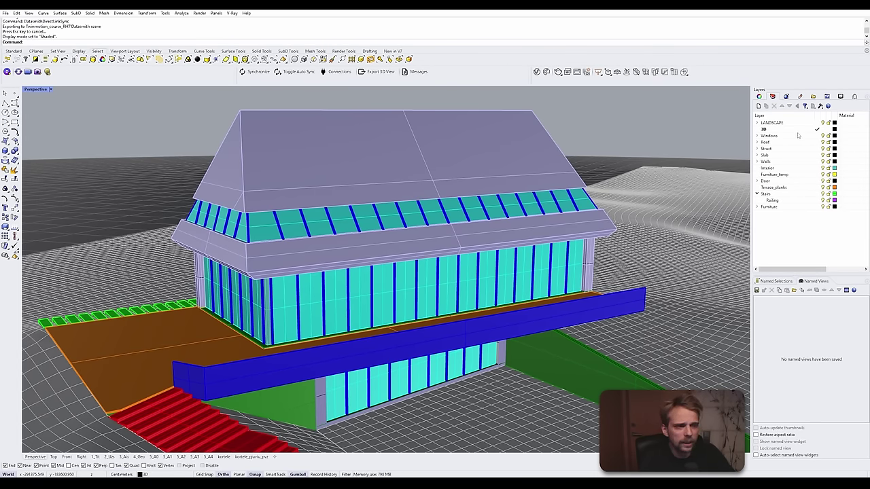
pyautogui.click(756, 136)
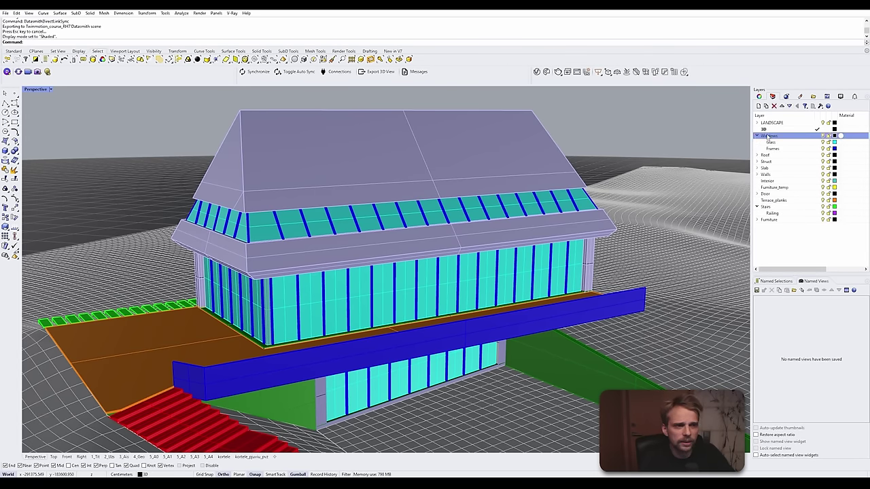
pyautogui.click(773, 142)
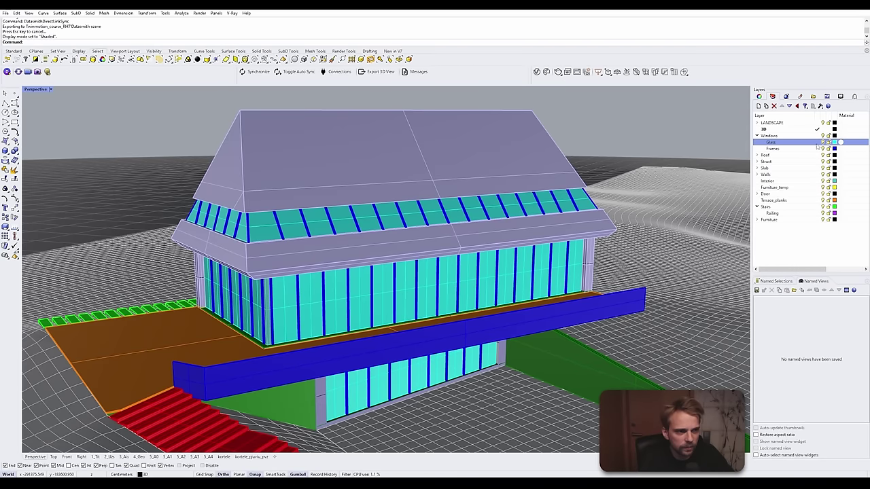
pyautogui.click(823, 142)
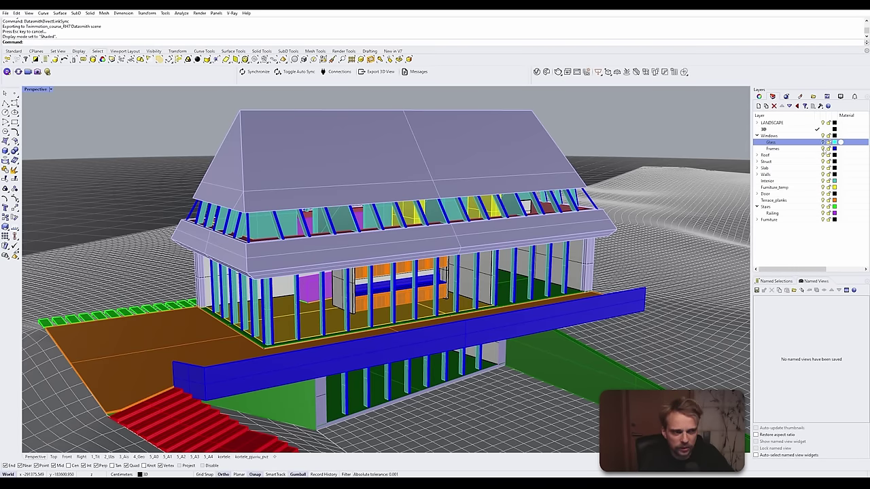
pyautogui.click(822, 148)
pyautogui.click(822, 149)
pyautogui.click(822, 142)
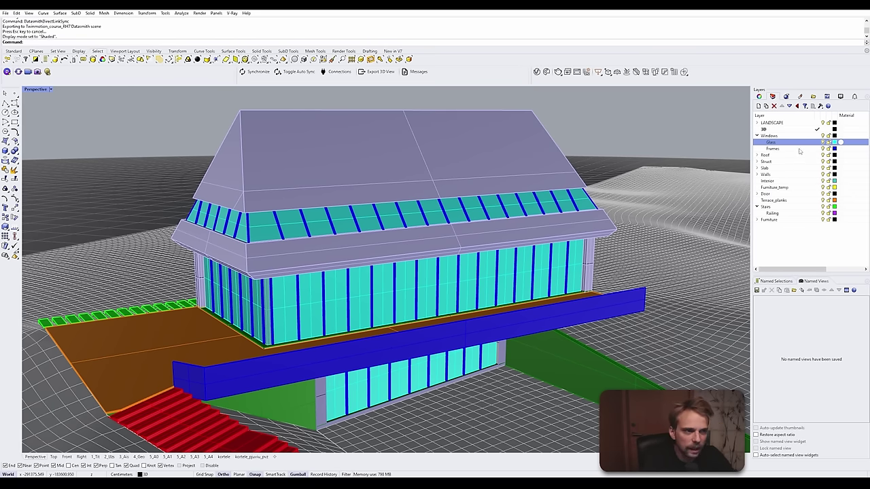
# Step: Expand the Roof layer, hide its Ext sublayer, and inspect the exposed roof structure at the gable end
pyautogui.click(806, 155)
pyautogui.click(756, 156)
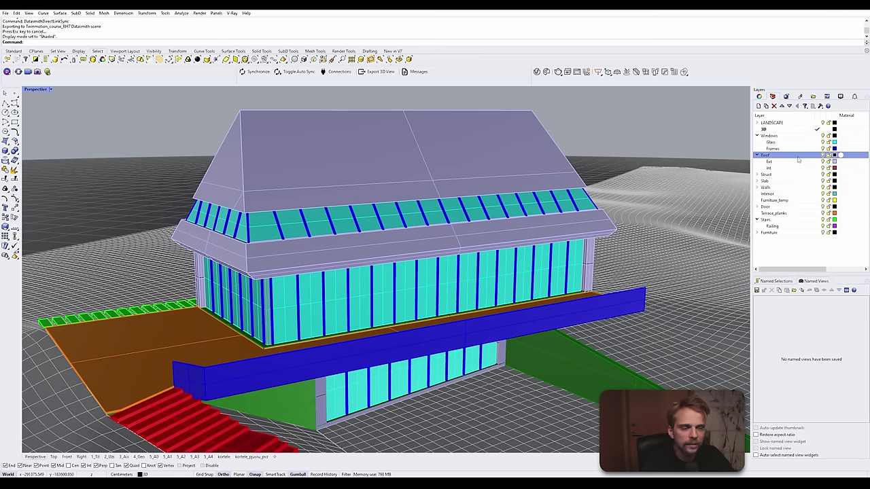
pyautogui.click(822, 162)
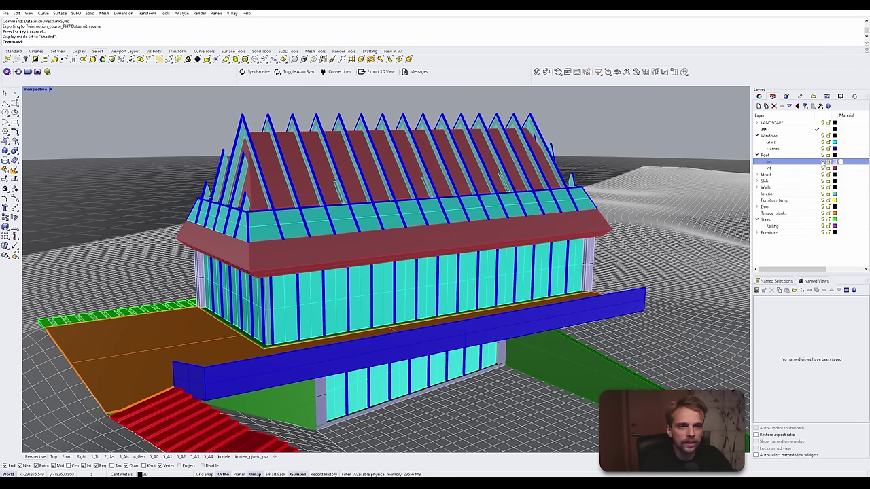
pyautogui.click(823, 162)
pyautogui.click(823, 162)
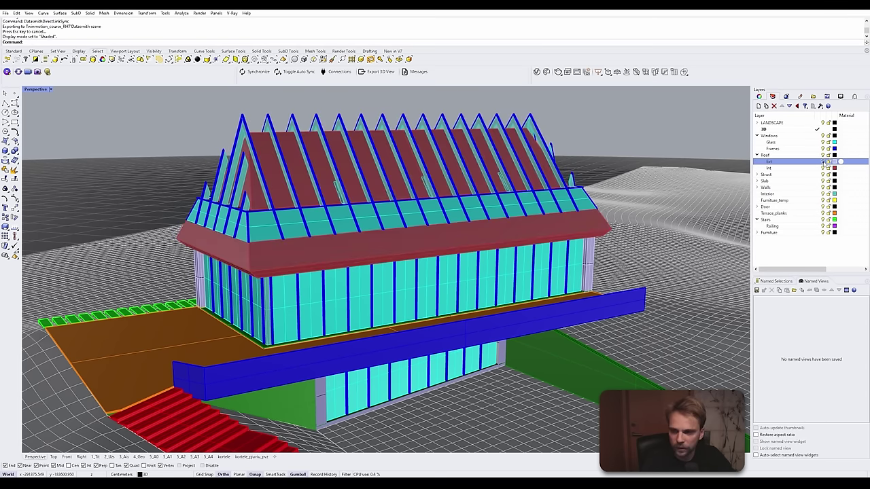
pyautogui.moveTo(454, 161); pyautogui.dragTo(578, 224, button='right')
pyautogui.scroll(7, 408, 237)
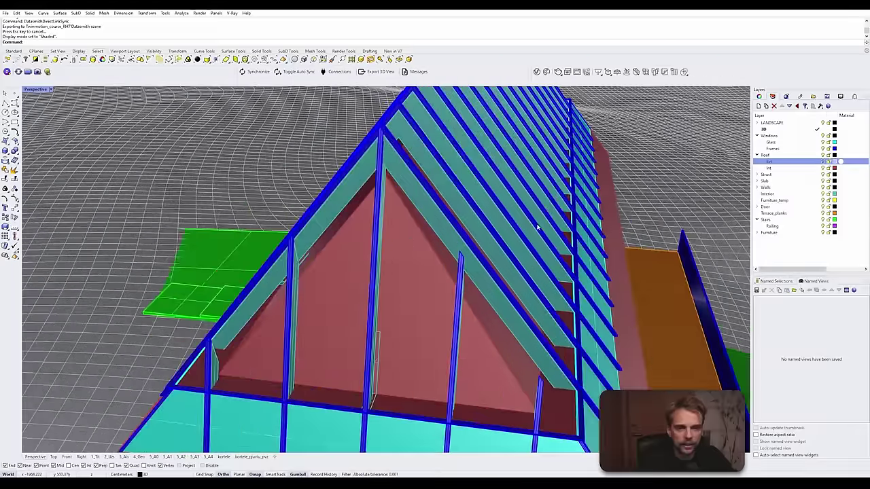
# Step: Check the Int roof sublayer by toggling it, select the interior roof polysurface, and show the Ext sublayer again
pyautogui.click(771, 168)
pyautogui.click(823, 168)
pyautogui.click(822, 168)
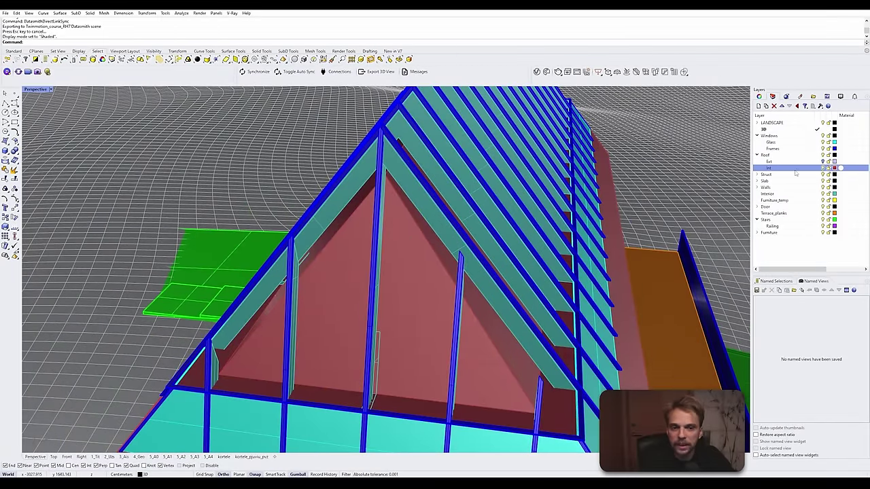
pyautogui.click(406, 274)
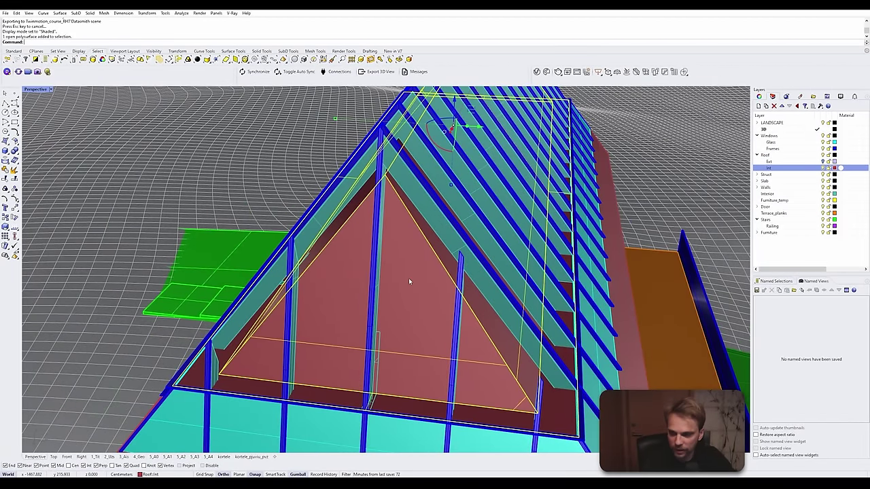
pyautogui.click(822, 161)
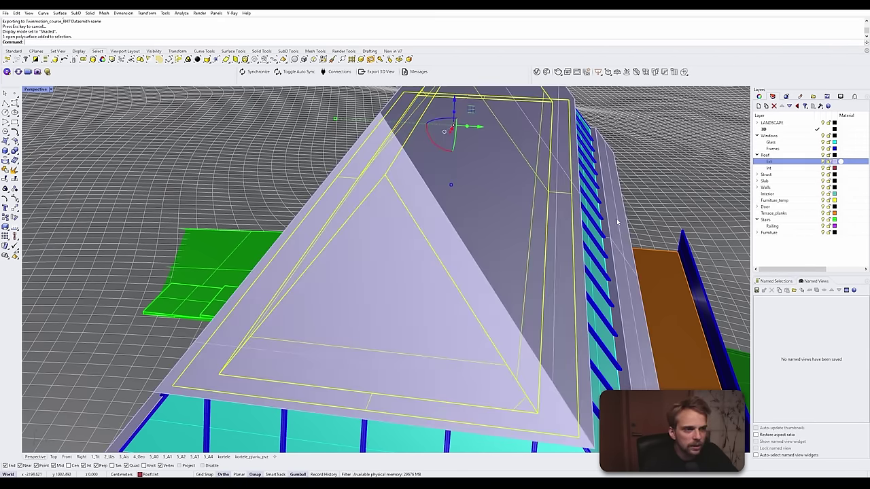
# Step: Clear the roof selection, expand the Walls layer, and toggle its Ext_facade sublayer off and on to check its contents
pyautogui.scroll(-8, 505, 224)
pyautogui.moveTo(513, 229); pyautogui.dragTo(479, 194, button='right')
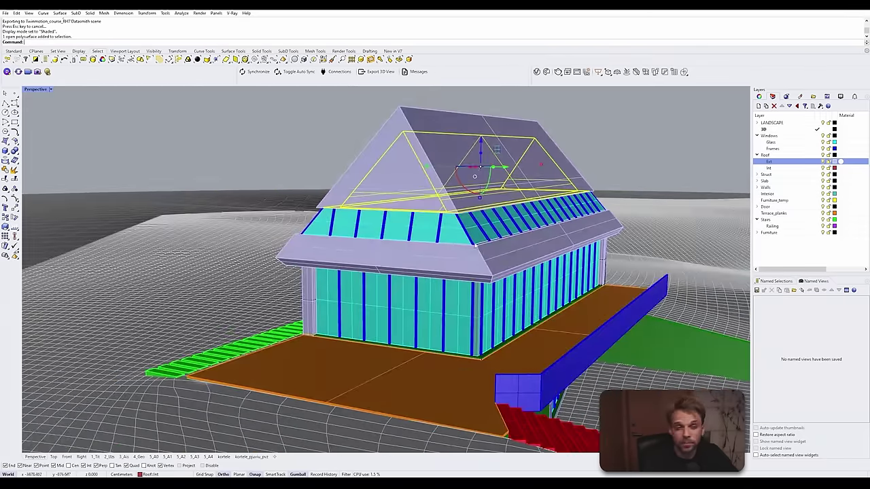
pyautogui.press('Escape')
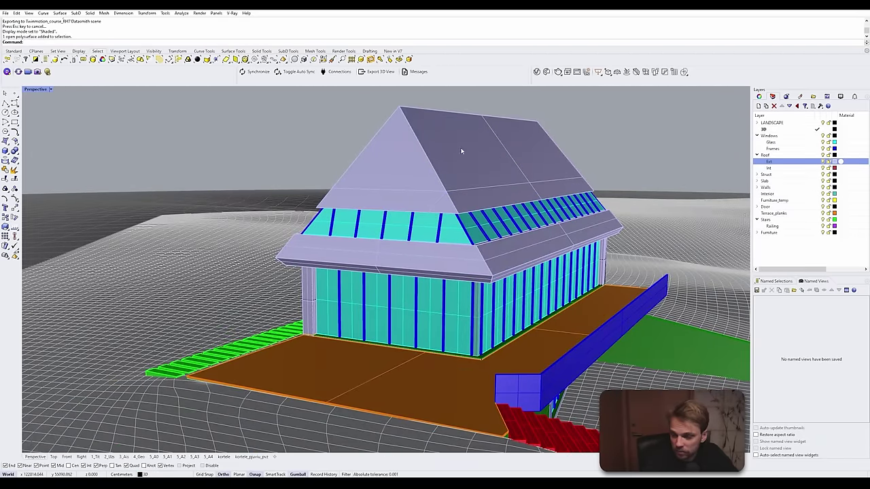
pyautogui.moveTo(543, 318); pyautogui.dragTo(405, 274, button='right')
pyautogui.scroll(3, 406, 274)
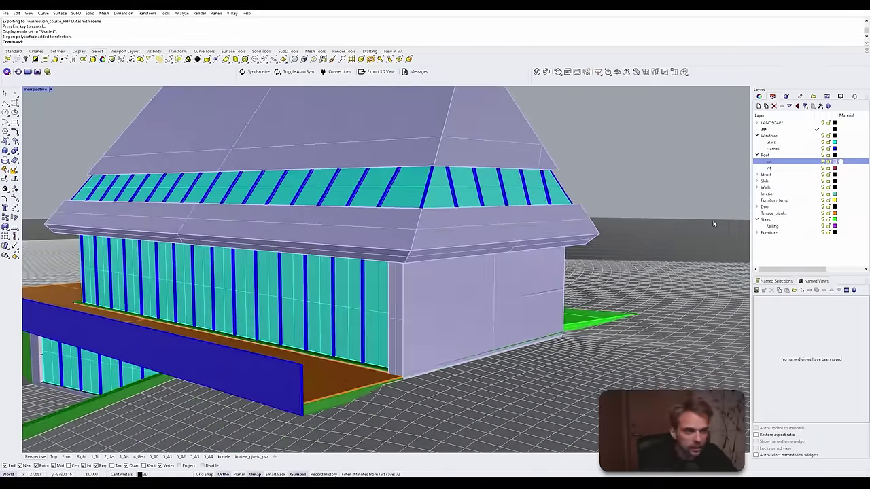
pyautogui.click(757, 187)
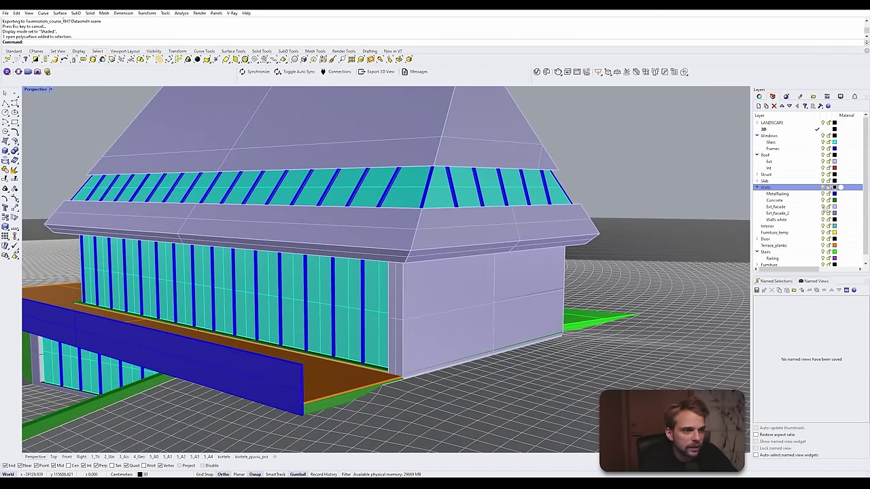
pyautogui.click(823, 206)
pyautogui.click(823, 207)
pyautogui.click(823, 206)
pyautogui.click(823, 207)
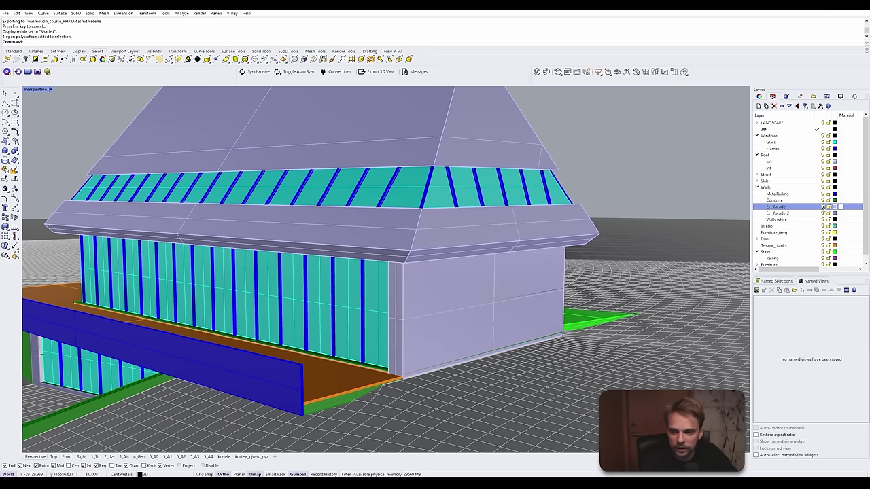
# Step: Place a horizontal clipping plane beside the glazed wall's corner to section the house through its walls
pyautogui.scroll(4, 530, 363)
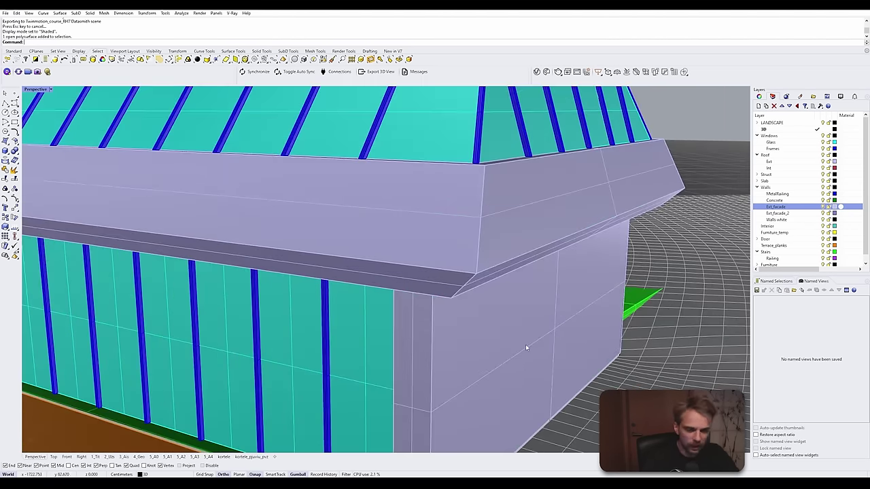
pyautogui.keyDown('shift'); pyautogui.moveTo(525, 348); pyautogui.dragTo(563, 251, button='right'); pyautogui.keyUp('shift')
pyautogui.write('ClippingPlane')
pyautogui.press('Return')
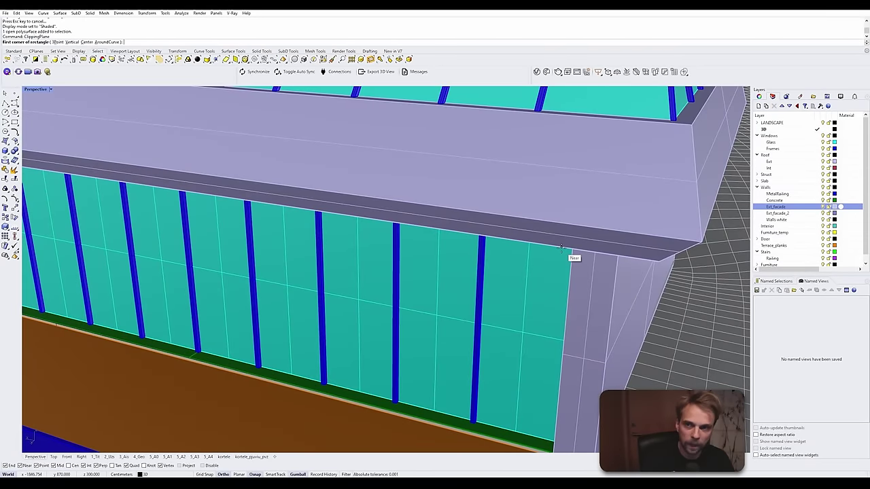
pyautogui.click(614, 373)
pyautogui.click(520, 390)
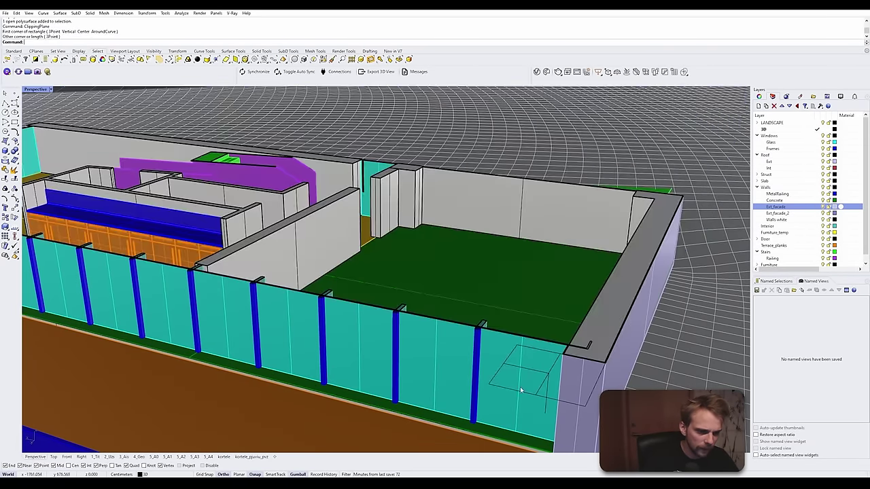
# Step: Inspect the cut wall corner, selecting the white wall core and the exterior facade polysurface to compare their layers
pyautogui.moveTo(520, 389); pyautogui.dragTo(565, 343, button='right')
pyautogui.keyDown('shift'); pyautogui.moveTo(429, 407); pyautogui.dragTo(468, 238, button='right'); pyautogui.keyUp('shift')
pyautogui.scroll(6, 442, 297)
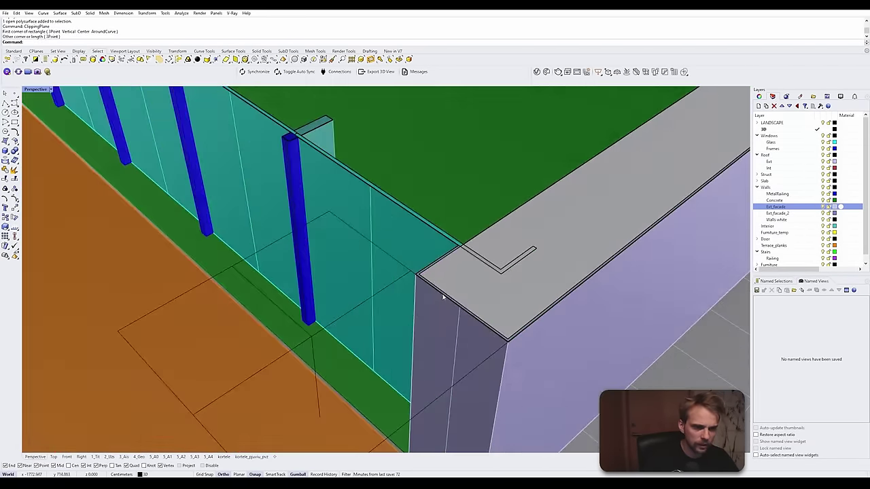
pyautogui.scroll(3, 442, 297)
pyautogui.scroll(-3, 439, 289)
pyautogui.scroll(3, 433, 279)
pyautogui.scroll(-3, 432, 276)
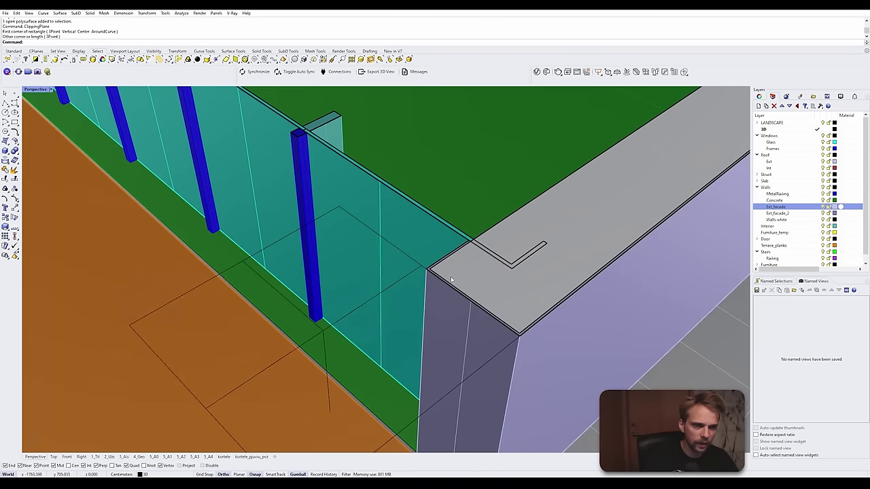
pyautogui.click(490, 277)
pyautogui.press('Escape')
pyautogui.click(580, 195)
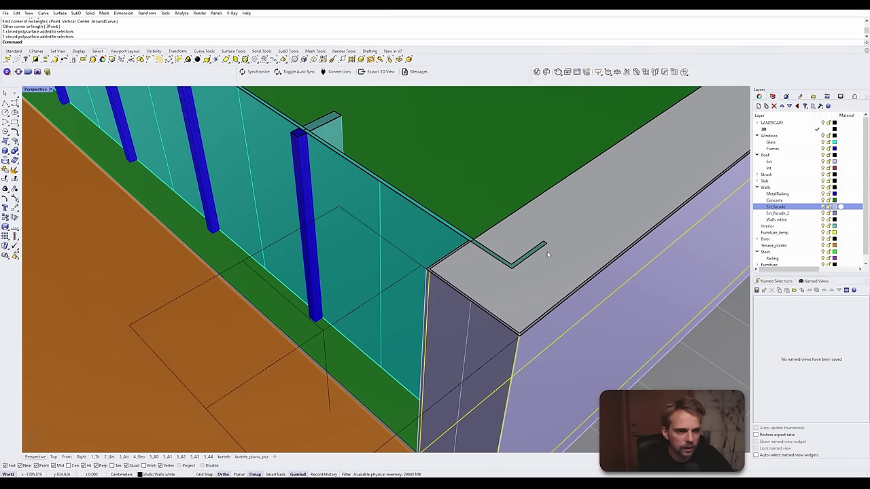
pyautogui.press('Escape')
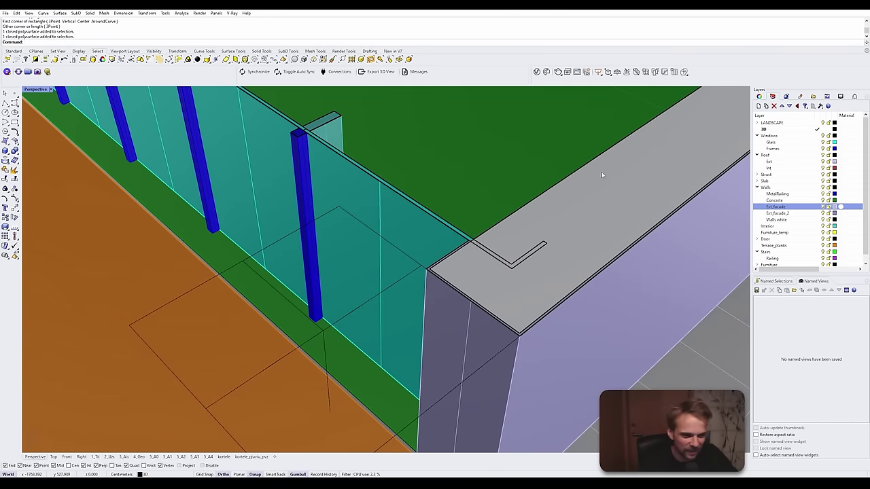
pyautogui.click(601, 174)
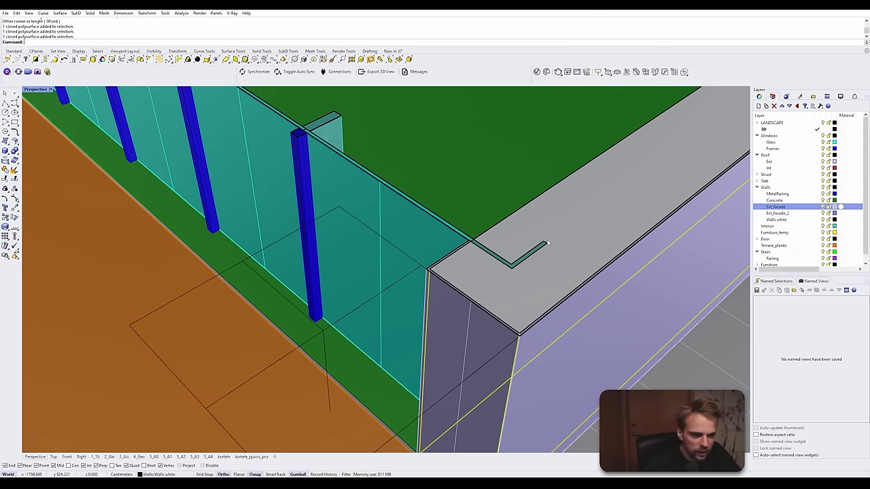
pyautogui.click(446, 334)
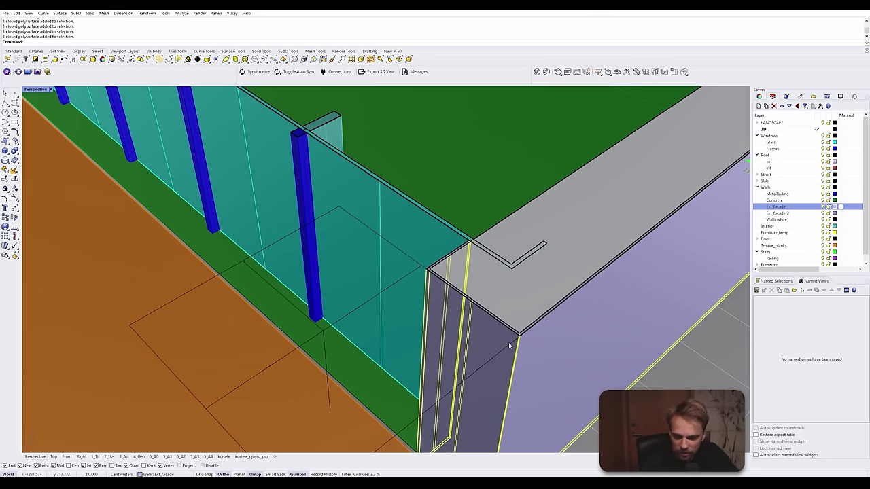
# Step: Select the clipping plane beside the wall corner and delete it
pyautogui.scroll(-8, 429, 271)
pyautogui.moveTo(516, 293); pyautogui.dragTo(350, 301, button='right')
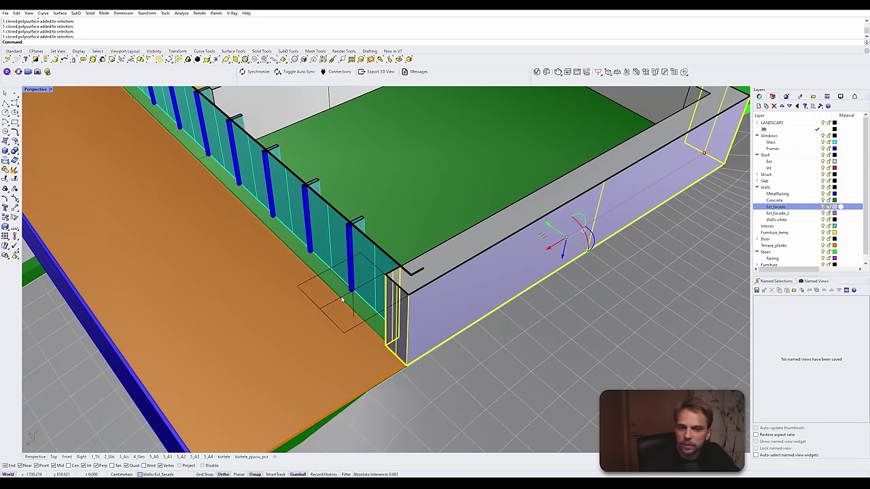
pyautogui.click(342, 299)
pyautogui.press('Delete')
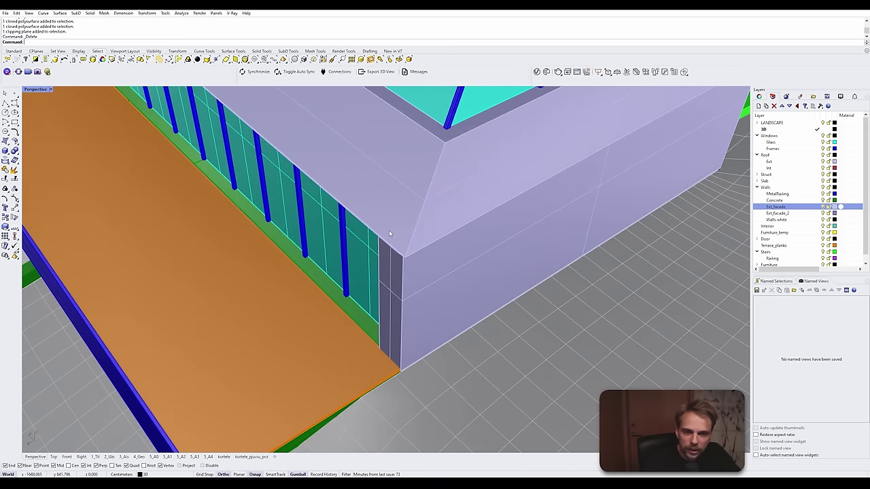
# Step: Move the Ext_facade wall polysurface outward from the house to expose the wall core behind it
pyautogui.moveTo(389, 234); pyautogui.dragTo(544, 292, button='right')
pyautogui.scroll(6, 367, 265)
pyautogui.click(386, 255)
pyautogui.scroll(-4, 381, 268)
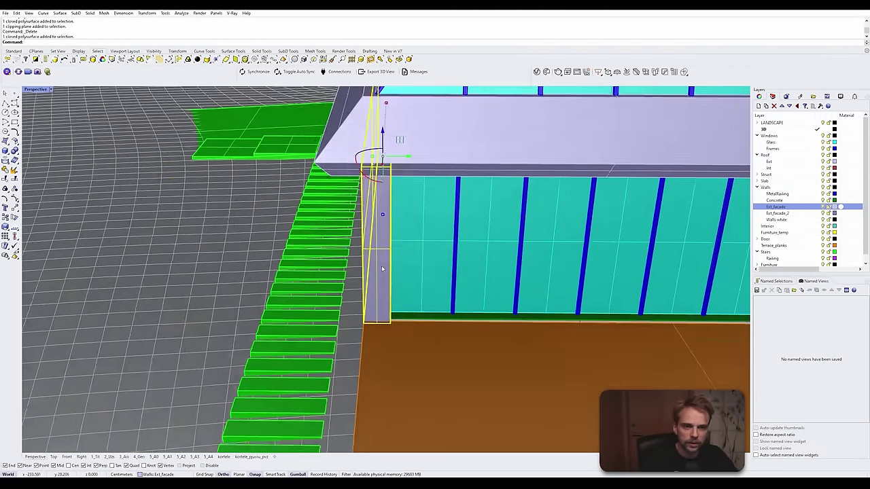
pyautogui.moveTo(382, 269); pyautogui.dragTo(392, 270, button='right')
pyautogui.moveTo(446, 175); pyautogui.dragTo(369, 178)
pyautogui.press('Escape')
pyautogui.moveTo(291, 219); pyautogui.dragTo(136, 238, button='right')
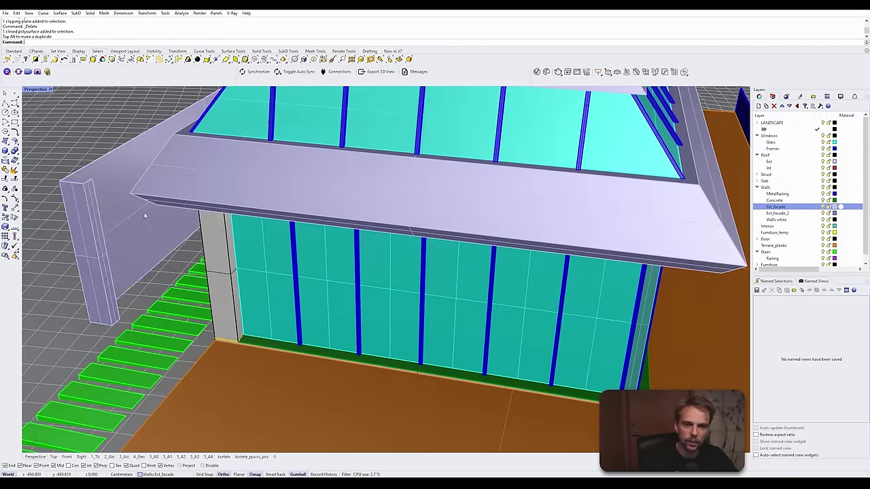
# Step: Select the exposed white wall core and compare it with the detached facade shell, ending with nothing selected
pyautogui.scroll(4, 136, 238)
pyautogui.click(279, 254)
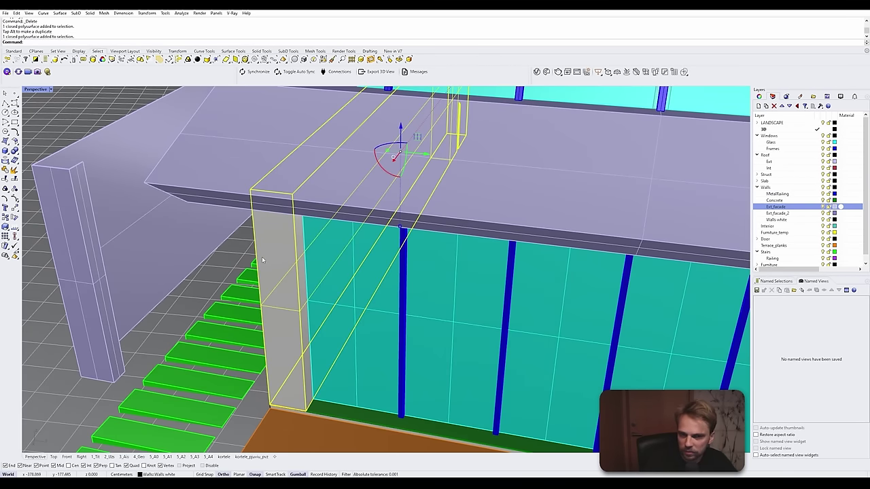
pyautogui.moveTo(261, 256); pyautogui.dragTo(340, 245, button='right')
pyautogui.scroll(-5, 443, 182)
pyautogui.moveTo(506, 129); pyautogui.dragTo(502, 176, button='right')
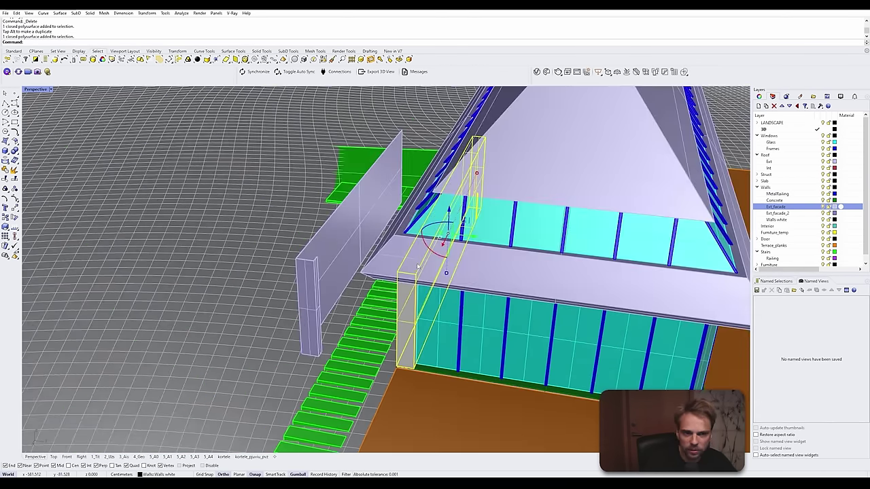
pyautogui.scroll(5, 274, 271)
pyautogui.press('Escape')
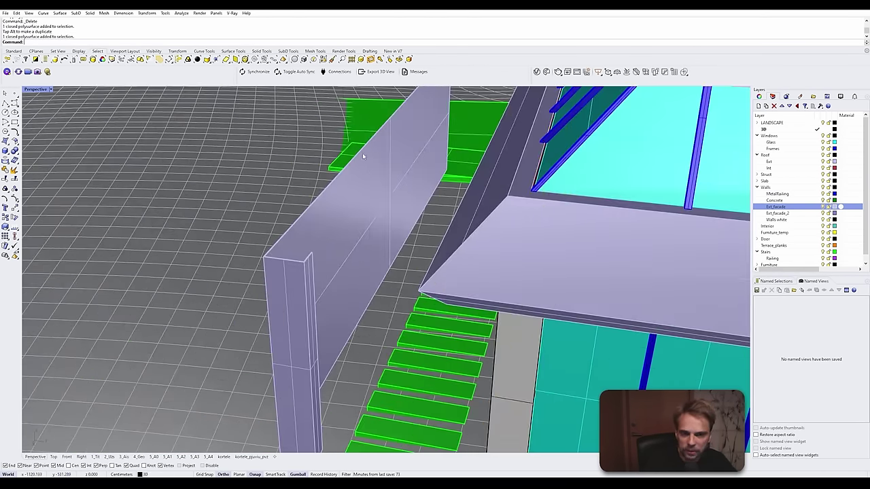
# Step: Undo the facade move to put the shell back against the house
pyautogui.hotkey('ctrl', 'z')
pyautogui.press('Escape')
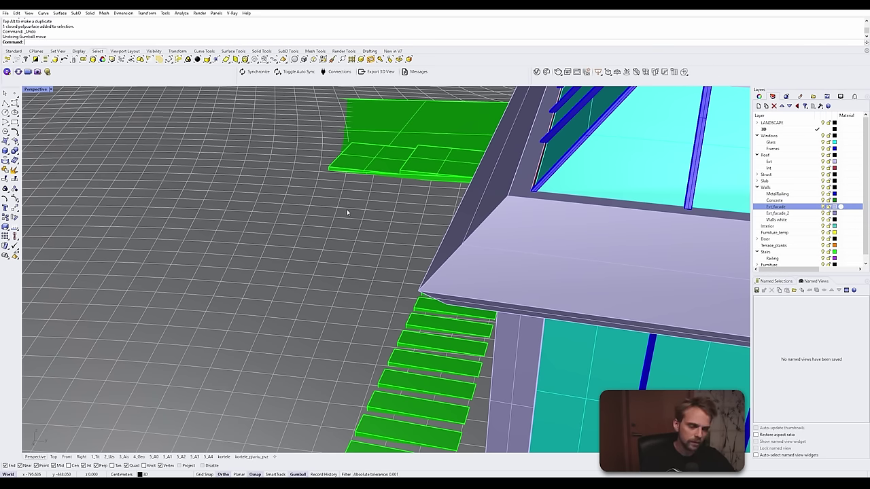
pyautogui.scroll(-9, 479, 233)
pyautogui.moveTo(479, 233); pyautogui.dragTo(410, 401, button='right')
pyautogui.scroll(-4, 411, 401)
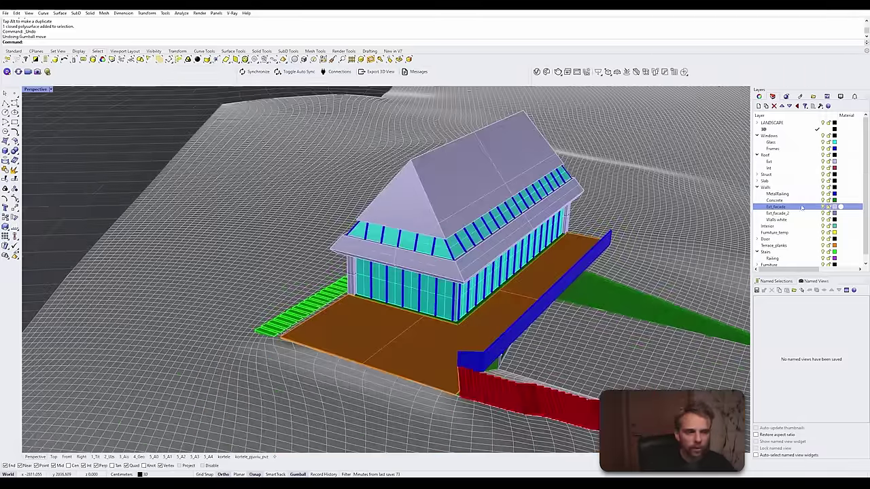
# Step: Expand the Slab layer, highlight its Concrete sublayer, and review the material-based sublayers under Slab and Walls
pyautogui.click(756, 187)
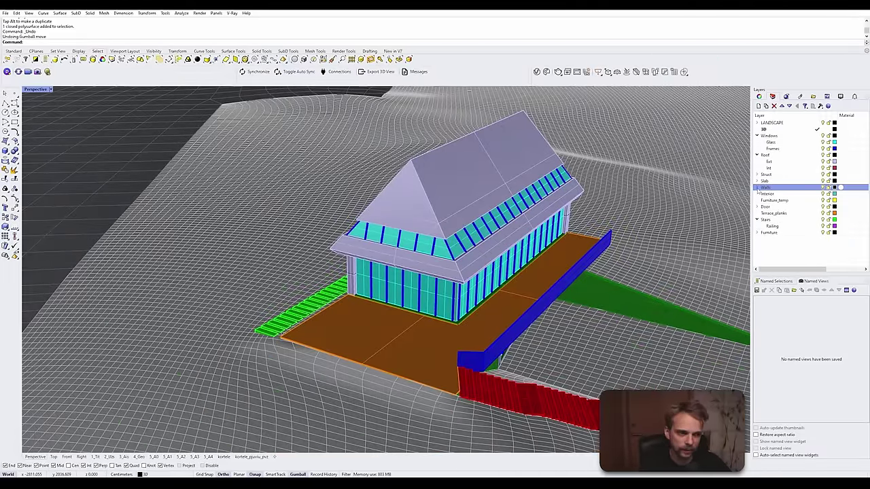
pyautogui.click(757, 188)
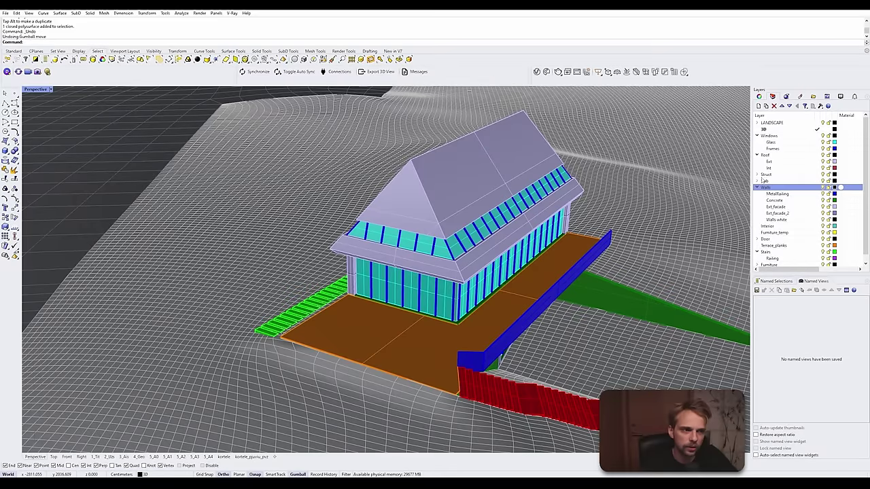
pyautogui.click(757, 181)
pyautogui.click(799, 188)
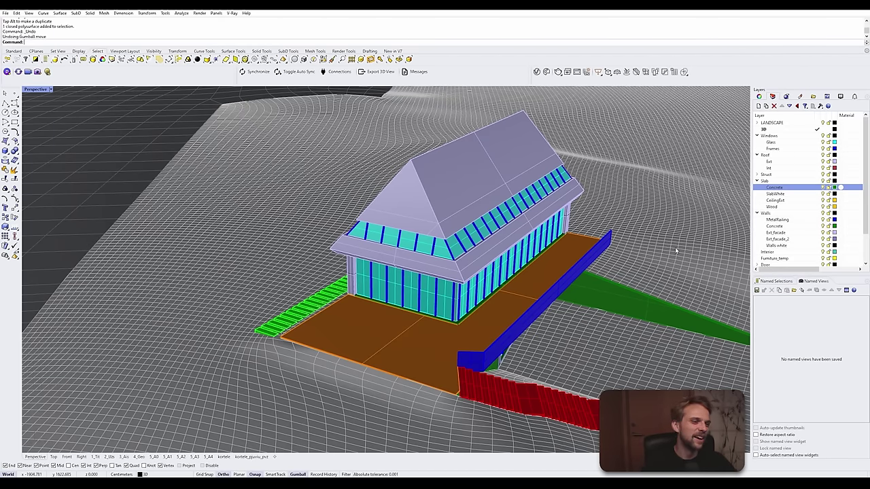
pyautogui.scroll(-1, 795, 219)
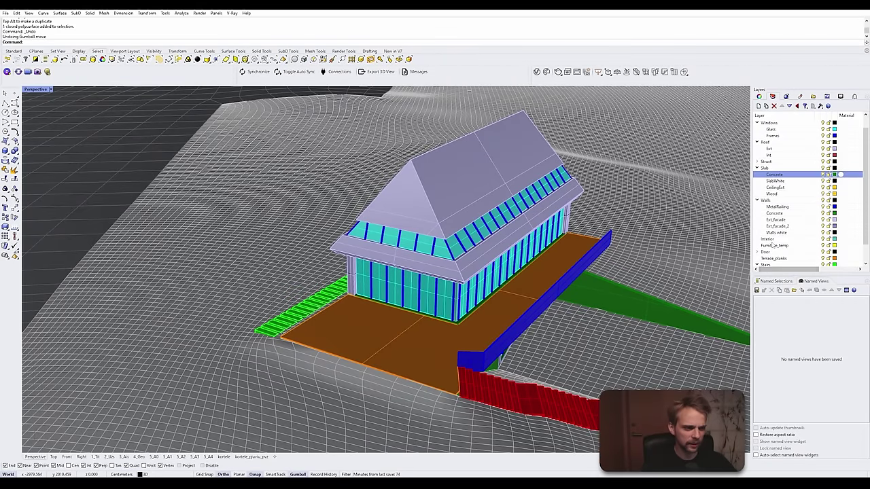
pyautogui.scroll(-1, 776, 246)
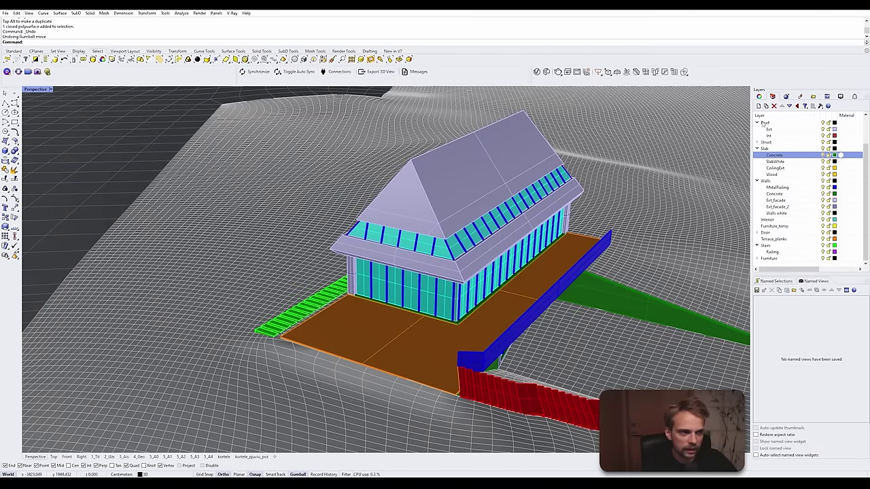
# Step: Widen the layer list until its Material, Linetype and Print Width columns show, and view the house from another angle
pyautogui.moveTo(751, 114); pyautogui.dragTo(651, 114)
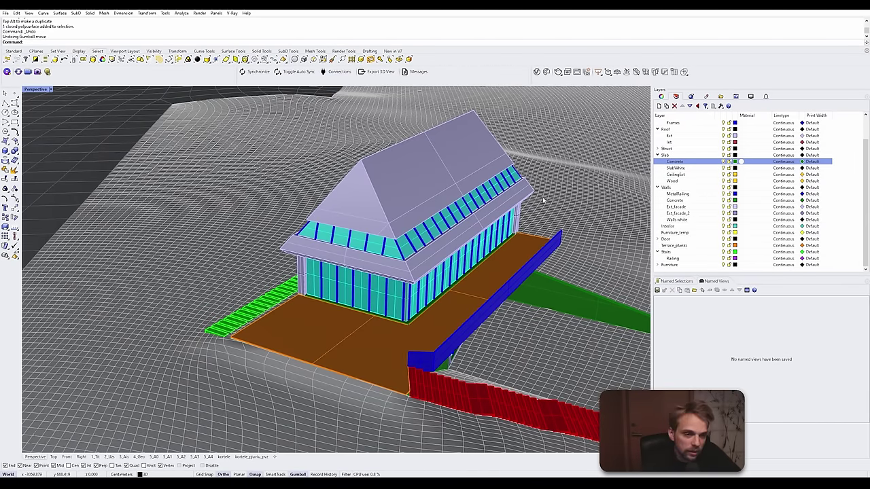
pyautogui.moveTo(544, 252); pyautogui.dragTo(496, 254, button='right')
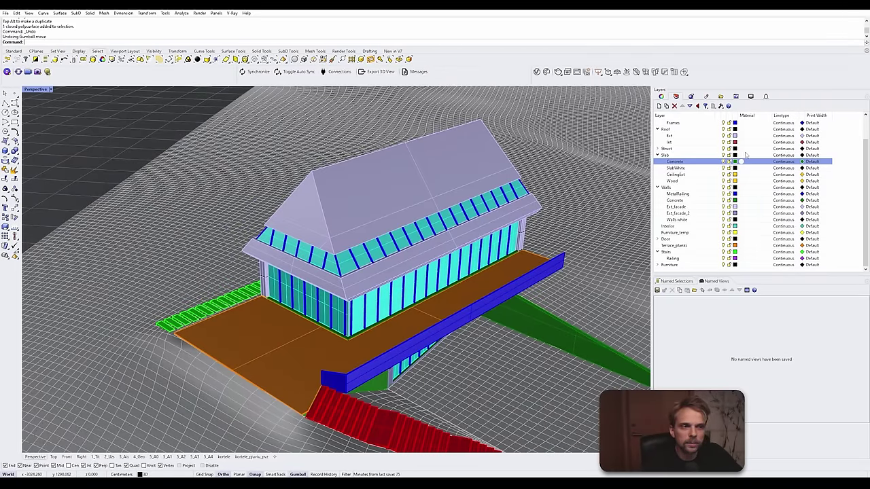
pyautogui.moveTo(384, 242); pyautogui.dragTo(430, 223, button='right')
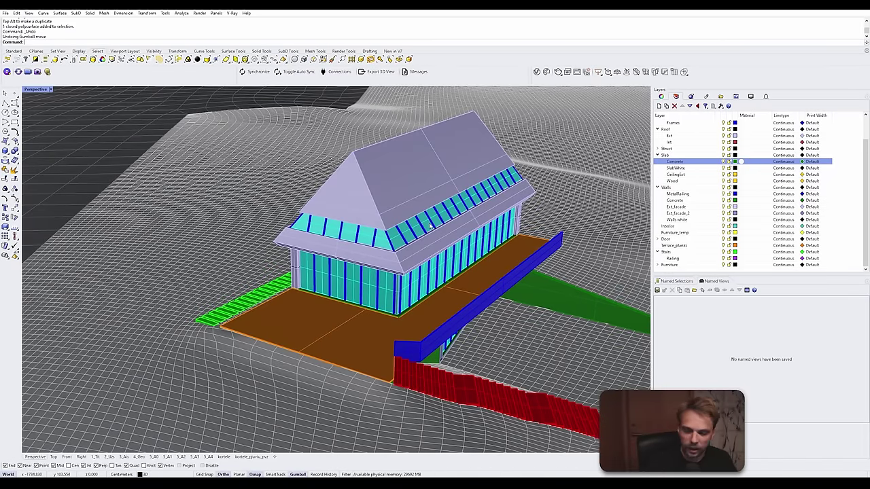
# Step: Try to run the SynchronizeRenderColors command to match render colors to the layer colors
pyautogui.write('ynchro')
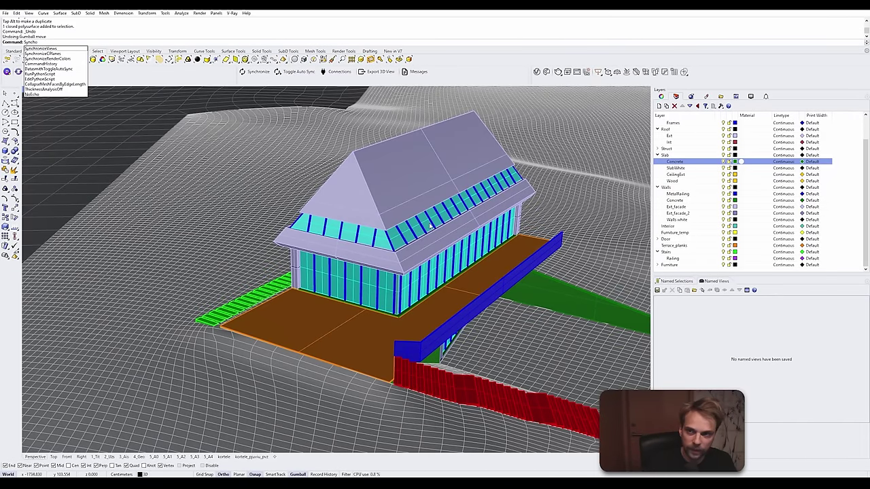
pyautogui.write('nize')
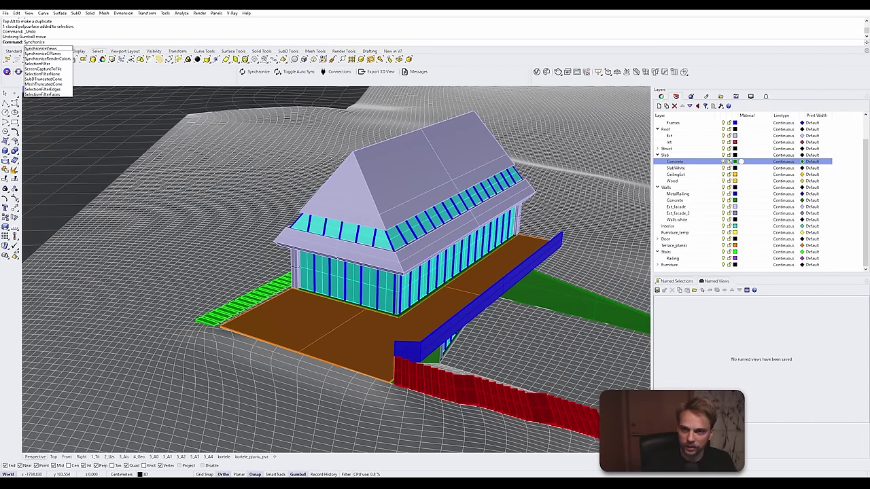
pyautogui.write('rerendercolors')
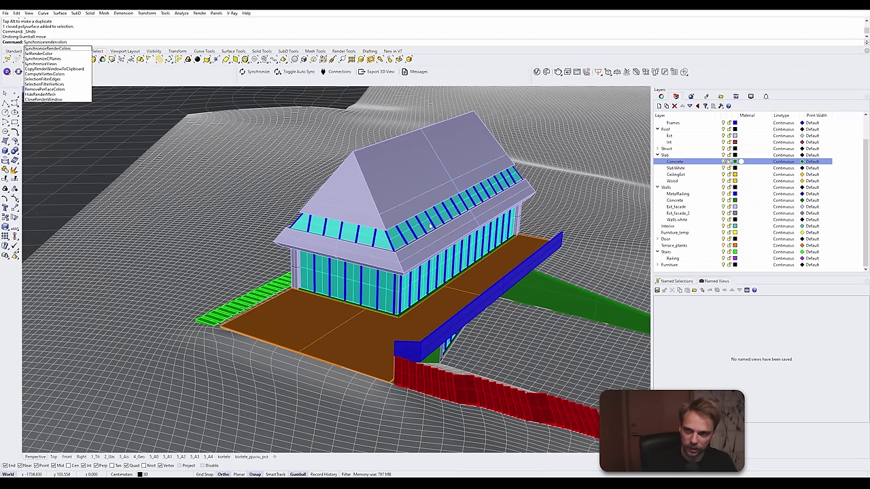
pyautogui.press('Return')
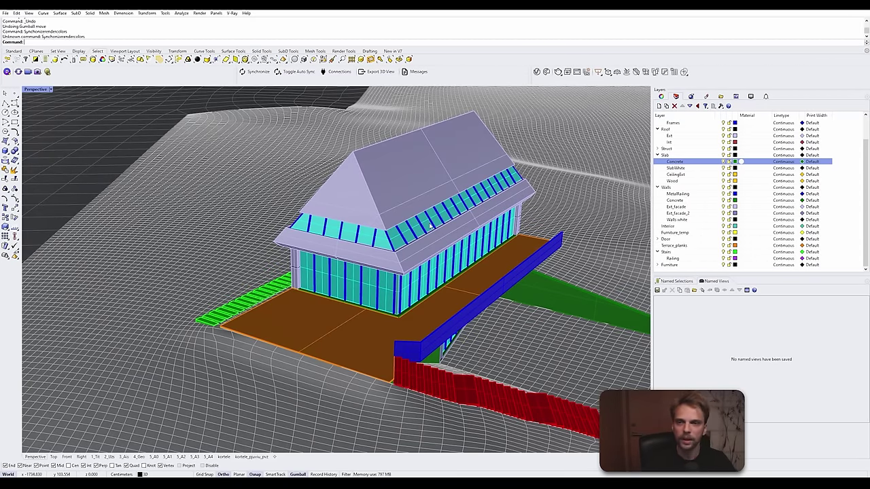
# Step: Run SynchronizeRenderColors on all layers and show the Perspective viewport in Rendered display mode
pyautogui.write('S')
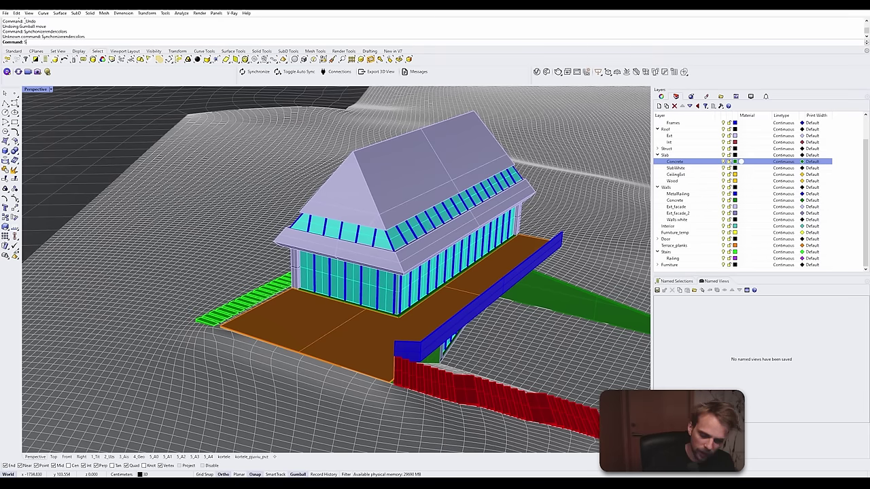
pyautogui.write('ynchronizeCPlanes')
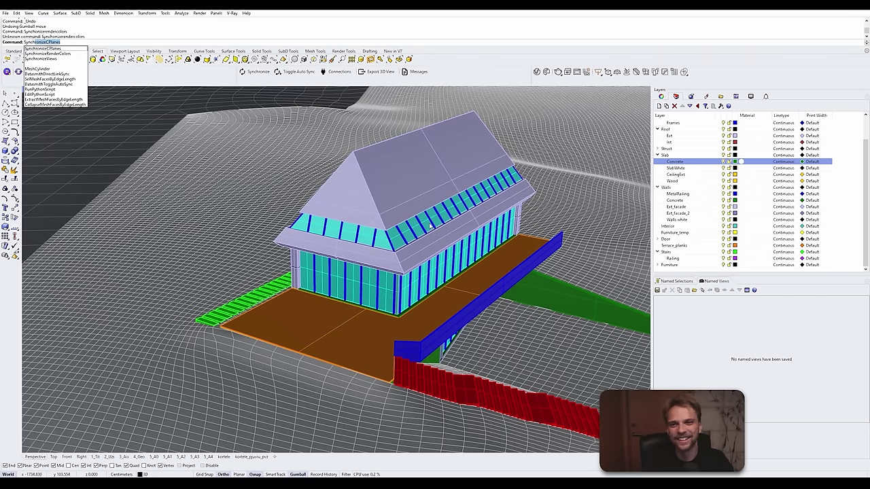
pyautogui.click(54, 54)
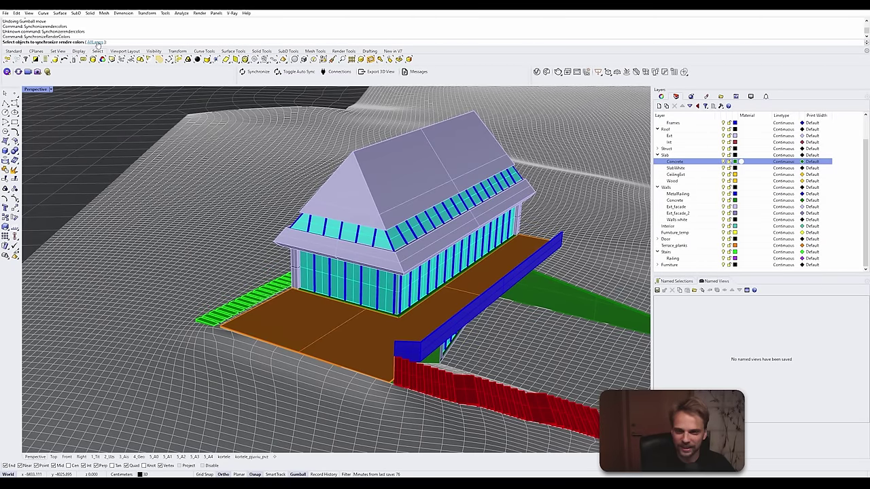
pyautogui.click(95, 42)
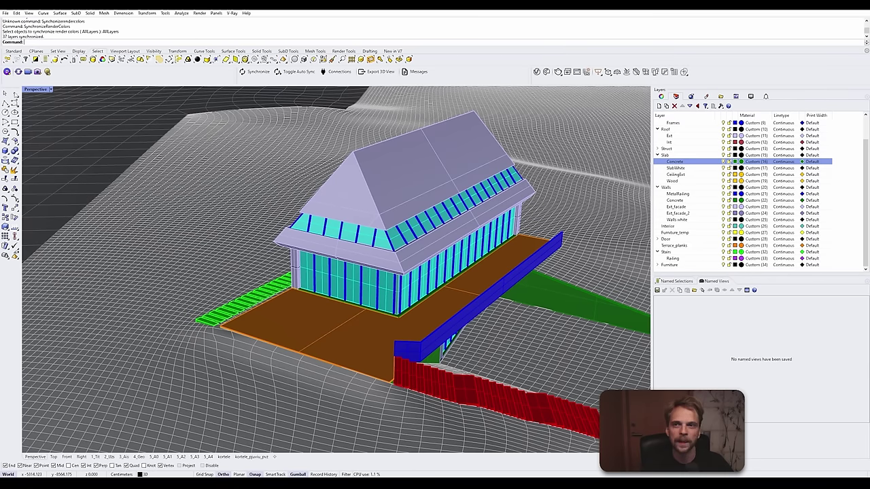
pyautogui.click(36, 89)
pyautogui.click(37, 130)
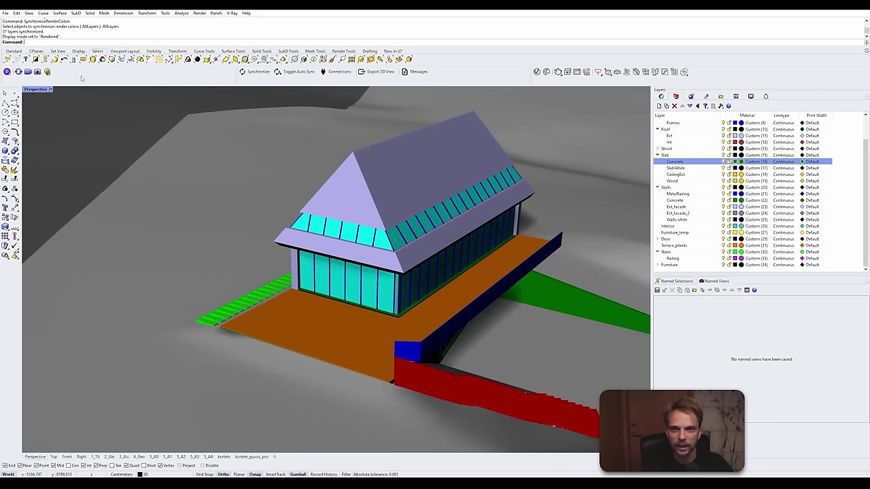
# Step: Synchronize the model through the Datasmith direct link, switch to Twinmotion and move around the house to check its materials
pyautogui.click(253, 72)
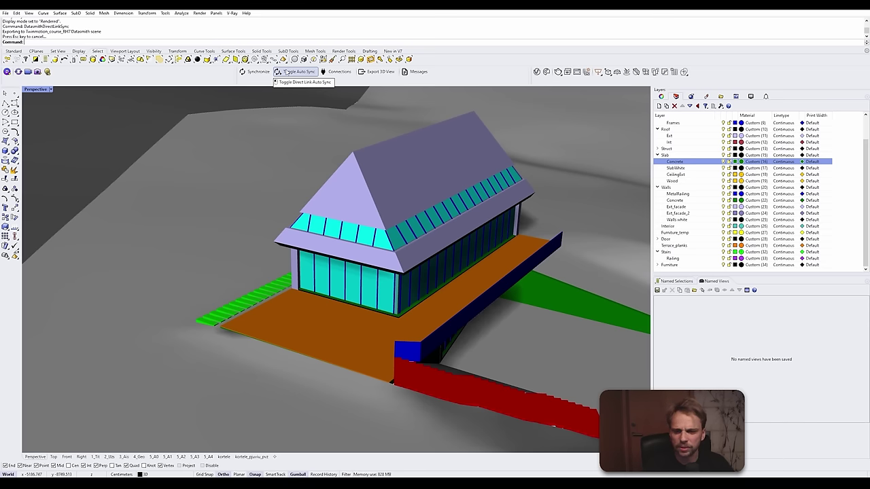
pyautogui.click(287, 73)
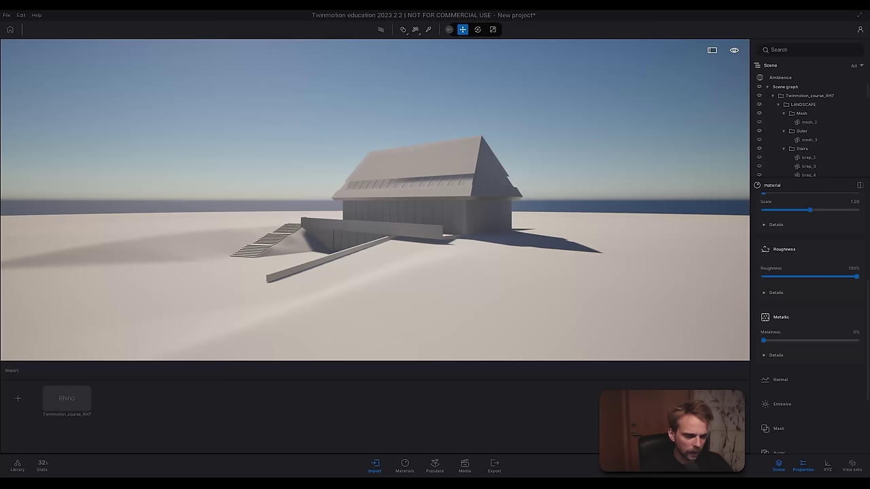
pyautogui.moveTo(316, 265); pyautogui.dragTo(373, 171, button='right')
pyautogui.press('w')
pyautogui.press('w')
pyautogui.press('e')
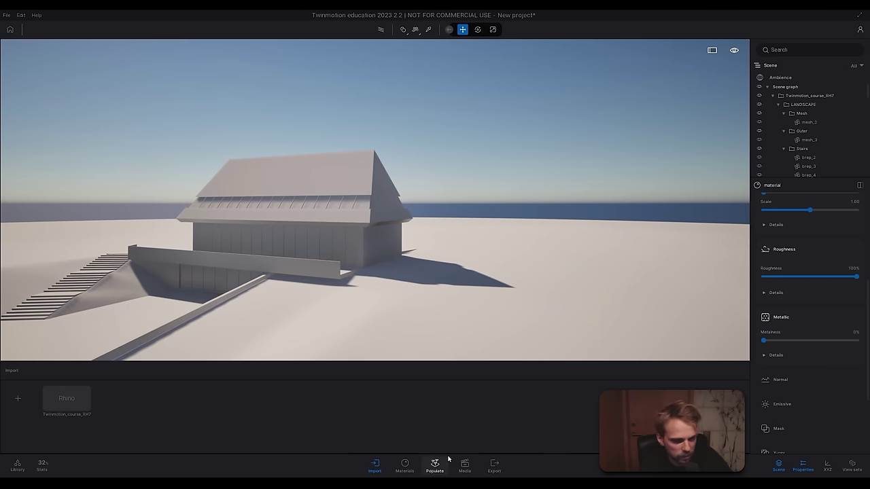
# Step: Switch back to Rhino, synchronize the Datasmith direct link again, and return to Twinmotion to check the house materials
pyautogui.hotkey('alt', 'Tab')
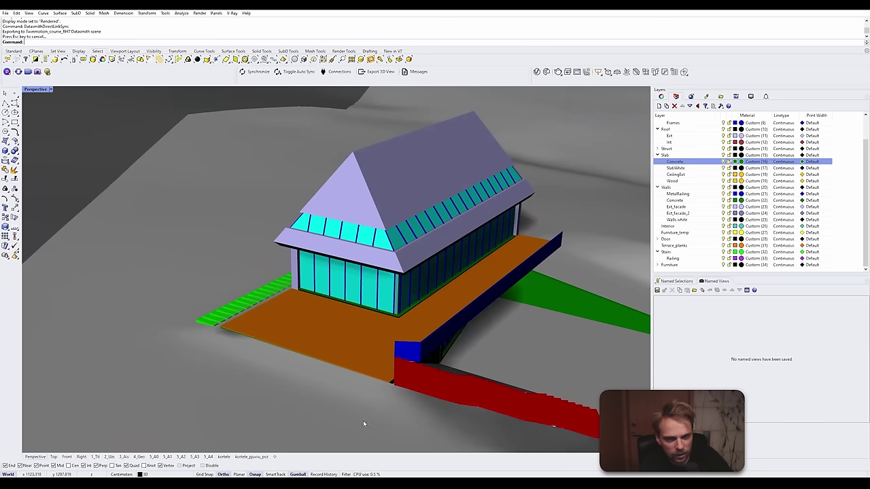
pyautogui.click(259, 72)
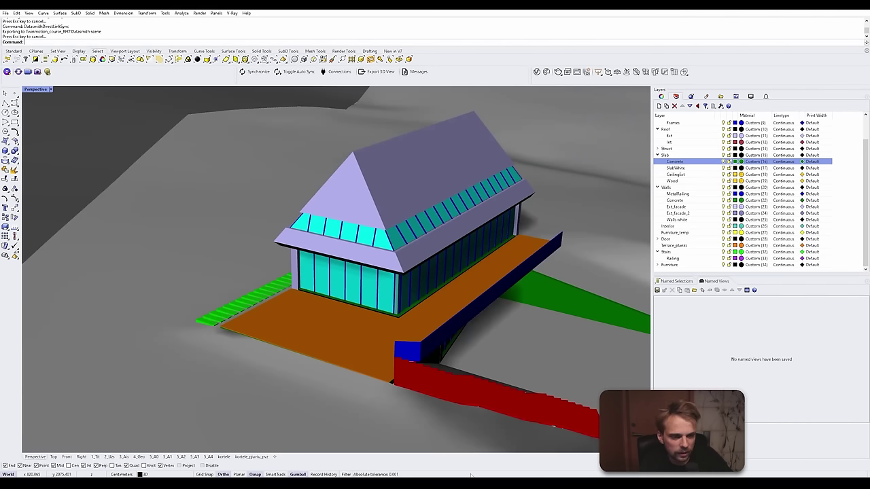
pyautogui.hotkey('alt', 'Tab')
pyautogui.moveTo(395, 254); pyautogui.dragTo(340, 248, button='right')
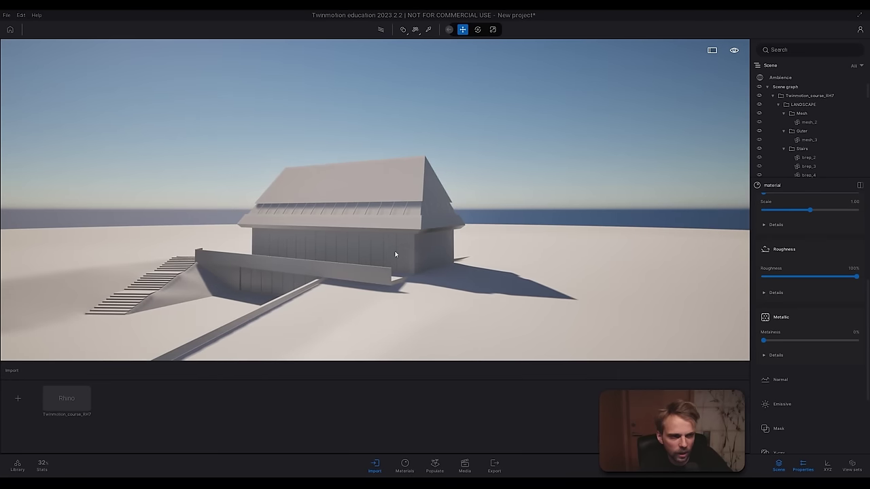
pyautogui.click(428, 29)
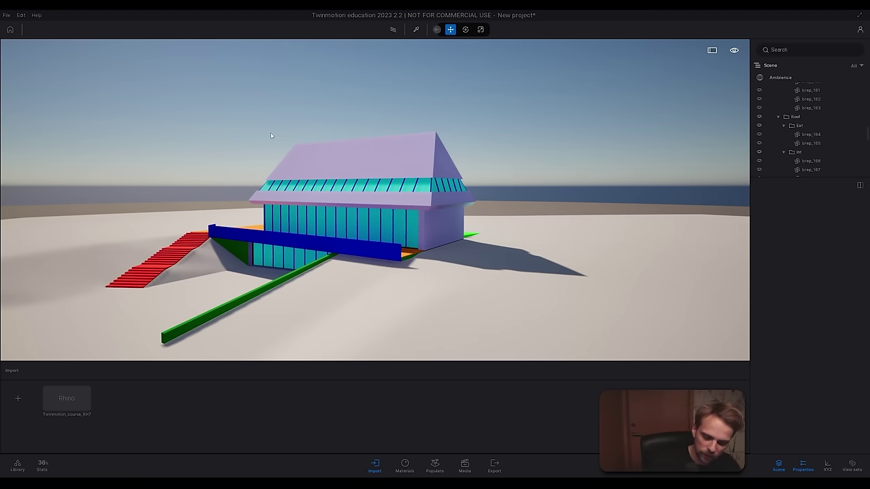
# Step: Delete every object in the scene and bring them back by reimporting the Rhino link's deleted objects
pyautogui.hotkey('ctrl', 'a')
pyautogui.press('Delete')
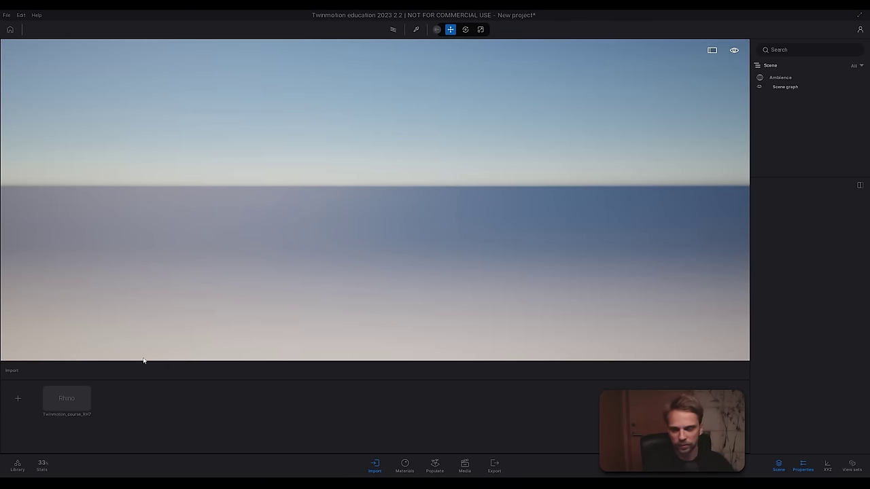
pyautogui.moveTo(56, 395)
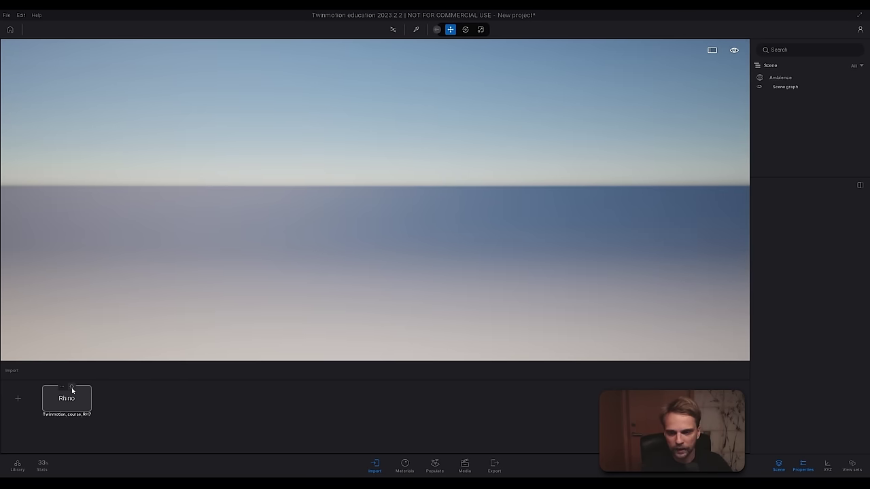
pyautogui.click(62, 386)
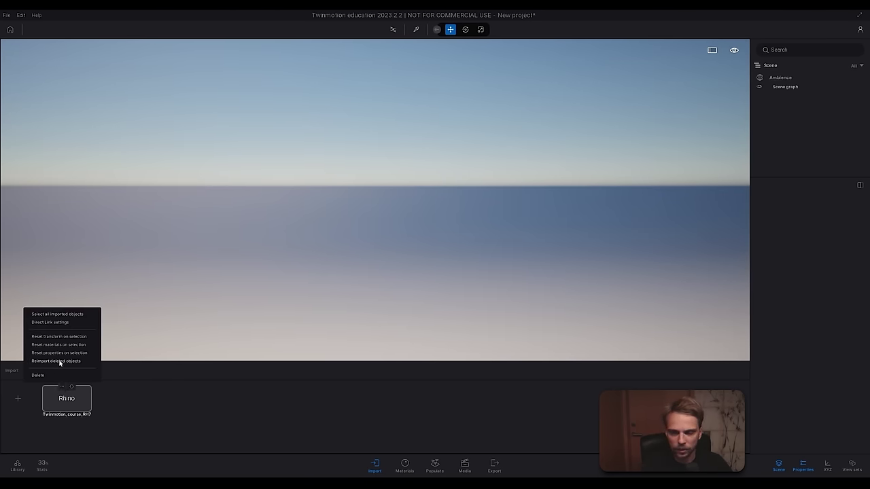
pyautogui.click(42, 362)
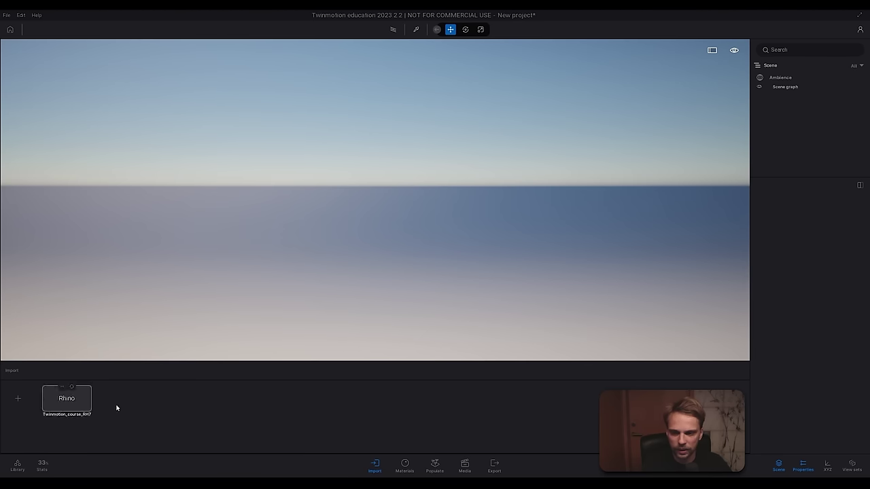
pyautogui.moveTo(54, 401)
pyautogui.click(61, 386)
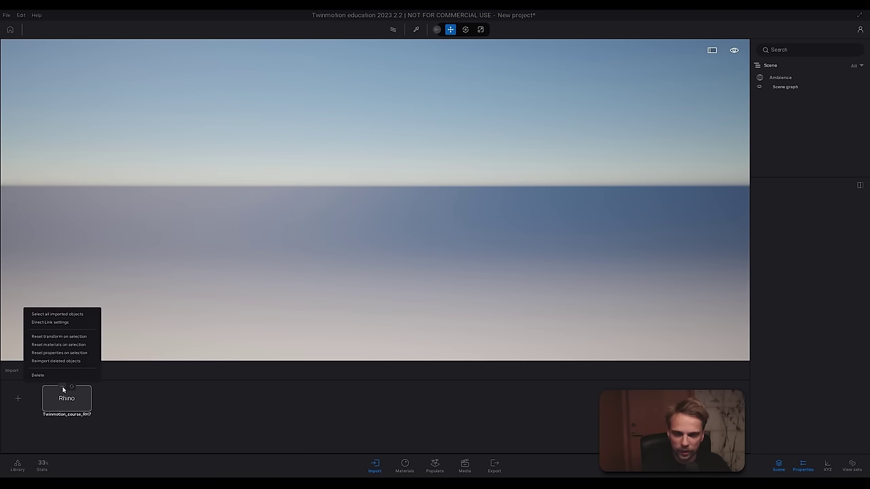
pyautogui.click(37, 360)
pyautogui.click(62, 387)
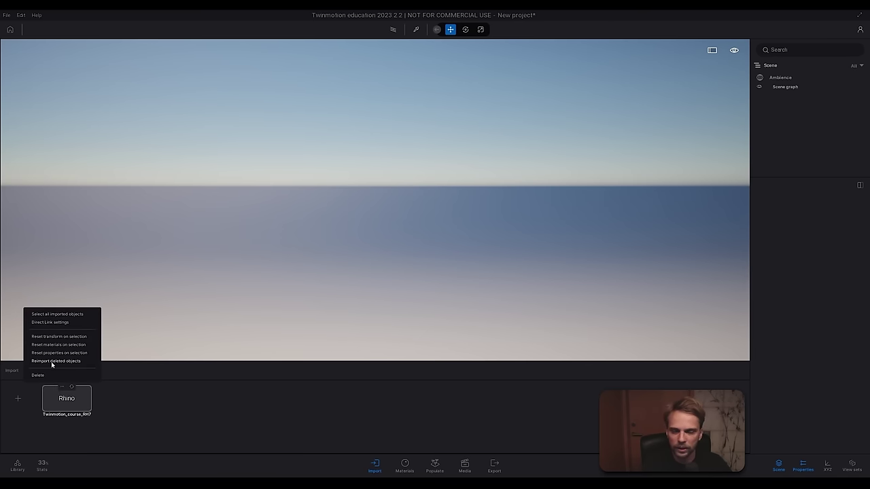
pyautogui.click(51, 364)
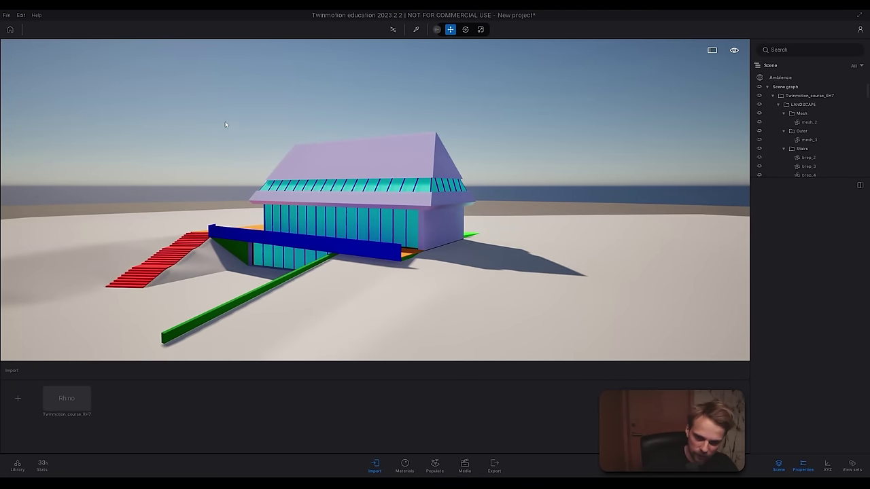
# Step: Delete the Rhino link from the imports and import it again as a Direct Link from the source Rhino - Twinmotion_course_RH7
pyautogui.click(61, 388)
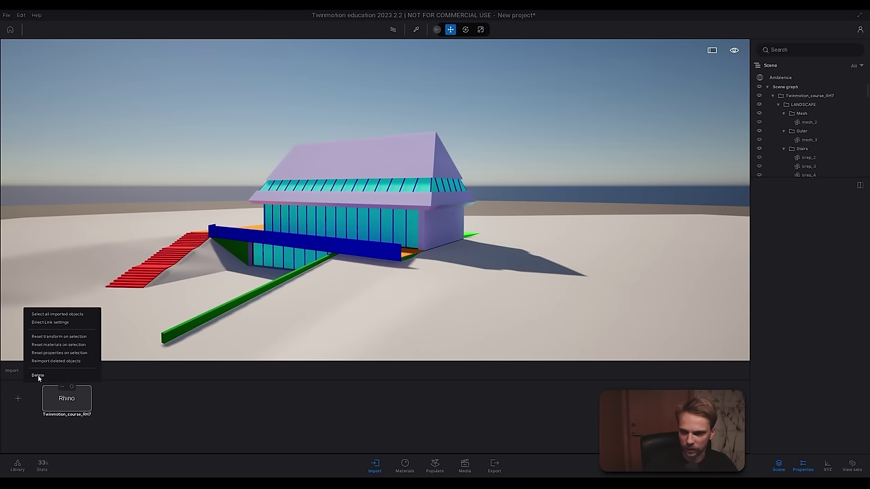
pyautogui.click(39, 375)
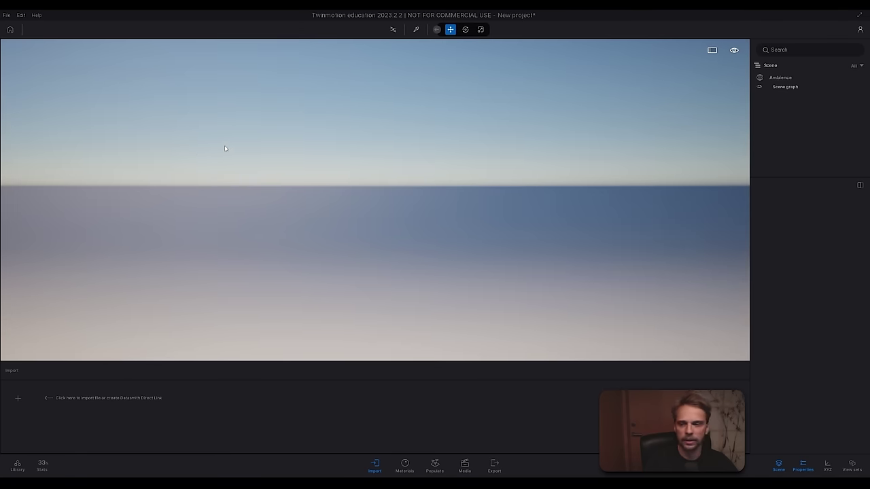
pyautogui.click(18, 400)
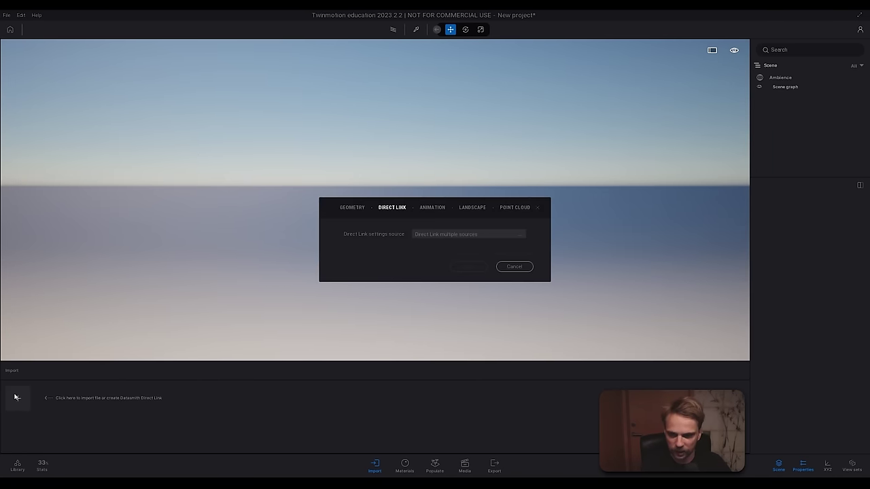
pyautogui.click(468, 234)
pyautogui.click(509, 249)
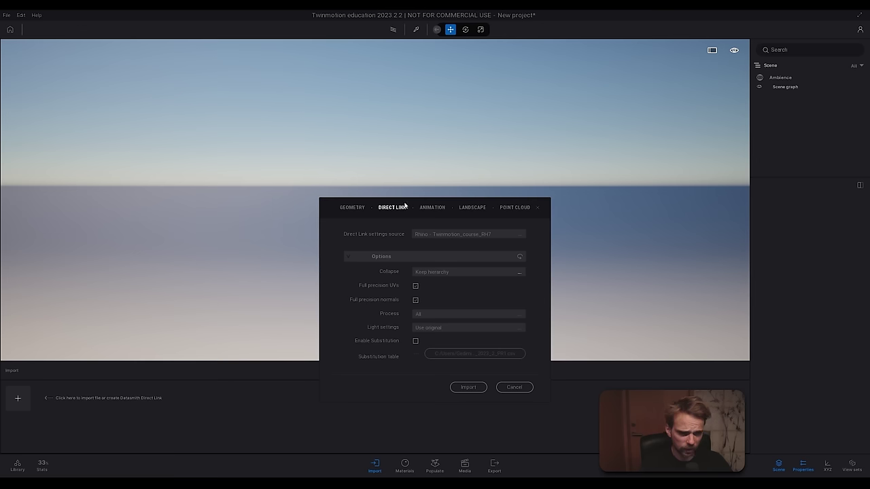
pyautogui.click(466, 387)
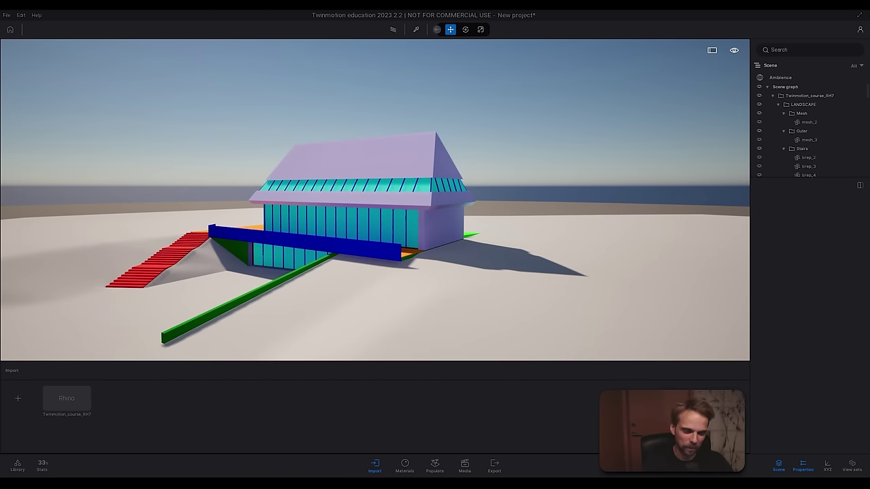
# Step: Fly around the house to examine the layer-colored roof, glazing, railing, terrace and stairs from several sides
pyautogui.press('a')
pyautogui.press('d')
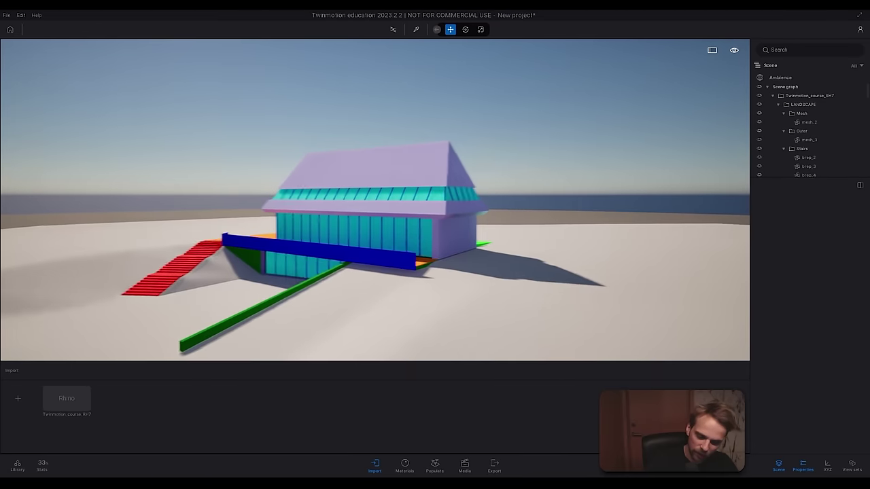
pyautogui.press('w')
pyautogui.press('a')
pyautogui.scroll(2, 397, 253)
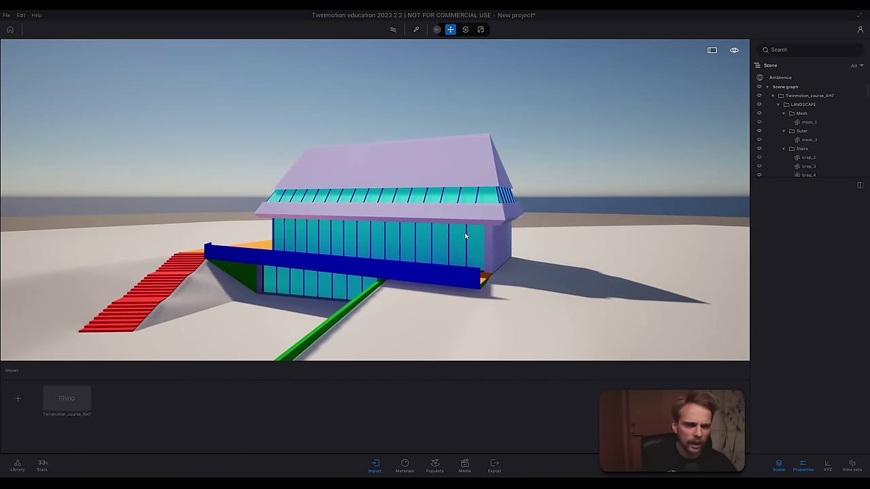
pyautogui.moveTo(465, 235); pyautogui.dragTo(471, 282, button='right')
pyautogui.press('a')
pyautogui.press('w')
pyautogui.press('q')
pyautogui.press('a')
pyautogui.press('a')
pyautogui.press('s')
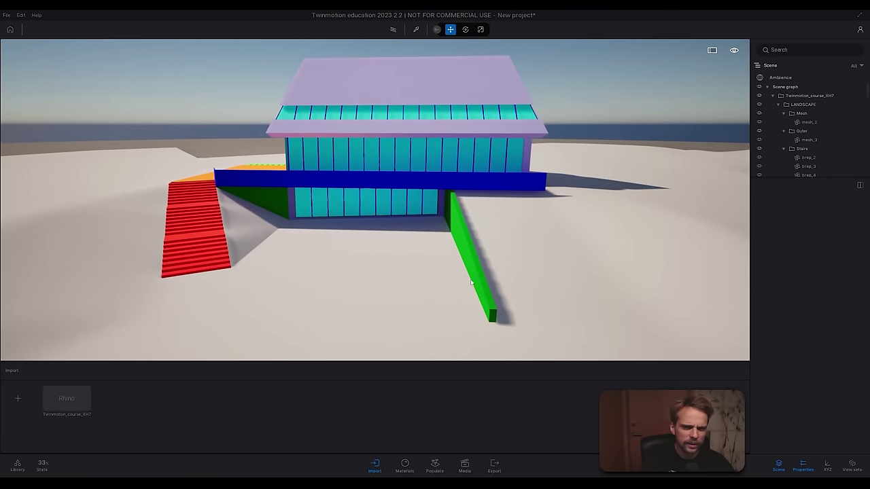
pyautogui.moveTo(441, 242); pyautogui.dragTo(571, 216, button='right')
pyautogui.press('d')
pyautogui.press('w')
pyautogui.press('w')
pyautogui.press('w')
pyautogui.press('s')
pyautogui.press('a')
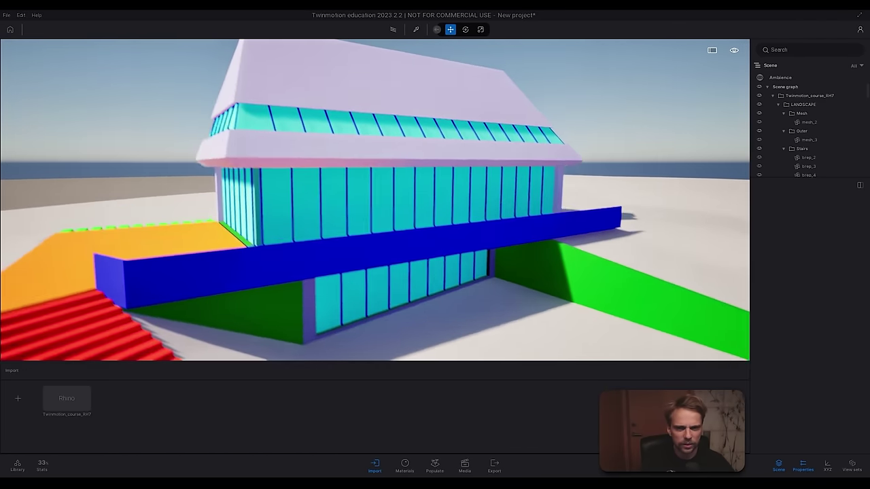
pyautogui.moveTo(500, 228); pyautogui.dragTo(438, 239)
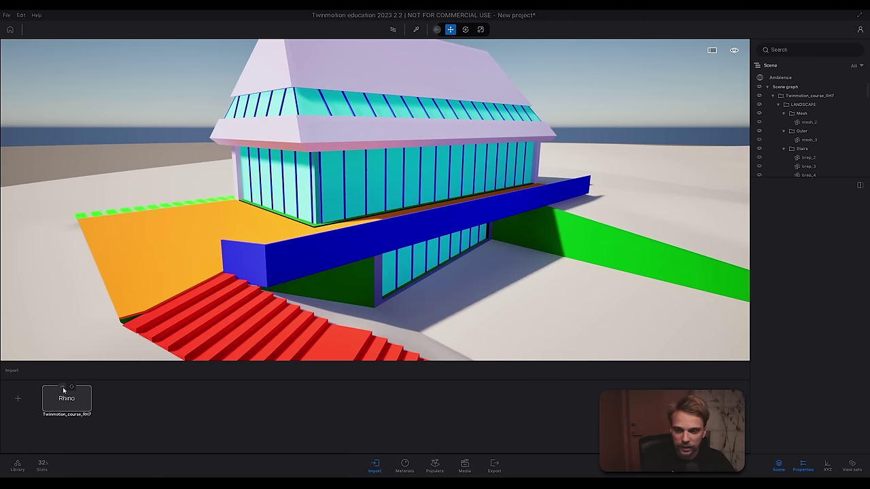
# Step: Move the blue metal railing outward away from the terrace edge and deselect it
pyautogui.click(63, 388)
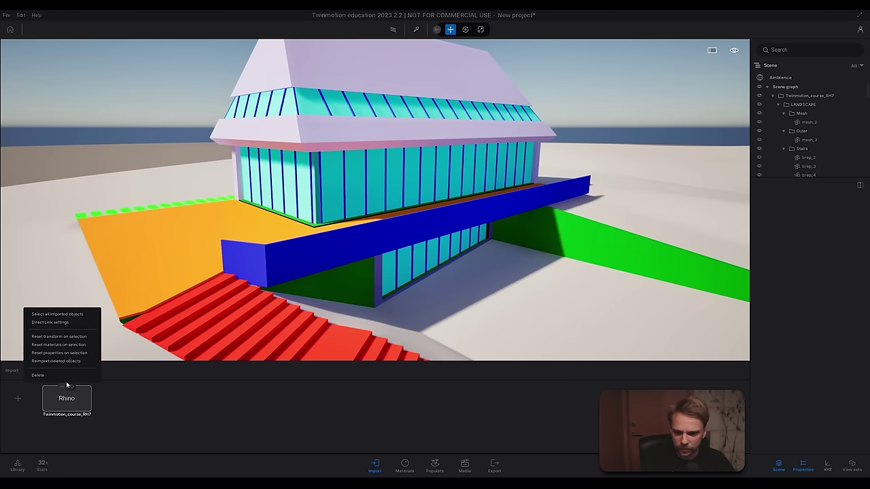
pyautogui.click(57, 336)
pyautogui.click(299, 239)
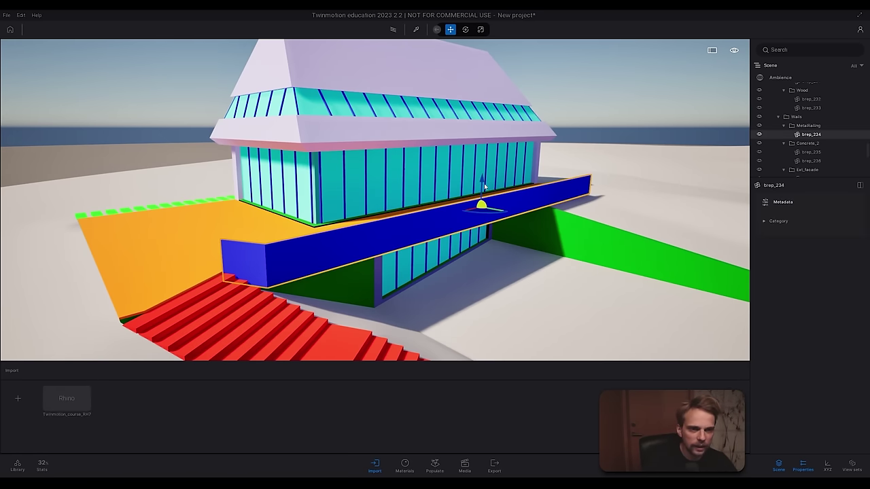
pyautogui.moveTo(482, 182); pyautogui.dragTo(705, 187)
pyautogui.press('Escape')
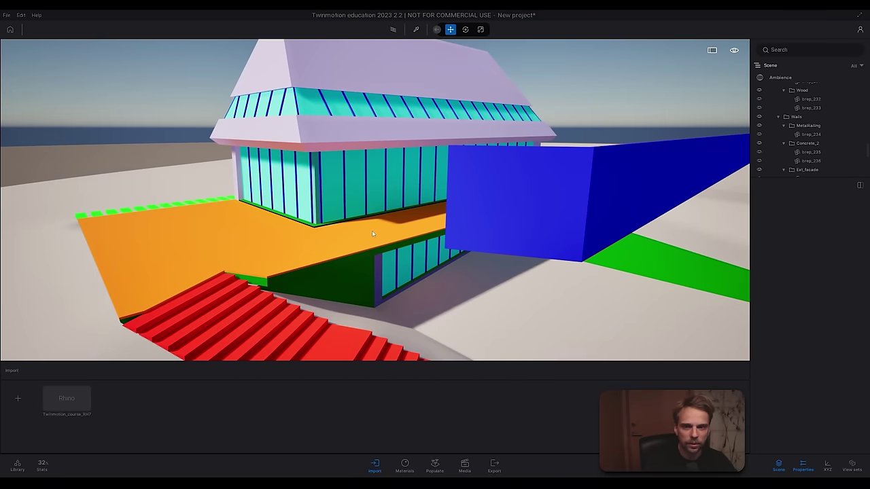
# Step: Select the displaced blue metal railing and reset its transform through the Rhino link, leaving it deselected
pyautogui.click(65, 388)
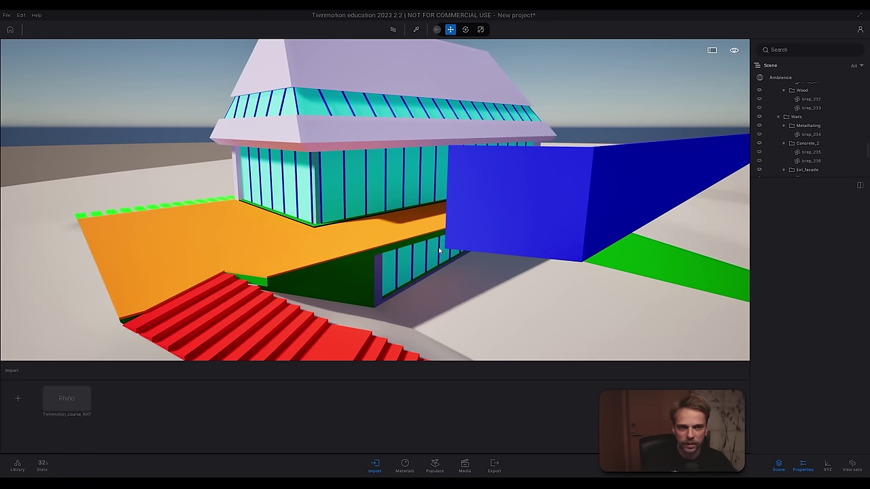
pyautogui.click(524, 215)
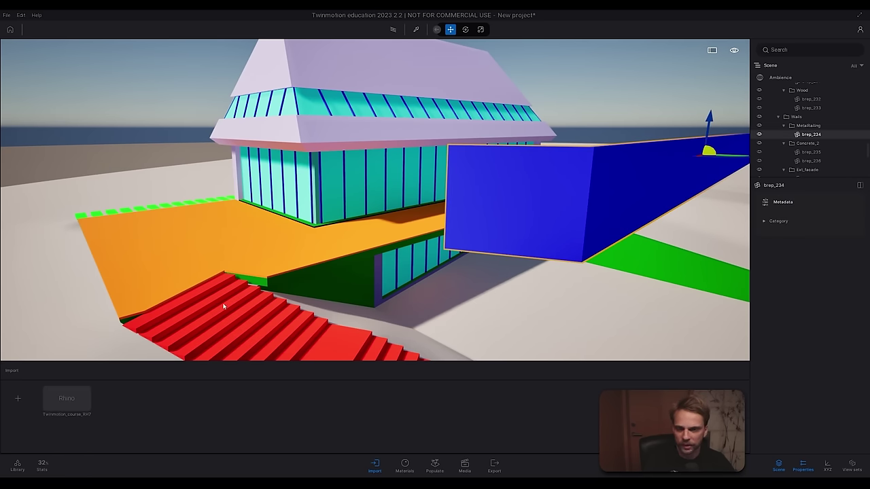
pyautogui.click(63, 387)
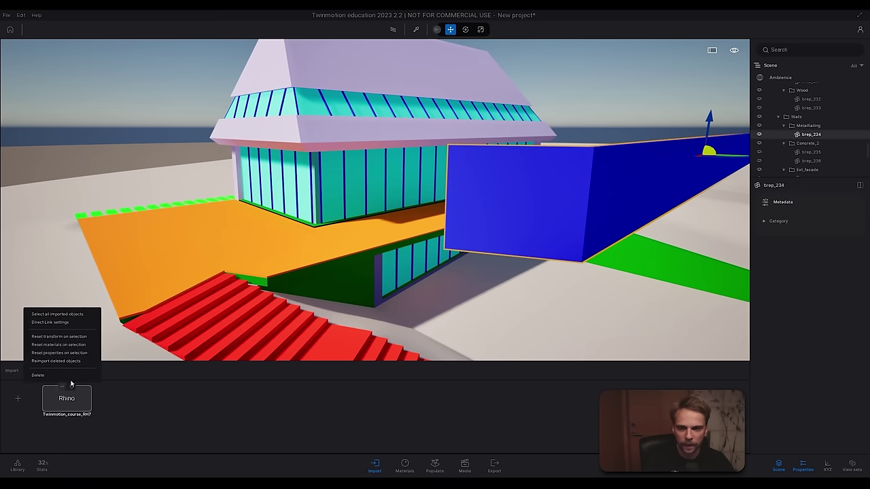
pyautogui.click(51, 339)
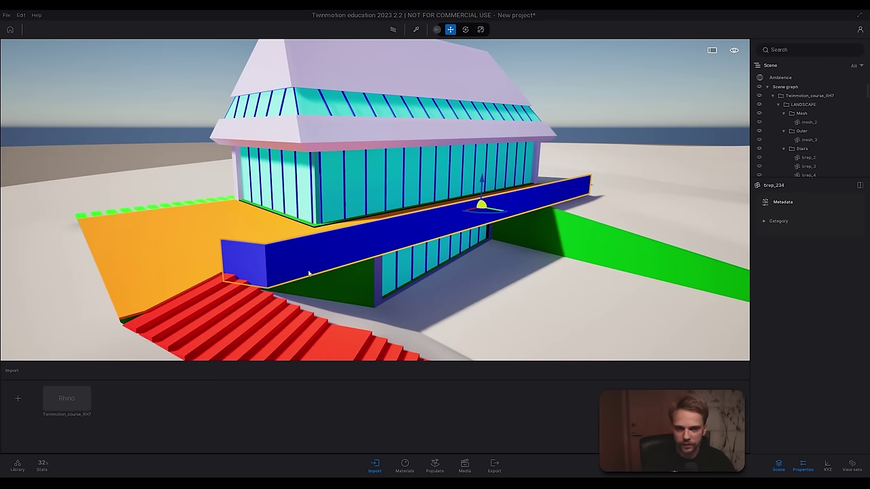
pyautogui.press('Escape')
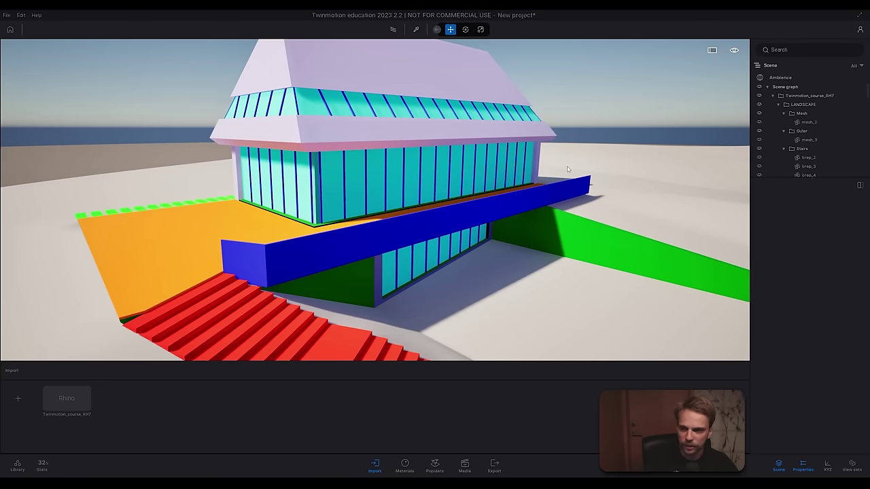
# Step: Select all imported objects, reset their materials and properties through the Rhino link, and clear the selection
pyautogui.click(62, 387)
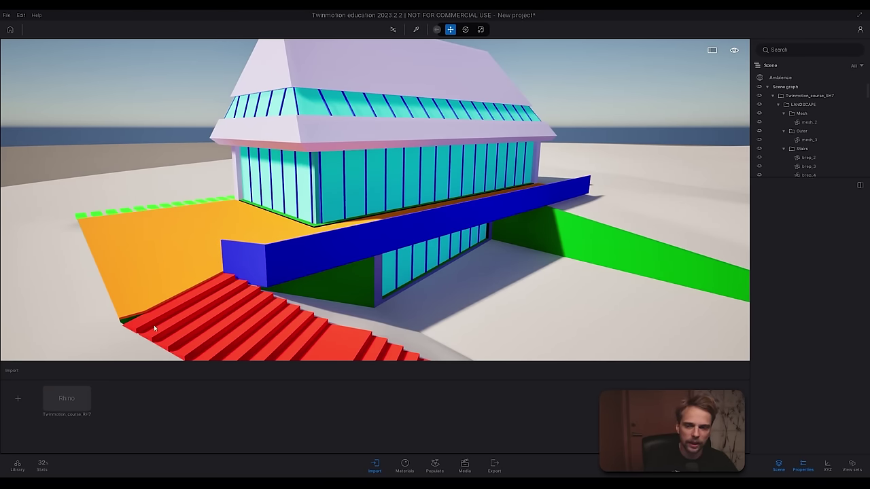
pyautogui.click(62, 387)
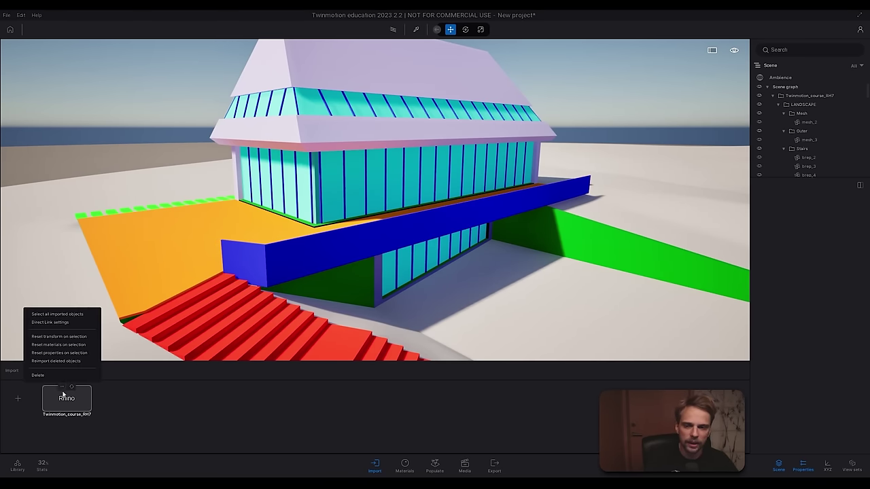
pyautogui.click(81, 345)
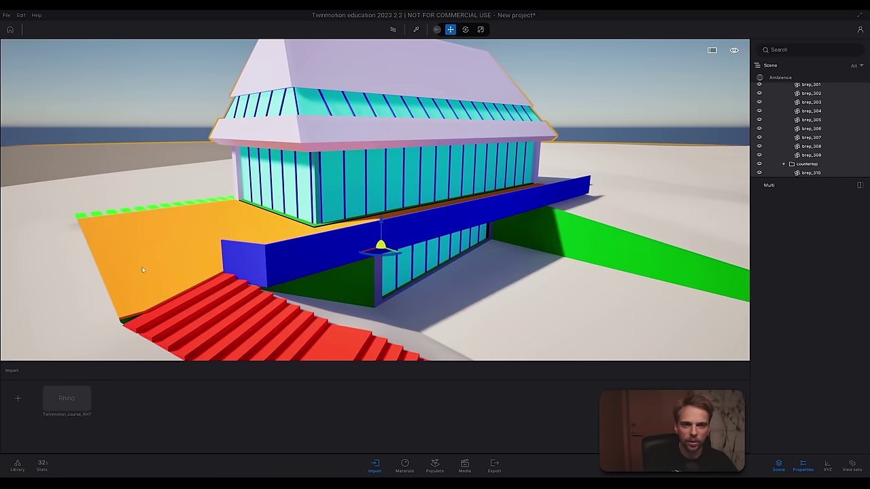
pyautogui.rightClick(63, 393)
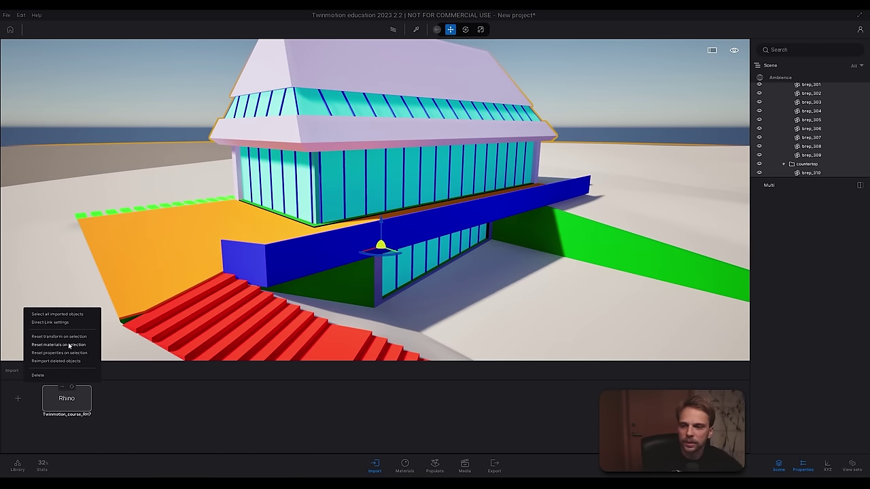
pyautogui.click(69, 345)
pyautogui.rightClick(54, 384)
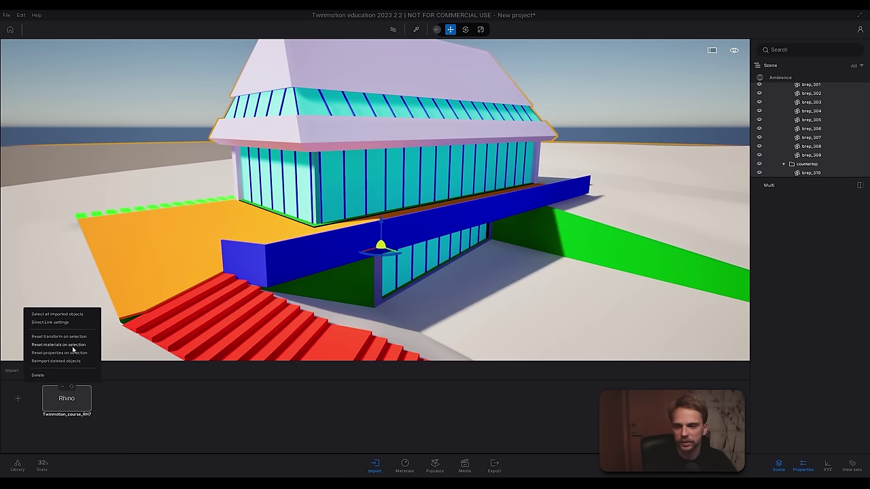
pyautogui.click(68, 353)
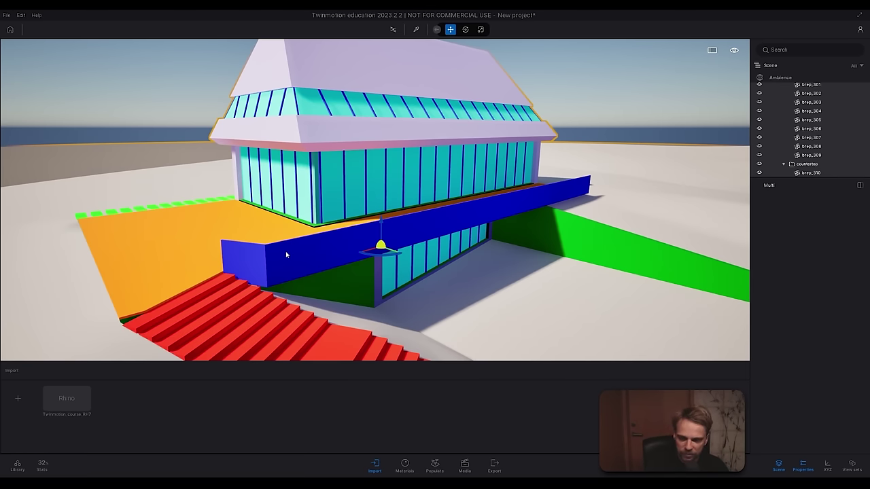
pyautogui.press('Escape')
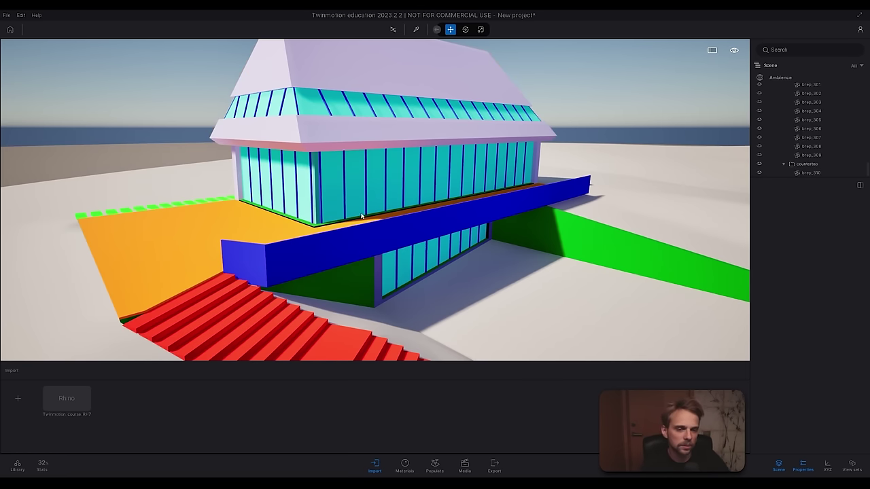
# Step: Widen the scene graph and select brep_301, brep_305 and the countertop's brep_310 to locate them in the house
pyautogui.moveTo(362, 216); pyautogui.dragTo(319, 182, button='right')
pyautogui.press('d')
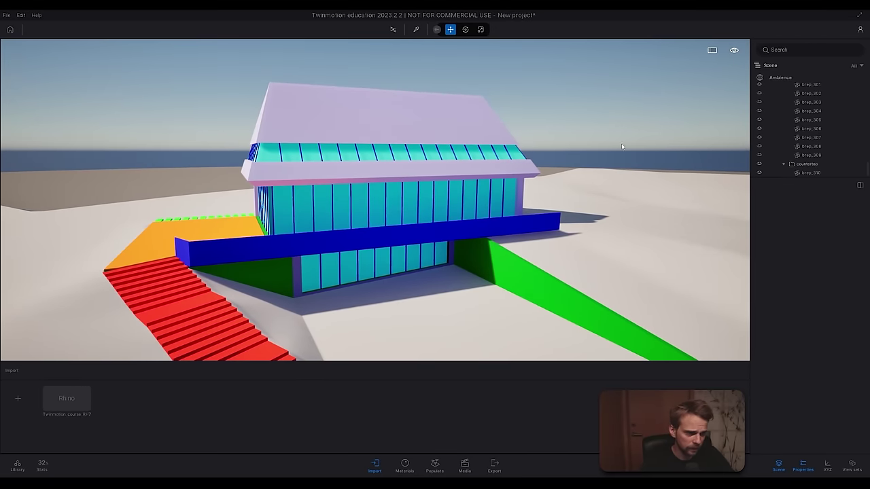
pyautogui.moveTo(751, 69); pyautogui.dragTo(673, 69)
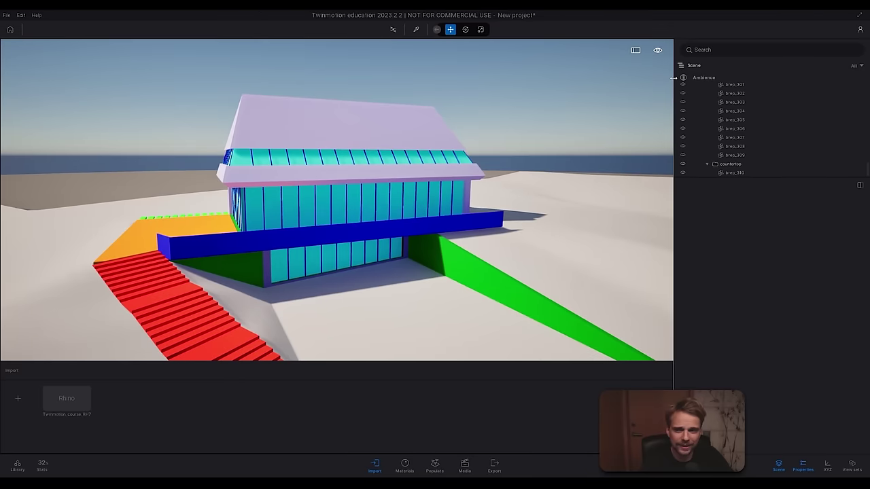
pyautogui.click(728, 85)
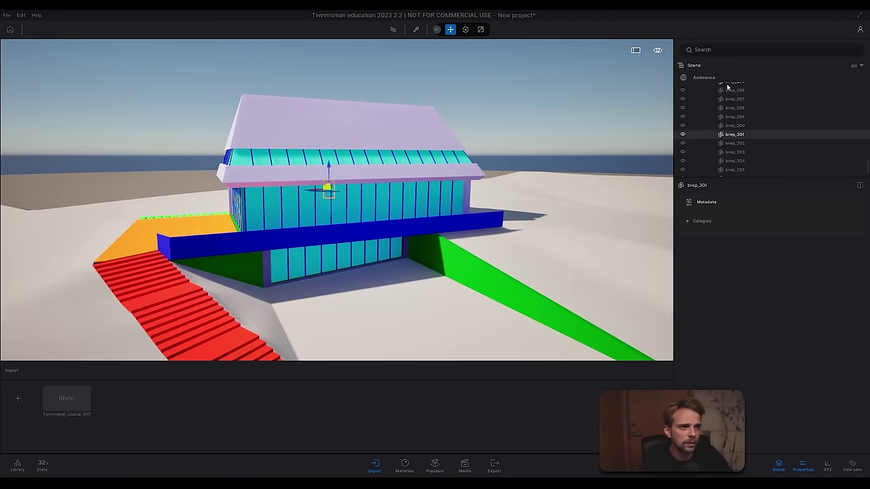
pyautogui.click(741, 125)
pyautogui.click(733, 151)
pyautogui.click(732, 169)
pyautogui.scroll(-2, 733, 170)
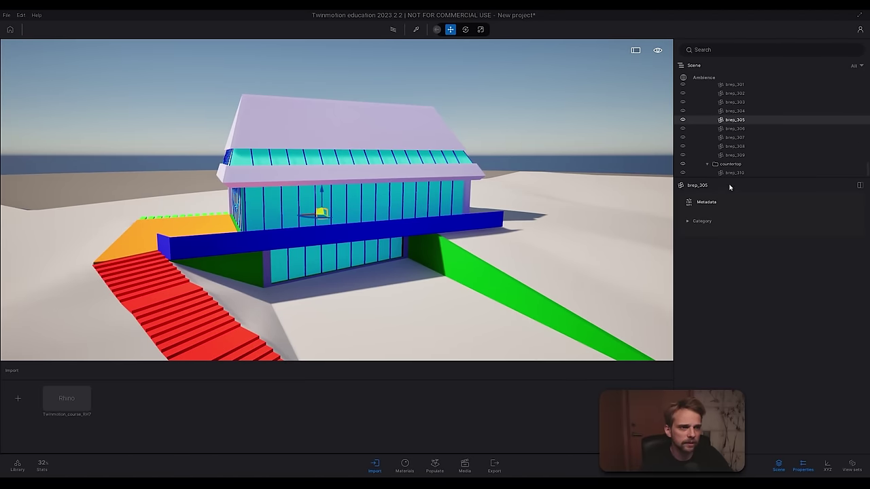
pyautogui.click(759, 148)
pyautogui.click(737, 173)
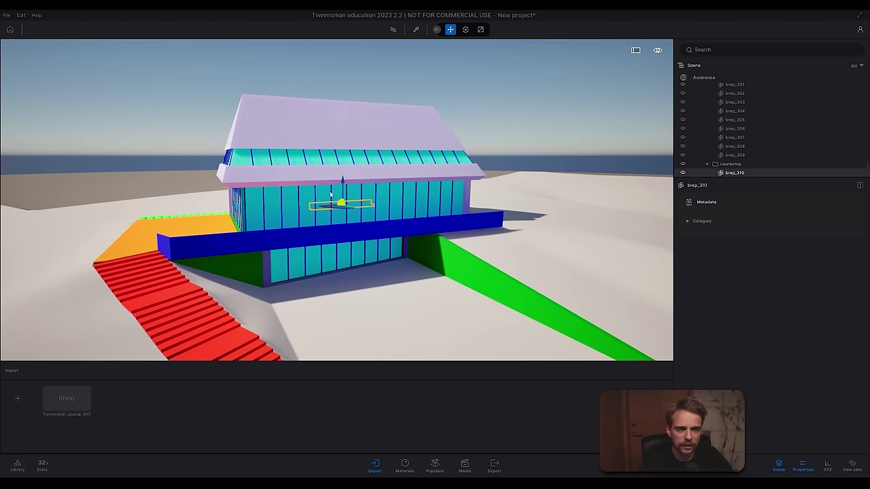
# Step: Select the lower exterior roof band brep_165 and toggle its visibility off and on several times, ending with it shown
pyautogui.click(278, 119)
pyautogui.click(729, 142)
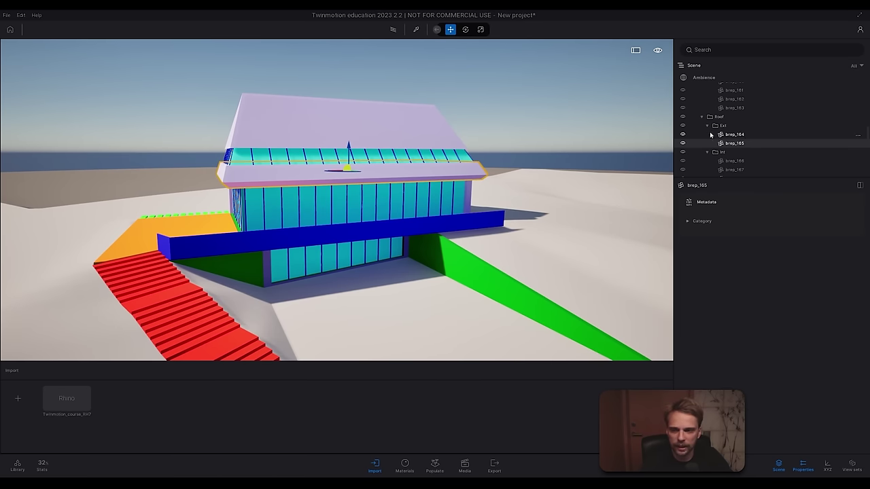
pyautogui.click(681, 143)
pyautogui.click(681, 142)
pyautogui.click(681, 143)
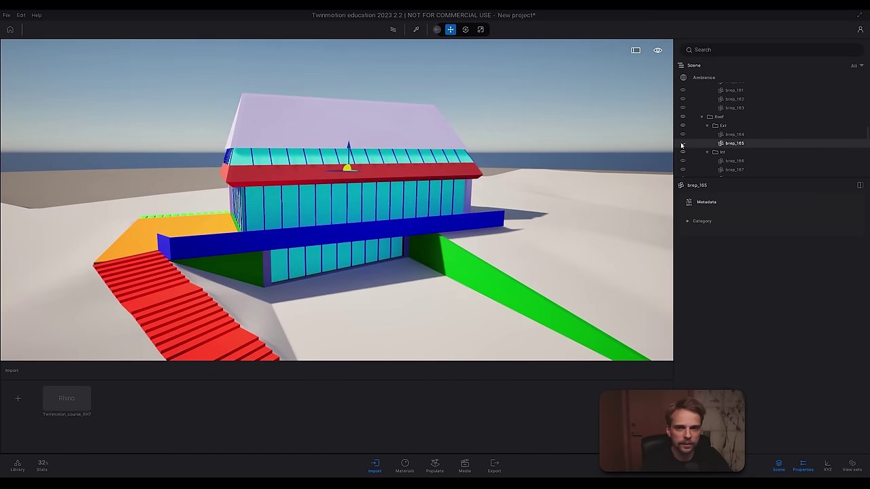
pyautogui.click(681, 143)
pyautogui.click(682, 143)
pyautogui.click(681, 143)
pyautogui.click(681, 142)
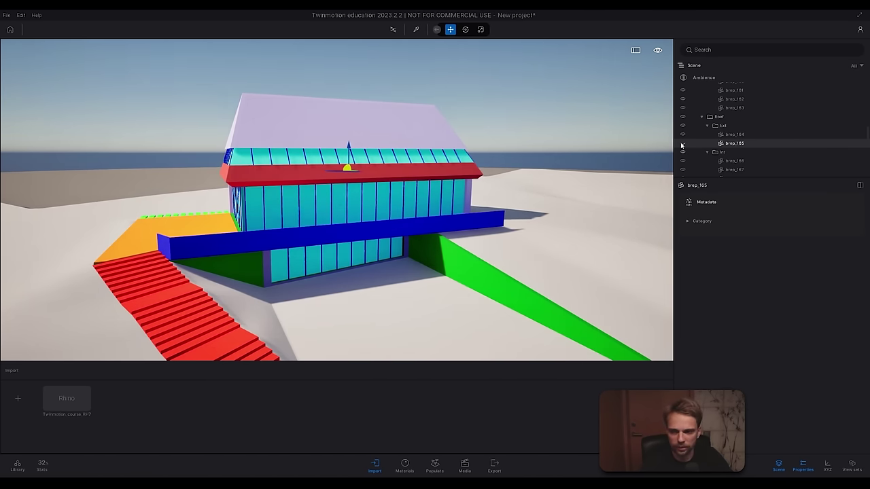
pyautogui.click(682, 143)
pyautogui.click(681, 143)
pyautogui.click(682, 143)
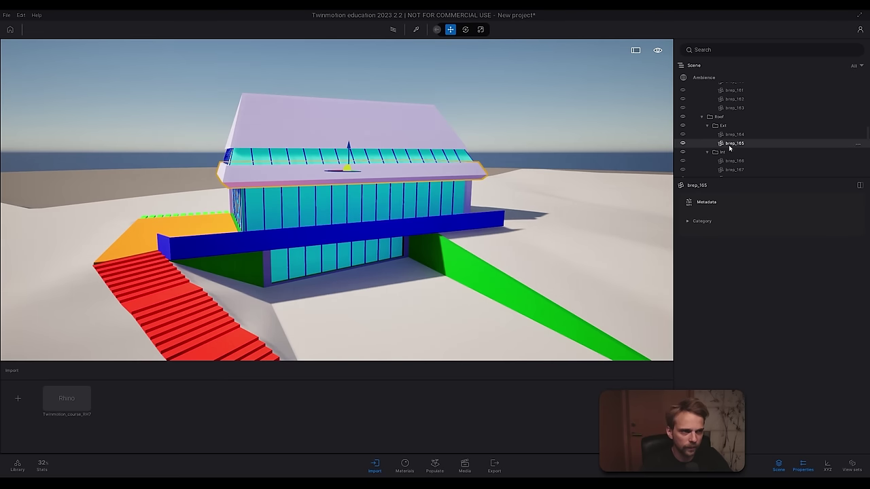
# Step: Isolate the roof band brep_165 and examine its shape up close from above
pyautogui.click(858, 144)
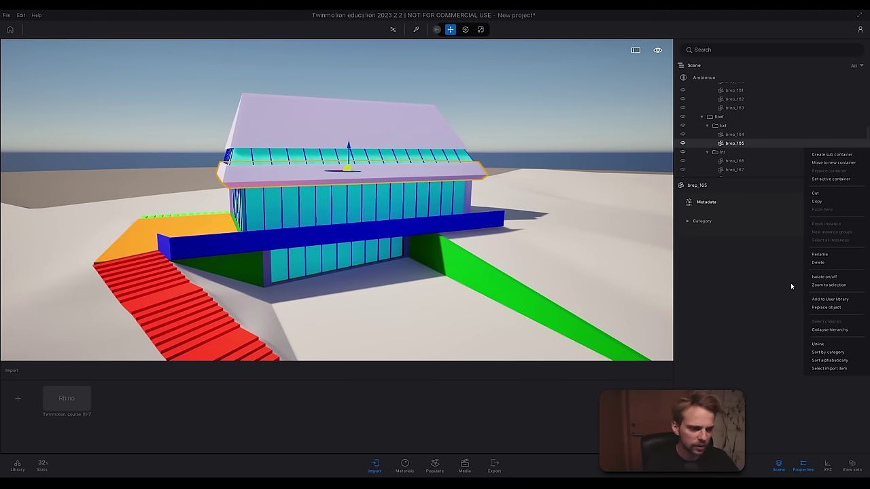
pyautogui.click(829, 280)
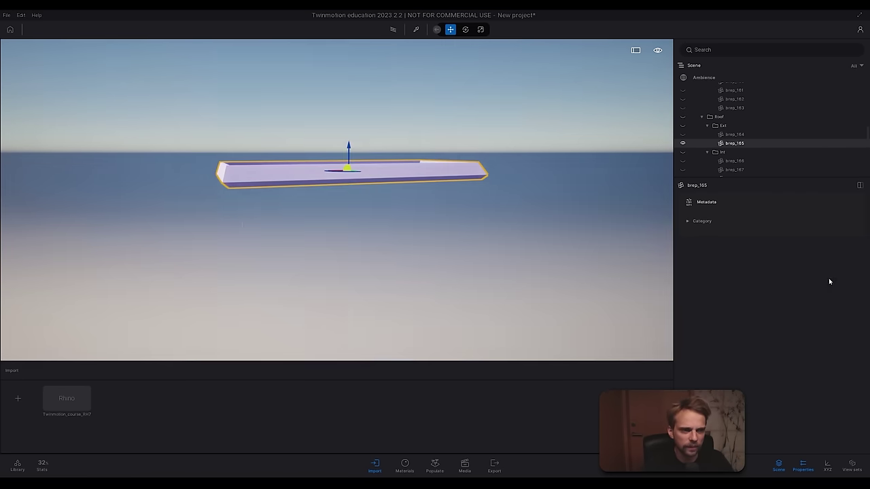
pyautogui.click(445, 152)
pyautogui.moveTo(360, 204); pyautogui.dragTo(242, 221, button='right')
pyautogui.press('w')
pyautogui.press('q')
pyautogui.press('e')
pyautogui.press('w')
pyautogui.press('e')
pyautogui.press('q')
pyautogui.moveTo(360, 149); pyautogui.dragTo(408, 237, button='right')
pyautogui.click(416, 239)
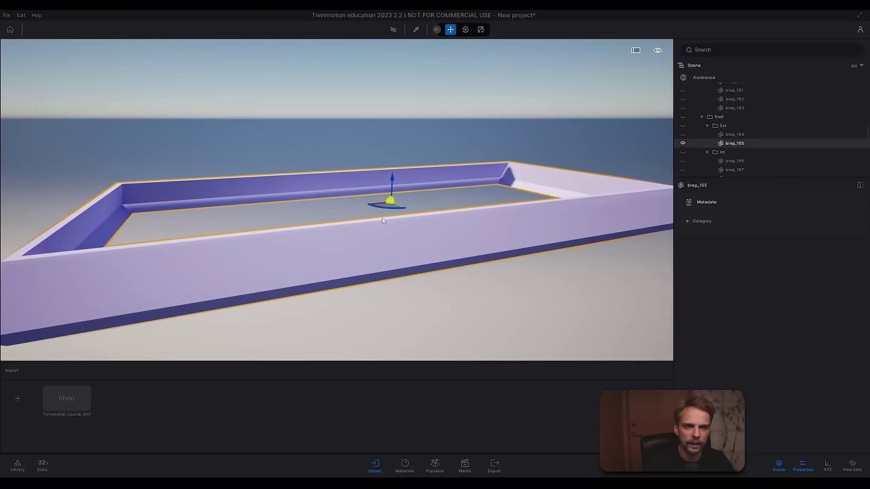
# Step: Turn off the isolation of brep_165 to show the whole house again and deselect the roof band
pyautogui.click(858, 144)
pyautogui.click(818, 277)
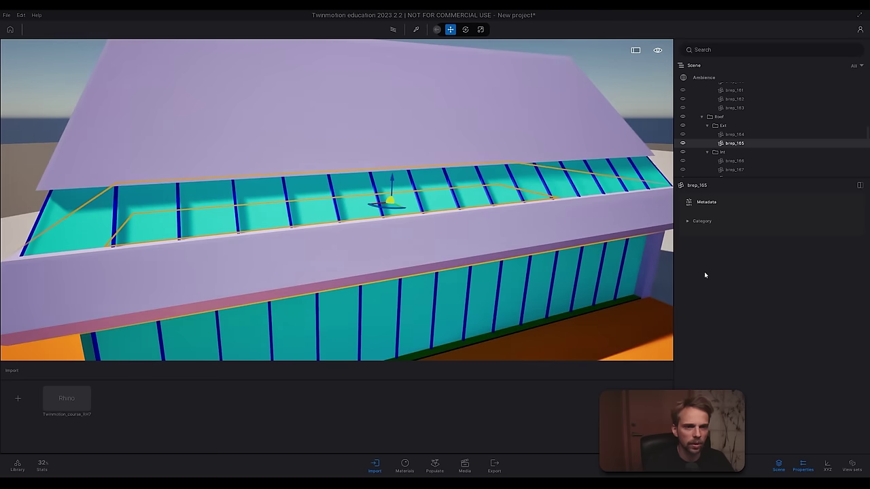
pyautogui.scroll(-3, 384, 239)
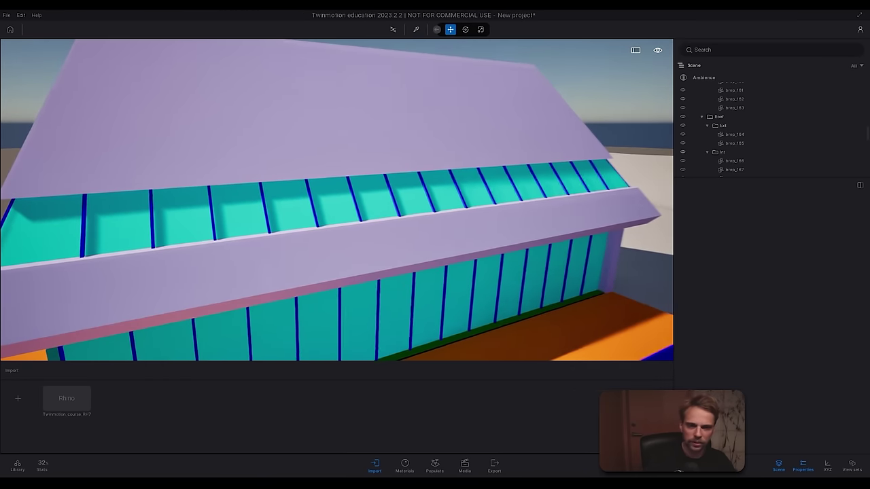
# Step: Check the Rhino import entry and review the custom layer materials listed for the scene
pyautogui.moveTo(384, 239); pyautogui.dragTo(392, 238, button='right')
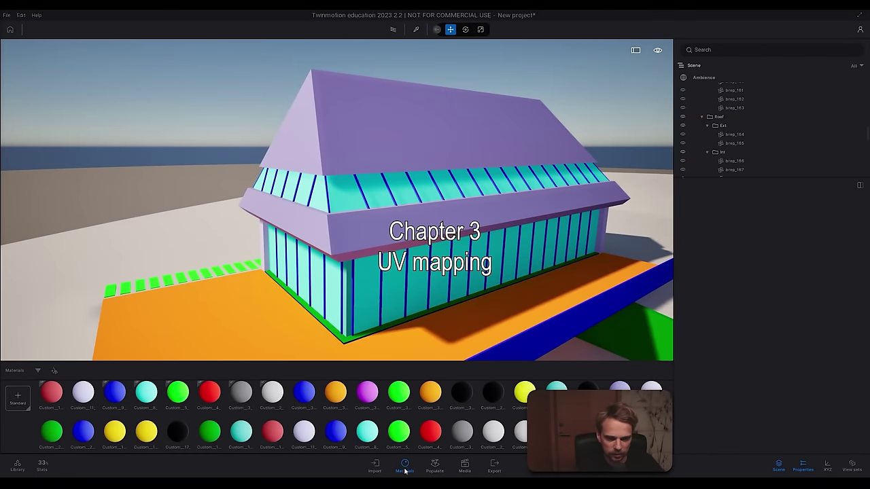
pyautogui.click(378, 465)
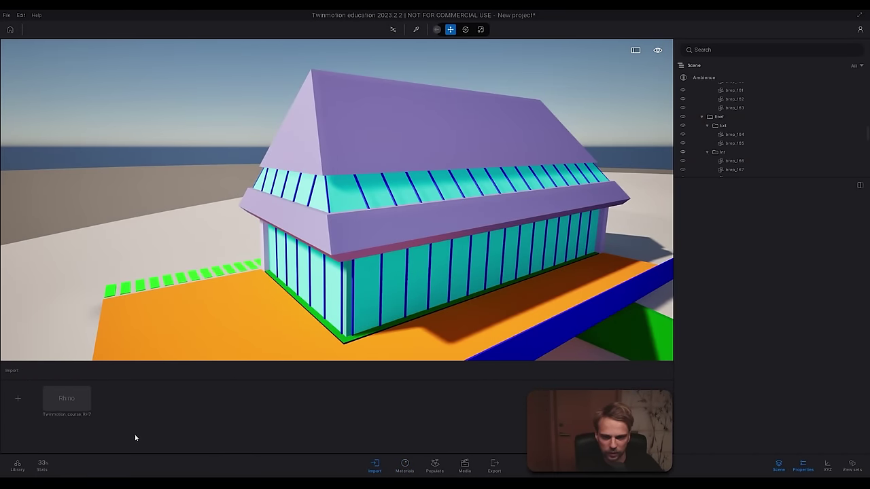
pyautogui.click(400, 468)
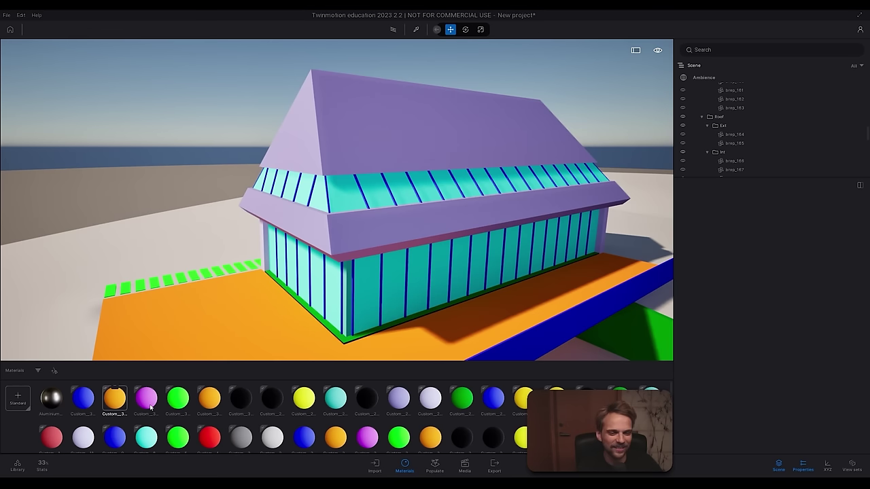
pyautogui.scroll(-2, 285, 418)
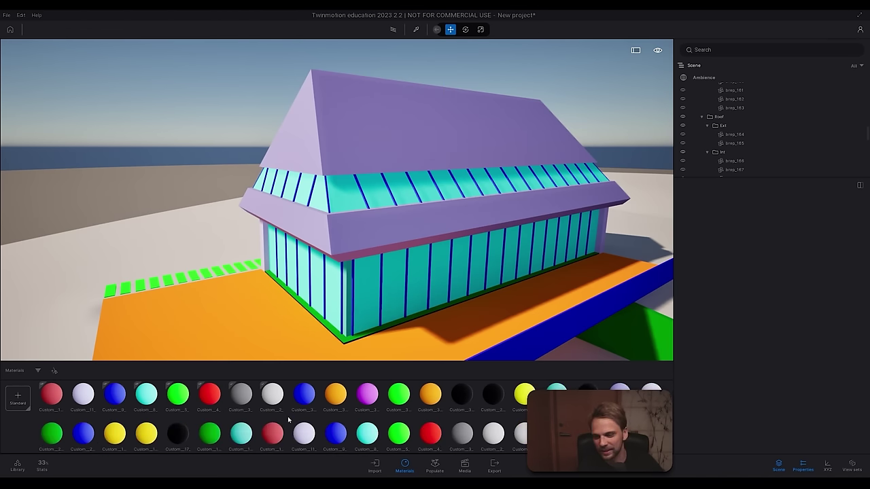
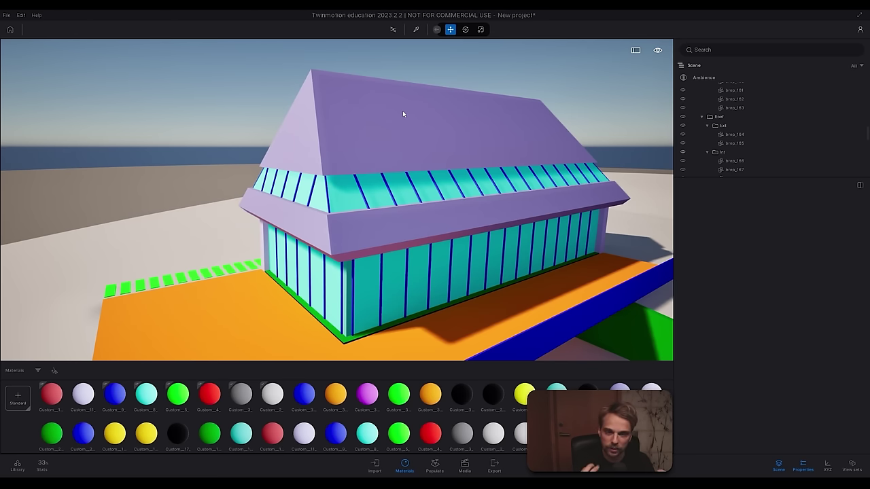
# Step: Open the metal materials of the library and look through them for an aluminium panel finish
pyautogui.moveTo(386, 137); pyautogui.dragTo(205, 258, button='right')
pyautogui.press('s')
pyautogui.press('d')
pyautogui.press('e')
pyautogui.press('w')
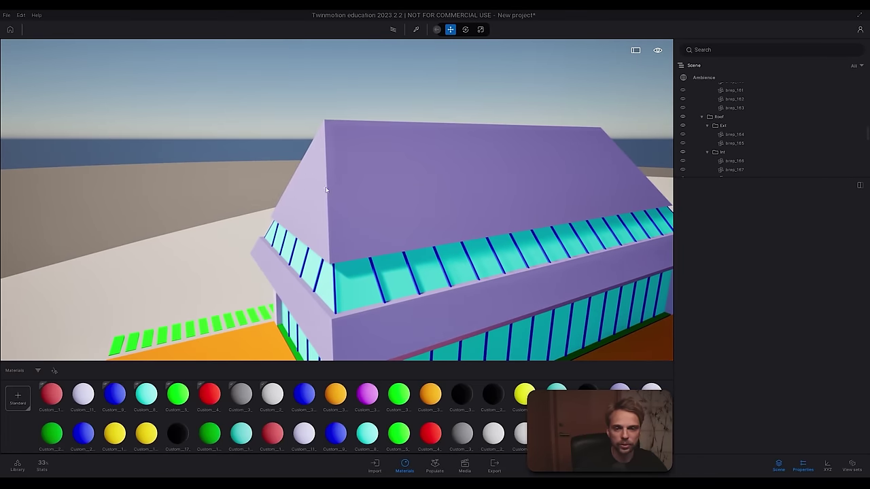
pyautogui.click(16, 468)
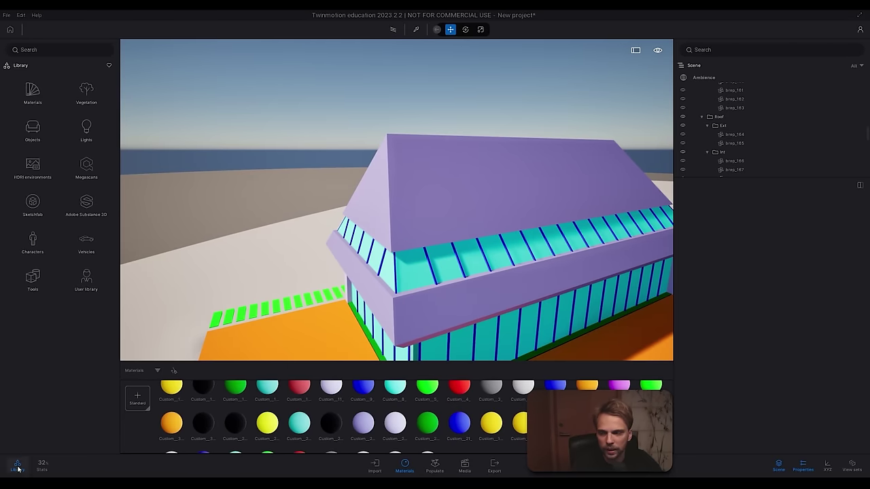
pyautogui.click(38, 95)
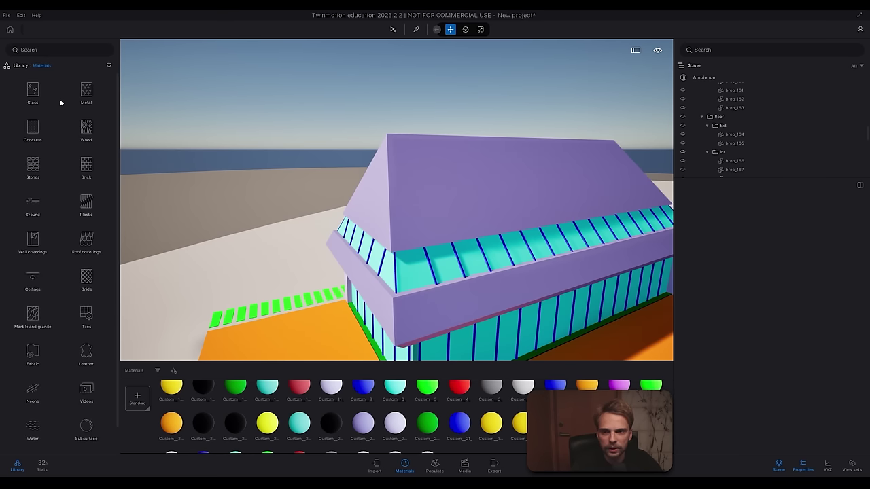
pyautogui.click(86, 92)
pyautogui.scroll(-3, 42, 320)
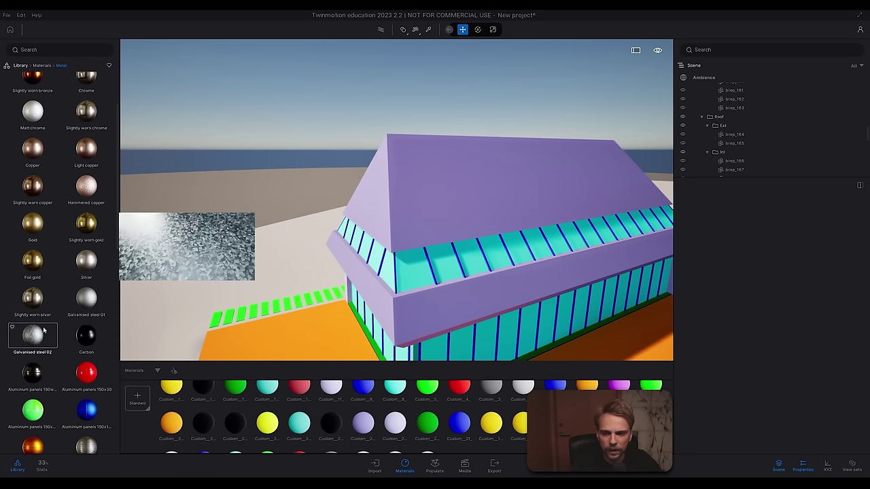
pyautogui.scroll(-5, 41, 333)
pyautogui.scroll(-7, 32, 345)
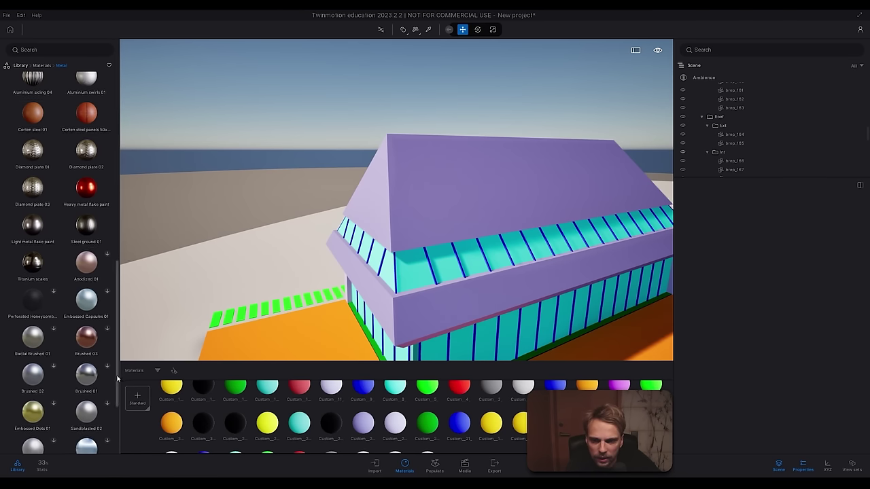
pyautogui.moveTo(114, 342); pyautogui.dragTo(125, 265)
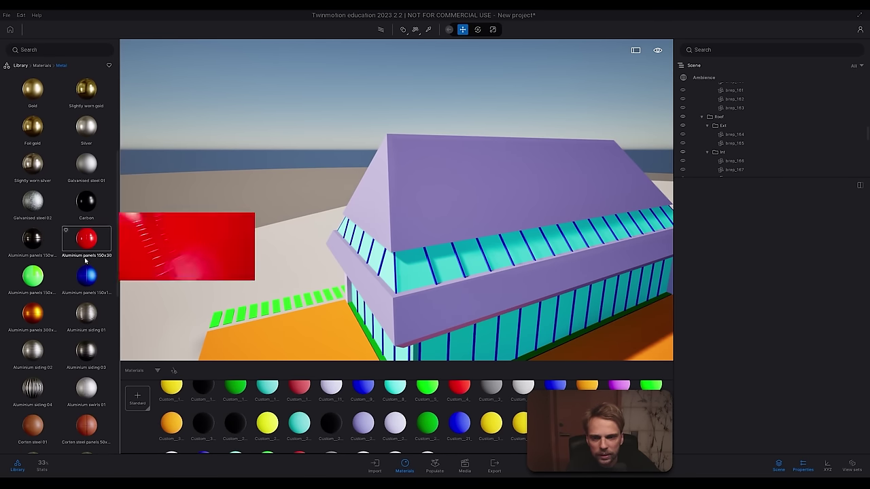
# Step: Apply the Aluminium panels 150wide material to the house's exterior roof surfaces
pyautogui.moveTo(87, 291)
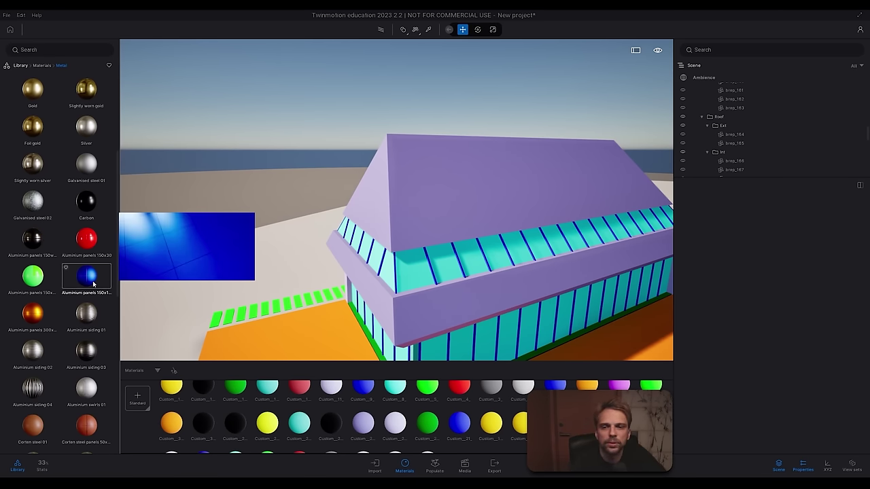
pyautogui.moveTo(41, 251)
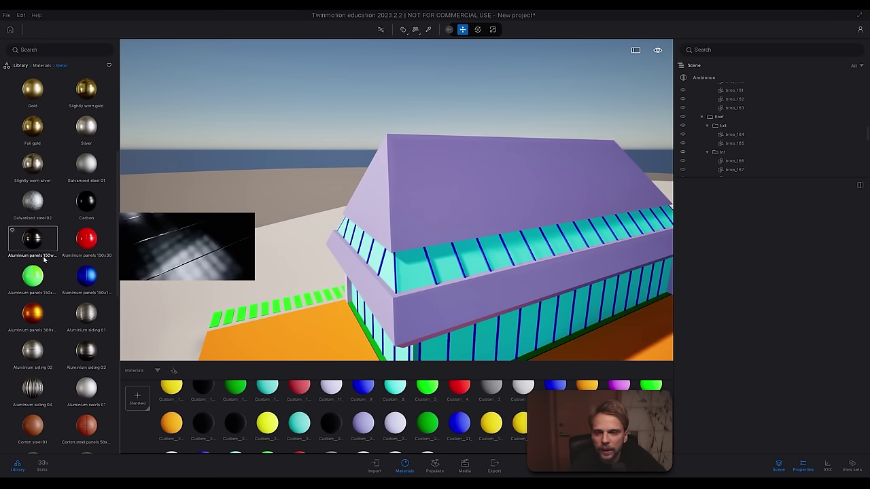
pyautogui.moveTo(52, 258); pyautogui.dragTo(453, 206)
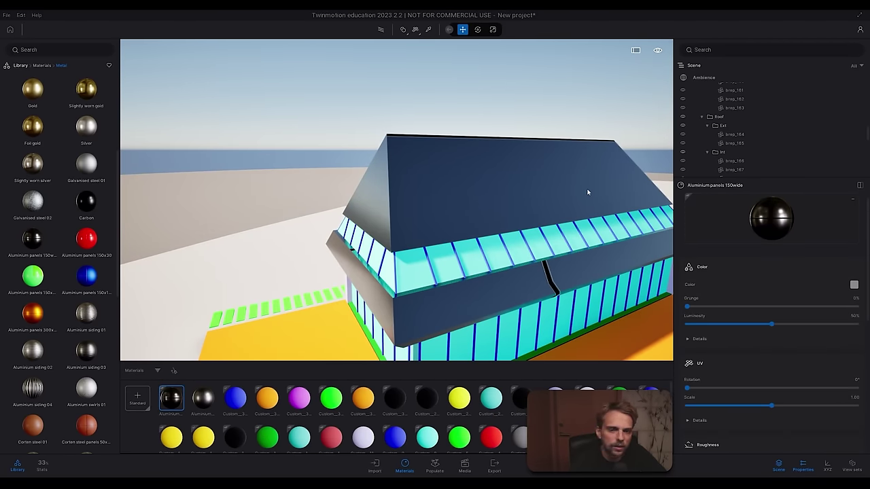
pyautogui.press('d')
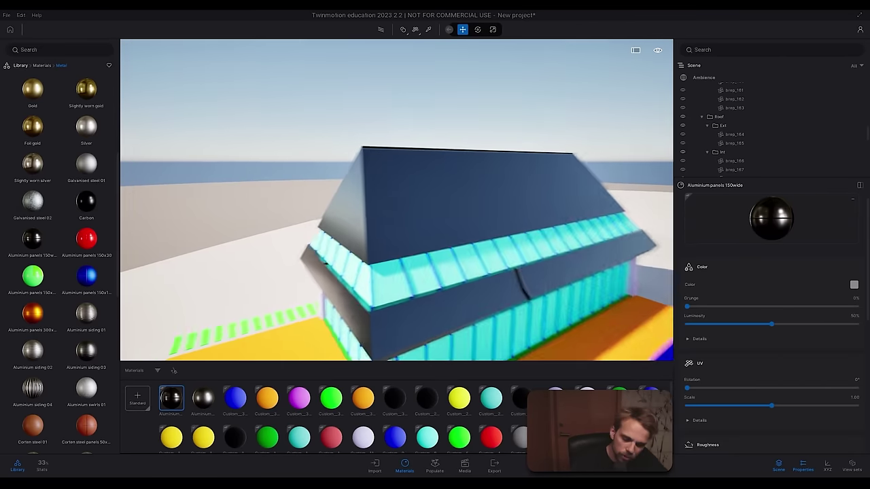
pyautogui.press('q')
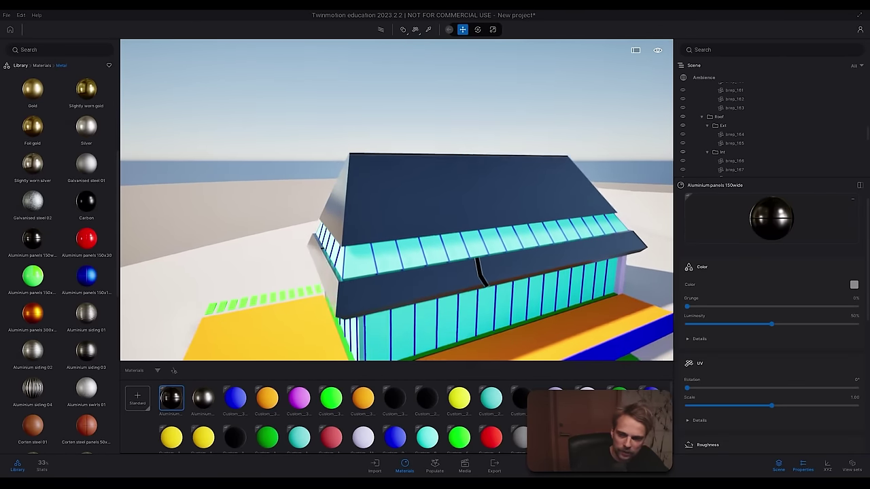
pyautogui.press('d')
pyautogui.press('w')
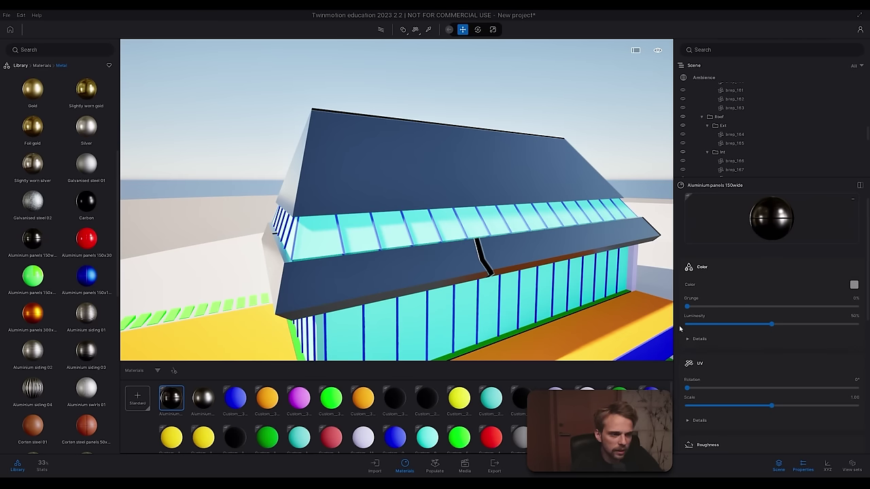
# Step: Set the UV scale of the Aluminium panels 150wide material to 0.05
pyautogui.moveTo(688, 388); pyautogui.dragTo(614, 384)
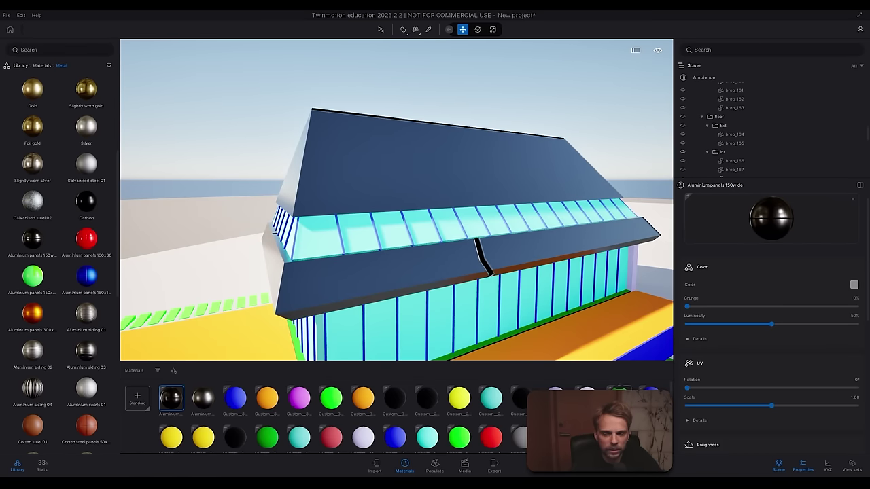
pyautogui.moveTo(771, 406); pyautogui.dragTo(682, 403)
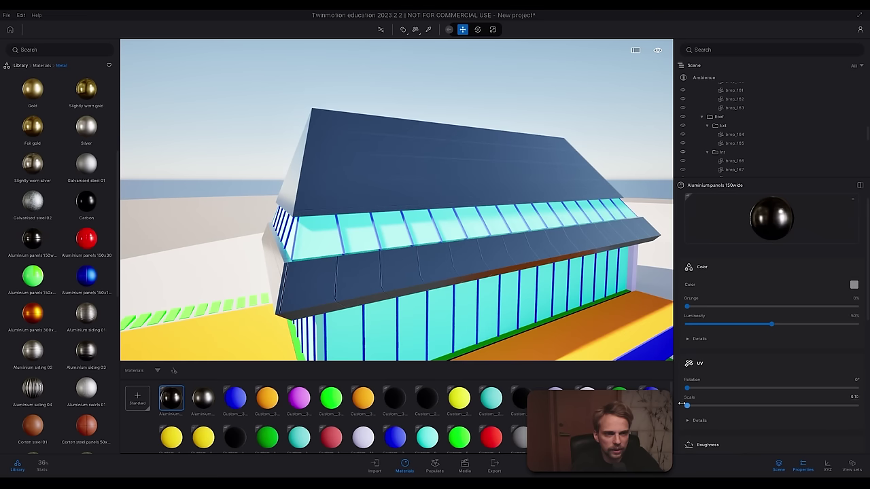
pyautogui.click(854, 397)
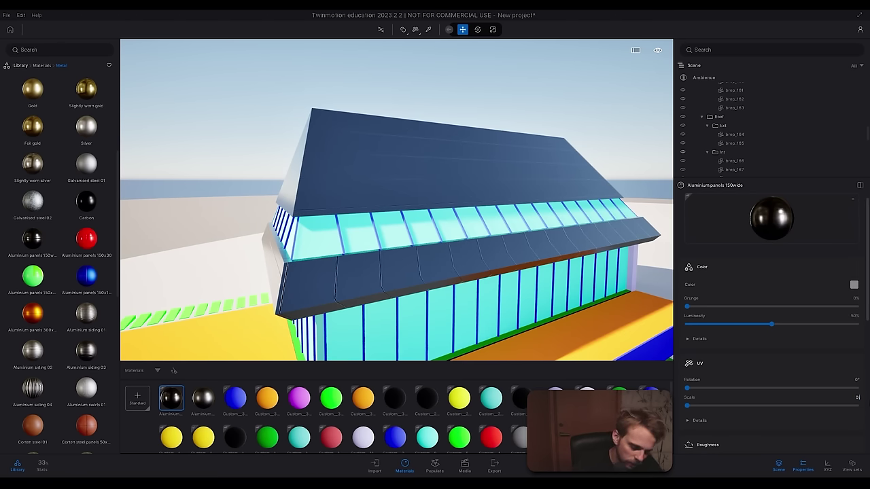
pyautogui.write('0.01')
pyautogui.press('Return')
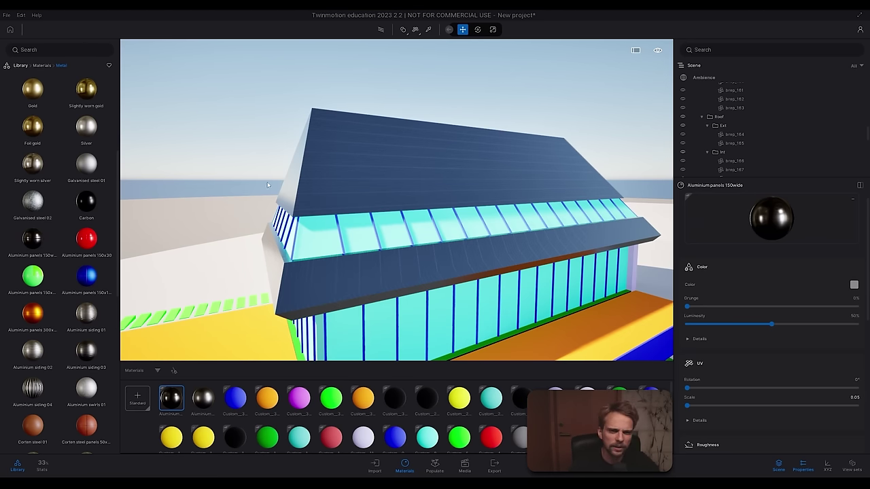
# Step: Examine the direction of the panel seams on the lower roof band and the upper roof up close
pyautogui.press('w')
pyautogui.moveTo(358, 182); pyautogui.dragTo(390, 166, button='right')
pyautogui.press('w')
pyautogui.press('s')
pyautogui.press('s')
pyautogui.press('w')
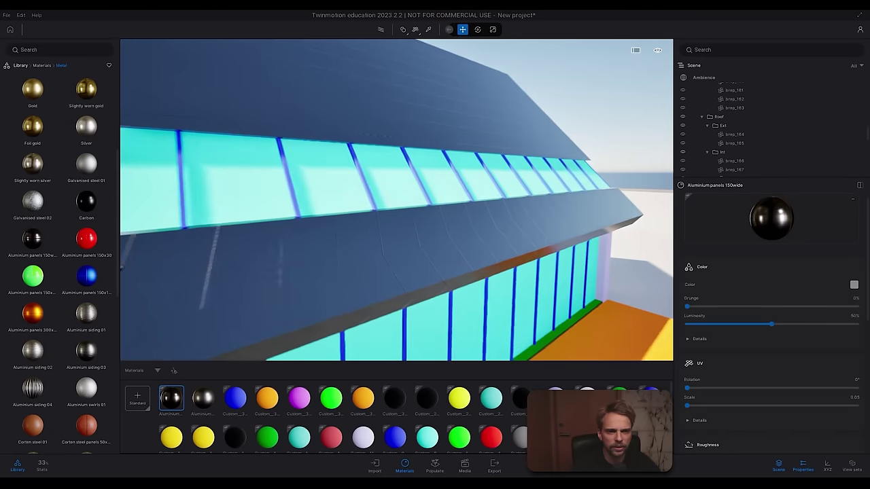
pyautogui.moveTo(178, 225); pyautogui.dragTo(306, 310)
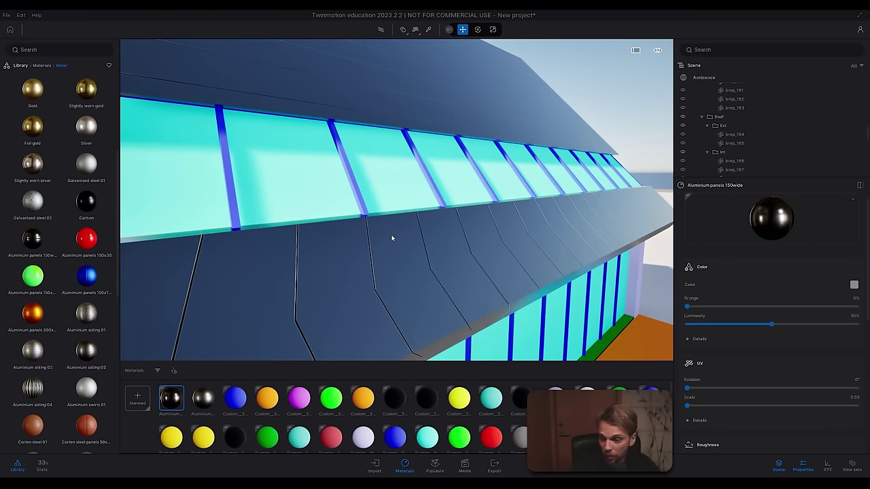
pyautogui.moveTo(391, 238); pyautogui.dragTo(381, 255)
pyautogui.press('s')
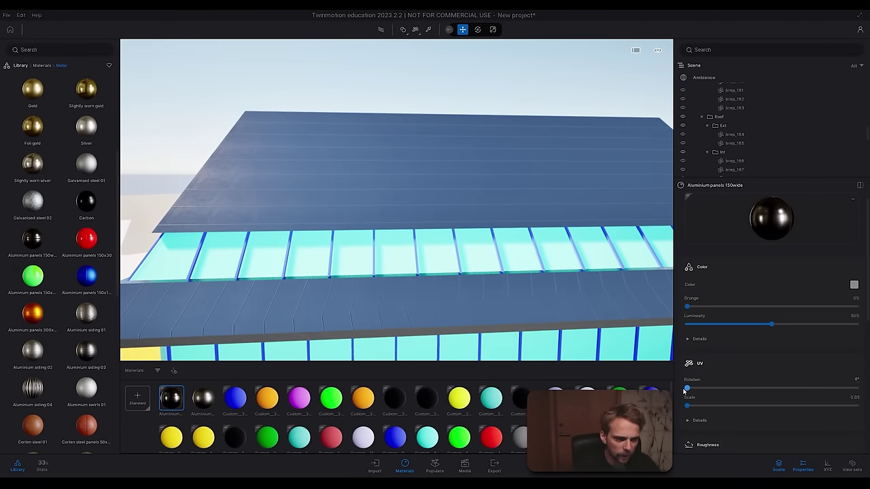
# Step: Set the UV rotation of the aluminium panel material to 90° and check the seam direction on the roof sides
pyautogui.moveTo(687, 388); pyautogui.dragTo(723, 388)
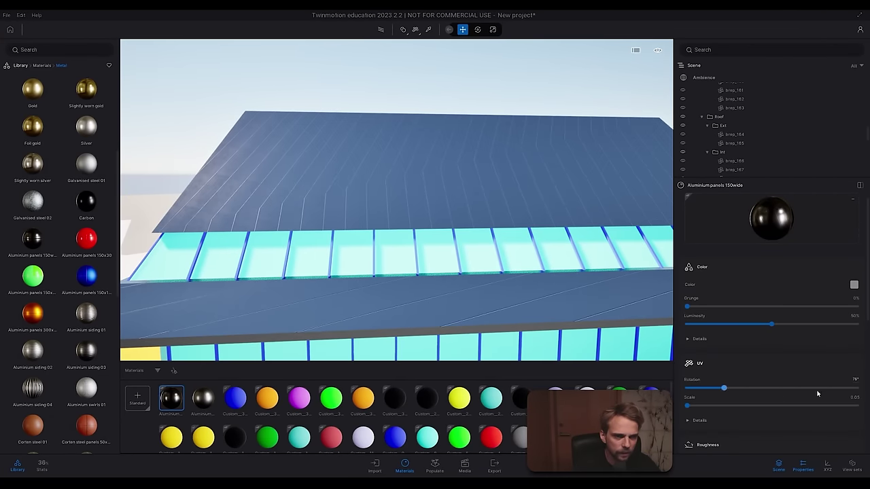
pyautogui.click(854, 379)
pyautogui.write('90')
pyautogui.press('Return')
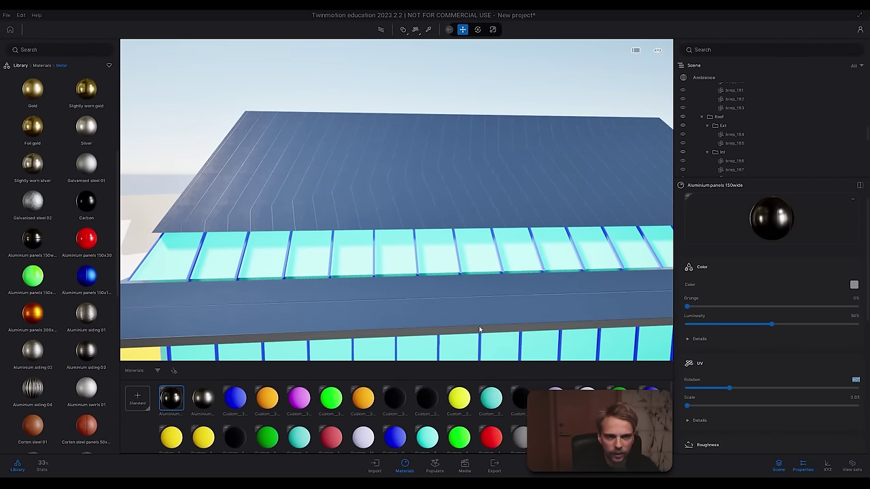
pyautogui.moveTo(393, 142); pyautogui.dragTo(442, 147, button='right')
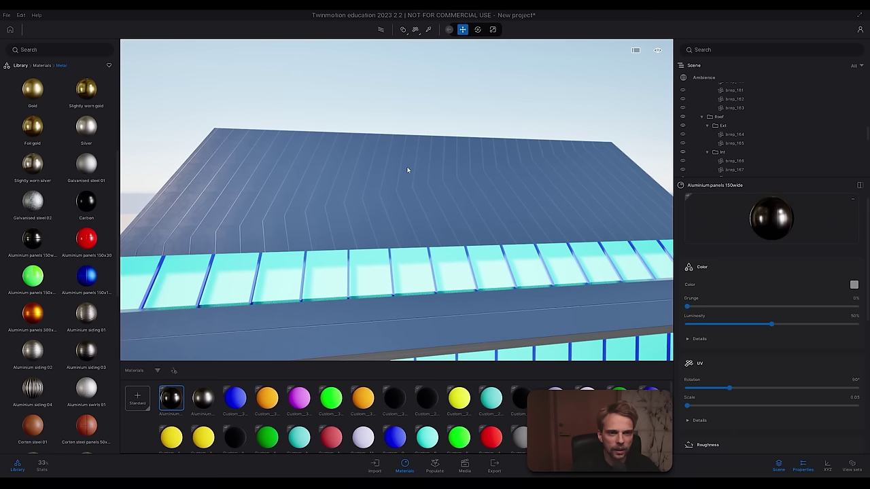
pyautogui.press('s')
pyautogui.moveTo(375, 156); pyautogui.dragTo(360, 229, button='right')
pyautogui.press('a')
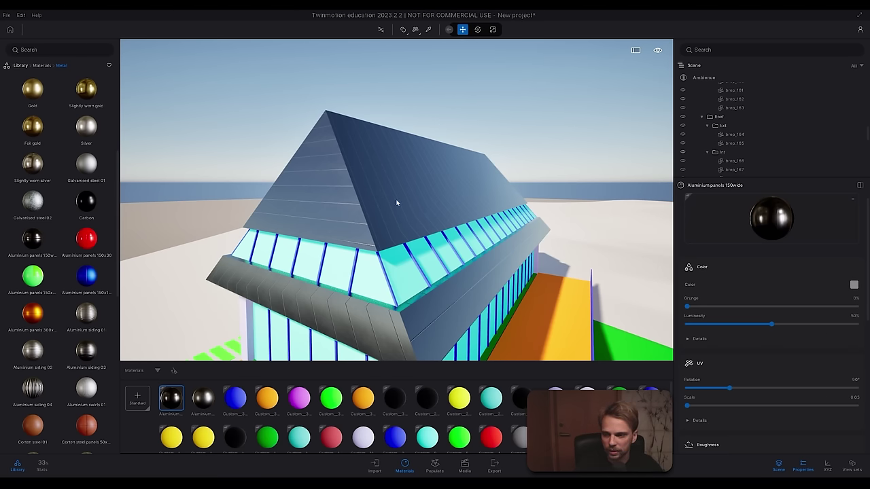
pyautogui.moveTo(458, 243); pyautogui.dragTo(473, 225, button='right')
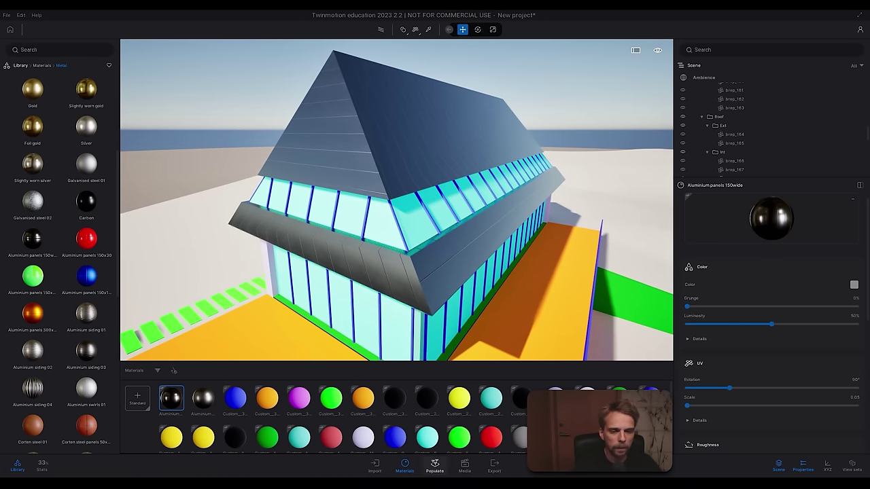
# Step: Switch to Rhino and bring the whole roof of the house model into view
pyautogui.hotkey('alt', 'Tab')
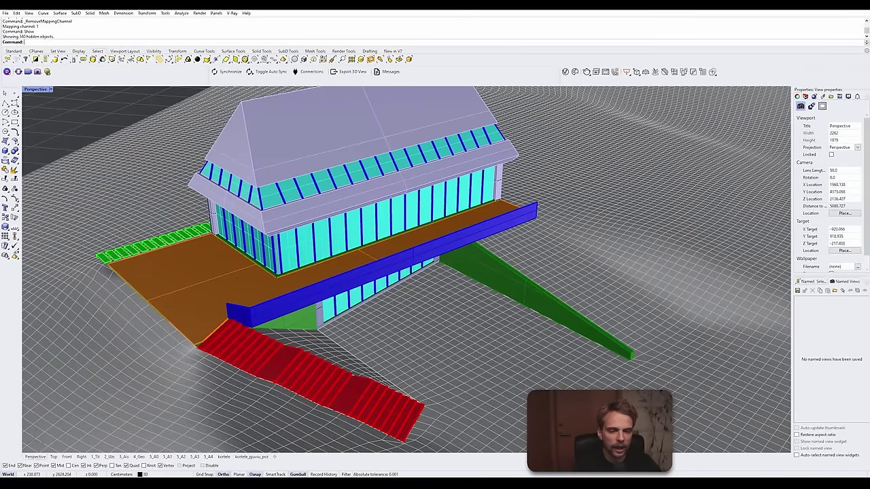
pyautogui.hotkey('alt', 'Tab')
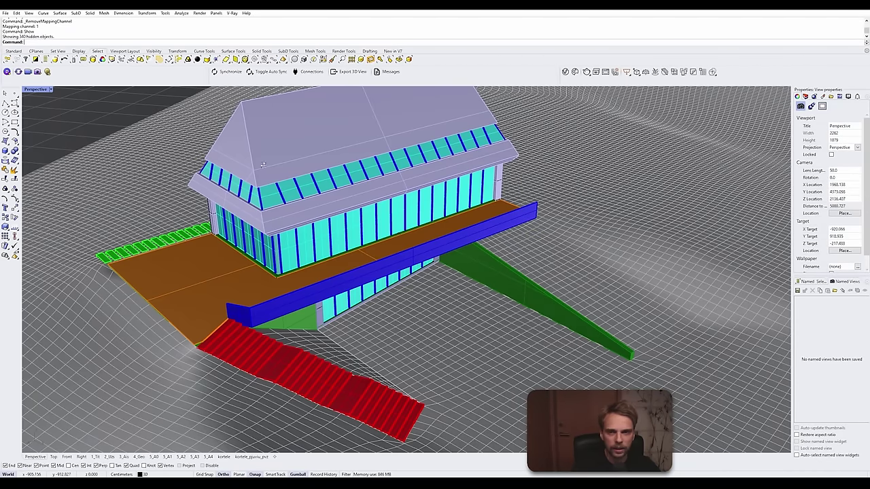
pyautogui.moveTo(263, 165); pyautogui.dragTo(288, 216, button='right')
pyautogui.click(302, 183)
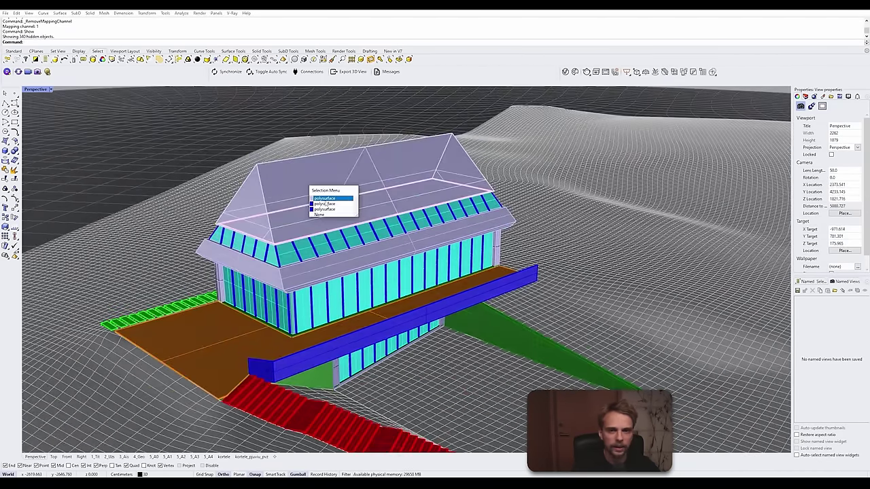
pyautogui.click(324, 198)
pyautogui.keyDown('shift'); pyautogui.click(353, 246); pyautogui.keyUp('shift')
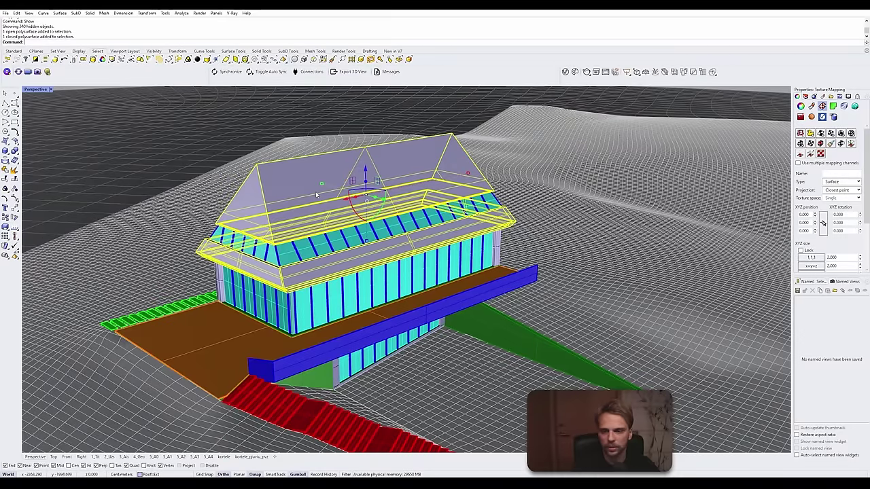
pyautogui.press('Escape')
# Step: Isolate the lower exterior roof band in the Rhino model
pyautogui.click(224, 253)
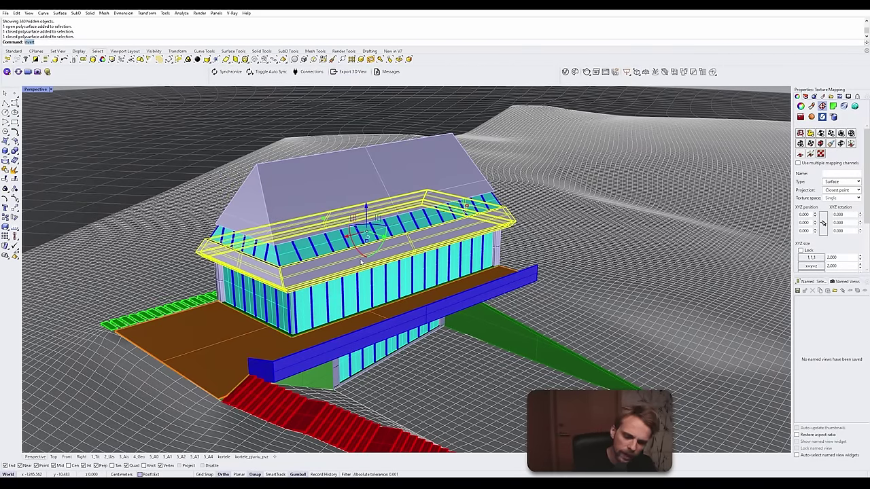
pyautogui.write('isolate')
pyautogui.press('Return')
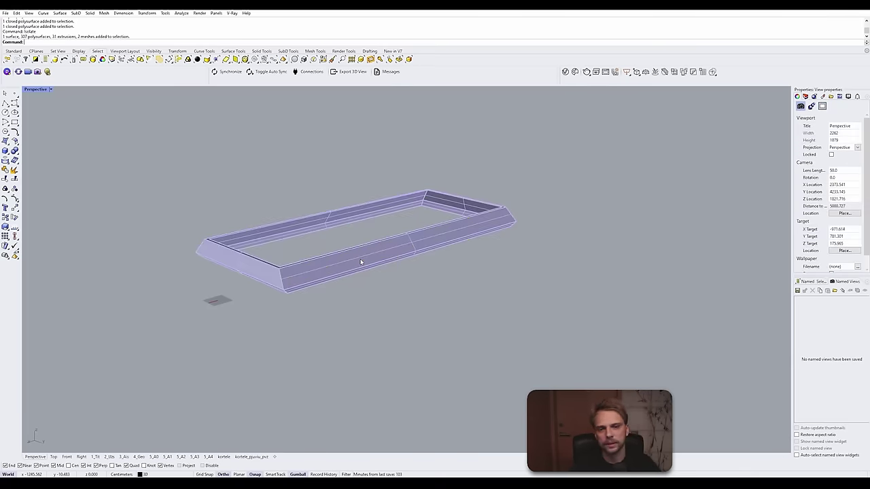
pyautogui.moveTo(343, 242); pyautogui.dragTo(374, 237, button='right')
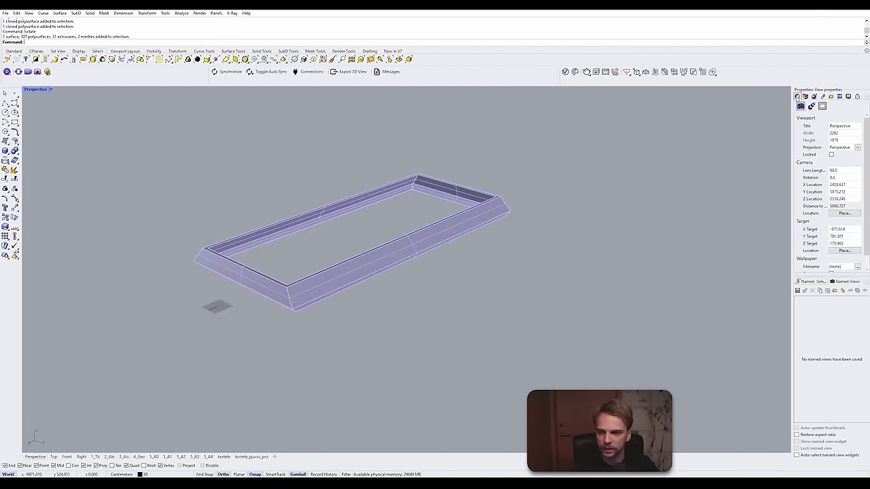
# Step: Widen the properties area and show the texture mapping settings of the isolated roof band
pyautogui.click(485, 212)
pyautogui.click(822, 96)
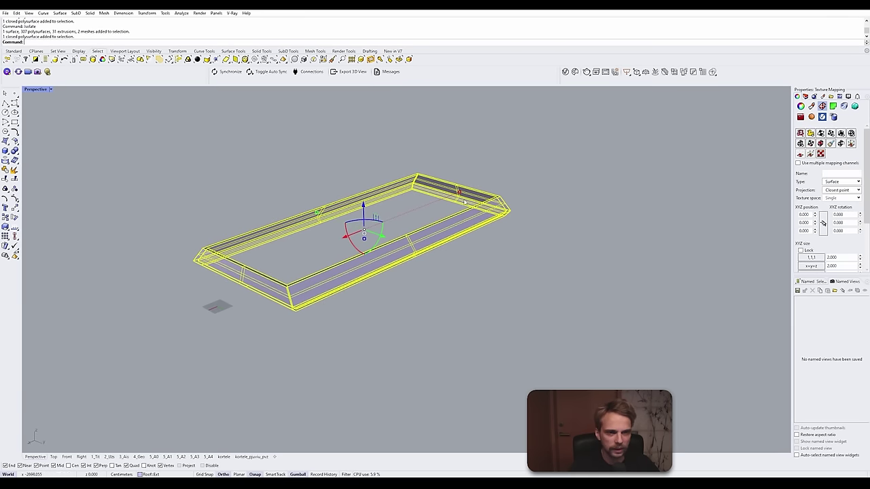
pyautogui.moveTo(793, 120); pyautogui.dragTo(671, 120)
pyautogui.click(575, 171)
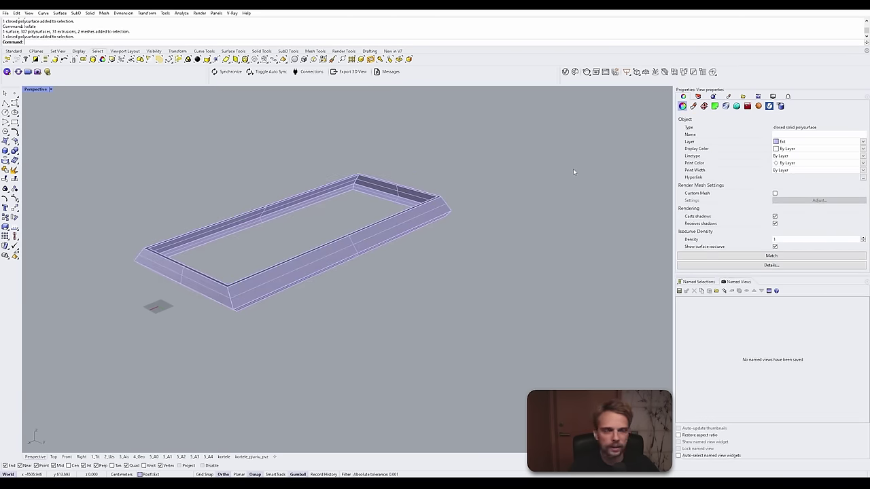
pyautogui.click(425, 196)
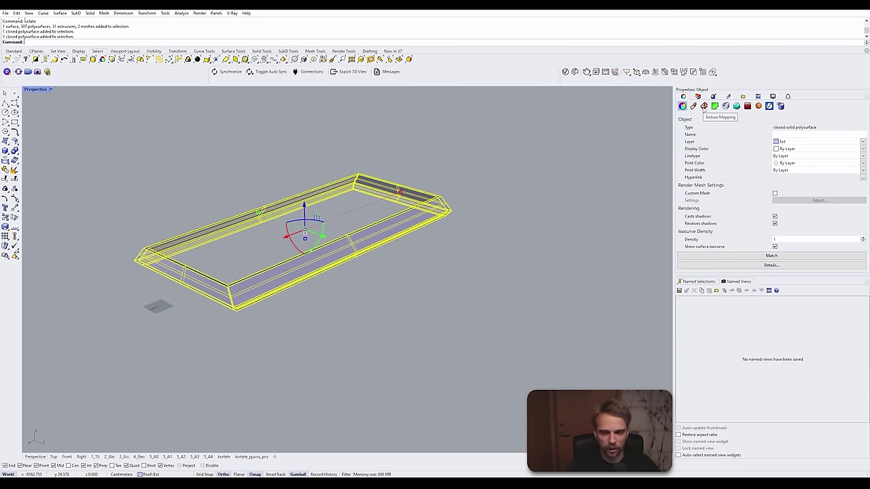
pyautogui.click(704, 106)
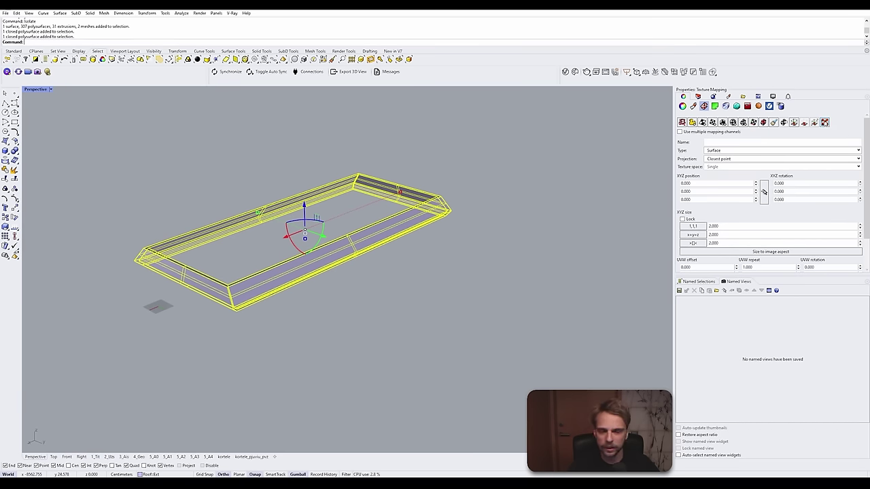
# Step: Open the UV Editor for the roof band and place its UV rectangle in the empty area beside the band in the Top view
pyautogui.moveTo(224, 93); pyautogui.dragTo(181, 136, button='right')
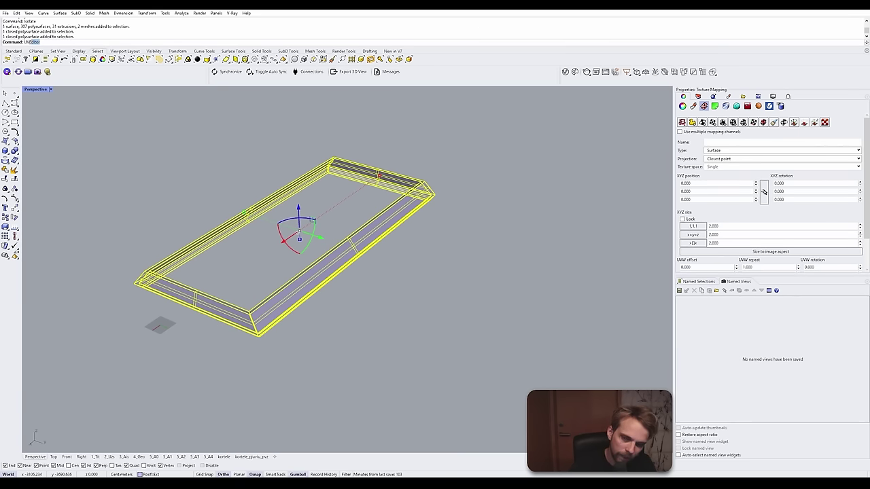
pyautogui.press('Return')
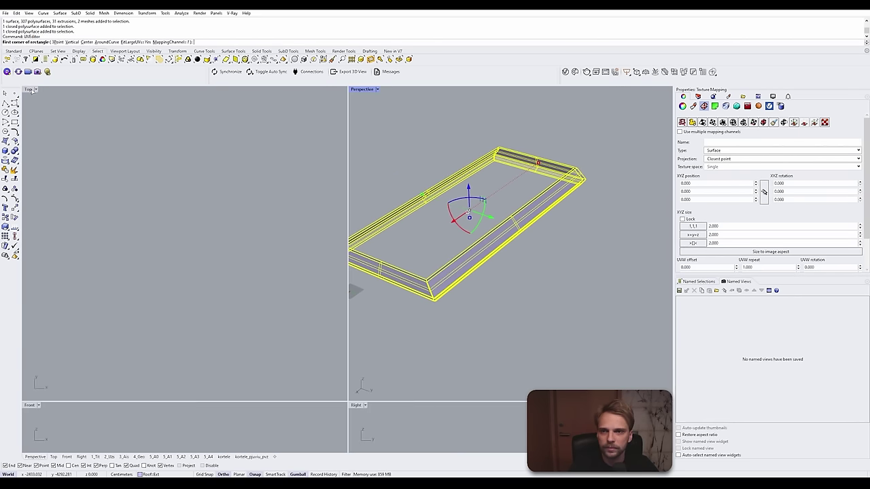
pyautogui.click(32, 91)
pyautogui.scroll(-8, 209, 222)
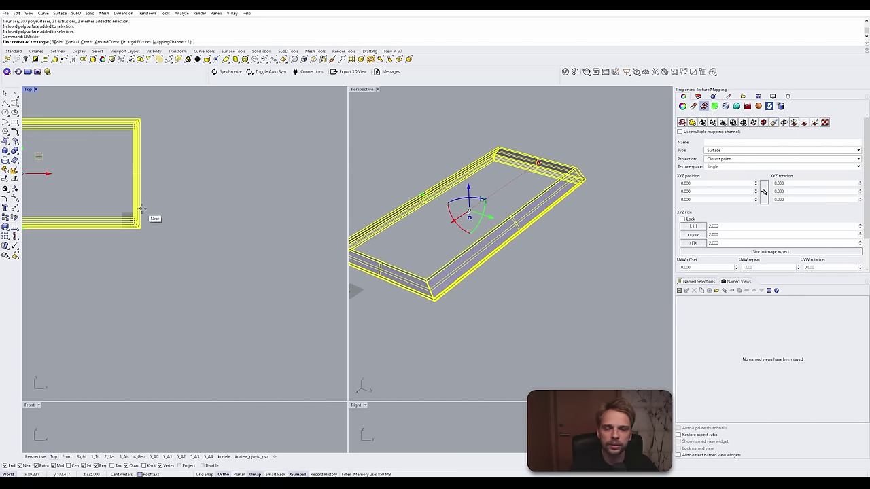
pyautogui.scroll(-3, 140, 208)
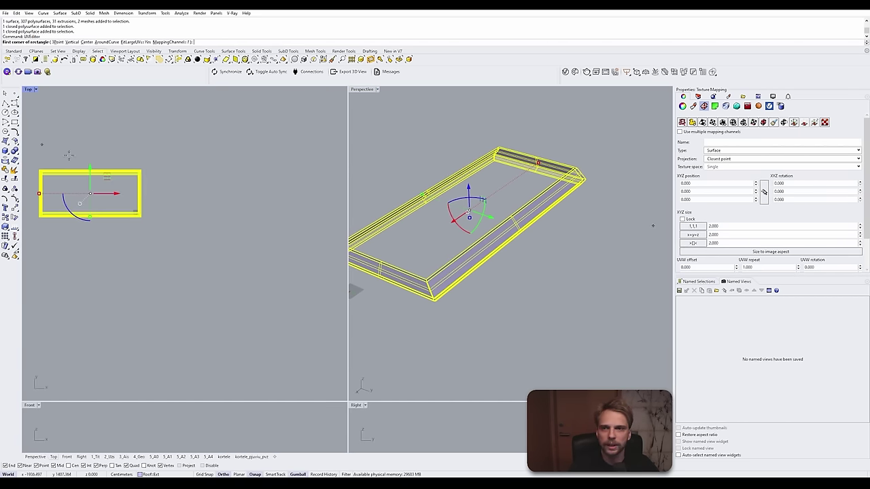
pyautogui.scroll(5, 134, 204)
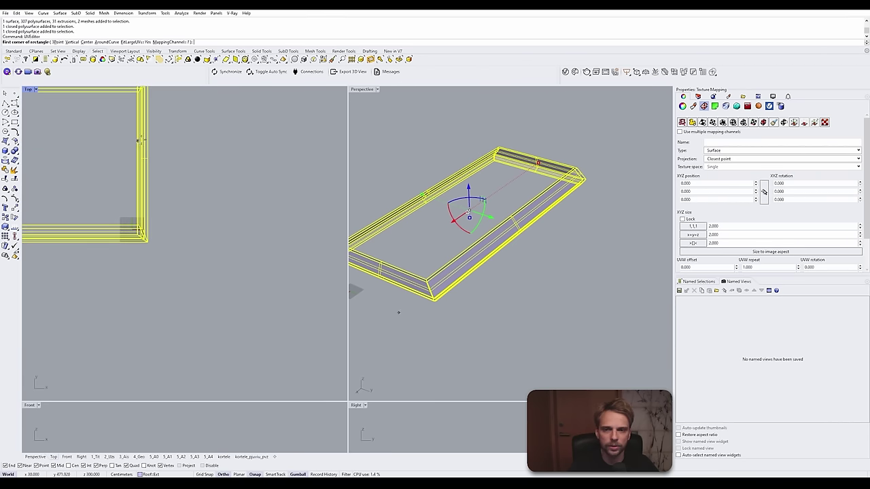
pyautogui.scroll(-2, 227, 224)
pyautogui.click(217, 207)
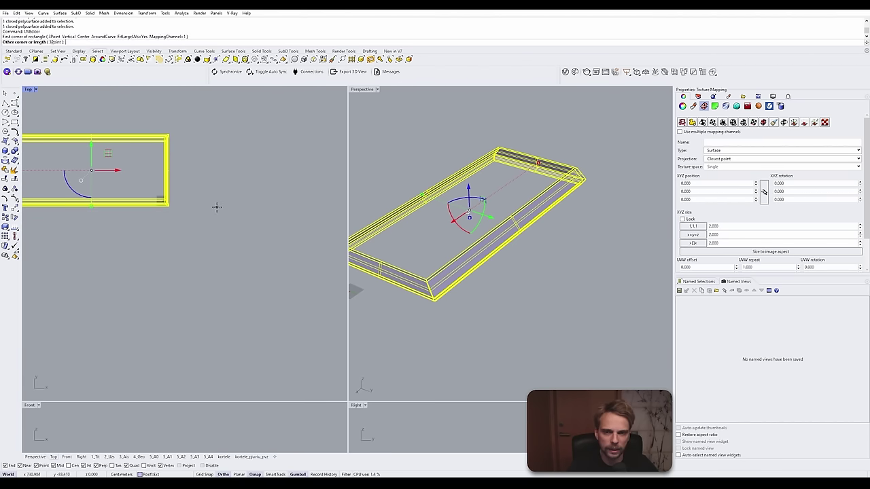
pyautogui.click(265, 161)
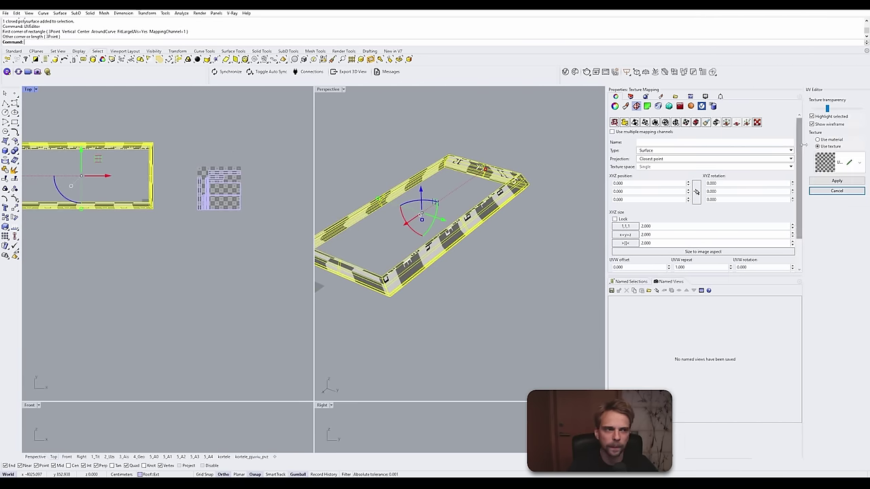
# Step: Display the object's own material in the UV Editor and examine the unwrapped UV meshes beside the roof band in Perspective
pyautogui.click(818, 140)
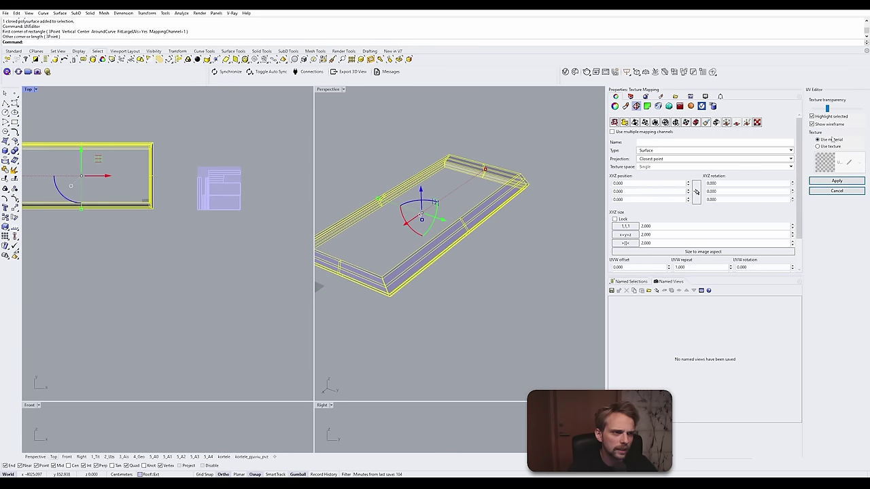
pyautogui.click(465, 127)
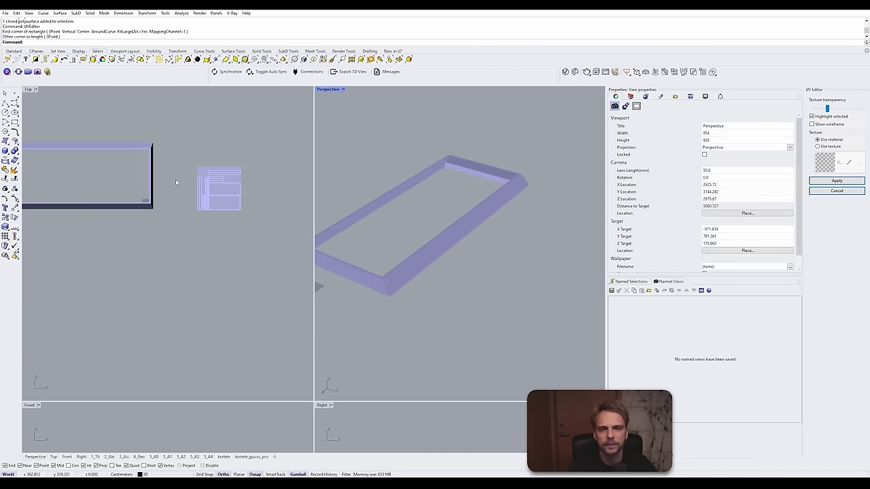
pyautogui.moveTo(176, 182); pyautogui.dragTo(221, 182, button='right')
pyautogui.doubleClick(330, 89)
pyautogui.moveTo(309, 226); pyautogui.dragTo(277, 211, button='right')
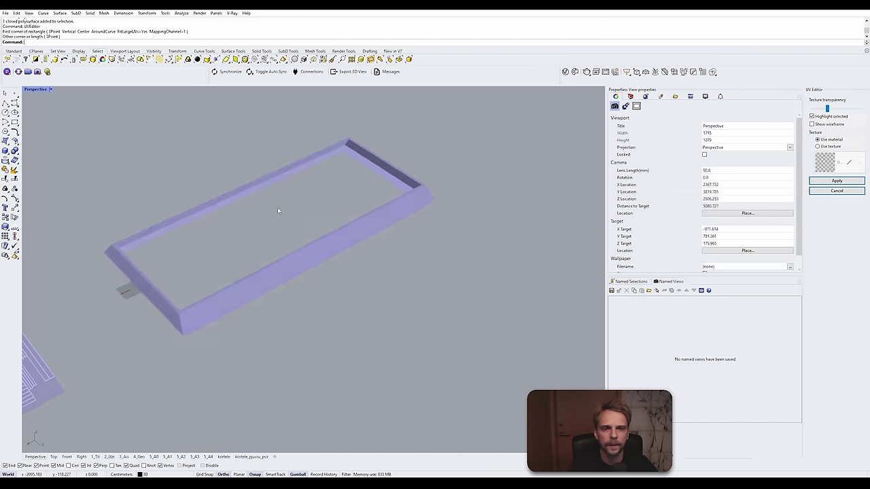
pyautogui.scroll(-4, 251, 209)
pyautogui.moveTo(170, 204)
pyautogui.mouseDown(button='right')
pyautogui.moveTo(262, 215)
pyautogui.moveTo(349, 246)
pyautogui.moveTo(290, 228)
pyautogui.mouseUp(button='right')
pyautogui.moveTo(217, 197); pyautogui.dragTo(316, 257, button='right')
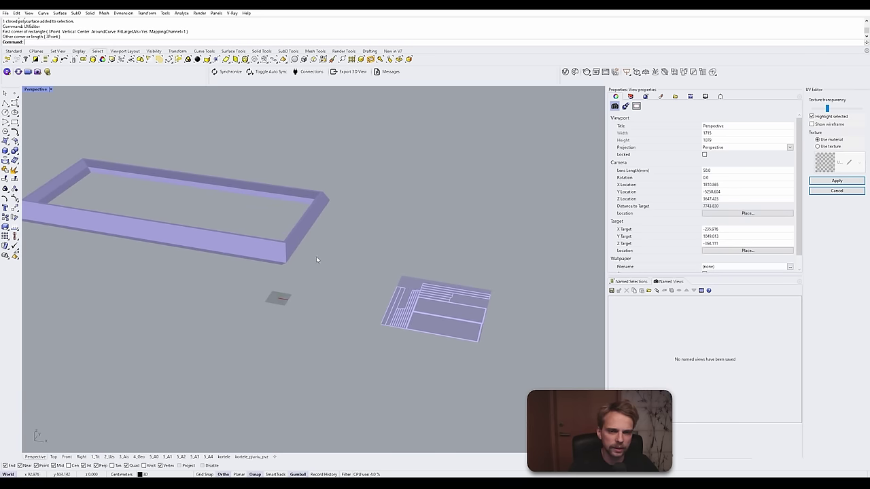
pyautogui.click(318, 246)
pyautogui.moveTo(369, 250); pyautogui.dragTo(534, 396)
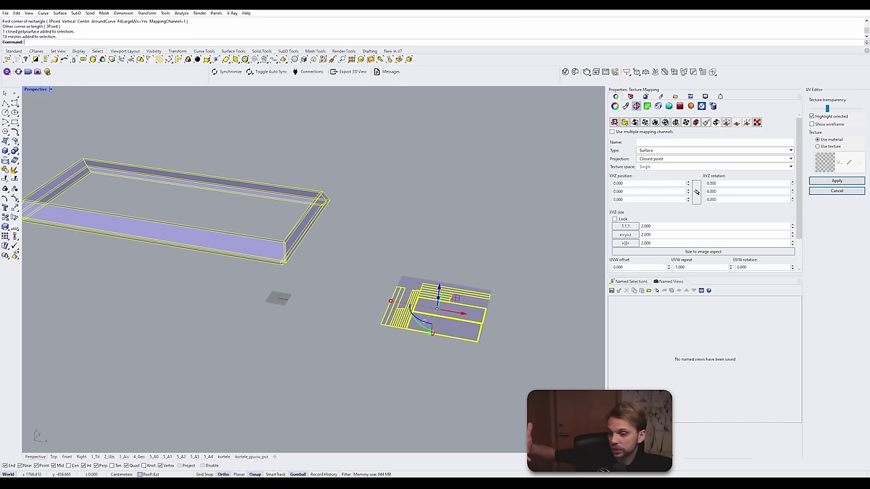
pyautogui.click(377, 357)
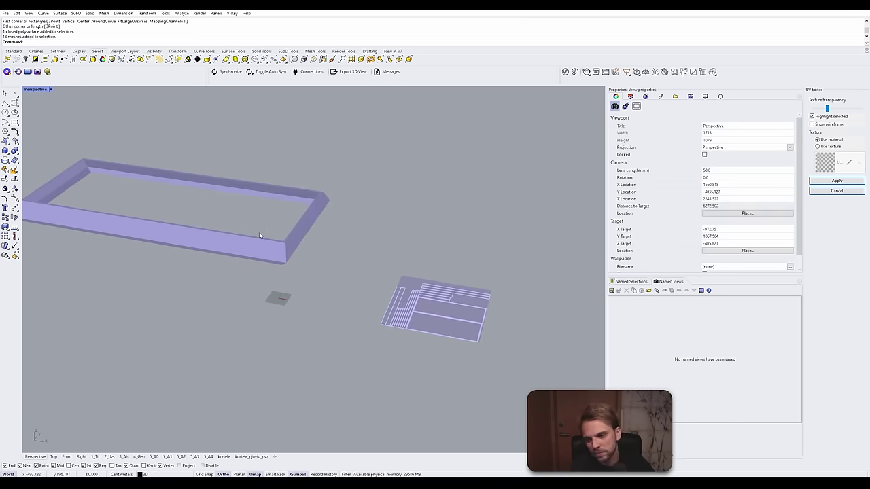
# Step: Examine the checker texture and wireframe on every side of the roof band, and leave the UV Editor without applying changes
pyautogui.click(817, 147)
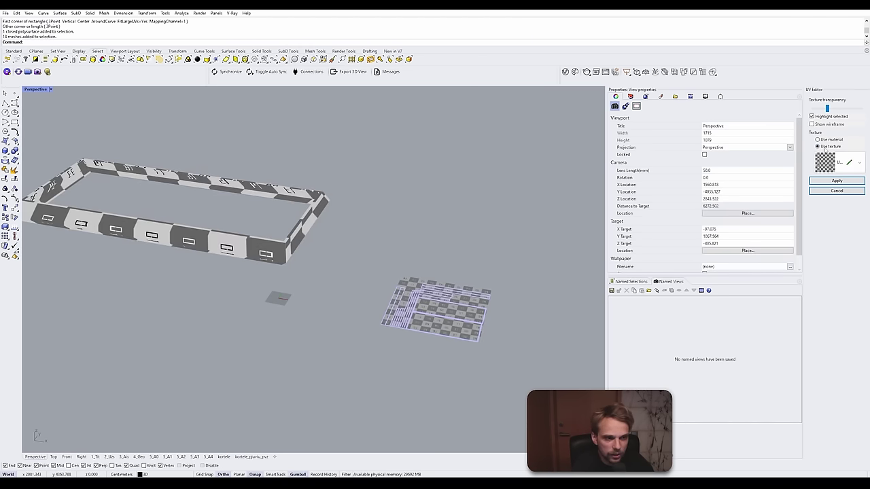
pyautogui.moveTo(367, 326); pyautogui.dragTo(331, 245, button='right')
pyautogui.scroll(5, 340, 255)
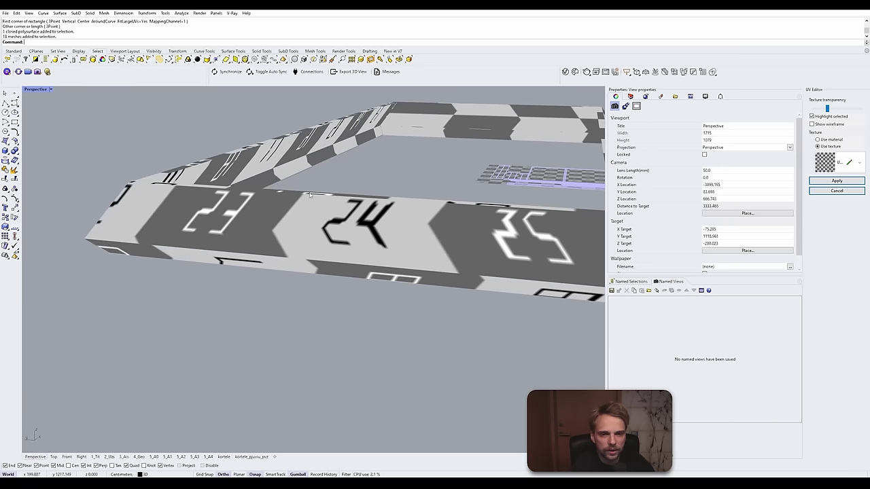
pyautogui.scroll(-4, 396, 285)
pyautogui.moveTo(440, 282); pyautogui.dragTo(419, 282, button='right')
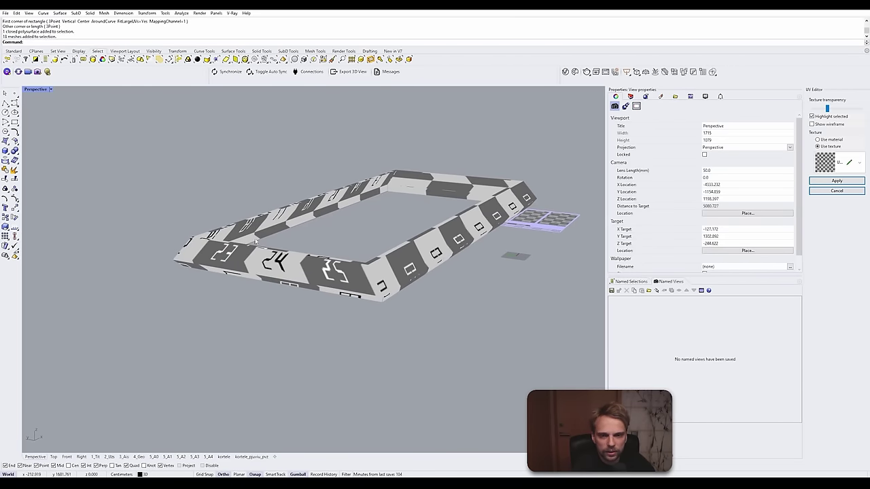
pyautogui.moveTo(383, 237); pyautogui.dragTo(663, 167, button='right')
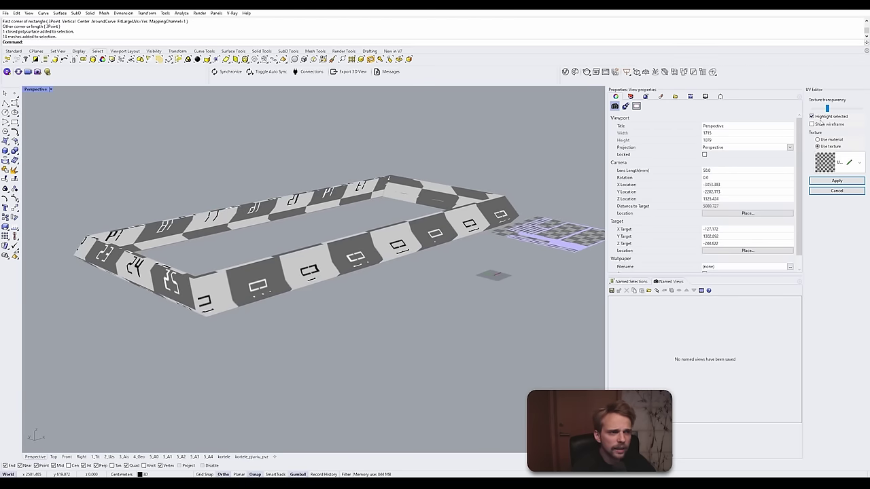
pyautogui.click(814, 125)
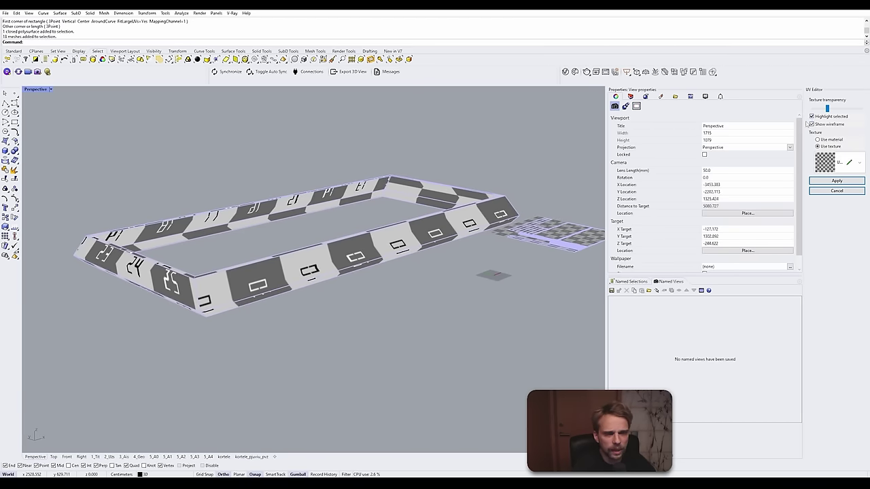
pyautogui.moveTo(515, 218); pyautogui.dragTo(337, 297, button='right')
pyautogui.click(337, 298)
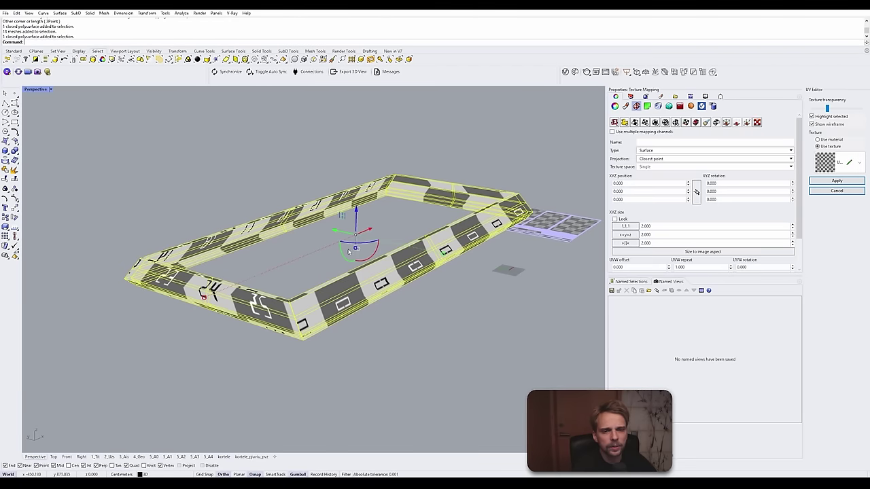
pyautogui.click(280, 258)
pyautogui.moveTo(547, 217); pyautogui.dragTo(585, 234, button='right')
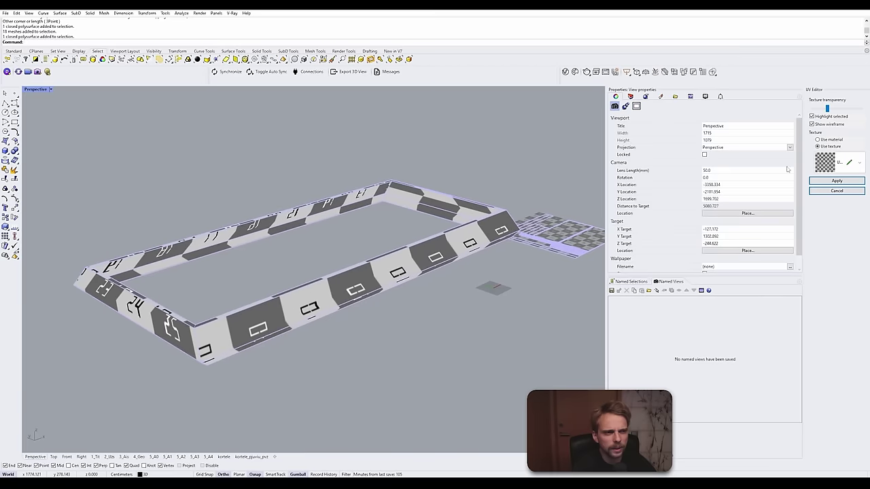
pyautogui.click(836, 191)
# Step: Start Unwrap on the roof band and pick the edges of its upper outer rim as seams
pyautogui.click(232, 312)
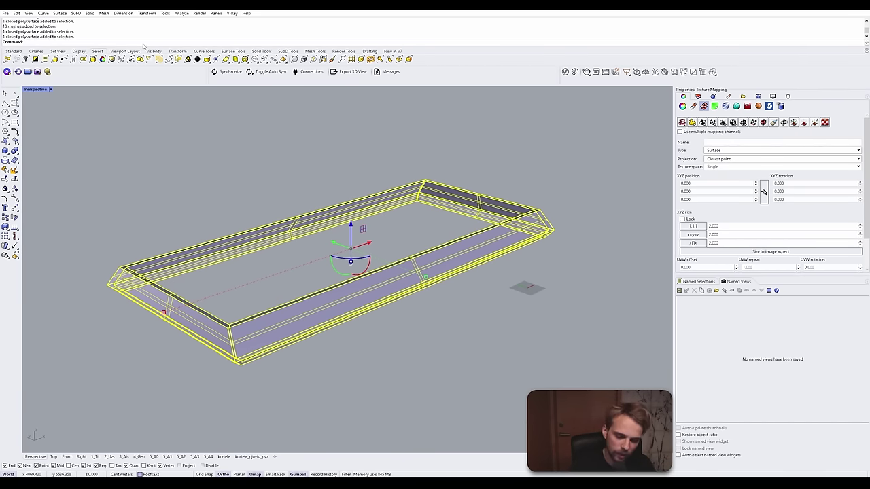
pyautogui.write('wrap')
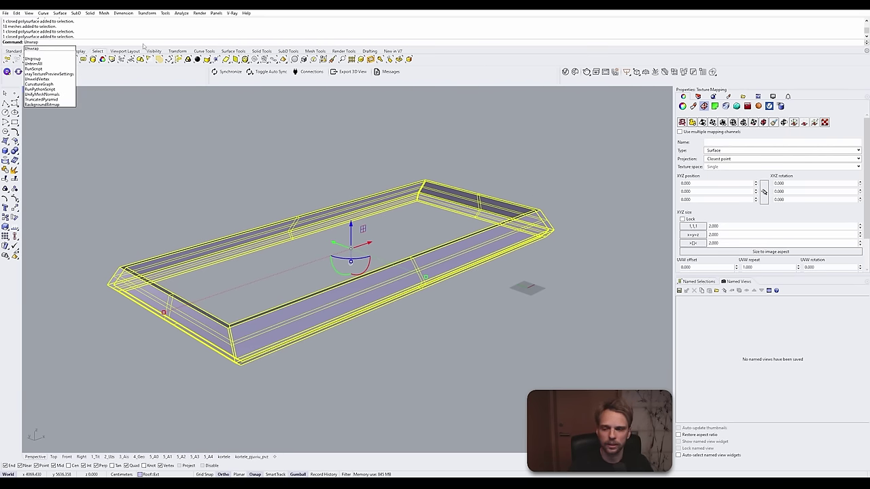
pyautogui.press('Return')
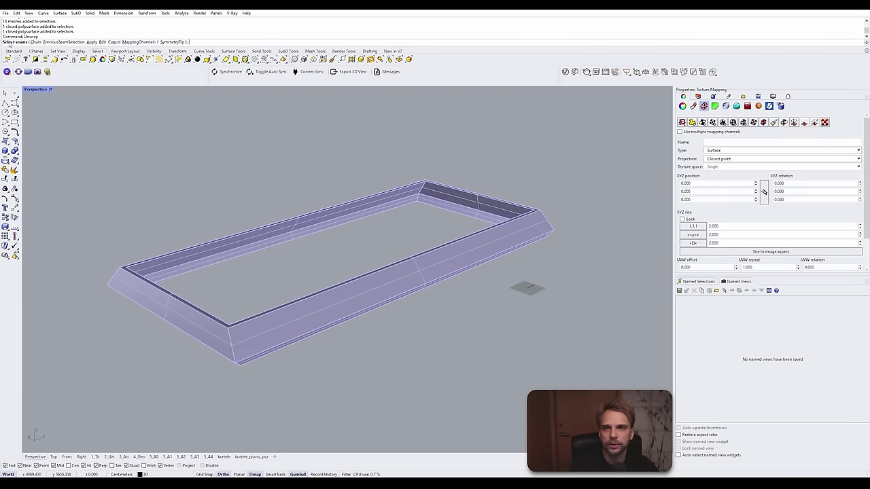
pyautogui.moveTo(239, 175); pyautogui.dragTo(256, 172, button='right')
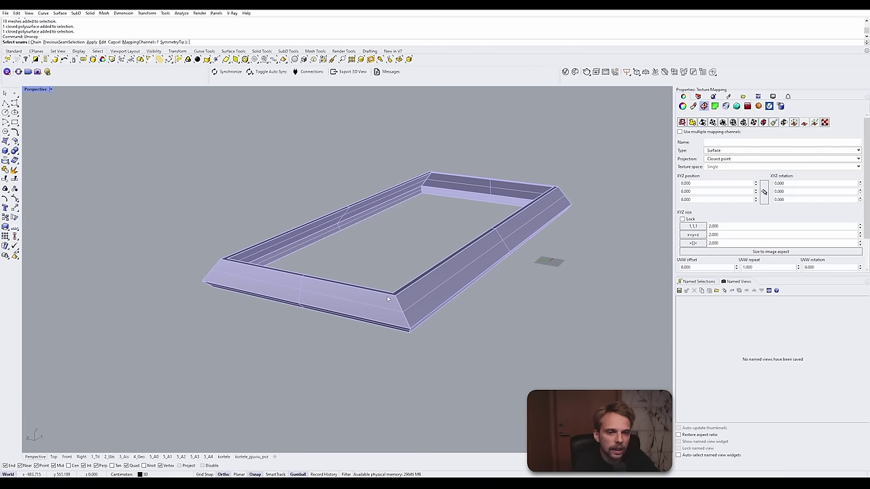
pyautogui.scroll(2, 340, 302)
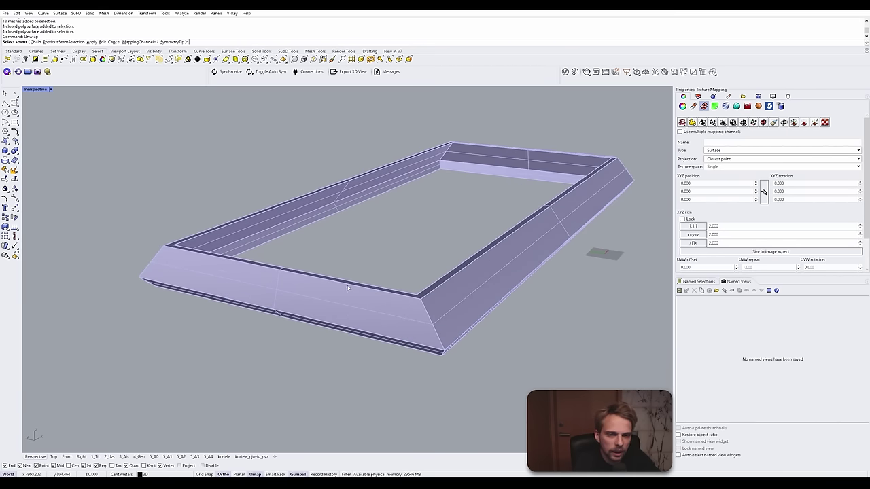
pyautogui.click(354, 287)
pyautogui.moveTo(447, 289); pyautogui.dragTo(542, 258, button='right')
pyautogui.click(536, 253)
pyautogui.click(409, 187)
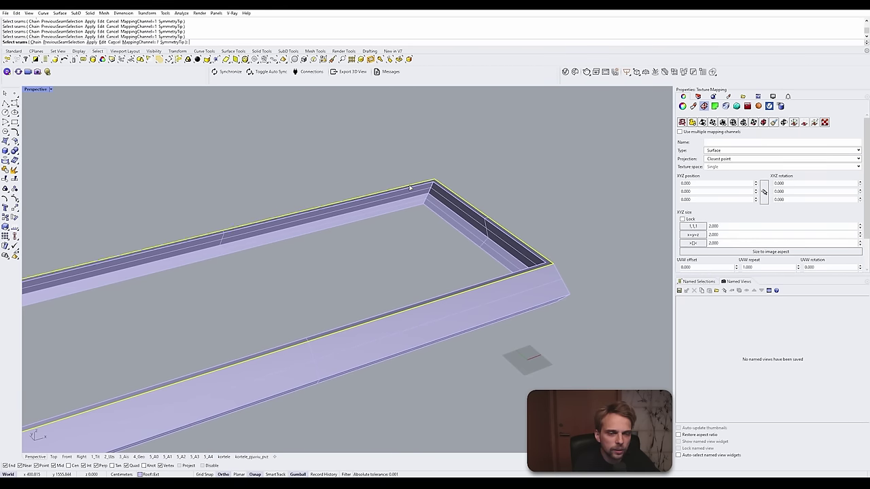
# Step: Check the selected seam edges all the way around the roof band's upper rim
pyautogui.moveTo(410, 188); pyautogui.dragTo(401, 203, button='right')
pyautogui.scroll(-4, 314, 346)
pyautogui.moveTo(401, 387); pyautogui.dragTo(390, 340, button='right')
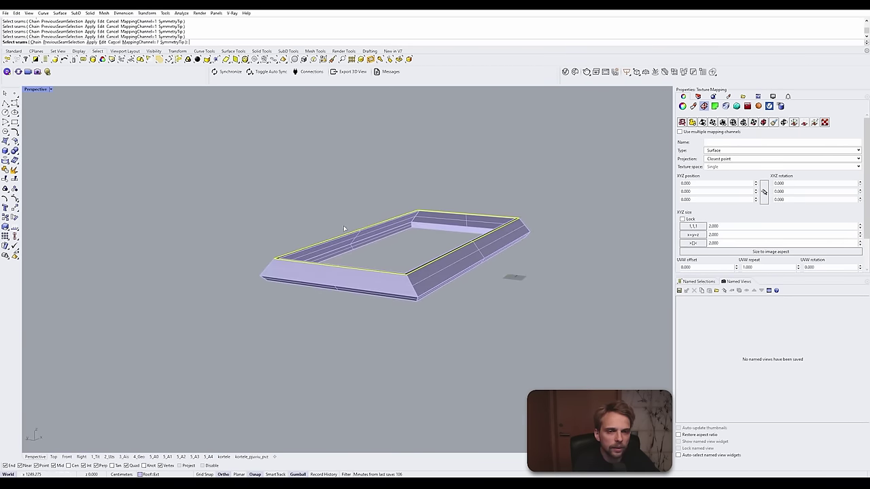
pyautogui.moveTo(420, 295); pyautogui.dragTo(295, 357, button='right')
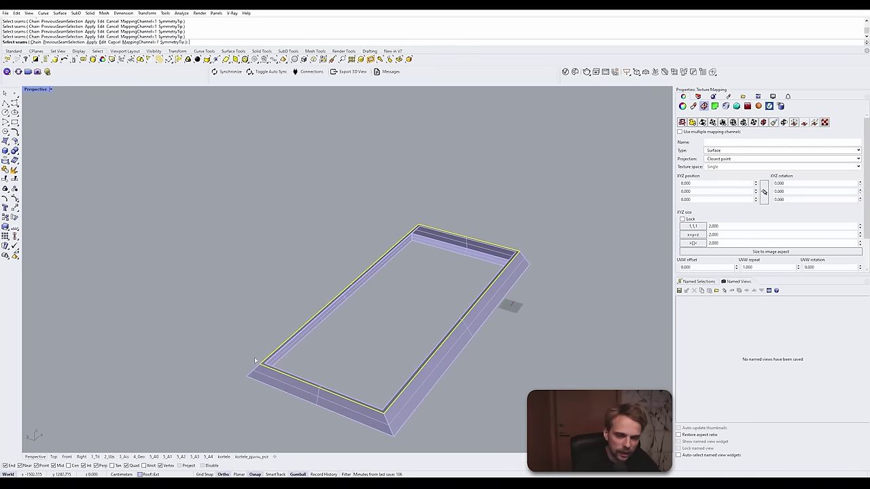
pyautogui.scroll(7, 479, 265)
pyautogui.scroll(-4, 533, 289)
pyautogui.keyDown('shift'); pyautogui.moveTo(495, 314); pyautogui.dragTo(556, 244, button='right'); pyautogui.keyUp('shift')
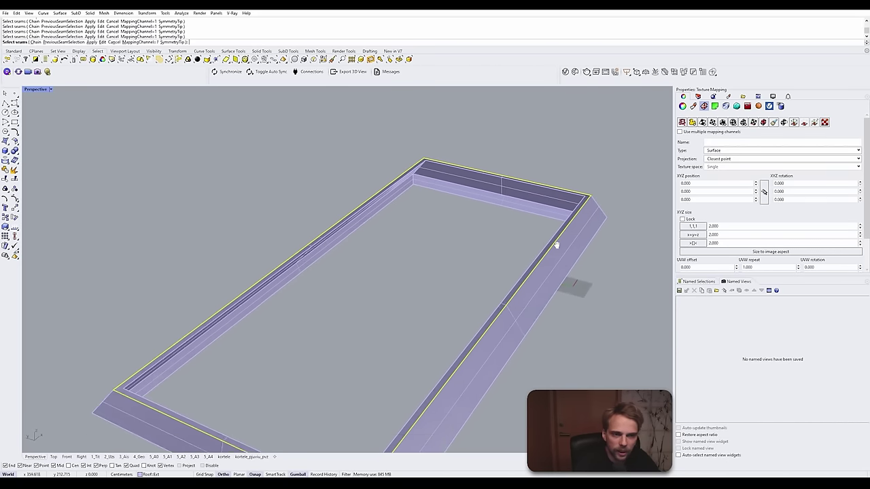
pyautogui.scroll(-3, 555, 245)
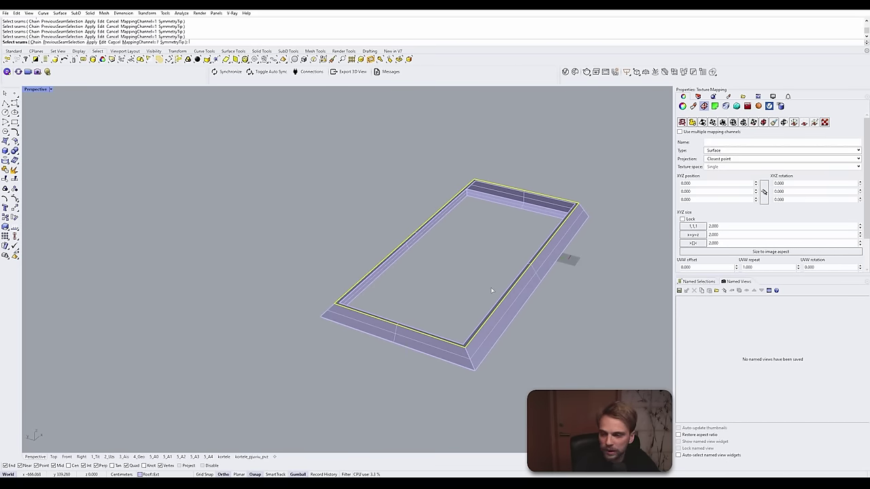
pyautogui.keyDown('shift'); pyautogui.moveTo(528, 239); pyautogui.dragTo(498, 277, button='right'); pyautogui.keyUp('shift')
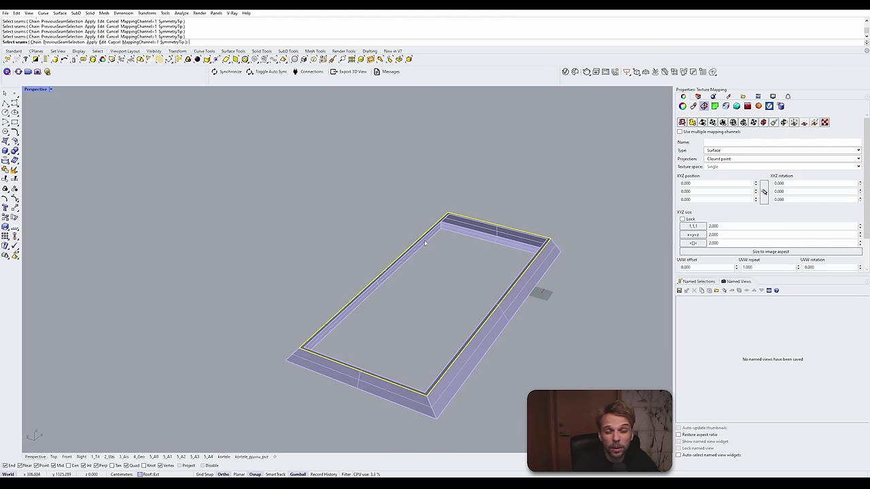
pyautogui.moveTo(424, 243); pyautogui.dragTo(428, 265, button='right')
# Step: Add the lower inner edges on the underside of the roof band to the seam selection
pyautogui.scroll(8, 330, 203)
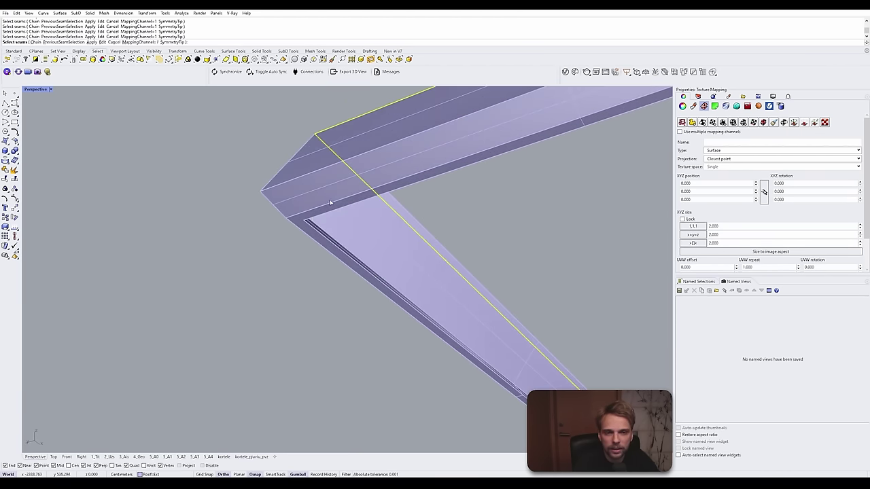
pyautogui.click(320, 217)
pyautogui.click(313, 227)
pyautogui.scroll(-10, 314, 228)
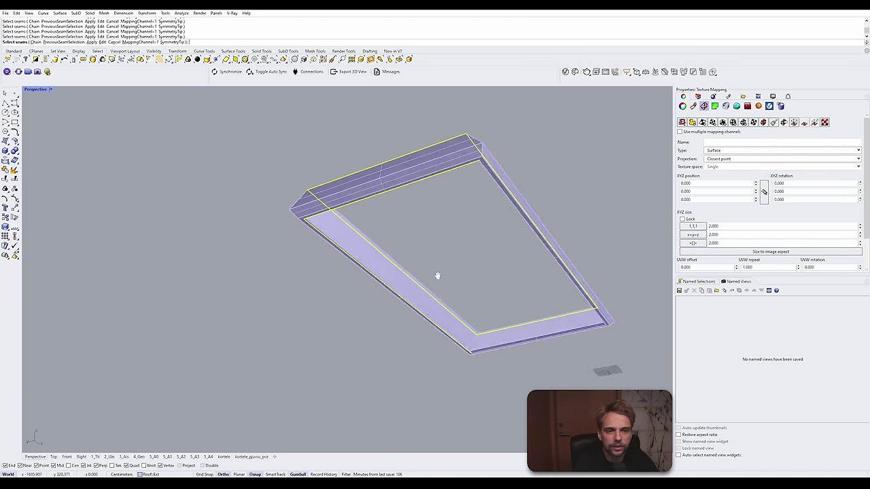
pyautogui.scroll(6, 519, 302)
pyautogui.moveTo(519, 302); pyautogui.dragTo(478, 283, button='right')
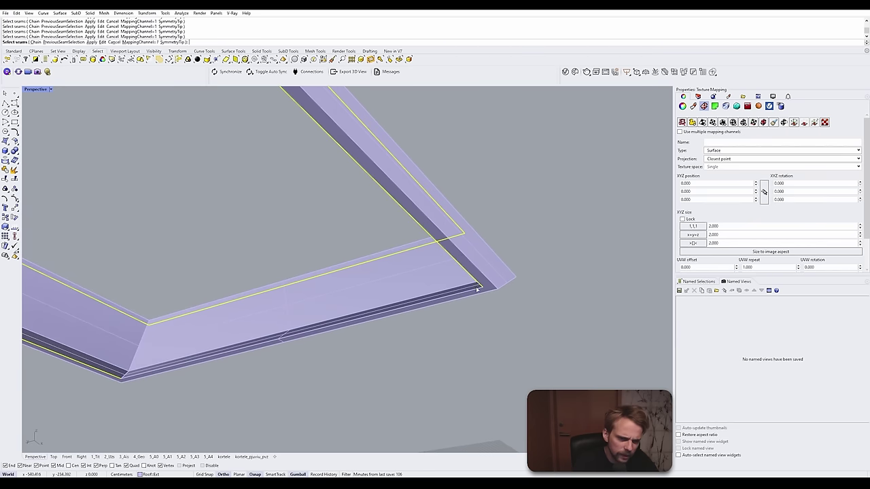
pyautogui.scroll(-5, 397, 252)
pyautogui.scroll(3, 397, 251)
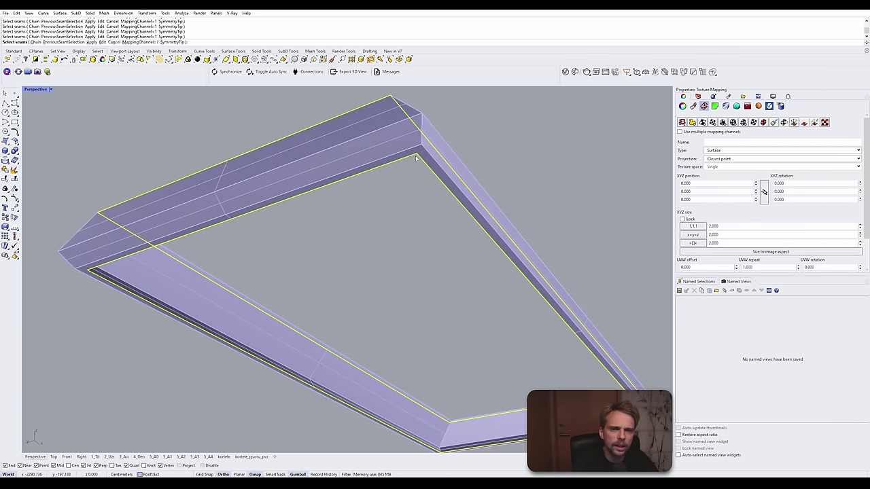
# Step: Add the lower outer edges on the underside of the roof band to the seam selection and check both lower loops
pyautogui.scroll(-3, 529, 320)
pyautogui.scroll(3, 529, 321)
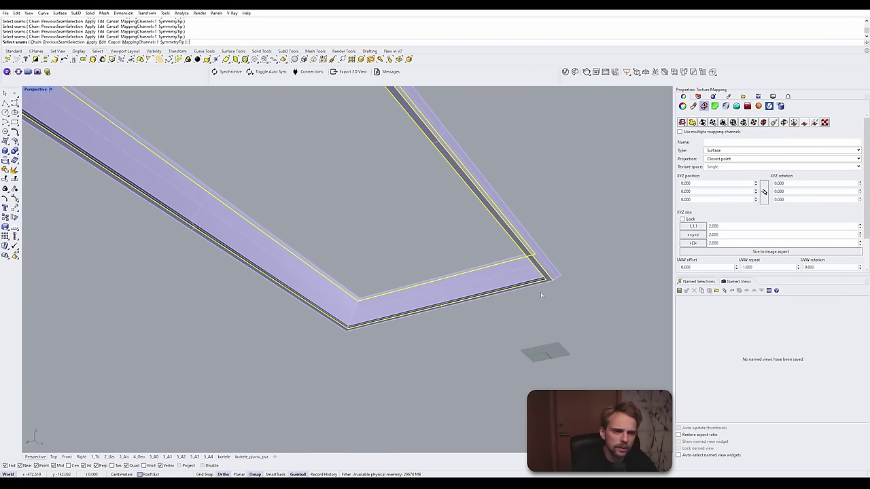
pyautogui.scroll(-2, 546, 286)
pyautogui.scroll(2, 165, 147)
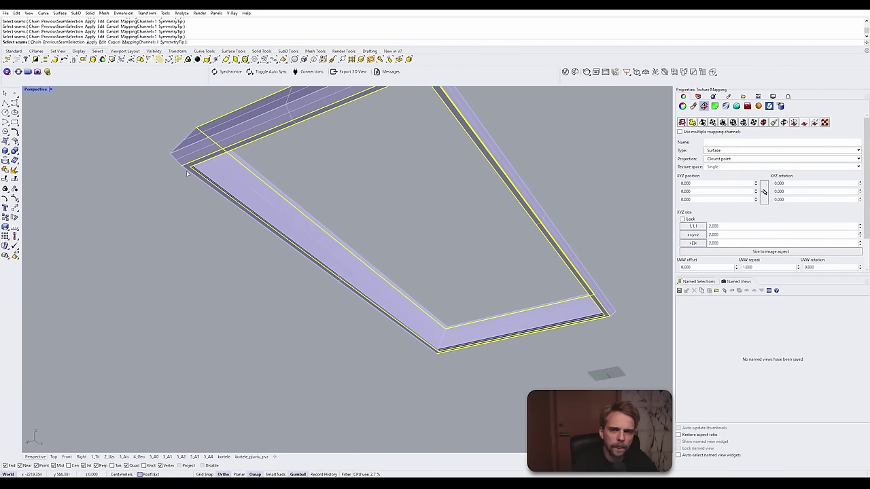
pyautogui.scroll(-4, 365, 182)
pyautogui.moveTo(366, 180); pyautogui.dragTo(228, 110, button='right')
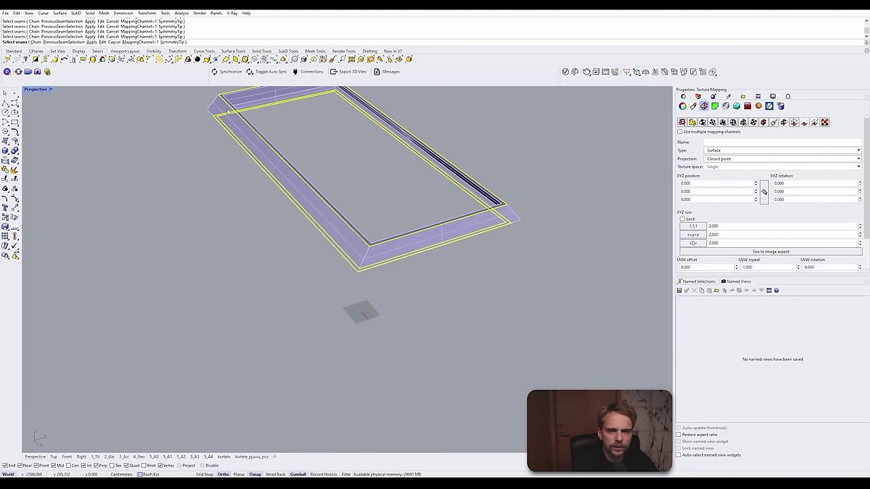
pyautogui.moveTo(401, 263); pyautogui.dragTo(377, 307, button='right')
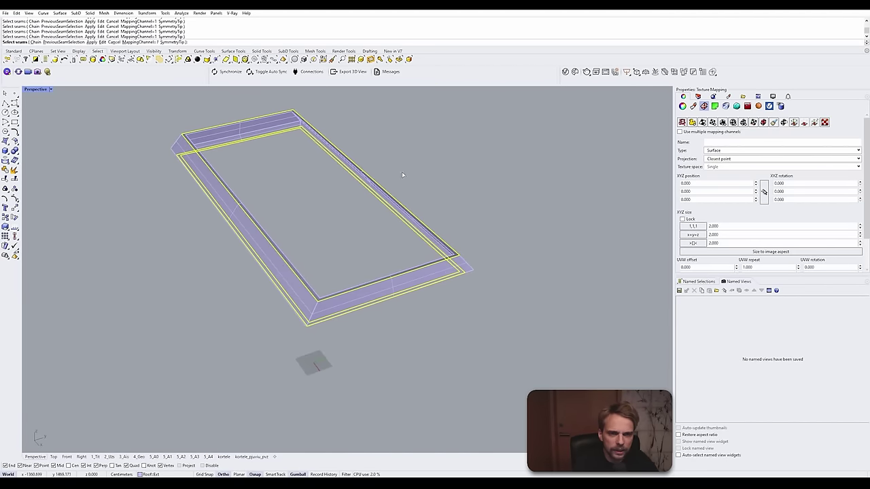
pyautogui.moveTo(402, 177); pyautogui.dragTo(322, 254, button='right')
pyautogui.scroll(3, 331, 284)
pyautogui.moveTo(332, 285); pyautogui.dragTo(335, 279, button='right')
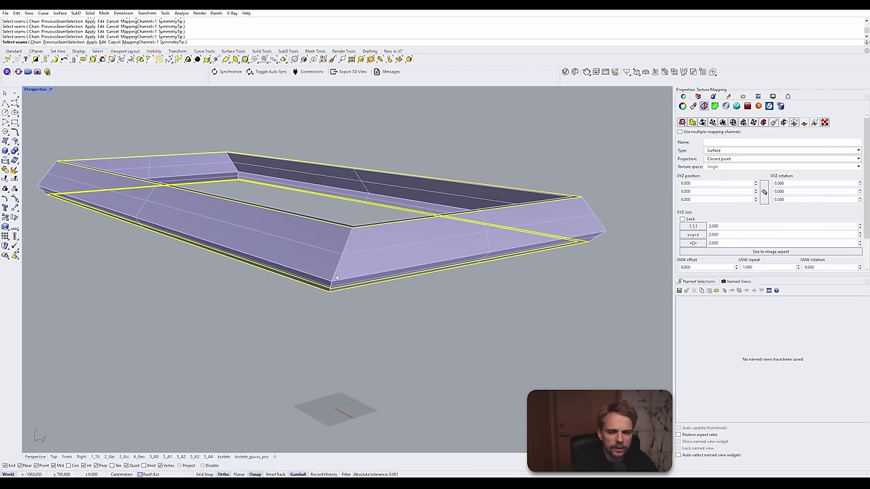
# Step: Add the outer corner edges of the roof band to the seam selection, checking each corner
pyautogui.scroll(5, 348, 245)
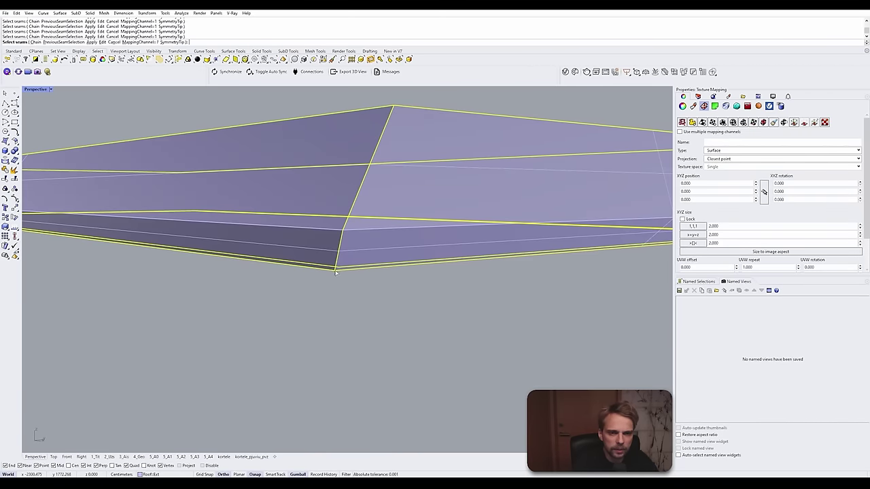
pyautogui.scroll(-3, 335, 272)
pyautogui.moveTo(353, 271); pyautogui.dragTo(277, 297, button='right')
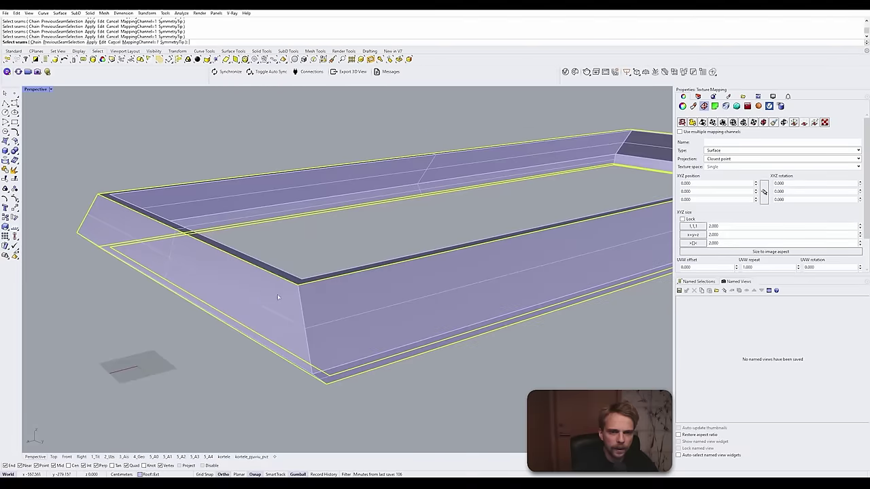
pyautogui.moveTo(306, 322); pyautogui.dragTo(299, 309, button='right')
pyautogui.scroll(-4, 292, 241)
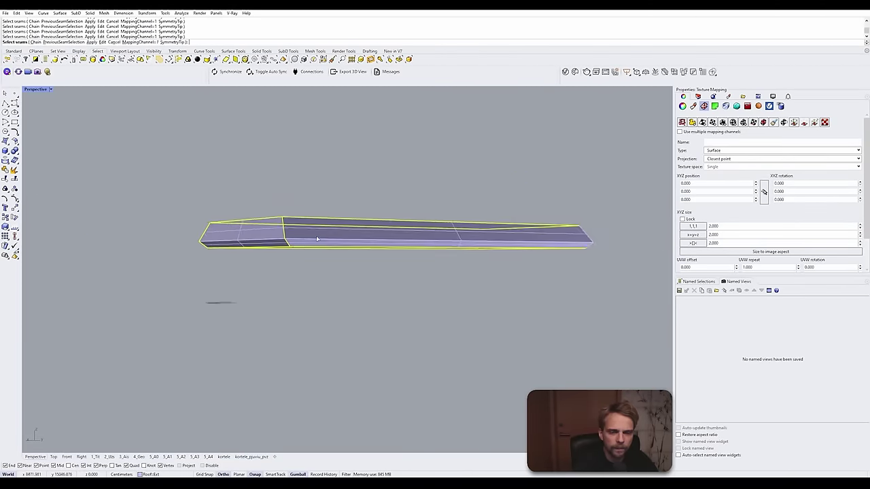
pyautogui.moveTo(317, 239); pyautogui.dragTo(336, 274, button='right')
pyautogui.scroll(5, 462, 319)
pyautogui.click(476, 292)
pyautogui.moveTo(469, 294); pyautogui.dragTo(464, 208, button='right')
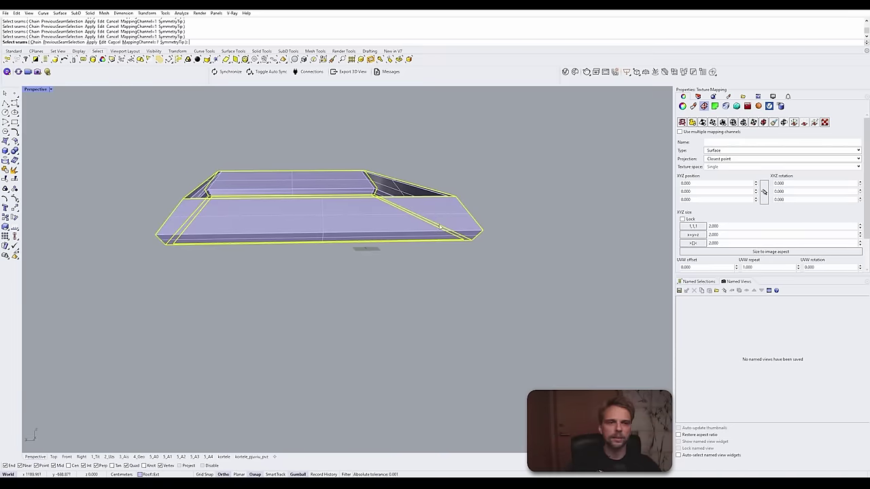
# Step: Add the inner corner edges at the first two corners of the roof band to the seam selection
pyautogui.moveTo(439, 228); pyautogui.dragTo(392, 233, button='right')
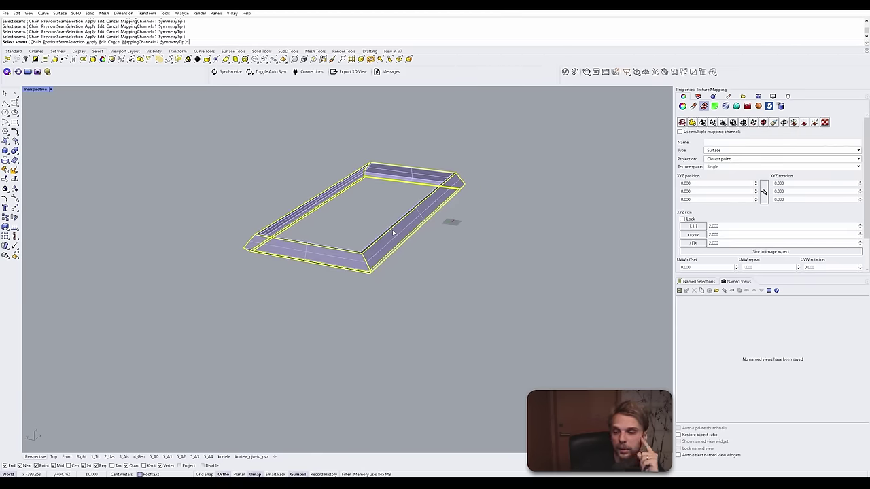
pyautogui.moveTo(393, 233); pyautogui.dragTo(268, 227, button='right')
pyautogui.scroll(8, 341, 246)
pyautogui.scroll(3, 341, 249)
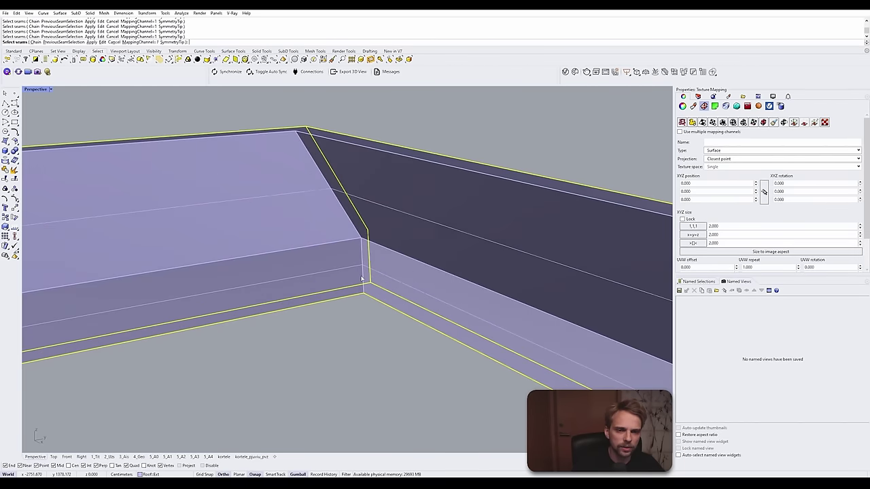
pyautogui.click(354, 223)
pyautogui.scroll(-2, 339, 210)
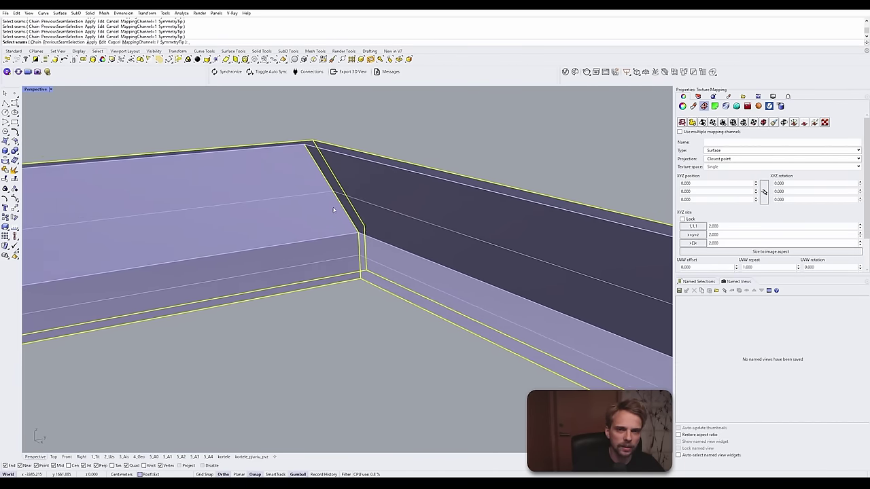
pyautogui.moveTo(336, 208); pyautogui.dragTo(403, 164, button='right')
pyautogui.scroll(-4, 430, 229)
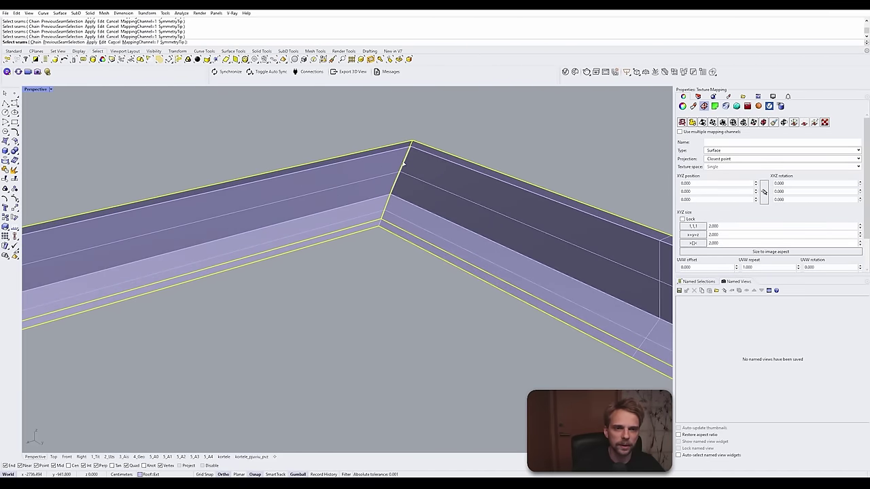
pyautogui.moveTo(388, 203); pyautogui.dragTo(274, 263, button='right')
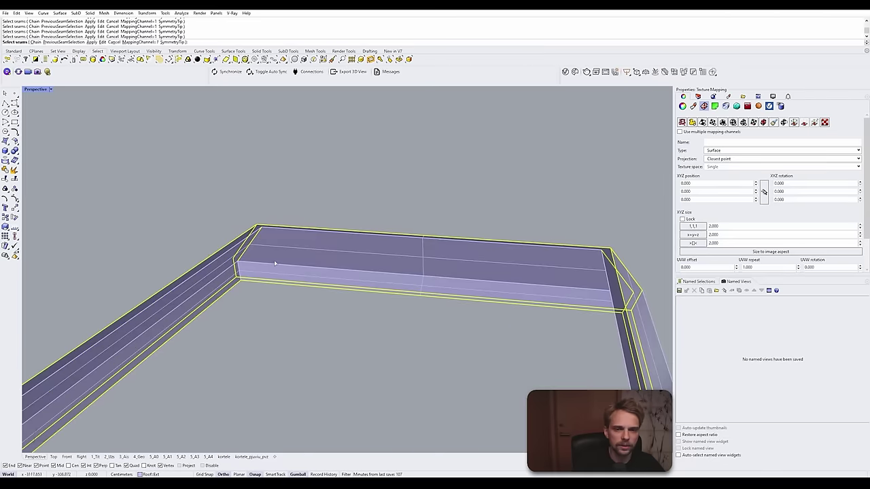
# Step: Add the inner edges at the remaining roof band corners as seams and complete the unwrap
pyautogui.scroll(-9, 292, 260)
pyautogui.moveTo(338, 262); pyautogui.dragTo(245, 246, button='right')
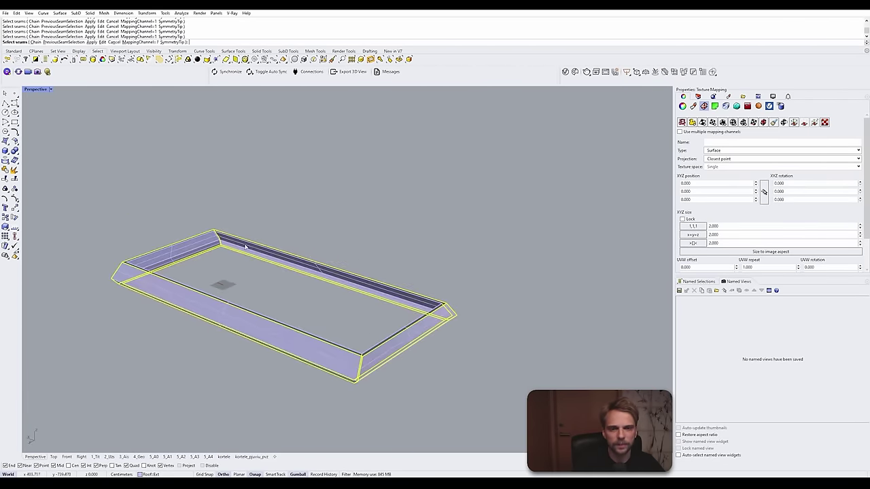
pyautogui.scroll(11, 228, 243)
pyautogui.click(222, 256)
pyautogui.scroll(-3, 224, 259)
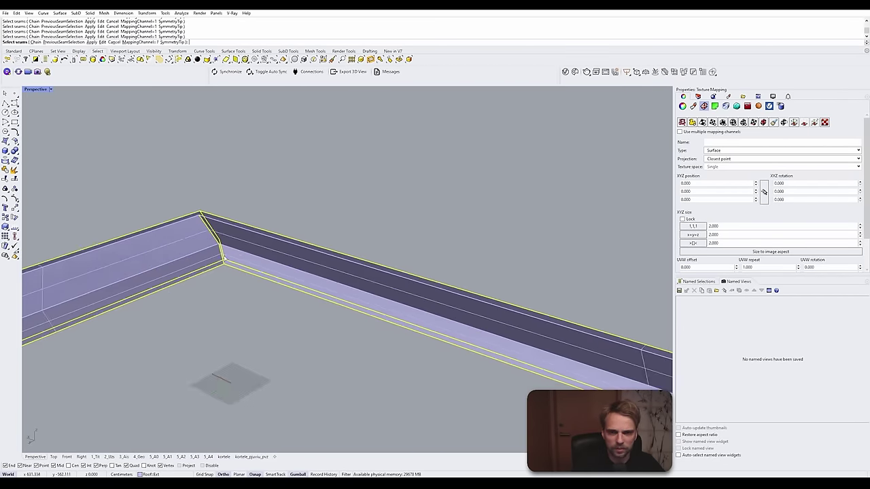
pyautogui.scroll(-7, 428, 240)
pyautogui.moveTo(414, 241); pyautogui.dragTo(304, 242, button='right')
pyautogui.scroll(10, 304, 243)
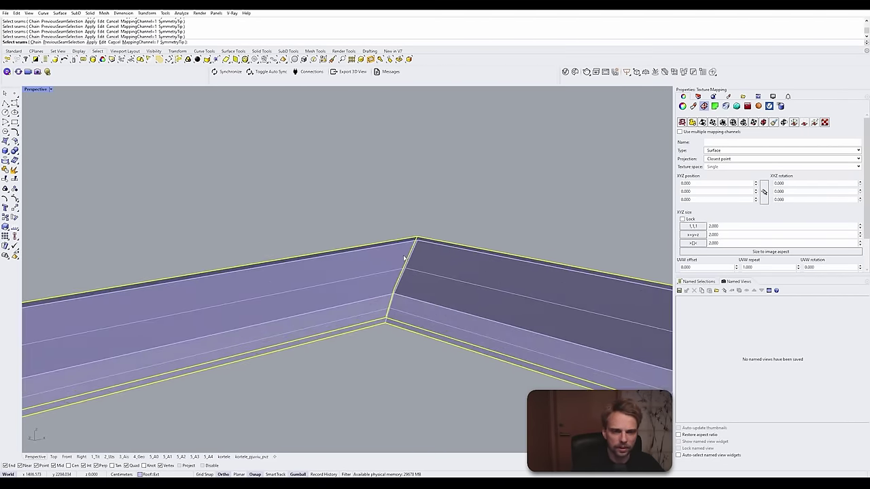
pyautogui.click(392, 306)
pyautogui.scroll(-8, 391, 305)
pyautogui.moveTo(391, 306)
pyautogui.mouseDown(button='right')
pyautogui.moveTo(345, 328)
pyautogui.moveTo(382, 298)
pyautogui.mouseUp(button='right')
pyautogui.scroll(-7, 309, 242)
pyautogui.moveTo(309, 243); pyautogui.dragTo(360, 216, button='right')
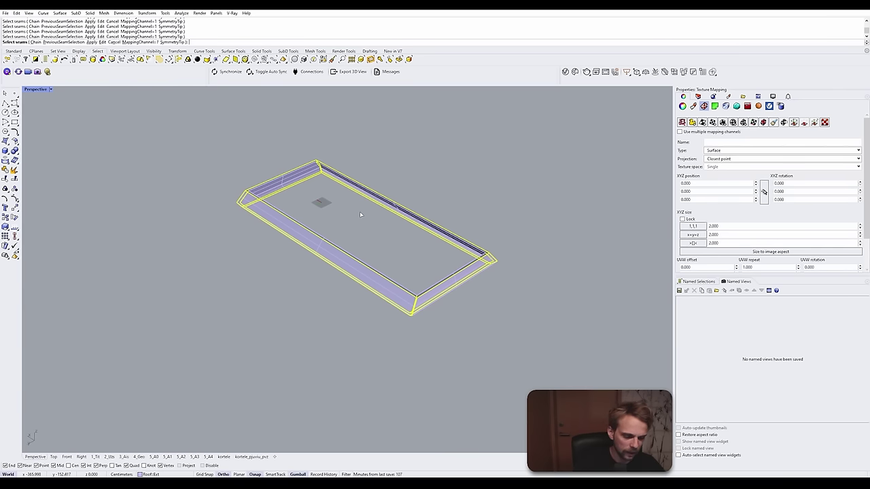
pyautogui.press('Return')
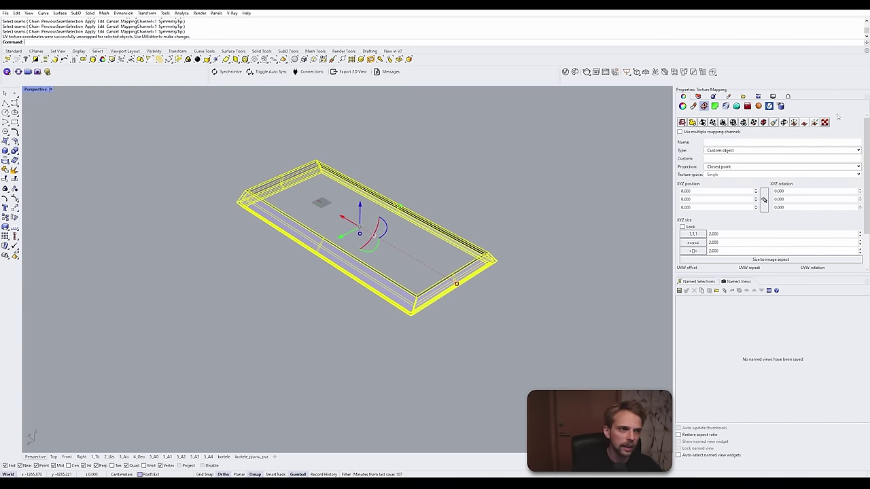
# Step: Open the UV Editor for the roof band and place its square UV area beside the band in the Top view
pyautogui.click(814, 123)
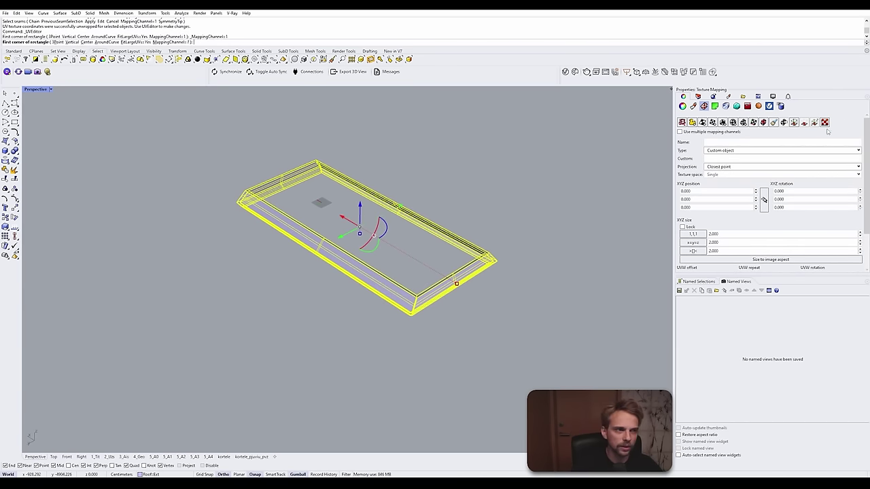
pyautogui.doubleClick(35, 89)
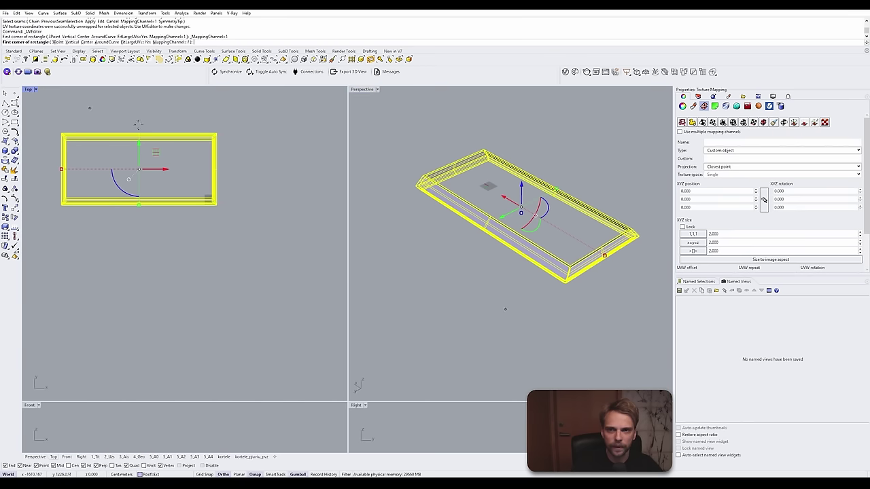
pyautogui.click(262, 215)
pyautogui.click(313, 168)
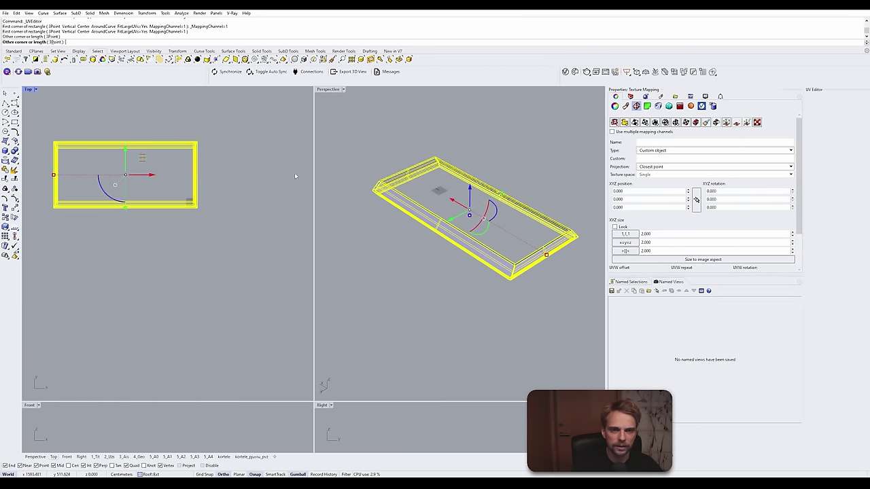
pyautogui.click(215, 239)
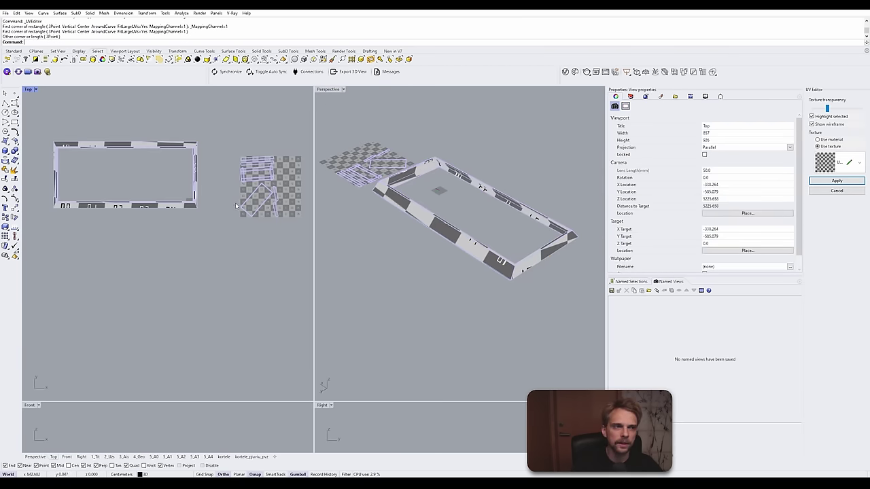
# Step: Examine the unwrapped UV pieces in Perspective, selecting the large diagonal rectangle to see which roof band faces it covers
pyautogui.doubleClick(329, 89)
pyautogui.moveTo(476, 224); pyautogui.dragTo(199, 251, button='right')
pyautogui.scroll(7, 198, 252)
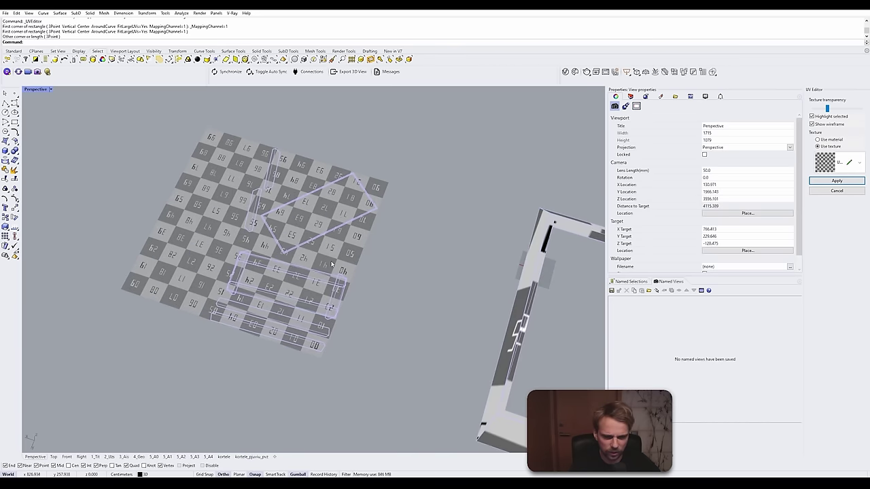
pyautogui.click(343, 224)
pyautogui.scroll(-4, 374, 245)
pyautogui.moveTo(373, 250); pyautogui.dragTo(401, 205, button='right')
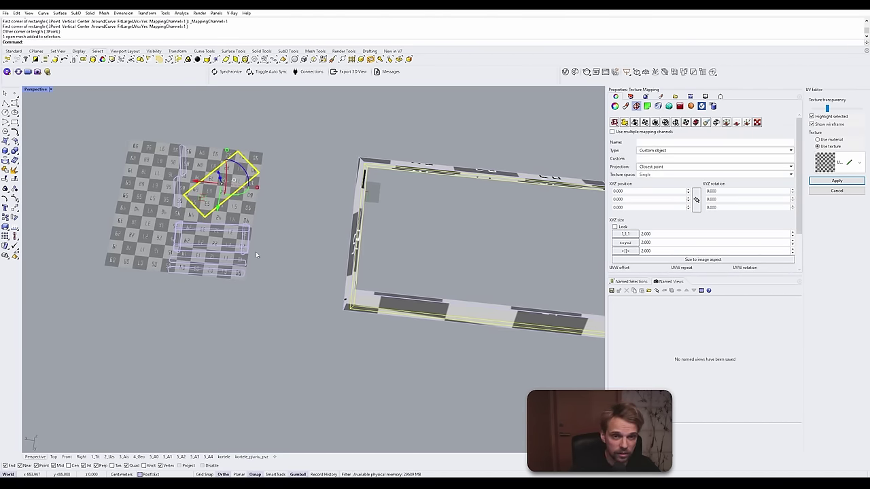
pyautogui.moveTo(256, 251)
pyautogui.mouseDown(button='right')
pyautogui.moveTo(279, 175)
pyautogui.moveTo(285, 210)
pyautogui.moveTo(271, 248)
pyautogui.mouseUp(button='right')
pyautogui.scroll(3, 165, 220)
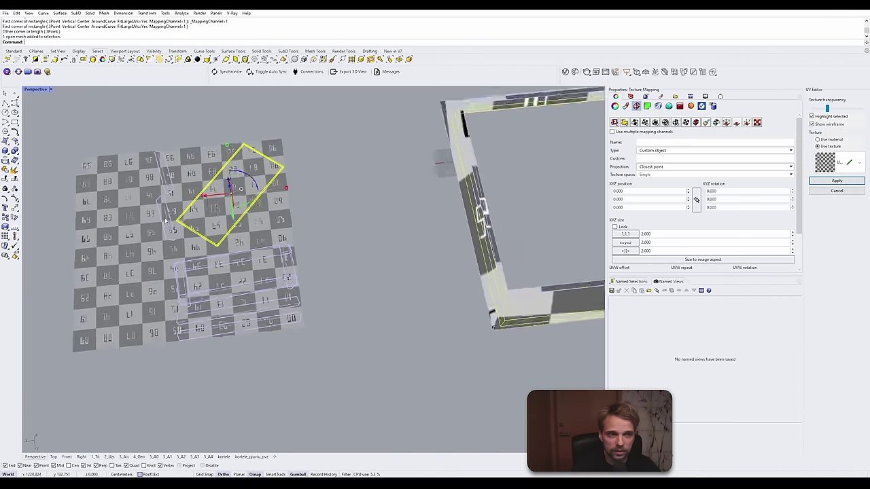
pyautogui.moveTo(165, 219); pyautogui.dragTo(179, 250, button='right')
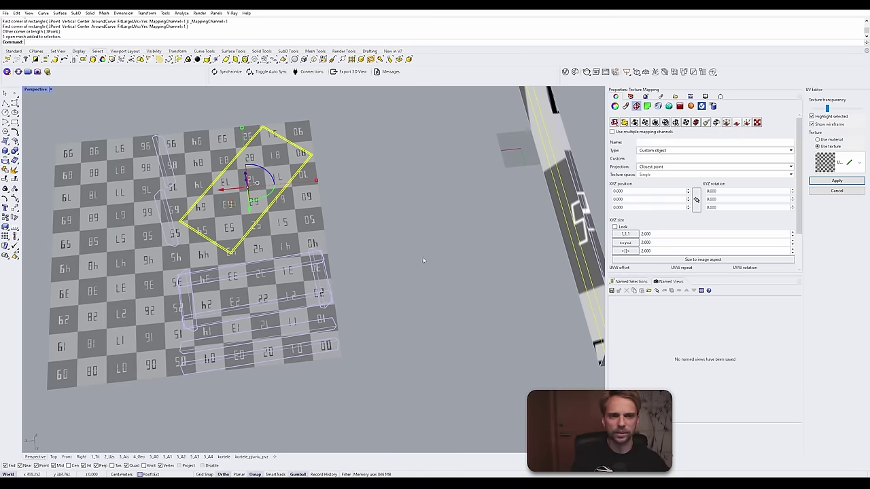
pyautogui.scroll(-4, 422, 260)
pyautogui.keyDown('shift'); pyautogui.moveTo(423, 258); pyautogui.dragTo(374, 246, button='right'); pyautogui.keyUp('shift')
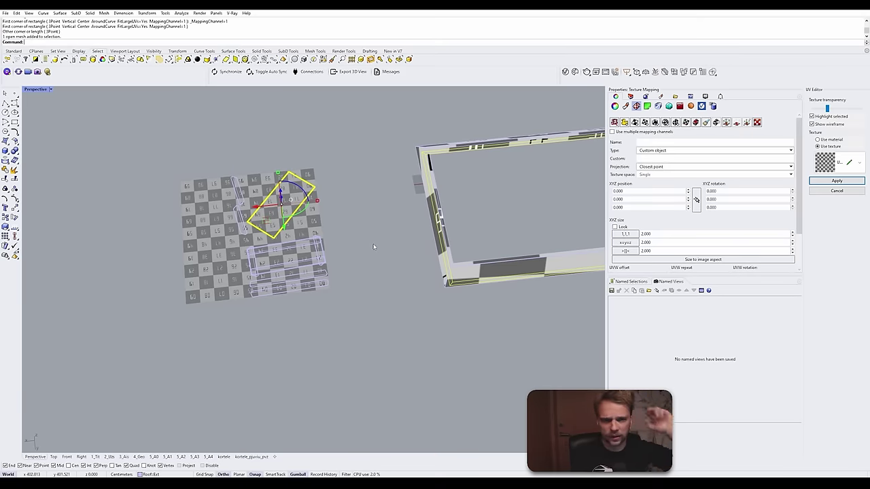
# Step: Rotate the wide UV piece with end flaps by about 4.4 degrees to line it up with the checker grid
pyautogui.click(302, 248)
pyautogui.scroll(3, 303, 250)
pyautogui.moveTo(302, 249); pyautogui.dragTo(380, 265)
pyautogui.scroll(-3, 412, 277)
pyautogui.scroll(6, 343, 296)
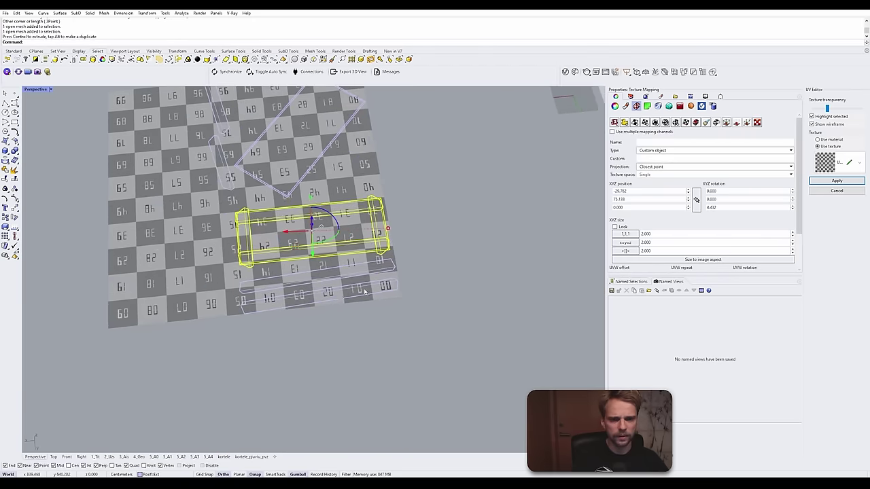
# Step: Select the narrow UV strip just below the flapped piece and compare it with the matching long side of the roof band
pyautogui.click(337, 275)
pyautogui.click(336, 278)
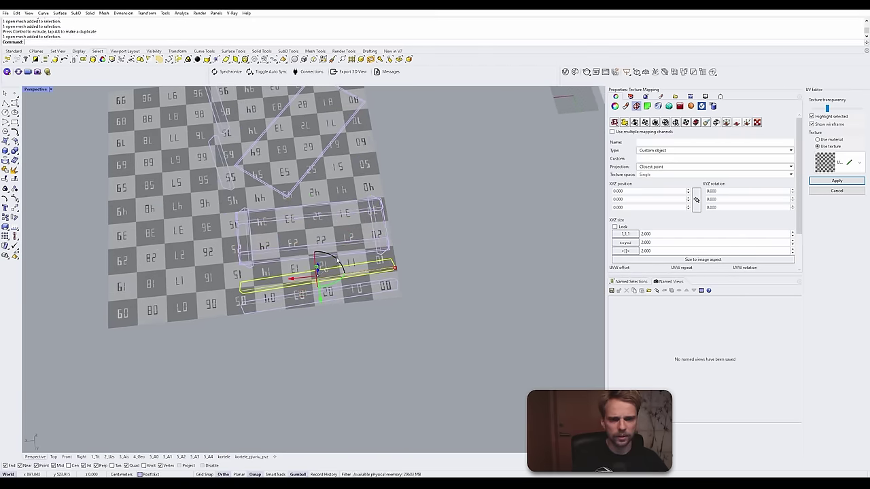
pyautogui.moveTo(334, 258); pyautogui.dragTo(336, 260)
pyautogui.scroll(7, 274, 294)
pyautogui.keyDown('shift'); pyautogui.moveTo(273, 297); pyautogui.dragTo(243, 264, button='right'); pyautogui.keyUp('shift')
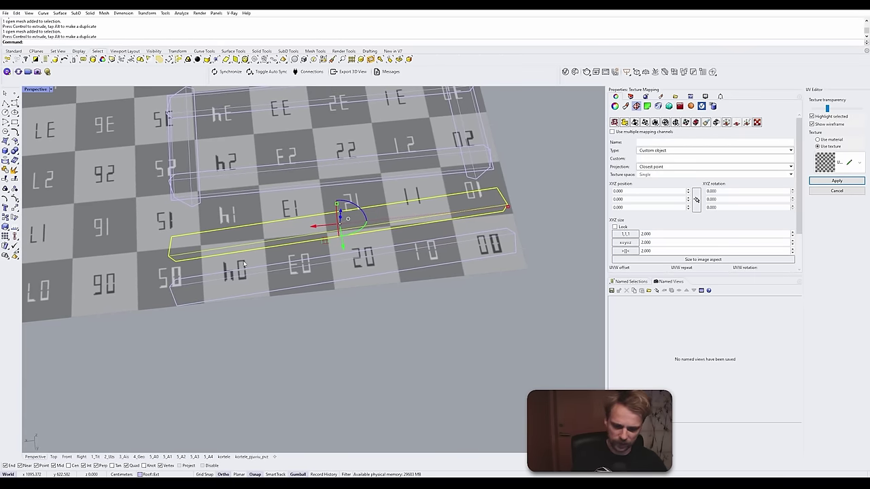
pyautogui.scroll(-12, 244, 264)
pyautogui.keyDown('shift'); pyautogui.moveTo(428, 251); pyautogui.dragTo(303, 211, button='right'); pyautogui.keyUp('shift')
pyautogui.scroll(5, 329, 256)
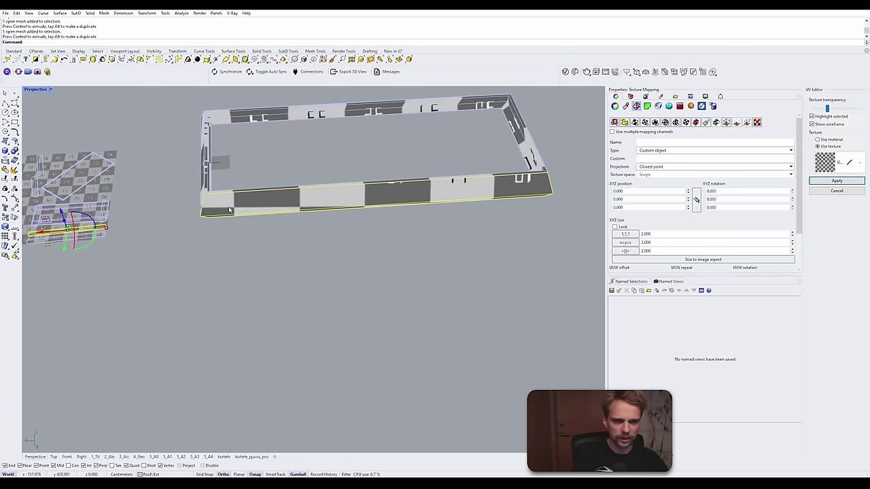
pyautogui.keyDown('shift'); pyautogui.moveTo(228, 210); pyautogui.dragTo(339, 219, button='right'); pyautogui.keyUp('shift')
pyautogui.scroll(11, 174, 229)
pyautogui.keyDown('shift'); pyautogui.moveTo(175, 229); pyautogui.dragTo(202, 260, button='right'); pyautogui.keyUp('shift')
pyautogui.scroll(7, 224, 262)
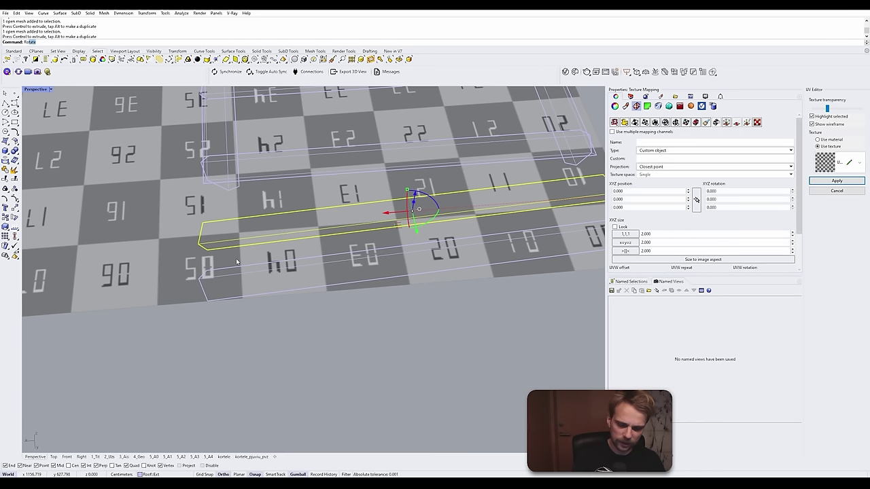
# Step: Rotate the narrow UV strip just below the flapped piece by about 3.2 degrees to line it up with the checker grid
pyautogui.press('Return')
pyautogui.click(208, 250)
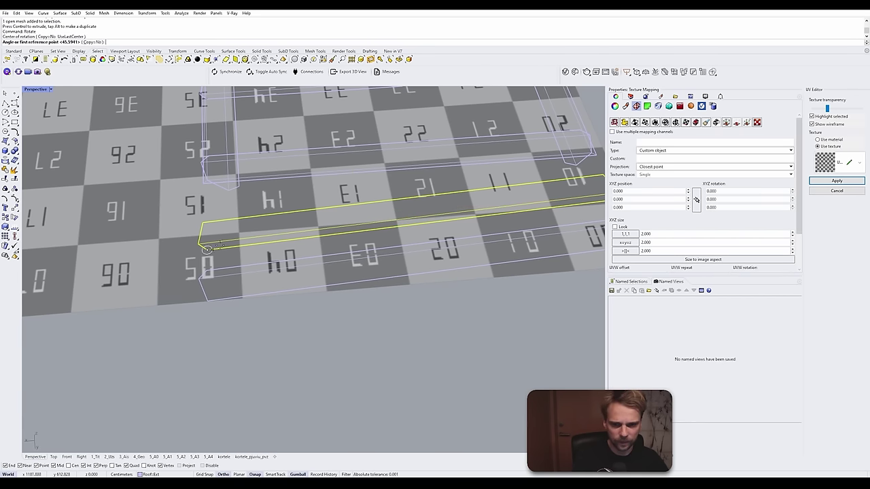
pyautogui.scroll(-3, 473, 176)
pyautogui.keyDown('shift'); pyautogui.moveTo(582, 212); pyautogui.dragTo(482, 214, button='right'); pyautogui.keyUp('shift')
pyautogui.scroll(3, 482, 214)
pyautogui.scroll(3, 487, 212)
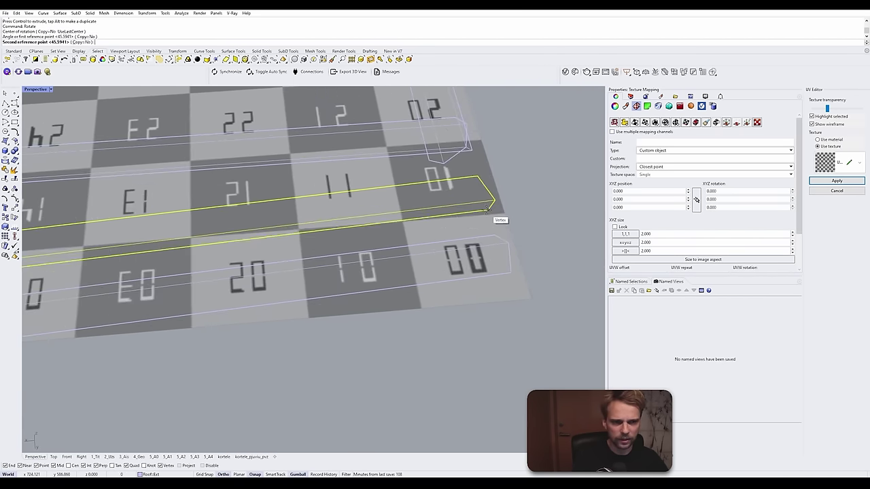
pyautogui.click(487, 212)
pyautogui.scroll(-10, 407, 236)
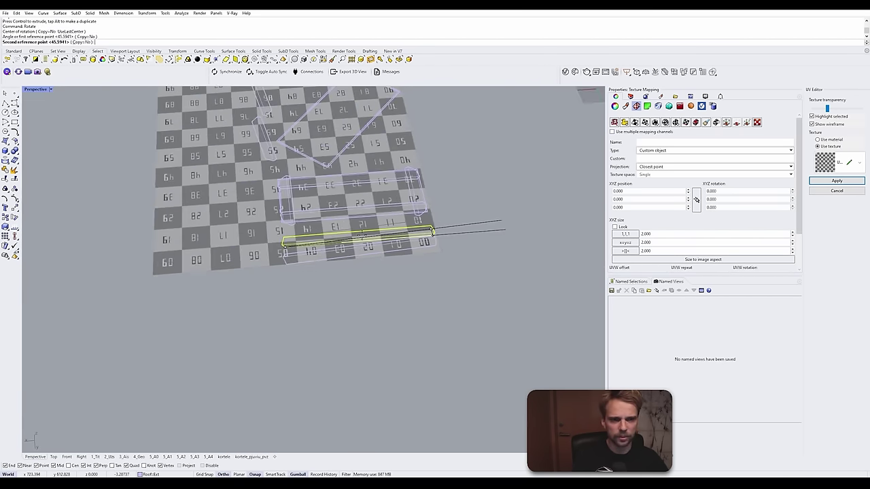
pyautogui.click(489, 232)
pyautogui.scroll(-3, 498, 231)
pyautogui.scroll(4, 369, 197)
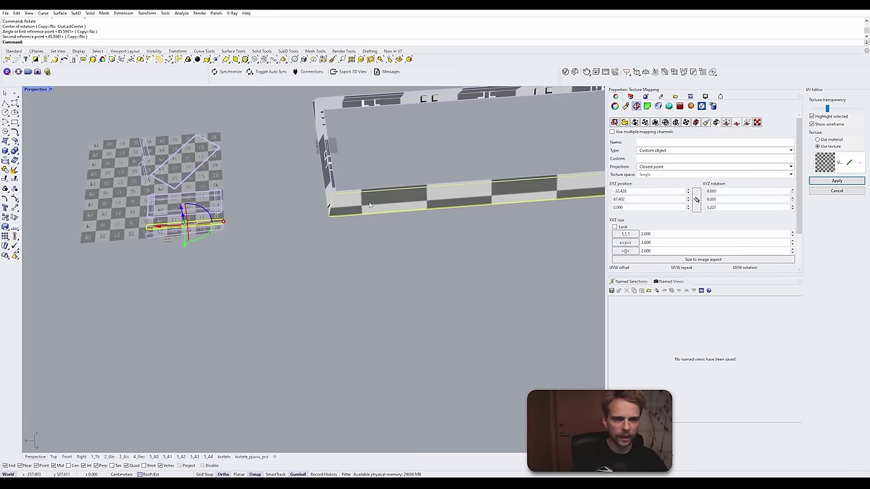
# Step: Shift the straightened narrow strip slightly toward the flapped piece, away from the lowest strip, and deselect it
pyautogui.scroll(-6, 397, 228)
pyautogui.keyDown('shift'); pyautogui.moveTo(215, 257); pyautogui.dragTo(351, 247, button='right'); pyautogui.keyUp('shift')
pyautogui.scroll(4, 350, 246)
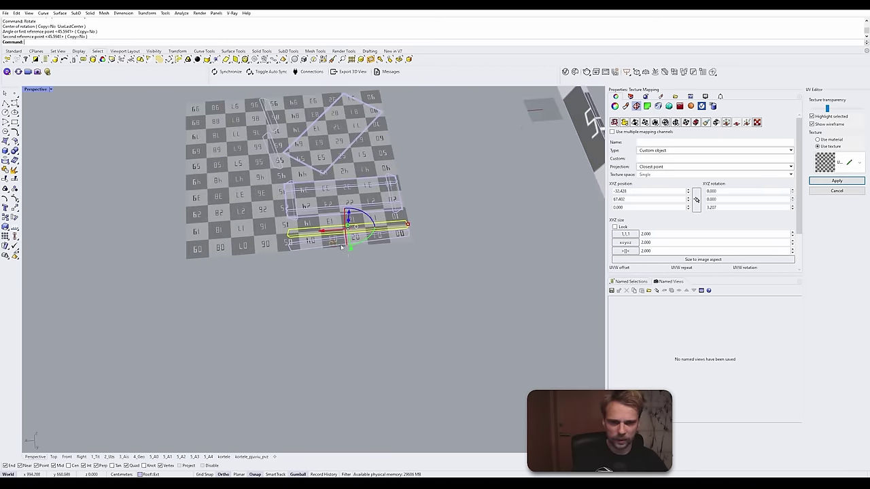
pyautogui.moveTo(351, 252); pyautogui.dragTo(351, 246)
pyautogui.click(407, 260)
pyautogui.scroll(7, 399, 215)
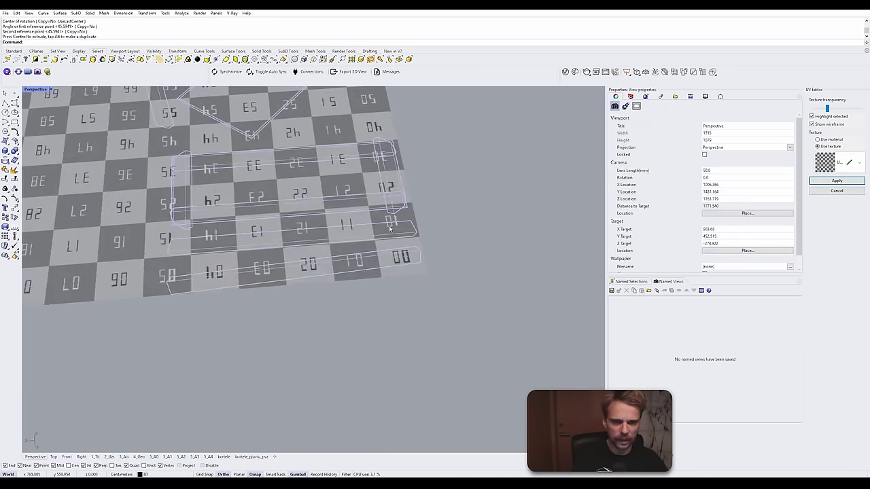
# Step: Select the small upright UV strips and other pieces one by one to see which roof band faces they cover
pyautogui.scroll(-12, 418, 190)
pyautogui.keyDown('shift'); pyautogui.moveTo(426, 188); pyautogui.dragTo(309, 224, button='right'); pyautogui.keyUp('shift')
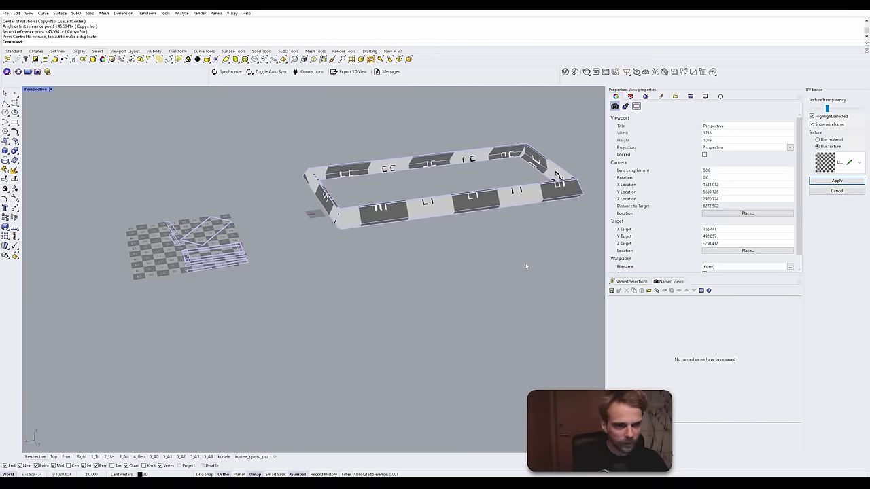
pyautogui.moveTo(430, 190); pyautogui.dragTo(245, 280, button='right')
pyautogui.scroll(8, 204, 198)
pyautogui.click(170, 194)
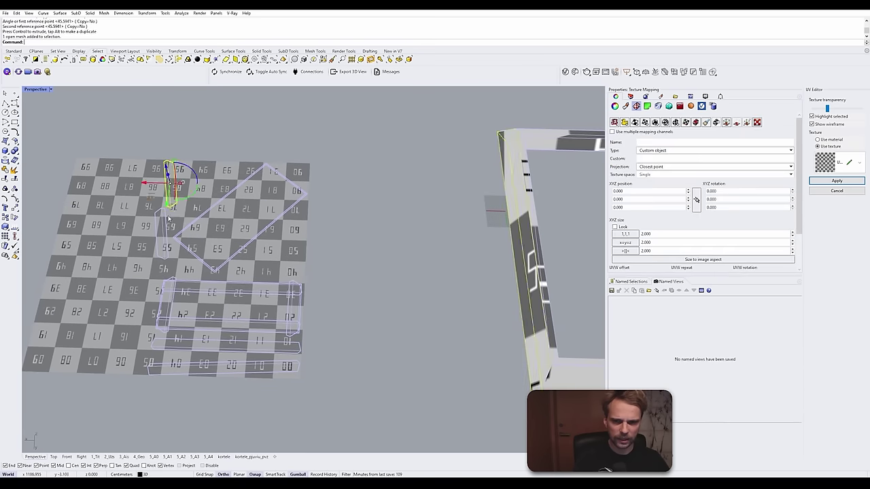
pyautogui.click(163, 246)
pyautogui.click(194, 343)
pyautogui.click(275, 269)
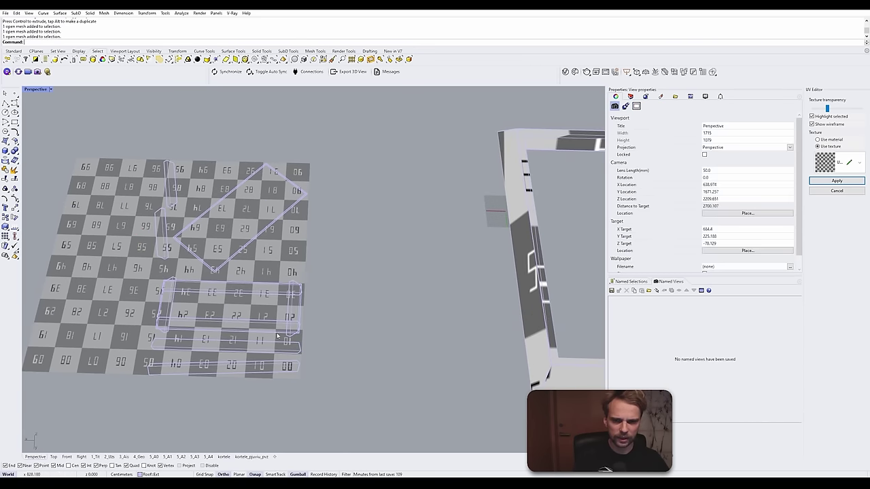
pyautogui.click(250, 242)
pyautogui.click(333, 307)
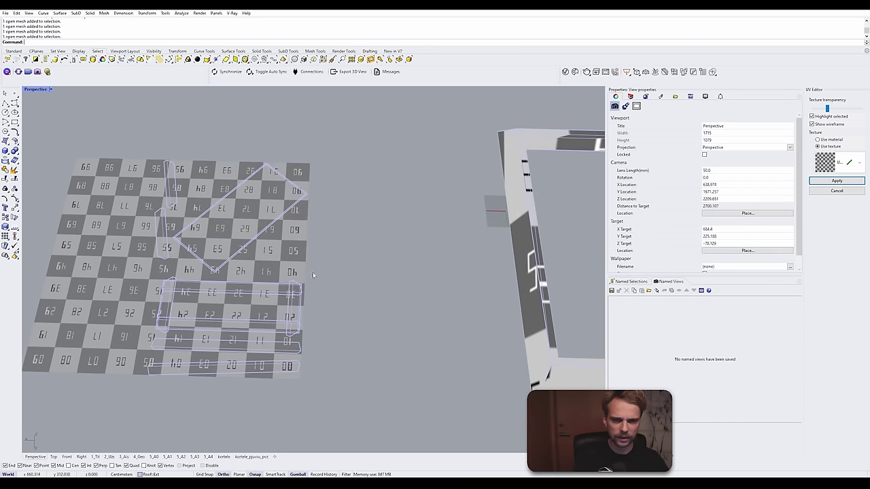
# Step: Select the wide flapped UV piece to check which faces of the roof band it covers
pyautogui.scroll(-2, 224, 264)
pyautogui.scroll(7, 257, 305)
pyautogui.click(313, 307)
pyautogui.scroll(-7, 234, 286)
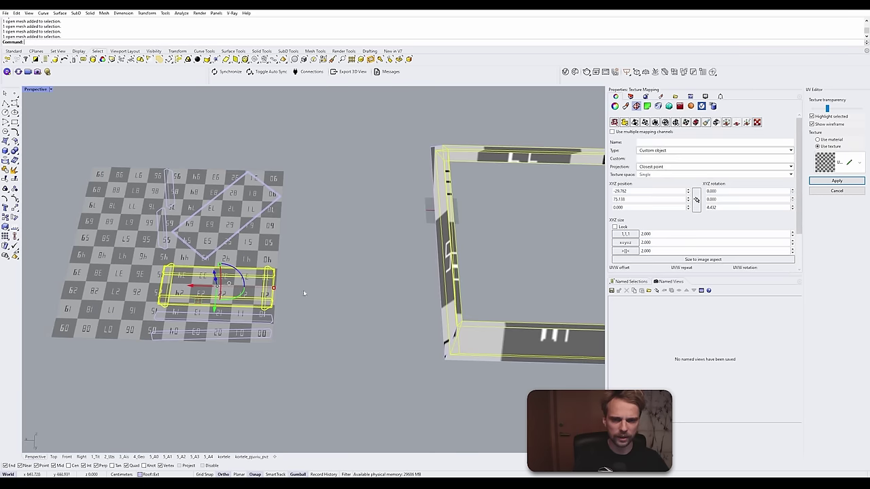
pyautogui.click(410, 314)
pyautogui.moveTo(375, 337); pyautogui.dragTo(435, 270, button='right')
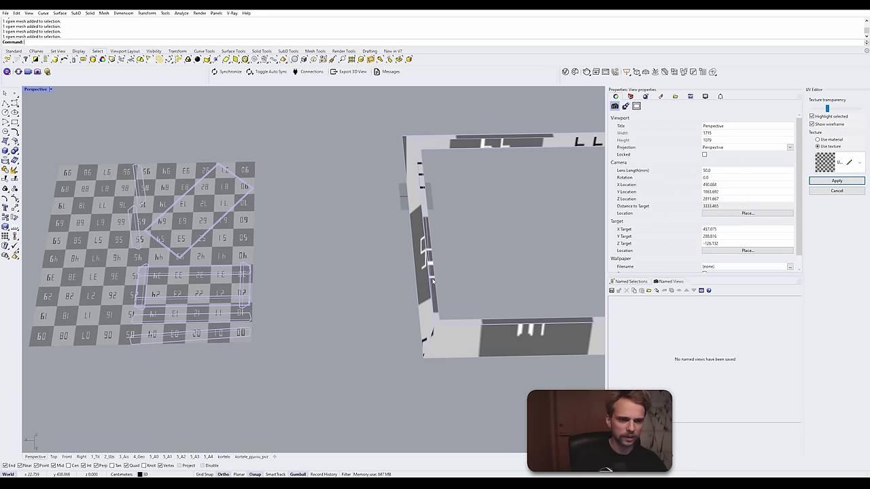
# Step: Examine the texture across the roof band's short side and corner, and close the UV Editor without applying the changes
pyautogui.scroll(5, 411, 363)
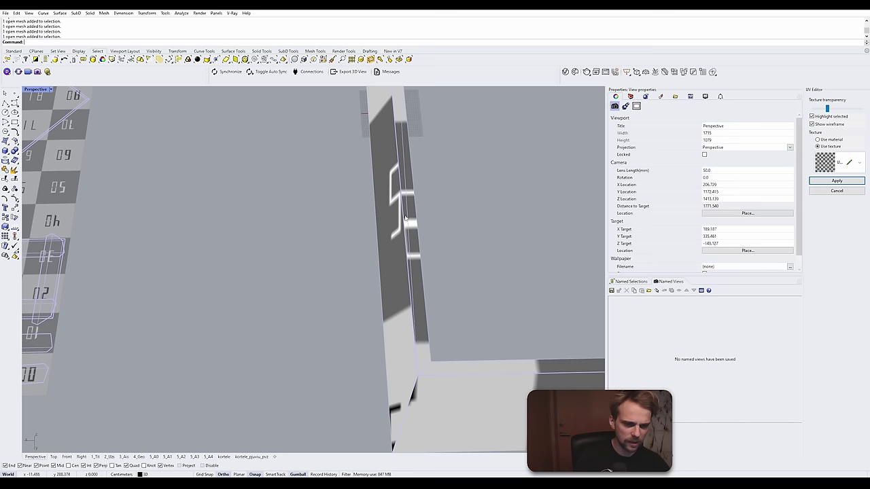
pyautogui.click(710, 191)
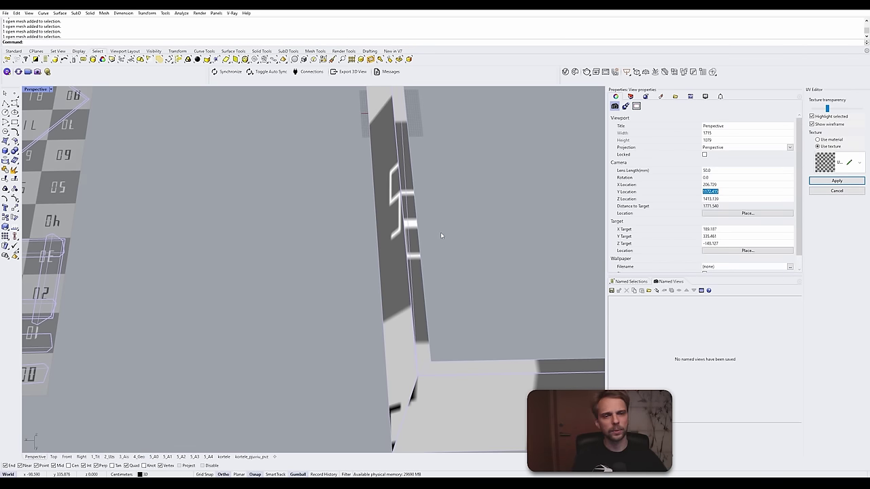
pyautogui.scroll(-12, 247, 239)
pyautogui.moveTo(311, 242); pyautogui.dragTo(364, 219, button='right')
pyautogui.scroll(4, 315, 277)
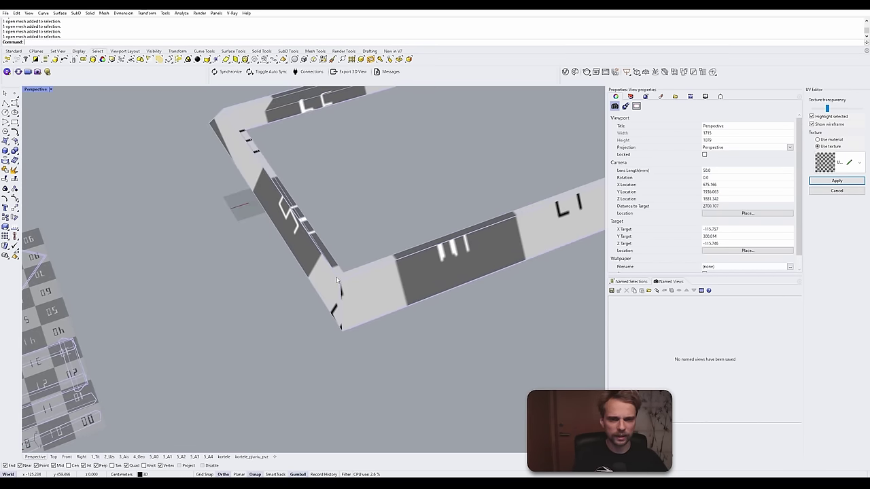
pyautogui.moveTo(321, 134); pyautogui.dragTo(555, 233, button='right')
pyautogui.press('Escape')
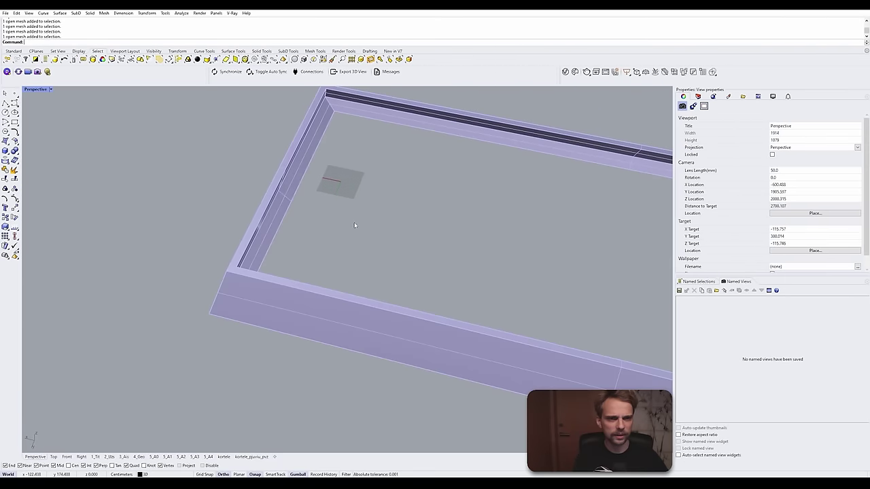
# Step: Start unwrapping the lower roof frame and reuse the previous seam selection
pyautogui.keyDown('shift'); pyautogui.moveTo(339, 209); pyautogui.dragTo(259, 211, button='right'); pyautogui.keyUp('shift')
pyautogui.click(227, 146)
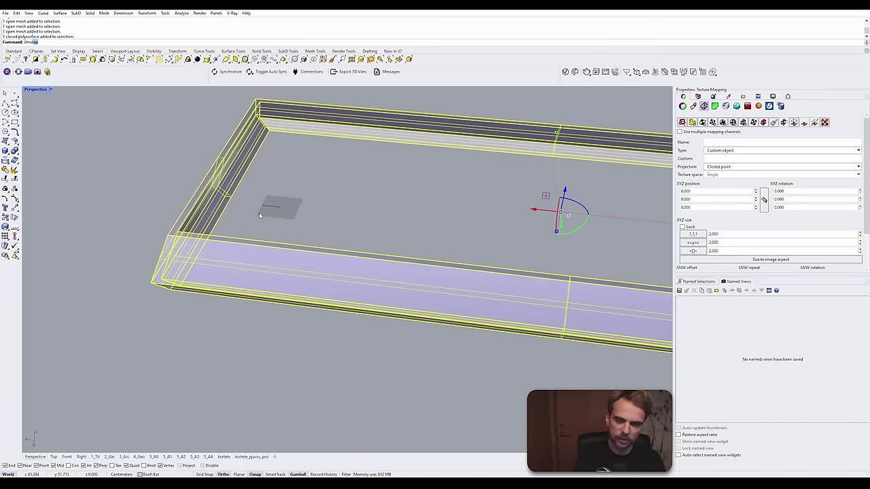
pyautogui.write('Unwrap')
pyautogui.press('Return')
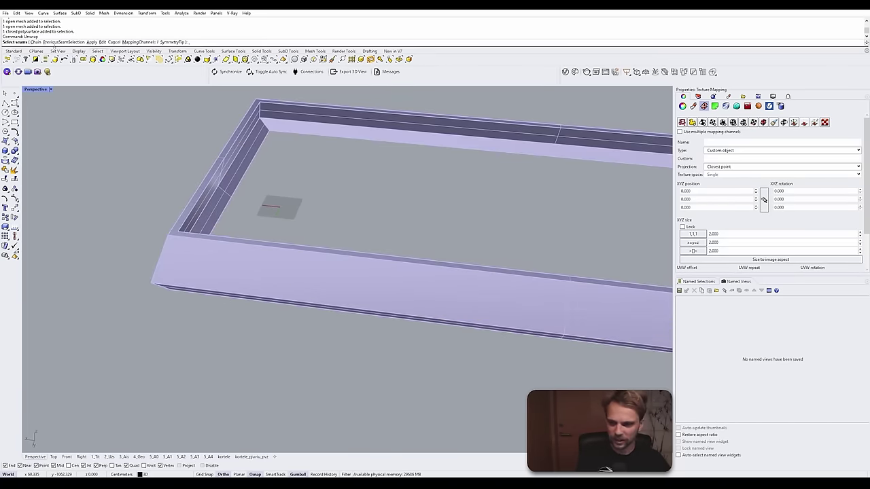
pyautogui.click(61, 42)
pyautogui.scroll(-3, 278, 136)
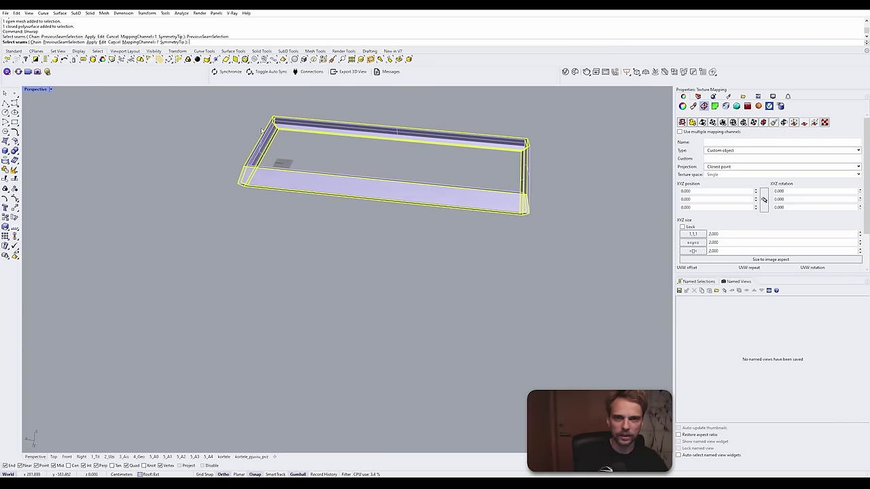
# Step: Add the frame's upper rim edges around the near corner and short side as unwrap seams
pyautogui.moveTo(262, 130); pyautogui.dragTo(306, 163, button='right')
pyautogui.scroll(5, 292, 173)
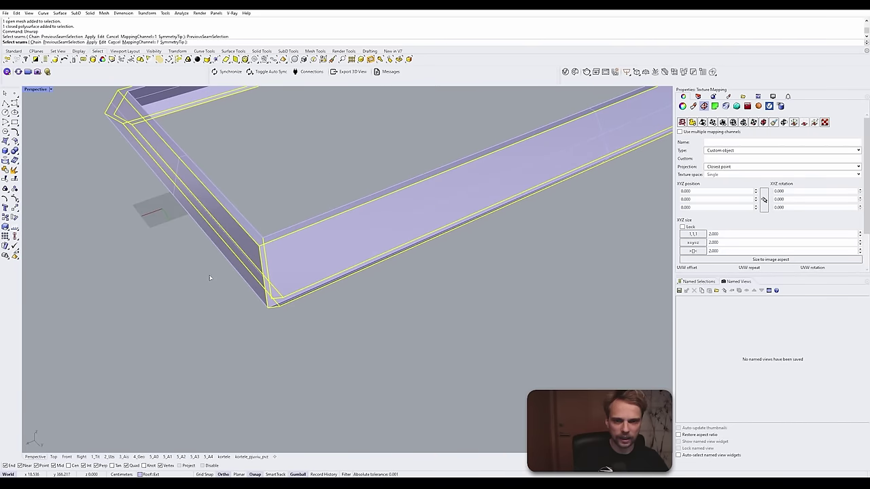
pyautogui.moveTo(210, 277); pyautogui.dragTo(321, 257, button='right')
pyautogui.click(326, 257)
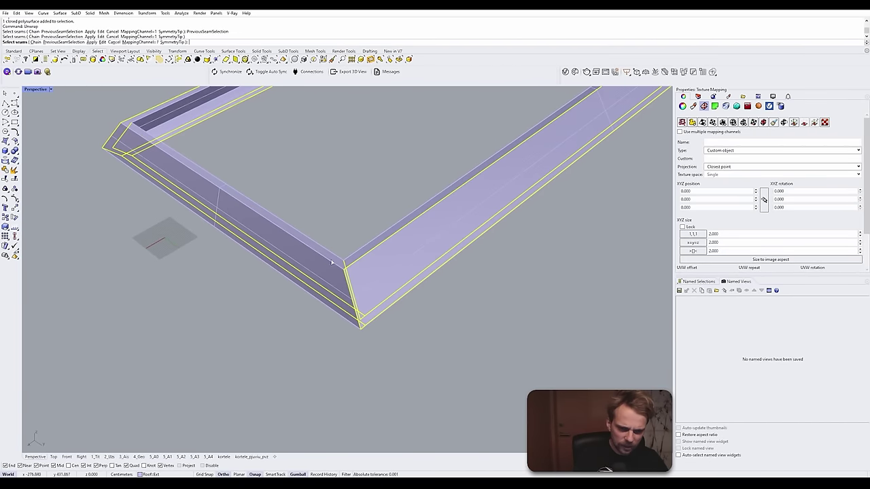
pyautogui.click(360, 252)
pyautogui.click(135, 117)
# Step: Add the remaining upper rim edges at the frame's opposite end to the seam selection
pyautogui.scroll(-5, 136, 117)
pyautogui.keyDown('shift'); pyautogui.moveTo(386, 95); pyautogui.dragTo(384, 188, button='right'); pyautogui.keyUp('shift')
pyautogui.click(312, 169)
pyautogui.scroll(3, 384, 187)
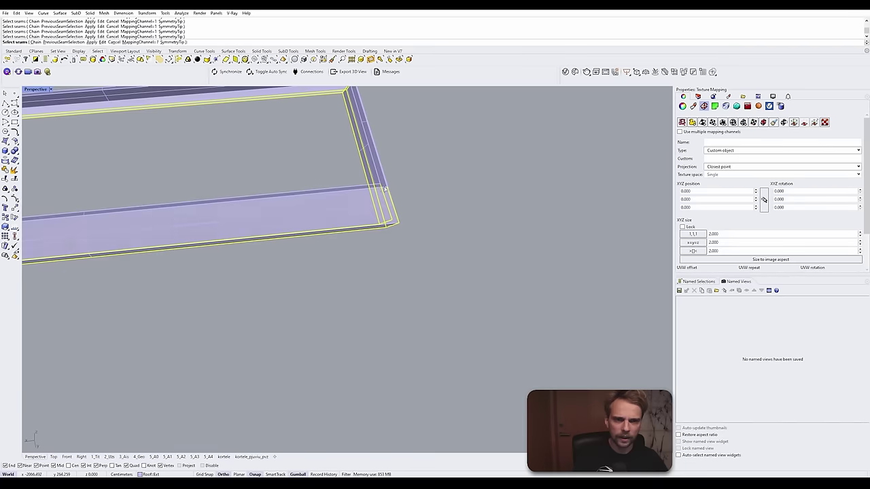
pyautogui.click(373, 185)
pyautogui.click(379, 182)
pyautogui.scroll(-7, 310, 128)
pyautogui.keyDown('shift'); pyautogui.moveTo(305, 127); pyautogui.dragTo(358, 180, button='right'); pyautogui.keyUp('shift')
pyautogui.scroll(10, 379, 155)
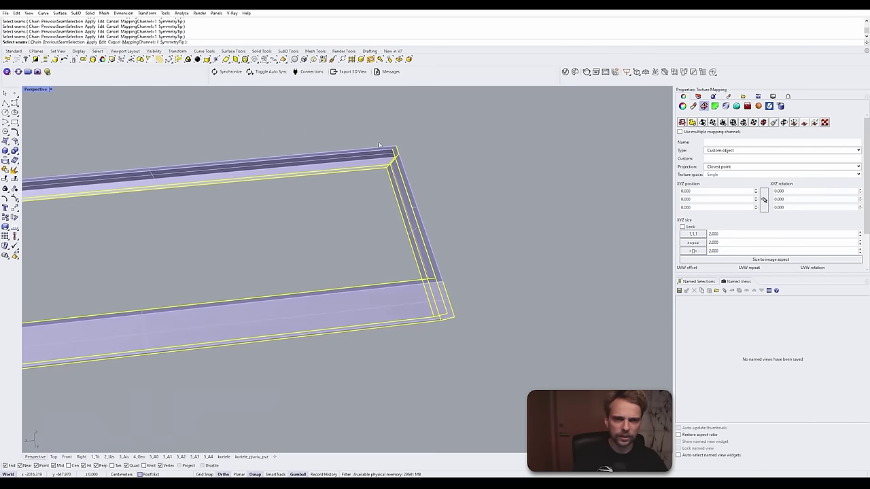
pyautogui.click(389, 155)
# Step: Examine the selected seams around all corners of the frame from several sides
pyautogui.scroll(-4, 390, 156)
pyautogui.keyDown('shift'); pyautogui.moveTo(298, 186); pyautogui.dragTo(374, 183, button='right'); pyautogui.keyUp('shift')
pyautogui.scroll(-3, 374, 183)
pyautogui.moveTo(444, 187); pyautogui.dragTo(378, 163, button='right')
pyautogui.scroll(4, 265, 132)
pyautogui.scroll(-2, 264, 129)
pyautogui.moveTo(265, 129); pyautogui.dragTo(337, 114, button='right')
pyautogui.scroll(-4, 337, 114)
pyautogui.keyDown('shift'); pyautogui.moveTo(264, 281); pyautogui.dragTo(318, 233, button='right'); pyautogui.keyUp('shift')
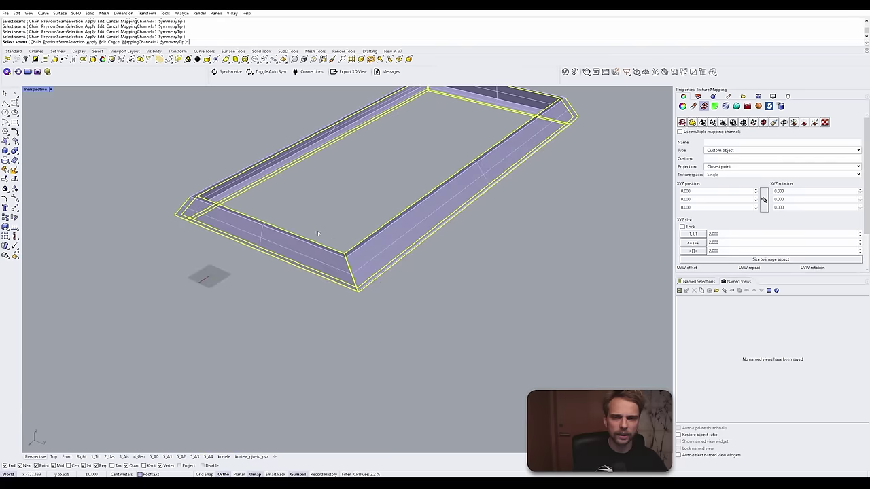
pyautogui.scroll(8, 328, 271)
pyautogui.moveTo(328, 272); pyautogui.dragTo(444, 223, button='right')
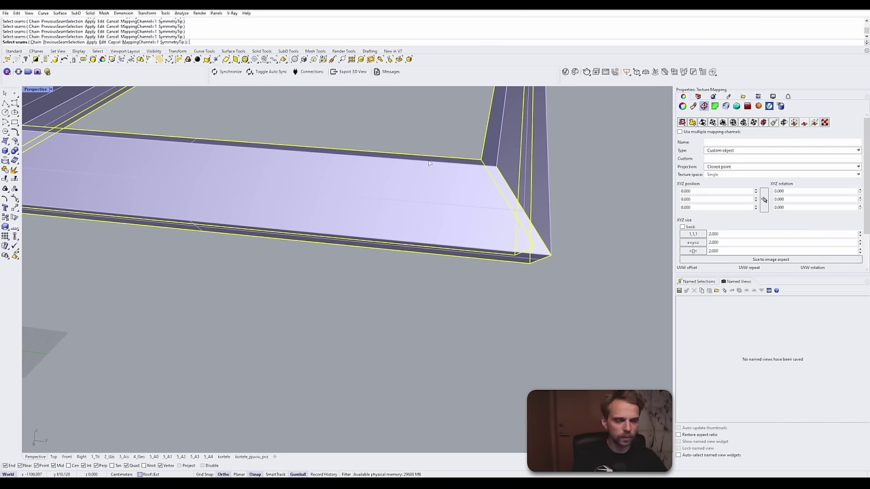
pyautogui.moveTo(429, 163); pyautogui.dragTo(389, 189, button='right')
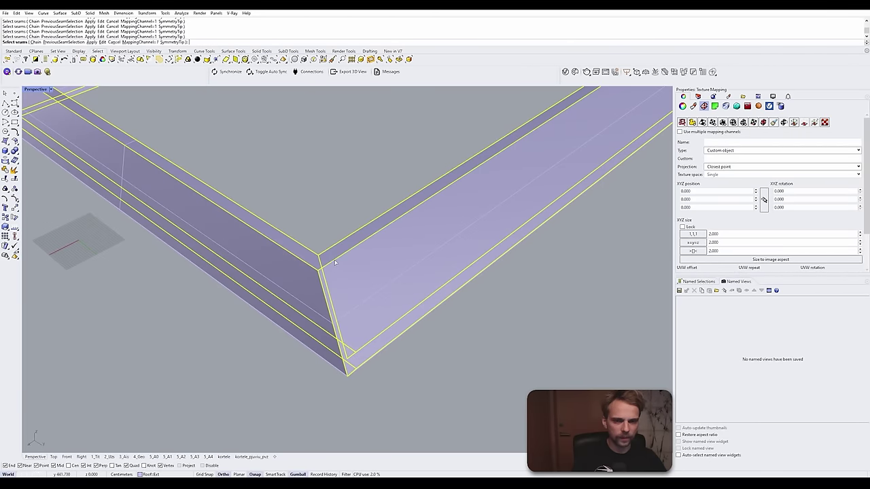
pyautogui.scroll(-5, 333, 267)
pyautogui.scroll(5, 474, 213)
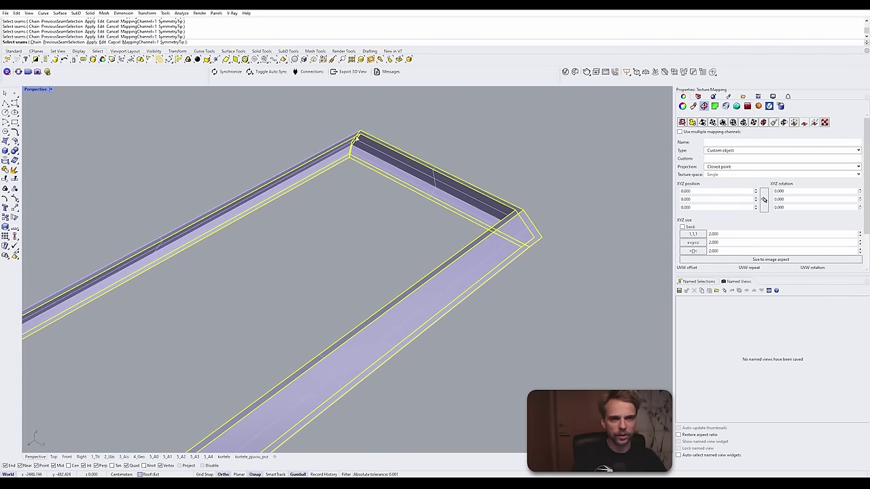
pyautogui.scroll(-3, 356, 138)
pyautogui.moveTo(356, 138); pyautogui.dragTo(299, 146, button='right')
pyautogui.scroll(5, 292, 212)
pyautogui.moveTo(294, 212); pyautogui.dragTo(318, 205, button='right')
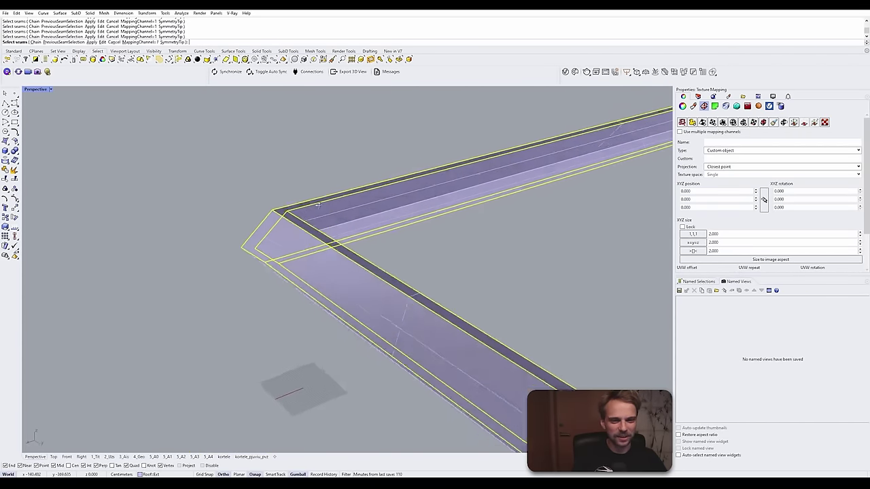
pyautogui.scroll(-4, 409, 182)
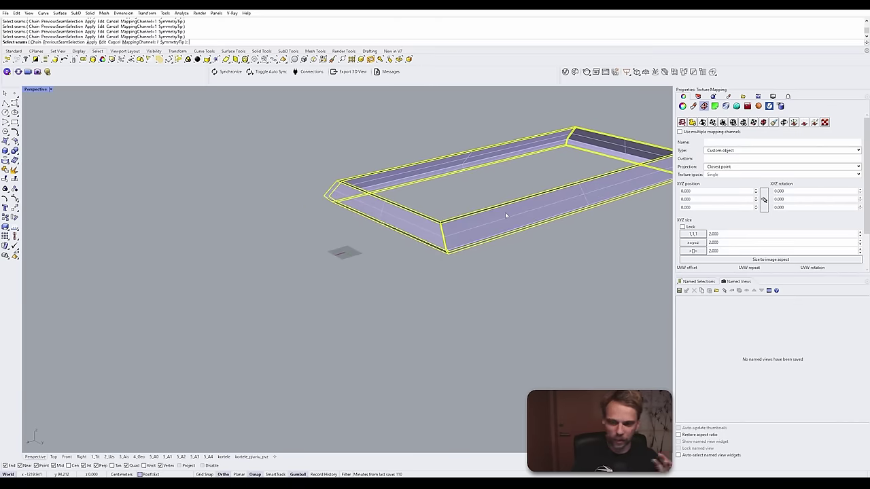
# Step: Complete the frame's unwrap with the selected seams and clear the object selection
pyautogui.moveTo(453, 188); pyautogui.dragTo(334, 226, button='right')
pyautogui.rightClick(334, 226)
pyautogui.click(318, 120)
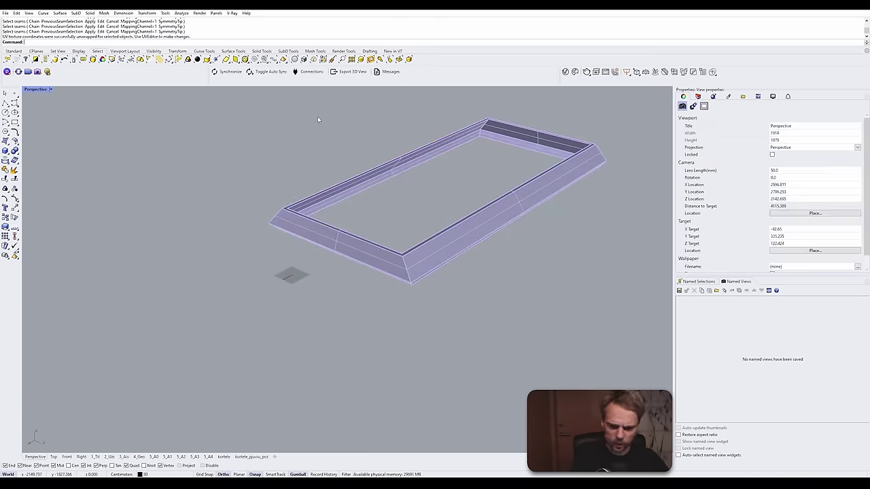
# Step: Bring the hidden upper pitched roof back into view above the frame with ShowSelected
pyautogui.press('Return')
pyautogui.click(404, 157)
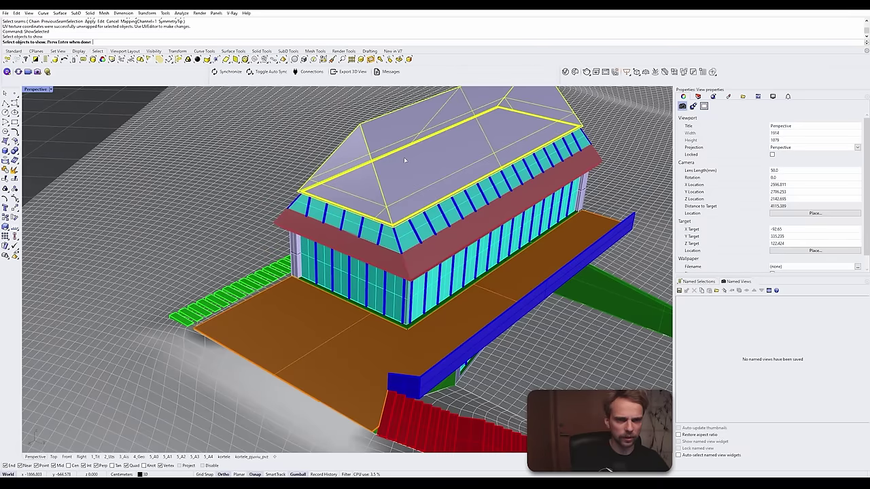
pyautogui.rightClick(404, 159)
pyautogui.moveTo(404, 160); pyautogui.dragTo(348, 211, button='right')
# Step: Start Unwrap on the upper roof and mark the edges of one triangular end and the ridge as seams
pyautogui.click(352, 233)
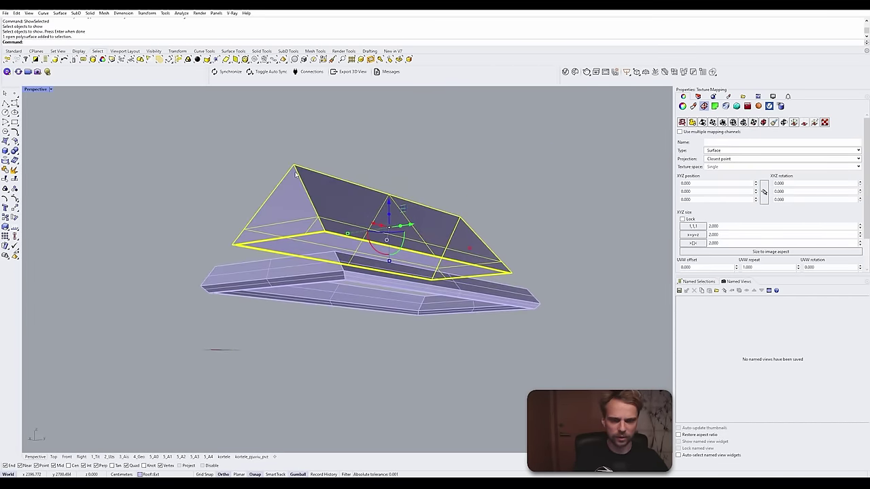
pyautogui.write('wrap')
pyautogui.press('Return')
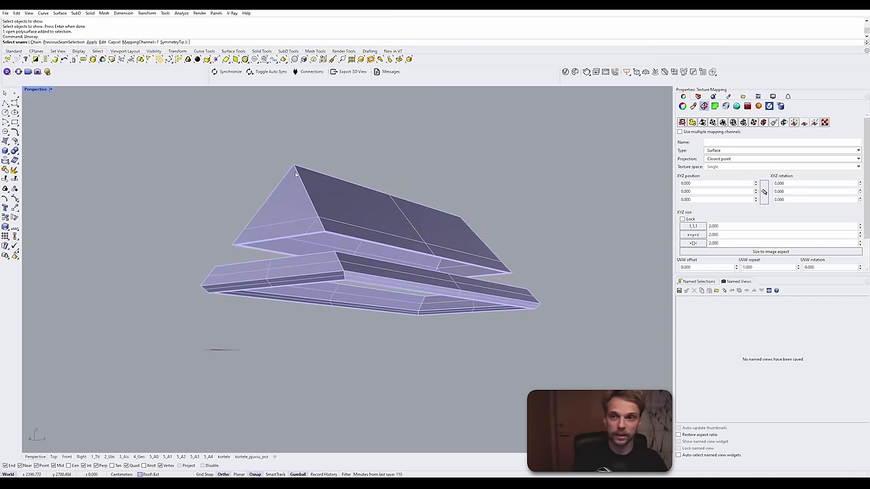
pyautogui.moveTo(295, 174); pyautogui.dragTo(339, 154, button='right')
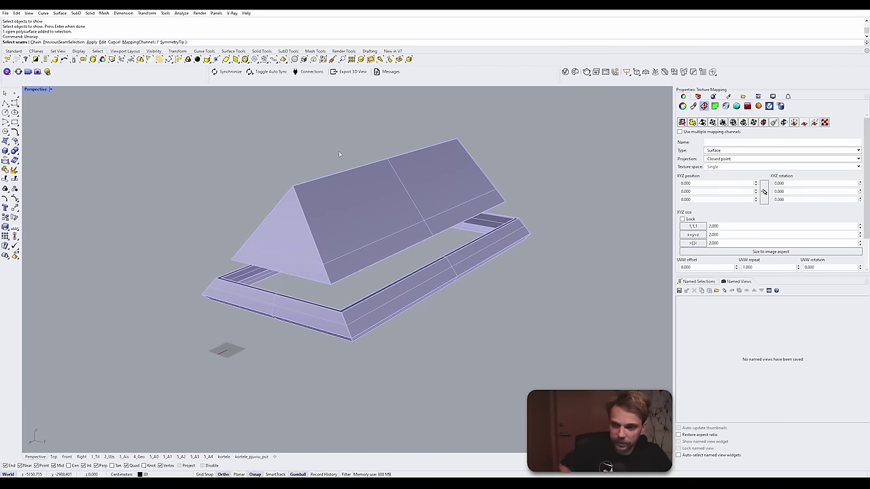
pyautogui.moveTo(326, 186); pyautogui.dragTo(306, 194, button='right')
pyautogui.click(286, 192)
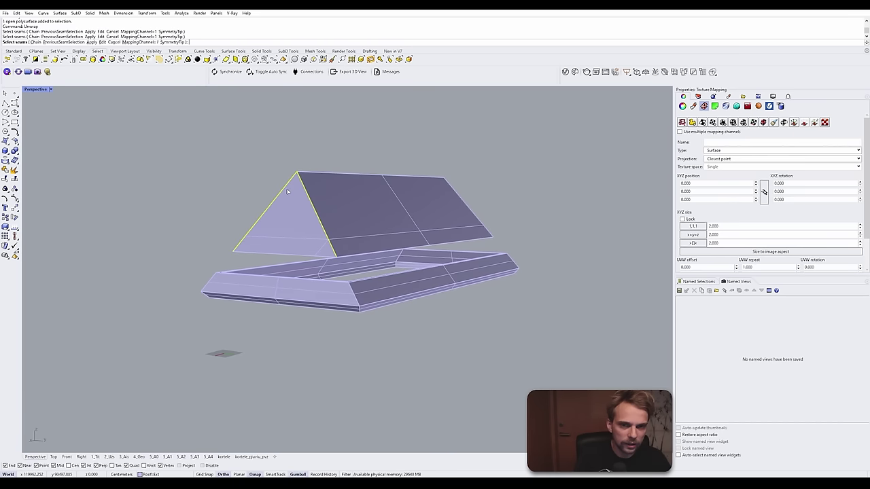
pyautogui.click(306, 258)
pyautogui.moveTo(305, 259); pyautogui.dragTo(411, 198, button='right')
pyautogui.click(453, 224)
# Step: Add the two sloping edges and the bottom edge of the roof's other triangular end as seams
pyautogui.moveTo(453, 223); pyautogui.dragTo(526, 240, button='right')
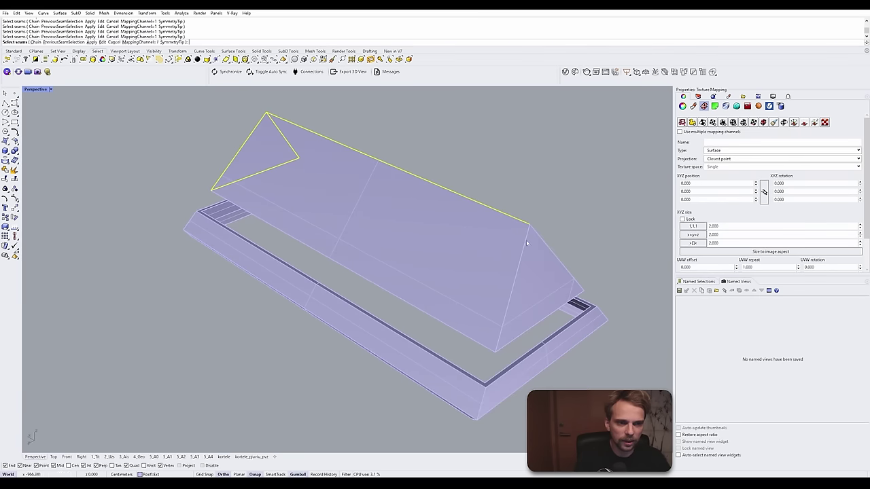
pyautogui.click(526, 240)
pyautogui.click(547, 257)
pyautogui.click(559, 313)
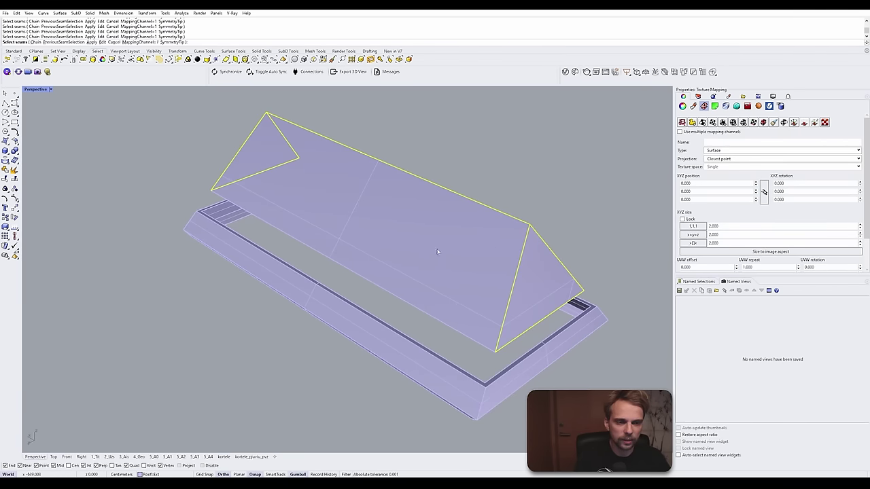
# Step: Add the long bottom edges along the upper roof's underside to the seam selection
pyautogui.moveTo(436, 252); pyautogui.dragTo(298, 132, button='right')
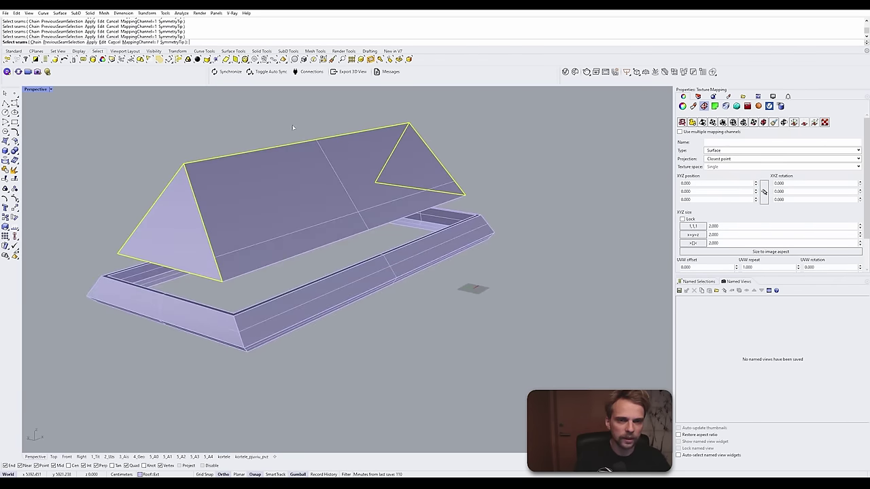
pyautogui.moveTo(320, 285); pyautogui.dragTo(392, 188, button='right')
pyautogui.scroll(5, 392, 188)
pyautogui.moveTo(223, 159); pyautogui.dragTo(388, 157, button='right')
pyautogui.scroll(-5, 332, 191)
pyautogui.scroll(3, 435, 174)
pyautogui.scroll(3, 444, 177)
pyautogui.keyDown('shift'); pyautogui.moveTo(234, 140); pyautogui.dragTo(404, 170, button='right'); pyautogui.keyUp('shift')
pyautogui.click(240, 155)
pyautogui.click(262, 150)
pyautogui.scroll(-5, 262, 156)
pyautogui.scroll(5, 404, 170)
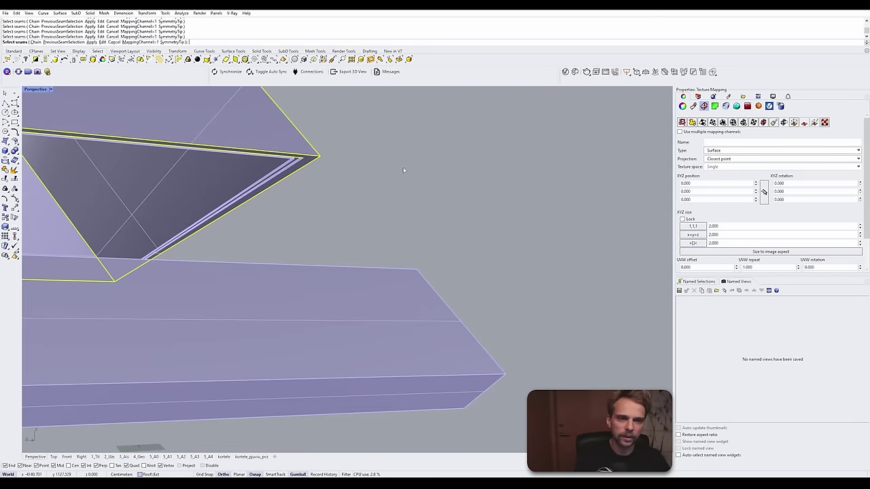
# Step: Add the inner underside edges at the corners of the upper roof to the seam selection
pyautogui.click(303, 162)
pyautogui.scroll(-5, 305, 163)
pyautogui.moveTo(305, 163); pyautogui.dragTo(351, 210, button='right')
pyautogui.scroll(5, 177, 193)
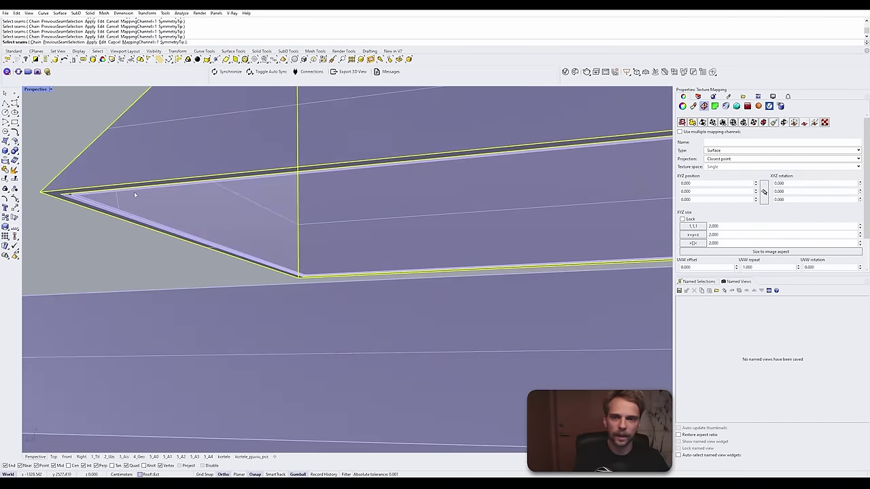
pyautogui.click(68, 198)
pyautogui.scroll(-8, 102, 195)
pyautogui.scroll(2, 112, 190)
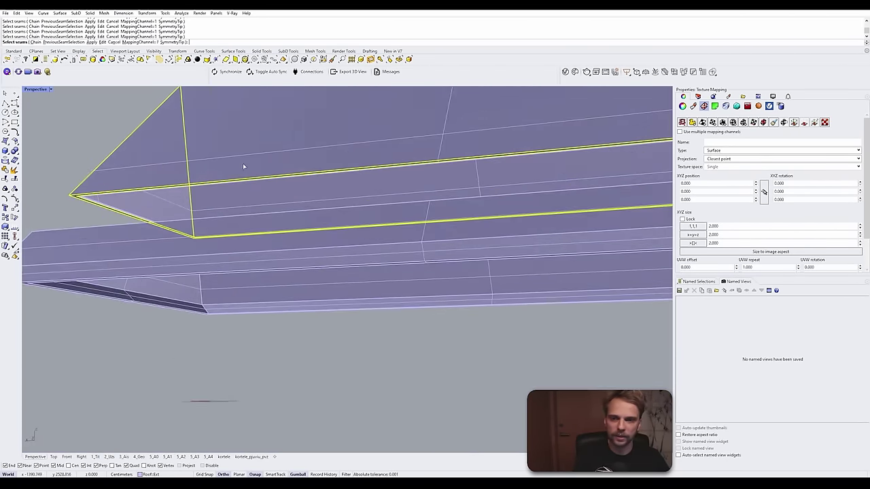
# Step: Check the roof's seams and complete its unwrap
pyautogui.scroll(-7, 197, 167)
pyautogui.moveTo(213, 170); pyautogui.dragTo(278, 206, button='right')
pyautogui.scroll(-6, 285, 207)
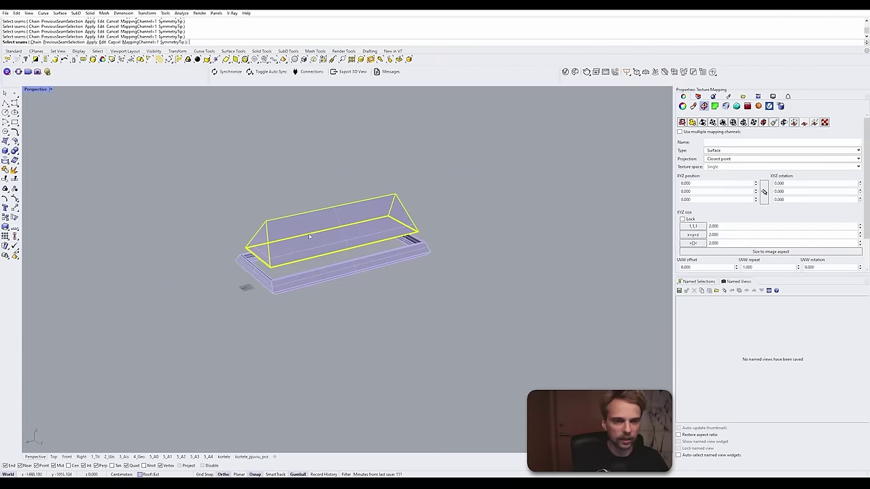
pyautogui.scroll(6, 297, 233)
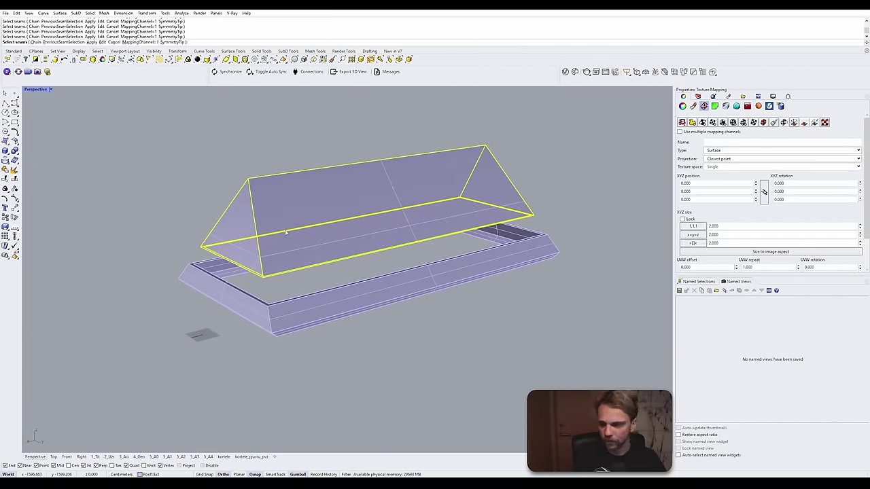
pyautogui.rightClick(285, 233)
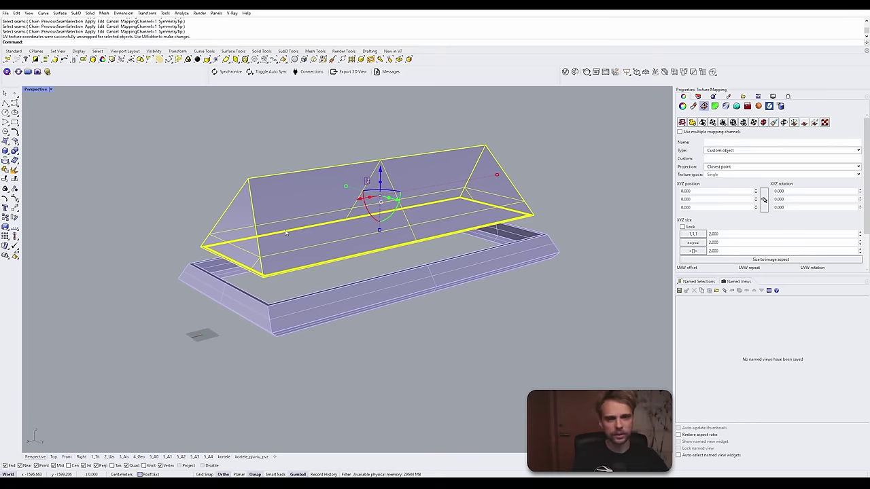
# Step: Open the UV Editor for both the upper roof and the frame, placing its rectangle in the empty space beside them
pyautogui.moveTo(414, 341); pyautogui.dragTo(301, 229)
pyautogui.scroll(-6, 202, 179)
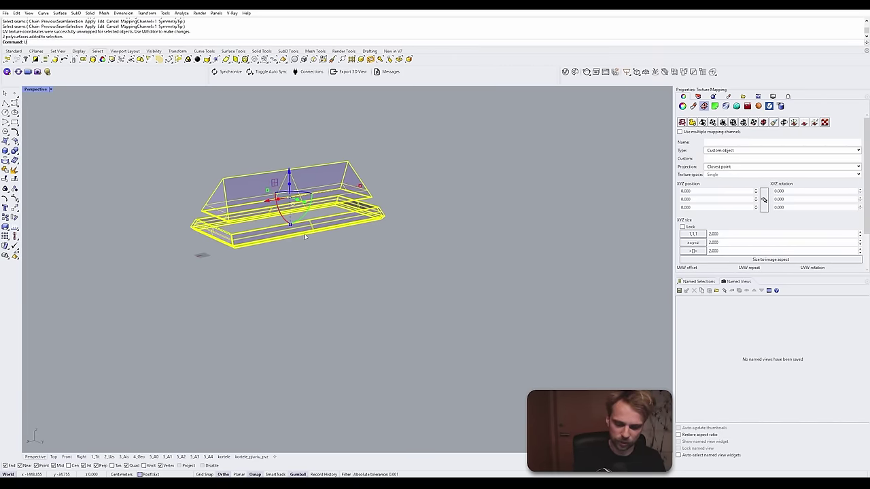
pyautogui.write('UVEditor')
pyautogui.press('Return')
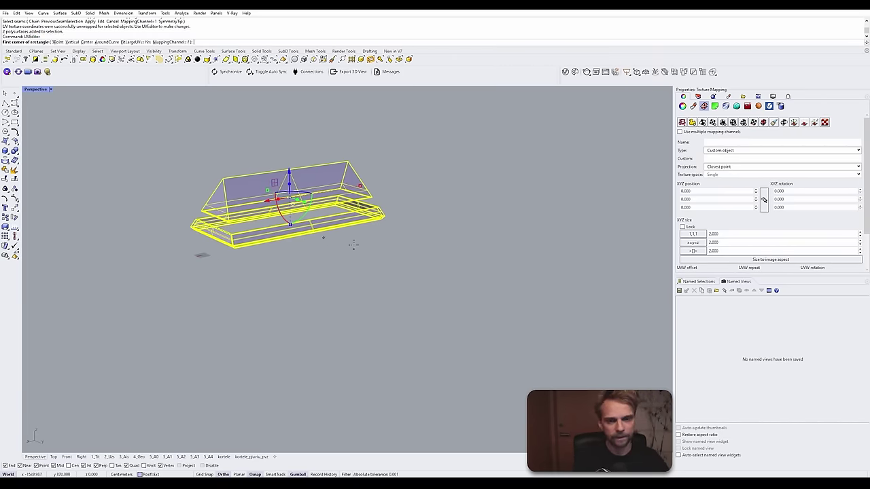
pyautogui.click(424, 286)
pyautogui.click(525, 253)
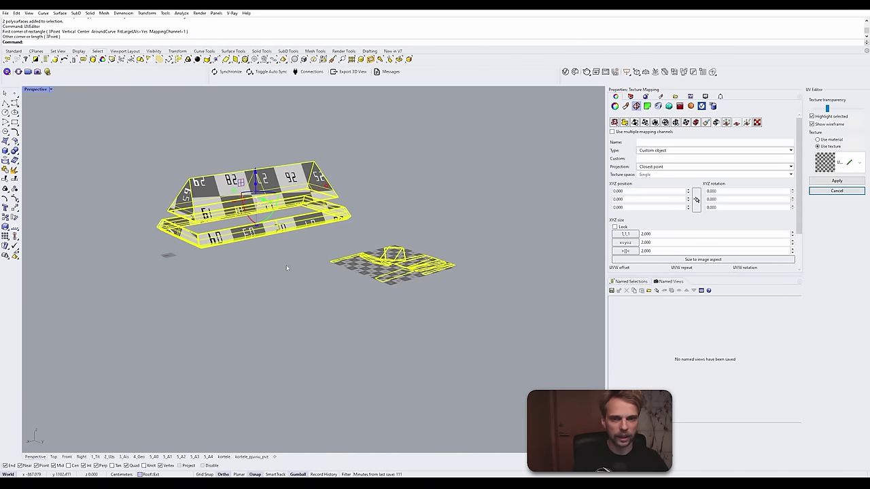
# Step: Examine the checker texture's scale and orientation on the roof and frame against the unwrapped UV layout
pyautogui.moveTo(270, 284); pyautogui.dragTo(234, 316, button='right')
pyautogui.scroll(2, 248, 204)
pyautogui.moveTo(278, 204); pyautogui.dragTo(265, 218, button='right')
pyautogui.scroll(2, 277, 207)
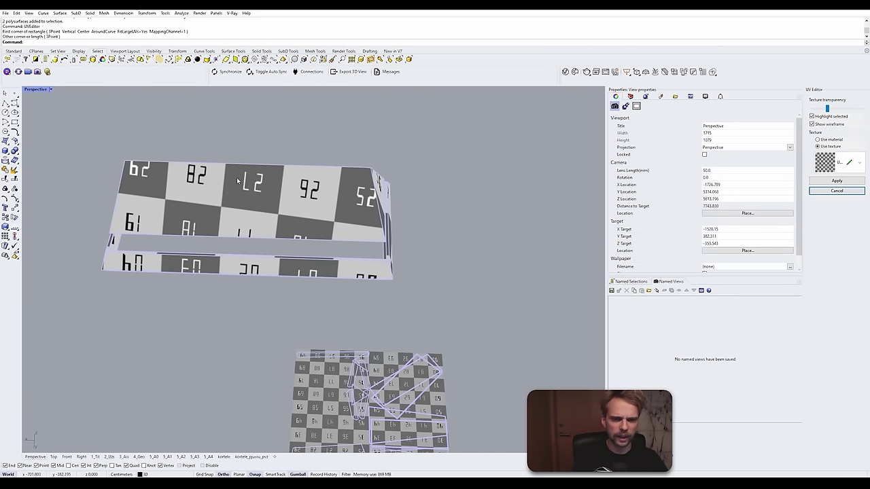
pyautogui.moveTo(336, 232); pyautogui.dragTo(343, 227, button='right')
pyautogui.scroll(2, 343, 228)
pyautogui.scroll(3, 288, 255)
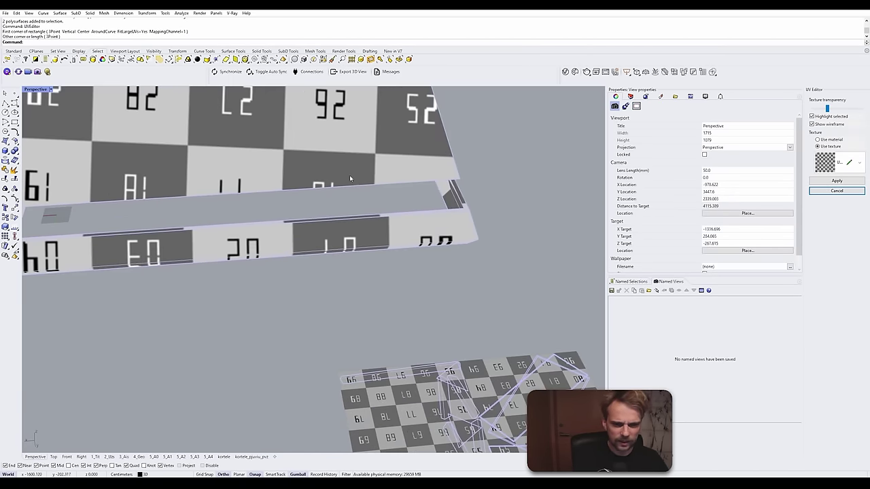
pyautogui.scroll(-6, 326, 192)
pyautogui.moveTo(313, 193); pyautogui.dragTo(291, 205, button='right')
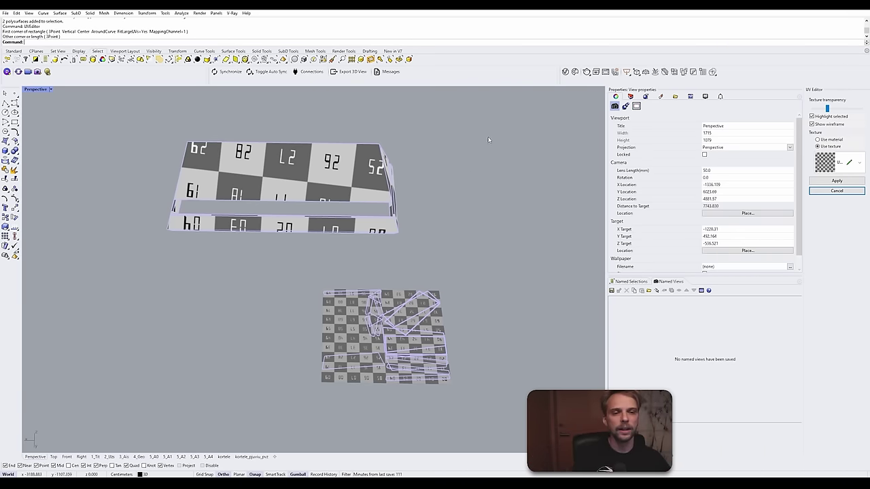
# Step: Unwrap the upper roof and the frame together again, reusing the previous seam selection
pyautogui.moveTo(488, 175); pyautogui.dragTo(413, 189, button='right')
pyautogui.moveTo(170, 110); pyautogui.dragTo(171, 110)
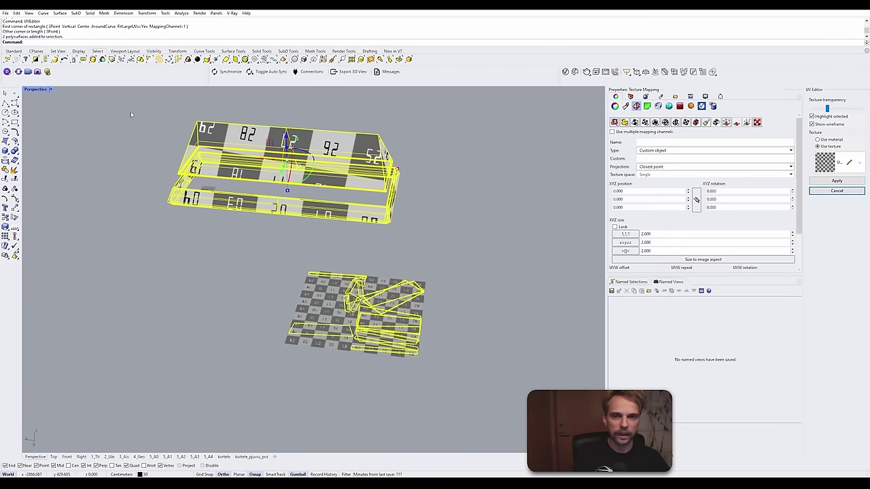
pyautogui.moveTo(199, 191); pyautogui.dragTo(284, 174, button='right')
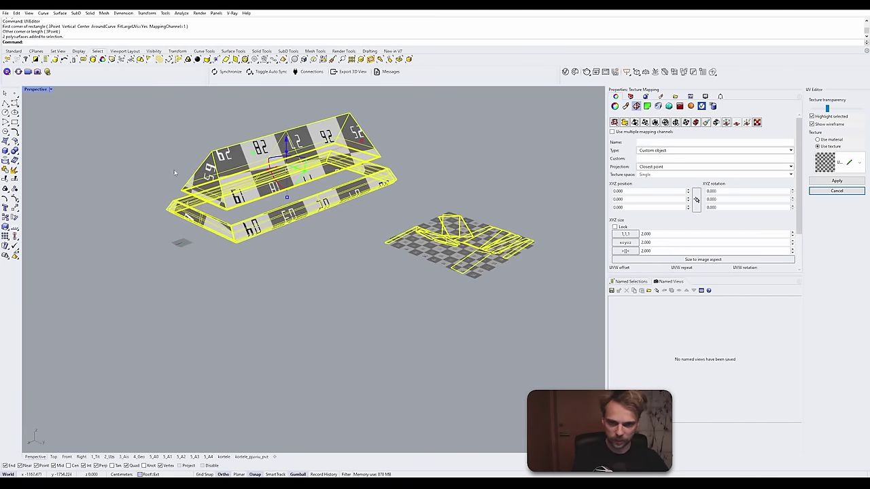
pyautogui.moveTo(340, 304); pyautogui.dragTo(134, 108)
pyautogui.write('Unwrap')
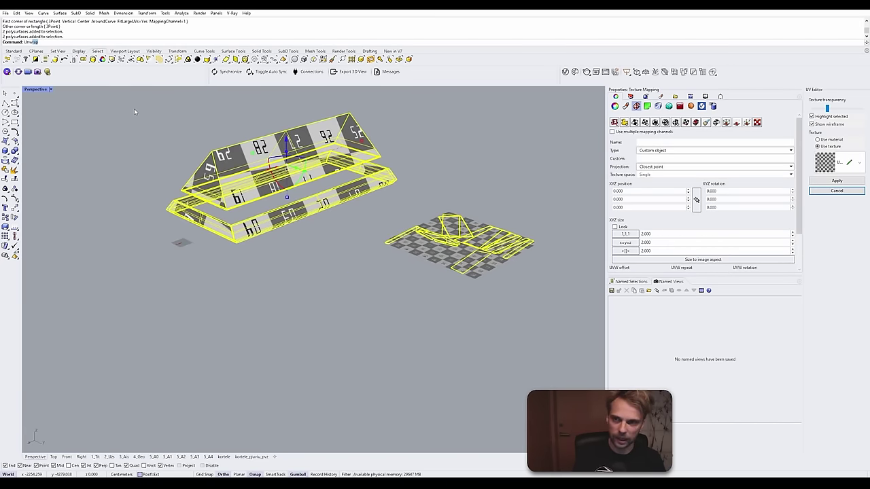
pyautogui.press('Return')
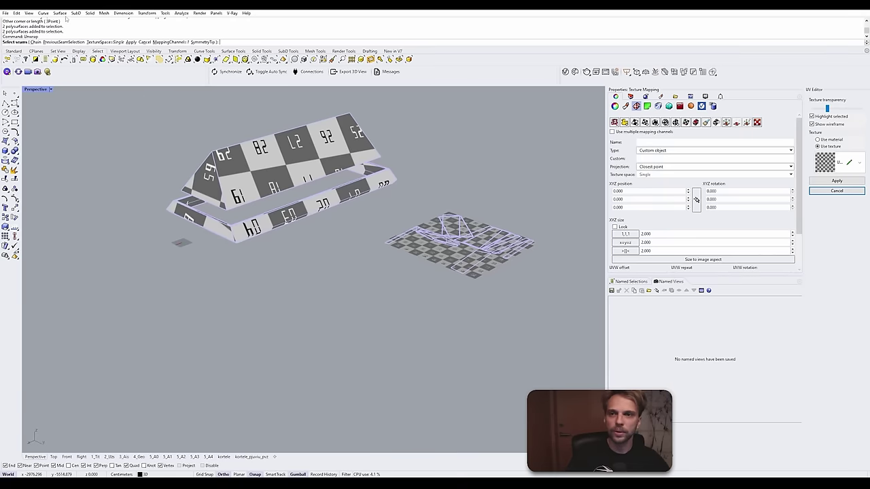
pyautogui.click(55, 43)
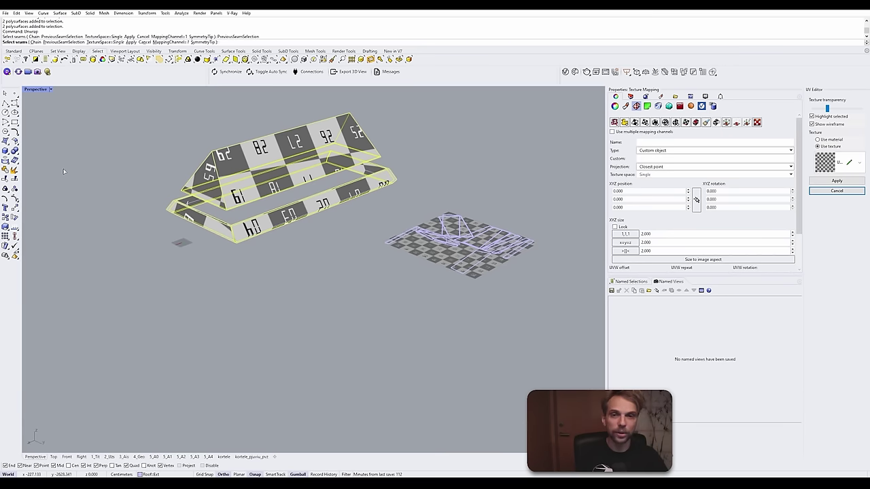
pyautogui.press('Return')
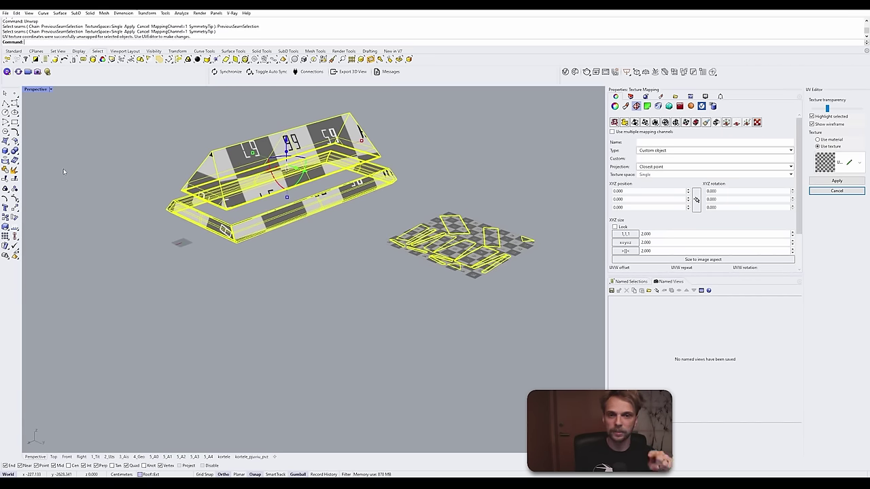
# Step: Examine the separated UV islands and compare the checker texture on the upper roof and frame
pyautogui.moveTo(401, 197); pyautogui.dragTo(308, 232, button='right')
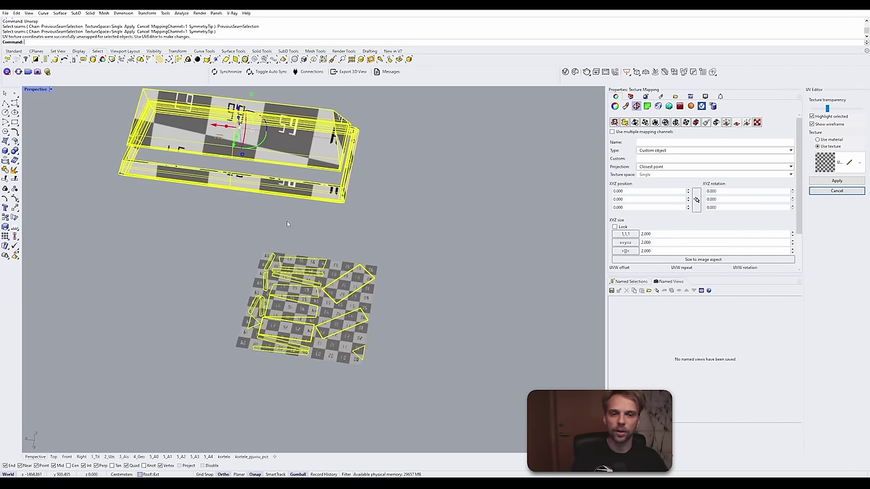
pyautogui.click(288, 224)
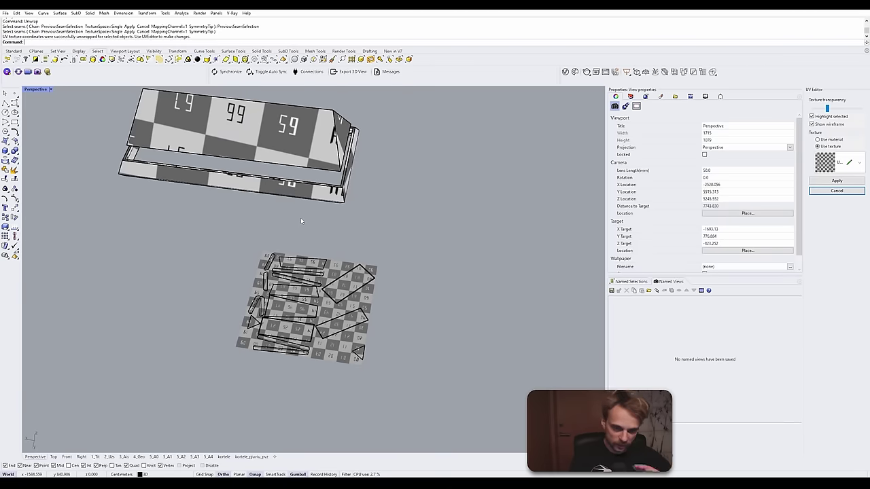
pyautogui.moveTo(301, 220); pyautogui.dragTo(279, 146, button='right')
pyautogui.click(344, 242)
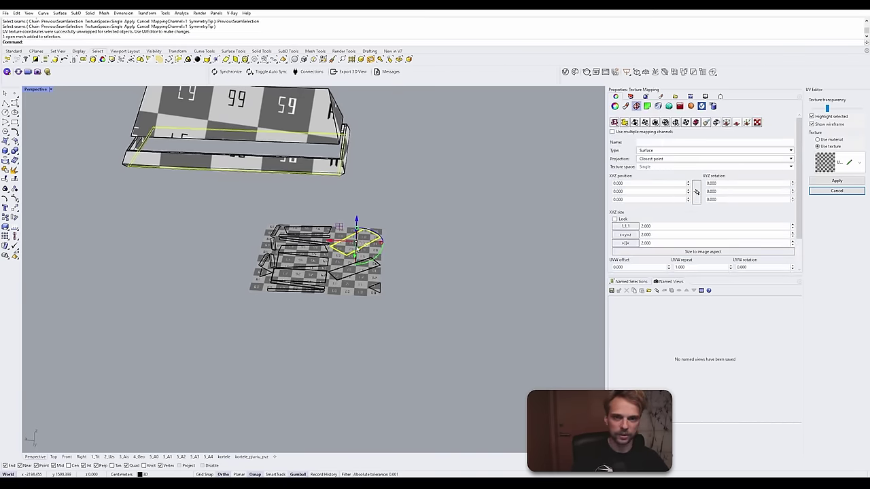
pyautogui.scroll(10, 364, 237)
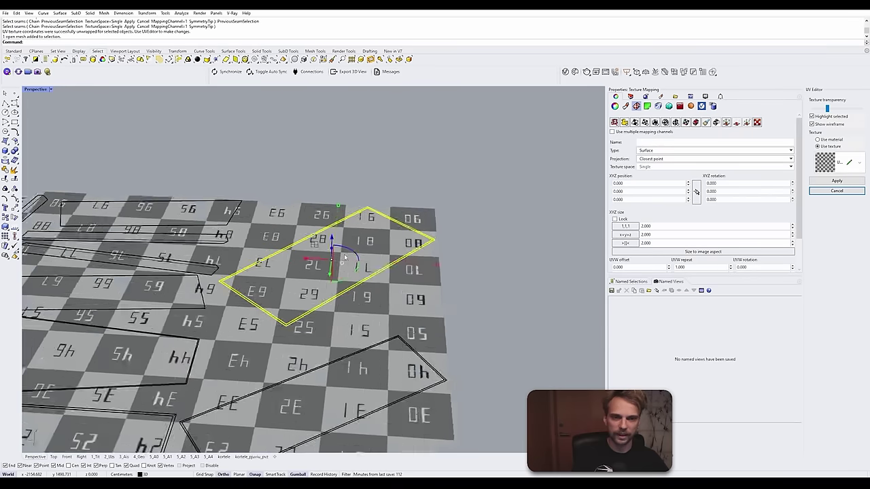
pyautogui.scroll(-4, 340, 249)
pyautogui.moveTo(360, 249); pyautogui.dragTo(289, 286, button='right')
pyautogui.keyDown('shift'); pyautogui.moveTo(289, 286); pyautogui.dragTo(396, 233, button='right'); pyautogui.keyUp('shift')
pyautogui.moveTo(339, 285); pyautogui.dragTo(482, 228, button='right')
pyautogui.scroll(-9, 364, 297)
pyautogui.scroll(4, 487, 251)
pyautogui.scroll(5, 489, 214)
pyautogui.scroll(-1, 640, 116)
# Step: Widen the modelling area and show the Top view beside Perspective, with the UV layout and the roof each framed large
pyautogui.moveTo(605, 129); pyautogui.dragTo(726, 135)
pyautogui.press('Escape')
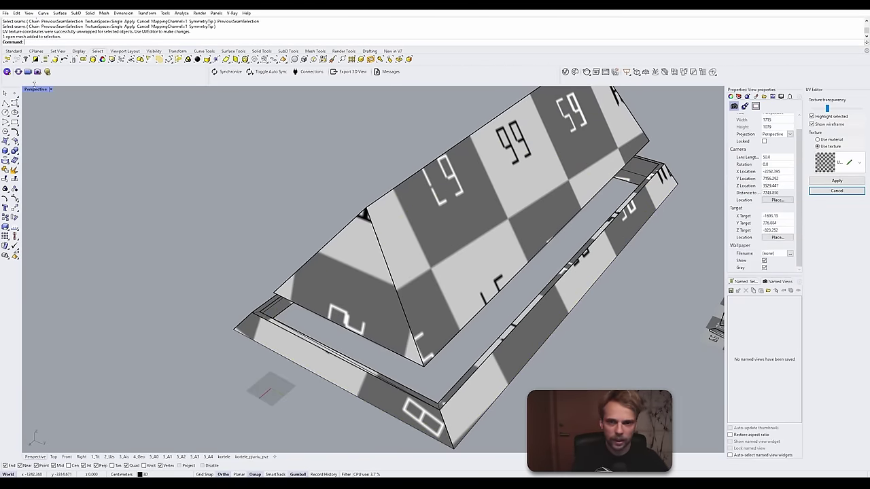
pyautogui.doubleClick(34, 89)
pyautogui.doubleClick(29, 89)
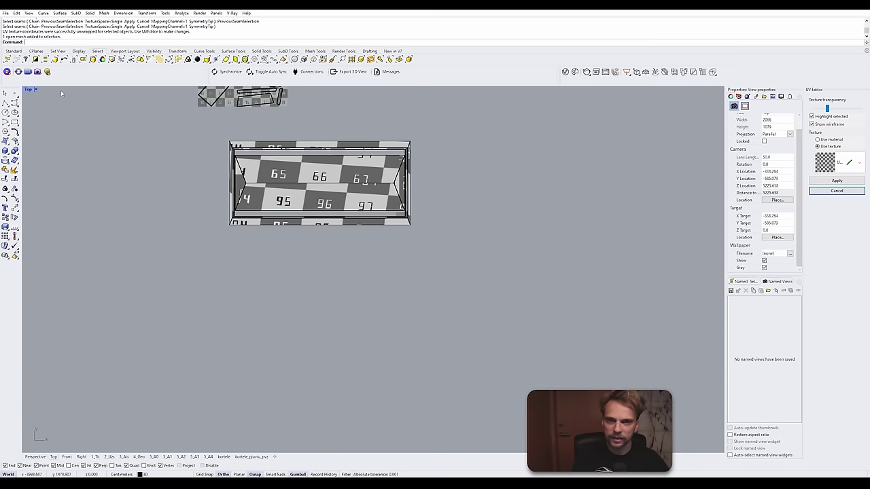
pyautogui.doubleClick(30, 89)
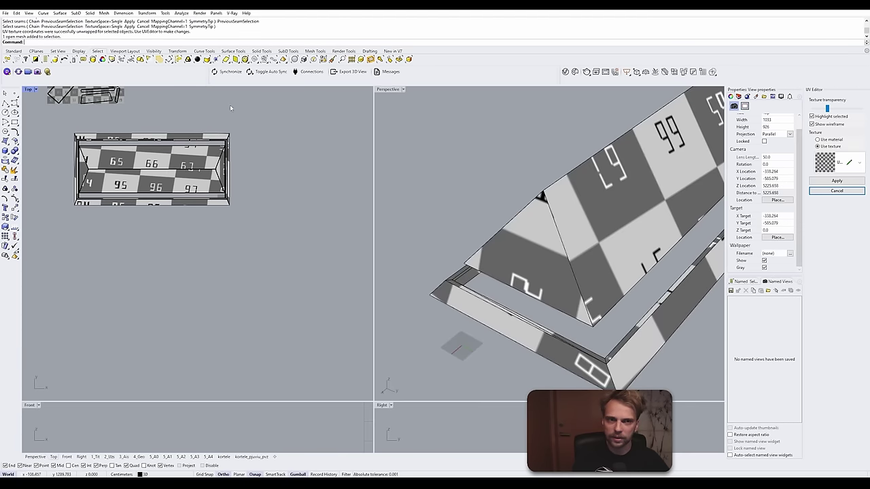
pyautogui.moveTo(177, 178); pyautogui.dragTo(262, 217, button='right')
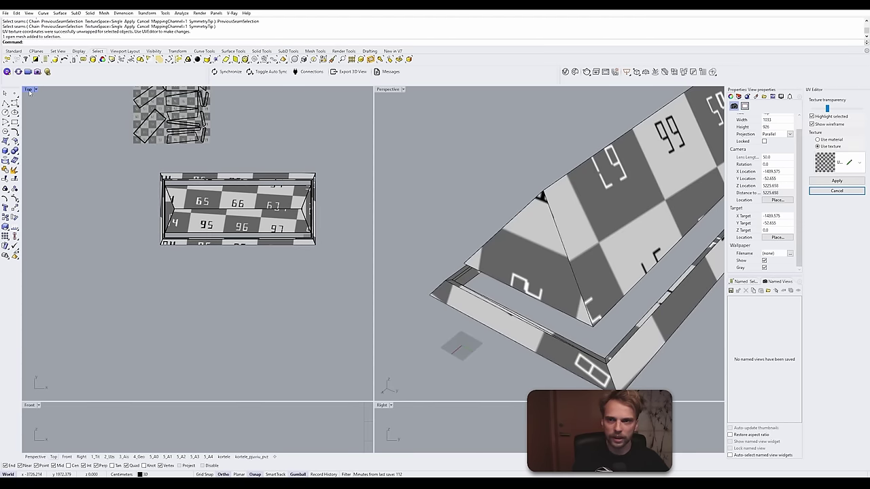
pyautogui.doubleClick(29, 92)
pyautogui.doubleClick(29, 90)
pyautogui.moveTo(169, 95); pyautogui.dragTo(193, 224, button='right')
pyautogui.scroll(8, 193, 225)
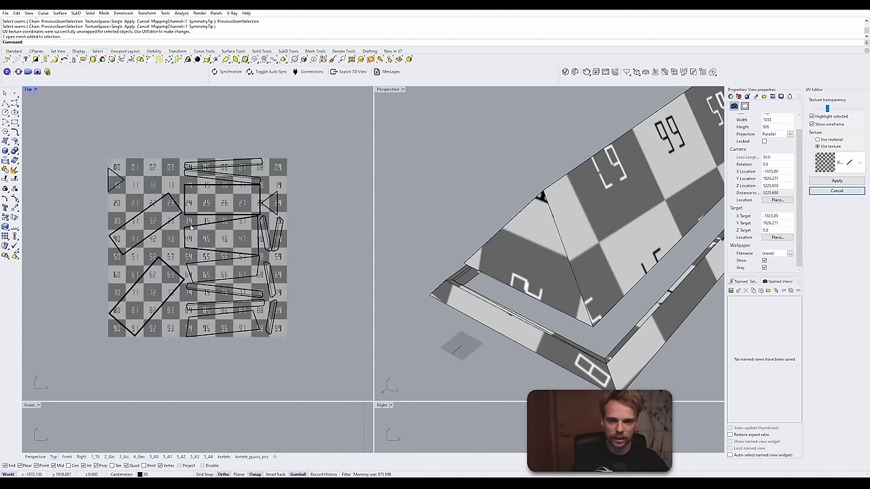
pyautogui.scroll(3, 191, 227)
pyautogui.scroll(-5, 599, 207)
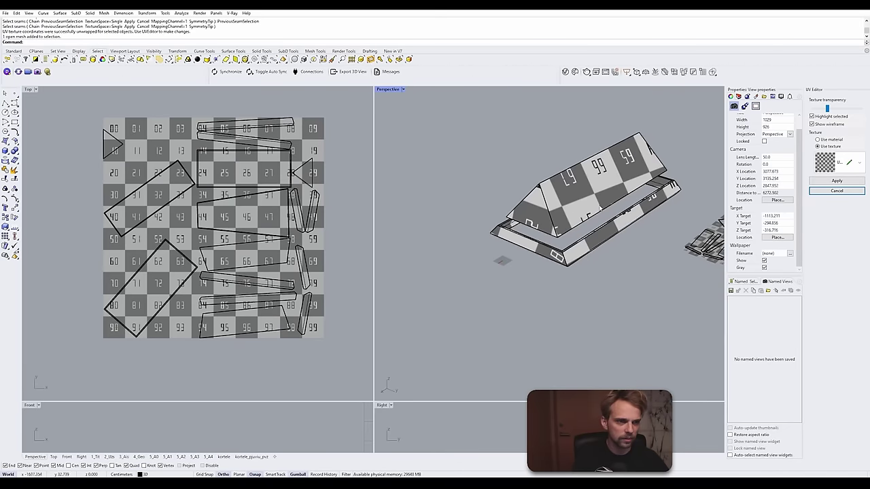
pyautogui.scroll(5, 600, 207)
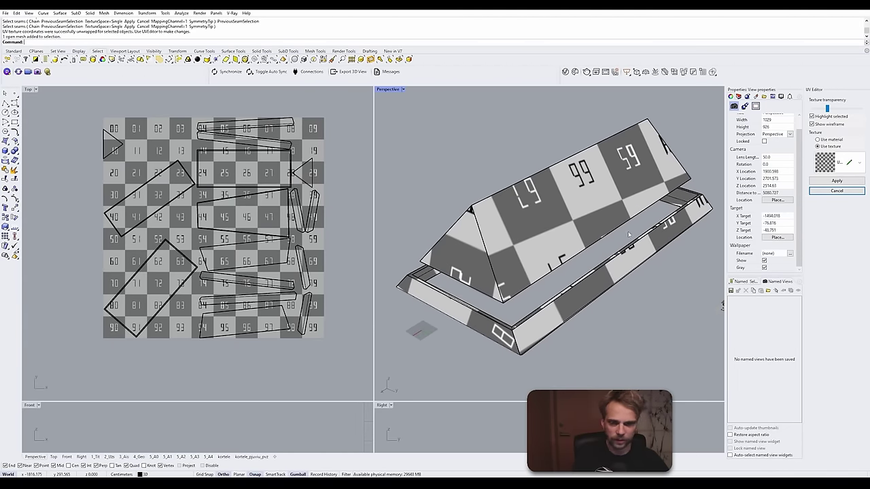
pyautogui.moveTo(628, 235); pyautogui.dragTo(579, 269, button='right')
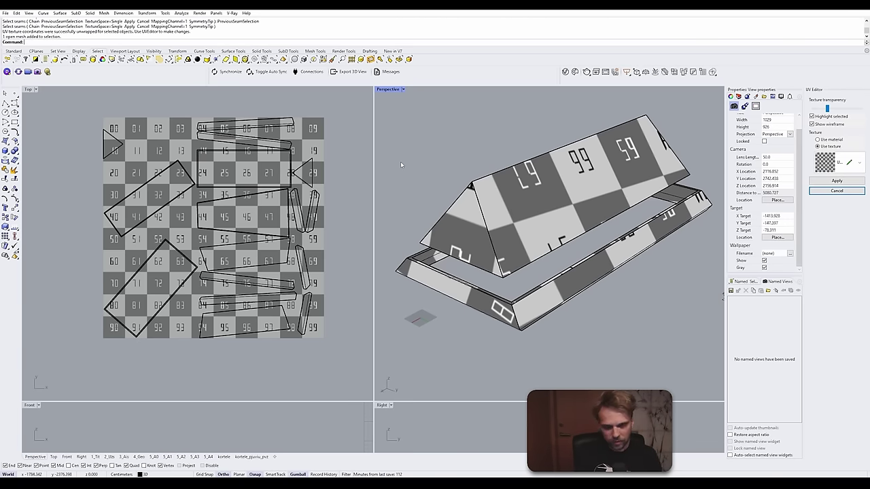
# Step: Rotate the upper slanted rectangular UV island about its lower-left corner so that its long edges run vertically
pyautogui.click(149, 219)
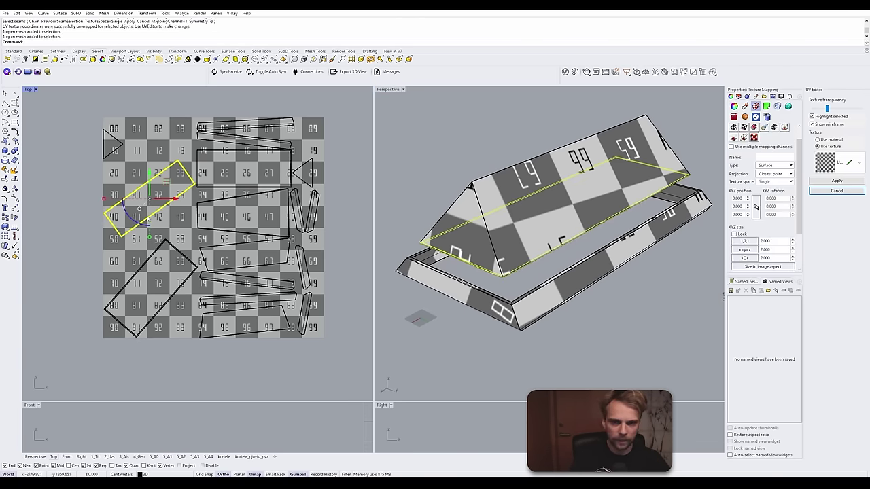
pyautogui.scroll(2, 429, 250)
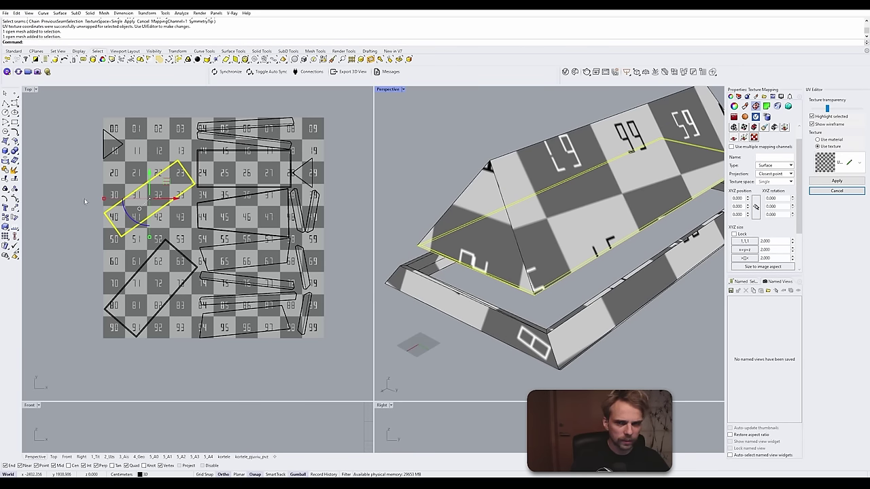
pyautogui.write('Rotate')
pyautogui.press('Return')
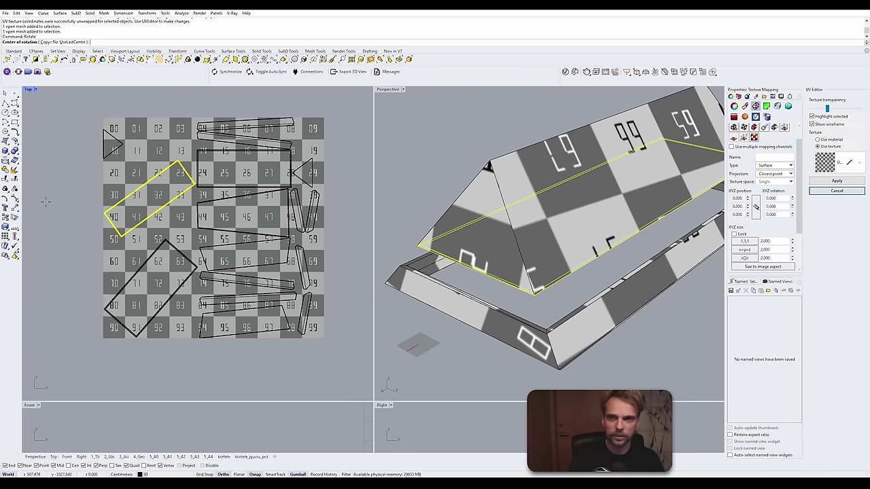
pyautogui.scroll(8, 96, 215)
pyautogui.scroll(2, 106, 223)
pyautogui.click(119, 203)
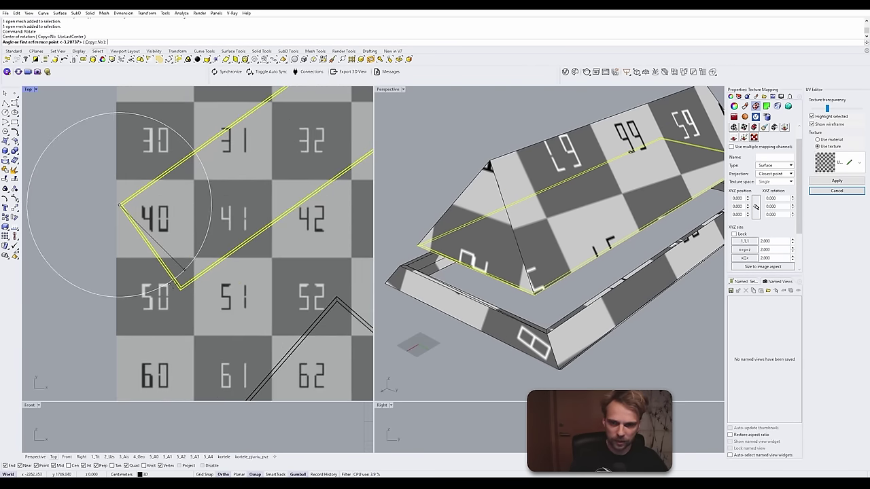
pyautogui.click(181, 290)
pyautogui.click(205, 211)
pyautogui.scroll(-5, 204, 207)
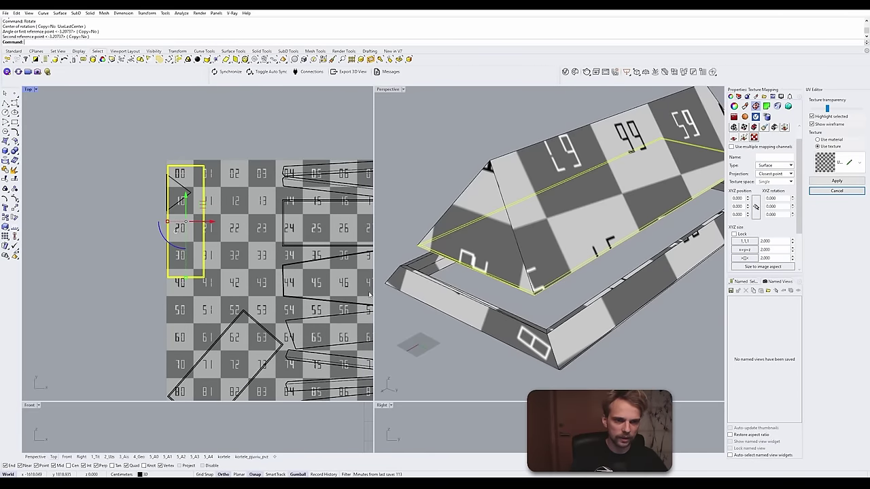
# Step: Move the upper-left triangular island outside the checker square and fit the upright rectangular island into the square's top-left corner
pyautogui.moveTo(186, 197); pyautogui.dragTo(159, 183)
pyautogui.click(178, 187)
pyautogui.click(179, 185)
pyautogui.press('Escape')
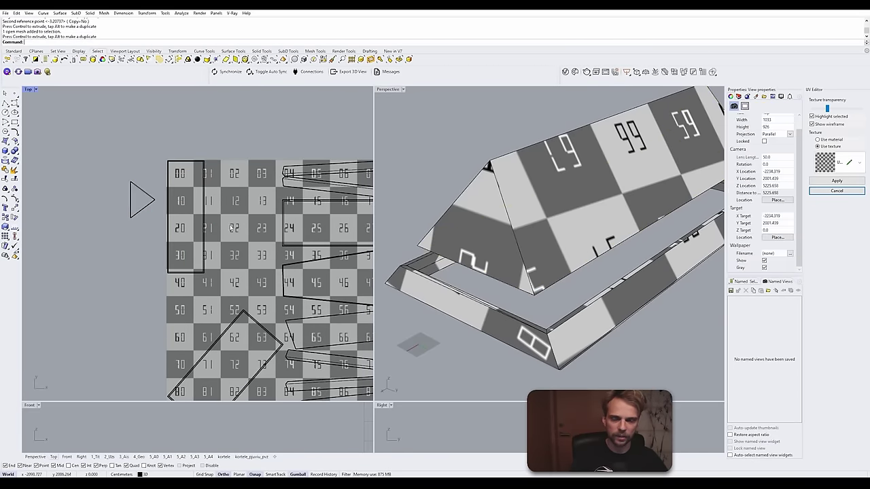
# Step: Rotate the lower slanted rectangular UV island upright, aligning its long edge exactly vertical about its lower-left corner
pyautogui.moveTo(157, 258); pyautogui.dragTo(172, 188, button='right')
pyautogui.click(220, 284)
pyautogui.moveTo(232, 310); pyautogui.dragTo(232, 266, button='right')
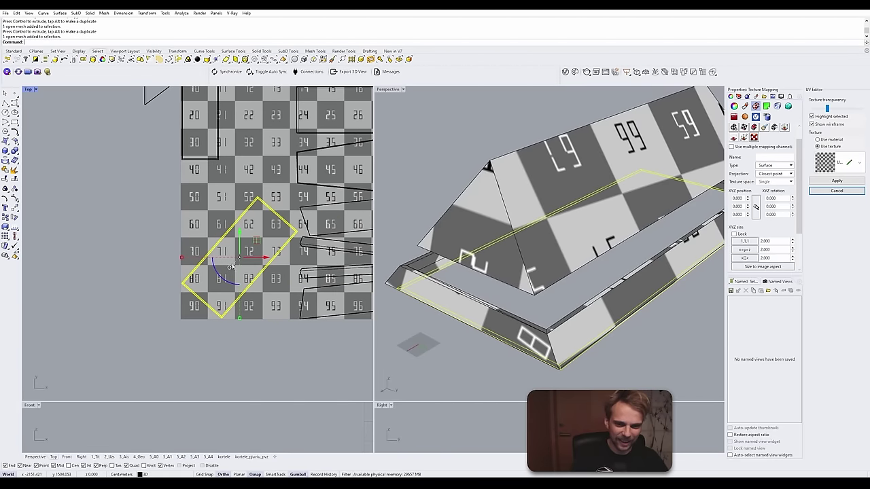
pyautogui.moveTo(222, 279); pyautogui.dragTo(243, 290)
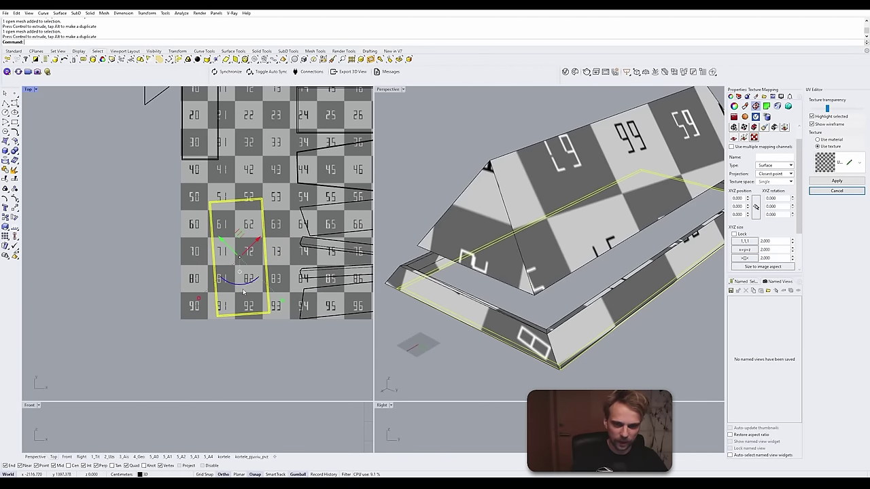
pyautogui.press('Return')
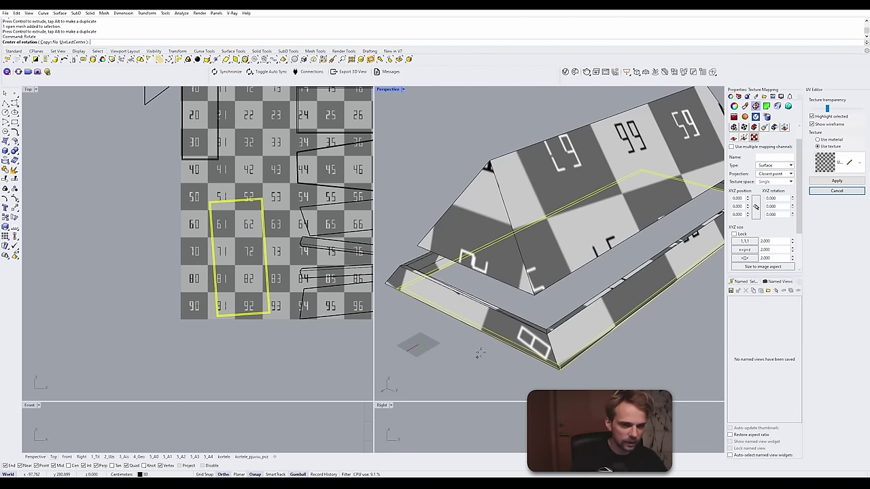
pyautogui.moveTo(479, 352); pyautogui.dragTo(494, 249, button='right')
pyautogui.scroll(6, 426, 178)
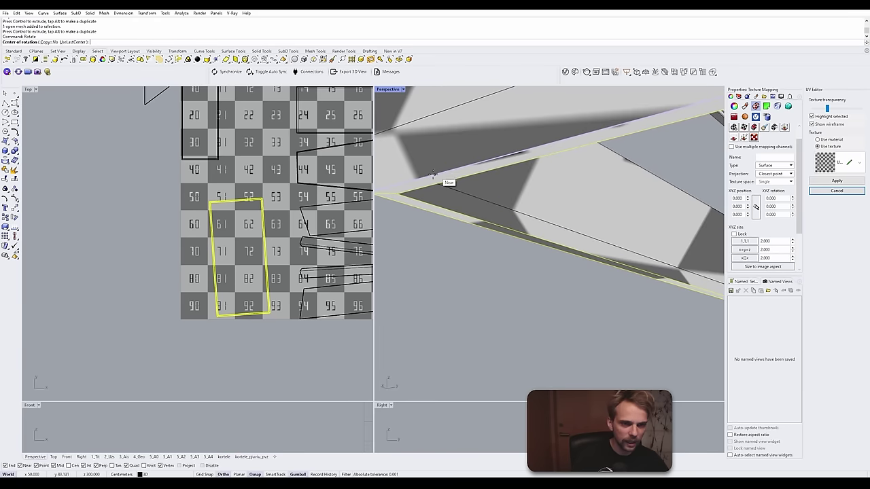
pyautogui.scroll(-4, 432, 175)
pyautogui.scroll(3, 216, 317)
pyautogui.click(219, 317)
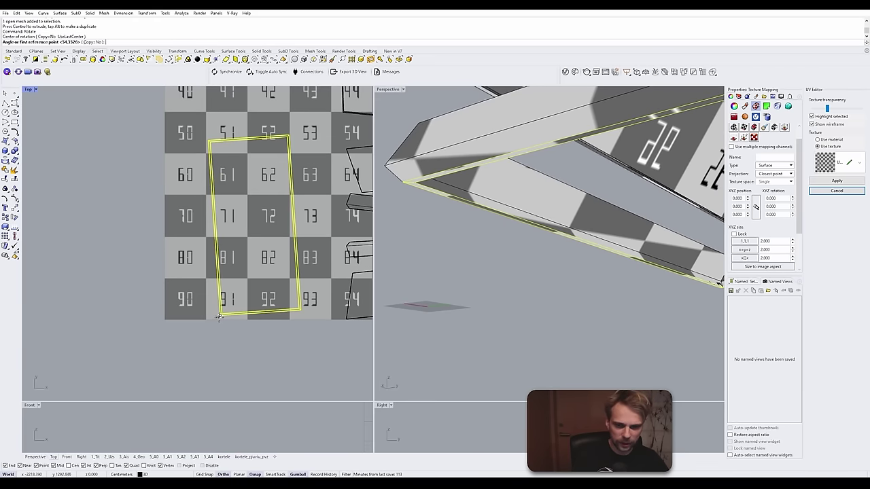
pyautogui.click(210, 142)
pyautogui.click(227, 121)
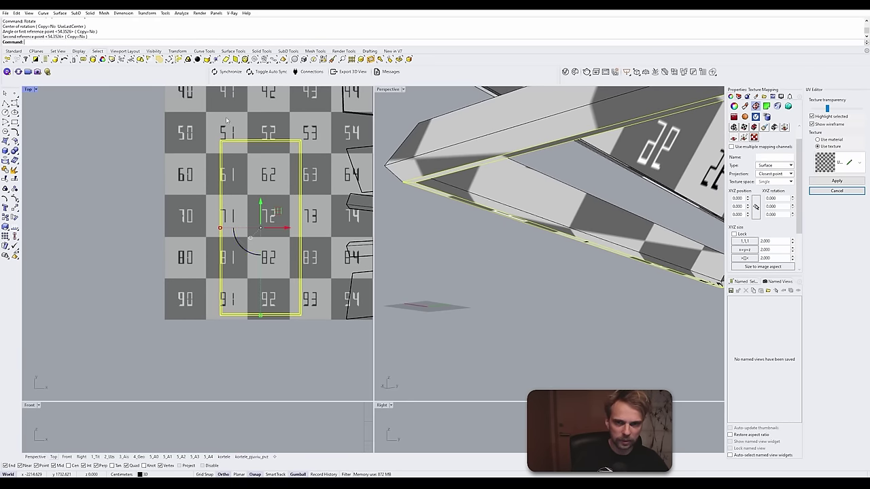
# Step: Move the straightened lower rectangular island into the bottom-left corner of the checker square
pyautogui.click(268, 183)
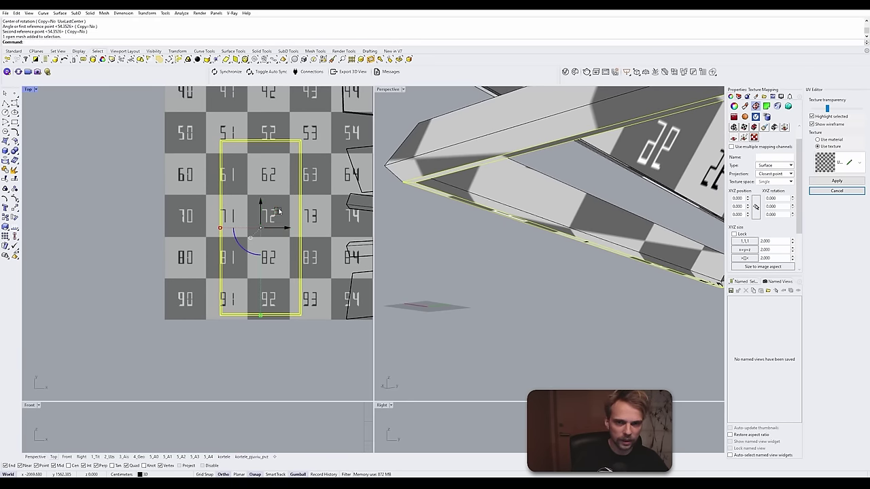
pyautogui.moveTo(276, 215); pyautogui.dragTo(222, 214)
pyautogui.click(268, 120)
pyautogui.scroll(-4, 267, 166)
pyautogui.moveTo(283, 171); pyautogui.dragTo(259, 204, button='right')
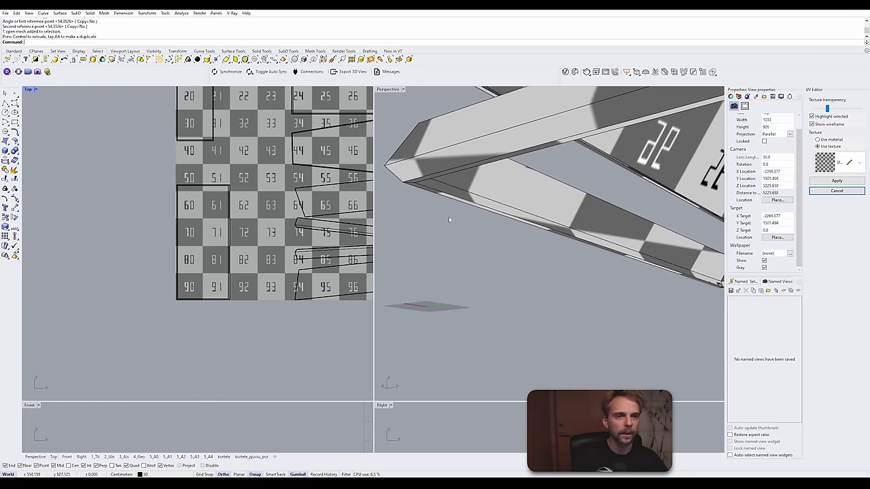
pyautogui.scroll(-12, 448, 220)
pyautogui.scroll(5, 515, 218)
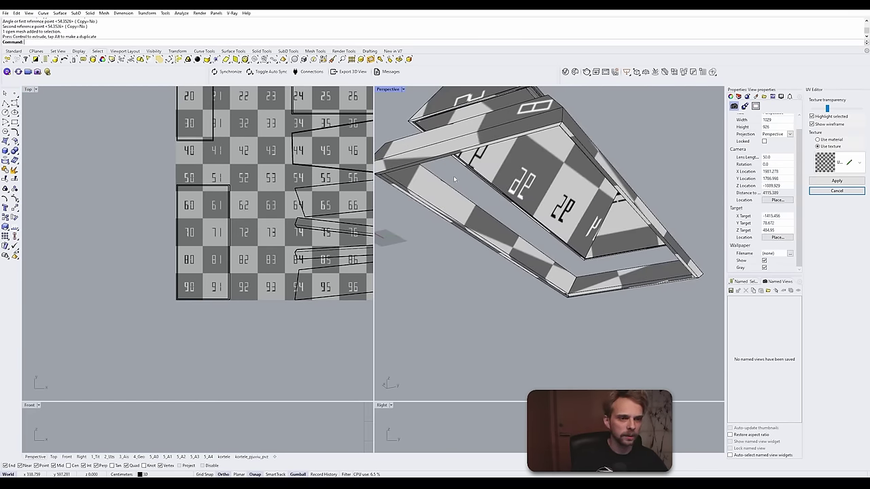
pyautogui.scroll(-4, 301, 185)
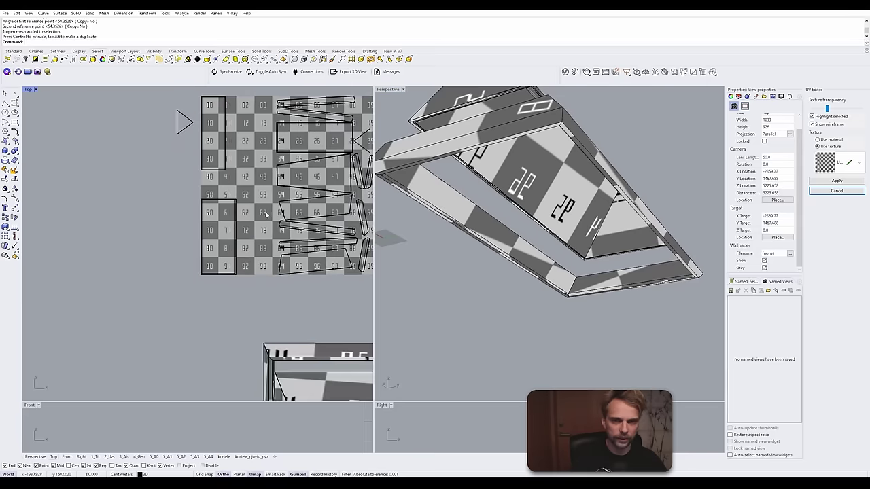
pyautogui.scroll(3, 518, 157)
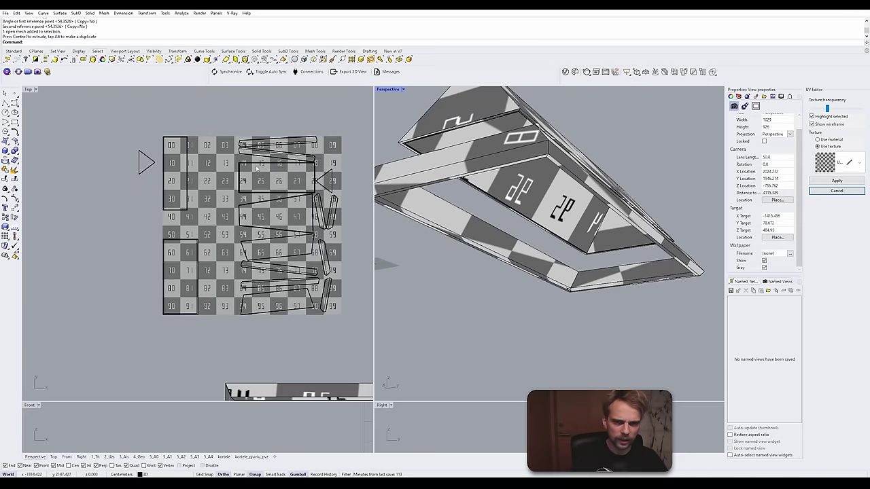
# Step: Rotate the topmost slanted long strip island horizontal about its upper-left corner
pyautogui.scroll(5, 258, 154)
pyautogui.click(286, 136)
pyautogui.moveTo(441, 219); pyautogui.dragTo(577, 246, button='right')
pyautogui.scroll(3, 179, 143)
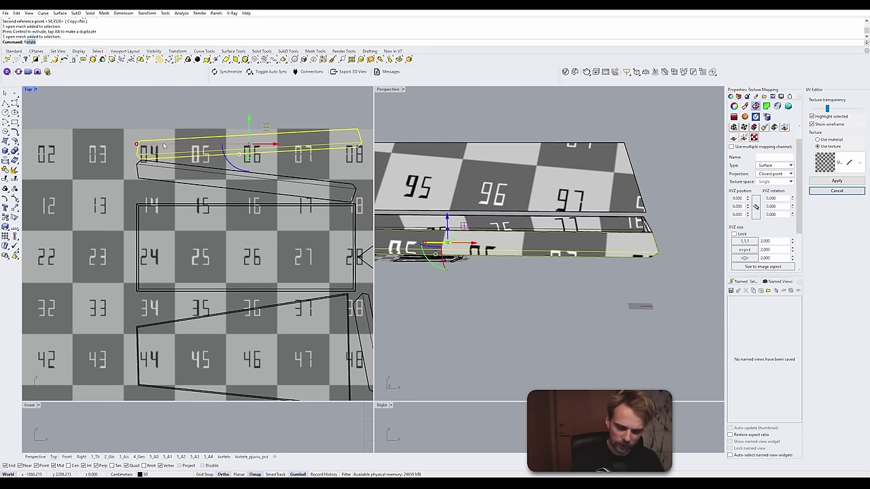
pyautogui.press('Return')
pyautogui.click(145, 139)
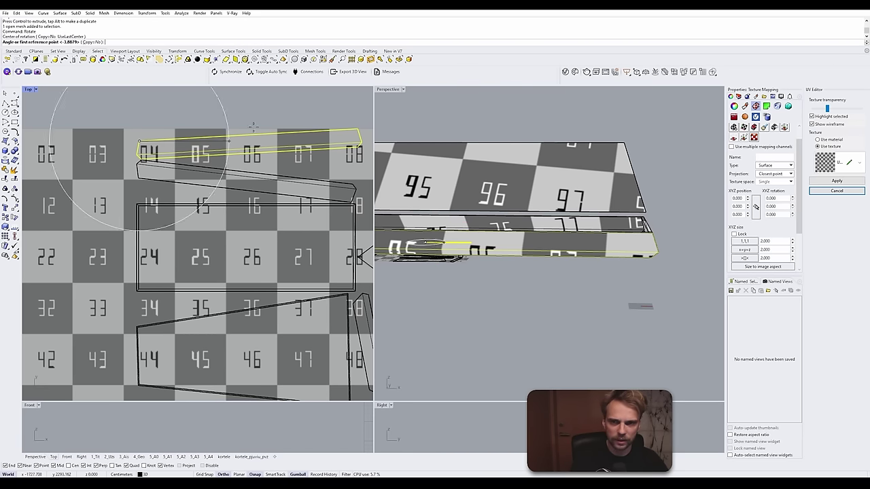
pyautogui.click(354, 132)
pyautogui.click(350, 136)
pyautogui.click(301, 113)
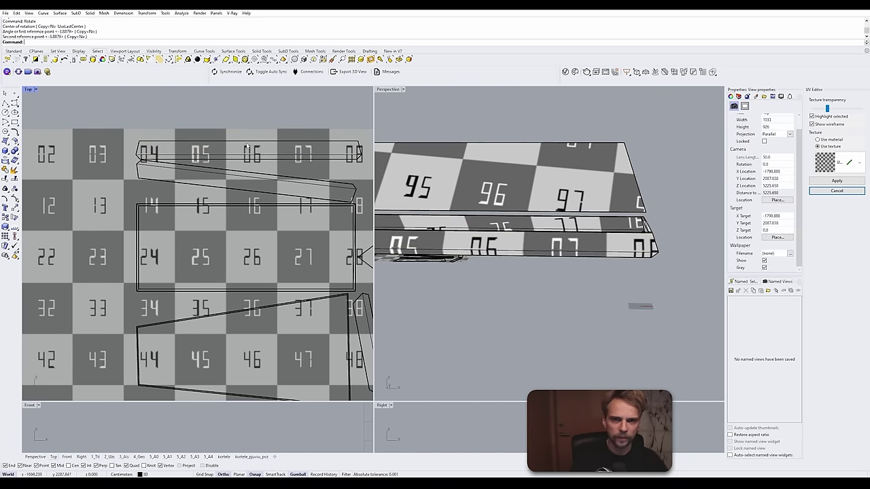
# Step: Move the straightened long strip up against the top edge of the checker square
pyautogui.click(246, 143)
pyautogui.moveTo(250, 129); pyautogui.dragTo(254, 120)
pyautogui.press('Escape')
# Step: Rotate the second slanted long strip horizontal about its upper-left corner
pyautogui.click(211, 172)
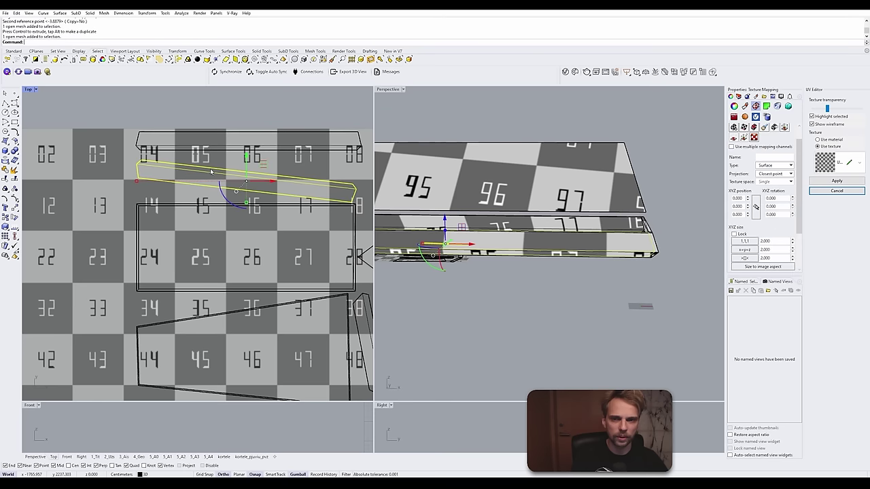
pyautogui.press('Return')
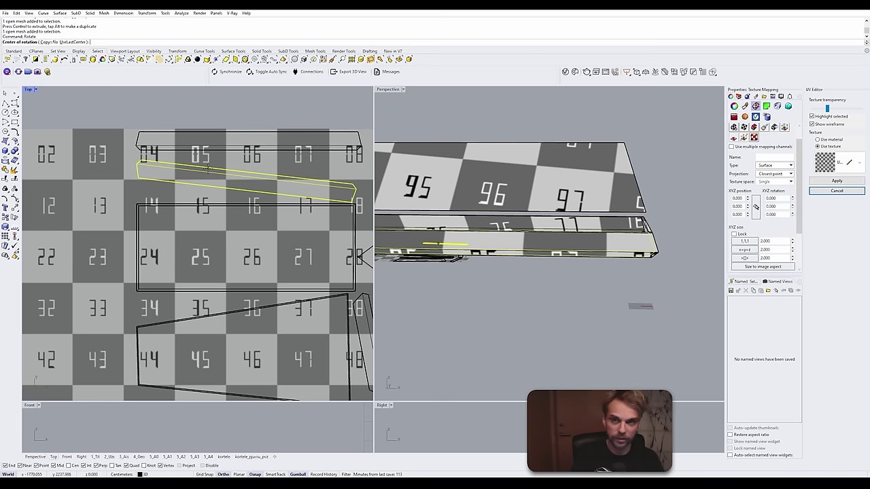
pyautogui.click(140, 161)
pyautogui.click(354, 199)
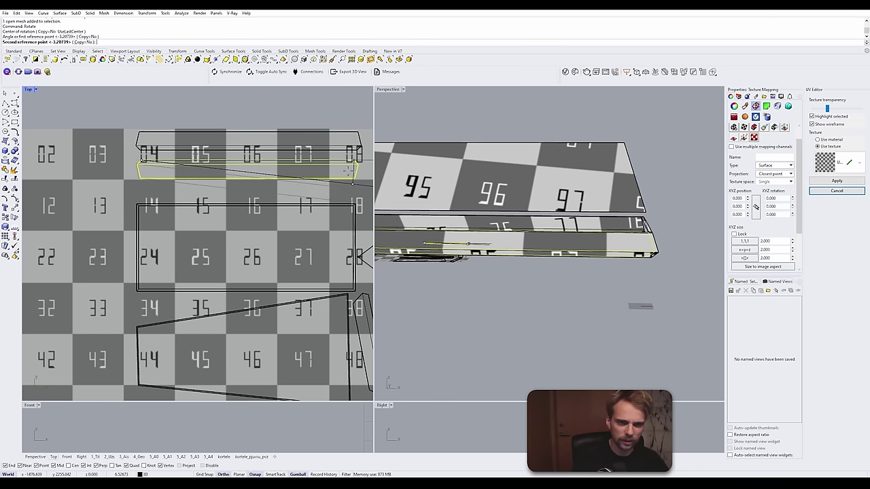
pyautogui.click(345, 164)
pyautogui.press('Escape')
# Step: Identify the second long strip on the roof model and move the strip up directly beneath the first one
pyautogui.click(260, 165)
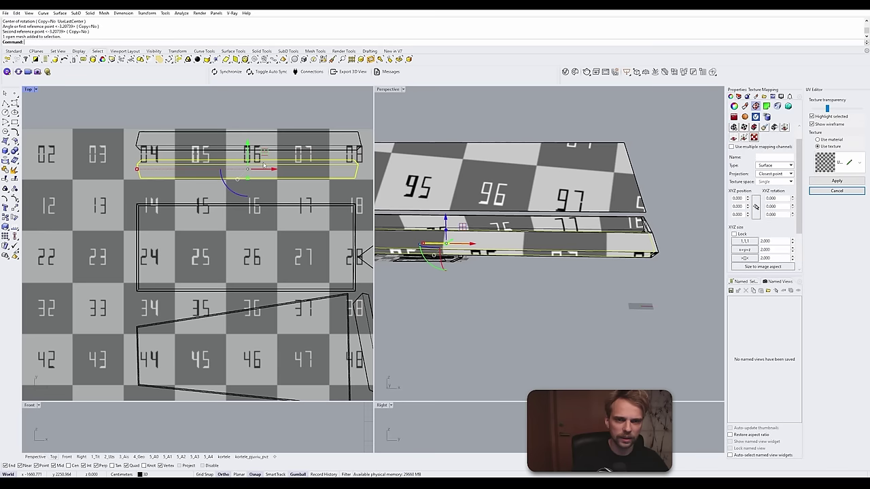
pyautogui.click(527, 299)
pyautogui.moveTo(527, 299); pyautogui.dragTo(390, 268, button='right')
pyautogui.click(233, 161)
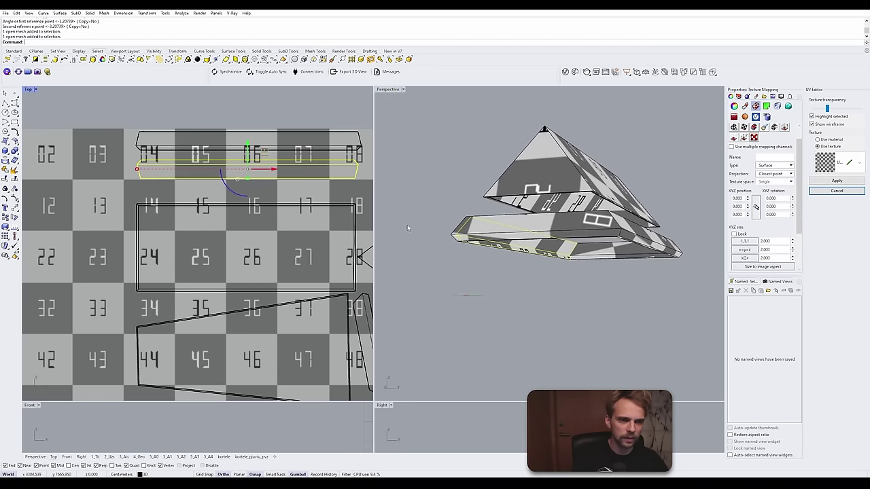
pyautogui.moveTo(407, 227); pyautogui.dragTo(510, 293, button='right')
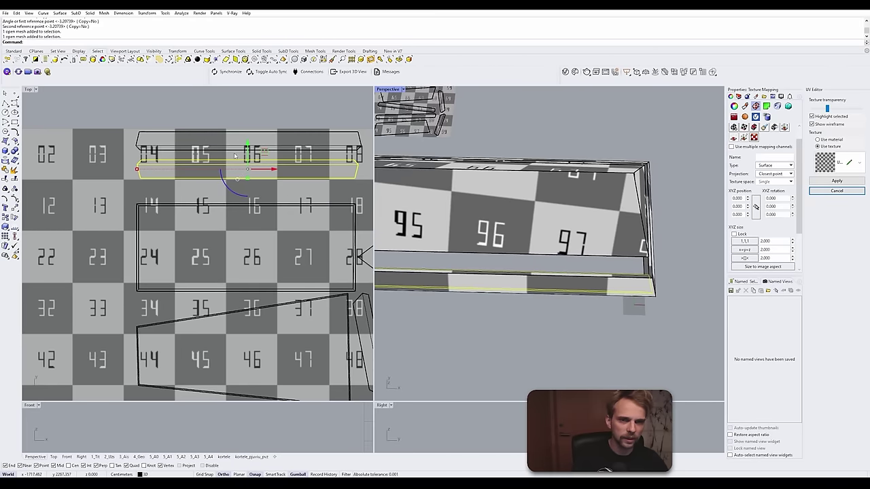
pyautogui.click(318, 156)
pyautogui.click(315, 163)
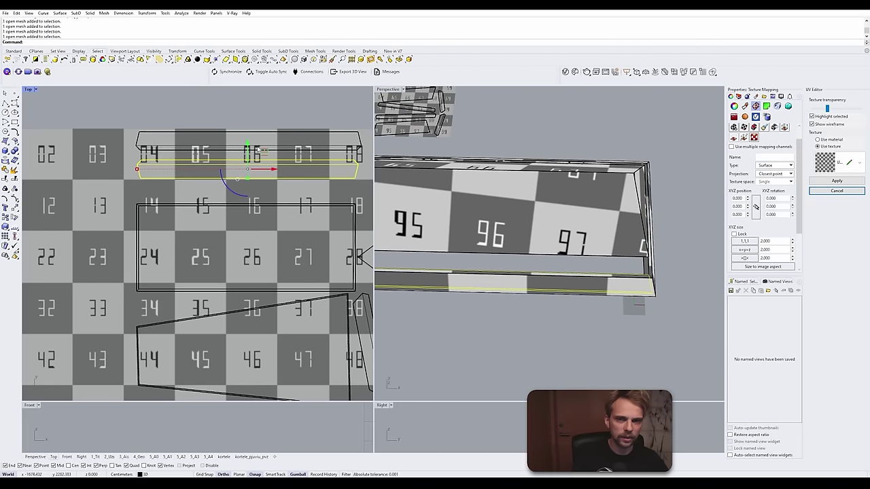
pyautogui.scroll(-3, 259, 148)
pyautogui.scroll(3, 211, 145)
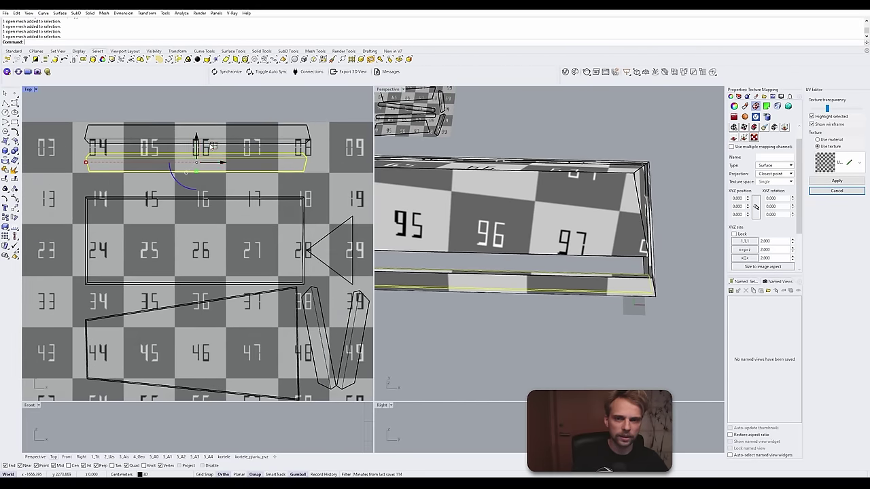
pyautogui.moveTo(213, 146); pyautogui.dragTo(216, 140)
pyautogui.press('Escape')
pyautogui.scroll(-3, 272, 143)
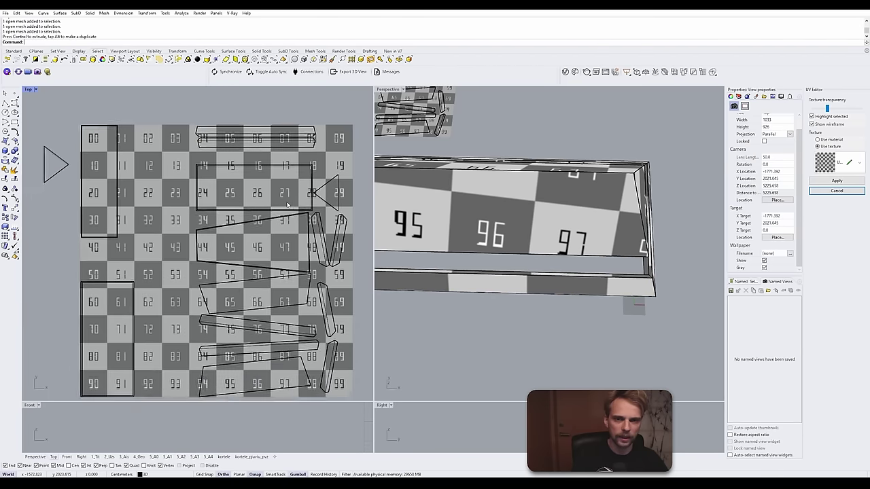
# Step: Turn the short slanted strip at cells 38–48 sideways and align its long edge horizontally about its lower-left corner
pyautogui.scroll(3, 276, 143)
pyautogui.moveTo(287, 259); pyautogui.dragTo(206, 221, button='right')
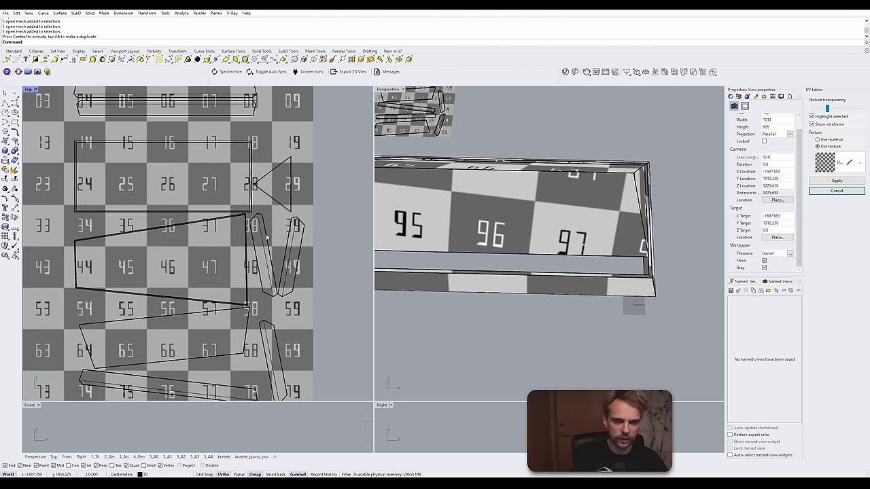
pyautogui.click(263, 259)
pyautogui.moveTo(249, 279); pyautogui.dragTo(301, 282)
pyautogui.press('Return')
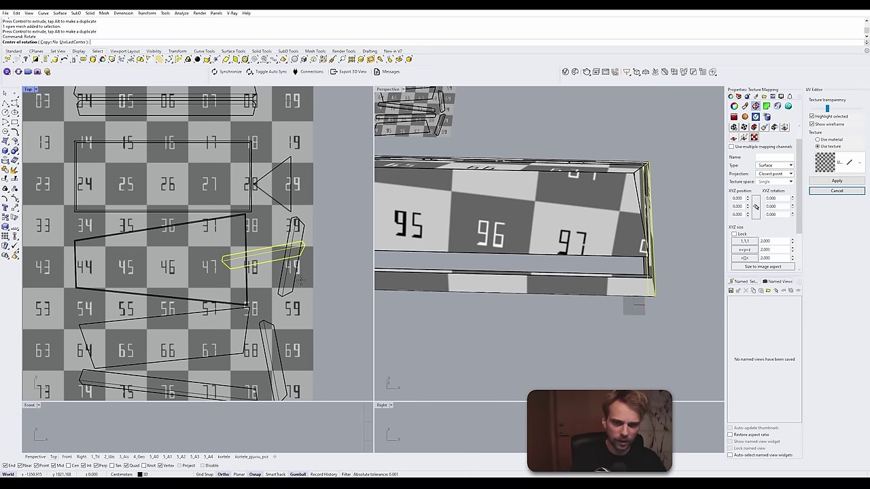
pyautogui.click(230, 269)
pyautogui.click(312, 264)
pyautogui.click(336, 261)
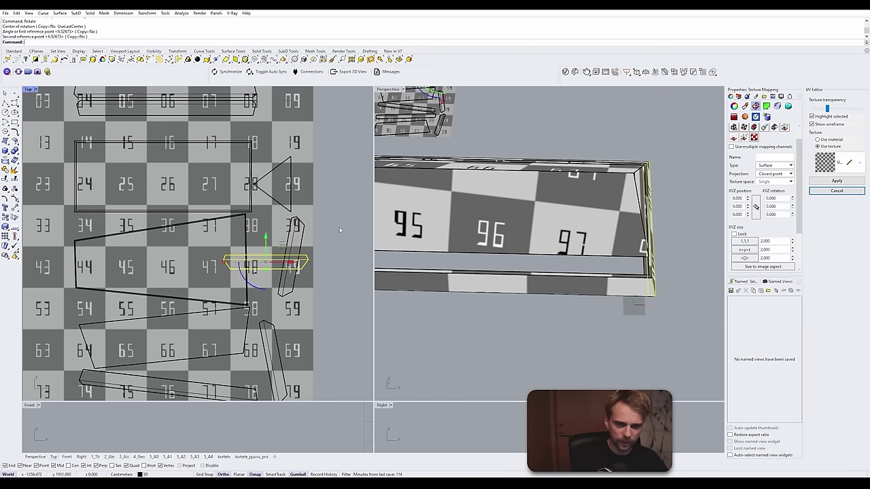
pyautogui.click(340, 230)
# Step: Move the straightened short strip beneath the two long strips, over cells 14–15
pyautogui.scroll(-4, 238, 239)
pyautogui.click(266, 251)
pyautogui.moveTo(271, 238); pyautogui.dragTo(172, 148)
pyautogui.moveTo(631, 285); pyautogui.dragTo(523, 224, button='right')
pyautogui.moveTo(102, 303); pyautogui.dragTo(132, 289, button='right')
pyautogui.click(135, 227)
pyautogui.scroll(2, 325, 192)
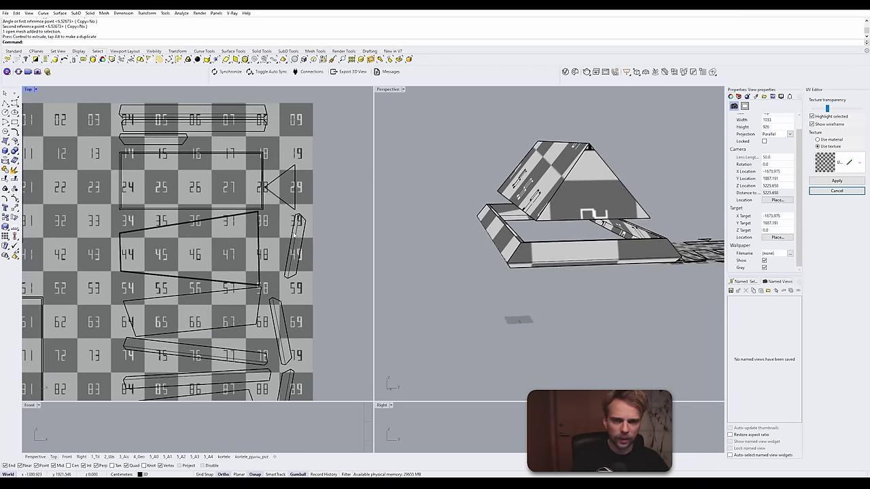
# Step: Rotate the short slanted strip at cells 39–49 horizontal about its lower-left corner
pyautogui.click(295, 233)
pyautogui.press('Return')
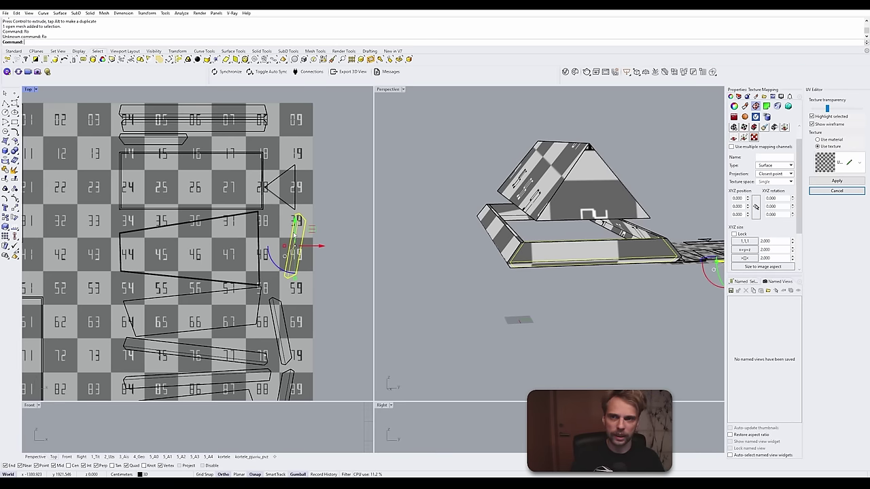
pyautogui.write('Rotate')
pyautogui.press('Return')
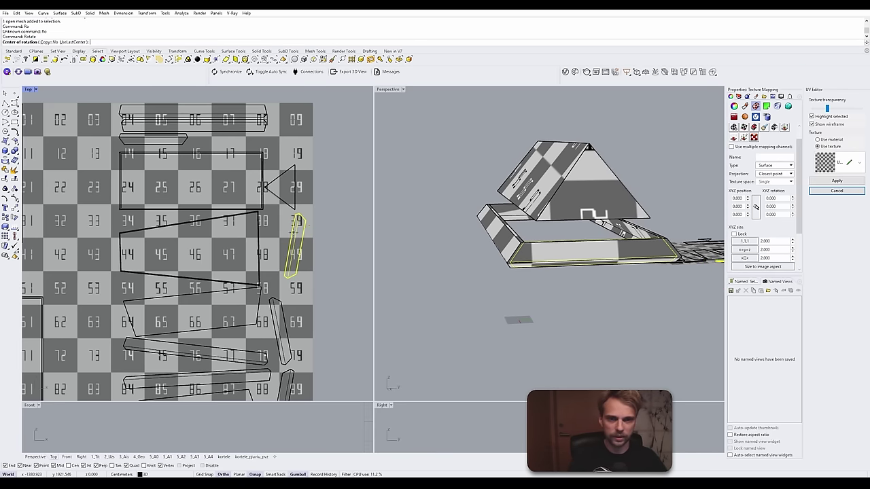
pyautogui.click(285, 276)
pyautogui.click(295, 215)
pyautogui.click(344, 276)
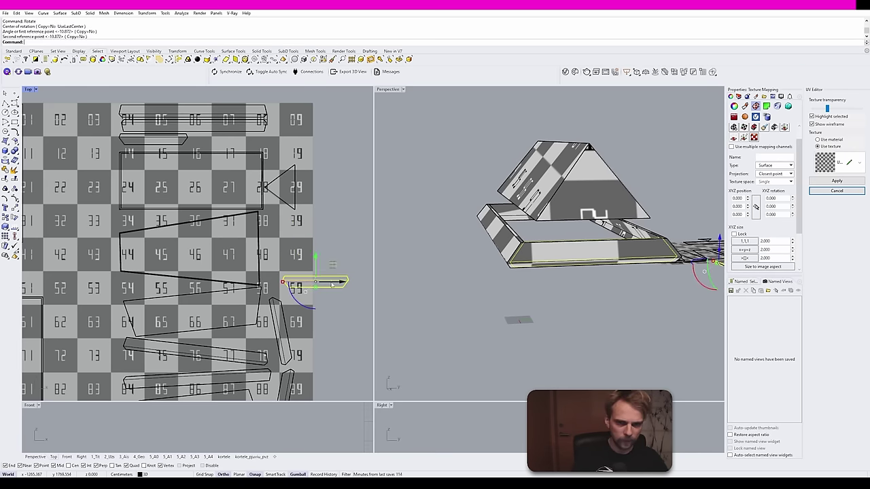
# Step: Place the short strip beside the first one and stack the two remaining short strips, straightened, over cells 02–03
pyautogui.moveTo(284, 275); pyautogui.dragTo(192, 133)
pyautogui.moveTo(258, 224); pyautogui.dragTo(296, 190, button='right')
pyautogui.click(313, 292)
pyautogui.scroll(-4, 259, 373)
pyautogui.scroll(6, 177, 200)
pyautogui.click(146, 301)
pyautogui.scroll(-2, 197, 245)
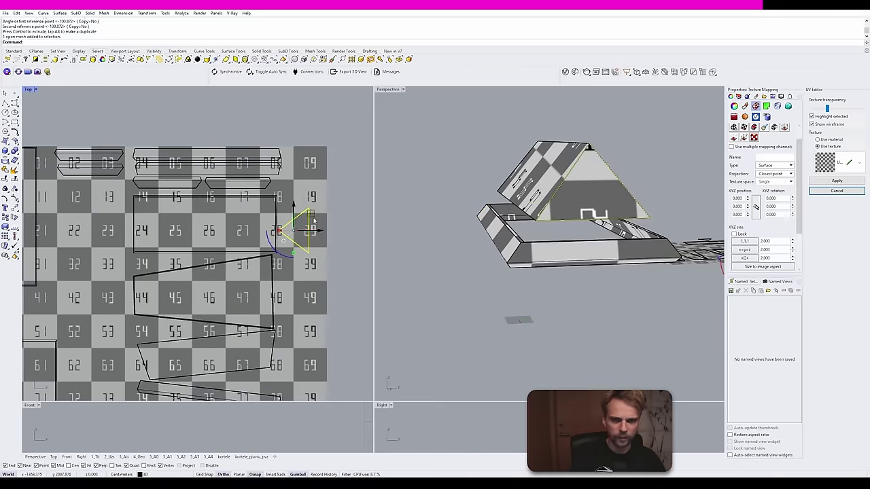
# Step: Move the two triangular islands to cells 12 and 32 and park the double-outlined trapezoid, shrunk, in cell 50
pyautogui.moveTo(292, 233); pyautogui.dragTo(68, 210)
pyautogui.moveTo(516, 224); pyautogui.dragTo(604, 231, button='right')
pyautogui.click(611, 337)
pyautogui.moveTo(604, 272); pyautogui.dragTo(577, 251, button='right')
pyautogui.scroll(-4, 338, 254)
pyautogui.moveTo(265, 246); pyautogui.dragTo(135, 269)
pyautogui.moveTo(111, 187); pyautogui.dragTo(187, 242)
# Step: Straighten the two large single-outlined trapezoid islands and join them along their short edges below the wide rectangle
pyautogui.moveTo(544, 258); pyautogui.dragTo(516, 238, button='right')
pyautogui.click(267, 300)
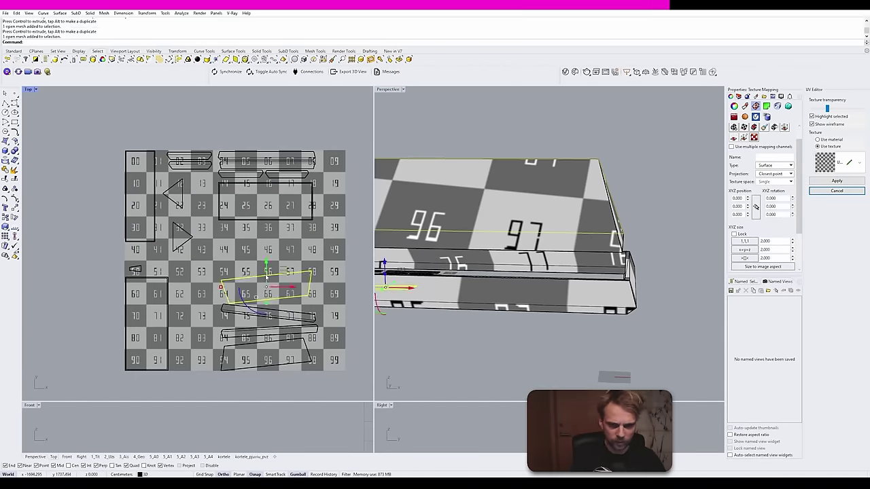
pyautogui.scroll(-2, 319, 231)
pyautogui.moveTo(277, 323); pyautogui.dragTo(277, 254)
pyautogui.scroll(4, 258, 247)
pyautogui.click(353, 267)
pyautogui.moveTo(333, 266); pyautogui.dragTo(259, 254, button='right')
pyautogui.press('Escape')
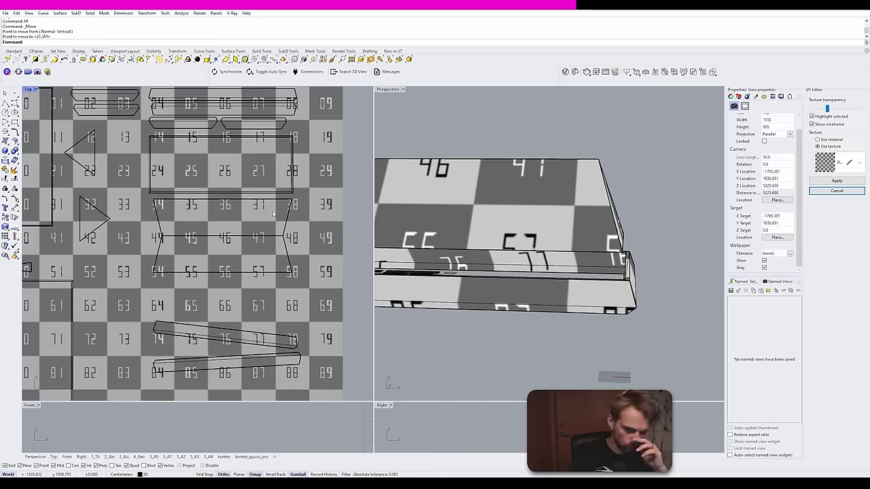
# Step: Straighten the two long slanted strips in rows 70 and 80 horizontally and move the joined trapezoids down to rows 50–60
pyautogui.click(203, 329)
pyautogui.click(157, 333)
pyautogui.click(296, 337)
pyautogui.moveTo(225, 311); pyautogui.dragTo(223, 256)
pyautogui.click(151, 273)
pyautogui.moveTo(269, 299); pyautogui.dragTo(221, 265)
pyautogui.moveTo(516, 258)
pyautogui.mouseDown(button='right')
pyautogui.moveTo(591, 251)
pyautogui.moveTo(523, 248)
pyautogui.mouseUp(button='right')
pyautogui.click(227, 360)
pyautogui.moveTo(258, 255); pyautogui.dragTo(260, 268, button='right')
pyautogui.click(261, 358)
pyautogui.write('m')
pyautogui.click(301, 358)
pyautogui.click(294, 335)
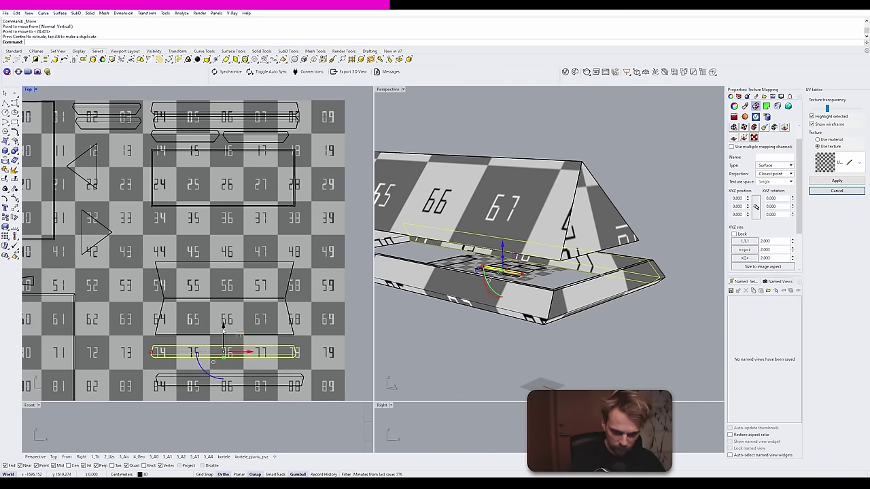
# Step: Stack the two lower long strips closely together and rotate both triangular islands so they point upward
pyautogui.write('m')
pyautogui.scroll(4, 215, 335)
pyautogui.scroll(-6, 299, 356)
pyautogui.moveTo(591, 251); pyautogui.dragTo(509, 248, button='right')
pyautogui.click(157, 250)
pyautogui.scroll(5, 136, 250)
pyautogui.moveTo(156, 267); pyautogui.dragTo(200, 268)
pyautogui.click(175, 146)
pyautogui.moveTo(134, 165); pyautogui.dragTo(134, 129)
pyautogui.moveTo(544, 238); pyautogui.dragTo(476, 248, button='right')
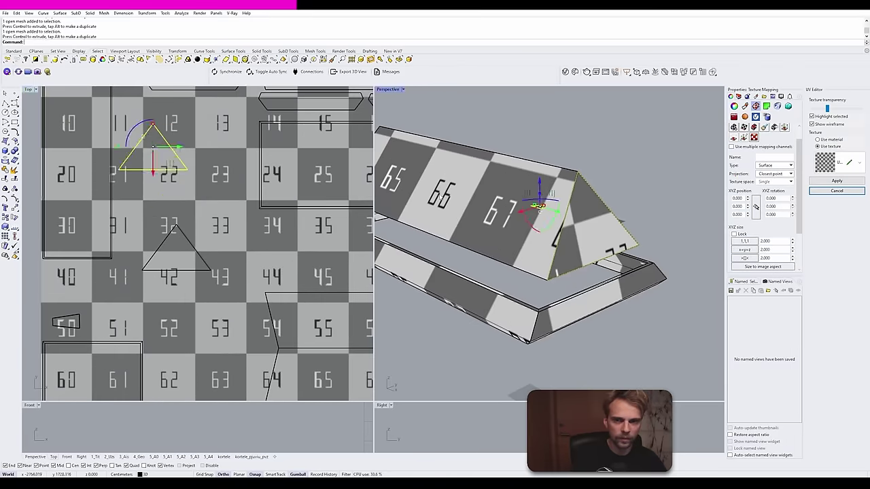
# Step: Place the two triangles side by side between the wide rectangle and the joined trapezoids
pyautogui.moveTo(170, 145); pyautogui.dragTo(187, 170)
pyautogui.scroll(-5, 194, 246)
pyautogui.moveTo(128, 230); pyautogui.dragTo(190, 236)
pyautogui.moveTo(125, 190); pyautogui.dragTo(169, 299)
pyautogui.moveTo(221, 239); pyautogui.dragTo(221, 233)
# Step: Move the two lower long strips up to the trapezoids, shift the triangles aside, and raise the group beneath the wide rectangle
pyautogui.moveTo(299, 357); pyautogui.dragTo(153, 320)
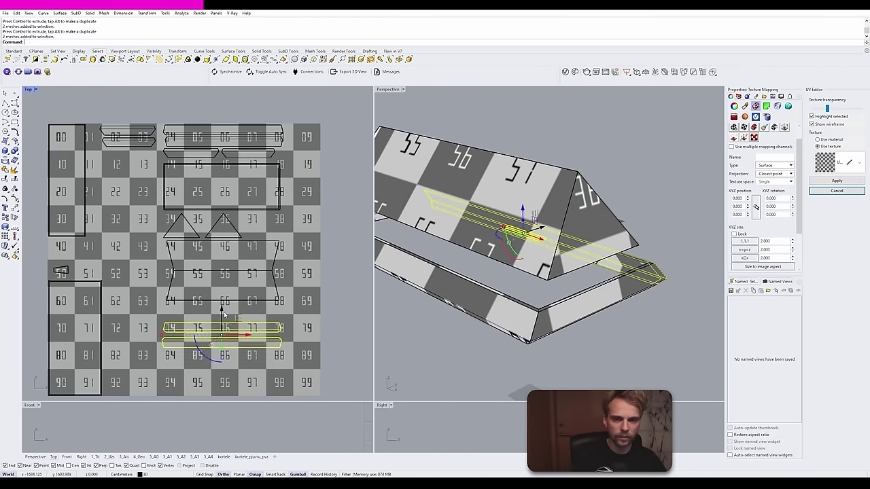
pyautogui.moveTo(221, 306); pyautogui.dragTo(222, 289)
pyautogui.moveTo(191, 231); pyautogui.dragTo(120, 252)
pyautogui.moveTo(299, 337); pyautogui.dragTo(122, 224)
pyautogui.moveTo(205, 265); pyautogui.dragTo(205, 233)
# Step: Move the two short strips from cells 02–03 and the small trapezoid from cell 50 inside the wide rectangle's outline
pyautogui.moveTo(161, 151); pyautogui.dragTo(95, 120)
pyautogui.moveTo(146, 121); pyautogui.dragTo(217, 178)
pyautogui.moveTo(61, 270); pyautogui.dragTo(241, 200)
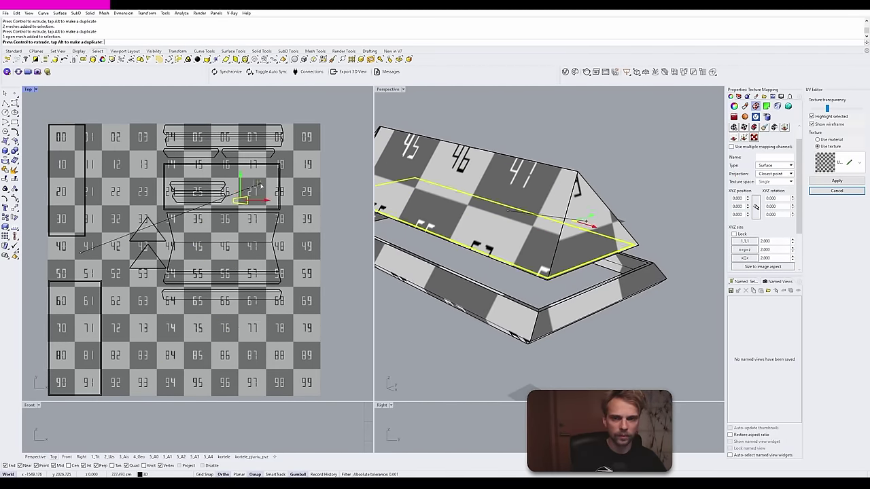
# Step: Enlarge the strips, wide rectangle, trapezoids and triangles, then spread them to fill the checker square beside the two upright rectangles
pyautogui.click(101, 299)
pyautogui.moveTo(299, 312); pyautogui.dragTo(123, 122)
pyautogui.keyDown('shift'); pyautogui.moveTo(182, 211); pyautogui.dragTo(172, 211); pyautogui.keyUp('shift')
pyautogui.moveTo(206, 212); pyautogui.dragTo(204, 261)
pyautogui.moveTo(117, 235); pyautogui.dragTo(109, 281)
pyautogui.moveTo(109, 281); pyautogui.dragTo(101, 249)
pyautogui.moveTo(105, 327); pyautogui.dragTo(104, 169)
pyautogui.press('Escape')
pyautogui.scroll(-4, 62, 130)
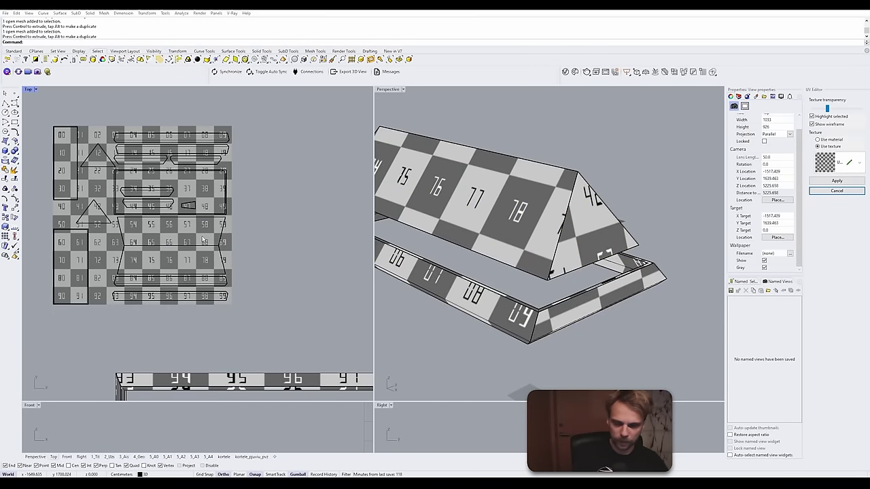
# Step: Examine the checker texture's scale and direction on all sides of the roof in a maximized perspective view
pyautogui.moveTo(231, 247); pyautogui.dragTo(275, 265, button='right')
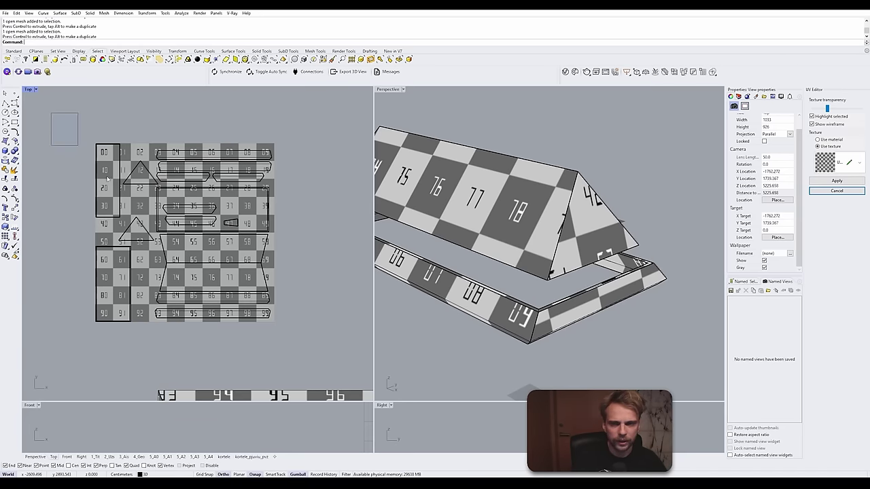
pyautogui.moveTo(77, 145); pyautogui.dragTo(311, 325)
pyautogui.press('Escape')
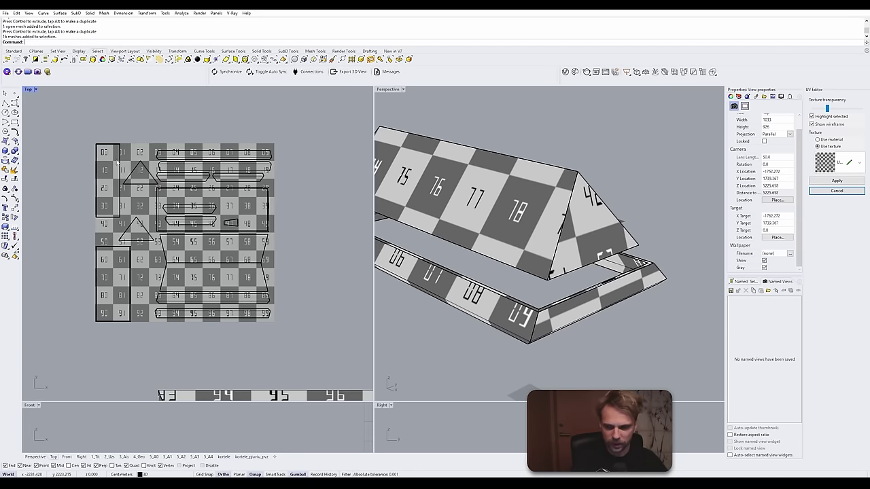
pyautogui.doubleClick(395, 91)
pyautogui.moveTo(395, 182); pyautogui.dragTo(601, 246, button='right')
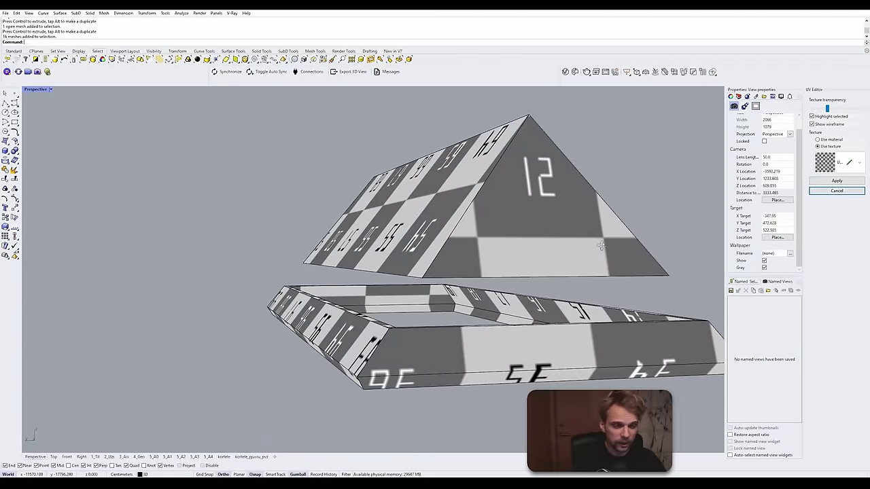
pyautogui.moveTo(365, 365); pyautogui.dragTo(385, 284, button='right')
pyautogui.moveTo(190, 158); pyautogui.dragTo(222, 174, button='right')
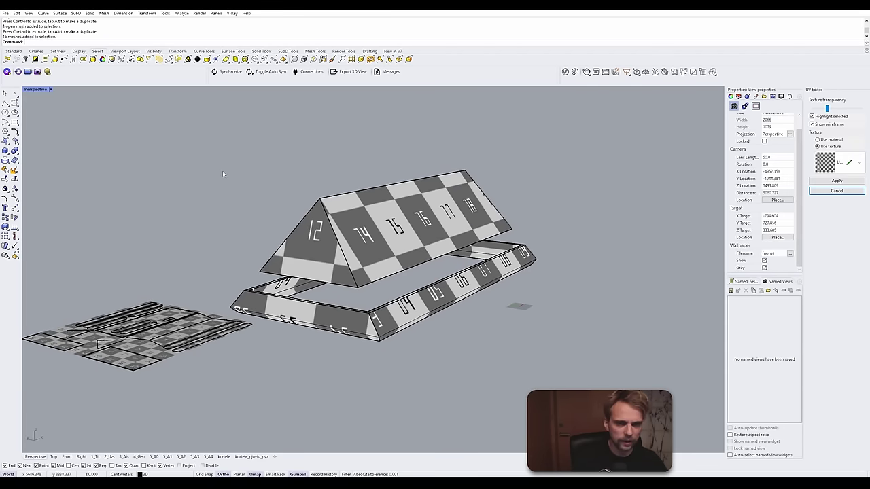
# Step: Apply the edited UV mapping to the roof and show the hidden building parts again
pyautogui.click(836, 181)
pyautogui.click(388, 213)
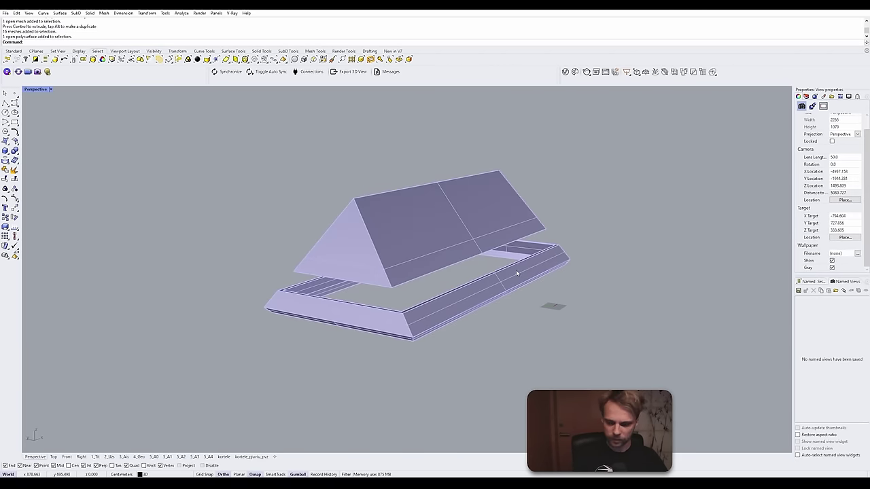
pyautogui.hotkey('ctrl', 'alt', 'h')
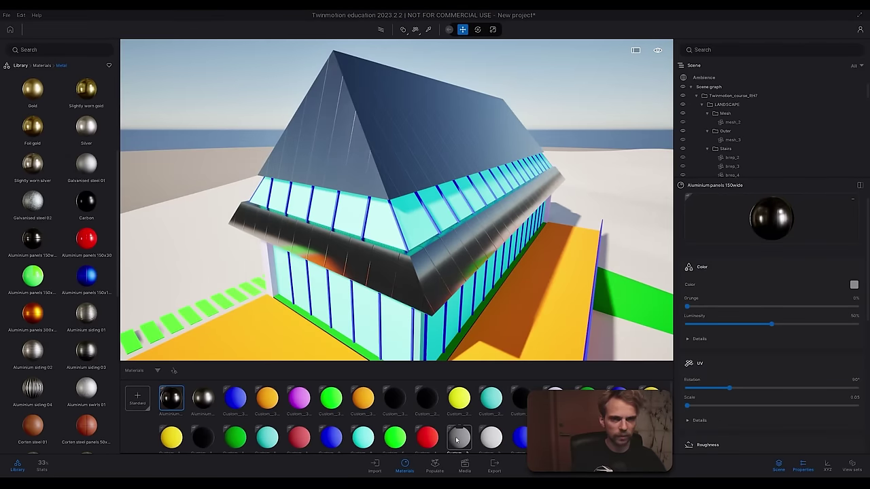
# Step: In Twinmotion, set the UV scale of the Aluminium panels 150wide material on the roof to 0.10
pyautogui.moveTo(443, 163)
pyautogui.mouseDown(button='right')
pyautogui.moveTo(363, 163)
pyautogui.moveTo(446, 163)
pyautogui.moveTo(442, 153)
pyautogui.moveTo(380, 157)
pyautogui.moveTo(446, 169)
pyautogui.mouseUp(button='right')
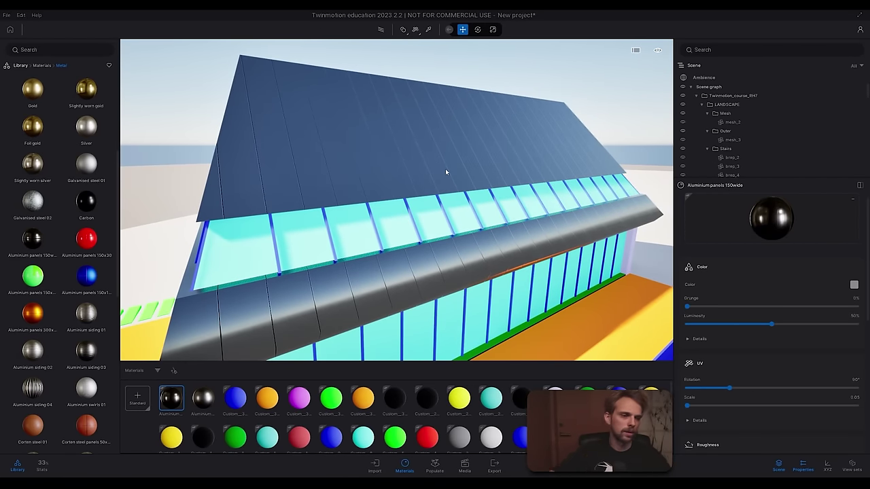
pyautogui.moveTo(687, 405)
pyautogui.mouseDown()
pyautogui.moveTo(737, 408)
pyautogui.moveTo(673, 413)
pyautogui.mouseUp()
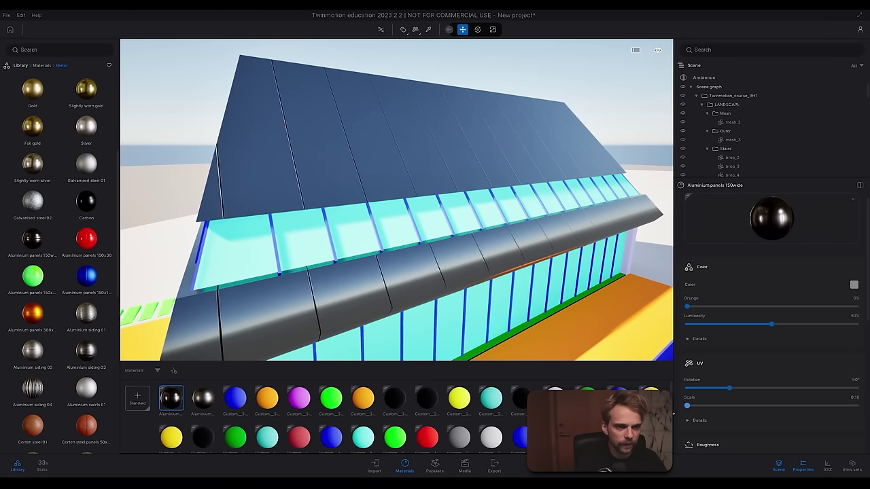
# Step: Try a UV scale of 0.5 on the Aluminium panels 150wide material, and set its scale to 0.05
pyautogui.click(854, 397)
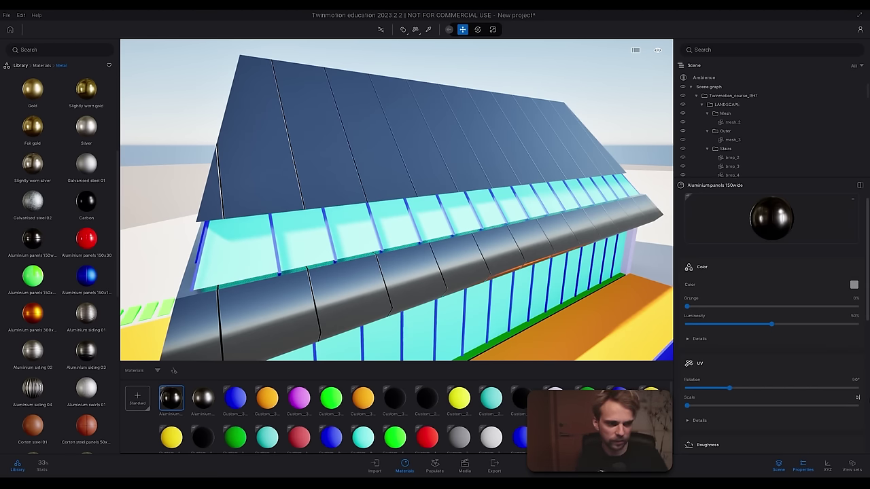
pyautogui.write('0.5')
pyautogui.press('Return')
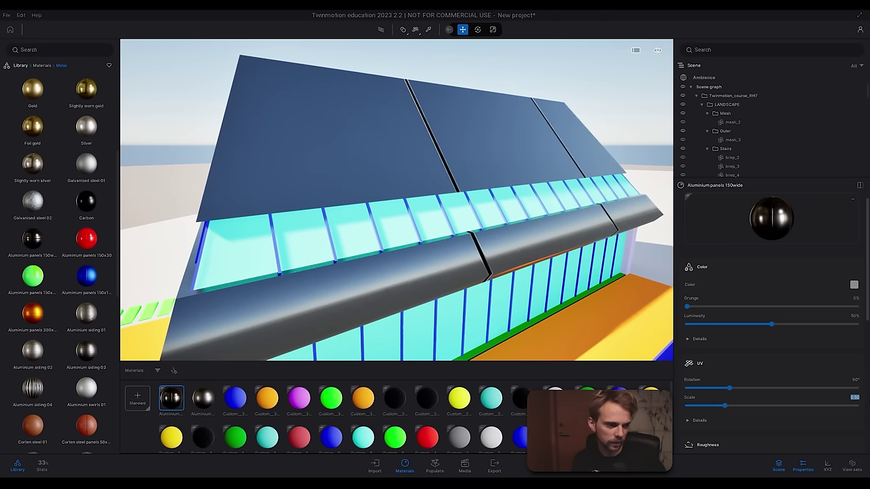
pyautogui.write('0.05')
pyautogui.press('Return')
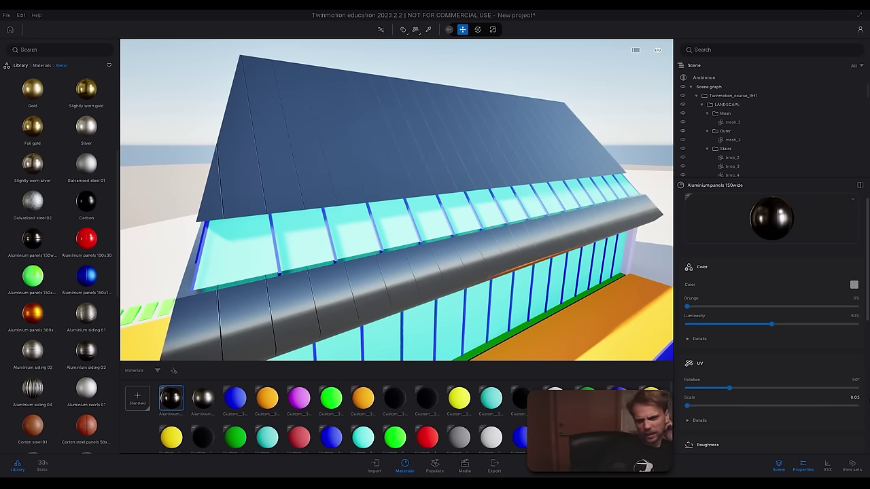
# Step: Expand the material's UV details and shift the texture to about 1.25 in Offset X and -2.63 in Offset Y
pyautogui.click(699, 419)
pyautogui.scroll(-1, 742, 393)
pyautogui.scroll(-1, 742, 393)
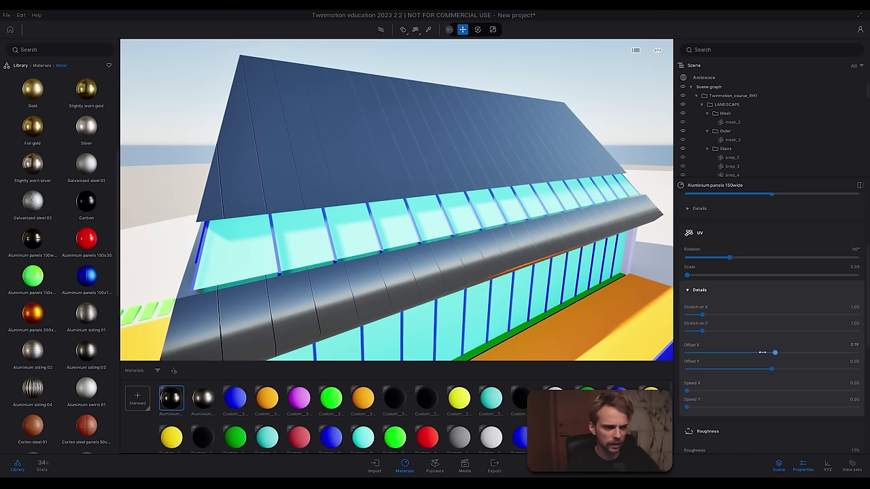
pyautogui.moveTo(771, 351); pyautogui.dragTo(738, 373)
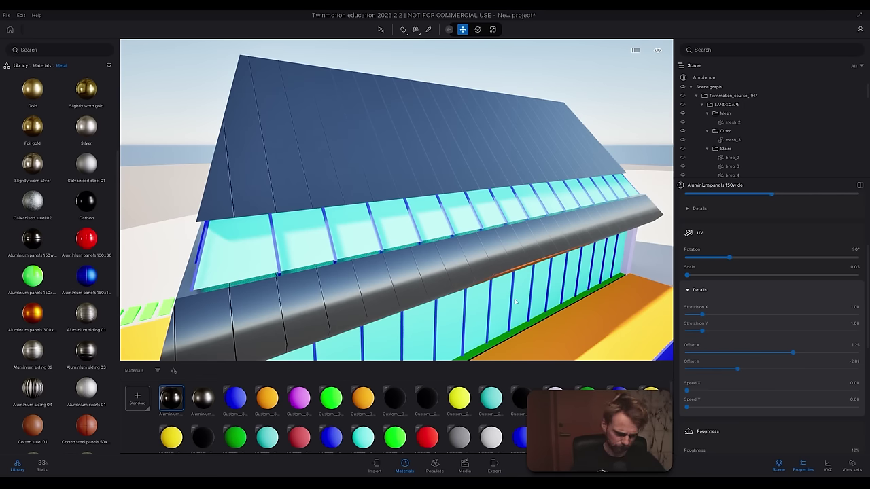
pyautogui.moveTo(737, 370); pyautogui.dragTo(727, 369)
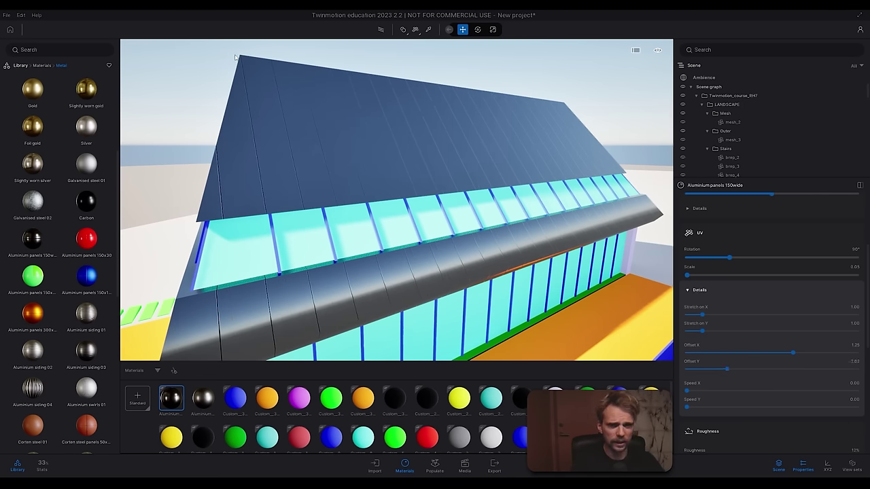
# Step: Fly to the roof's gable end and adjust the texture to about 1.17 in Offset X and -2.42 in Offset Y
pyautogui.moveTo(235, 57); pyautogui.dragTo(250, 85, button='right')
pyautogui.press('w')
pyautogui.press('e')
pyautogui.press('w')
pyautogui.press('s')
pyautogui.press('s')
pyautogui.press('a')
pyautogui.press('w')
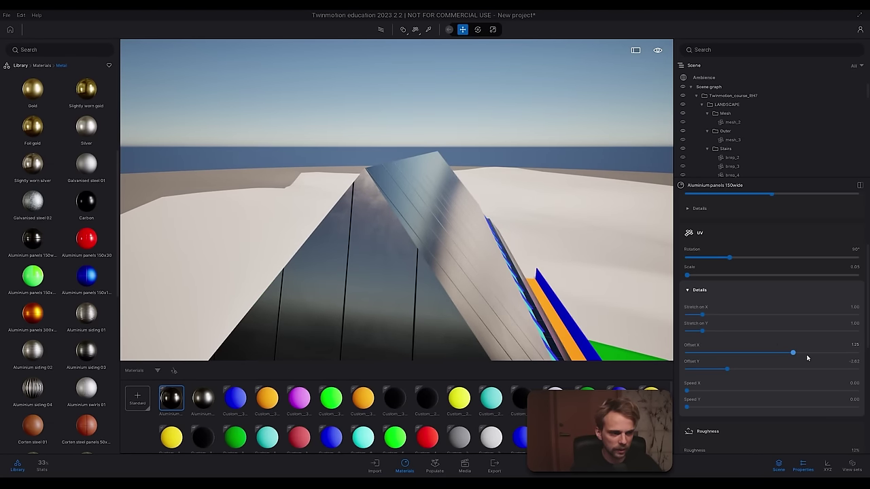
pyautogui.moveTo(794, 355); pyautogui.dragTo(790, 354)
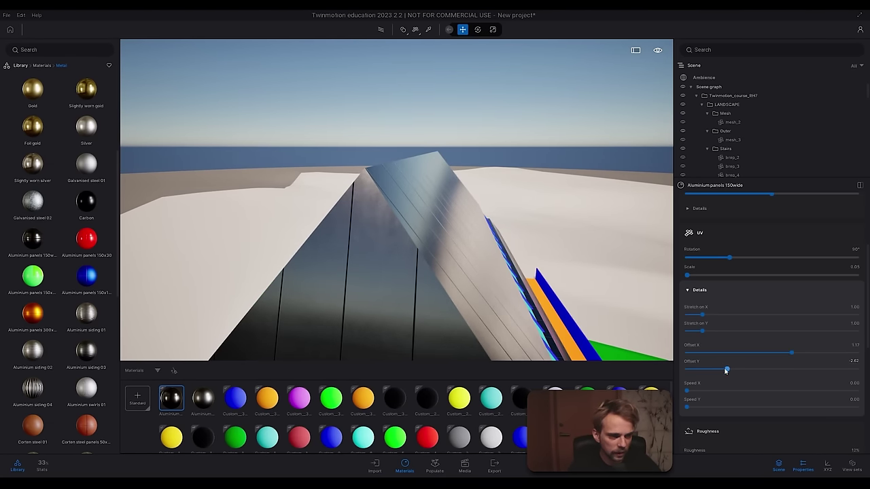
pyautogui.moveTo(725, 370); pyautogui.dragTo(730, 369)
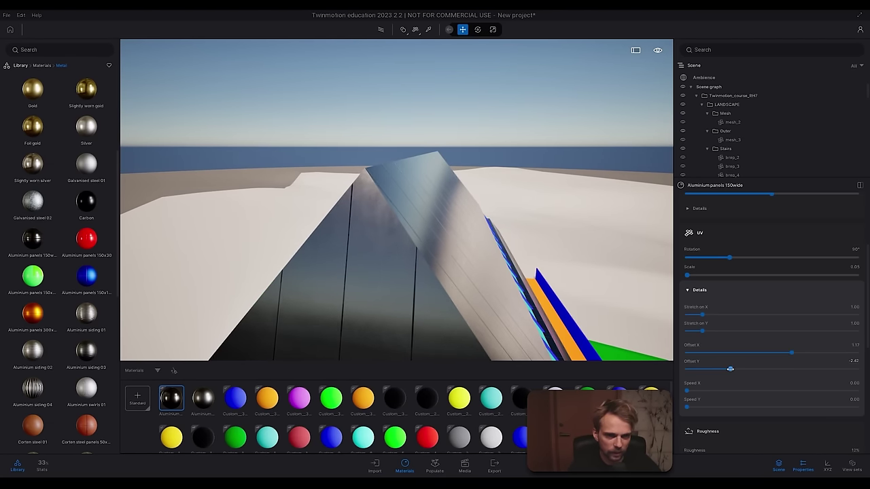
# Step: Try Offset Y values of 0 and 1, and set Offset Y to 0.004 to align a panel joint with the gable's peak
pyautogui.click(854, 362)
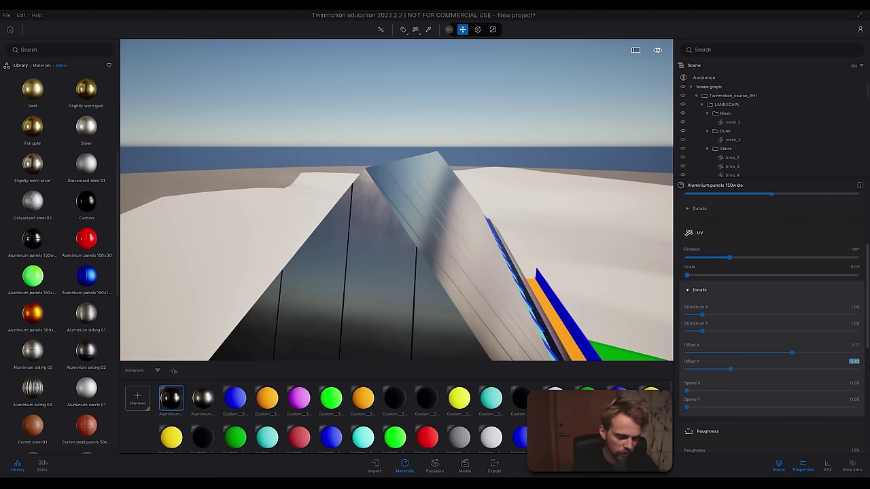
pyautogui.write('0')
pyautogui.press('Return')
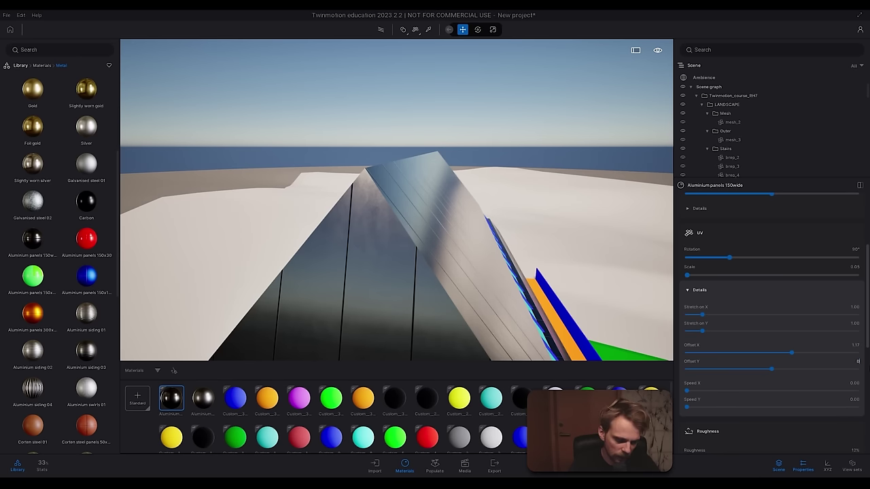
pyautogui.write('1')
pyautogui.press('Return')
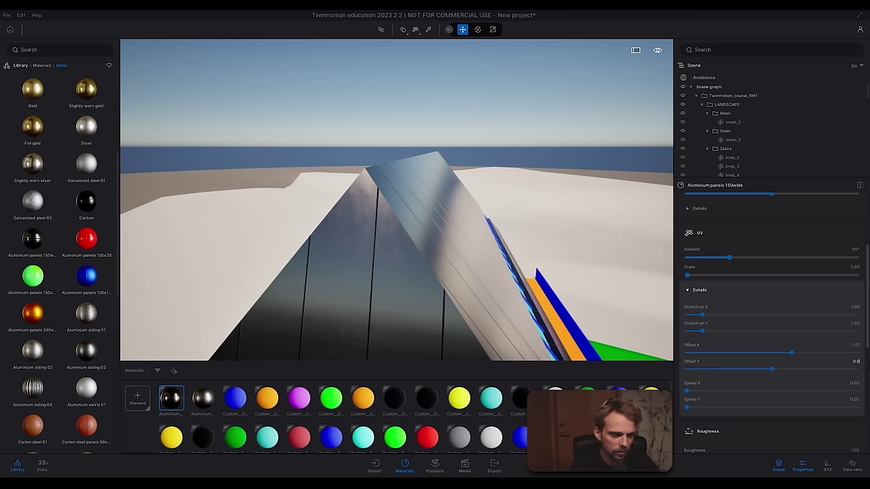
pyautogui.press('Return')
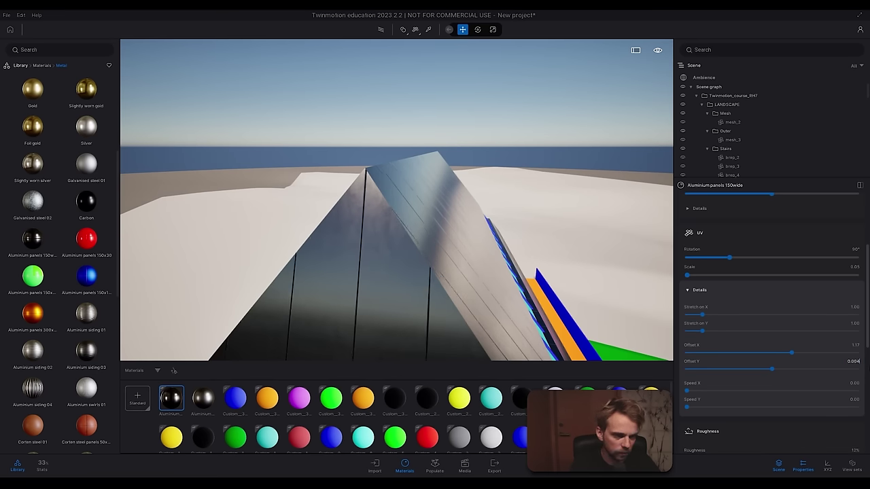
pyautogui.write('0.004')
pyautogui.press('Return')
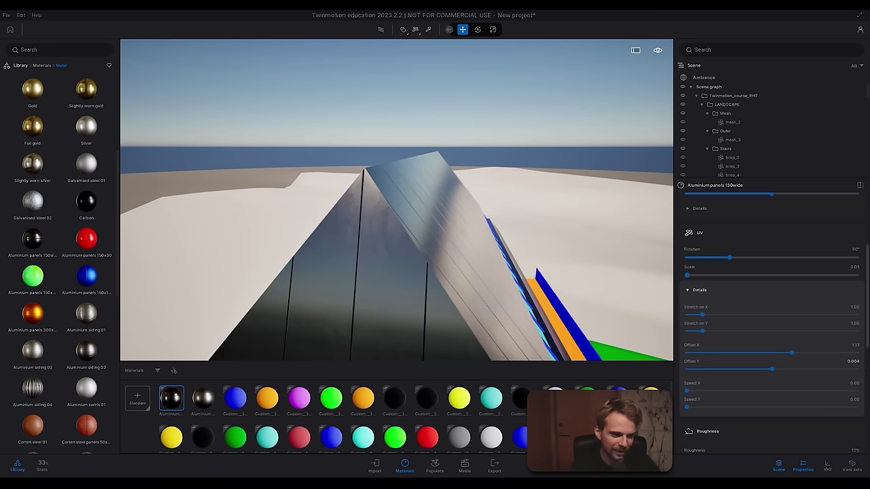
pyautogui.press('Return')
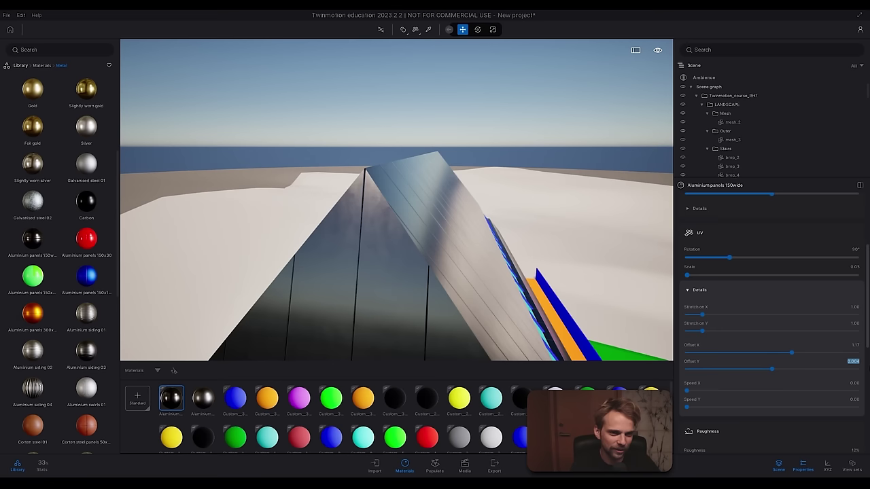
pyautogui.click(428, 69)
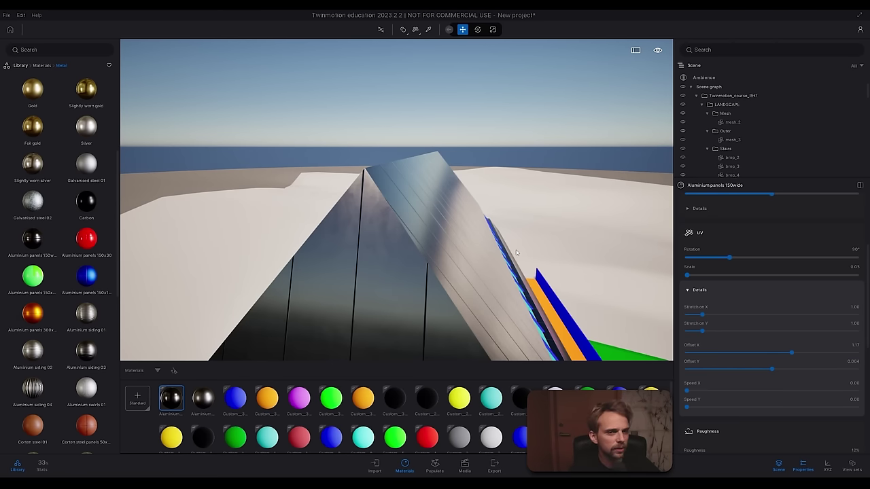
# Step: Examine the aluminium panel joints on the roof and eaves from several sides of the building
pyautogui.moveTo(412, 222); pyautogui.dragTo(333, 187, button='right')
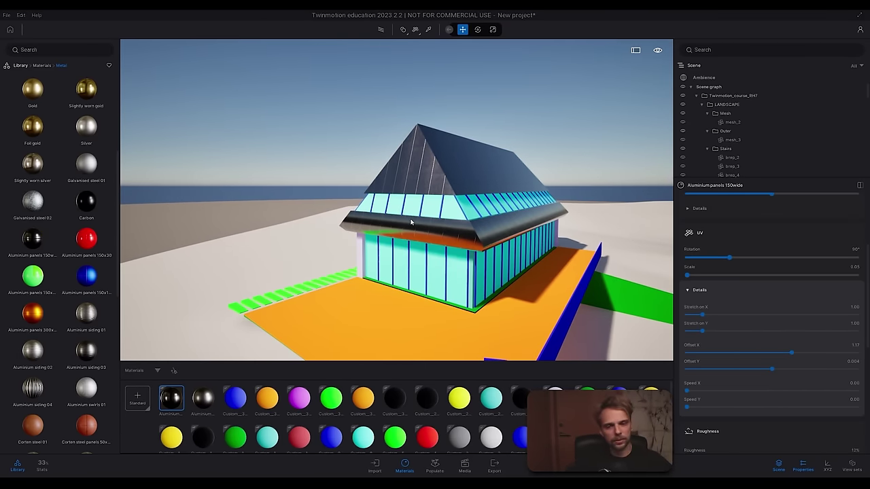
pyautogui.moveTo(435, 236); pyautogui.dragTo(413, 269, button='right')
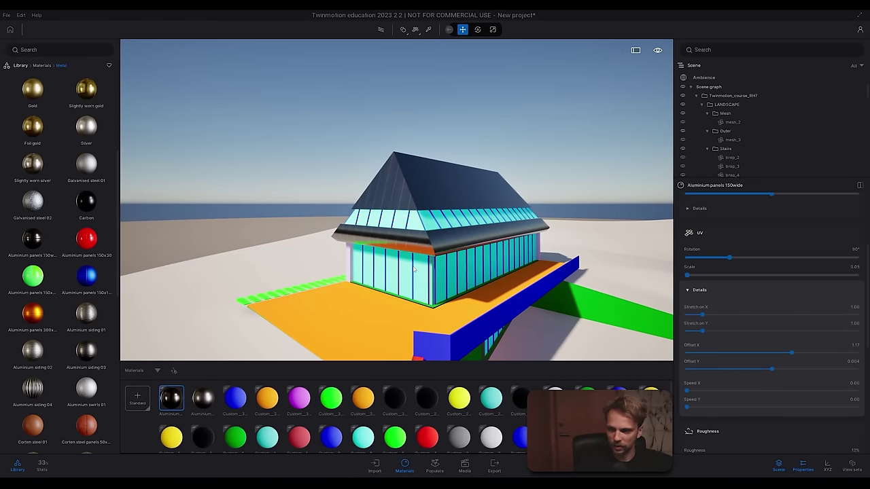
pyautogui.press('w')
pyautogui.moveTo(474, 260); pyautogui.dragTo(414, 258, button='right')
pyautogui.press('w')
pyautogui.press('w')
pyautogui.press('s')
pyautogui.press('w')
pyautogui.press('s')
pyautogui.moveTo(456, 225); pyautogui.dragTo(476, 221, button='right')
pyautogui.press('s')
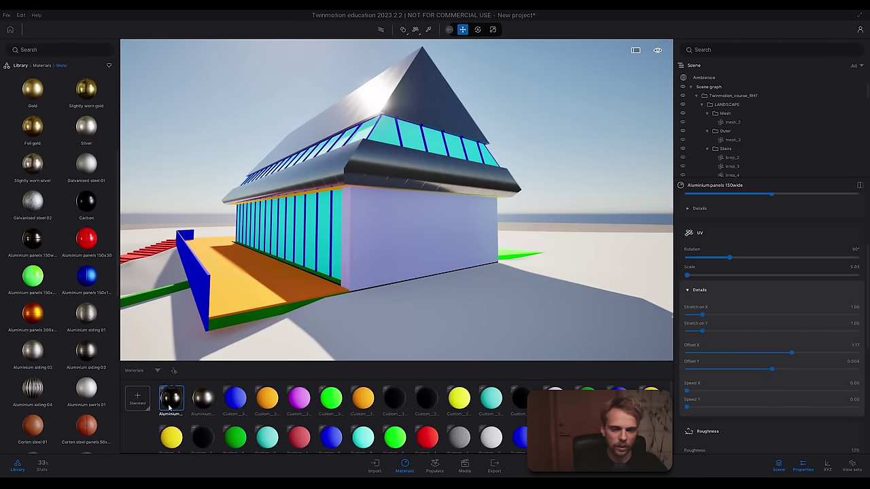
# Step: Apply the Aluminium panels 150wide material to the building's solid walls
pyautogui.moveTo(171, 404); pyautogui.dragTo(400, 236)
pyautogui.press('d')
pyautogui.moveTo(499, 243); pyautogui.dragTo(467, 241, button='right')
pyautogui.press('d')
pyautogui.press('w')
pyautogui.press('d')
pyautogui.press('w')
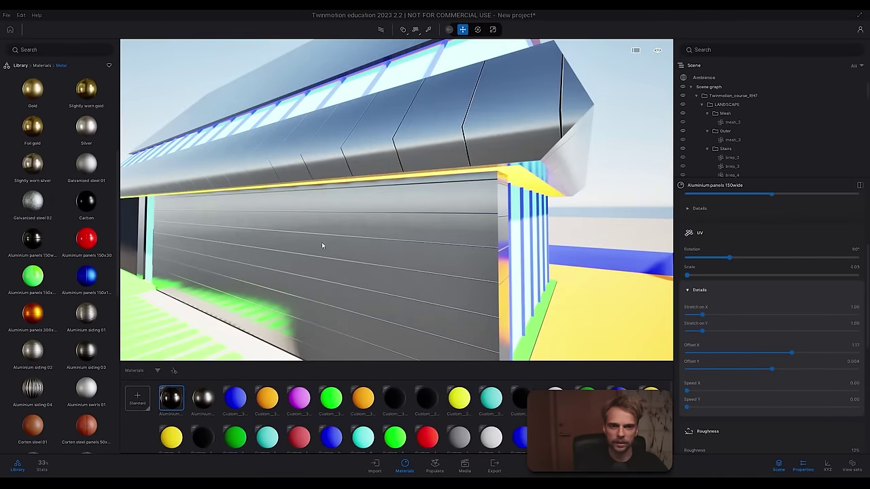
# Step: Examine the direction and spacing of the aluminium panels on the walls around the building
pyautogui.press('s')
pyautogui.moveTo(403, 233); pyautogui.dragTo(458, 217, button='right')
pyautogui.press('a')
pyautogui.press('w')
pyautogui.press('w')
pyautogui.press('s')
pyautogui.press('s')
pyautogui.moveTo(406, 200); pyautogui.dragTo(467, 217, button='right')
pyautogui.press('a')
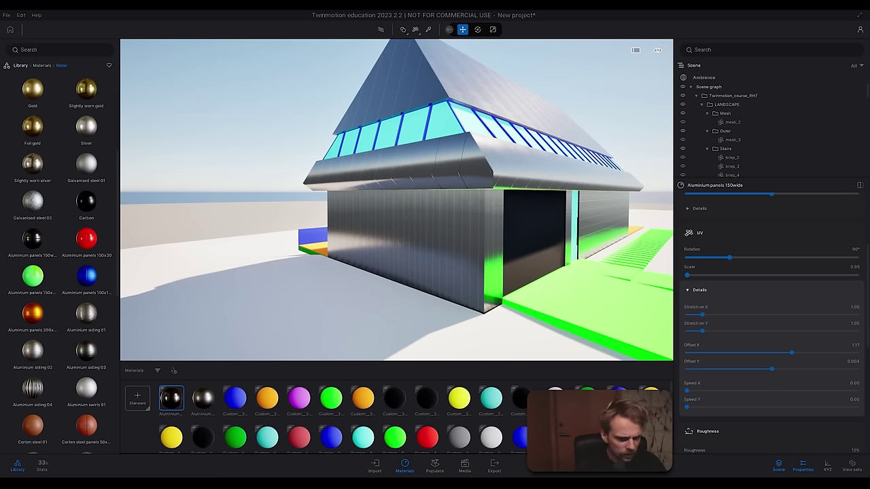
# Step: Switch to Rhino, select both roof polysurfaces and open the UV Editor beside the model
pyautogui.hotkey('alt', 'Tab')
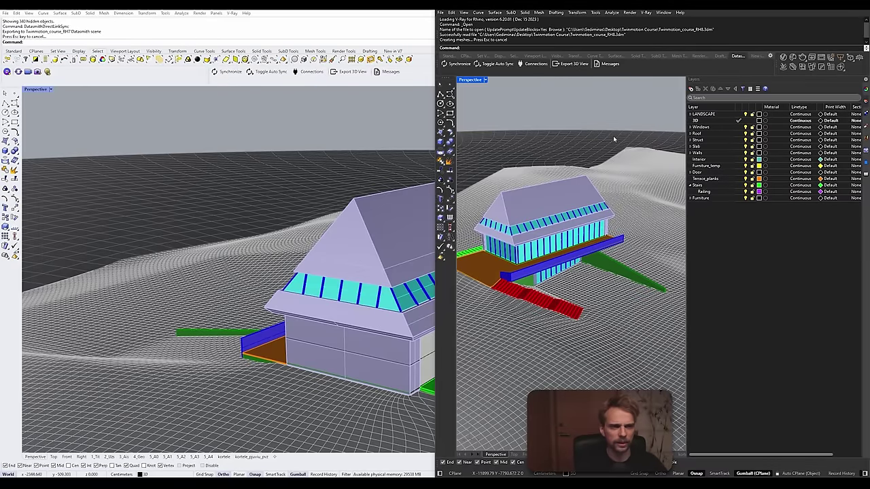
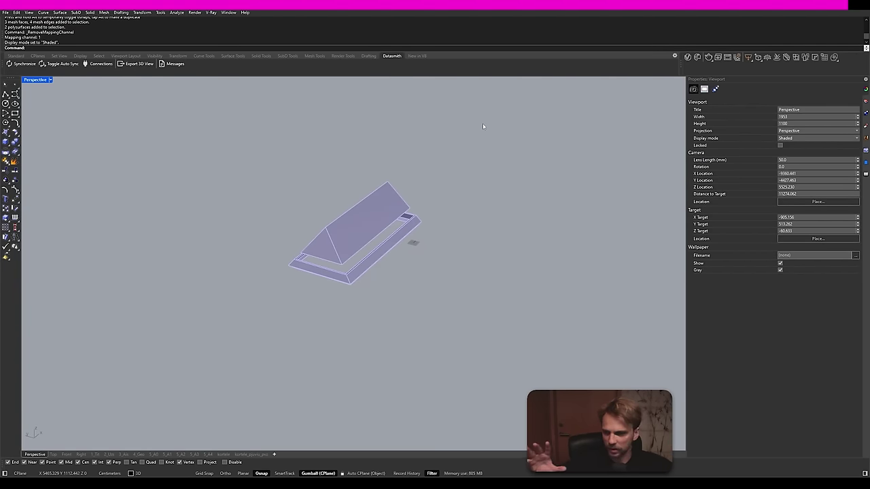
pyautogui.moveTo(227, 345); pyautogui.dragTo(224, 350)
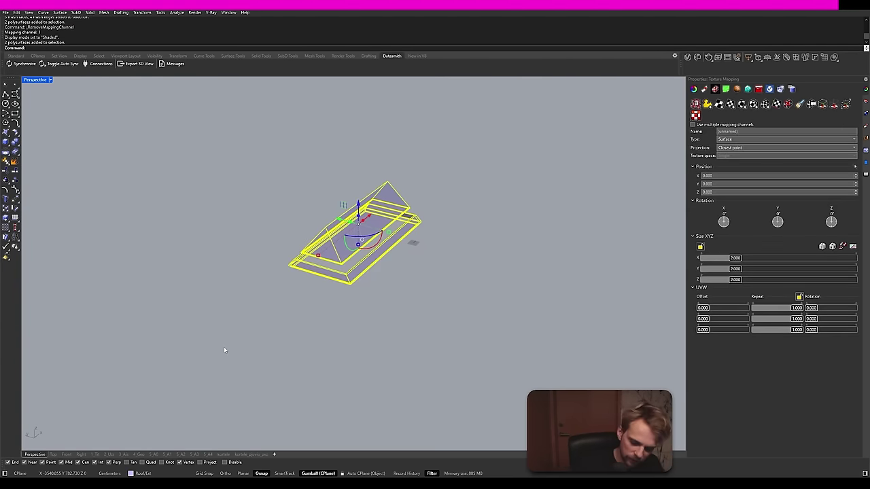
pyautogui.write('U')
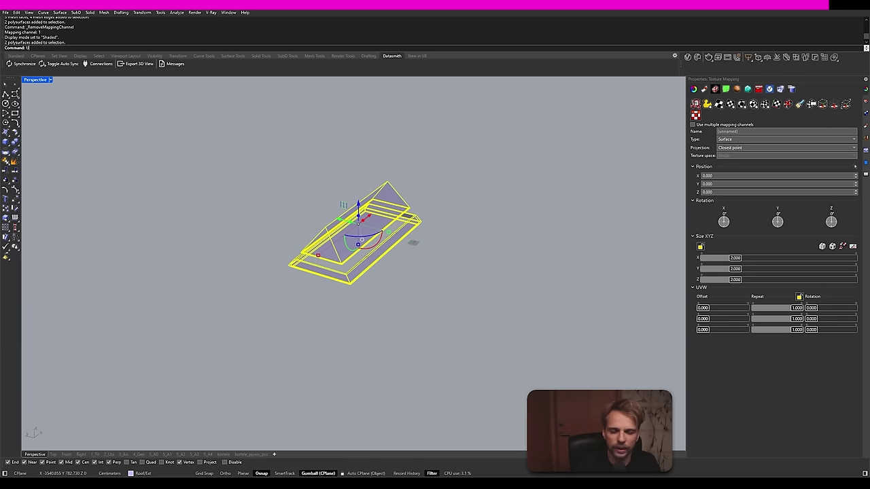
pyautogui.write('VEditor')
pyautogui.press('Return')
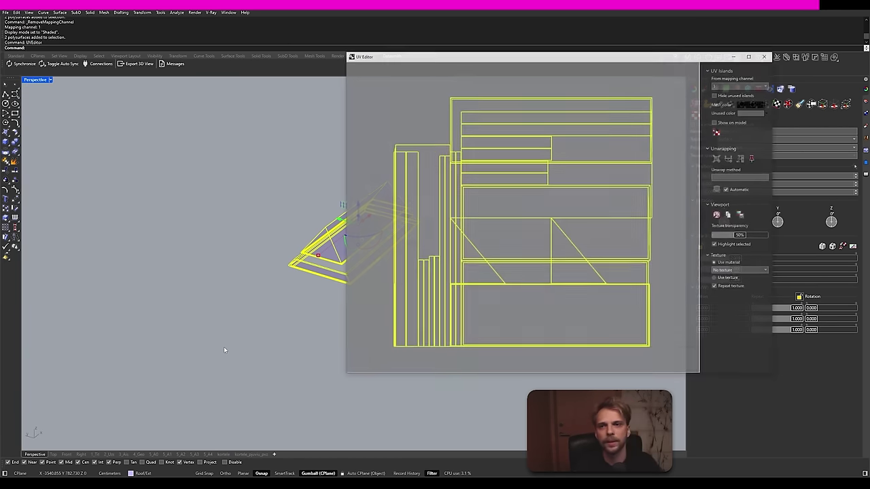
pyautogui.click(390, 134)
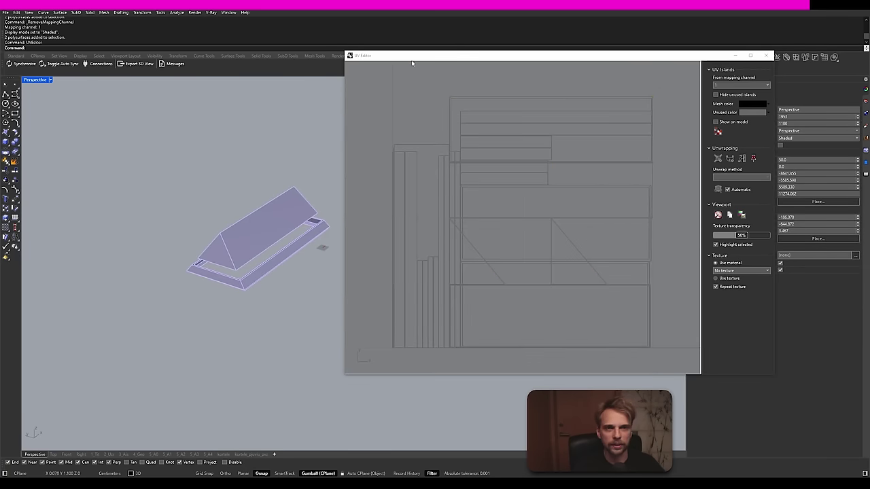
pyautogui.moveTo(412, 62); pyautogui.dragTo(443, 50)
# Step: Compare which UV islands belong to the upper gable roof and which to the lower eave ring
pyautogui.click(247, 227)
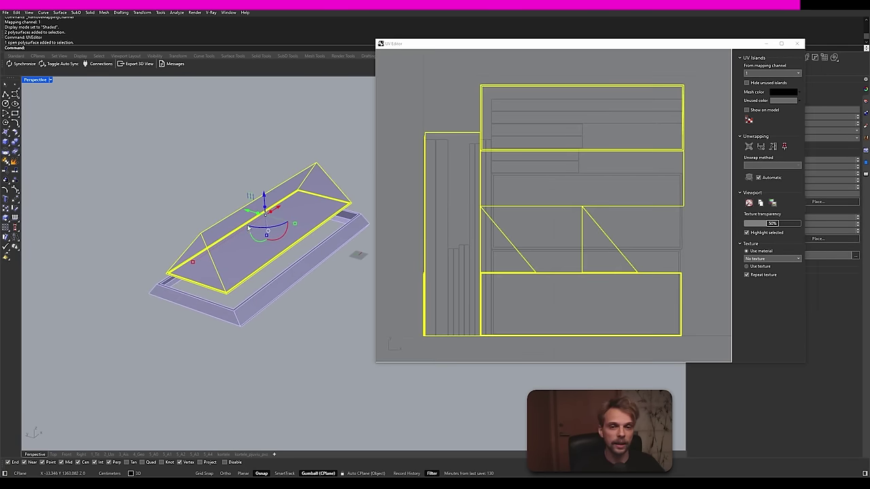
pyautogui.click(268, 303)
pyautogui.moveTo(262, 343); pyautogui.dragTo(278, 338, button='right')
pyautogui.click(240, 267)
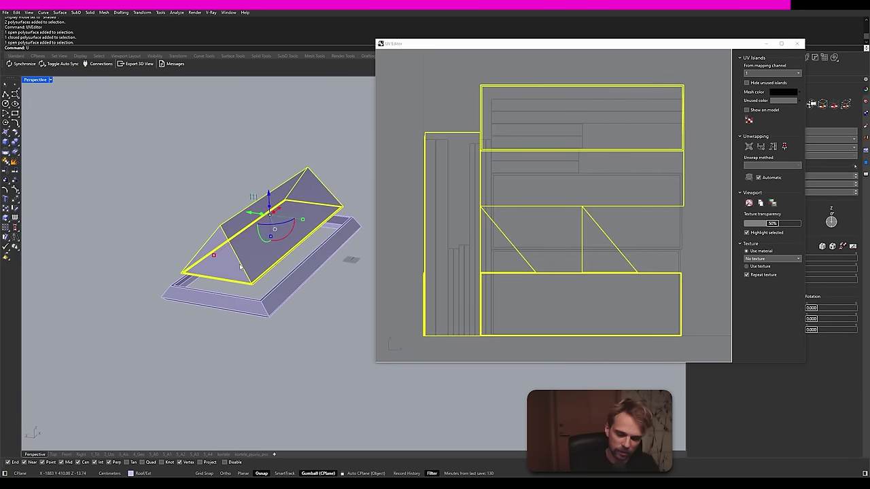
pyautogui.press('Escape')
# Step: Unwrap the lower eave ring in mapping channel 1, using its upper rim and corner edges as seams
pyautogui.click(255, 313)
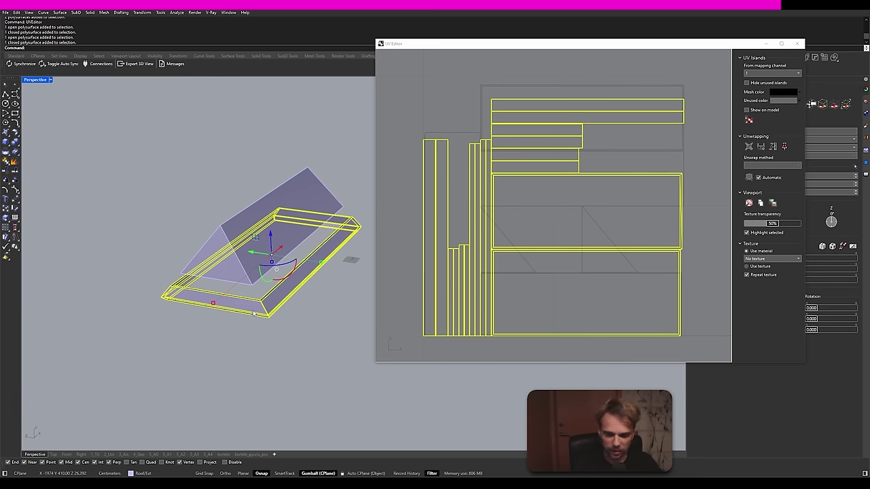
pyautogui.write('Unwrap')
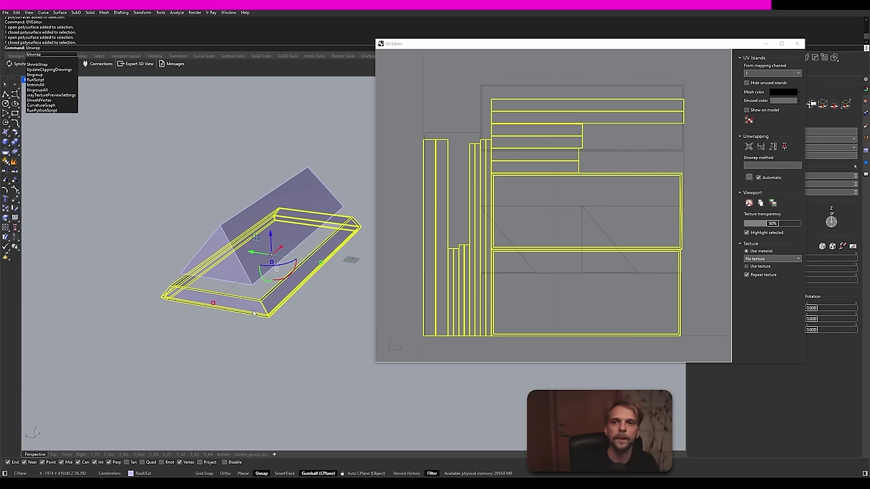
pyautogui.press('Return')
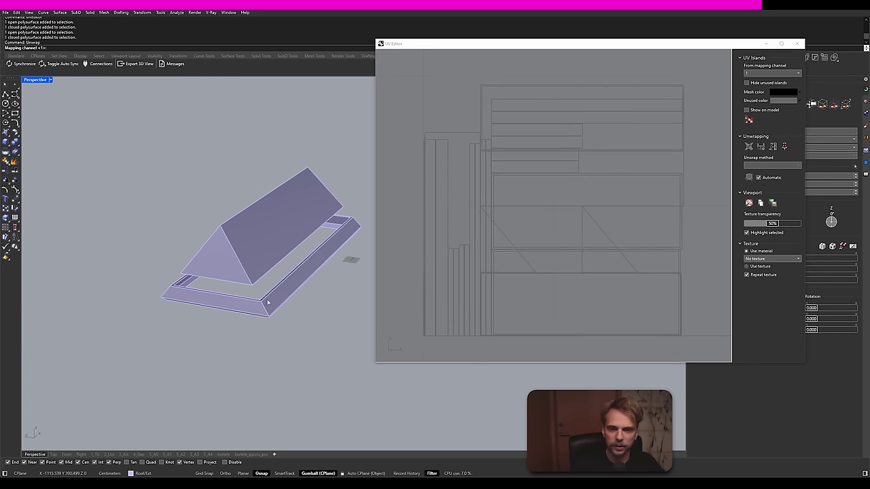
pyautogui.scroll(3, 267, 301)
pyautogui.press('Return')
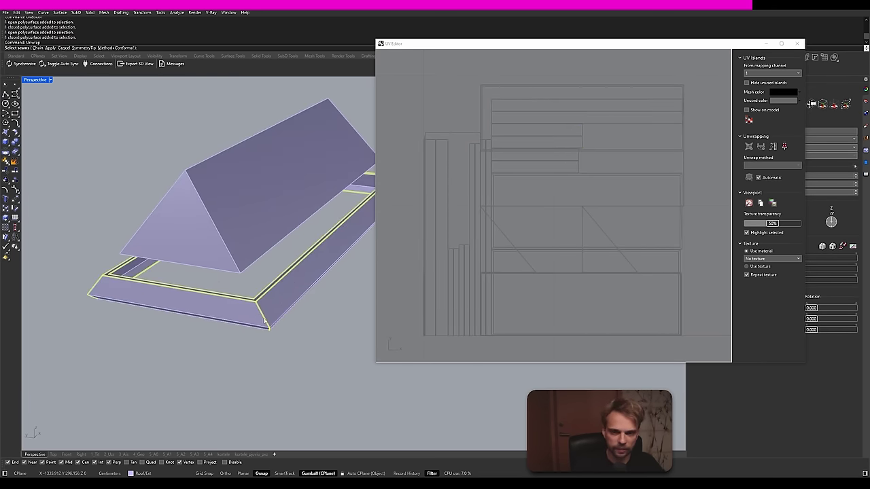
pyautogui.moveTo(250, 294); pyautogui.dragTo(189, 253, button='right')
pyautogui.press('Return')
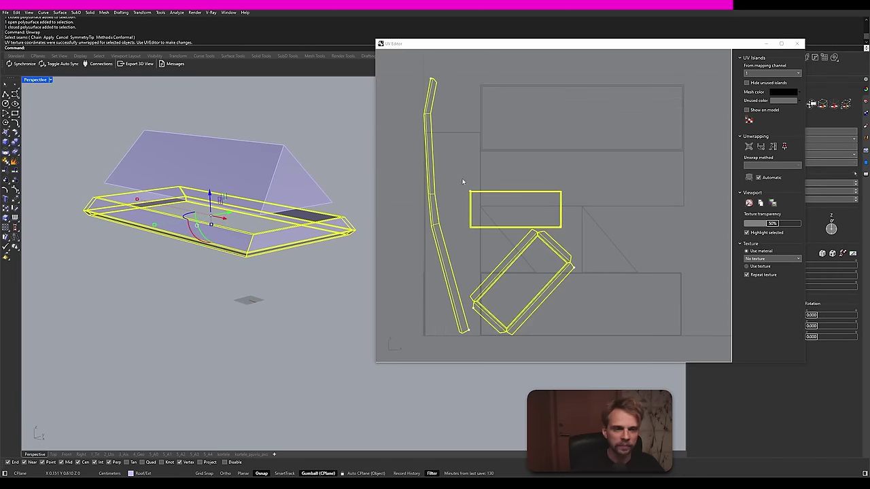
# Step: Move the rectangular eave-ring UV island up and right, clear of the tilted ring island, and display the UV grid texture
pyautogui.scroll(-2, 462, 181)
pyautogui.click(400, 192)
pyautogui.scroll(3, 493, 195)
pyautogui.click(511, 186)
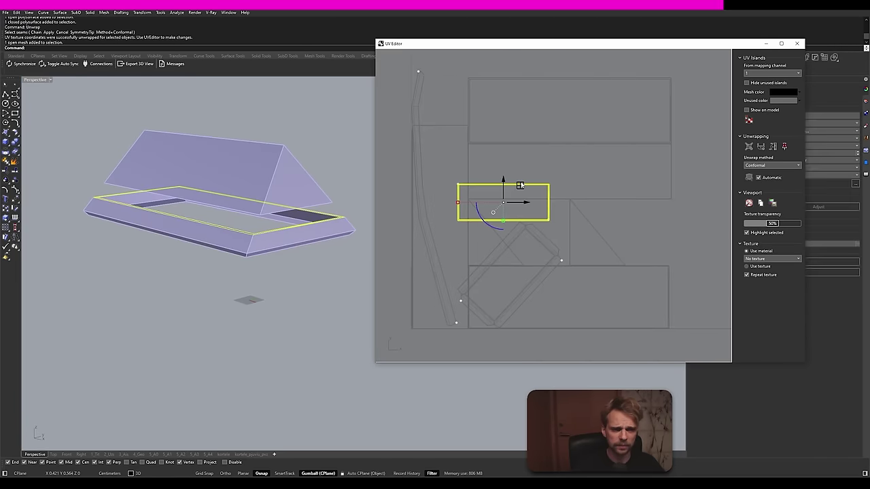
pyautogui.moveTo(519, 187); pyautogui.dragTo(579, 158)
pyautogui.moveTo(574, 179); pyautogui.dragTo(508, 172, button='right')
pyautogui.press('Escape')
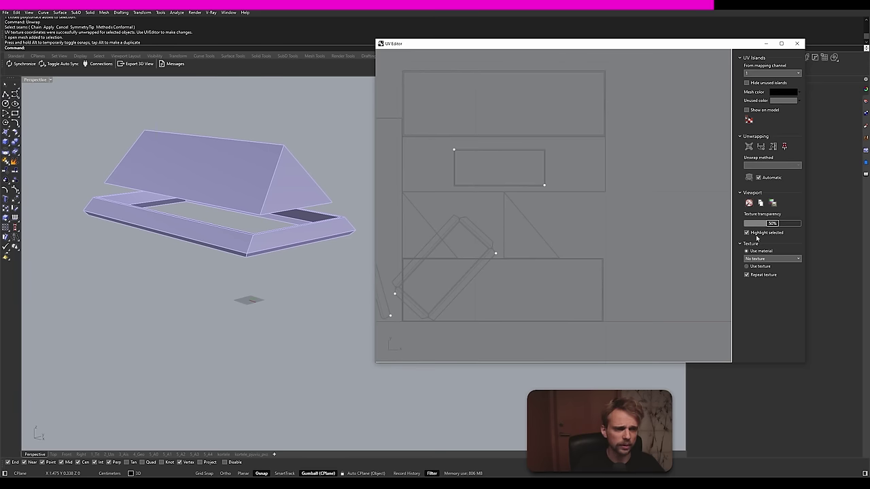
pyautogui.click(747, 266)
# Step: Rotate the tilted ring island about its corner until its long edges are horizontal, and place it just below the rectangular island
pyautogui.click(443, 238)
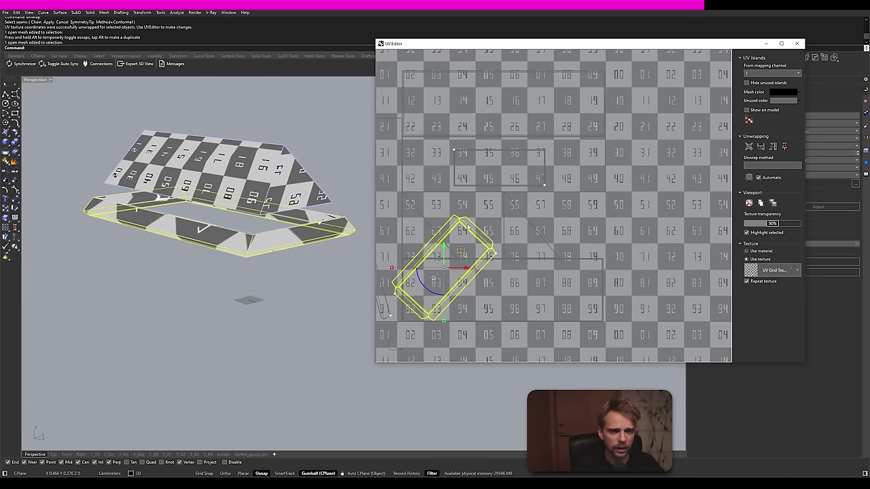
pyautogui.write('Rotate')
pyautogui.press('Return')
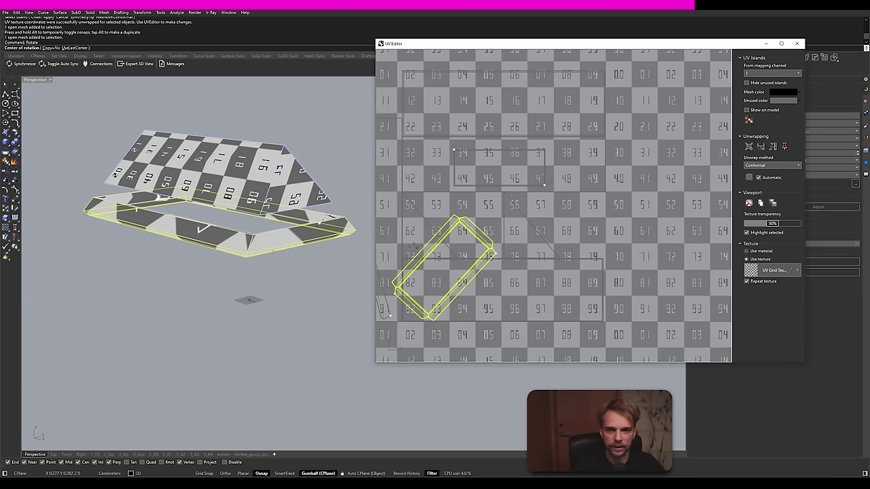
pyautogui.click(393, 283)
pyautogui.click(454, 216)
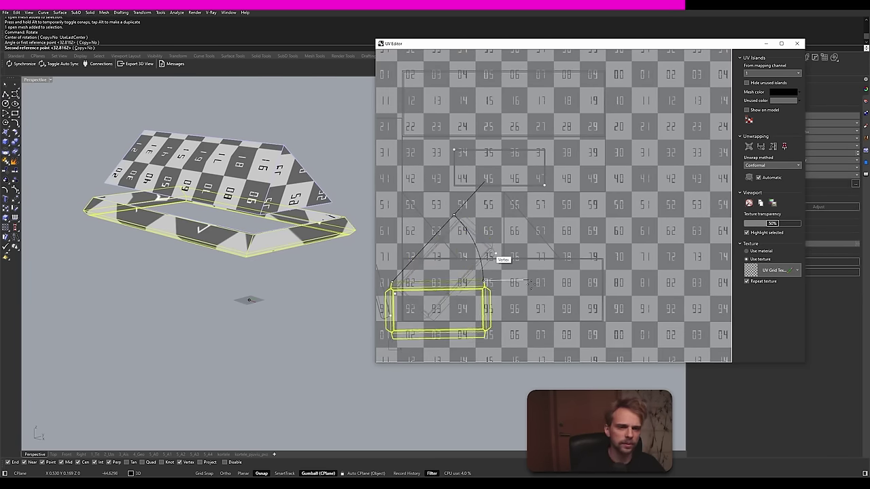
pyautogui.click(538, 281)
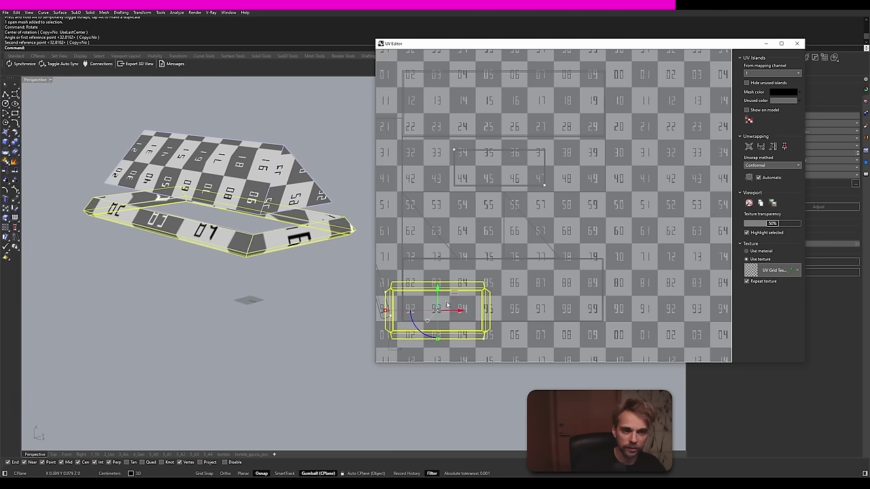
pyautogui.moveTo(454, 293); pyautogui.dragTo(517, 202)
pyautogui.click(459, 229)
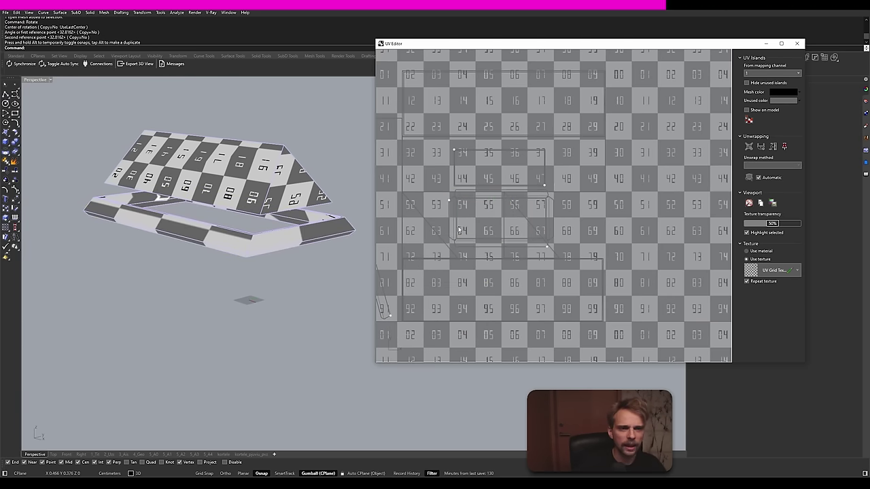
# Step: Move the long bent strip island left into the empty area, clear of all other UV islands
pyautogui.moveTo(459, 230); pyautogui.dragTo(531, 227, button='right')
pyautogui.click(434, 240)
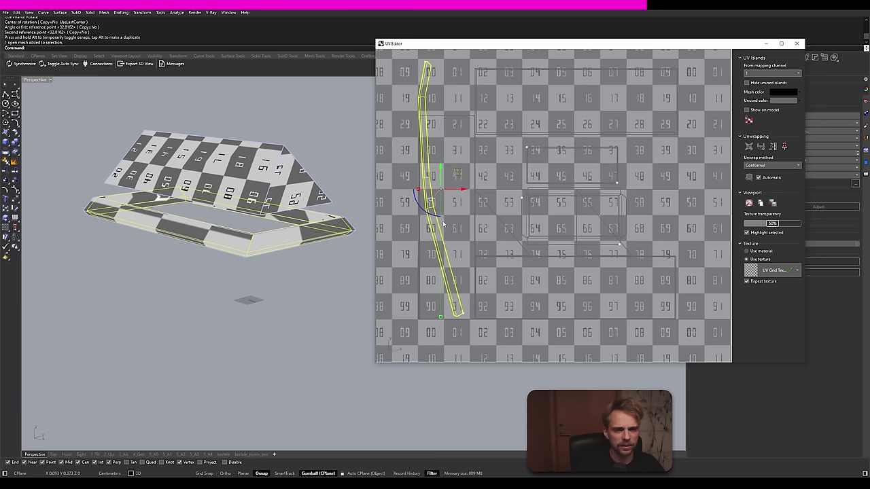
pyautogui.click(452, 142)
pyautogui.click(435, 98)
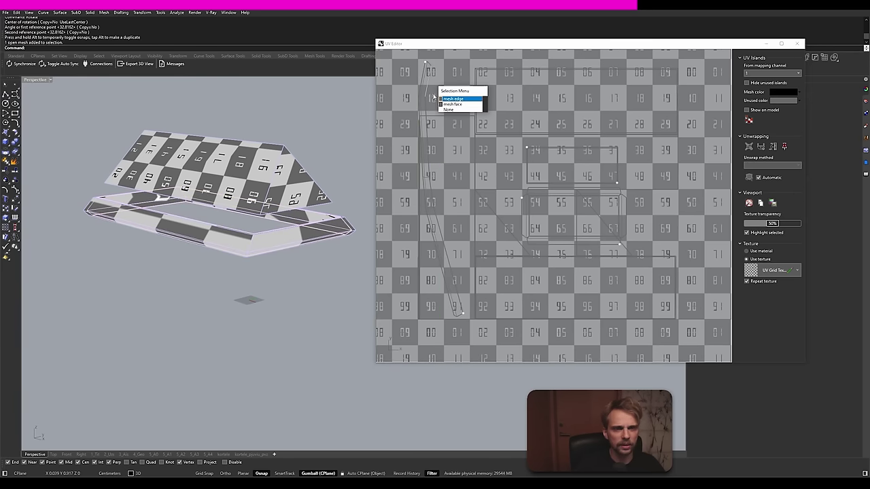
pyautogui.click(431, 95)
pyautogui.click(427, 91)
pyautogui.moveTo(448, 189); pyautogui.dragTo(407, 202)
pyautogui.moveTo(432, 203); pyautogui.dragTo(527, 207, button='right')
pyautogui.moveTo(514, 195); pyautogui.dragTo(468, 195)
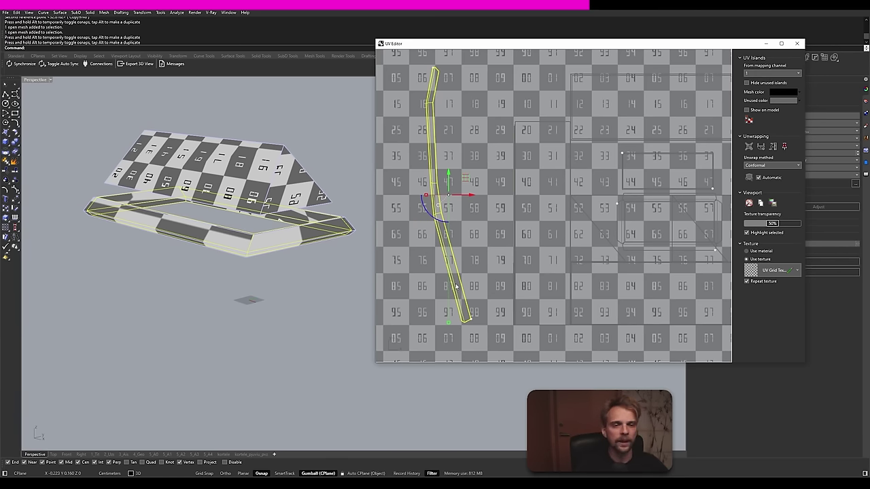
# Step: Select the right boundary mesh edge of the bent strip's top segment as a sub-object
pyautogui.click(507, 154)
pyautogui.click(434, 94)
pyautogui.click(451, 111)
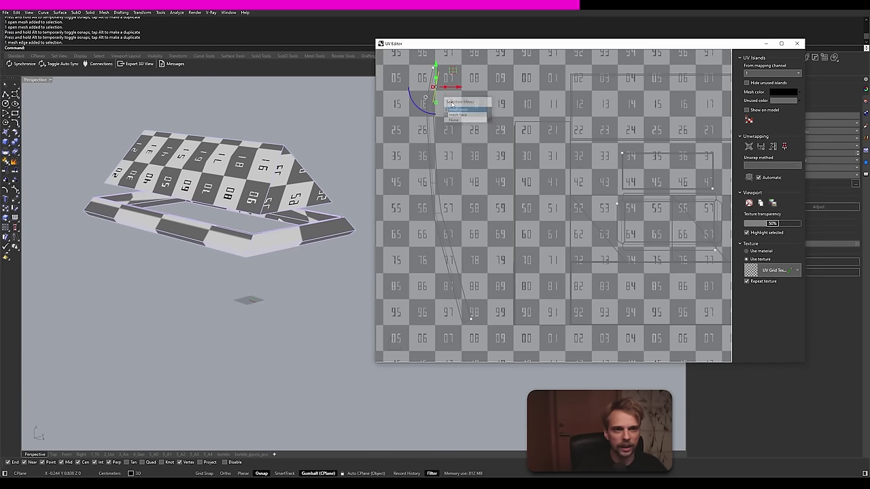
pyautogui.scroll(3, 438, 70)
pyautogui.click(433, 74)
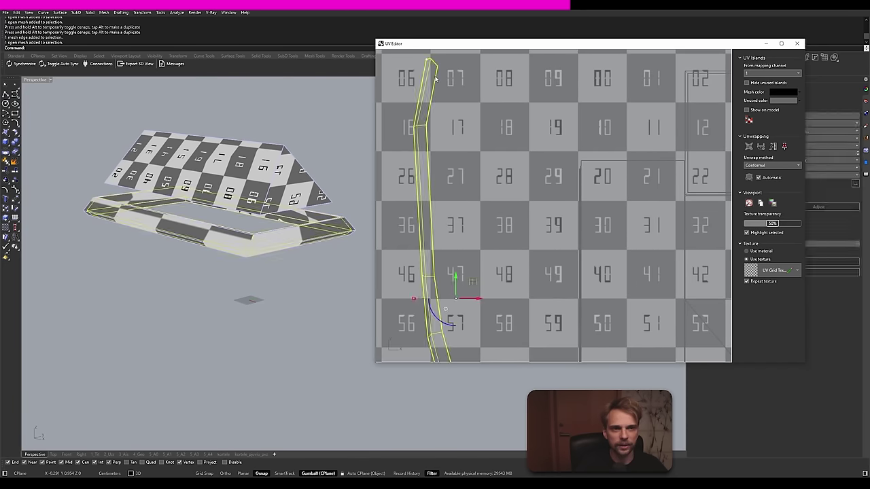
pyautogui.press('Escape')
pyautogui.click(433, 85)
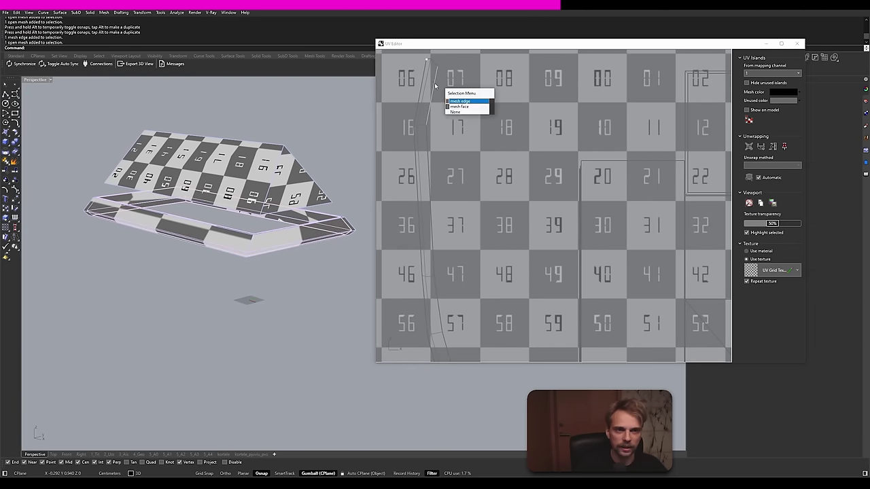
pyautogui.click(447, 102)
pyautogui.scroll(-4, 423, 54)
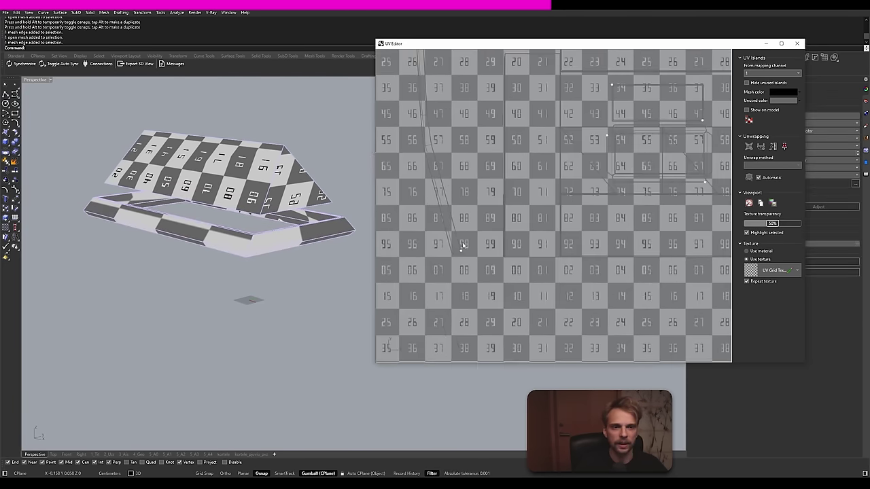
# Step: Add the remaining right boundary mesh edges of the bent strip, down to its lower end, to the selection
pyautogui.scroll(8, 455, 236)
pyautogui.rightClick(455, 236)
pyautogui.click(479, 250)
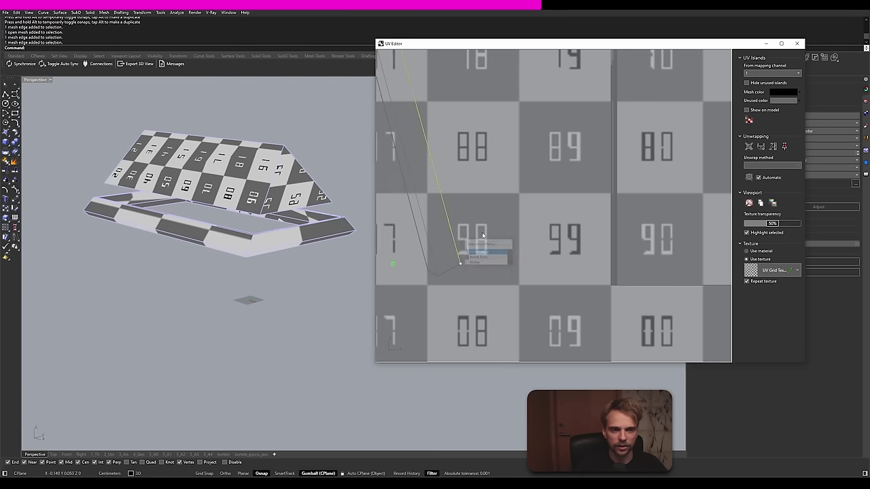
pyautogui.scroll(-4, 471, 252)
pyautogui.scroll(-4, 431, 166)
pyautogui.scroll(5, 421, 248)
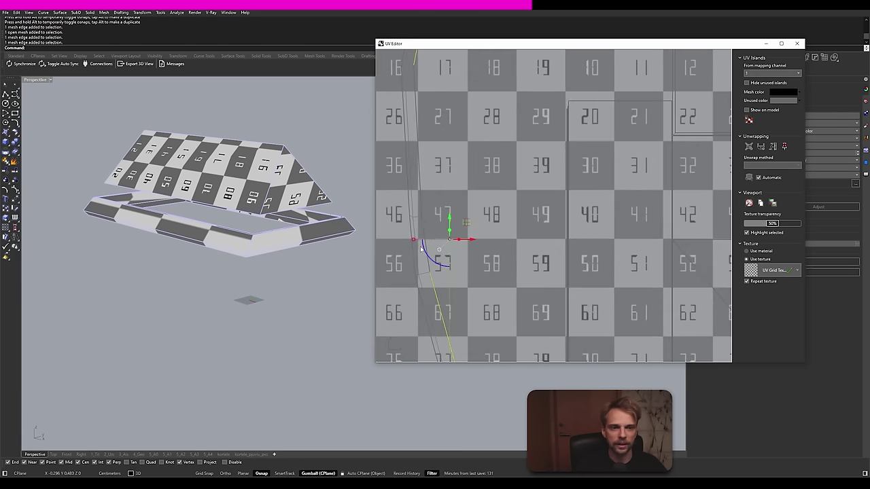
pyautogui.click(423, 235)
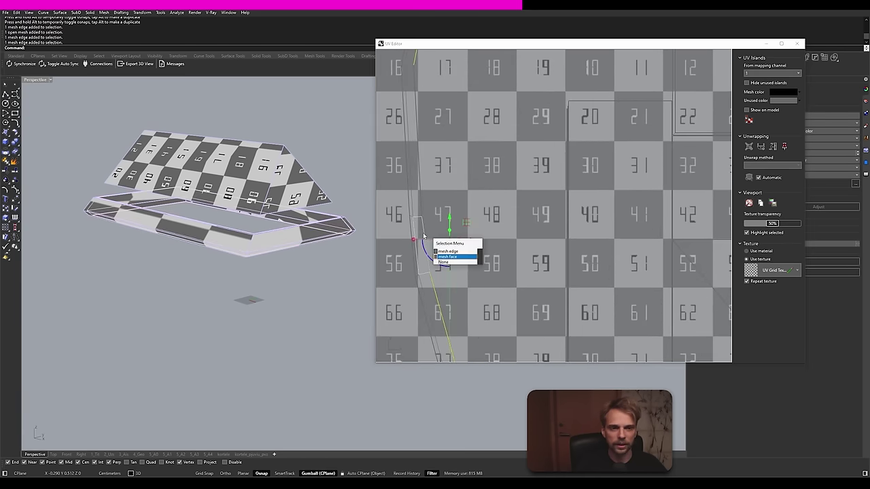
pyautogui.click(454, 252)
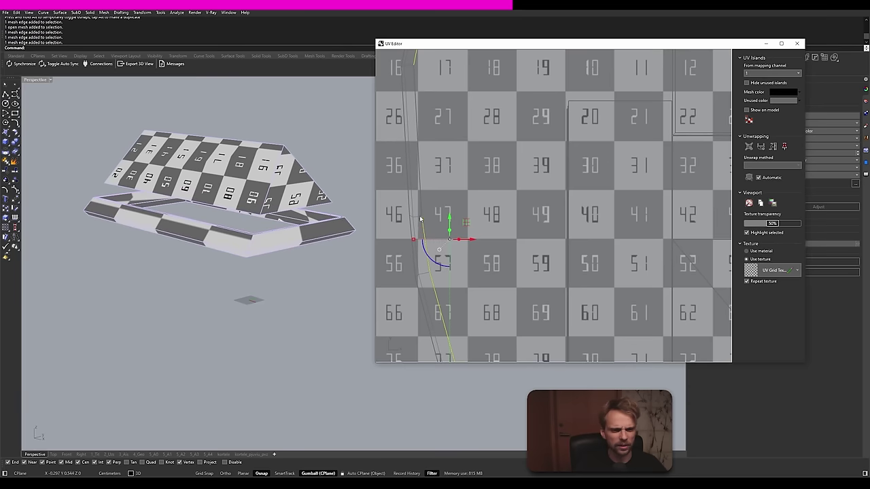
pyautogui.click(449, 223)
pyautogui.click(449, 224)
pyautogui.scroll(-2, 447, 216)
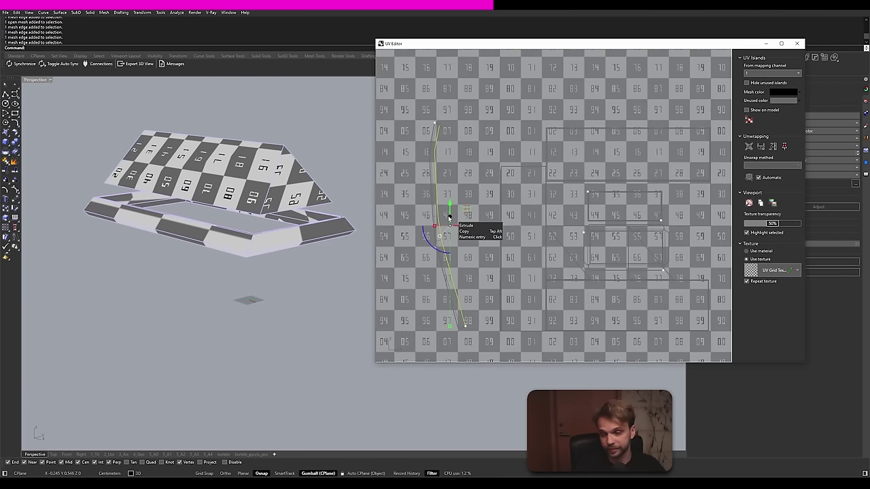
# Step: Flatten the selected right boundary edges horizontally into one vertical line and shift them right to widen the strip
pyautogui.click(433, 226)
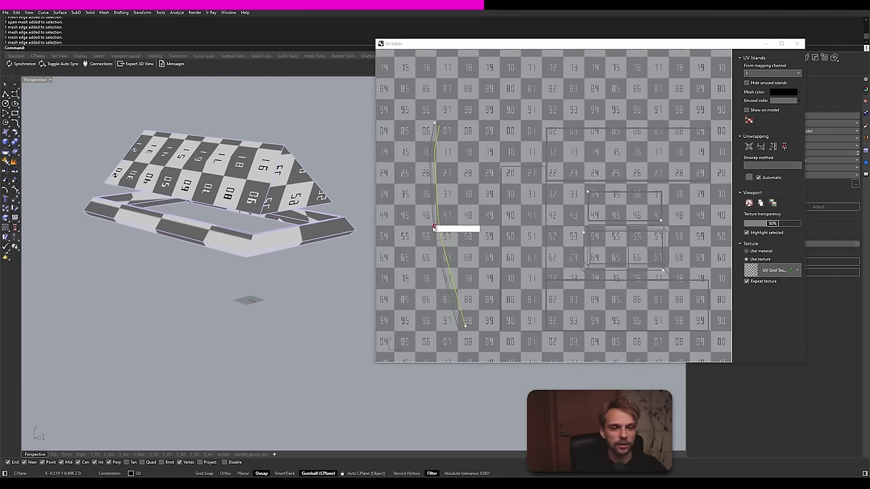
pyautogui.click(433, 228)
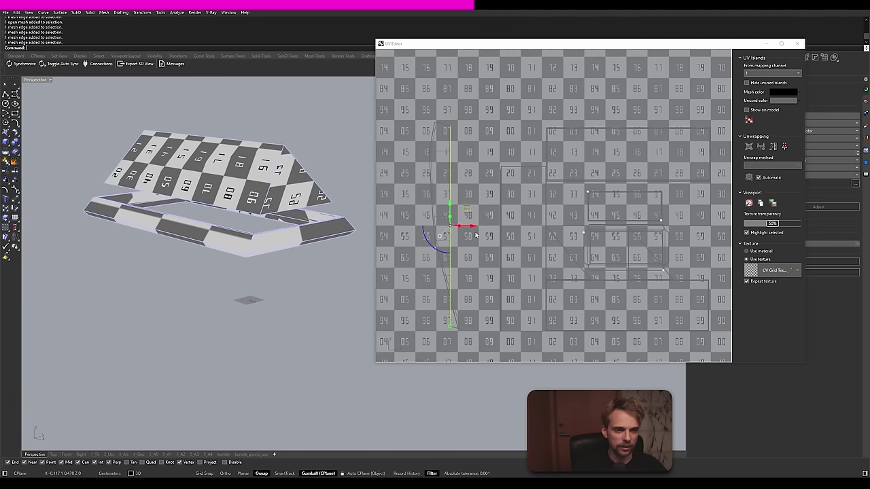
pyautogui.moveTo(472, 226); pyautogui.dragTo(497, 226)
pyautogui.click(423, 124)
pyautogui.scroll(6, 423, 123)
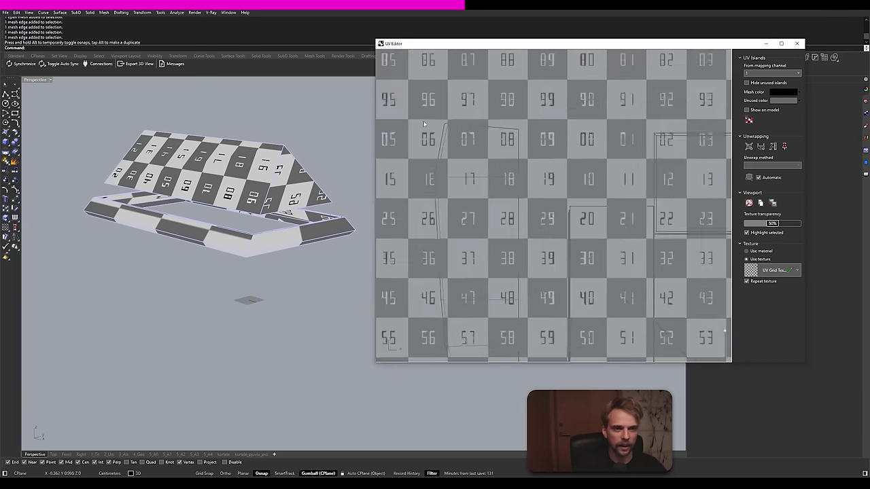
pyautogui.scroll(2, 424, 124)
pyautogui.click(441, 140)
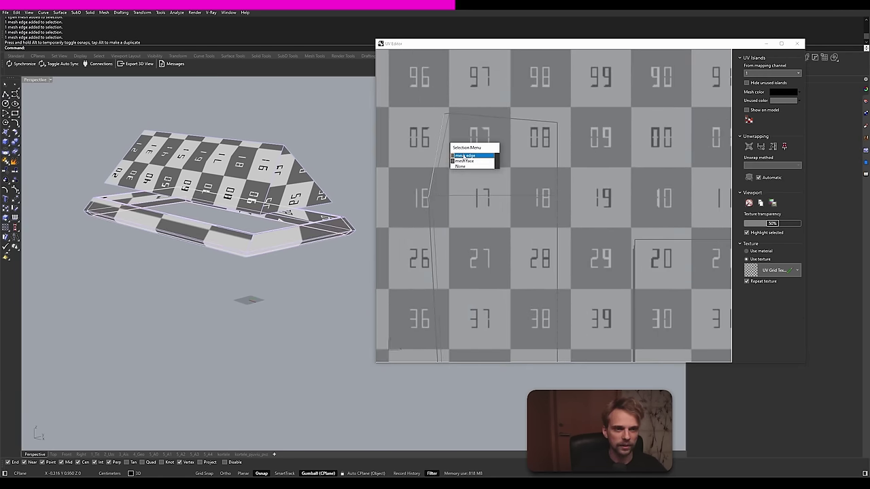
pyautogui.click(465, 155)
pyautogui.click(428, 220)
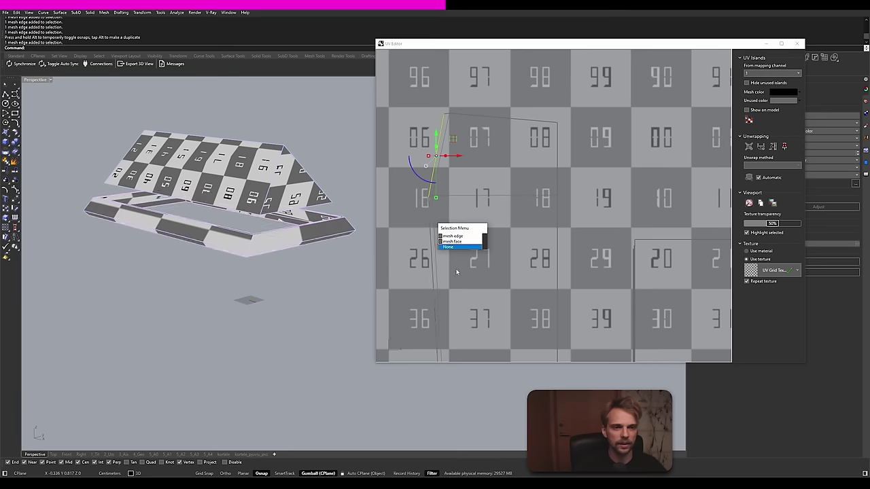
pyautogui.click(458, 236)
pyautogui.scroll(-3, 461, 239)
pyautogui.scroll(3, 454, 318)
pyautogui.moveTo(453, 317); pyautogui.dragTo(433, 224, button='right')
pyautogui.keyDown('shift'); pyautogui.click(431, 223); pyautogui.keyUp('shift')
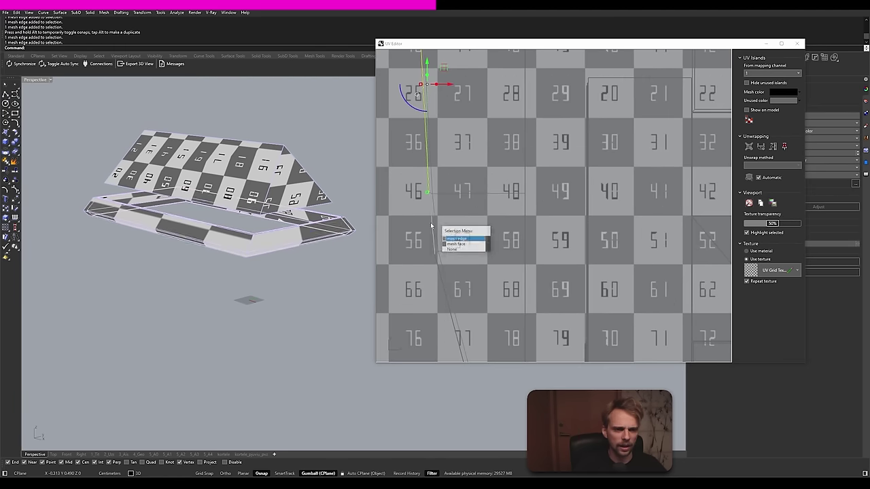
pyautogui.click(449, 240)
pyautogui.click(437, 272)
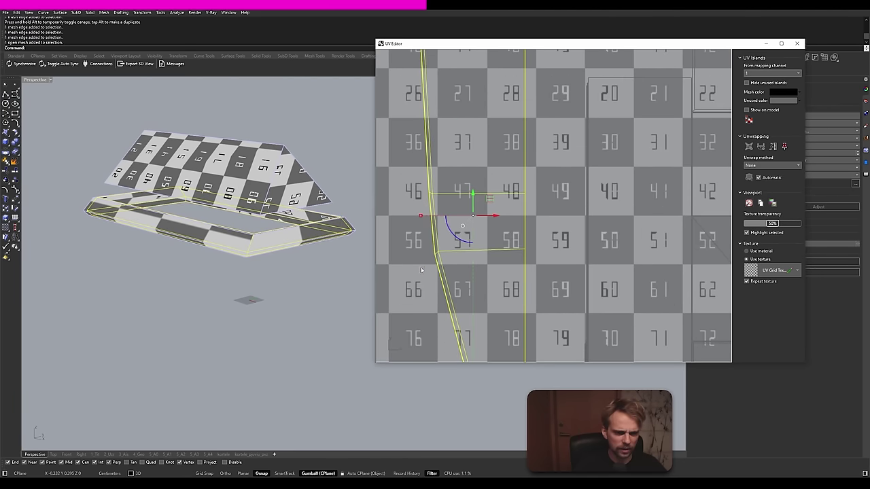
pyautogui.click(421, 271)
# Step: Select the left boundary mesh edge of the strip's lowest segment
pyautogui.scroll(-4, 441, 288)
pyautogui.moveTo(471, 341); pyautogui.dragTo(464, 242, button='right')
pyautogui.scroll(14, 469, 300)
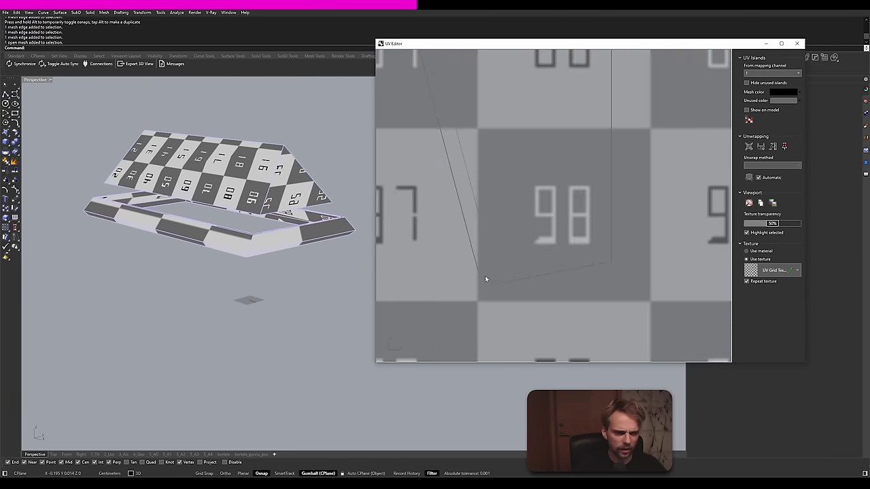
pyautogui.click(474, 264)
pyautogui.click(495, 283)
pyautogui.scroll(-4, 499, 278)
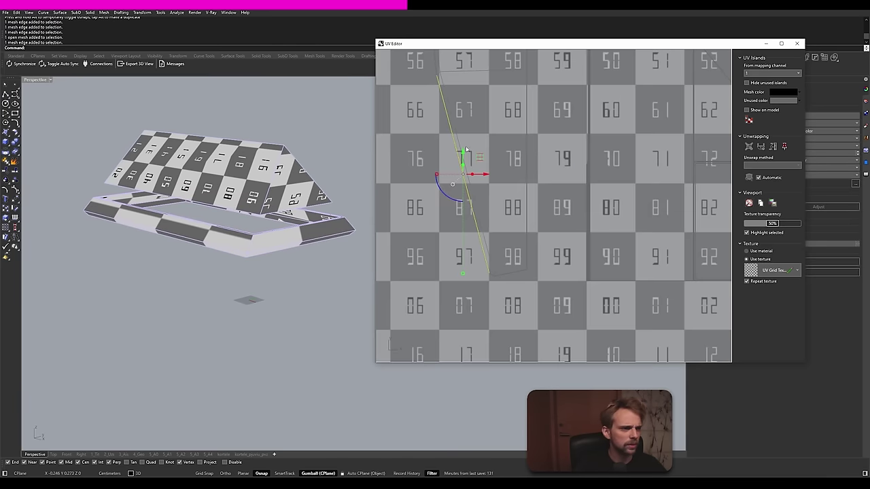
pyautogui.scroll(1, 505, 273)
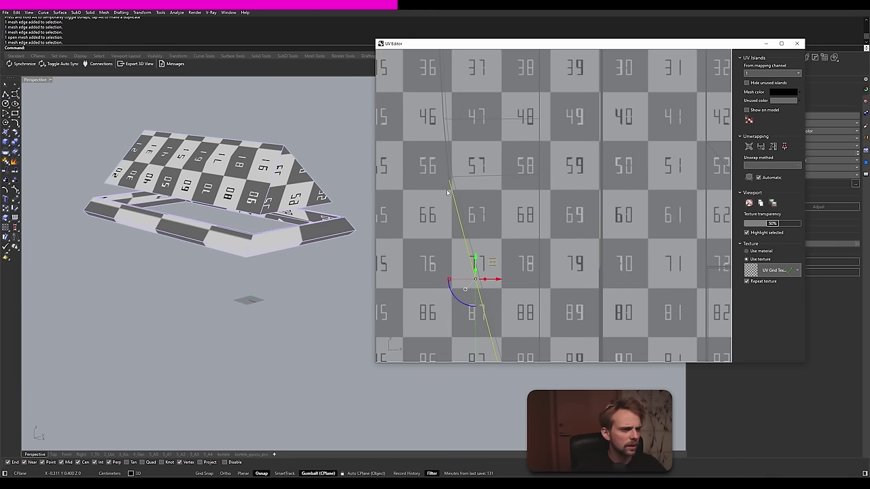
pyautogui.scroll(-3, 447, 193)
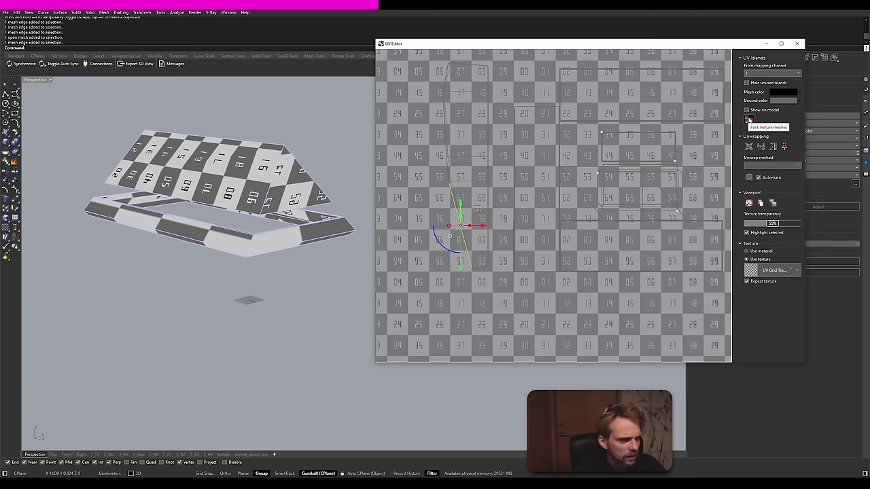
pyautogui.moveTo(445, 165); pyautogui.dragTo(479, 208, button='right')
pyautogui.scroll(3, 482, 211)
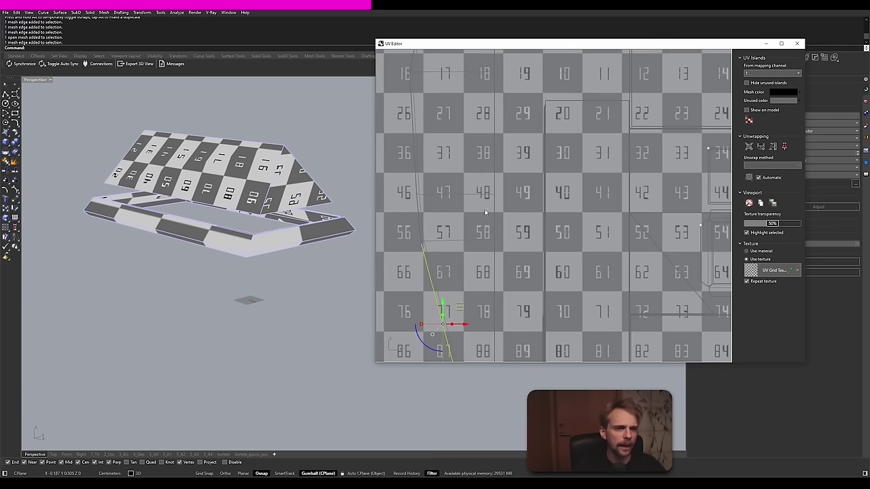
# Step: Add the other left boundary mesh edges of the strip, up to its top end, to the selection
pyautogui.click(431, 209)
pyautogui.click(443, 224)
pyautogui.click(421, 174)
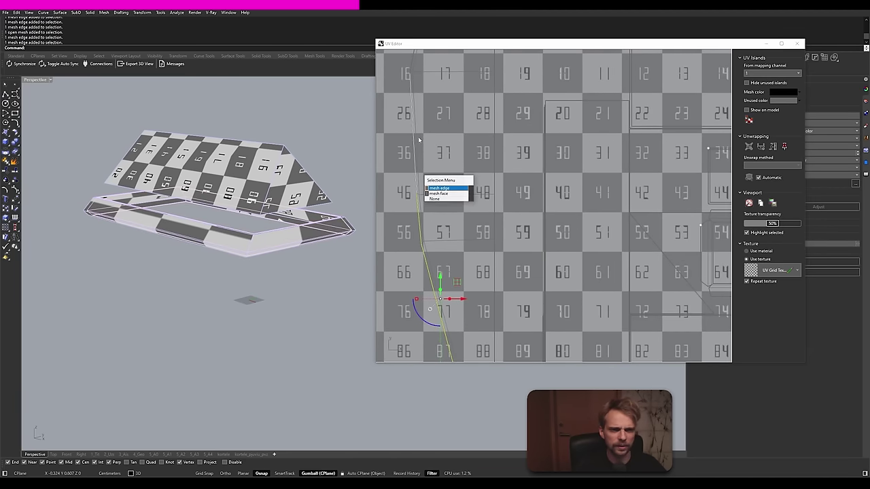
pyautogui.click(443, 186)
pyautogui.moveTo(419, 93); pyautogui.dragTo(432, 171, button='right')
pyautogui.keyDown('ctrl'); pyautogui.keyDown('shift'); pyautogui.click(428, 126); pyautogui.keyUp('shift'); pyautogui.keyUp('ctrl')
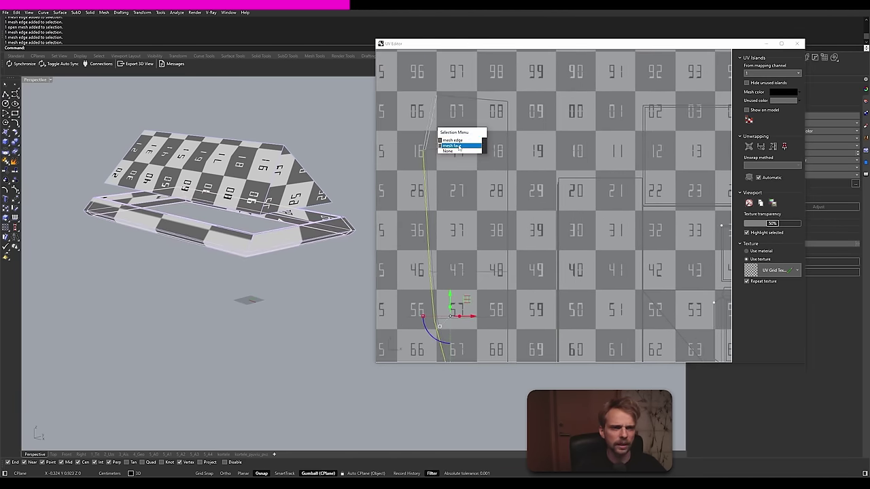
pyautogui.click(444, 142)
pyautogui.scroll(-7, 472, 117)
# Step: Scale the selected left boundary edges horizontally to 0 and shift the resulting vertical line left
pyautogui.click(450, 193)
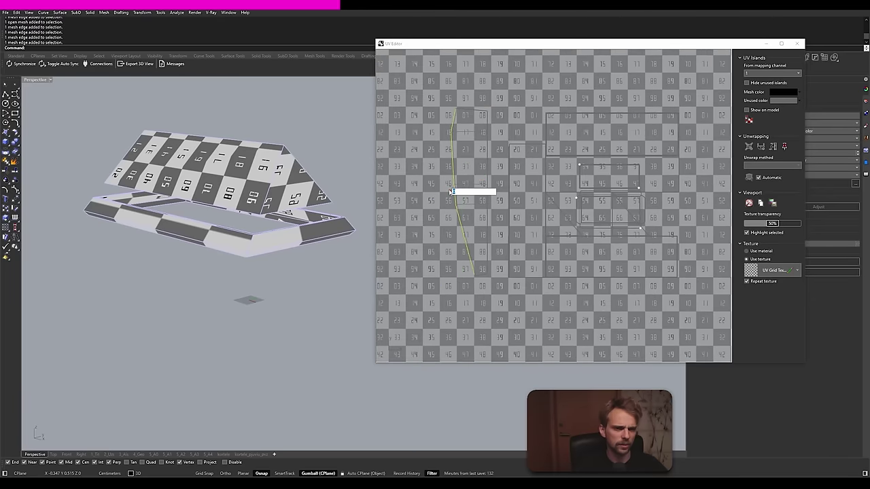
pyautogui.write('0')
pyautogui.press('Return')
pyautogui.moveTo(485, 192); pyautogui.dragTo(466, 192)
pyautogui.press('Escape')
pyautogui.keyDown('ctrl'); pyautogui.keyDown('shift'); pyautogui.click(455, 119); pyautogui.keyUp('shift'); pyautogui.keyUp('ctrl')
pyautogui.press('Escape')
pyautogui.scroll(6, 451, 94)
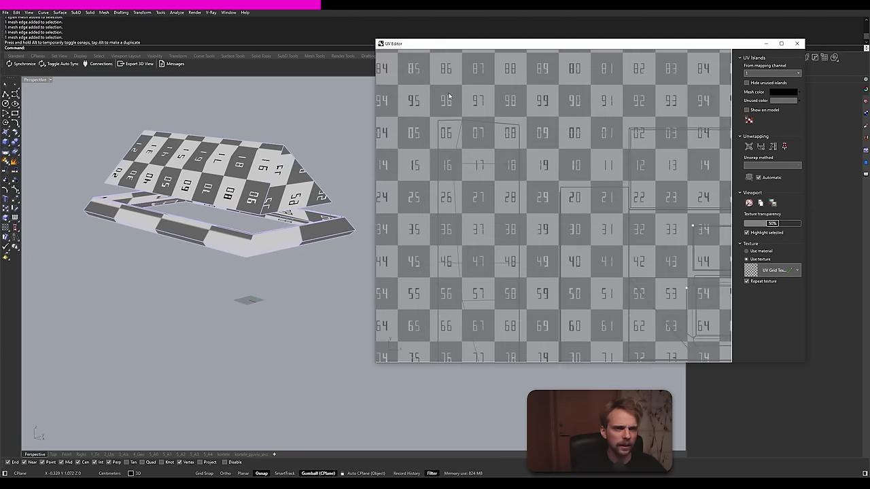
# Step: Select the strip island's upper end edges and scale them vertically to 0 to form one horizontal line
pyautogui.keyDown('ctrl'); pyautogui.keyDown('shift'); pyautogui.moveTo(400, 86); pyautogui.dragTo(549, 139); pyautogui.keyUp('shift'); pyautogui.keyUp('ctrl')
pyautogui.click(479, 125)
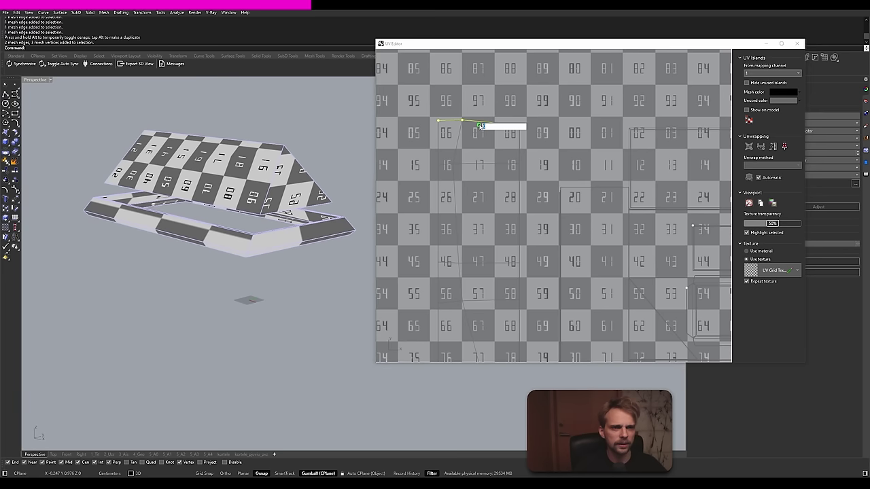
pyautogui.write('0')
pyautogui.press('Return')
pyautogui.press('Escape')
# Step: Switch the UV Editor background to the material with no texture and scale the strip's lower end edges vertically to 0
pyautogui.scroll(-9, 457, 129)
pyautogui.scroll(4, 506, 265)
pyautogui.scroll(2, 413, 218)
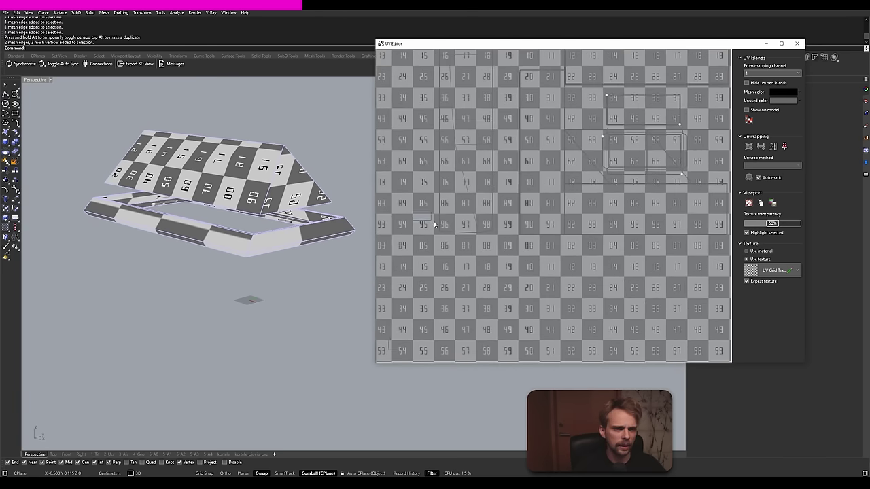
pyautogui.keyDown('ctrl'); pyautogui.keyDown('shift'); pyautogui.moveTo(415, 218); pyautogui.dragTo(526, 250); pyautogui.keyUp('shift'); pyautogui.keyUp('ctrl')
pyautogui.scroll(1, 480, 233)
pyautogui.click(747, 251)
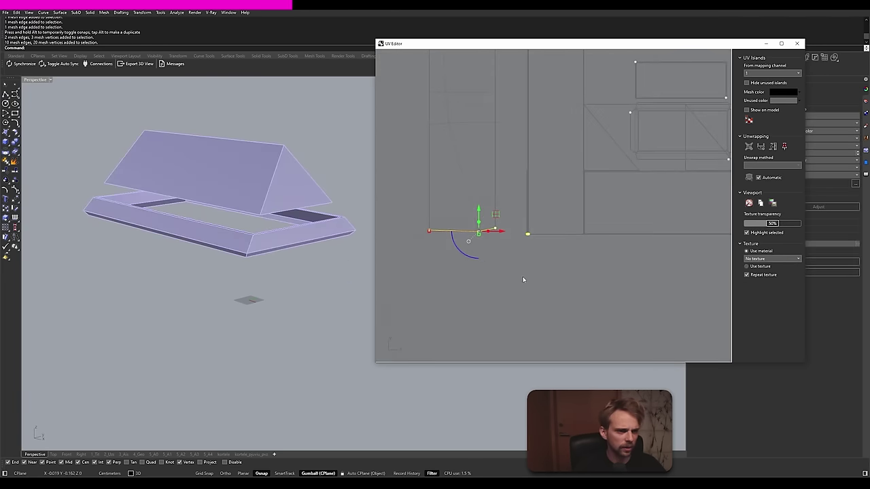
pyautogui.press('Escape')
pyautogui.moveTo(399, 203); pyautogui.dragTo(517, 252)
pyautogui.click(464, 233)
pyautogui.write('0')
pyautogui.press('Return')
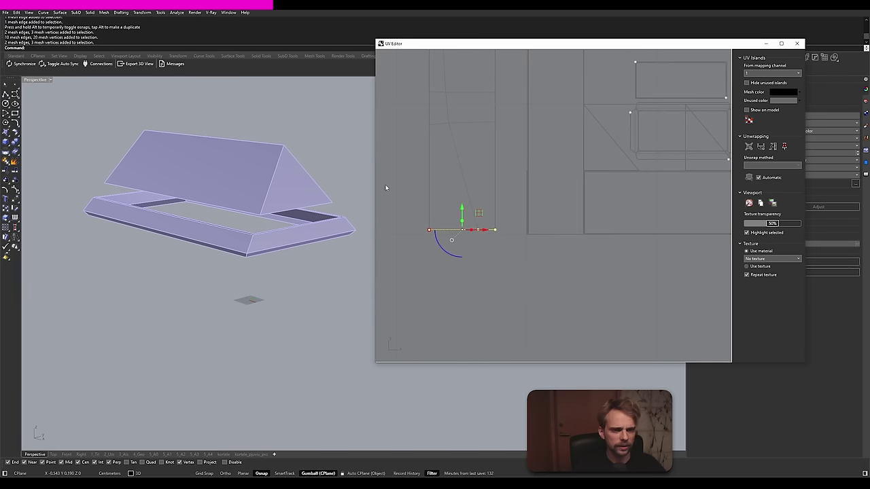
# Step: Select the strip's inner lengthwise mesh edges and scale them horizontally to 0 into one vertical line
pyautogui.click(387, 188)
pyautogui.moveTo(441, 162); pyautogui.dragTo(442, 235, button='right')
pyautogui.scroll(-6, 441, 235)
pyautogui.scroll(2, 440, 163)
pyautogui.moveTo(440, 117); pyautogui.dragTo(477, 320)
pyautogui.write('0')
pyautogui.press('Return')
pyautogui.click(398, 209)
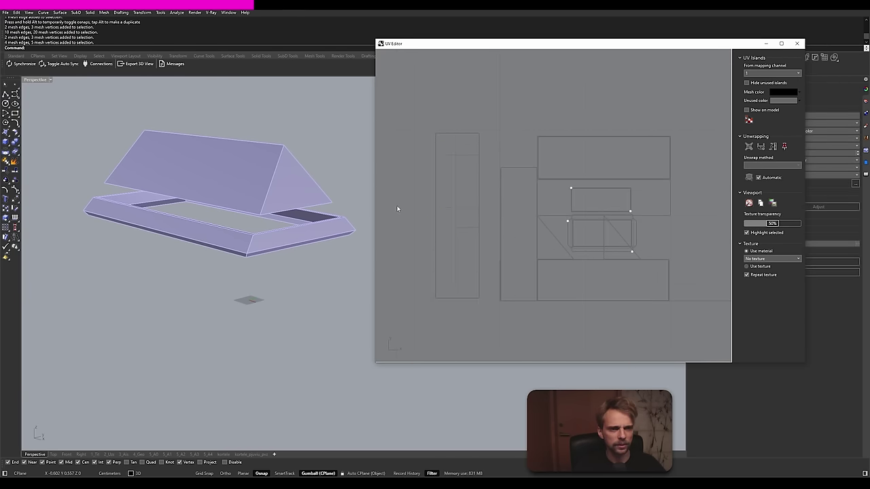
pyautogui.moveTo(401, 145); pyautogui.dragTo(482, 167)
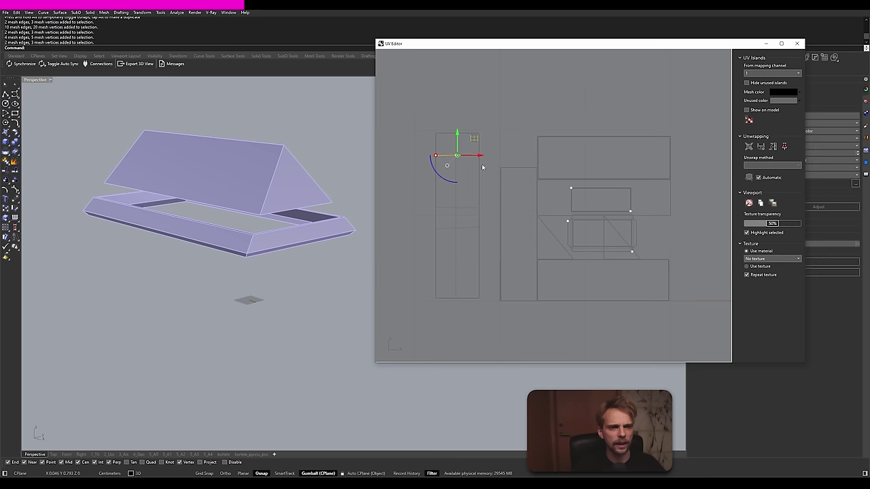
pyautogui.rightClick(458, 158)
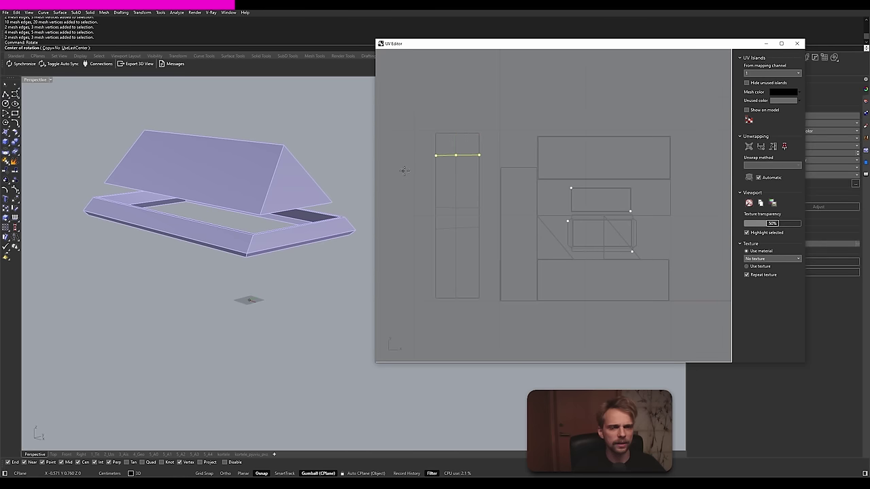
pyautogui.press('Escape')
pyautogui.press('Escape')
# Step: Show the UV grid texture again and scale the whole strip island horizontally to make it narrower
pyautogui.click(746, 265)
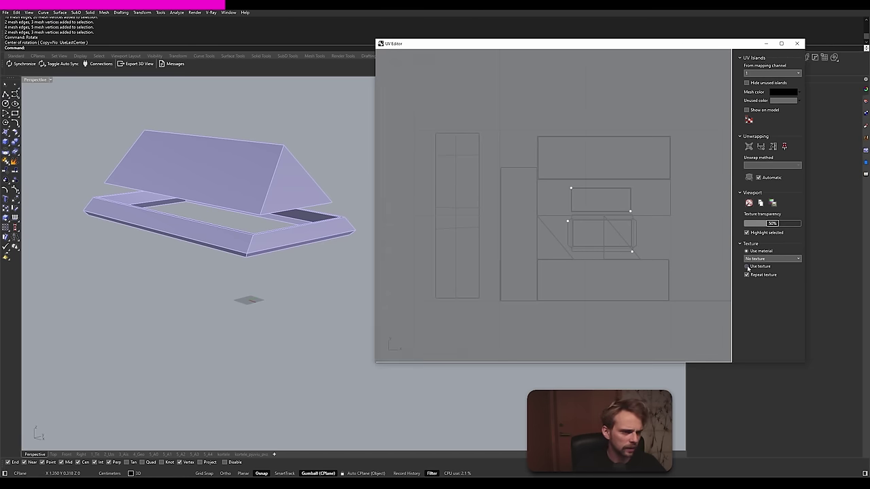
pyautogui.scroll(4, 203, 221)
pyautogui.moveTo(240, 227); pyautogui.dragTo(120, 210, button='right')
pyautogui.scroll(6, 119, 210)
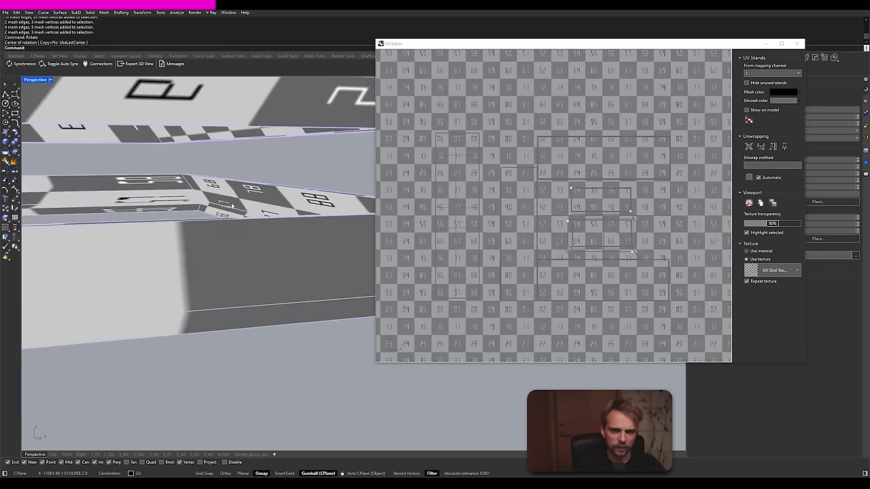
pyautogui.click(481, 213)
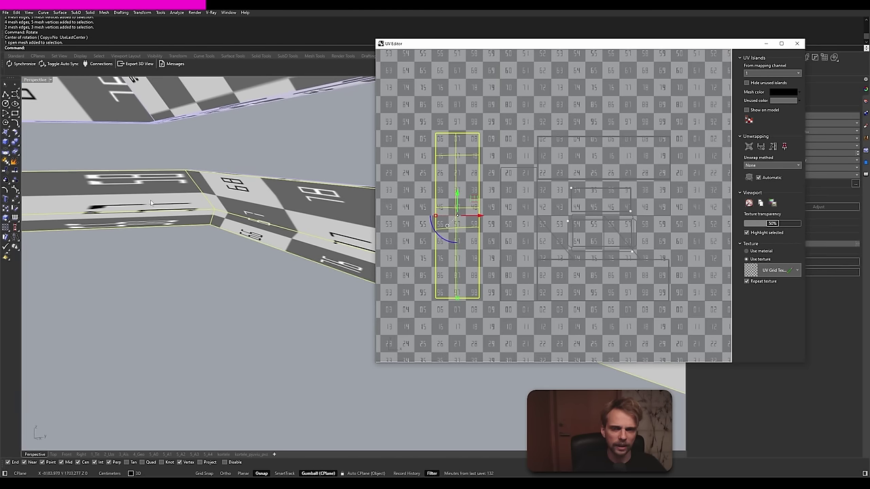
pyautogui.moveTo(439, 218); pyautogui.dragTo(451, 224)
pyautogui.click(410, 218)
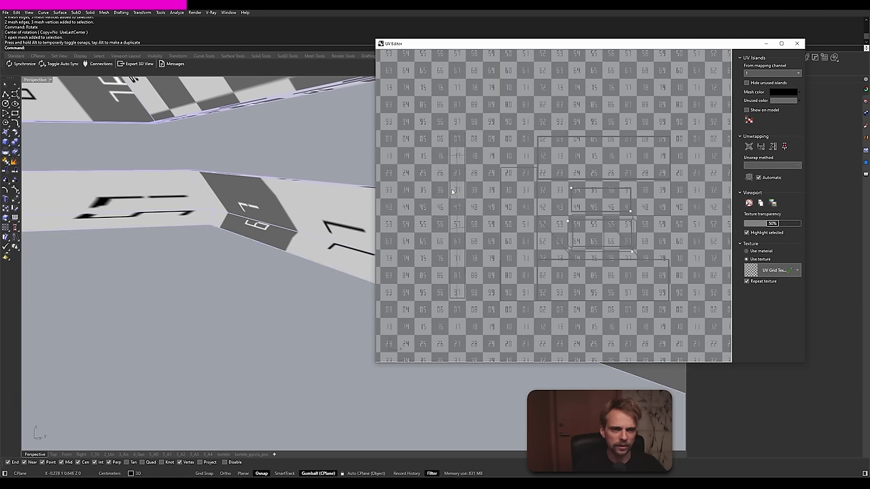
# Step: Select the strip's inner lengthwise edges and shift them left, close to the strip's left boundary
pyautogui.scroll(3, 457, 133)
pyautogui.click(459, 133)
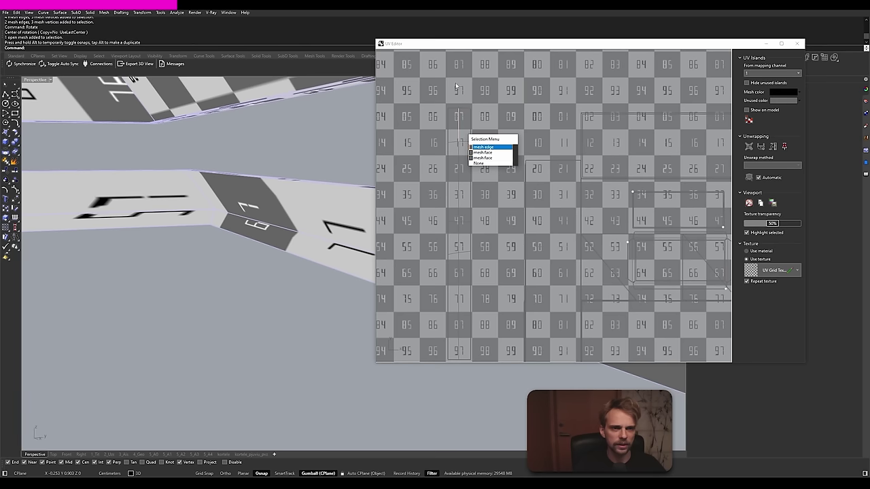
pyautogui.moveTo(455, 85); pyautogui.dragTo(462, 369)
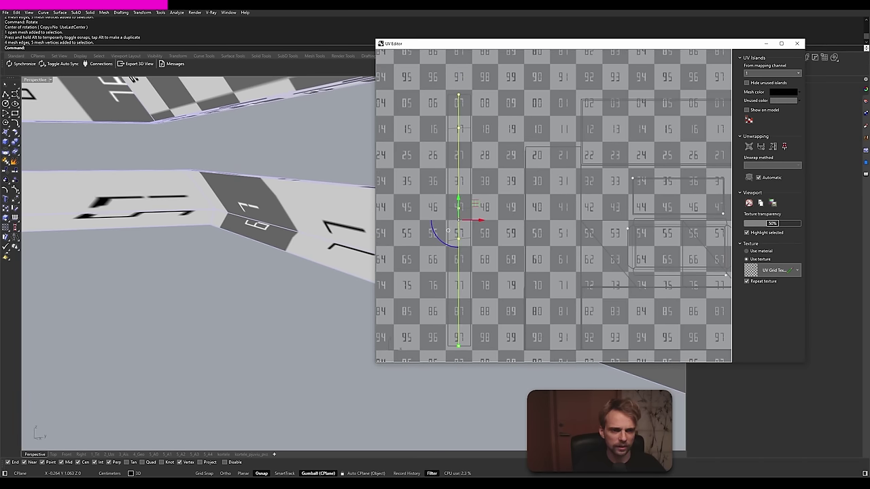
pyautogui.moveTo(478, 219); pyautogui.dragTo(453, 228)
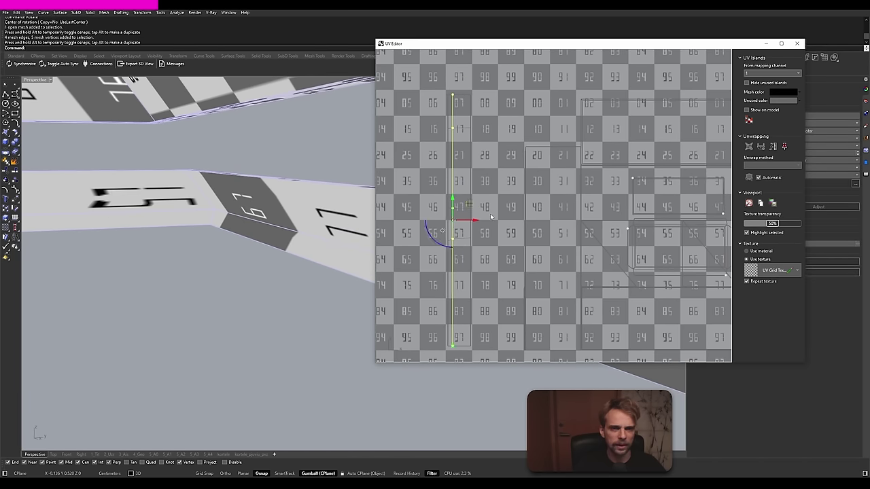
pyautogui.click(464, 211)
# Step: Pack all the texture meshes so the UV islands are arranged automatically
pyautogui.scroll(-10, 271, 209)
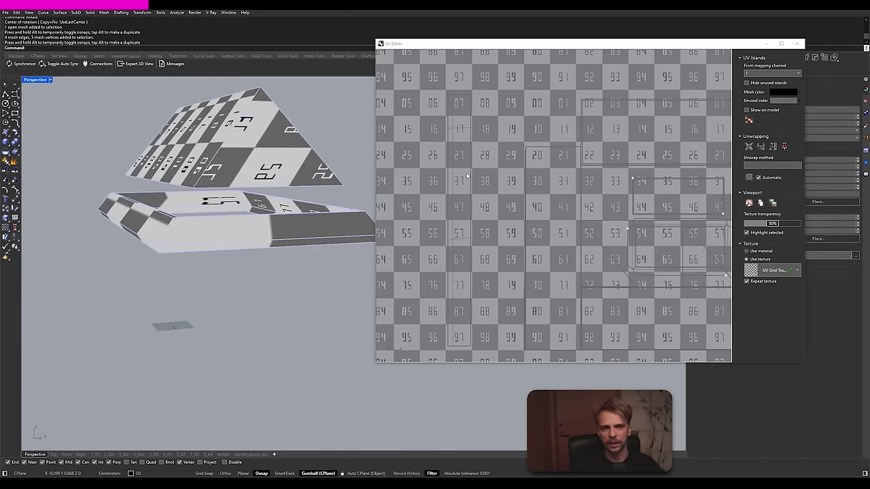
pyautogui.click(475, 158)
pyautogui.scroll(-5, 479, 179)
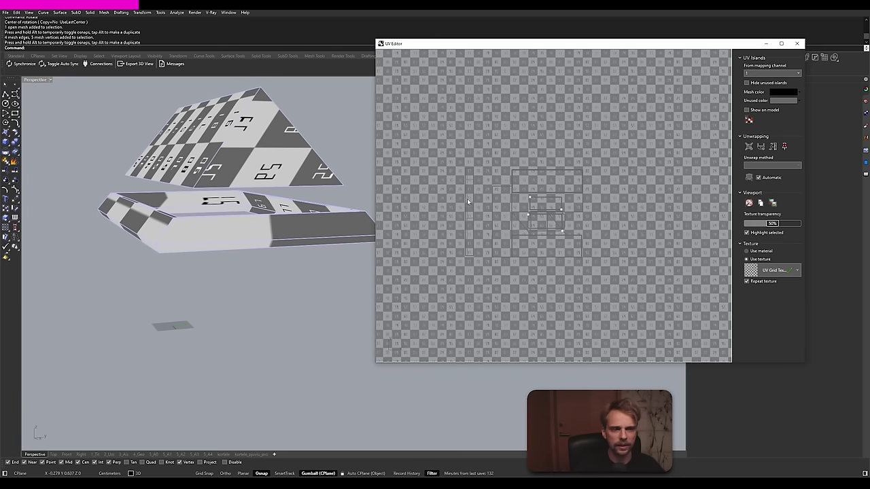
pyautogui.moveTo(642, 257); pyautogui.dragTo(433, 142)
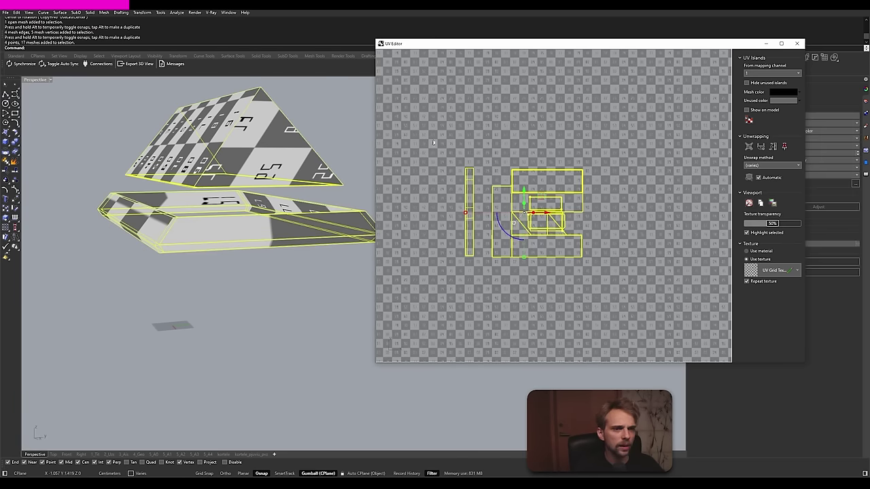
pyautogui.click(552, 141)
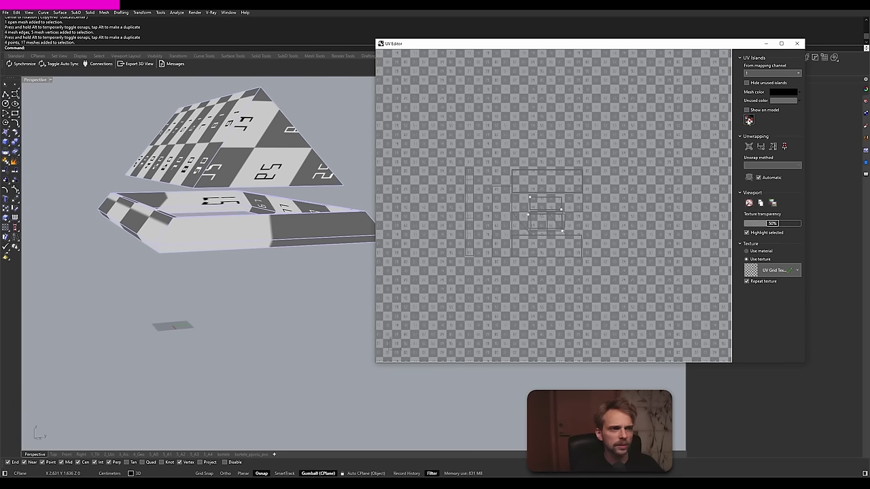
pyautogui.click(748, 121)
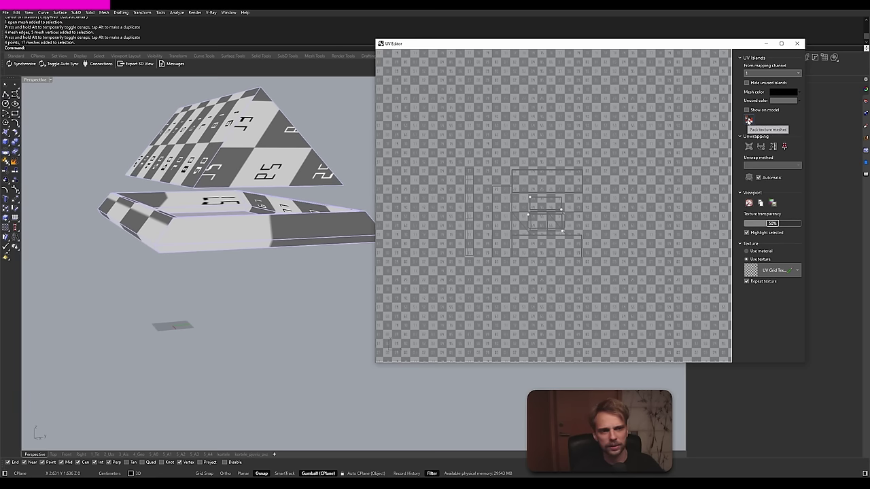
pyautogui.scroll(5, 588, 188)
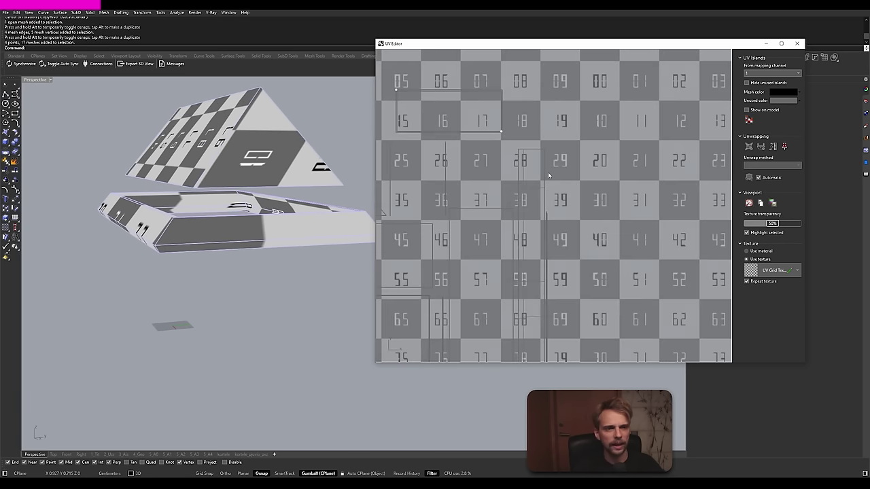
pyautogui.scroll(-8, 528, 266)
pyautogui.moveTo(423, 158); pyautogui.dragTo(483, 127, button='right')
# Step: Clear the UV island selection and close the UV Editor
pyautogui.moveTo(454, 116); pyautogui.dragTo(657, 337)
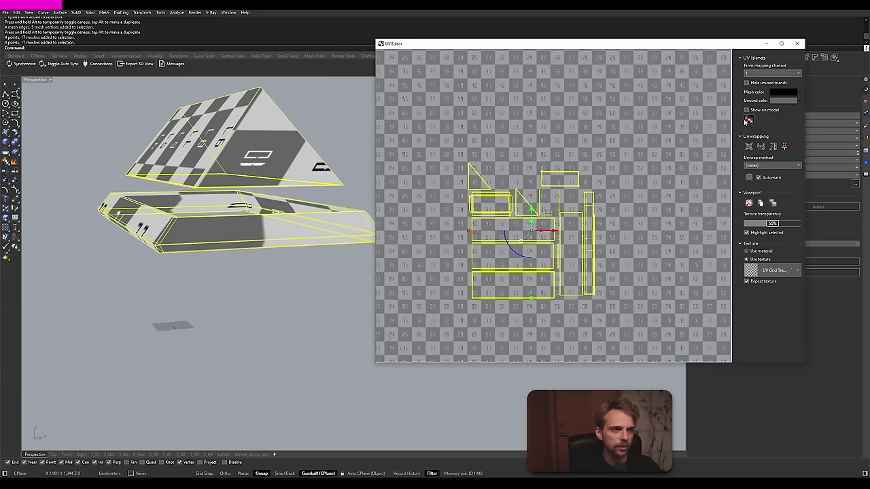
pyautogui.press('Escape')
pyautogui.click(798, 45)
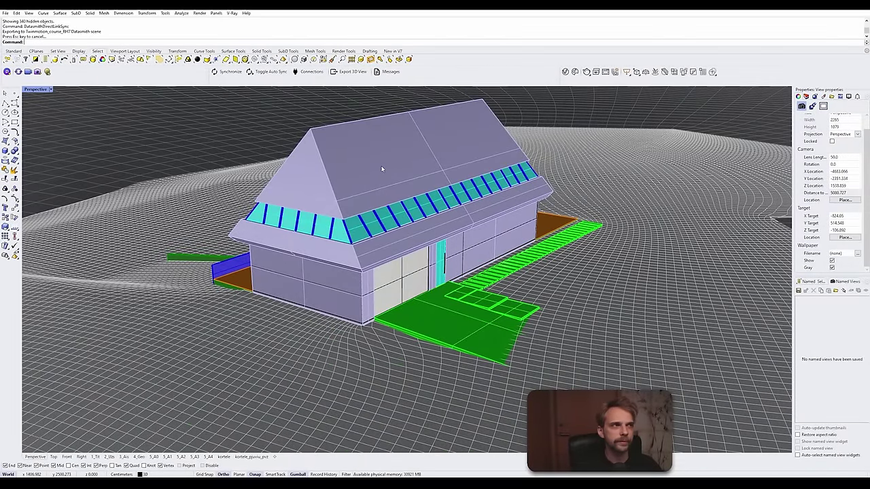
# Step: Examine the full house model from above and from all sides in the Top and Perspective views
pyautogui.moveTo(381, 170); pyautogui.dragTo(419, 233, button='right')
pyautogui.scroll(-4, 326, 224)
pyautogui.doubleClick(36, 89)
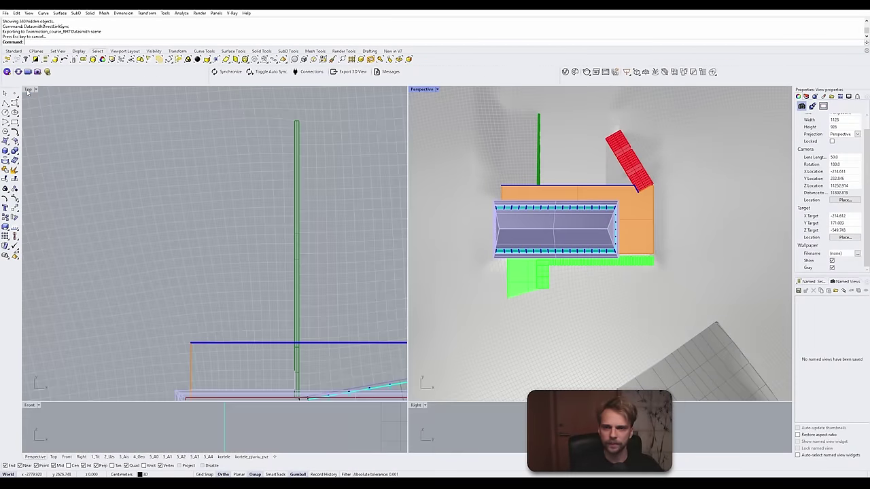
pyautogui.doubleClick(29, 89)
pyautogui.scroll(-8, 252, 277)
pyautogui.moveTo(332, 348); pyautogui.dragTo(328, 251, button='right')
pyautogui.scroll(5, 383, 308)
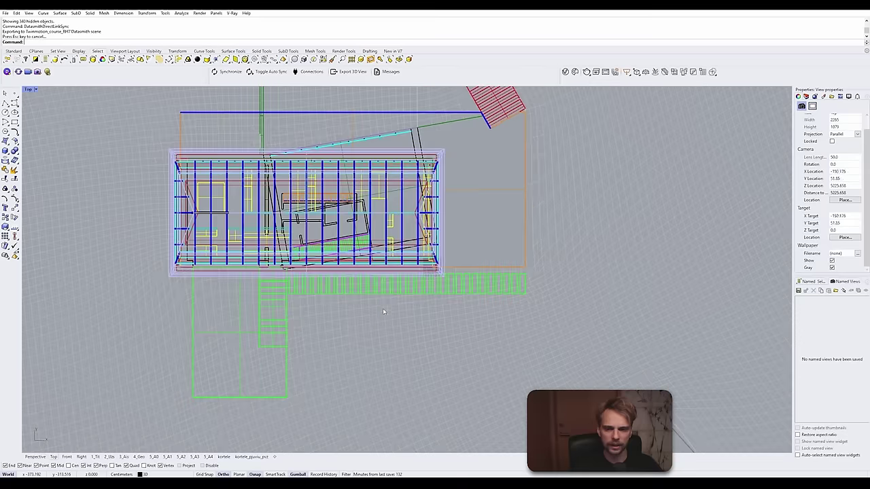
pyautogui.doubleClick(30, 89)
pyautogui.scroll(6, 644, 159)
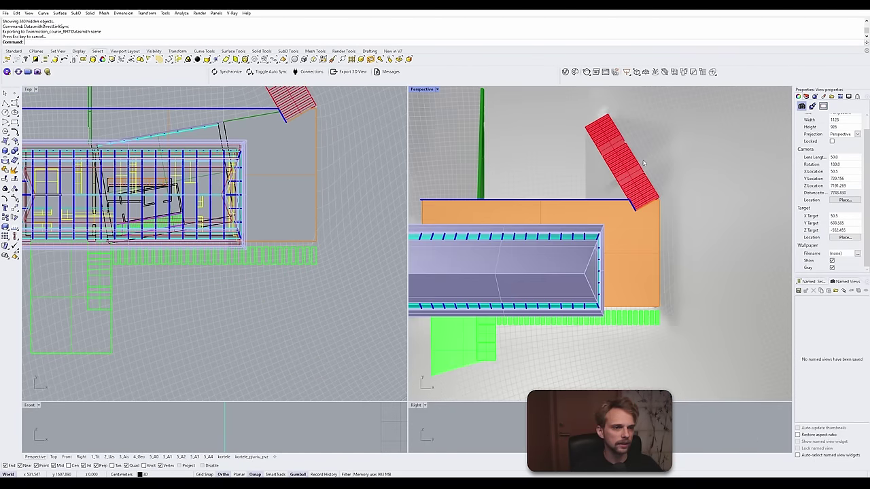
pyautogui.doubleClick(421, 90)
pyautogui.moveTo(426, 177); pyautogui.dragTo(543, 102, button='right')
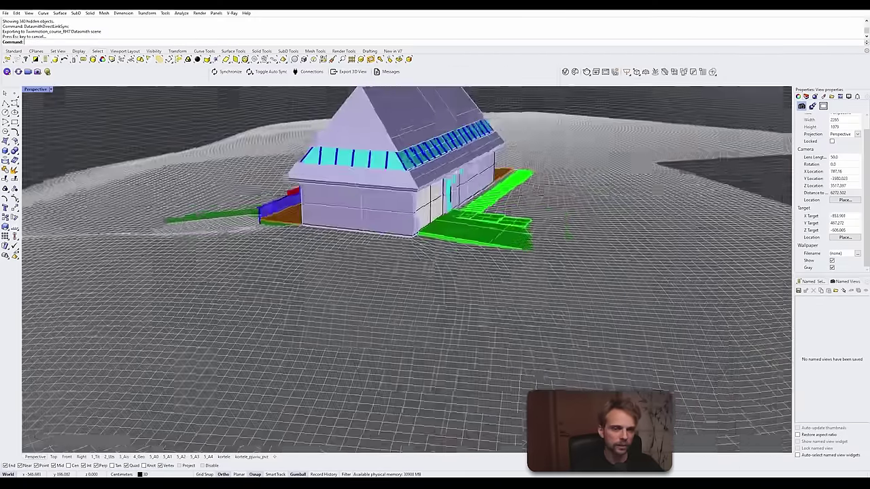
pyautogui.moveTo(482, 238); pyautogui.dragTo(513, 203, button='right')
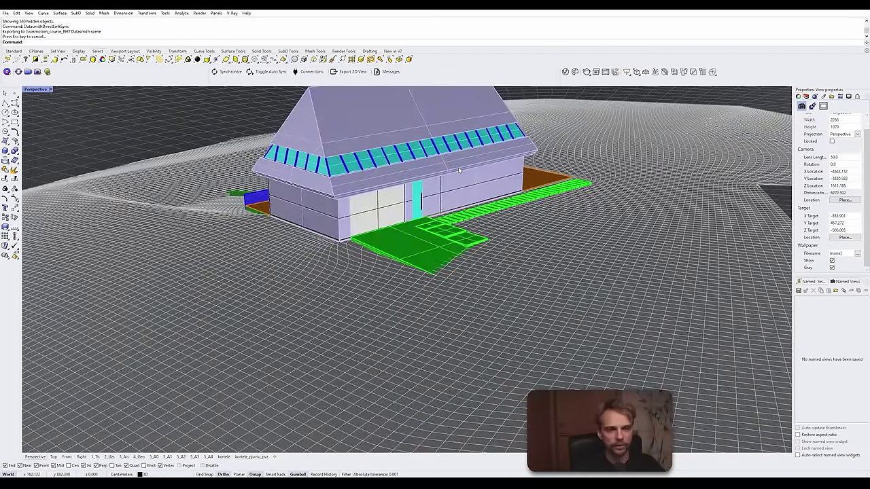
pyautogui.moveTo(459, 170); pyautogui.dragTo(574, 299, button='right')
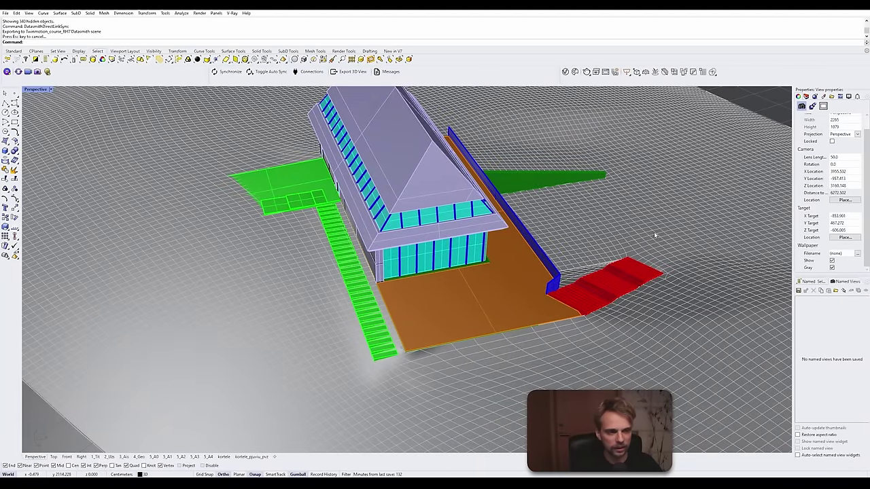
pyautogui.moveTo(653, 235); pyautogui.dragTo(568, 309, button='right')
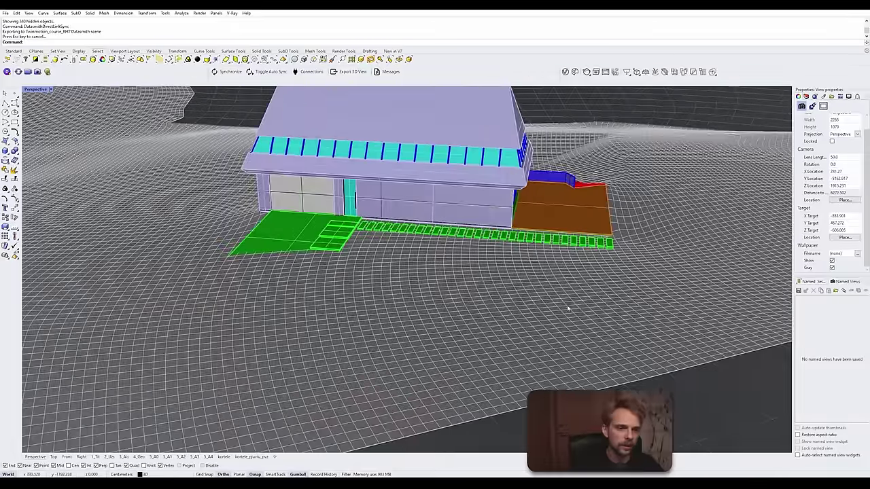
# Step: Select the exterior facade wall polysurface at the short end of the house, next to the garage opening
pyautogui.moveTo(308, 201); pyautogui.dragTo(355, 194, button='right')
pyautogui.scroll(6, 355, 194)
pyautogui.click(345, 220)
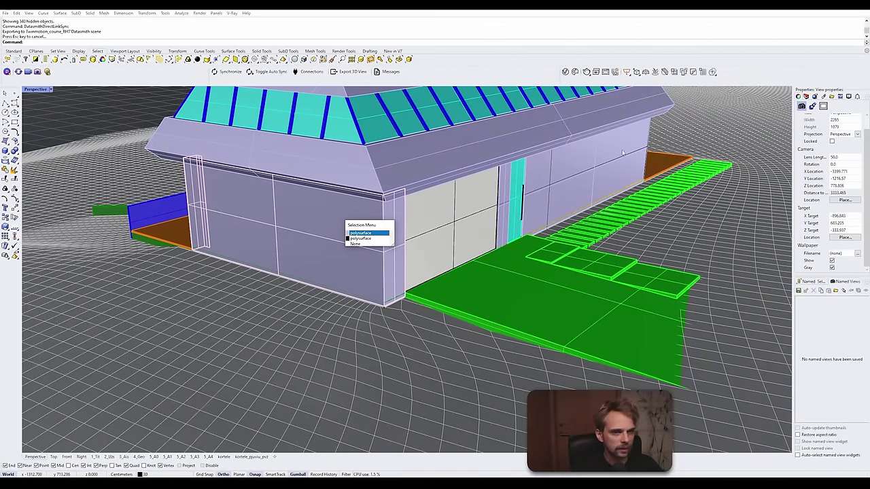
pyautogui.click(367, 233)
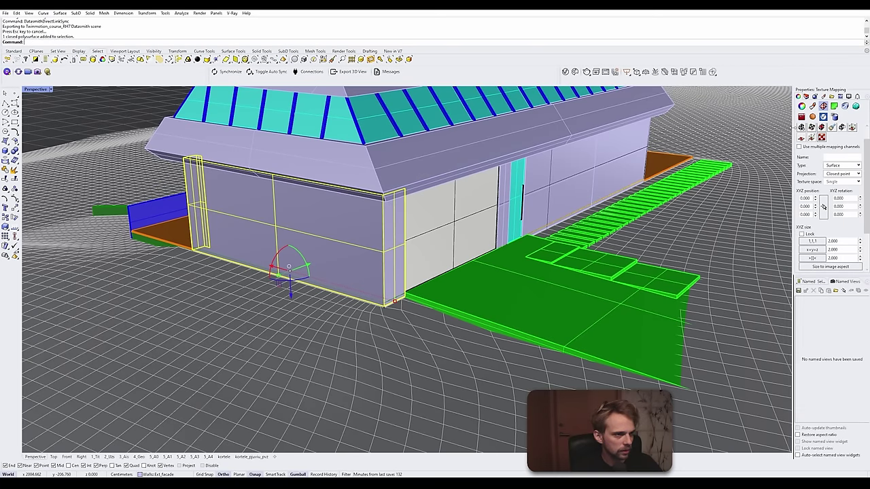
# Step: Apply a box mapping to the selected facade wall using its bounding box, the CPlane coordinate system and capped ends
pyautogui.moveTo(792, 127); pyautogui.dragTo(644, 131)
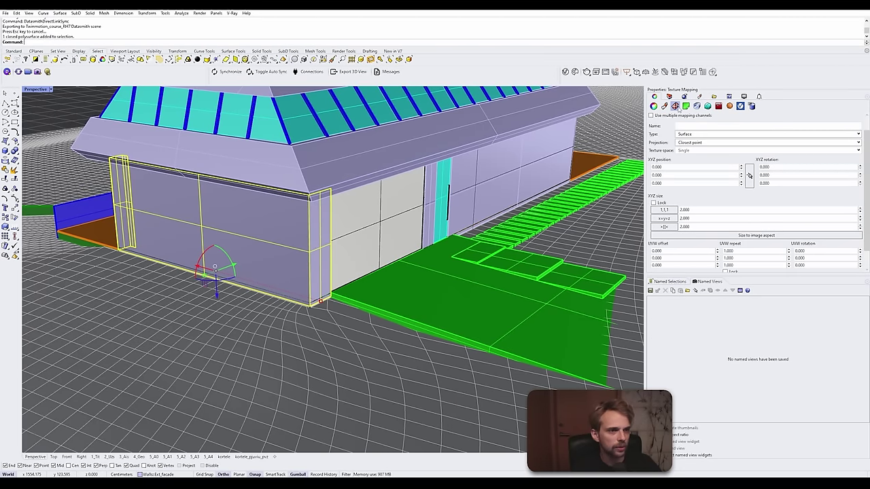
pyautogui.scroll(1, 681, 126)
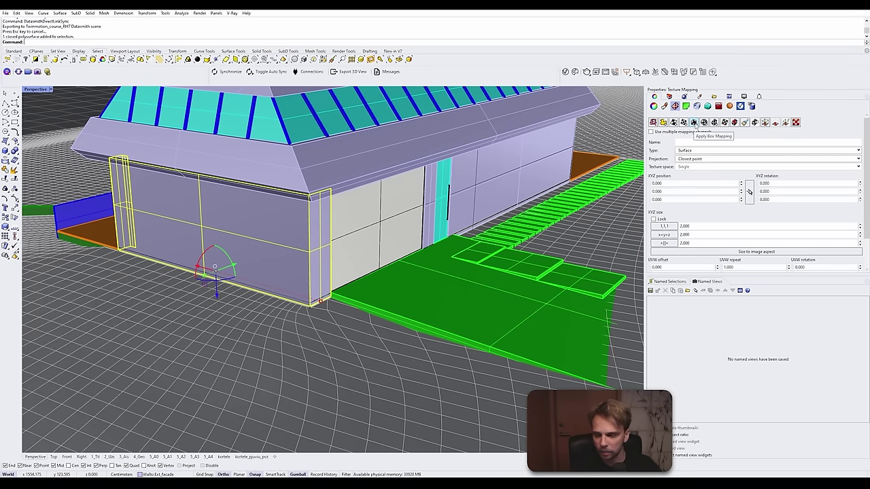
pyautogui.click(693, 122)
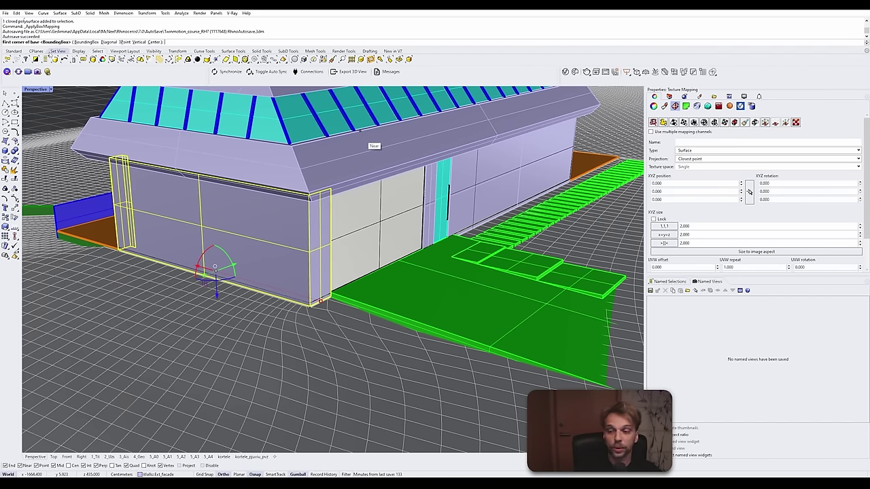
pyautogui.press('Return')
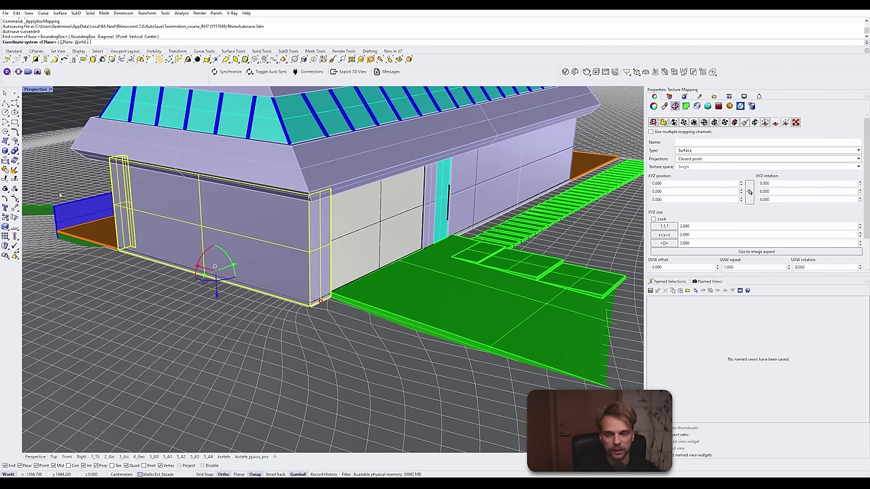
pyautogui.press('Return')
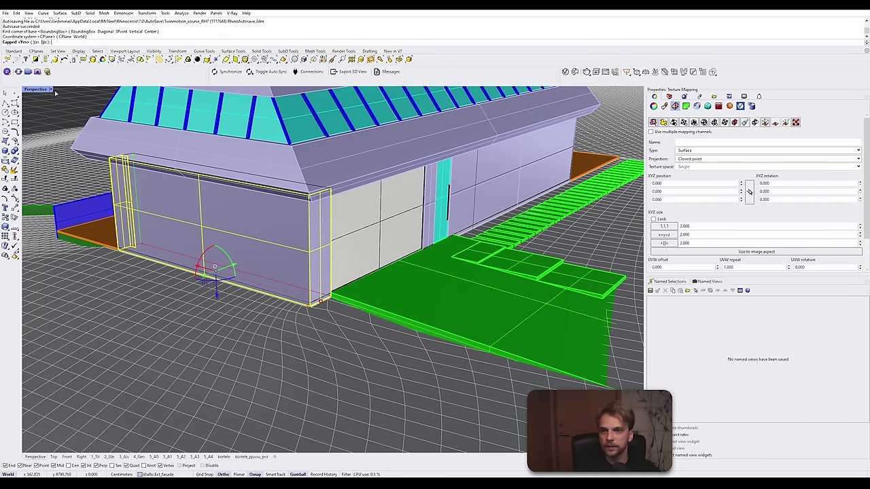
pyautogui.press('Return')
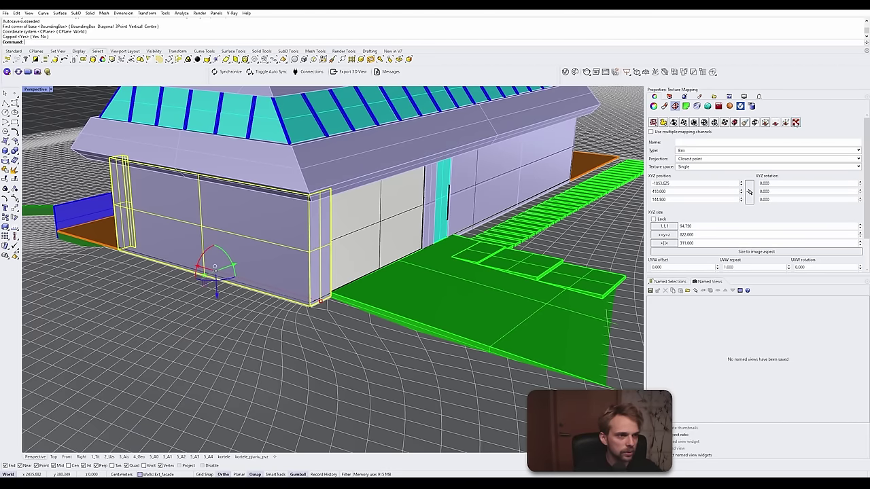
# Step: Open the UV Editor for the wall and place its UV rectangle on the ground in front of the driveway
pyautogui.click(794, 122)
pyautogui.click(361, 382)
pyautogui.click(432, 339)
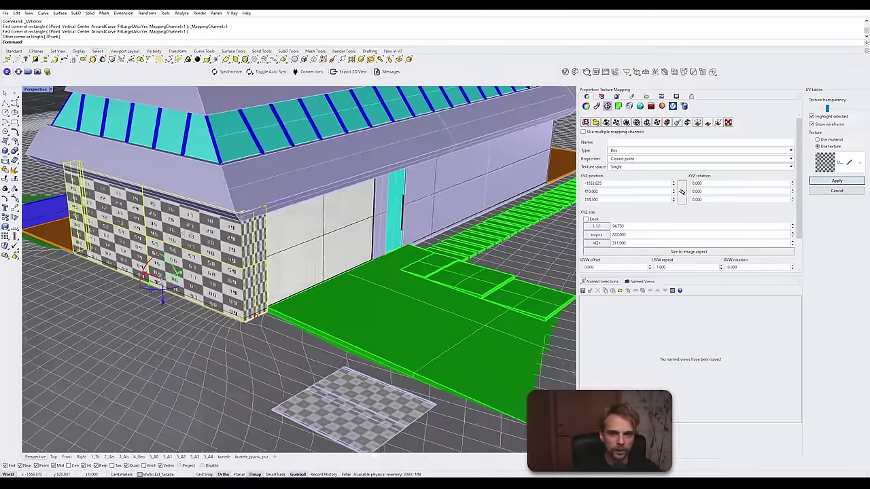
pyautogui.keyDown('shift'); pyautogui.moveTo(182, 233); pyautogui.dragTo(240, 232, button='right'); pyautogui.keyUp('shift')
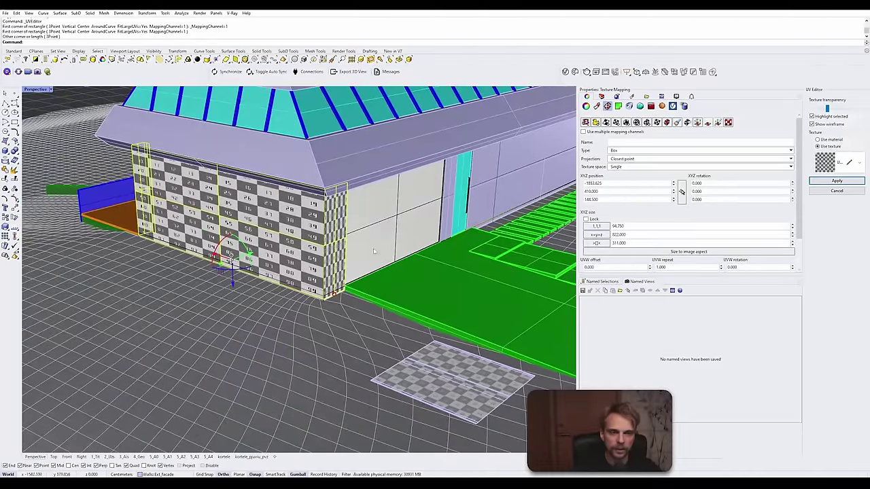
pyautogui.scroll(3, 350, 221)
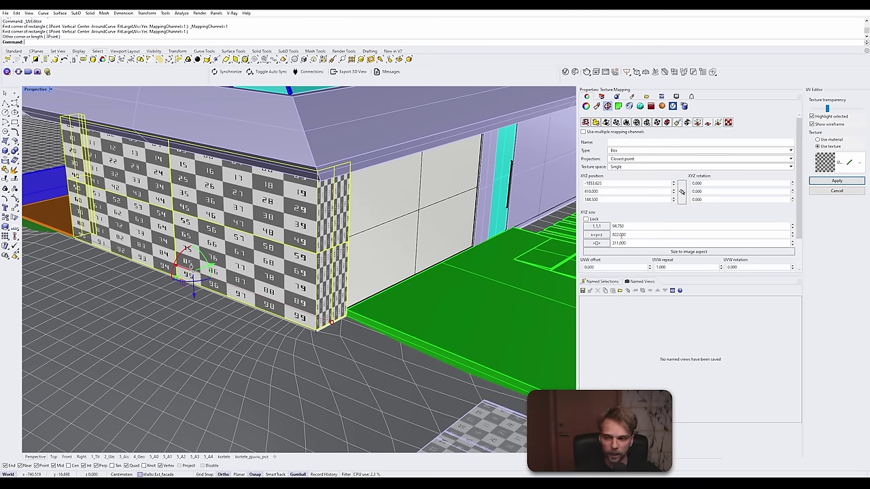
# Step: Reset the wall's box mapping size to 1,1,1, lock the proportions and set the size to 100 on all axes
pyautogui.moveTo(629, 225); pyautogui.dragTo(611, 225)
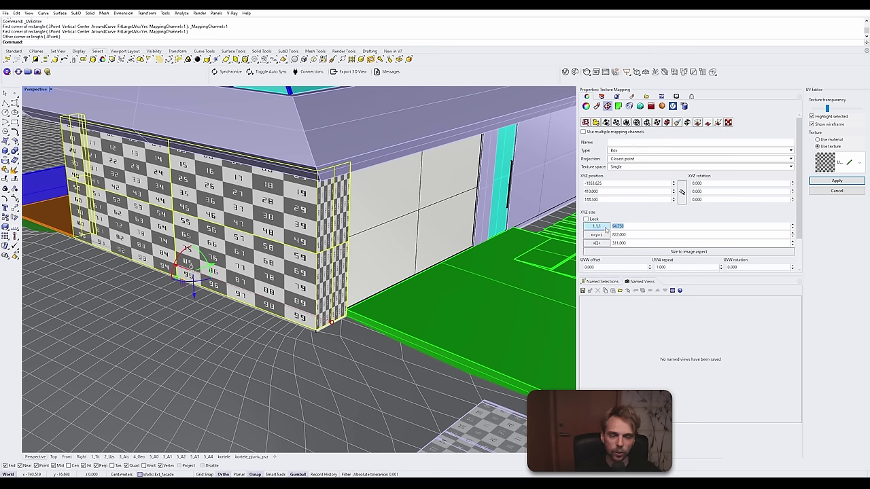
pyautogui.click(605, 228)
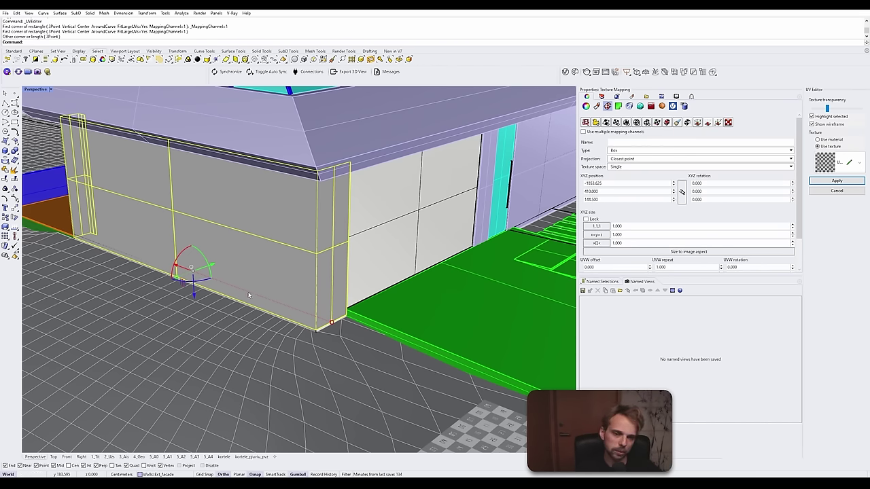
pyautogui.scroll(6, 287, 285)
pyautogui.scroll(-3, 288, 285)
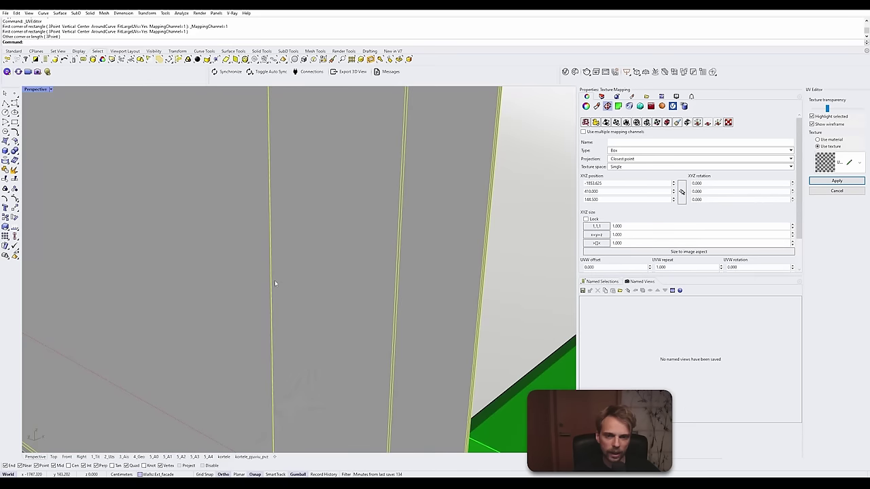
pyautogui.scroll(4, 292, 278)
pyautogui.scroll(-6, 293, 282)
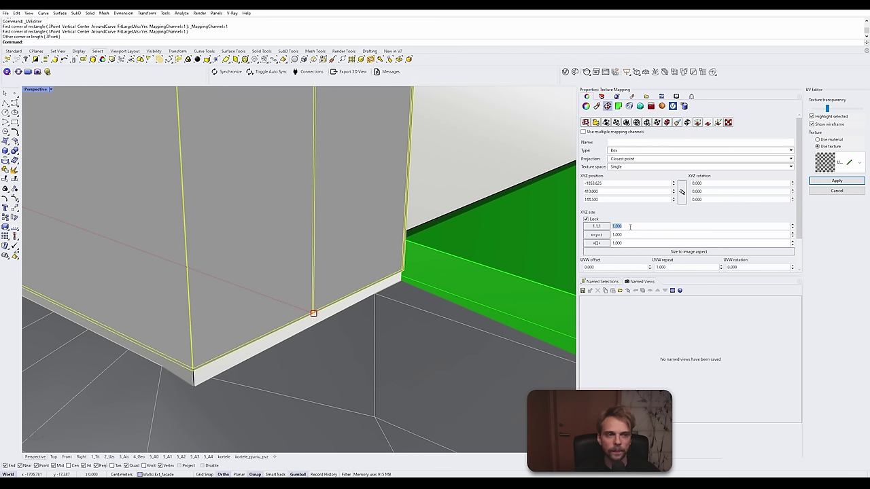
pyautogui.write('100')
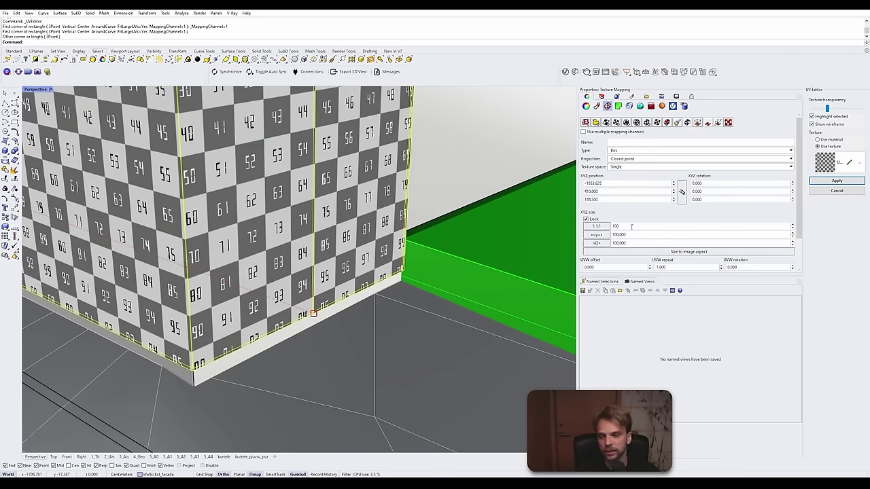
pyautogui.scroll(-10, 256, 250)
pyautogui.keyDown('shift'); pyautogui.moveTo(257, 251); pyautogui.dragTo(294, 280, button='right'); pyautogui.keyUp('shift')
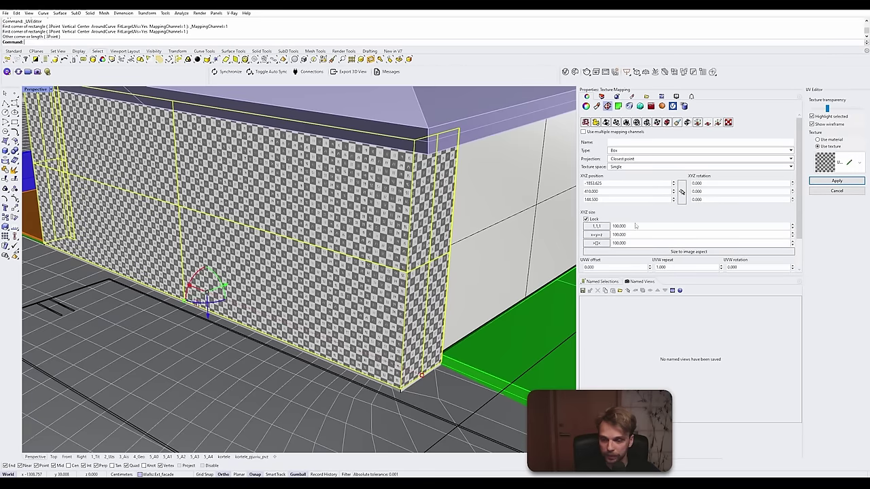
pyautogui.doubleClick(632, 235)
pyautogui.doubleClick(631, 242)
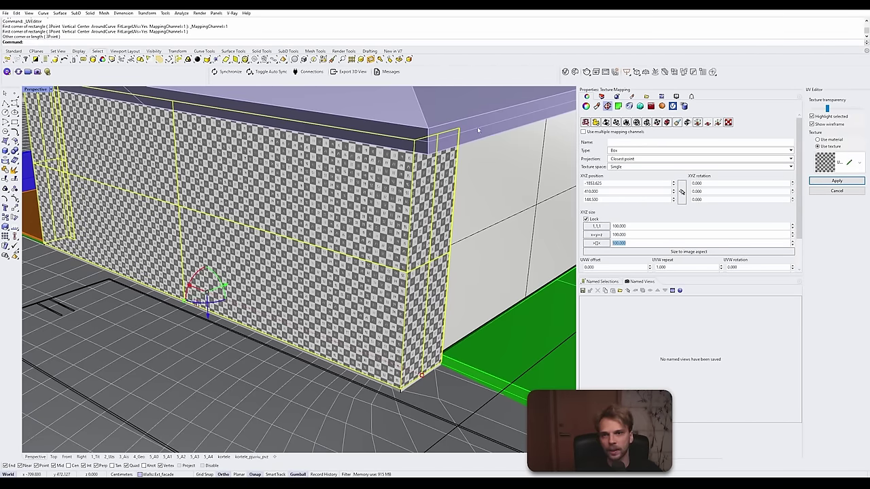
# Step: Synchronize the model with Twinmotion and switch there to view the remapped wall beside the garage up close
pyautogui.click(227, 71)
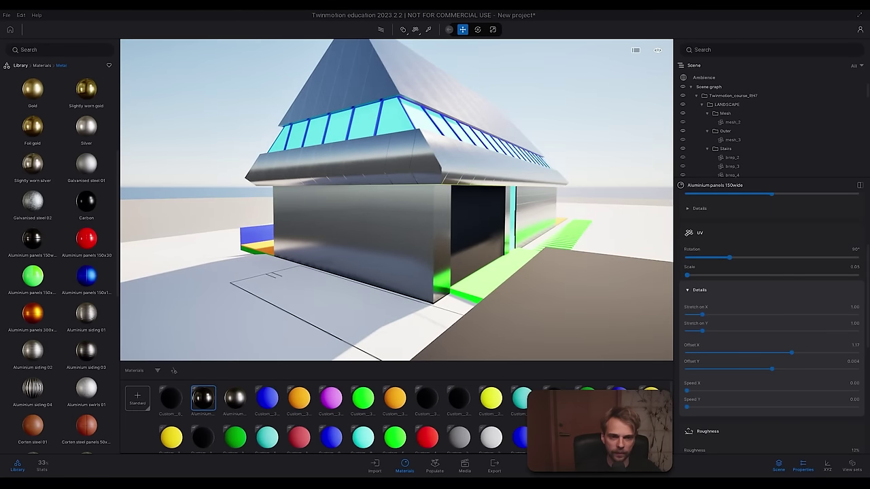
pyautogui.press('w')
pyautogui.press('d')
pyautogui.moveTo(548, 271); pyautogui.dragTo(446, 271, button='right')
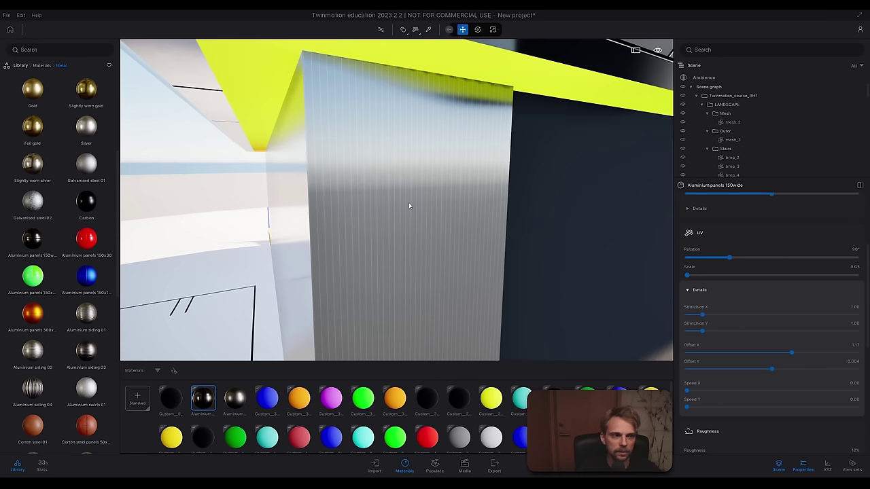
# Step: Examine the aluminium panel texture on the garage corner wall and the roof edge from several distances and heights
pyautogui.moveTo(173, 193); pyautogui.dragTo(224, 193, button='right')
pyautogui.press('s')
pyautogui.press('q')
pyautogui.press('e')
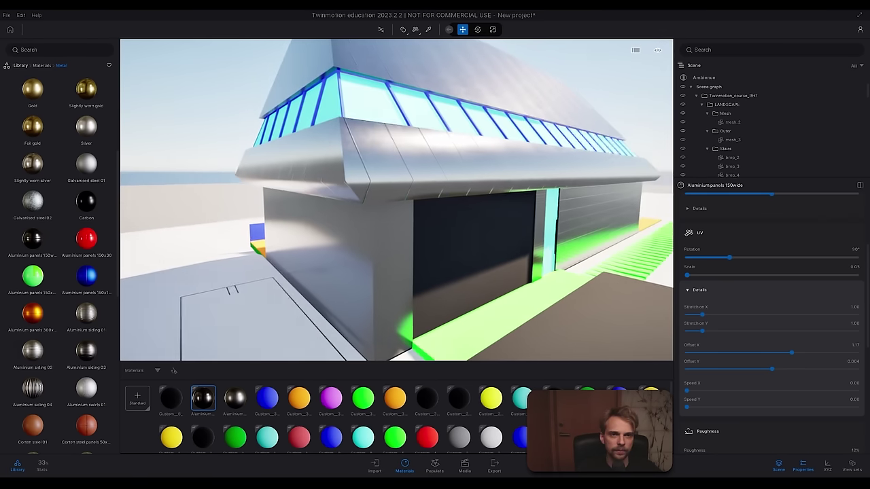
pyautogui.press('w')
pyautogui.press('q')
pyautogui.press('e')
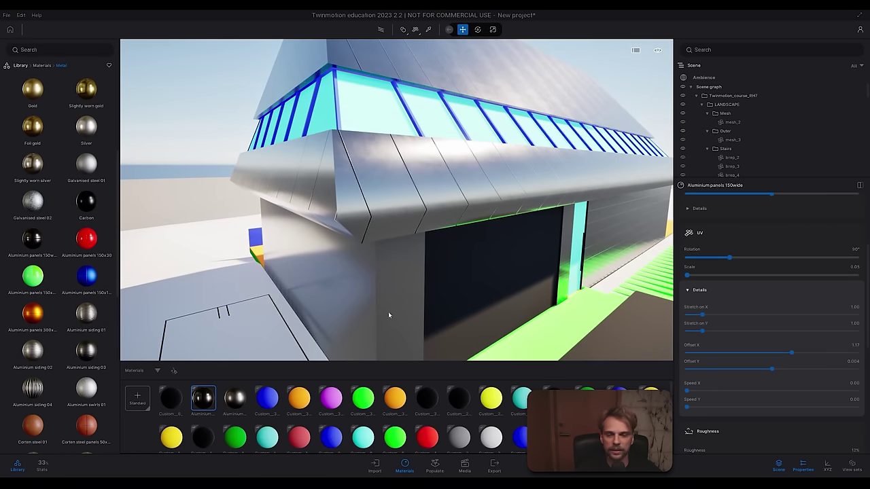
pyautogui.press('e')
pyautogui.press('q')
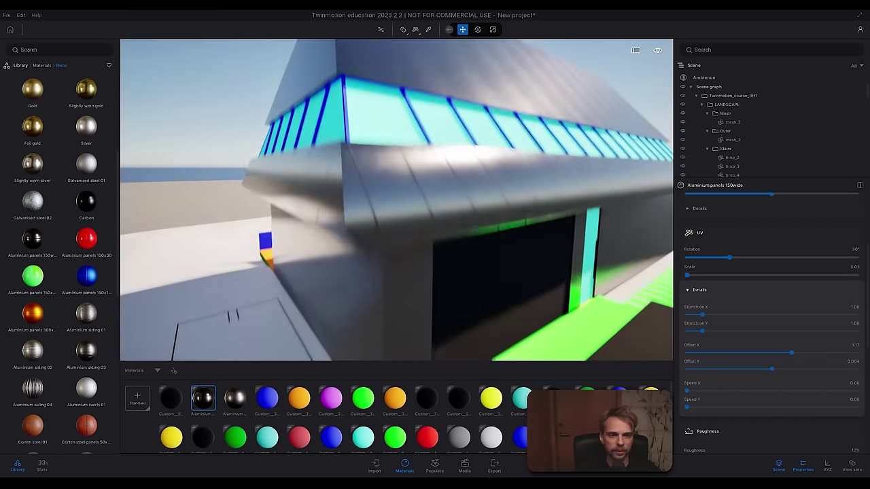
pyautogui.moveTo(368, 310); pyautogui.dragTo(369, 292, button='right')
pyautogui.press('w')
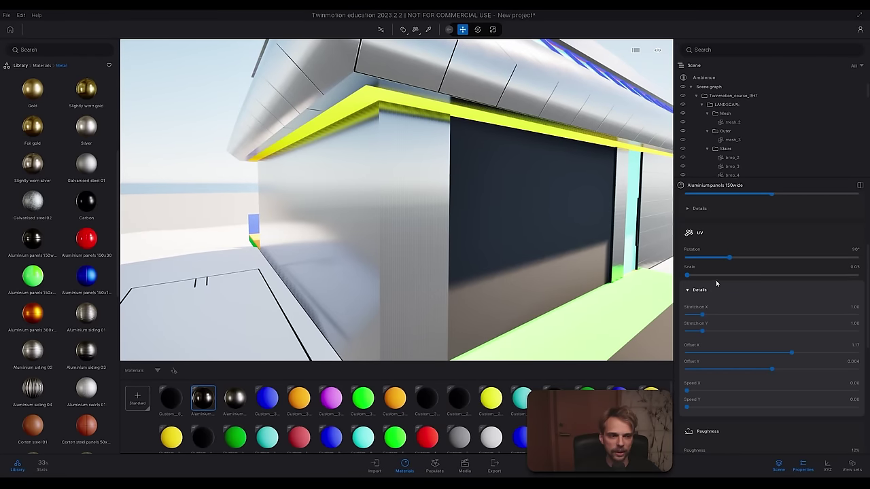
# Step: Raise the UV scale of the Aluminium panels 150wide material to about 0.36 and check the facade wall
pyautogui.moveTo(688, 277); pyautogui.dragTo(712, 275)
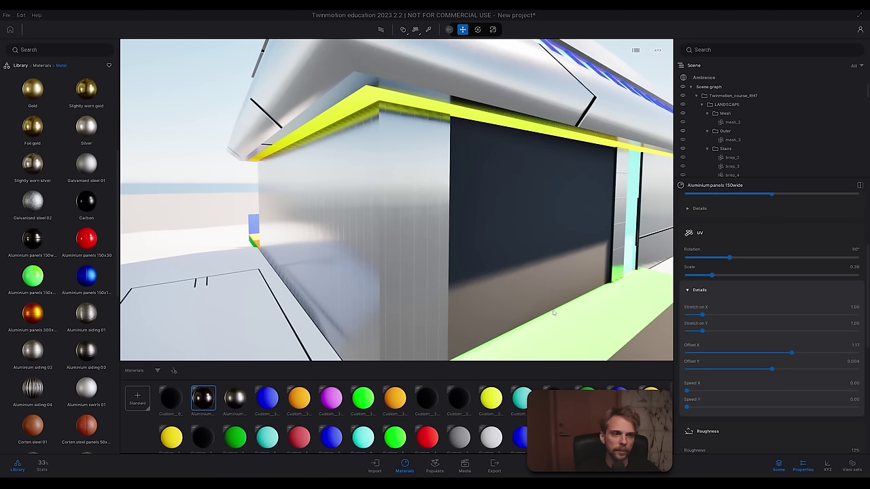
pyautogui.moveTo(354, 225); pyautogui.dragTo(357, 220, button='right')
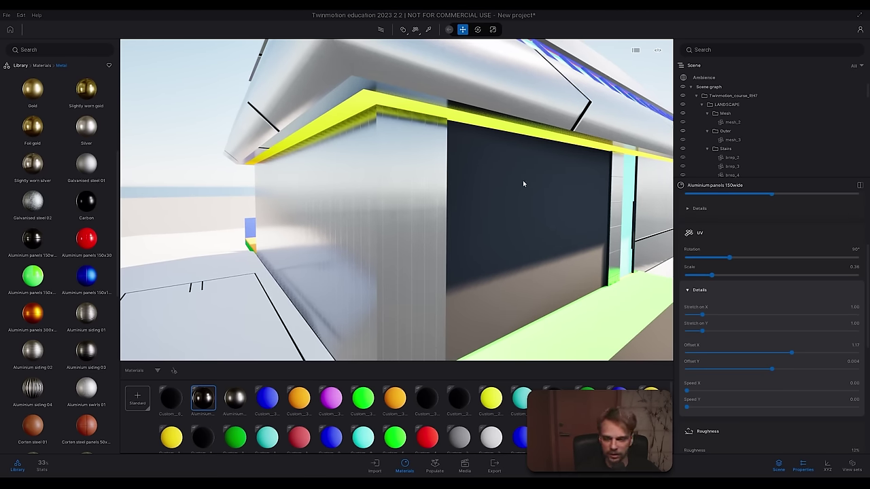
pyautogui.moveTo(373, 227); pyautogui.dragTo(500, 236, button='right')
pyautogui.press('s')
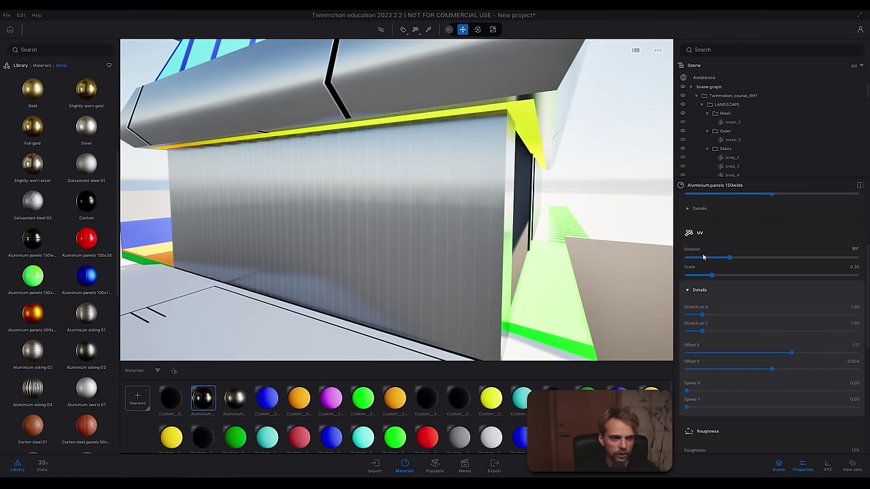
# Step: Try to set the aluminium panel material's UV scale to 1 and check the result around the garage corner
pyautogui.click(854, 266)
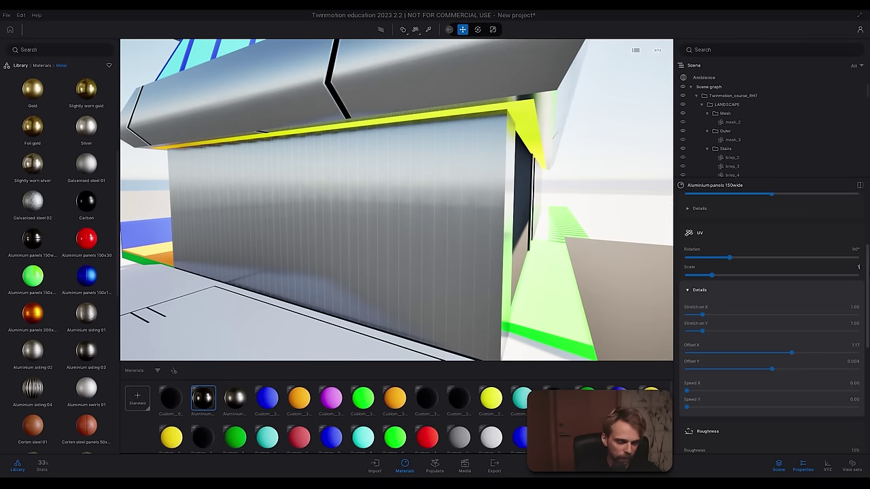
pyautogui.press('Return')
pyautogui.press('d')
pyautogui.moveTo(519, 210); pyautogui.dragTo(584, 210, button='right')
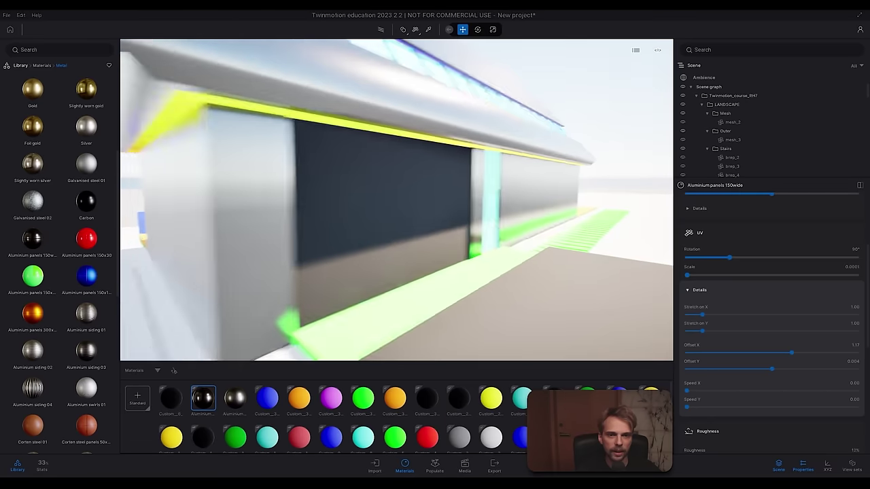
pyautogui.press('a')
pyautogui.press('w')
pyautogui.moveTo(305, 200); pyautogui.dragTo(373, 200, button='right')
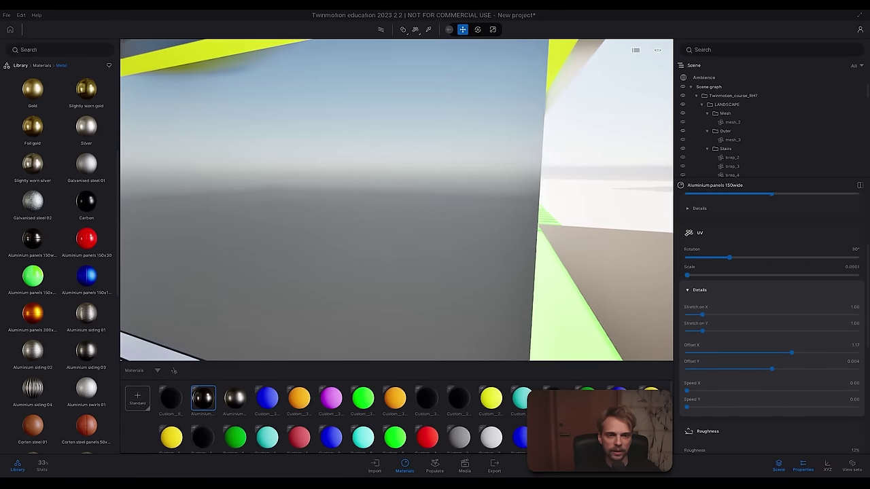
pyautogui.press('s')
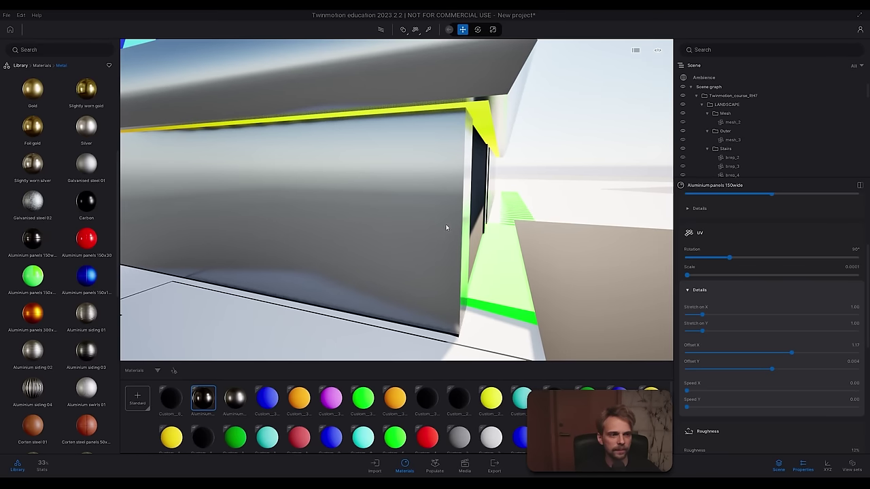
# Step: Set the UV scale of the aluminium panel material to 1 and view the panels at the wall corner
pyautogui.click(847, 266)
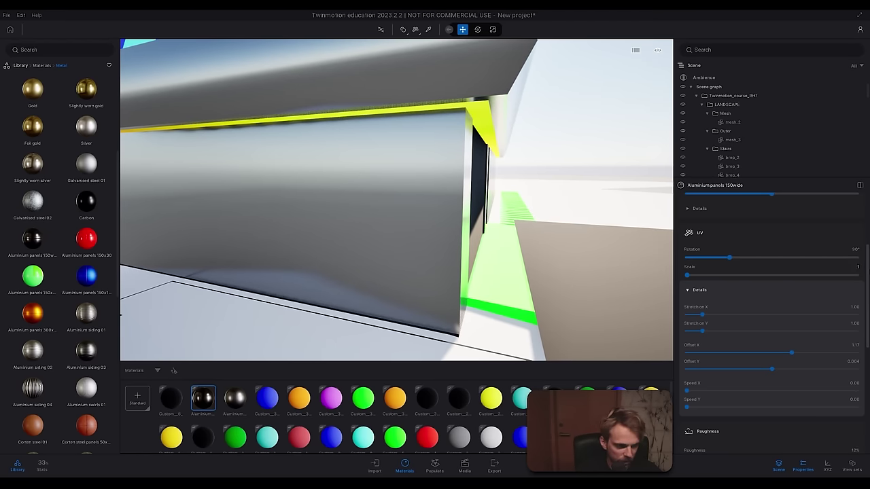
pyautogui.press('Return')
pyautogui.press('s')
pyautogui.moveTo(556, 256); pyautogui.dragTo(435, 224, button='right')
pyautogui.press('w')
pyautogui.press('d')
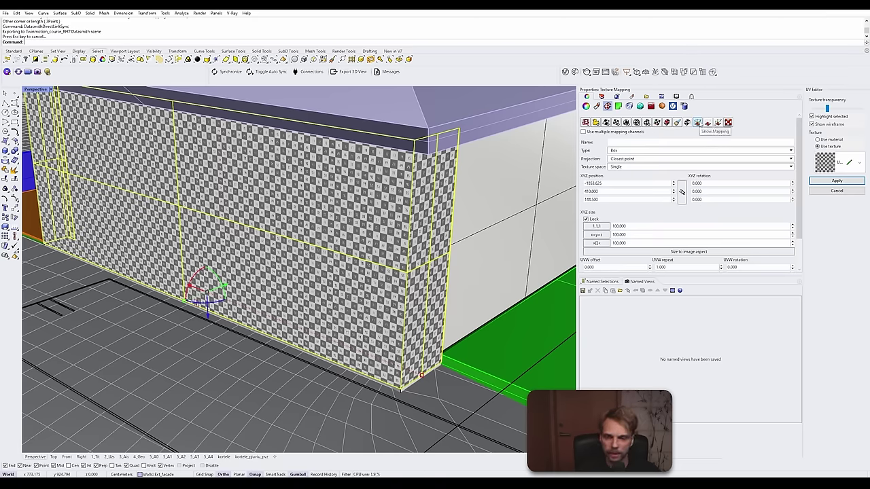
# Step: Switch back to Rhino, show the wall's box mapping widget on mapping channel 1 and try moving it along the wall
pyautogui.click(698, 123)
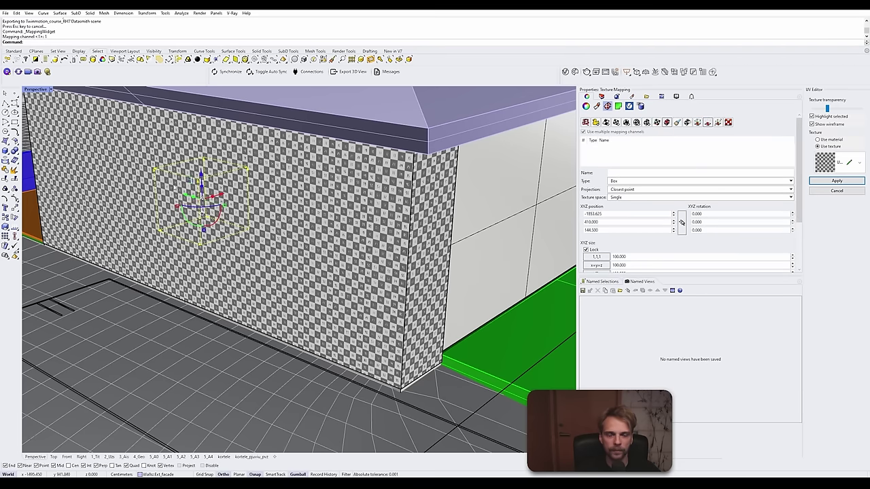
pyautogui.moveTo(212, 198); pyautogui.dragTo(97, 225)
pyautogui.moveTo(204, 197); pyautogui.dragTo(224, 231, button='right')
pyautogui.scroll(-5, 257, 218)
pyautogui.scroll(6, 257, 204)
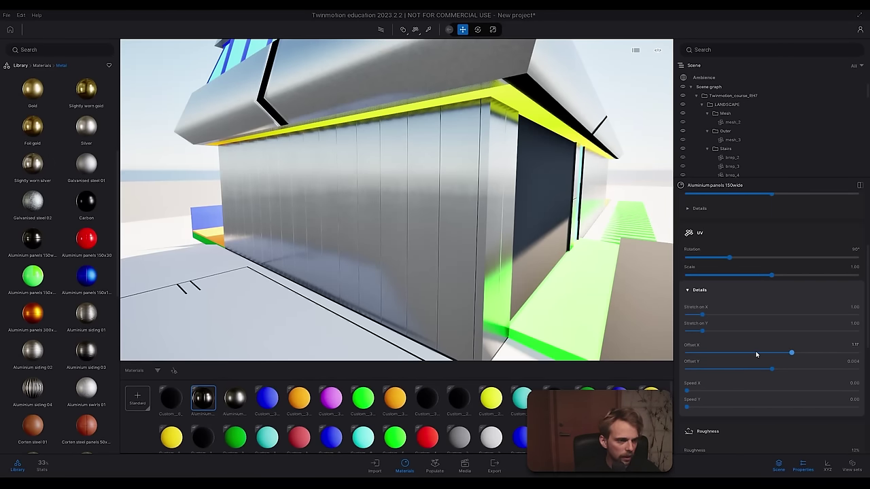
# Step: Switch to Twinmotion and set the aluminium panel material's UV Offset X to 0
pyautogui.click(854, 345)
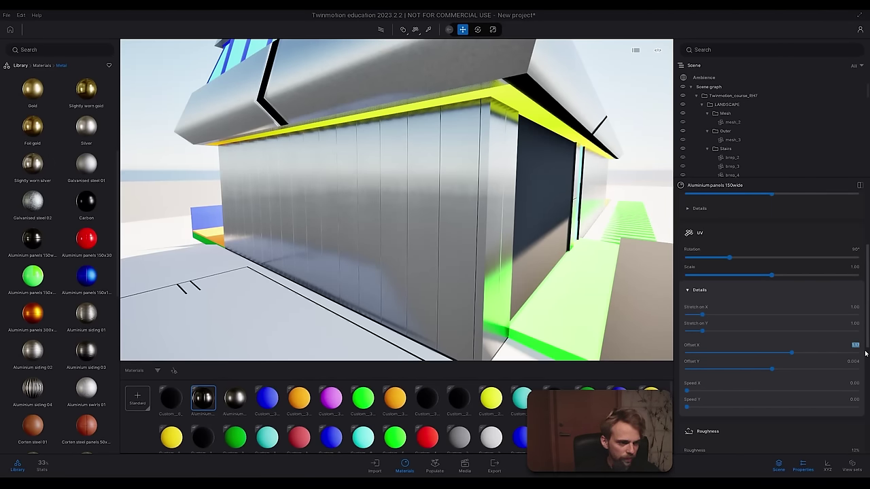
pyautogui.write('0')
pyautogui.press('Return')
pyautogui.press('space')
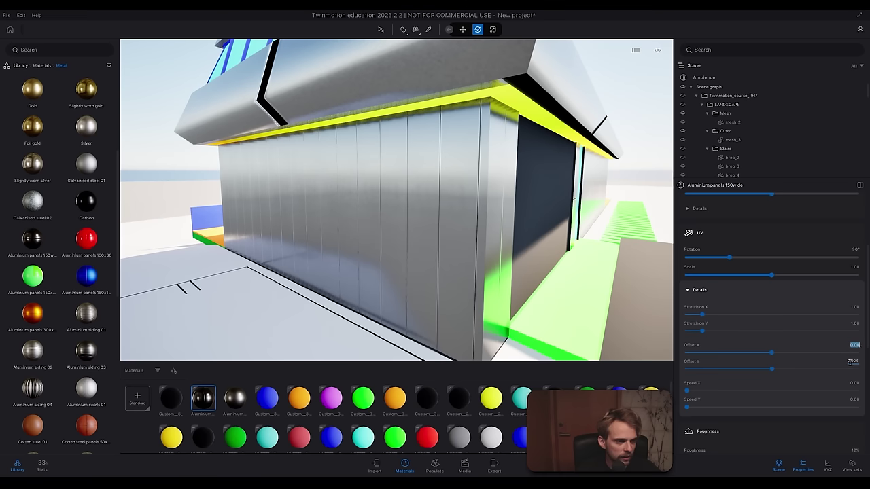
# Step: Set the aluminium panel material's UV Offset Y to 0
pyautogui.click(851, 361)
pyautogui.write('0')
pyautogui.press('Return')
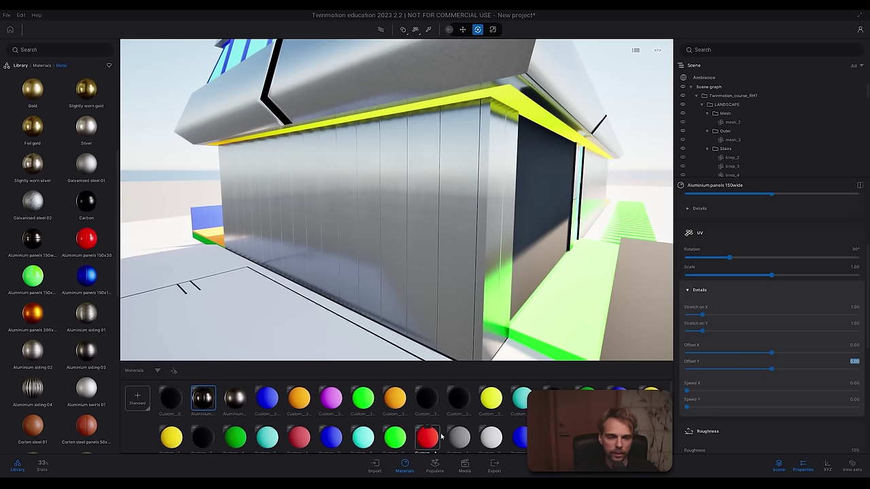
# Step: Switch to Rhino and move the wall's mapping box so its lower corner snaps to the wall's outer bottom corner
pyautogui.hotkey('alt', 'Tab')
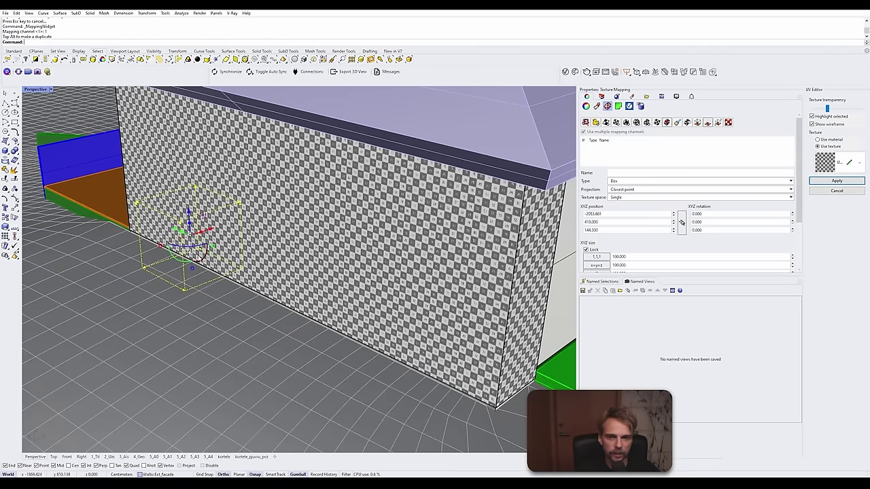
pyautogui.moveTo(178, 230); pyautogui.dragTo(299, 314)
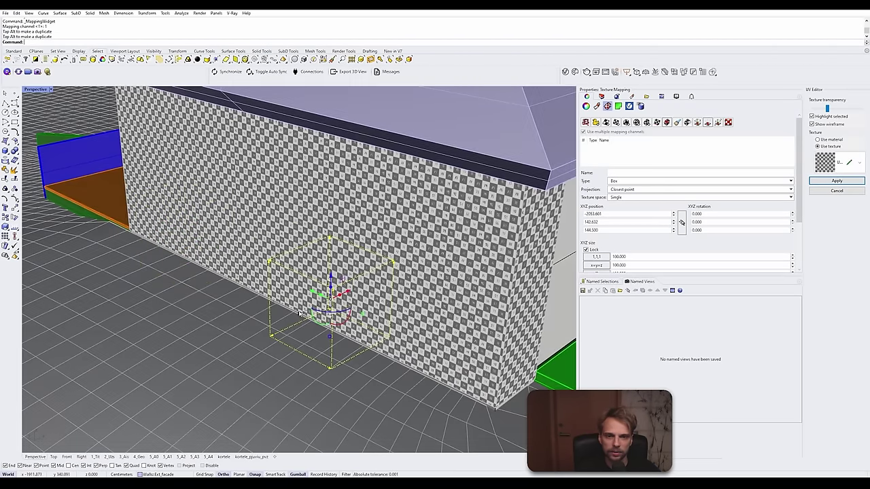
pyautogui.moveTo(376, 333); pyautogui.dragTo(359, 338, button='right')
pyautogui.keyDown('shift'); pyautogui.moveTo(215, 419); pyautogui.dragTo(327, 317, button='right'); pyautogui.keyUp('shift')
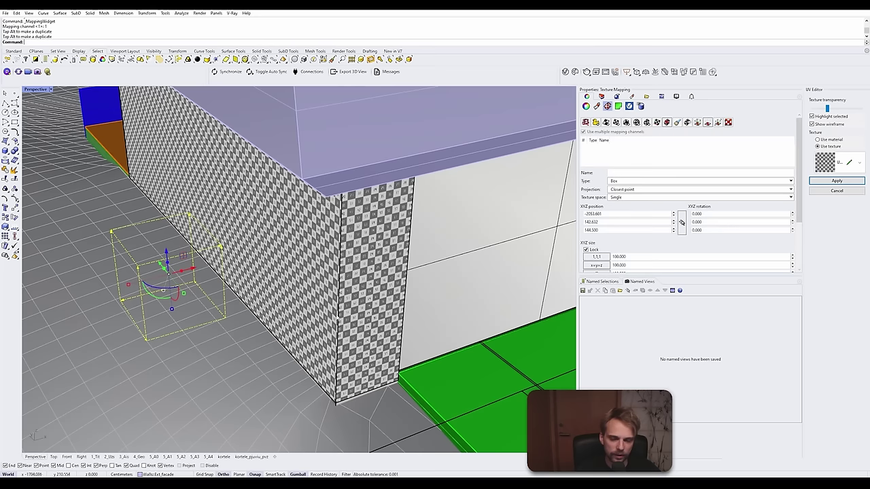
pyautogui.write('m')
pyautogui.press('Return')
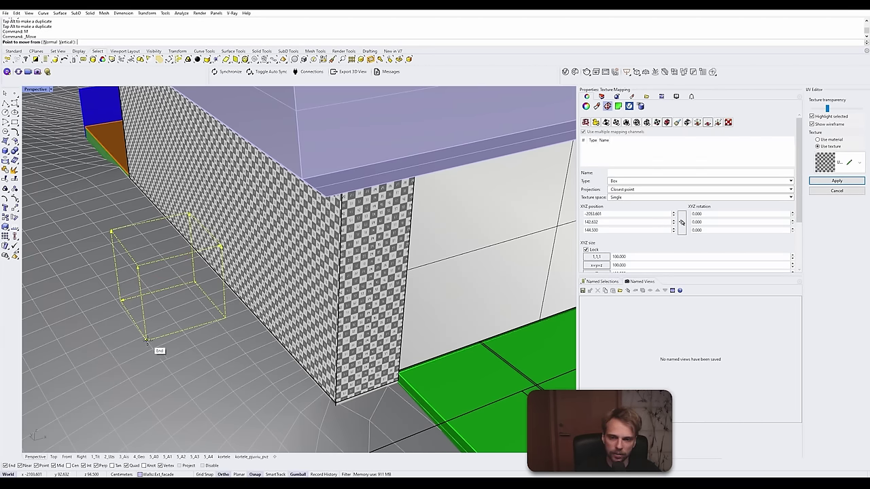
pyautogui.moveTo(146, 343); pyautogui.dragTo(160, 335, button='right')
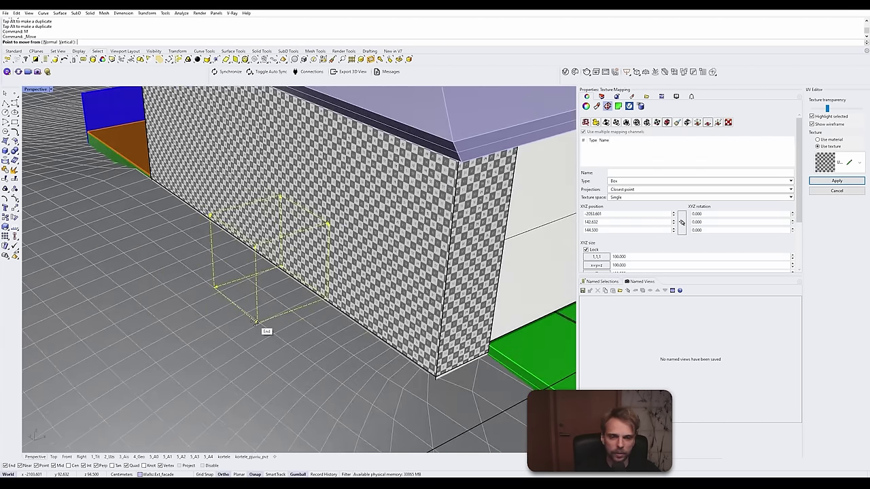
pyautogui.click(257, 321)
pyautogui.click(437, 372)
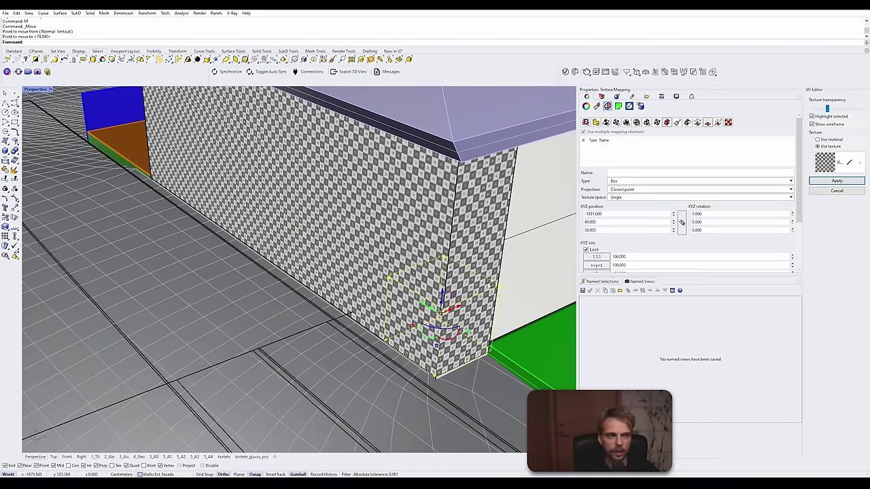
# Step: Synchronize the updated mapping from Rhino to Twinmotion and switch to Twinmotion
pyautogui.hotkey('alt', 'Tab')
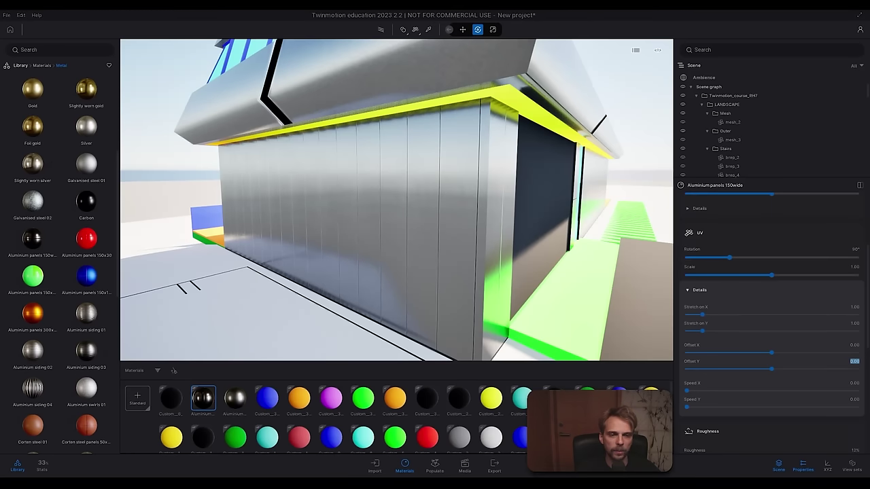
pyautogui.hotkey('alt', 'Tab')
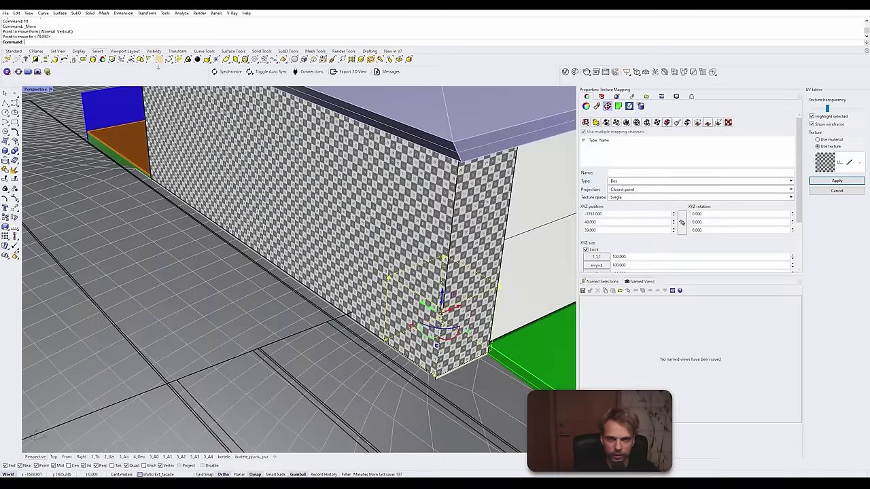
pyautogui.click(230, 71)
pyautogui.hotkey('alt', 'Tab')
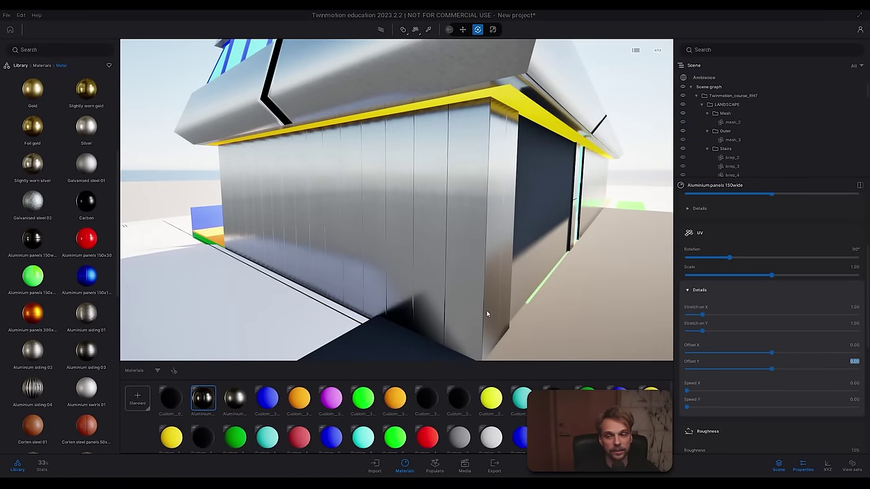
# Step: Examine how the aluminium panels meet at the wall corner and look on the walls around the door
pyautogui.moveTo(485, 312); pyautogui.dragTo(500, 208, button='right')
pyautogui.press('s')
pyautogui.press('q')
pyautogui.press('e')
pyautogui.press('d')
pyautogui.press('d')
pyautogui.press('a')
pyautogui.press('d')
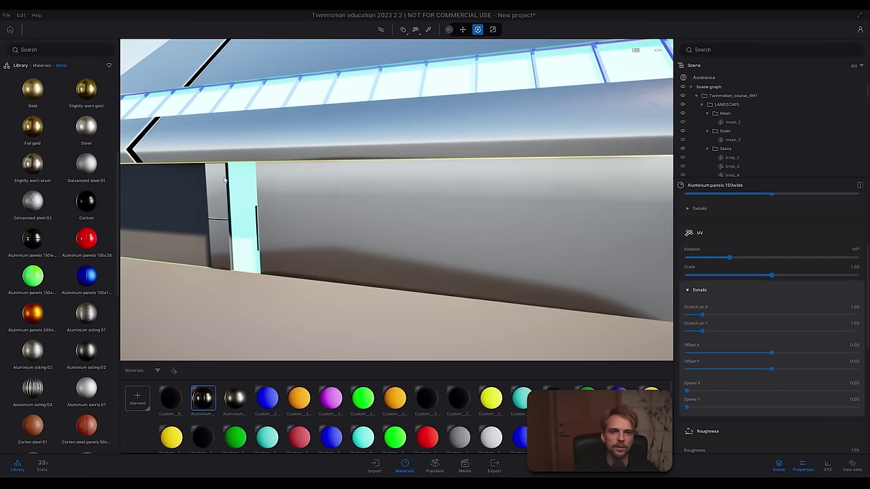
pyautogui.moveTo(347, 222); pyautogui.dragTo(377, 214, button='right')
pyautogui.press('s')
pyautogui.press('w')
pyautogui.press('a')
pyautogui.press('s')
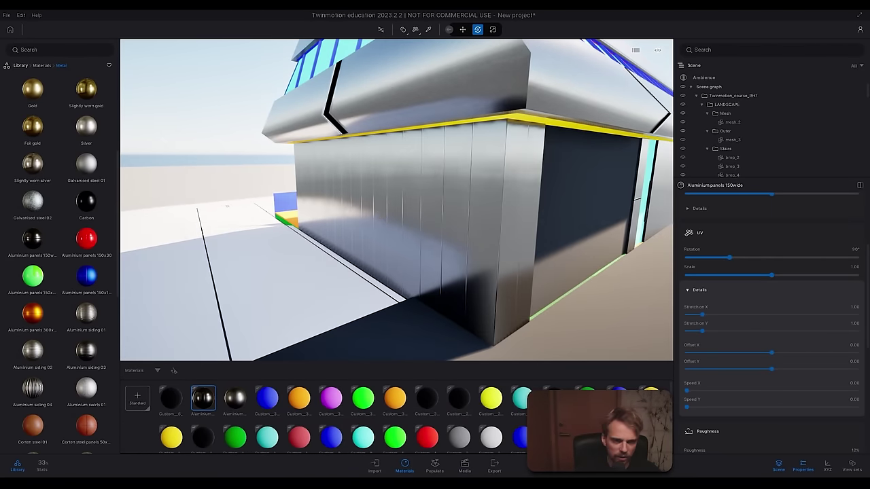
pyautogui.moveTo(378, 214); pyautogui.dragTo(378, 214)
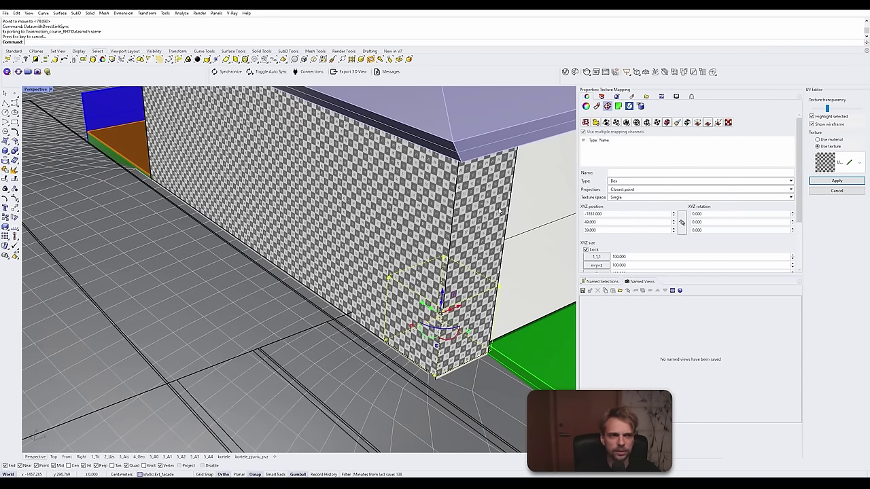
# Step: Switch to Rhino and match the texture mapping of the narrow wall beside the door to the corner wall, using all channels
pyautogui.moveTo(469, 286); pyautogui.dragTo(288, 248, button='right')
pyautogui.press('Escape')
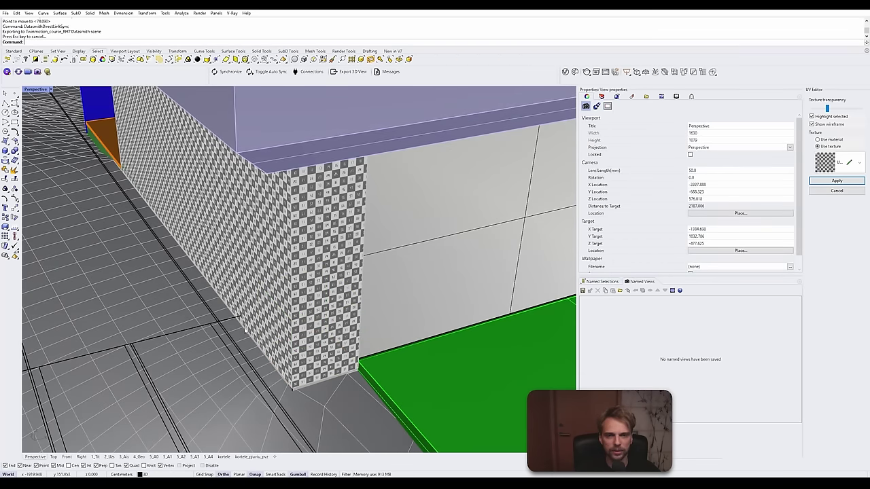
pyautogui.moveTo(364, 290); pyautogui.dragTo(312, 275, button='right')
pyautogui.scroll(-4, 308, 274)
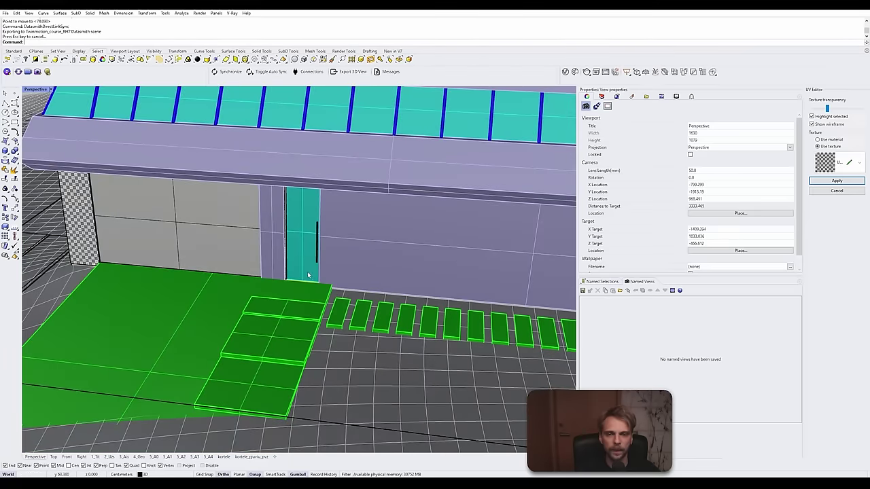
pyautogui.click(273, 230)
pyautogui.click(291, 237)
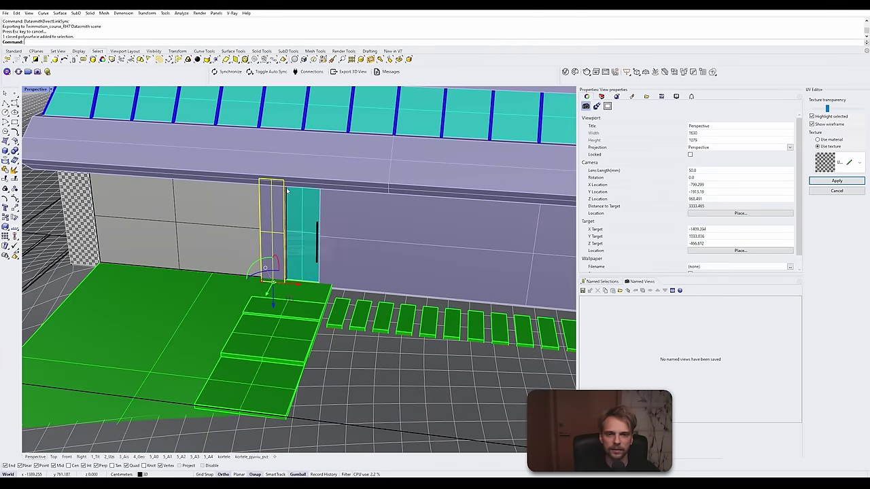
pyautogui.keyDown('shift'); pyautogui.moveTo(156, 233); pyautogui.dragTo(238, 247, button='right'); pyautogui.keyUp('shift')
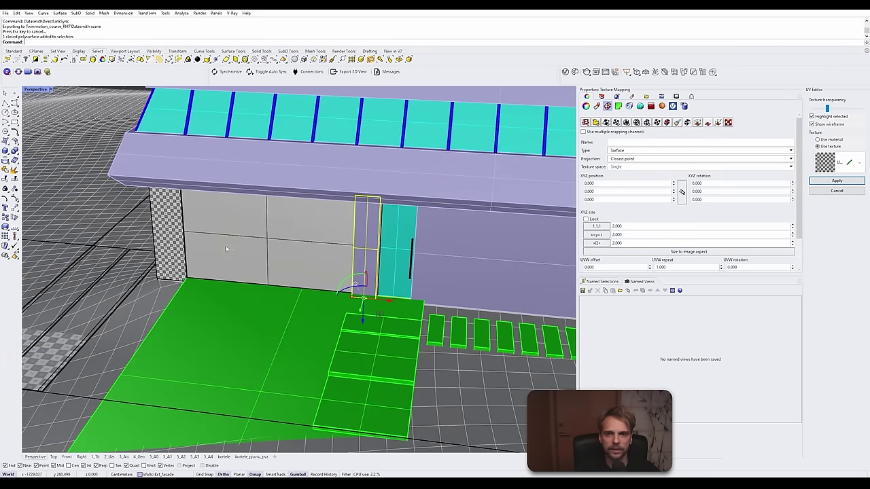
pyautogui.scroll(7, 175, 207)
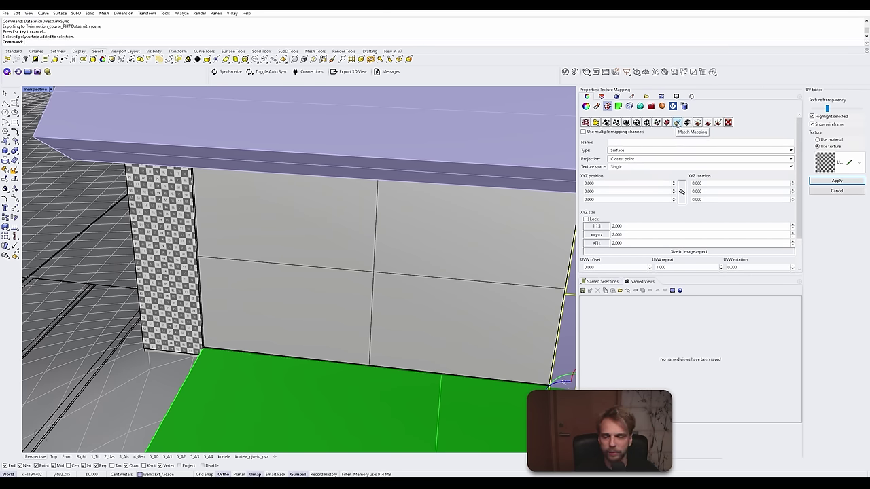
pyautogui.click(677, 122)
pyautogui.click(159, 211)
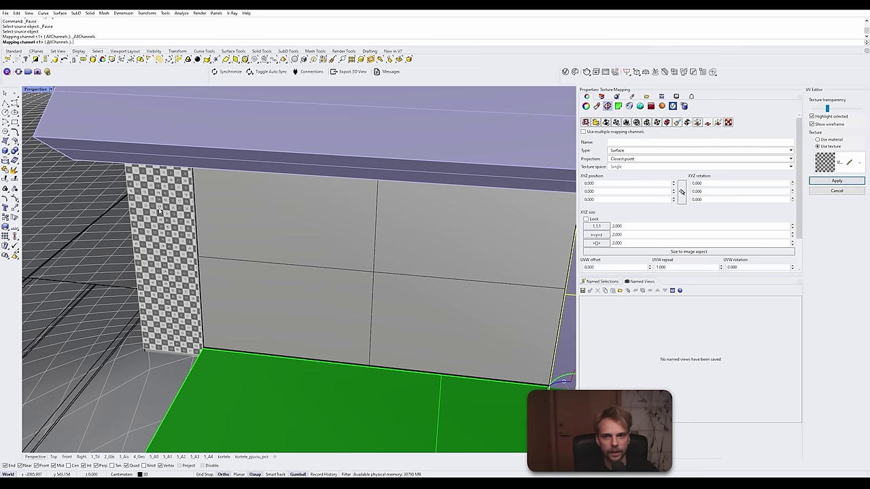
pyautogui.scroll(-3, 251, 194)
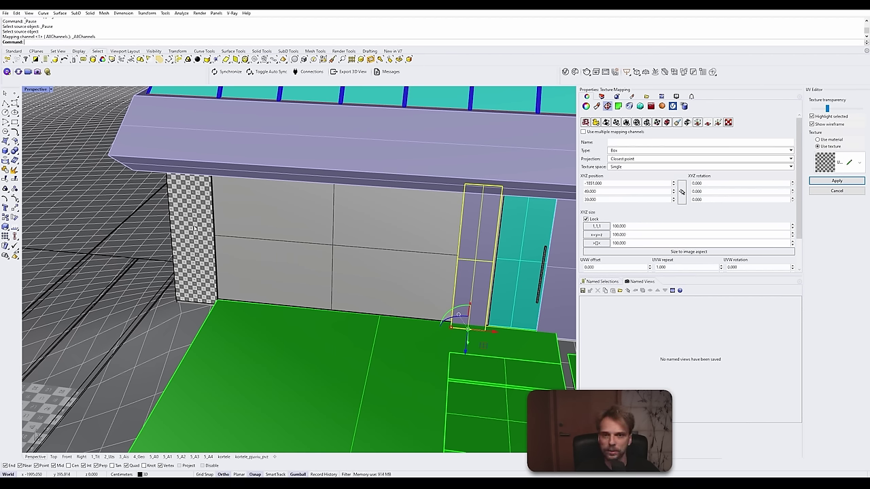
# Step: Show the narrow wall's mapping widget on mapping channel 1 and slide it along X from the garage corner to that wall
pyautogui.click(697, 123)
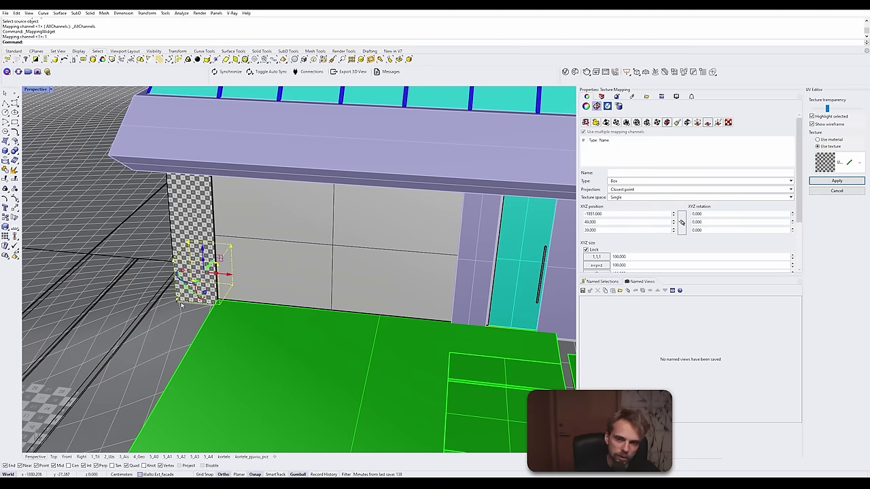
pyautogui.keyDown('shift'); pyautogui.moveTo(206, 279); pyautogui.dragTo(210, 261, button='right'); pyautogui.keyUp('shift')
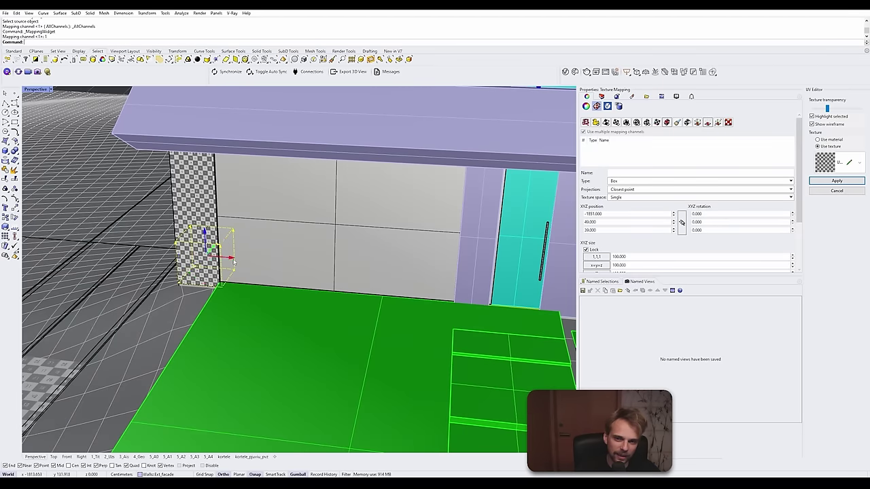
pyautogui.moveTo(234, 261); pyautogui.dragTo(483, 277)
pyautogui.scroll(3, 408, 272)
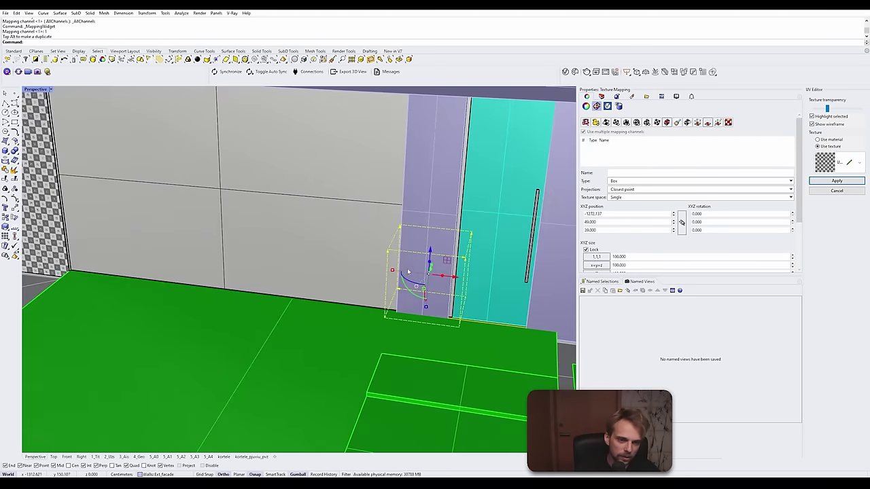
# Step: Move the mapping box by its upper front corner to the narrow wall's edge beside the door
pyautogui.scroll(2, 407, 272)
pyautogui.write('m')
pyautogui.press('Return')
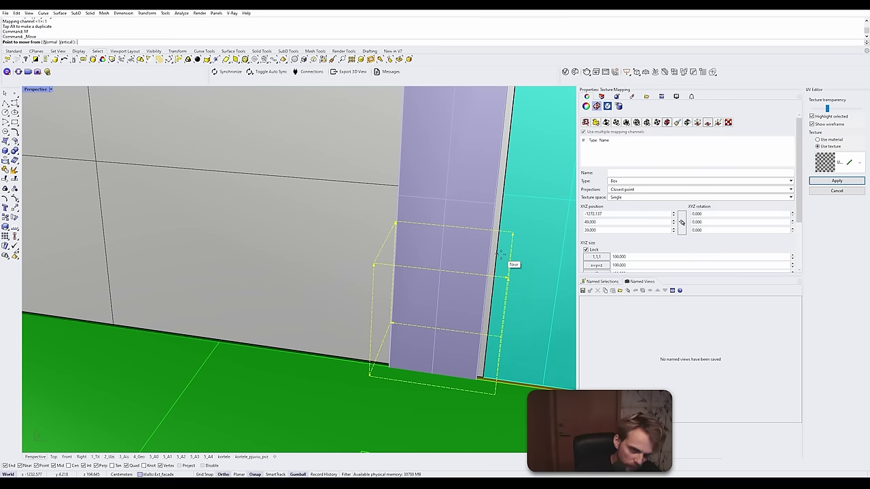
pyautogui.click(506, 277)
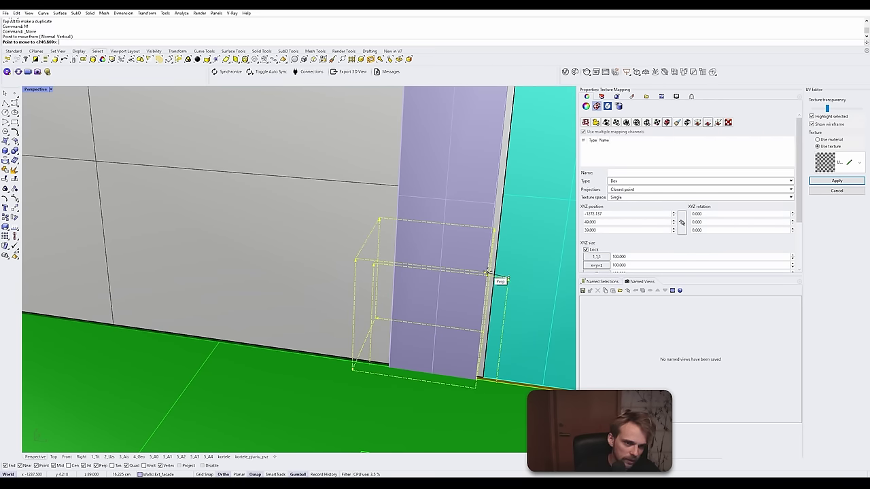
pyautogui.click(496, 277)
pyautogui.scroll(-2, 485, 259)
pyautogui.moveTo(484, 258); pyautogui.dragTo(382, 276, button='right')
pyautogui.press('Escape')
# Step: Reselect the mapping widget and move its front corner closer to the narrow wall's front edge
pyautogui.scroll(8, 323, 301)
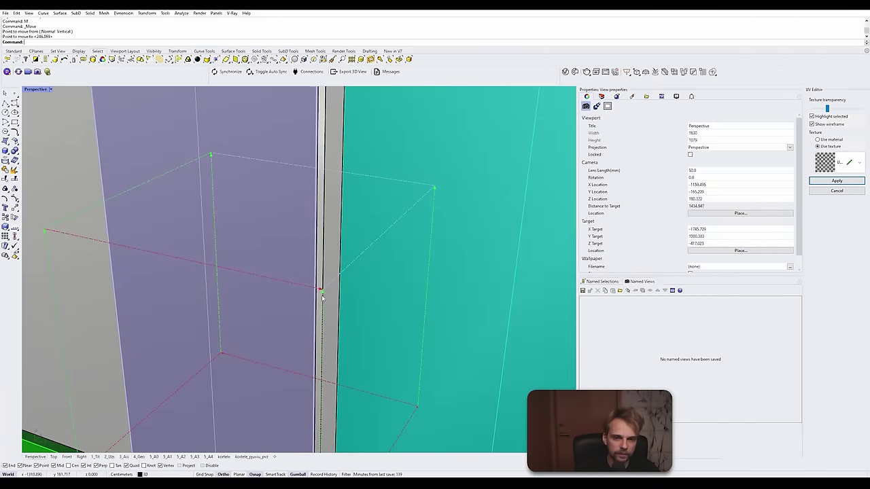
pyautogui.click(324, 292)
pyautogui.click(336, 310)
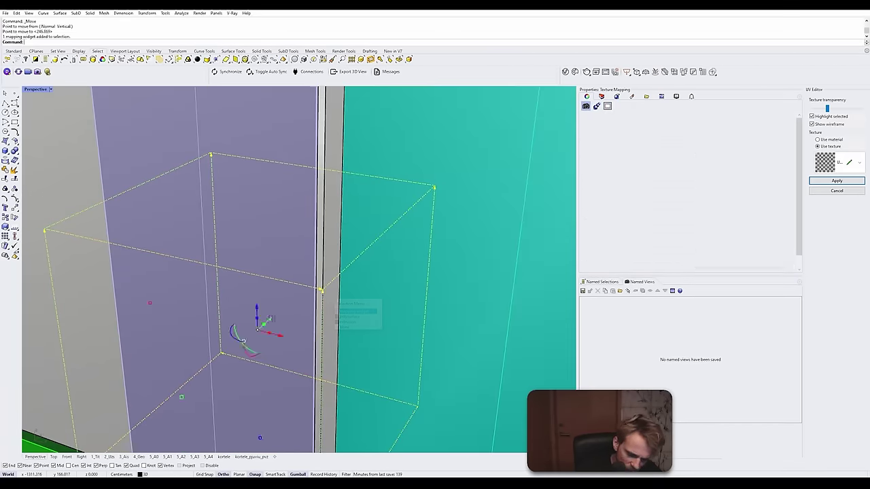
pyautogui.write('m')
pyautogui.press('Return')
pyautogui.click(322, 290)
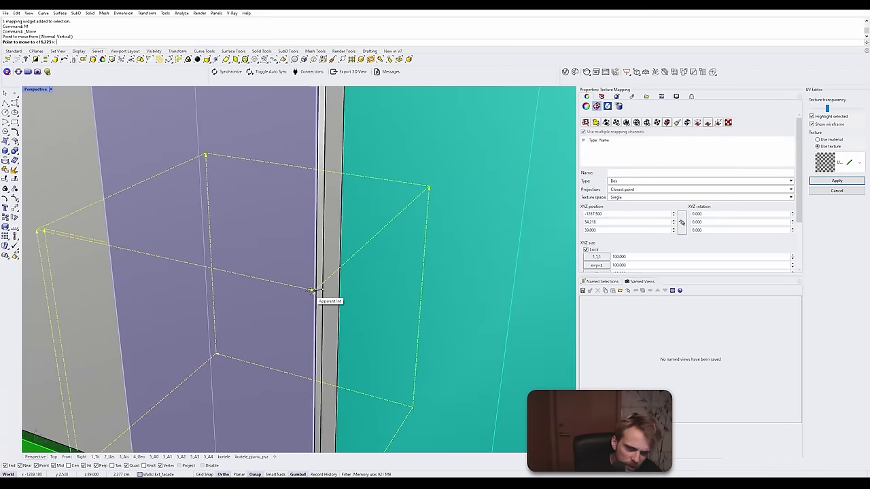
pyautogui.click(318, 297)
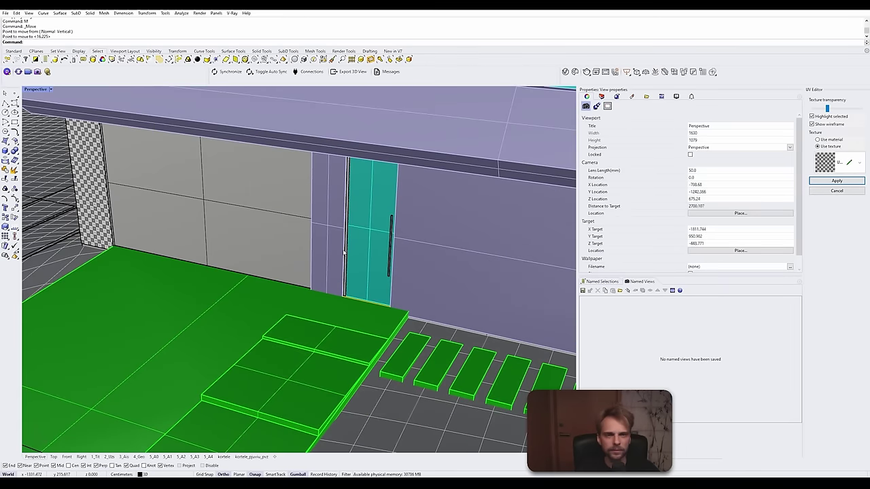
# Step: Synchronize the model and switch to Twinmotion to check the panels on the narrow wall beside the door
pyautogui.click(230, 72)
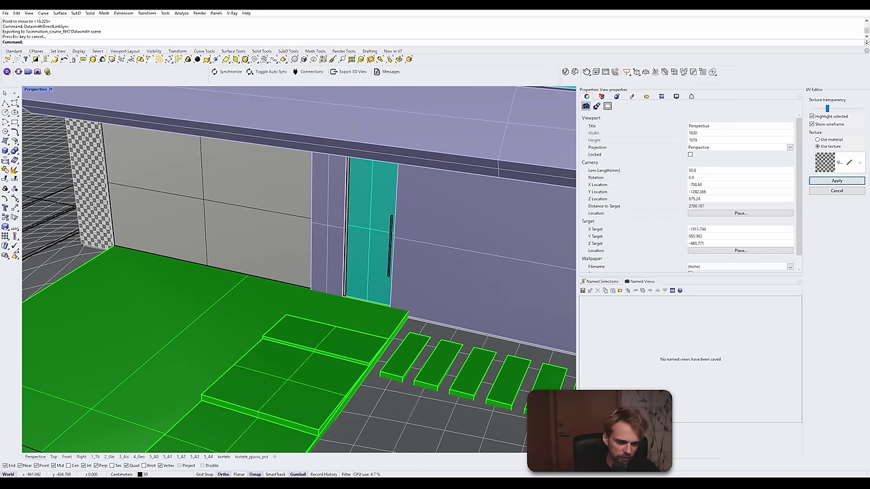
pyautogui.hotkey('alt', 'Tab')
pyautogui.moveTo(292, 245); pyautogui.dragTo(438, 106, button='right')
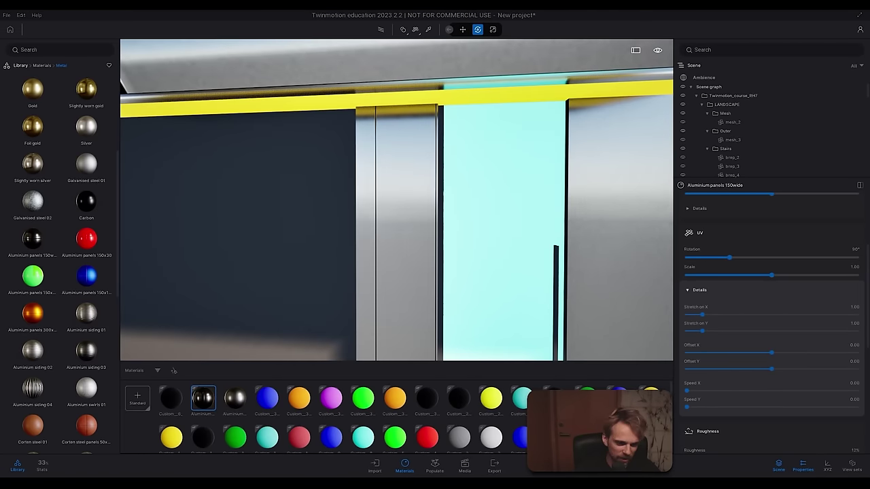
# Step: Switch back to Rhino, isolate the narrow wall beside the door and select it
pyautogui.hotkey('alt', 'Tab')
pyautogui.click(336, 201)
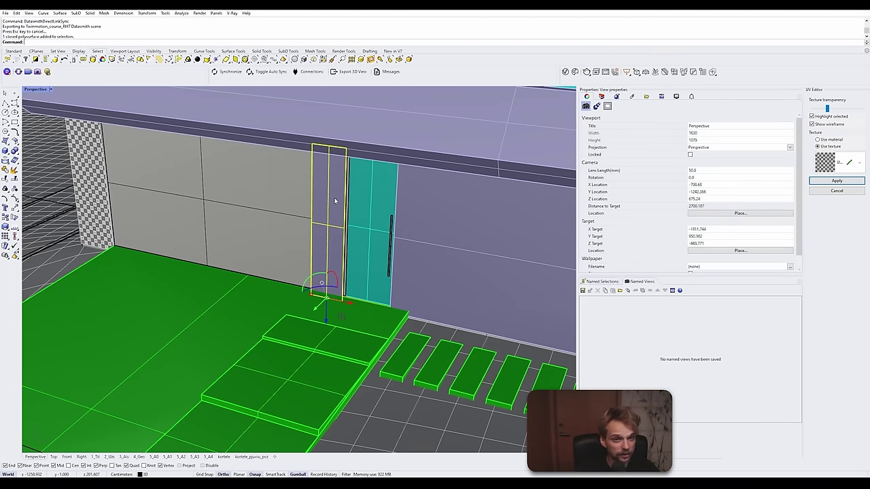
pyautogui.write('is')
pyautogui.press('Return')
pyautogui.click(339, 198)
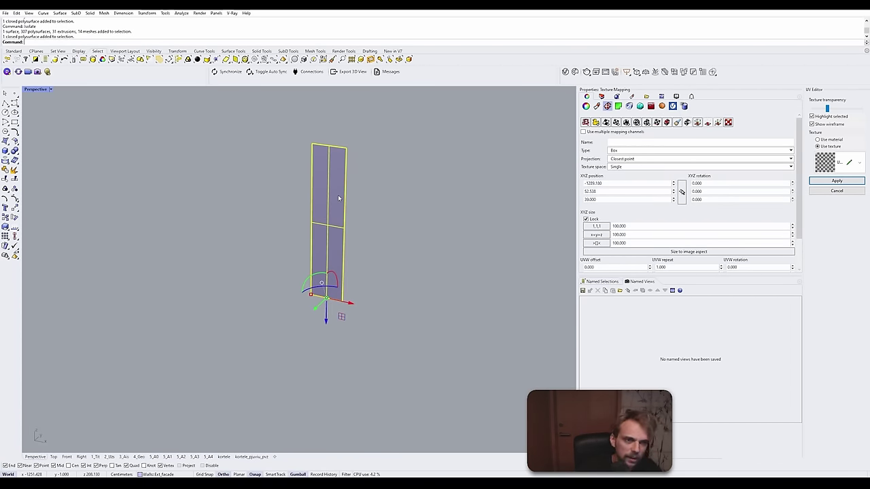
# Step: Show the isolated wall's box mapping widget on mapping channel 1 and zoom to it
pyautogui.click(698, 125)
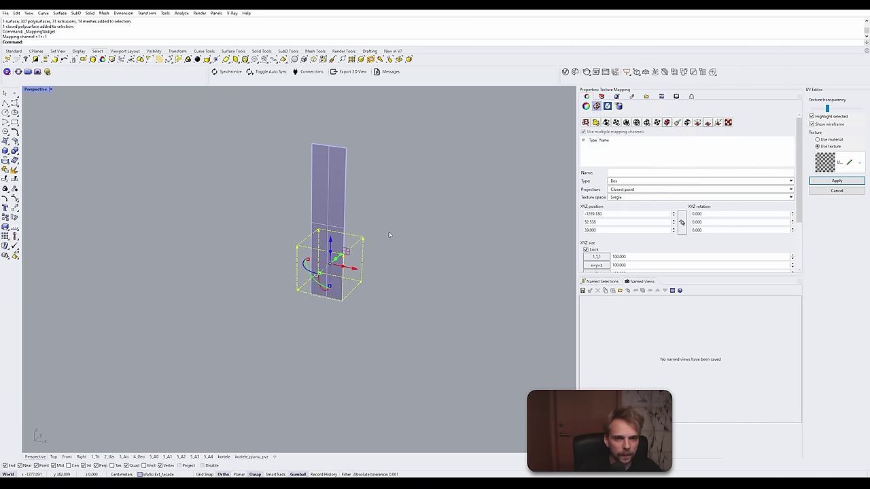
pyautogui.write('ZS')
pyautogui.press('Return')
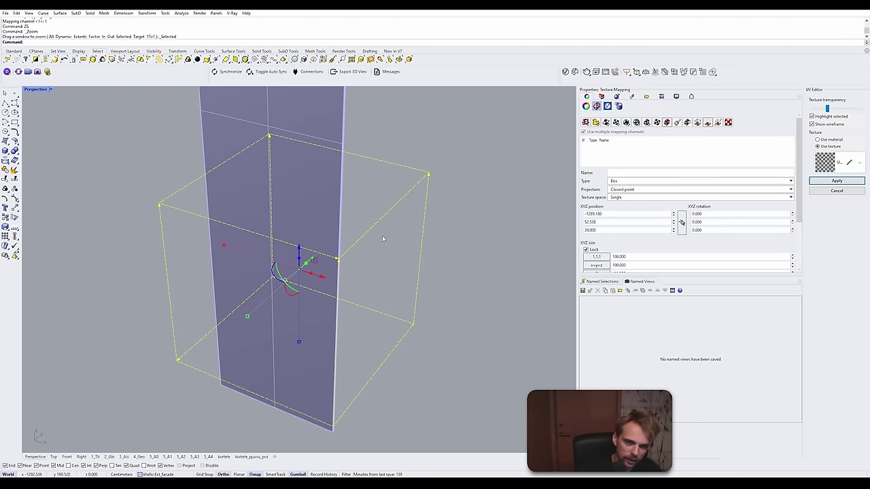
# Step: Move the box mapping widget so its front bottom corner snaps to the isolated narrow wall's front bottom corner
pyautogui.scroll(10, 383, 238)
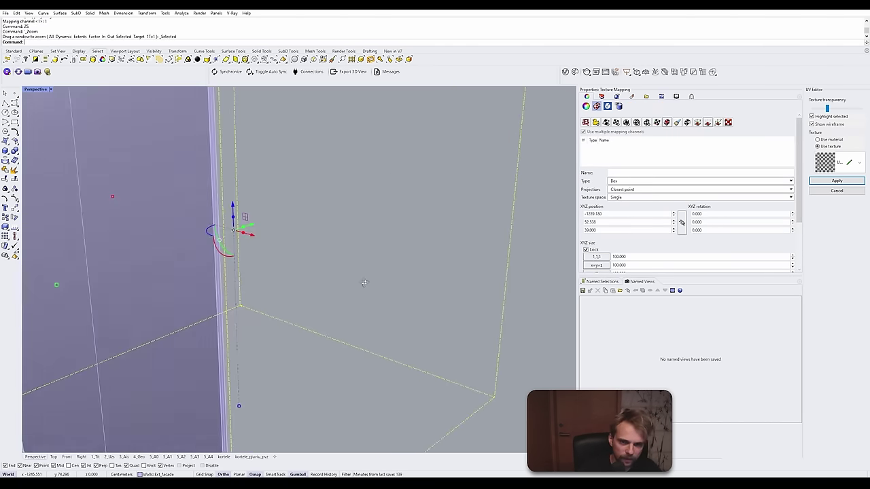
pyautogui.moveTo(364, 283); pyautogui.dragTo(306, 353, button='right')
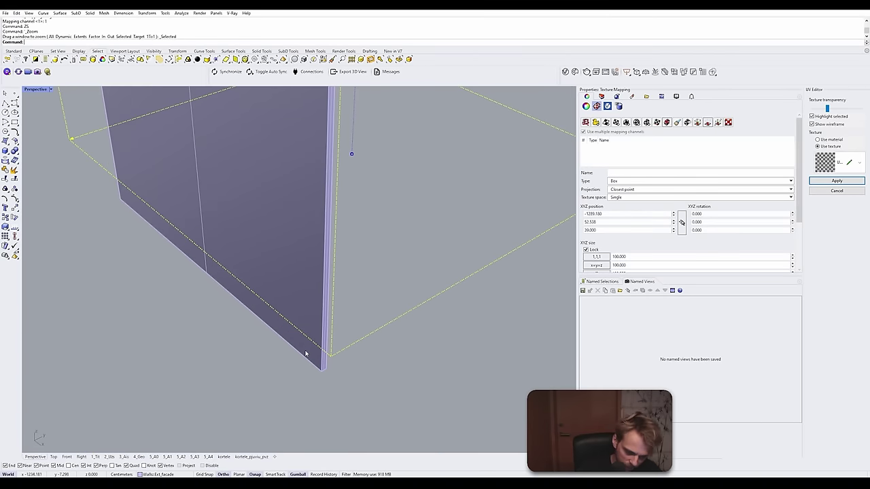
pyautogui.write('M')
pyautogui.press('Return')
pyautogui.click(328, 354)
pyautogui.click(322, 371)
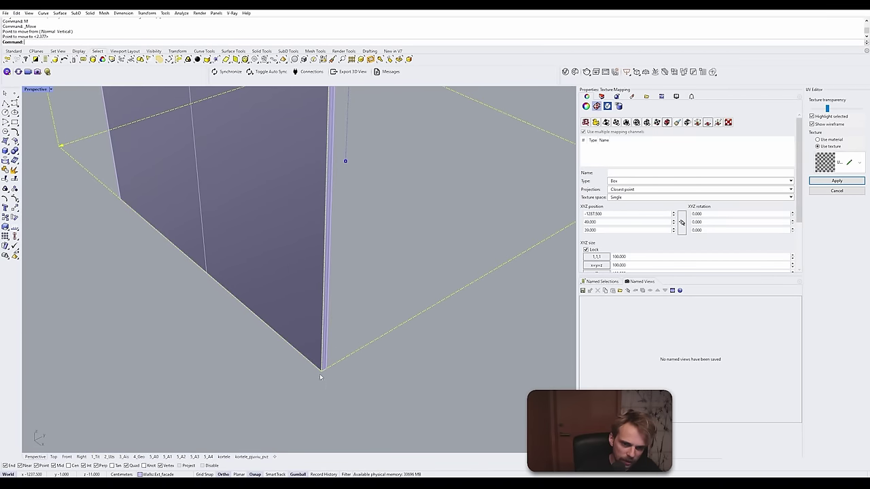
pyautogui.press('Escape')
# Step: Show all the hidden objects of the house again
pyautogui.scroll(-10, 320, 376)
pyautogui.write('S')
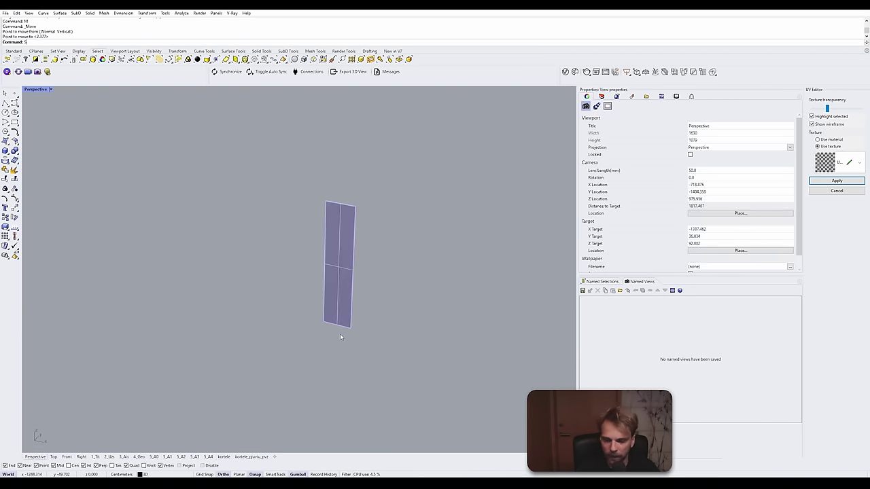
pyautogui.write('how')
pyautogui.press('Return')
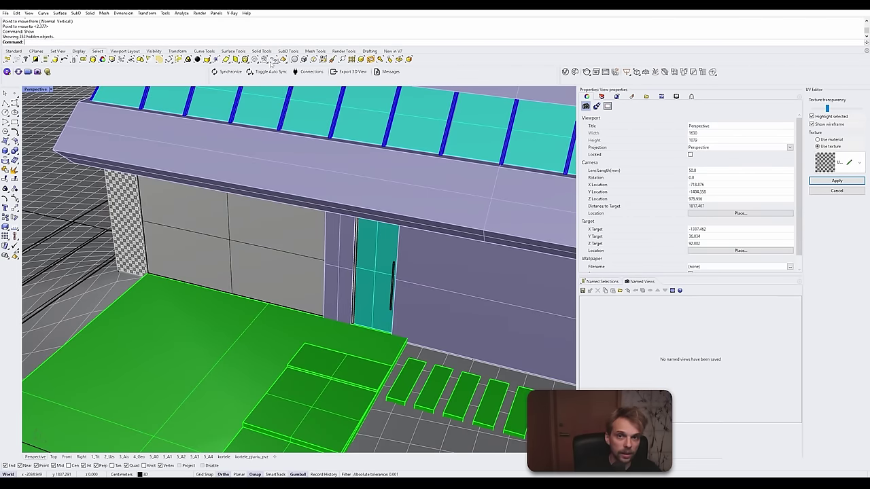
# Step: Synchronize the model and switch to Twinmotion to check the realigned panels on the narrow wall and its surroundings
pyautogui.click(228, 72)
pyautogui.hotkey('alt', 'Tab')
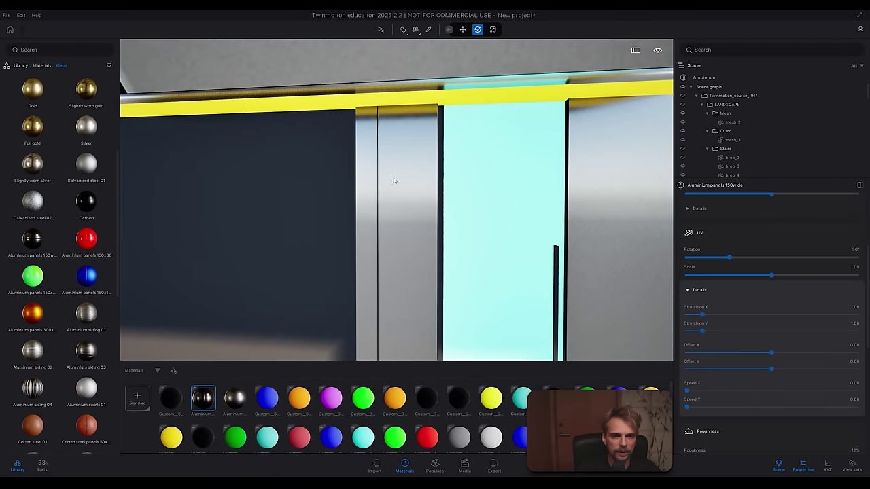
pyautogui.scroll(-5, 391, 260)
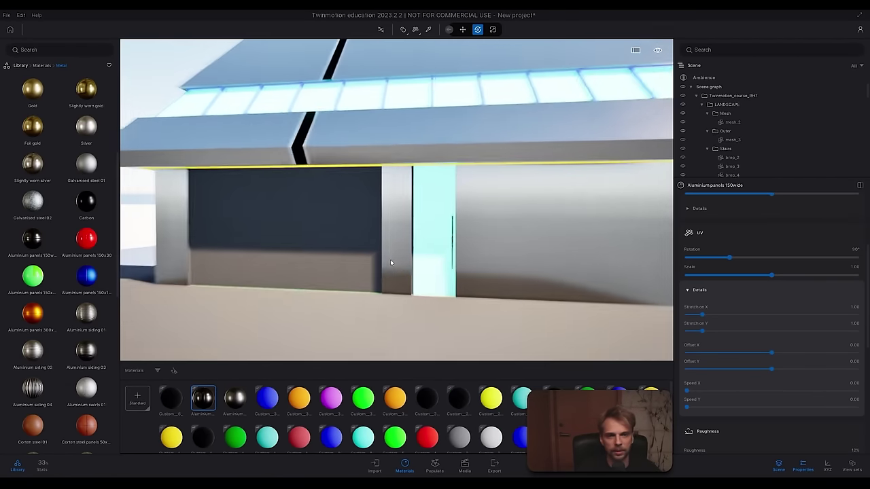
pyautogui.scroll(2, 390, 263)
pyautogui.moveTo(540, 258)
pyautogui.mouseDown(button='right')
pyautogui.moveTo(489, 264)
pyautogui.moveTo(539, 258)
pyautogui.mouseUp(button='right')
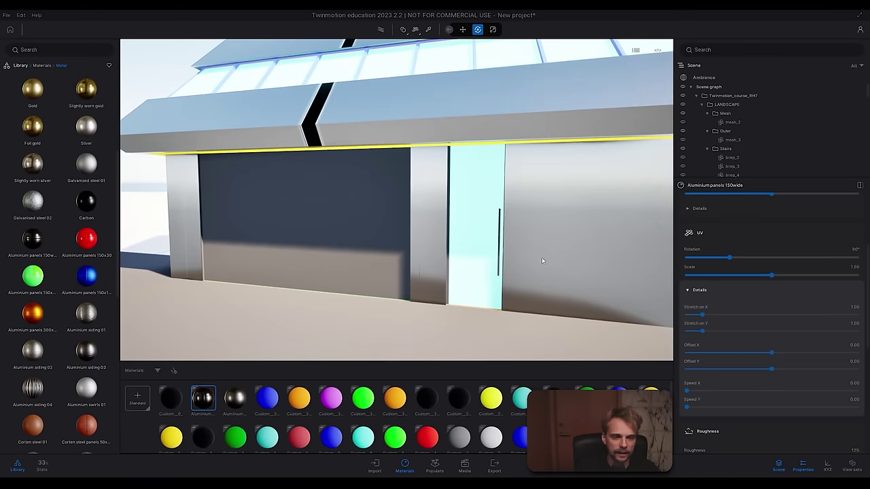
# Step: Switch back to Rhino and match the long wall's texture mapping to that of the narrow wall beside the door
pyautogui.hotkey('alt', 'Tab')
pyautogui.click(449, 286)
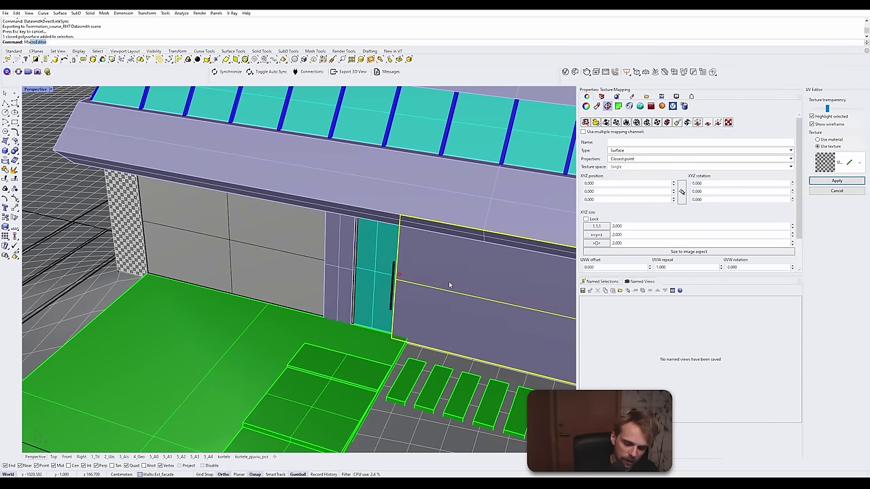
pyautogui.write('MatchMa')
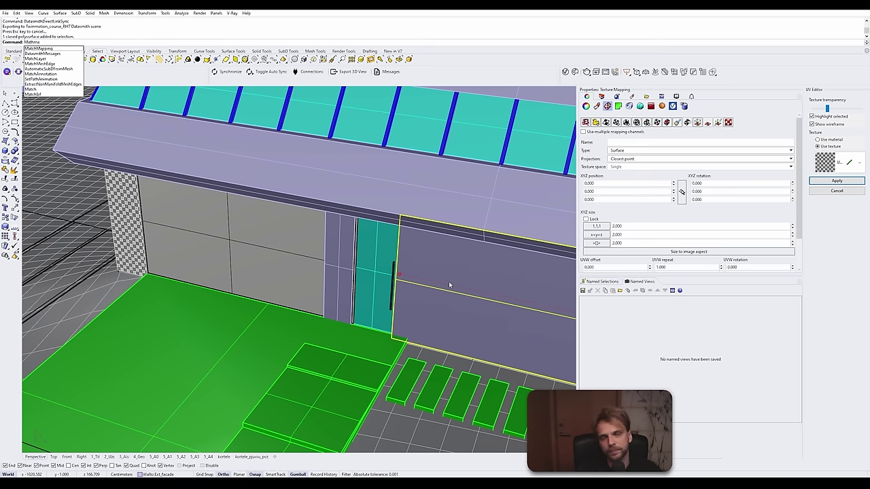
pyautogui.press('Return')
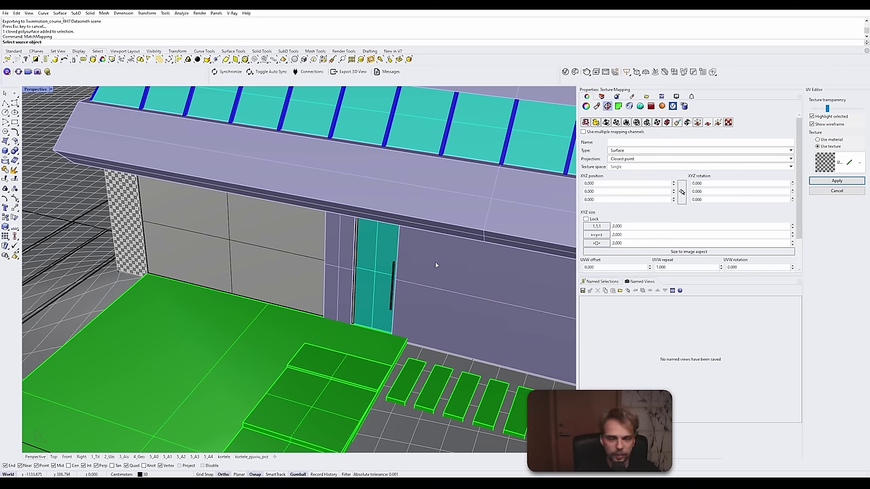
pyautogui.click(339, 268)
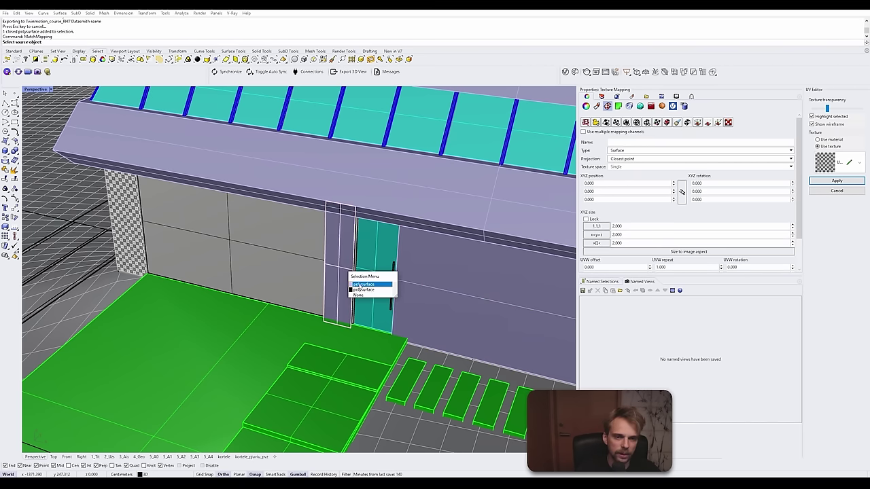
pyautogui.click(358, 284)
pyautogui.press('Return')
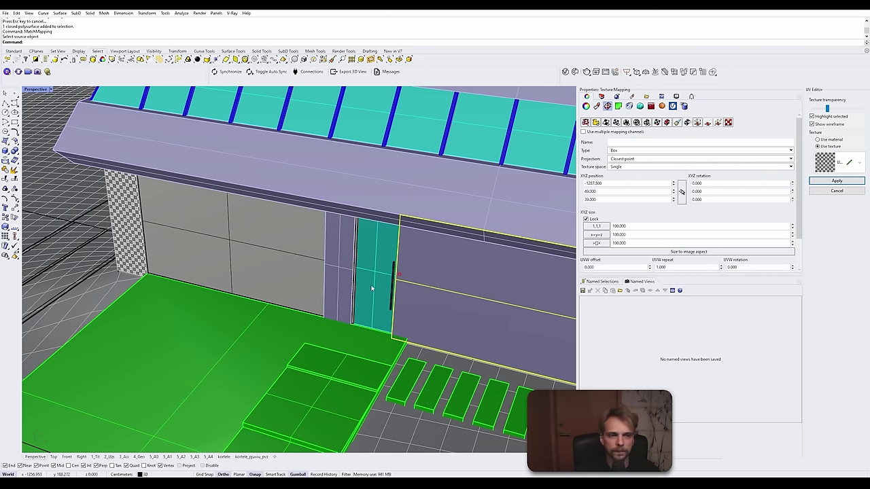
# Step: Show the long wall's box mapping widget on mapping channel 1
pyautogui.keyDown('shift'); pyautogui.moveTo(360, 286); pyautogui.dragTo(230, 243, button='right'); pyautogui.keyUp('shift')
pyautogui.scroll(-5, 206, 228)
pyautogui.click(697, 122)
pyautogui.moveTo(397, 241); pyautogui.dragTo(373, 240, button='right')
# Step: Isolate the long wall polysurface to the right of the door and select it
pyautogui.keyDown('shift'); pyautogui.click(371, 249); pyautogui.keyUp('shift')
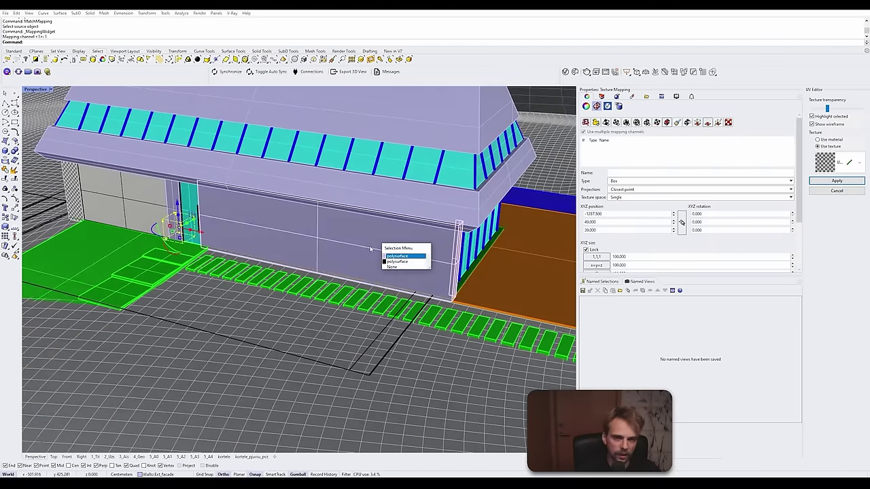
pyautogui.click(397, 256)
pyautogui.hotkey('ctrl', 'shift', 'h')
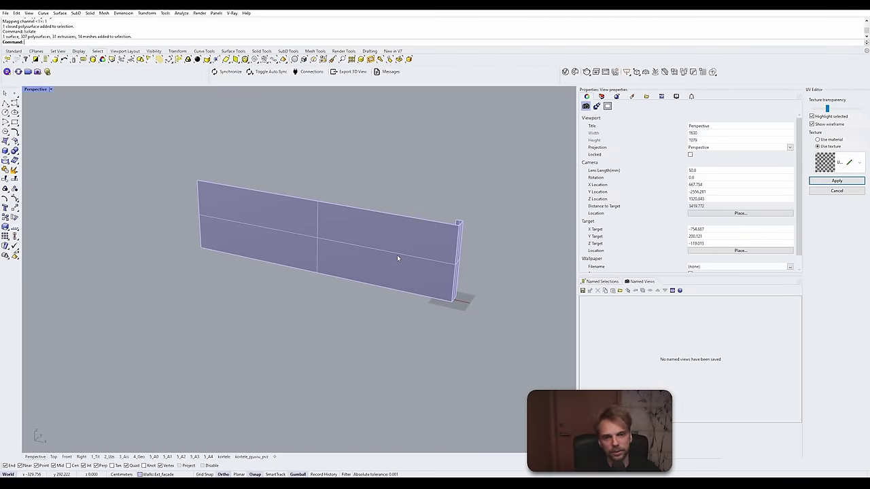
pyautogui.click(236, 228)
pyautogui.write('show')
pyautogui.press('Return')
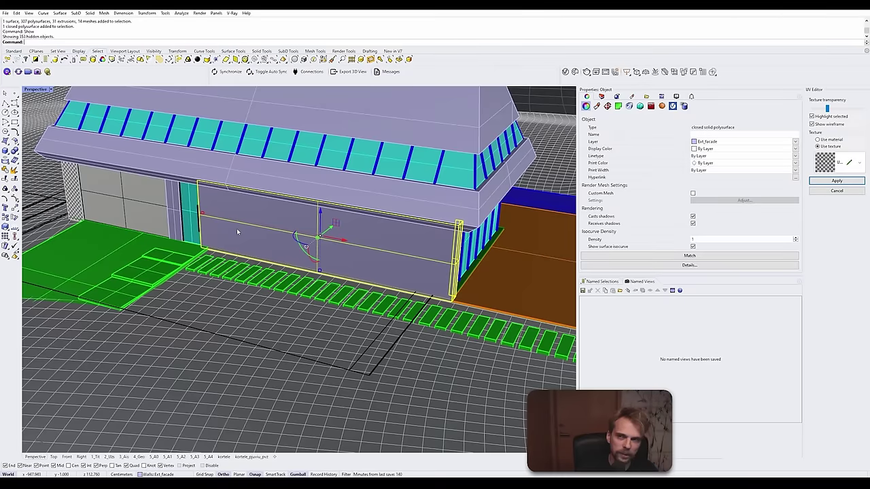
pyautogui.hotkey('ctrl', 'z')
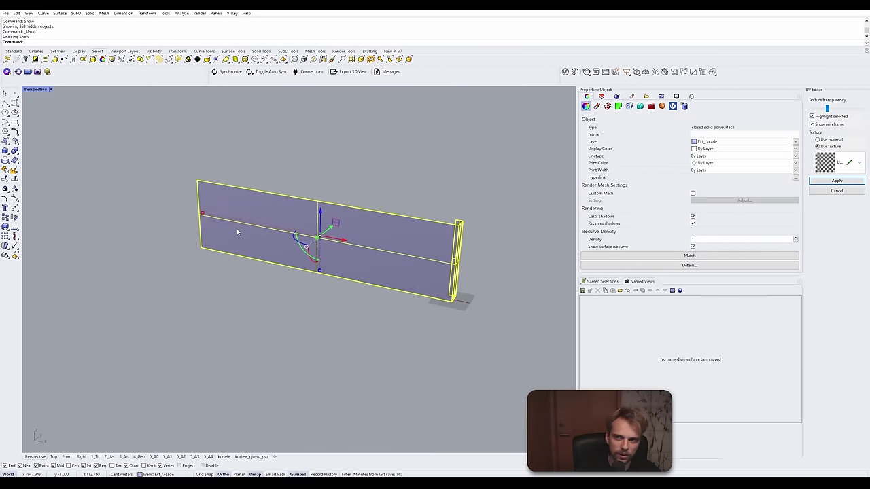
pyautogui.write('Showmappi')
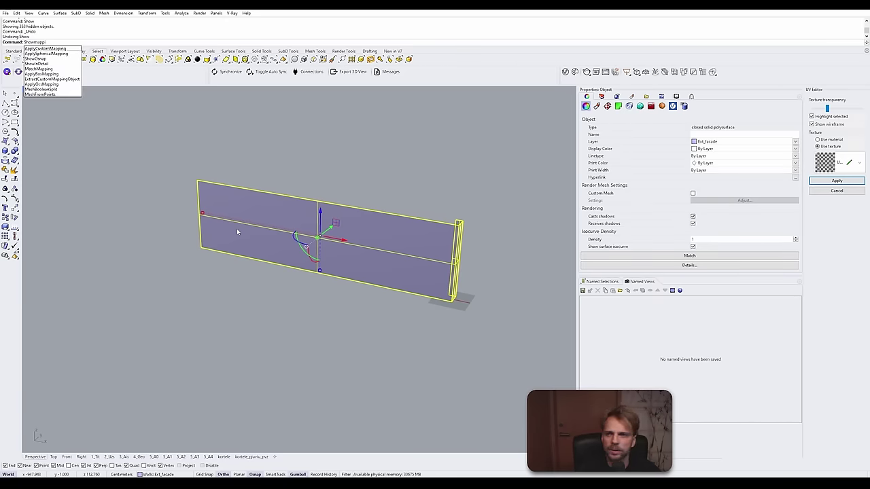
# Step: Reselect the isolated long wall and turn on its mapping widget in the texture mapping properties
pyautogui.click(361, 205)
pyautogui.click(360, 211)
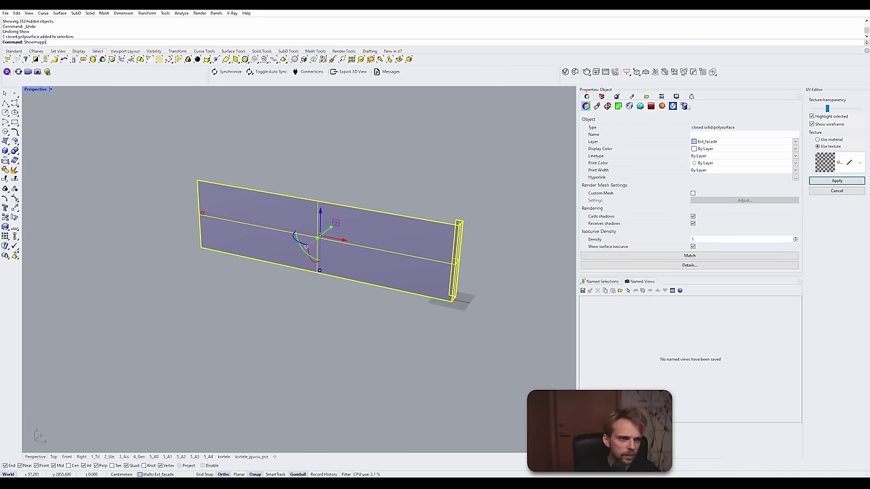
pyautogui.click(607, 106)
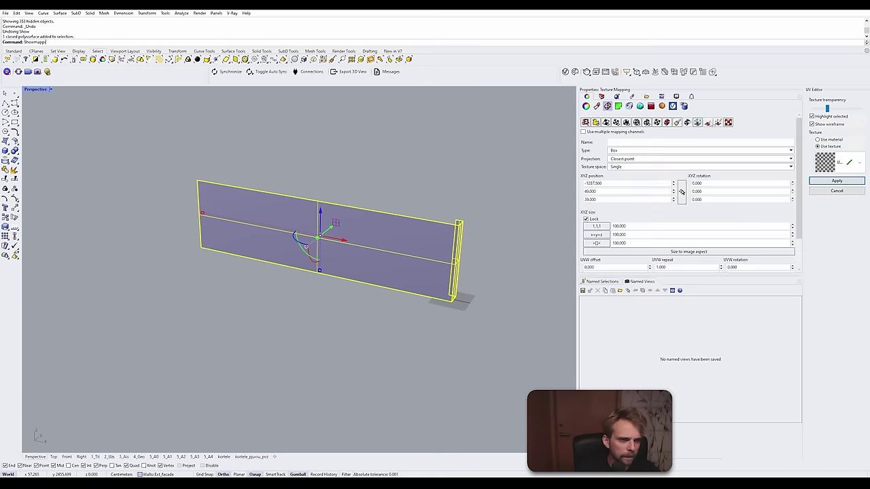
pyautogui.click(696, 123)
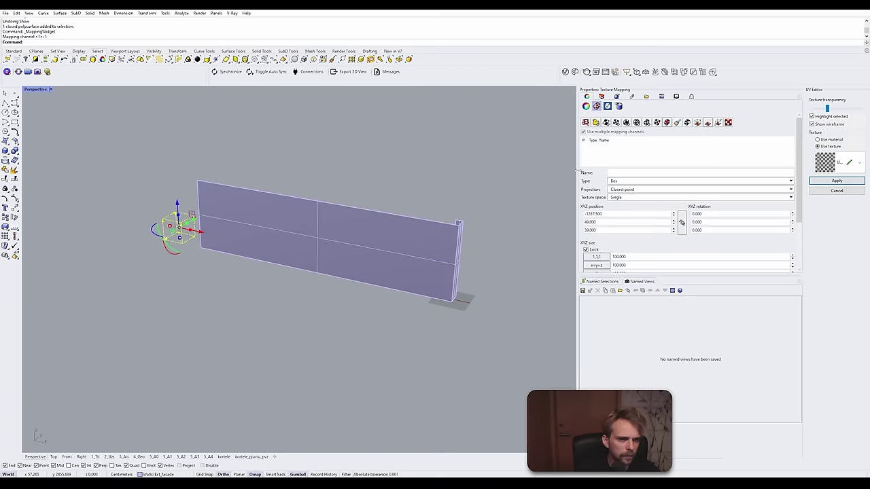
# Step: Move the long wall's mapping widget by its front bottom corner to the wall's bottom outer corner at the end away from the door
pyautogui.click(178, 249)
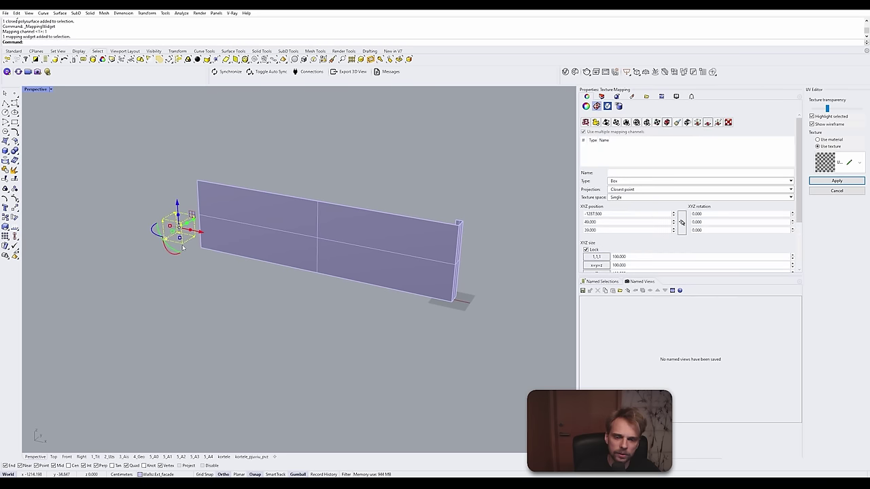
pyautogui.write('m')
pyautogui.press('Return')
pyautogui.click(182, 242)
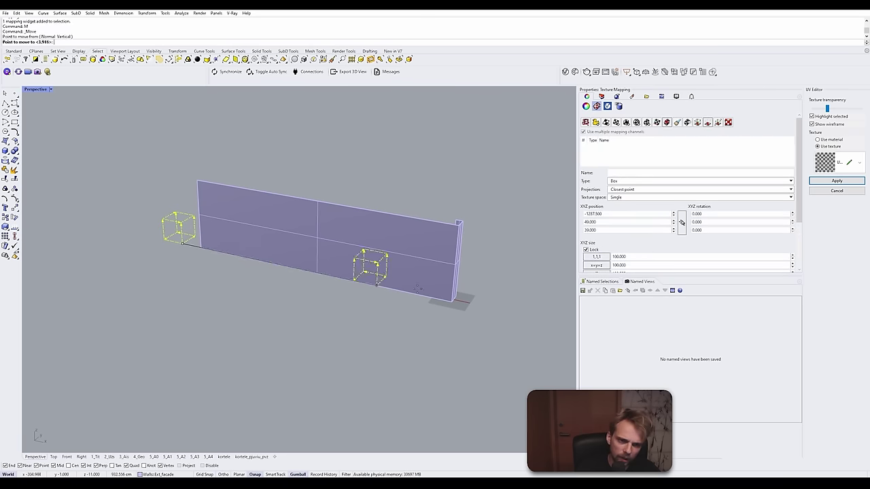
pyautogui.click(453, 300)
pyautogui.moveTo(453, 301); pyautogui.dragTo(392, 315, button='right')
pyautogui.scroll(6, 391, 315)
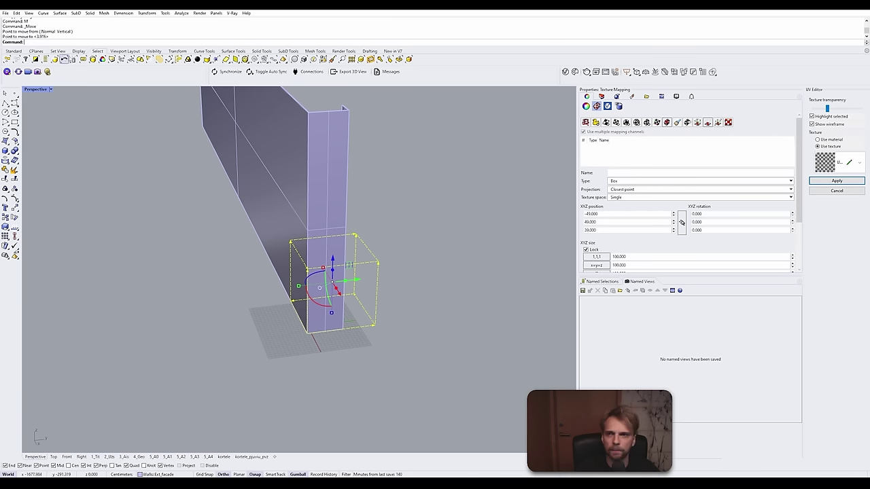
# Step: Synchronize the isolated long wall and switch to Twinmotion to inspect its panels around the corner
pyautogui.click(110, 207)
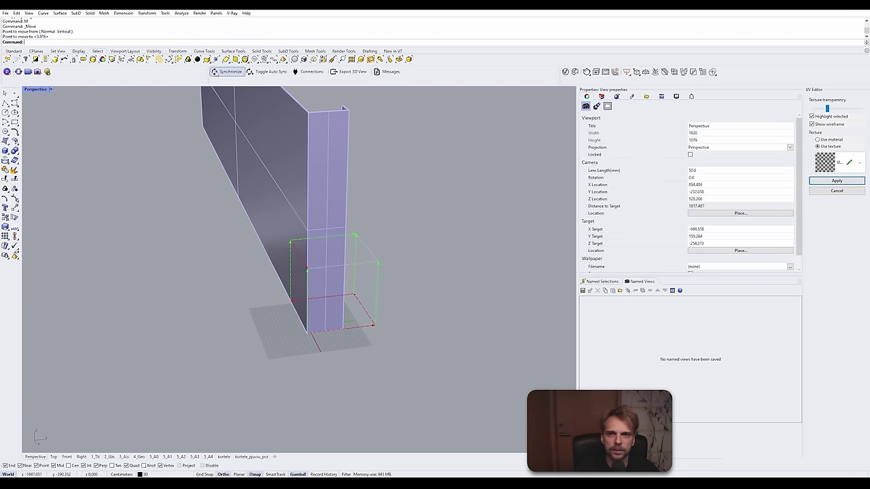
pyautogui.click(227, 71)
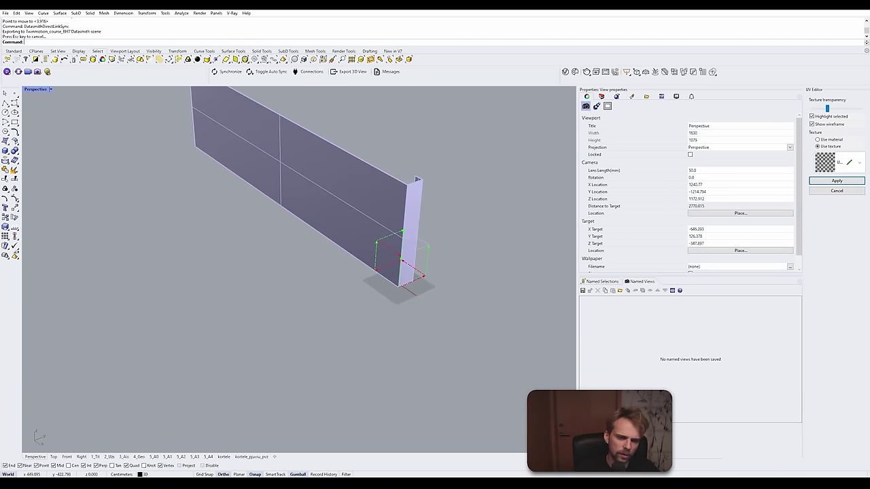
pyautogui.hotkey('alt', 'Tab')
pyautogui.moveTo(396, 199); pyautogui.dragTo(442, 236, button='right')
pyautogui.scroll(3, 396, 199)
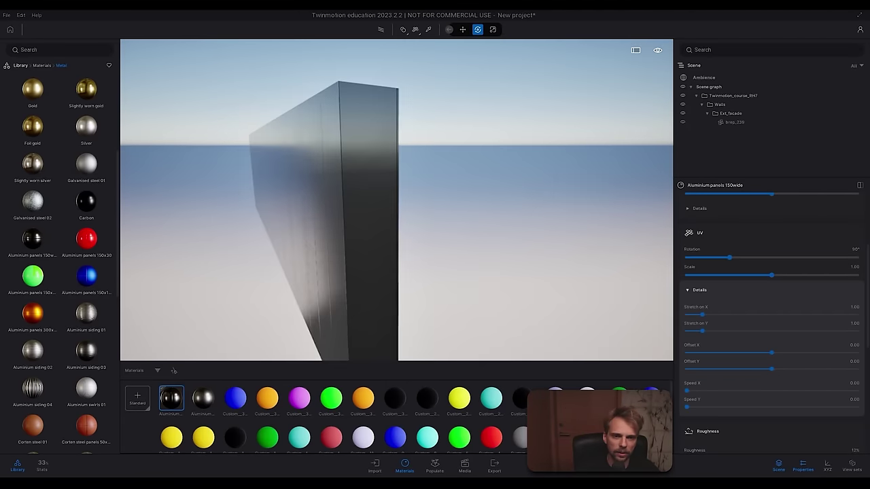
pyautogui.scroll(-4, 396, 200)
# Step: Switch back to Rhino, show all hidden objects and close the UV Editor without applying changes
pyautogui.hotkey('alt', 'Tab')
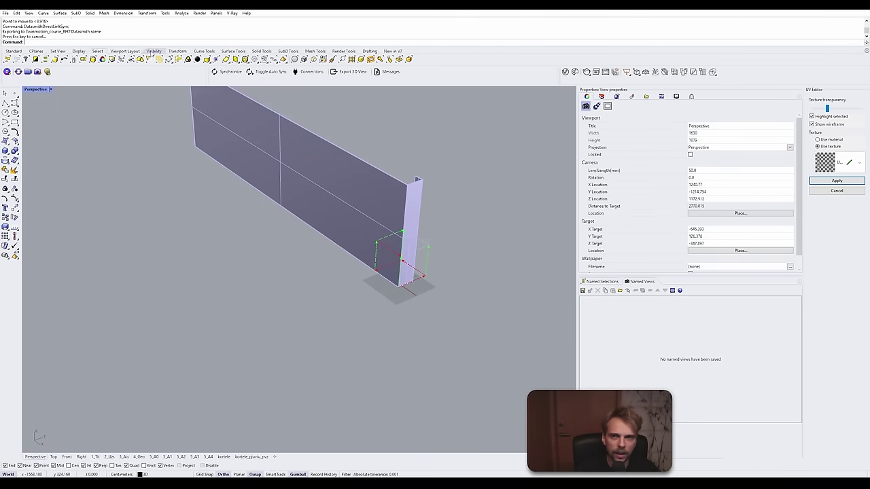
pyautogui.write('Show')
pyautogui.press('Return')
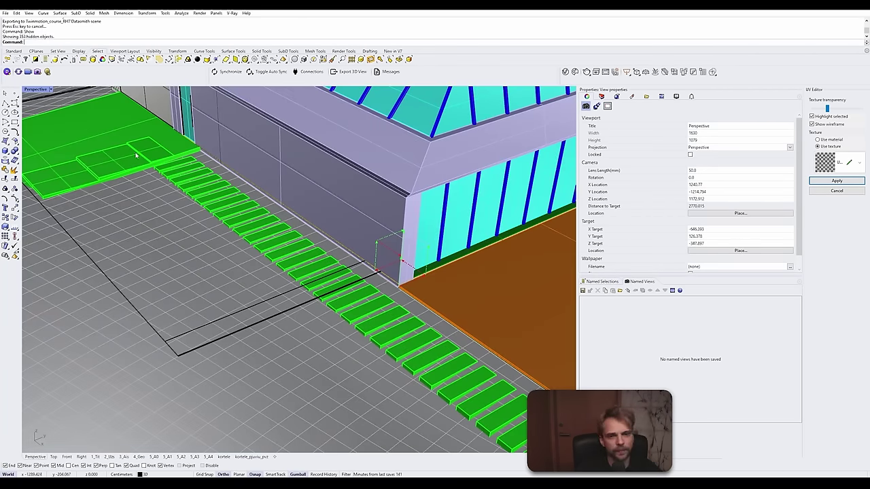
pyautogui.moveTo(139, 286); pyautogui.dragTo(261, 333, button='right')
pyautogui.click(836, 191)
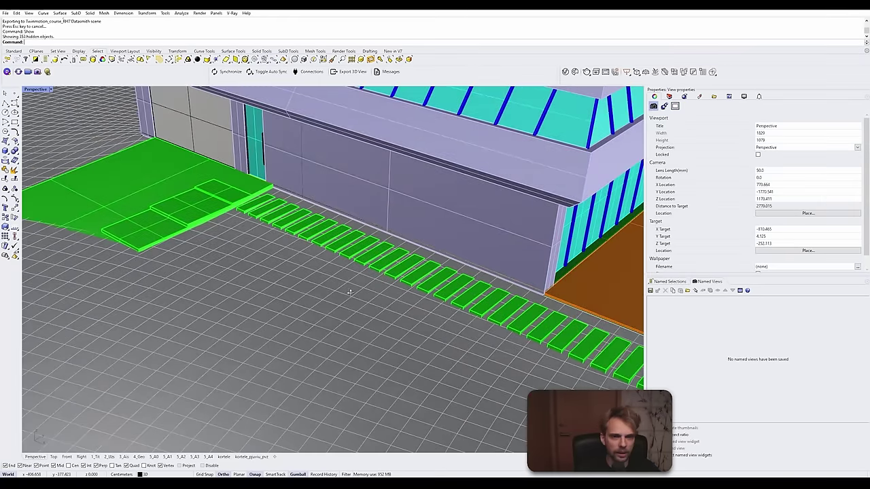
pyautogui.moveTo(349, 292); pyautogui.dragTo(335, 261, button='right')
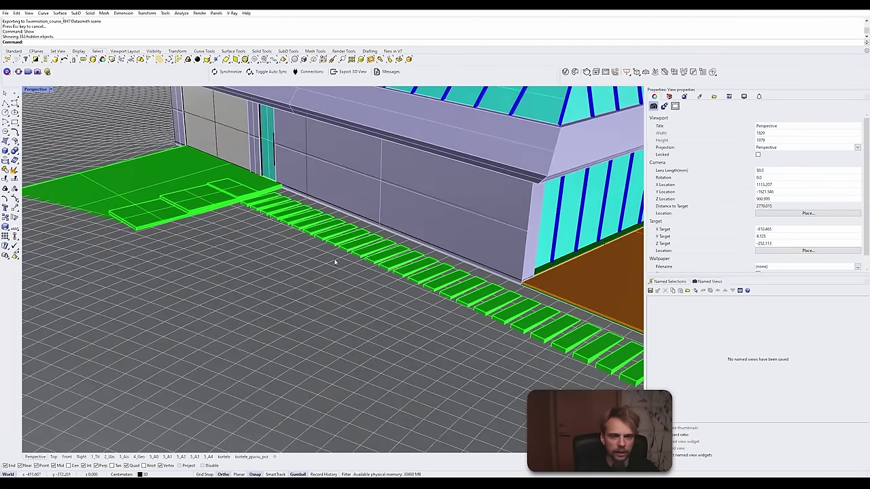
# Step: Synchronize the whole model and switch to Twinmotion to check the long wall's panels and the imported materials
pyautogui.click(226, 71)
pyautogui.hotkey('alt', 'Tab')
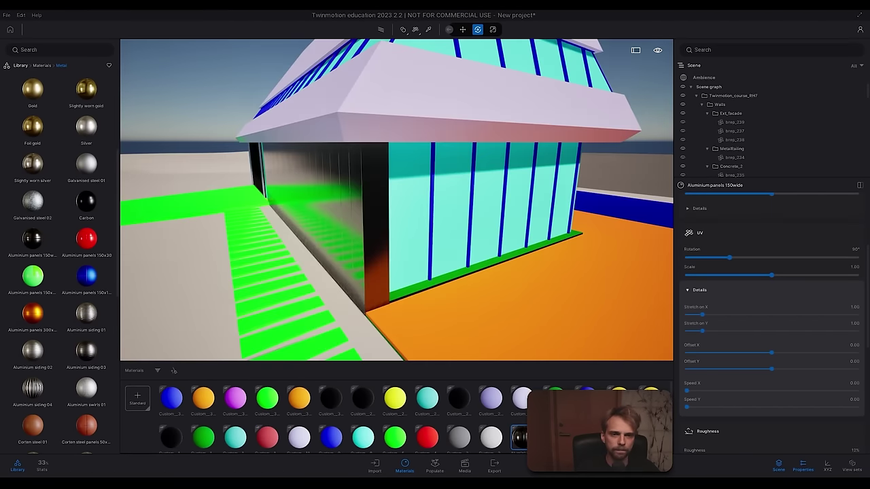
pyautogui.moveTo(396, 199); pyautogui.dragTo(564, 197, button='right')
pyautogui.moveTo(435, 200); pyautogui.dragTo(475, 199, button='right')
pyautogui.moveTo(396, 200); pyautogui.dragTo(415, 200, button='right')
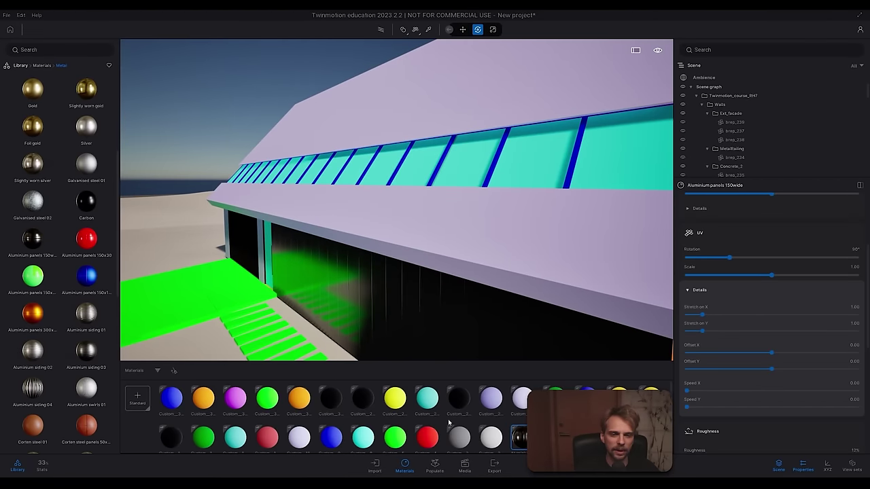
pyautogui.scroll(-1, 457, 434)
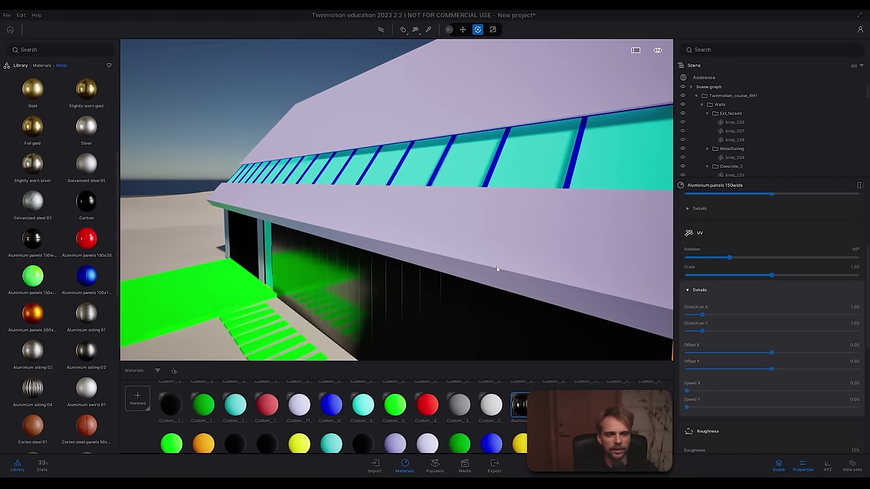
pyautogui.click(390, 176)
pyautogui.click(351, 112)
pyautogui.press('Escape')
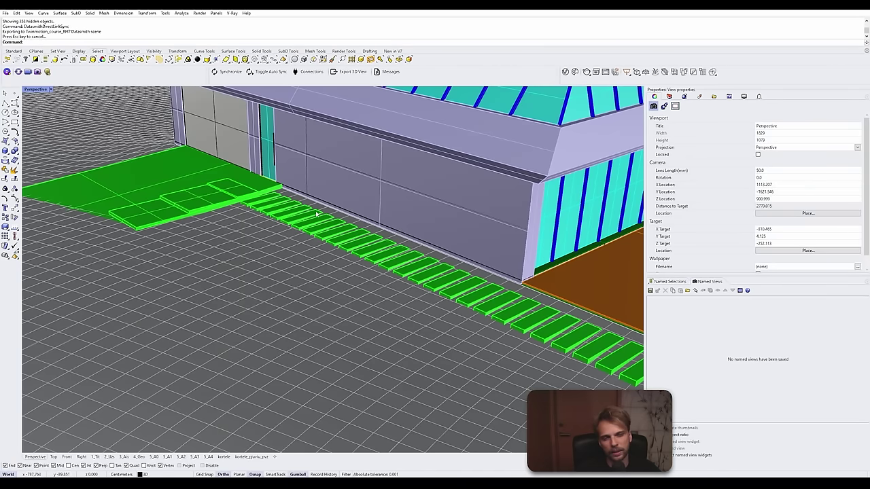
# Step: Isolate the corner wall beside the garage door, away from the entrance, and synchronize it for checking in Twinmotion
pyautogui.keyDown('shift'); pyautogui.moveTo(304, 223); pyautogui.dragTo(249, 247, button='right'); pyautogui.keyUp('shift')
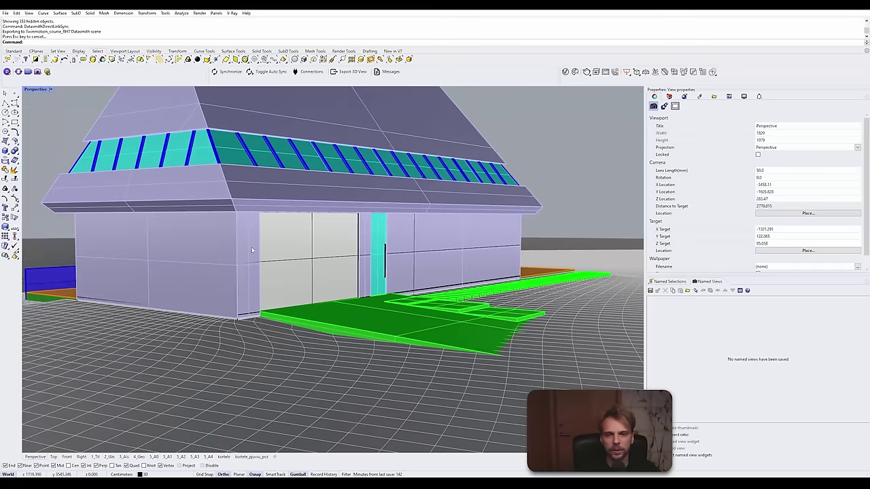
pyautogui.click(250, 246)
pyautogui.click(250, 247)
pyautogui.hotkey('ctrl', 'i')
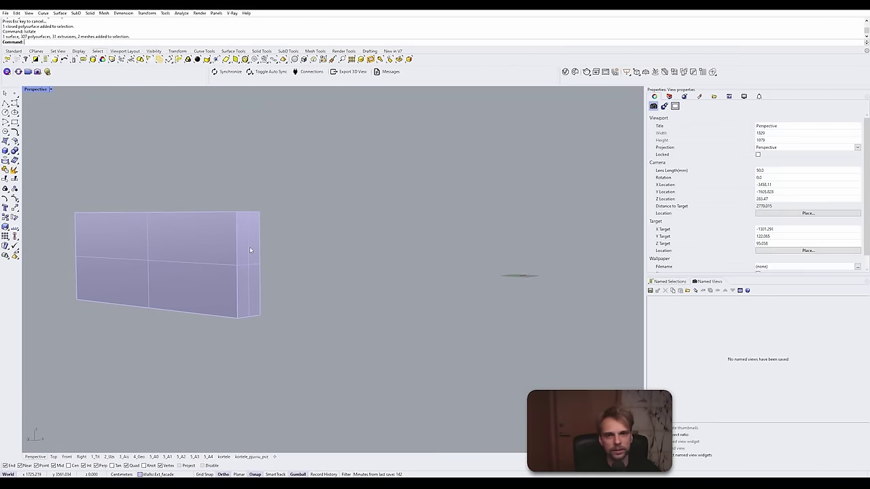
pyautogui.click(223, 71)
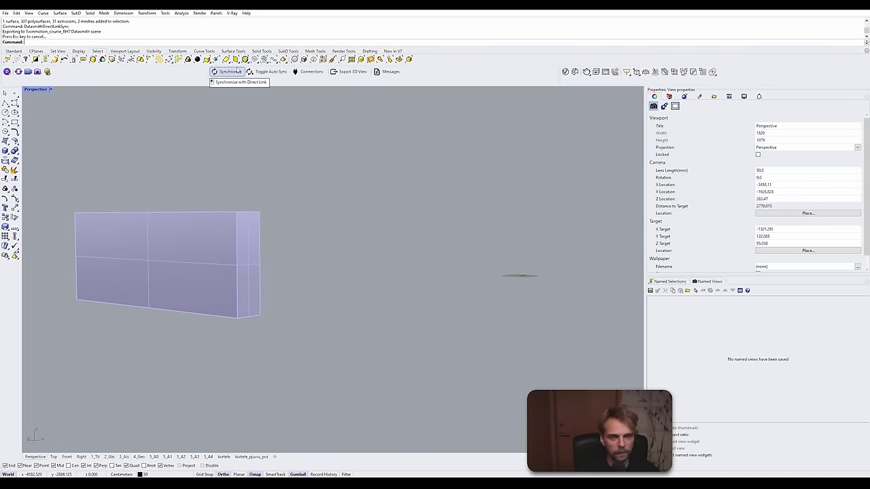
pyautogui.hotkey('alt', 'Tab')
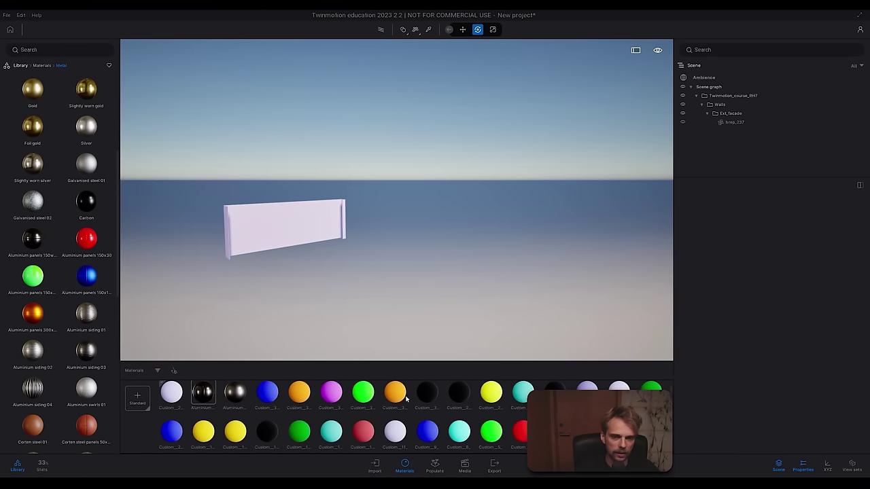
# Step: Switch back to Rhino, show all hidden objects and synchronize the whole model with Twinmotion
pyautogui.hotkey('alt', 'Tab')
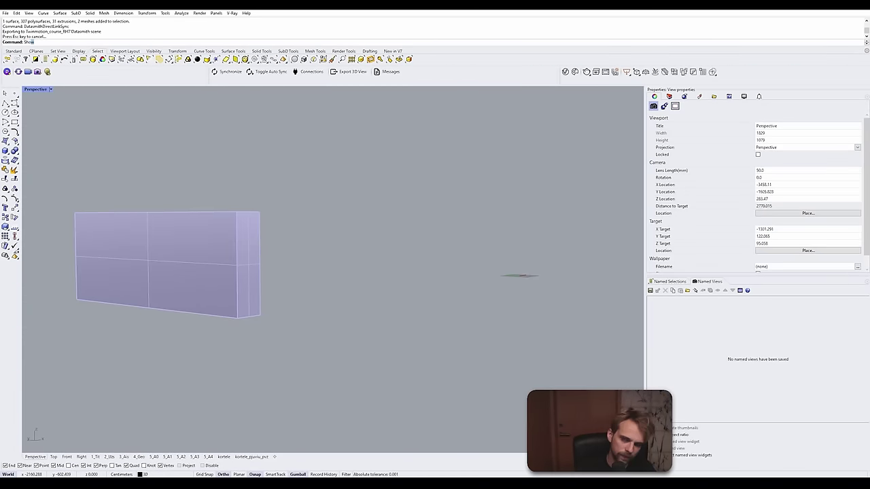
pyautogui.write('Show')
pyautogui.press('Return')
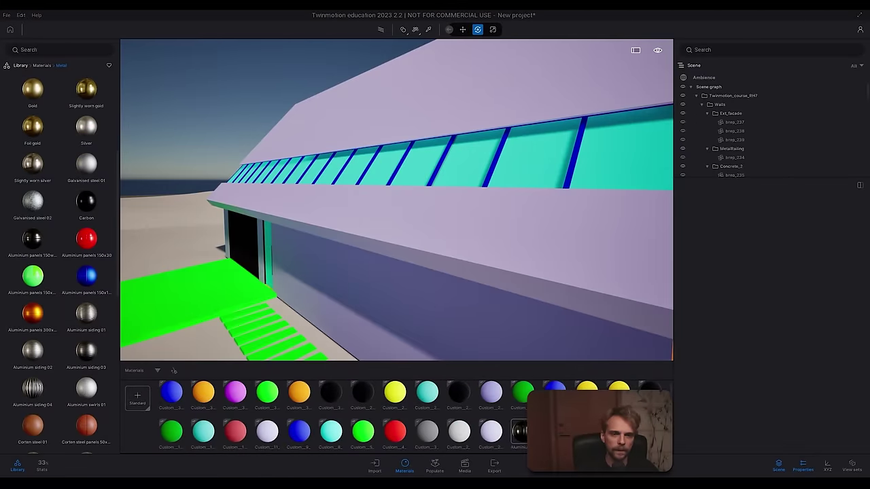
# Step: Apply the Aluminium panels 150wide material to the house's exterior walls in Twinmotion
pyautogui.press('s')
pyautogui.press('w')
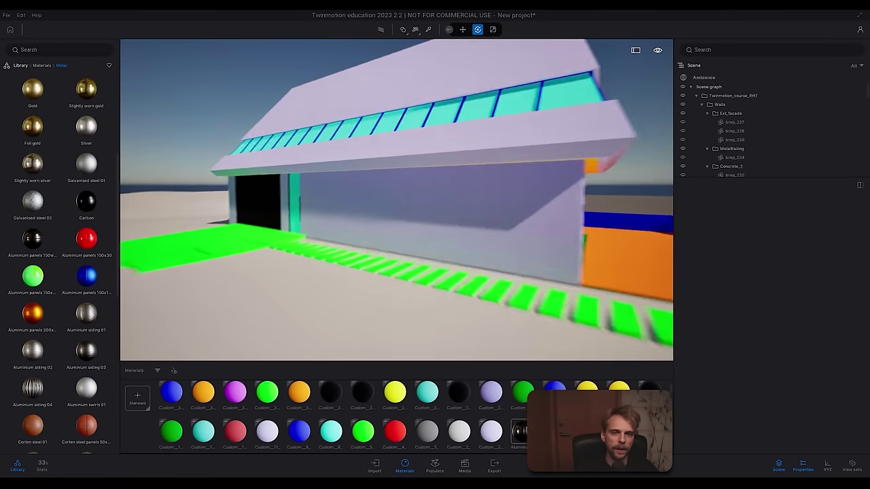
pyautogui.press('w')
pyautogui.moveTo(367, 297); pyautogui.dragTo(374, 289, button='right')
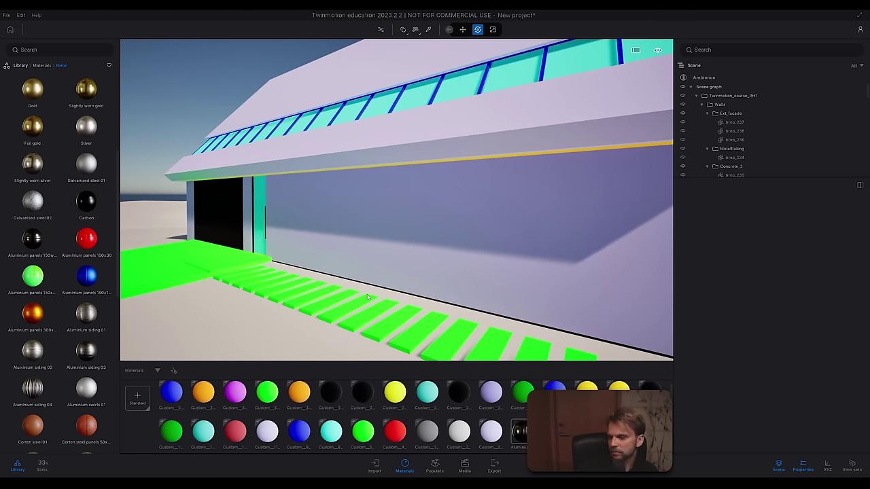
pyautogui.moveTo(367, 297); pyautogui.dragTo(348, 293, button='right')
pyautogui.hotkey('ctrl', 'z')
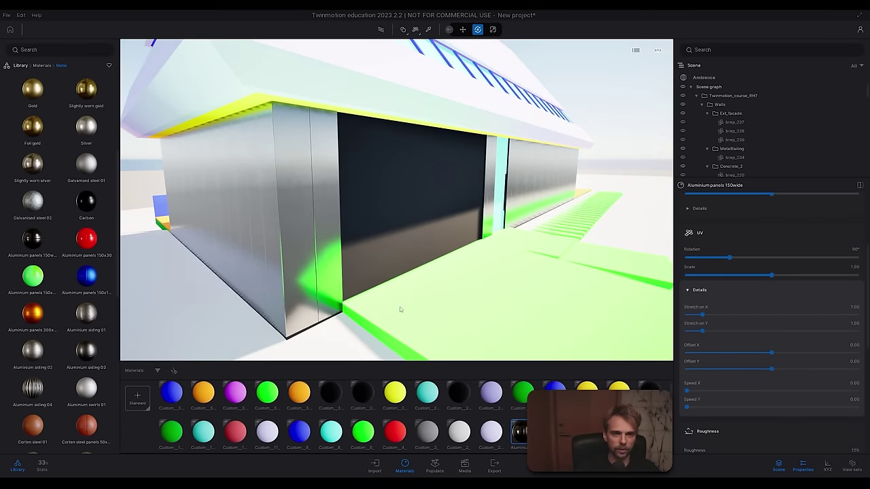
# Step: Inspect how the aluminium panels meet at the garage-side corner and at the glazed end of the long wall
pyautogui.moveTo(345, 218); pyautogui.dragTo(312, 206, button='right')
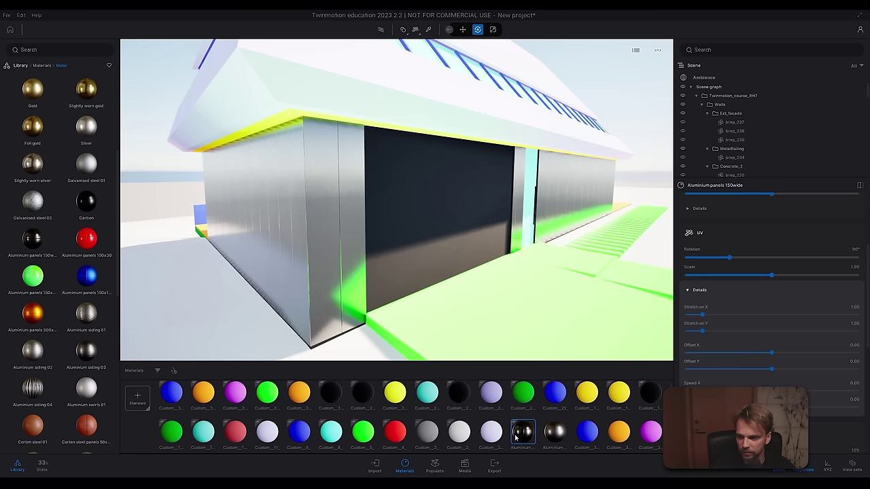
pyautogui.moveTo(544, 285); pyautogui.dragTo(506, 278, button='right')
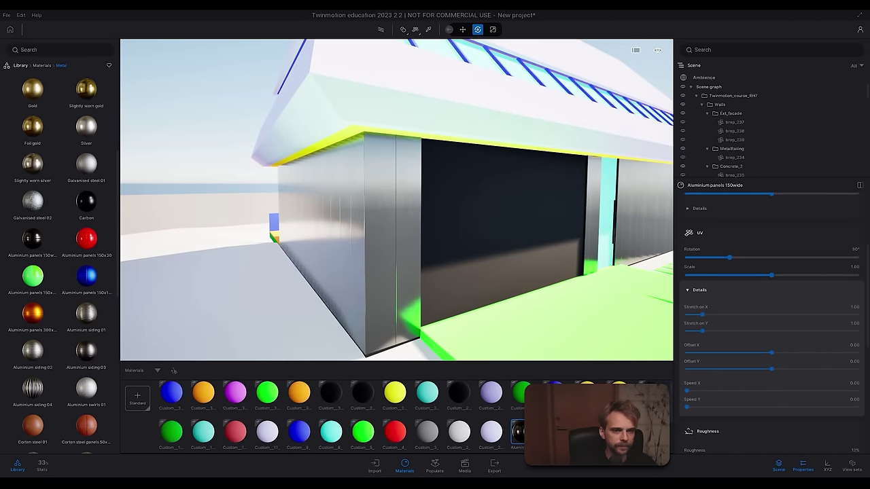
pyautogui.press('d')
pyautogui.press('w')
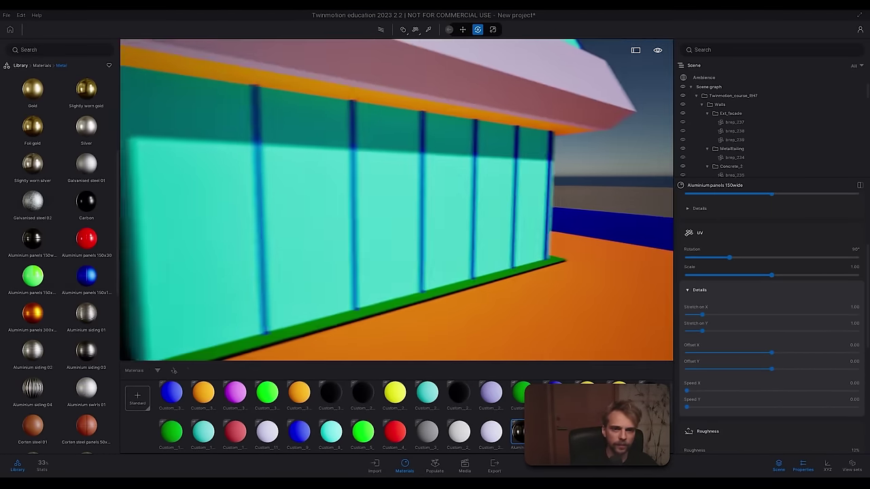
pyautogui.press('s')
pyautogui.press('a')
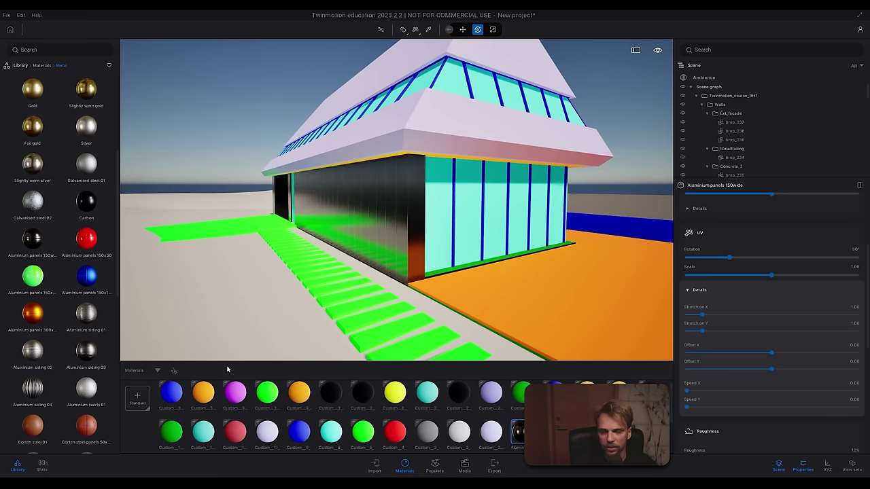
# Step: Remove the unused materials from the scene's material list and clear the material selection
pyautogui.click(174, 370)
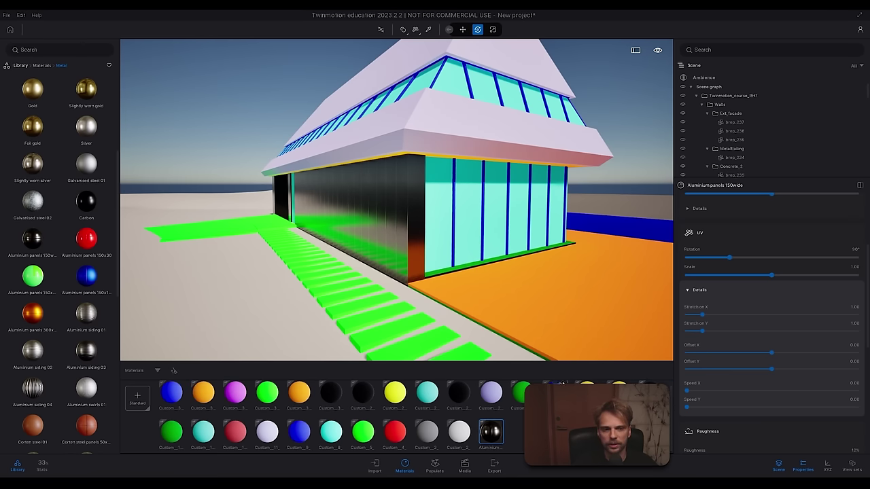
pyautogui.press('Escape')
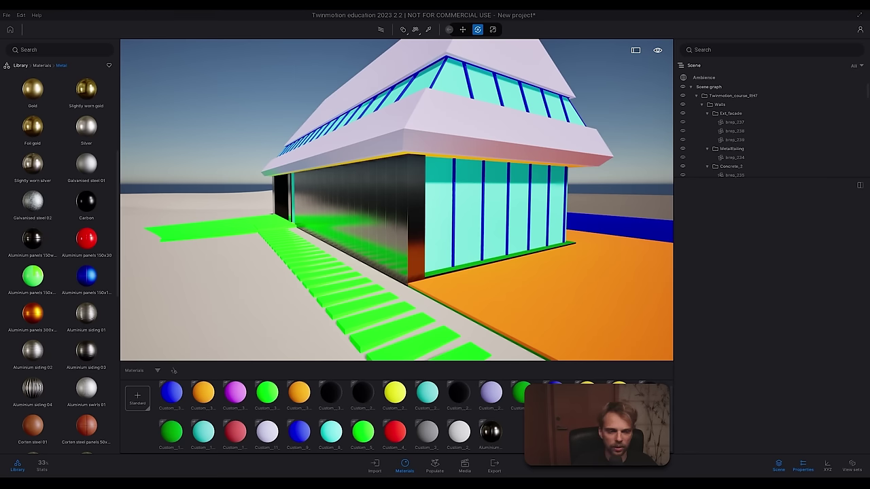
# Step: Duplicate the Aluminium panels 150wide material in the scene's material list
pyautogui.moveTo(343, 322); pyautogui.dragTo(297, 167, button='right')
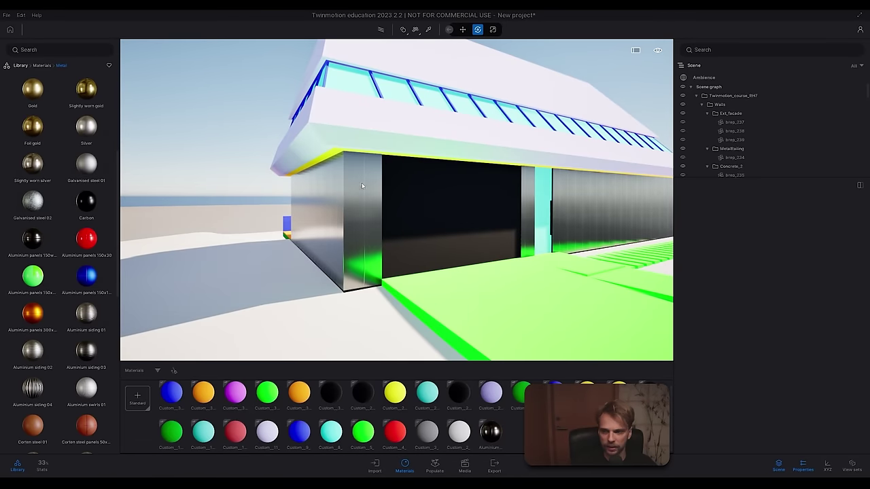
pyautogui.moveTo(340, 133); pyautogui.dragTo(381, 359, button='right')
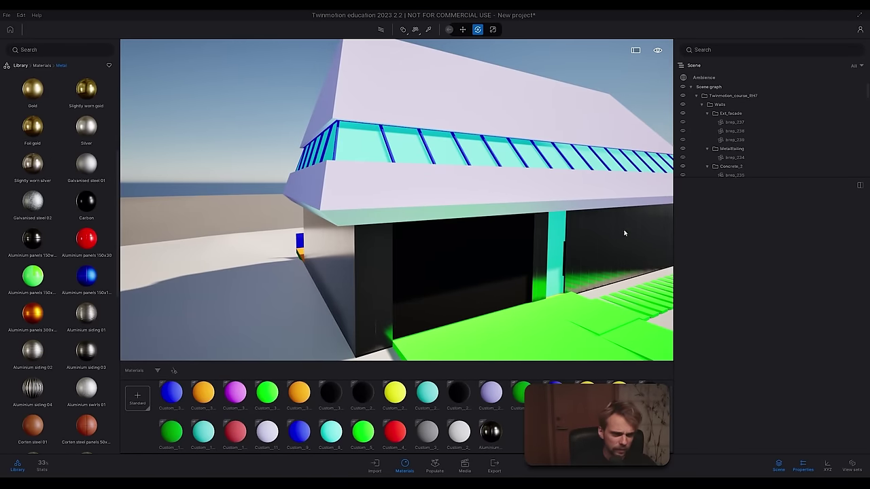
pyautogui.click(492, 441)
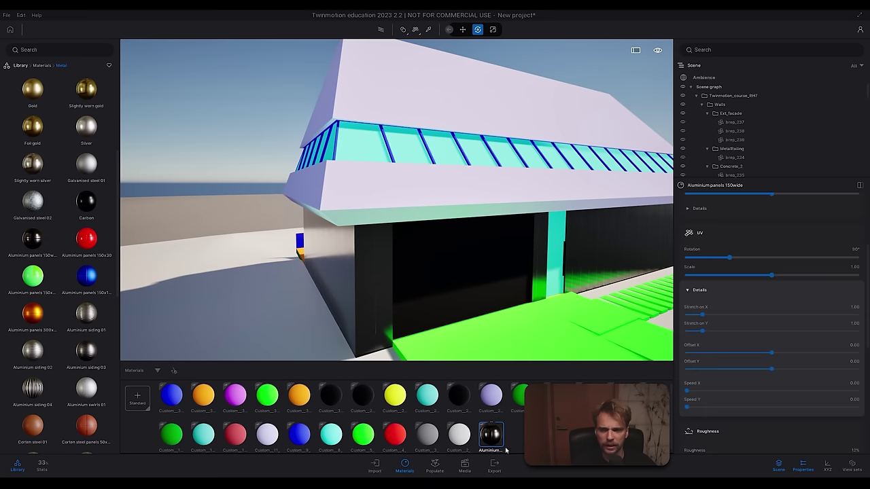
pyautogui.rightClick(491, 441)
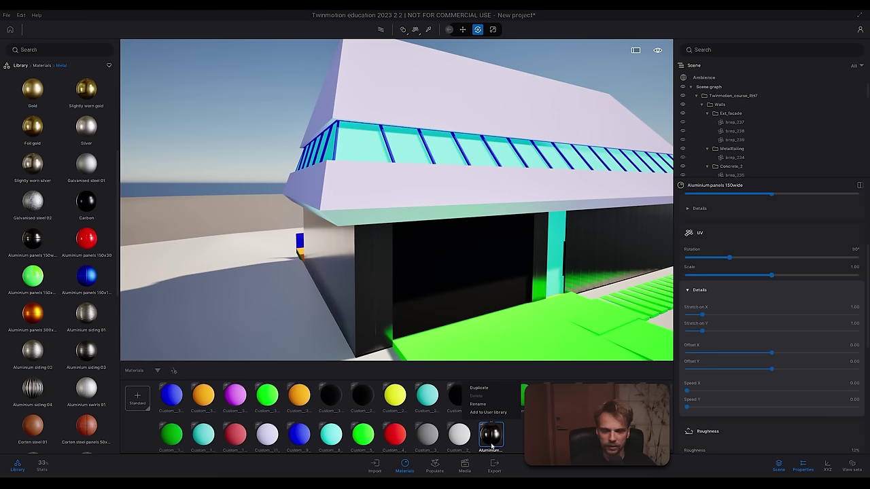
pyautogui.click(486, 391)
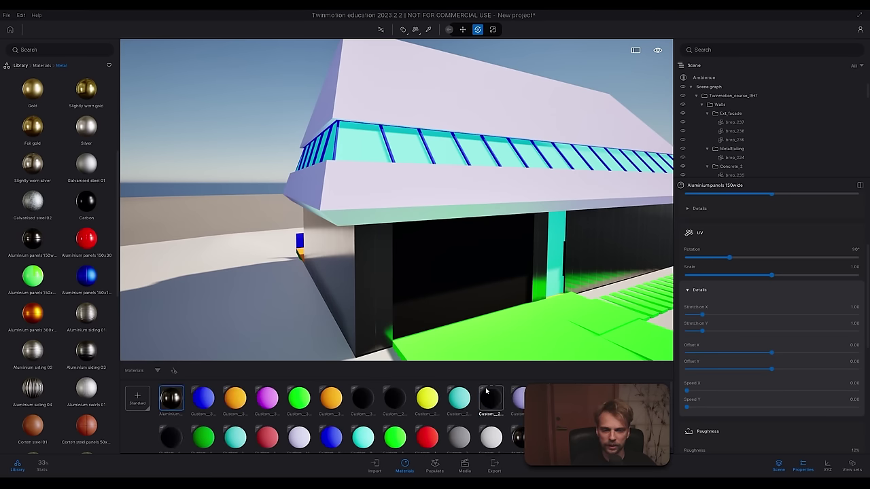
pyautogui.rightClick(174, 393)
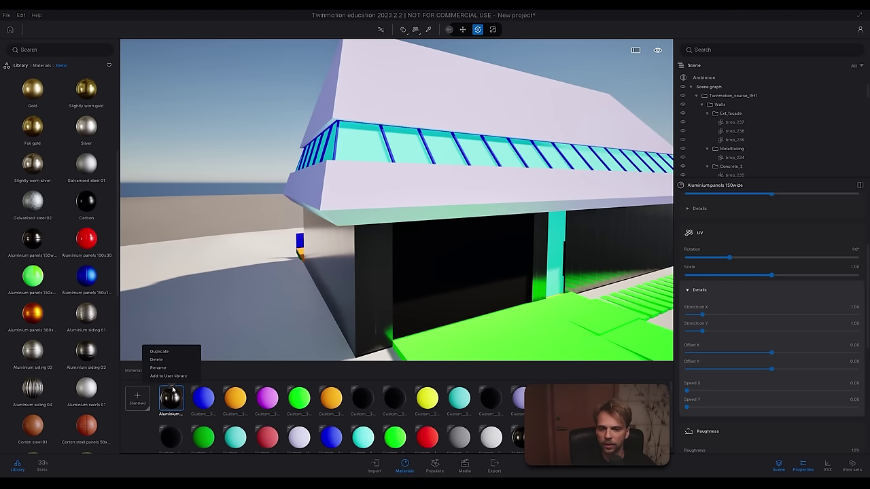
pyautogui.click(163, 368)
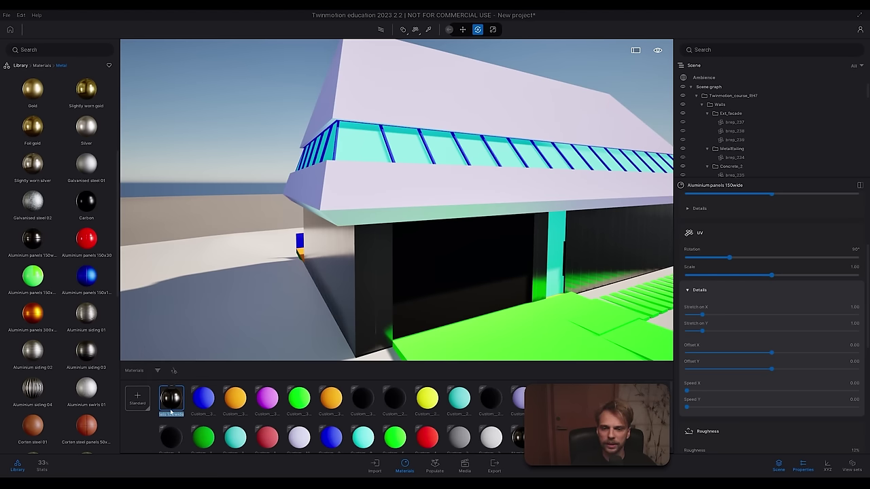
pyautogui.press('Escape')
# Step: Rename the duplicated aluminium material to RoofPanels
pyautogui.rightClick(172, 388)
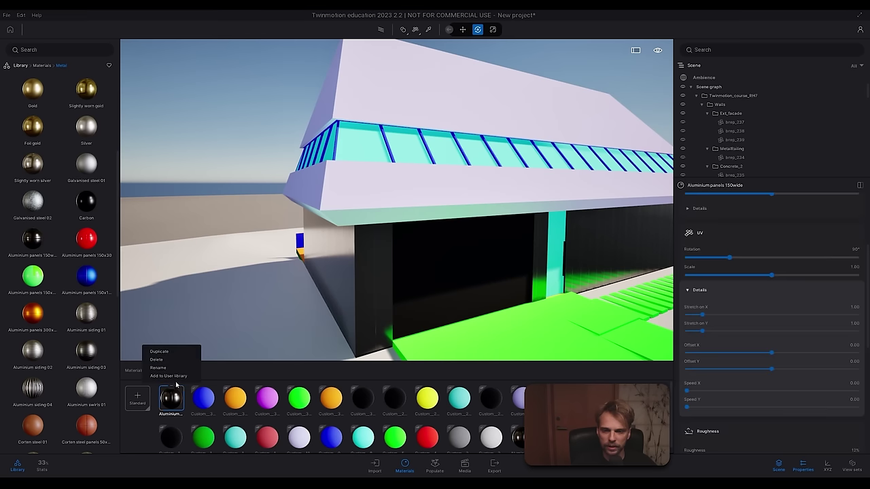
pyautogui.click(164, 368)
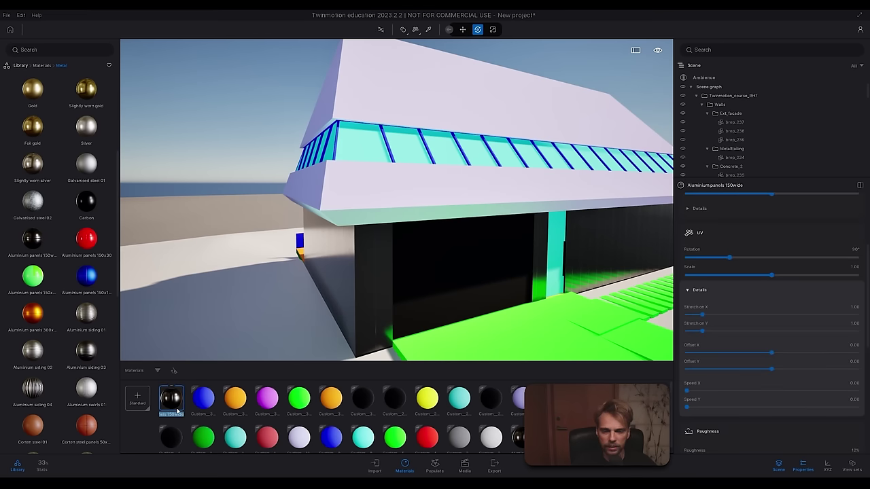
pyautogui.write('RoofPanels')
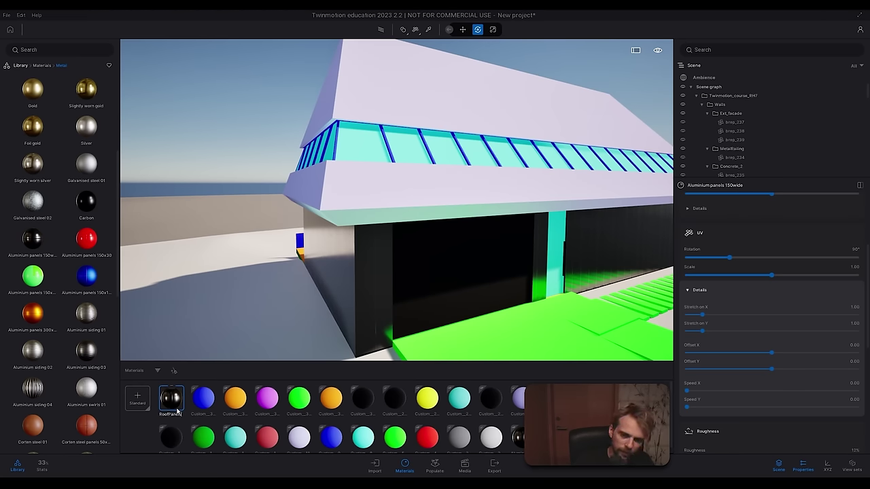
pyautogui.press('Return')
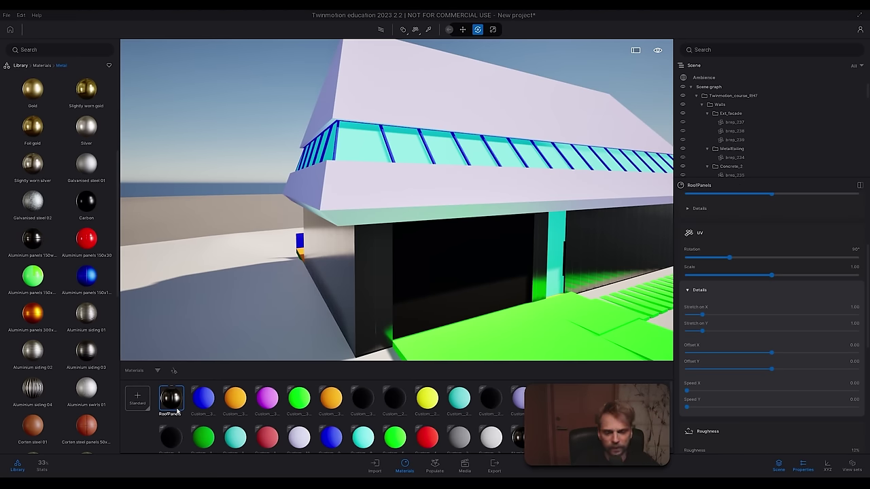
# Step: Apply the RoofPanels material to the roof and check its panel seams from the front and above
pyautogui.moveTo(168, 401); pyautogui.dragTo(370, 204)
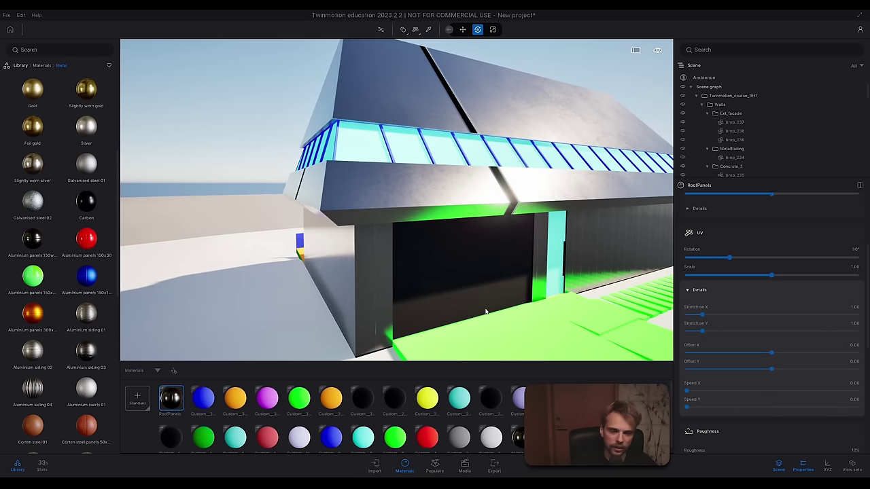
pyautogui.moveTo(485, 312); pyautogui.dragTo(579, 229, button='right')
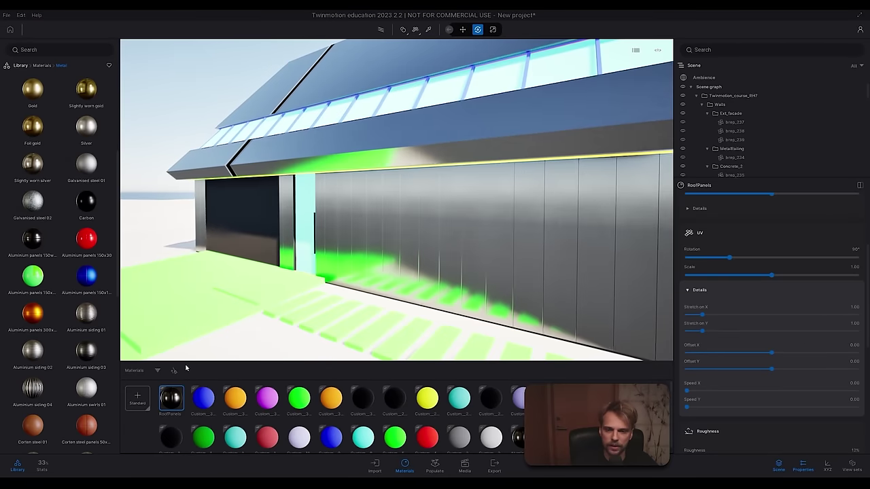
pyautogui.moveTo(195, 357)
pyautogui.mouseDown(button='right')
pyautogui.moveTo(190, 343)
pyautogui.moveTo(189, 373)
pyautogui.moveTo(194, 347)
pyautogui.mouseUp(button='right')
pyautogui.press('q')
pyautogui.press('e')
pyautogui.press('d')
pyautogui.press('s')
# Step: Set the RoofPanels UV scale to 0.10 and check the seam spacing on the roof against the wall panels
pyautogui.scroll(-2, 754, 358)
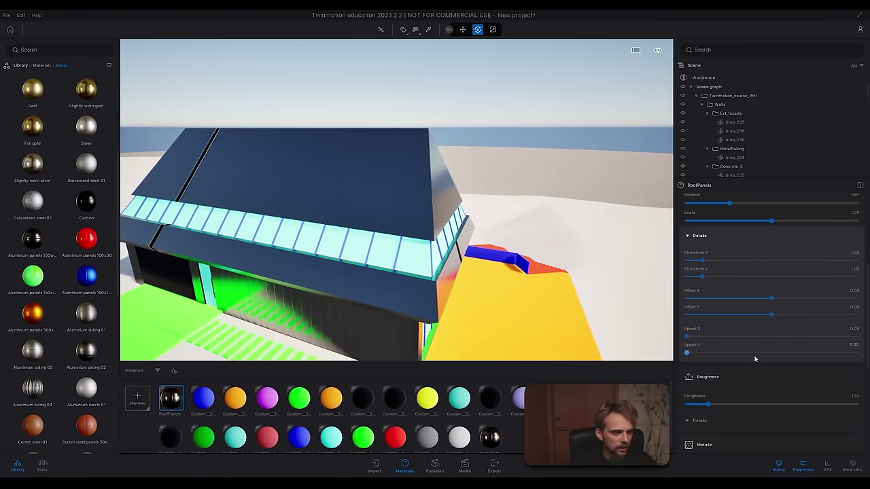
pyautogui.click(854, 307)
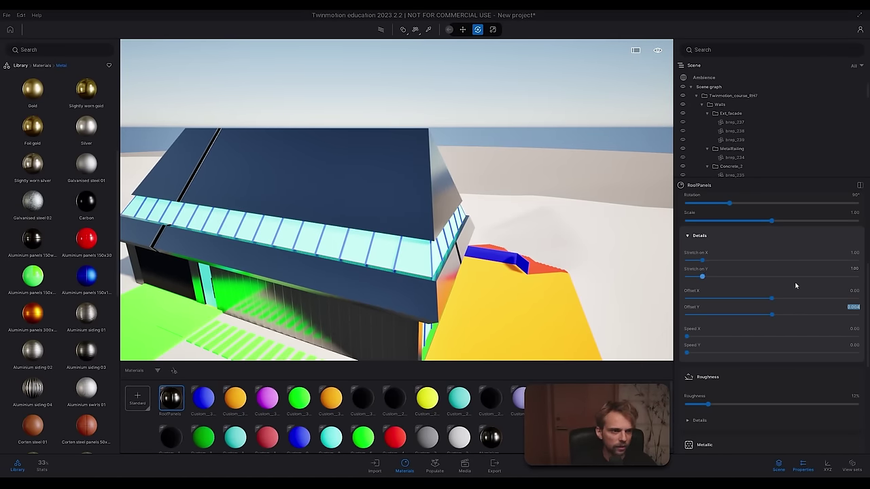
pyautogui.scroll(1, 769, 274)
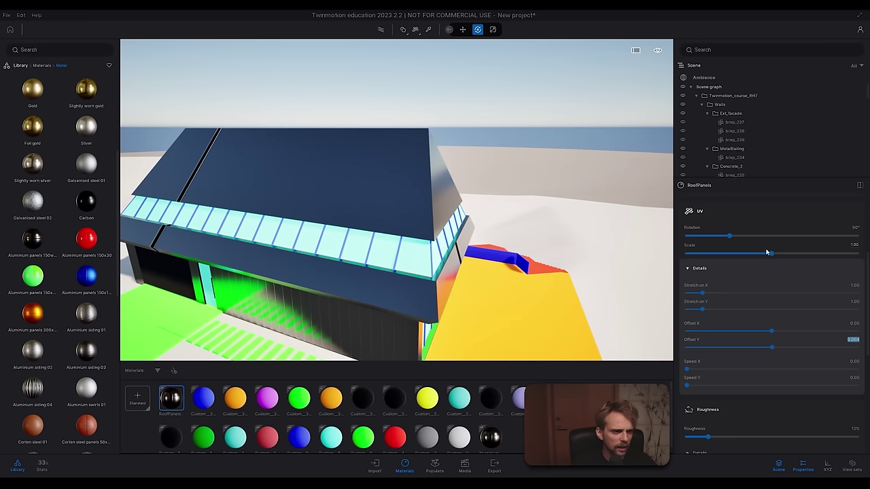
pyautogui.moveTo(771, 253); pyautogui.dragTo(665, 257)
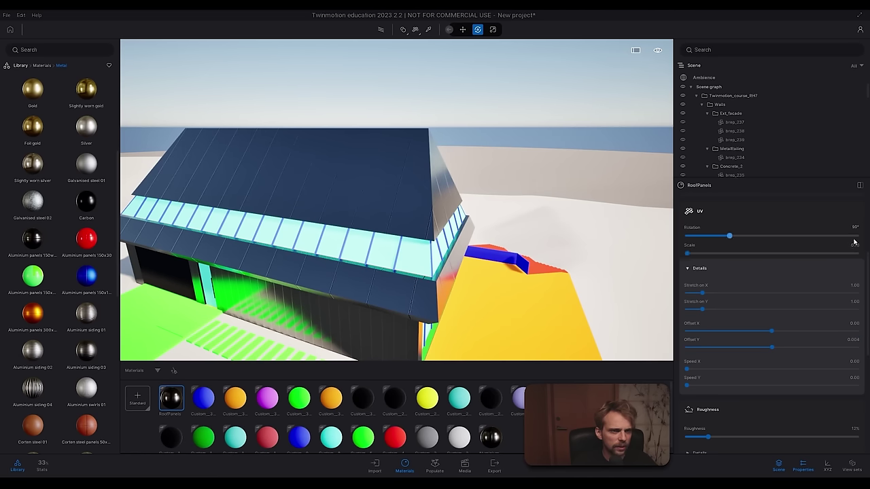
pyautogui.moveTo(475, 241); pyautogui.dragTo(503, 176, button='middle')
pyautogui.scroll(4, 396, 224)
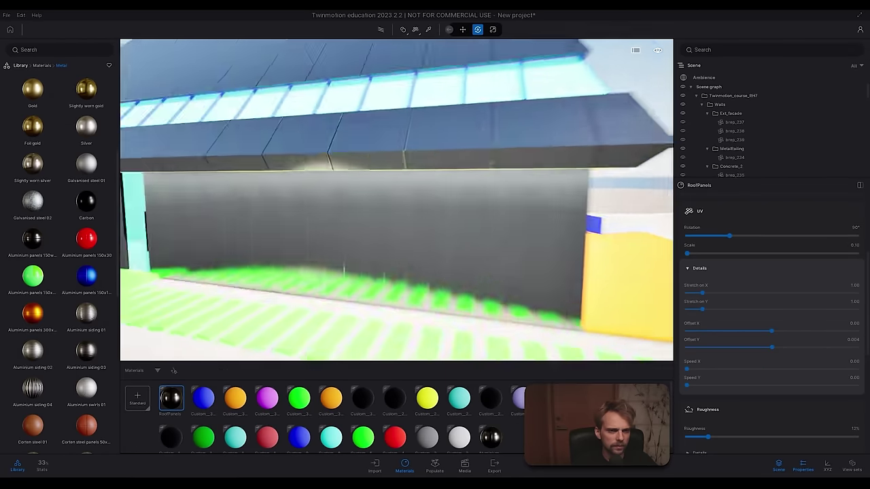
pyautogui.keyDown('shift'); pyautogui.moveTo(396, 224); pyautogui.dragTo(435, 217, button='middle'); pyautogui.keyUp('shift')
pyautogui.moveTo(543, 190); pyautogui.dragTo(502, 267, button='middle')
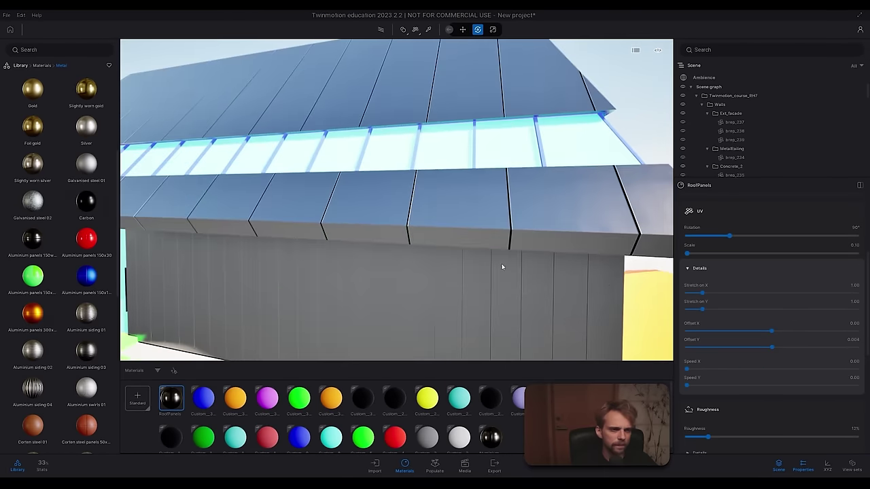
# Step: Try progressively different UV scales for the RoofPanels material and settle on 0.03 for narrower roof panels
pyautogui.doubleClick(854, 244)
pyautogui.write('0.0')
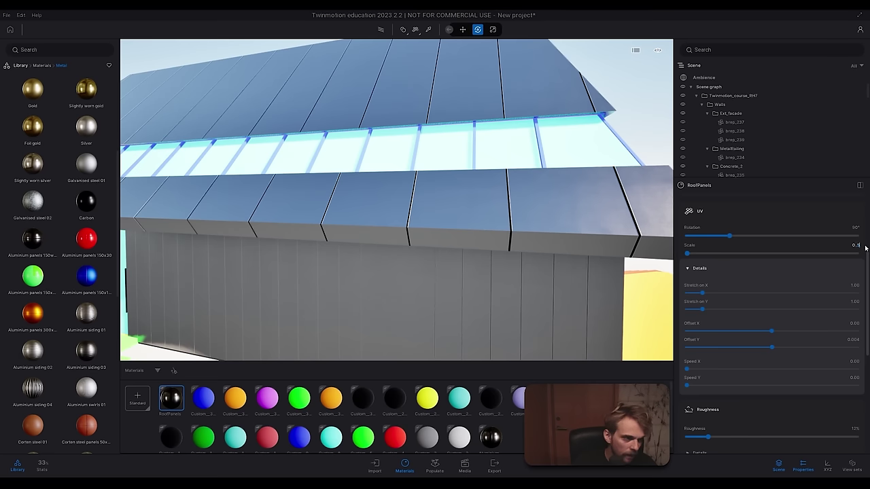
pyautogui.write('001')
pyautogui.press('Return')
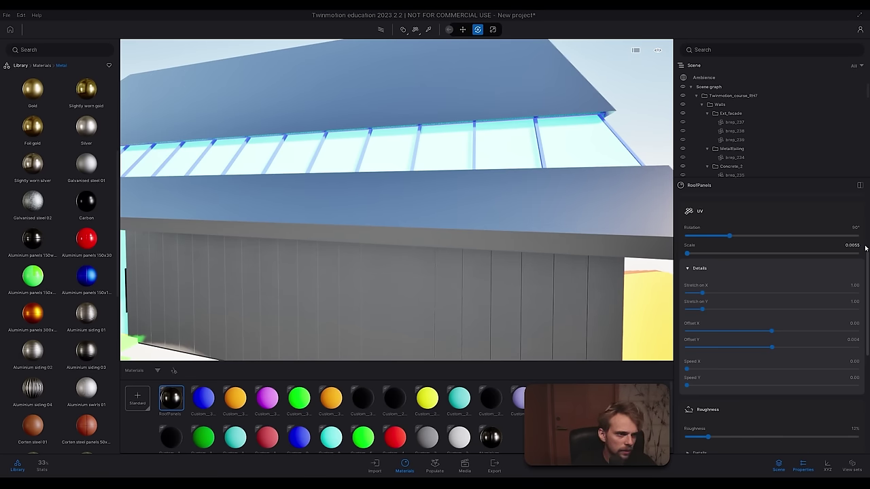
pyautogui.press('Return')
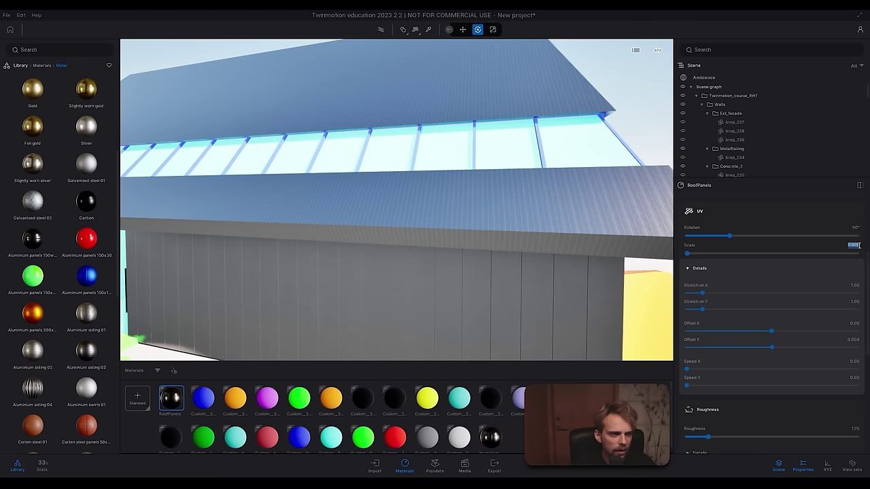
pyautogui.press('Return')
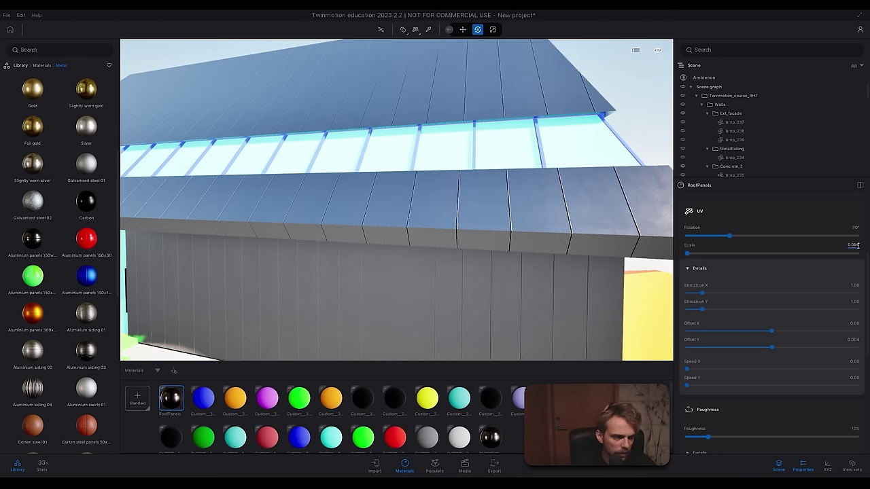
pyautogui.press('Return')
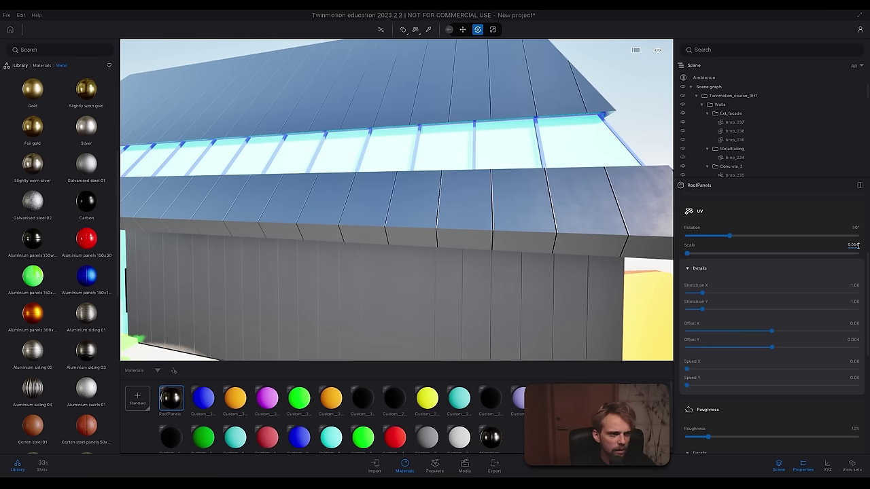
pyautogui.press('Return')
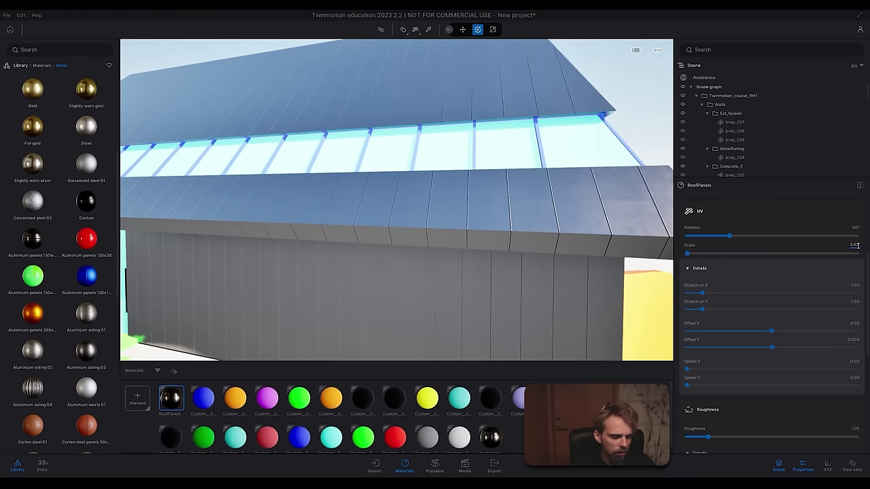
pyautogui.press('Return')
# Step: Set the RoofPanels Offset Y to 0.009, centring a panel seam on the peak of the roof's triangular end face
pyautogui.moveTo(373, 208)
pyautogui.mouseDown(button='right')
pyautogui.moveTo(438, 208)
pyautogui.moveTo(401, 159)
pyautogui.moveTo(401, 211)
pyautogui.moveTo(456, 211)
pyautogui.moveTo(381, 211)
pyautogui.moveTo(380, 170)
pyautogui.moveTo(381, 204)
pyautogui.mouseUp(button='right')
pyautogui.press('s')
pyautogui.press('a')
pyautogui.press('w')
pyautogui.press('d')
pyautogui.press('d')
pyautogui.press('d')
pyautogui.press('e')
pyautogui.press('w')
pyautogui.press('q')
pyautogui.press('e')
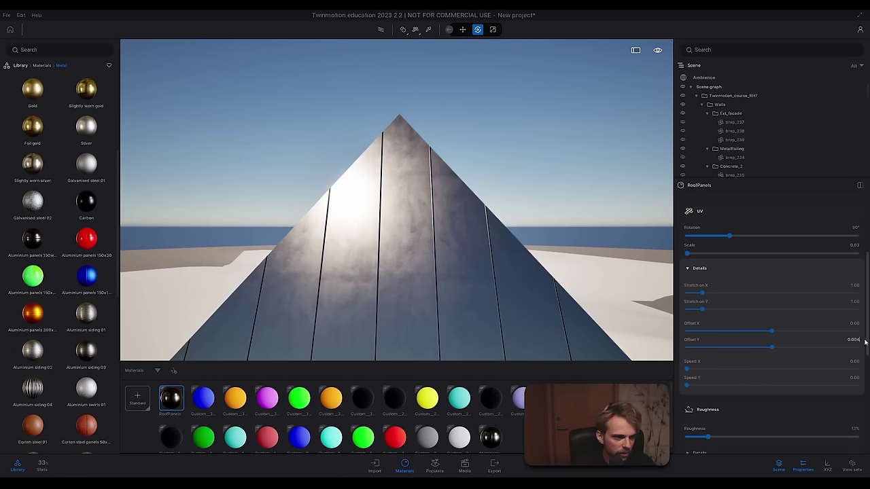
pyautogui.write('4')
pyautogui.press('Return')
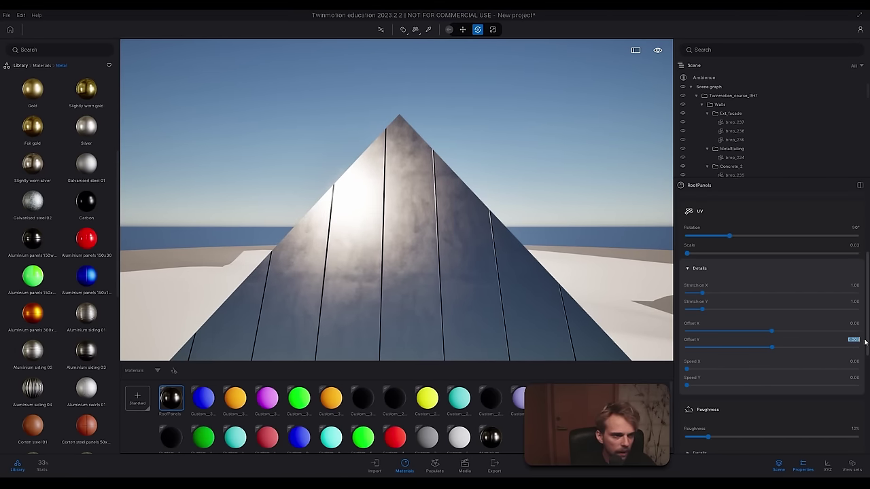
pyautogui.write('7')
pyautogui.press('Return')
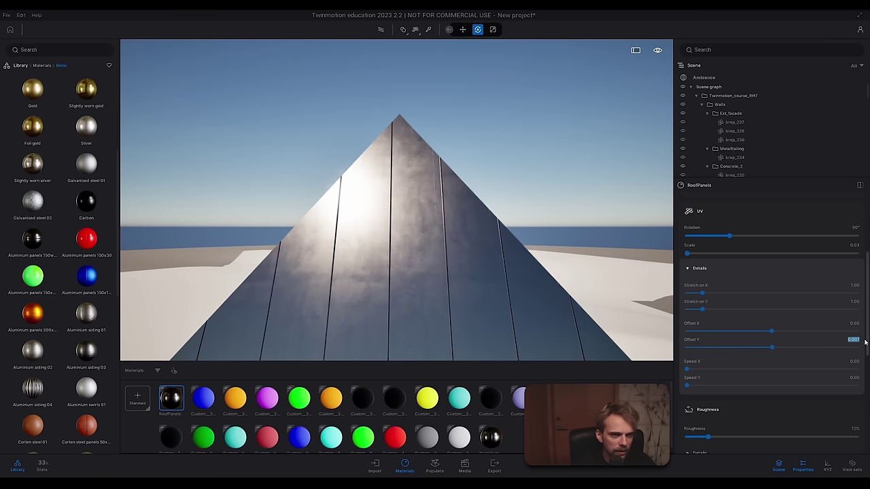
pyautogui.write('0.009')
pyautogui.press('Return')
pyautogui.press('BackSpace')
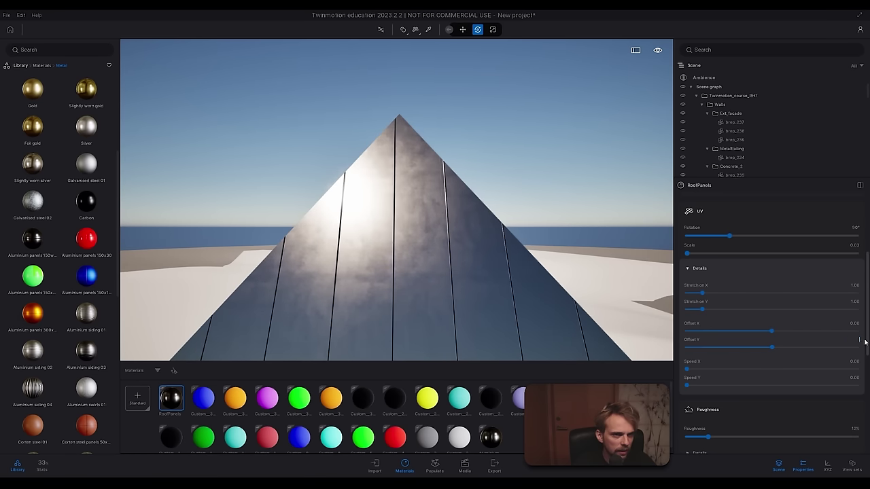
pyautogui.write('0.00')
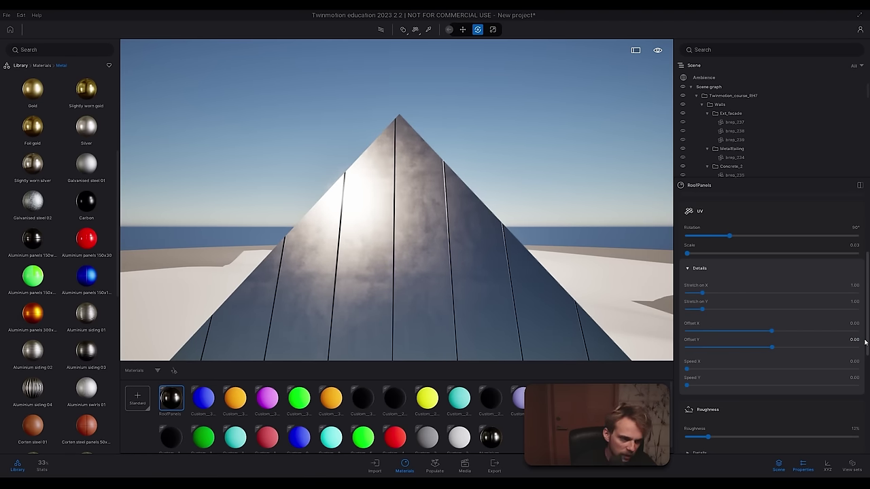
pyautogui.write('8')
pyautogui.press('Return')
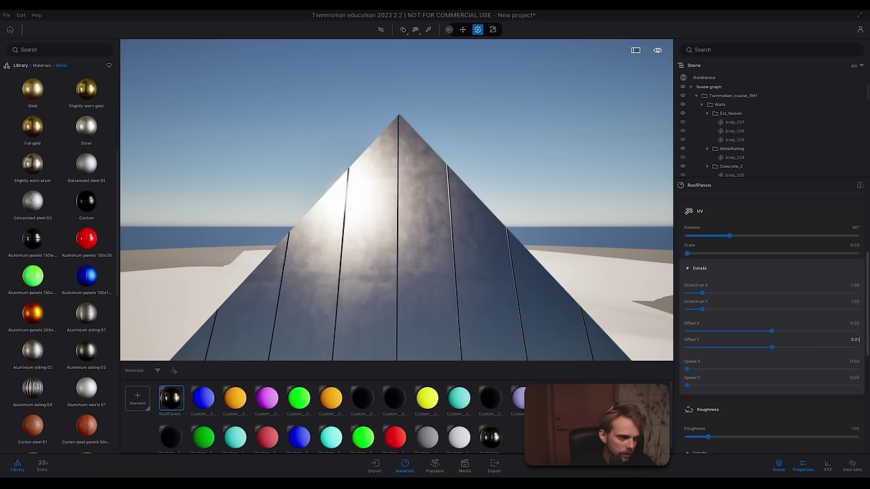
pyautogui.press('Return')
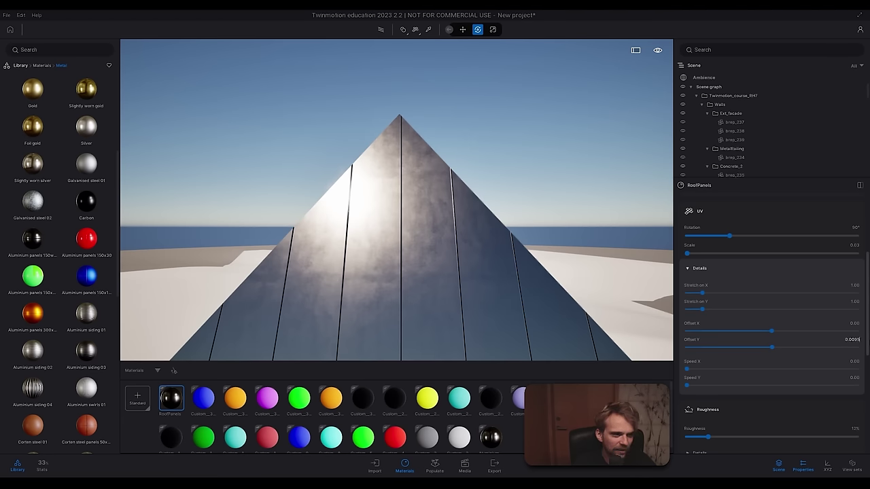
pyautogui.write('0.0095')
pyautogui.press('Return')
pyautogui.click(854, 323)
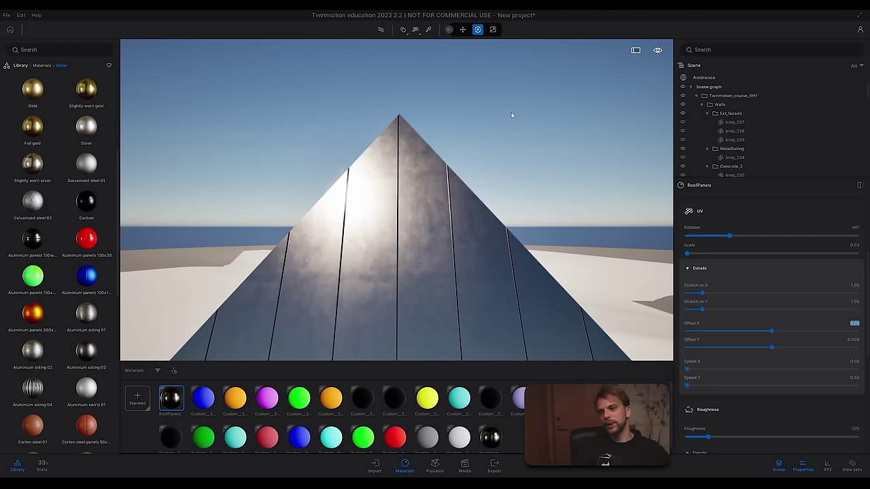
# Step: Preview the clad house with the Path Tracer, return to real-time rendering and inspect the roof panels from several sides
pyautogui.press('s')
pyautogui.moveTo(403, 144)
pyautogui.mouseDown(button='right')
pyautogui.moveTo(449, 163)
pyautogui.moveTo(408, 132)
pyautogui.moveTo(401, 145)
pyautogui.moveTo(402, 136)
pyautogui.mouseUp(button='right')
pyautogui.press('q')
pyautogui.press('w')
pyautogui.press('e')
pyautogui.click(380, 29)
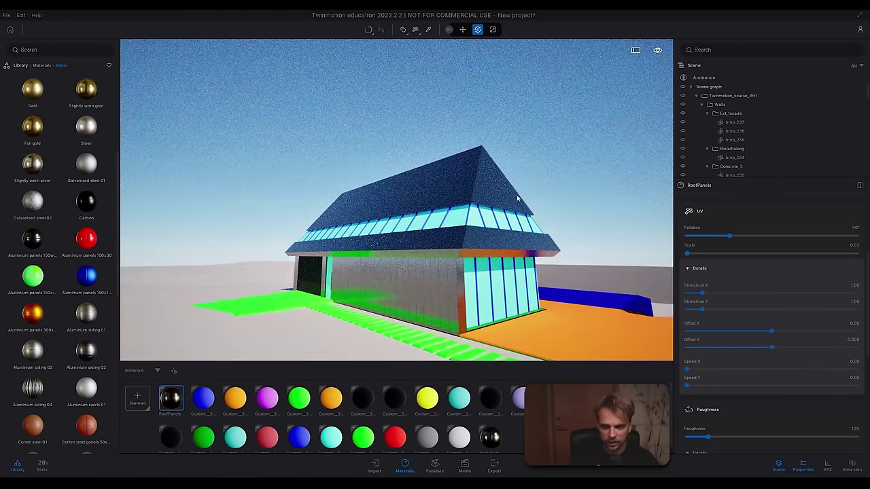
pyautogui.click(368, 30)
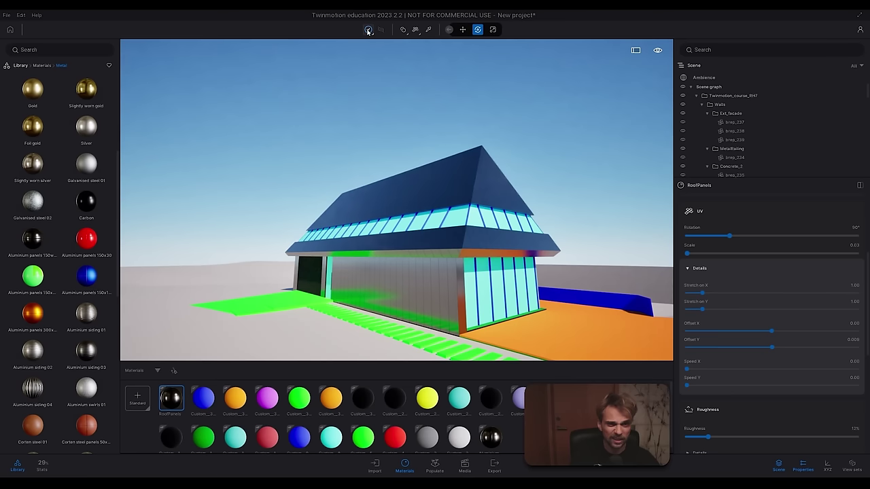
pyautogui.moveTo(369, 31)
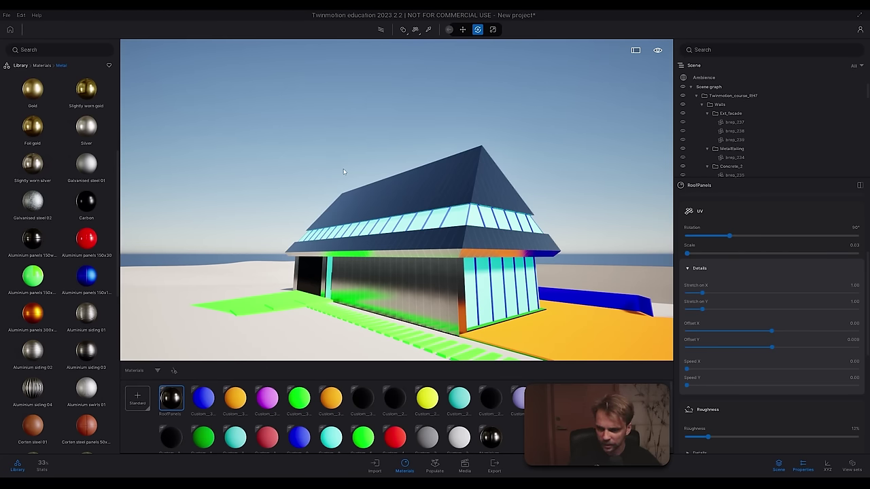
pyautogui.moveTo(344, 172); pyautogui.dragTo(396, 180)
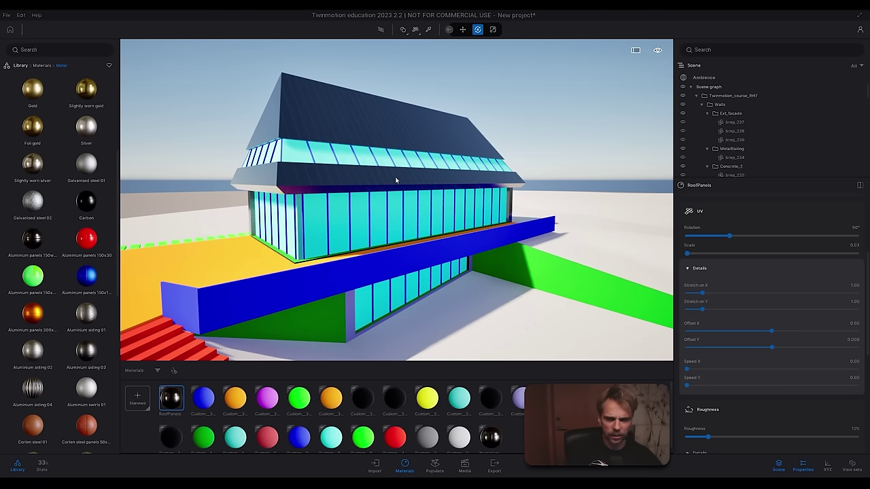
pyautogui.moveTo(431, 228); pyautogui.dragTo(381, 227, button='right')
pyautogui.scroll(-3, 431, 228)
pyautogui.moveTo(431, 227); pyautogui.dragTo(537, 227, button='middle')
pyautogui.moveTo(373, 245); pyautogui.dragTo(267, 257)
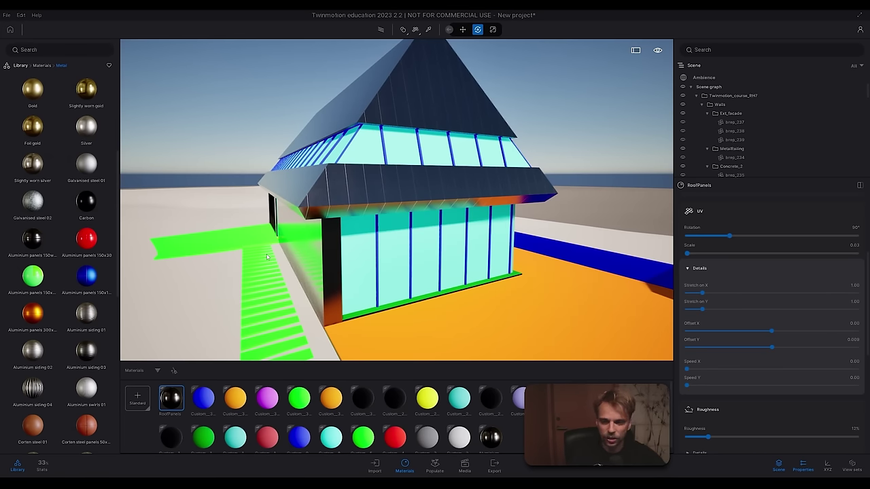
# Step: Switch to Rhino and select the uppermost step of the red outdoor stairs beside the terrace
pyautogui.moveTo(441, 484)
pyautogui.click(441, 456)
pyautogui.moveTo(315, 280); pyautogui.dragTo(295, 235, button='right')
pyautogui.scroll(7, 280, 237)
pyautogui.scroll(3, 386, 229)
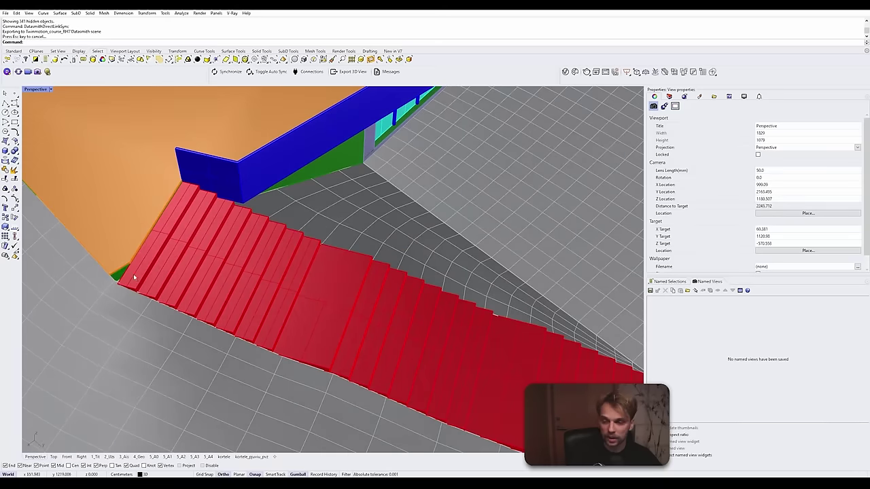
pyautogui.keyDown('shift'); pyautogui.moveTo(329, 302); pyautogui.dragTo(298, 231, button='right'); pyautogui.keyUp('shift')
pyautogui.moveTo(299, 231); pyautogui.dragTo(286, 255, button='right')
pyautogui.moveTo(381, 258); pyautogui.dragTo(330, 279, button='right')
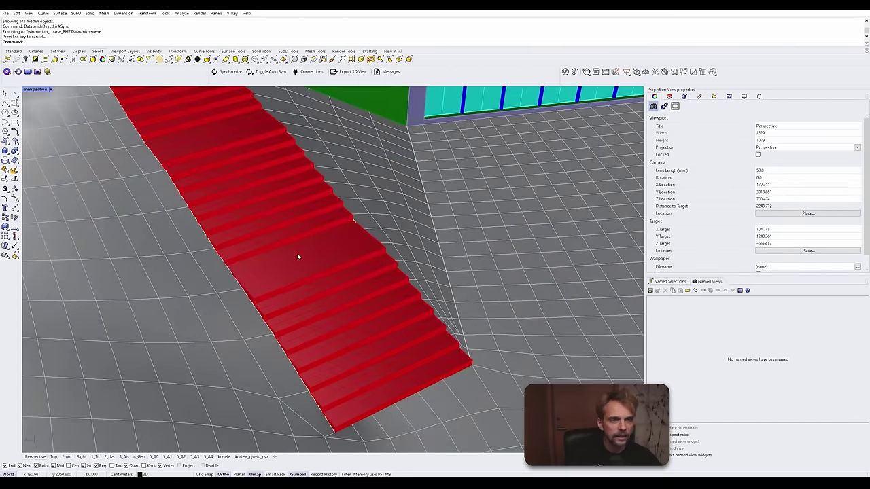
pyautogui.moveTo(358, 384); pyautogui.dragTo(201, 195, button='right')
pyautogui.click(200, 195)
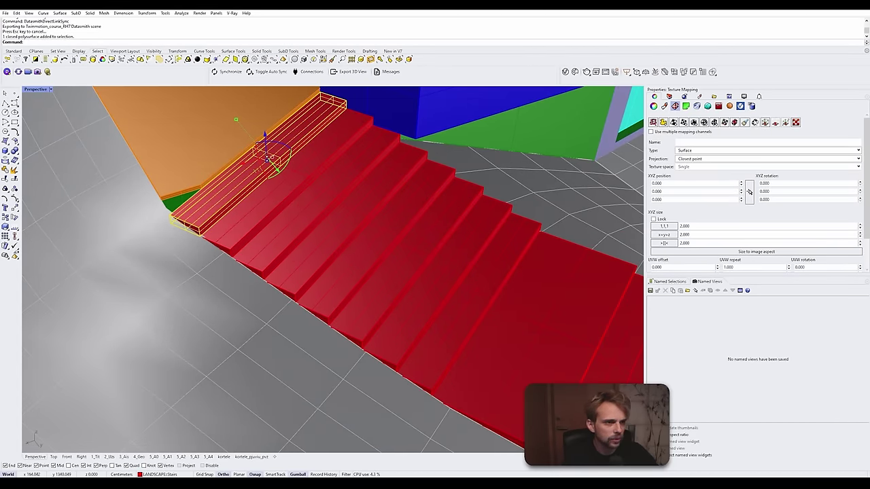
# Step: Apply a capped 3Point box mapping of about 40 × 38 × 33 cm to the top stair step, aligned with its short end edge
pyautogui.click(693, 122)
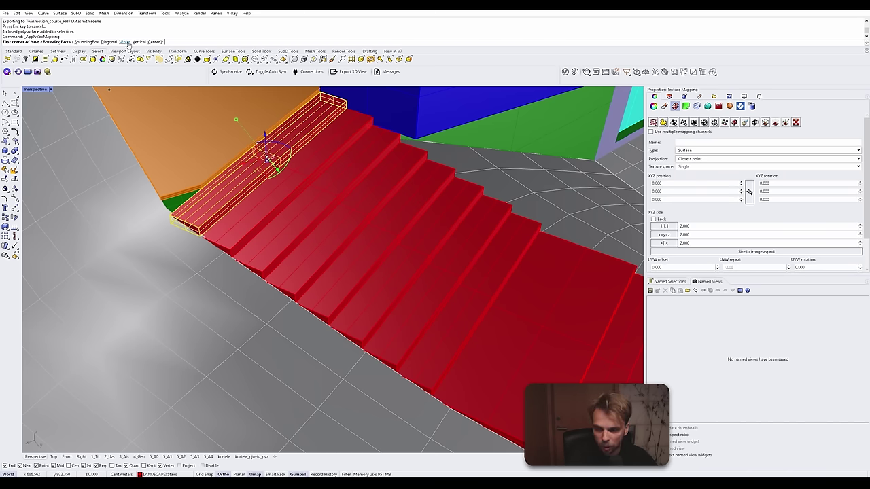
pyautogui.click(127, 44)
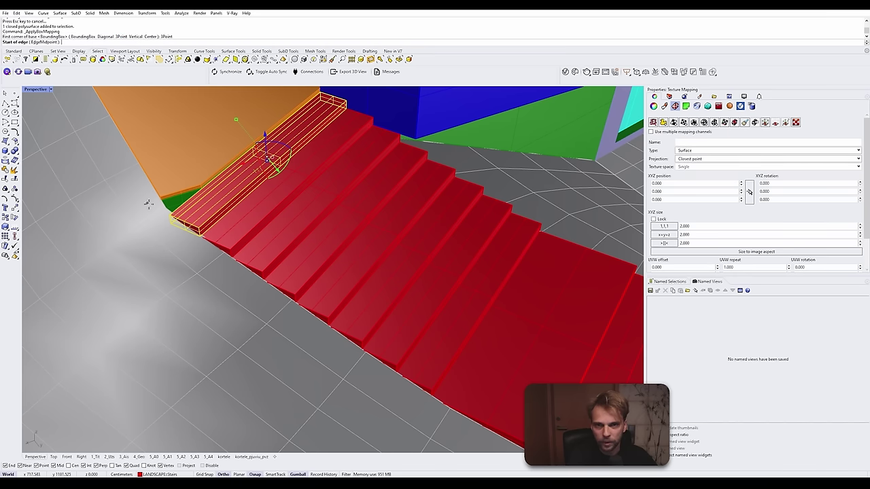
pyautogui.scroll(5, 170, 223)
pyautogui.scroll(-3, 166, 222)
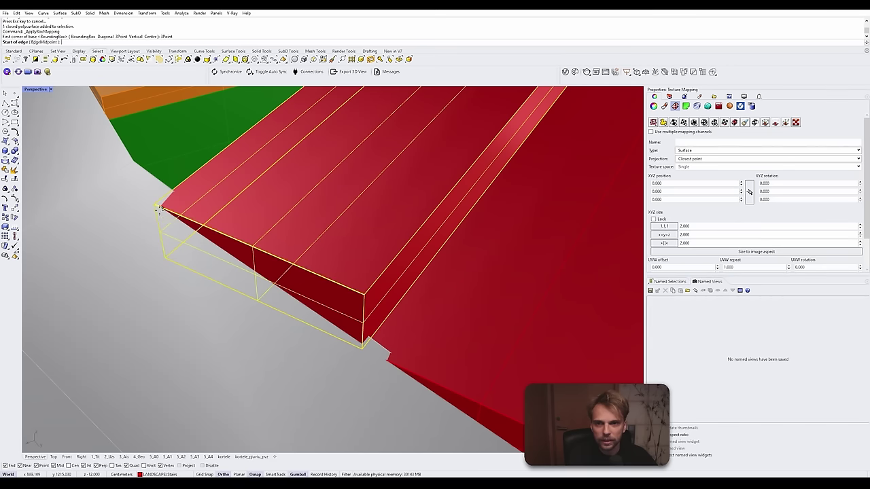
pyautogui.click(155, 203)
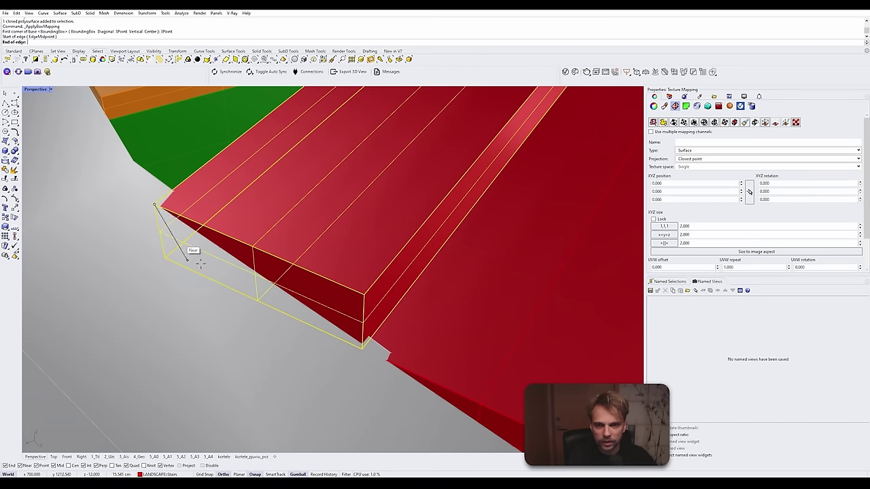
pyautogui.click(365, 294)
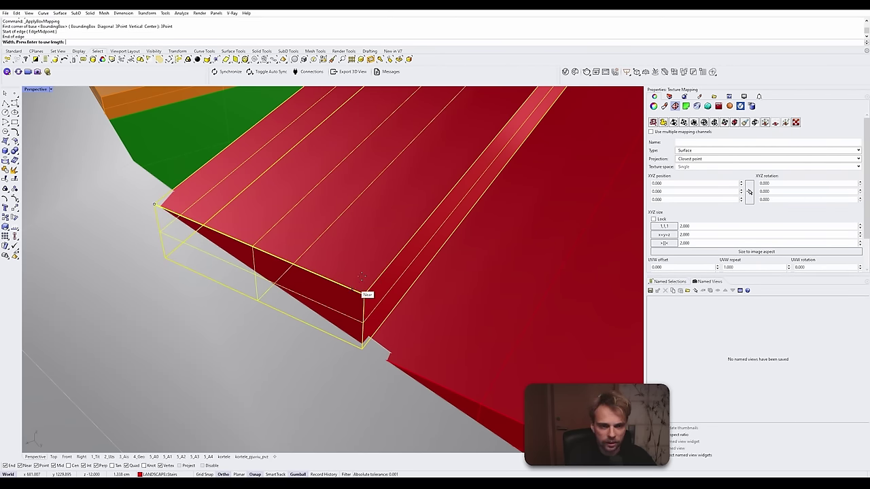
pyautogui.click(473, 164)
pyautogui.scroll(-10, 290, 146)
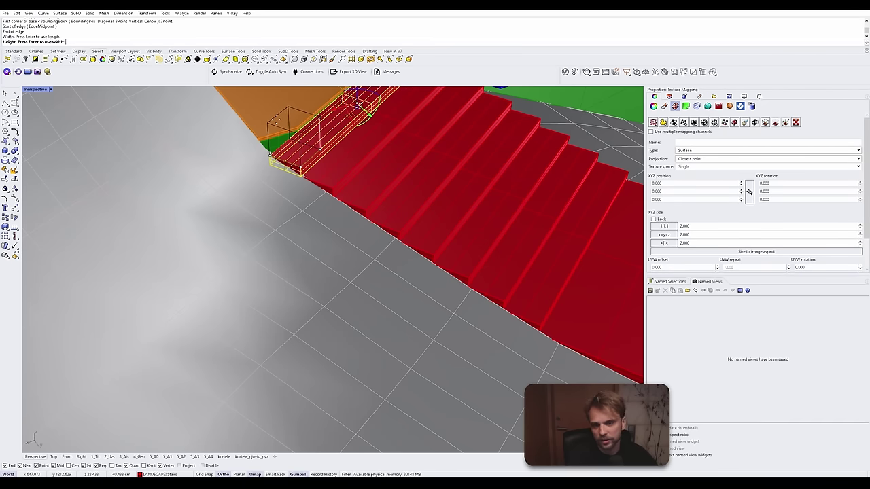
pyautogui.click(280, 128)
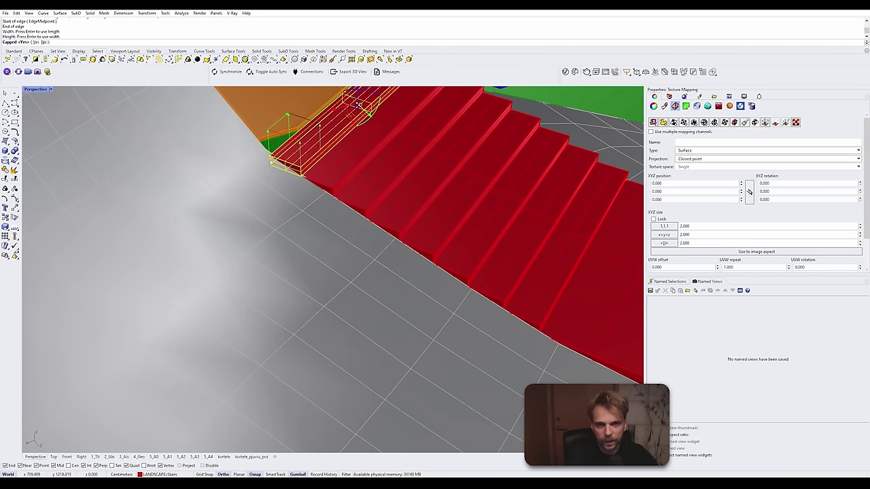
pyautogui.scroll(3, 358, 105)
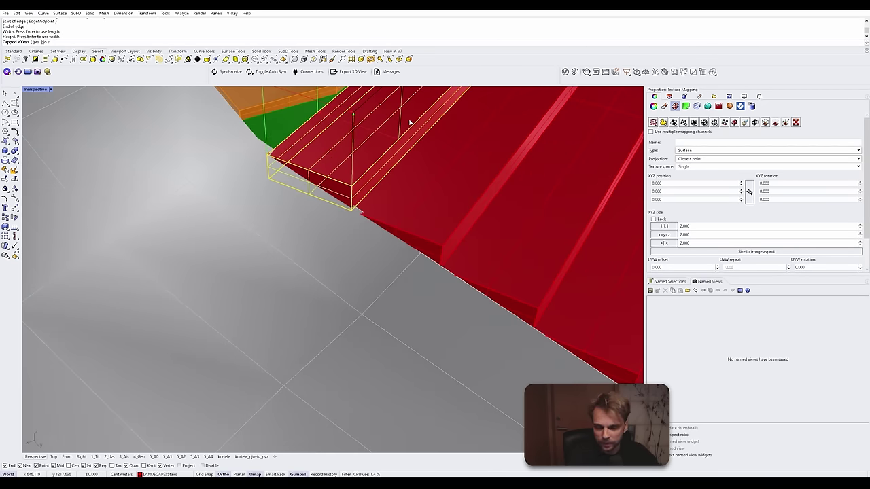
pyautogui.scroll(-8, 409, 122)
pyautogui.keyDown('shift'); pyautogui.moveTo(409, 122); pyautogui.dragTo(258, 302, button='right'); pyautogui.keyUp('shift')
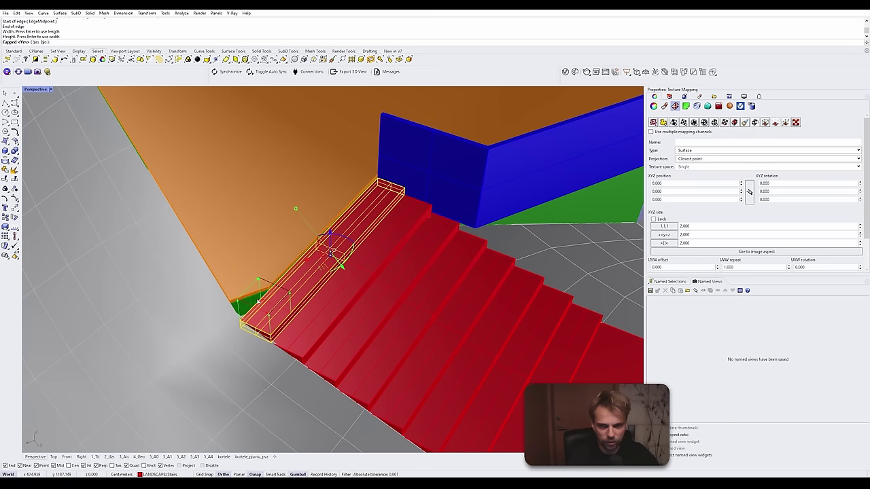
pyautogui.scroll(5, 259, 301)
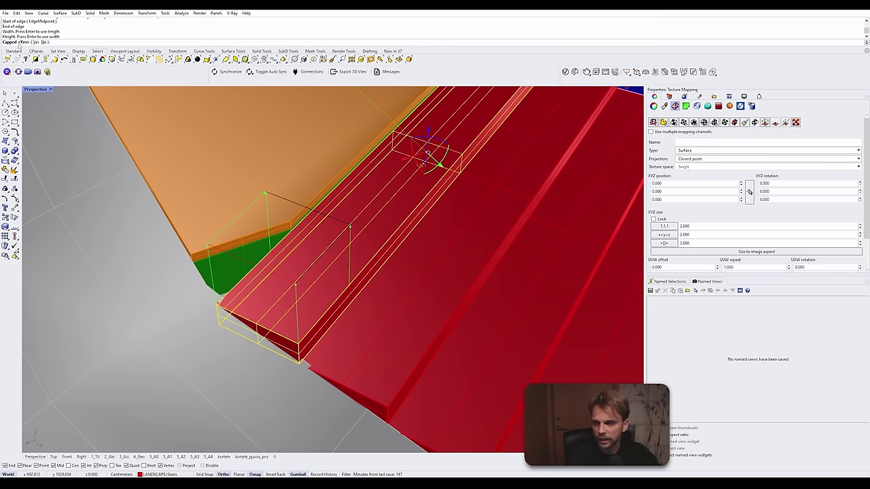
pyautogui.press('Return')
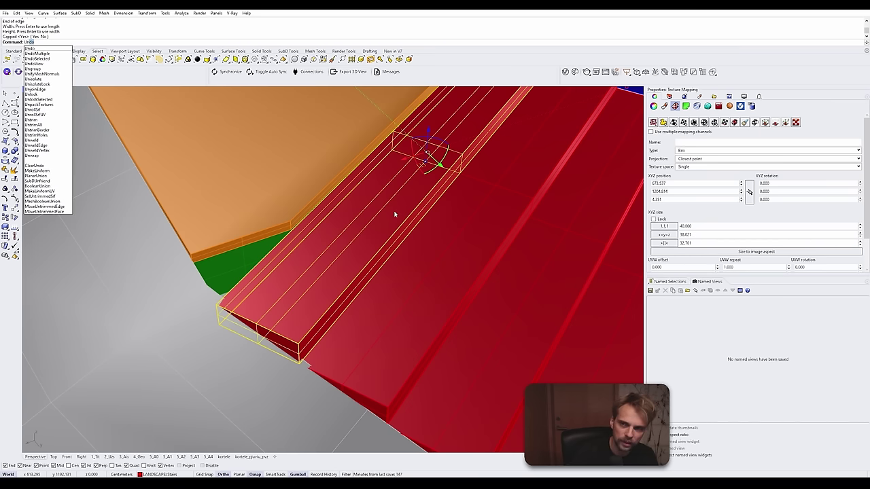
# Step: Start UVEditor on the selected top stair step, placing its UV rectangle on the empty ground beside the stairs
pyautogui.write('VEditor')
pyautogui.press('Return')
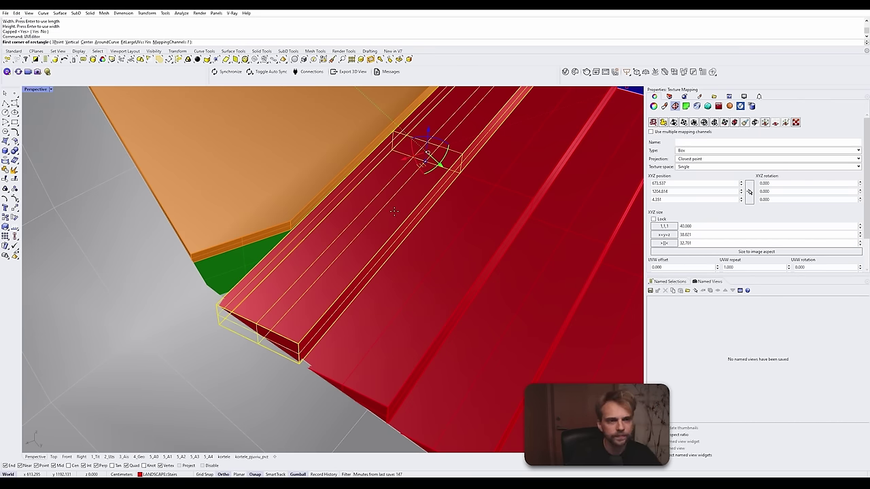
pyautogui.scroll(-10, 238, 322)
pyautogui.click(504, 358)
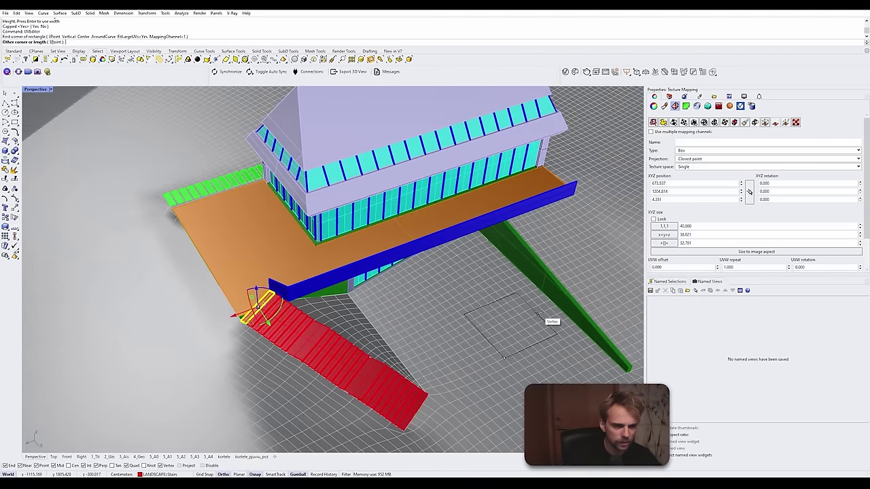
pyautogui.click(539, 314)
pyautogui.scroll(10, 244, 301)
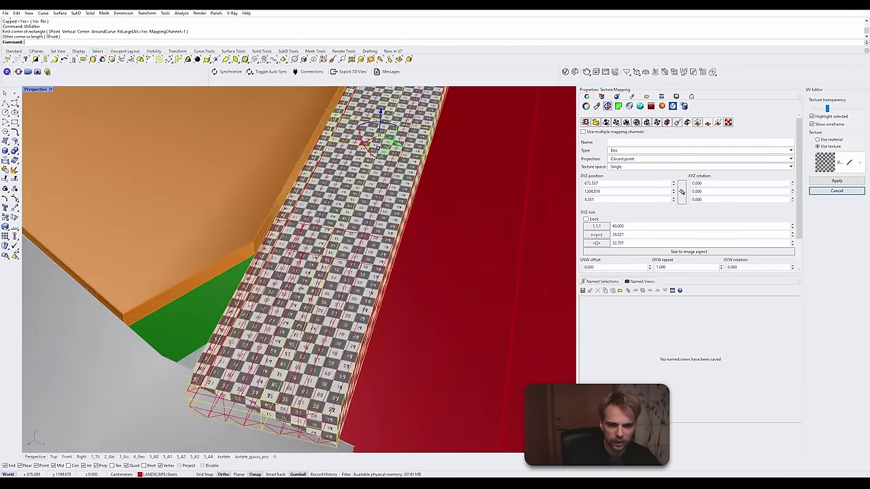
# Step: Hide the UV Editor's wireframe and inspect the checker texture on the top stair step
pyautogui.moveTo(250, 303); pyautogui.dragTo(247, 299, button='right')
pyautogui.keyDown('shift'); pyautogui.moveTo(183, 266); pyautogui.dragTo(262, 340, button='right'); pyautogui.keyUp('shift')
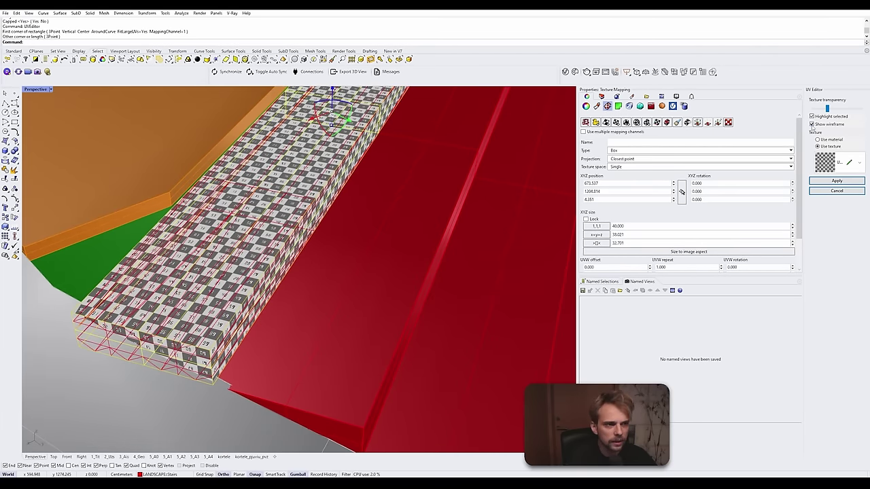
pyautogui.click(812, 124)
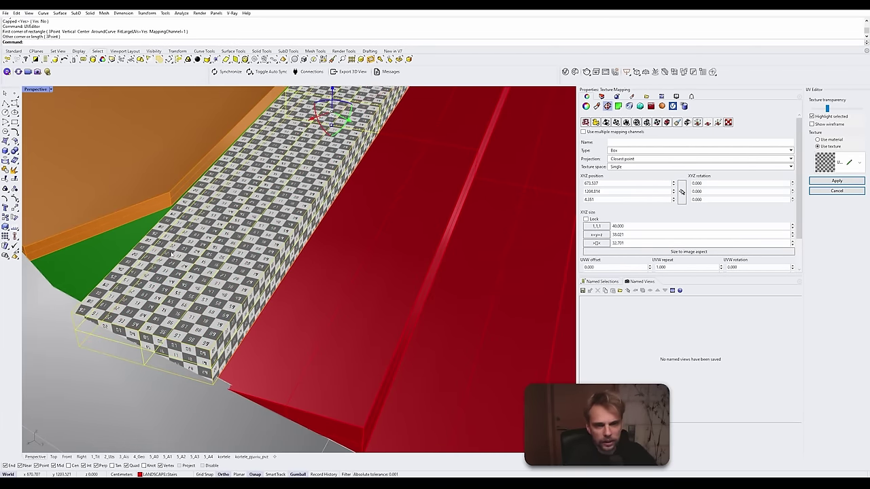
pyautogui.scroll(-5, 239, 271)
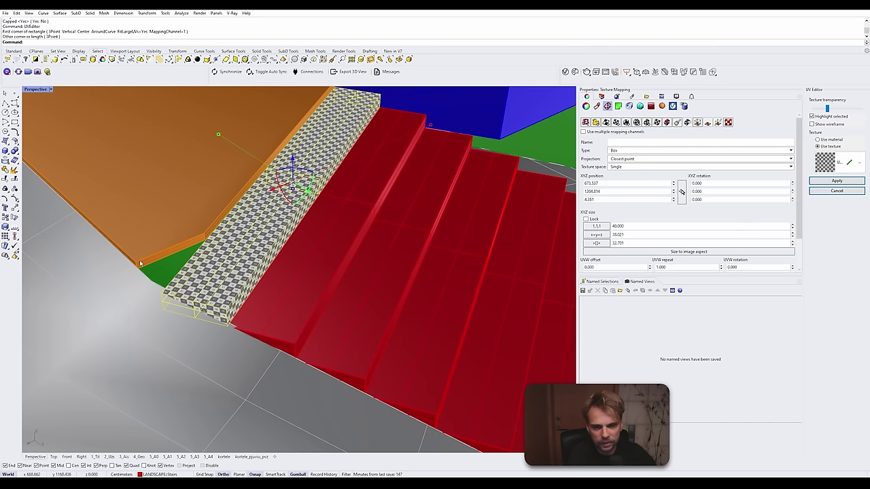
pyautogui.scroll(3, 140, 263)
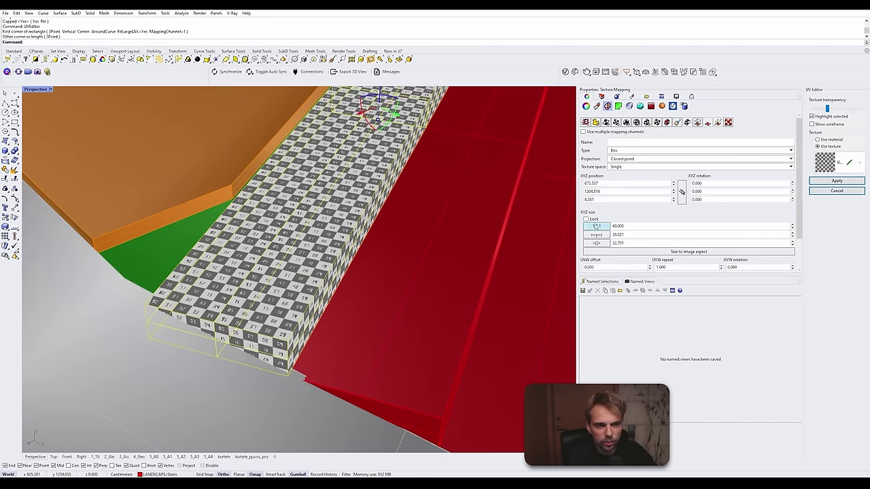
# Step: Reset the box mapping's XYZ size to 1,1,1, lock its proportions and set the size to 100 cm
pyautogui.click(595, 226)
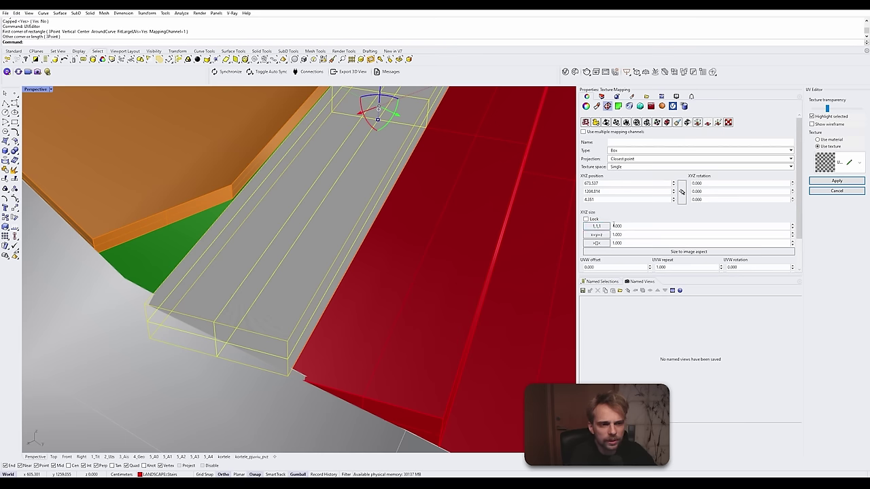
pyautogui.click(589, 220)
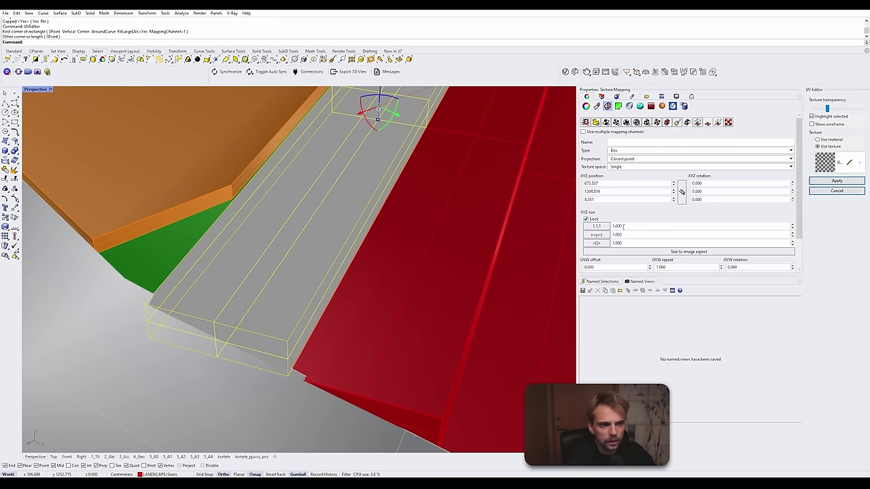
pyautogui.write('100')
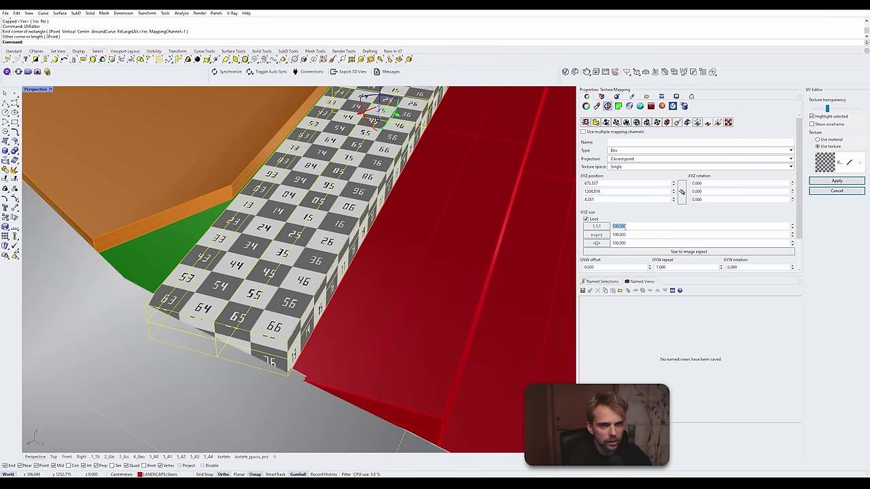
# Step: Show the mapping widget for channel 1 and move its lower corner onto the lower front corner of the stair step's short end
pyautogui.click(697, 123)
pyautogui.scroll(-6, 350, 235)
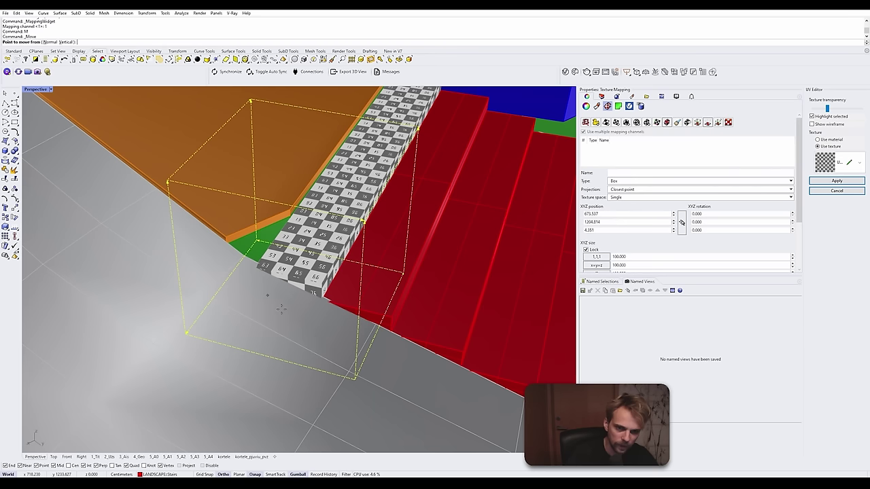
pyautogui.click(355, 378)
pyautogui.click(334, 292)
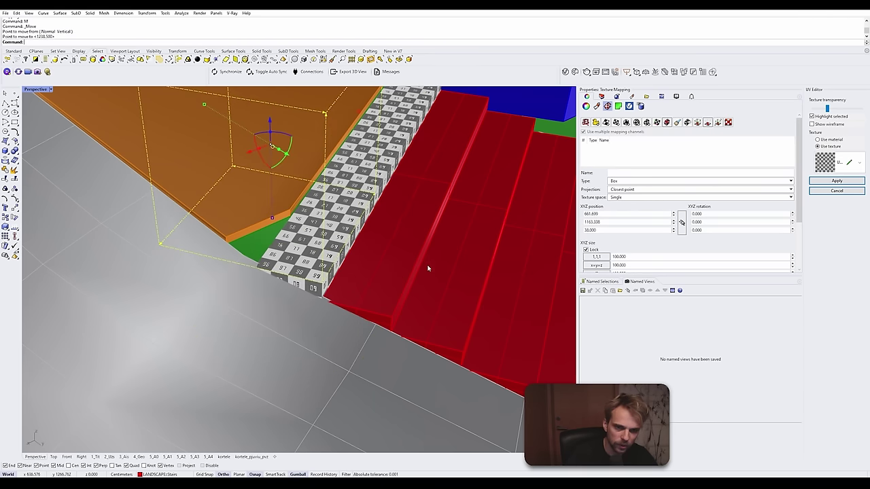
# Step: Deselect the mapping widget, apply the UV Editor changes and select the top stair step again
pyautogui.press('Escape')
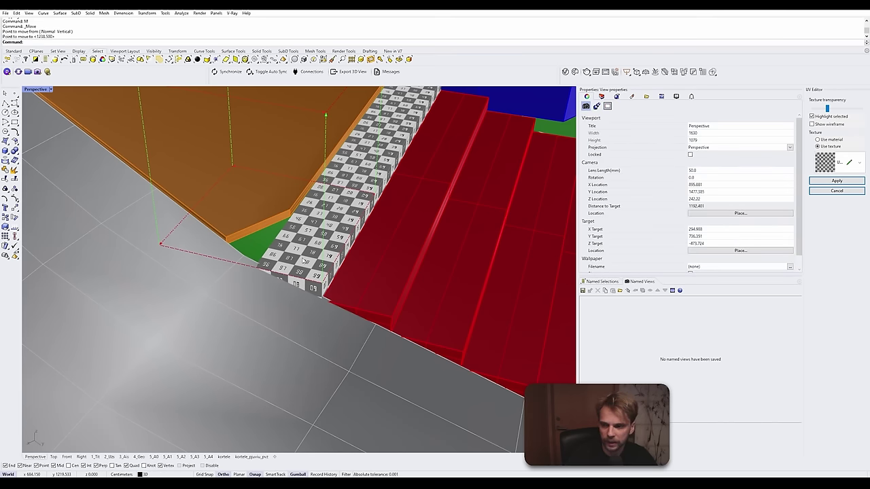
pyautogui.scroll(-4, 302, 260)
pyautogui.moveTo(347, 252); pyautogui.dragTo(331, 252, button='right')
pyautogui.click(842, 183)
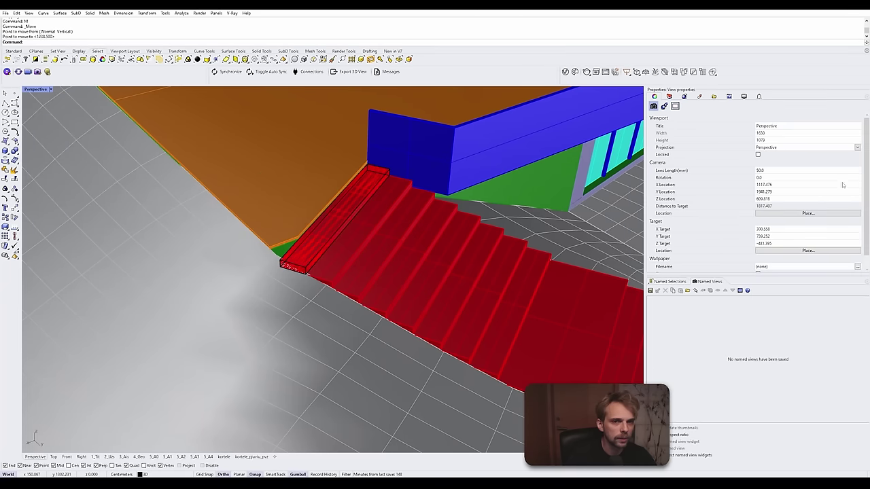
pyautogui.scroll(3, 314, 235)
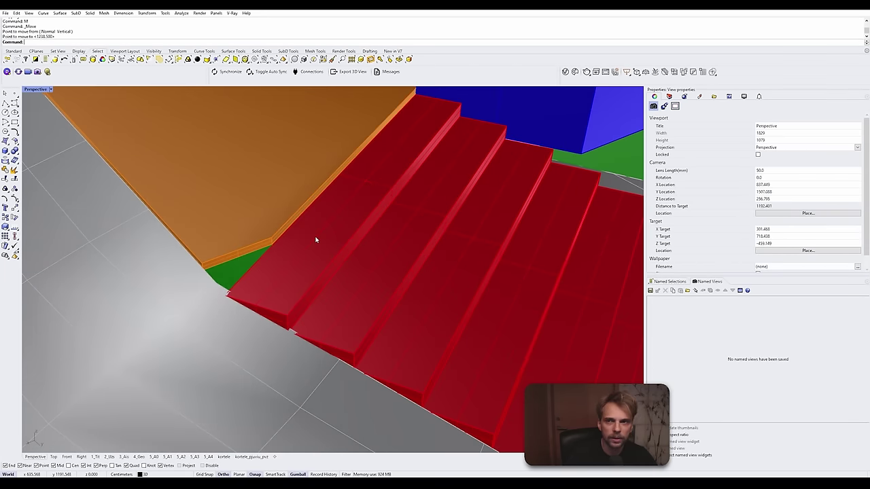
pyautogui.click(320, 251)
pyautogui.keyDown('shift'); pyautogui.moveTo(389, 242); pyautogui.dragTo(322, 222, button='right'); pyautogui.keyUp('shift')
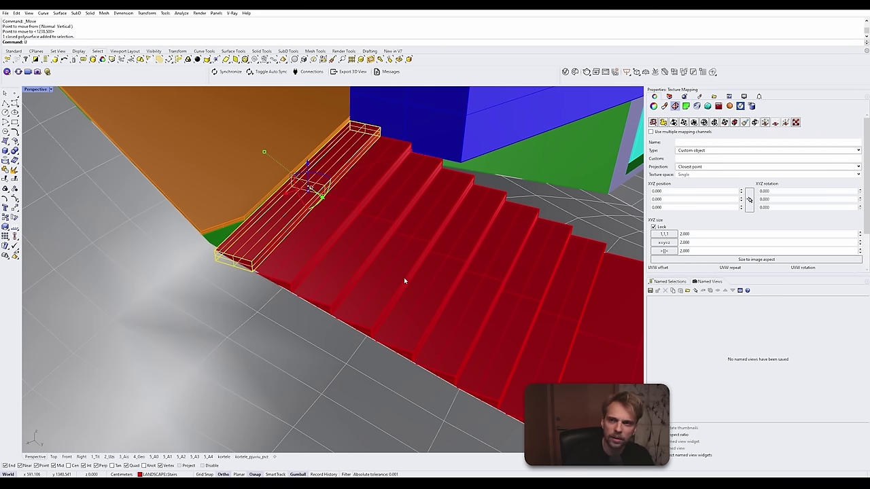
# Step: Start the UV editor for the selected top stair step and place its UV rectangle on the terrain beside the stairs
pyautogui.write('nw')
pyautogui.press('BackSpace')
pyautogui.press('BackSpace')
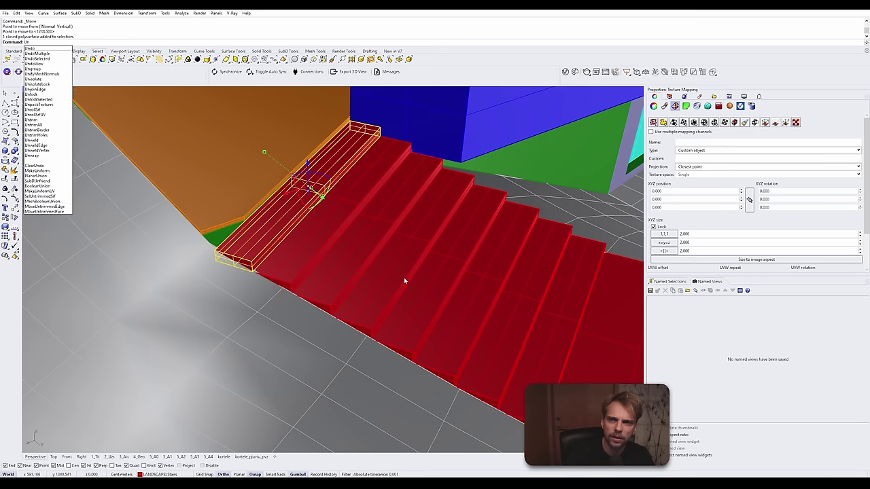
pyautogui.write('VEditor')
pyautogui.press('Return')
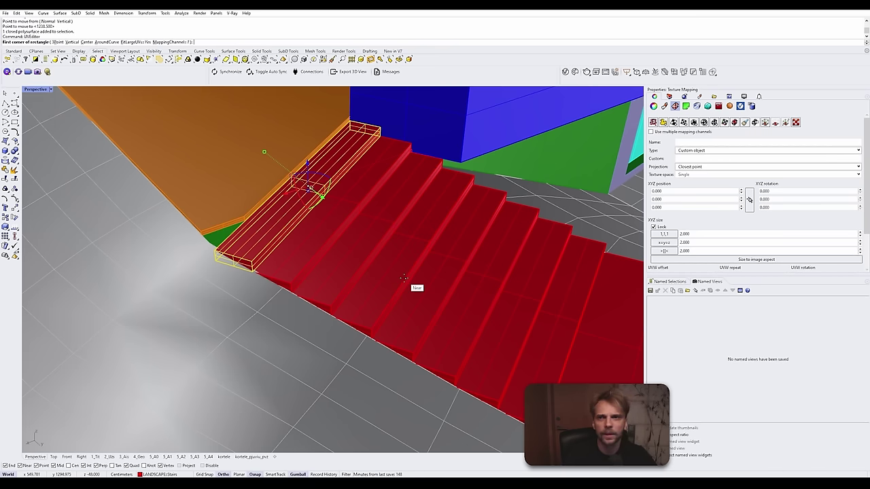
pyautogui.scroll(-5, 193, 385)
pyautogui.click(548, 328)
pyautogui.click(543, 235)
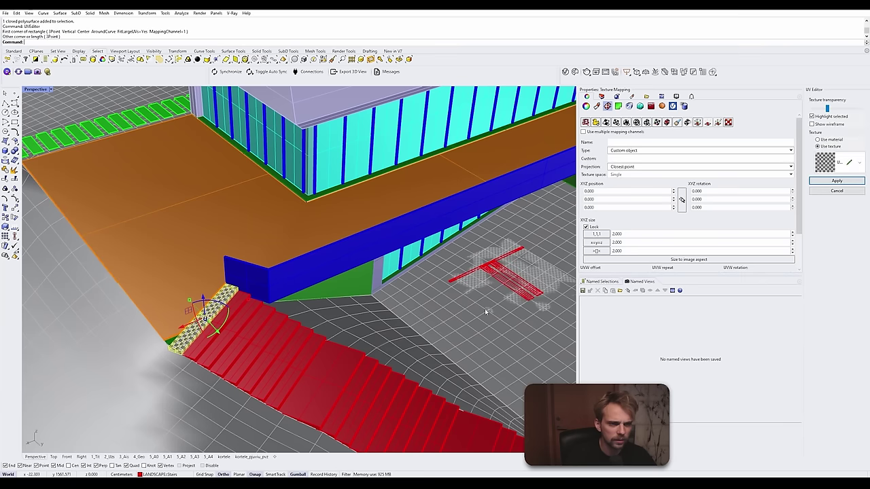
# Step: Examine the checker texture on the top stair step and apply the UV editor's layout
pyautogui.scroll(6, 524, 277)
pyautogui.scroll(-4, 524, 277)
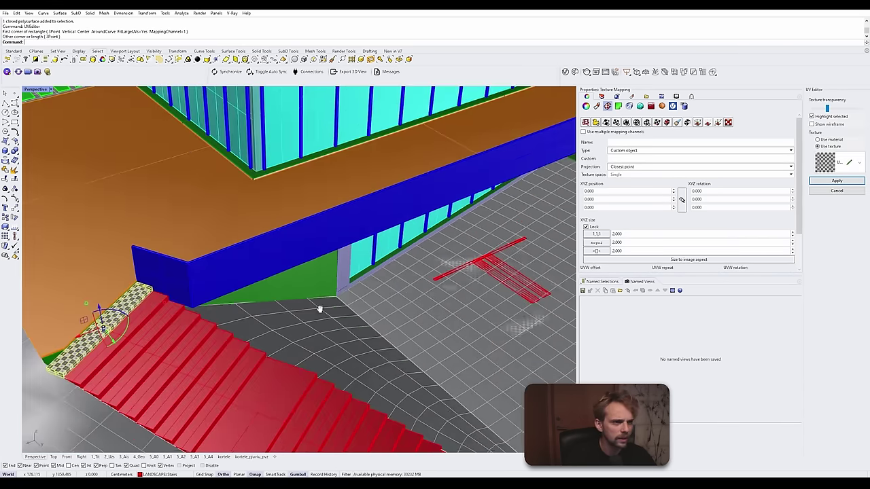
pyautogui.keyDown('shift'); pyautogui.moveTo(319, 307); pyautogui.dragTo(429, 212, button='right'); pyautogui.keyUp('shift')
pyautogui.scroll(3, 172, 265)
pyautogui.scroll(3, 171, 265)
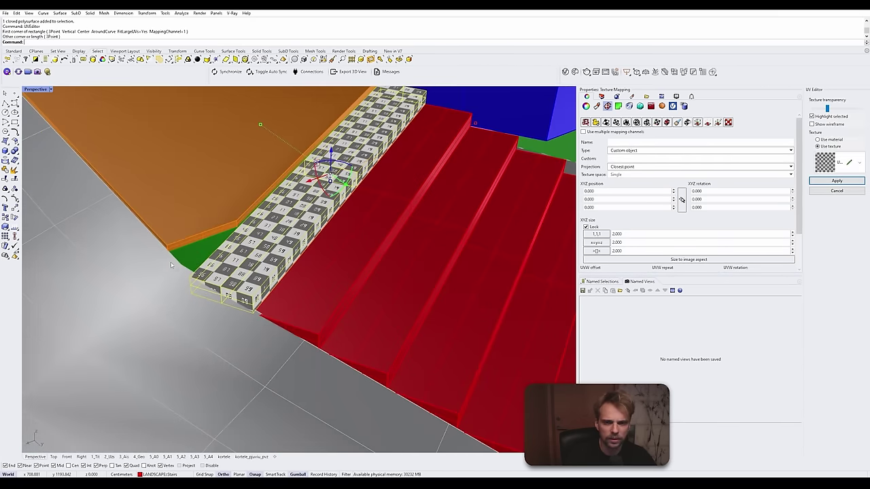
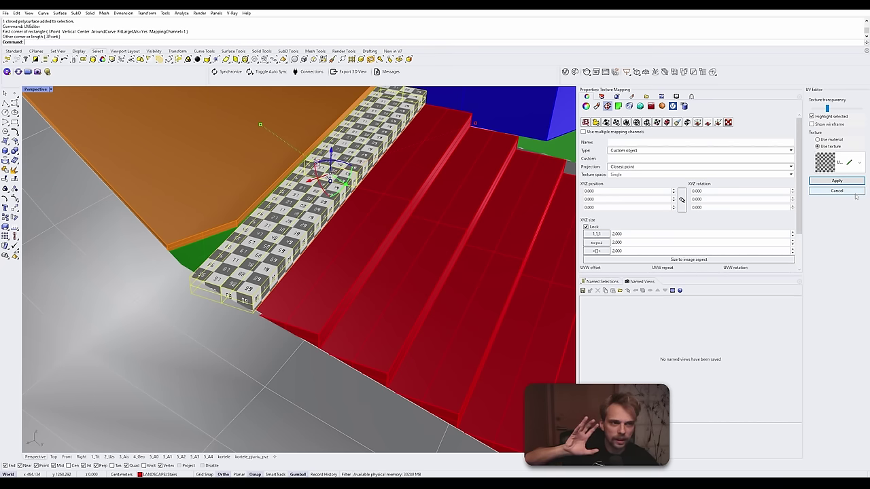
pyautogui.click(836, 181)
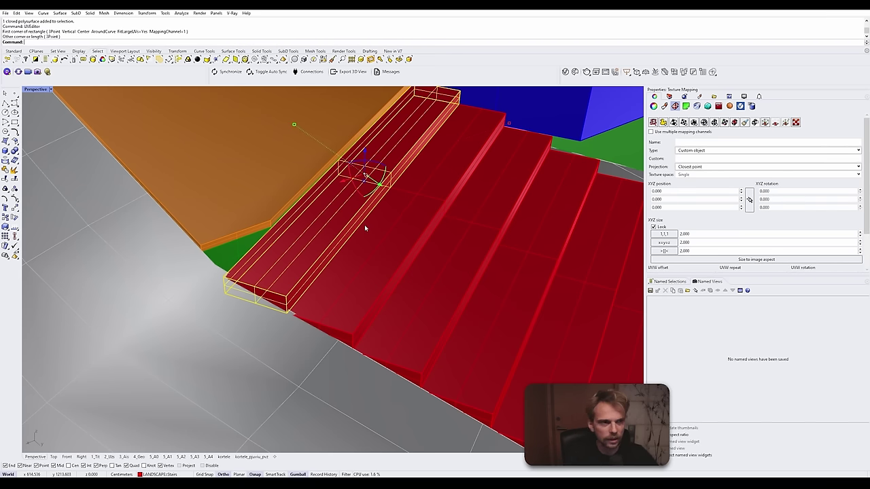
# Step: Apply a capped 3Point box mapping to the top stair step, starting along its short end edge and sized about 40 × 49 × 6
pyautogui.click(694, 122)
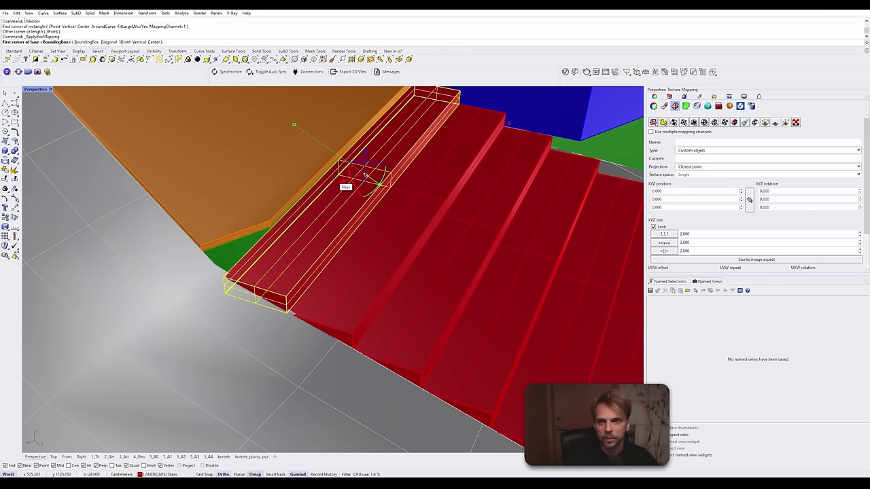
pyautogui.click(123, 41)
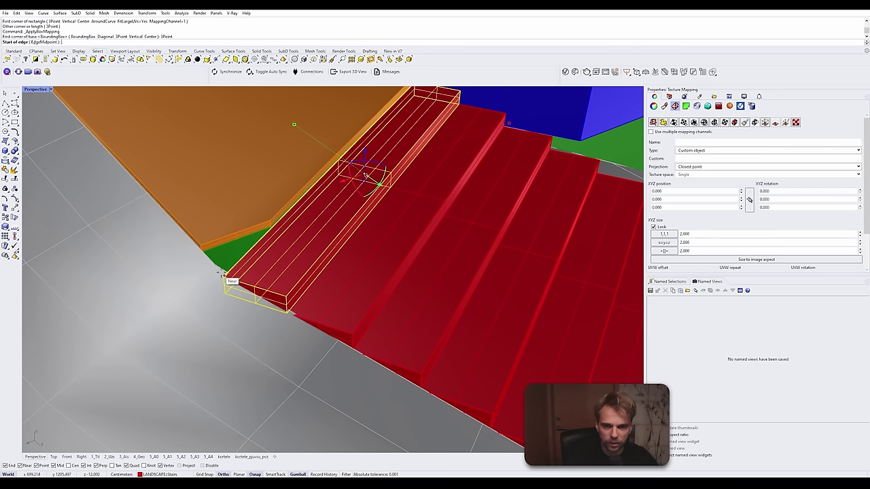
pyautogui.click(224, 276)
pyautogui.click(286, 296)
pyautogui.click(325, 249)
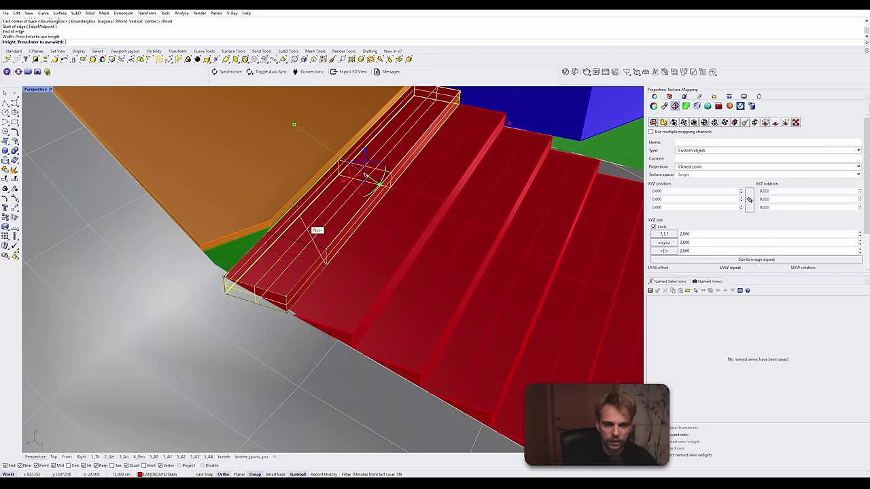
pyautogui.click(306, 223)
pyautogui.press('Return')
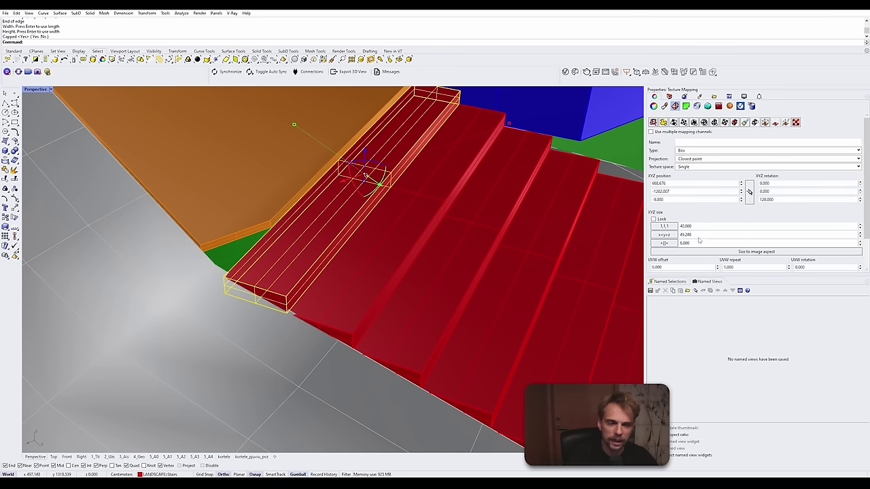
# Step: Lock the box mapping's XYZ size proportions and set the size to 100 in all three directions
pyautogui.click(658, 227)
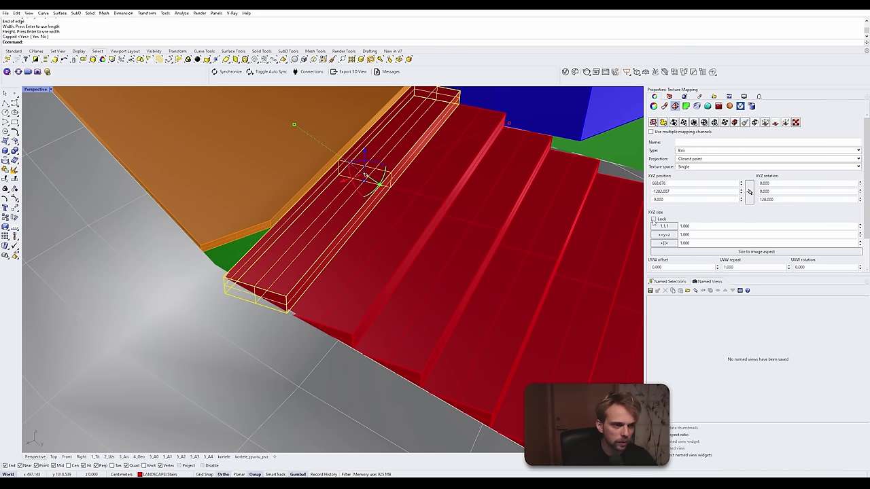
pyautogui.click(691, 227)
pyautogui.write('100')
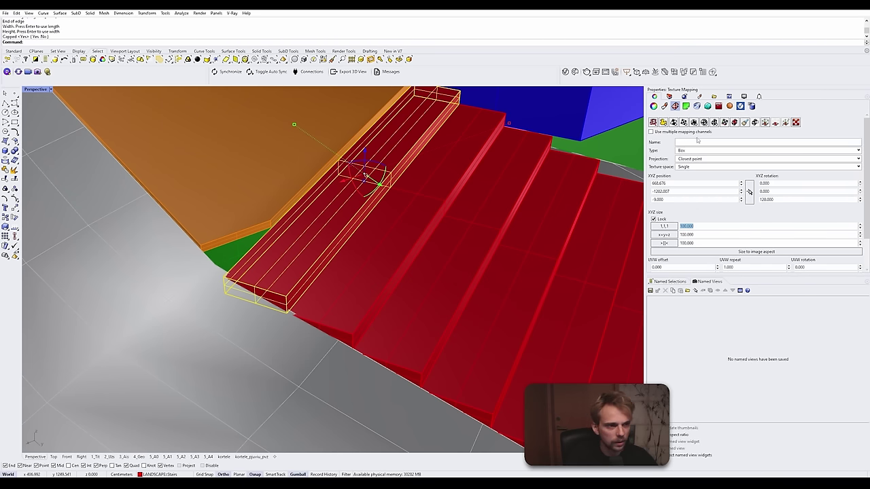
# Step: Show the top step's mapping widget and move it along Y to the upper corner of the stairs
pyautogui.click(763, 123)
pyautogui.scroll(-18, 357, 232)
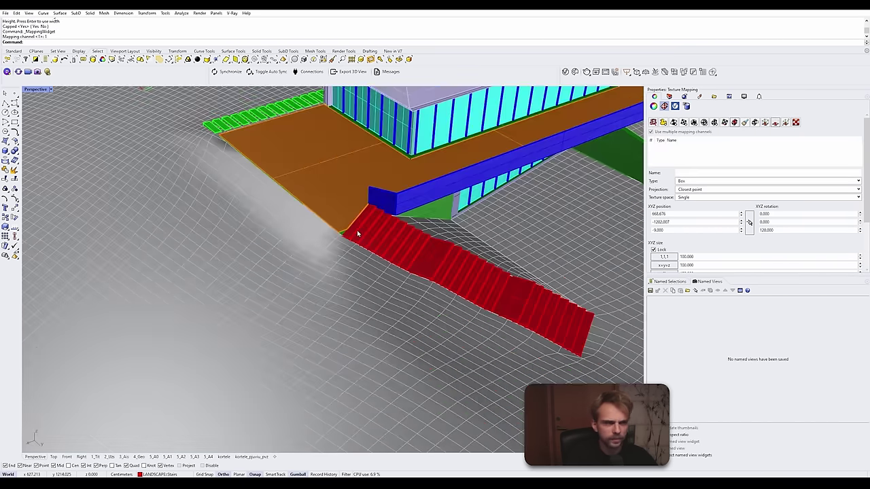
pyautogui.scroll(11, 357, 230)
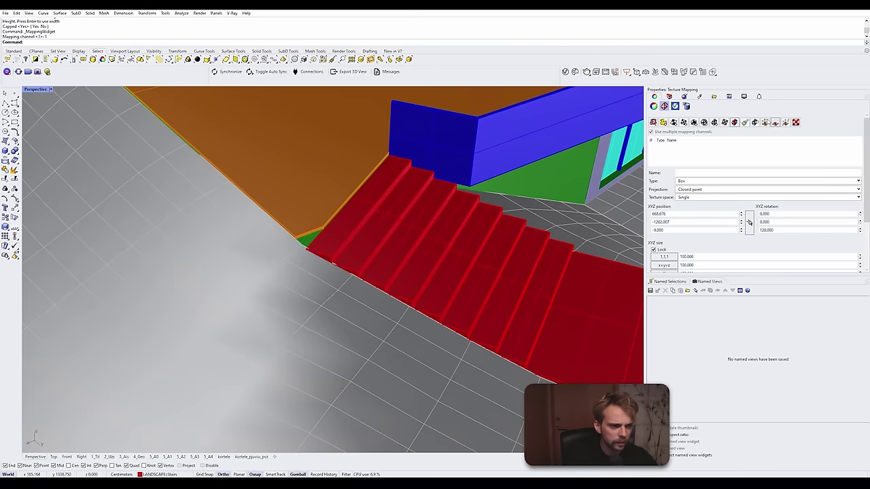
pyautogui.scroll(-10, 464, 208)
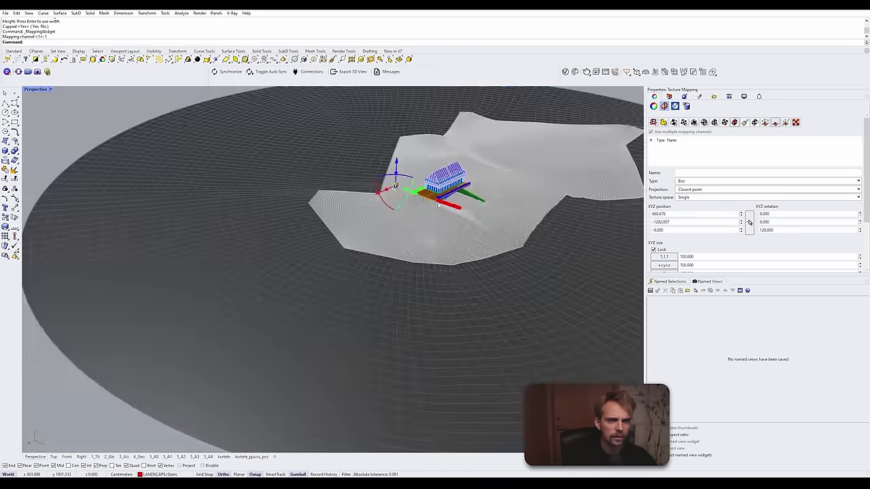
pyautogui.scroll(6, 380, 189)
pyautogui.moveTo(352, 195); pyautogui.dragTo(557, 273)
pyautogui.scroll(5, 553, 383)
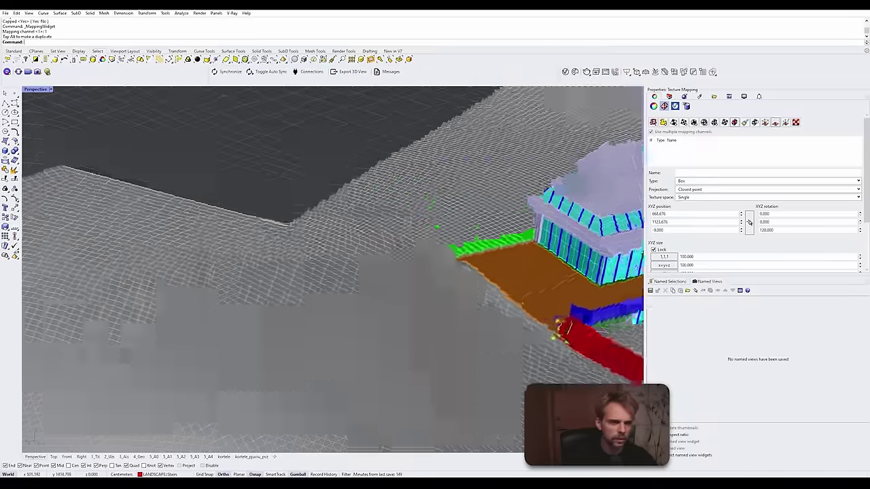
pyautogui.scroll(4, 553, 383)
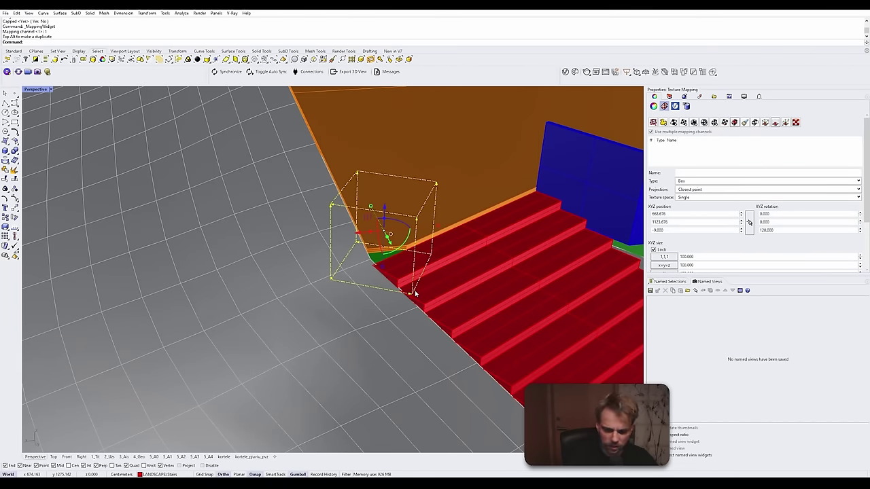
pyautogui.write('m')
pyautogui.press('Return')
pyautogui.press('Escape')
pyautogui.click(449, 258)
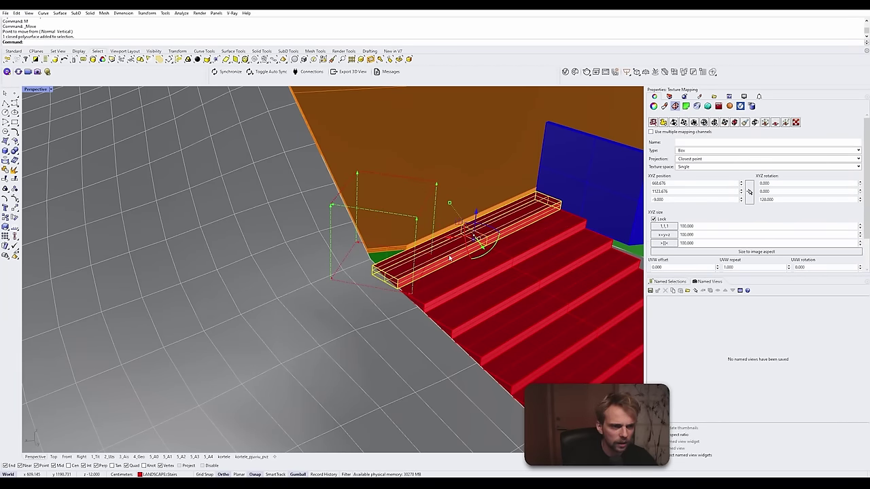
pyautogui.press('Escape')
pyautogui.click(412, 256)
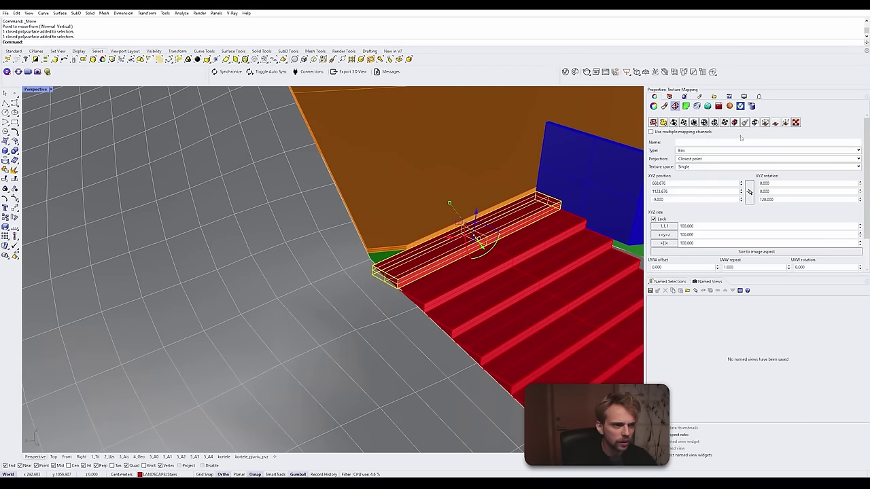
pyautogui.click(766, 122)
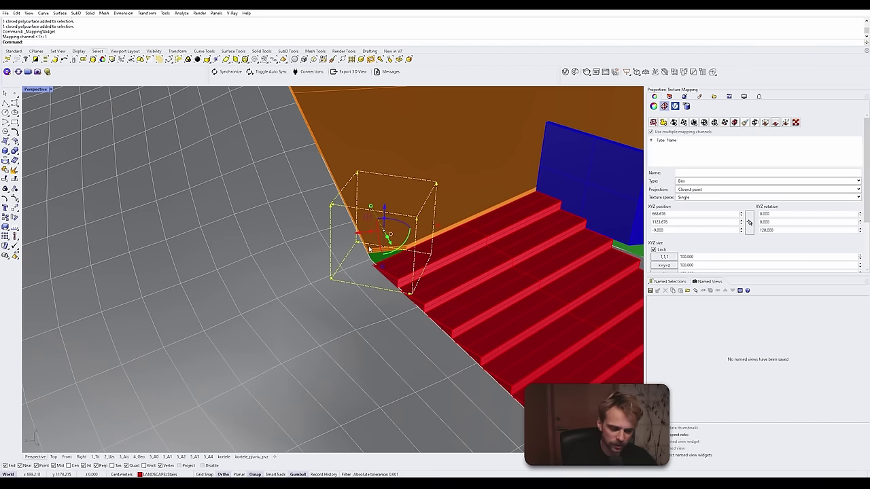
# Step: Select the mapping widget and move it by its lower corner onto the outer end corner of the top stair step
pyautogui.press('Escape')
pyautogui.moveTo(389, 245); pyautogui.dragTo(304, 315, button='right')
pyautogui.click(313, 310)
pyautogui.click(319, 317)
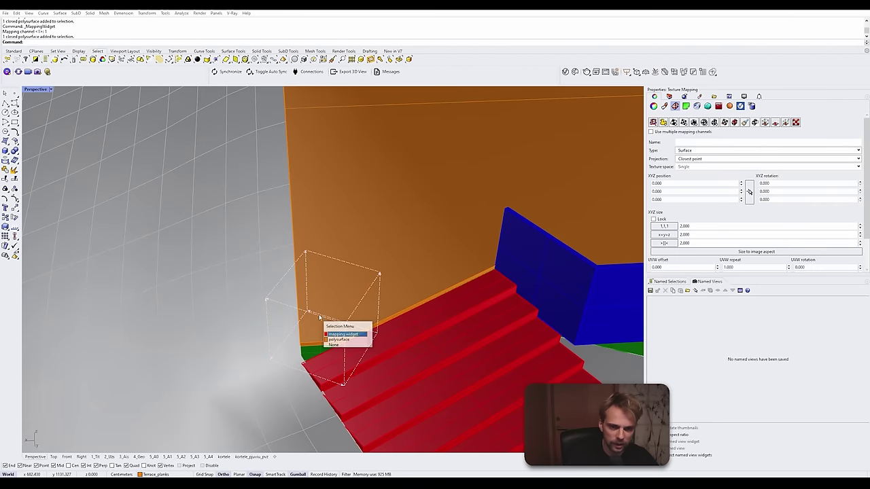
pyautogui.click(347, 335)
pyautogui.click(346, 326)
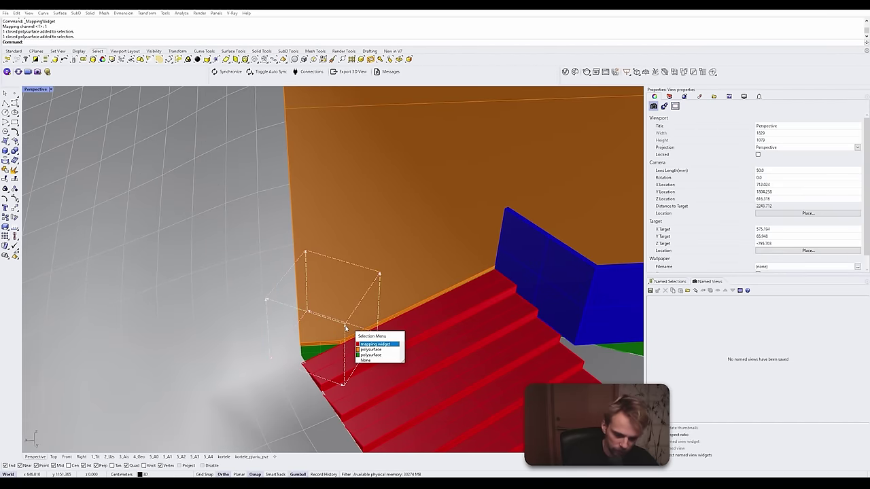
pyautogui.click(371, 343)
pyautogui.write('m')
pyautogui.press('Return')
pyautogui.click(271, 352)
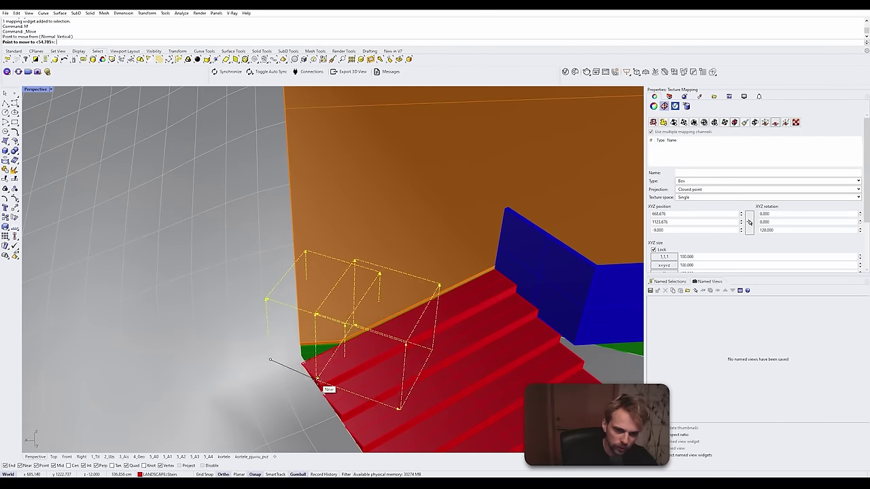
pyautogui.click(323, 385)
# Step: Rotate the mapping widget 60° about its lower corner to align it with the top stair step's long edge
pyautogui.press('Return')
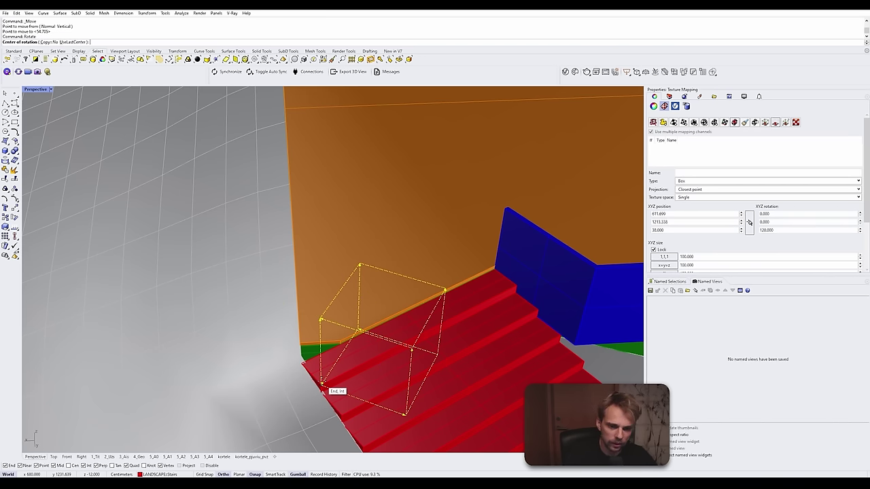
pyautogui.click(323, 386)
pyautogui.click(404, 414)
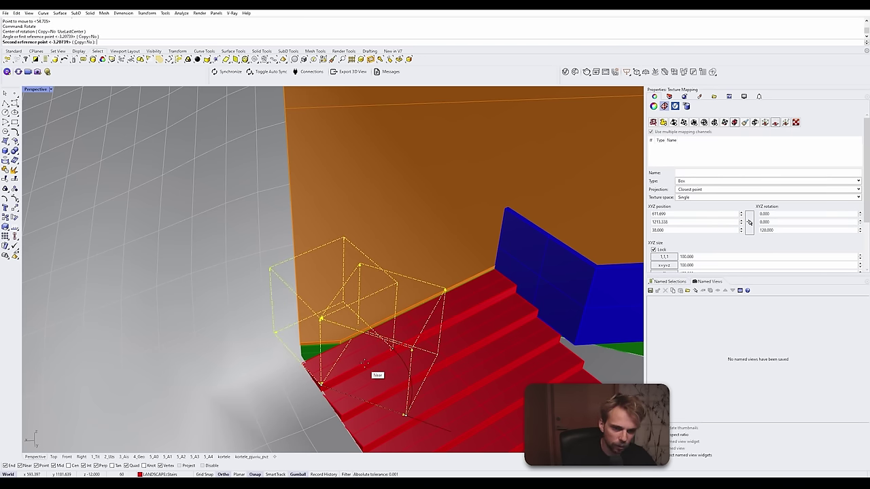
pyautogui.click(372, 370)
pyautogui.moveTo(243, 282); pyautogui.dragTo(331, 165, button='right')
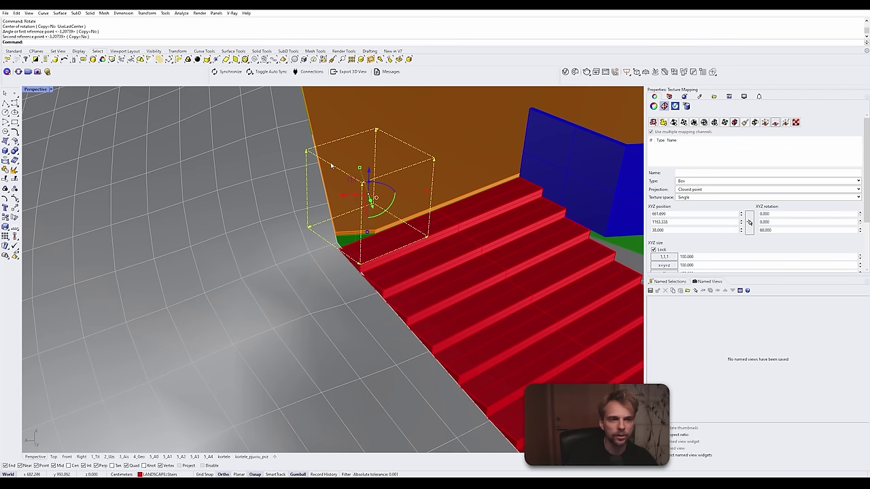
pyautogui.press('space')
pyautogui.press('Escape')
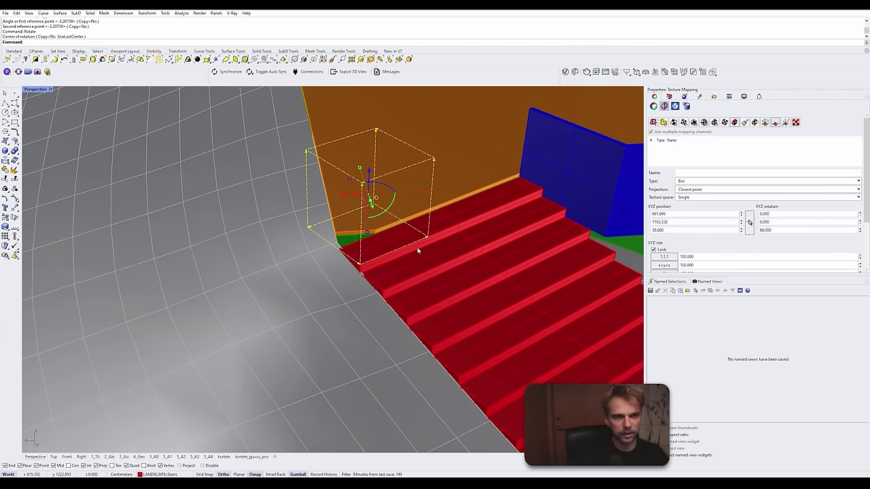
pyautogui.press('Escape')
# Step: Select the group of stair steps directly below the top one
pyautogui.click(449, 234)
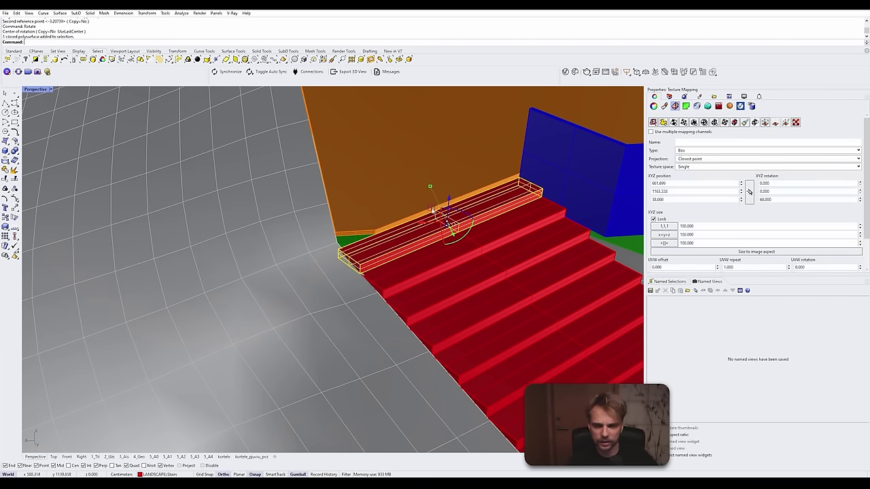
pyautogui.press('Escape')
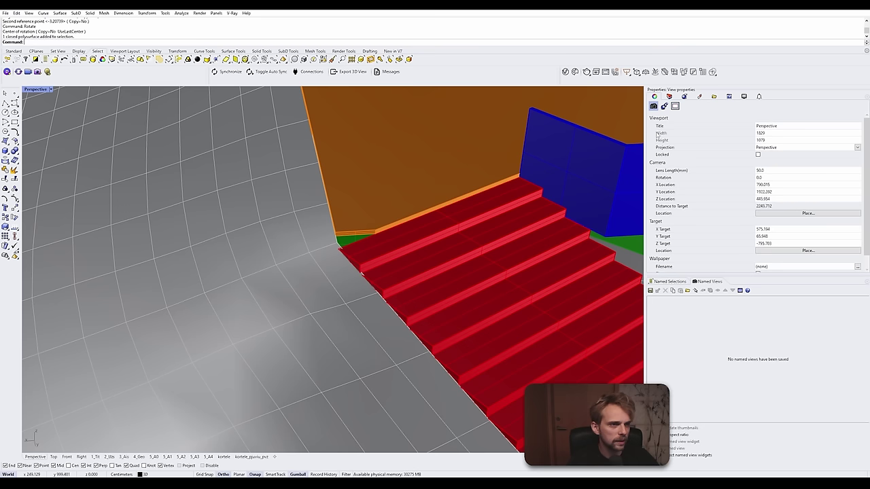
pyautogui.click(469, 243)
pyautogui.keyDown('shift'); pyautogui.click(536, 279); pyautogui.keyUp('shift')
pyautogui.keyDown('shift'); pyautogui.click(573, 324); pyautogui.keyUp('shift')
pyautogui.scroll(-9, 589, 329)
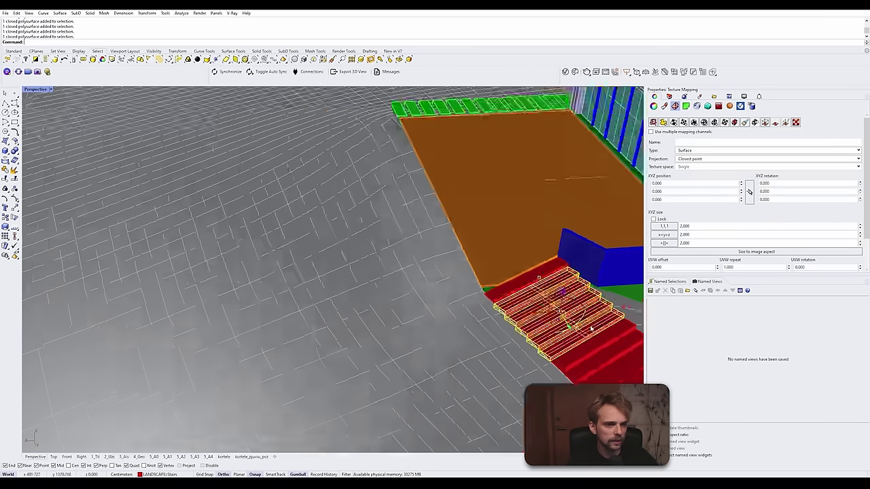
pyautogui.keyDown('shift'); pyautogui.moveTo(589, 329); pyautogui.dragTo(481, 282, button='right'); pyautogui.keyUp('shift')
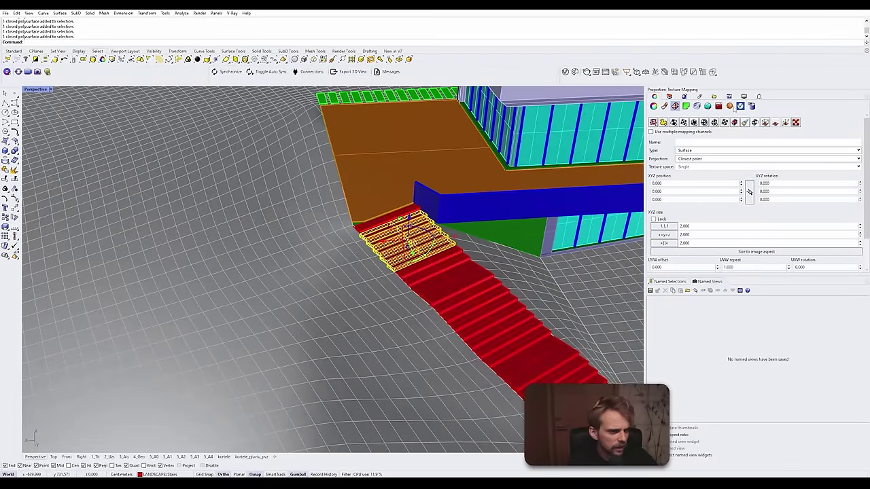
# Step: Select all objects on the LANDSCAPE Stairs layer and remove the top stair step from the selection
pyautogui.click(668, 96)
pyautogui.scroll(-1, 708, 206)
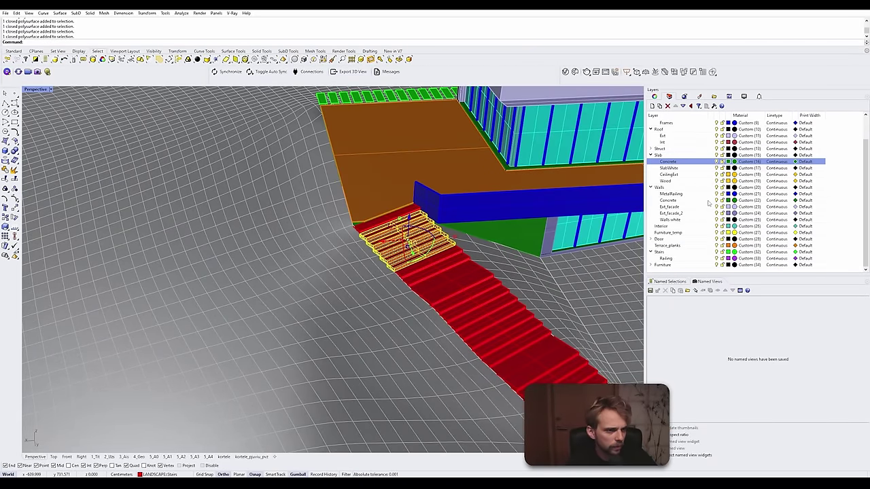
pyautogui.scroll(1, 706, 208)
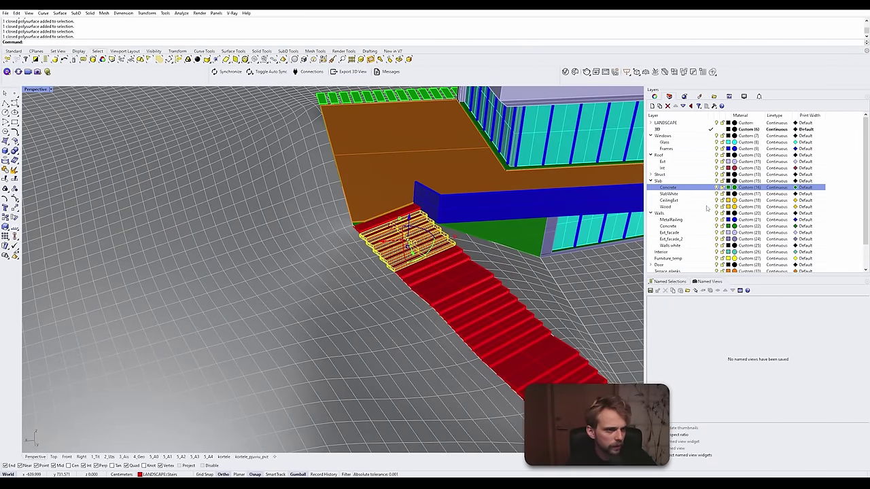
pyautogui.click(650, 123)
pyautogui.rightClick(685, 149)
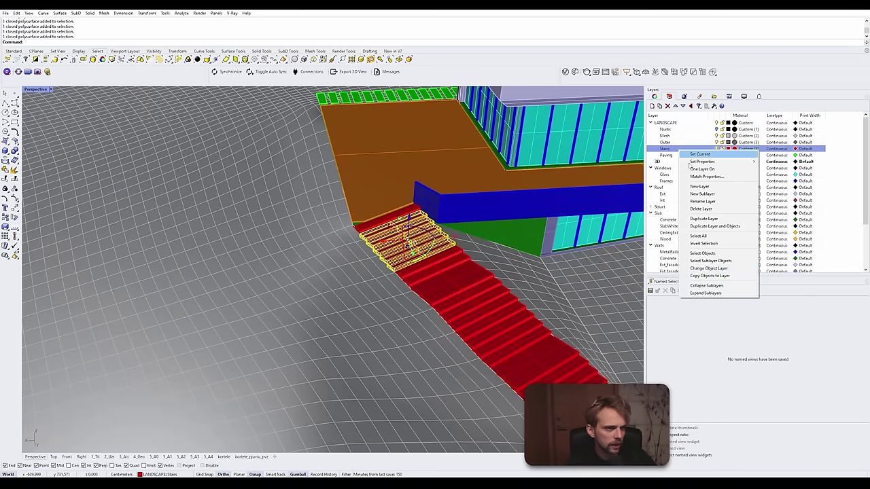
pyautogui.click(707, 261)
pyautogui.scroll(5, 309, 238)
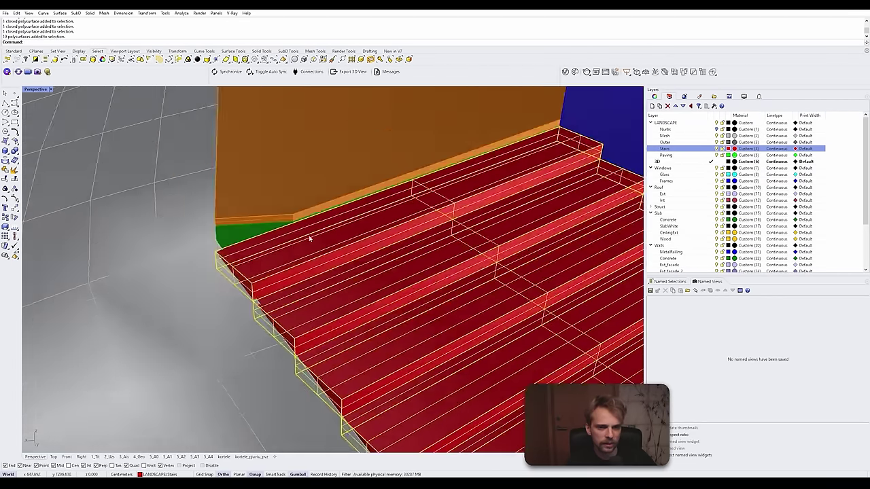
pyautogui.keyDown('ctrl'); pyautogui.click(250, 250); pyautogui.keyUp('ctrl')
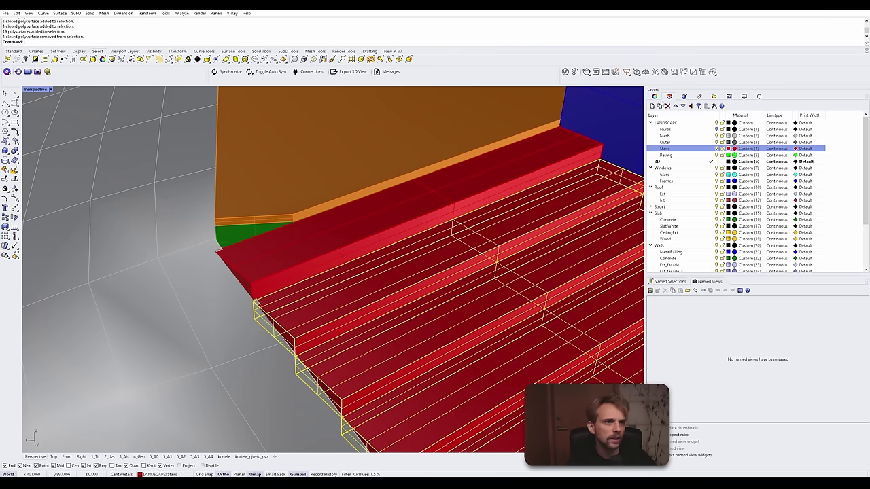
# Step: Match the texture mapping of the selected stair steps to the top step's box mapping and clear the selection
pyautogui.click(654, 96)
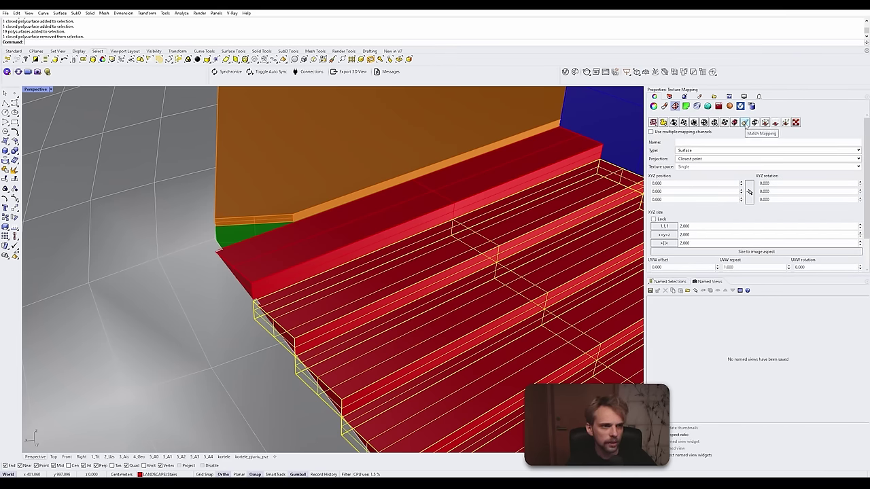
pyautogui.click(745, 123)
pyautogui.click(324, 259)
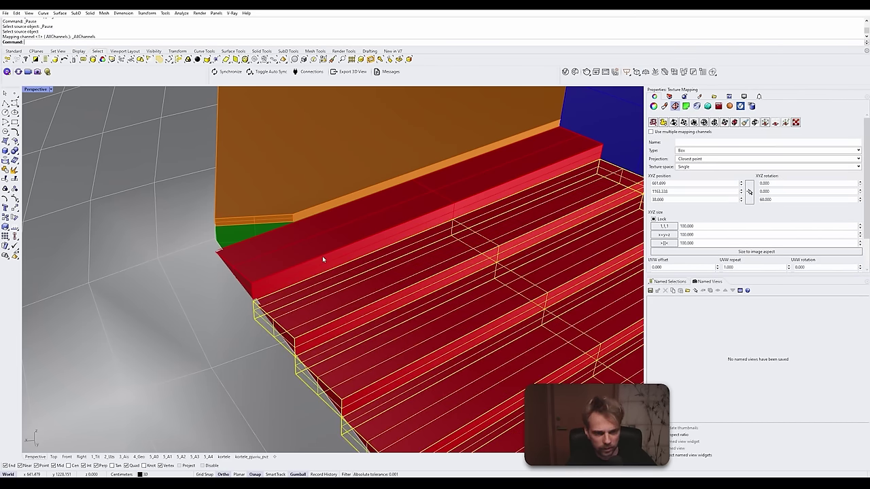
pyautogui.press('Escape')
# Step: Sync the model to Twinmotion, switch there and browse the library's Concrete materials for the outdoor stairs
pyautogui.scroll(-8, 330, 258)
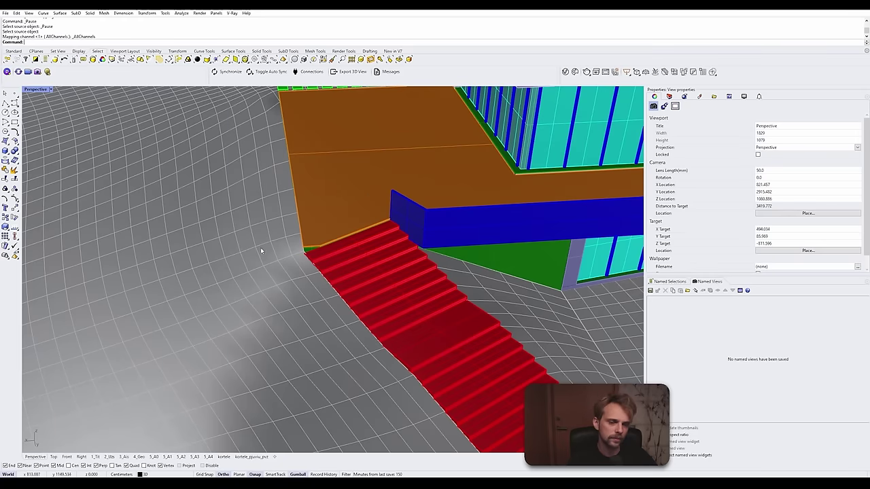
pyautogui.scroll(-4, 357, 239)
pyautogui.keyDown('shift'); pyautogui.moveTo(359, 249); pyautogui.dragTo(276, 160, button='right'); pyautogui.keyUp('shift')
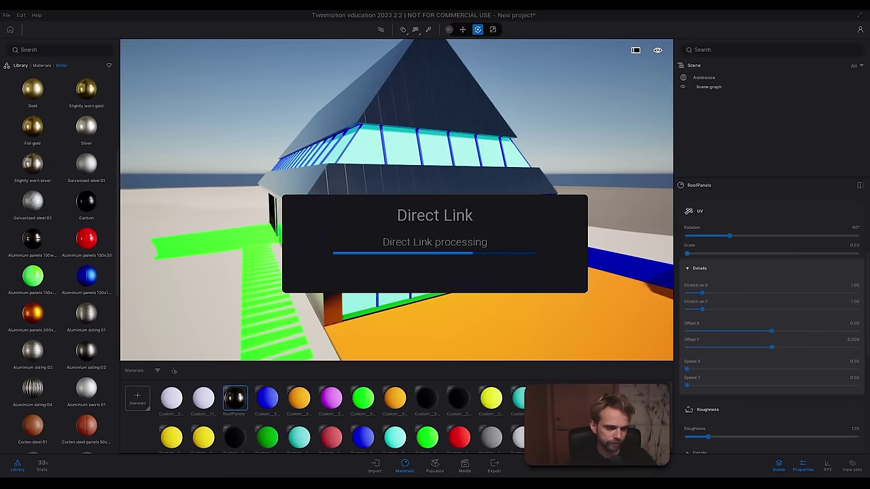
pyautogui.moveTo(269, 212); pyautogui.dragTo(281, 245, button='right')
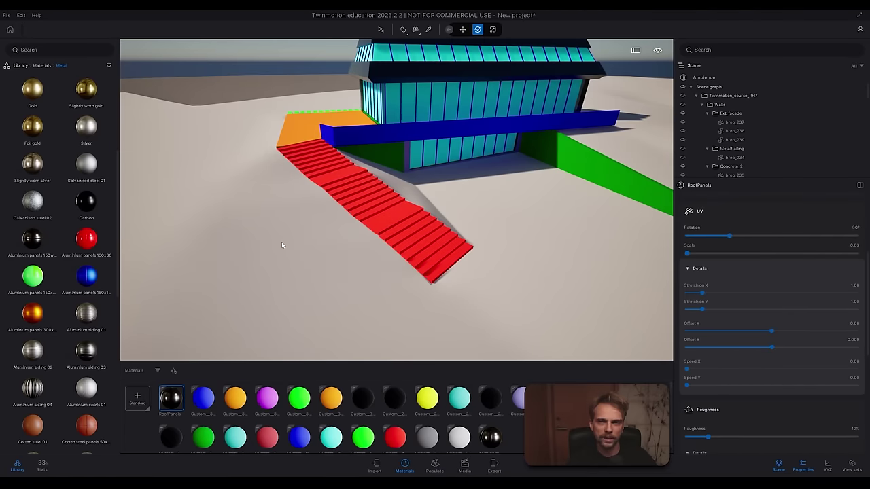
pyautogui.click(41, 66)
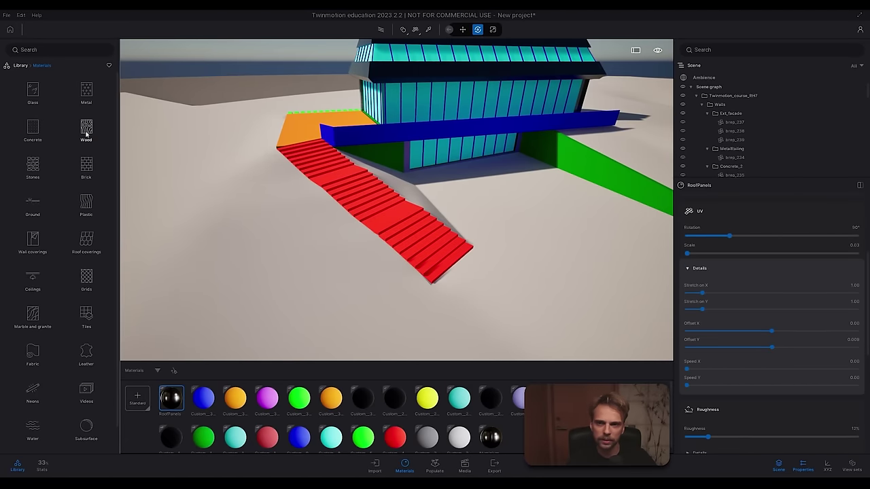
pyautogui.click(34, 134)
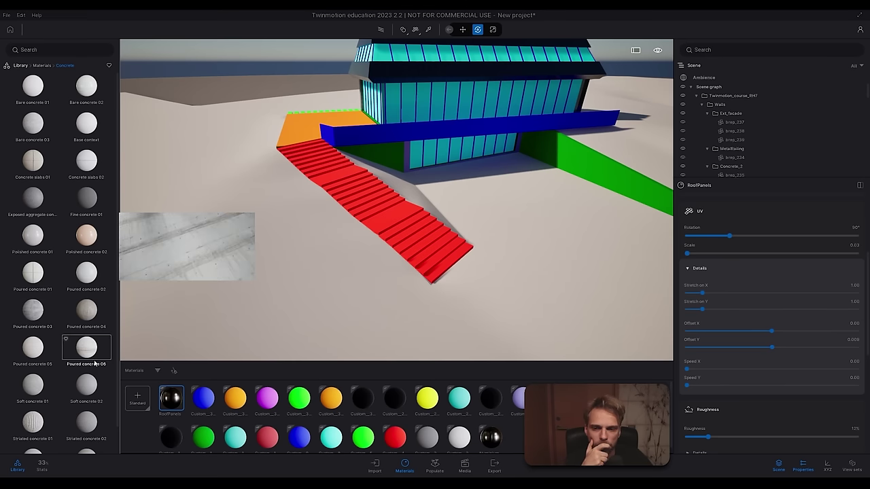
pyautogui.scroll(-1, 94, 362)
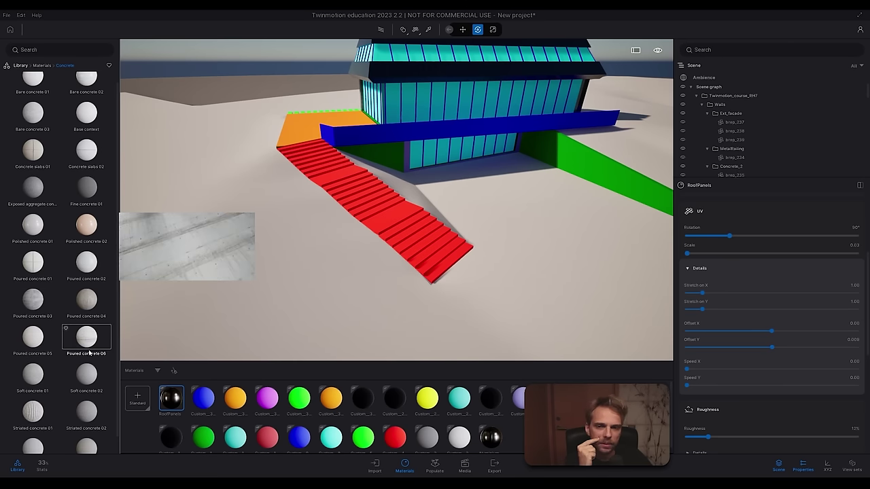
pyautogui.scroll(-1, 97, 389)
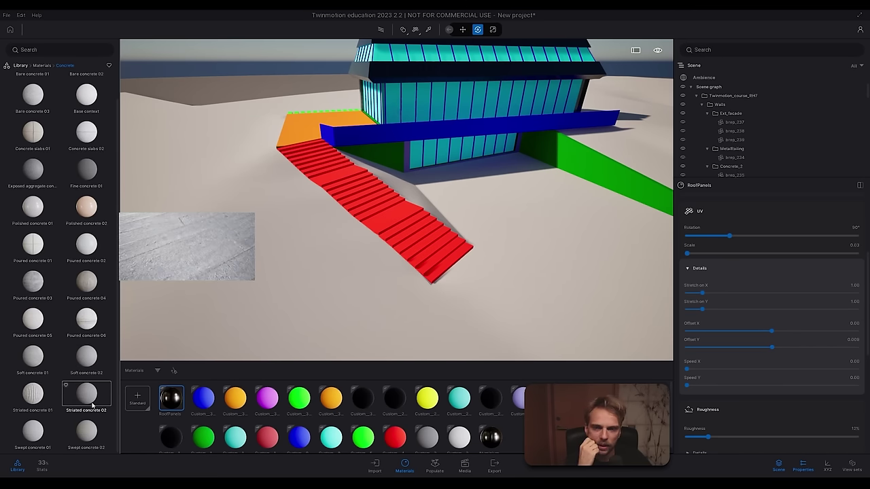
# Step: Try the Striated concrete 02 material on the outdoor stairs and view it up close
pyautogui.moveTo(92, 406); pyautogui.dragTo(416, 223)
pyautogui.moveTo(438, 282); pyautogui.dragTo(414, 268)
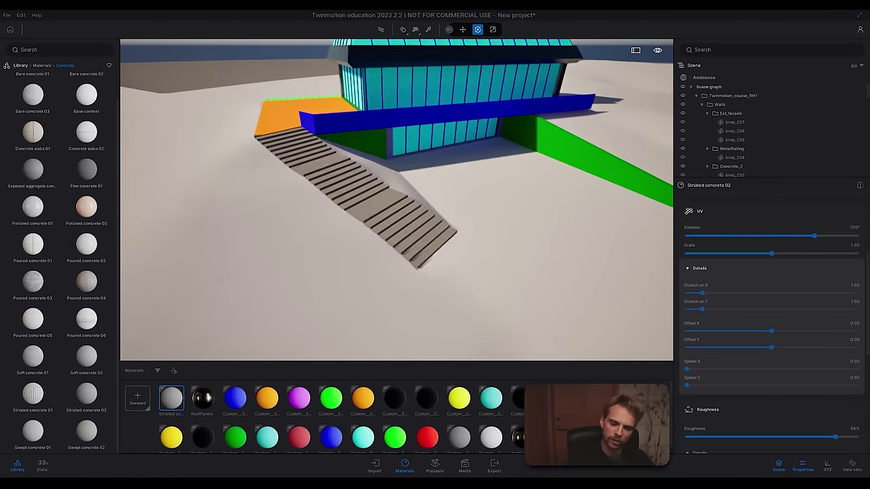
pyautogui.press('w')
pyautogui.moveTo(414, 268); pyautogui.dragTo(370, 265, button='right')
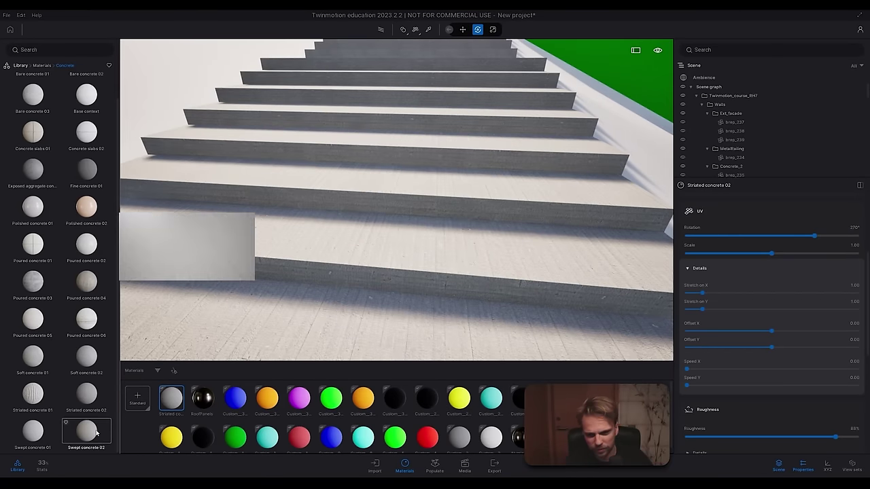
# Step: Try Swept concrete 02, Swept concrete 01, Poured concrete 03 and Poured concrete 02 on the stairs
pyautogui.moveTo(96, 433); pyautogui.dragTo(297, 291)
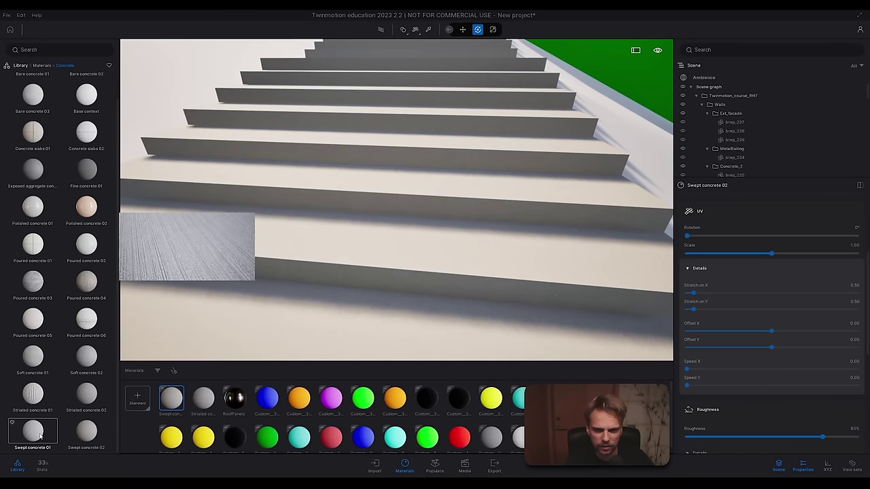
pyautogui.moveTo(32, 281); pyautogui.dragTo(163, 328)
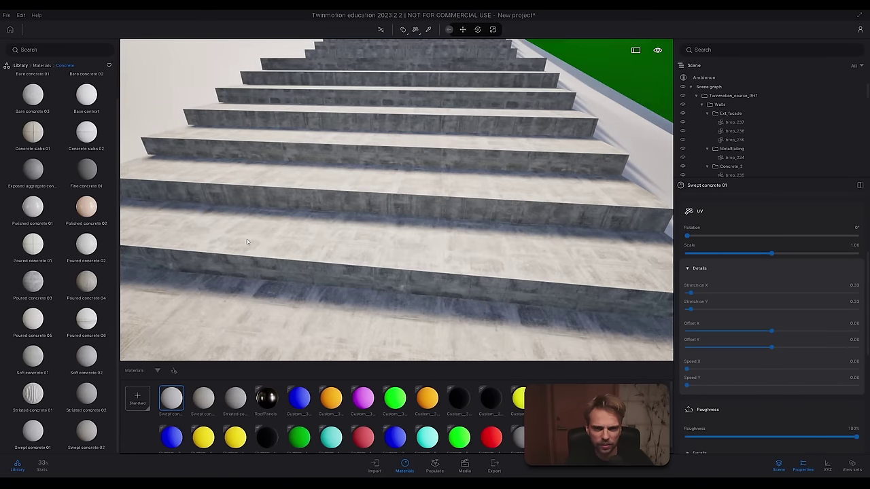
pyautogui.moveTo(86, 244); pyautogui.dragTo(243, 263)
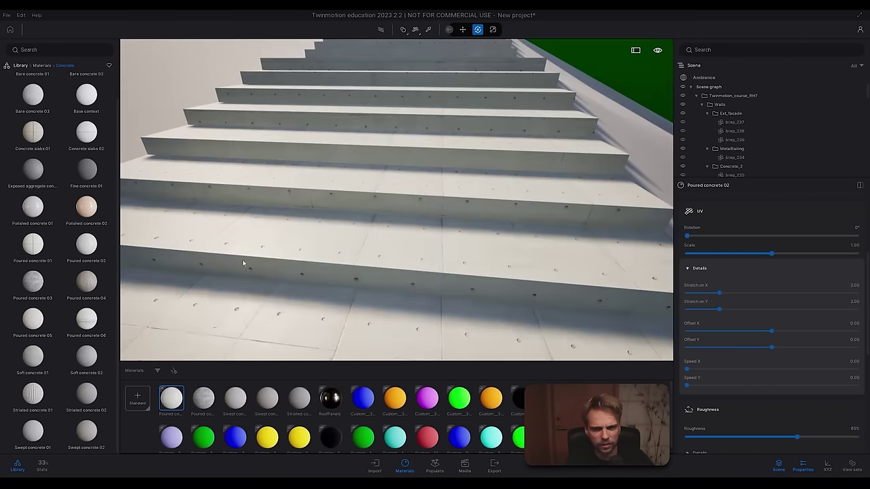
# Step: Try Exposed aggregate concrete 01, Fine concrete 01, Base context and Bare concrete 03 on the stairs
pyautogui.moveTo(41, 169); pyautogui.dragTo(237, 272)
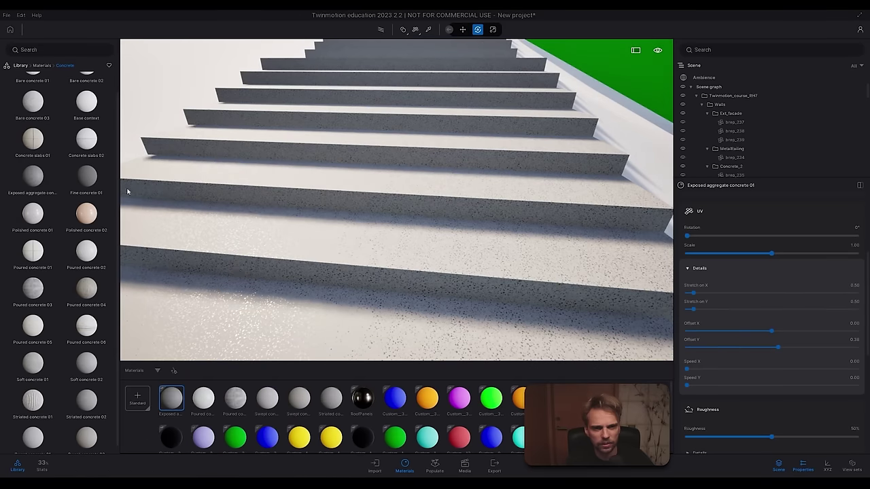
pyautogui.moveTo(86, 176); pyautogui.dragTo(277, 199)
pyautogui.scroll(1, 89, 177)
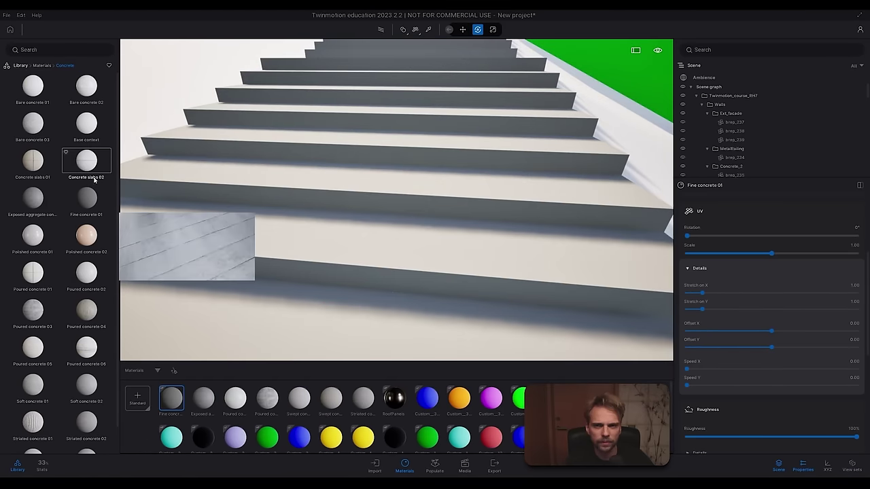
pyautogui.moveTo(86, 123); pyautogui.dragTo(305, 208)
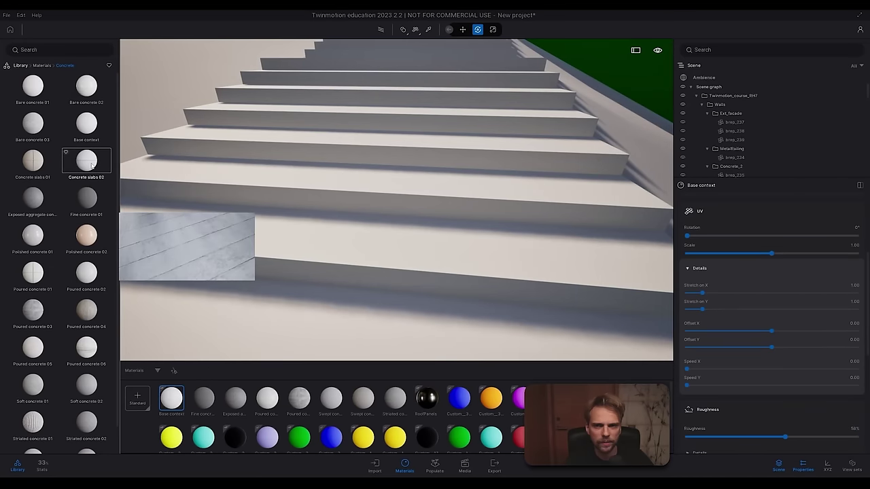
pyautogui.moveTo(42, 129); pyautogui.dragTo(292, 204)
# Step: Apply the Bare concrete 02 material to the outdoor stairs and check the texture on the steps up close
pyautogui.moveTo(292, 204); pyautogui.dragTo(237, 246, button='right')
pyautogui.moveTo(83, 94); pyautogui.dragTo(304, 188)
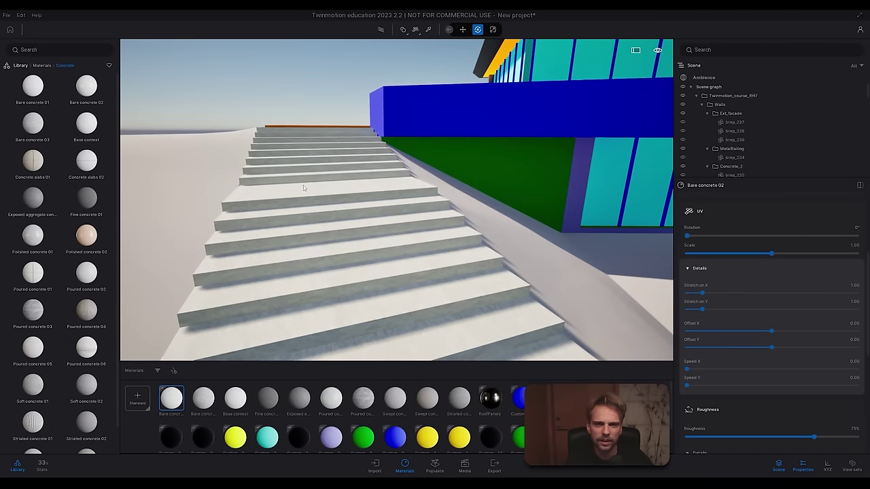
pyautogui.moveTo(304, 188); pyautogui.dragTo(272, 272, button='right')
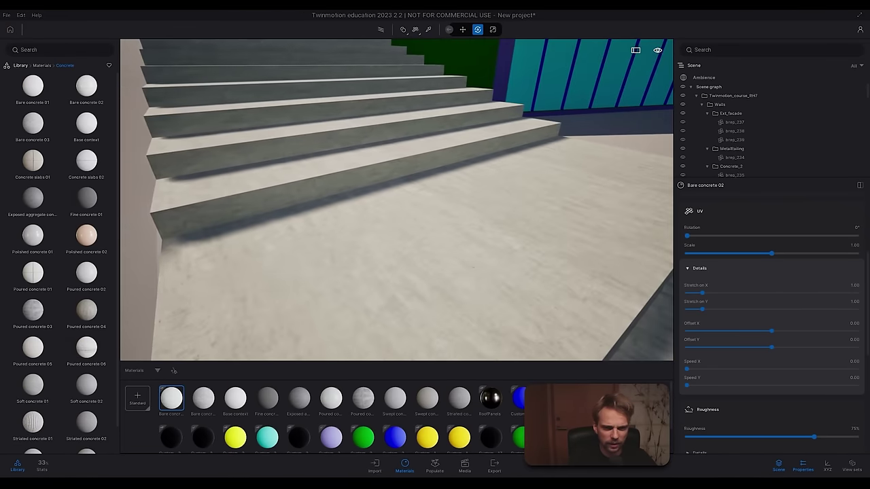
pyautogui.moveTo(140, 257); pyautogui.dragTo(144, 257, button='right')
pyautogui.moveTo(345, 288); pyautogui.dragTo(381, 284)
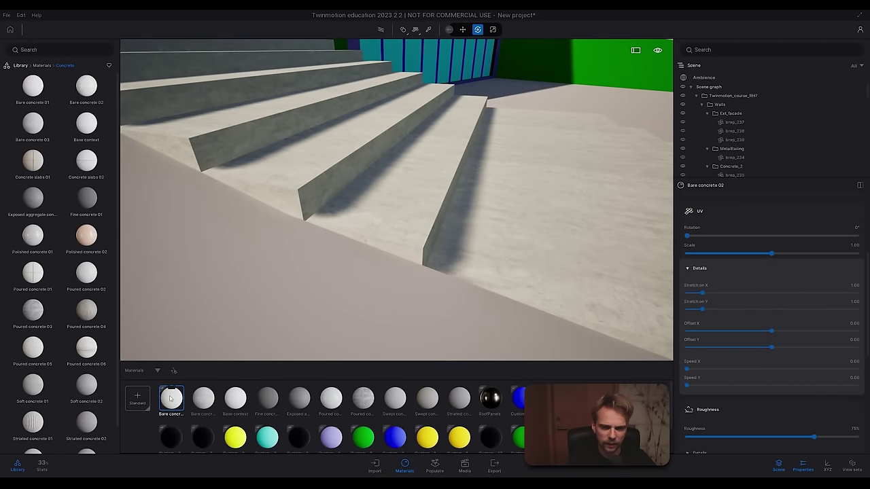
# Step: Review the Bare concrete 02 material settings and examine the stairs and building facade from farther away
pyautogui.scroll(4, 758, 306)
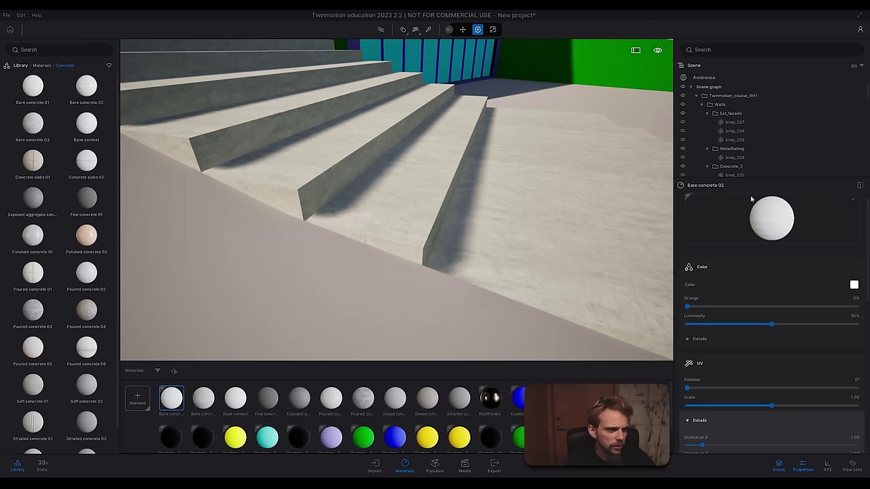
pyautogui.scroll(-5, 737, 305)
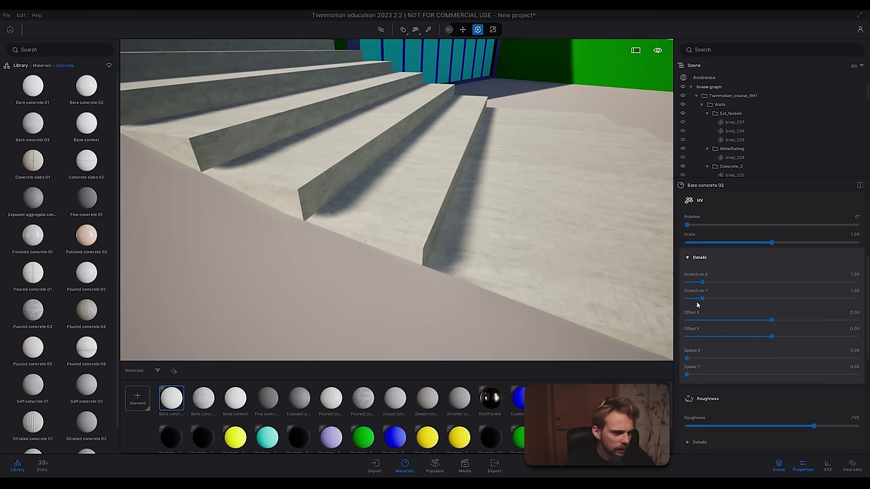
pyautogui.scroll(-8, 738, 336)
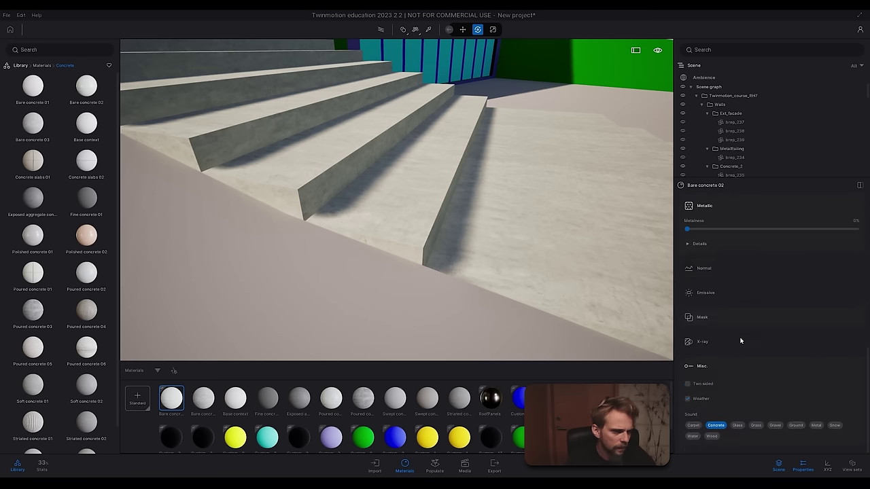
pyautogui.moveTo(499, 252); pyautogui.dragTo(285, 238, button='right')
pyautogui.press('s')
pyautogui.moveTo(380, 289); pyautogui.dragTo(466, 211, button='right')
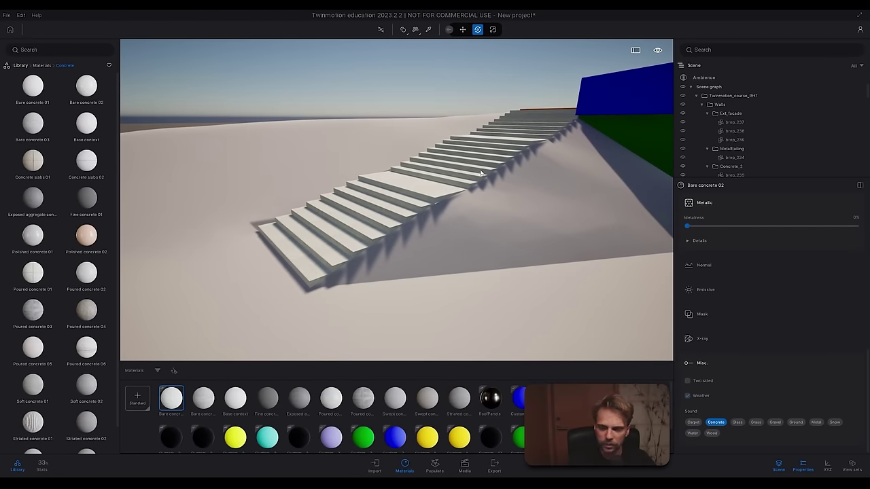
pyautogui.moveTo(479, 171); pyautogui.dragTo(564, 170, button='right')
pyautogui.moveTo(435, 204); pyautogui.dragTo(490, 224, button='right')
pyautogui.moveTo(396, 200); pyautogui.dragTo(425, 218, button='right')
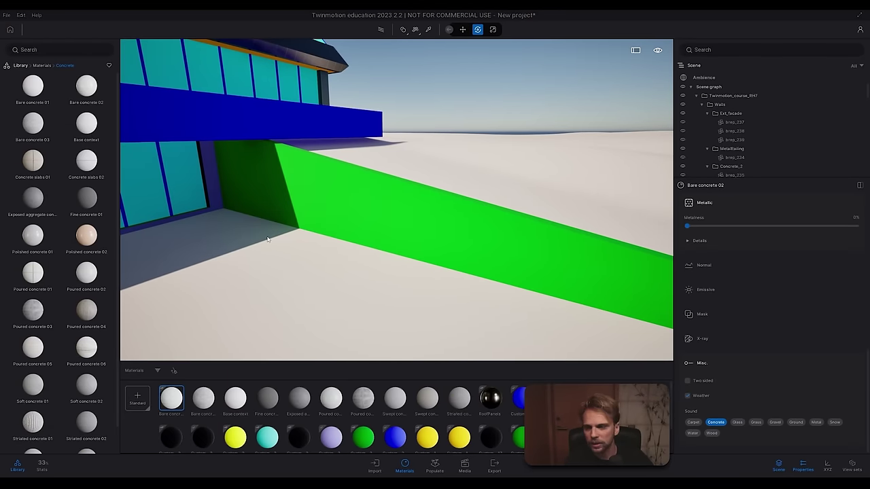
pyautogui.moveTo(388, 207); pyautogui.dragTo(448, 197, button='right')
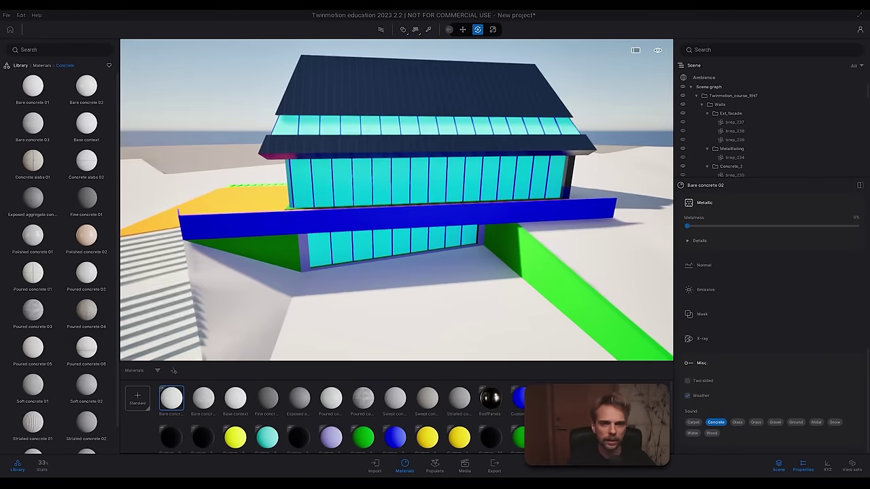
# Step: Remove the unused materials left over from the concrete trials from the project's materials list
pyautogui.moveTo(385, 258); pyautogui.dragTo(387, 206, button='middle')
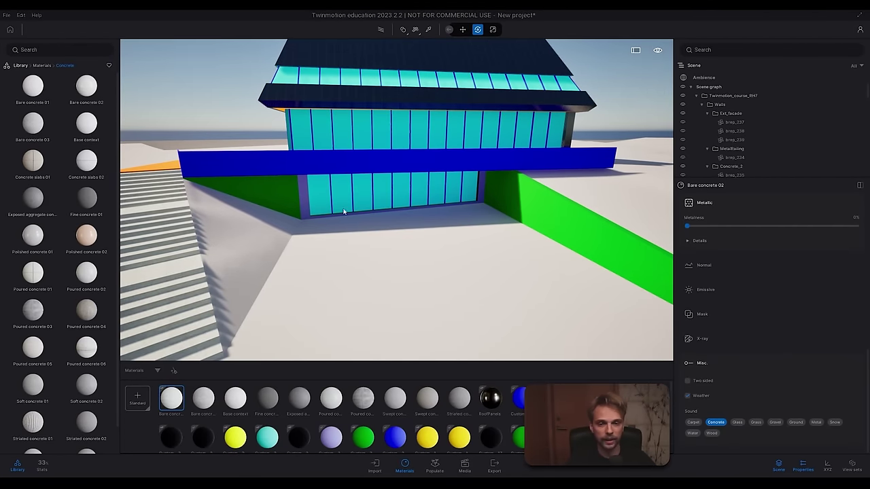
pyautogui.click(174, 370)
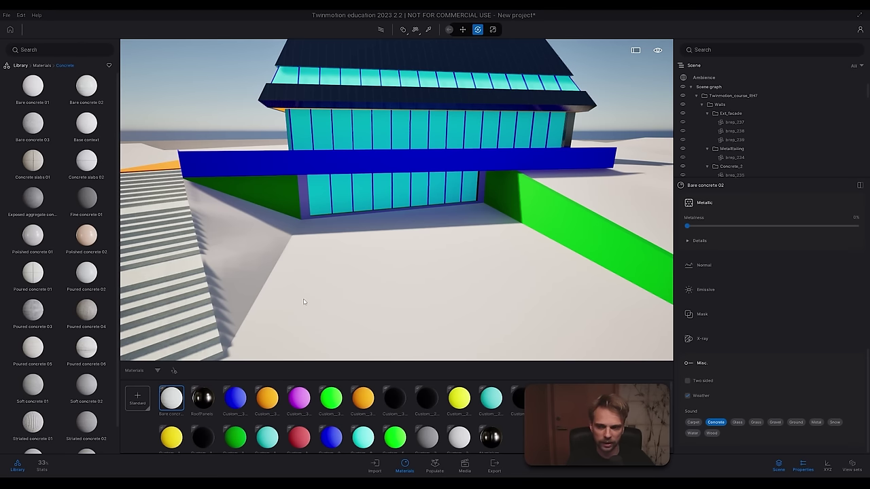
# Step: Try the Two sided glass and Clear glass materials on the facade windows, seen up close
pyautogui.press('w')
pyautogui.moveTo(393, 259); pyautogui.dragTo(391, 226, button='right')
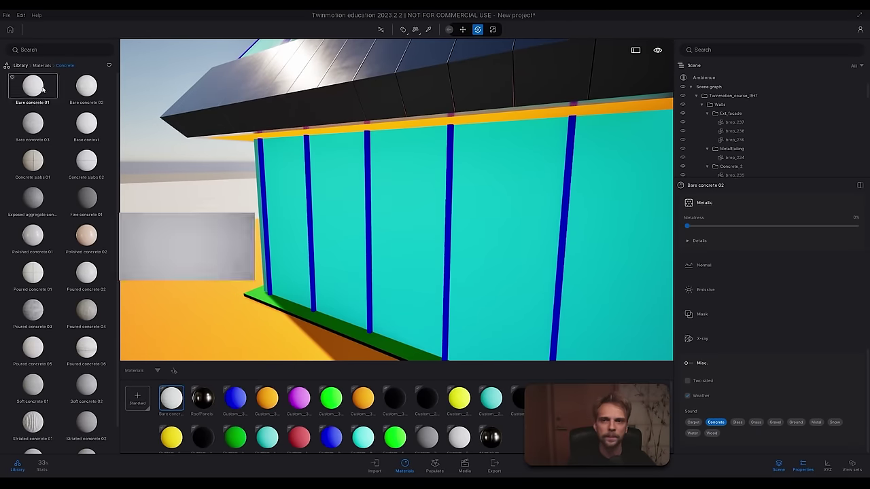
pyautogui.click(34, 66)
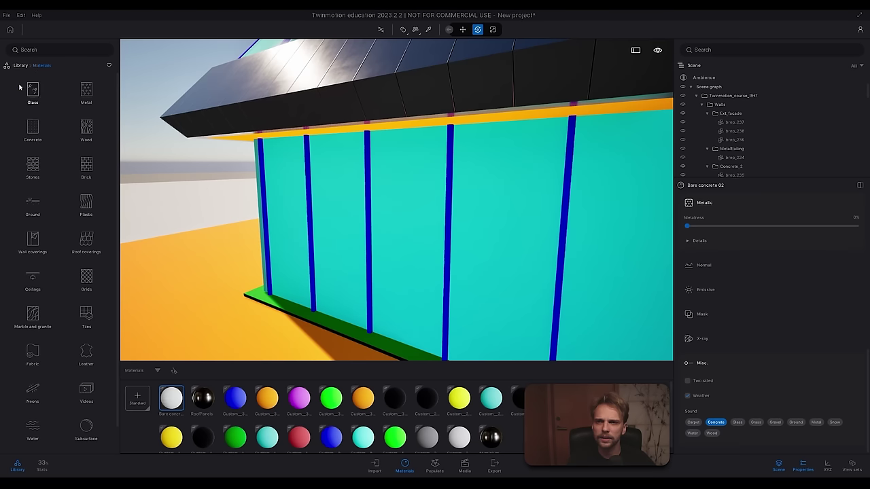
pyautogui.click(20, 88)
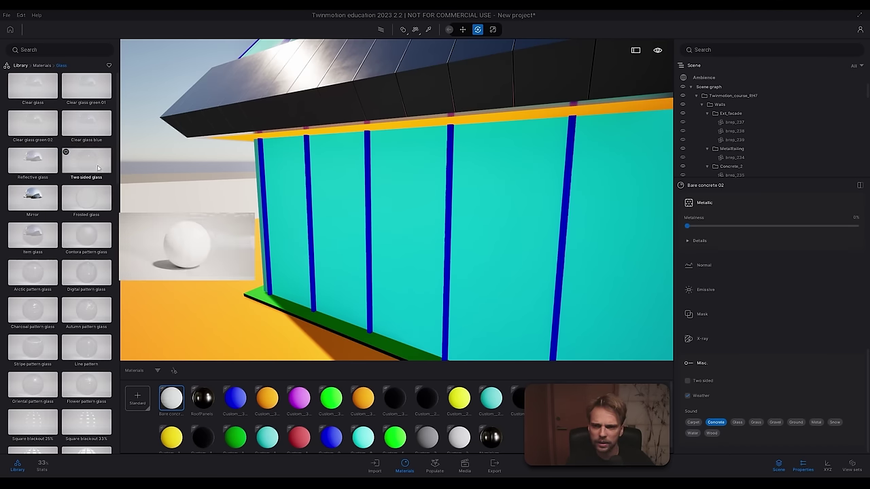
pyautogui.moveTo(98, 167); pyautogui.dragTo(359, 203)
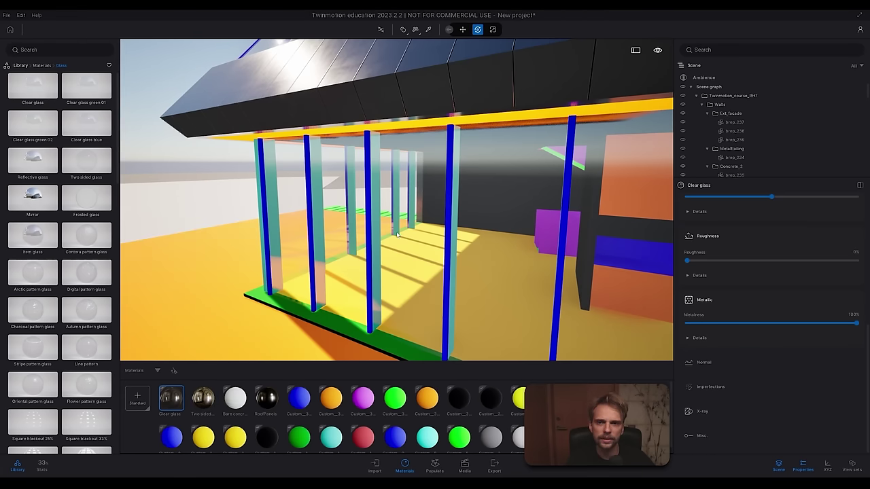
# Step: Browse the library's glass materials, from clear and patterned glass to tinted, lacquered and glass brick types
pyautogui.scroll(-2, 283, 278)
pyautogui.scroll(2, 284, 278)
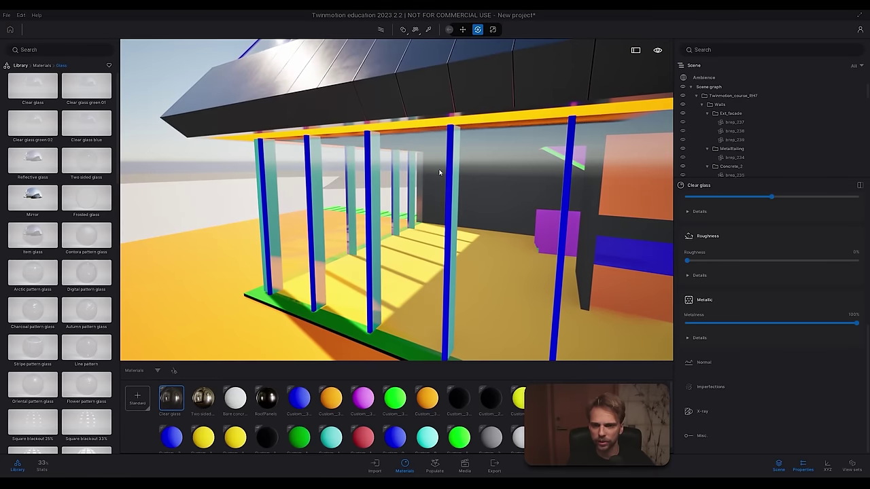
pyautogui.scroll(-2, 41, 272)
pyautogui.scroll(-4, 39, 271)
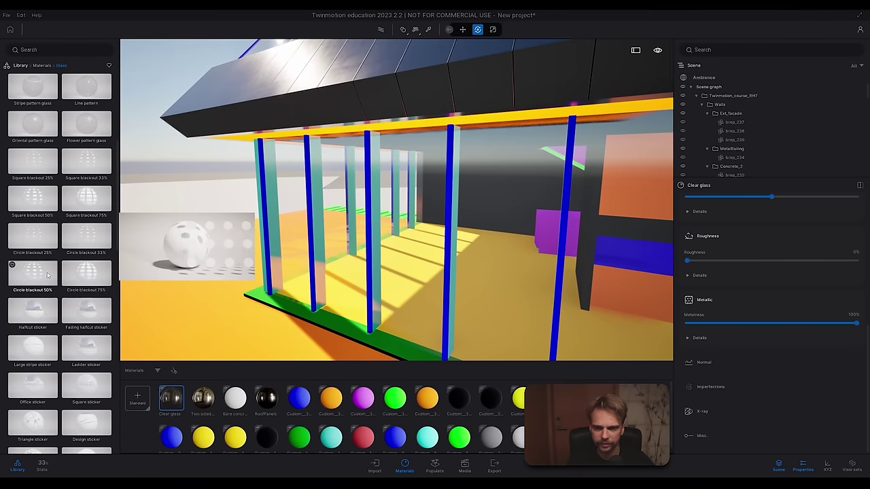
pyautogui.scroll(-4, 48, 274)
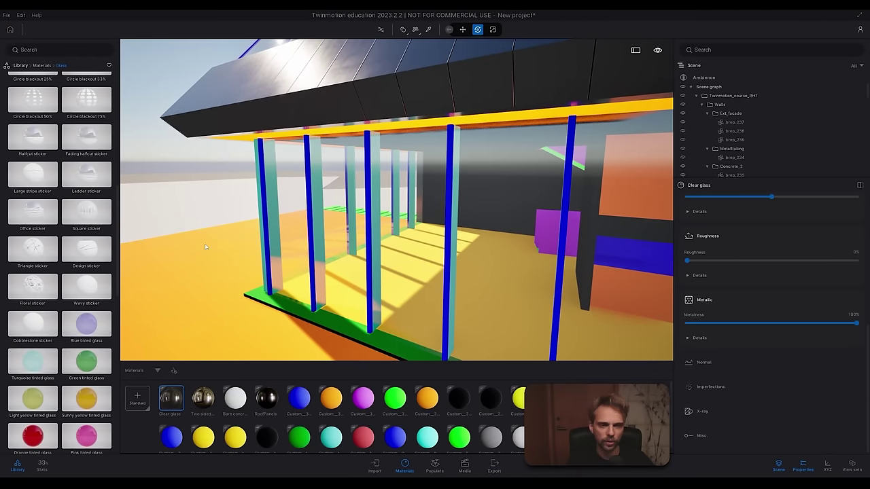
pyautogui.scroll(-7, 80, 262)
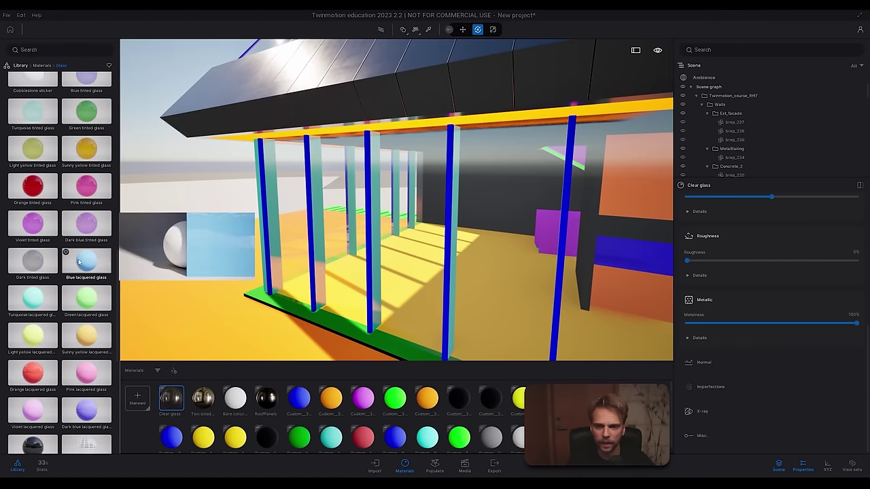
pyautogui.scroll(-2, 80, 261)
pyautogui.scroll(-3, 80, 261)
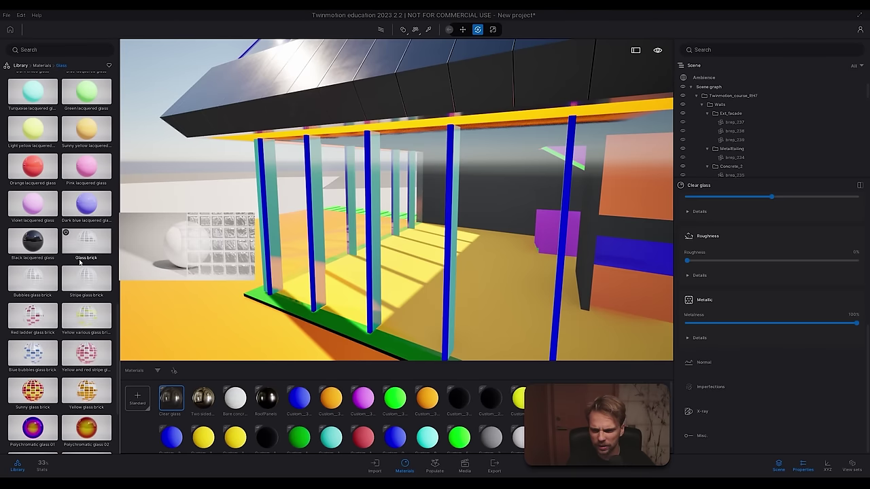
pyautogui.moveTo(117, 374); pyautogui.dragTo(139, 130)
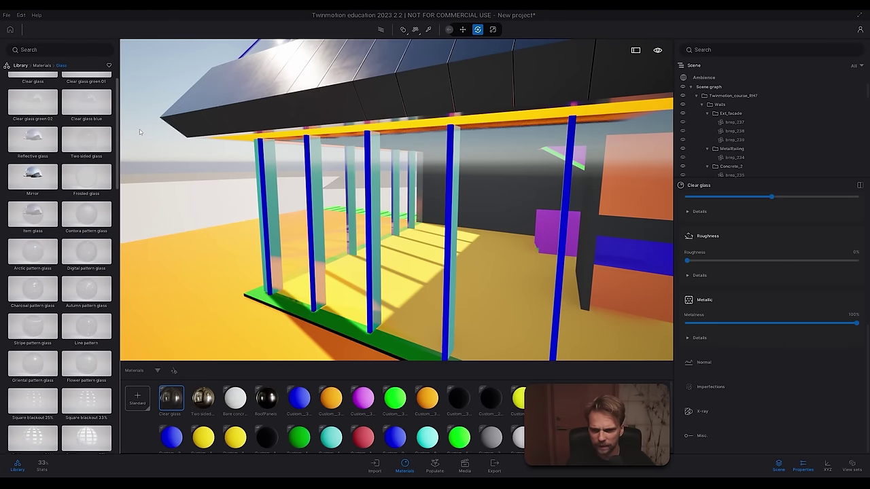
# Step: Try the Frosted glass material on the facade windows and undo the change
pyautogui.moveTo(86, 175); pyautogui.dragTo(313, 202)
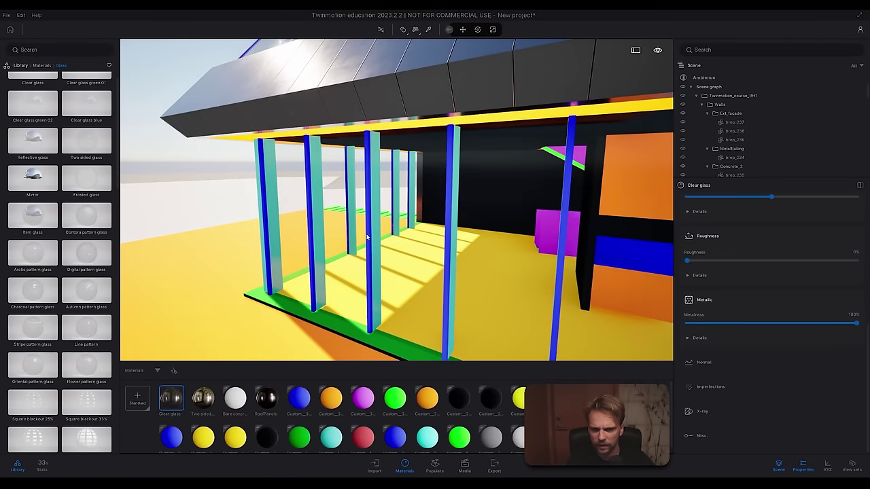
pyautogui.hotkey('ctrl', 'z')
pyautogui.scroll(1, 48, 194)
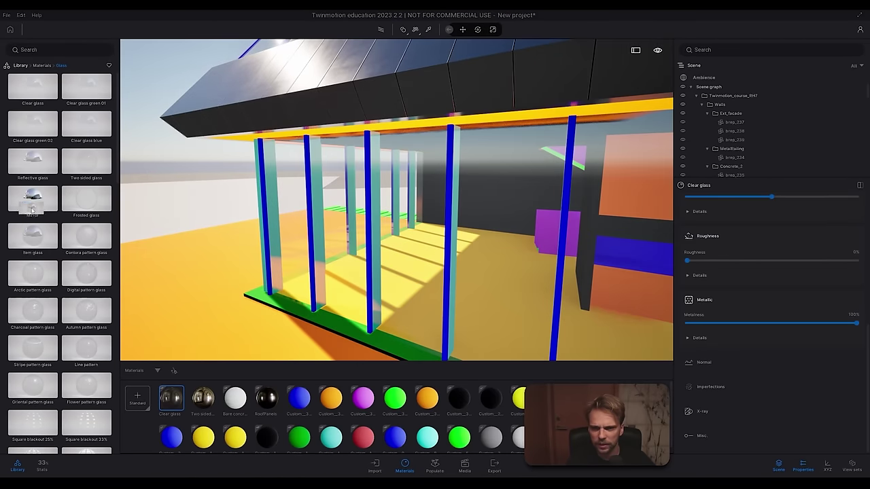
# Step: Apply the Reflective glass material to the facade windows
pyautogui.moveTo(41, 163)
pyautogui.mouseDown()
pyautogui.moveTo(434, 233)
pyautogui.moveTo(47, 165)
pyautogui.mouseUp()
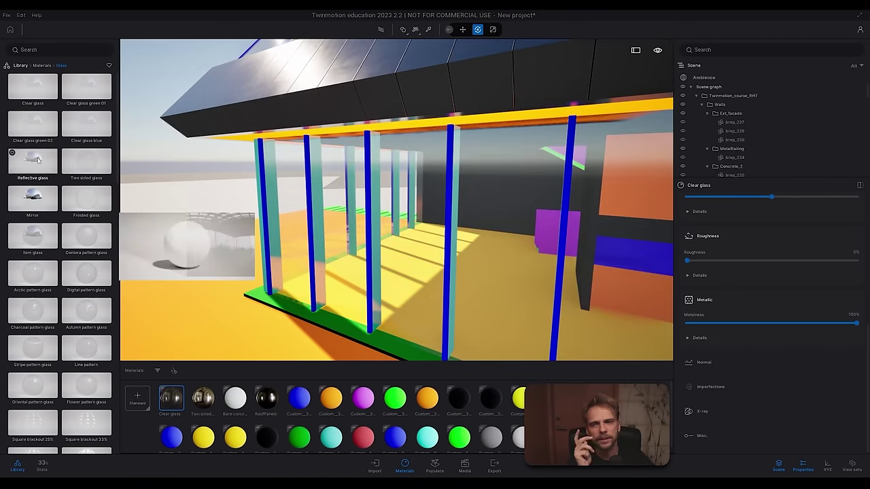
pyautogui.moveTo(38, 89); pyautogui.dragTo(38, 89)
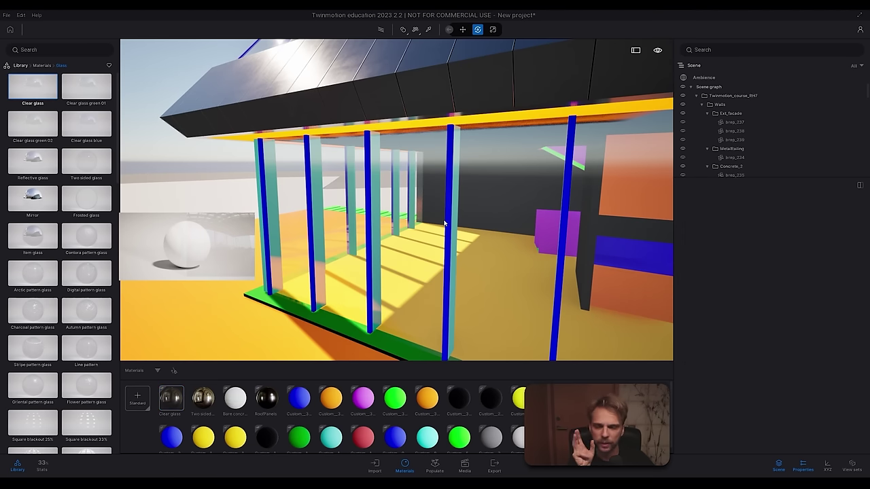
pyautogui.moveTo(21, 167); pyautogui.dragTo(414, 283)
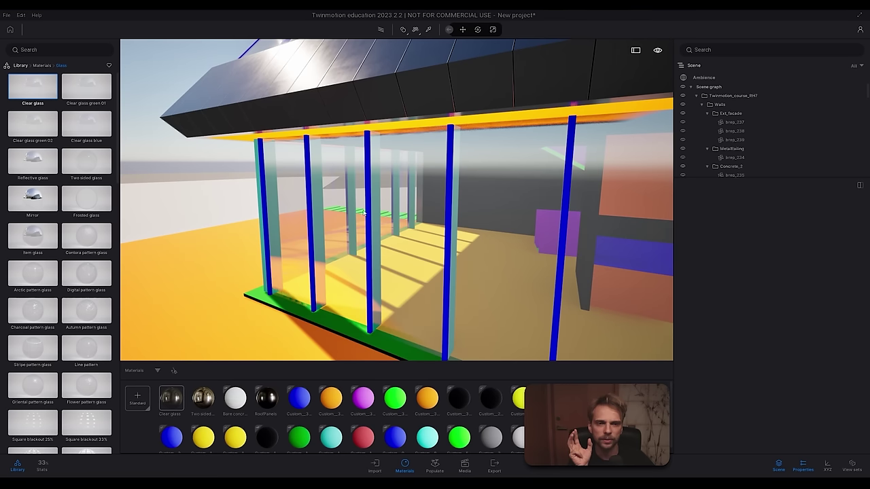
pyautogui.click(416, 145)
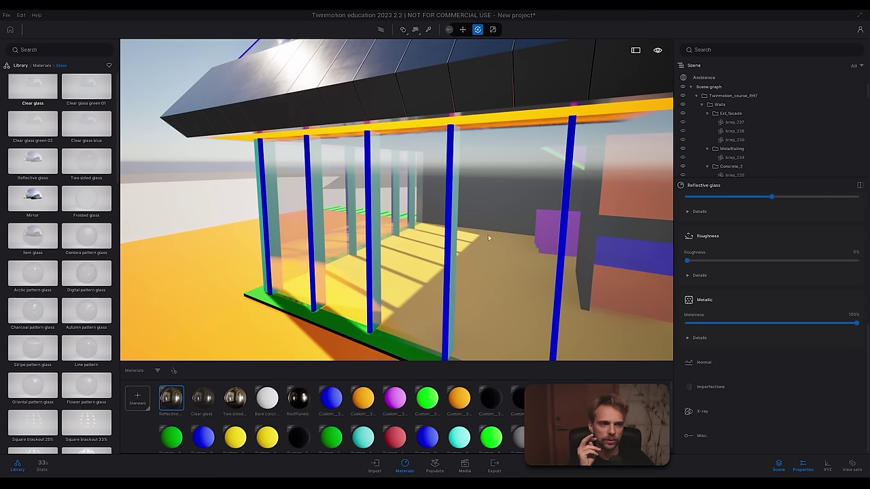
# Step: Darken the Reflective glass tint to a neutral grey and check the windows in a Path tracer preview
pyautogui.scroll(5, 782, 293)
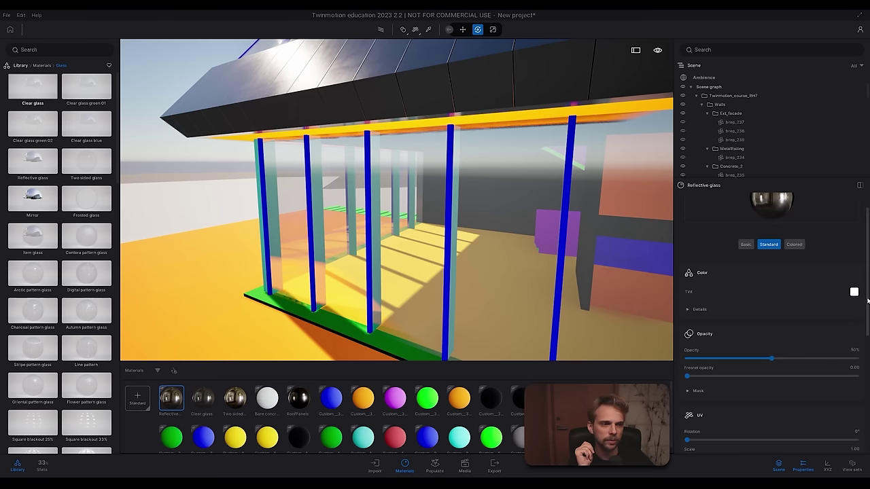
pyautogui.click(854, 292)
pyautogui.moveTo(422, 230); pyautogui.dragTo(430, 249)
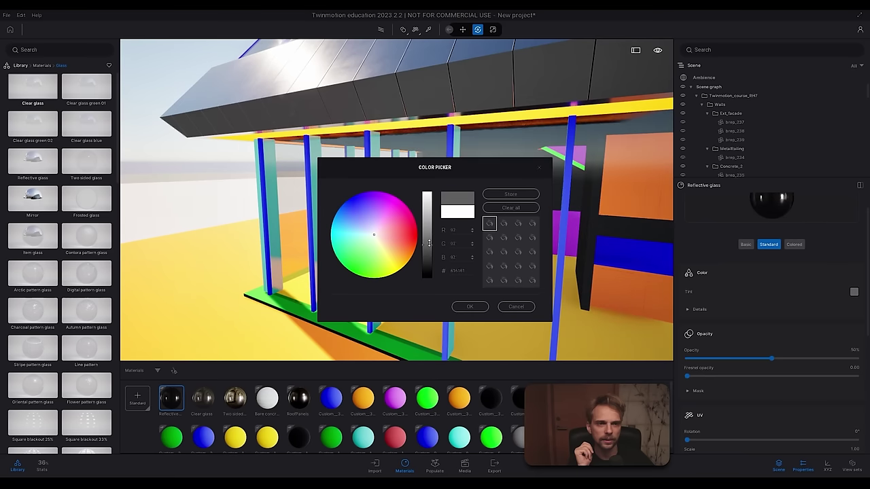
pyautogui.click(468, 306)
pyautogui.click(381, 31)
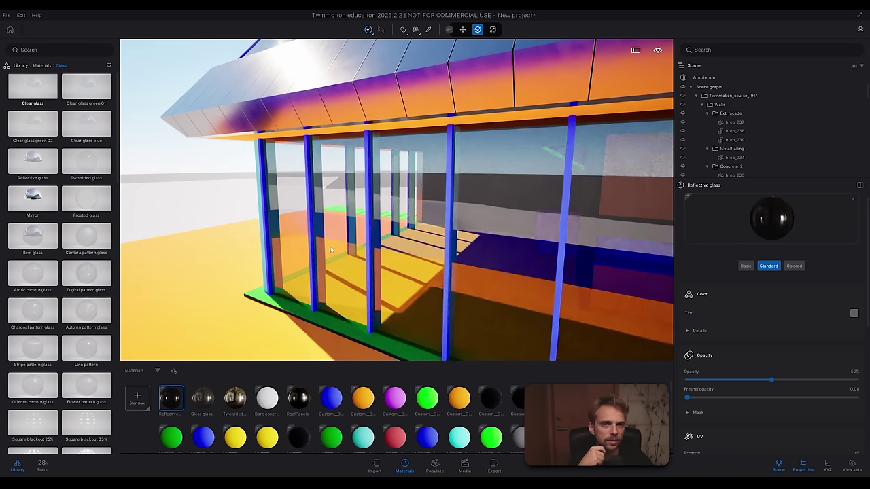
pyautogui.click(382, 29)
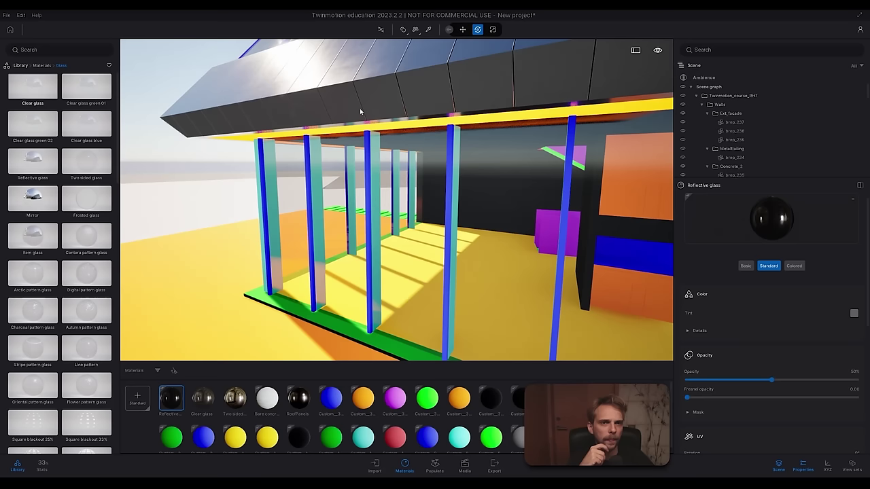
# Step: Remove the unused glass materials from the project's materials list and view the whole building from outside
pyautogui.click(174, 371)
pyautogui.moveTo(402, 291); pyautogui.dragTo(373, 221, button='right')
pyautogui.press('s')
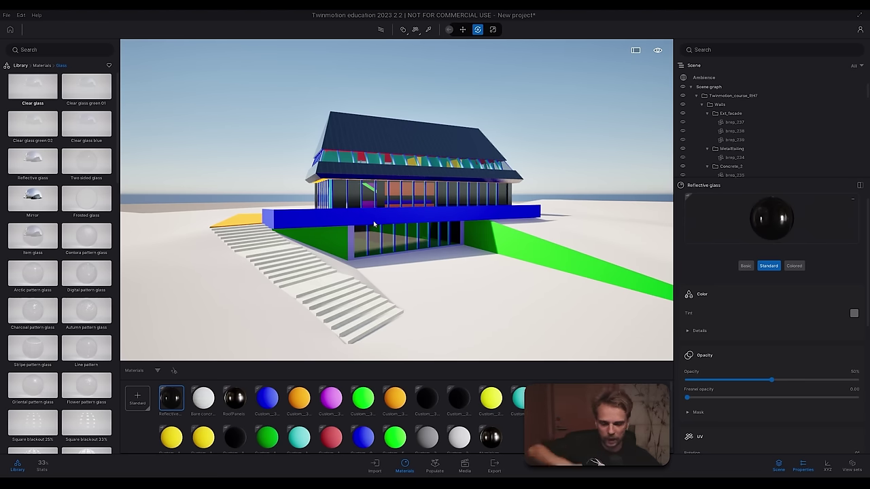
# Step: Apply the Rough planks wood material to the terrace deck and enter 2.5 in its texture settings
pyautogui.press('w')
pyautogui.moveTo(367, 164)
pyautogui.mouseDown(button='right')
pyautogui.moveTo(366, 122)
pyautogui.moveTo(408, 163)
pyautogui.moveTo(489, 136)
pyautogui.moveTo(408, 184)
pyautogui.moveTo(381, 156)
pyautogui.moveTo(404, 161)
pyautogui.moveTo(353, 153)
pyautogui.moveTo(380, 170)
pyautogui.moveTo(326, 183)
pyautogui.moveTo(435, 169)
pyautogui.moveTo(366, 161)
pyautogui.mouseUp(button='right')
pyautogui.press('w')
pyautogui.press('w')
pyautogui.press('s')
pyautogui.press('s')
pyautogui.press('a')
pyautogui.press('d')
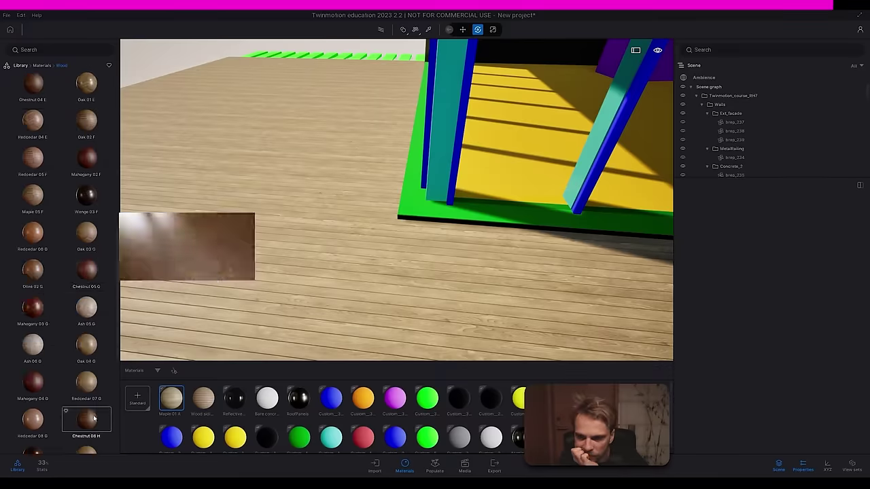
pyautogui.click(397, 267)
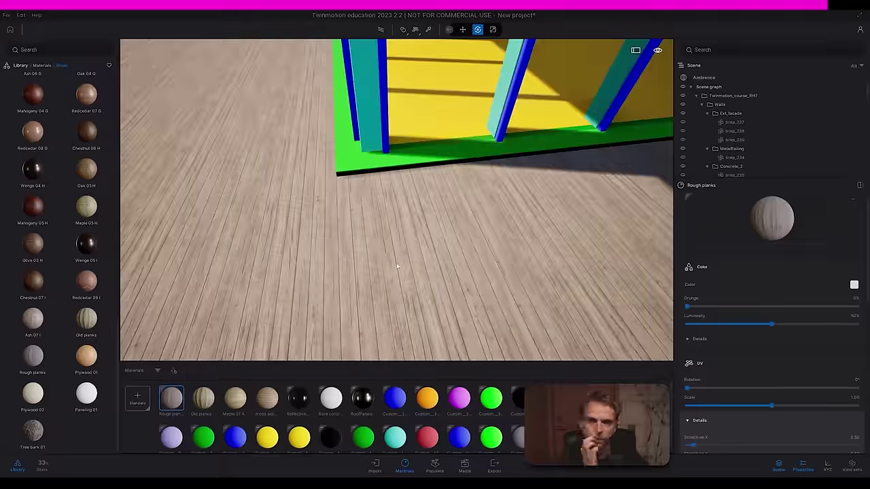
pyautogui.write('2.5')
pyautogui.press('Return')
pyautogui.scroll(-5, 396, 200)
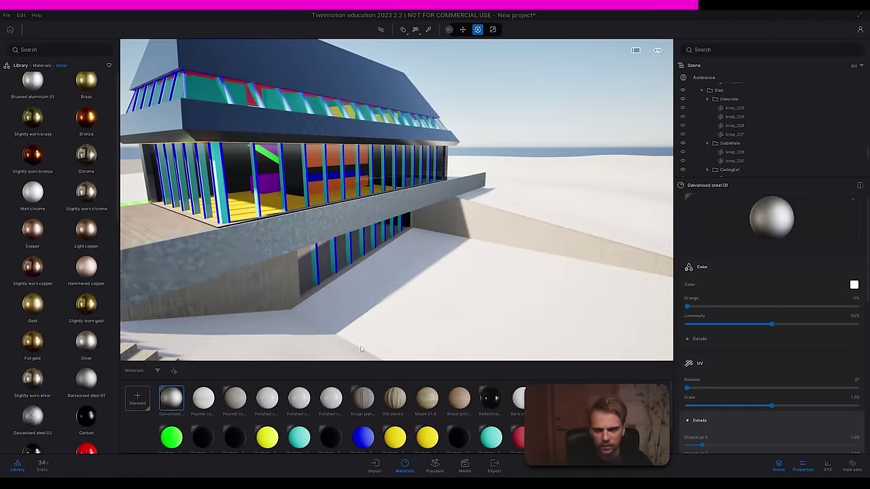
# Step: Try several aluminium materials, including Aluminium swirls 01, on the terrace railing
pyautogui.click(32, 345)
pyautogui.scroll(-3, 84, 353)
pyautogui.click(83, 348)
pyautogui.click(87, 380)
pyautogui.scroll(-5, 91, 343)
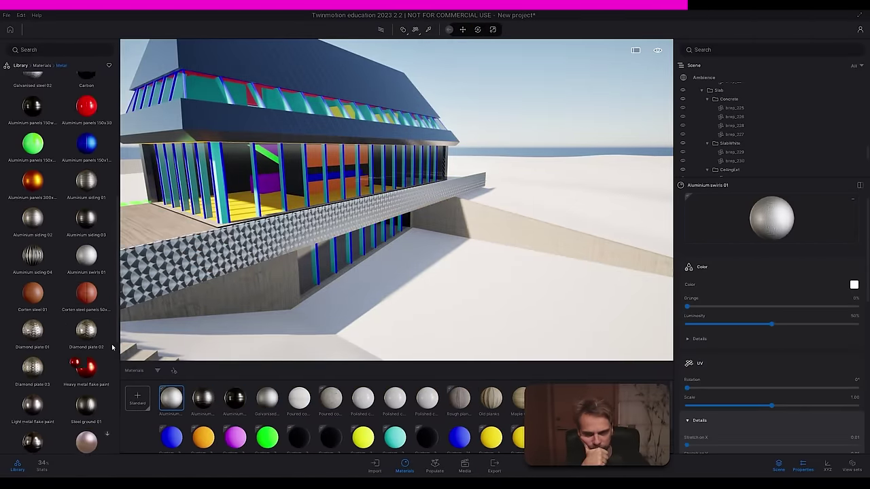
# Step: Try Heavy metal flake paint, Light metal flake paint and Slightly worn silver on the terrace railing
pyautogui.click(86, 298)
pyautogui.click(33, 335)
pyautogui.scroll(-6, 56, 342)
pyautogui.scroll(10, 97, 338)
pyautogui.click(32, 152)
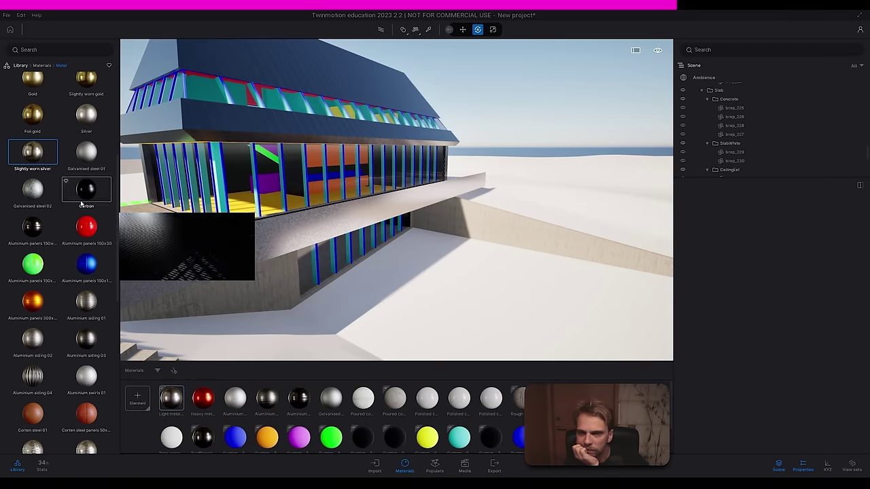
pyautogui.scroll(1, 79, 202)
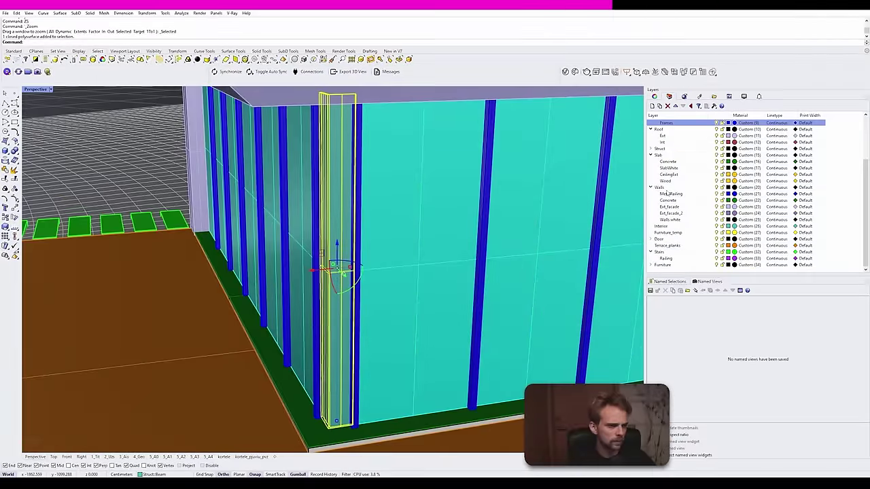
pyautogui.click(710, 278)
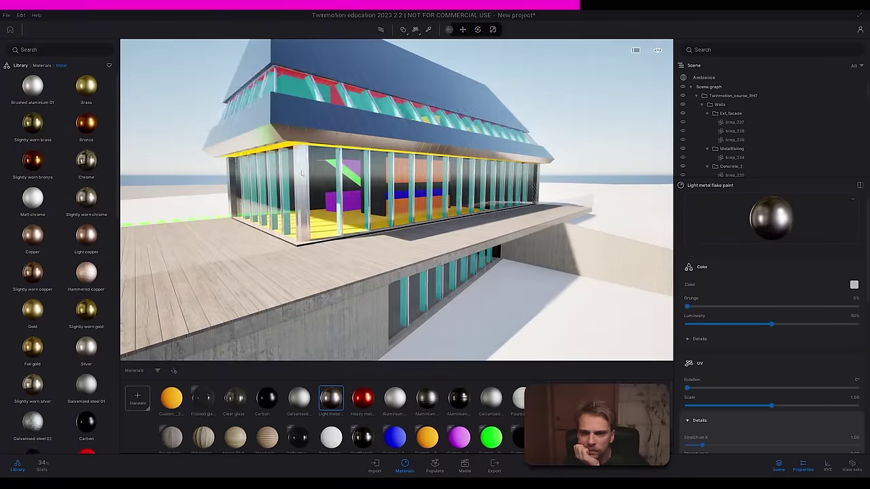
pyautogui.scroll(-5, 61, 237)
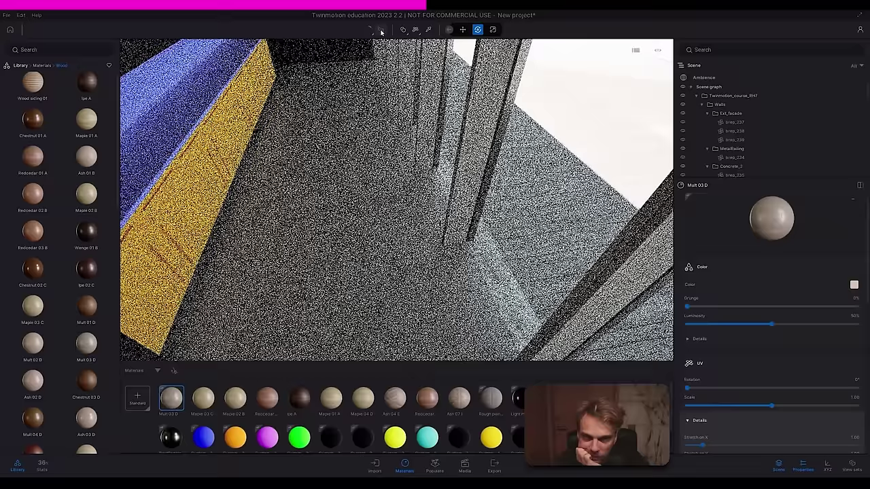
# Step: Check the interior wood floor and the whole building's exterior materials with the Path tracer
pyautogui.click(381, 30)
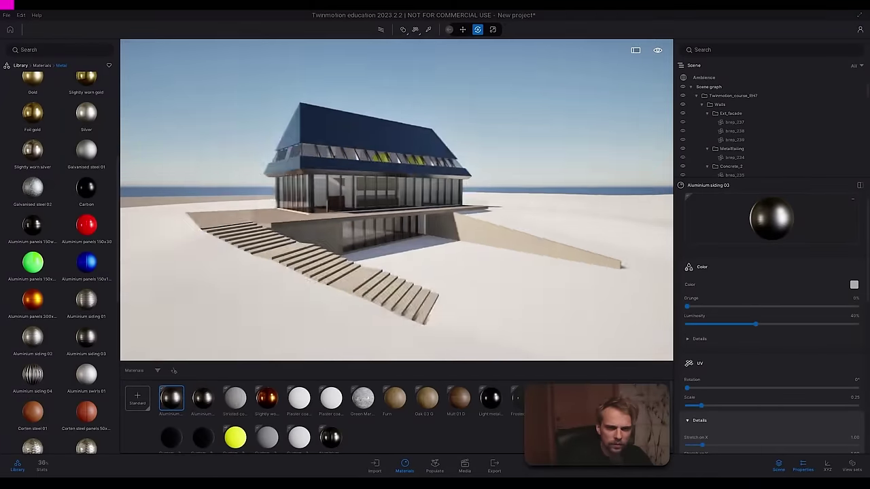
pyautogui.click(382, 31)
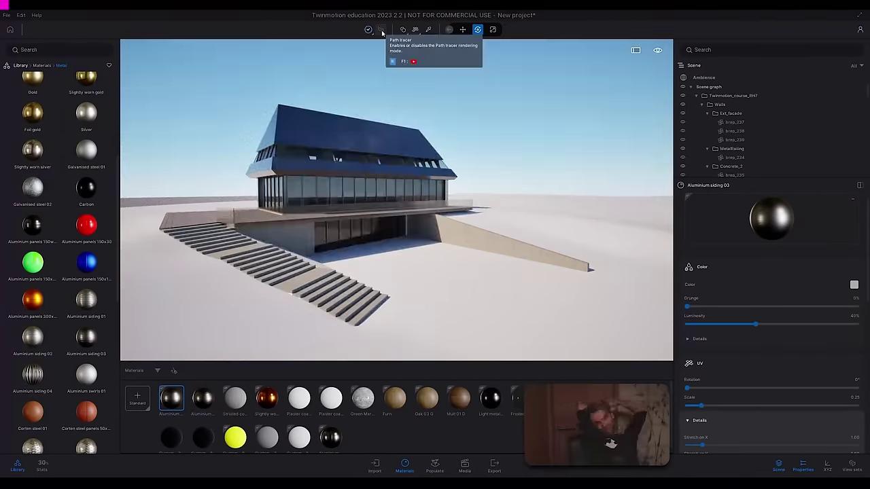
pyautogui.click(382, 31)
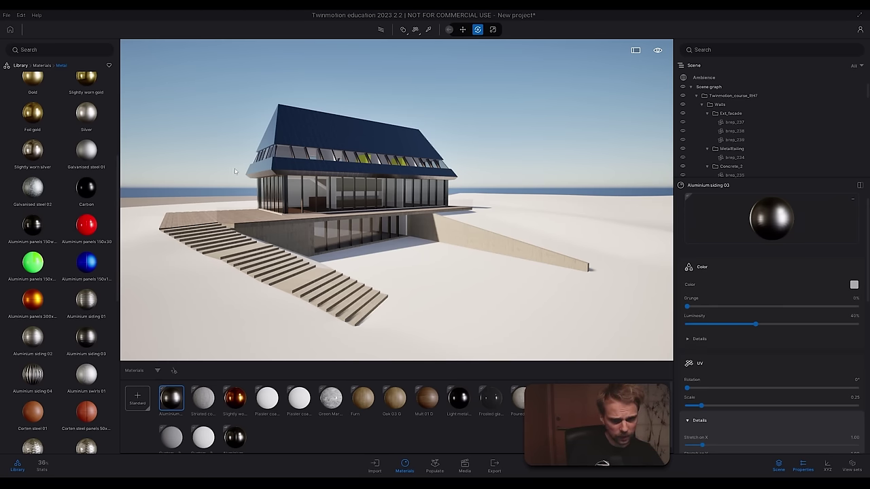
# Step: Inspect the roof panels, upper window band and facade materials up close and from around the building
pyautogui.press('w')
pyautogui.press('d')
pyautogui.moveTo(354, 202); pyautogui.dragTo(291, 189, button='right')
pyautogui.press('w')
pyautogui.press('d')
pyautogui.press('s')
pyautogui.press('s')
pyautogui.moveTo(358, 221); pyautogui.dragTo(370, 194, button='right')
pyautogui.press('e')
pyautogui.press('e')
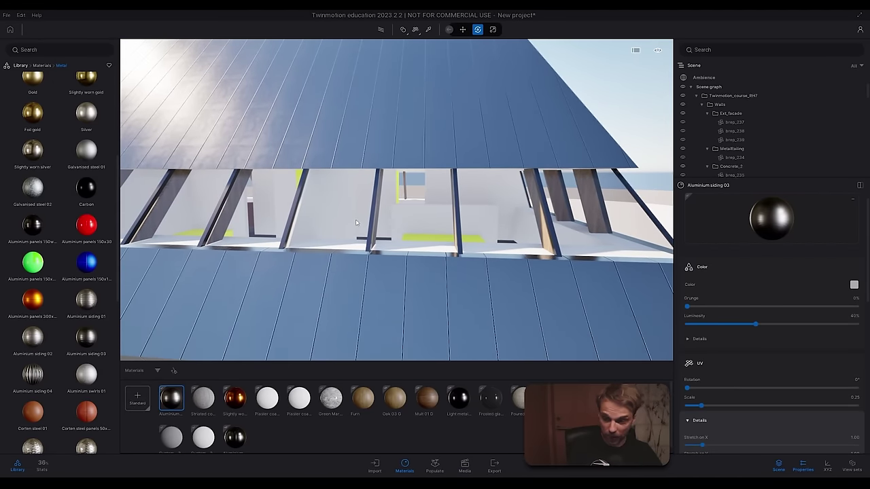
pyautogui.keyDown('shift'); pyautogui.moveTo(390, 213); pyautogui.dragTo(190, 214, button='middle'); pyautogui.keyUp('shift')
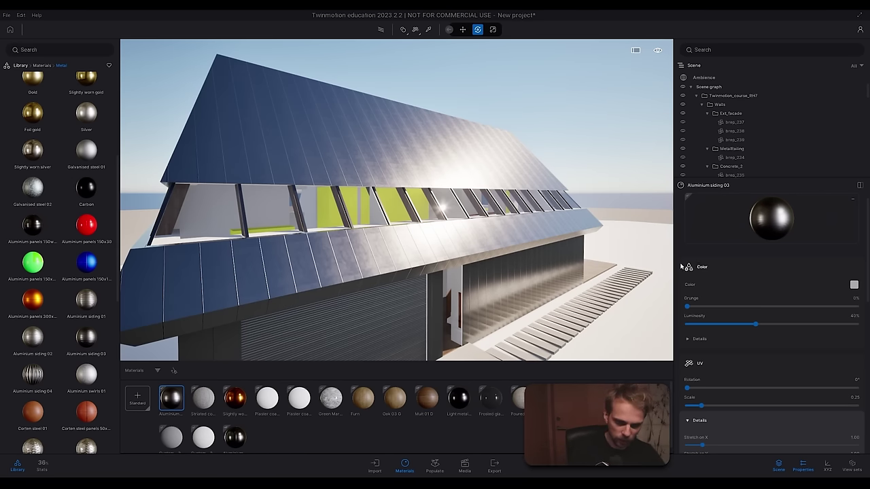
pyautogui.keyDown('shift'); pyautogui.moveTo(396, 199); pyautogui.dragTo(502, 242, button='middle'); pyautogui.keyUp('shift')
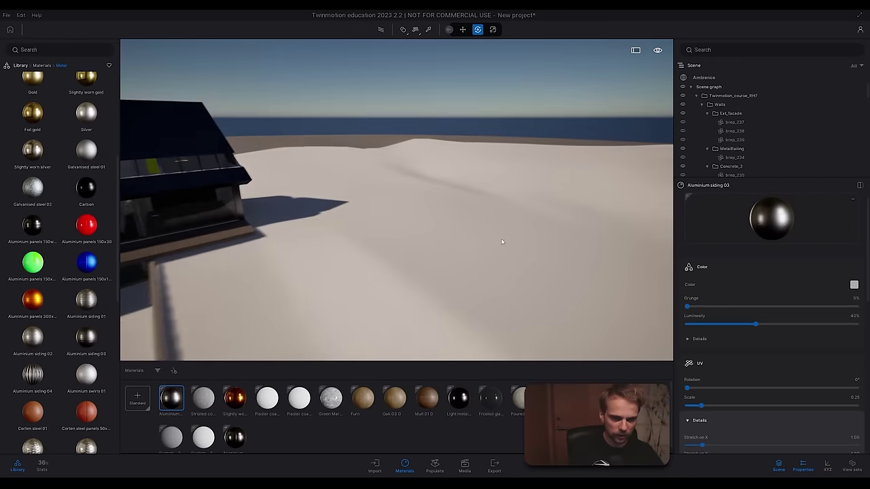
# Step: Examine the terrace, railing, facade and outdoor stairs up close and from around the building
pyautogui.moveTo(362, 246); pyautogui.dragTo(204, 246, button='right')
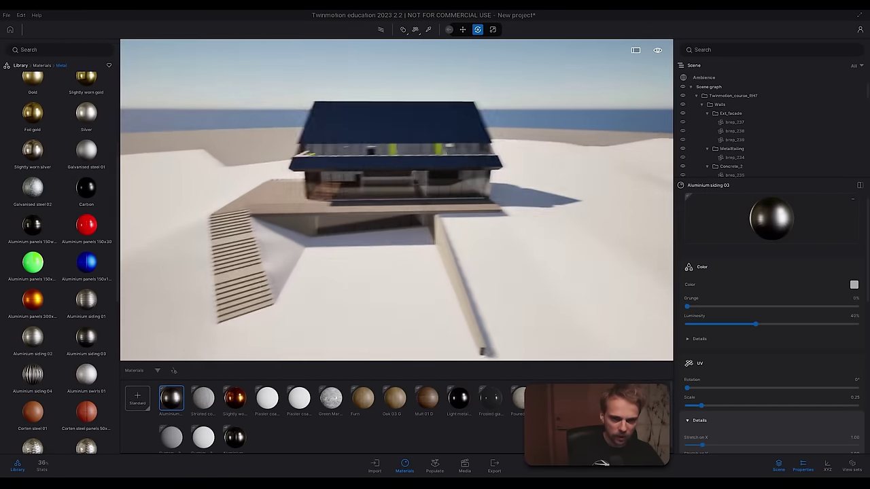
pyautogui.press('w')
pyautogui.moveTo(407, 231)
pyautogui.mouseDown()
pyautogui.moveTo(422, 231)
pyautogui.moveTo(391, 227)
pyautogui.mouseUp()
pyautogui.moveTo(287, 207); pyautogui.dragTo(198, 180)
pyautogui.press('w')
pyautogui.moveTo(332, 216); pyautogui.dragTo(388, 192, button='right')
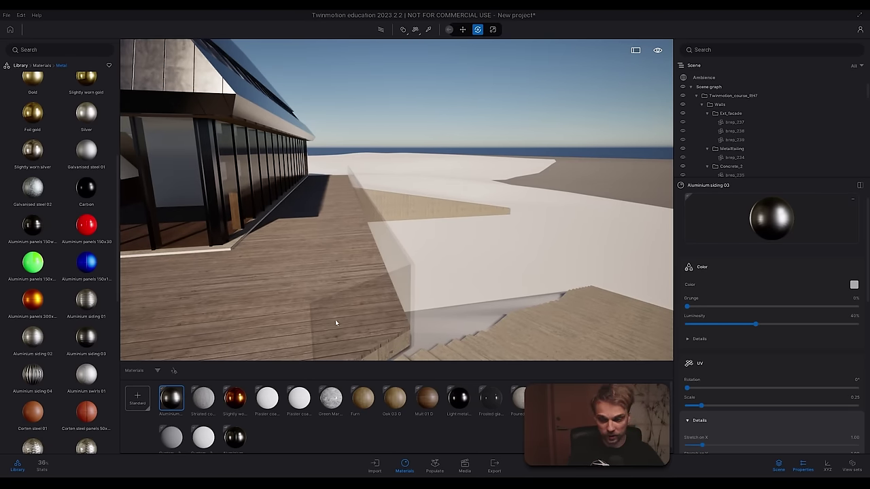
pyautogui.moveTo(312, 348); pyautogui.dragTo(364, 305)
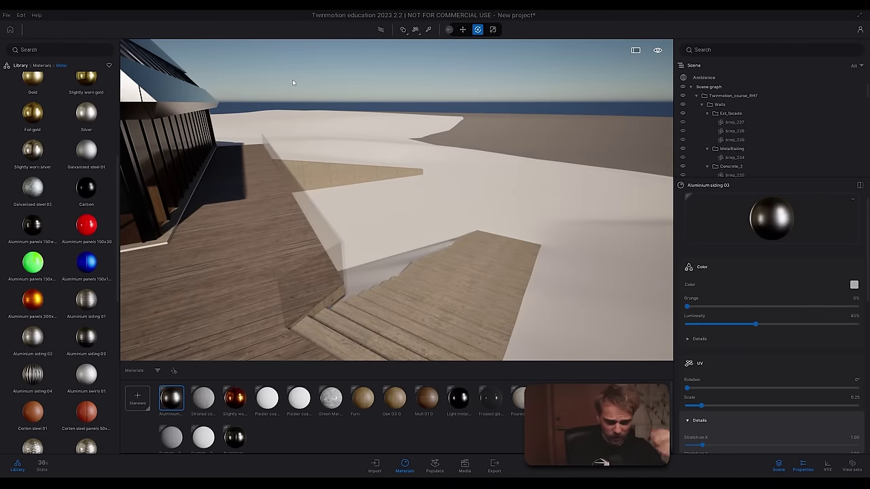
pyautogui.moveTo(293, 82); pyautogui.dragTo(170, 82, button='right')
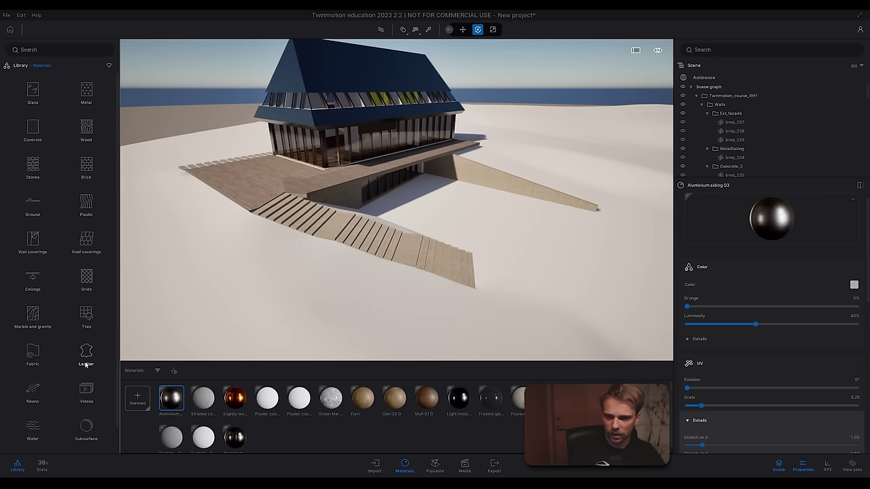
# Step: Apply the Grassy ground material from the Nature ground collection to the site terrain and surrounding ground
pyautogui.scroll(-1, 68, 356)
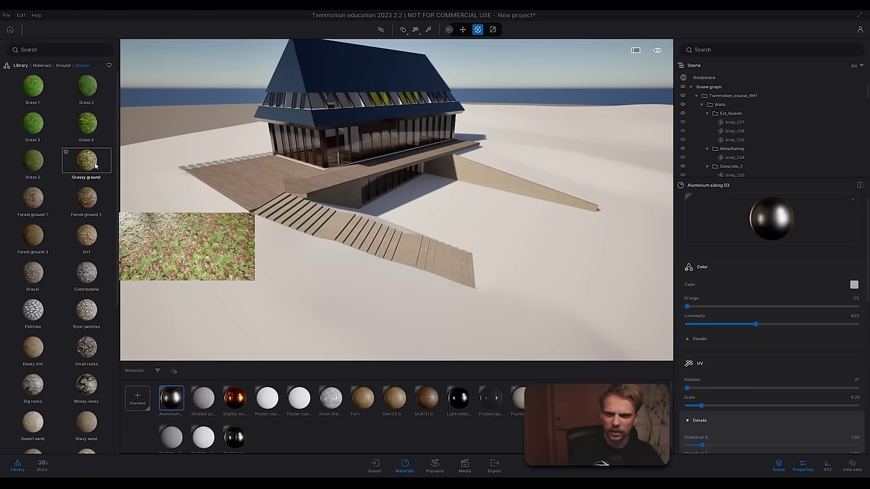
pyautogui.moveTo(100, 161); pyautogui.dragTo(233, 269)
pyautogui.moveTo(437, 275); pyautogui.dragTo(428, 276, button='right')
pyautogui.moveTo(94, 171); pyautogui.dragTo(269, 191)
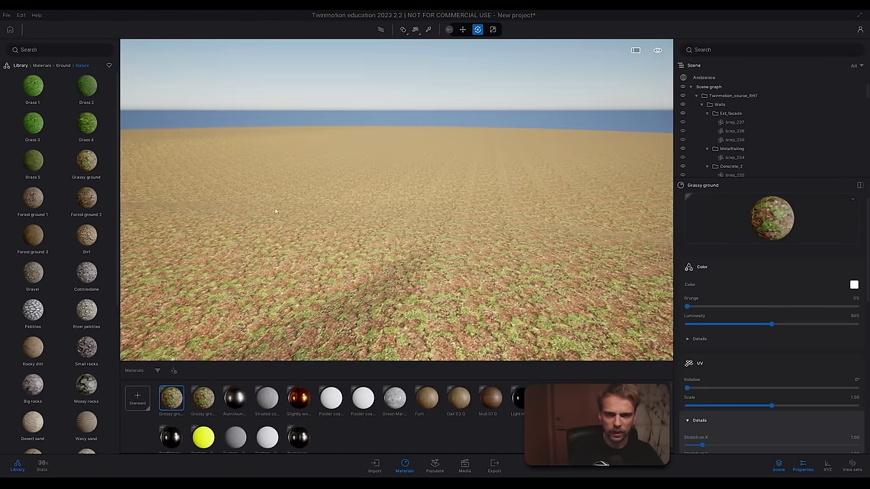
pyautogui.moveTo(417, 279)
pyautogui.mouseDown(button='right')
pyautogui.moveTo(367, 279)
pyautogui.moveTo(419, 277)
pyautogui.mouseUp(button='right')
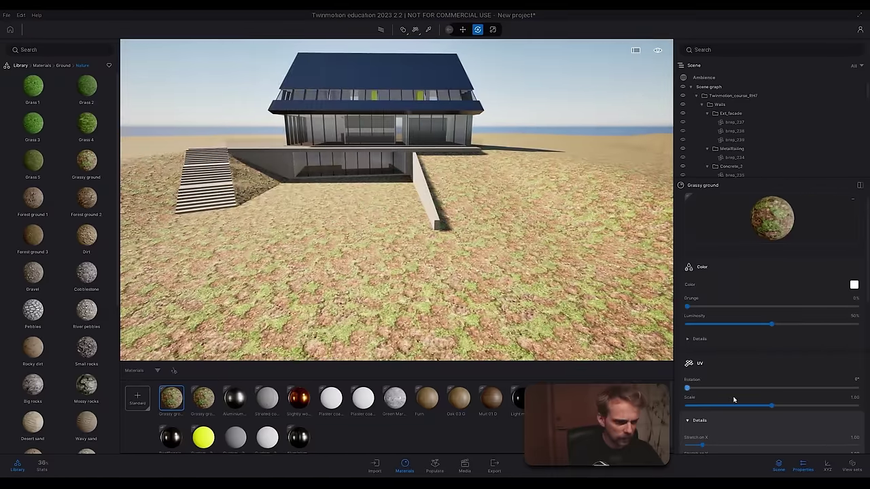
# Step: Set the UV scale of the first Grassy ground material to 0.43 and check the terrain beside the concrete stairs
pyautogui.press('w')
pyautogui.moveTo(419, 271); pyautogui.dragTo(374, 157, button='right')
pyautogui.press('s')
pyautogui.press('w')
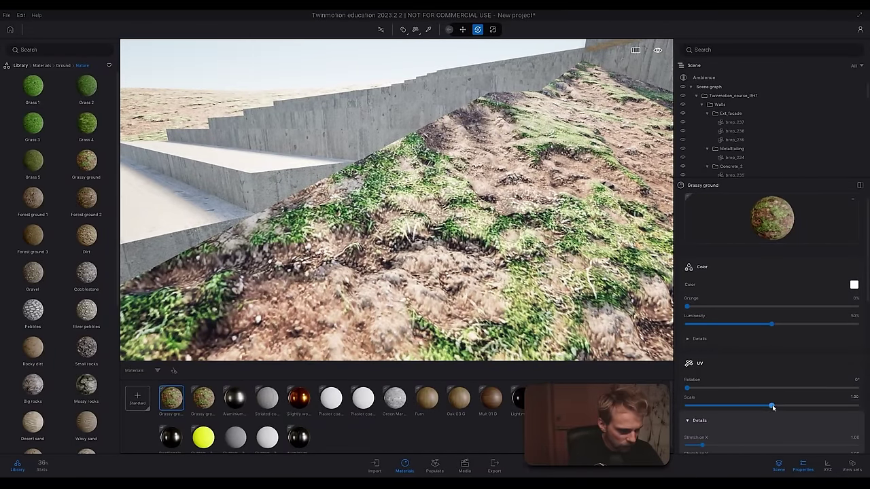
pyautogui.moveTo(772, 407); pyautogui.dragTo(718, 404)
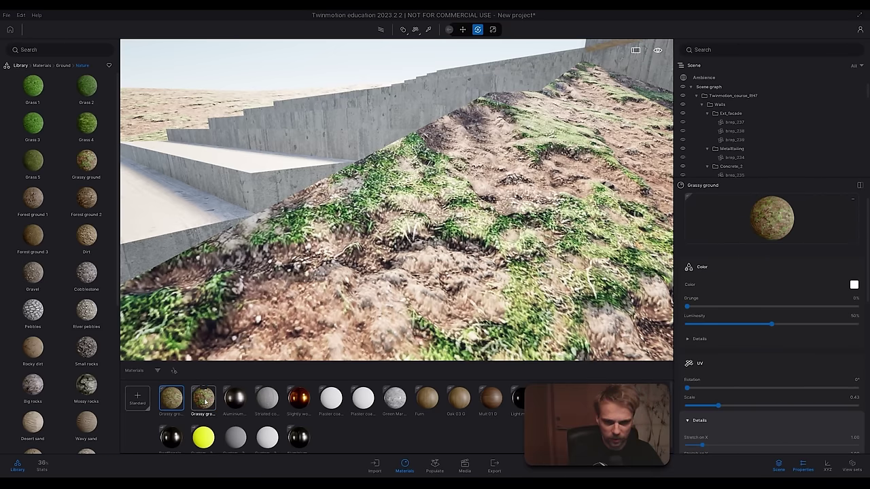
pyautogui.moveTo(377, 243); pyautogui.dragTo(242, 239, button='right')
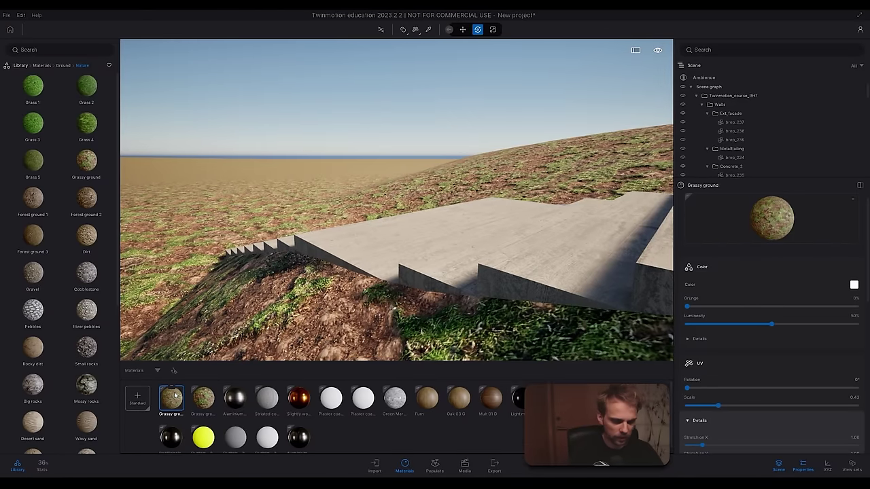
# Step: Apply the other Grassy ground material to the terrain and delete the rescaled duplicate from the scene materials
pyautogui.click(175, 395)
pyautogui.click(166, 401)
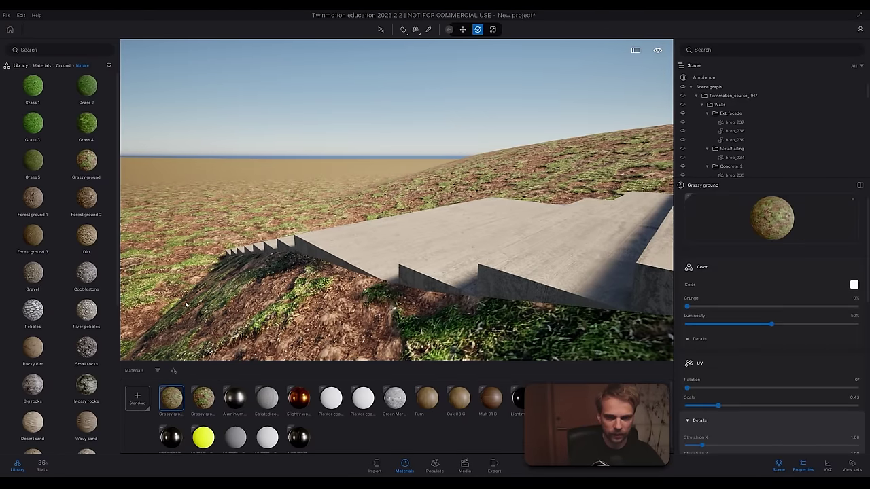
pyautogui.rightClick(174, 403)
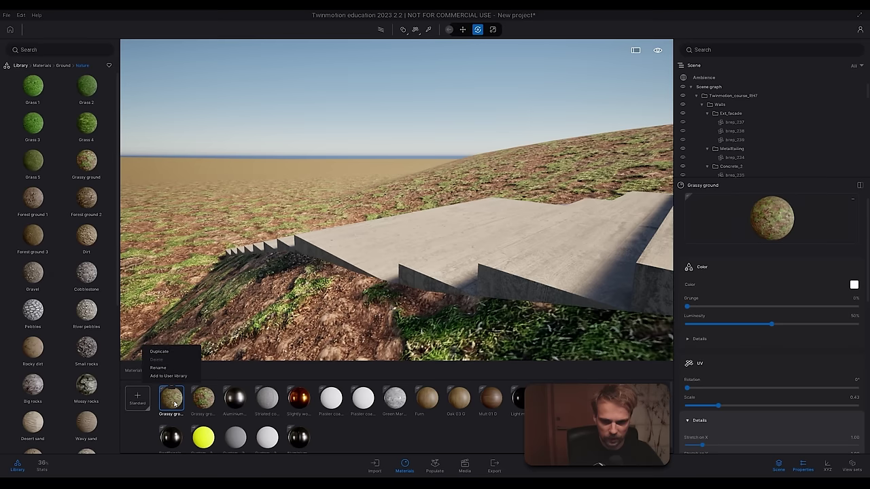
pyautogui.click(170, 393)
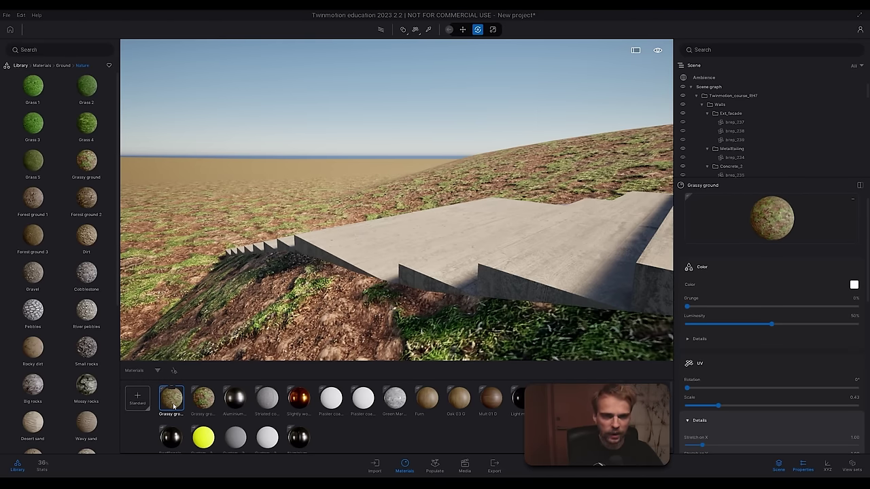
pyautogui.moveTo(197, 403); pyautogui.dragTo(226, 211)
pyautogui.click(175, 396)
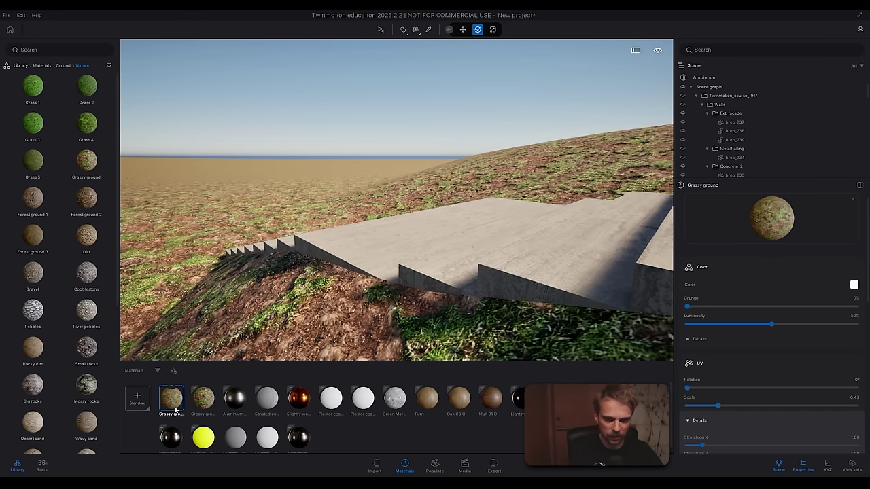
pyautogui.press('Delete')
# Step: Set the remaining Grassy ground material's UV scale to 0.22 and check it on the slope beside the stairs
pyautogui.click(171, 399)
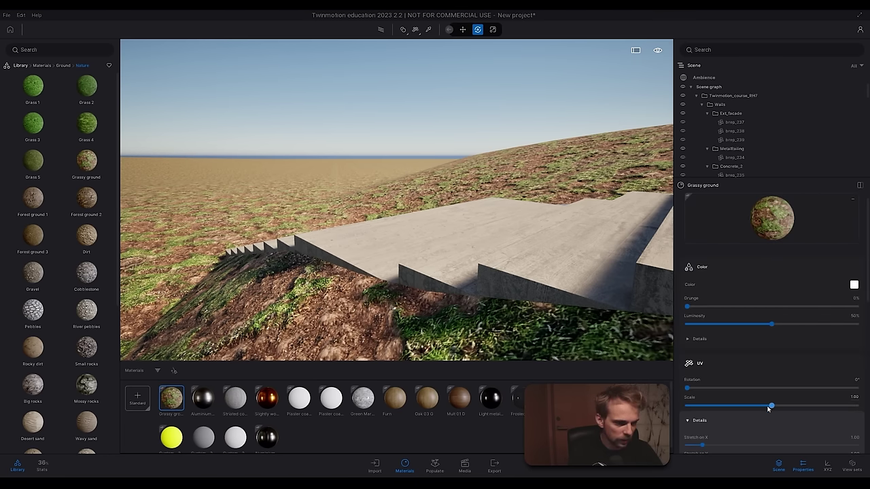
pyautogui.moveTo(771, 406); pyautogui.dragTo(697, 405)
pyautogui.moveTo(353, 232); pyautogui.dragTo(432, 232, button='right')
pyautogui.moveTo(354, 240); pyautogui.dragTo(286, 240, button='right')
pyautogui.moveTo(544, 101); pyautogui.dragTo(544, 152, button='right')
pyautogui.moveTo(469, 277); pyautogui.dragTo(614, 192)
pyautogui.moveTo(575, 201); pyautogui.dragTo(374, 176, button='right')
pyautogui.press('w')
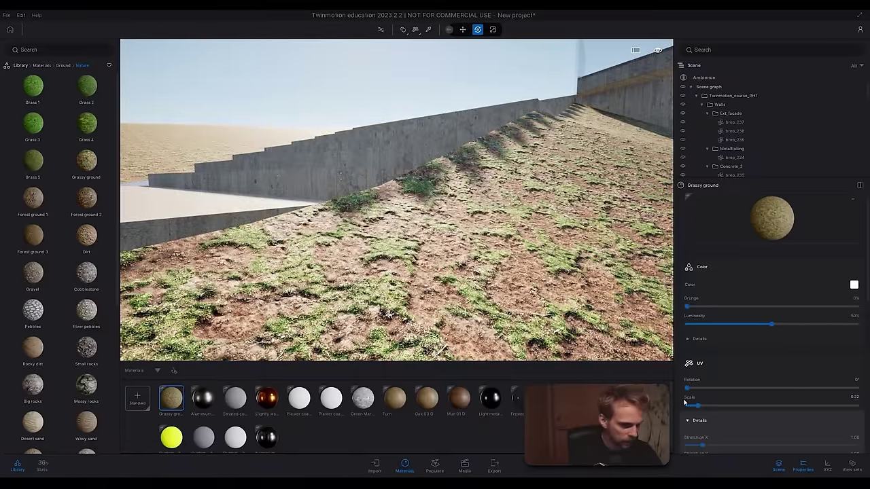
# Step: Reduce the Grassy ground UV scale to 0.18 while viewing the slope up close from above
pyautogui.moveTo(397, 200); pyautogui.dragTo(401, 313, button='right')
pyautogui.press('w')
pyautogui.press('w')
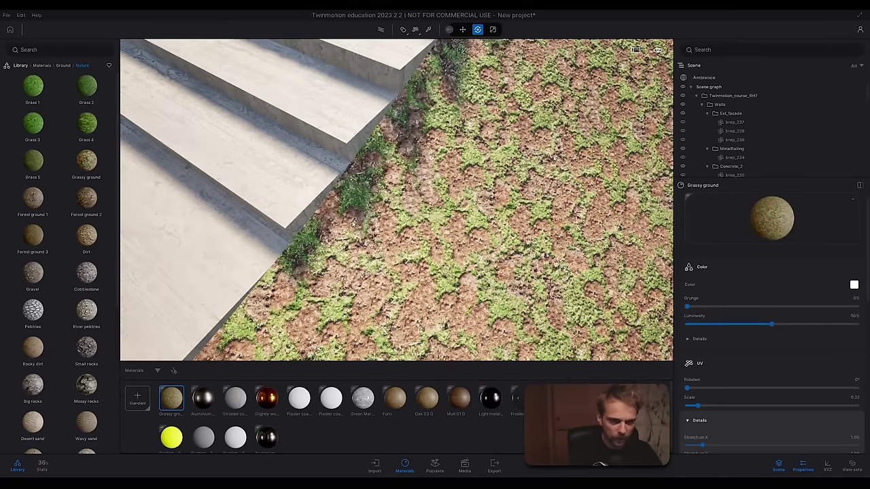
pyautogui.moveTo(699, 408); pyautogui.dragTo(693, 405)
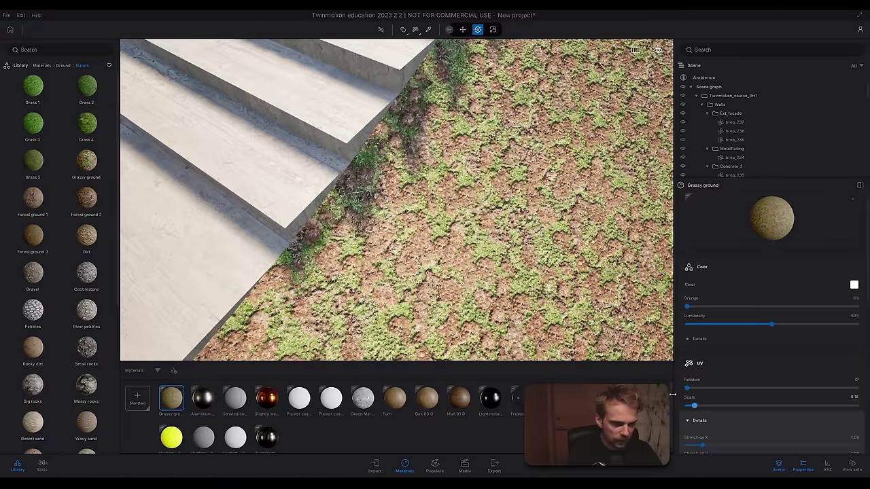
# Step: Set the Grassy ground UV scale to 0.23 and check the terrain up close and with the whole building in view
pyautogui.moveTo(476, 238); pyautogui.dragTo(584, 203, button='right')
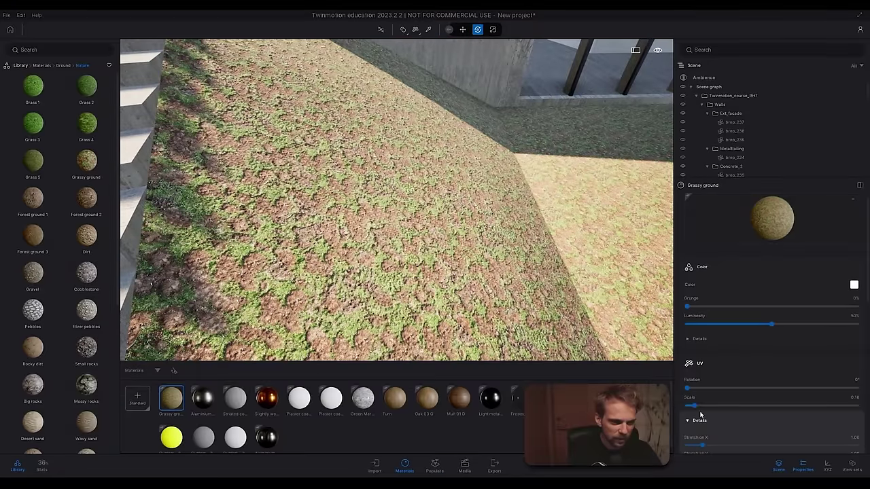
pyautogui.moveTo(691, 405); pyautogui.dragTo(699, 406)
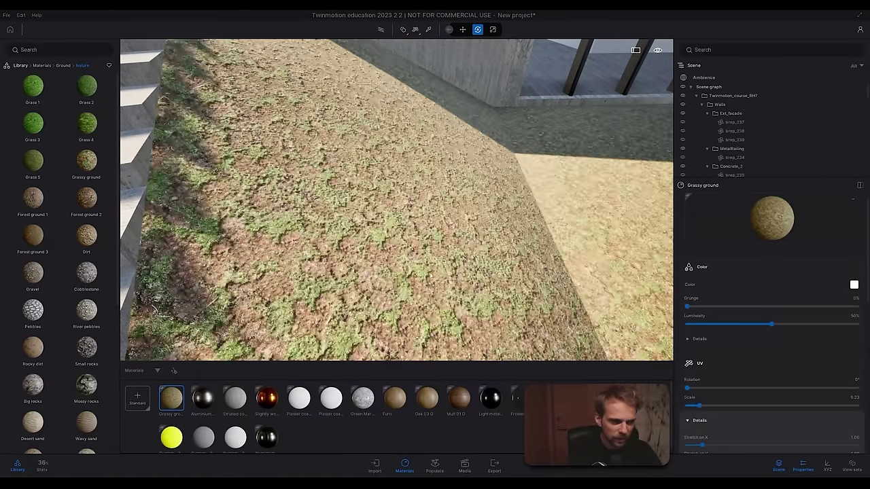
pyautogui.moveTo(431, 275); pyautogui.dragTo(362, 224, button='right')
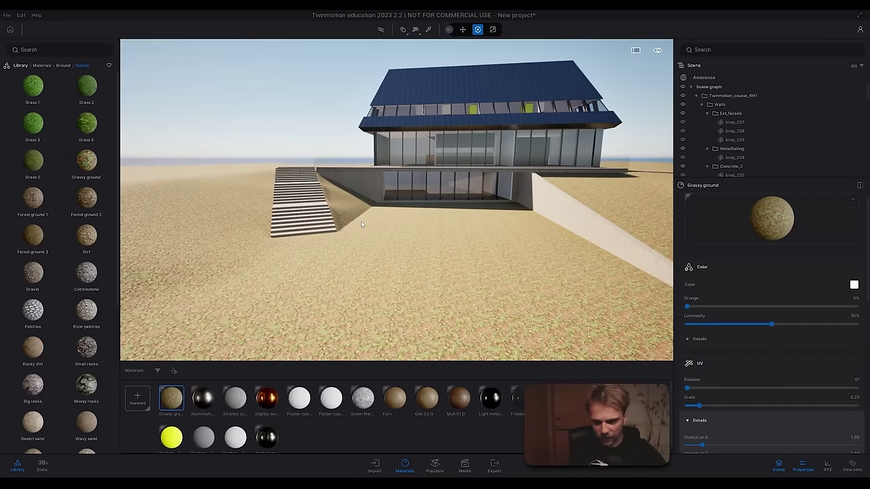
pyautogui.scroll(-8, 763, 356)
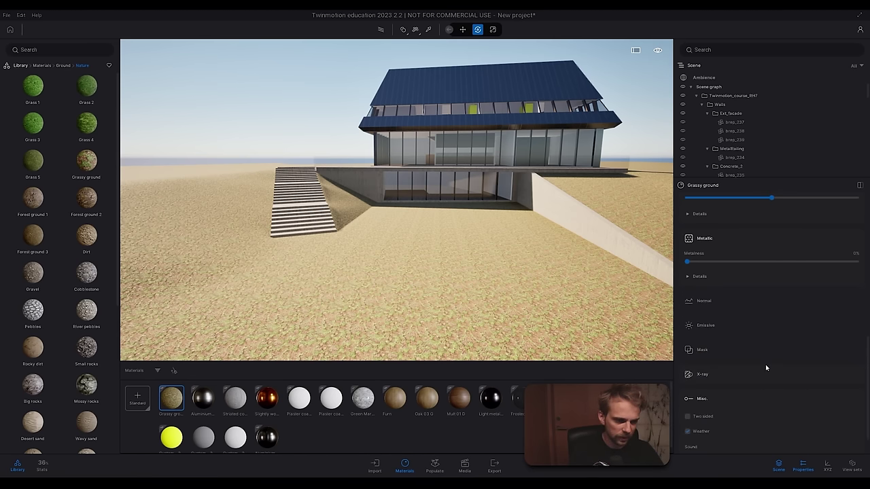
pyautogui.scroll(-1, 765, 368)
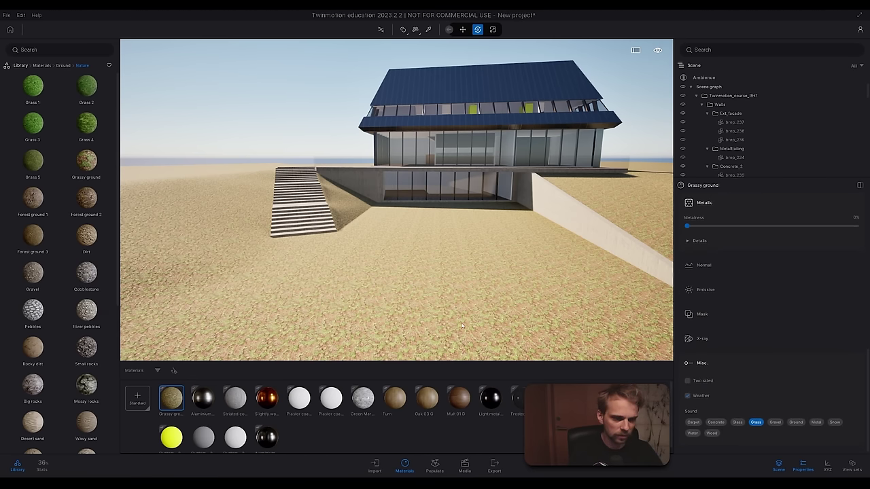
pyautogui.moveTo(405, 225); pyautogui.dragTo(412, 217, button='right')
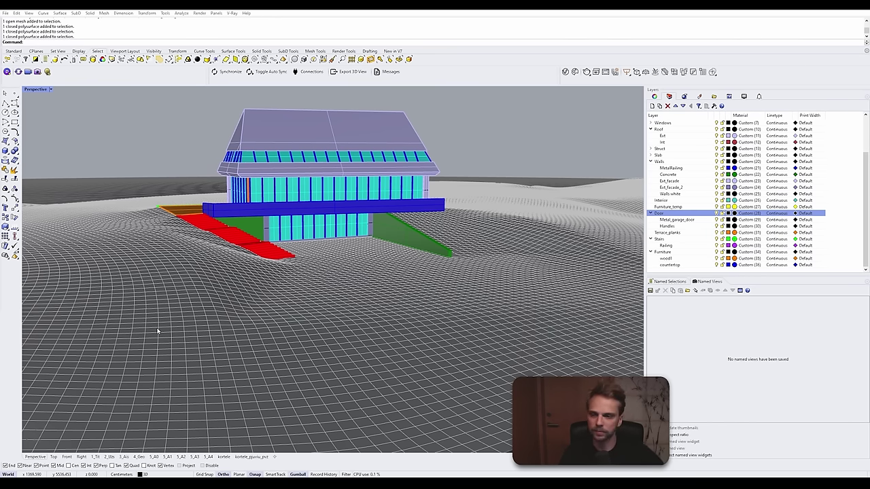
# Step: In the Rhino model, select the upper roof's exterior surface and zoom to it
pyautogui.click(278, 142)
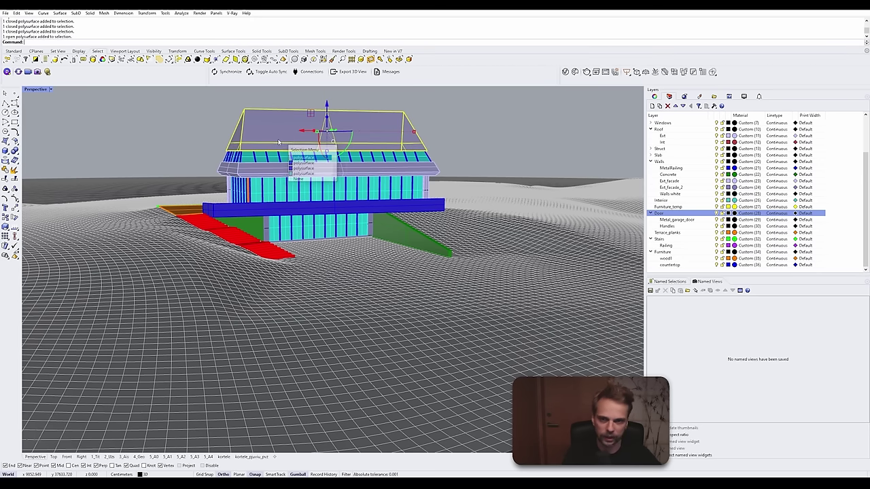
pyautogui.press('Return')
pyautogui.press('Return')
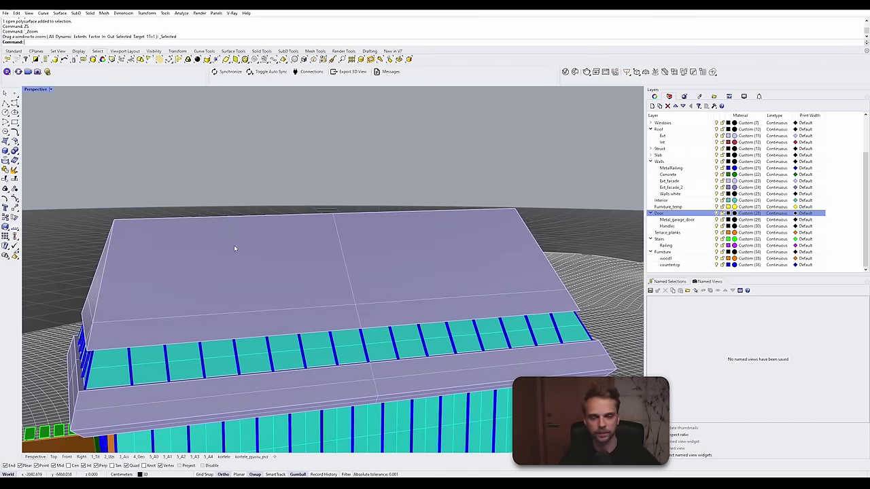
# Step: Hide the roof's exterior surface to inspect the window framing underneath, and undo the hide
pyautogui.click(286, 259)
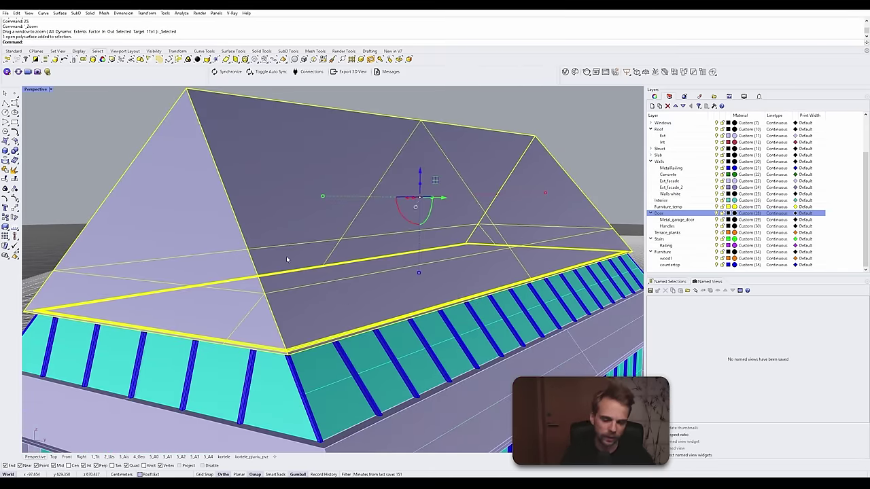
pyautogui.hotkey('ctrl', 'h')
pyautogui.scroll(3, 354, 347)
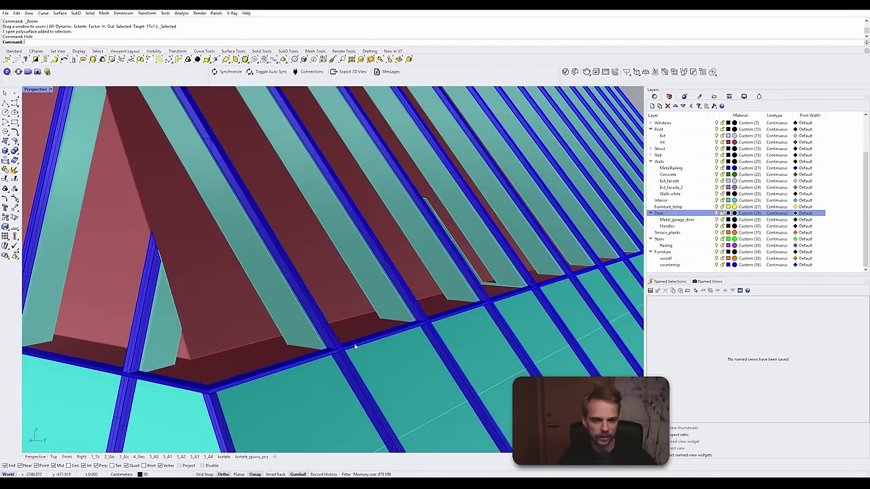
pyautogui.scroll(4, 354, 346)
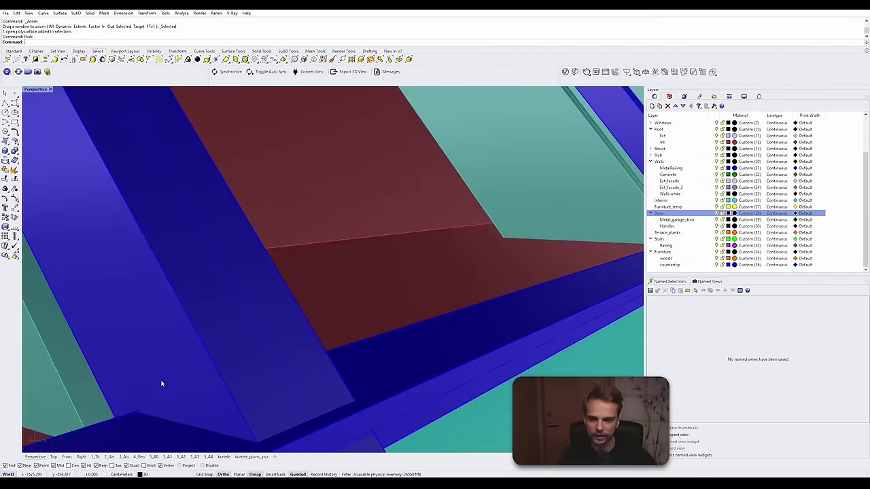
pyautogui.scroll(-8, 213, 388)
pyautogui.hotkey('ctrl', 'z')
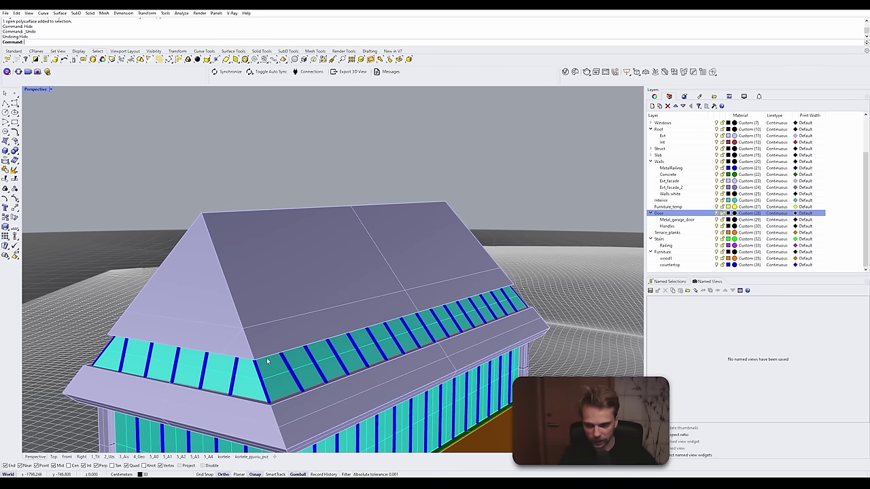
# Step: Examine the Rhino building from several sides, including the terrace, stairs, retaining wall and terrain mesh in front of the lower windows
pyautogui.scroll(-3, 267, 357)
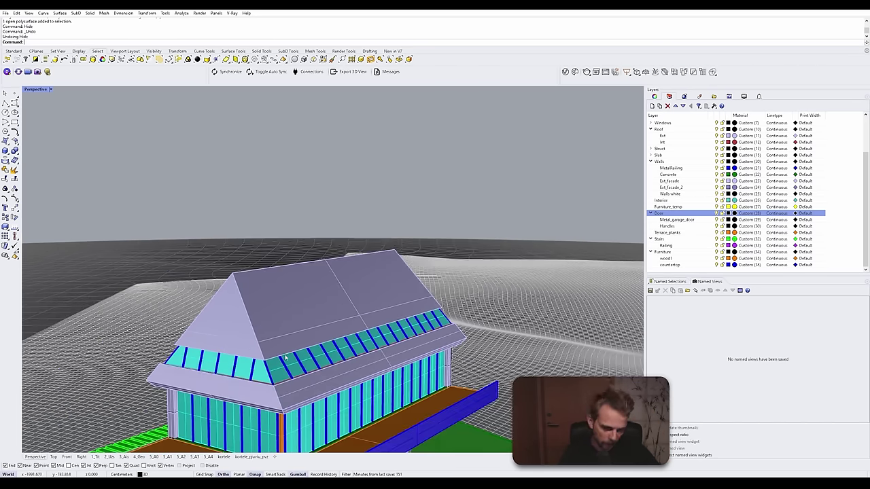
pyautogui.scroll(-2, 265, 380)
pyautogui.moveTo(265, 382); pyautogui.dragTo(317, 355, button='right')
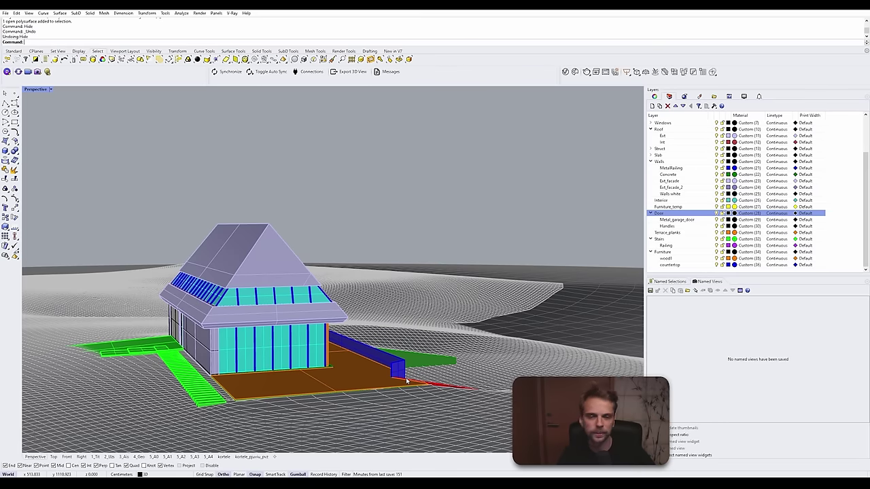
pyautogui.moveTo(407, 381); pyautogui.dragTo(256, 328, button='right')
pyautogui.scroll(6, 237, 289)
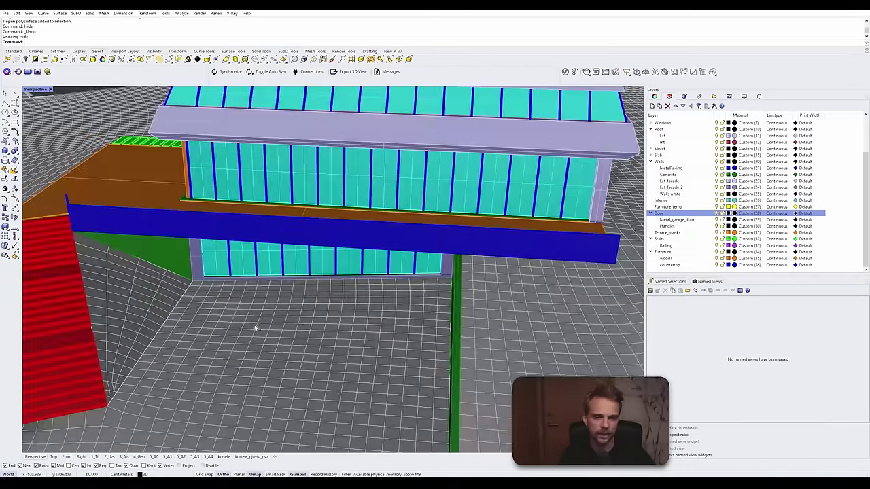
pyautogui.keyDown('shift'); pyautogui.moveTo(200, 322); pyautogui.dragTo(244, 261, button='right'); pyautogui.keyUp('shift')
pyautogui.scroll(-2, 244, 260)
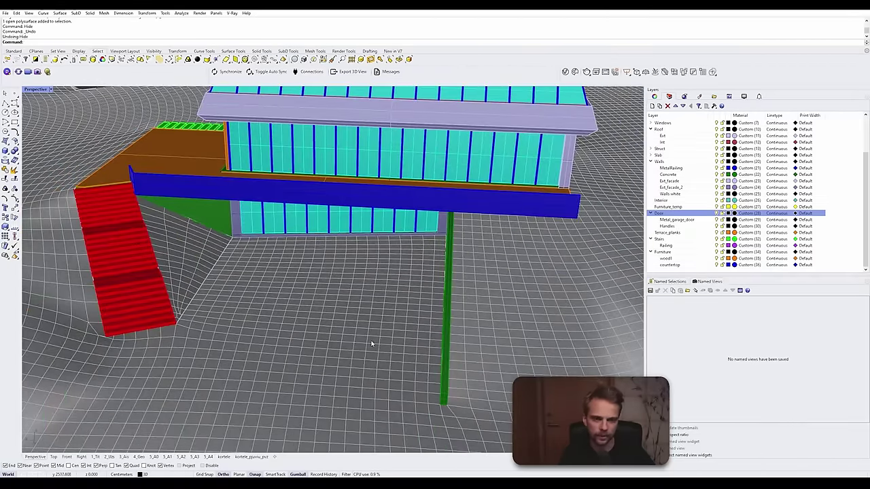
pyautogui.moveTo(373, 344); pyautogui.dragTo(174, 389, button='right')
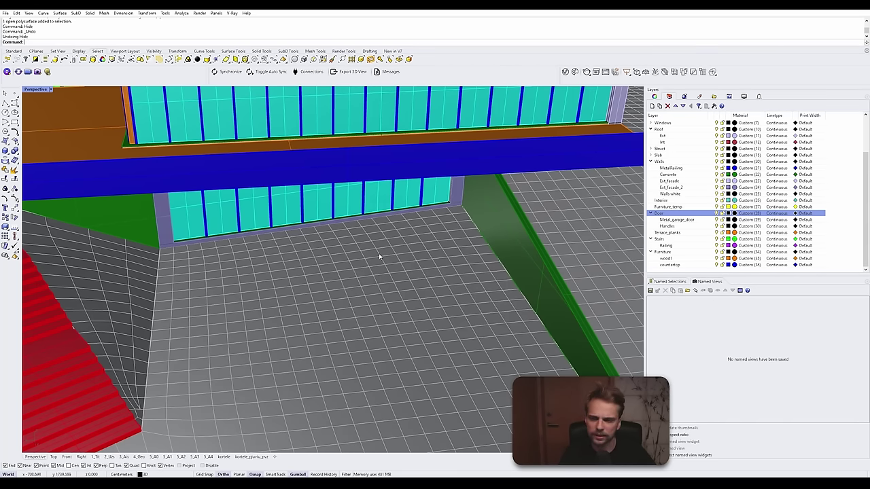
# Step: Examine how the terrain mesh meets the exterior stairs, the retaining wall and the outer end of the terrace
pyautogui.scroll(-5, 278, 234)
pyautogui.scroll(3, 325, 216)
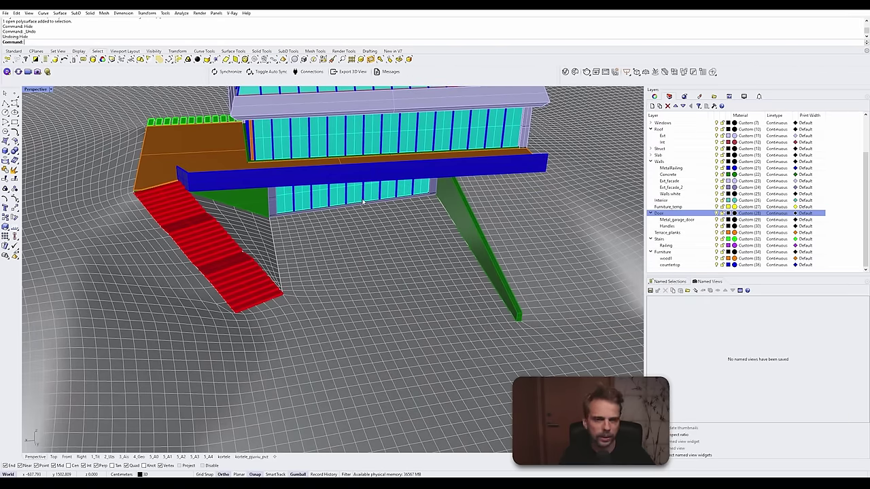
pyautogui.moveTo(363, 202); pyautogui.dragTo(349, 210, button='right')
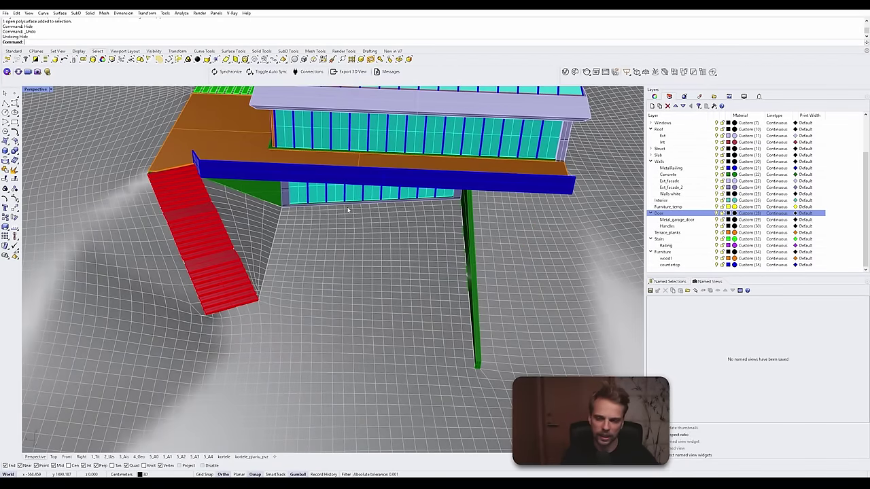
pyautogui.moveTo(350, 209); pyautogui.dragTo(423, 194, button='right')
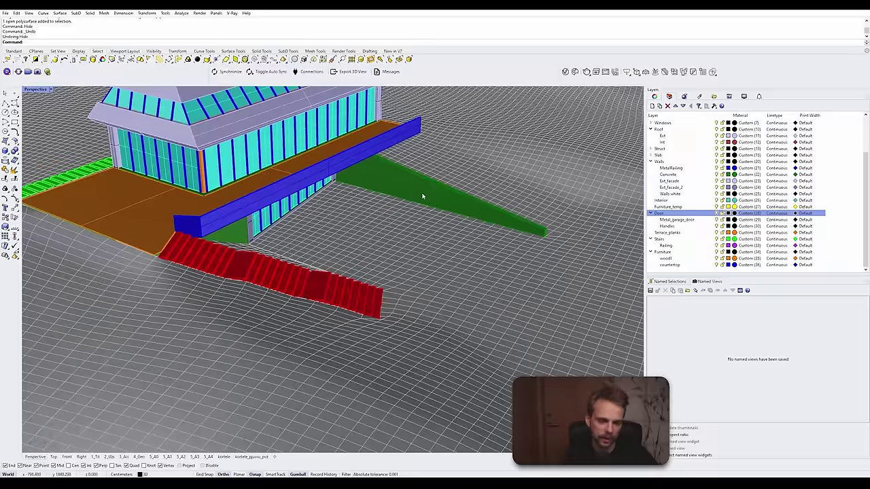
pyautogui.moveTo(328, 304); pyautogui.dragTo(251, 238, button='right')
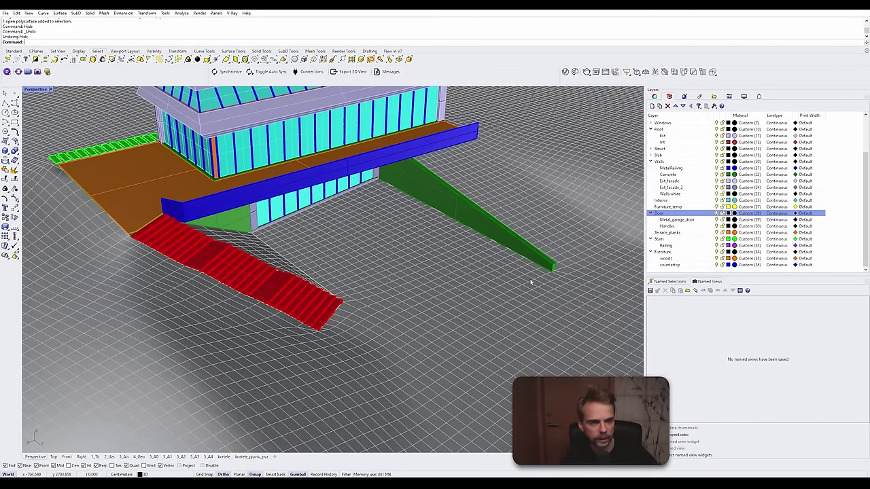
pyautogui.scroll(-3, 530, 282)
pyautogui.keyDown('shift'); pyautogui.moveTo(551, 299); pyautogui.dragTo(372, 231, button='right'); pyautogui.keyUp('shift')
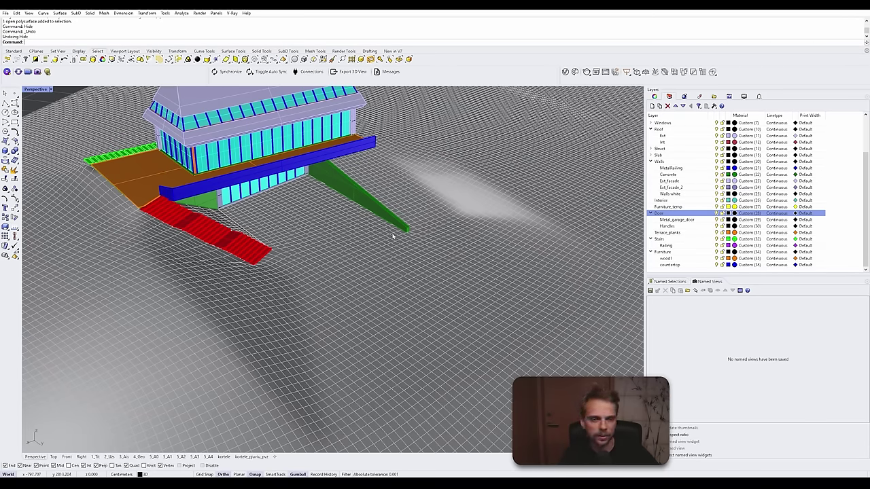
pyautogui.scroll(3, 296, 184)
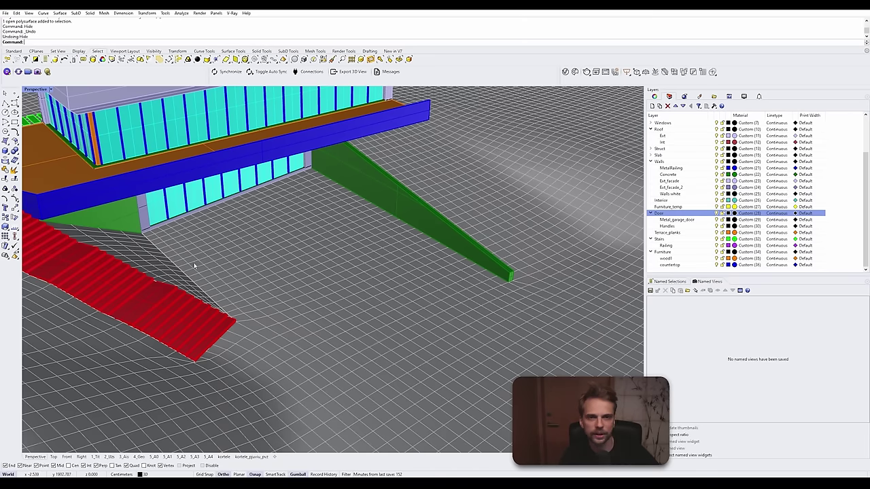
pyautogui.moveTo(193, 266); pyautogui.dragTo(283, 178, button='right')
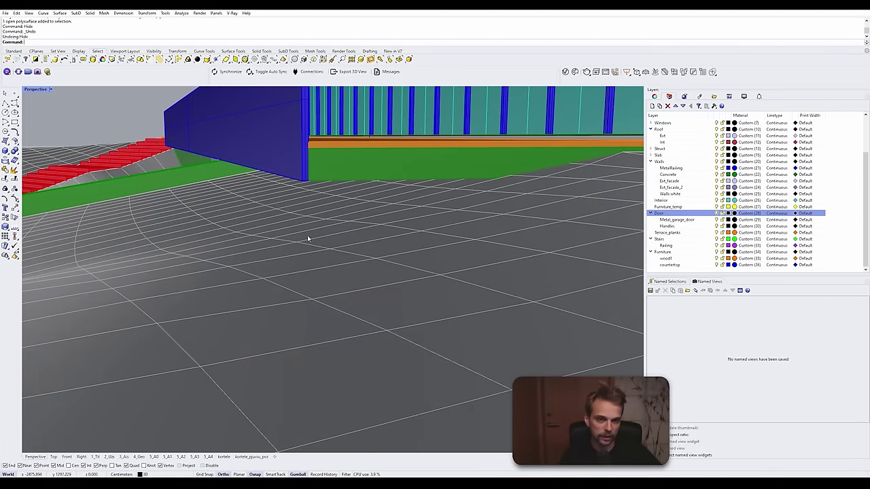
pyautogui.scroll(-2, 281, 208)
pyautogui.moveTo(277, 211)
pyautogui.mouseDown(button='right')
pyautogui.moveTo(367, 237)
pyautogui.moveTo(275, 209)
pyautogui.mouseUp(button='right')
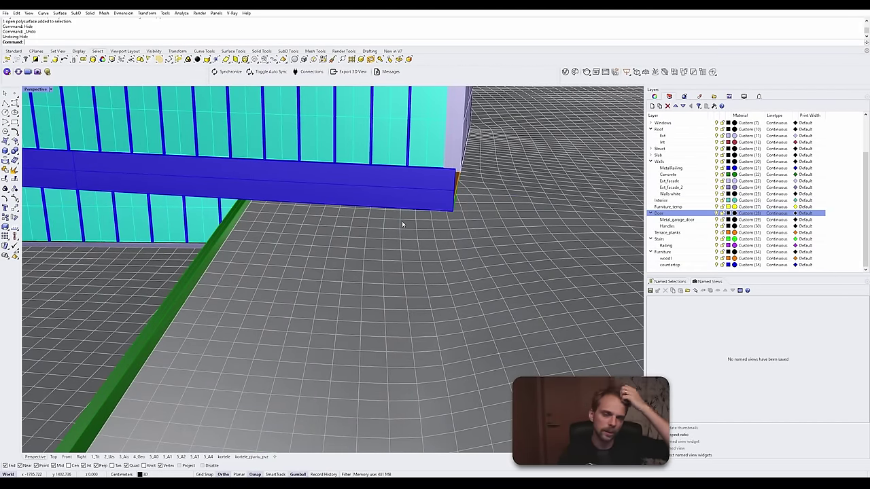
pyautogui.moveTo(441, 231); pyautogui.dragTo(250, 234, button='right')
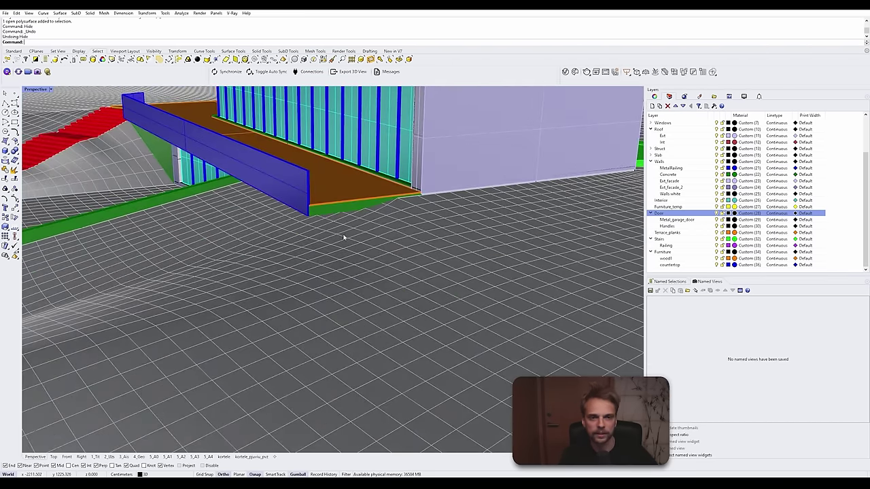
# Step: Check the terrace's metal railing by selecting it and clearing the selection, and view its end from several angles
pyautogui.moveTo(345, 237); pyautogui.dragTo(364, 289, button='right')
pyautogui.scroll(3, 290, 296)
pyautogui.click(323, 317)
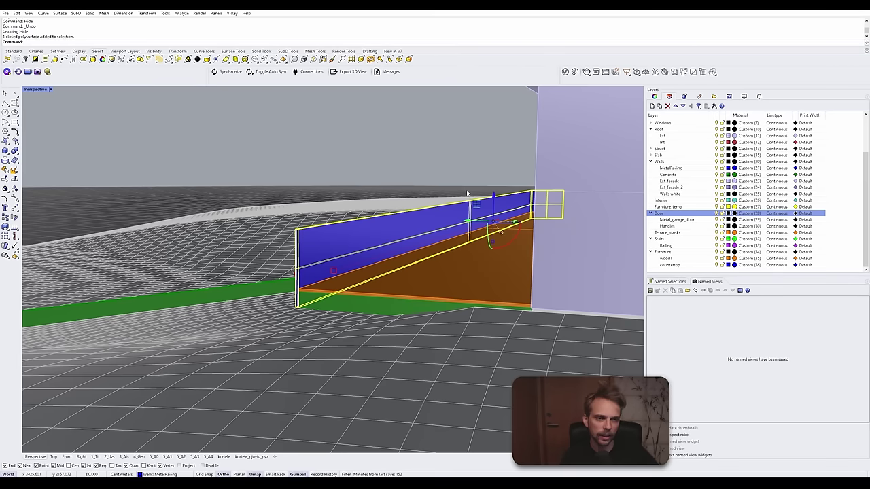
pyautogui.press('Escape')
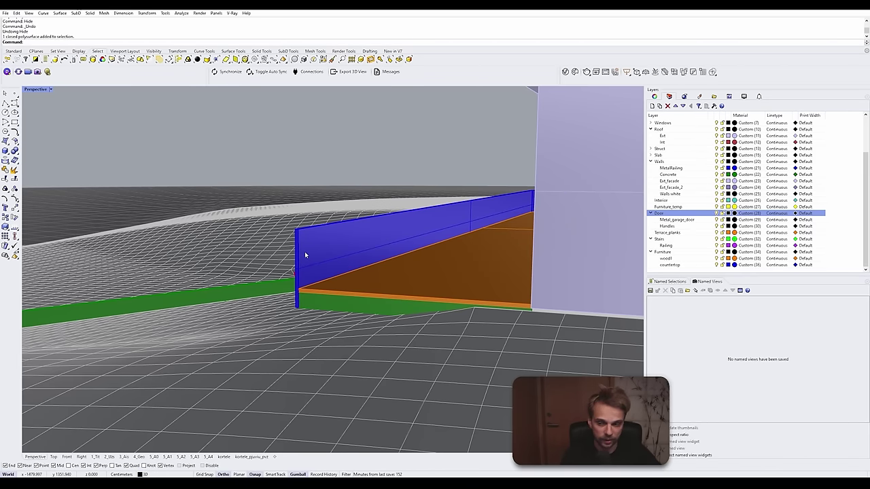
pyautogui.moveTo(305, 255); pyautogui.dragTo(405, 238, button='right')
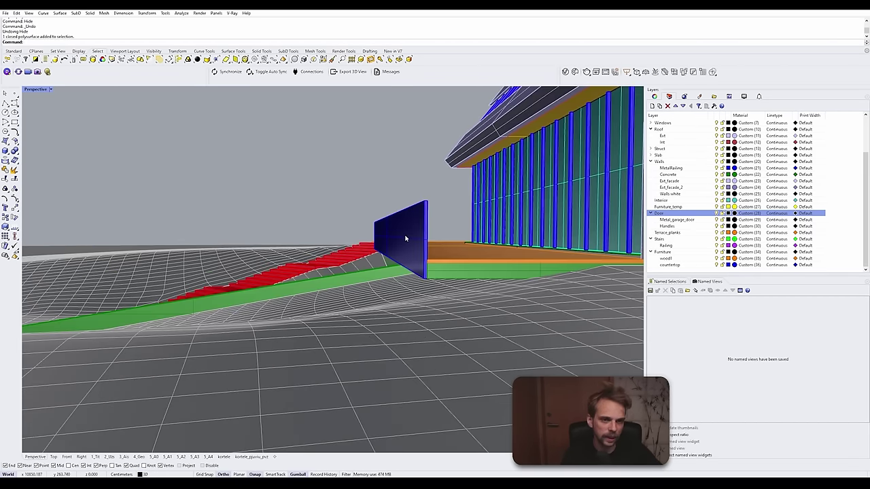
pyautogui.moveTo(329, 246); pyautogui.dragTo(139, 417, button='right')
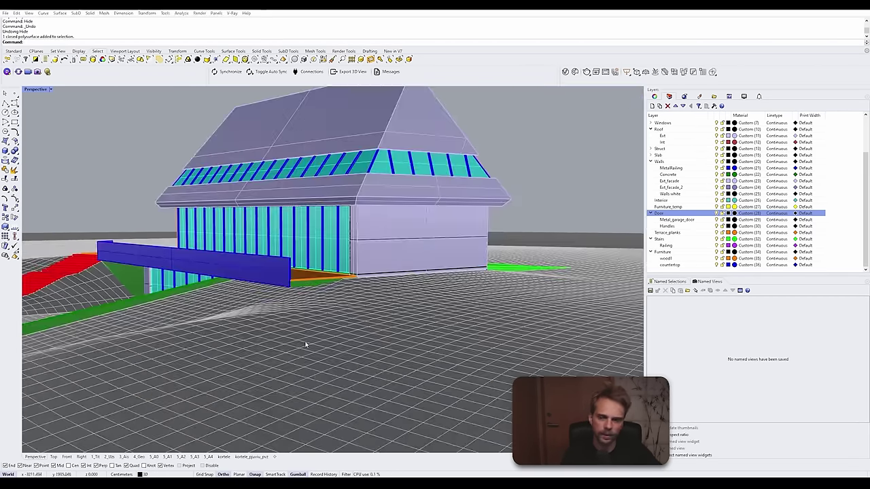
pyautogui.moveTo(221, 327); pyautogui.dragTo(304, 279, button='right')
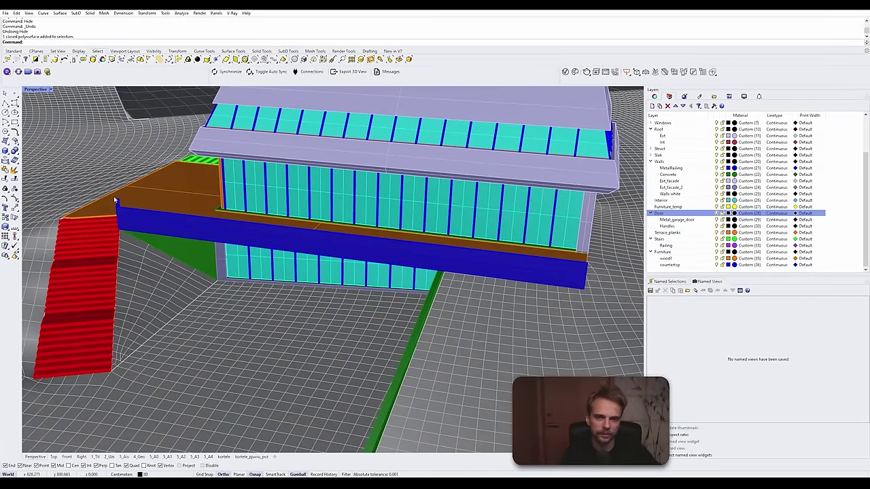
# Step: Select the individual tread surfaces on the upper flight of the red exterior stairs and inspect the steps down to the terrain
pyautogui.moveTo(204, 251); pyautogui.dragTo(258, 274, button='right')
pyautogui.scroll(6, 221, 270)
pyautogui.keyDown('ctrl'); pyautogui.keyDown('shift'); pyautogui.click(201, 212); pyautogui.keyUp('shift'); pyautogui.keyUp('ctrl')
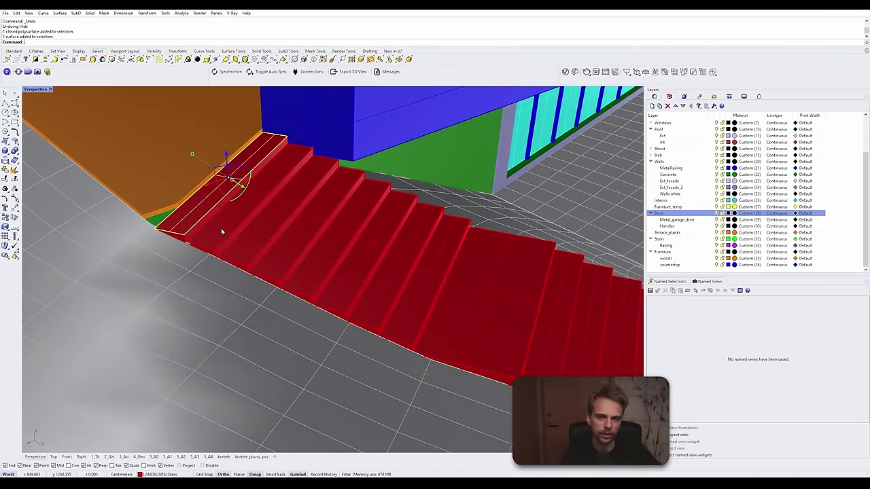
pyautogui.keyDown('ctrl'); pyautogui.keyDown('shift'); pyautogui.click(221, 228); pyautogui.keyUp('shift'); pyautogui.keyUp('ctrl')
pyautogui.keyDown('ctrl'); pyautogui.keyDown('shift'); pyautogui.click(254, 238); pyautogui.keyUp('shift'); pyautogui.keyUp('ctrl')
pyautogui.keyDown('ctrl'); pyautogui.keyDown('shift'); pyautogui.click(320, 265); pyautogui.keyUp('shift'); pyautogui.keyUp('ctrl')
pyautogui.keyDown('ctrl'); pyautogui.keyDown('shift'); pyautogui.click(343, 273); pyautogui.keyUp('shift'); pyautogui.keyUp('ctrl')
pyautogui.keyDown('ctrl'); pyautogui.keyDown('shift'); pyautogui.click(370, 282); pyautogui.keyUp('shift'); pyautogui.keyUp('ctrl')
pyautogui.keyDown('ctrl'); pyautogui.keyDown('shift'); pyautogui.click(398, 291); pyautogui.keyUp('shift'); pyautogui.keyUp('ctrl')
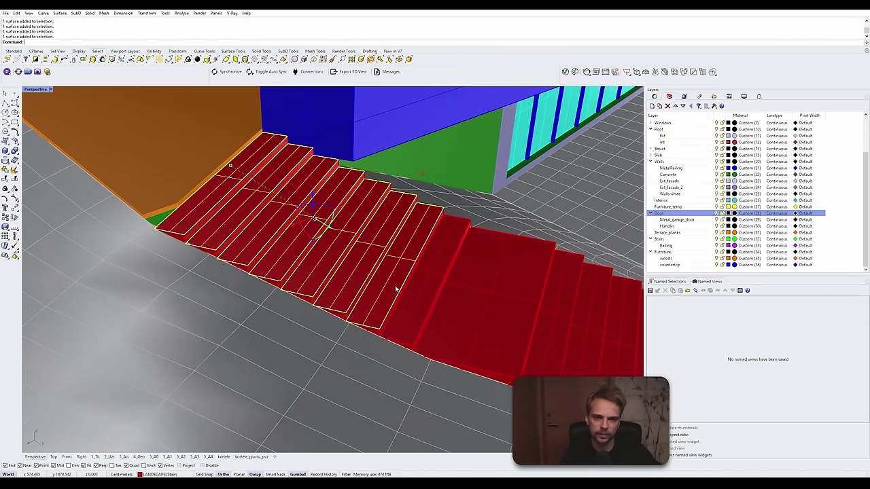
pyautogui.keyDown('ctrl'); pyautogui.keyDown('shift'); pyautogui.click(435, 309); pyautogui.keyUp('shift'); pyautogui.keyUp('ctrl')
pyautogui.moveTo(496, 342); pyautogui.dragTo(398, 241, button='right')
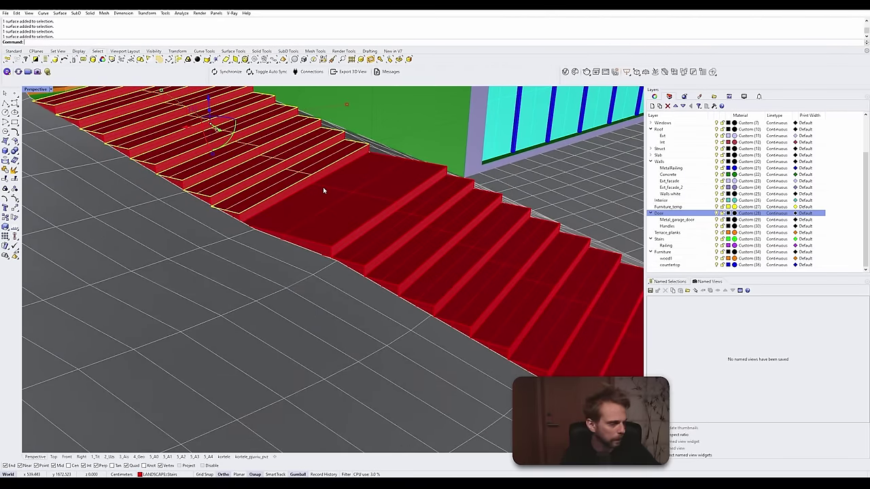
pyautogui.moveTo(323, 190); pyautogui.dragTo(226, 118, button='right')
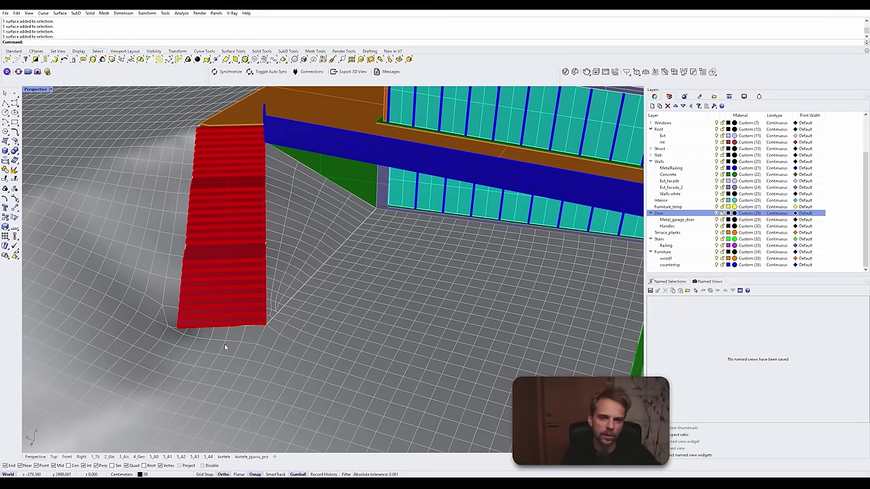
# Step: Inspect the sill below the lower windows up close, select the concrete slab there and clear the selection
pyautogui.moveTo(193, 207); pyautogui.dragTo(245, 251, button='right')
pyautogui.scroll(7, 387, 262)
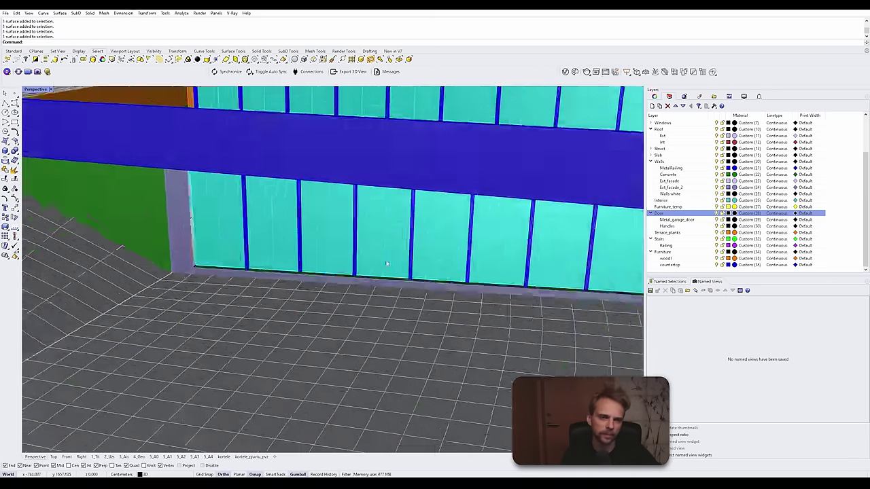
pyautogui.moveTo(387, 263); pyautogui.dragTo(365, 266, button='right')
pyautogui.scroll(4, 365, 266)
pyautogui.keyDown('shift'); pyautogui.moveTo(125, 276); pyautogui.dragTo(231, 269, button='right'); pyautogui.keyUp('shift')
pyautogui.scroll(4, 231, 267)
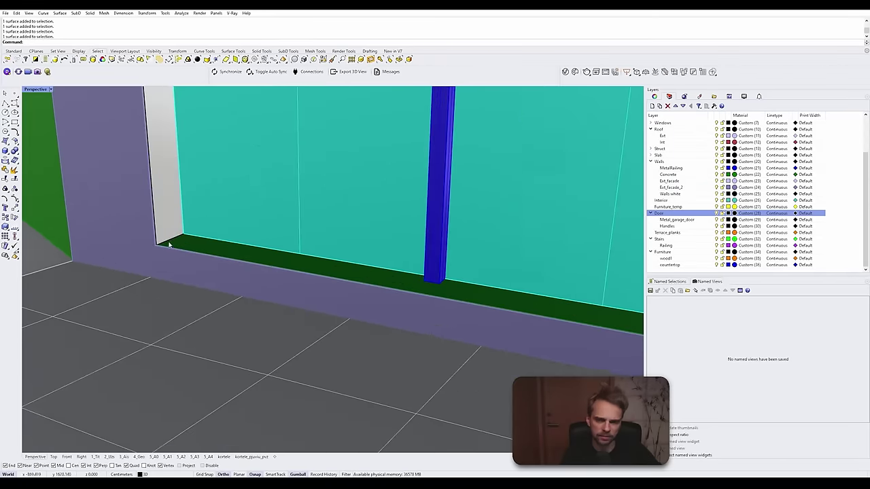
pyautogui.click(221, 250)
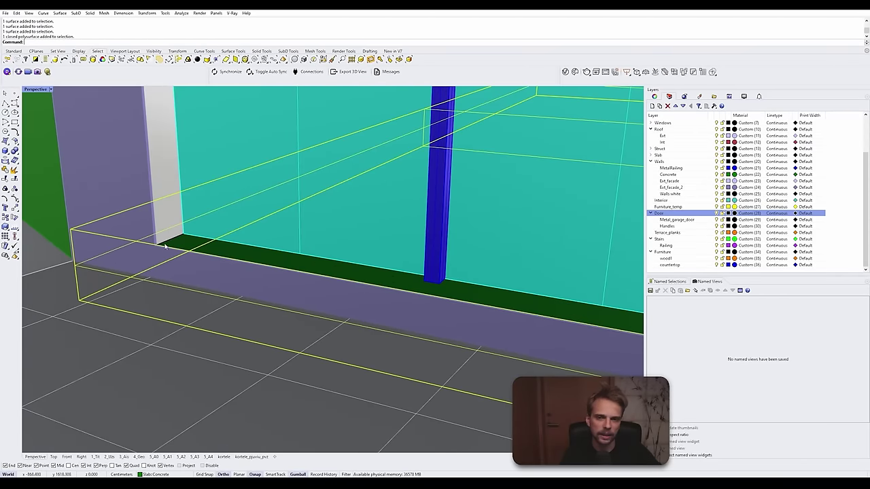
pyautogui.press('Escape')
# Step: Look at the wall corner inside the building and return to the exterior view of the terrace and roof
pyautogui.moveTo(354, 225); pyautogui.dragTo(298, 229, button='right')
pyautogui.moveTo(367, 256); pyautogui.dragTo(435, 281, button='right')
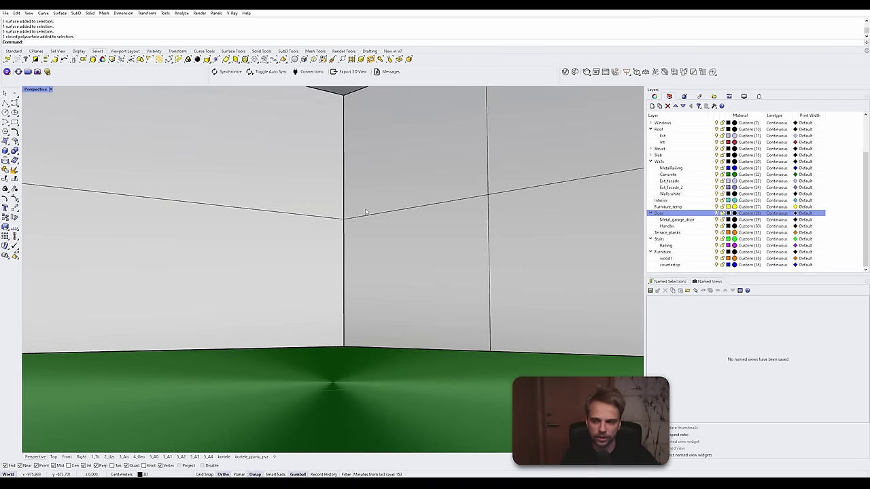
pyautogui.scroll(-3, 369, 214)
pyautogui.moveTo(382, 220); pyautogui.dragTo(433, 261, button='right')
pyautogui.scroll(-3, 396, 211)
pyautogui.scroll(-5, 346, 217)
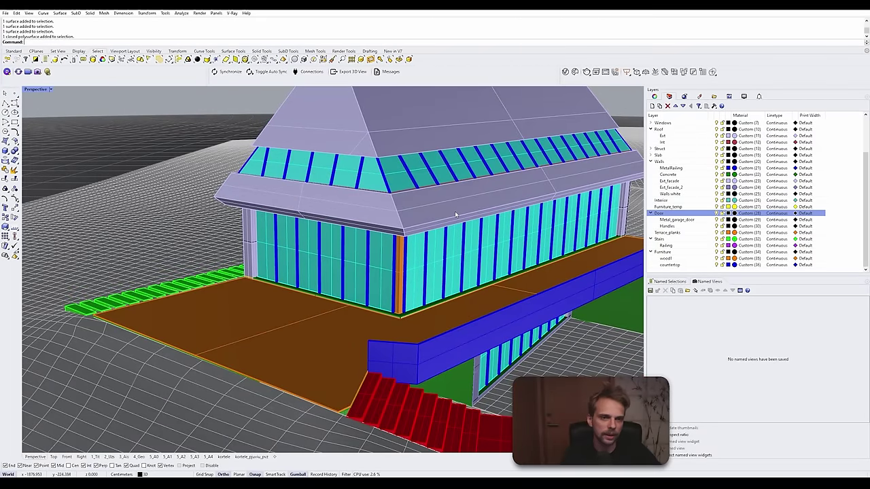
pyautogui.moveTo(406, 191); pyautogui.dragTo(407, 177, button='right')
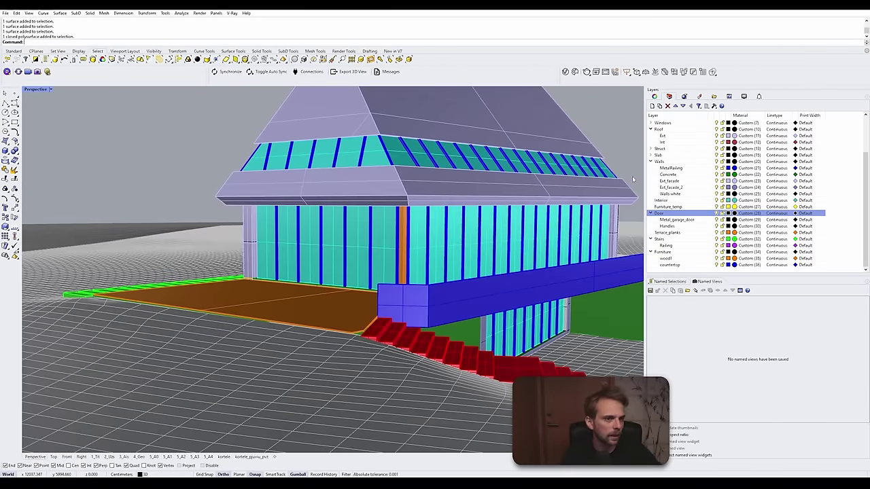
# Step: Select the whole roof with its structure and hide it, and undo the hide
pyautogui.moveTo(617, 178); pyautogui.dragTo(582, 168, button='right')
pyautogui.moveTo(215, 112); pyautogui.dragTo(216, 113)
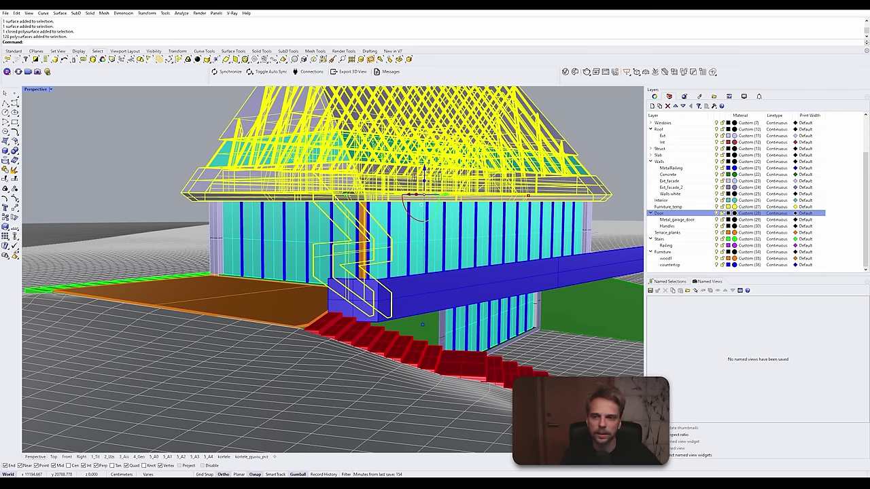
pyautogui.hotkey('ctrl', 'h')
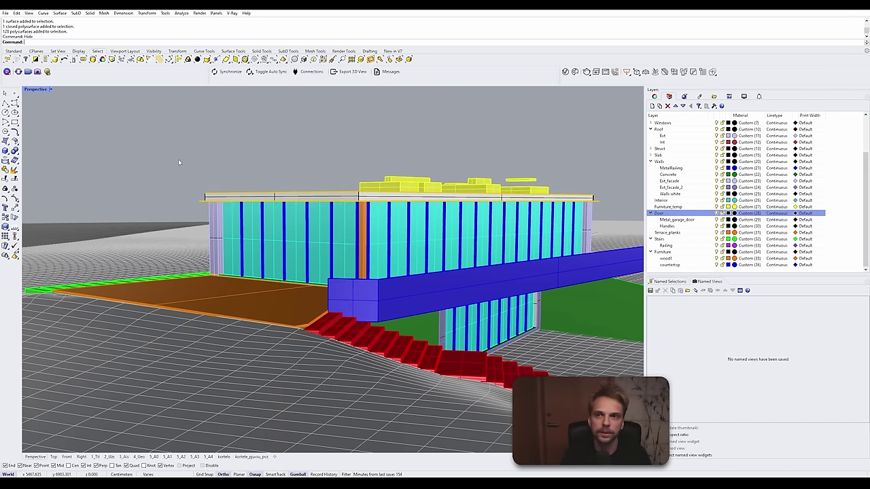
pyautogui.moveTo(178, 159); pyautogui.dragTo(295, 200, button='right')
pyautogui.scroll(4, 325, 185)
pyautogui.hotkey('ctrl', 'z')
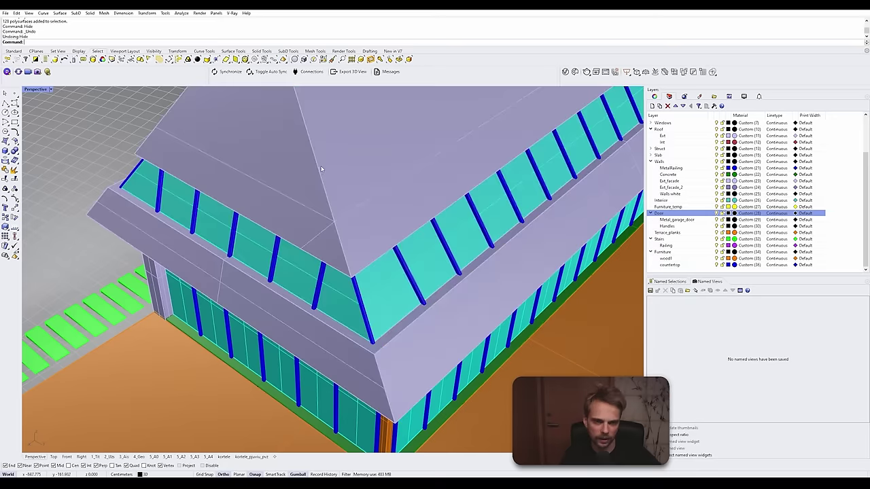
# Step: Select the roof with its rafters and hide it to expose the upper floor and interior staircase
pyautogui.moveTo(320, 169); pyautogui.dragTo(367, 212, button='right')
pyautogui.scroll(-5, 356, 224)
pyautogui.moveTo(532, 215); pyautogui.dragTo(105, 128)
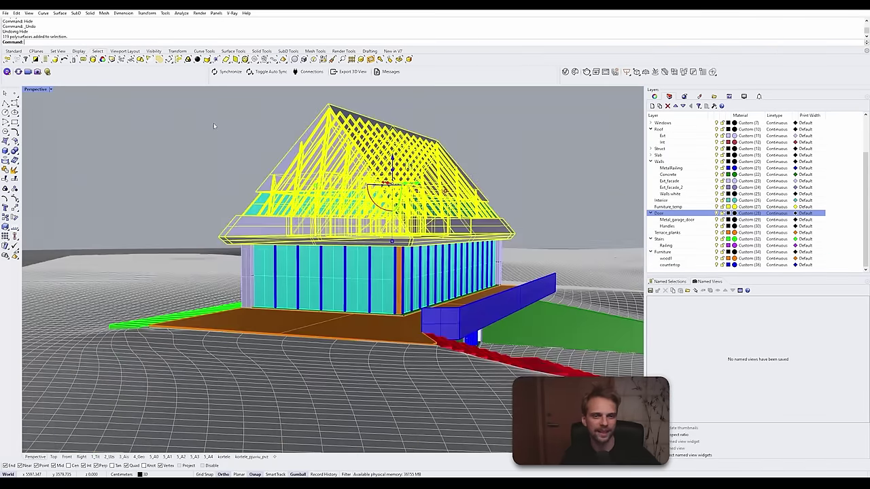
pyautogui.moveTo(104, 128); pyautogui.dragTo(255, 166, button='right')
pyautogui.scroll(15, 314, 197)
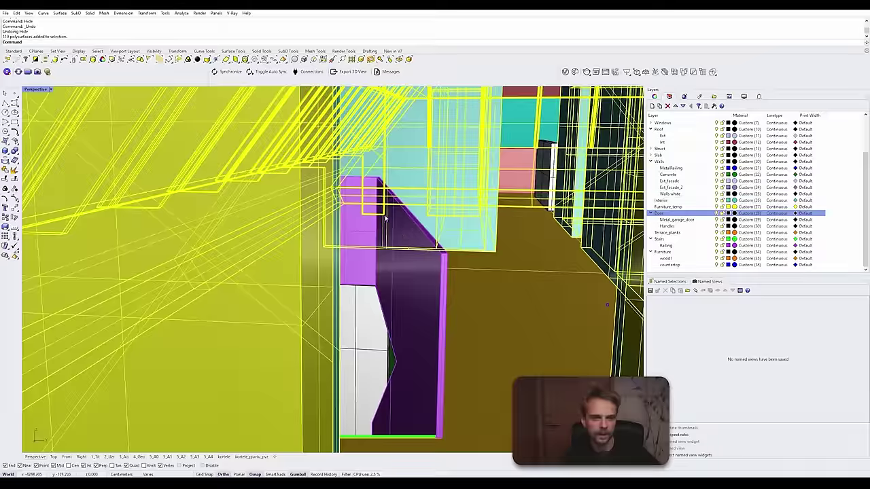
pyautogui.moveTo(439, 246); pyautogui.dragTo(502, 239, button='right')
pyautogui.press('Return')
pyautogui.scroll(-5, 367, 211)
# Step: Select the interior staircase railings together with all objects on the building's Stairs layer, and isolate them
pyautogui.click(286, 375)
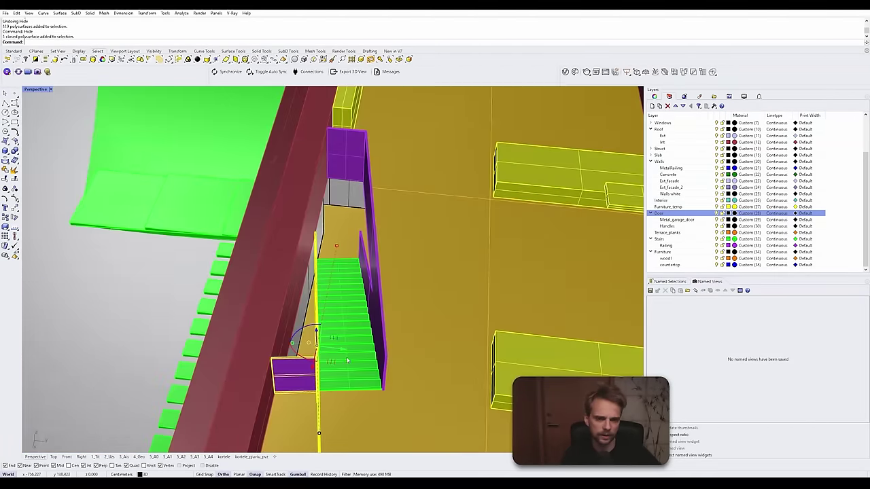
pyautogui.moveTo(286, 375); pyautogui.dragTo(345, 299, button='right')
pyautogui.keyDown('shift'); pyautogui.click(345, 303); pyautogui.keyUp('shift')
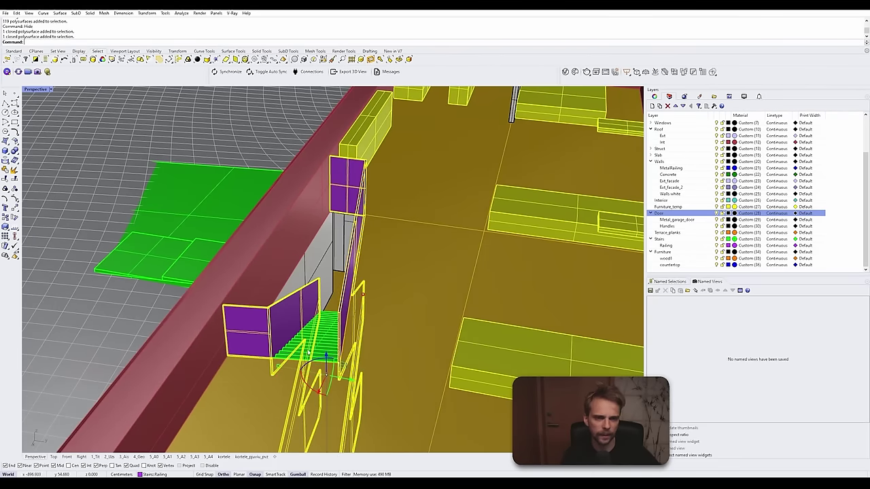
pyautogui.hotkey('ctrl', 'h')
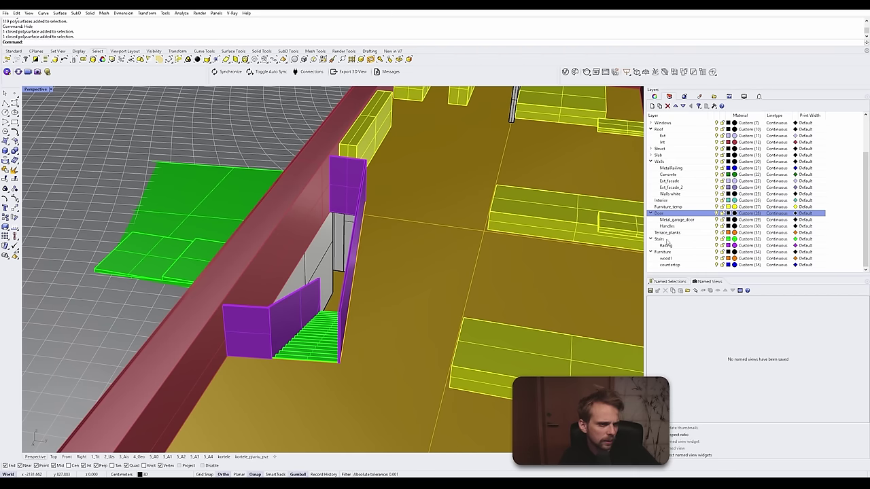
pyautogui.rightClick(667, 240)
pyautogui.click(702, 351)
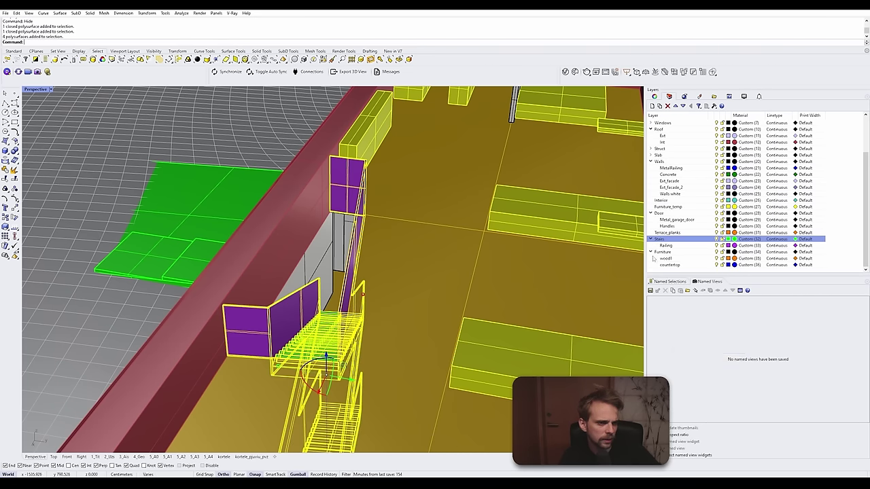
pyautogui.moveTo(503, 260); pyautogui.dragTo(305, 248, button='right')
pyautogui.write('invert')
pyautogui.press('Return')
pyautogui.press('Escape')
# Step: Select the isolated stair flights to check their separate parts, clear the selection and view the staircase from above
pyautogui.scroll(2, 308, 197)
pyautogui.click(308, 196)
pyautogui.click(305, 249)
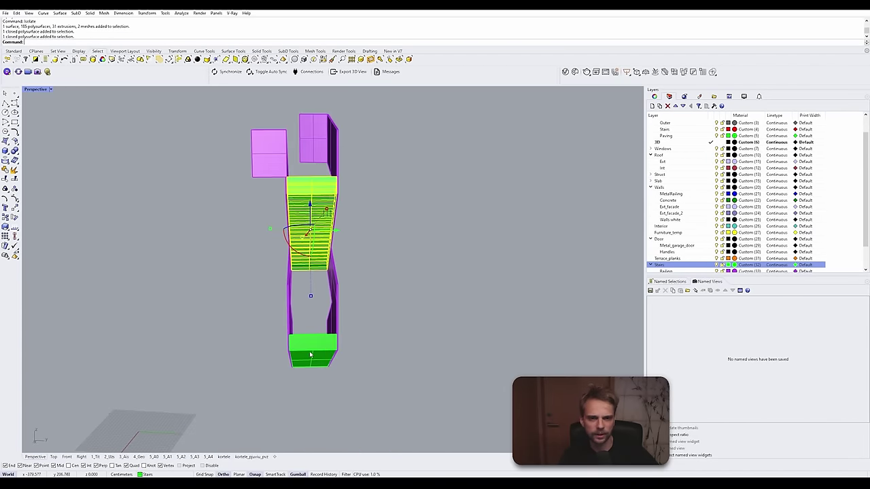
pyautogui.click(310, 345)
pyautogui.click(454, 354)
pyautogui.moveTo(318, 217); pyautogui.dragTo(317, 313, button='right')
pyautogui.moveTo(309, 277); pyautogui.dragTo(283, 350, button='right')
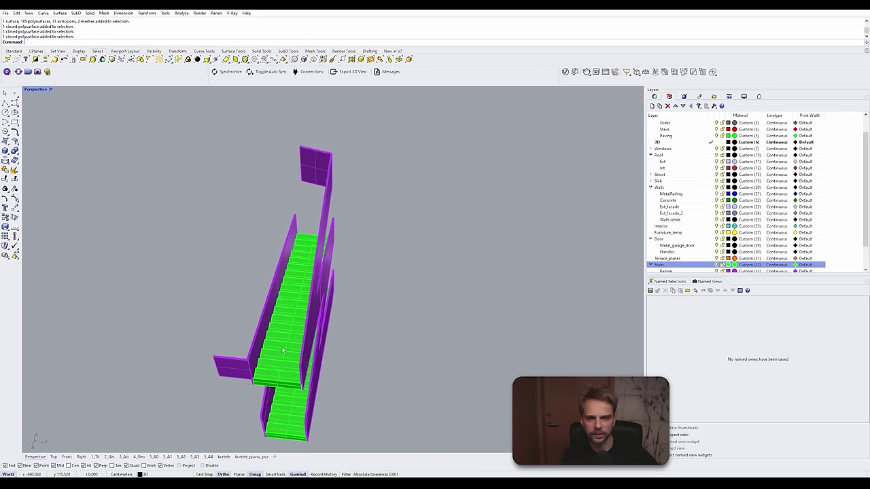
# Step: Examine the isolated staircase from several sides, select the upper flight to check it, clear the selection and inspect the steps up close
pyautogui.moveTo(311, 297); pyautogui.dragTo(281, 277, button='right')
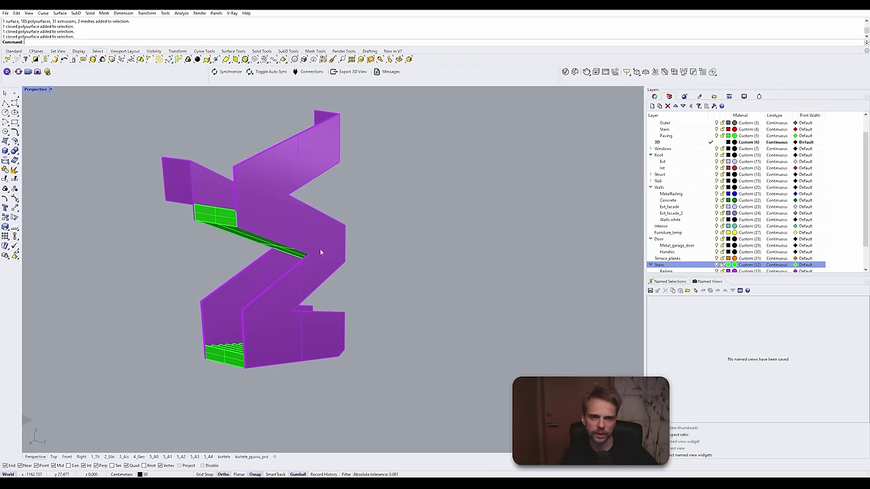
pyautogui.moveTo(321, 253); pyautogui.dragTo(297, 293, button='right')
pyautogui.click(297, 294)
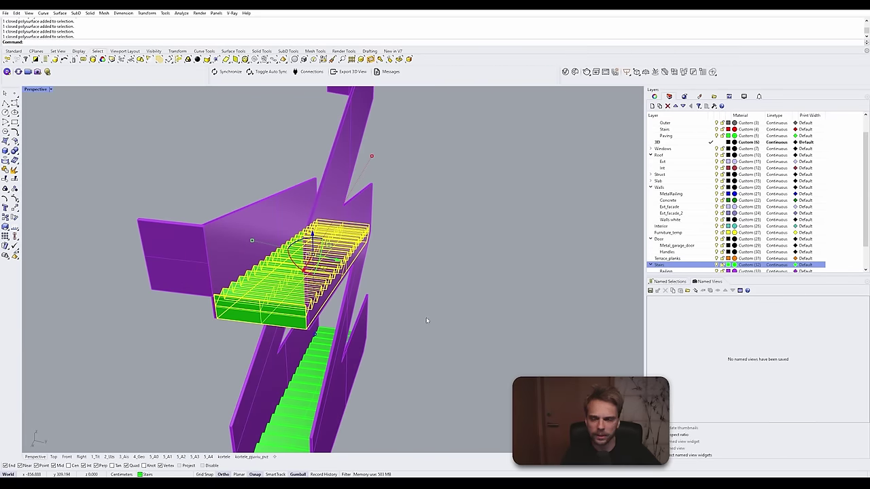
pyautogui.click(482, 303)
pyautogui.moveTo(482, 302); pyautogui.dragTo(322, 255, button='right')
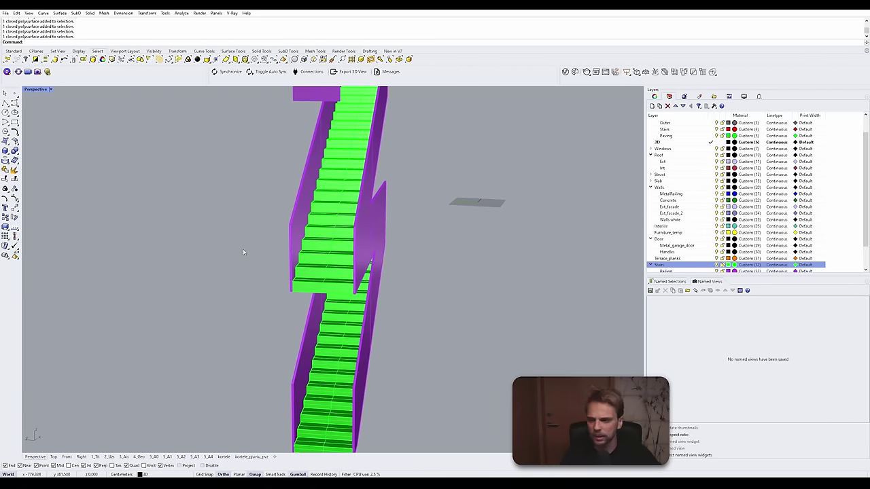
pyautogui.moveTo(220, 268); pyautogui.dragTo(265, 328, button='right')
pyautogui.scroll(8, 316, 294)
pyautogui.moveTo(316, 294)
pyautogui.mouseDown(button='right')
pyautogui.moveTo(288, 346)
pyautogui.moveTo(259, 258)
pyautogui.moveTo(180, 233)
pyautogui.moveTo(218, 214)
pyautogui.mouseUp(button='right')
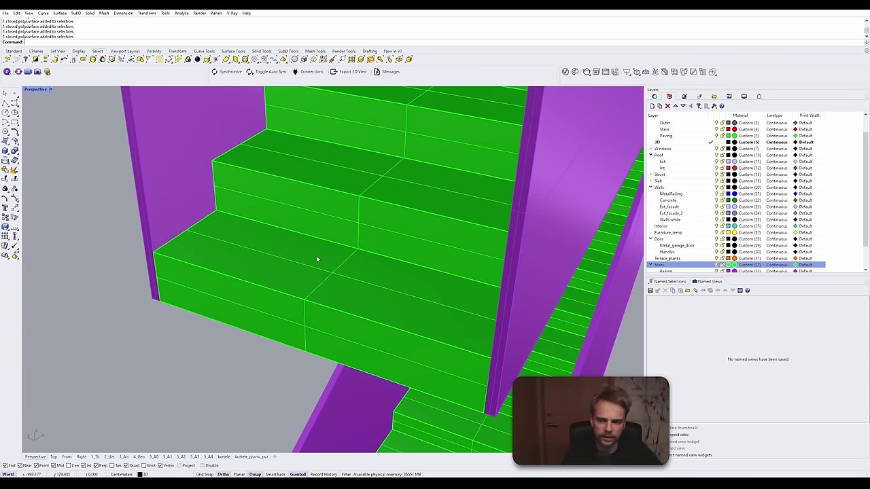
pyautogui.scroll(-10, 338, 252)
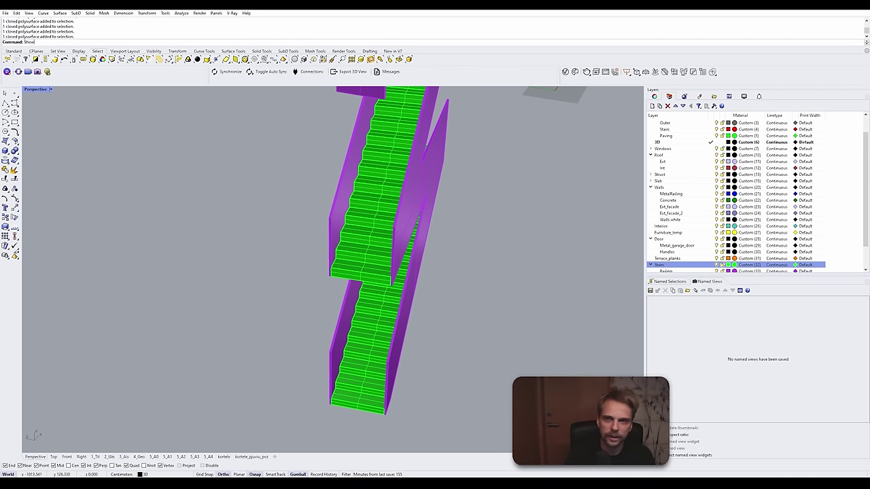
# Step: Show all hidden objects so that the whole building and its terrain are in view again
pyautogui.press('Return')
pyautogui.scroll(-10, 351, 280)
pyautogui.moveTo(351, 280); pyautogui.dragTo(373, 272, button='right')
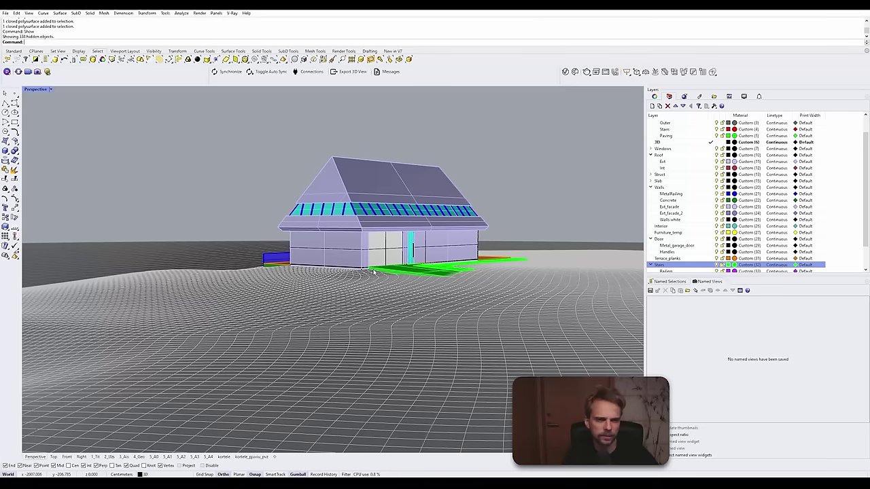
pyautogui.scroll(3, 496, 289)
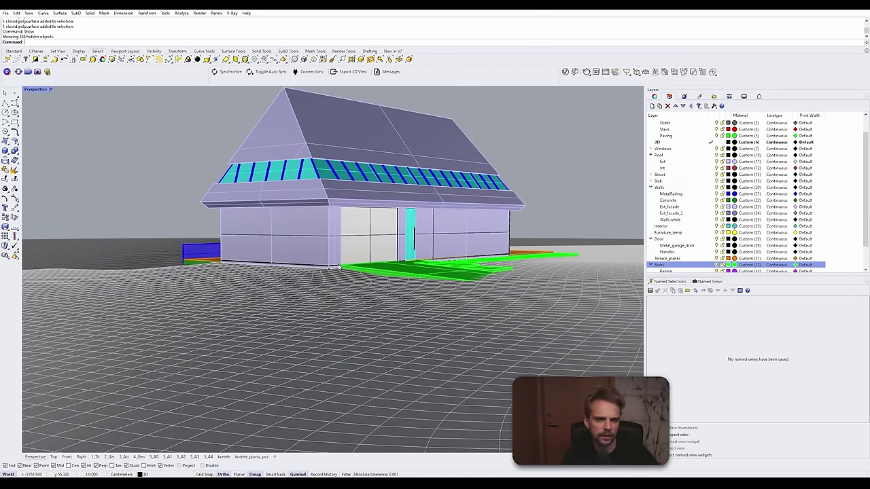
# Step: Select the paving slab in front of the garage to check it, clear the selection and view the paving from above
pyautogui.click(384, 279)
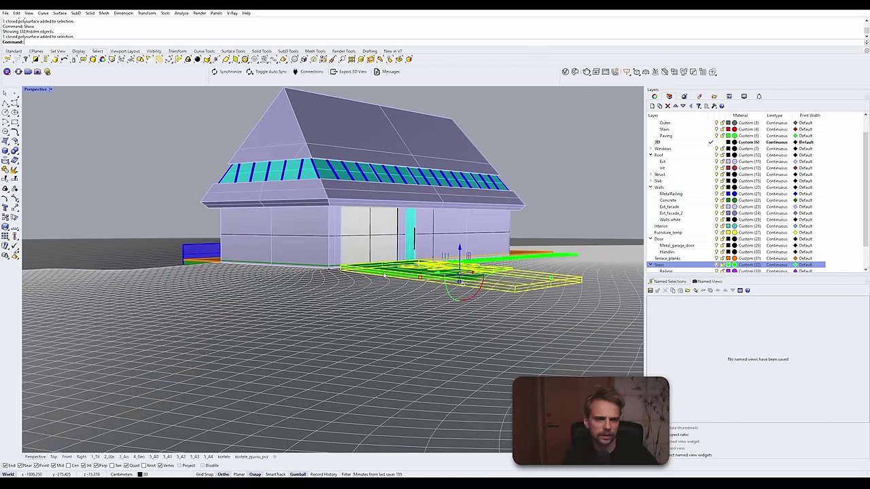
pyautogui.click(479, 282)
pyautogui.scroll(-2, 495, 278)
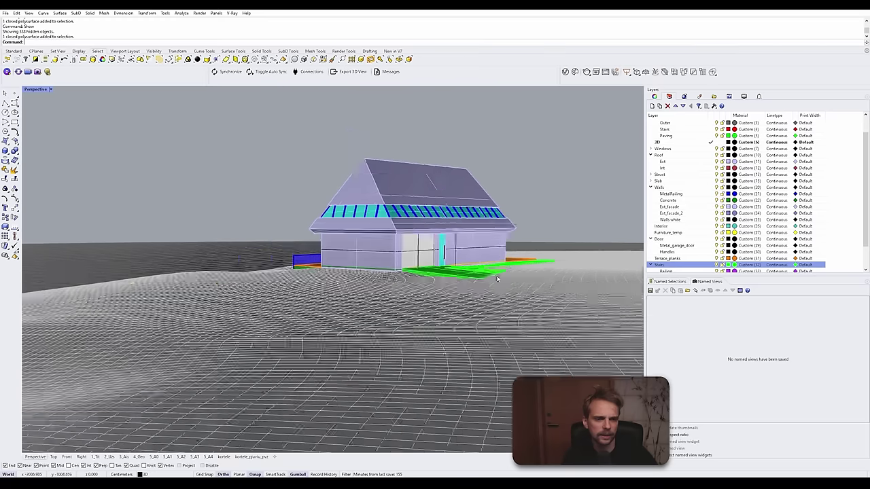
pyautogui.moveTo(497, 278); pyautogui.dragTo(507, 332, button='right')
pyautogui.keyDown('shift'); pyautogui.moveTo(476, 407); pyautogui.dragTo(332, 222, button='right'); pyautogui.keyUp('shift')
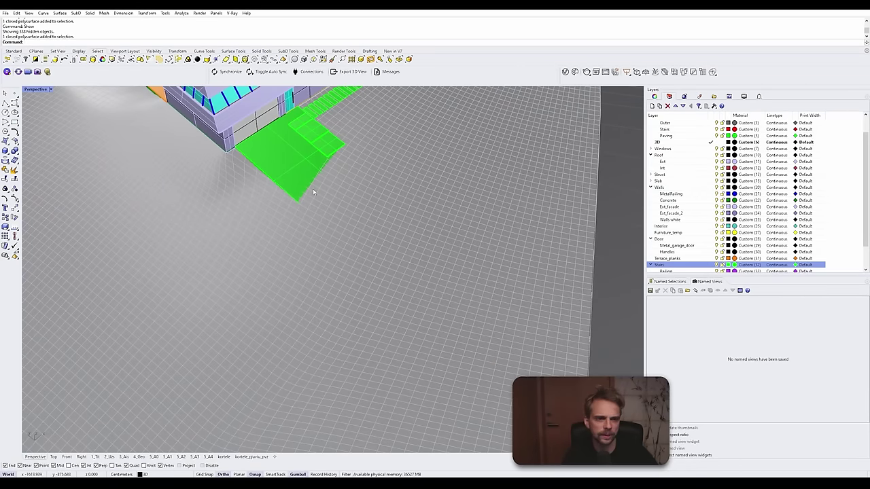
pyautogui.moveTo(313, 192); pyautogui.dragTo(332, 182, button='right')
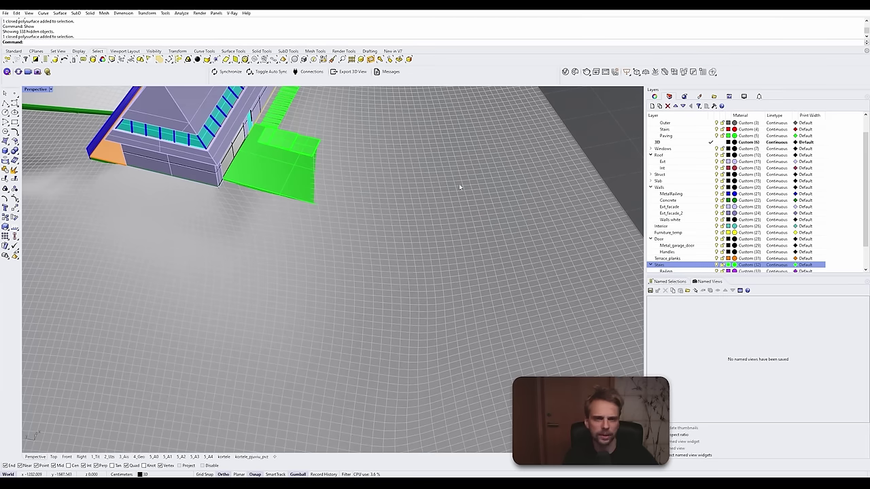
pyautogui.moveTo(295, 146); pyautogui.dragTo(571, 249, button='right')
# Step: Examine how the terrace edge and its concrete base meet the sloping terrain at the building's corner
pyautogui.scroll(5, 375, 245)
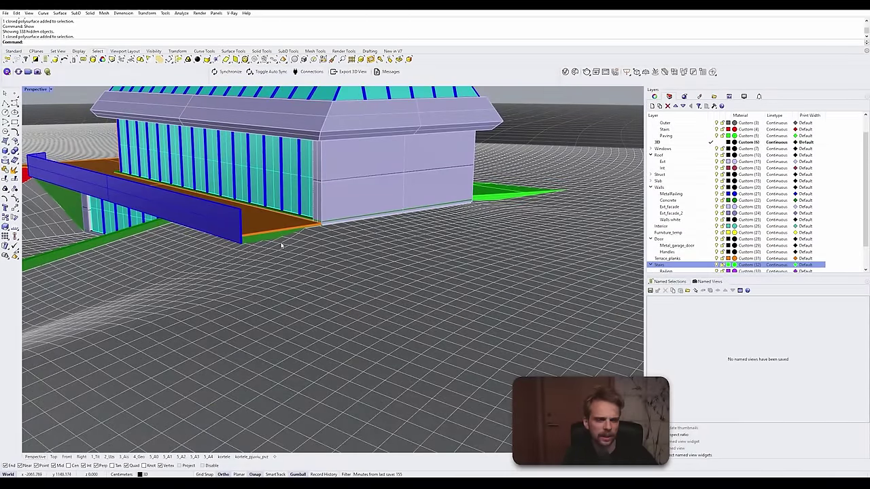
pyautogui.scroll(-5, 315, 242)
pyautogui.scroll(6, 306, 243)
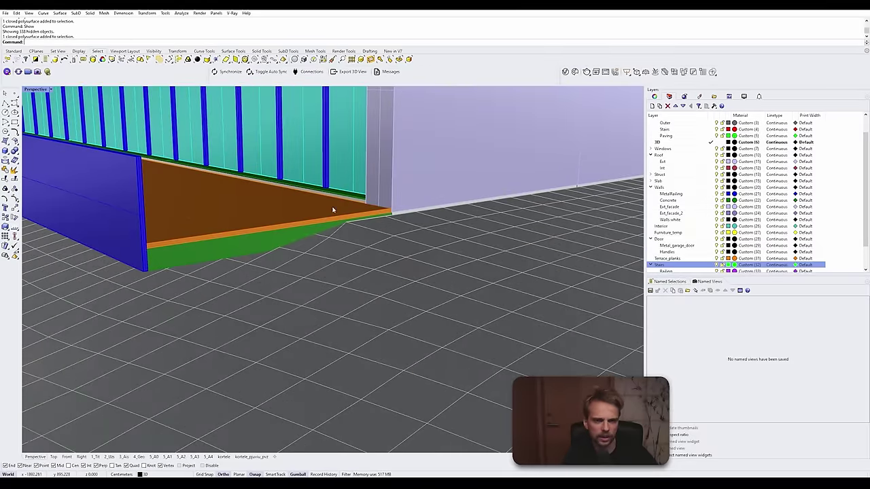
pyautogui.scroll(-5, 342, 233)
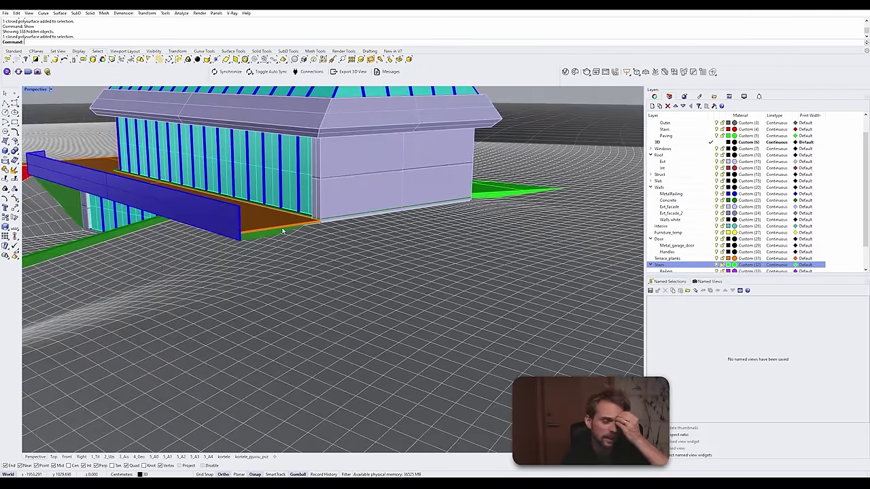
pyautogui.scroll(-4, 283, 231)
pyautogui.moveTo(282, 231); pyautogui.dragTo(358, 319, button='right')
pyautogui.scroll(3, 357, 319)
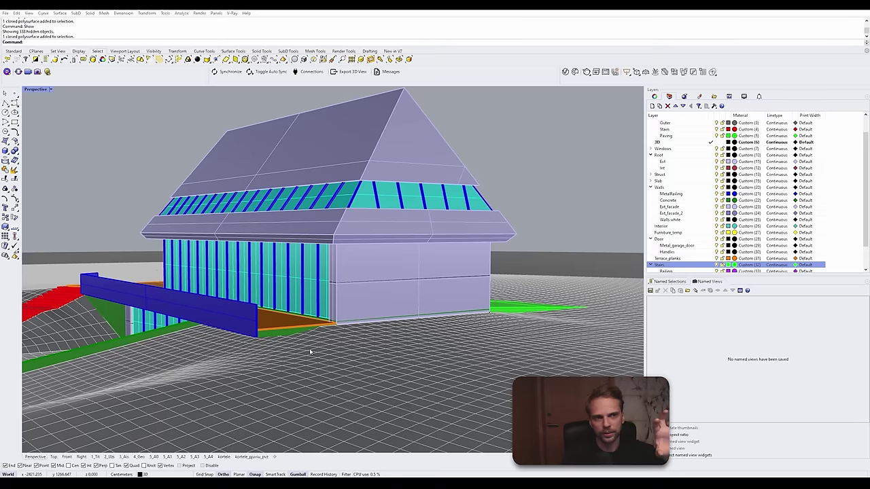
# Step: Select the terrace planks to check their extent around the building, and clear the selection
pyautogui.moveTo(315, 351); pyautogui.dragTo(390, 298, button='right')
pyautogui.click(436, 188)
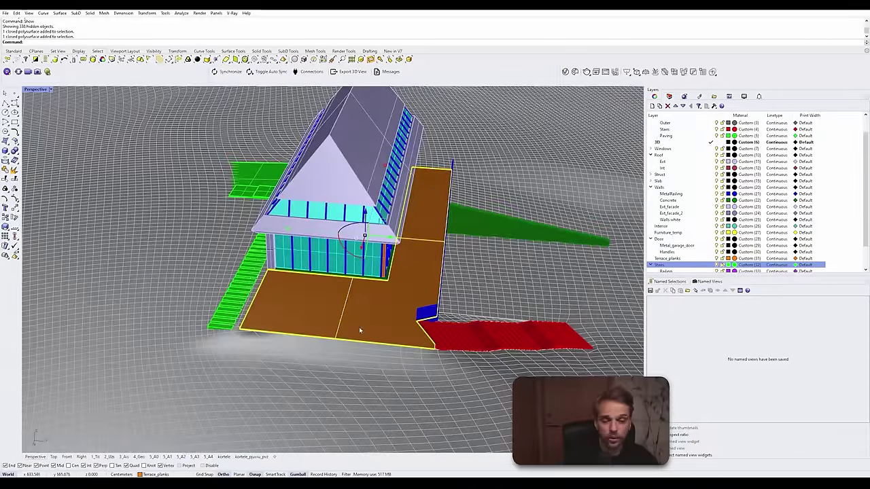
pyautogui.moveTo(439, 322); pyautogui.dragTo(430, 308, button='right')
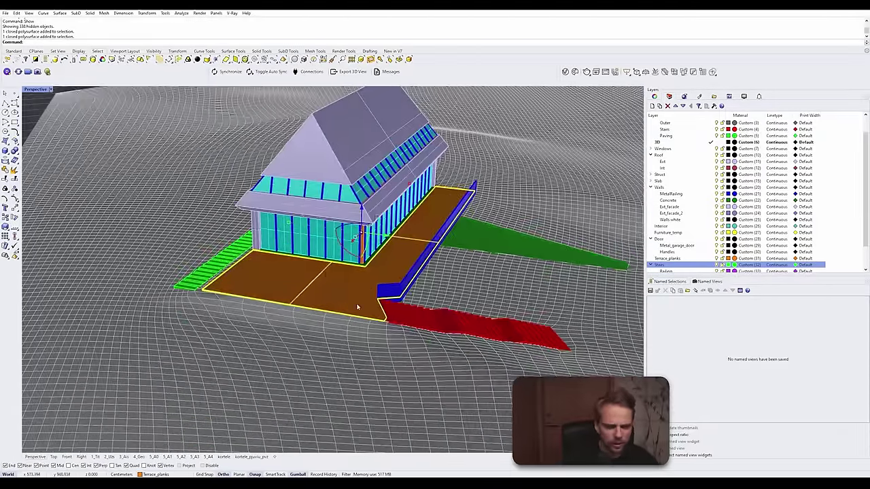
pyautogui.moveTo(356, 307); pyautogui.dragTo(210, 235, button='right')
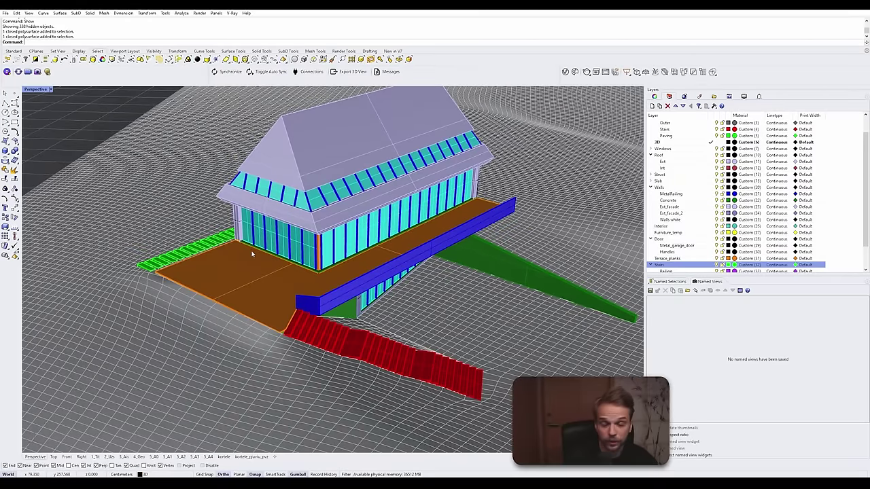
pyautogui.moveTo(298, 254); pyautogui.dragTo(381, 280, button='right')
# Step: Turn off the Glass sublayer of the Windows layer to see the ground-floor interior through the frames
pyautogui.moveTo(386, 297); pyautogui.dragTo(385, 299, button='right')
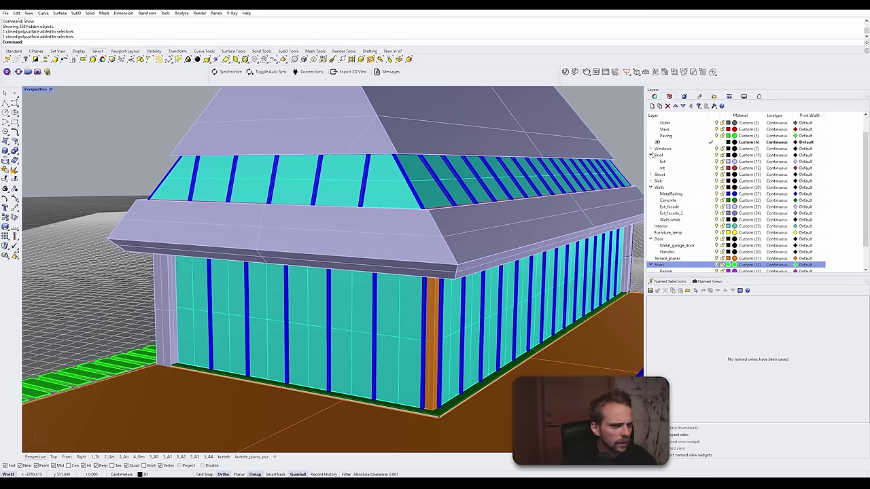
pyautogui.click(650, 149)
pyautogui.click(716, 155)
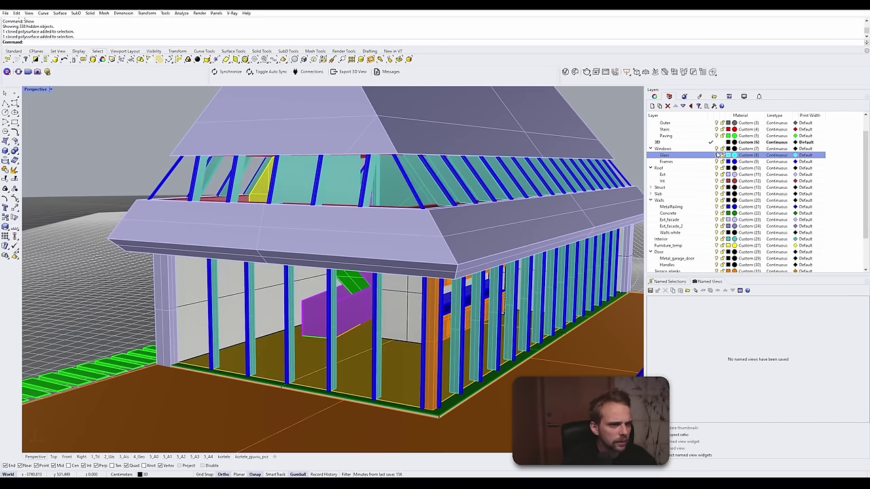
pyautogui.scroll(10, 425, 211)
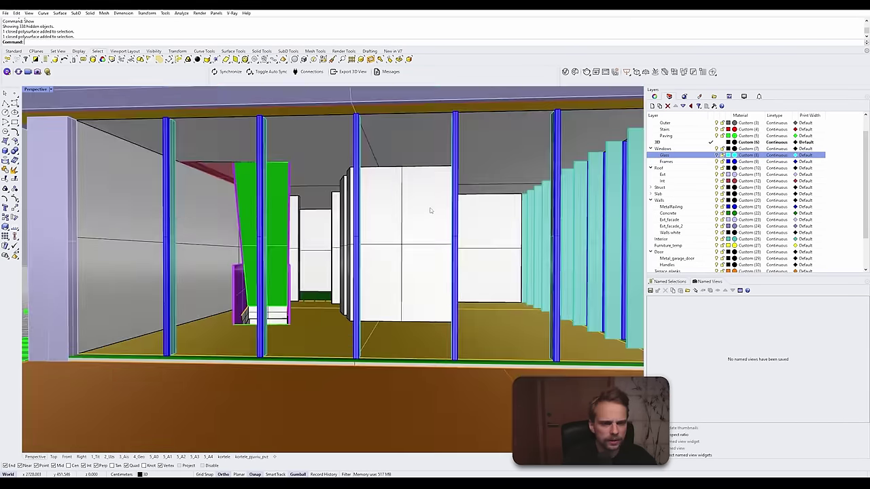
pyautogui.moveTo(417, 214)
pyautogui.mouseDown(button='right')
pyautogui.moveTo(435, 216)
pyautogui.moveTo(404, 215)
pyautogui.moveTo(424, 204)
pyautogui.mouseUp(button='right')
pyautogui.scroll(-4, 423, 201)
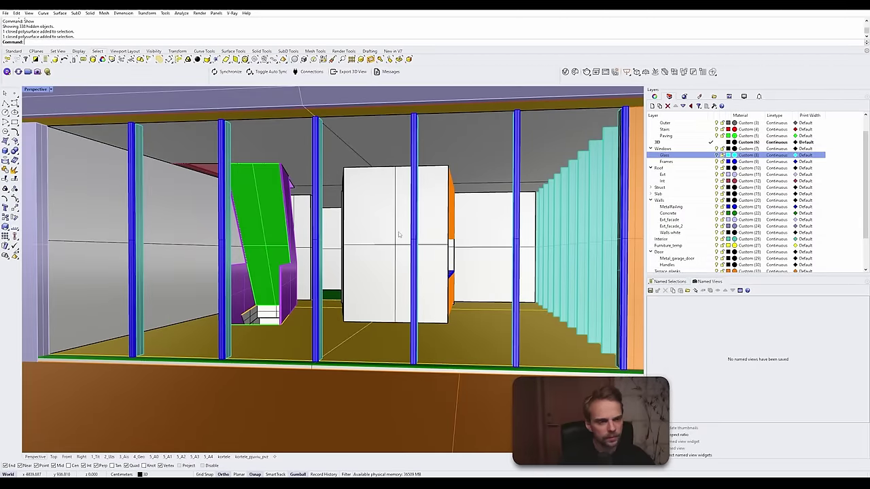
# Step: Select two white interior walls near the staircase, zoom to them and clear the selection
pyautogui.scroll(8, 442, 259)
pyautogui.moveTo(453, 284); pyautogui.dragTo(397, 285, button='right')
pyautogui.scroll(6, 301, 235)
pyautogui.click(303, 233)
pyautogui.keyDown('shift'); pyautogui.click(243, 248); pyautogui.keyUp('shift')
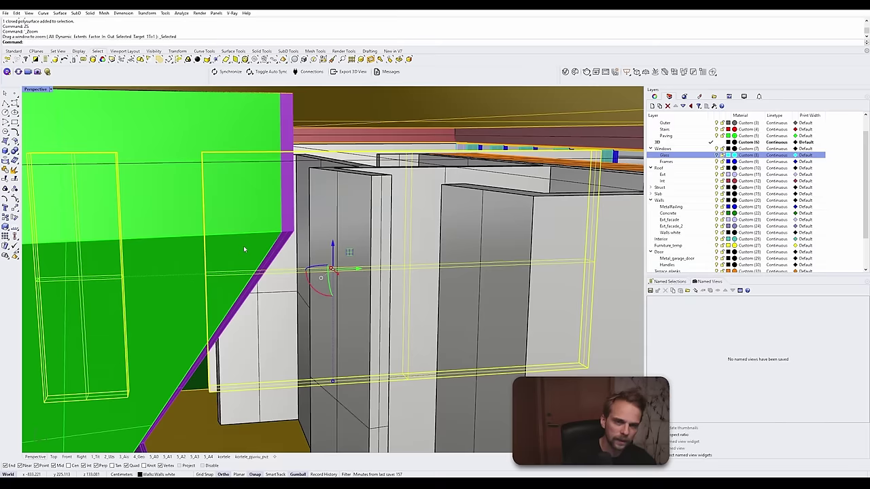
pyautogui.moveTo(244, 248); pyautogui.dragTo(353, 249, button='right')
pyautogui.press('Escape')
# Step: Hide the metal garage door and examine the white interior walls behind it
pyautogui.click(352, 250)
pyautogui.write('hide')
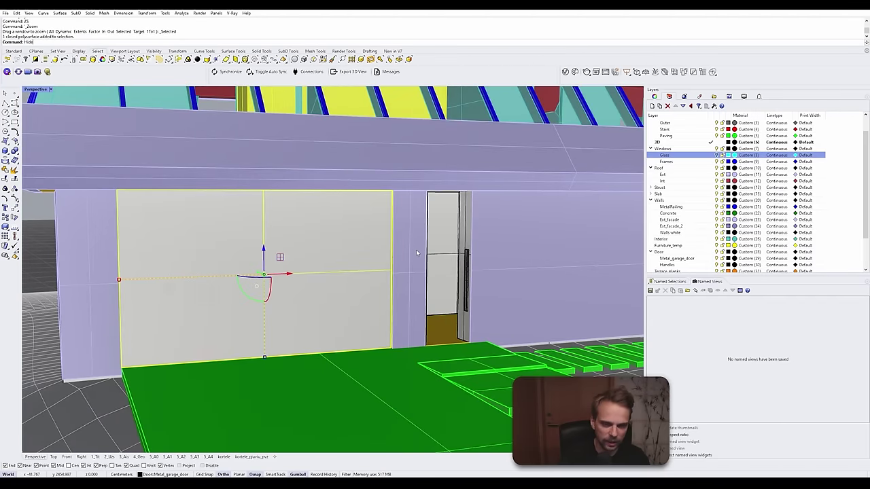
pyautogui.press('Return')
pyautogui.scroll(10, 420, 248)
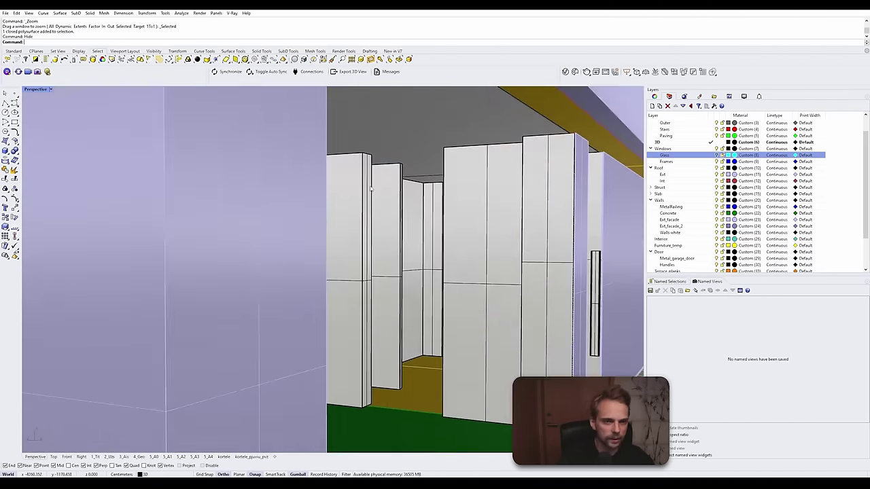
pyautogui.scroll(2, 410, 244)
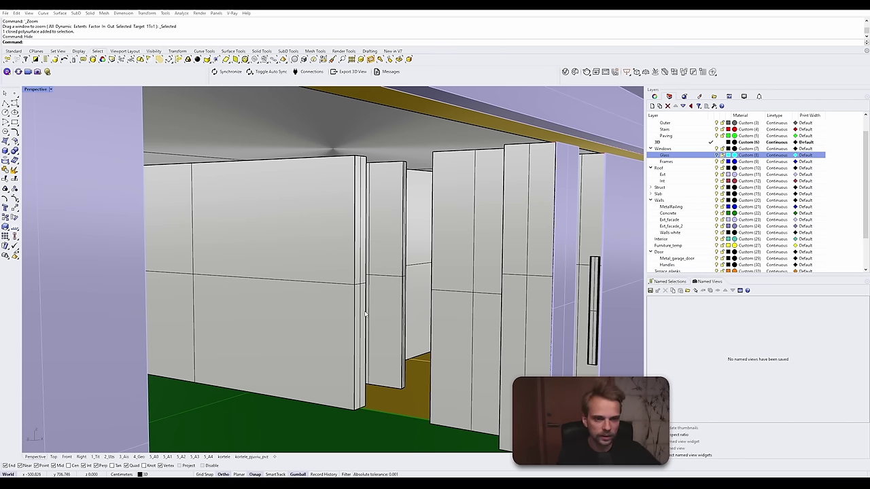
pyautogui.moveTo(411, 232); pyautogui.dragTo(423, 242, button='right')
pyautogui.scroll(4, 414, 244)
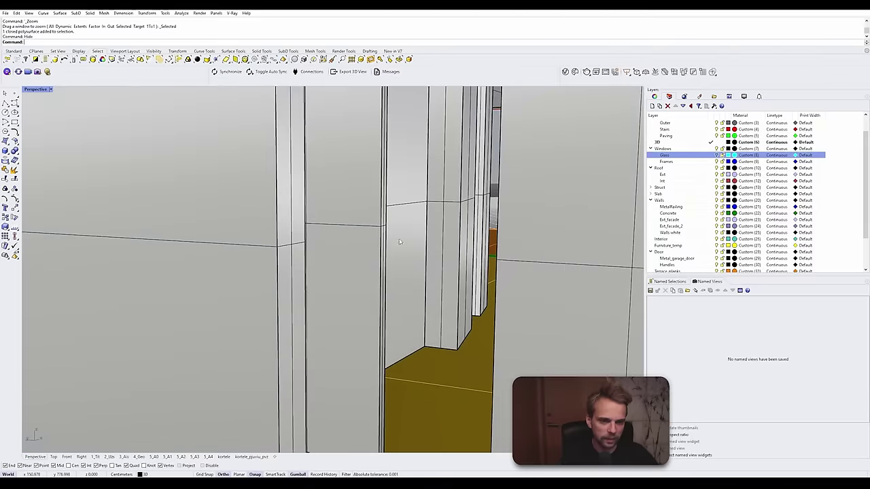
pyautogui.scroll(6, 423, 224)
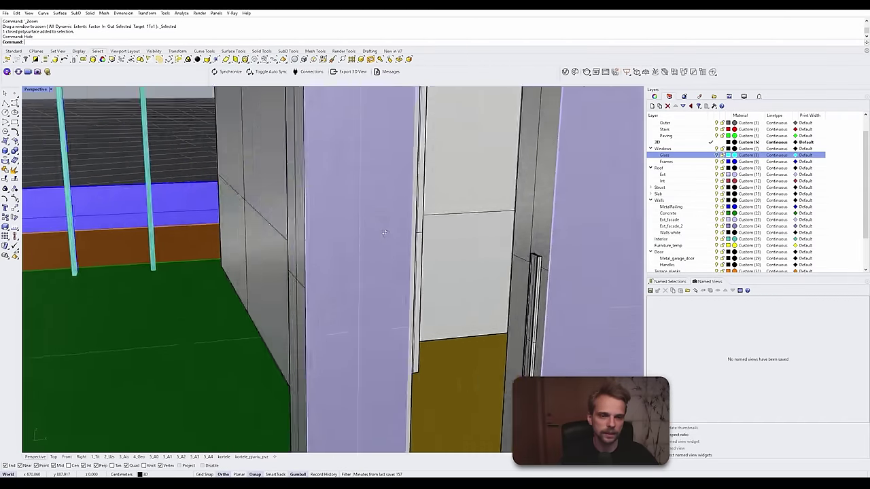
# Step: Isolate the white interior walls to inspect them on their own, and undo the isolation
pyautogui.moveTo(384, 233); pyautogui.dragTo(495, 223, button='right')
pyautogui.click(329, 172)
pyautogui.write('Isolate')
pyautogui.press('Return')
pyautogui.press('Escape')
pyautogui.scroll(-8, 340, 198)
pyautogui.moveTo(378, 320); pyautogui.dragTo(397, 314, button='right')
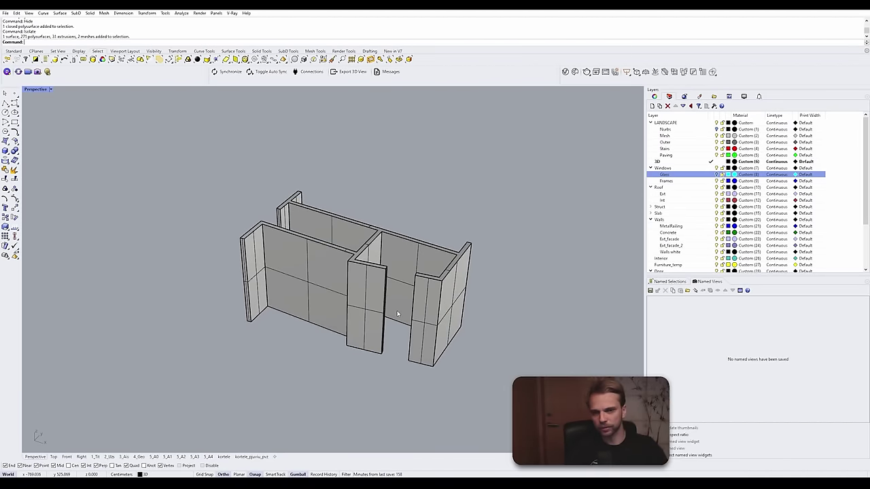
pyautogui.hotkey('ctrl', 'z')
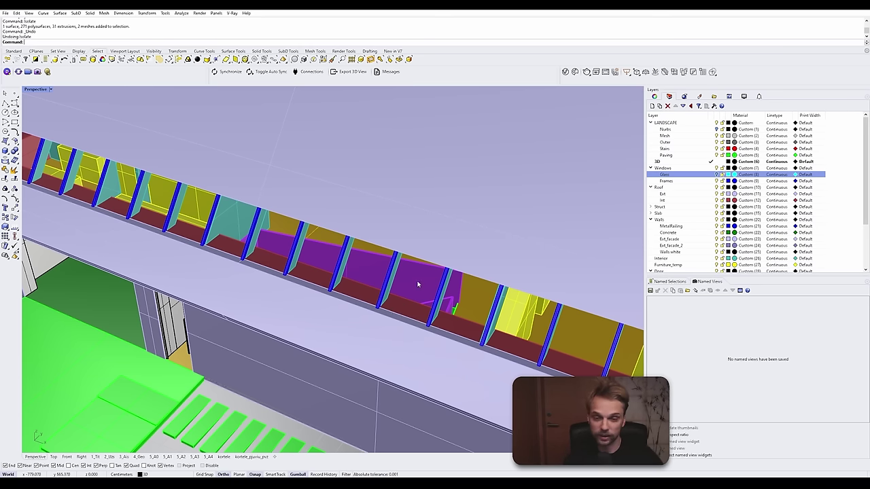
# Step: Select the terrace planks and the blue terrace railing and isolate them
pyautogui.scroll(-8, 418, 284)
pyautogui.moveTo(285, 265); pyautogui.dragTo(442, 224, button='right')
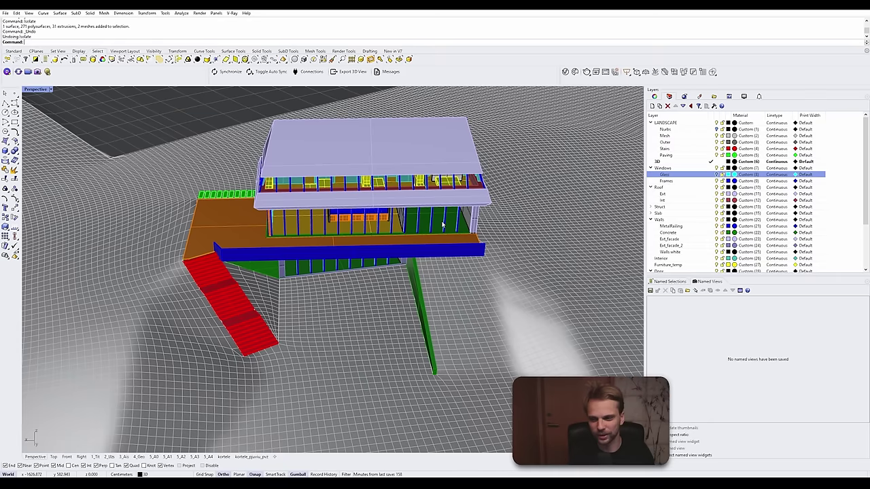
pyautogui.moveTo(395, 284); pyautogui.dragTo(415, 261, button='right')
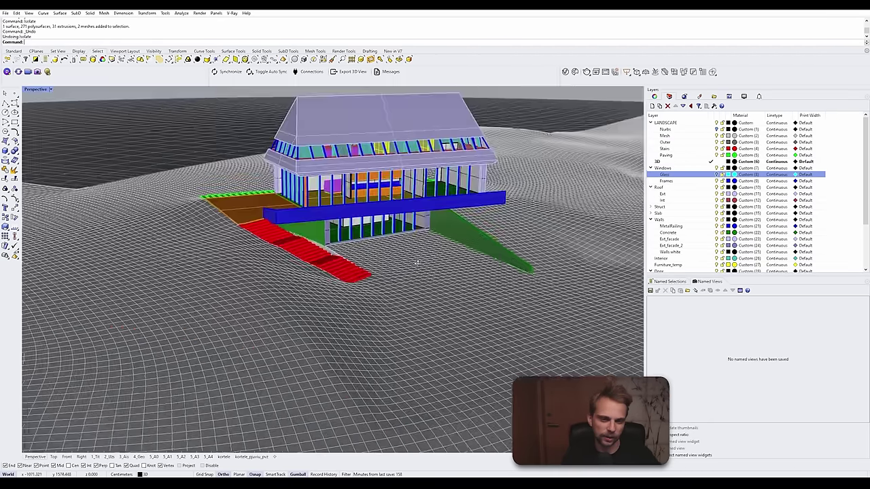
pyautogui.scroll(8, 367, 241)
pyautogui.moveTo(367, 241); pyautogui.dragTo(367, 235, button='right')
pyautogui.moveTo(292, 233); pyautogui.dragTo(425, 267, button='right')
pyautogui.scroll(3, 426, 268)
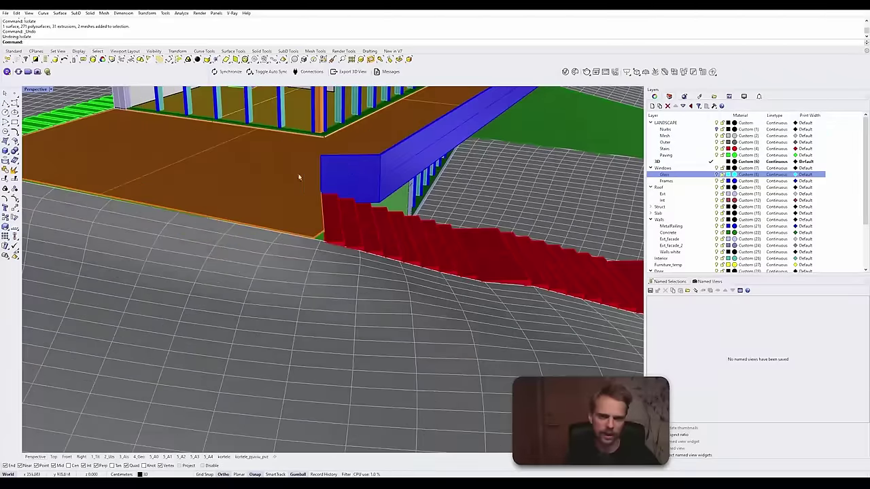
pyautogui.click(301, 177)
pyautogui.keyDown('shift'); pyautogui.click(385, 169); pyautogui.keyUp('shift')
pyautogui.press('Return')
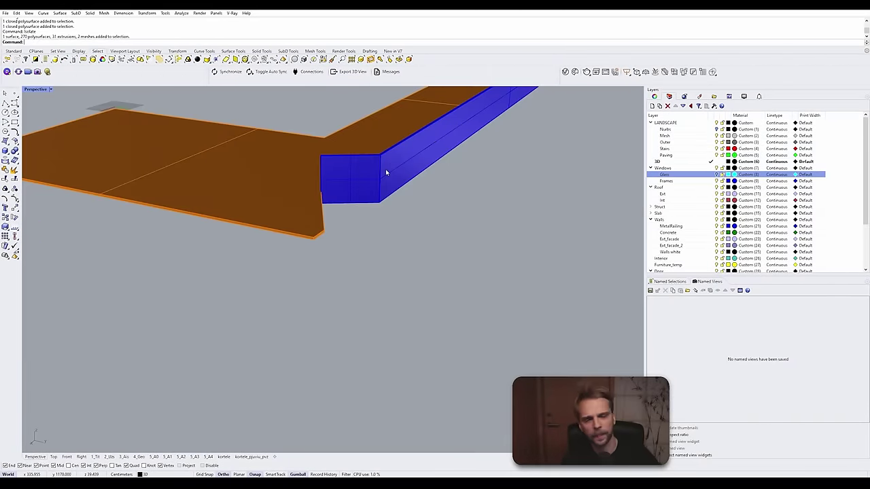
# Step: Select the terrace railing and rename its sublayer under Walls to GlassRailing
pyautogui.moveTo(386, 170); pyautogui.dragTo(271, 248, button='right')
pyautogui.click(271, 248)
pyautogui.click(669, 95)
pyautogui.rightClick(680, 226)
pyautogui.click(707, 326)
pyautogui.scroll(6, 237, 392)
pyautogui.write('Glass')
# Step: Add a sublayer named MetalRailing under Walls
pyautogui.click(651, 106)
pyautogui.write('MetalR')
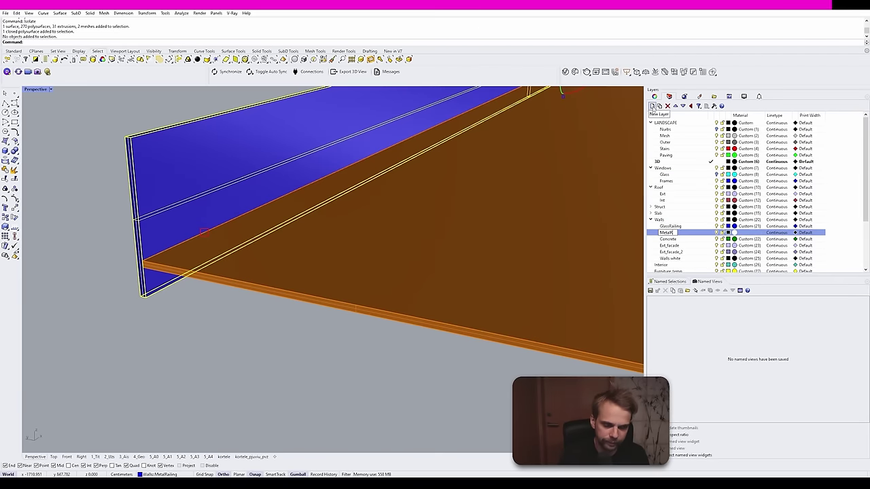
pyautogui.press('Escape')
# Step: Bring back the hidden green slab beneath the terrace planks using ShowSelected
pyautogui.scroll(-8, 254, 345)
pyautogui.moveTo(252, 345); pyautogui.dragTo(254, 292, button='right')
pyautogui.rightClick(254, 291)
pyautogui.hotkey('ctrl', 'shift', 'h')
pyautogui.click(256, 295)
pyautogui.press('Return')
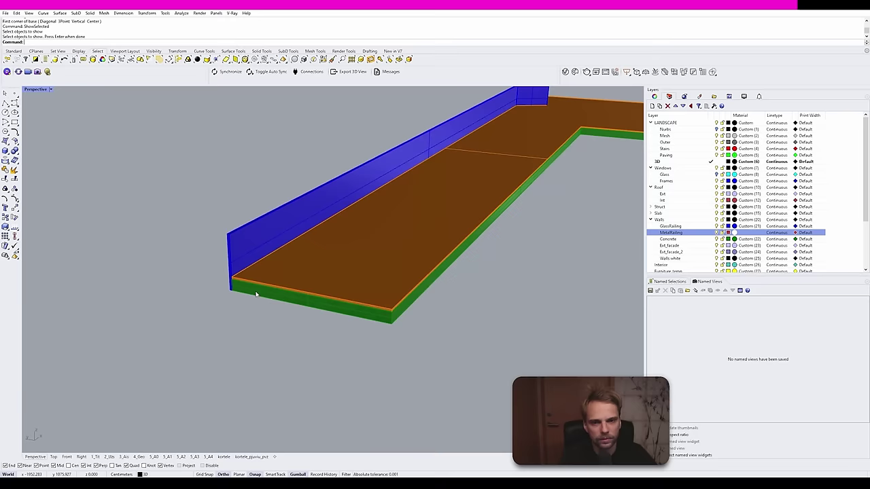
# Step: Draw a long three-point box for the metal railing base along the inner face of the terrace railing, starting from the plank-edge corner
pyautogui.scroll(8, 255, 302)
pyautogui.click(5, 151)
pyautogui.scroll(8, 185, 217)
pyautogui.click(208, 217)
pyautogui.press('p')
pyautogui.press('Return')
pyautogui.click(207, 178)
pyautogui.press('Escape')
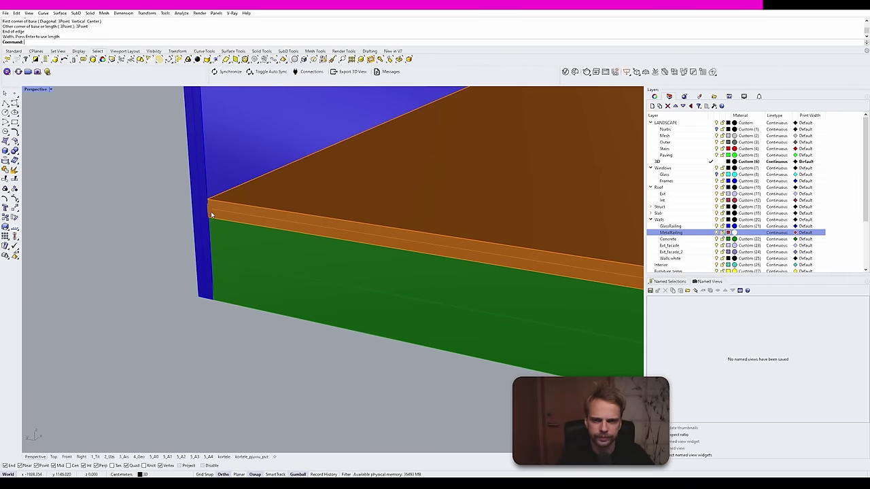
pyautogui.press('Return')
pyautogui.click(209, 218)
pyautogui.press('Return')
pyautogui.click(204, 143)
pyautogui.press('Return')
pyautogui.moveTo(281, 221); pyautogui.dragTo(229, 145, button='right')
pyautogui.click(231, 147)
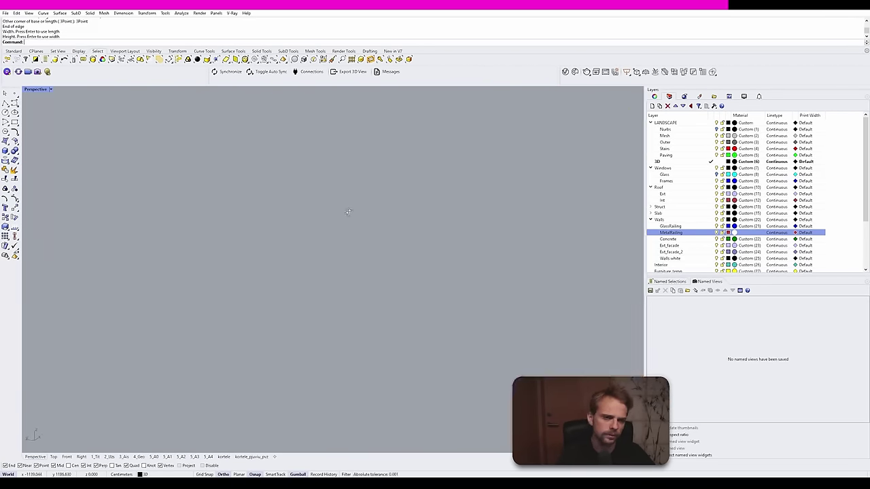
# Step: Hide the blue glass railing and bring the end of the new metal base into view
pyautogui.click(435, 272)
pyautogui.write('zs')
pyautogui.press('Return')
pyautogui.scroll(8, 244, 273)
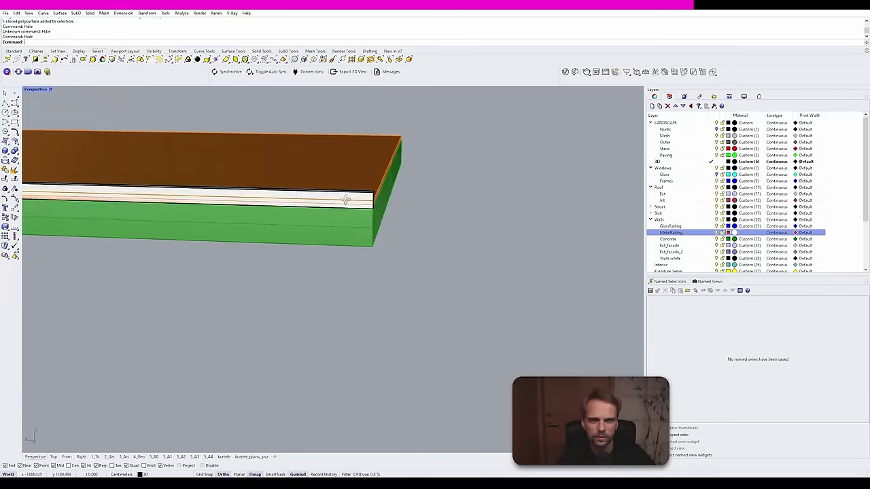
# Step: Draw a line outward from the end edge of the metal base and turn it into a pipe with start and end radius 3
pyautogui.scroll(3, 274, 214)
pyautogui.click(392, 226)
pyautogui.click(281, 376)
pyautogui.press('Return')
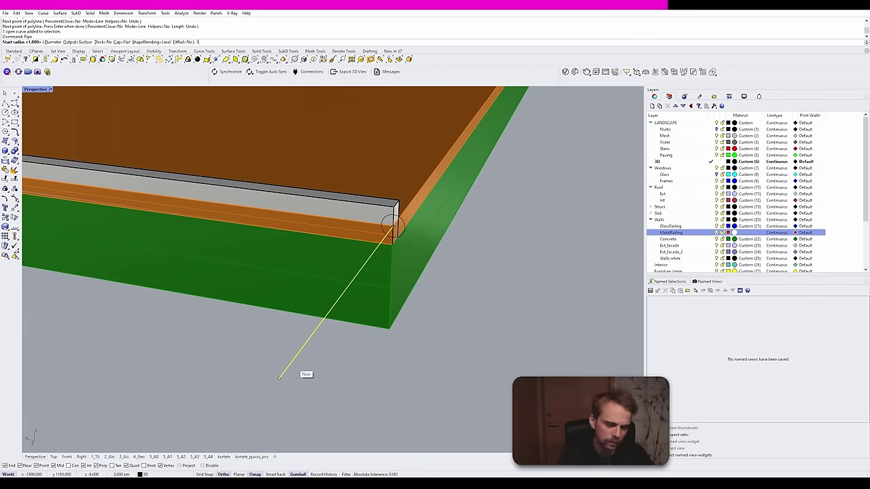
pyautogui.press('Return')
pyautogui.press('Return')
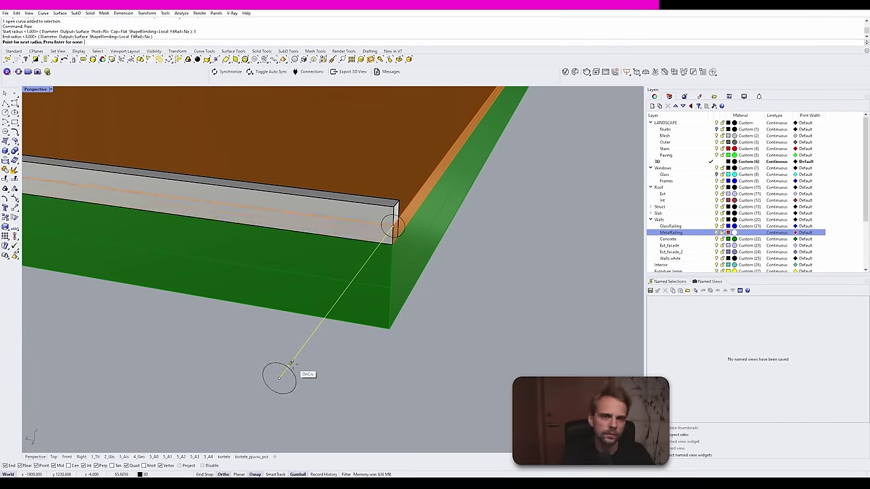
pyautogui.press('Return')
# Step: Show the glass railing again and shorten the pipe along its axis with Scale1D to form a short fixing pin through the railing
pyautogui.click(363, 268)
pyautogui.write('Scale1D')
pyautogui.press('Return')
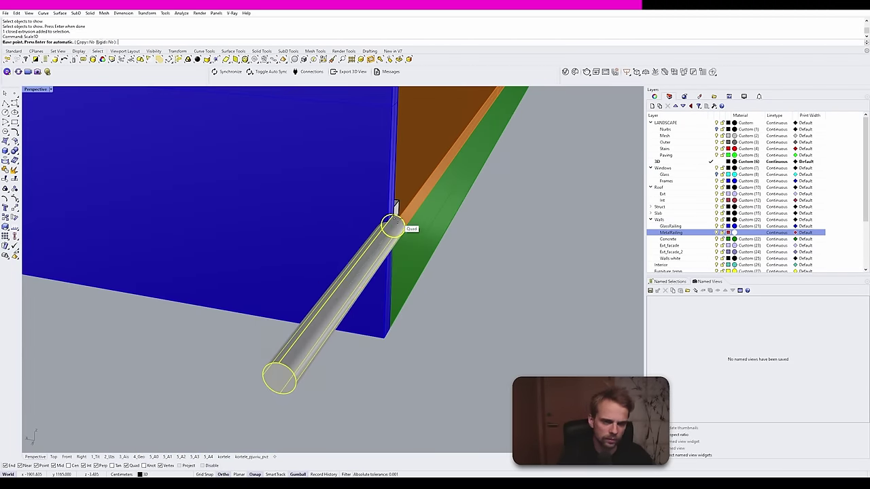
pyautogui.click(398, 221)
pyautogui.click(279, 378)
pyautogui.moveTo(340, 272); pyautogui.dragTo(243, 333, button='right')
pyautogui.scroll(3, 243, 324)
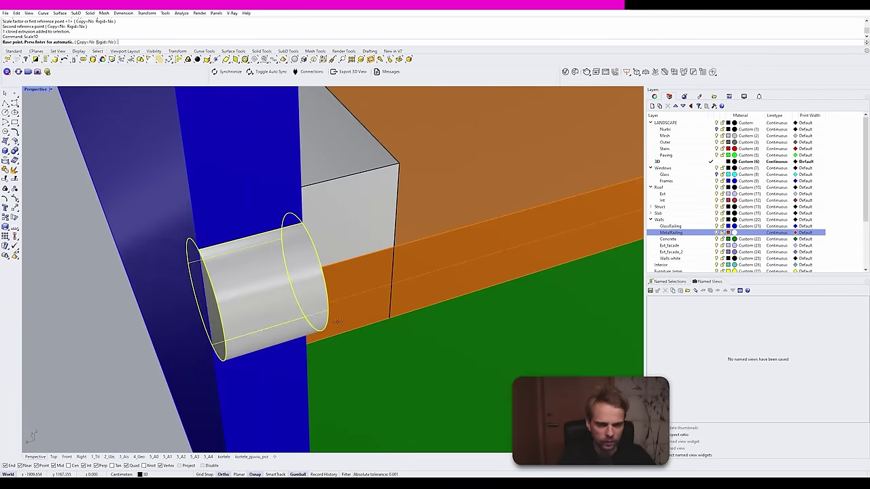
pyautogui.click(204, 303)
pyautogui.click(265, 299)
pyautogui.moveTo(265, 299); pyautogui.dragTo(303, 291, button='right')
# Step: Start a box at the lower end of the glass railing for an individual glass panel
pyautogui.moveTo(399, 248); pyautogui.dragTo(199, 217)
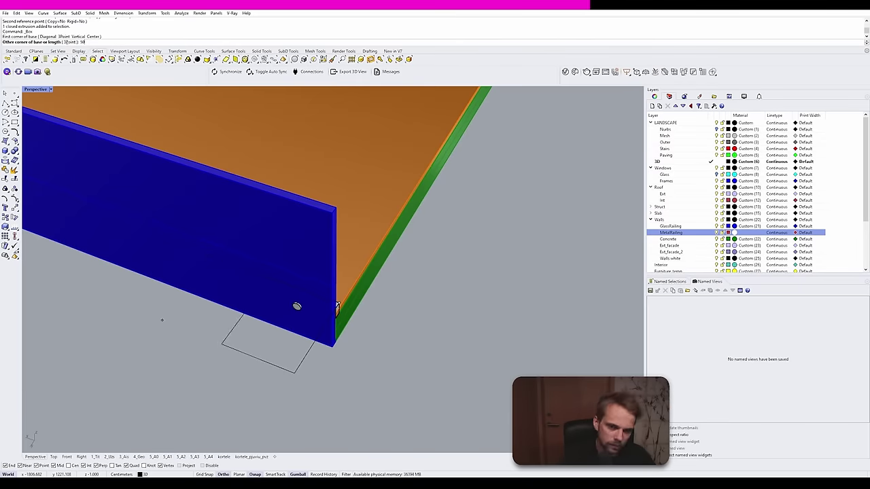
pyautogui.moveTo(258, 318); pyautogui.dragTo(267, 319)
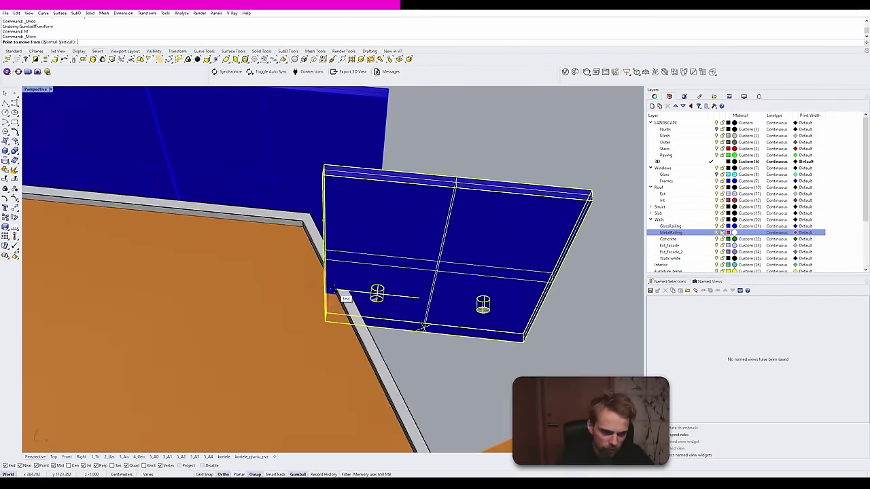
# Step: Move the glass panel with its two pins to the metal base's corner and rotate it parallel to the angled terrace edge
pyautogui.click(333, 289)
pyautogui.click(348, 291)
pyautogui.write('ro')
pyautogui.click(349, 295)
pyautogui.click(433, 305)
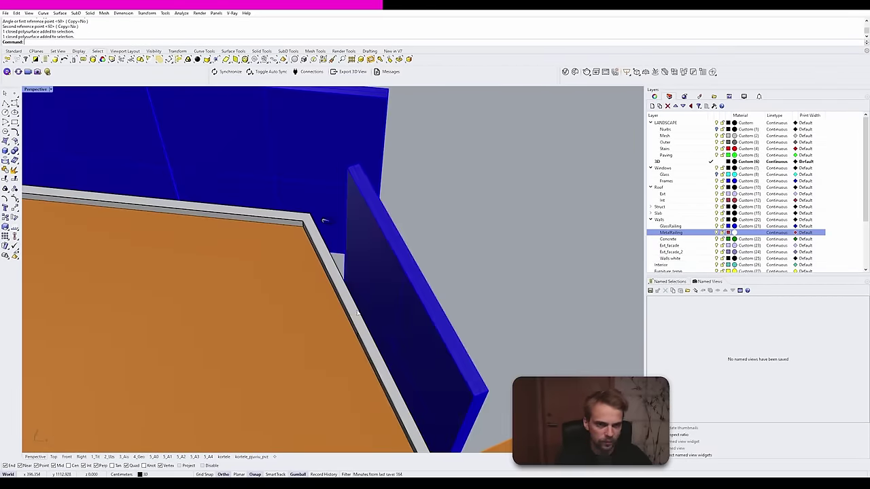
pyautogui.moveTo(324, 220); pyautogui.dragTo(312, 299, button='right')
pyautogui.write('m')
pyautogui.click(367, 285)
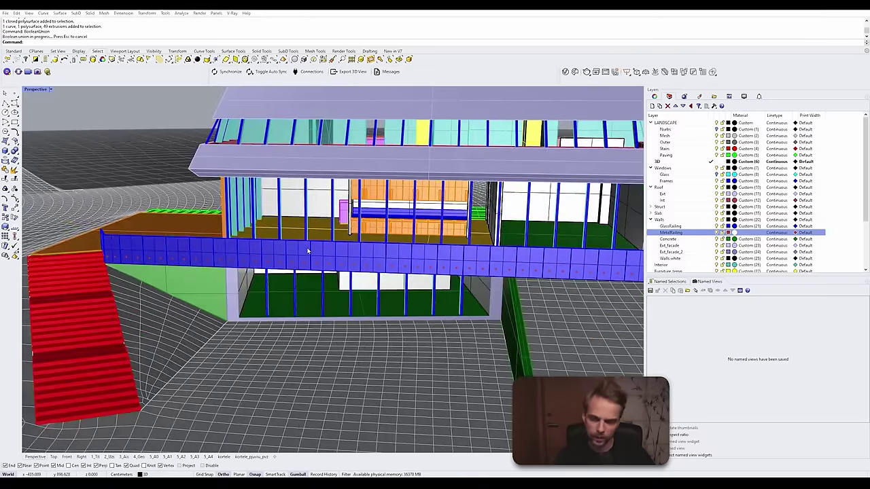
# Step: Inspect the panelled railing, its fixing pins and metal base in Arctic display mode, and return the viewport to Shaded
pyautogui.moveTo(308, 251); pyautogui.dragTo(274, 304, button='right')
pyautogui.scroll(8, 316, 305)
pyautogui.scroll(-6, 299, 296)
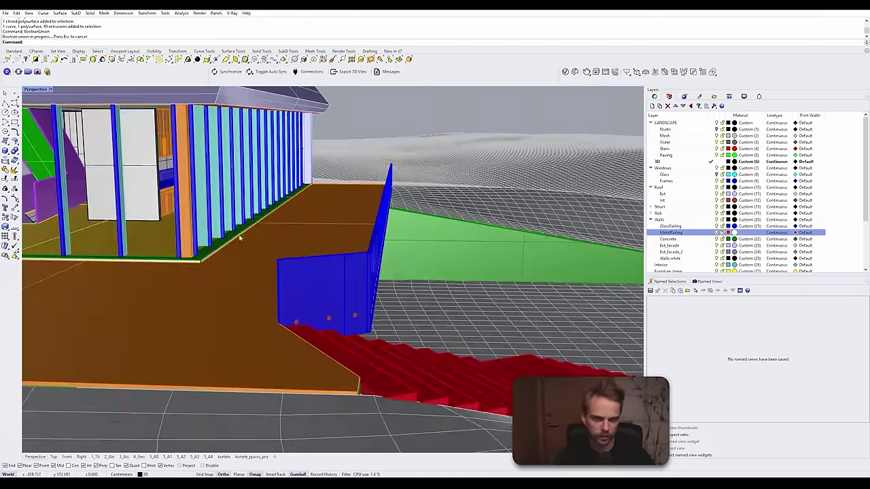
pyautogui.click(36, 89)
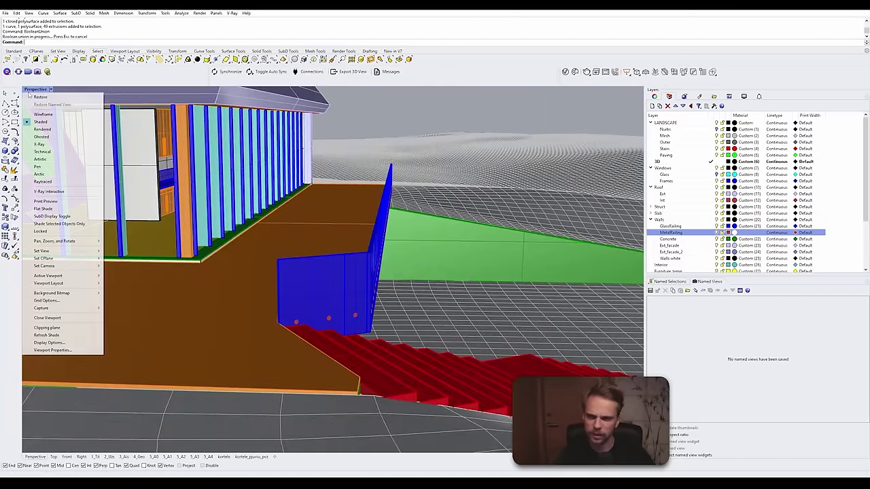
pyautogui.click(51, 175)
pyautogui.moveTo(319, 272); pyautogui.dragTo(200, 254, button='right')
pyautogui.scroll(6, 464, 211)
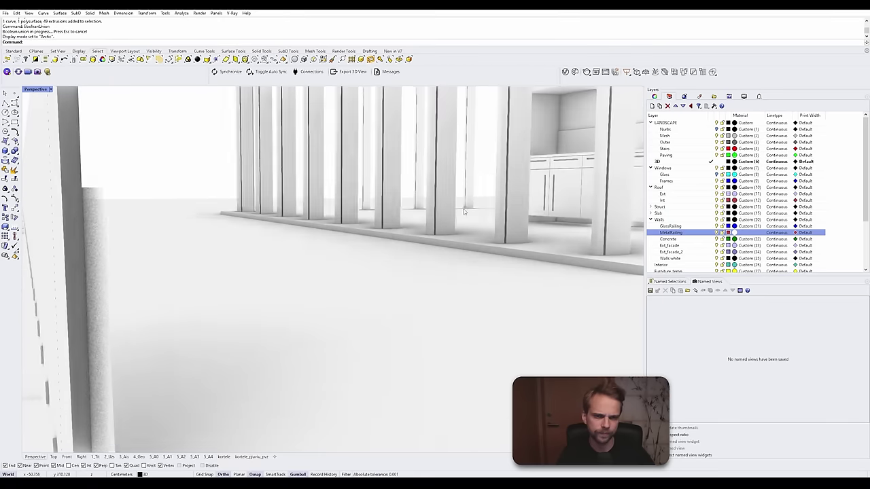
pyautogui.scroll(-5, 464, 210)
pyautogui.moveTo(351, 219); pyautogui.dragTo(326, 287, button='right')
pyautogui.scroll(-5, 304, 252)
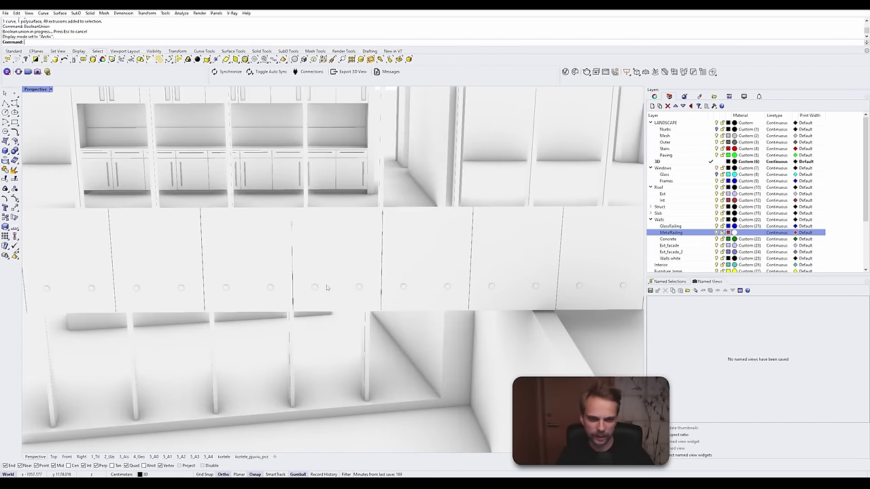
pyautogui.scroll(5, 326, 287)
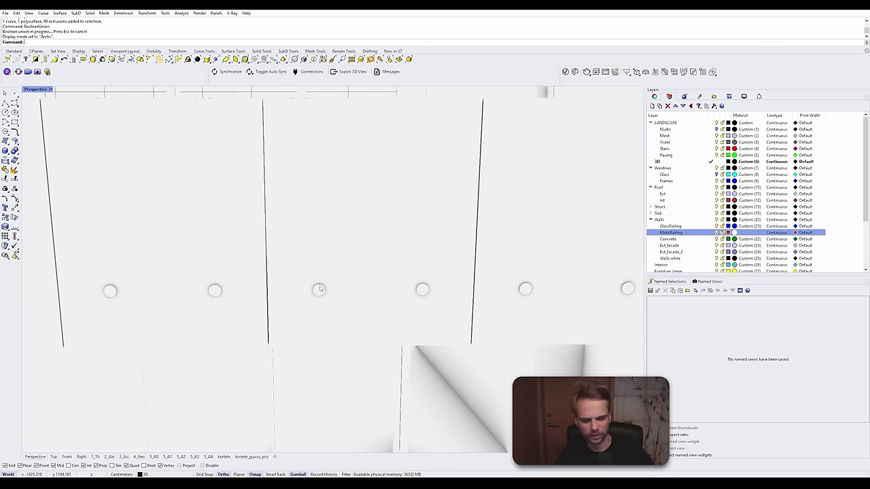
pyautogui.scroll(-5, 350, 252)
pyautogui.moveTo(350, 252); pyautogui.dragTo(273, 292, button='right')
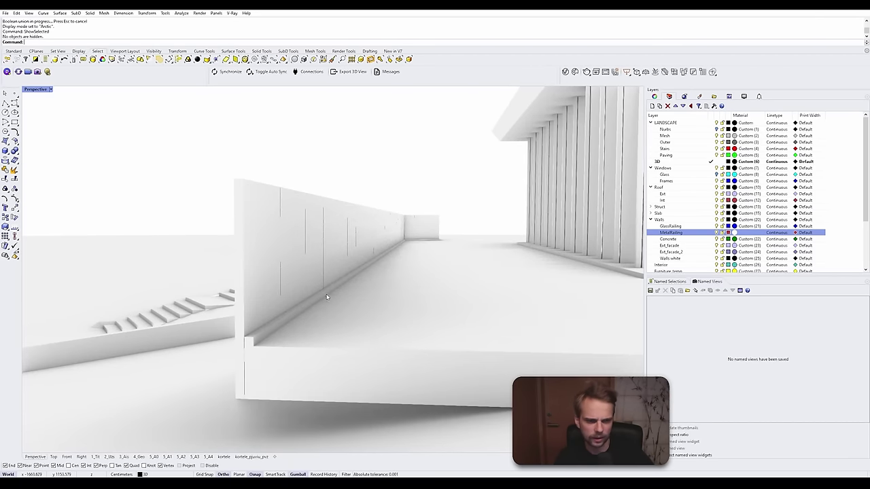
pyautogui.click(38, 89)
pyautogui.click(45, 123)
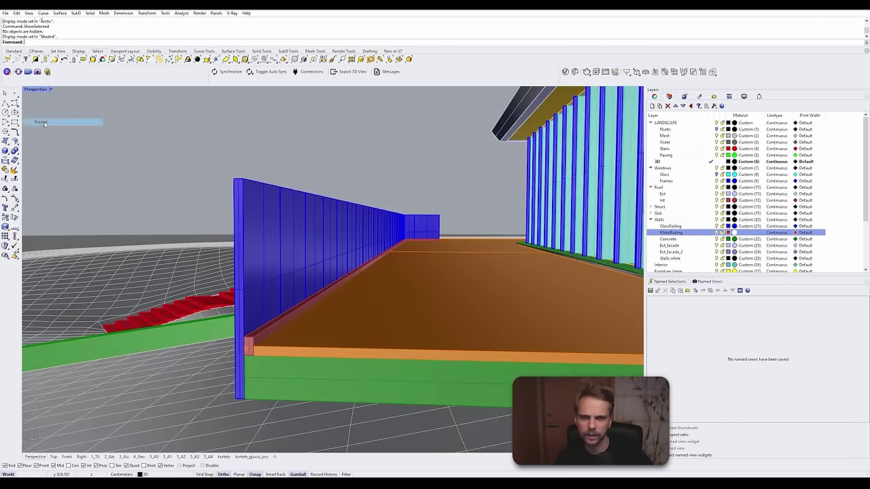
# Step: Subtract the metal railing base from the terrace planks with Boolean Difference, keeping the base
pyautogui.scroll(3, 264, 350)
pyautogui.click(285, 347)
pyautogui.scroll(-3, 289, 344)
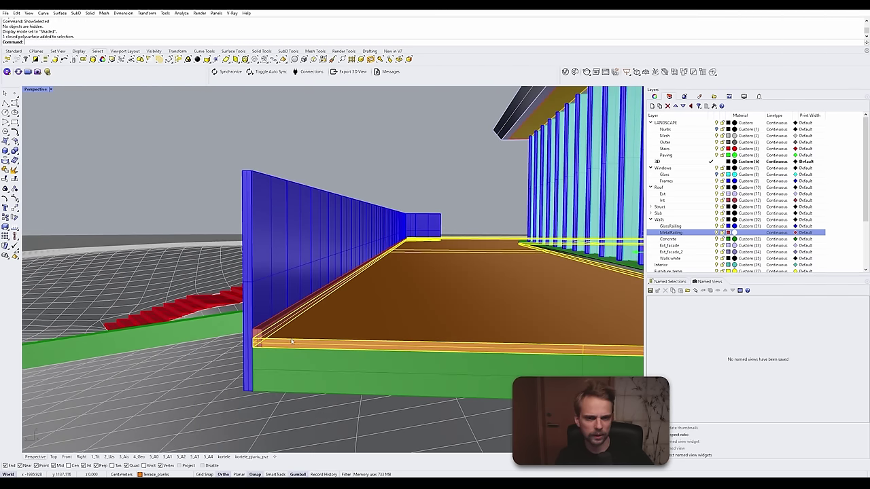
pyautogui.scroll(3, 260, 340)
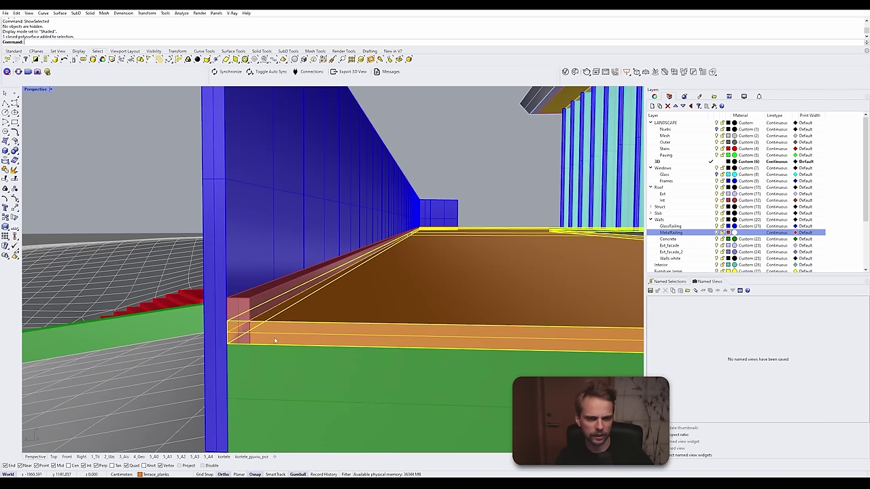
pyautogui.press('Return')
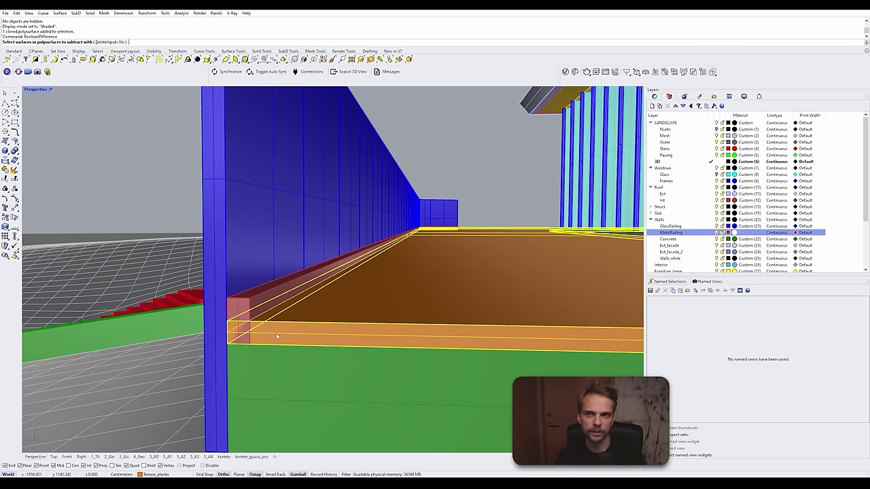
pyautogui.click(268, 306)
pyautogui.press('Return')
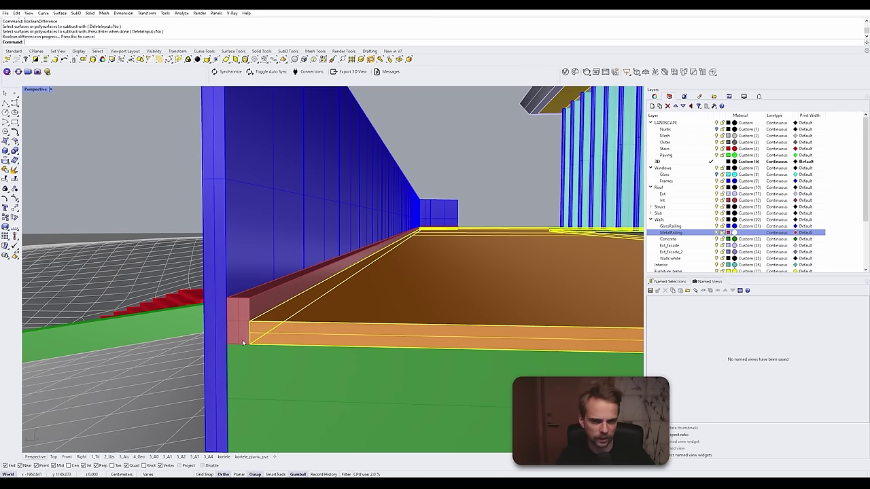
# Step: Examine the trimmed terrace planks at the stair corner and the railing in relation to the stairs and the whole building
pyautogui.scroll(-6, 339, 307)
pyautogui.moveTo(341, 306)
pyautogui.mouseDown(button='right')
pyautogui.moveTo(353, 344)
pyautogui.moveTo(462, 259)
pyautogui.moveTo(345, 291)
pyautogui.mouseUp(button='right')
pyautogui.scroll(8, 316, 345)
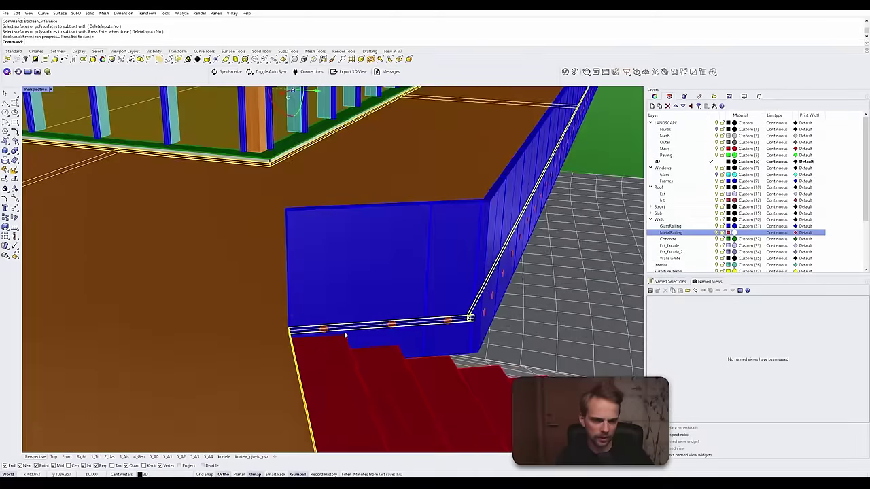
pyautogui.moveTo(316, 346); pyautogui.dragTo(325, 268, button='right')
pyautogui.press('Escape')
pyautogui.click(331, 260)
pyautogui.scroll(-4, 325, 268)
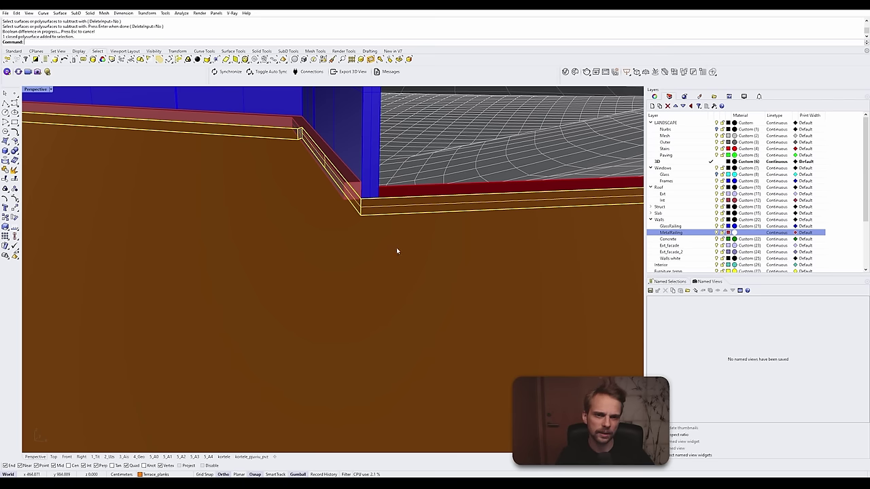
pyautogui.press('Escape')
pyautogui.scroll(-4, 322, 151)
pyautogui.moveTo(322, 151); pyautogui.dragTo(277, 243, button='right')
pyautogui.scroll(3, 297, 221)
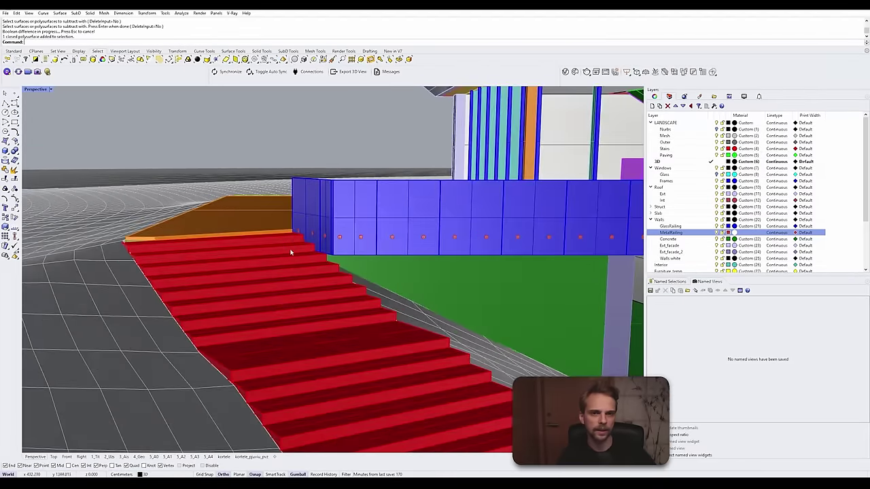
pyautogui.scroll(-5, 278, 240)
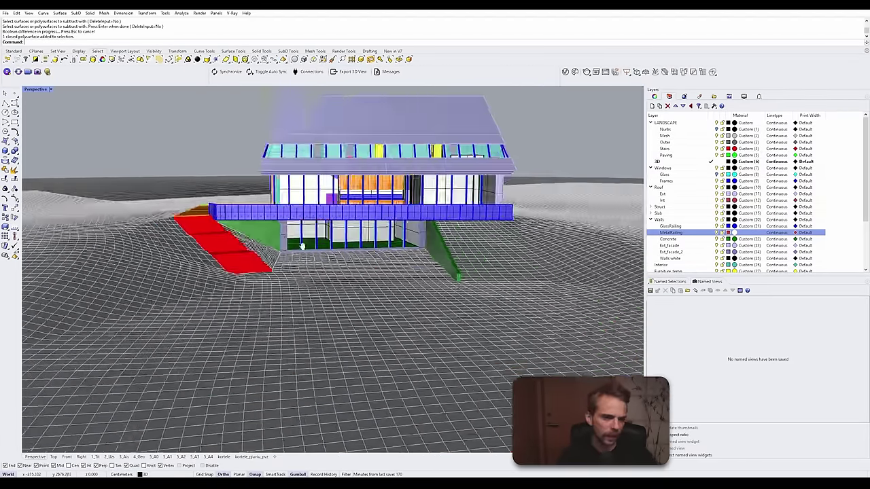
pyautogui.moveTo(301, 244); pyautogui.dragTo(323, 198, button='right')
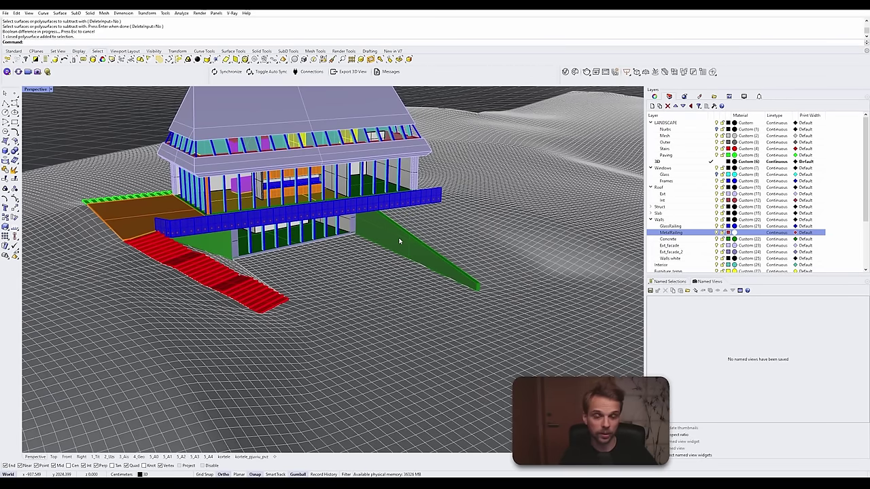
pyautogui.scroll(5, 320, 290)
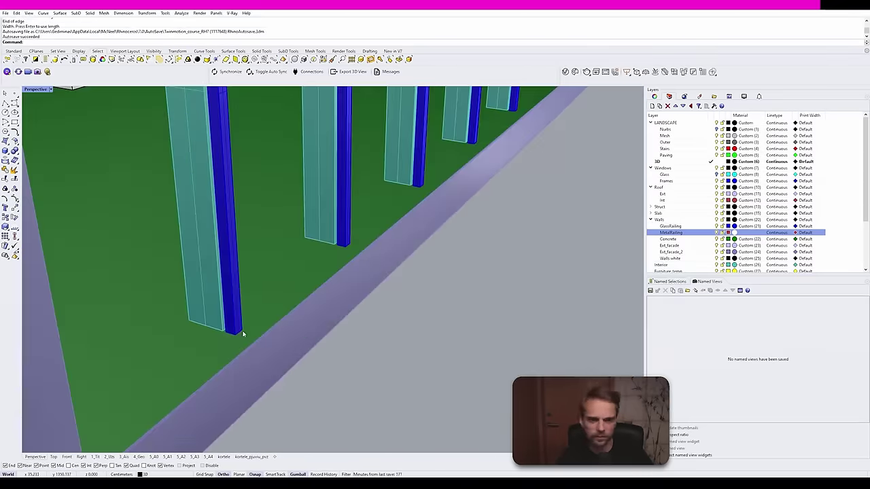
# Step: Turn on the window Glass layer and draw a box for a lower terrace slab in front of the ground-floor windows
pyautogui.click(716, 174)
pyautogui.click(229, 188)
pyautogui.click(492, 227)
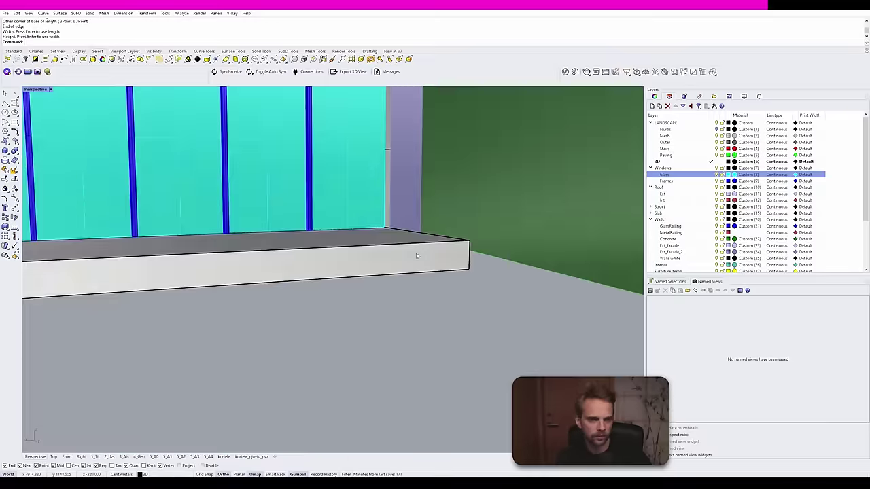
pyautogui.moveTo(408, 272); pyautogui.dragTo(321, 306, button='right')
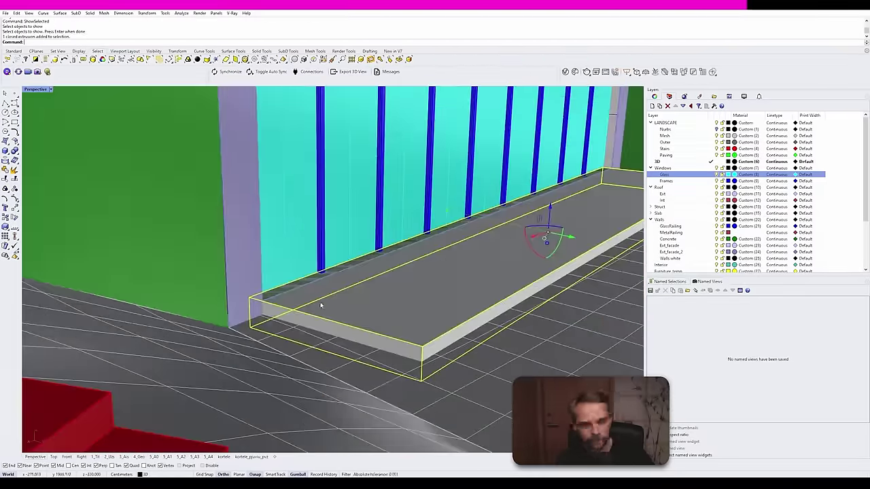
# Step: Subtract the overlapping building parts from the new lower terrace slab with Boolean Difference
pyautogui.write('BooleanDifference')
pyautogui.press('Return')
pyautogui.scroll(7, 317, 280)
pyautogui.scroll(-6, 394, 296)
pyautogui.click(373, 283)
pyautogui.click(353, 285)
pyautogui.press('Return')
pyautogui.scroll(5, 197, 312)
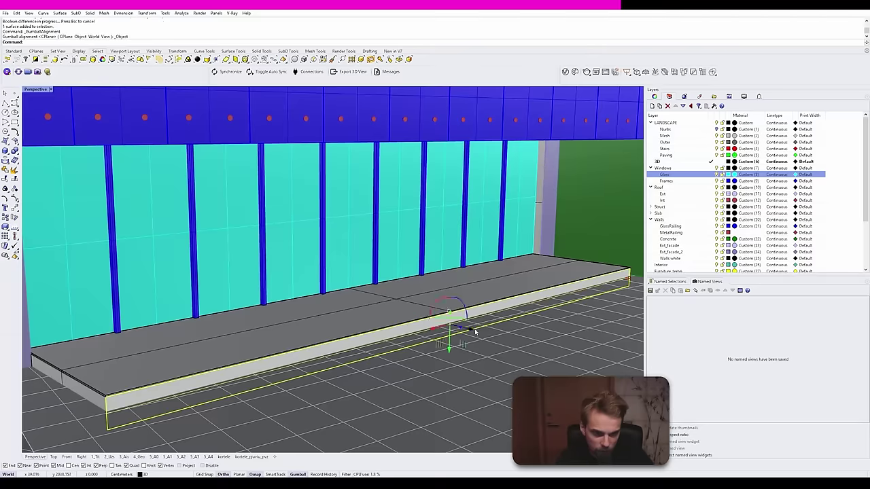
pyautogui.press('Escape')
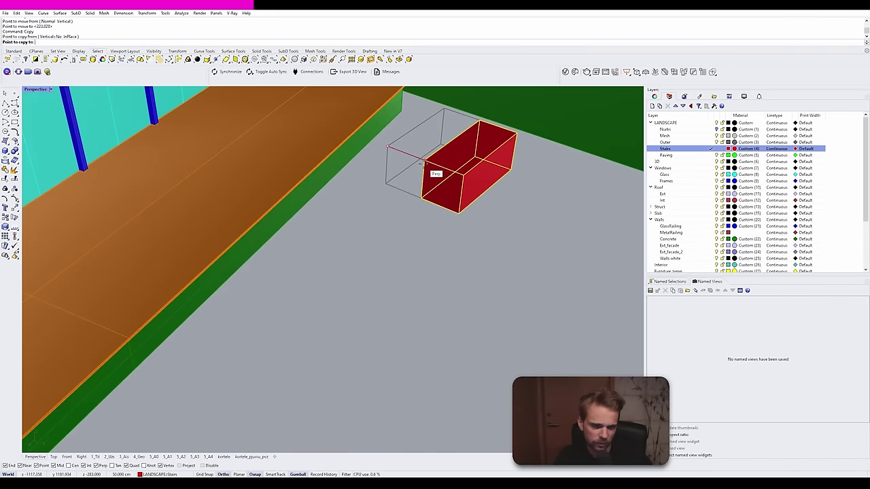
# Step: Copy the red step block beside the lower terrace to the next position along the stair run
pyautogui.click(360, 168)
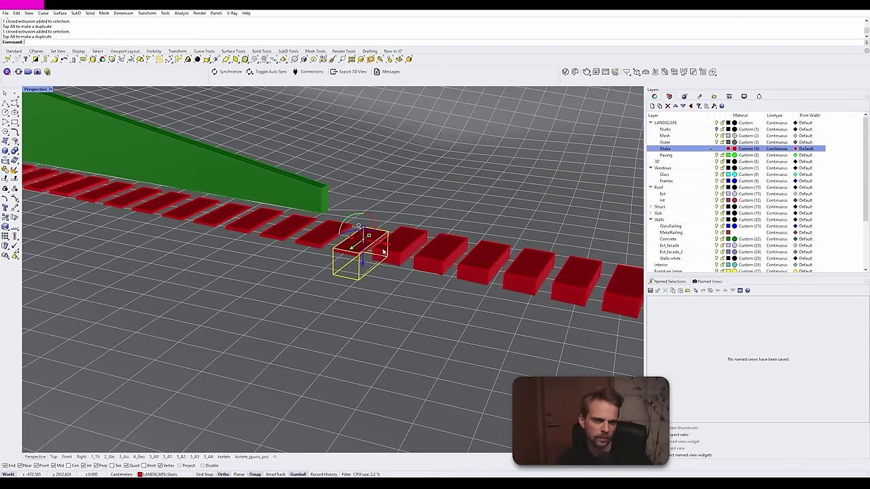
# Step: Move the selected red step block further along the stair run beside the lower terrace
pyautogui.moveTo(382, 251); pyautogui.dragTo(521, 288)
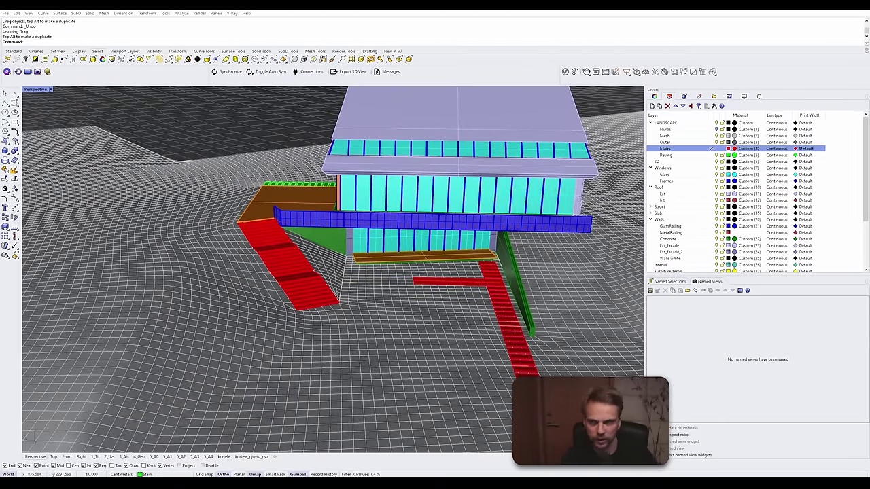
# Step: Examine the lower terrace slab and its planks along the ground-floor windows
pyautogui.moveTo(317, 231)
pyautogui.mouseDown(button='right')
pyautogui.moveTo(401, 245)
pyautogui.moveTo(353, 257)
pyautogui.moveTo(333, 231)
pyautogui.moveTo(276, 254)
pyautogui.moveTo(305, 219)
pyautogui.mouseUp(button='right')
pyautogui.scroll(3, 353, 257)
pyautogui.scroll(10, 205, 262)
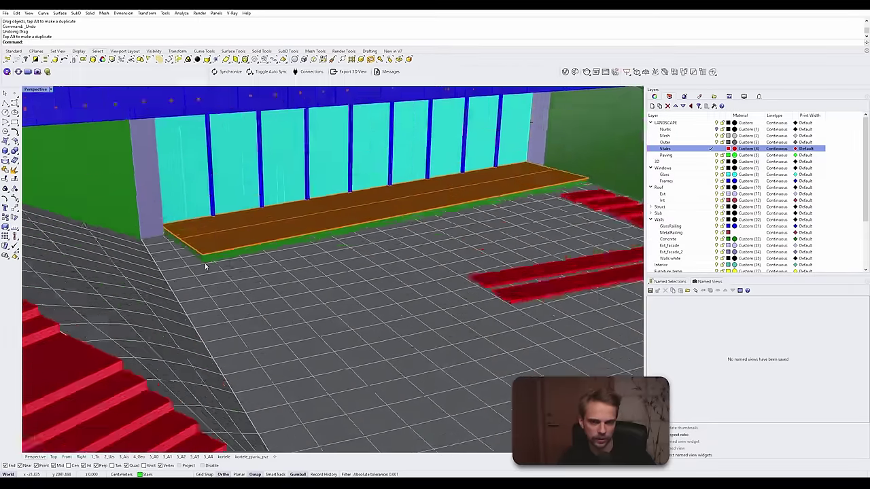
pyautogui.click(231, 262)
pyautogui.click(209, 217)
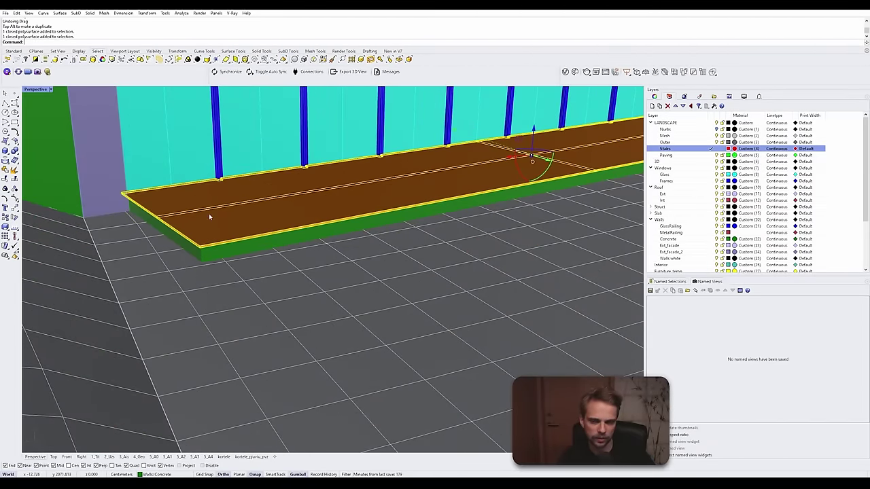
pyautogui.scroll(-7, 267, 214)
pyautogui.scroll(7, 286, 166)
pyautogui.moveTo(272, 165); pyautogui.dragTo(312, 166, button='right')
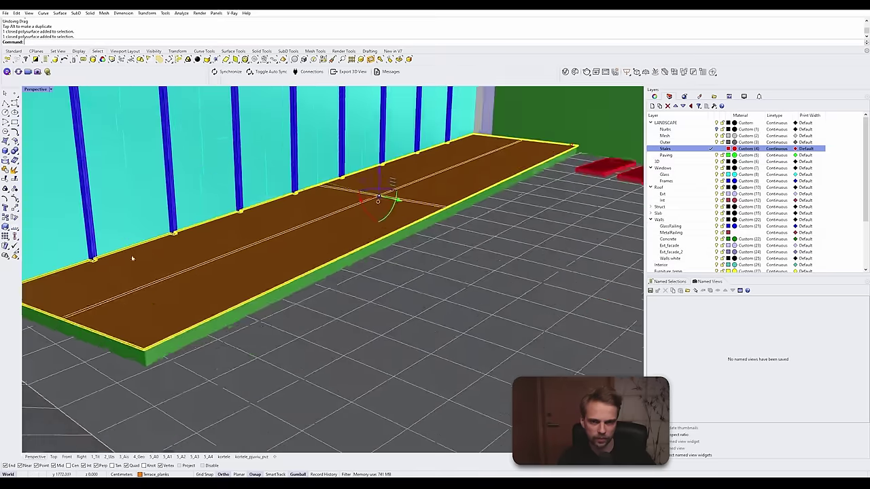
pyautogui.scroll(3, 131, 255)
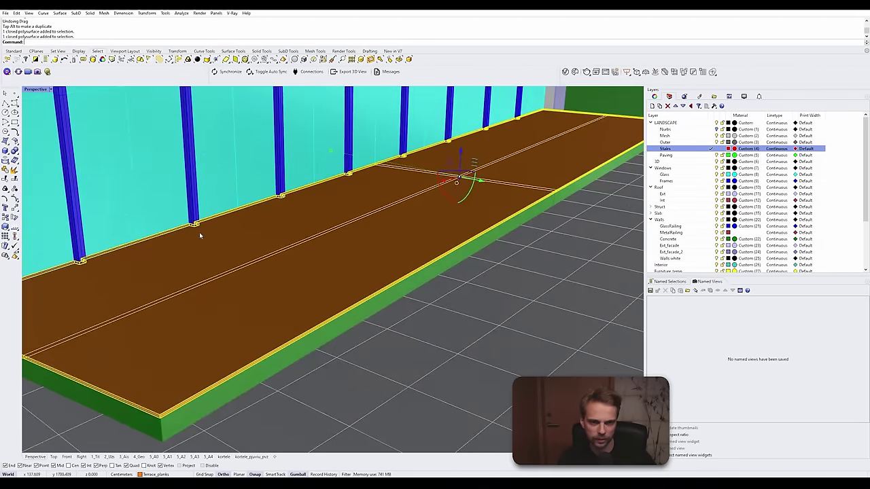
pyautogui.scroll(-5, 199, 236)
# Step: Examine the red step blocks and the two long crossing blocks beside the lower terrace
pyautogui.click(417, 233)
pyautogui.scroll(-3, 417, 233)
pyautogui.moveTo(417, 233); pyautogui.dragTo(473, 247, button='right')
pyautogui.scroll(5, 474, 247)
pyautogui.moveTo(401, 185); pyautogui.dragTo(398, 211, button='right')
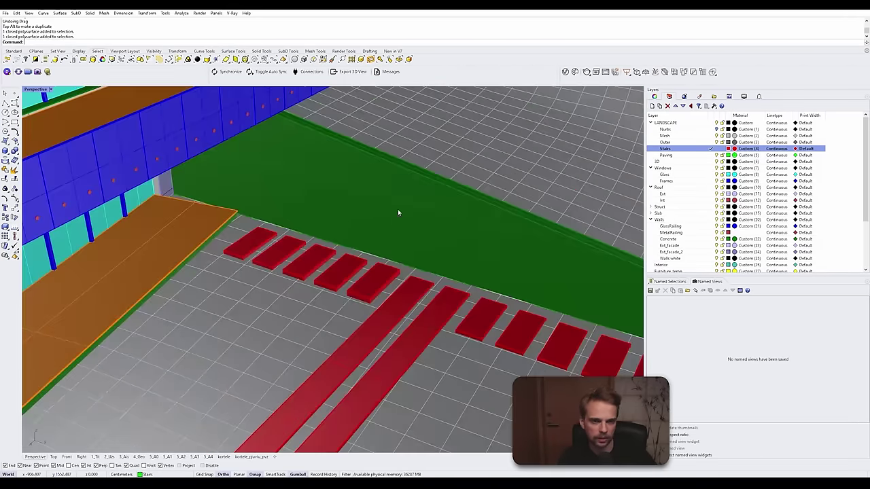
pyautogui.click(282, 253)
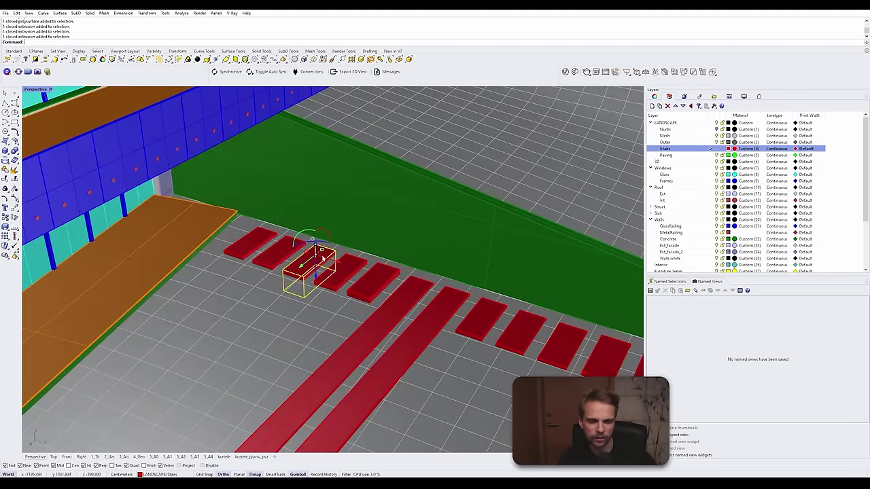
pyautogui.scroll(-7, 402, 272)
pyautogui.keyDown('shift'); pyautogui.moveTo(401, 272); pyautogui.dragTo(439, 210, button='right'); pyautogui.keyUp('shift')
pyautogui.press('Escape')
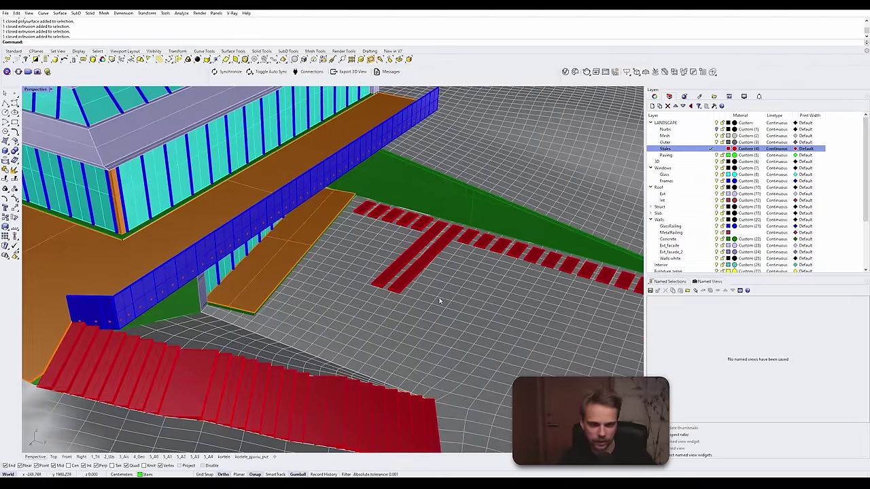
pyautogui.scroll(5, 441, 258)
pyautogui.scroll(-2, 408, 207)
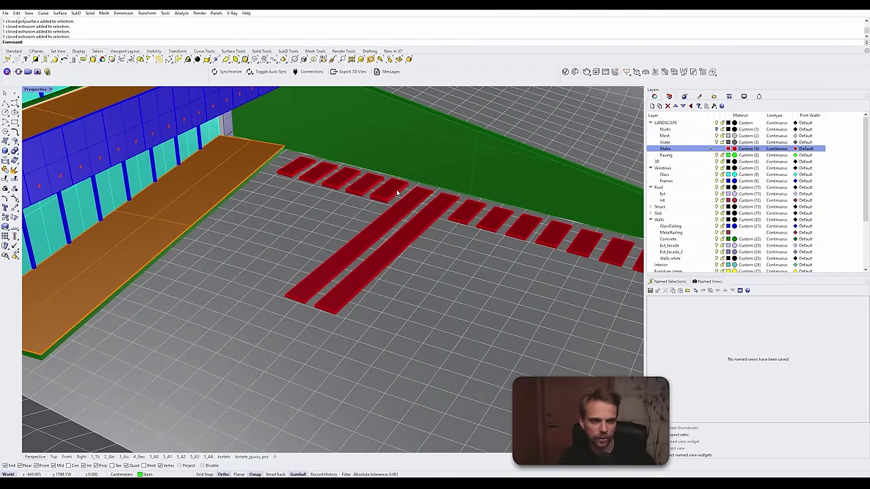
pyautogui.scroll(2, 396, 195)
pyautogui.moveTo(412, 215); pyautogui.dragTo(412, 219)
pyautogui.click(355, 226)
pyautogui.scroll(-3, 429, 213)
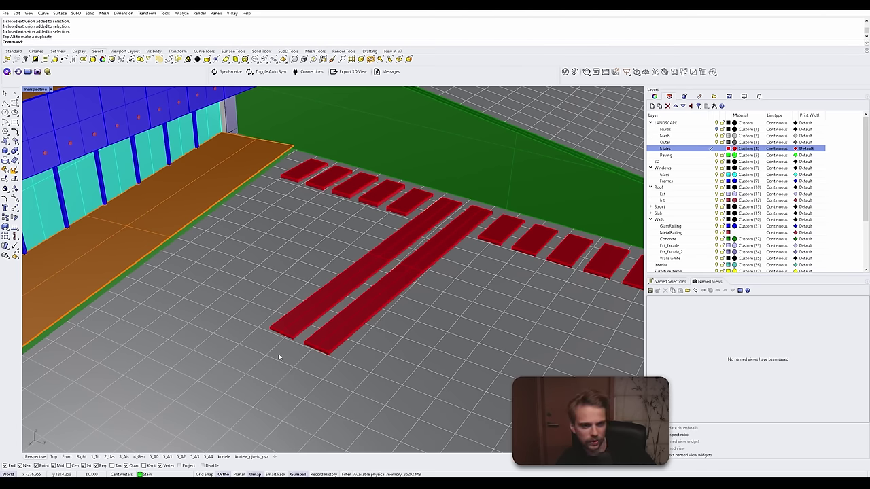
# Step: Examine how the lower terrace and both outdoor stair runs sit in the surrounding terrain
pyautogui.keyDown('shift'); pyautogui.moveTo(279, 357); pyautogui.dragTo(415, 252, button='right'); pyautogui.keyUp('shift')
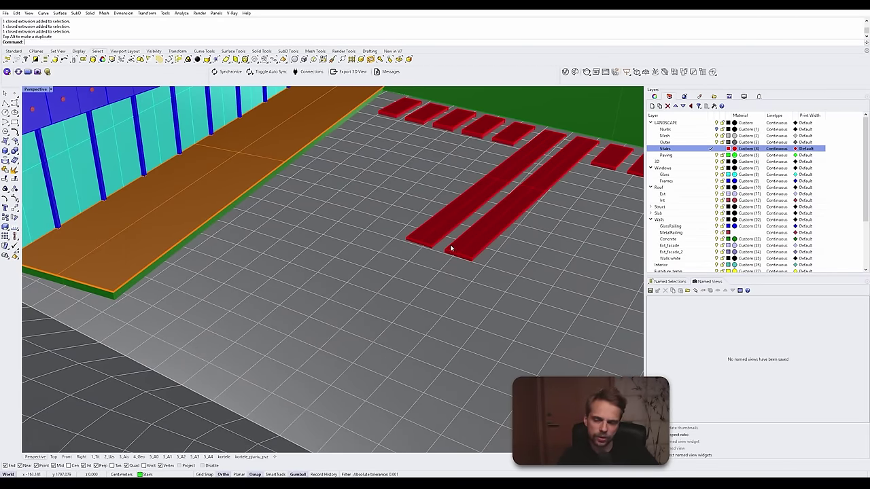
pyautogui.moveTo(436, 278); pyautogui.dragTo(269, 260, button='right')
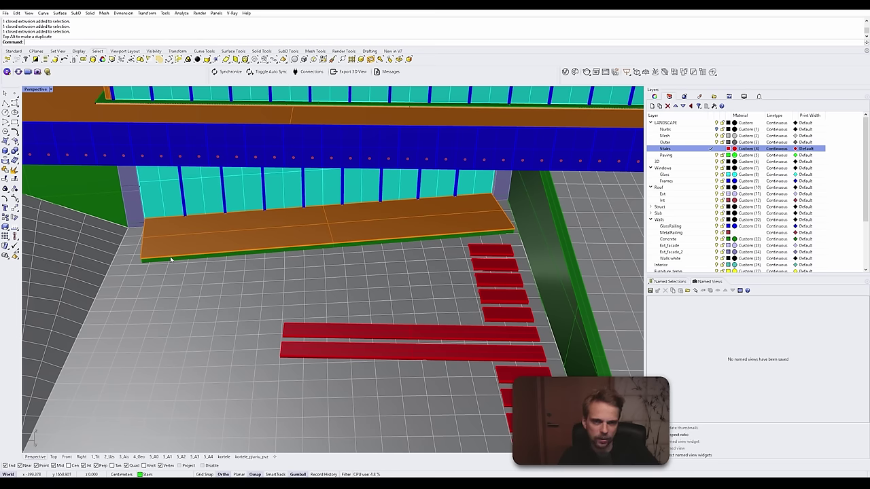
pyautogui.moveTo(170, 256); pyautogui.dragTo(266, 241, button='right')
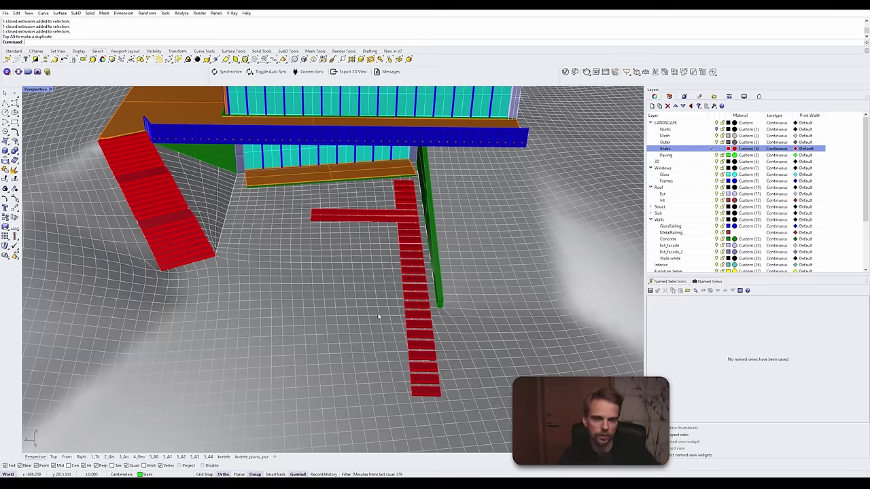
pyautogui.scroll(-7, 413, 376)
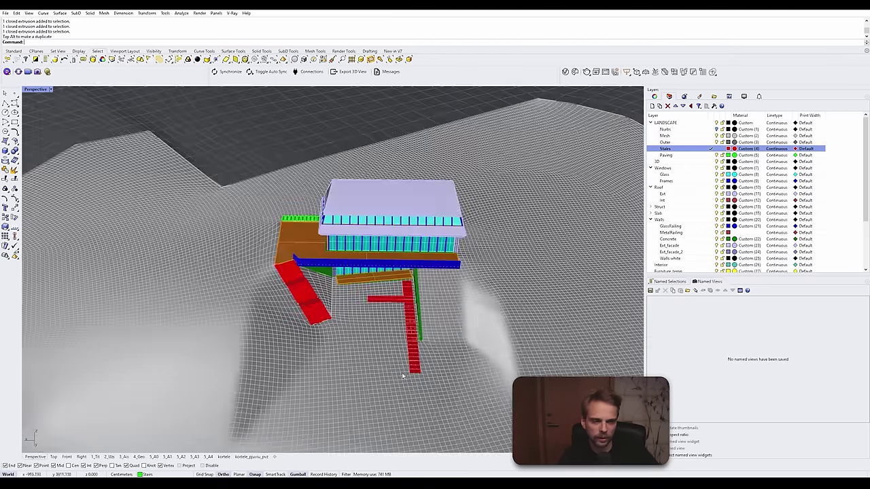
pyautogui.keyDown('shift'); pyautogui.moveTo(403, 377); pyautogui.dragTo(396, 287, button='right'); pyautogui.keyUp('shift')
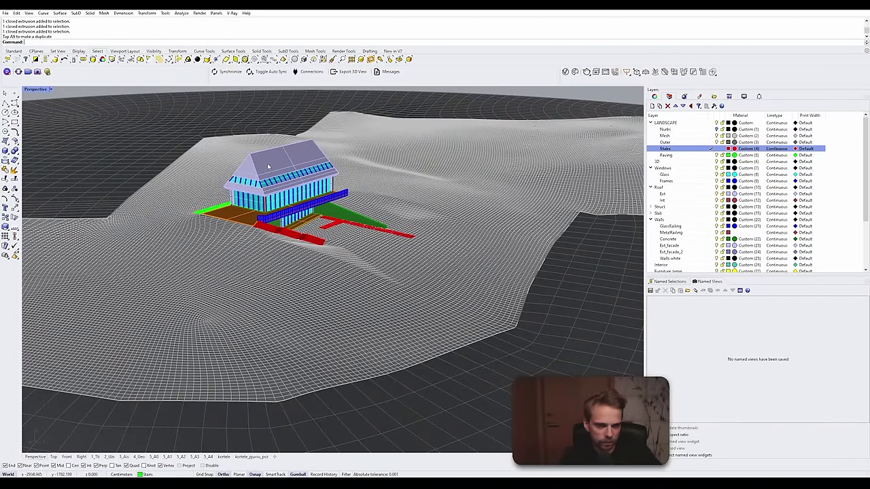
pyautogui.moveTo(324, 163); pyautogui.dragTo(435, 210, button='right')
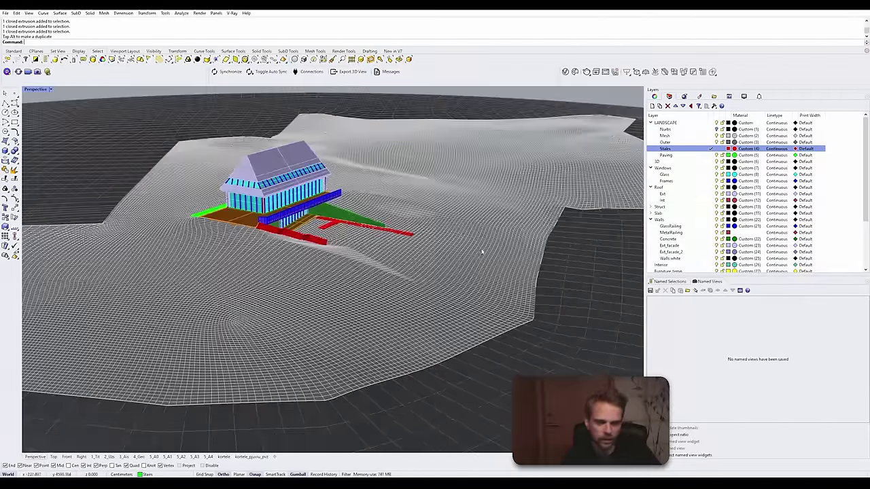
pyautogui.moveTo(481, 252); pyautogui.dragTo(496, 197, button='right')
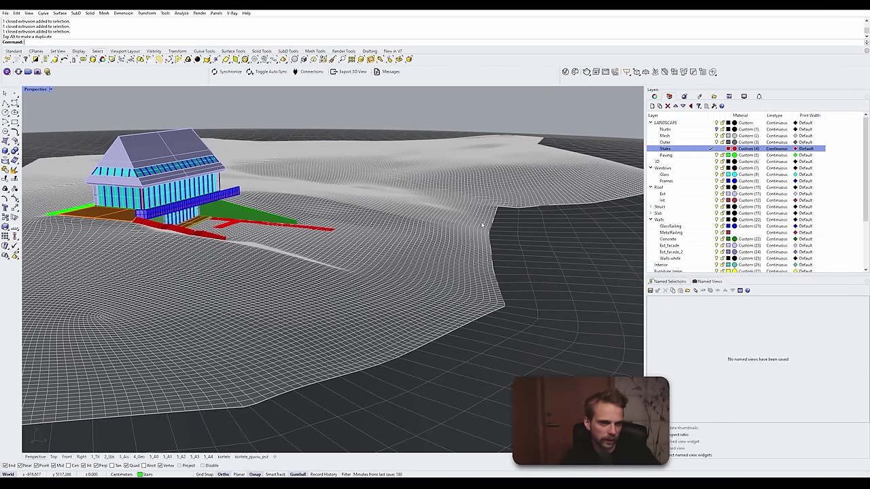
pyautogui.scroll(-5, 412, 367)
pyautogui.moveTo(353, 292); pyautogui.dragTo(311, 344, button='right')
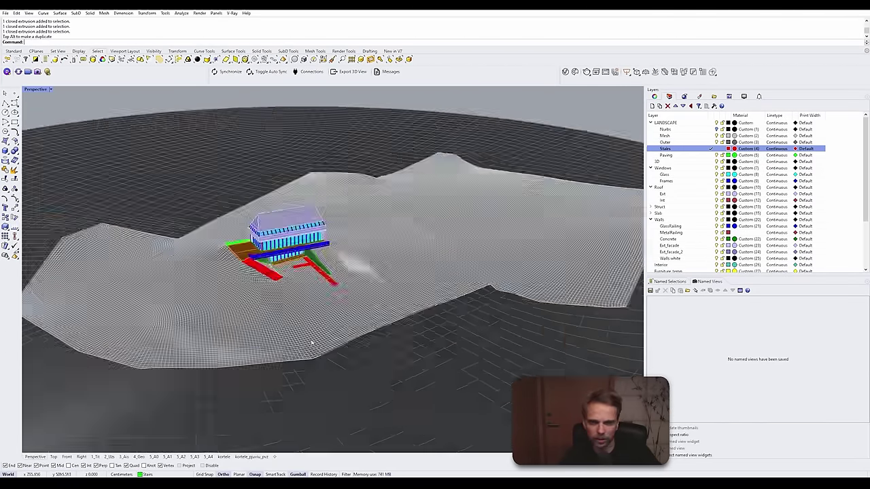
# Step: Examine the building's front with its railing, lower terrace, stairs and window frames from closer viewpoints
pyautogui.scroll(5, 286, 265)
pyautogui.keyDown('shift'); pyautogui.moveTo(388, 234); pyautogui.dragTo(428, 205, button='right'); pyautogui.keyUp('shift')
pyautogui.scroll(5, 404, 210)
pyautogui.moveTo(373, 223); pyautogui.dragTo(353, 177, button='right')
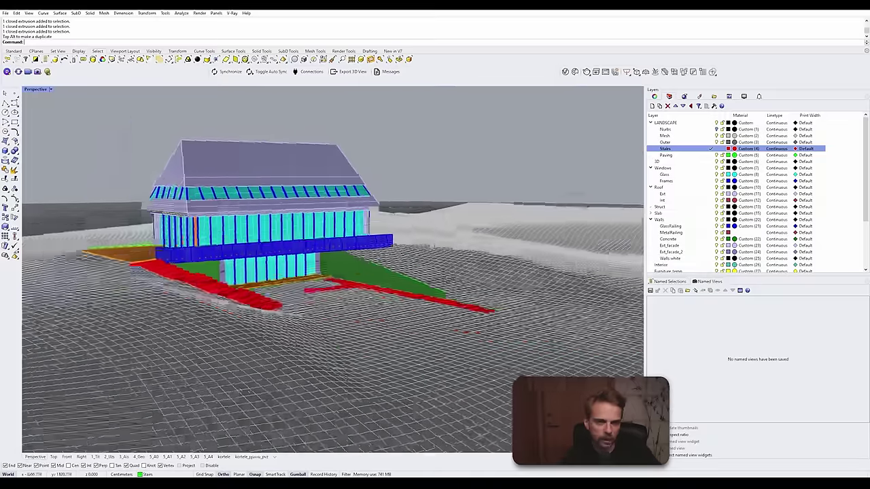
pyautogui.scroll(4, 285, 248)
pyautogui.moveTo(475, 209); pyautogui.dragTo(427, 242, button='right')
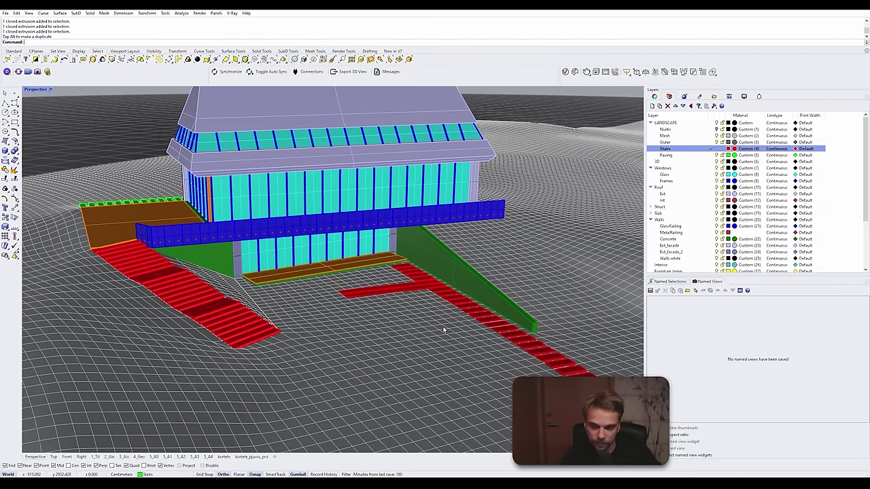
pyautogui.moveTo(416, 313); pyautogui.dragTo(445, 303, button='right')
pyautogui.moveTo(292, 288); pyautogui.dragTo(400, 327, button='right')
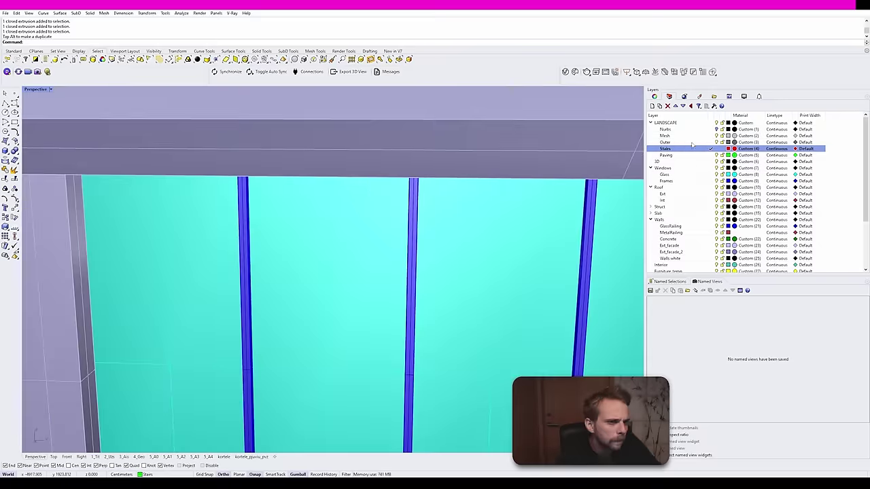
# Step: Collapse the Windows, Roof, Walls and LANDSCAPE layer groups
pyautogui.click(651, 168)
pyautogui.scroll(-1, 650, 168)
pyautogui.click(650, 142)
pyautogui.click(650, 148)
pyautogui.click(650, 168)
pyautogui.click(651, 122)
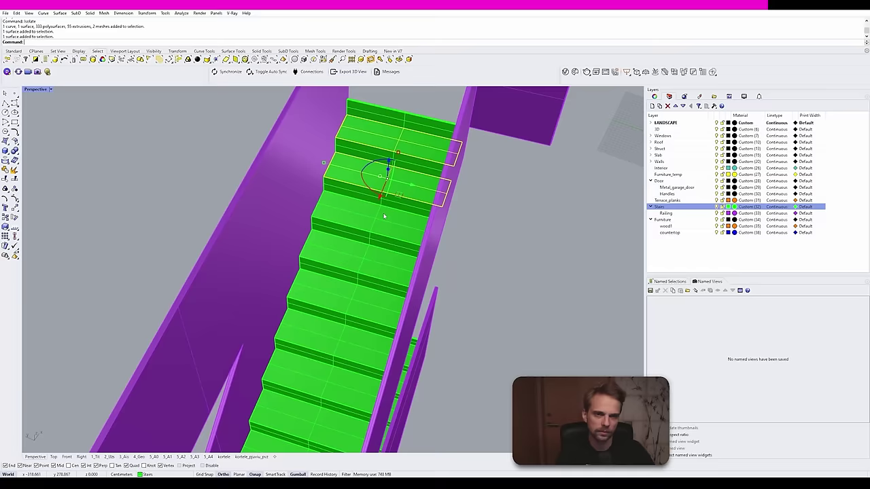
# Step: Model a thin red tread slab on a step of the isolated interior staircase, using a value of 15
pyautogui.moveTo(386, 224); pyautogui.dragTo(414, 224, button='right')
pyautogui.moveTo(413, 224); pyautogui.dragTo(411, 223)
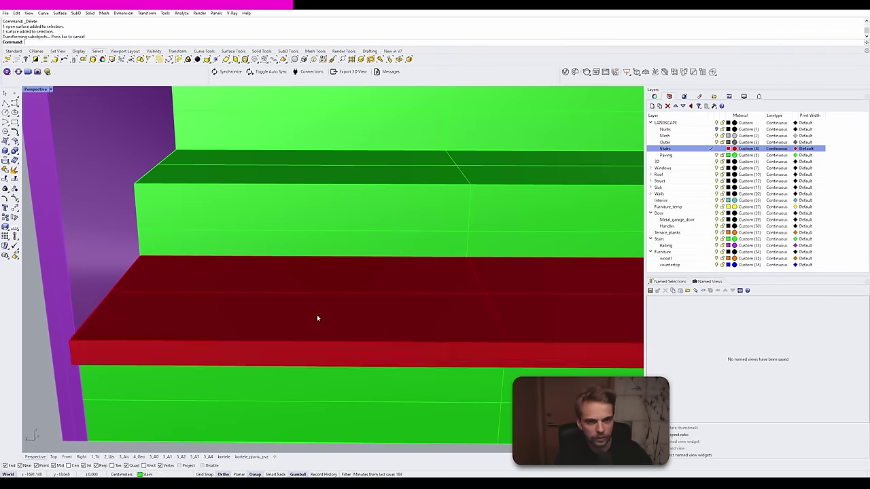
pyautogui.write('15')
pyautogui.press('Return')
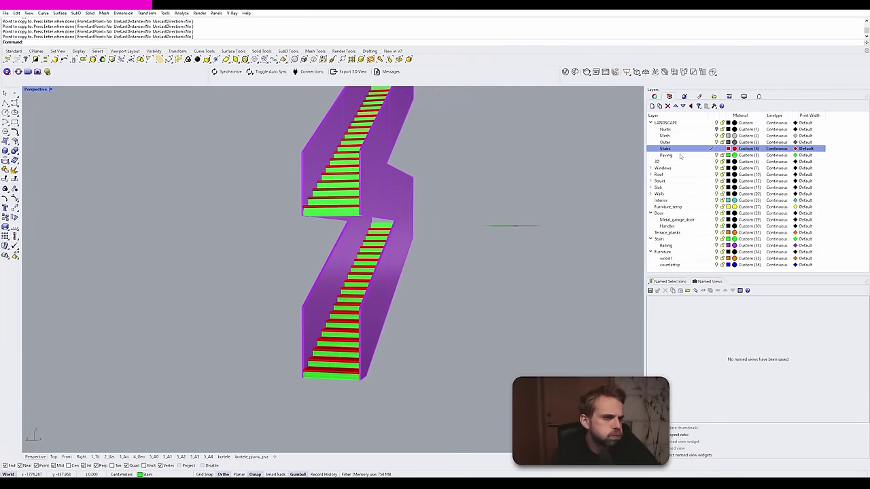
# Step: Create a TopSlab sublayer under the Stairs layer for the tread slabs
pyautogui.click(651, 107)
pyautogui.write('TopSlab')
pyautogui.press('Return')
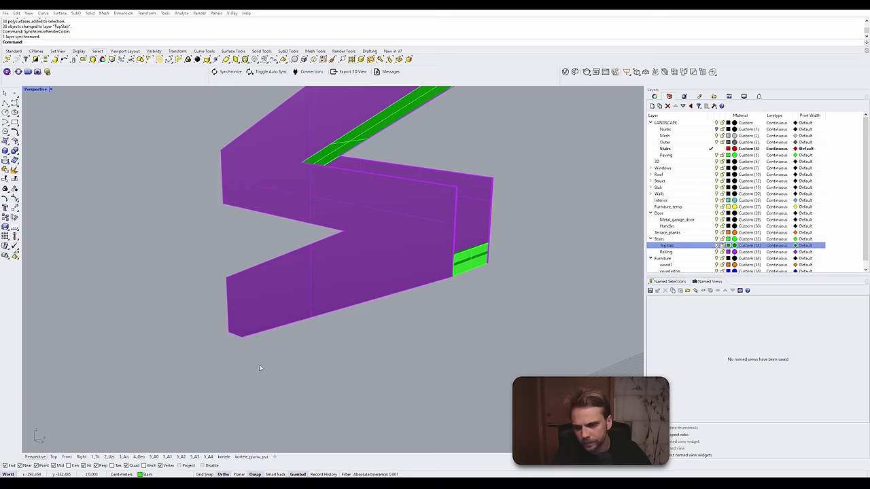
# Step: Examine how the tread slabs fit on the interior stair flights and against the purple railing
pyautogui.moveTo(259, 367); pyautogui.dragTo(285, 292, button='right')
pyautogui.scroll(3, 303, 272)
pyautogui.click(319, 254)
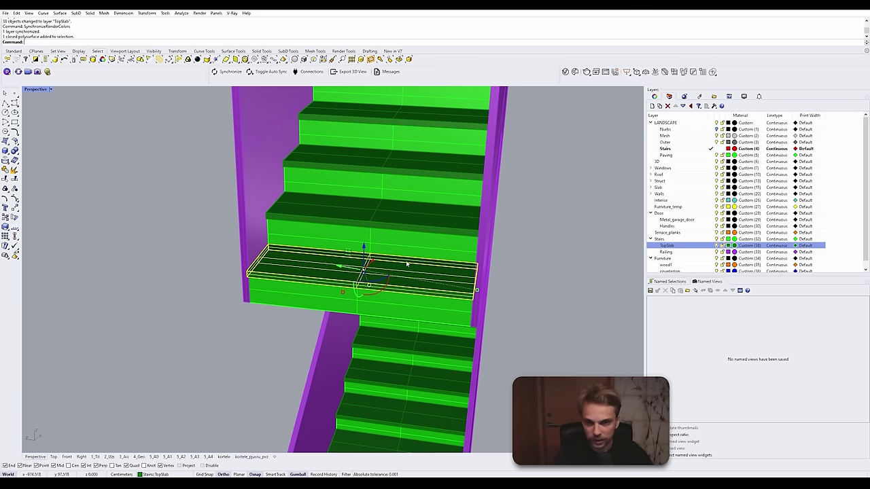
pyautogui.click(409, 314)
pyautogui.moveTo(409, 315); pyautogui.dragTo(303, 290, button='right')
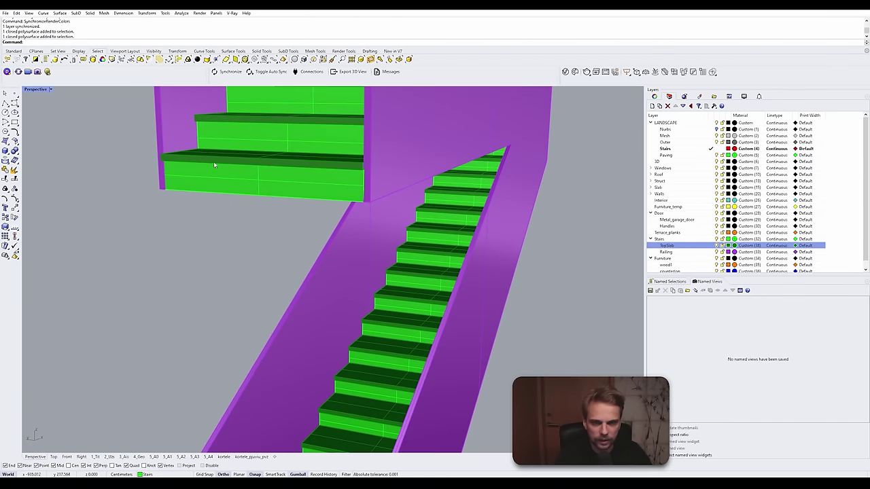
pyautogui.moveTo(255, 168); pyautogui.dragTo(344, 179, button='right')
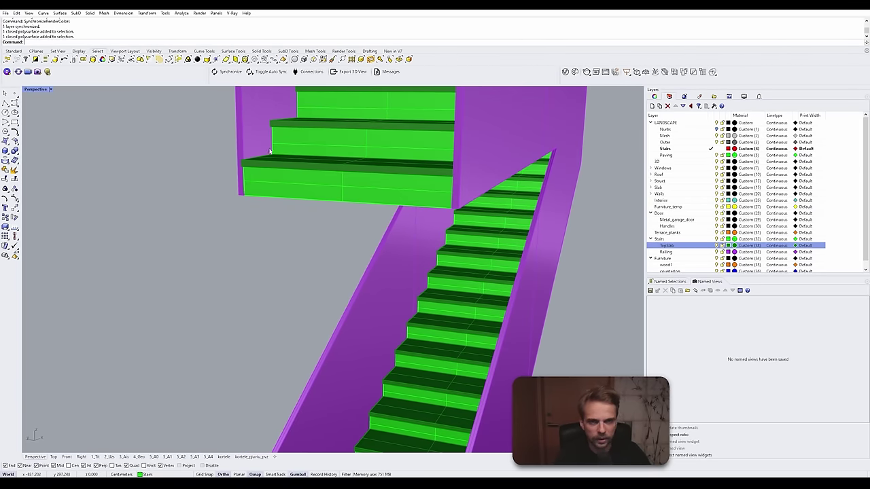
pyautogui.click(339, 165)
pyautogui.press('Escape')
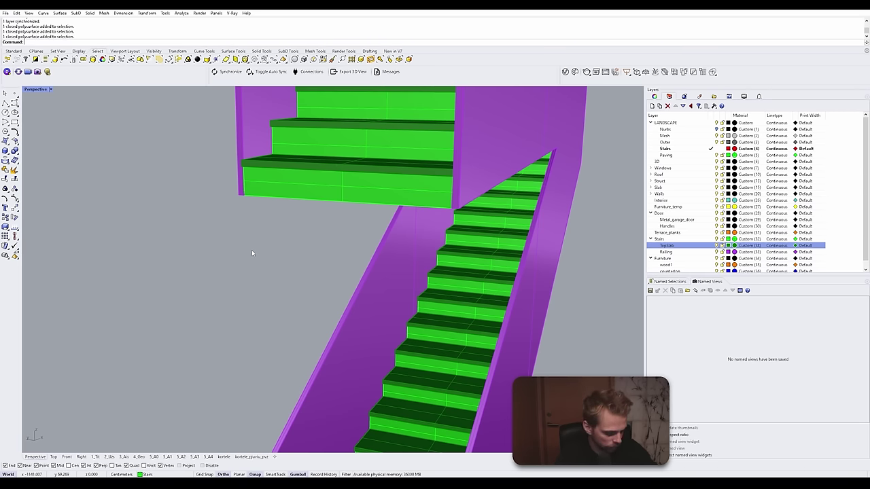
pyautogui.moveTo(252, 253); pyautogui.dragTo(567, 237, button='right')
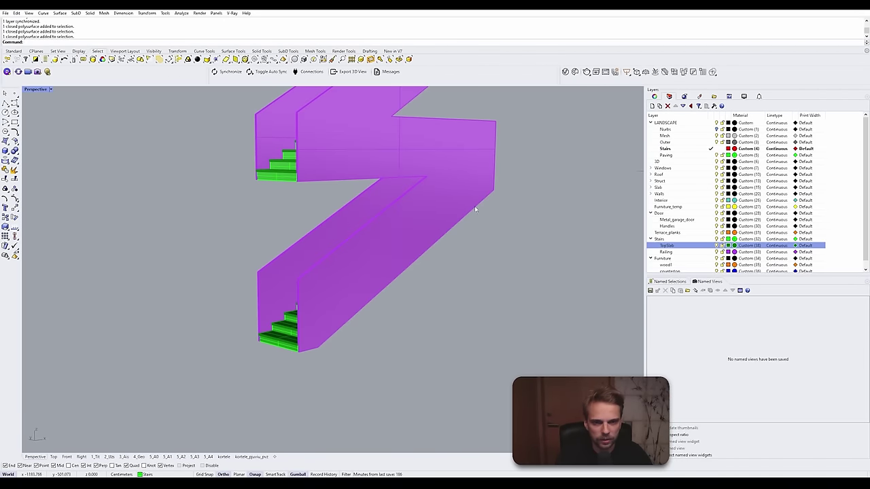
pyautogui.moveTo(474, 206); pyautogui.dragTo(361, 330, button='right')
pyautogui.scroll(3, 391, 343)
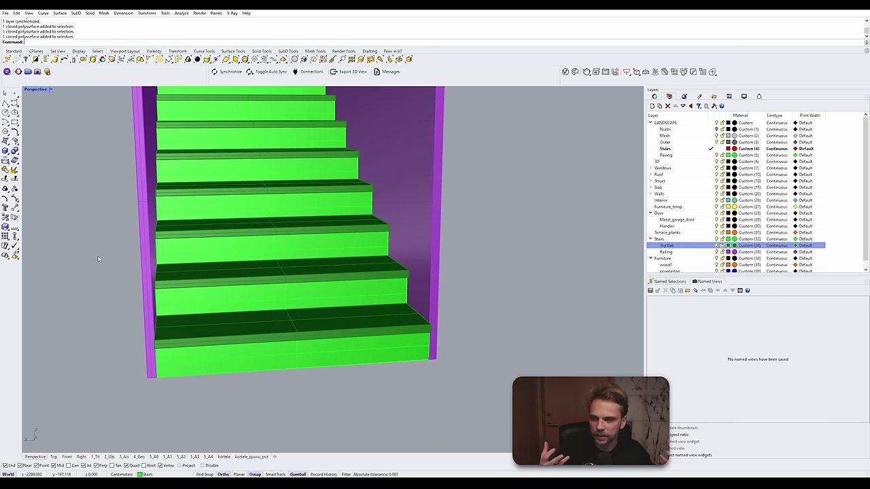
# Step: Move the end face of the lowest tread slab inward, away from the purple railing
pyautogui.scroll(5, 371, 322)
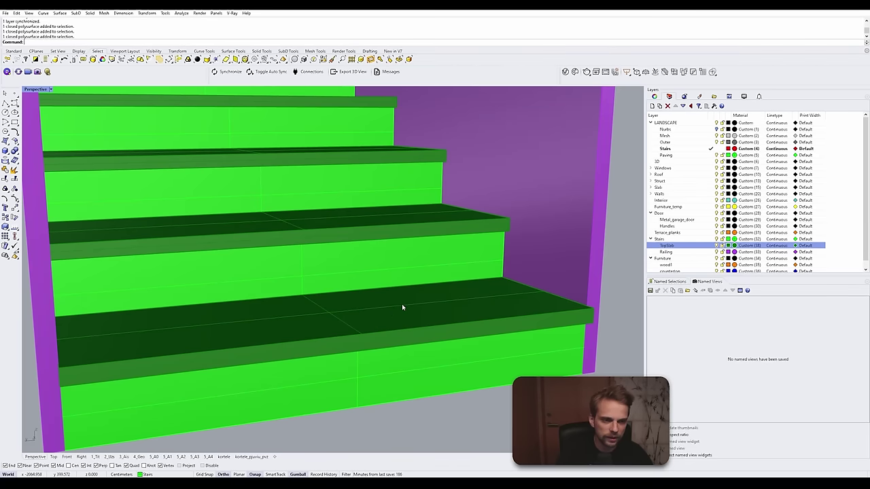
pyautogui.moveTo(404, 305); pyautogui.dragTo(373, 312, button='right')
pyautogui.scroll(3, 248, 374)
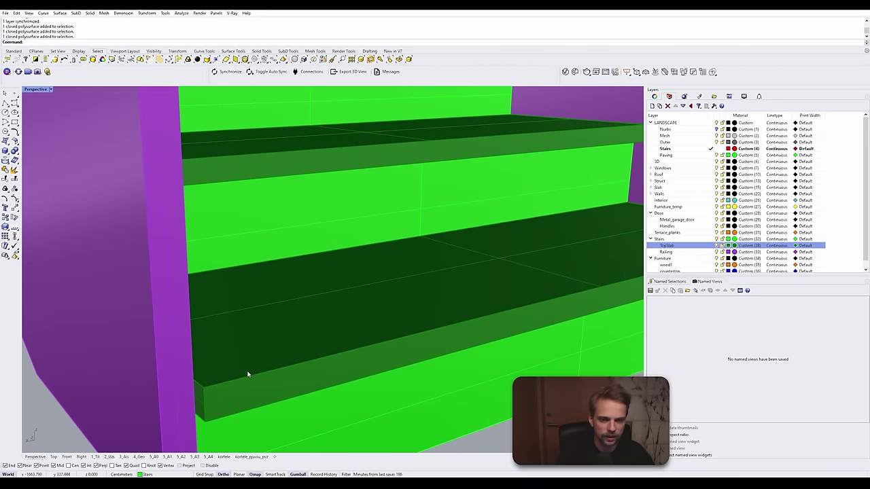
pyautogui.click(191, 403)
pyautogui.moveTo(191, 403); pyautogui.dragTo(254, 340, button='right')
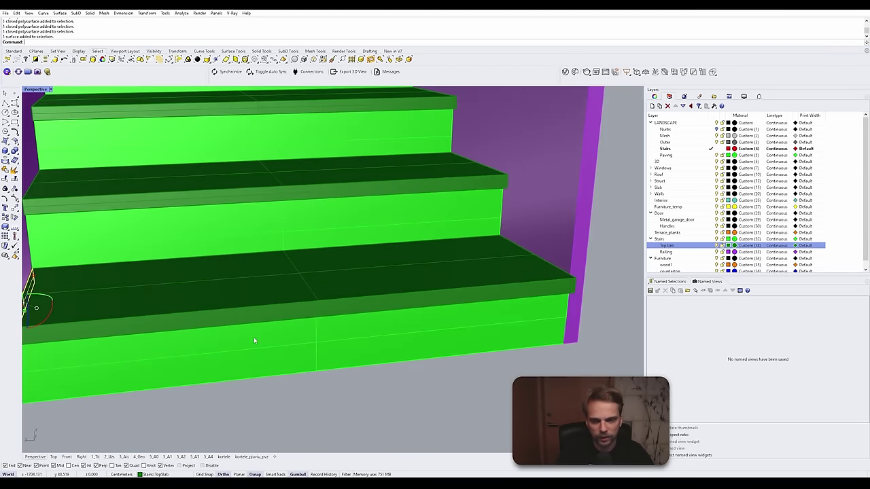
pyautogui.write('s')
pyautogui.press('Return')
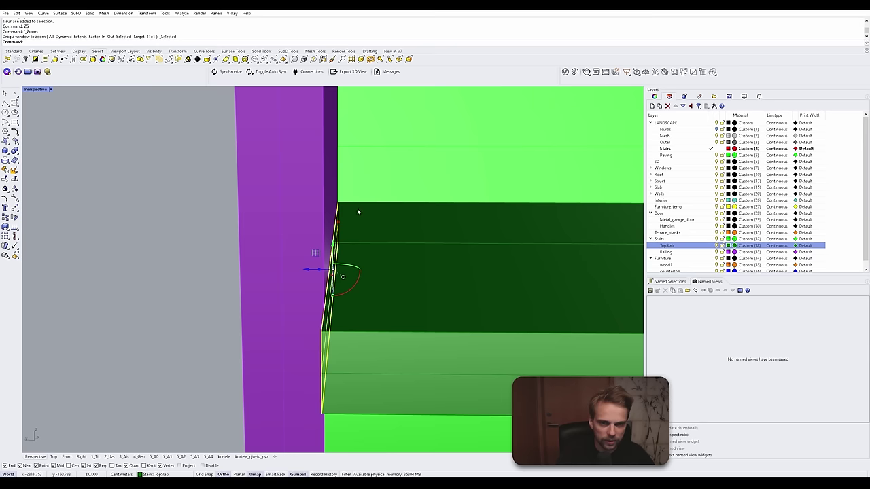
pyautogui.scroll(-4, 265, 269)
pyautogui.moveTo(418, 288); pyautogui.dragTo(236, 170, button='right')
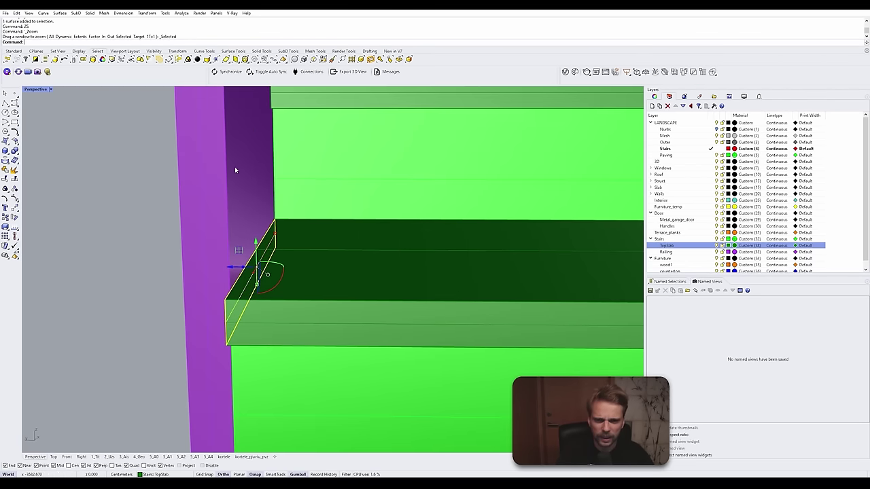
pyautogui.click(235, 269)
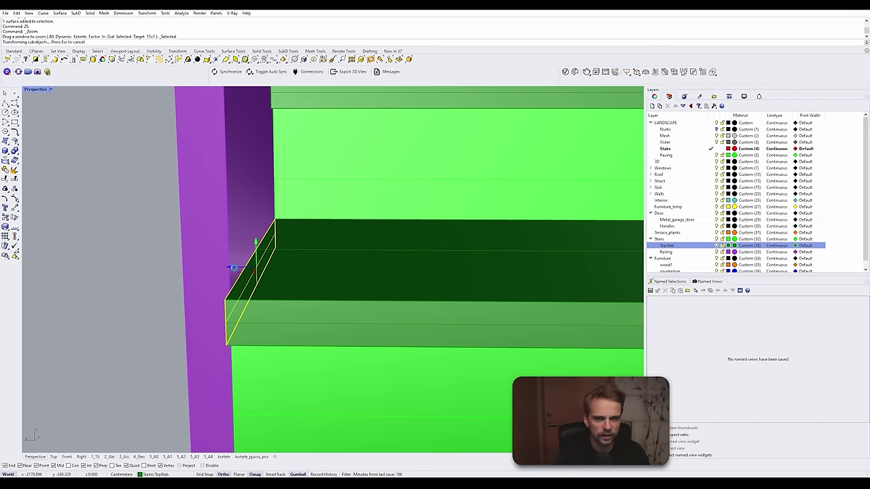
pyautogui.moveTo(224, 288); pyautogui.dragTo(264, 222, button='right')
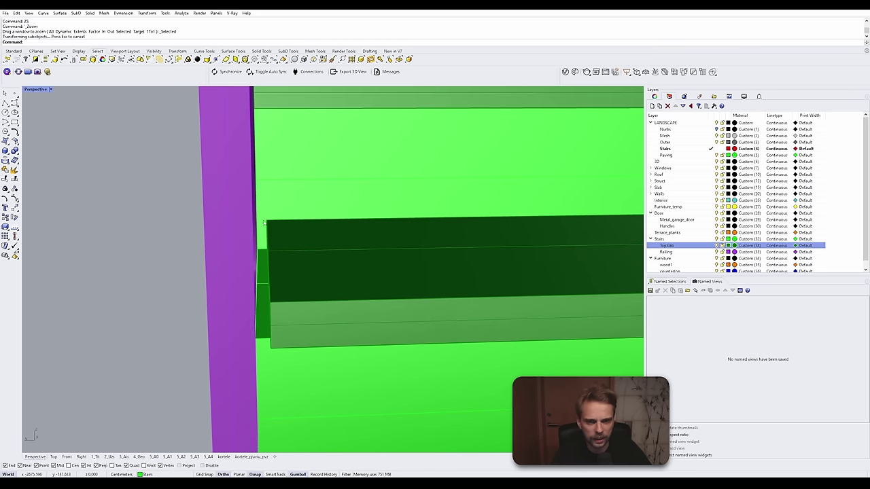
pyautogui.moveTo(265, 266); pyautogui.dragTo(258, 320, button='right')
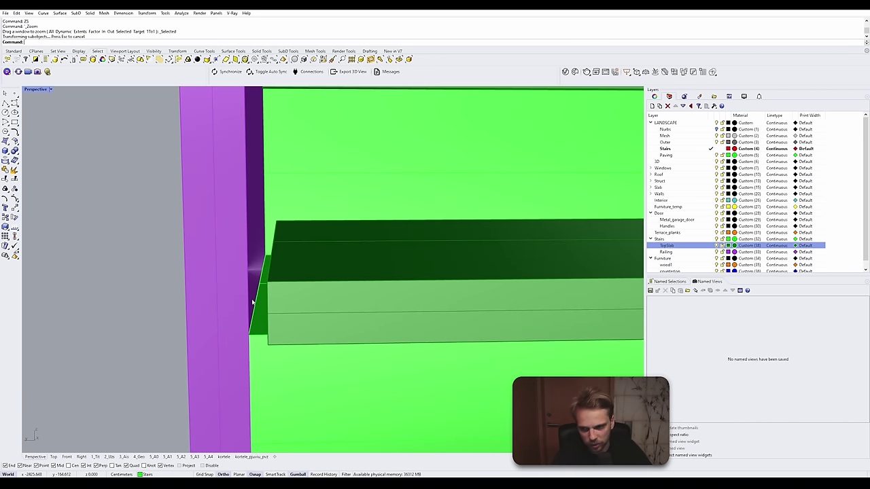
pyautogui.moveTo(276, 236); pyautogui.dragTo(330, 283, button='right')
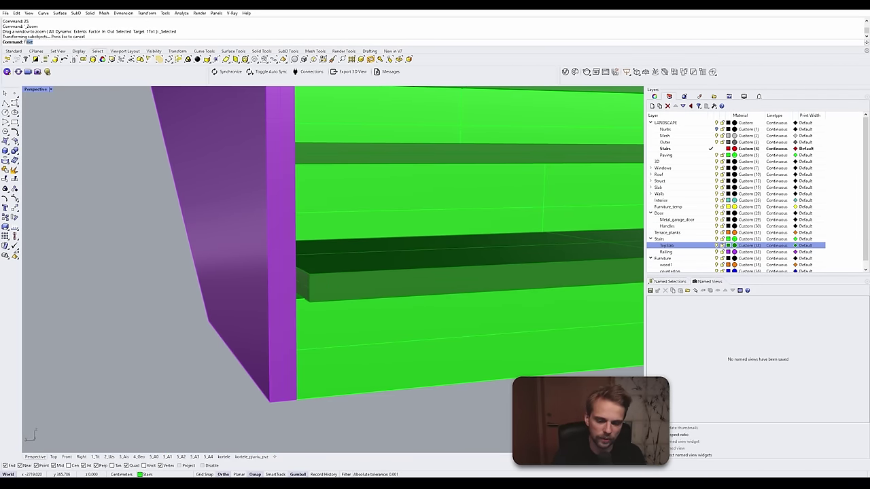
# Step: Fillet the upper front edge of the lowest tread slab with a radius of 0.5
pyautogui.write('FilleW')
pyautogui.press('BackSpace')
pyautogui.write('Edge')
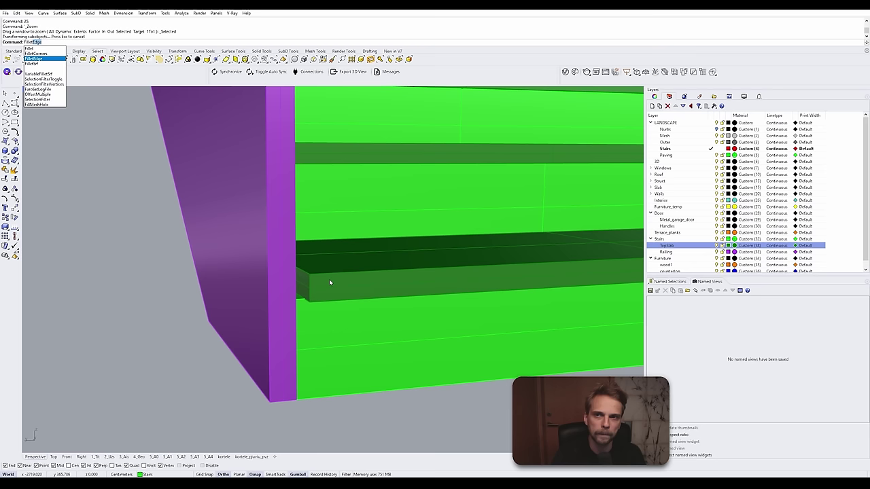
pyautogui.press('Return')
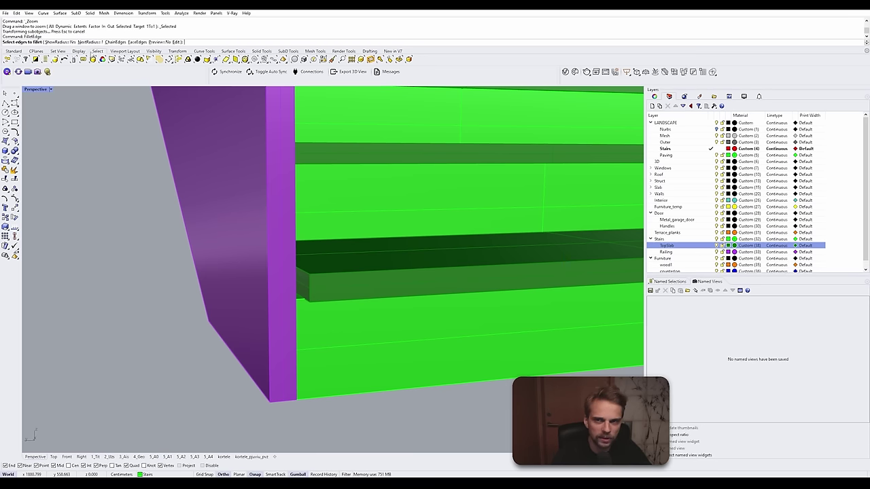
pyautogui.click(95, 42)
pyautogui.write('.5')
pyautogui.press('Return')
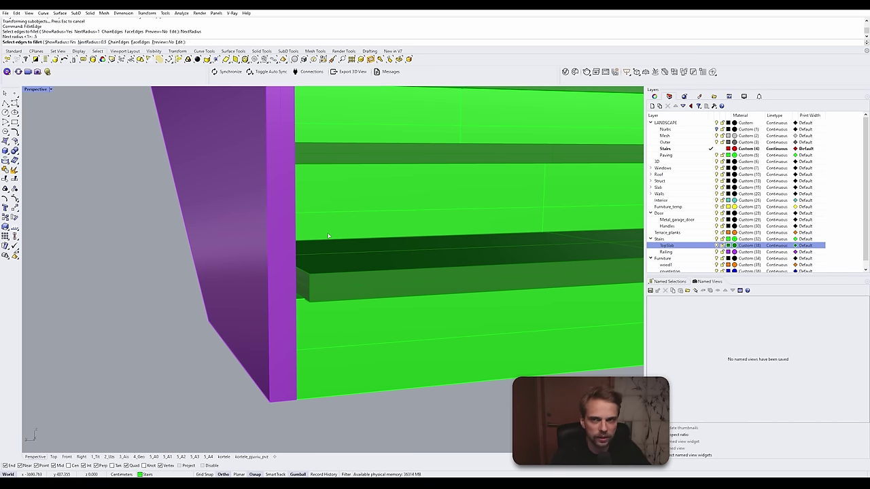
pyautogui.click(334, 273)
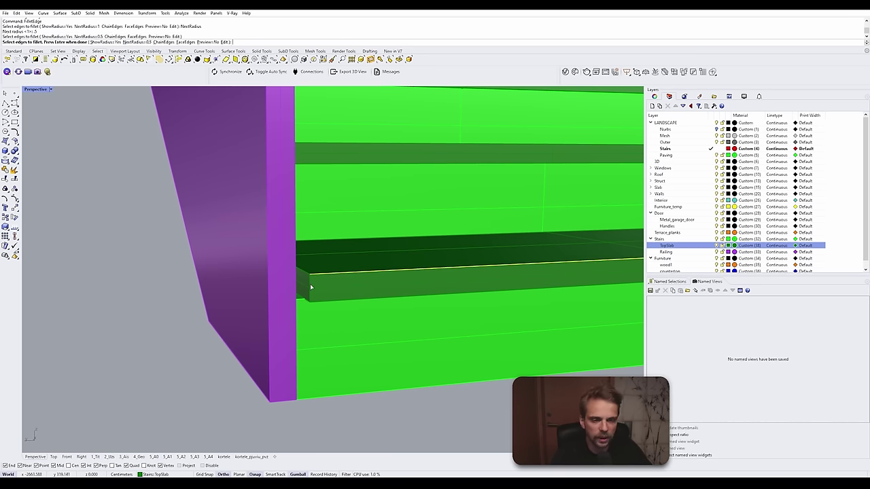
pyautogui.scroll(-4, 348, 278)
pyautogui.moveTo(454, 257); pyautogui.dragTo(326, 281, button='right')
pyautogui.press('Return')
pyautogui.press('Return')
pyautogui.scroll(2, 316, 277)
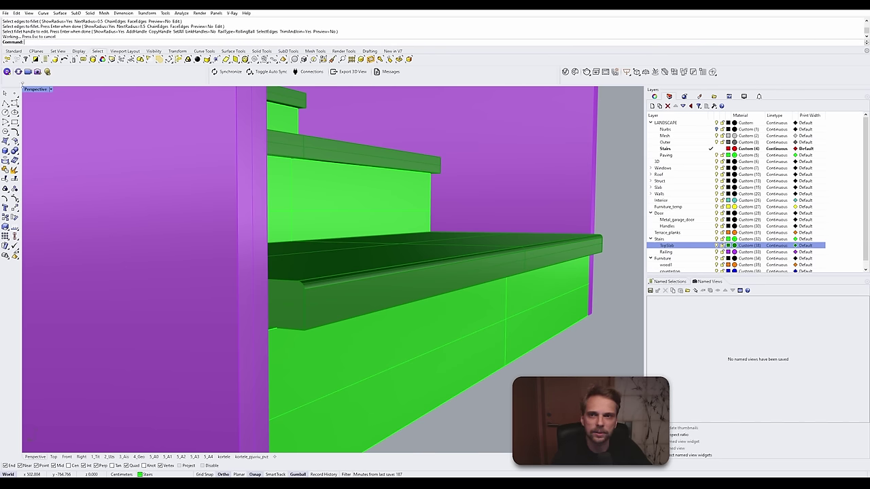
# Step: Switch the perspective view to Arctic display and inspect the rounded tread edge up close
pyautogui.click(34, 89)
pyautogui.click(40, 175)
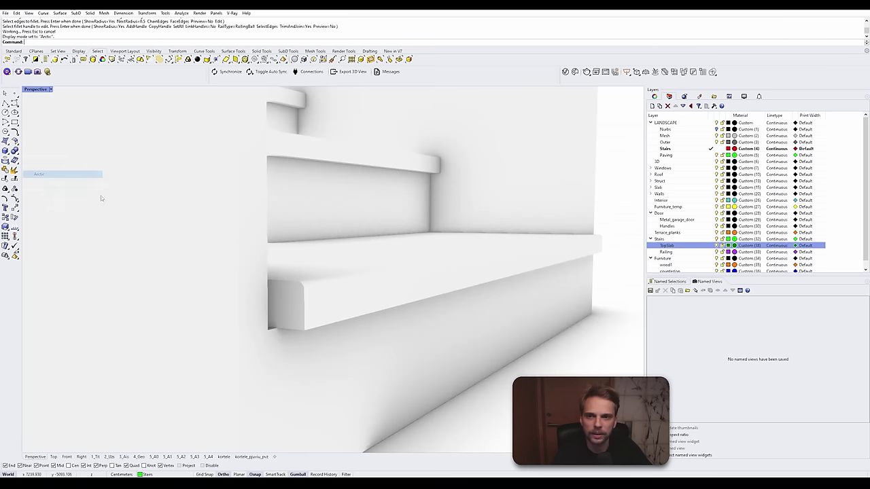
pyautogui.moveTo(310, 290); pyautogui.dragTo(351, 326, button='right')
pyautogui.scroll(7, 351, 325)
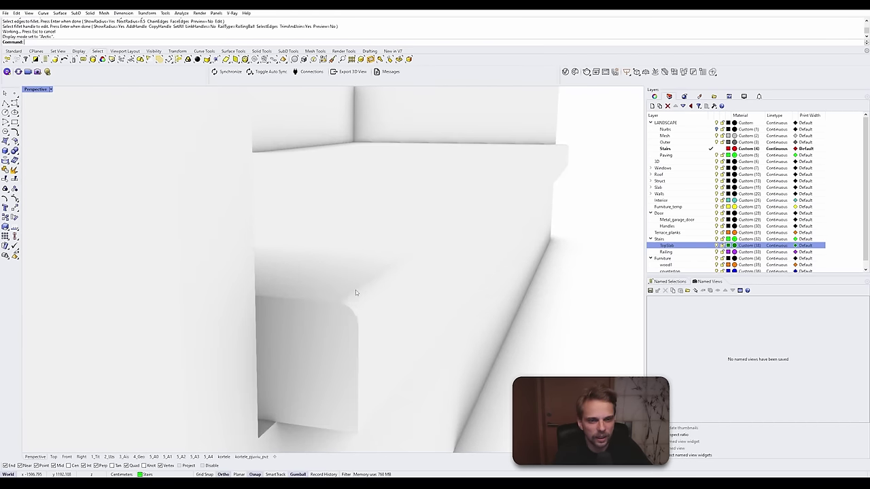
pyautogui.scroll(2, 338, 291)
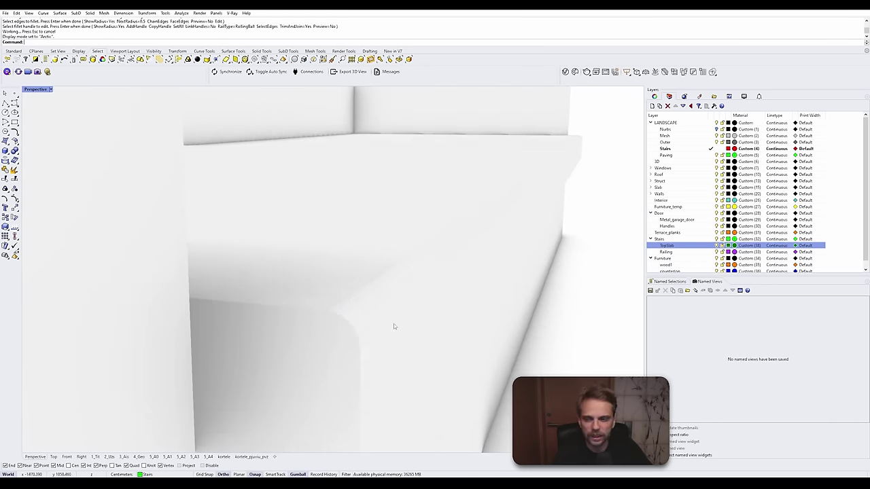
pyautogui.scroll(-3, 297, 256)
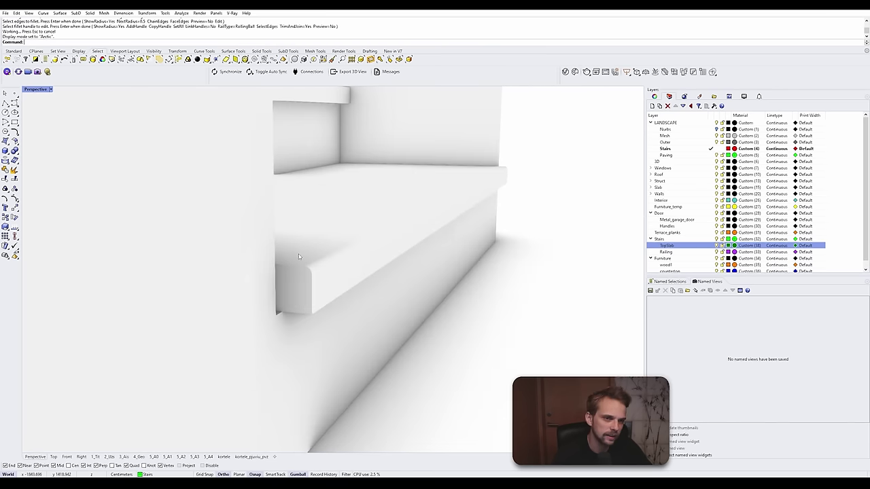
# Step: Undo the tread's edge fillet and end-face move, and return the perspective view to Shaded display
pyautogui.hotkey('ctrl', 'z')
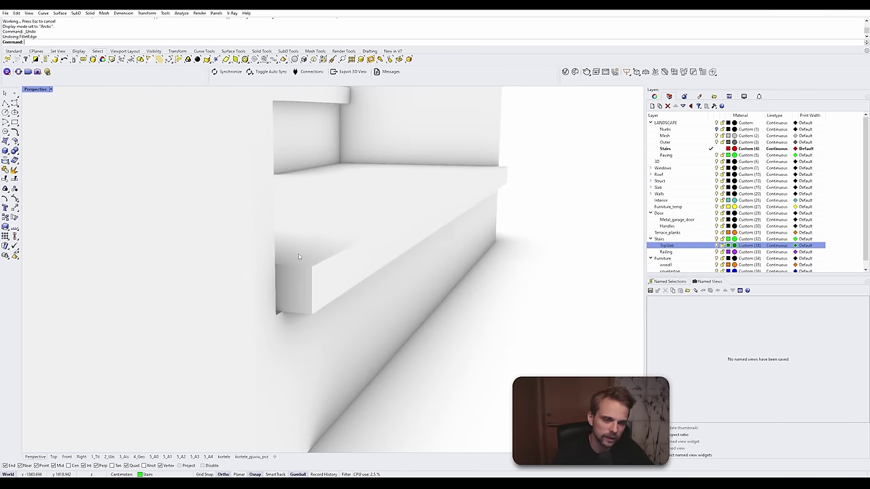
pyautogui.click(32, 90)
pyautogui.click(54, 124)
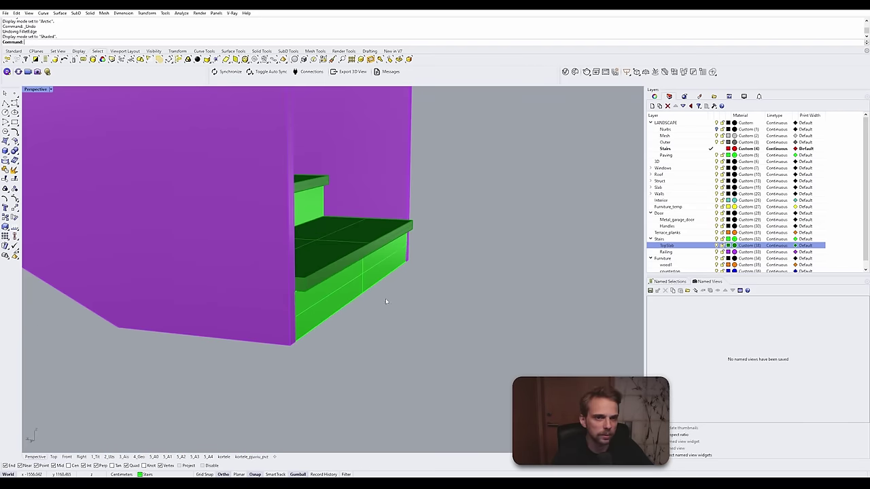
pyautogui.scroll(-2, 322, 297)
pyautogui.moveTo(322, 297); pyautogui.dragTo(220, 273, button='right')
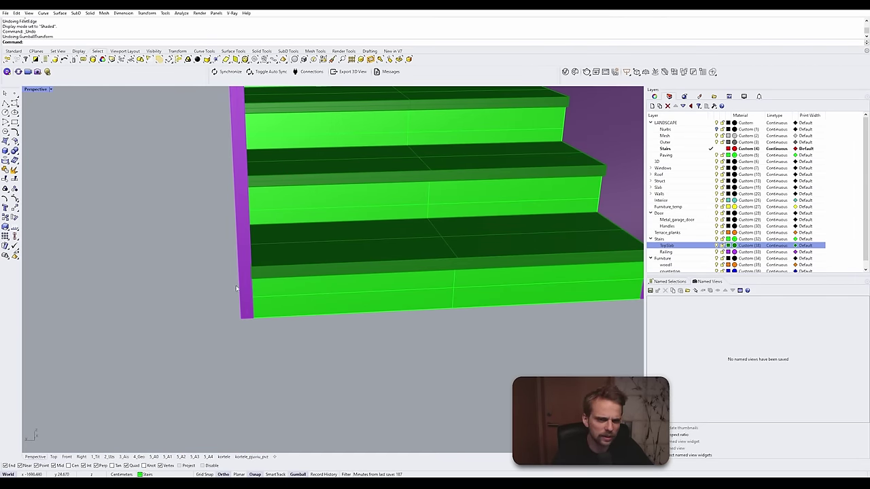
# Step: Examine the complete interior staircase with its tread slabs and railings from several sides
pyautogui.scroll(-3, 174, 317)
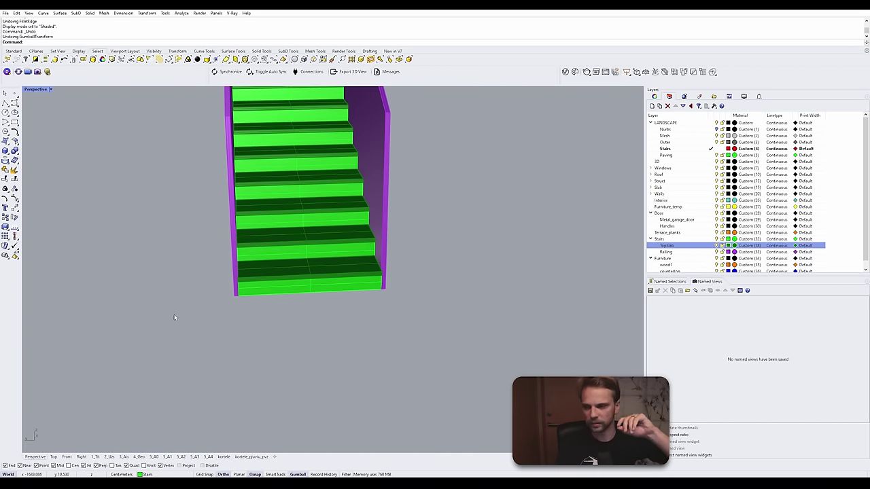
pyautogui.scroll(-6, 281, 221)
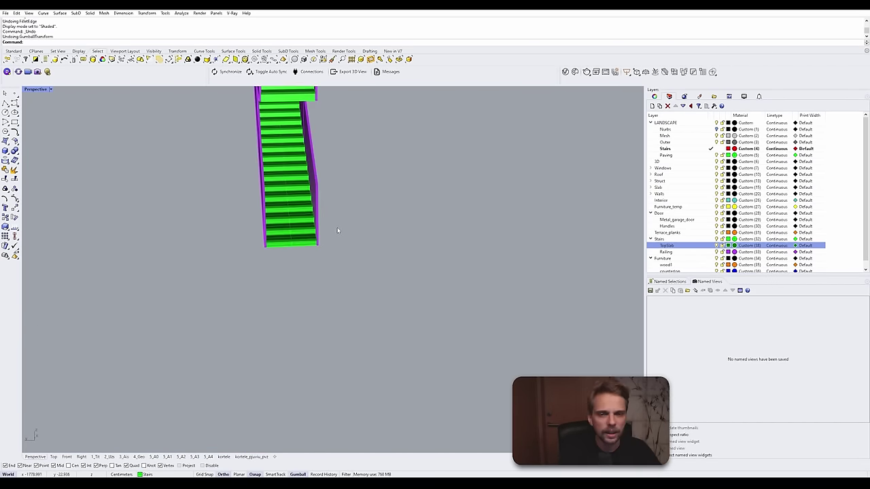
pyautogui.keyDown('shift'); pyautogui.moveTo(338, 229); pyautogui.dragTo(364, 292, button='right'); pyautogui.keyUp('shift')
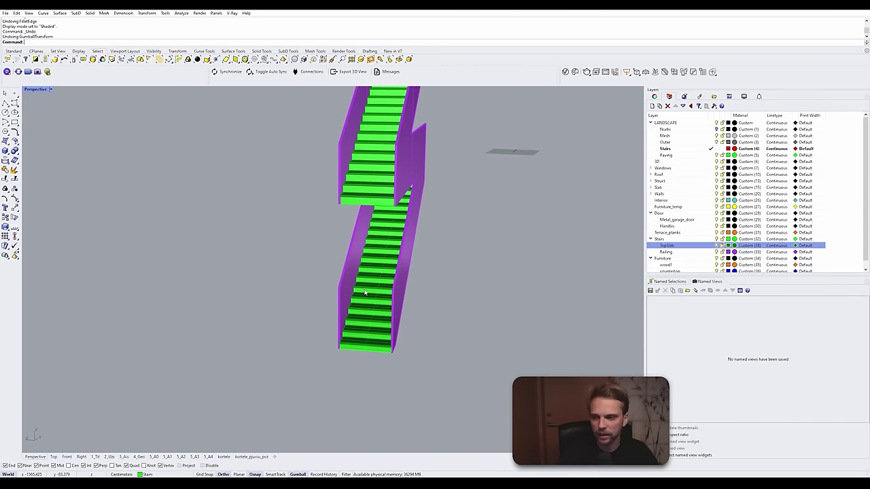
pyautogui.moveTo(478, 211); pyautogui.dragTo(356, 232, button='right')
pyautogui.moveTo(418, 240); pyautogui.dragTo(432, 187, button='right')
pyautogui.scroll(-3, 389, 231)
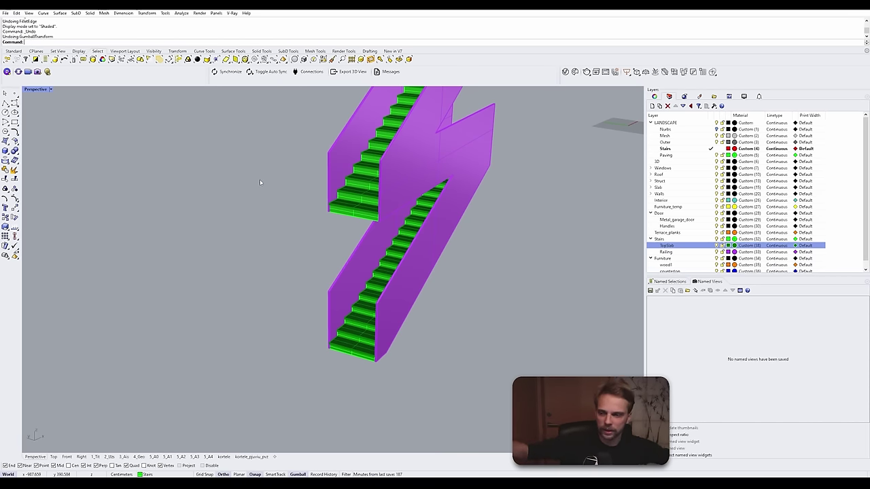
pyautogui.moveTo(260, 182); pyautogui.dragTo(334, 284, button='right')
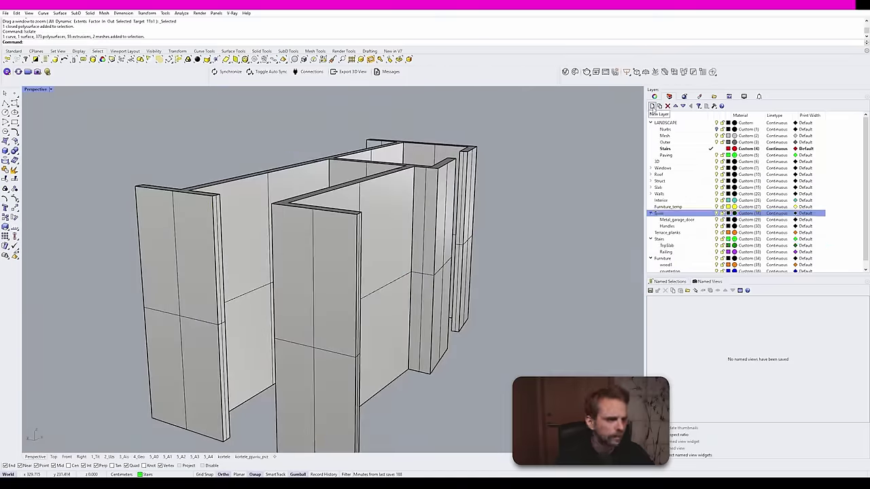
# Step: Create Above and DoorInt sublayers under Door, nest DoorIntHandle under DoorInt, and make Above the current layer
pyautogui.click(652, 107)
pyautogui.click(652, 107)
pyautogui.write('t')
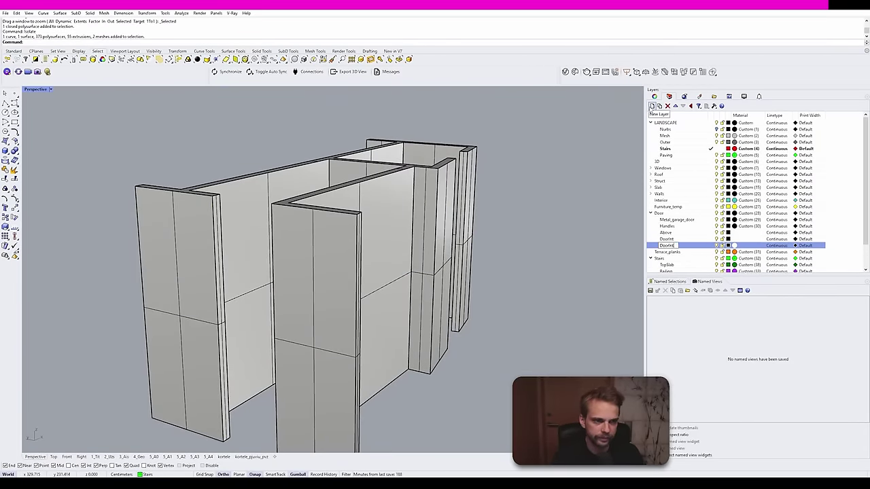
pyautogui.click(729, 233)
pyautogui.press('Escape')
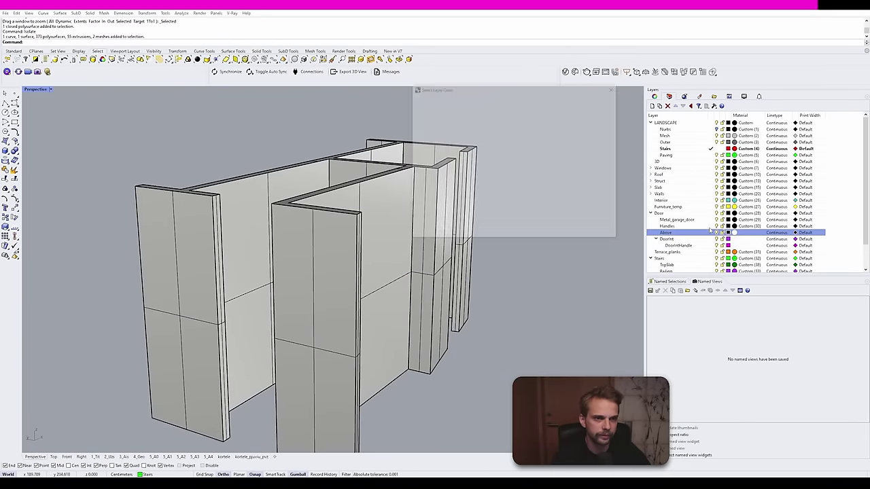
pyautogui.click(710, 232)
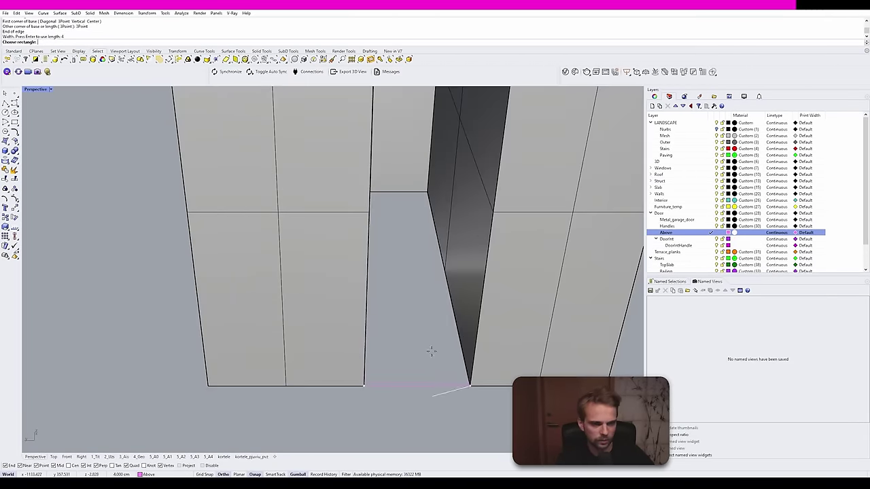
# Step: Draw a three-point base rectangle with a width of 4 across the wall opening for the door infill
pyautogui.click(431, 350)
pyautogui.scroll(-4, 431, 351)
pyautogui.press('Return')
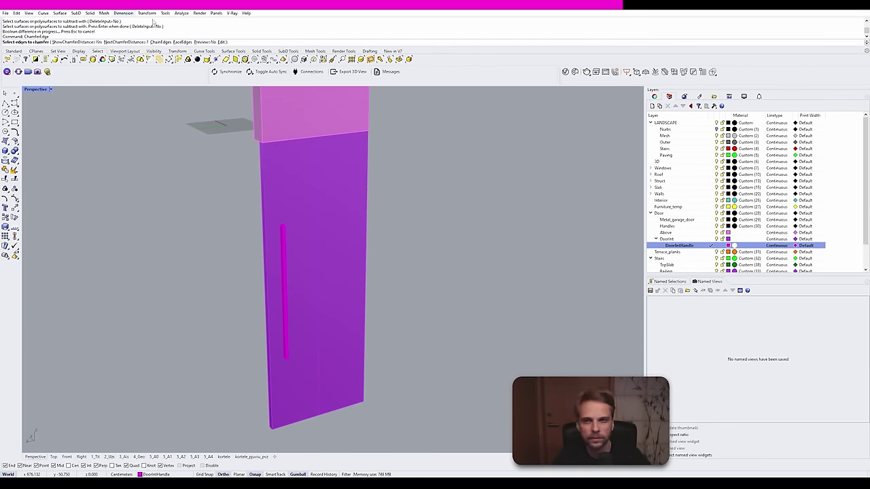
# Step: Chamfer the edges around the interior door panel's face using the FaceEdges option
pyautogui.click(173, 42)
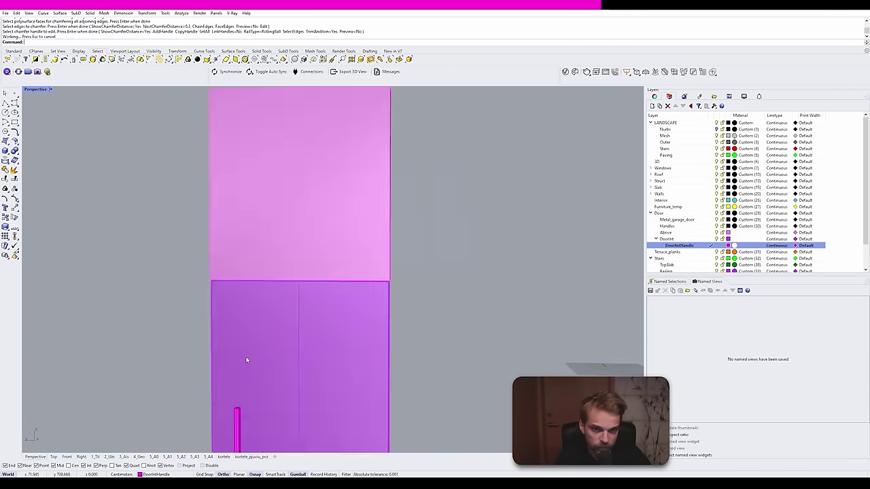
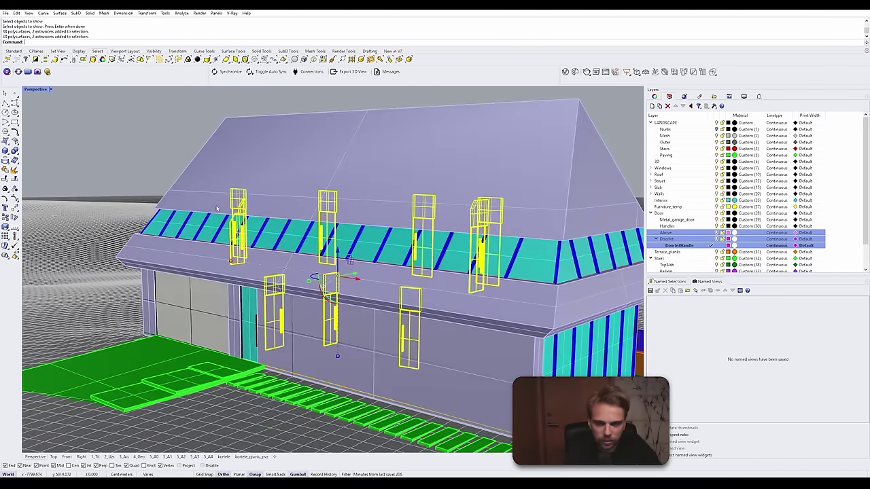
# Step: Isolate the interior door units together with the grey upper-floor walls
pyautogui.scroll(5, 392, 212)
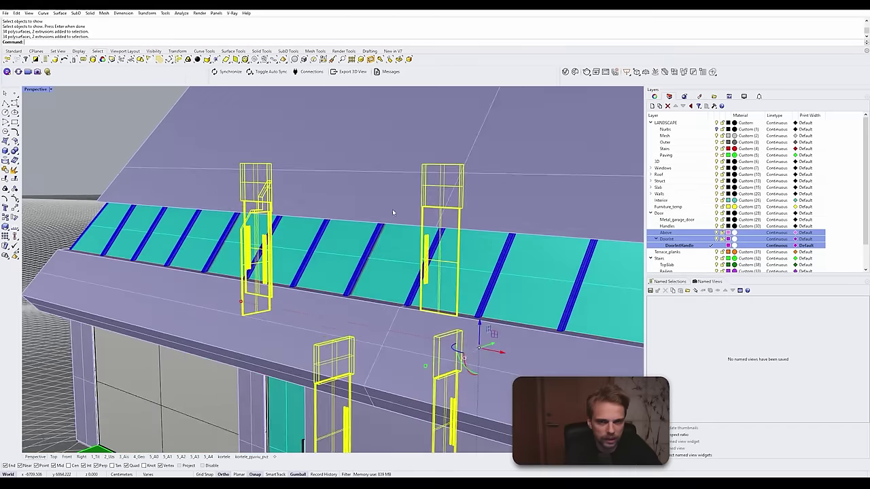
pyautogui.moveTo(393, 213); pyautogui.dragTo(405, 202, button='right')
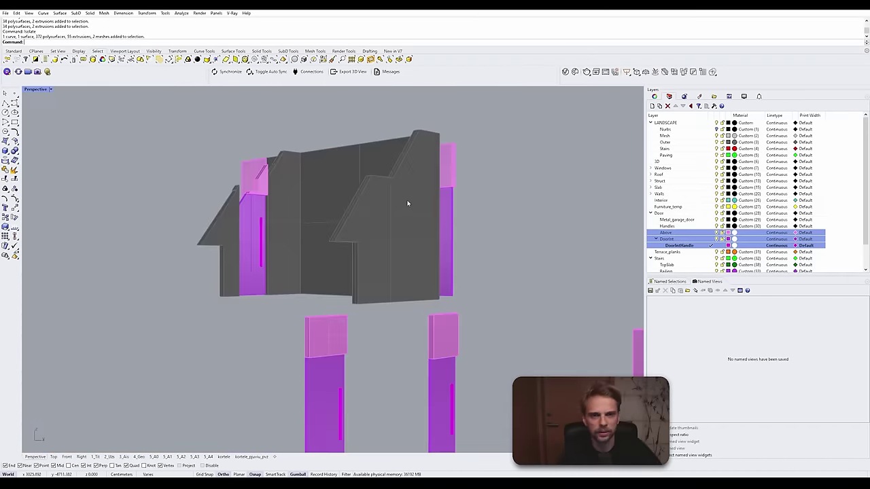
pyautogui.moveTo(408, 202)
pyautogui.mouseDown(button='right')
pyautogui.moveTo(391, 204)
pyautogui.moveTo(374, 192)
pyautogui.moveTo(379, 185)
pyautogui.mouseUp(button='right')
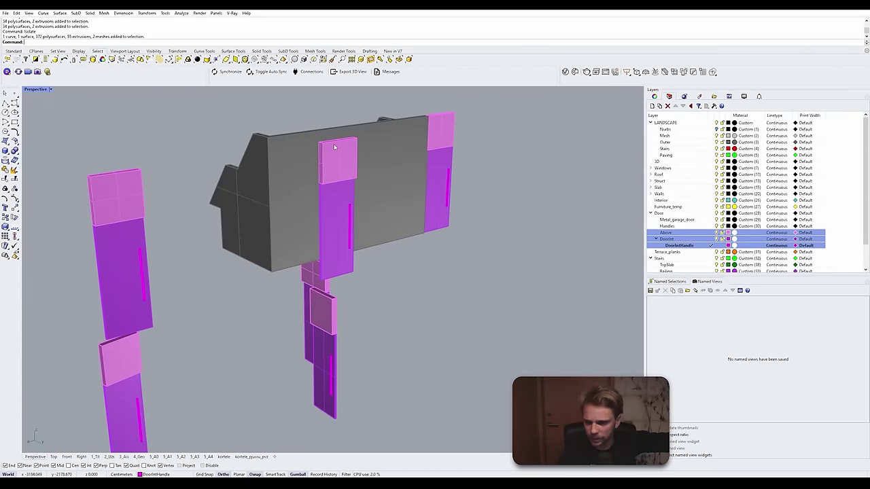
# Step: Unlock the locked wall pieces and show all hidden objects of the building model again
pyautogui.moveTo(334, 147); pyautogui.dragTo(432, 179, button='right')
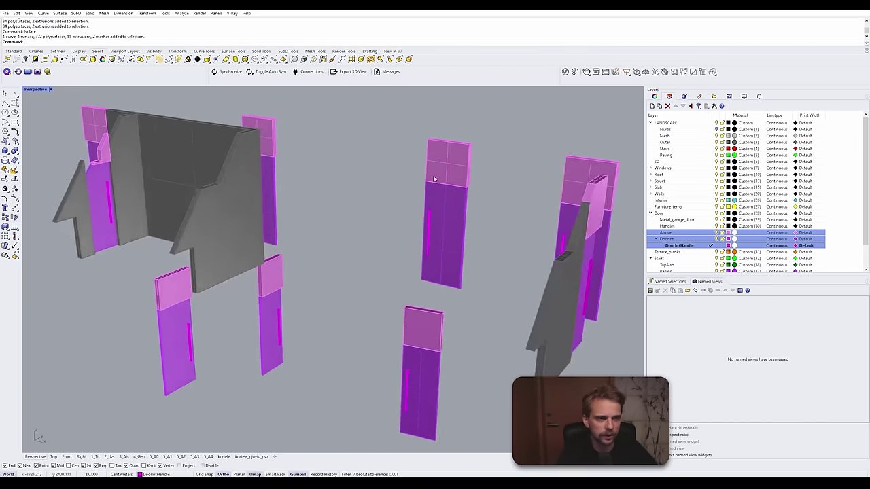
pyautogui.scroll(5, 432, 174)
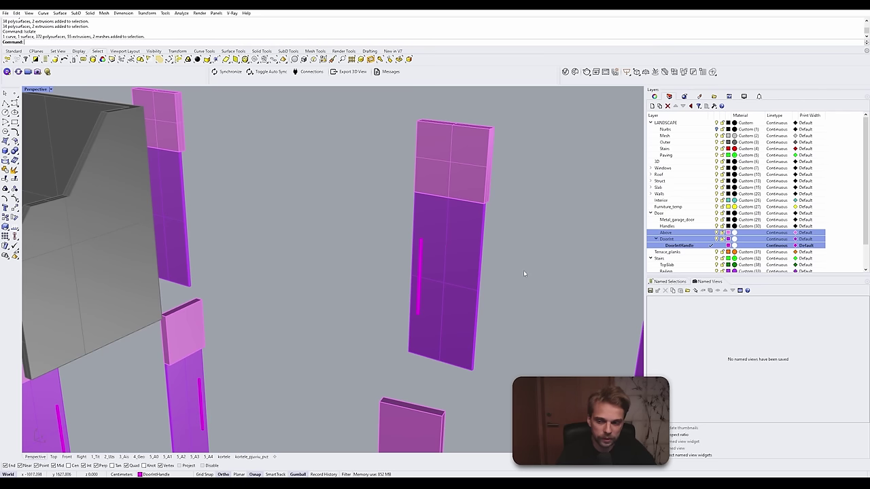
pyautogui.scroll(4, 419, 259)
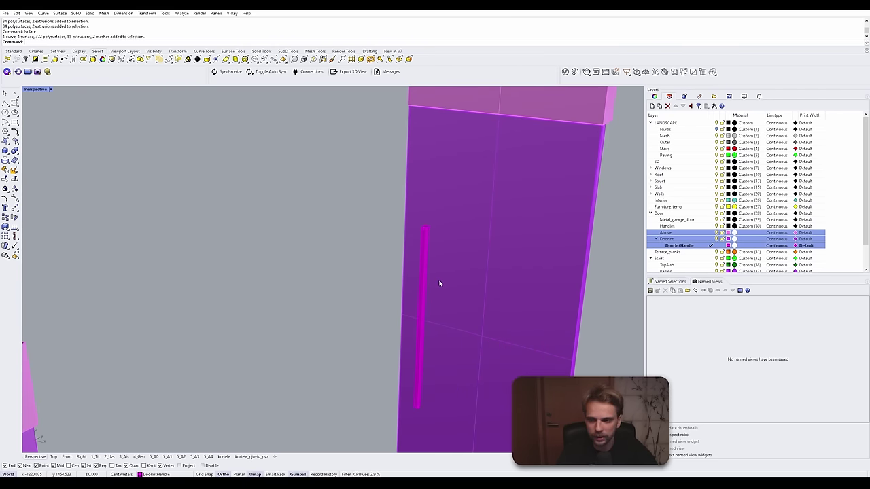
pyautogui.scroll(-5, 439, 283)
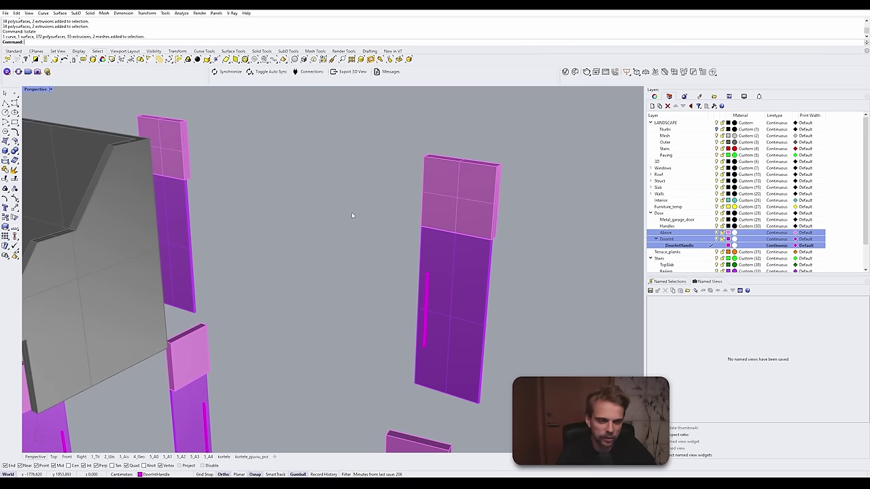
pyautogui.scroll(-4, 324, 241)
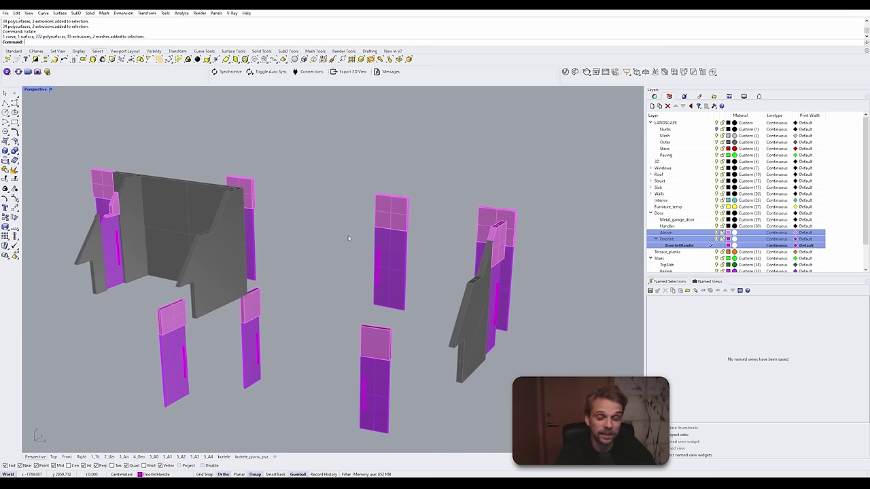
pyautogui.write('ock')
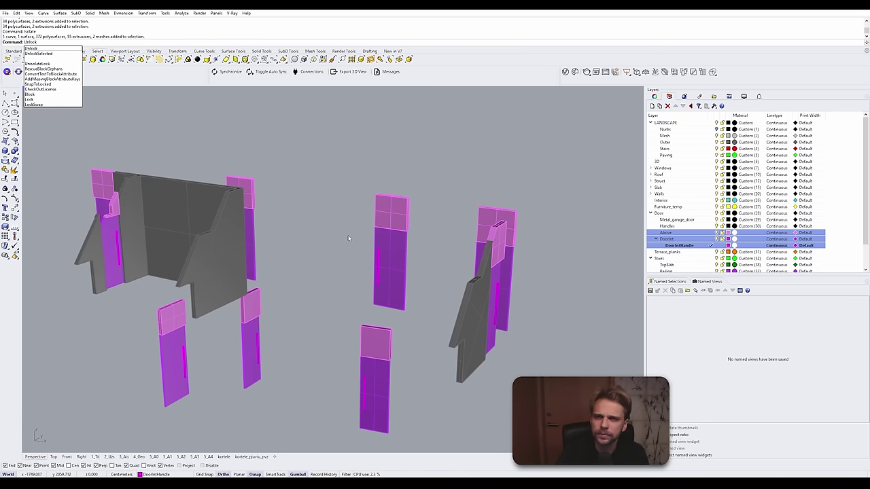
pyautogui.press('Return')
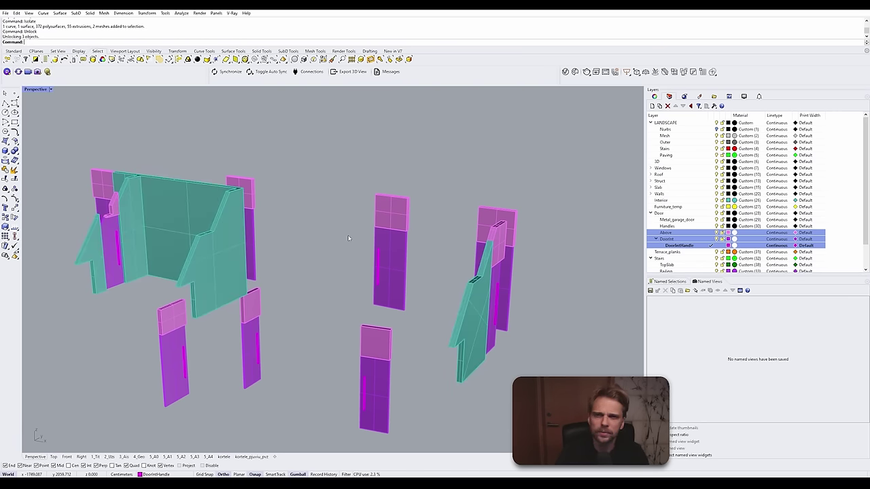
pyautogui.write('Show')
pyautogui.press('Return')
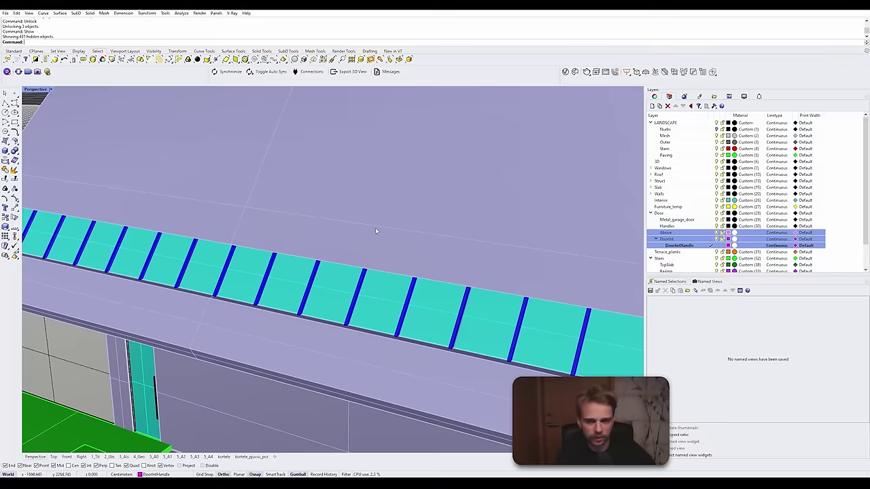
# Step: Examine the whole building from several sides, including the roof, terrace railing, outdoor stairs and paving
pyautogui.scroll(-12, 375, 231)
pyautogui.moveTo(376, 231); pyautogui.dragTo(382, 323, button='right')
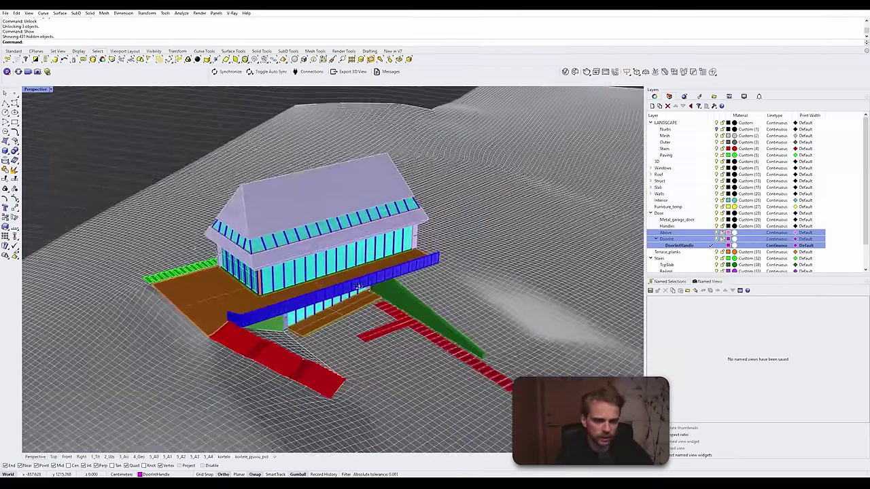
pyautogui.moveTo(358, 286); pyautogui.dragTo(257, 248, button='right')
pyautogui.moveTo(274, 293); pyautogui.dragTo(348, 293, button='right')
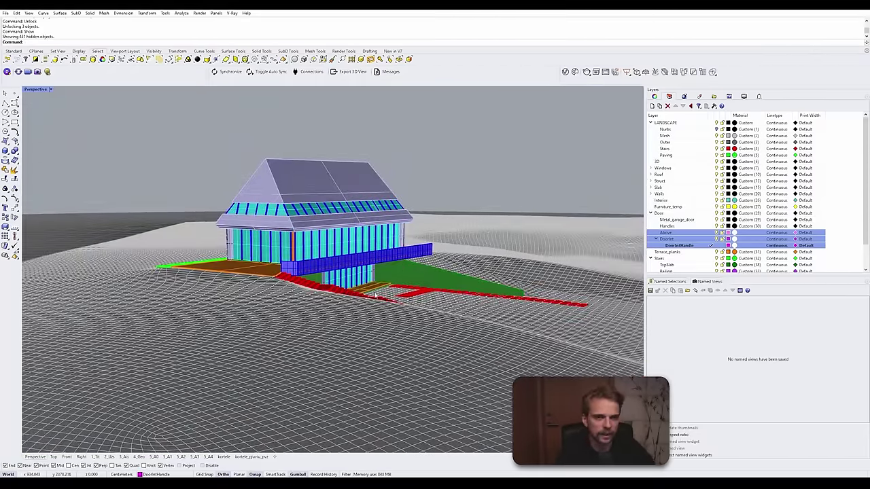
pyautogui.scroll(3, 272, 294)
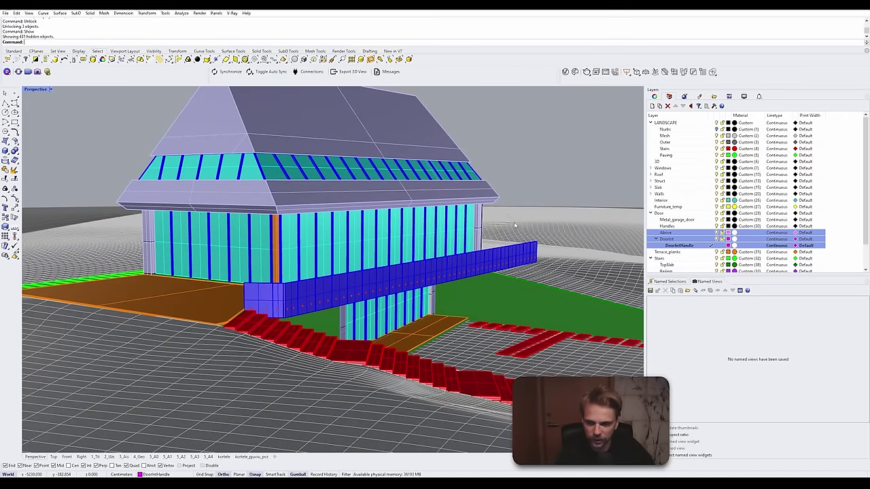
pyautogui.moveTo(514, 222); pyautogui.dragTo(238, 279, button='right')
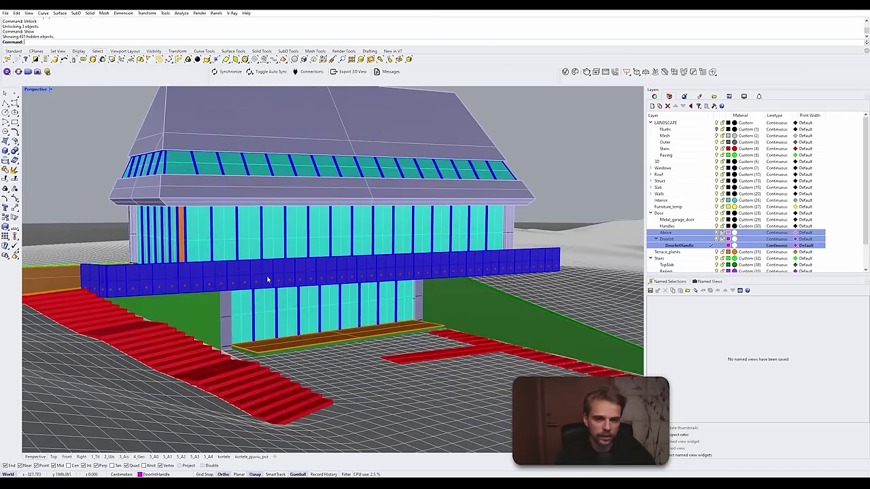
pyautogui.scroll(-5, 370, 313)
pyautogui.moveTo(388, 312); pyautogui.dragTo(366, 314, button='right')
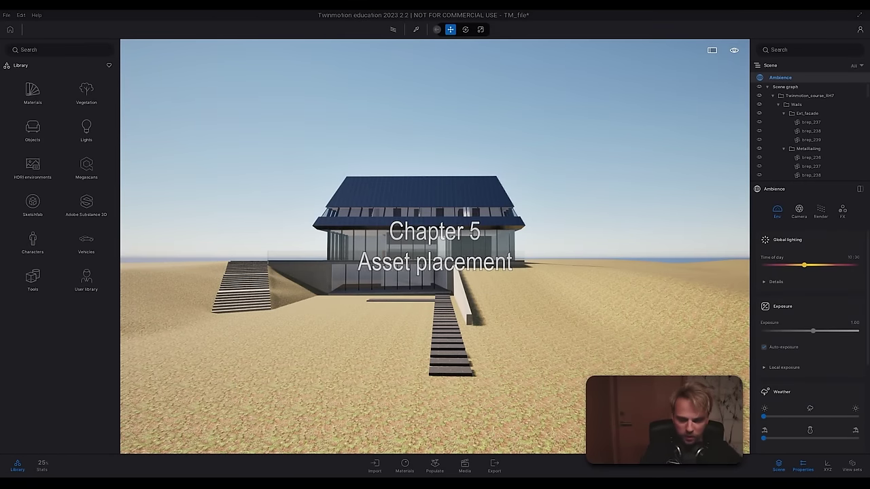
# Step: Switch to Twinmotion and inspect the house's facade, terrace and outdoor stairs up close
pyautogui.press('w')
pyautogui.press('w')
pyautogui.moveTo(288, 261); pyautogui.dragTo(204, 278, button='right')
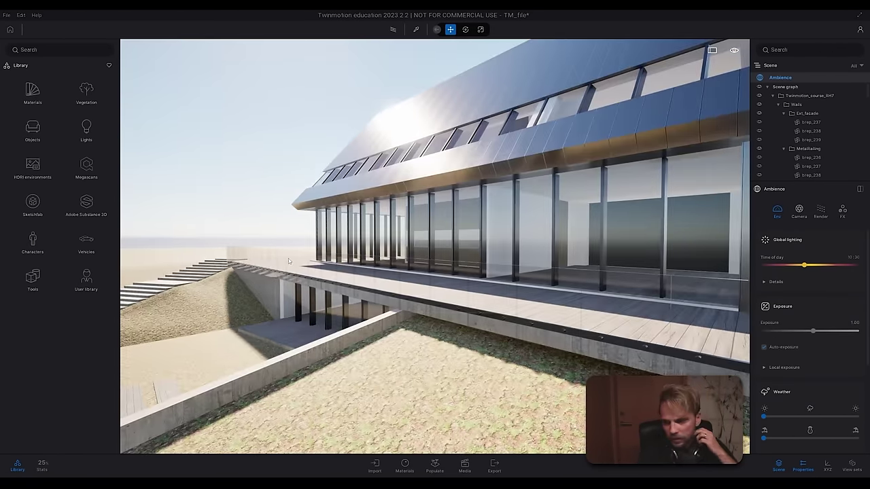
pyautogui.press('w')
pyautogui.moveTo(288, 261); pyautogui.dragTo(187, 272, button='right')
pyautogui.press('w')
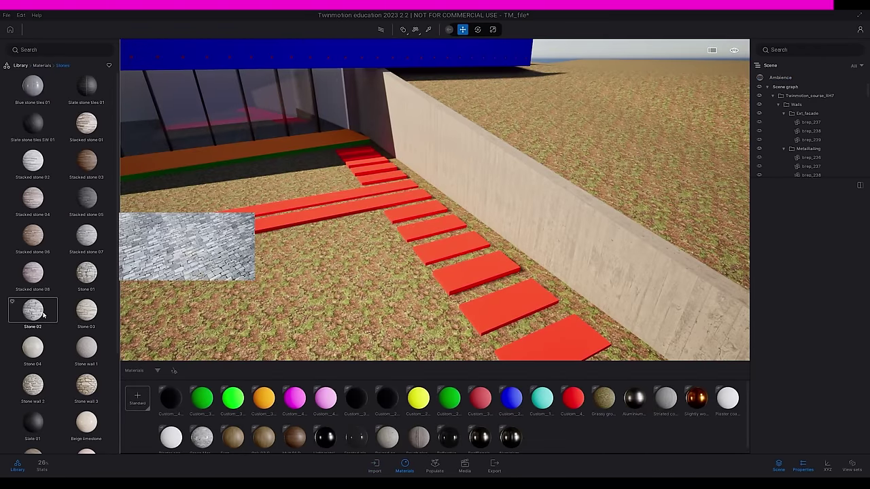
# Step: Add the Slate stone tiles SW 01 material to the scene and set up the Stairs Top and interior door materials
pyautogui.moveTo(33, 123); pyautogui.dragTo(561, 443)
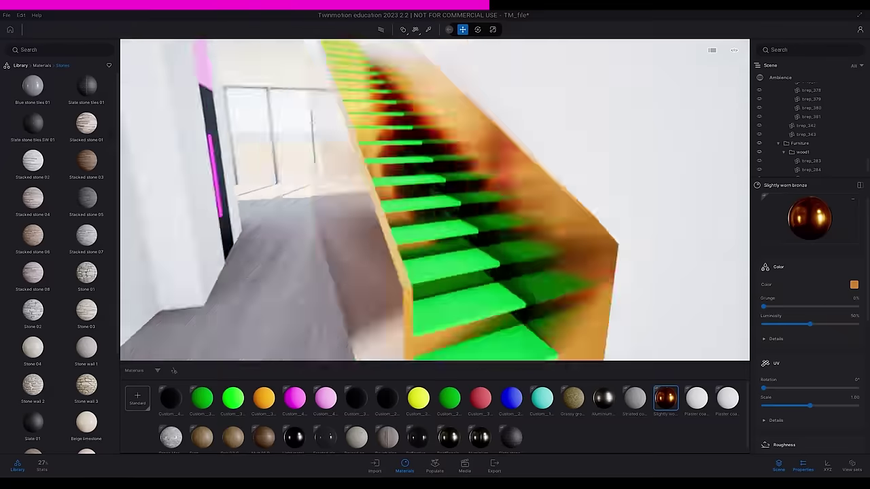
pyautogui.rightClick(171, 398)
pyautogui.click(156, 359)
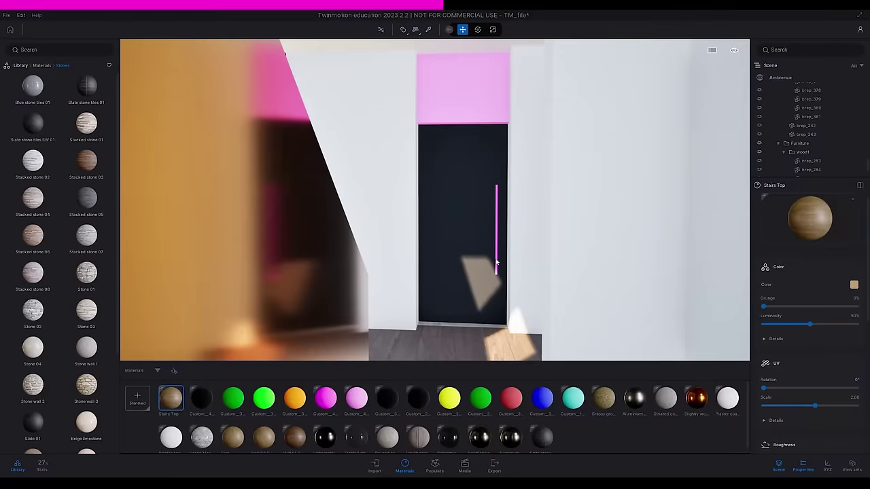
pyautogui.rightClick(172, 397)
pyautogui.click(163, 367)
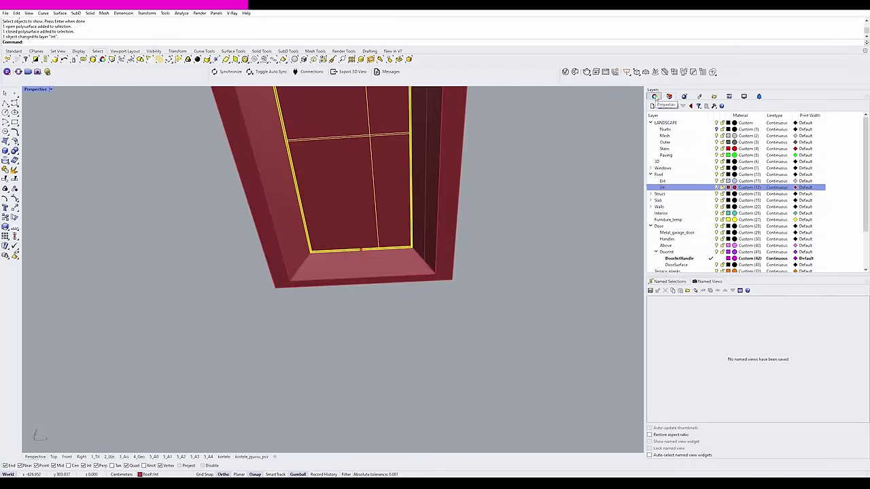
# Step: Switch to Rhino and open the object properties of the selected interior roof surface
pyautogui.click(654, 97)
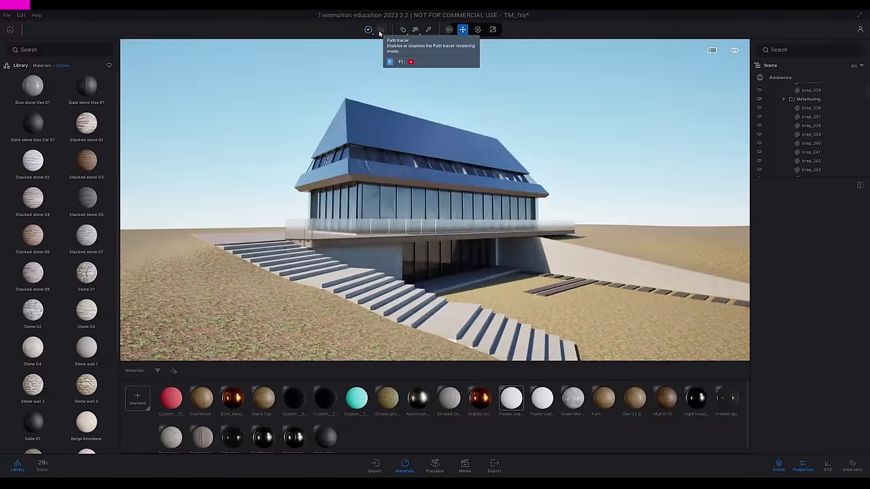
# Step: Switch to Twinmotion and preview the house exterior with the Path tracer rendering mode
pyautogui.click(380, 31)
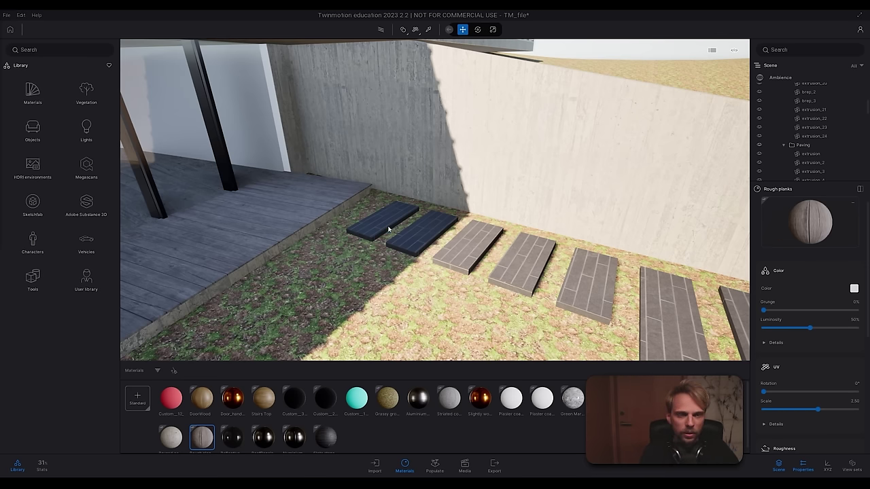
# Step: Examine the lower terrace planks and the adjacent paving slabs up close, checking which object the terrace surface is
pyautogui.press('w')
pyautogui.moveTo(378, 201); pyautogui.dragTo(314, 201, button='right')
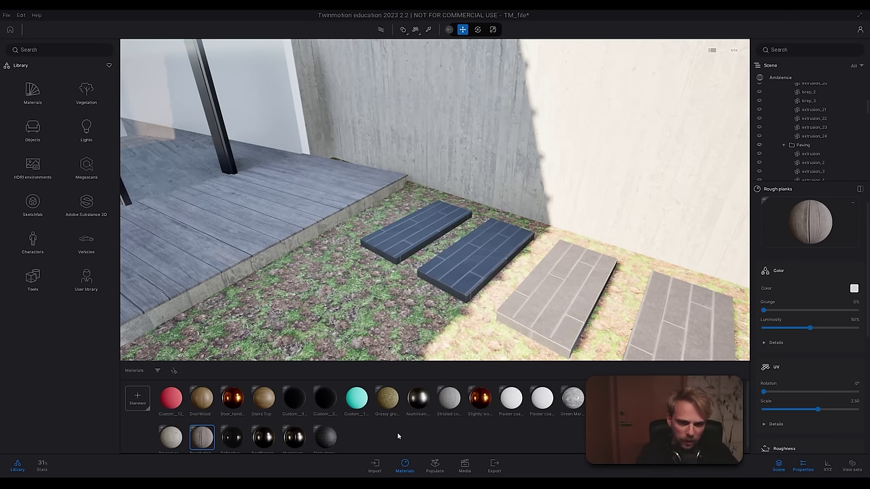
pyautogui.click(405, 449)
pyautogui.press('w')
pyautogui.moveTo(403, 224); pyautogui.dragTo(375, 282, button='right')
pyautogui.press('e')
pyautogui.click(375, 282)
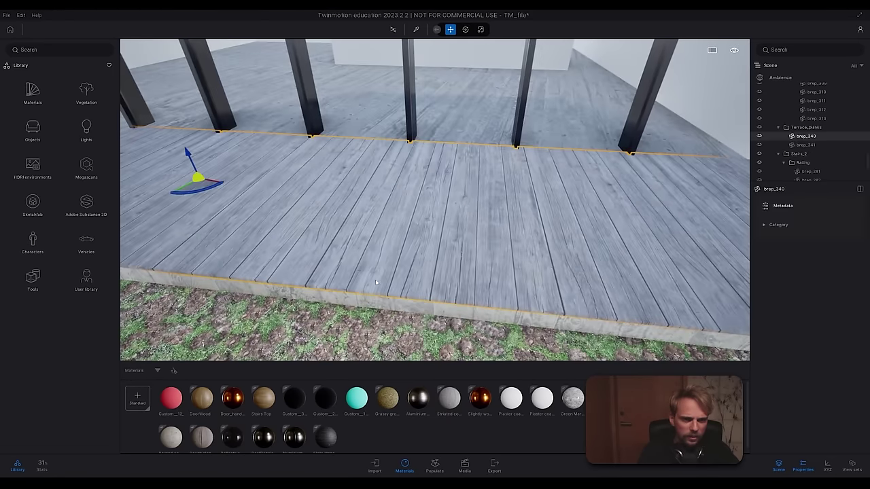
pyautogui.moveTo(415, 233)
pyautogui.mouseDown(button='right')
pyautogui.moveTo(449, 231)
pyautogui.moveTo(412, 226)
pyautogui.mouseUp(button='right')
pyautogui.press('Escape')
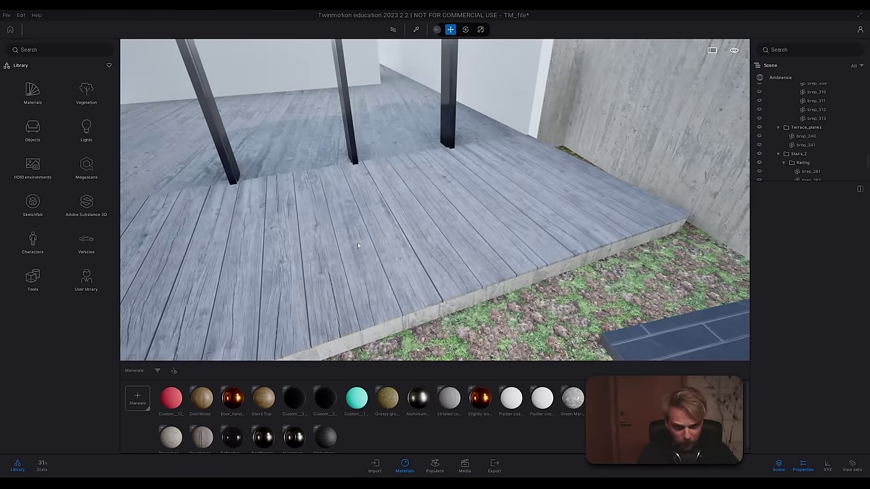
# Step: Apply the Rough planks material to the paving slabs beside the lower terrace
pyautogui.moveTo(669, 214); pyautogui.dragTo(217, 218)
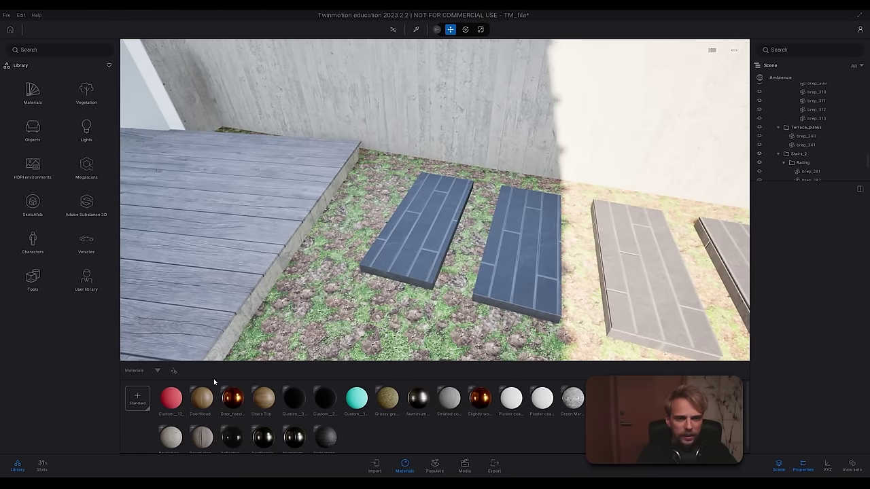
pyautogui.click(203, 262)
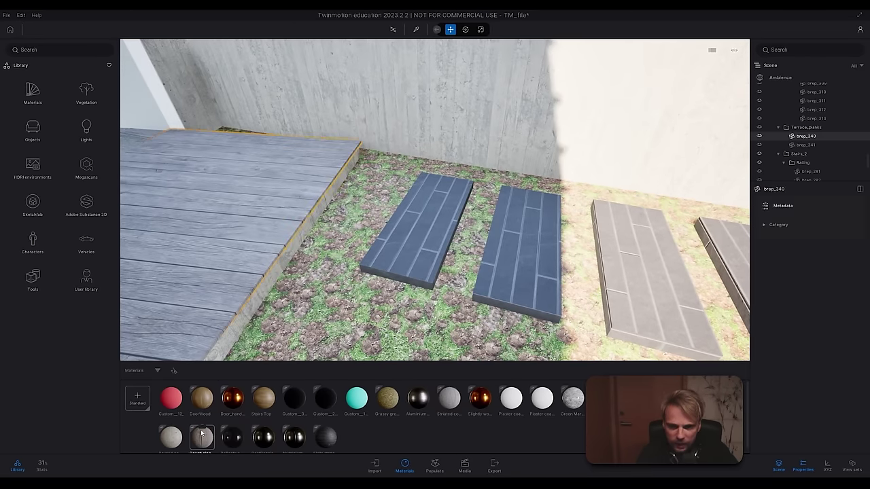
pyautogui.moveTo(202, 437); pyautogui.dragTo(411, 246)
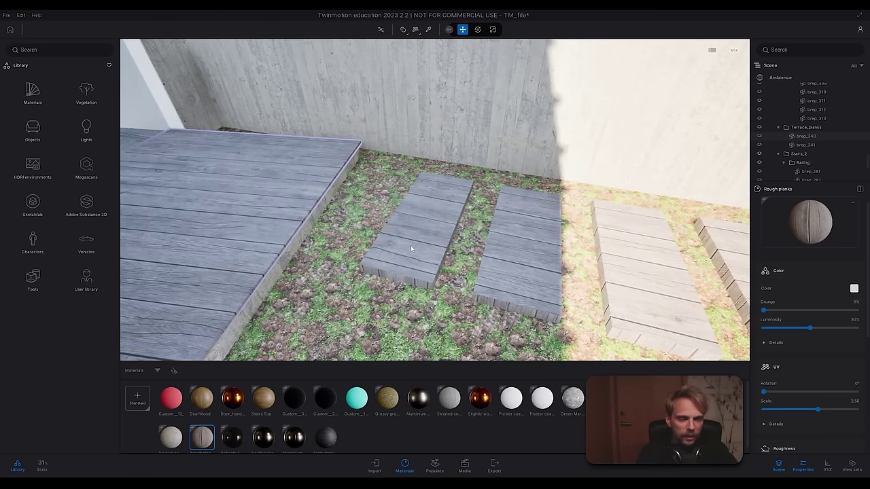
pyautogui.moveTo(401, 228); pyautogui.dragTo(439, 233, button='right')
pyautogui.moveTo(438, 233); pyautogui.dragTo(491, 212)
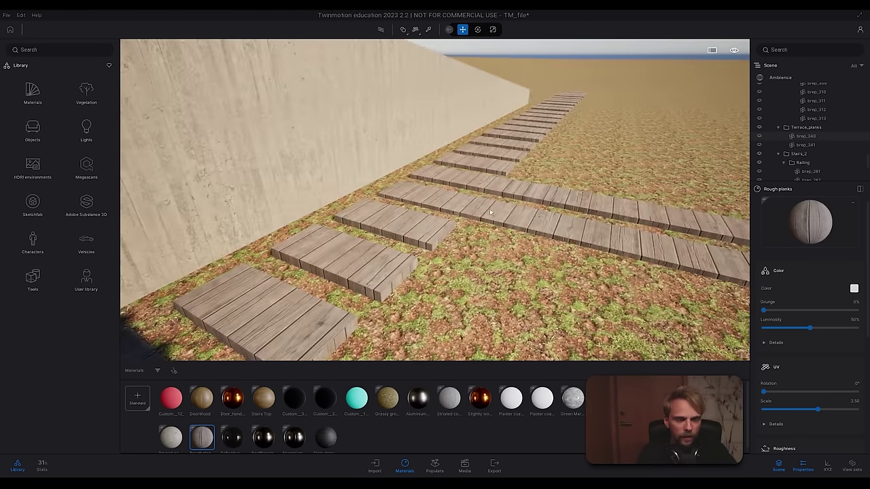
pyautogui.moveTo(368, 278); pyautogui.dragTo(250, 198, button='right')
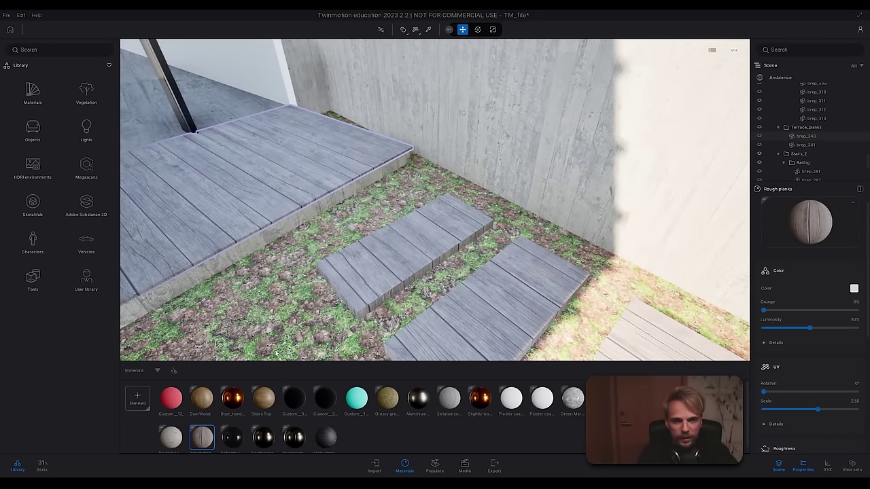
# Step: Try the Slightly worn bronze material on the paving slabs and terrace planks, and undo the material change
pyautogui.click(389, 450)
pyautogui.moveTo(479, 407); pyautogui.dragTo(384, 266)
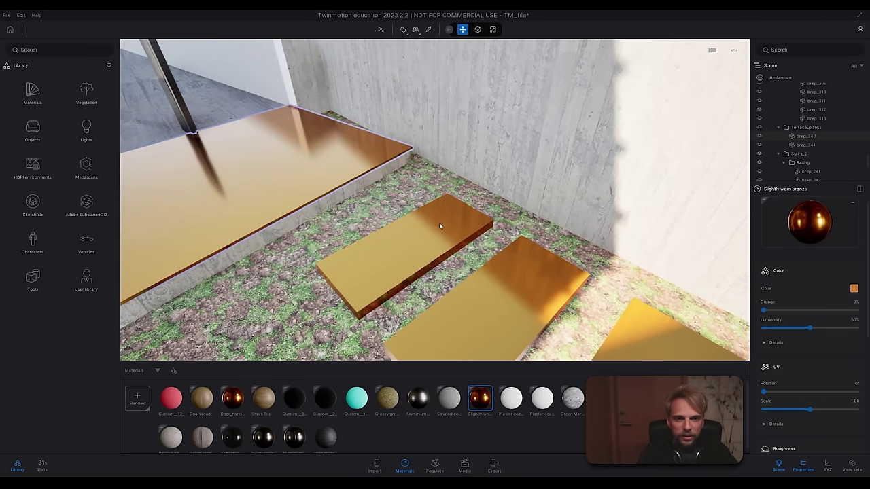
pyautogui.moveTo(274, 194); pyautogui.dragTo(129, 190, button='right')
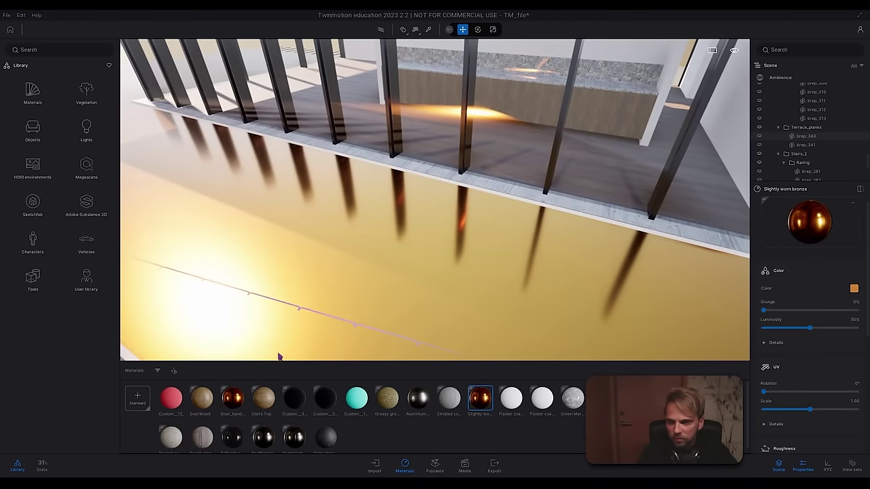
pyautogui.moveTo(435, 199); pyautogui.dragTo(598, 244, button='right')
pyautogui.moveTo(286, 251); pyautogui.dragTo(393, 248, button='right')
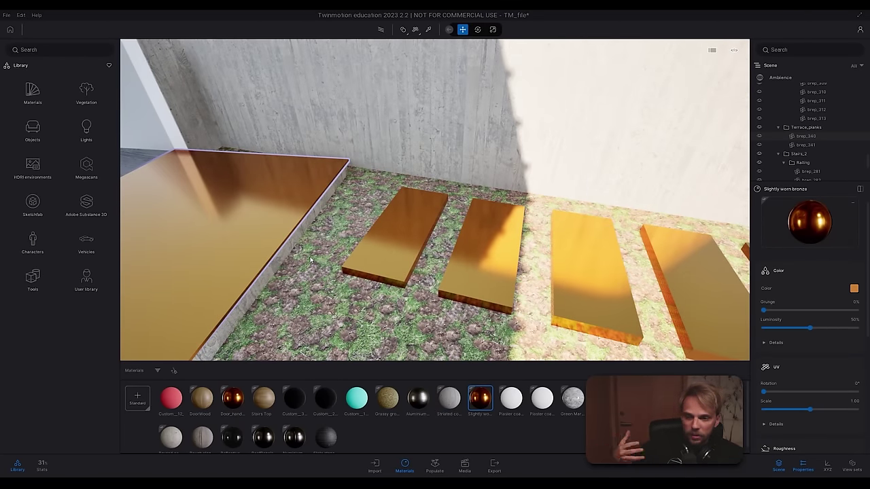
pyautogui.hotkey('ctrl', 'z')
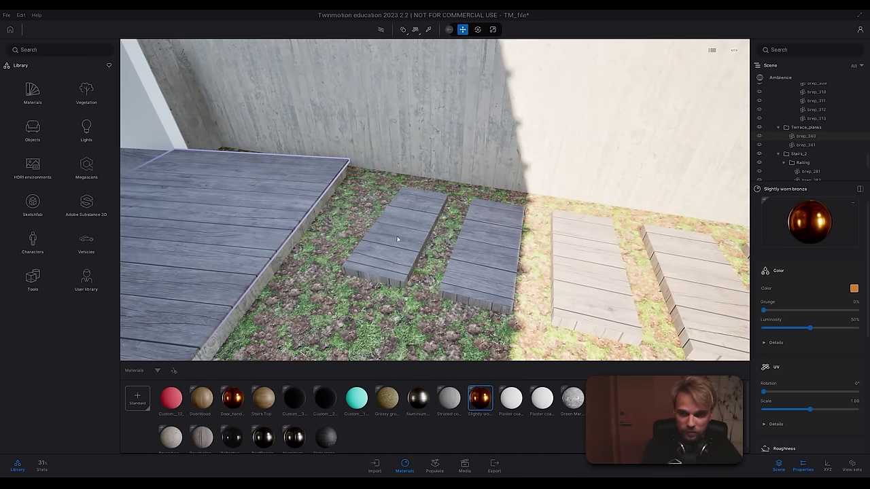
# Step: Try to move the paving slab nearest the terrace toward the neighbouring slab, and undo the move
pyautogui.click(420, 254)
pyautogui.press('Escape')
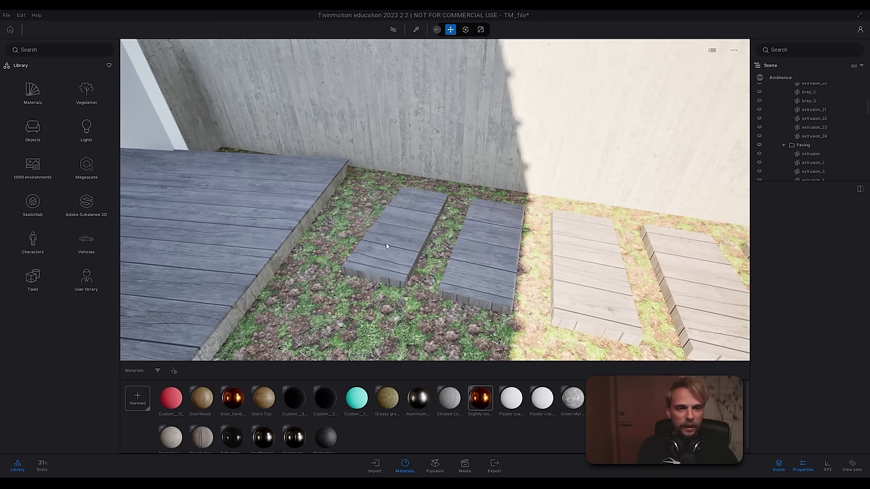
pyautogui.moveTo(385, 246); pyautogui.dragTo(369, 196, button='right')
pyautogui.click(369, 196)
pyautogui.moveTo(380, 194); pyautogui.dragTo(419, 194)
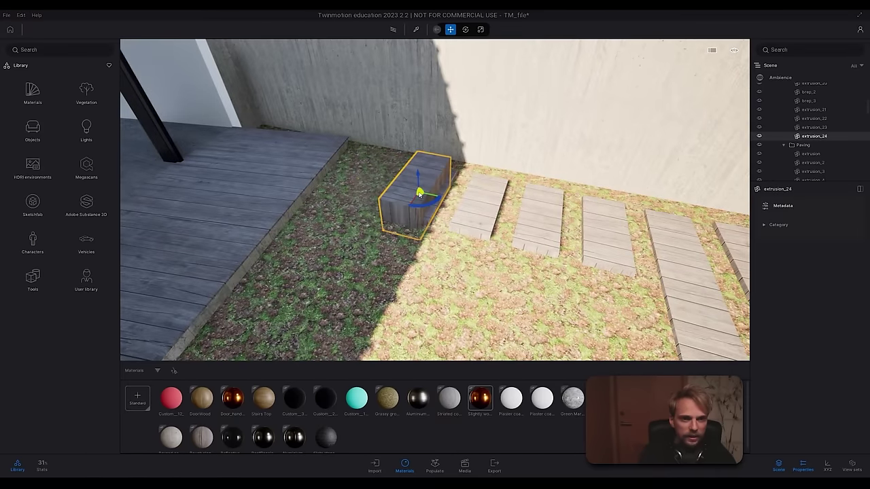
pyautogui.hotkey('ctrl', 'z')
# Step: Select all the paving slabs of the path, from the lower terrace along the concrete retaining wall to the path's far end
pyautogui.keyDown('ctrl'); pyautogui.click(429, 197); pyautogui.keyUp('ctrl')
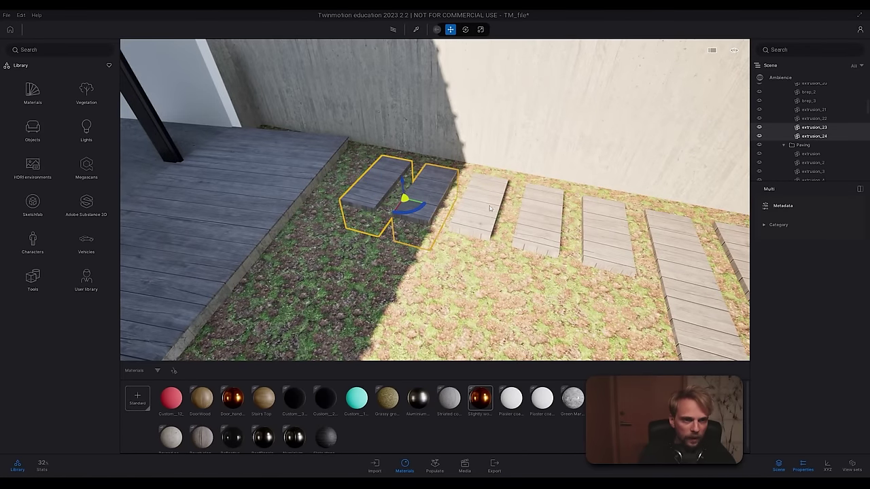
pyautogui.keyDown('ctrl'); pyautogui.click(483, 207); pyautogui.keyUp('ctrl')
pyautogui.keyDown('ctrl'); pyautogui.click(540, 209); pyautogui.keyUp('ctrl')
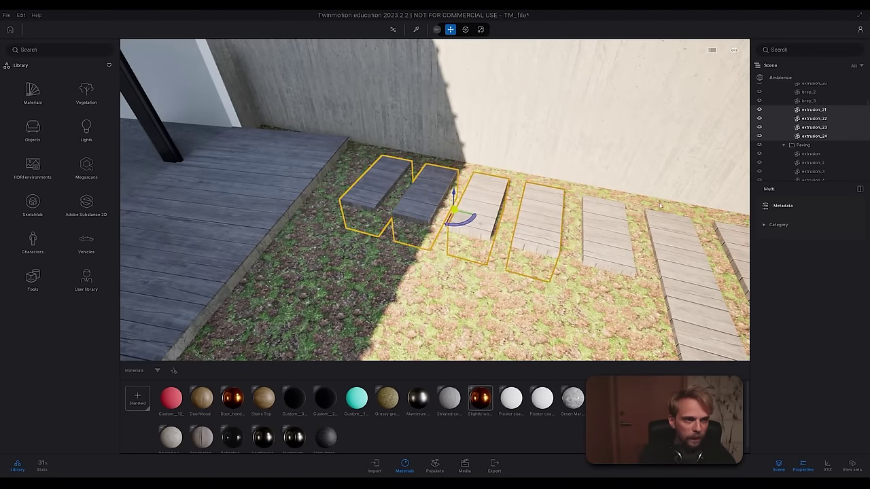
pyautogui.keyDown('ctrl'); pyautogui.click(588, 226); pyautogui.keyUp('ctrl')
pyautogui.moveTo(588, 226); pyautogui.dragTo(730, 188, button='right')
pyautogui.keyDown('ctrl'); pyautogui.click(562, 216); pyautogui.keyUp('ctrl')
pyautogui.keyDown('ctrl'); pyautogui.click(600, 210); pyautogui.keyUp('ctrl')
pyautogui.keyDown('ctrl'); pyautogui.click(647, 192); pyautogui.keyUp('ctrl')
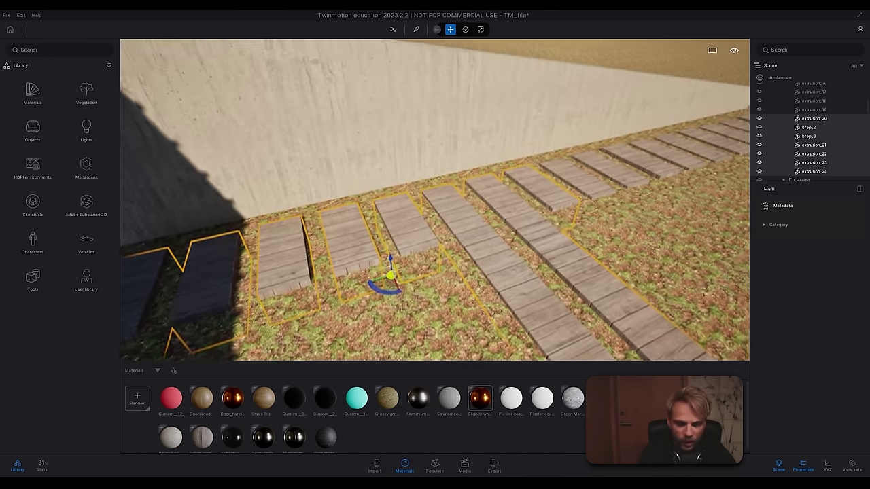
pyautogui.moveTo(647, 193); pyautogui.dragTo(460, 182, button='right')
pyautogui.keyDown('ctrl'); pyautogui.click(340, 192); pyautogui.keyUp('ctrl')
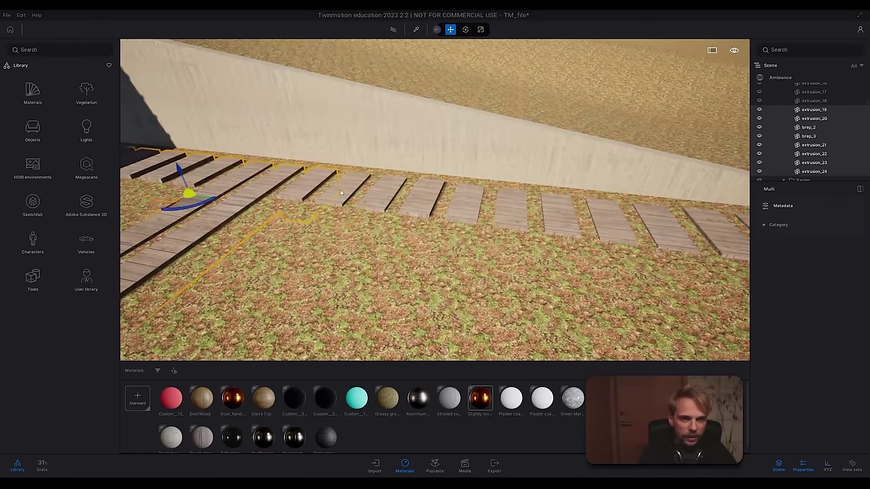
pyautogui.keyDown('ctrl'); pyautogui.click(385, 196); pyautogui.keyUp('ctrl')
pyautogui.keyDown('ctrl'); pyautogui.click(424, 197); pyautogui.keyUp('ctrl')
pyautogui.keyDown('ctrl'); pyautogui.click(461, 199); pyautogui.keyUp('ctrl')
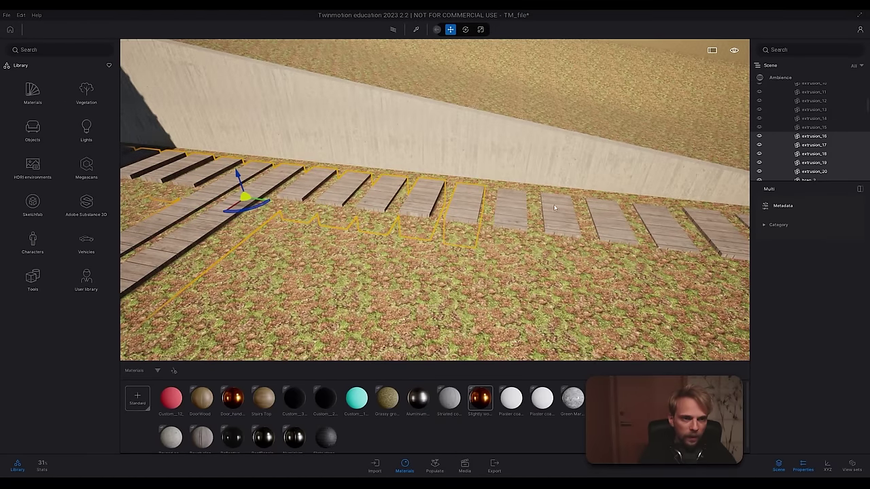
pyautogui.keyDown('ctrl'); pyautogui.click(511, 207); pyautogui.keyUp('ctrl')
pyautogui.keyDown('ctrl'); pyautogui.click(563, 213); pyautogui.keyUp('ctrl')
pyautogui.keyDown('ctrl'); pyautogui.click(610, 217); pyautogui.keyUp('ctrl')
pyautogui.moveTo(610, 216); pyautogui.dragTo(506, 216, button='right')
pyautogui.keyDown('ctrl'); pyautogui.click(398, 223); pyautogui.keyUp('ctrl')
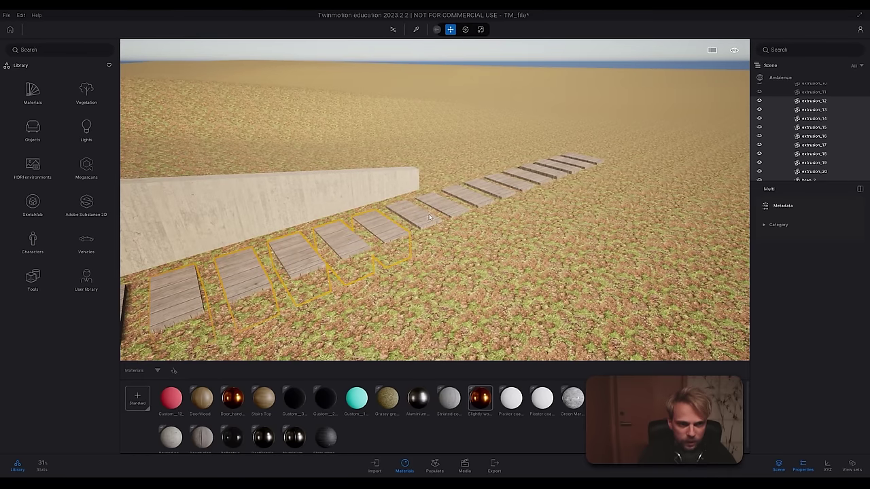
pyautogui.keyDown('ctrl'); pyautogui.click(431, 216); pyautogui.keyUp('ctrl')
pyautogui.keyDown('ctrl'); pyautogui.click(467, 201); pyautogui.keyUp('ctrl')
pyautogui.keyDown('ctrl'); pyautogui.click(479, 203); pyautogui.keyUp('ctrl')
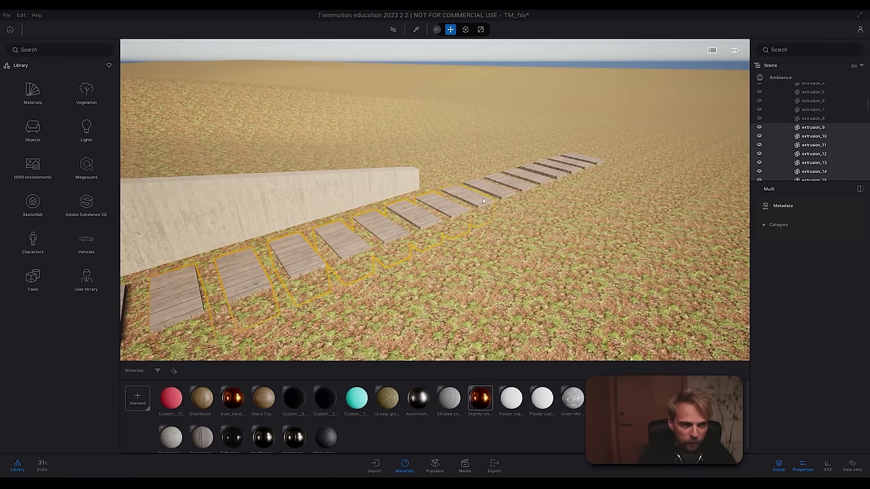
pyautogui.moveTo(479, 203); pyautogui.dragTo(499, 231, button='right')
pyautogui.keyDown('ctrl'); pyautogui.click(307, 210); pyautogui.keyUp('ctrl')
pyautogui.keyDown('ctrl'); pyautogui.click(369, 208); pyautogui.keyUp('ctrl')
pyautogui.keyDown('ctrl'); pyautogui.click(401, 208); pyautogui.keyUp('ctrl')
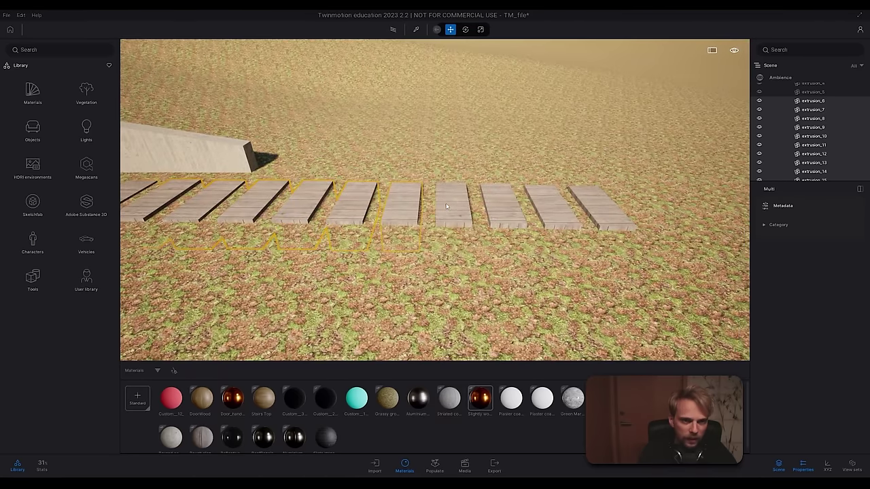
pyautogui.keyDown('ctrl'); pyautogui.click(448, 207); pyautogui.keyUp('ctrl')
pyautogui.keyDown('ctrl'); pyautogui.click(500, 204); pyautogui.keyUp('ctrl')
pyautogui.keyDown('ctrl'); pyautogui.click(540, 203); pyautogui.keyUp('ctrl')
pyautogui.keyDown('ctrl'); pyautogui.click(600, 209); pyautogui.keyUp('ctrl')
pyautogui.moveTo(600, 209); pyautogui.dragTo(516, 187, button='right')
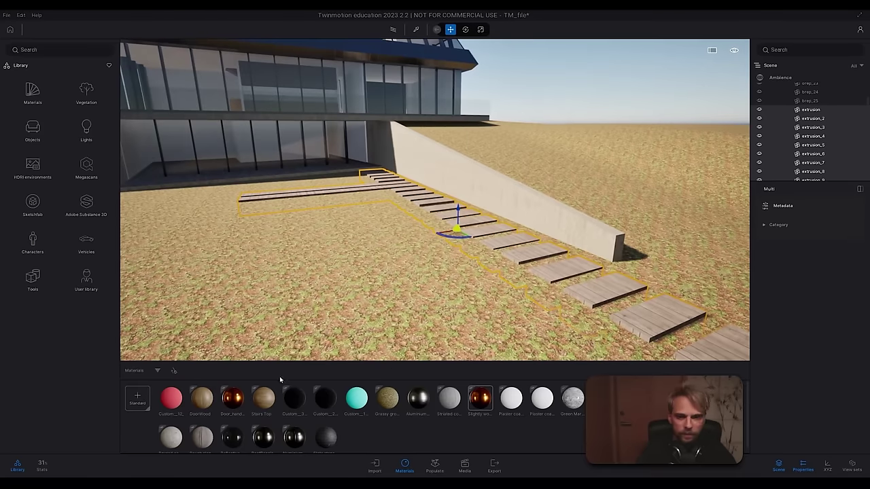
# Step: Try to reset the materials of the selected paving slabs to those of the Twinmotion_course_RH7 import
pyautogui.click(374, 467)
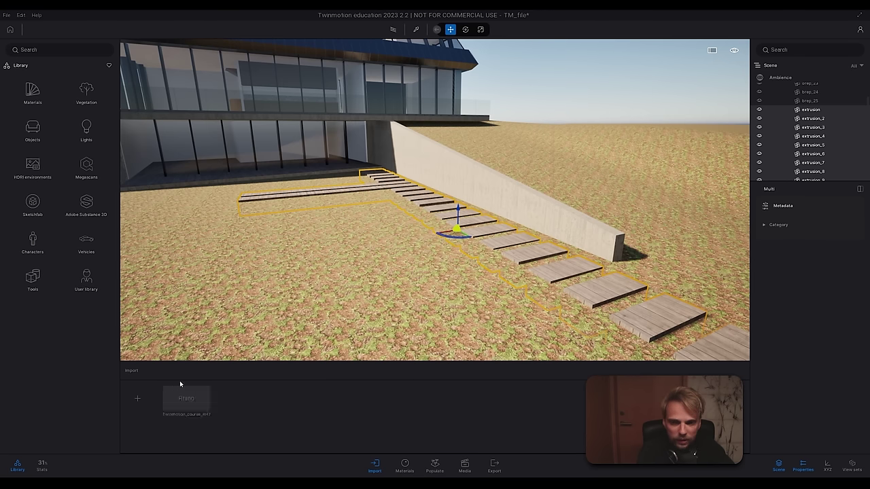
pyautogui.hotkey('alt', 'Tab')
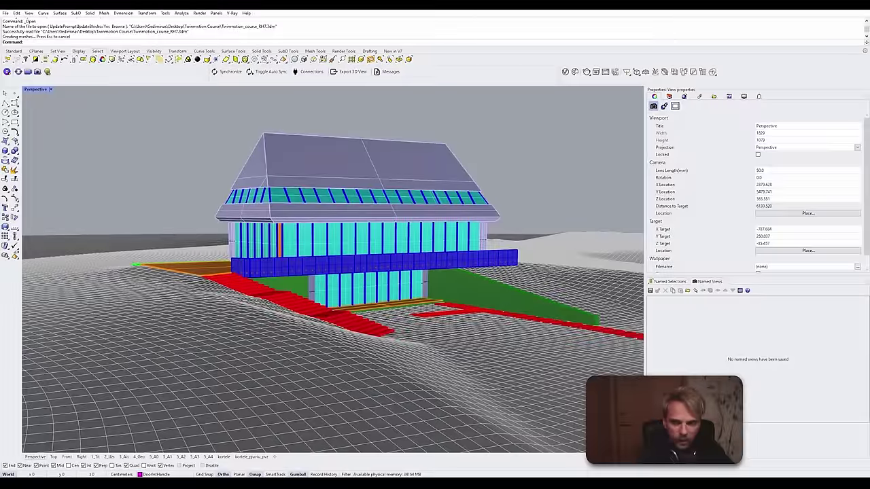
pyautogui.hotkey('alt', 'Tab')
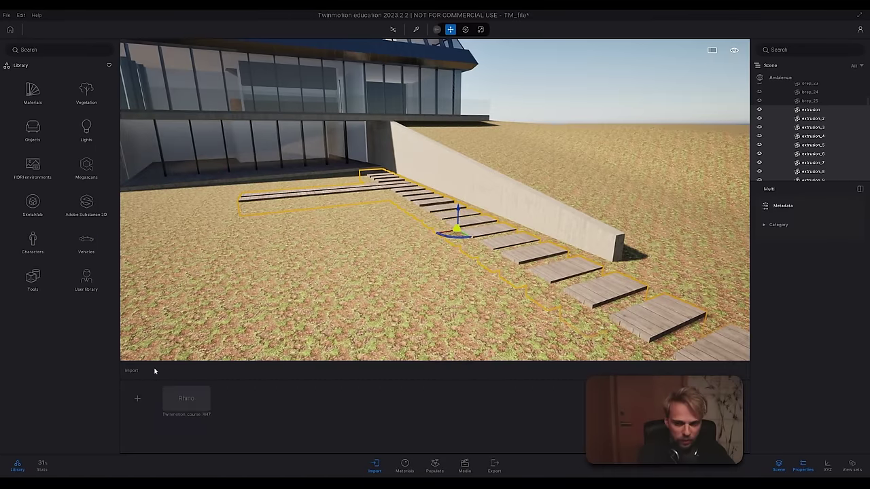
pyautogui.moveTo(179, 406)
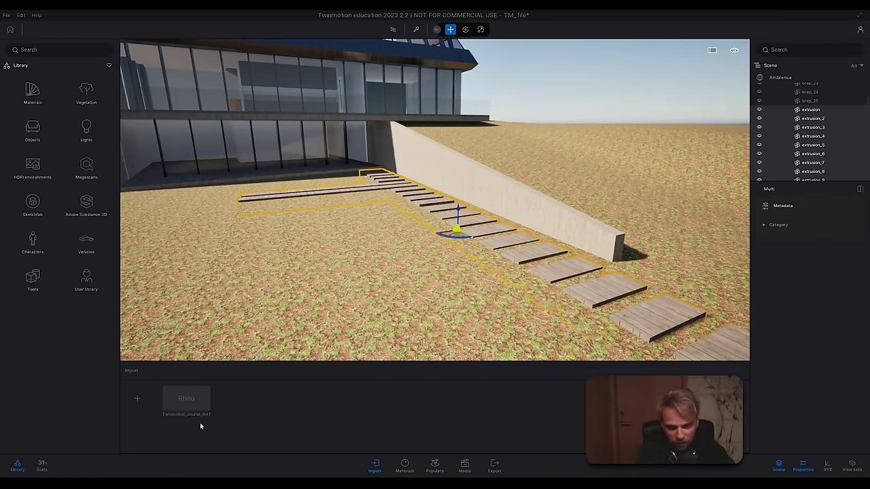
pyautogui.click(182, 389)
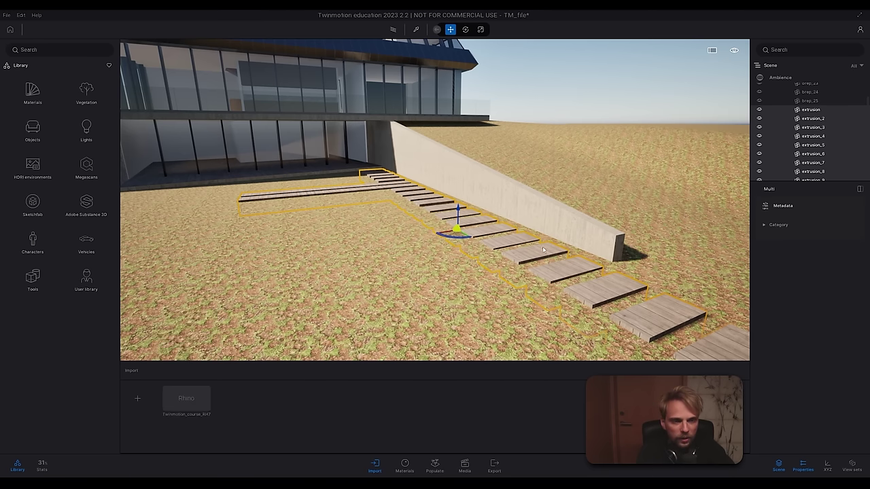
pyautogui.click(182, 387)
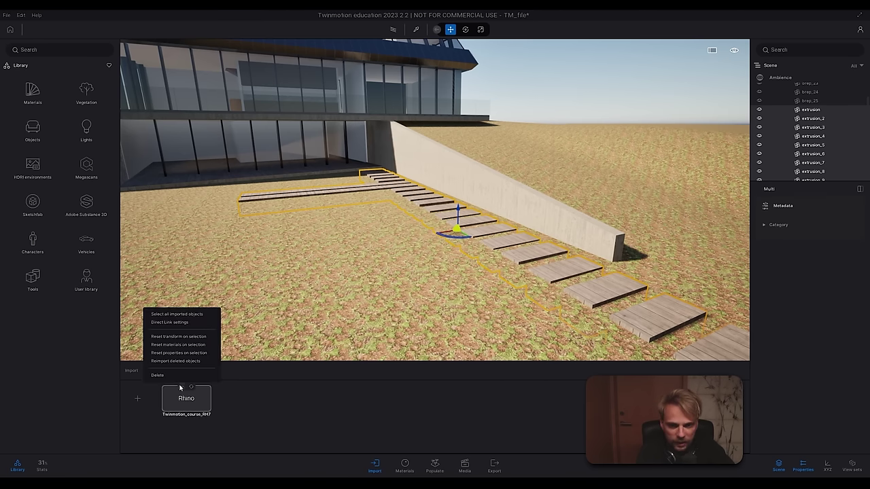
pyautogui.click(182, 345)
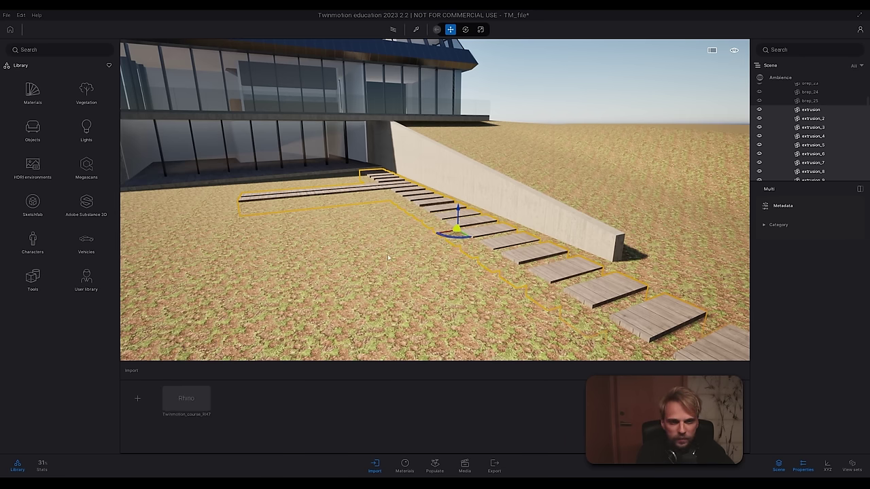
pyautogui.moveTo(388, 257)
pyautogui.mouseDown()
pyautogui.moveTo(353, 259)
pyautogui.moveTo(389, 260)
pyautogui.mouseUp()
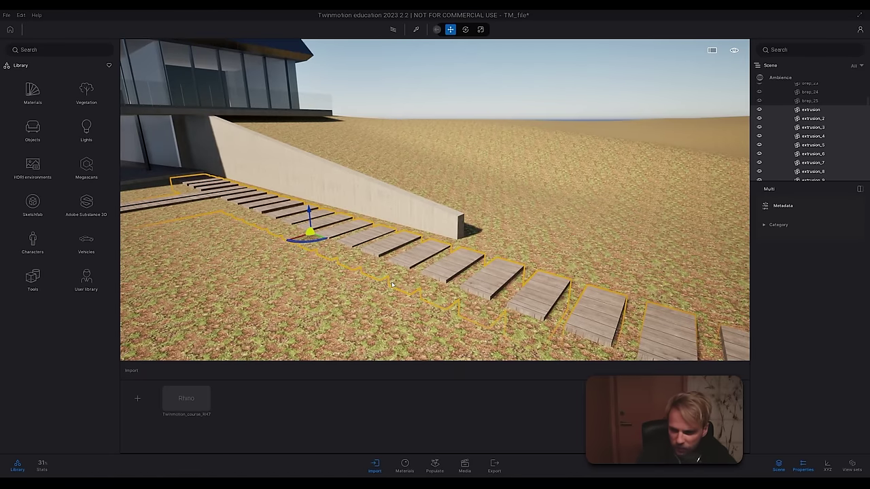
# Step: Switch to Rhino to synchronize the model, and reset the materials of the selected paving slabs back in Twinmotion
pyautogui.hotkey('alt', 'Tab')
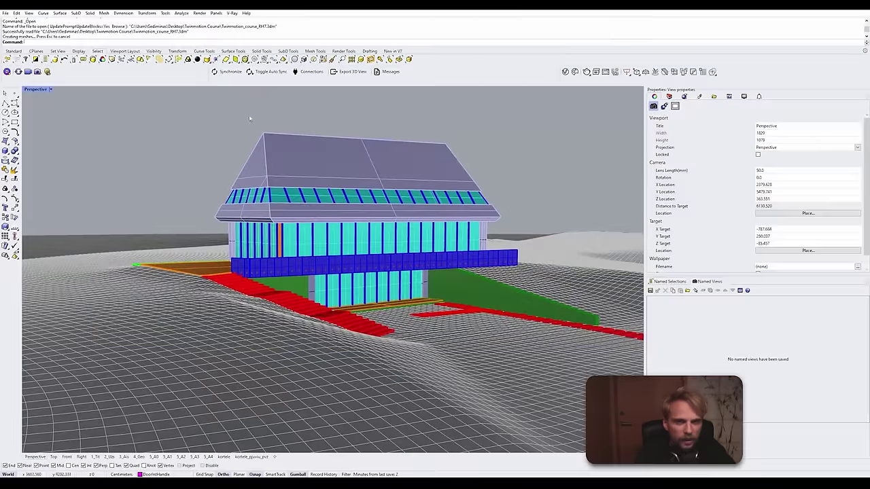
pyautogui.click(225, 72)
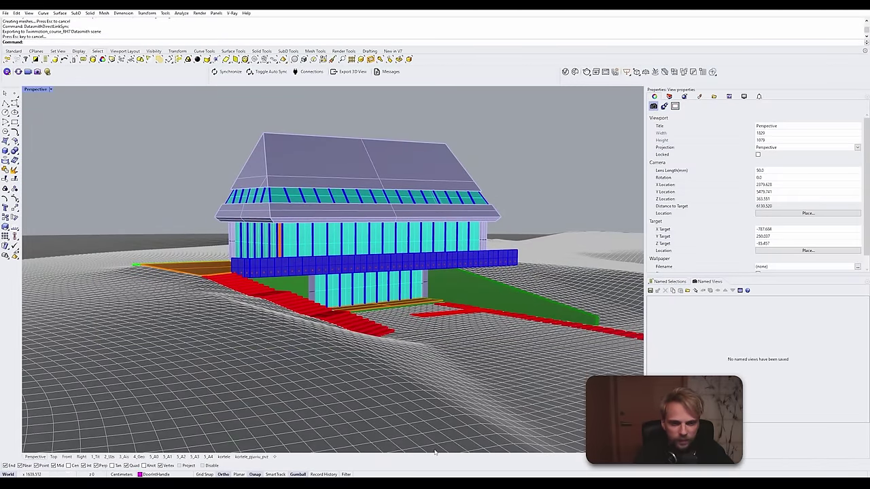
pyautogui.moveTo(422, 483)
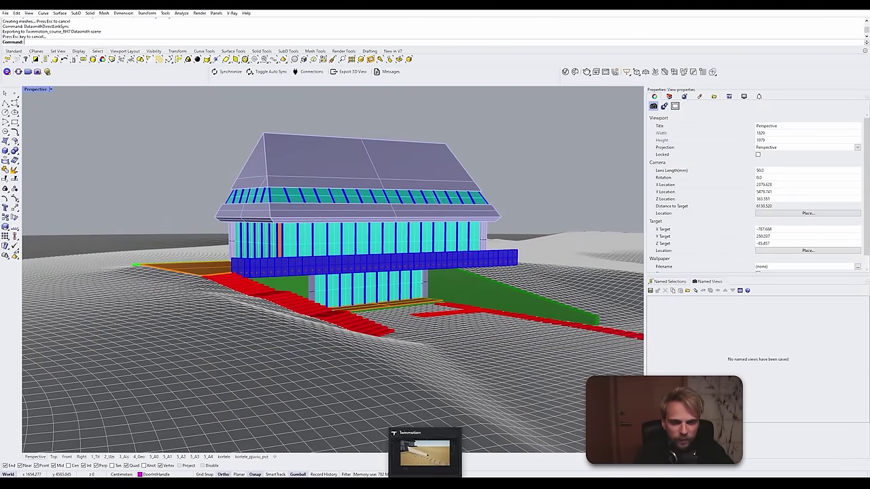
pyautogui.click(430, 434)
pyautogui.click(182, 386)
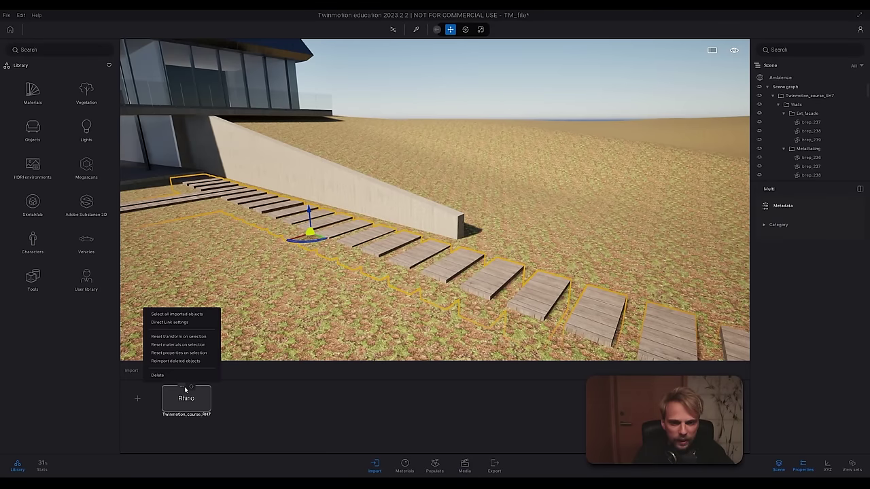
pyautogui.click(187, 344)
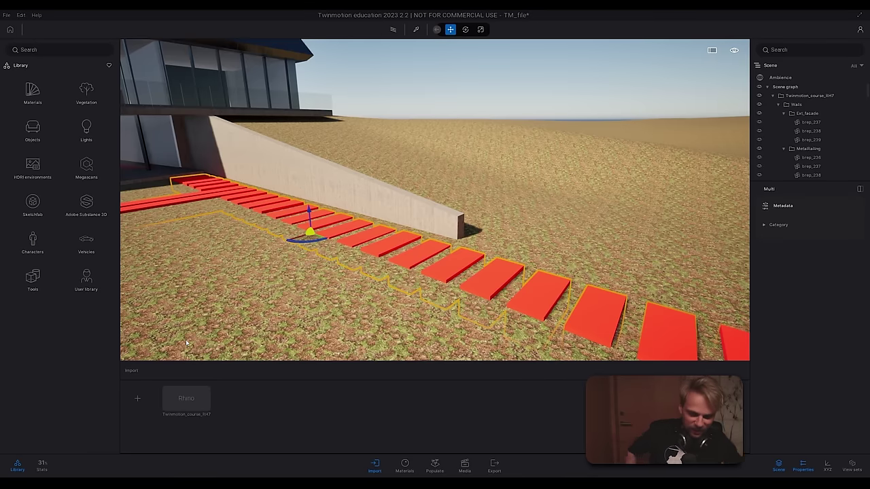
# Step: Apply the Slate stone tiles SW 01 material to the path's paving slabs and clear the selection
pyautogui.moveTo(344, 264); pyautogui.dragTo(391, 299, button='right')
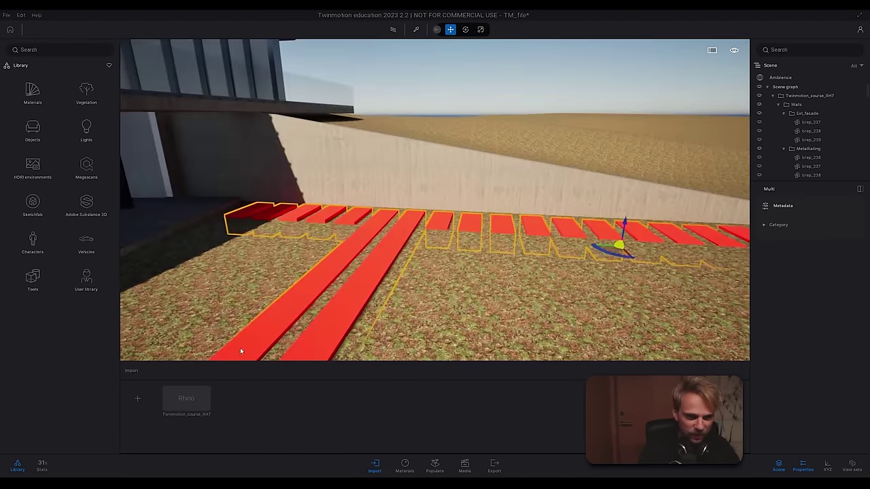
pyautogui.click(404, 465)
pyautogui.moveTo(294, 437); pyautogui.dragTo(334, 326)
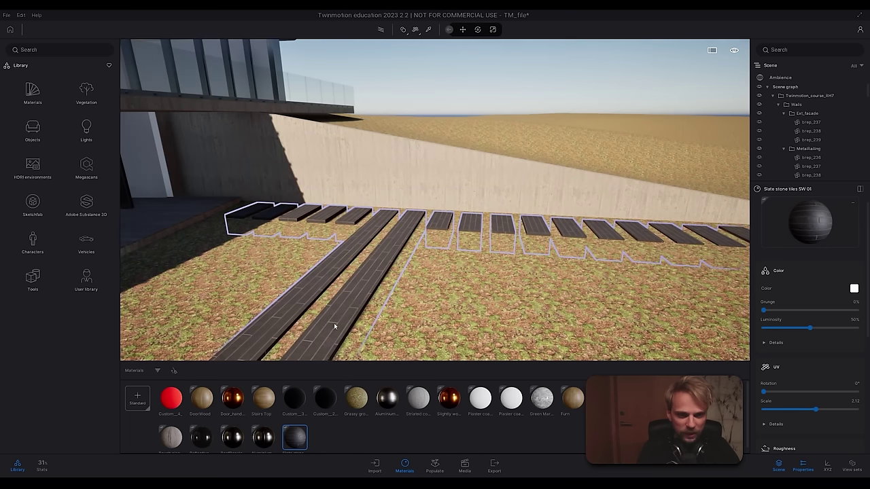
pyautogui.click(334, 322)
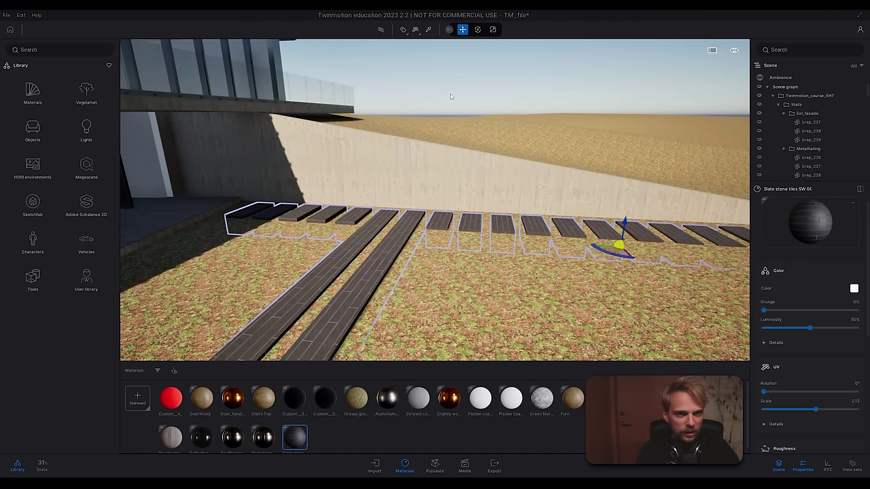
pyautogui.click(462, 134)
pyautogui.click(388, 250)
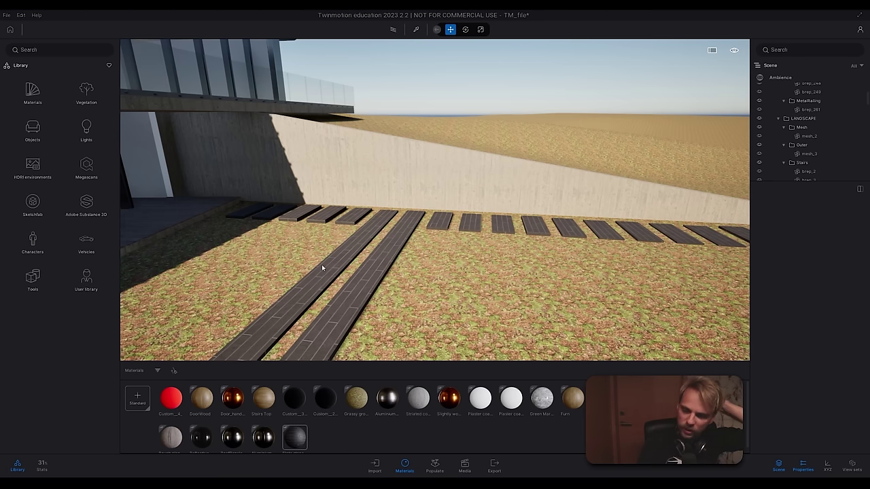
# Step: Examine the lower terrace planks and the slate paving slabs beside them from close up and from above
pyautogui.press('w')
pyautogui.moveTo(344, 271); pyautogui.dragTo(204, 266, button='right')
pyautogui.moveTo(362, 192); pyautogui.dragTo(340, 235, button='right')
pyautogui.press('w')
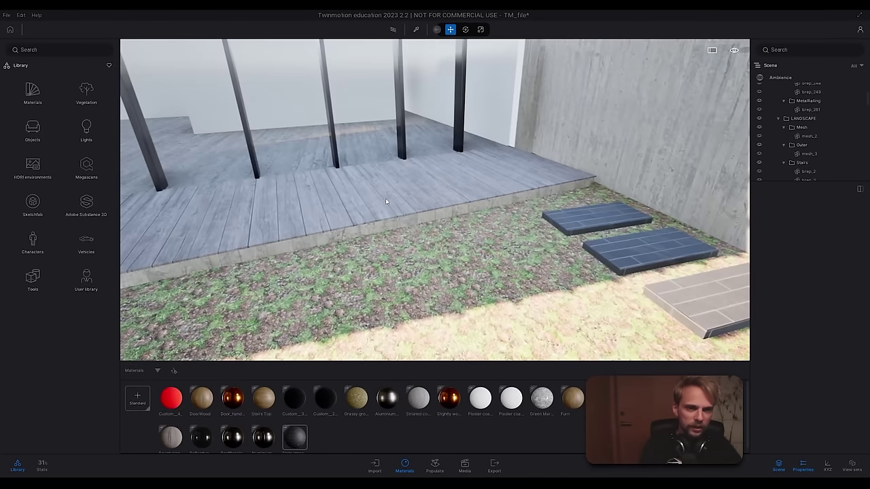
pyautogui.click(362, 192)
pyautogui.click(569, 223)
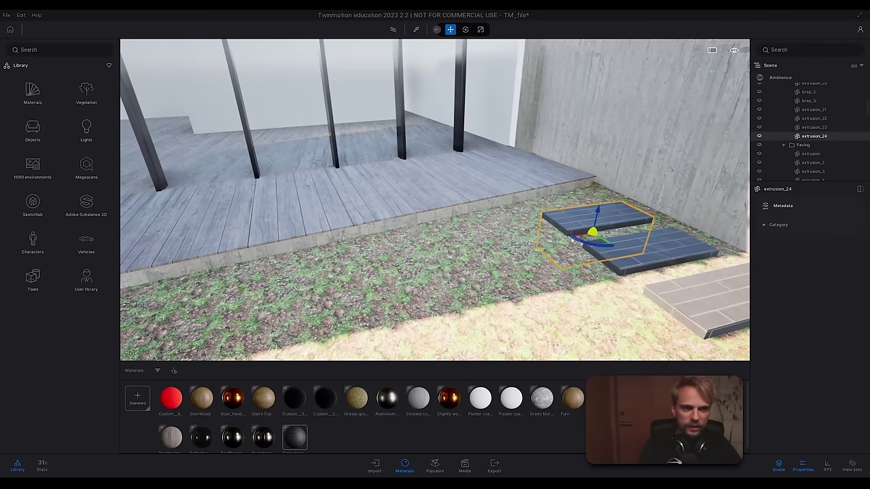
pyautogui.press('Escape')
pyautogui.press('s')
pyautogui.moveTo(571, 240); pyautogui.dragTo(424, 197, button='right')
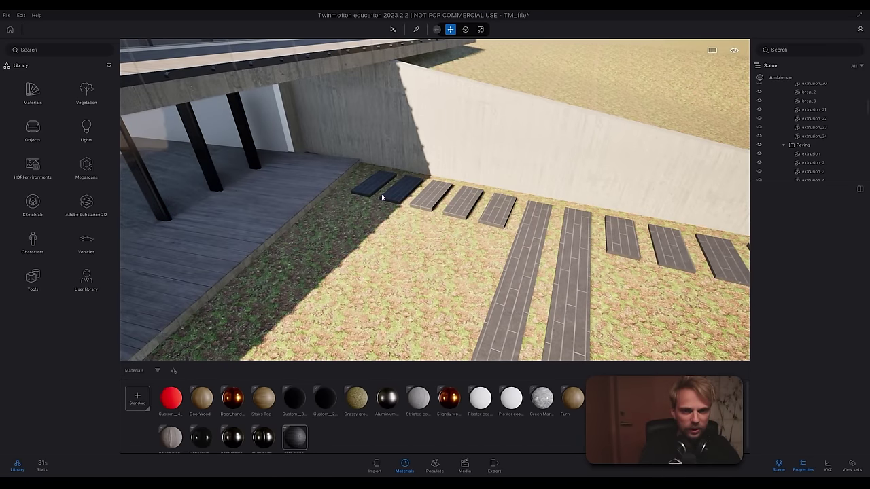
pyautogui.moveTo(406, 230); pyautogui.dragTo(449, 241, button='right')
pyautogui.press('w')
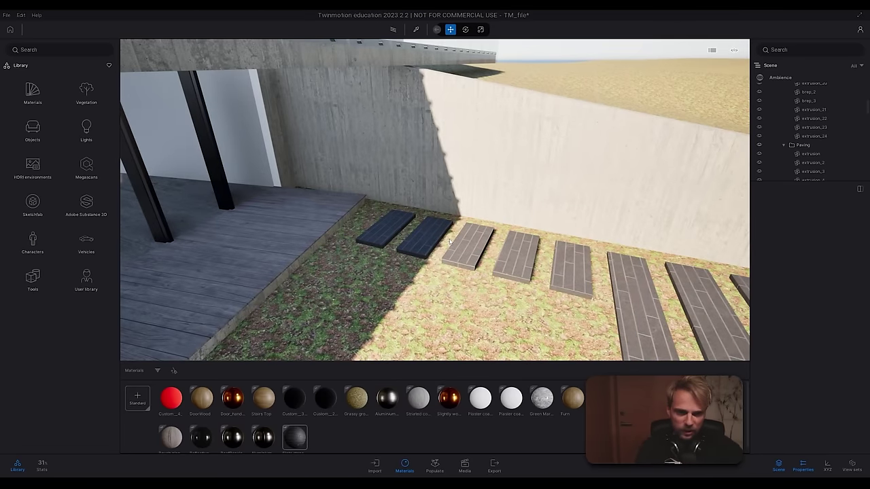
# Step: Duplicate the Rough planks material, rename the copy Tiles, and apply it to the path's paving slabs
pyautogui.scroll(-1, 399, 426)
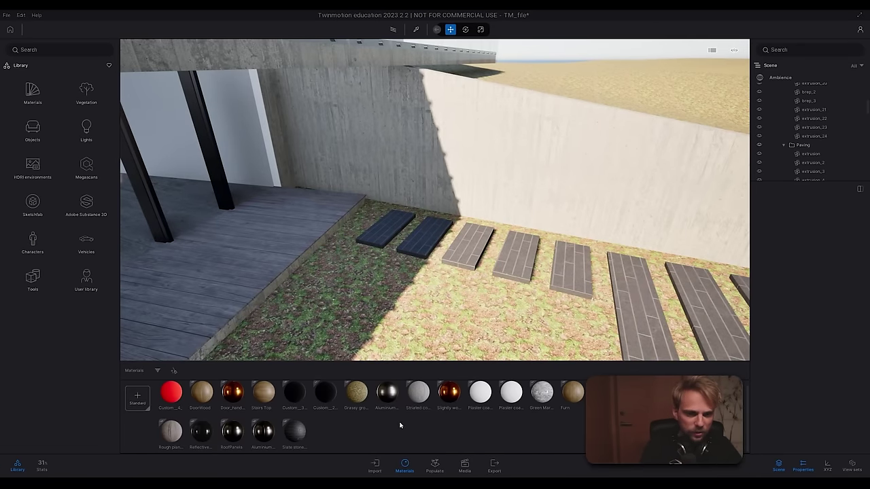
pyautogui.click(171, 432)
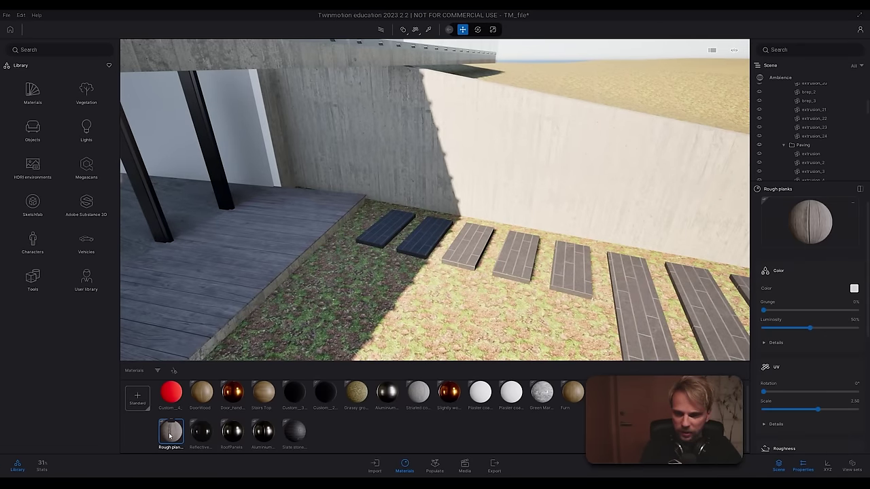
pyautogui.rightClick(169, 435)
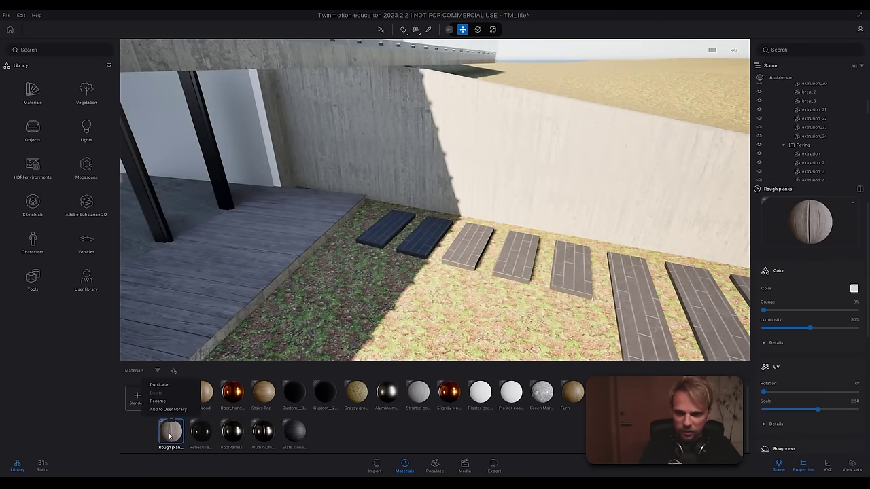
pyautogui.click(159, 385)
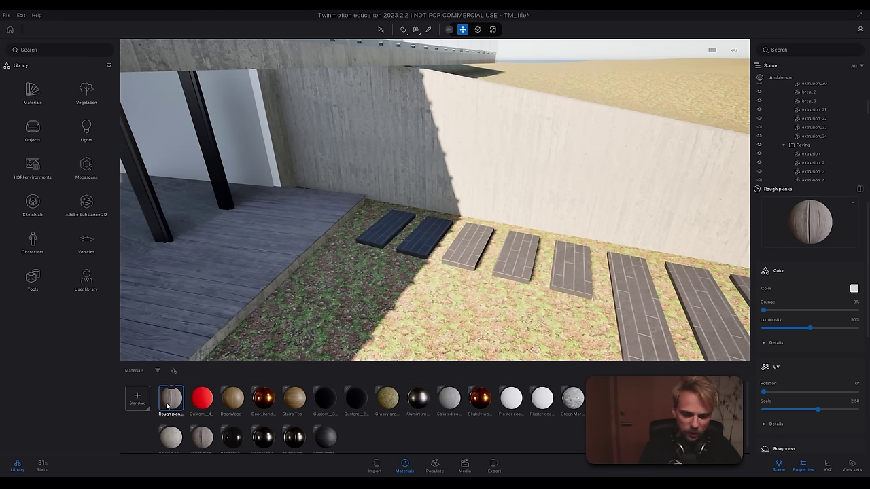
pyautogui.rightClick(171, 390)
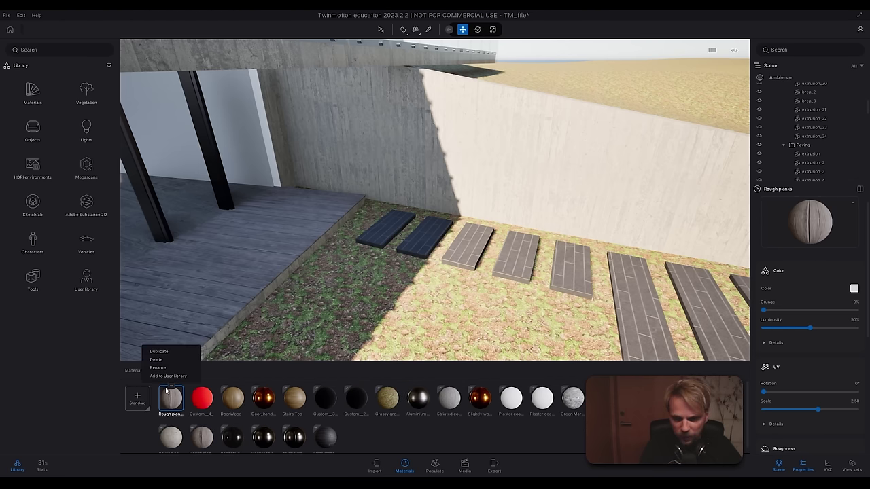
pyautogui.click(158, 368)
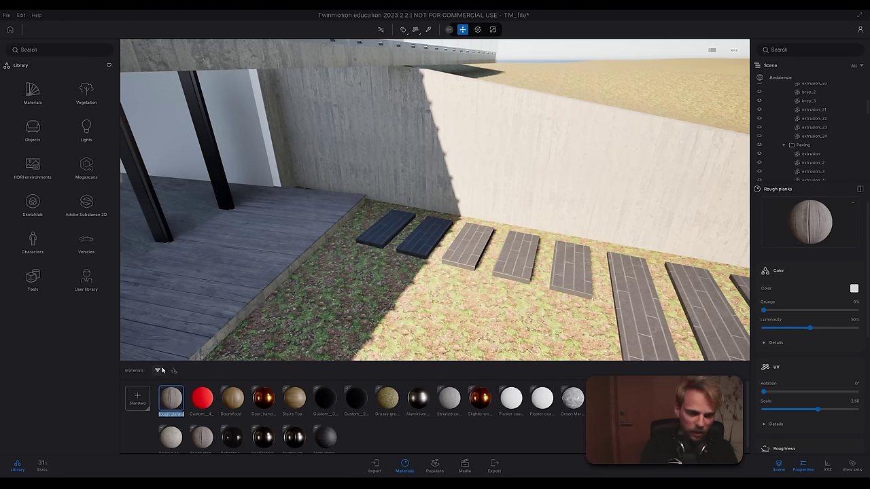
pyautogui.write('Tiles')
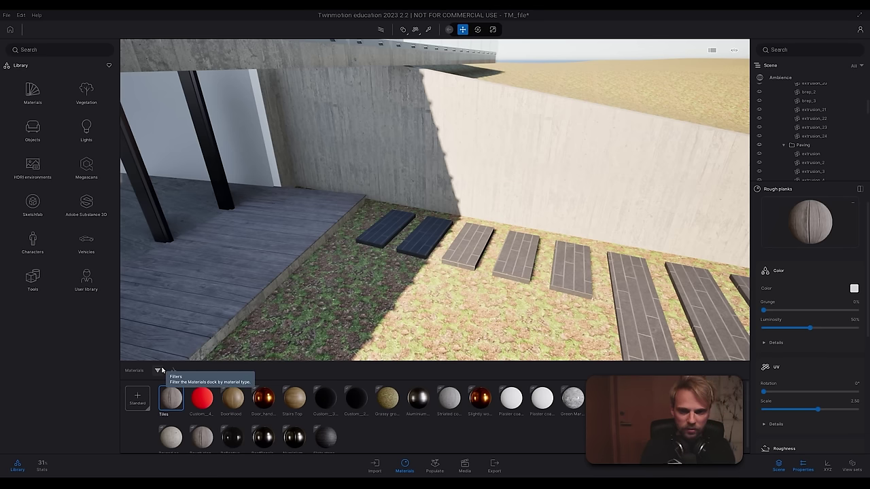
pyautogui.press('Return')
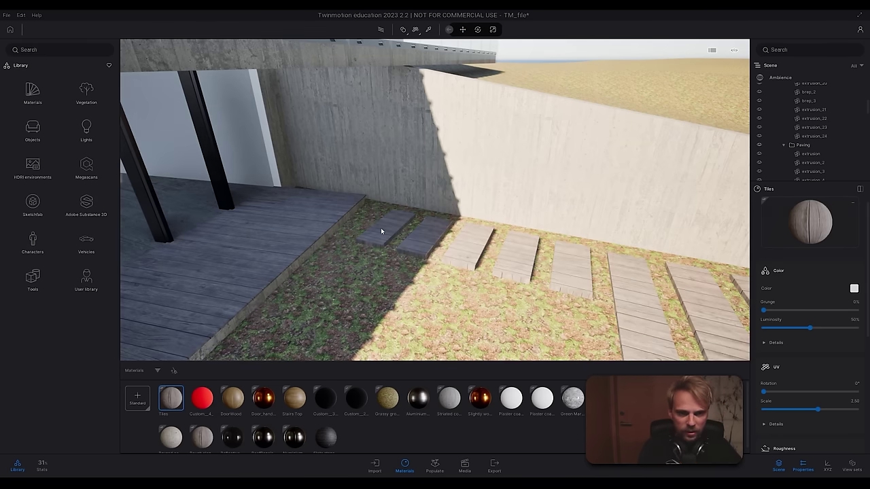
# Step: Try the red custom material on the paving slabs, reapply the slate stone tiles material and clear the selection
pyautogui.press('m')
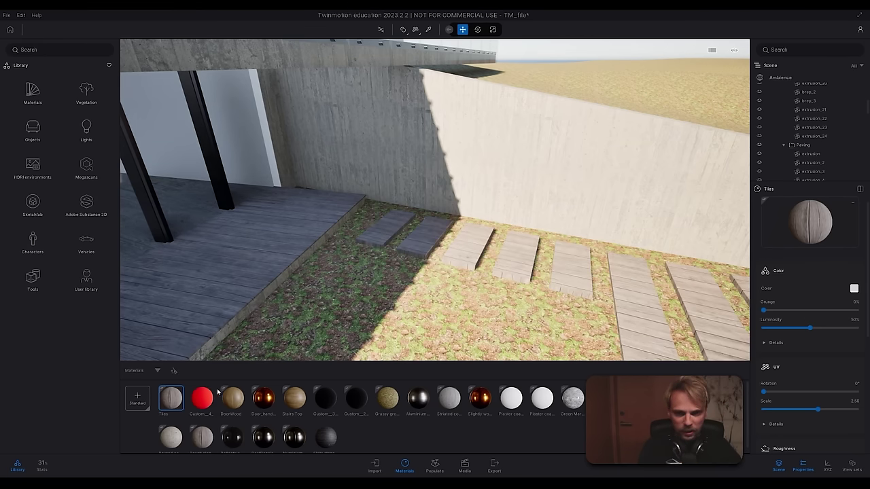
pyautogui.moveTo(201, 398); pyautogui.dragTo(384, 230)
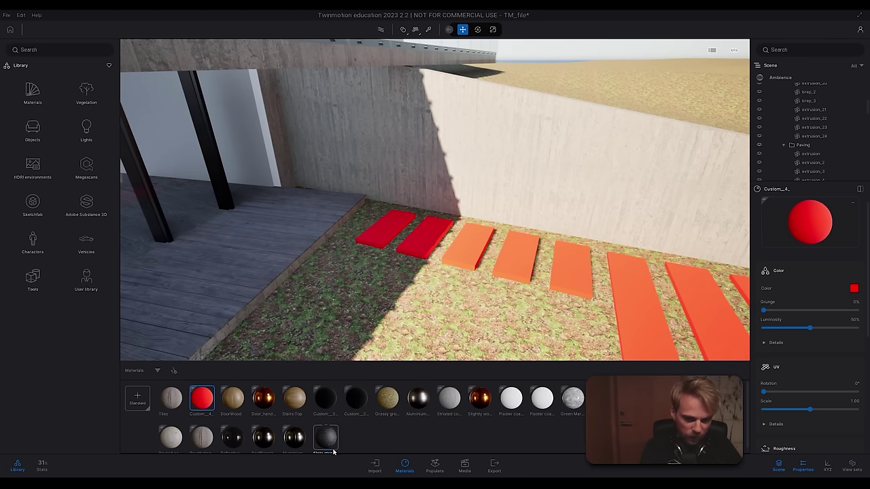
pyautogui.moveTo(325, 437); pyautogui.dragTo(379, 233)
pyautogui.click(438, 440)
# Step: Clean up the materials dock by removing all unused materials
pyautogui.press('s')
pyautogui.moveTo(435, 272); pyautogui.dragTo(367, 245, button='right')
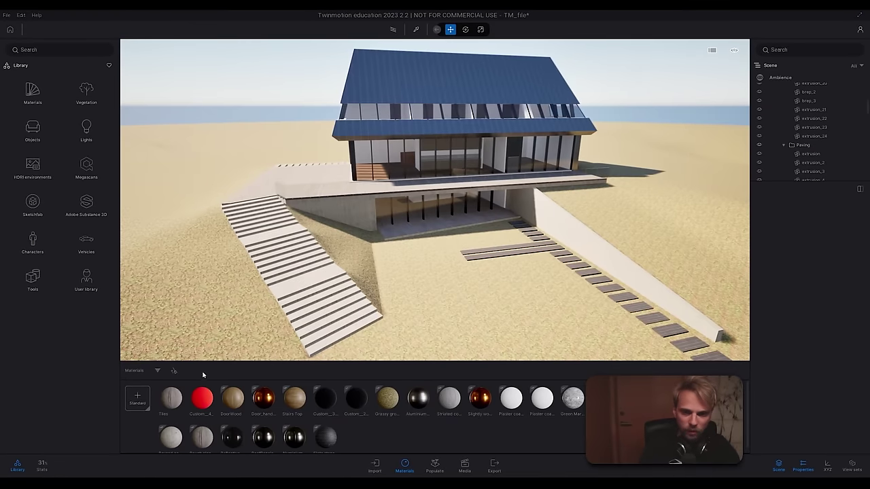
pyautogui.click(174, 370)
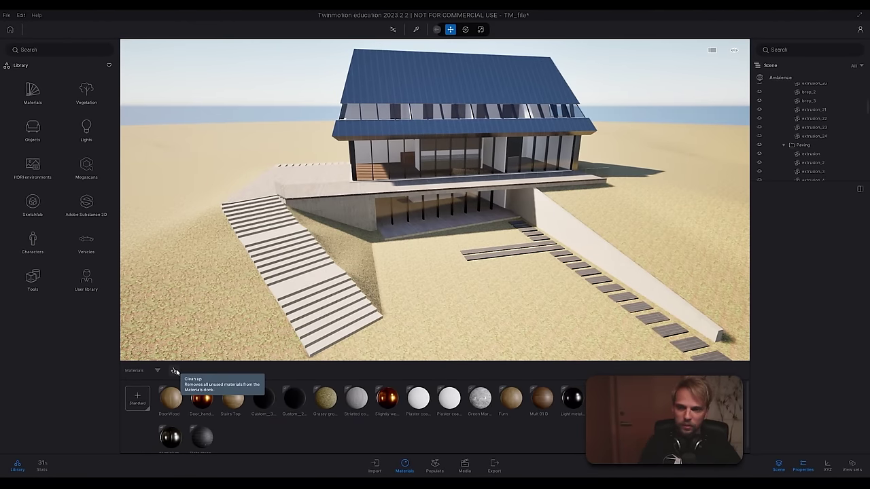
pyautogui.moveTo(366, 259); pyautogui.dragTo(366, 260, button='right')
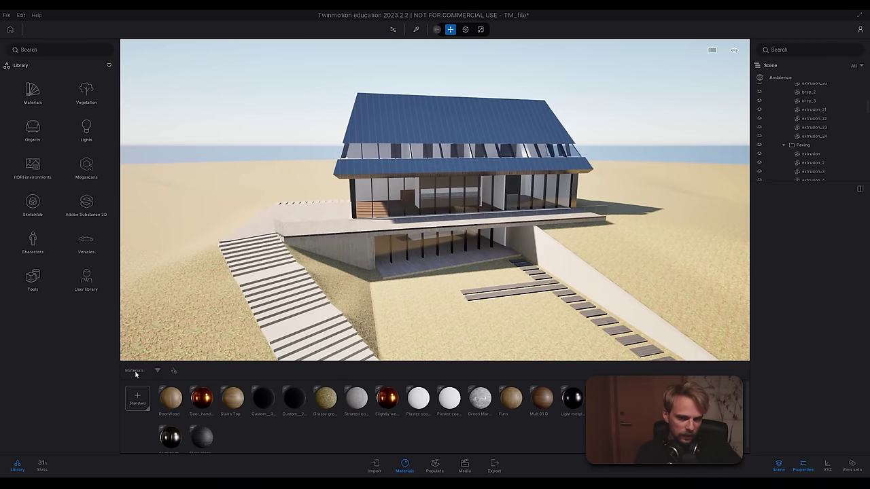
# Step: Open the Populate tools and close the materials dock while keeping the whole house and its path in view
pyautogui.moveTo(362, 266)
pyautogui.mouseDown(button='right')
pyautogui.moveTo(429, 249)
pyautogui.moveTo(398, 265)
pyautogui.moveTo(381, 254)
pyautogui.moveTo(367, 270)
pyautogui.mouseUp(button='right')
pyautogui.press('s')
pyautogui.press('d')
pyautogui.press('w')
pyautogui.press('a')
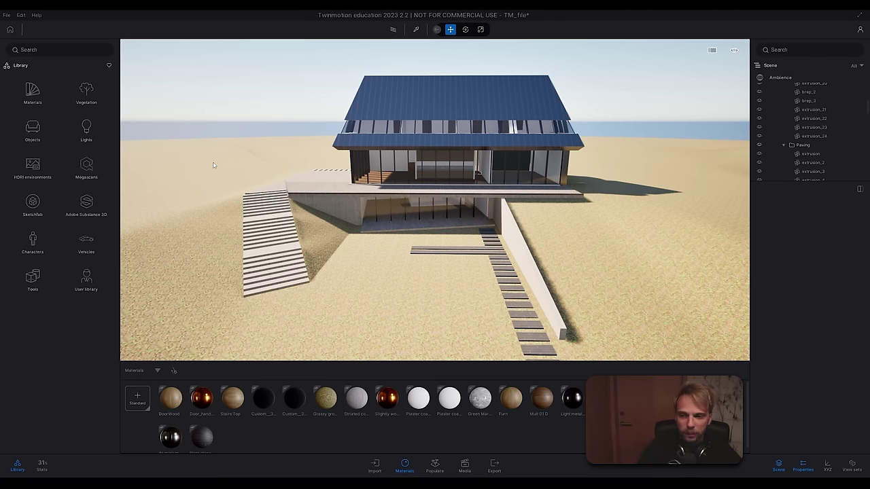
pyautogui.click(435, 466)
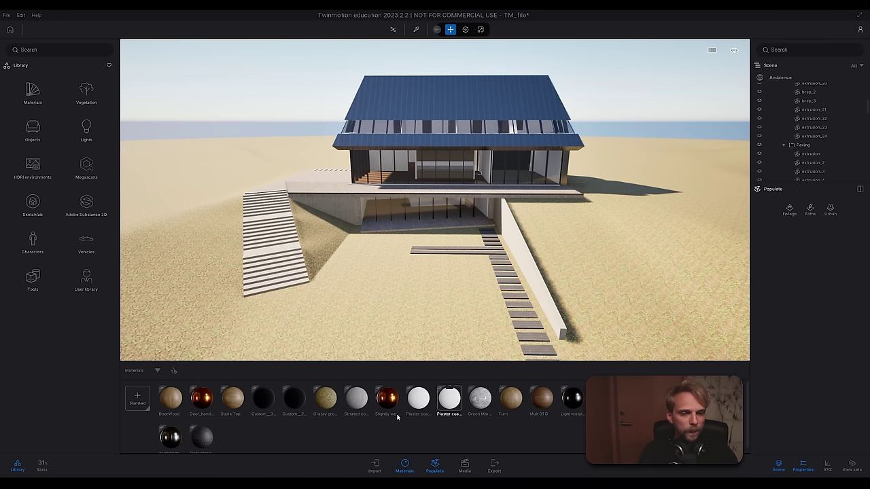
pyautogui.click(410, 469)
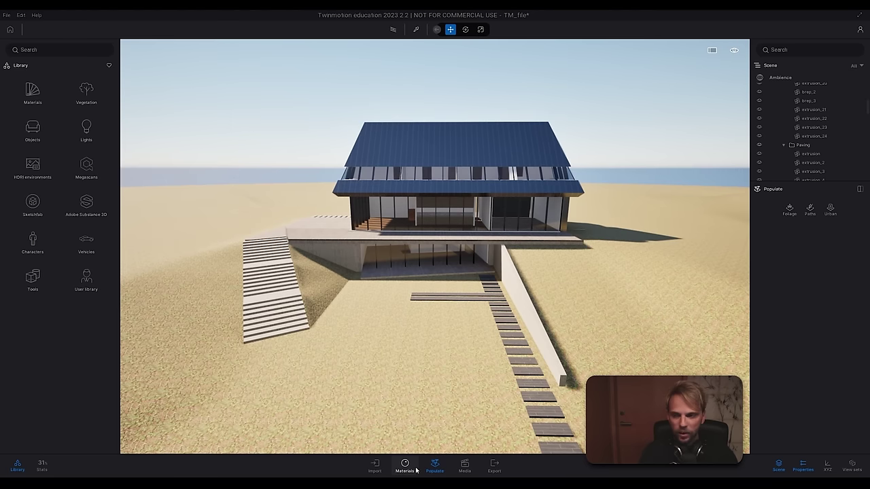
pyautogui.moveTo(350, 334); pyautogui.dragTo(433, 455, button='right')
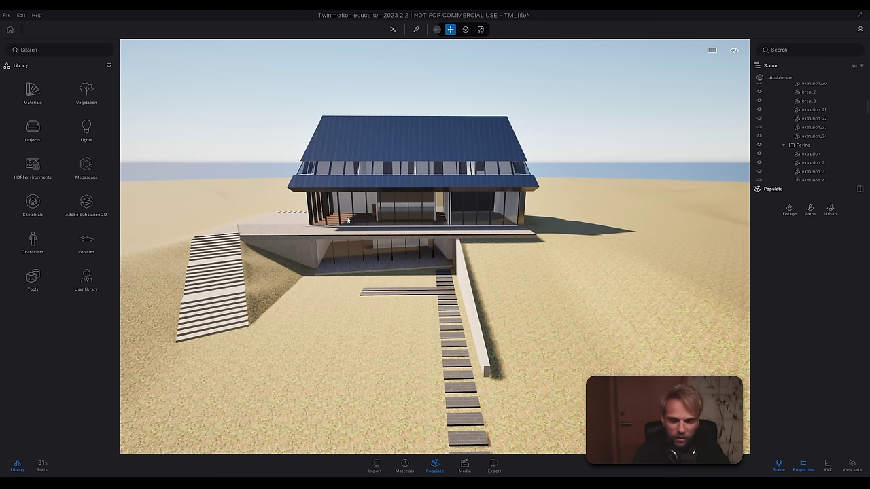
# Step: Set the Urban map's location to Lund, SN, Sweden and enlarge the download area
pyautogui.click(830, 210)
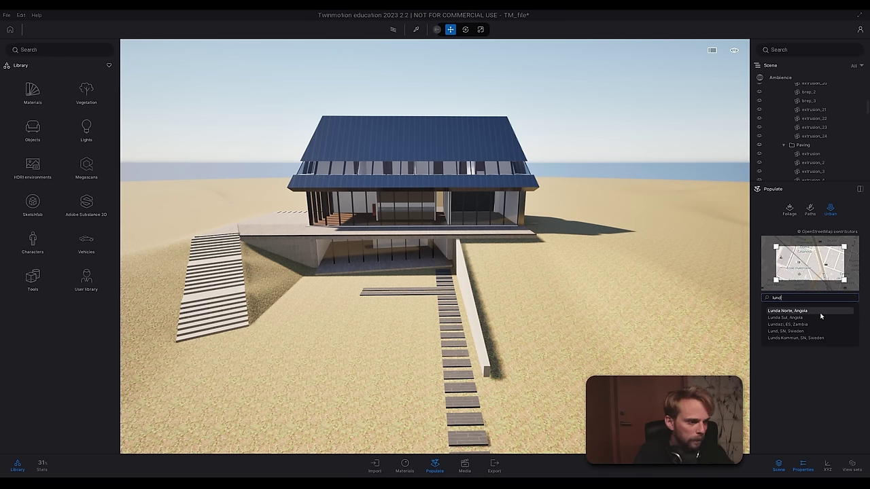
pyautogui.click(799, 331)
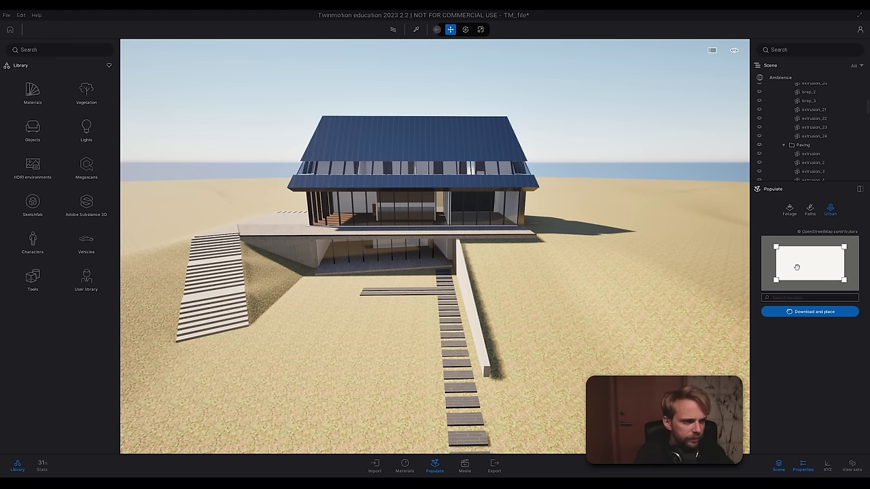
pyautogui.moveTo(777, 279); pyautogui.dragTo(770, 282)
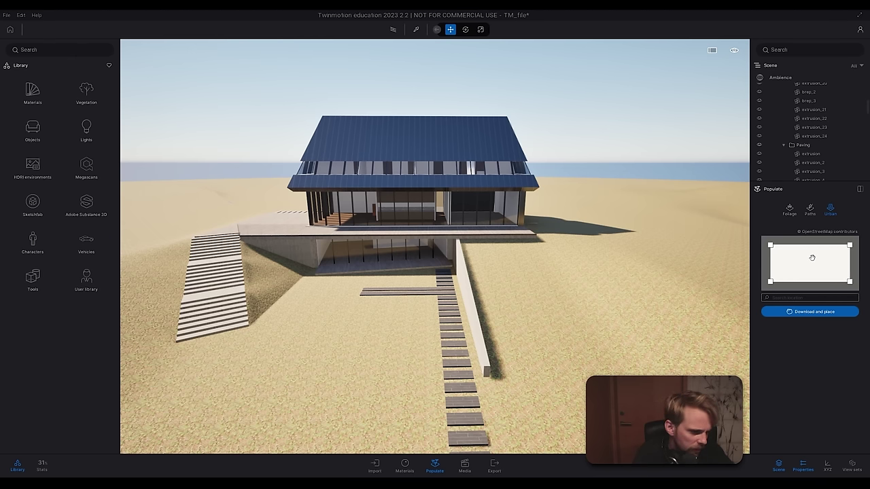
# Step: Set the Urban map's location to Malmo, SN, Sweden and reposition the map within the download area
pyautogui.click(785, 299)
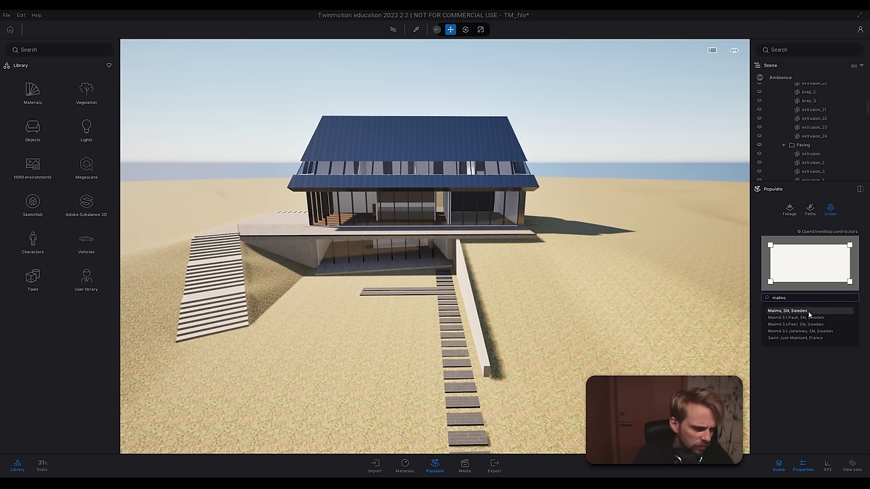
pyautogui.click(816, 311)
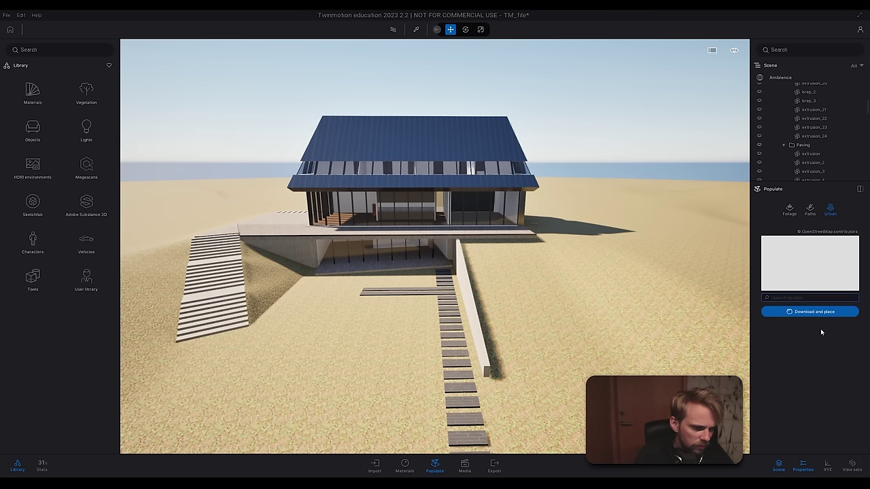
pyautogui.moveTo(813, 258)
pyautogui.mouseDown()
pyautogui.moveTo(833, 283)
pyautogui.moveTo(796, 285)
pyautogui.moveTo(810, 266)
pyautogui.mouseUp()
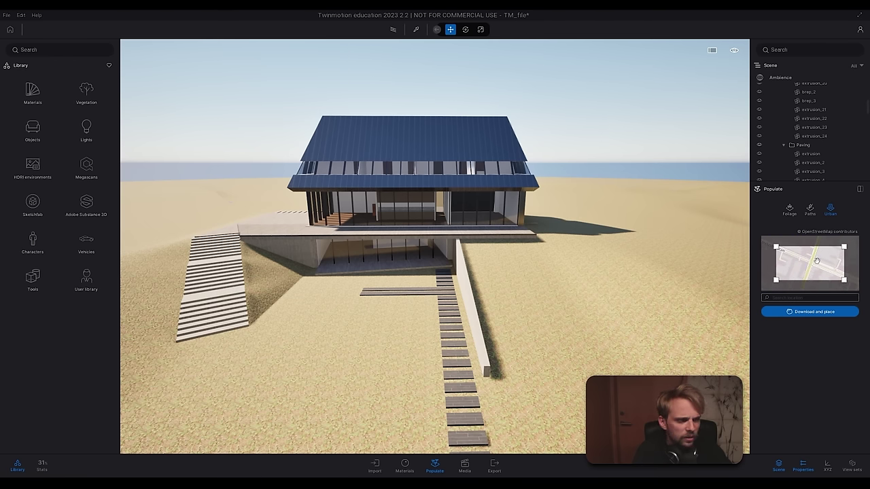
# Step: Frame the map area around Industrigatan and download and place its urban context in the scene
pyautogui.moveTo(804, 269); pyautogui.dragTo(820, 246)
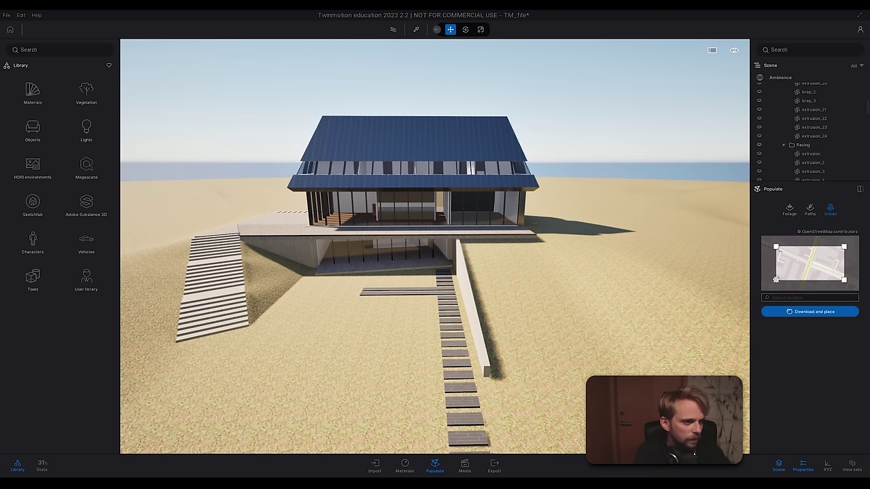
pyautogui.scroll(2, 775, 279)
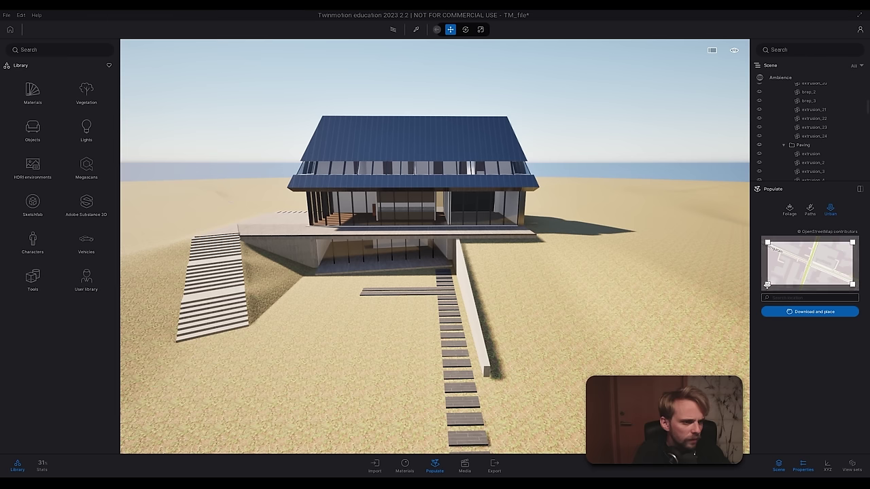
pyautogui.scroll(3, 798, 263)
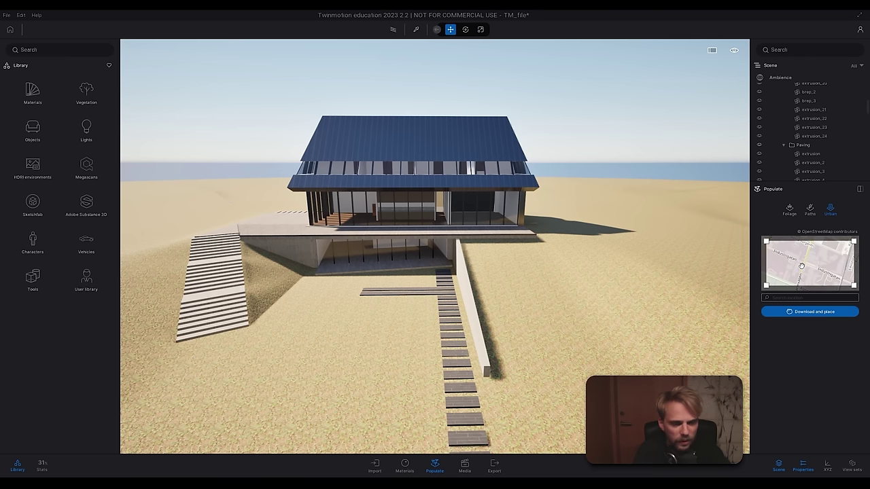
pyautogui.click(804, 310)
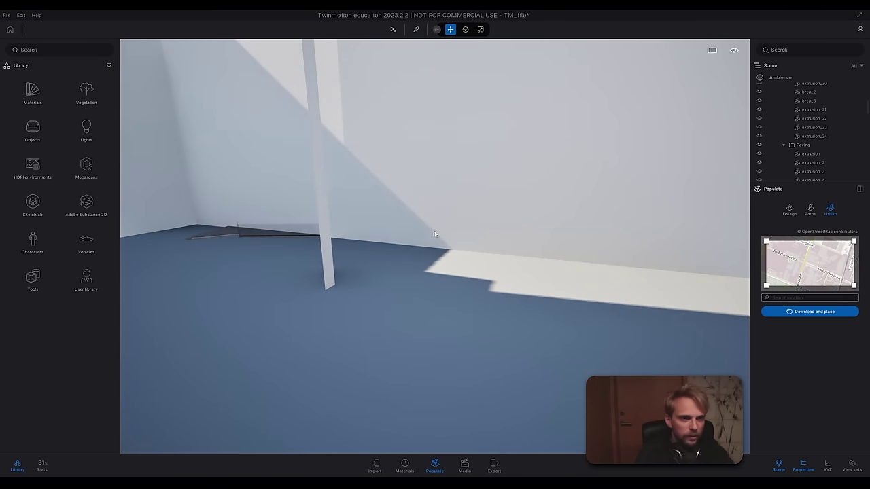
# Step: Examine the placed city buildings and roads around the house from above
pyautogui.moveTo(435, 234); pyautogui.dragTo(139, 305, button='right')
pyautogui.press('w')
pyautogui.press('e')
pyautogui.moveTo(543, 230); pyautogui.dragTo(454, 220, button='right')
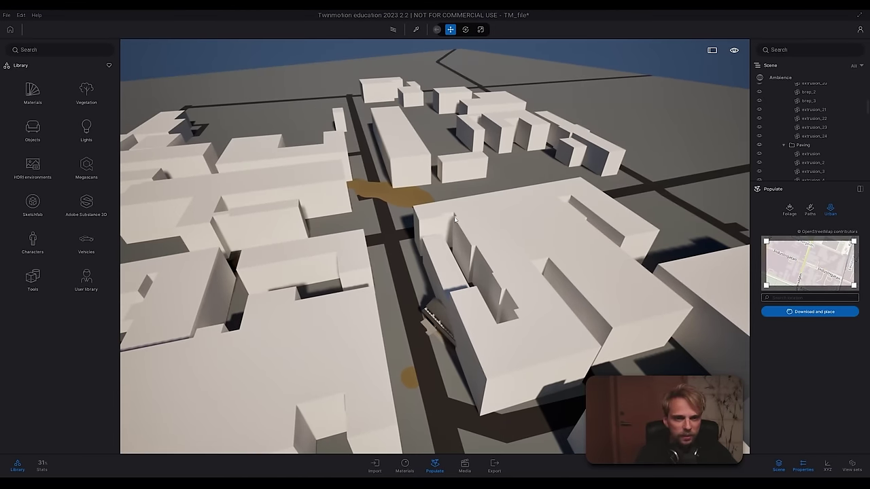
pyautogui.press('Up')
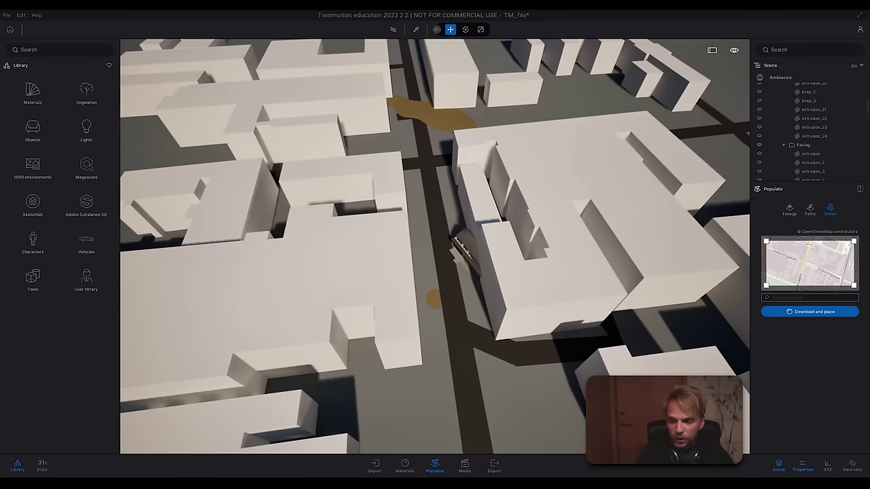
pyautogui.press('Up')
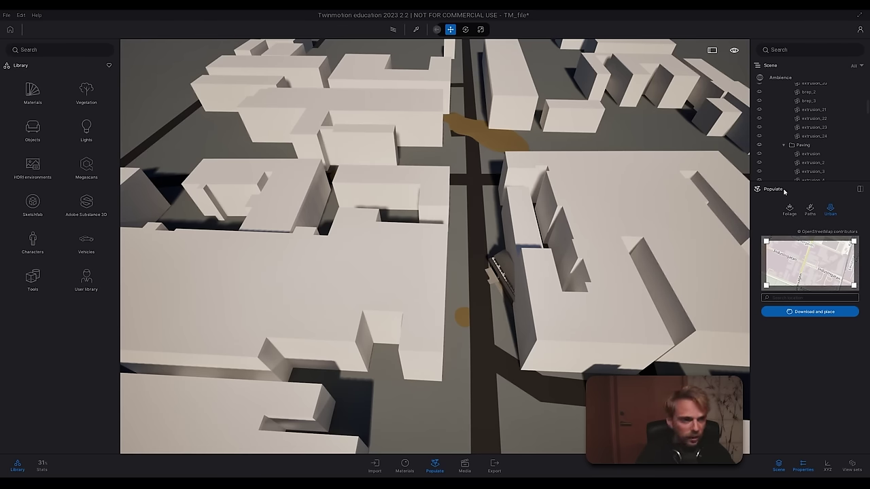
pyautogui.moveTo(539, 191); pyautogui.dragTo(285, 149, button='right')
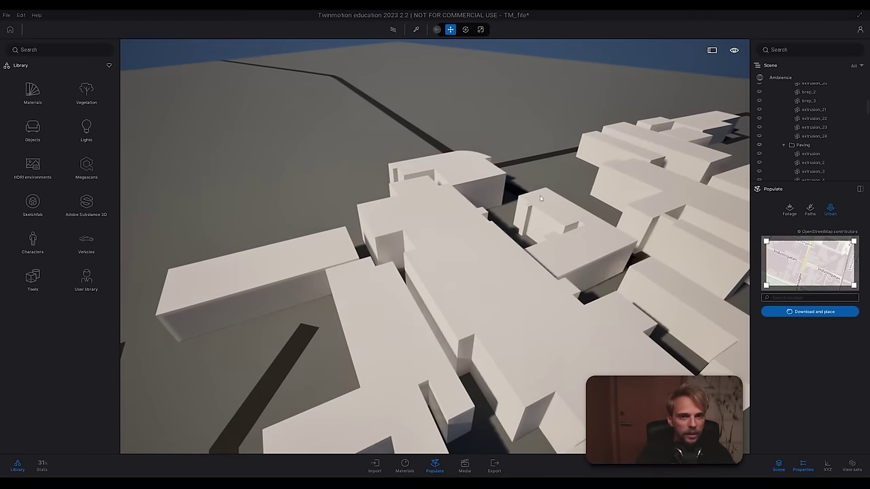
pyautogui.moveTo(454, 229); pyautogui.dragTo(639, 231, button='right')
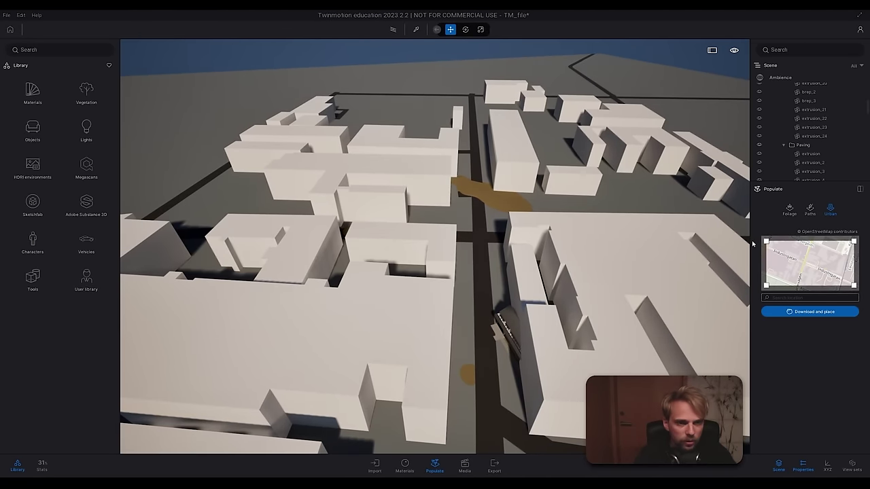
pyautogui.moveTo(417, 209); pyautogui.dragTo(445, 198, button='right')
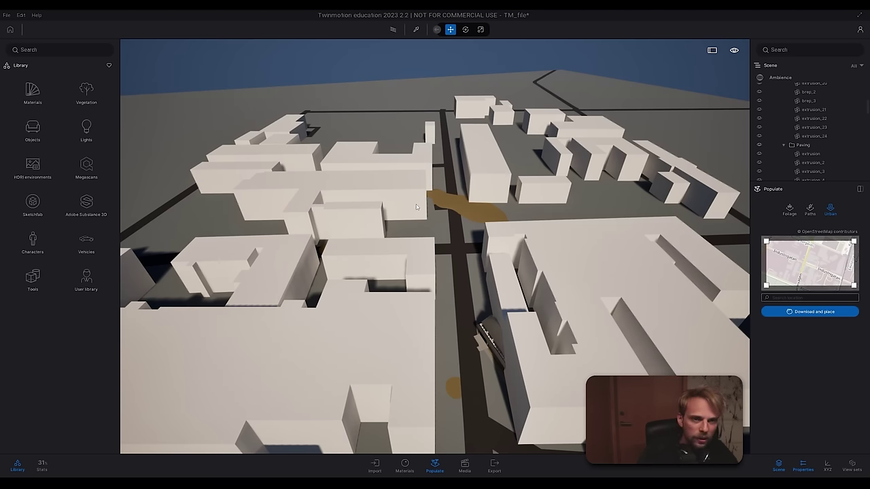
pyautogui.moveTo(416, 206); pyautogui.dragTo(439, 200, button='right')
pyautogui.click(438, 199)
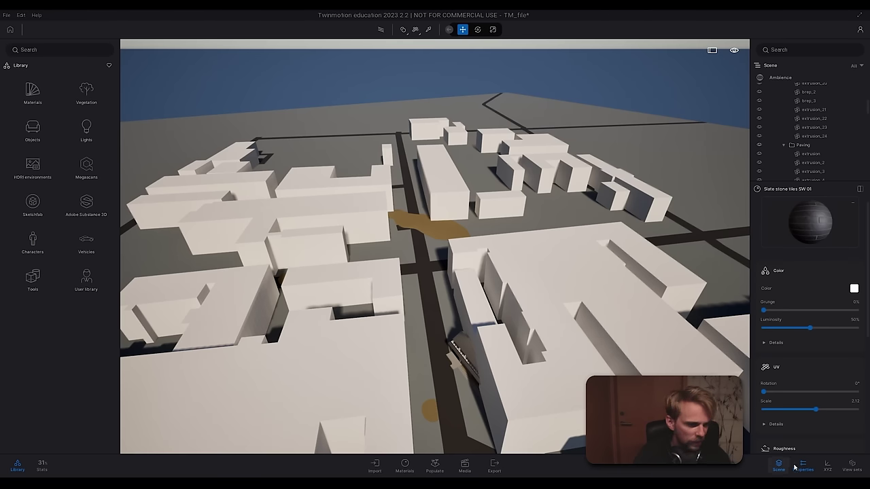
# Step: Collapse the Twinmotion_course_RH7 folder in the scene graph and delete the Context folder with the urban surroundings
pyautogui.click(435, 465)
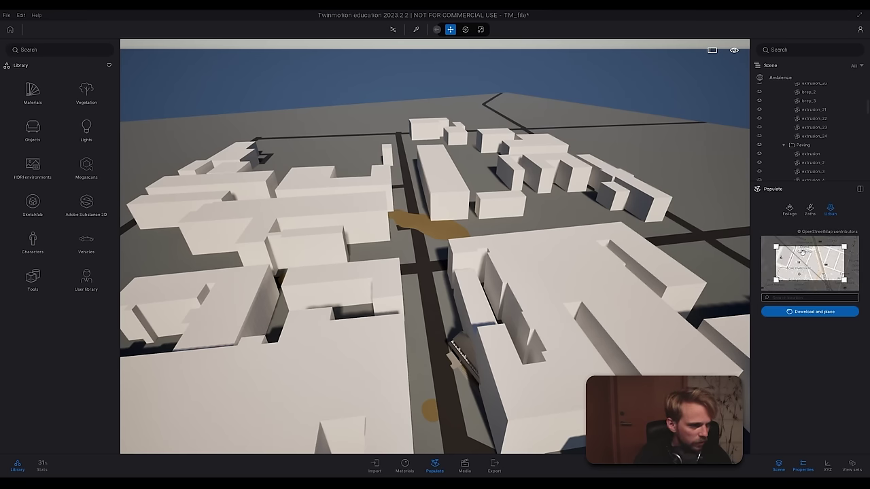
pyautogui.click(810, 210)
pyautogui.click(802, 144)
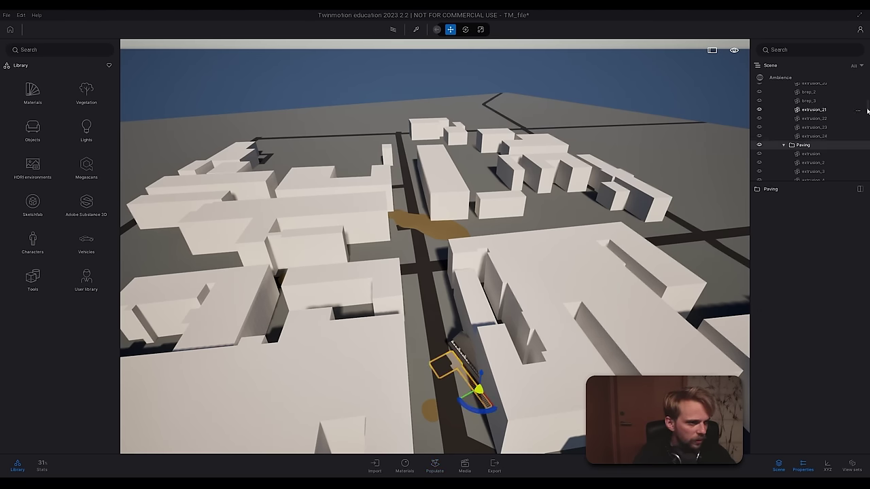
pyautogui.scroll(4, 855, 114)
pyautogui.scroll(5, 867, 109)
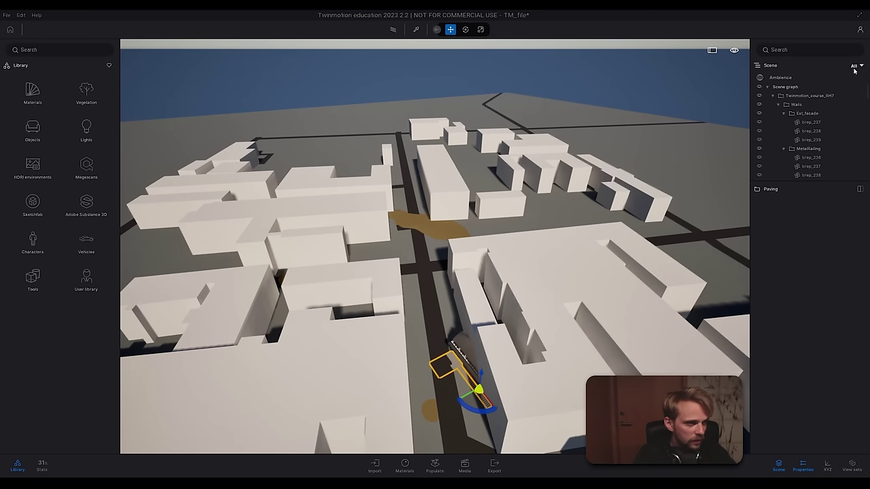
pyautogui.click(773, 96)
pyautogui.click(793, 105)
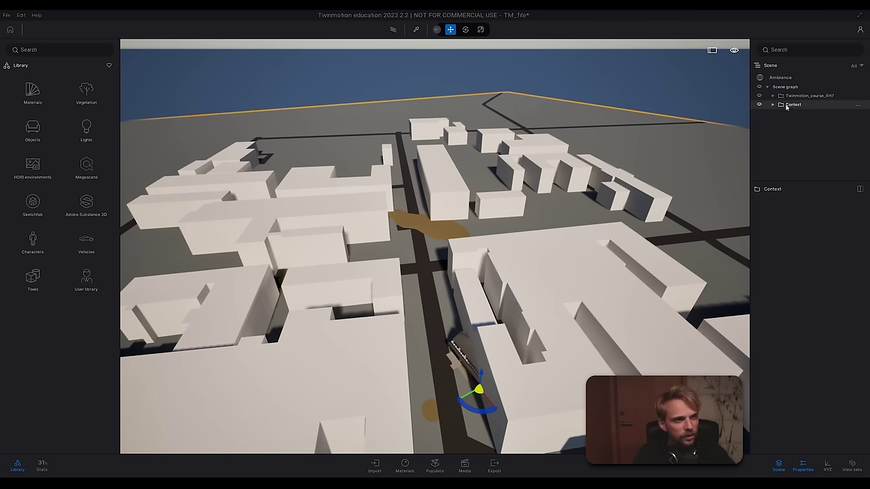
pyautogui.click(772, 105)
pyautogui.click(772, 105)
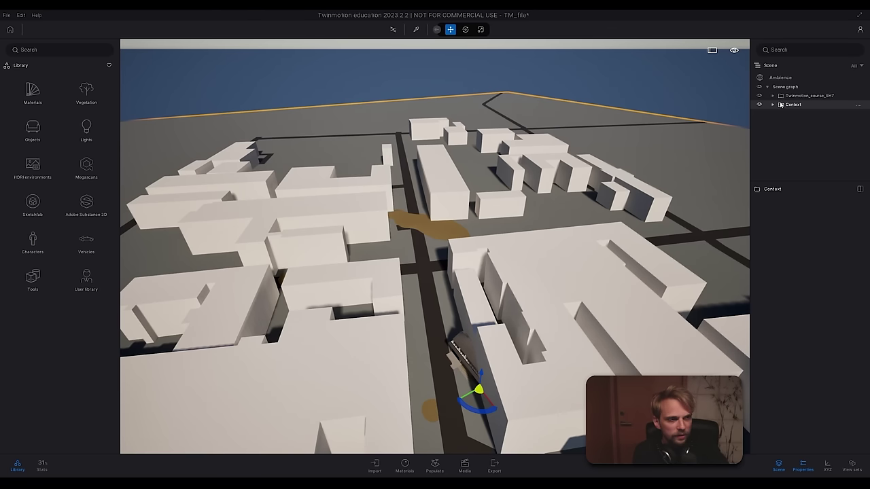
pyautogui.click(786, 97)
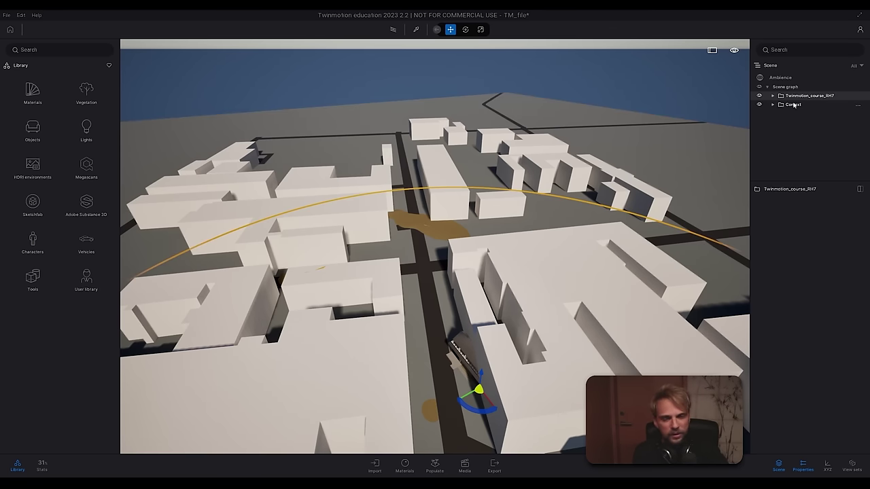
pyautogui.click(793, 105)
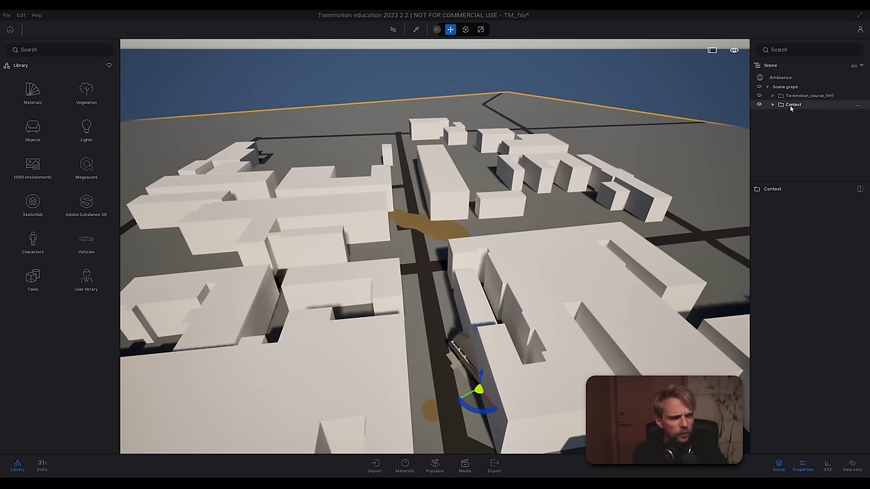
pyautogui.press('Delete')
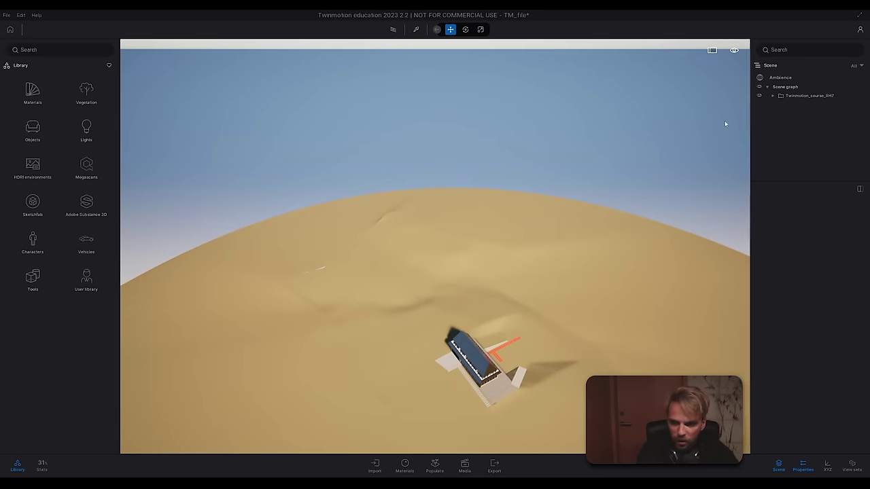
# Step: Focus on the long paving strips in front of the house and inspect their material
pyautogui.moveTo(489, 229); pyautogui.dragTo(528, 284, button='right')
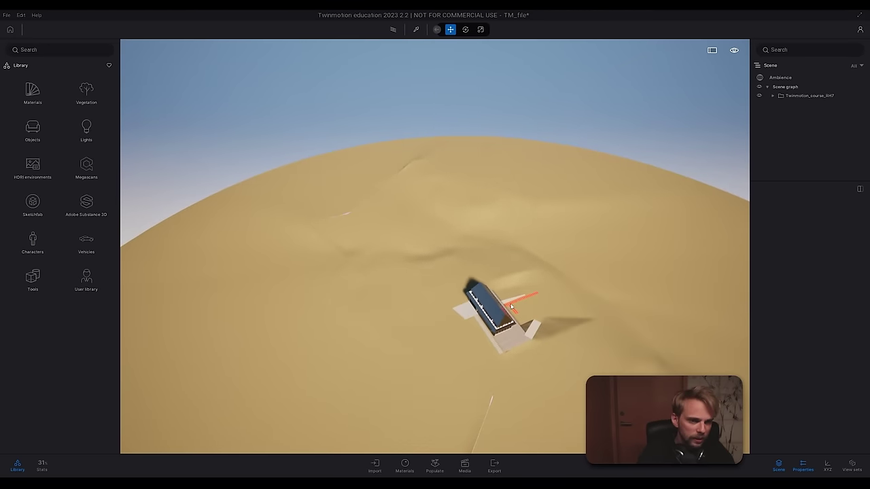
pyautogui.click(512, 308)
pyautogui.moveTo(511, 306); pyautogui.dragTo(492, 286, button='middle')
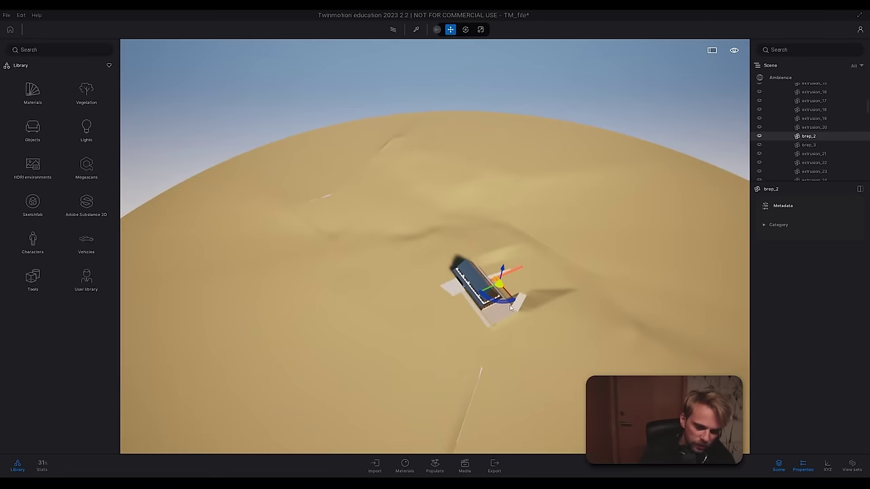
pyautogui.press('f')
pyautogui.moveTo(511, 306); pyautogui.dragTo(434, 265, button='right')
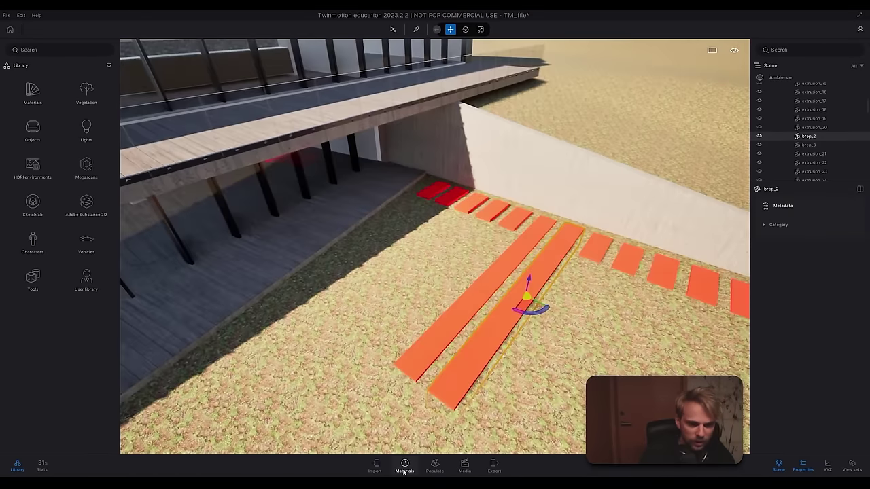
pyautogui.click(404, 465)
pyautogui.moveTo(420, 374); pyautogui.dragTo(430, 310)
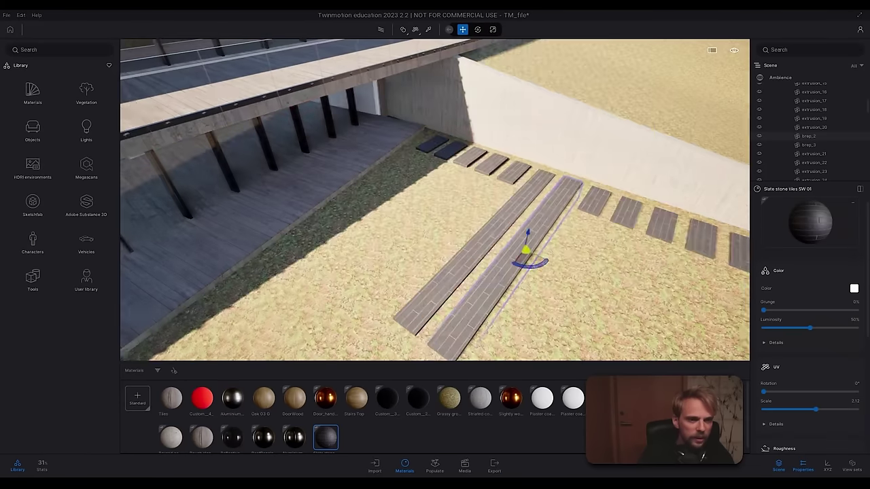
pyautogui.moveTo(442, 265); pyautogui.dragTo(486, 282, button='right')
pyautogui.click(491, 227)
pyautogui.press('Escape')
pyautogui.scroll(-5, 485, 218)
pyautogui.press('s')
pyautogui.press('w')
pyautogui.press('w')
pyautogui.press('s')
pyautogui.press('s')
# Step: Draw a four-point character path on the ground beside the house, curving around and ending near its side wall
pyautogui.click(435, 466)
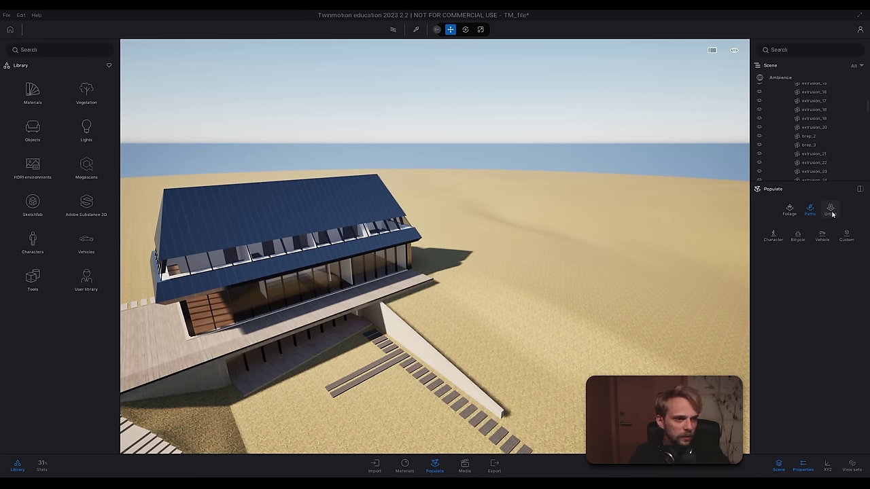
pyautogui.click(830, 211)
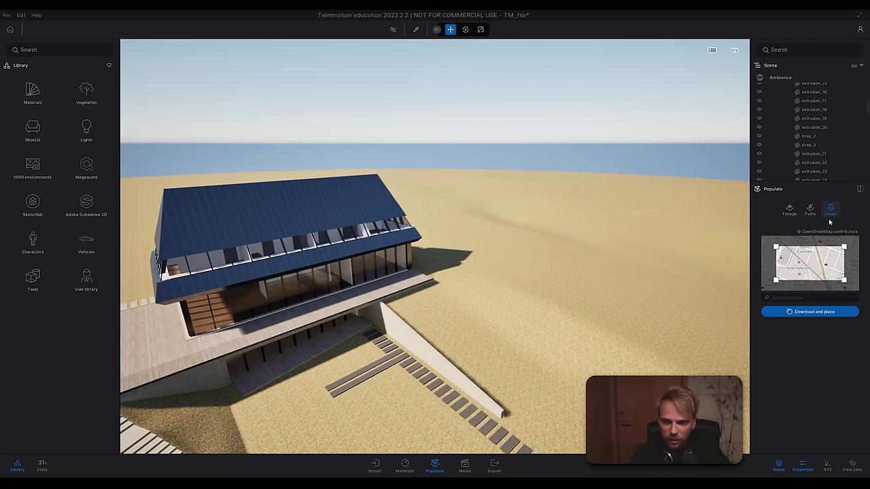
pyautogui.click(810, 210)
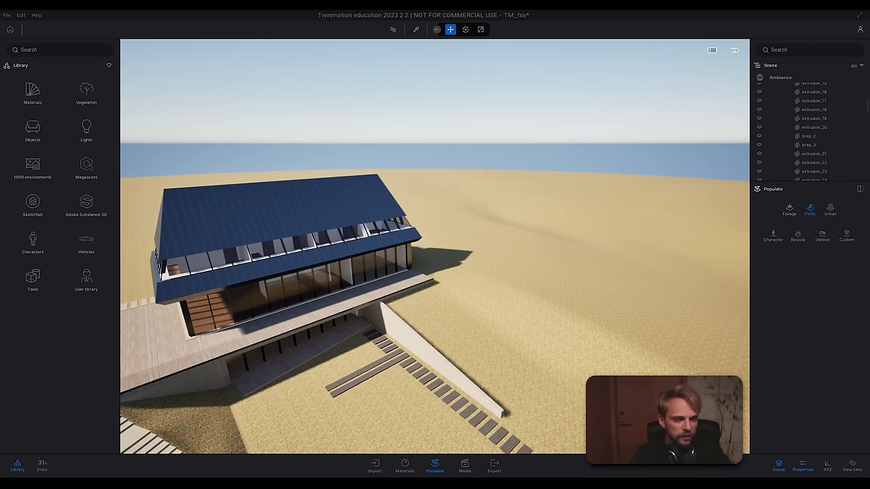
pyautogui.moveTo(435, 246); pyautogui.dragTo(590, 211, button='right')
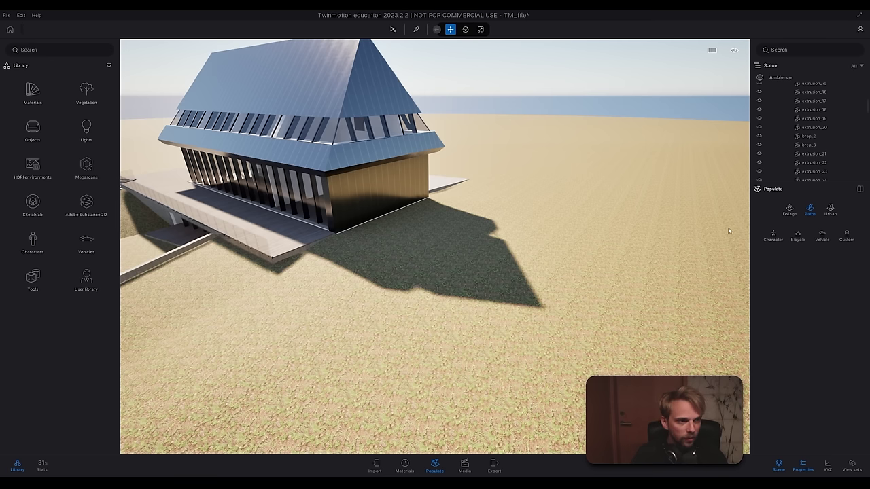
pyautogui.click(774, 236)
pyautogui.click(765, 263)
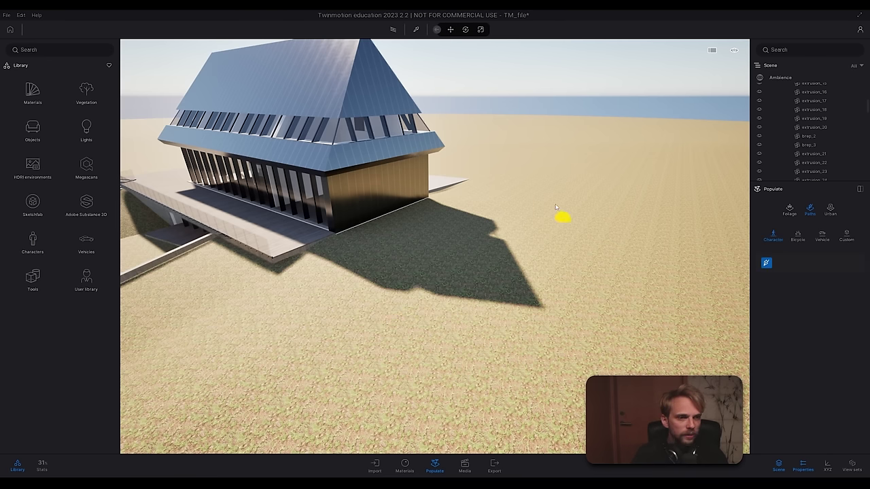
pyautogui.click(523, 175)
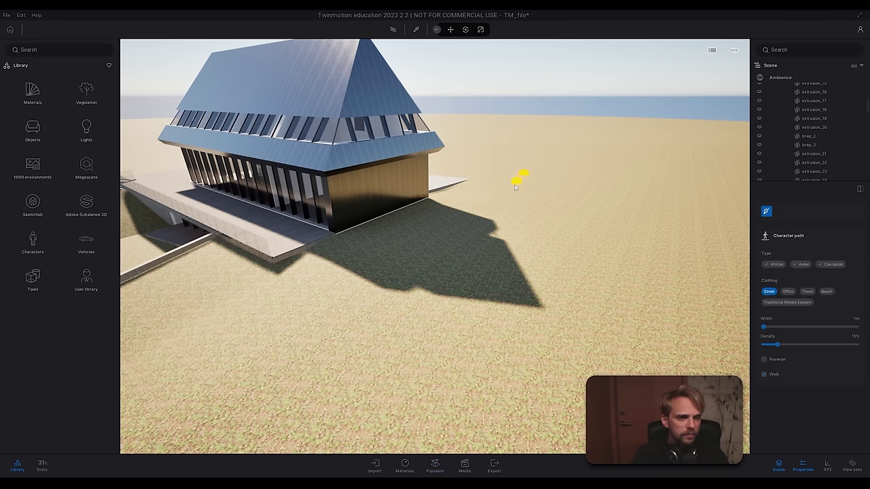
pyautogui.click(515, 263)
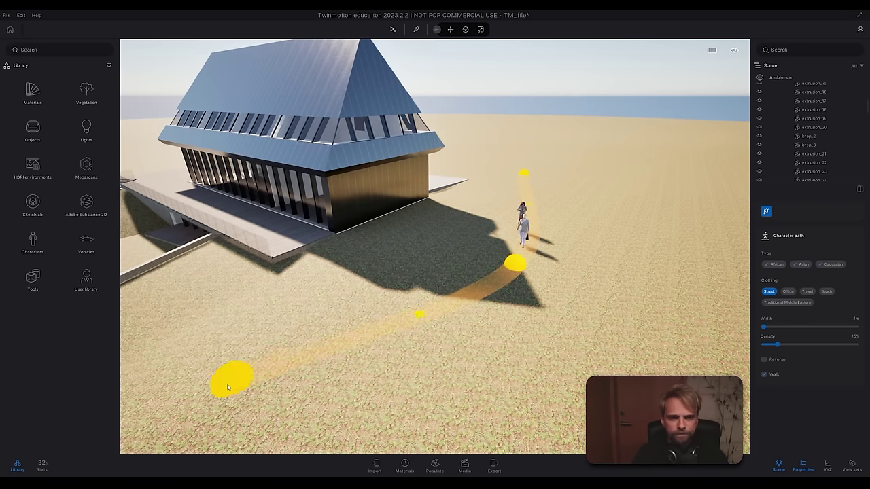
pyautogui.click(207, 388)
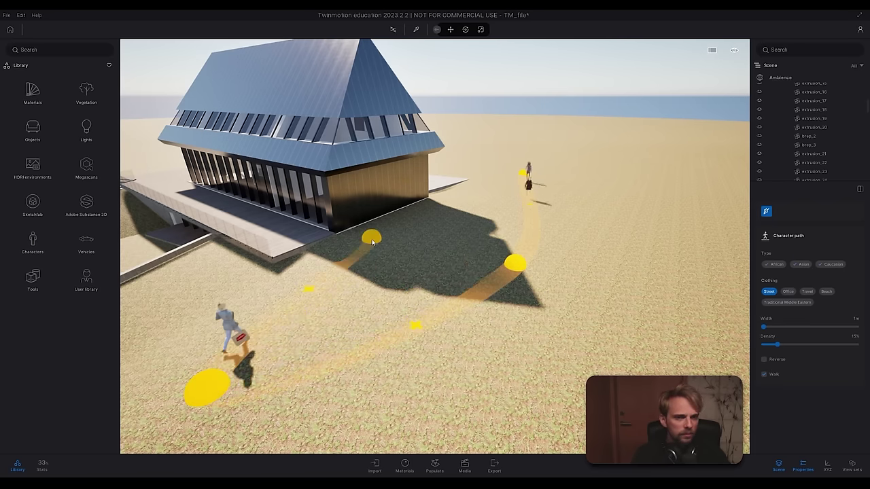
pyautogui.click(383, 256)
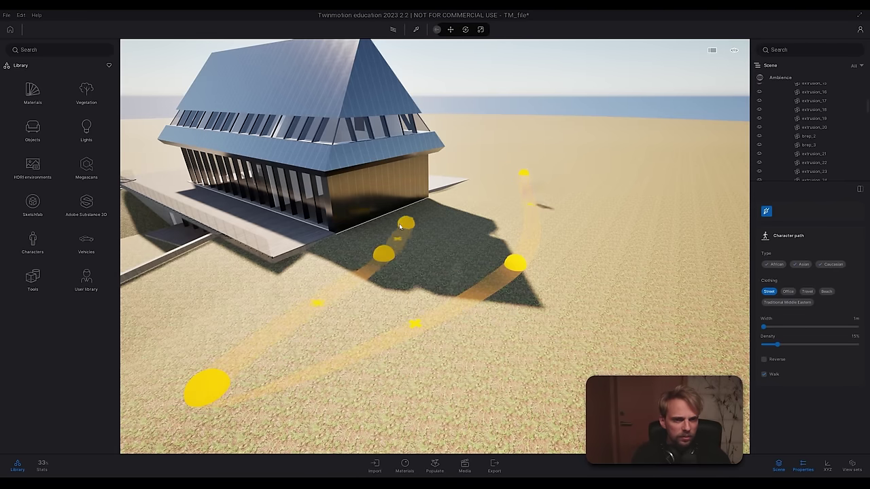
pyautogui.press('Escape')
# Step: Inspect the characters walking along the new path from several angles and up close
pyautogui.moveTo(470, 267); pyautogui.dragTo(356, 296, button='right')
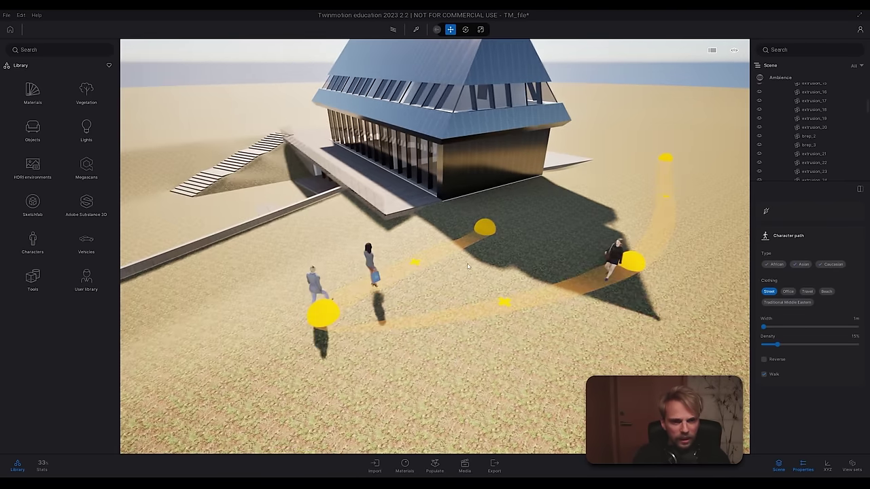
pyautogui.keyDown('shift'); pyautogui.moveTo(435, 258); pyautogui.dragTo(292, 218, button='middle'); pyautogui.keyUp('shift')
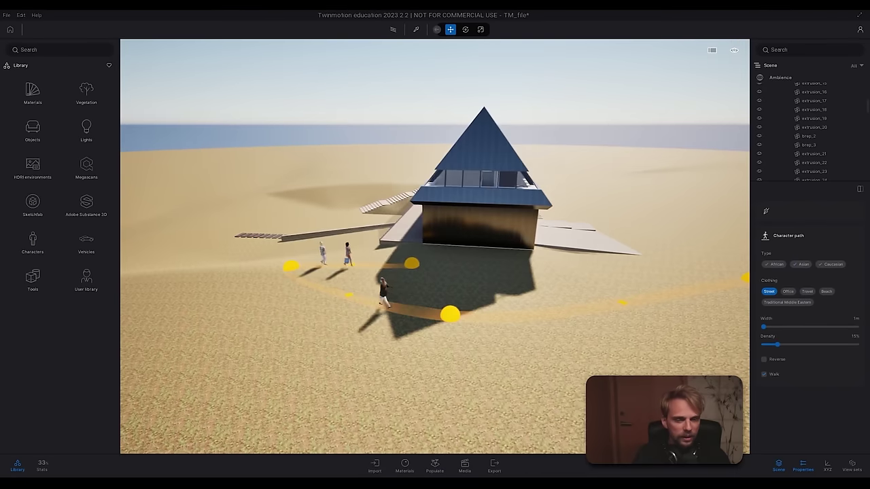
pyautogui.scroll(5, 381, 269)
pyautogui.keyDown('shift'); pyautogui.moveTo(474, 265); pyautogui.dragTo(387, 264, button='middle'); pyautogui.keyUp('shift')
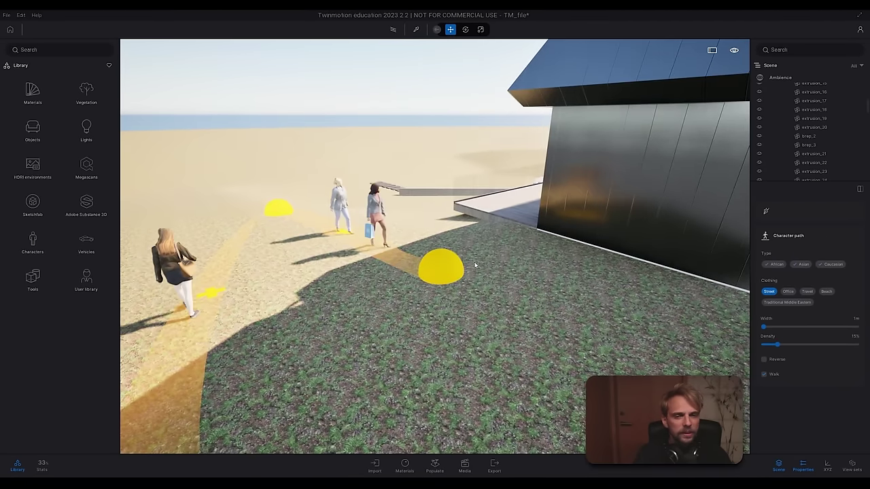
# Step: Collapse the Twinmotion_course_RH7 folder in the scene graph, select the Character path and focus the view on it
pyautogui.press('Escape')
pyautogui.moveTo(489, 253); pyautogui.dragTo(327, 235, button='right')
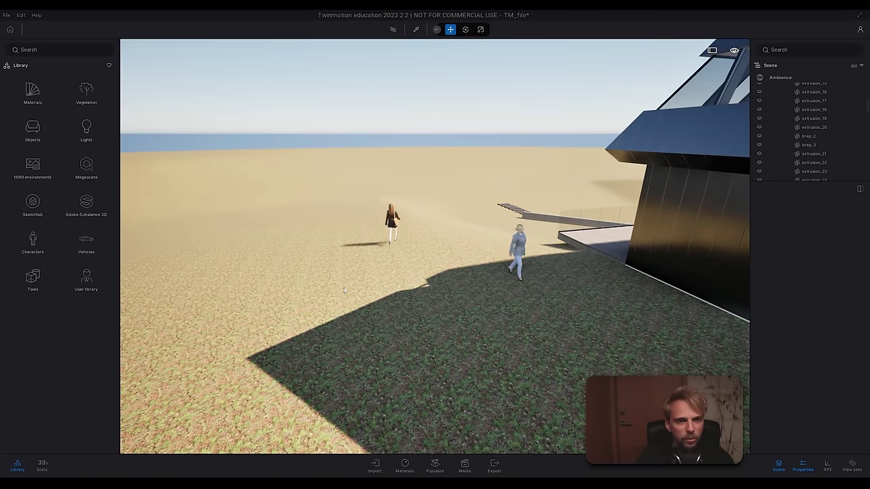
pyautogui.click(470, 258)
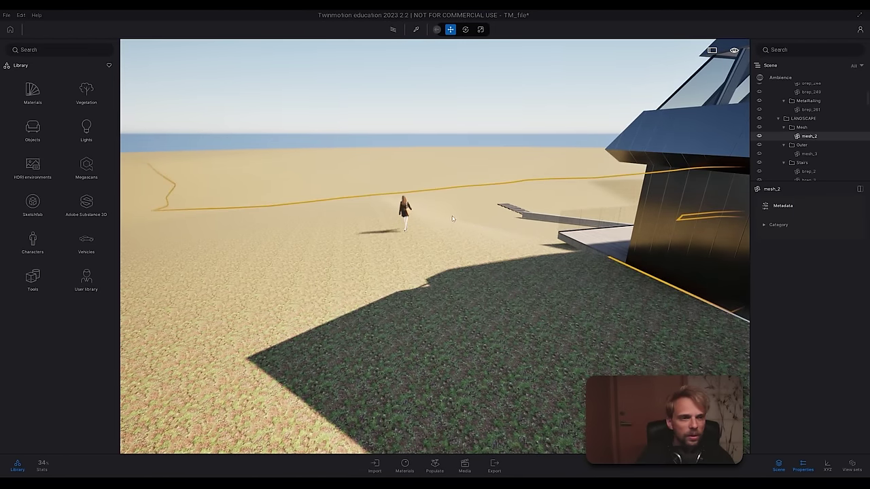
pyautogui.press('Escape')
pyautogui.scroll(6, 799, 105)
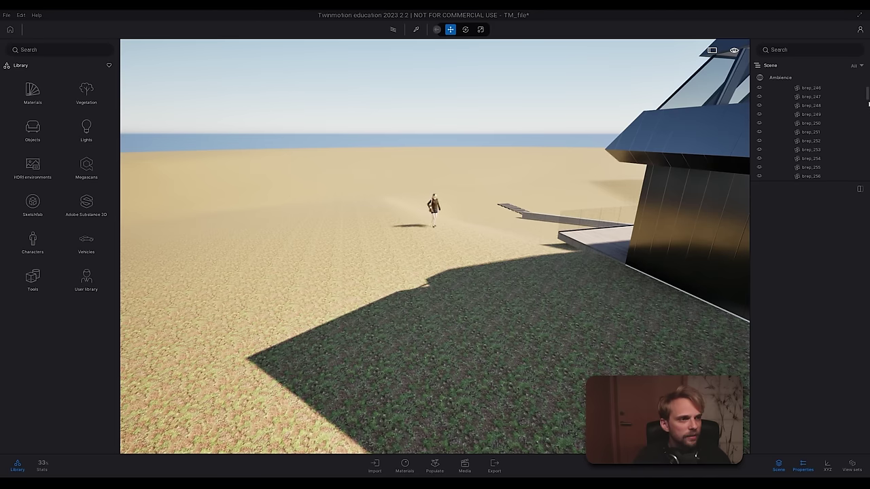
pyautogui.moveTo(867, 100); pyautogui.dragTo(867, 80)
pyautogui.click(772, 96)
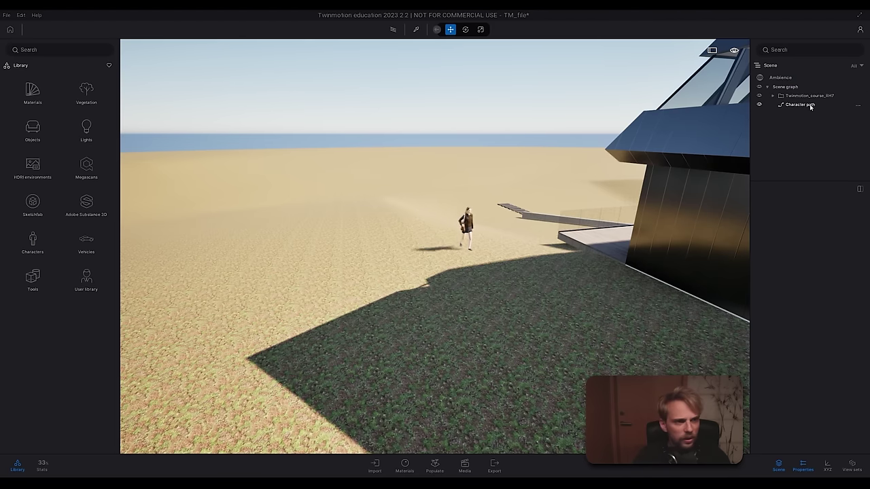
pyautogui.click(807, 105)
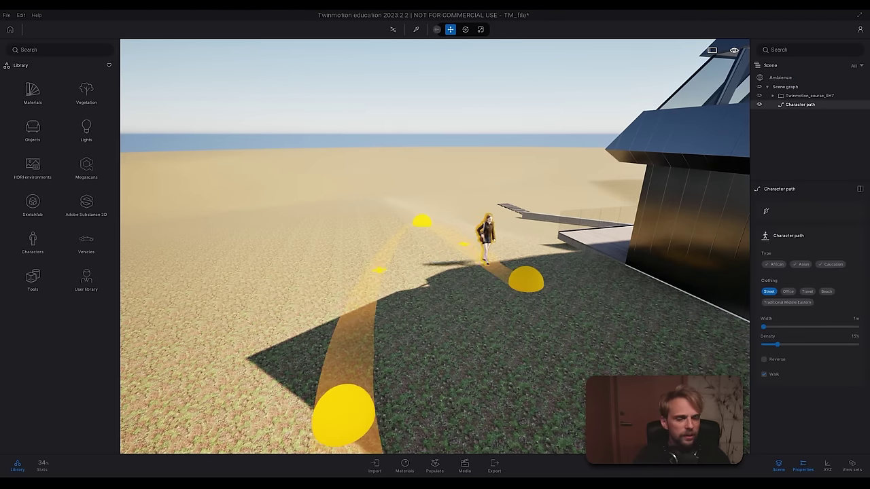
pyautogui.press('f')
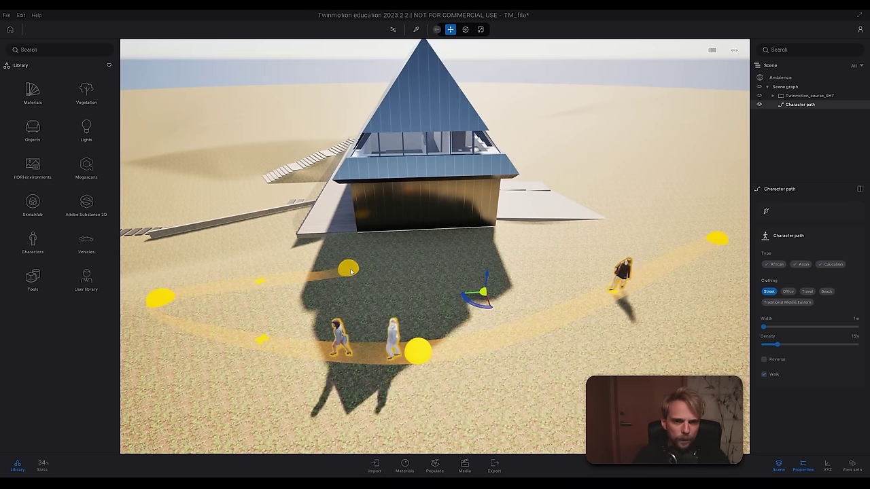
# Step: Move the character path's end point out to the walkway's outer steps and its middle point closer to the house
pyautogui.moveTo(348, 268); pyautogui.dragTo(140, 250)
pyautogui.moveTo(139, 250); pyautogui.dragTo(332, 212, button='right')
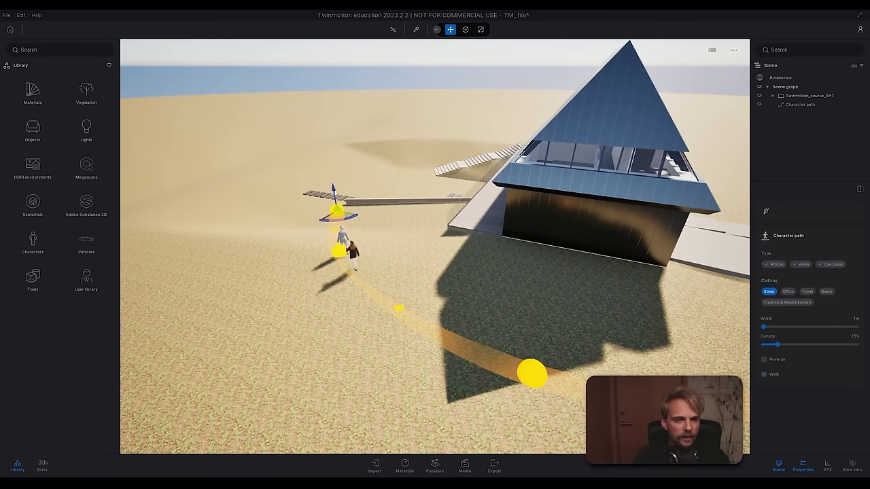
pyautogui.click(461, 338)
pyautogui.moveTo(532, 373); pyautogui.dragTo(534, 321)
pyautogui.moveTo(447, 308); pyautogui.dragTo(403, 309, button='right')
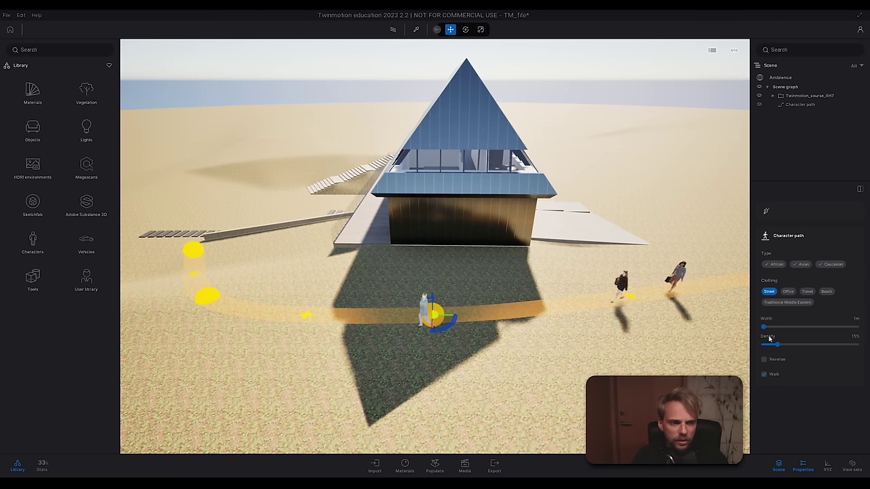
# Step: Set the character path's width to 4 m and its density to 100%
pyautogui.moveTo(764, 329); pyautogui.dragTo(866, 348)
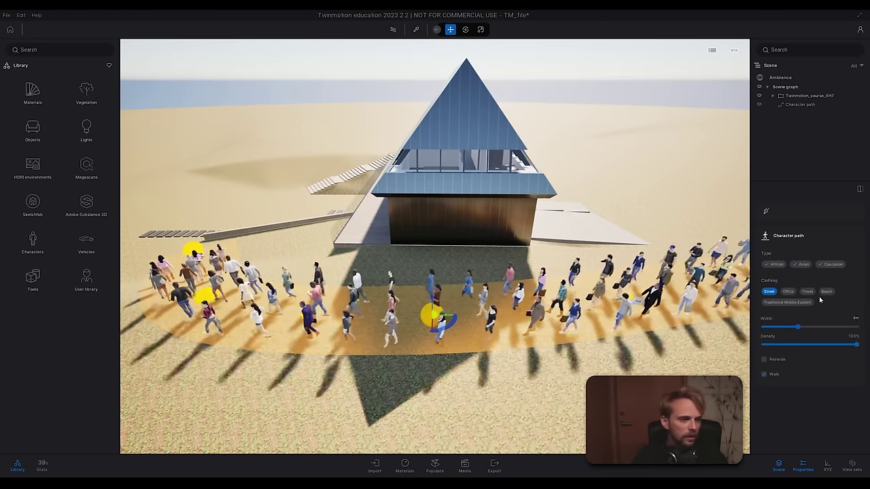
pyautogui.moveTo(616, 335); pyautogui.dragTo(659, 332, button='right')
# Step: Delete the Character path from the scene graph
pyautogui.click(802, 105)
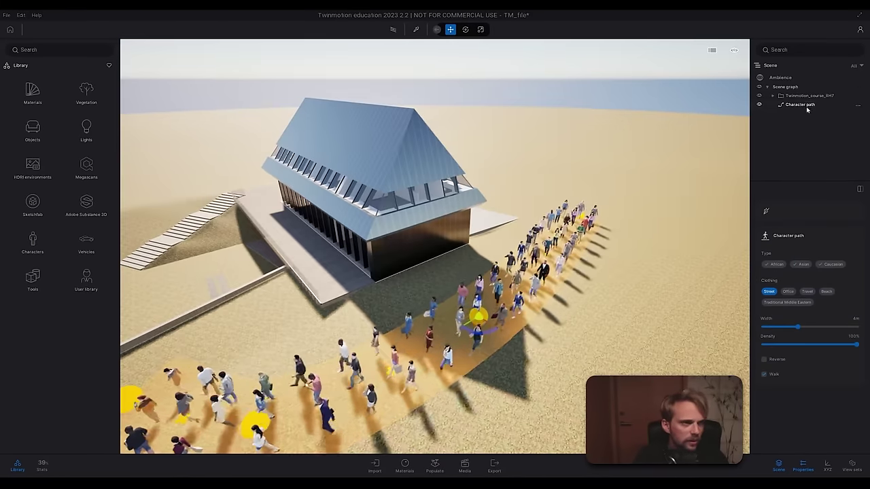
pyautogui.press('Delete')
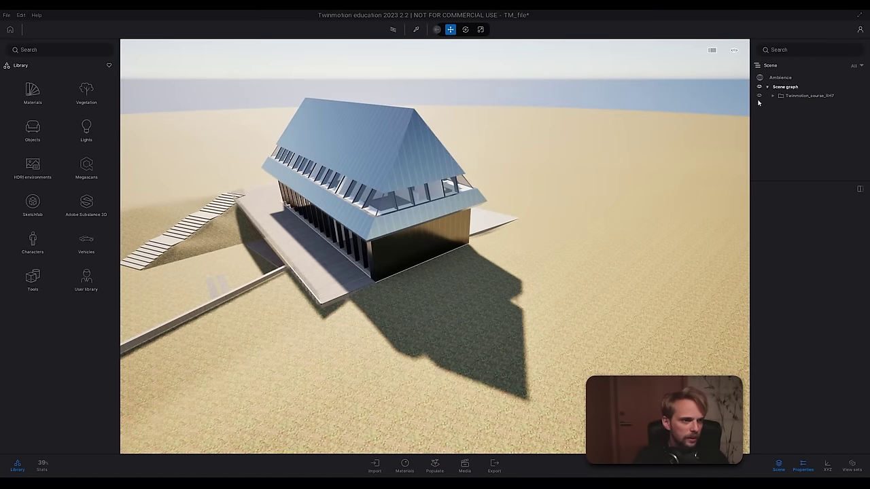
# Step: Draw a winding custom path on the ground beside the house, ending at the house's shadow
pyautogui.click(435, 465)
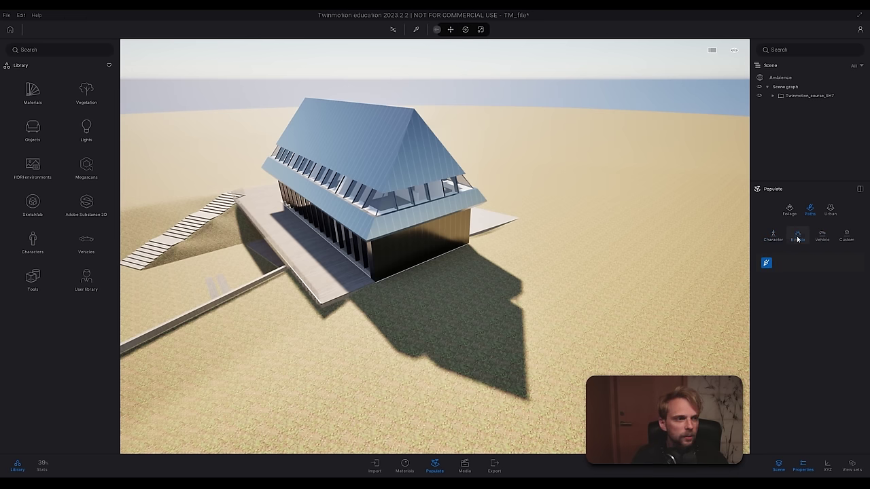
pyautogui.click(633, 253)
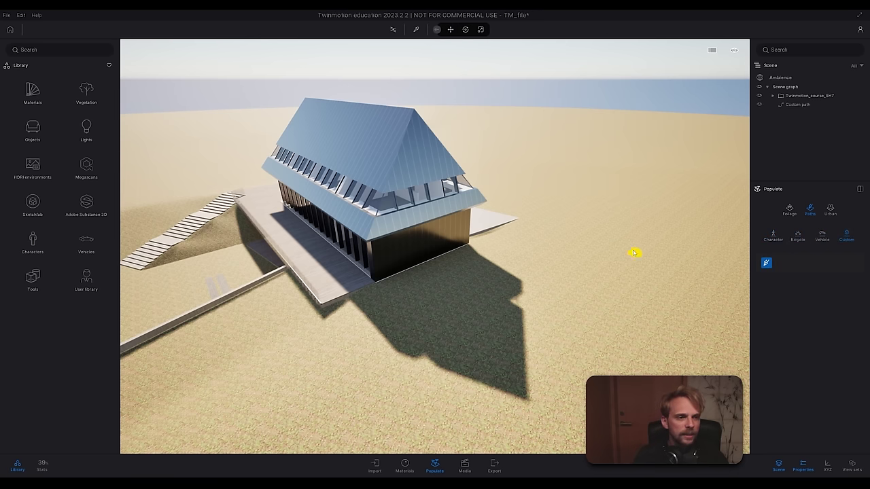
pyautogui.click(568, 272)
pyautogui.click(579, 227)
pyautogui.click(593, 180)
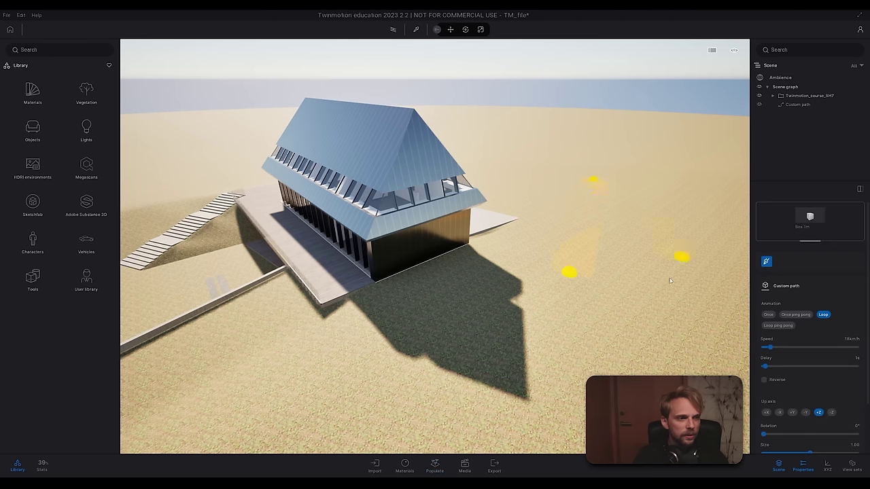
pyautogui.click(684, 303)
pyautogui.click(427, 356)
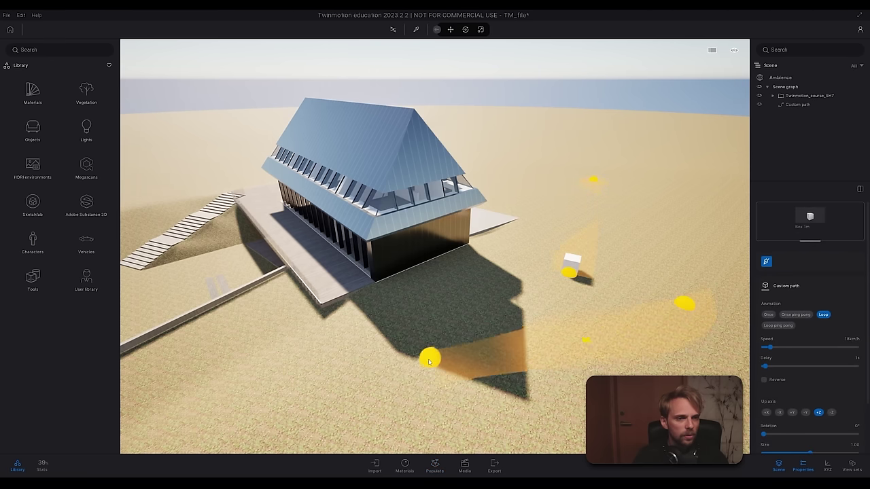
pyautogui.press('Escape')
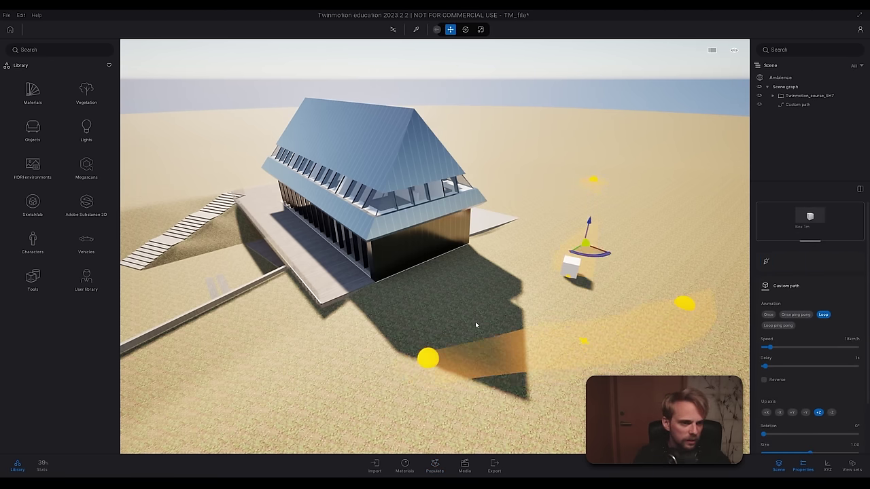
# Step: Replace the box on the custom path with the Banyan tree from the vegetation library and view it moving
pyautogui.moveTo(567, 280)
pyautogui.mouseDown(button='right')
pyautogui.moveTo(621, 280)
pyautogui.moveTo(486, 280)
pyautogui.moveTo(568, 280)
pyautogui.mouseUp(button='right')
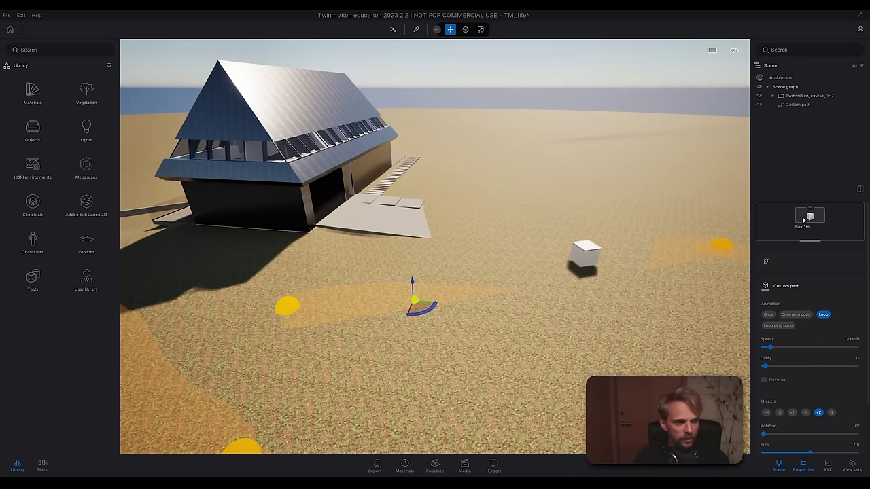
pyautogui.click(86, 94)
pyautogui.click(86, 93)
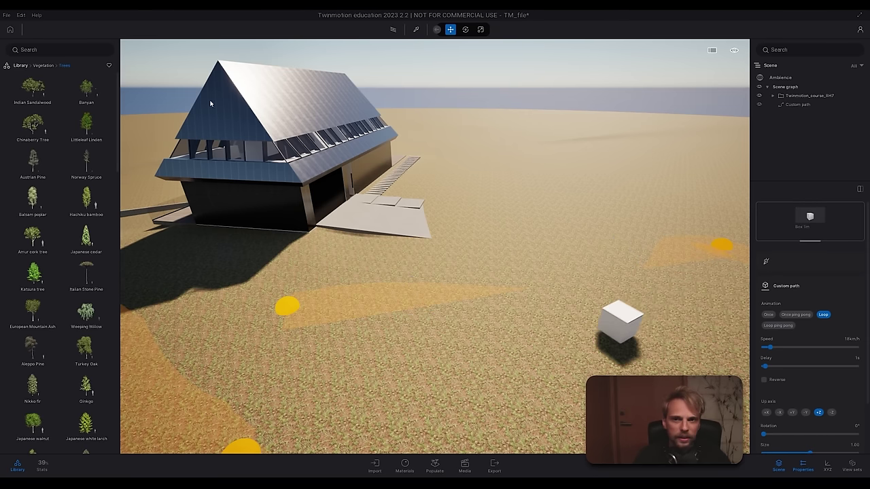
pyautogui.moveTo(797, 230); pyautogui.dragTo(785, 221)
pyautogui.moveTo(435, 247)
pyautogui.mouseDown(button='right')
pyautogui.moveTo(516, 247)
pyautogui.moveTo(435, 224)
pyautogui.moveTo(447, 250)
pyautogui.mouseUp(button='right')
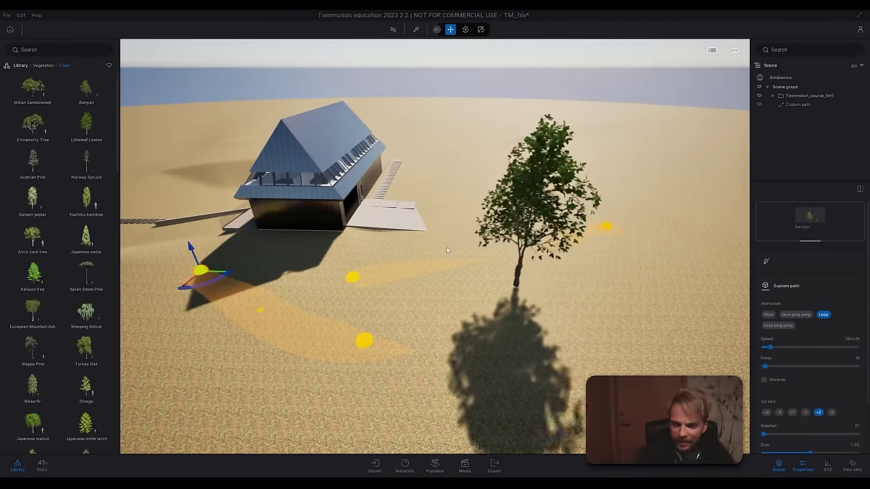
pyautogui.moveTo(673, 176); pyautogui.dragTo(613, 190, button='right')
pyautogui.click(613, 190)
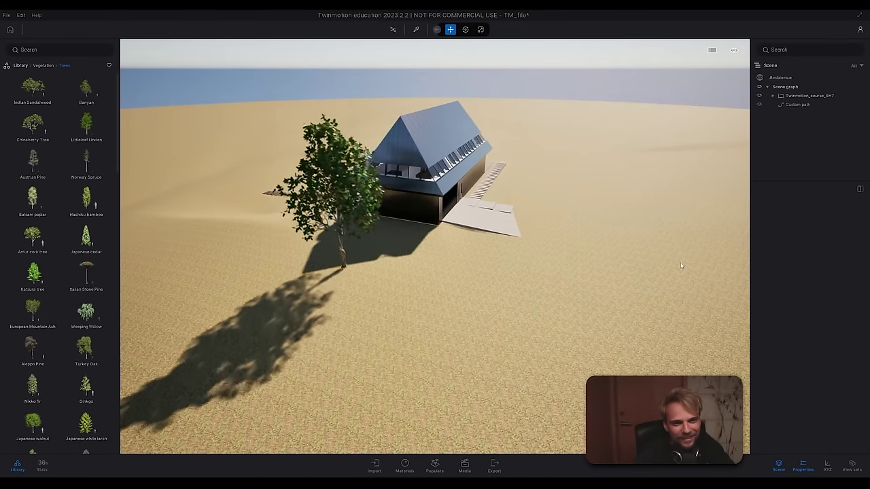
# Step: Delete the Custom path from the scene graph
pyautogui.click(806, 107)
pyautogui.press('Delete')
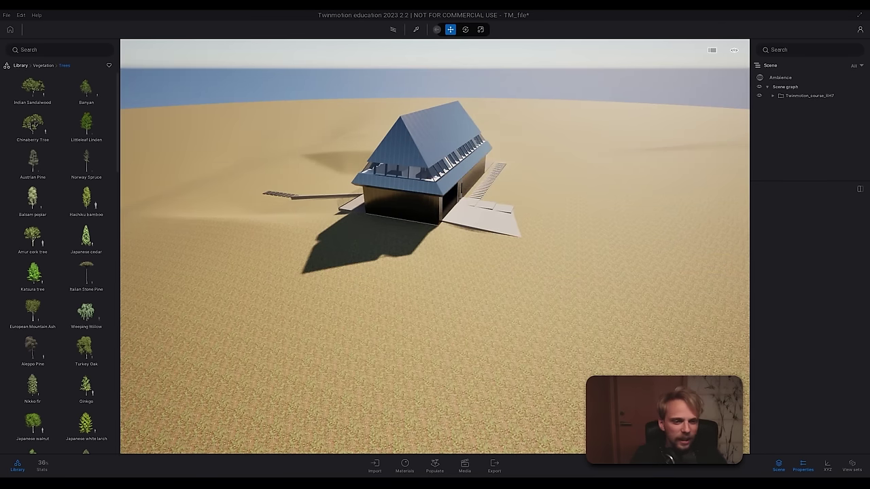
# Step: Show the Populate foliage tools and return the library to its main categories
pyautogui.click(434, 465)
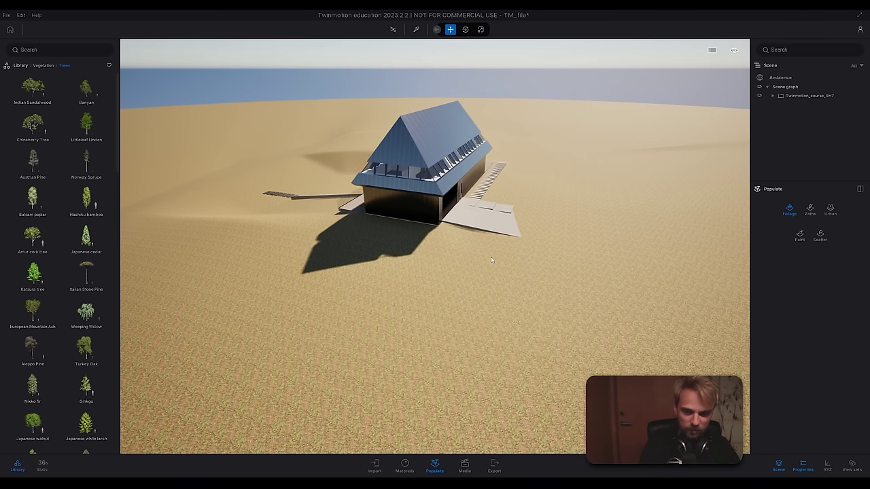
pyautogui.click(20, 65)
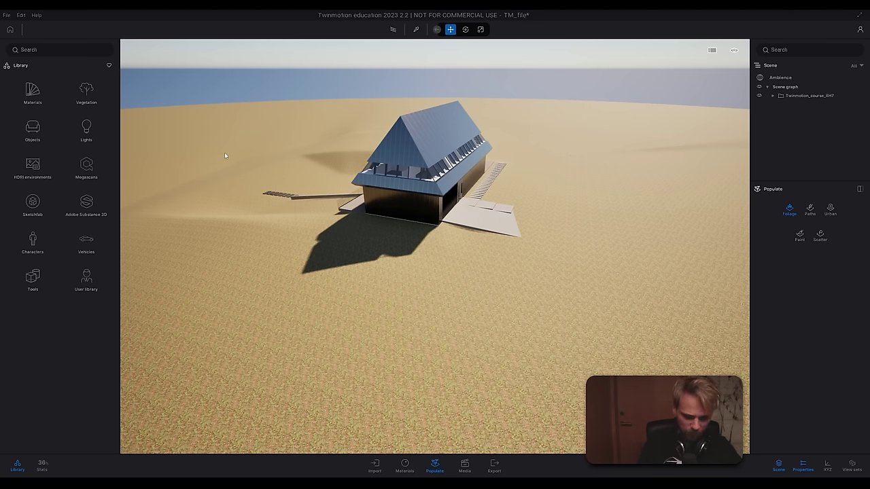
# Step: Examine the house, its terrace and the stepping-stone walkway from the landscape side
pyautogui.press('a')
pyautogui.moveTo(391, 226); pyautogui.dragTo(544, 149, button='right')
pyautogui.press('w')
pyautogui.press('a')
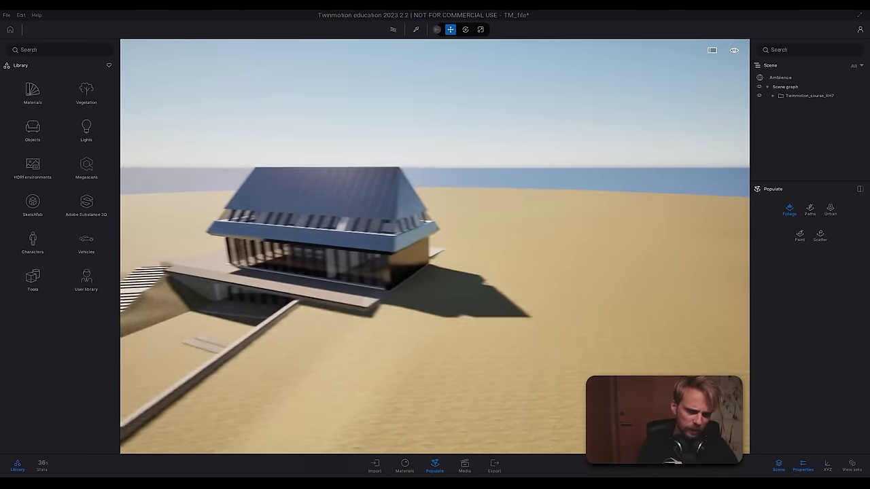
pyautogui.press('a')
pyautogui.moveTo(433, 236); pyautogui.dragTo(392, 228, button='right')
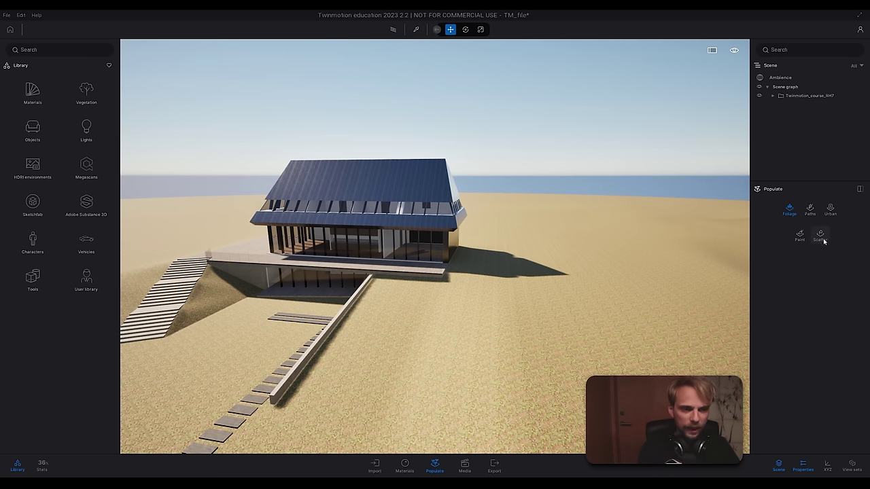
pyautogui.moveTo(420, 286); pyautogui.dragTo(370, 297, button='right')
pyautogui.moveTo(469, 282)
pyautogui.mouseDown(button='right')
pyautogui.moveTo(442, 306)
pyautogui.moveTo(516, 299)
pyautogui.moveTo(527, 315)
pyautogui.moveTo(591, 326)
pyautogui.moveTo(589, 313)
pyautogui.moveTo(326, 306)
pyautogui.moveTo(394, 299)
pyautogui.moveTo(456, 279)
pyautogui.mouseUp(button='right')
pyautogui.press('a')
pyautogui.press('w')
pyautogui.press('s')
pyautogui.press('w')
pyautogui.click(319, 264)
pyautogui.press('s')
pyautogui.moveTo(319, 264); pyautogui.dragTo(554, 165, button='right')
pyautogui.press('s')
pyautogui.moveTo(573, 175); pyautogui.dragTo(597, 103)
pyautogui.hotkey('ctrl', 'z')
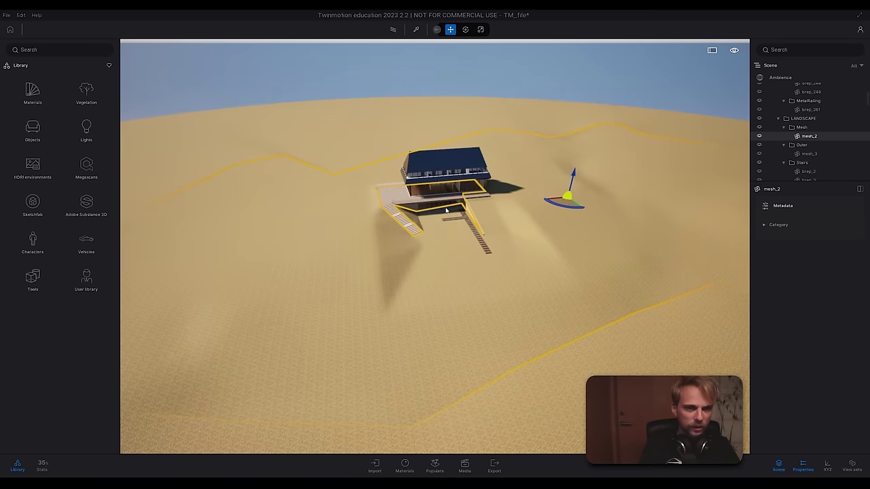
pyautogui.press('Escape')
# Step: Activate the Populate foliage Scatter tool with the ground in front of the glazed facade in view
pyautogui.scroll(6, 476, 242)
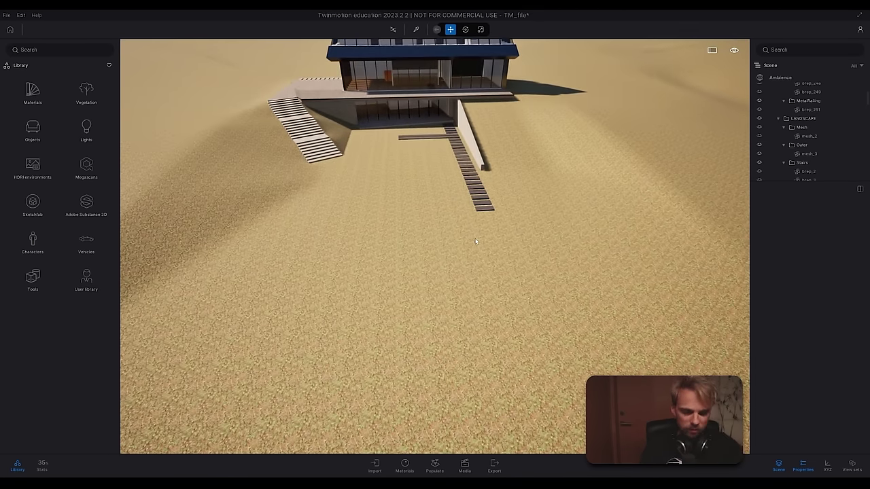
pyautogui.press('w')
pyautogui.moveTo(426, 238); pyautogui.dragTo(451, 221, button='right')
pyautogui.click(427, 237)
pyautogui.press('s')
pyautogui.press('w')
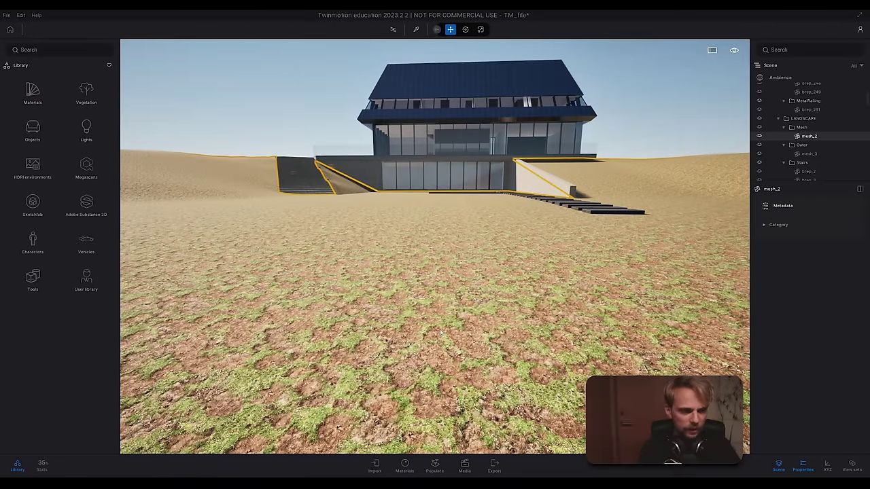
pyautogui.click(434, 466)
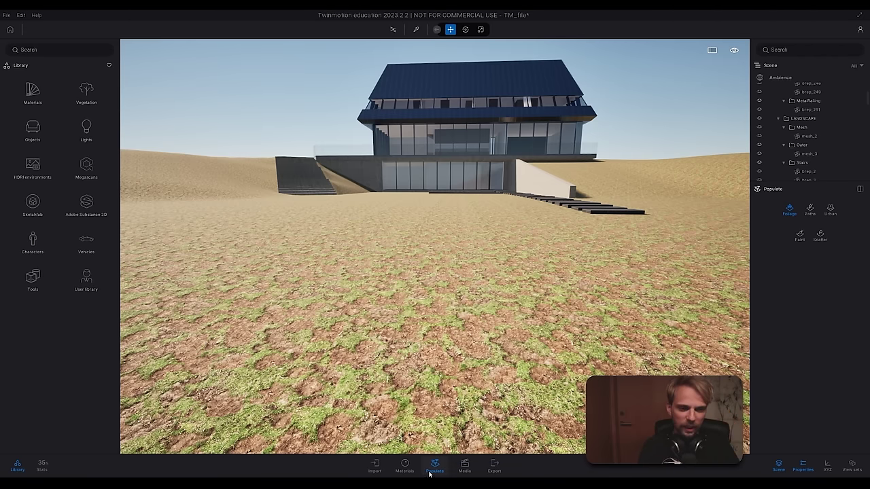
pyautogui.click(820, 235)
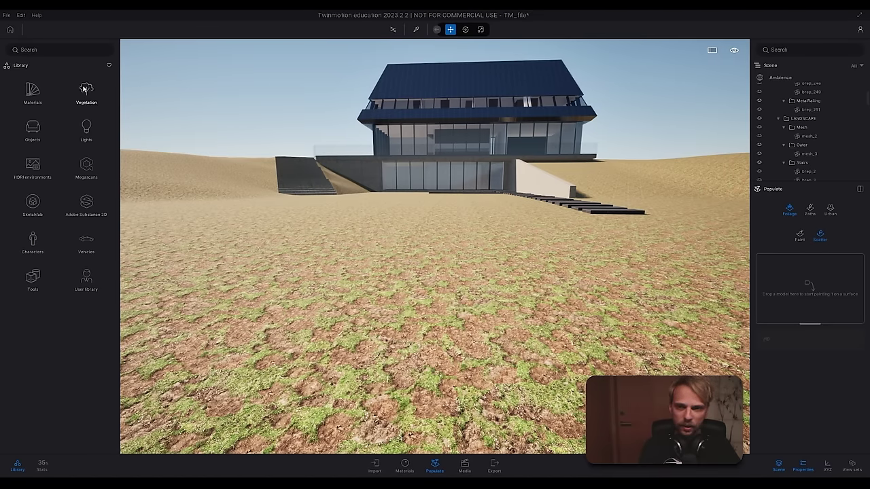
# Step: Add Dry wild grass 01 from the grass and flowers library to the scatter list
pyautogui.click(84, 89)
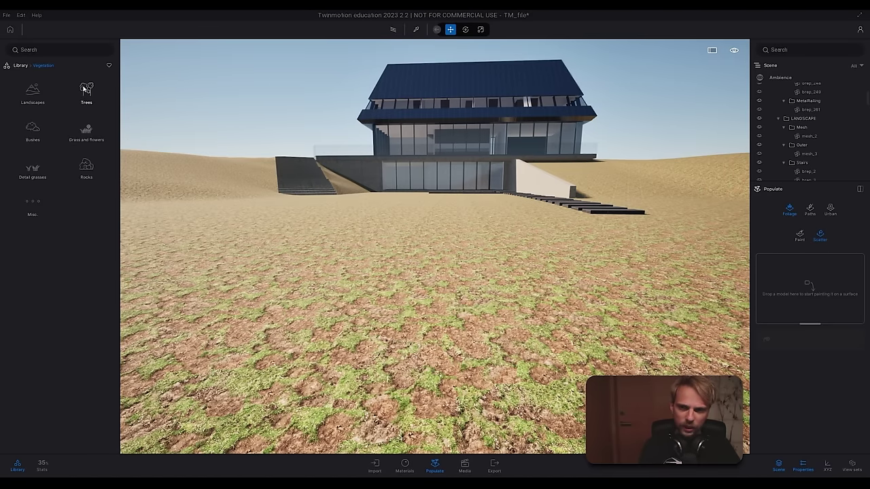
pyautogui.click(86, 134)
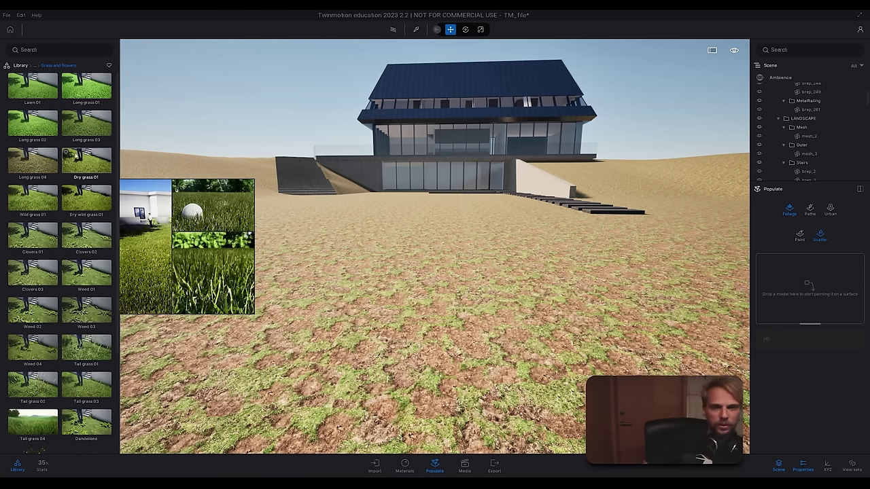
pyautogui.moveTo(30, 92)
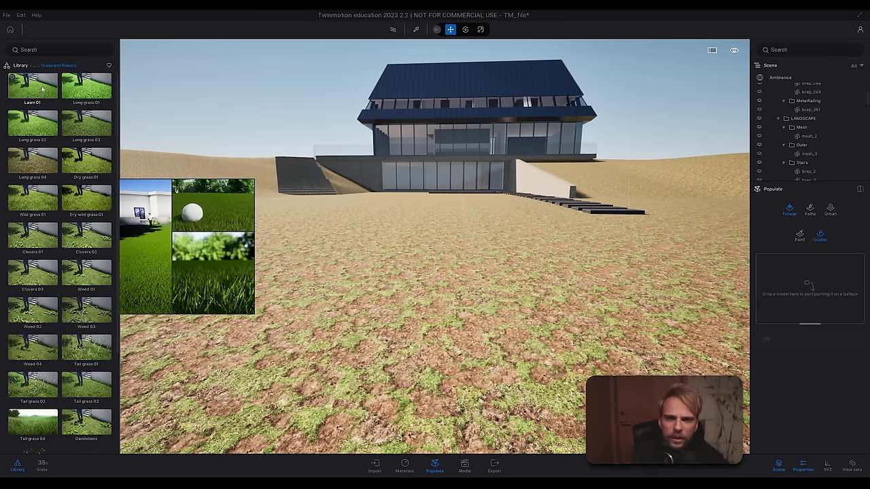
pyautogui.moveTo(80, 89)
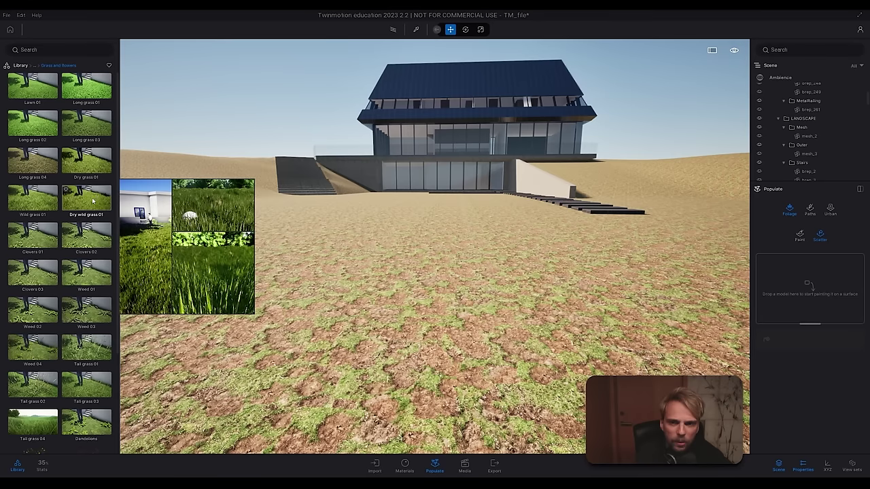
pyautogui.moveTo(85, 202); pyautogui.dragTo(812, 295)
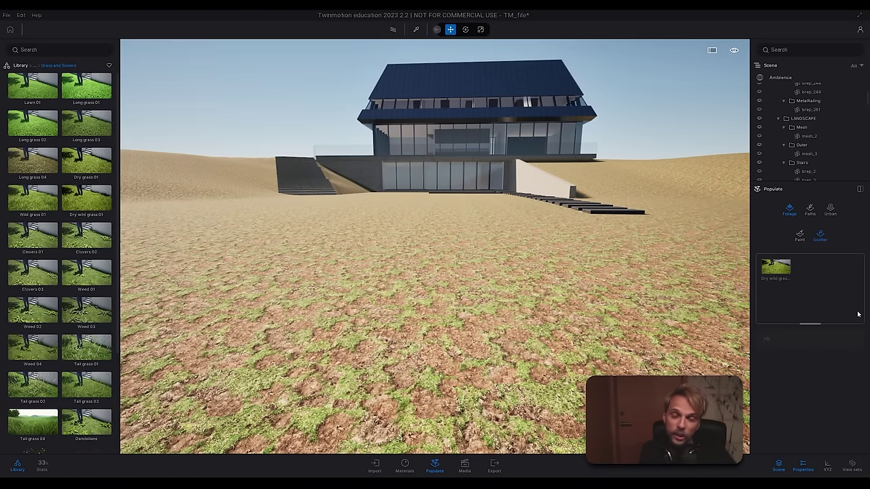
# Step: Examine the size, growth type, tint, dryness and stripes settings of Dry wild grass 01
pyautogui.click(778, 274)
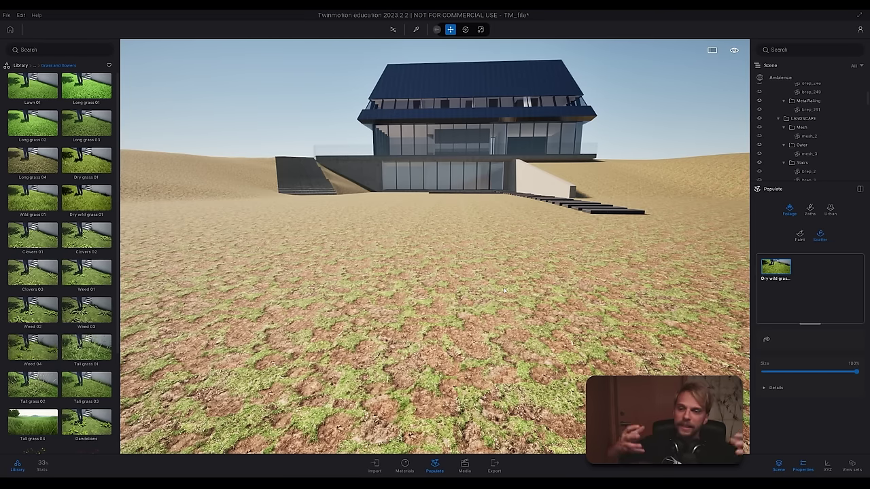
pyautogui.click(768, 387)
pyautogui.scroll(-3, 812, 393)
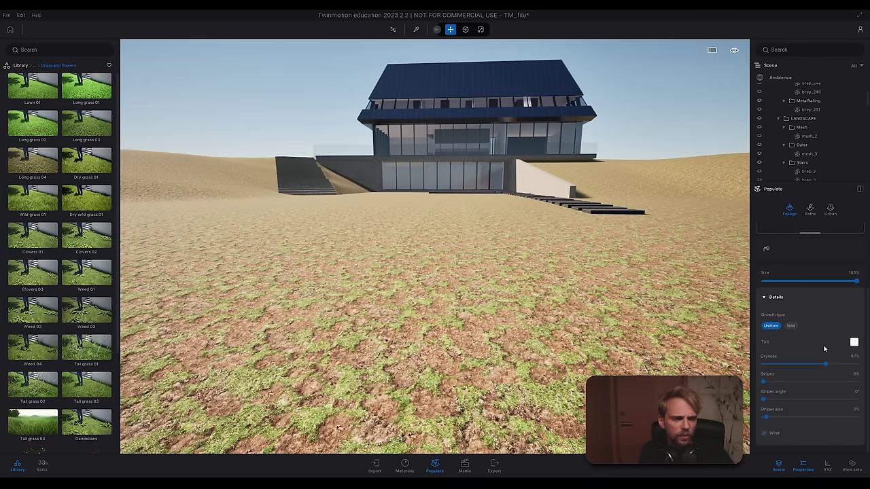
pyautogui.scroll(1, 853, 350)
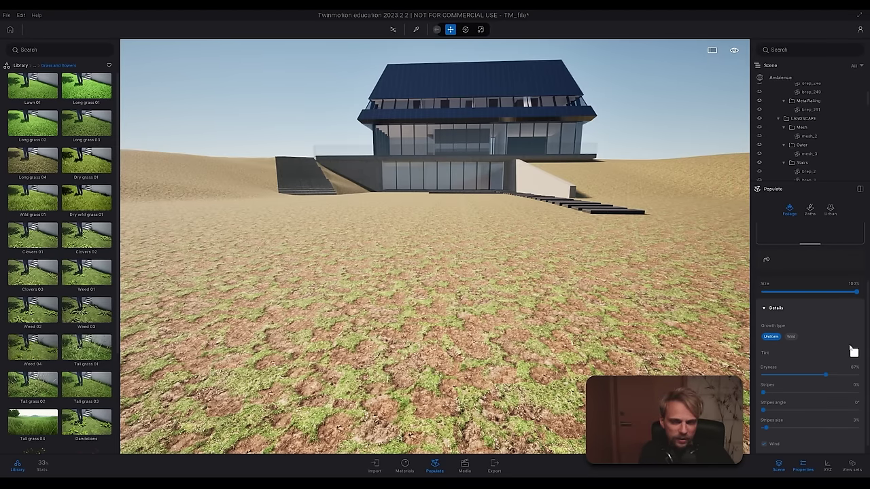
pyautogui.scroll(3, 854, 351)
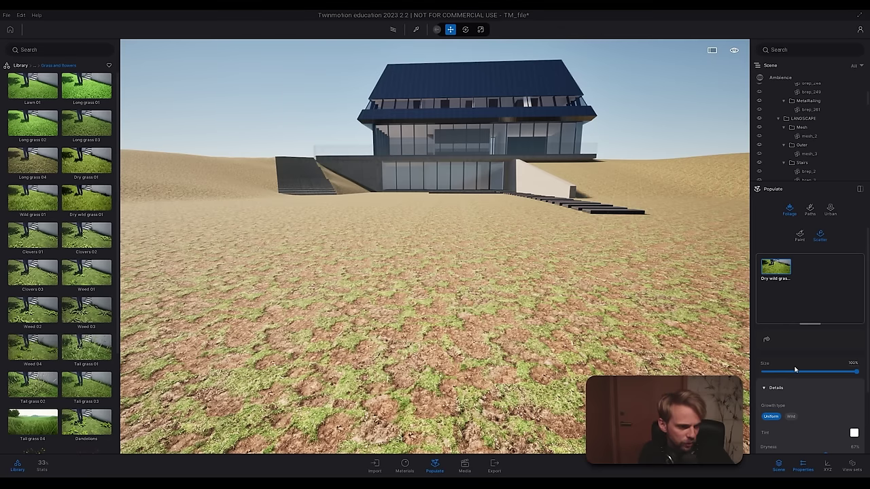
pyautogui.click(772, 388)
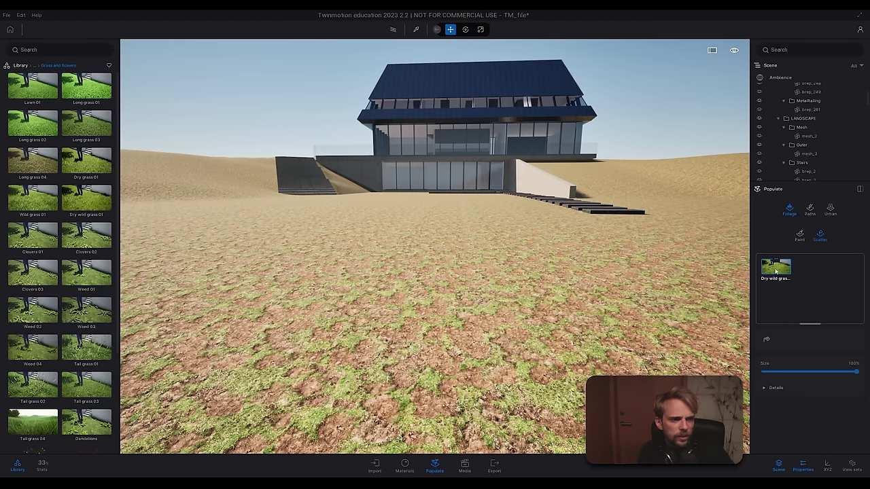
# Step: Scatter Dry wild grass 01 over the ground in front of the house
pyautogui.click(766, 341)
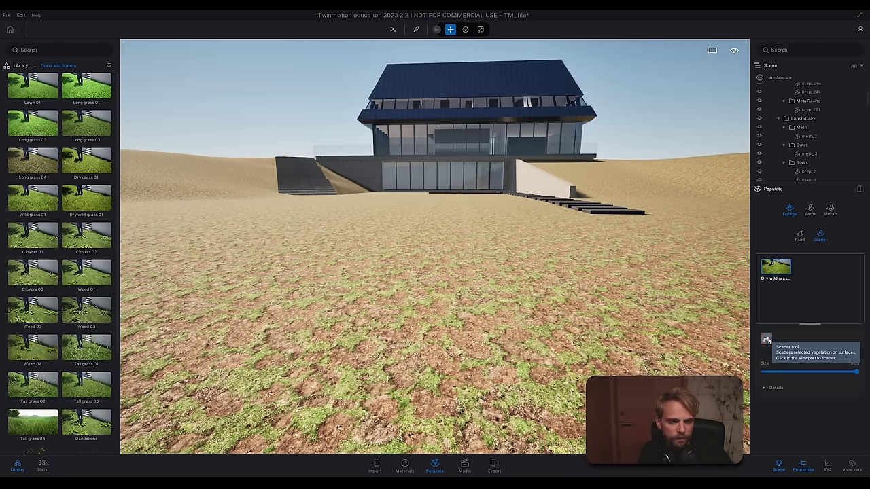
pyautogui.click(766, 340)
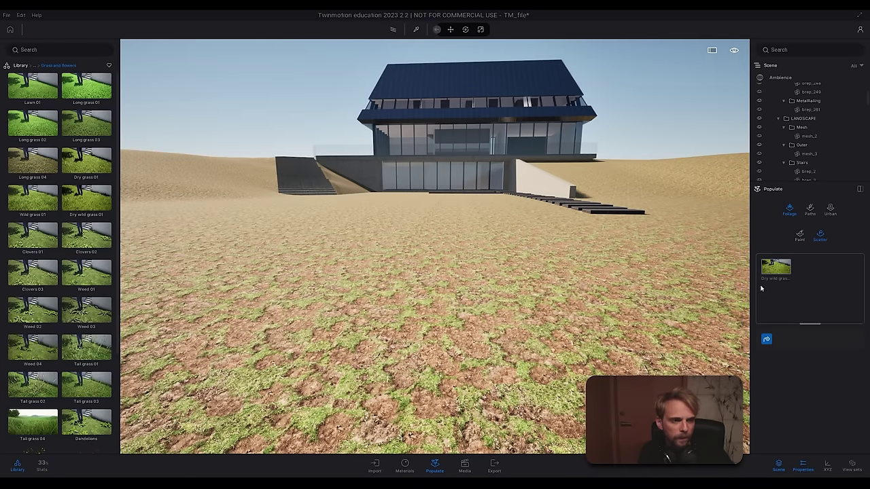
pyautogui.click(449, 262)
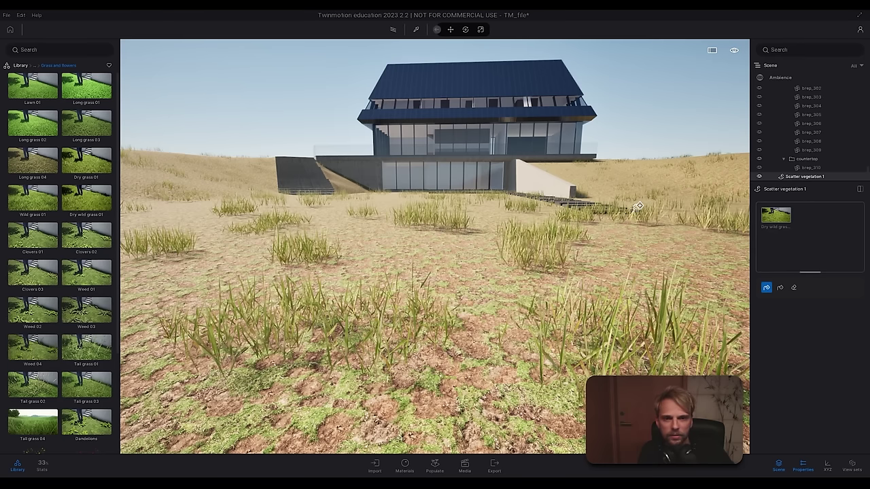
# Step: Inspect a scattered grass clump up close with the path tracer and return to real-time rendering
pyautogui.moveTo(479, 306); pyautogui.dragTo(266, 360, button='right')
pyautogui.press('q')
pyautogui.press('e')
pyautogui.press('e')
pyautogui.press('q')
pyautogui.press('w')
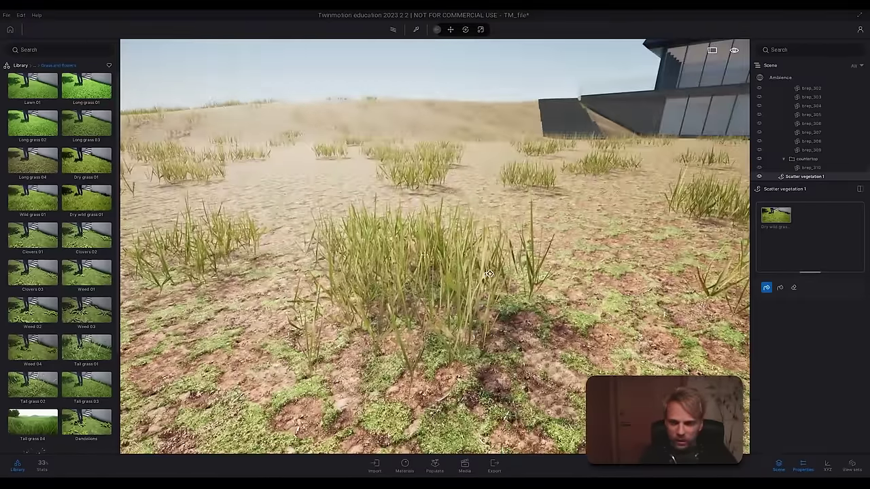
pyautogui.click(394, 29)
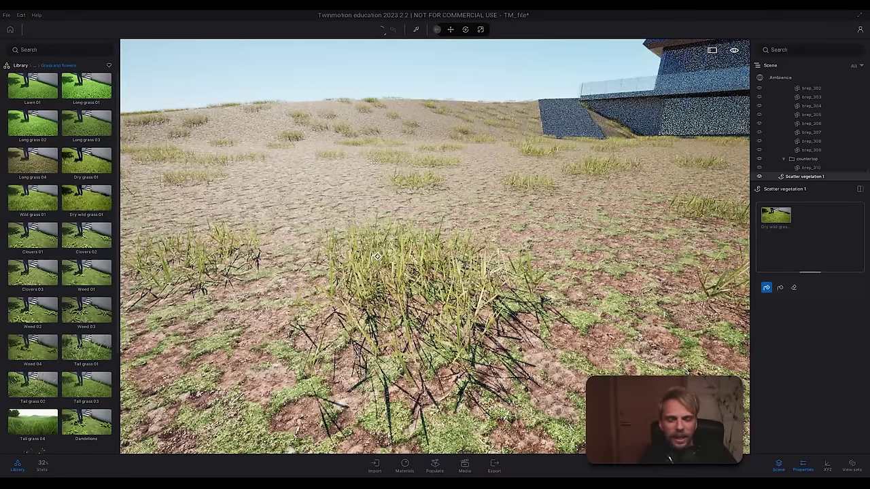
pyautogui.click(393, 31)
# Step: Scatter more Dry wild grass 01 repeatedly to thicken the cover across the landscape facing the house
pyautogui.moveTo(394, 190); pyautogui.dragTo(638, 190, button='right')
pyautogui.press('s')
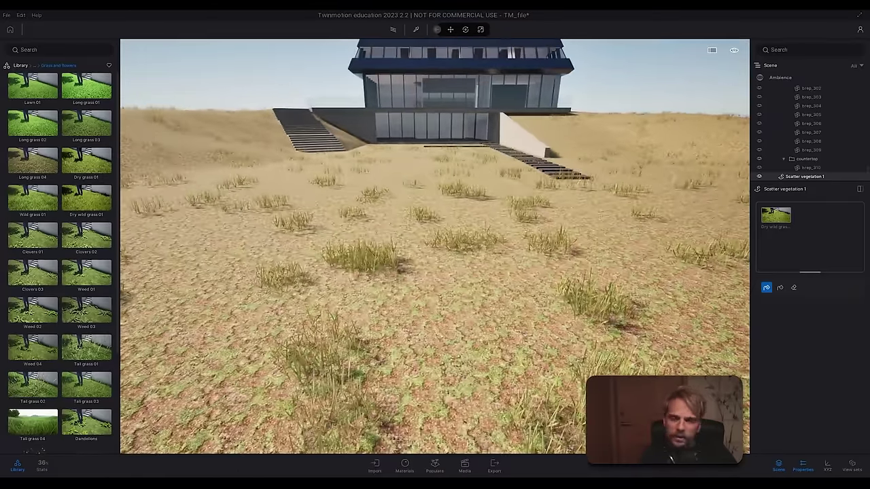
pyautogui.moveTo(390, 311); pyautogui.dragTo(391, 256, button='right')
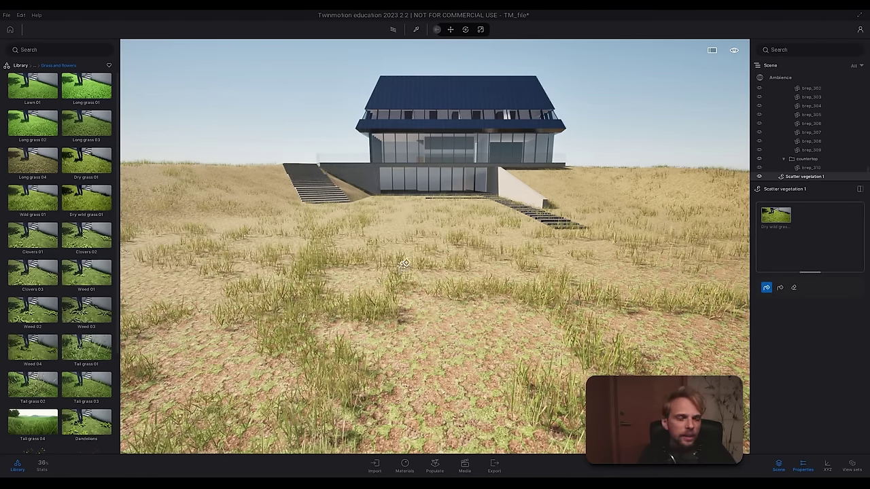
pyautogui.moveTo(402, 268); pyautogui.dragTo(393, 319, button='right')
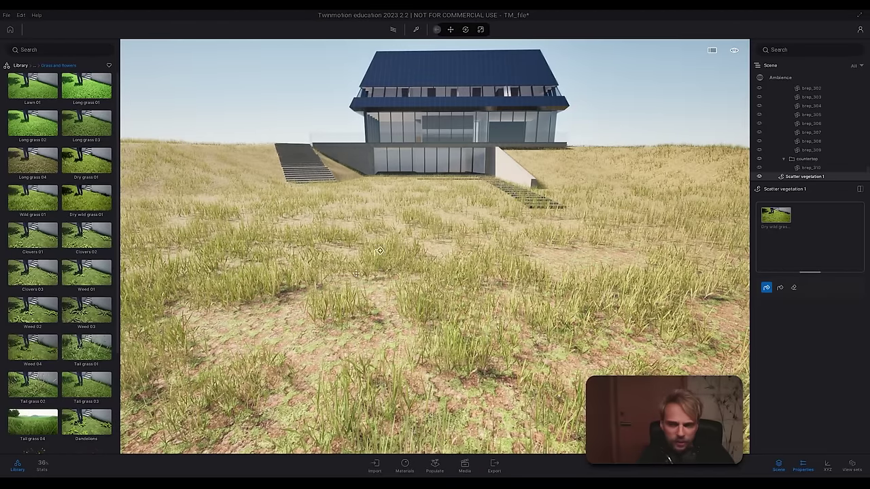
# Step: Try removing scattered grass from the ground in front of the house, including with the eraser at 10 m diameter
pyautogui.click(780, 289)
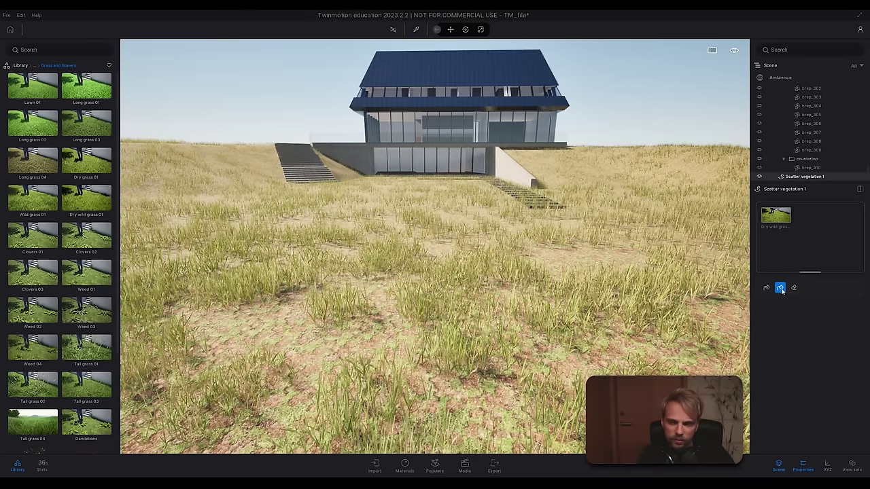
pyautogui.click(456, 262)
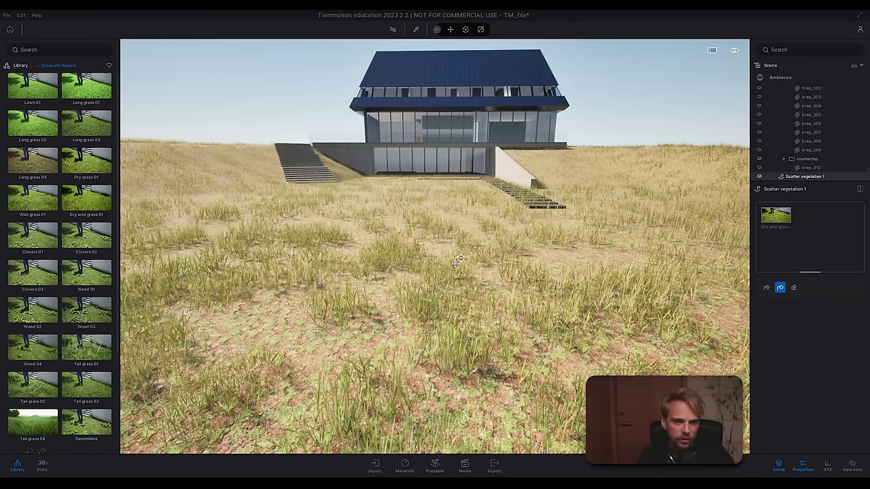
pyautogui.click(794, 288)
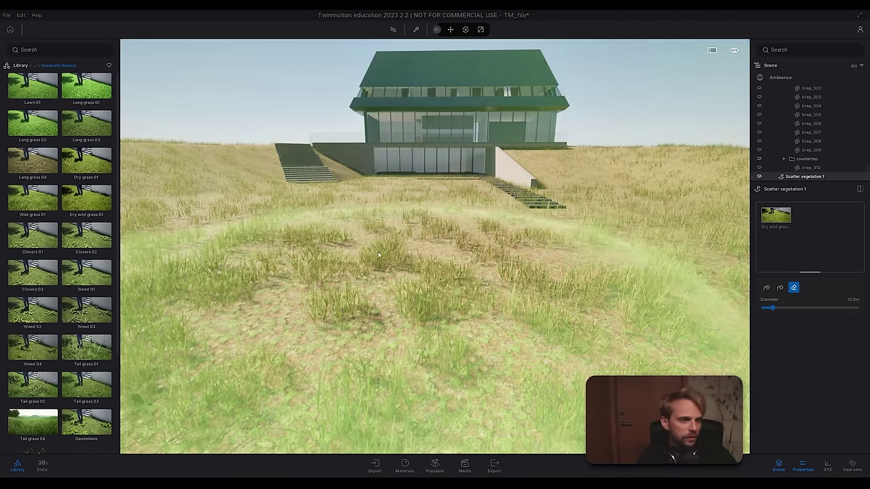
pyautogui.click(392, 238)
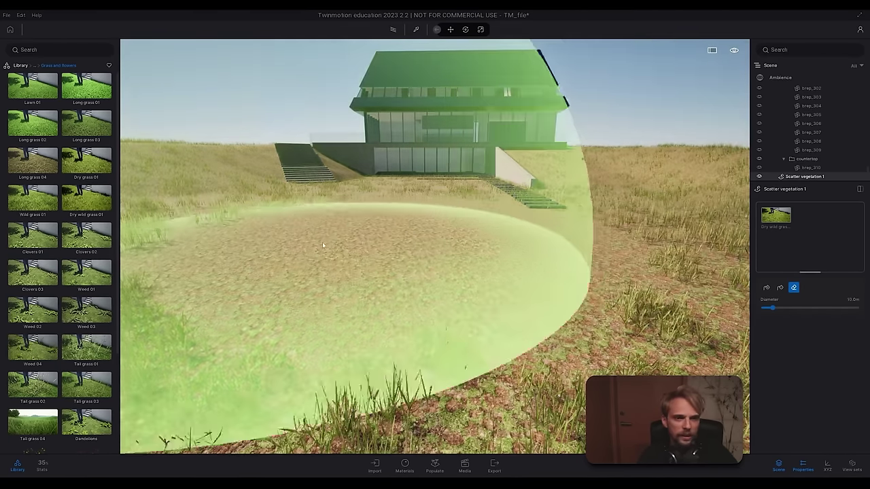
pyautogui.moveTo(322, 242)
pyautogui.mouseDown(button='right')
pyautogui.moveTo(489, 153)
pyautogui.moveTo(567, 154)
pyautogui.moveTo(293, 194)
pyautogui.moveTo(275, 182)
pyautogui.mouseUp(button='right')
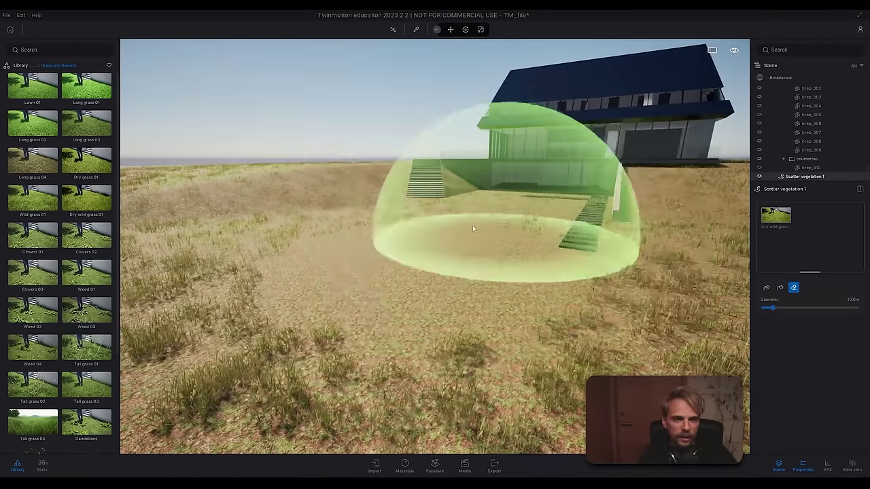
pyautogui.moveTo(425, 242)
pyautogui.mouseDown(button='right')
pyautogui.moveTo(482, 253)
pyautogui.moveTo(484, 286)
pyautogui.mouseUp(button='right')
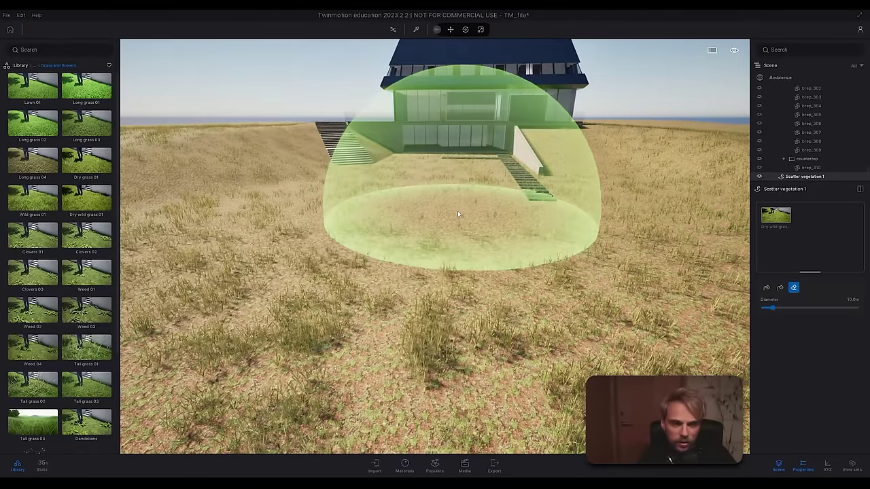
# Step: Reopen the Populate foliage Scatter tool with an empty vegetation list
pyautogui.click(766, 288)
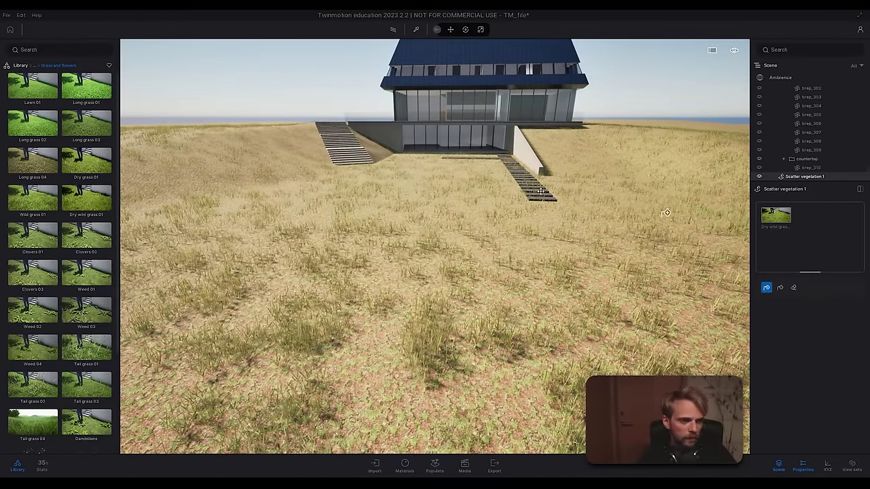
pyautogui.moveTo(89, 176)
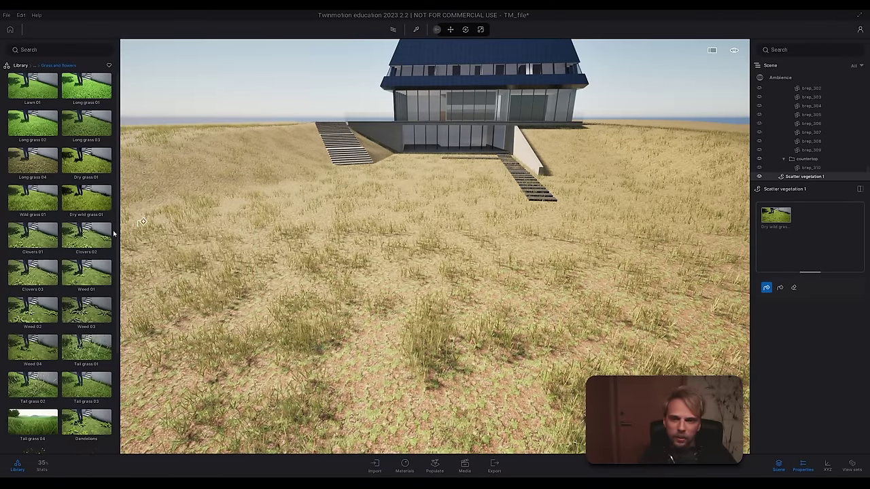
pyautogui.moveTo(38, 197)
pyautogui.mouseDown()
pyautogui.moveTo(13, 203)
pyautogui.moveTo(373, 337)
pyautogui.moveTo(329, 215)
pyautogui.moveTo(446, 208)
pyautogui.moveTo(75, 212)
pyautogui.moveTo(638, 216)
pyautogui.moveTo(162, 222)
pyautogui.moveTo(27, 203)
pyautogui.mouseUp()
pyautogui.click(443, 468)
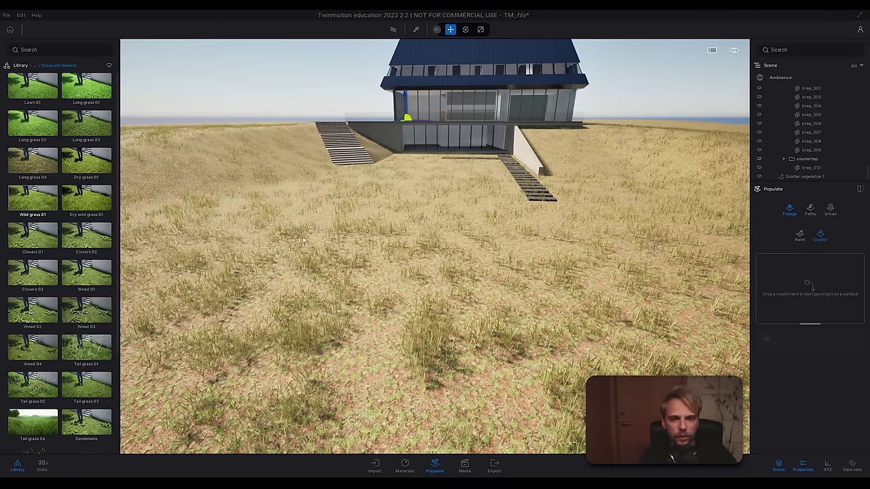
# Step: Select the scattered grass and collapse the Twinmotion_course_RH7 hierarchy in the scene graph
pyautogui.click(295, 339)
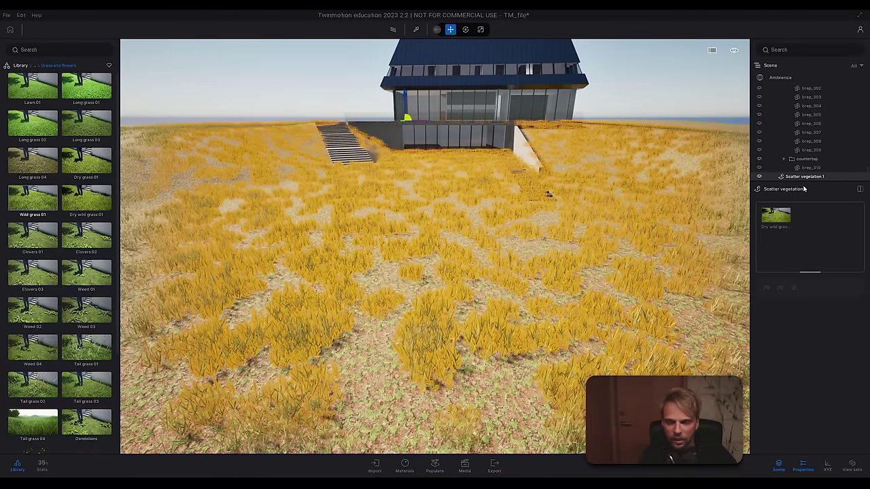
pyautogui.moveTo(866, 173); pyautogui.dragTo(862, 66)
pyautogui.click(773, 96)
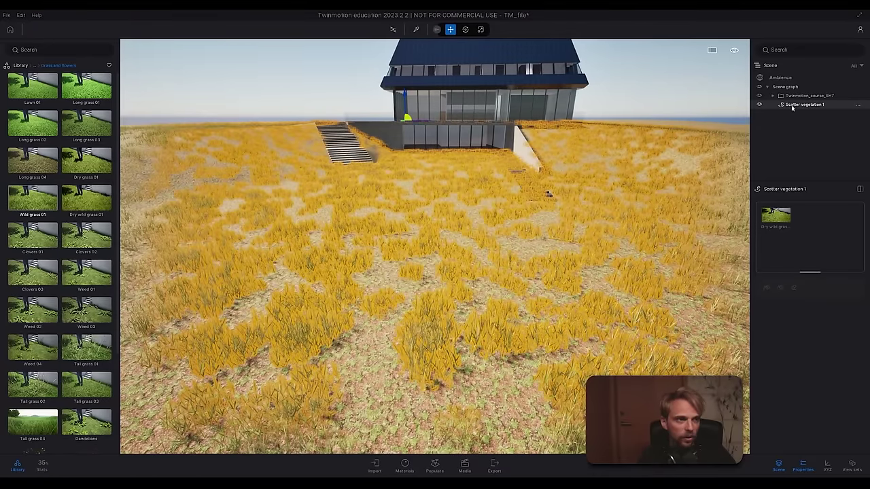
pyautogui.click(857, 107)
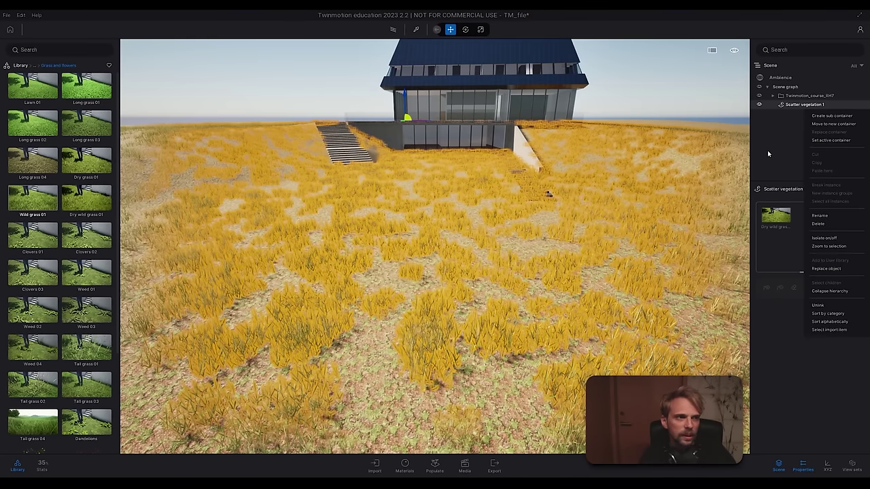
pyautogui.click(770, 133)
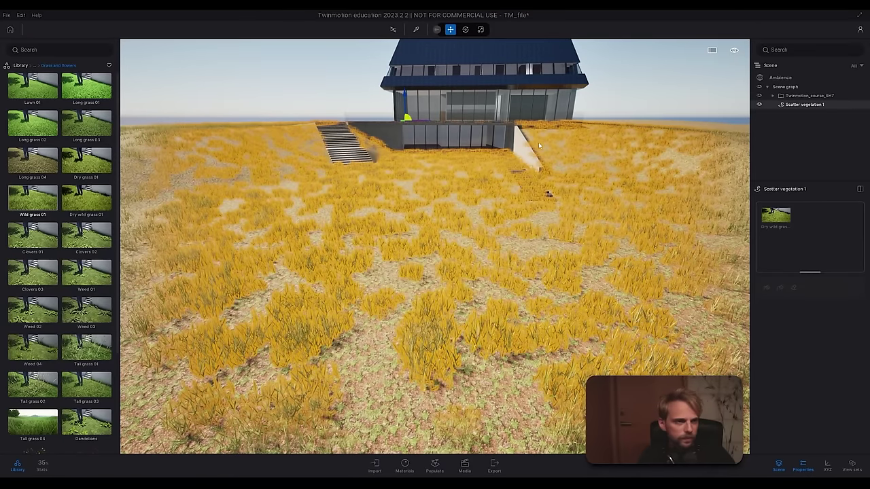
# Step: Shift the scattered vegetation's gizmo upward and add Wild grass 01 to its vegetation list
pyautogui.moveTo(406, 95); pyautogui.dragTo(407, 63)
pyautogui.moveTo(406, 110); pyautogui.dragTo(406, 110)
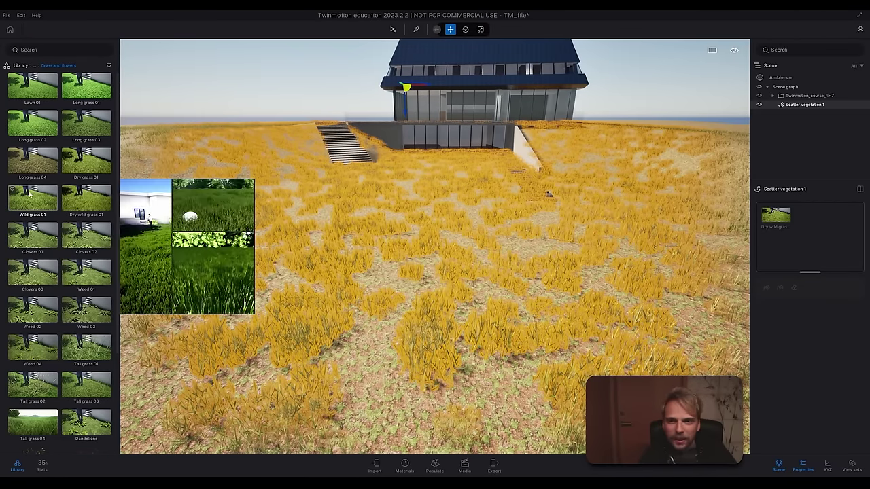
pyautogui.moveTo(67, 170)
pyautogui.moveTo(31, 201); pyautogui.dragTo(849, 244)
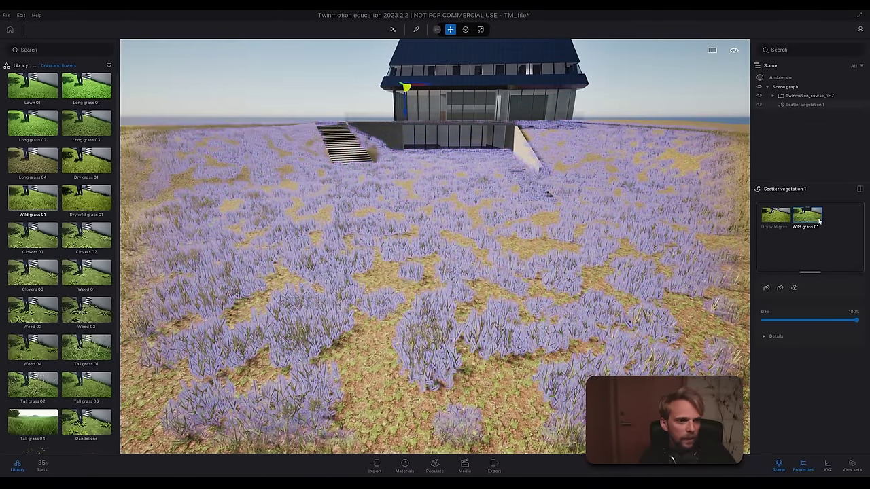
pyautogui.press('Escape')
# Step: Reselect the scattered vegetation and scatter Wild grass 01 among the existing grass in front of the house
pyautogui.moveTo(687, 174); pyautogui.dragTo(686, 204, button='right')
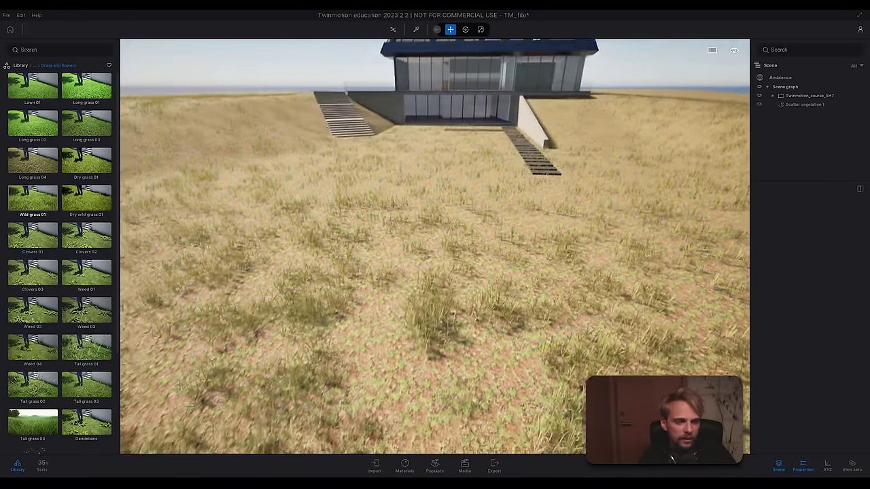
pyautogui.moveTo(429, 254); pyautogui.dragTo(414, 292, button='right')
pyautogui.scroll(3, 429, 254)
pyautogui.scroll(-3, 429, 254)
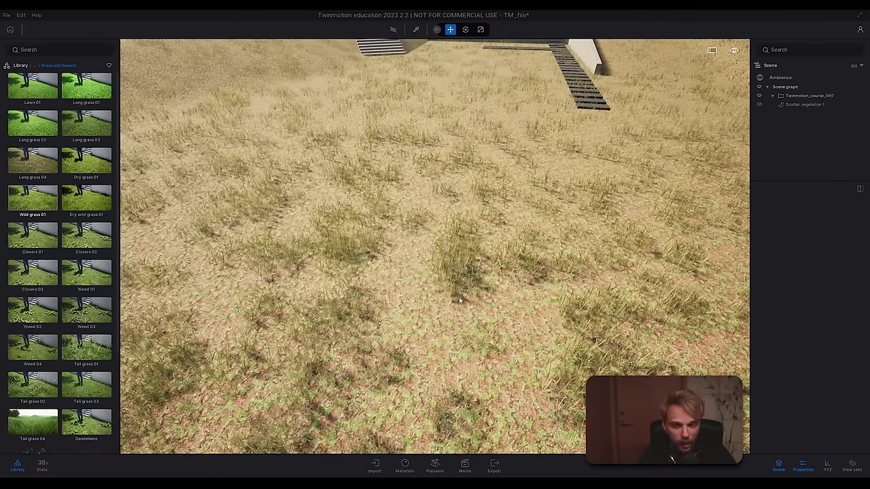
pyautogui.click(466, 267)
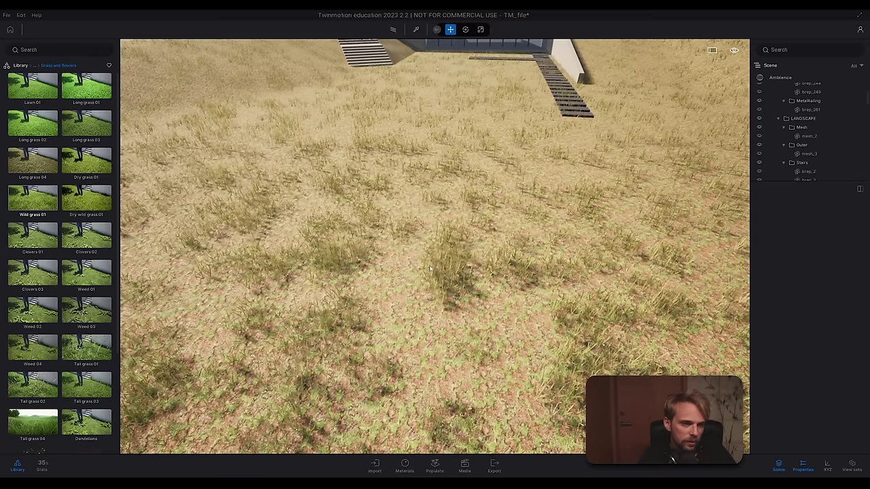
pyautogui.click(435, 269)
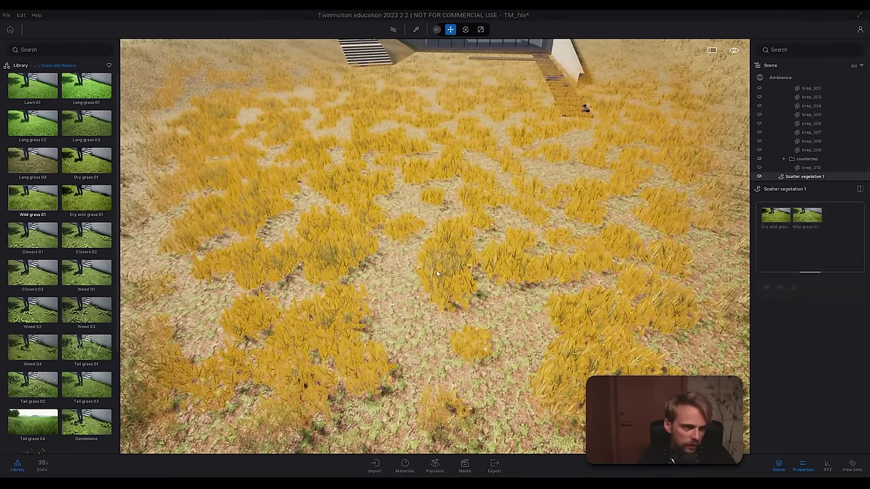
pyautogui.click(806, 216)
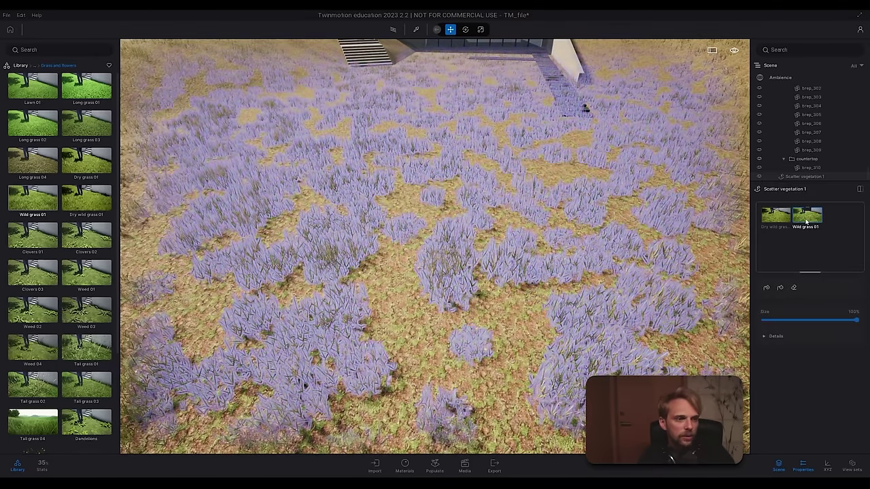
pyautogui.click(766, 288)
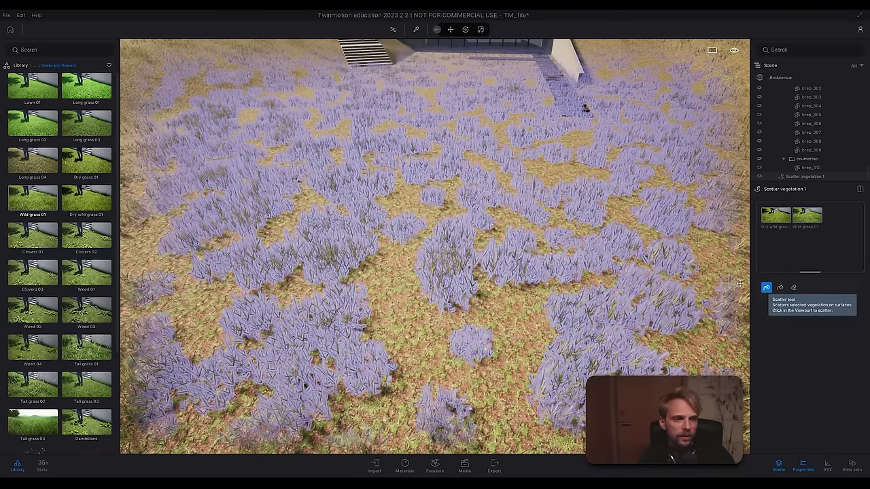
pyautogui.click(390, 292)
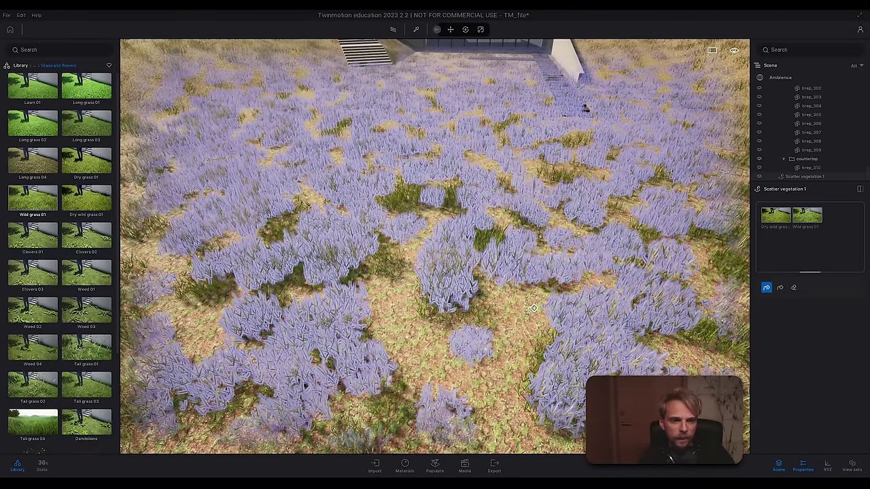
# Step: Add Tall grass 02 to the scattered vegetation's list and scatter it over the ground in front of the house
pyautogui.moveTo(532, 310); pyautogui.dragTo(554, 228, button='right')
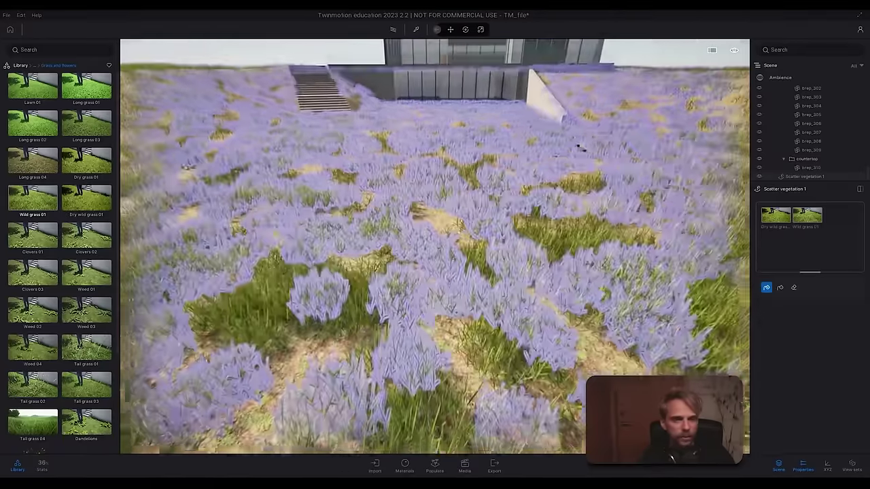
pyautogui.press('w')
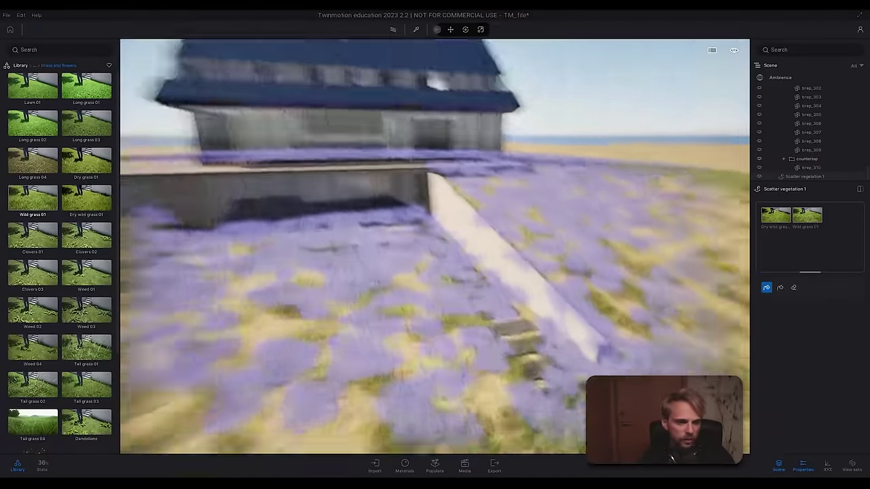
pyautogui.moveTo(367, 250); pyautogui.dragTo(414, 252, button='right')
pyautogui.press('w')
pyautogui.press('s')
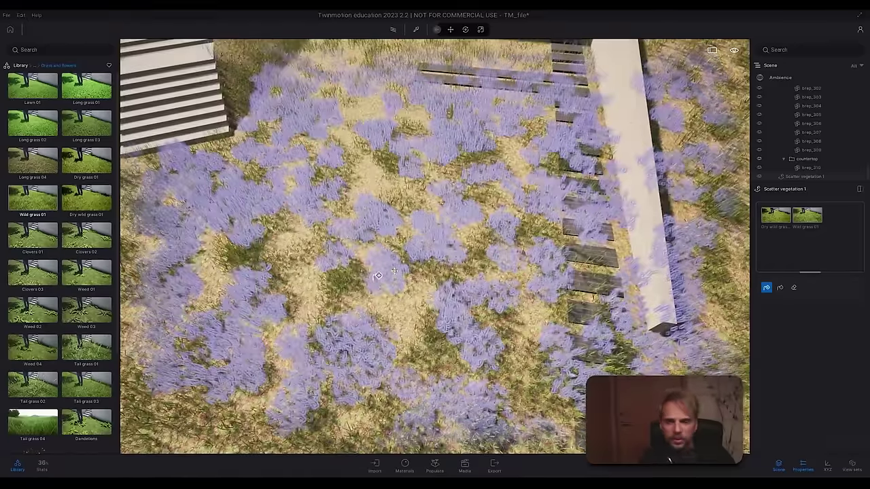
pyautogui.scroll(-1, 111, 287)
pyautogui.moveTo(107, 289)
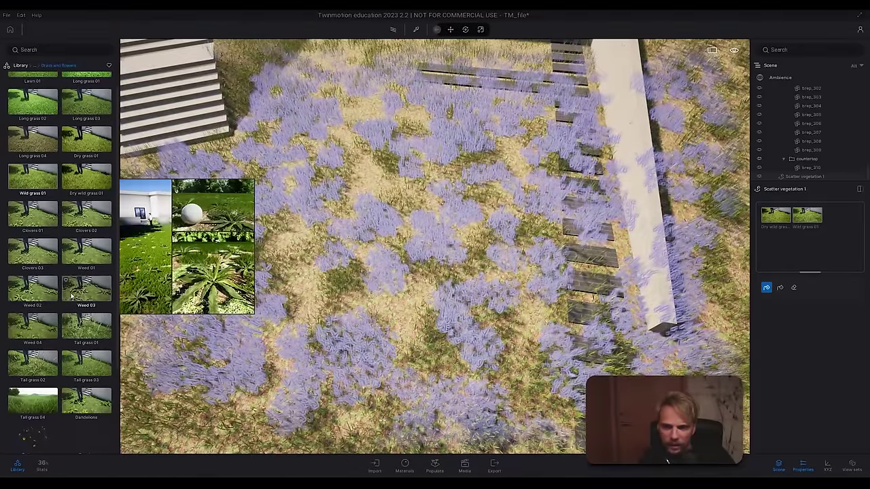
pyautogui.moveTo(50, 386)
pyautogui.moveTo(25, 370); pyautogui.dragTo(839, 239)
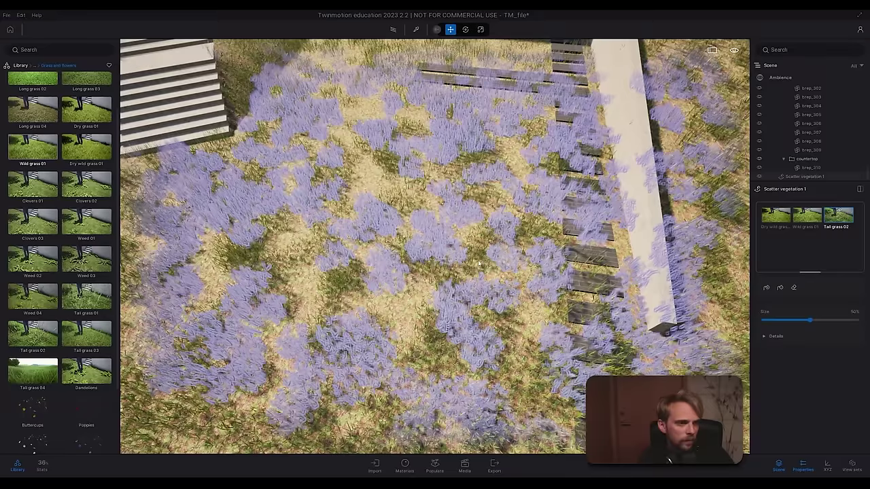
pyautogui.click(766, 287)
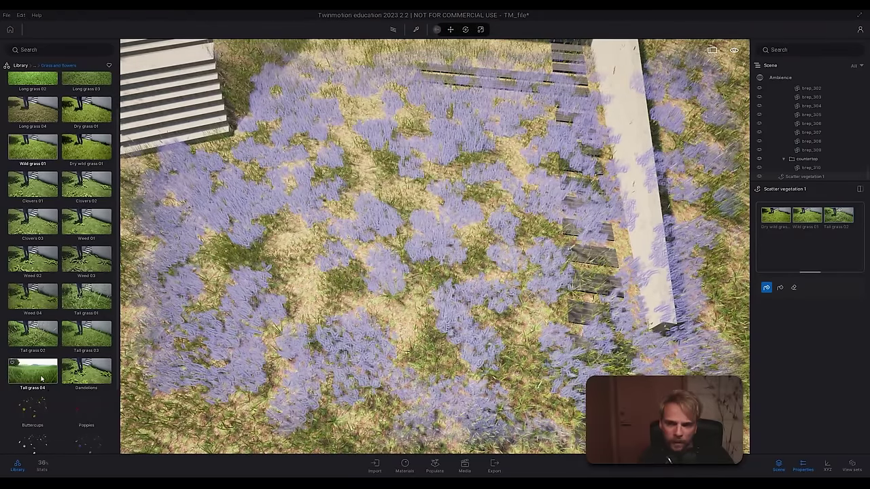
# Step: Add Dandelions to the scattered vegetation's list and scatter them among the grass in front of the house
pyautogui.click(88, 378)
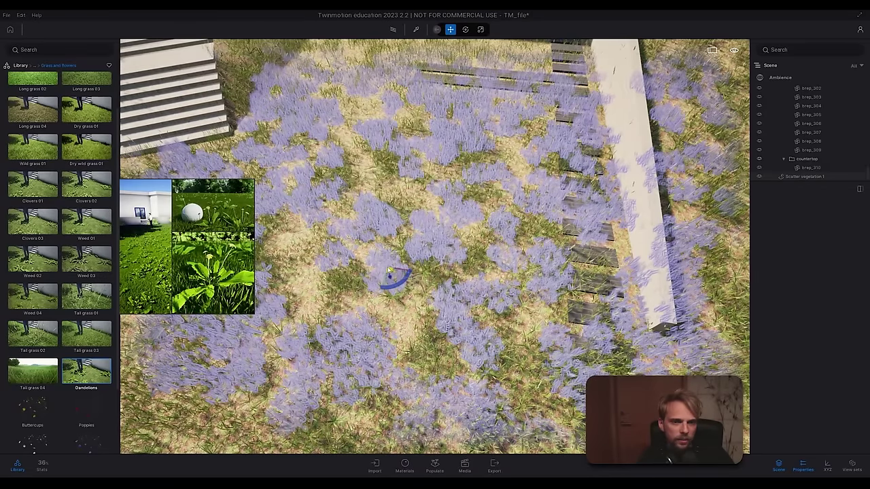
pyautogui.click(430, 272)
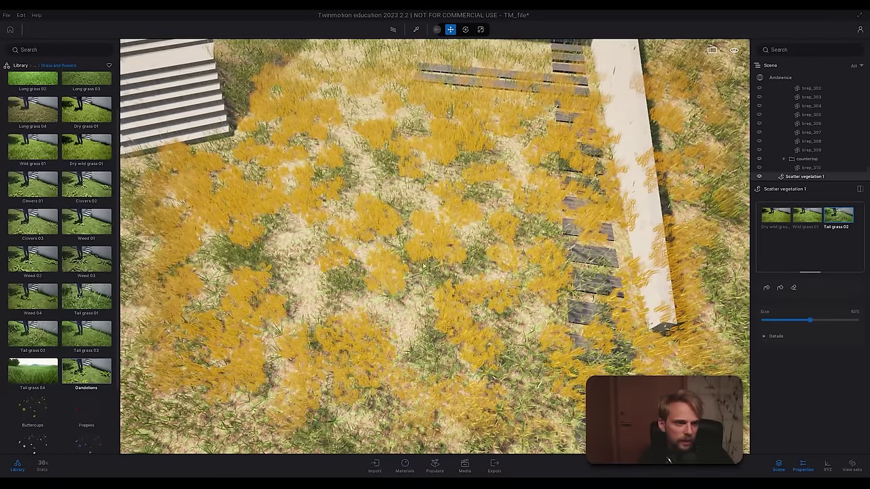
pyautogui.moveTo(87, 370); pyautogui.dragTo(805, 251)
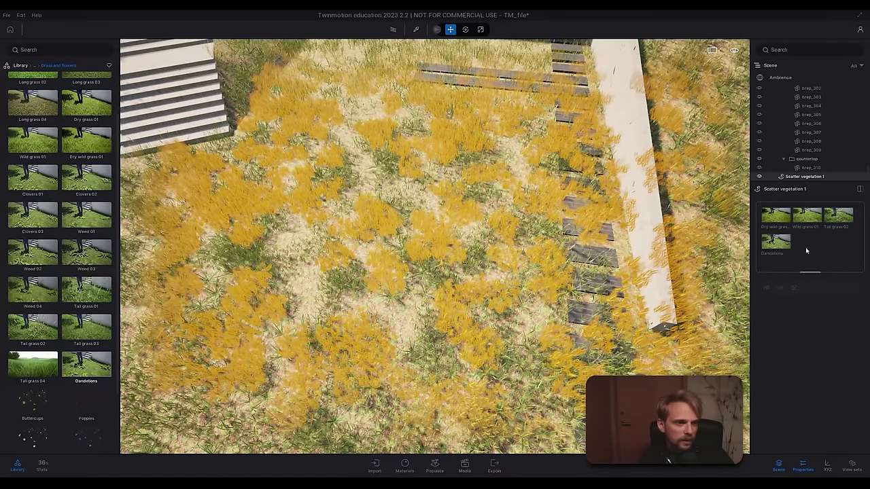
pyautogui.click(777, 244)
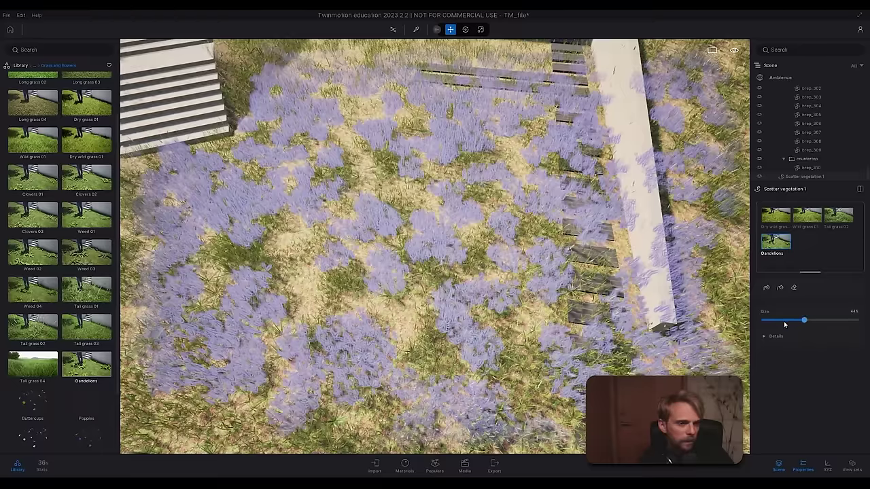
pyautogui.click(767, 288)
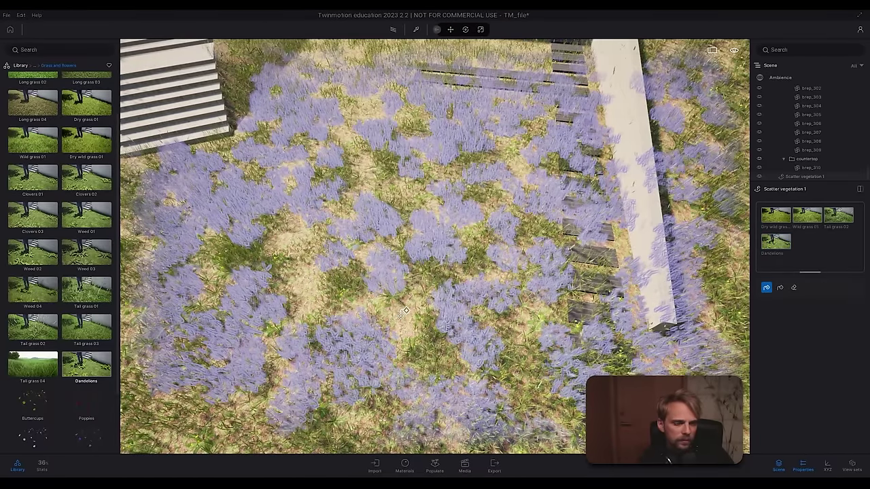
pyautogui.moveTo(398, 320); pyautogui.dragTo(401, 185, button='right')
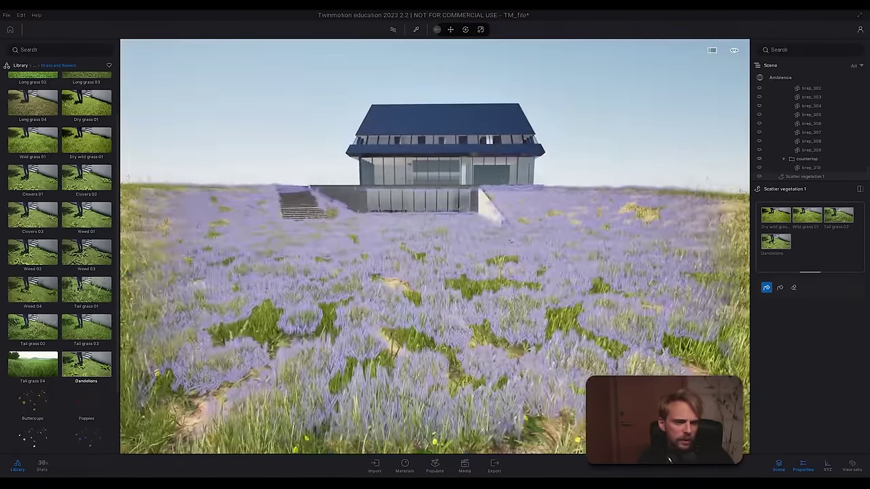
pyautogui.scroll(1, 435, 246)
pyautogui.moveTo(87, 293)
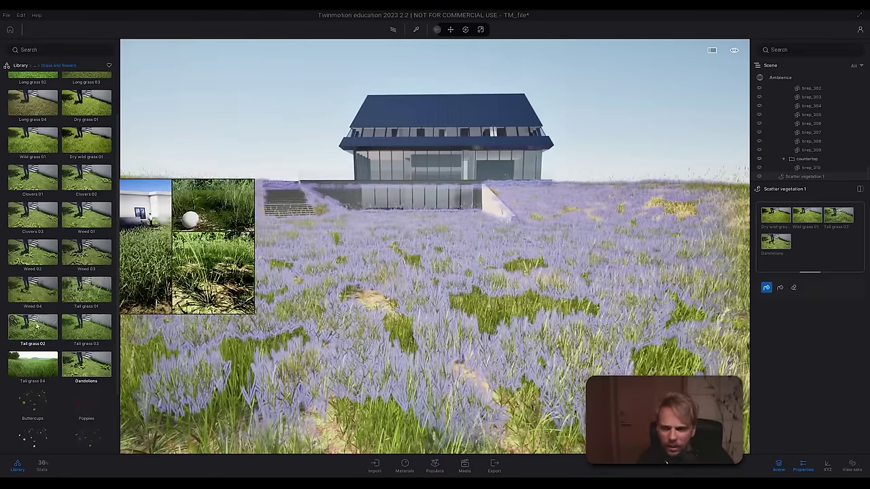
pyautogui.moveTo(30, 332); pyautogui.dragTo(831, 270)
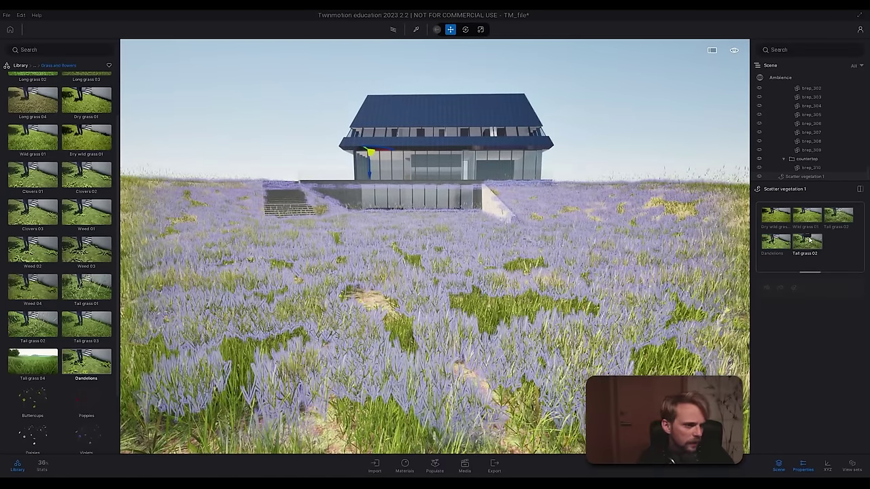
pyautogui.click(812, 248)
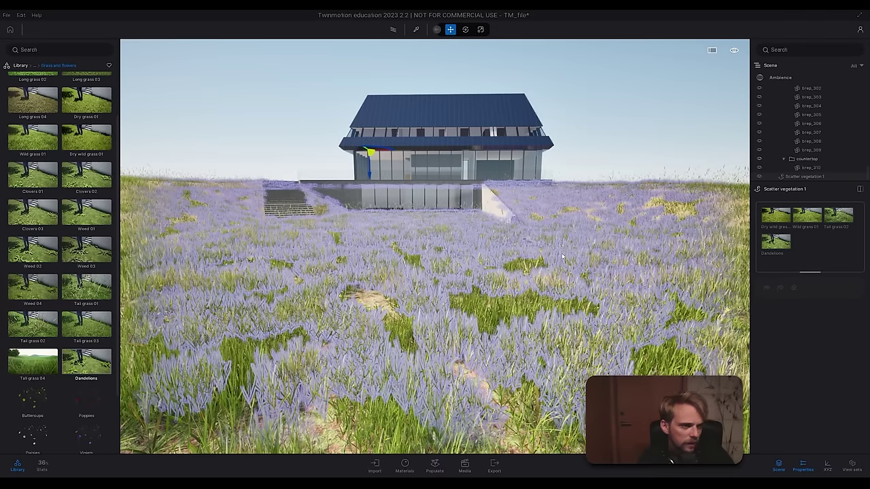
# Step: Add Tall grass 03 to the scattered vegetation's list and scatter it over the landscape in front of the house
pyautogui.moveTo(85, 333)
pyautogui.moveTo(75, 332); pyautogui.dragTo(806, 251)
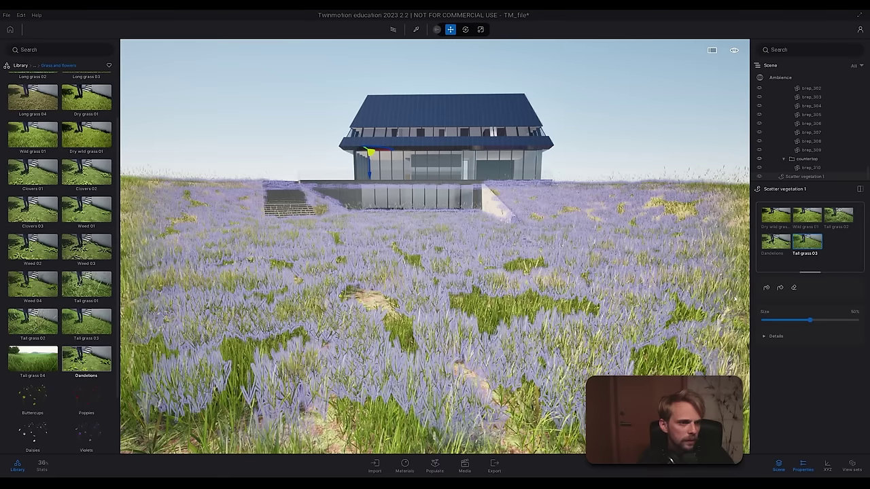
pyautogui.click(766, 288)
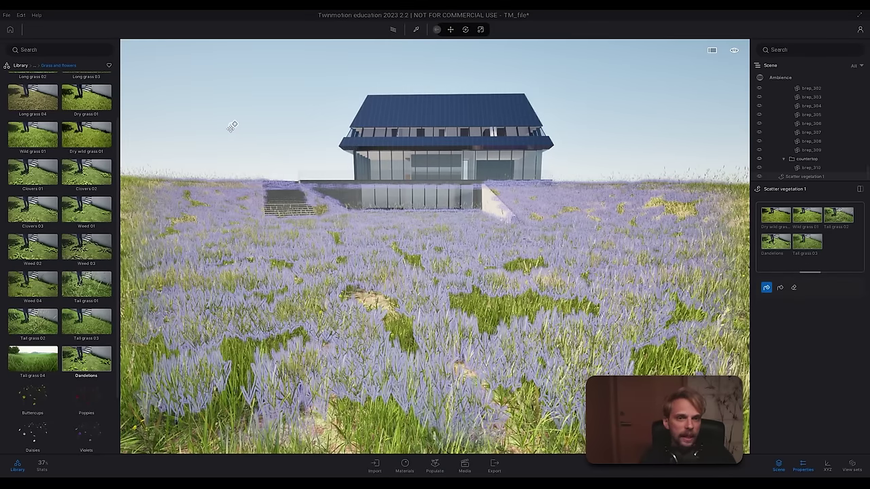
# Step: Deselect the scattered vegetation, and preview the house and grass with the Path tracer before returning to real-time rendering
pyautogui.press('Escape')
pyautogui.click(280, 135)
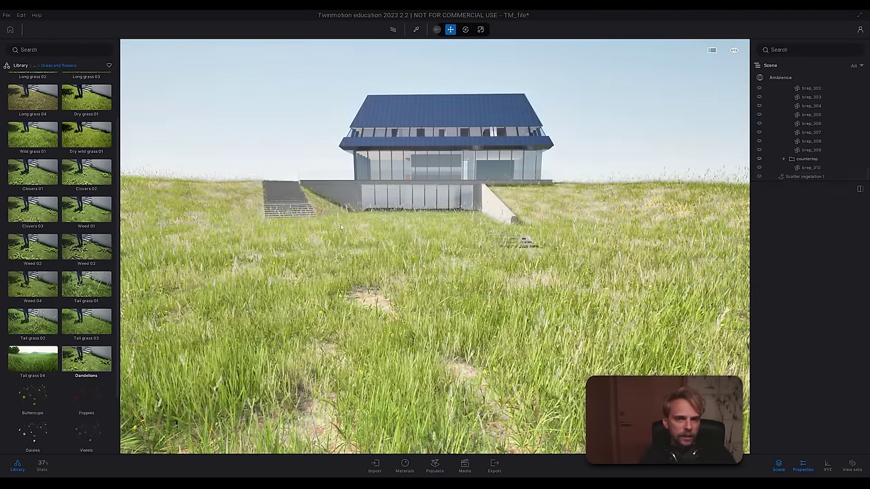
pyautogui.press('s')
pyautogui.moveTo(398, 226); pyautogui.dragTo(393, 181, button='right')
pyautogui.press('w')
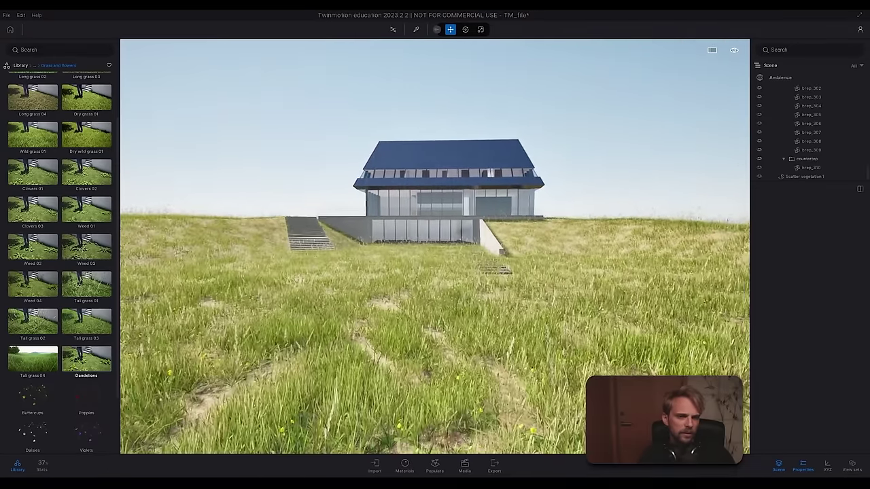
pyautogui.click(393, 30)
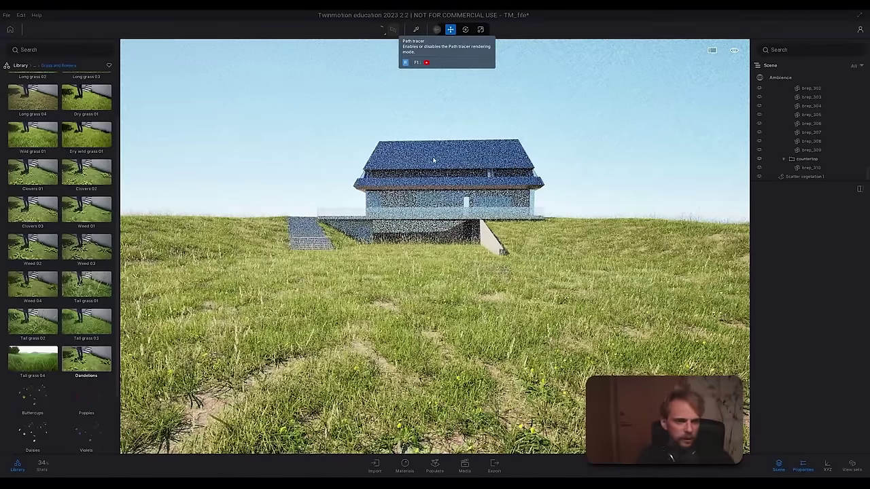
pyautogui.moveTo(410, 223); pyautogui.dragTo(389, 212, button='right')
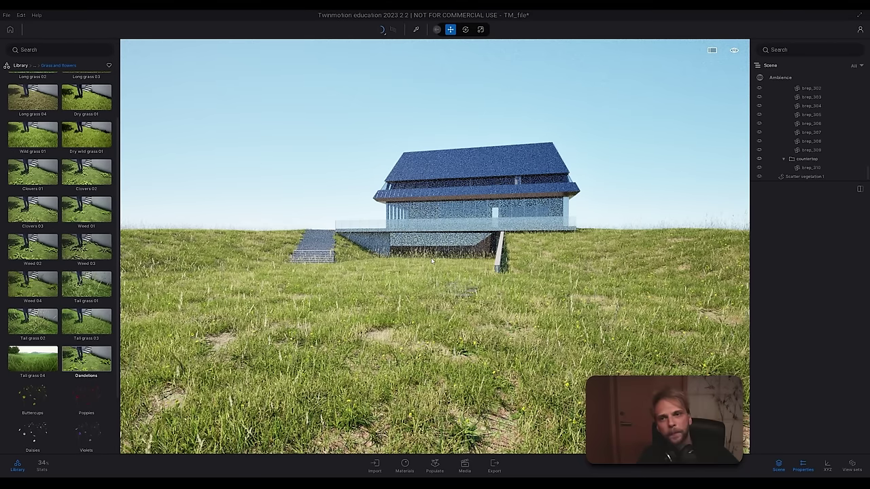
pyautogui.click(392, 30)
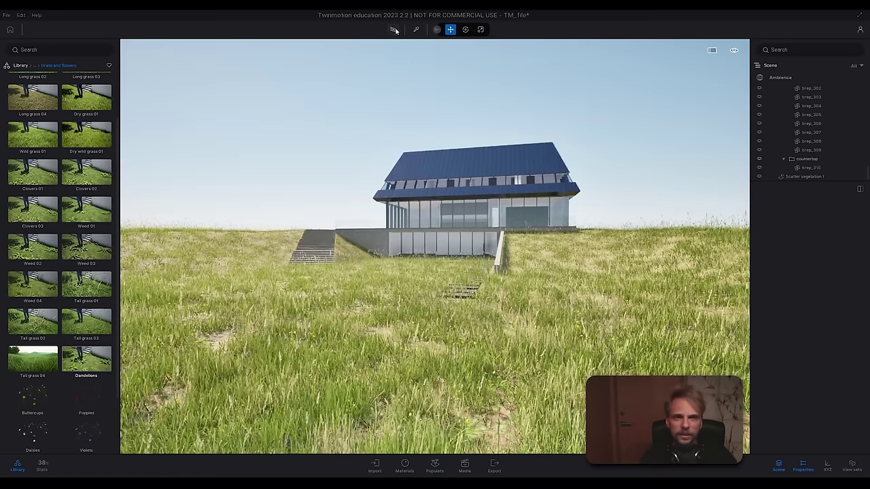
# Step: Select the scattered vegetation with all five plants in its list and activate the Eraser
pyautogui.moveTo(435, 244); pyautogui.dragTo(557, 428, button='right')
pyautogui.click(731, 258)
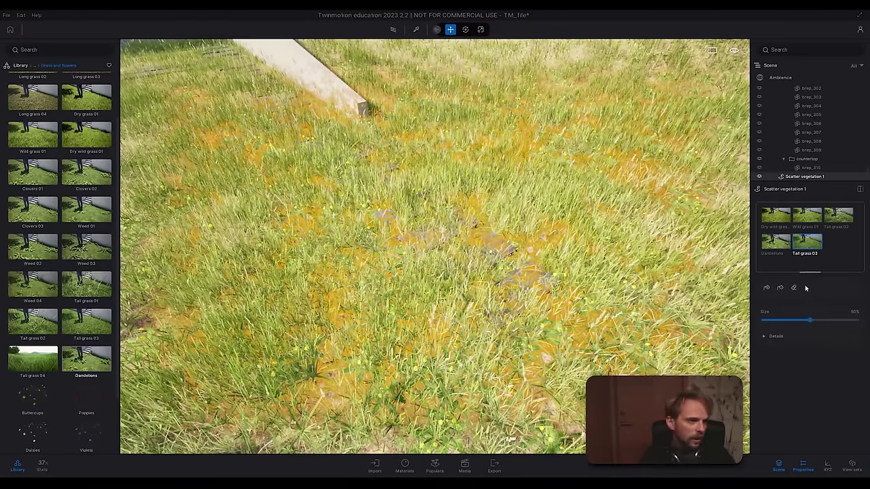
pyautogui.keyDown('shift'); pyautogui.click(777, 219); pyautogui.keyUp('shift')
pyautogui.click(840, 256)
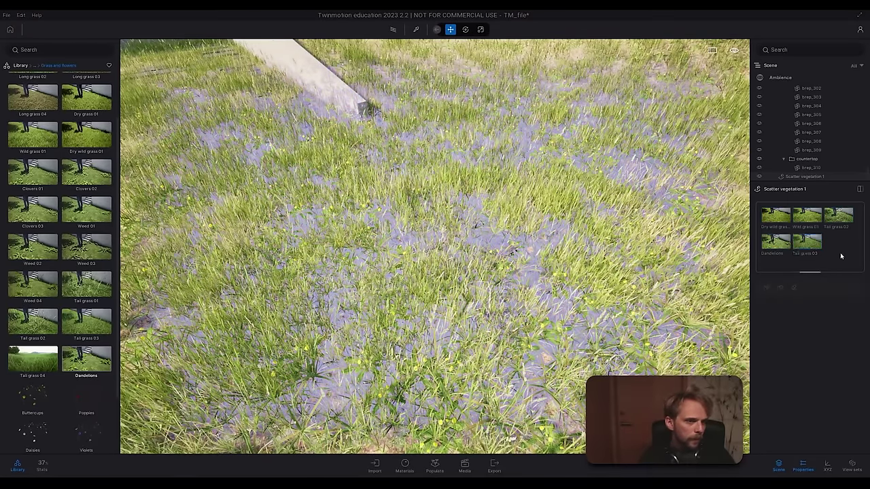
pyautogui.click(776, 222)
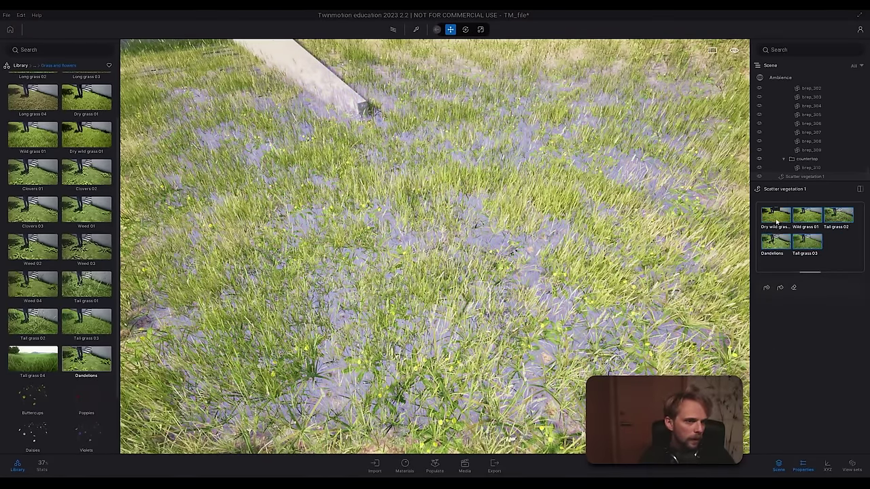
pyautogui.click(808, 243)
pyautogui.click(793, 287)
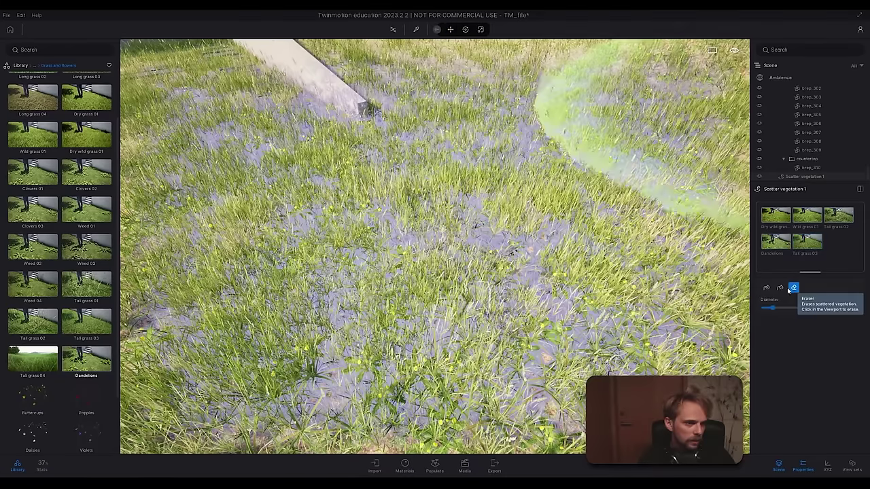
# Step: Reduce the vegetation eraser's diameter to 1.5 m
pyautogui.scroll(5, 435, 246)
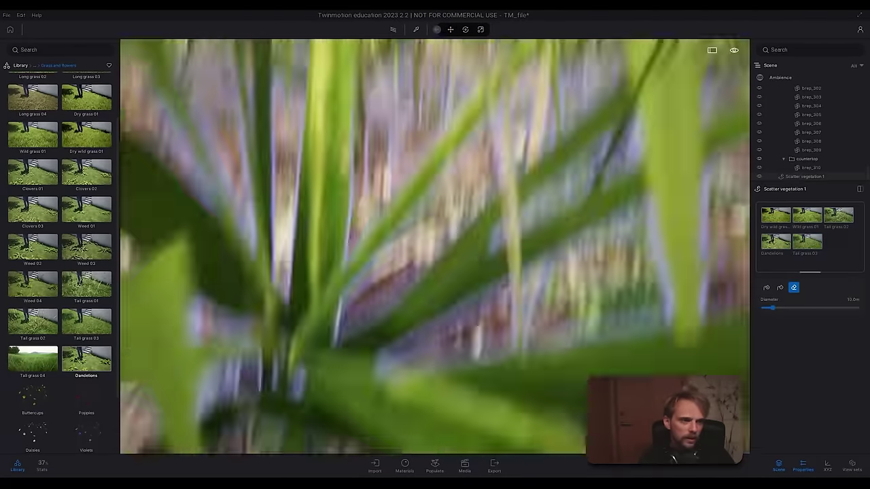
pyautogui.scroll(-5, 435, 246)
pyautogui.moveTo(428, 252)
pyautogui.mouseDown(button='right')
pyautogui.moveTo(516, 285)
pyautogui.moveTo(442, 278)
pyautogui.moveTo(544, 292)
pyautogui.mouseUp(button='right')
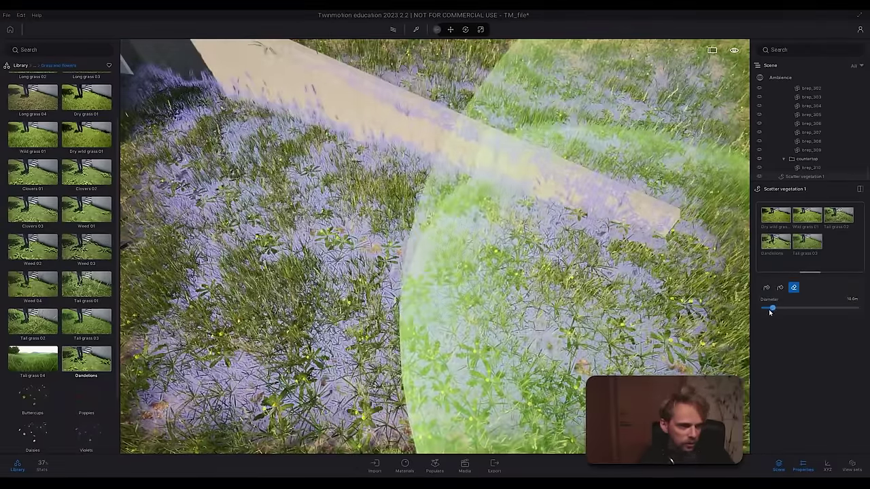
pyautogui.moveTo(773, 309); pyautogui.dragTo(764, 308)
# Step: Erase all plant types covering the stepping planks along the low retaining wall, working towards the house
pyautogui.press('s')
pyautogui.moveTo(491, 216)
pyautogui.mouseDown(button='right')
pyautogui.moveTo(371, 198)
pyautogui.moveTo(299, 145)
pyautogui.moveTo(324, 153)
pyautogui.moveTo(372, 196)
pyautogui.moveTo(291, 184)
pyautogui.moveTo(258, 201)
pyautogui.moveTo(449, 265)
pyautogui.mouseUp(button='right')
pyautogui.press('w')
pyautogui.press('w')
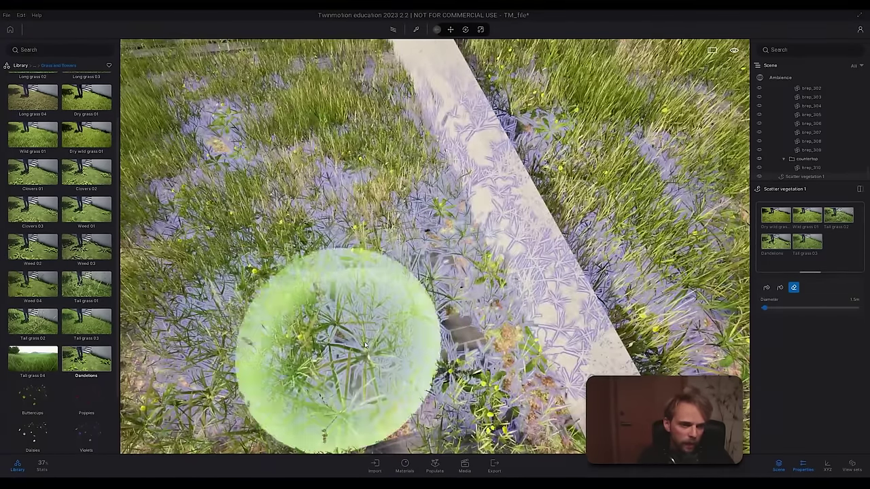
pyautogui.press('s')
pyautogui.moveTo(335, 349)
pyautogui.mouseDown(button='right')
pyautogui.moveTo(252, 344)
pyautogui.moveTo(268, 334)
pyautogui.moveTo(248, 346)
pyautogui.mouseUp(button='right')
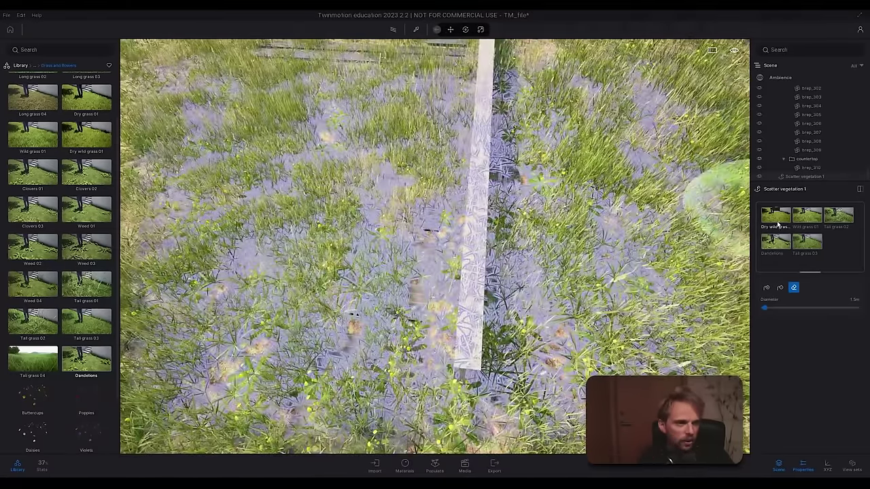
pyautogui.moveTo(380, 310); pyautogui.dragTo(330, 283)
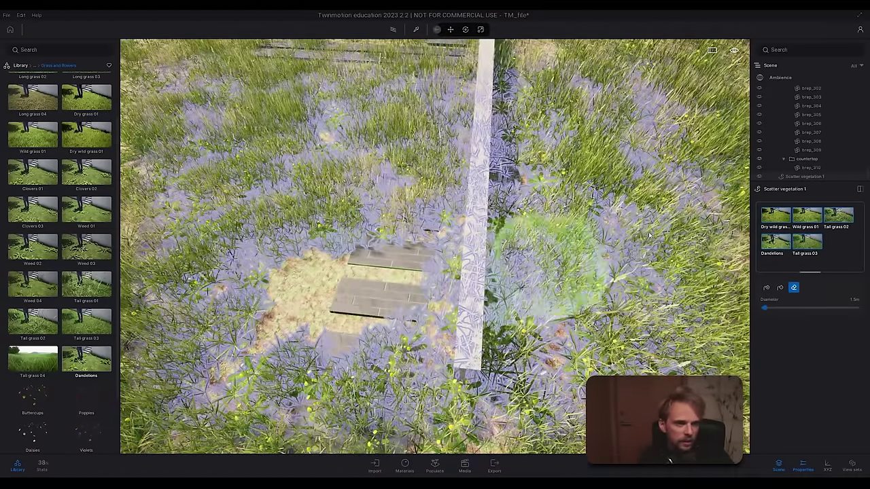
pyautogui.moveTo(430, 248)
pyautogui.mouseDown()
pyautogui.moveTo(413, 233)
pyautogui.moveTo(369, 233)
pyautogui.moveTo(408, 194)
pyautogui.moveTo(384, 210)
pyautogui.moveTo(403, 158)
pyautogui.moveTo(414, 159)
pyautogui.moveTo(359, 330)
pyautogui.moveTo(366, 356)
pyautogui.moveTo(401, 238)
pyautogui.moveTo(410, 153)
pyautogui.moveTo(436, 54)
pyautogui.mouseUp()
# Step: Erase the vegetation over the two long planks in front of the lower facade and leave the Eraser
pyautogui.moveTo(435, 54)
pyautogui.mouseDown(button='right')
pyautogui.moveTo(503, 109)
pyautogui.moveTo(516, 136)
pyautogui.moveTo(641, 120)
pyautogui.moveTo(320, 101)
pyautogui.mouseUp(button='right')
pyautogui.moveTo(401, 139)
pyautogui.mouseDown()
pyautogui.moveTo(346, 145)
pyautogui.moveTo(328, 131)
pyautogui.moveTo(241, 112)
pyautogui.moveTo(261, 135)
pyautogui.moveTo(202, 117)
pyautogui.mouseUp()
pyautogui.moveTo(202, 116)
pyautogui.mouseDown(button='right')
pyautogui.moveTo(235, 108)
pyautogui.moveTo(239, 117)
pyautogui.mouseUp(button='right')
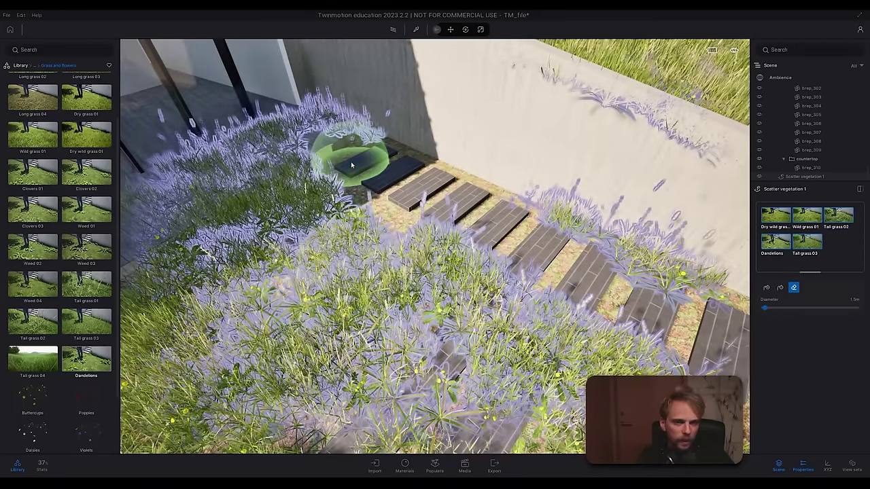
pyautogui.moveTo(351, 161)
pyautogui.mouseDown(button='right')
pyautogui.moveTo(248, 157)
pyautogui.moveTo(373, 188)
pyautogui.mouseUp(button='right')
pyautogui.moveTo(470, 346)
pyautogui.mouseDown()
pyautogui.moveTo(354, 332)
pyautogui.moveTo(156, 342)
pyautogui.mouseUp()
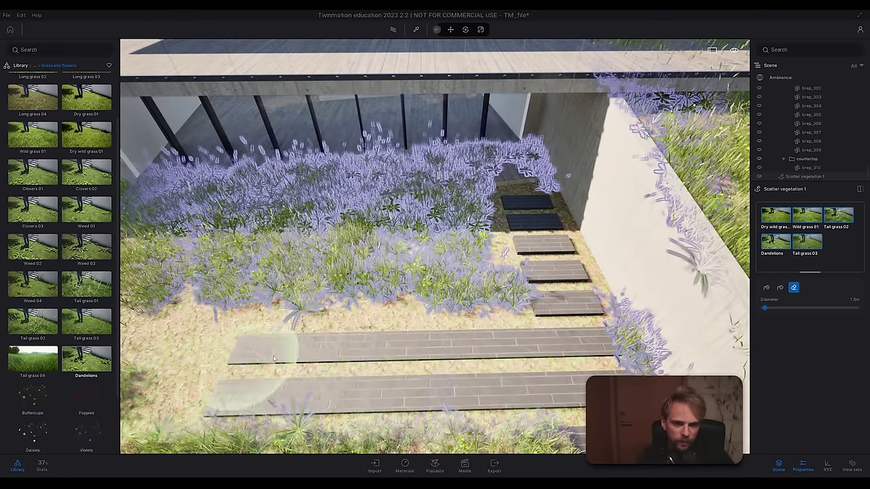
pyautogui.moveTo(273, 358)
pyautogui.mouseDown(button='right')
pyautogui.moveTo(355, 355)
pyautogui.moveTo(360, 288)
pyautogui.mouseUp(button='right')
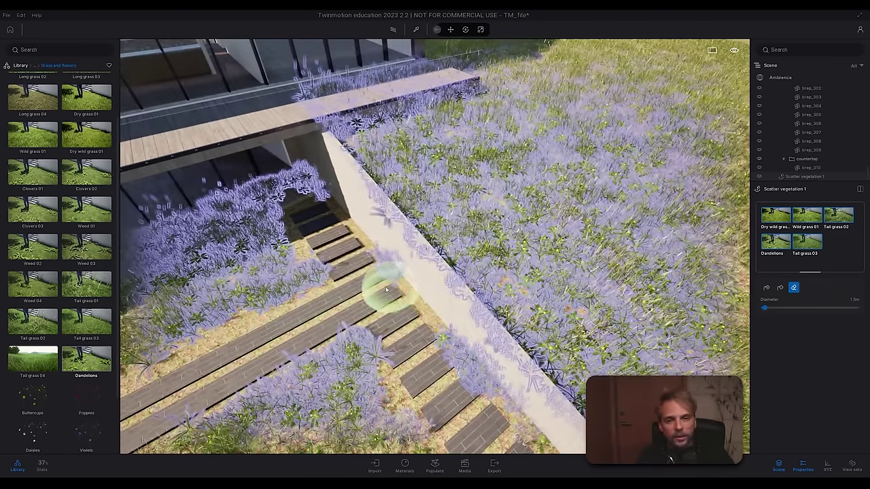
pyautogui.moveTo(344, 326)
pyautogui.mouseDown(button='right')
pyautogui.moveTo(359, 349)
pyautogui.moveTo(295, 333)
pyautogui.moveTo(324, 320)
pyautogui.moveTo(322, 302)
pyautogui.moveTo(407, 306)
pyautogui.moveTo(468, 322)
pyautogui.mouseUp(button='right')
pyautogui.press('Escape')
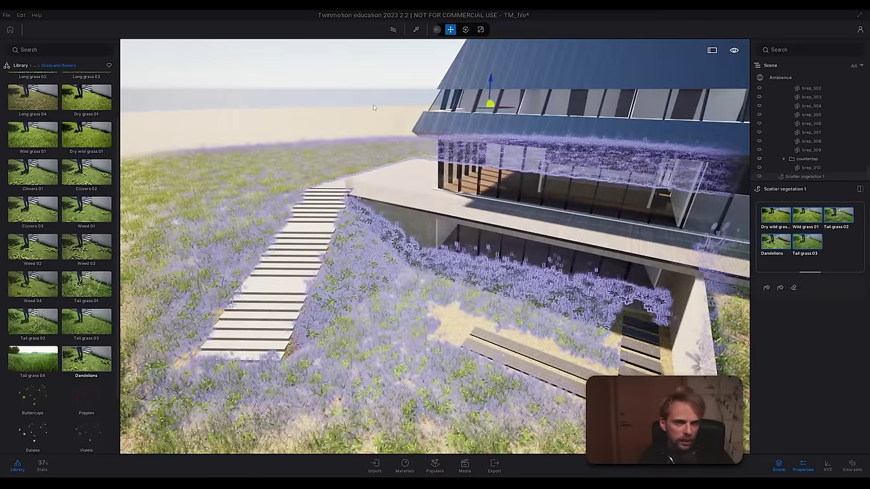
# Step: Select Scatter vegetation 1 with all five plants, activate the Eraser for the rear entrance area, and set its diameter to 10.6 m
pyautogui.click(361, 88)
pyautogui.moveTo(362, 88)
pyautogui.mouseDown(button='right')
pyautogui.moveTo(462, 102)
pyautogui.moveTo(496, 75)
pyautogui.moveTo(557, 67)
pyautogui.moveTo(571, 54)
pyautogui.mouseUp(button='right')
pyautogui.moveTo(571, 327); pyautogui.dragTo(279, 332, button='right')
pyautogui.click(803, 176)
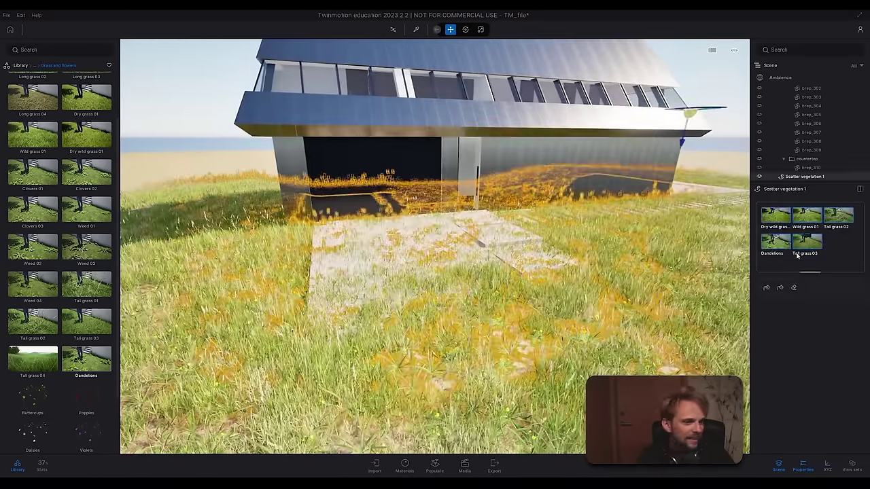
pyautogui.click(792, 287)
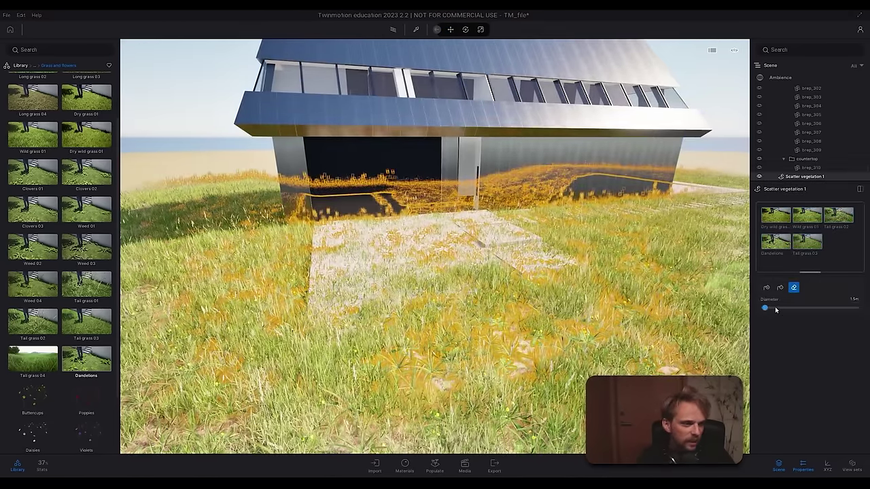
pyautogui.moveTo(765, 308); pyautogui.dragTo(772, 308)
# Step: Erase all plants over the concrete entrance slabs and the adjoining ground in front of the dark opening, and leave the Eraser
pyautogui.moveTo(446, 272); pyautogui.dragTo(732, 321)
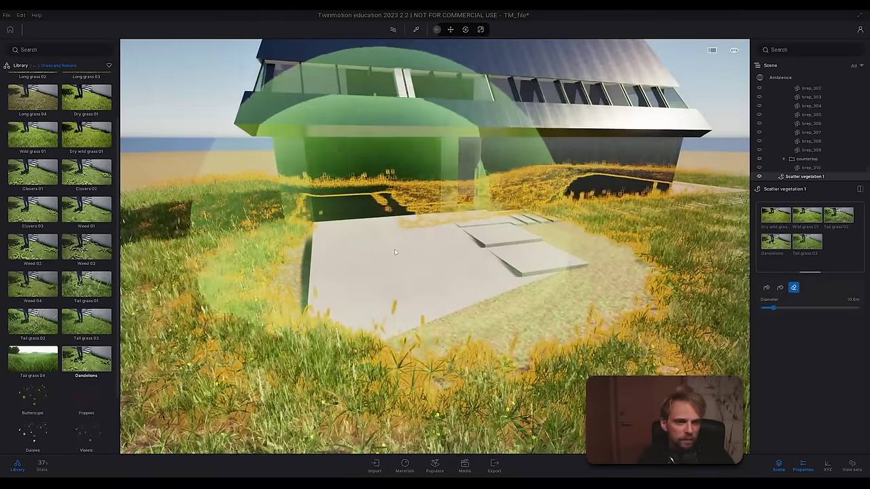
pyautogui.press('s')
pyautogui.moveTo(394, 248)
pyautogui.mouseDown(button='right')
pyautogui.moveTo(432, 275)
pyautogui.moveTo(448, 306)
pyautogui.moveTo(343, 346)
pyautogui.moveTo(442, 203)
pyautogui.mouseUp(button='right')
pyautogui.moveTo(402, 241); pyautogui.dragTo(225, 345)
pyautogui.moveTo(376, 284)
pyautogui.mouseDown(button='right')
pyautogui.moveTo(406, 214)
pyautogui.moveTo(530, 176)
pyautogui.moveTo(524, 136)
pyautogui.moveTo(577, 102)
pyautogui.moveTo(533, 116)
pyautogui.mouseUp(button='right')
pyautogui.press('q')
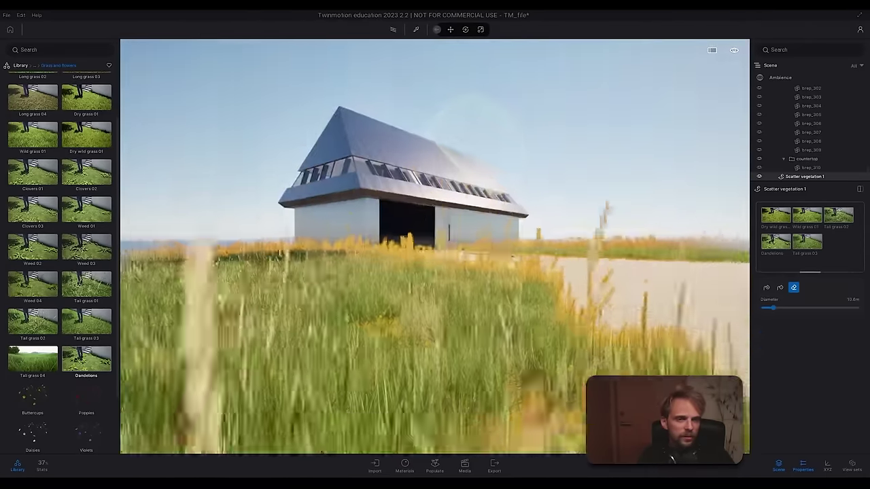
pyautogui.press('Escape')
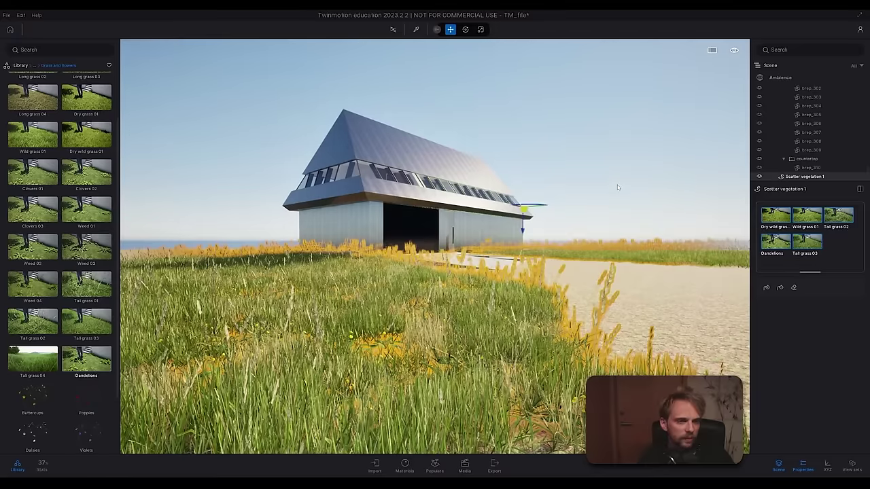
pyautogui.press('Escape')
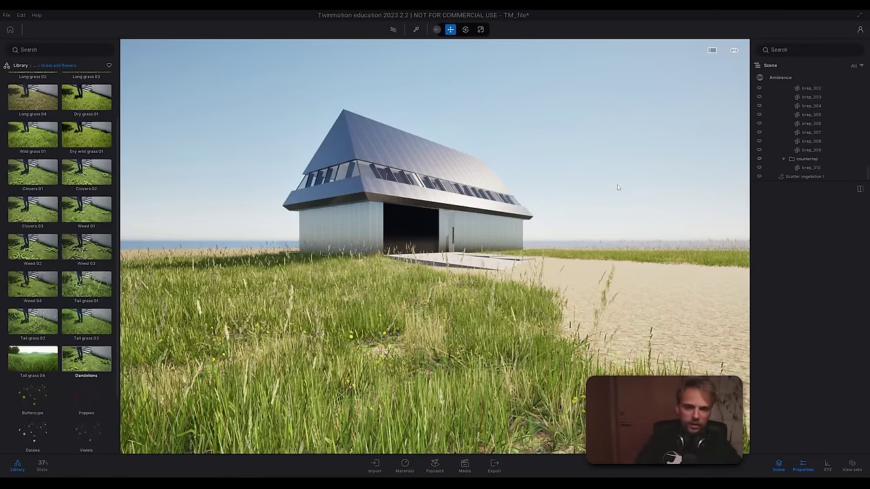
# Step: Examine the grass coverage around the house and the extents of the inner and outer landscape meshes
pyautogui.click(409, 310)
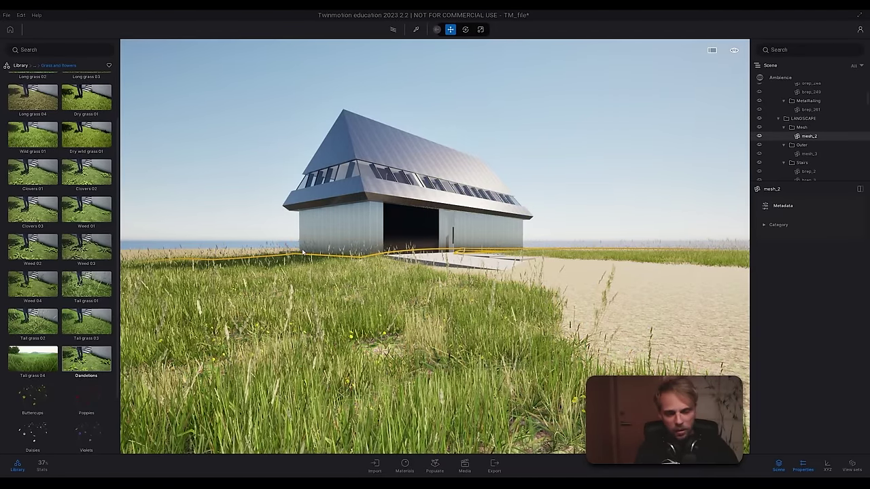
pyautogui.press('Escape')
pyautogui.moveTo(302, 252); pyautogui.dragTo(302, 333, button='right')
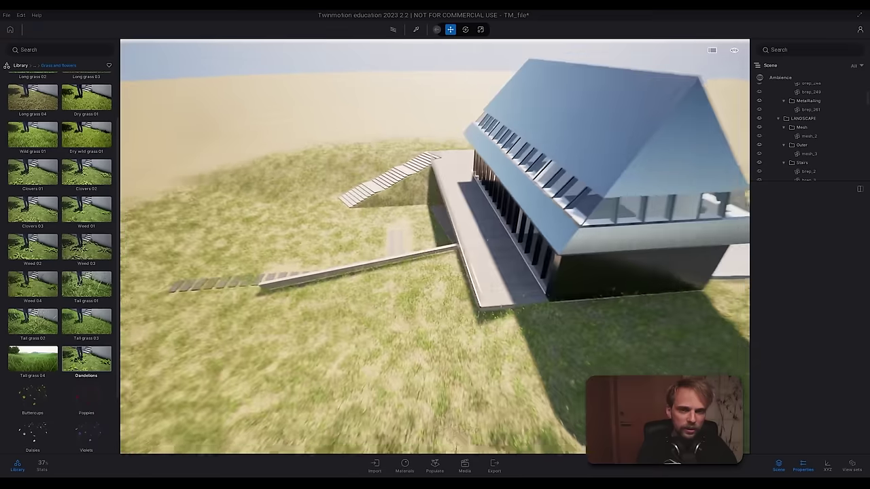
pyautogui.moveTo(435, 71); pyautogui.dragTo(378, 99, button='right')
pyautogui.press('w')
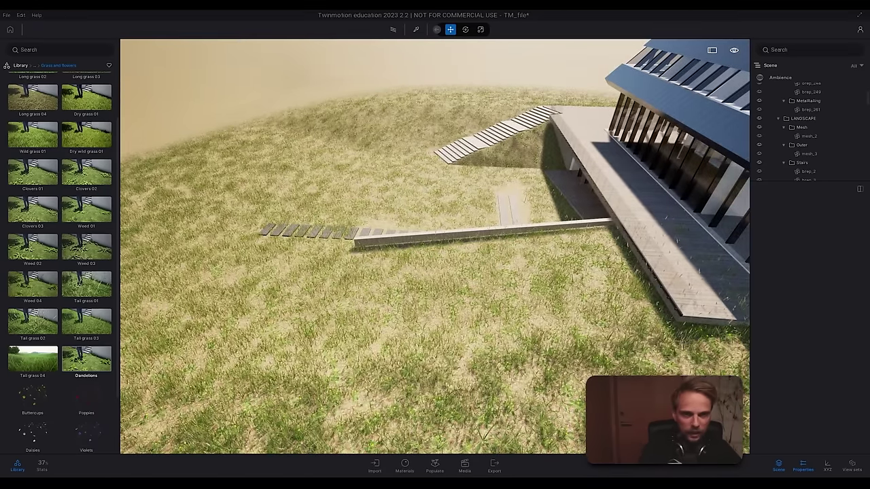
pyautogui.moveTo(378, 96); pyautogui.dragTo(367, 161)
pyautogui.click(233, 191)
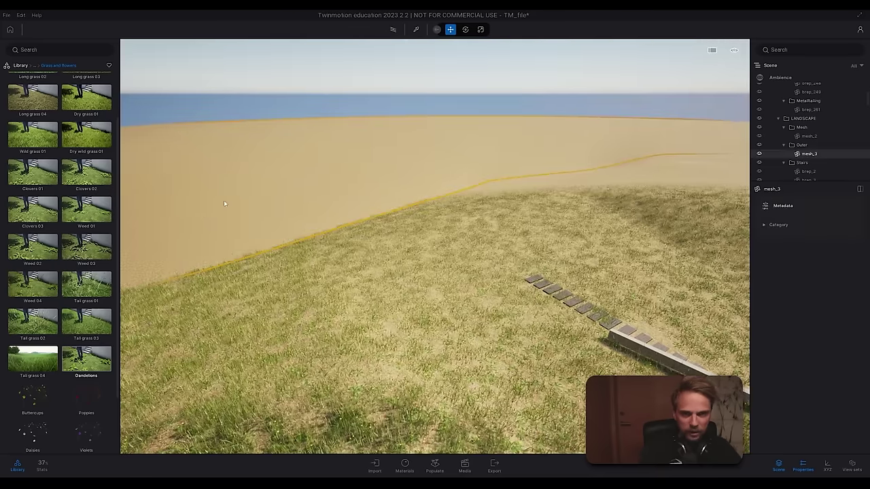
pyautogui.moveTo(315, 137); pyautogui.dragTo(251, 110, button='right')
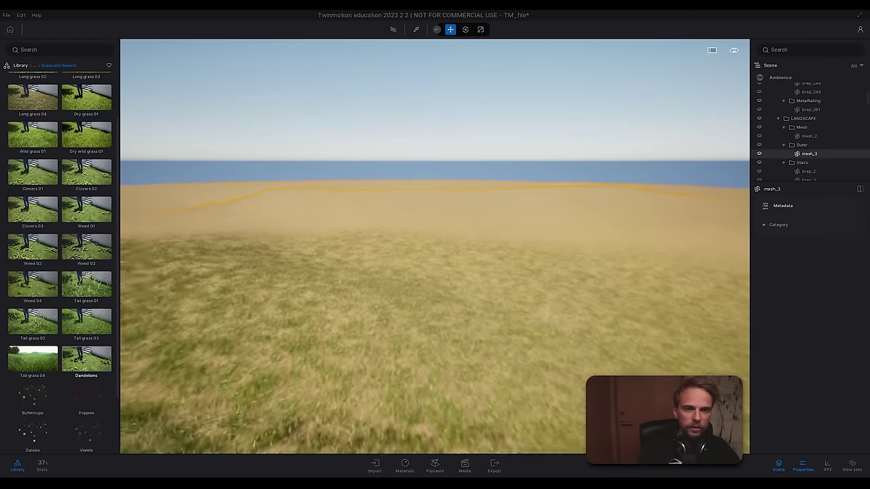
pyautogui.moveTo(380, 167); pyautogui.dragTo(276, 271, button='right')
pyautogui.press('Escape')
# Step: Delete the whole Scatter vegetation 1 from the terrain around the house
pyautogui.click(276, 267)
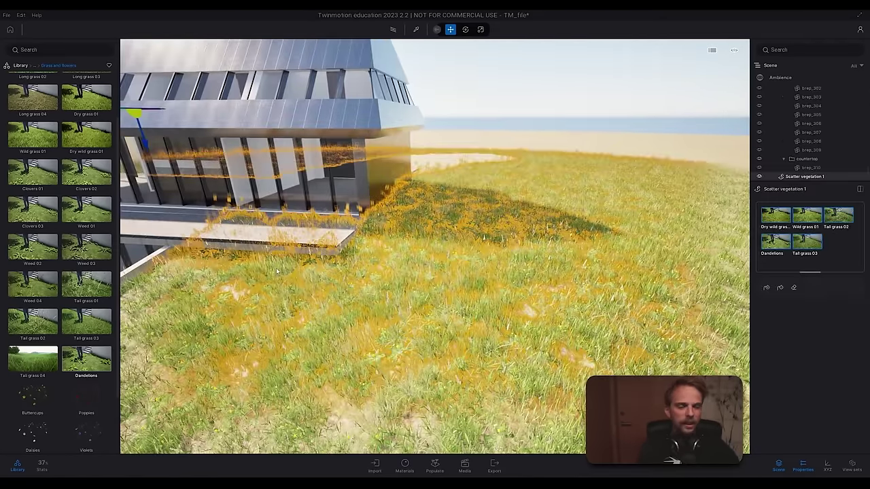
pyautogui.press('Delete')
pyautogui.moveTo(277, 272); pyautogui.dragTo(421, 271)
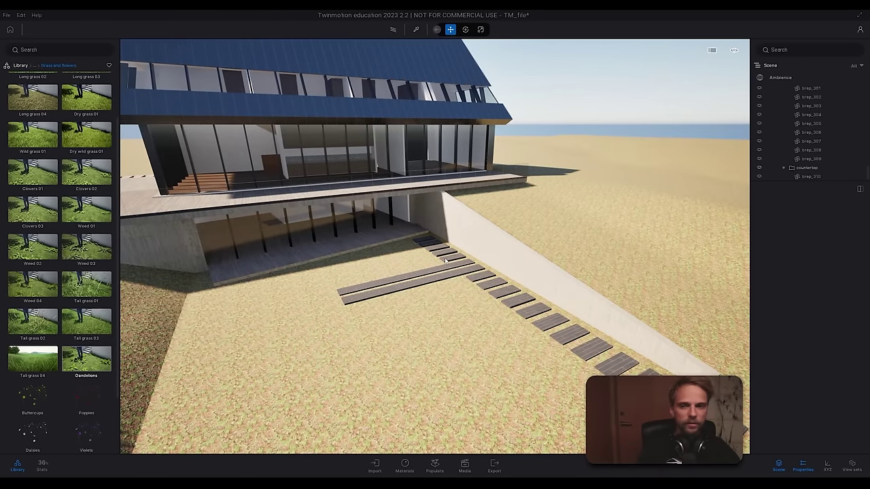
# Step: Switch Populate's foliage mode to Paint and set the brush diameter to 3 m
pyautogui.click(435, 467)
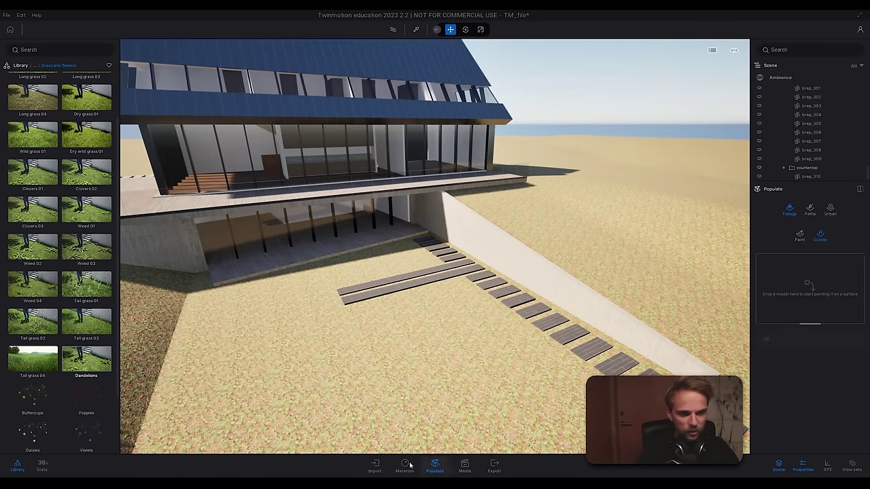
pyautogui.click(801, 234)
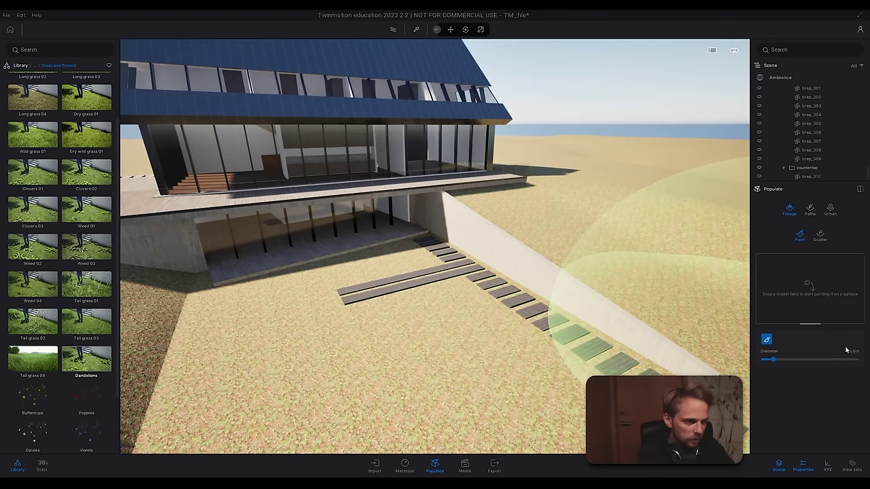
pyautogui.click(851, 350)
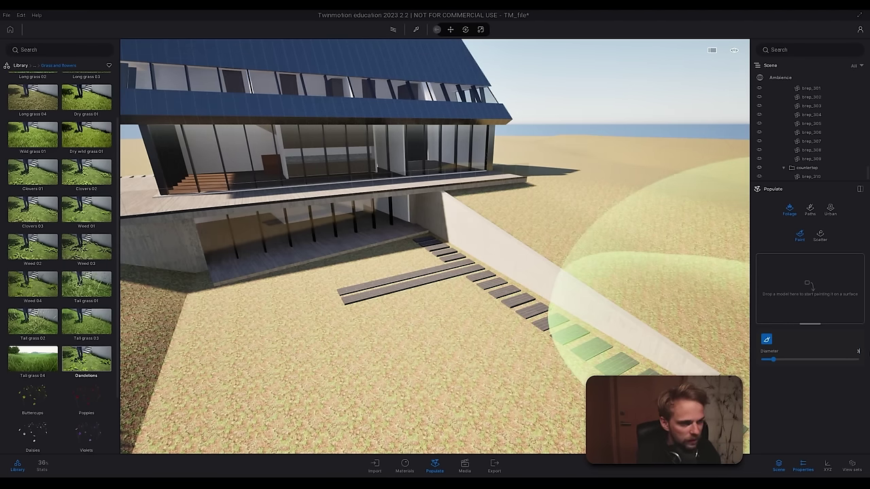
pyautogui.write('3')
pyautogui.press('Return')
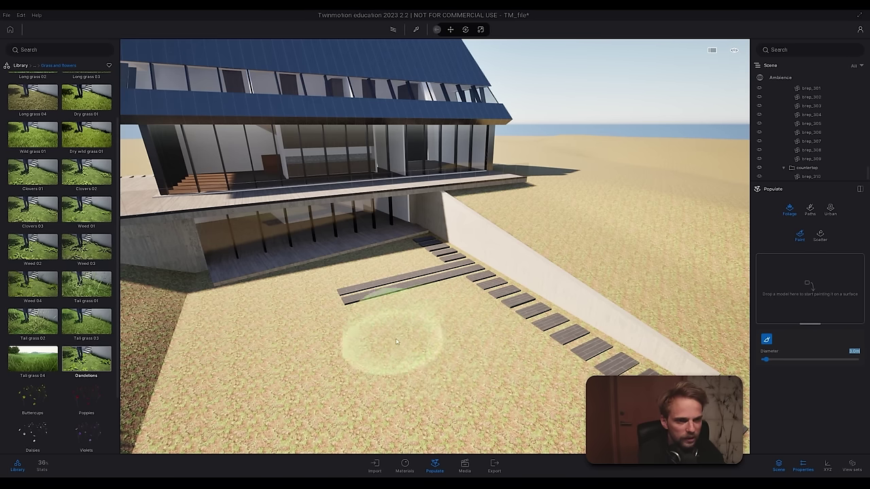
# Step: Add Tall grass 01, Tall grass 02 and Tall grass 03 to the foliage Paint list
pyautogui.scroll(2, 52, 172)
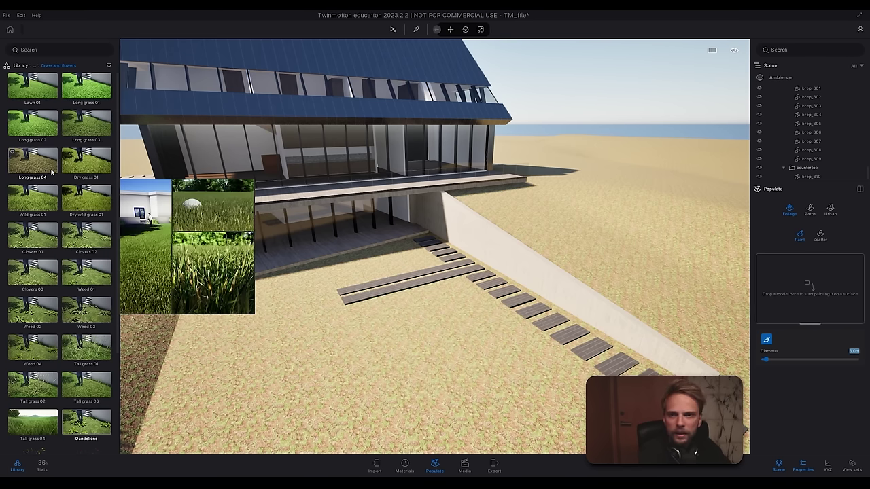
pyautogui.scroll(-2, 62, 285)
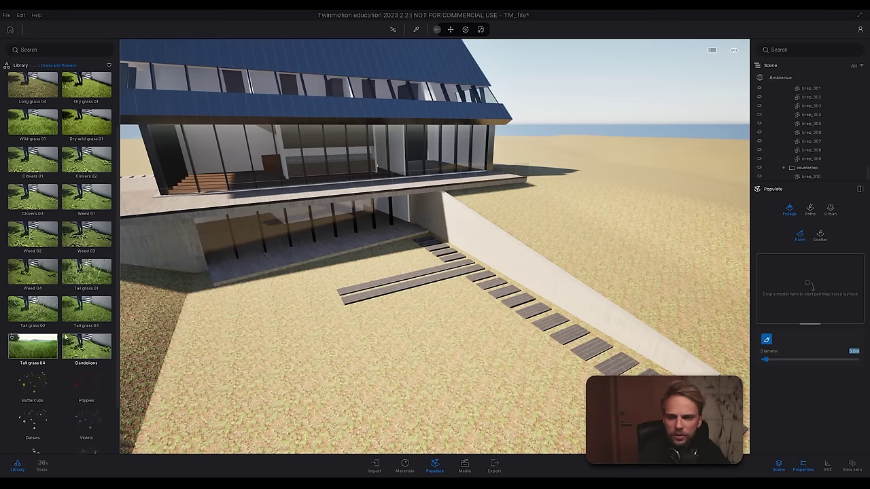
pyautogui.click(86, 274)
pyautogui.keyDown('ctrl'); pyautogui.click(45, 309); pyautogui.keyUp('ctrl')
pyautogui.keyDown('ctrl'); pyautogui.click(72, 308); pyautogui.keyUp('ctrl')
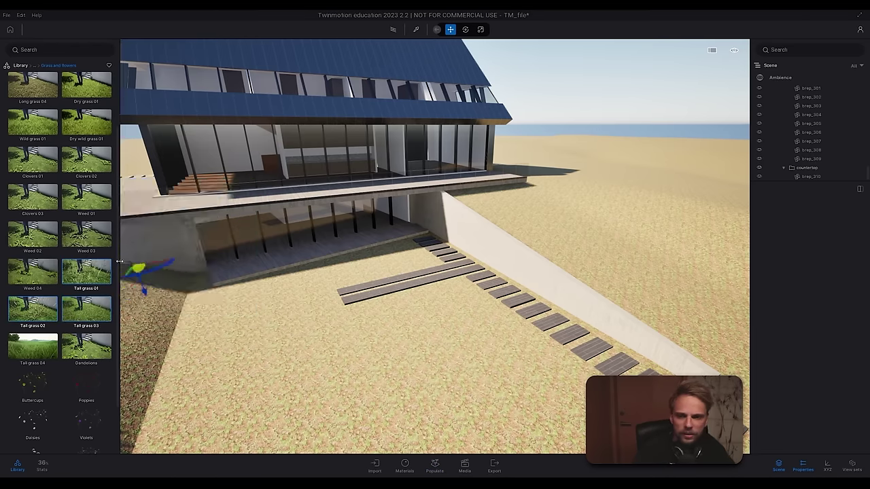
pyautogui.click(438, 467)
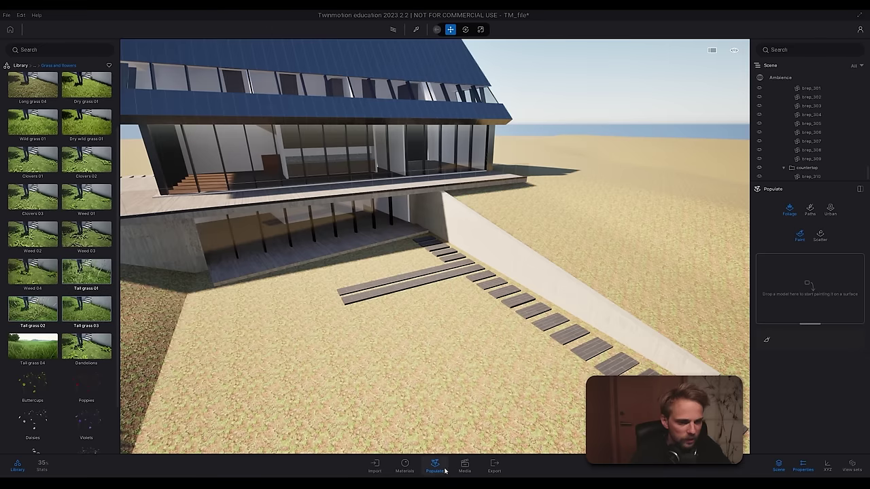
pyautogui.moveTo(87, 268)
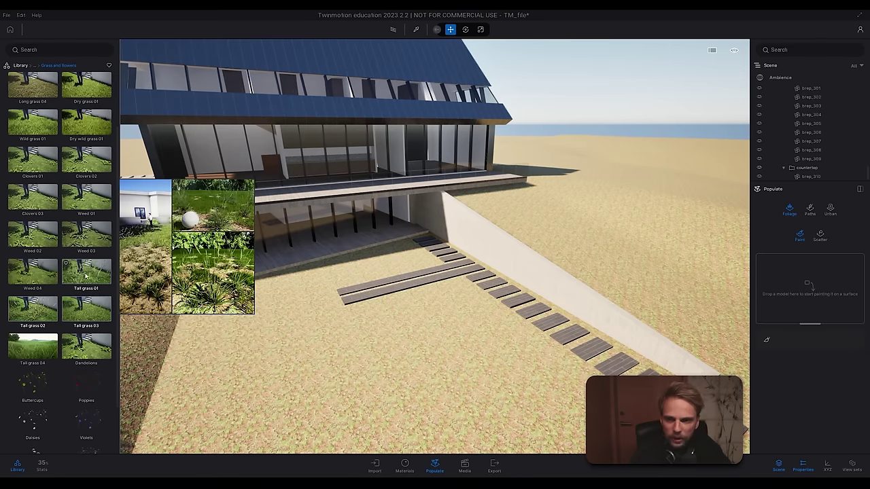
pyautogui.moveTo(86, 275); pyautogui.dragTo(796, 271)
pyautogui.moveTo(31, 307)
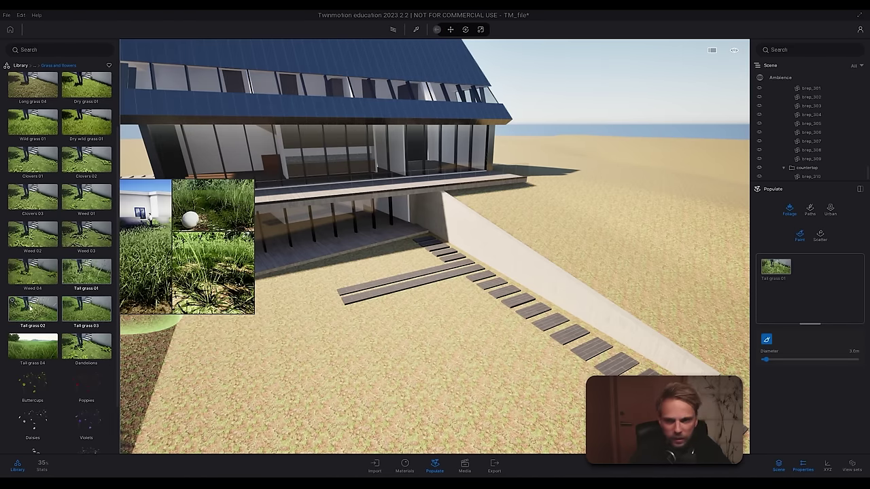
pyautogui.moveTo(30, 307); pyautogui.dragTo(805, 285)
pyautogui.moveTo(96, 320); pyautogui.dragTo(800, 313)
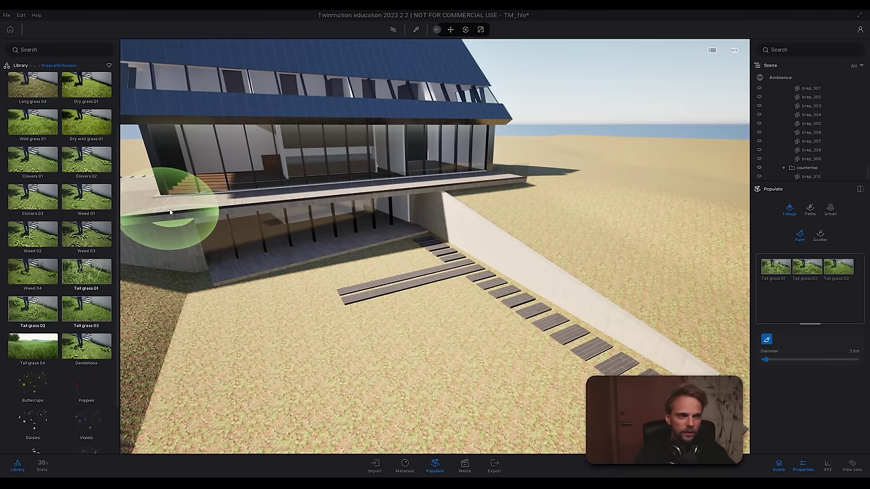
# Step: Review the other grasses in the library and the density and size settings of the listed tall grasses
pyautogui.moveTo(66, 207)
pyautogui.scroll(1, 66, 206)
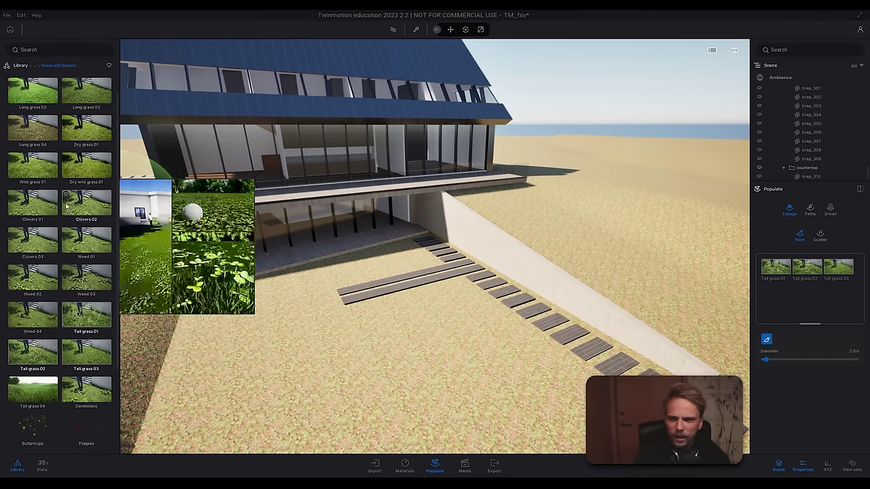
pyautogui.scroll(1, 66, 206)
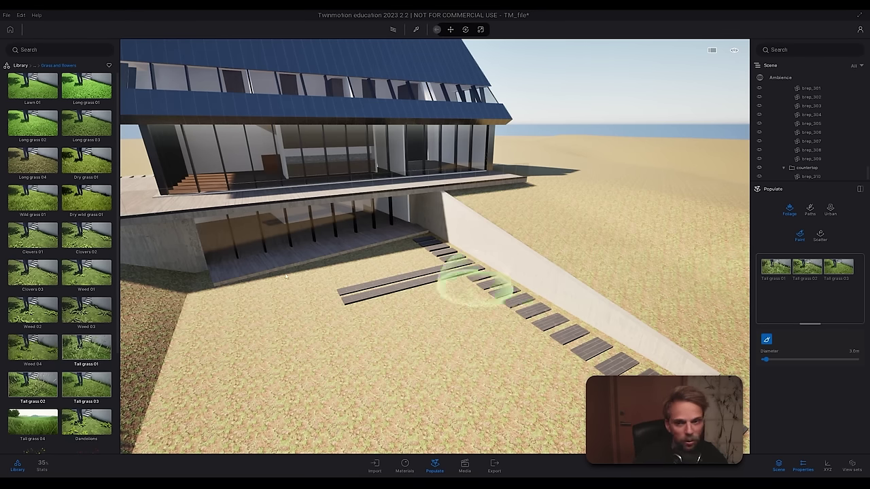
pyautogui.moveTo(57, 272)
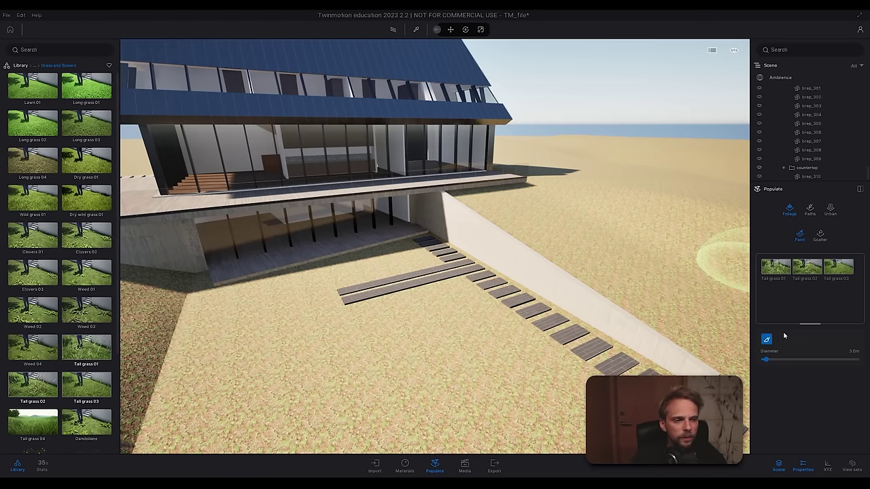
pyautogui.click(783, 271)
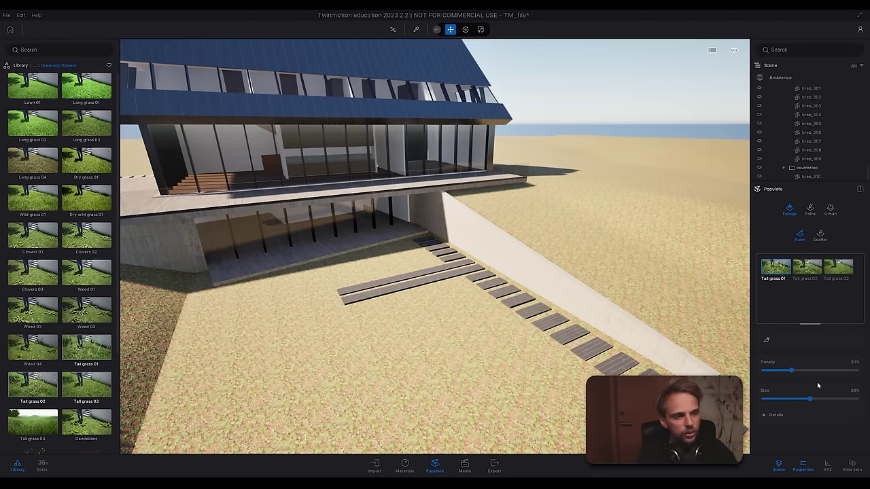
pyautogui.click(806, 273)
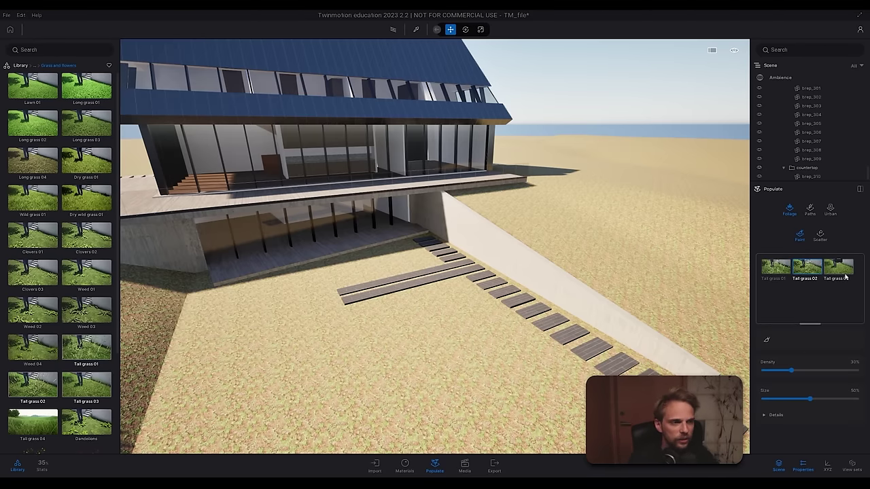
pyautogui.click(773, 275)
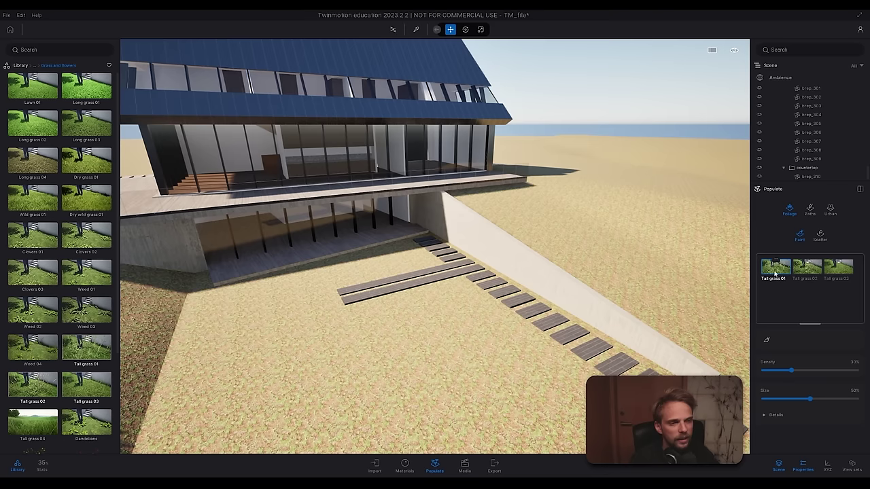
pyautogui.moveTo(102, 351)
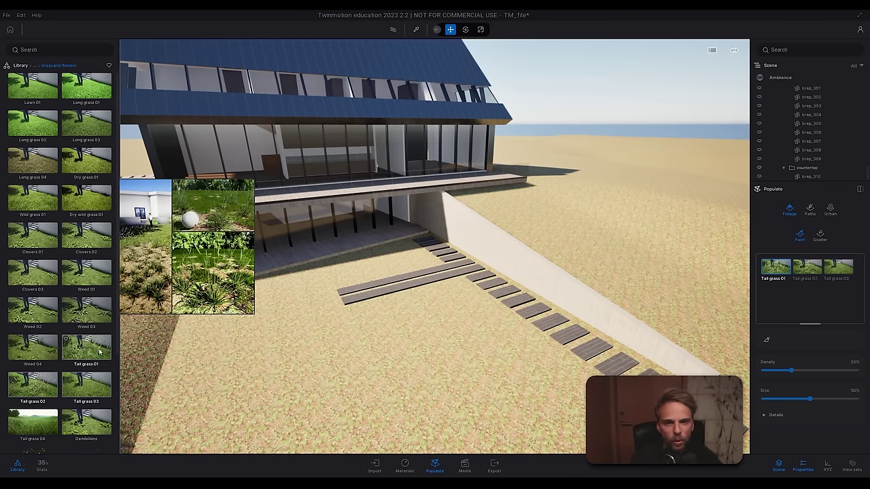
pyautogui.click(802, 271)
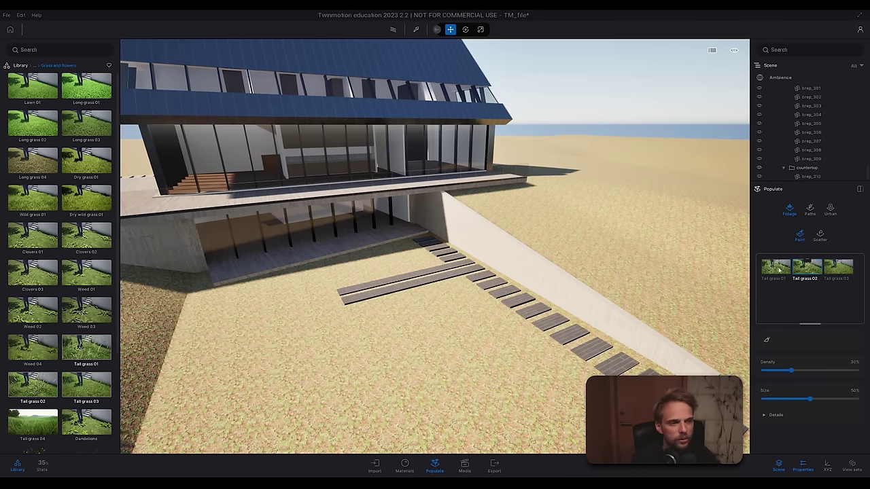
# Step: Set the density of Tall grass 02 to 60% and Tall grass 03 to 50% in the foliage Paint list
pyautogui.click(778, 269)
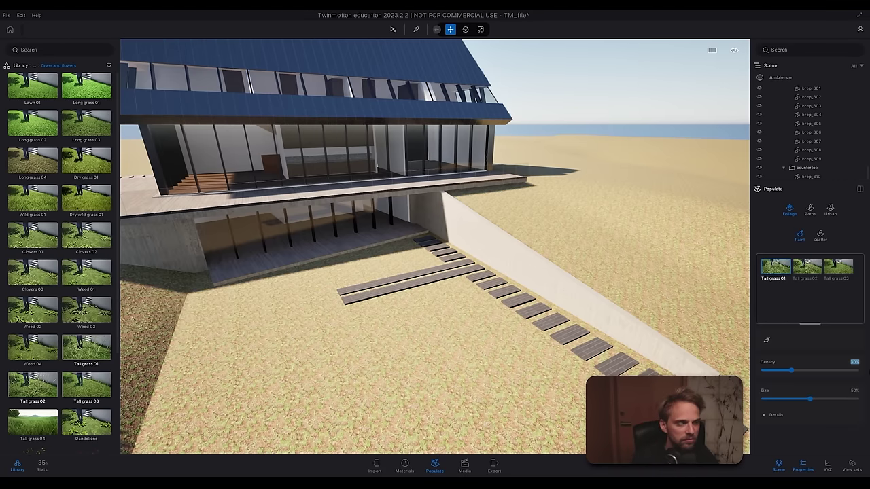
pyautogui.click(808, 275)
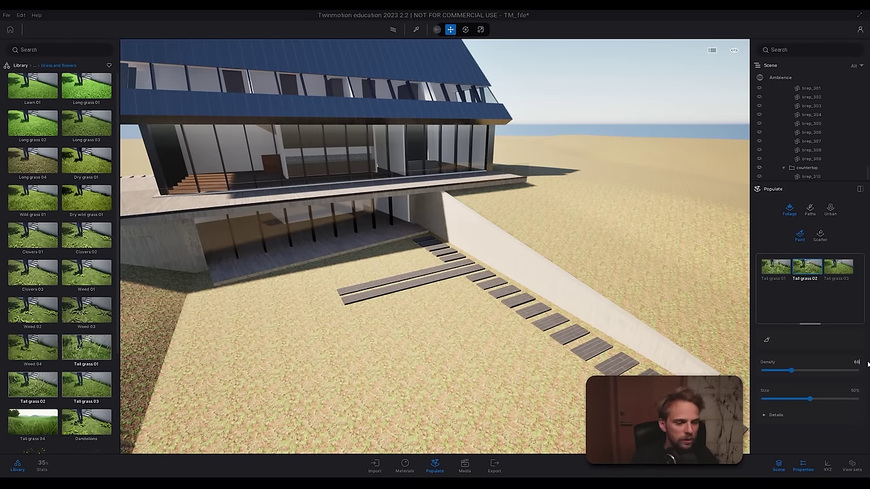
pyautogui.click(840, 275)
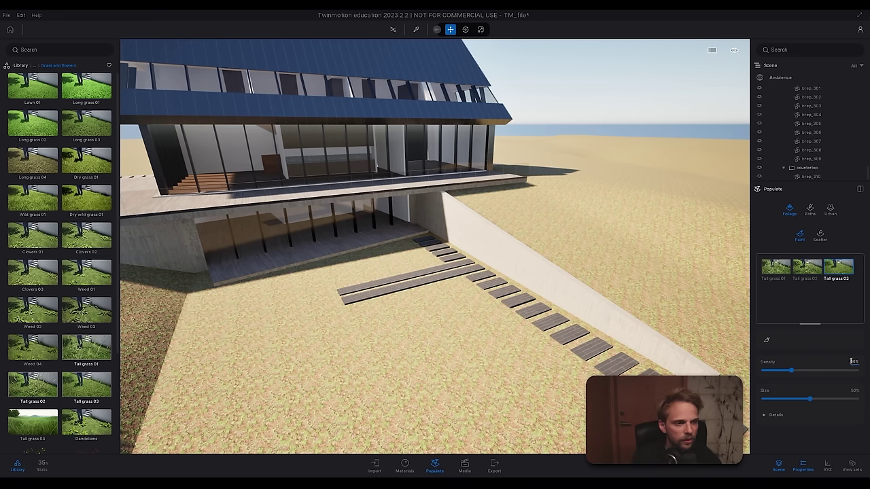
# Step: Paint a patch of the three tall grasses on the open ground beside the stepping-stone walkway
pyautogui.moveTo(502, 329); pyautogui.dragTo(489, 309, button='right')
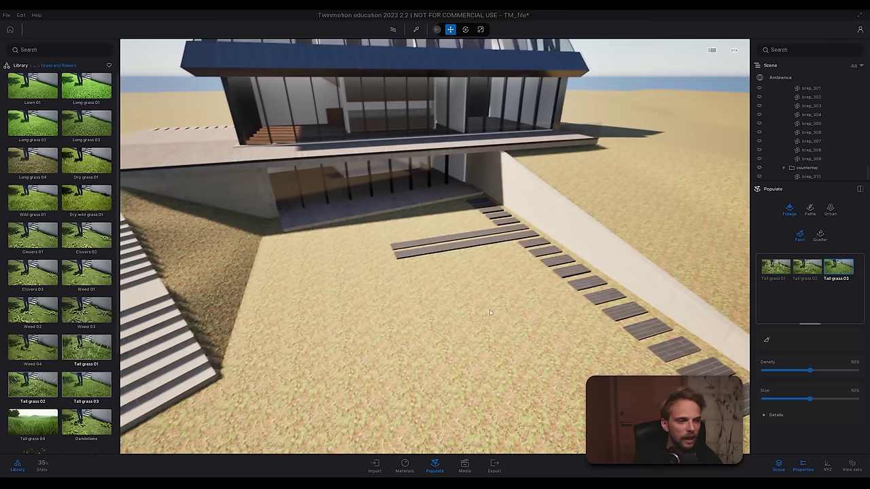
pyautogui.click(766, 339)
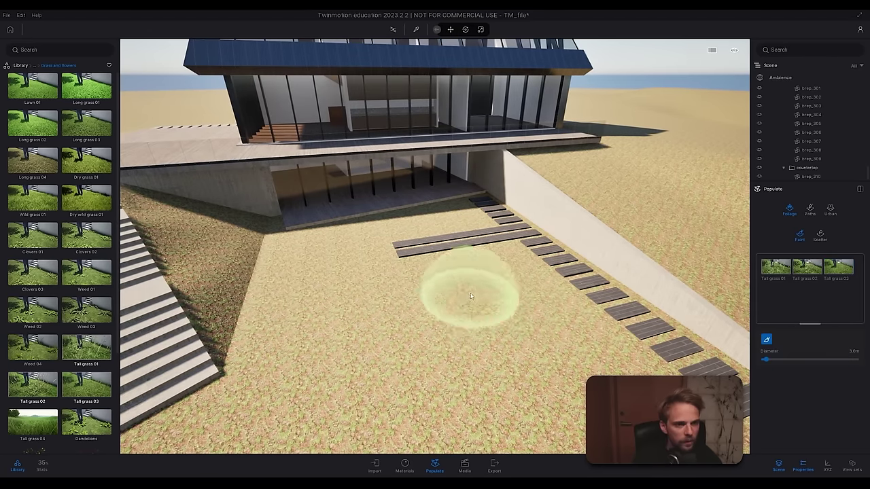
pyautogui.moveTo(449, 299)
pyautogui.mouseDown()
pyautogui.moveTo(387, 336)
pyautogui.moveTo(525, 345)
pyautogui.mouseUp()
pyautogui.moveTo(525, 345)
pyautogui.mouseDown(button='right')
pyautogui.moveTo(578, 359)
pyautogui.moveTo(559, 364)
pyautogui.moveTo(514, 320)
pyautogui.moveTo(570, 371)
pyautogui.mouseUp(button='right')
pyautogui.press('w')
pyautogui.press('w')
pyautogui.moveTo(415, 426); pyautogui.dragTo(299, 235, button='right')
pyautogui.press('s')
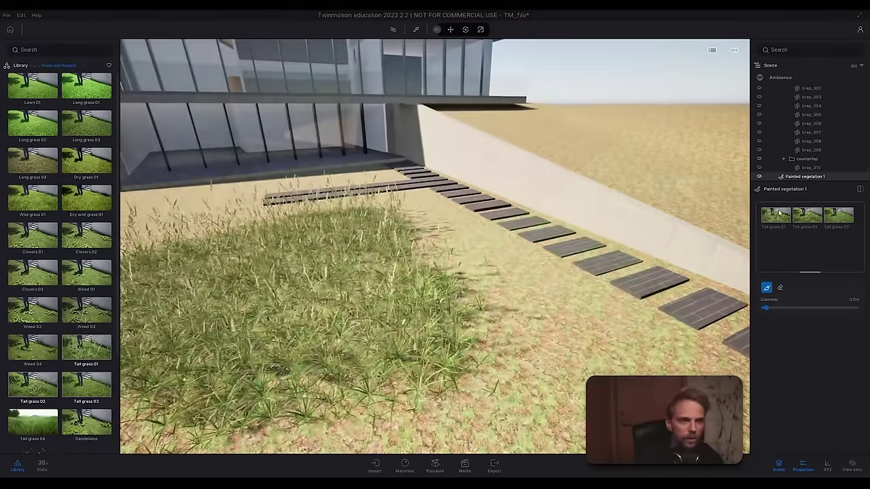
# Step: Try thinning out the painted tall grasses, bringing the density of Tall grass 01 down to 4%
pyautogui.click(776, 216)
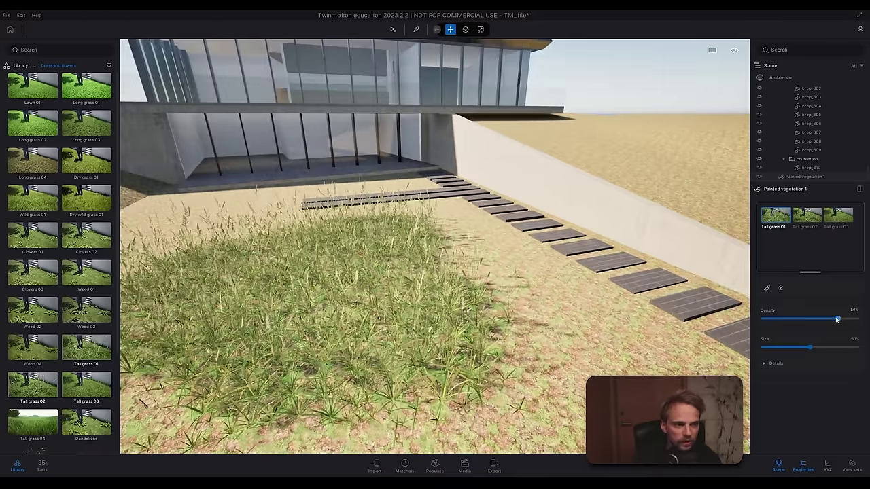
pyautogui.moveTo(837, 319); pyautogui.dragTo(767, 319)
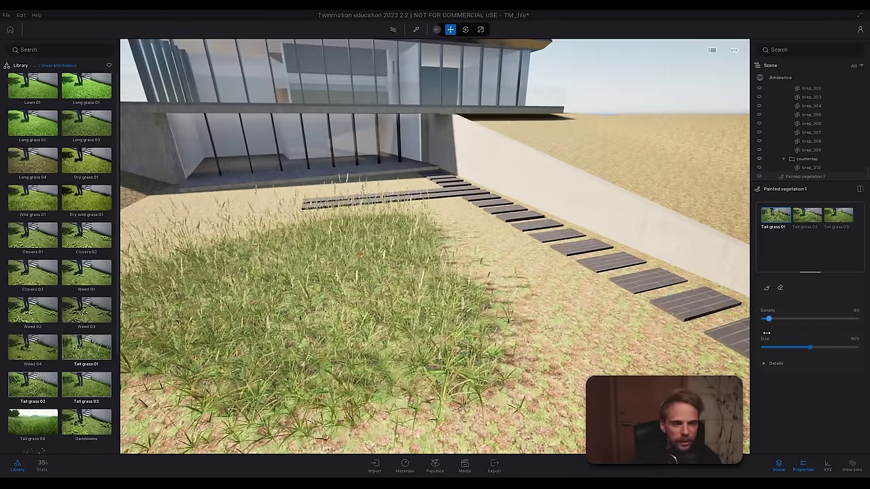
pyautogui.click(807, 216)
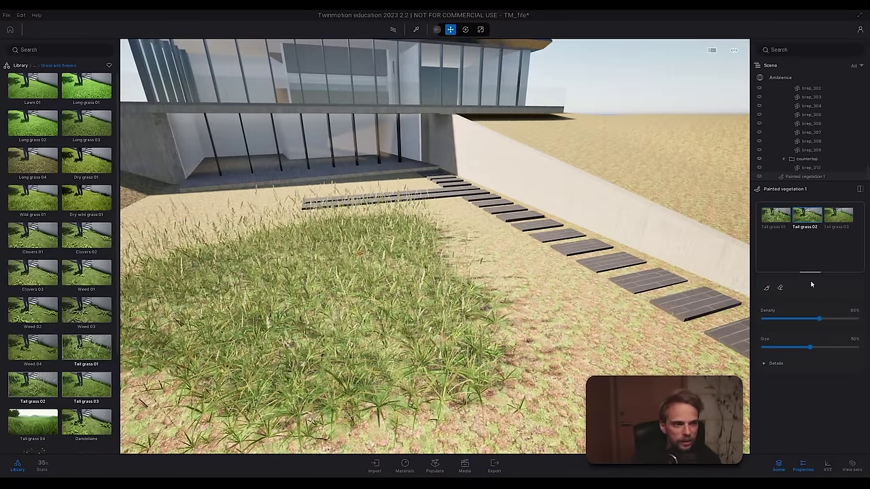
pyautogui.click(838, 216)
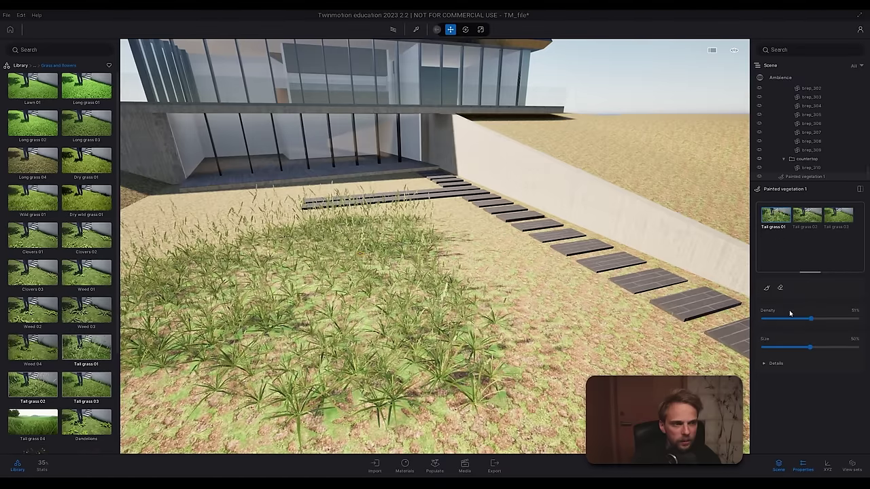
pyautogui.click(768, 319)
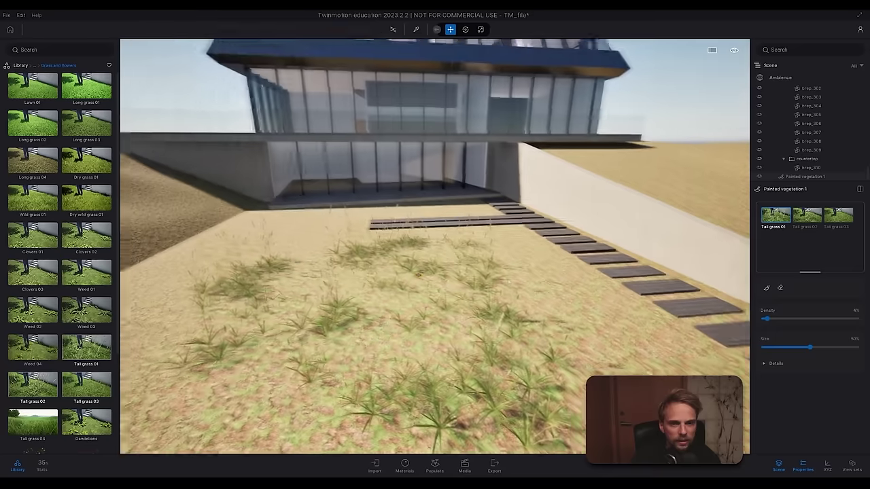
# Step: Raise the density of the painted tall grasses, setting Tall grass 01 and Tall grass 03 to 100%
pyautogui.moveTo(765, 320); pyautogui.dragTo(833, 313)
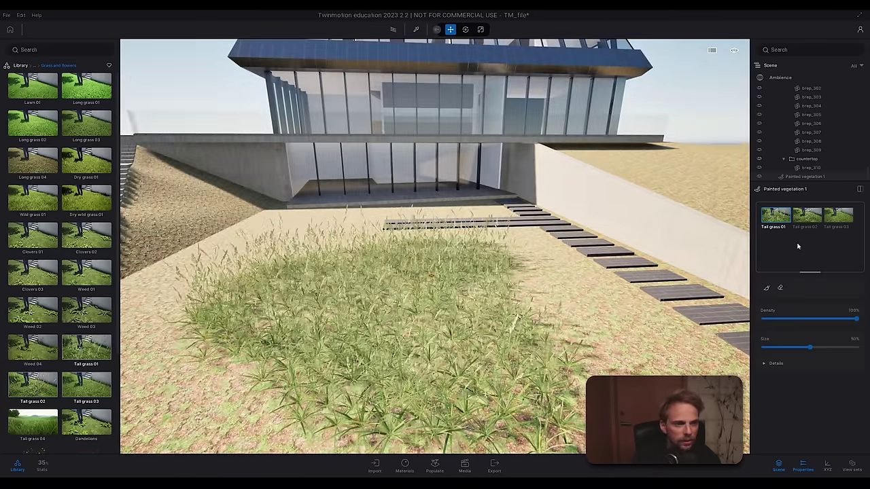
pyautogui.click(806, 216)
pyautogui.click(838, 216)
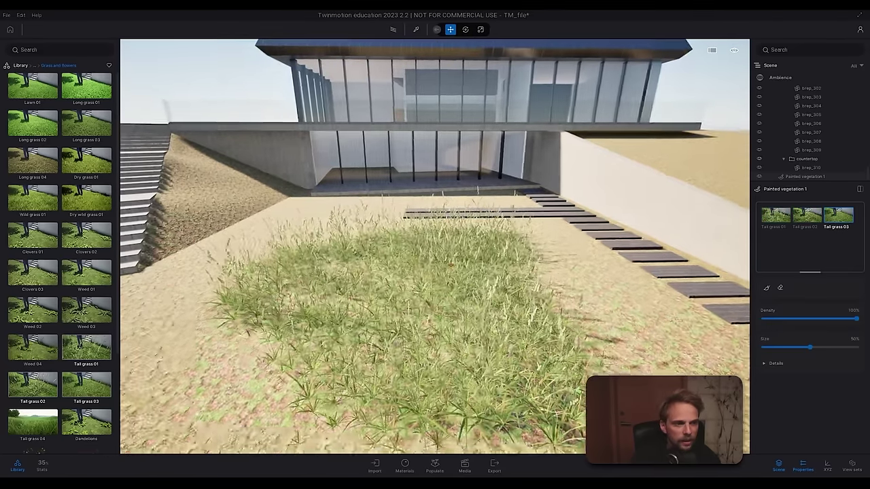
pyautogui.moveTo(435, 271)
pyautogui.mouseDown(button='right')
pyautogui.moveTo(476, 265)
pyautogui.moveTo(435, 285)
pyautogui.mouseUp(button='right')
pyautogui.moveTo(799, 318); pyautogui.dragTo(849, 329)
pyautogui.moveTo(97, 363)
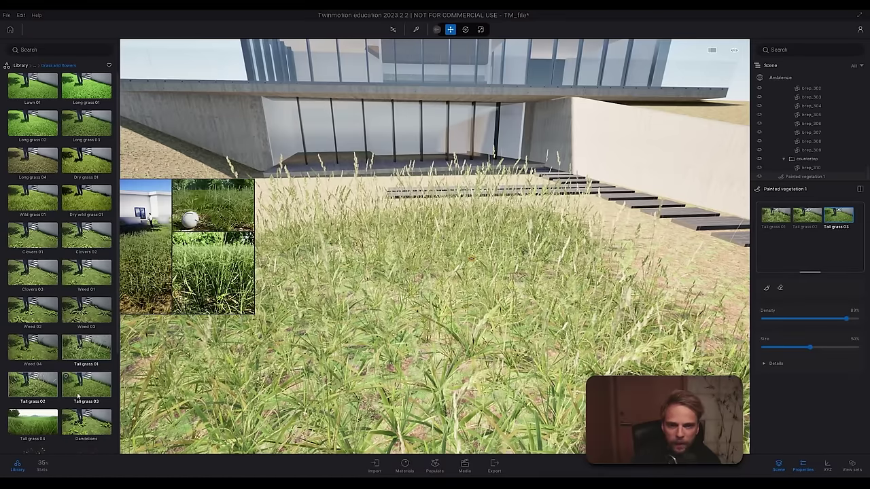
pyautogui.press('s')
pyautogui.moveTo(435, 246); pyautogui.dragTo(421, 286, button='right')
pyautogui.press('s')
pyautogui.moveTo(516, 346); pyautogui.dragTo(586, 293, button='right')
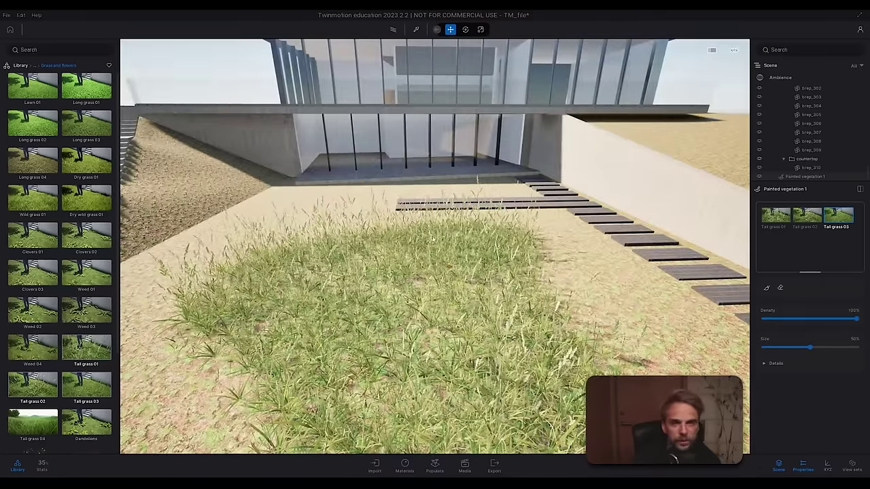
pyautogui.press('s')
pyautogui.moveTo(432, 239); pyautogui.dragTo(422, 237, button='right')
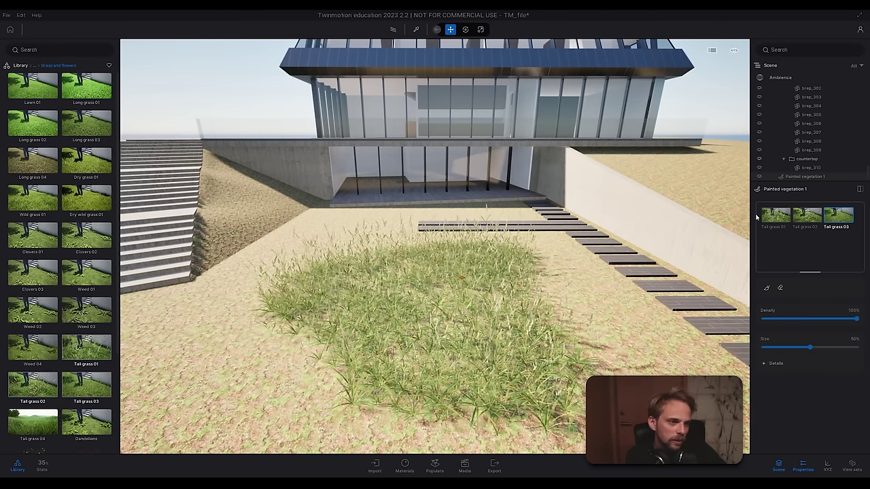
# Step: Try a Dryness of about 86% on the painted Tall grass 03 and set it back to 0%
pyautogui.click(765, 364)
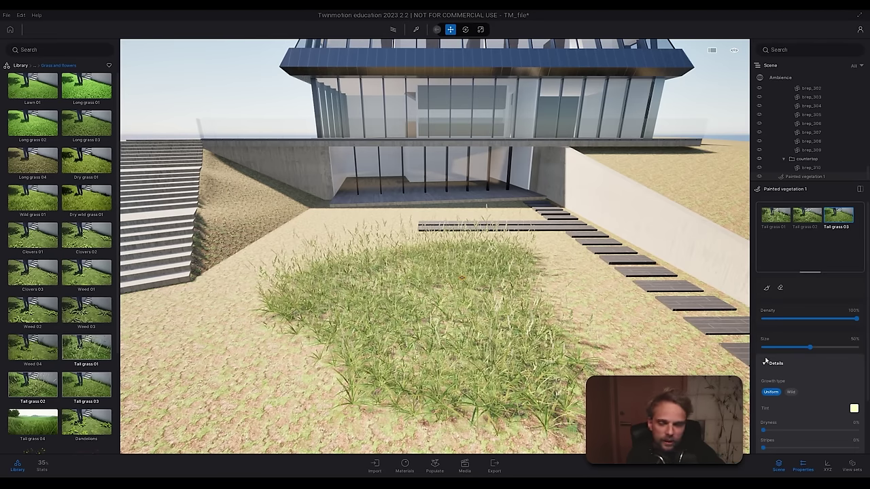
pyautogui.scroll(-2, 782, 355)
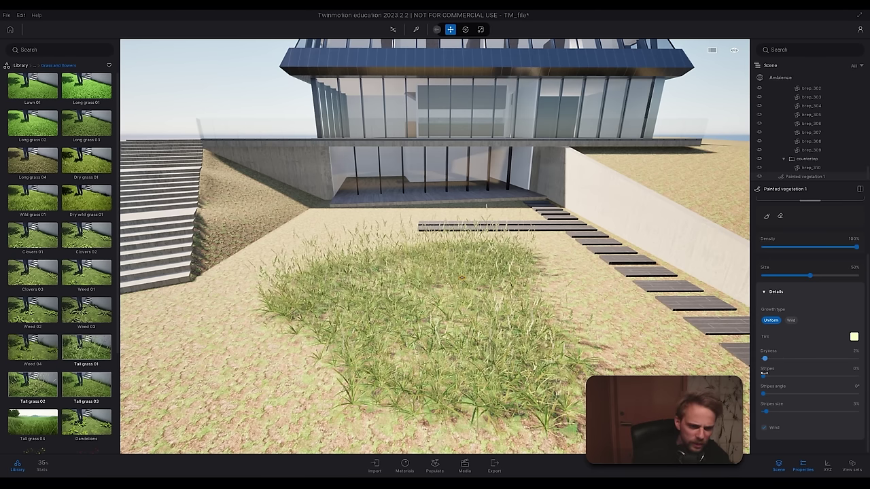
pyautogui.scroll(5, 435, 246)
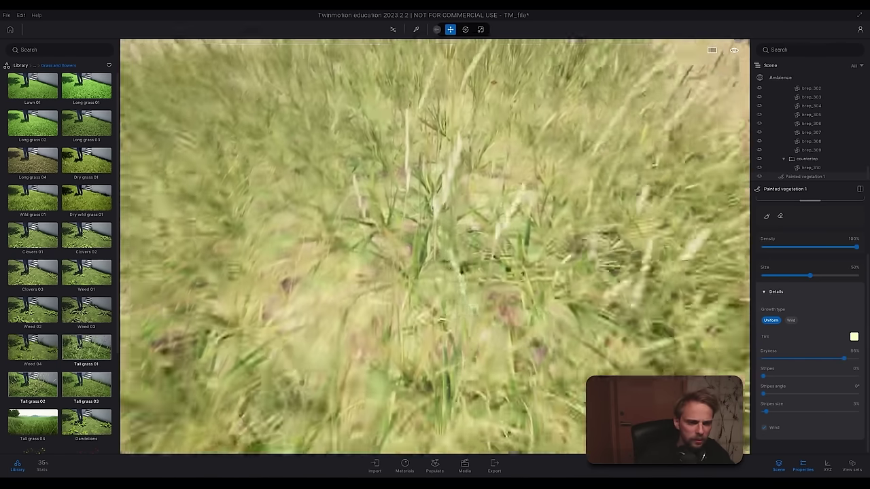
pyautogui.scroll(-2, 434, 246)
pyautogui.scroll(-2, 434, 246)
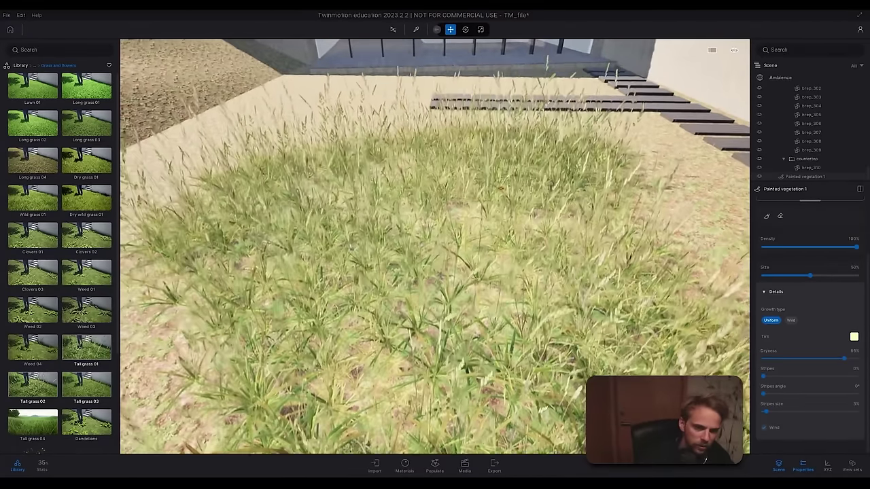
pyautogui.moveTo(500, 187); pyautogui.dragTo(510, 82, button='middle')
pyautogui.scroll(3, 511, 82)
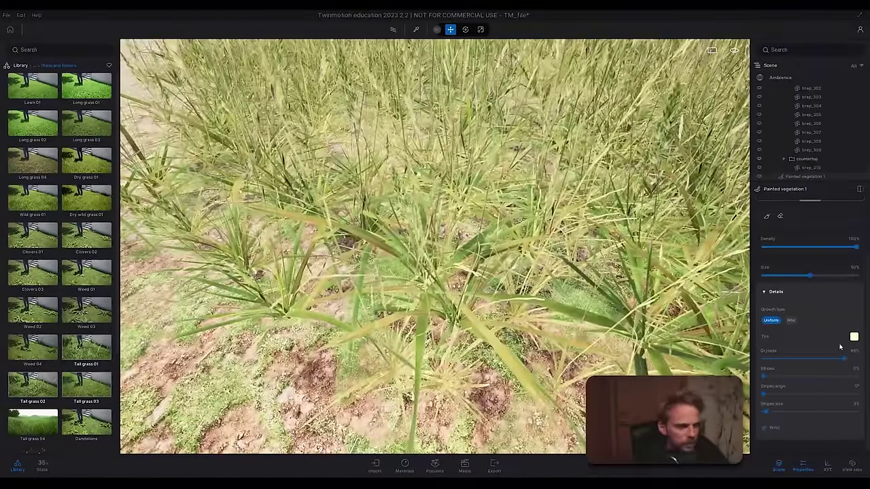
pyautogui.moveTo(822, 358); pyautogui.dragTo(738, 366)
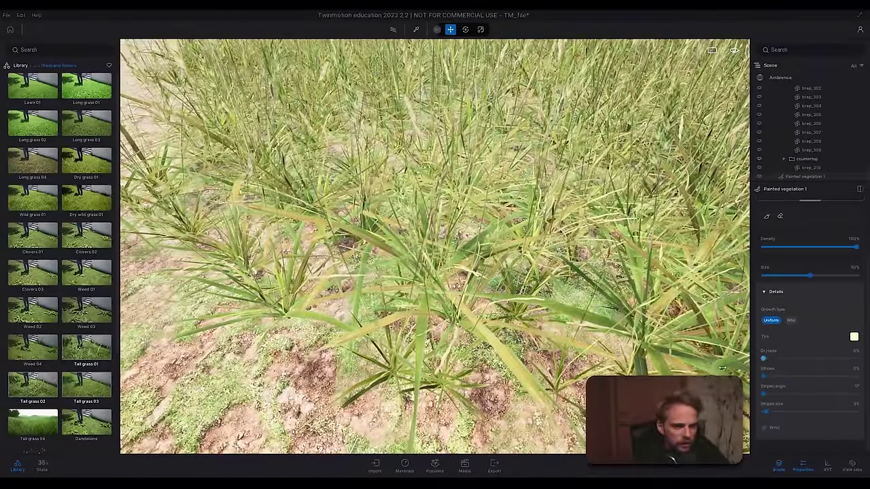
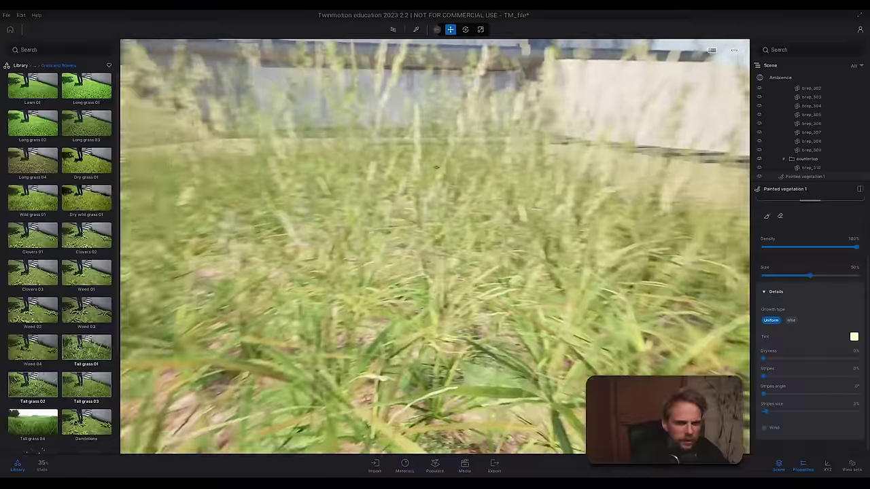
# Step: Preview the painted grass with the path tracer and examine the patch both up close and from farther away
pyautogui.moveTo(437, 167); pyautogui.dragTo(387, 167, button='right')
pyautogui.press('r')
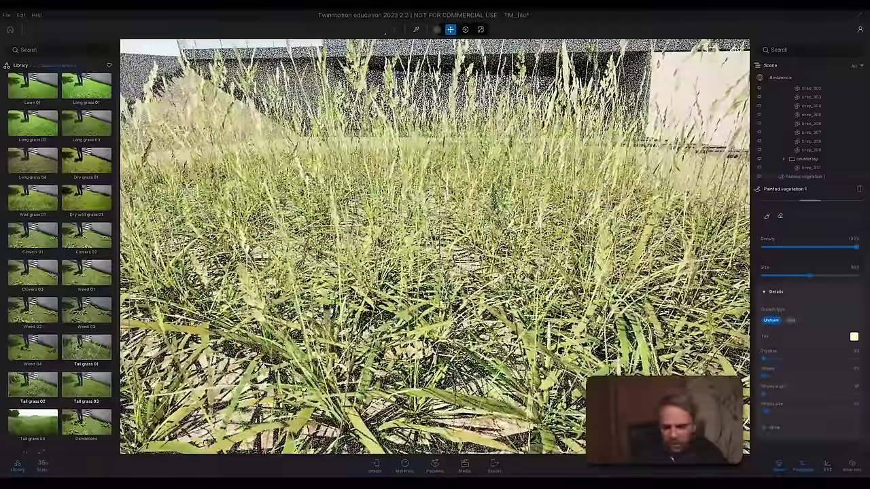
pyautogui.press('r')
pyautogui.press('s')
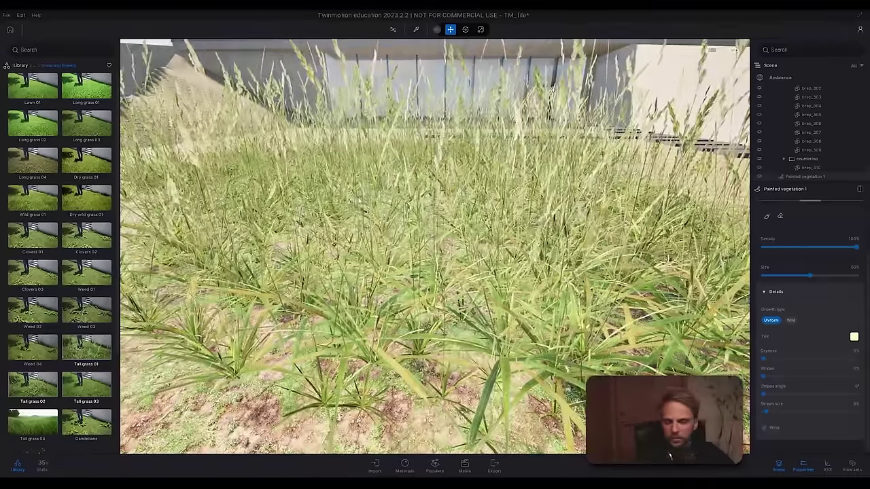
pyautogui.scroll(2, 380, 215)
pyautogui.scroll(-6, 434, 246)
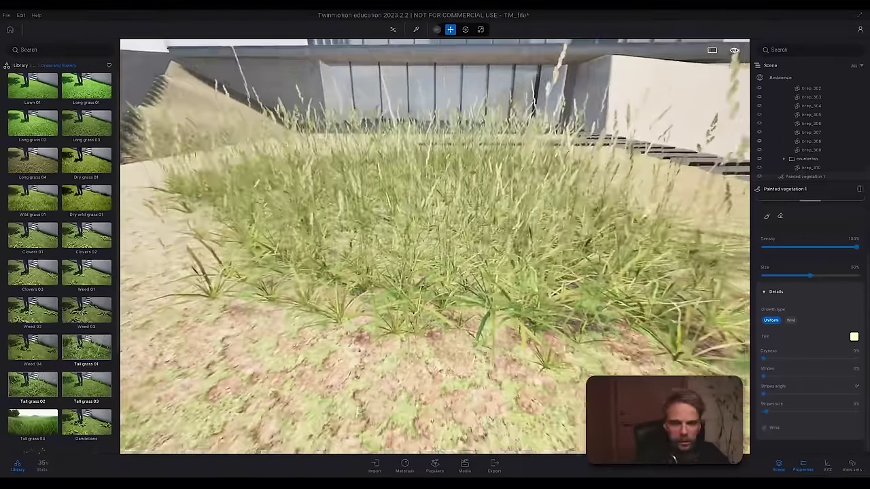
pyautogui.scroll(-2, 435, 246)
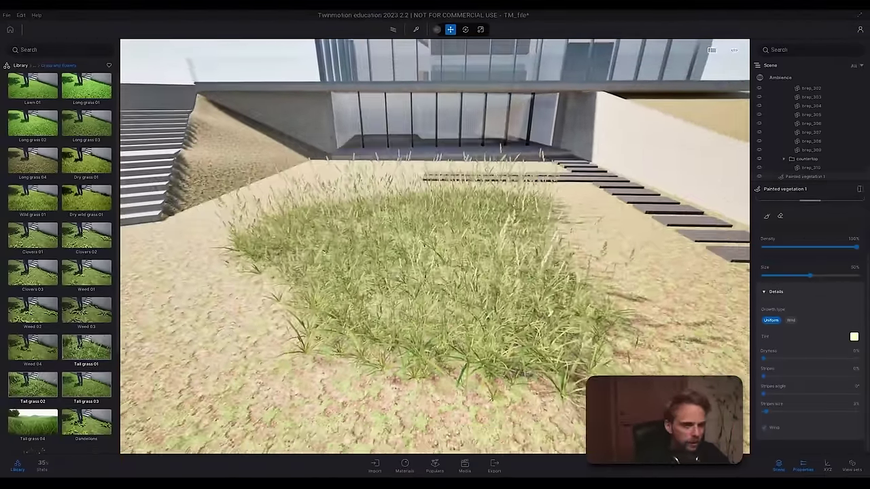
pyautogui.moveTo(434, 246); pyautogui.dragTo(496, 242, button='right')
pyautogui.moveTo(339, 155); pyautogui.dragTo(203, 155, button='right')
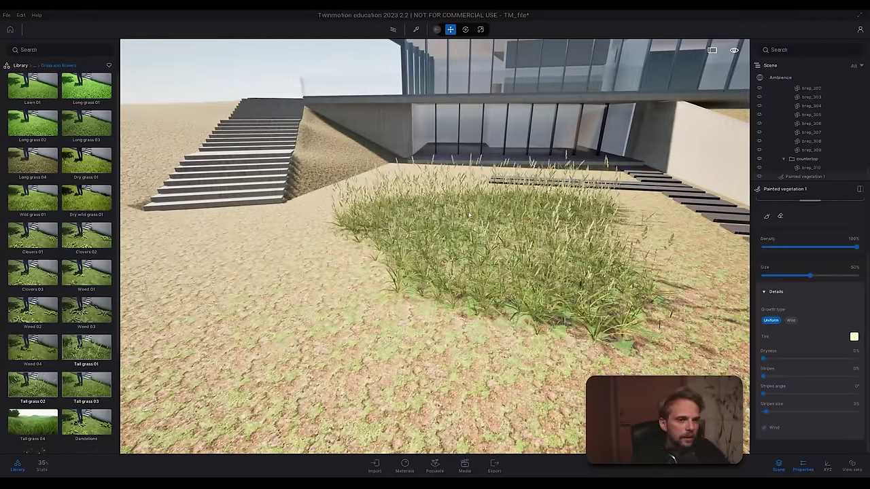
# Step: Add Weed 03 to the painted tall grass patch using the Paint brush
pyautogui.scroll(2, 838, 286)
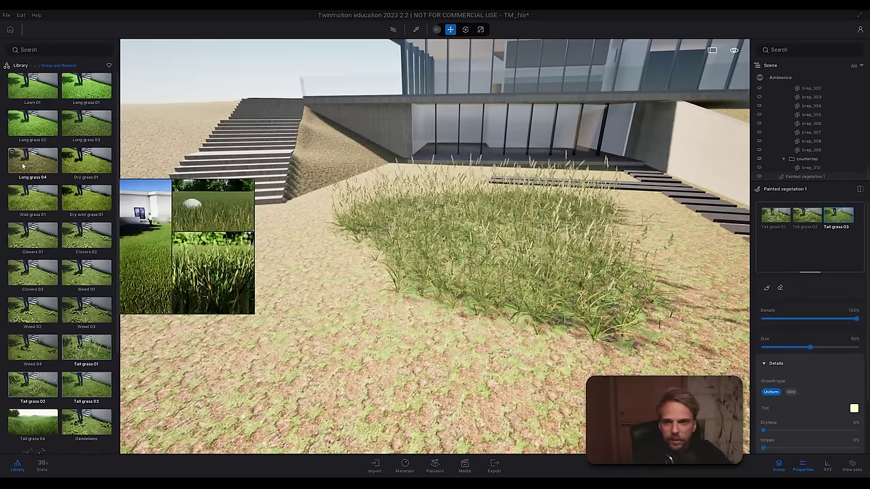
pyautogui.moveTo(32, 167)
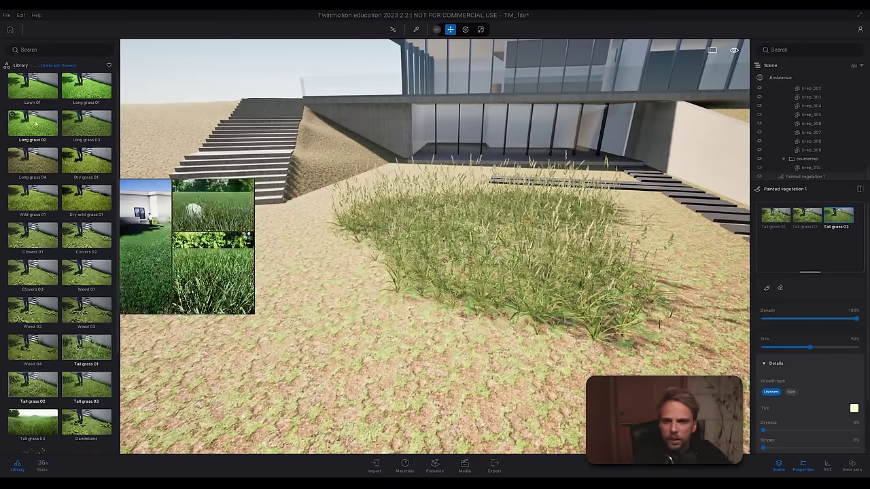
pyautogui.moveTo(80, 314); pyautogui.dragTo(807, 235)
pyautogui.click(766, 287)
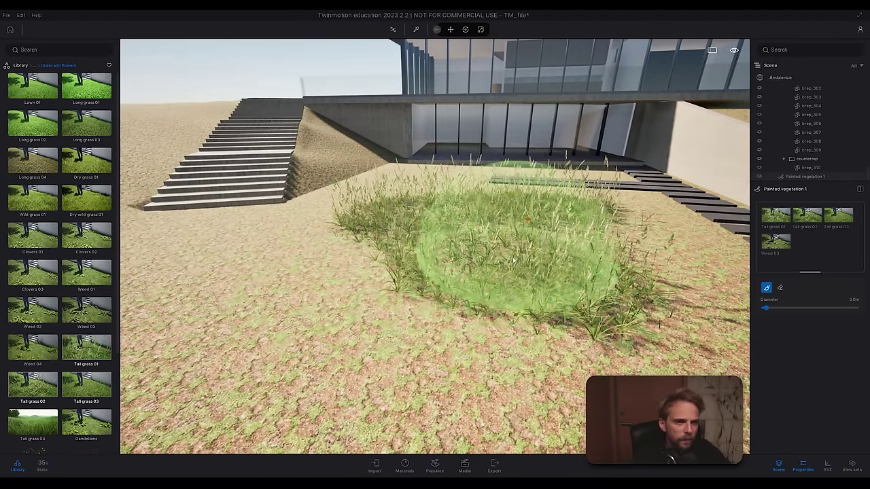
pyautogui.moveTo(513, 260)
pyautogui.mouseDown(button='right')
pyautogui.moveTo(500, 165)
pyautogui.moveTo(520, 153)
pyautogui.mouseUp(button='right')
pyautogui.moveTo(517, 166)
pyautogui.mouseDown(button='right')
pyautogui.moveTo(480, 178)
pyautogui.moveTo(455, 228)
pyautogui.moveTo(500, 214)
pyautogui.mouseUp(button='right')
# Step: Reduce the painted grass densities, setting Tall grass 03 to 10% and Tall grass 01 to 31%
pyautogui.click(786, 249)
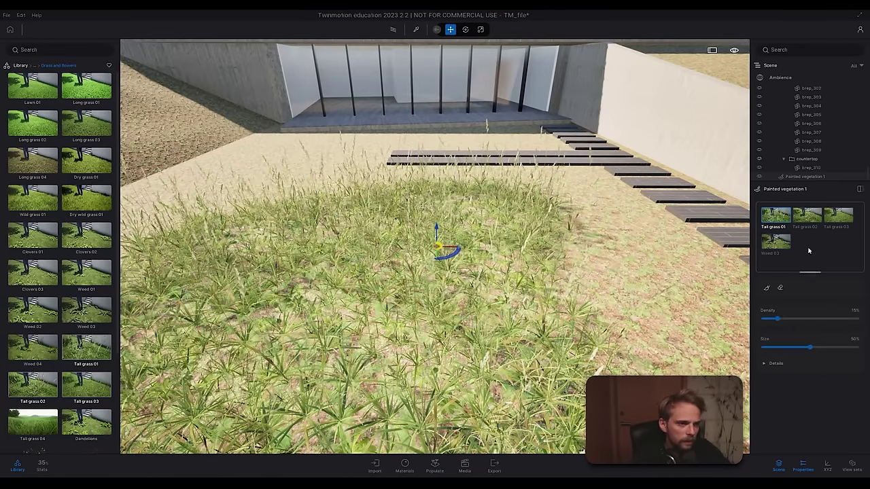
pyautogui.moveTo(808, 318); pyautogui.dragTo(756, 322)
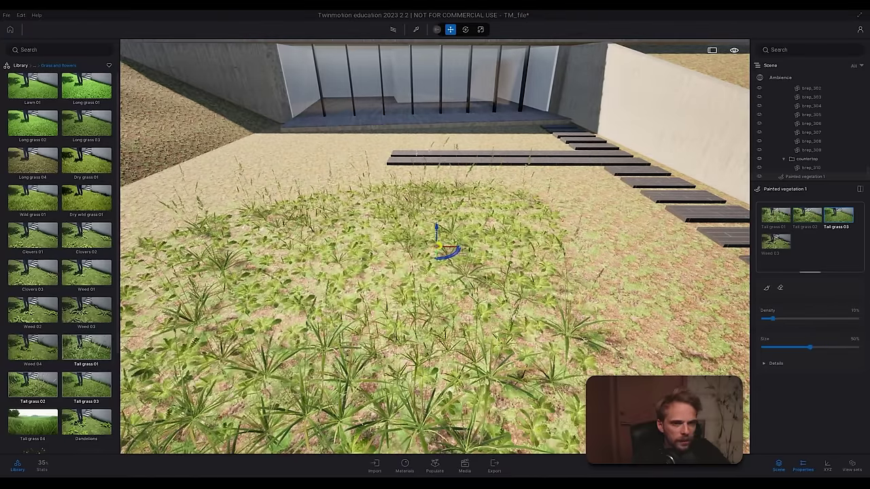
pyautogui.moveTo(435, 246)
pyautogui.mouseDown(button='right')
pyautogui.moveTo(279, 248)
pyautogui.moveTo(419, 306)
pyautogui.moveTo(456, 309)
pyautogui.moveTo(435, 302)
pyautogui.moveTo(445, 309)
pyautogui.mouseUp(button='right')
pyautogui.press('w')
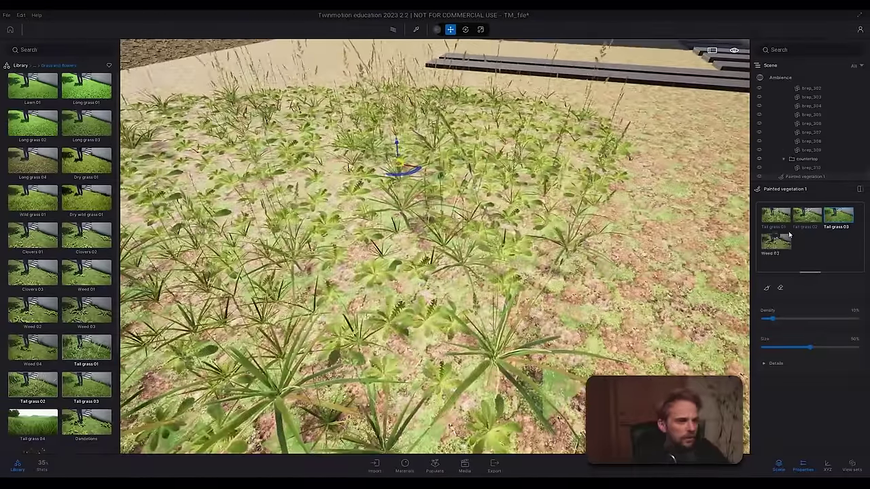
pyautogui.moveTo(780, 319); pyautogui.dragTo(792, 320)
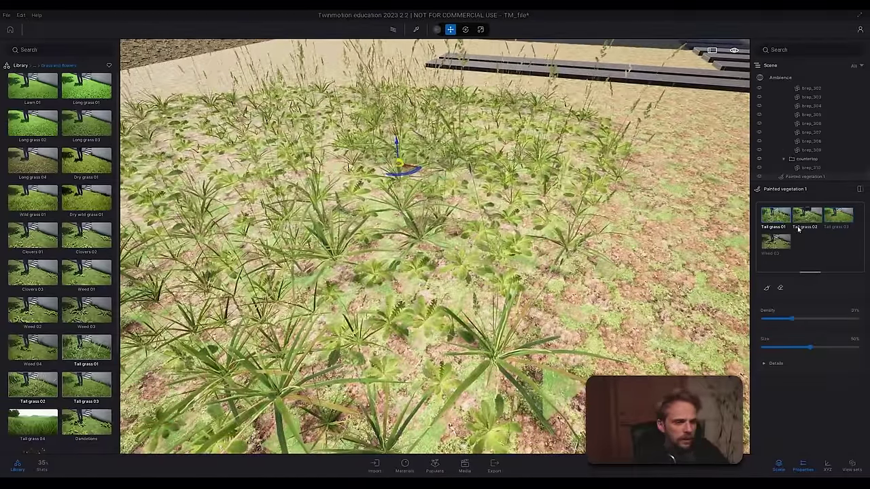
# Step: Raise the densities of the painted tall grasses for a fuller patch and clear the selection
pyautogui.click(779, 318)
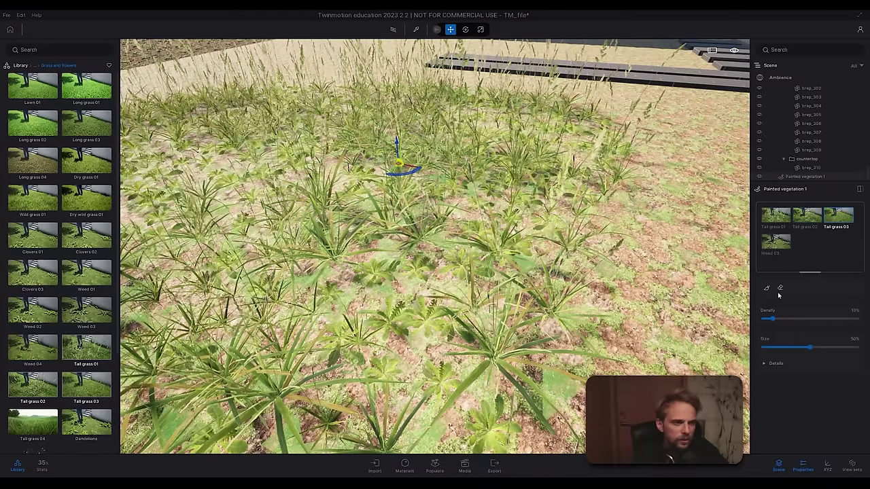
pyautogui.moveTo(772, 318); pyautogui.dragTo(790, 316)
pyautogui.click(805, 318)
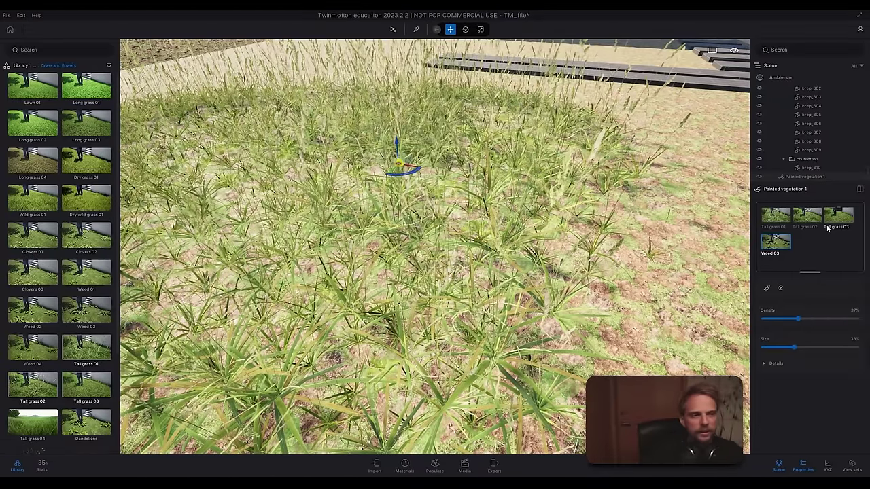
pyautogui.moveTo(309, 211)
pyautogui.mouseDown(button='right')
pyautogui.moveTo(241, 178)
pyautogui.moveTo(197, 174)
pyautogui.moveTo(265, 197)
pyautogui.moveTo(297, 191)
pyautogui.moveTo(360, 223)
pyautogui.moveTo(262, 207)
pyautogui.moveTo(354, 197)
pyautogui.moveTo(381, 159)
pyautogui.mouseUp(button='right')
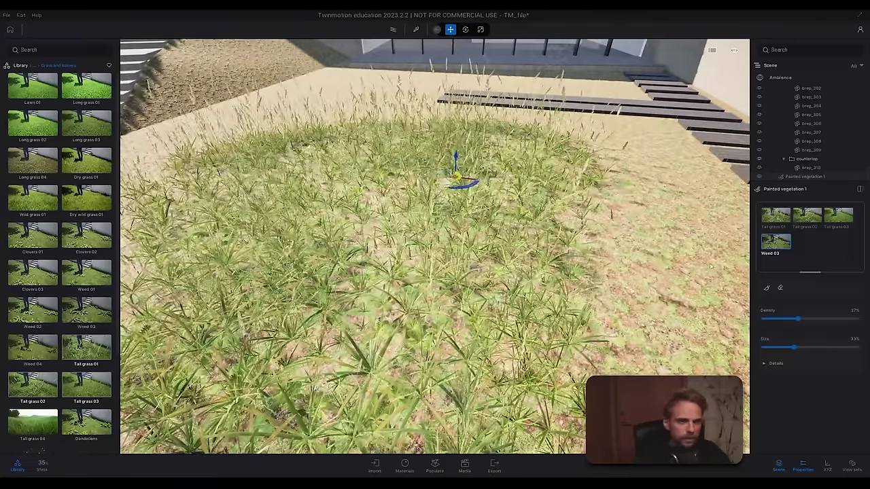
pyautogui.click(679, 268)
pyautogui.press('Escape')
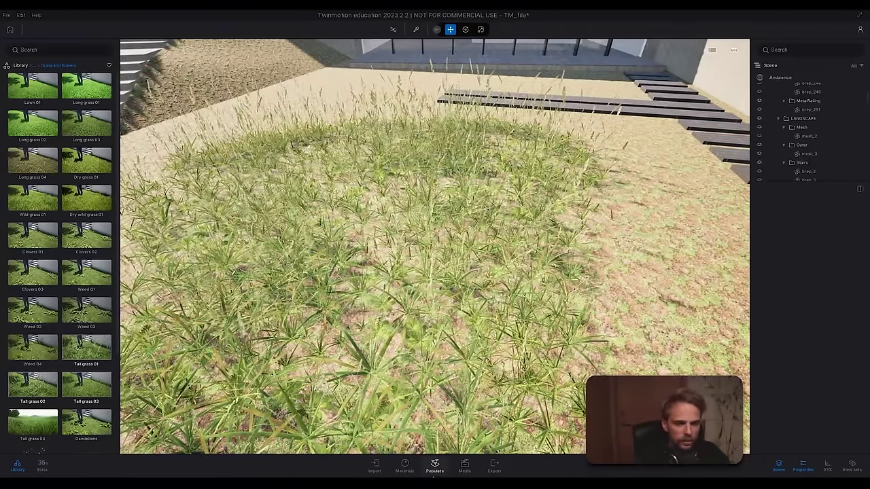
# Step: Set up a new Foliage Paint set in Populate with Wild grass 01, Dry wild grass 01 and Dandelions
pyautogui.click(436, 466)
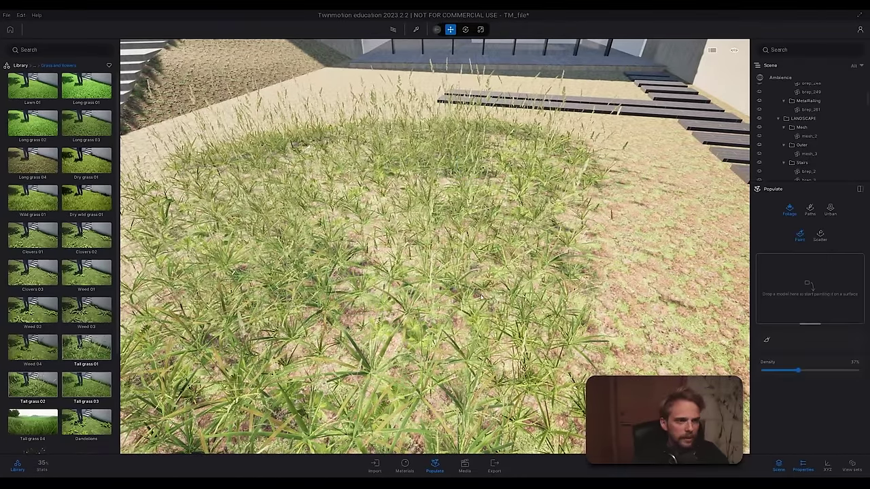
pyautogui.moveTo(82, 118)
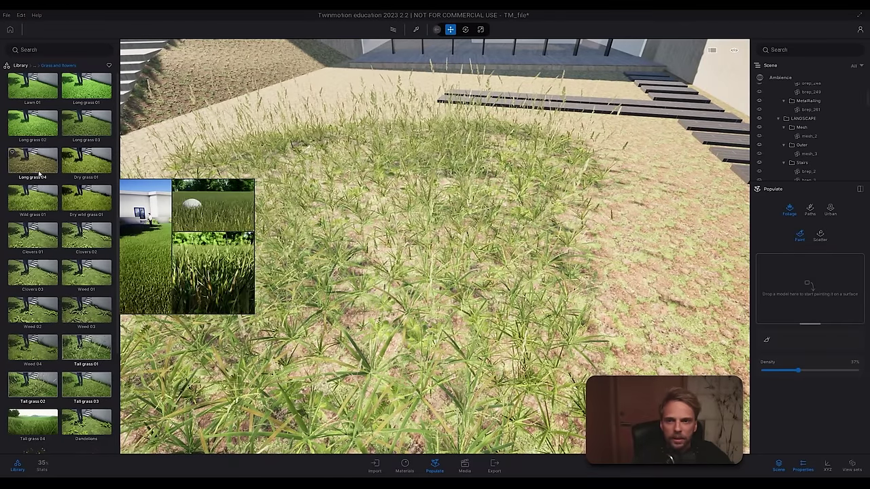
pyautogui.moveTo(43, 213); pyautogui.dragTo(808, 285)
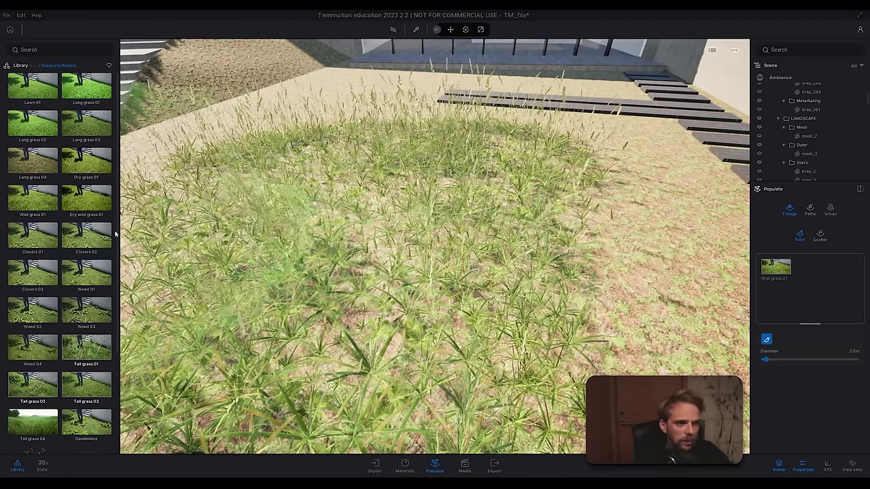
pyautogui.moveTo(88, 202); pyautogui.dragTo(807, 268)
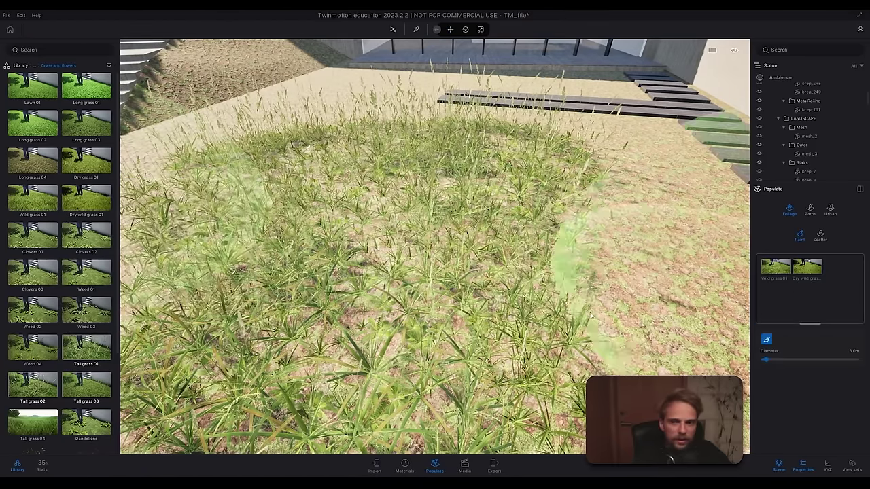
pyautogui.scroll(-1, 61, 321)
pyautogui.moveTo(86, 396); pyautogui.dragTo(822, 319)
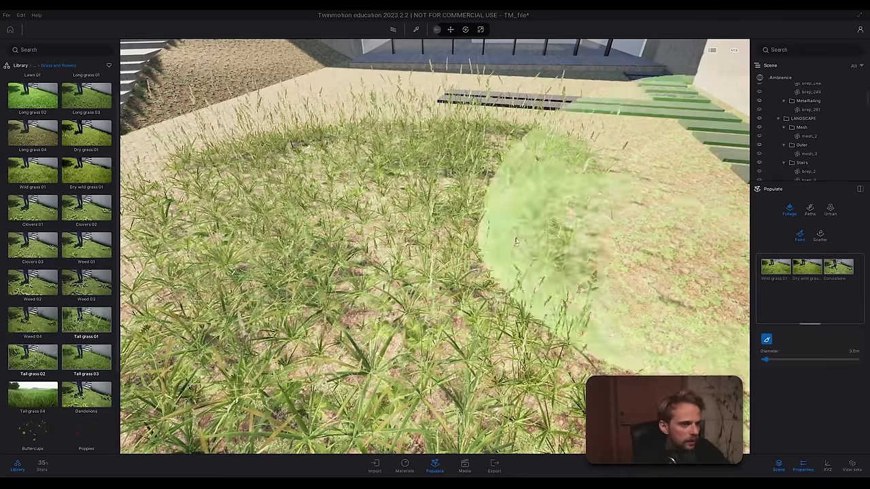
# Step: Paint the wild grass and dandelion mix over the tall grass patch and extend it toward the concrete stairs using a 3.0 m brush
pyautogui.moveTo(621, 252)
pyautogui.mouseDown()
pyautogui.moveTo(340, 233)
pyautogui.moveTo(361, 228)
pyautogui.mouseUp()
pyautogui.moveTo(228, 175)
pyautogui.mouseDown(button='right')
pyautogui.moveTo(582, 238)
pyautogui.moveTo(455, 203)
pyautogui.moveTo(466, 225)
pyautogui.mouseUp(button='right')
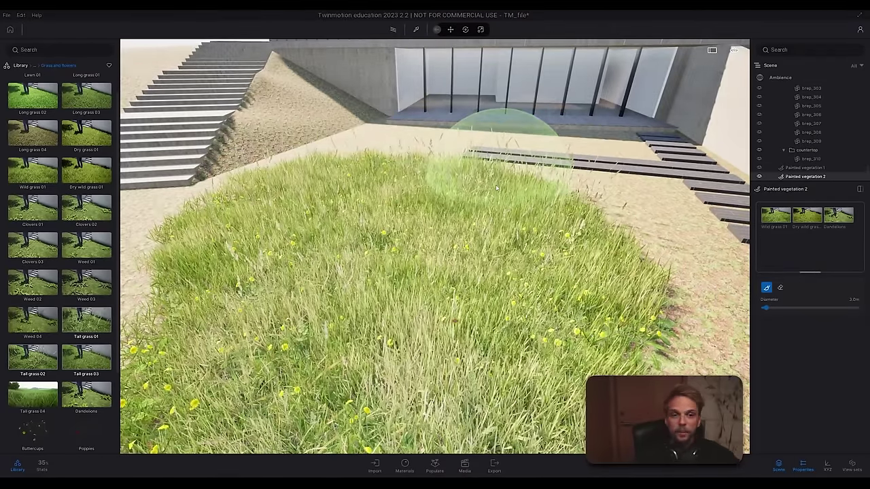
pyautogui.moveTo(486, 194)
pyautogui.mouseDown(button='right')
pyautogui.moveTo(238, 251)
pyautogui.moveTo(213, 229)
pyautogui.moveTo(265, 202)
pyautogui.moveTo(270, 212)
pyautogui.moveTo(350, 202)
pyautogui.moveTo(300, 237)
pyautogui.mouseUp(button='right')
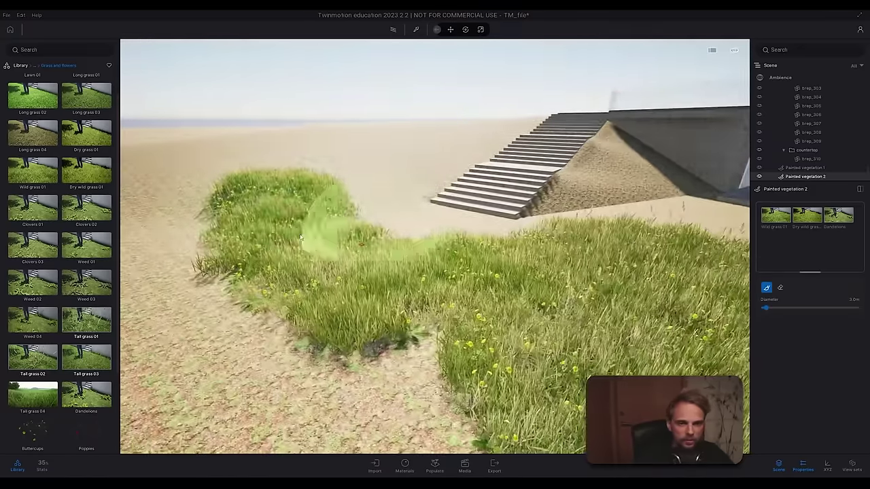
pyautogui.moveTo(383, 225)
pyautogui.mouseDown(button='right')
pyautogui.moveTo(420, 235)
pyautogui.moveTo(348, 305)
pyautogui.moveTo(339, 213)
pyautogui.mouseUp(button='right')
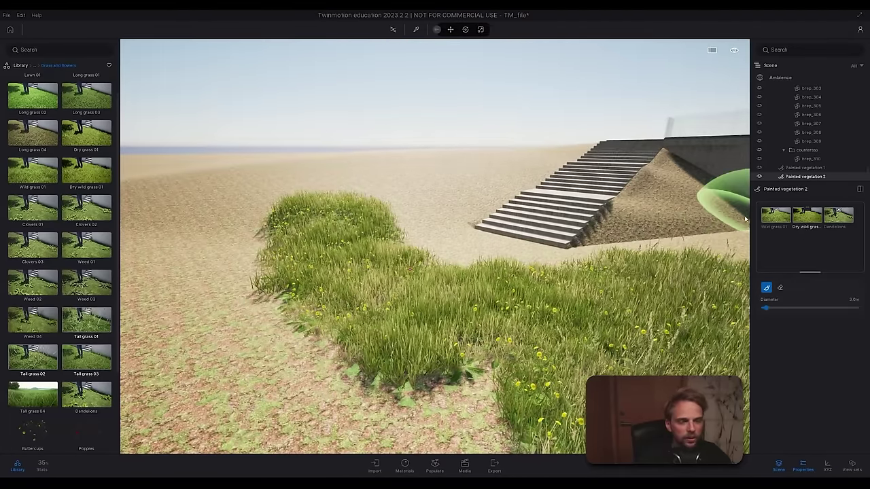
# Step: Compare the areas covered by Painted vegetation 1 and Painted vegetation 2 by alternately highlighting them in the scene
pyautogui.click(806, 170)
pyautogui.click(804, 177)
pyautogui.click(806, 169)
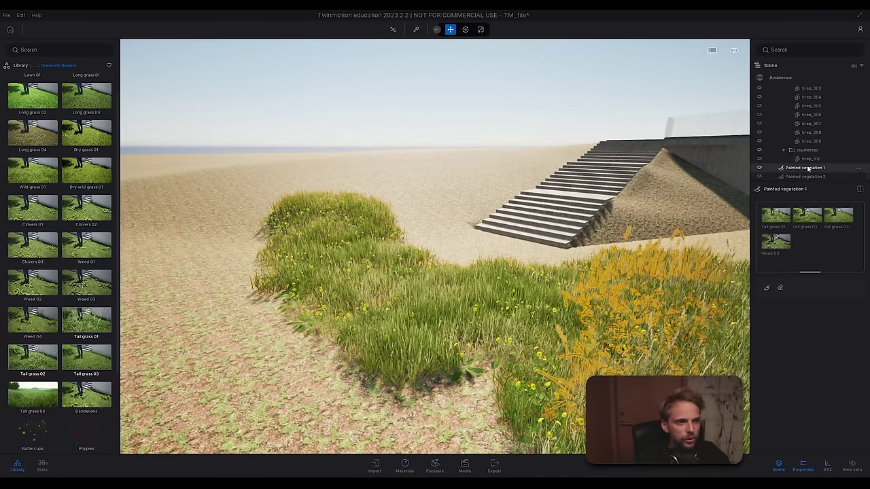
pyautogui.click(805, 176)
pyautogui.click(805, 169)
pyautogui.moveTo(577, 182); pyautogui.dragTo(741, 182, button='right')
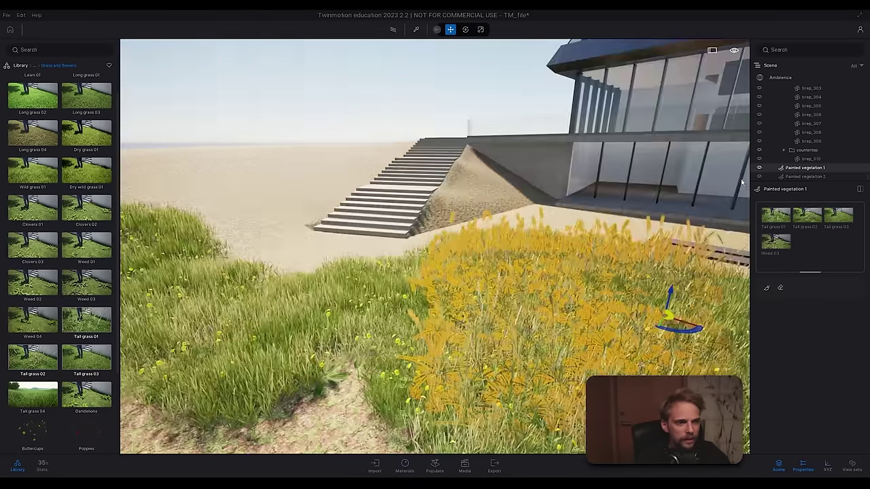
pyautogui.click(803, 177)
pyautogui.click(803, 168)
pyautogui.click(803, 176)
pyautogui.click(803, 168)
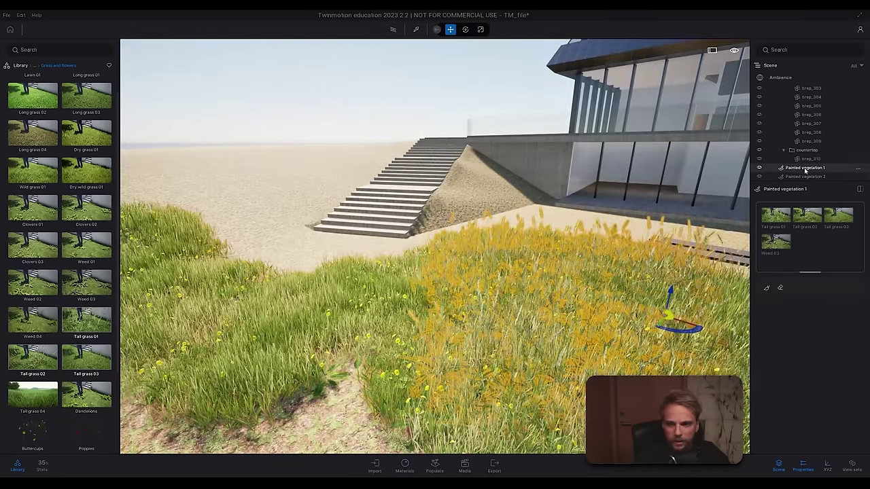
pyautogui.click(803, 176)
# Step: Preview the mixed grass with the path tracer from a low viewpoint in the meadow facing the house
pyautogui.moveTo(600, 176); pyautogui.dragTo(483, 176, button='right')
pyautogui.moveTo(528, 132)
pyautogui.mouseDown(button='right')
pyautogui.moveTo(541, 156)
pyautogui.moveTo(714, 142)
pyautogui.moveTo(732, 170)
pyautogui.moveTo(747, 119)
pyautogui.moveTo(810, 113)
pyautogui.mouseUp(button='right')
pyautogui.press('Escape')
pyautogui.press('w')
pyautogui.press('w')
pyautogui.press('Down')
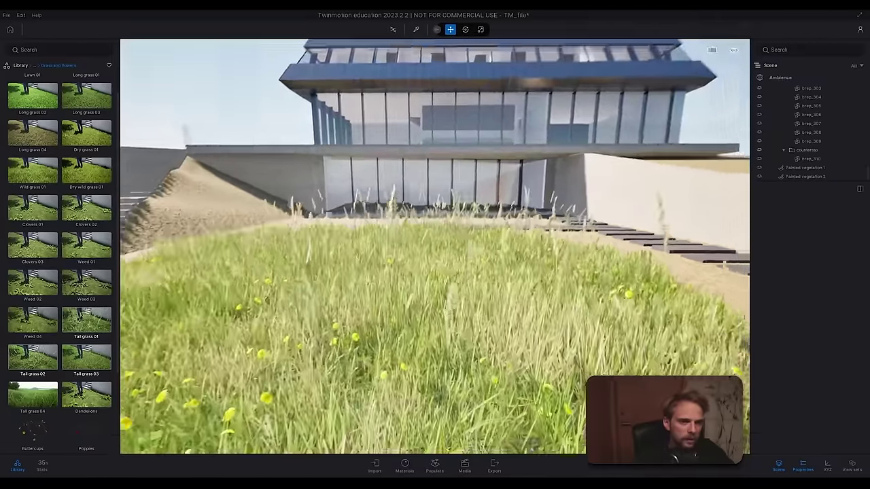
pyautogui.press('Left')
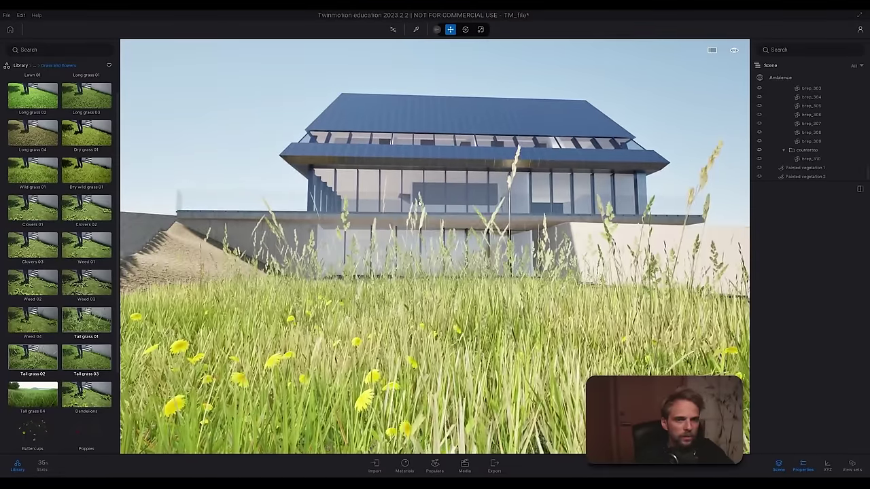
pyautogui.click(393, 30)
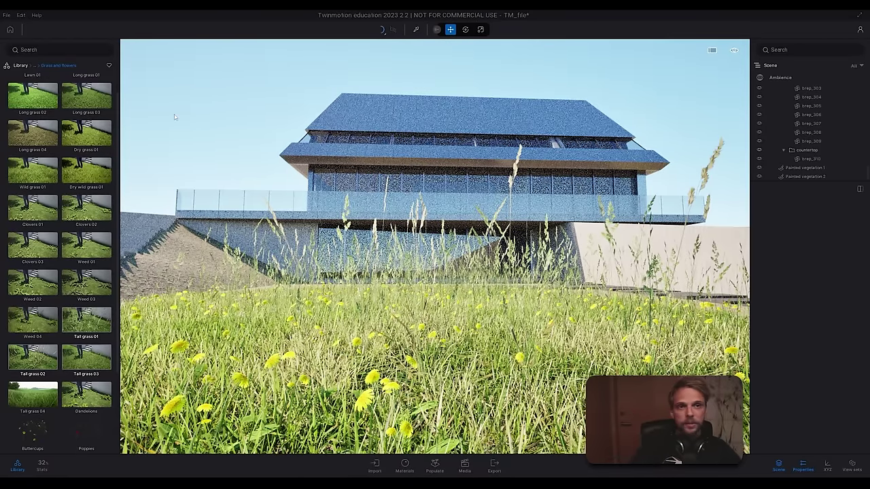
pyautogui.click(394, 30)
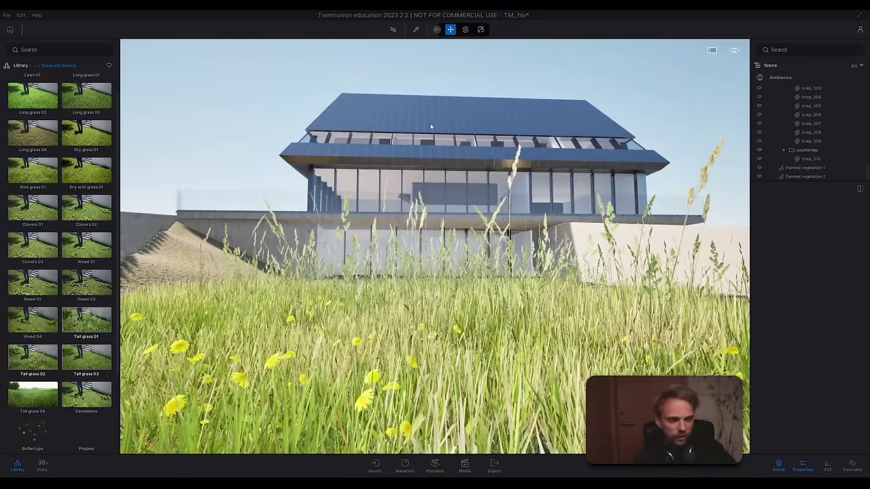
# Step: Try deleting Painted vegetation 2 to isolate the tall grass patch, and undo the deletion
pyautogui.moveTo(414, 169); pyautogui.dragTo(258, 235, button='right')
pyautogui.press('e')
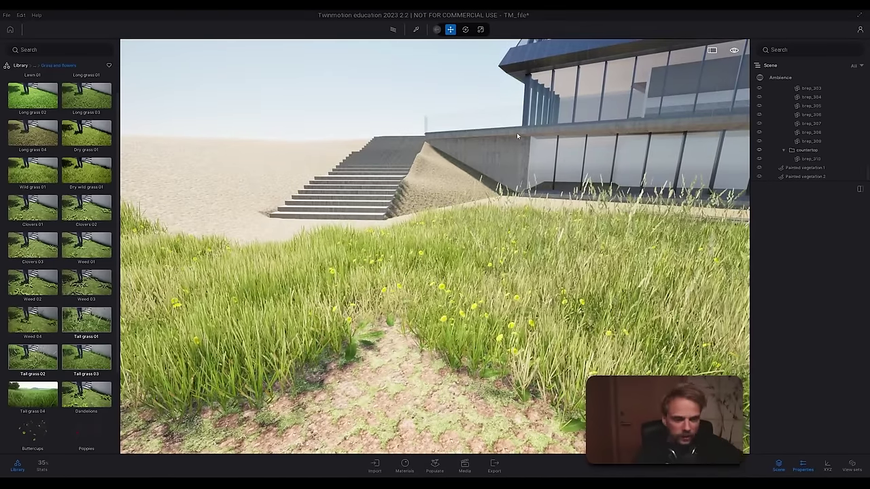
pyautogui.moveTo(517, 136)
pyautogui.mouseDown(button='right')
pyautogui.moveTo(663, 159)
pyautogui.moveTo(564, 177)
pyautogui.moveTo(512, 147)
pyautogui.mouseUp(button='right')
pyautogui.press('s')
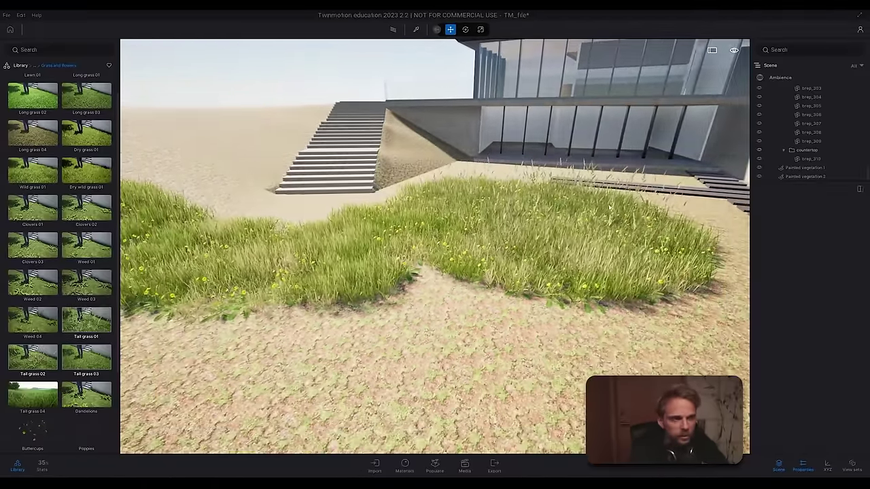
pyautogui.click(802, 168)
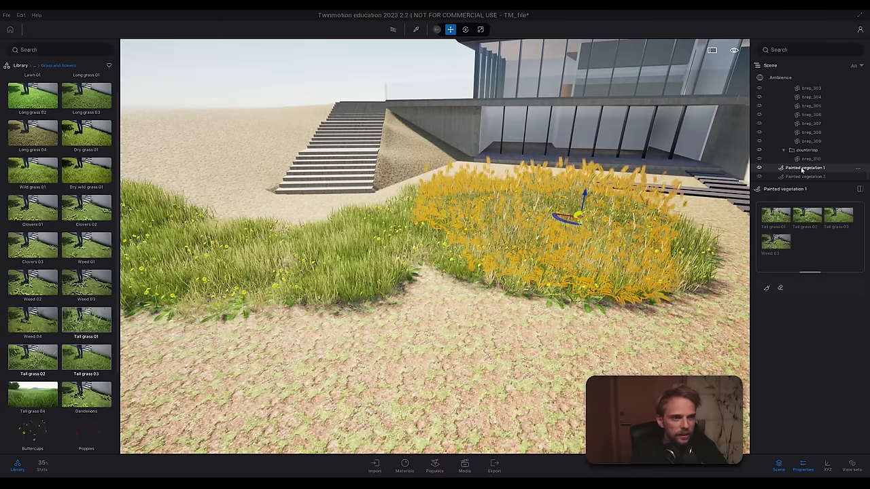
pyautogui.click(804, 176)
pyautogui.press('Delete')
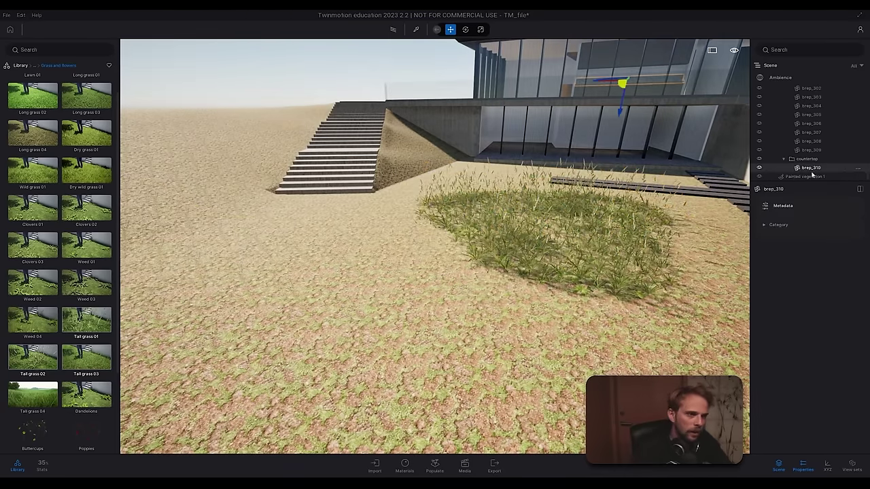
pyautogui.click(812, 176)
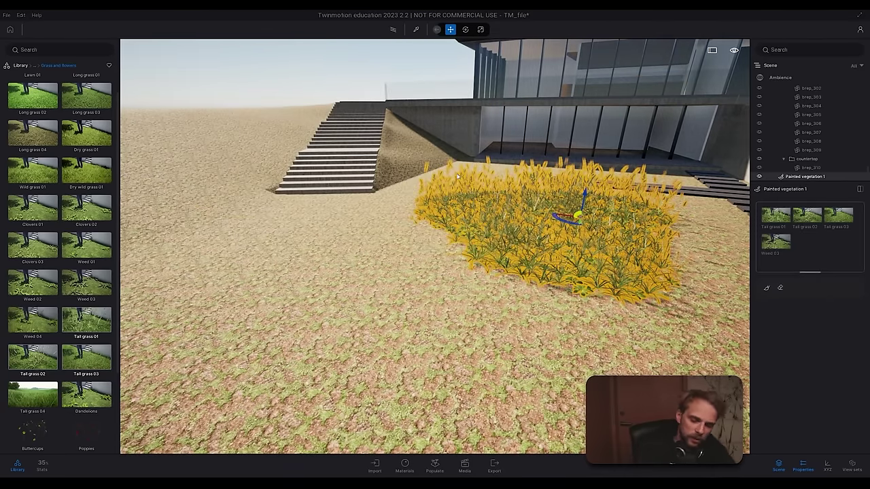
pyautogui.moveTo(458, 176); pyautogui.dragTo(449, 177, button='right')
pyautogui.press('Up')
pyautogui.press('Escape')
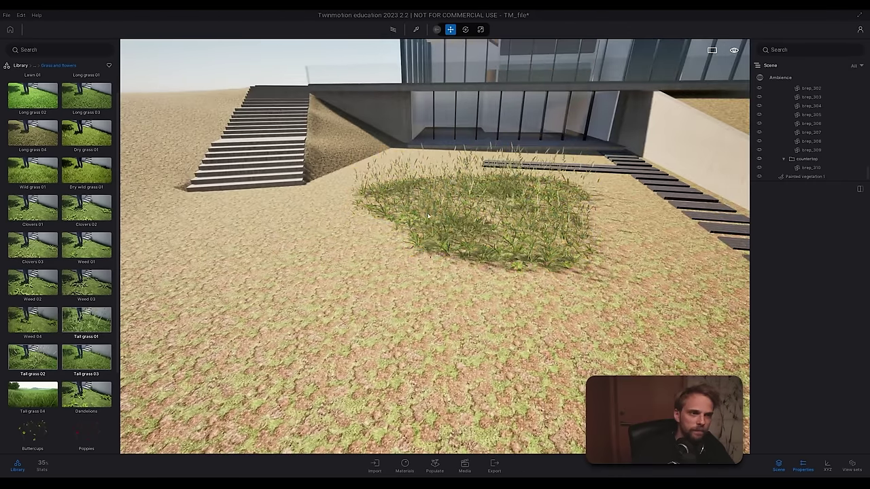
pyautogui.hotkey('ctrl', 'z')
pyautogui.moveTo(428, 217)
pyautogui.mouseDown(button='right')
pyautogui.moveTo(526, 227)
pyautogui.moveTo(373, 214)
pyautogui.moveTo(540, 204)
pyautogui.mouseUp(button='right')
pyautogui.press('Escape')
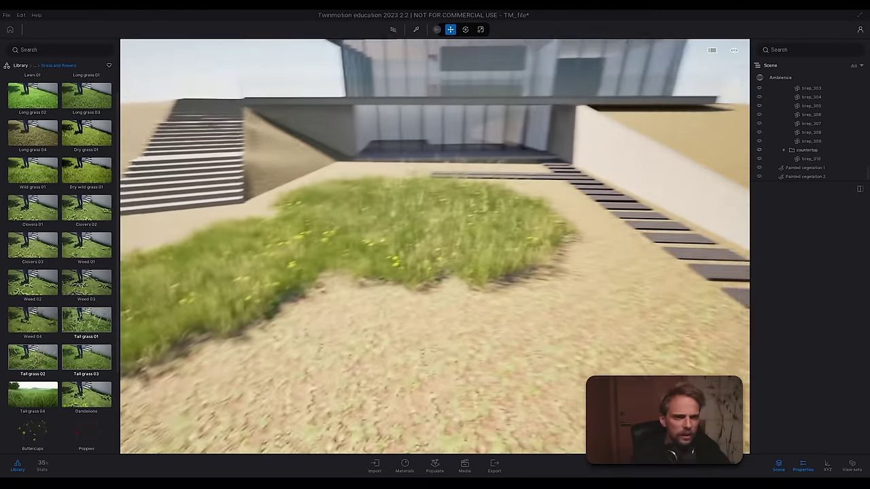
# Step: Lower the density of the Dandelions in Painted vegetation 2 to about 10%
pyautogui.moveTo(435, 244); pyautogui.dragTo(367, 244, button='right')
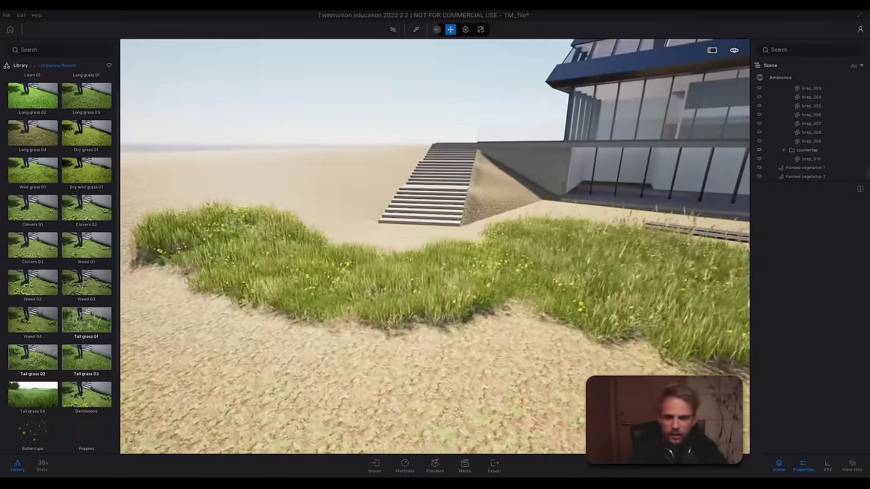
pyautogui.moveTo(435, 245); pyautogui.dragTo(603, 251, button='right')
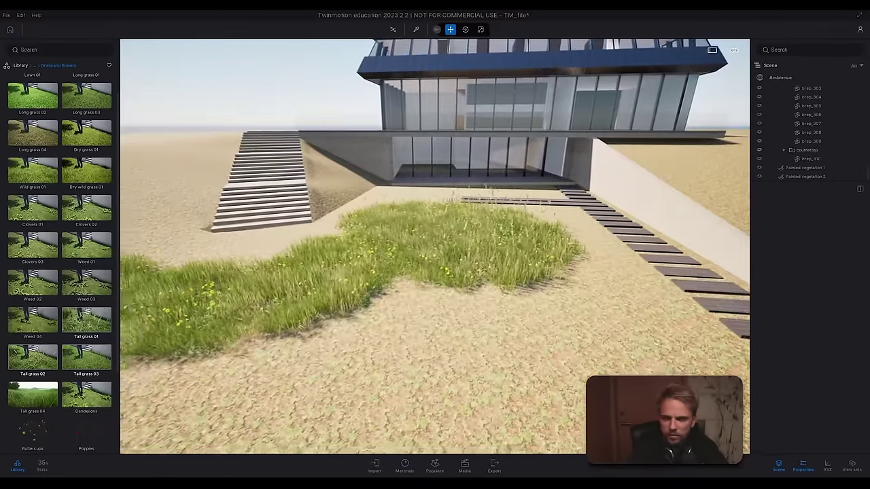
pyautogui.press('s')
pyautogui.press('a')
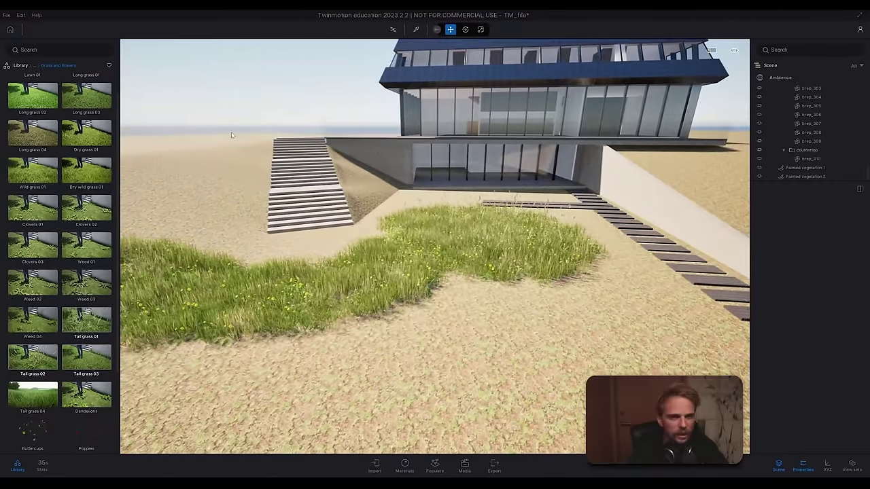
pyautogui.moveTo(428, 148)
pyautogui.mouseDown(button='right')
pyautogui.moveTo(714, 153)
pyautogui.moveTo(306, 152)
pyautogui.mouseUp(button='right')
pyautogui.press('s')
pyautogui.click(406, 252)
pyautogui.moveTo(784, 318); pyautogui.dragTo(770, 318)
pyautogui.click(775, 214)
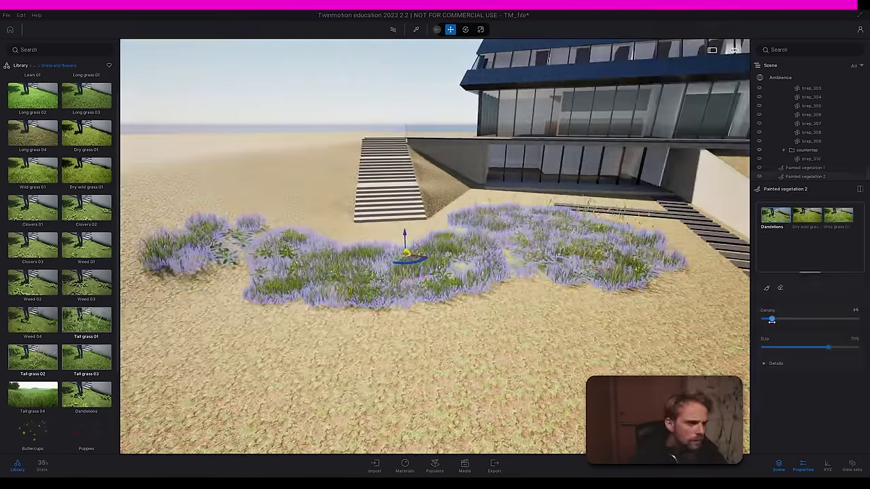
# Step: Paint Painted vegetation 2 over the large terrain areas around the house, widening the brush diameter to 14.2 m
pyautogui.click(766, 287)
pyautogui.moveTo(319, 346); pyautogui.dragTo(559, 266)
pyautogui.moveTo(559, 266); pyautogui.dragTo(447, 311, button='right')
pyautogui.scroll(-3, 446, 311)
pyautogui.moveTo(766, 308); pyautogui.dragTo(777, 308)
pyautogui.moveTo(447, 310); pyautogui.dragTo(625, 272)
pyautogui.scroll(-3, 476, 188)
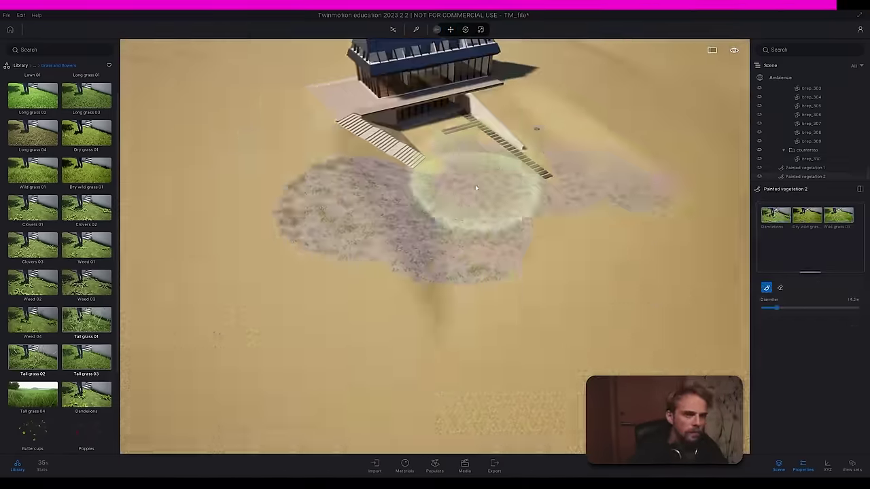
pyautogui.moveTo(476, 188)
pyautogui.mouseDown(button='right')
pyautogui.moveTo(312, 217)
pyautogui.moveTo(582, 271)
pyautogui.mouseUp(button='right')
pyautogui.moveTo(582, 272); pyautogui.dragTo(382, 129)
pyautogui.moveTo(383, 129)
pyautogui.mouseDown(button='right')
pyautogui.moveTo(360, 224)
pyautogui.moveTo(534, 272)
pyautogui.mouseUp(button='right')
pyautogui.scroll(-5, 246, 407)
pyautogui.scroll(5, 247, 407)
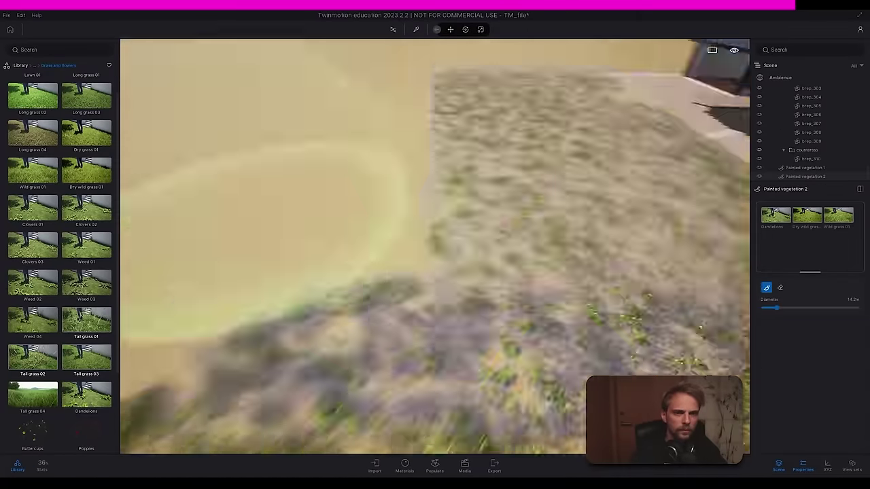
# Step: Reduce the brush diameter to 1.1 m and fill the bare ground near the end of the plank walkway
pyautogui.moveTo(251, 251); pyautogui.dragTo(296, 251, button='right')
pyautogui.scroll(5, 296, 251)
pyautogui.moveTo(776, 308); pyautogui.dragTo(764, 308)
pyautogui.moveTo(501, 330); pyautogui.dragTo(515, 369)
pyautogui.scroll(-4, 514, 369)
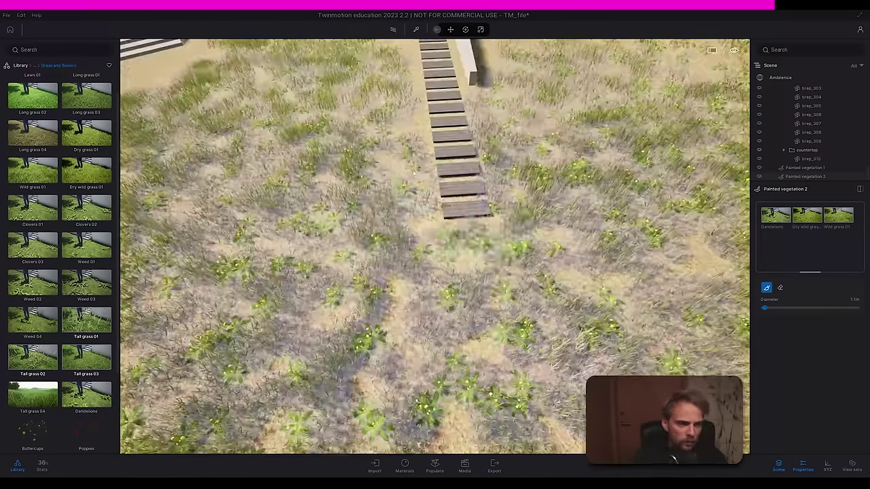
# Step: Paint the grass mix into the remaining gaps along the walkway and the edge of the house's terrace
pyautogui.moveTo(466, 252); pyautogui.dragTo(370, 116, button='right')
pyautogui.moveTo(371, 115); pyautogui.dragTo(357, 217)
pyautogui.moveTo(358, 217)
pyautogui.mouseDown(button='right')
pyautogui.moveTo(307, 254)
pyautogui.moveTo(398, 225)
pyautogui.mouseUp(button='right')
pyautogui.moveTo(340, 224)
pyautogui.mouseDown()
pyautogui.moveTo(412, 159)
pyautogui.moveTo(305, 177)
pyautogui.mouseUp()
pyautogui.moveTo(306, 177)
pyautogui.mouseDown(button='right')
pyautogui.moveTo(381, 204)
pyautogui.moveTo(466, 140)
pyautogui.moveTo(408, 224)
pyautogui.moveTo(346, 131)
pyautogui.moveTo(435, 204)
pyautogui.moveTo(553, 136)
pyautogui.moveTo(407, 330)
pyautogui.mouseUp(button='right')
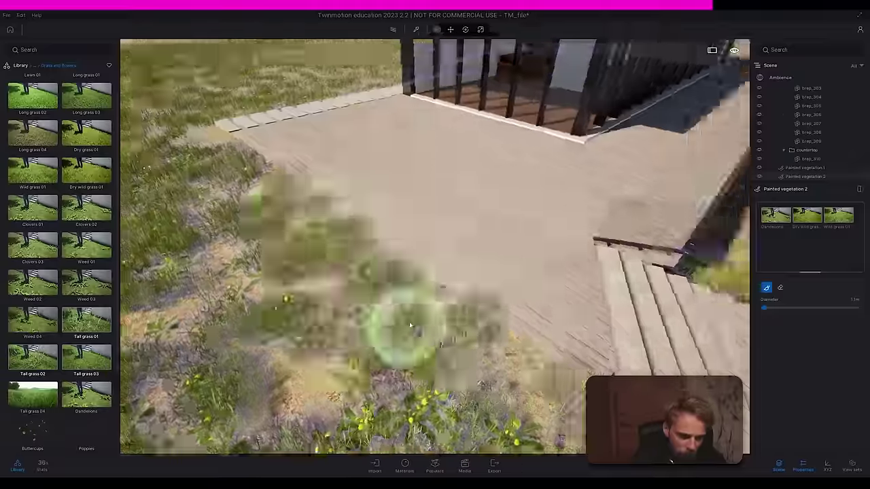
# Step: Set the brush diameter to 1.0 m and fill in the grass around the concrete stairs and the lower entrance
pyautogui.moveTo(233, 287)
pyautogui.mouseDown(button='right')
pyautogui.moveTo(408, 272)
pyautogui.moveTo(605, 271)
pyautogui.mouseUp(button='right')
pyautogui.moveTo(764, 307); pyautogui.dragTo(754, 305)
pyautogui.moveTo(543, 286)
pyautogui.mouseDown(button='right')
pyautogui.moveTo(420, 316)
pyautogui.moveTo(272, 272)
pyautogui.moveTo(380, 312)
pyautogui.moveTo(434, 235)
pyautogui.mouseUp(button='right')
pyautogui.moveTo(434, 271)
pyautogui.mouseDown(button='right')
pyautogui.moveTo(431, 291)
pyautogui.moveTo(501, 328)
pyautogui.moveTo(398, 388)
pyautogui.moveTo(435, 299)
pyautogui.moveTo(459, 315)
pyautogui.moveTo(197, 306)
pyautogui.moveTo(253, 142)
pyautogui.moveTo(381, 210)
pyautogui.moveTo(316, 238)
pyautogui.mouseUp(button='right')
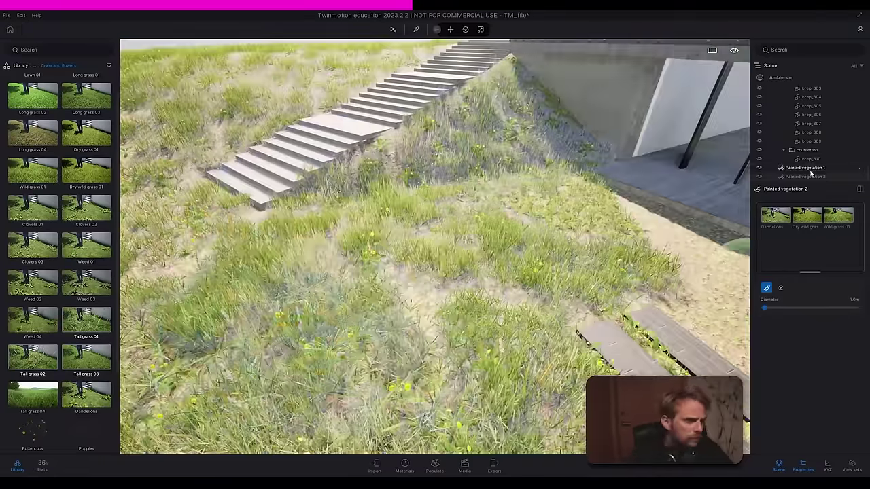
# Step: Select Painted vegetation 1 and preview the grass-covered terrain around the house with the Path Tracer
pyautogui.click(807, 167)
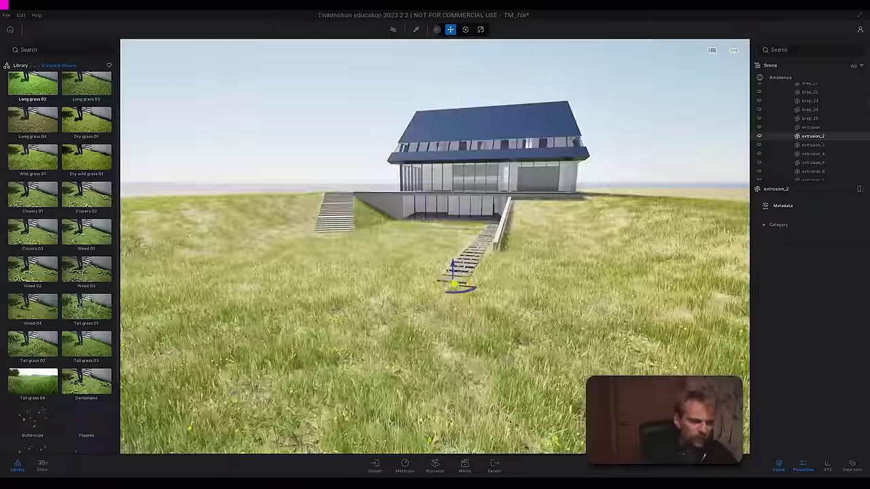
pyautogui.click(392, 30)
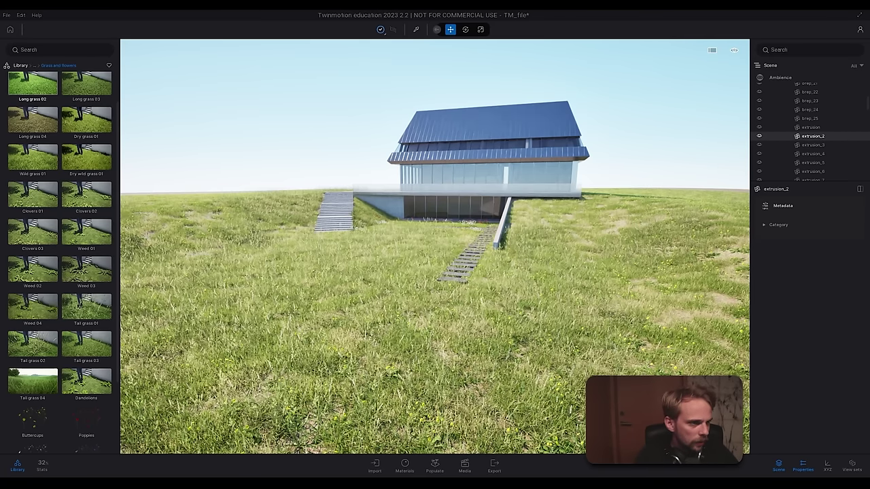
# Step: Collapse the imported house model in the scene graph and hide Painted vegetation 1, 2, 3 and 4
pyautogui.scroll(10, 867, 109)
pyautogui.click(773, 96)
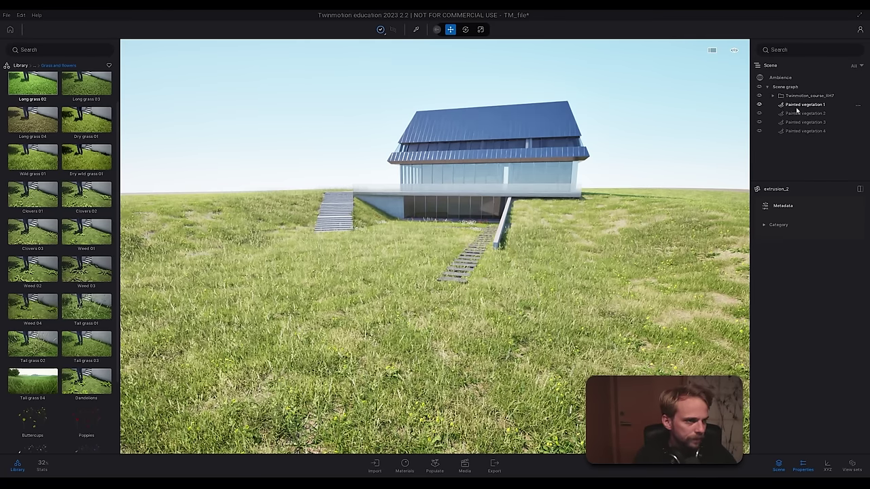
pyautogui.click(801, 104)
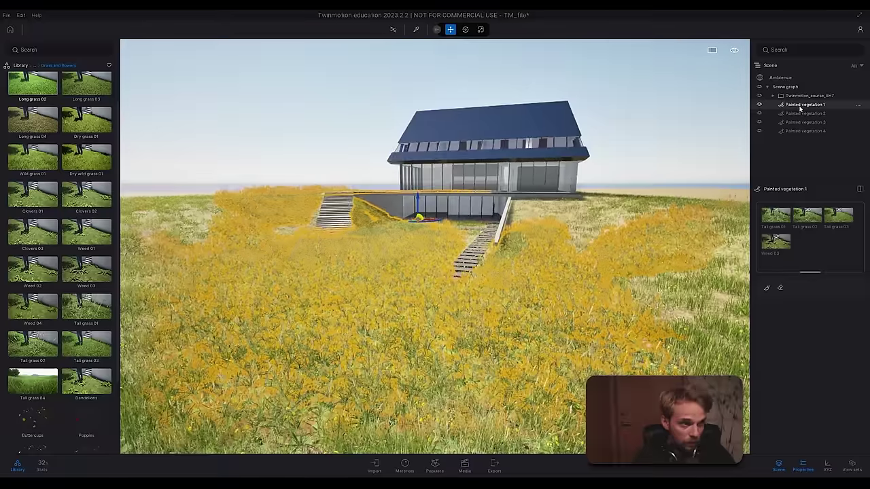
pyautogui.click(759, 104)
pyautogui.click(759, 113)
pyautogui.click(759, 122)
pyautogui.click(759, 131)
pyautogui.keyDown('shift'); pyautogui.moveTo(475, 285); pyautogui.dragTo(449, 289, button='middle'); pyautogui.keyUp('shift')
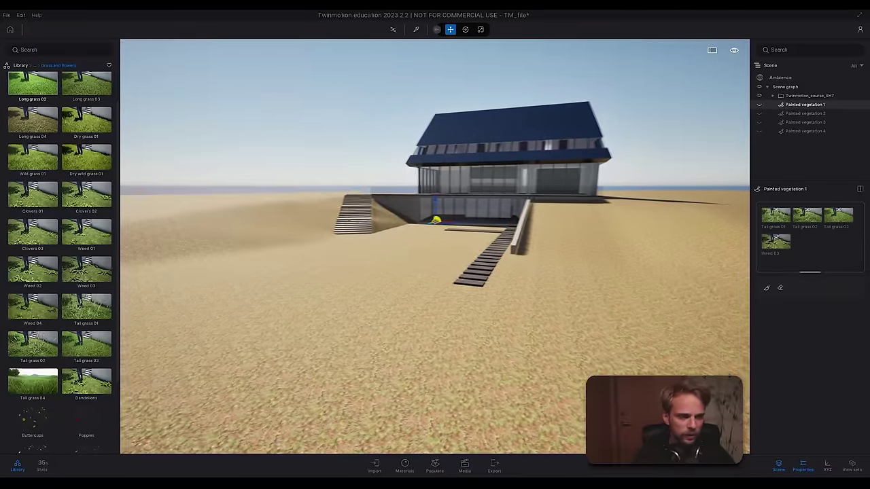
# Step: Deselect the vegetation and briefly preview the bare house terrain with the Path Tracer
pyautogui.press('Escape')
pyautogui.press('r')
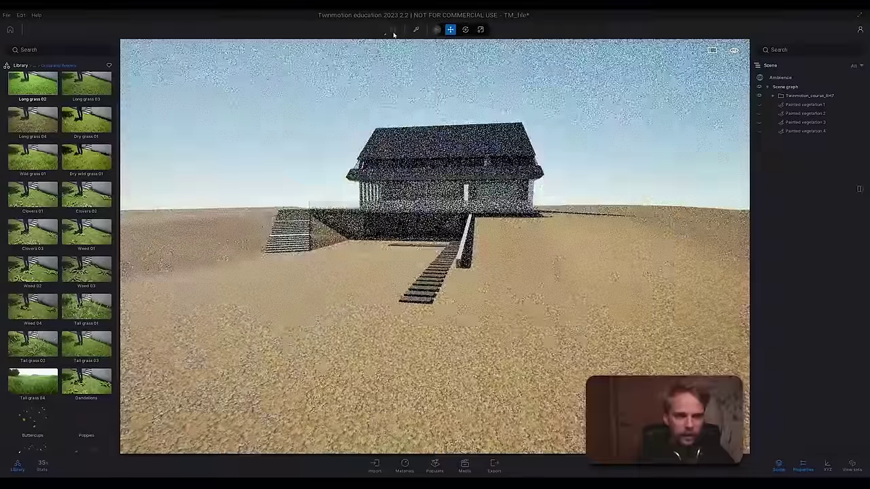
pyautogui.click(392, 30)
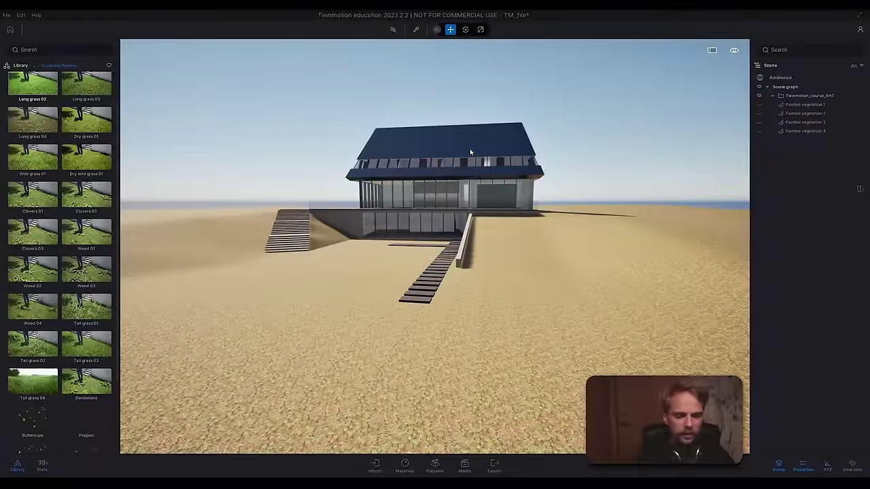
# Step: Show only Painted vegetation 4, with its poppies and daisies beside the lower terrace
pyautogui.moveTo(469, 152); pyautogui.dragTo(475, 234, button='right')
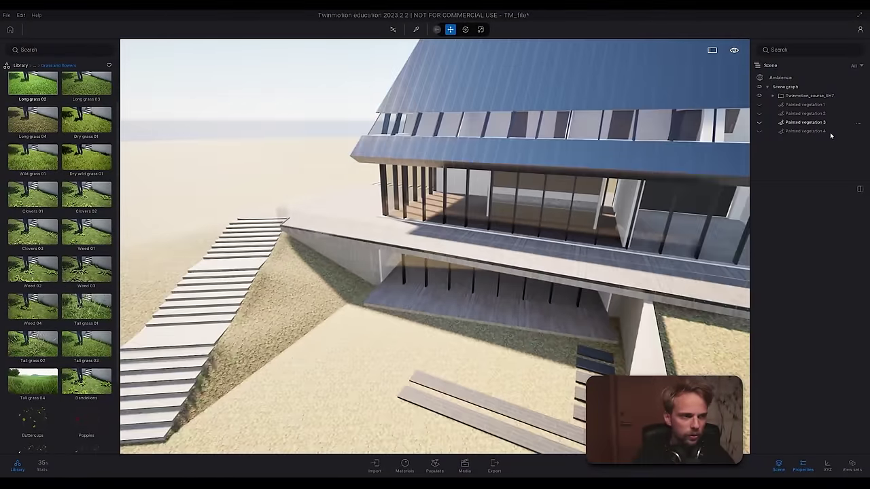
pyautogui.click(805, 131)
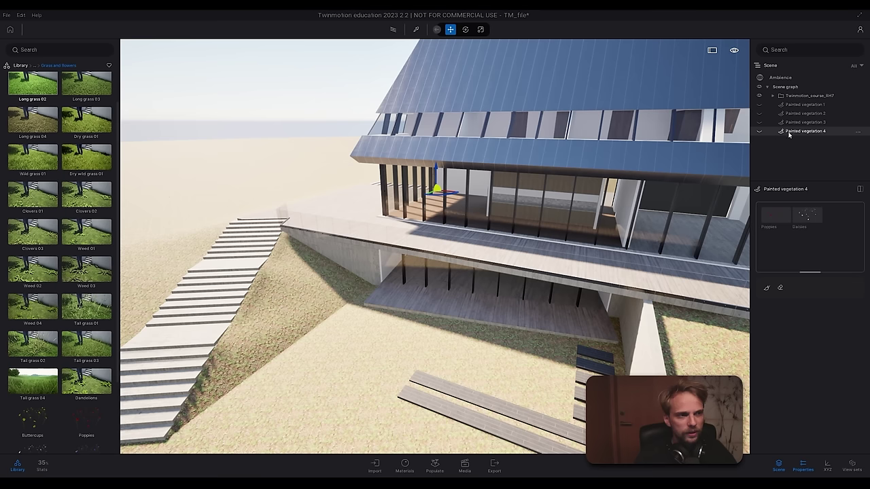
pyautogui.click(759, 132)
pyautogui.moveTo(490, 347)
pyautogui.mouseDown(button='right')
pyautogui.moveTo(504, 356)
pyautogui.moveTo(516, 401)
pyautogui.moveTo(435, 400)
pyautogui.mouseUp(button='right')
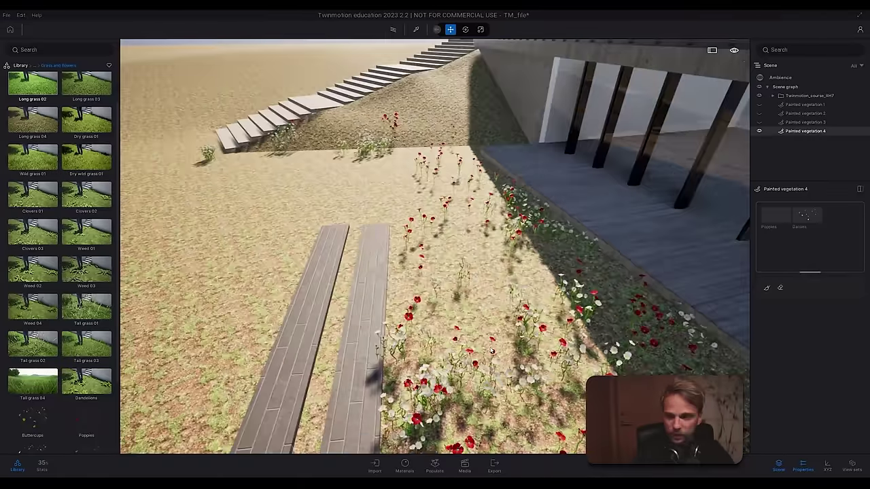
# Step: Rename Painted vegetation 4 as FlowersPaint
pyautogui.rightClick(796, 133)
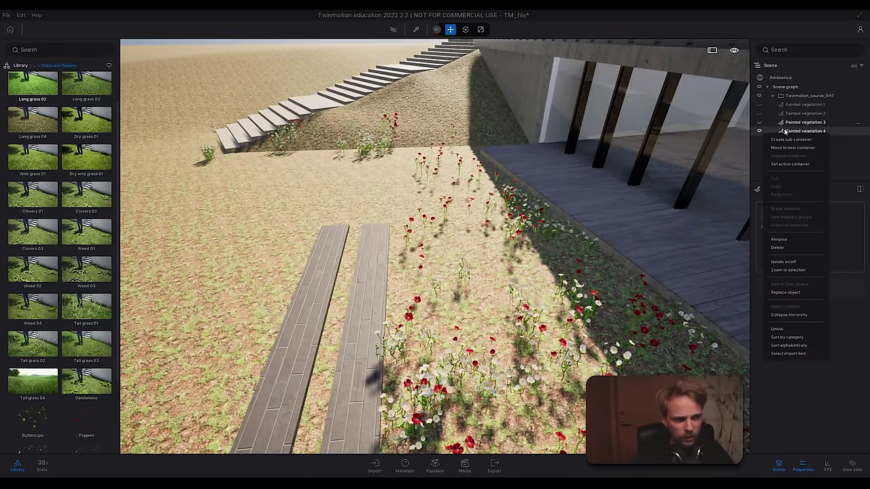
pyautogui.click(778, 240)
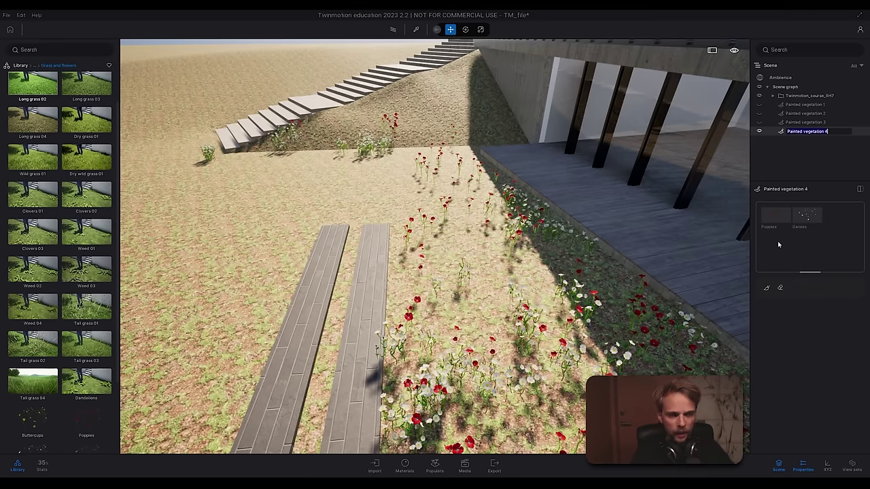
pyautogui.write('Flower')
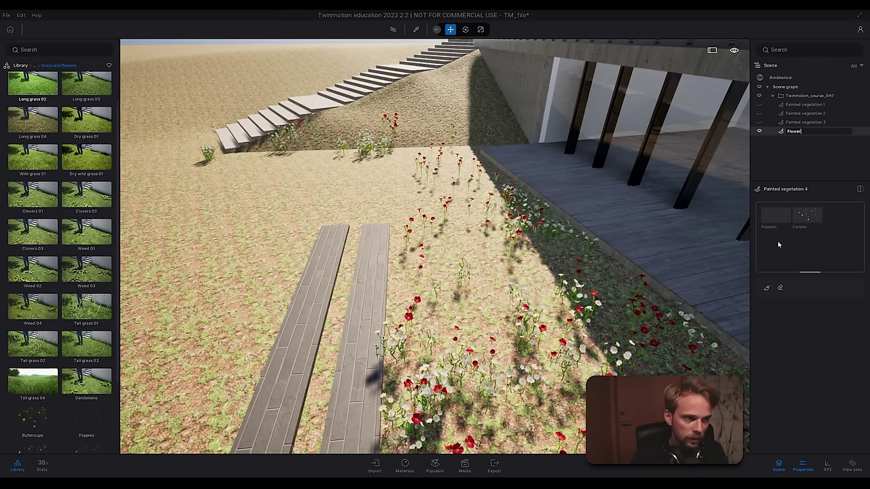
pyautogui.write('spA')
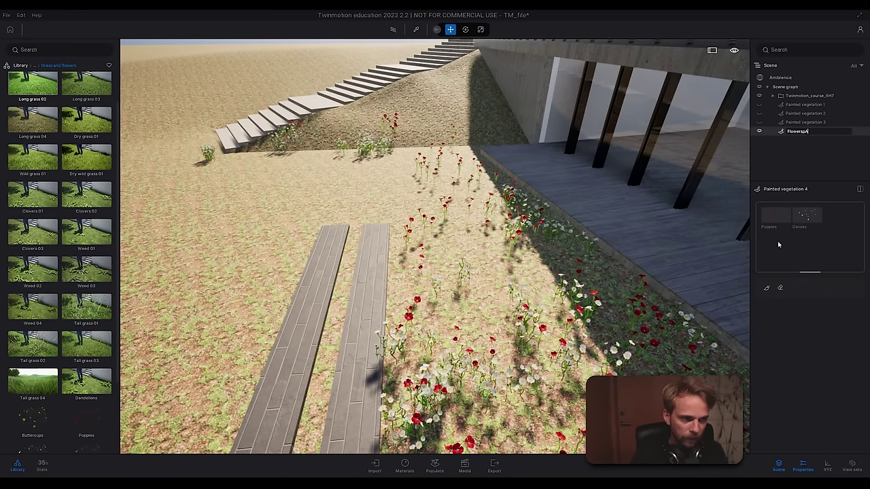
pyautogui.write('int')
pyautogui.press('Return')
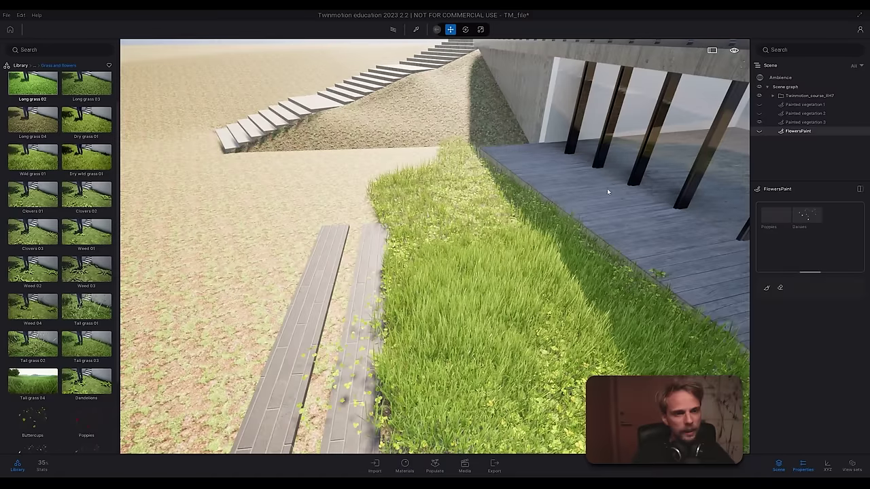
# Step: Rename Painted vegetation 3, the clover and wild grass bed by the lower terrace, as InnerGardenPaint
pyautogui.keyDown('shift'); pyautogui.moveTo(435, 244); pyautogui.dragTo(242, 207, button='middle'); pyautogui.keyUp('shift')
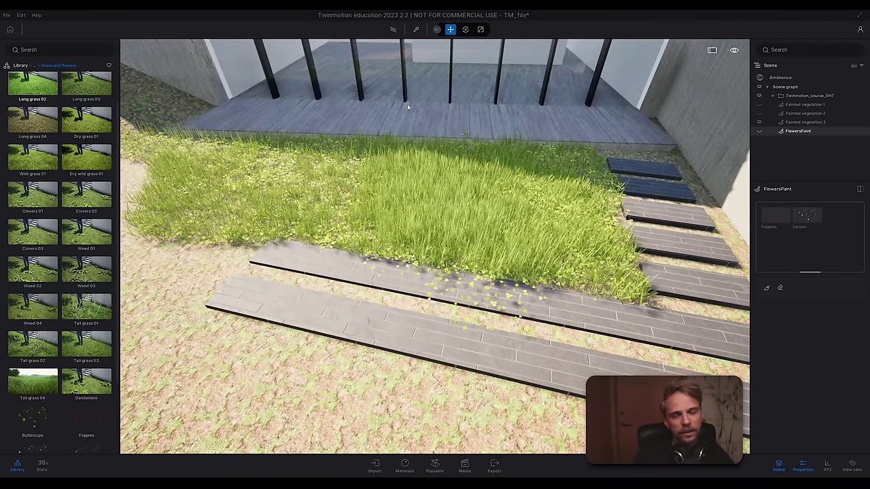
pyautogui.moveTo(480, 161); pyautogui.dragTo(479, 161, button='right')
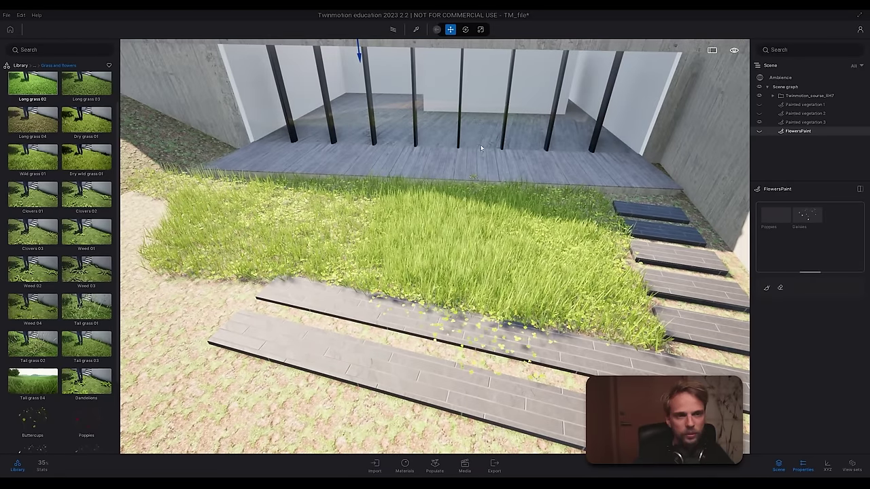
pyautogui.scroll(-3, 439, 136)
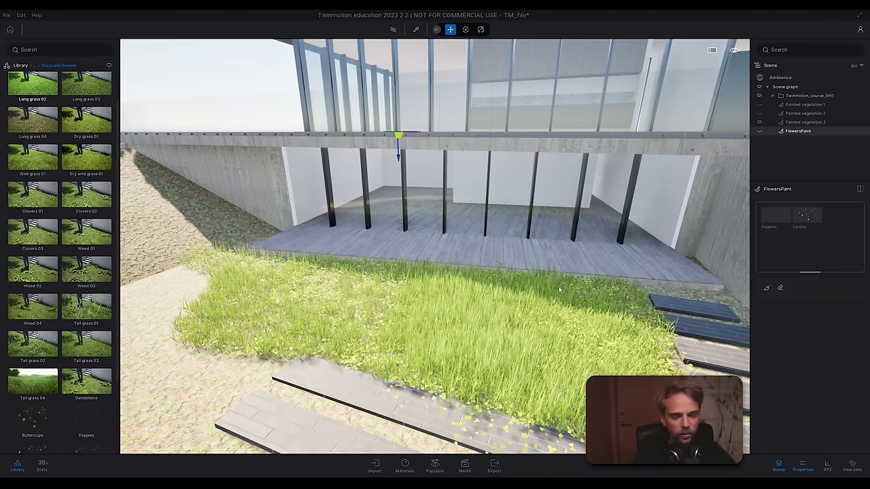
pyautogui.click(802, 122)
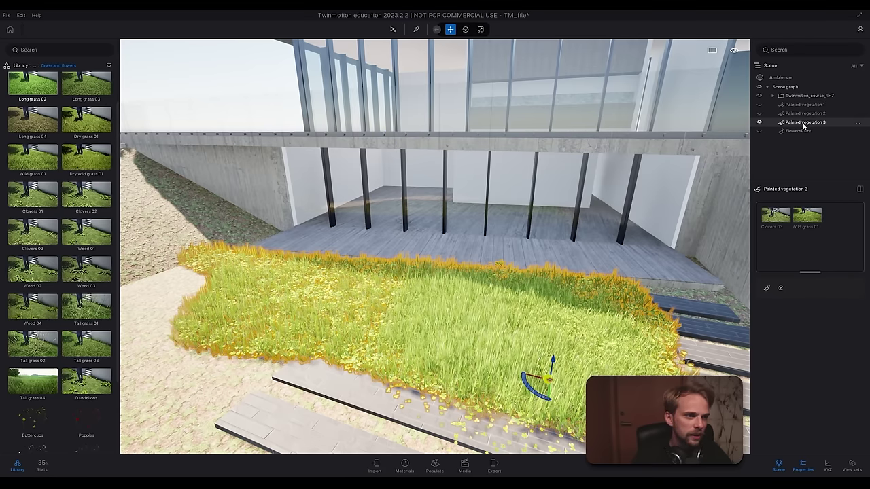
pyautogui.rightClick(801, 124)
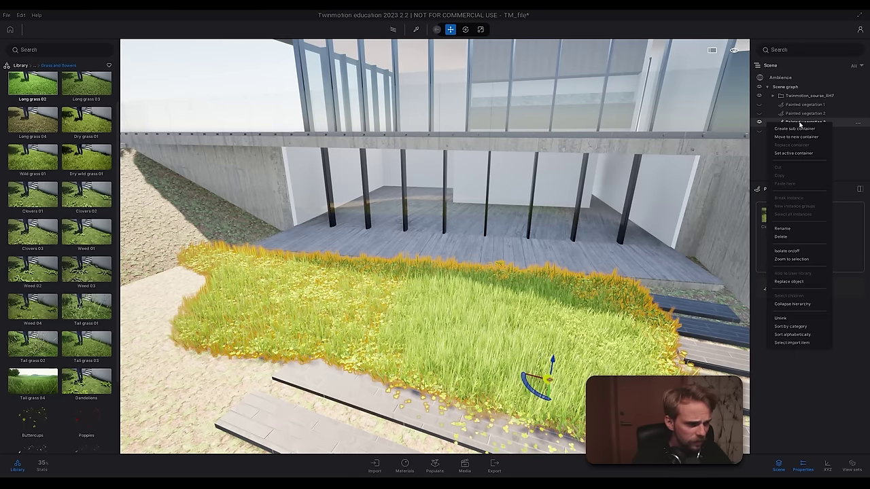
pyautogui.click(799, 230)
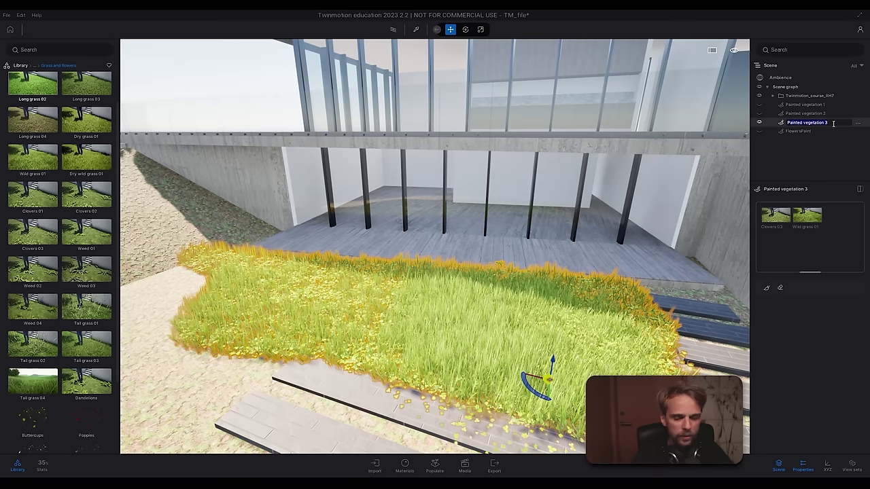
pyautogui.write('H')
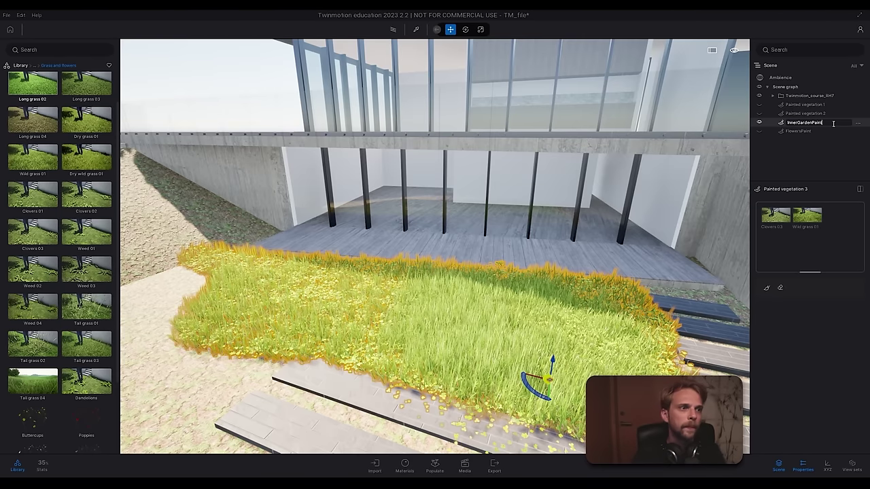
pyautogui.press('Return')
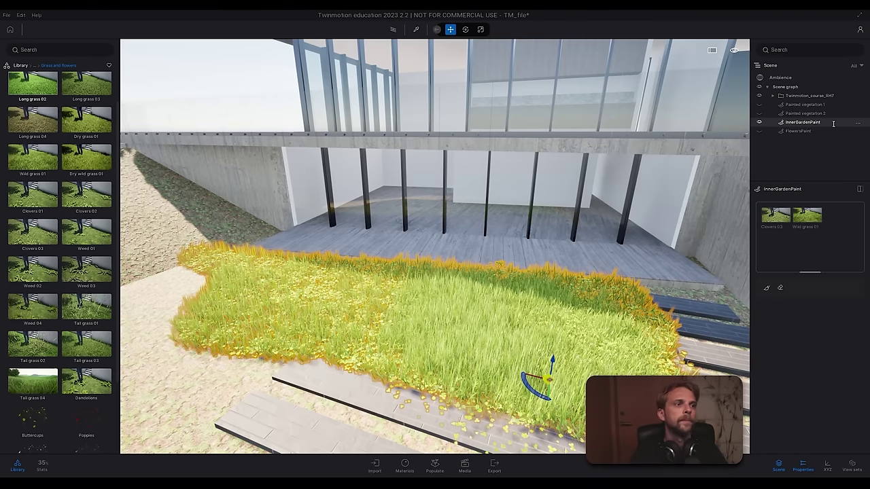
# Step: Hide InnerGardenPaint and select Painted vegetation 2 with its dandelions and wild grasses
pyautogui.click(759, 122)
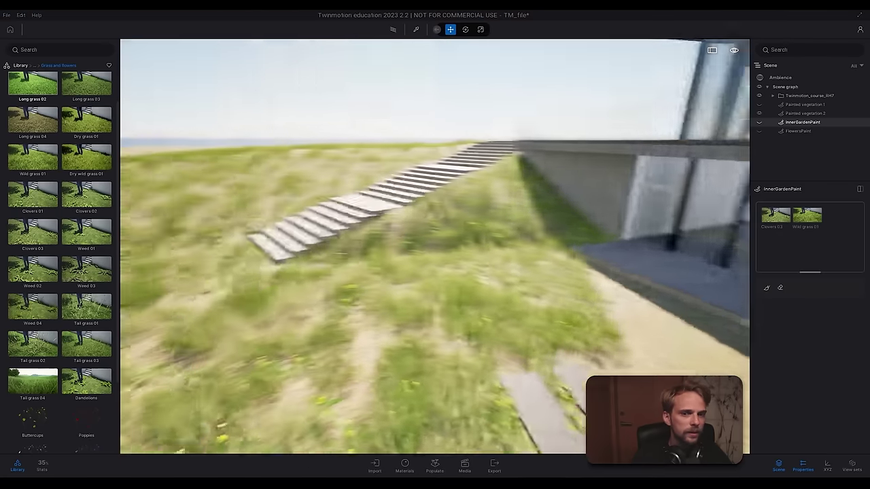
pyautogui.moveTo(555, 149)
pyautogui.mouseDown(button='right')
pyautogui.moveTo(434, 149)
pyautogui.moveTo(577, 153)
pyautogui.moveTo(555, 150)
pyautogui.mouseUp(button='right')
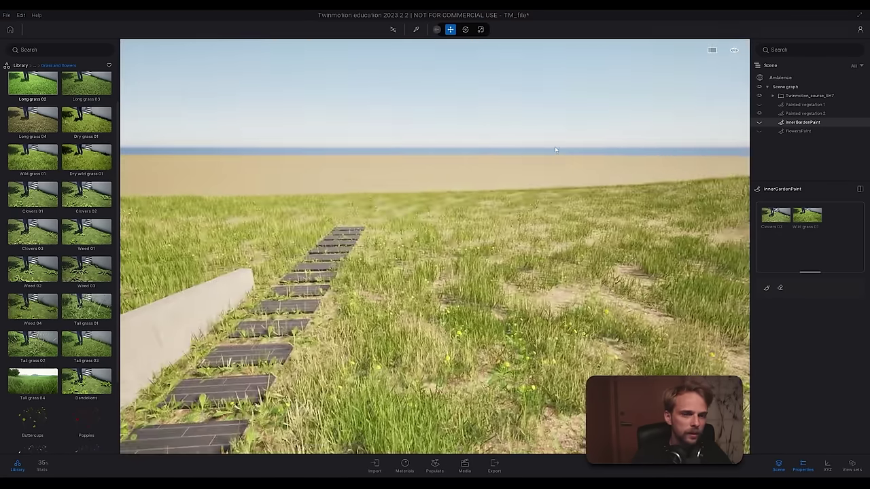
pyautogui.click(801, 114)
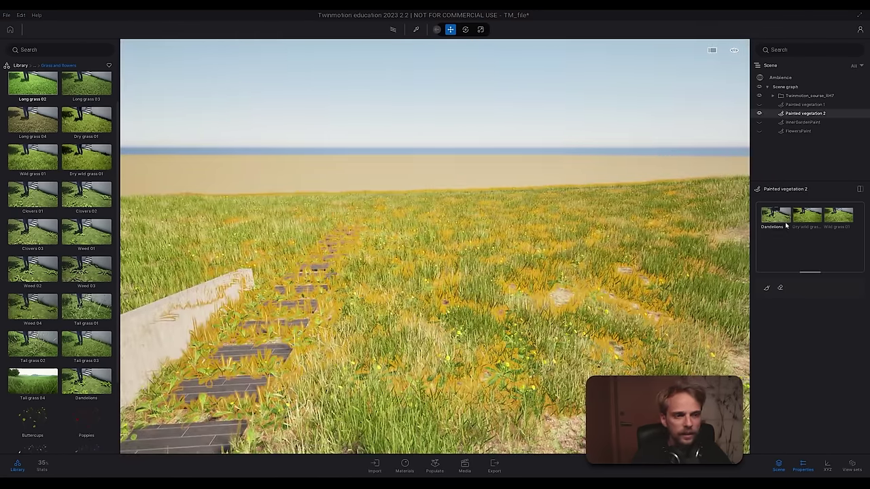
# Step: Examine the coverage of Painted vegetation 2 along the walkway and across the terrain, from close up and from afar
pyautogui.moveTo(611, 231); pyautogui.dragTo(611, 283, button='right')
pyautogui.press('w')
pyautogui.moveTo(523, 303); pyautogui.dragTo(524, 315, button='right')
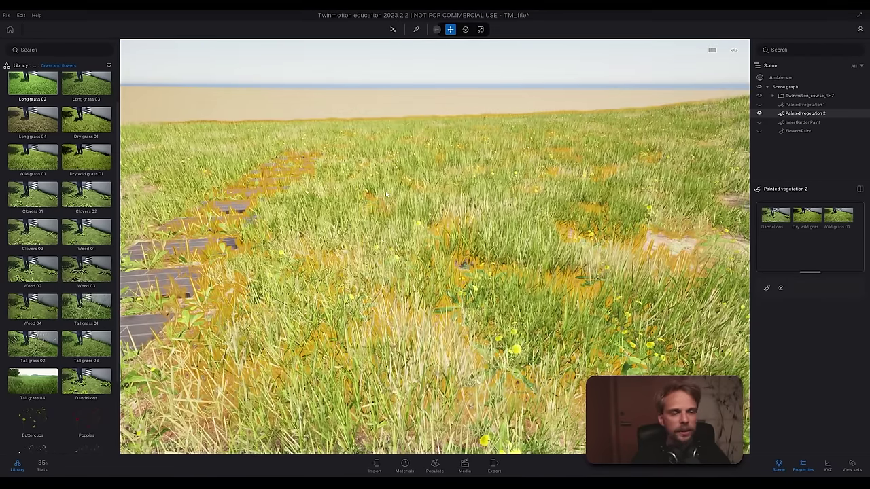
pyautogui.moveTo(611, 245); pyautogui.dragTo(285, 272, button='right')
pyautogui.press('s')
pyautogui.moveTo(296, 185); pyautogui.dragTo(408, 166, button='right')
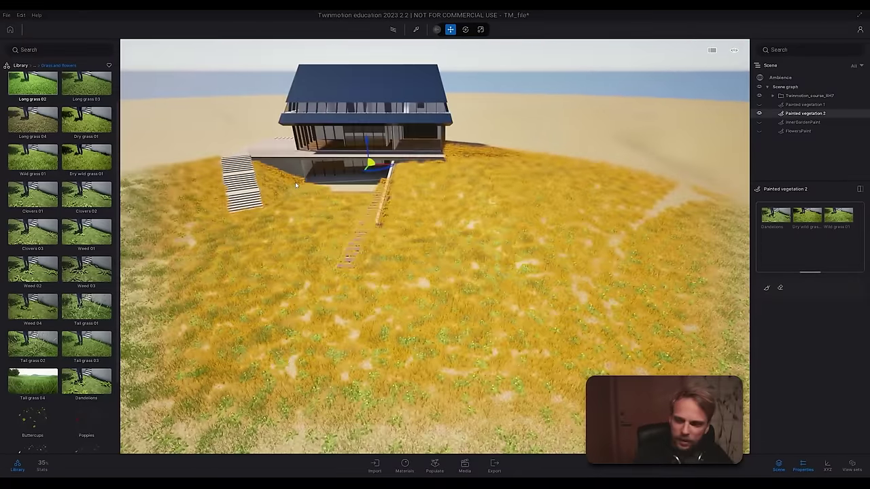
pyautogui.press('s')
pyautogui.moveTo(579, 191); pyautogui.dragTo(482, 184, button='right')
pyautogui.press('s')
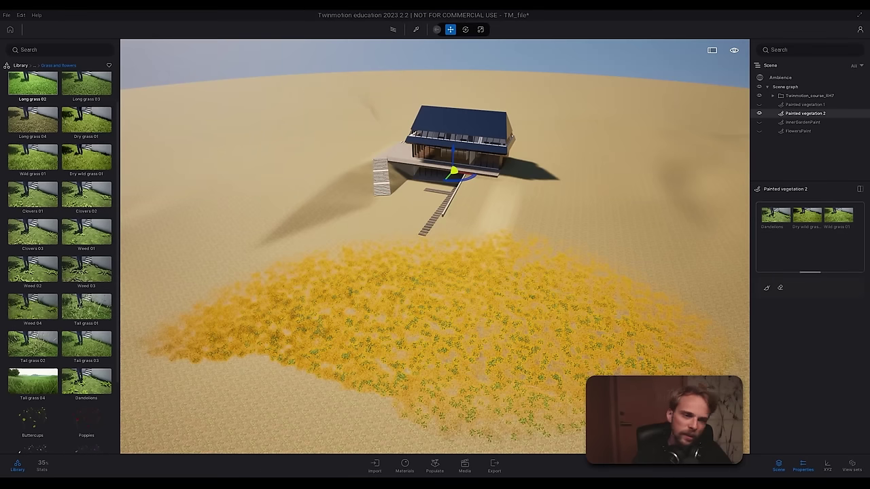
pyautogui.press('w')
pyautogui.moveTo(482, 183)
pyautogui.mouseDown(button='right')
pyautogui.moveTo(540, 207)
pyautogui.moveTo(652, 187)
pyautogui.moveTo(604, 214)
pyautogui.moveTo(628, 272)
pyautogui.mouseUp(button='right')
pyautogui.press('s')
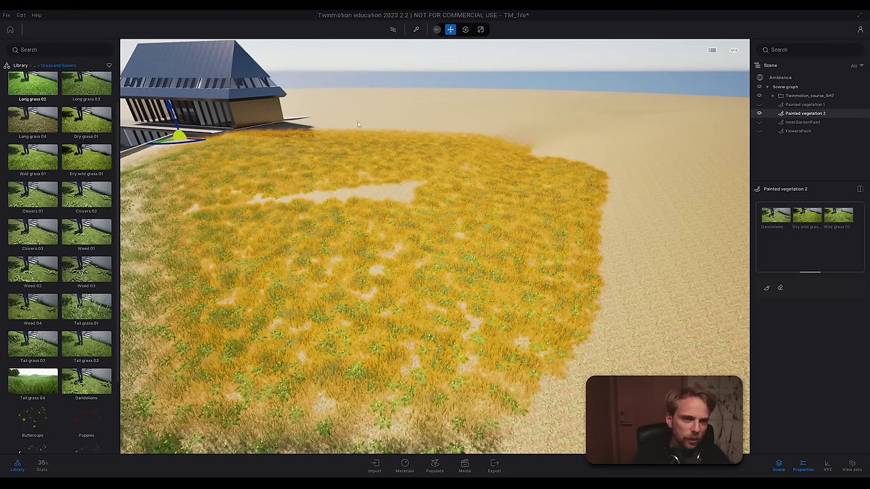
# Step: Show Painted vegetation 1 together with Painted vegetation 2 on the terrain
pyautogui.moveTo(409, 158)
pyautogui.mouseDown()
pyautogui.moveTo(377, 247)
pyautogui.moveTo(376, 189)
pyautogui.mouseUp()
pyautogui.click(761, 105)
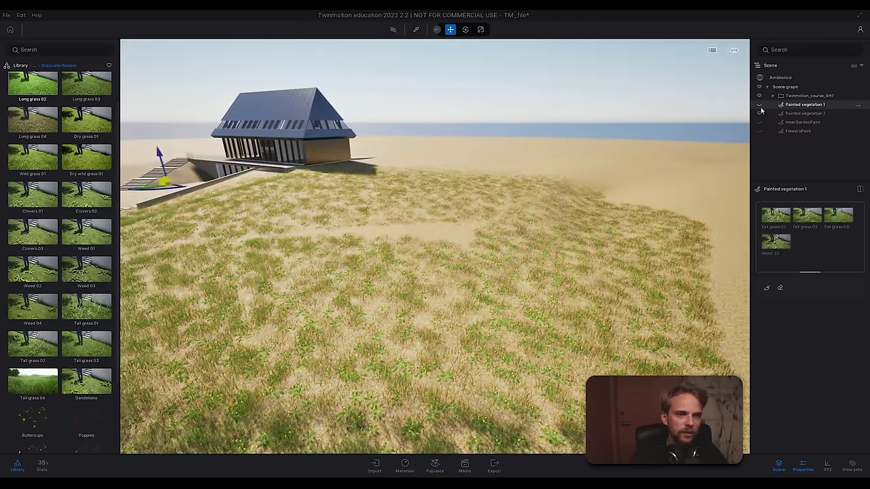
pyautogui.click(760, 105)
# Step: Inspect how Painted vegetation 1 and Painted vegetation 2 combine on the slope beside the house, selecting each in turn
pyautogui.press('w')
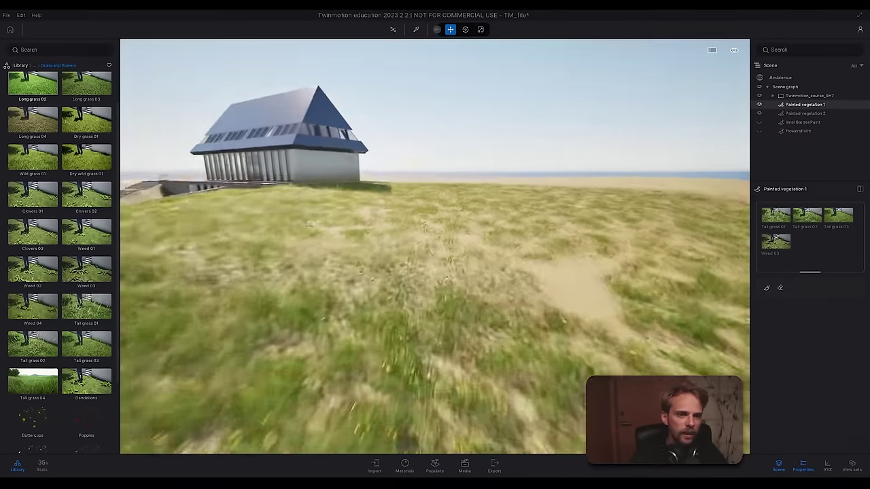
pyautogui.moveTo(435, 246); pyautogui.dragTo(340, 270, button='right')
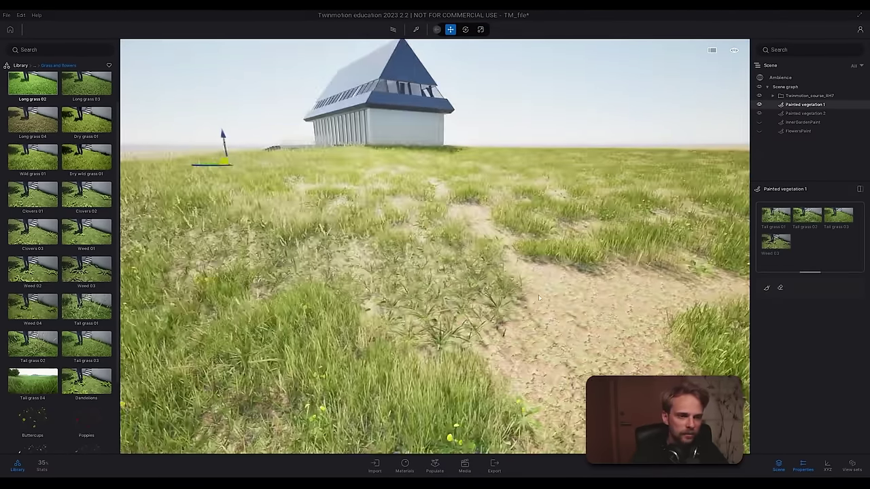
pyautogui.moveTo(435, 246); pyautogui.dragTo(224, 158, button='right')
pyautogui.press('a')
pyautogui.moveTo(435, 246); pyautogui.dragTo(693, 246, button='right')
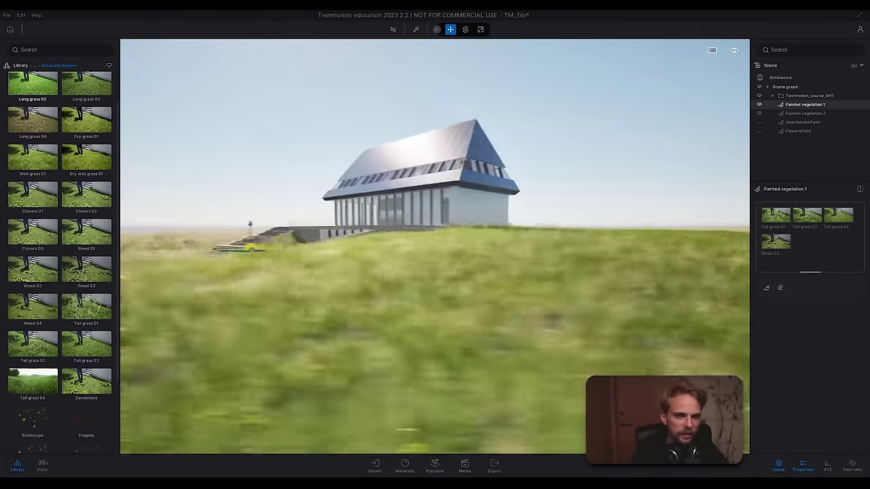
pyautogui.click(798, 114)
pyautogui.click(799, 105)
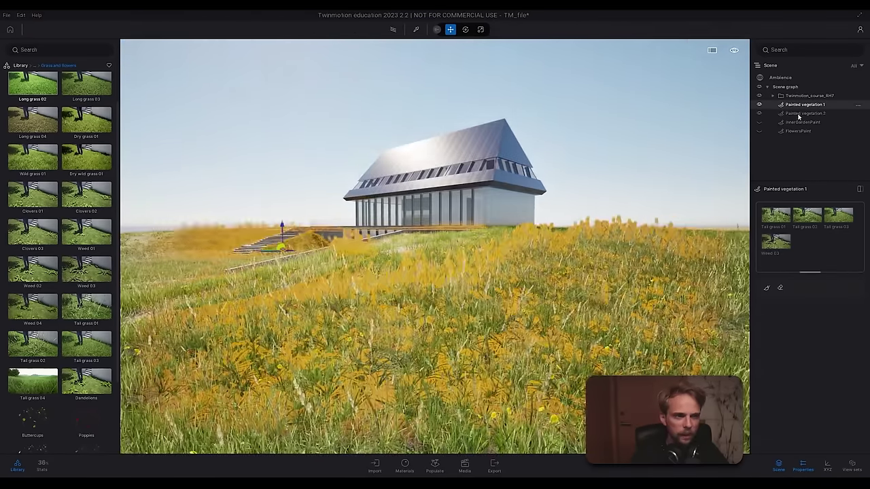
# Step: Examine the combined coverage of Painted vegetation 1 and 2 on the slope around the house from several distances
pyautogui.click(794, 113)
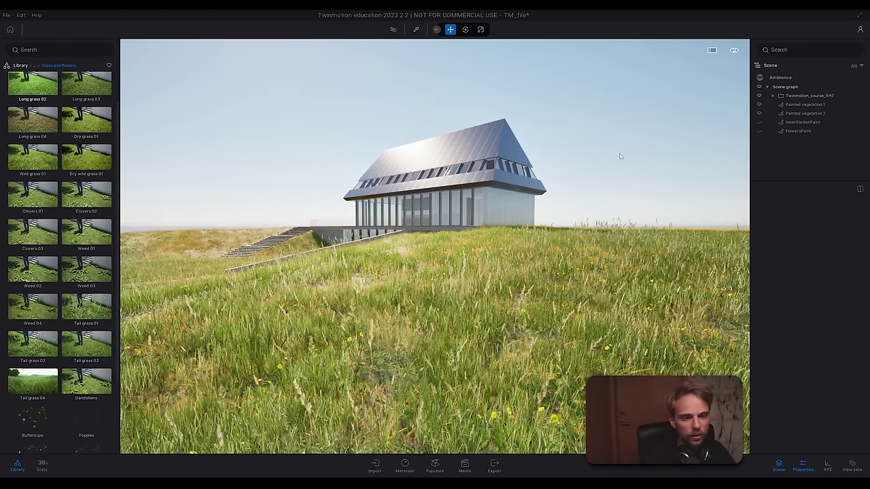
pyautogui.press('s')
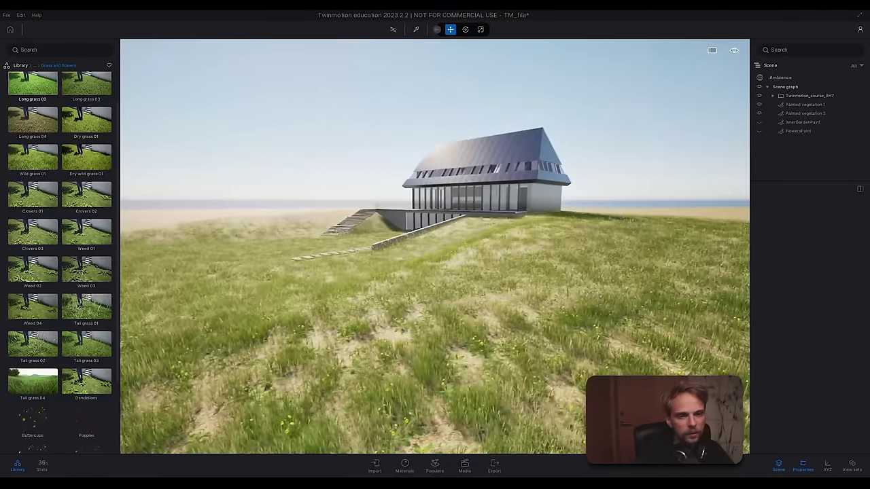
pyautogui.press('s')
pyautogui.press('w')
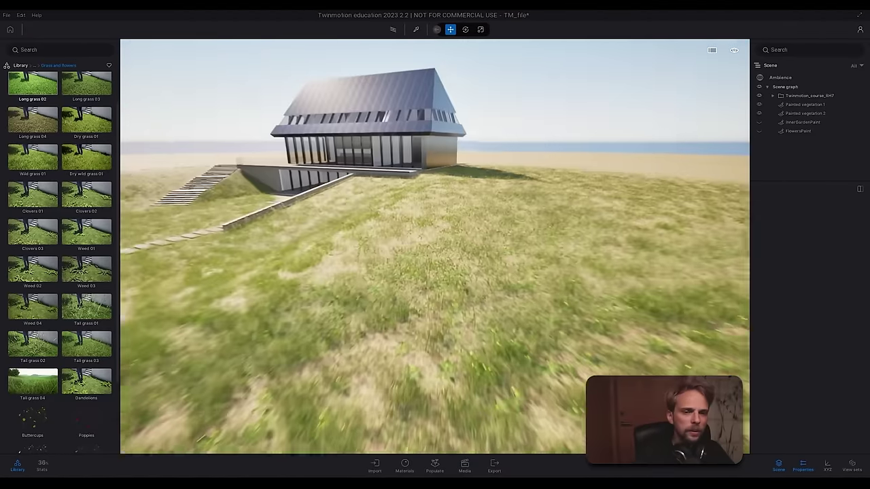
pyautogui.press('s')
pyautogui.press('s')
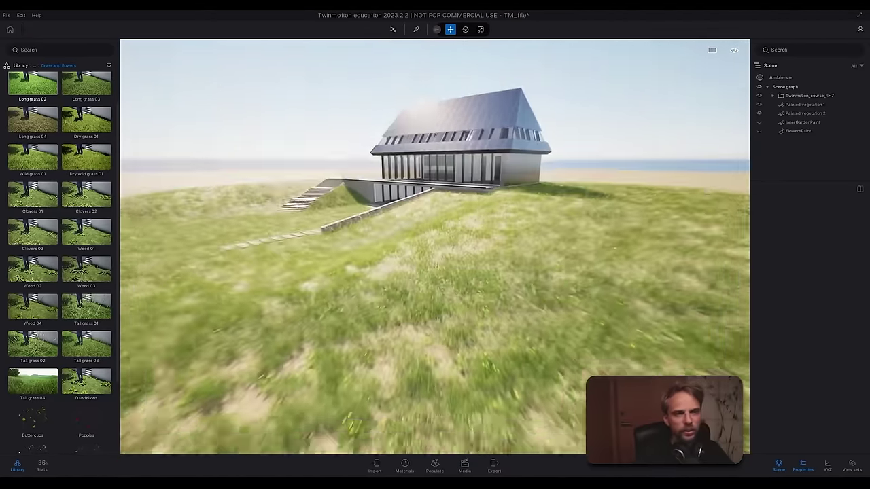
pyautogui.moveTo(469, 226); pyautogui.dragTo(290, 304, button='right')
pyautogui.press('w')
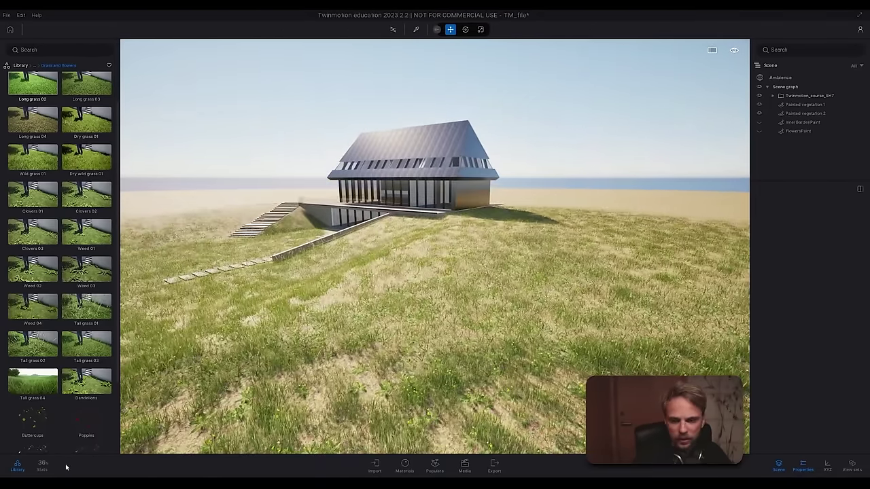
# Step: Display the scene's performance statistics and check them from a wider view of the vegetated slope
pyautogui.click(42, 466)
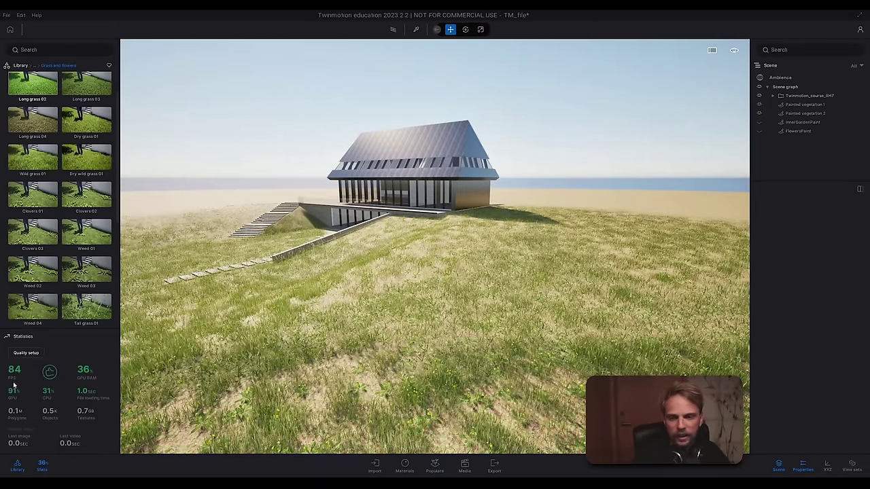
pyautogui.moveTo(405, 312); pyautogui.dragTo(385, 320, button='right')
pyautogui.press('d')
pyautogui.press('s')
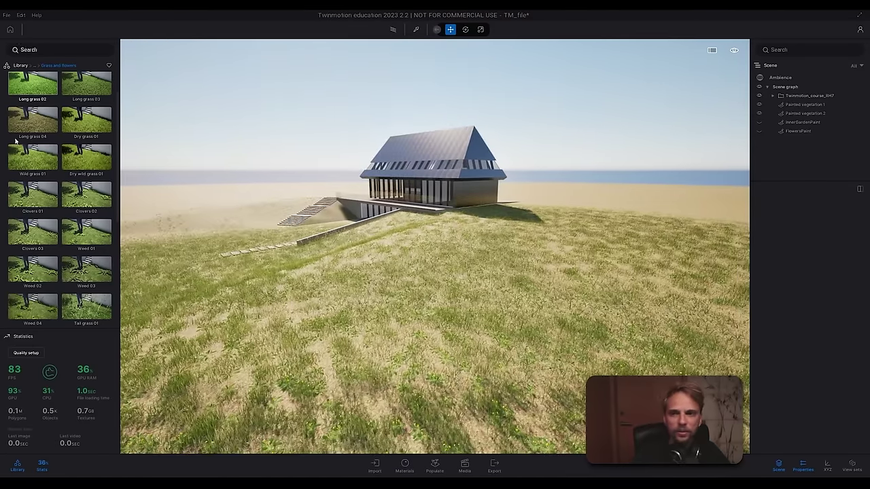
# Step: Review the desktop rendering quality and viewport resolution settings, then close them without making changes
pyautogui.click(27, 352)
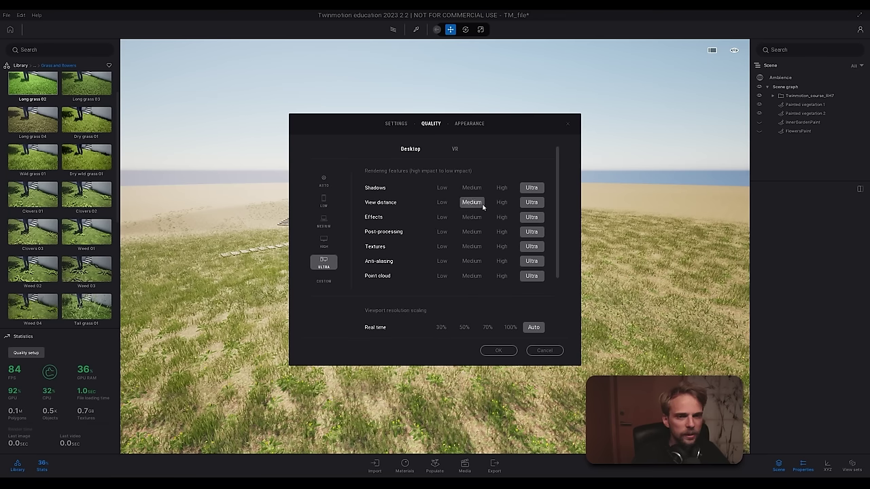
pyautogui.scroll(-3, 419, 286)
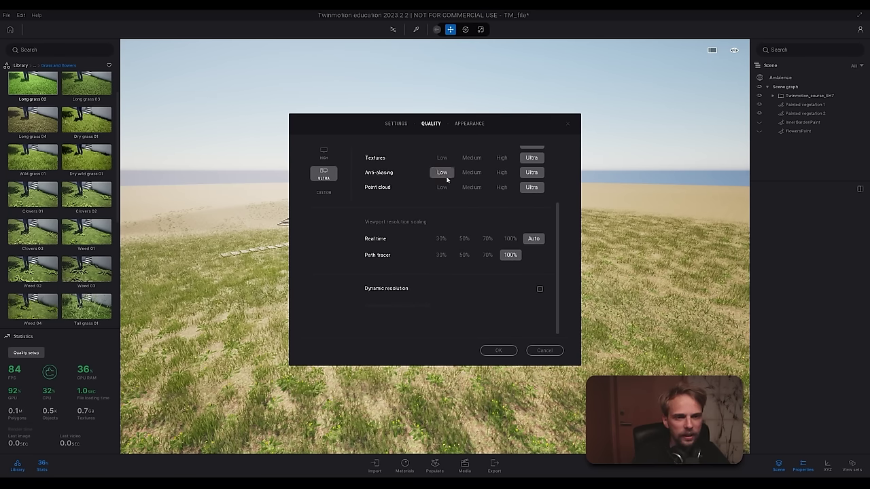
pyautogui.scroll(3, 441, 170)
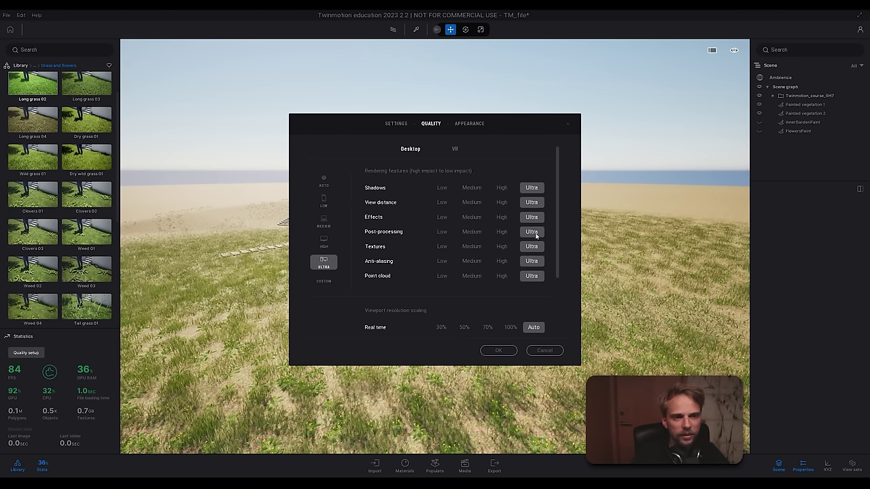
pyautogui.scroll(-2, 536, 235)
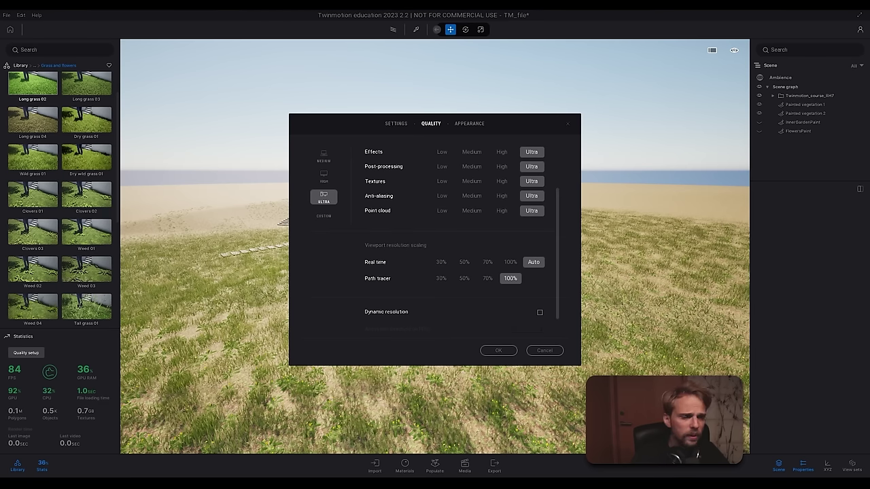
pyautogui.click(545, 350)
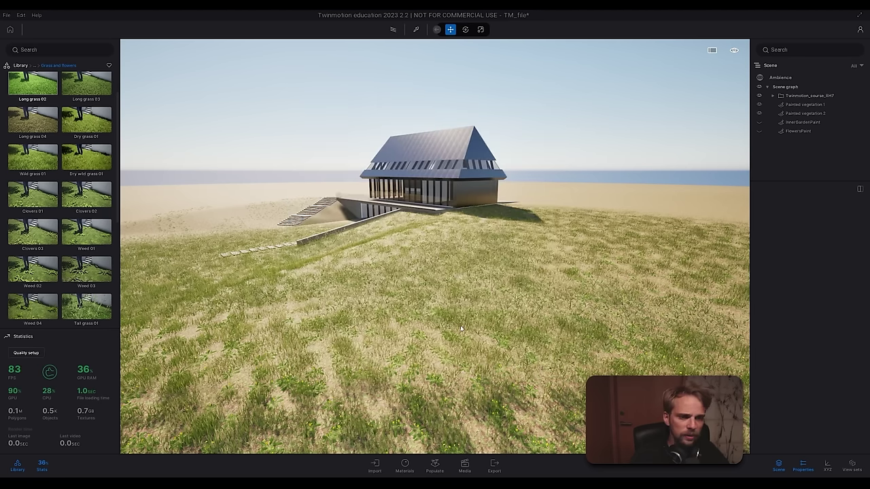
# Step: Check the Grass fading distance options in the preferences and close them without making changes
pyautogui.click(21, 14)
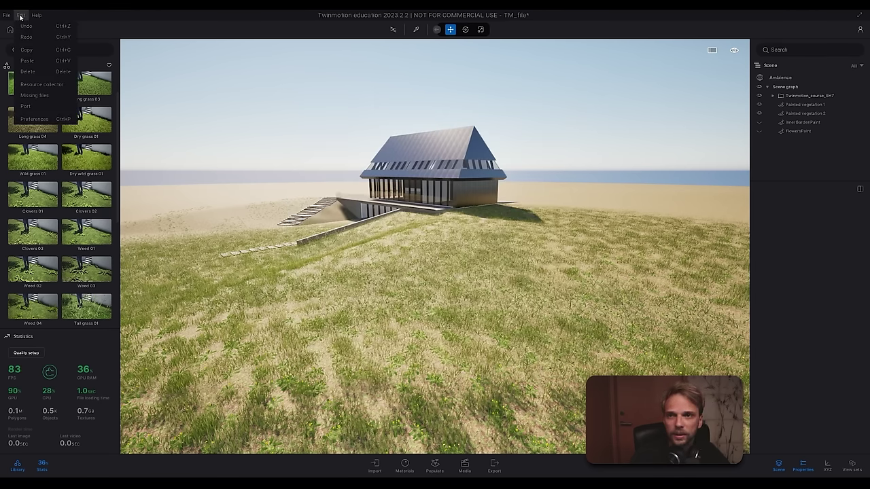
pyautogui.click(41, 121)
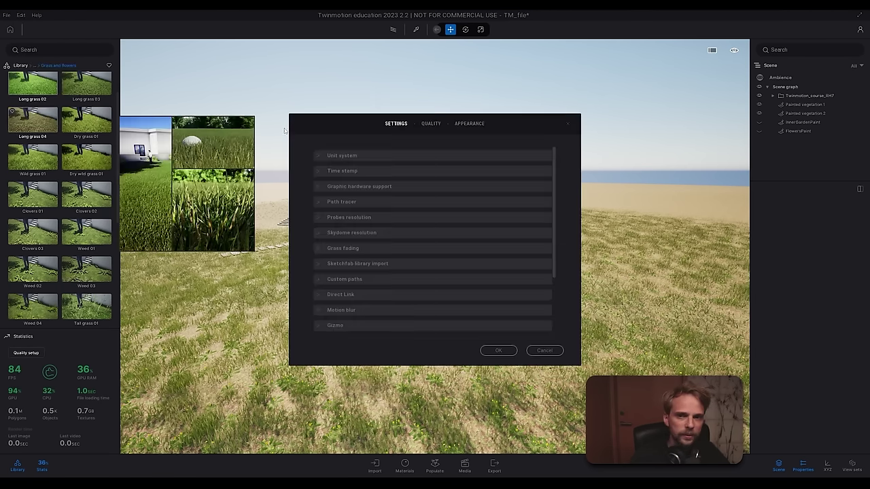
pyautogui.click(322, 250)
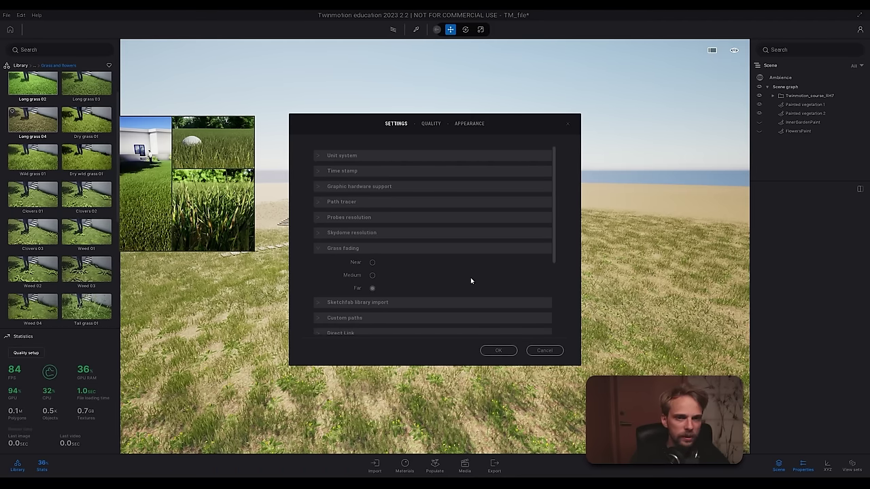
pyautogui.click(545, 351)
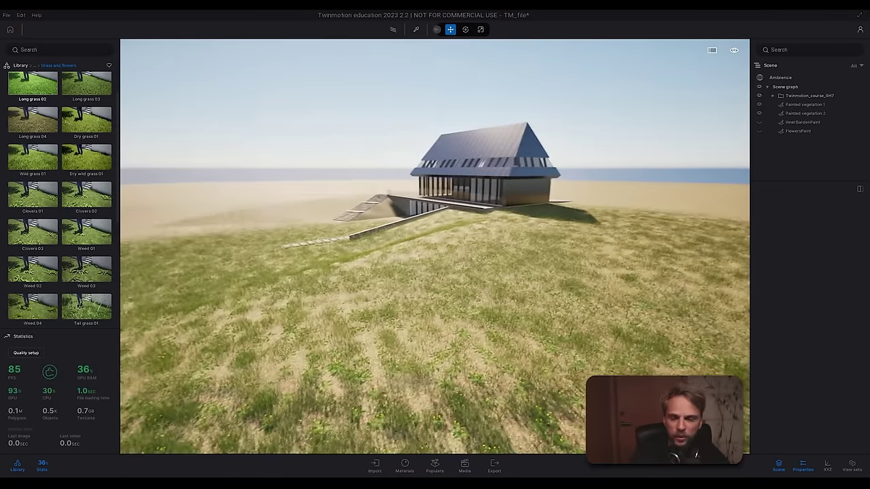
# Step: Save the TM_file project
pyautogui.moveTo(404, 266); pyautogui.dragTo(476, 239, button='right')
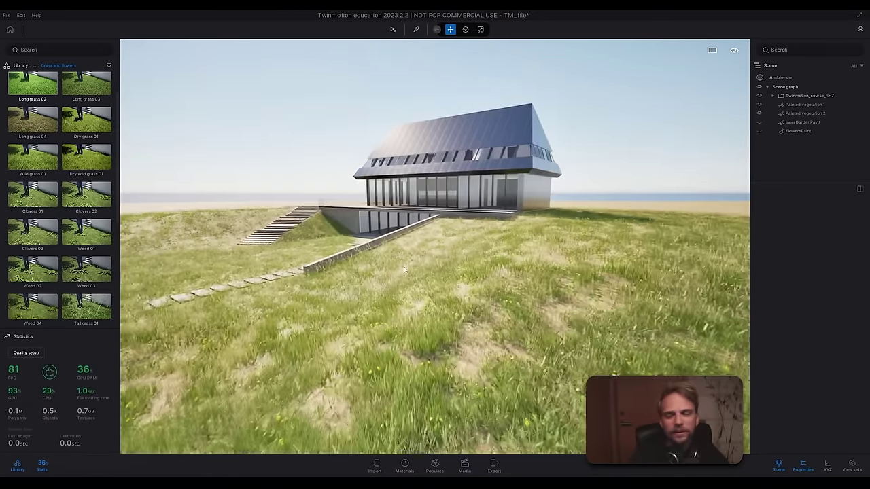
pyautogui.scroll(-1, 404, 270)
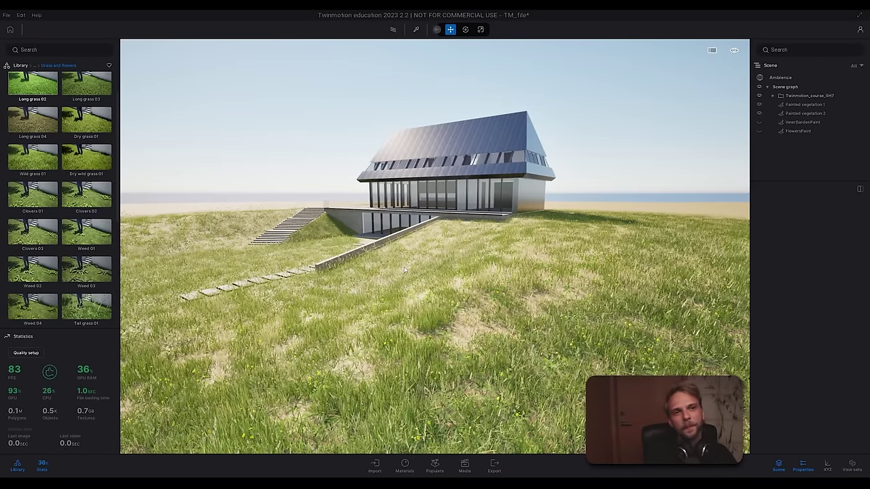
pyautogui.click(6, 14)
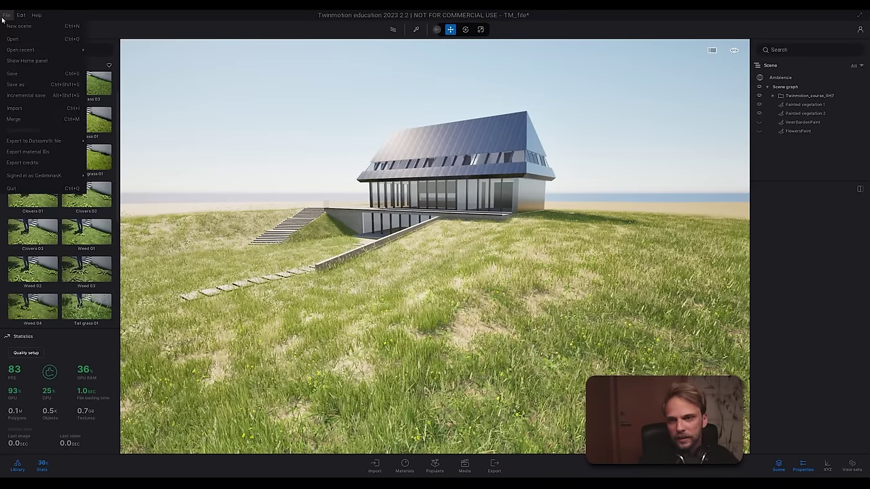
pyautogui.click(55, 75)
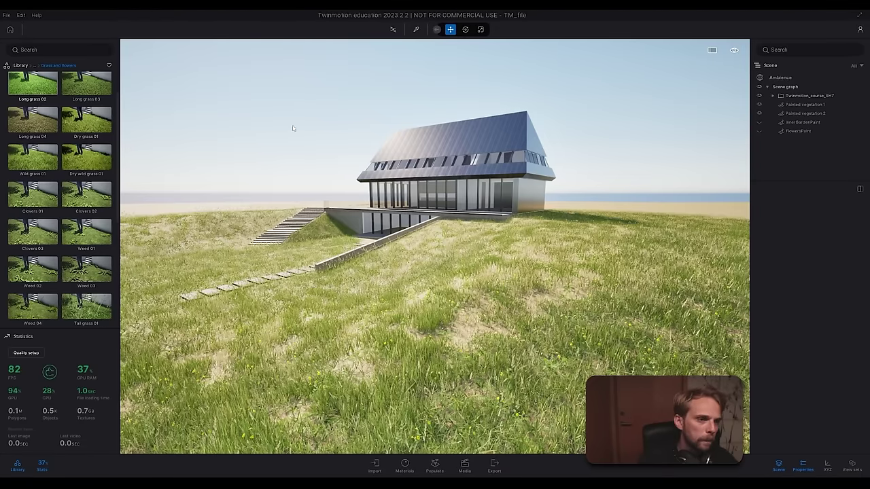
# Step: Show the InnerGardenPaint and FlowersPaint vegetation layers in the scene
pyautogui.moveTo(312, 255); pyautogui.dragTo(322, 256, button='right')
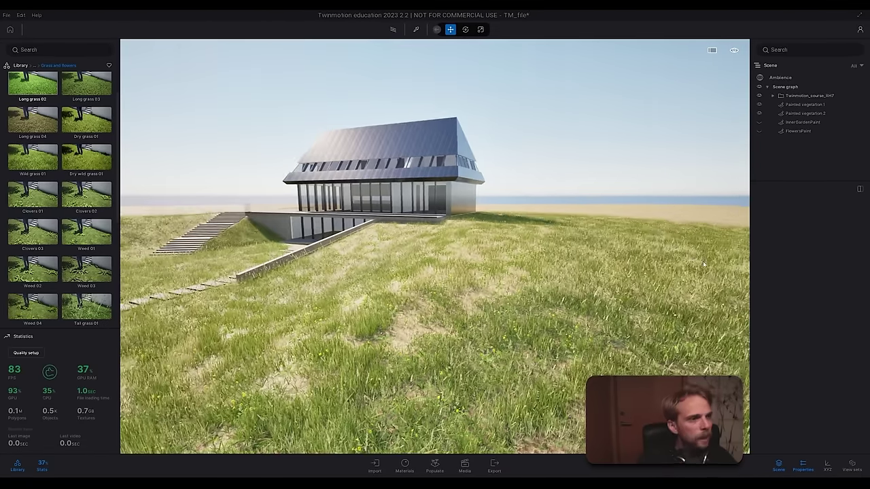
pyautogui.click(759, 121)
pyautogui.click(758, 131)
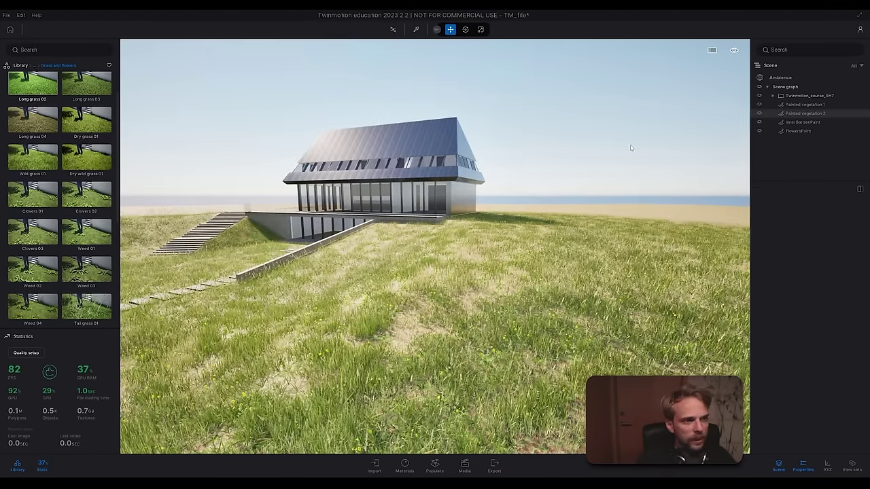
# Step: Examine the bare outer terrain around the painted grass from above, selecting its mesh to see where it extends
pyautogui.moveTo(630, 147); pyautogui.dragTo(370, 162, button='right')
pyautogui.press('w')
pyautogui.press('e')
pyautogui.click(371, 162)
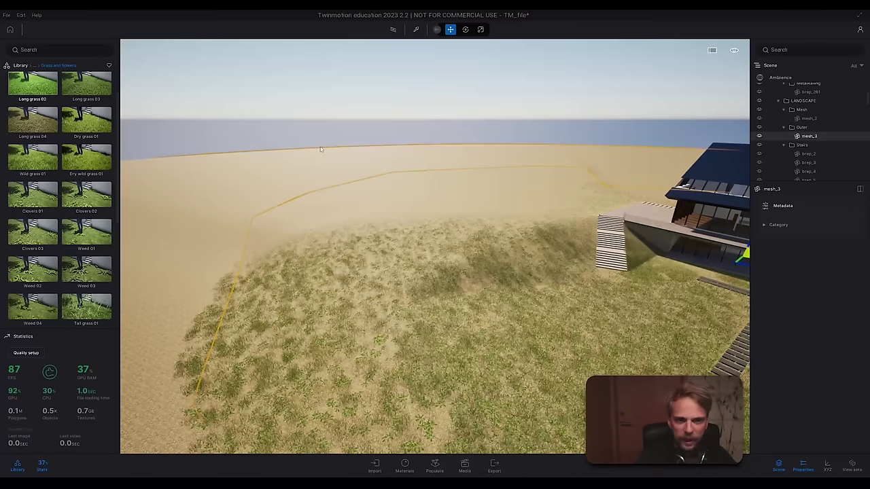
pyautogui.moveTo(220, 250); pyautogui.dragTo(322, 207, button='right')
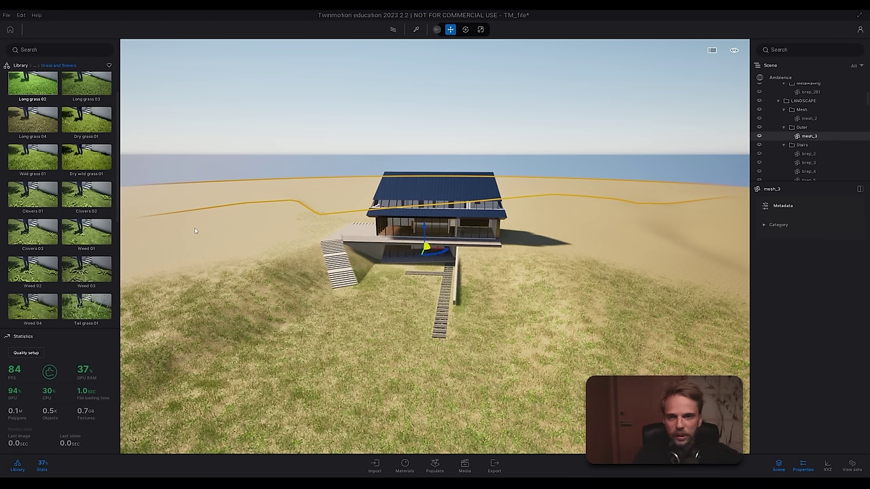
pyautogui.press('Escape')
pyautogui.moveTo(338, 183); pyautogui.dragTo(190, 197, button='right')
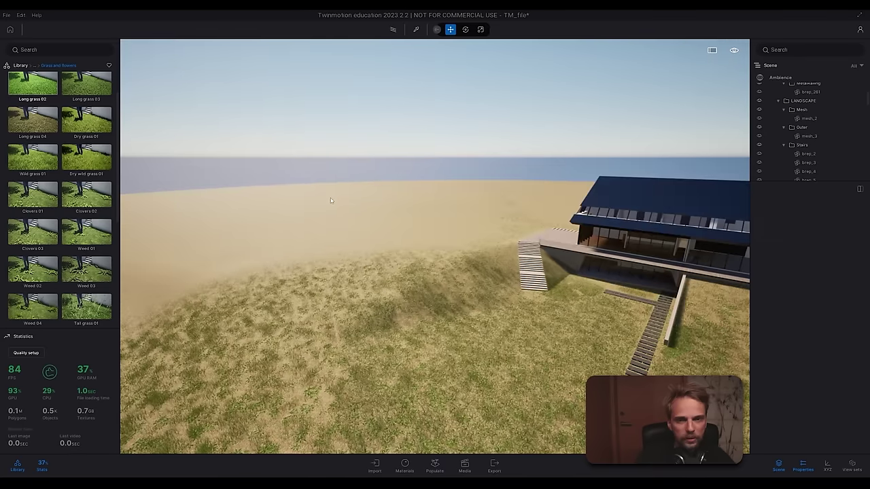
pyautogui.click(331, 204)
pyautogui.moveTo(366, 212); pyautogui.dragTo(320, 212, button='right')
pyautogui.moveTo(387, 225); pyautogui.dragTo(305, 225, button='right')
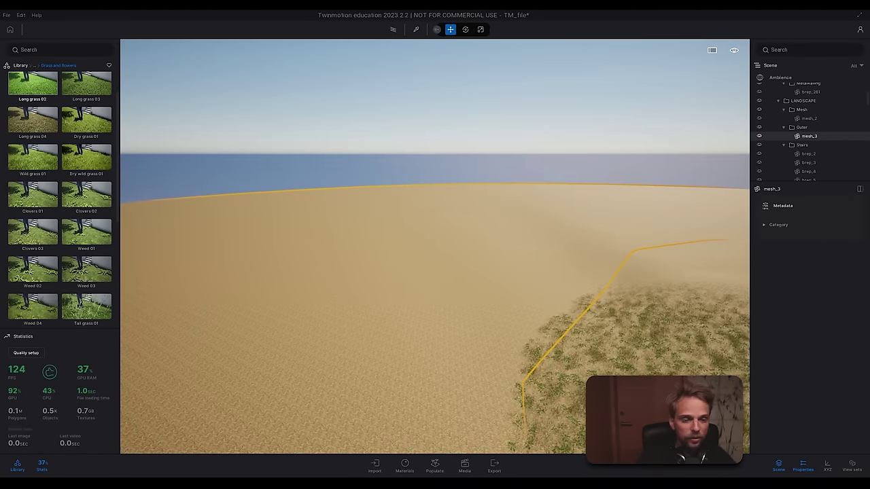
pyautogui.moveTo(388, 225); pyautogui.dragTo(564, 235, button='right')
pyautogui.moveTo(493, 254); pyautogui.dragTo(517, 255, button='right')
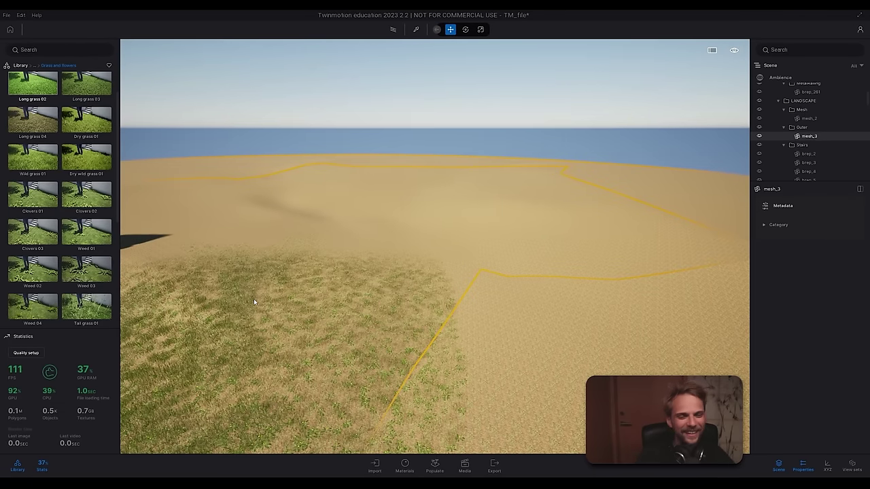
# Step: Open the Trees library in the Vegetation category and the Foliage Populate tools, and browse the tree models
pyautogui.click(20, 65)
pyautogui.click(84, 93)
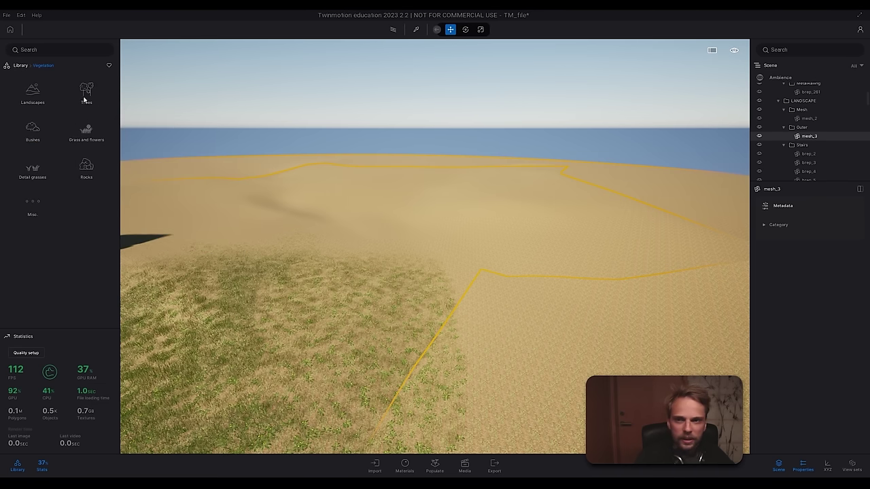
pyautogui.click(84, 95)
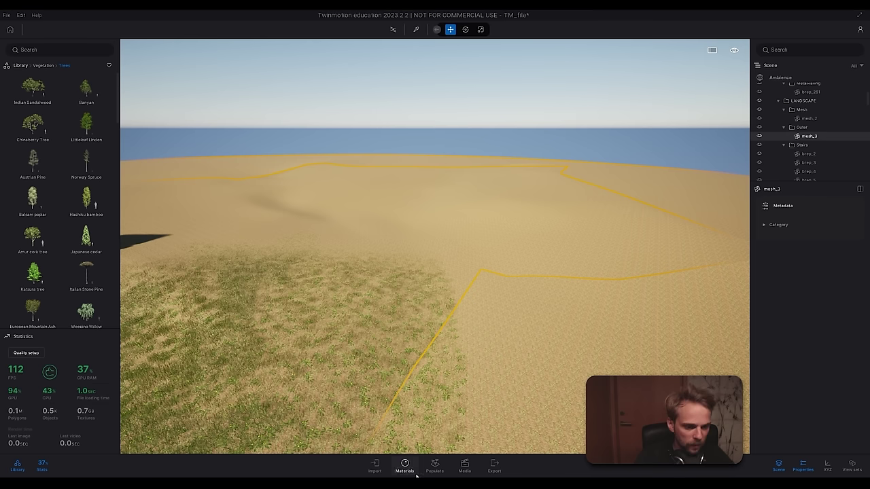
pyautogui.click(435, 465)
pyautogui.moveTo(107, 171)
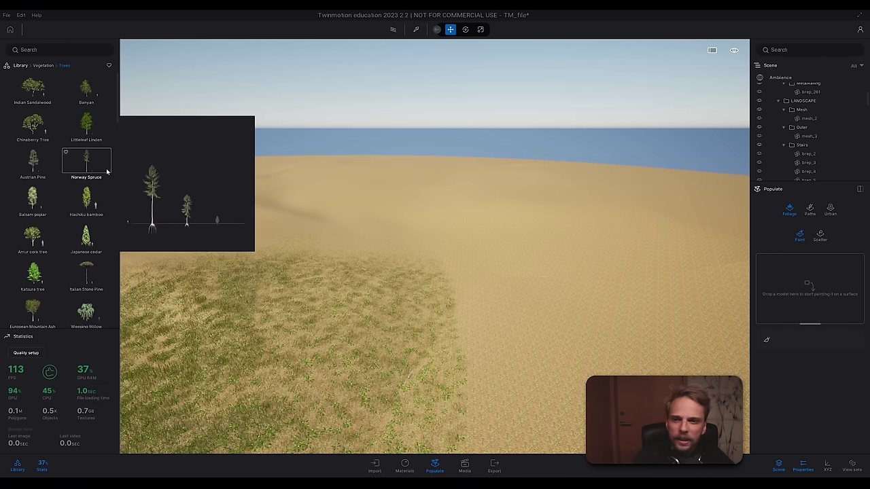
pyautogui.scroll(-2, 112, 216)
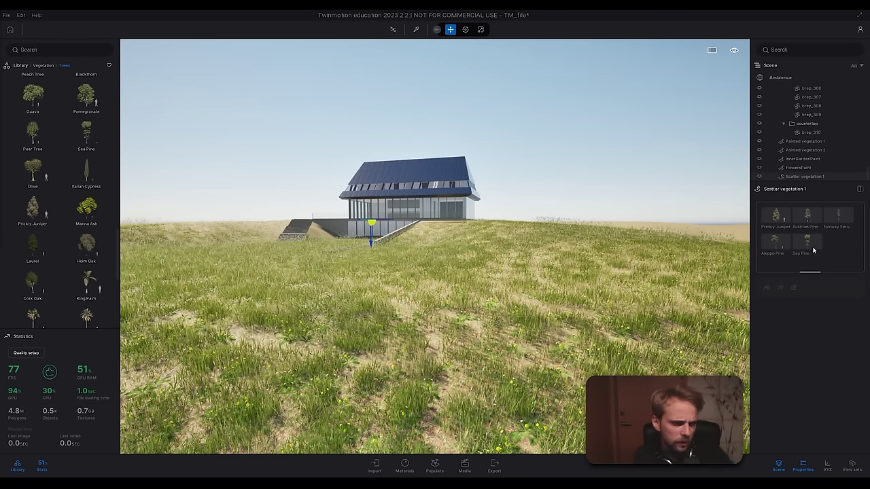
# Step: Raise the Prickly Juniper's age to about 95% in Scatter vegetation 1 and compare its size information with the Austrian Pine's
pyautogui.click(782, 221)
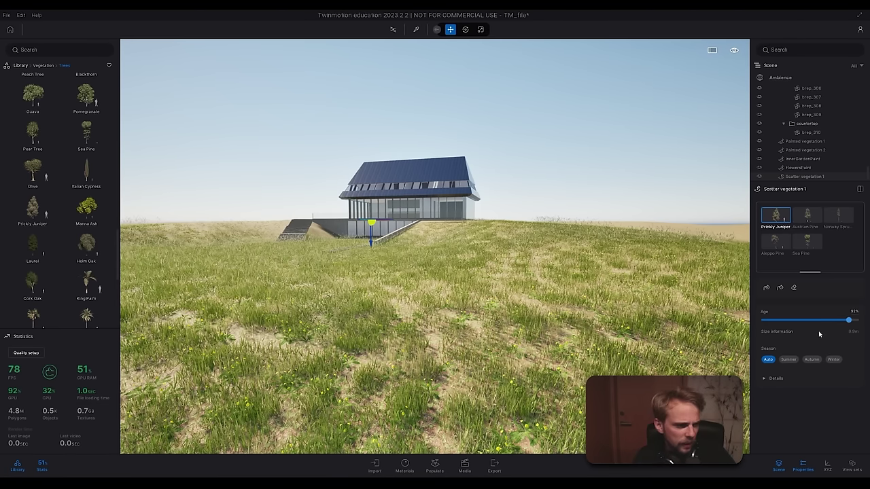
pyautogui.moveTo(713, 321); pyautogui.dragTo(747, 322, button='right')
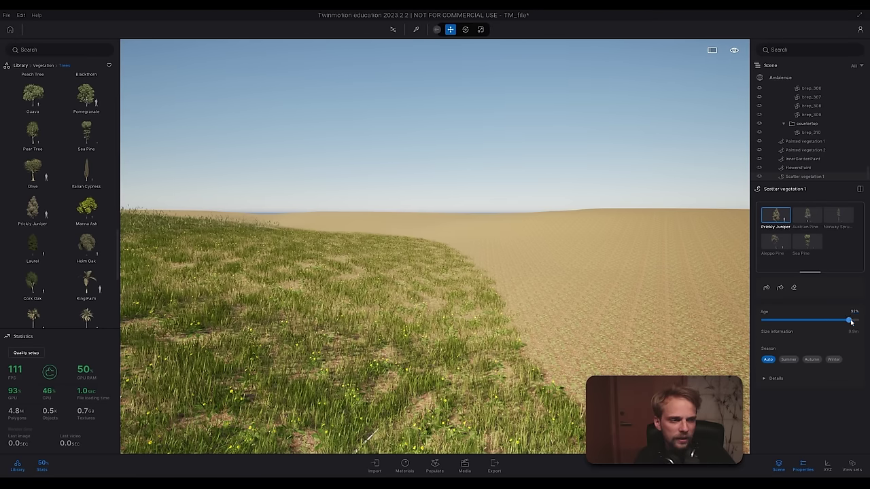
pyautogui.moveTo(849, 319)
pyautogui.mouseDown()
pyautogui.moveTo(807, 320)
pyautogui.moveTo(851, 320)
pyautogui.moveTo(839, 320)
pyautogui.mouseUp()
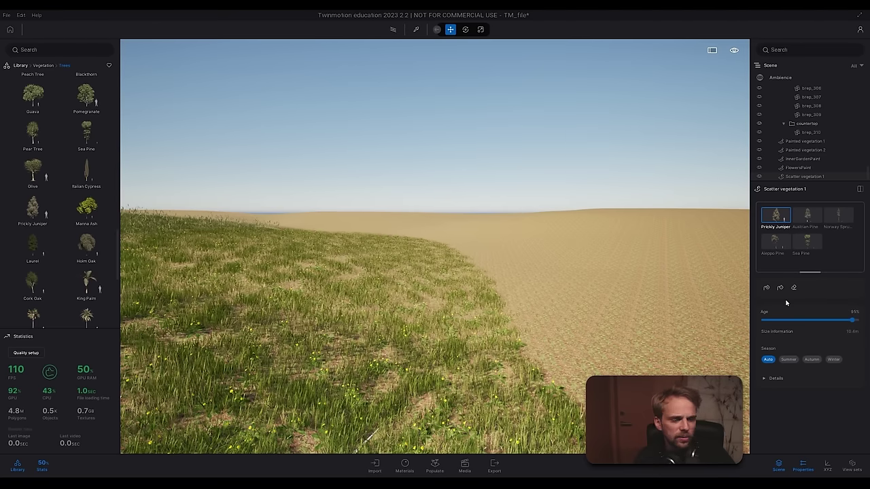
pyautogui.click(807, 218)
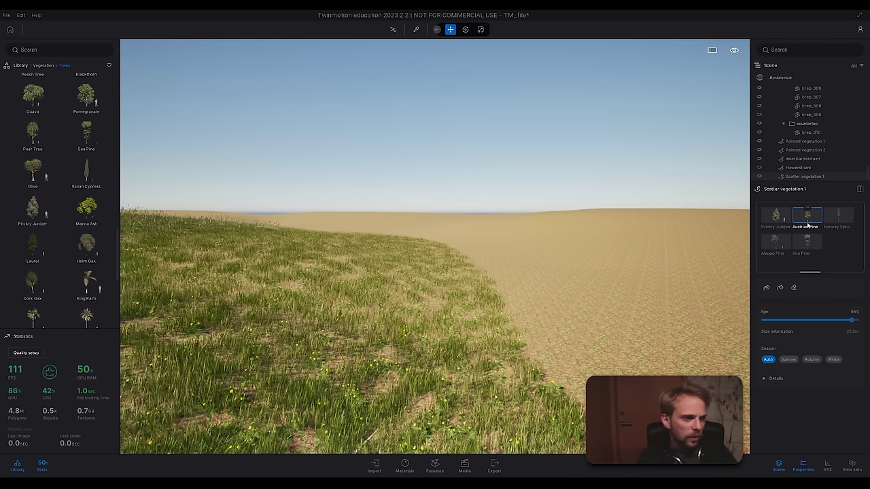
pyautogui.click(781, 220)
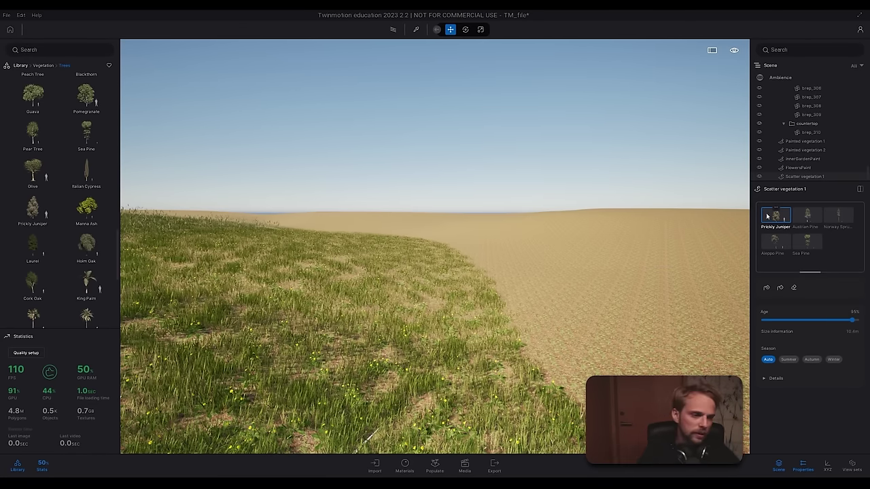
pyautogui.click(814, 221)
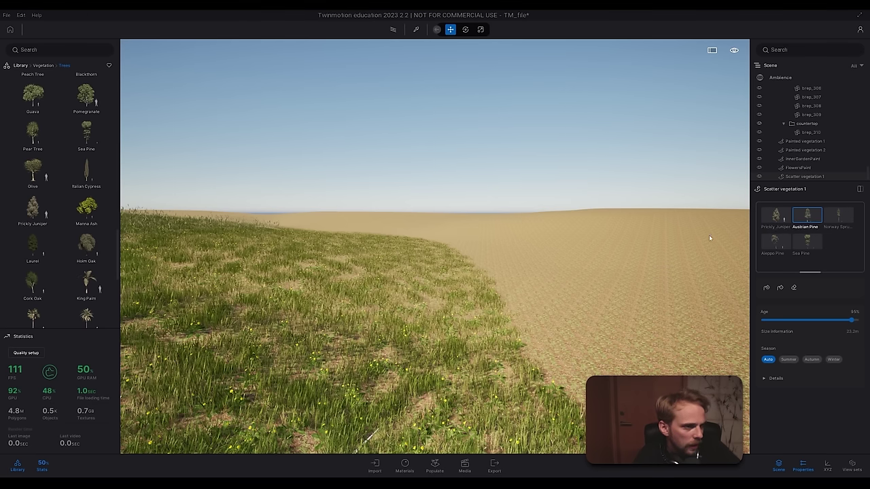
pyautogui.click(778, 218)
pyautogui.click(808, 219)
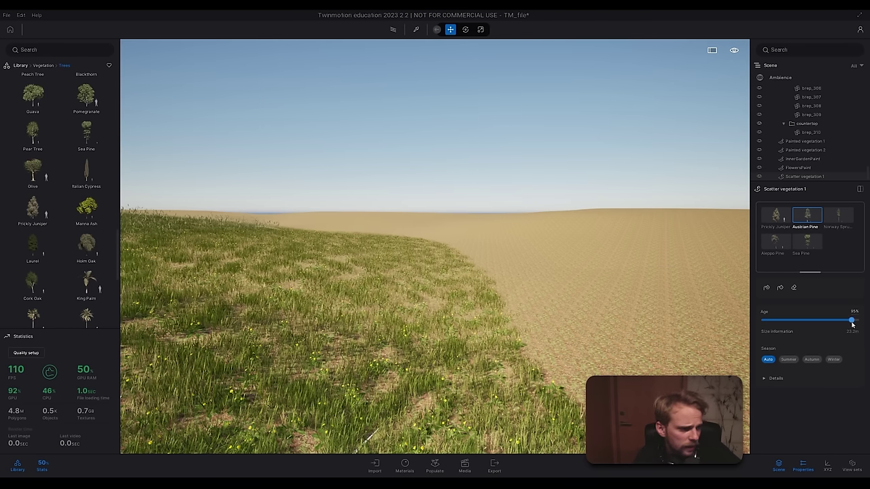
# Step: Set the age of the Norway Spruce and Aleppo Pine to about 66% and the Sea Pine to about 58%
pyautogui.moveTo(844, 319); pyautogui.dragTo(825, 318)
pyautogui.click(846, 221)
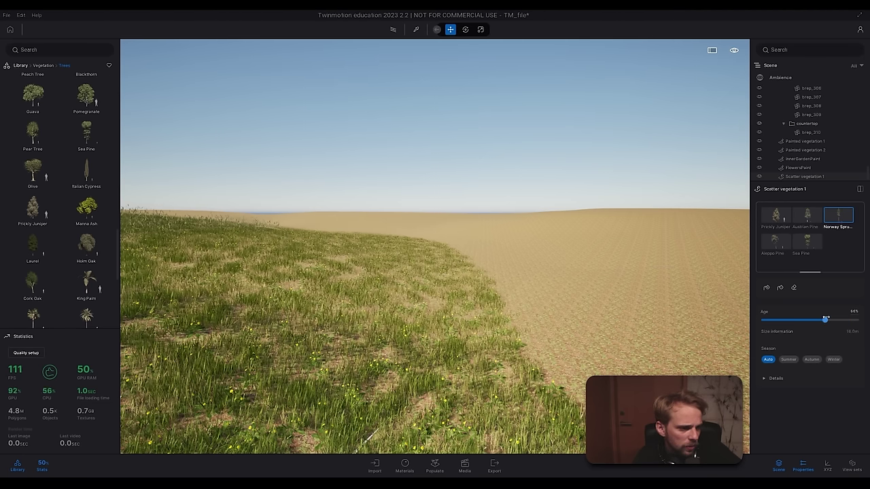
pyautogui.click(775, 241)
pyautogui.moveTo(811, 319); pyautogui.dragTo(824, 321)
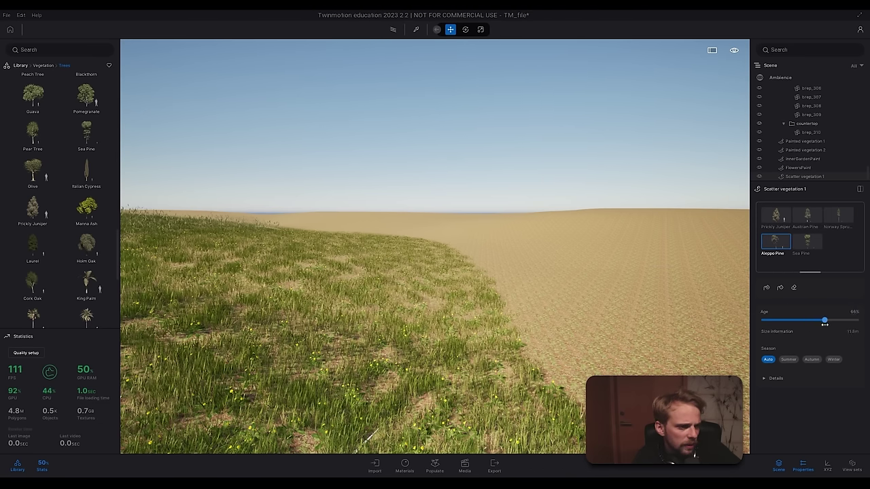
pyautogui.click(804, 243)
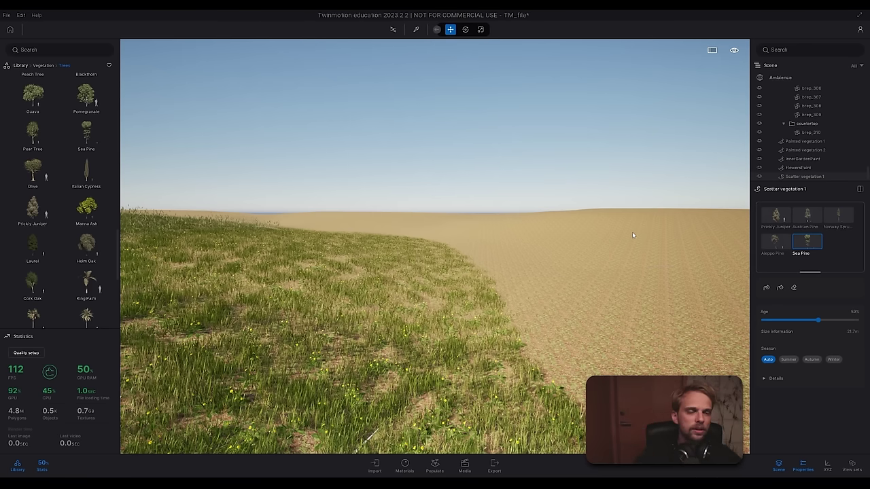
# Step: Scatter all five tree species together over the bare outer terrain and view the forest around the house
pyautogui.moveTo(307, 182); pyautogui.dragTo(231, 210, button='right')
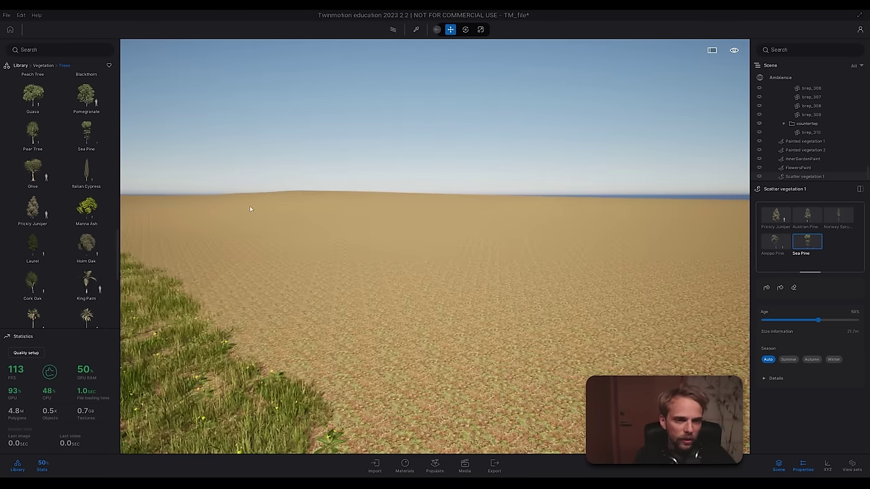
pyautogui.press('s')
pyautogui.moveTo(457, 233); pyautogui.dragTo(479, 245, button='right')
pyautogui.press('w')
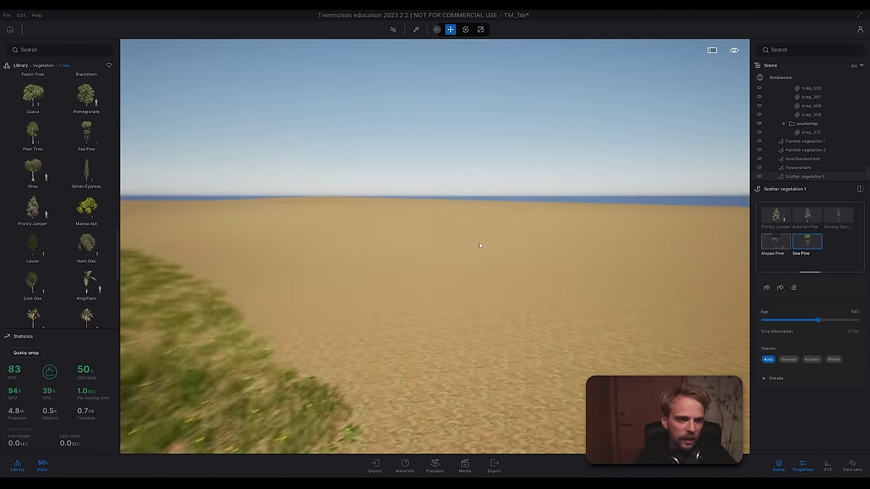
pyautogui.keyDown('shift'); pyautogui.click(777, 224); pyautogui.keyUp('shift')
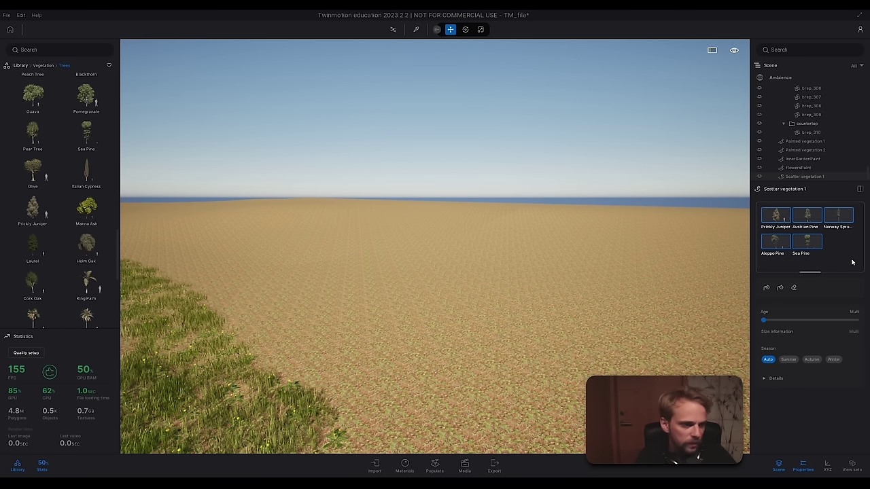
pyautogui.click(767, 287)
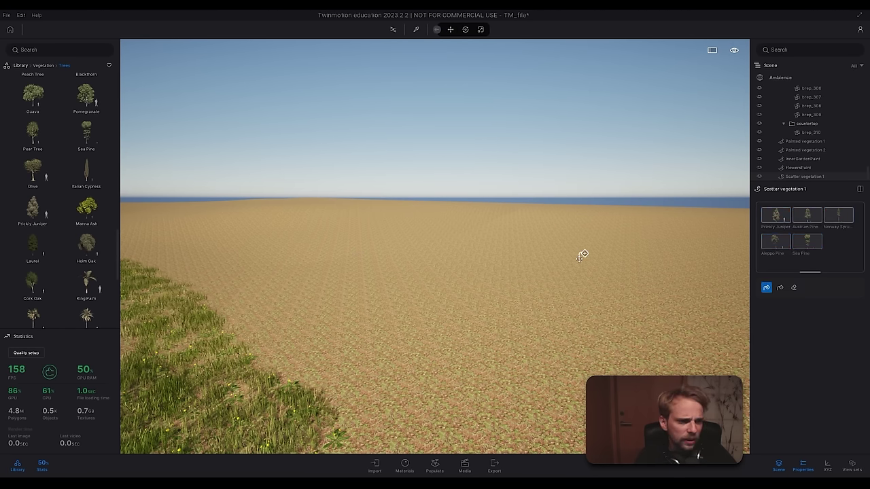
pyautogui.click(582, 252)
pyautogui.moveTo(567, 248); pyautogui.dragTo(598, 279, button='right')
pyautogui.moveTo(487, 228); pyautogui.dragTo(549, 229, button='right')
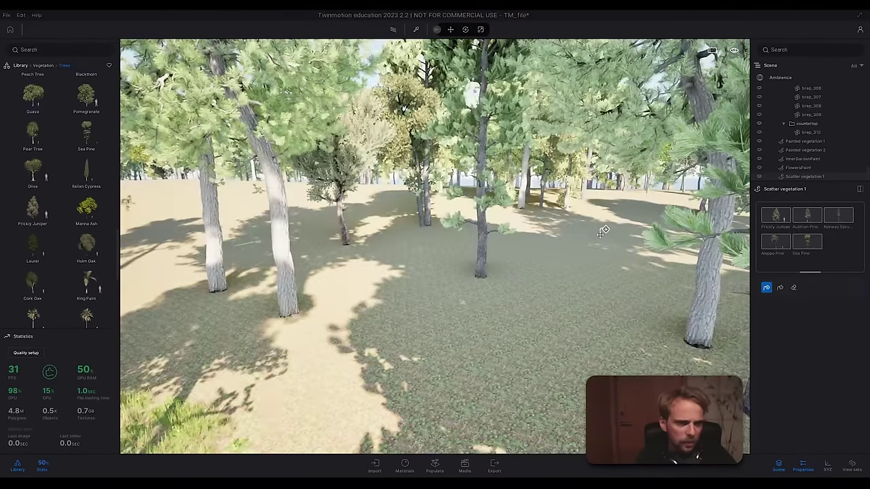
pyautogui.scroll(3, 604, 229)
pyautogui.moveTo(604, 229); pyautogui.dragTo(285, 242, button='right')
pyautogui.press('w')
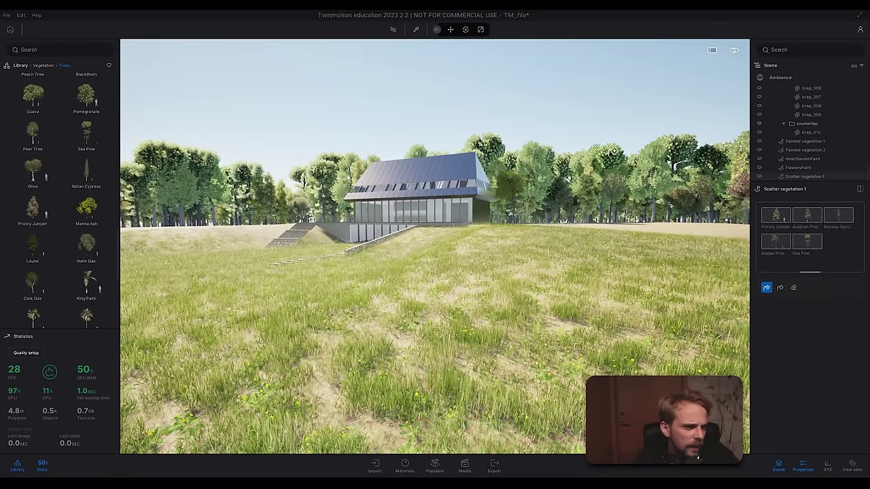
# Step: Switch to the scatter removal tool and examine the scattered forest from the house and from among the trees
pyautogui.click(815, 246)
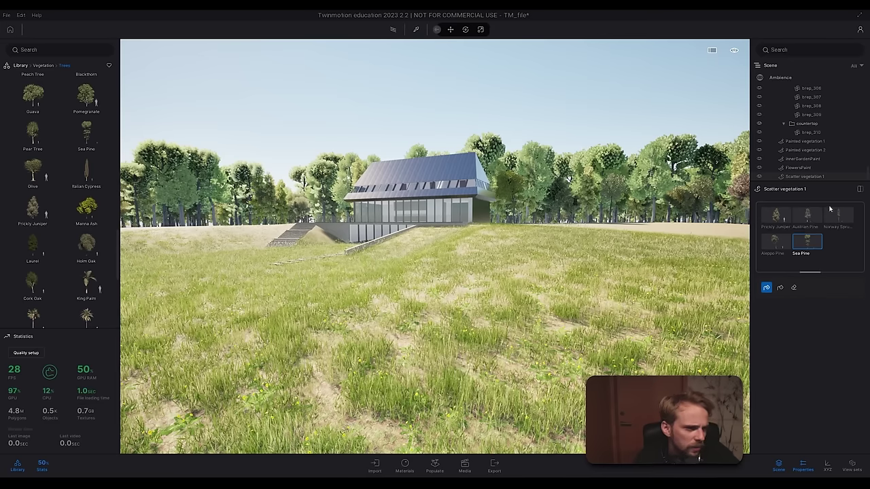
pyautogui.click(780, 287)
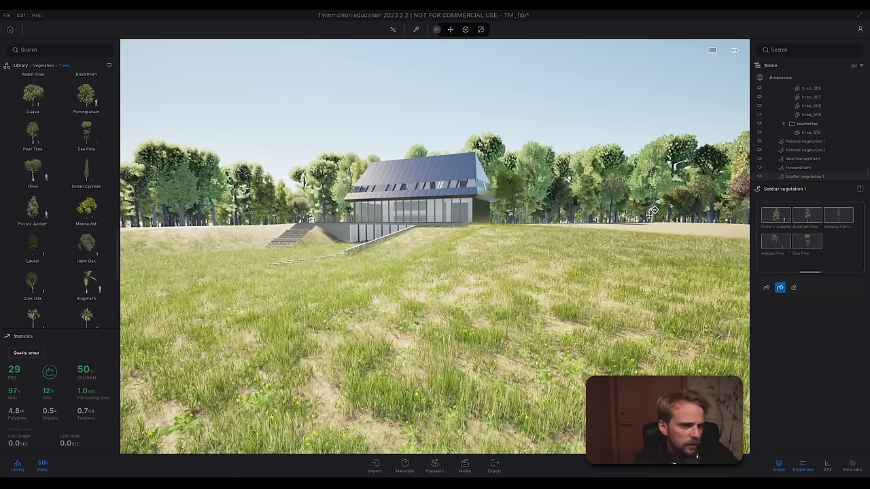
pyautogui.press('w')
pyautogui.moveTo(641, 217); pyautogui.dragTo(568, 216, button='right')
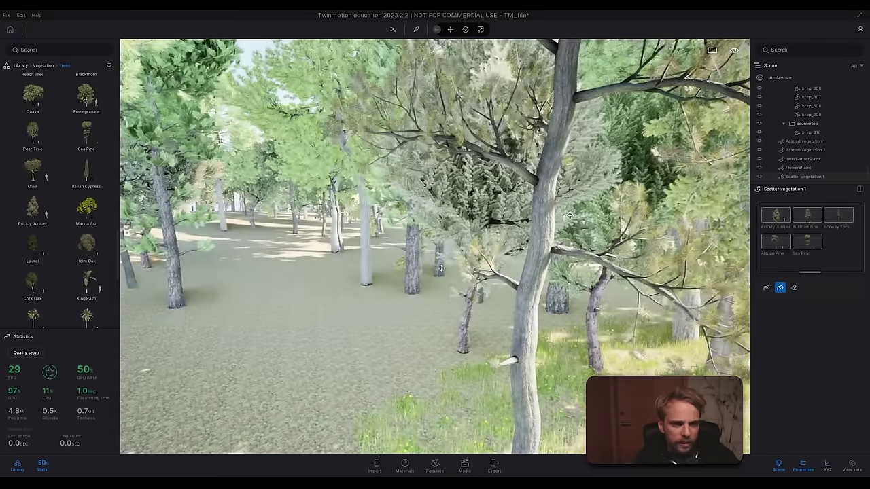
pyautogui.scroll(-10, 352, 291)
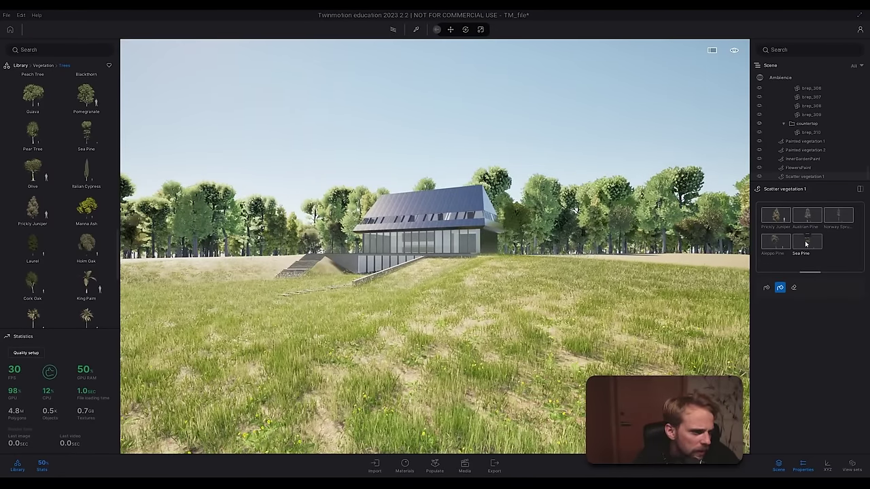
pyautogui.moveTo(714, 238); pyautogui.dragTo(680, 238, button='right')
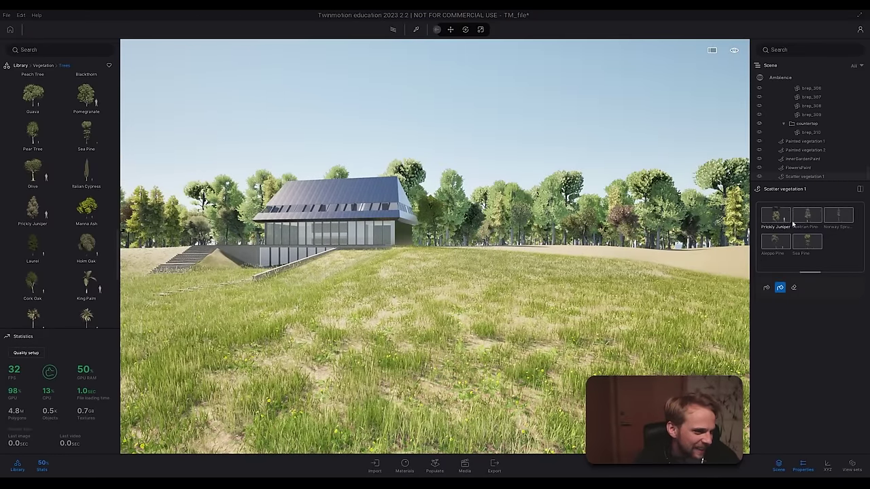
pyautogui.moveTo(738, 207); pyautogui.dragTo(312, 272, button='right')
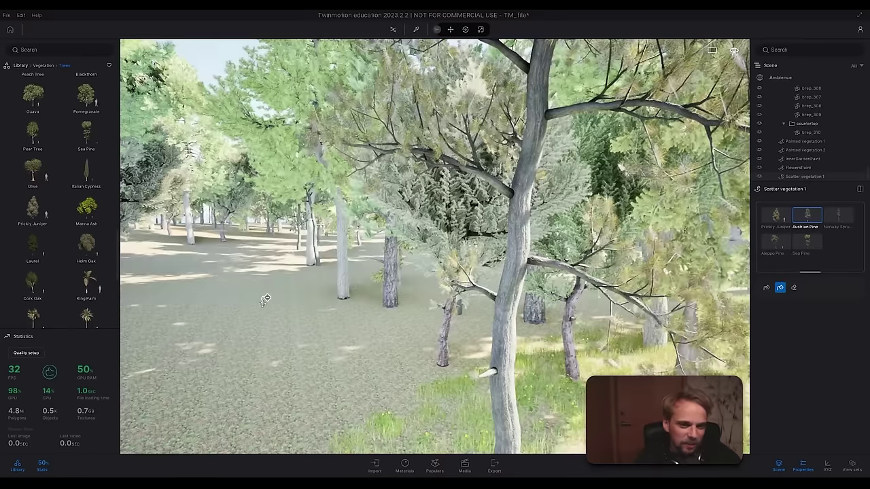
pyautogui.moveTo(267, 297); pyautogui.dragTo(373, 265, button='right')
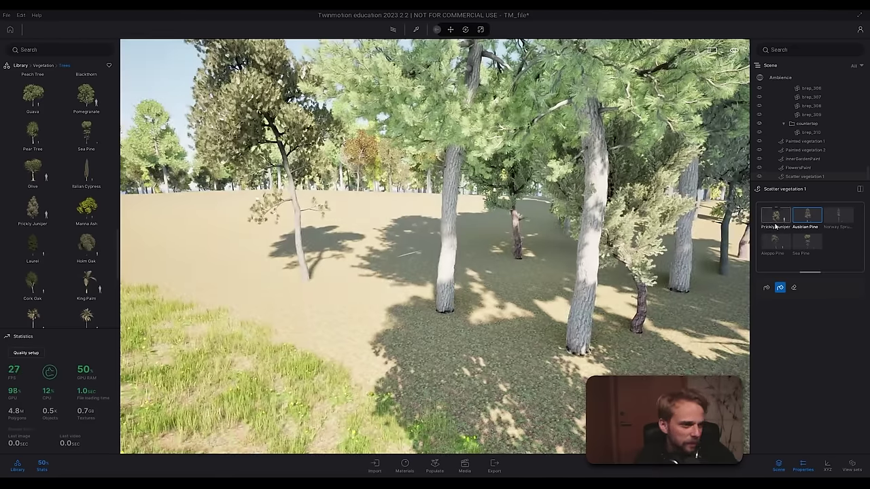
# Step: Remove the scattered trees of all five species from the outer terrain with repeated passes
pyautogui.keyDown('shift'); pyautogui.click(805, 248); pyautogui.keyUp('shift')
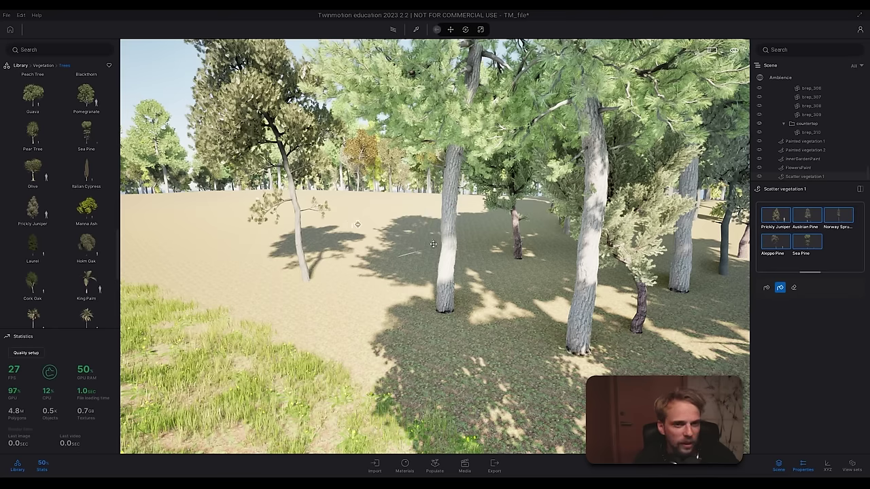
pyautogui.click(516, 250)
pyautogui.click(555, 250)
pyautogui.click(552, 255)
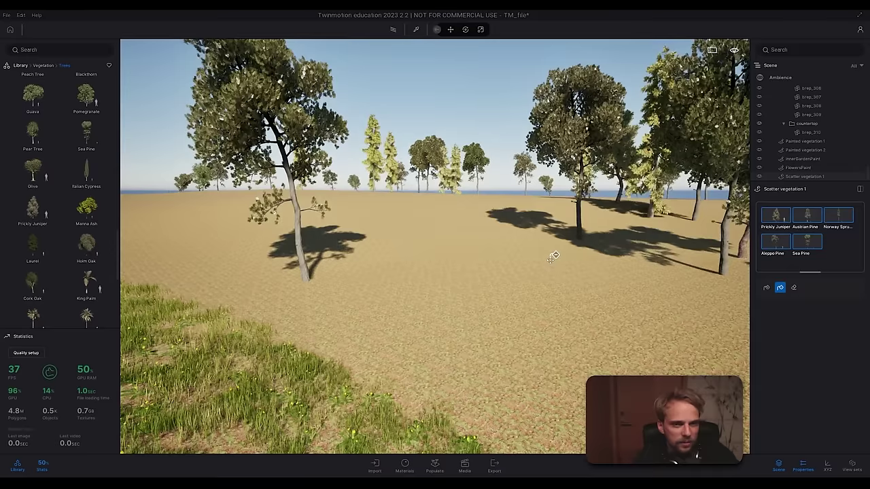
pyautogui.click(551, 259)
pyautogui.moveTo(553, 254); pyautogui.dragTo(693, 247, button='right')
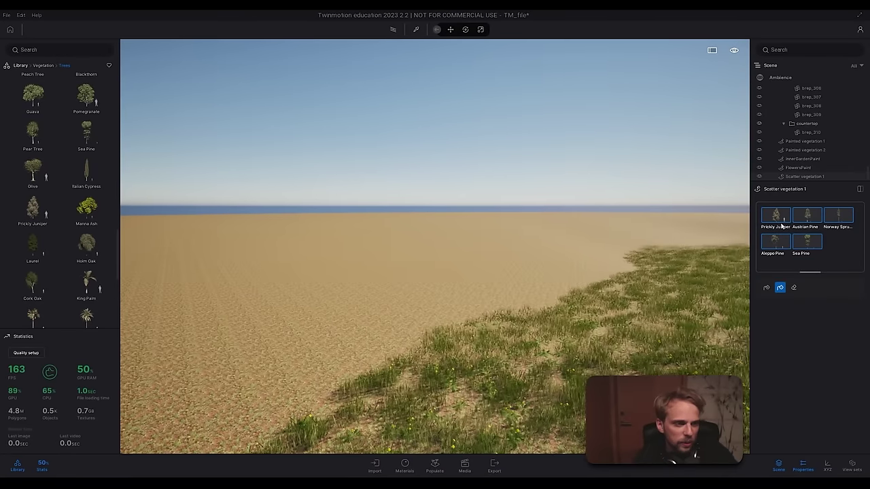
# Step: Scatter only the Prickly Juniper over the bare outer terrain
pyautogui.click(781, 221)
pyautogui.moveTo(327, 237); pyautogui.dragTo(489, 261, button='right')
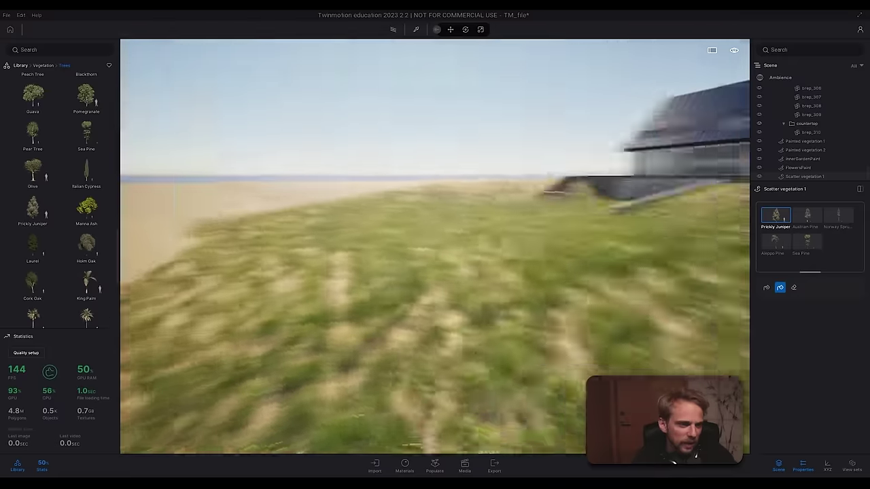
pyautogui.moveTo(340, 250); pyautogui.dragTo(251, 246, button='right')
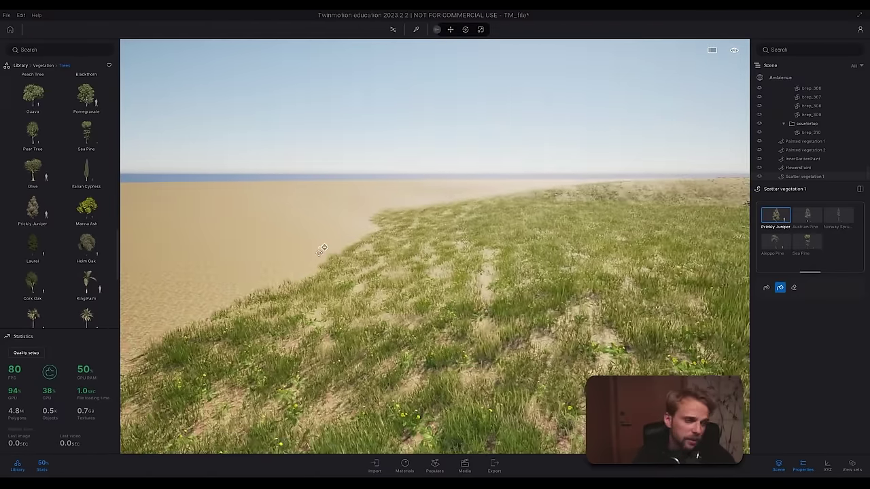
pyautogui.moveTo(351, 233); pyautogui.dragTo(358, 229, button='right')
pyautogui.click(766, 287)
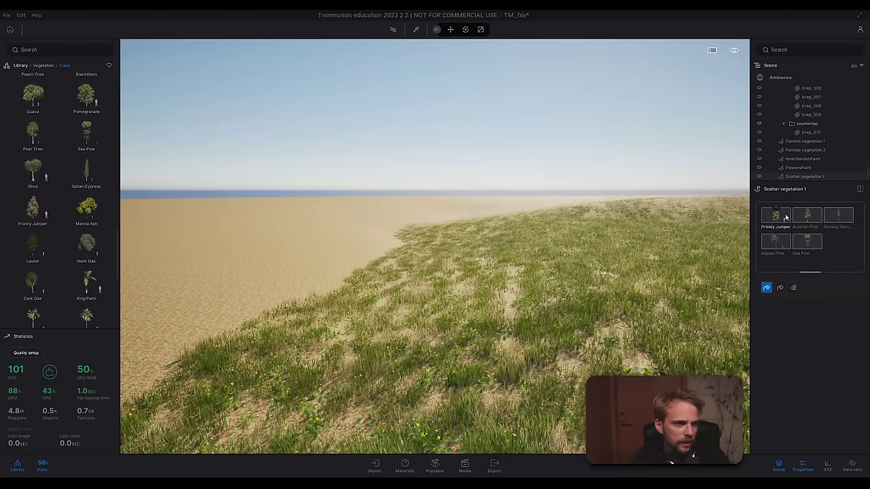
pyautogui.click(849, 252)
pyautogui.click(786, 216)
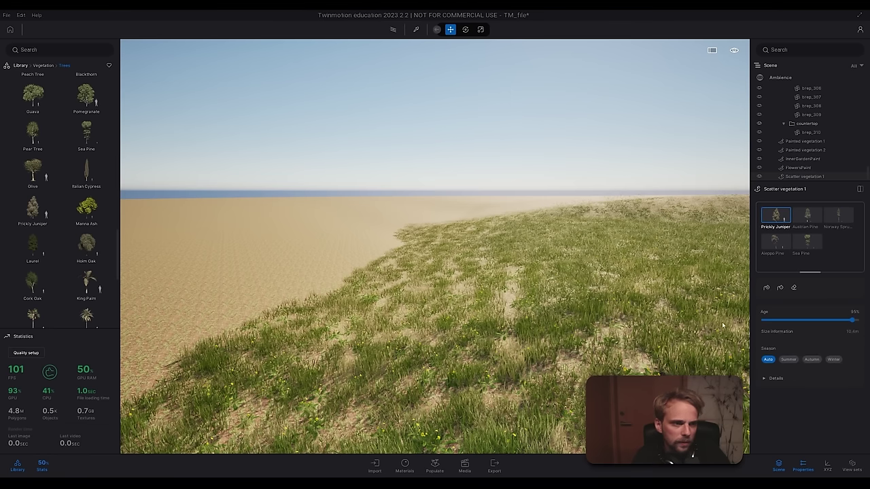
pyautogui.click(766, 287)
pyautogui.click(202, 234)
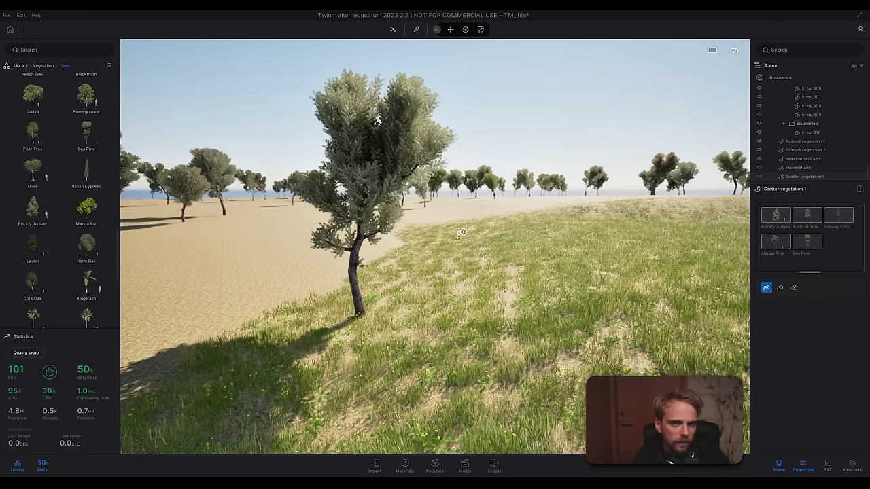
# Step: Add a second scatter pass of Prickly Junipers to the outer terrain and check the density behind the house
pyautogui.moveTo(462, 232); pyautogui.dragTo(788, 226, button='right')
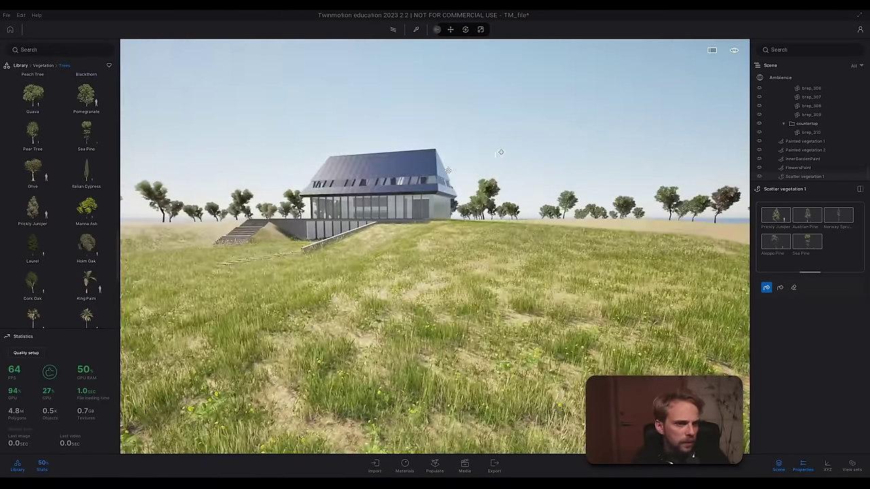
pyautogui.moveTo(442, 221); pyautogui.dragTo(156, 222, button='right')
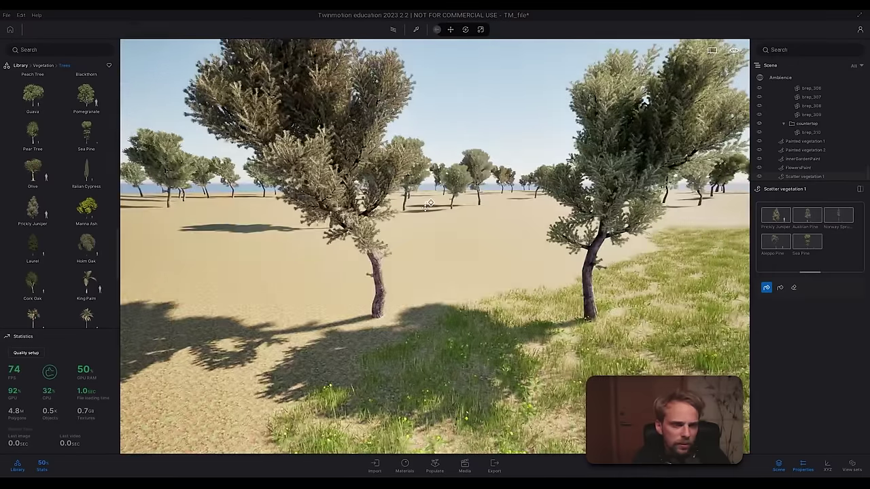
pyautogui.click(426, 207)
pyautogui.moveTo(425, 206); pyautogui.dragTo(587, 256, button='right')
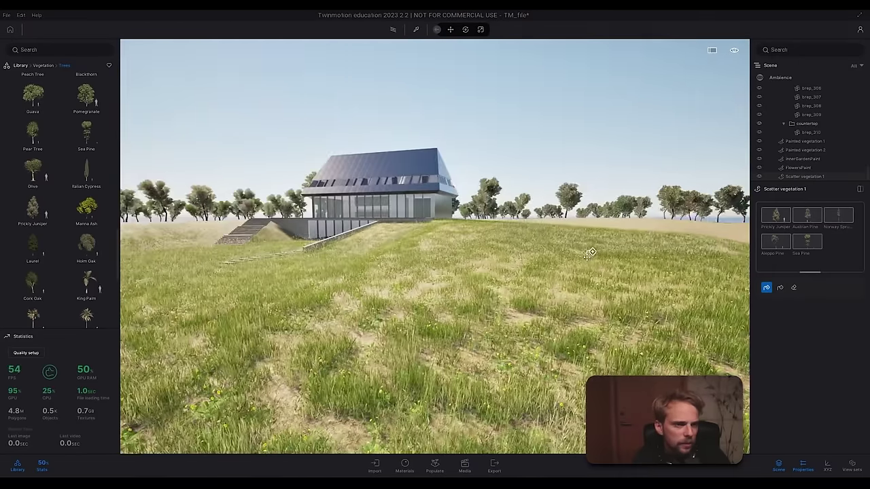
# Step: Scatter only the Austrian Pine over the outer terrain and check the new trees around the house
pyautogui.click(805, 219)
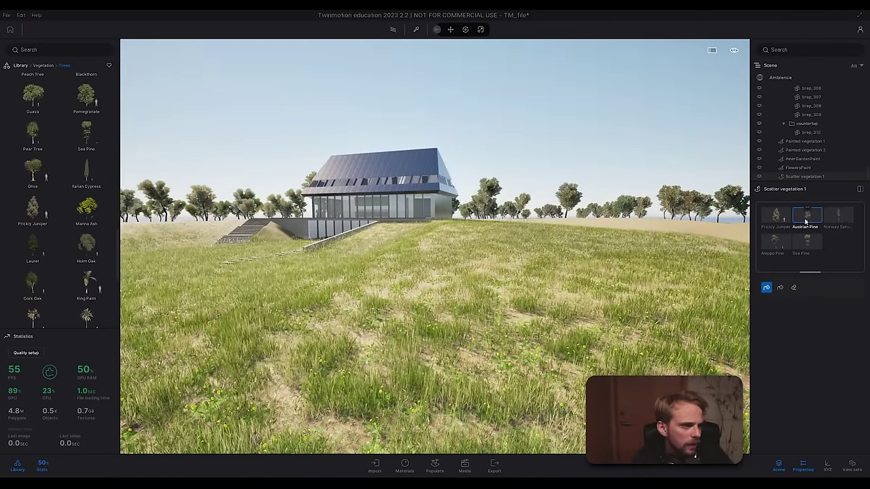
pyautogui.moveTo(516, 238)
pyautogui.mouseDown(button='right')
pyautogui.moveTo(314, 244)
pyautogui.moveTo(516, 235)
pyautogui.mouseUp(button='right')
pyautogui.click(314, 243)
pyautogui.moveTo(435, 246); pyautogui.dragTo(588, 241, button='right')
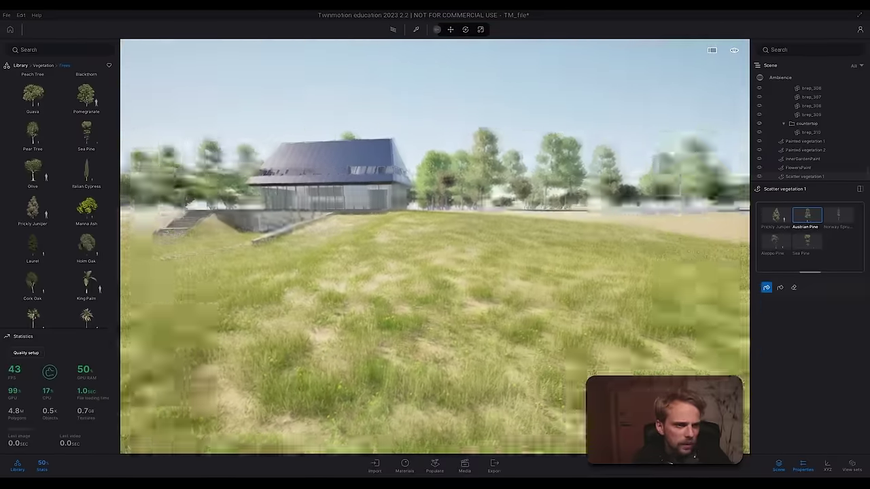
pyautogui.moveTo(520, 336); pyautogui.dragTo(282, 326, button='right')
pyautogui.moveTo(520, 336); pyautogui.dragTo(734, 333, button='right')
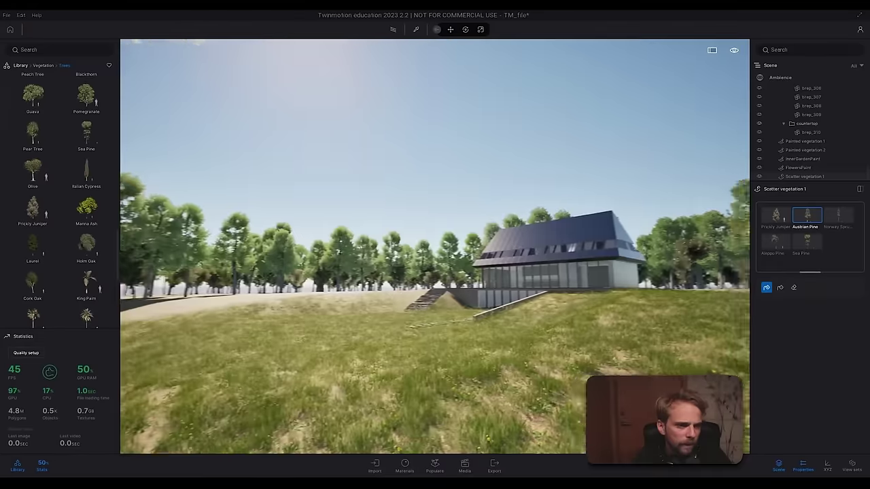
pyautogui.moveTo(435, 246); pyautogui.dragTo(564, 246, button='right')
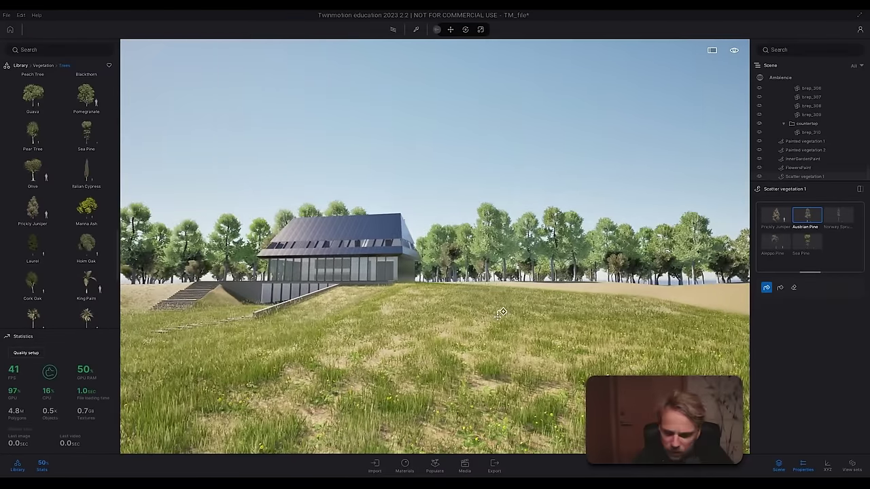
# Step: Scatter only the Norway Spruce over the outer terrain and look over the mixed forest behind the house
pyautogui.click(780, 287)
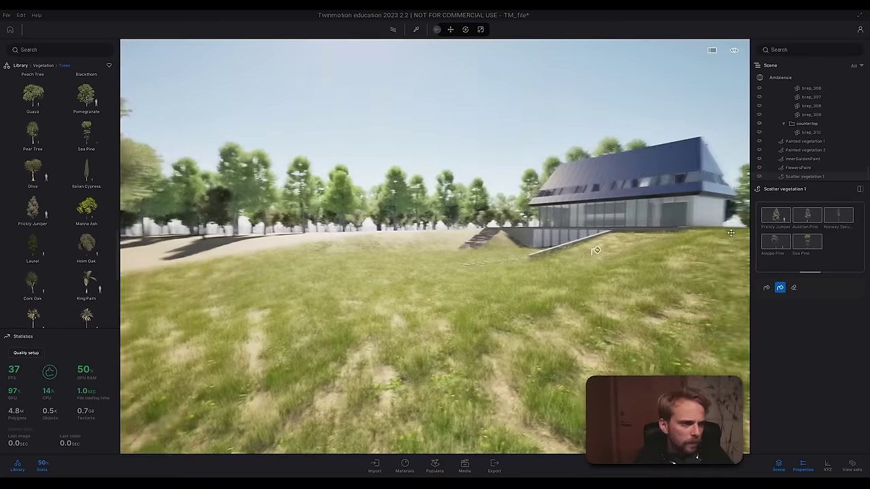
pyautogui.click(838, 216)
pyautogui.click(767, 288)
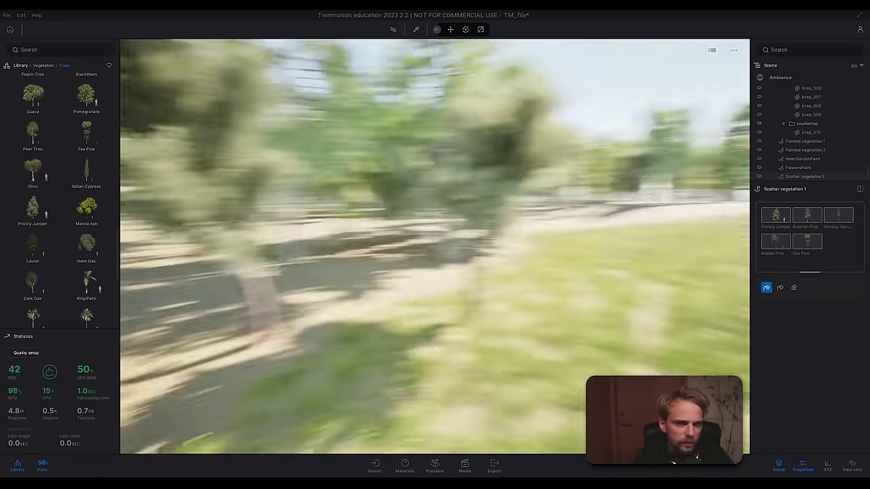
pyautogui.moveTo(311, 242); pyautogui.dragTo(516, 243, button='right')
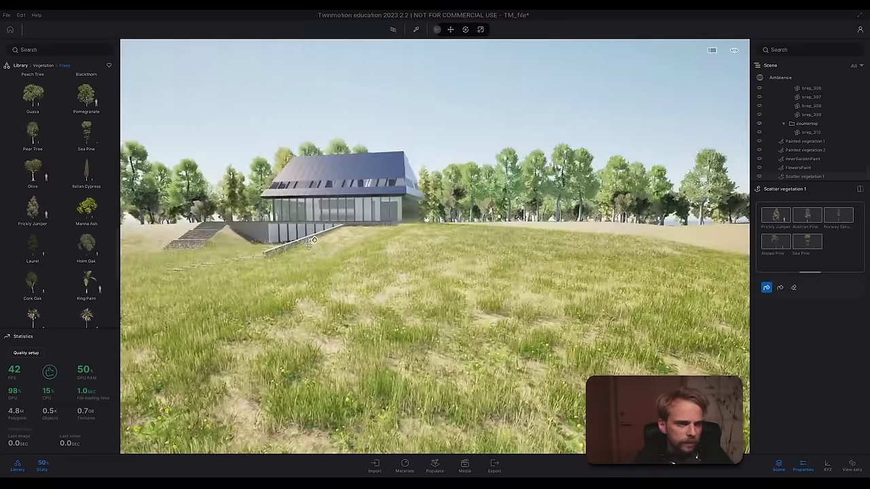
pyautogui.moveTo(355, 227); pyautogui.dragTo(394, 241, button='right')
pyautogui.moveTo(368, 141); pyautogui.dragTo(556, 220, button='right')
# Step: Set the age of the scattered Norway Spruce to 82% and the Austrian Pine to 75%
pyautogui.click(846, 240)
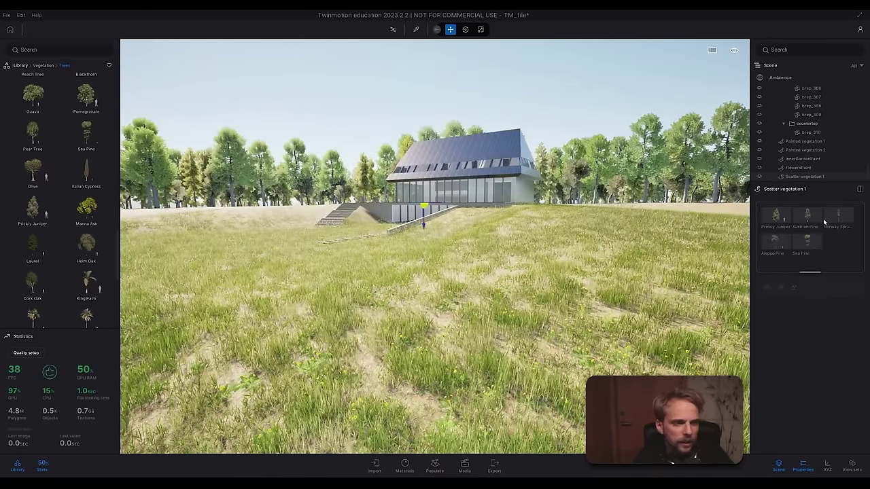
pyautogui.click(838, 216)
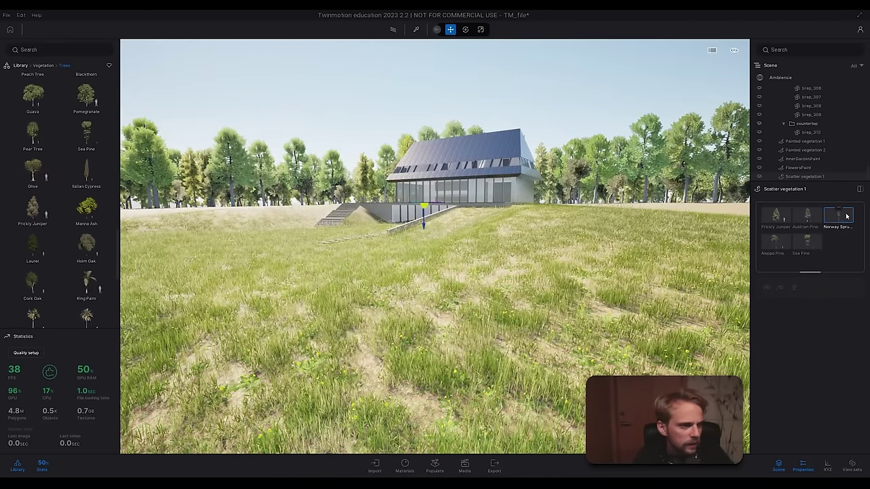
pyautogui.moveTo(830, 320); pyautogui.dragTo(840, 320)
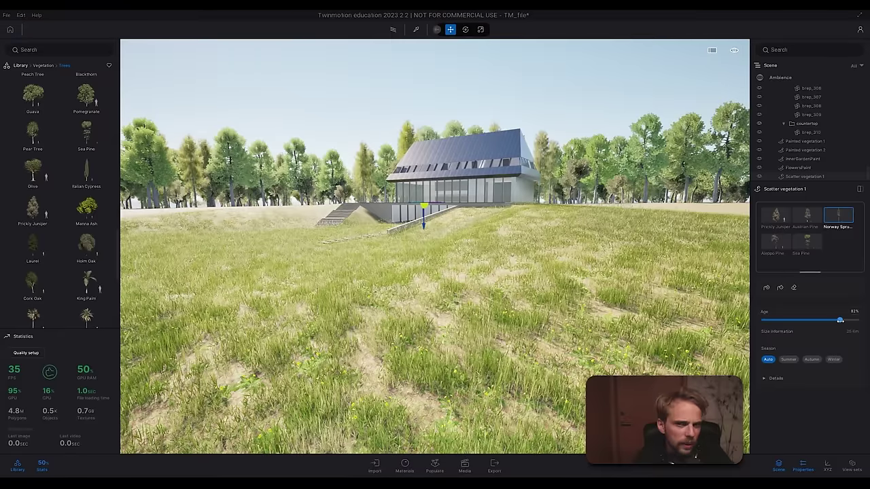
pyautogui.click(803, 217)
pyautogui.moveTo(847, 324); pyautogui.dragTo(832, 326)
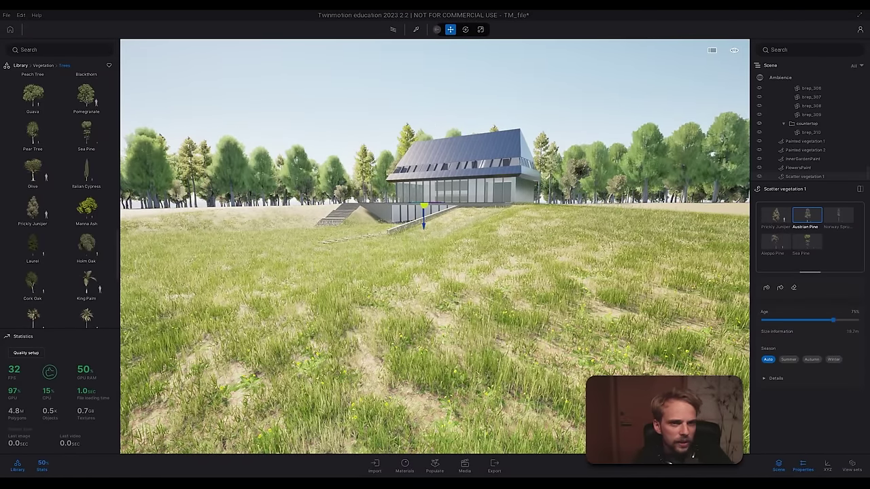
pyautogui.moveTo(326, 115); pyautogui.dragTo(274, 114, button='right')
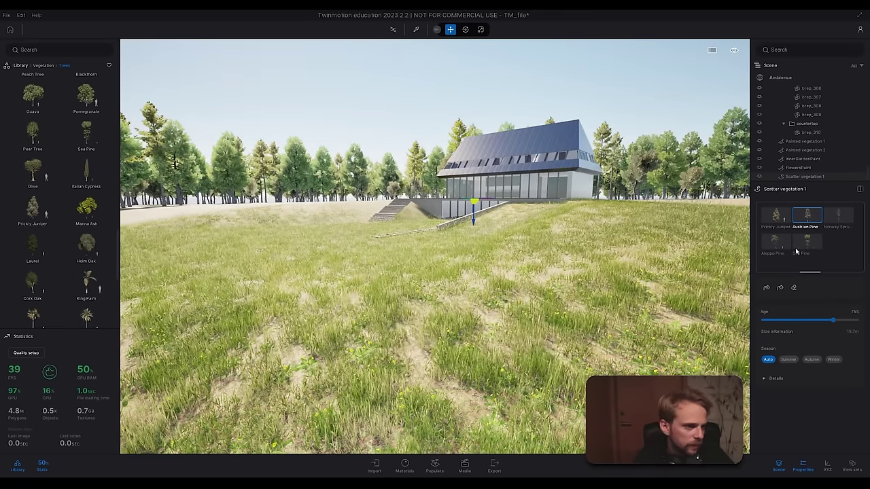
# Step: Scatter only the Aleppo Pine over the outer terrain and inspect the trees up close and around the house
pyautogui.click(773, 244)
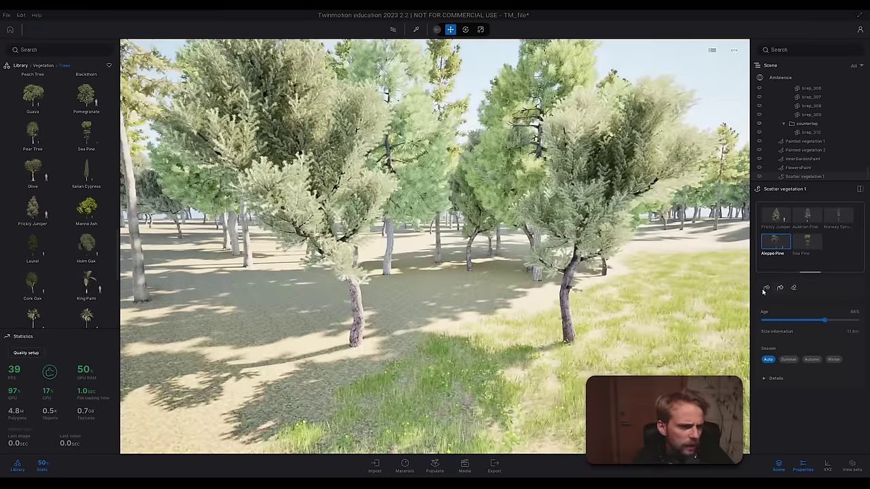
pyautogui.click(766, 288)
pyautogui.click(411, 255)
pyautogui.moveTo(411, 256); pyautogui.dragTo(437, 255, button='right')
pyautogui.moveTo(384, 248); pyautogui.dragTo(394, 147, button='right')
pyautogui.scroll(5, 396, 147)
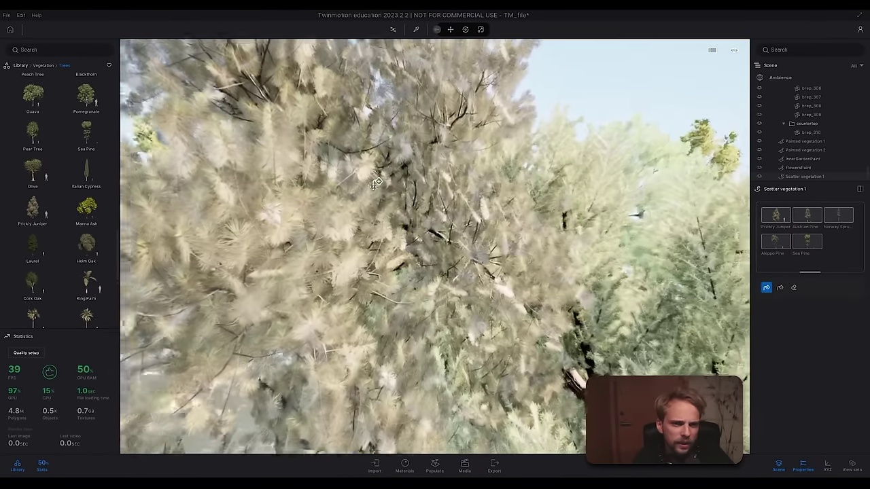
pyautogui.scroll(-10, 373, 180)
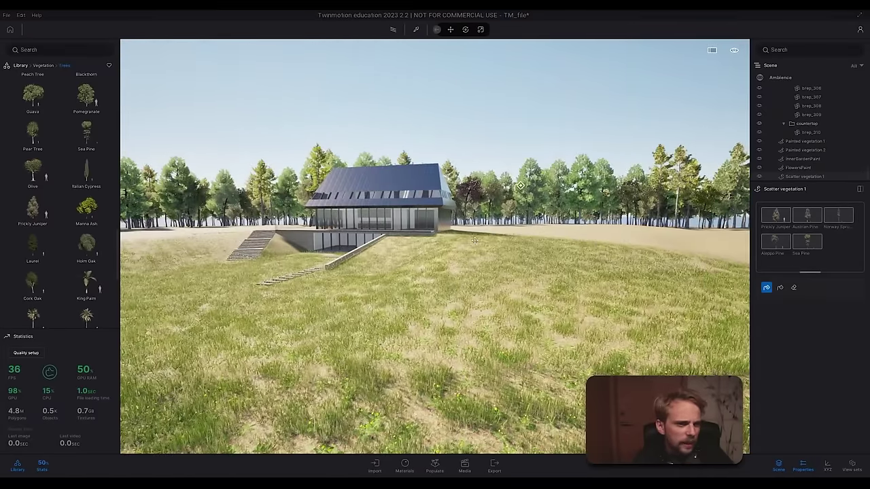
# Step: Scatter only the Sea Pine over the outer terrain and view the forest around the house
pyautogui.click(808, 243)
pyautogui.scroll(5, 518, 274)
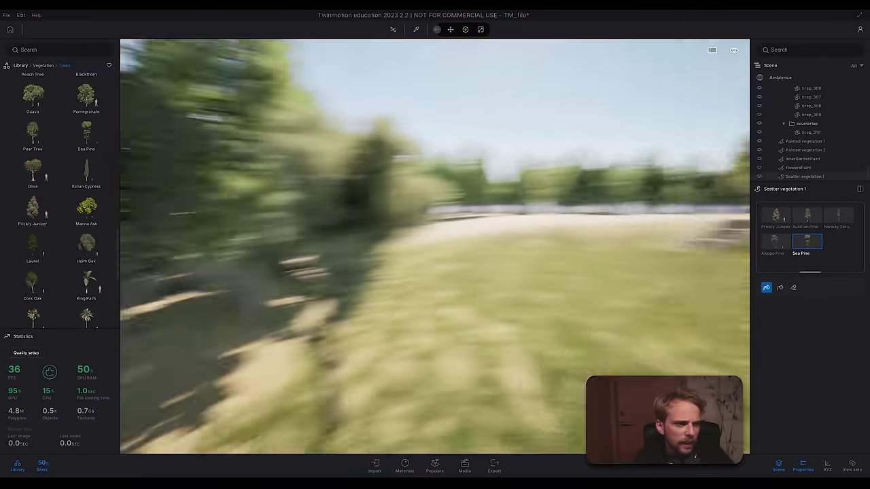
pyautogui.scroll(-10, 510, 260)
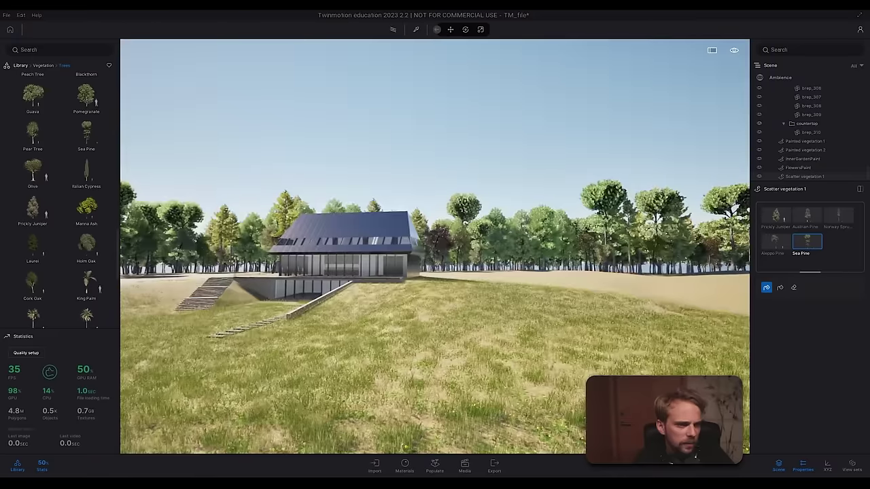
# Step: Adjust the scattered trees' ages to 85% for the Austrian Pine, 90% for the Norway Spruce and 14% for the Sea Pine
pyautogui.click(813, 247)
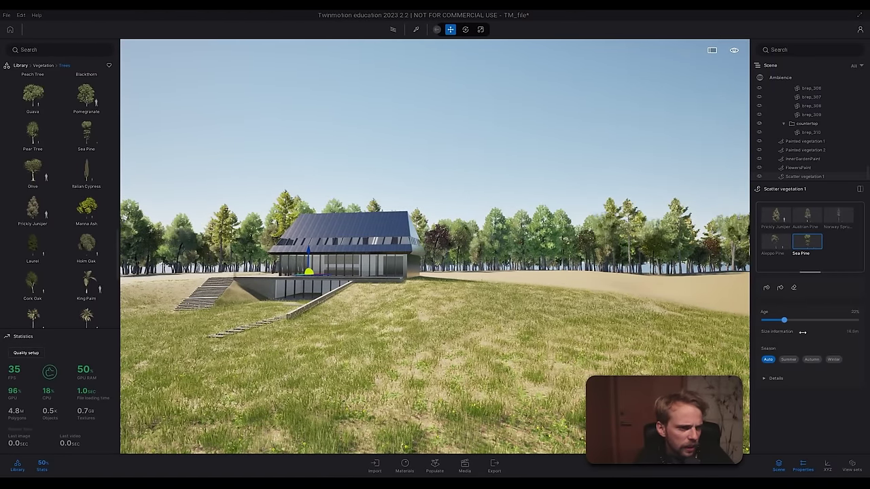
pyautogui.moveTo(802, 333); pyautogui.dragTo(867, 326)
pyautogui.click(807, 216)
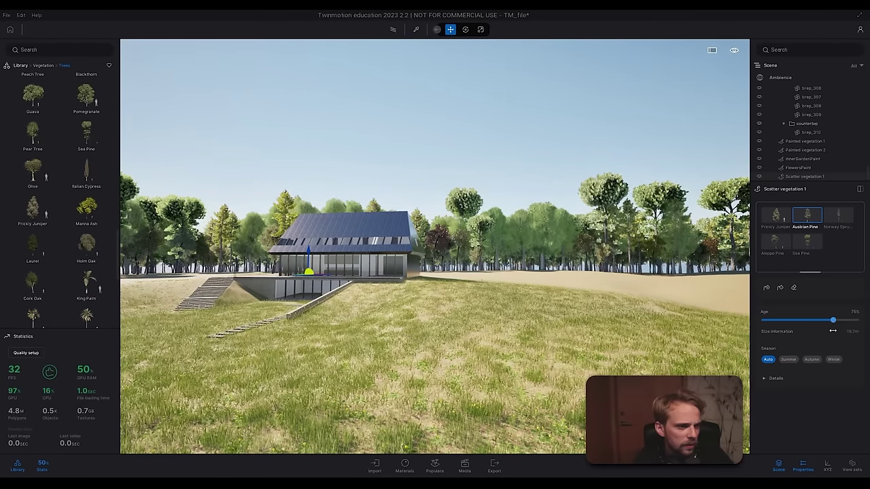
pyautogui.click(837, 216)
pyautogui.click(849, 319)
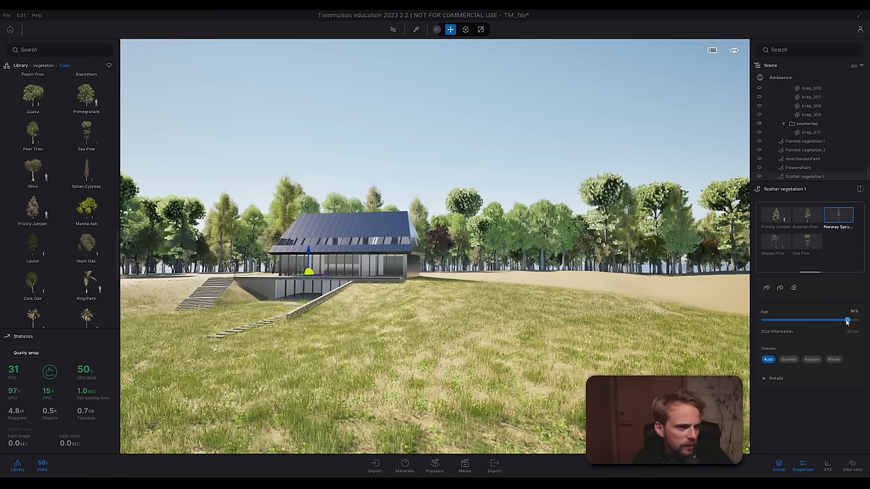
pyautogui.click(806, 241)
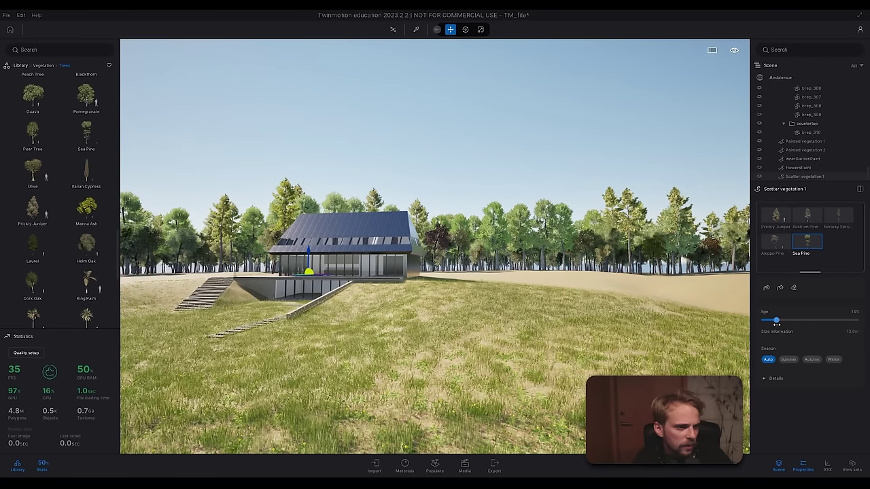
pyautogui.moveTo(469, 238); pyautogui.dragTo(459, 214, button='right')
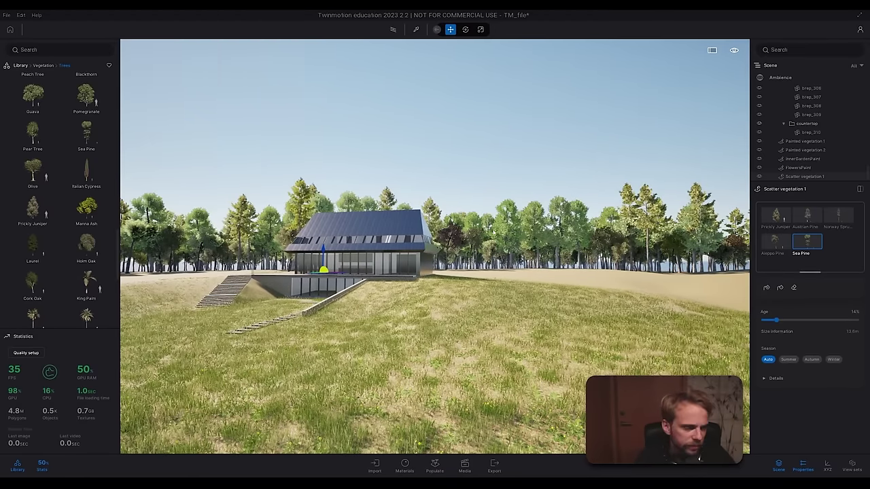
pyautogui.moveTo(459, 215); pyautogui.dragTo(229, 217, button='right')
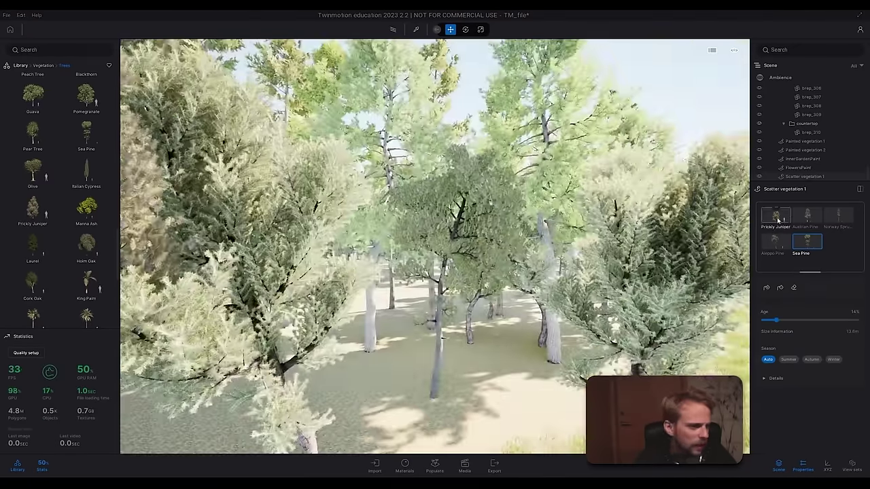
# Step: Reactivate the scatter tool for the tree set and examine the house and forest from low over the grass
pyautogui.click(807, 217)
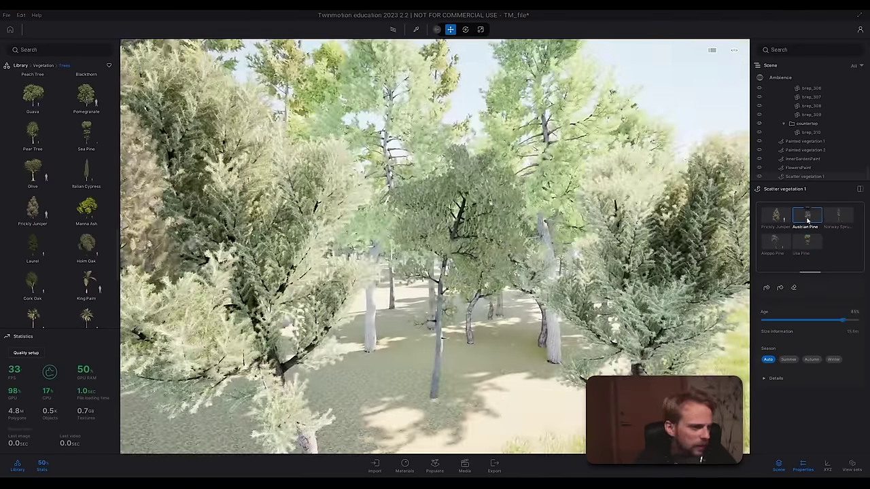
pyautogui.click(767, 287)
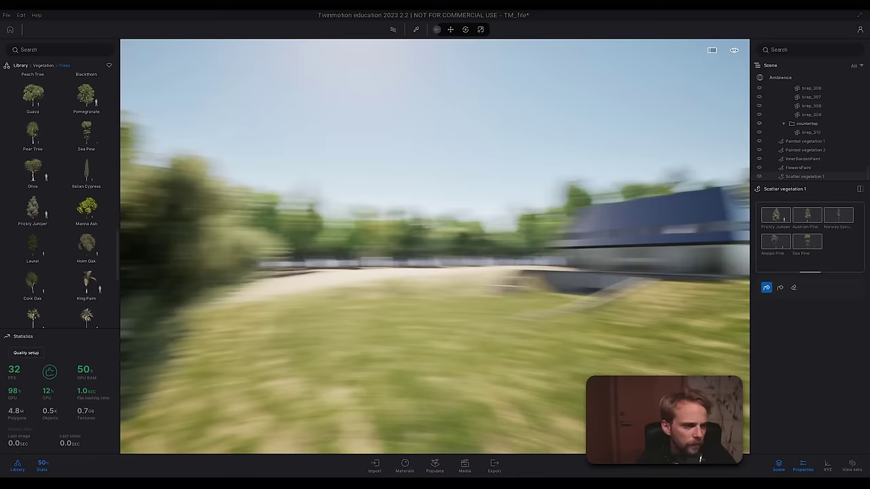
pyautogui.moveTo(435, 246); pyautogui.dragTo(611, 245, button='right')
pyautogui.moveTo(435, 246); pyautogui.dragTo(291, 246, button='right')
pyautogui.press('w')
pyautogui.press('q')
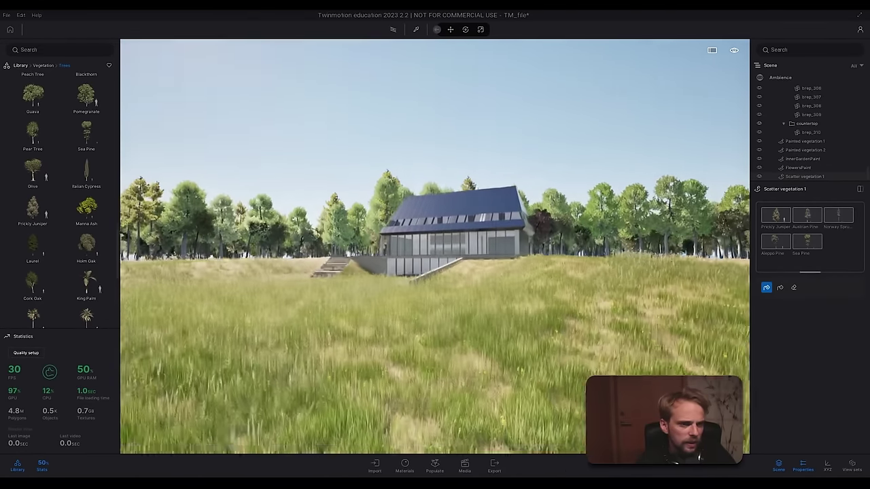
# Step: Preview the house and forest with the path tracer, and return to the real-time view
pyautogui.click(392, 30)
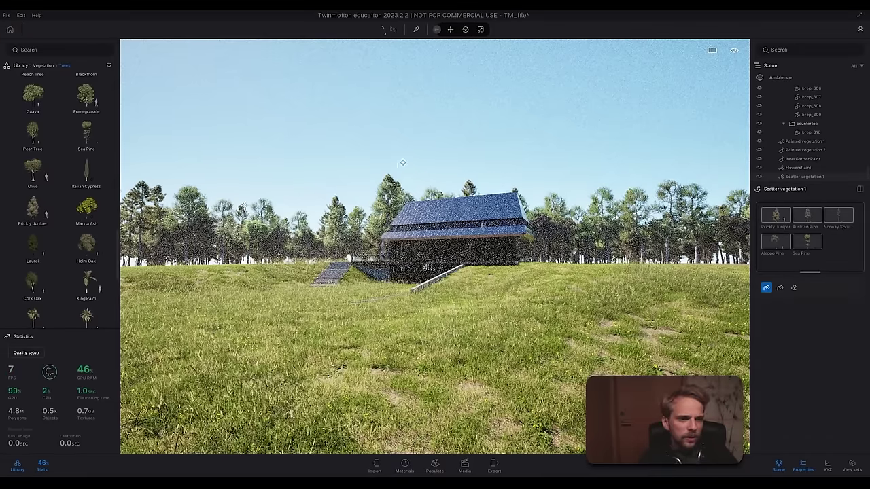
pyautogui.click(393, 31)
pyautogui.moveTo(418, 262); pyautogui.dragTo(430, 257, button='right')
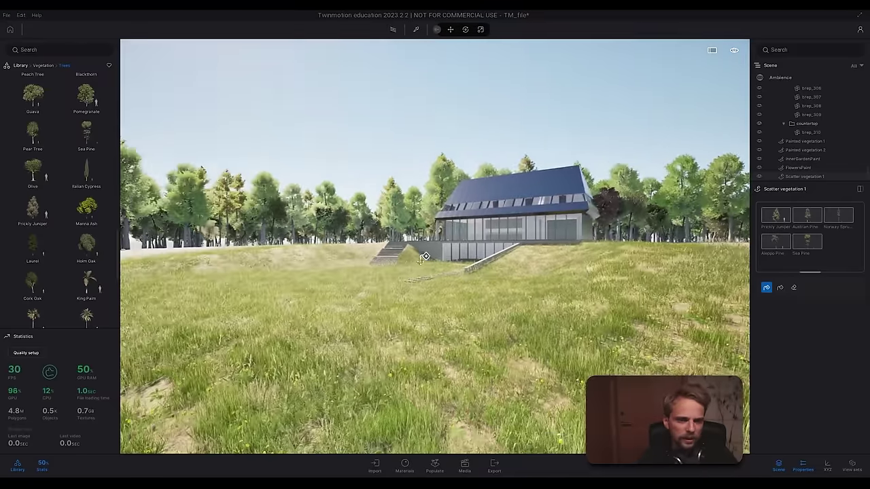
# Step: Exit the tree scatter and examine the house and the bare ground between grass and forest from above
pyautogui.press('Escape')
pyautogui.click(433, 132)
pyautogui.moveTo(433, 133); pyautogui.dragTo(482, 224, button='right')
pyautogui.moveTo(367, 136); pyautogui.dragTo(344, 160)
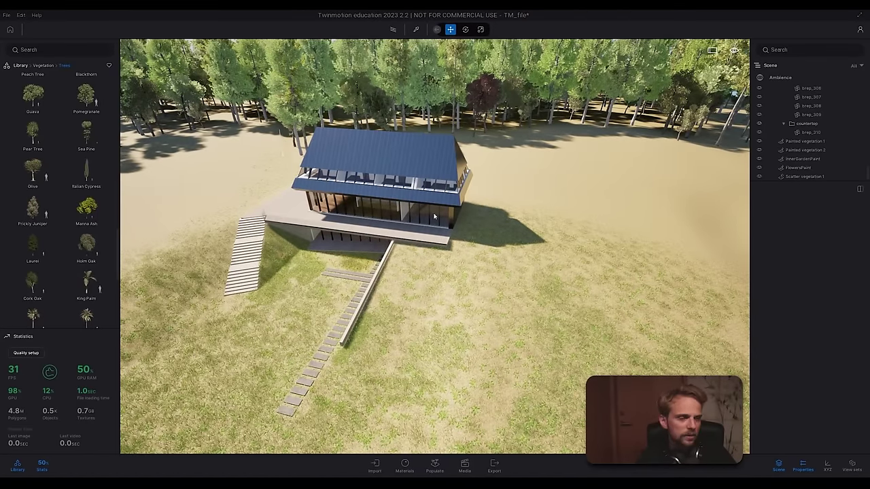
pyautogui.moveTo(392, 161); pyautogui.dragTo(543, 169, button='right')
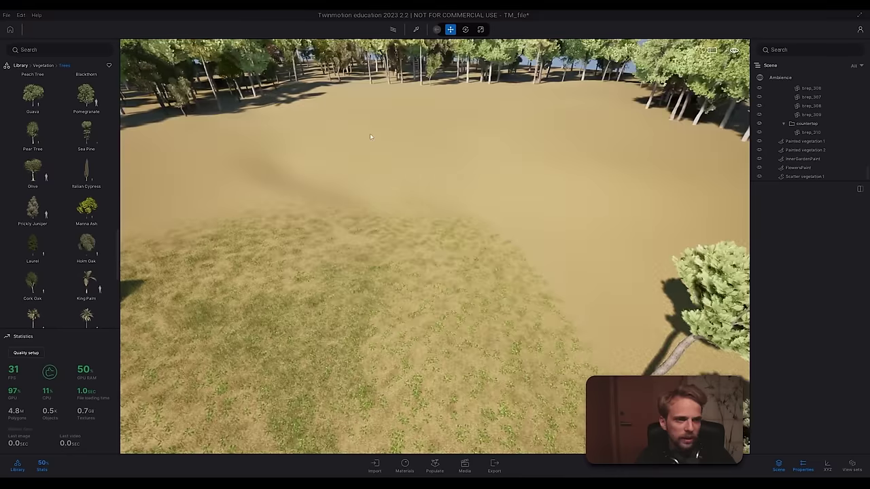
pyautogui.moveTo(370, 133); pyautogui.dragTo(496, 140, button='right')
pyautogui.moveTo(689, 345); pyautogui.dragTo(469, 201, button='right')
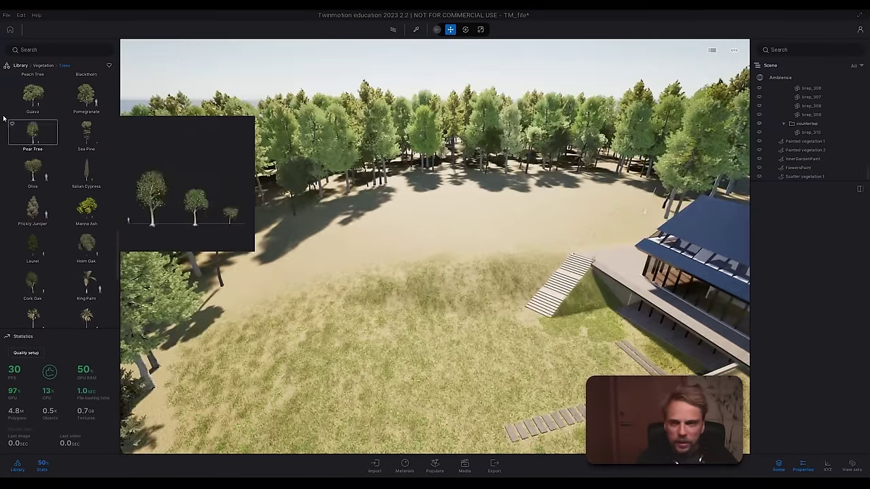
# Step: Start a new foliage scatter set containing the Prickly Juniper and move in close to the forest edge
pyautogui.moveTo(29, 98)
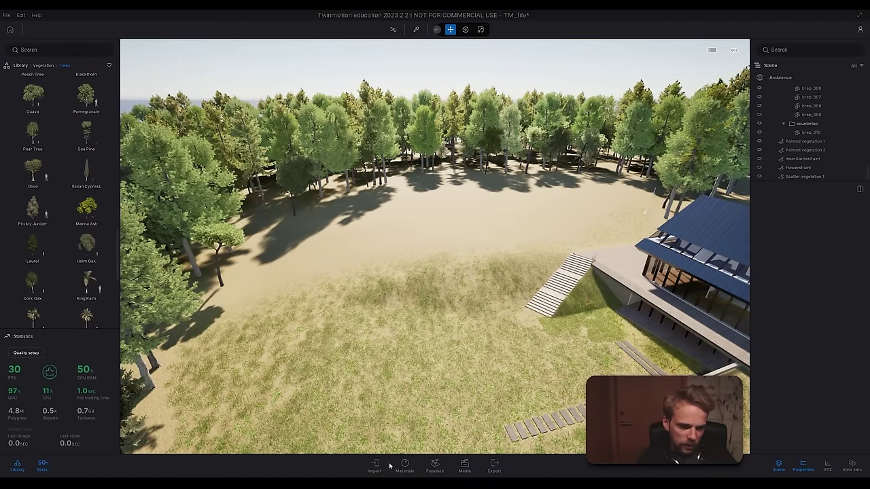
pyautogui.click(435, 465)
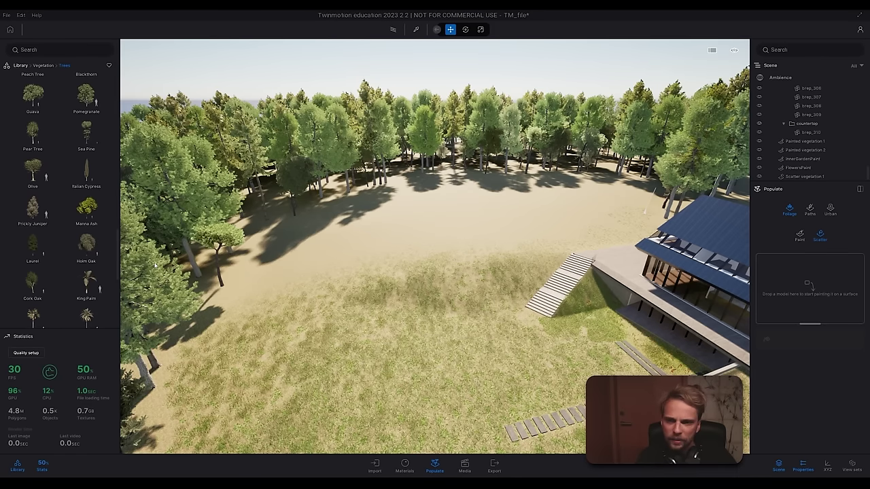
pyautogui.moveTo(22, 209)
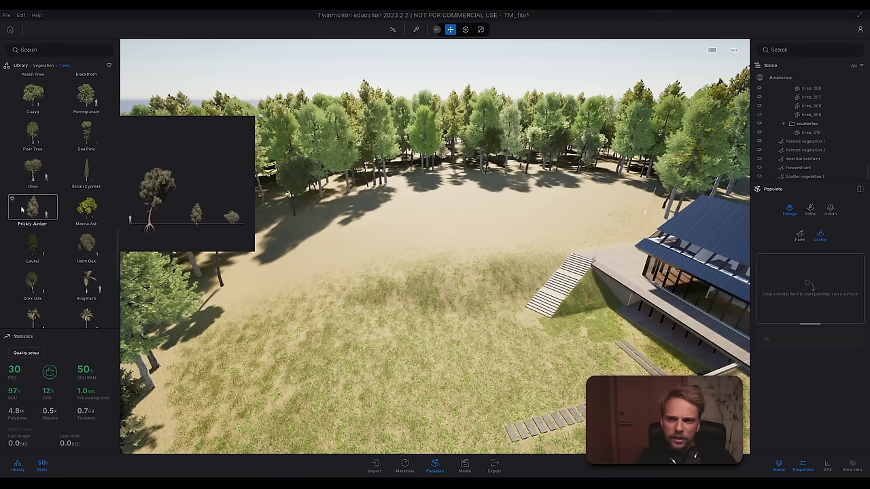
pyautogui.moveTo(27, 214); pyautogui.dragTo(818, 289)
pyautogui.press('w')
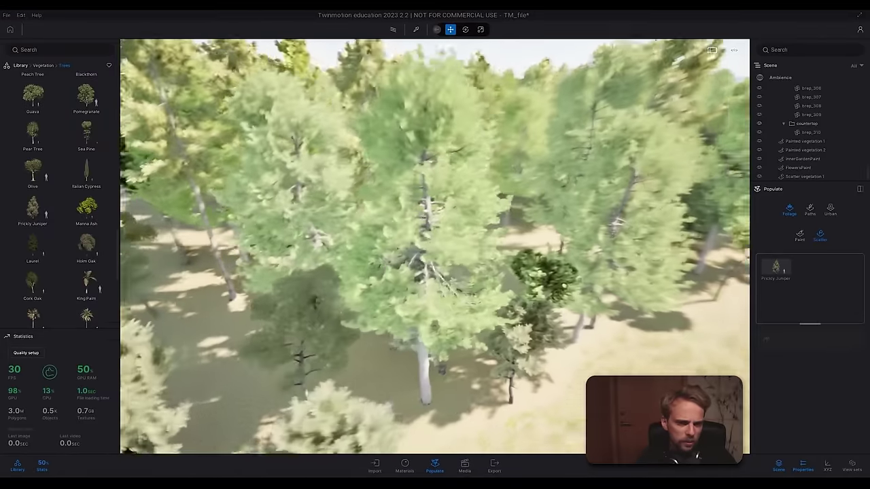
# Step: Switch the foliage population from scattering to painting and replace the Turkey Oak with the Prickly Juniper
pyautogui.press('w')
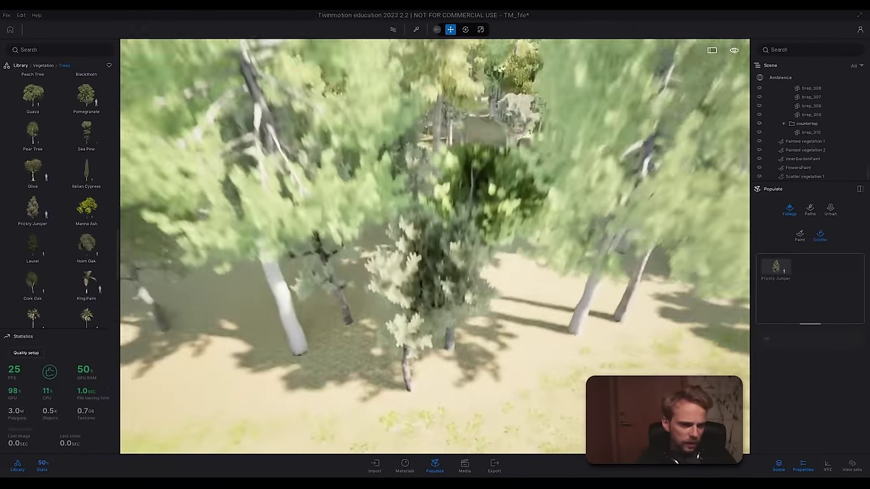
pyautogui.press('s')
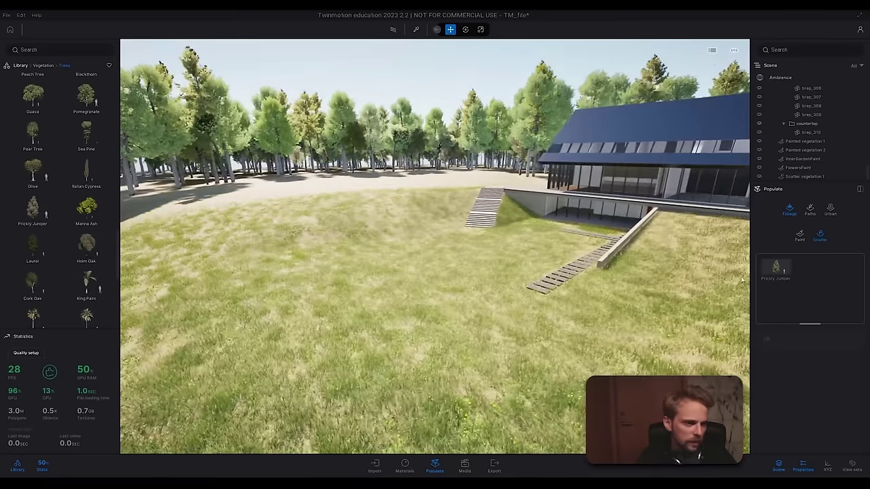
pyautogui.click(801, 238)
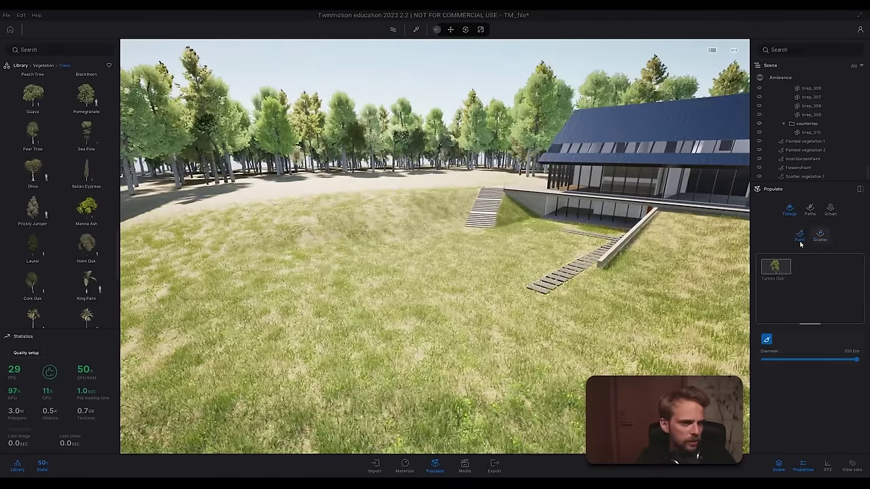
pyautogui.rightClick(773, 261)
pyautogui.click(774, 275)
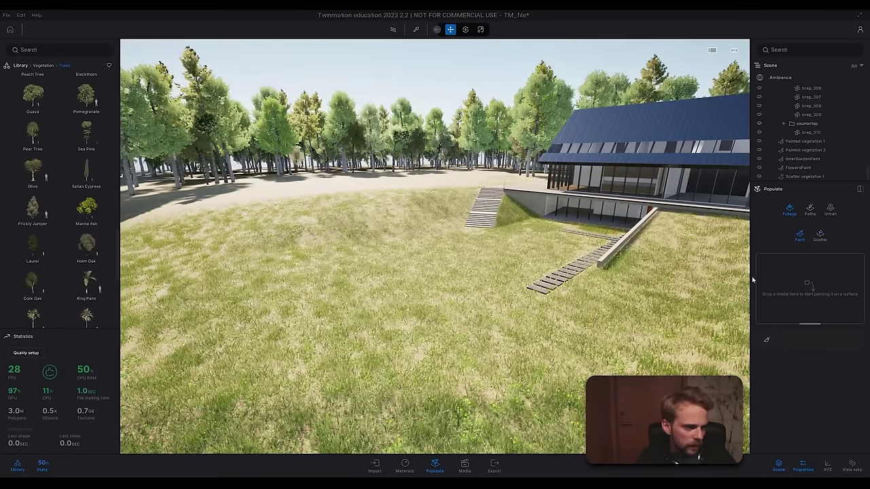
pyautogui.moveTo(48, 196)
pyautogui.mouseDown()
pyautogui.moveTo(817, 305)
pyautogui.moveTo(820, 297)
pyautogui.mouseUp()
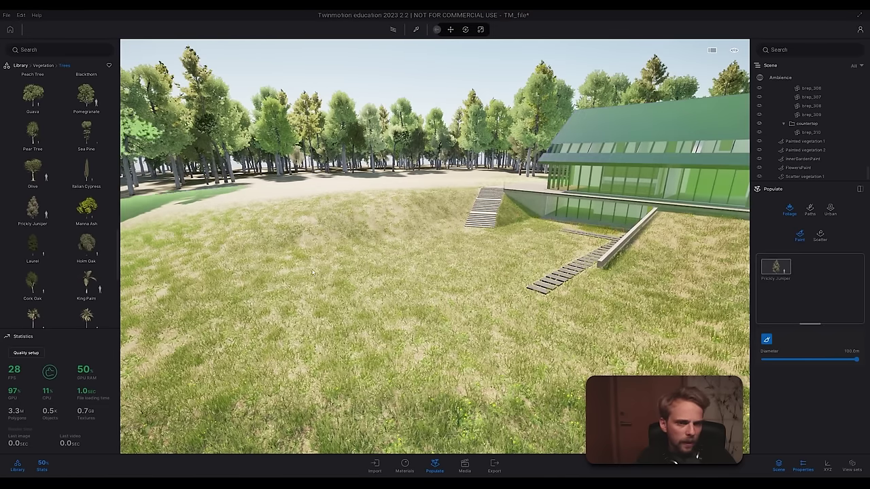
# Step: Set the brush diameter to 6.2 m and paint a single Prickly Juniper on the open grass
pyautogui.moveTo(830, 365); pyautogui.dragTo(772, 368)
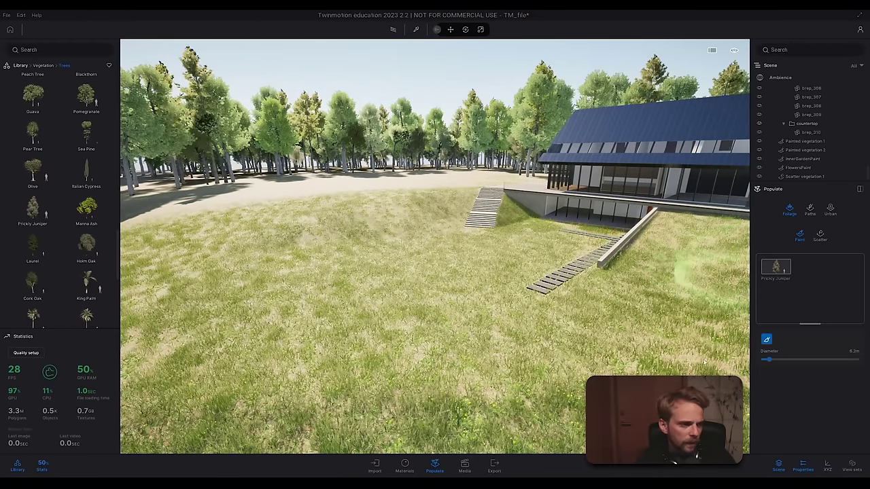
pyautogui.click(289, 256)
pyautogui.moveTo(175, 295)
pyautogui.mouseDown(button='right')
pyautogui.moveTo(136, 261)
pyautogui.moveTo(122, 266)
pyautogui.mouseUp(button='right')
pyautogui.press('w')
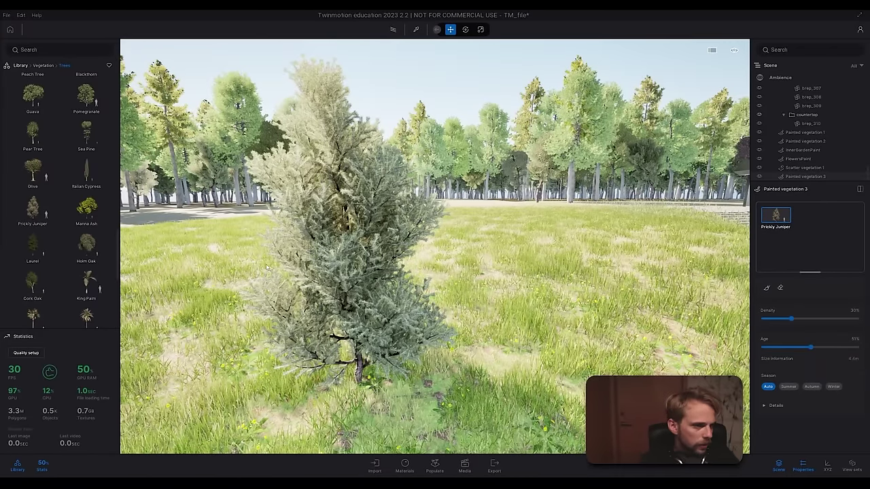
# Step: Paint another Prickly Juniper on the lawn beside the stepping-stone path, close to the house
pyautogui.moveTo(369, 255); pyautogui.dragTo(516, 237, button='right')
pyautogui.press('s')
pyautogui.press('w')
pyautogui.press('d')
pyautogui.press('w')
pyautogui.press('a')
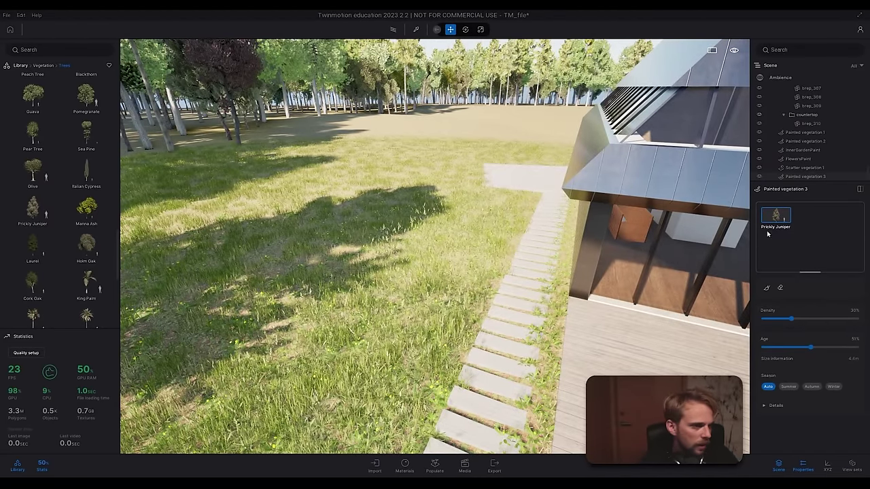
pyautogui.click(766, 288)
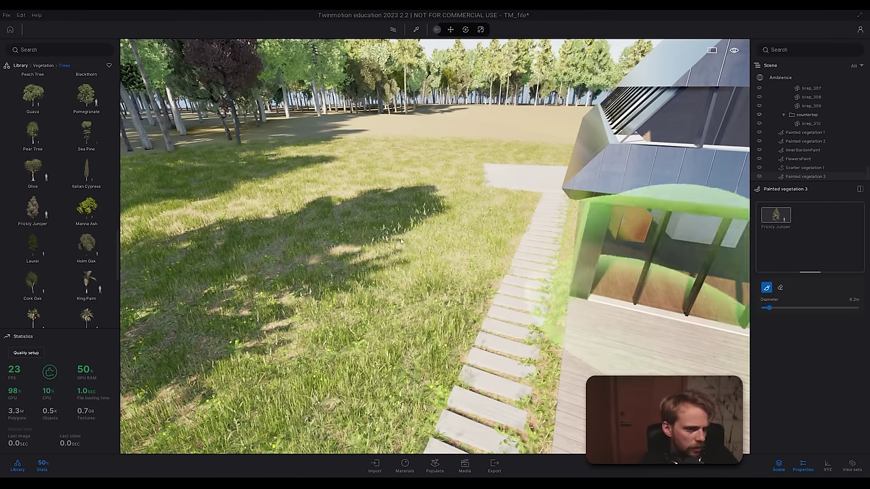
pyautogui.click(403, 244)
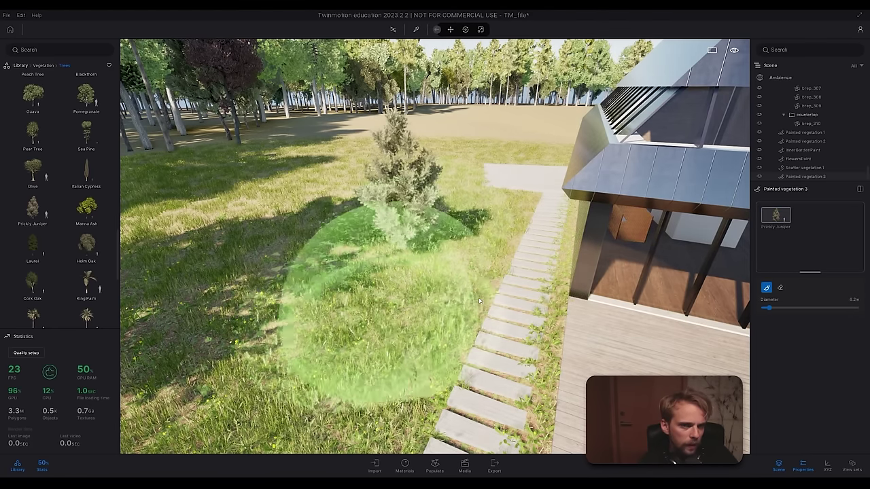
pyautogui.moveTo(516, 306)
pyautogui.mouseDown(button='right')
pyautogui.moveTo(591, 263)
pyautogui.moveTo(632, 267)
pyautogui.mouseUp(button='right')
pyautogui.press('w')
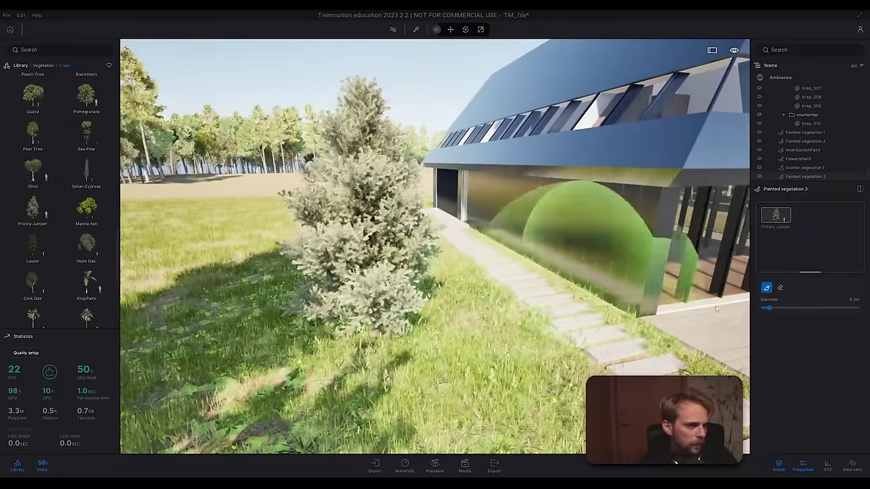
# Step: Set the age of the painted Prickly Junipers to 73% and examine them around the house from afar and up close
pyautogui.click(779, 221)
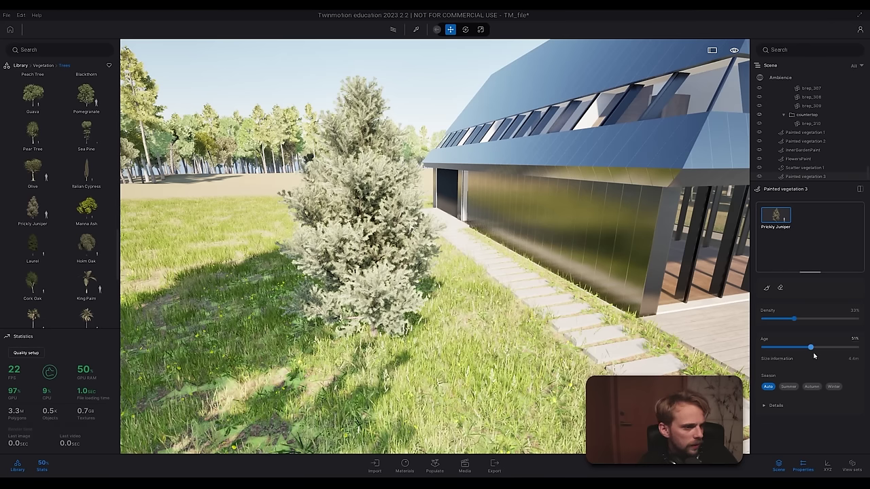
pyautogui.moveTo(812, 350); pyautogui.dragTo(830, 348)
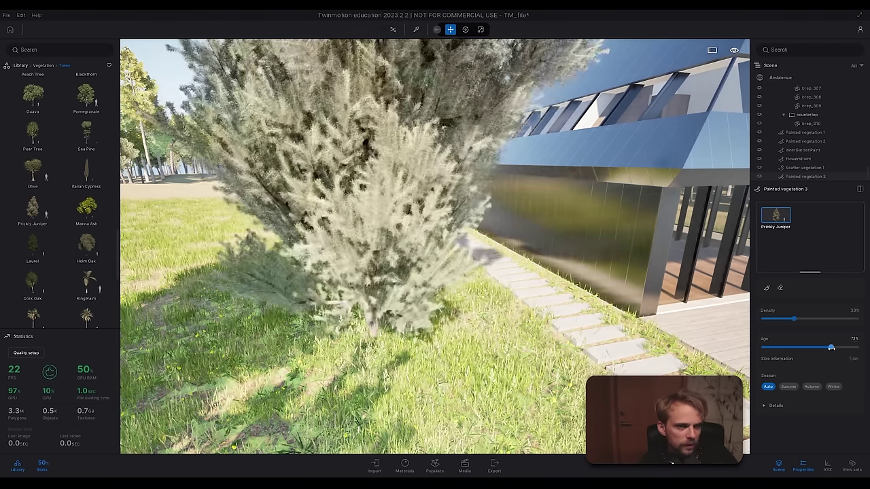
pyautogui.press('s')
pyautogui.moveTo(463, 213)
pyautogui.mouseDown(button='right')
pyautogui.moveTo(380, 212)
pyautogui.moveTo(463, 212)
pyautogui.mouseUp(button='right')
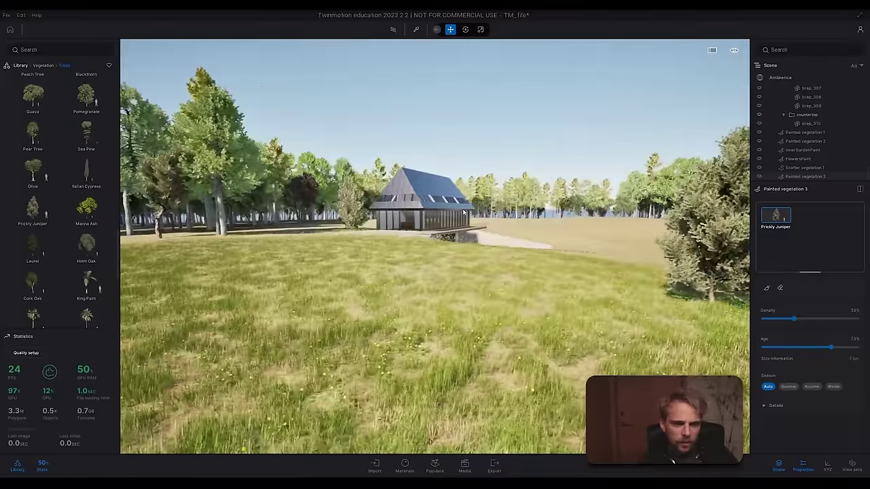
pyautogui.press('w')
pyautogui.moveTo(361, 211); pyautogui.dragTo(330, 211, button='right')
pyautogui.press('w')
pyautogui.press('e')
pyautogui.scroll(-5, 352, 207)
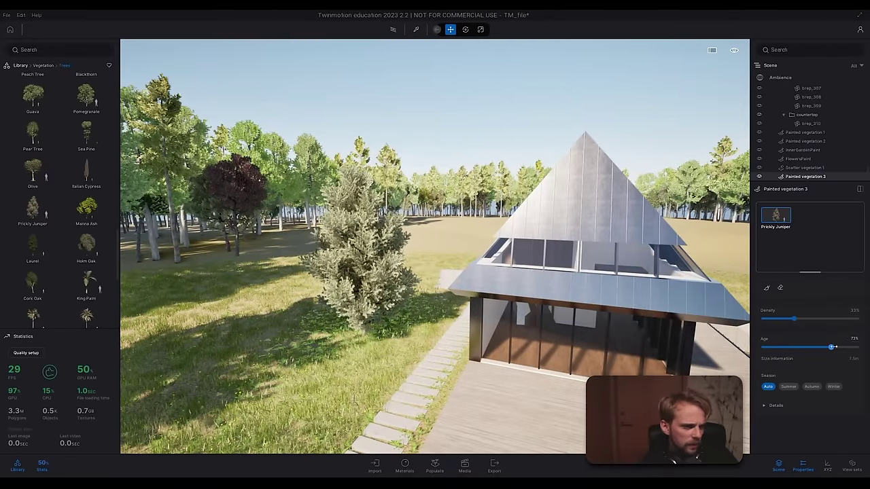
# Step: Set the painted Prickly Juniper's age to 93% and erase the juniper beside the stepping-stone path near the house
pyautogui.moveTo(831, 347); pyautogui.dragTo(850, 348)
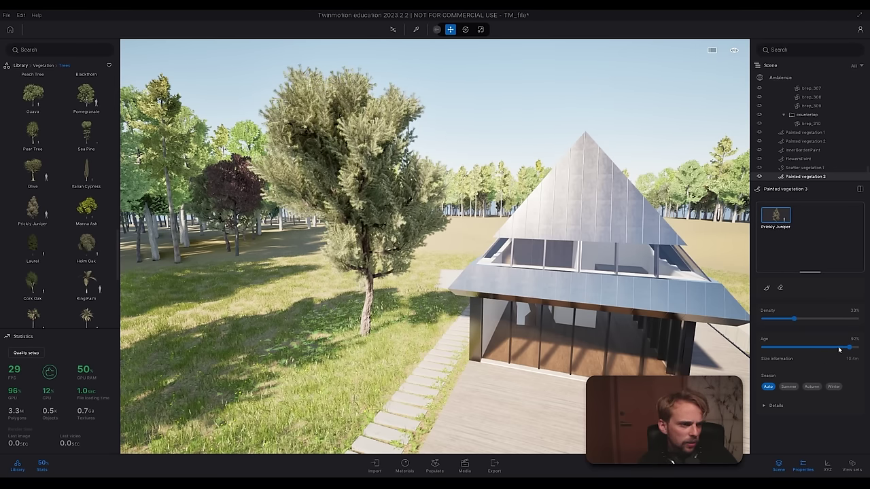
pyautogui.moveTo(849, 349); pyautogui.dragTo(848, 347)
pyautogui.moveTo(412, 197); pyautogui.dragTo(282, 204, button='right')
pyautogui.press('w')
pyautogui.click(780, 288)
pyautogui.moveTo(359, 258); pyautogui.dragTo(402, 260)
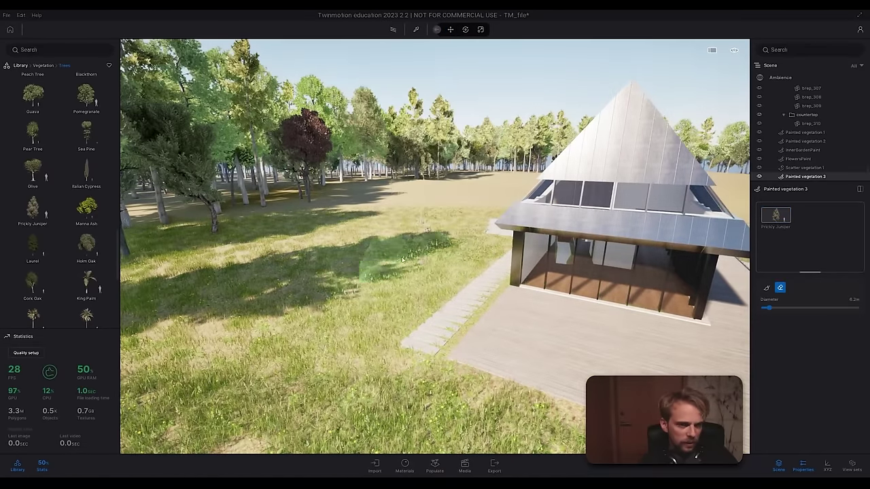
# Step: Raise the density of the painted Prickly Juniper to 100% and check the trees along the forest edge
pyautogui.moveTo(412, 237); pyautogui.dragTo(612, 231, button='right')
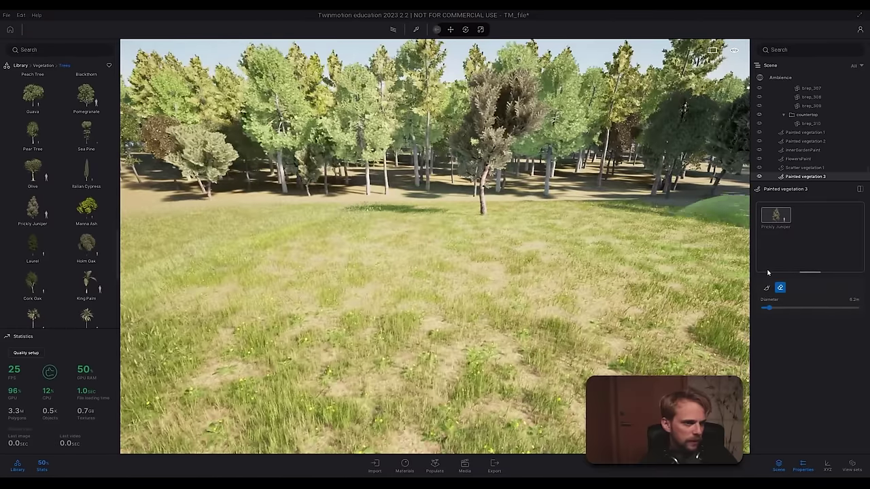
pyautogui.click(778, 235)
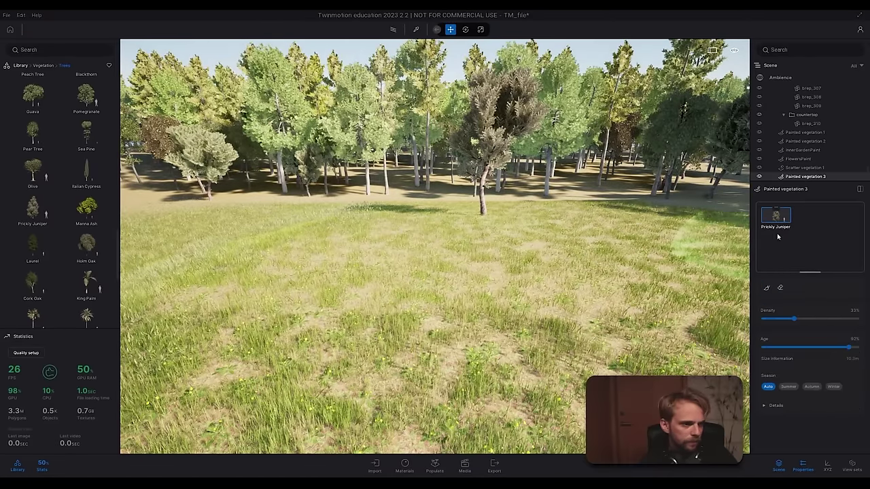
pyautogui.moveTo(794, 325); pyautogui.dragTo(867, 327)
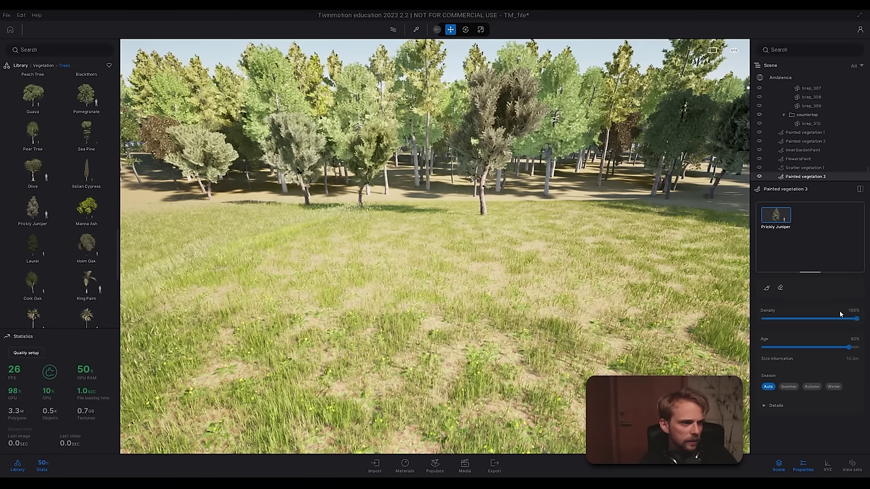
pyautogui.moveTo(634, 267); pyautogui.dragTo(486, 299, button='right')
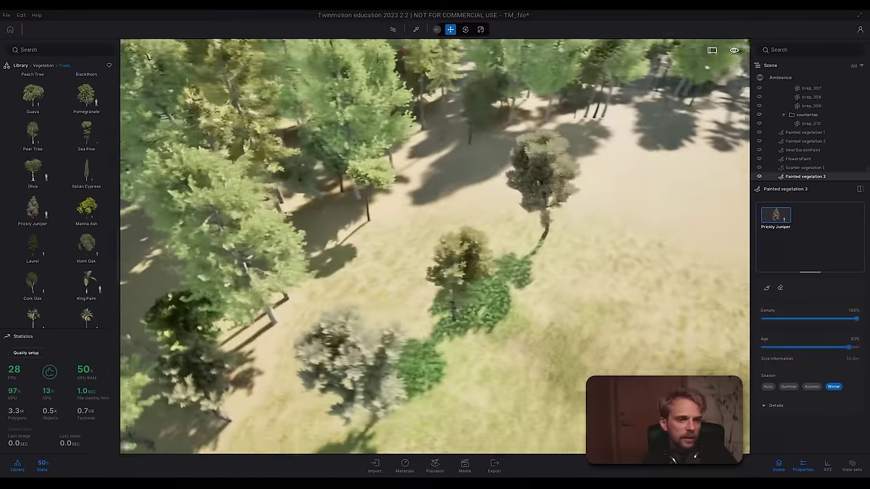
pyautogui.moveTo(435, 246); pyautogui.dragTo(319, 244, button='right')
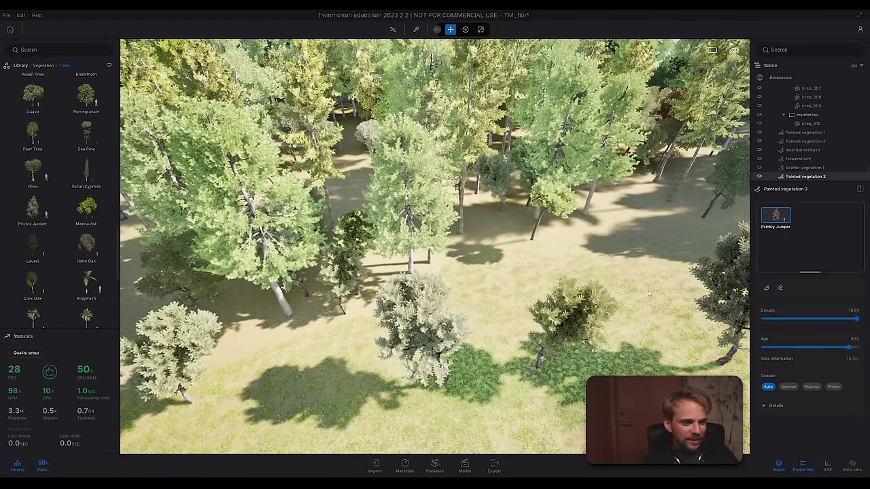
# Step: Paint Prickly Junipers with the 6.2 m brush along the outer edge of the meadow beside the house
pyautogui.moveTo(621, 290); pyautogui.dragTo(497, 257, button='right')
pyautogui.press('w')
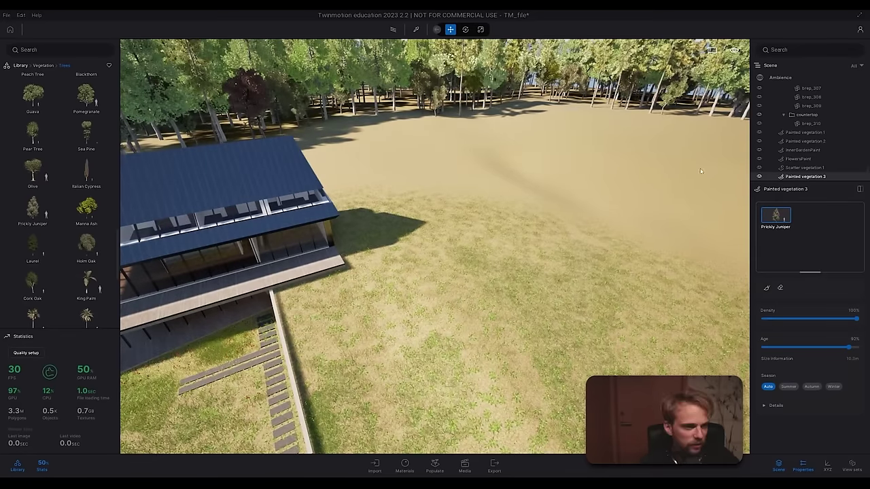
pyautogui.click(765, 287)
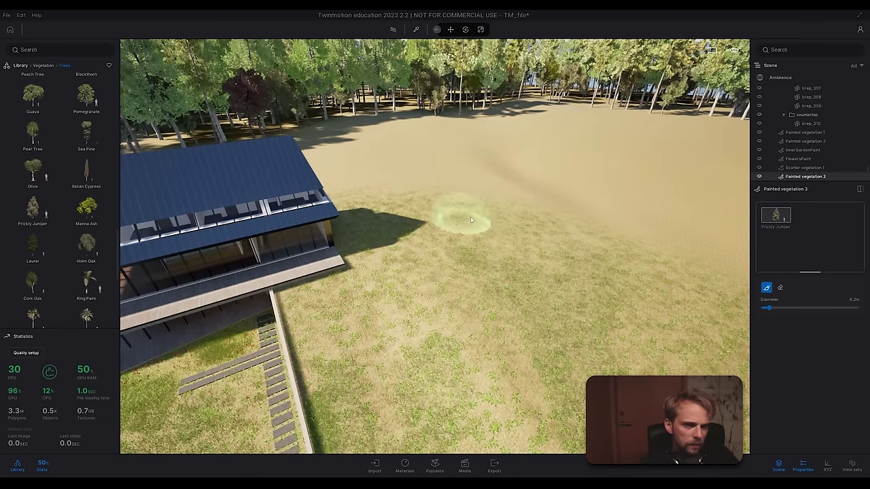
pyautogui.moveTo(512, 237)
pyautogui.mouseDown(button='right')
pyautogui.moveTo(584, 355)
pyautogui.moveTo(510, 240)
pyautogui.mouseUp(button='right')
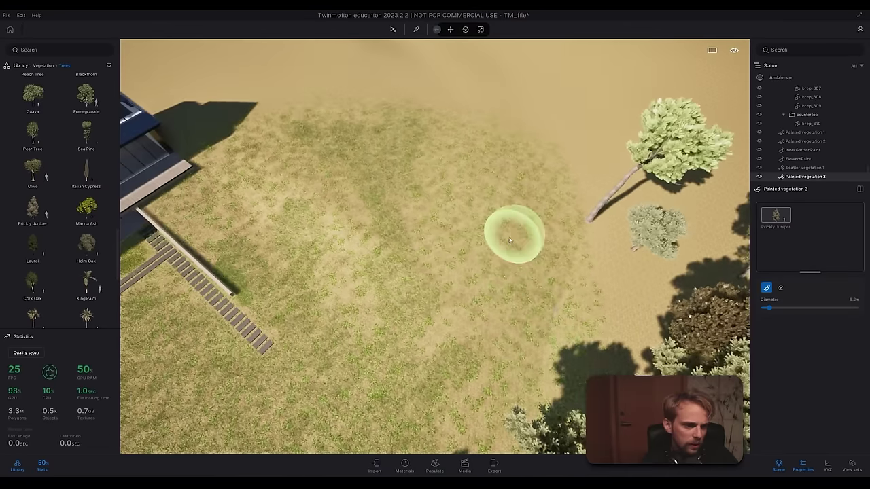
pyautogui.moveTo(509, 239)
pyautogui.mouseDown()
pyautogui.moveTo(514, 291)
pyautogui.moveTo(573, 360)
pyautogui.moveTo(553, 262)
pyautogui.moveTo(427, 132)
pyautogui.mouseUp()
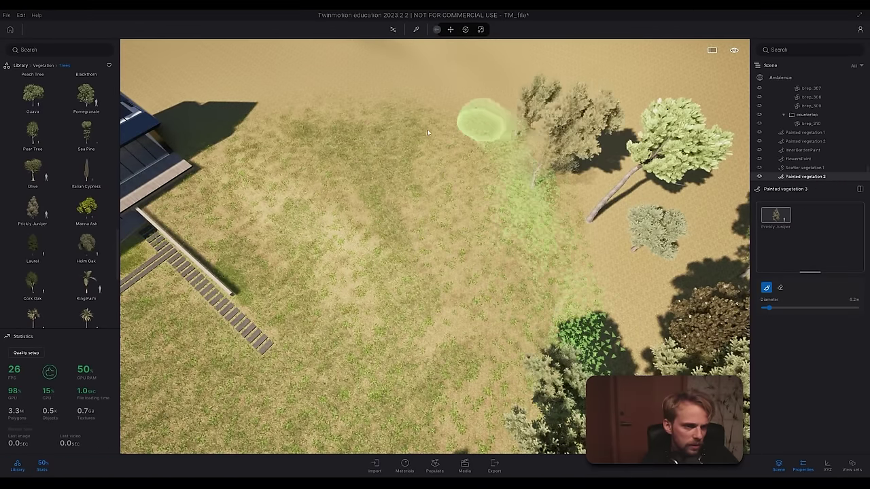
# Step: Enlarge the paint brush diameter to 23.7 m and paint more Prickly Junipers between the meadow and the forest
pyautogui.moveTo(766, 307); pyautogui.dragTo(786, 308)
pyautogui.moveTo(602, 284)
pyautogui.mouseDown()
pyautogui.moveTo(584, 250)
pyautogui.moveTo(649, 105)
pyautogui.moveTo(609, 136)
pyautogui.mouseUp()
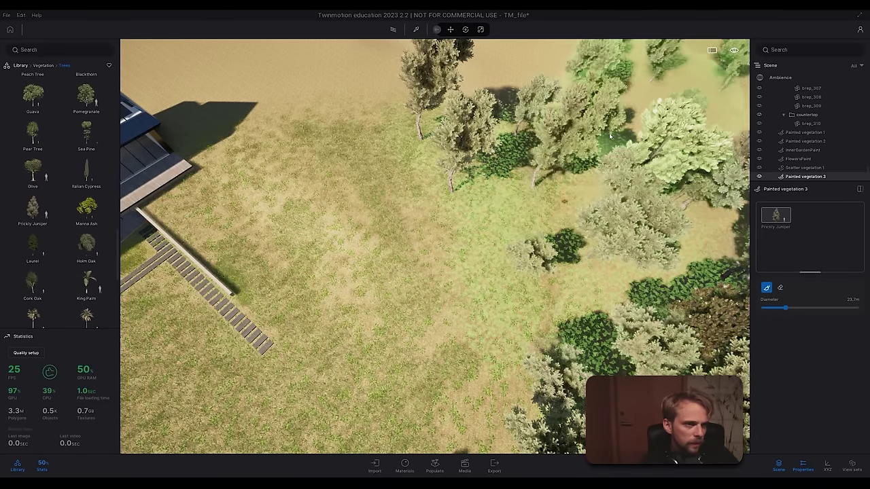
pyautogui.moveTo(610, 136); pyautogui.dragTo(621, 120, button='right')
pyautogui.moveTo(621, 120)
pyautogui.mouseDown()
pyautogui.moveTo(450, 229)
pyautogui.moveTo(440, 187)
pyautogui.moveTo(386, 133)
pyautogui.moveTo(198, 136)
pyautogui.moveTo(225, 189)
pyautogui.moveTo(484, 148)
pyautogui.moveTo(557, 126)
pyautogui.moveTo(625, 124)
pyautogui.mouseUp()
# Step: Paint Prickly Junipers behind the house and around its far side with the 23.7 m brush
pyautogui.moveTo(598, 132); pyautogui.dragTo(408, 121, button='right')
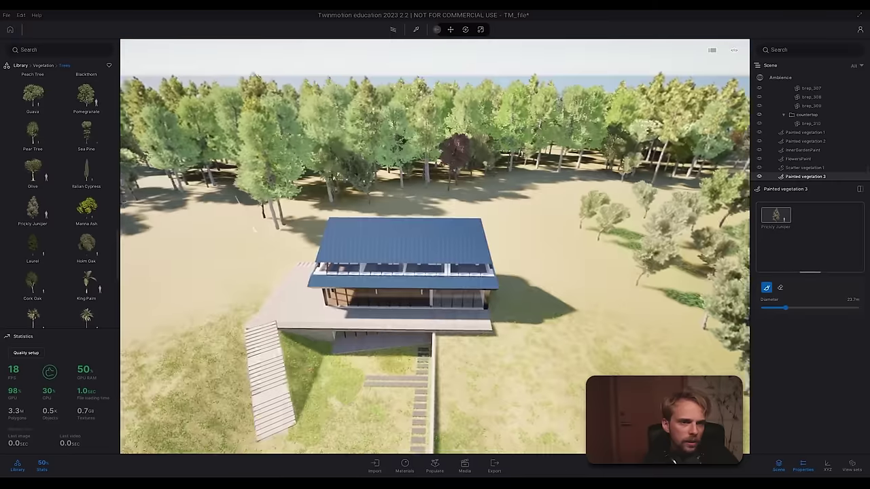
pyautogui.moveTo(544, 155)
pyautogui.mouseDown()
pyautogui.moveTo(492, 173)
pyautogui.moveTo(417, 152)
pyautogui.moveTo(295, 178)
pyautogui.mouseUp()
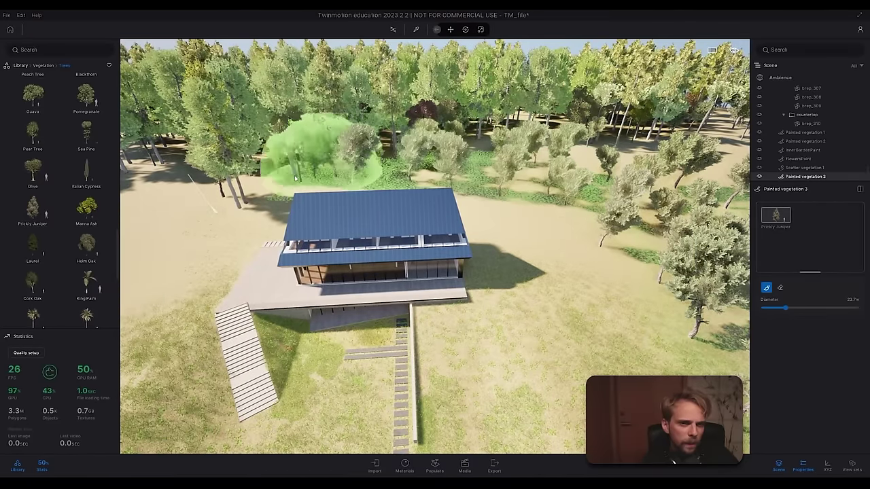
pyautogui.moveTo(208, 182); pyautogui.dragTo(146, 255)
pyautogui.moveTo(285, 204); pyautogui.dragTo(191, 184, button='right')
pyautogui.moveTo(224, 181); pyautogui.dragTo(239, 171)
pyautogui.moveTo(240, 172); pyautogui.dragTo(176, 169, button='right')
pyautogui.moveTo(340, 178)
pyautogui.mouseDown()
pyautogui.moveTo(261, 287)
pyautogui.moveTo(421, 275)
pyautogui.moveTo(415, 293)
pyautogui.moveTo(244, 326)
pyautogui.mouseUp()
pyautogui.moveTo(533, 251); pyautogui.dragTo(480, 251, button='right')
pyautogui.moveTo(480, 251)
pyautogui.mouseDown()
pyautogui.moveTo(360, 292)
pyautogui.moveTo(339, 285)
pyautogui.moveTo(232, 312)
pyautogui.mouseUp()
# Step: Examine the house and the newly painted junipers from the meadow at ground level and from above
pyautogui.scroll(-5, 428, 320)
pyautogui.moveTo(428, 319); pyautogui.dragTo(669, 214, button='right')
pyautogui.press('q')
pyautogui.press('q')
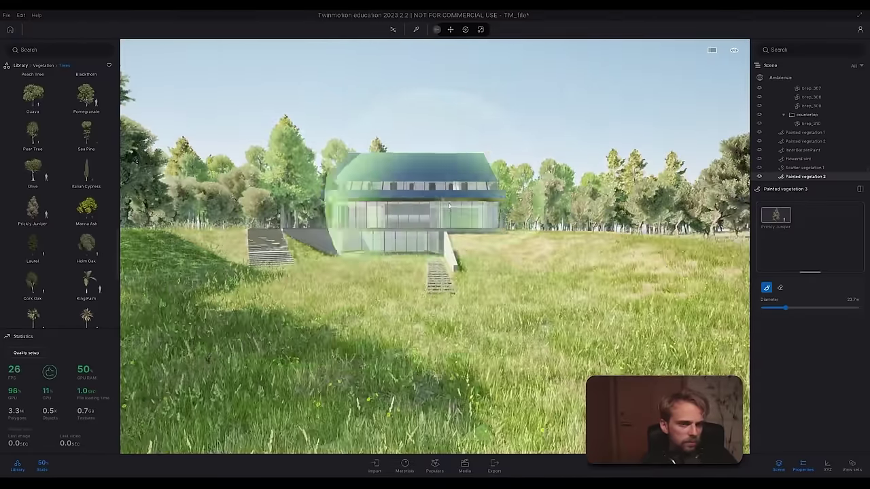
pyautogui.press('d')
pyautogui.moveTo(472, 166); pyautogui.dragTo(476, 292, button='right')
pyautogui.press('w')
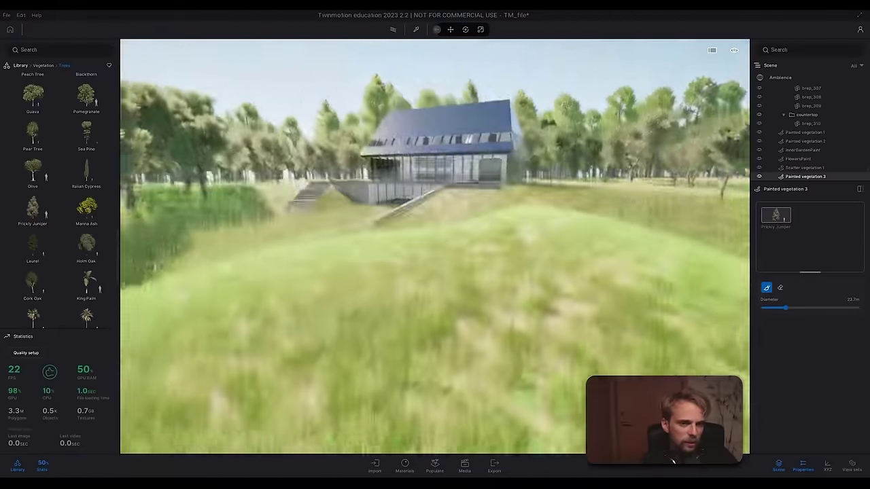
pyautogui.moveTo(435, 95); pyautogui.dragTo(566, 160, button='right')
pyautogui.press('e')
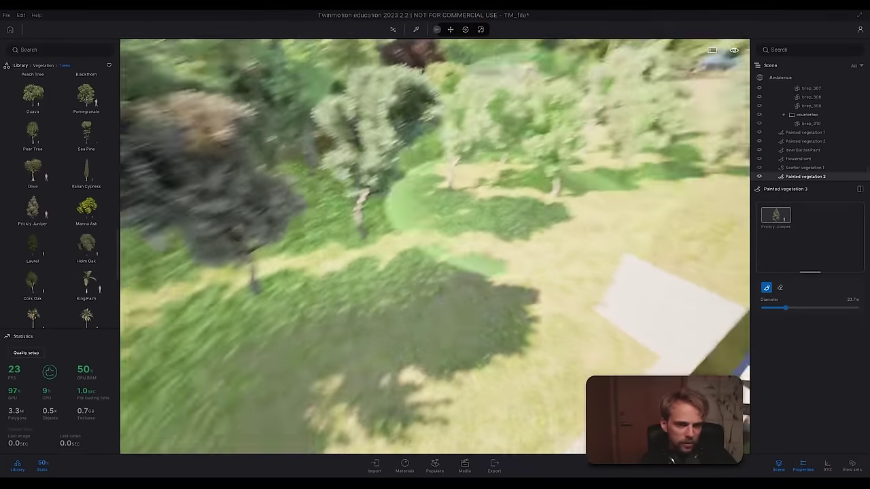
pyautogui.moveTo(468, 217); pyautogui.dragTo(157, 322, button='right')
pyautogui.moveTo(342, 249); pyautogui.dragTo(489, 157, button='right')
pyautogui.press('w')
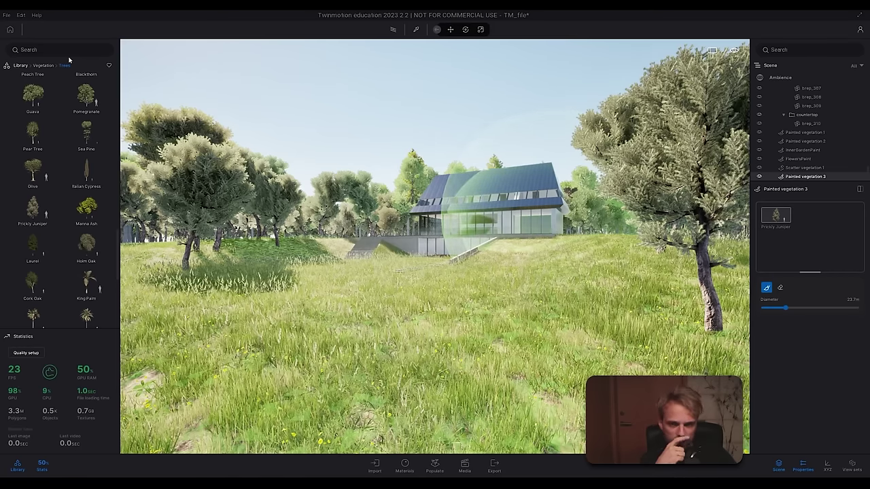
# Step: Open the Bushes category of the vegetation library and leave vegetation painting
pyautogui.click(42, 65)
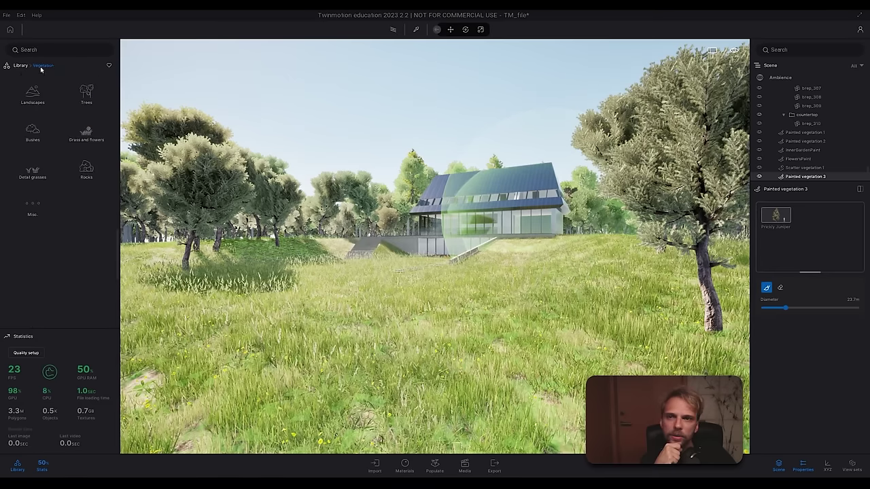
pyautogui.click(32, 129)
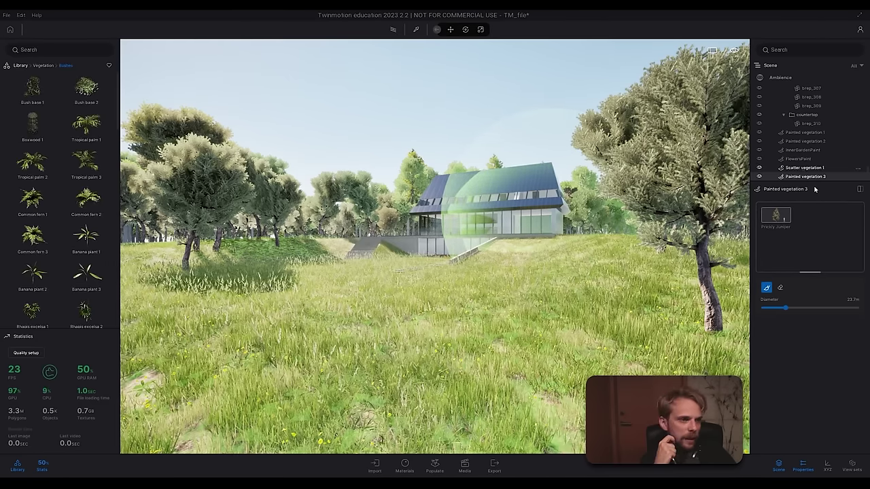
pyautogui.press('Escape')
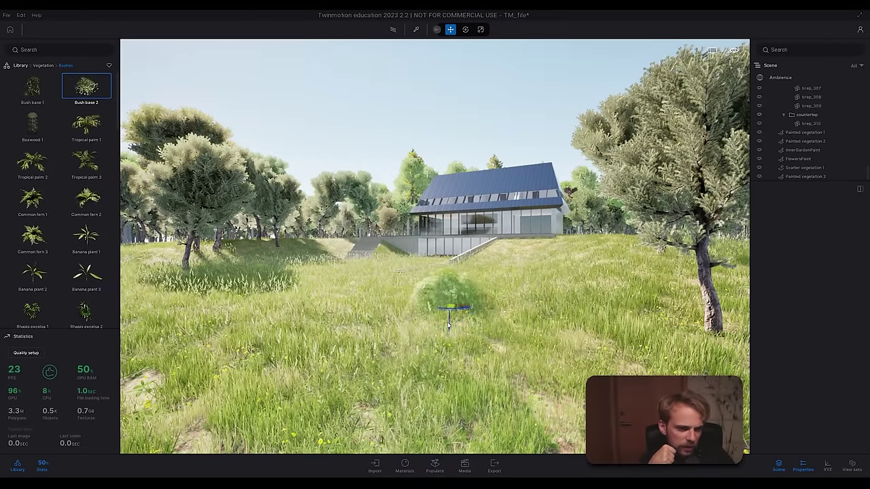
# Step: Place a Bush base 2 on the meadow in front of the house as a trial and delete it
pyautogui.click(462, 367)
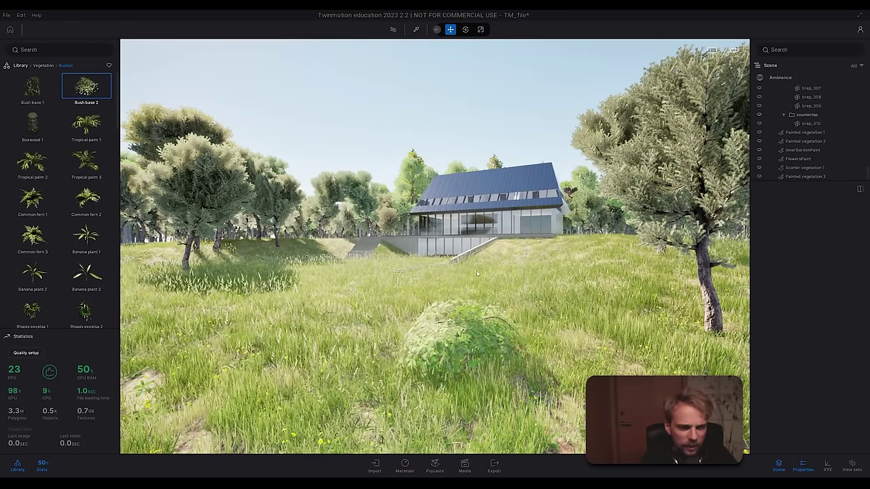
pyautogui.press('Delete')
# Step: Look through the Bushes library for plants suited to the meadow, including the reed grasses
pyautogui.scroll(-5, 72, 218)
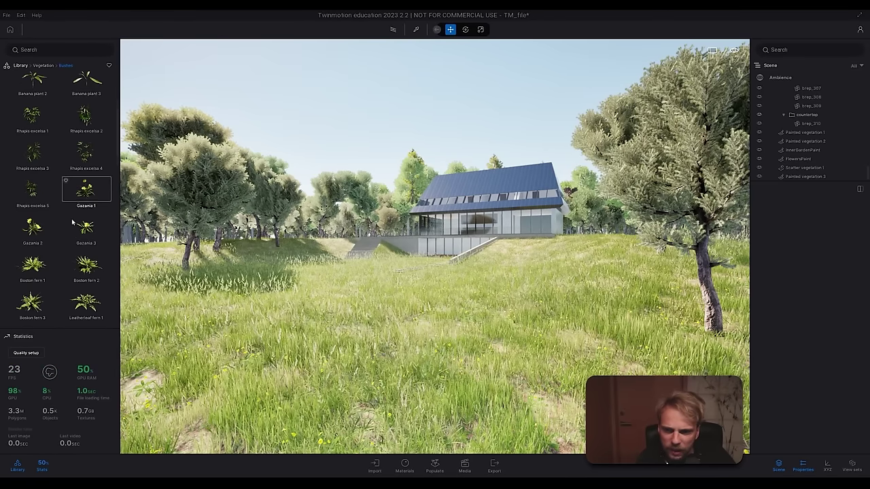
pyautogui.scroll(-2, 72, 218)
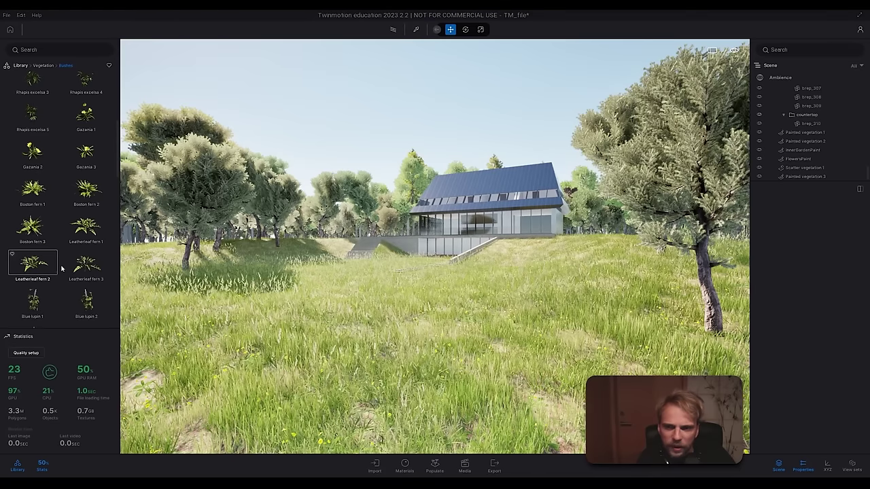
pyautogui.scroll(-2, 61, 269)
pyautogui.scroll(-1, 82, 235)
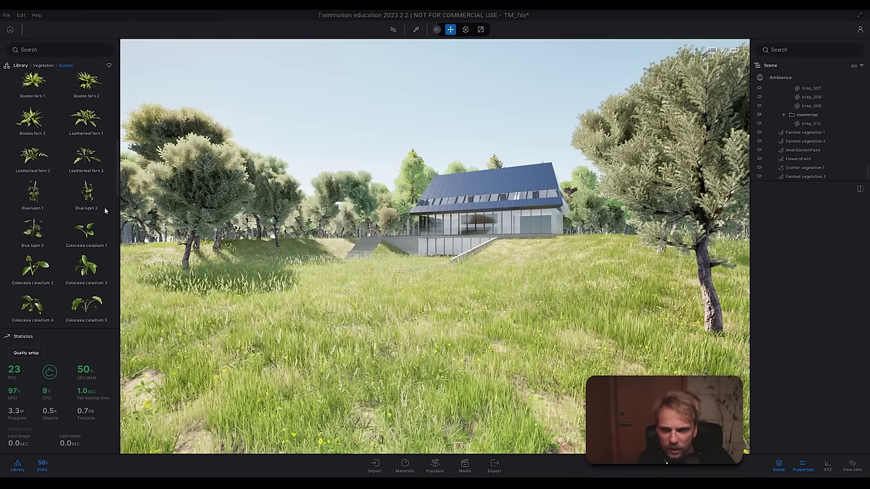
pyautogui.scroll(-5, 106, 212)
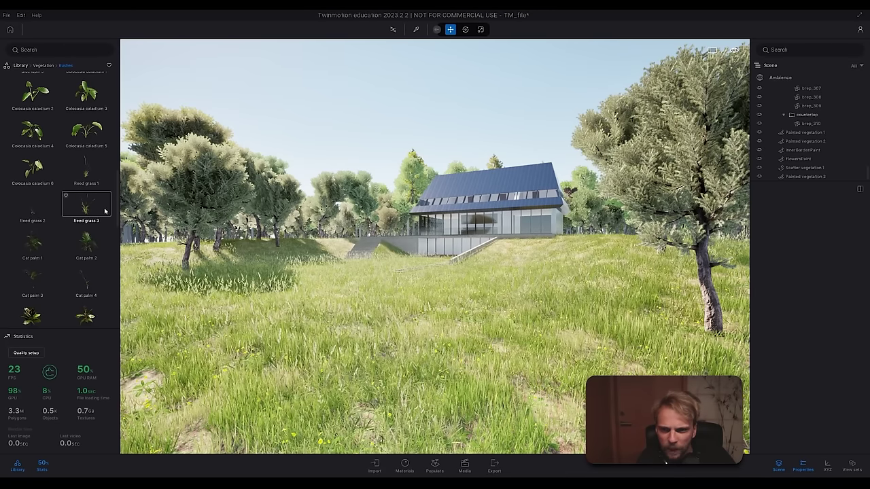
pyautogui.scroll(-6, 106, 212)
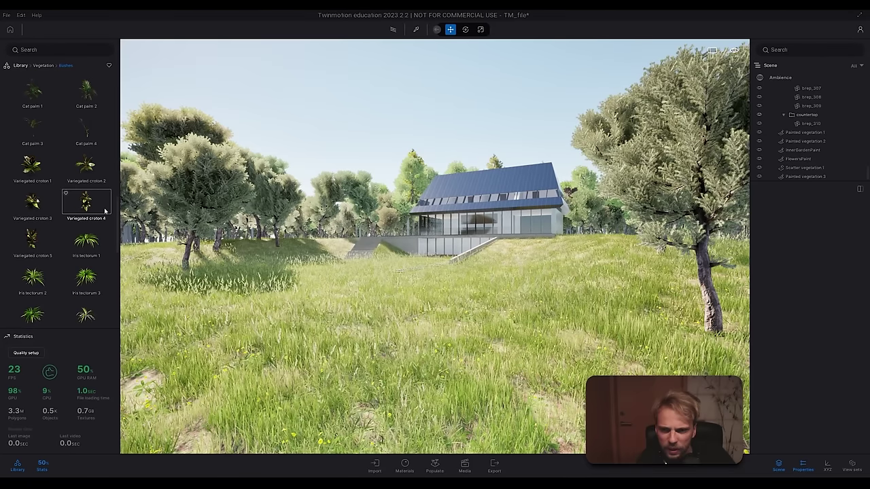
pyautogui.scroll(-2, 105, 211)
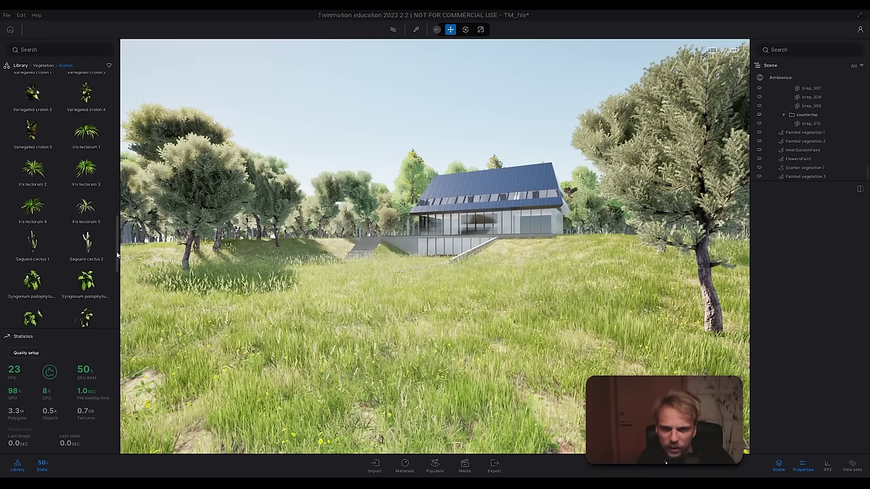
pyautogui.moveTo(117, 255); pyautogui.dragTo(106, 315)
pyautogui.scroll(4, 105, 309)
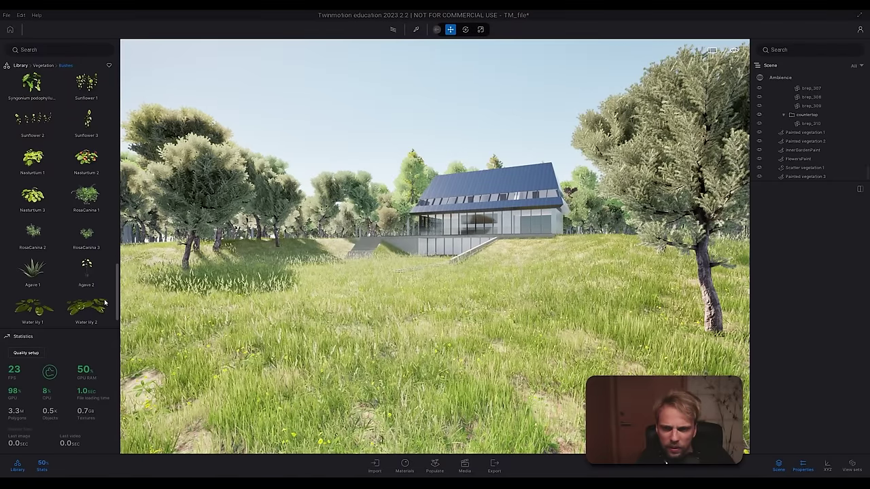
pyautogui.scroll(1, 107, 287)
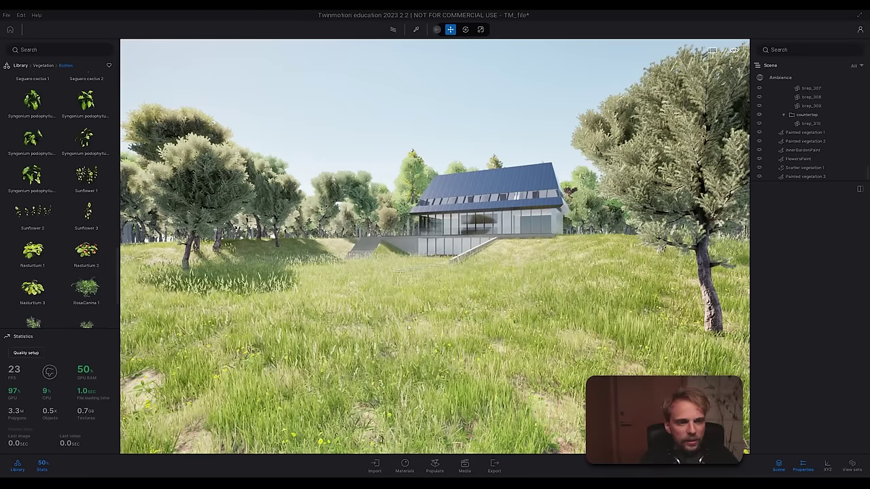
pyautogui.moveTo(118, 277); pyautogui.dragTo(132, 211)
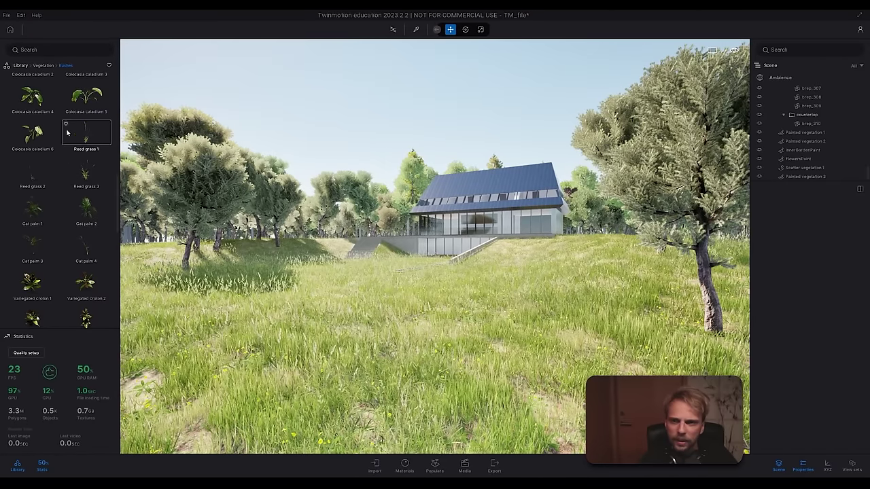
# Step: Start a new foliage paint set and add Reed grass 1, Reed grass 3 and Reed grass 2 to it
pyautogui.click(435, 466)
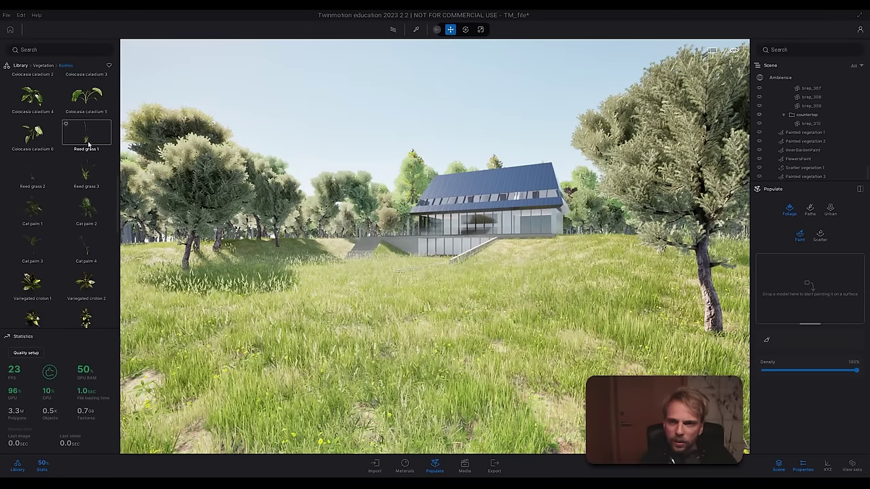
pyautogui.moveTo(86, 136)
pyautogui.mouseDown()
pyautogui.moveTo(166, 146)
pyautogui.moveTo(755, 292)
pyautogui.moveTo(774, 289)
pyautogui.mouseUp()
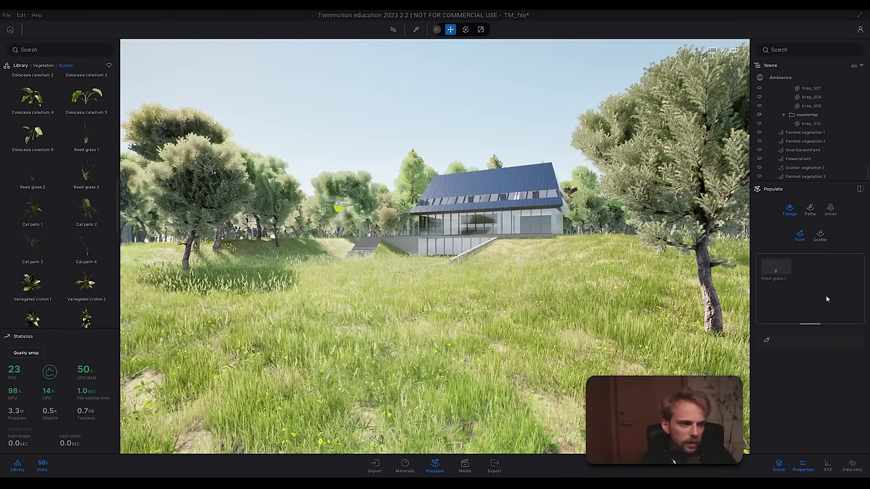
pyautogui.moveTo(86, 173); pyautogui.dragTo(809, 286)
pyautogui.moveTo(33, 173); pyautogui.dragTo(805, 299)
# Step: Add Boston fern 1 to the foliage paint set with the three reed grasses
pyautogui.scroll(6, 39, 131)
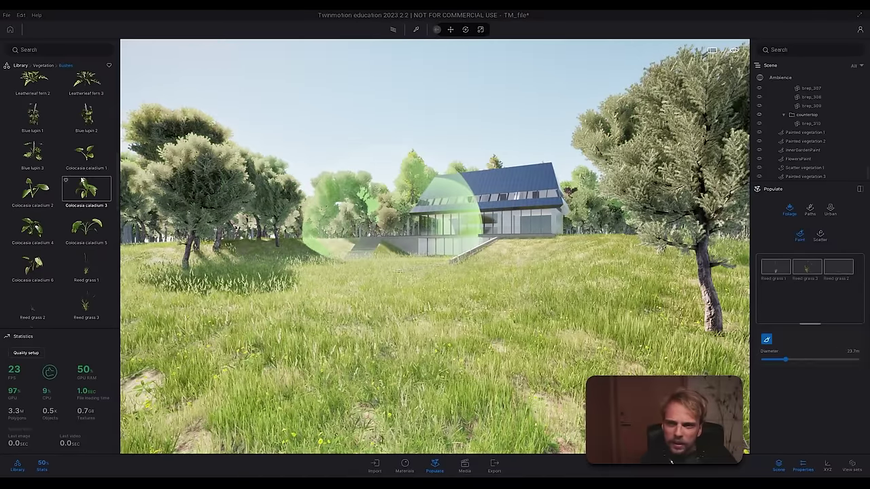
pyautogui.scroll(1, 29, 109)
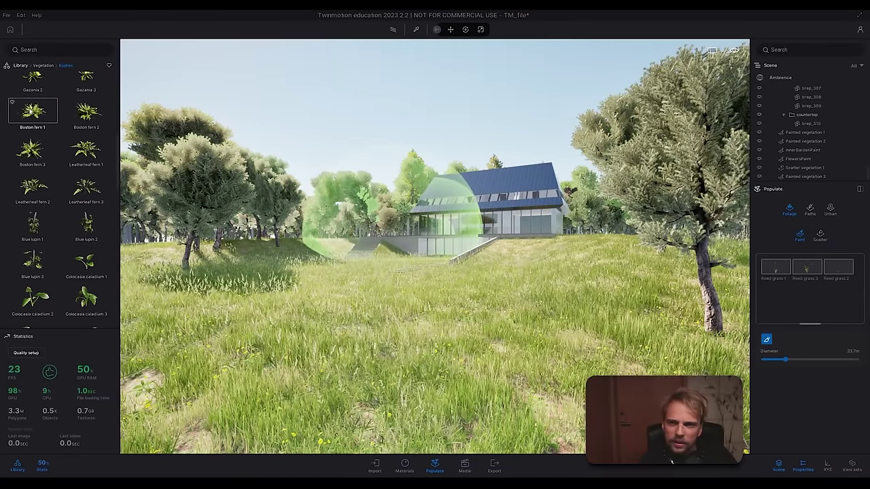
pyautogui.moveTo(32, 132)
pyautogui.mouseDown()
pyautogui.moveTo(92, 124)
pyautogui.moveTo(771, 297)
pyautogui.moveTo(822, 299)
pyautogui.moveTo(778, 292)
pyautogui.mouseUp()
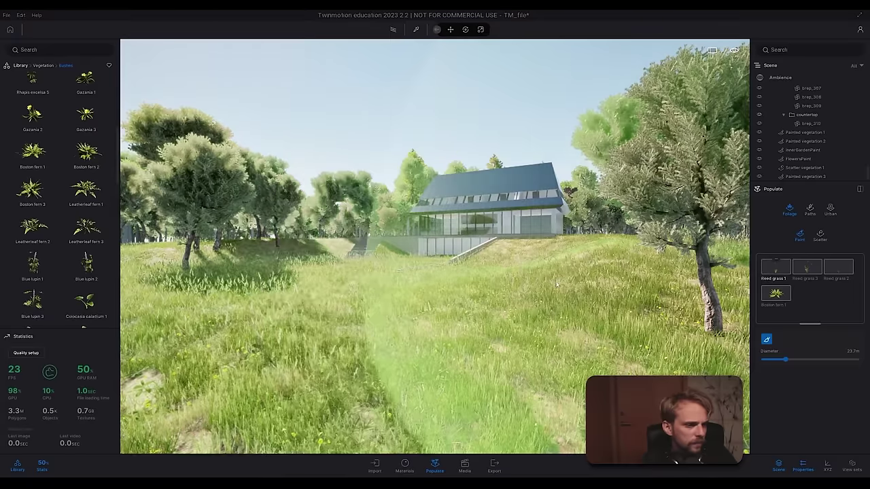
# Step: Set the brush diameter to 6.6 m, paint the reed grass and fern mix across the meadow before the house, and leave painting
pyautogui.moveTo(784, 360); pyautogui.dragTo(769, 359)
pyautogui.click(610, 301)
pyautogui.moveTo(416, 332)
pyautogui.mouseDown()
pyautogui.moveTo(544, 347)
pyautogui.moveTo(195, 349)
pyautogui.mouseUp()
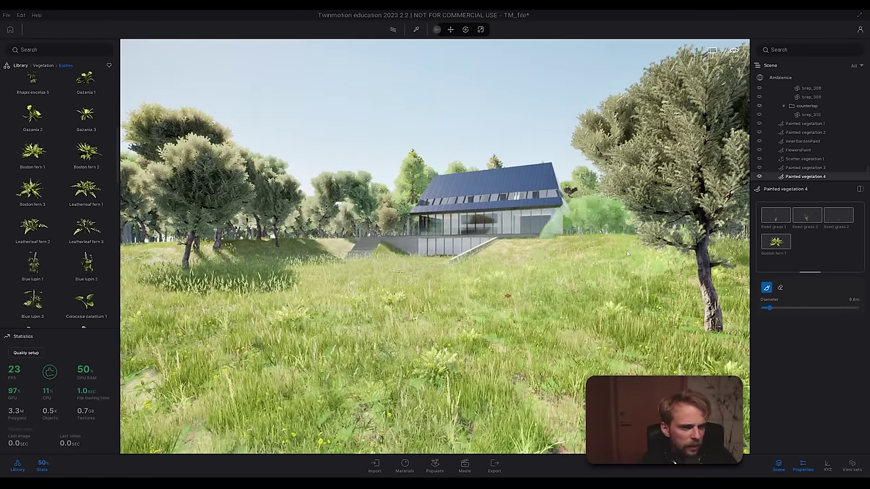
pyautogui.click(265, 252)
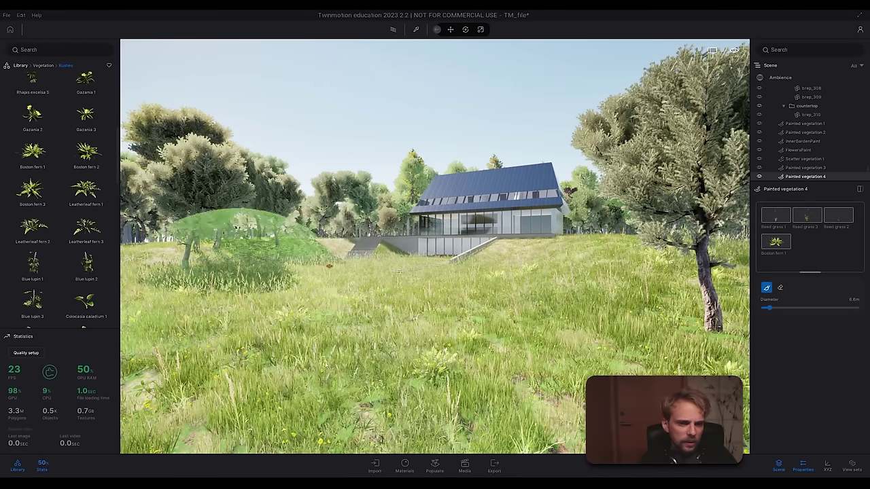
pyautogui.press('d')
pyautogui.moveTo(531, 331)
pyautogui.mouseDown(button='right')
pyautogui.moveTo(611, 326)
pyautogui.moveTo(554, 299)
pyautogui.moveTo(529, 331)
pyautogui.mouseUp(button='right')
pyautogui.press('w')
pyautogui.press('e')
pyautogui.press('q')
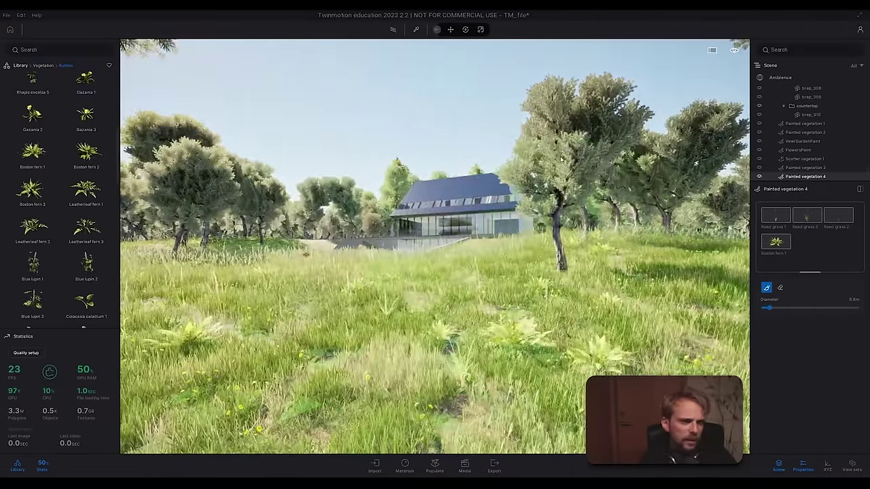
pyautogui.press('Escape')
# Step: Set the age of the Prickly Juniper in Painted vegetation 3 to 98%
pyautogui.click(804, 167)
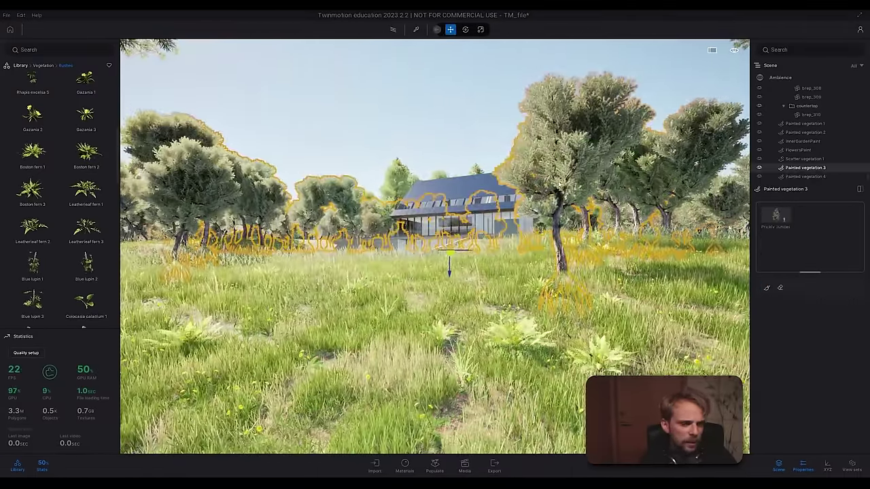
pyautogui.click(763, 217)
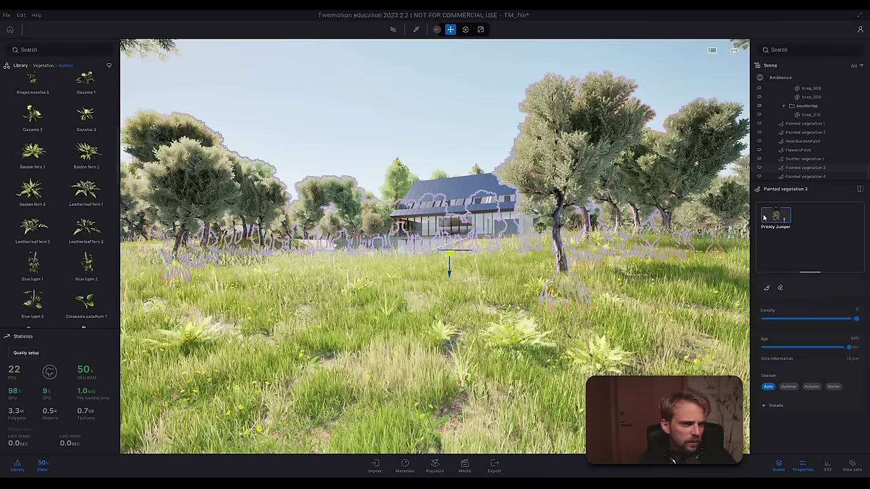
pyautogui.moveTo(849, 348); pyautogui.dragTo(856, 347)
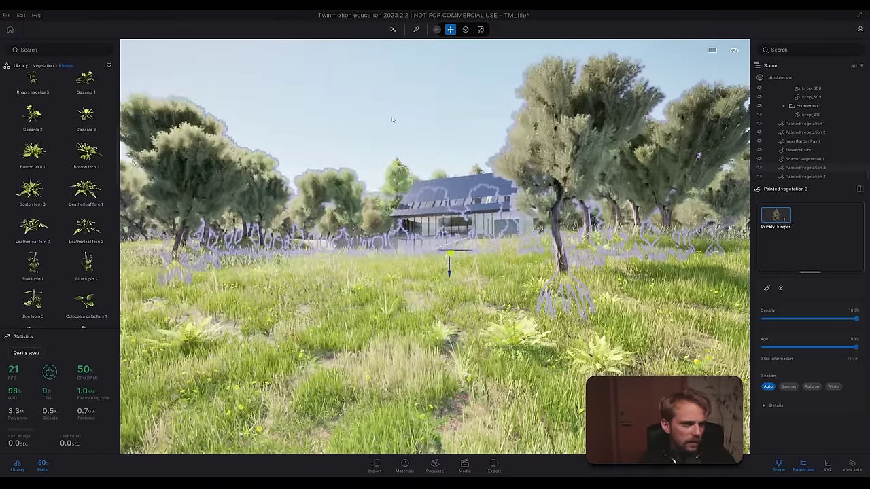
pyautogui.click(391, 116)
pyautogui.moveTo(403, 129); pyautogui.dragTo(401, 116, button='right')
pyautogui.press('a')
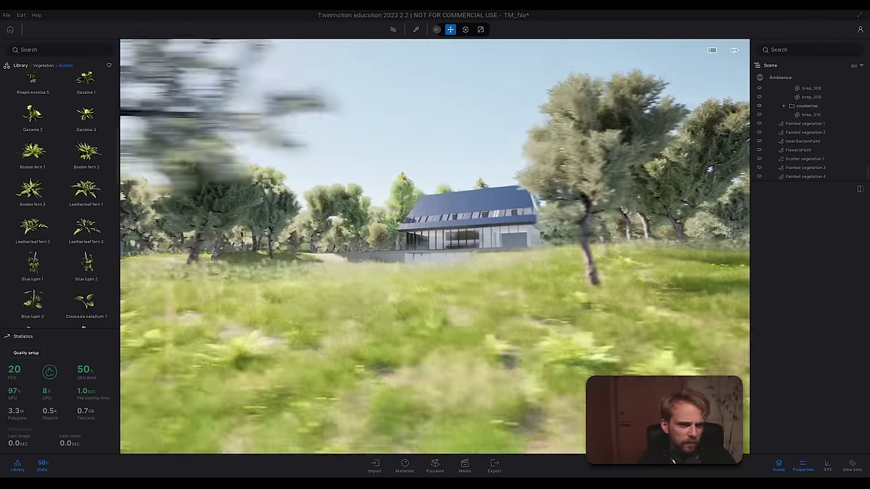
pyautogui.press('w')
pyautogui.press('s')
pyautogui.moveTo(686, 97); pyautogui.dragTo(639, 109, button='right')
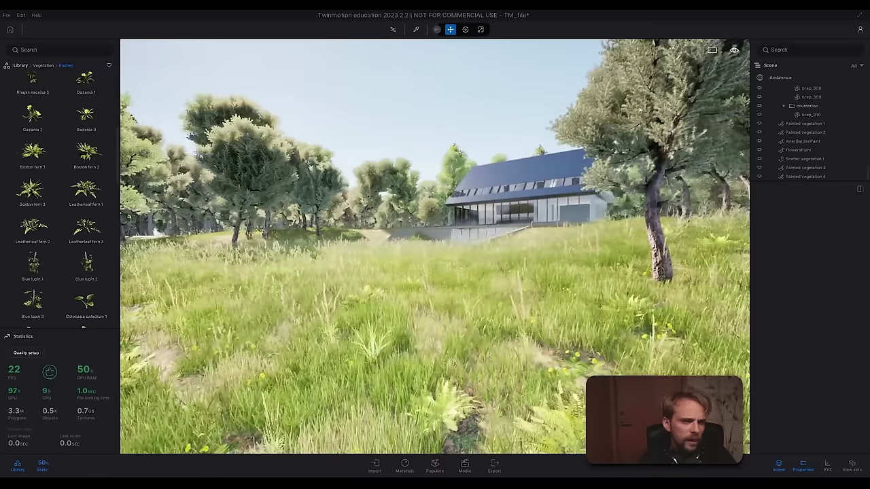
# Step: Deselect the painted vegetation and open the Rocks category of the vegetation library
pyautogui.click(805, 167)
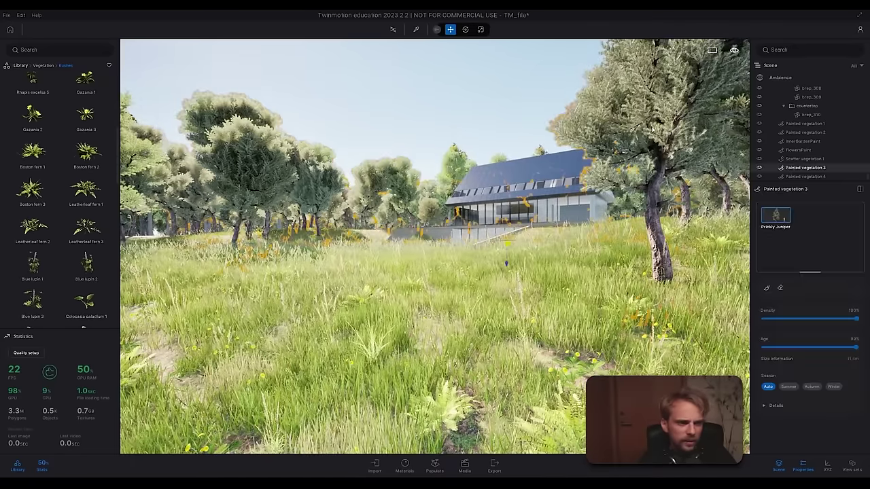
pyautogui.click(44, 65)
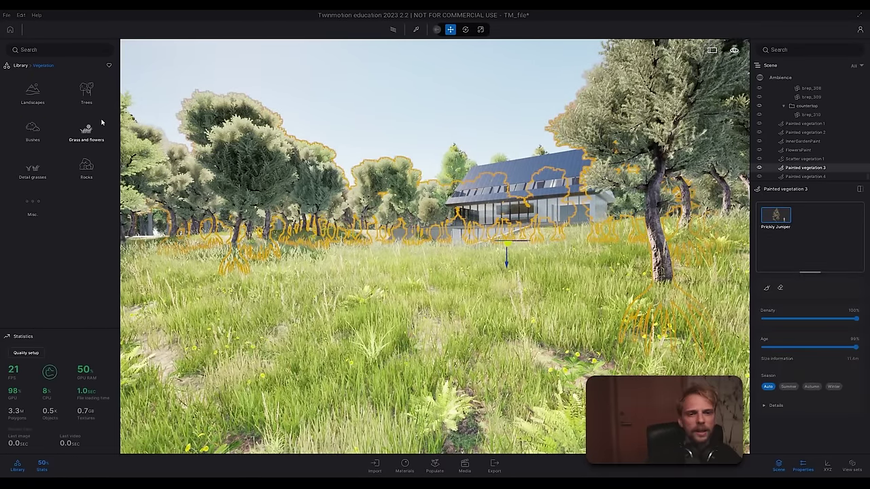
pyautogui.press('Escape')
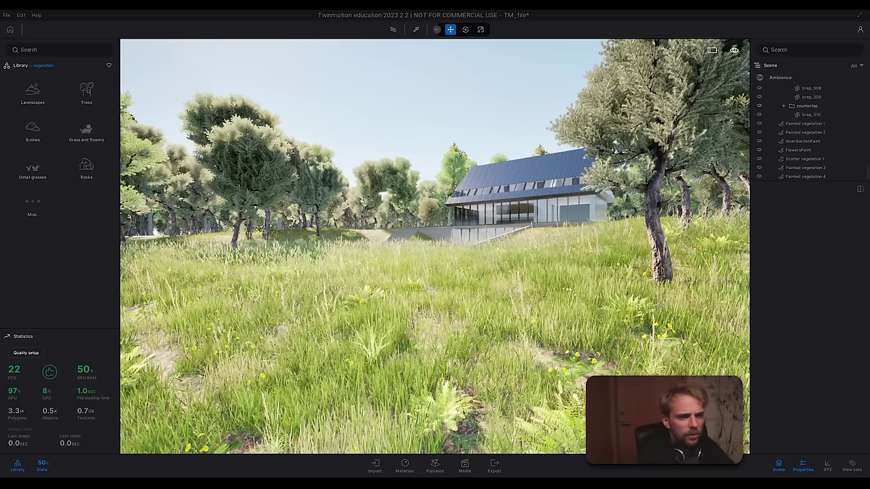
pyautogui.moveTo(521, 281); pyautogui.dragTo(556, 250)
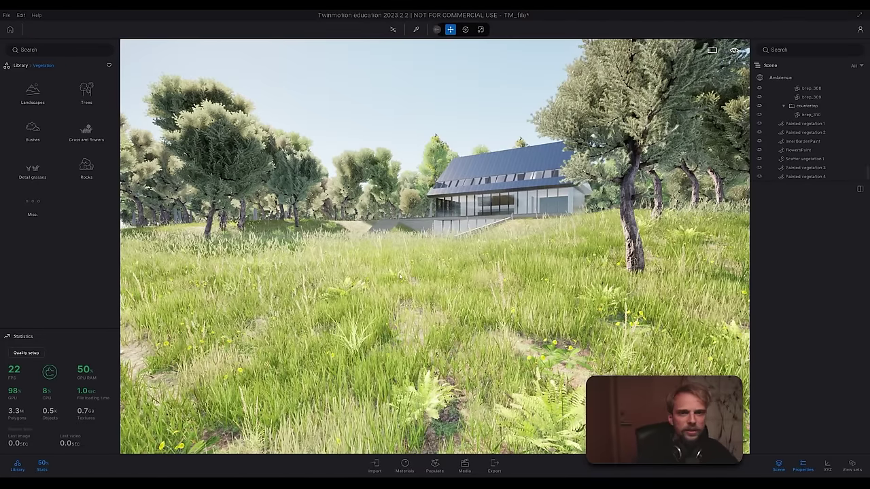
pyautogui.click(87, 169)
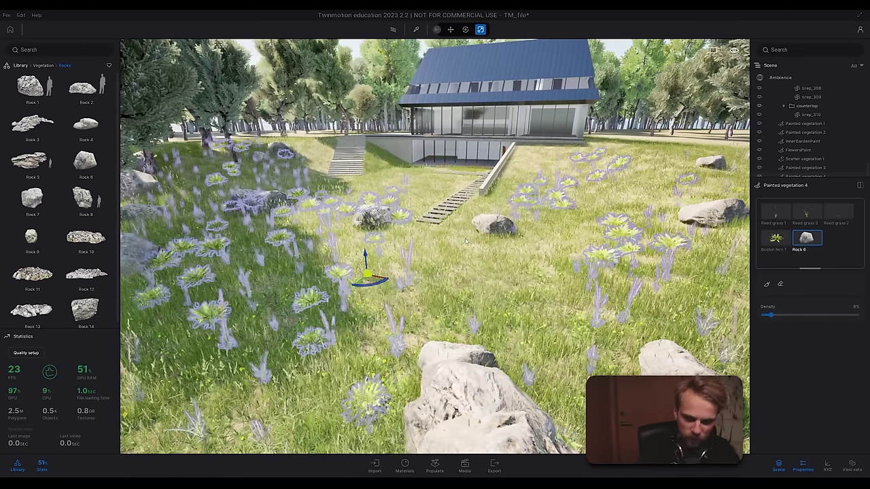
# Step: Set the density of Rock 6 in Painted vegetation 4 to 23% and inspect the rocks on the meadow
pyautogui.moveTo(466, 242); pyautogui.dragTo(451, 305, button='right')
pyautogui.press('w')
pyautogui.press('s')
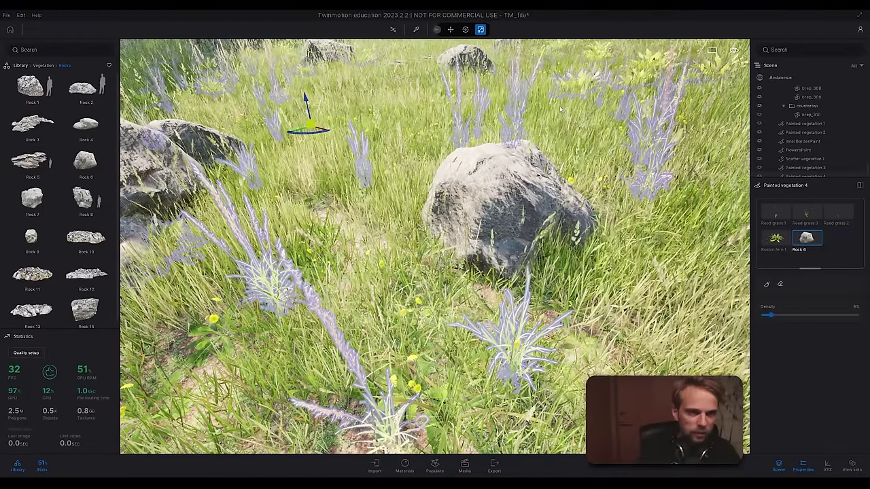
pyautogui.moveTo(767, 314); pyautogui.dragTo(789, 315)
pyautogui.moveTo(598, 291); pyautogui.dragTo(476, 246, button='right')
pyautogui.press('s')
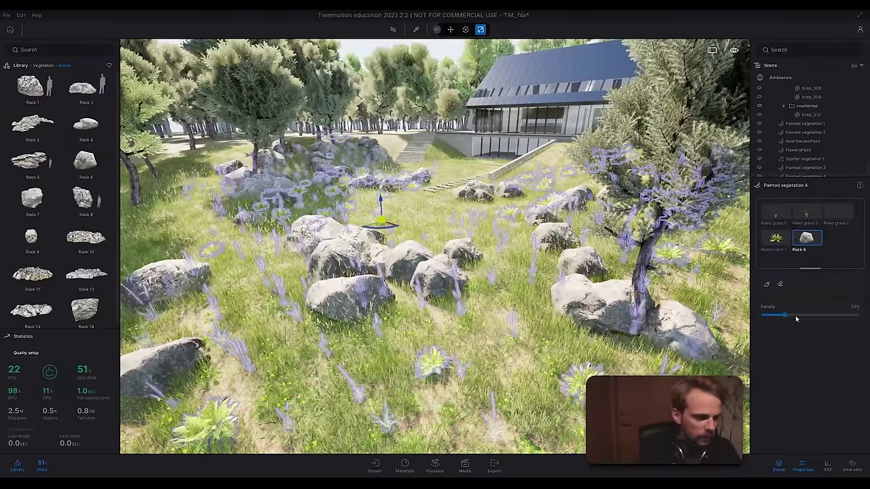
# Step: Set the density of Rock 6 in Painted vegetation 4 to 0% and deselect the set
pyautogui.moveTo(781, 315); pyautogui.dragTo(756, 315)
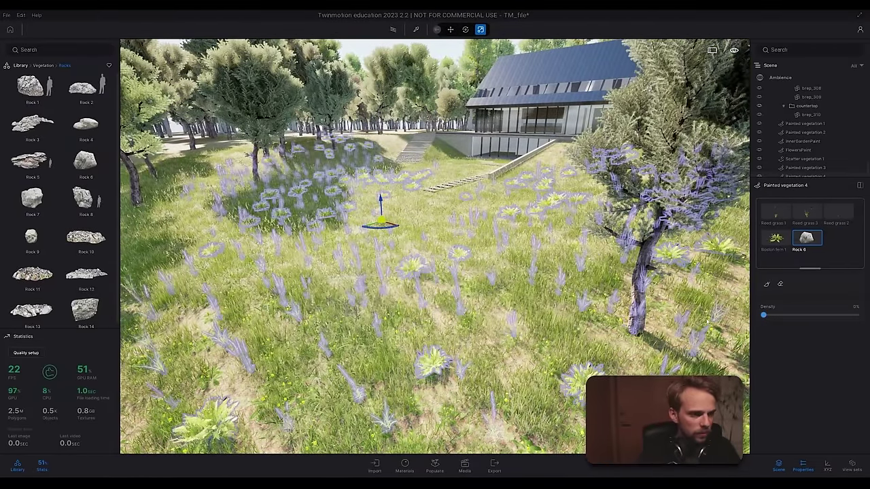
pyautogui.click(360, 56)
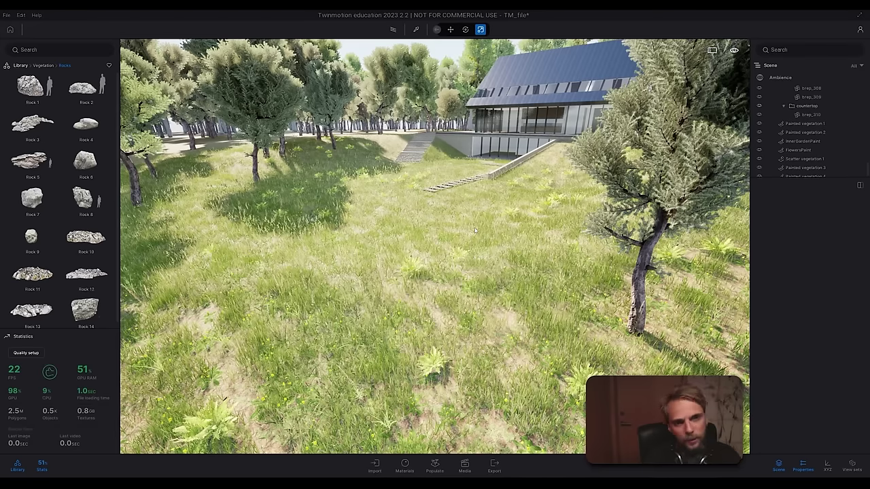
pyautogui.keyDown('shift'); pyautogui.moveTo(432, 201); pyautogui.dragTo(479, 178, button='middle'); pyautogui.keyUp('shift')
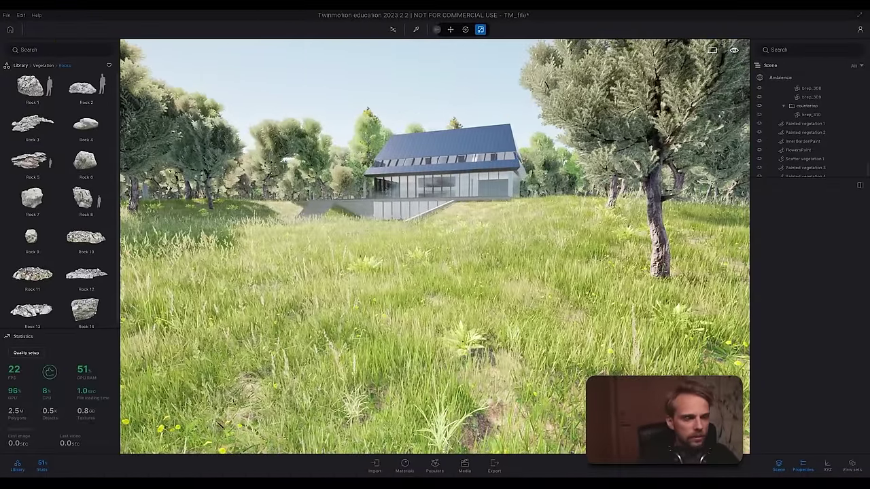
pyautogui.moveTo(422, 175); pyautogui.dragTo(421, 157, button='right')
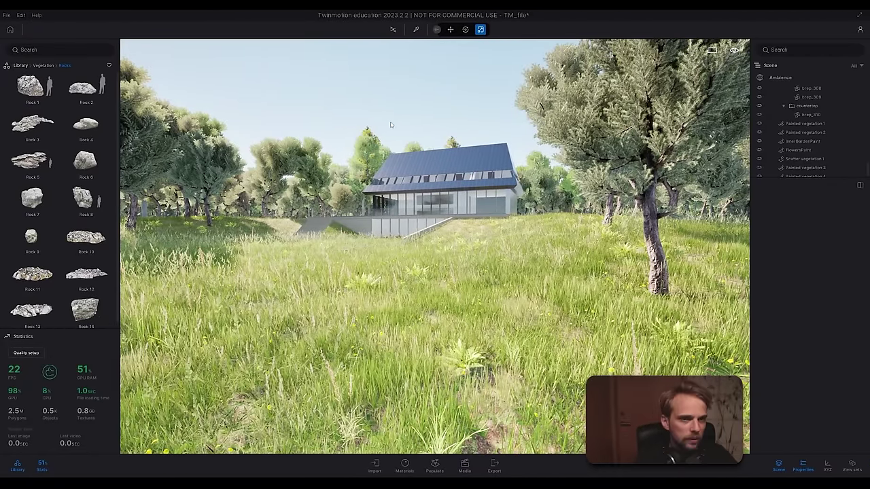
# Step: Open the scene's Ambience settings and set the time of day to 19:04
pyautogui.click(781, 77)
pyautogui.scroll(3, 808, 242)
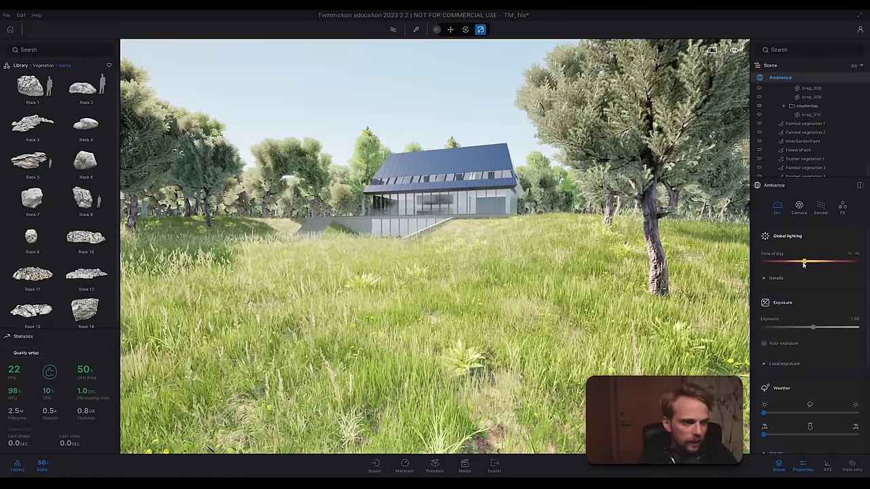
pyautogui.moveTo(803, 261); pyautogui.dragTo(838, 263)
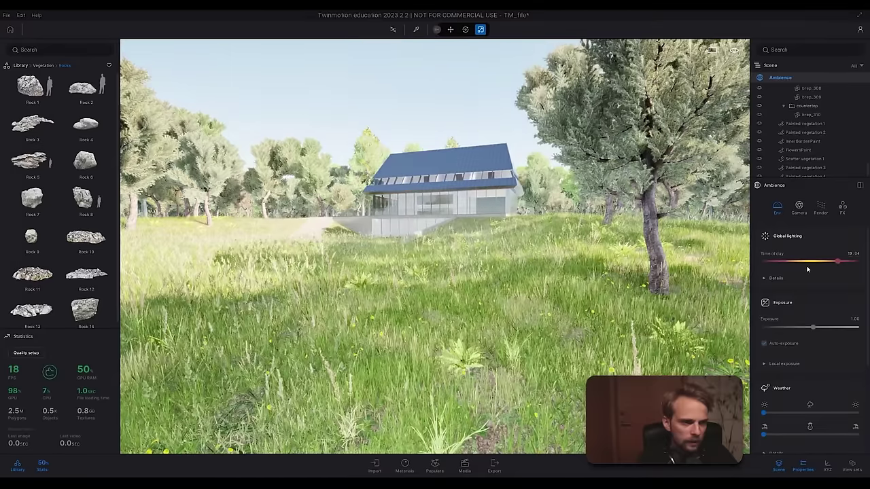
pyautogui.click(765, 278)
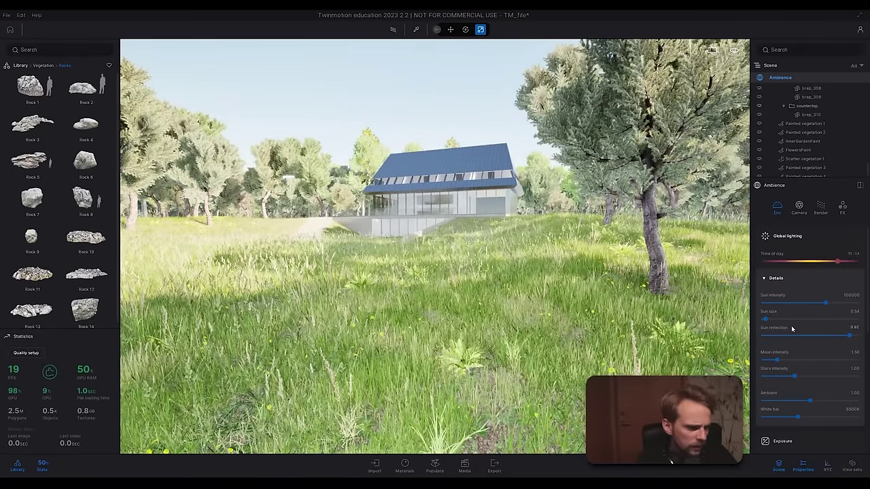
pyautogui.click(767, 279)
# Step: Set the sun's north offset to 35° and the time of day to 19:41
pyautogui.scroll(-1, 850, 384)
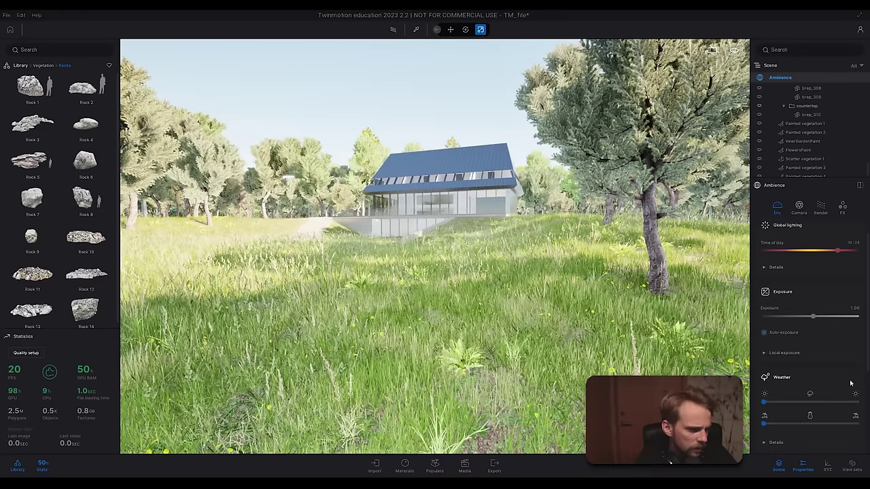
pyautogui.scroll(-3, 850, 384)
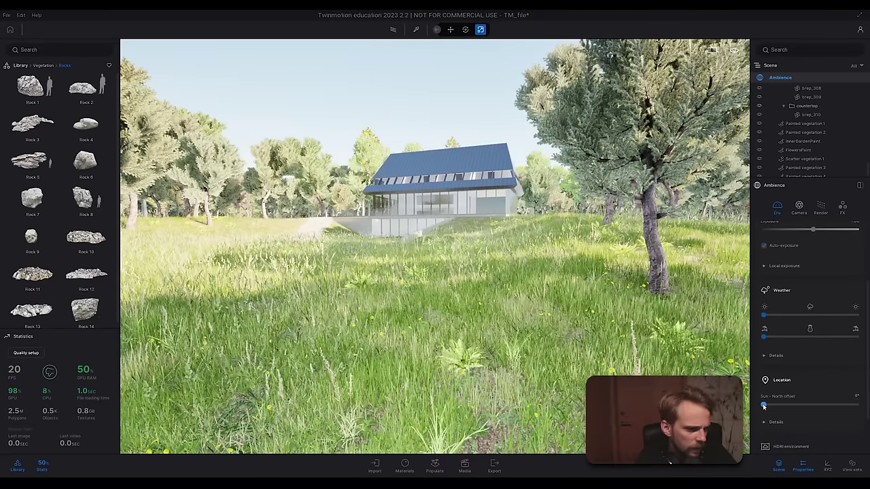
pyautogui.moveTo(764, 404); pyautogui.dragTo(774, 404)
pyautogui.scroll(4, 803, 289)
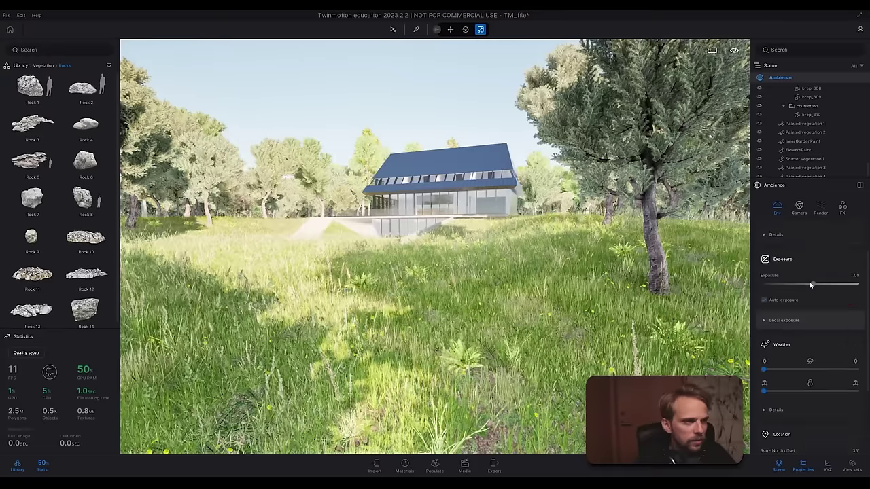
pyautogui.moveTo(838, 261); pyautogui.dragTo(840, 261)
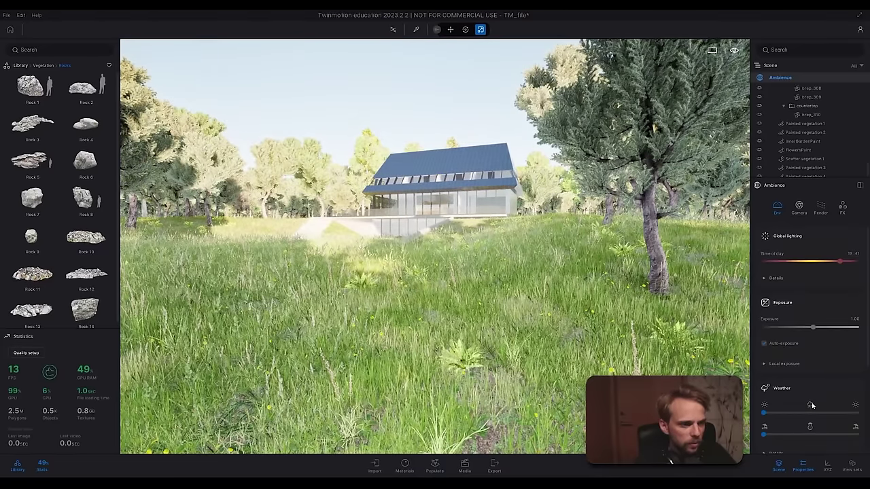
# Step: Set the sun's north offset to 334° and the time of day to 19:25
pyautogui.scroll(-3, 830, 359)
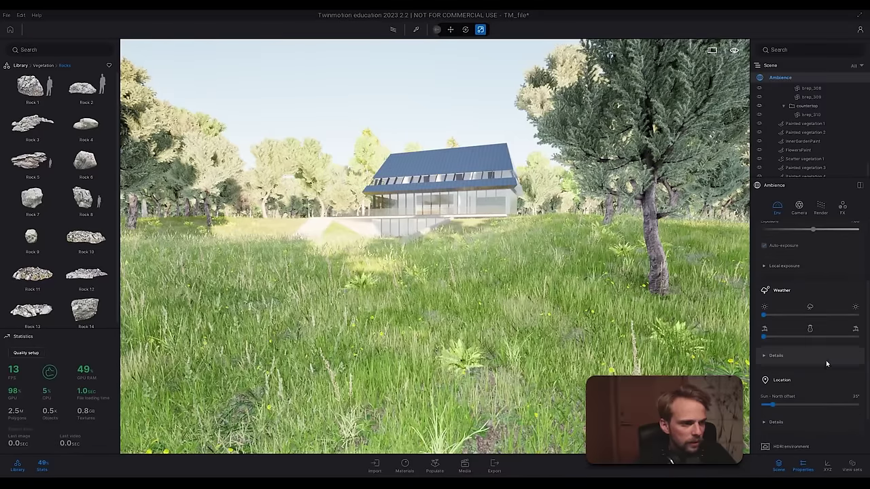
pyautogui.moveTo(773, 404); pyautogui.dragTo(849, 405)
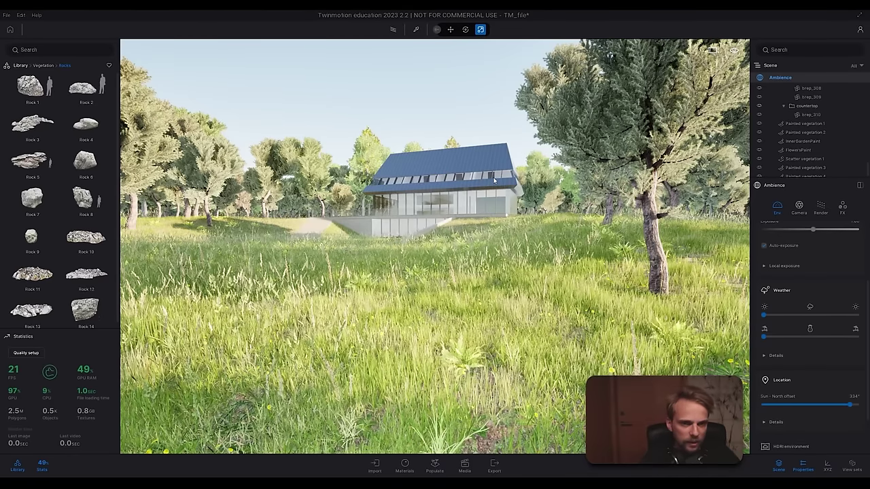
pyautogui.scroll(5, 868, 297)
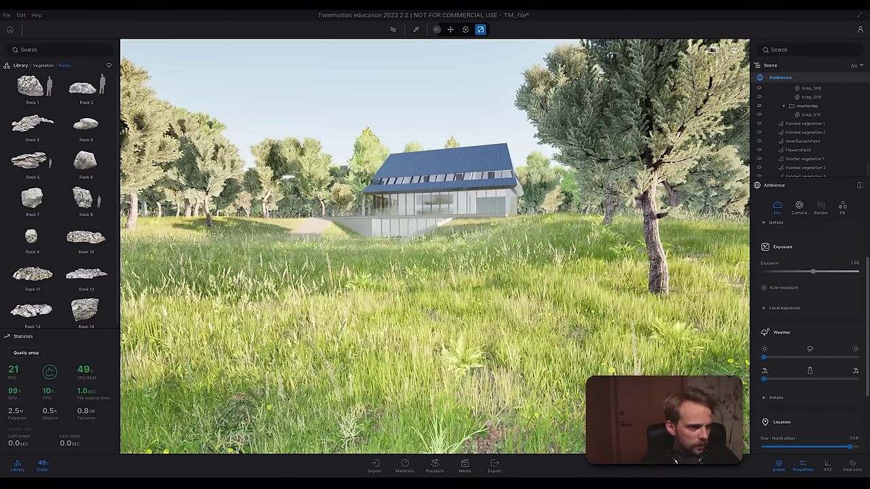
pyautogui.moveTo(839, 261); pyautogui.dragTo(839, 261)
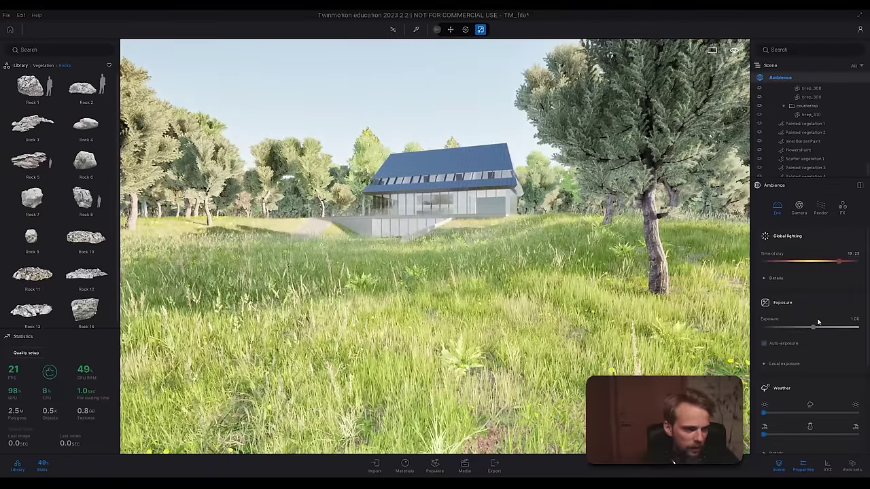
# Step: Fine-tune the sun's north offset and lower the scene's exposure to 0.33
pyautogui.scroll(-3, 837, 348)
pyautogui.moveTo(846, 426); pyautogui.dragTo(850, 423)
pyautogui.scroll(3, 836, 364)
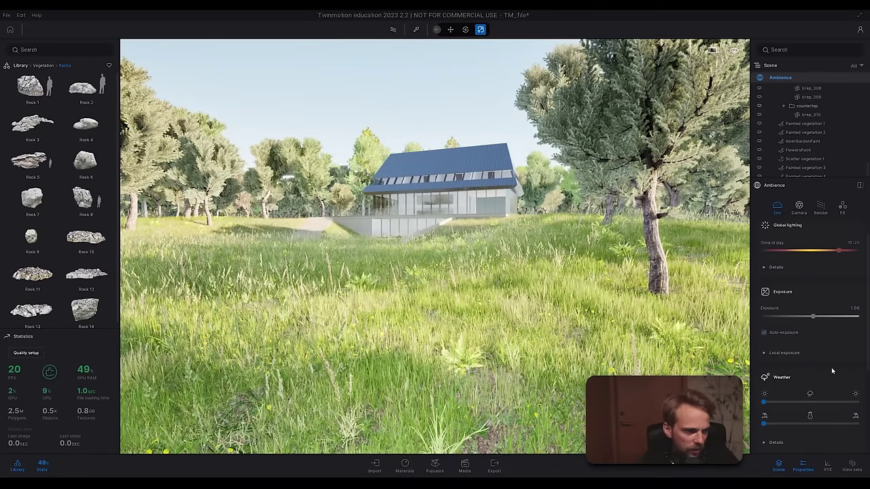
pyautogui.moveTo(812, 327); pyautogui.dragTo(810, 326)
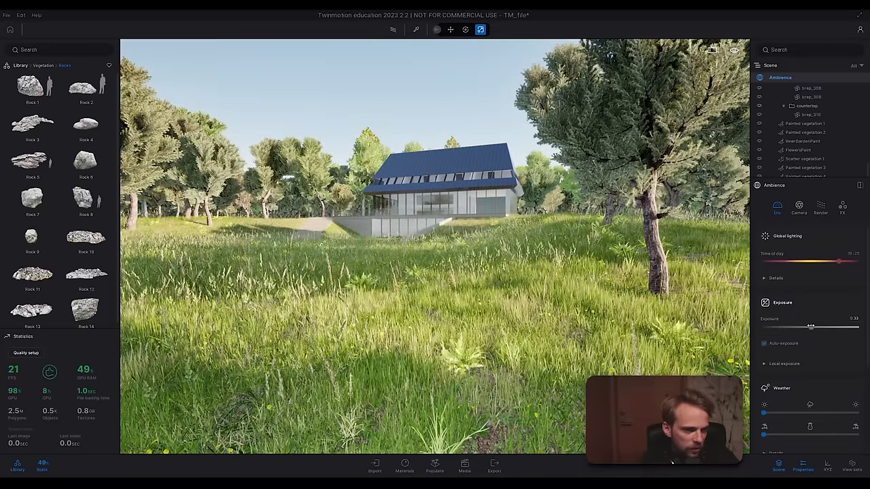
# Step: Set the scene's exposure to 0.50 and preview the exterior view with the Path tracer
pyautogui.click(854, 319)
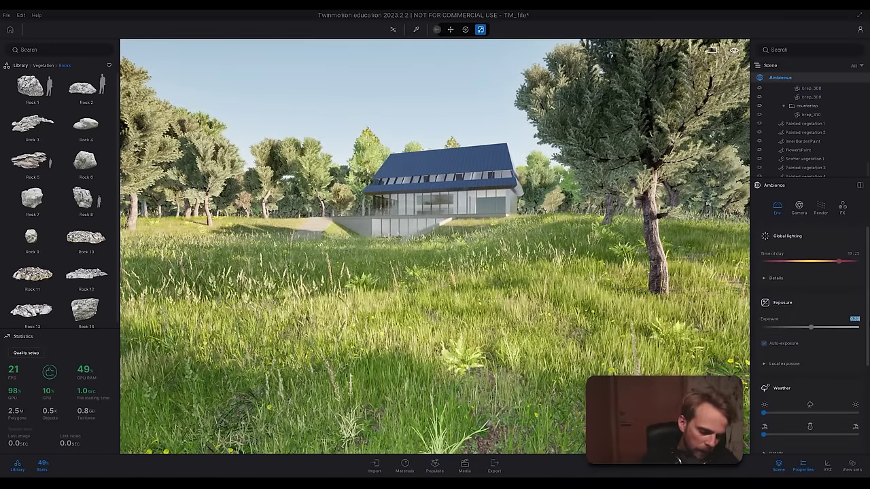
pyautogui.press('Return')
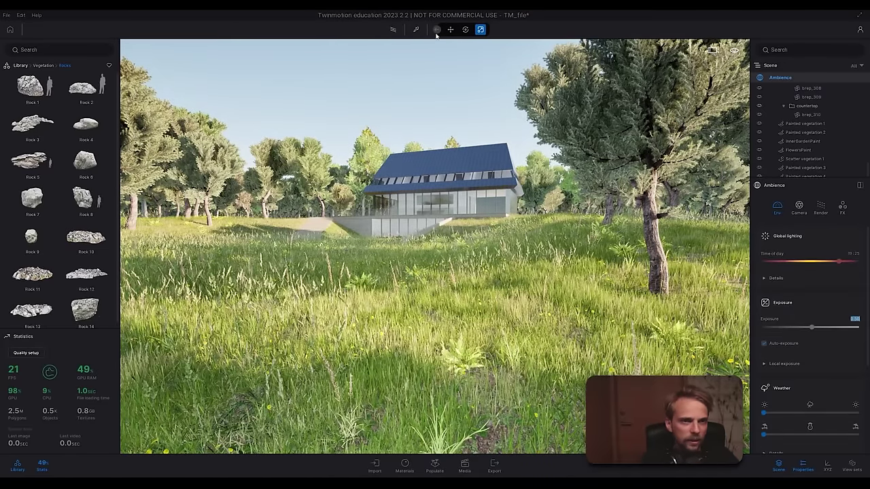
pyautogui.click(394, 30)
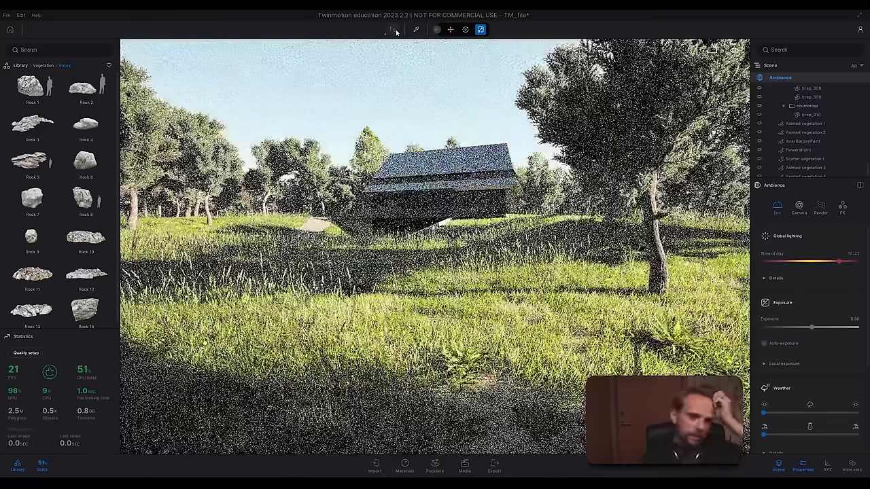
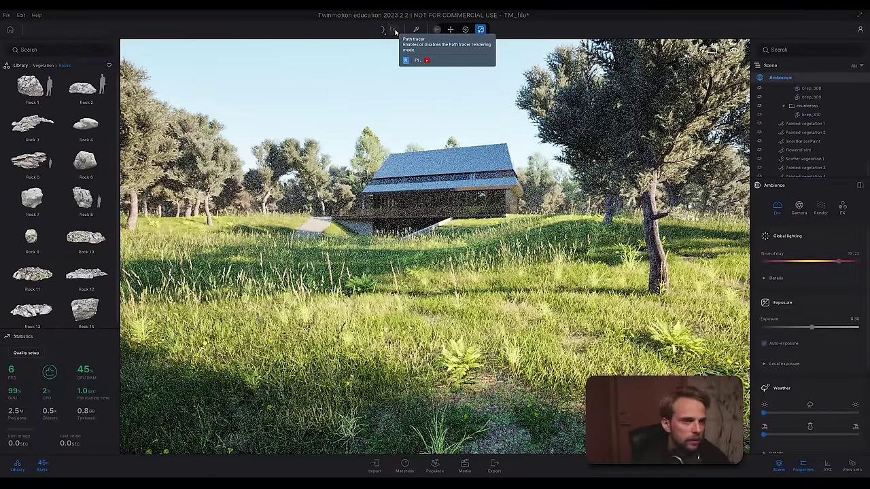
pyautogui.click(394, 31)
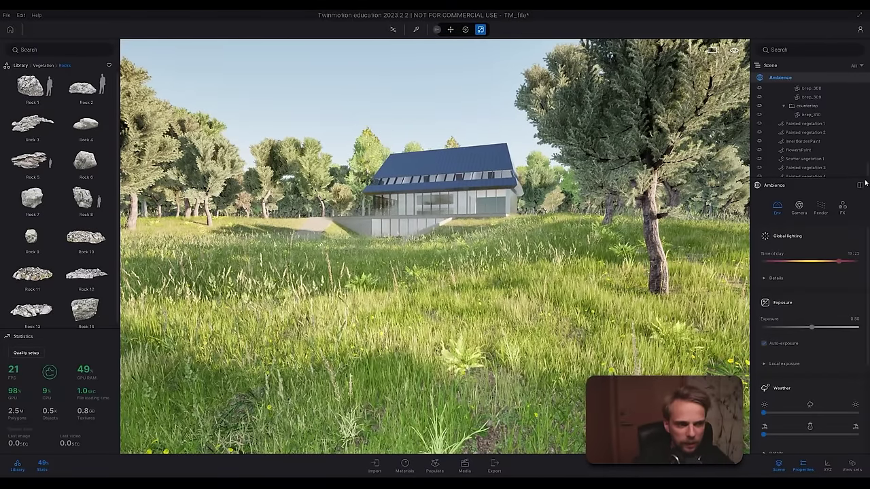
# Step: Try a narrower camera field of view on the house and restore the previous setting
pyautogui.click(800, 205)
pyautogui.moveTo(813, 260); pyautogui.dragTo(790, 260)
pyautogui.moveTo(383, 274); pyautogui.dragTo(384, 219, button='right')
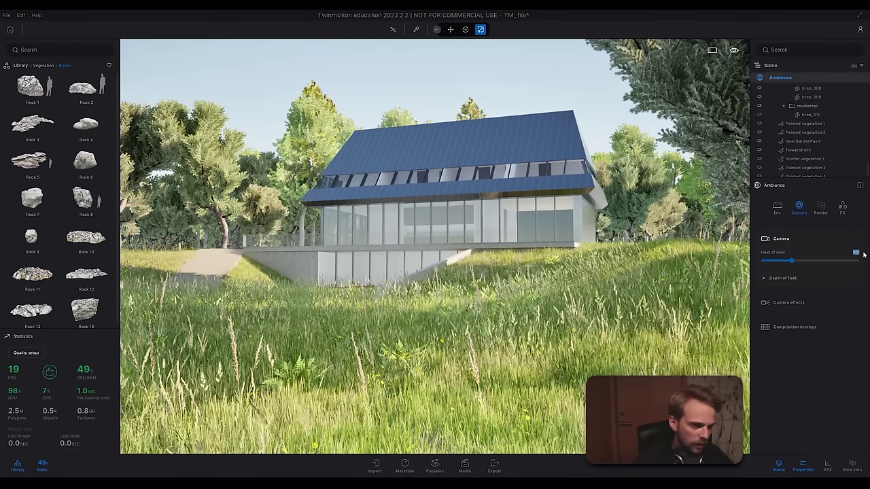
pyautogui.press('Return')
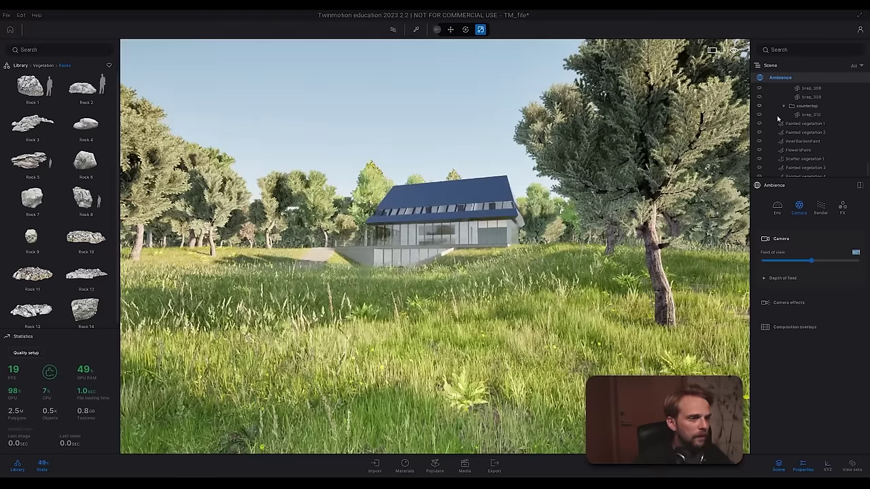
pyautogui.click(777, 206)
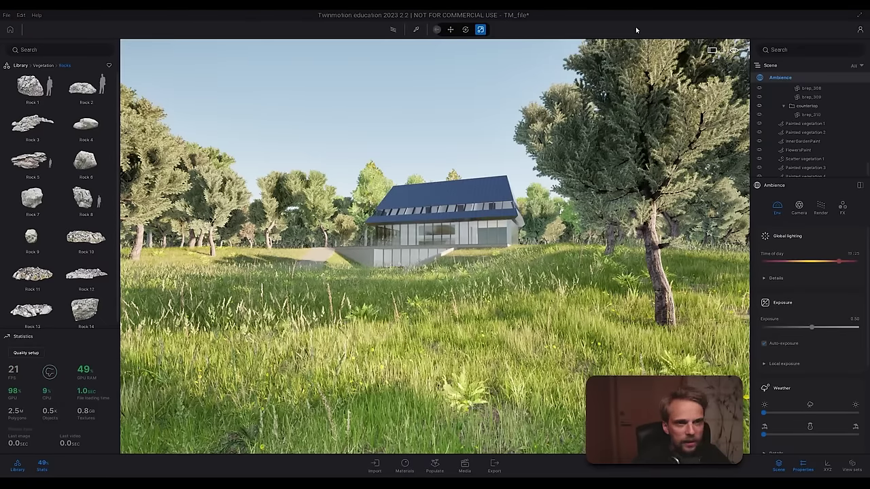
# Step: Focus on the house's glazed facade and examine the grass area beside the lower terrace and wooden planks
pyautogui.click(413, 233)
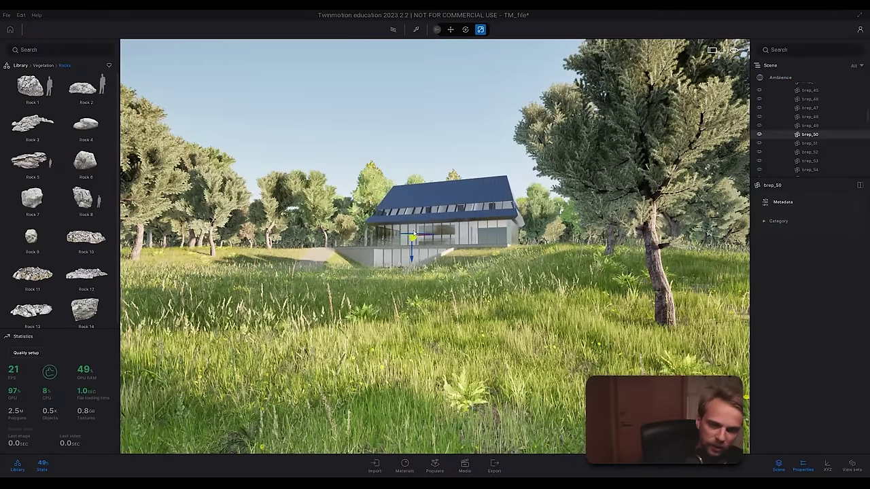
pyautogui.press('f')
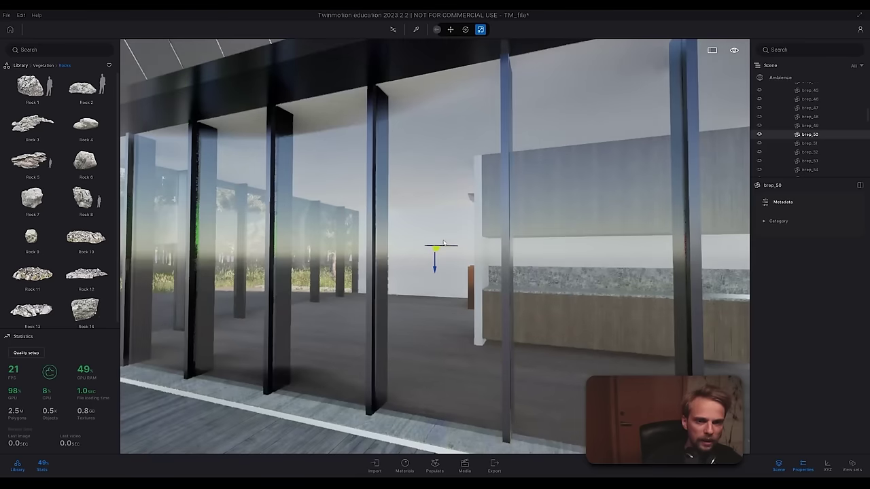
pyautogui.keyDown('shift'); pyautogui.moveTo(443, 242); pyautogui.dragTo(571, 245, button='middle'); pyautogui.keyUp('shift')
pyautogui.keyDown('shift'); pyautogui.moveTo(231, 271); pyautogui.dragTo(314, 295, button='middle'); pyautogui.keyUp('shift')
pyautogui.press('Escape')
pyautogui.moveTo(314, 294); pyautogui.dragTo(422, 331)
pyautogui.press('w')
pyautogui.moveTo(423, 331); pyautogui.dragTo(353, 340, button='right')
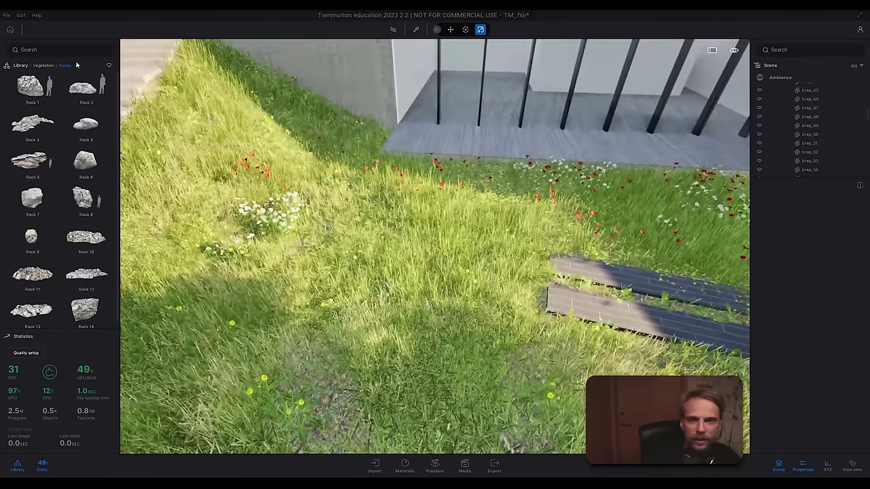
# Step: Search the tree library for "CHERRY" and place a Sweet Cherry Tree on the grass near the wooden planks
pyautogui.click(44, 66)
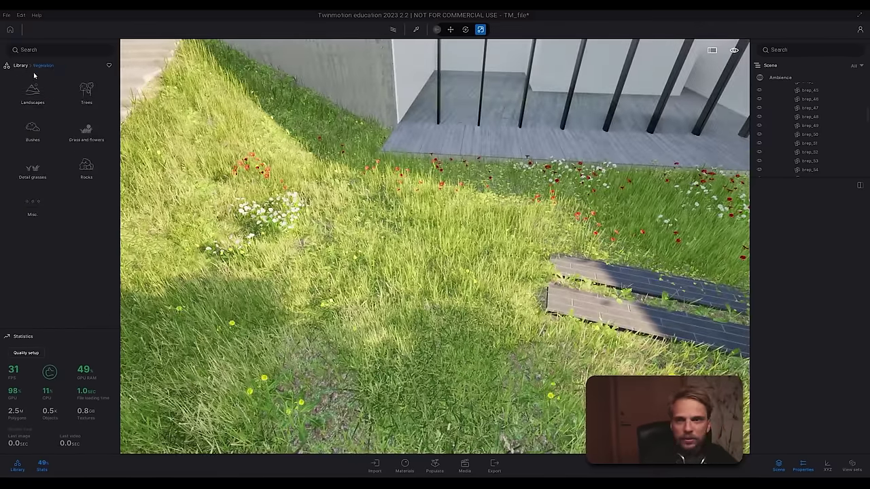
pyautogui.click(83, 95)
pyautogui.moveTo(76, 260)
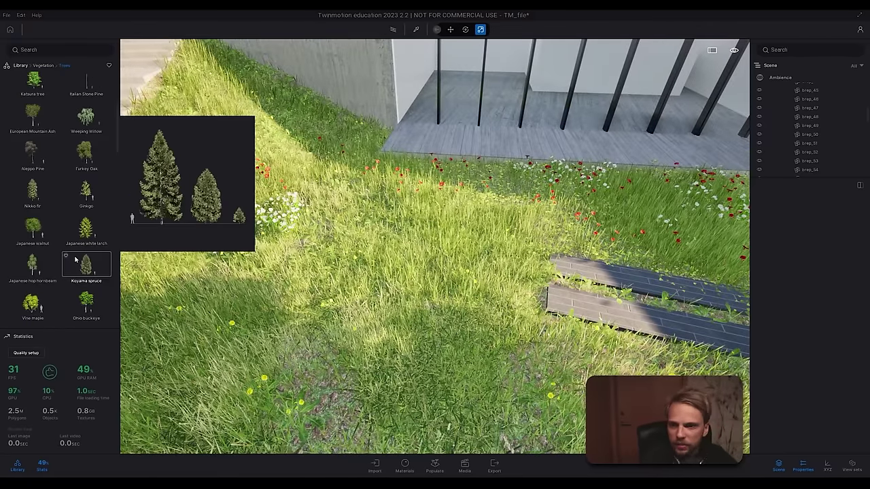
pyautogui.scroll(-5, 76, 260)
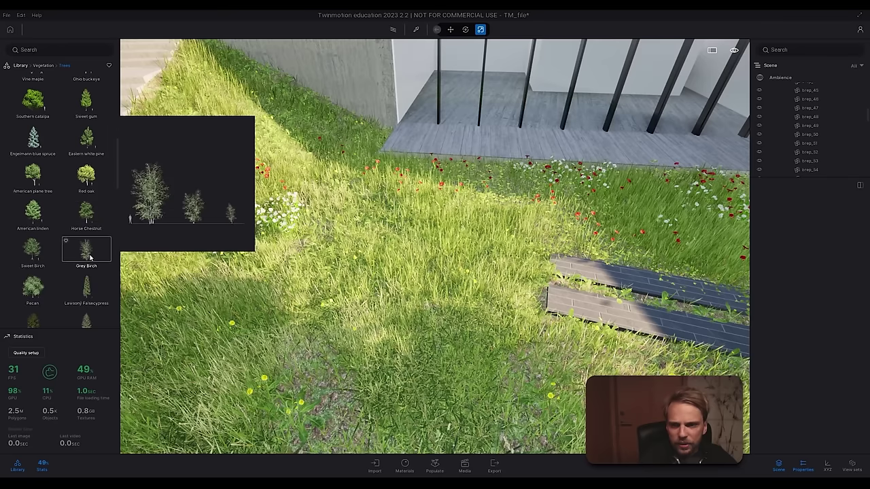
pyautogui.scroll(-5, 89, 257)
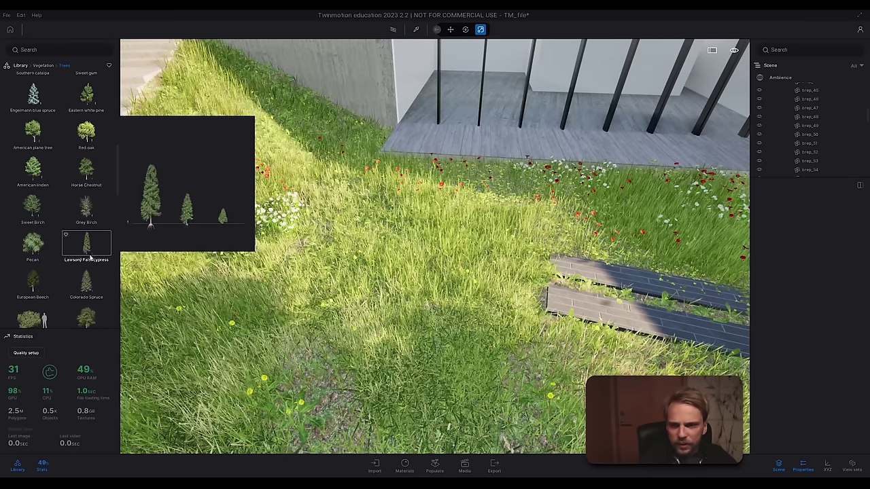
pyautogui.click(42, 51)
pyautogui.write('CHERRY')
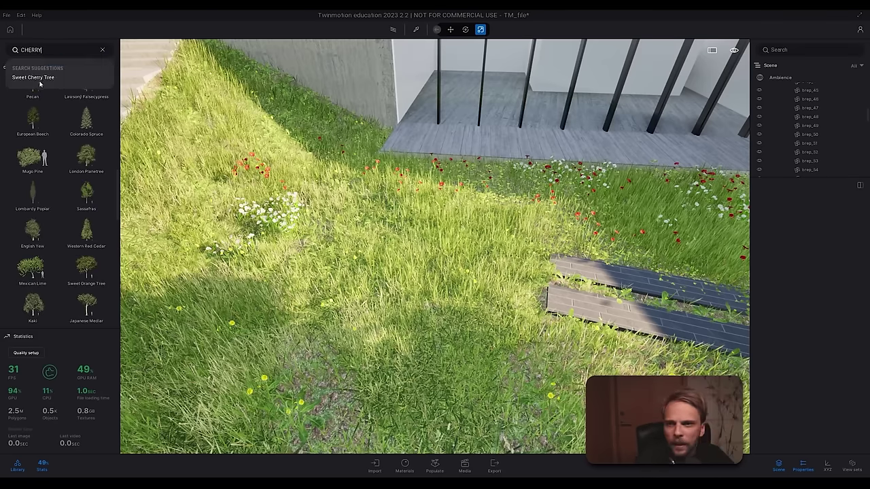
pyautogui.click(40, 81)
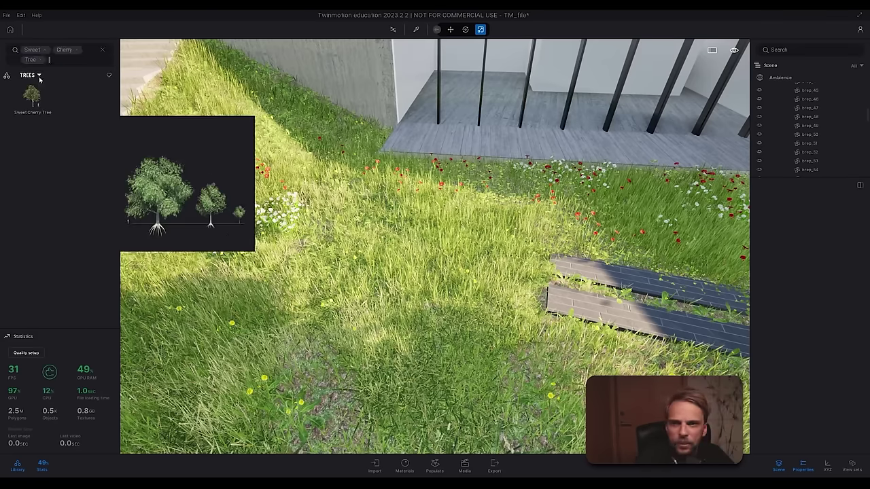
pyautogui.moveTo(39, 110); pyautogui.dragTo(429, 288)
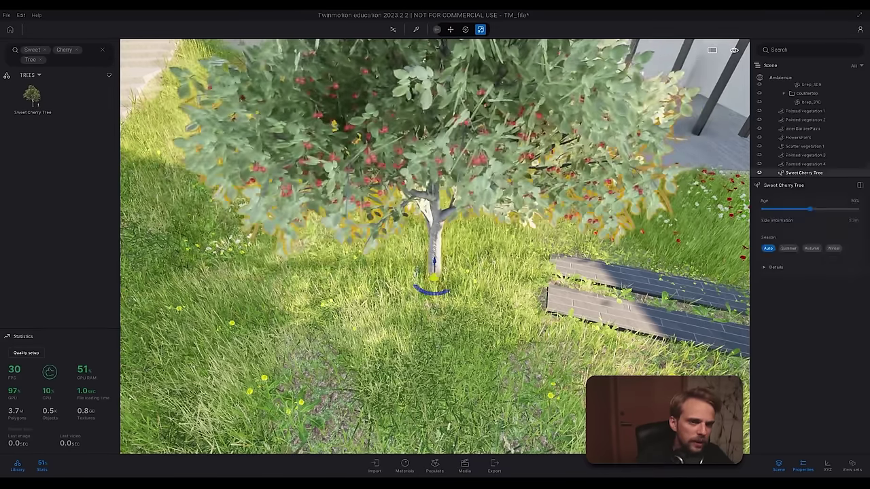
# Step: Set the Sweet Cherry Tree's age to 0% and inspect it against the house
pyautogui.moveTo(429, 287); pyautogui.dragTo(460, 217, button='right')
pyautogui.scroll(-3, 414, 279)
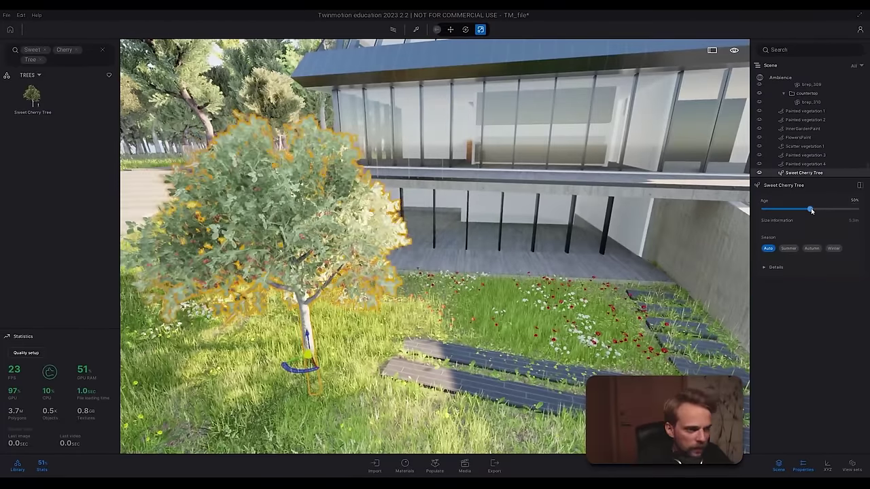
pyautogui.moveTo(809, 209); pyautogui.dragTo(755, 220)
pyautogui.moveTo(684, 244); pyautogui.dragTo(600, 216, button='right')
pyautogui.press('s')
pyautogui.press('q')
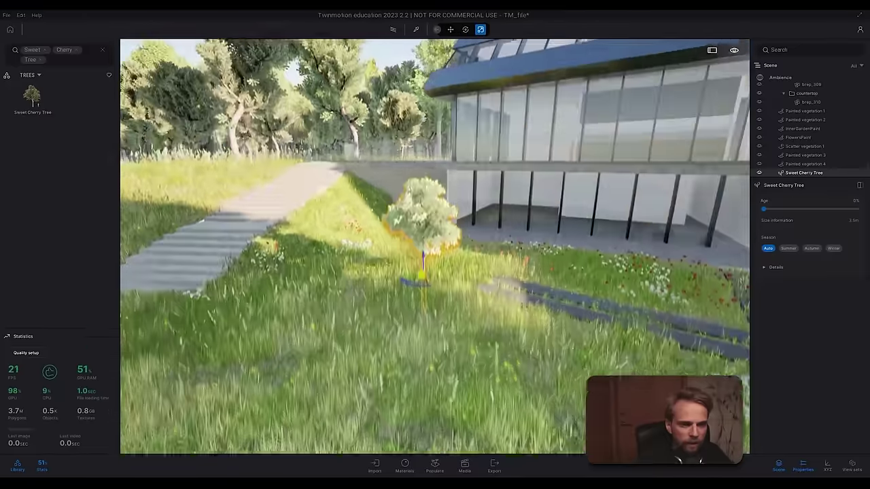
pyautogui.press('a')
pyautogui.press('w')
pyautogui.press('w')
pyautogui.press('d')
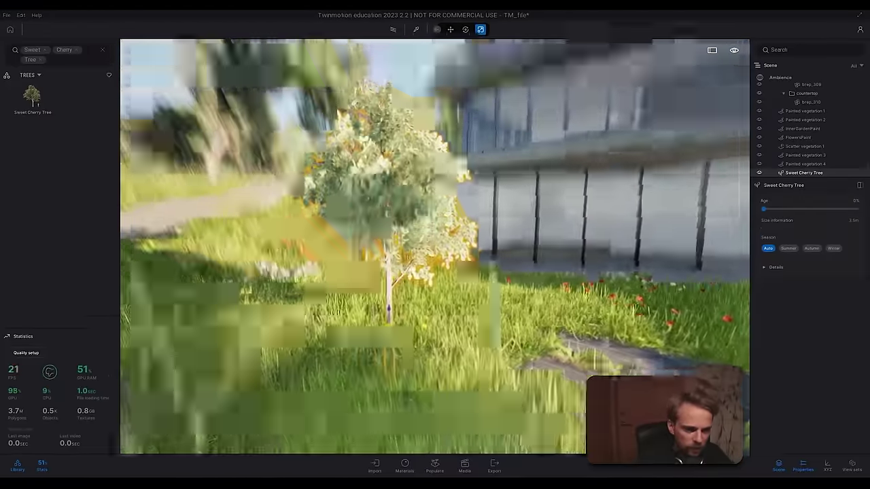
# Step: Raise the Sweet Cherry Tree slightly out of the ground, inspect it, and delete it from the scene
pyautogui.keyDown('shift'); pyautogui.moveTo(390, 324); pyautogui.dragTo(455, 336, button='middle'); pyautogui.keyUp('shift')
pyautogui.moveTo(388, 310); pyautogui.dragTo(390, 253)
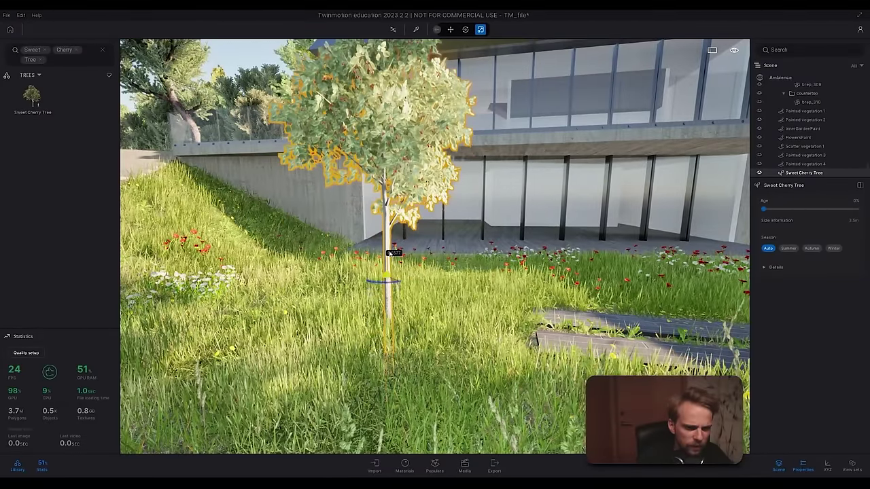
pyautogui.click(385, 284)
pyautogui.moveTo(390, 291)
pyautogui.keyDown('shift'); pyautogui.mouseDown(button='middle')
pyautogui.moveTo(259, 284)
pyautogui.moveTo(398, 279)
pyautogui.mouseUp(button='middle'); pyautogui.keyUp('shift')
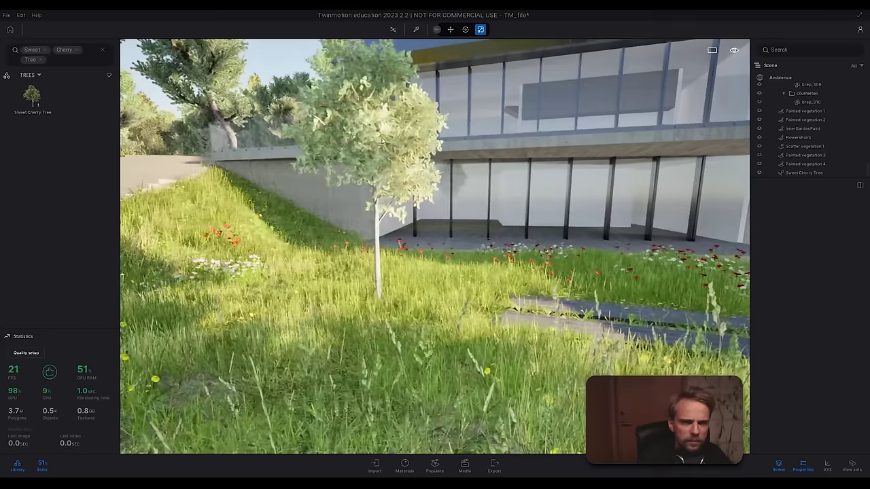
pyautogui.click(374, 182)
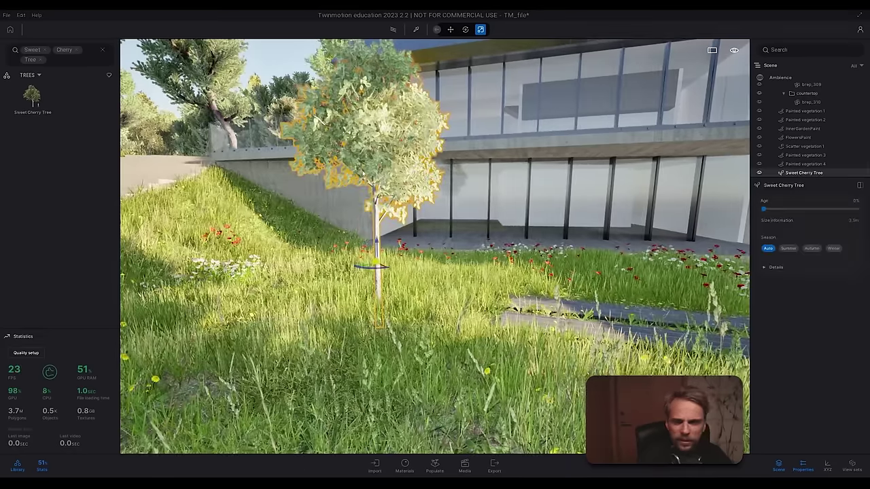
pyautogui.press('Delete')
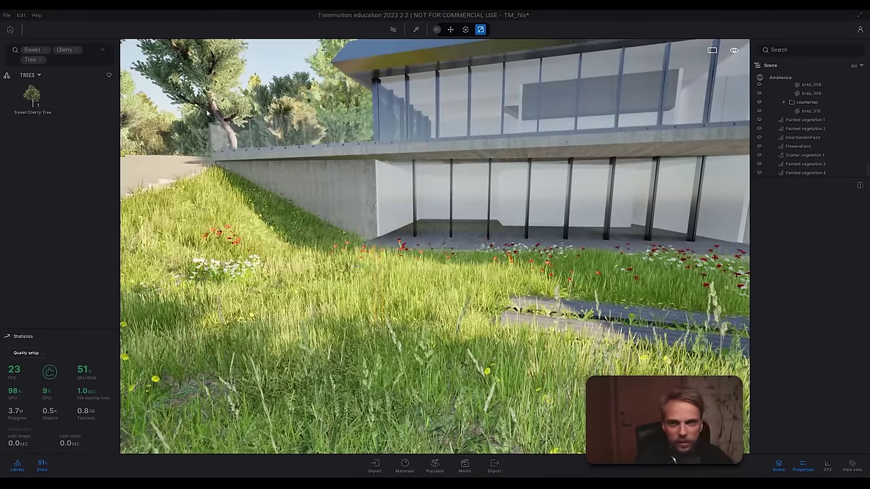
# Step: Place a Blackthorn from the tree library on the grass near the wooden planks and set its age to 60%
pyautogui.click(103, 50)
pyautogui.scroll(-3, 86, 225)
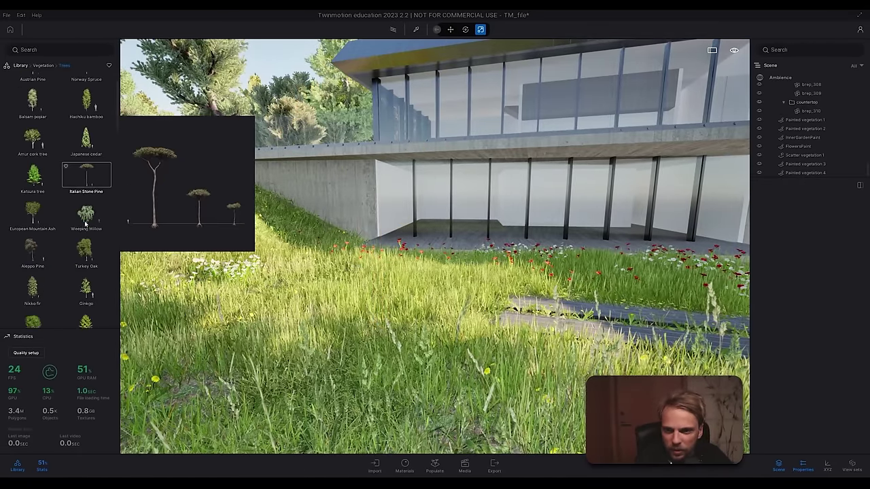
pyautogui.scroll(-6, 86, 223)
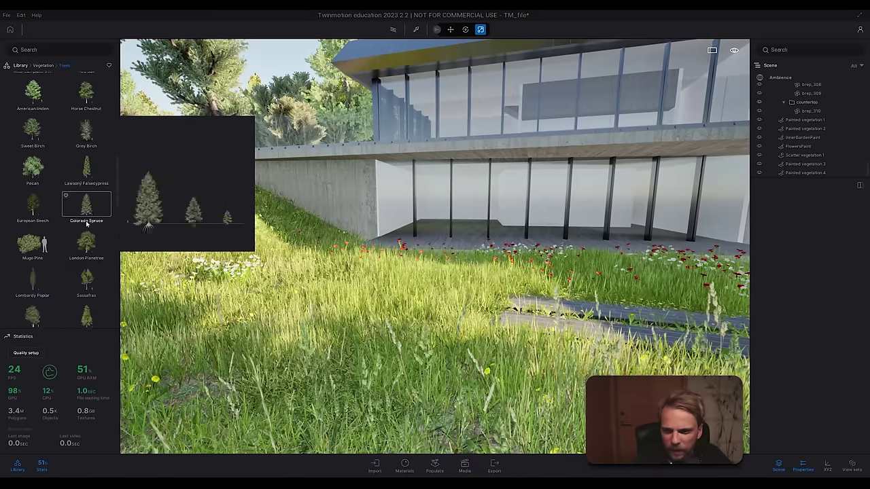
pyautogui.scroll(-2, 86, 223)
pyautogui.scroll(-8, 87, 222)
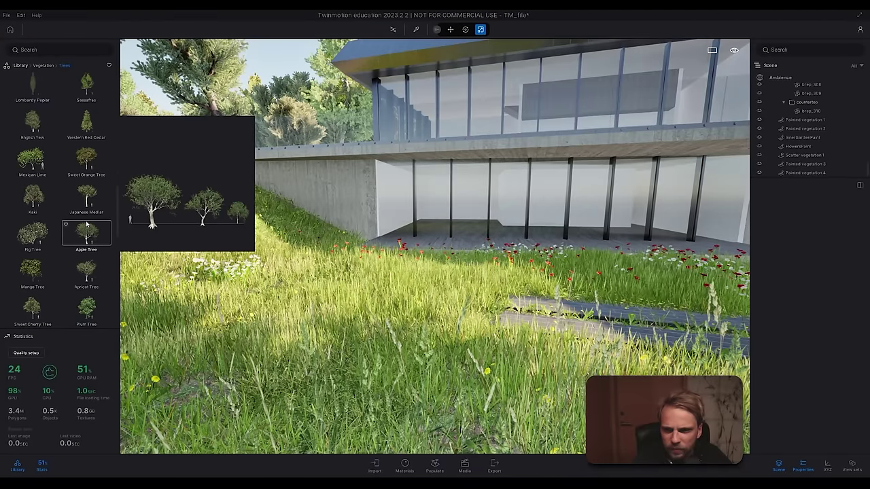
pyautogui.scroll(-1, 90, 174)
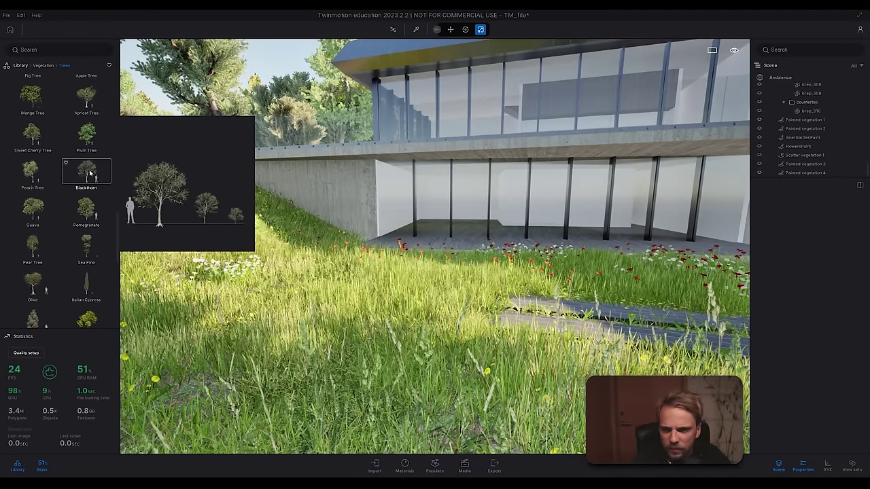
pyautogui.moveTo(89, 174); pyautogui.dragTo(407, 318)
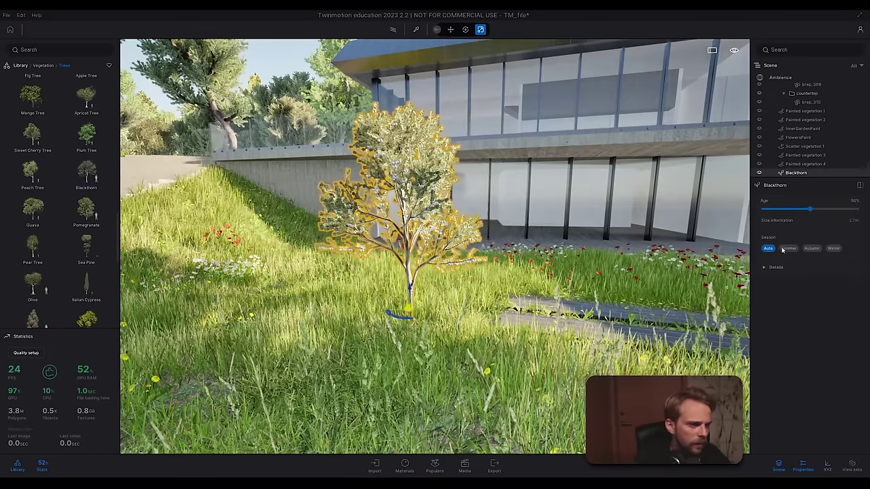
pyautogui.moveTo(809, 208); pyautogui.dragTo(817, 208)
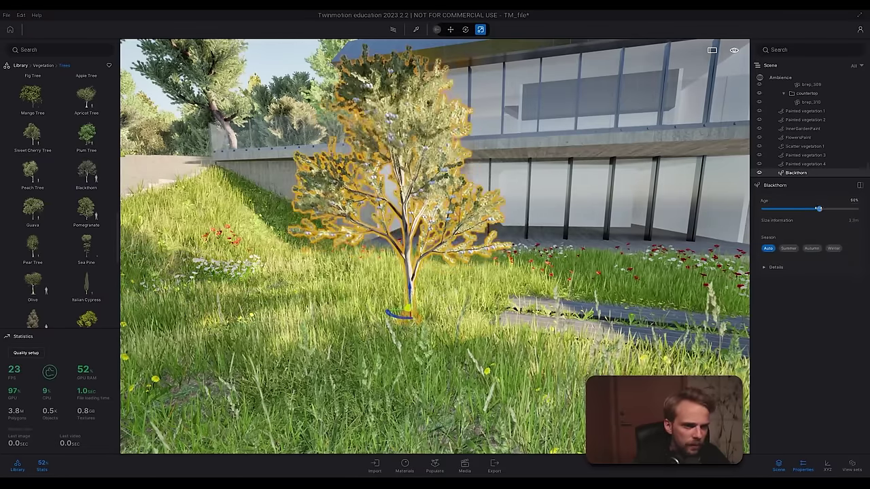
# Step: Place Rock 5 from the vegetation library's rocks at the base of the Blackthorn tree
pyautogui.moveTo(468, 249); pyautogui.dragTo(380, 231, button='right')
pyautogui.press('Escape')
pyautogui.press('s')
pyautogui.press('d')
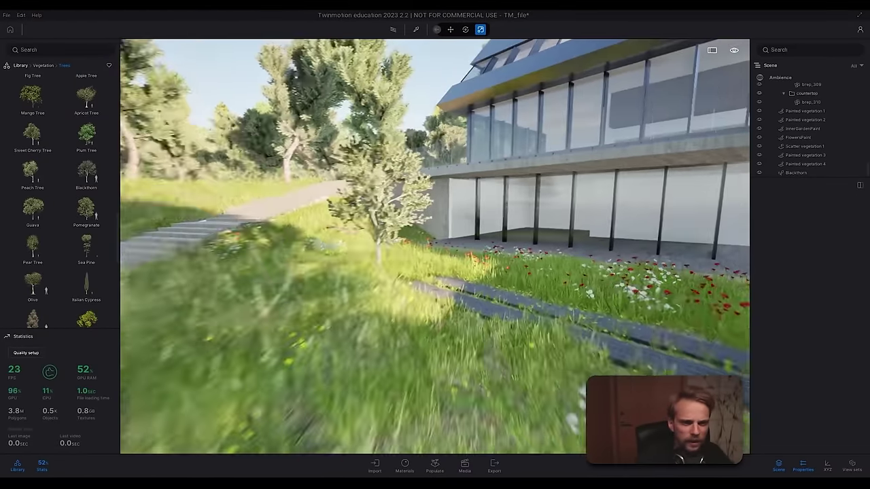
pyautogui.press('w')
pyautogui.moveTo(476, 210); pyautogui.dragTo(426, 206, button='right')
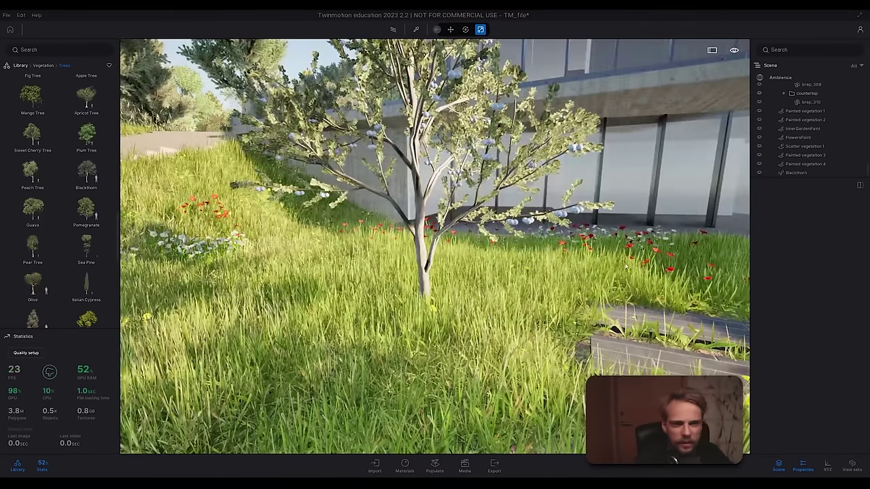
pyautogui.click(43, 66)
pyautogui.click(86, 165)
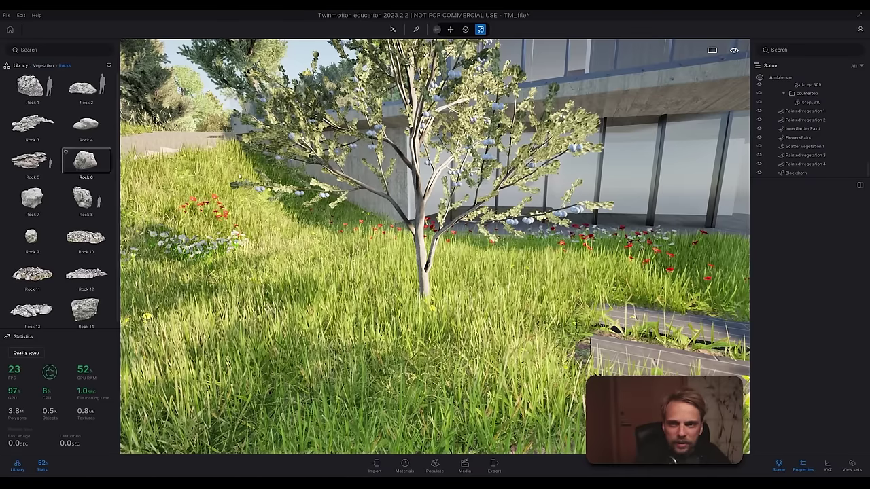
pyautogui.moveTo(40, 161); pyautogui.dragTo(424, 299)
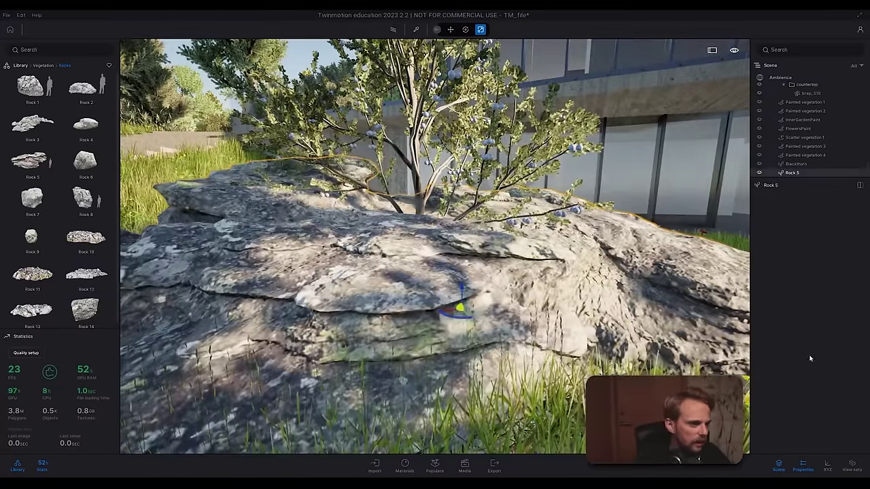
# Step: Scale Rock 5 uniformly down to 24% beside the Blackthorn
pyautogui.press('s')
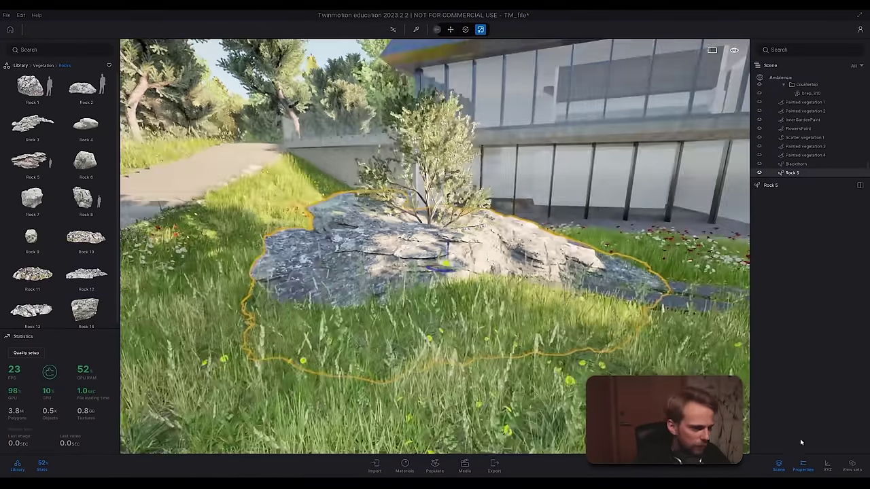
pyautogui.click(829, 468)
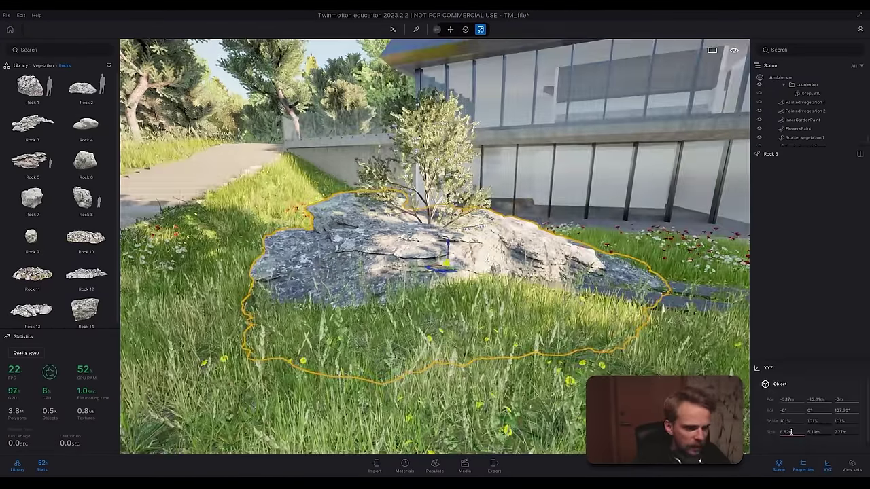
pyautogui.click(829, 467)
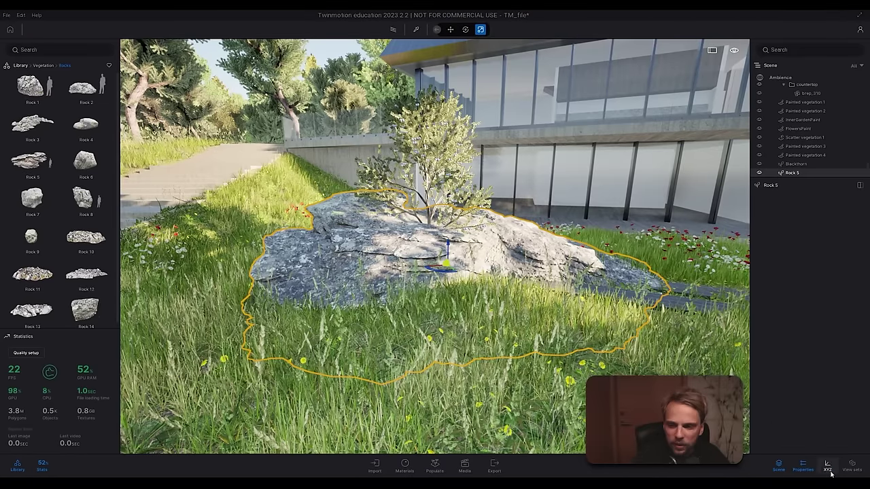
pyautogui.click(829, 468)
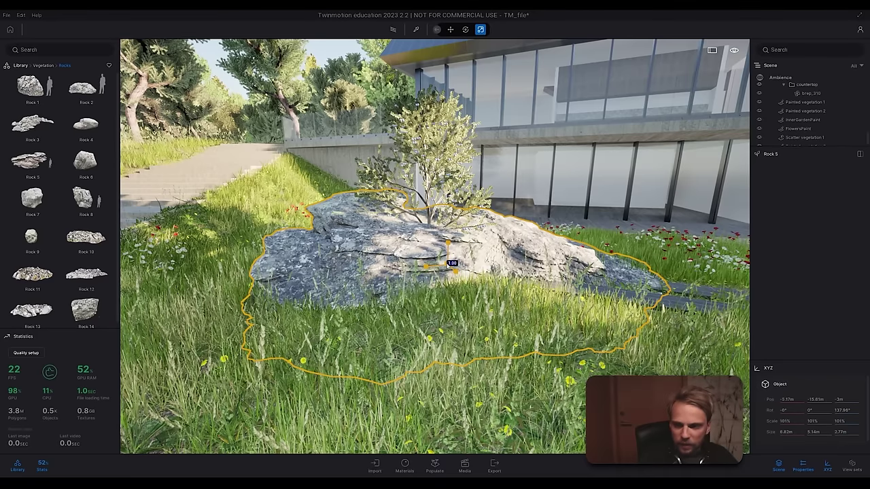
pyautogui.moveTo(452, 270); pyautogui.dragTo(433, 356)
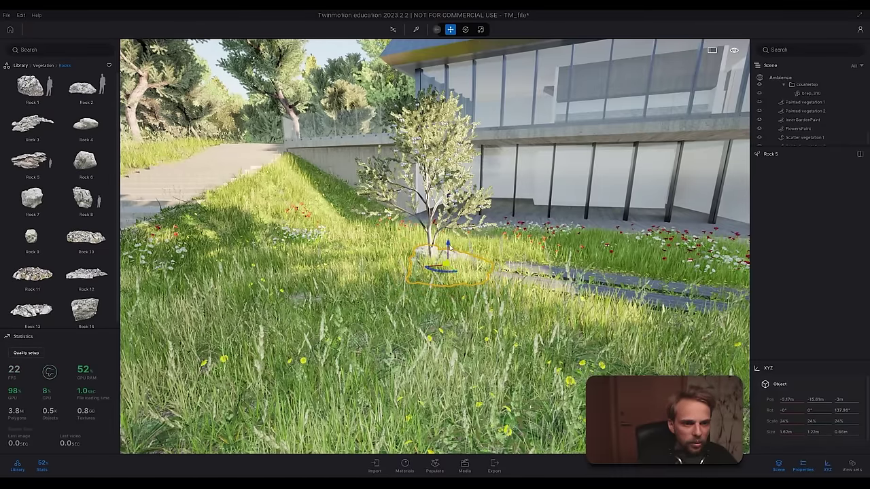
# Step: Rotate Rock 5 to about -152° around its vertical axis and set it beside the Blackthorn trunk, away from the planks
pyautogui.click(465, 29)
pyautogui.scroll(5, 428, 199)
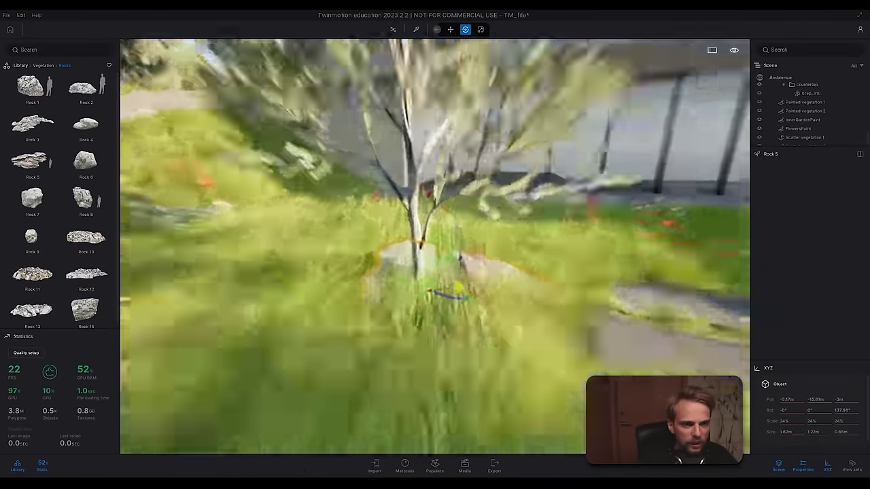
pyautogui.scroll(-2, 429, 200)
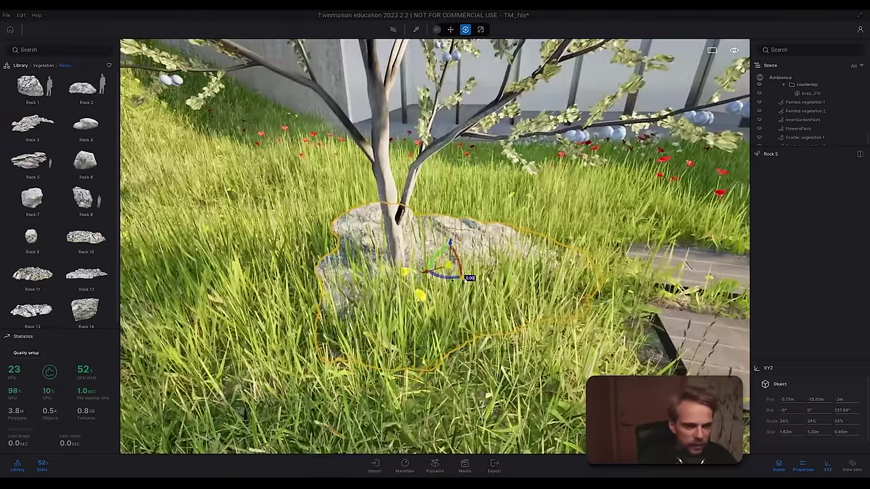
pyautogui.moveTo(447, 265); pyautogui.dragTo(538, 361)
pyautogui.moveTo(501, 307); pyautogui.dragTo(532, 304)
pyautogui.press('q')
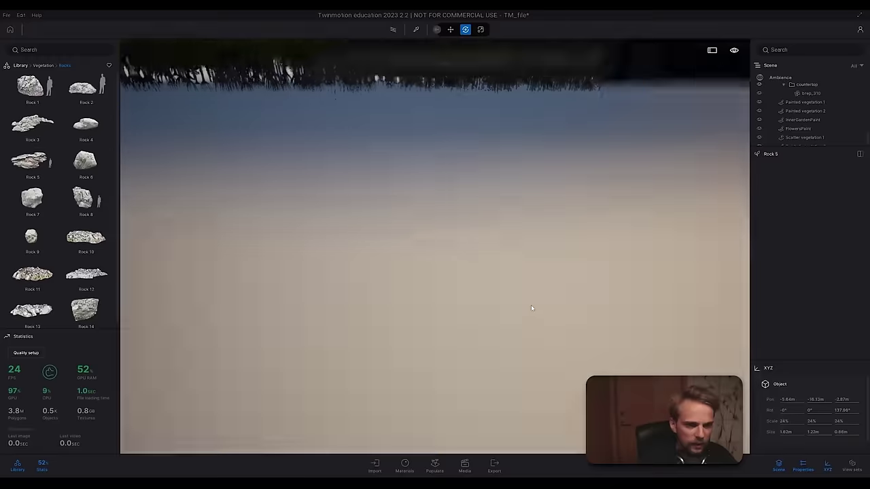
pyautogui.press('e')
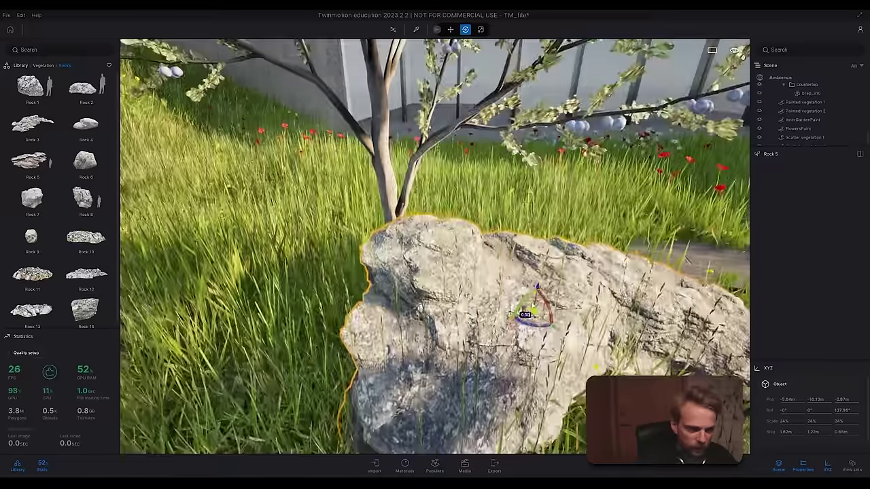
pyautogui.moveTo(537, 321); pyautogui.dragTo(496, 345)
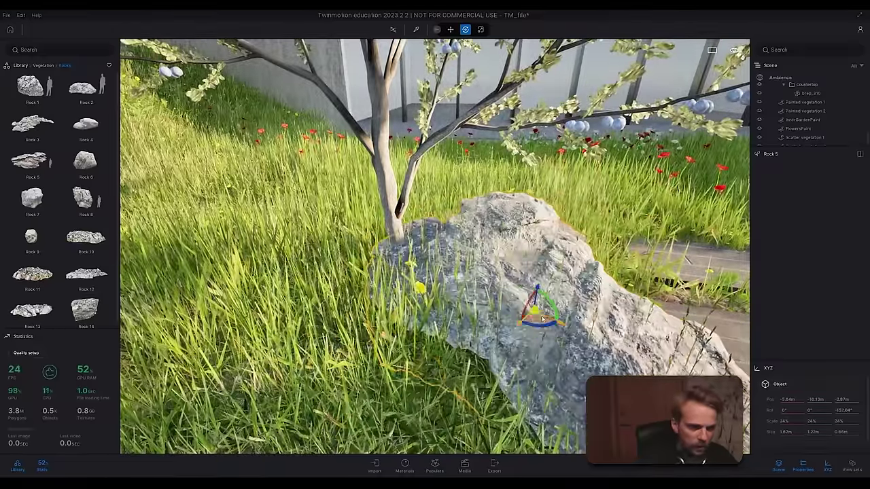
pyautogui.moveTo(532, 320); pyautogui.dragTo(271, 287)
pyautogui.moveTo(277, 253); pyautogui.dragTo(279, 269)
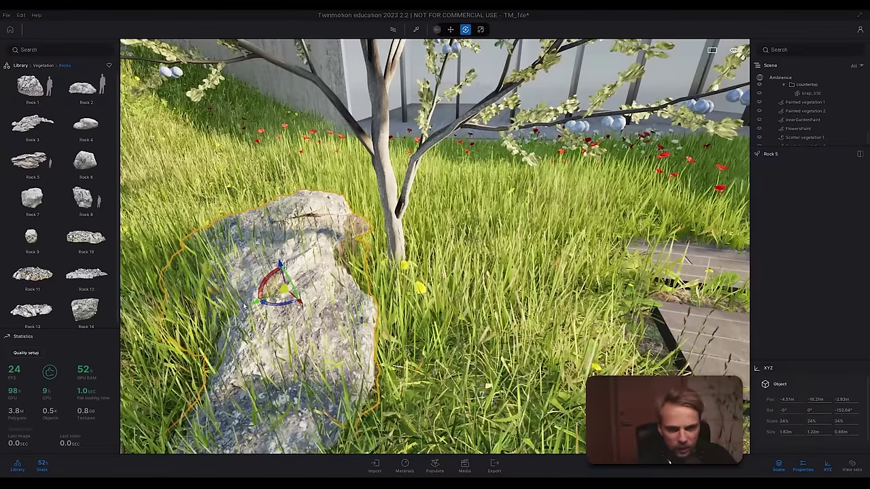
# Step: Copy Rock 5 as an instance, turn it to a different angle, and position it on the plank side of the Blackthorn trunk
pyautogui.moveTo(258, 305); pyautogui.dragTo(444, 270)
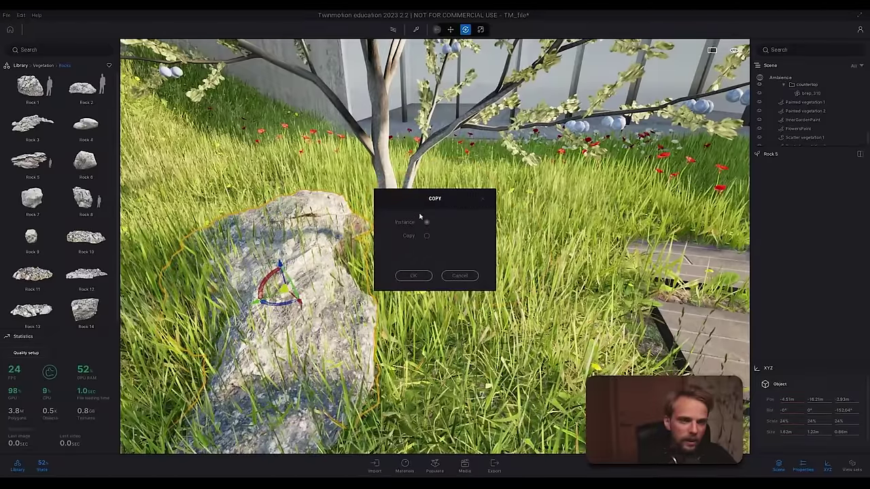
pyautogui.click(413, 275)
pyautogui.moveTo(260, 302); pyautogui.dragTo(416, 239)
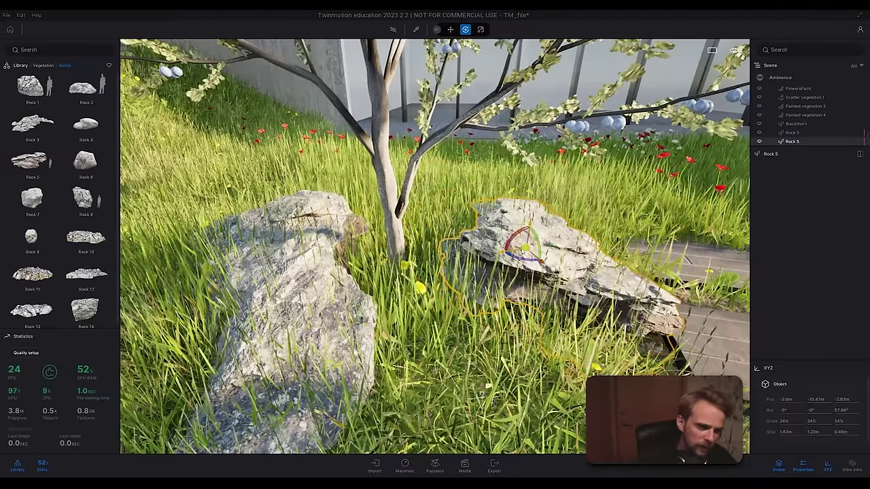
pyautogui.moveTo(525, 248); pyautogui.dragTo(492, 303)
pyautogui.press('Escape')
pyautogui.moveTo(477, 258); pyautogui.dragTo(460, 320, button='right')
# Step: Erase the grass of Painted vegetation 2 over and around the two rocks with a 0.5 m eraser diameter
pyautogui.click(221, 267)
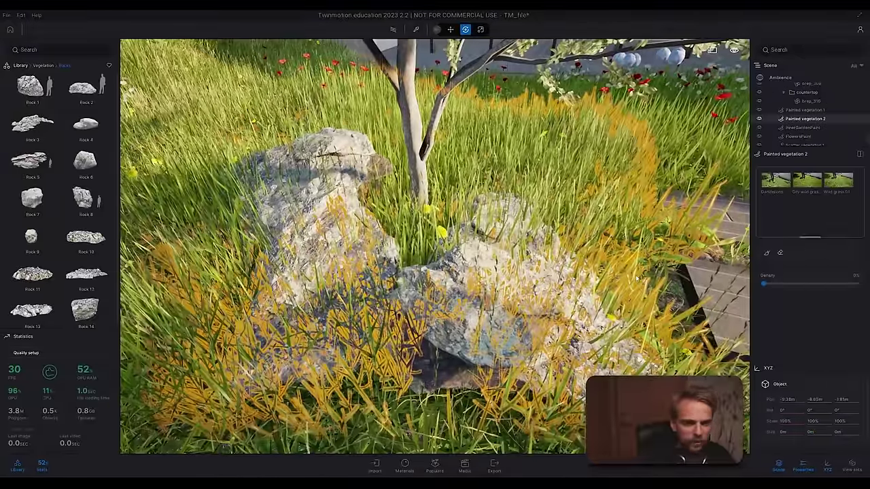
pyautogui.click(837, 182)
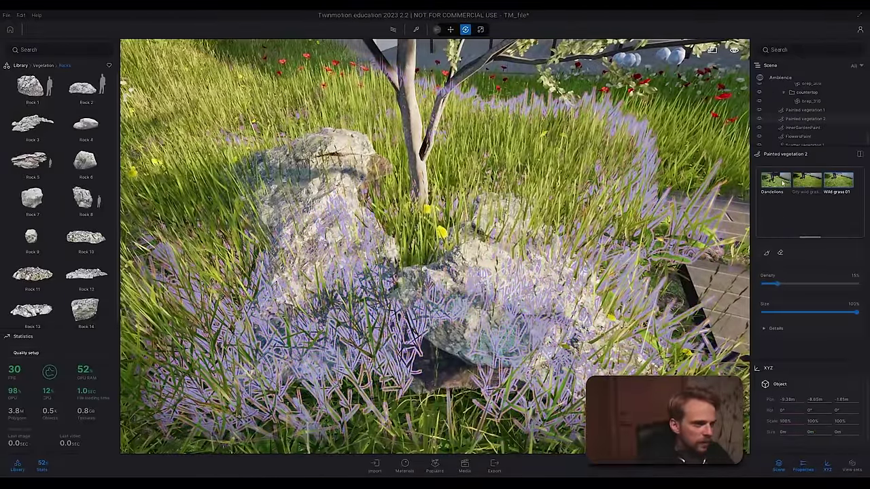
pyautogui.click(791, 210)
pyautogui.click(780, 252)
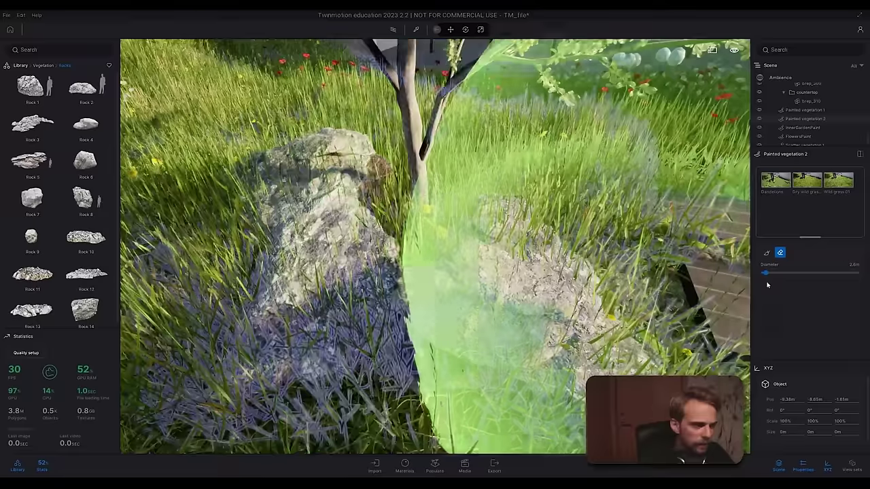
pyautogui.click(853, 264)
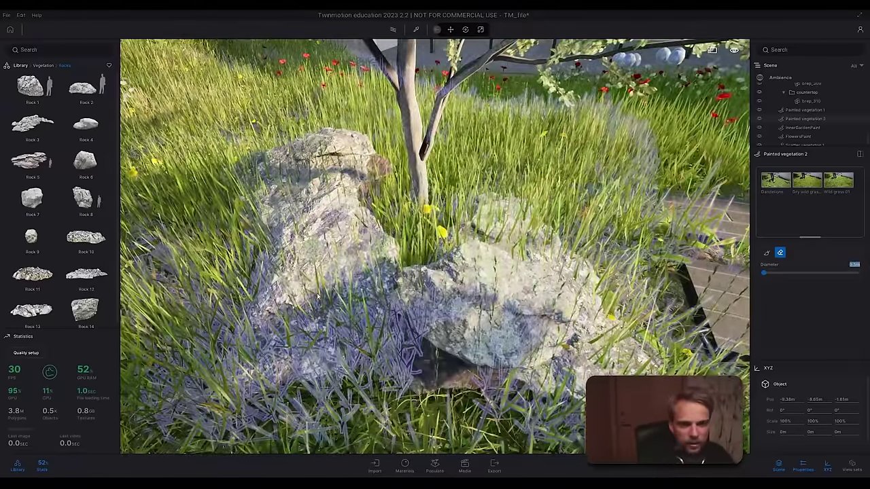
pyautogui.moveTo(317, 294); pyautogui.dragTo(326, 324)
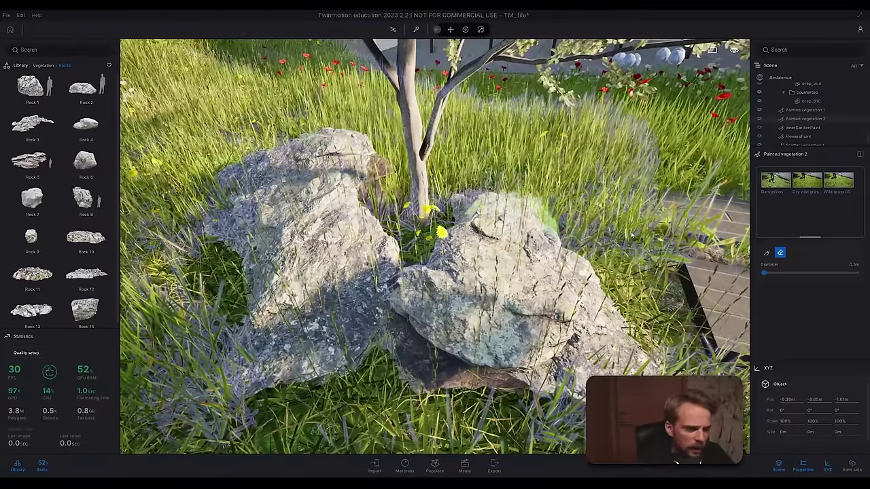
pyautogui.press('Escape')
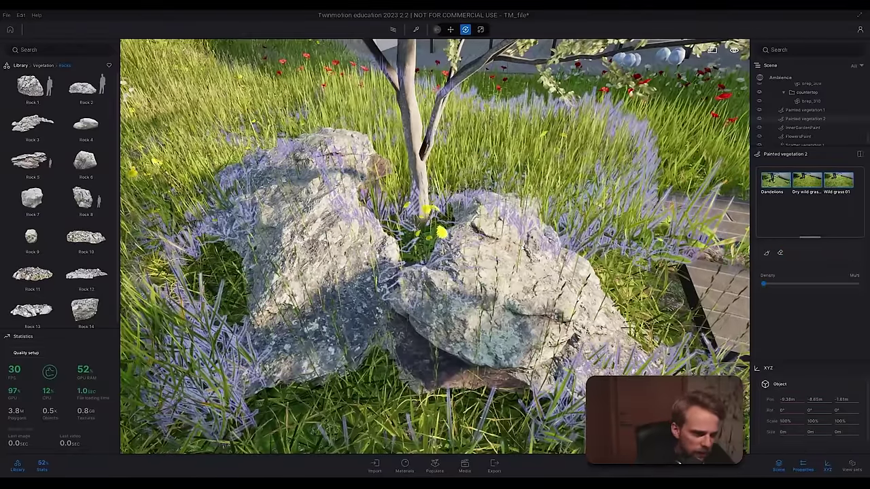
# Step: Erase the tall grass of Painted vegetation 1 that pokes through the two rocks at the Blackthorn
pyautogui.click(805, 109)
pyautogui.press('s')
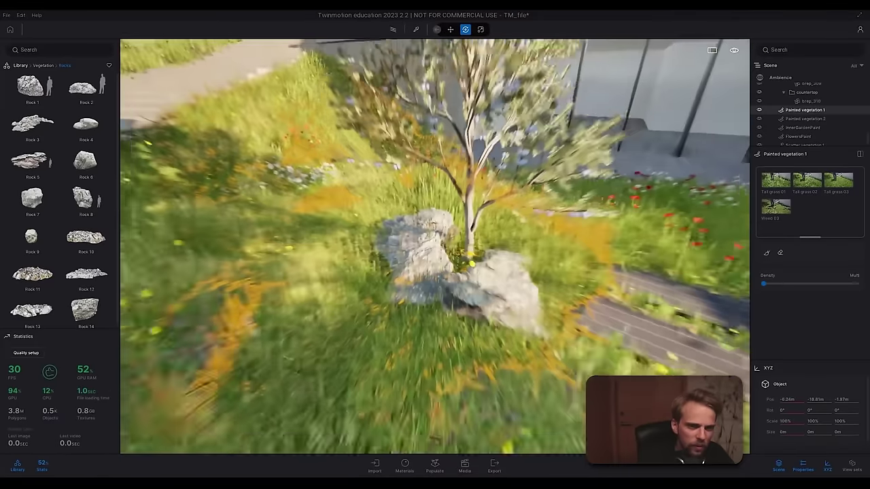
pyautogui.press('w')
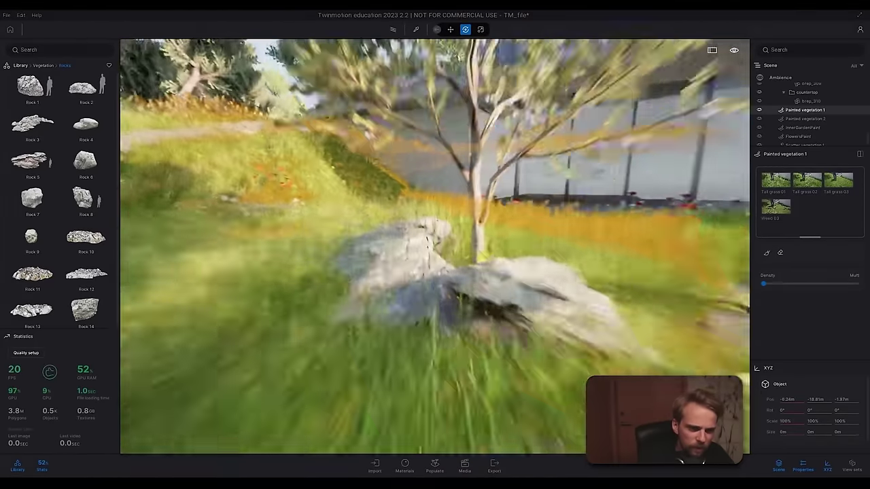
pyautogui.press('w')
pyautogui.moveTo(454, 202); pyautogui.dragTo(386, 202, button='right')
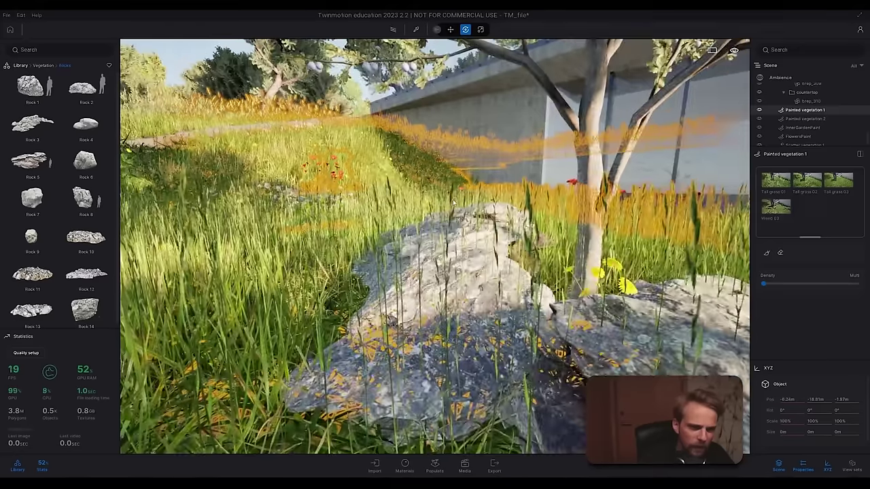
pyautogui.press('d')
pyautogui.moveTo(454, 202); pyautogui.dragTo(313, 205, button='right')
pyautogui.press('a')
pyautogui.press('e')
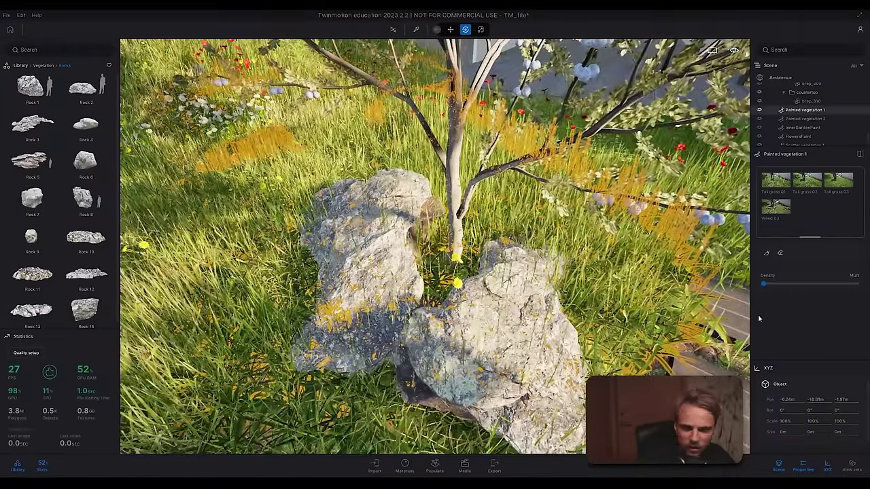
pyautogui.click(779, 252)
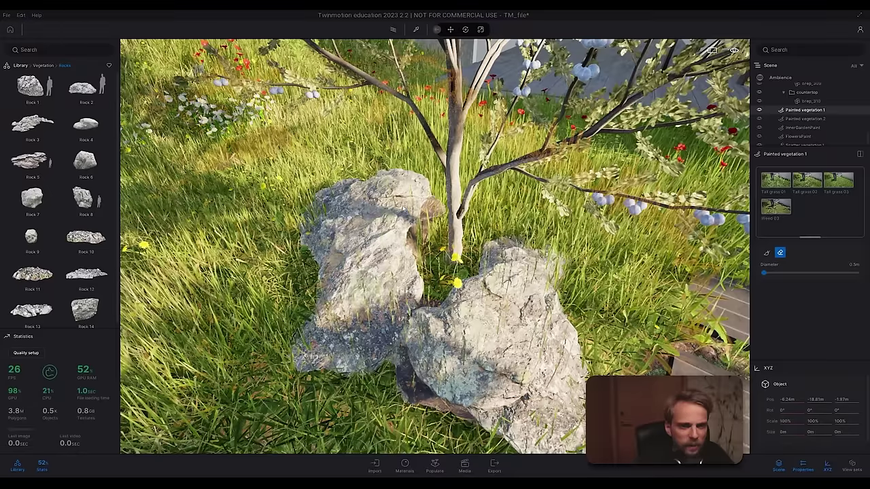
pyautogui.moveTo(398, 295)
pyautogui.mouseDown()
pyautogui.moveTo(351, 339)
pyautogui.moveTo(326, 335)
pyautogui.moveTo(521, 367)
pyautogui.moveTo(445, 378)
pyautogui.mouseUp()
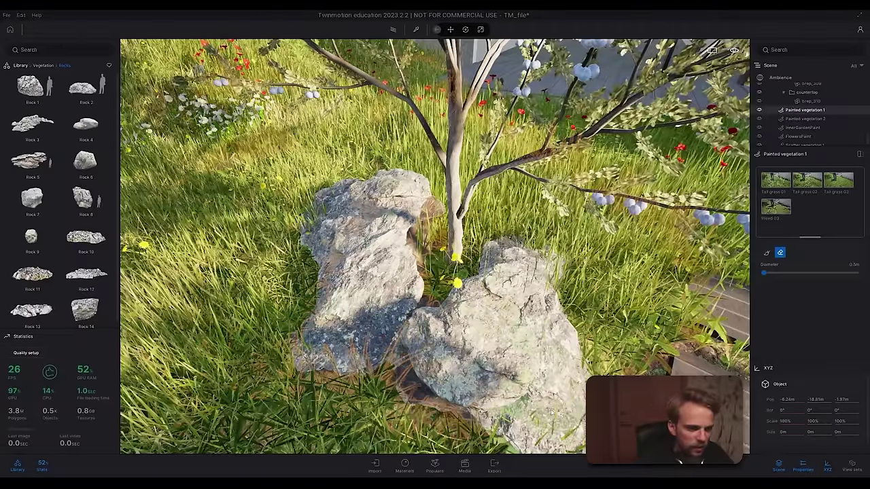
pyautogui.moveTo(535, 375)
pyautogui.mouseDown()
pyautogui.moveTo(547, 285)
pyautogui.moveTo(507, 265)
pyautogui.moveTo(496, 301)
pyautogui.moveTo(506, 357)
pyautogui.mouseUp()
pyautogui.press('Escape')
pyautogui.press('Escape')
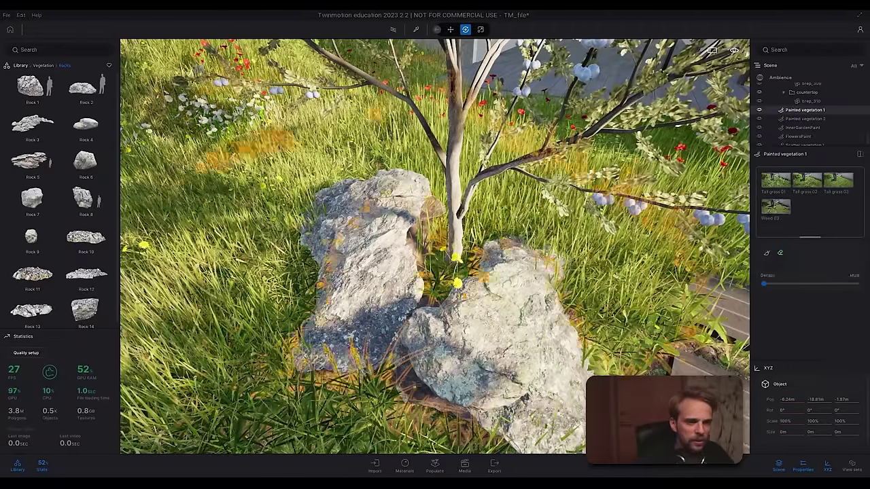
# Step: Examine the Blackthorn and its rocks against the whole house, and the grass slope beside the wooden deck
pyautogui.moveTo(498, 318); pyautogui.dragTo(502, 214, button='right')
pyautogui.press('s')
pyautogui.press('s')
pyautogui.press('s')
pyautogui.moveTo(455, 265); pyautogui.dragTo(468, 230, button='right')
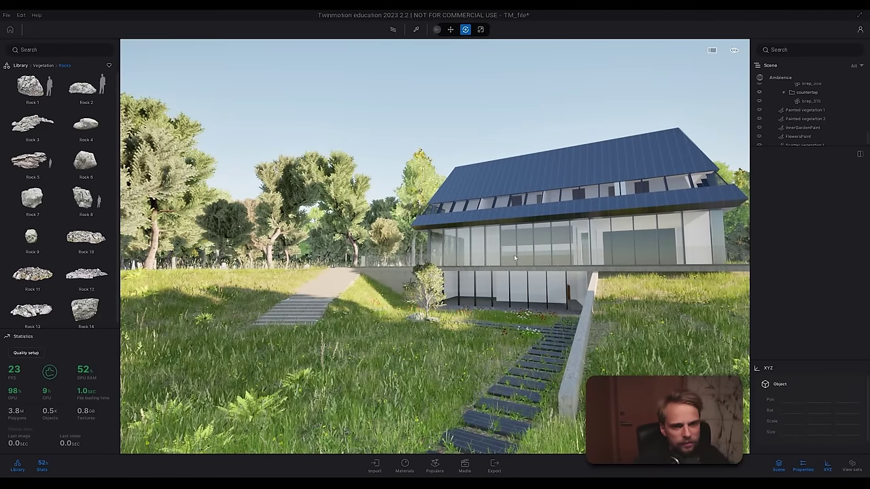
pyautogui.press('w')
pyautogui.moveTo(494, 262); pyautogui.dragTo(528, 333, button='right')
pyautogui.press('d')
pyautogui.press('s')
pyautogui.press('w')
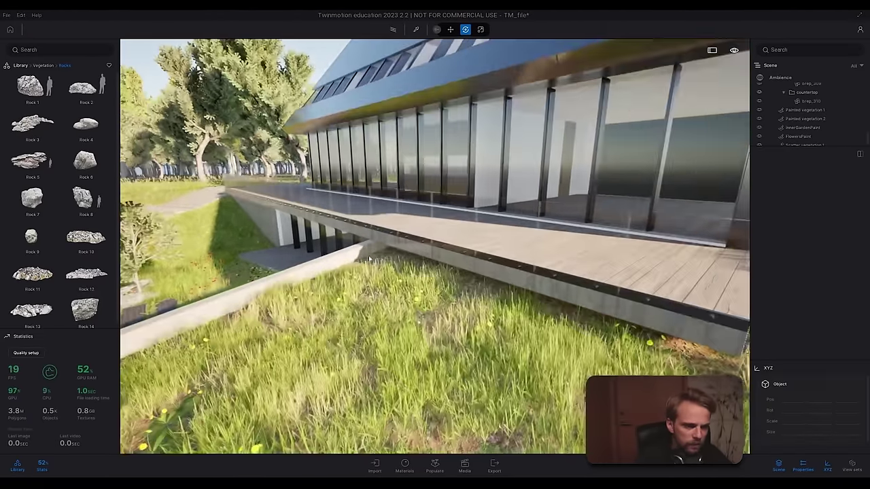
# Step: Try Rock 10 on the grass beside the wooden deck, raise it slightly, and delete it
pyautogui.moveTo(86, 238); pyautogui.dragTo(430, 316)
pyautogui.moveTo(429, 316)
pyautogui.mouseDown(button='right')
pyautogui.moveTo(435, 252)
pyautogui.moveTo(428, 314)
pyautogui.moveTo(424, 304)
pyautogui.mouseUp(button='right')
pyautogui.click(423, 303)
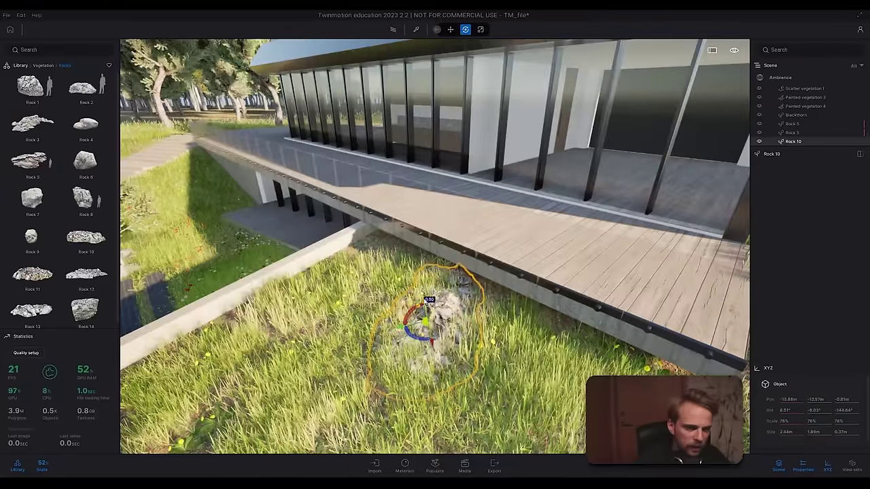
pyautogui.moveTo(426, 303); pyautogui.dragTo(421, 295)
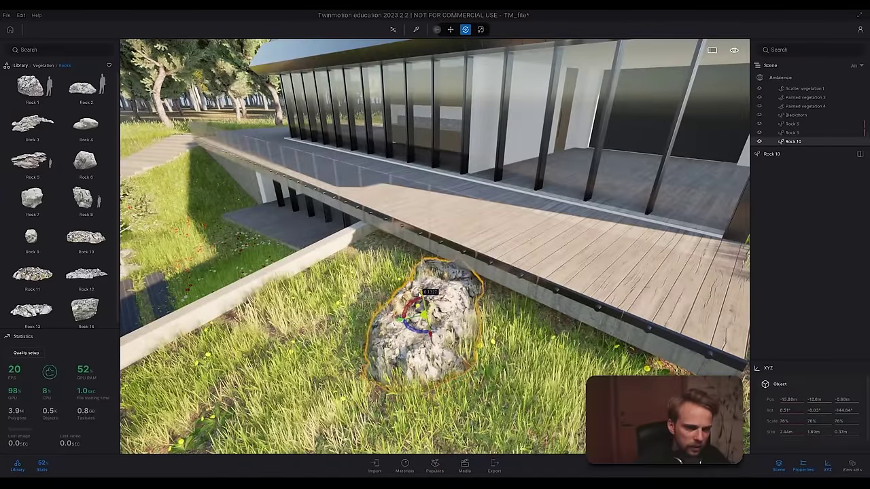
pyautogui.press('Delete')
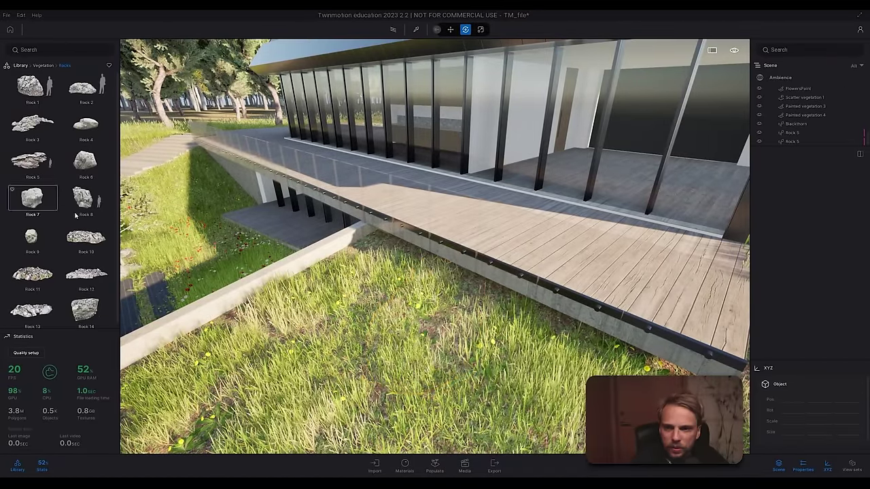
# Step: Place Rock 2 where the retaining wall meets the wooden deck and sink it partly into the grass
pyautogui.moveTo(82, 87); pyautogui.dragTo(389, 297)
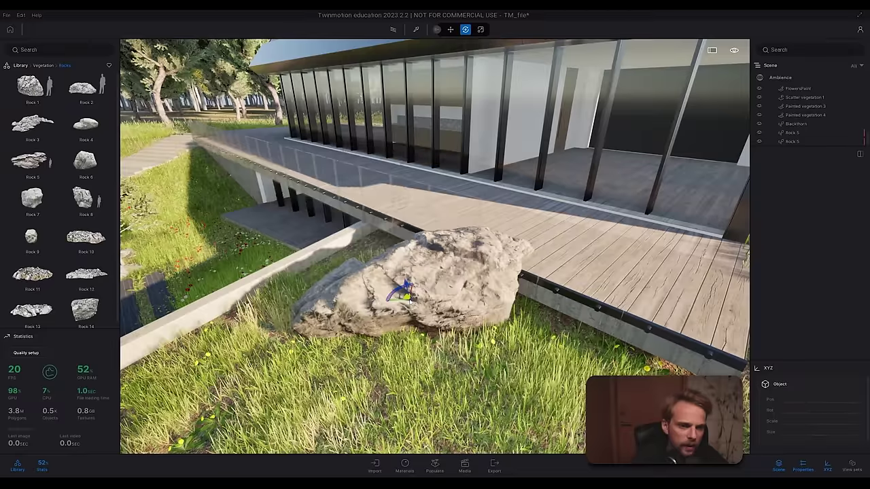
pyautogui.moveTo(445, 282); pyautogui.dragTo(475, 260)
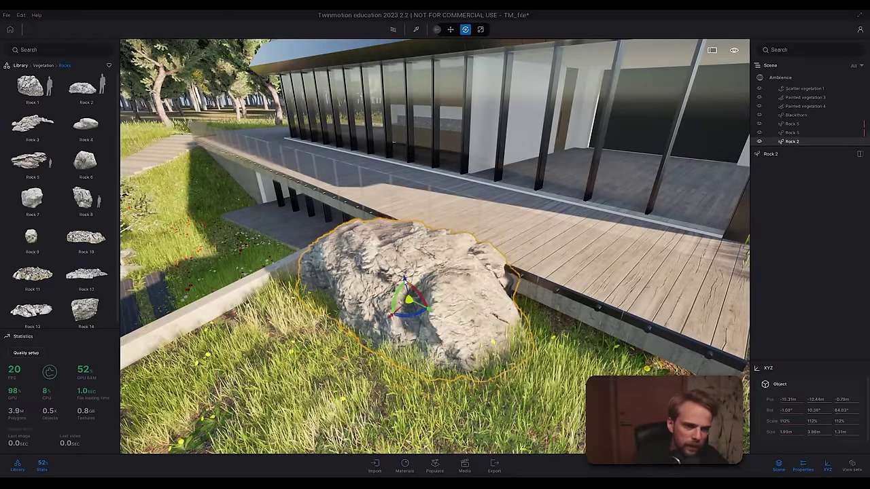
pyautogui.moveTo(407, 282); pyautogui.dragTo(421, 299)
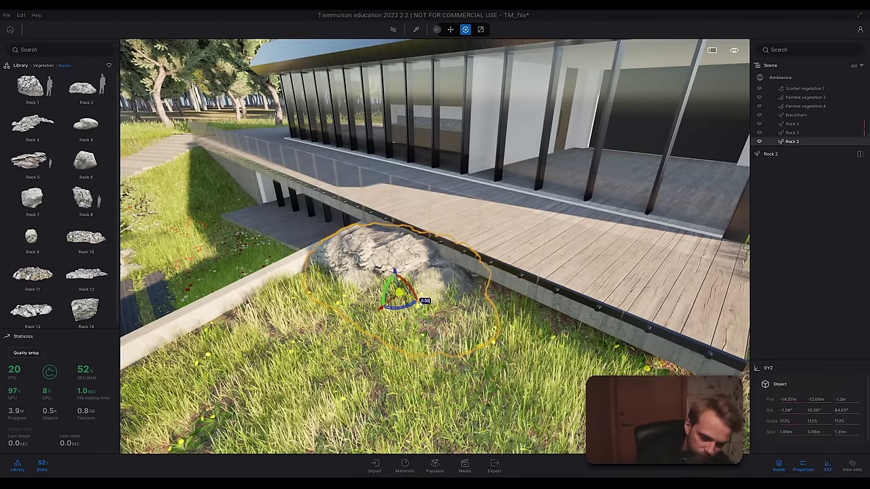
# Step: Copy Rock 2 as an instance and place it next to the original along the deck edge, turned to about 99°
pyautogui.hotkey('ctrl', 'v')
pyautogui.click(414, 275)
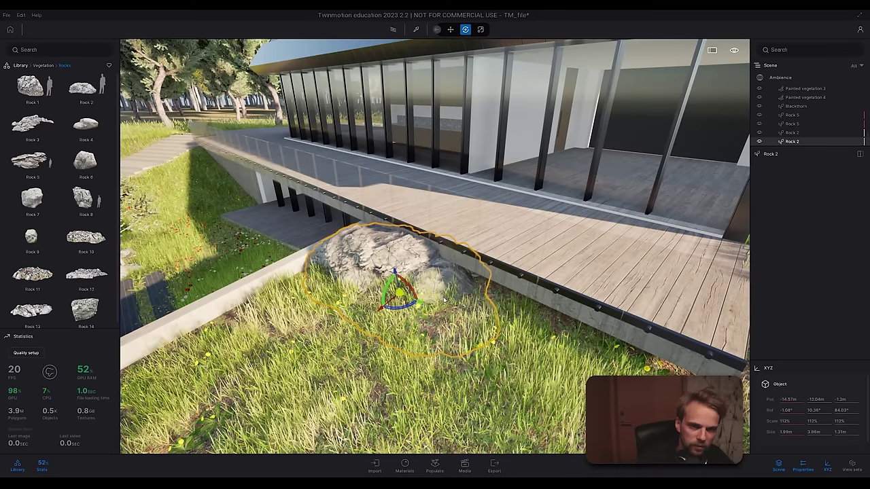
pyautogui.moveTo(430, 320); pyautogui.dragTo(358, 333)
pyautogui.press('f')
pyautogui.moveTo(494, 275); pyautogui.dragTo(479, 261, button='right')
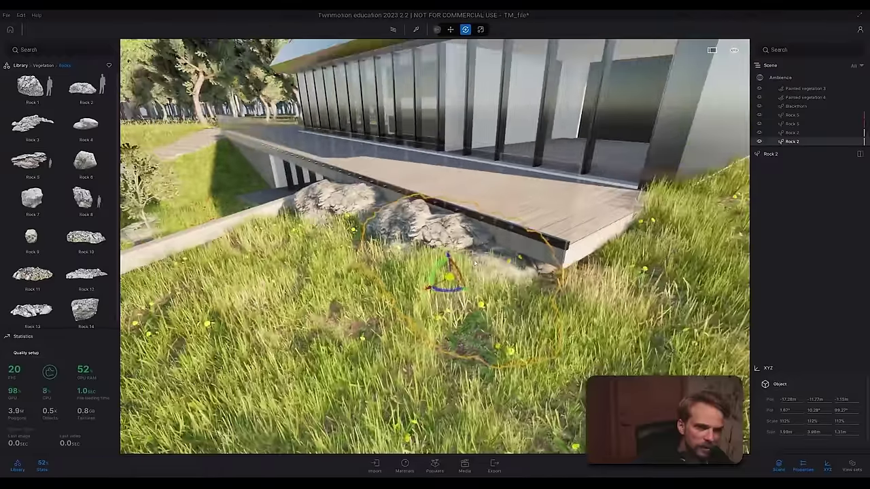
pyautogui.moveTo(446, 280); pyautogui.dragTo(437, 295)
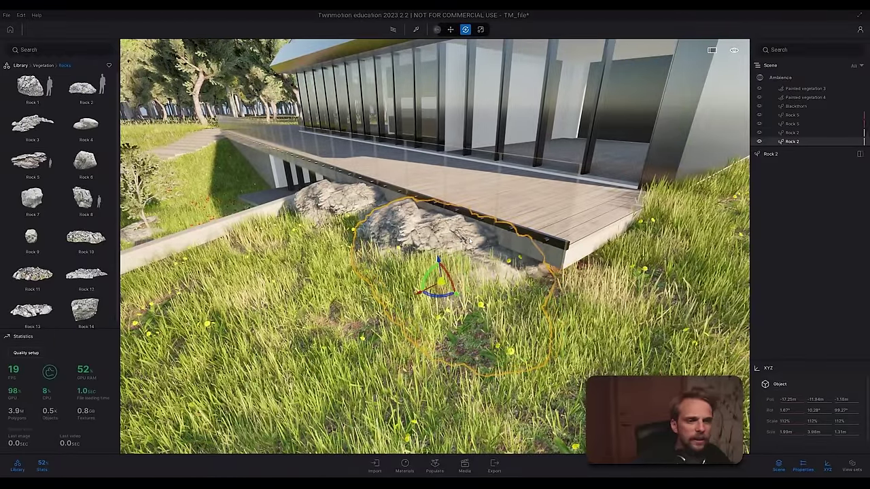
pyautogui.press('Escape')
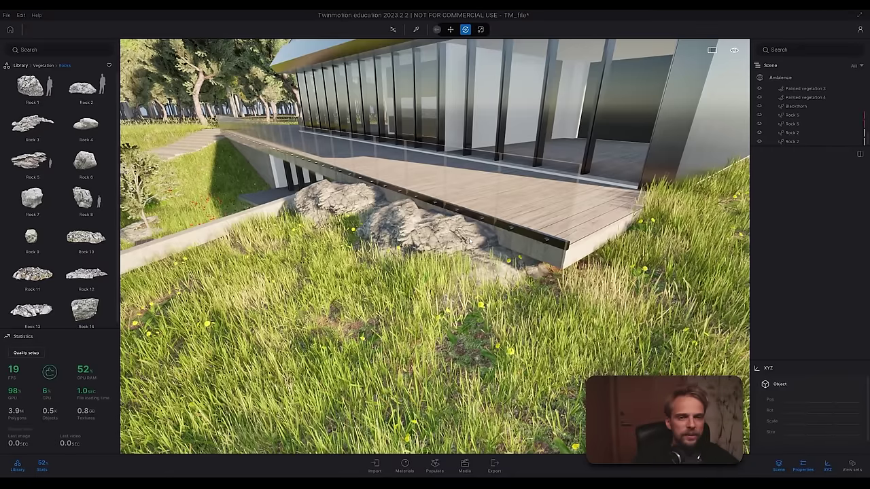
# Step: Copy the second Rock 2 as an instance and place it in the grass below the deck's outer corner, partly sunk into the ground
pyautogui.click(399, 222)
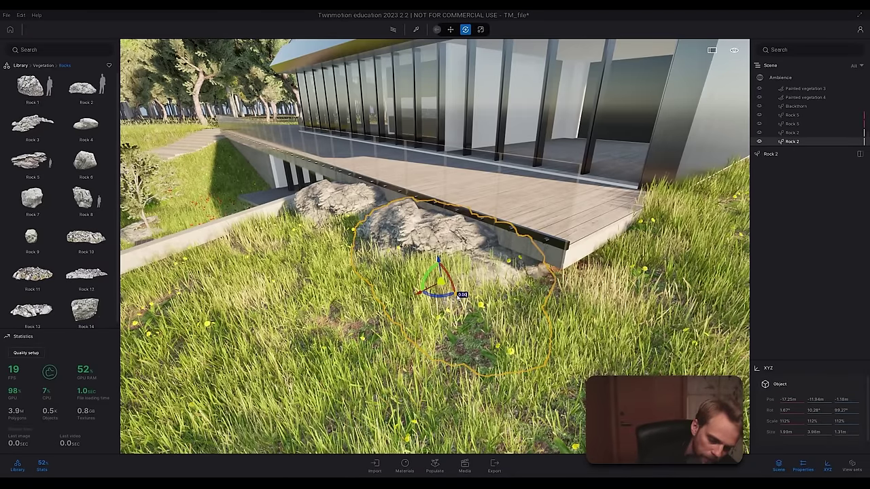
pyautogui.moveTo(442, 281); pyautogui.dragTo(476, 286, button='right')
pyautogui.hotkey('ctrl', 'v')
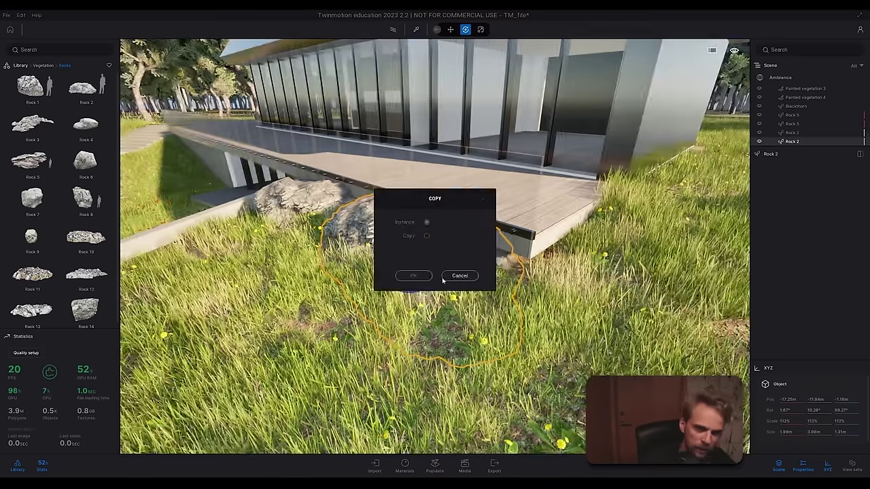
pyautogui.click(416, 276)
pyautogui.moveTo(436, 289); pyautogui.dragTo(517, 353)
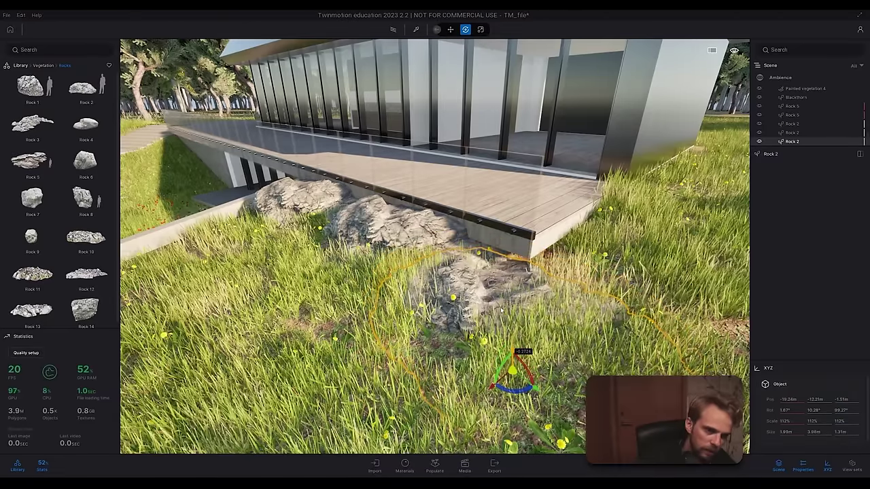
pyautogui.press('Escape')
# Step: Lower the middle Rock 2 at the deck edge by about 0.15 m into the grass
pyautogui.press('s')
pyautogui.moveTo(494, 297); pyautogui.dragTo(494, 245, button='right')
pyautogui.press('q')
pyautogui.scroll(10, 478, 386)
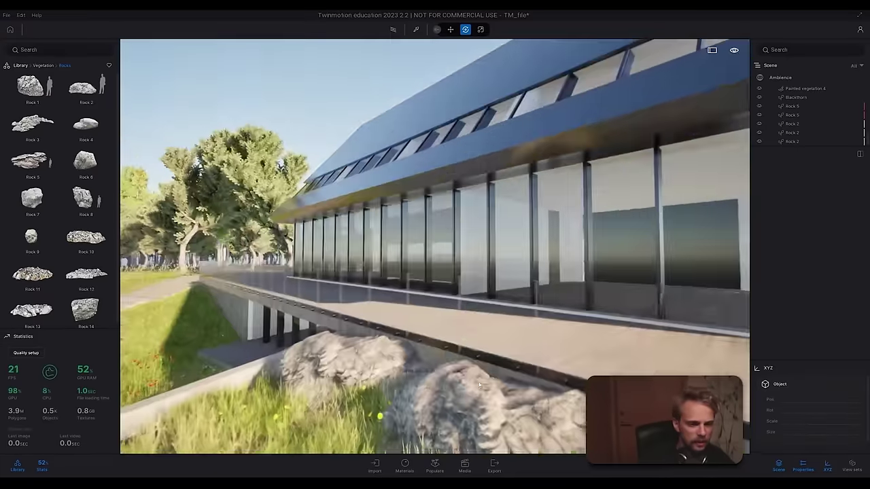
pyautogui.click(479, 386)
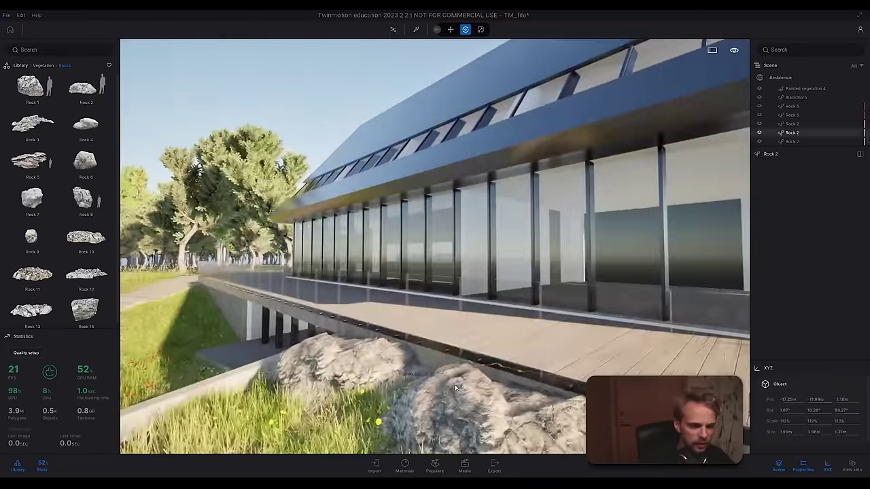
pyautogui.scroll(-5, 479, 386)
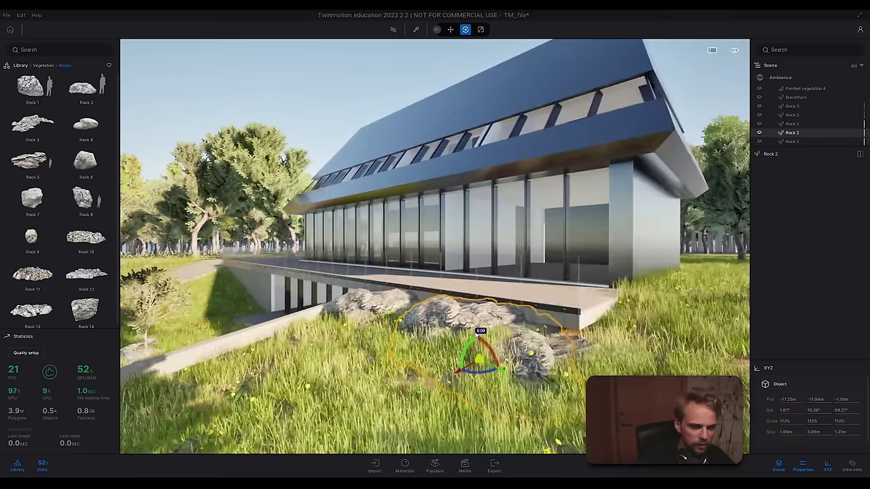
pyautogui.moveTo(478, 334); pyautogui.dragTo(483, 341)
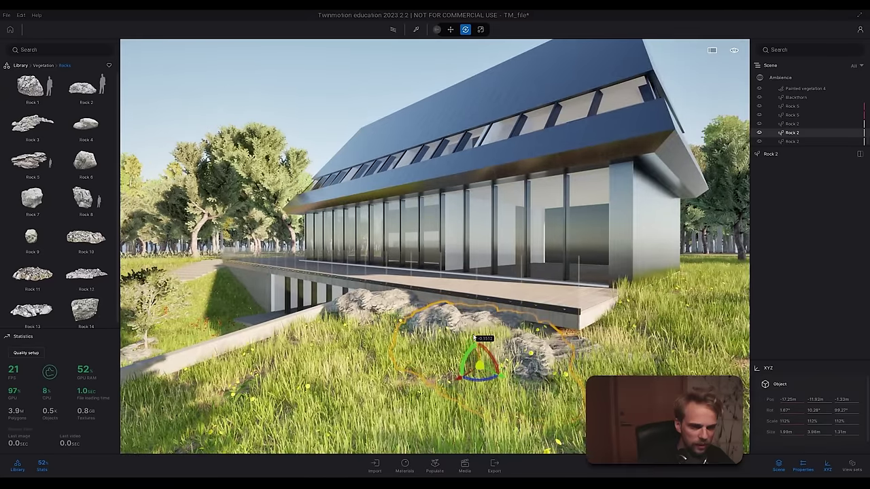
# Step: Flatten the three Rock 2 boulders vertically, scaling the outermost to about 93% and the middle one to about 104% in height
pyautogui.click(381, 298)
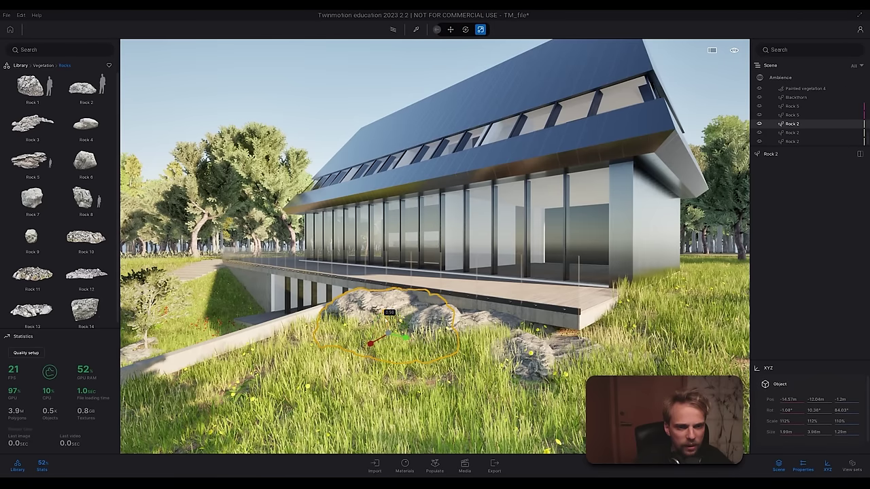
pyautogui.click(535, 347)
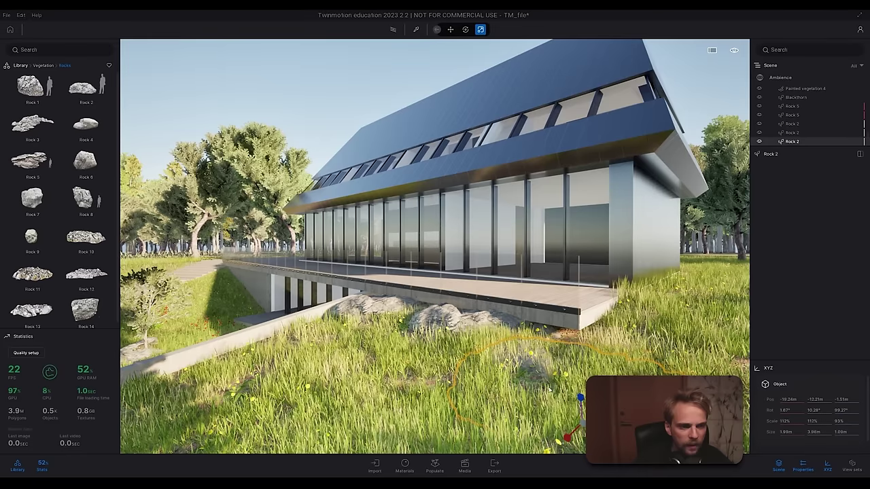
pyautogui.click(447, 316)
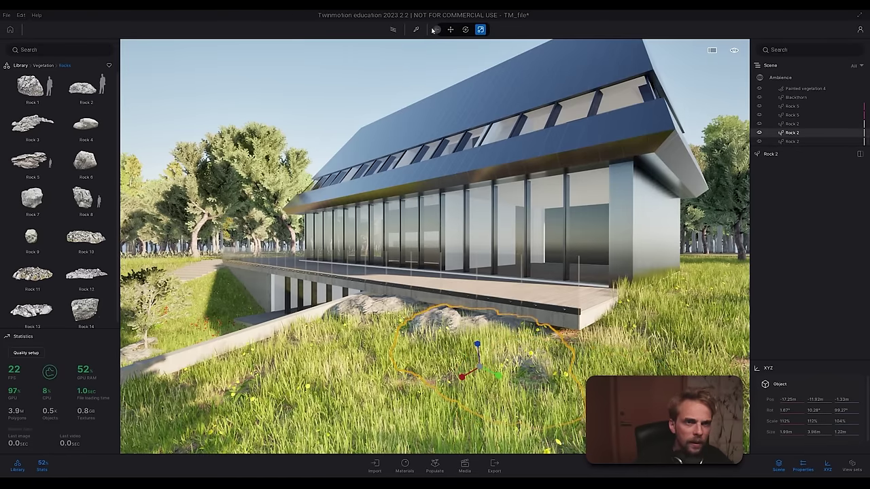
# Step: Raise the outermost Rock 2 below the deck corner to a height position of about -1.4 m, out of the tall grass
pyautogui.click(534, 365)
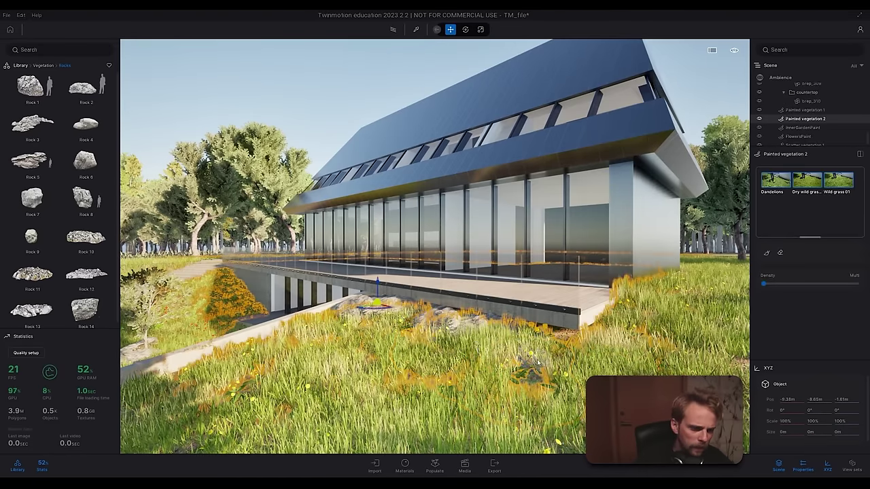
pyautogui.press('w')
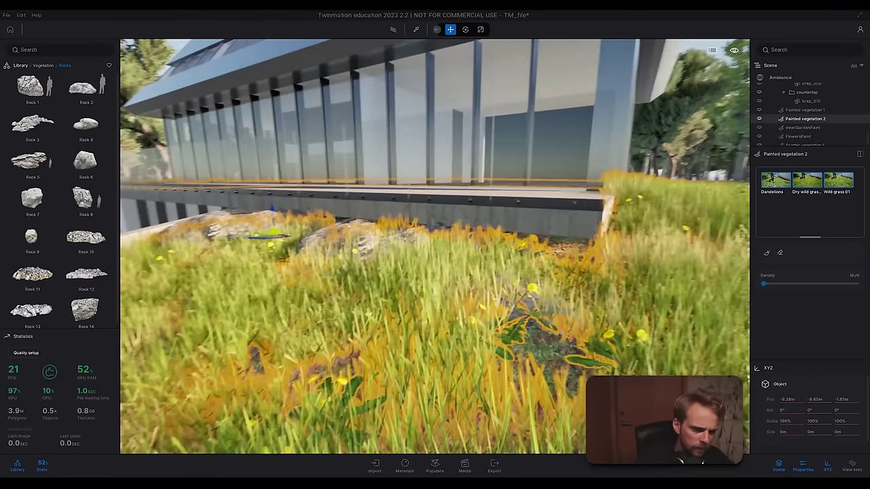
pyautogui.press('d')
pyautogui.press('w')
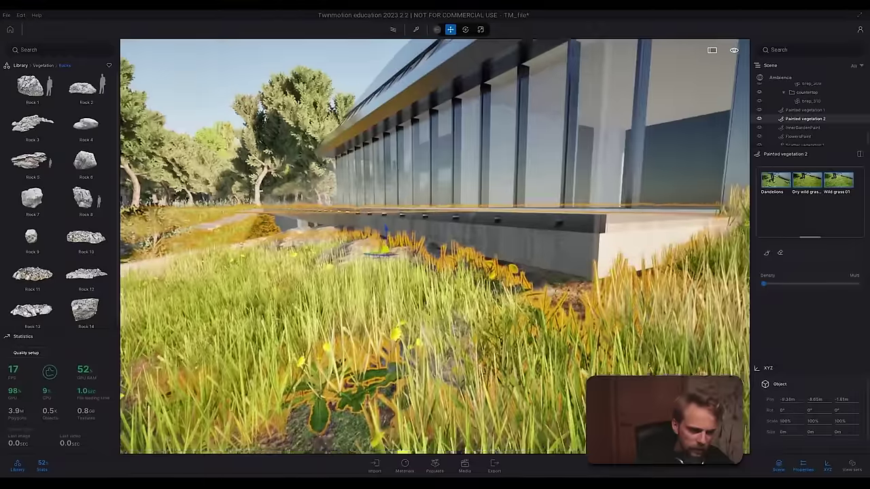
pyautogui.press('e')
pyautogui.moveTo(414, 265); pyautogui.dragTo(468, 321, button='right')
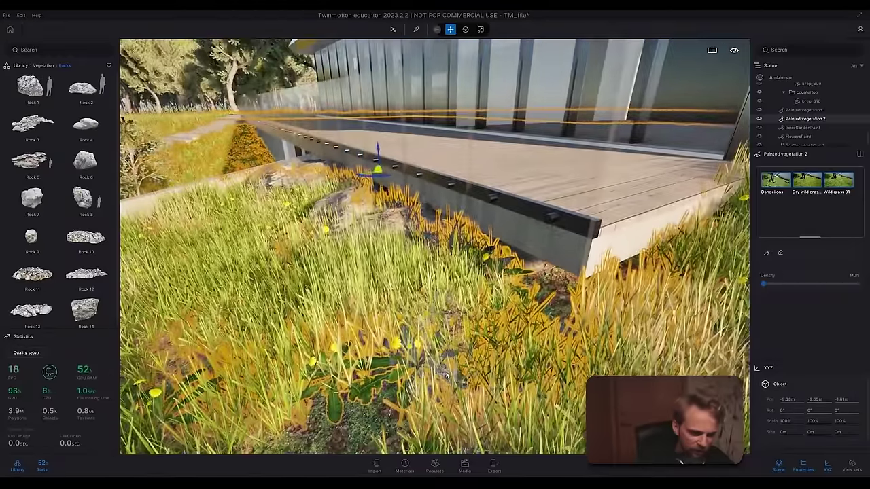
pyautogui.scroll(-5, 812, 119)
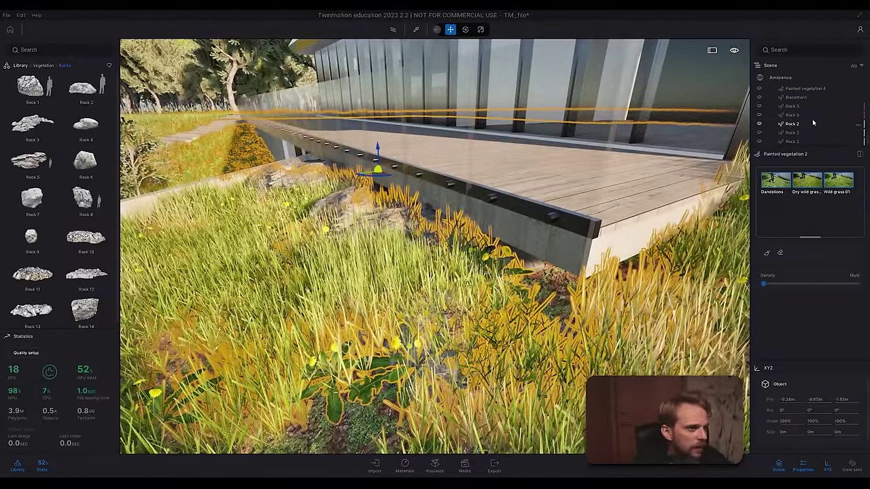
pyautogui.click(792, 115)
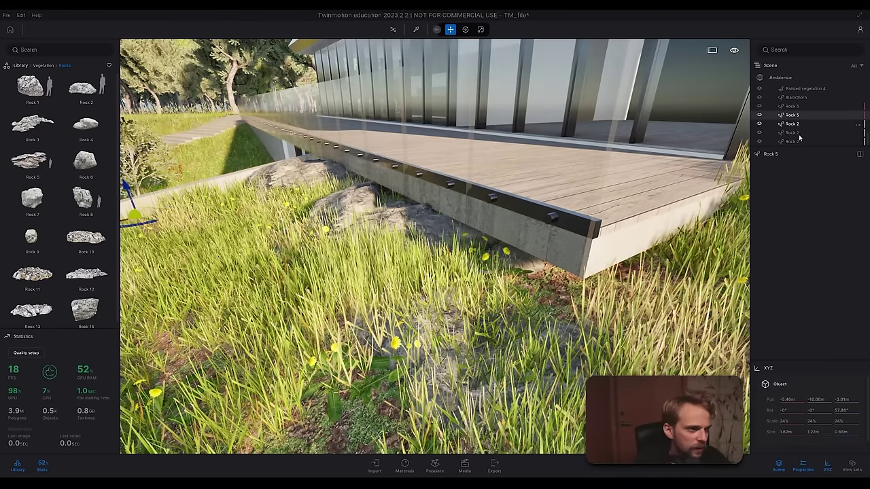
pyautogui.click(794, 133)
pyautogui.click(798, 142)
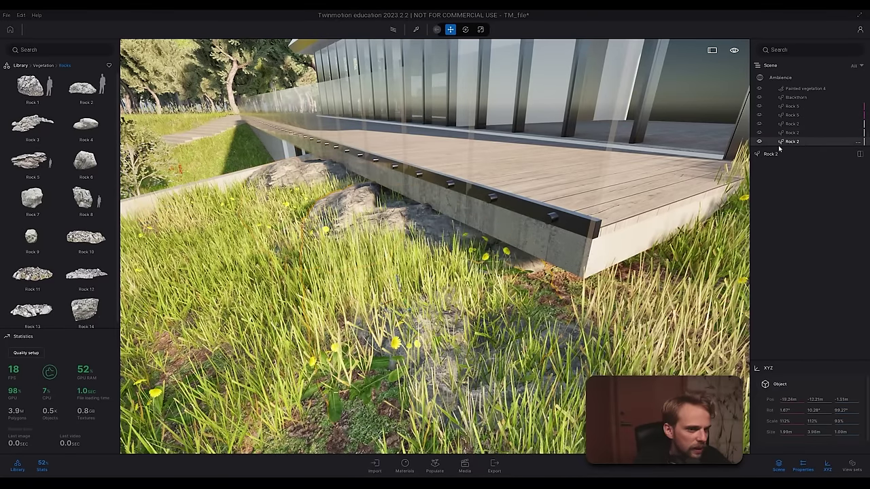
pyautogui.press('f')
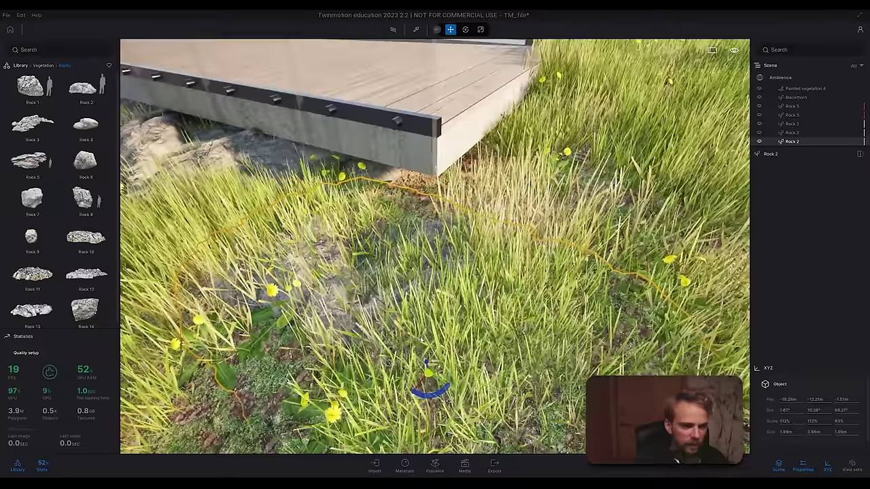
pyautogui.moveTo(426, 362); pyautogui.dragTo(429, 358)
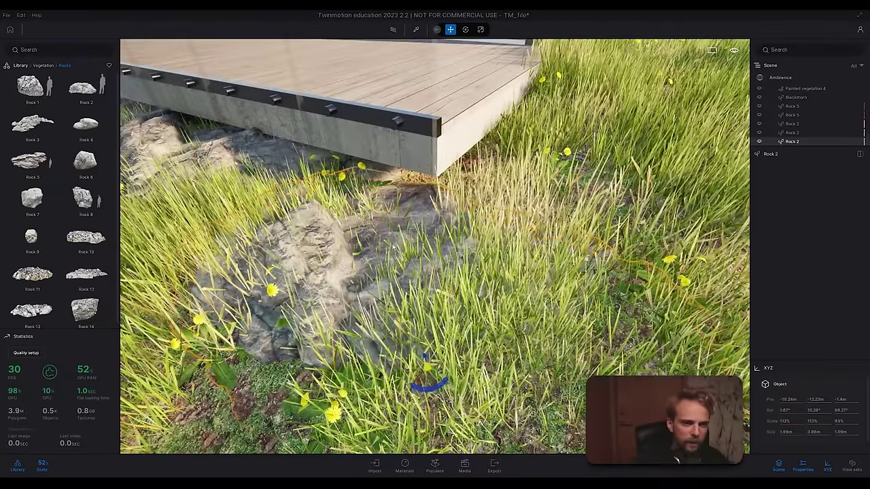
pyautogui.press('Escape')
# Step: Examine the deck rocks and the house from the distant grass slope, and preview that view with the Path Tracer
pyautogui.moveTo(393, 247); pyautogui.dragTo(401, 226, button='right')
pyautogui.scroll(-3, 488, 287)
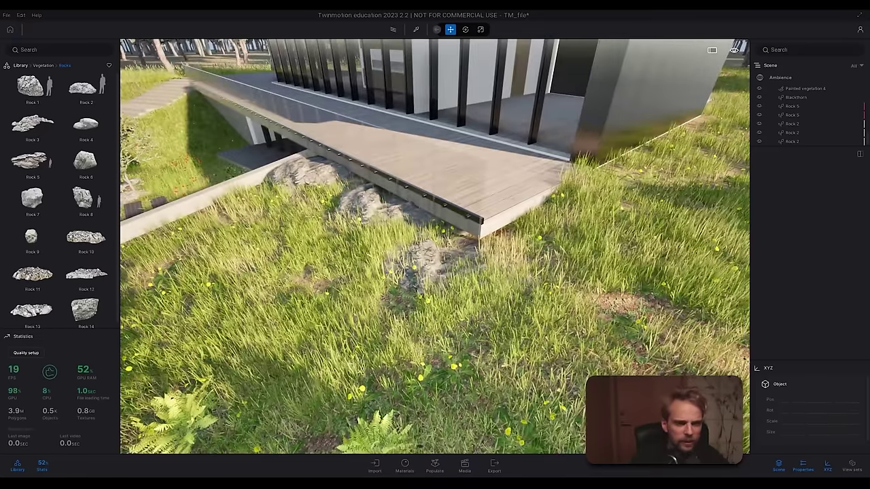
pyautogui.press('s')
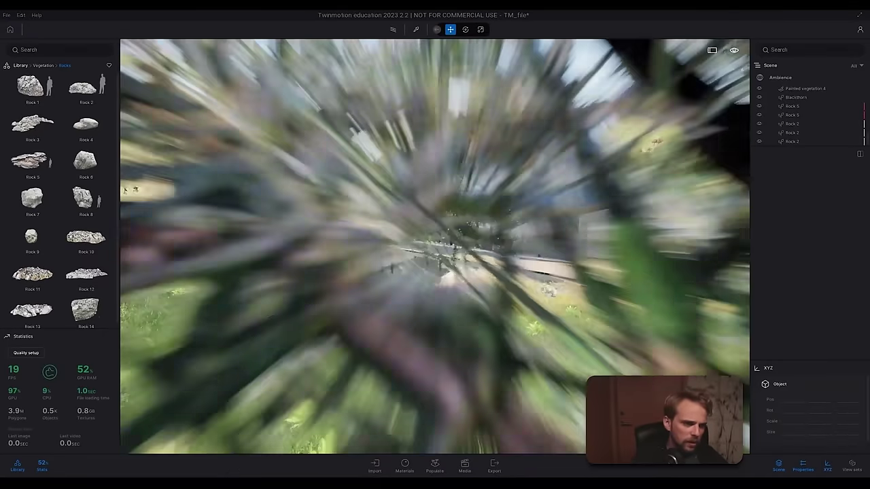
pyautogui.press('d')
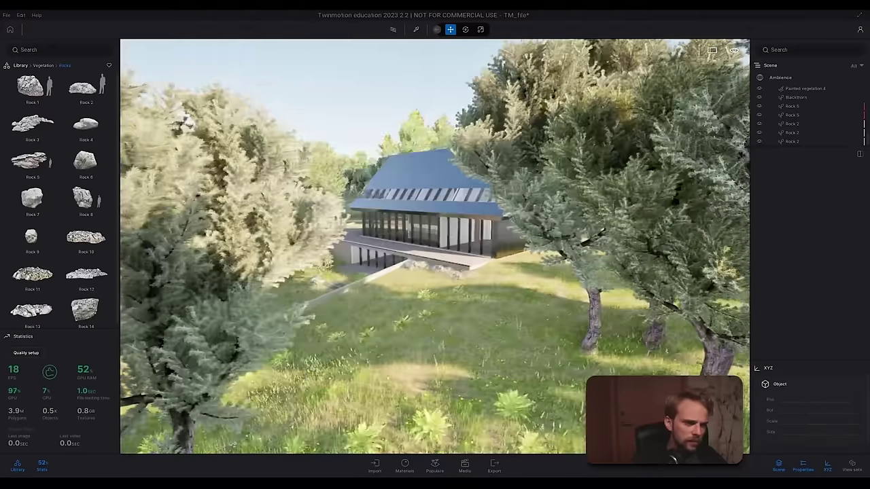
pyautogui.press('e')
pyautogui.press('q')
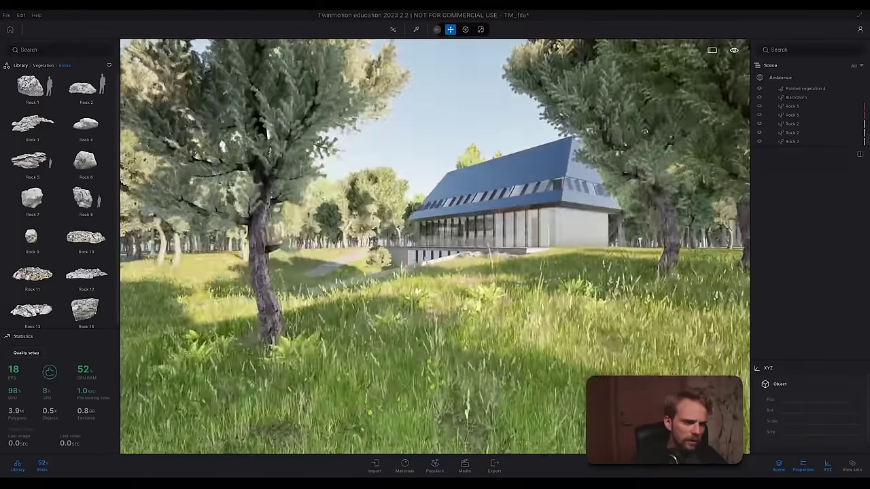
pyautogui.scroll(5, 435, 244)
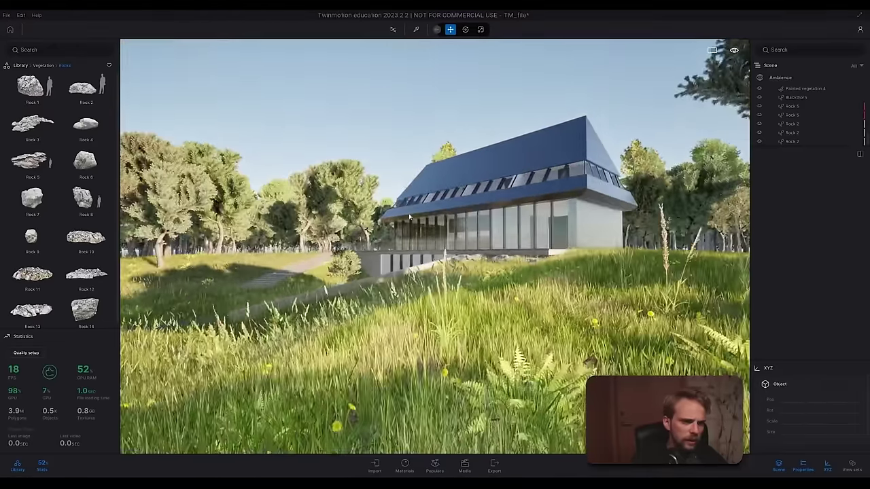
pyautogui.click(392, 29)
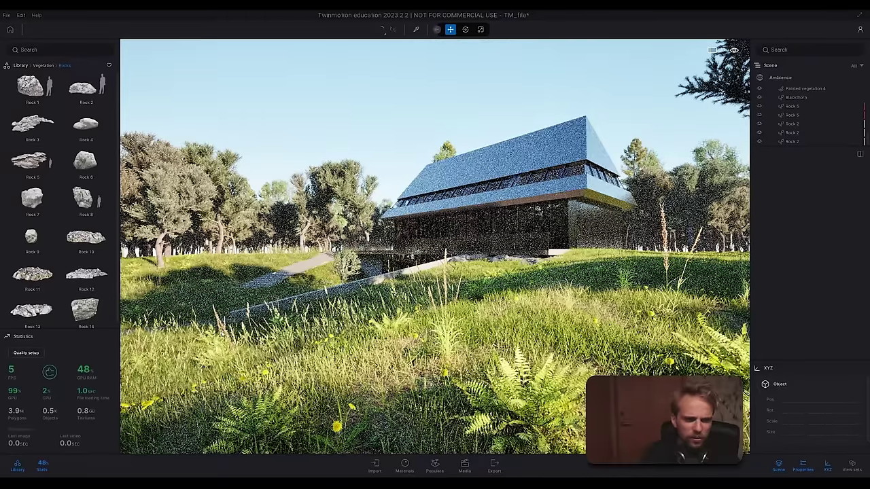
pyautogui.click(393, 30)
# Step: Place Rock 3 on the grass in front of the retaining wall near the first Rock 2, and sink it slightly
pyautogui.press('w')
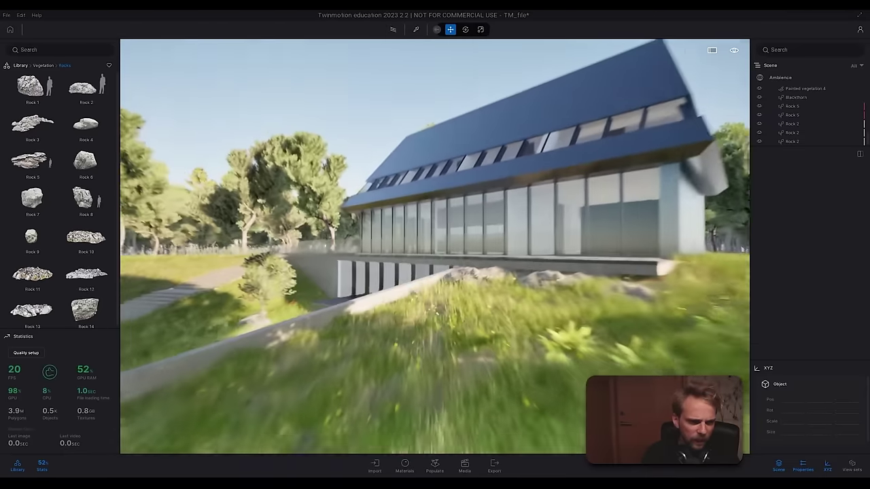
pyautogui.press('w')
pyautogui.moveTo(435, 246); pyautogui.dragTo(360, 292, button='right')
pyautogui.press('e')
pyautogui.moveTo(396, 204); pyautogui.dragTo(463, 191, button='right')
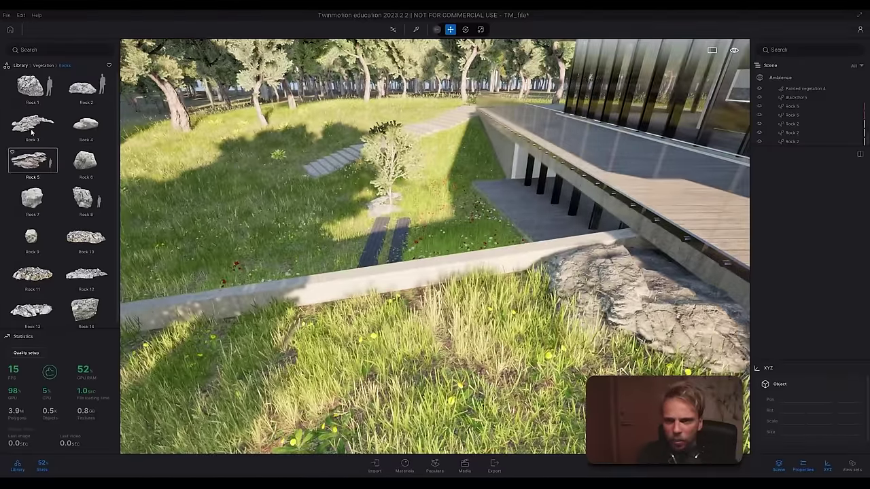
pyautogui.moveTo(31, 131); pyautogui.dragTo(457, 383)
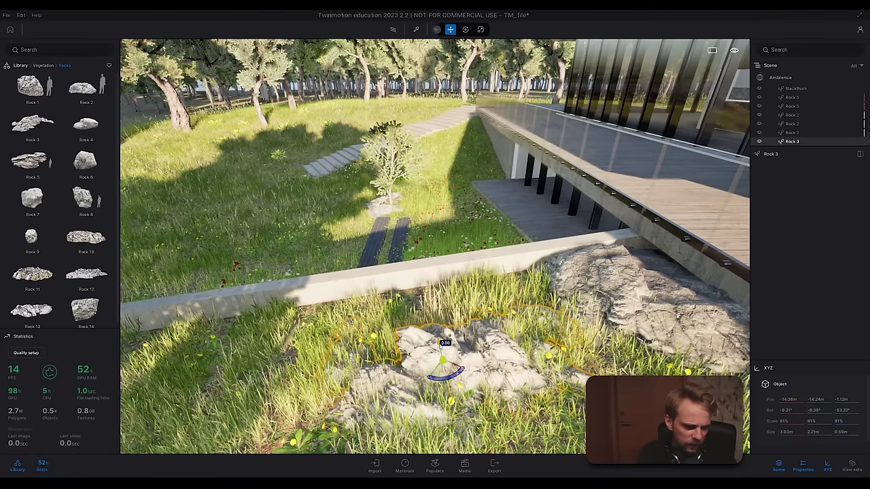
pyautogui.moveTo(439, 345); pyautogui.dragTo(441, 347)
# Step: Move Rock 3 up against the retaining wall, right beside the first Rock 2
pyautogui.scroll(3, 447, 378)
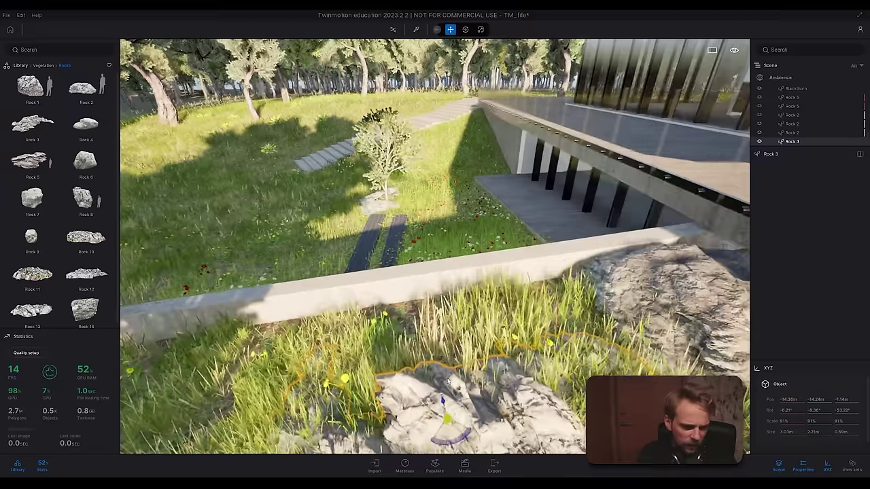
pyautogui.click(465, 29)
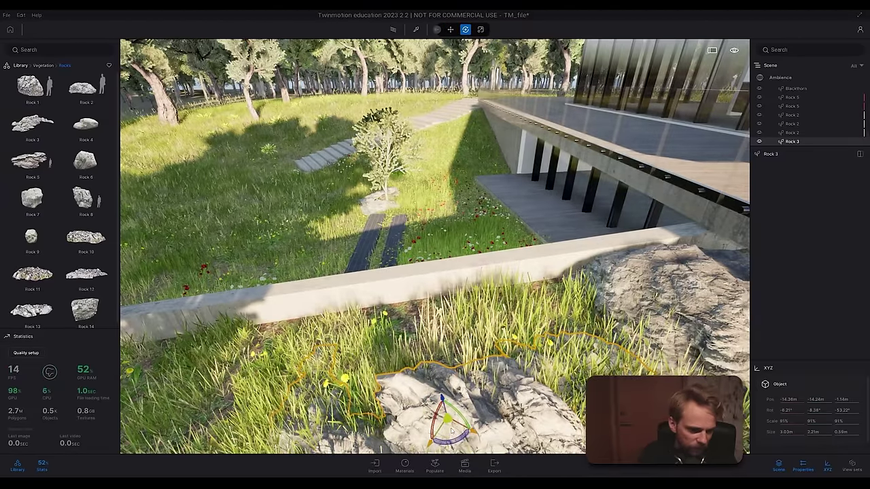
pyautogui.moveTo(458, 411); pyautogui.dragTo(485, 330)
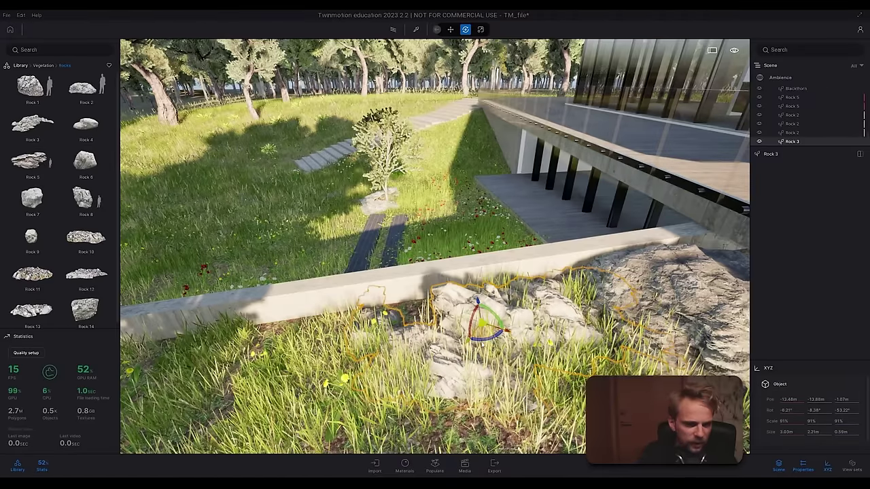
# Step: Rotate Rock 3 to about -58° with a slight tilt and sink it slightly, so it sits against the retaining wall
pyautogui.moveTo(490, 339); pyautogui.dragTo(498, 335)
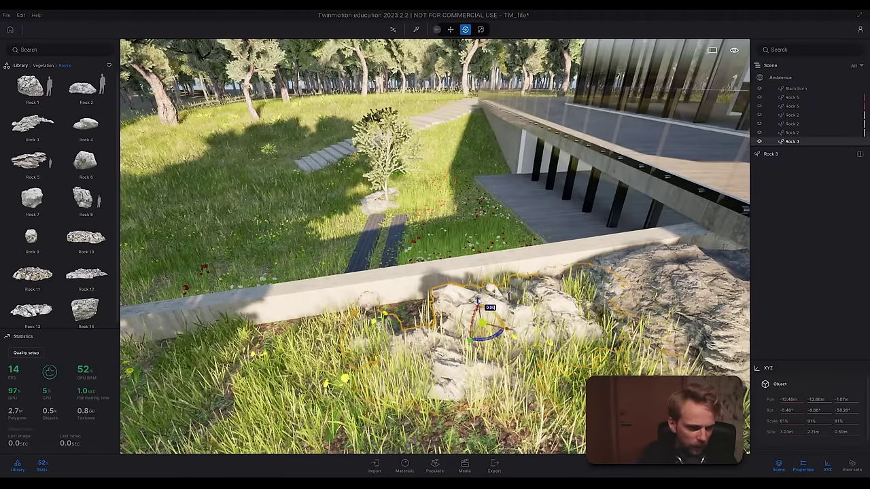
pyautogui.moveTo(479, 306); pyautogui.dragTo(485, 314)
pyautogui.press('Escape')
pyautogui.press('w')
pyautogui.moveTo(469, 263); pyautogui.dragTo(669, 282, button='right')
pyautogui.moveTo(469, 264); pyautogui.dragTo(443, 231, button='middle')
pyautogui.click(517, 235)
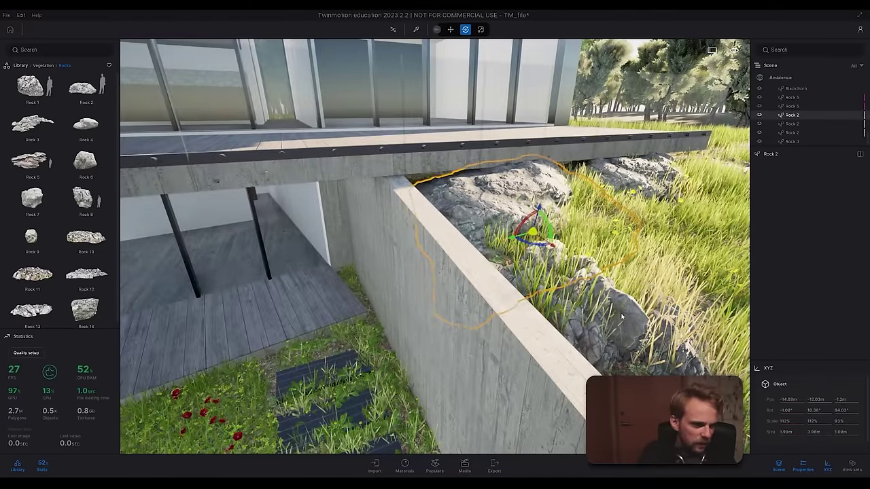
pyautogui.click(548, 327)
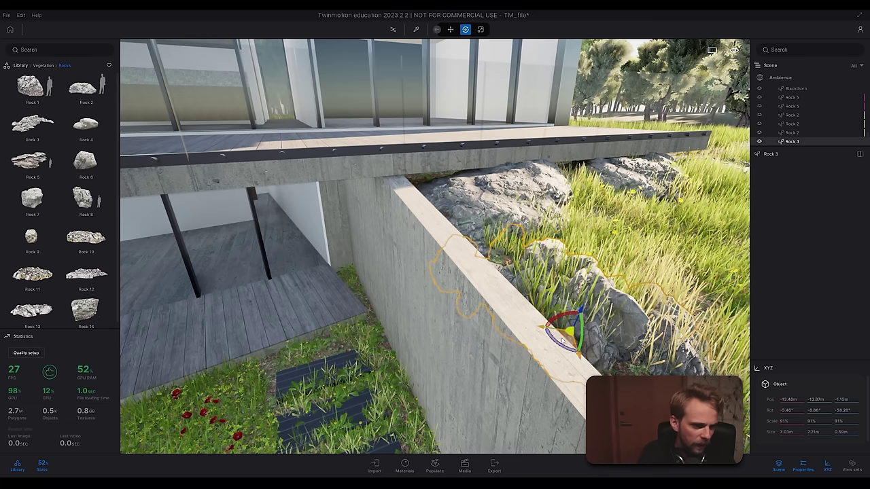
pyautogui.press('Escape')
# Step: Examine the rocks, deck and house from the fern slope and preview that view with the Path Tracer
pyautogui.moveTo(499, 324); pyautogui.dragTo(408, 285, button='right')
pyautogui.press('s')
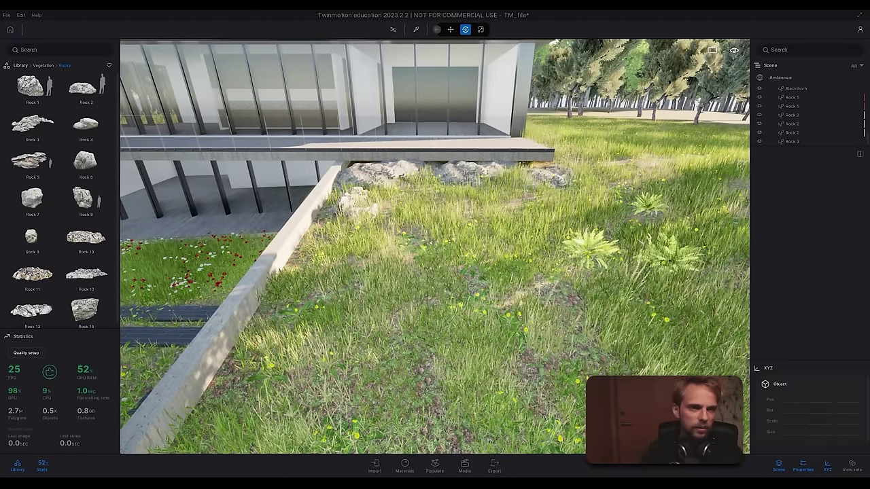
pyautogui.press('s')
pyautogui.moveTo(435, 285); pyautogui.dragTo(445, 216, button='right')
pyautogui.press('d')
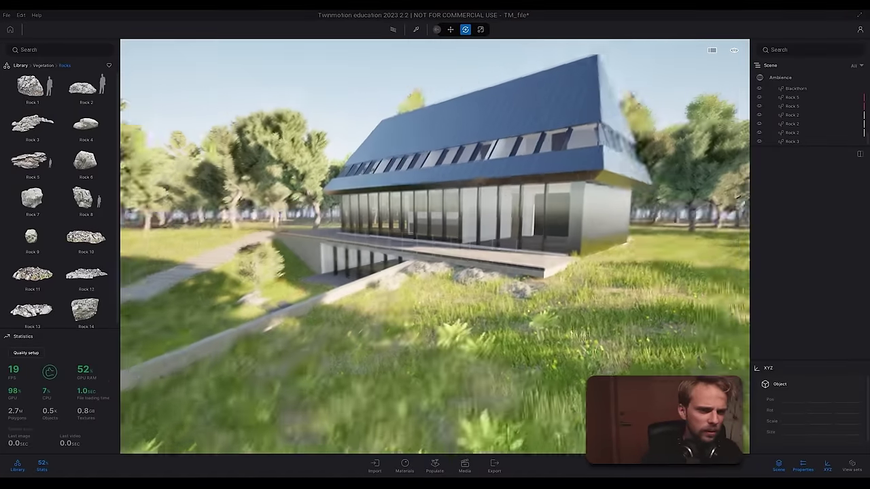
pyautogui.press('w')
pyautogui.click(394, 31)
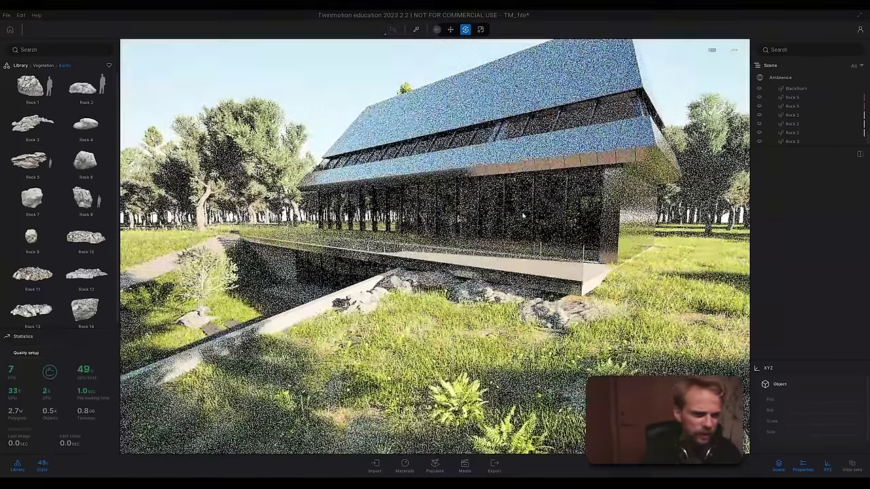
# Step: Change the facade's Reflective glass to a lighter grey tint with 61% opacity, and end the Path Tracer preview
pyautogui.click(416, 29)
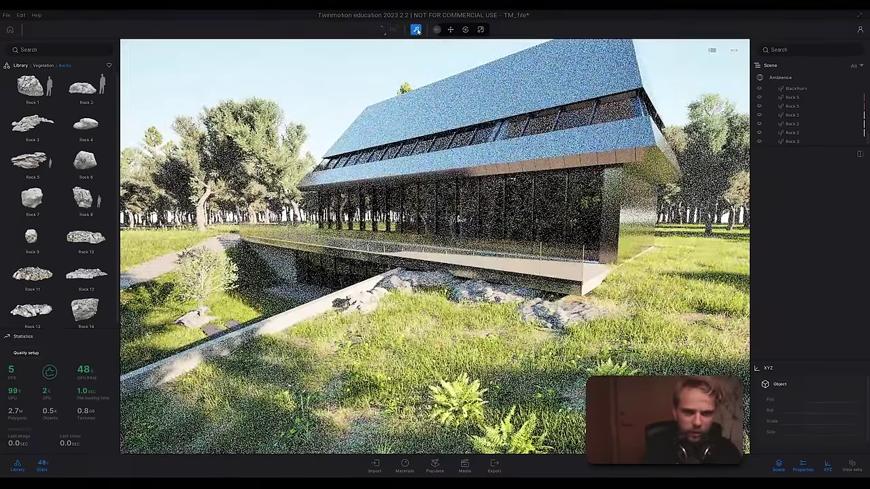
pyautogui.click(521, 212)
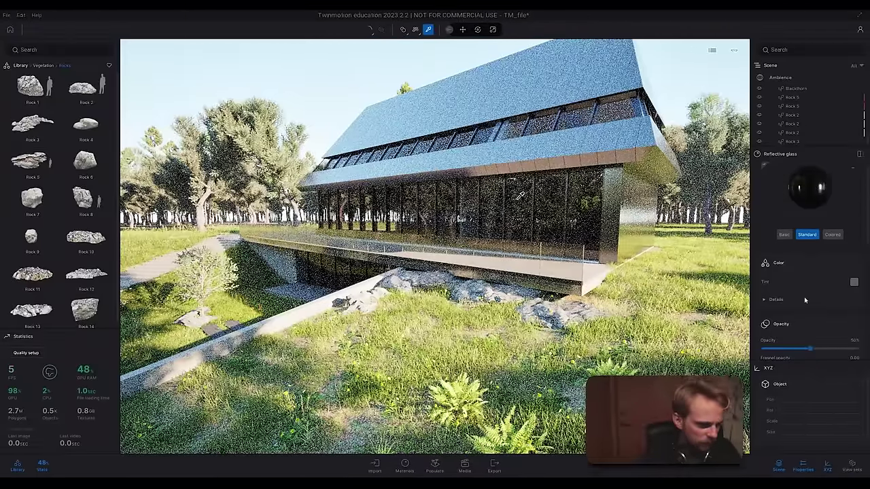
pyautogui.click(854, 281)
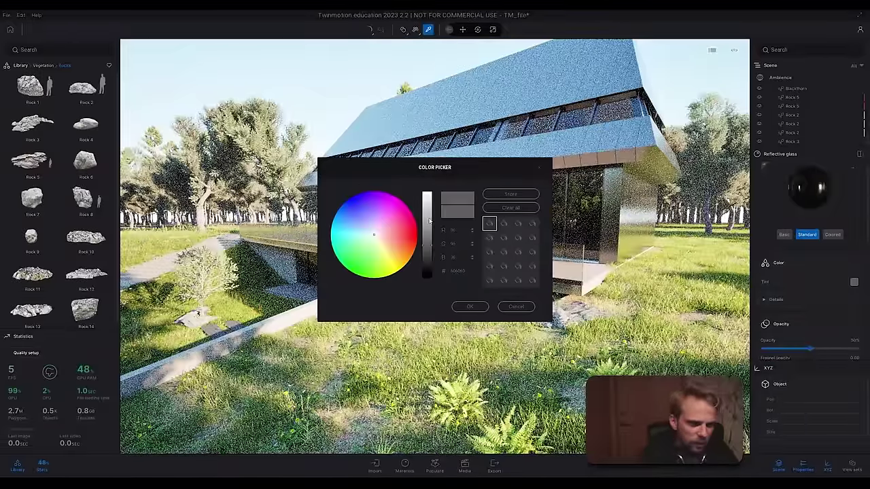
pyautogui.click(427, 220)
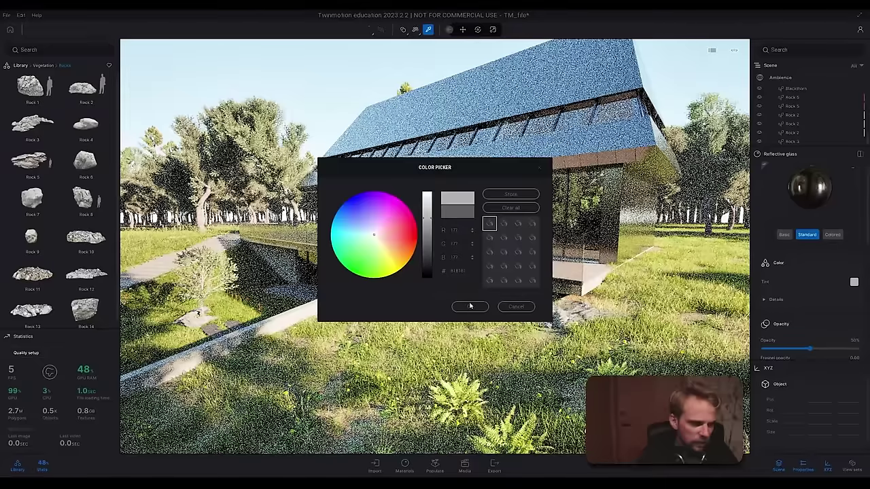
pyautogui.click(468, 307)
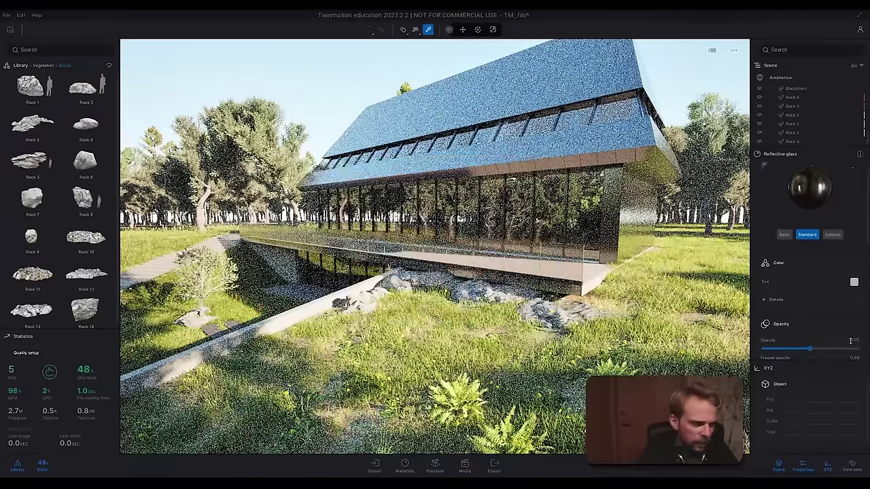
pyautogui.moveTo(810, 351)
pyautogui.mouseDown()
pyautogui.moveTo(832, 353)
pyautogui.moveTo(820, 349)
pyautogui.mouseUp()
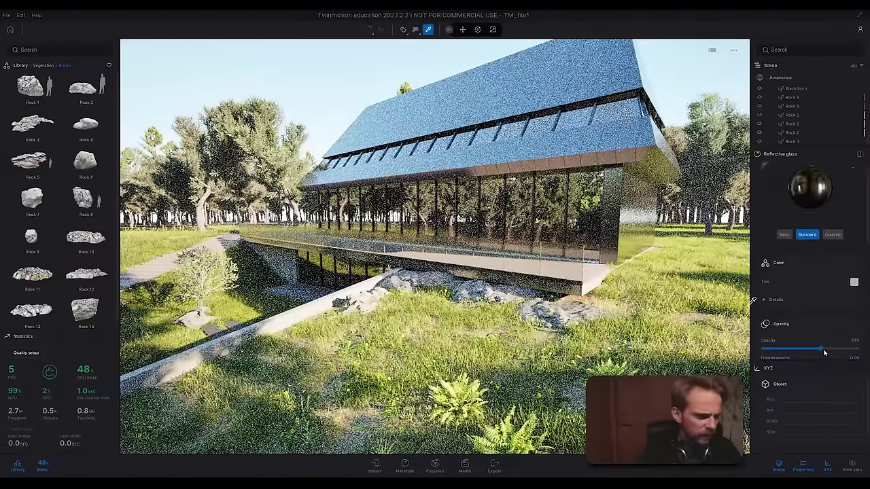
pyautogui.click(371, 33)
pyautogui.click(380, 32)
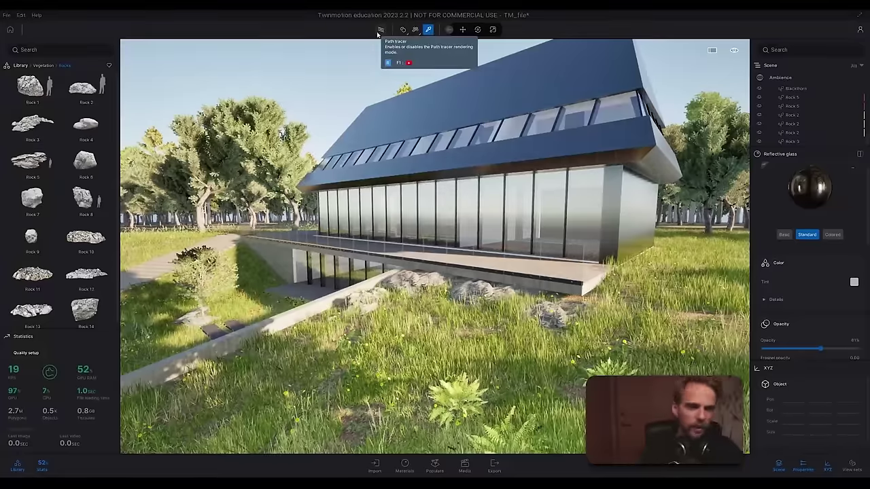
# Step: Look through the library's backyard sofas for furniture to put on the lower wooden deck
pyautogui.press('Escape')
pyautogui.press('s')
pyautogui.moveTo(328, 107); pyautogui.dragTo(396, 159, button='right')
pyautogui.press('a')
pyautogui.press('w')
pyautogui.press('w')
pyautogui.press('e')
pyautogui.press('w')
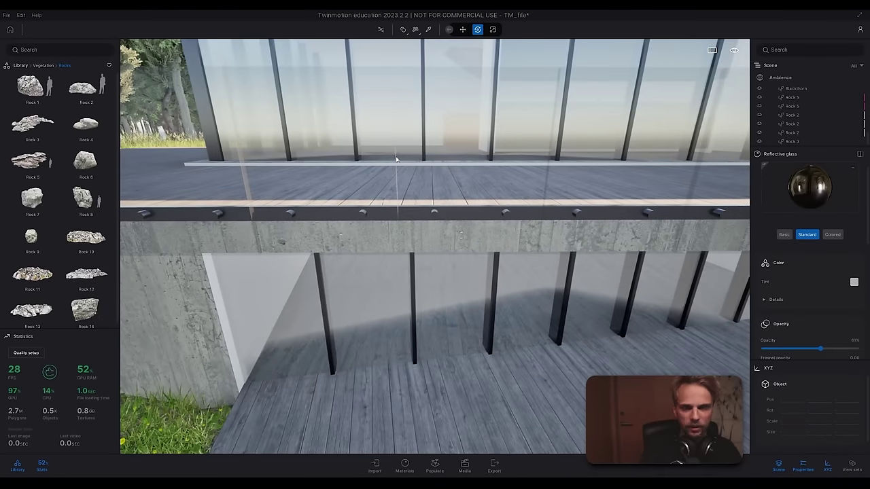
pyautogui.click(20, 65)
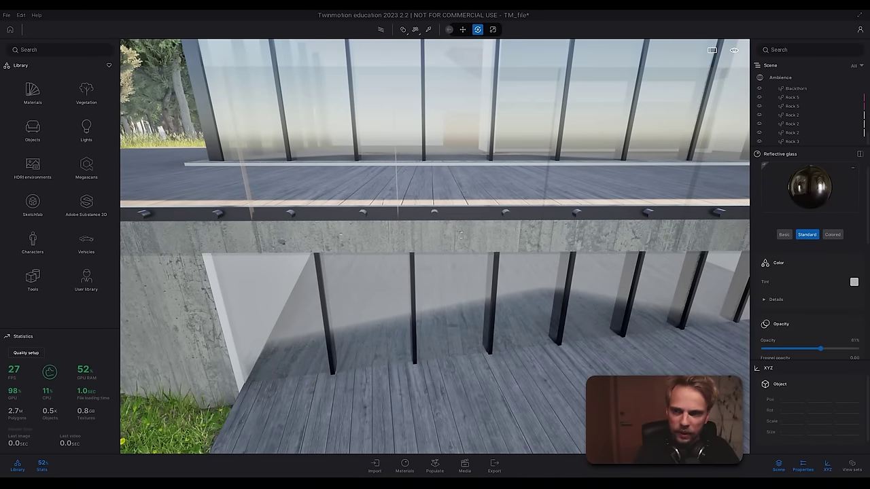
pyautogui.click(32, 126)
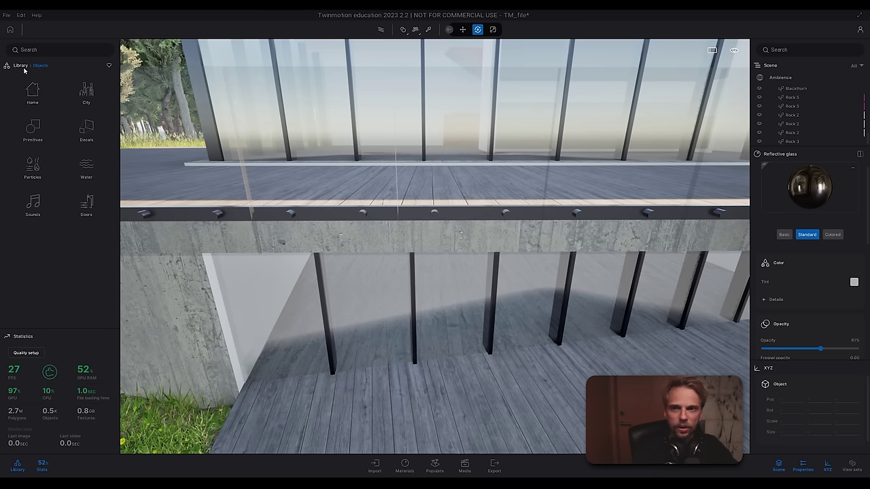
pyautogui.click(20, 66)
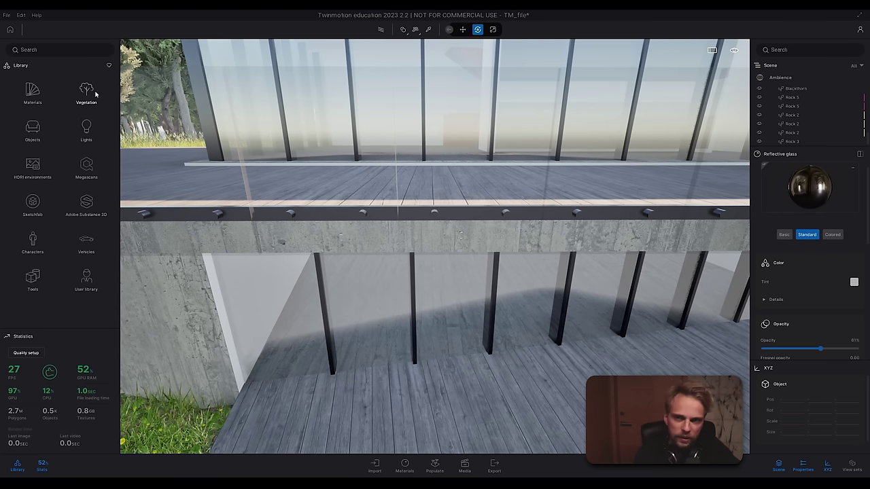
pyautogui.click(31, 136)
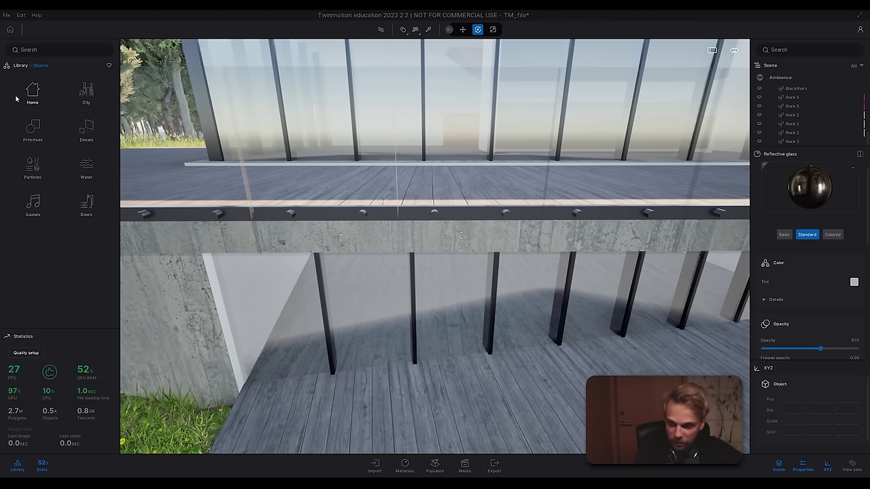
pyautogui.click(40, 96)
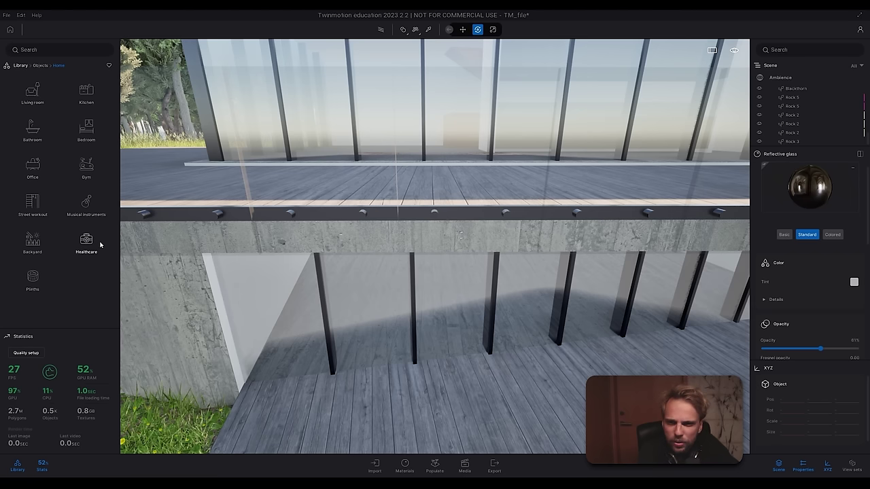
pyautogui.click(32, 239)
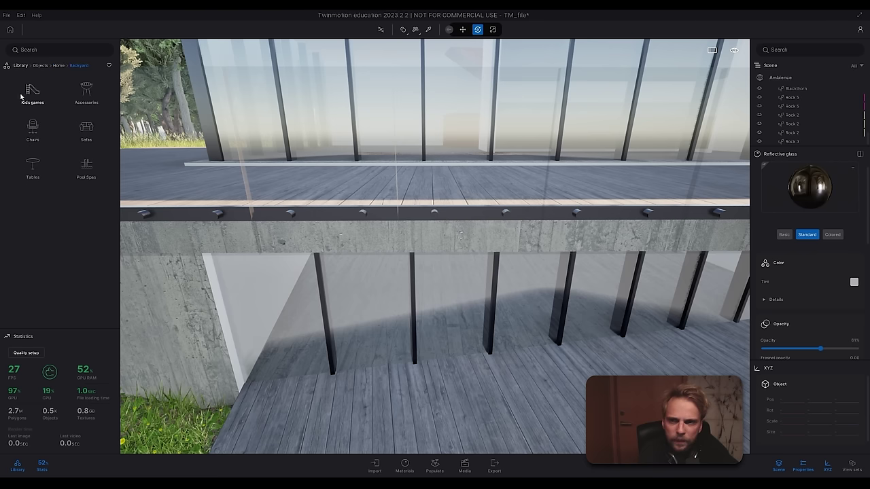
pyautogui.click(87, 129)
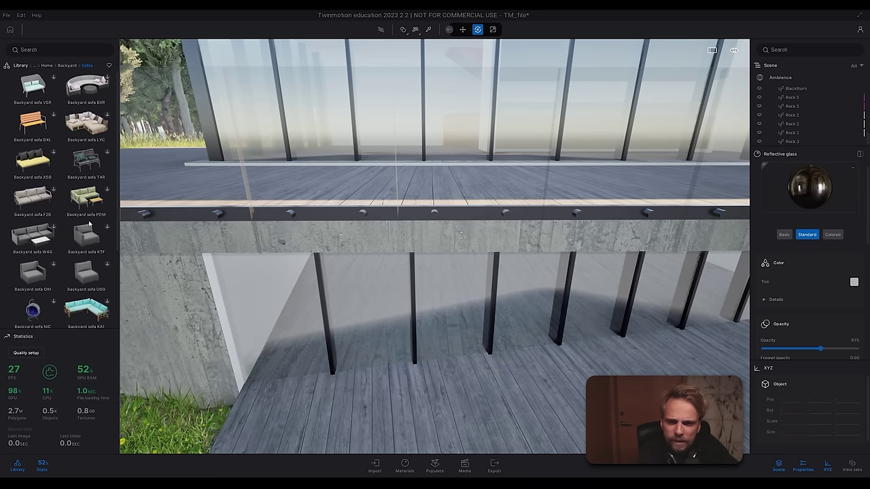
pyautogui.scroll(-1, 89, 224)
pyautogui.scroll(-3, 89, 224)
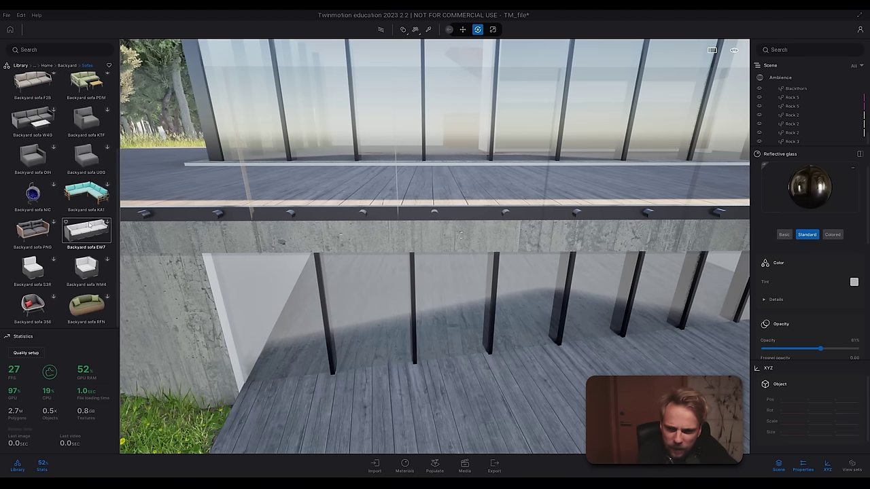
pyautogui.scroll(1, 88, 224)
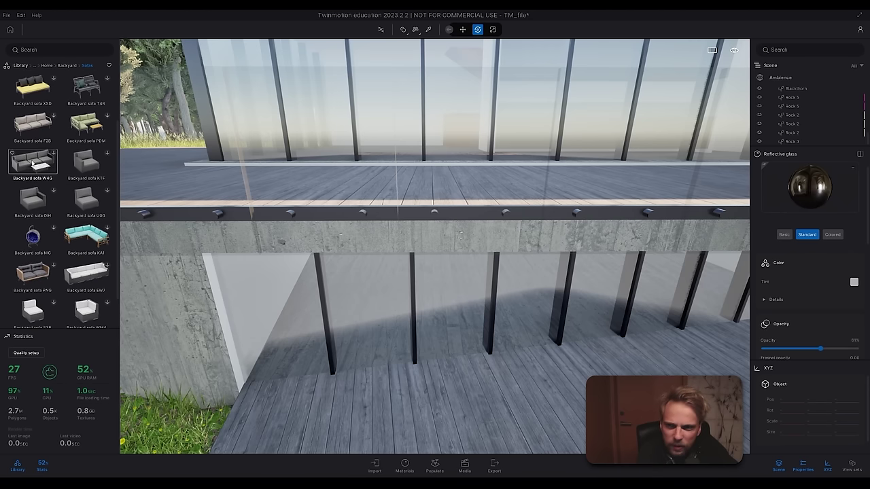
pyautogui.scroll(2, 55, 224)
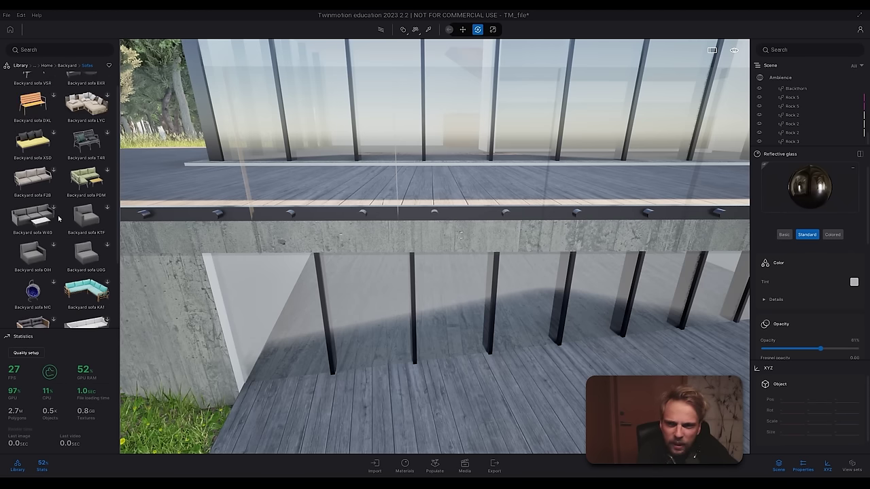
pyautogui.scroll(-3, 58, 218)
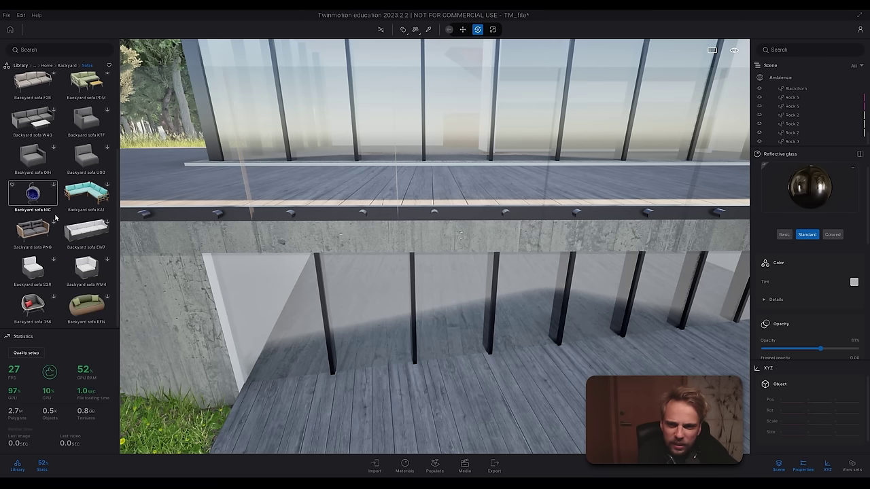
# Step: Browse the library's backyard chairs and download Backyard chair X4X
pyautogui.click(67, 65)
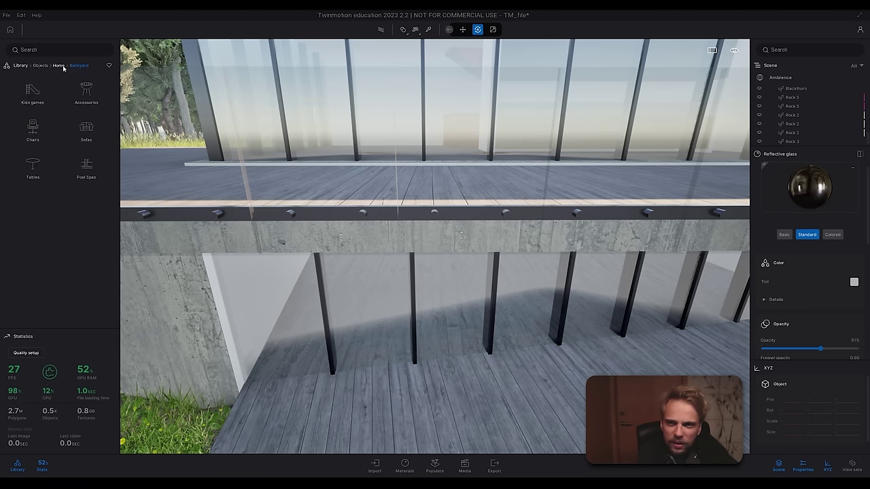
pyautogui.click(33, 123)
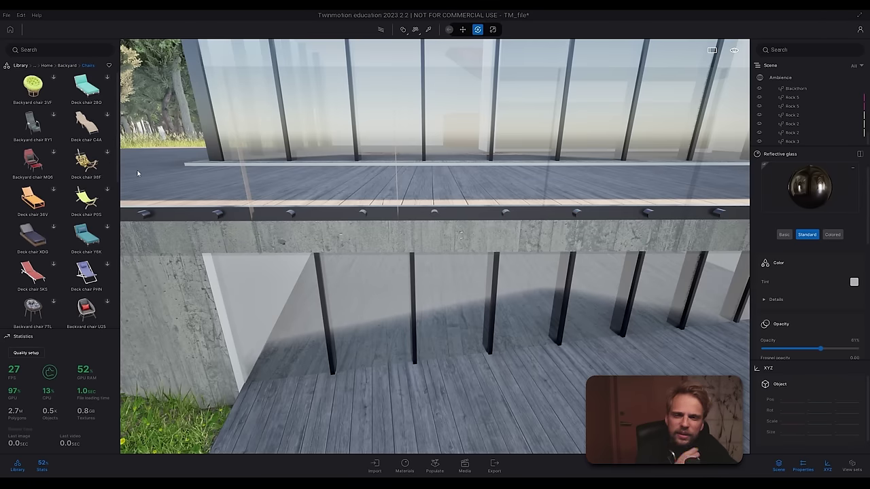
pyautogui.scroll(-2, 95, 204)
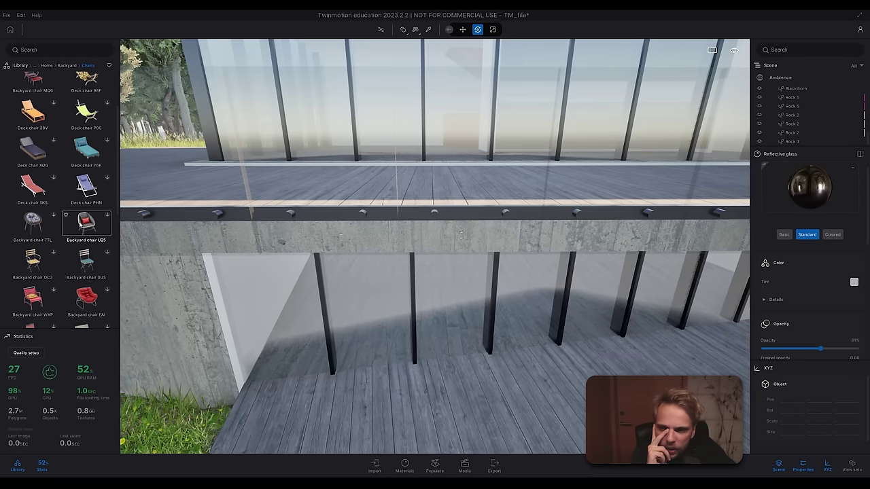
pyautogui.scroll(-4, 80, 225)
pyautogui.scroll(-1, 68, 218)
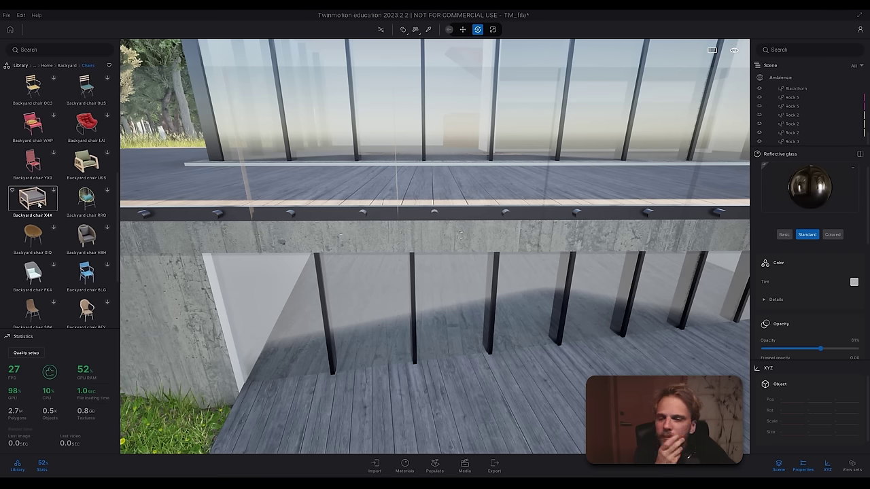
pyautogui.scroll(-3, 36, 203)
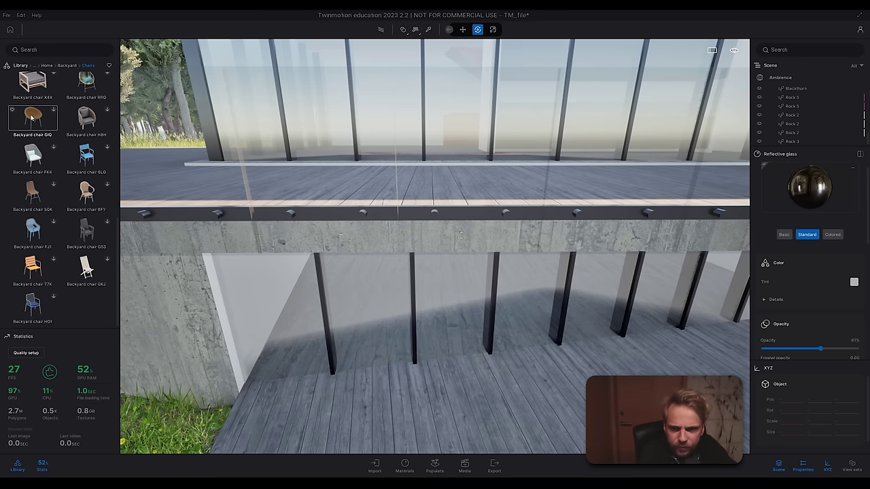
pyautogui.scroll(1, 32, 116)
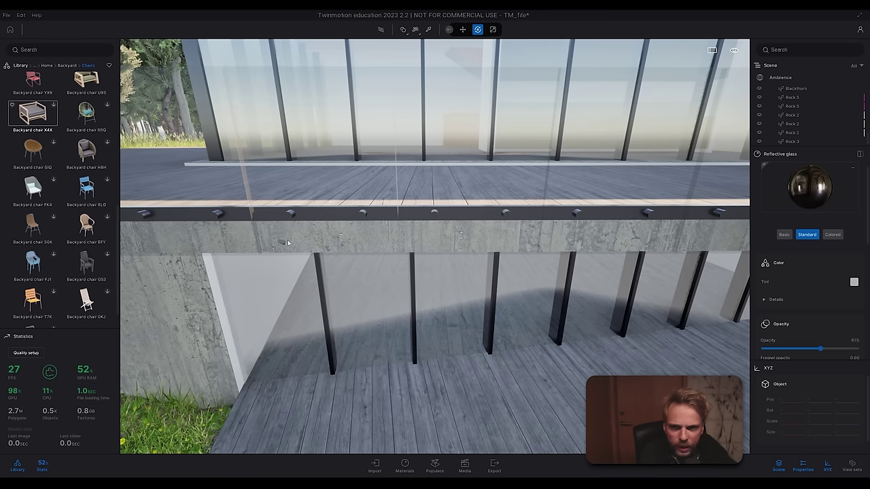
pyautogui.scroll(2, 40, 156)
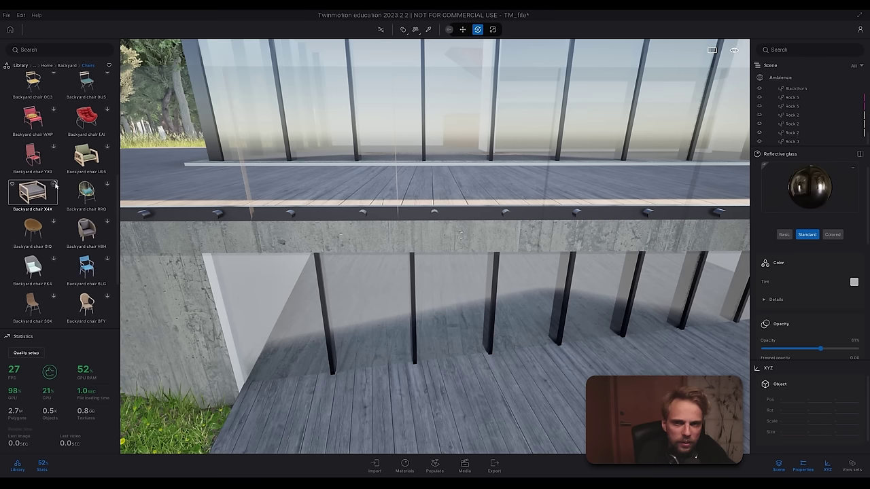
pyautogui.click(54, 185)
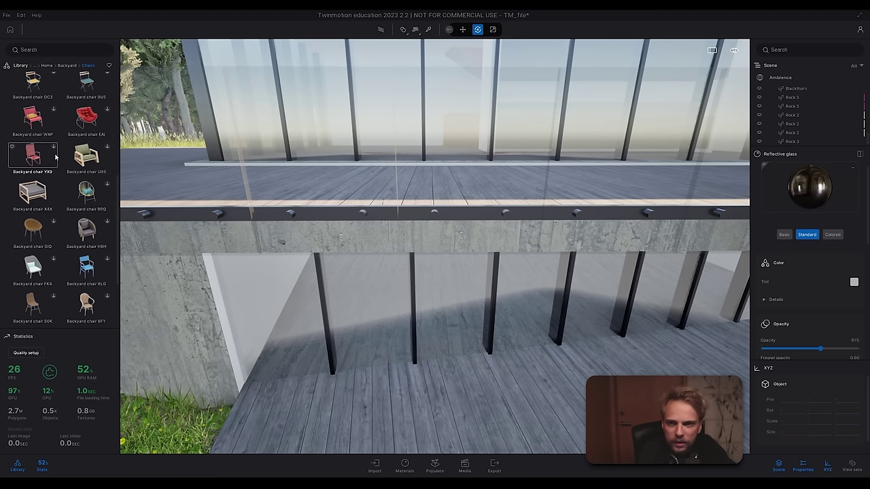
# Step: Place Backyard chair X4X on the lower wooden deck in front of the glass wall
pyautogui.moveTo(34, 189); pyautogui.dragTo(459, 400)
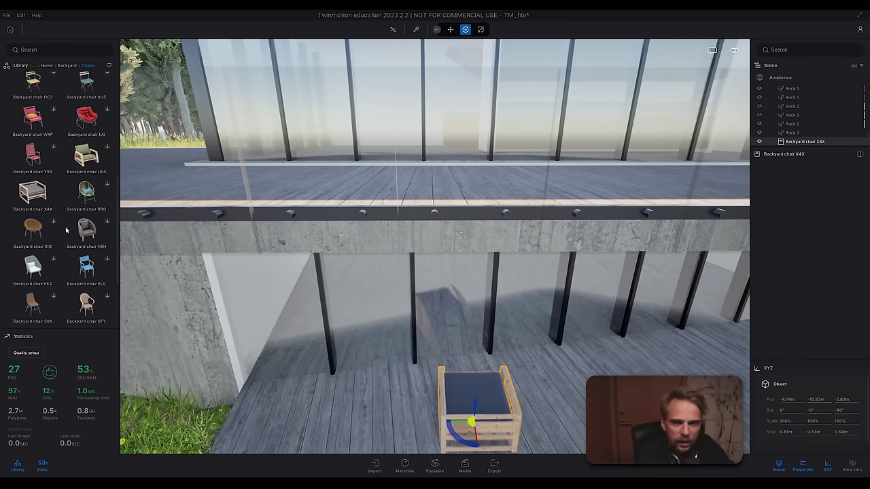
pyautogui.press('s')
pyautogui.moveTo(399, 364)
pyautogui.mouseDown(button='right')
pyautogui.moveTo(448, 389)
pyautogui.moveTo(438, 387)
pyautogui.moveTo(503, 370)
pyautogui.moveTo(404, 355)
pyautogui.mouseUp(button='right')
pyautogui.press('w')
pyautogui.press('s')
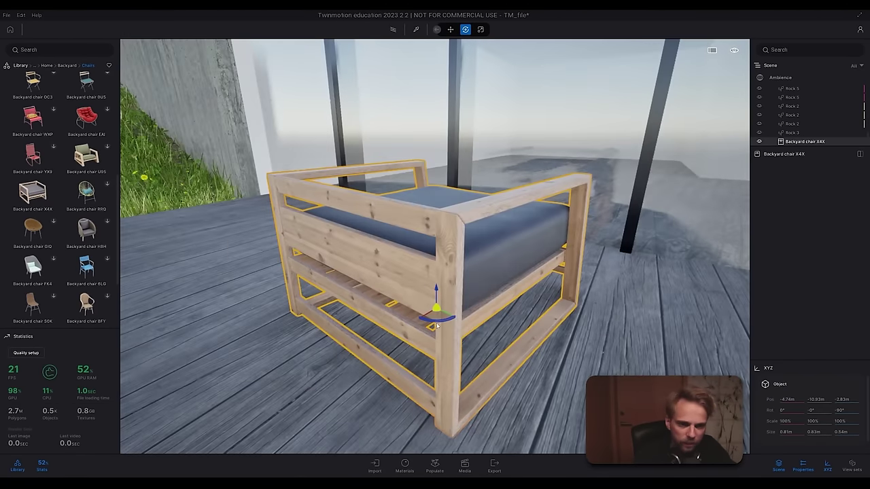
# Step: Rotate the backyard chair on the lower wooden deck to 50° about its vertical axis so it faces the lawn
pyautogui.moveTo(437, 322); pyautogui.dragTo(382, 339)
pyautogui.moveTo(381, 339); pyautogui.dragTo(402, 339, button='right')
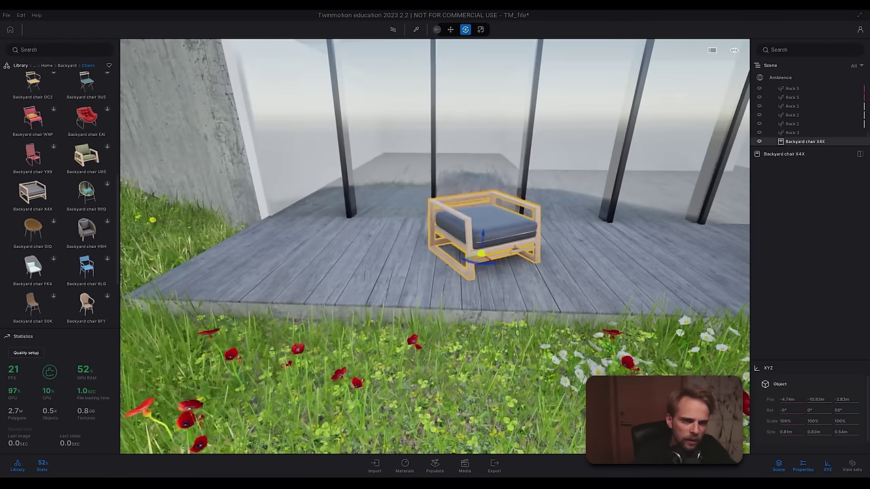
pyautogui.press('w')
pyautogui.press('s')
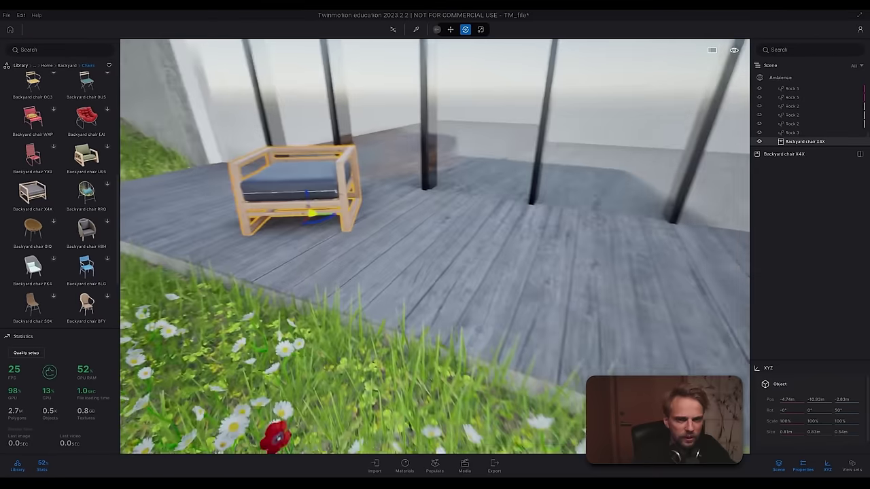
# Step: Duplicate the backyard chair, place the copy beside the original on the deck, and turn it to 125° about its vertical axis
pyautogui.press('a')
pyautogui.press('s')
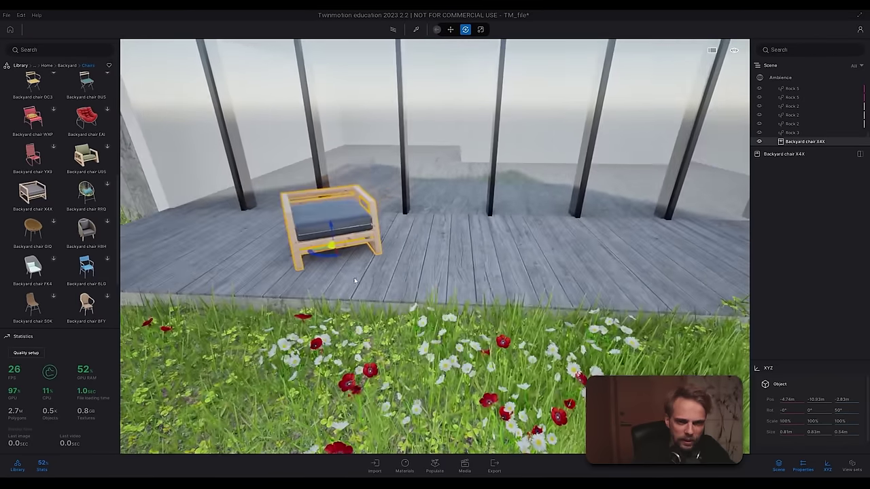
pyautogui.press('q')
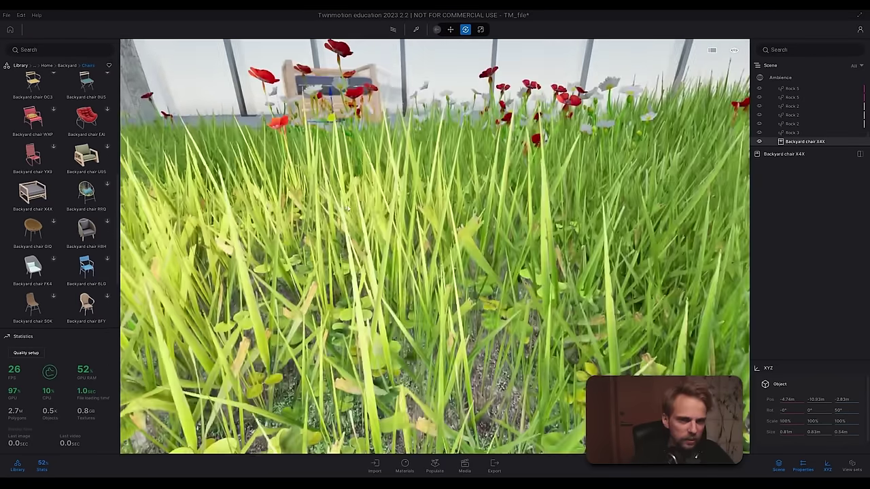
pyautogui.press('e')
pyautogui.press('e')
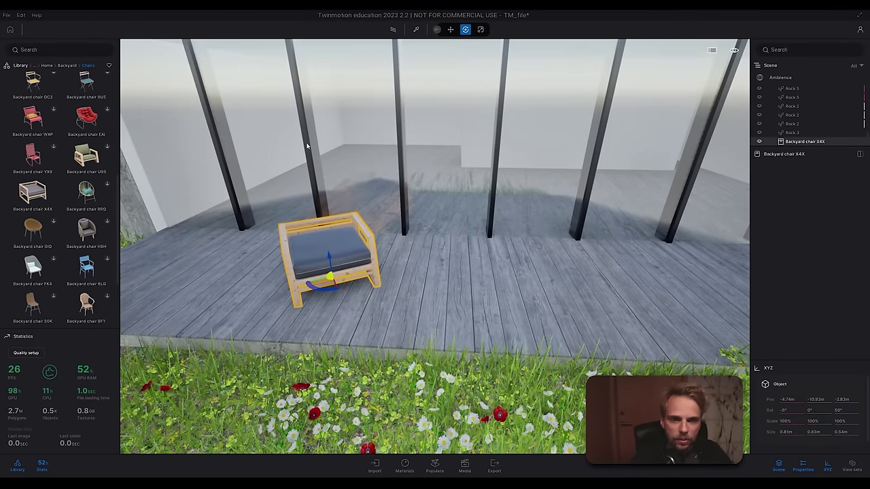
pyautogui.hotkey('ctrl', 'd')
pyautogui.click(411, 277)
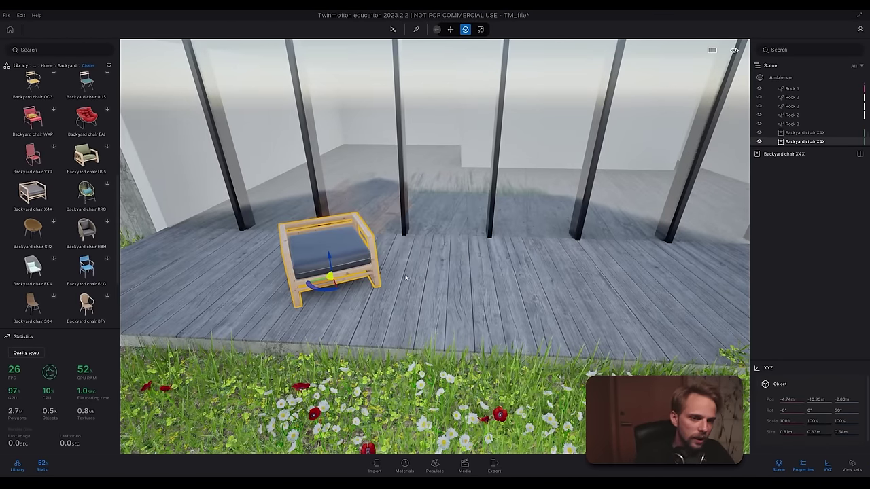
pyautogui.click(462, 31)
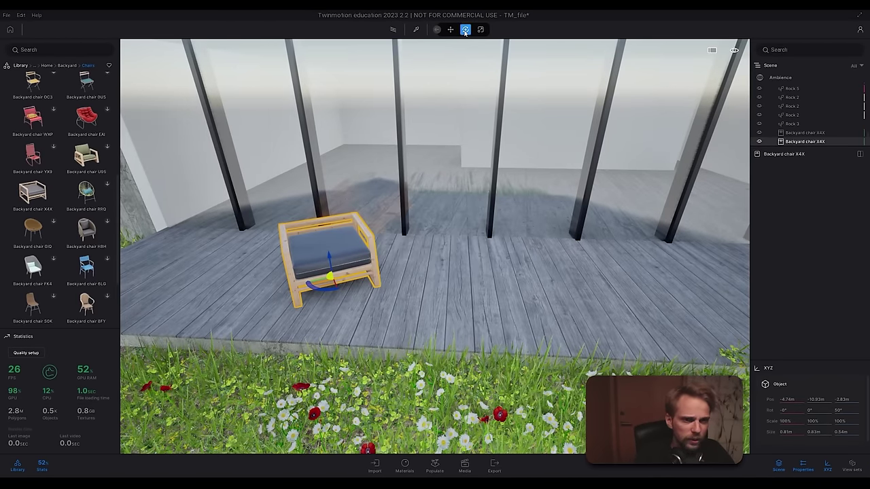
pyautogui.moveTo(326, 293); pyautogui.dragTo(414, 298)
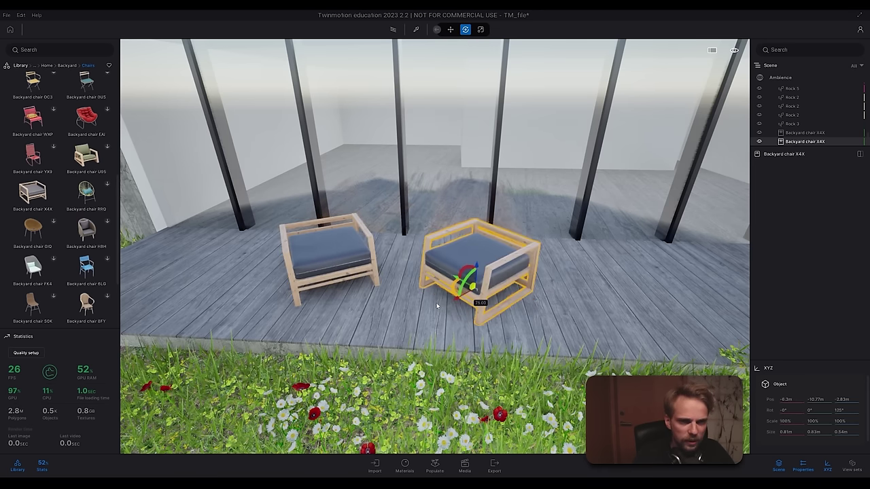
# Step: Try Backyard table 82J from the library's backyard tables in front of the two chairs and delete it
pyautogui.click(68, 66)
pyautogui.click(32, 165)
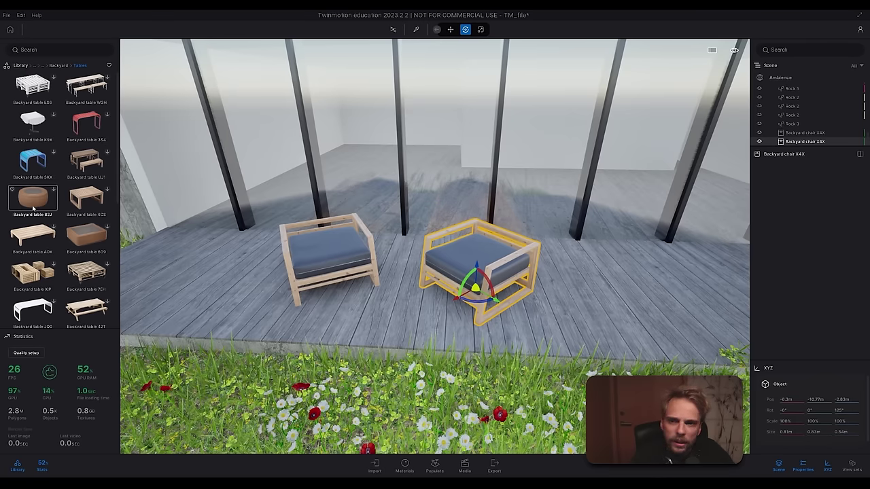
pyautogui.scroll(-5, 41, 217)
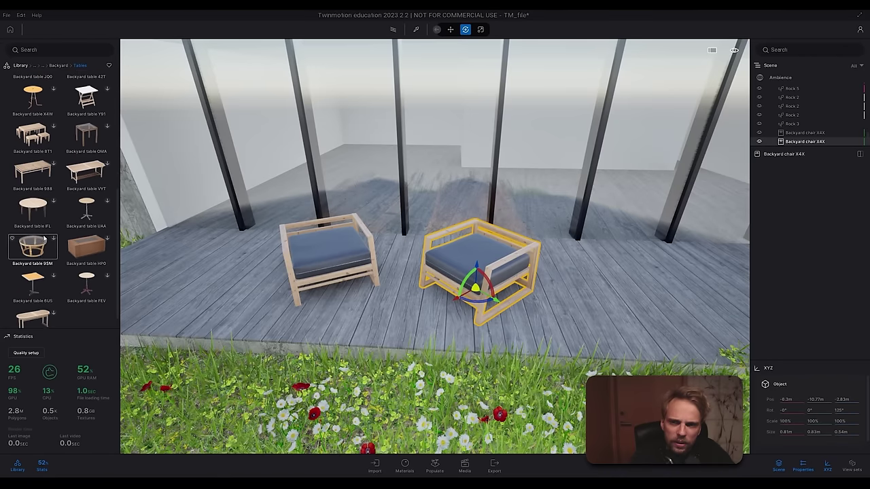
pyautogui.scroll(-1, 40, 238)
pyautogui.scroll(4, 39, 237)
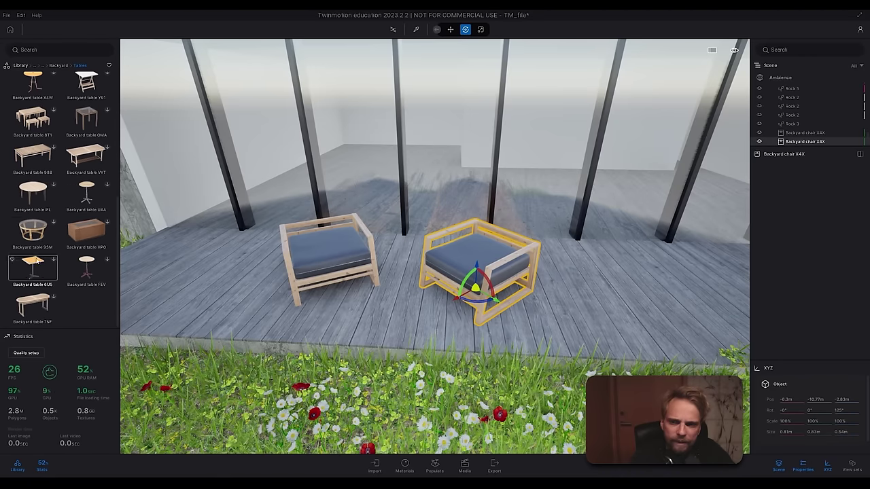
pyautogui.scroll(4, 37, 270)
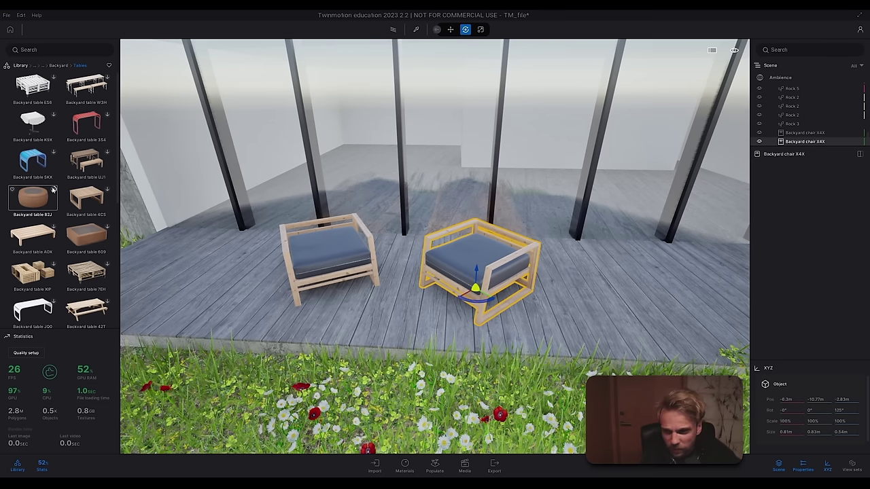
pyautogui.moveTo(27, 198); pyautogui.dragTo(395, 319)
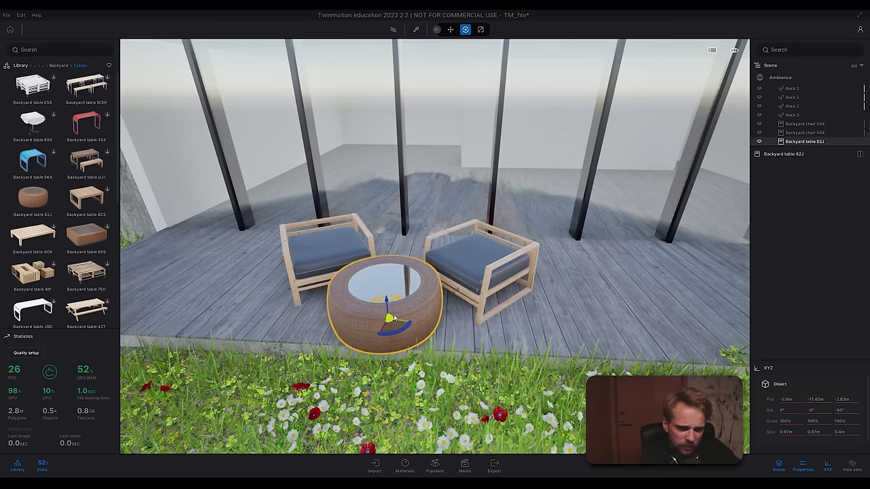
pyautogui.press('Delete')
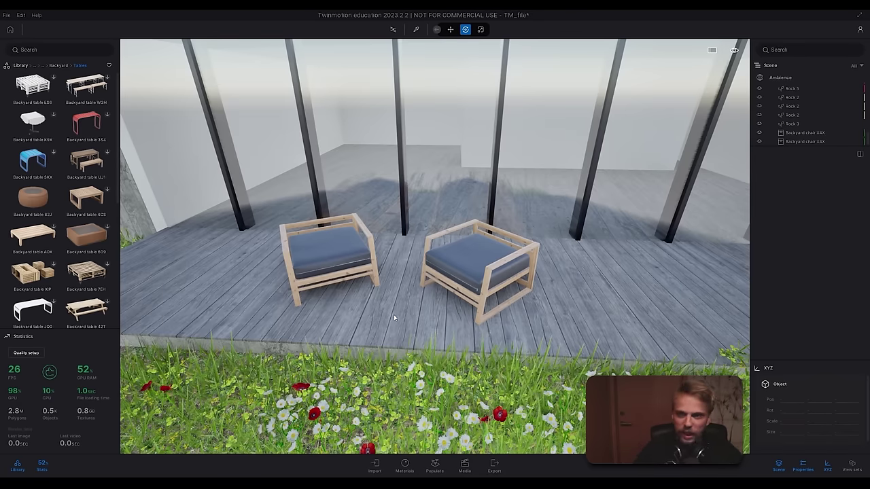
# Step: Try Backyard sofa LYC on the upper wooden deck, rotated to 180°, and delete it
pyautogui.click(57, 65)
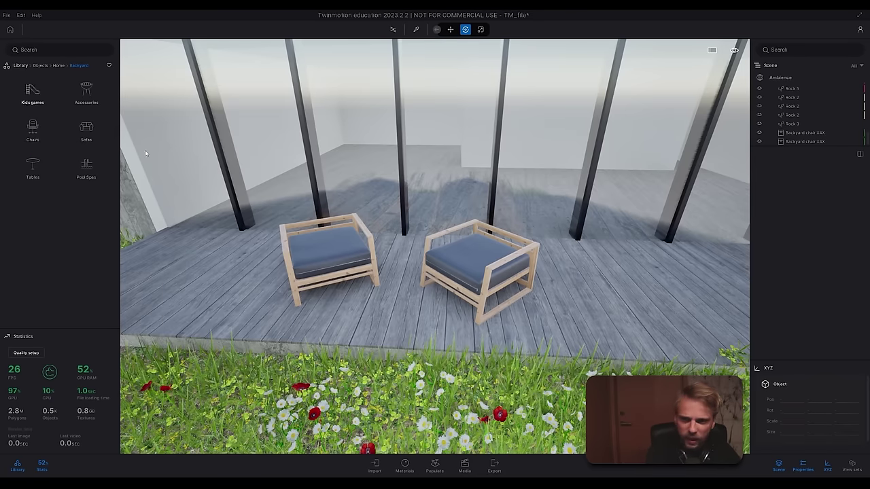
pyautogui.click(85, 132)
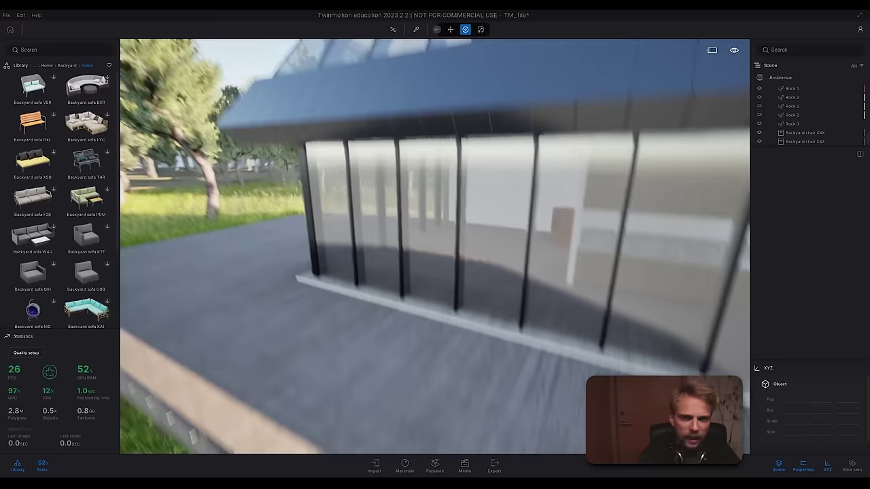
pyautogui.moveTo(282, 210)
pyautogui.mouseDown(button='right')
pyautogui.moveTo(238, 211)
pyautogui.moveTo(282, 211)
pyautogui.mouseUp(button='right')
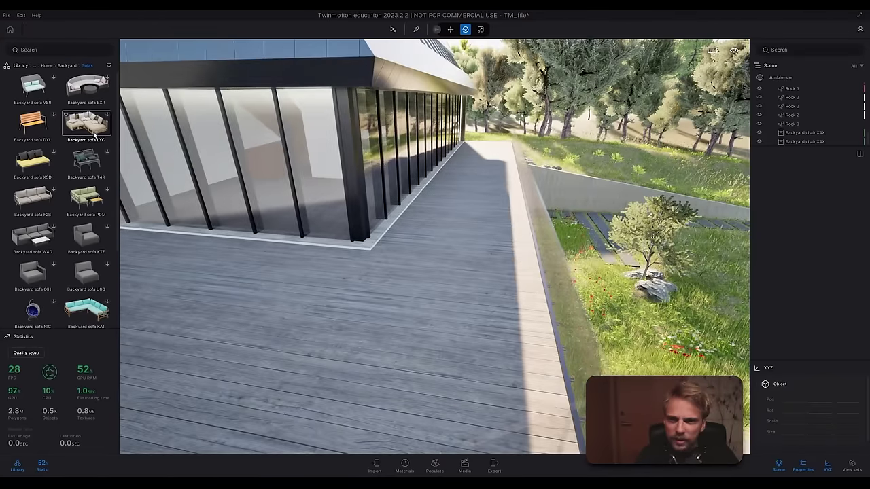
pyautogui.scroll(-4, 109, 227)
pyautogui.scroll(4, 106, 146)
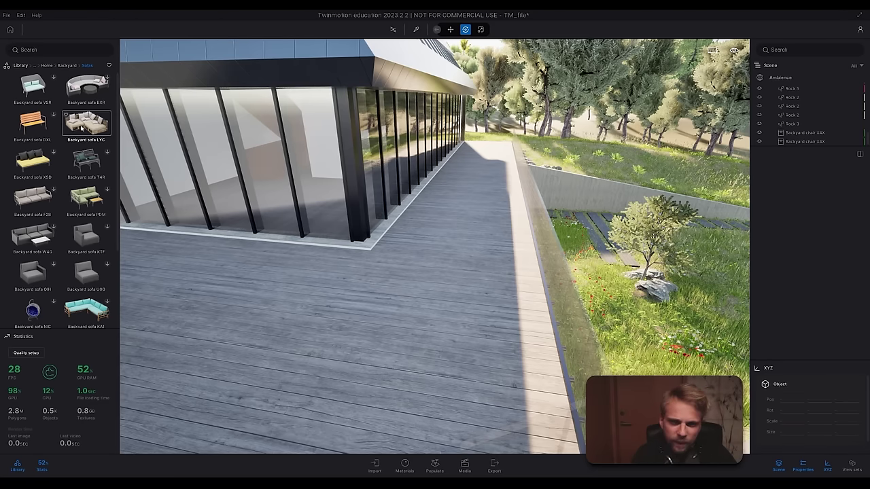
pyautogui.moveTo(87, 124); pyautogui.dragTo(261, 344)
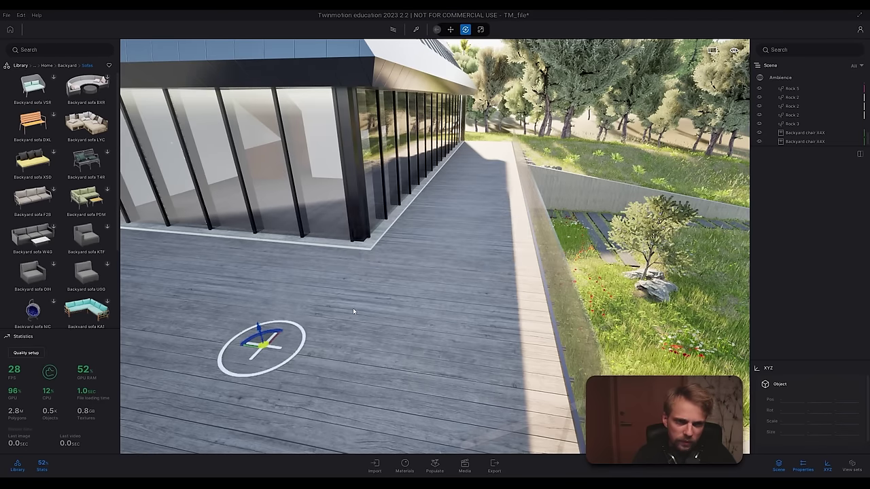
pyautogui.moveTo(341, 311); pyautogui.dragTo(457, 308, button='right')
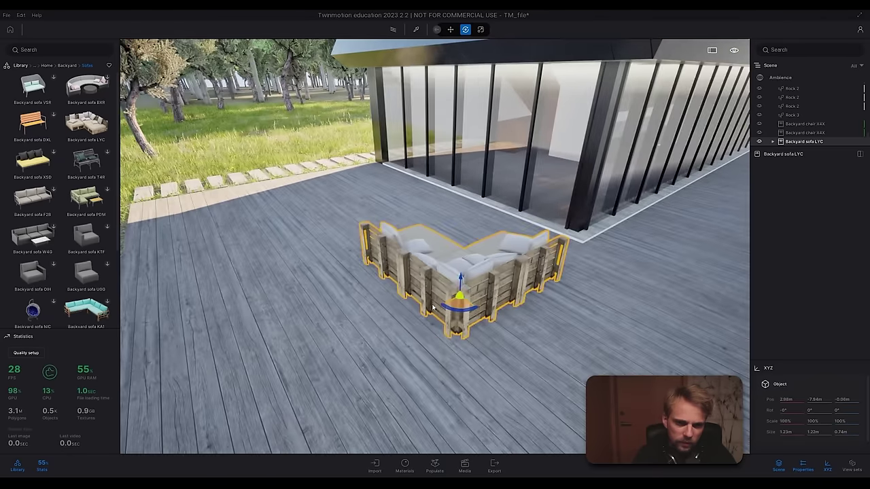
pyautogui.moveTo(459, 297); pyautogui.dragTo(324, 288)
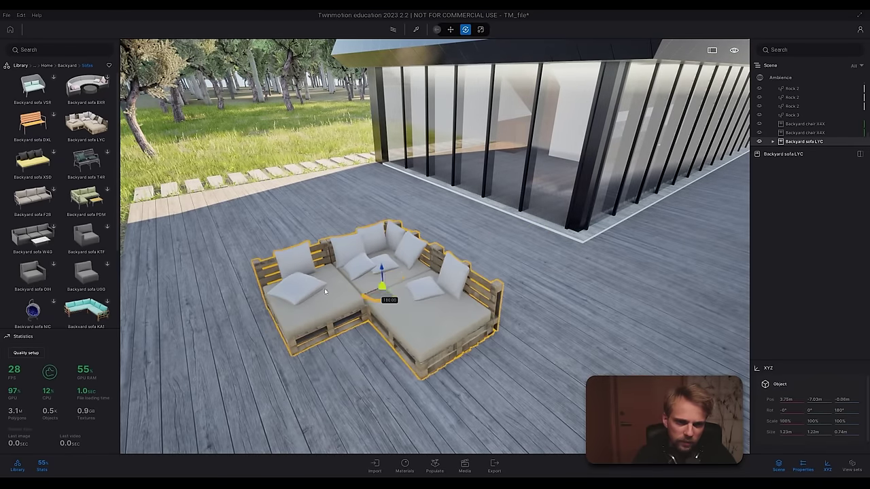
pyautogui.moveTo(325, 292)
pyautogui.mouseDown(button='right')
pyautogui.moveTo(381, 309)
pyautogui.moveTo(326, 291)
pyautogui.mouseUp(button='right')
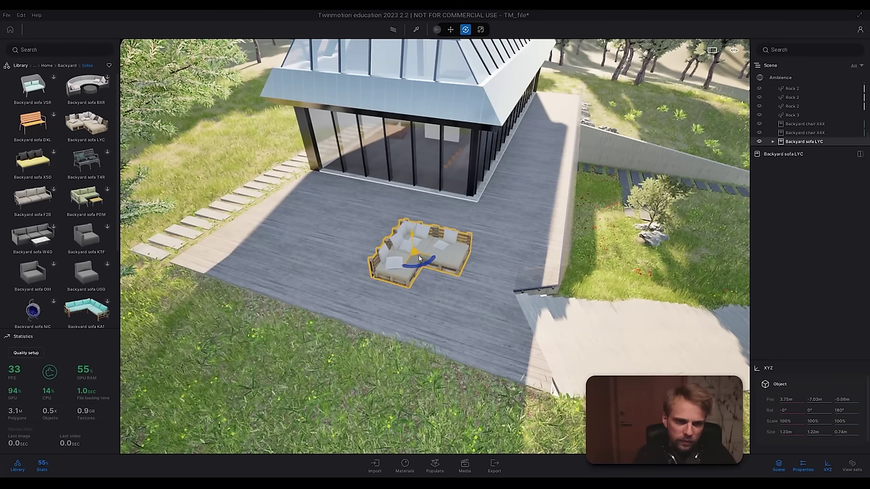
pyautogui.press('Delete')
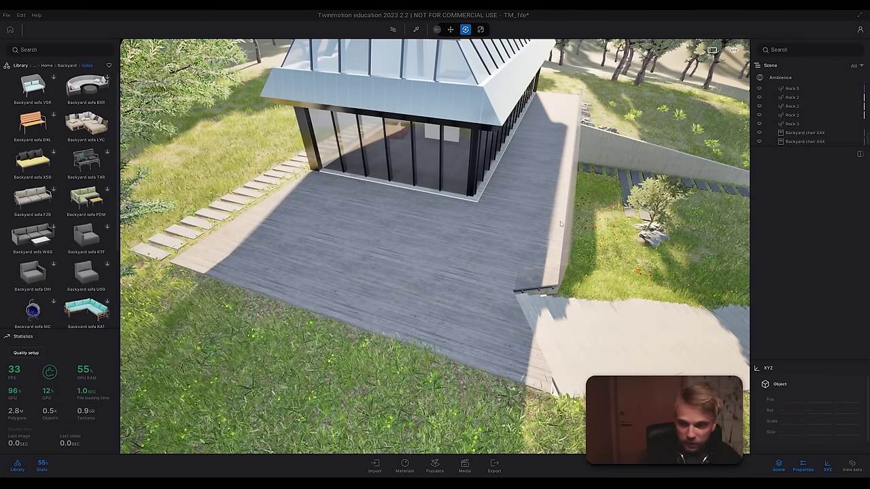
# Step: Go inside the house to the empty room behind the glass facade and open the library's living room decorations
pyautogui.moveTo(484, 227); pyautogui.dragTo(478, 218, button='right')
pyautogui.press('w')
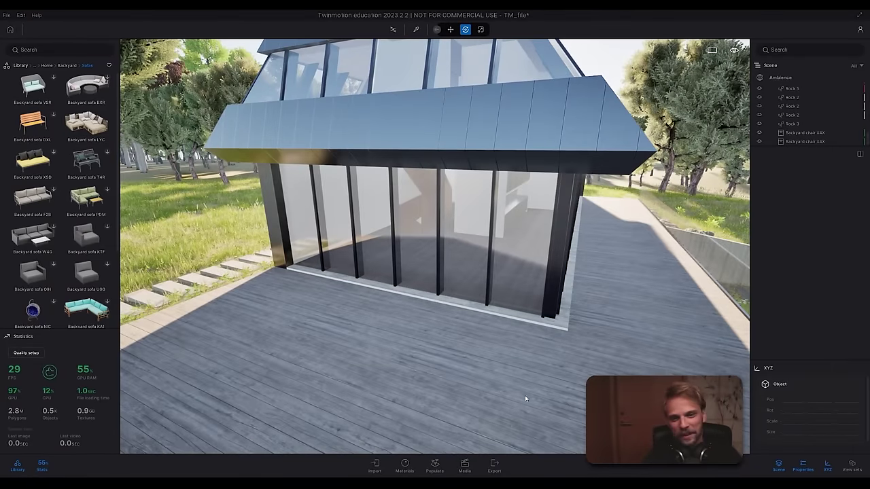
pyautogui.scroll(5, 419, 221)
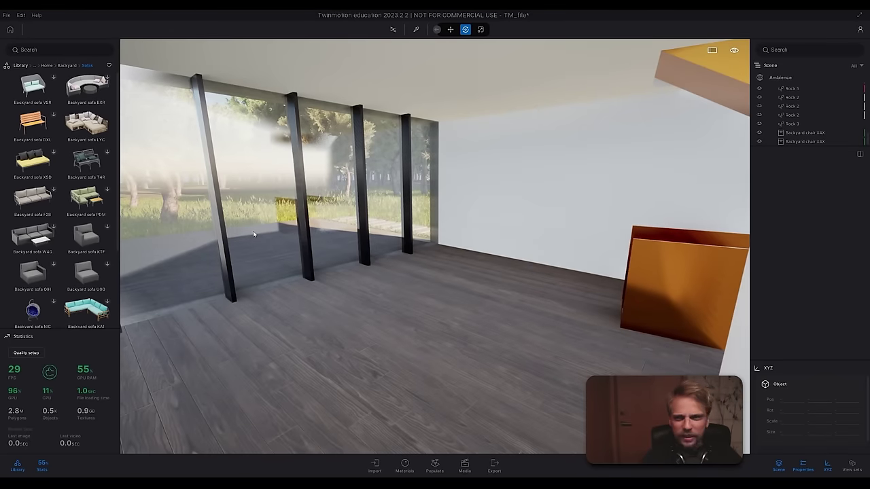
pyautogui.click(47, 65)
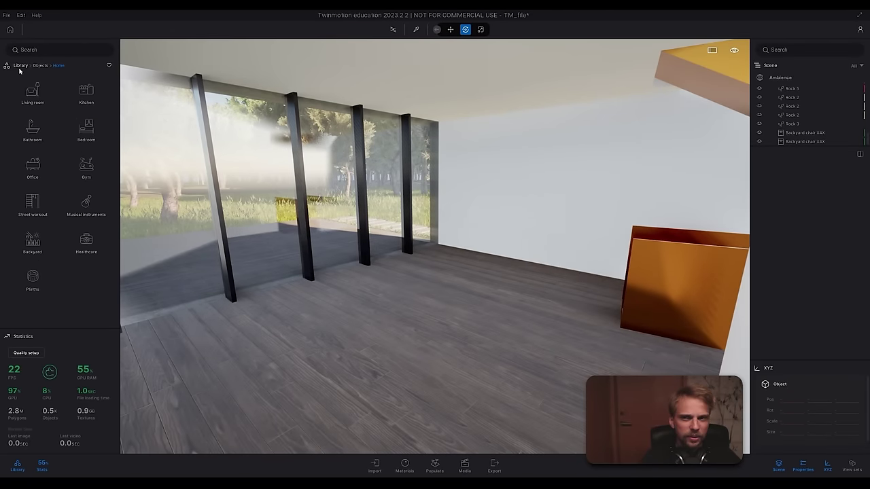
pyautogui.click(30, 95)
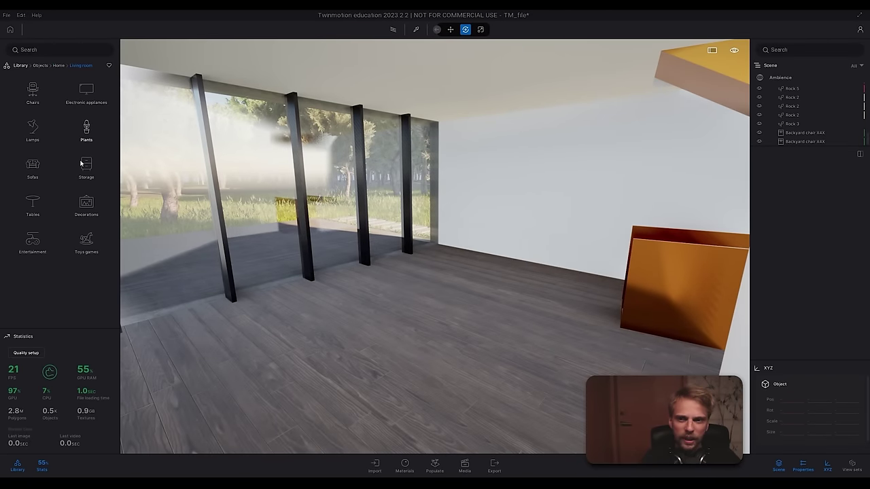
pyautogui.click(86, 202)
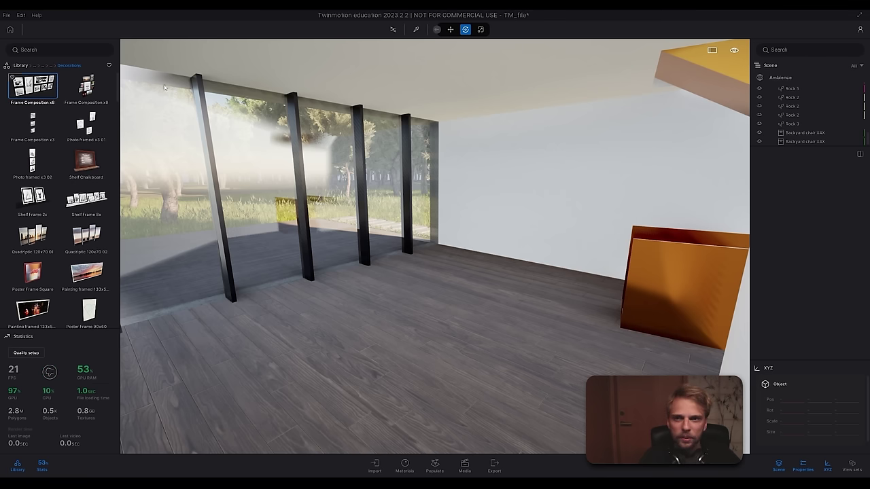
# Step: Hang Frame Composition x8 on the white interior wall near the stairs and delete the extra copy beside it
pyautogui.moveTo(164, 87); pyautogui.dragTo(555, 161)
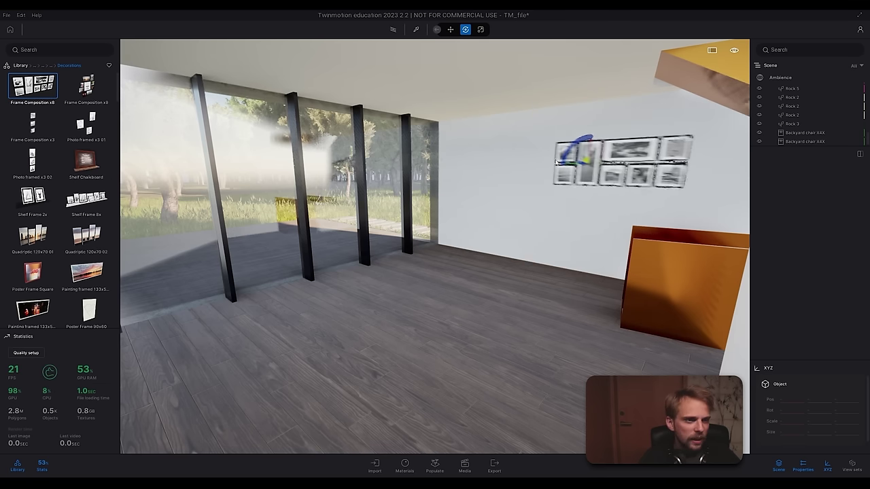
pyautogui.click(549, 156)
pyautogui.click(480, 169)
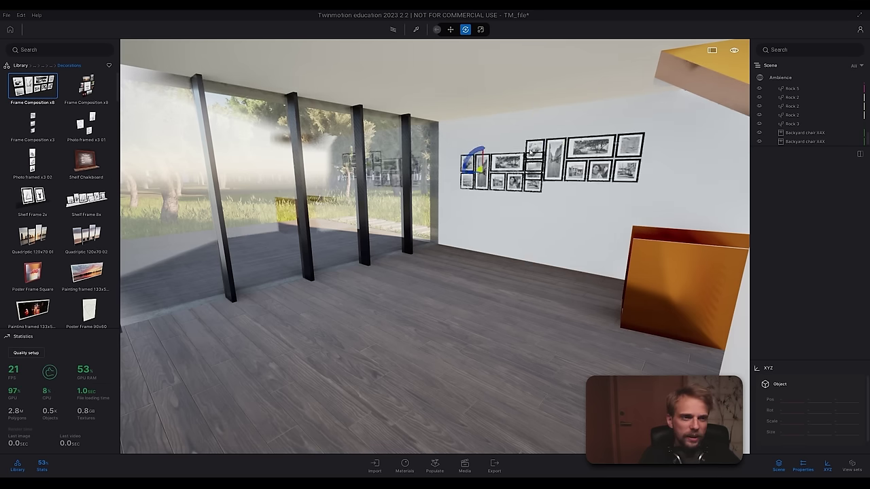
pyautogui.press('Delete')
# Step: Try Shelf Frame 8x on the white wall beside the framed pictures and delete it
pyautogui.moveTo(531, 153); pyautogui.dragTo(398, 141, button='right')
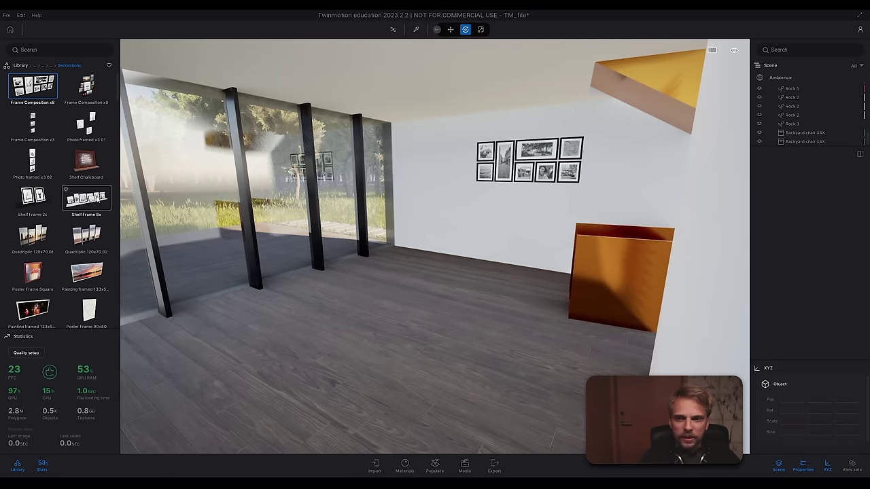
pyautogui.moveTo(98, 199); pyautogui.dragTo(435, 155)
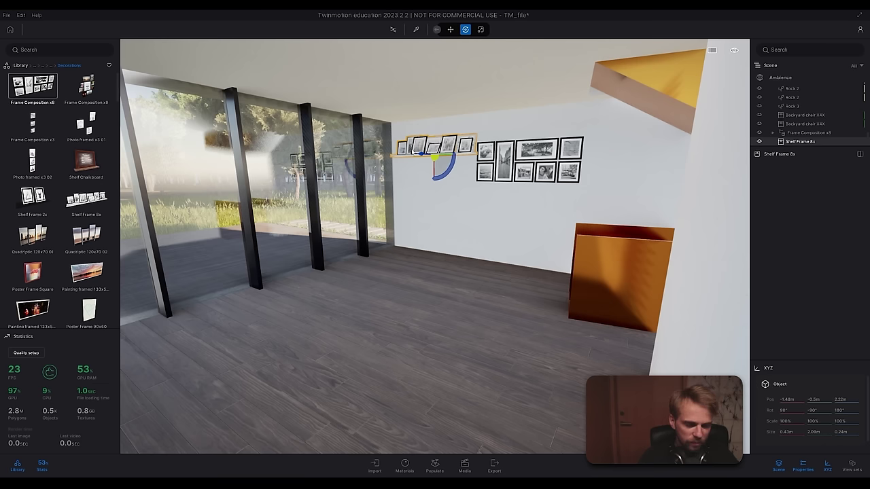
pyautogui.press('Delete')
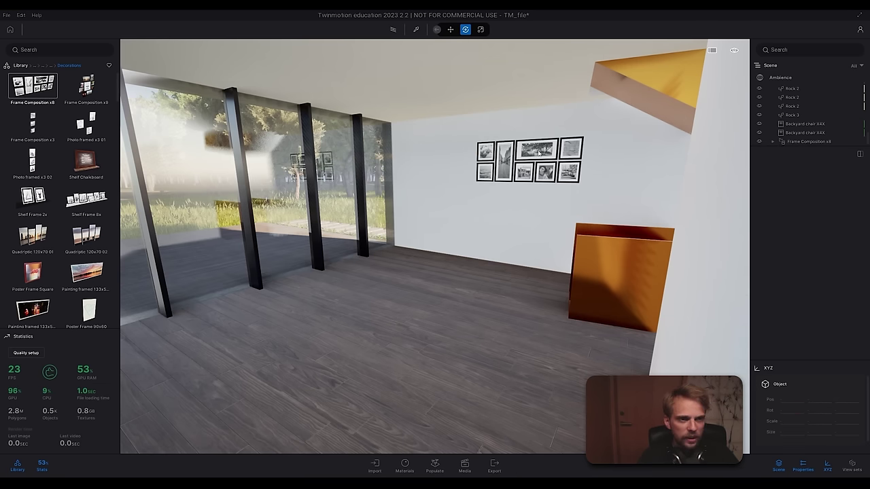
# Step: Move the Frame Composition x8 along the white wall towards the glass facade, to about X -2.25 m and Z 2.01 m
pyautogui.keyDown('shift'); pyautogui.moveTo(538, 153); pyautogui.dragTo(577, 139, button='middle'); pyautogui.keyUp('shift')
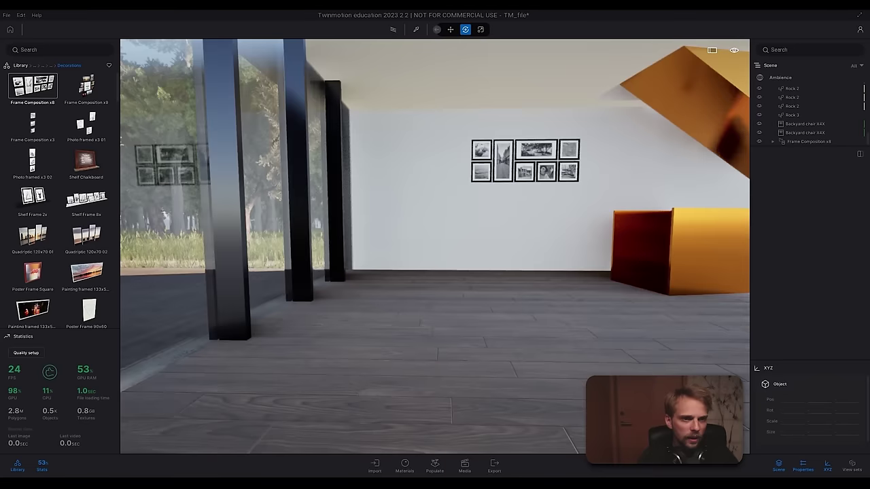
pyautogui.keyDown('shift'); pyautogui.moveTo(494, 153); pyautogui.dragTo(494, 167, button='middle'); pyautogui.keyUp('shift')
pyautogui.click(499, 173)
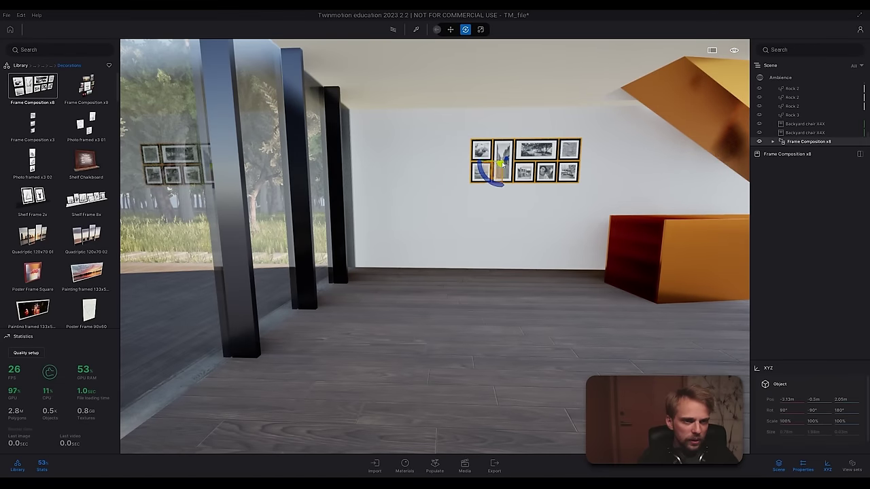
pyautogui.moveTo(502, 164); pyautogui.dragTo(448, 171)
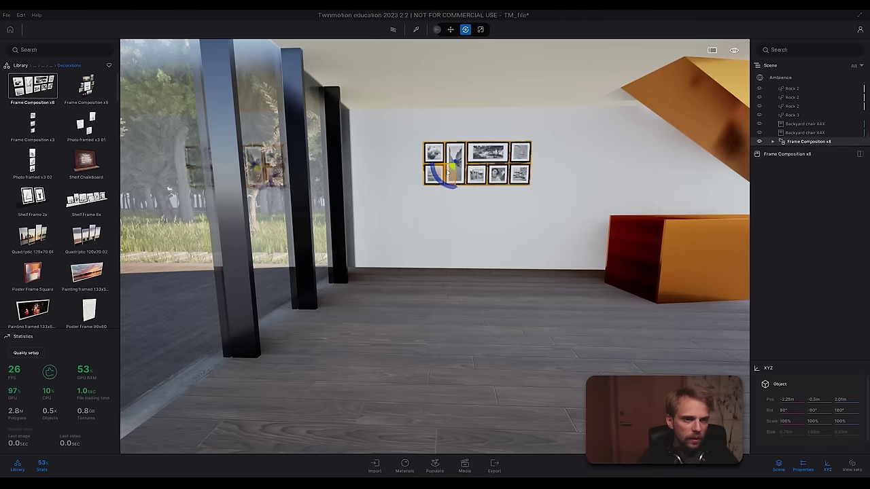
pyautogui.press('Escape')
# Step: Place the Vixen left sofa from the library's living room sofas on the floor near the glass facade
pyautogui.moveTo(481, 211); pyautogui.dragTo(340, 212, button='right')
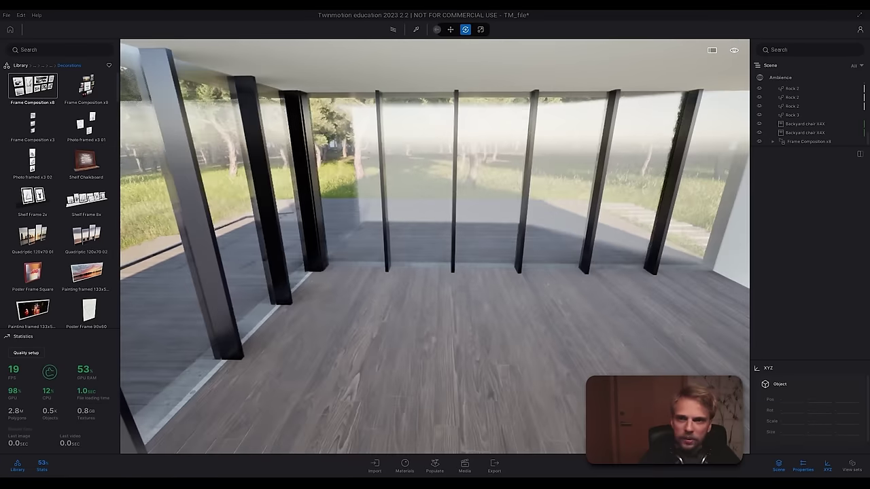
pyautogui.click(50, 66)
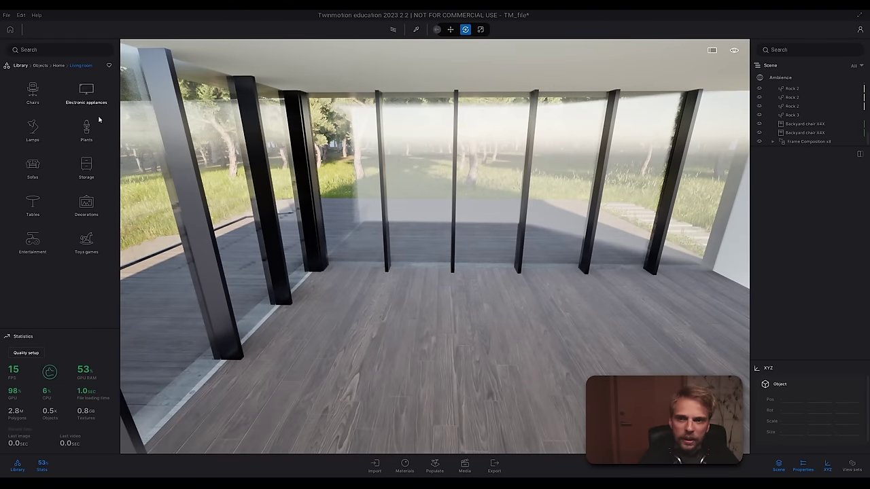
pyautogui.click(34, 178)
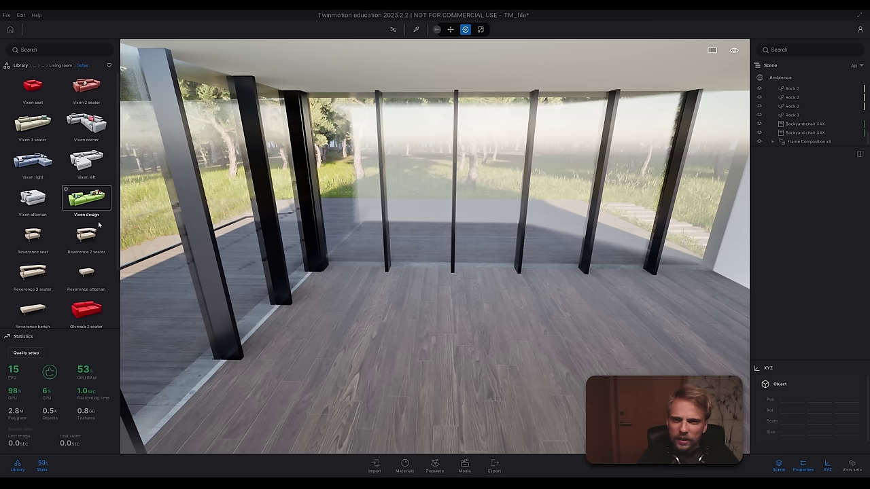
pyautogui.scroll(-3, 95, 224)
pyautogui.scroll(3, 97, 231)
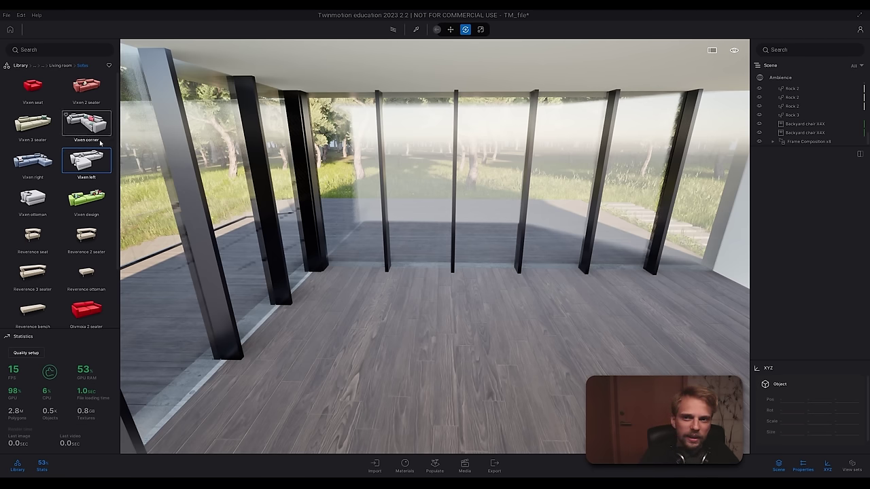
pyautogui.moveTo(87, 160); pyautogui.dragTo(538, 326)
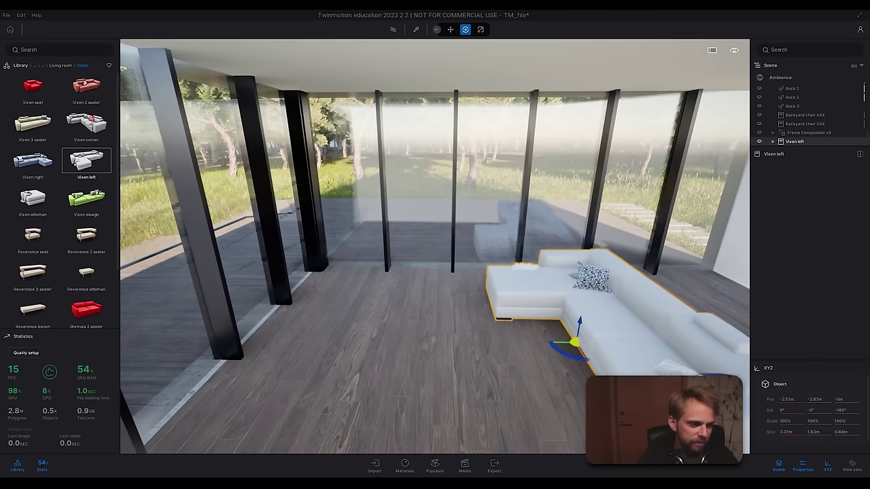
# Step: Rotate the Vixen left sofa to 90° so its back faces the glass facade
pyautogui.moveTo(539, 327)
pyautogui.mouseDown(button='right')
pyautogui.moveTo(687, 326)
pyautogui.moveTo(536, 326)
pyautogui.mouseUp(button='right')
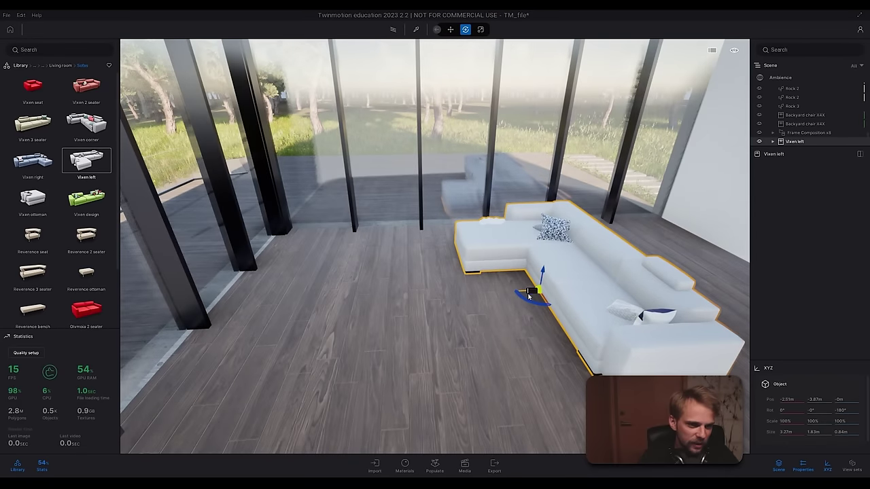
pyautogui.moveTo(528, 296); pyautogui.dragTo(575, 321)
pyautogui.press('w')
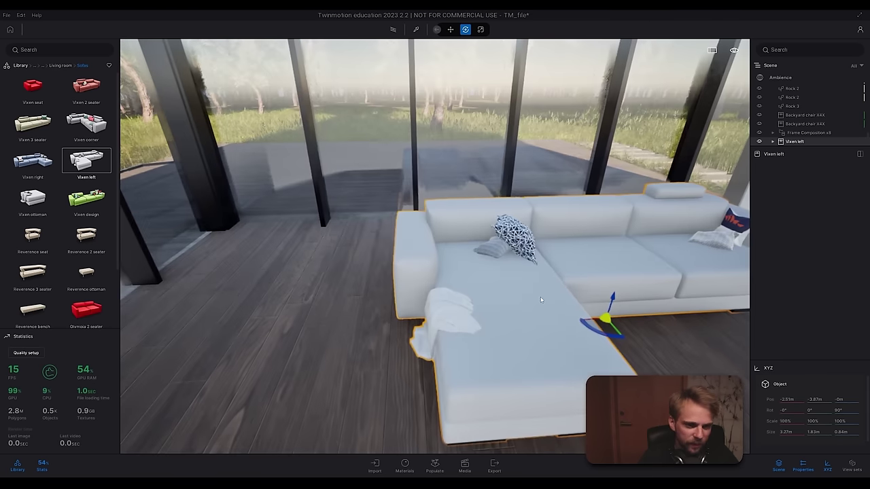
pyautogui.press('s')
pyautogui.press('d')
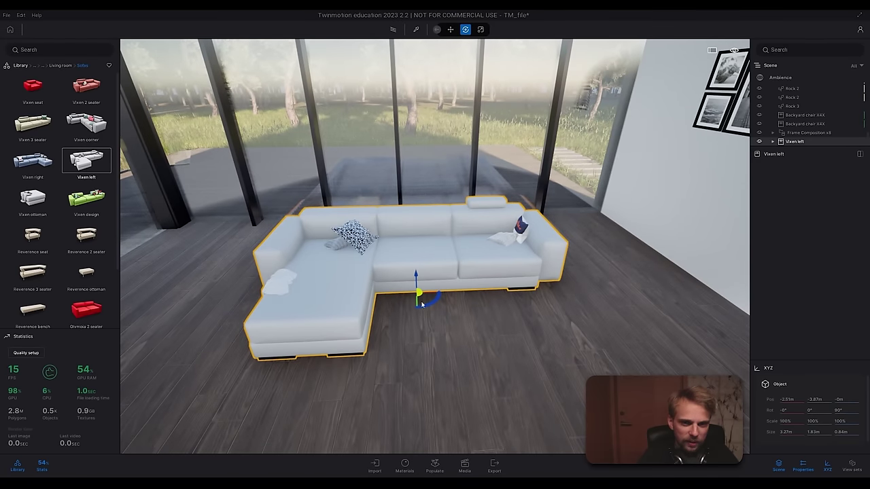
# Step: Move the sofa back towards the glass facade, to about Y -5.04 m
pyautogui.click(465, 29)
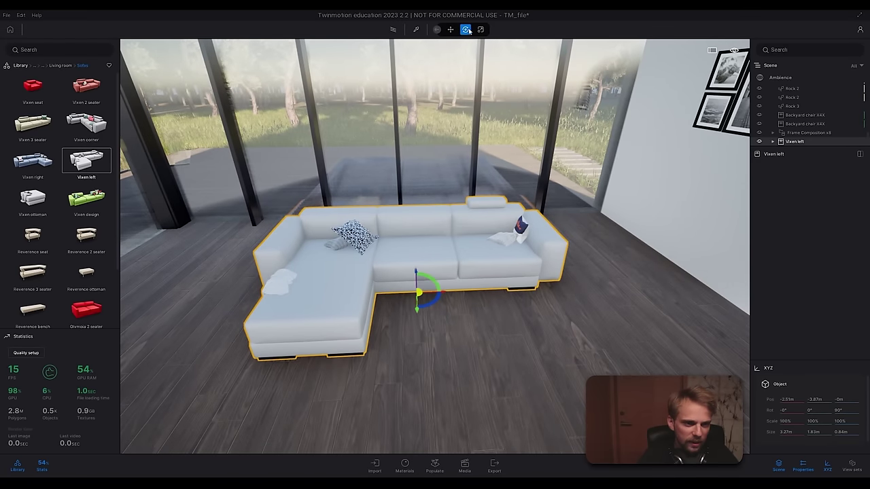
pyautogui.moveTo(409, 295); pyautogui.dragTo(393, 279)
pyautogui.moveTo(434, 246); pyautogui.dragTo(401, 245, button='right')
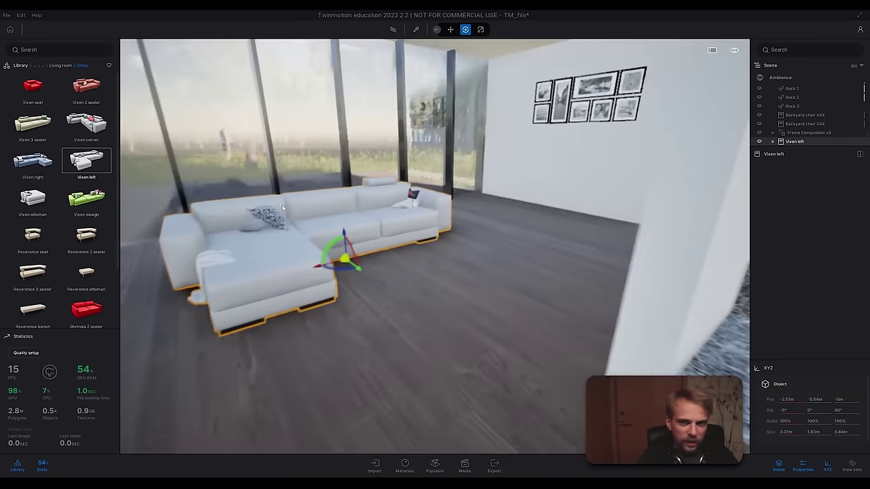
# Step: Place the Daisy coffee table from the library's living room tables on the floor in front of the sofa
pyautogui.click(61, 65)
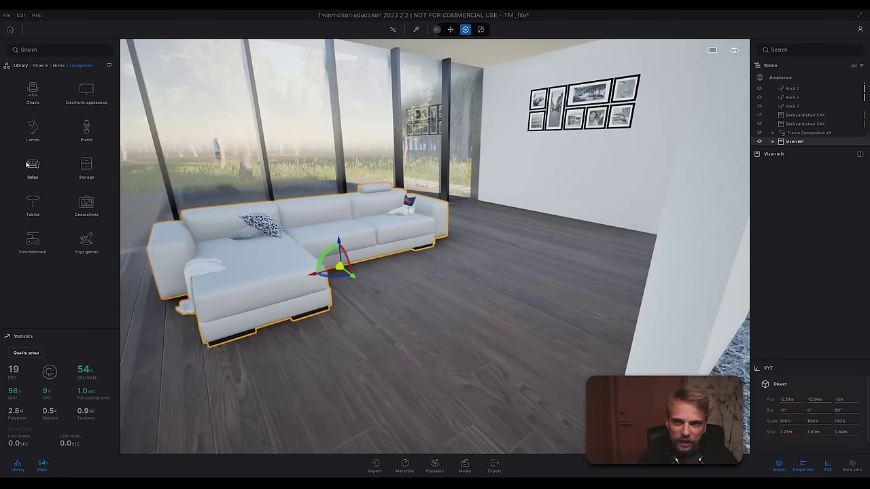
pyautogui.click(33, 206)
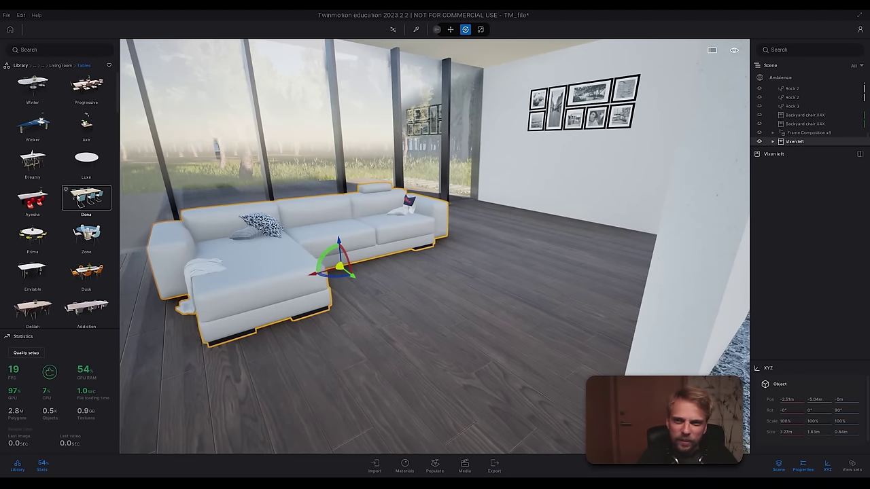
pyautogui.scroll(-2, 79, 204)
pyautogui.scroll(-5, 78, 206)
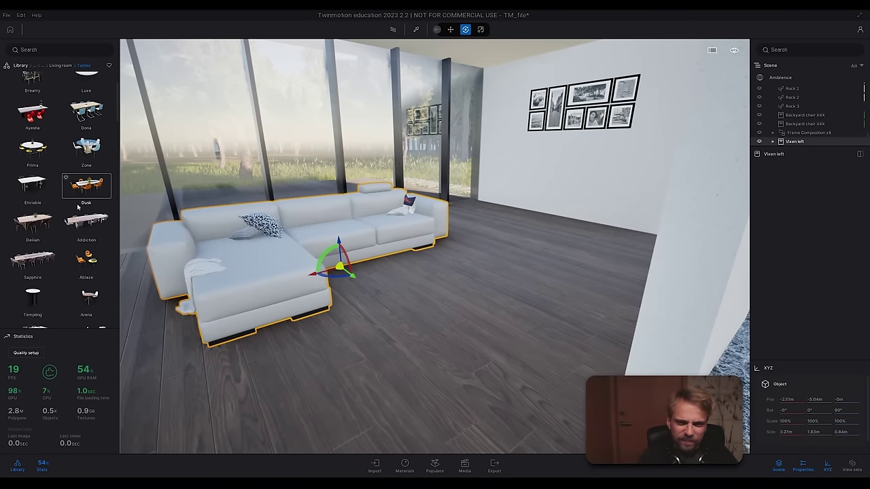
pyautogui.scroll(-10, 78, 207)
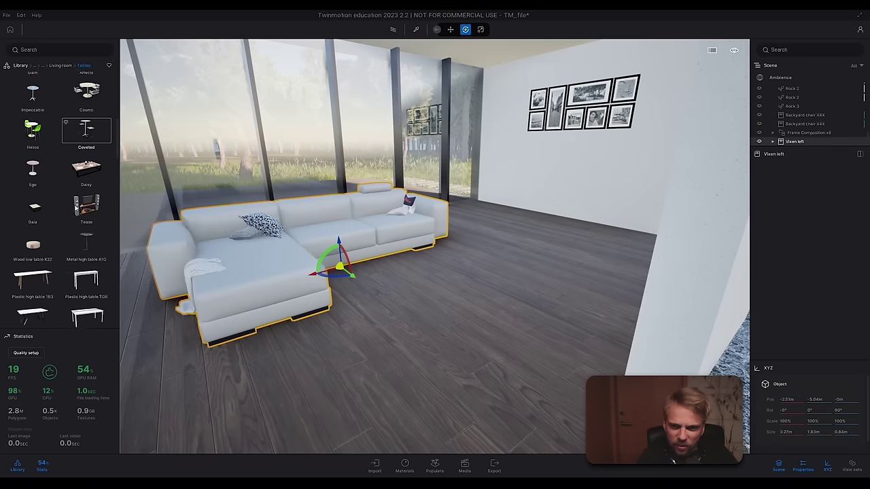
pyautogui.scroll(1, 58, 209)
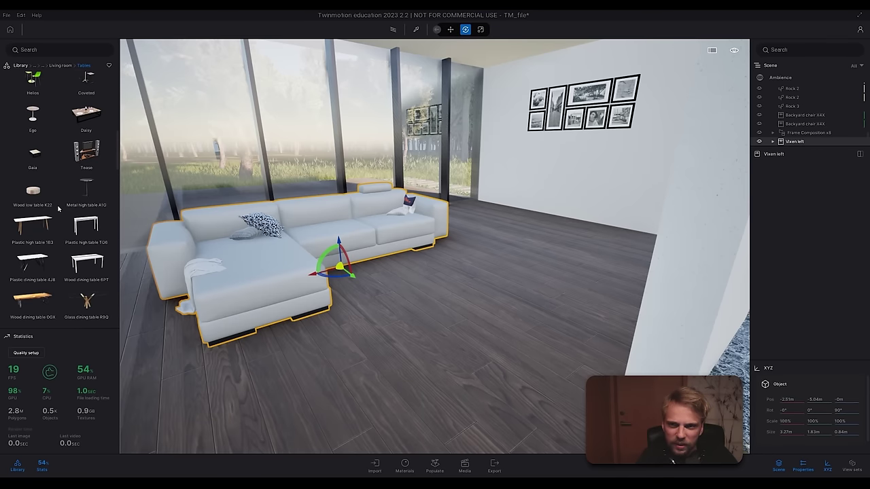
pyautogui.moveTo(86, 114); pyautogui.dragTo(490, 326)
# Step: Orient the Daisy table at 90° and position it in front of the sofa at about X -3.8 m, Y -4.28 m
pyautogui.keyDown('shift'); pyautogui.moveTo(474, 314); pyautogui.dragTo(460, 321, button='middle'); pyautogui.keyUp('shift')
pyautogui.moveTo(454, 318); pyautogui.dragTo(454, 317)
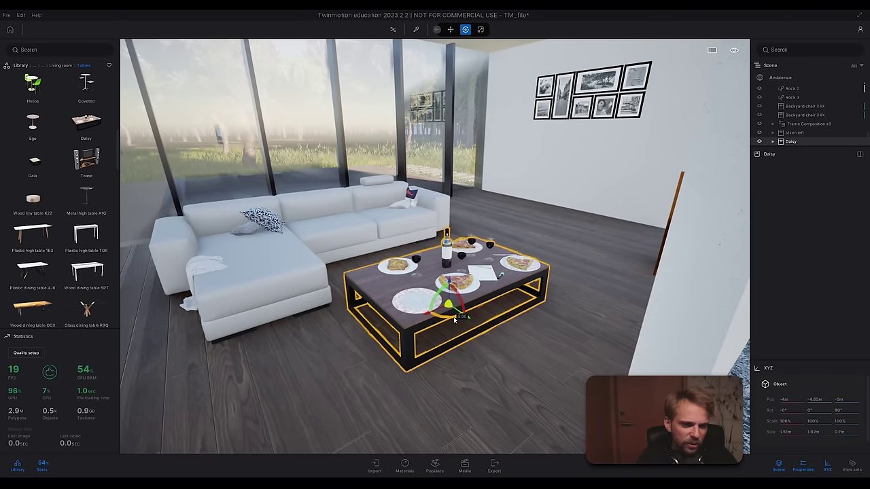
pyautogui.scroll(3, 455, 318)
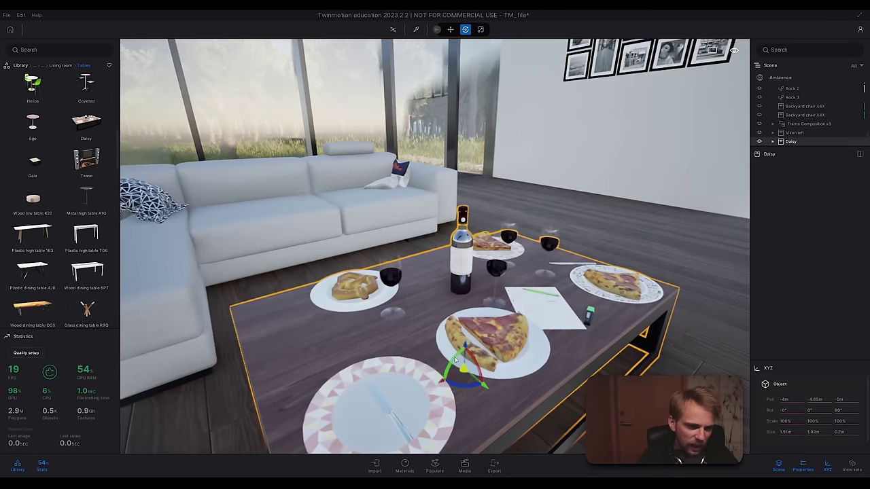
pyautogui.moveTo(451, 377); pyautogui.dragTo(506, 335)
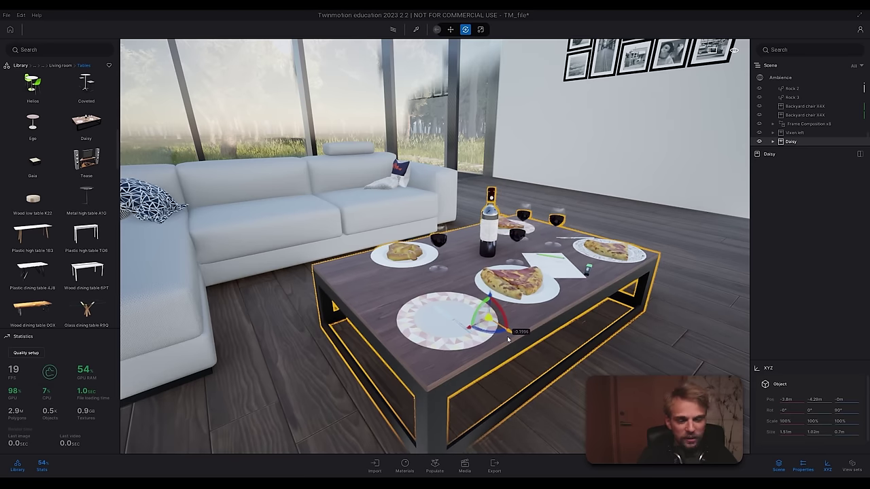
pyautogui.press('Escape')
# Step: Place Book 09 from the living room decorations on the granite kitchen countertop, near its end beside the living room
pyautogui.moveTo(507, 335); pyautogui.dragTo(507, 299, button='right')
pyautogui.press('s')
pyautogui.press('w')
pyautogui.moveTo(292, 244); pyautogui.dragTo(178, 258, button='right')
pyautogui.press('s')
pyautogui.press('w')
pyautogui.click(57, 65)
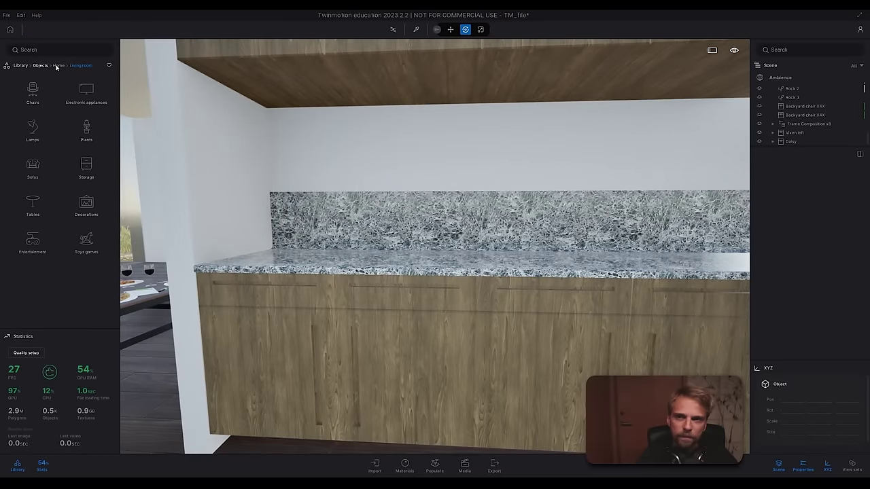
pyautogui.click(92, 200)
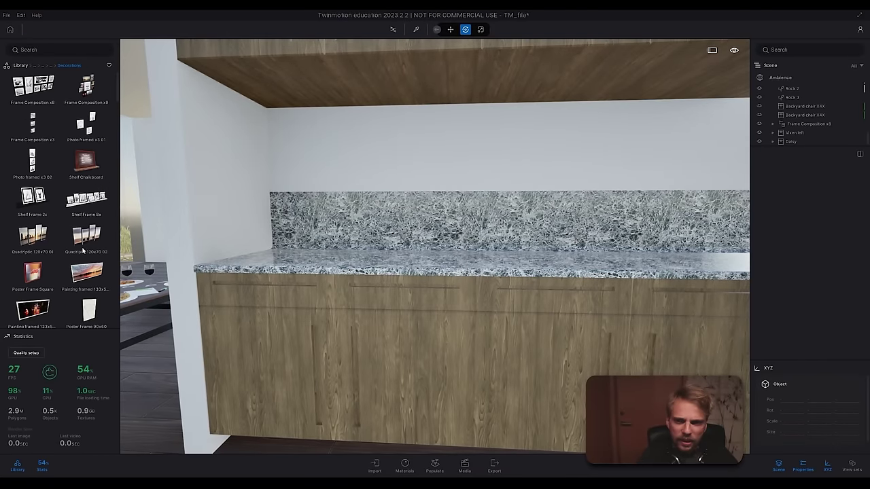
pyautogui.scroll(-10, 84, 250)
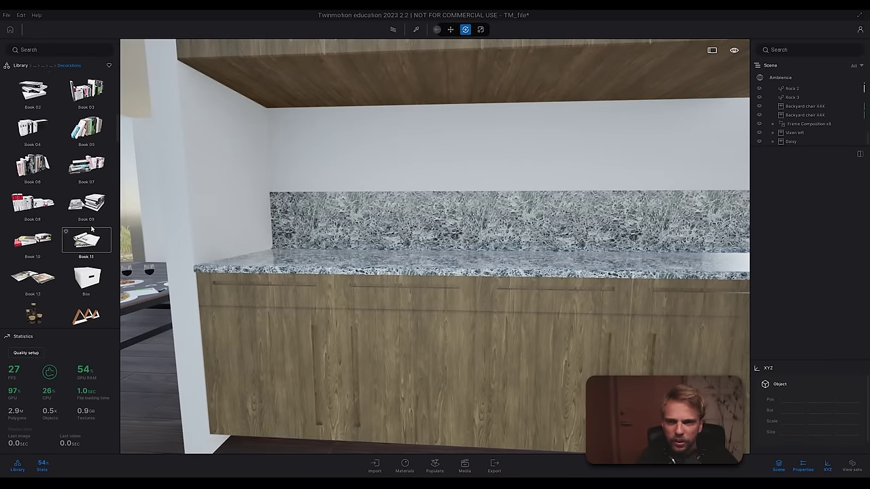
pyautogui.moveTo(211, 208); pyautogui.dragTo(340, 239)
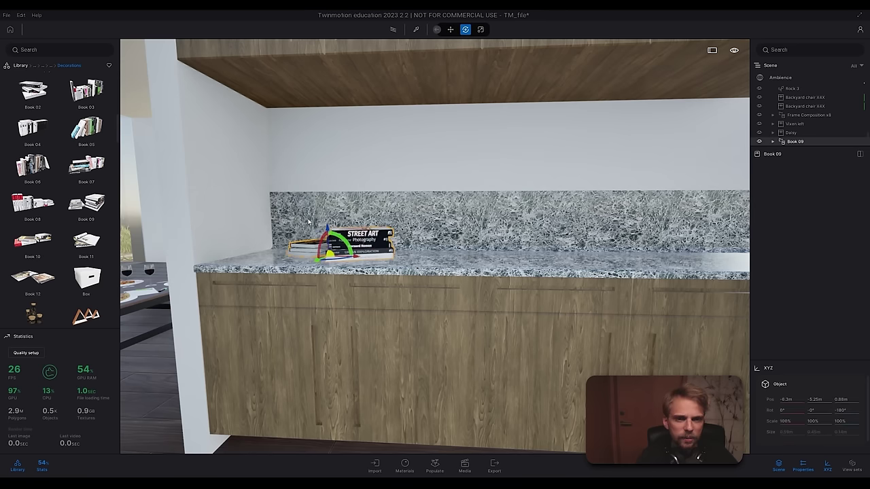
pyautogui.click(292, 230)
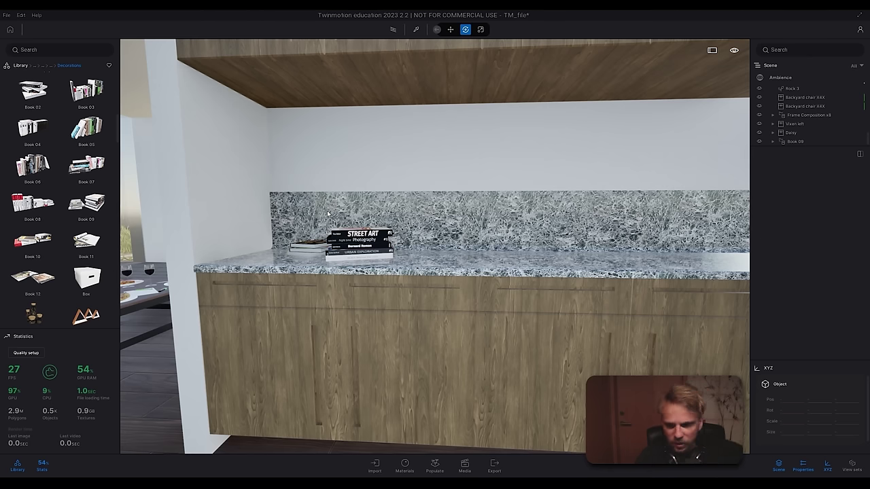
# Step: Look over the furnished living room, close to the coffee table and from beside the kitchen counter
pyautogui.moveTo(394, 270); pyautogui.dragTo(266, 291, button='right')
pyautogui.click(52, 67)
pyautogui.press('w')
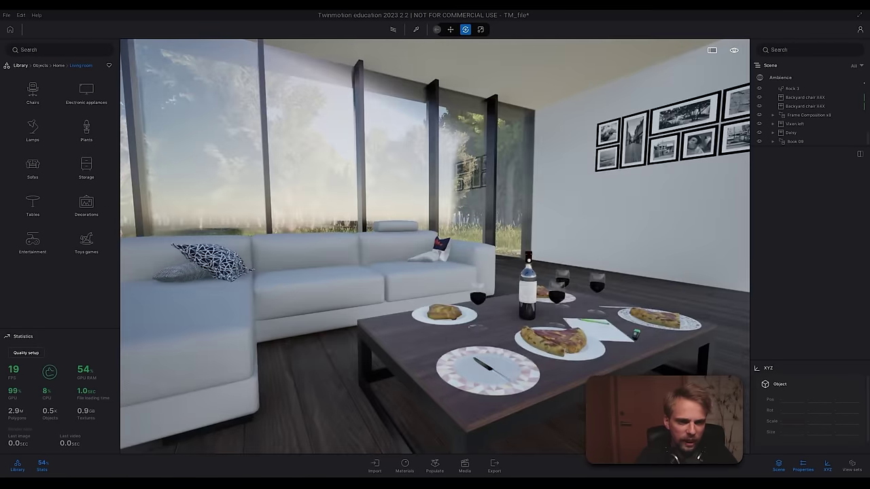
pyautogui.moveTo(367, 276); pyautogui.dragTo(352, 277, button='right')
pyautogui.press('s')
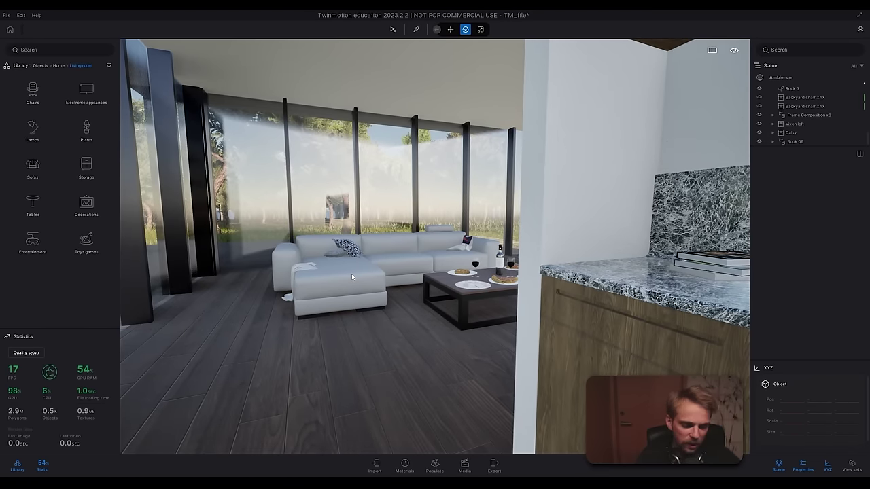
# Step: Browse the library's Home objects and main categories, then the Building category of the Megascans 3D assets
pyautogui.click(41, 65)
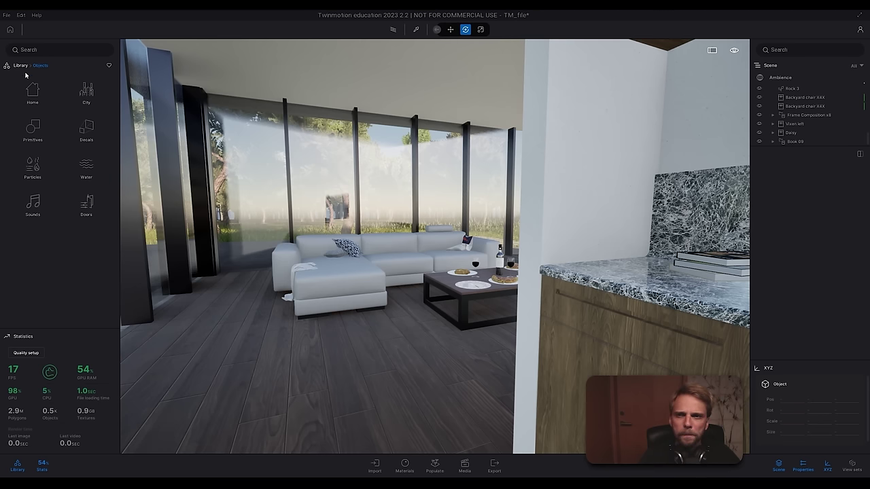
pyautogui.click(38, 95)
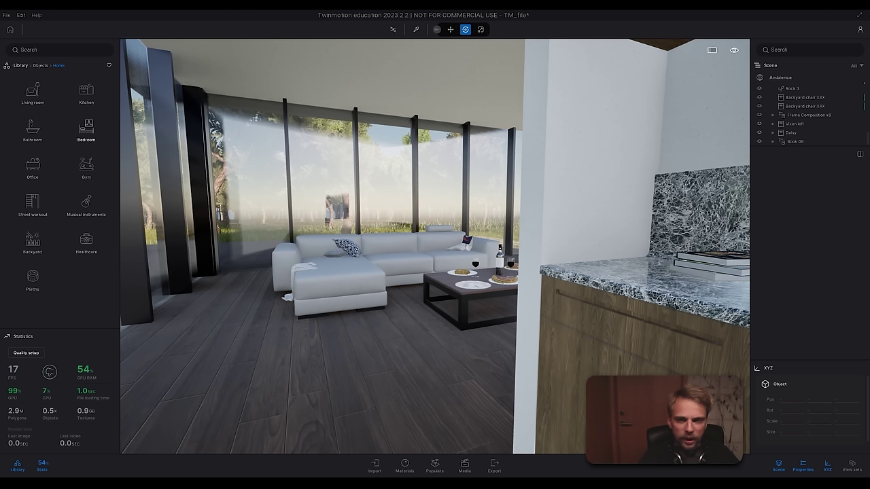
pyautogui.click(40, 66)
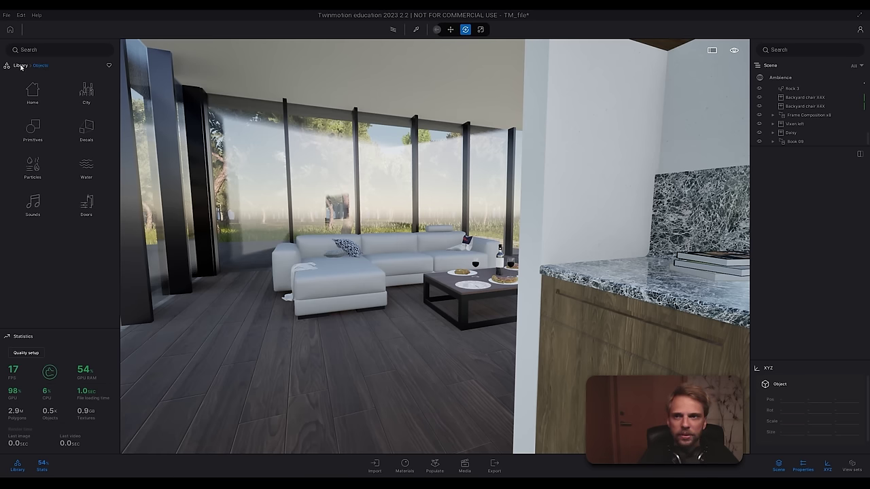
pyautogui.click(20, 66)
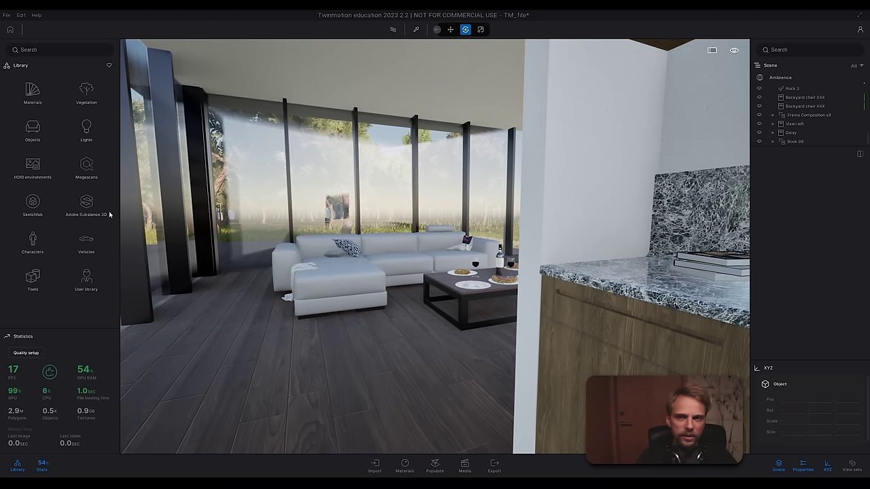
pyautogui.click(85, 173)
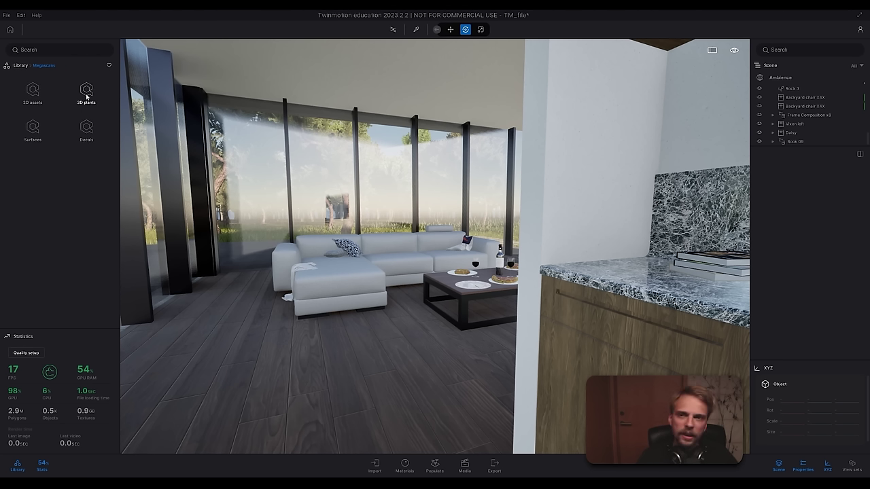
pyautogui.click(33, 92)
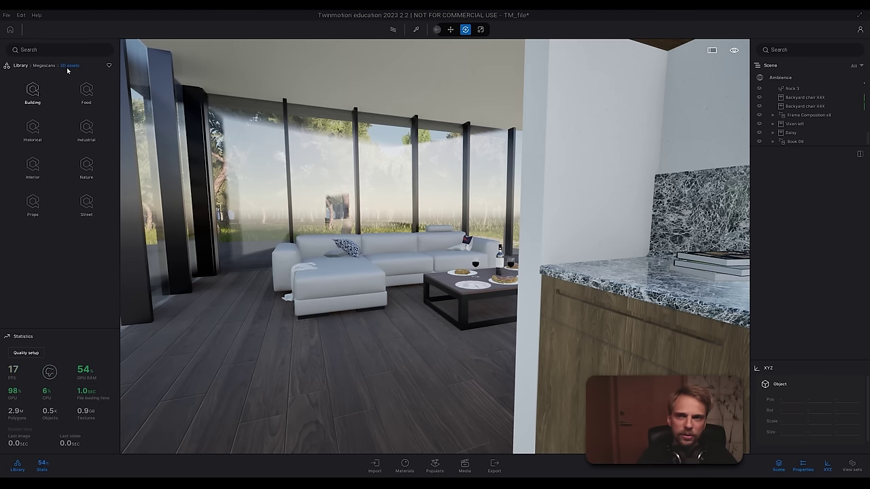
pyautogui.click(33, 91)
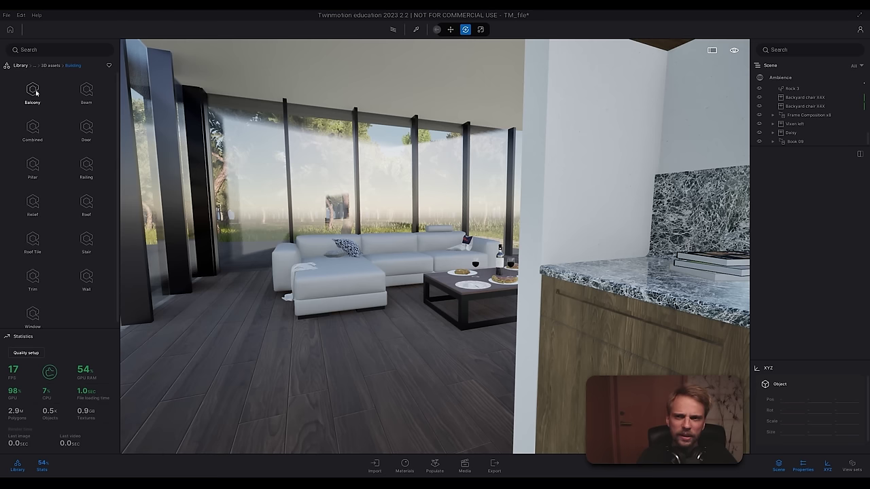
# Step: Place the Banana from the Megascans Food fruit assets on the granite kitchen countertop beside the books
pyautogui.click(33, 92)
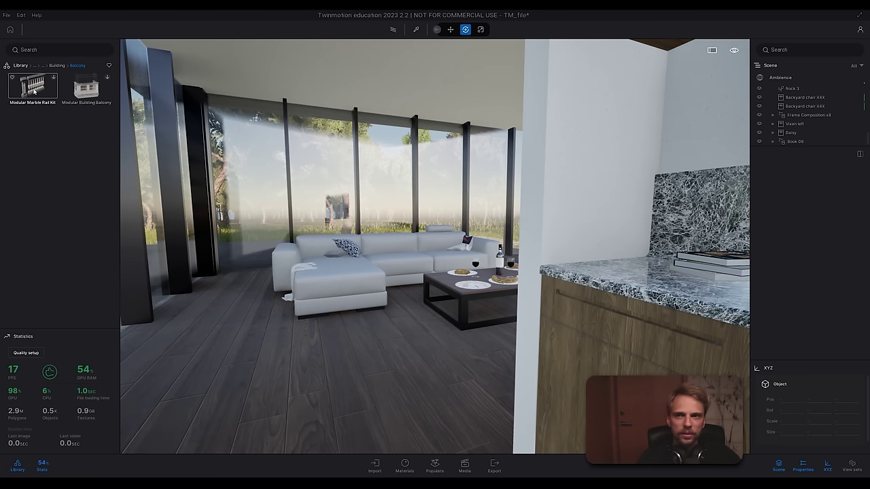
pyautogui.click(58, 66)
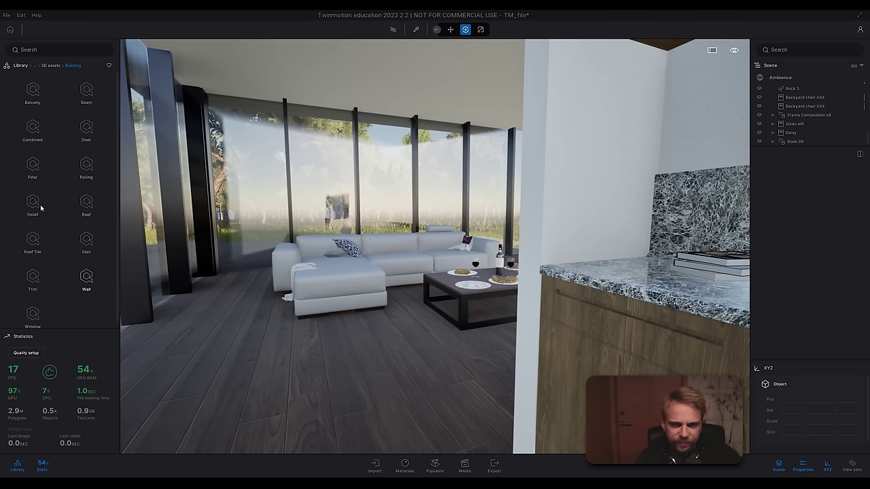
pyautogui.click(44, 65)
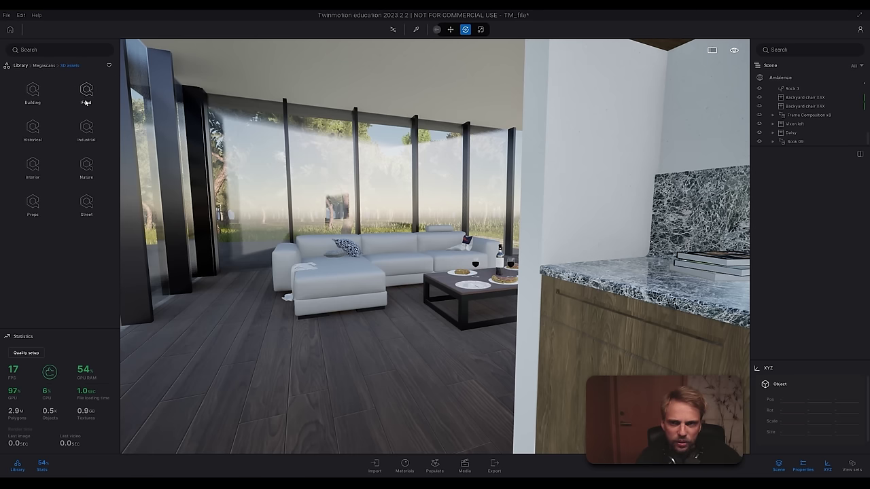
pyautogui.click(89, 97)
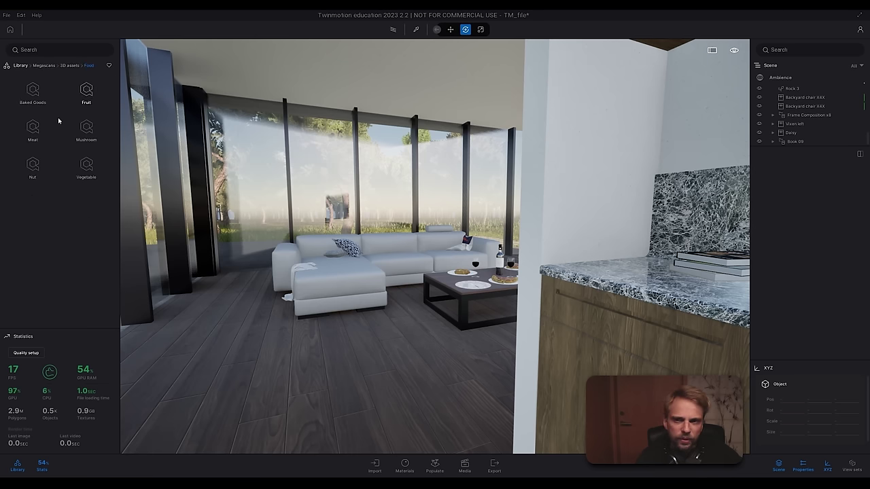
pyautogui.click(87, 99)
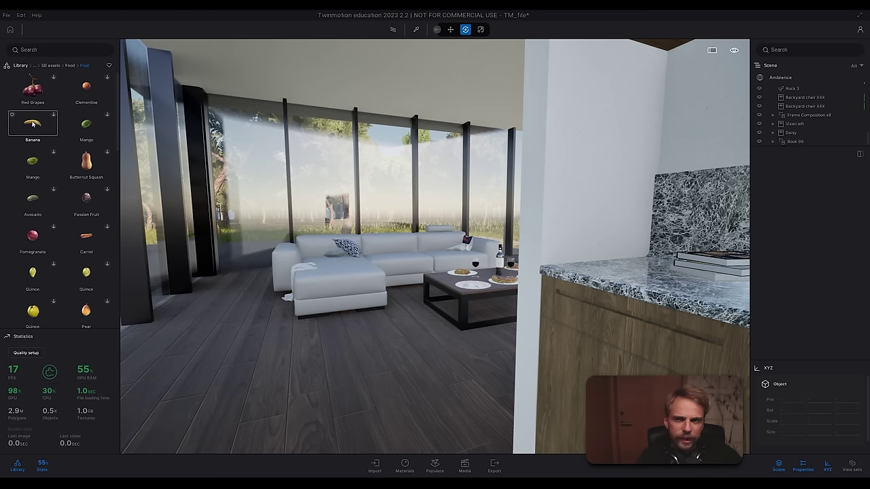
pyautogui.click(54, 115)
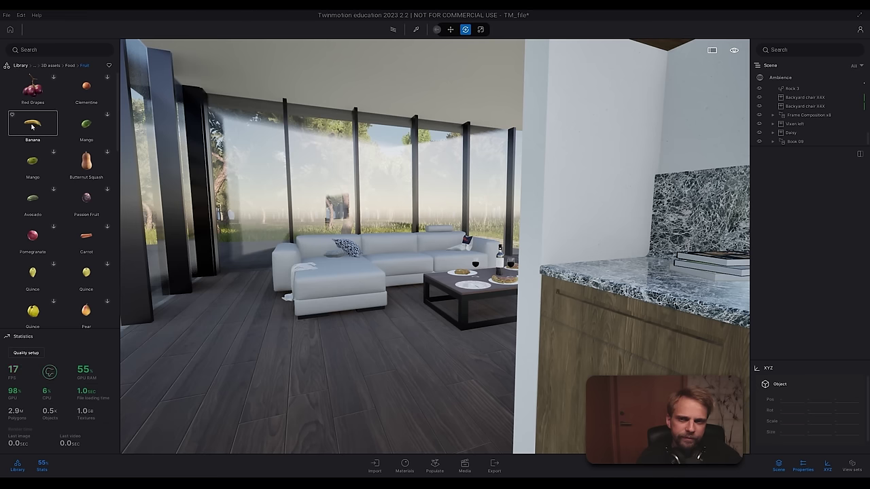
pyautogui.moveTo(35, 123); pyautogui.dragTo(666, 286)
pyautogui.moveTo(666, 285); pyautogui.dragTo(640, 259, button='right')
pyautogui.scroll(-8, 638, 258)
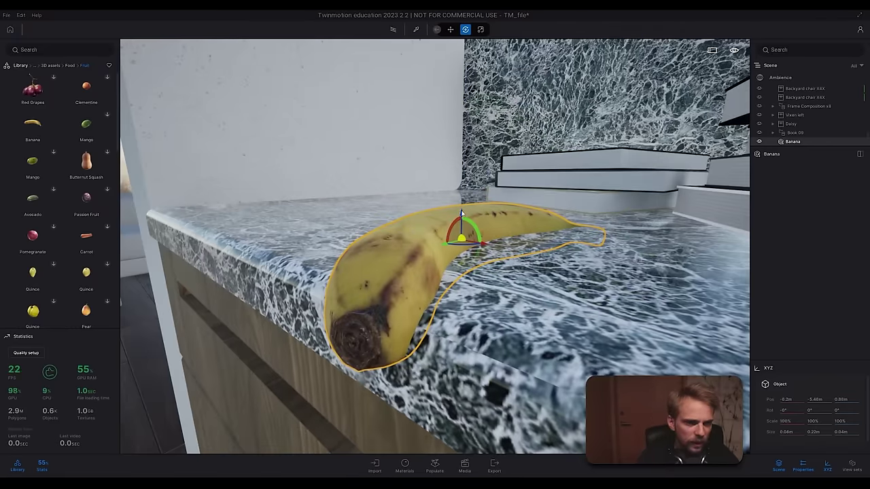
# Step: Raise the banana to about Z 0.9 m so it rests on the countertop surface instead of sinking into it
pyautogui.moveTo(461, 212); pyautogui.dragTo(461, 180)
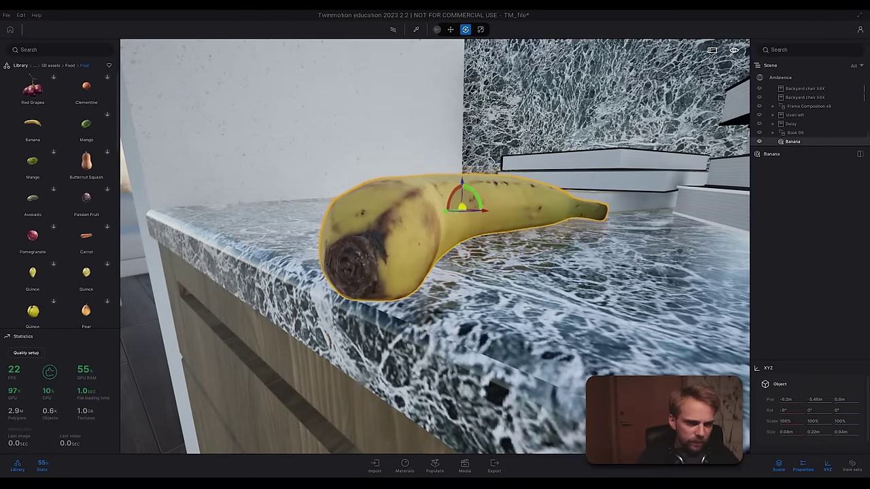
pyautogui.moveTo(471, 191); pyautogui.dragTo(326, 191, button='right')
pyautogui.press('f')
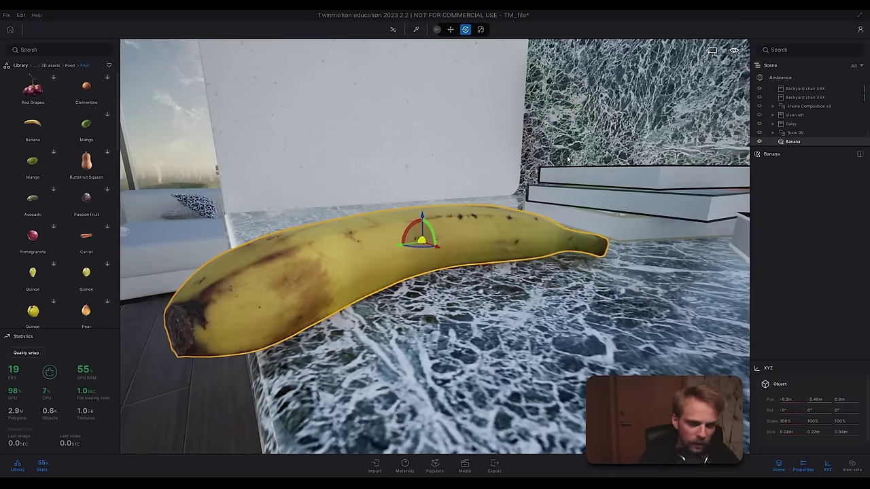
pyautogui.moveTo(567, 159); pyautogui.dragTo(463, 94, button='right')
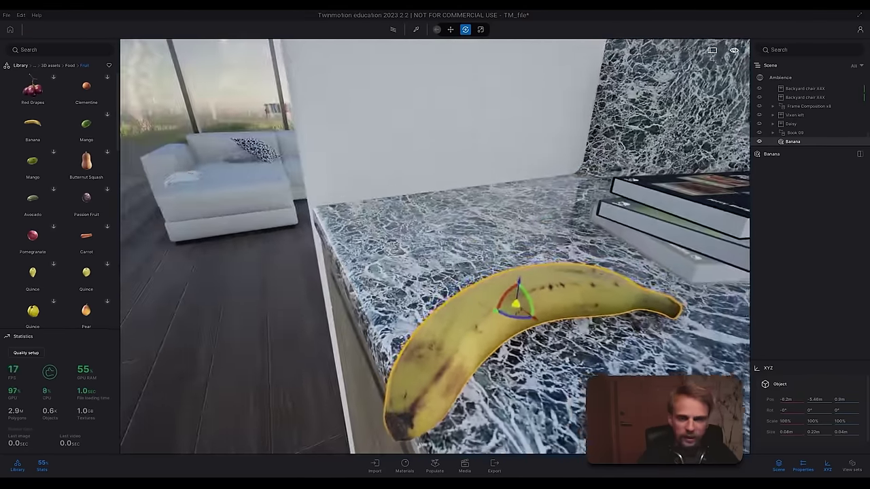
pyautogui.moveTo(661, 151); pyautogui.dragTo(559, 156, button='right')
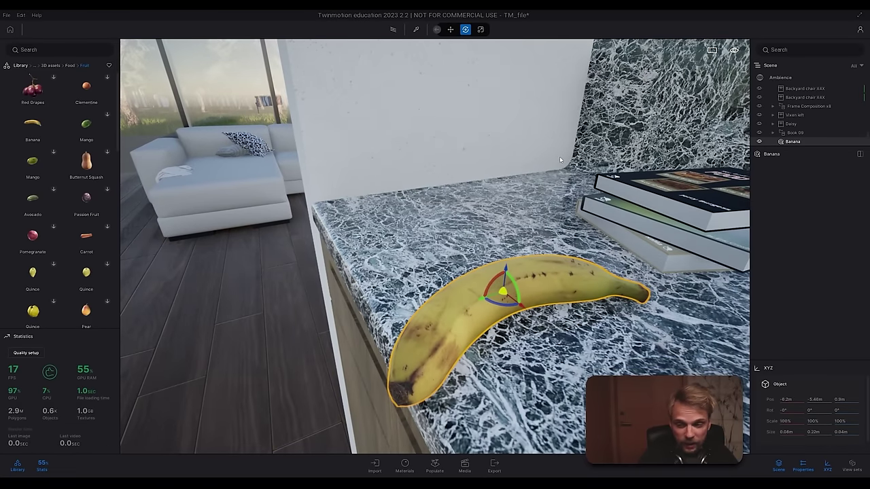
pyautogui.press('Escape')
pyautogui.press('s')
pyautogui.moveTo(466, 282); pyautogui.dragTo(473, 299, button='right')
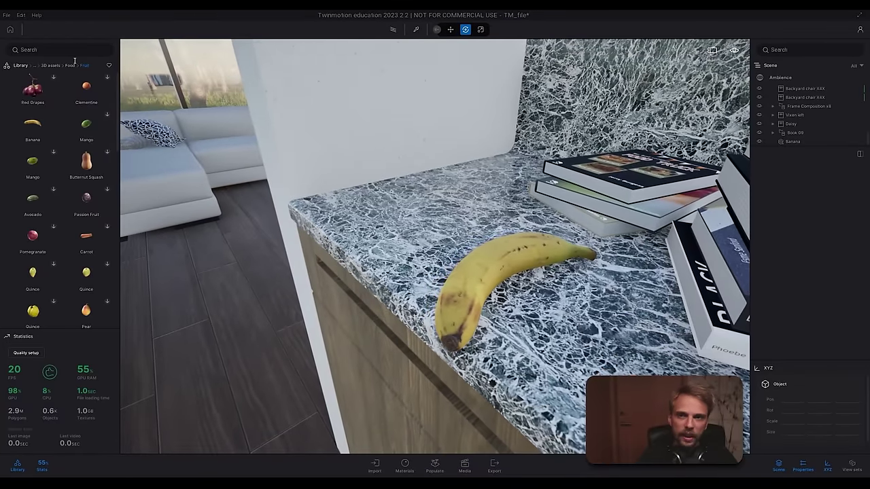
# Step: Rotate the banana on the countertop about its vertical axis so its thick end points away from the counter's free end
pyautogui.click(70, 65)
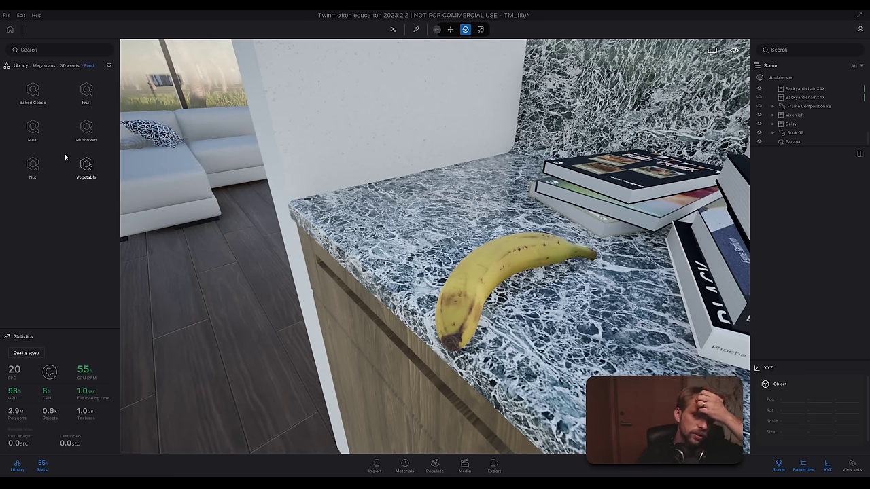
pyautogui.moveTo(493, 269)
pyautogui.keyDown('shift'); pyautogui.mouseDown(button='middle')
pyautogui.moveTo(494, 204)
pyautogui.moveTo(489, 277)
pyautogui.mouseUp(button='middle'); pyautogui.keyUp('shift')
pyautogui.click(489, 276)
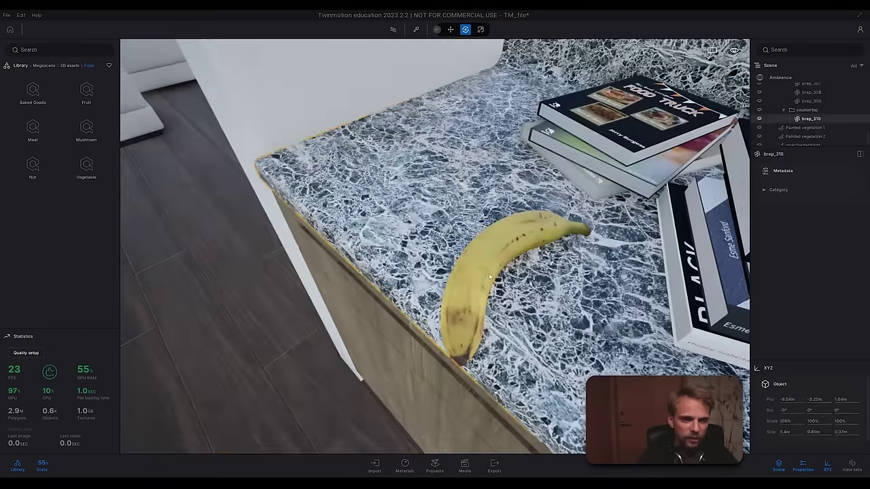
pyautogui.click(489, 274)
pyautogui.moveTo(498, 272); pyautogui.dragTo(520, 275)
pyautogui.press('Escape')
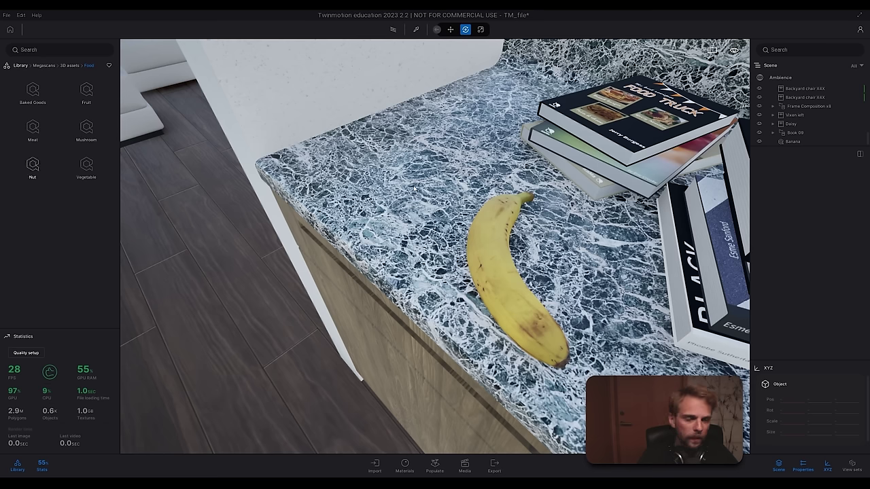
# Step: Place the Rusty Teapot from the Megascans interior decoration kitchenware on the countertop past the books, at about X -7.11 m, Y -5.28 m
pyautogui.click(69, 66)
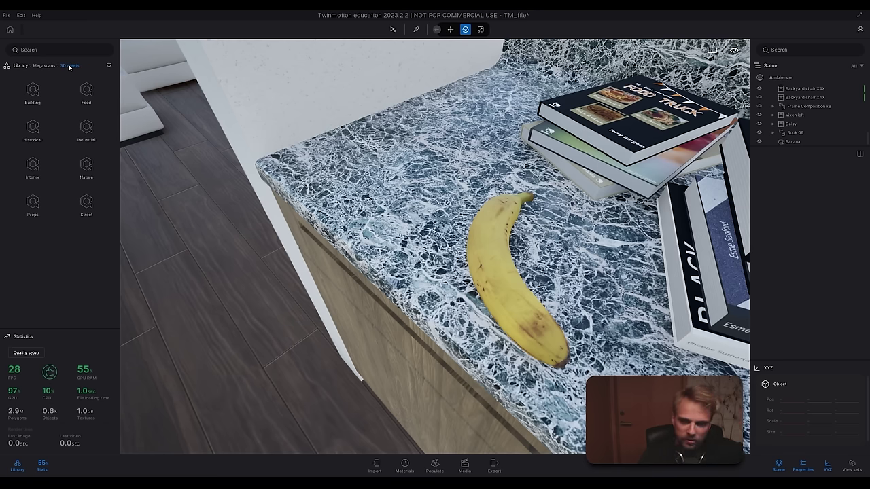
pyautogui.click(82, 135)
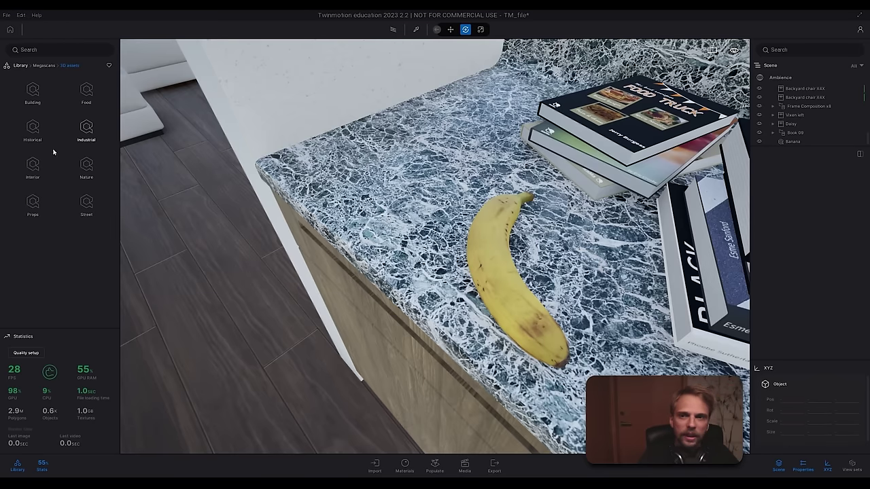
pyautogui.click(52, 66)
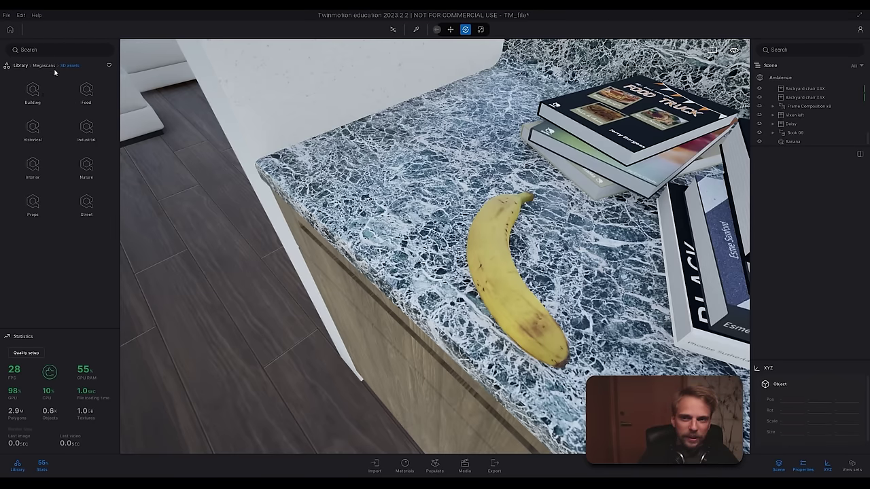
pyautogui.click(28, 166)
pyautogui.click(32, 126)
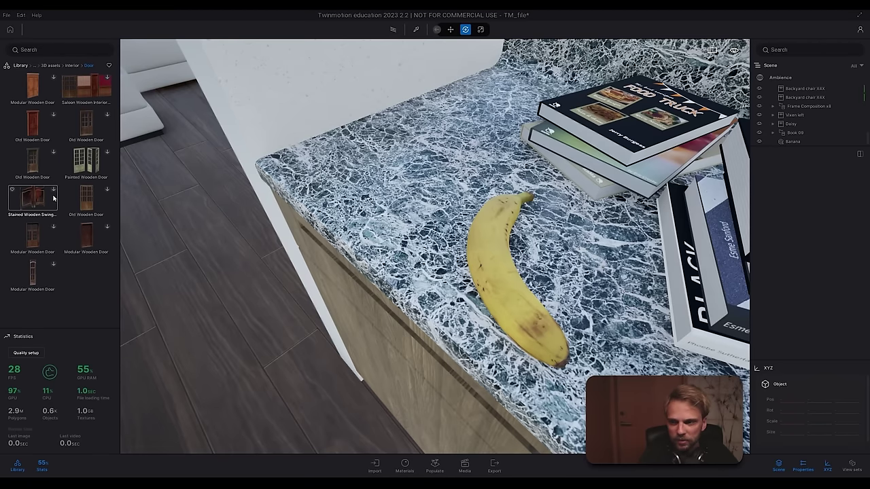
pyautogui.click(72, 66)
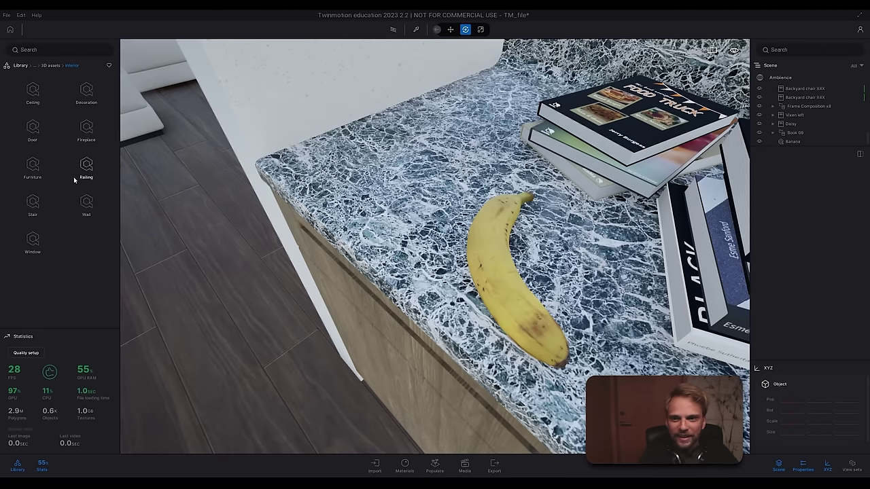
pyautogui.click(86, 91)
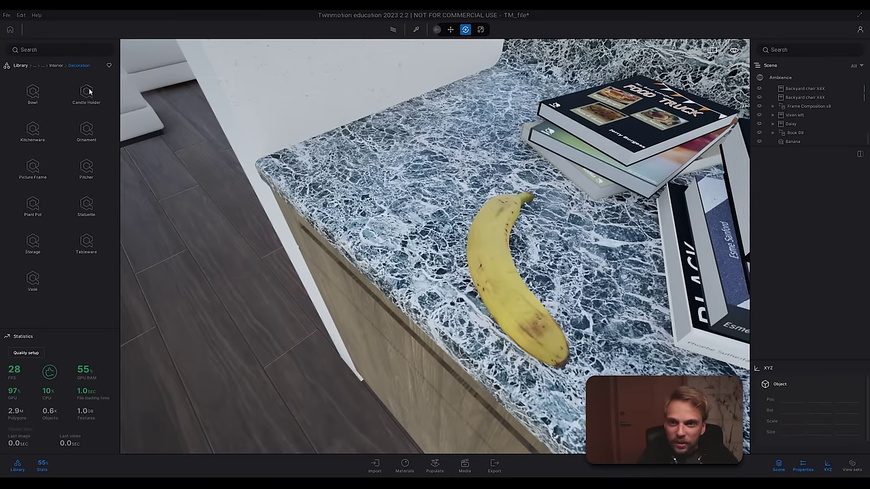
pyautogui.click(28, 133)
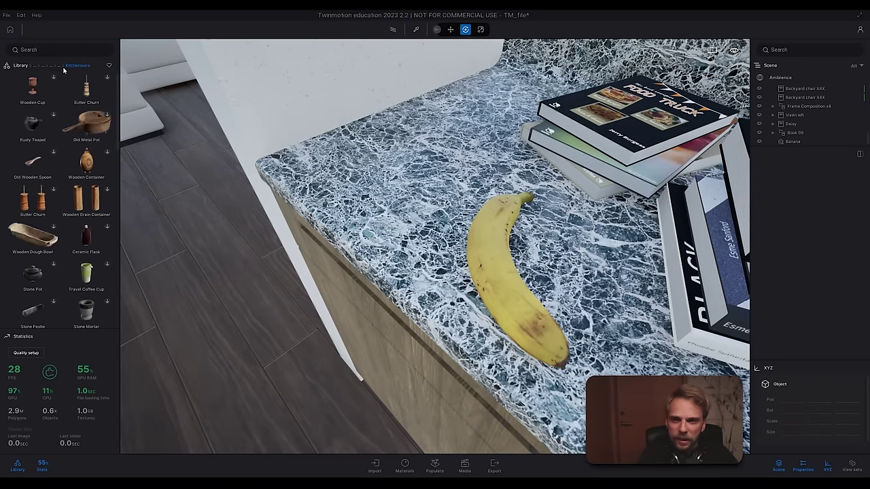
pyautogui.moveTo(240, 211); pyautogui.dragTo(153, 198, button='right')
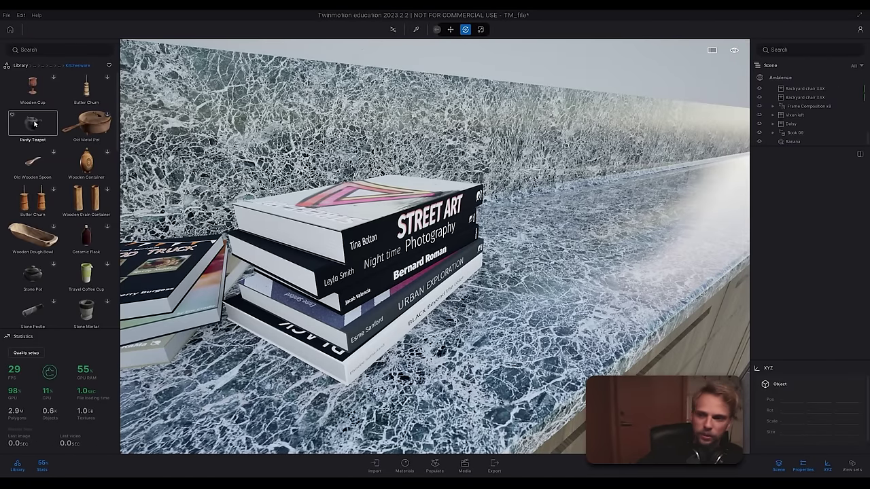
pyautogui.moveTo(30, 126); pyautogui.dragTo(614, 224)
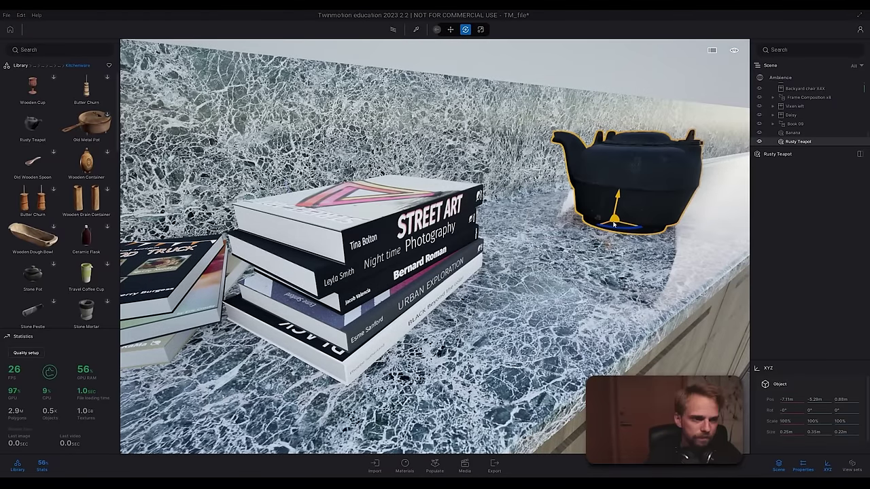
# Step: Rotate the Rusty Teapot to 100° about its vertical axis on the countertop
pyautogui.press('f')
pyautogui.moveTo(597, 220); pyautogui.dragTo(504, 264, button='right')
pyautogui.press('s')
pyautogui.moveTo(464, 306); pyautogui.dragTo(415, 312)
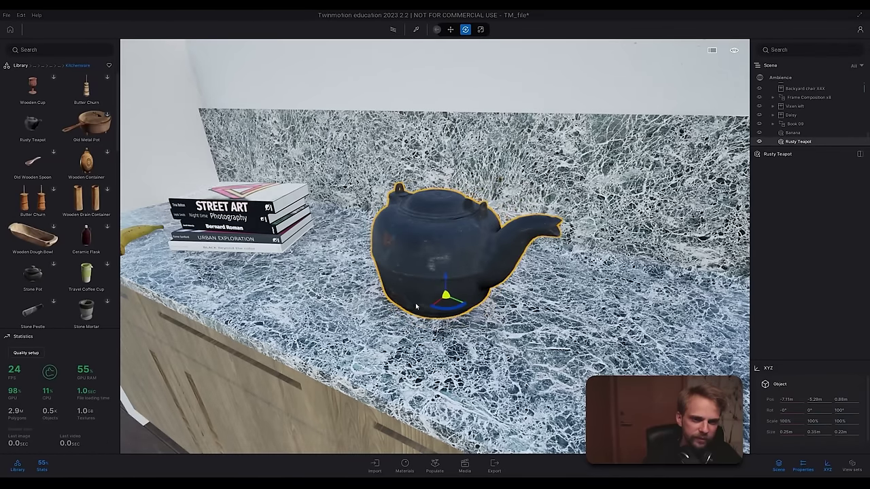
pyautogui.press('Escape')
pyautogui.moveTo(377, 224)
pyautogui.mouseDown(button='right')
pyautogui.moveTo(401, 224)
pyautogui.moveTo(377, 224)
pyautogui.mouseUp(button='right')
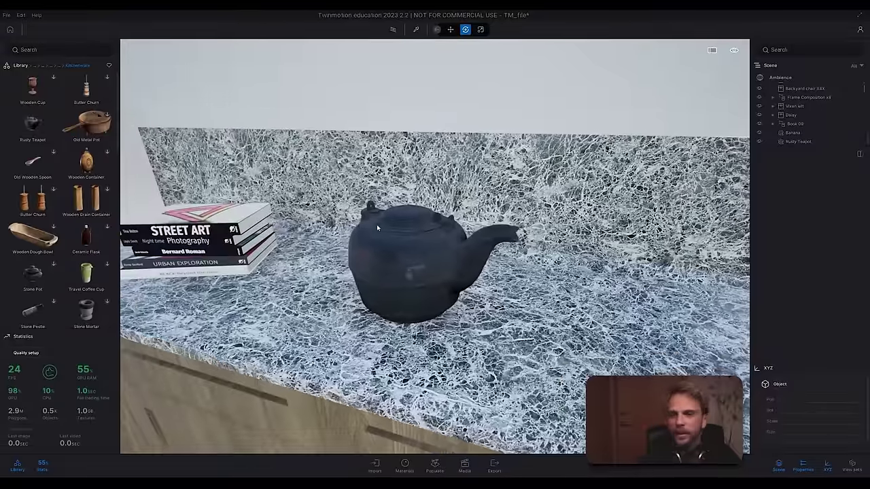
# Step: Browse the Megascans Nature assets, including the mossy embankments, and return to the library's main categories
pyautogui.click(54, 66)
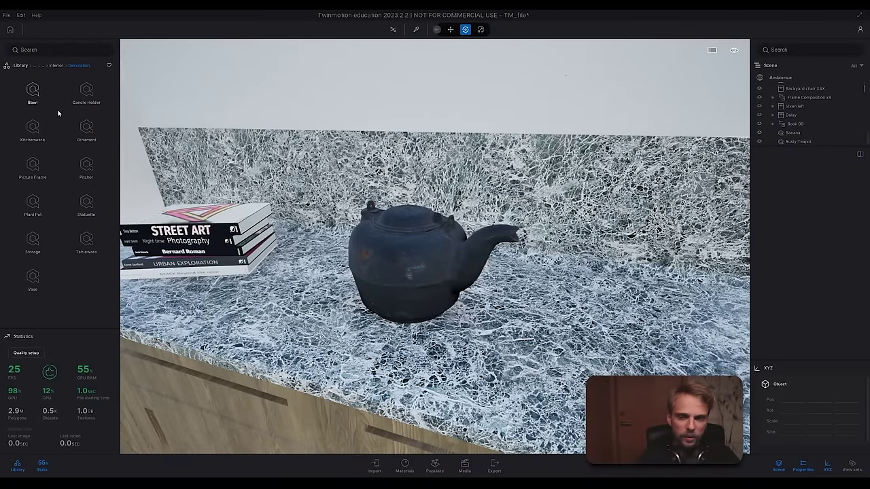
pyautogui.click(43, 67)
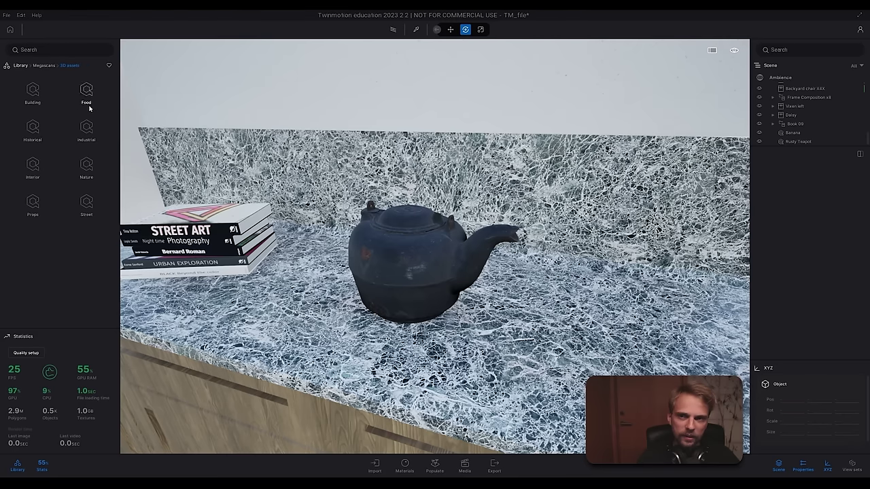
pyautogui.click(86, 166)
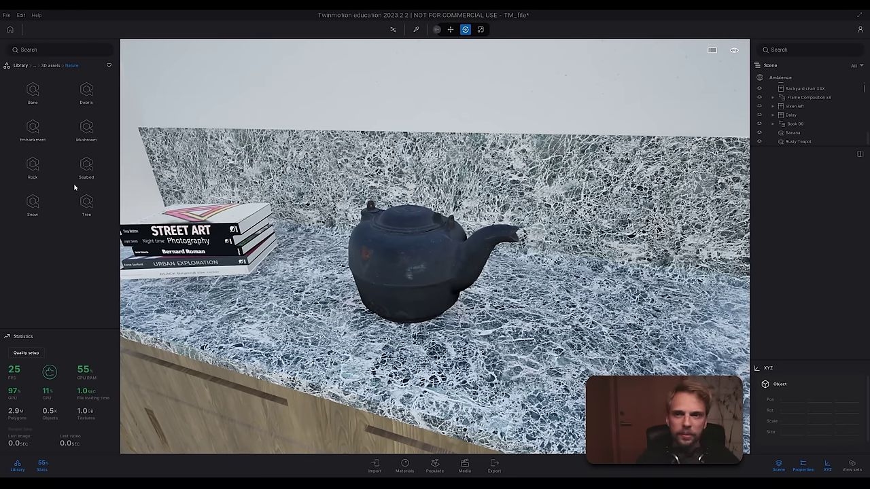
pyautogui.click(33, 129)
pyautogui.click(31, 90)
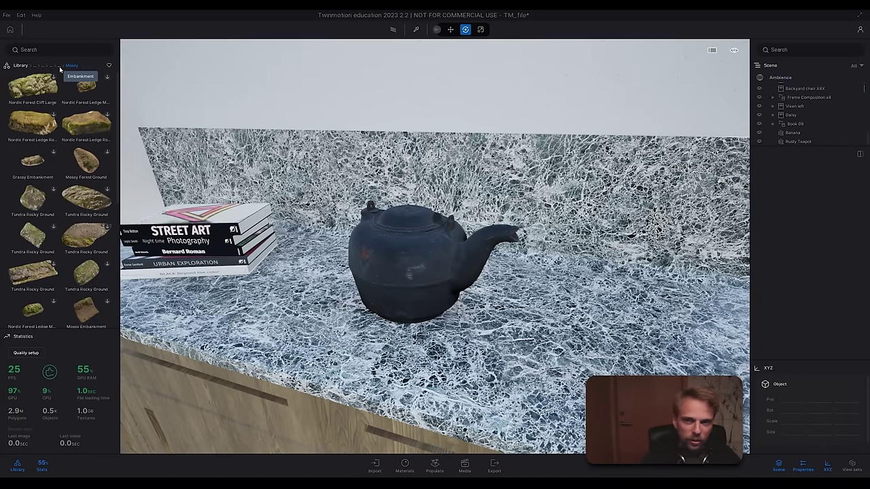
pyautogui.click(20, 65)
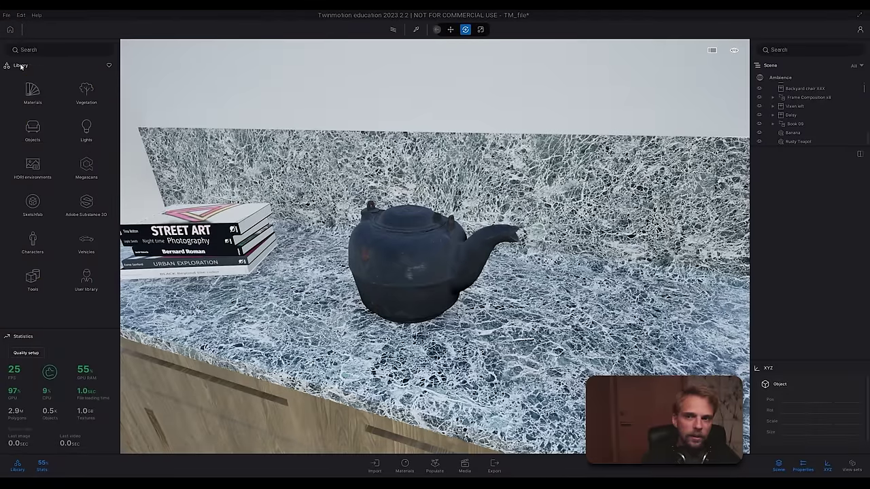
# Step: Place the Cathedral from the Sketchfab architecture models on the grass outside the house, at about Y -33.09 m
pyautogui.click(32, 210)
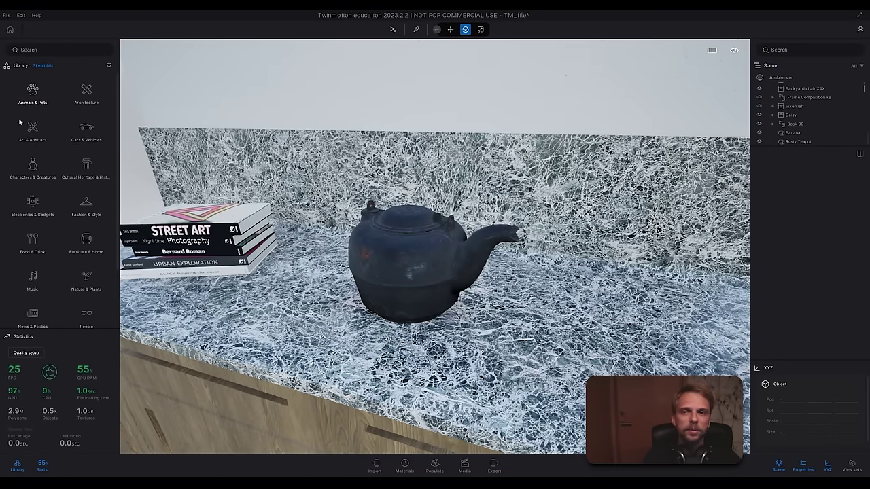
pyautogui.click(76, 93)
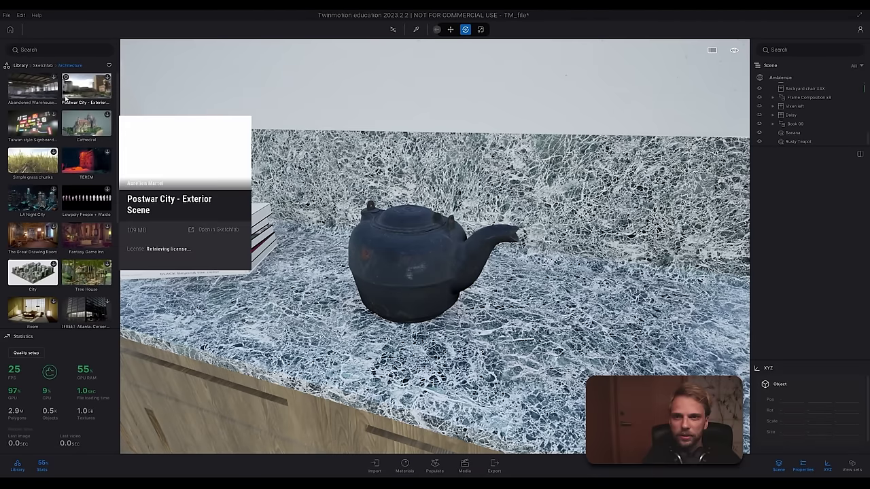
pyautogui.moveTo(201, 245); pyautogui.dragTo(123, 245, button='right')
pyautogui.moveTo(434, 254); pyautogui.dragTo(241, 254, button='right')
pyautogui.press('w')
pyautogui.moveTo(93, 122)
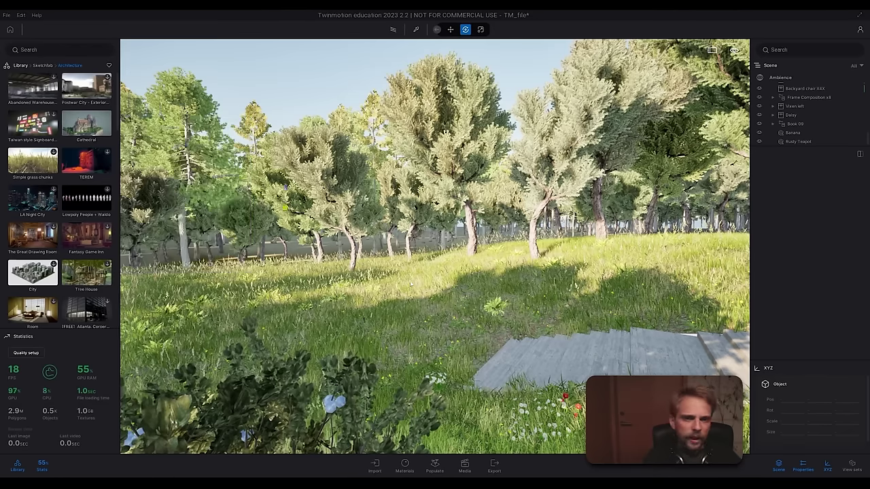
pyautogui.moveTo(411, 284); pyautogui.dragTo(431, 256)
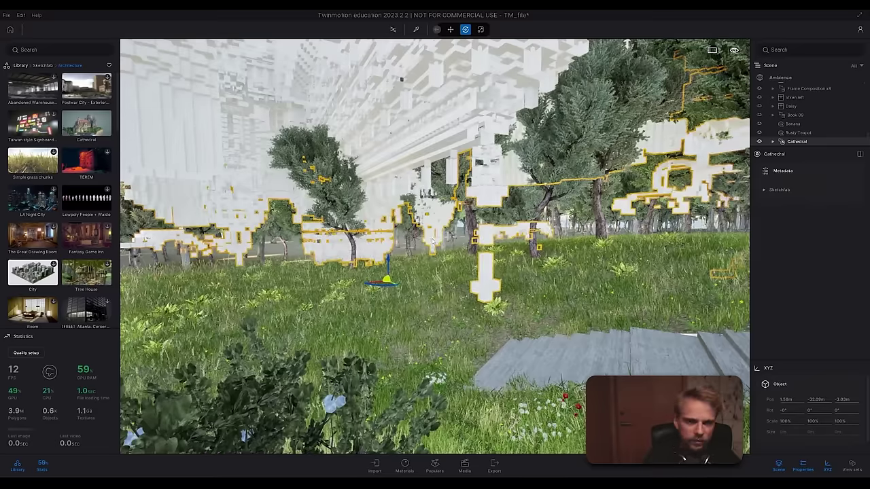
# Step: Delete the Cathedral model standing outside the house
pyautogui.moveTo(432, 258); pyautogui.dragTo(280, 113, button='right')
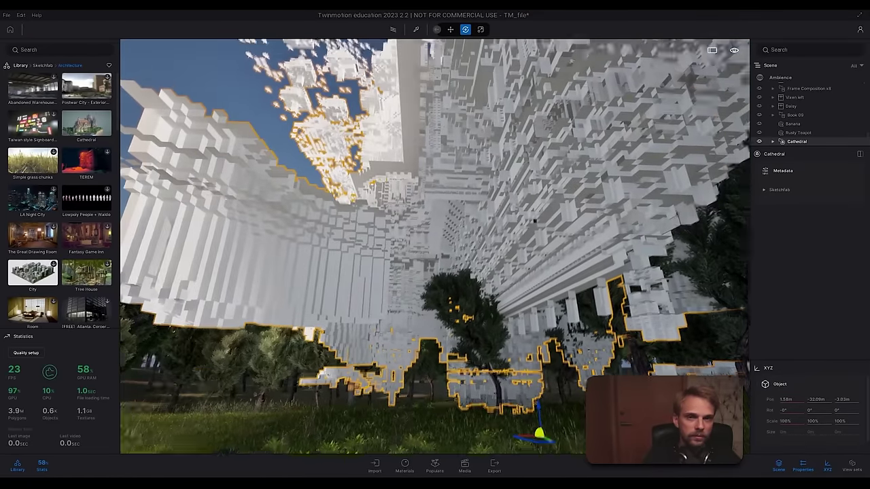
pyautogui.moveTo(435, 258); pyautogui.dragTo(384, 163, button='right')
pyautogui.press('e')
pyautogui.press('w')
pyautogui.press('w')
pyautogui.press('s')
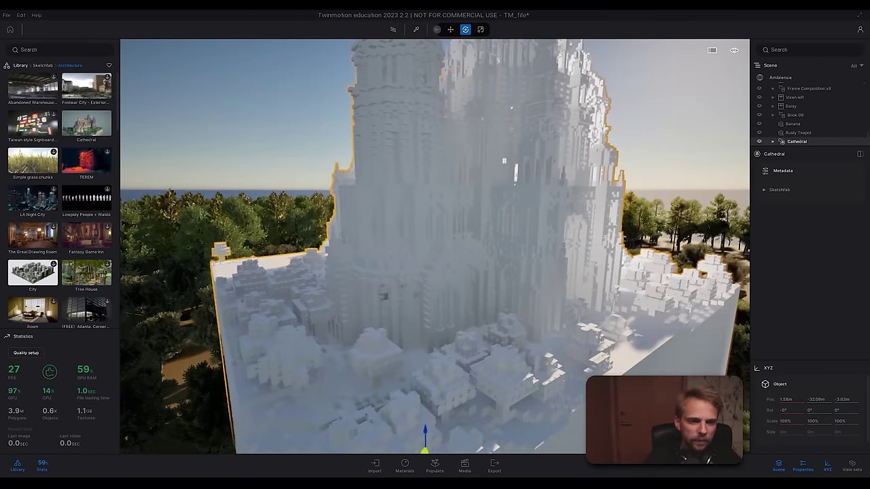
pyautogui.press('q')
pyautogui.moveTo(434, 258); pyautogui.dragTo(415, 233, button='right')
pyautogui.press('w')
pyautogui.press('s')
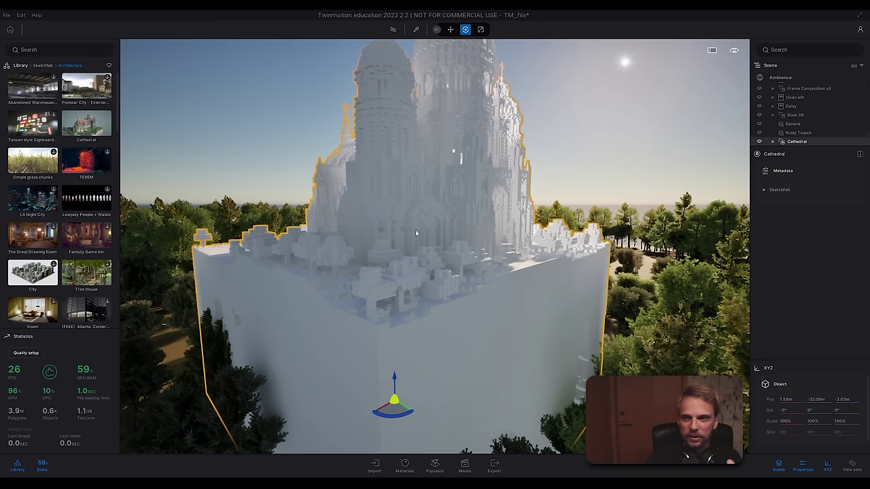
pyautogui.press('Delete')
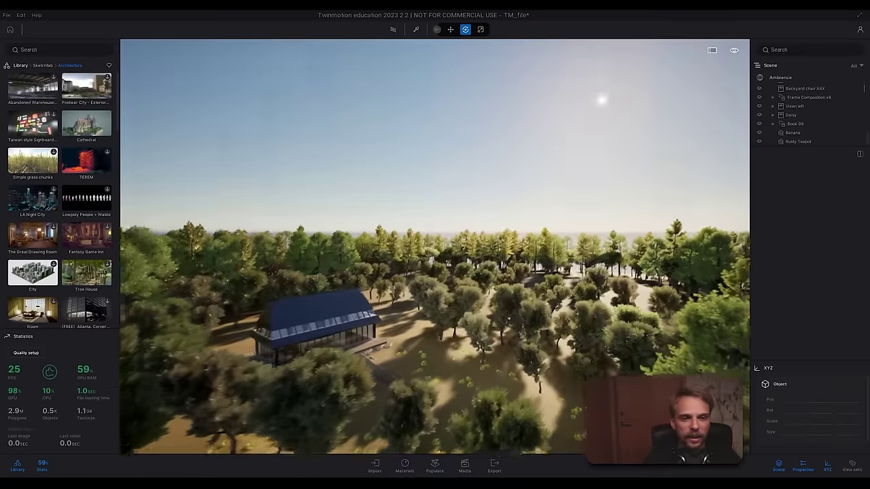
# Step: Download the Monstera Deliciosa Potted Mid-Century plant from the Sketchfab Furniture & Home models
pyautogui.moveTo(435, 247); pyautogui.dragTo(435, 381, button='right')
pyautogui.click(42, 66)
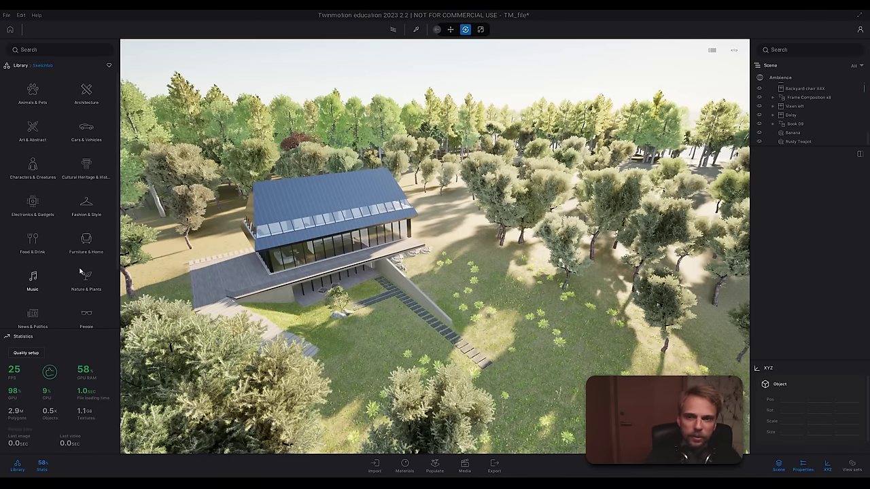
pyautogui.click(86, 241)
pyautogui.moveTo(434, 267); pyautogui.dragTo(331, 267, button='right')
pyautogui.scroll(3, 331, 267)
pyautogui.scroll(5, 330, 267)
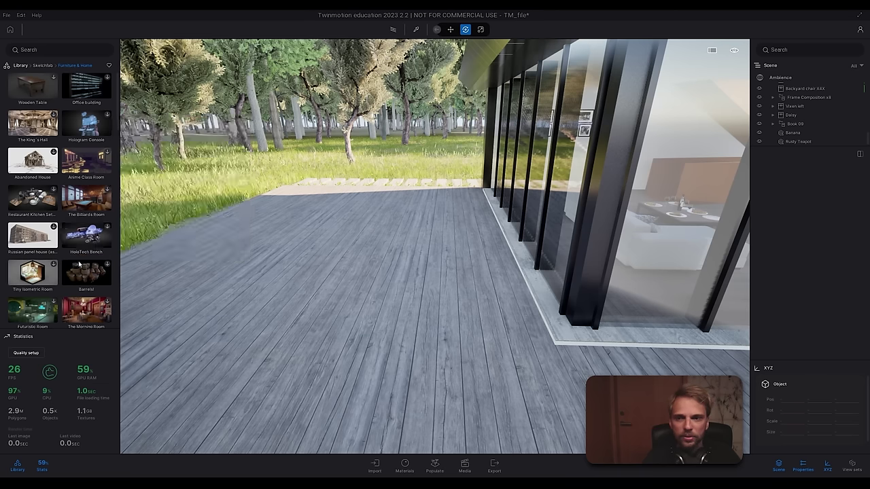
pyautogui.scroll(-3, 64, 239)
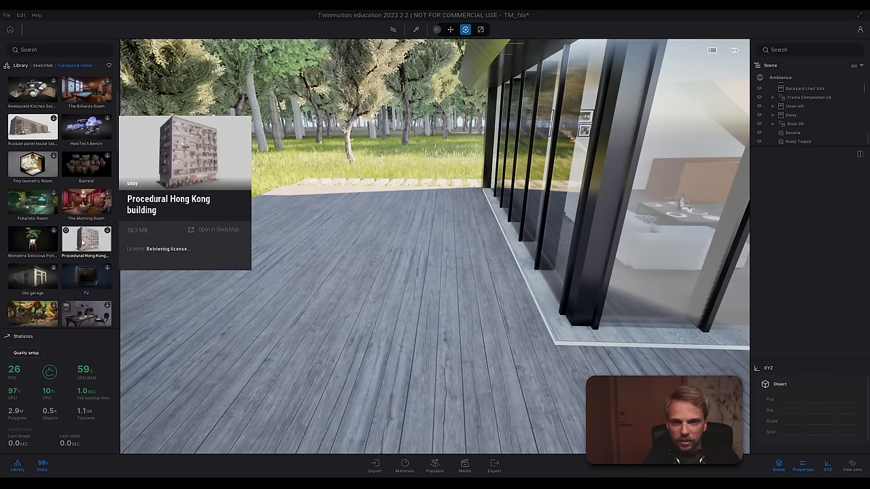
pyautogui.scroll(-1, 89, 212)
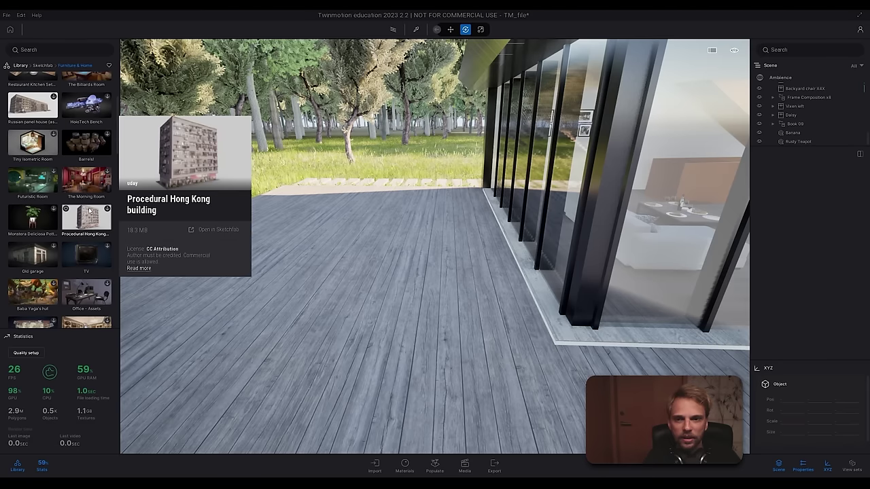
pyautogui.scroll(-2, 83, 208)
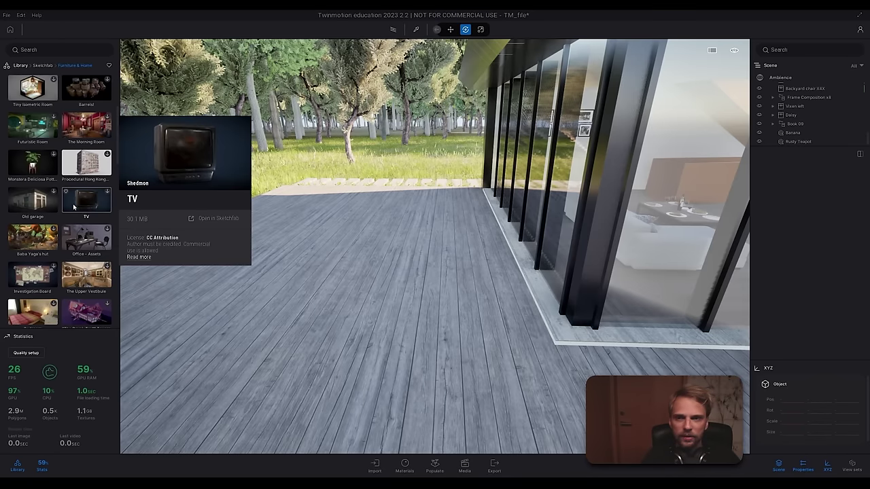
pyautogui.moveTo(24, 158)
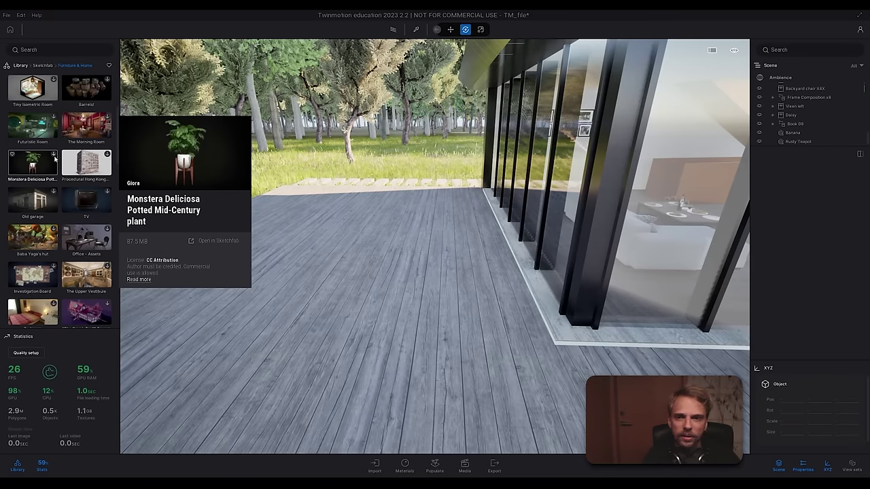
pyautogui.click(55, 154)
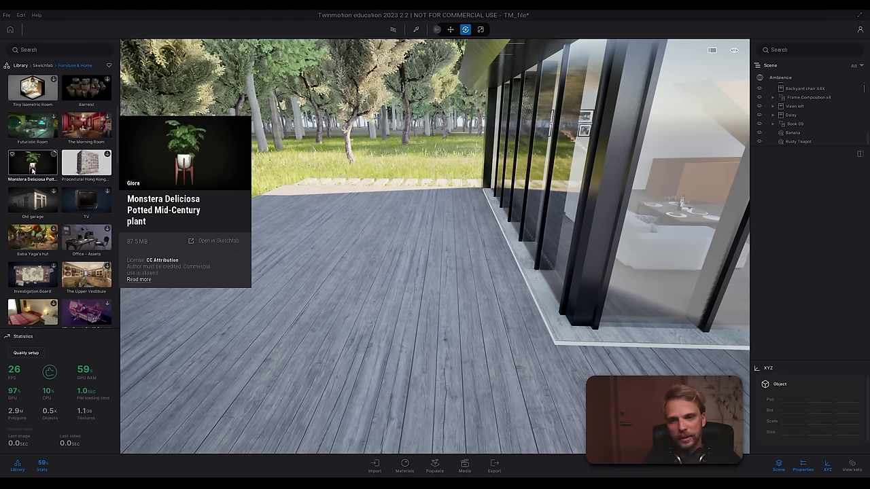
# Step: Place the downloaded Monstera Deliciosa plant on the wooden deck near the glass facade, at about X 1.83 m, and deselect it
pyautogui.moveTo(51, 83)
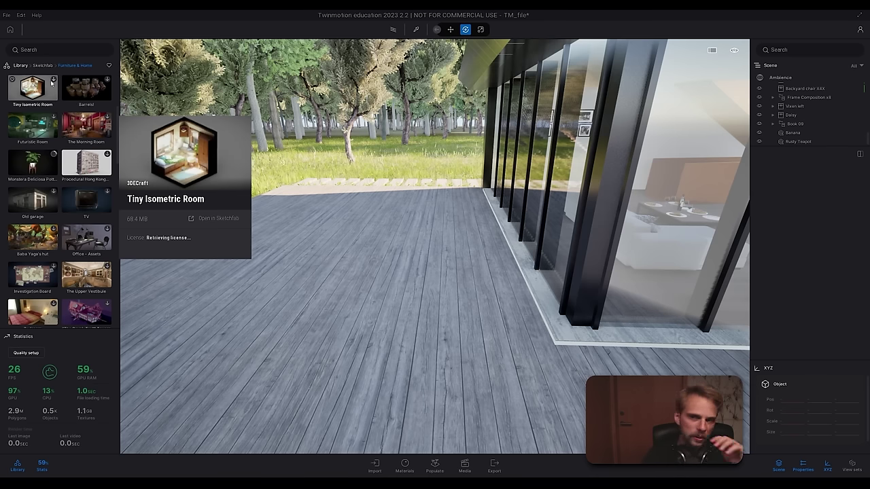
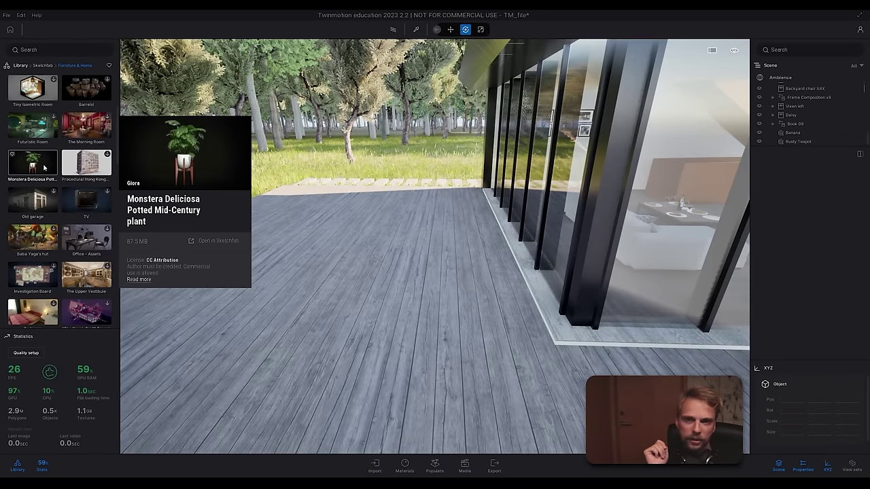
pyautogui.moveTo(130, 188); pyautogui.dragTo(400, 283)
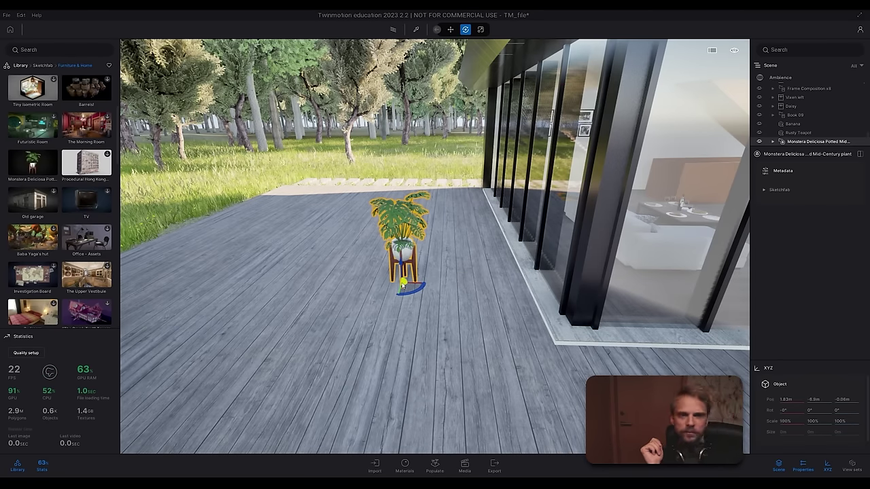
pyautogui.press('Escape')
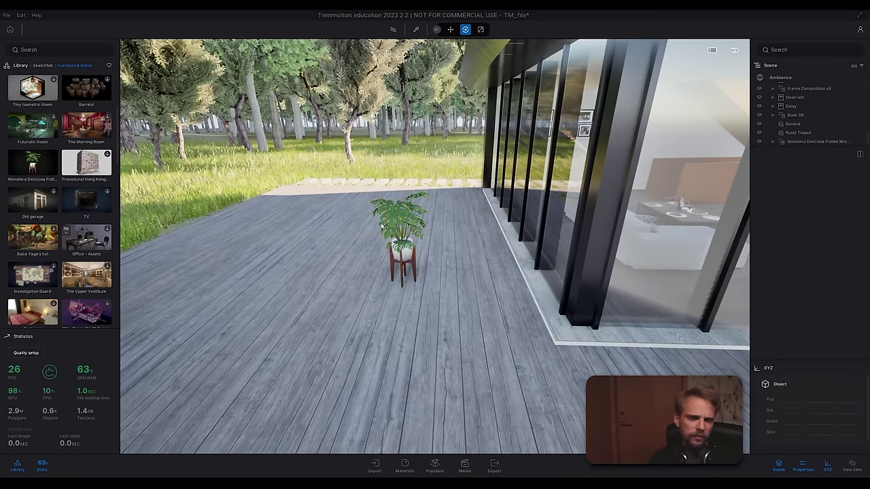
# Step: Examine the potted monstera up close, from its wooden stand and pot to the leaves
pyautogui.press('w')
pyautogui.moveTo(399, 245); pyautogui.dragTo(413, 245, button='right')
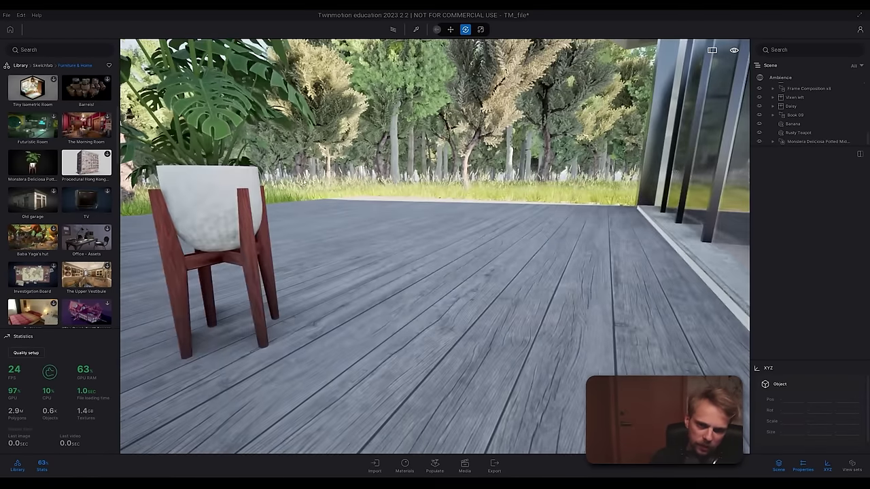
pyautogui.click(199, 197)
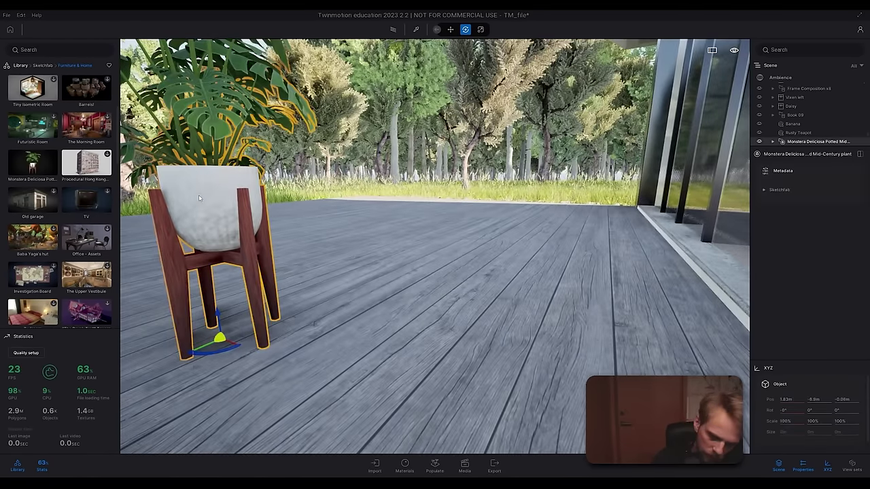
pyautogui.press('f')
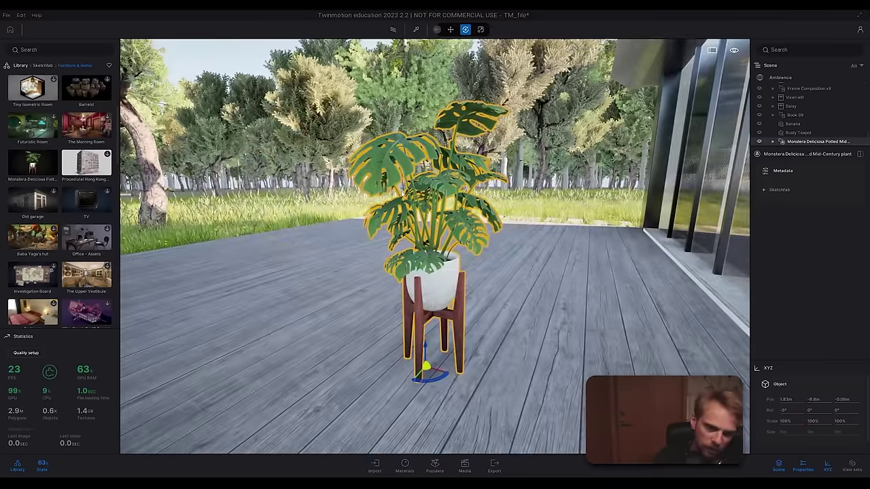
pyautogui.press('w')
pyautogui.scroll(10, 459, 167)
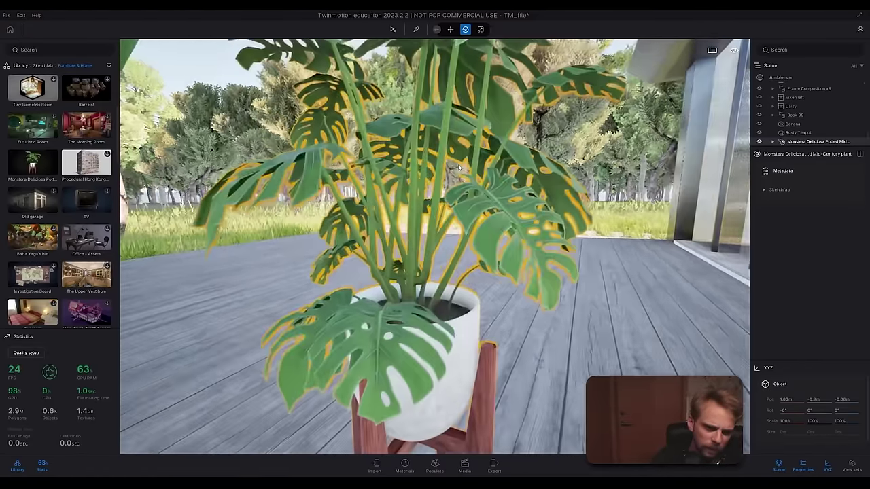
pyautogui.click(458, 167)
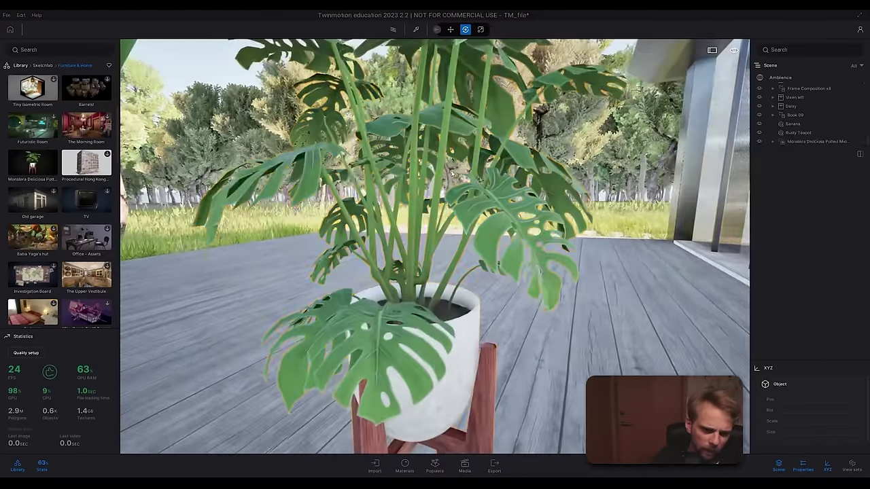
pyautogui.moveTo(413, 90); pyautogui.dragTo(416, 199, button='middle')
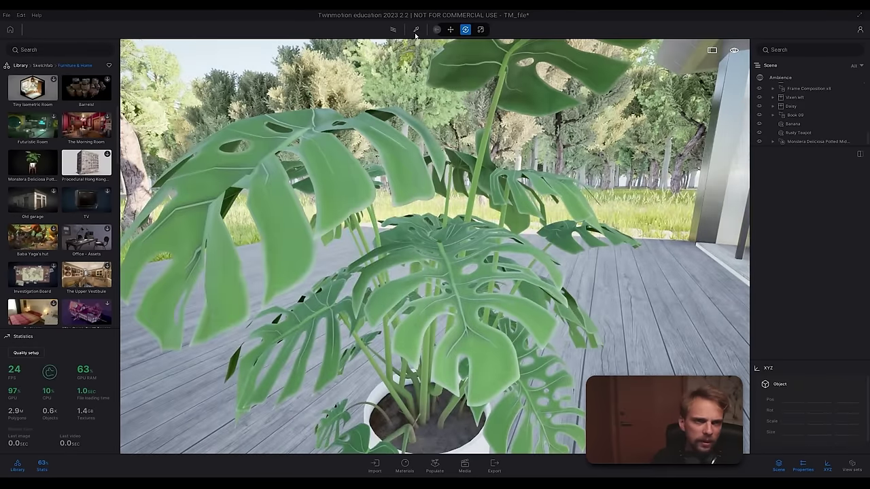
# Step: Preview the monstera leaves in Path tracer mode and return to real-time rendering
pyautogui.click(393, 30)
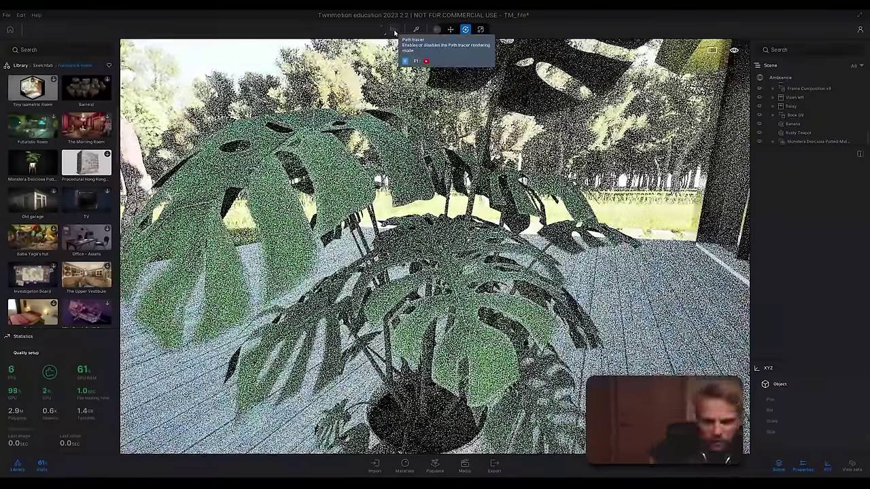
pyautogui.press('Up')
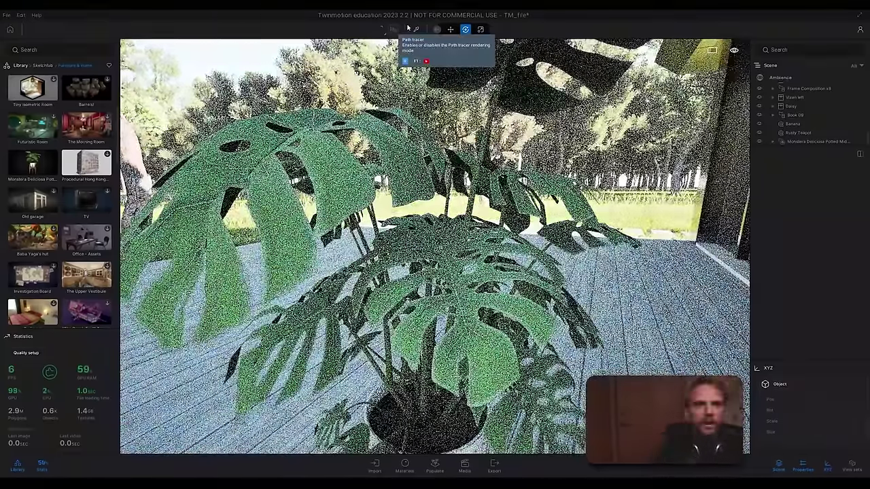
pyautogui.click(407, 29)
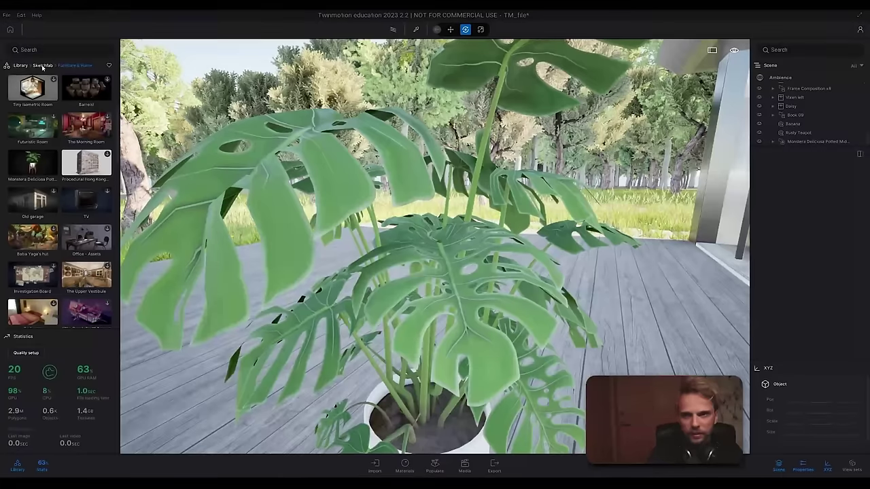
# Step: Browse the Sketchfab categories and the library's Vehicles category, and return to the main library categories
pyautogui.click(42, 65)
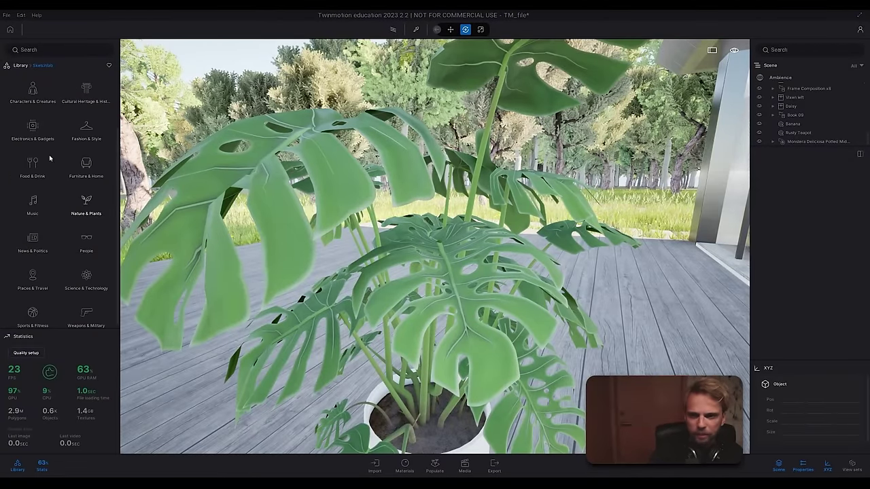
pyautogui.scroll(-2, 50, 107)
pyautogui.click(21, 66)
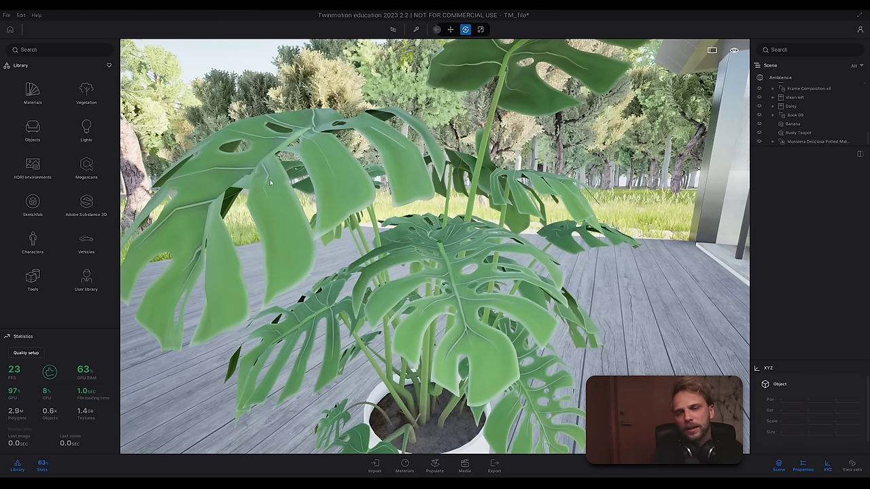
pyautogui.click(86, 243)
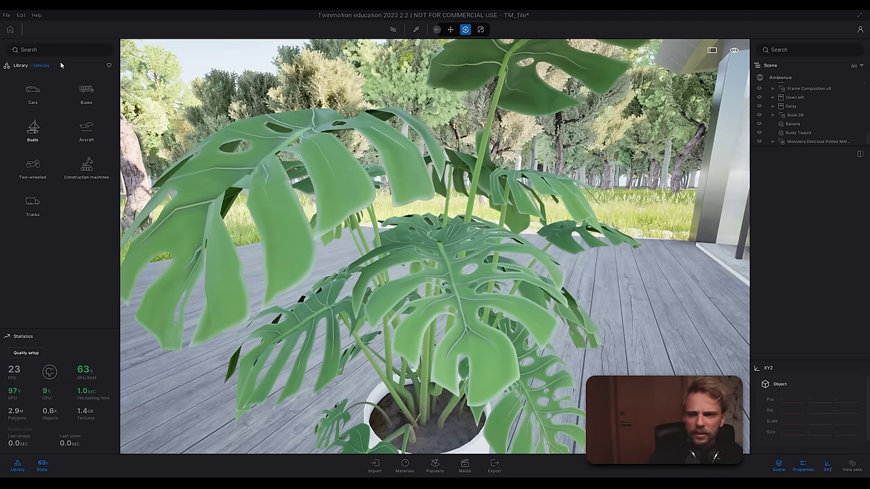
pyautogui.click(24, 69)
# Step: Place the cow Marguerite from the Animals characters on the deck beside the potted monstera, in front of the glass facade
pyautogui.click(30, 240)
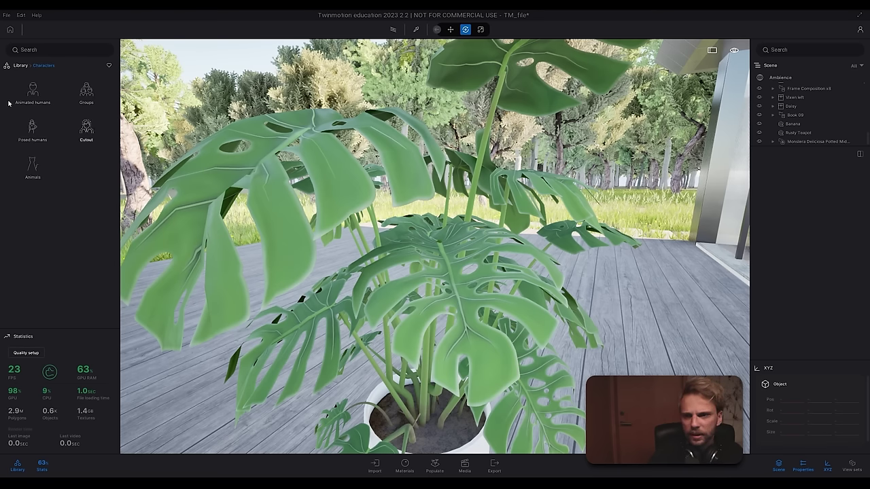
pyautogui.click(30, 167)
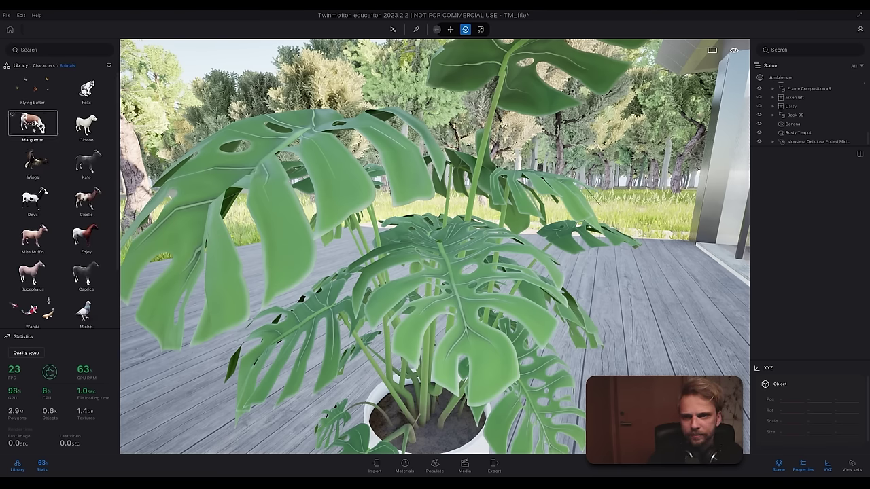
pyautogui.moveTo(32, 124); pyautogui.dragTo(623, 312)
pyautogui.keyDown('shift'); pyautogui.moveTo(475, 339); pyautogui.dragTo(516, 343, button='middle'); pyautogui.keyUp('shift')
pyautogui.keyDown('shift'); pyautogui.moveTo(434, 272); pyautogui.dragTo(530, 272, button='middle'); pyautogui.keyUp('shift')
pyautogui.scroll(-4, 435, 246)
pyautogui.press('s')
pyautogui.moveTo(517, 307); pyautogui.dragTo(568, 307, button='right')
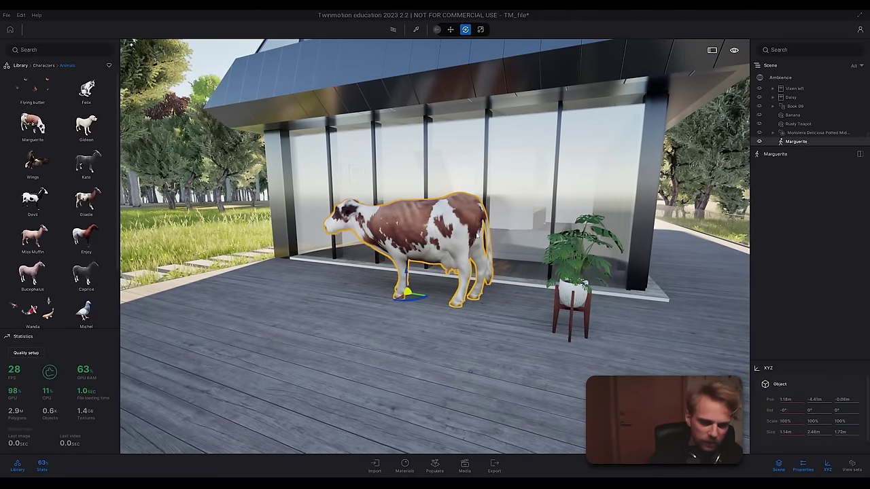
# Step: Delete the cow and the potted monstera from the deck, and leave the Animals category
pyautogui.press('Delete')
pyautogui.click(576, 300)
pyautogui.press('Delete')
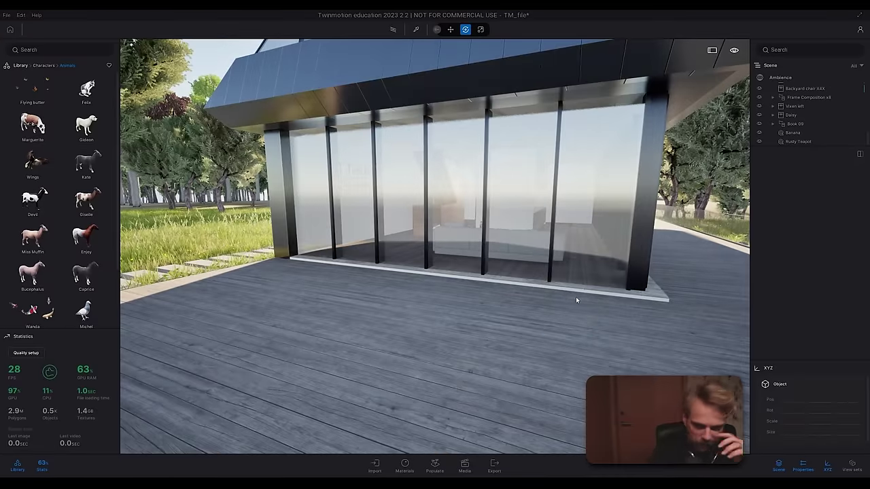
pyautogui.click(44, 65)
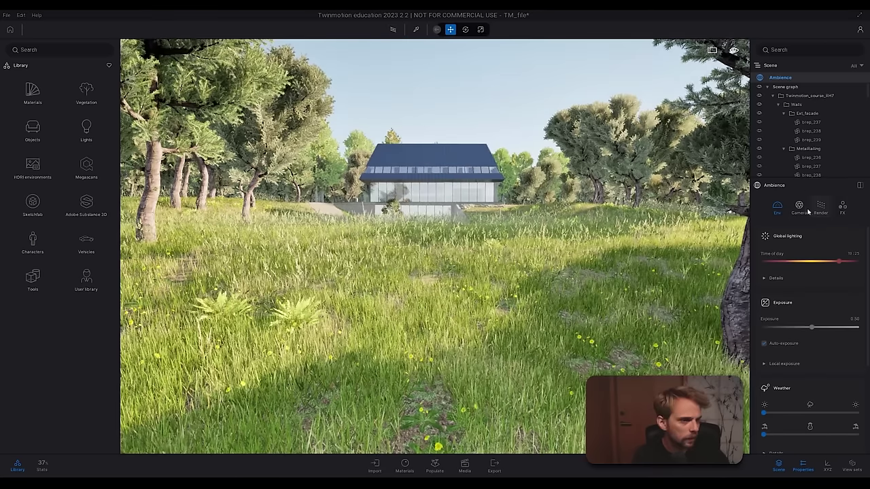
# Step: Collapse the Twinmotion_course_RH7 folder and hide Painted vegetation 1 to 4, InnerGardenPaint, FlowersPaint and Scatter vegetation 1
pyautogui.click(772, 96)
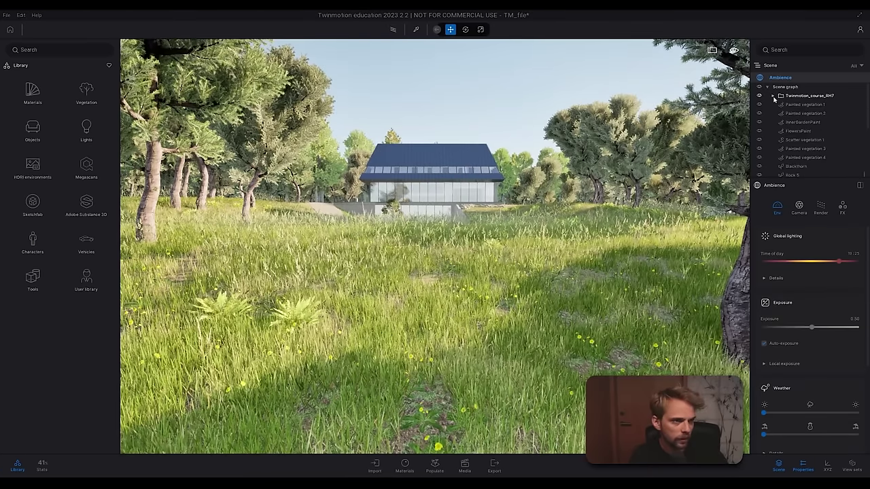
pyautogui.click(759, 104)
pyautogui.click(759, 113)
pyautogui.click(759, 122)
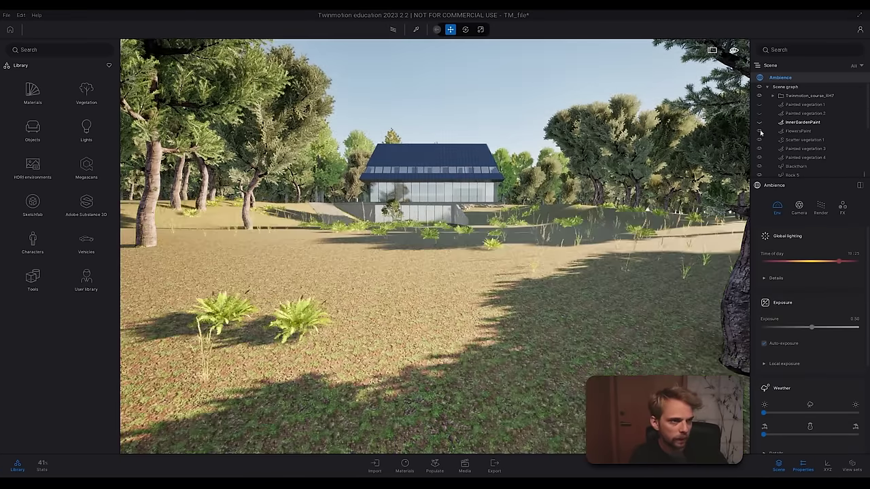
pyautogui.click(759, 130)
pyautogui.click(759, 140)
pyautogui.click(759, 148)
pyautogui.click(759, 157)
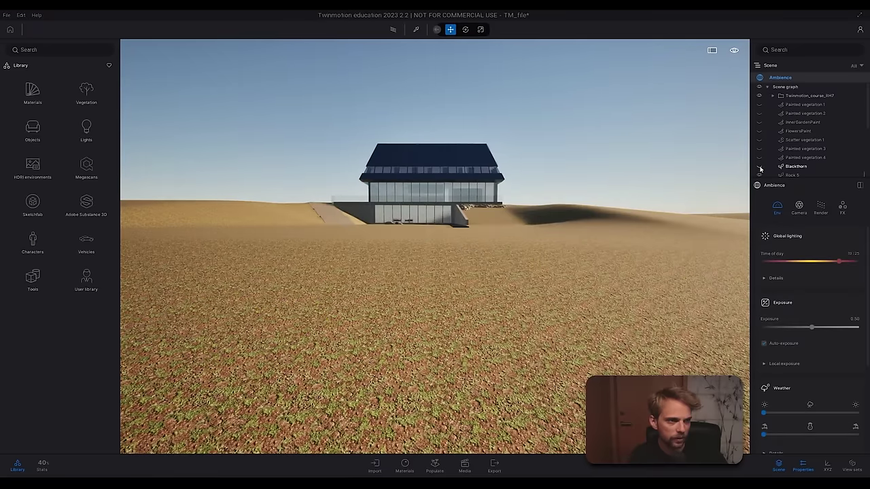
pyautogui.scroll(-2, 773, 161)
pyautogui.click(760, 137)
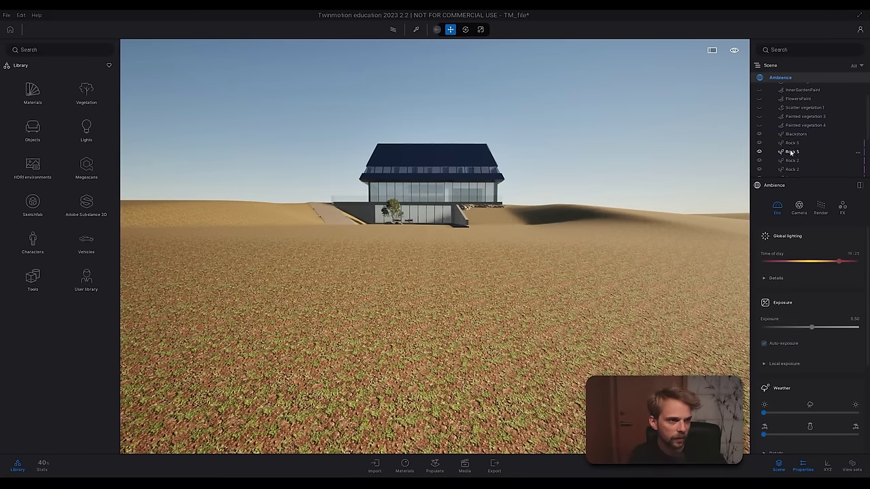
# Step: Delete both Measure Tool objects from the end of the scene graph
pyautogui.scroll(-3, 790, 153)
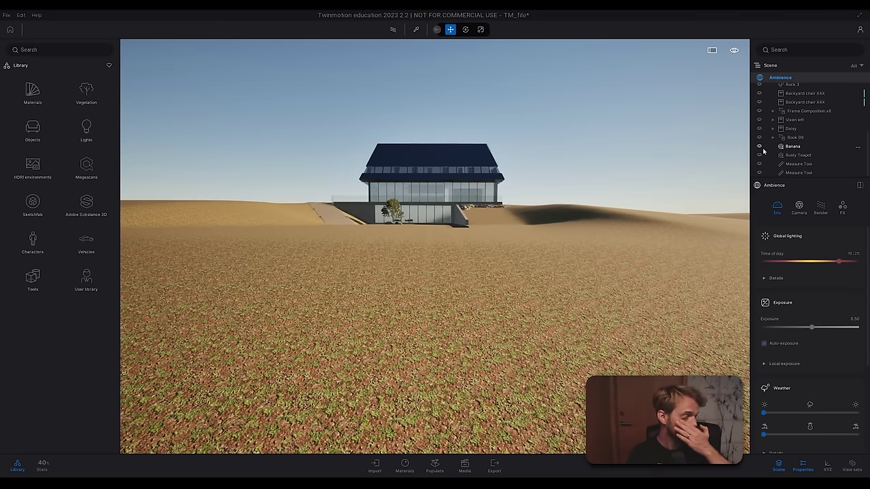
pyautogui.click(857, 165)
pyautogui.click(819, 283)
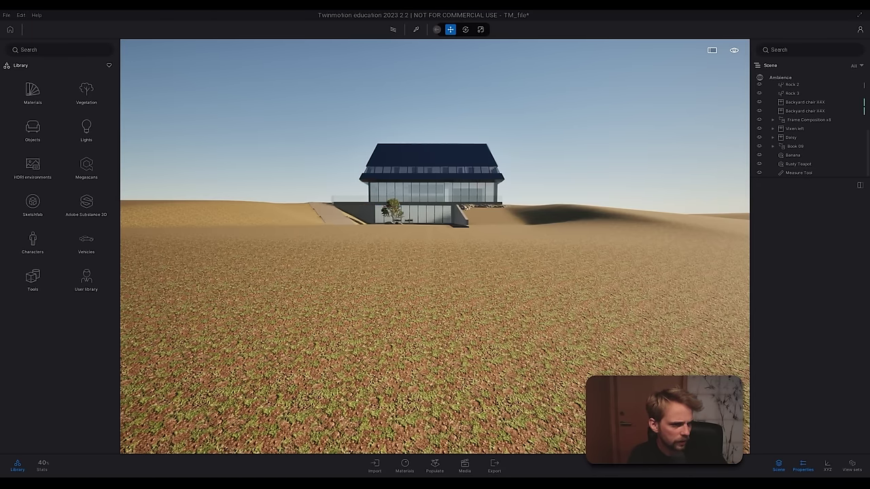
pyautogui.click(858, 174)
pyautogui.click(836, 292)
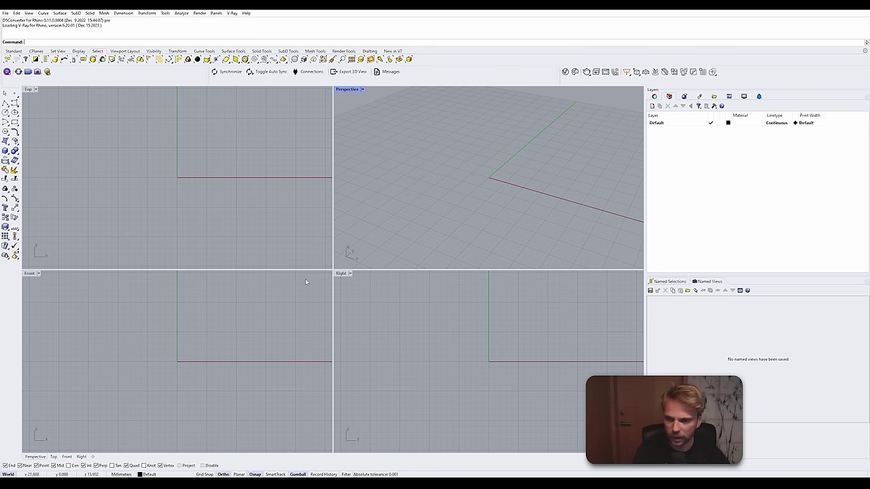
# Step: Switch to Rhino, maximize the Perspective view and create a 1000 mm cube with its first corner at the origin
pyautogui.doubleClick(346, 89)
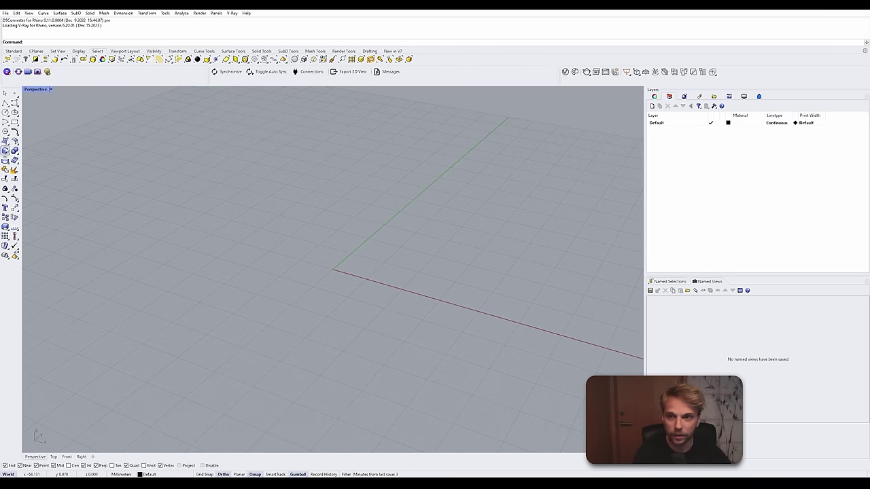
pyautogui.click(5, 151)
pyautogui.write('0')
pyautogui.press('Return')
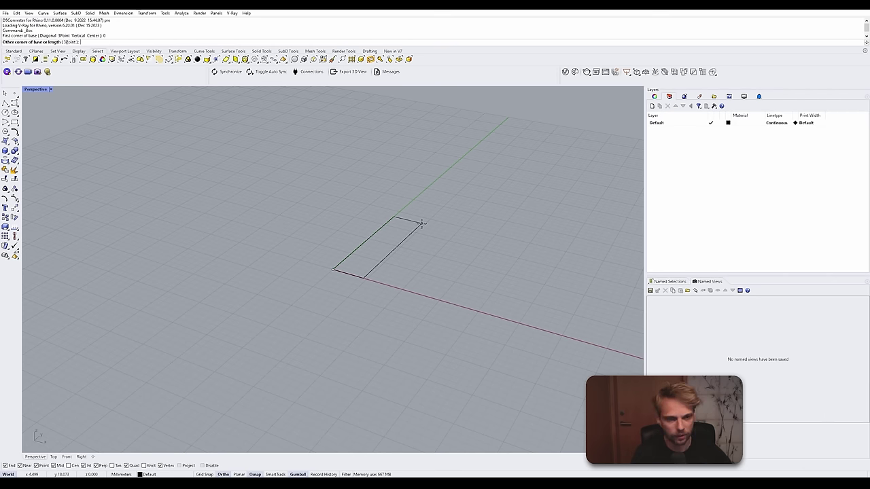
pyautogui.write('100')
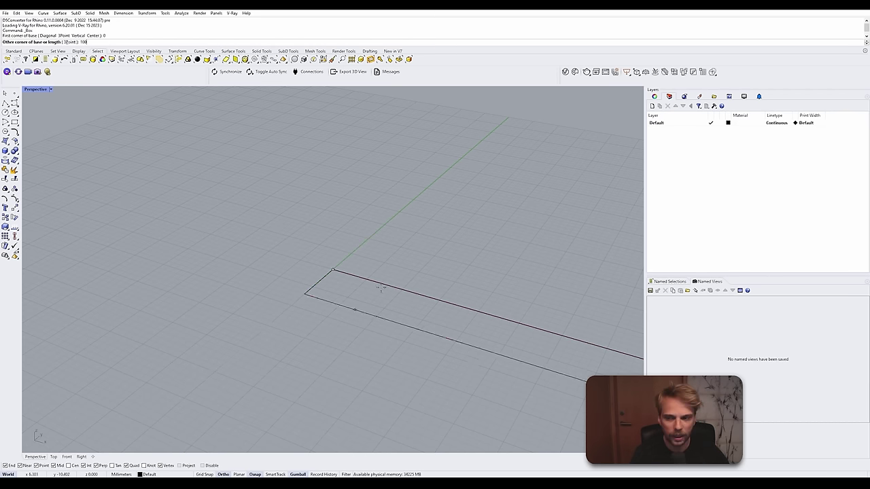
pyautogui.scroll(-15, 475, 192)
pyautogui.keyDown('shift'); pyautogui.moveTo(494, 184); pyautogui.dragTo(364, 224, button='right'); pyautogui.keyUp('shift')
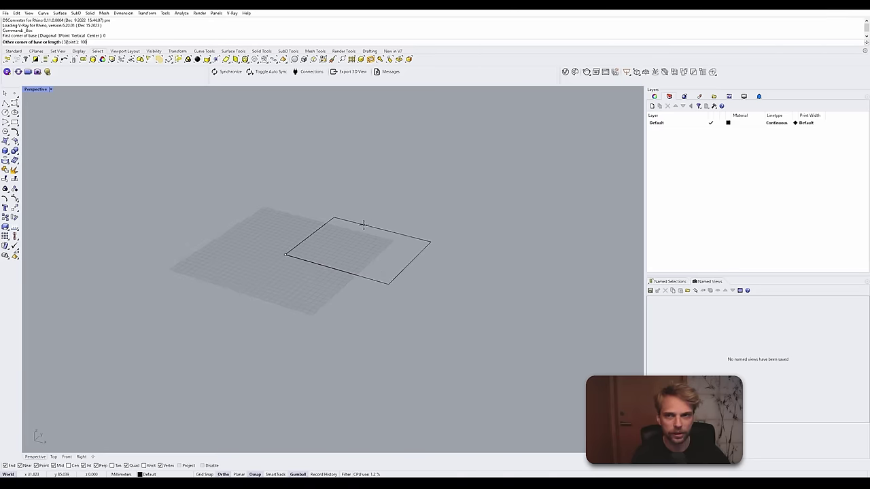
pyautogui.write('0')
pyautogui.press('Return')
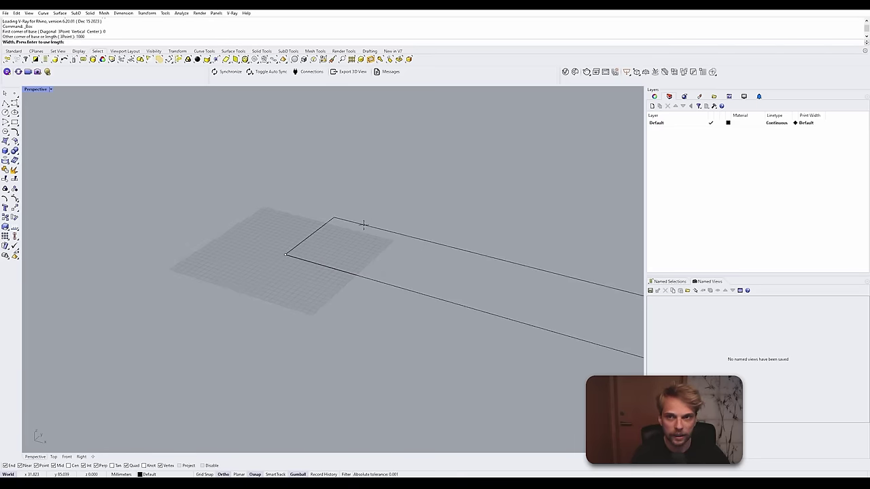
pyautogui.press('Return')
pyautogui.press('Return')
# Step: Select the cube and apply capped box texture mapping using its bounding box and the CPlane coordinate system
pyautogui.scroll(-5, 345, 224)
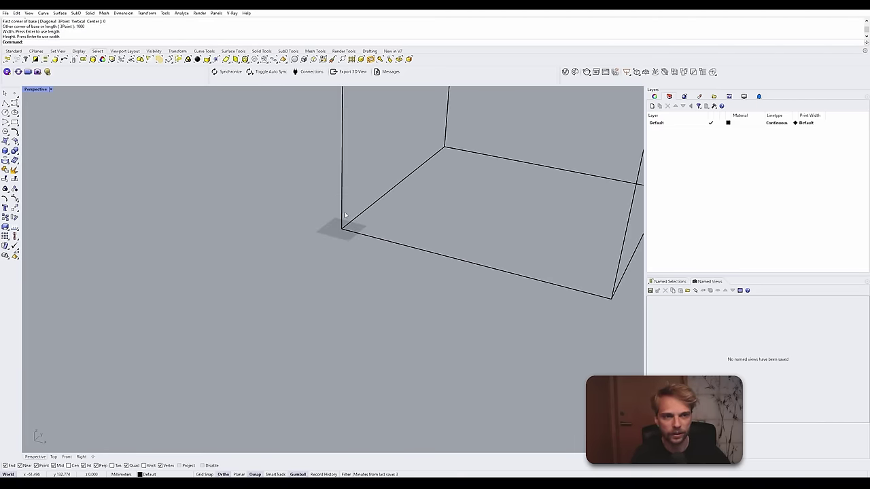
pyautogui.scroll(2, 334, 245)
pyautogui.moveTo(485, 204); pyautogui.dragTo(259, 154)
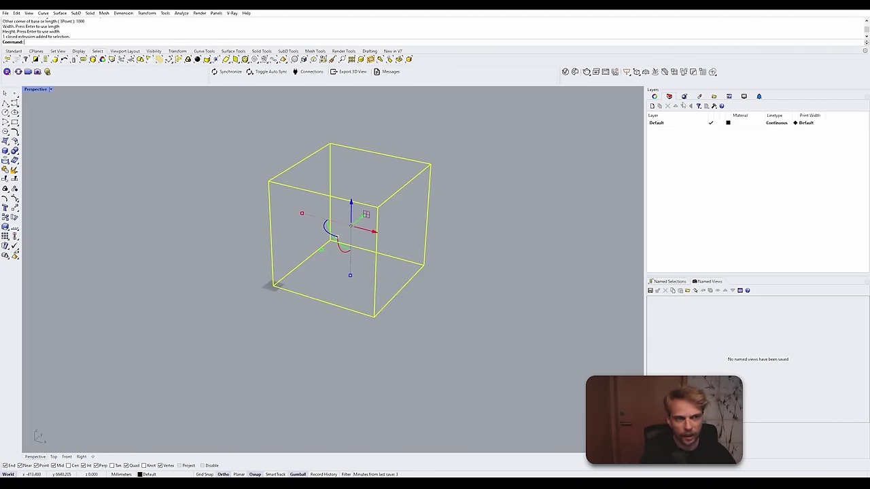
pyautogui.click(669, 96)
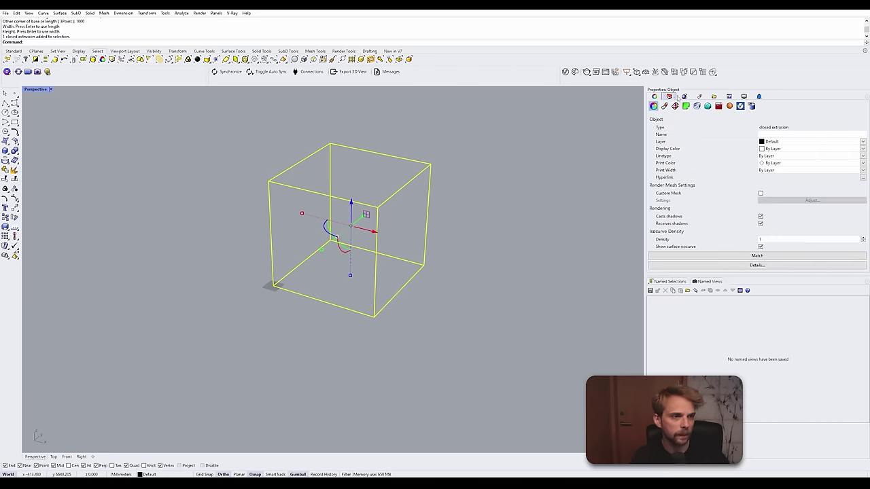
pyautogui.click(674, 106)
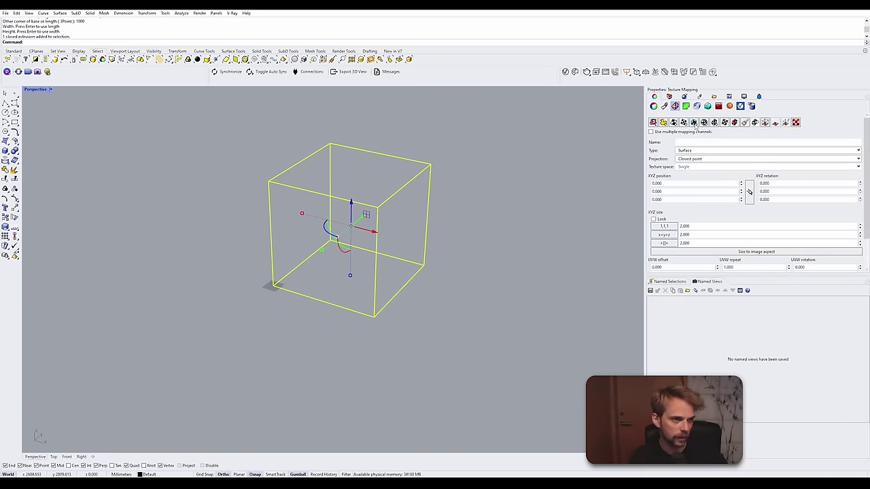
pyautogui.click(694, 123)
pyautogui.press('Return')
pyautogui.press('Return')
pyautogui.press('Return')
pyautogui.press('Return')
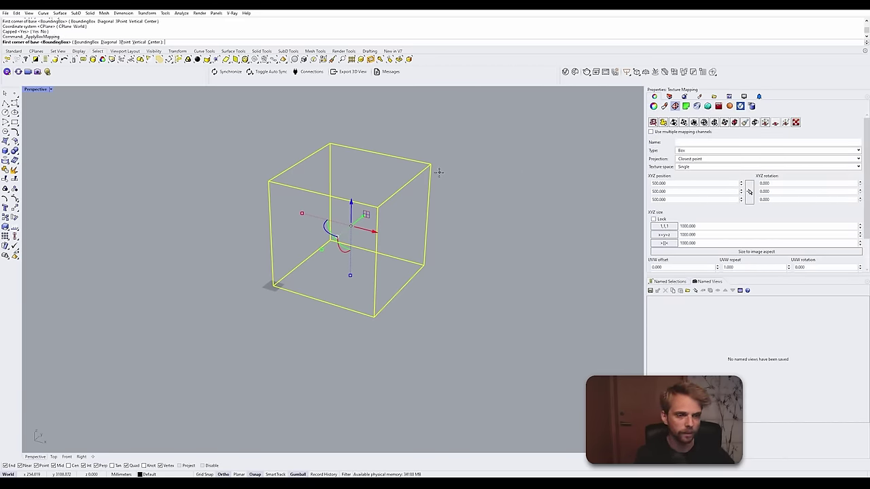
pyautogui.press('Escape')
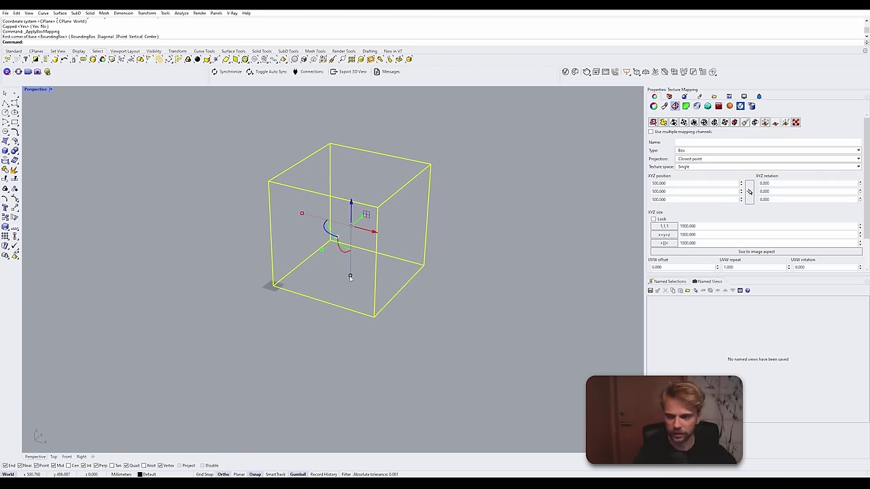
# Step: Deselect the cube and set the Perspective view's display mode to Shaded
pyautogui.click(215, 206)
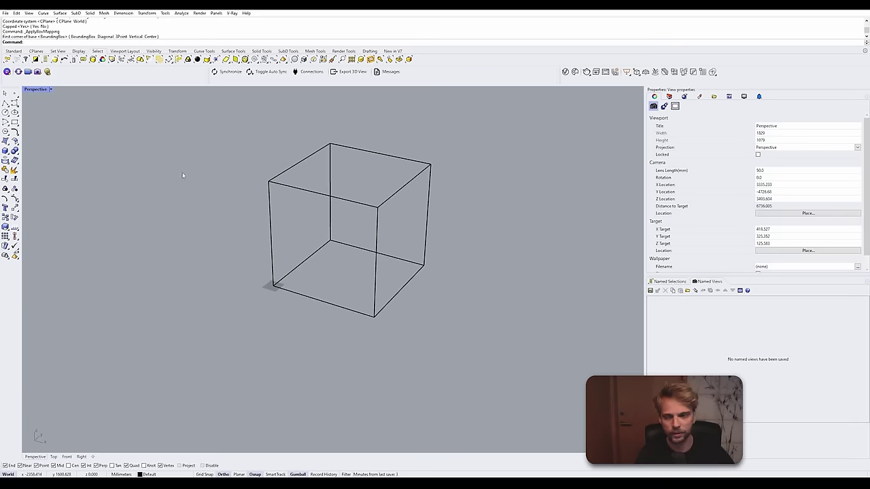
pyautogui.click(35, 89)
pyautogui.click(54, 121)
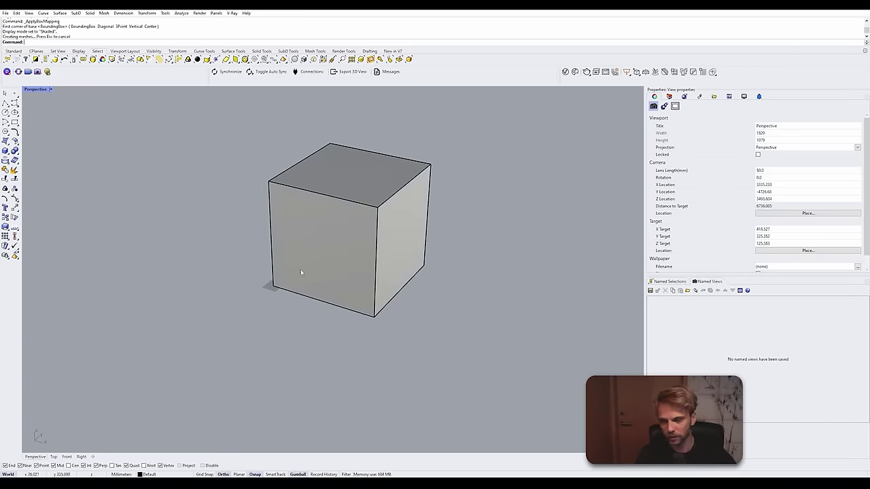
# Step: Start an export of the selected cube and choose the Twinmotion Course folder on the Desktop as its destination
pyautogui.click(303, 267)
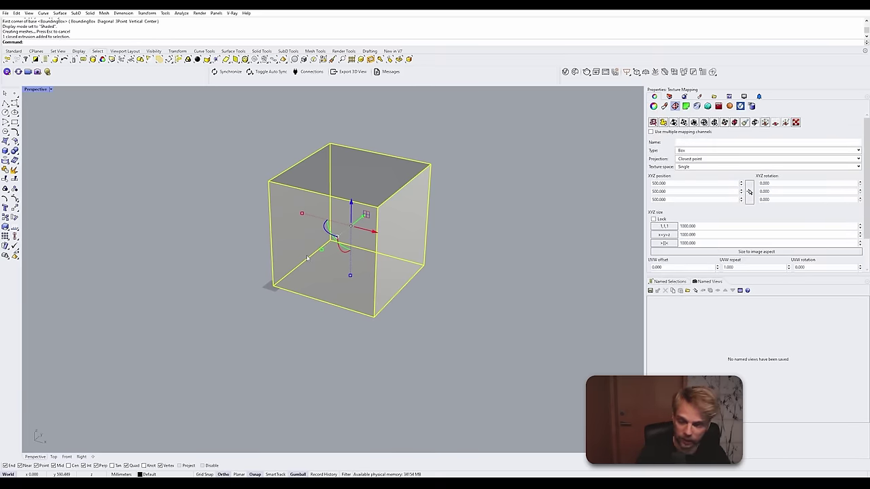
pyautogui.write('Export')
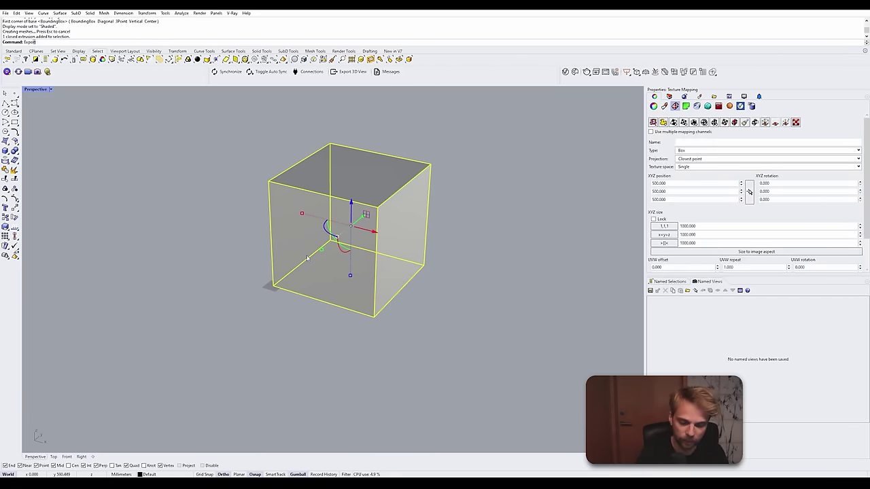
pyautogui.press('Return')
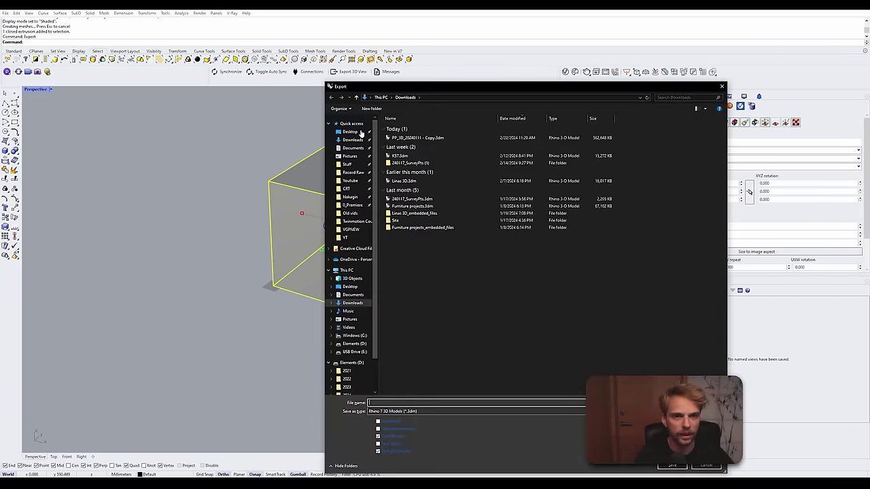
pyautogui.click(355, 131)
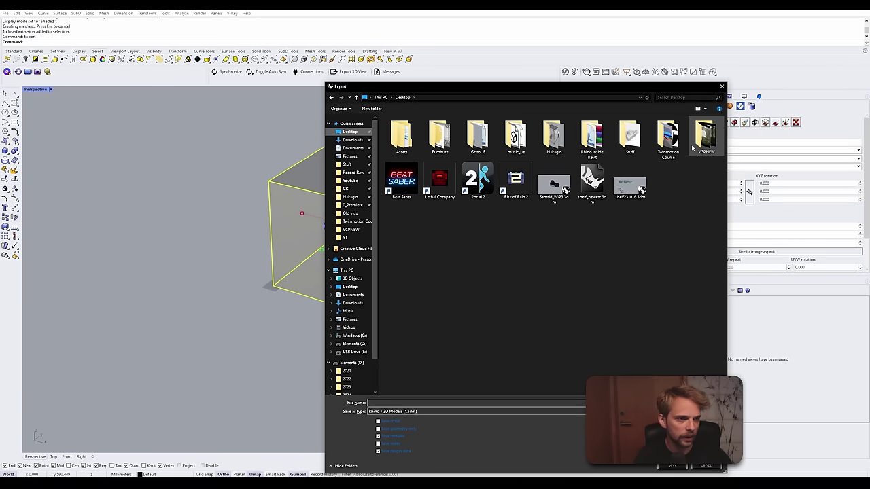
pyautogui.doubleClick(664, 139)
# Step: Name the export file cube and set its format to MotionBuilder (*.fbx)
pyautogui.click(435, 411)
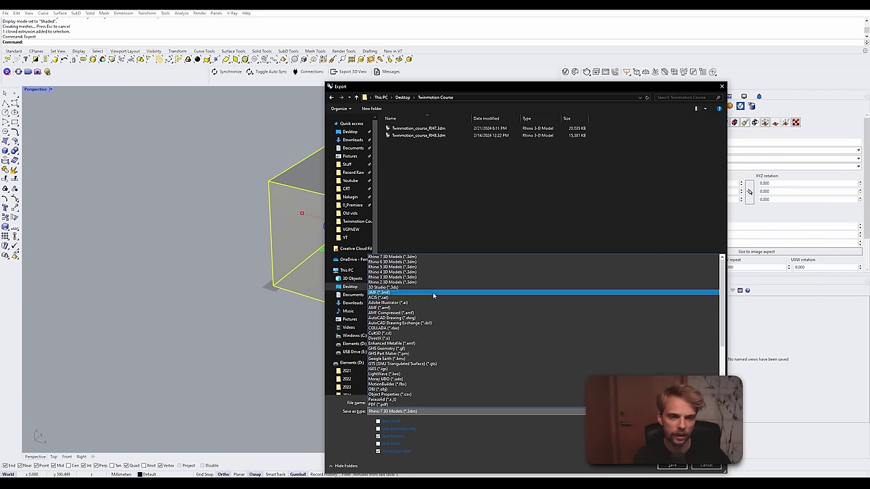
pyautogui.click(424, 222)
pyautogui.click(426, 402)
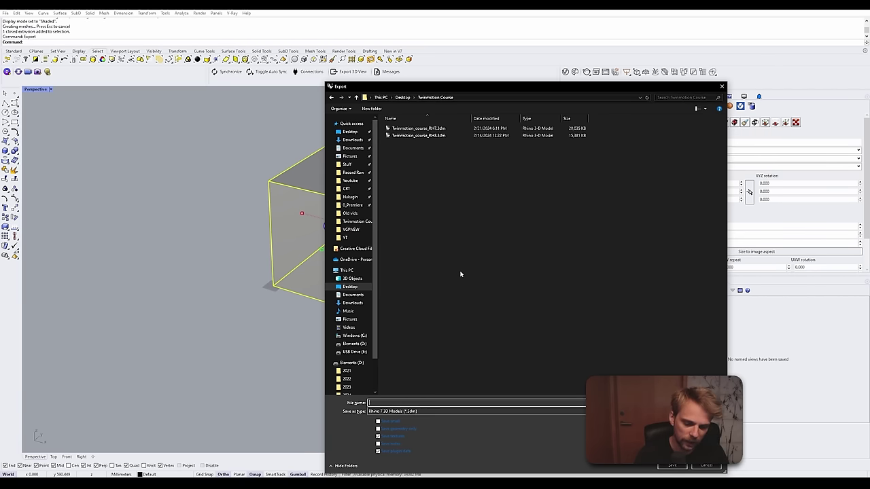
pyautogui.write('cube')
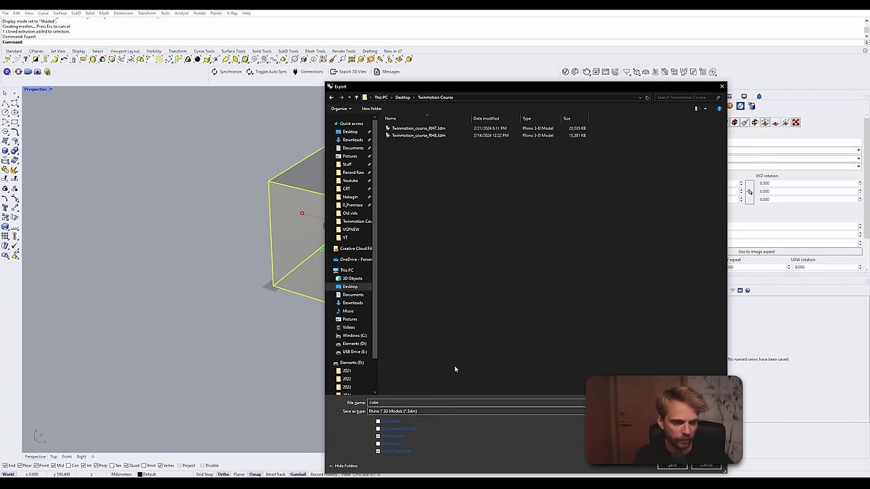
pyautogui.click(468, 411)
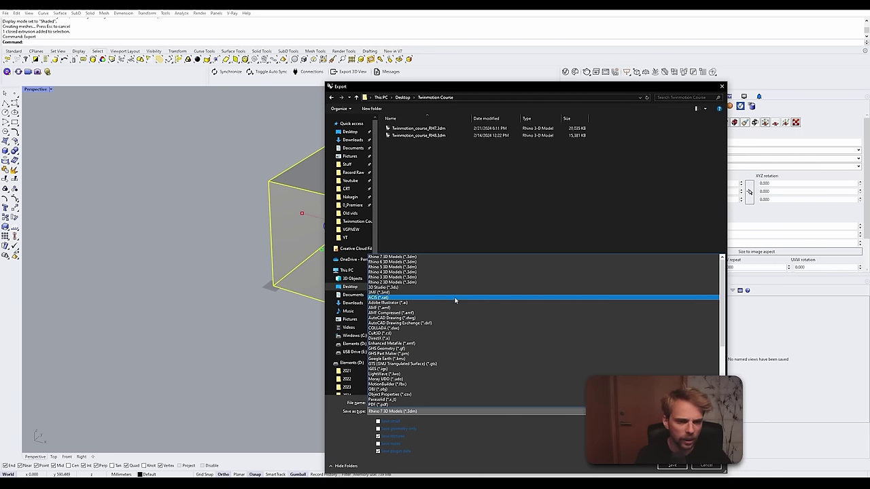
pyautogui.scroll(-1, 455, 300)
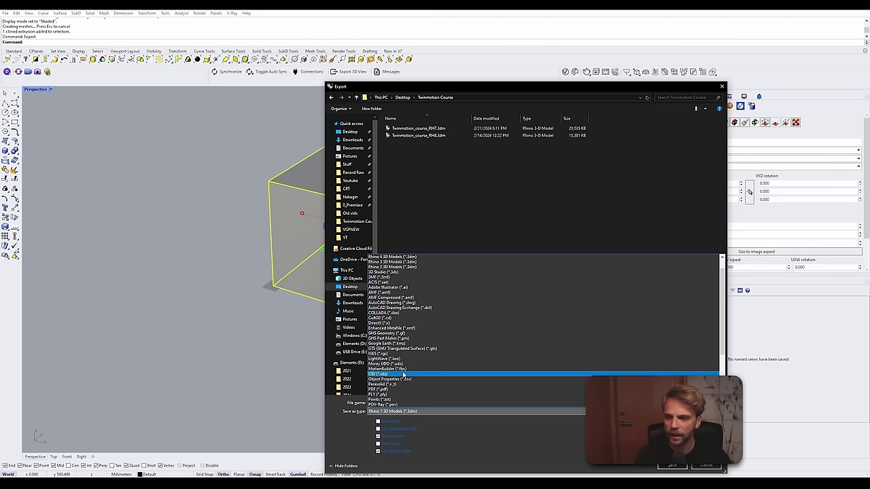
pyautogui.click(404, 369)
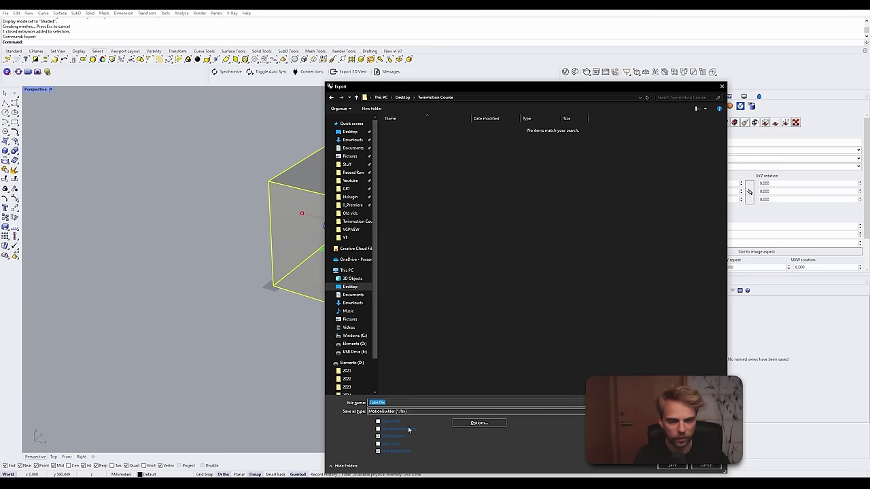
# Step: Save the FBX export, switch to the simple polygon mesh controls, preview the cube's mesh and accept it at maximum polygons
pyautogui.moveTo(435, 87); pyautogui.dragTo(468, 45)
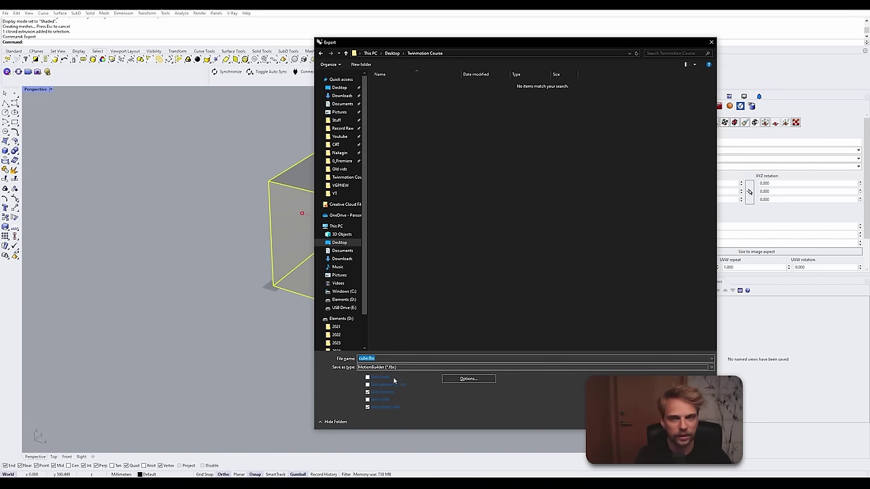
pyautogui.moveTo(452, 45); pyautogui.dragTo(372, 182)
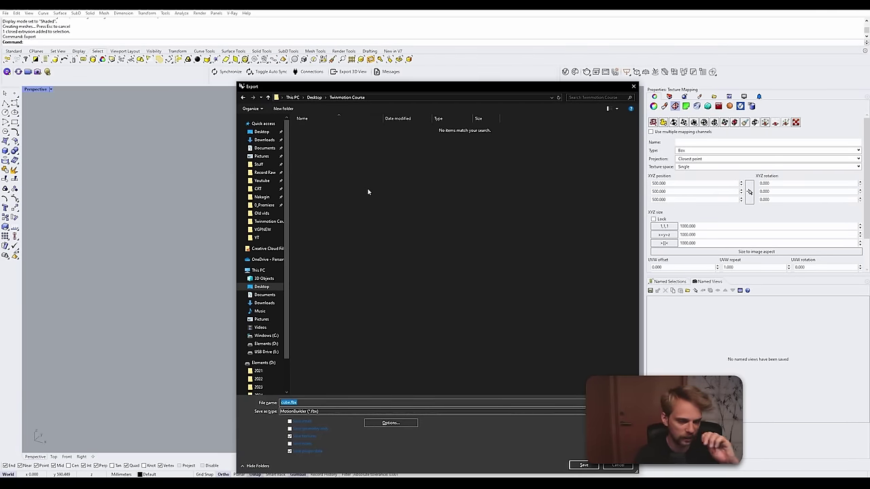
pyautogui.moveTo(394, 50); pyautogui.dragTo(387, 42)
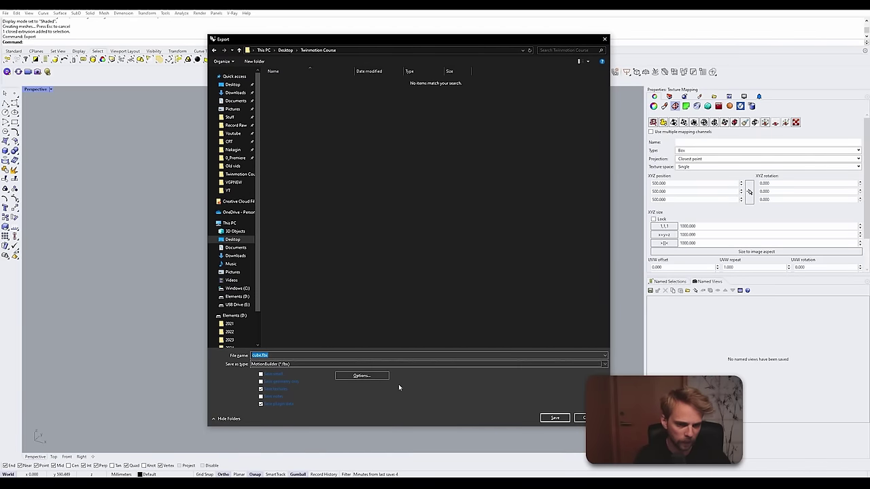
pyautogui.click(554, 418)
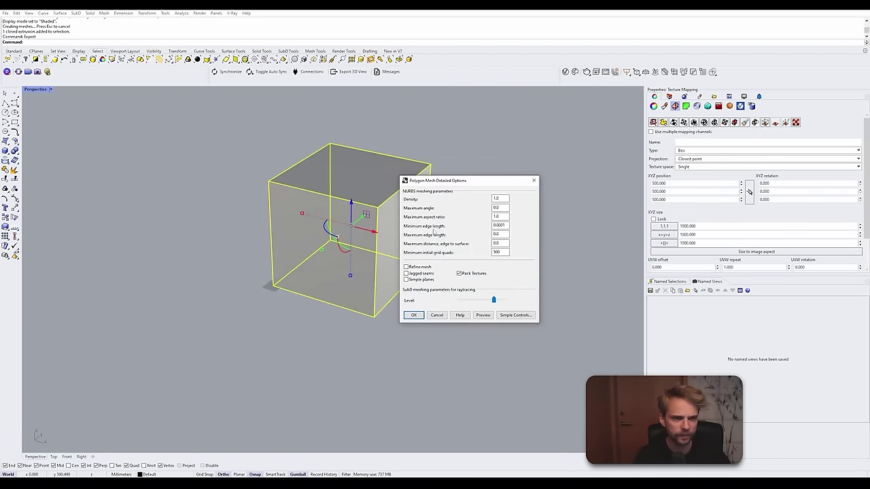
pyautogui.moveTo(462, 185); pyautogui.dragTo(229, 158)
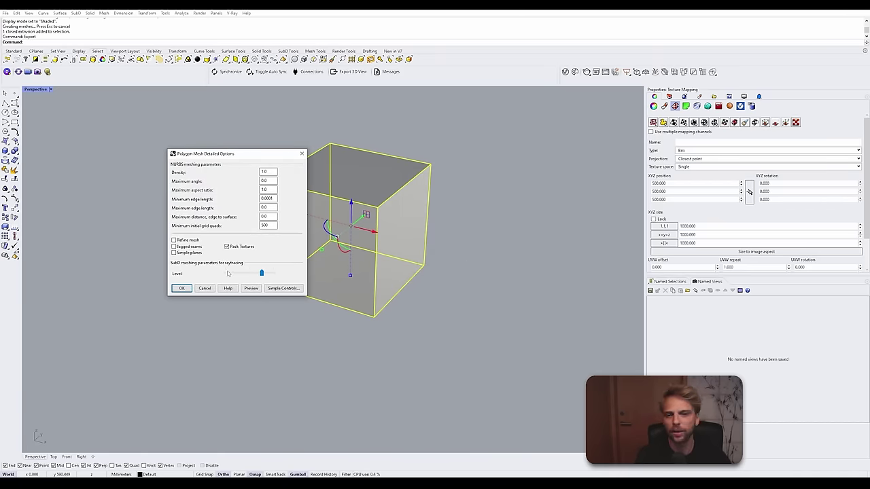
pyautogui.click(283, 288)
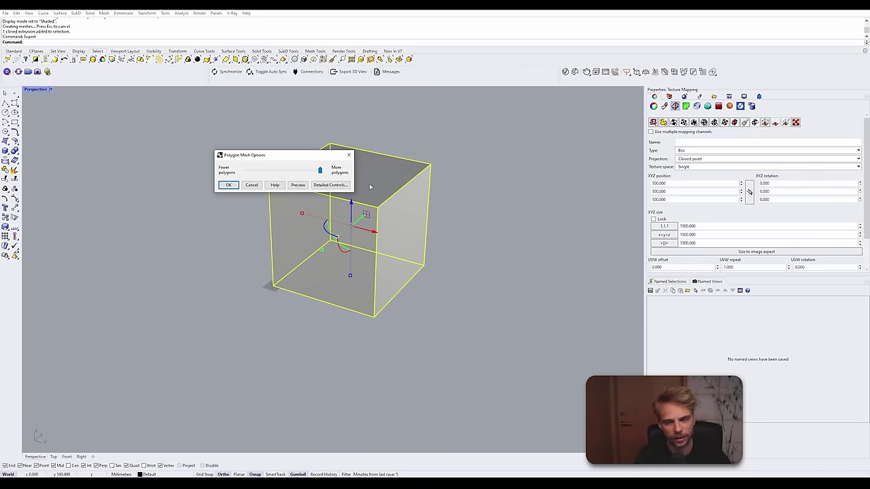
pyautogui.click(290, 186)
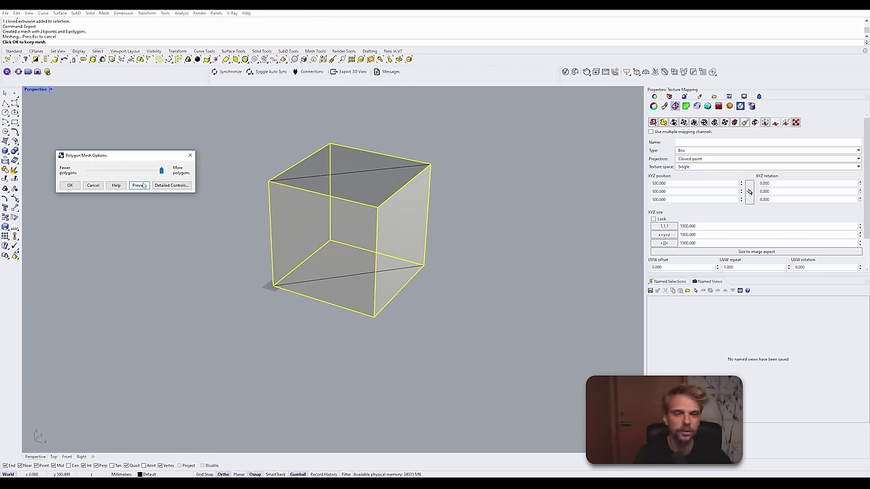
pyautogui.moveTo(140, 155); pyautogui.dragTo(178, 163)
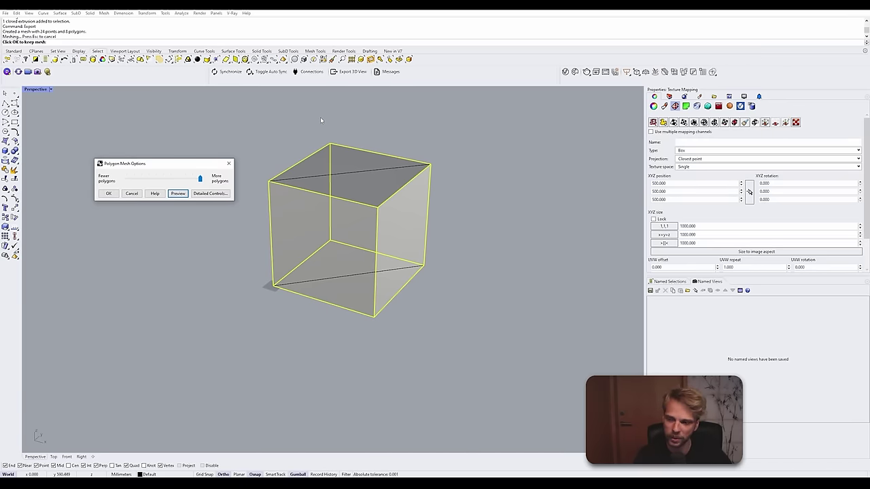
pyautogui.click(109, 194)
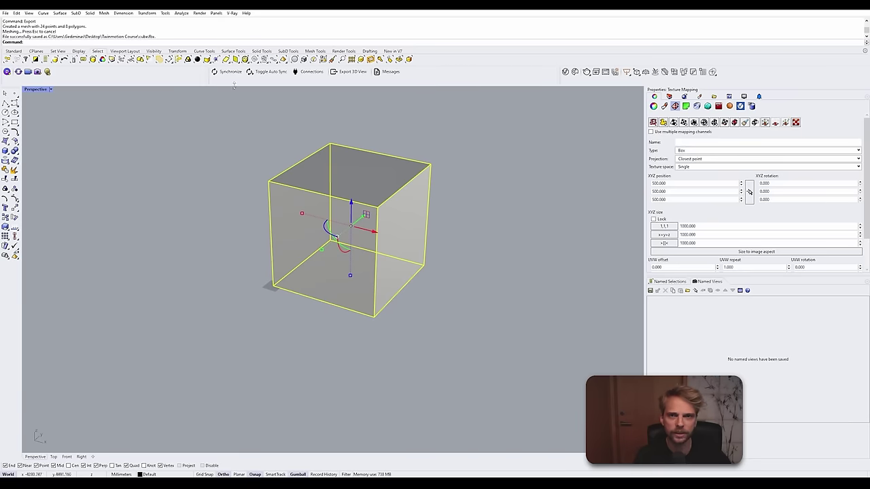
# Step: Start another export and review the FBX export options for NURBS objects, materials, normals and axis mapping
pyautogui.rightClick(291, 175)
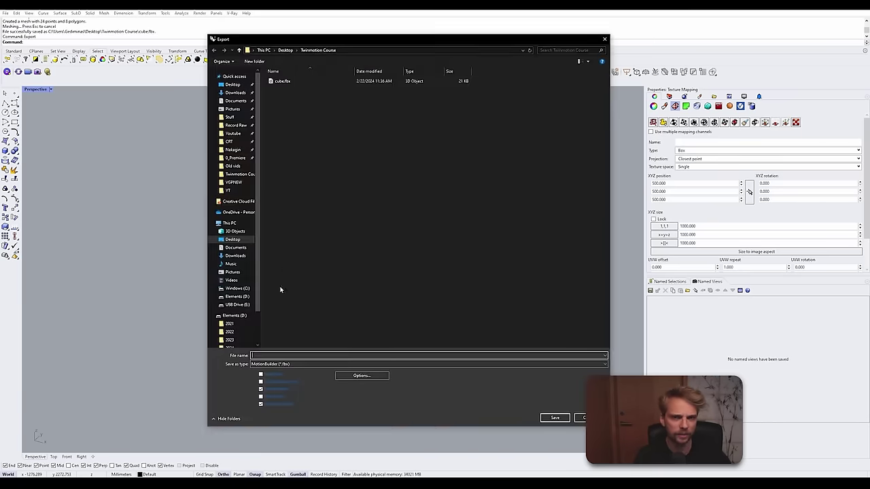
pyautogui.click(362, 376)
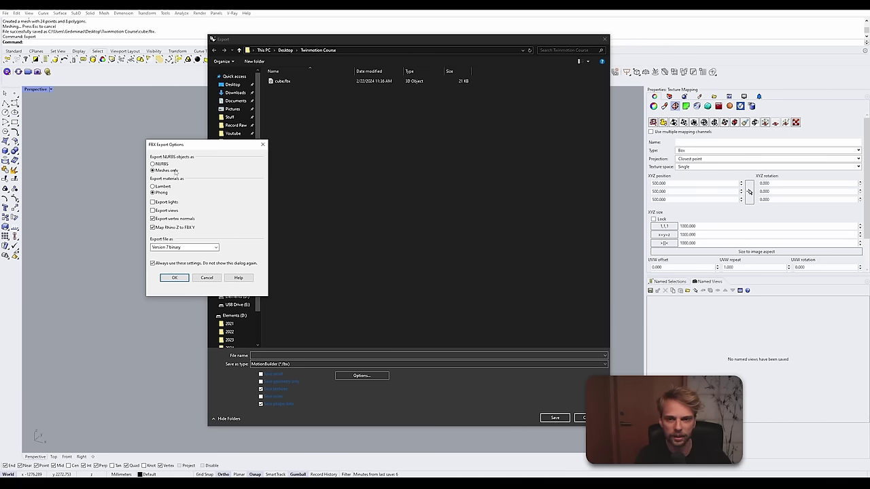
pyautogui.click(174, 277)
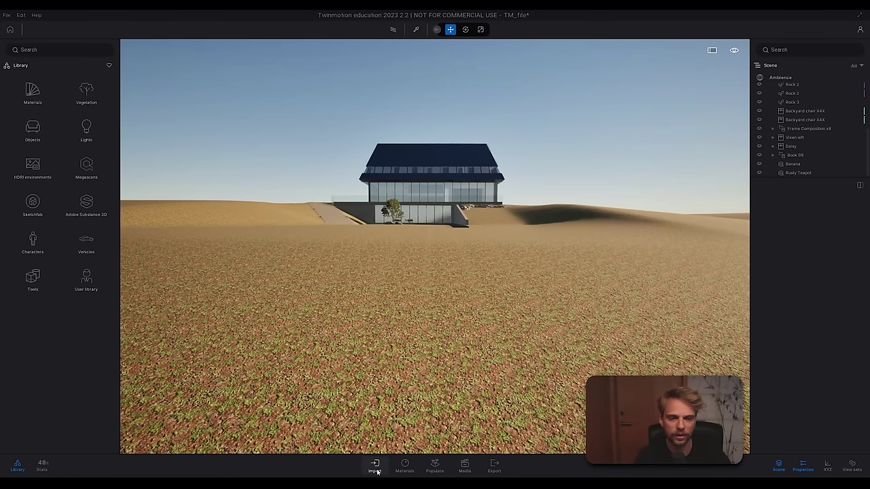
# Step: Switch to Twinmotion, start a new geometry import and choose cube.fbx from the Twinmotion Course folder
pyautogui.click(375, 469)
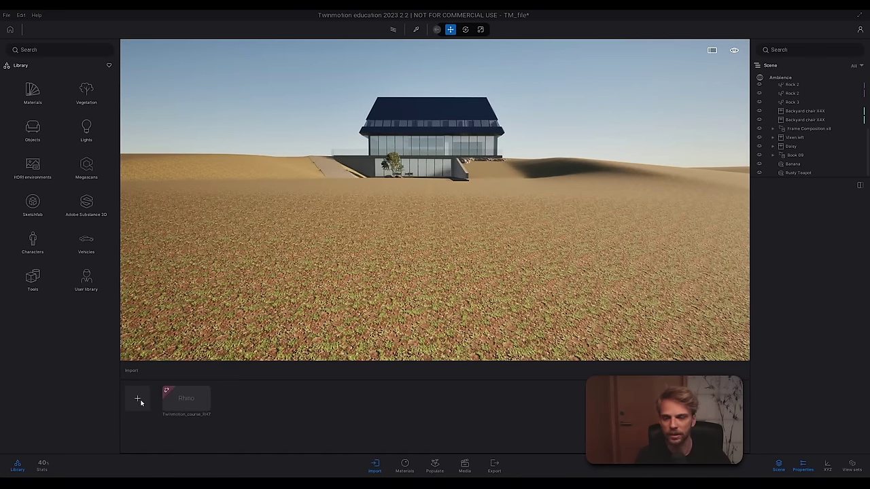
pyautogui.click(138, 400)
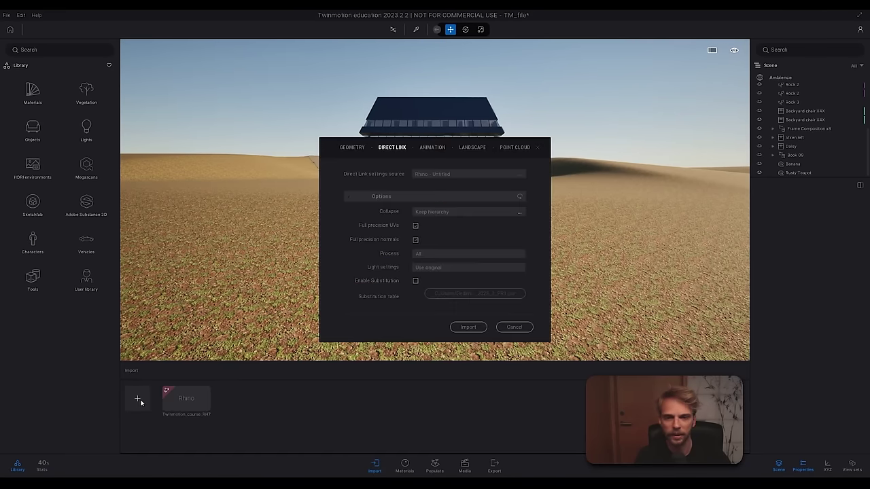
pyautogui.click(362, 149)
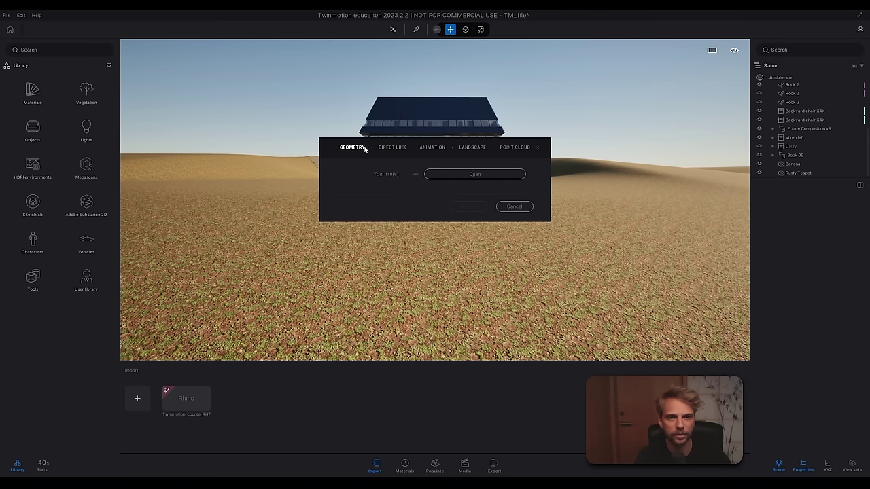
pyautogui.click(468, 174)
pyautogui.click(392, 185)
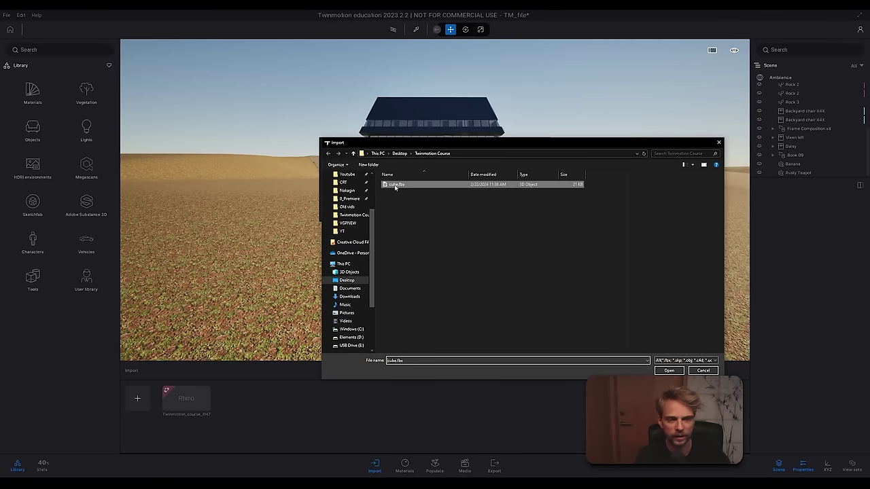
pyautogui.click(673, 371)
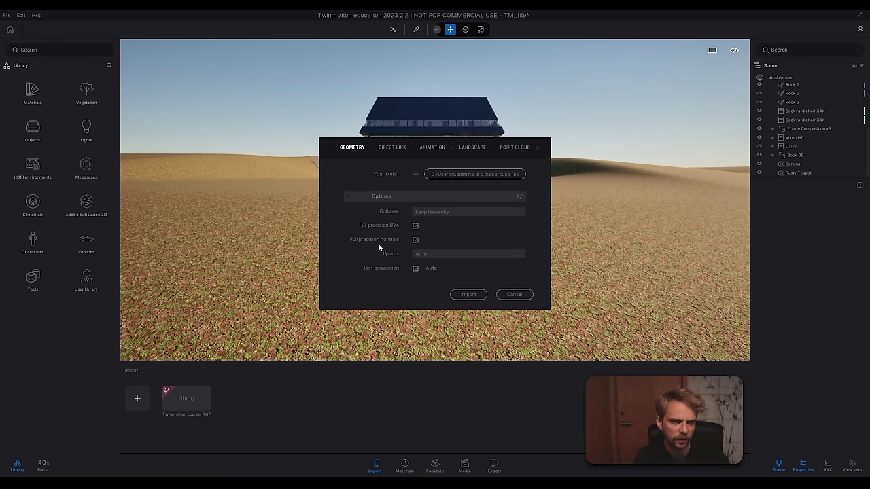
# Step: Check the up axis choices, keep Auto, and import the cube with hierarchy kept and automatic unit conversion
pyautogui.click(454, 257)
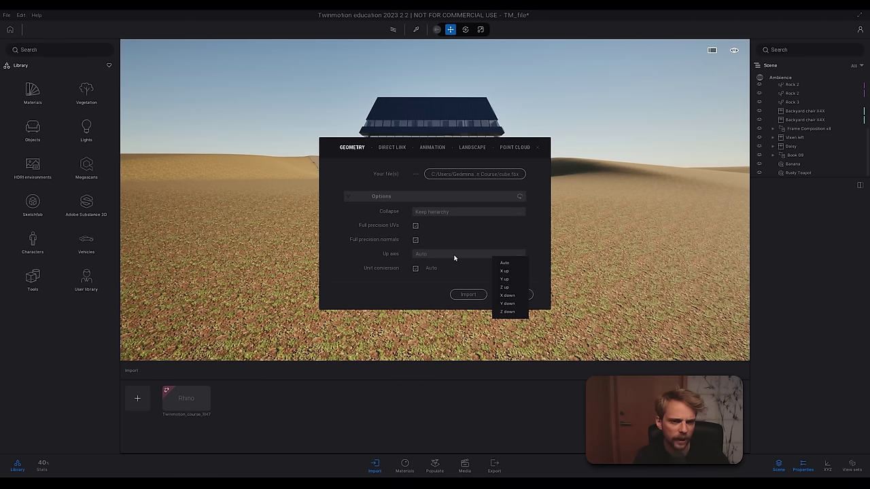
pyautogui.click(454, 257)
pyautogui.click(454, 257)
pyautogui.click(381, 260)
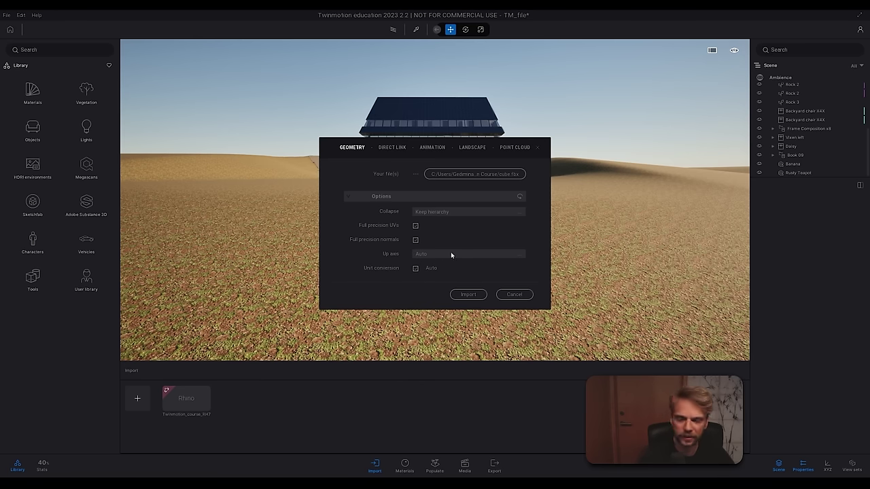
pyautogui.click(466, 295)
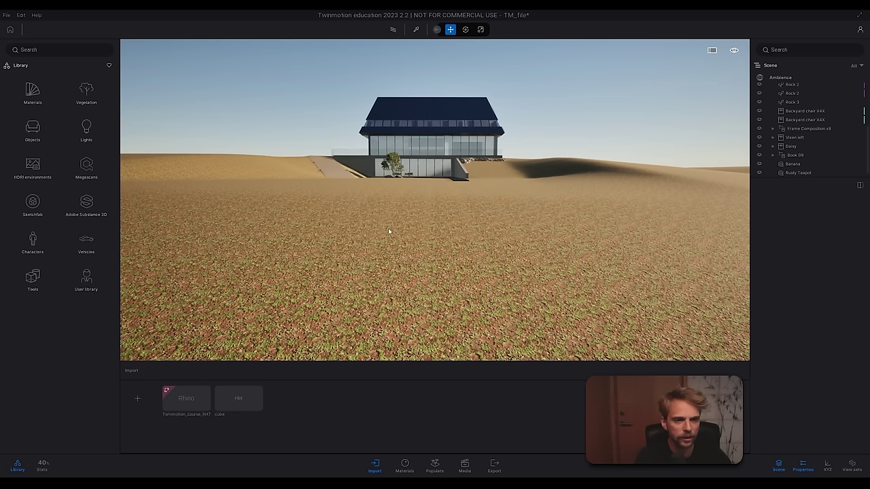
# Step: Select Object_1 inside the imported cube.fbx in the scene and focus the view on it
pyautogui.moveTo(410, 221); pyautogui.dragTo(551, 194, button='right')
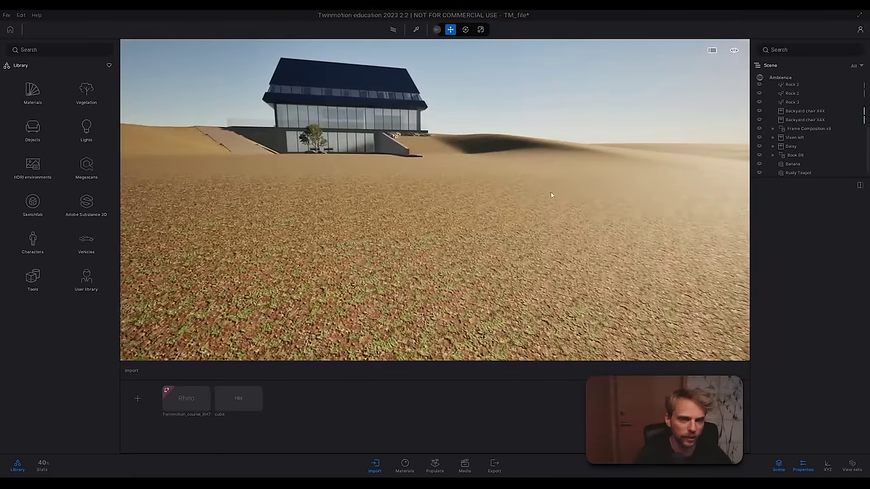
pyautogui.scroll(1, 820, 130)
pyautogui.scroll(-2, 821, 129)
pyautogui.click(803, 173)
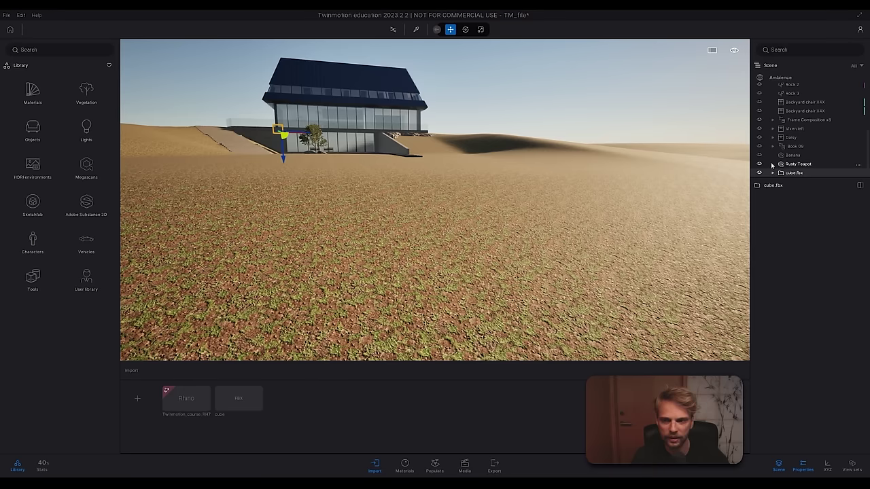
pyautogui.moveTo(775, 178); pyautogui.dragTo(773, 216)
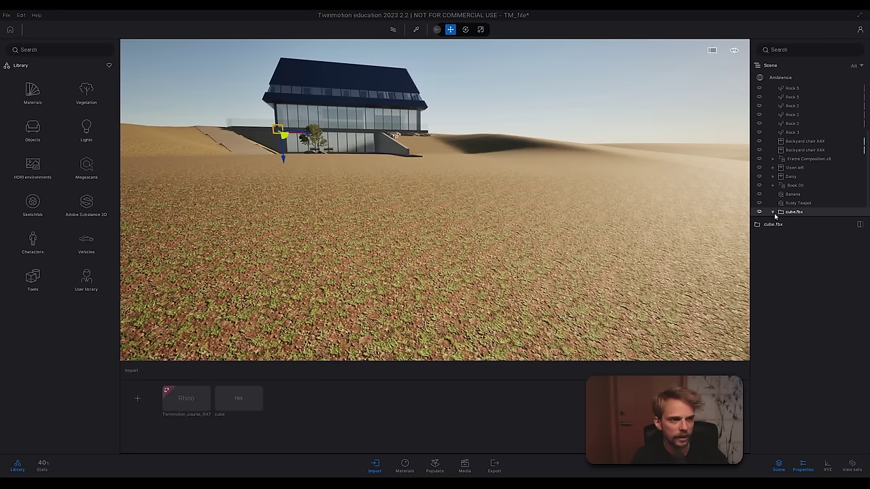
pyautogui.click(774, 213)
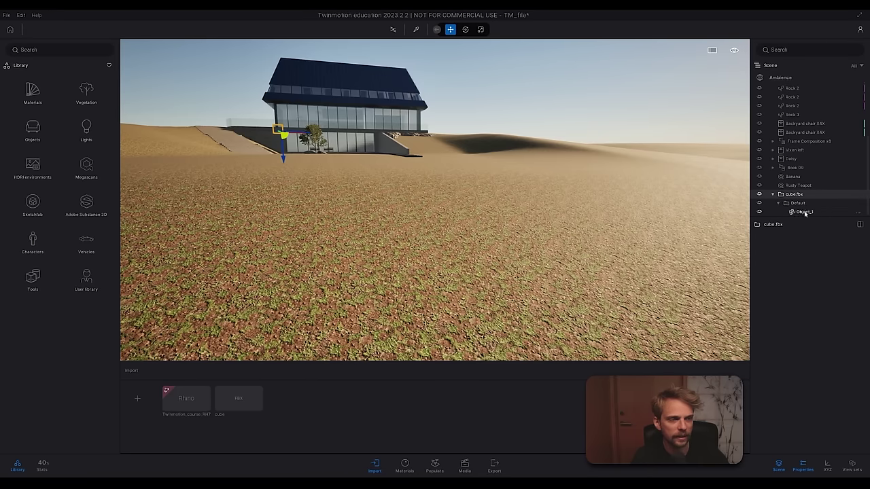
pyautogui.doubleClick(799, 211)
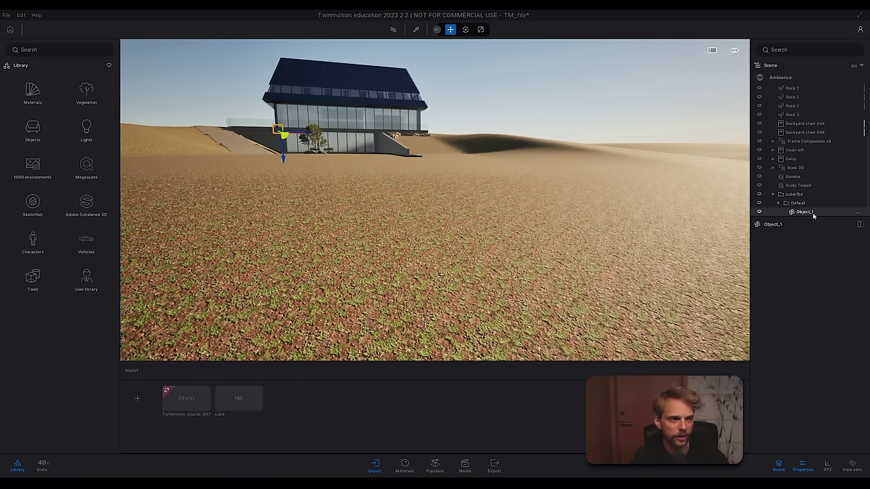
pyautogui.press('f')
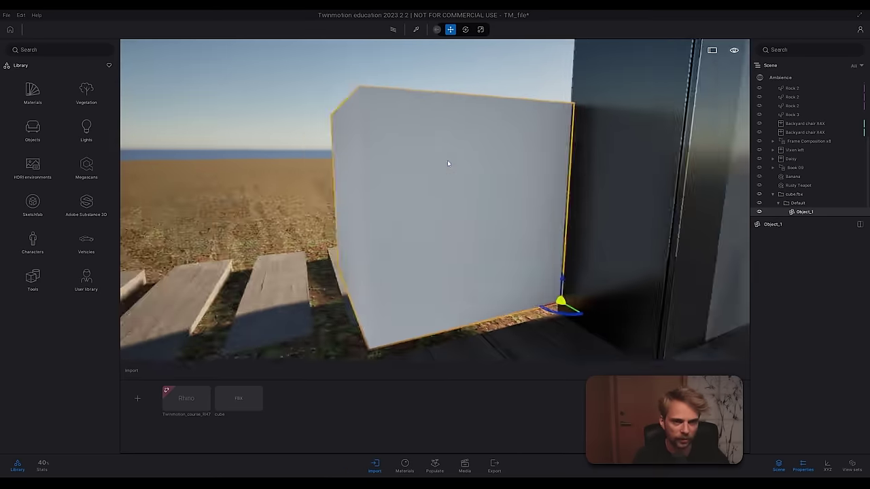
# Step: Raise the imported cube vertically above the ground at the corner of the house
pyautogui.keyDown('shift'); pyautogui.moveTo(447, 159); pyautogui.dragTo(476, 157, button='middle'); pyautogui.keyUp('shift')
pyautogui.moveTo(447, 160)
pyautogui.mouseDown(button='right')
pyautogui.moveTo(435, 178)
pyautogui.moveTo(475, 178)
pyautogui.moveTo(442, 163)
pyautogui.moveTo(456, 169)
pyautogui.mouseUp(button='right')
pyautogui.moveTo(488, 217); pyautogui.dragTo(489, 190)
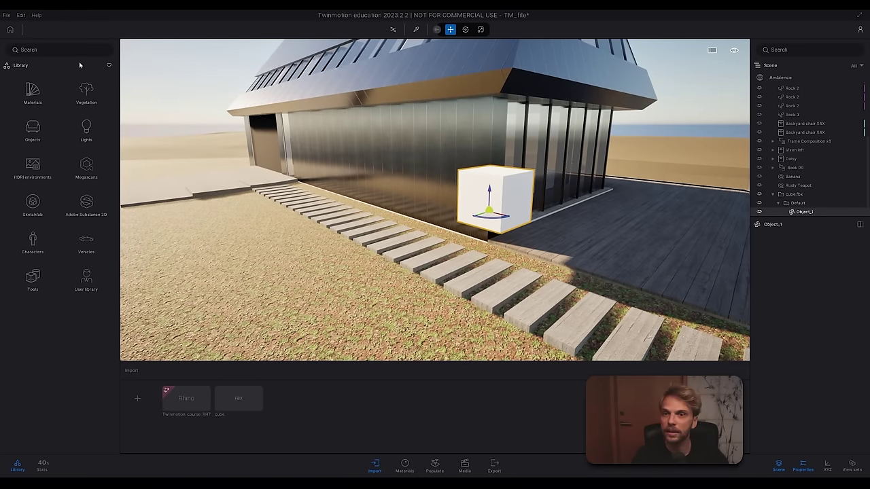
# Step: Apply the Stacked stone 05 material from the library's Stones category to the cube and inspect it from several sides
pyautogui.click(33, 91)
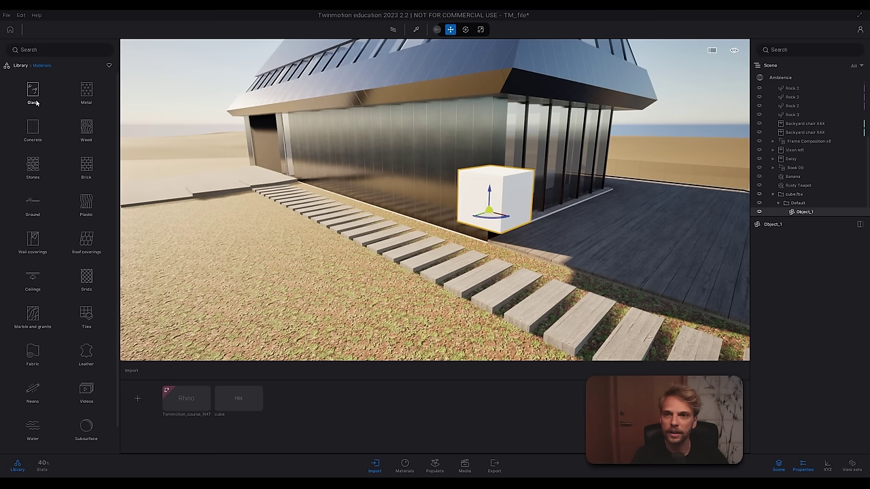
pyautogui.click(33, 165)
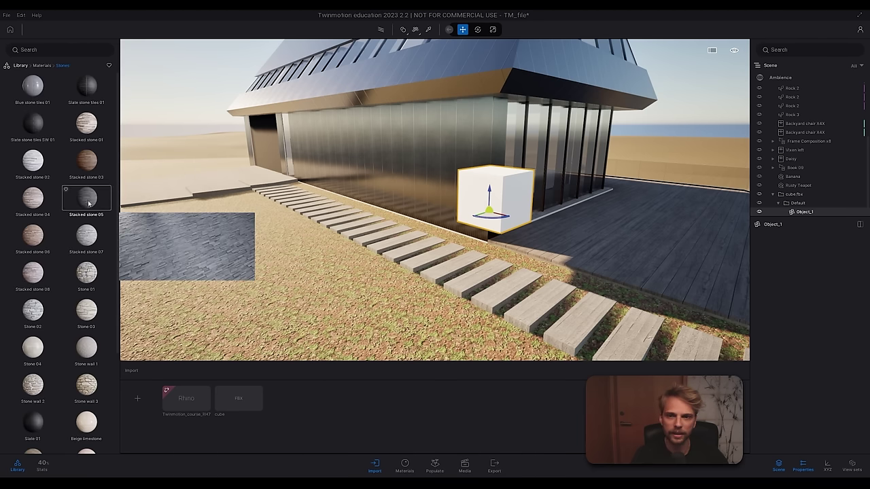
pyautogui.moveTo(87, 204); pyautogui.dragTo(495, 202)
pyautogui.scroll(5, 496, 202)
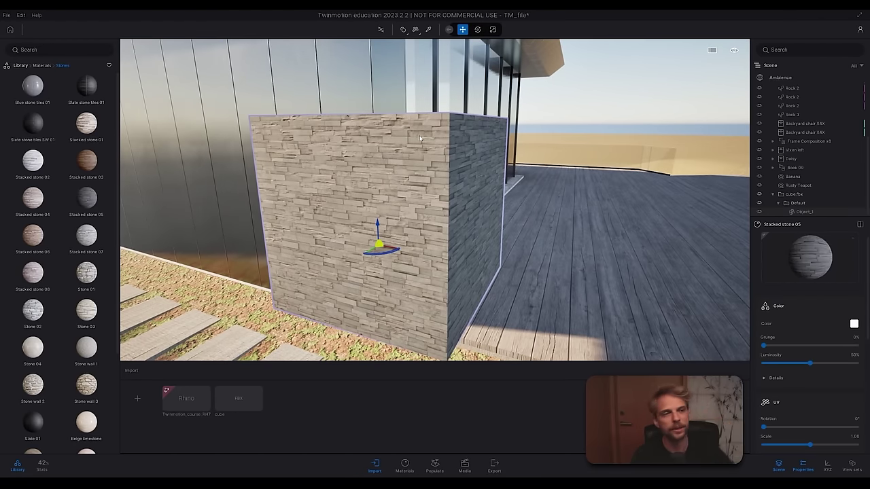
pyautogui.moveTo(412, 141); pyautogui.dragTo(400, 166, button='right')
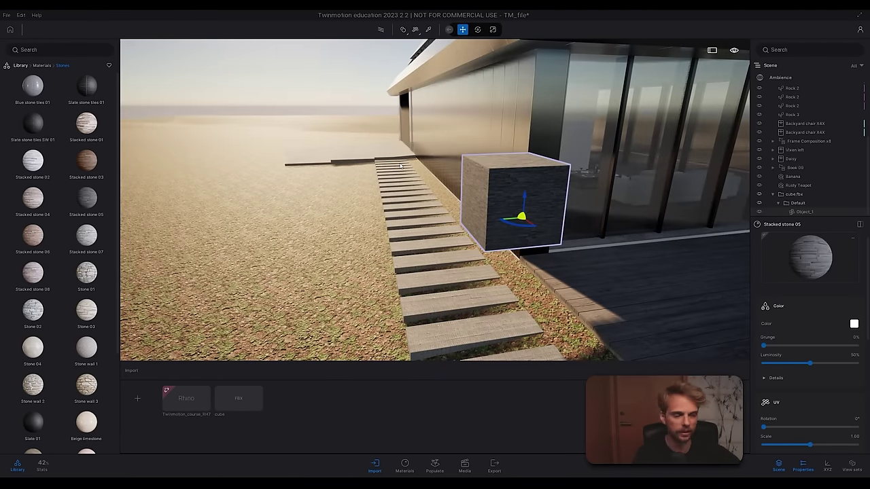
pyautogui.moveTo(528, 204)
pyautogui.mouseDown(button='right')
pyautogui.moveTo(401, 204)
pyautogui.moveTo(532, 210)
pyautogui.mouseUp(button='right')
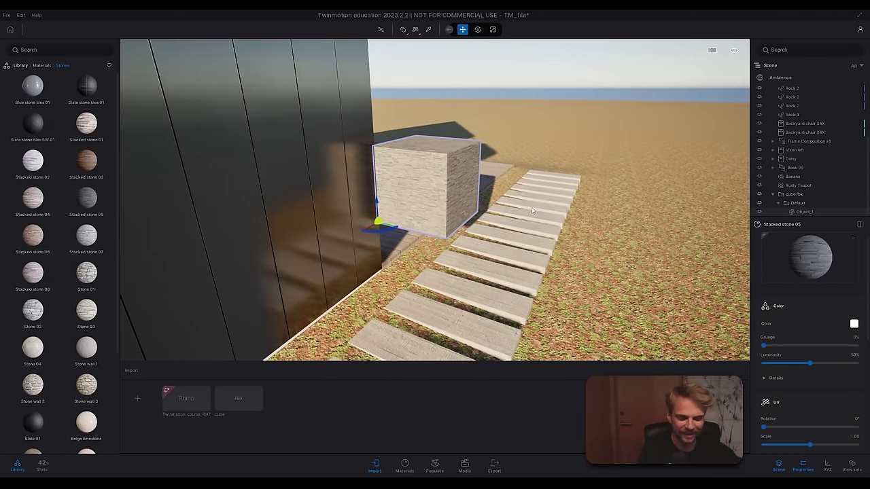
# Step: Delete the cube from the scene and remove the cube FBX from the imported files
pyautogui.press('Escape')
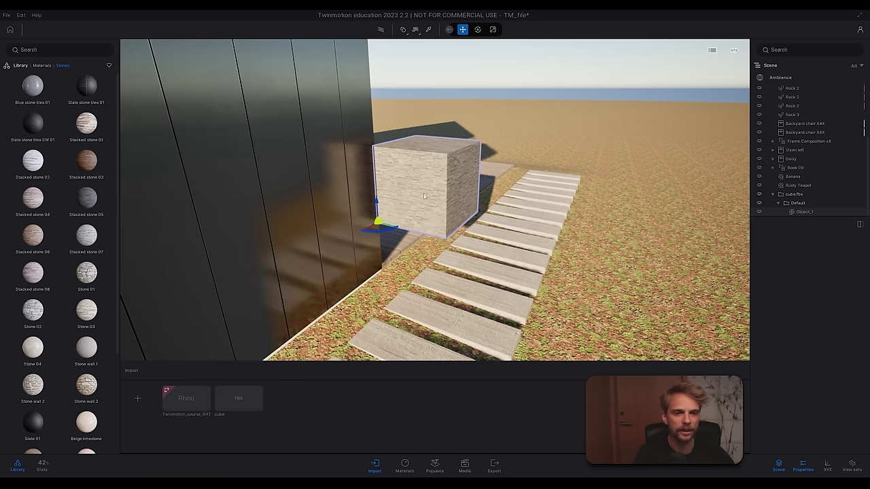
pyautogui.click(426, 188)
pyautogui.press('Delete')
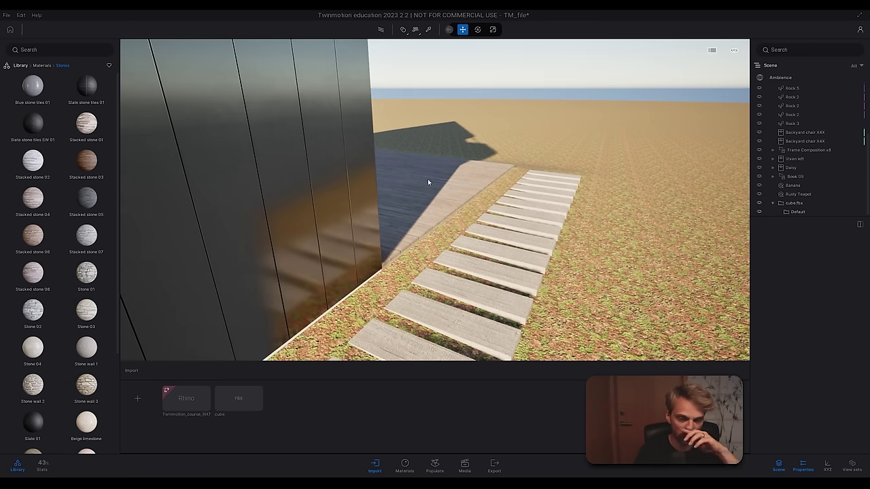
pyautogui.click(233, 387)
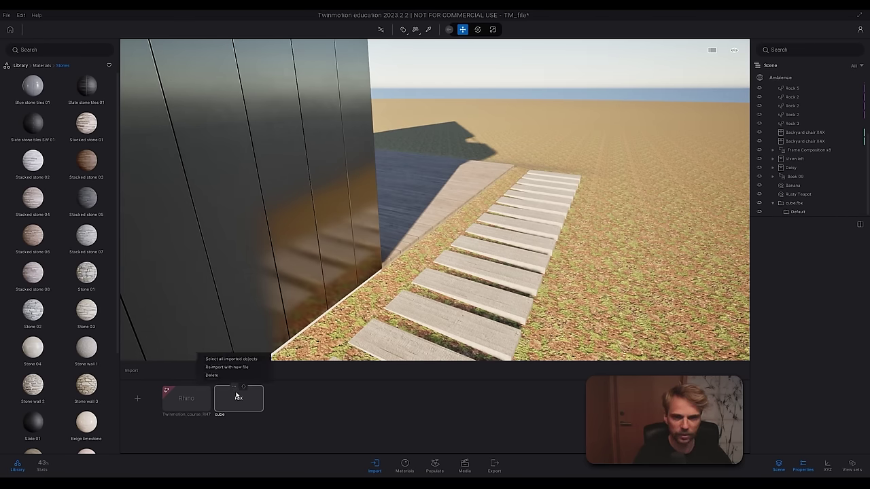
pyautogui.click(211, 375)
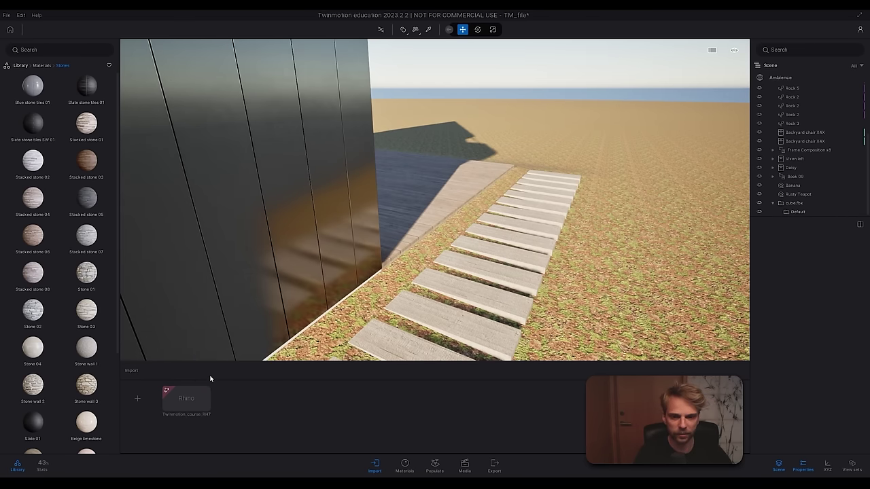
pyautogui.click(170, 396)
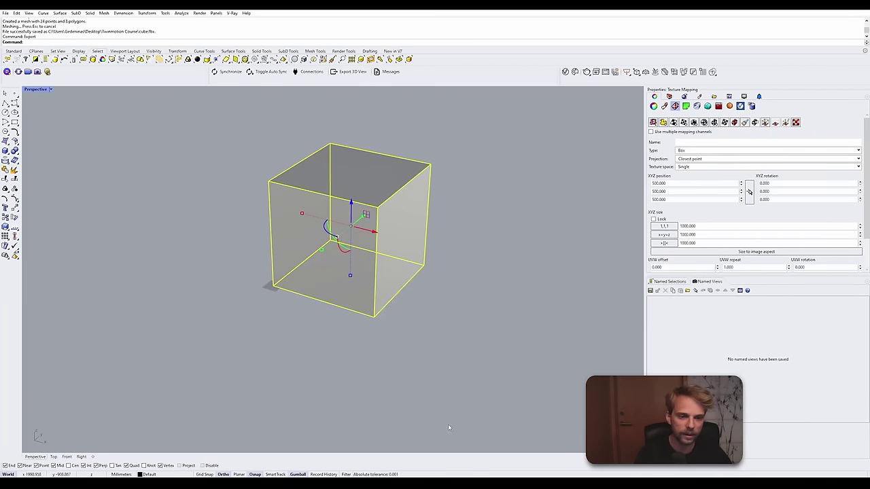
pyautogui.hotkey('alt', 'Tab')
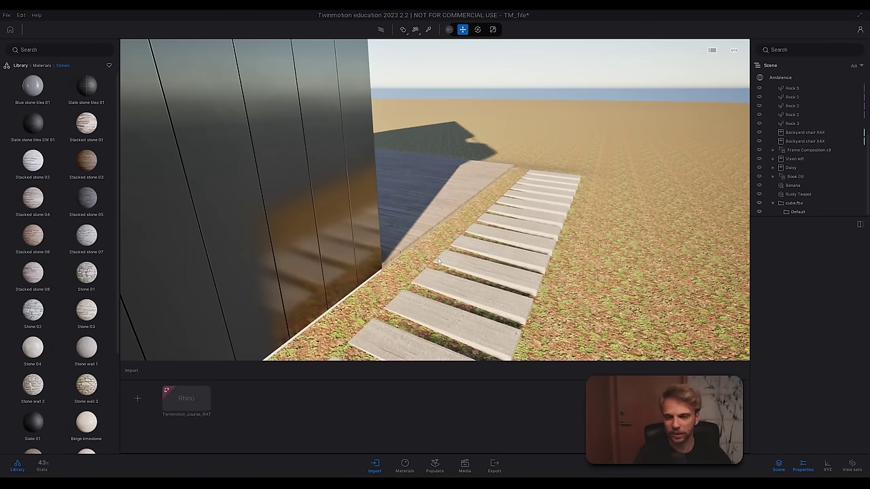
pyautogui.moveTo(438, 261); pyautogui.dragTo(495, 228, button='right')
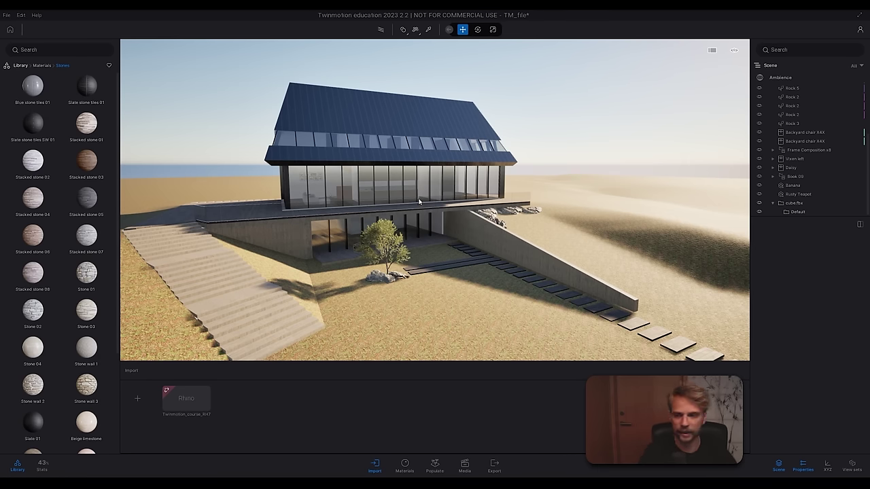
# Step: Switch to the Poly Haven website in the browser and open its 3D models catalogue
pyautogui.hotkey('alt', 'Tab')
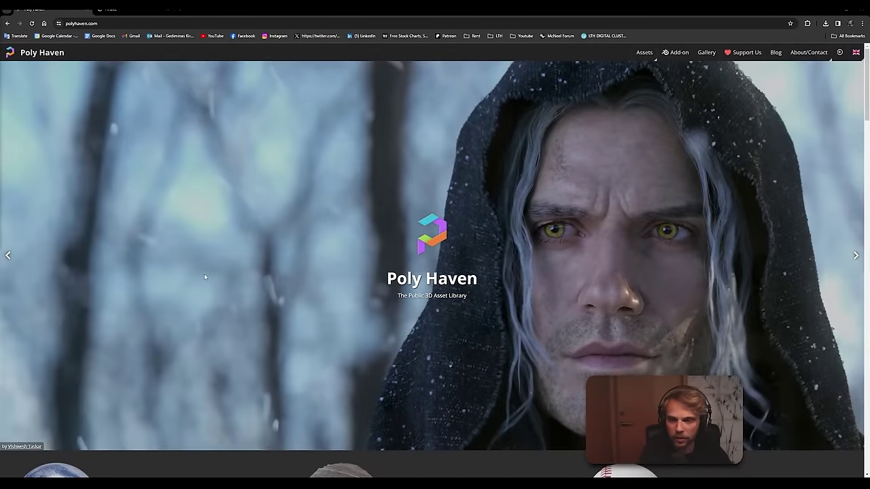
pyautogui.scroll(-3, 204, 277)
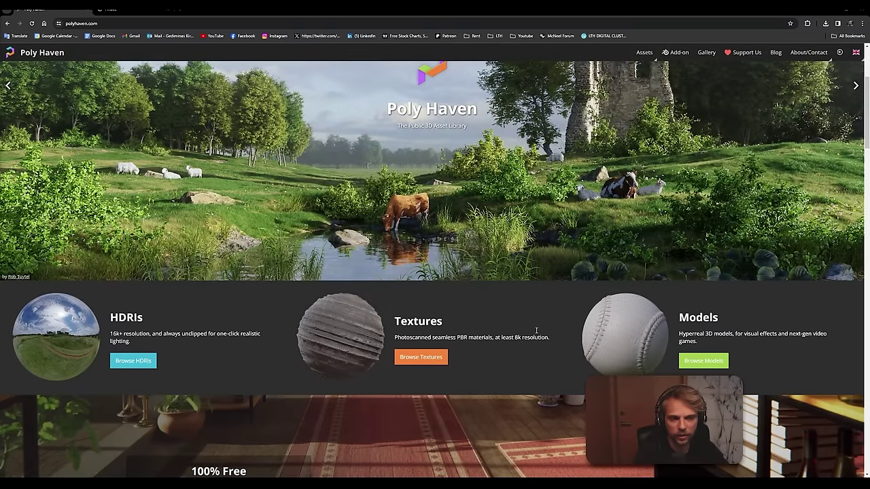
pyautogui.click(692, 363)
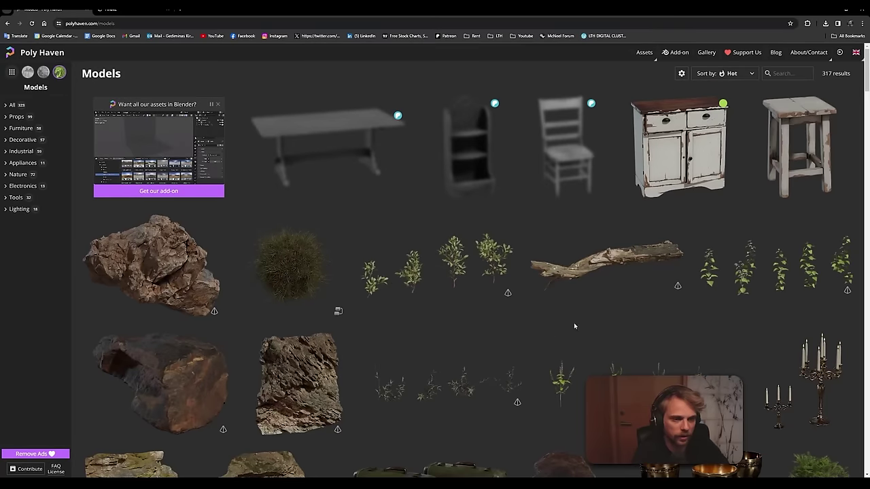
# Step: Browse the Poly Haven models catalogue, examining the available rocks, vegetation and props
pyautogui.scroll(-4, 435, 292)
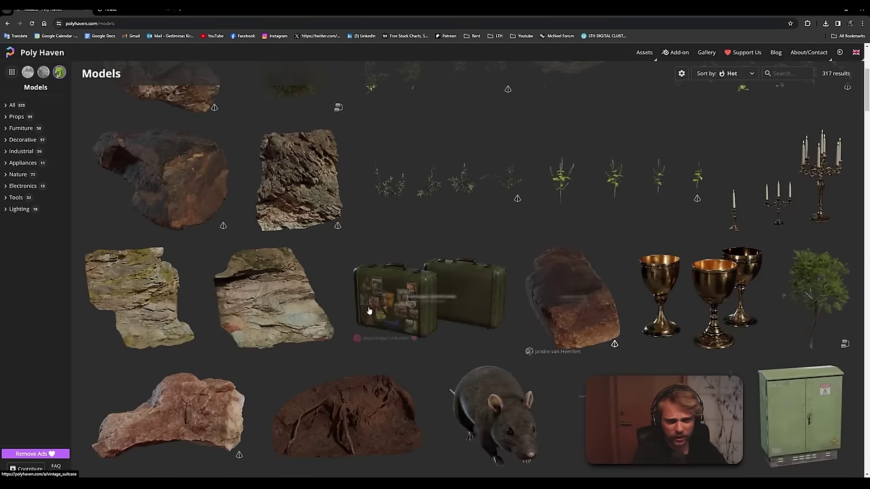
pyautogui.scroll(-2, 448, 203)
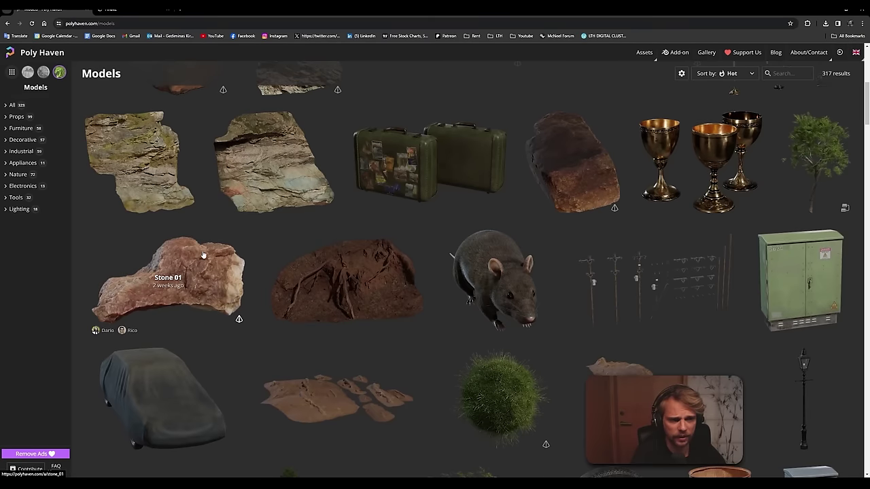
pyautogui.scroll(3, 212, 252)
pyautogui.scroll(-2, 493, 162)
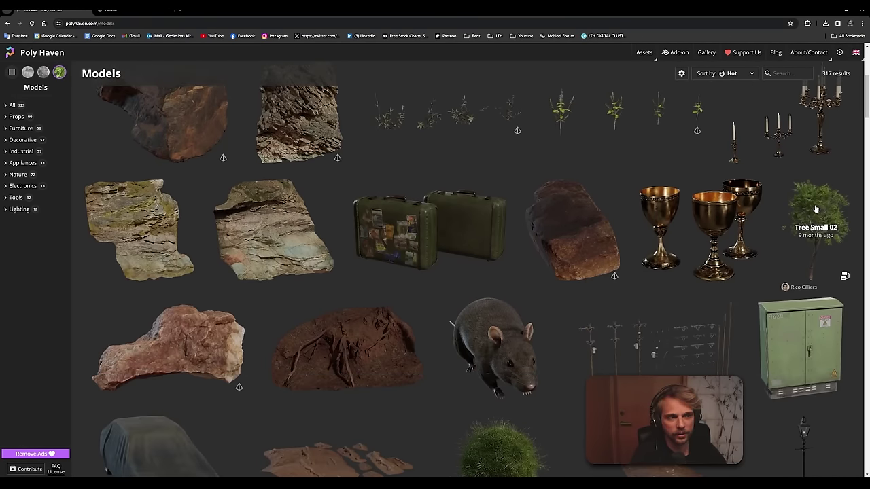
pyautogui.scroll(-3, 553, 219)
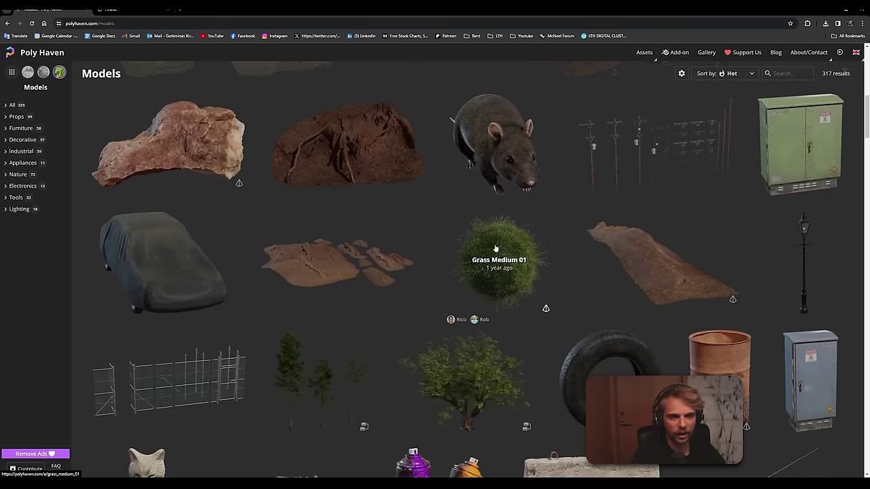
pyautogui.scroll(-2, 422, 285)
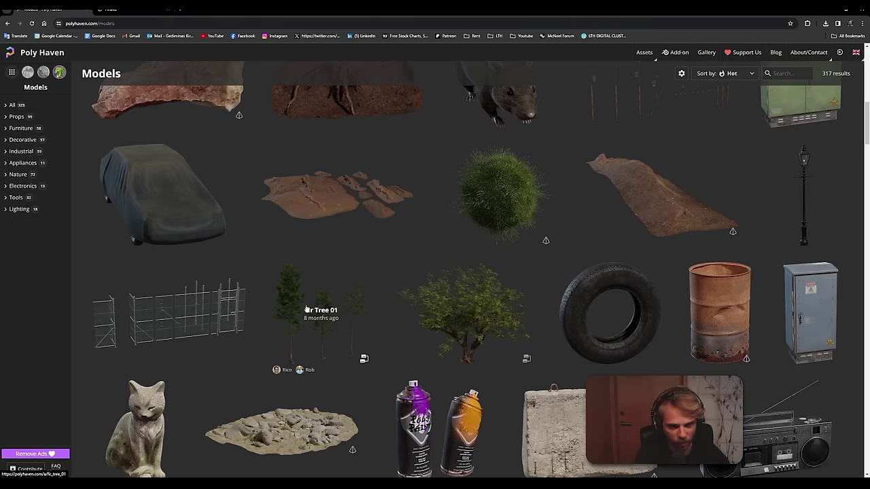
pyautogui.scroll(3, 401, 281)
pyautogui.scroll(2, 353, 250)
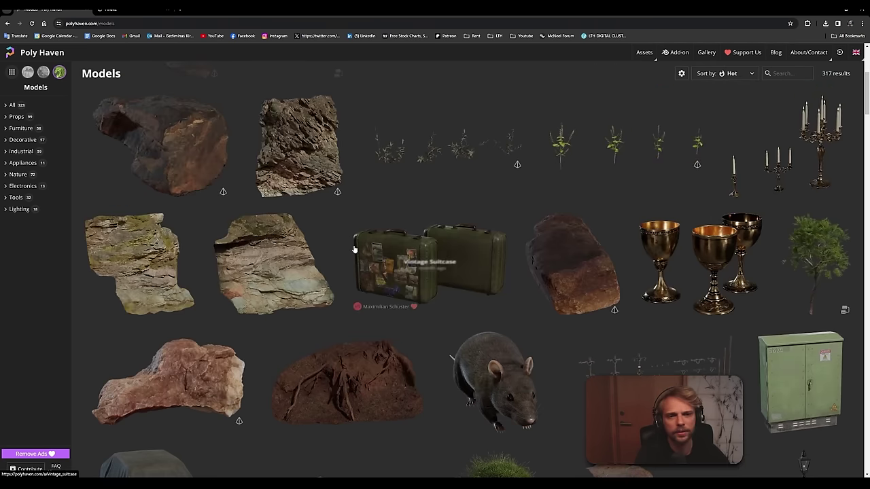
pyautogui.scroll(-10, 432, 306)
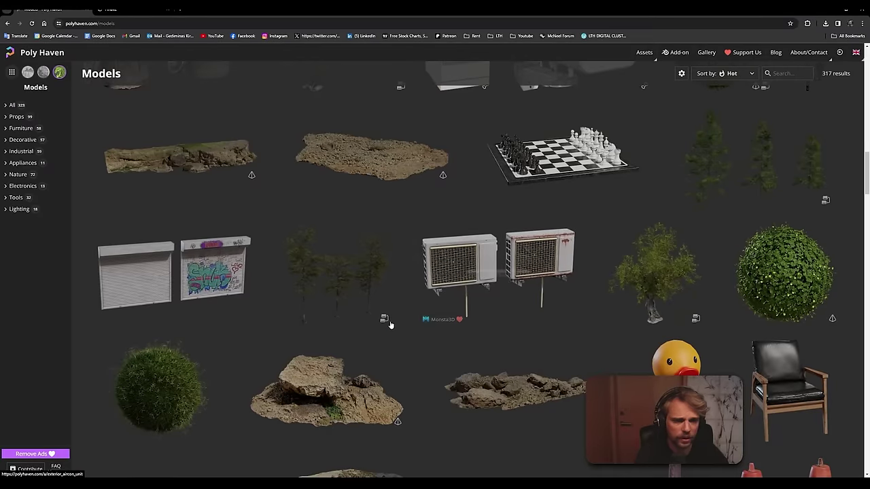
pyautogui.scroll(10, 408, 313)
pyautogui.scroll(5, 340, 299)
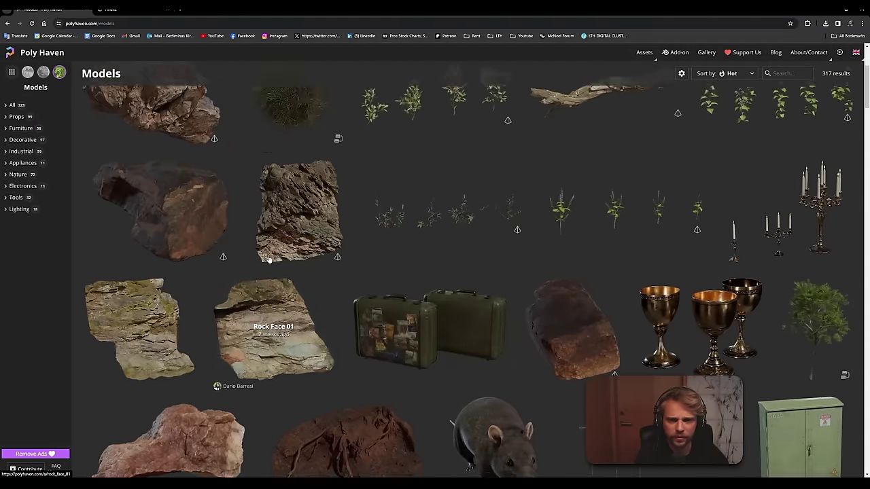
pyautogui.scroll(-4, 169, 261)
pyautogui.scroll(-15, 168, 262)
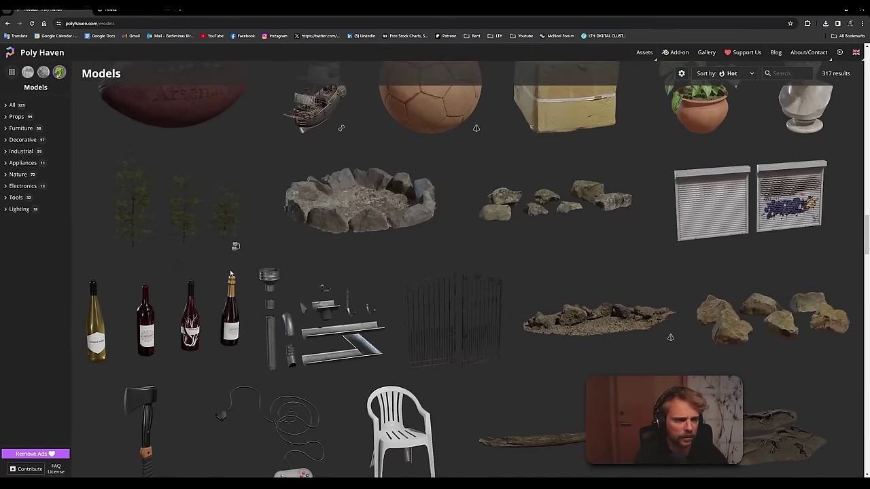
# Step: Open the Rock Moss Set 01 model page and preview its individual texture maps
pyautogui.click(745, 338)
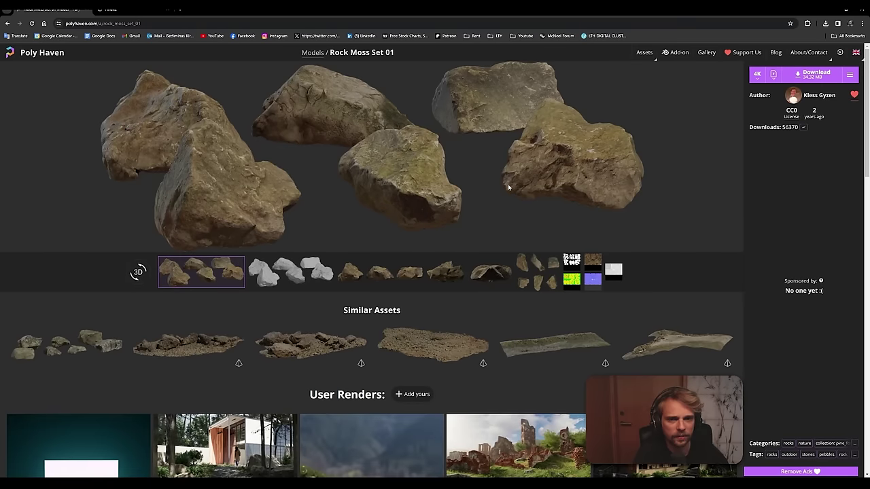
pyautogui.click(532, 271)
pyautogui.click(575, 333)
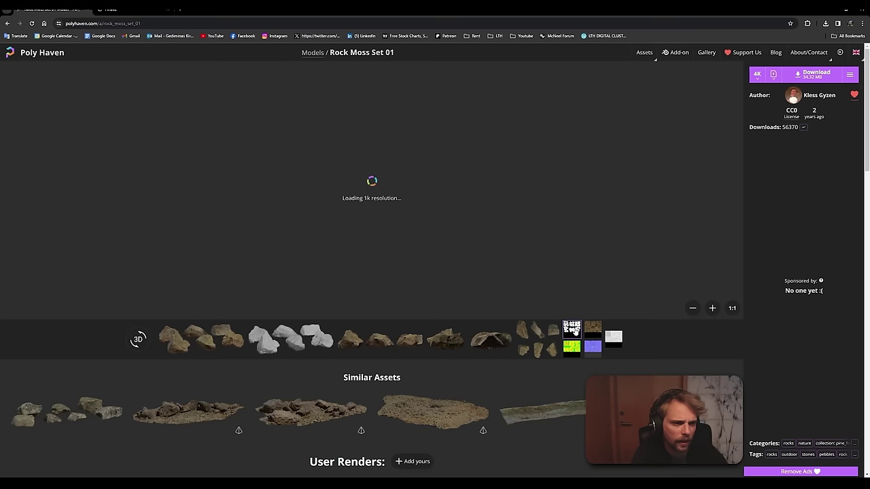
pyautogui.moveTo(575, 353)
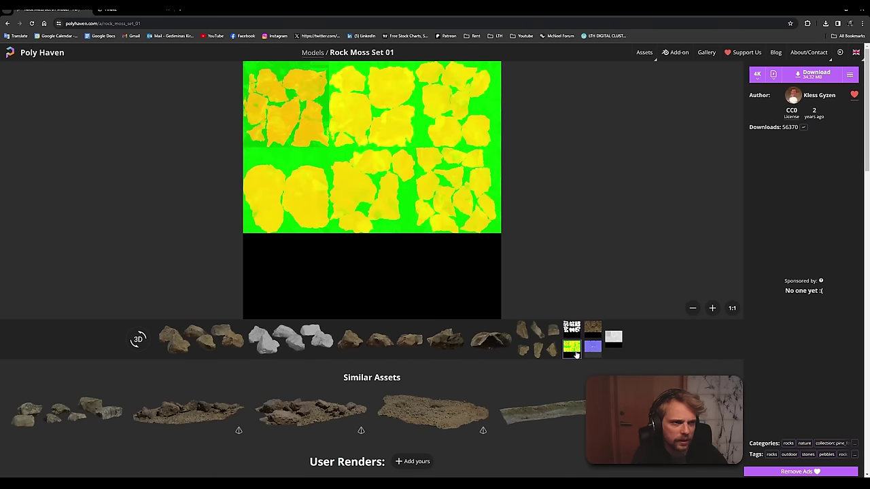
pyautogui.moveTo(593, 331)
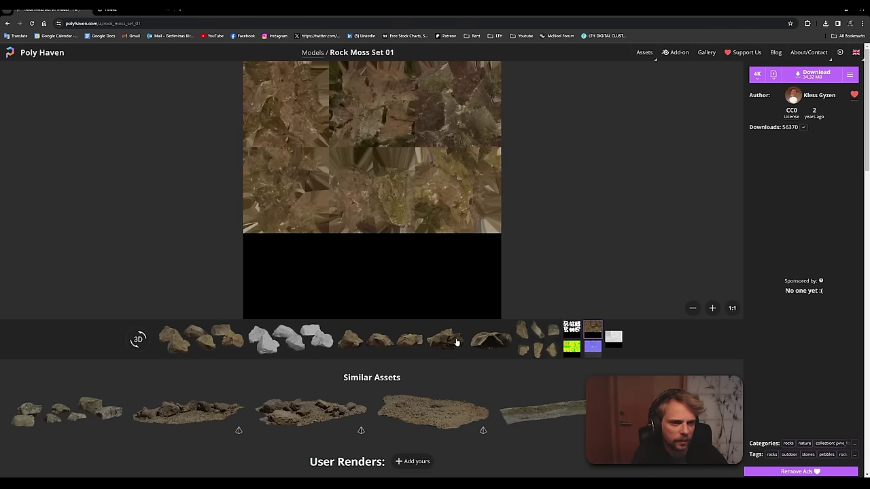
# Step: Preview Rock Moss Set 01 as a render and in the 3D viewer, including full screen, inspecting the rocks from several angles
pyautogui.click(201, 339)
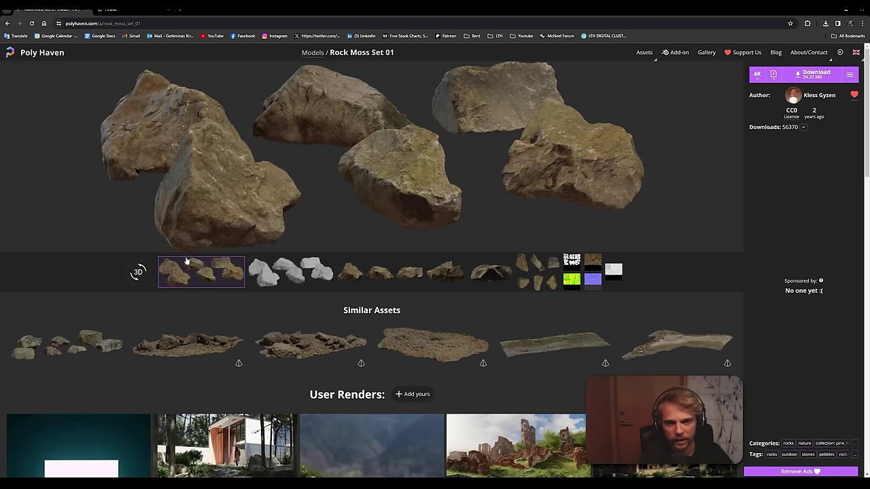
pyautogui.click(138, 273)
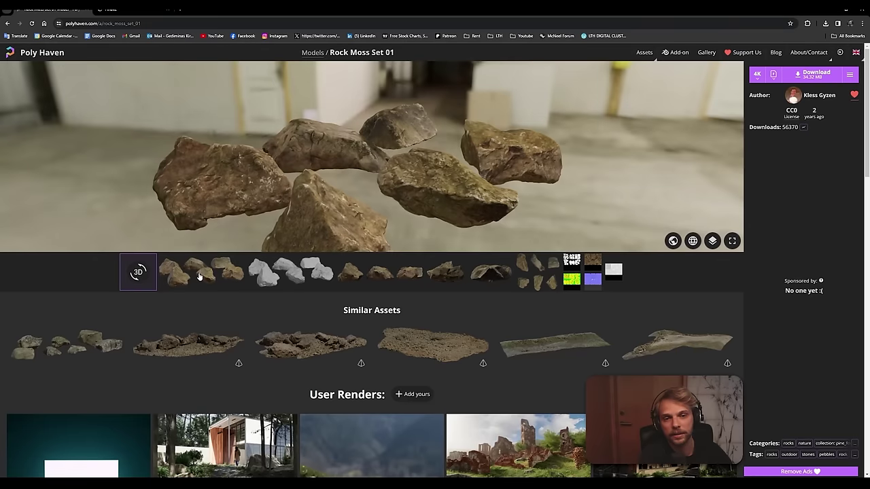
pyautogui.moveTo(258, 202); pyautogui.dragTo(293, 244)
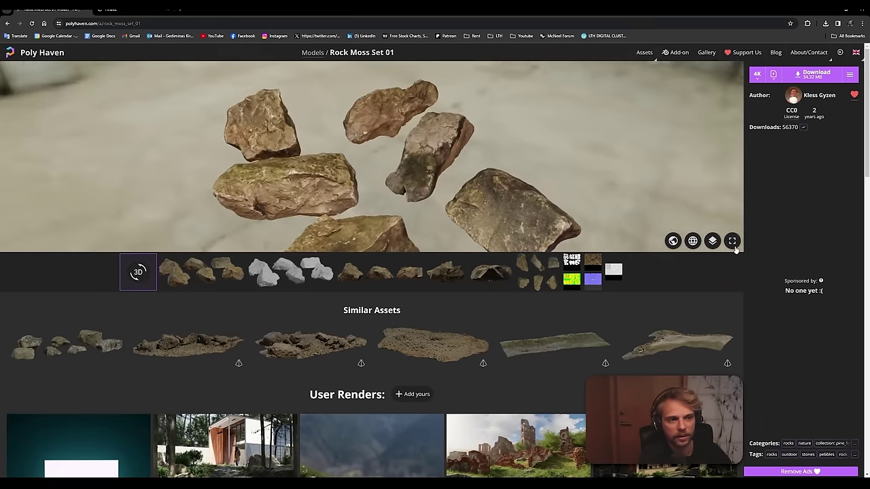
pyautogui.click(732, 240)
pyautogui.moveTo(305, 309); pyautogui.dragTo(536, 310)
pyautogui.scroll(3, 537, 305)
pyautogui.scroll(-5, 423, 220)
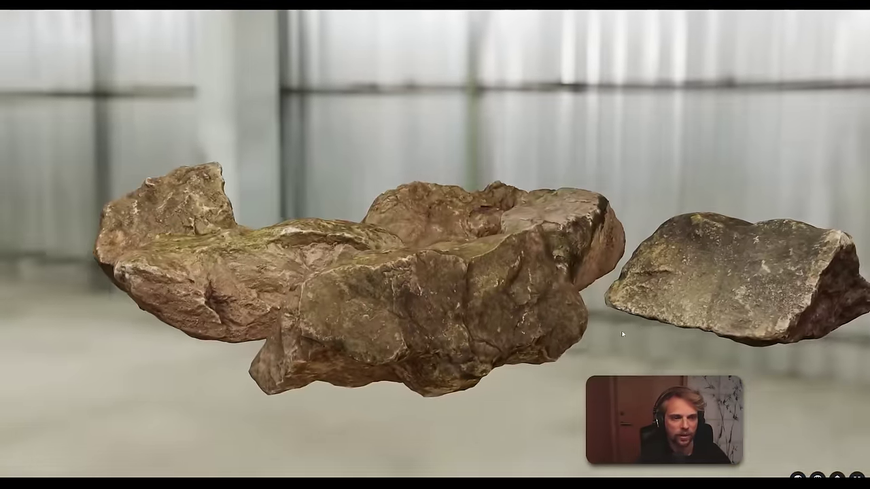
pyautogui.press('Escape')
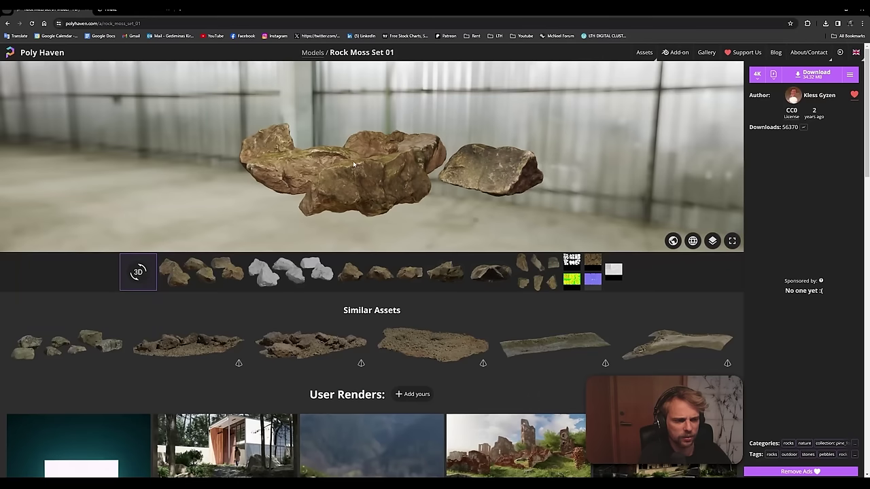
pyautogui.moveTo(385, 158); pyautogui.dragTo(315, 168)
pyautogui.moveTo(407, 146); pyautogui.dragTo(374, 228)
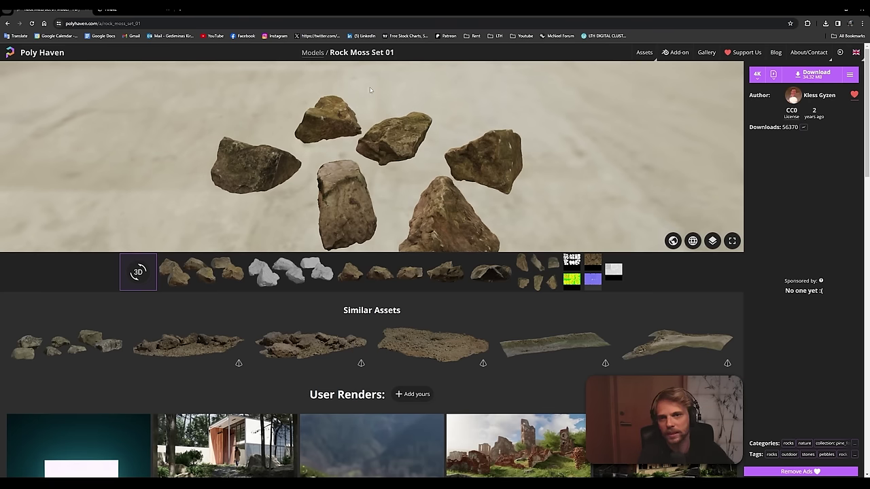
pyautogui.moveTo(338, 211); pyautogui.dragTo(285, 121)
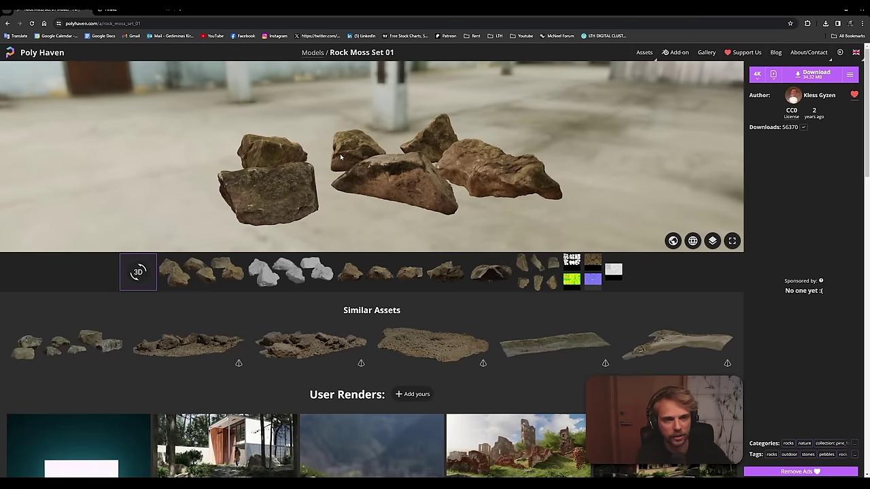
# Step: Check the available download resolutions and compare the rock render with its mask and diffuse texture maps
pyautogui.click(758, 74)
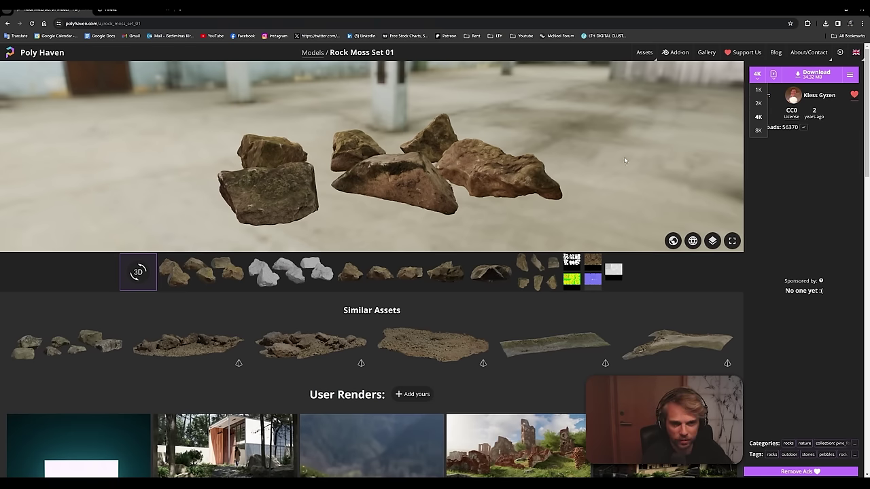
pyautogui.click(595, 264)
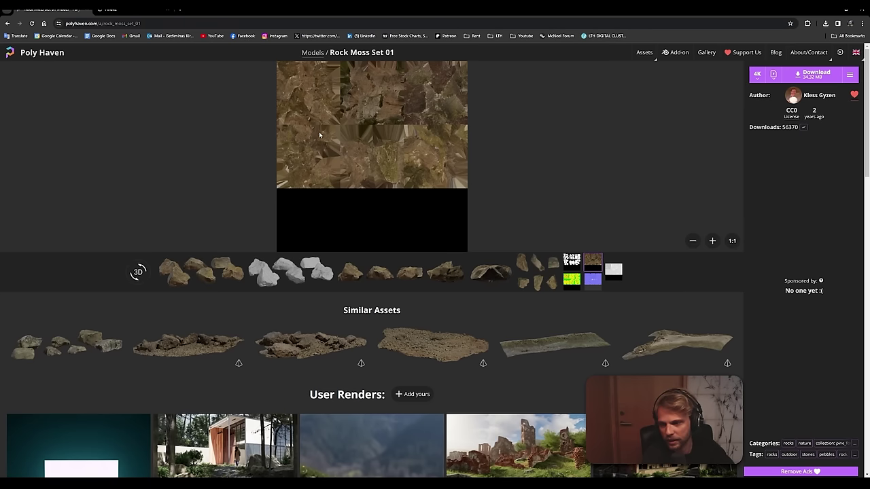
pyautogui.click(201, 271)
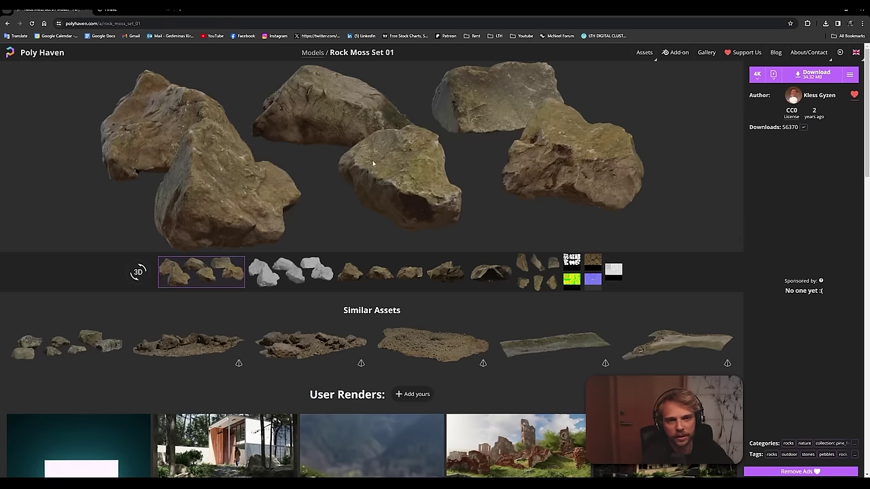
pyautogui.click(571, 259)
pyautogui.click(592, 260)
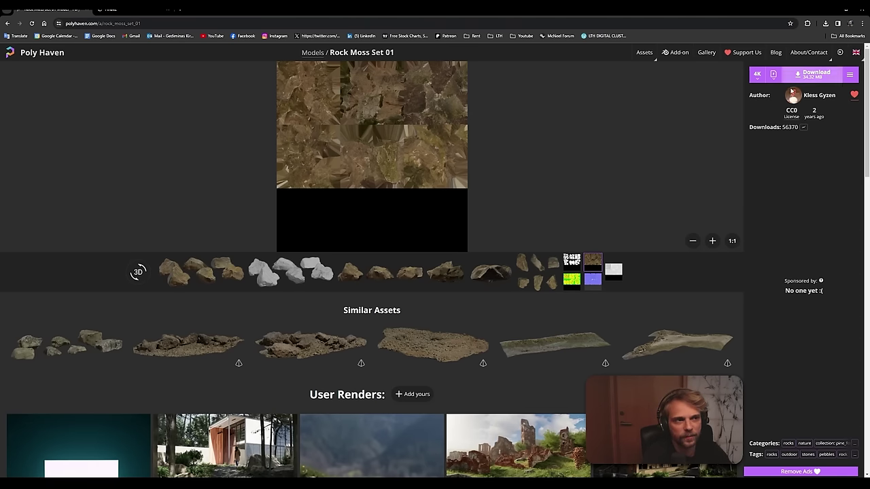
# Step: Download Rock Moss Set 01 at 2K resolution in FBX format
pyautogui.click(757, 74)
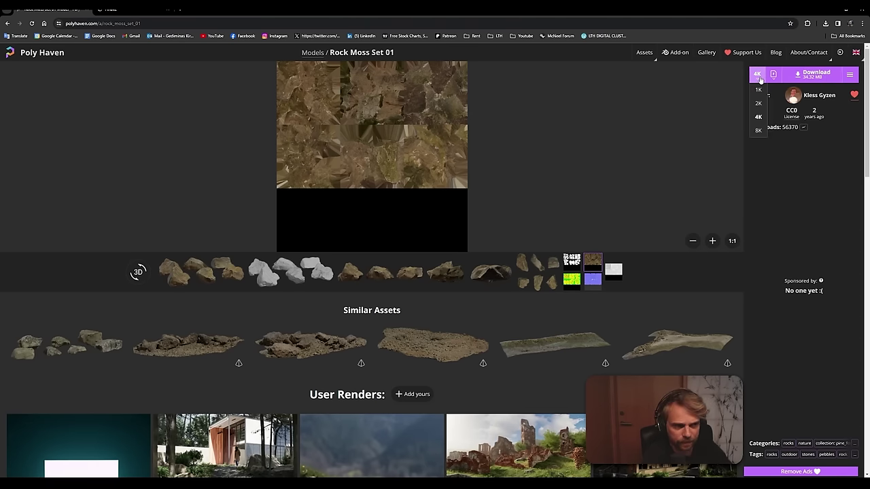
pyautogui.click(758, 104)
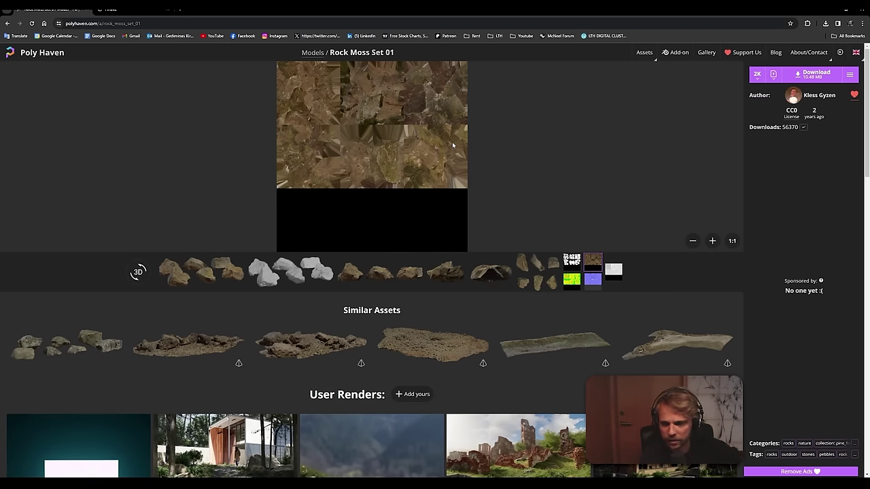
pyautogui.click(773, 74)
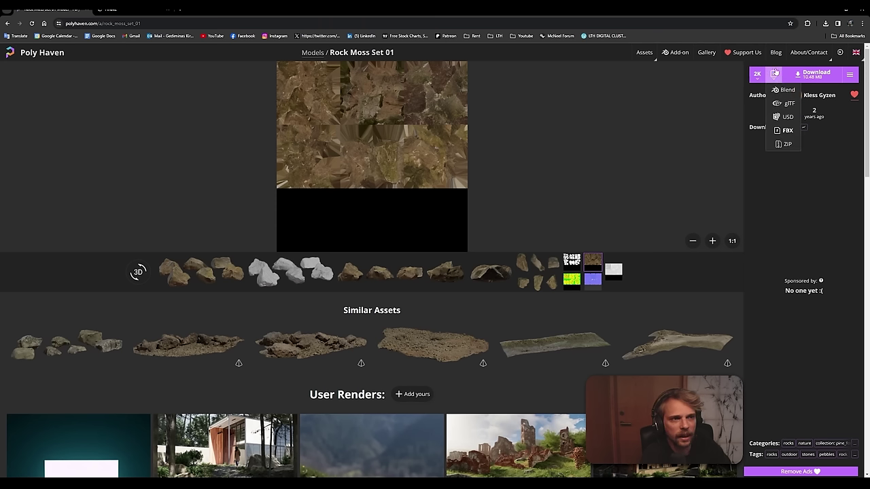
pyautogui.click(784, 131)
pyautogui.click(773, 76)
pyautogui.click(785, 131)
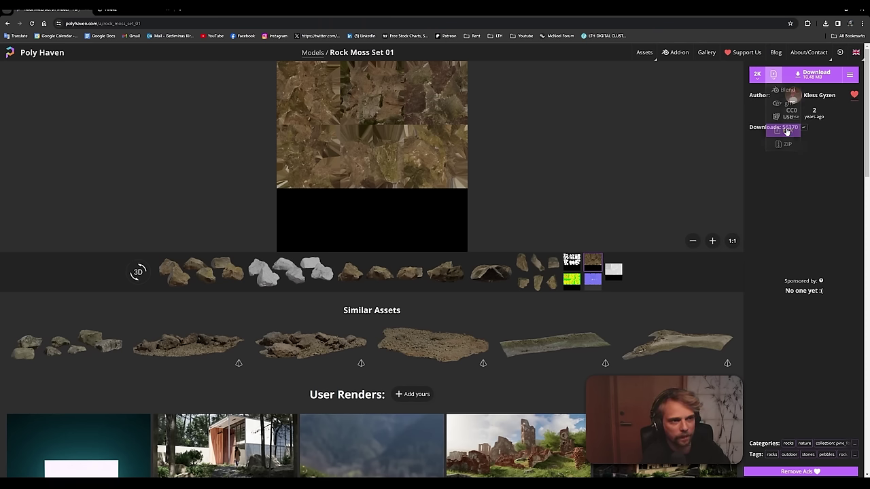
pyautogui.click(818, 74)
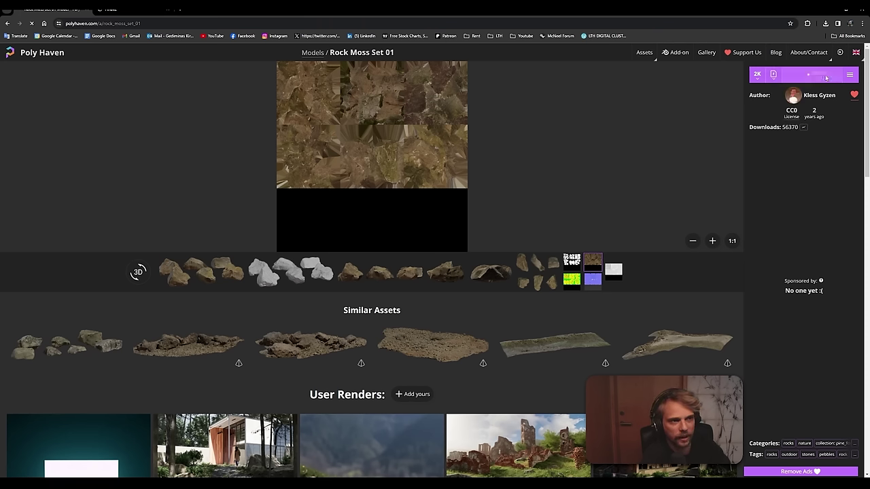
# Step: Show the Downloads folder and extract rock_moss_set_01_2k.fbx.zip into its own folder
pyautogui.click(826, 24)
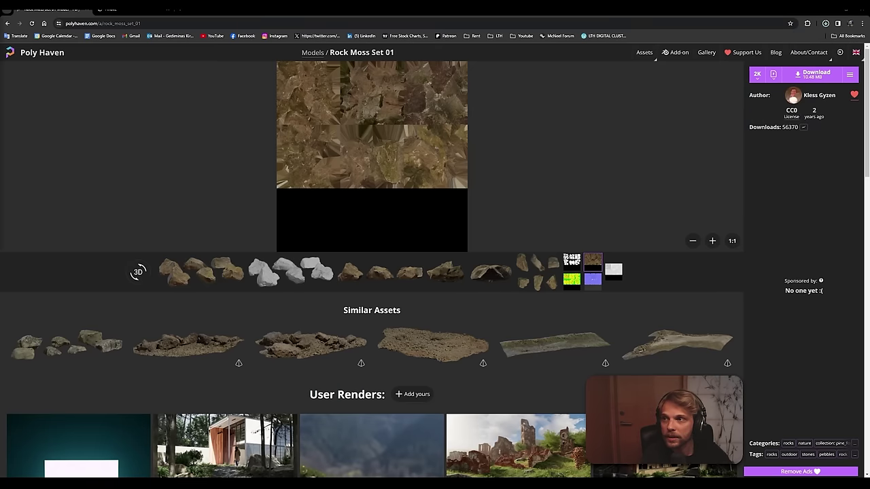
pyautogui.moveTo(0, 14); pyautogui.dragTo(404, 41)
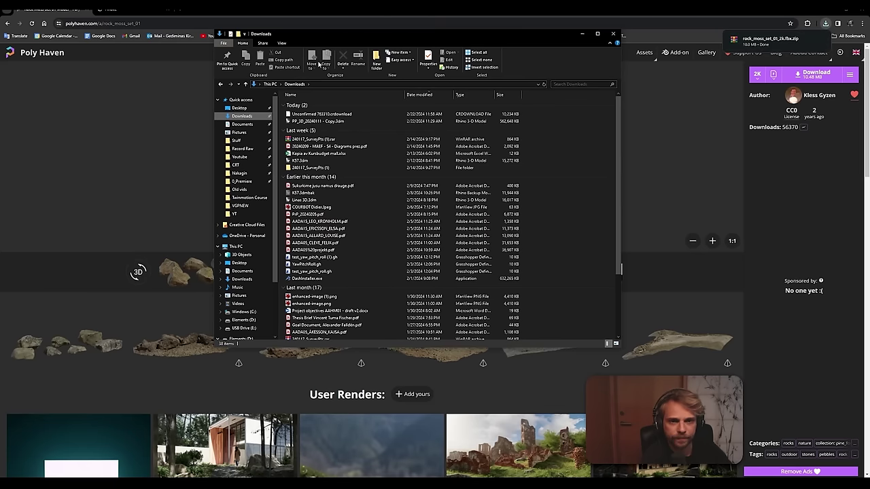
pyautogui.click(304, 122)
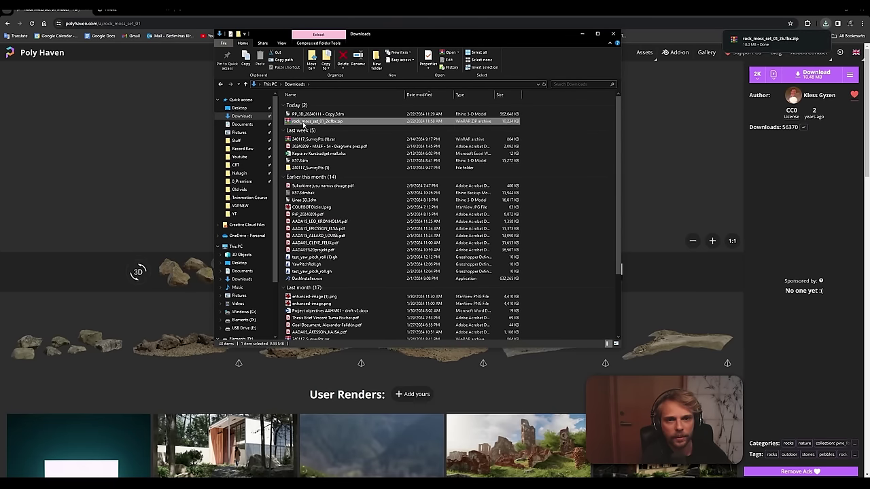
pyautogui.rightClick(301, 121)
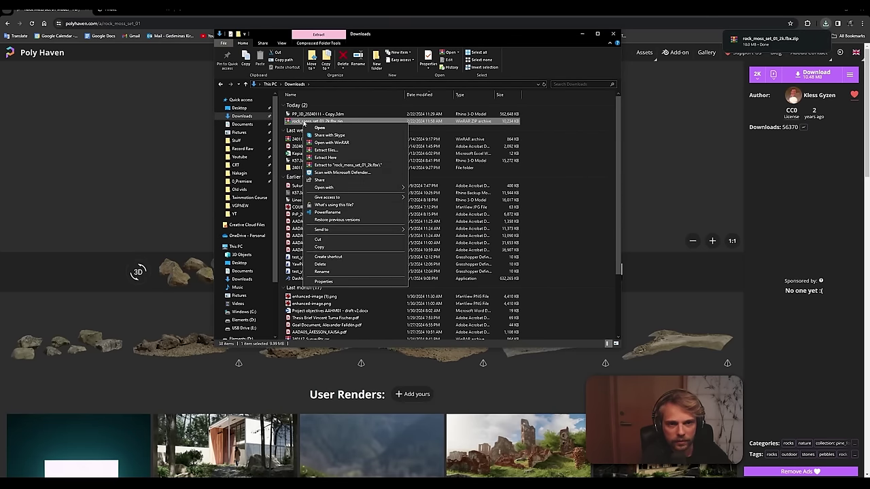
pyautogui.click(350, 168)
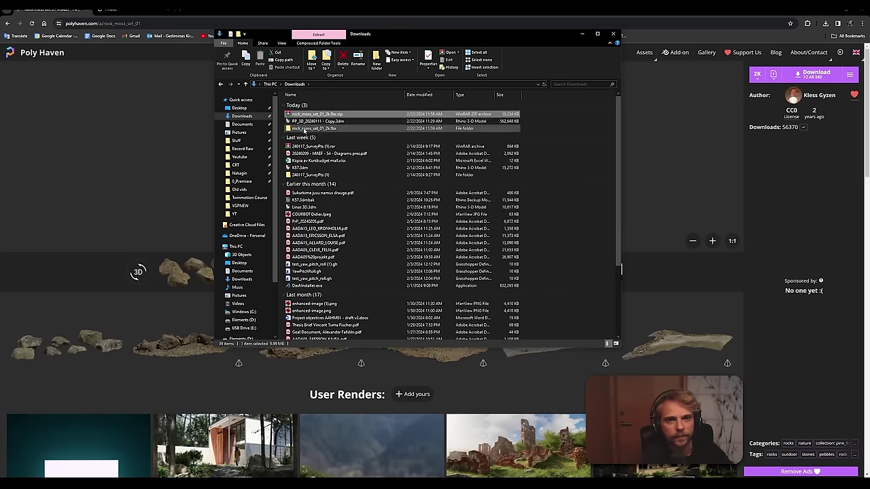
# Step: Open the extracted rock_moss_set_01_2k.fbx folder and examine the FBX file and the images in its textures subfolder
pyautogui.doubleClick(304, 128)
pyautogui.click(299, 111)
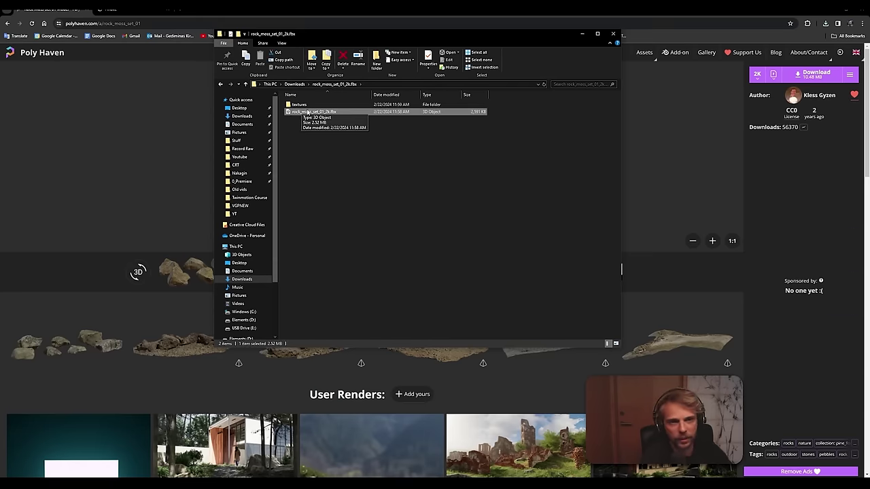
pyautogui.doubleClick(297, 105)
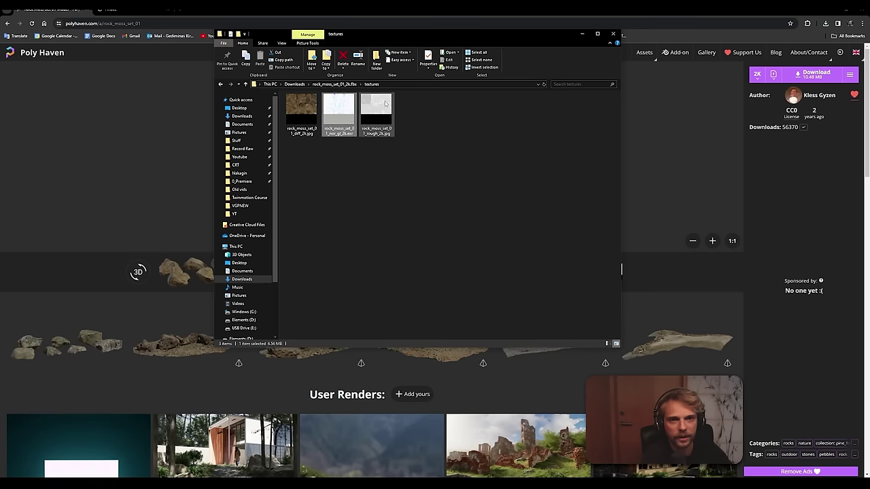
pyautogui.click(407, 165)
pyautogui.moveTo(384, 38); pyautogui.dragTo(285, 59)
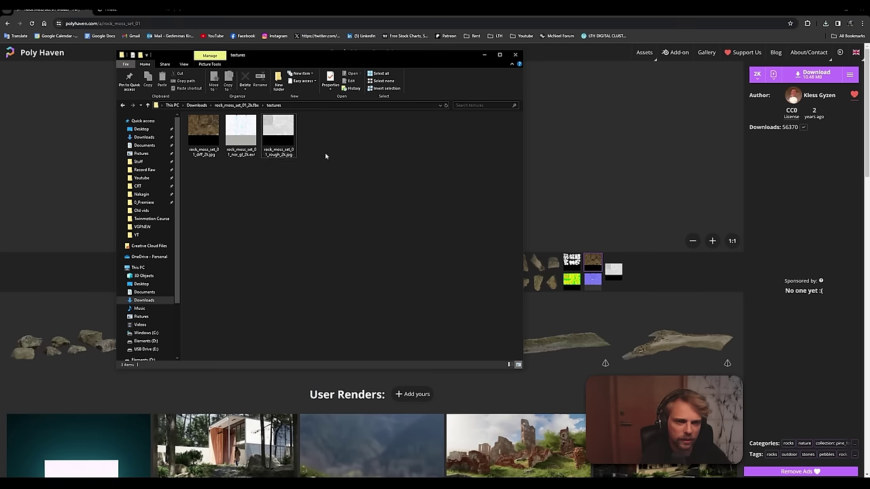
# Step: Preview the green and yellow texture map of Rock Moss Set 01 on the Poly Haven page
pyautogui.click(570, 282)
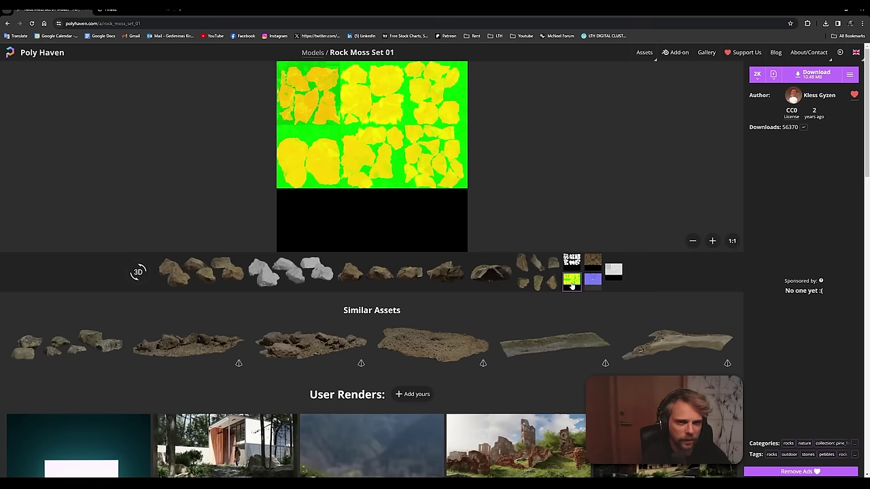
pyautogui.rightClick(571, 285)
pyautogui.click(561, 190)
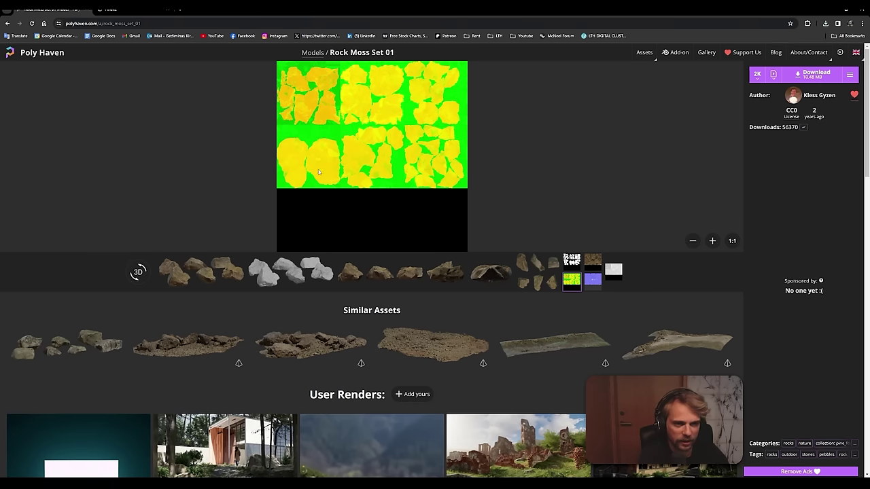
# Step: Switch to Twinmotion and import rock_moss_set_01_2k.fbx from the extracted download folder as geometry, keeping the hierarchy
pyautogui.click(476, 482)
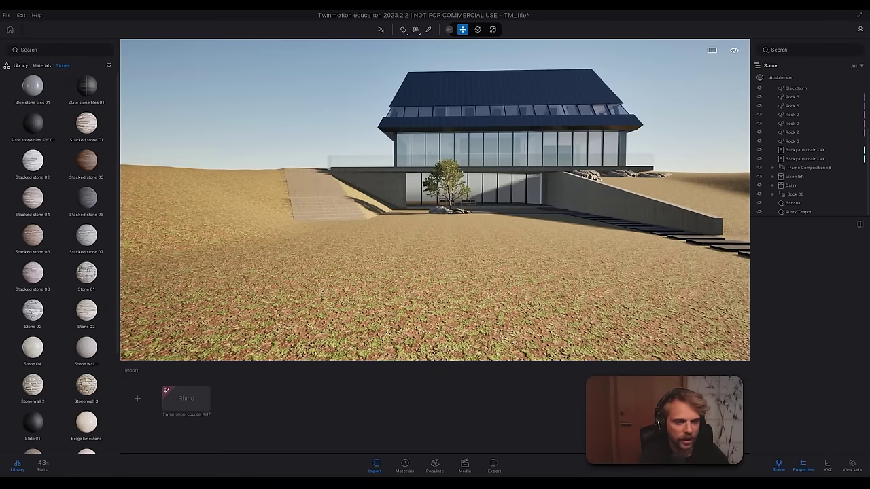
pyautogui.hotkey('alt', 'Tab')
pyautogui.hotkey('alt', 'Tab')
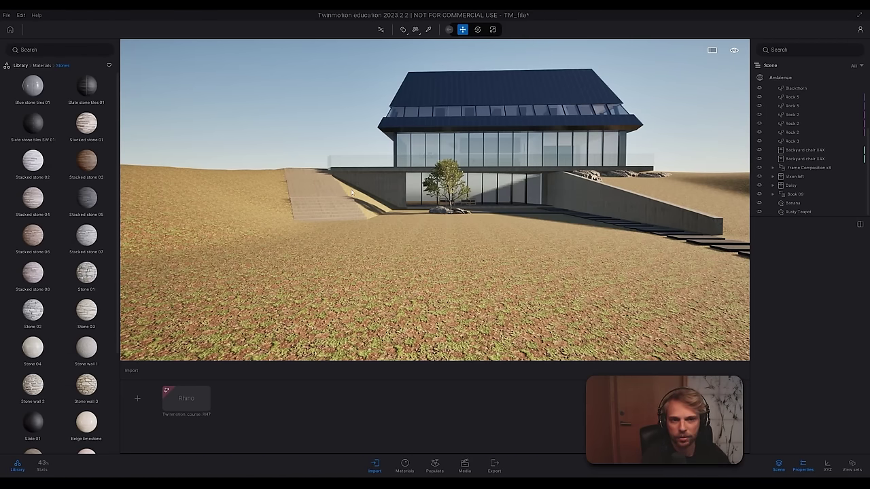
pyautogui.hotkey('alt', 'Tab')
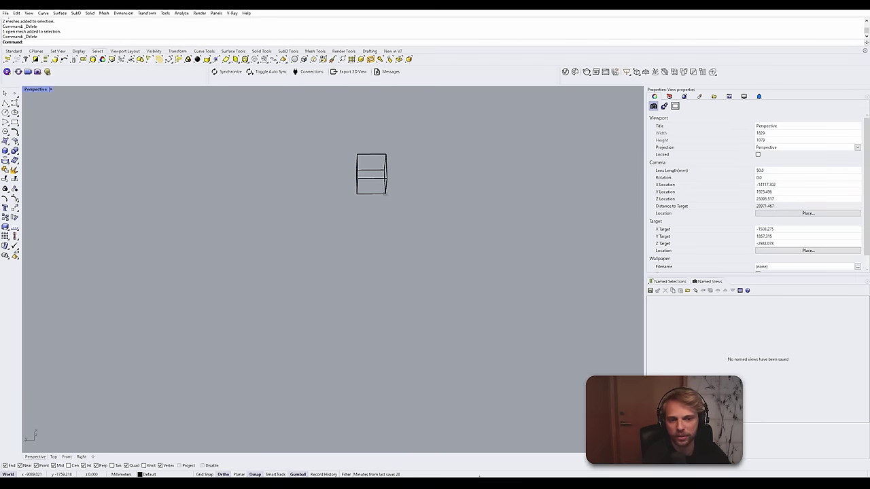
pyautogui.hotkey('alt', 'Tab')
pyautogui.click(137, 401)
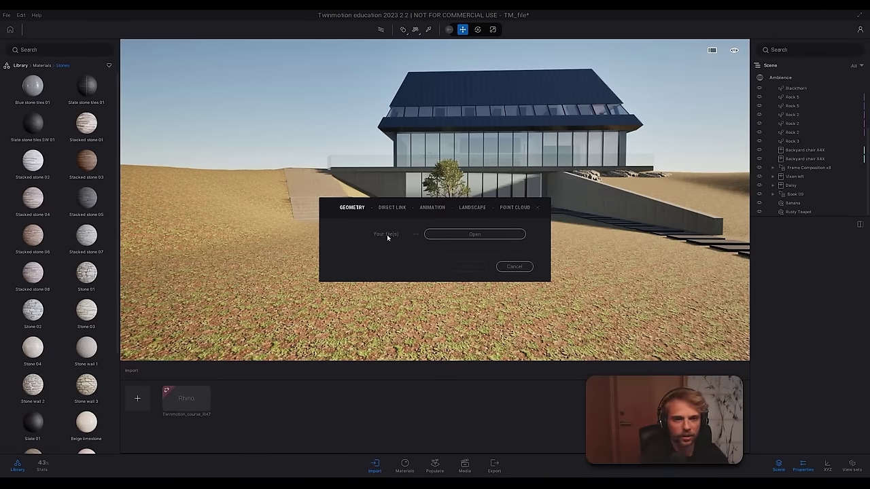
pyautogui.click(447, 236)
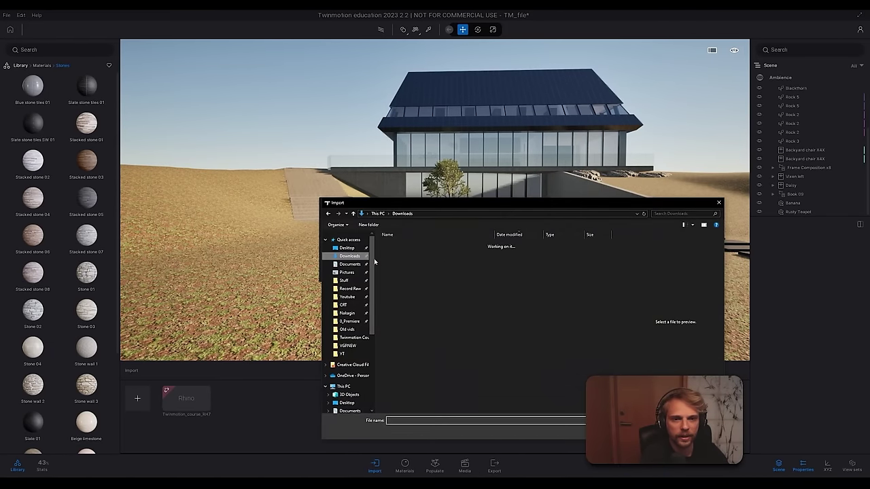
pyautogui.doubleClick(416, 252)
pyautogui.click(436, 253)
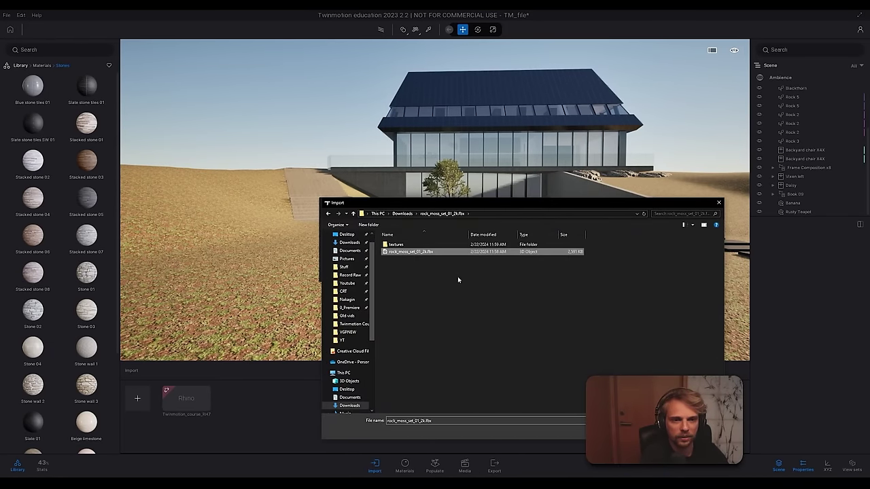
pyautogui.click(662, 431)
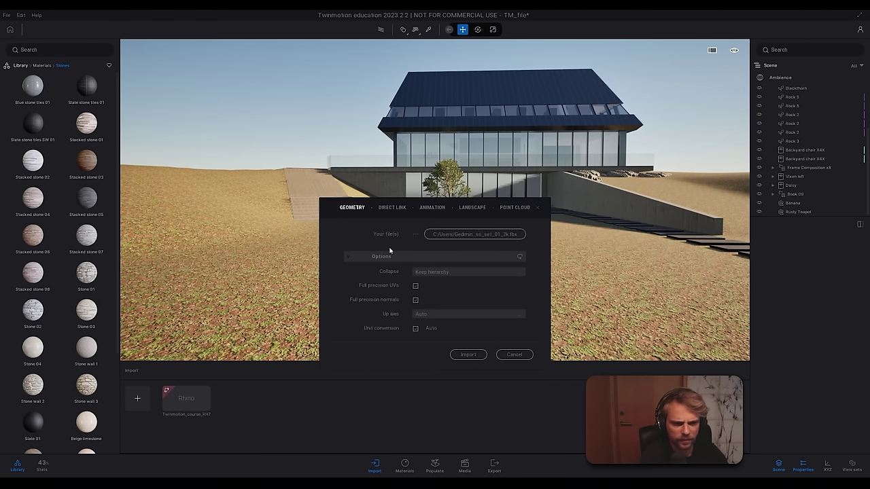
pyautogui.click(470, 356)
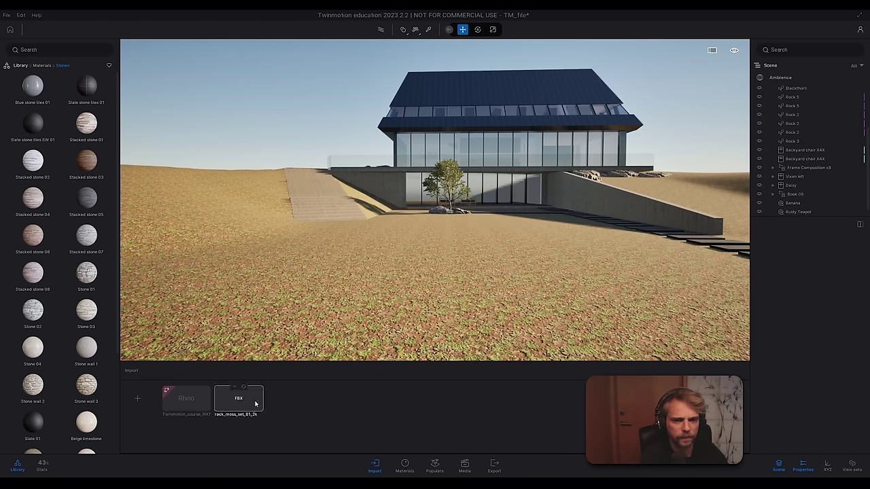
# Step: Locate the imported rocks beside the house and select rock_moss_set_01_rock03 next to the stepping-stone path
pyautogui.moveTo(307, 195); pyautogui.dragTo(177, 279, button='right')
pyautogui.press('w')
pyautogui.press('s')
pyautogui.press('w')
pyautogui.click(294, 272)
pyautogui.press('s')
pyautogui.moveTo(294, 272); pyautogui.dragTo(323, 292, button='right')
pyautogui.press('w')
pyautogui.press('s')
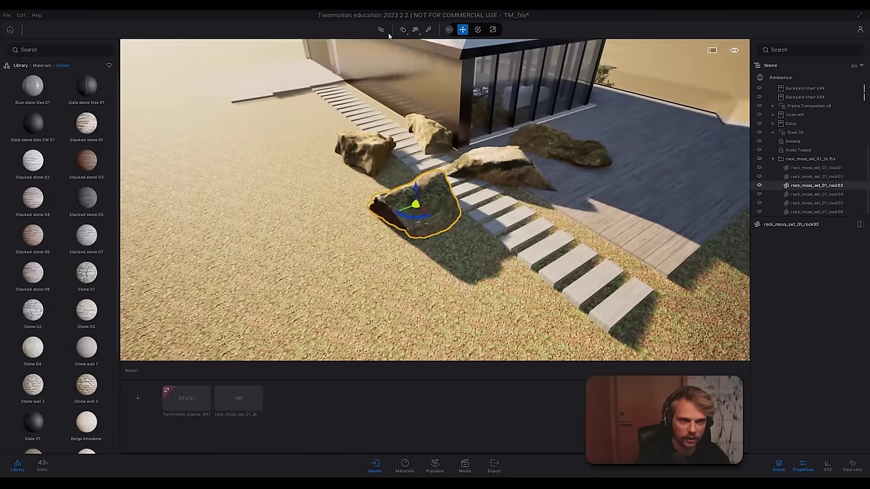
# Step: Move rock_moss_set_01_rock03 away from the stepping-stone path onto the open ground and view it up close
pyautogui.click(478, 29)
pyautogui.moveTo(397, 214); pyautogui.dragTo(281, 250)
pyautogui.moveTo(281, 250); pyautogui.dragTo(479, 230, button='right')
pyautogui.click(383, 224)
pyautogui.press('w')
pyautogui.press('w')
pyautogui.press('s')
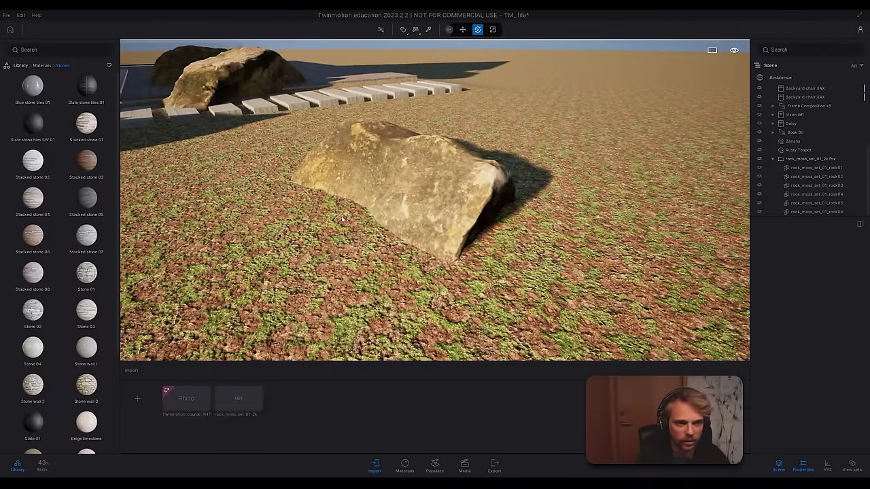
# Step: Pick the rock_moss_set_01 material from the moved rock and expand its roughness details
pyautogui.click(428, 29)
pyautogui.click(454, 192)
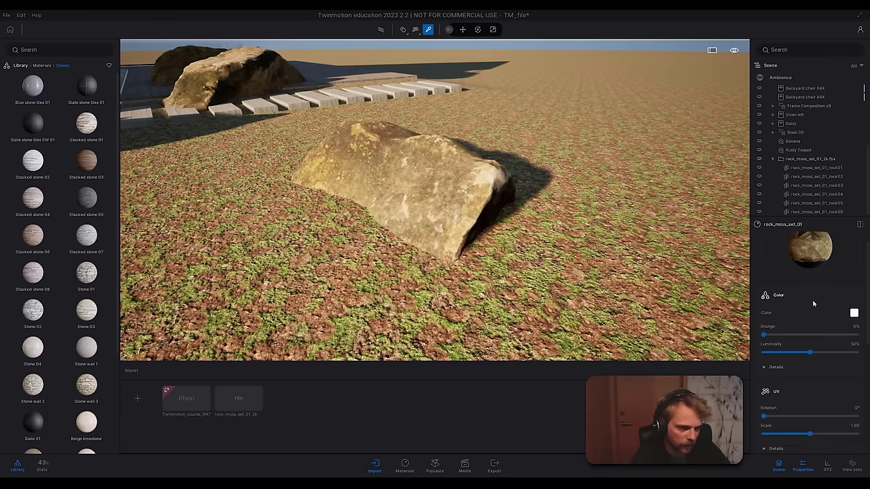
pyautogui.scroll(-3, 811, 304)
pyautogui.scroll(-1, 807, 316)
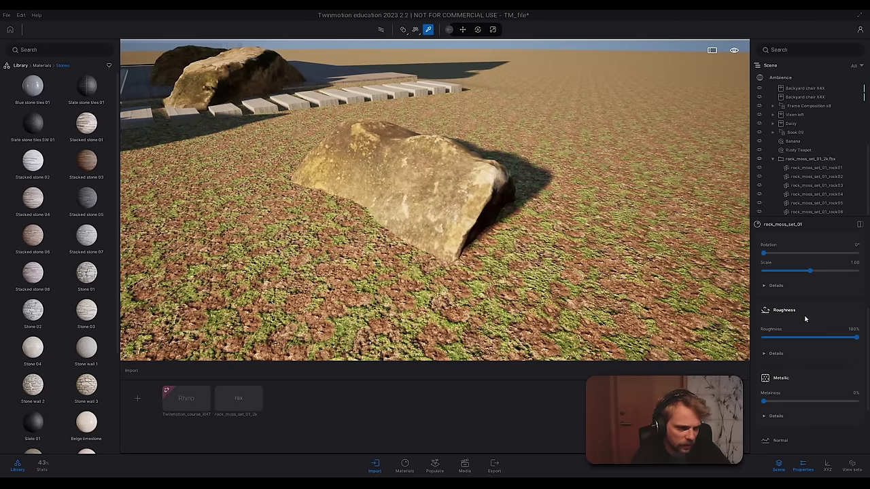
pyautogui.click(804, 353)
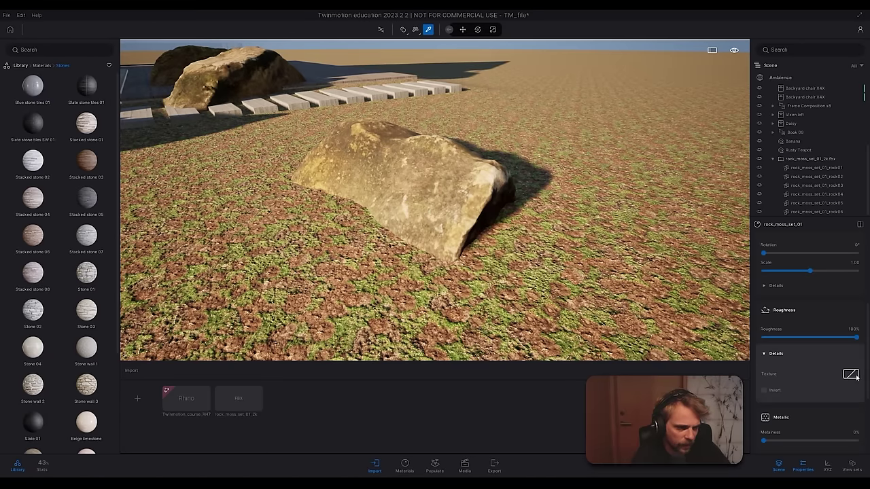
pyautogui.click(772, 353)
pyautogui.click(772, 354)
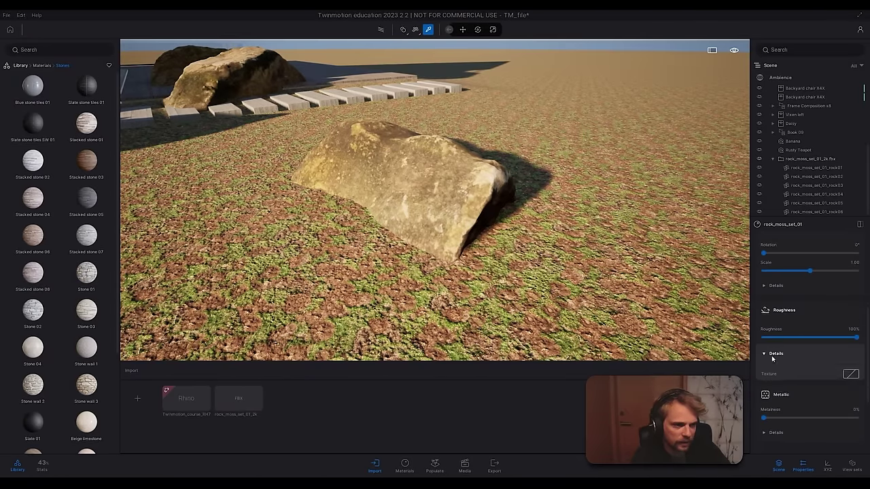
# Step: Load rock_moss_set_01_rough_2k.jpg from the downloaded rock's textures folder as the material's roughness texture
pyautogui.click(850, 375)
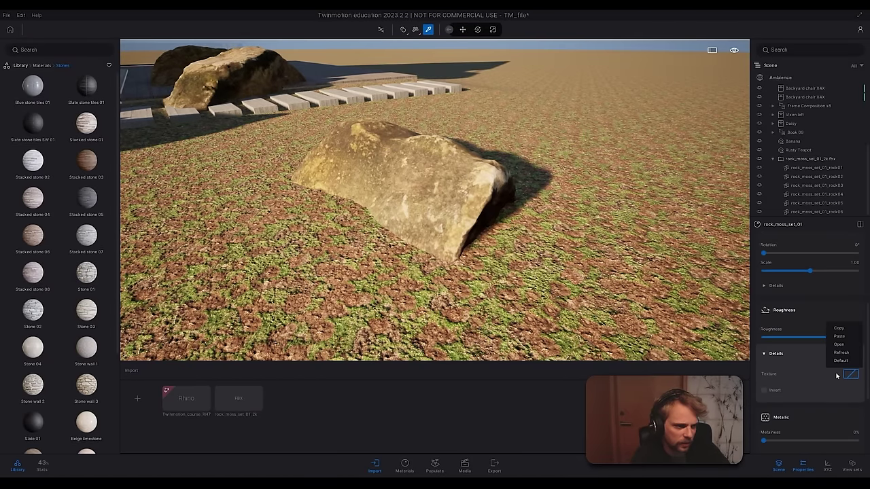
pyautogui.click(840, 344)
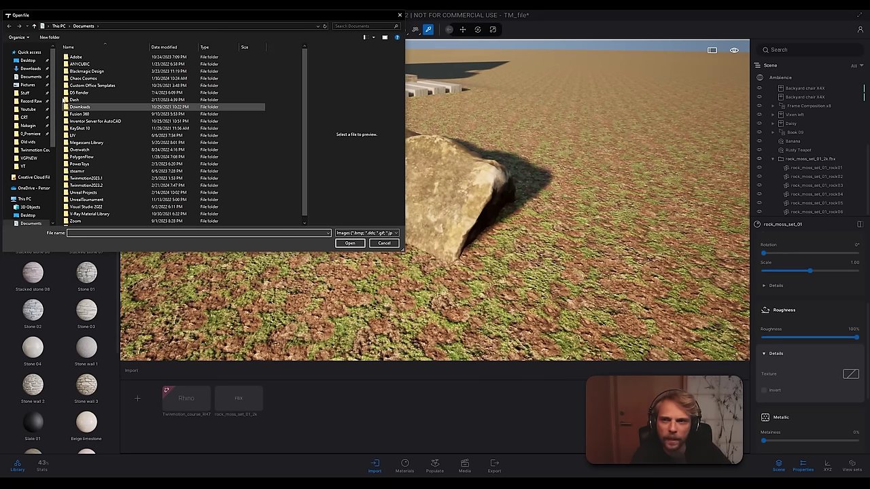
pyautogui.click(27, 60)
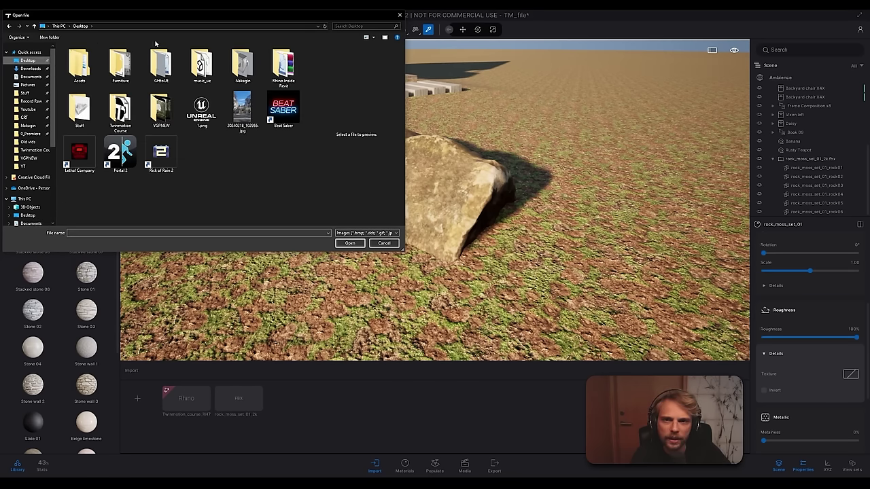
pyautogui.click(32, 70)
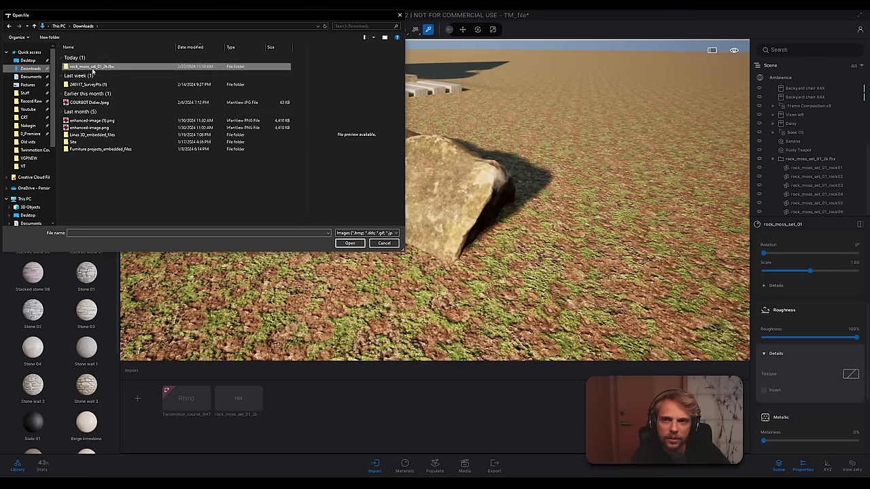
pyautogui.doubleClick(95, 66)
pyautogui.doubleClick(80, 58)
pyautogui.click(112, 81)
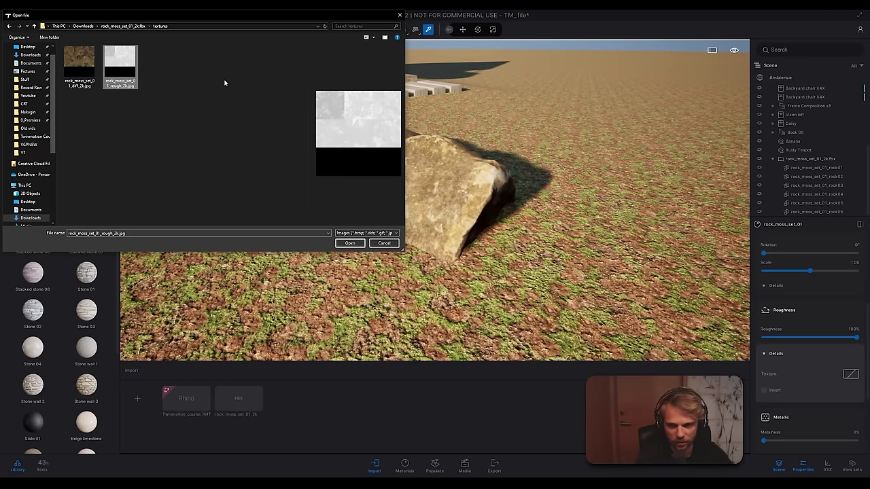
pyautogui.click(355, 243)
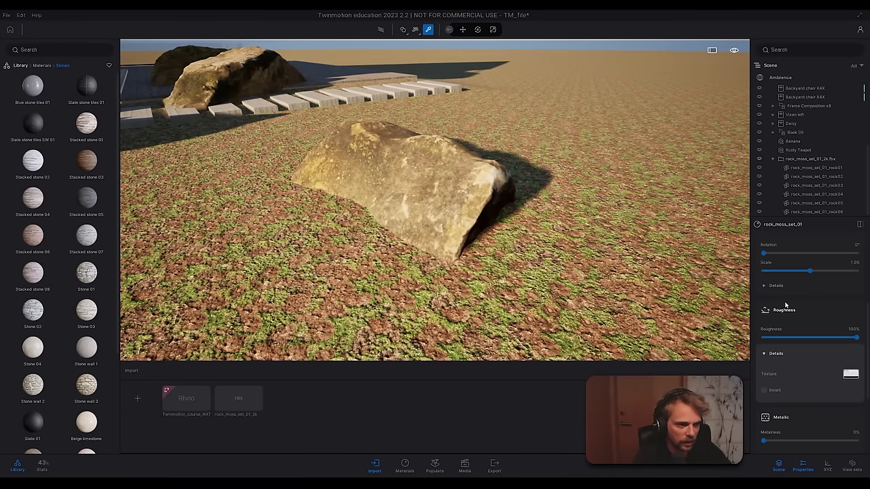
# Step: Try to load a normal map for the rock_moss_set_01 material from the textures folder
pyautogui.scroll(-2, 801, 365)
pyautogui.scroll(-3, 805, 371)
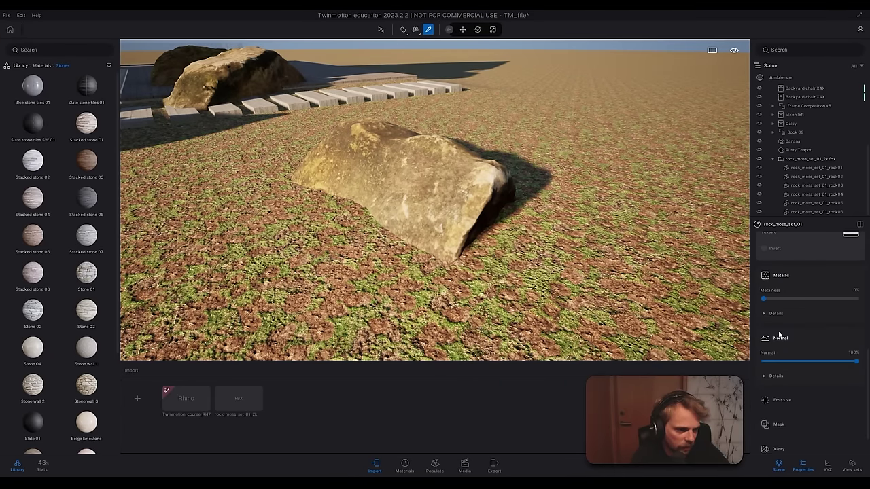
pyautogui.click(781, 377)
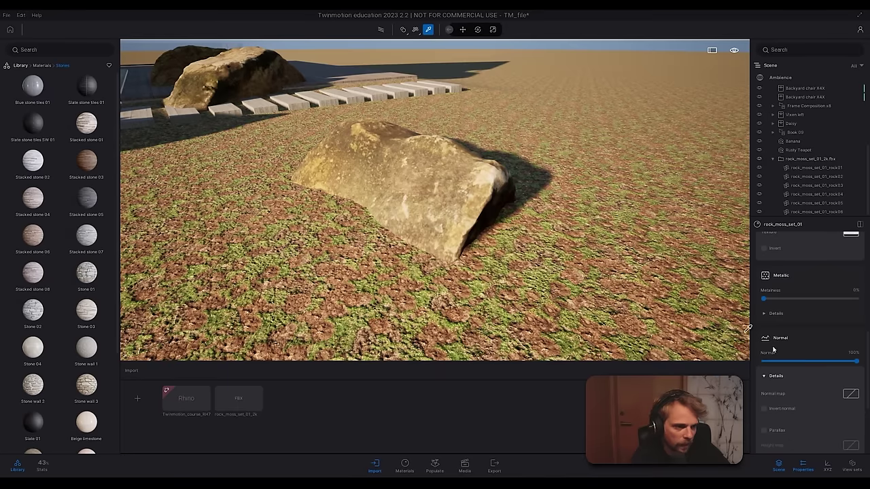
pyautogui.rightClick(851, 397)
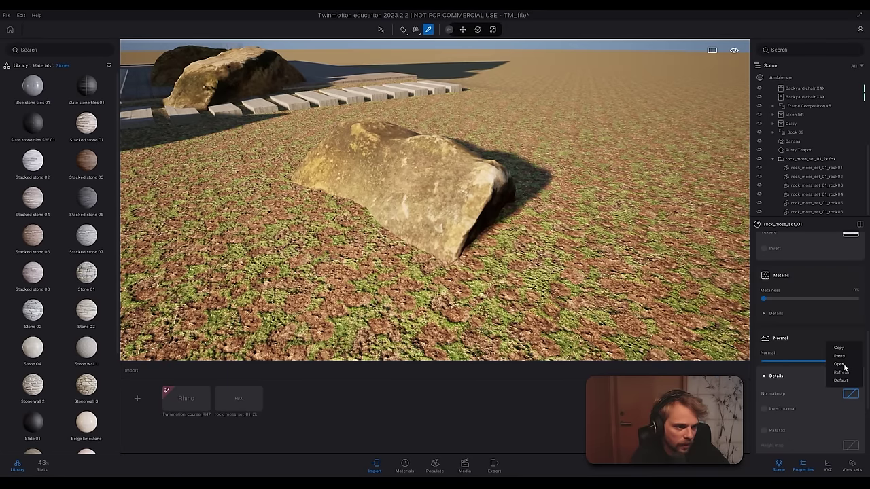
pyautogui.click(843, 365)
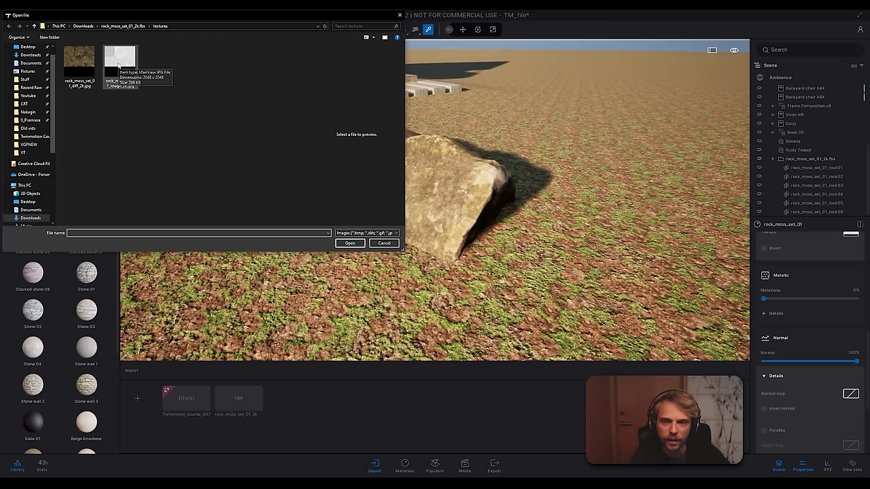
pyautogui.click(346, 233)
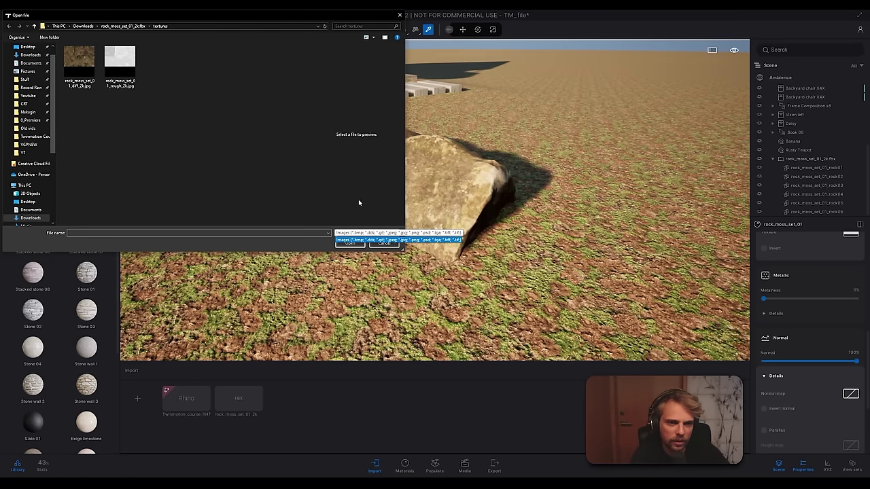
pyautogui.press('Escape')
pyautogui.press('Escape')
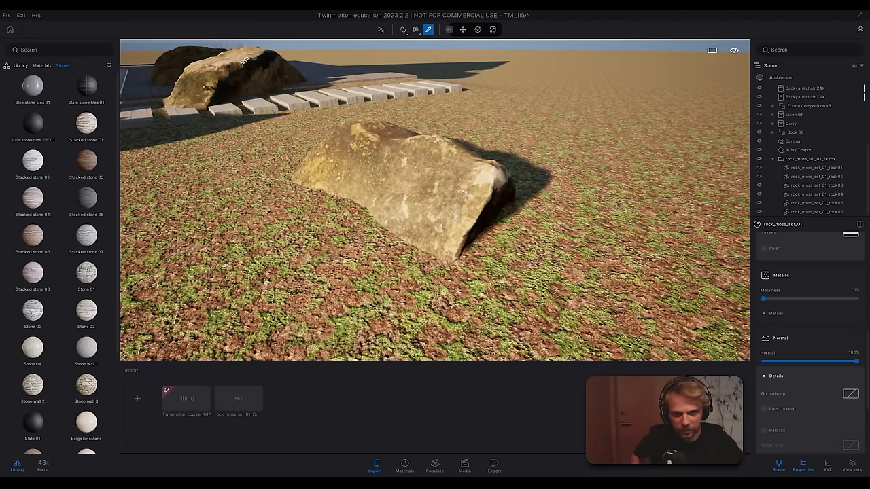
# Step: Add rock_moss_set_01_rock02 from the imported rock set to the User library and open that library
pyautogui.press('w')
pyautogui.moveTo(410, 186); pyautogui.dragTo(285, 160, button='right')
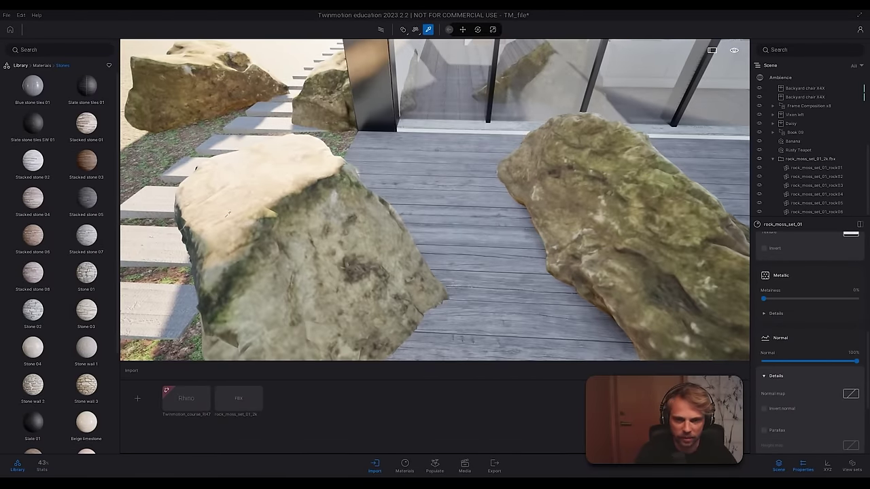
pyautogui.press('s')
pyautogui.moveTo(196, 168); pyautogui.dragTo(237, 176, button='right')
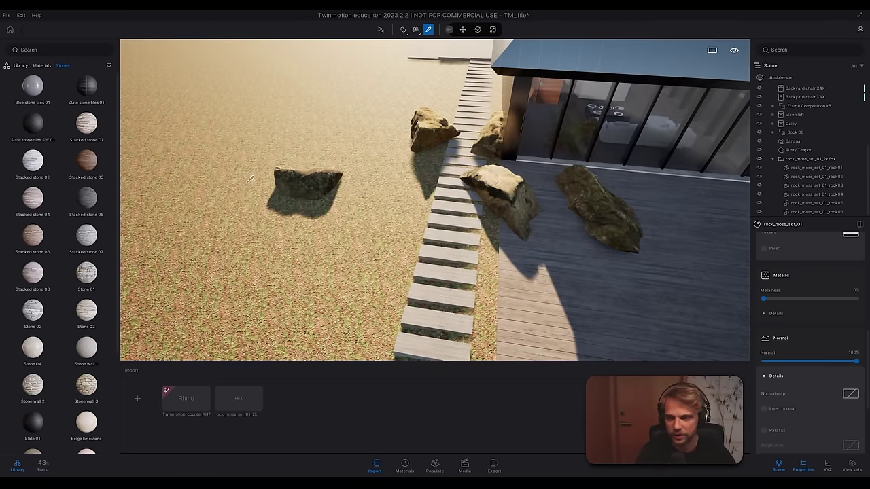
pyautogui.click(311, 406)
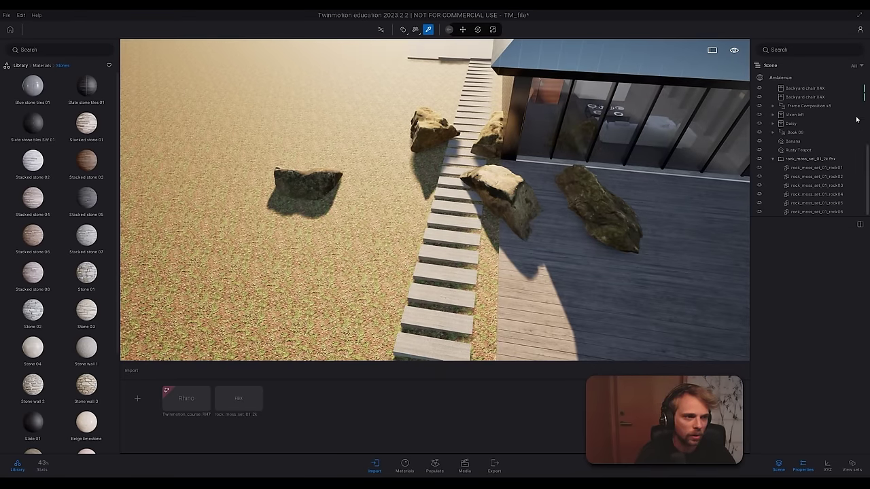
pyautogui.click(772, 158)
pyautogui.click(777, 212)
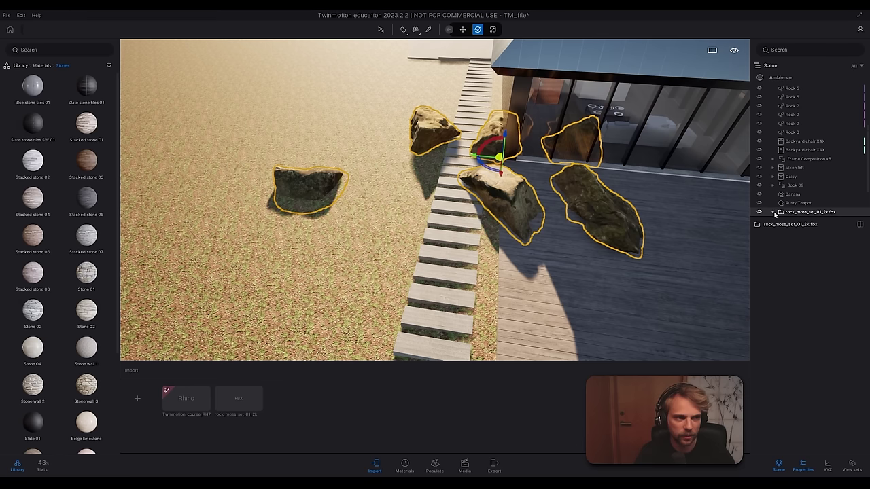
pyautogui.click(773, 212)
pyautogui.click(803, 168)
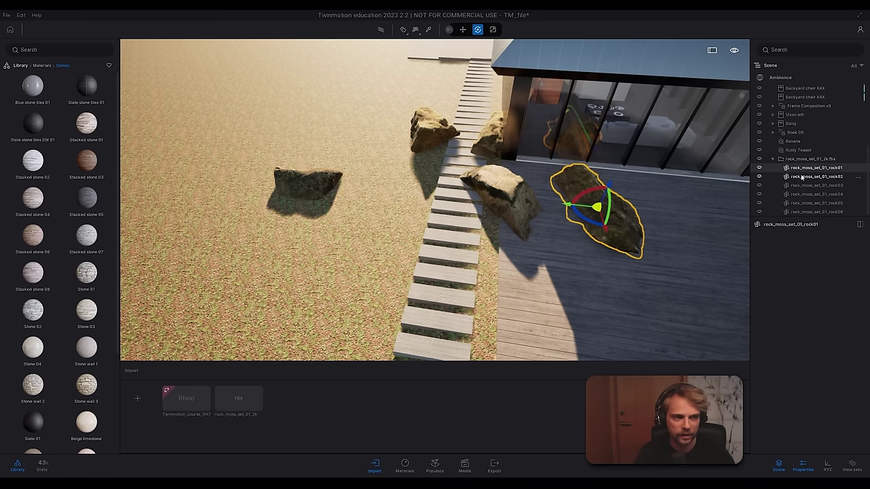
pyautogui.click(858, 177)
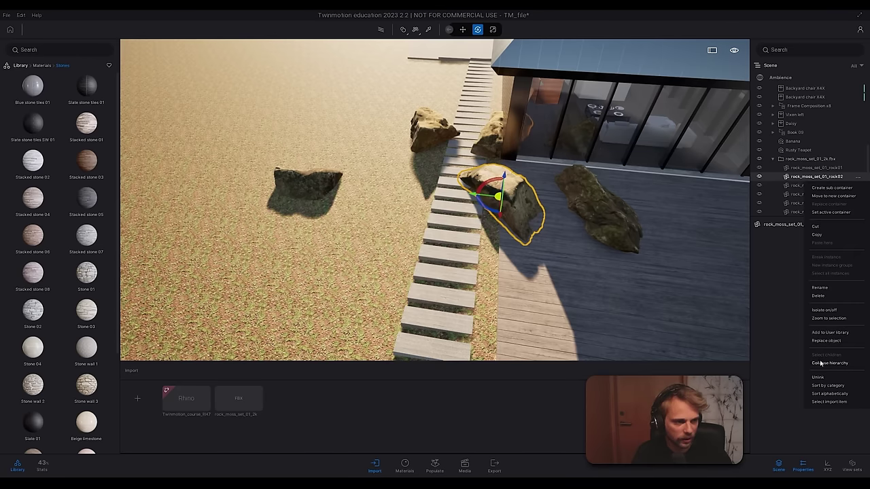
pyautogui.click(829, 333)
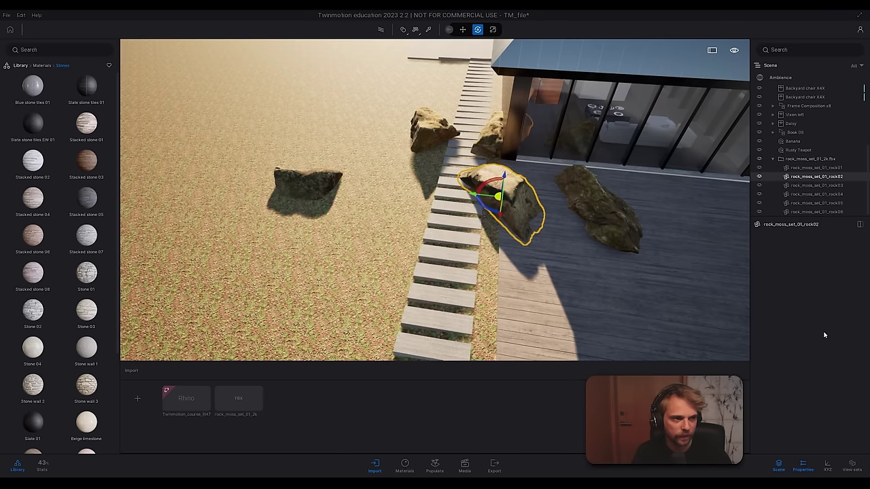
pyautogui.click(21, 66)
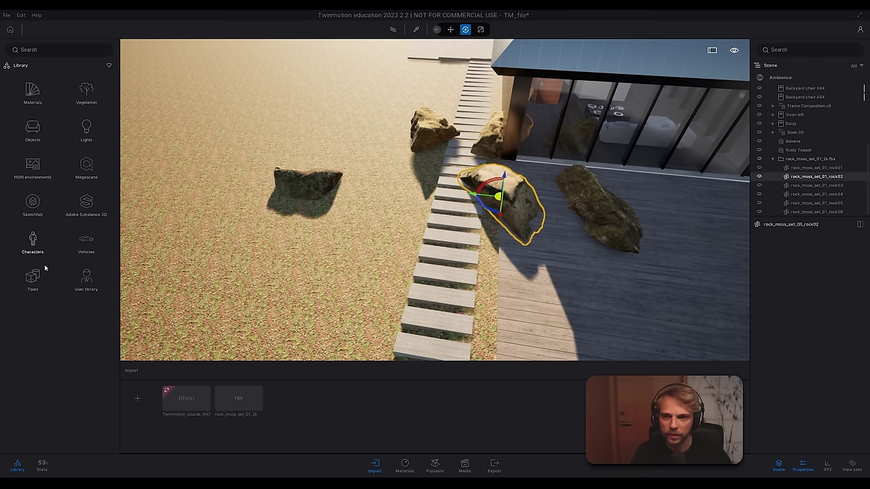
pyautogui.click(85, 281)
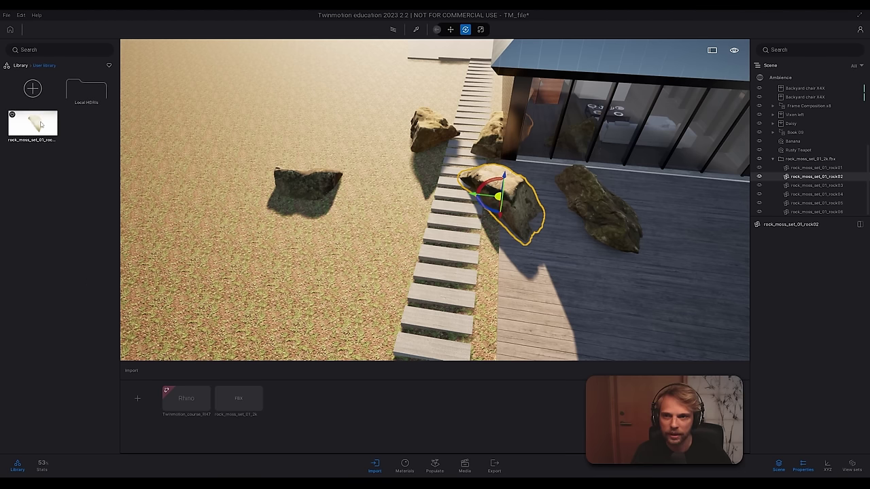
# Step: Place two copies of the saved rock from the User library on the ground beside the path and delete both
pyautogui.moveTo(40, 124); pyautogui.dragTo(190, 237)
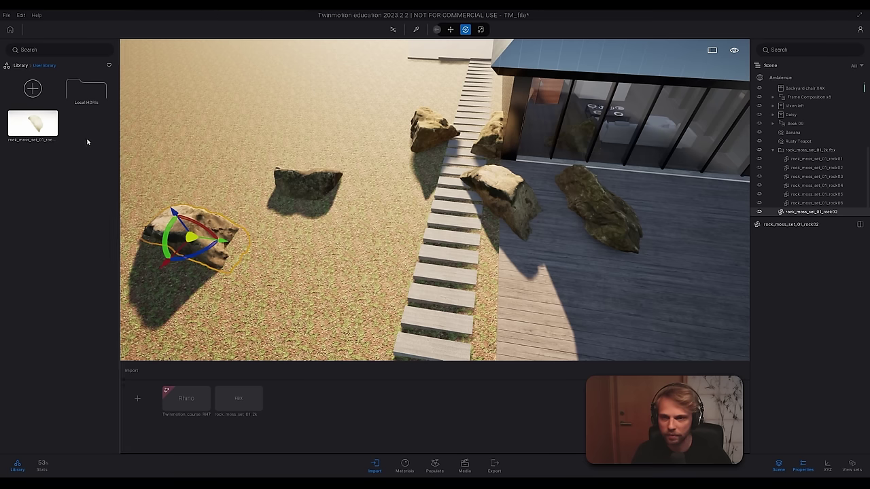
pyautogui.moveTo(34, 123); pyautogui.dragTo(218, 114)
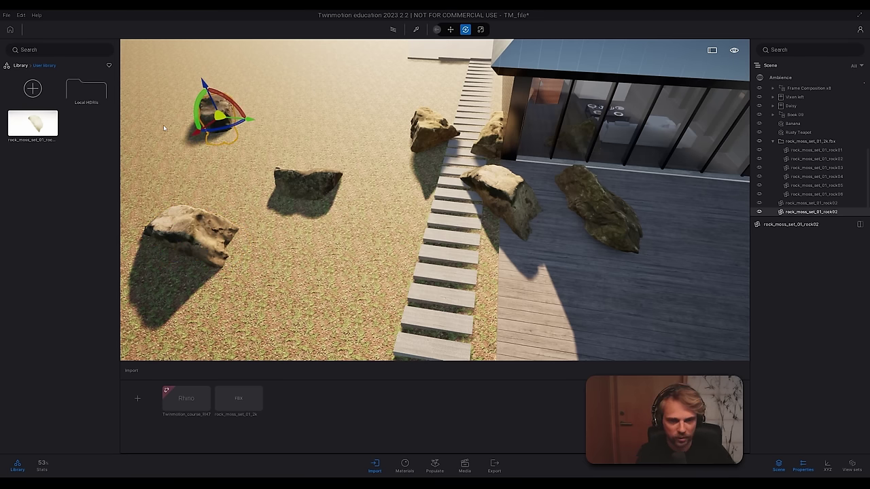
pyautogui.press('Delete')
pyautogui.click(198, 225)
pyautogui.press('Delete')
# Step: Start Foliage painting in front of the house and add the saved rock from the User library as the model to paint
pyautogui.moveTo(198, 225); pyautogui.dragTo(299, 204, button='right')
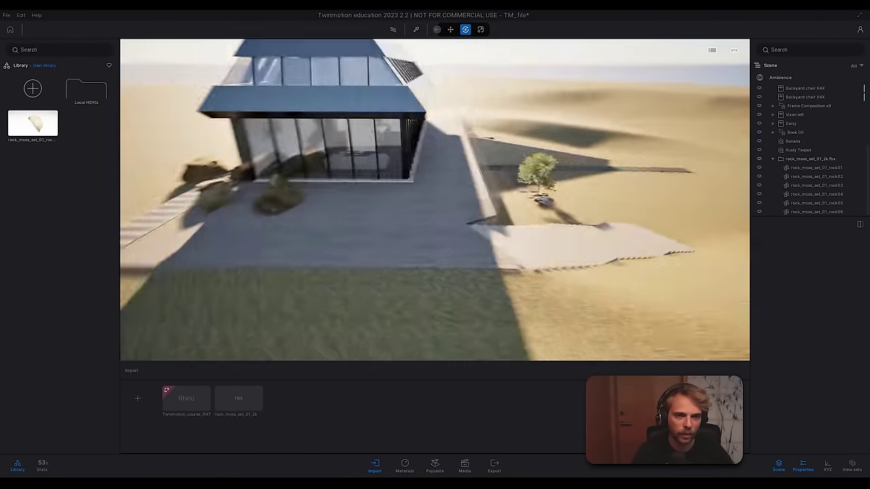
pyautogui.press('s')
pyautogui.moveTo(444, 192)
pyautogui.mouseDown(button='right')
pyautogui.moveTo(380, 193)
pyautogui.moveTo(499, 190)
pyautogui.moveTo(444, 191)
pyautogui.mouseUp(button='right')
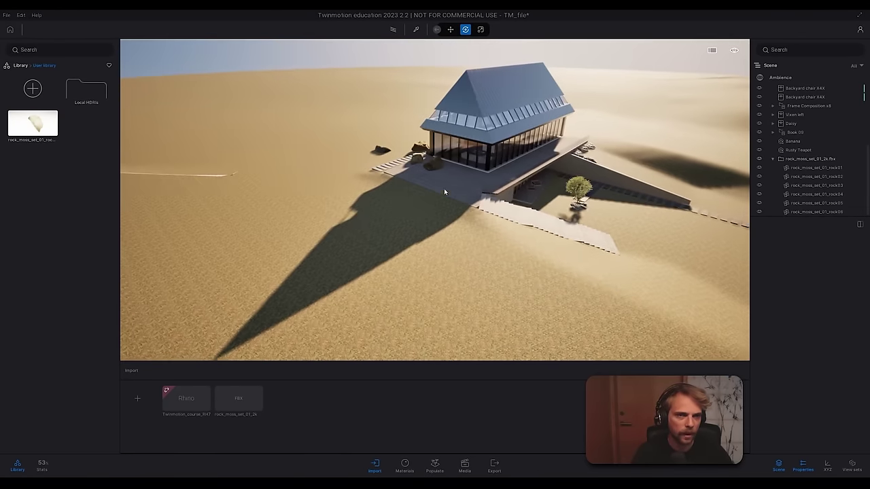
pyautogui.click(435, 464)
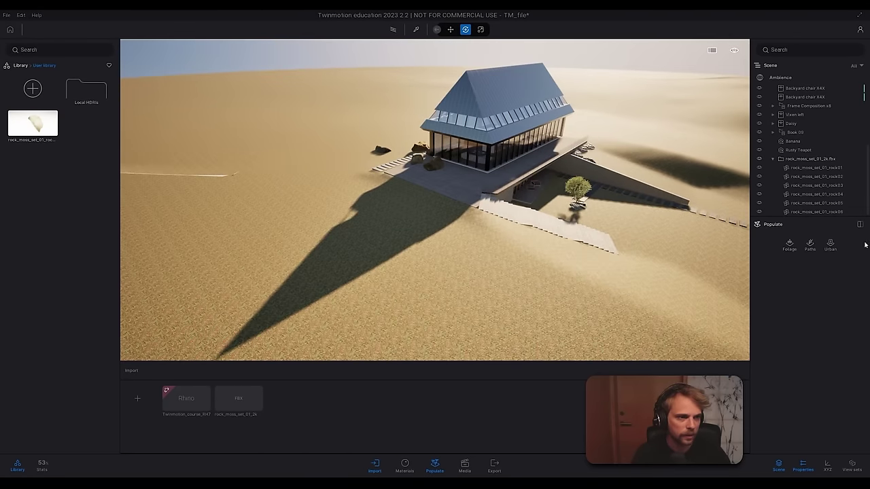
pyautogui.click(789, 245)
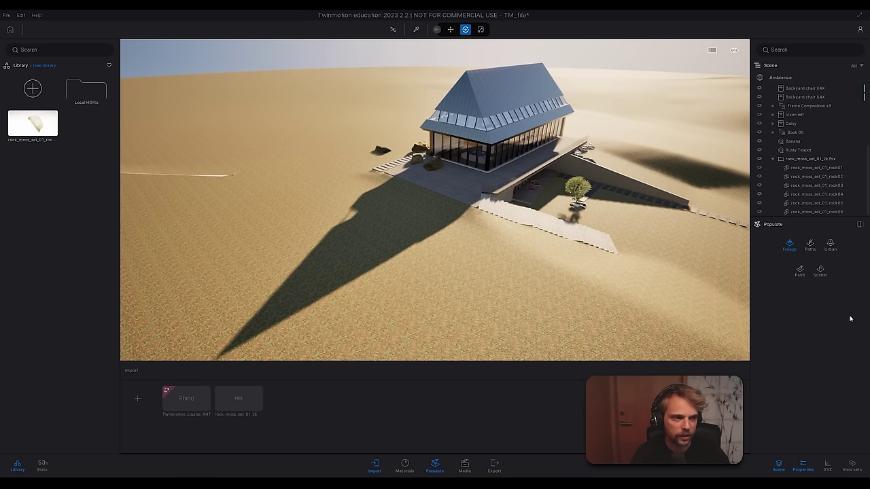
pyautogui.click(799, 270)
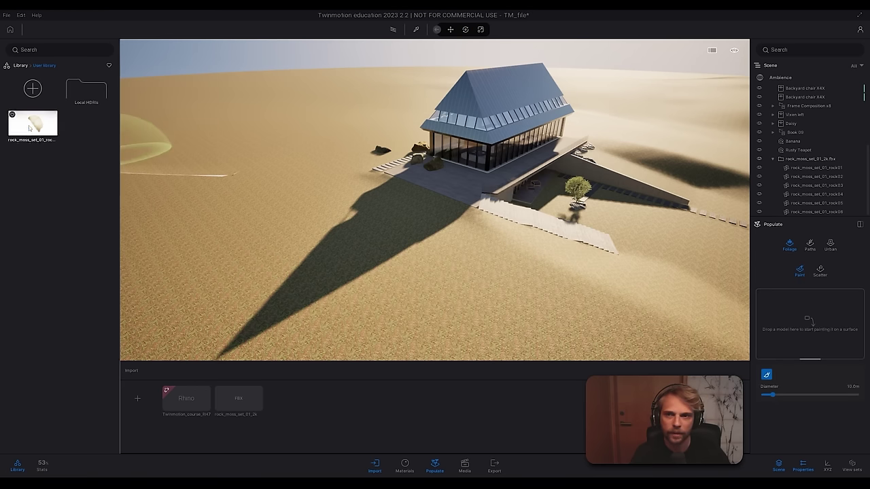
pyautogui.moveTo(33, 123)
pyautogui.mouseDown()
pyautogui.moveTo(839, 383)
pyautogui.moveTo(782, 317)
pyautogui.mouseUp()
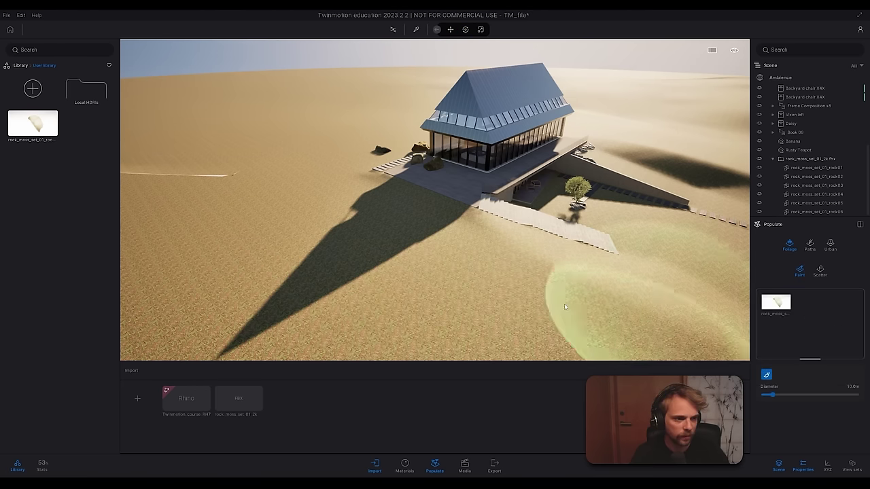
# Step: Paint the rock in a wide band across the sandy ground in front of the deck
pyautogui.moveTo(347, 262)
pyautogui.mouseDown()
pyautogui.moveTo(342, 235)
pyautogui.moveTo(456, 272)
pyautogui.moveTo(611, 282)
pyautogui.mouseUp()
pyautogui.press('w')
pyautogui.moveTo(584, 285)
pyautogui.mouseDown(button='right')
pyautogui.moveTo(557, 299)
pyautogui.moveTo(577, 295)
pyautogui.moveTo(577, 319)
pyautogui.mouseUp(button='right')
# Step: Set the density of the painted rocks to 1% and examine how they are spread across the terrain
pyautogui.click(774, 248)
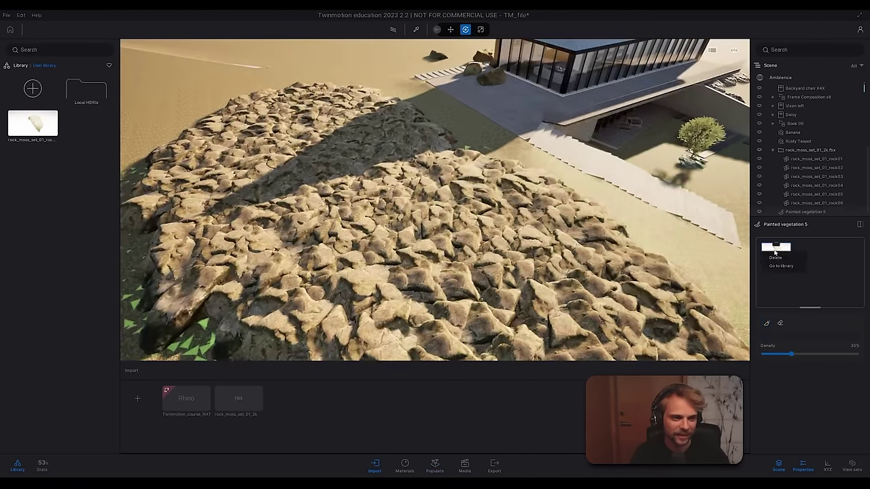
pyautogui.moveTo(784, 355); pyautogui.dragTo(765, 356)
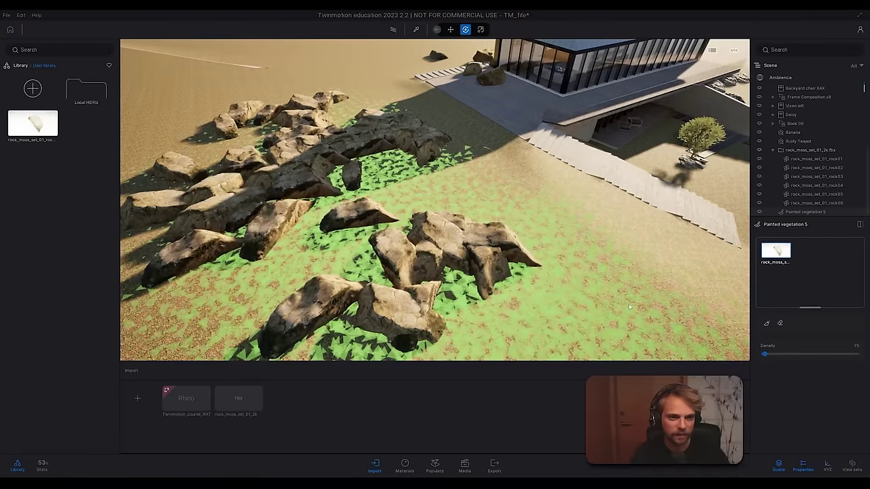
pyautogui.moveTo(578, 286); pyautogui.dragTo(496, 238, button='right')
pyautogui.press('w')
pyautogui.press('s')
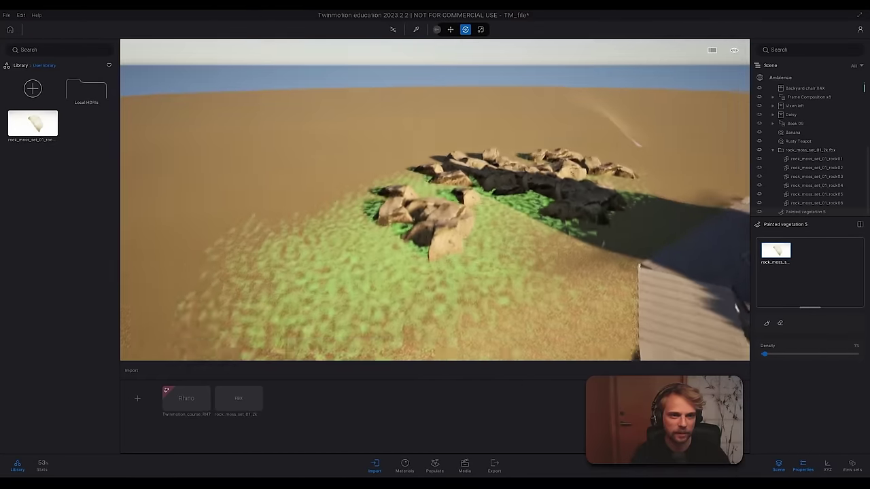
pyautogui.click(470, 71)
pyautogui.press('w')
pyautogui.moveTo(469, 204); pyautogui.dragTo(482, 178, button='right')
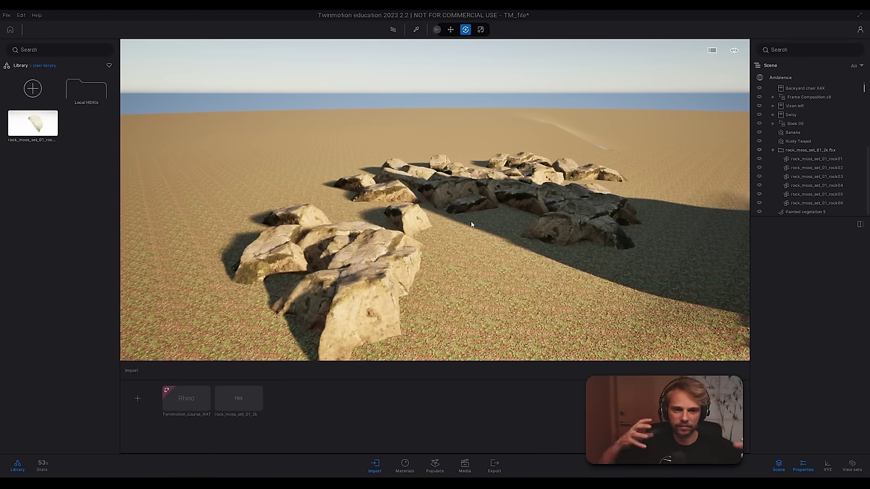
pyautogui.moveTo(471, 223); pyautogui.dragTo(578, 262, button='right')
pyautogui.press('s')
pyautogui.moveTo(412, 170); pyautogui.dragTo(411, 182, button='right')
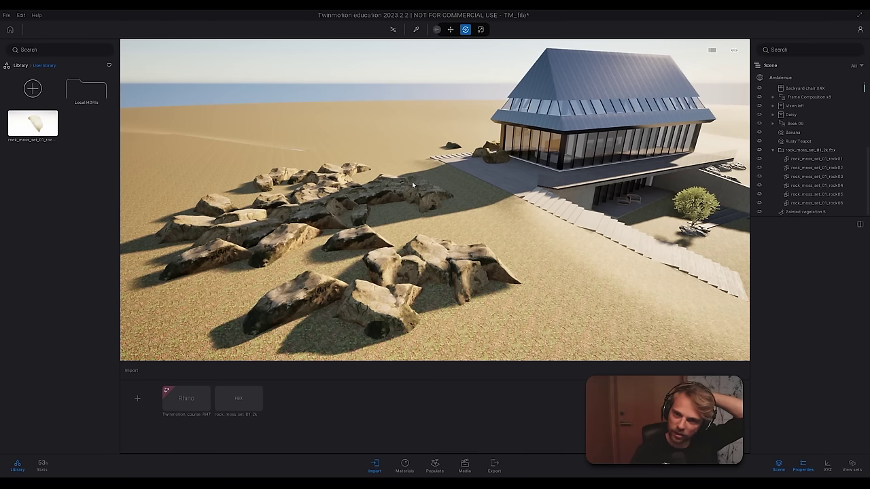
# Step: Delete the painted rocks from the terrain and remove the rock_moss_set_01_2k FBX from the imported files
pyautogui.click(303, 213)
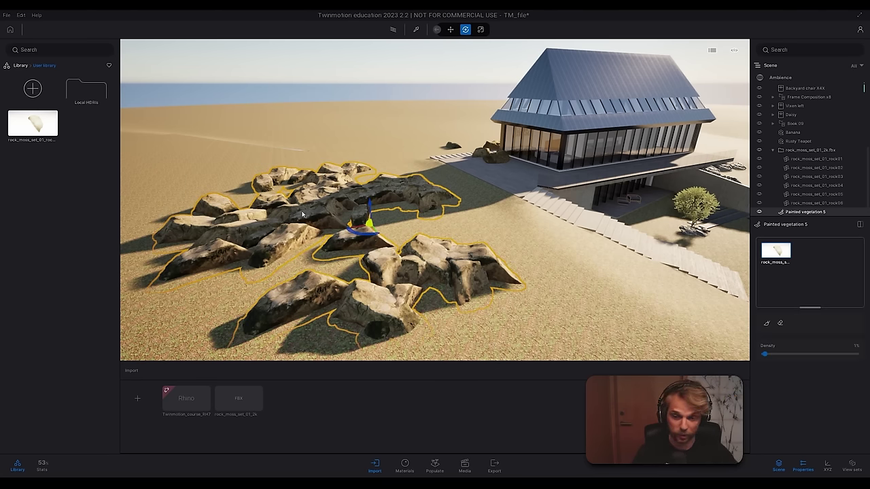
pyautogui.press('Delete')
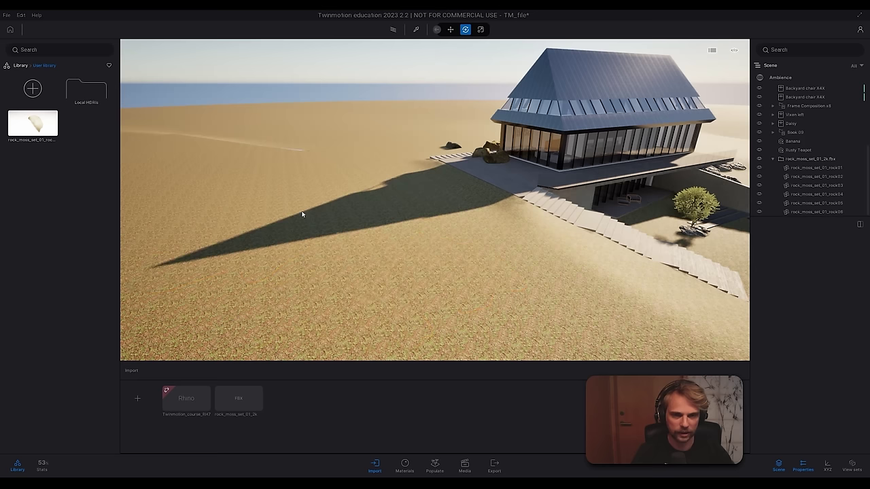
pyautogui.rightClick(237, 391)
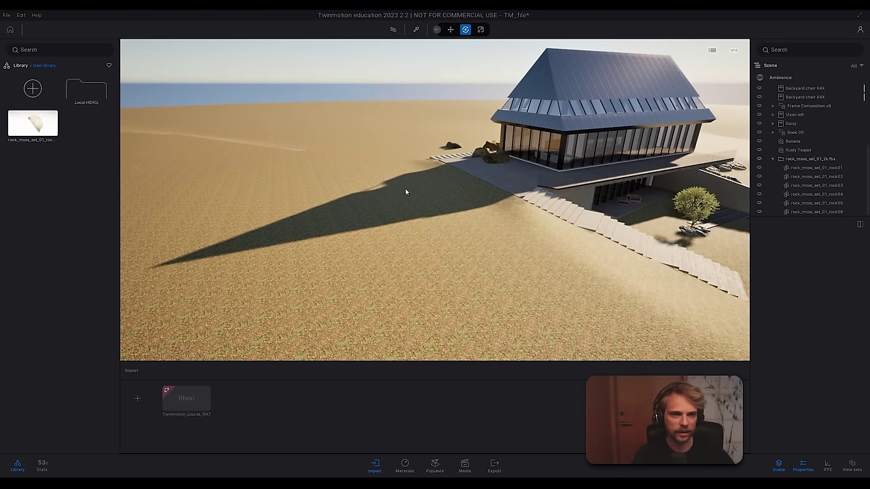
# Step: Delete the rock_moss_set_01_2k.fbx group with all its rocks beside the stepping-stone path from the scene
pyautogui.moveTo(406, 191); pyautogui.dragTo(467, 193, button='right')
pyautogui.press('w')
pyautogui.press('e')
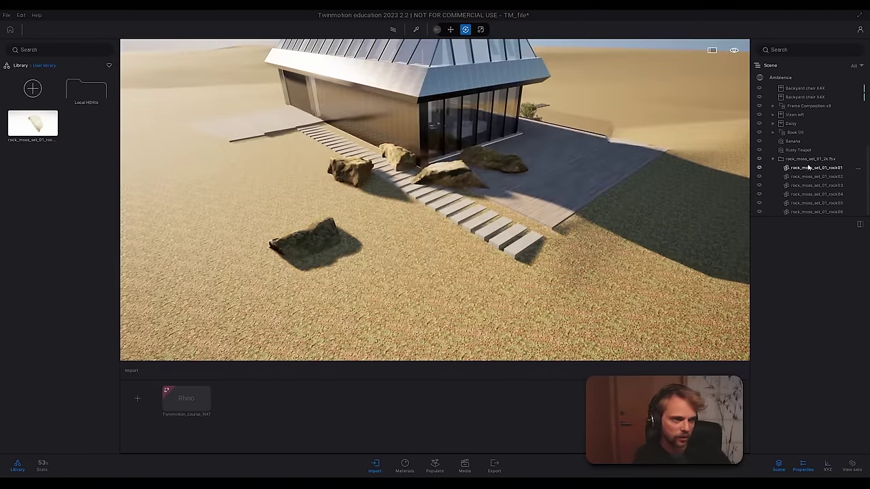
pyautogui.click(811, 160)
pyautogui.press('Delete')
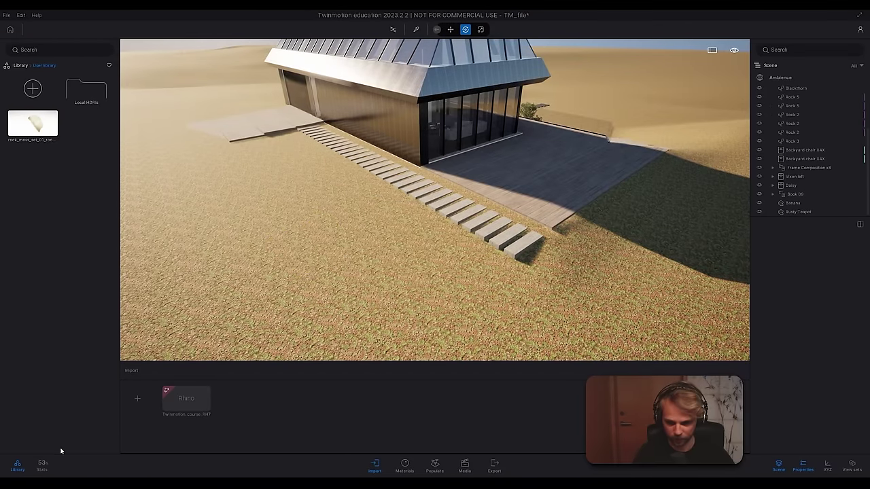
# Step: Switch to the web browser and bring up the Ariake furniture website at ariakecollection.com
pyautogui.click(60, 477)
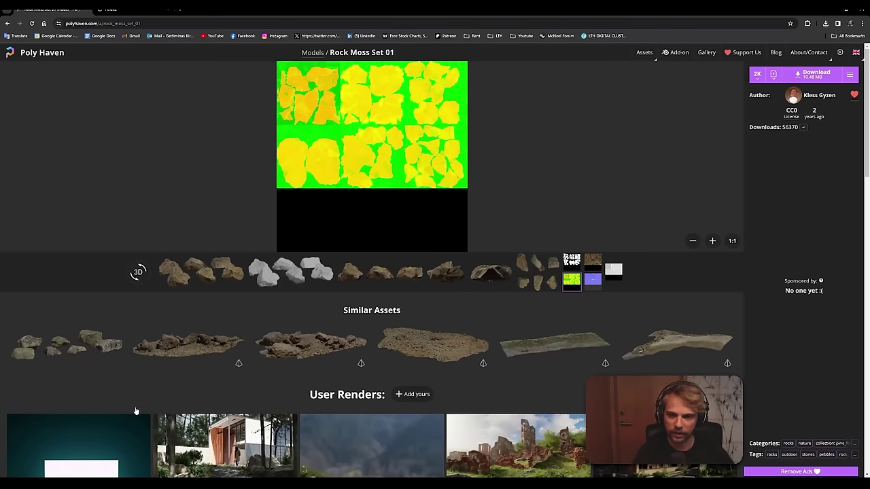
pyautogui.click(141, 12)
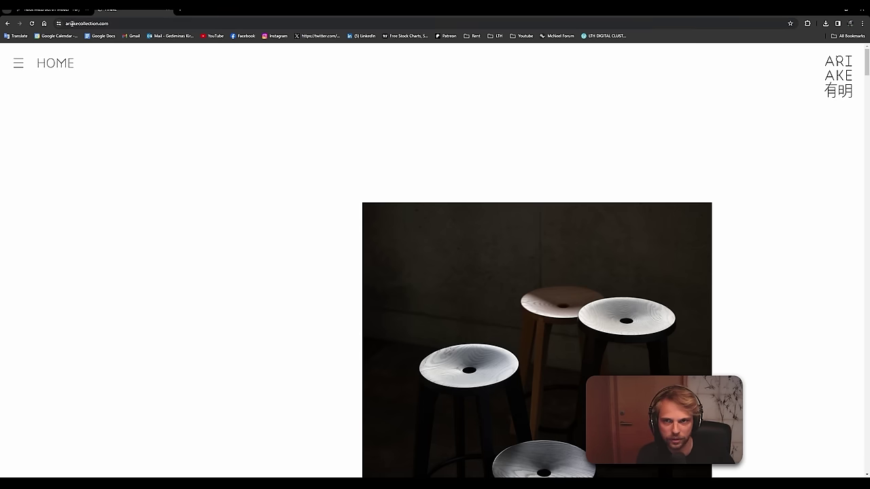
pyautogui.click(124, 24)
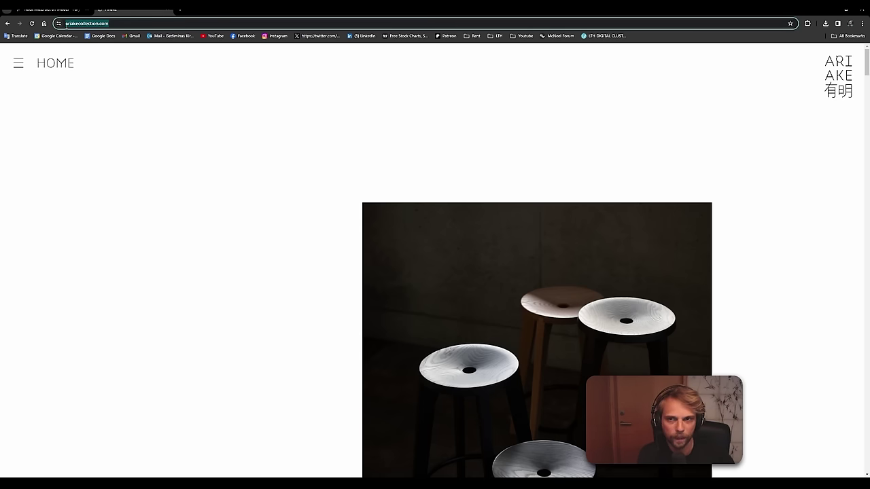
pyautogui.click(146, 165)
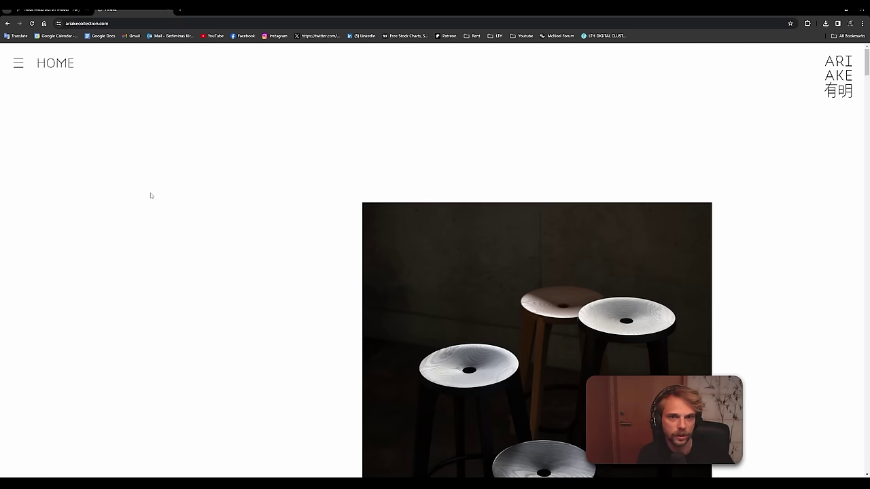
# Step: Browse the Ariake product range and open the Raft Sofa product page
pyautogui.click(18, 66)
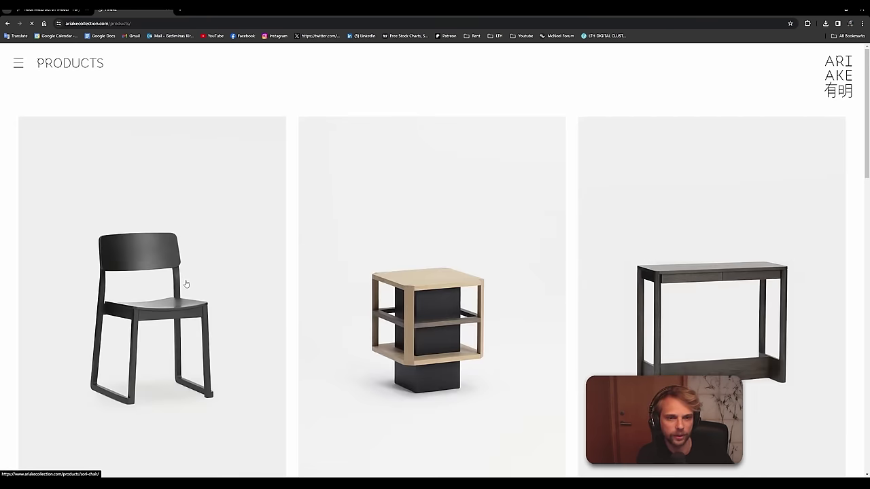
pyautogui.scroll(-7, 186, 284)
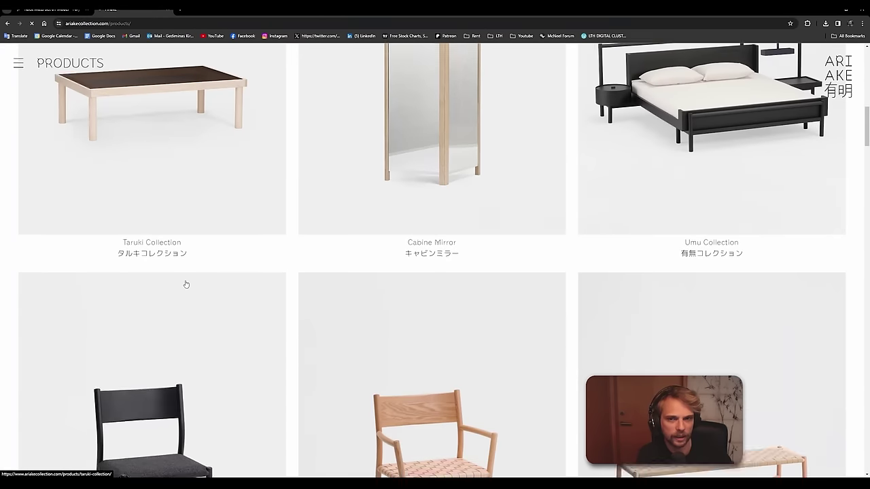
pyautogui.scroll(-10, 186, 284)
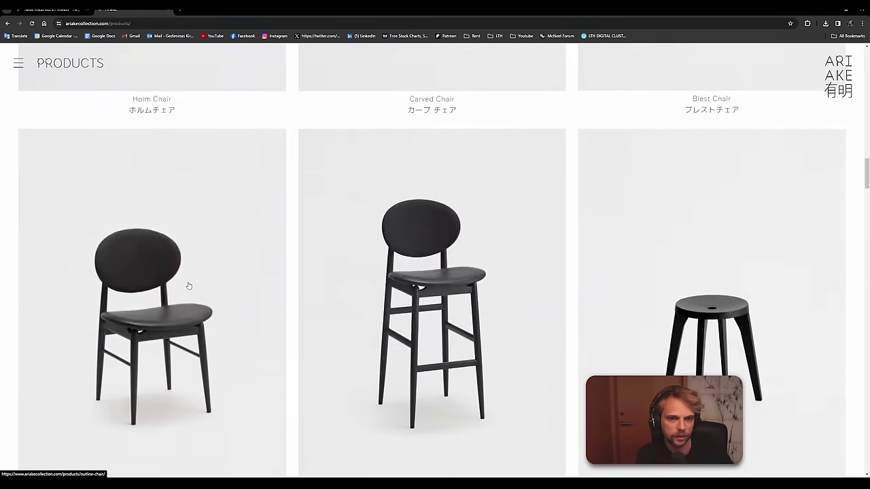
pyautogui.scroll(-10, 189, 286)
pyautogui.scroll(5, 188, 284)
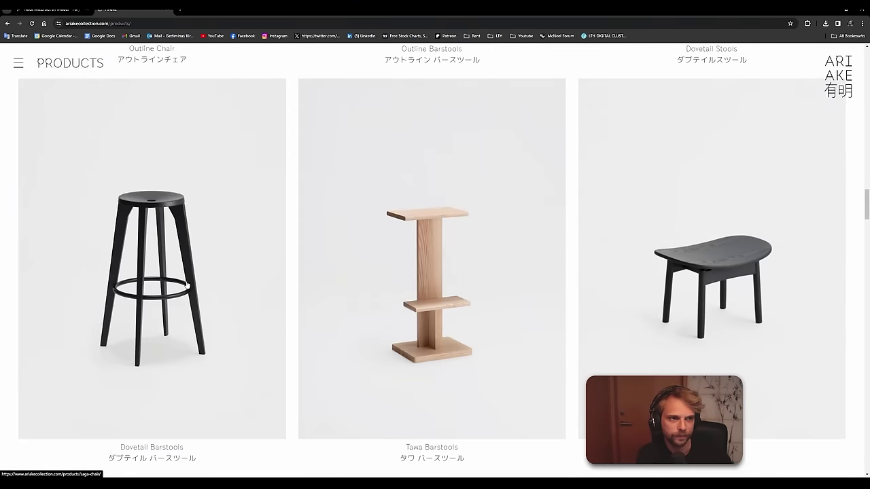
pyautogui.scroll(-12, 186, 284)
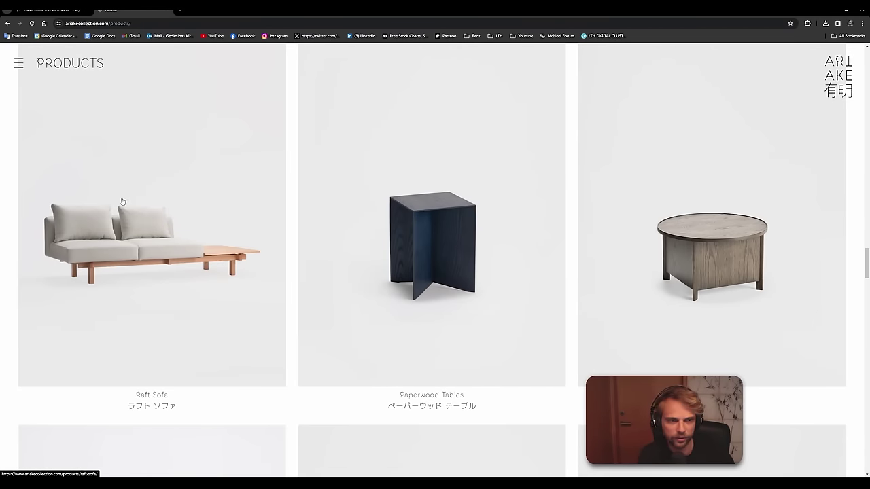
pyautogui.scroll(-2, 91, 281)
pyautogui.scroll(2, 147, 155)
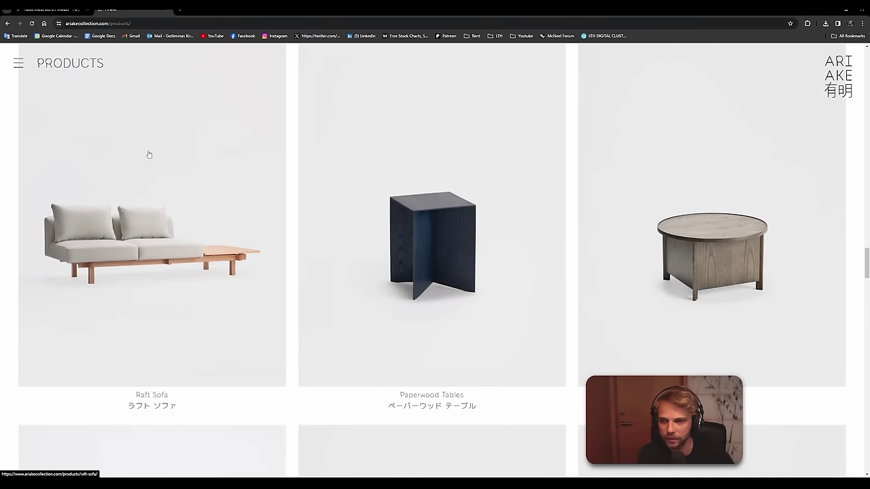
pyautogui.click(156, 209)
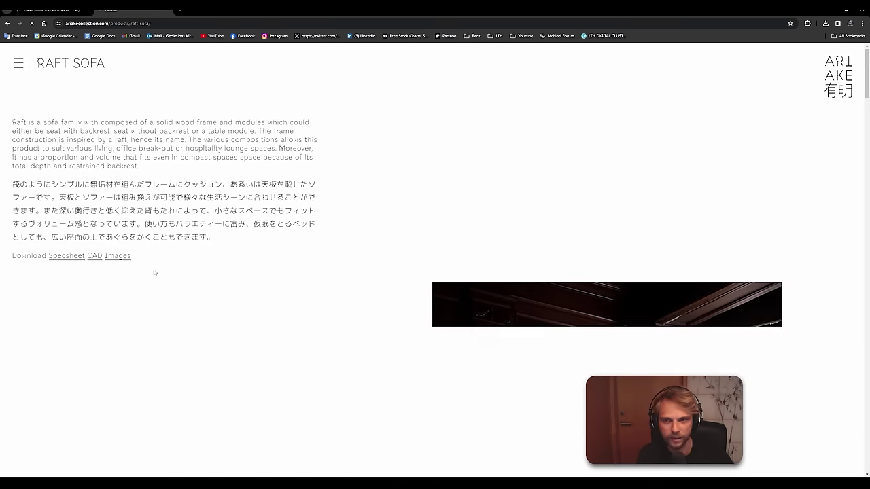
# Step: Look through the Raft Sofa page and download the sofa's CAD files
pyautogui.scroll(-5, 178, 272)
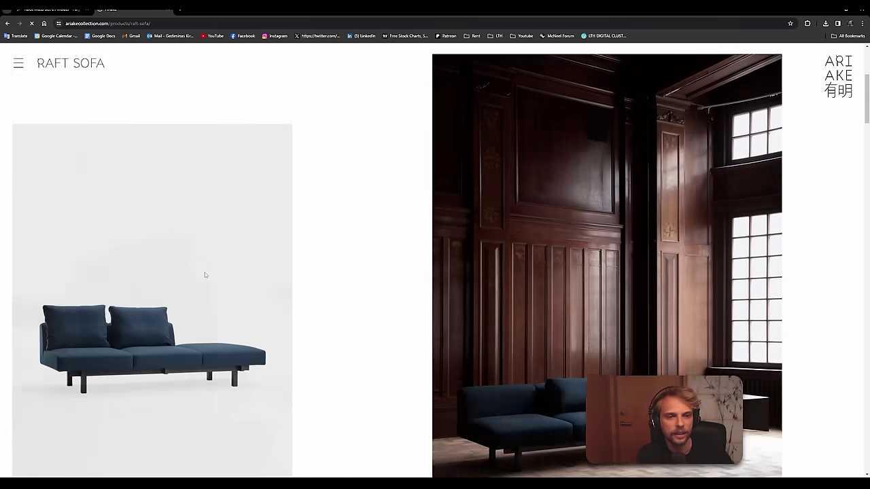
pyautogui.scroll(-12, 340, 310)
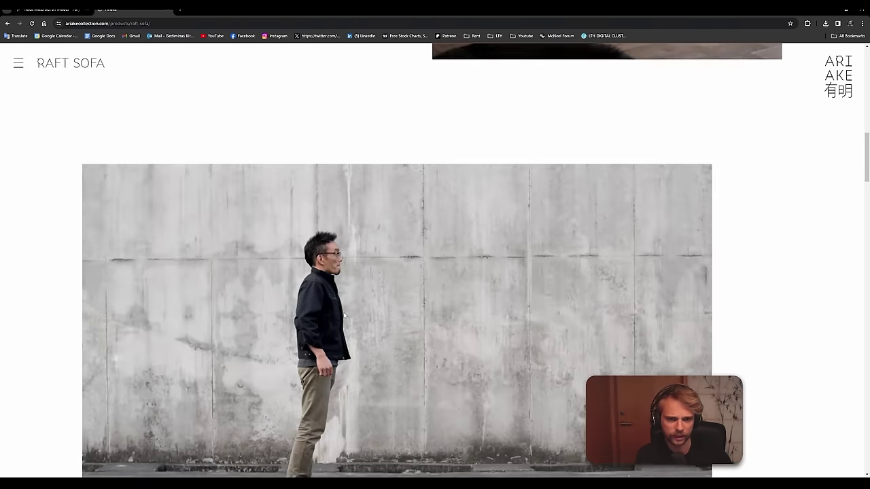
pyautogui.scroll(-15, 340, 315)
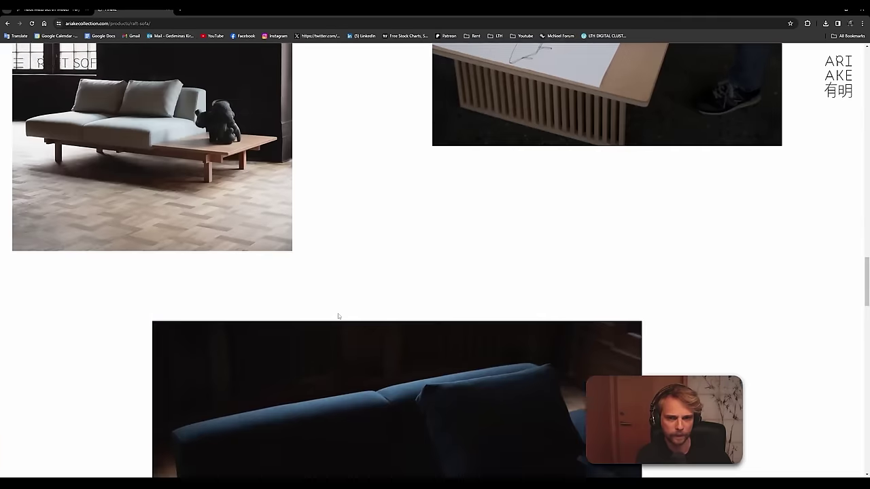
pyautogui.scroll(-10, 57, 293)
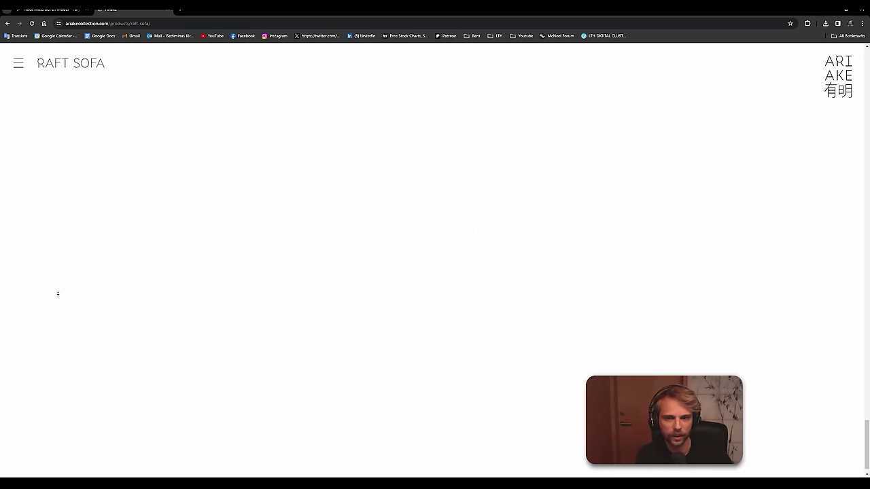
pyautogui.scroll(20, 68, 354)
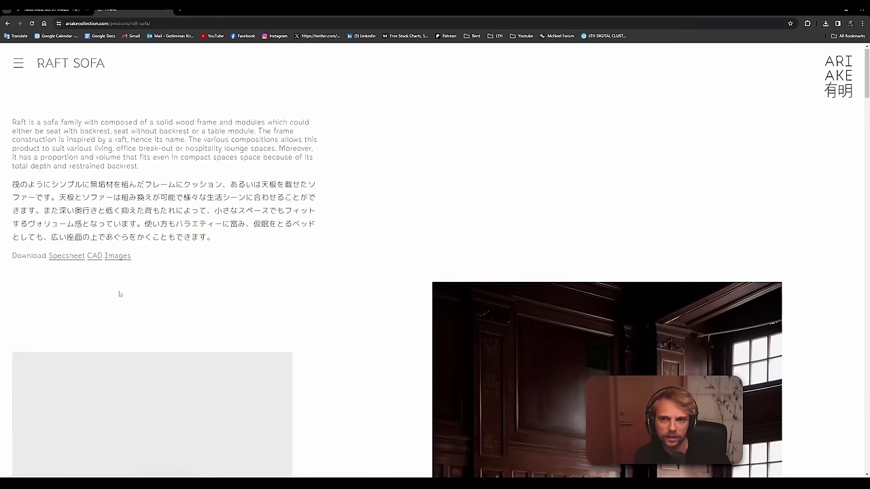
pyautogui.click(95, 257)
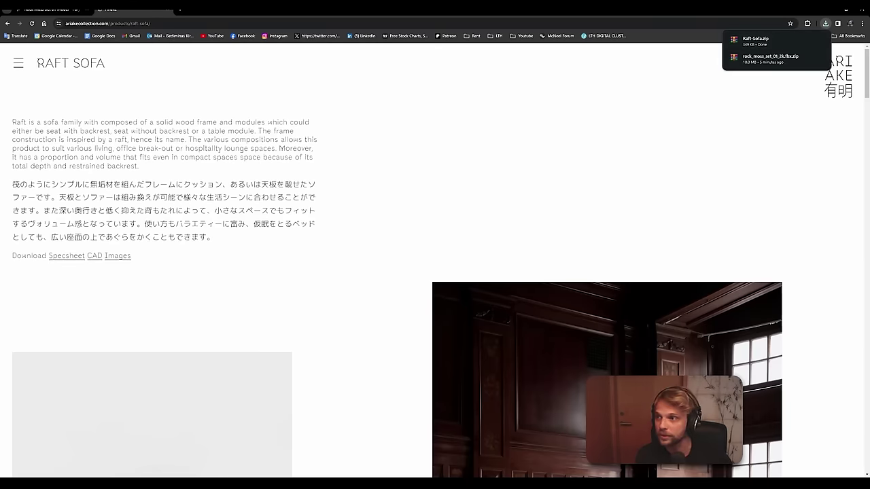
# Step: In File Explorer, extract Raft-Sofa.zip in the Downloads folder and look at the 3DS files in the extracted Raft-Sofa folder
pyautogui.moveTo(0, 14); pyautogui.dragTo(440, 38)
pyautogui.click(343, 145)
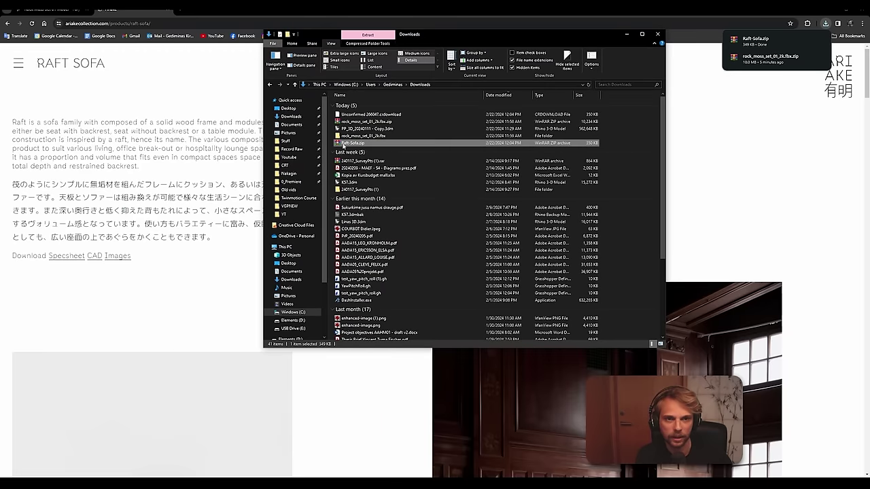
pyautogui.rightClick(355, 143)
pyautogui.click(361, 188)
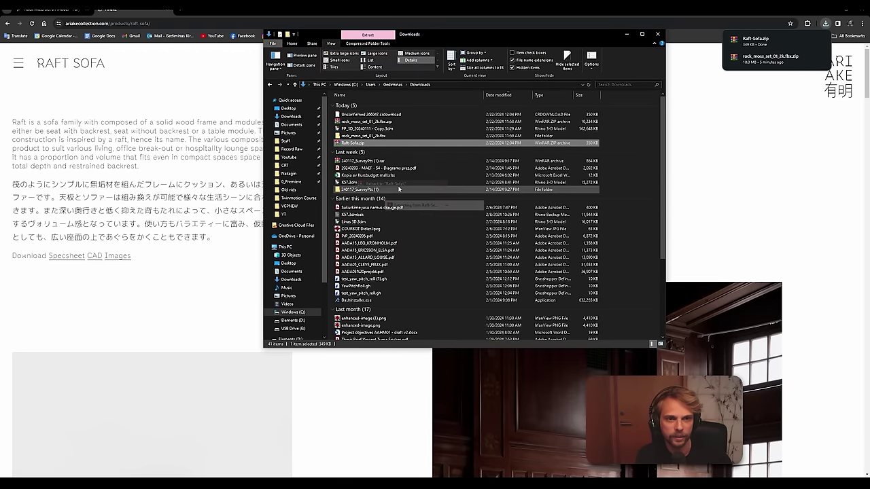
pyautogui.doubleClick(350, 135)
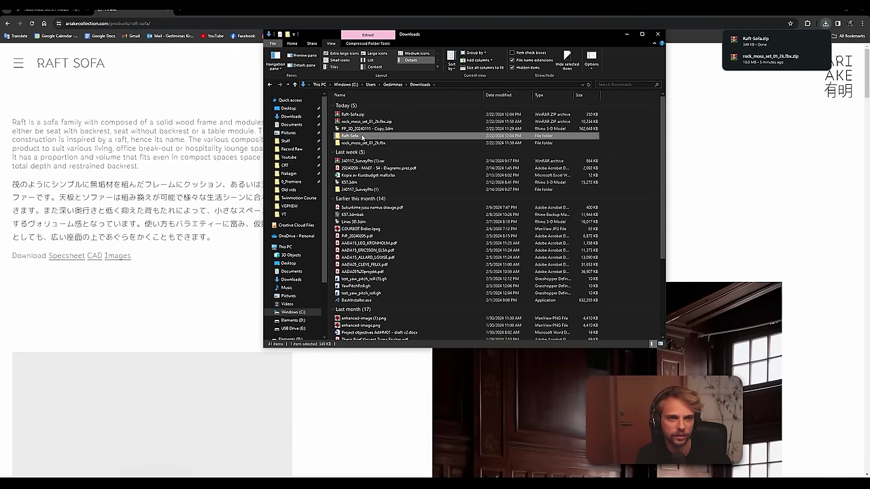
pyautogui.click(389, 115)
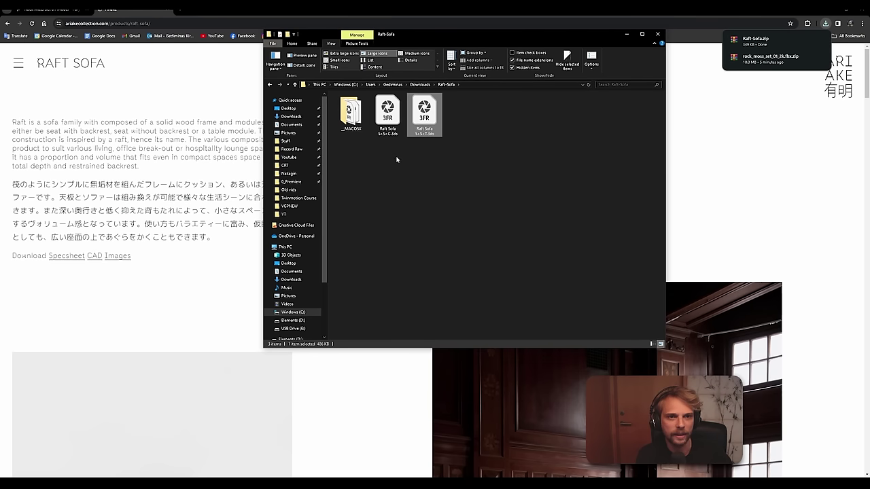
pyautogui.click(428, 112)
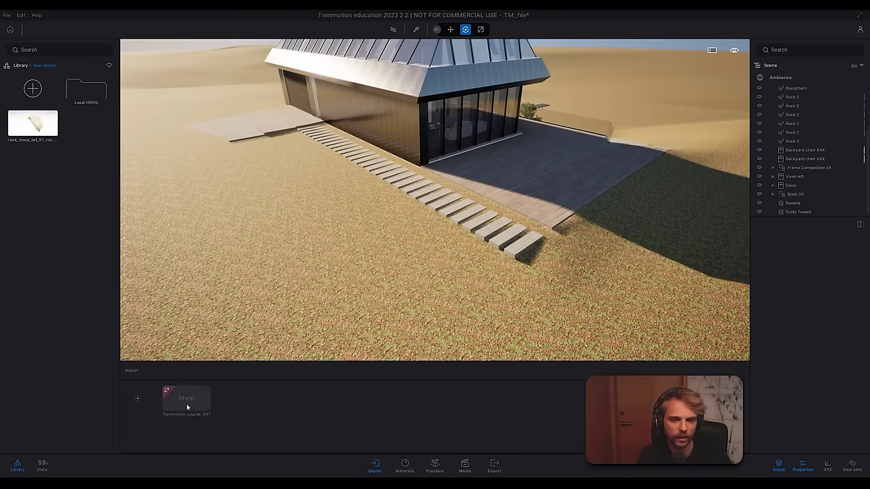
# Step: Import Raft Sofa S+S+C.3ds from the extracted Raft-Sofa folder as geometry, with Keep hierarchy and automatic unit conversion
pyautogui.click(144, 403)
pyautogui.click(467, 235)
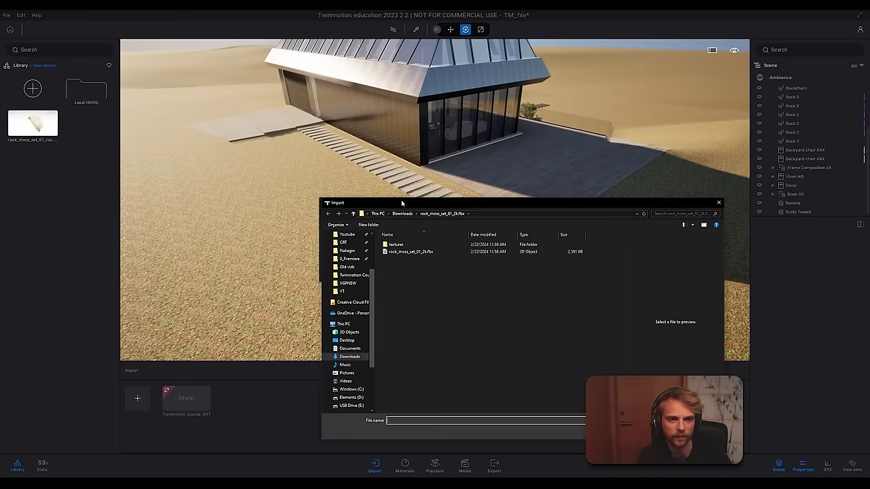
pyautogui.click(401, 214)
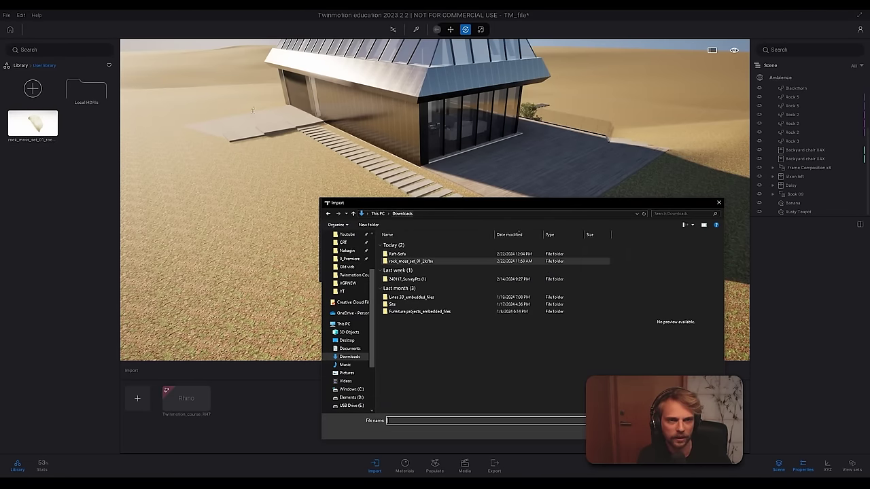
pyautogui.doubleClick(407, 252)
pyautogui.click(440, 251)
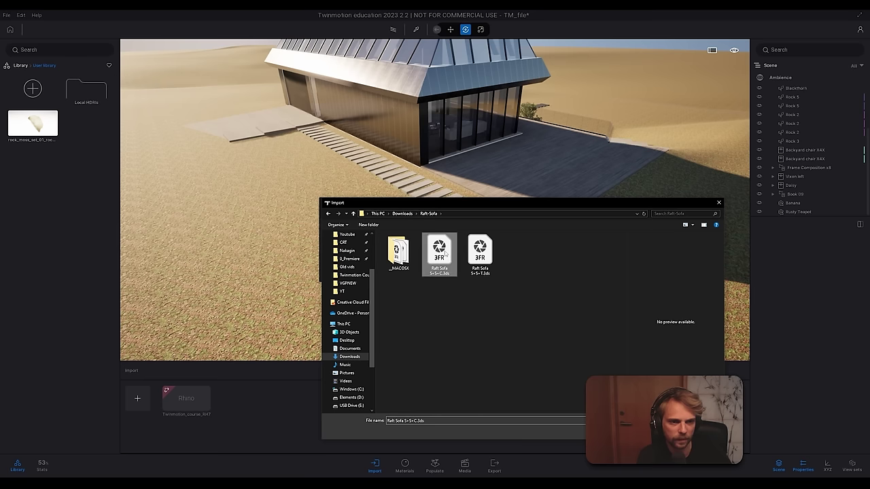
pyautogui.press('Return')
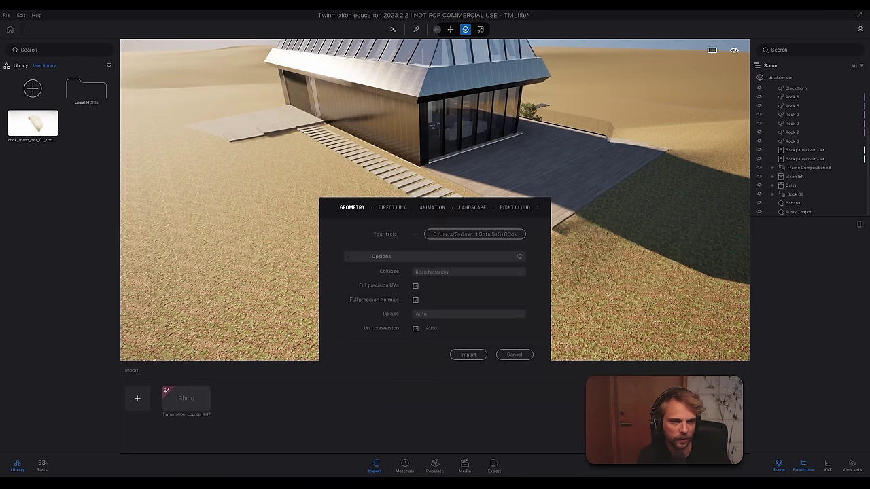
pyautogui.click(475, 355)
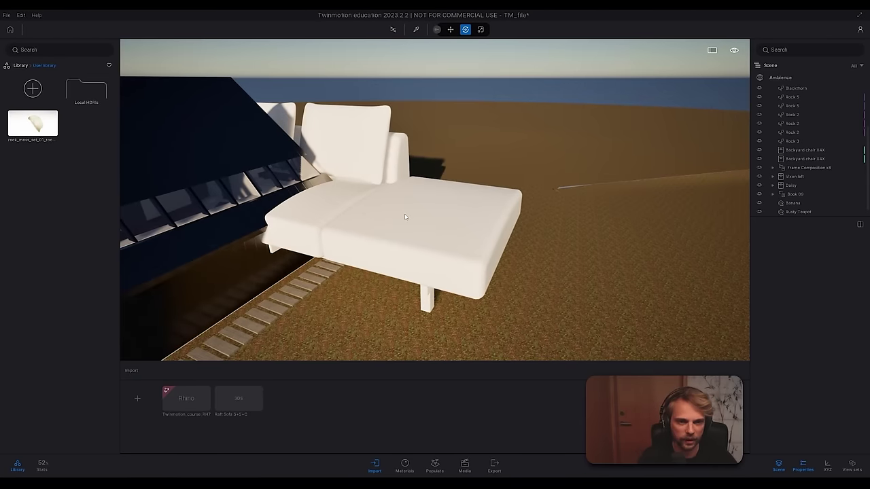
# Step: Select the whole imported Raft Sofa S+S+C.3ds model, look at its size beside the house, and delete it from the scene
pyautogui.click(404, 217)
pyautogui.press('f')
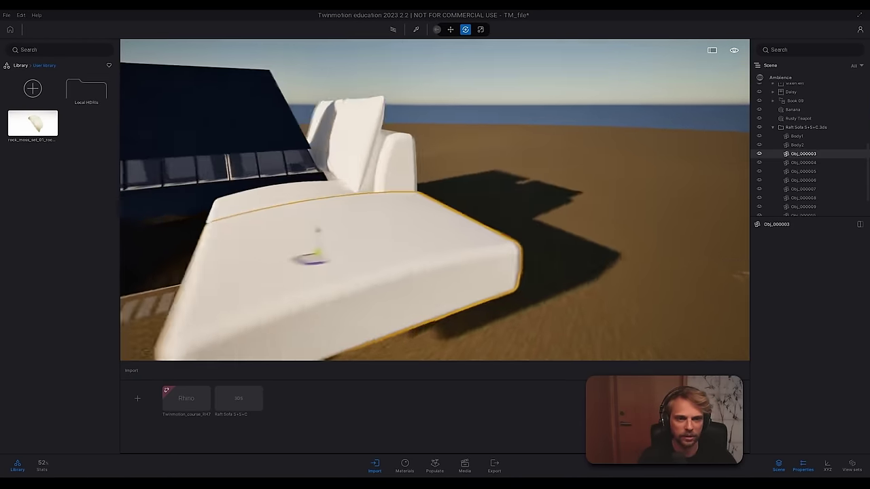
pyautogui.click(819, 128)
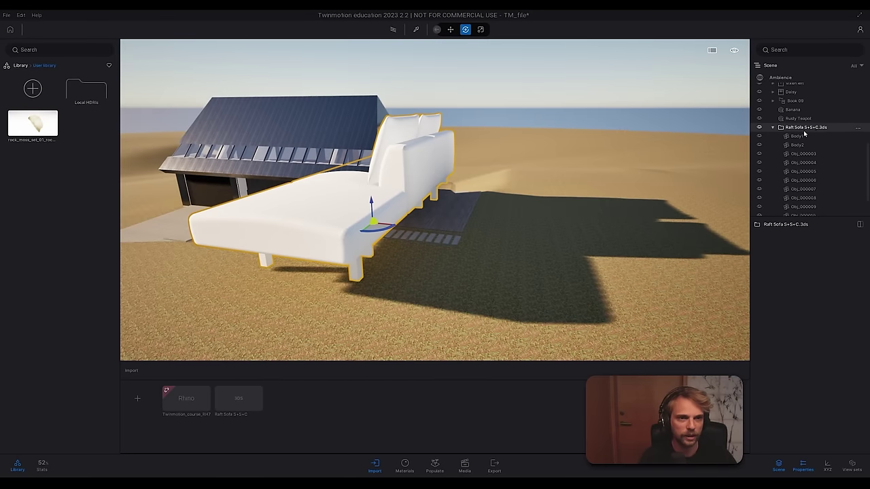
pyautogui.moveTo(367, 206); pyautogui.dragTo(391, 279)
pyautogui.press('f')
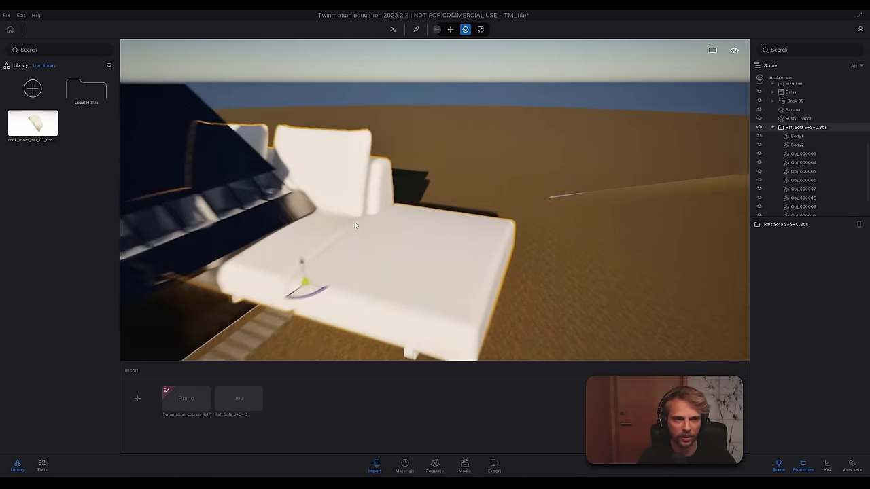
pyautogui.press('Delete')
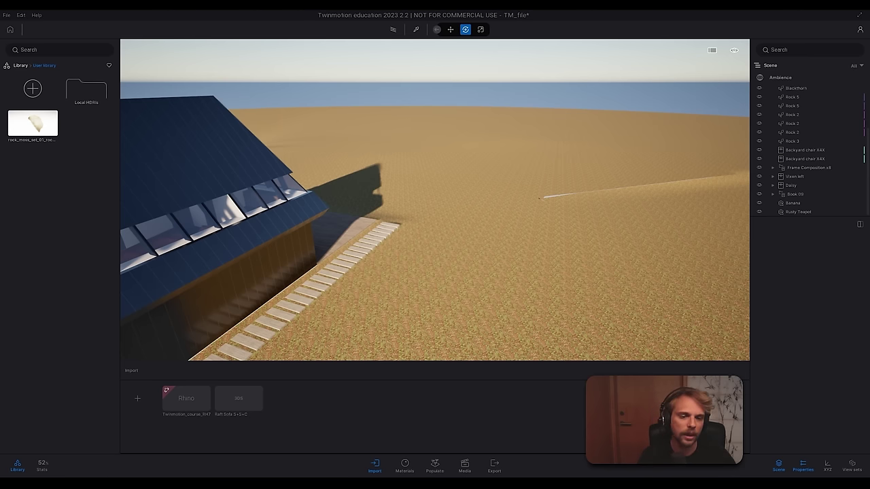
# Step: Switch to Rhino and place the Raft-Sofa folder window from File Explorer beside the reference box
pyautogui.click(456, 484)
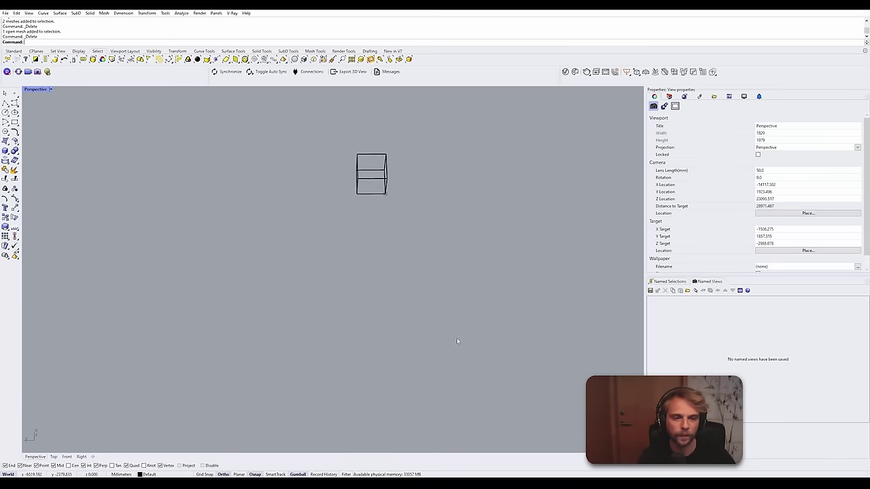
pyautogui.scroll(-12, 279, 289)
pyautogui.scroll(6, 312, 272)
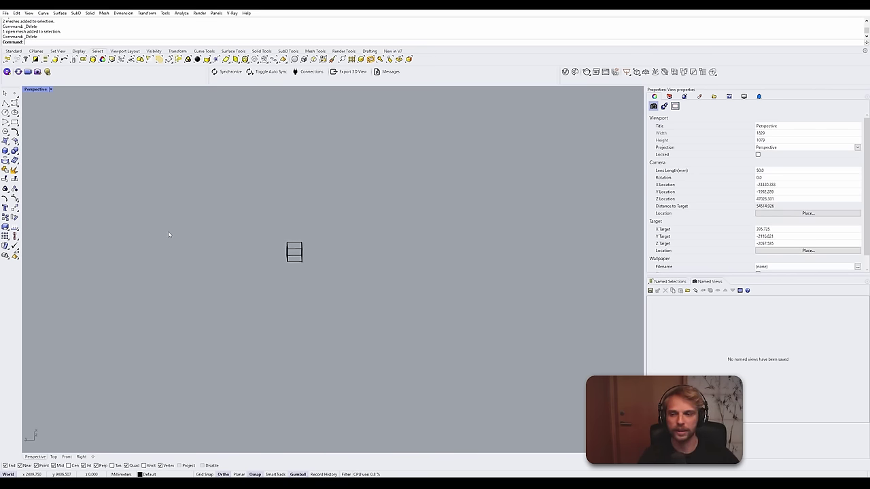
pyautogui.keyDown('shift'); pyautogui.moveTo(286, 227); pyautogui.dragTo(340, 207, button='right'); pyautogui.keyUp('shift')
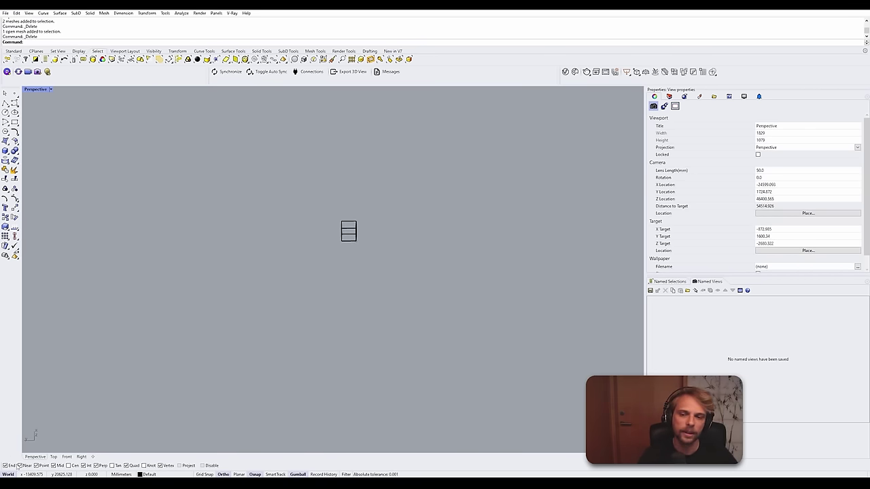
pyautogui.click(73, 458)
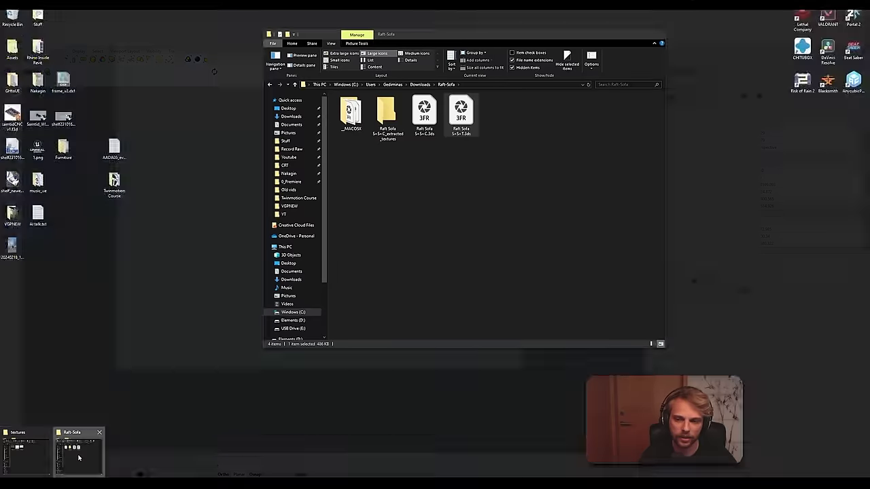
pyautogui.moveTo(460, 37); pyautogui.dragTo(633, 43)
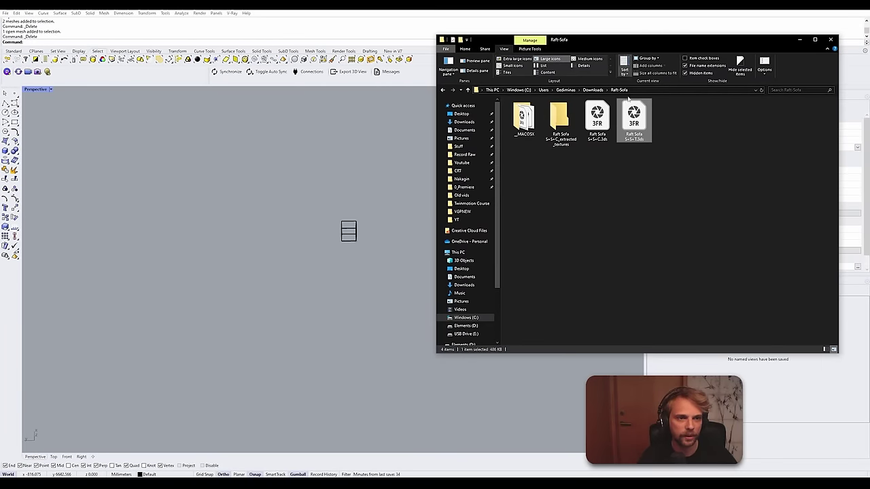
# Step: Import Raft Sofa S+S+T.3ds into the Rhino model with the default 3DS options, accepting the centimetre-to-millimetre scaling by 10
pyautogui.click(597, 133)
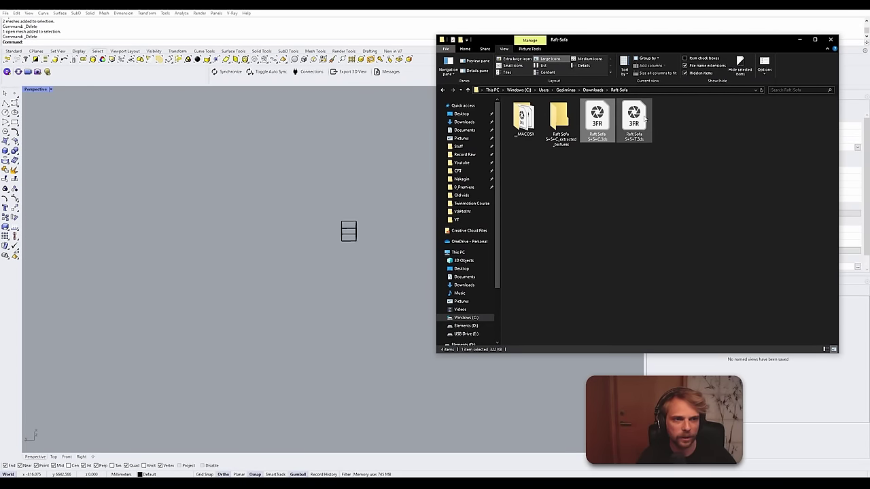
pyautogui.click(615, 180)
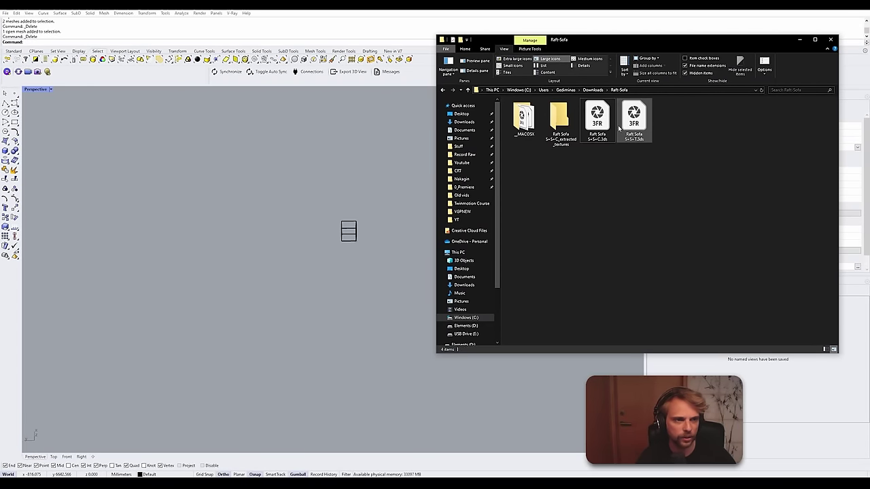
pyautogui.moveTo(634, 121); pyautogui.dragTo(279, 229)
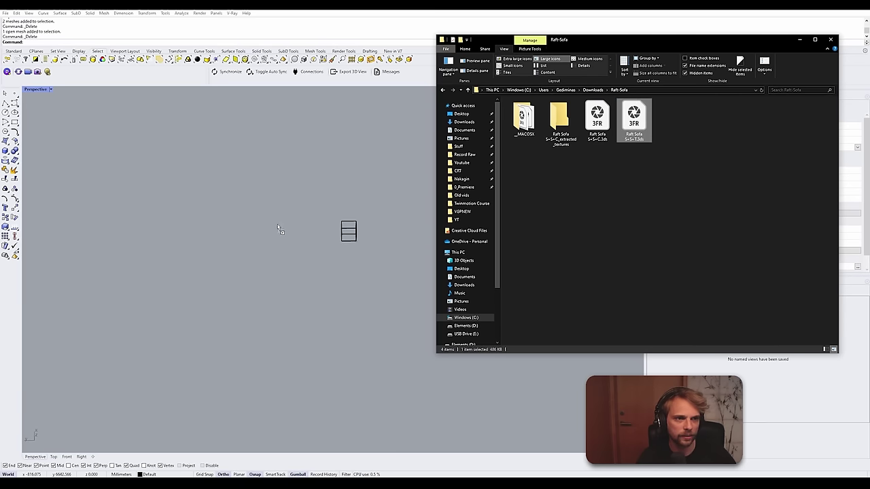
pyautogui.moveTo(322, 250); pyautogui.dragTo(305, 245)
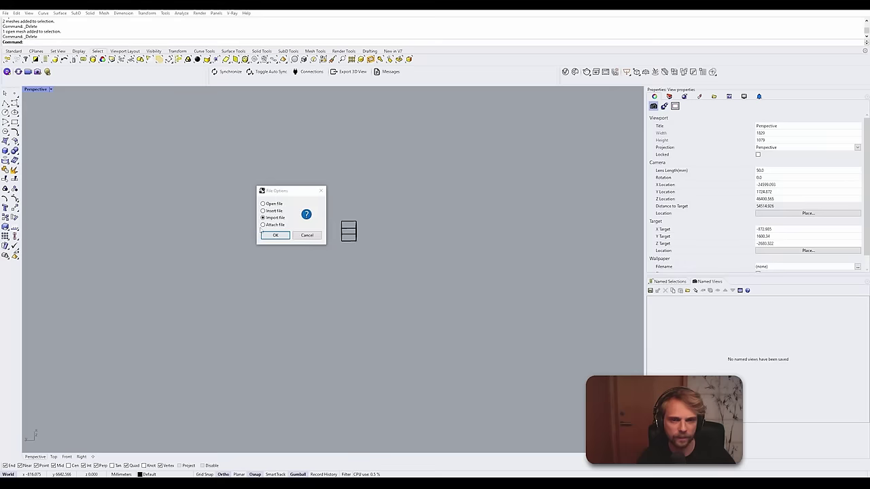
pyautogui.click(275, 235)
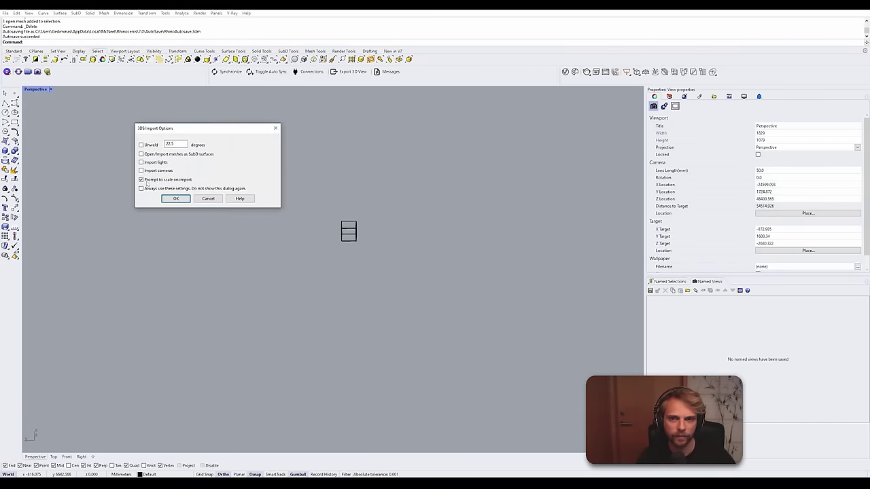
pyautogui.click(176, 198)
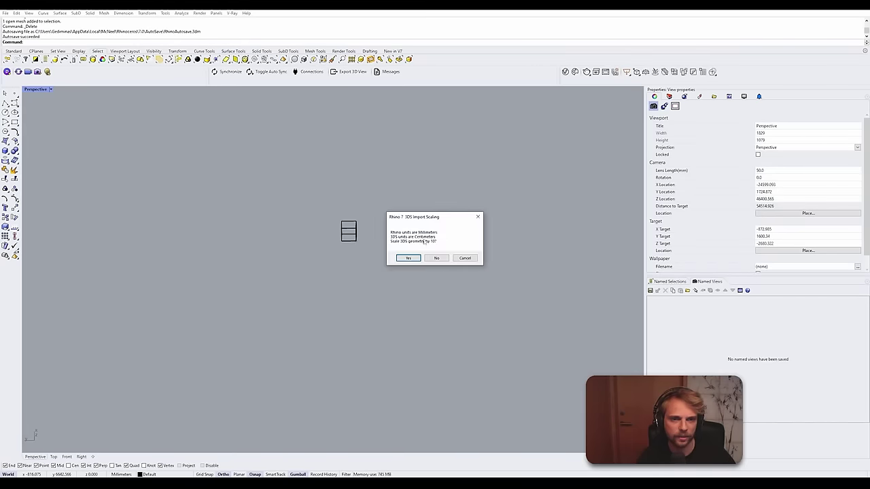
pyautogui.click(409, 258)
# Step: Compare the imported sofa with the reference box and scale it by 0.1 from the origin
pyautogui.moveTo(335, 207)
pyautogui.mouseDown(button='right')
pyautogui.moveTo(340, 186)
pyautogui.moveTo(346, 197)
pyautogui.mouseUp(button='right')
pyautogui.scroll(7, 359, 224)
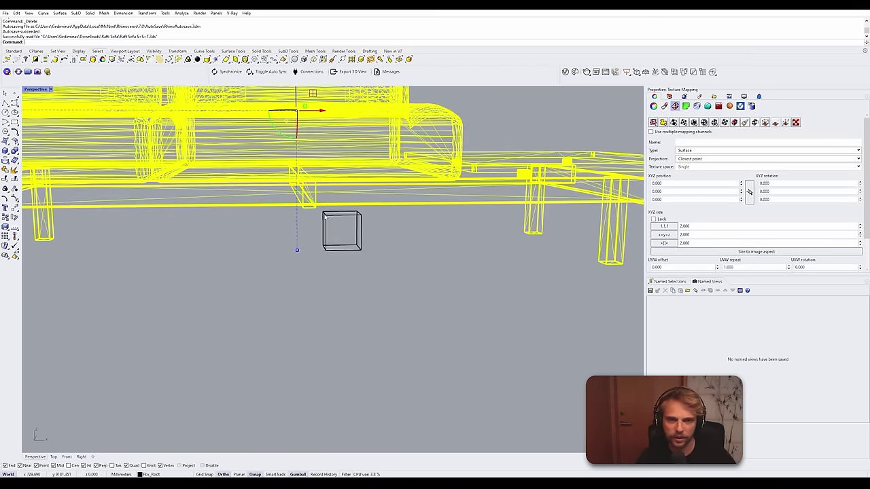
pyautogui.scroll(-3, 325, 216)
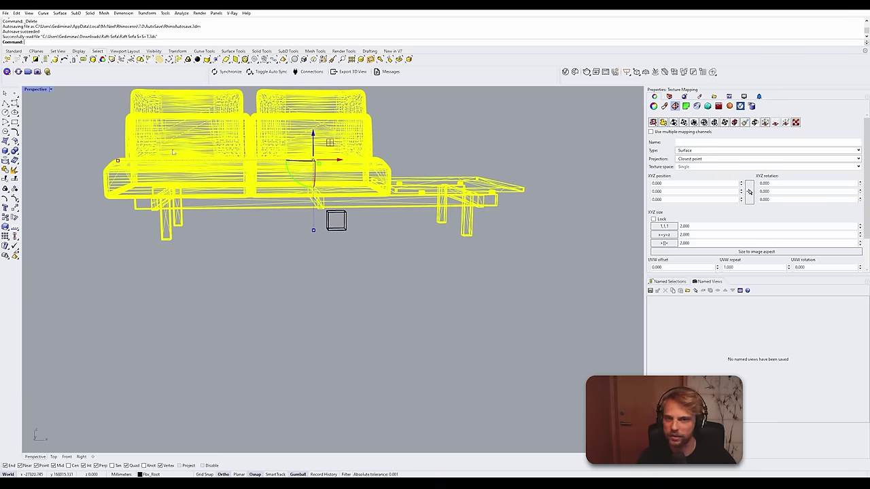
pyautogui.scroll(4, 316, 230)
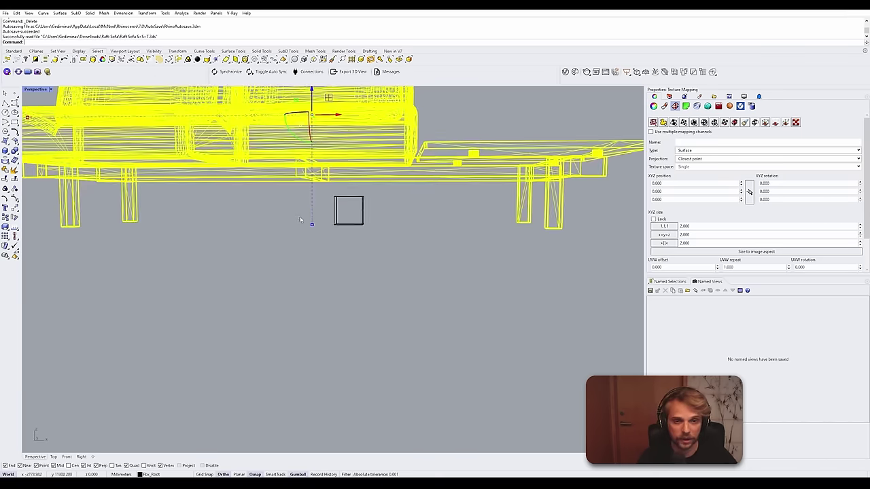
pyautogui.moveTo(300, 219); pyautogui.dragTo(314, 228, button='right')
pyautogui.write('Scale1D')
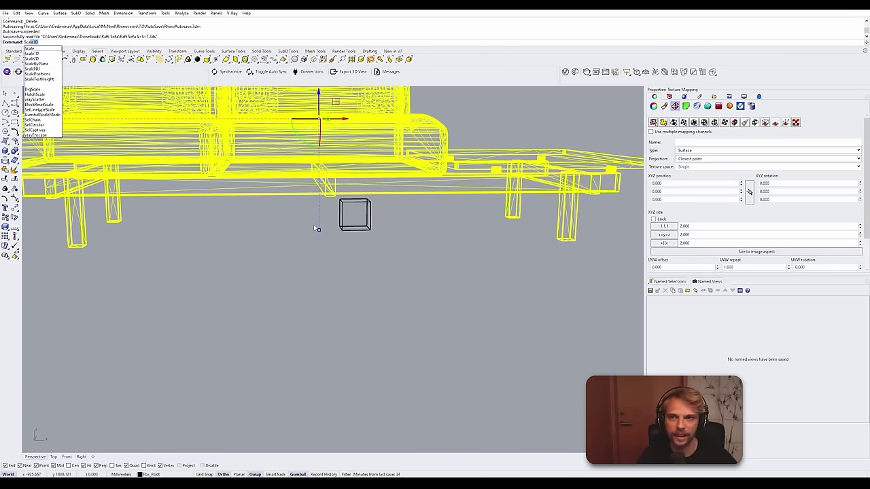
pyautogui.press('Return')
pyautogui.write('0')
pyautogui.press('Return')
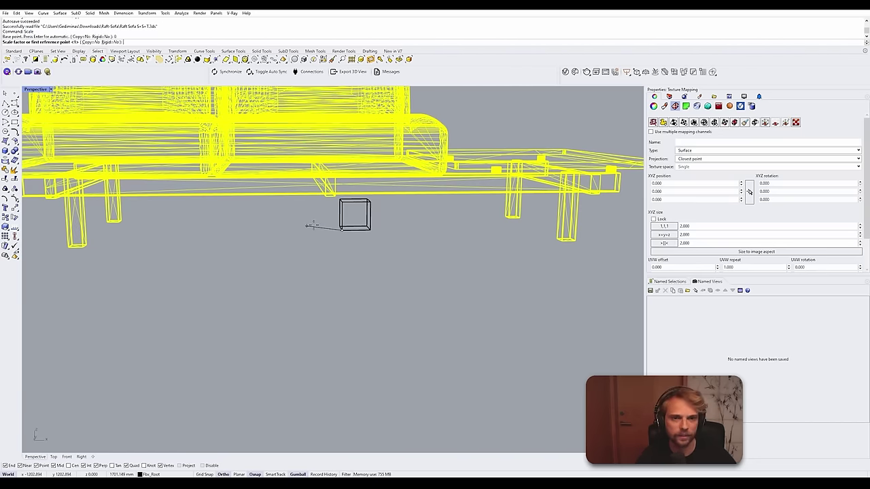
pyautogui.write('0.1')
pyautogui.press('Return')
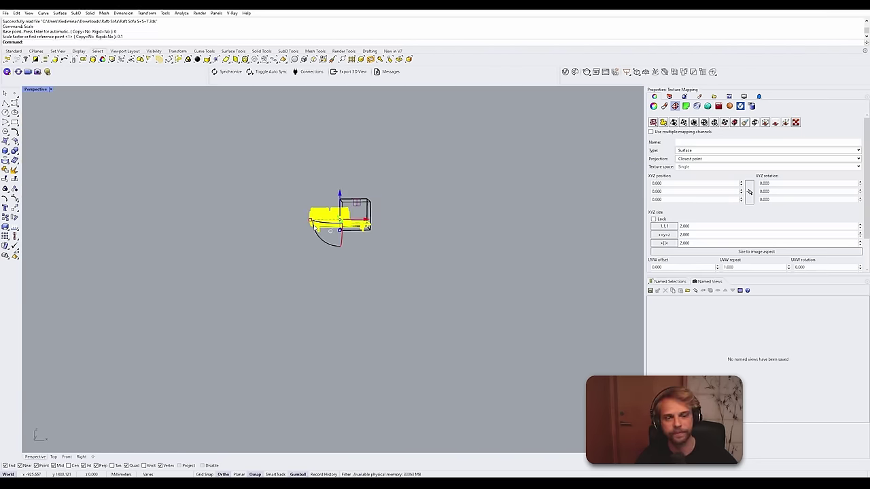
# Step: Compare the scaled sofa with the reference box and move it along the X axis so it stands beside the box
pyautogui.moveTo(306, 226); pyautogui.dragTo(302, 191, button='right')
pyautogui.scroll(7, 351, 241)
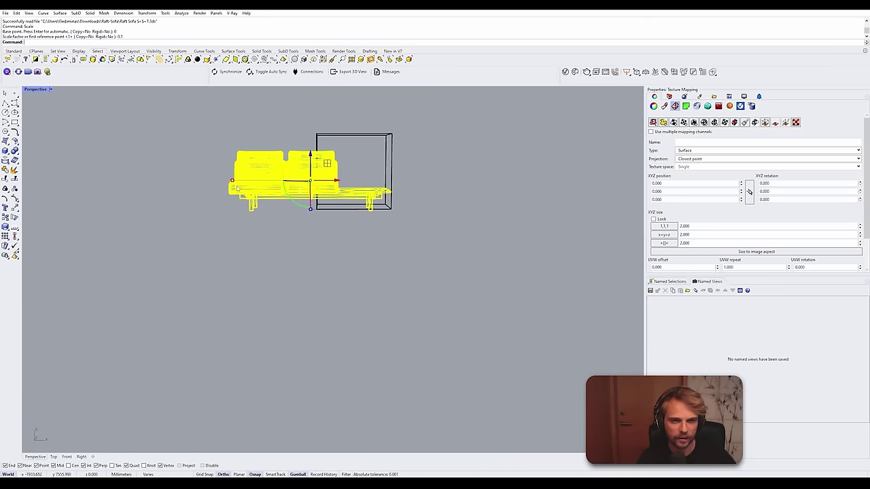
pyautogui.moveTo(337, 182); pyautogui.dragTo(366, 182)
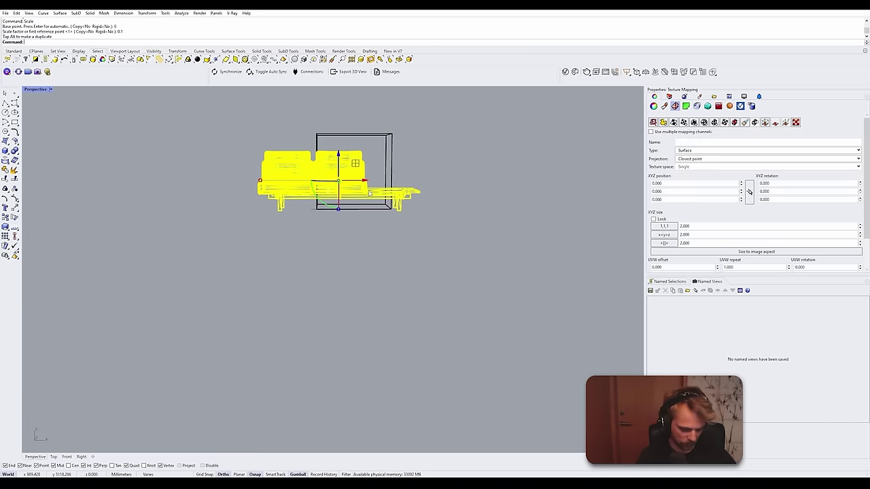
pyautogui.moveTo(365, 179); pyautogui.dragTo(244, 180)
pyautogui.click(277, 129)
pyautogui.moveTo(277, 129)
pyautogui.mouseDown(button='right')
pyautogui.moveTo(351, 159)
pyautogui.moveTo(280, 232)
pyautogui.mouseUp(button='right')
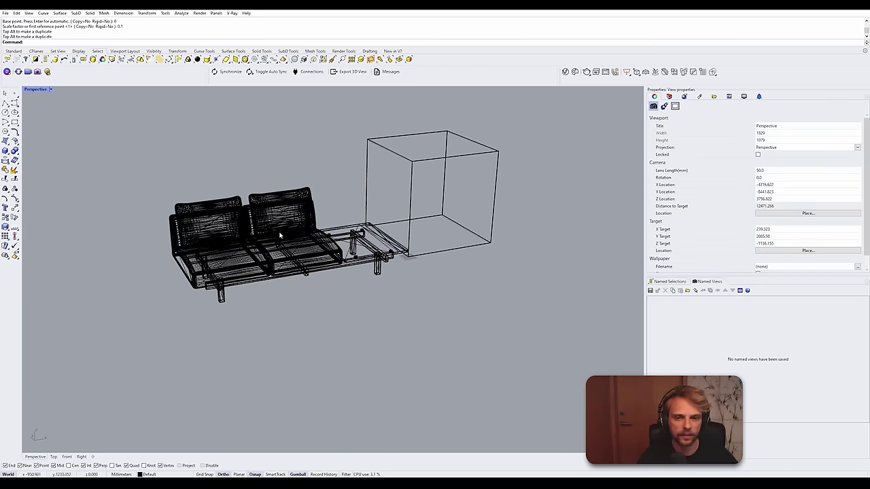
# Step: Set the Perspective viewport to Shaded and examine the mesh of the back cushion next to the side table up close
pyautogui.click(37, 89)
pyautogui.click(41, 121)
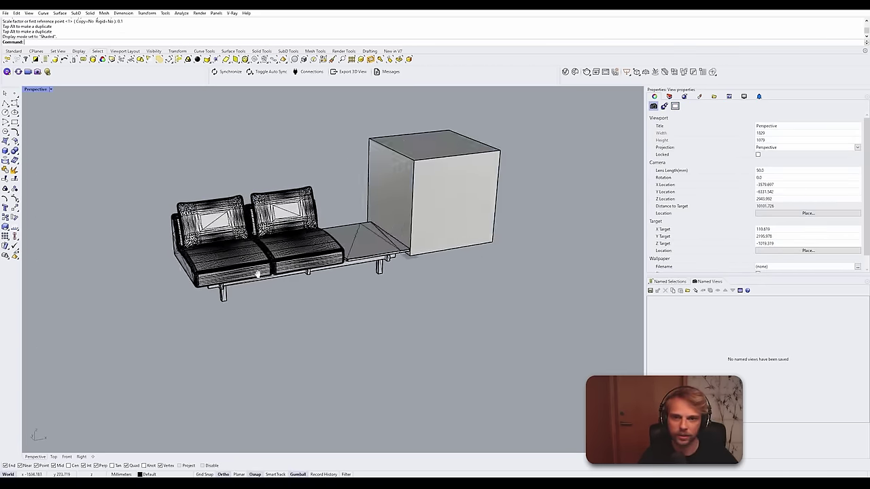
pyautogui.scroll(5, 285, 204)
pyautogui.click(268, 179)
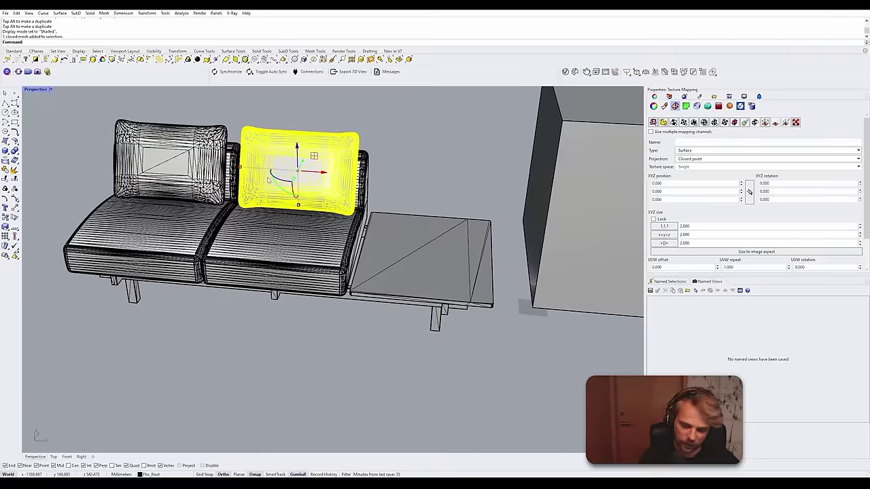
pyautogui.write('zs')
pyautogui.press('Return')
pyautogui.press('Escape')
pyautogui.moveTo(268, 179); pyautogui.dragTo(380, 191, button='right')
pyautogui.moveTo(292, 190); pyautogui.dragTo(243, 180, button='right')
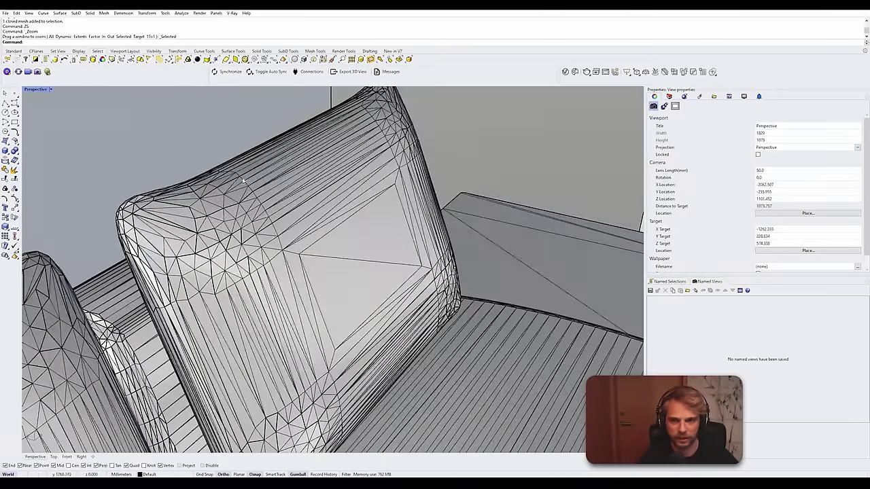
pyautogui.moveTo(288, 202); pyautogui.dragTo(251, 211, button='right')
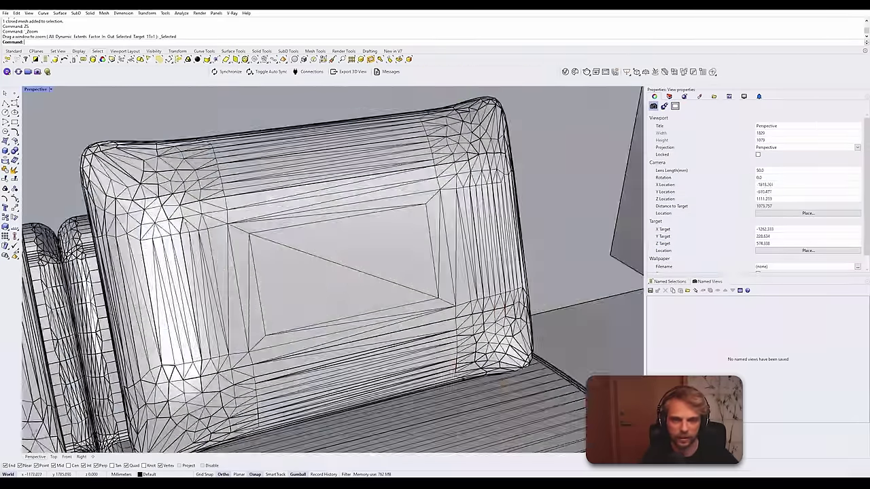
pyautogui.scroll(-7, 388, 172)
pyautogui.moveTo(388, 172); pyautogui.dragTo(309, 133, button='right')
# Step: Set the Perspective viewport to the Arctic display mode and view the whole sofa
pyautogui.click(50, 89)
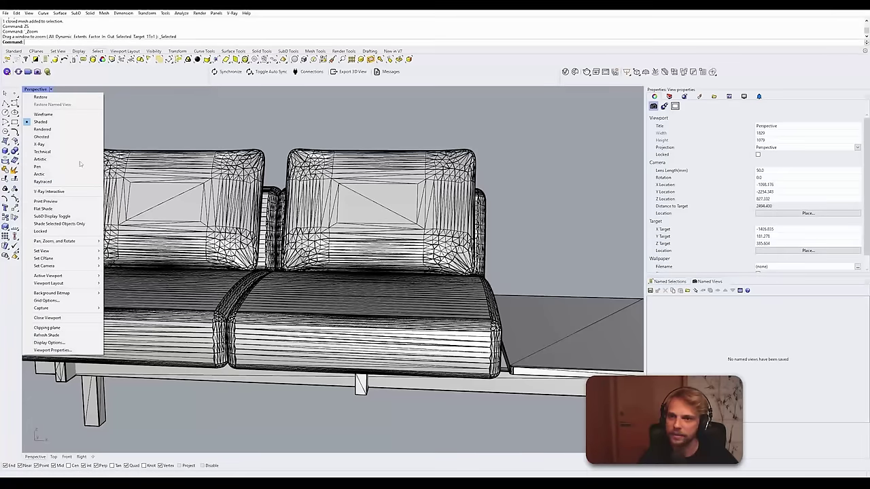
pyautogui.click(55, 173)
pyautogui.moveTo(231, 231); pyautogui.dragTo(212, 222, button='right')
pyautogui.scroll(-7, 237, 301)
pyautogui.moveTo(203, 305); pyautogui.dragTo(286, 322, button='right')
# Step: Set the Perspective viewport to the Rendered display mode and examine the surface of the back cushion's upper corner up close
pyautogui.click(35, 89)
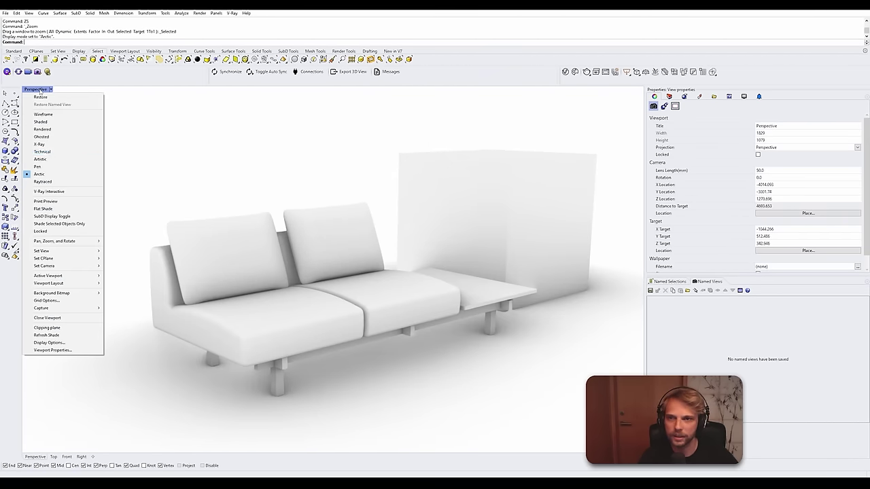
pyautogui.click(48, 129)
pyautogui.moveTo(276, 201); pyautogui.dragTo(232, 241, button='right')
pyautogui.scroll(10, 232, 241)
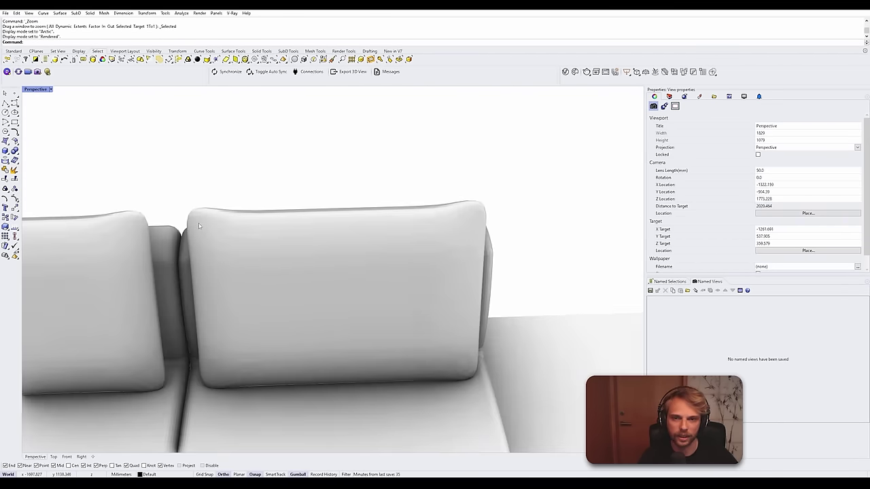
pyautogui.scroll(3, 195, 203)
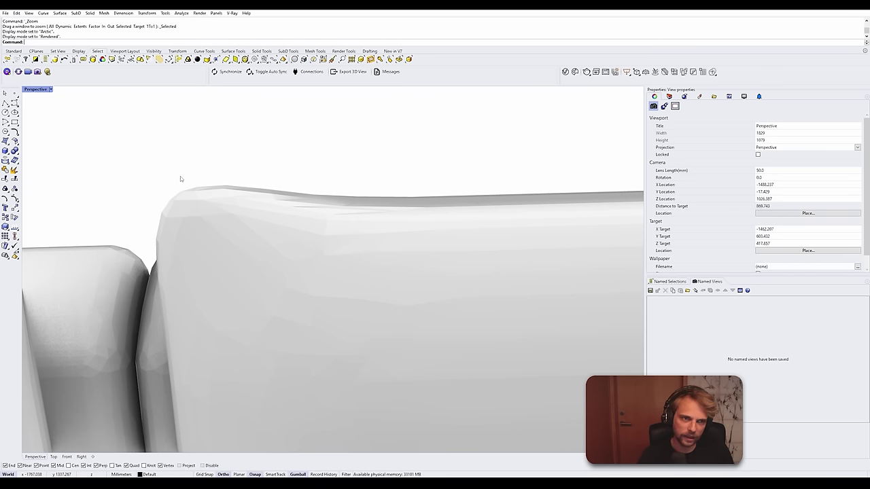
pyautogui.scroll(-11, 197, 170)
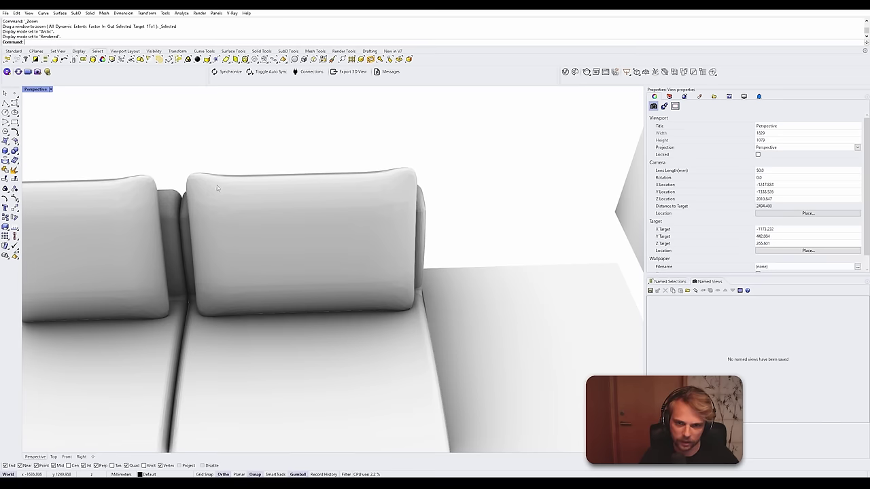
pyautogui.scroll(5, 201, 211)
pyautogui.scroll(2, 194, 211)
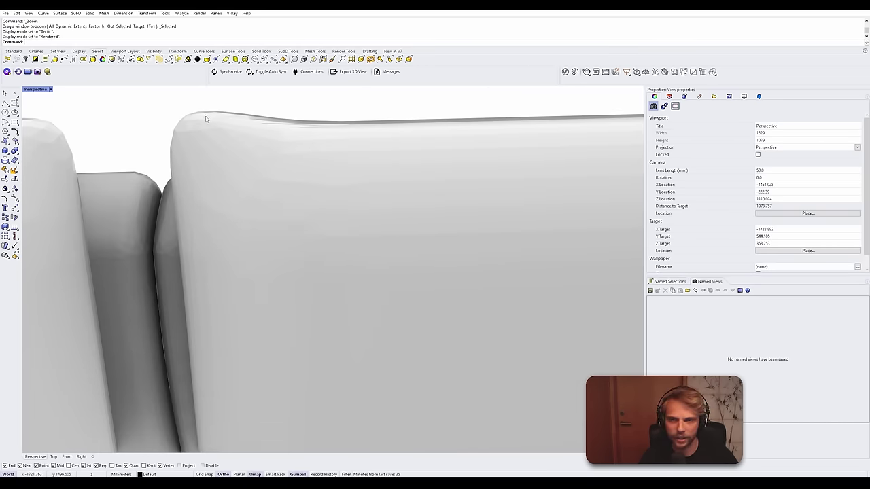
pyautogui.scroll(3, 223, 142)
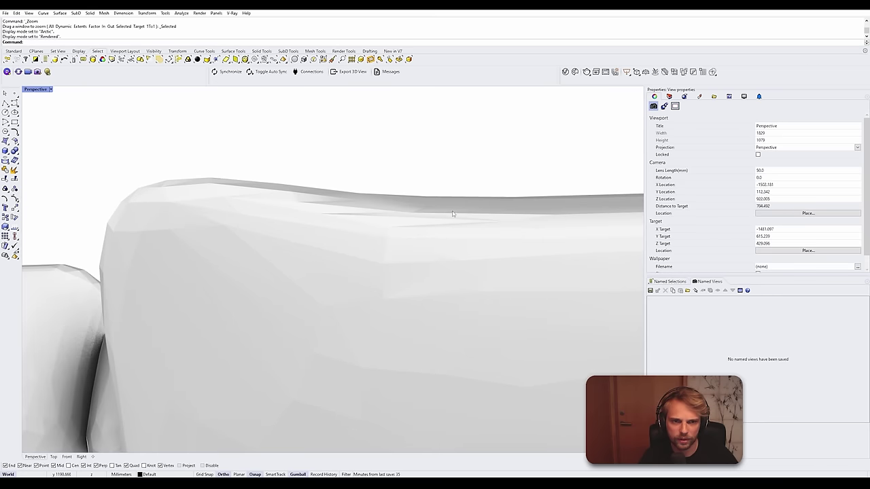
pyautogui.scroll(-3, 274, 168)
# Step: Weld the mesh of the back cushion next to the side table with an angle tolerance of 360
pyautogui.click(271, 231)
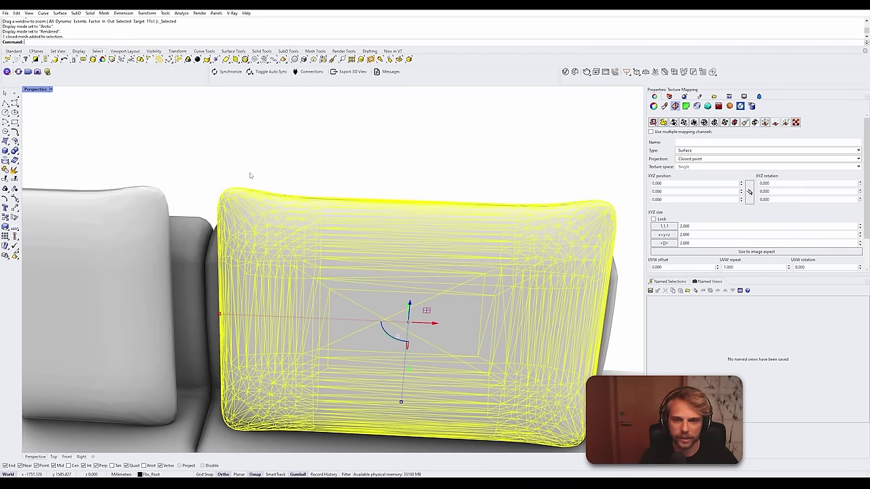
pyautogui.write('Weld')
pyautogui.press('Return')
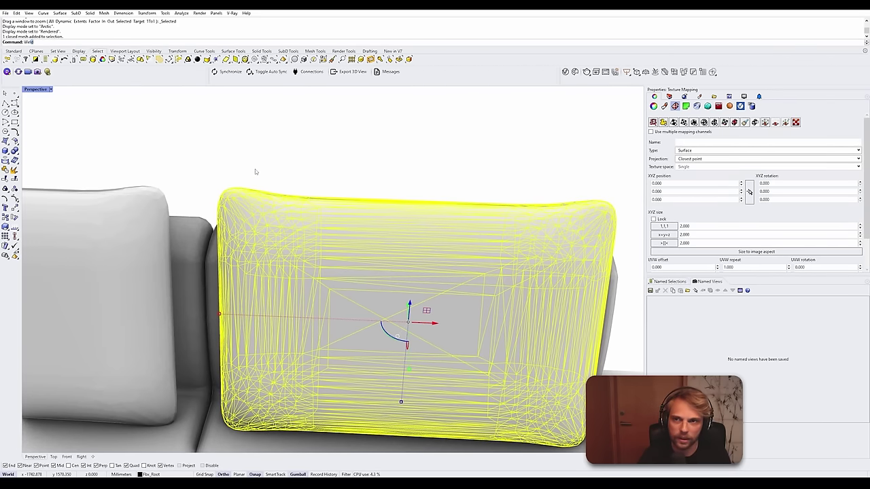
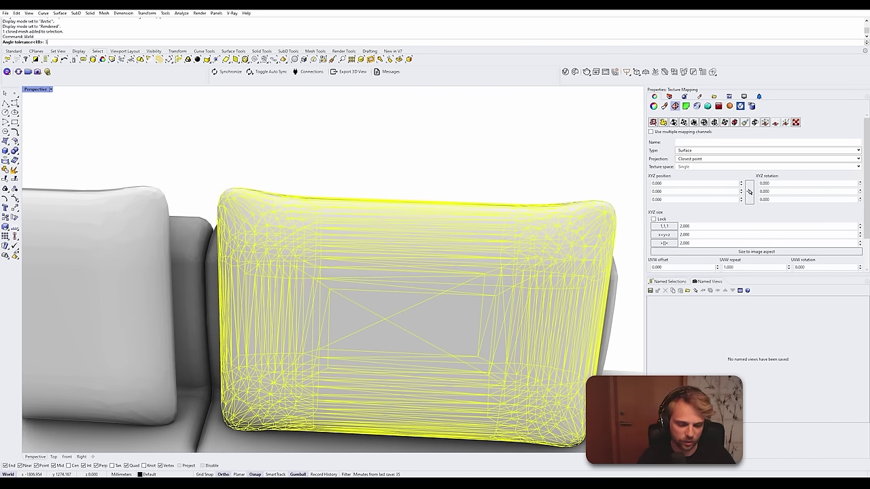
pyautogui.write('360')
pyautogui.press('Return')
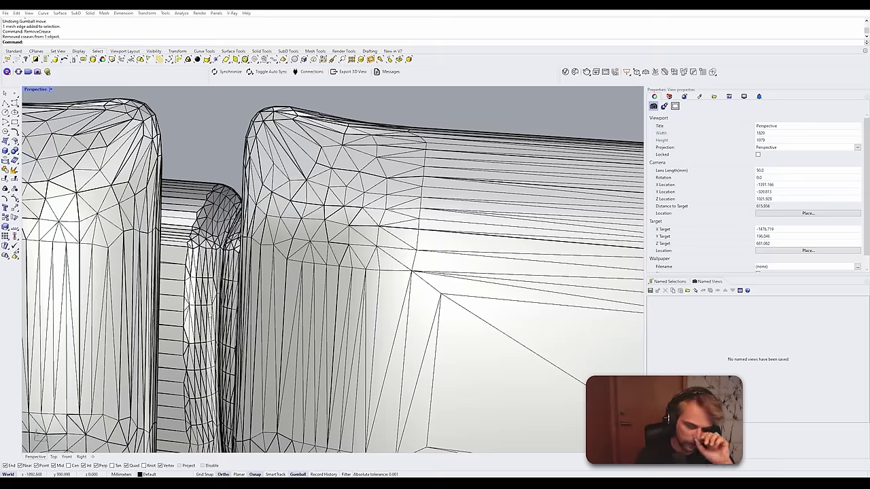
# Step: Isolate the sofa's two back cushions and two upholstered seat sections from the rest of the model
pyautogui.scroll(-5, 333, 272)
pyautogui.scroll(-8, 333, 272)
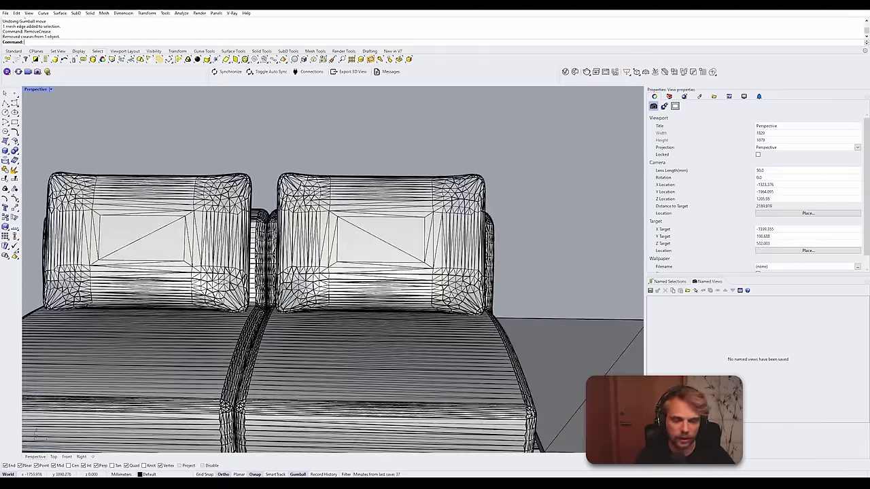
pyautogui.moveTo(292, 241); pyautogui.dragTo(291, 256, button='right')
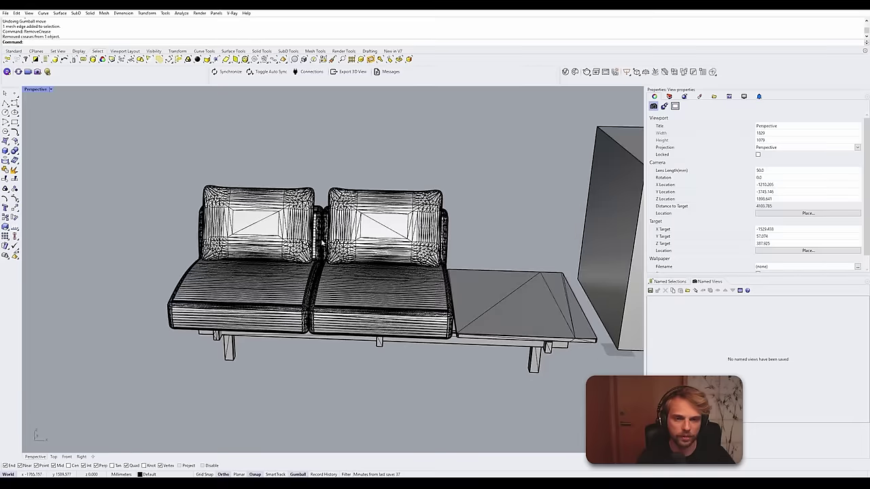
pyautogui.click(343, 234)
pyautogui.keyDown('shift'); pyautogui.click(292, 231); pyautogui.keyUp('shift')
pyautogui.moveTo(367, 200); pyautogui.dragTo(333, 221, button='right')
pyautogui.scroll(10, 326, 207)
pyautogui.keyDown('shift'); pyautogui.click(302, 222); pyautogui.keyUp('shift')
pyautogui.scroll(-8, 313, 233)
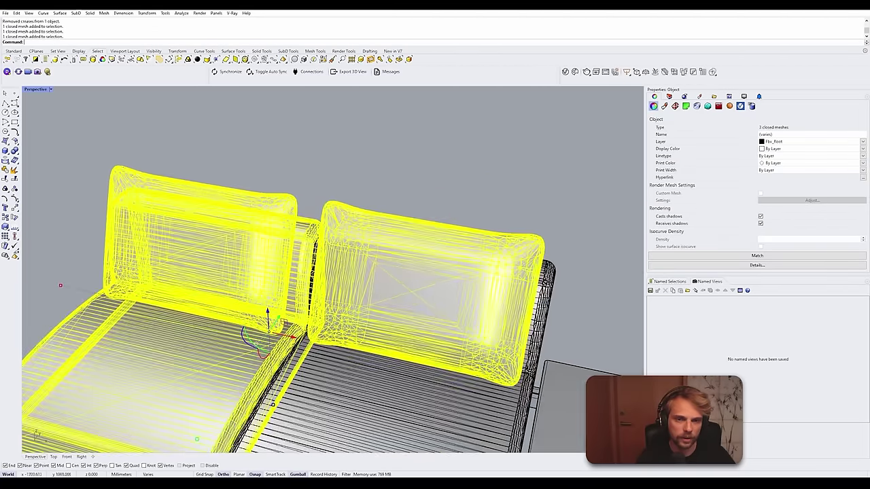
pyautogui.keyDown('shift'); pyautogui.click(542, 291); pyautogui.keyUp('shift')
pyautogui.scroll(-5, 479, 326)
pyautogui.moveTo(441, 312); pyautogui.dragTo(414, 267, button='right')
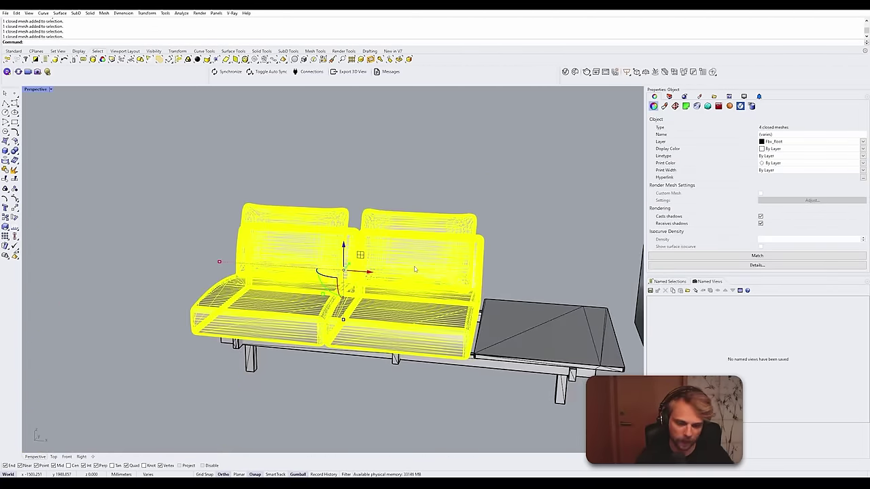
pyautogui.write('Isolate')
pyautogui.press('Return')
pyautogui.press('Escape')
# Step: Run RemoveCrease on all edges and vertices of the four isolated cushion and seat meshes
pyautogui.moveTo(115, 171); pyautogui.dragTo(516, 416)
pyautogui.write('re')
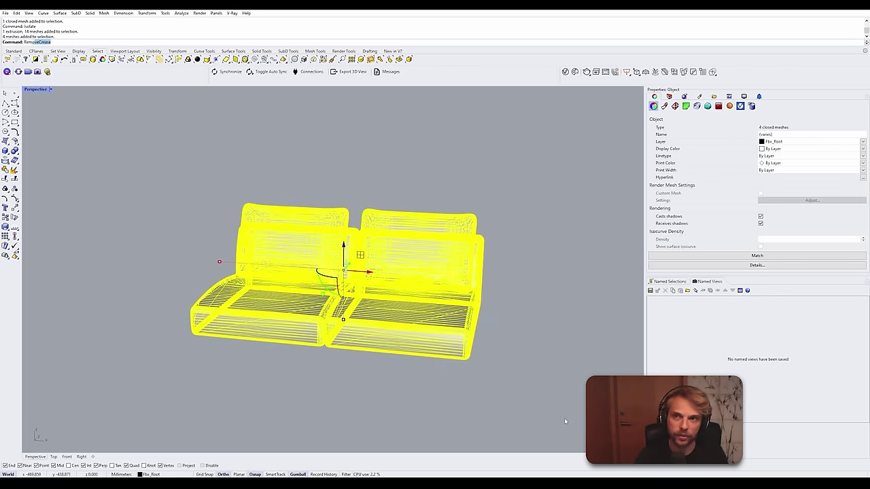
pyautogui.write('mo')
pyautogui.press('Return')
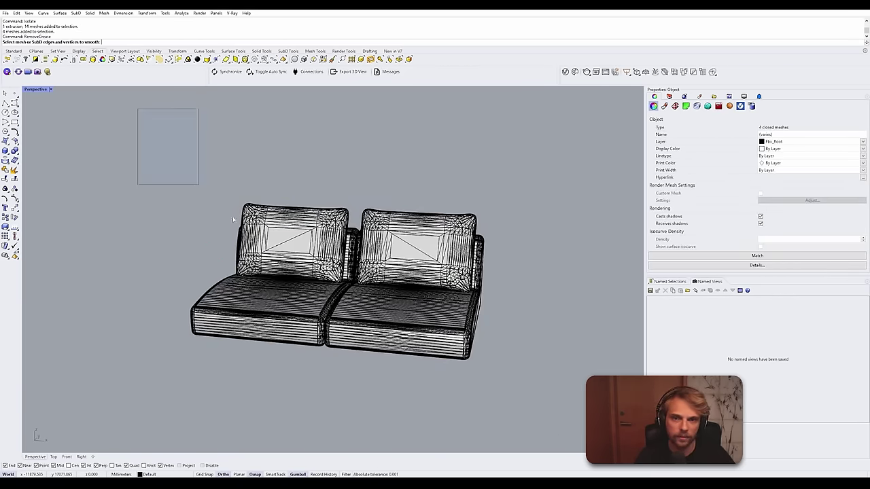
pyautogui.moveTo(233, 219); pyautogui.dragTo(559, 416)
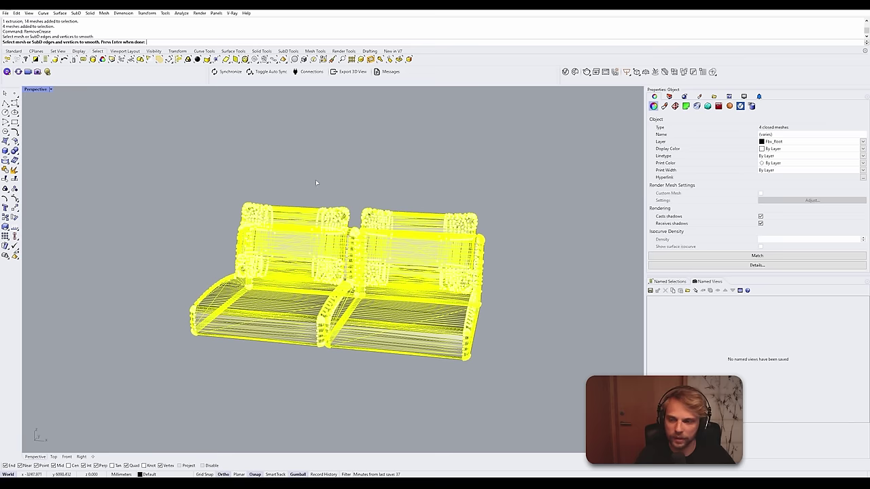
pyautogui.press('Return')
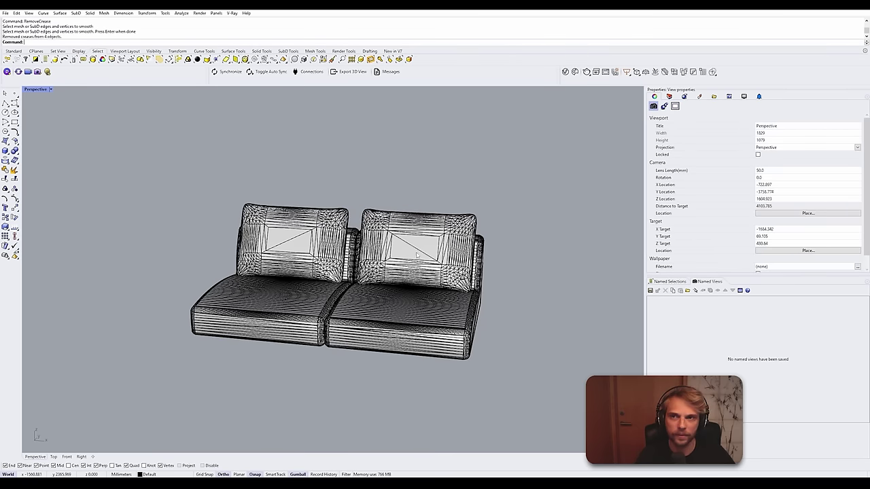
# Step: Set the Perspective viewport to the Arctic display mode and examine the surfaces of the isolated cushions up close
pyautogui.moveTo(416, 254); pyautogui.dragTo(397, 270, button='right')
pyautogui.scroll(12, 451, 227)
pyautogui.scroll(-5, 394, 200)
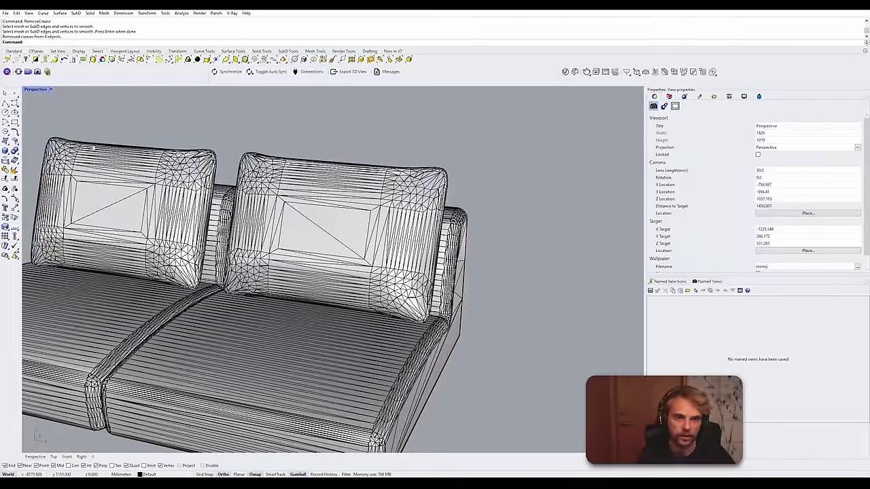
pyautogui.click(36, 90)
pyautogui.click(61, 170)
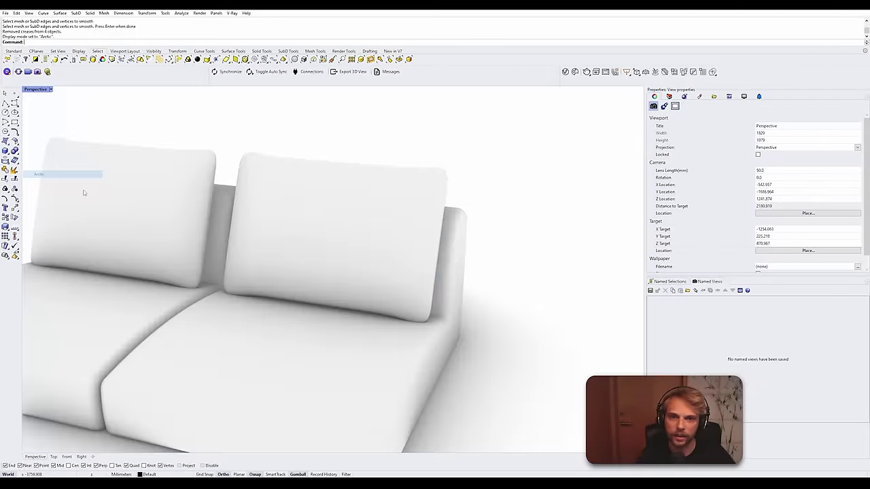
pyautogui.scroll(6, 271, 217)
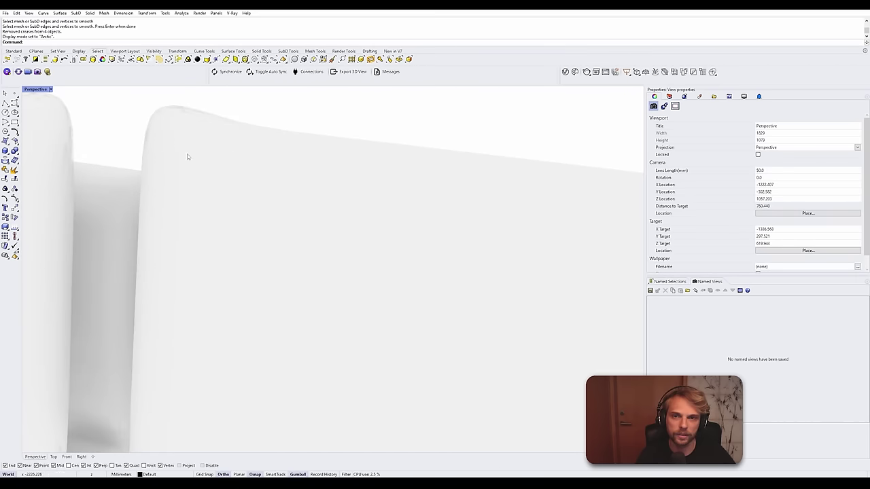
pyautogui.moveTo(188, 157); pyautogui.dragTo(259, 318, button='right')
pyautogui.scroll(-3, 182, 218)
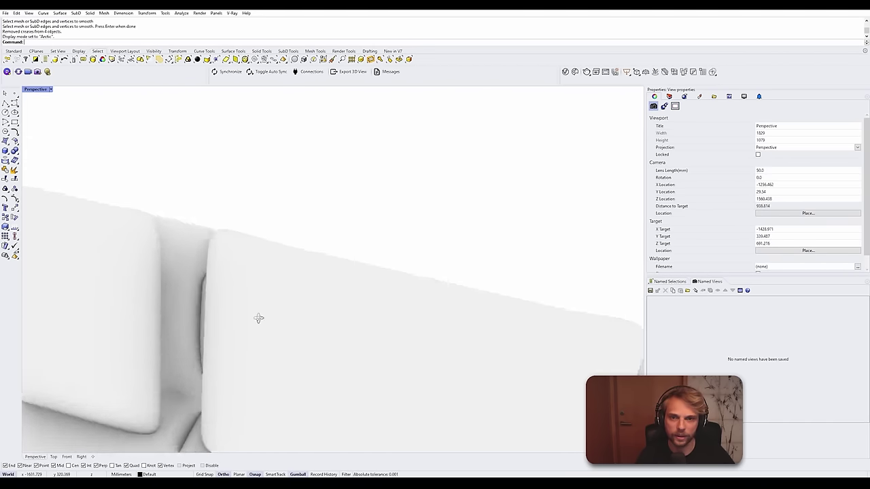
pyautogui.scroll(-3, 258, 318)
pyautogui.scroll(3, 272, 200)
pyautogui.scroll(-3, 237, 252)
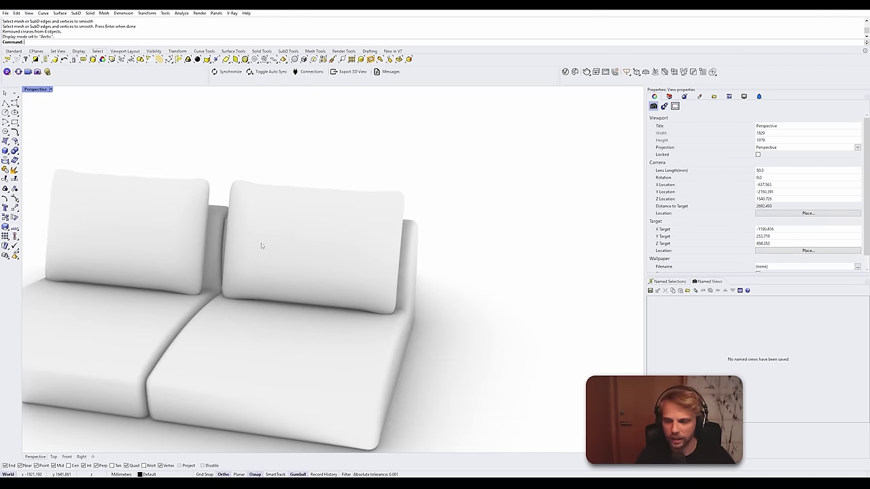
# Step: Use ShowSelected to unhide the side table top and the sofa frame, leaving the reference box hidden
pyautogui.keyDown('shift'); pyautogui.moveTo(224, 321); pyautogui.dragTo(304, 265, button='right'); pyautogui.keyUp('shift')
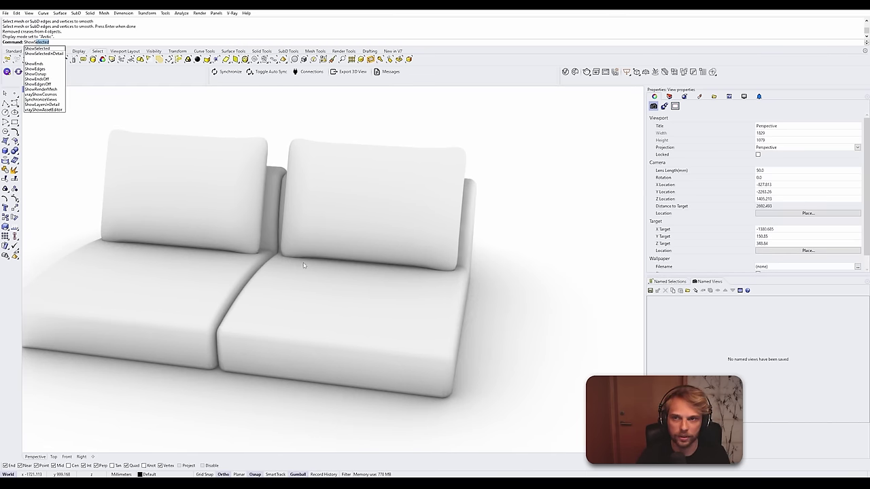
pyautogui.press('Return')
pyautogui.scroll(-9, 305, 264)
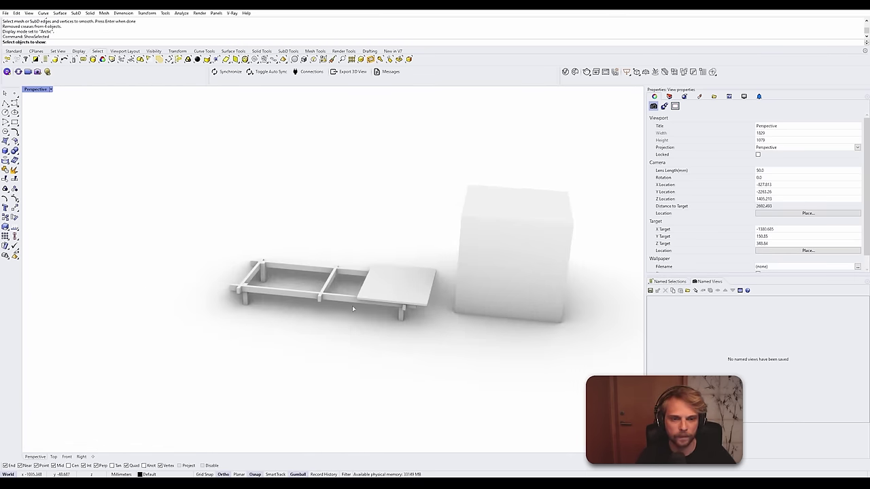
pyautogui.click(389, 291)
pyautogui.scroll(4, 332, 293)
pyautogui.click(325, 302)
pyautogui.scroll(-4, 320, 289)
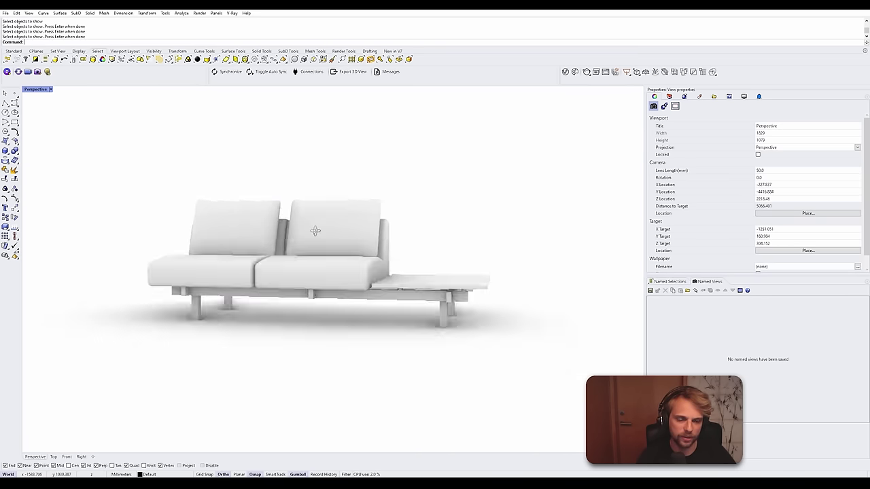
# Step: Set the Perspective viewport to the Shaded display mode and check the extent of the back cushion's mesh beside the side table
pyautogui.moveTo(315, 231)
pyautogui.mouseDown(button='right')
pyautogui.moveTo(334, 190)
pyautogui.moveTo(324, 233)
pyautogui.mouseUp(button='right')
pyautogui.scroll(5, 317, 229)
pyautogui.click(329, 224)
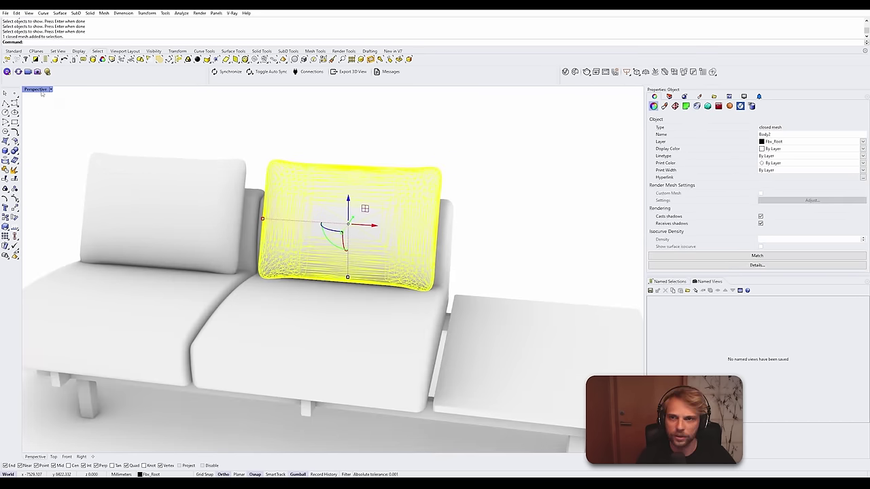
pyautogui.rightClick(41, 92)
pyautogui.click(42, 122)
pyautogui.moveTo(299, 156)
pyautogui.mouseDown(button='right')
pyautogui.moveTo(309, 178)
pyautogui.moveTo(332, 180)
pyautogui.mouseUp(button='right')
pyautogui.click(379, 124)
pyautogui.click(319, 223)
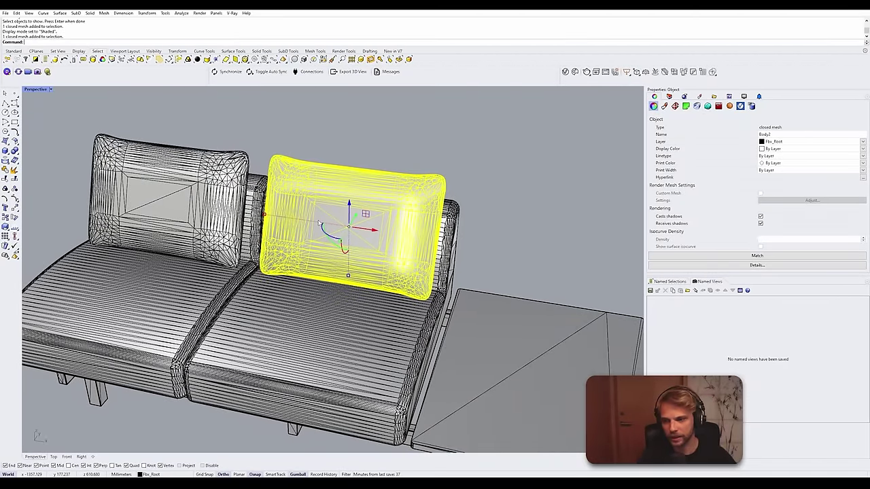
pyautogui.click(415, 167)
# Step: Examine the mesh triangles around the upper corners of the back cushions up close from several angles
pyautogui.moveTo(416, 167); pyautogui.dragTo(411, 305, button='right')
pyautogui.scroll(6, 296, 195)
pyautogui.scroll(-5, 296, 195)
pyautogui.scroll(10, 180, 161)
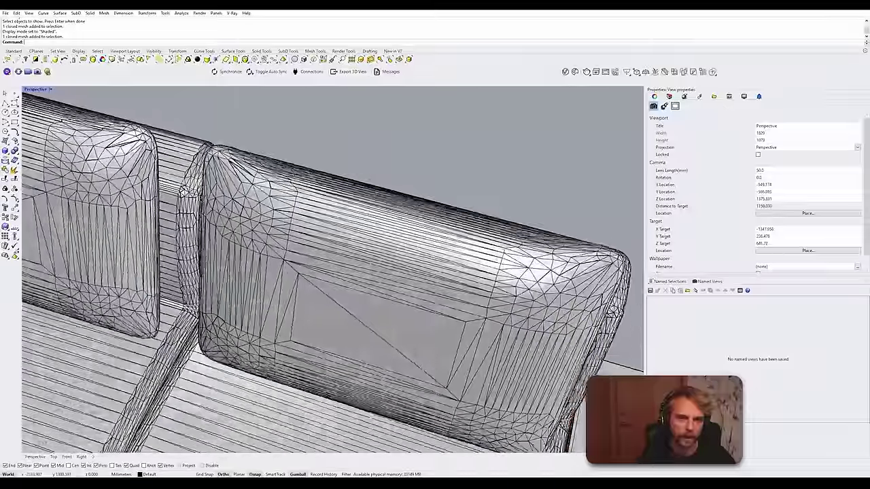
pyautogui.scroll(-8, 272, 152)
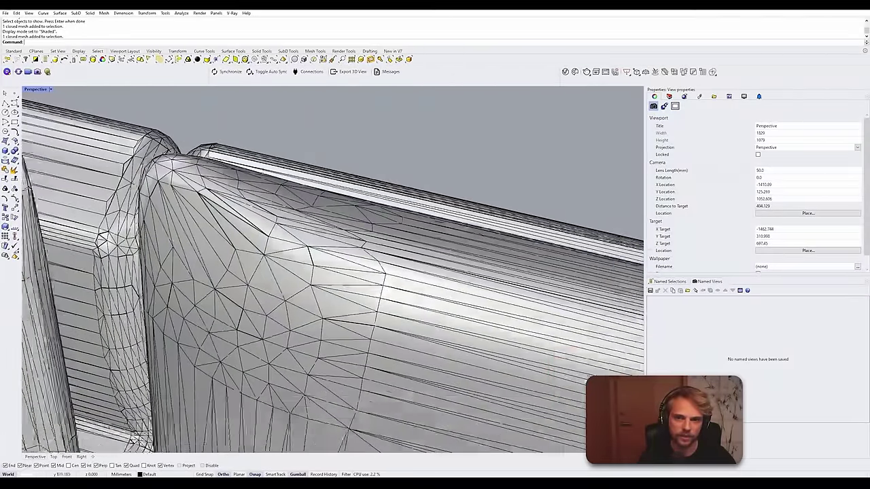
pyautogui.moveTo(272, 152); pyautogui.dragTo(319, 122, button='right')
pyautogui.keyDown('shift'); pyautogui.moveTo(246, 247); pyautogui.dragTo(330, 151, button='right'); pyautogui.keyUp('shift')
pyautogui.click(361, 209)
pyautogui.press('Escape')
pyautogui.scroll(6, 330, 151)
pyautogui.scroll(-3, 329, 151)
pyautogui.moveTo(271, 201); pyautogui.dragTo(319, 194, button='right')
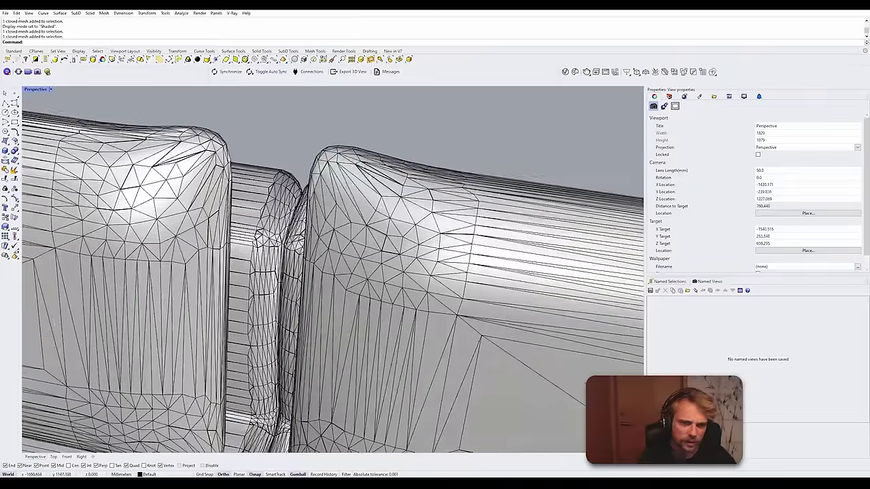
# Step: Run RemoveCrease on a single mesh edge at the inner upper corner of the back cushion beside the side table
pyautogui.keyDown('ctrl'); pyautogui.keyDown('shift'); pyautogui.click(379, 182); pyautogui.keyUp('shift'); pyautogui.keyUp('ctrl')
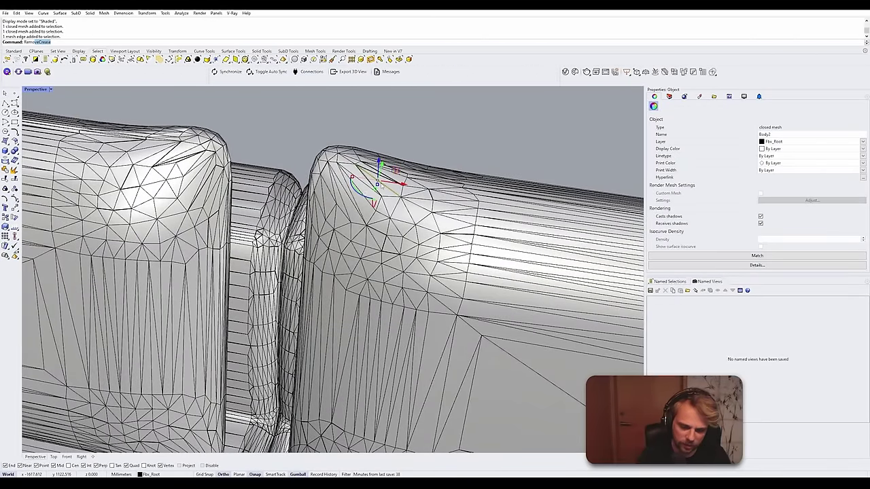
pyautogui.press('Return')
pyautogui.scroll(-12, 360, 188)
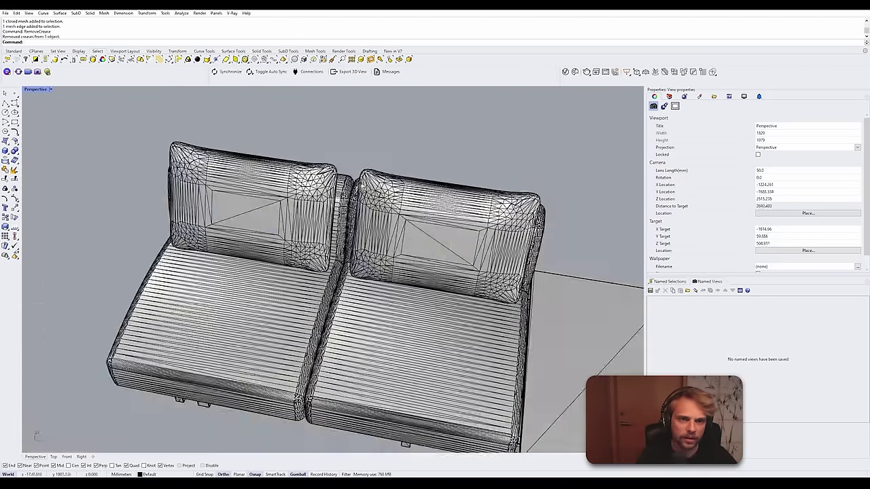
# Step: Isolate only the sofa's two back cushions
pyautogui.moveTo(151, 132); pyautogui.dragTo(291, 149, button='right')
pyautogui.click(380, 217)
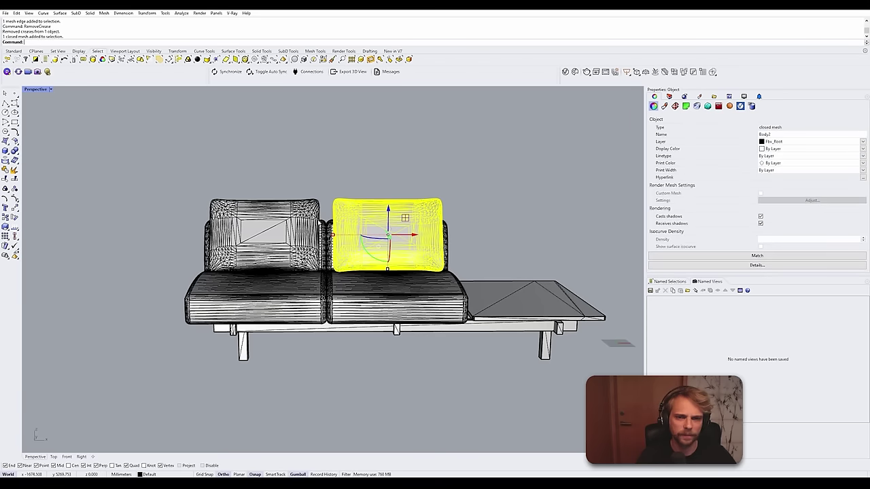
pyautogui.keyDown('shift'); pyautogui.click(274, 210); pyautogui.keyUp('shift')
pyautogui.write('Isolate')
pyautogui.press('Return')
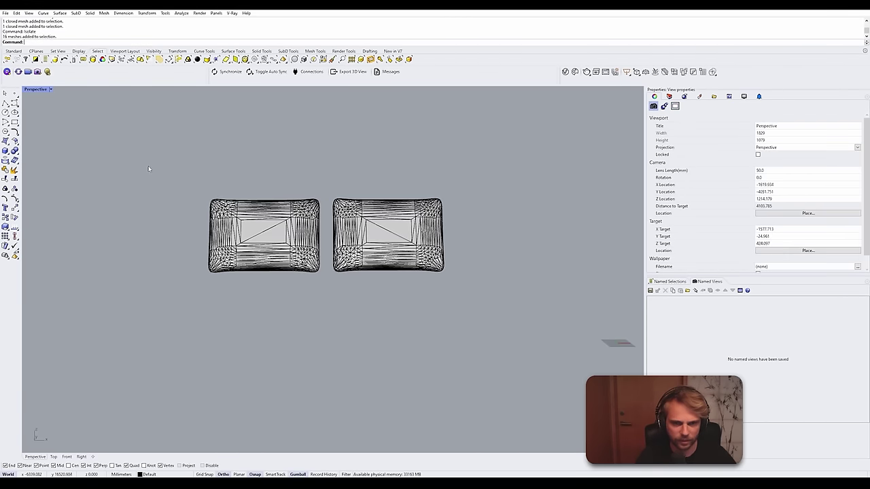
# Step: Run RemoveCrease on both isolated back cushions at once
pyautogui.moveTo(149, 166); pyautogui.dragTo(132, 199)
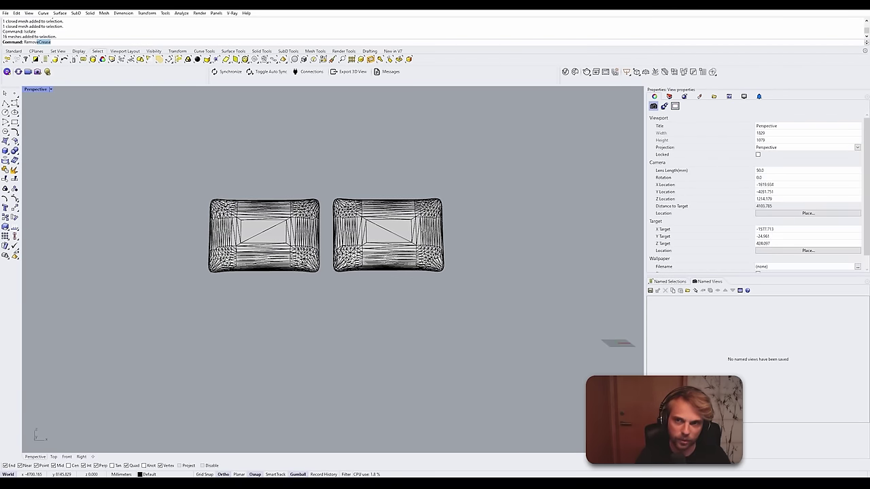
pyautogui.write('Remove')
pyautogui.press('Return')
pyautogui.moveTo(166, 153); pyautogui.dragTo(468, 309)
pyautogui.press('Return')
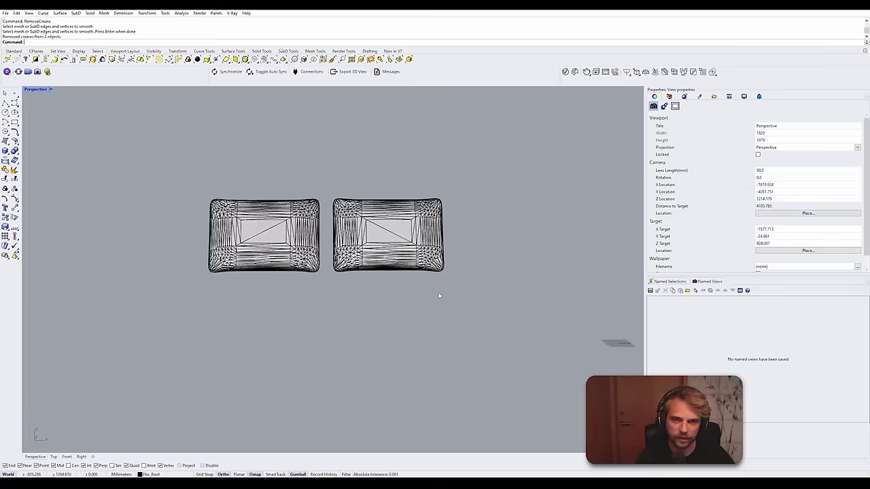
# Step: Run RemoveCrease on all mesh edges and vertices around the inner upper corner of the back cushion beside the side table
pyautogui.moveTo(439, 295); pyautogui.dragTo(421, 374, button='right')
pyautogui.scroll(20, 361, 163)
pyautogui.keyDown('shift'); pyautogui.moveTo(314, 345); pyautogui.dragTo(254, 230, button='right'); pyautogui.keyUp('shift')
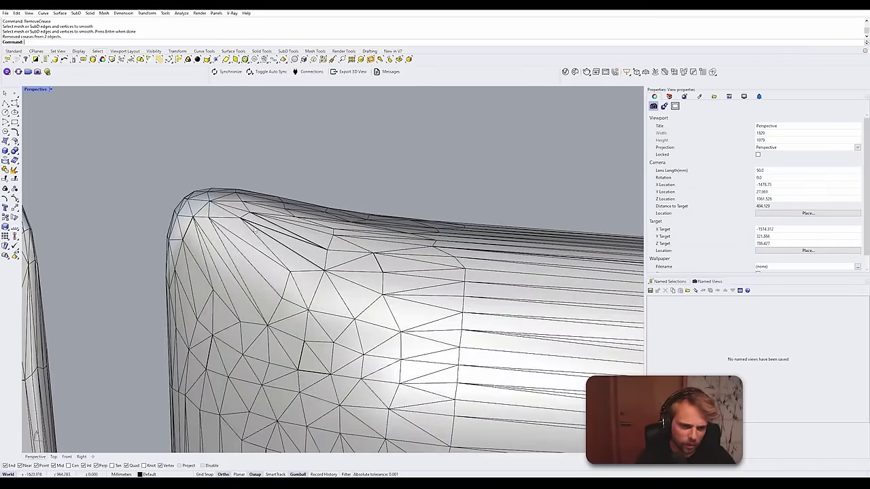
pyautogui.press('Return')
pyautogui.moveTo(106, 132); pyautogui.dragTo(368, 334)
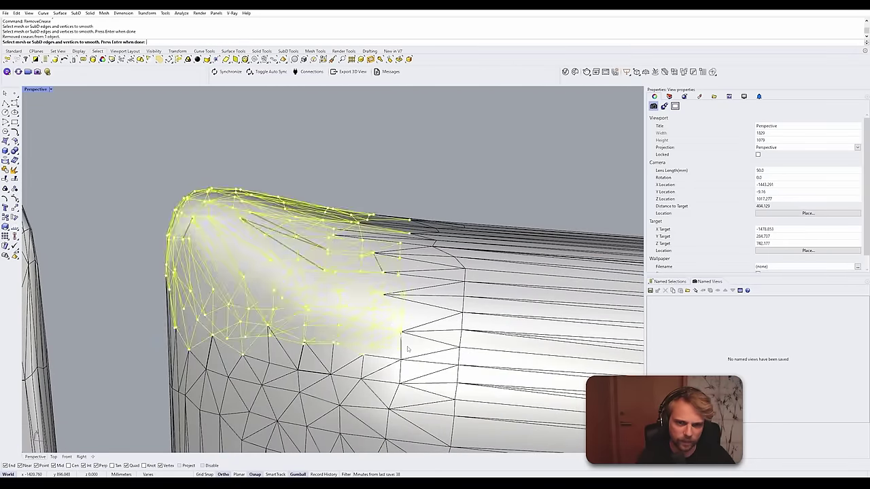
pyautogui.press('Return')
# Step: Run RemoveCrease on individual mesh edges below the inner upper corner of the back cushion beside the side table
pyautogui.scroll(4, 255, 238)
pyautogui.press('Return')
pyautogui.click(295, 233)
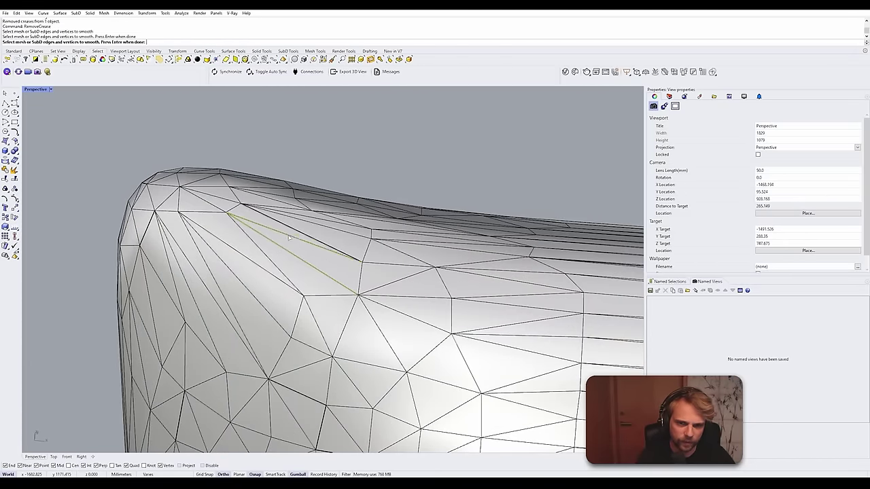
pyautogui.press('Return')
pyautogui.scroll(-8, 170, 186)
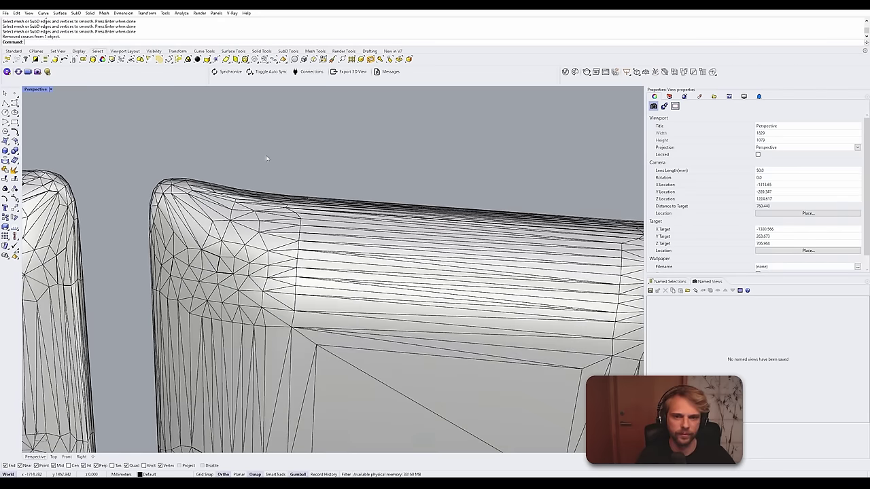
pyautogui.keyDown('shift'); pyautogui.moveTo(199, 255); pyautogui.dragTo(221, 225, button='right'); pyautogui.keyUp('shift')
pyautogui.scroll(3, 220, 224)
pyautogui.press('Return')
pyautogui.click(247, 224)
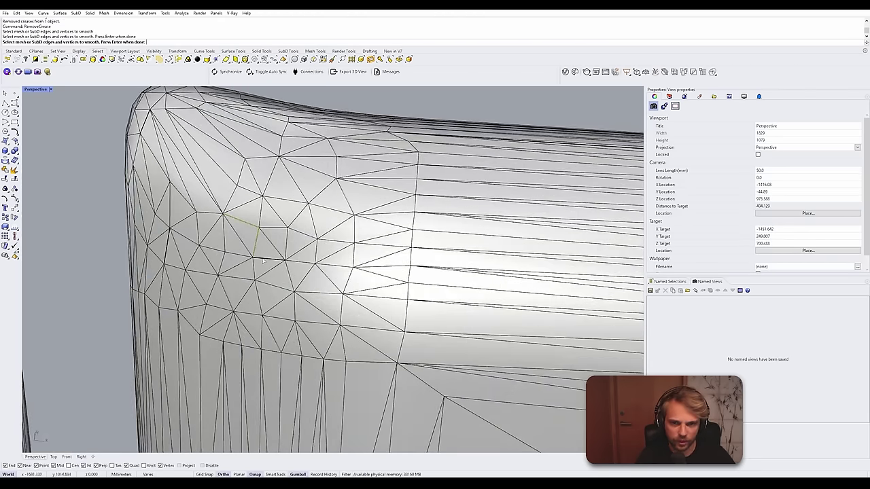
pyautogui.scroll(-2, 269, 261)
pyautogui.scroll(4, 272, 255)
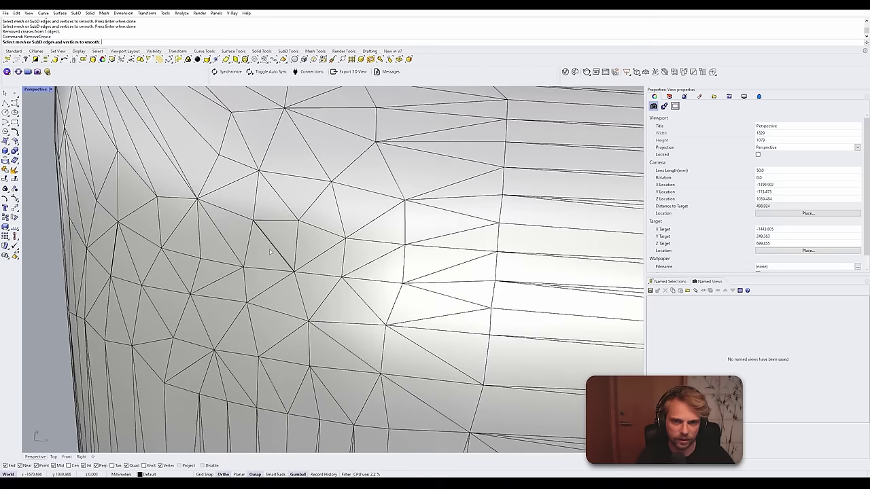
pyautogui.press('Return')
pyautogui.scroll(-6, 254, 232)
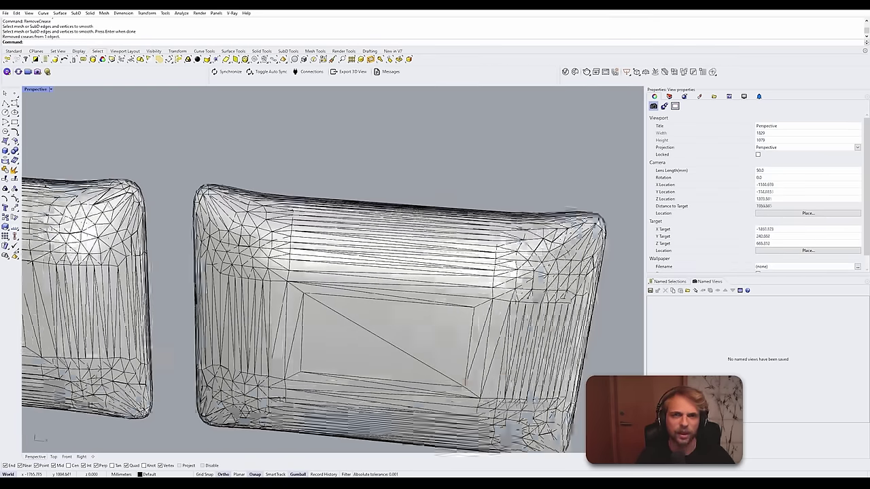
# Step: Show all the hidden sofa parts again
pyautogui.keyDown('shift'); pyautogui.moveTo(239, 304); pyautogui.dragTo(351, 260, button='right'); pyautogui.keyUp('shift')
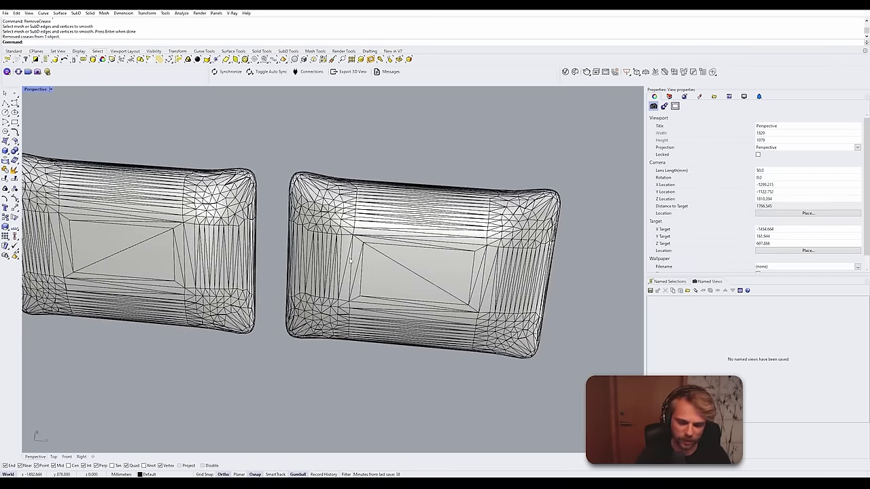
pyautogui.write('Show')
pyautogui.press('Return')
# Step: Start QuadRemesh on the back cushion beside the side table with Preview, Hide Input Objects and Delete Input Objects enabled
pyautogui.click(328, 203)
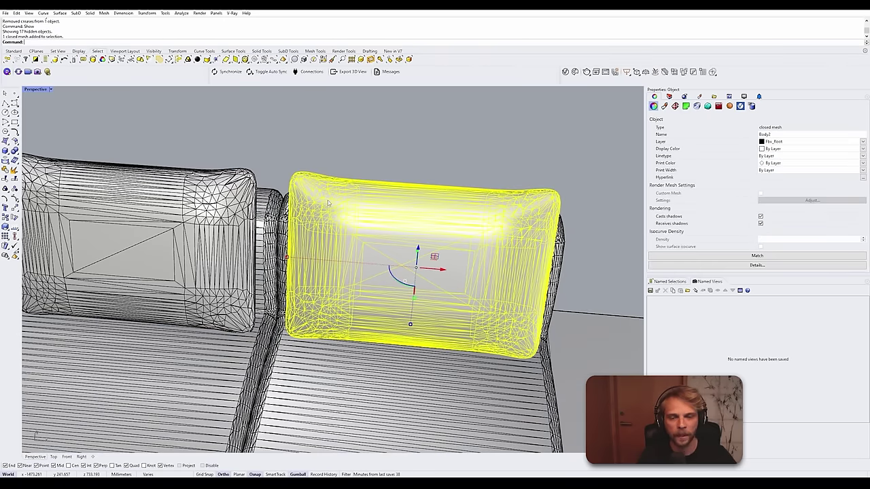
pyautogui.write('QuadR')
pyautogui.write('emesh')
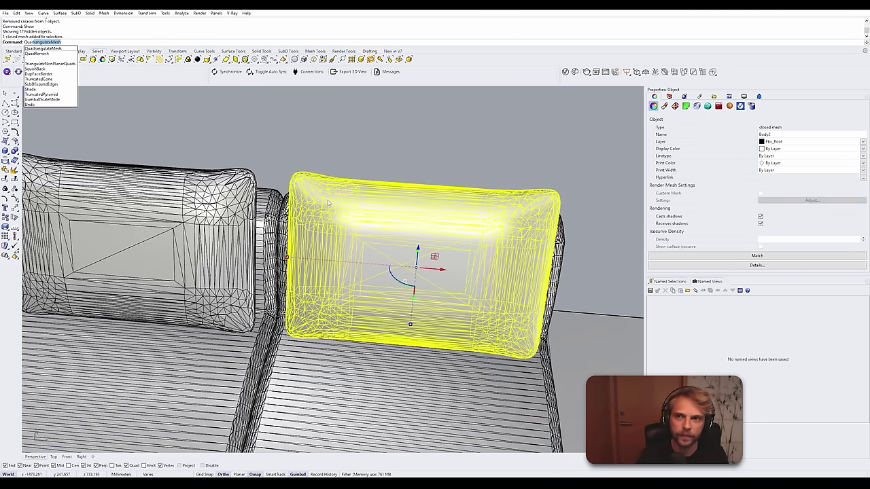
pyautogui.press('Return')
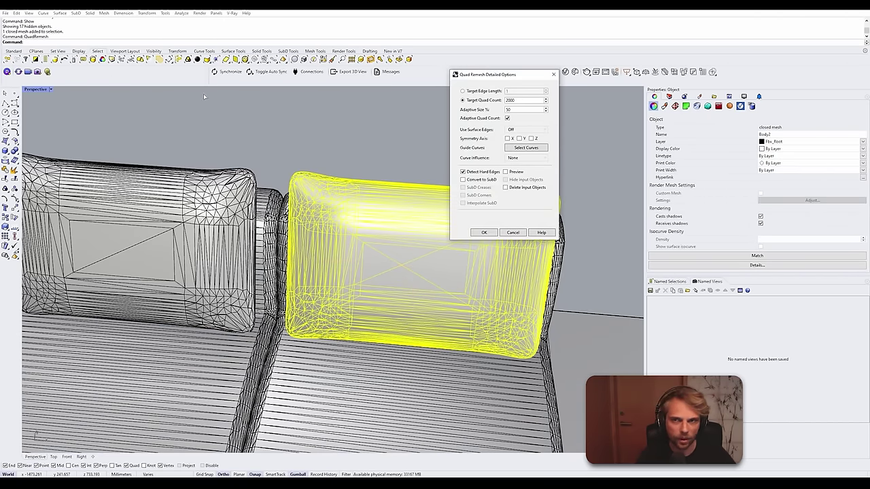
pyautogui.doubleClick(524, 100)
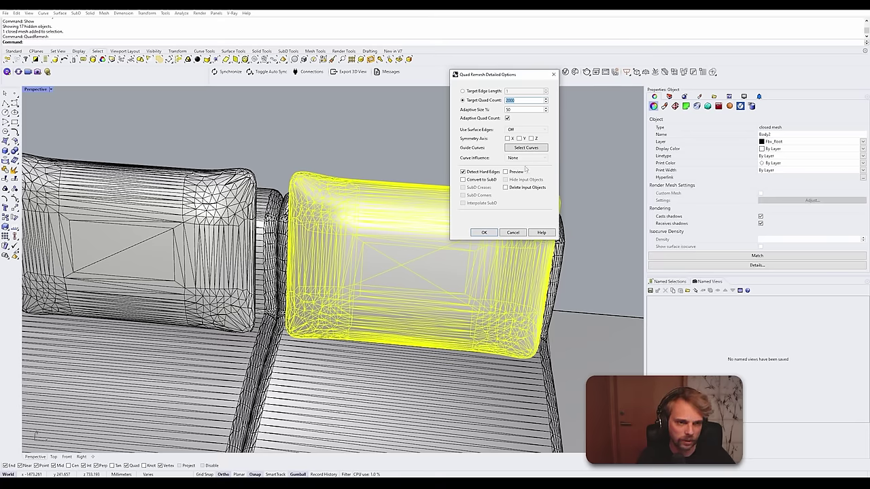
pyautogui.click(506, 171)
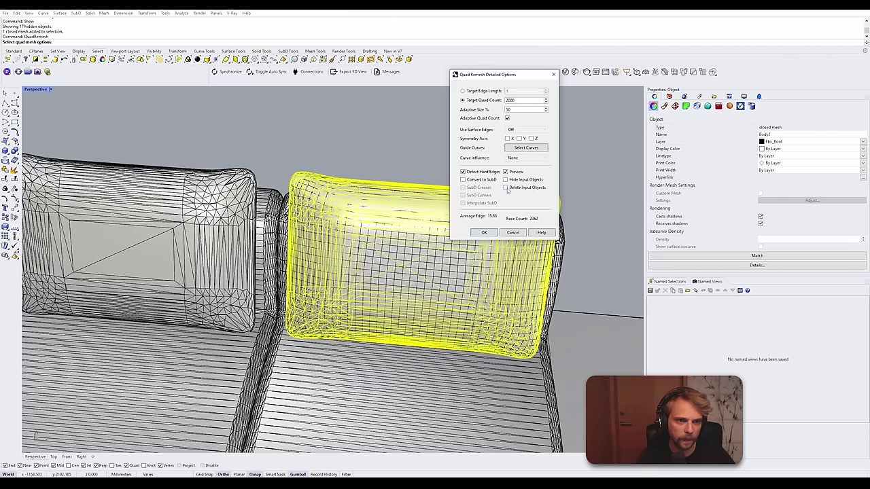
pyautogui.click(506, 179)
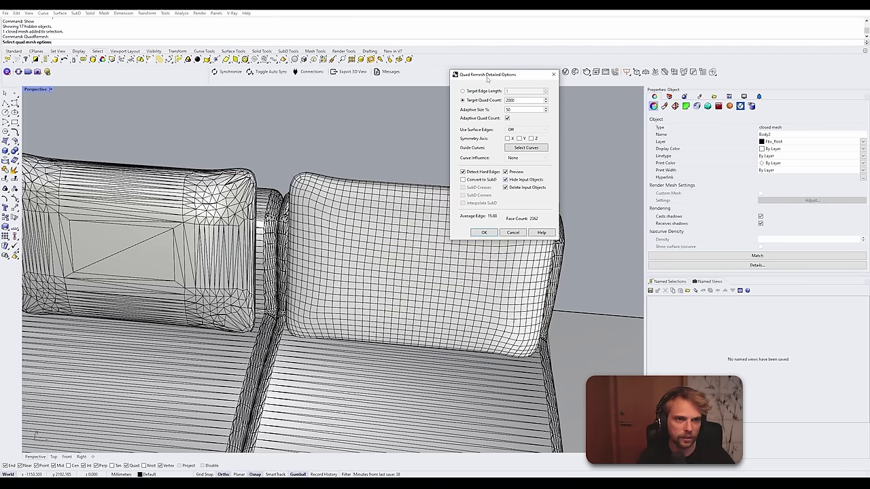
# Step: Inspect the previewed quad mesh around the cushion's corner and create the remeshed cushion
pyautogui.moveTo(486, 79); pyautogui.dragTo(580, 111)
pyautogui.moveTo(517, 204); pyautogui.dragTo(536, 195, button='right')
pyautogui.scroll(8, 288, 187)
pyautogui.keyDown('shift'); pyautogui.moveTo(378, 244); pyautogui.dragTo(82, 197, button='right'); pyautogui.keyUp('shift')
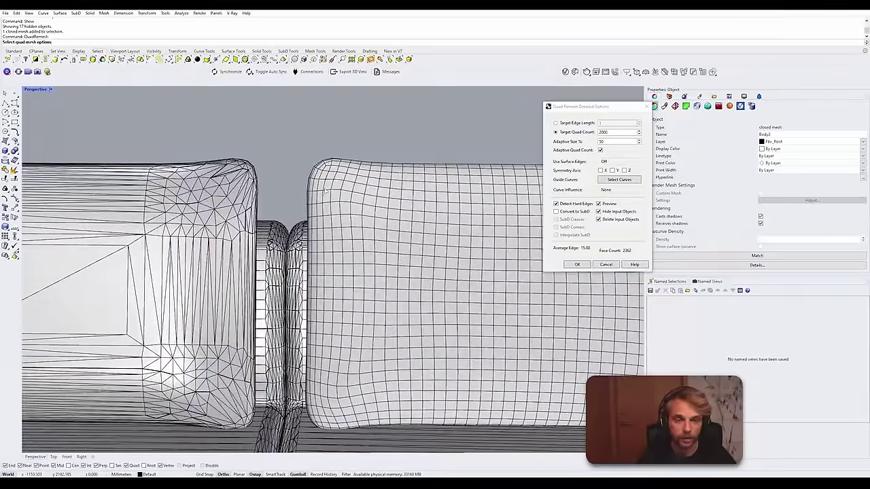
pyautogui.moveTo(597, 108); pyautogui.dragTo(446, 77)
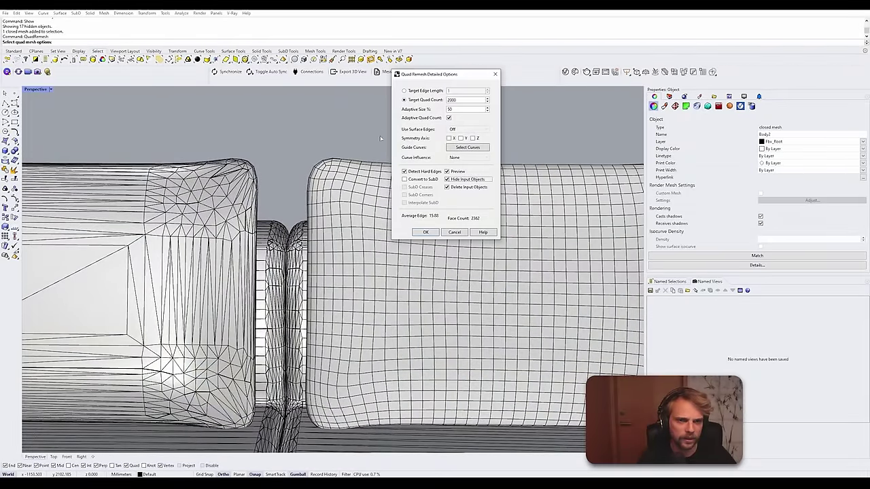
pyautogui.click(424, 234)
pyautogui.click(303, 141)
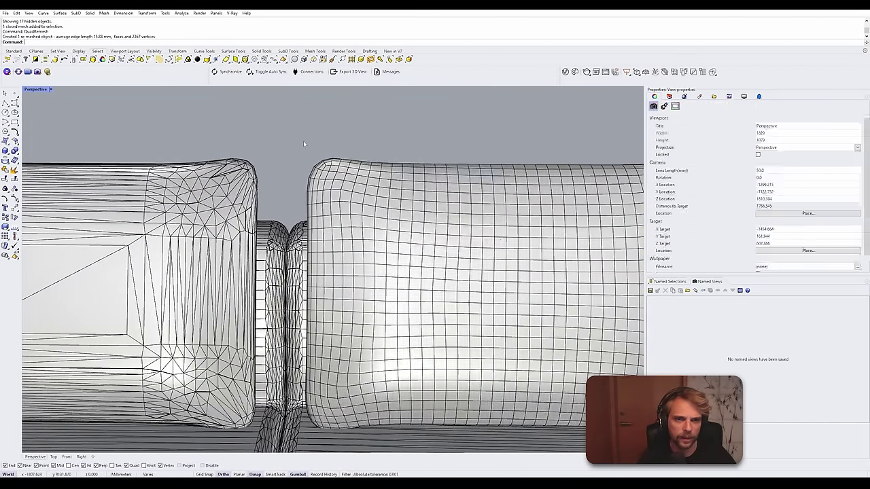
# Step: QuadRemesh the back cushion farther from the side table with the default options and delete its original mesh
pyautogui.click(206, 178)
pyautogui.rightClick(285, 201)
pyautogui.press('Return')
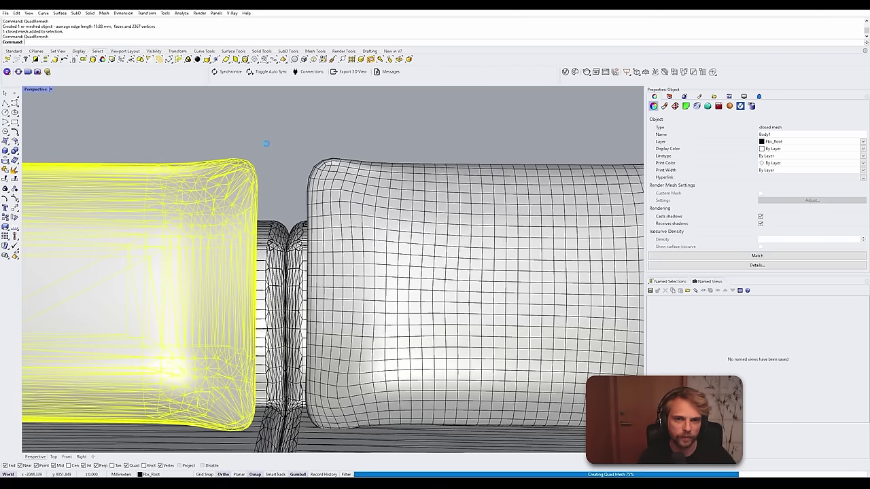
pyautogui.click(266, 146)
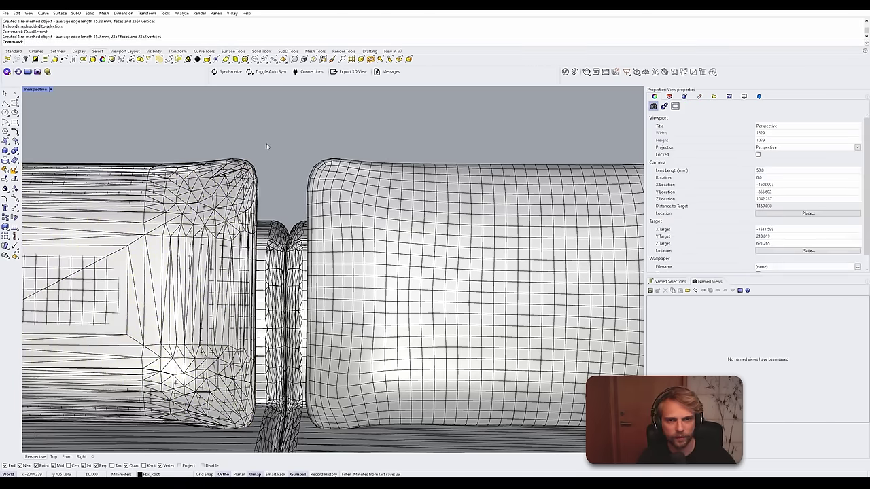
pyautogui.click(251, 163)
pyautogui.press('Delete')
pyautogui.scroll(-8, 299, 150)
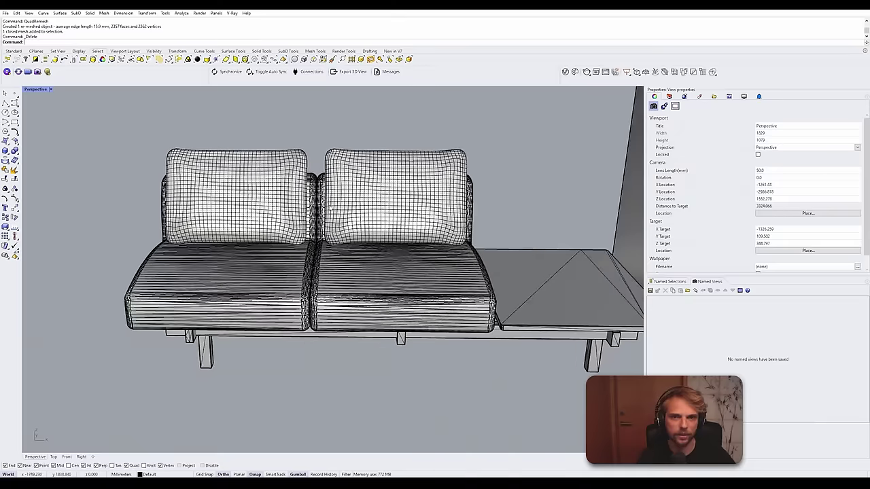
# Step: Undo both the deletion of the original cushion mesh and its QuadRemesh
pyautogui.moveTo(299, 150); pyautogui.dragTo(268, 145, button='right')
pyautogui.scroll(5, 342, 155)
pyautogui.hotkey('ctrl', 'z')
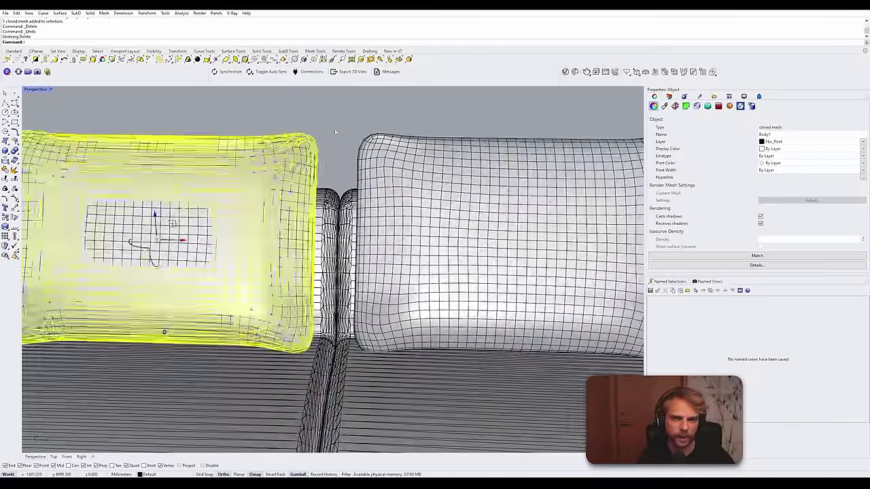
pyautogui.scroll(4, 342, 155)
pyautogui.hotkey('ctrl', 'z')
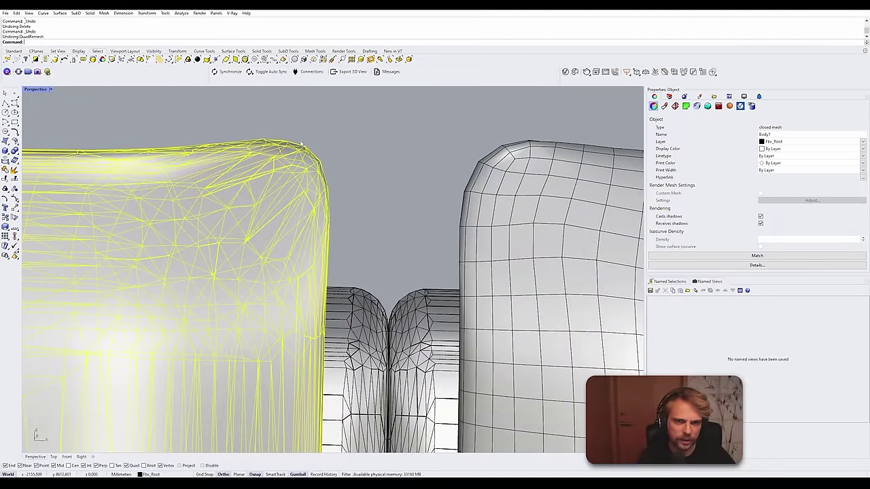
# Step: Restart QuadRemesh on that cushion with a target quad count of 3000 and compare the preview with the original mesh
pyautogui.press('Return')
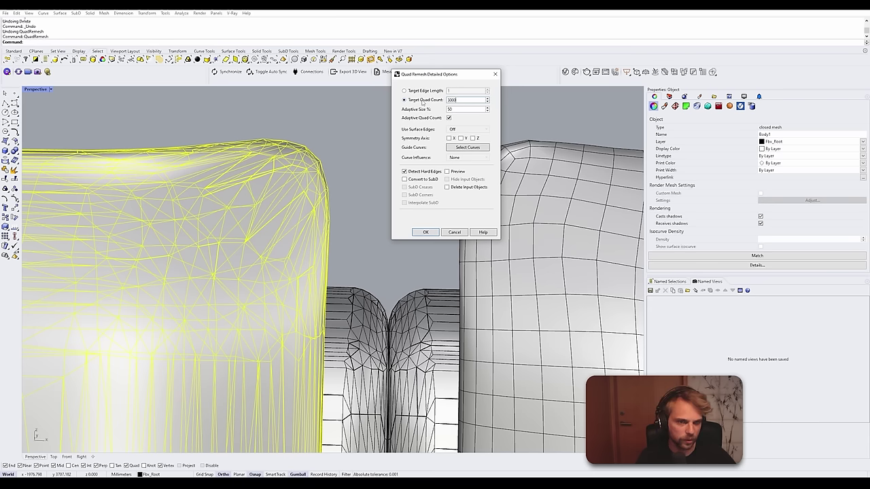
pyautogui.doubleClick(458, 109)
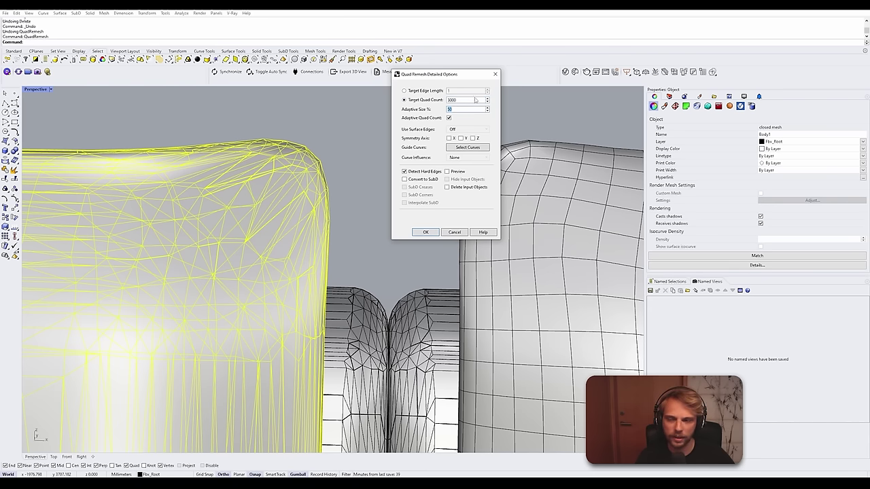
pyautogui.click(447, 171)
pyautogui.click(447, 180)
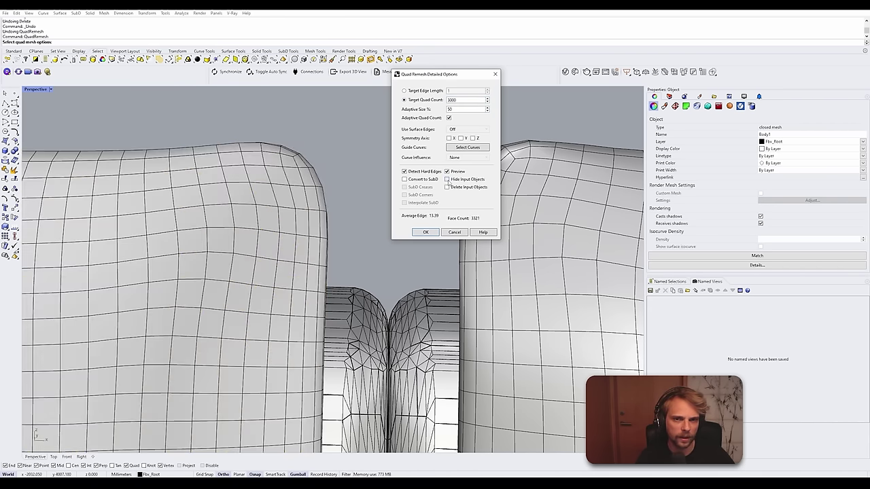
pyautogui.click(447, 180)
pyautogui.click(447, 180)
pyautogui.click(447, 180)
pyautogui.click(447, 179)
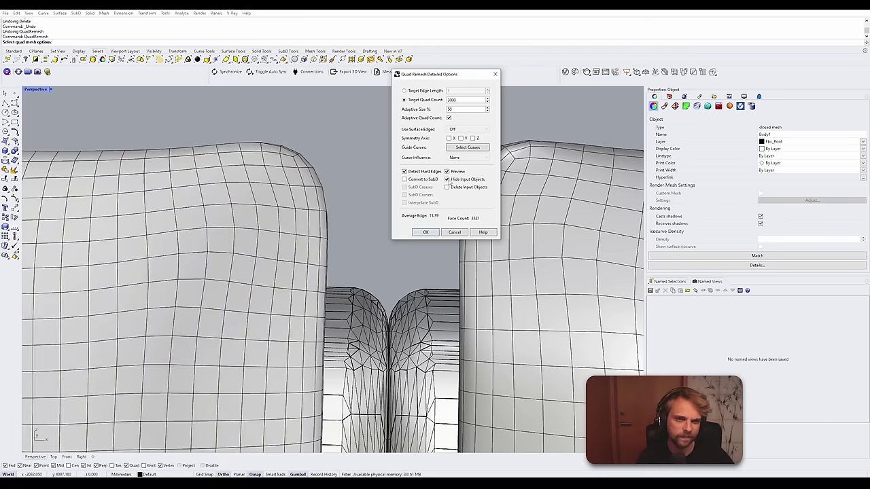
pyautogui.click(447, 178)
# Step: Set the remesh's adaptive size to 80% and compare the preview with the original mesh
pyautogui.write('80')
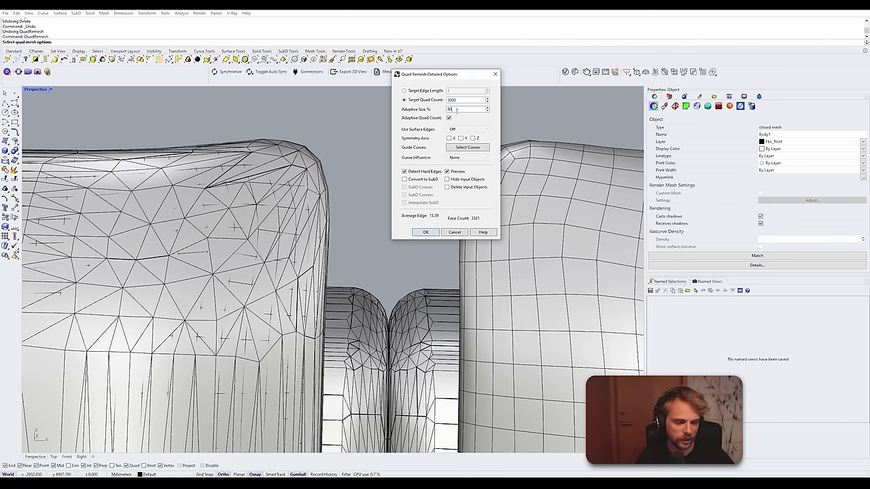
pyautogui.click(449, 179)
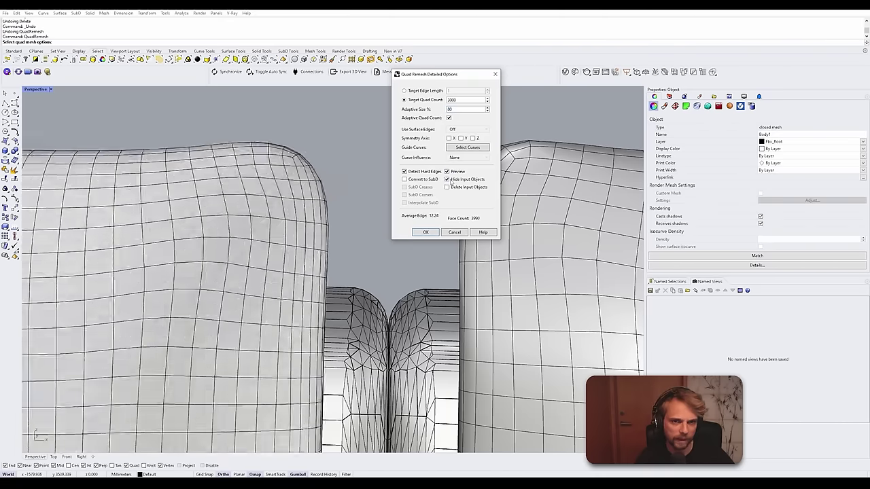
pyautogui.click(449, 179)
pyautogui.click(448, 179)
pyautogui.click(448, 180)
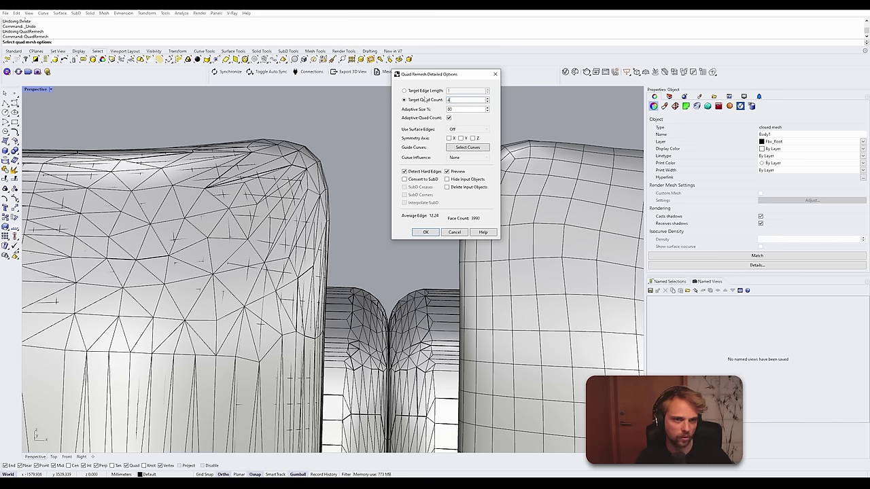
# Step: Set the target quad count to 4000, compare the preview with the original, and create the quad mesh while keeping the input
pyautogui.write('000')
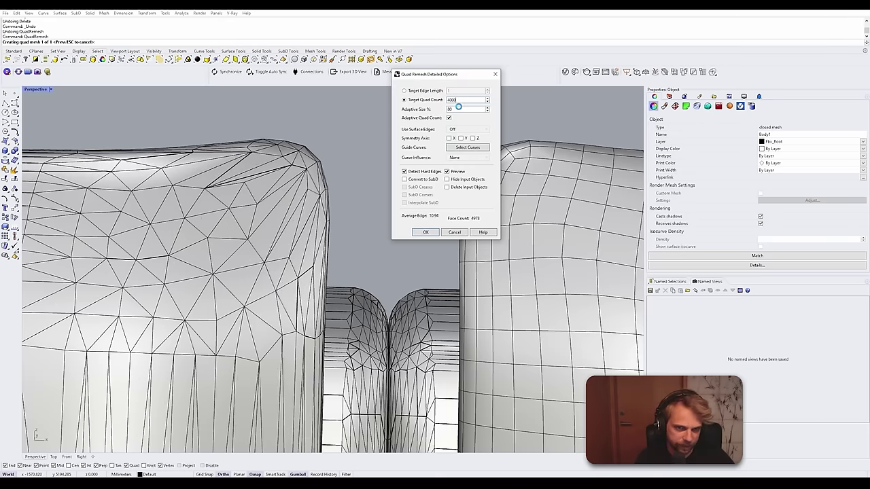
pyautogui.click(446, 172)
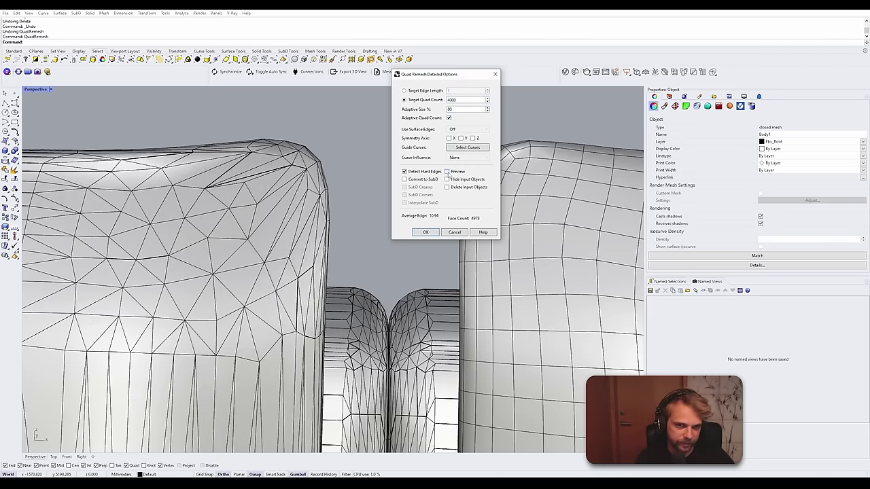
pyautogui.click(446, 172)
pyautogui.click(448, 180)
pyautogui.click(448, 179)
pyautogui.click(447, 179)
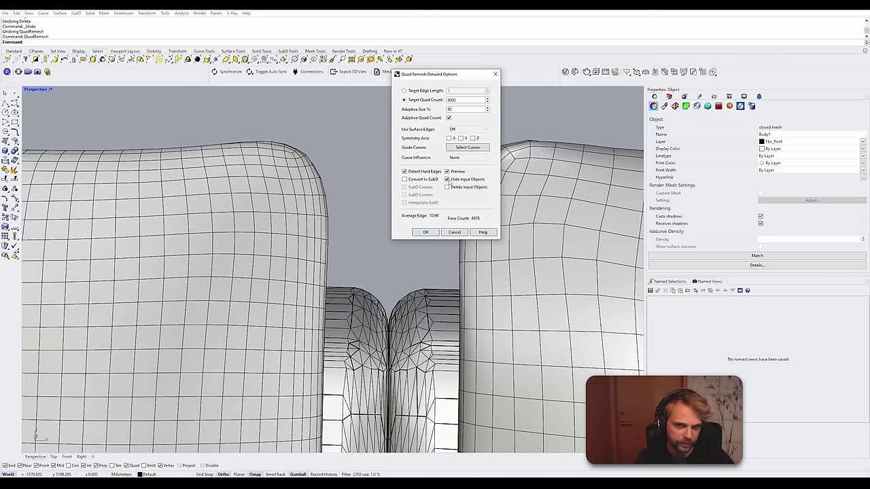
pyautogui.click(448, 180)
pyautogui.click(433, 233)
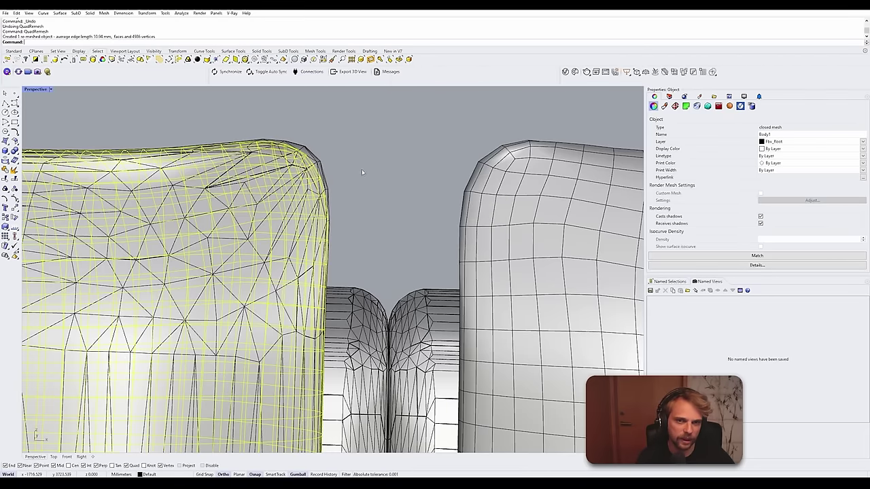
# Step: Delete the original faceted mesh of the left back cushion, keeping its quad remesh
pyautogui.click(347, 148)
pyautogui.click(317, 158)
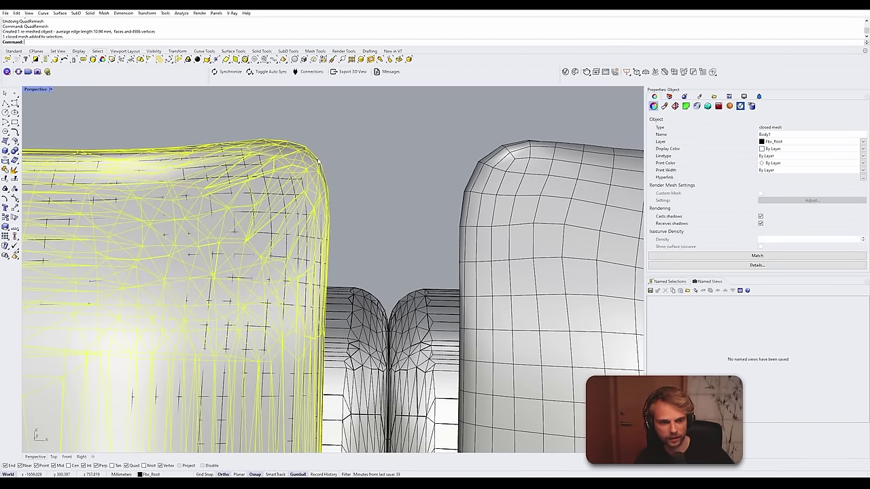
pyautogui.press('Delete')
pyautogui.scroll(-5, 318, 157)
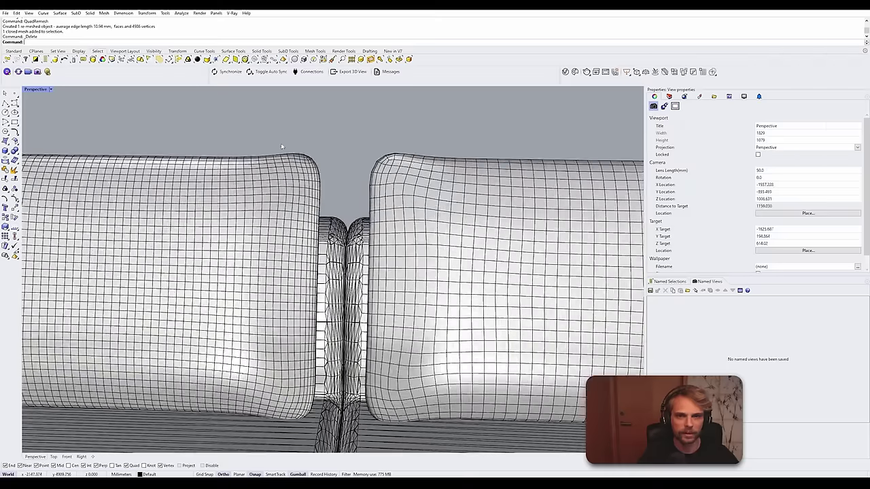
# Step: QuadRemesh the left seat-and-backrest mesh with target quad count 4000 and adaptive size 80%, previewing it with the input hidden and deleting the input
pyautogui.scroll(-6, 276, 187)
pyautogui.moveTo(292, 194); pyautogui.dragTo(258, 224, button='right')
pyautogui.keyDown('shift'); pyautogui.moveTo(326, 271); pyautogui.dragTo(340, 238, button='right'); pyautogui.keyUp('shift')
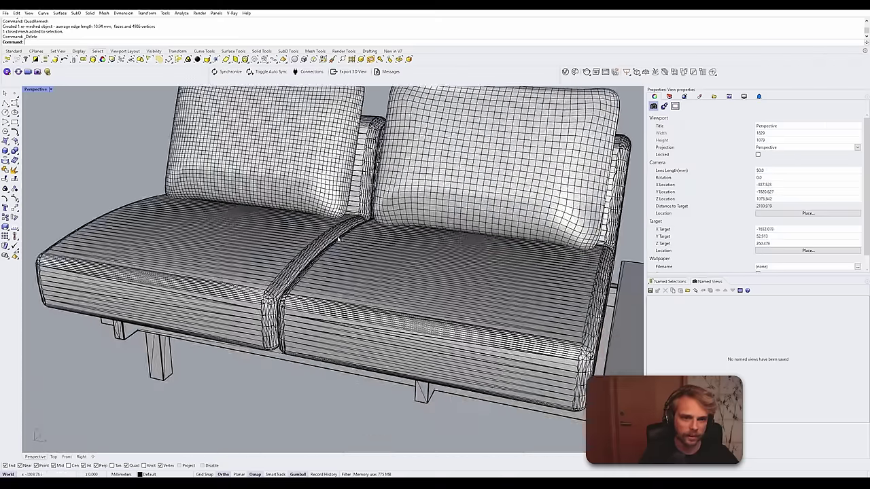
pyautogui.click(325, 267)
pyautogui.moveTo(326, 267); pyautogui.dragTo(352, 270, button='right')
pyautogui.rightClick(352, 270)
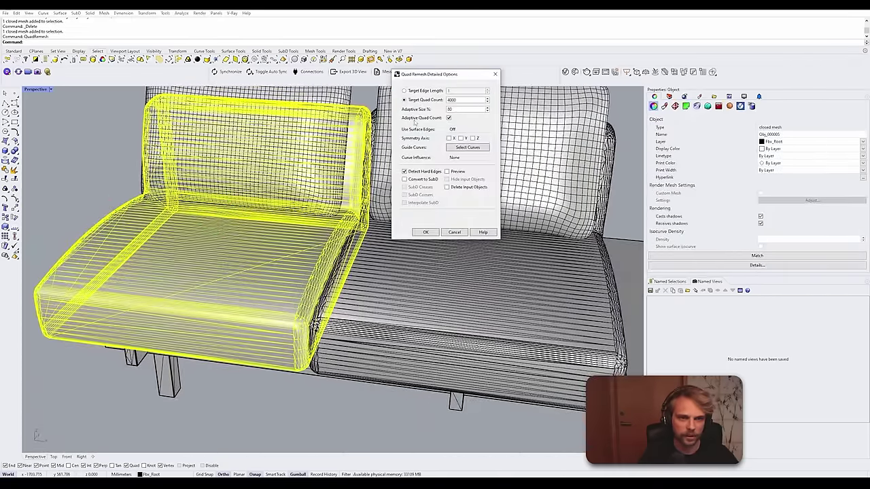
pyautogui.click(447, 171)
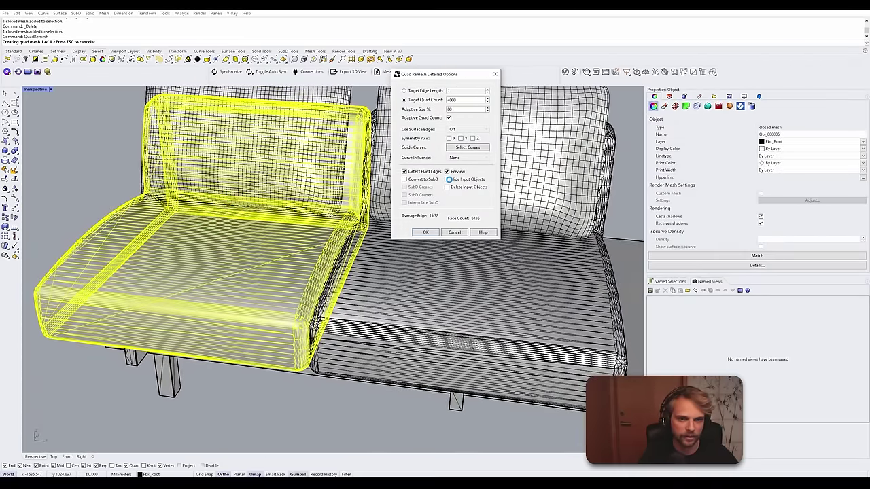
pyautogui.click(447, 179)
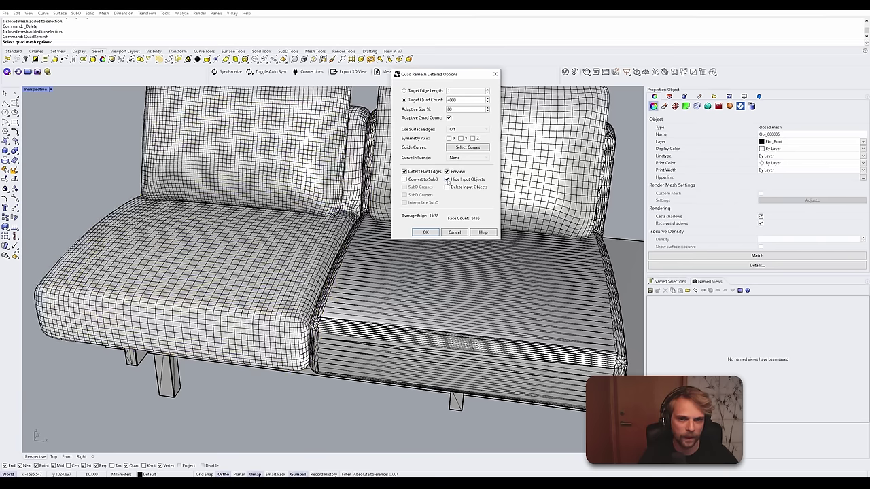
pyautogui.click(425, 231)
# Step: QuadRemesh the right seat-and-backrest mesh with target quad count 4000 and adaptive size 80%, deleting the input object
pyautogui.click(438, 260)
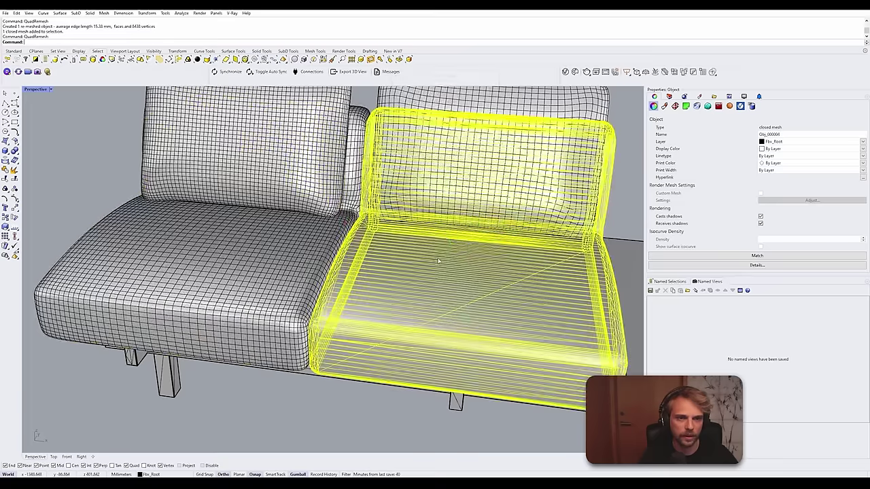
pyautogui.press('Return')
pyautogui.click(446, 171)
pyautogui.click(446, 171)
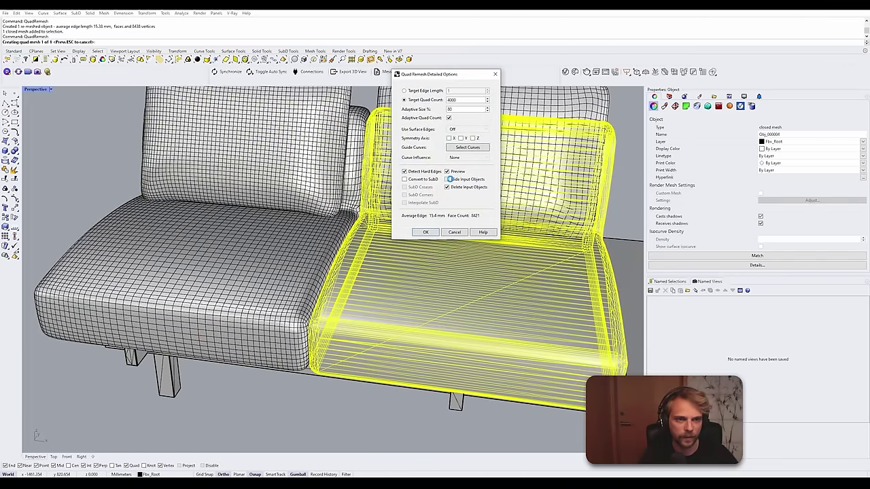
pyautogui.click(424, 232)
pyautogui.click(306, 390)
# Step: Inspect the remeshed cushions and seats in Arctic display mode, and return the viewport to Shaded
pyautogui.scroll(-6, 306, 378)
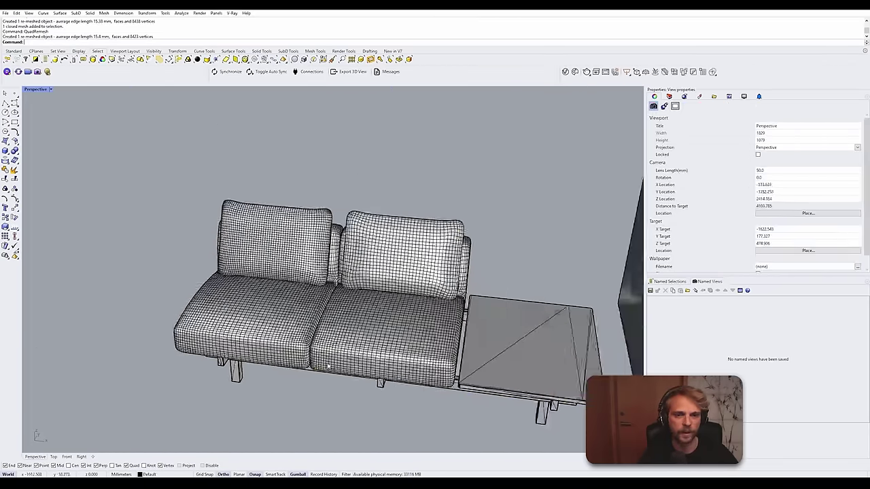
pyautogui.moveTo(373, 351); pyautogui.dragTo(336, 350, button='right')
pyautogui.moveTo(276, 272); pyautogui.dragTo(289, 224, button='right')
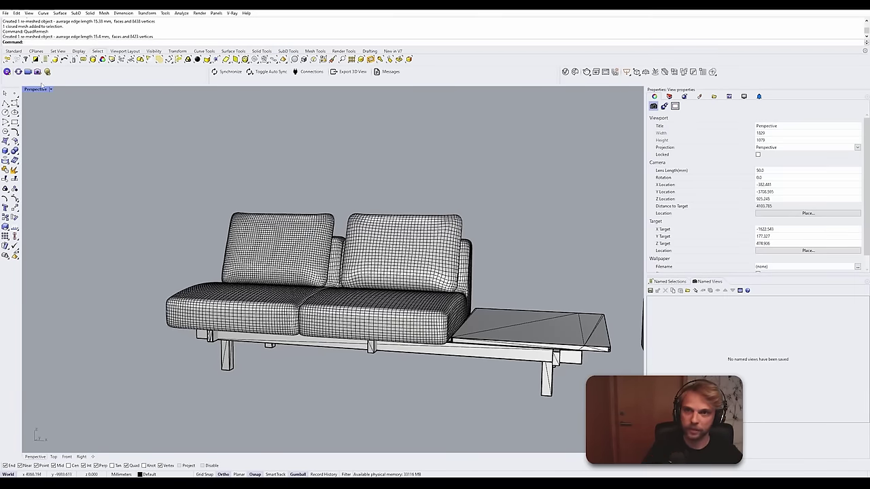
pyautogui.click(51, 89)
pyautogui.click(39, 174)
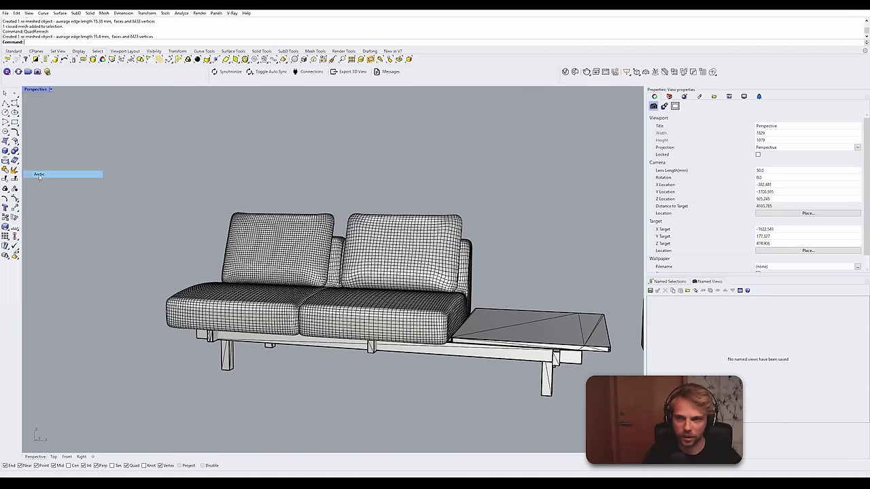
pyautogui.scroll(5, 430, 287)
pyautogui.moveTo(397, 280); pyautogui.dragTo(548, 300, button='right')
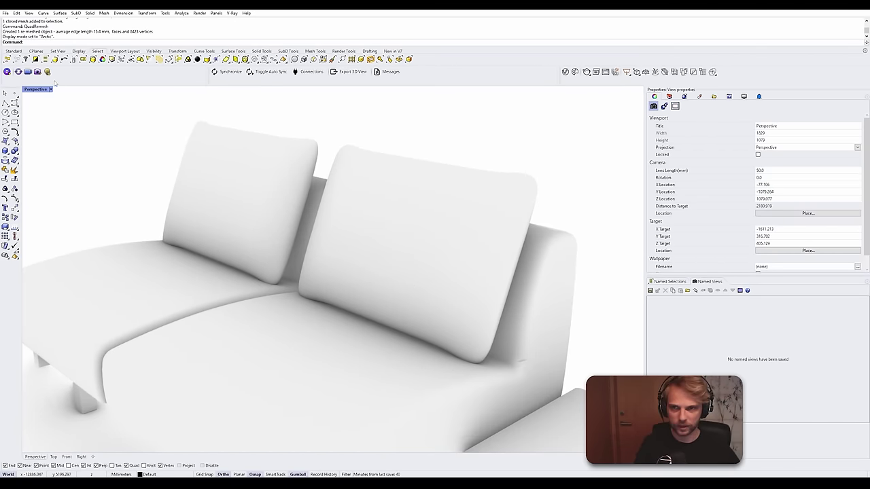
pyautogui.click(50, 89)
pyautogui.click(61, 123)
pyautogui.moveTo(81, 177); pyautogui.dragTo(171, 139, button='right')
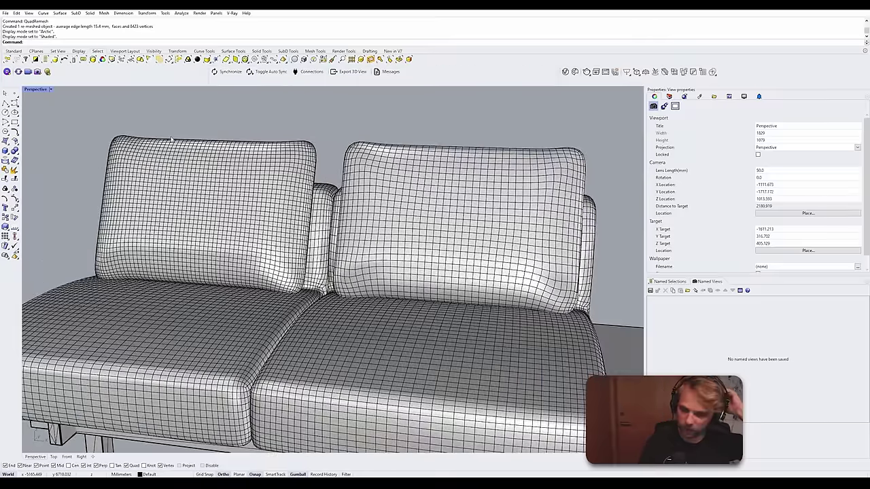
# Step: Examine the beams and legs of the sofa's base from below, checking which parts are separate meshes
pyautogui.scroll(-8, 216, 192)
pyautogui.moveTo(233, 239); pyautogui.dragTo(229, 197, button='right')
pyautogui.scroll(4, 337, 380)
pyautogui.scroll(8, 228, 196)
pyautogui.click(224, 206)
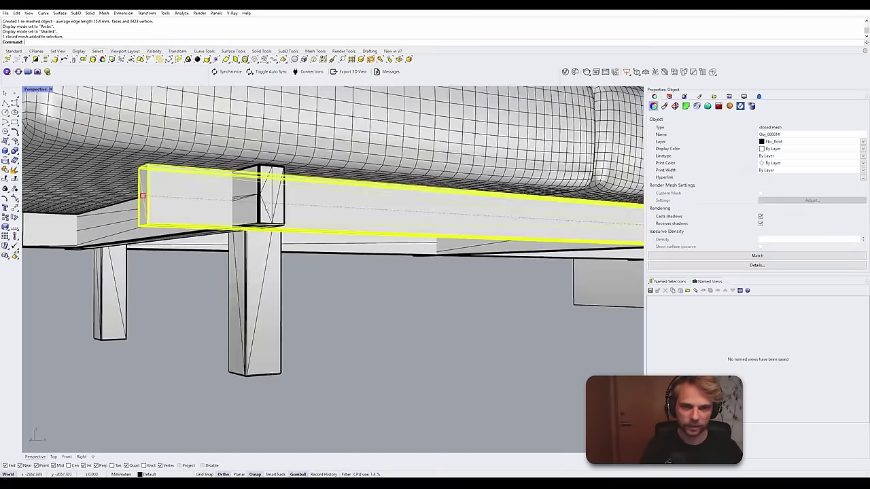
pyautogui.click(266, 208)
pyautogui.click(165, 329)
pyautogui.scroll(-4, 231, 288)
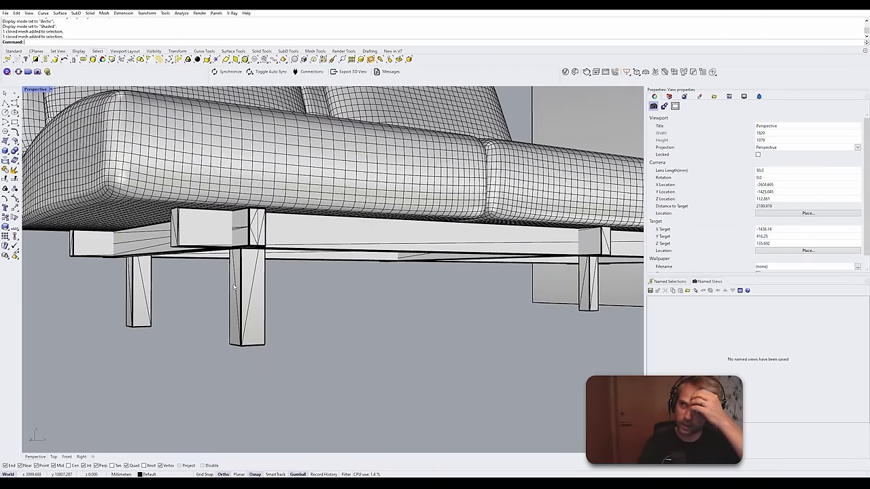
pyautogui.scroll(-3, 233, 288)
pyautogui.moveTo(233, 287); pyautogui.dragTo(103, 250, button='right')
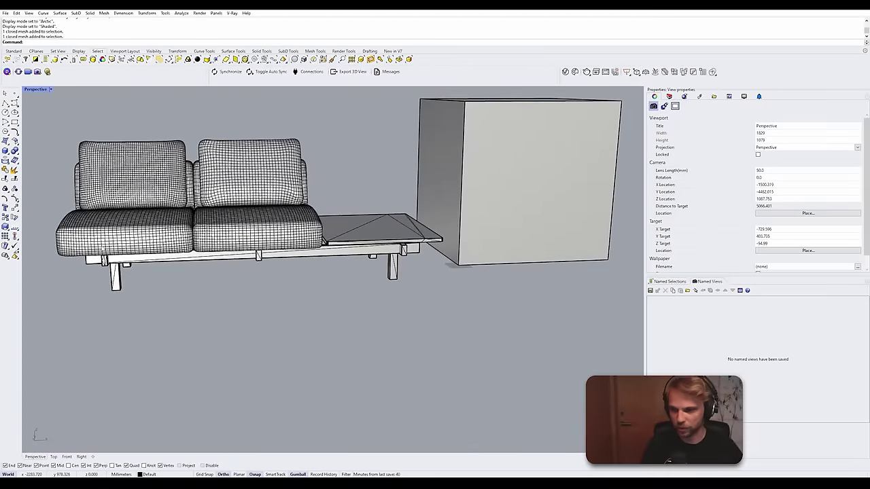
pyautogui.keyDown('shift'); pyautogui.moveTo(269, 267); pyautogui.dragTo(361, 251, button='right'); pyautogui.keyUp('shift')
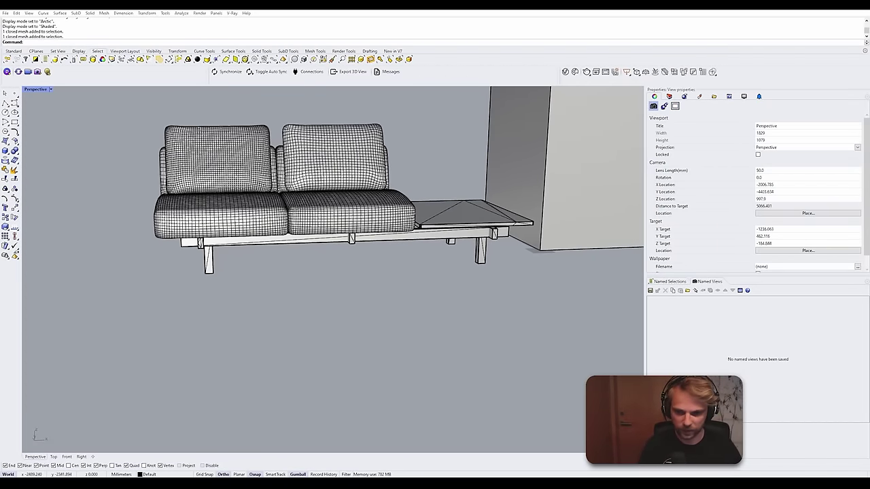
# Step: Switch to the browser, look through the Raft Sofa product photos for its materials, and return to Rhino
pyautogui.hotkey('alt', 'Tab')
pyautogui.scroll(-4, 274, 310)
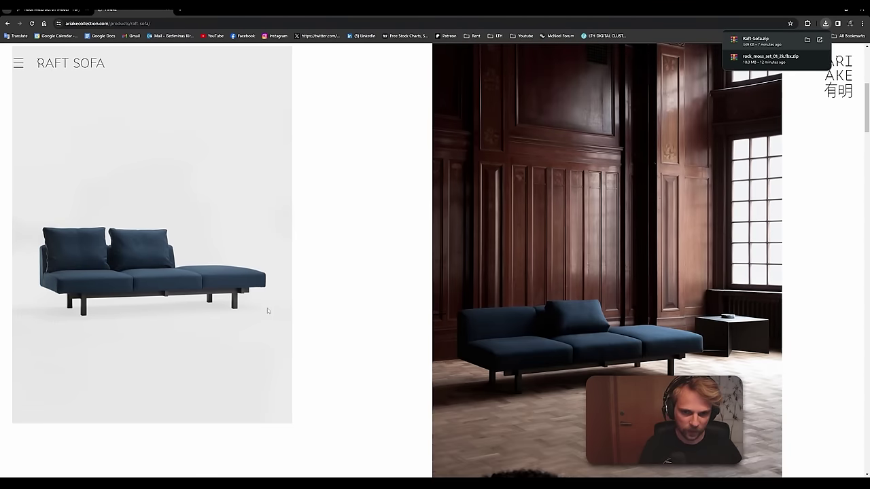
pyautogui.scroll(-10, 267, 308)
pyautogui.scroll(5, 303, 337)
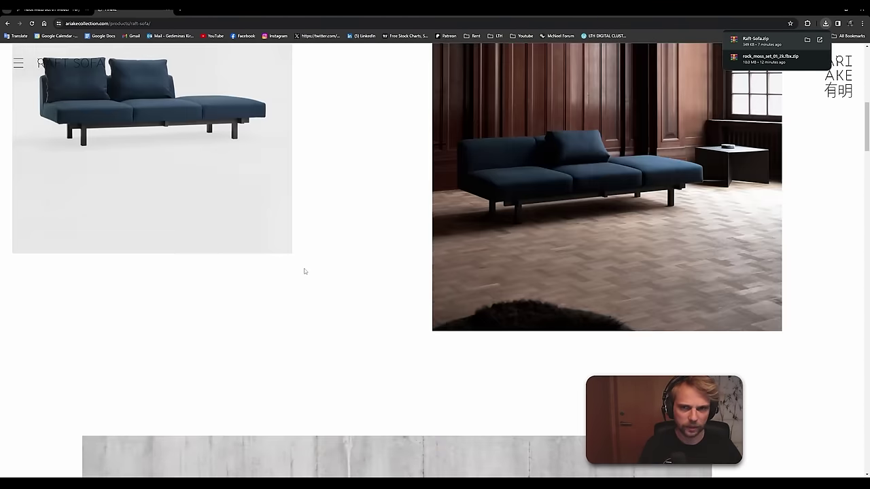
pyautogui.scroll(-8, 177, 297)
pyautogui.scroll(-9, 187, 295)
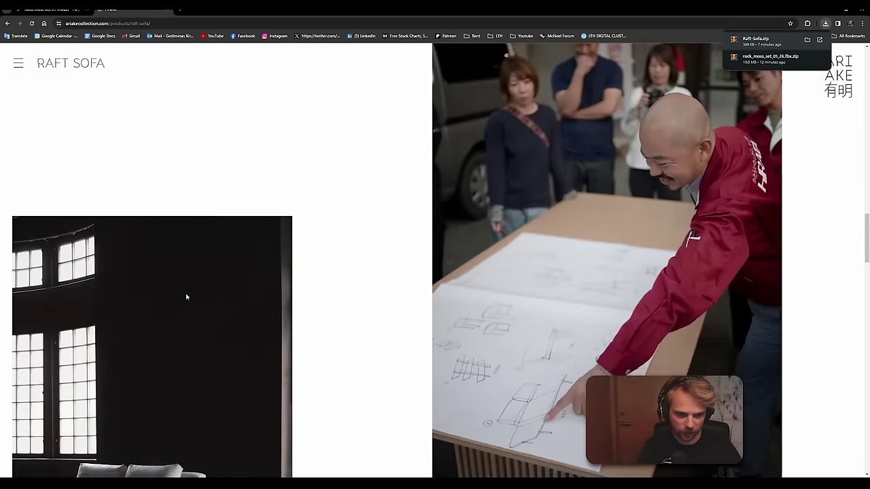
pyautogui.scroll(3, 184, 296)
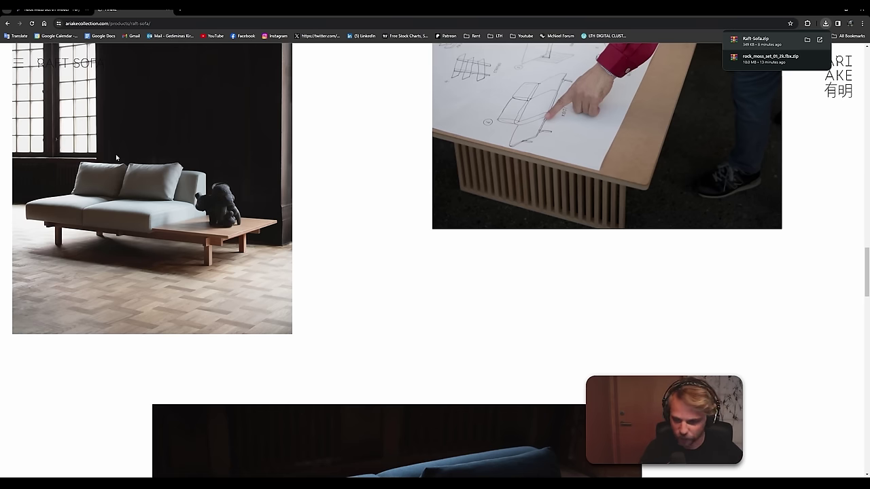
pyautogui.click(830, 10)
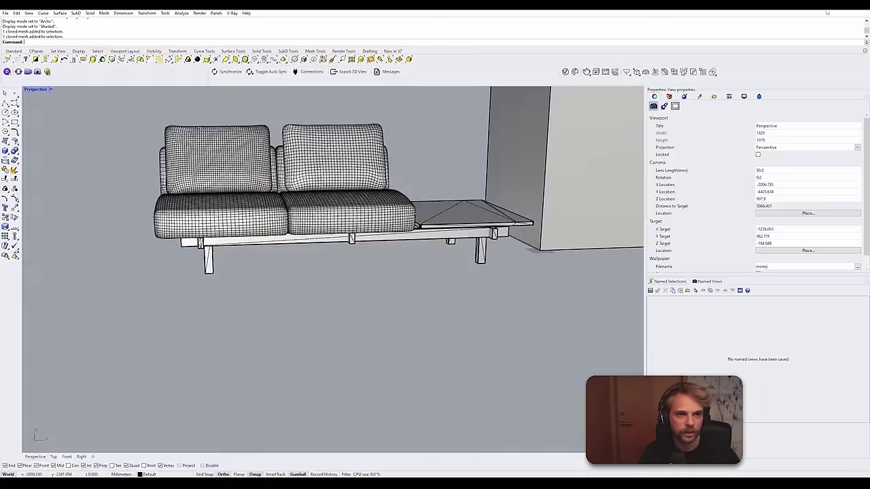
# Step: Create two new layers named Fabric and Wood
pyautogui.moveTo(516, 204); pyautogui.dragTo(469, 204, button='right')
pyautogui.click(669, 97)
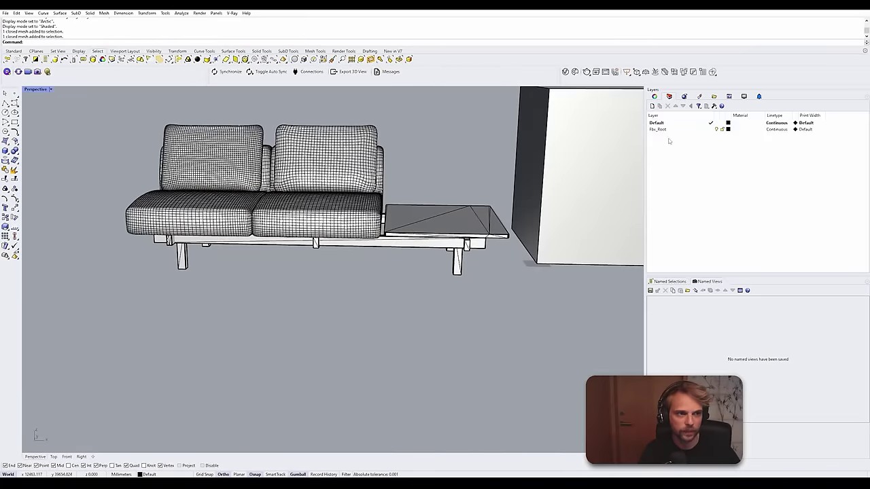
pyautogui.click(652, 106)
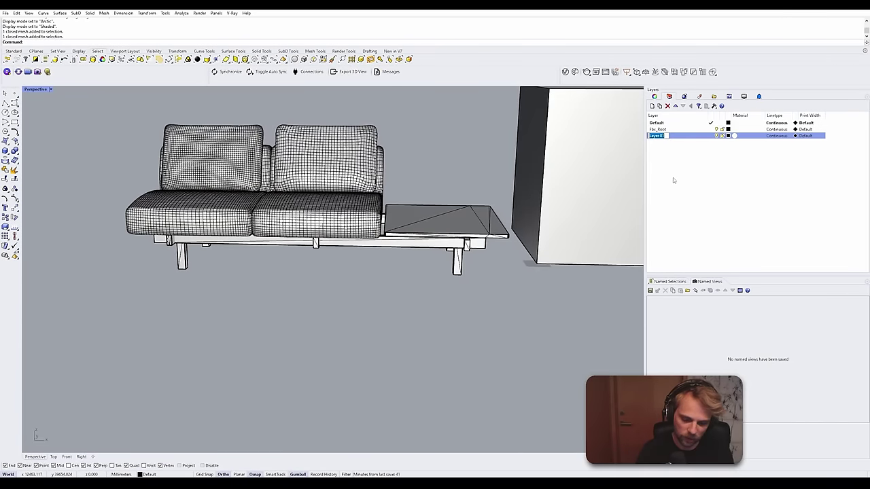
pyautogui.write('Fabric')
pyautogui.press('Return')
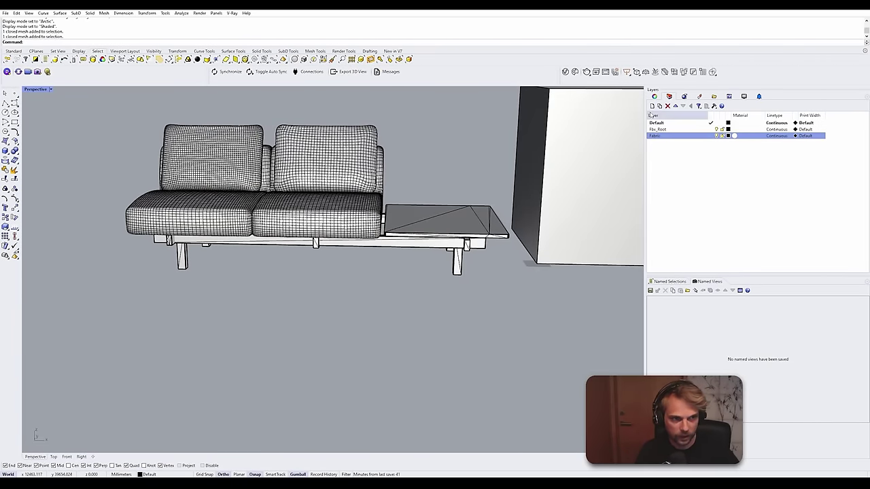
pyautogui.click(652, 106)
pyautogui.press('Return')
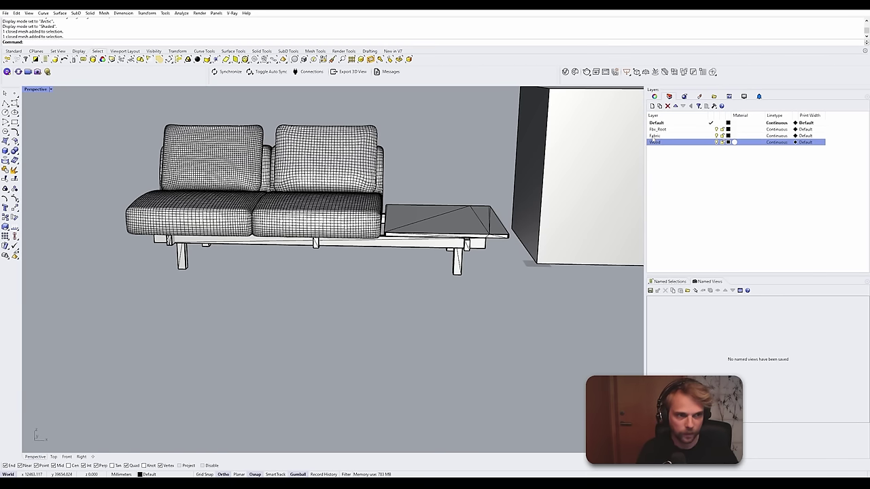
# Step: Move both back cushions and both seat-and-backrest meshes to the Fabric layer
pyautogui.click(319, 214)
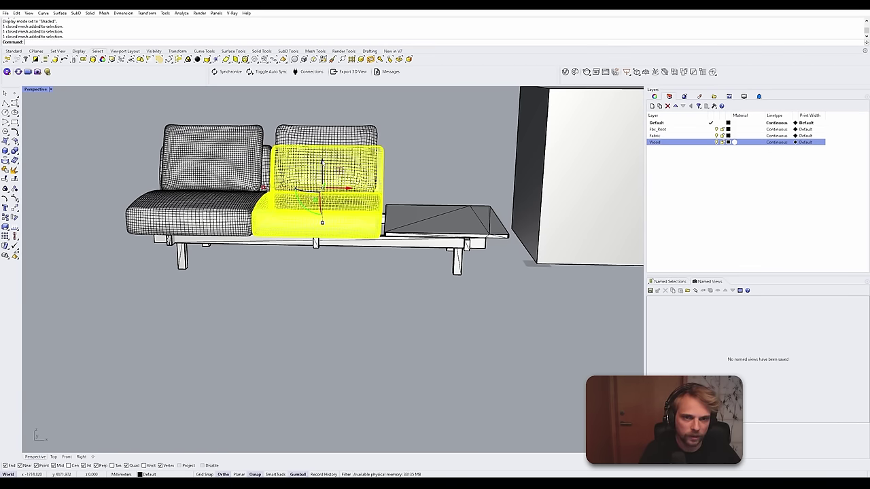
pyautogui.keyDown('shift'); pyautogui.click(316, 153); pyautogui.keyUp('shift')
pyautogui.keyDown('shift'); pyautogui.click(245, 144); pyautogui.keyUp('shift')
pyautogui.keyDown('shift'); pyautogui.click(197, 216); pyautogui.keyUp('shift')
pyautogui.scroll(3, 253, 155)
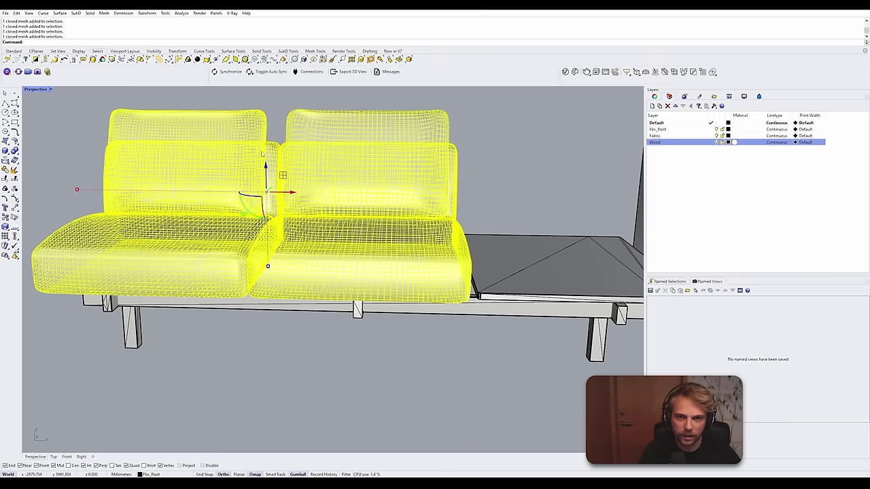
pyautogui.rightClick(686, 136)
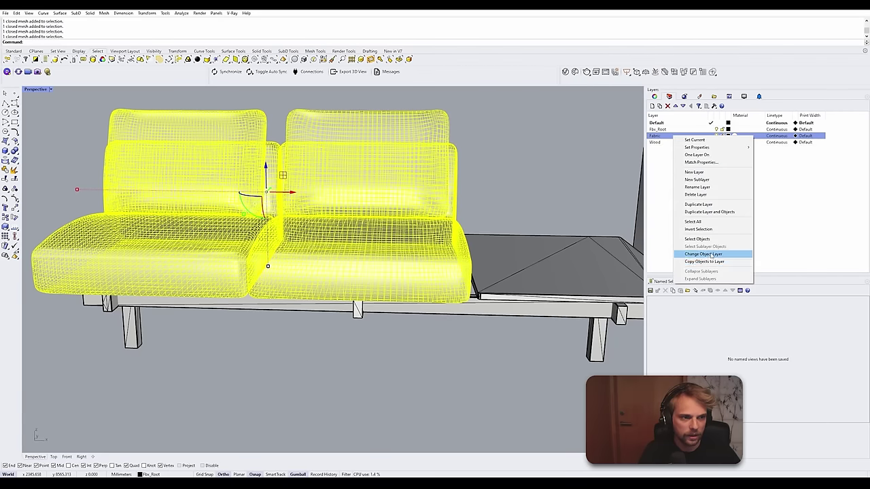
pyautogui.click(686, 254)
# Step: Move the sofa's legs, frame beams, side tabletop and its round supports to the Wood layer, and clear the selection
pyautogui.keyDown('shift'); pyautogui.moveTo(540, 278); pyautogui.dragTo(448, 229, button='right'); pyautogui.keyUp('shift')
pyautogui.click(680, 143)
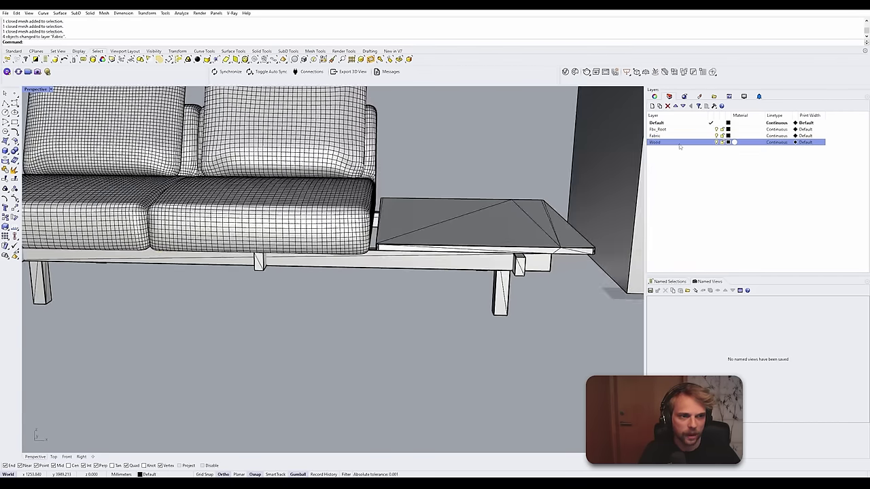
pyautogui.moveTo(462, 277); pyautogui.dragTo(434, 234, button='right')
pyautogui.rightClick(668, 143)
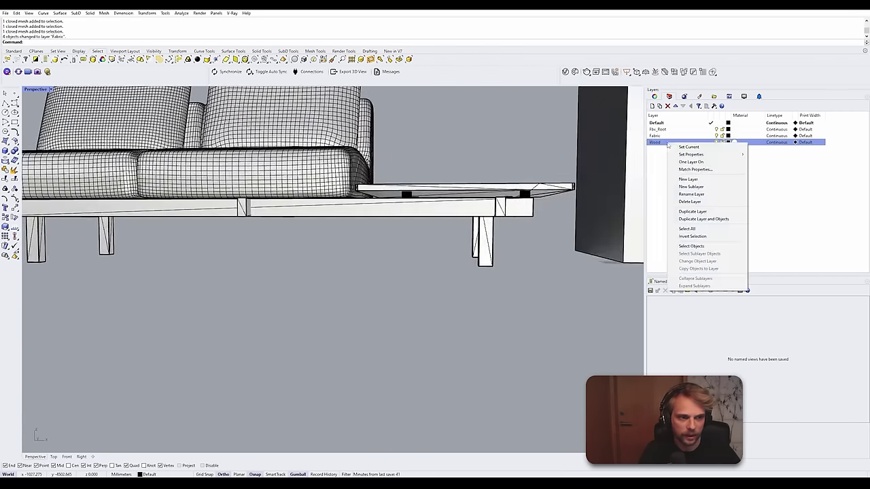
pyautogui.click(514, 322)
pyautogui.moveTo(514, 319); pyautogui.dragTo(38, 204)
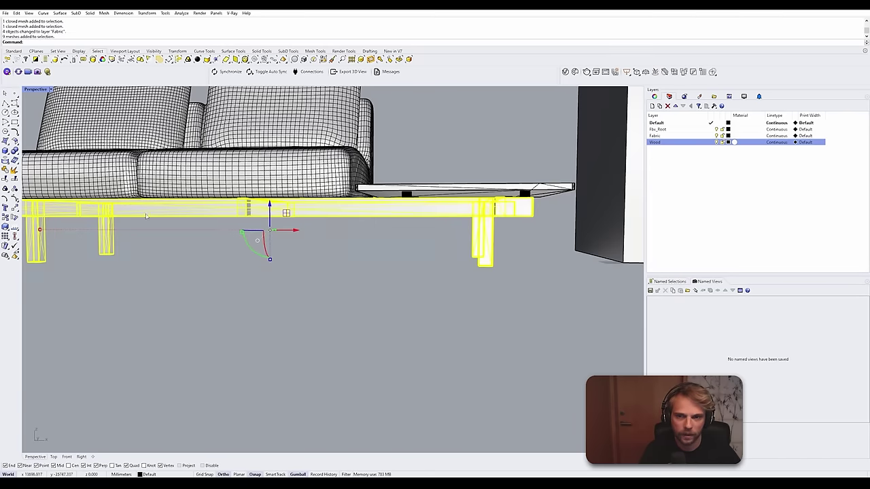
pyautogui.keyDown('shift'); pyautogui.moveTo(544, 136); pyautogui.dragTo(418, 215); pyautogui.keyUp('shift')
pyautogui.moveTo(390, 237); pyautogui.dragTo(444, 214, button='right')
pyautogui.scroll(10, 444, 216)
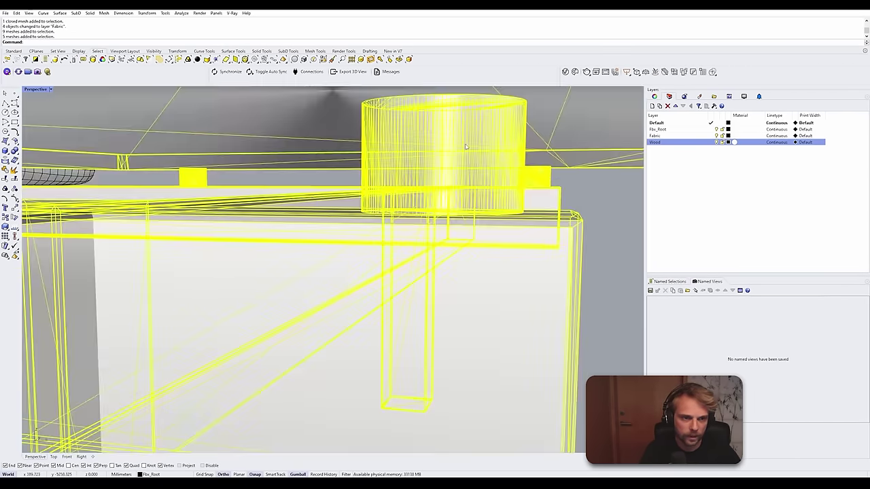
pyautogui.scroll(-10, 426, 163)
pyautogui.moveTo(334, 203); pyautogui.dragTo(372, 227, button='right')
pyautogui.rightClick(686, 146)
pyautogui.click(693, 263)
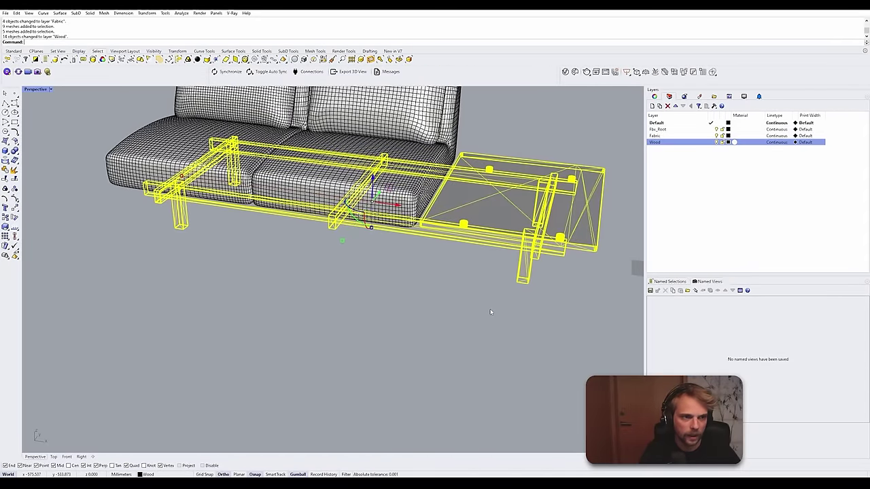
pyautogui.press('Escape')
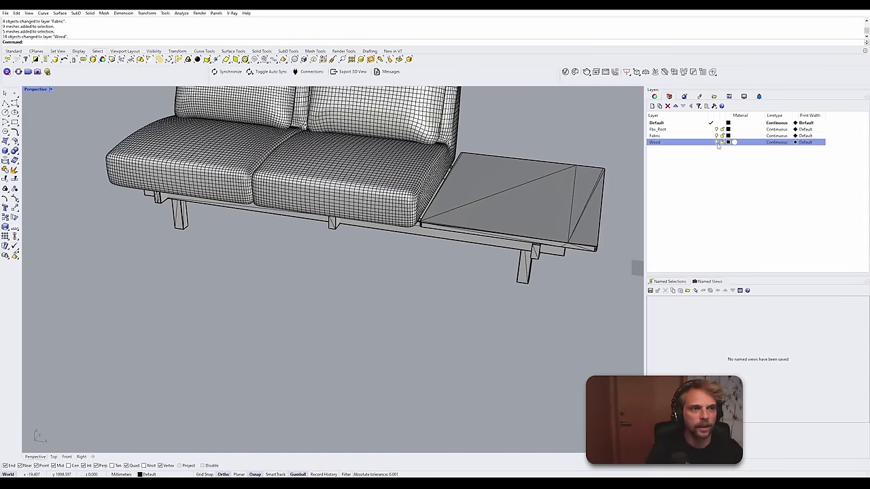
# Step: Select all objects on the Wood layer and apply a capped box mapping using their bounding box and CPlane coordinates
pyautogui.rightClick(699, 145)
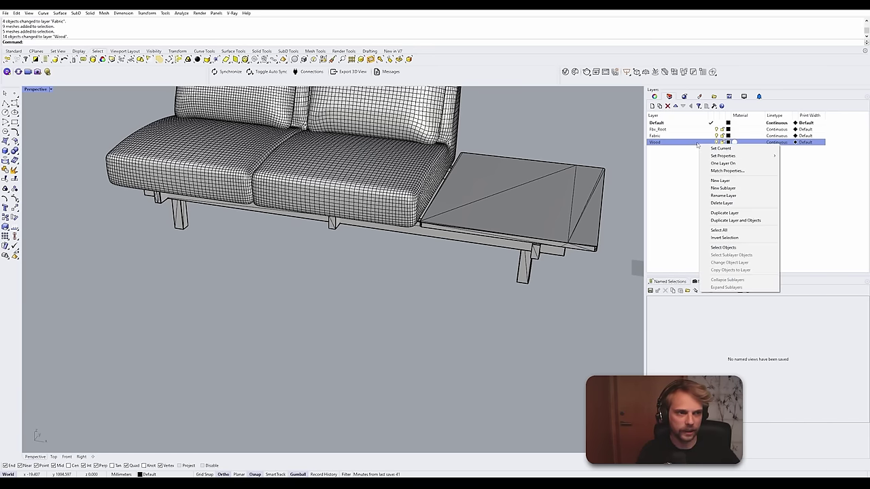
pyautogui.click(720, 248)
pyautogui.moveTo(452, 246); pyautogui.dragTo(421, 245, button='right')
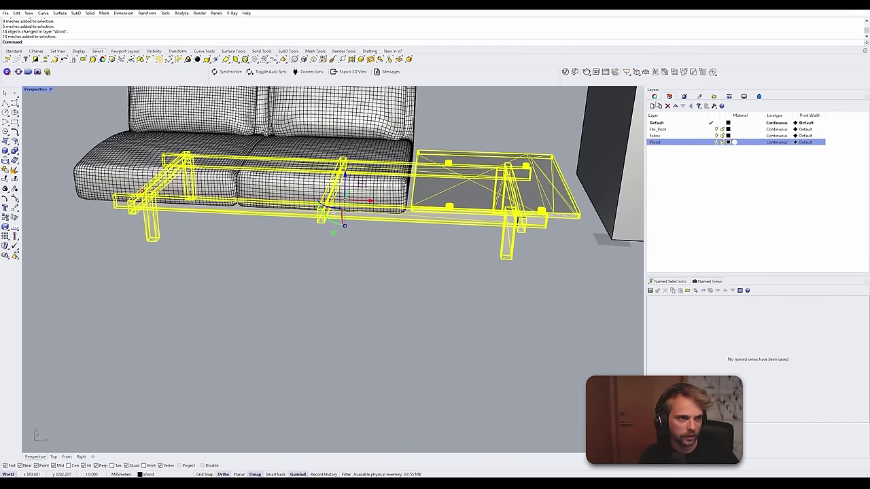
pyautogui.click(654, 96)
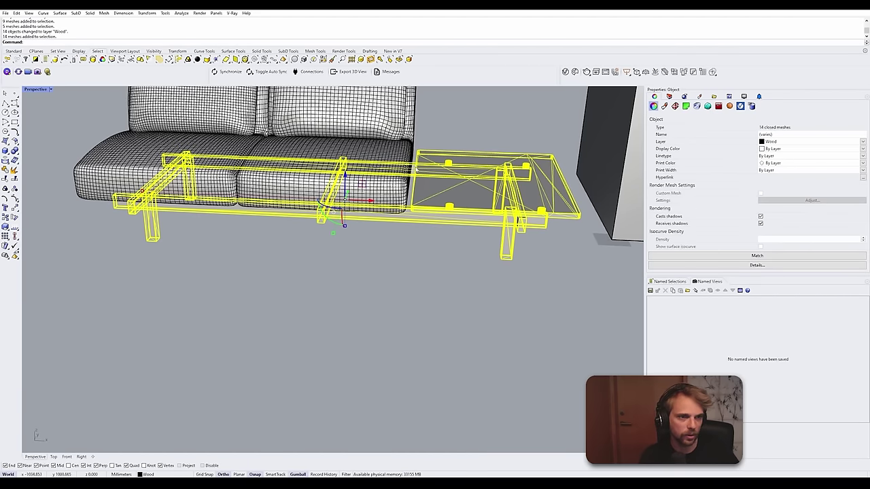
pyautogui.click(674, 106)
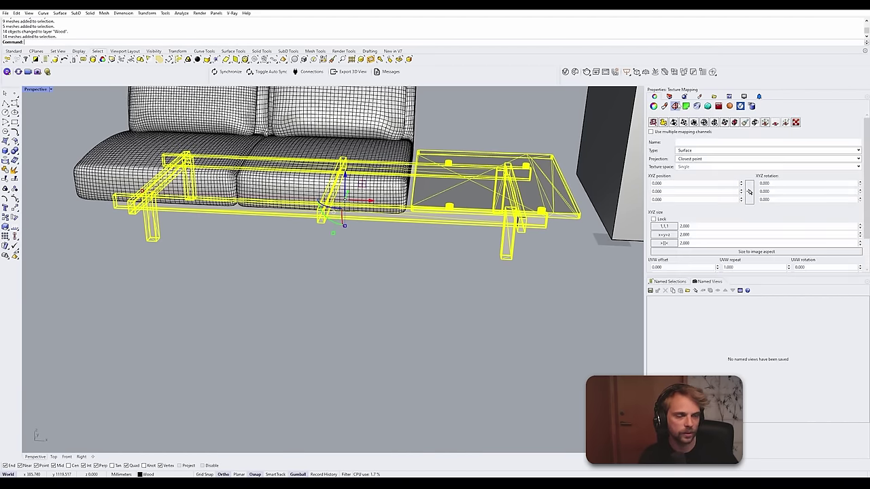
pyautogui.click(699, 125)
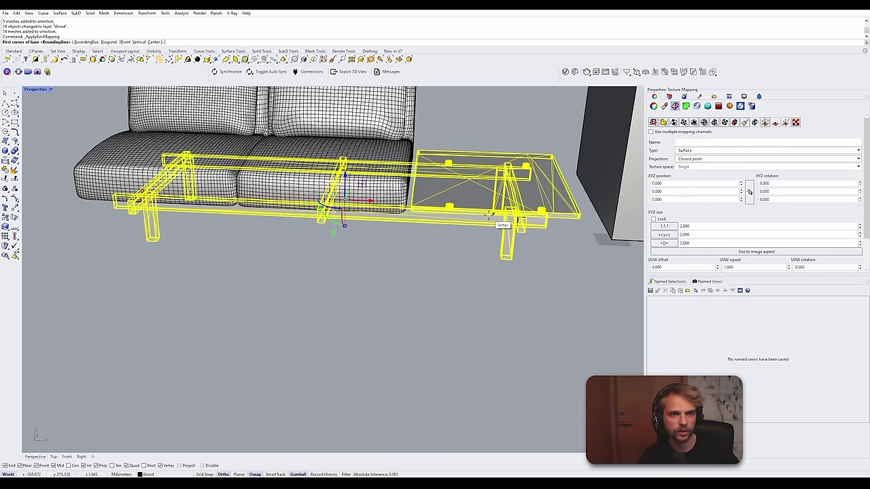
pyautogui.press('Return')
pyautogui.press('Return')
pyautogui.press('Return')
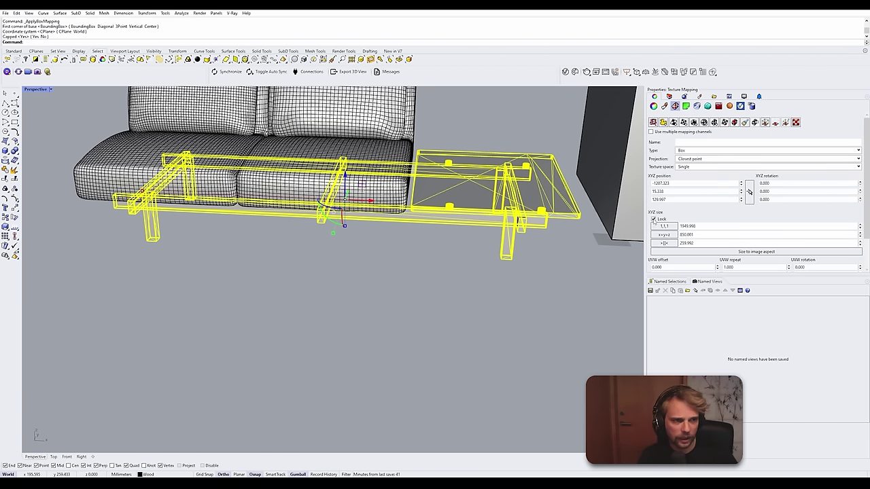
# Step: Lock the wood mapping's XYZ size proportions, set all three dimensions to 1000, and clear the selection
pyautogui.click(661, 226)
pyautogui.doubleClick(697, 226)
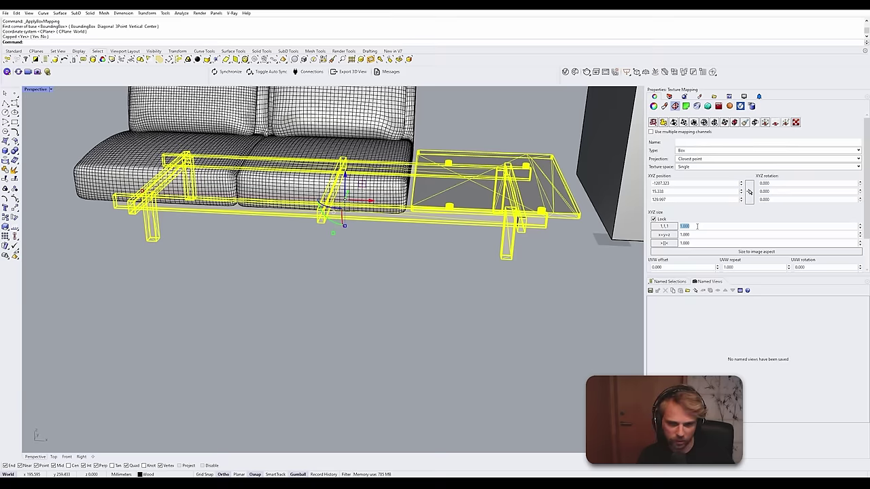
pyautogui.write('1000')
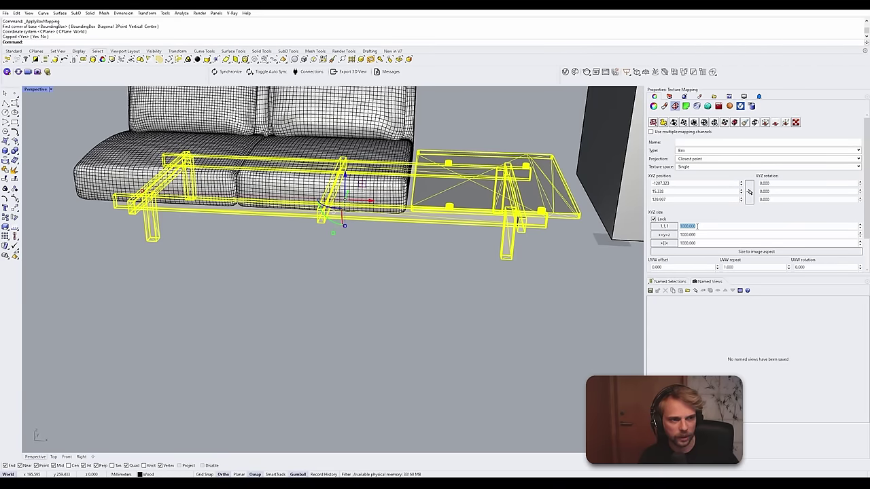
pyautogui.click(437, 277)
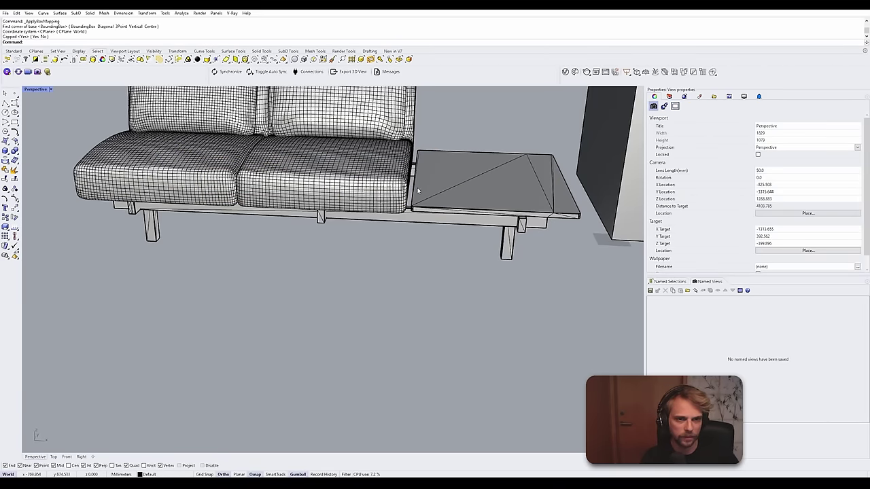
# Step: Apply a capped bounding-box box mapping with CPlane coordinates to both back cushions and both seat-and-backrest meshes together
pyautogui.moveTo(423, 178); pyautogui.dragTo(478, 261, button='right')
pyautogui.scroll(3, 486, 204)
pyautogui.click(372, 163)
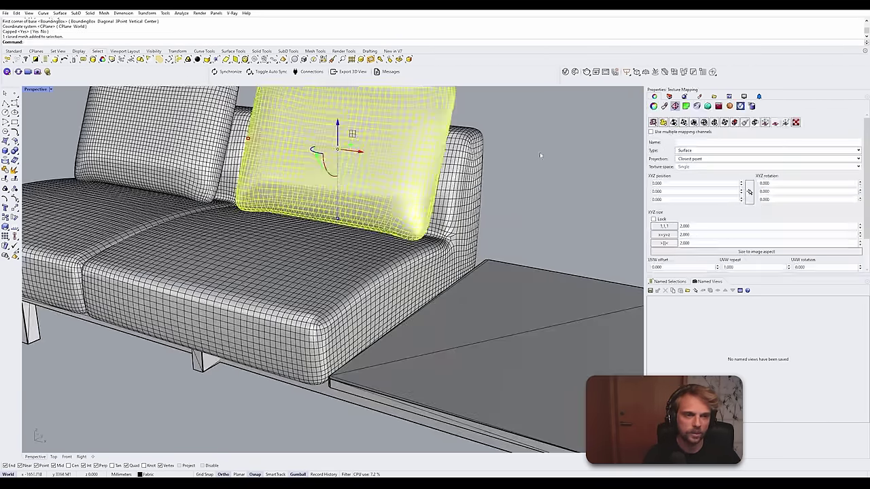
pyautogui.scroll(-3, 539, 155)
pyautogui.moveTo(540, 155); pyautogui.dragTo(589, 180, button='right')
pyautogui.click(326, 231)
pyautogui.click(225, 229)
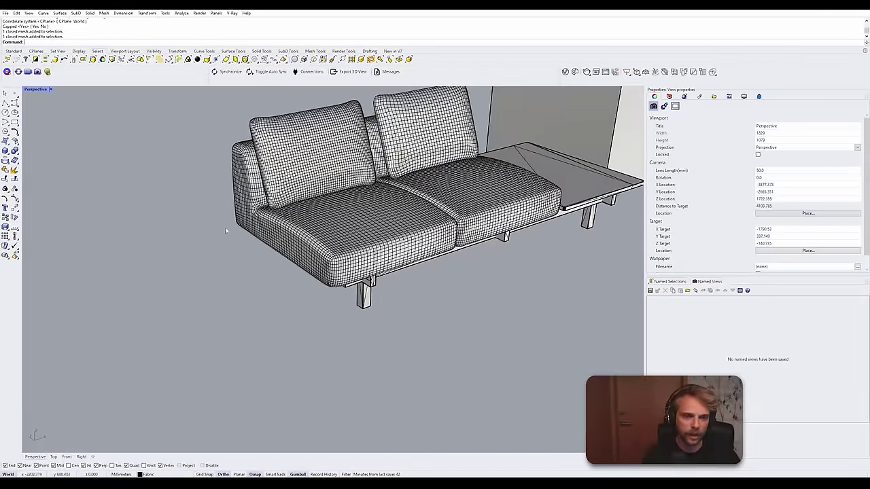
pyautogui.click(293, 216)
pyautogui.keyDown('shift'); pyautogui.click(442, 187); pyautogui.keyUp('shift')
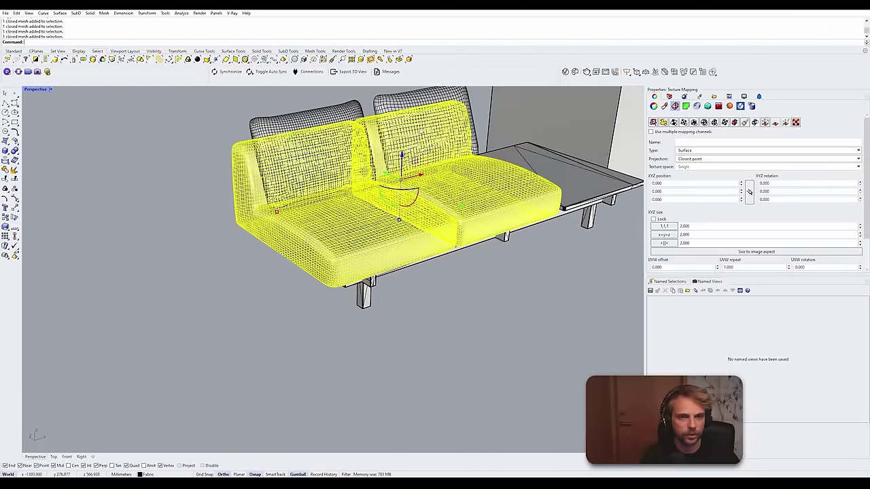
pyautogui.keyDown('shift'); pyautogui.click(415, 133); pyautogui.keyUp('shift')
pyautogui.keyDown('shift'); pyautogui.click(288, 151); pyautogui.keyUp('shift')
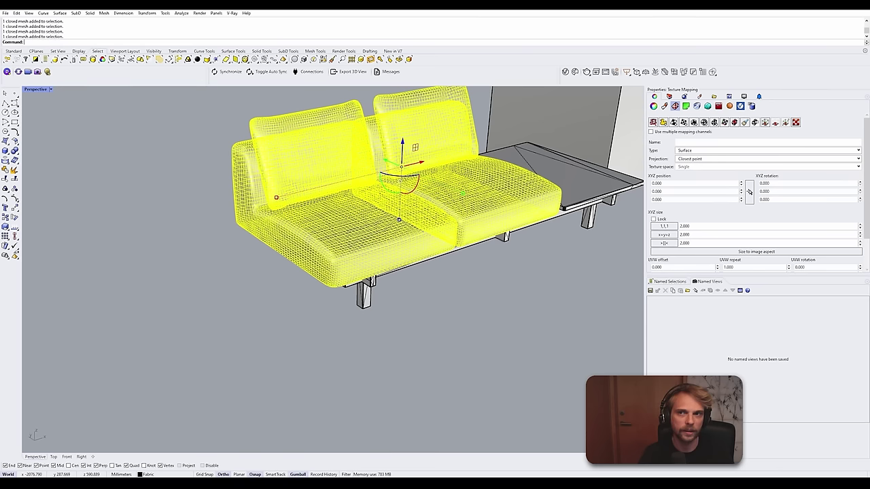
pyautogui.click(684, 124)
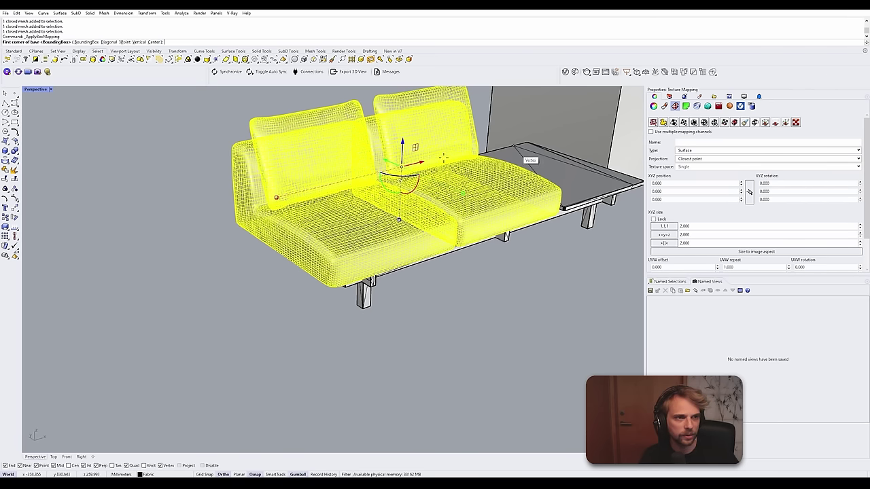
pyautogui.press('Return')
pyautogui.press('Return')
pyautogui.press('Return')
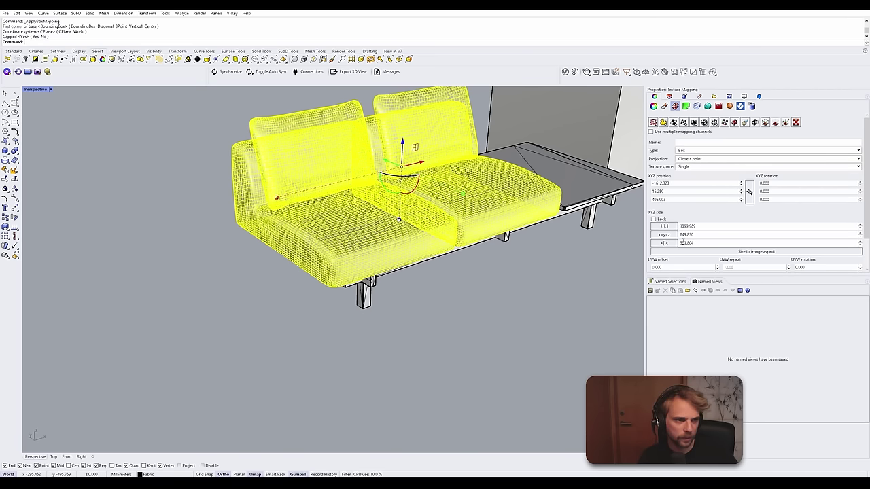
# Step: Lock the fabric mapping's XYZ size proportions and set all three dimensions to 1000
pyautogui.click(653, 219)
pyautogui.click(664, 226)
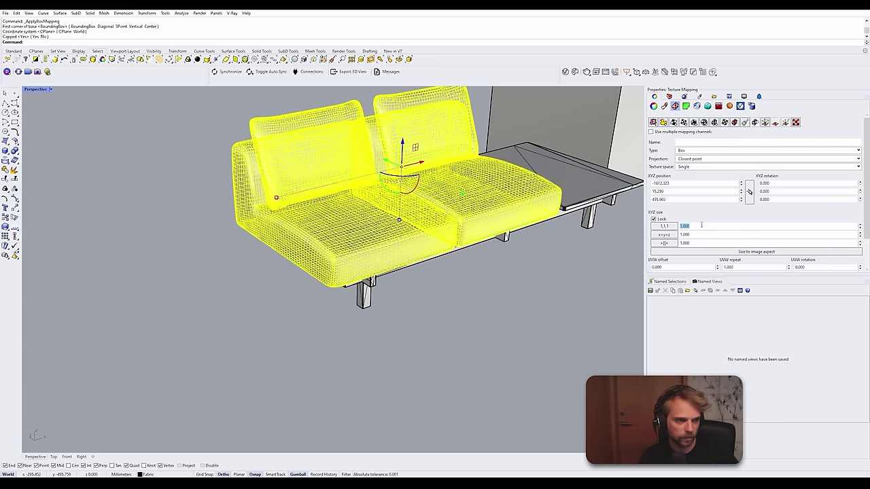
pyautogui.click(702, 225)
pyautogui.write('1000')
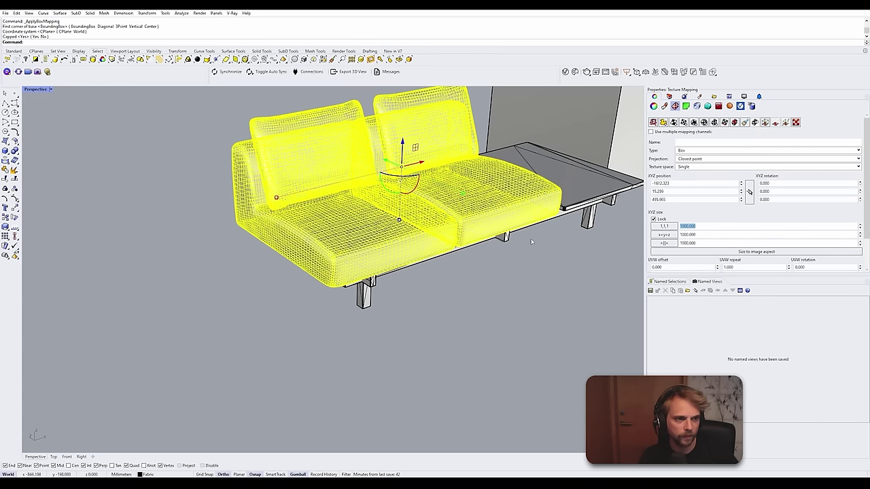
# Step: Open the UV Editor for the fabric meshes with its rectangle placed beside the sofa, and preview the mapping with the numbered checker texture
pyautogui.moveTo(531, 242); pyautogui.dragTo(491, 247, button='right')
pyautogui.scroll(-2, 491, 247)
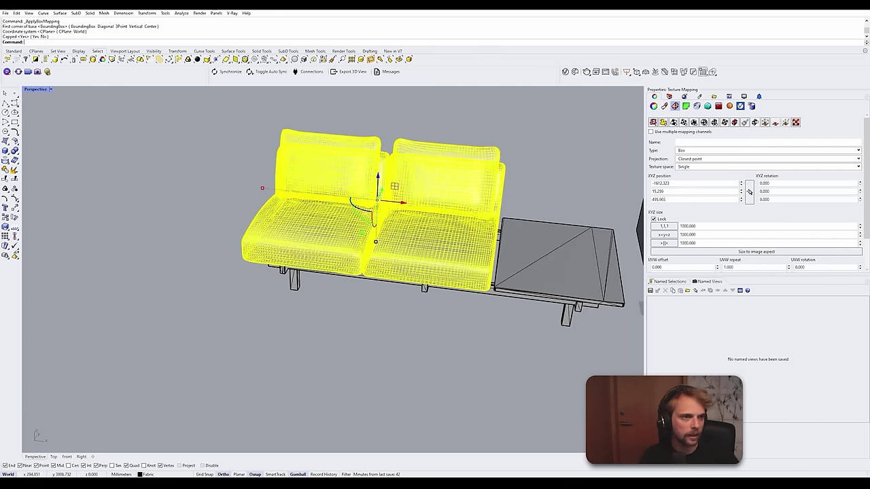
pyautogui.click(795, 123)
pyautogui.scroll(-5, 161, 345)
pyautogui.click(155, 346)
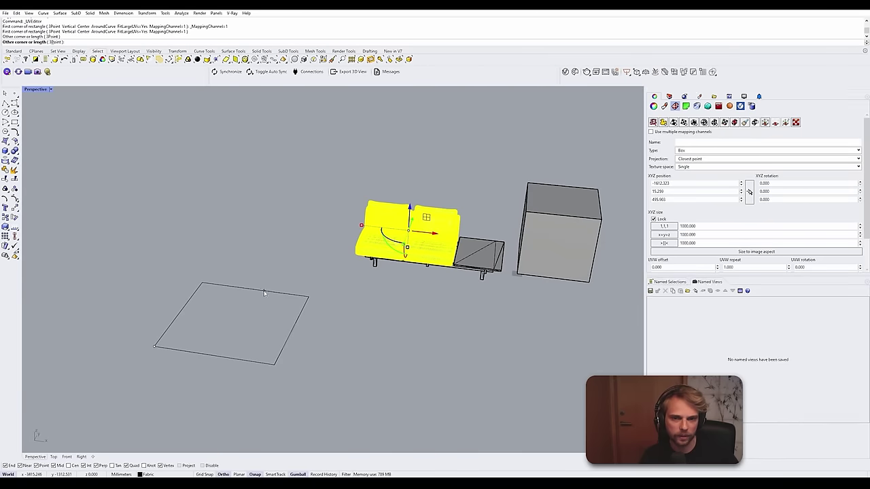
pyautogui.click(265, 292)
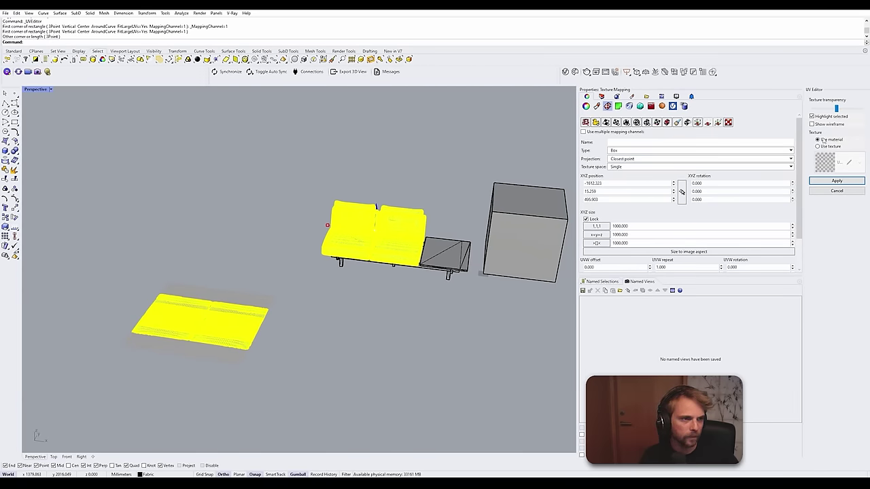
pyautogui.click(466, 159)
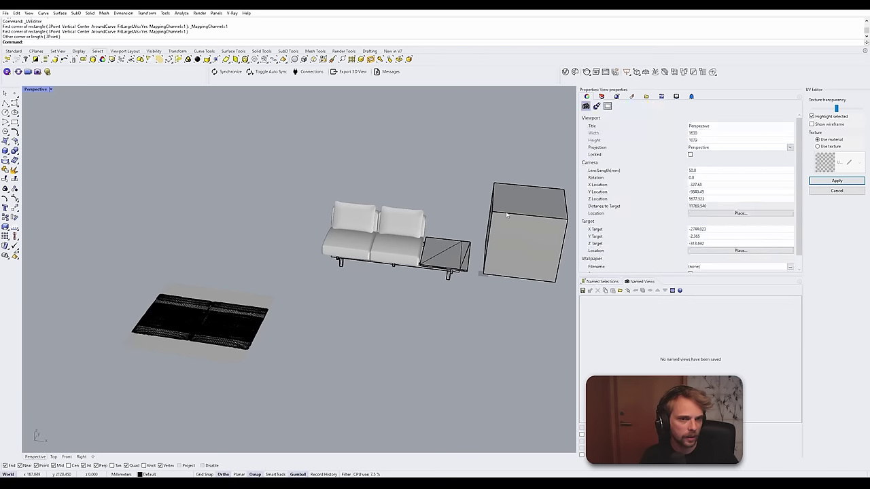
pyautogui.click(818, 146)
# Step: Examine the checker texture's scale, direction and seams on the cushions, seats and backrests from the front, back and ends
pyautogui.scroll(12, 394, 233)
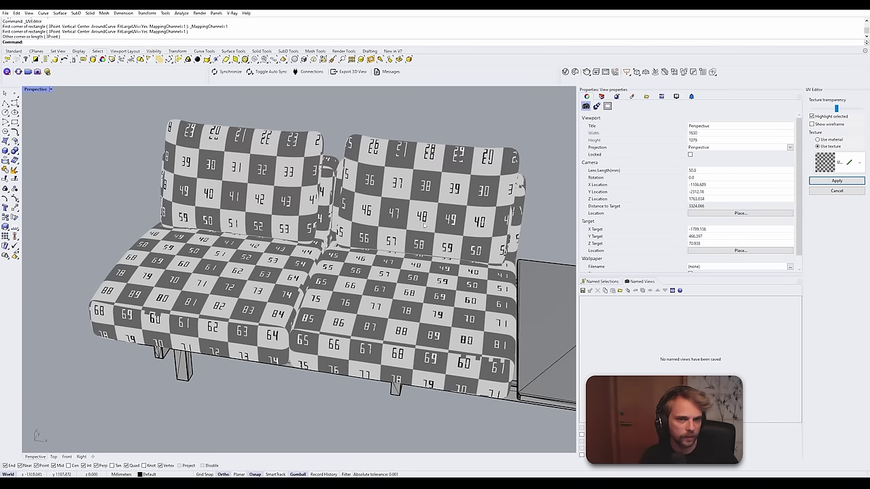
pyautogui.moveTo(425, 226); pyautogui.dragTo(425, 208, button='right')
pyautogui.scroll(10, 425, 209)
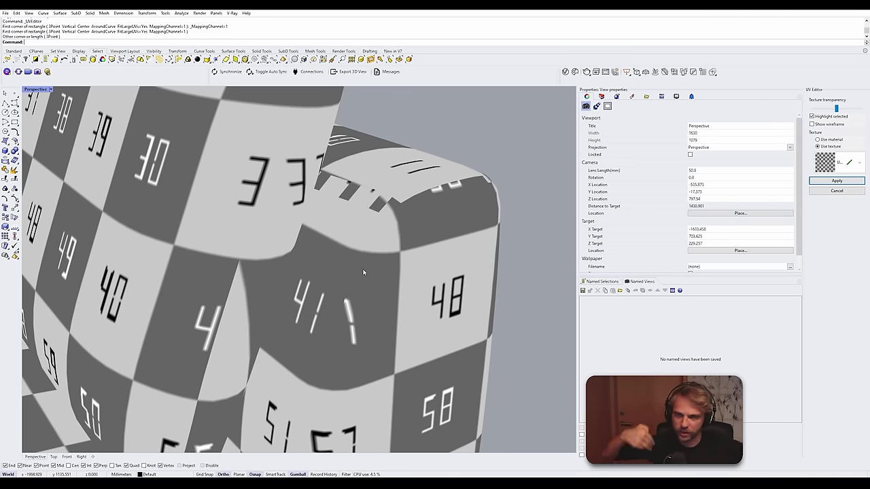
pyautogui.moveTo(363, 272); pyautogui.dragTo(475, 286, button='right')
pyautogui.scroll(-3, 345, 243)
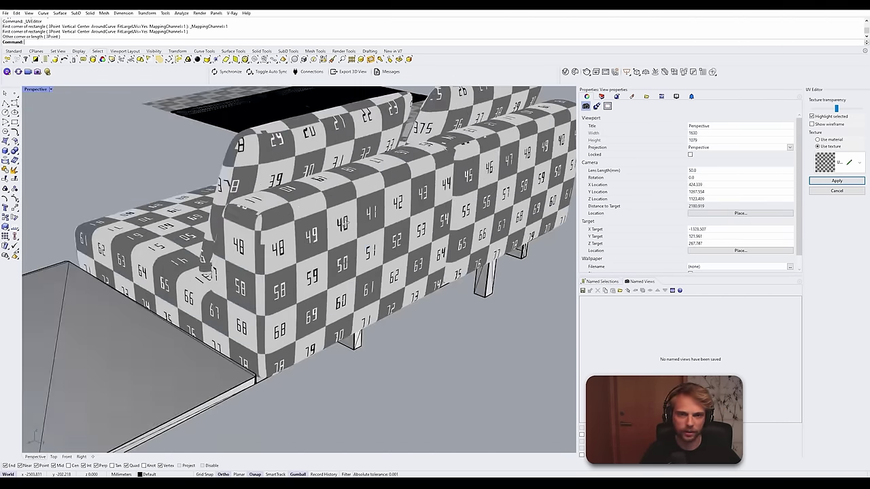
pyautogui.scroll(5, 189, 216)
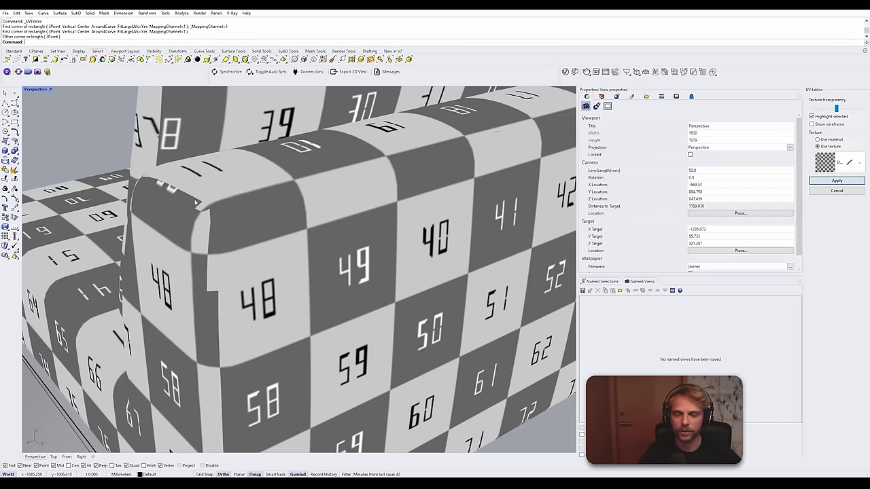
pyautogui.scroll(-10, 239, 242)
pyautogui.moveTo(299, 244); pyautogui.dragTo(203, 241, button='right')
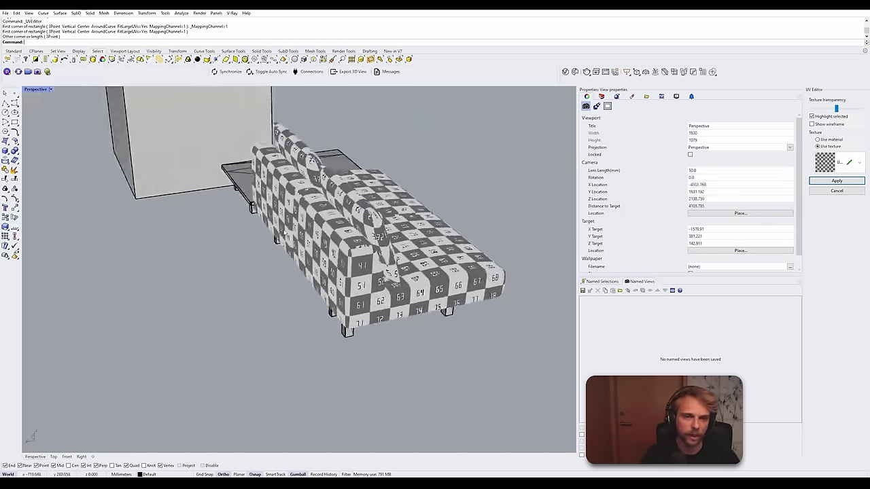
pyautogui.scroll(6, 405, 248)
pyautogui.moveTo(406, 248); pyautogui.dragTo(271, 247, button='right')
pyautogui.scroll(-3, 270, 246)
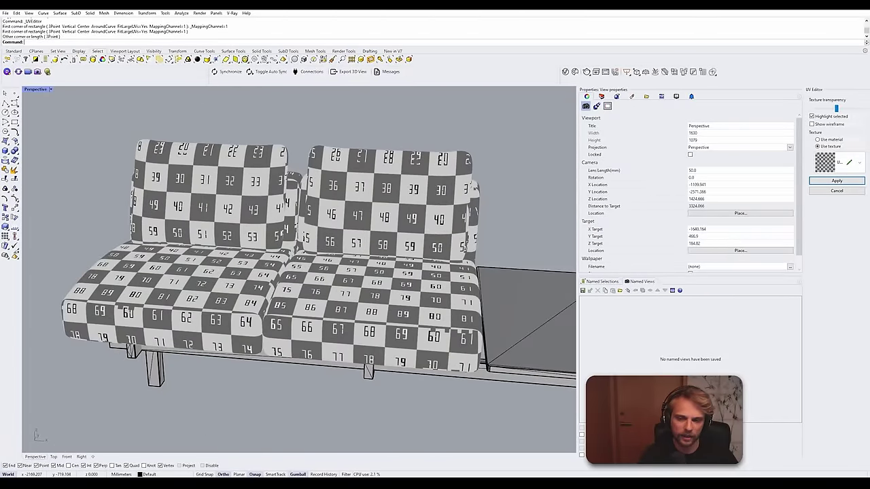
# Step: Switch to the browser to check the fabric in the Raft Sofa photo, return to Rhino and close the UV Editor
pyautogui.click(109, 482)
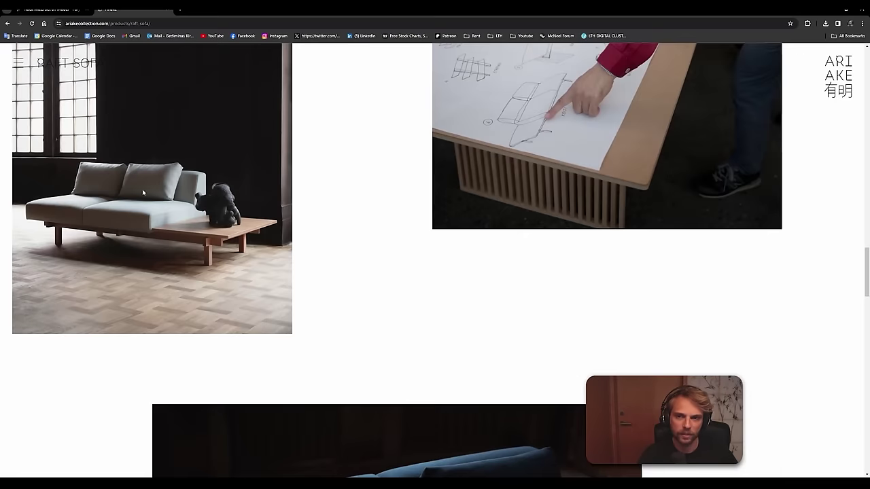
pyautogui.click(834, 10)
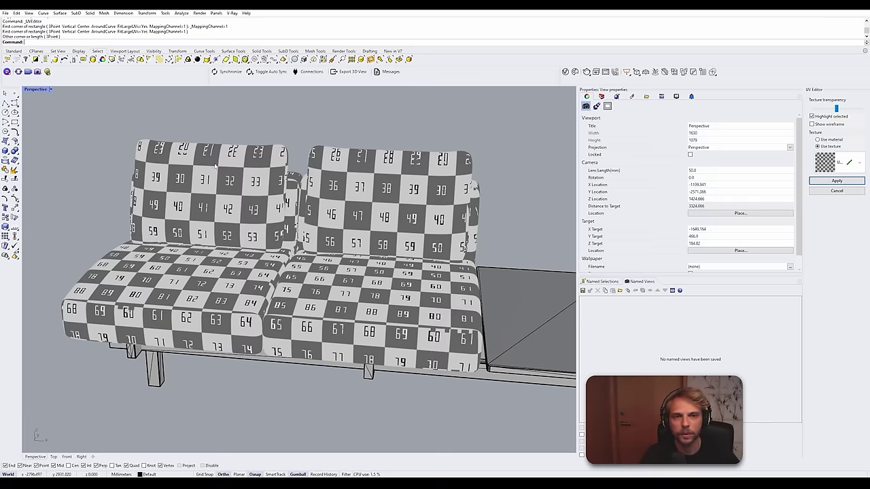
pyautogui.moveTo(215, 165); pyautogui.dragTo(311, 126, button='right')
pyautogui.scroll(8, 310, 126)
pyautogui.scroll(-3, 210, 175)
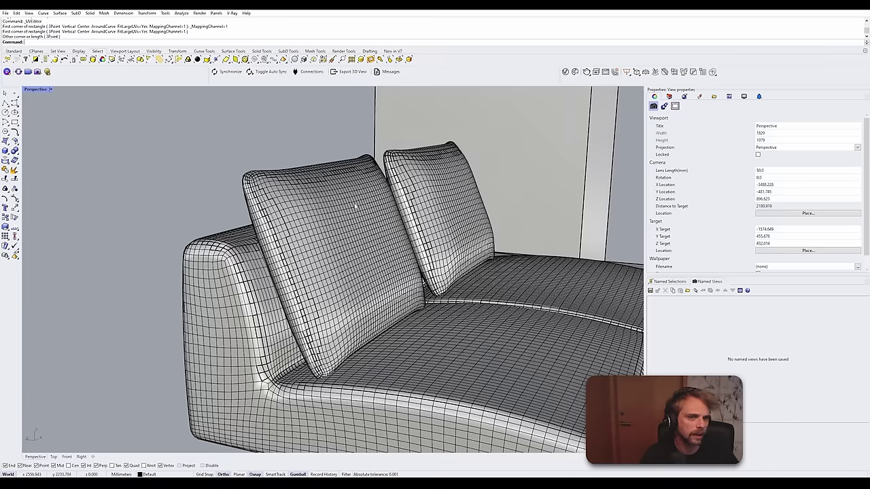
# Step: Examine the quad meshes of the back cushions, seats and backrests from the front and the end of the sofa
pyautogui.scroll(-4, 401, 224)
pyautogui.scroll(6, 412, 222)
pyautogui.moveTo(319, 204); pyautogui.dragTo(258, 151, button='right')
pyautogui.moveTo(304, 206); pyautogui.dragTo(408, 202, button='right')
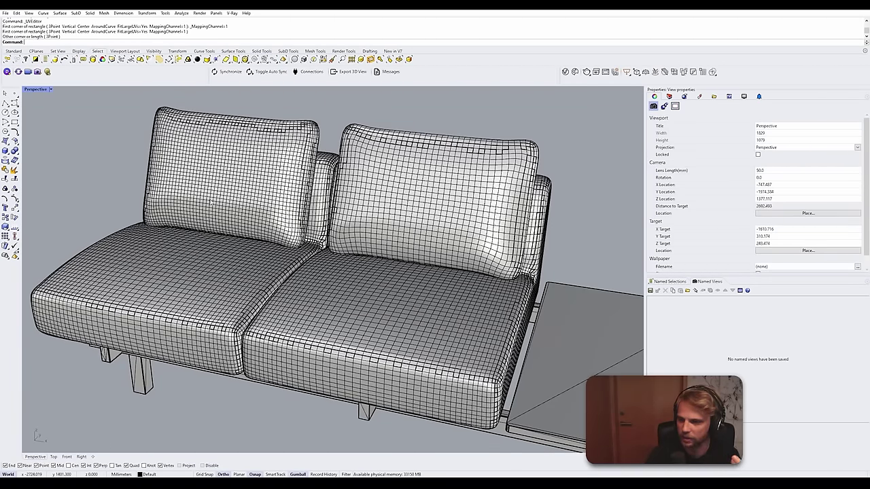
pyautogui.moveTo(449, 249); pyautogui.dragTo(353, 249, button='right')
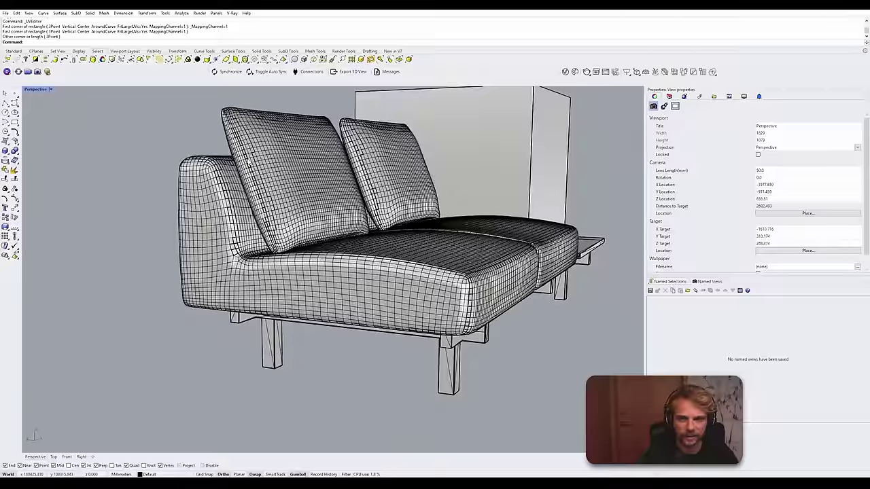
pyautogui.scroll(2, 306, 258)
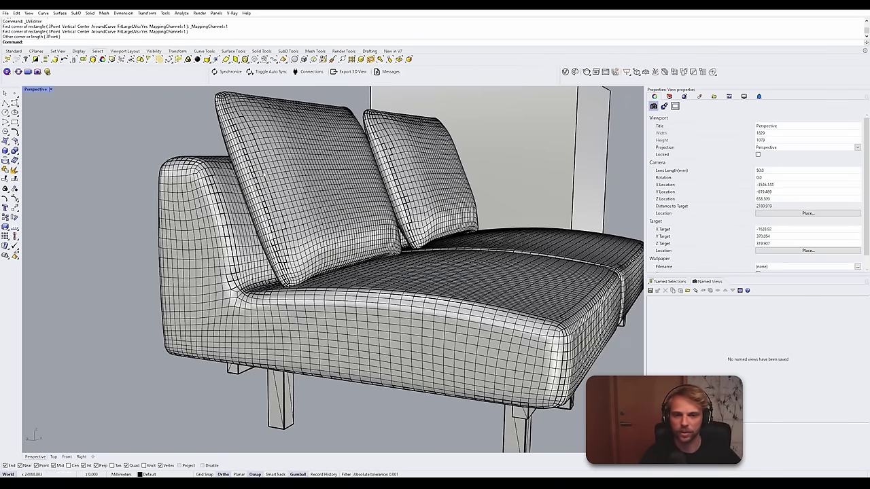
pyautogui.moveTo(264, 174); pyautogui.dragTo(380, 204, button='right')
pyautogui.scroll(-6, 343, 148)
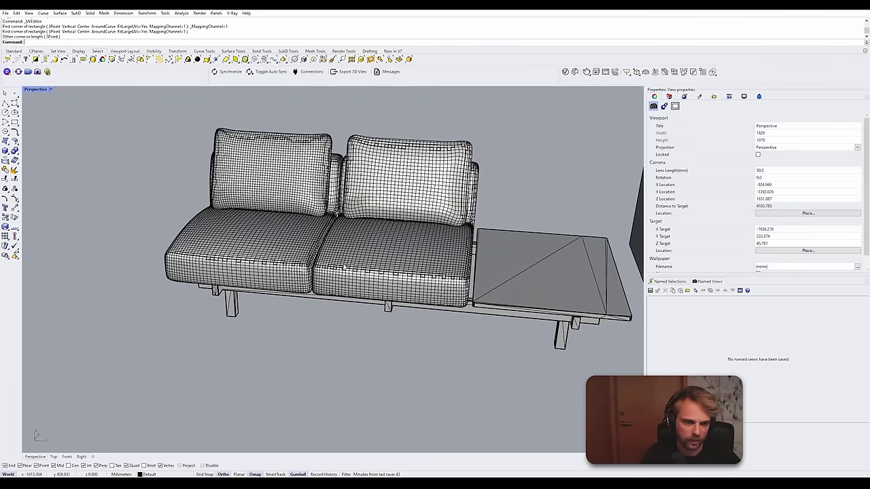
# Step: Select all the sofa meshes and set the Fabric layer's colour to Orange
pyautogui.scroll(-5, 345, 267)
pyautogui.moveTo(417, 309); pyautogui.dragTo(153, 158)
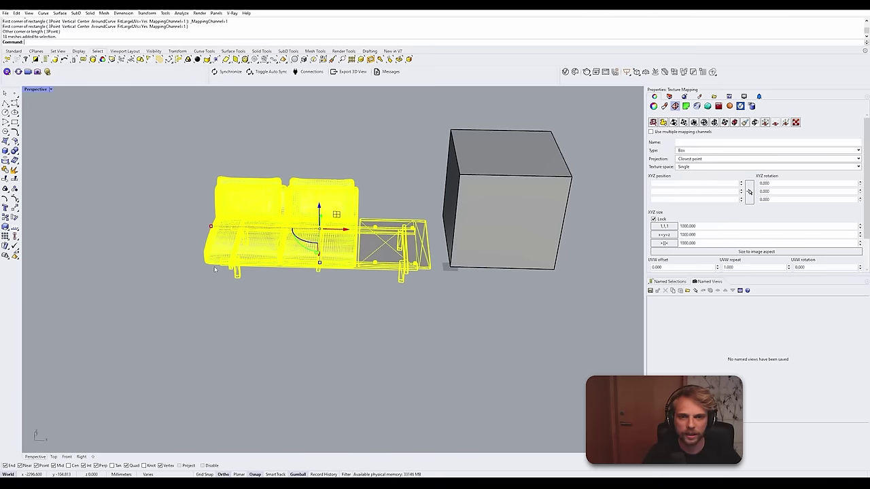
pyautogui.click(669, 96)
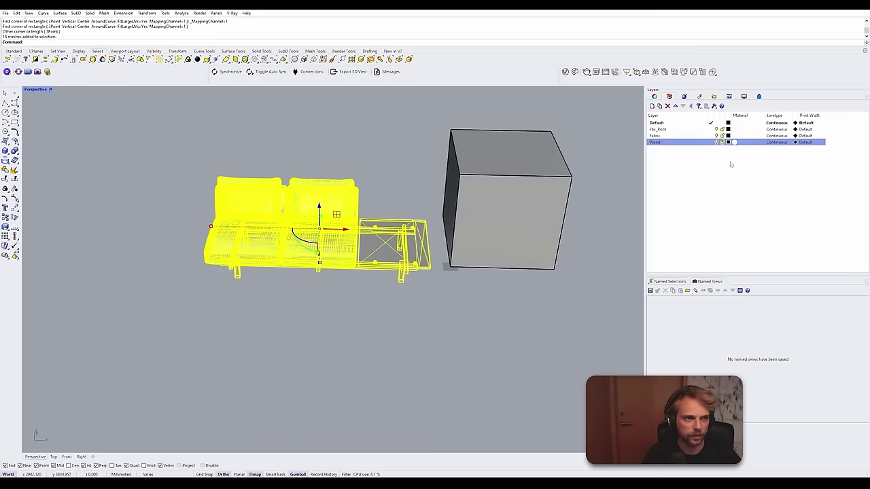
pyautogui.click(727, 135)
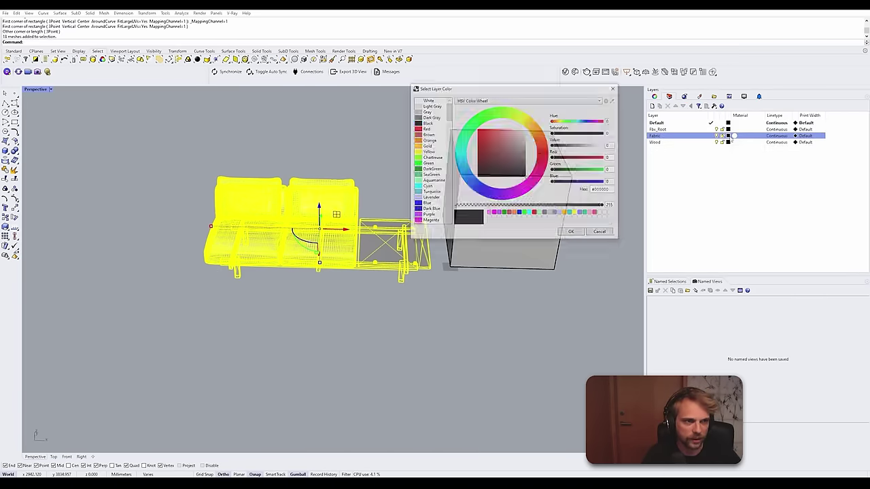
pyautogui.click(428, 140)
pyautogui.click(571, 233)
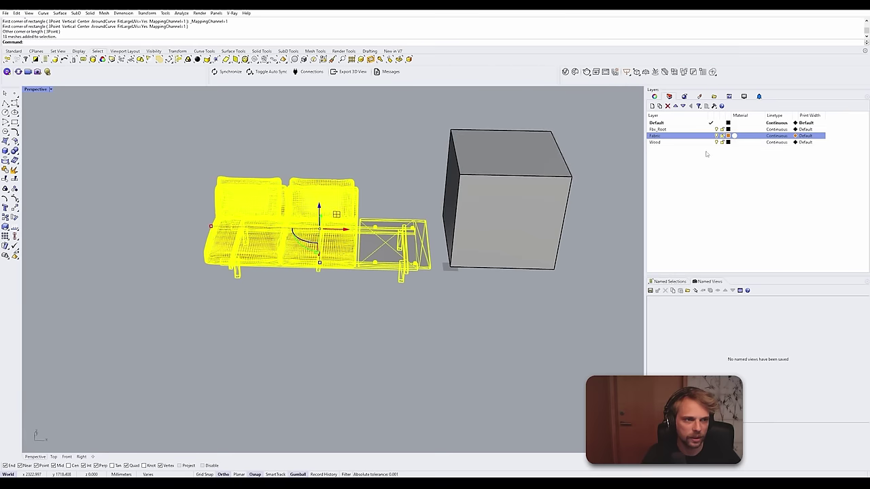
pyautogui.click(716, 160)
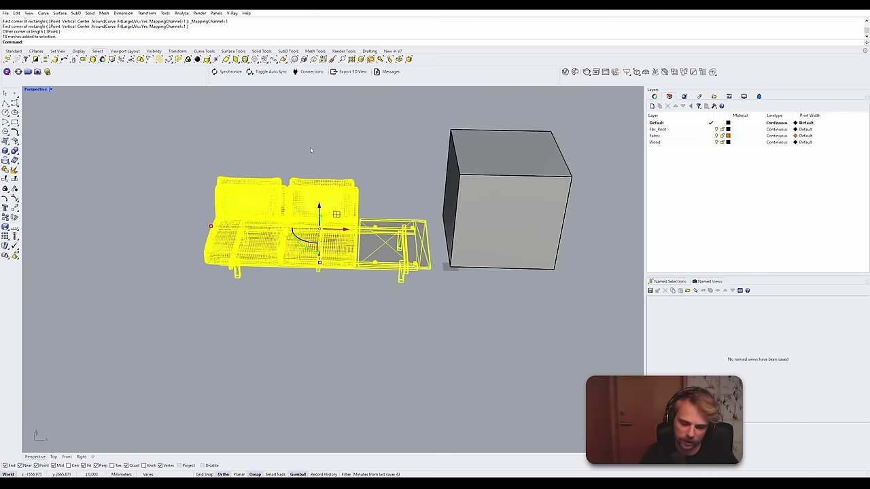
# Step: Run SynchronizeRenderColors on the selected sofa meshes, and run it again with the AllLayers option
pyautogui.write('nchronizeRenderColors')
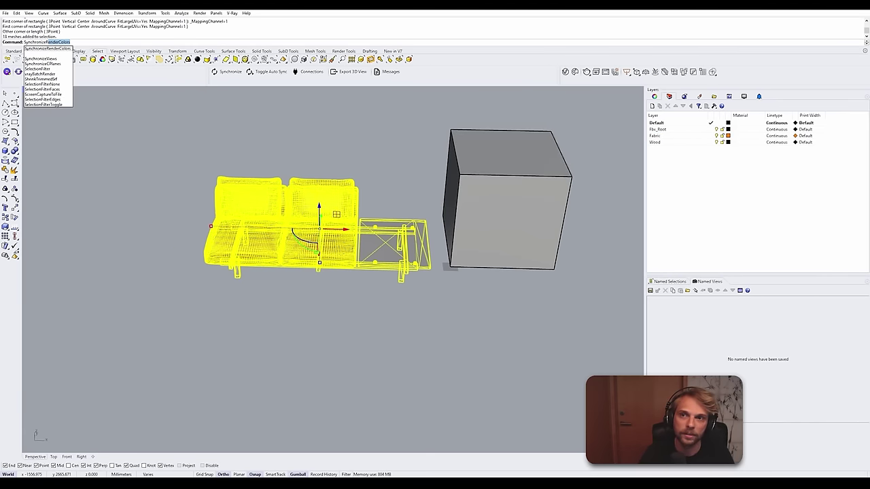
pyautogui.press('Return')
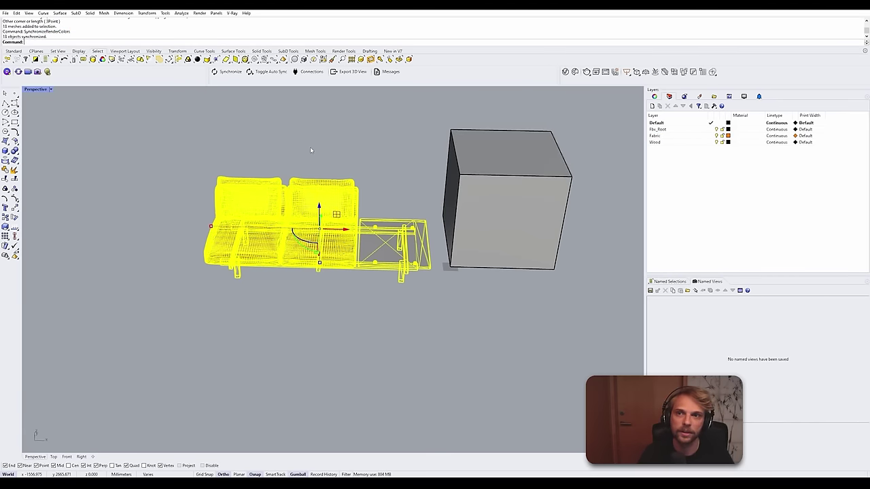
pyautogui.click(354, 136)
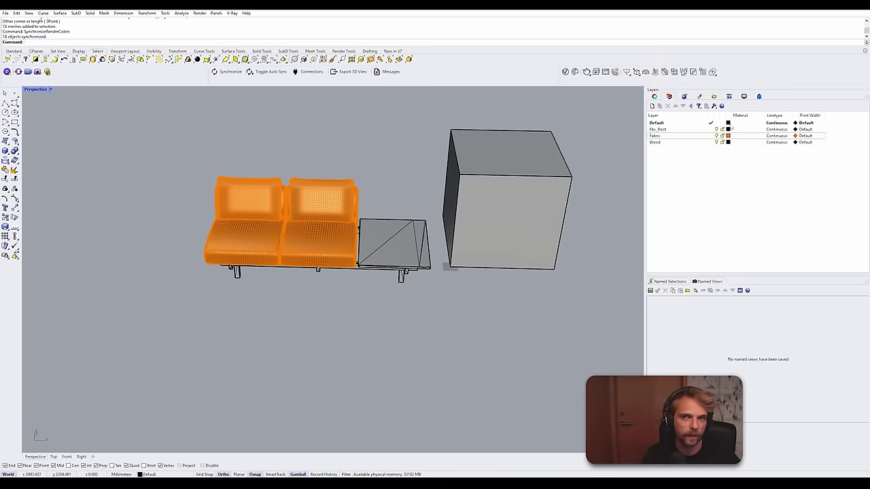
pyautogui.rightClick(216, 149)
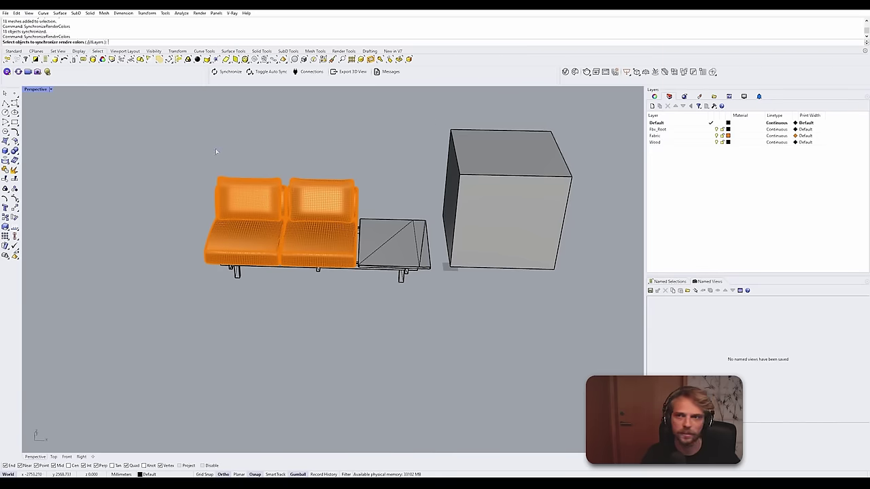
pyautogui.click(96, 42)
# Step: Delete the large box standing beside the sofa
pyautogui.moveTo(252, 231)
pyautogui.mouseDown(button='right')
pyautogui.moveTo(254, 207)
pyautogui.moveTo(239, 225)
pyautogui.mouseUp(button='right')
pyautogui.scroll(2, 239, 224)
pyautogui.click(555, 232)
pyautogui.press('Delete')
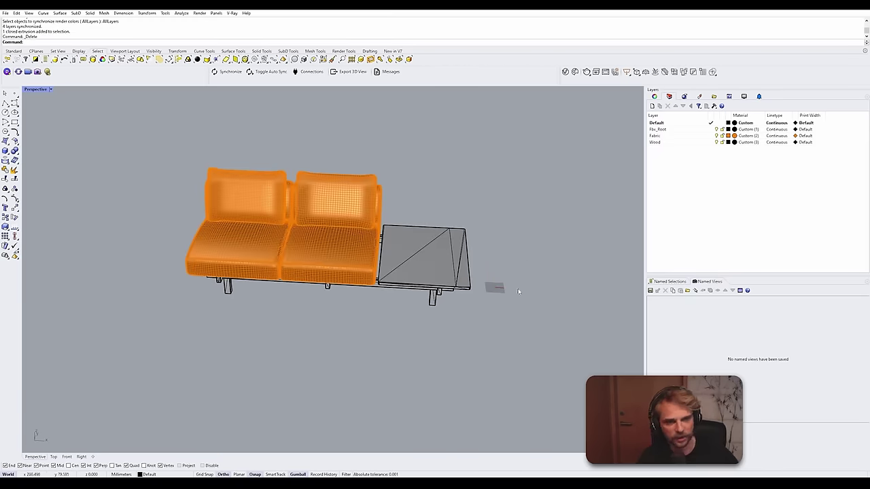
# Step: Move the whole sofa along the X axis, well away from the world origin
pyautogui.moveTo(528, 360); pyautogui.dragTo(86, 159)
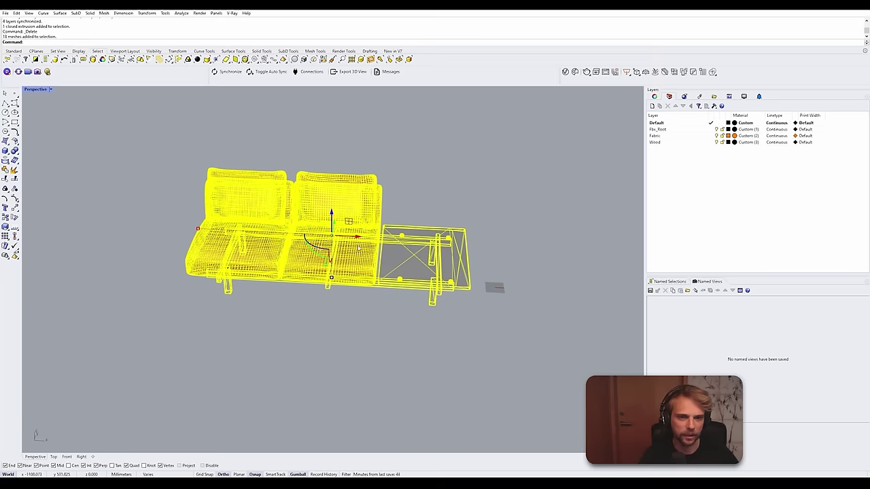
pyautogui.scroll(-10, 364, 229)
pyautogui.keyDown('shift'); pyautogui.moveTo(365, 226); pyautogui.dragTo(401, 193, button='right'); pyautogui.keyUp('shift')
pyautogui.scroll(6, 401, 192)
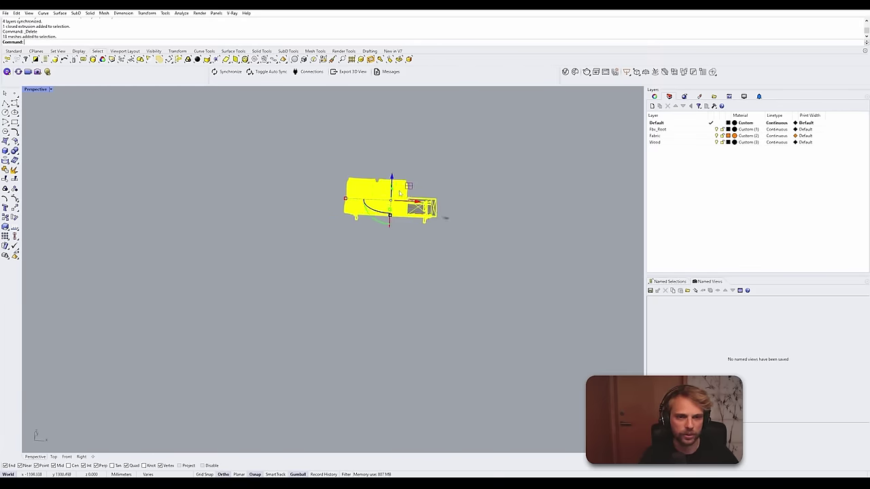
pyautogui.moveTo(412, 206); pyautogui.dragTo(170, 200)
pyautogui.click(491, 257)
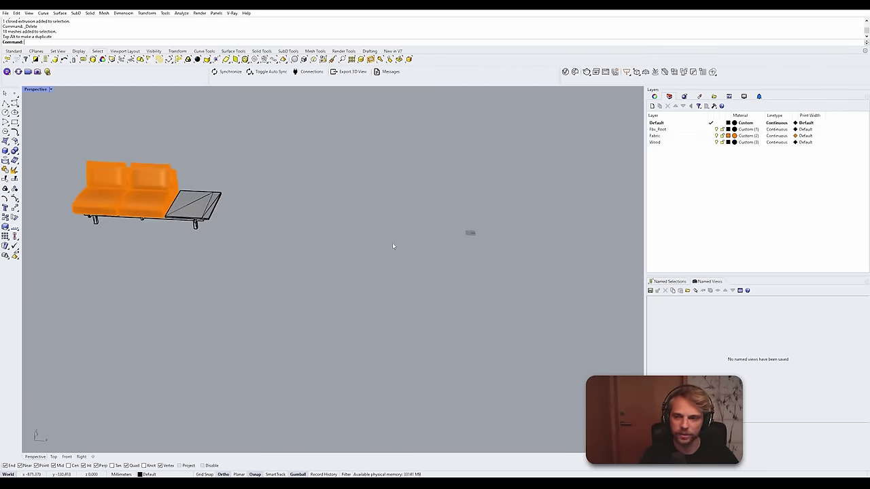
# Step: Export all the sofa meshes as the FBX file sofa1 in the Twinmotion Course folder
pyautogui.moveTo(392, 242); pyautogui.dragTo(369, 265, button='right')
pyautogui.moveTo(346, 249); pyautogui.dragTo(70, 142)
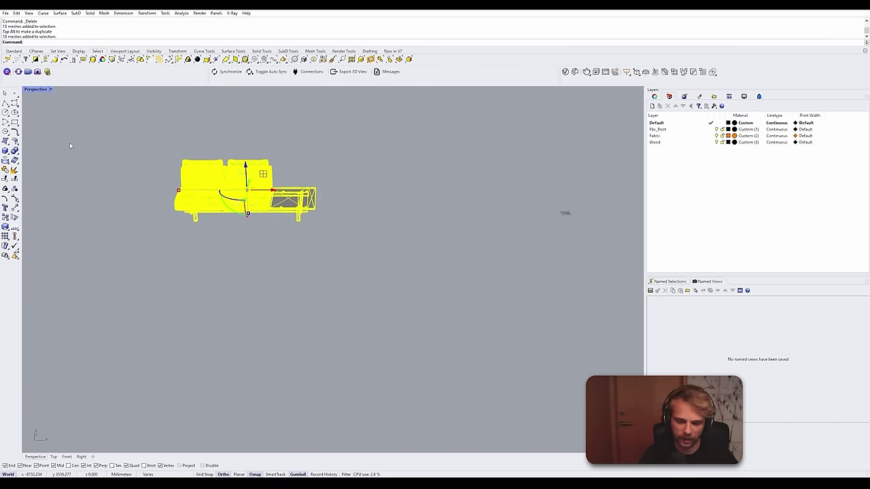
pyautogui.write('Export')
pyautogui.press('Return')
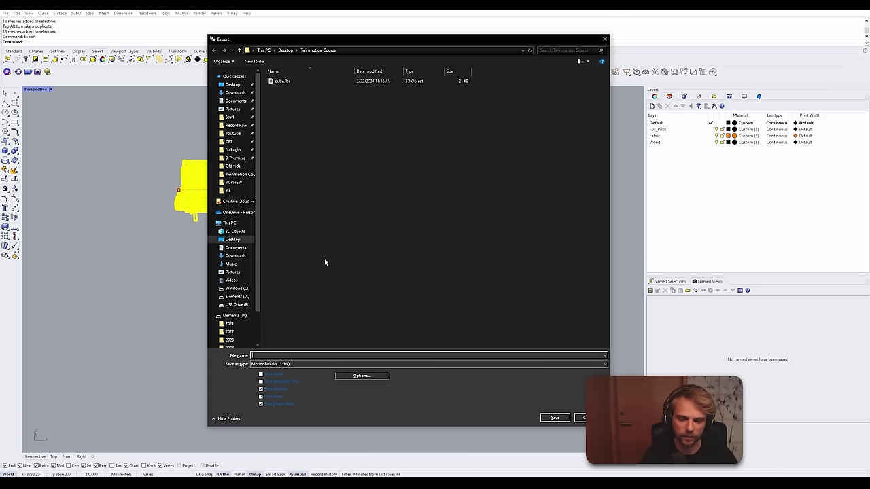
pyautogui.write('sofa')
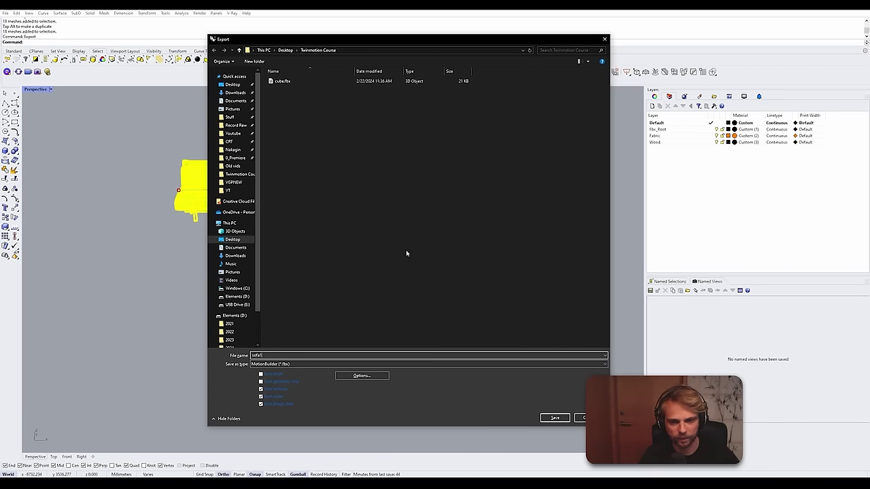
pyautogui.click(556, 417)
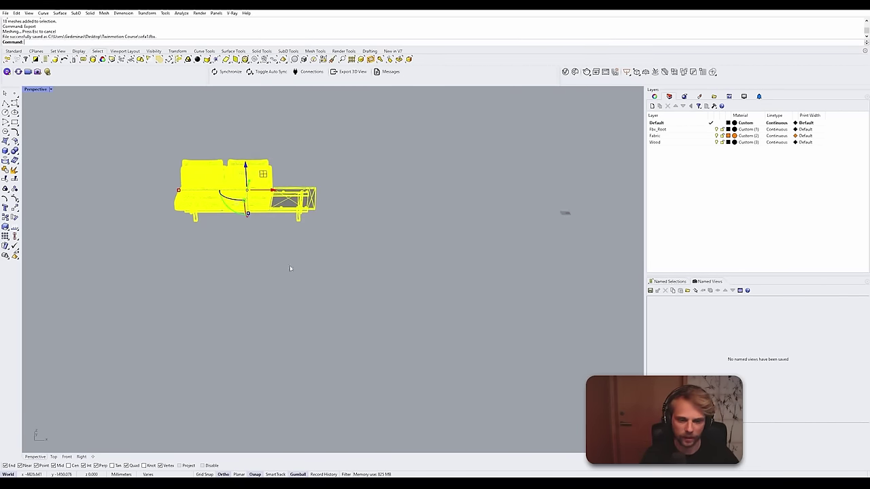
# Step: Switch to Twinmotion and import sofa1.fbx from the desktop's Twinmotion Course folder with Keep hierarchy, keeping both versions of all conflicting materials
pyautogui.click(449, 481)
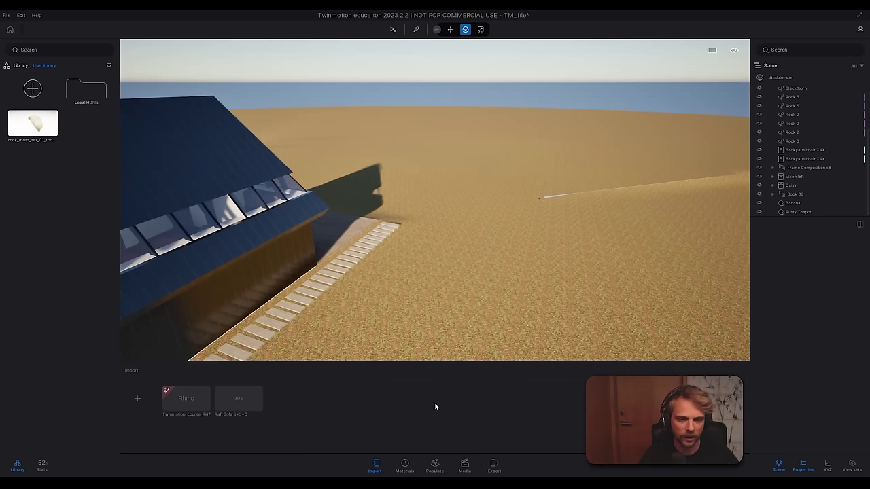
pyautogui.click(137, 398)
pyautogui.click(451, 238)
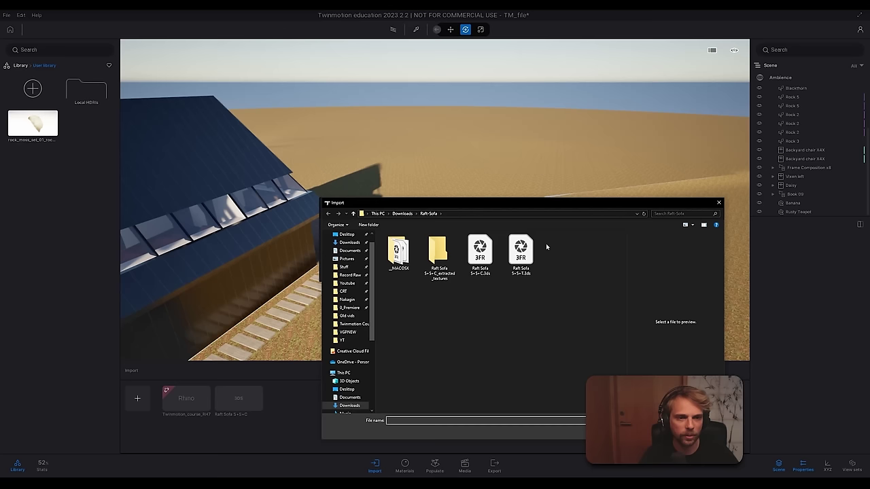
pyautogui.click(349, 241)
pyautogui.click(347, 246)
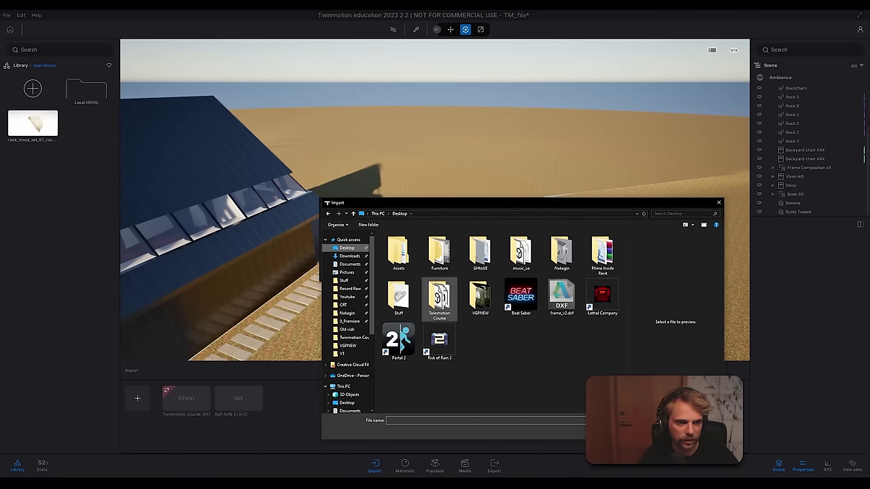
pyautogui.doubleClick(454, 299)
pyautogui.click(396, 251)
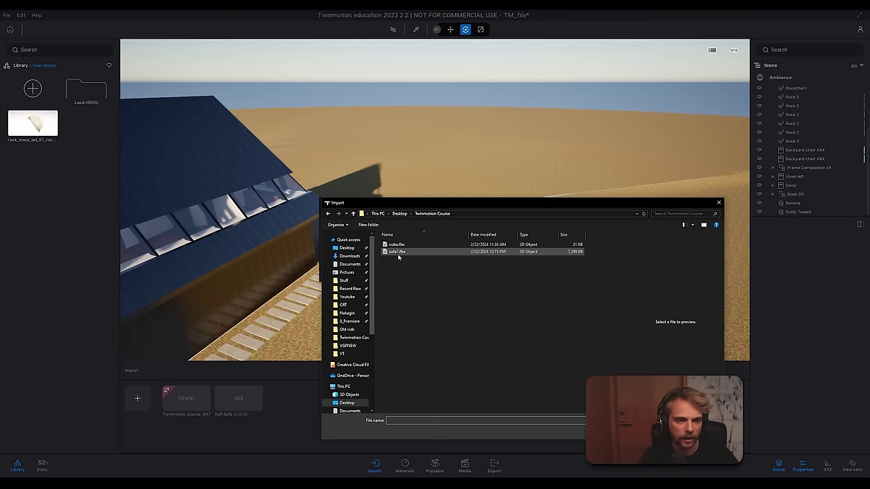
pyautogui.doubleClick(396, 251)
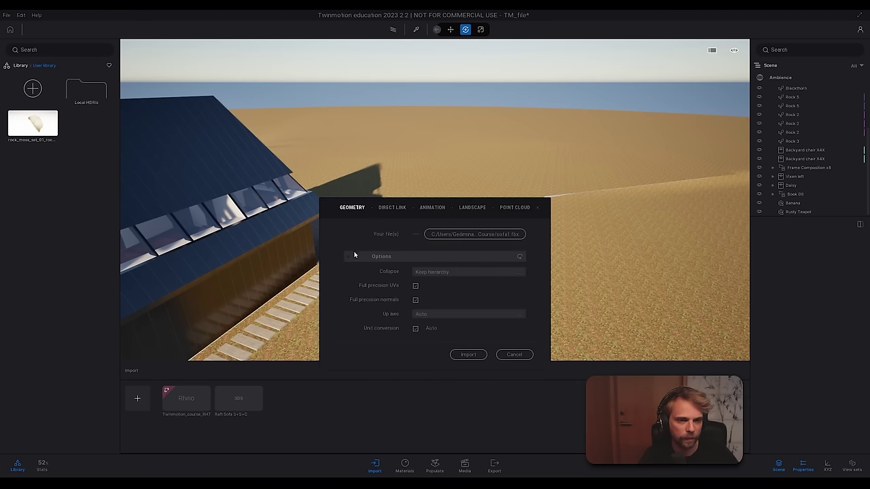
pyautogui.click(479, 355)
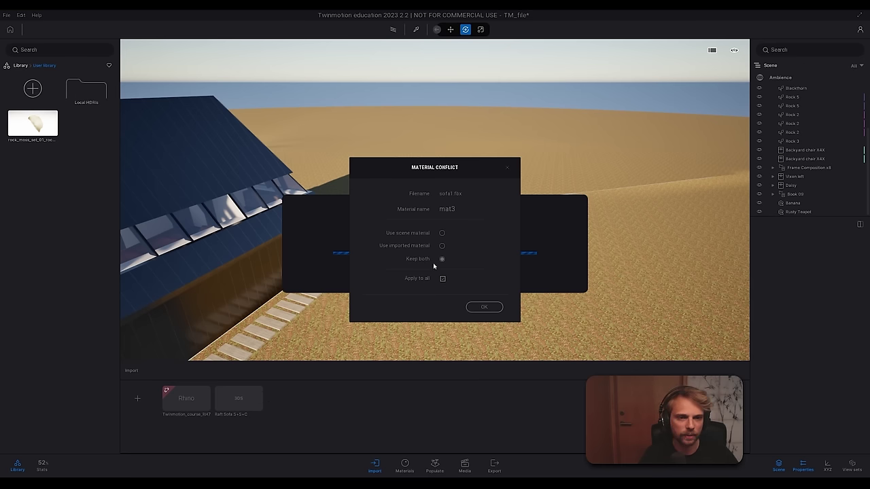
pyautogui.click(483, 307)
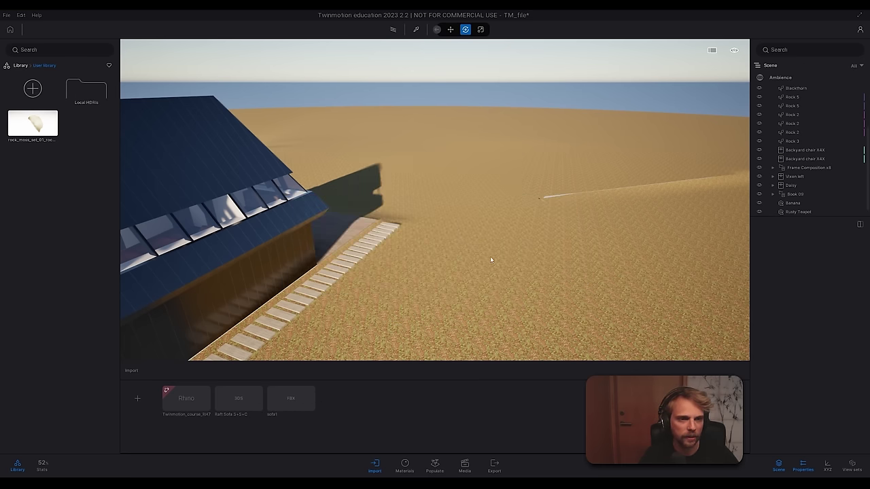
# Step: Find the imported sofa at the glass facade, select sofa1.fbx in the scene, and view it together with its distant pivot
pyautogui.moveTo(490, 258); pyautogui.dragTo(408, 258, button='right')
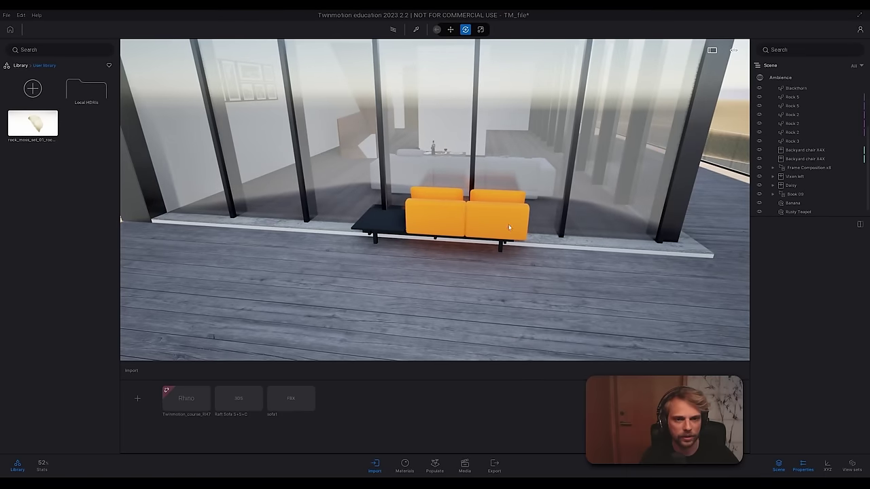
pyautogui.scroll(-1, 798, 174)
pyautogui.doubleClick(795, 211)
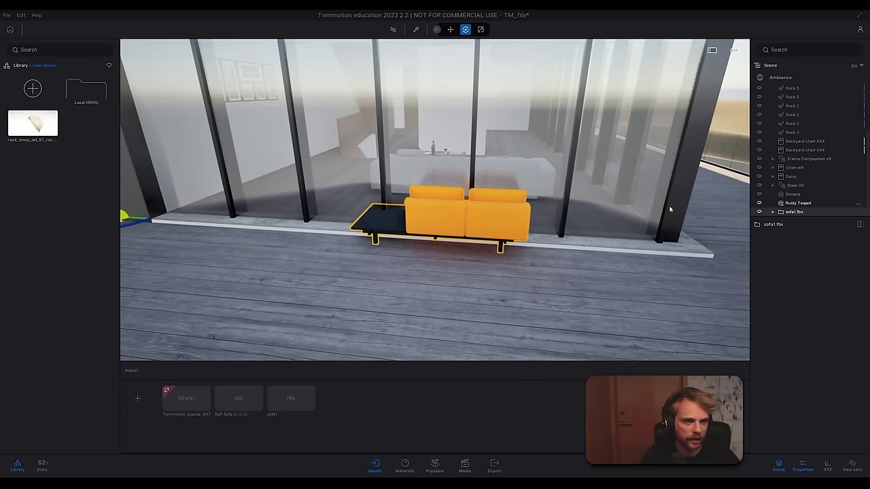
pyautogui.scroll(-5, 517, 210)
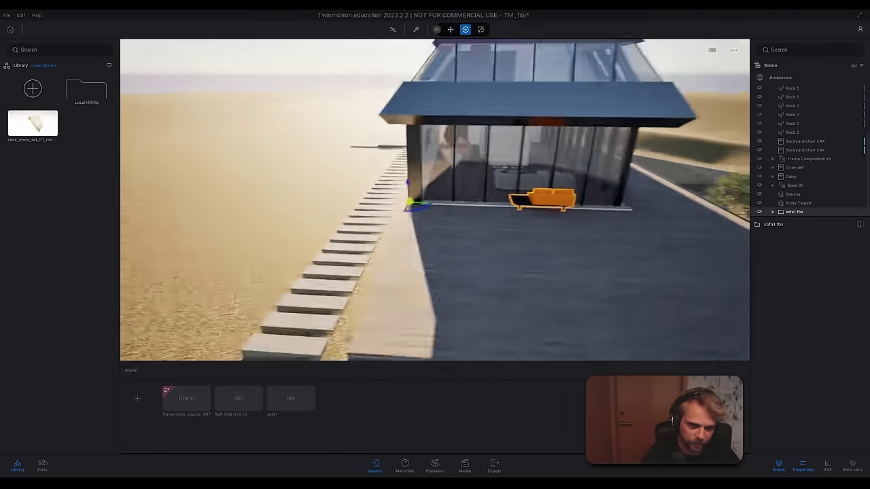
pyautogui.scroll(2, 517, 209)
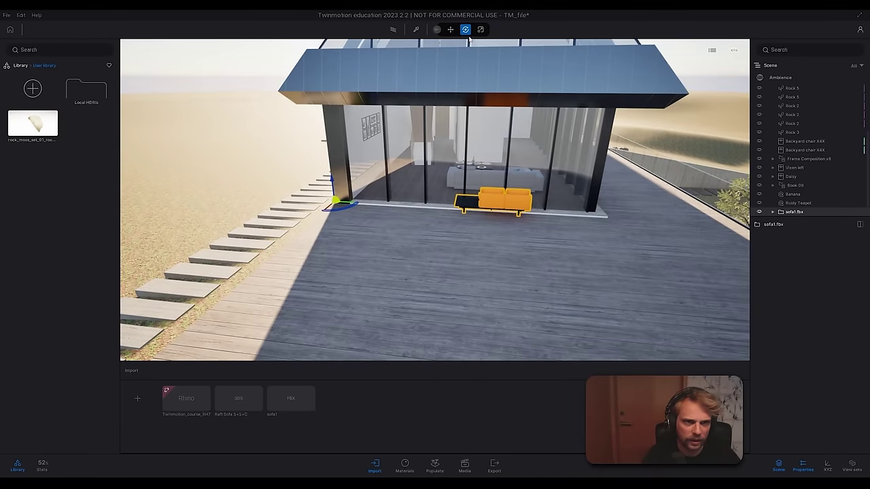
# Step: Move the sofa away from the glass facade onto the open deck, try rotating it about its offset pivot, and undo the rotation
pyautogui.click(464, 32)
pyautogui.moveTo(316, 216); pyautogui.dragTo(292, 264)
pyautogui.moveTo(312, 258); pyautogui.dragTo(329, 261, button='right')
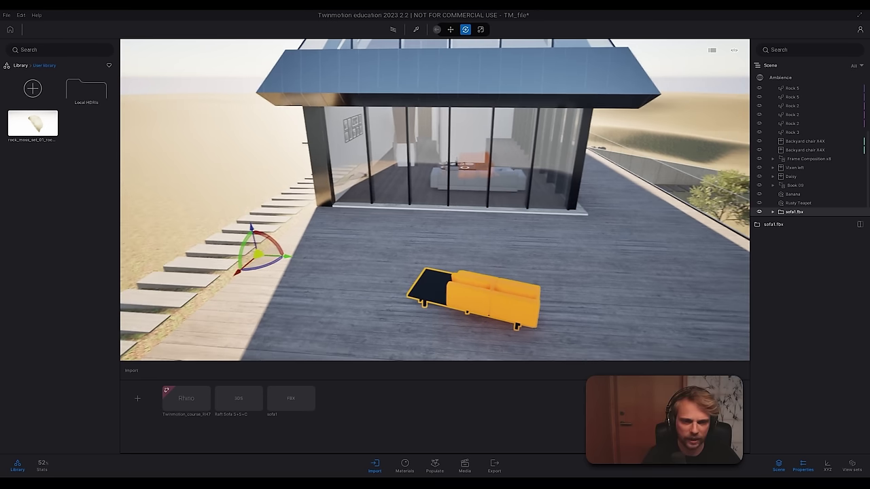
pyautogui.hotkey('ctrl', 'z')
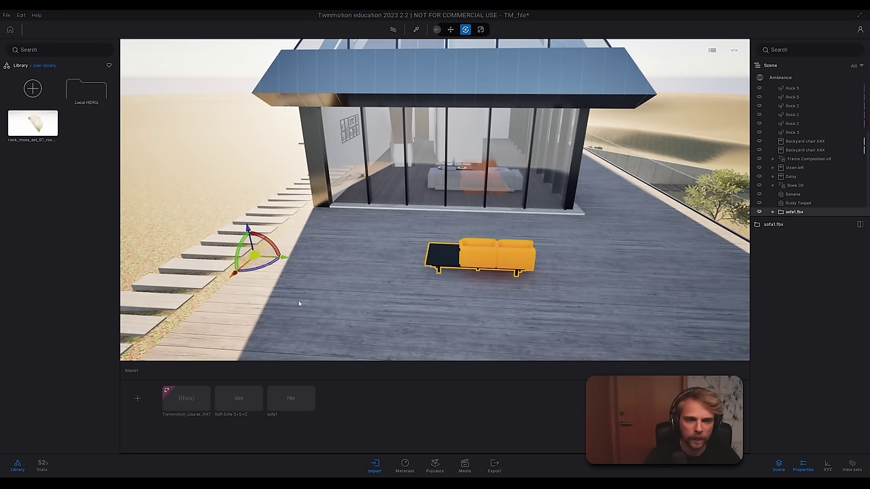
# Step: Switch back to Rhino and select all the sofa meshes
pyautogui.hotkey('alt', 'Tab')
pyautogui.click(429, 193)
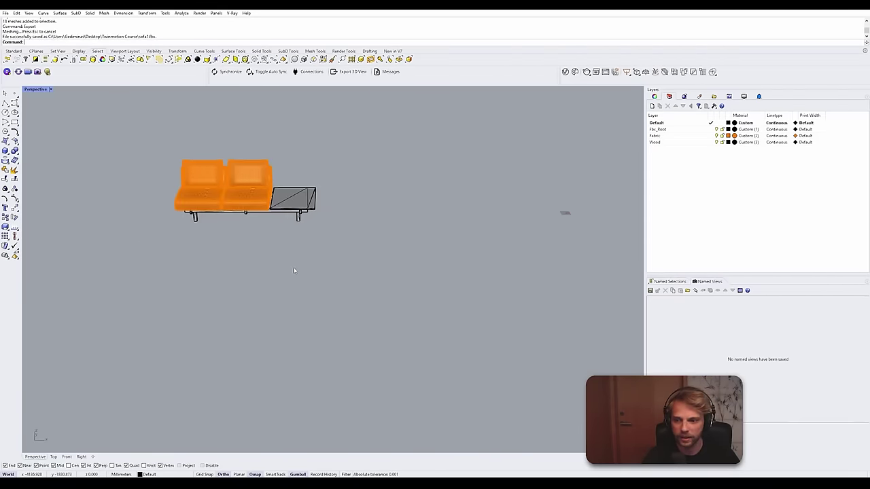
pyautogui.moveTo(109, 123); pyautogui.dragTo(408, 273)
pyautogui.click(358, 178)
pyautogui.moveTo(154, 118); pyautogui.dragTo(425, 266)
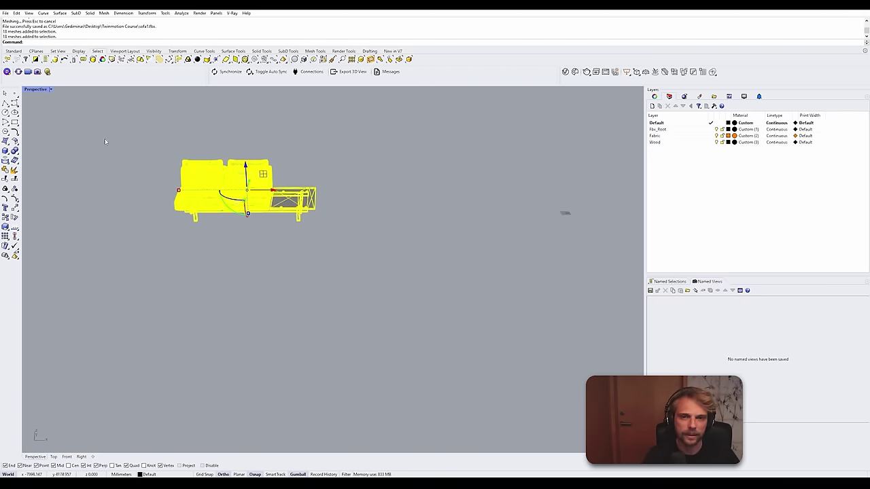
pyautogui.moveTo(563, 211); pyautogui.dragTo(618, 215, button='right')
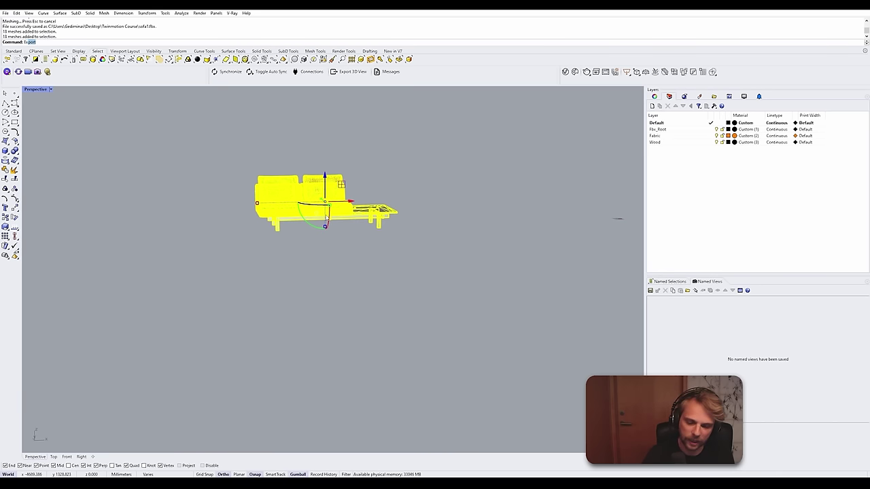
pyautogui.press('Return')
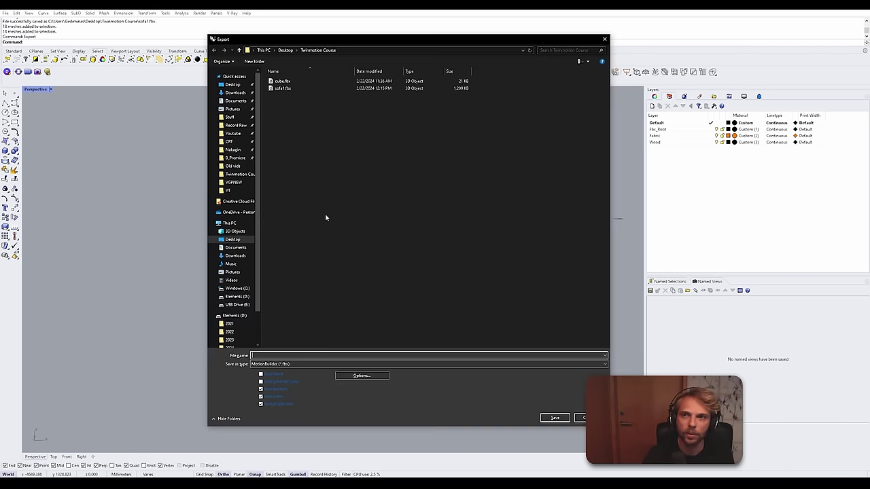
pyautogui.click(582, 418)
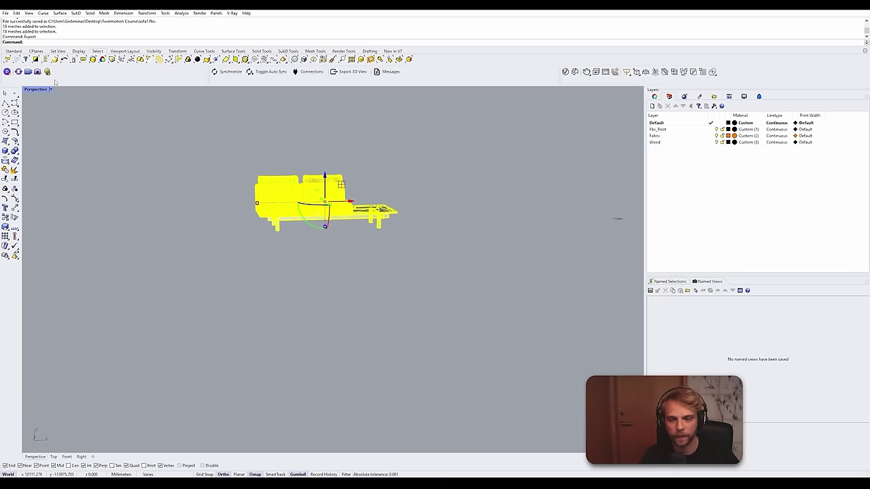
# Step: Export the selected sofa meshes with ExportWithOrigin, using a bottom corner of a sofa leg as base point and overwriting sofa1.fbx
pyautogui.write('EExportWithOrigin')
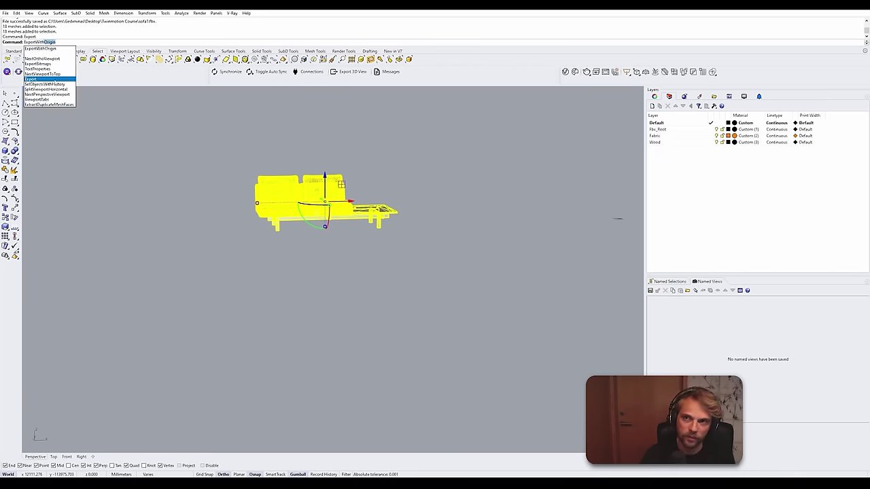
pyautogui.press('Return')
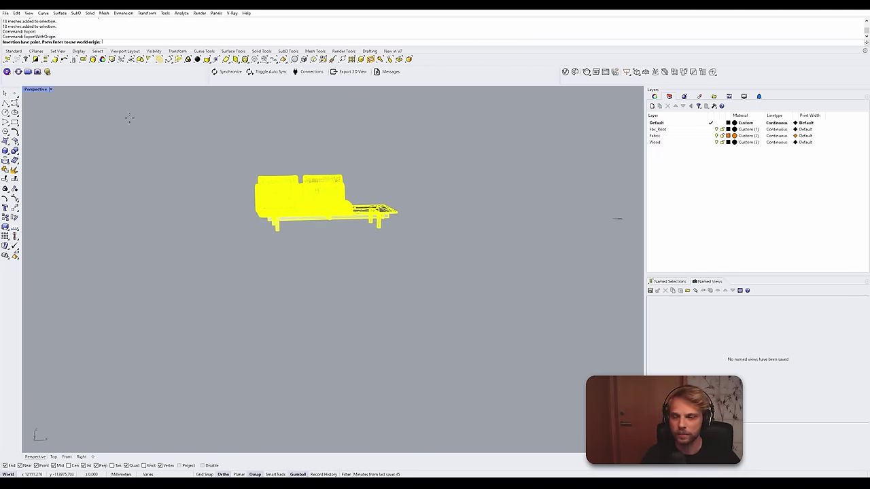
pyautogui.scroll(5, 326, 218)
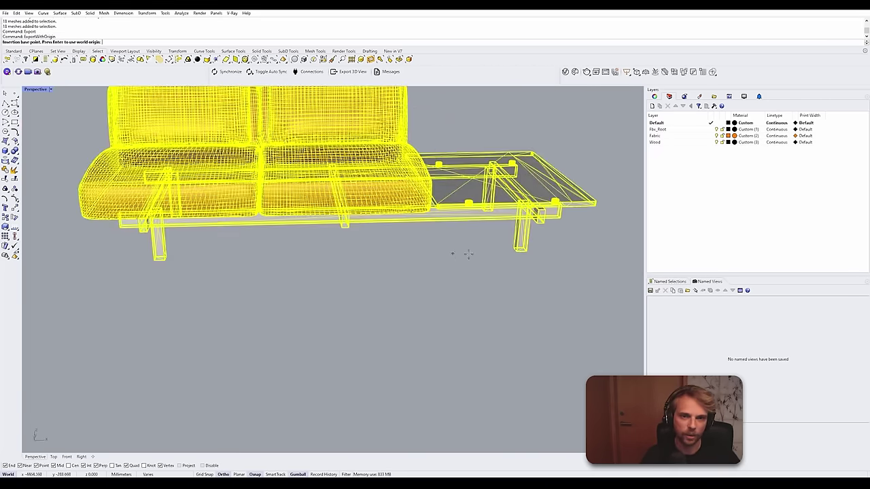
pyautogui.moveTo(468, 254); pyautogui.dragTo(394, 205, button='right')
pyautogui.moveTo(184, 211); pyautogui.dragTo(195, 233, button='right')
pyautogui.scroll(15, 195, 231)
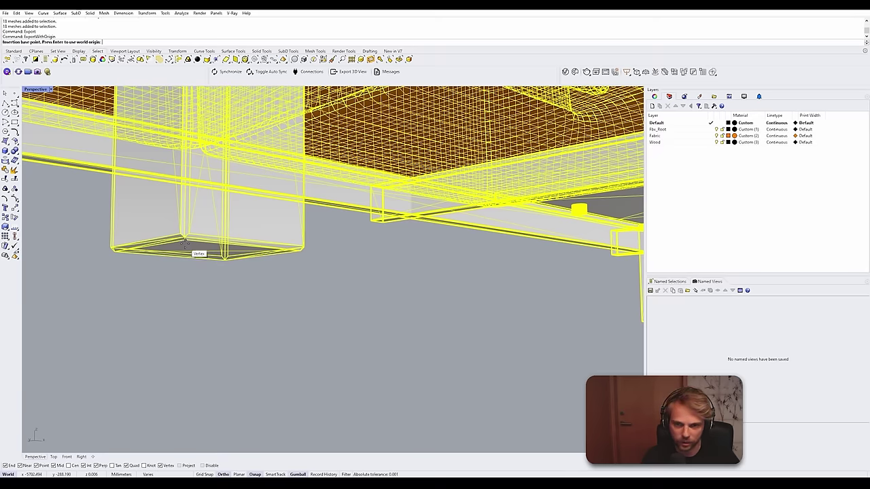
pyautogui.click(184, 241)
pyautogui.click(304, 89)
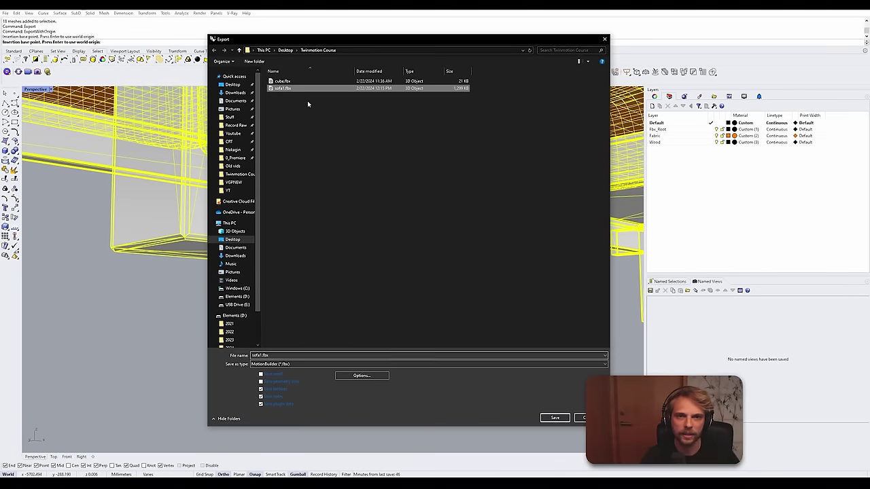
pyautogui.click(554, 417)
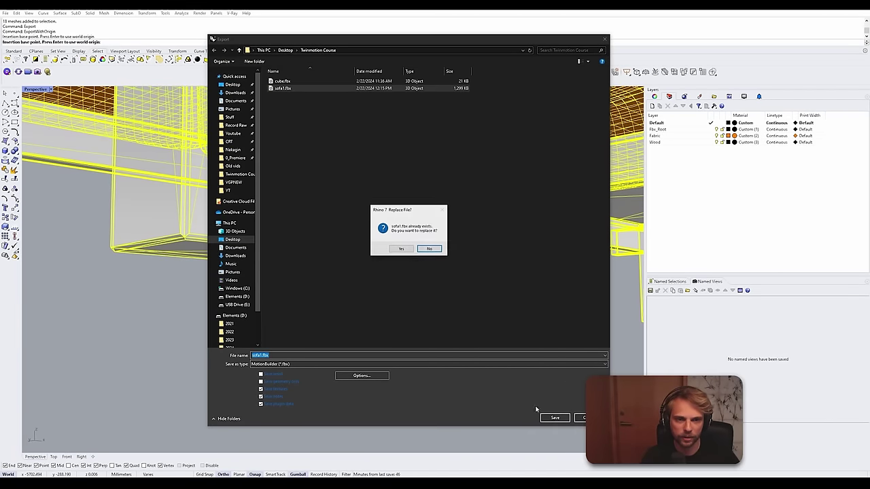
pyautogui.click(404, 248)
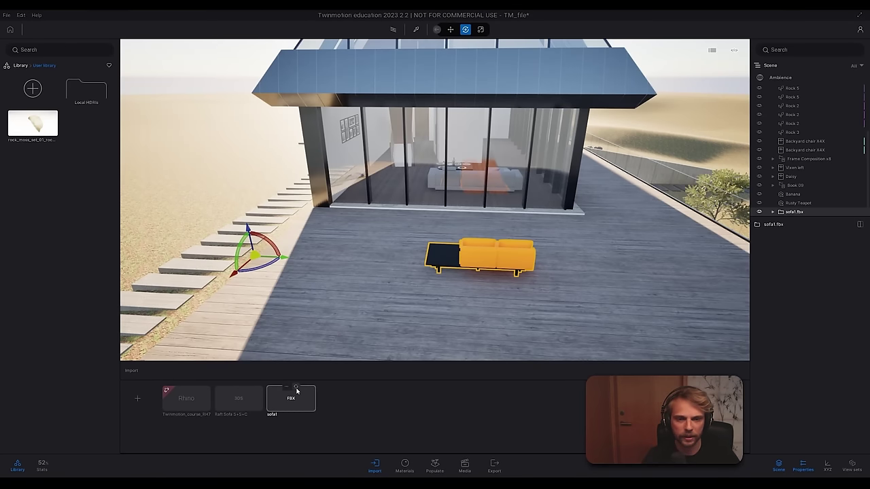
# Step: Switch to Twinmotion, reimport sofa1.fbx, and move the sofa from the stepping stones onto the open deck
pyautogui.click(295, 388)
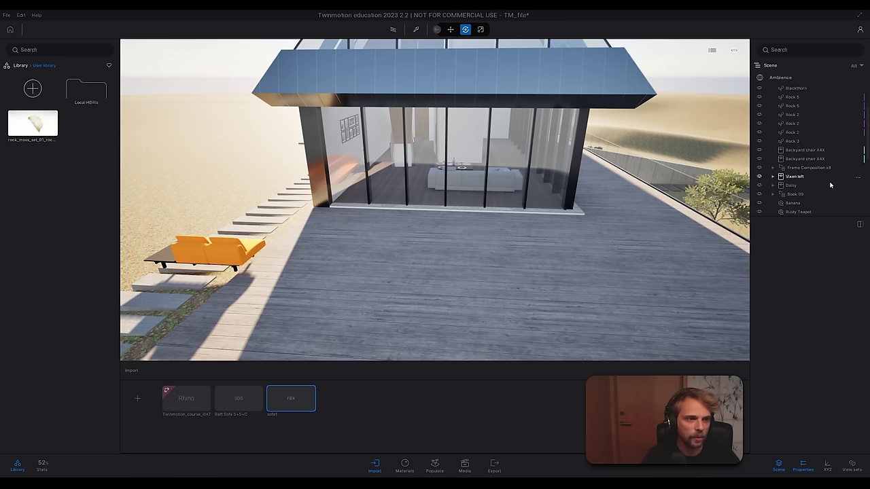
pyautogui.scroll(-5, 812, 194)
pyautogui.scroll(5, 809, 170)
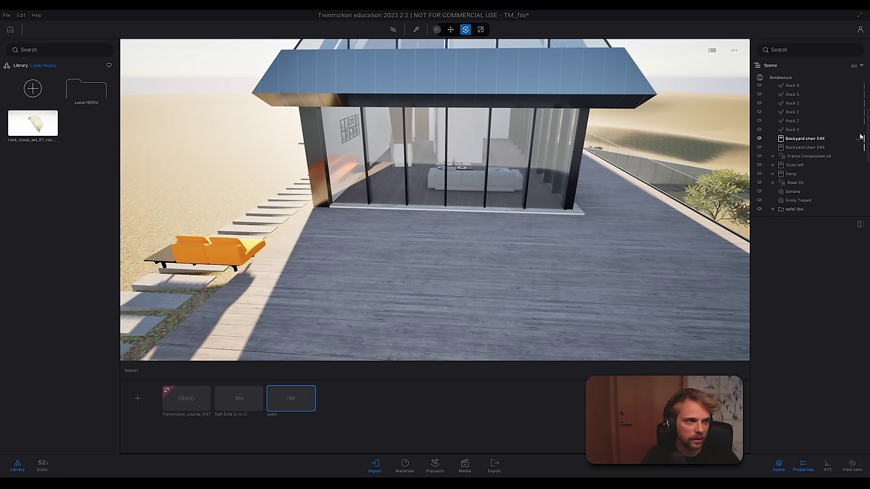
pyautogui.click(773, 96)
pyautogui.scroll(-3, 781, 122)
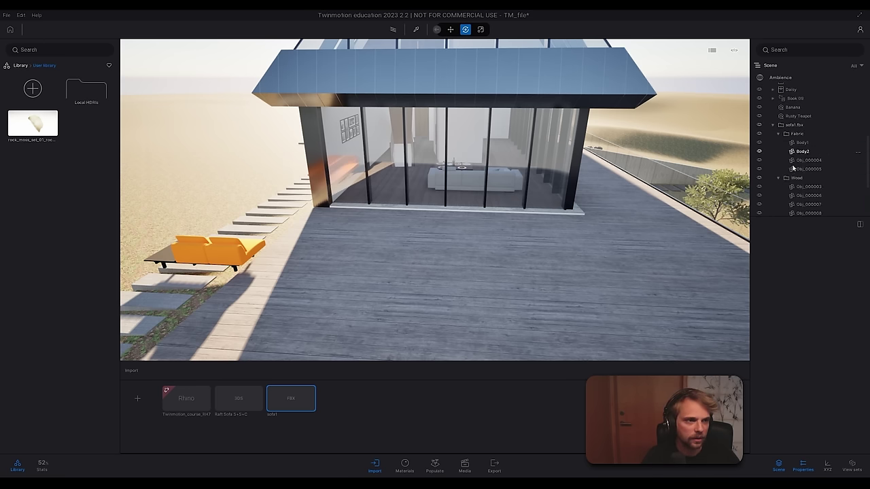
pyautogui.click(794, 125)
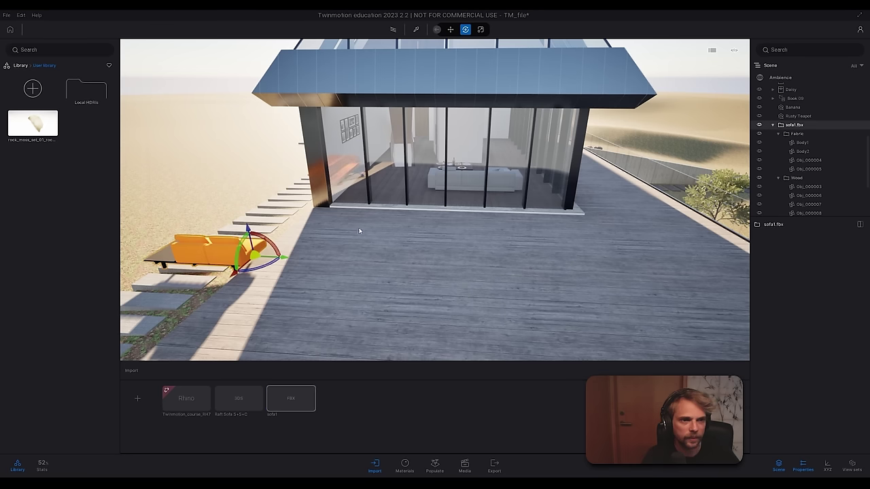
pyautogui.moveTo(275, 257); pyautogui.dragTo(491, 270)
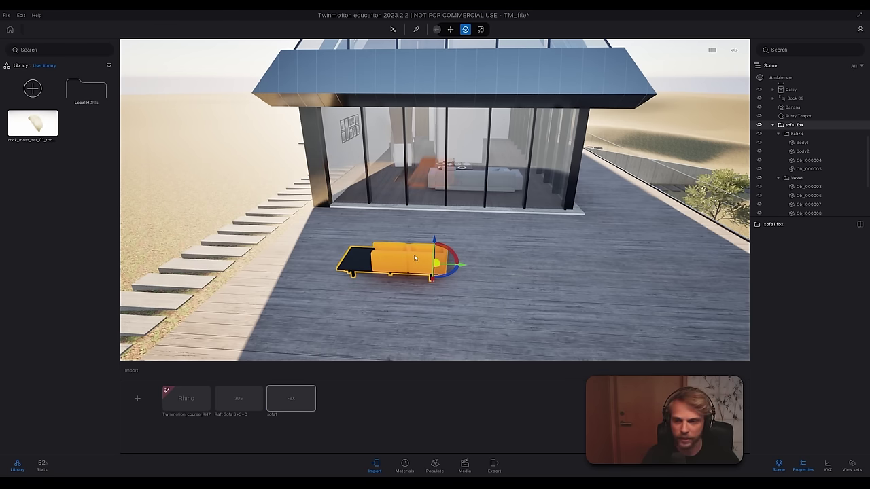
# Step: Focus the view on sofa1.fbx and examine its pivot at the leg and the list of imported materials
pyautogui.click(772, 125)
pyautogui.doubleClick(794, 212)
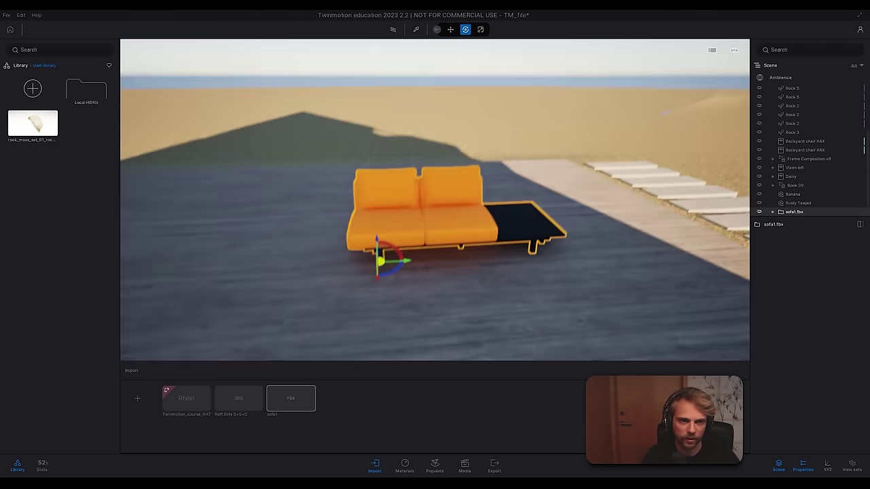
pyautogui.moveTo(516, 190); pyautogui.dragTo(476, 200, button='right')
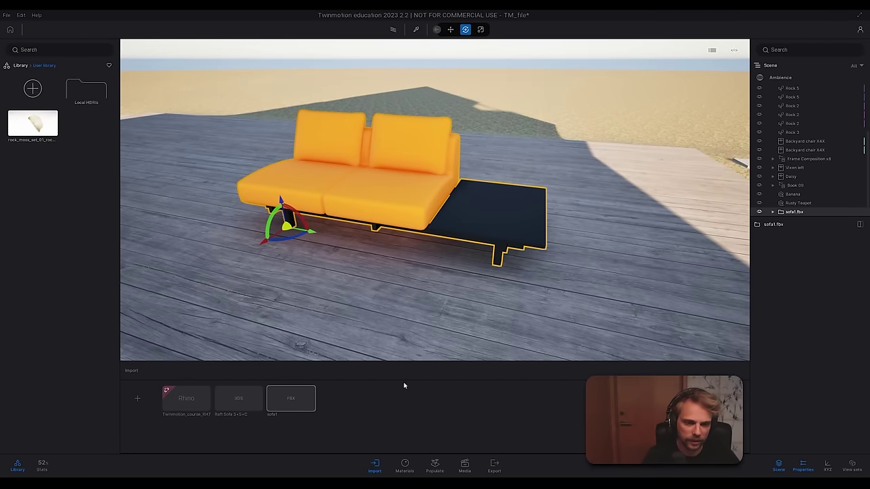
pyautogui.click(404, 466)
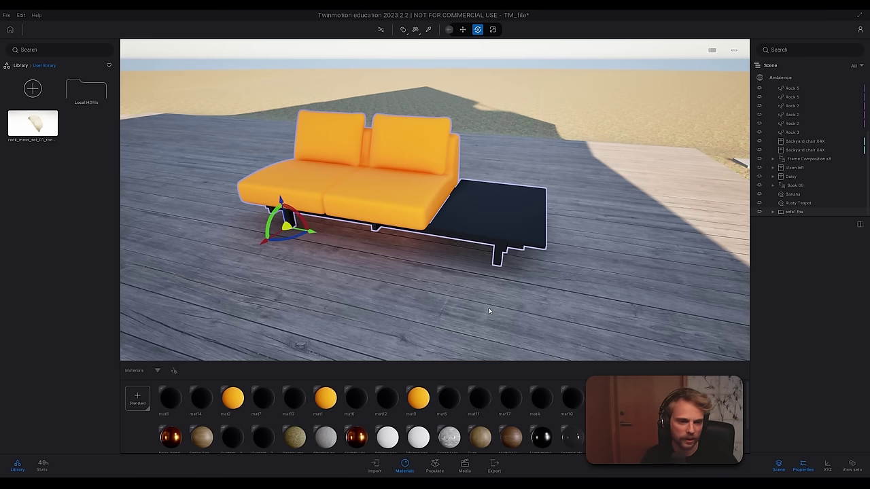
pyautogui.moveTo(488, 310); pyautogui.dragTo(488, 295, button='right')
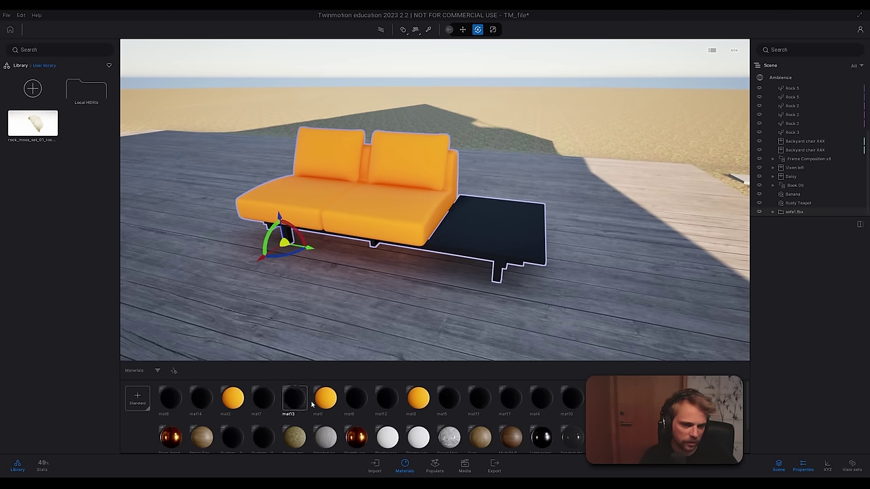
pyautogui.press('w')
pyautogui.moveTo(421, 311); pyautogui.dragTo(421, 270, button='right')
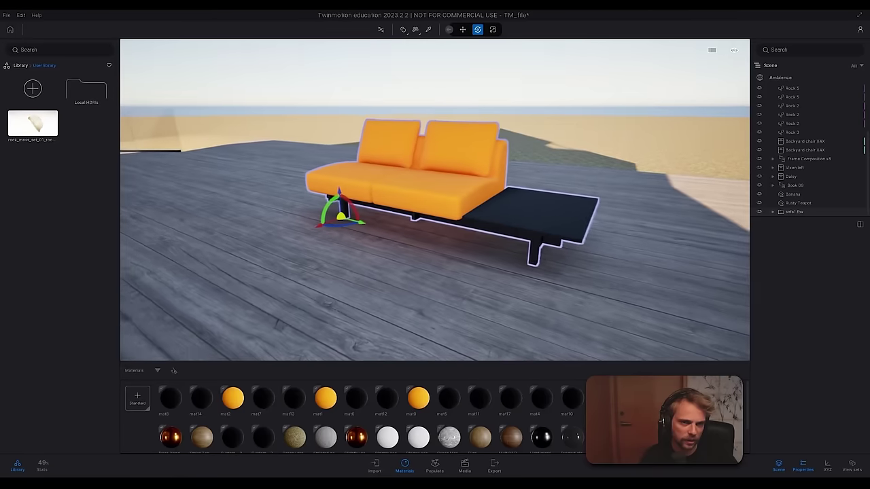
# Step: Select the sofa's back and seat cushions one by one to inspect how its parts and fabric materials are separated
pyautogui.click(413, 200)
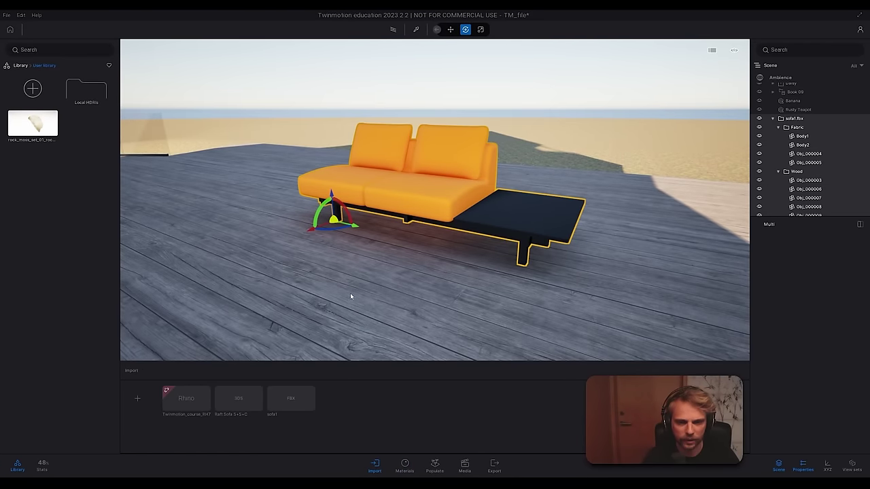
pyautogui.click(375, 89)
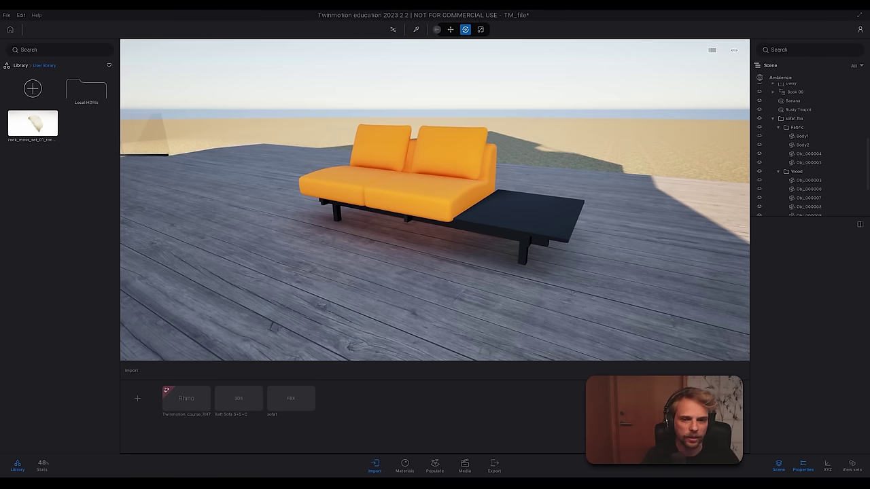
pyautogui.click(404, 464)
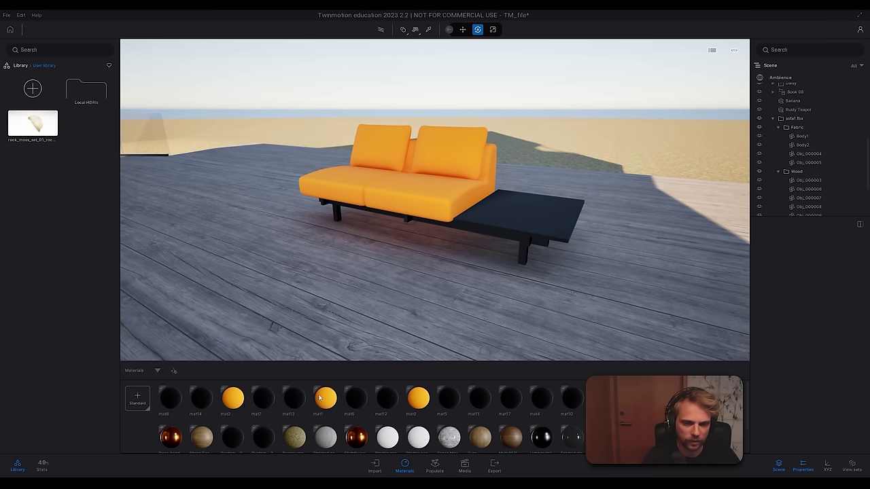
pyautogui.click(443, 144)
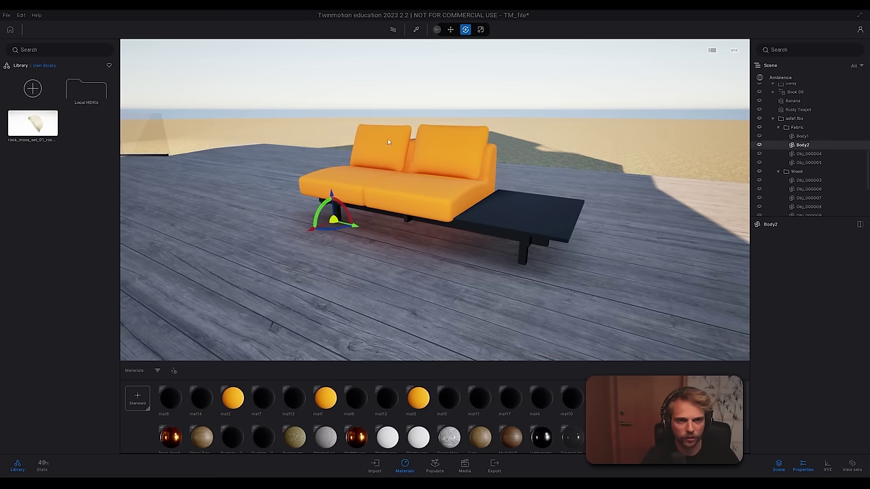
pyautogui.click(387, 139)
pyautogui.click(355, 187)
pyautogui.click(410, 199)
pyautogui.press('Escape')
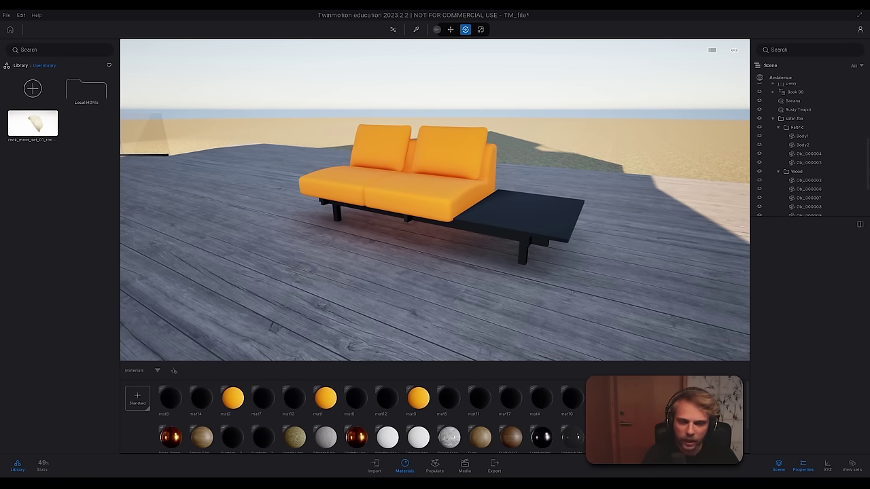
# Step: Switch to Rhino and check the material assigned to each individual back and seat cushion of the sofa
pyautogui.click(457, 450)
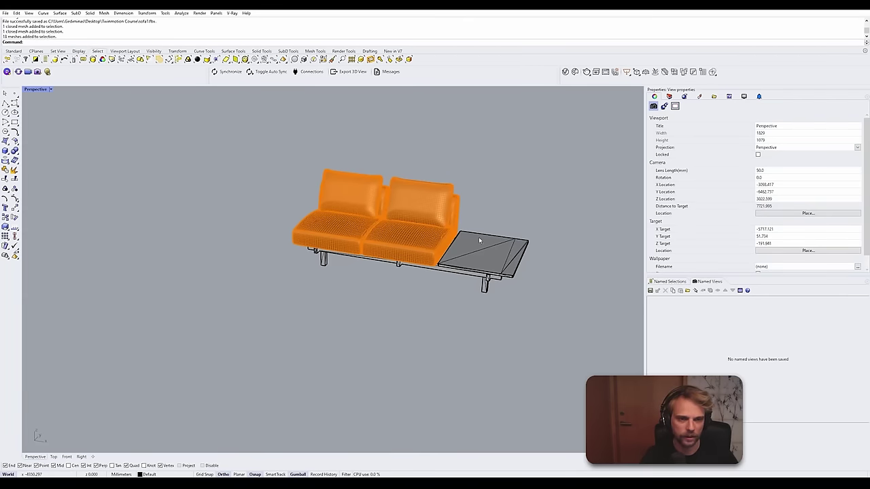
pyautogui.scroll(8, 397, 188)
pyautogui.click(386, 191)
pyautogui.keyDown('shift'); pyautogui.moveTo(486, 163); pyautogui.dragTo(408, 162, button='right'); pyautogui.keyUp('shift')
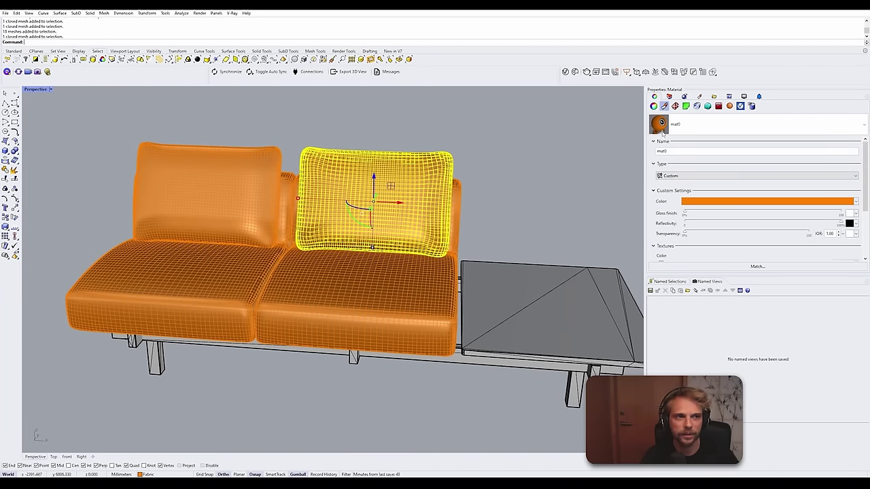
pyautogui.click(192, 197)
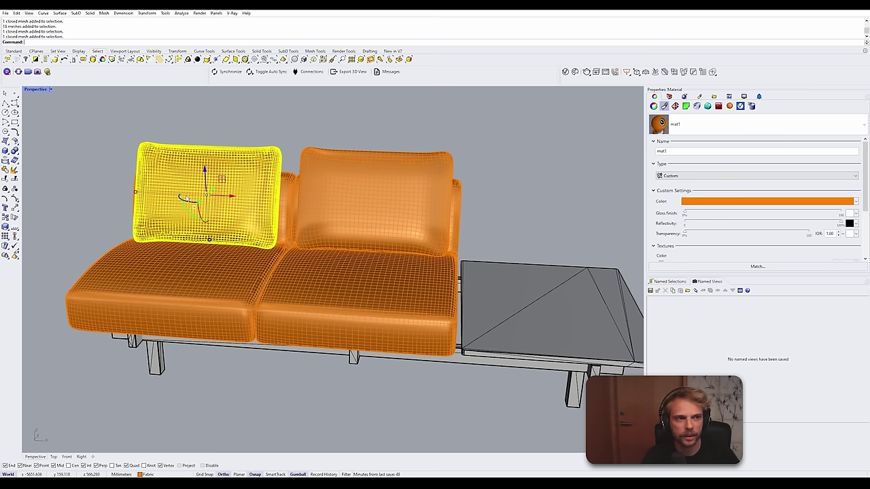
pyautogui.click(228, 263)
pyautogui.click(311, 286)
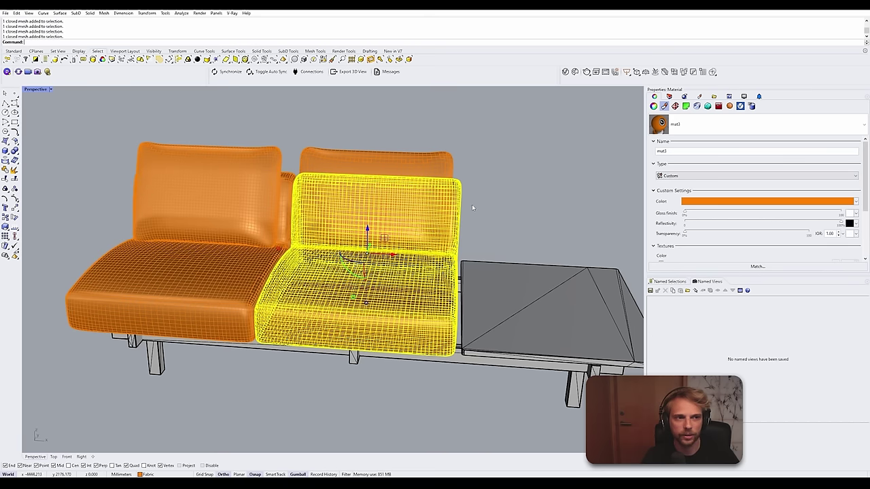
pyautogui.click(525, 183)
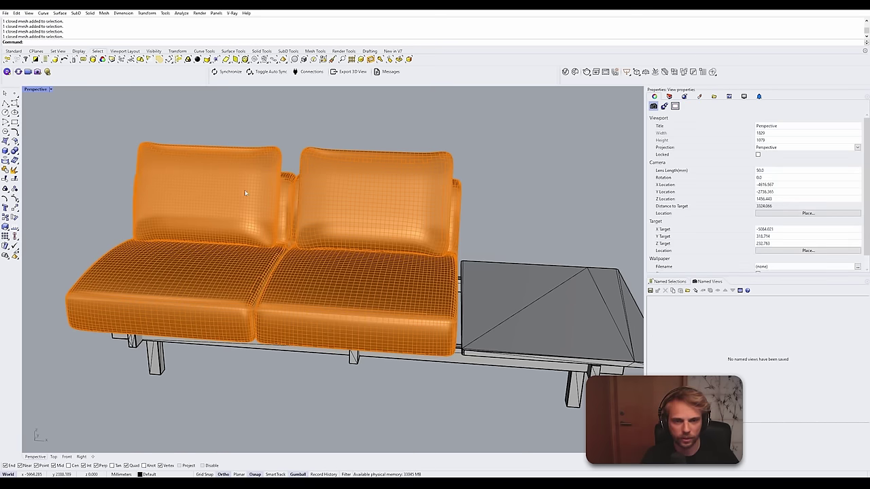
# Step: Select all the sofa meshes and set their material to Use Layer Material
pyautogui.scroll(-5, 321, 158)
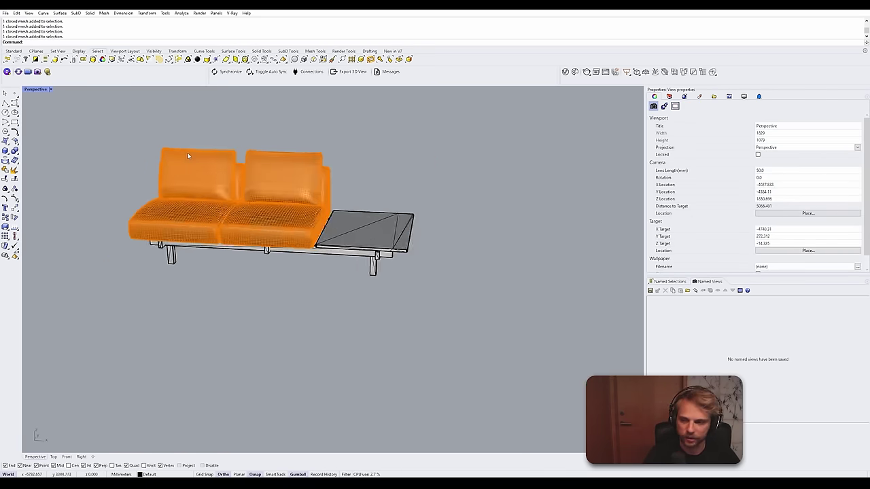
pyautogui.moveTo(94, 118); pyautogui.dragTo(469, 327)
pyautogui.scroll(3, 256, 178)
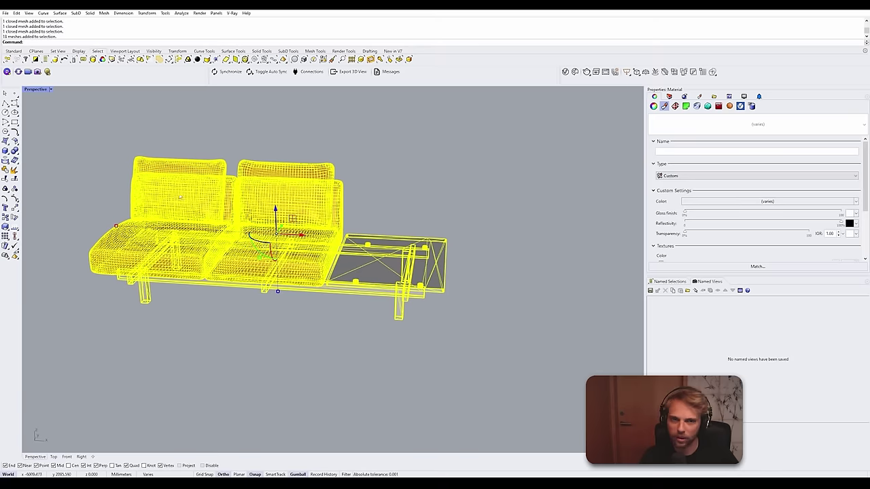
pyautogui.click(695, 123)
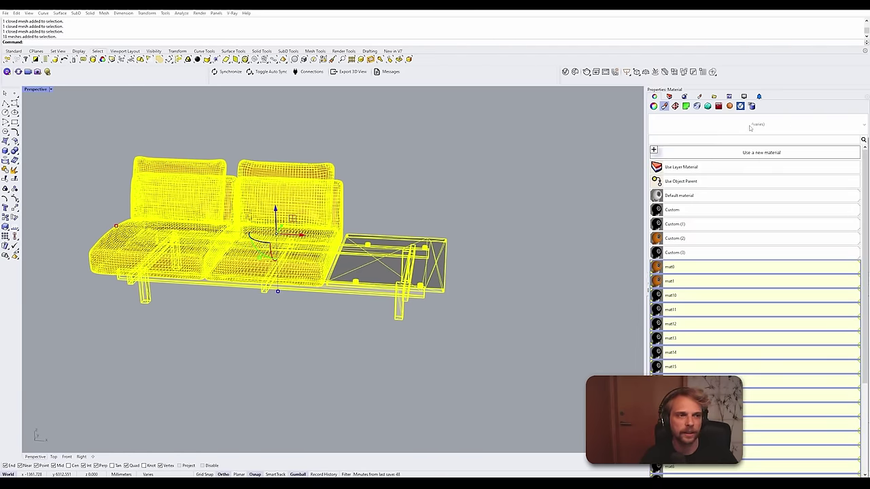
pyautogui.click(691, 170)
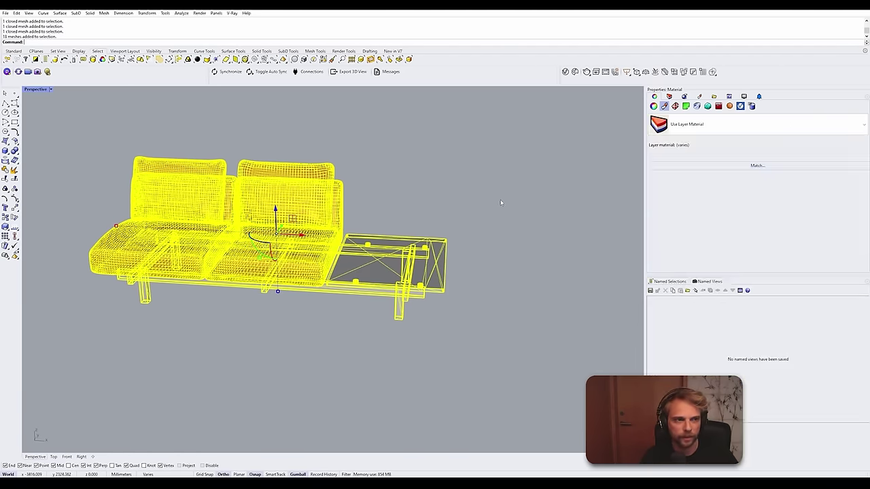
pyautogui.click(471, 188)
# Step: Purge all unused information from the Rhino file and reselect all the sofa meshes
pyautogui.write('Purge')
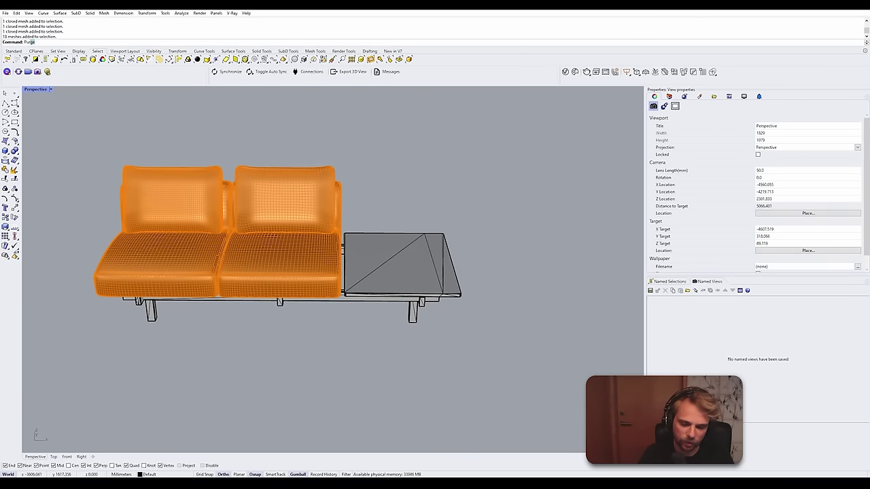
pyautogui.press('Return')
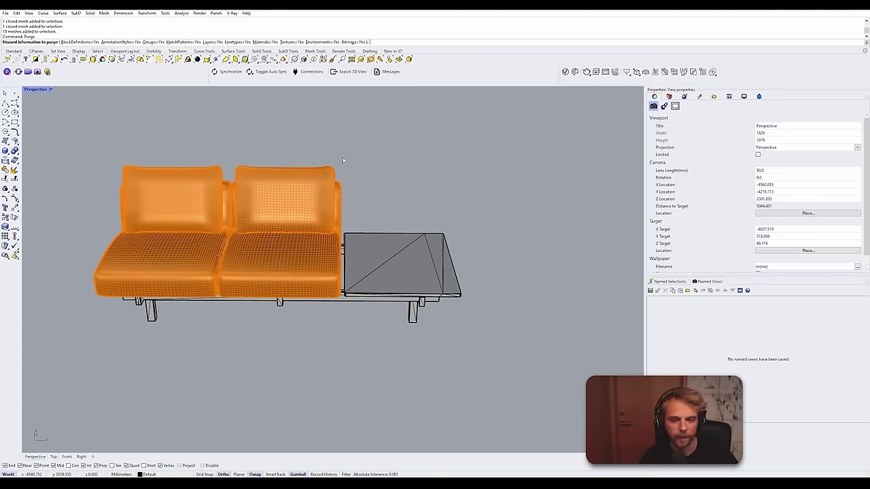
pyautogui.press('Return')
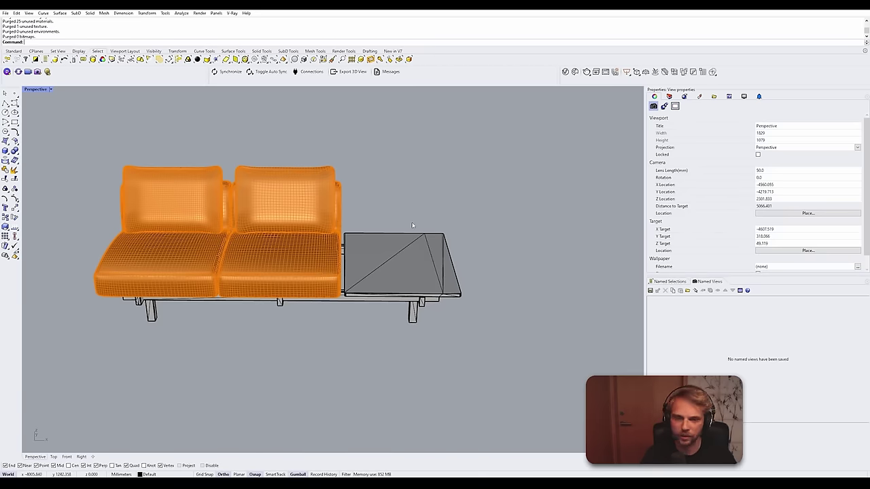
pyautogui.moveTo(520, 367); pyautogui.dragTo(29, 141)
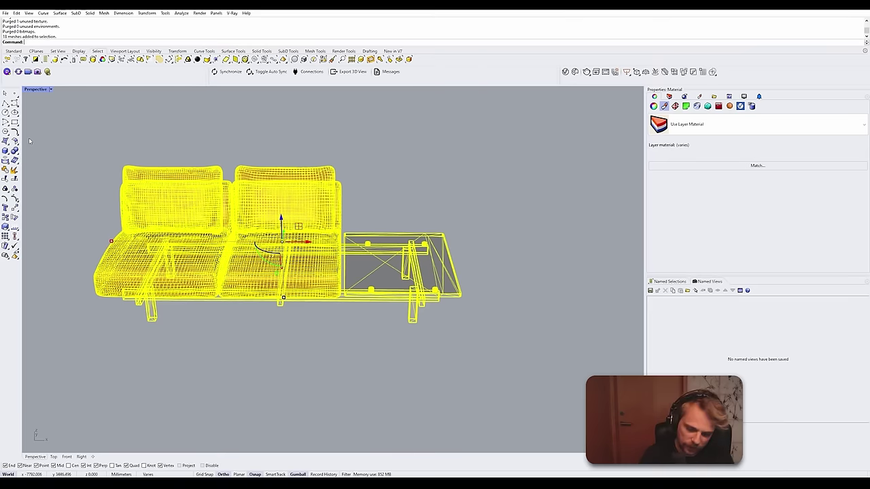
# Step: Run ExportWithOrigin on the selected sofa meshes with the base point at the bottom corner of a sofa leg
pyautogui.write('Expo')
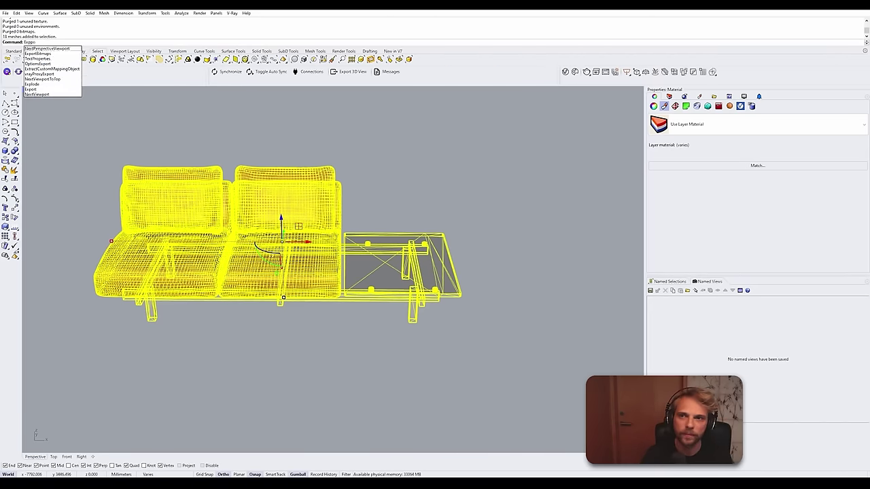
pyautogui.write('rtWithOrigin')
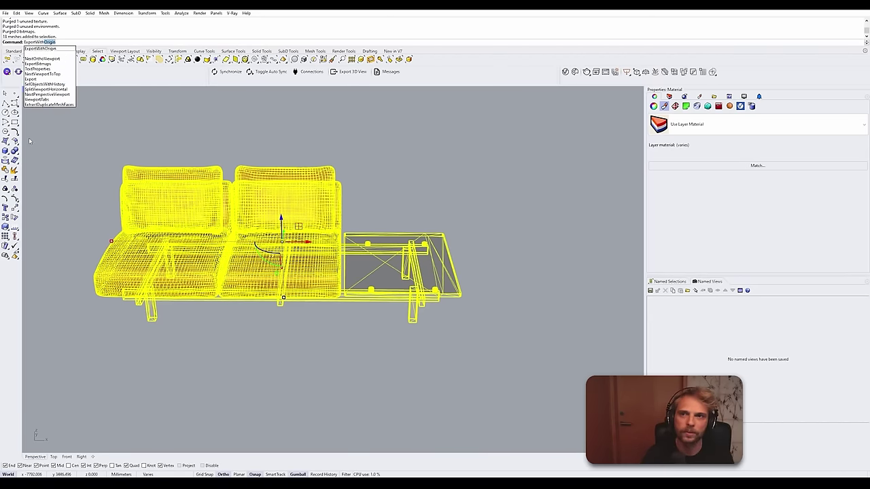
pyautogui.press('Return')
pyautogui.moveTo(150, 333); pyautogui.dragTo(261, 277, button='right')
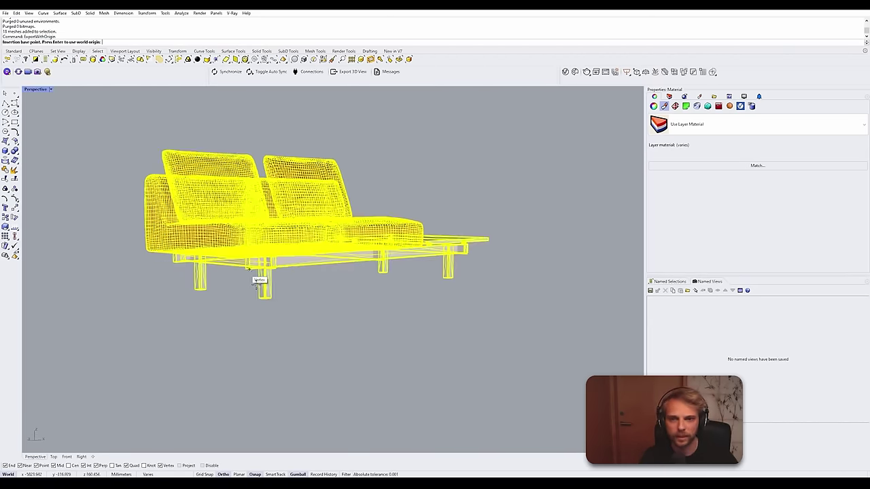
pyautogui.scroll(14, 259, 301)
pyautogui.scroll(1, 241, 297)
pyautogui.click(227, 275)
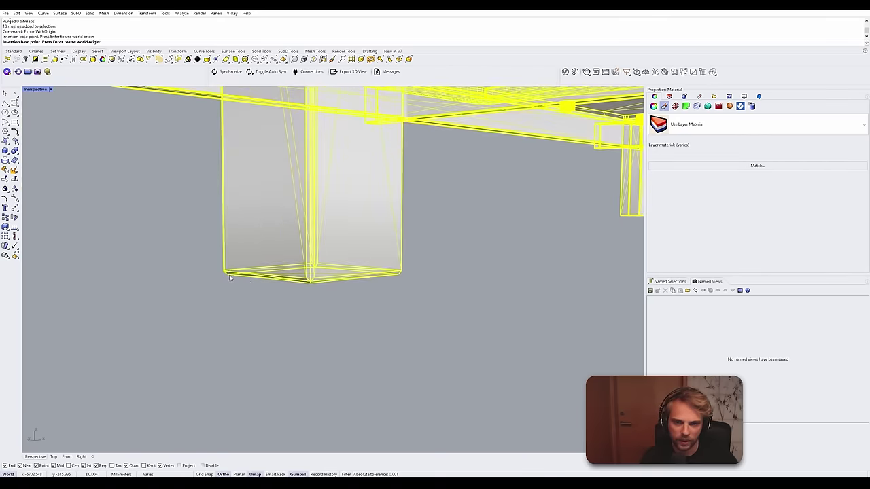
# Step: Save the export as sofa1.fbx in the Twinmotion Course folder, overwriting the existing file and accepting the export options
pyautogui.click(291, 81)
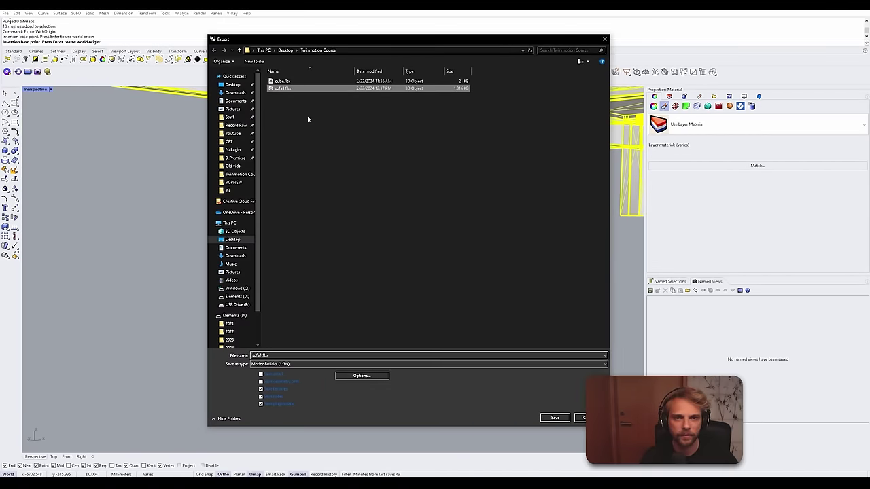
pyautogui.click(554, 417)
pyautogui.click(406, 247)
# Step: Switch to Twinmotion and reload the imported sofa1 model from the re-exported FBX file
pyautogui.hotkey('alt', 'Tab')
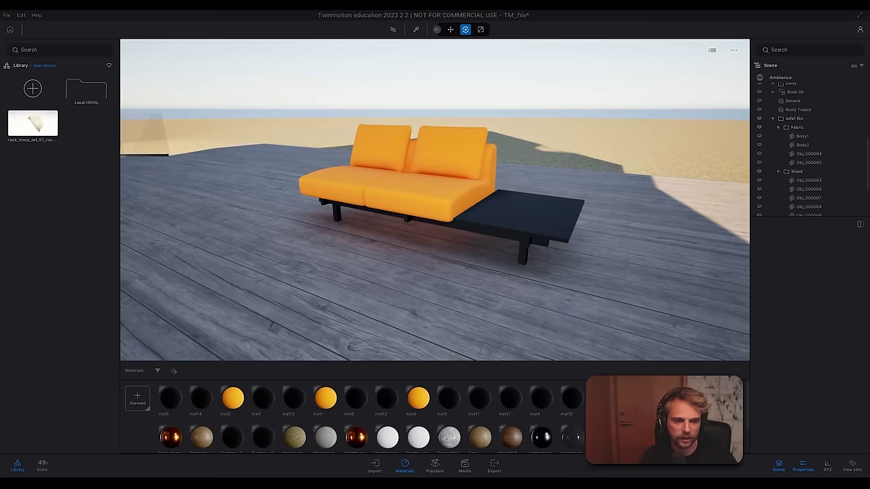
pyautogui.click(375, 466)
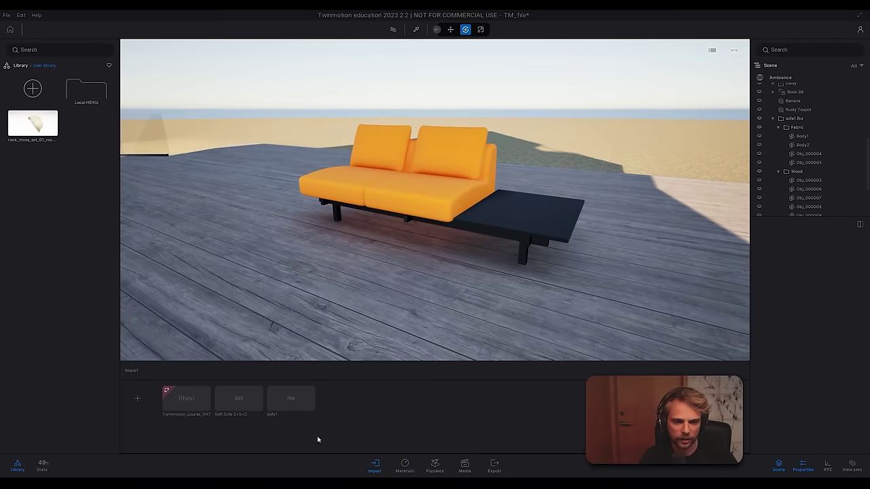
pyautogui.click(296, 388)
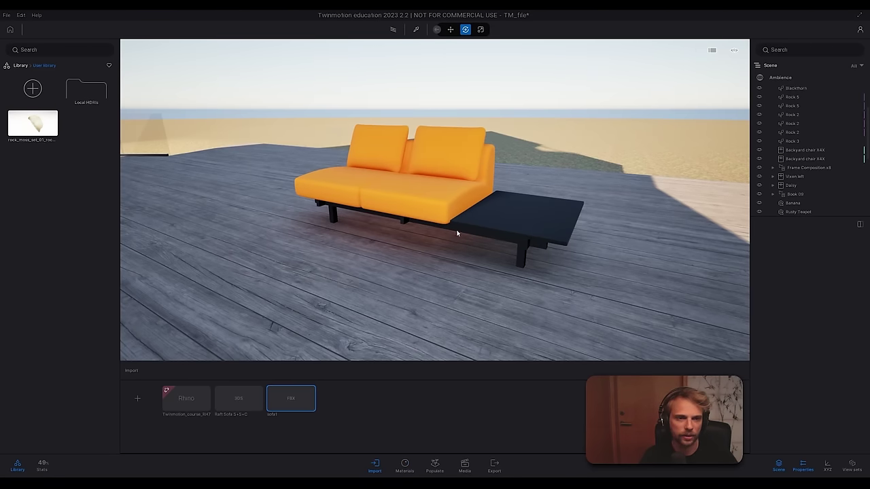
# Step: Remove the unused materials from the scene's material list and check the sofa's black Custom (3) material
pyautogui.click(404, 466)
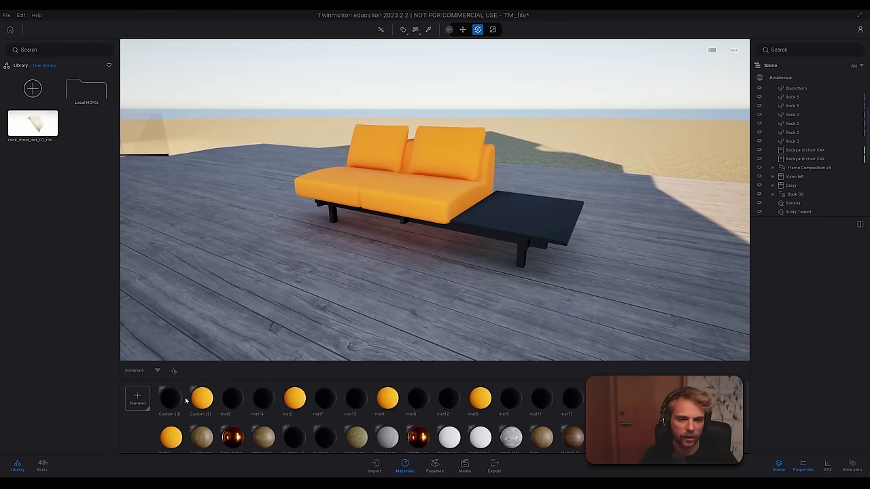
pyautogui.click(174, 371)
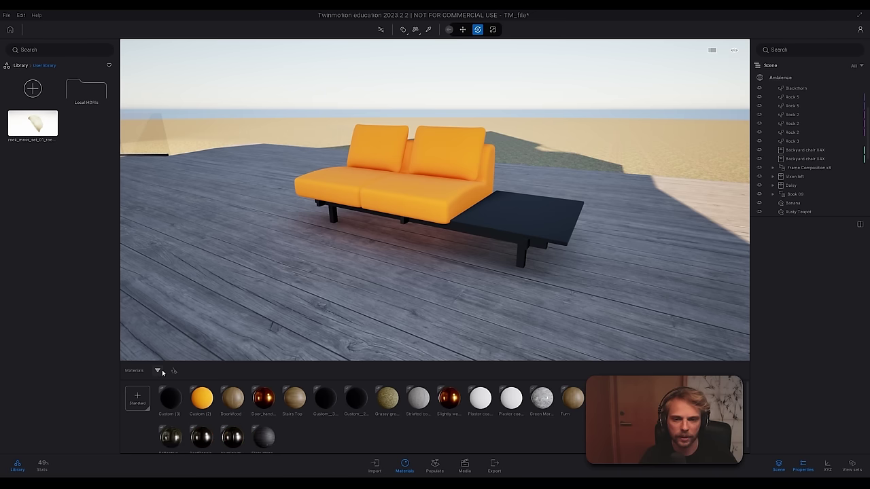
pyautogui.click(168, 406)
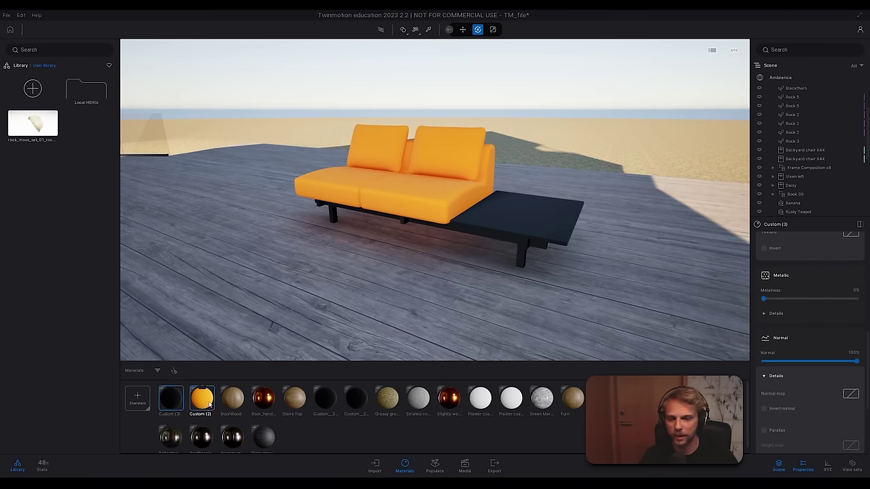
pyautogui.click(344, 447)
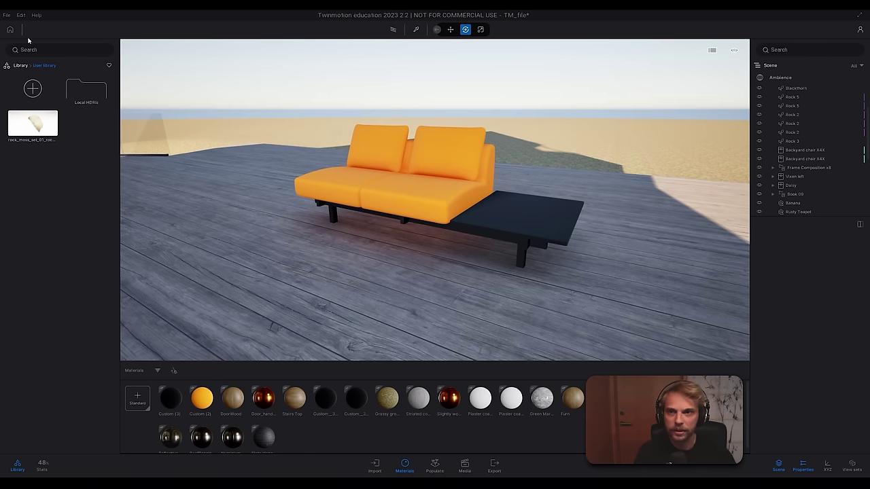
# Step: Browse the library's Fabric materials for a fabric for the sofa cushions
pyautogui.click(21, 65)
pyautogui.click(36, 89)
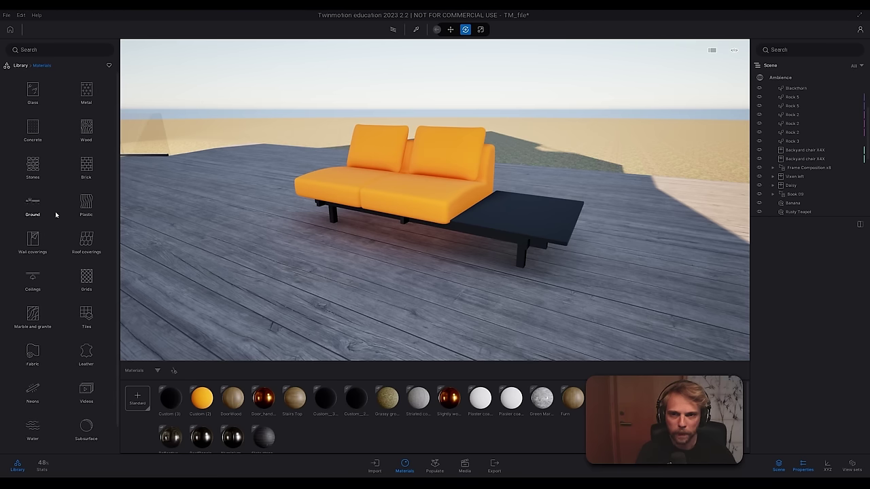
pyautogui.click(31, 353)
pyautogui.moveTo(85, 197)
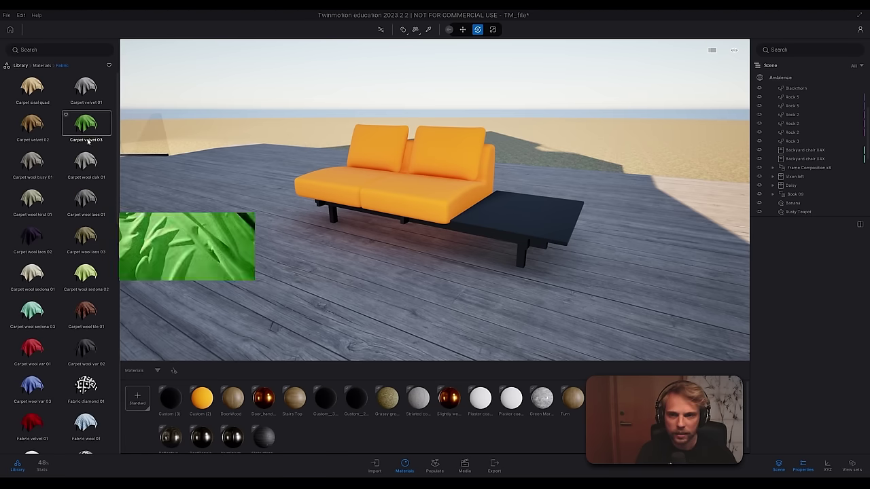
# Step: Apply the Fine Woven 02 fabric from the material library to the orange sofa cushions
pyautogui.scroll(-3, 85, 272)
pyautogui.moveTo(31, 271)
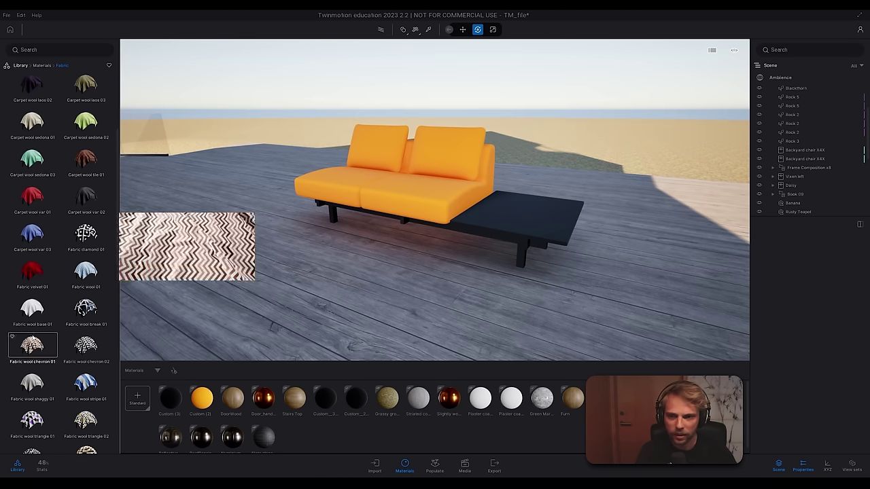
pyautogui.scroll(-2, 49, 340)
pyautogui.scroll(-5, 49, 353)
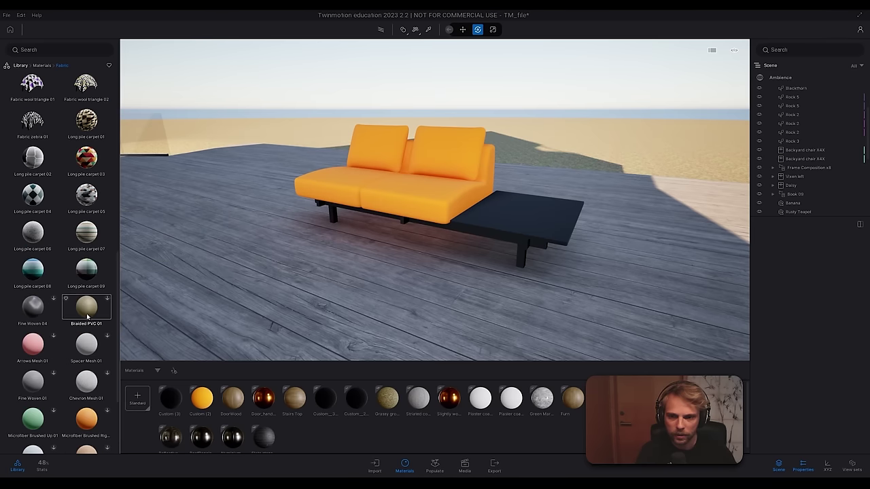
pyautogui.scroll(-2, 93, 385)
pyautogui.scroll(-2, 93, 385)
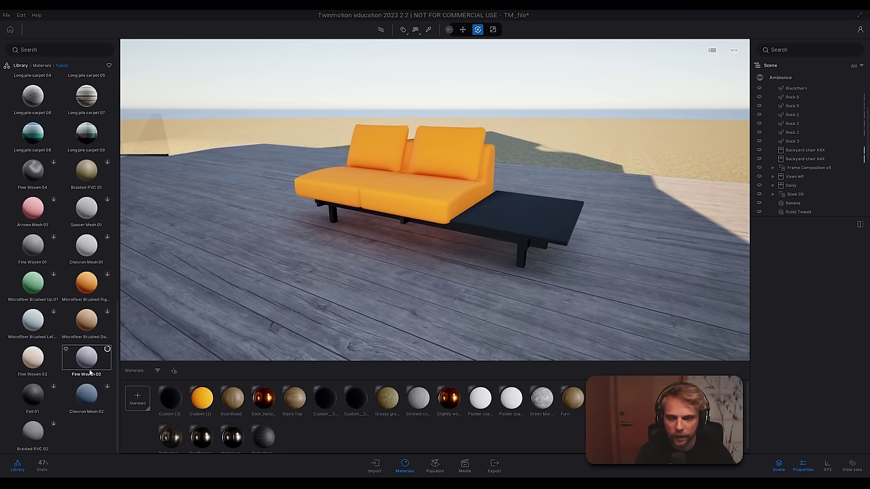
pyautogui.moveTo(84, 367); pyautogui.dragTo(394, 197)
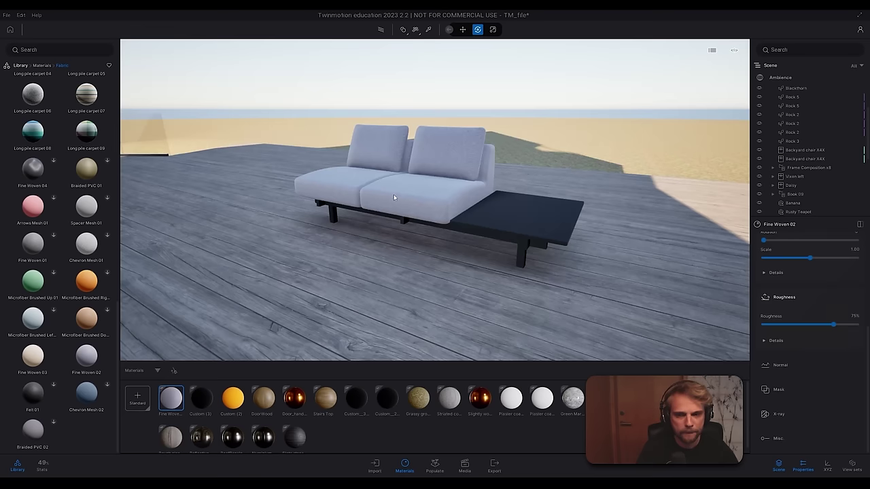
# Step: Examine the woven fabric on the sofa cushions from close up and farther away, and open the material's Misc. settings
pyautogui.moveTo(394, 197); pyautogui.dragTo(261, 271, button='right')
pyautogui.scroll(-3, 281, 267)
pyautogui.scroll(3, 281, 267)
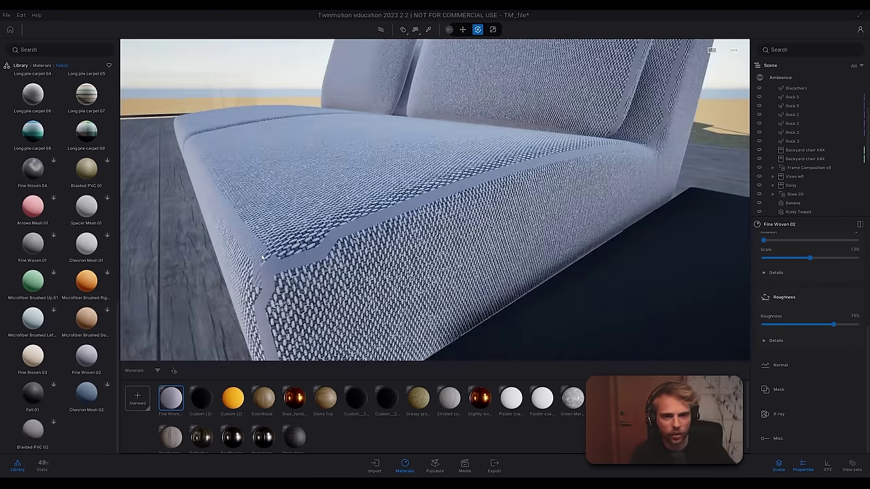
pyautogui.moveTo(306, 247); pyautogui.dragTo(401, 204, button='right')
pyautogui.scroll(-5, 306, 247)
pyautogui.scroll(10, 344, 227)
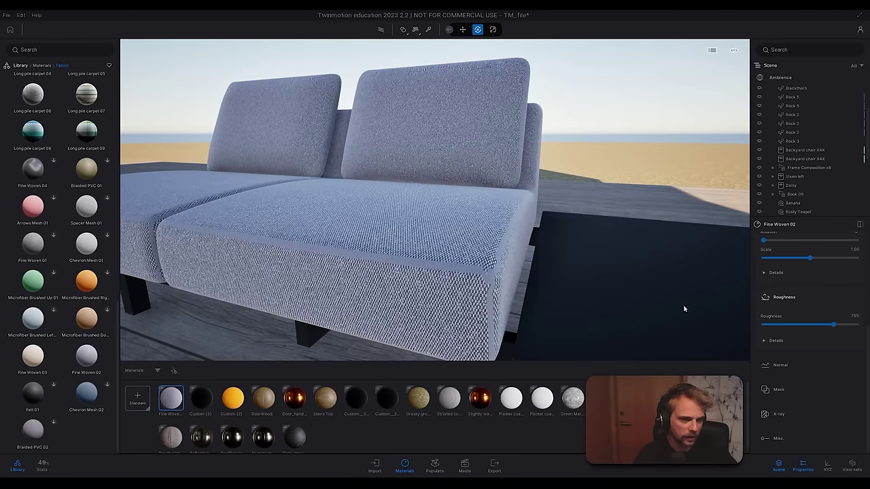
pyautogui.scroll(3, 683, 307)
pyautogui.moveTo(291, 334)
pyautogui.mouseDown(button='right')
pyautogui.moveTo(401, 334)
pyautogui.moveTo(291, 334)
pyautogui.mouseUp(button='right')
pyautogui.scroll(-5, 291, 334)
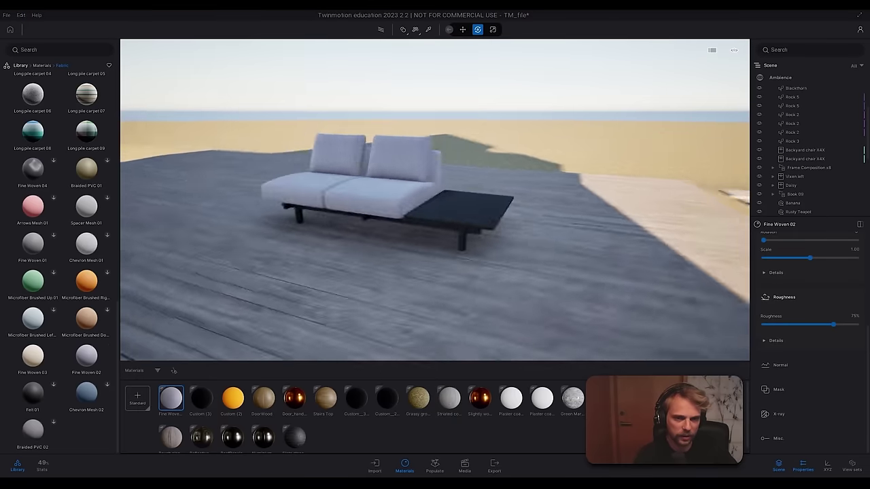
pyautogui.scroll(3, 291, 334)
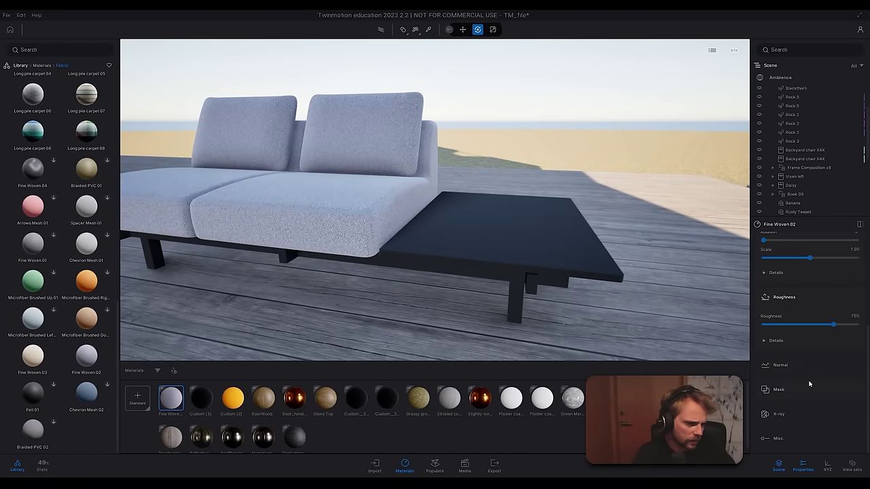
pyautogui.click(769, 439)
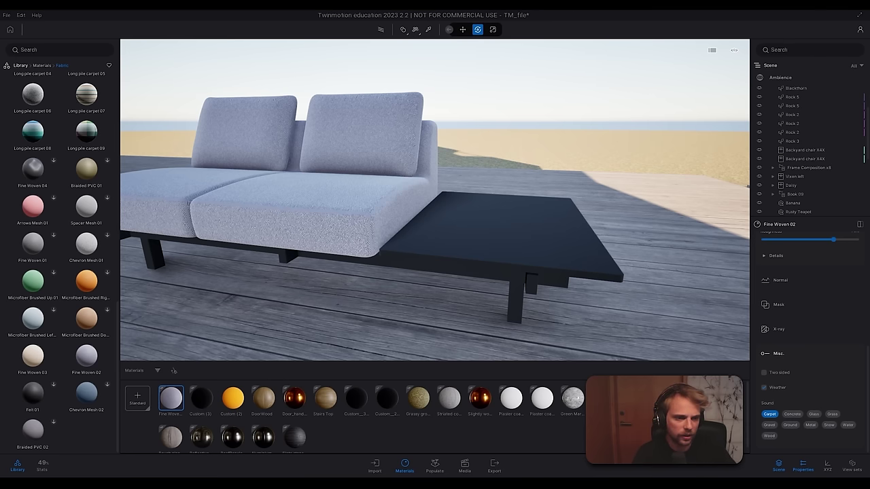
# Step: Look through the library's Wood materials for a finish for the black sofa frame and side table
pyautogui.click(41, 66)
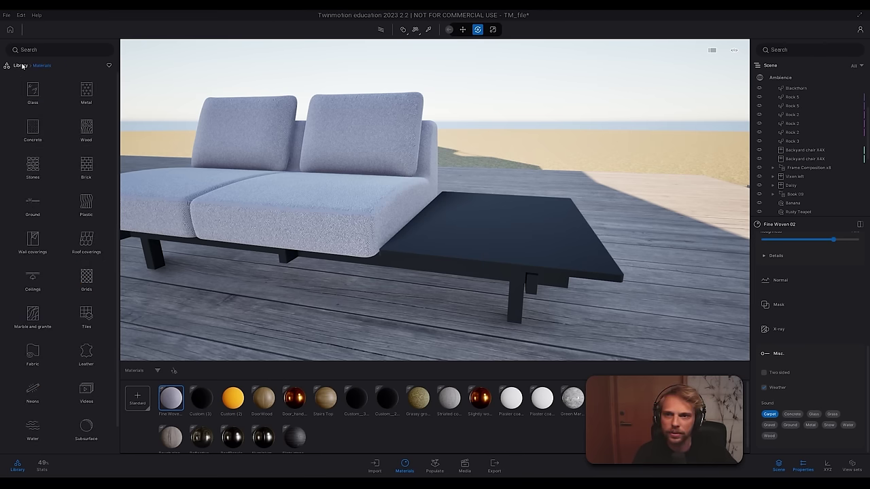
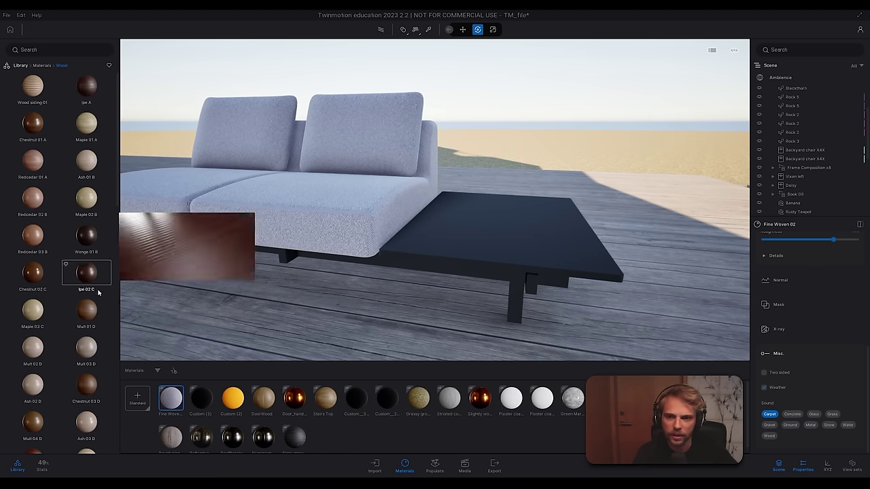
pyautogui.scroll(-4, 61, 320)
pyautogui.scroll(-10, 42, 303)
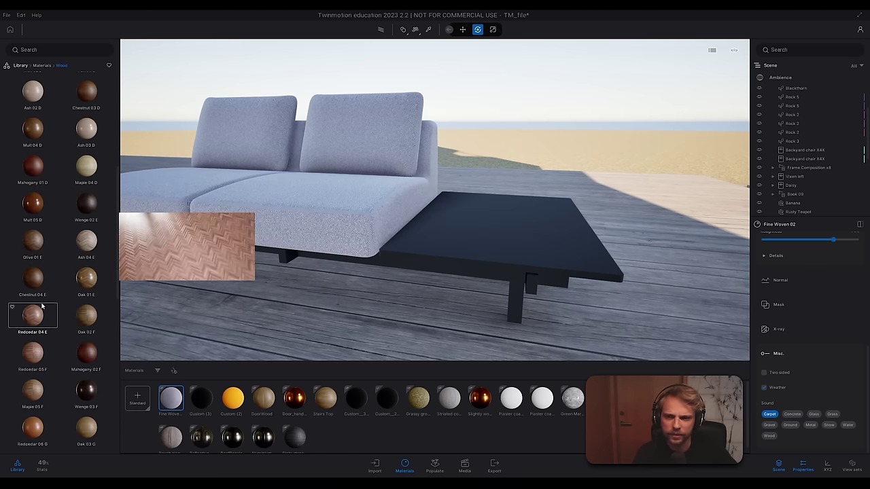
pyautogui.scroll(-2, 42, 305)
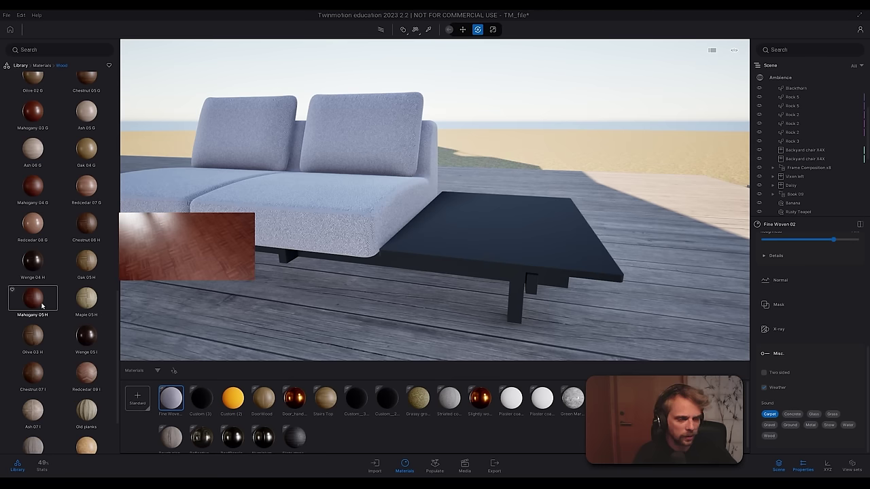
pyautogui.scroll(-3, 43, 313)
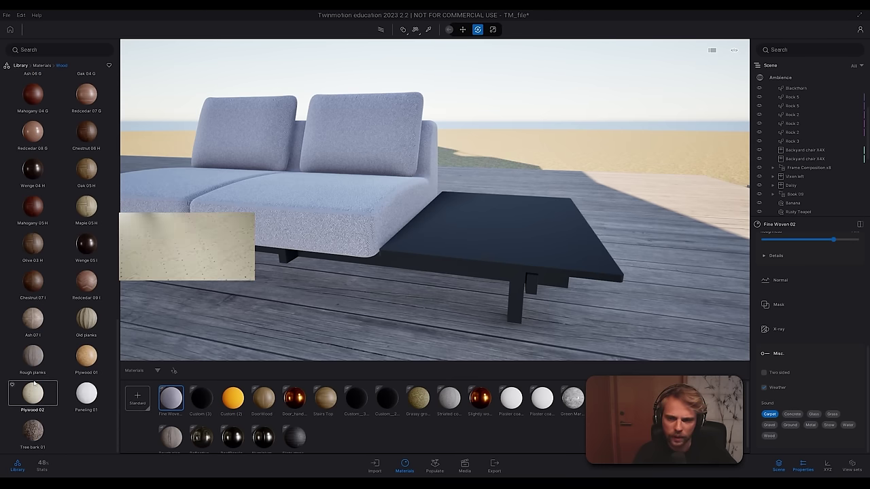
pyautogui.scroll(8, 43, 306)
pyautogui.scroll(3, 42, 294)
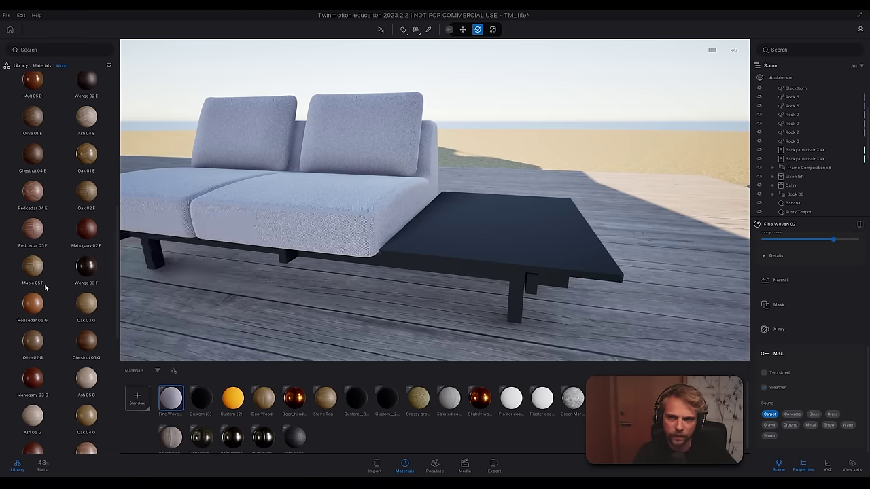
pyautogui.moveTo(115, 308); pyautogui.dragTo(123, 167)
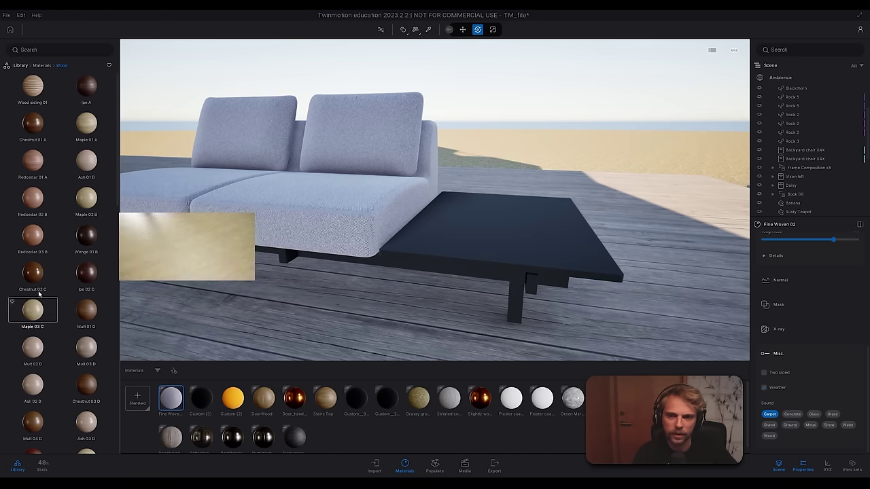
# Step: Open the Megascans surfaces in the library and look over their Fabric subcategories and the other surface categories
pyautogui.click(40, 66)
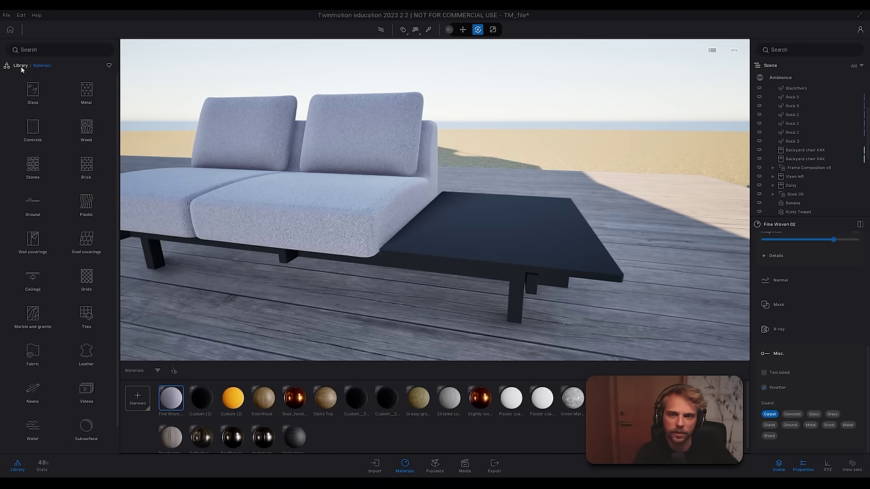
pyautogui.click(17, 65)
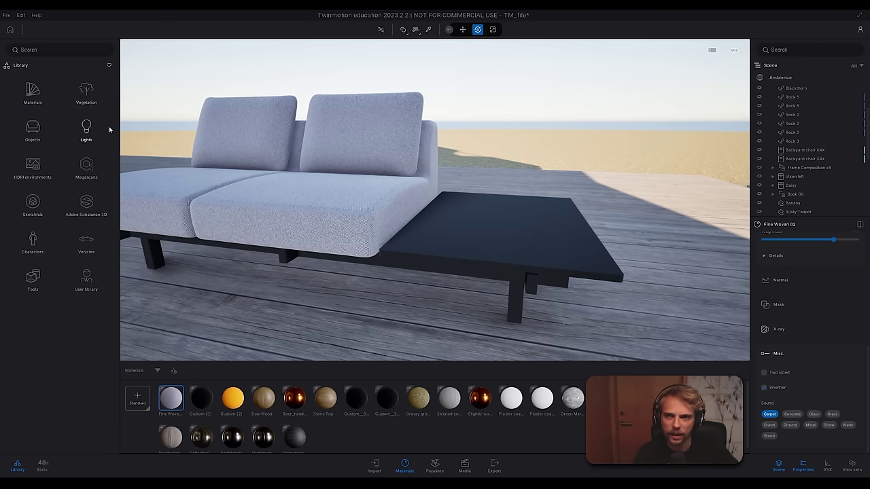
pyautogui.click(31, 138)
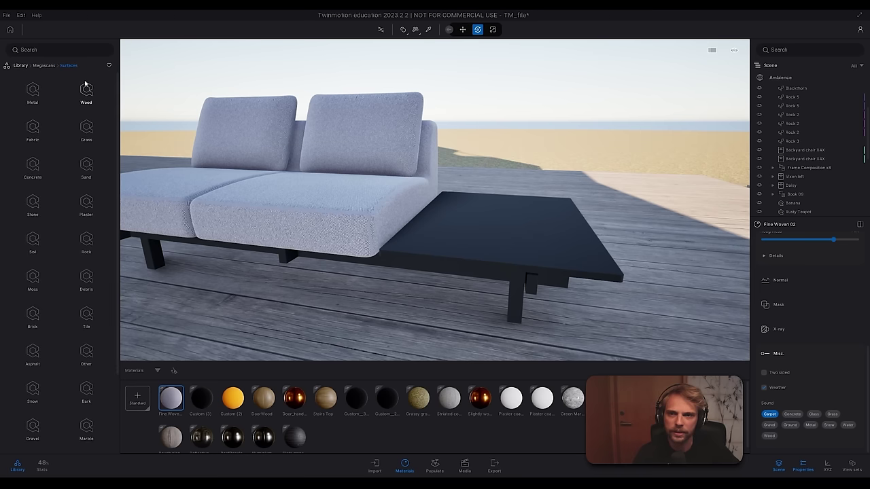
pyautogui.click(33, 131)
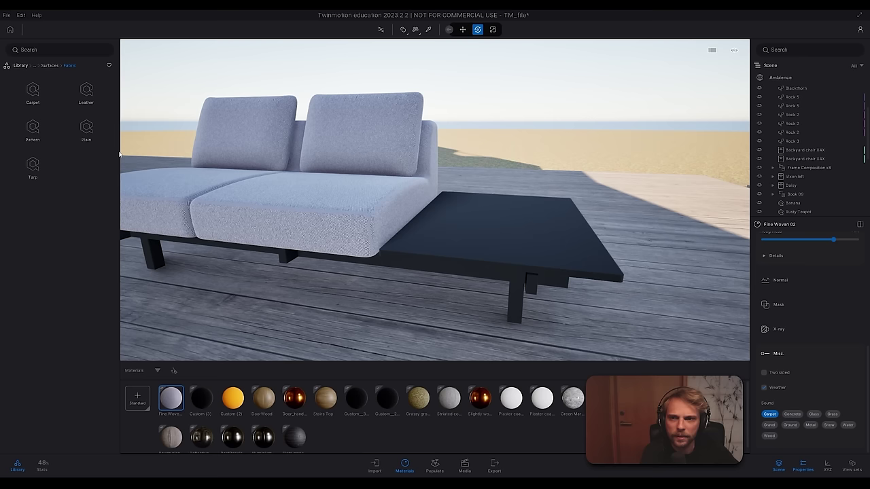
pyautogui.click(49, 66)
pyautogui.scroll(-3, 80, 411)
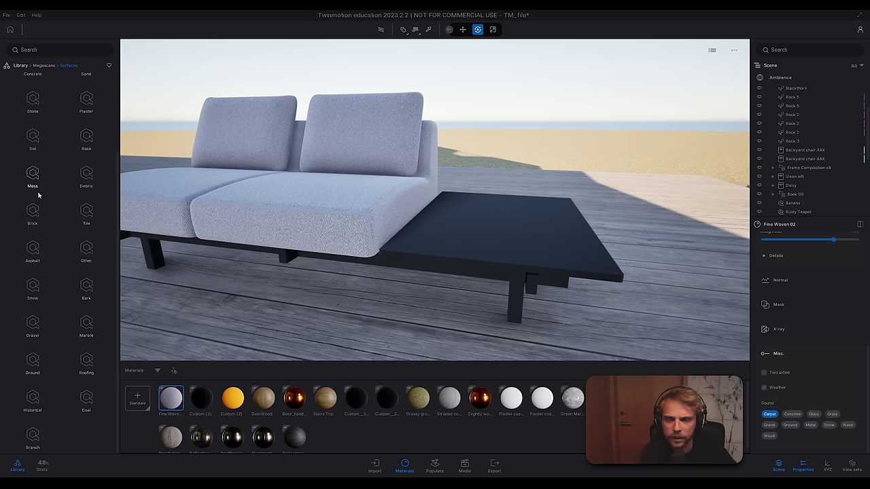
pyautogui.scroll(3, 63, 207)
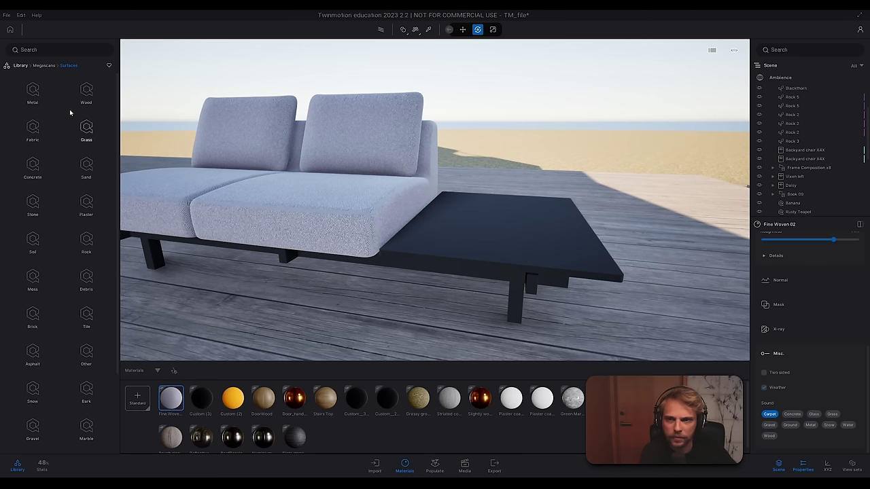
# Step: Open the Veneer collection of the Megascans wood surfaces and browse it for a finish for the sofa frame
pyautogui.click(70, 113)
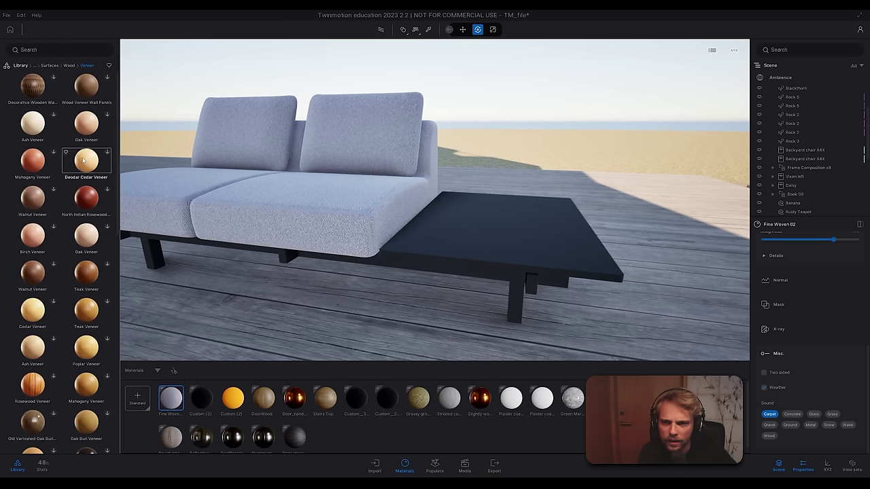
pyautogui.scroll(-6, 81, 261)
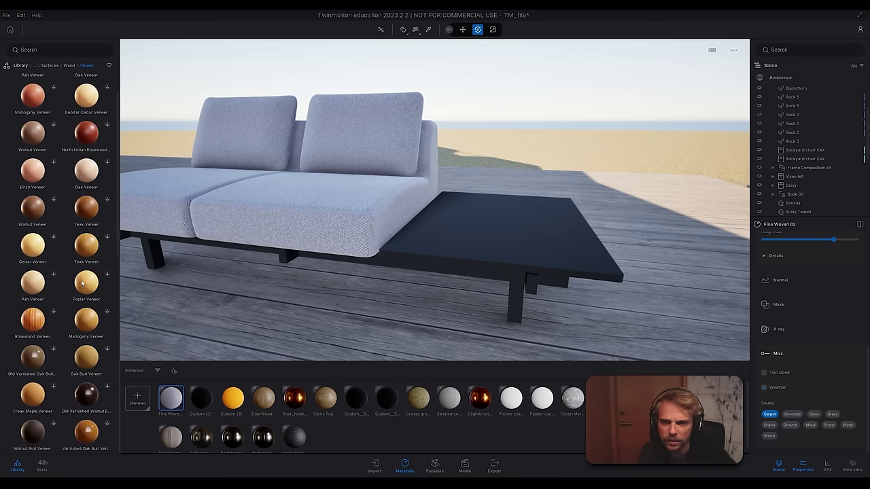
pyautogui.scroll(-4, 74, 282)
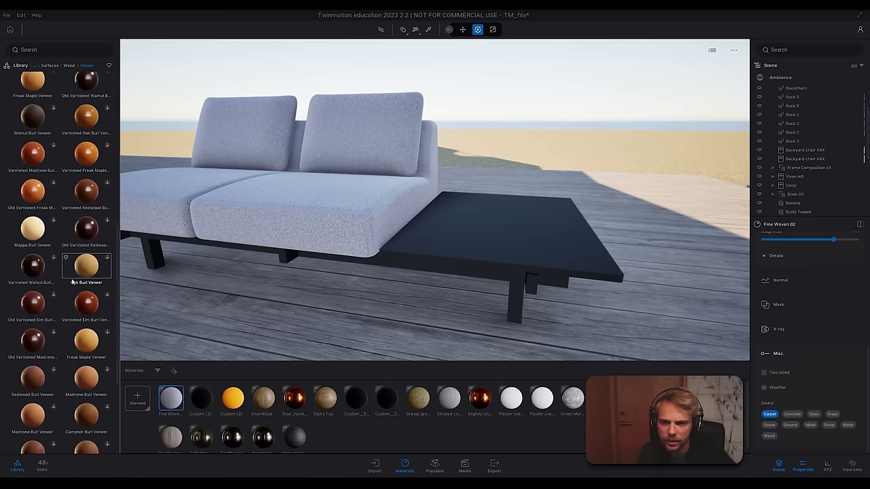
pyautogui.scroll(-5, 76, 299)
pyautogui.scroll(7, 72, 317)
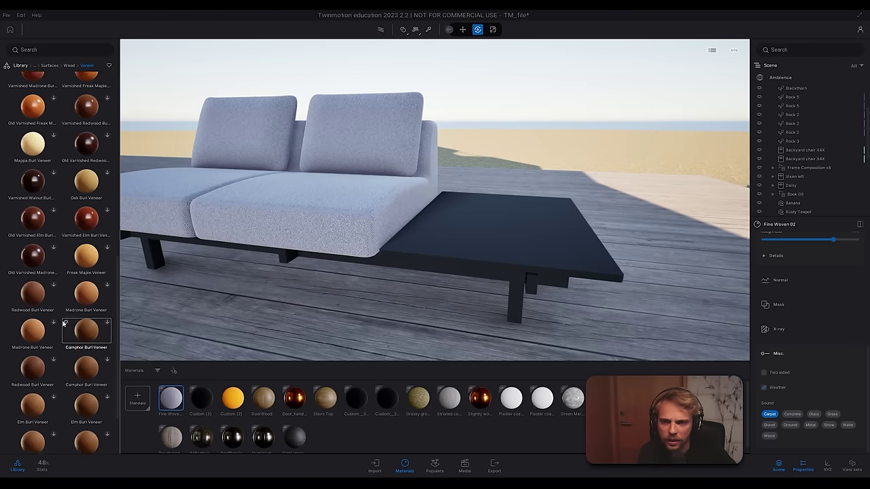
pyautogui.scroll(5, 38, 303)
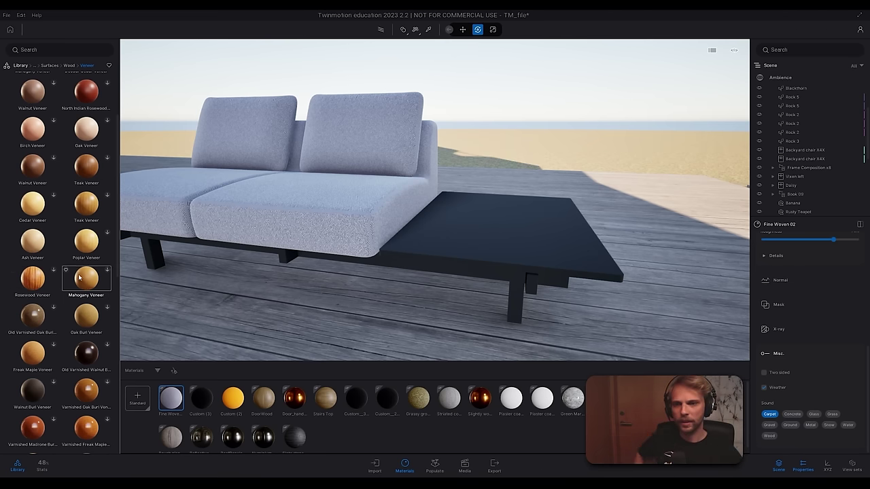
# Step: Apply Ash Veneer to the black sofa frame and side table, and inspect the grain on the tabletop up close
pyautogui.moveTo(187, 239); pyautogui.dragTo(470, 255)
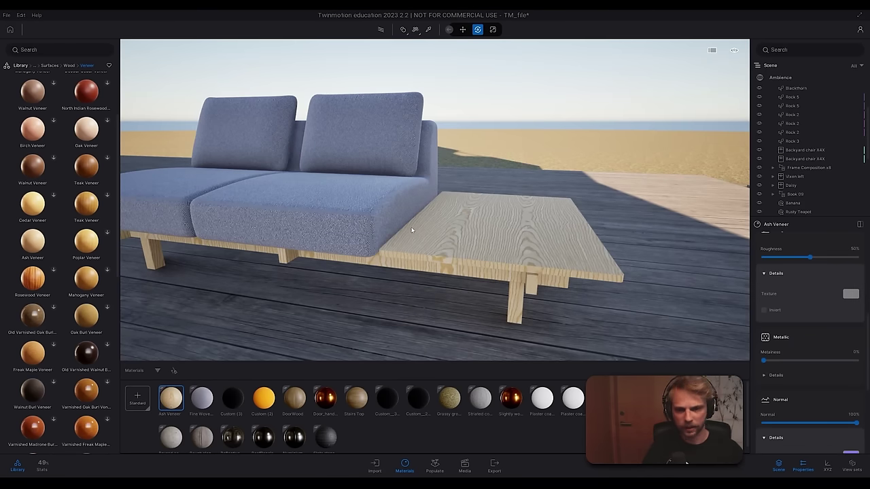
pyautogui.moveTo(411, 230); pyautogui.dragTo(434, 279, button='right')
pyautogui.press('w')
pyautogui.press('s')
pyautogui.press('w')
pyautogui.press('s')
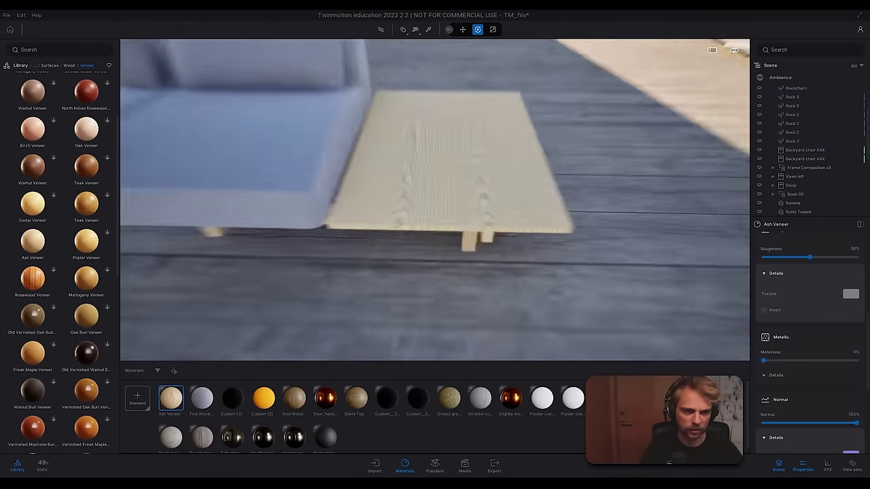
pyautogui.moveTo(435, 234); pyautogui.dragTo(410, 227)
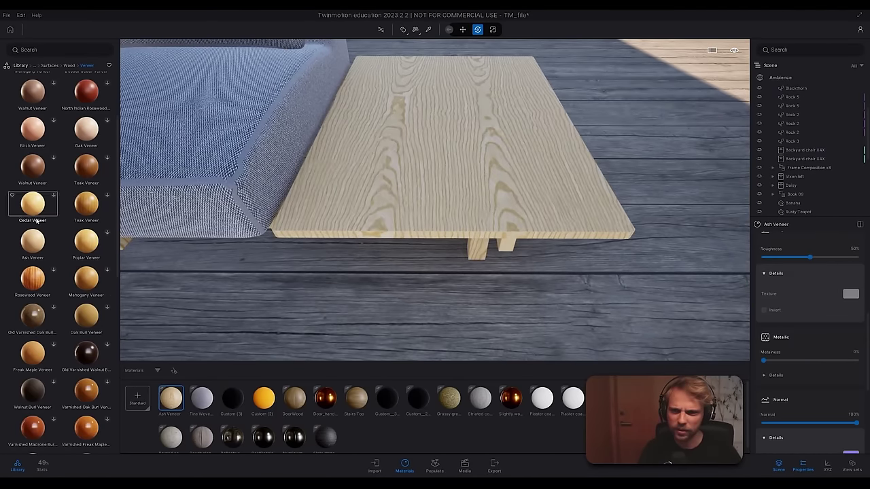
# Step: Replace the finish of the sofa frame and side table with Cedar Veneer and inspect it beside the cushions
pyautogui.scroll(3, 68, 218)
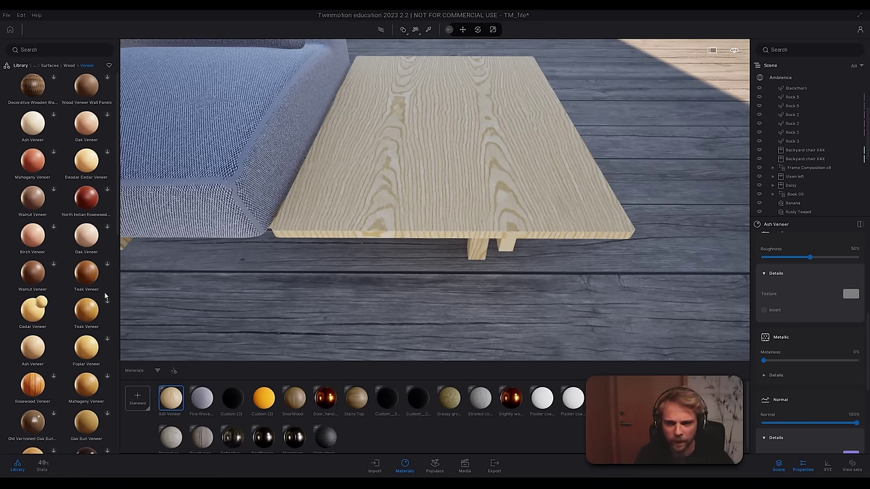
pyautogui.moveTo(105, 296); pyautogui.dragTo(411, 207)
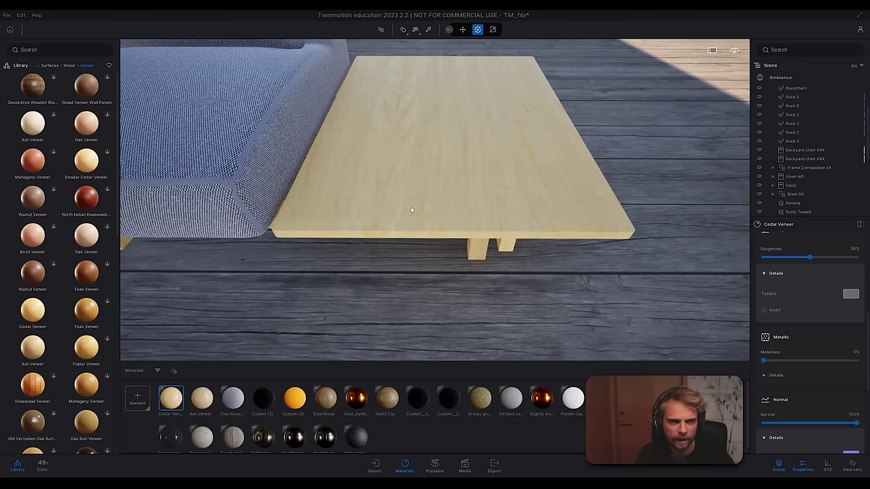
pyautogui.moveTo(411, 210)
pyautogui.mouseDown(button='right')
pyautogui.moveTo(412, 190)
pyautogui.moveTo(370, 201)
pyautogui.moveTo(384, 204)
pyautogui.moveTo(367, 200)
pyautogui.moveTo(411, 210)
pyautogui.mouseUp(button='right')
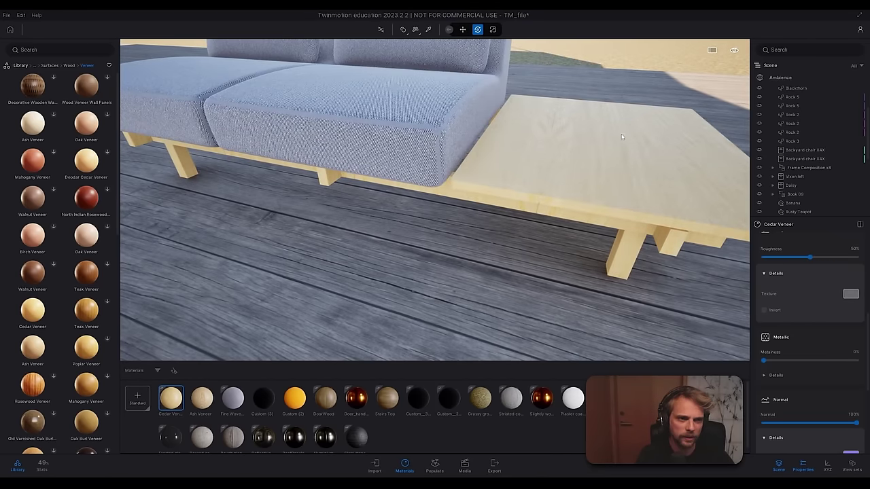
# Step: Apply the cream Furniture Fabric from the Megascans Fabric Plain collection to the sofa cushions and inspect the fabric up close
pyautogui.click(62, 66)
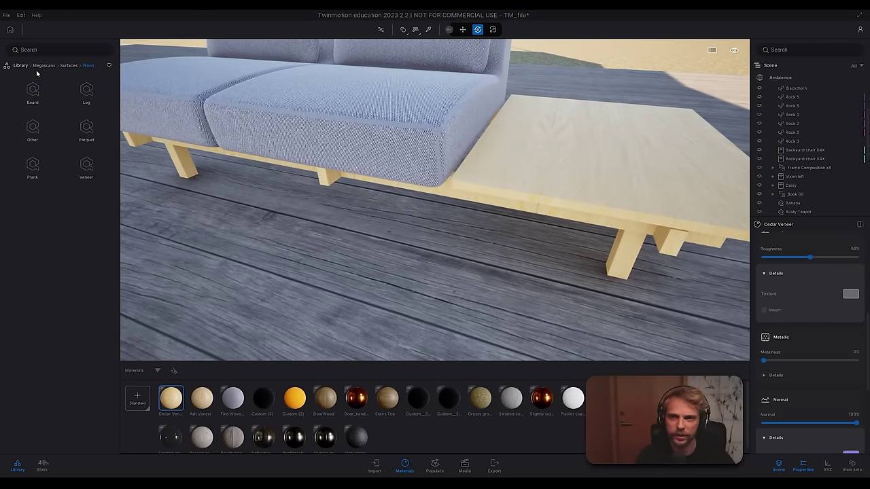
pyautogui.click(58, 66)
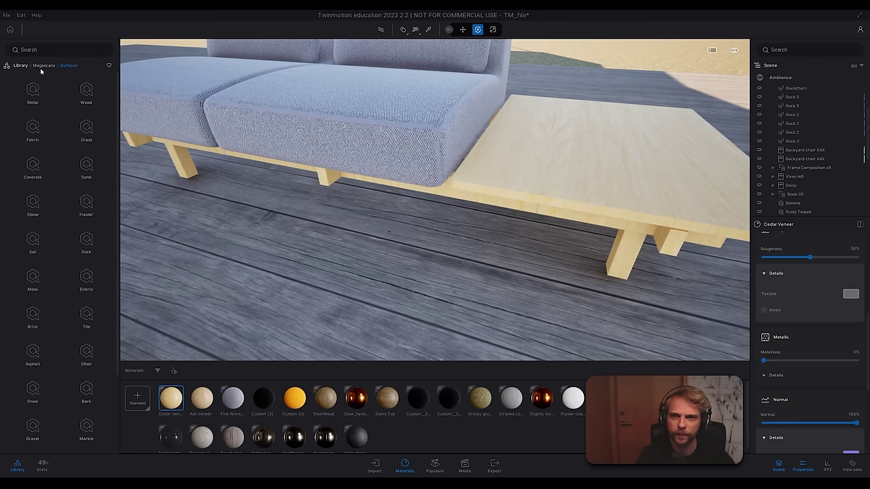
pyautogui.click(32, 129)
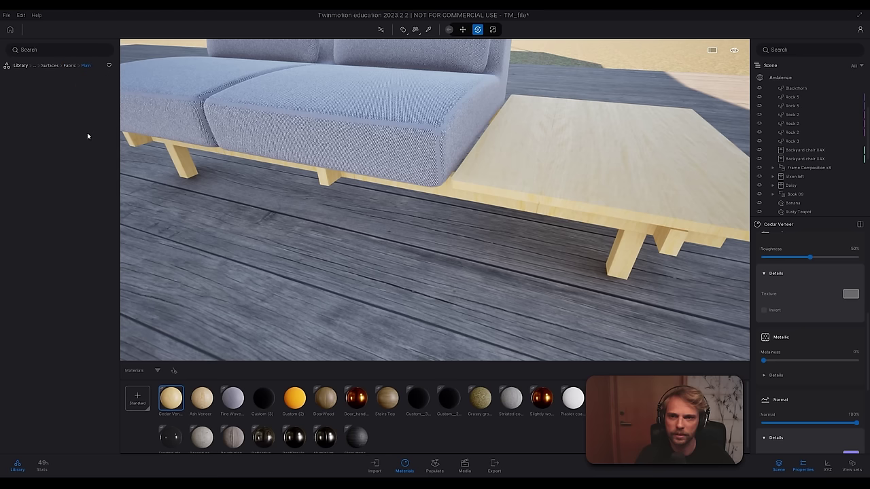
pyautogui.click(37, 238)
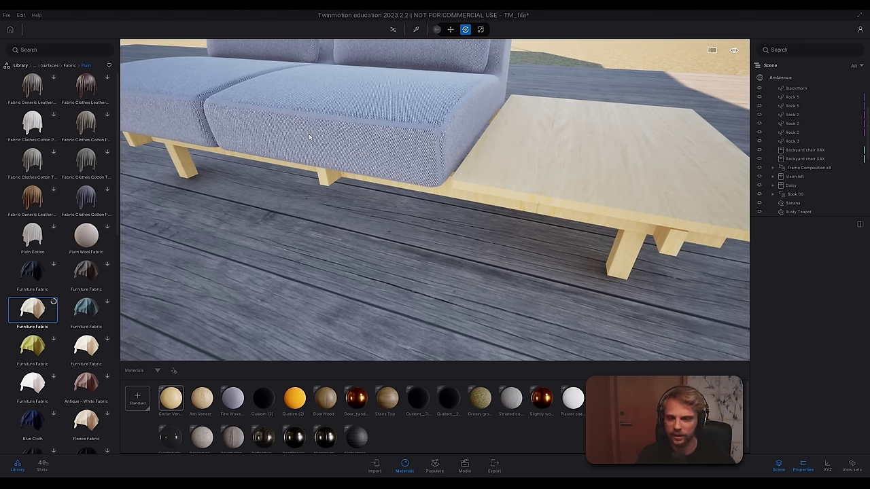
pyautogui.moveTo(173, 224); pyautogui.dragTo(307, 138)
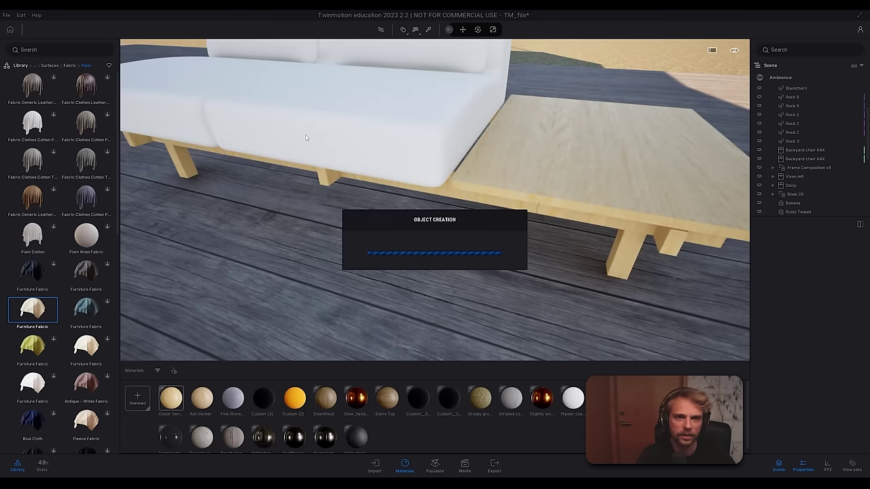
pyautogui.moveTo(450, 150); pyautogui.dragTo(422, 214, button='right')
pyautogui.press('w')
pyautogui.press('s')
pyautogui.press('w')
pyautogui.press('s')
pyautogui.press('w')
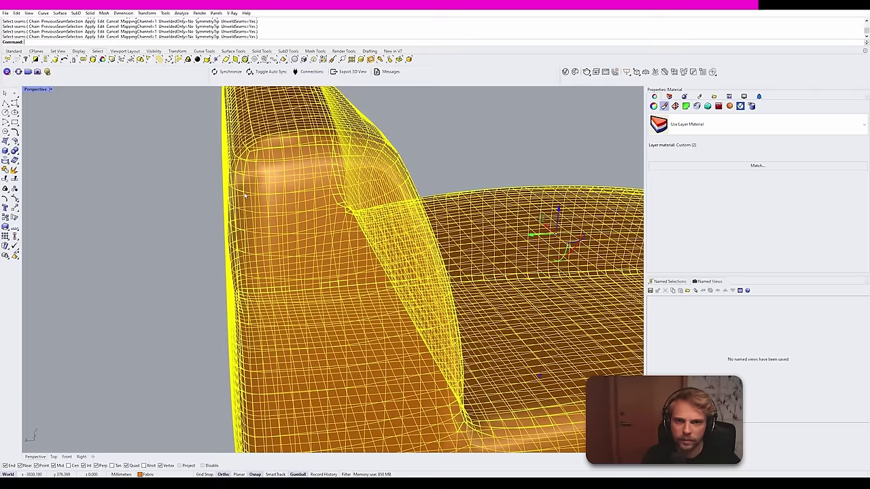
# Step: Switch to Rhino and repeat the UV unwrap command on the sofa's selected fabric mesh
pyautogui.rightClick(244, 196)
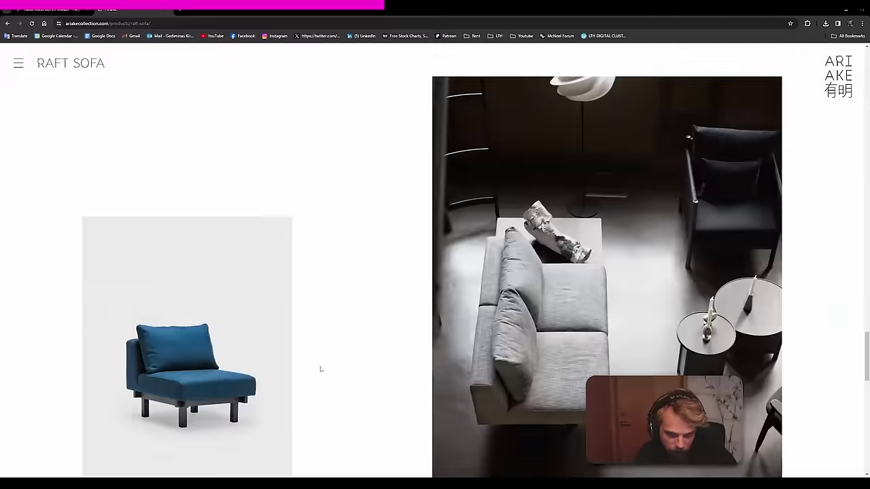
# Step: Switch to the browser and browse the Ariake product catalogue and the Beam Table page for outdoor furniture
pyautogui.scroll(-5, 341, 308)
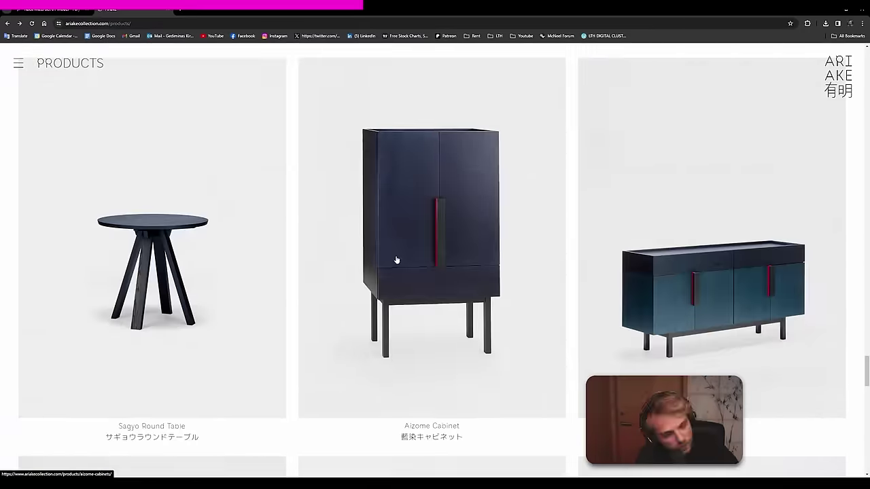
pyautogui.scroll(-8, 397, 260)
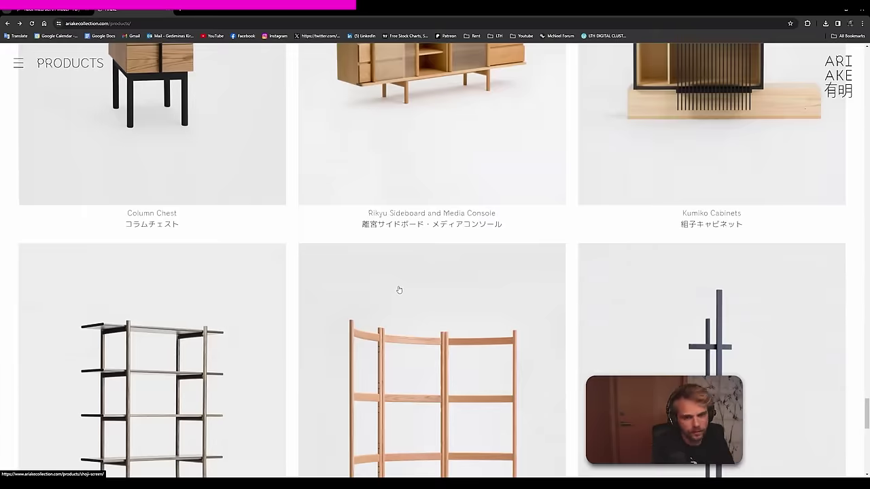
pyautogui.scroll(20, 398, 289)
pyautogui.scroll(20, 152, 224)
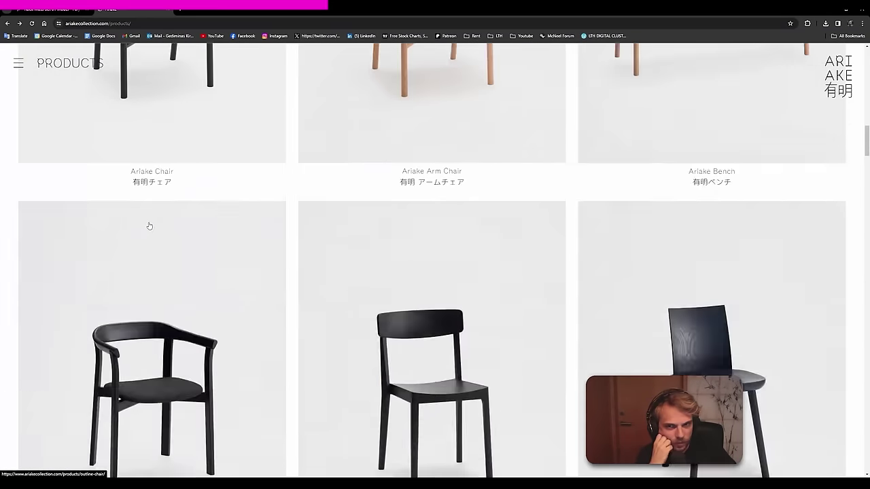
pyautogui.scroll(-20, 29, 181)
pyautogui.scroll(-5, 35, 224)
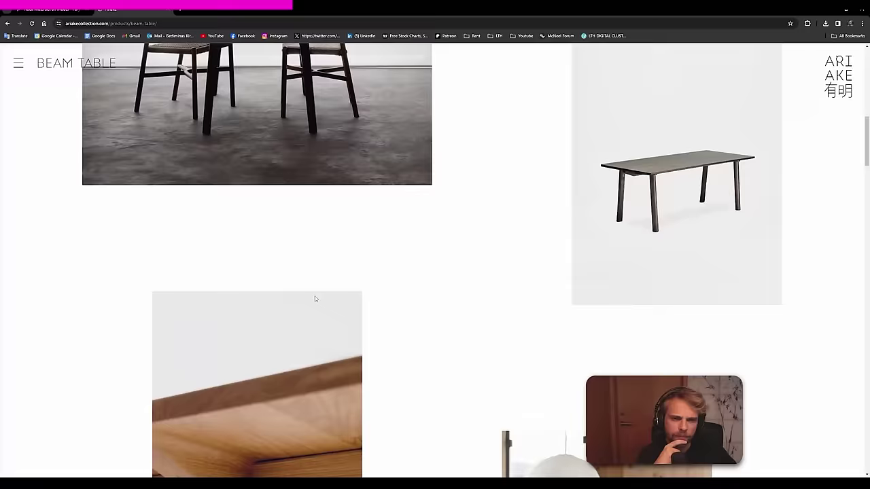
pyautogui.scroll(-10, 51, 269)
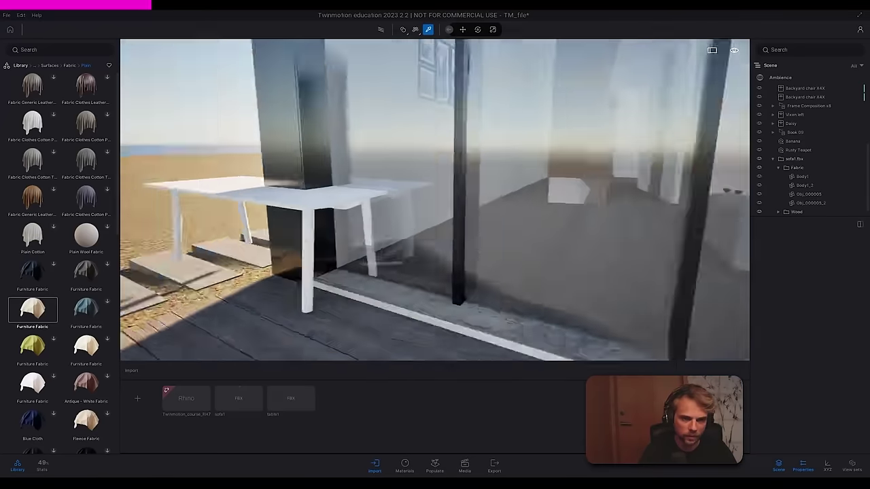
# Step: Switch to Twinmotion and inspect the imported wooden table and the white sofa from several sides of the terrace
pyautogui.moveTo(333, 288); pyautogui.dragTo(384, 288, button='right')
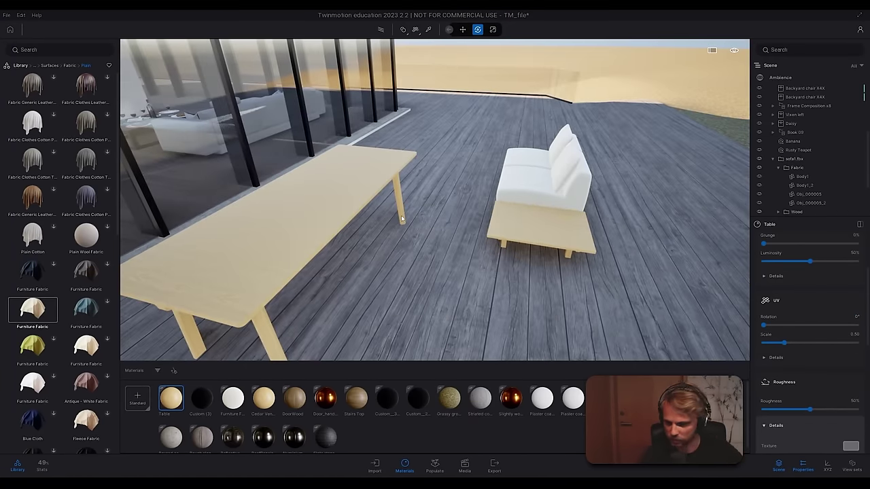
pyautogui.moveTo(235, 229); pyautogui.dragTo(156, 183, button='right')
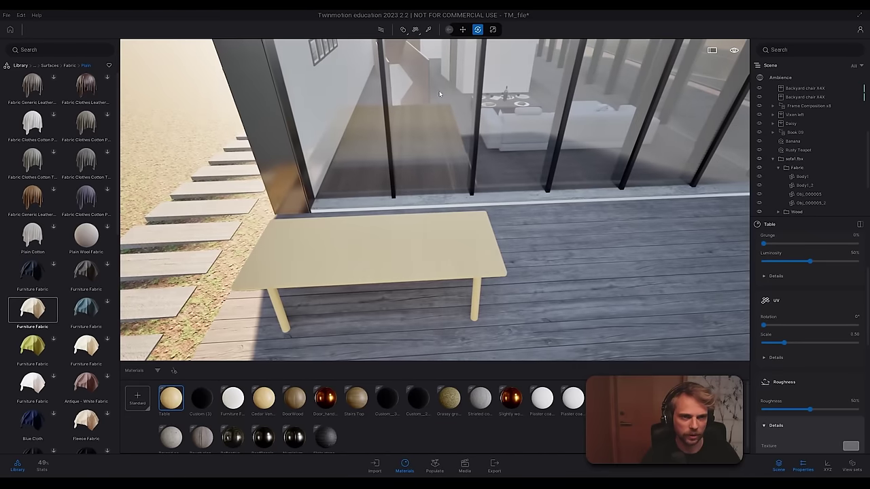
pyautogui.moveTo(449, 198); pyautogui.dragTo(498, 201, button='right')
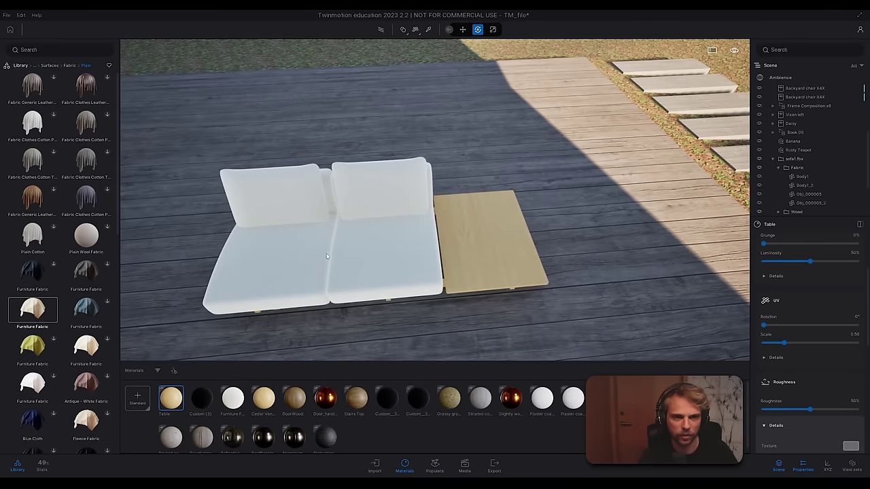
pyautogui.click(365, 256)
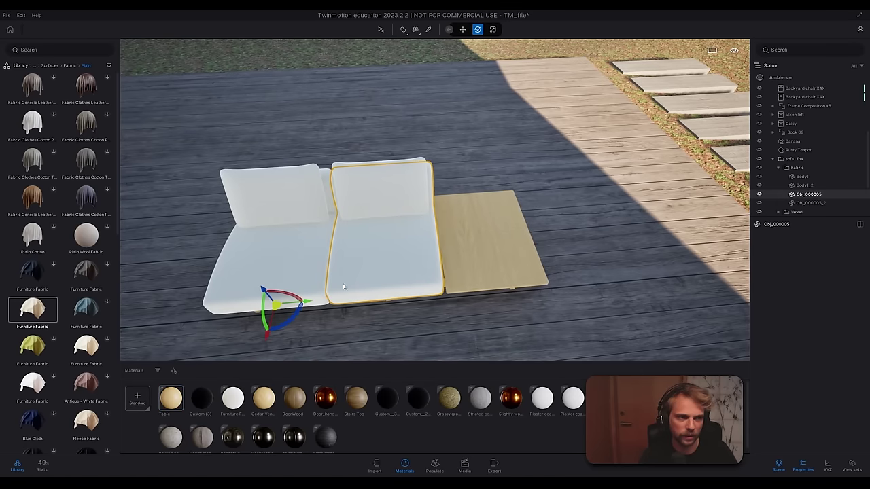
pyautogui.press('Escape')
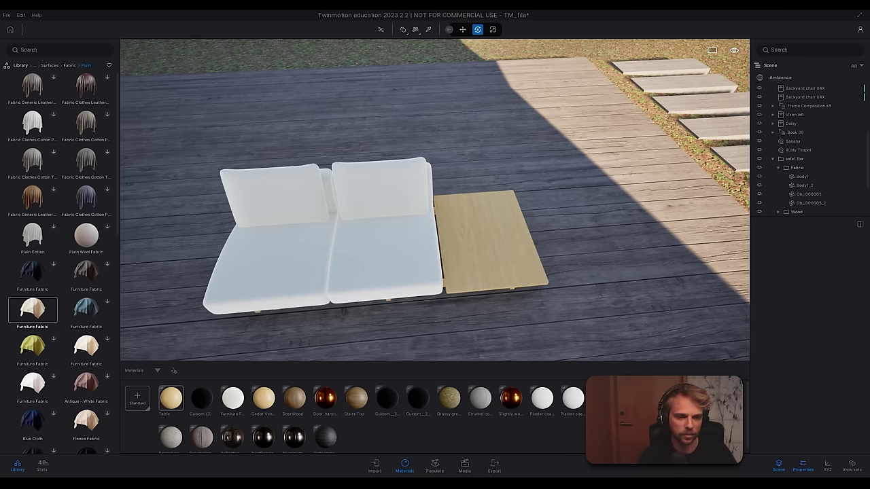
# Step: Switch to Rhino, clear the selection of the table mesh and return to Twinmotion
pyautogui.hotkey('alt', 'Tab')
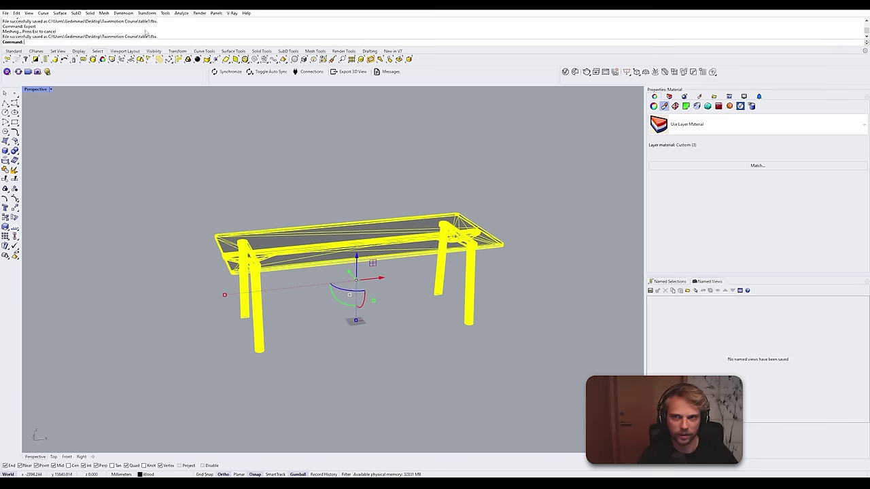
pyautogui.press('Escape')
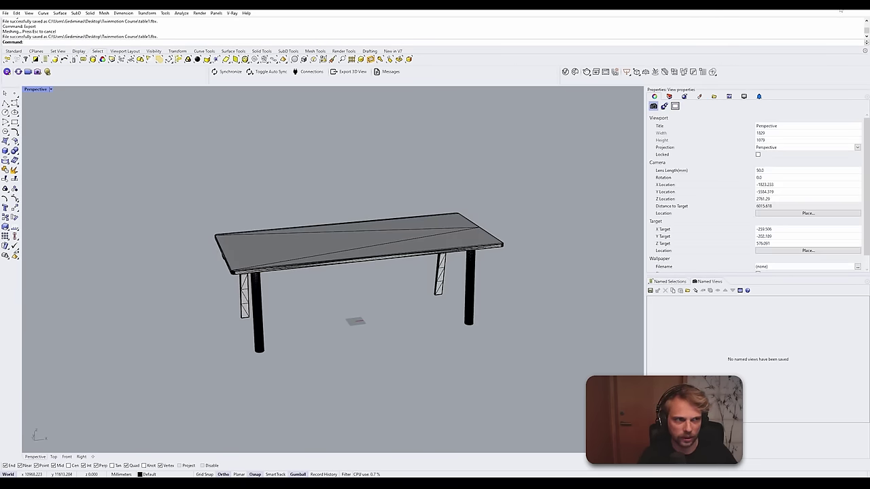
pyautogui.hotkey('alt', 'Tab')
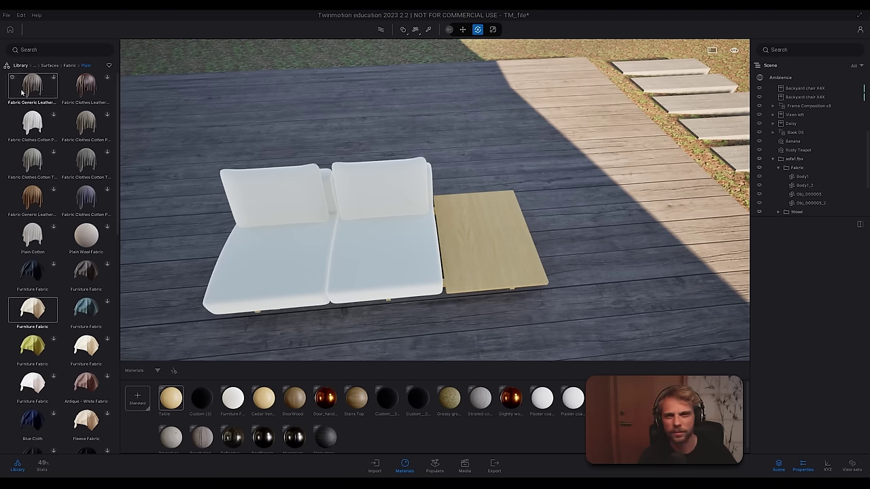
# Step: Open the User library and add the whole table1.fbx container from the scene to it
pyautogui.click(20, 65)
pyautogui.click(90, 284)
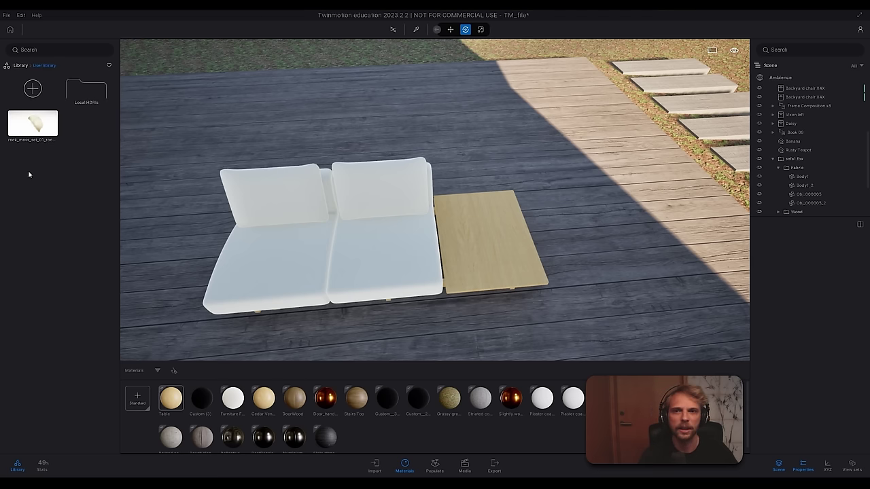
pyautogui.scroll(-3, 800, 170)
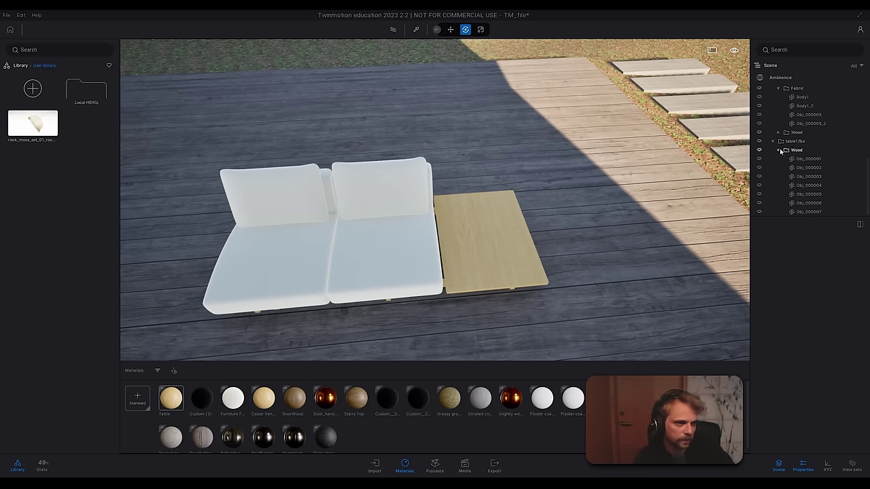
pyautogui.click(779, 150)
pyautogui.click(796, 203)
pyautogui.press('f')
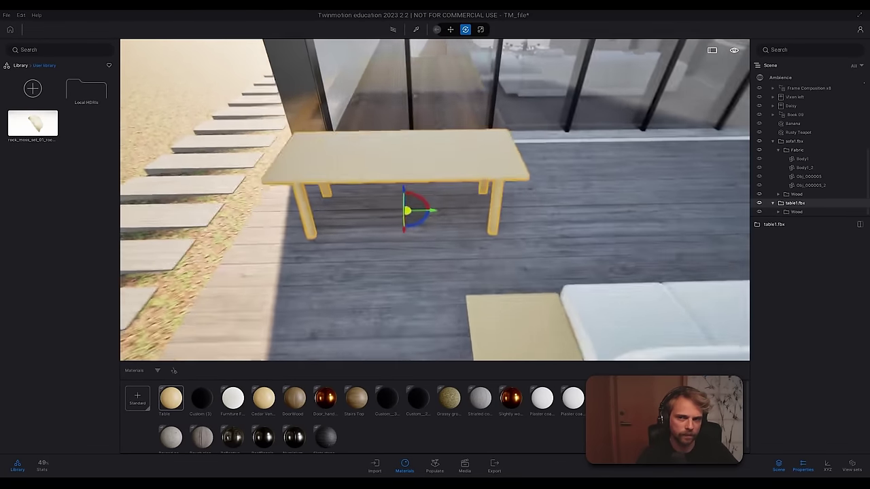
pyautogui.click(774, 203)
pyautogui.click(858, 214)
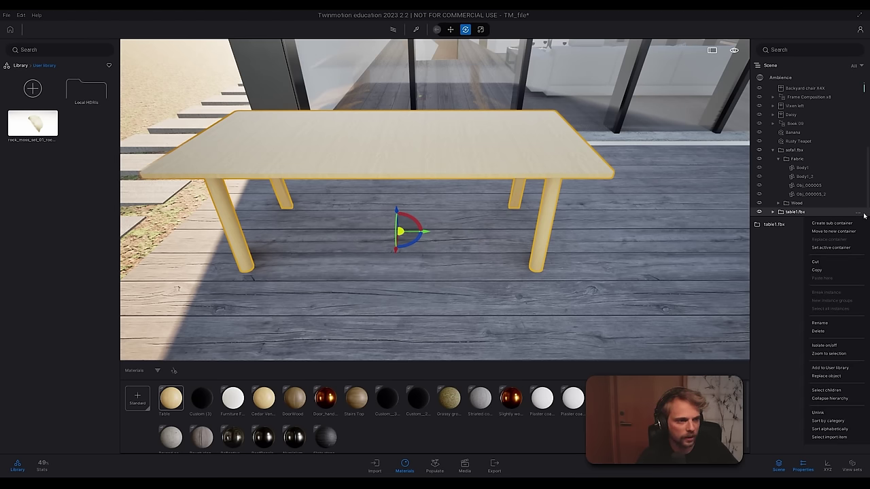
pyautogui.click(829, 367)
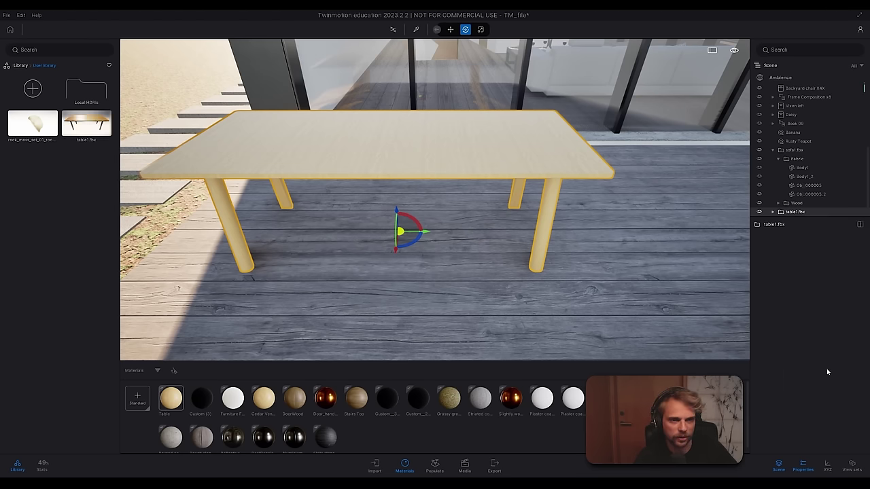
# Step: Place a second table1.fbx from the User library on the terrace next to the original table
pyautogui.click(82, 126)
pyautogui.moveTo(82, 126); pyautogui.dragTo(725, 218)
pyautogui.moveTo(725, 217); pyautogui.dragTo(554, 201, button='right')
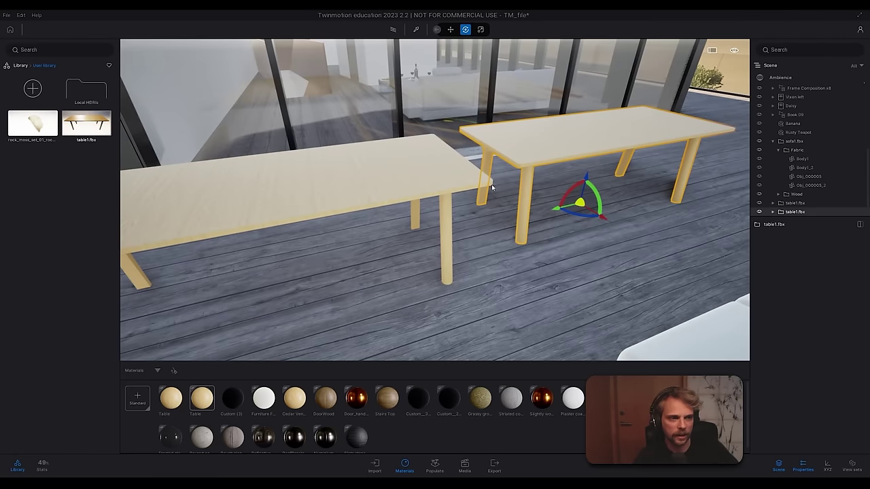
# Step: Pick the second table's material to compare it with the original table's, and clear the material selection
pyautogui.click(416, 29)
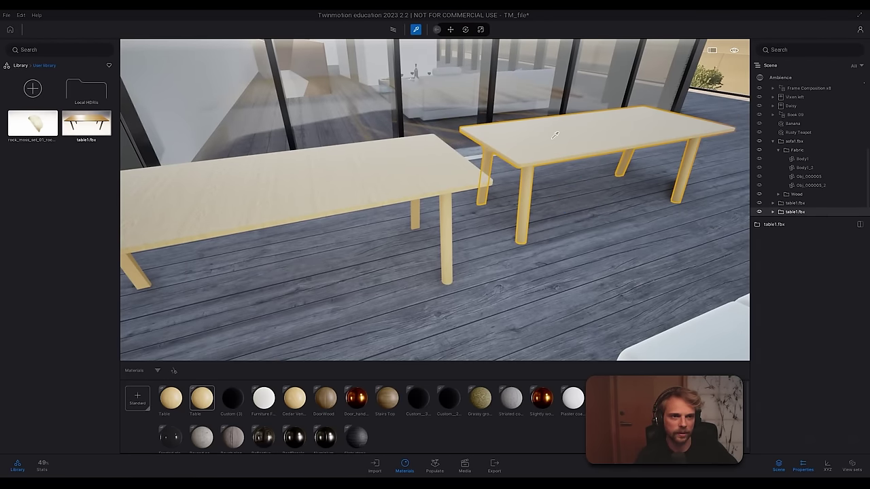
pyautogui.click(555, 135)
pyautogui.scroll(3, 825, 314)
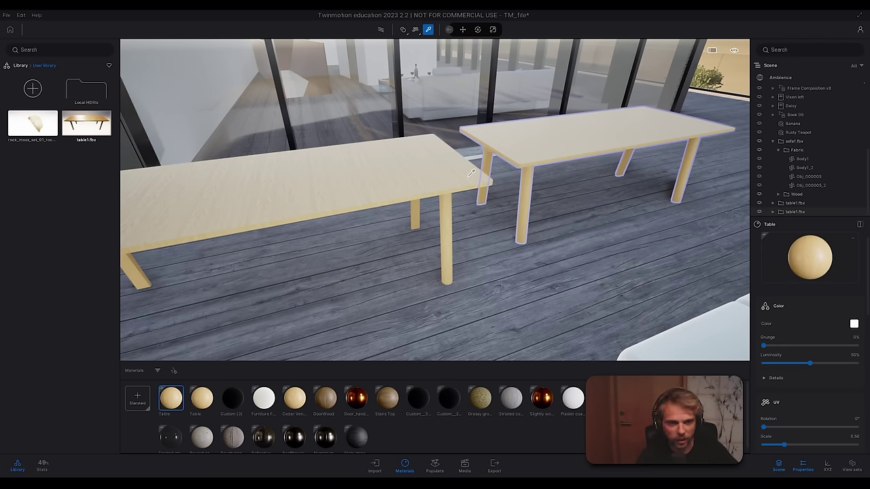
pyautogui.press('r')
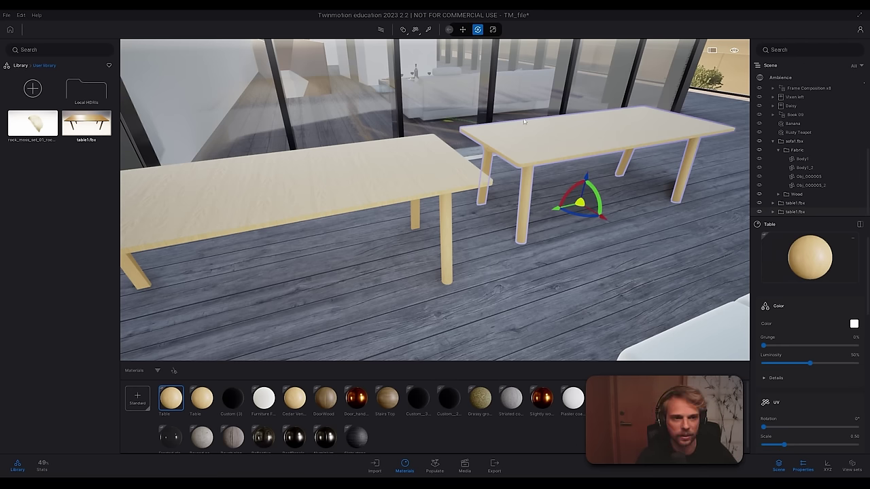
pyautogui.moveTo(400, 171)
pyautogui.mouseDown(button='right')
pyautogui.moveTo(434, 163)
pyautogui.moveTo(367, 170)
pyautogui.moveTo(414, 183)
pyautogui.moveTo(400, 172)
pyautogui.mouseUp(button='right')
pyautogui.press('Escape')
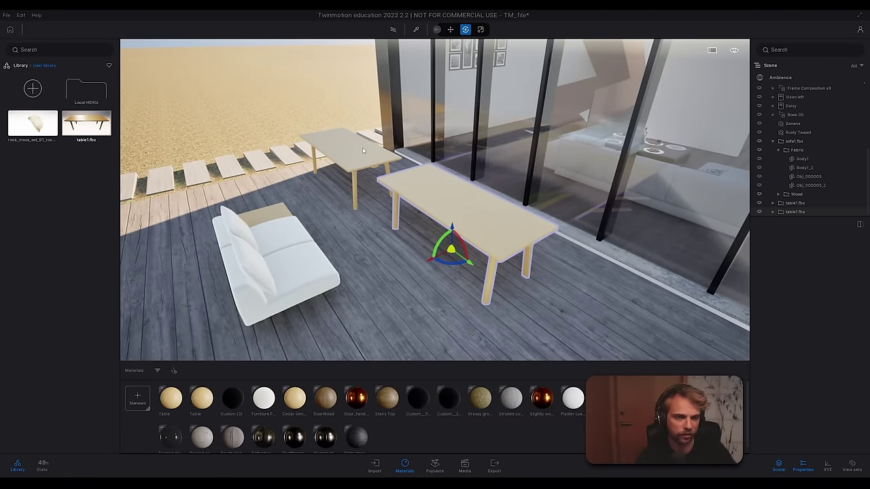
# Step: Delete the tabletop, one crossbar and one leg of the second table as separate parts
pyautogui.moveTo(427, 227); pyautogui.dragTo(472, 217, button='right')
pyautogui.doubleClick(427, 227)
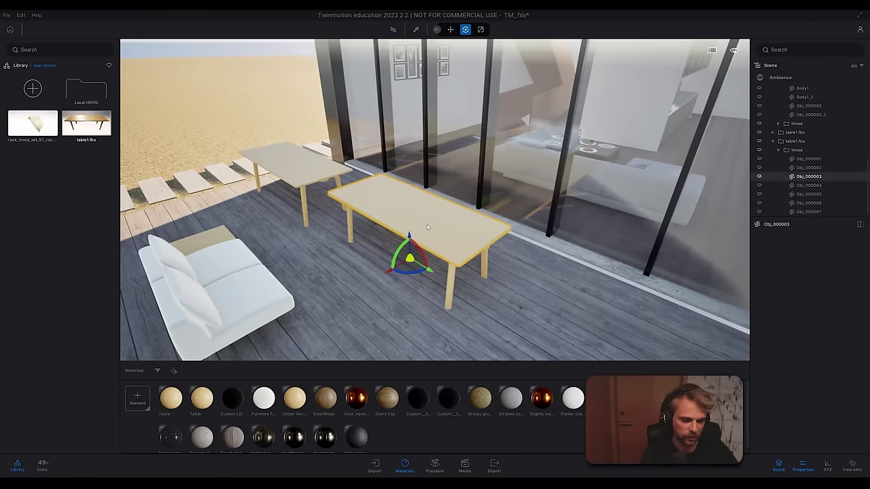
pyautogui.press('Delete')
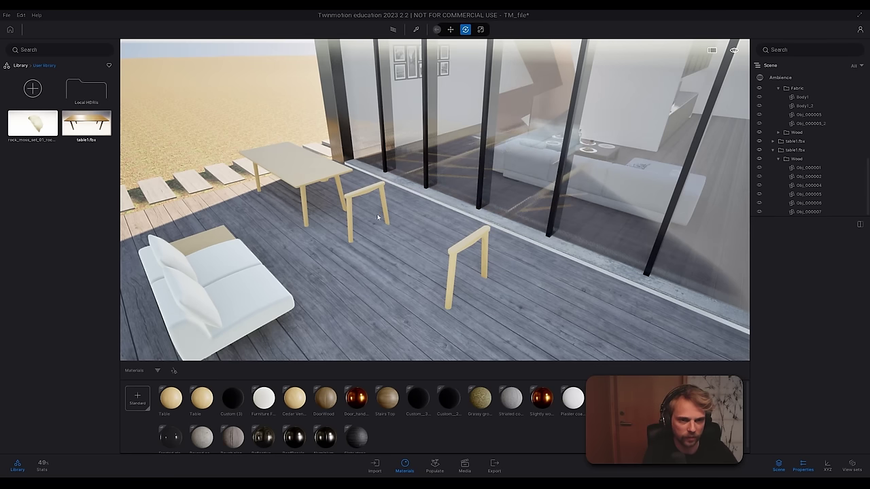
pyautogui.click(344, 191)
pyautogui.click(348, 196)
pyautogui.press('Delete')
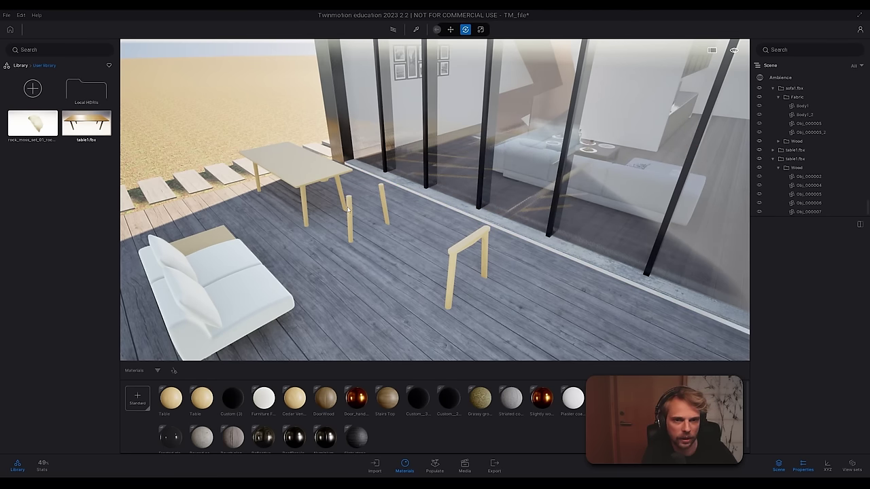
pyautogui.click(348, 209)
pyautogui.press('Delete')
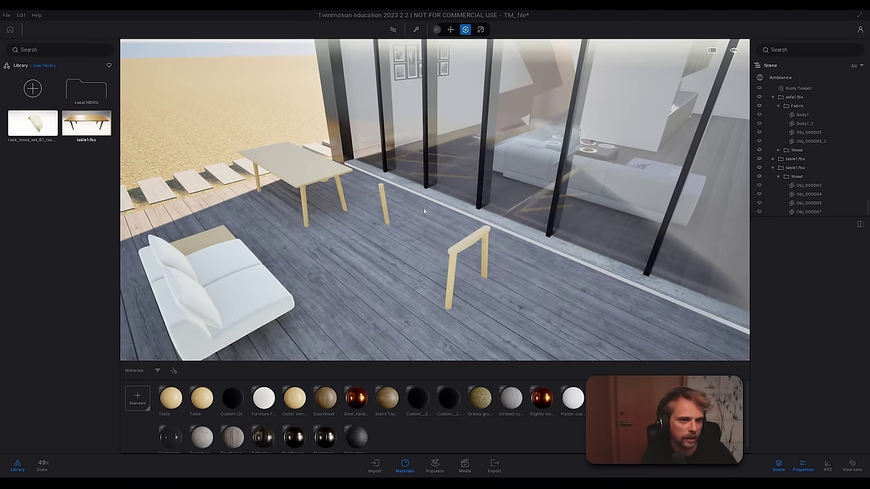
# Step: Delete the remaining parts of the second table on the terrace by removing its whole table1.fbx container
pyautogui.click(463, 242)
pyautogui.click(795, 168)
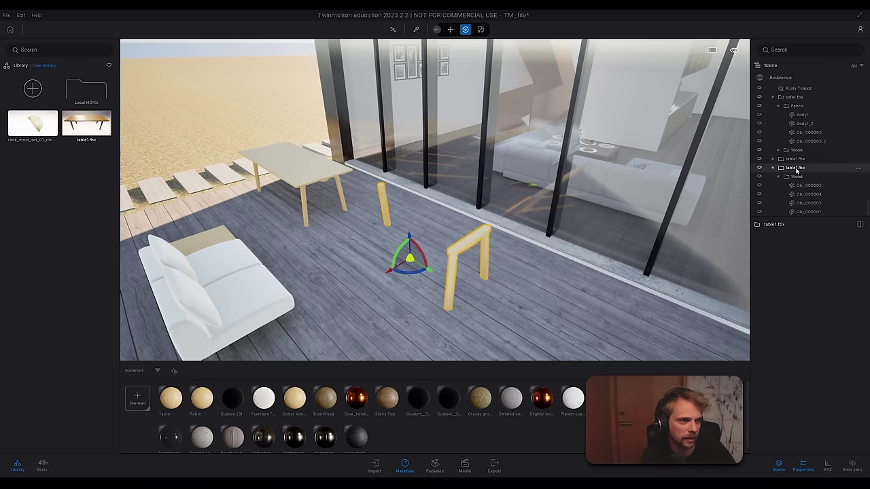
pyautogui.press('Delete')
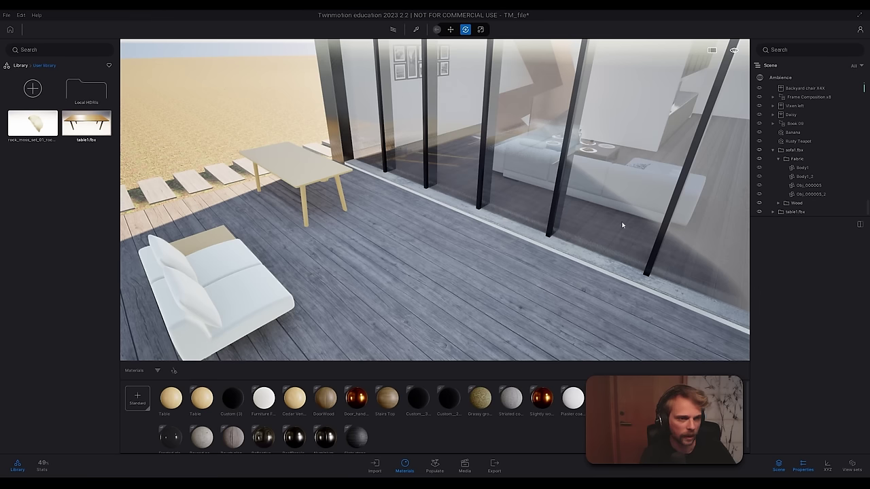
# Step: Collapse the terrace sofa's hierarchy and add the whole sofa1.fbx container to the User library
pyautogui.click(221, 254)
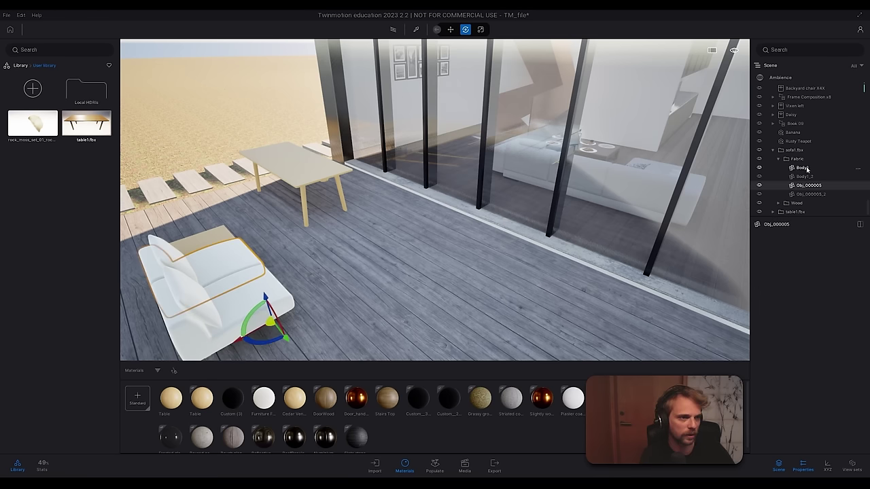
pyautogui.click(773, 151)
pyautogui.click(772, 151)
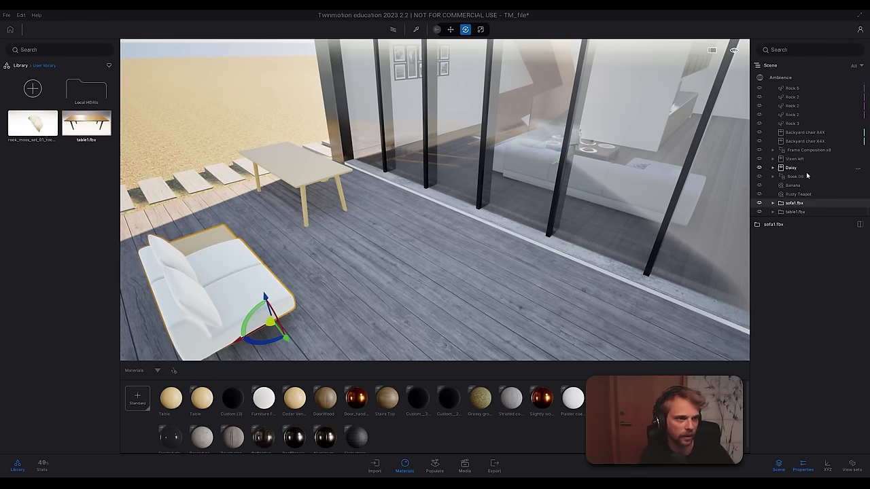
pyautogui.click(858, 205)
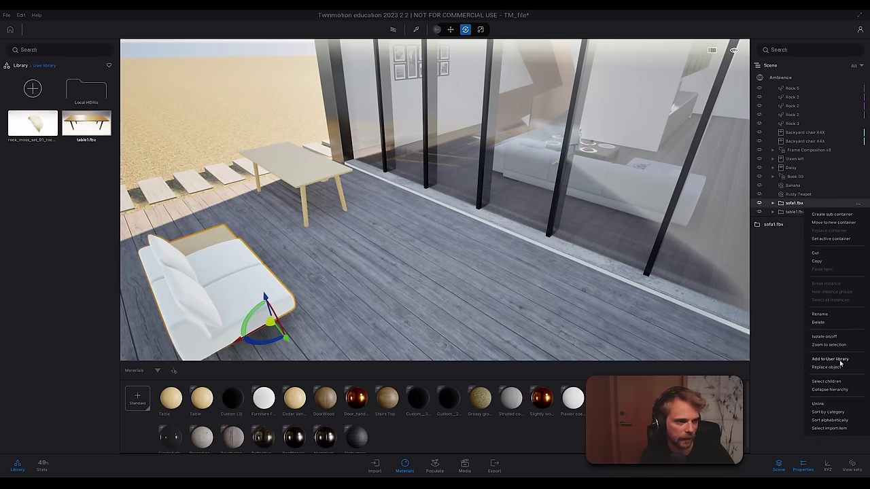
pyautogui.click(829, 358)
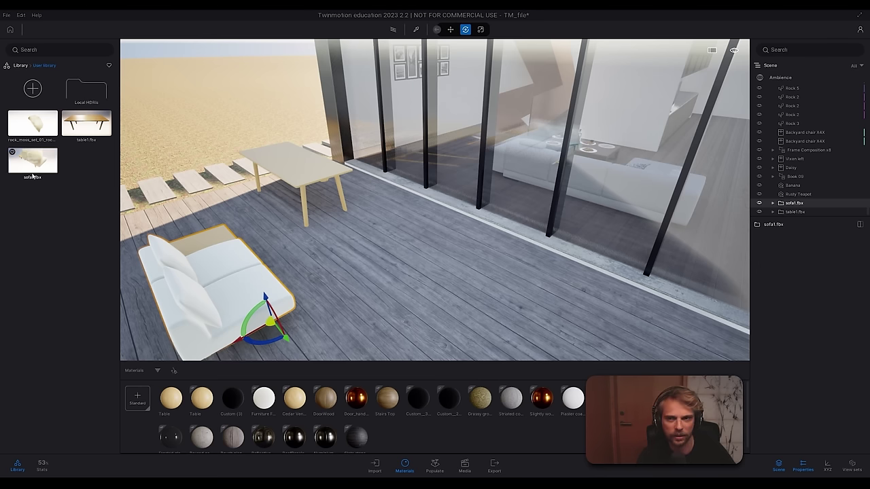
# Step: Rename the two User library items: table1.fbx as AriakeTable and sofa1.fbx as AriakeSofa
pyautogui.rightClick(84, 134)
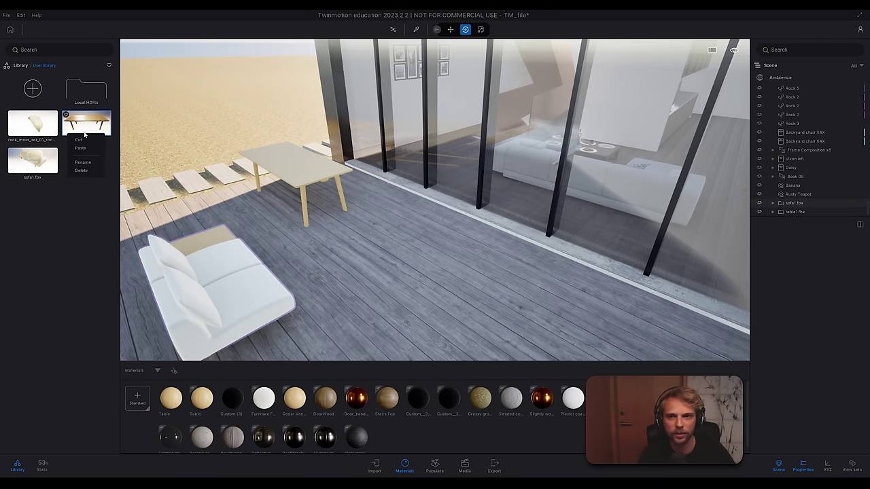
pyautogui.click(88, 163)
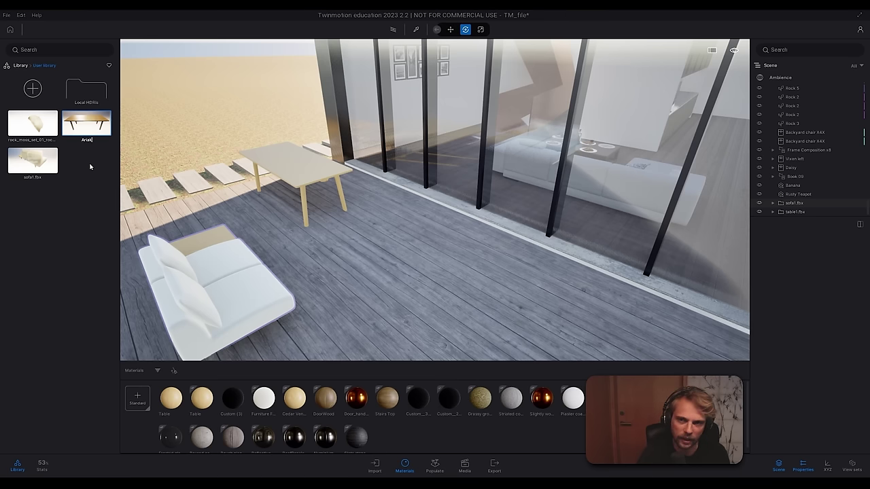
pyautogui.press('Return')
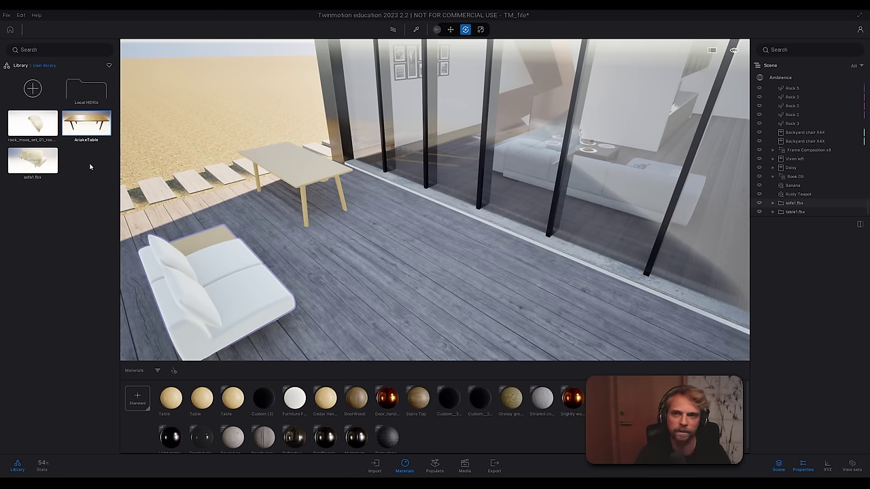
pyautogui.rightClick(30, 177)
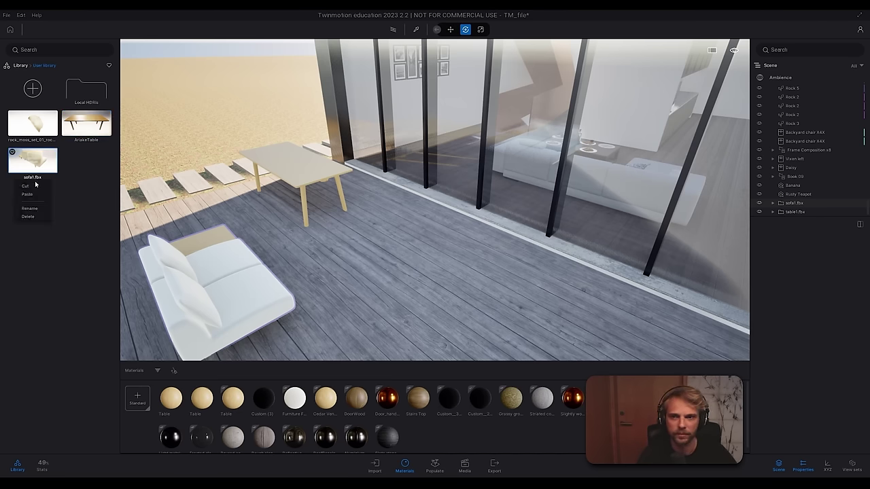
pyautogui.click(26, 210)
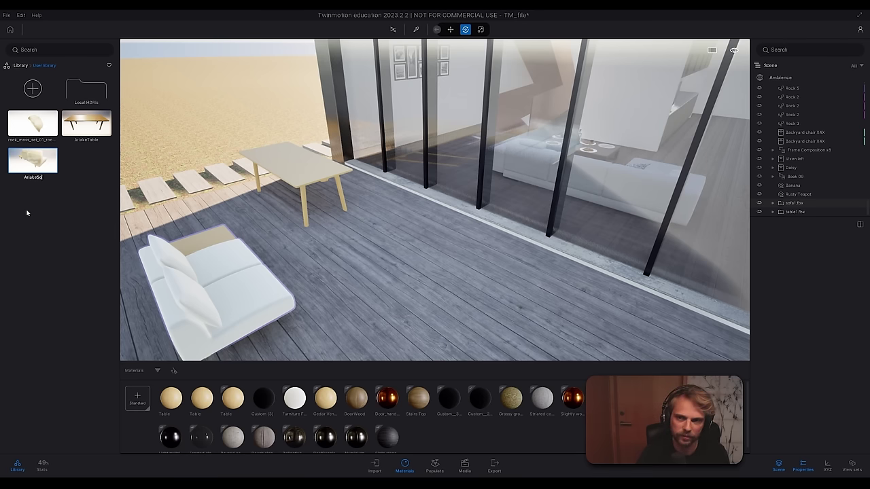
pyautogui.moveTo(32, 161); pyautogui.dragTo(36, 220)
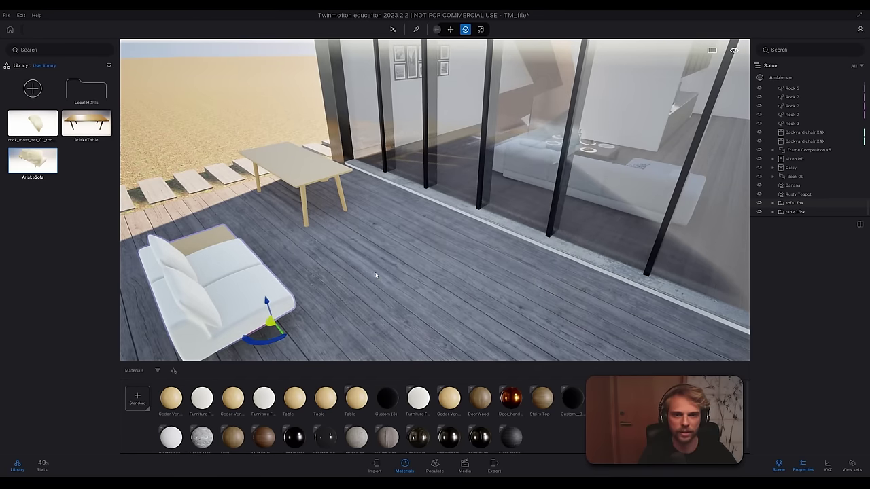
# Step: Delete the imported table1 and sofa1 FBX files from the project's import list
pyautogui.click(374, 465)
pyautogui.click(287, 389)
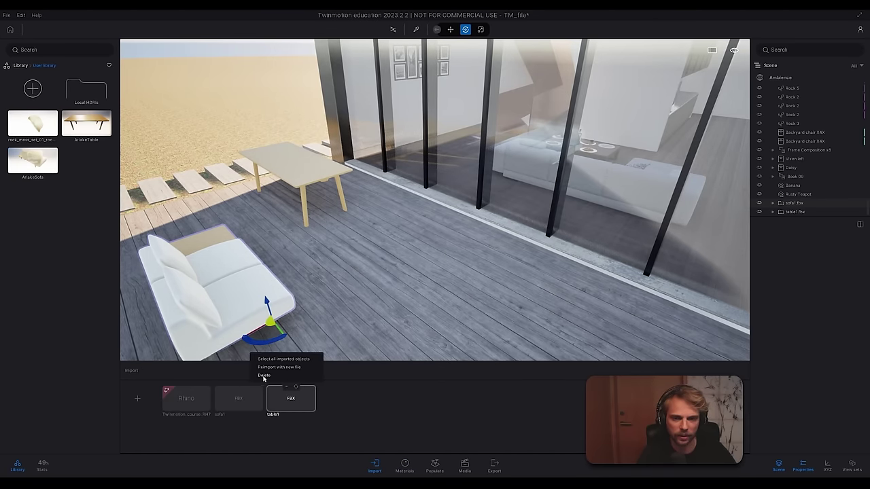
pyautogui.click(271, 376)
pyautogui.click(235, 387)
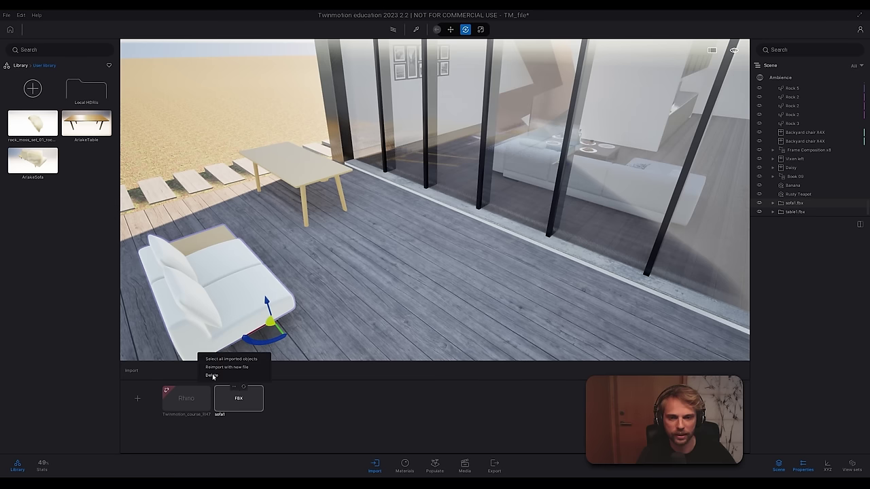
pyautogui.click(212, 375)
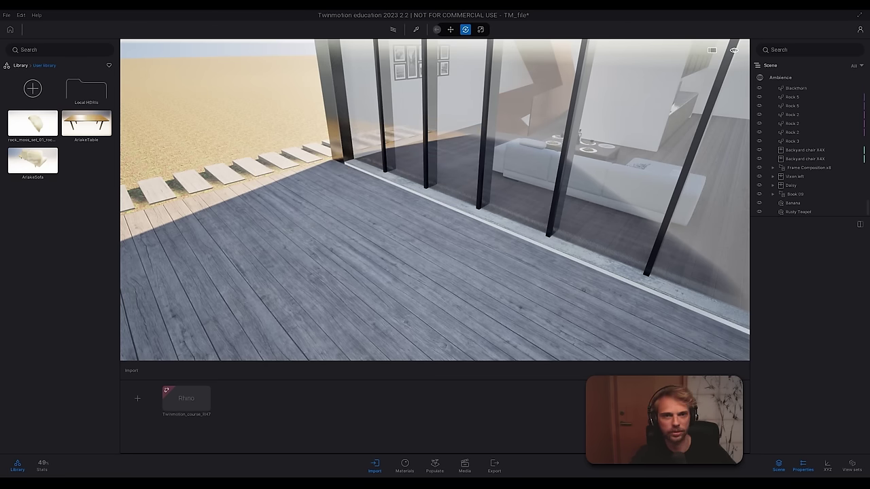
# Step: Delete the large Vixen left corner sofa from the living room inside the house
pyautogui.moveTo(294, 171); pyautogui.dragTo(278, 197, button='right')
pyautogui.press('w')
pyautogui.press('s')
pyautogui.press('s')
pyautogui.moveTo(496, 116); pyautogui.dragTo(466, 121, button='right')
pyautogui.press('w')
pyautogui.click(467, 92)
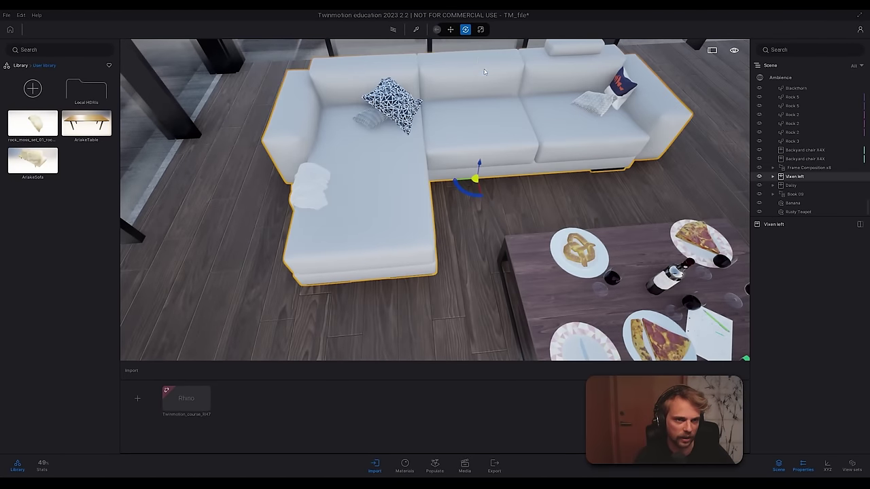
pyautogui.press('Delete')
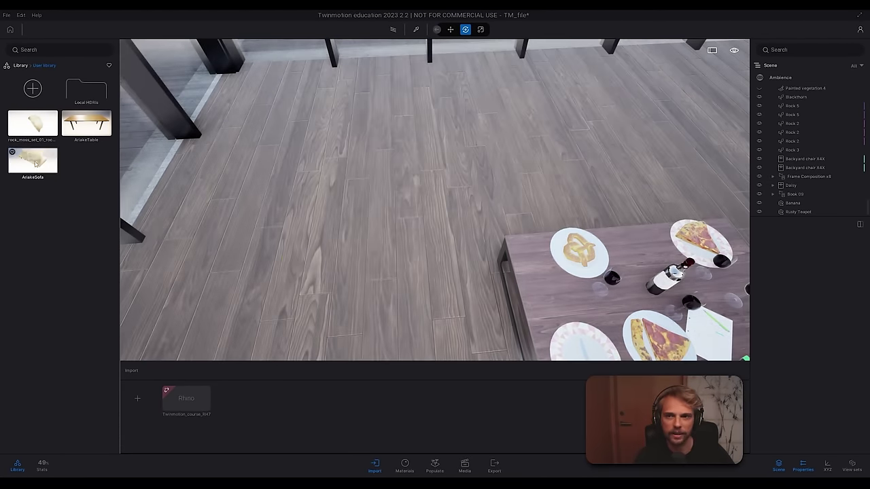
# Step: Place AriakeSofa from the User library by the living room windows and AriakeTable beside the kitchen counter, rotating the table 90 degrees
pyautogui.moveTo(32, 161); pyautogui.dragTo(487, 111)
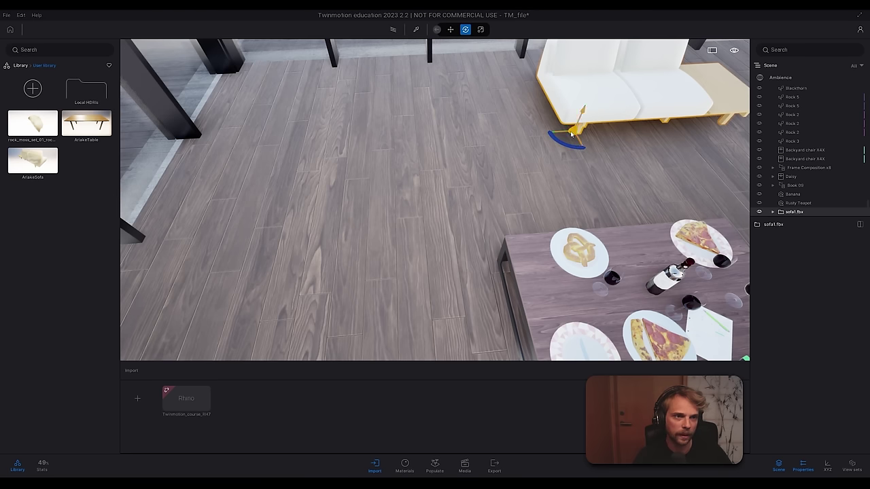
pyautogui.moveTo(572, 135); pyautogui.dragTo(459, 181)
pyautogui.moveTo(403, 188); pyautogui.dragTo(639, 170, button='right')
pyautogui.moveTo(86, 123); pyautogui.dragTo(476, 234)
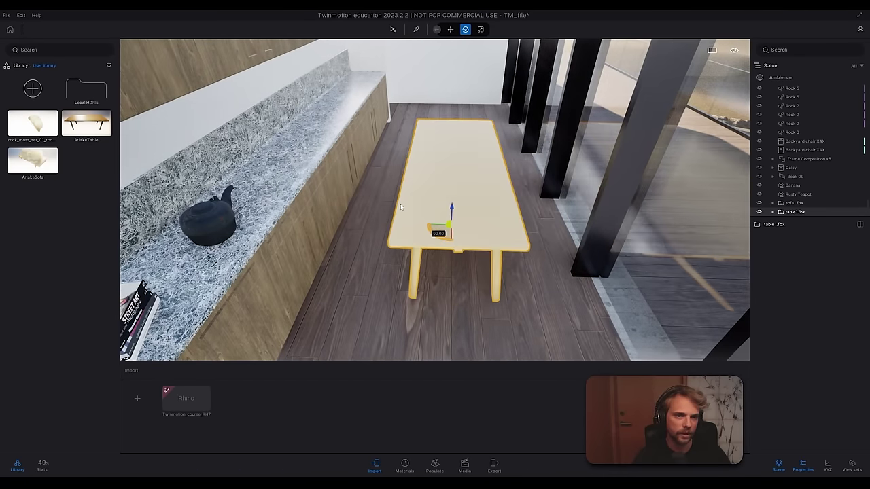
# Step: Delete the Daisy coffee table with its plates and glasses in front of the new sofa
pyautogui.moveTo(476, 234); pyautogui.dragTo(298, 228, button='right')
pyautogui.press('s')
pyautogui.press('s')
pyautogui.press('w')
pyautogui.press('w')
pyautogui.moveTo(402, 189); pyautogui.dragTo(402, 188, button='right')
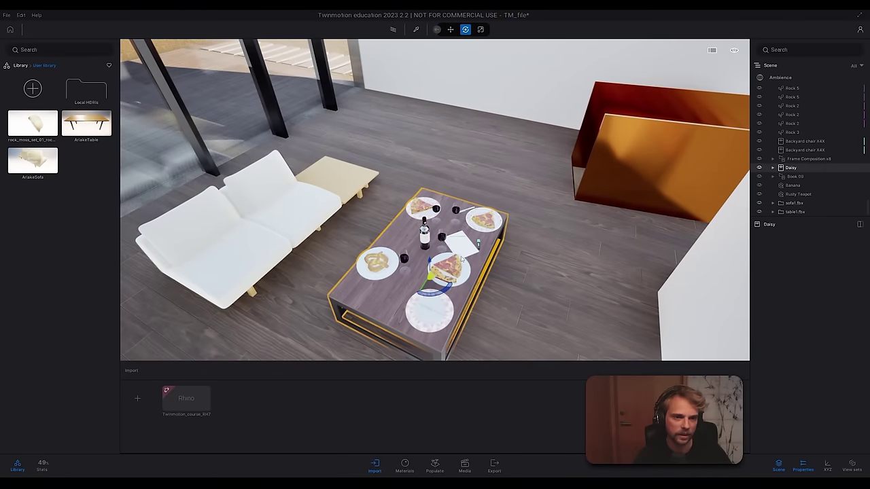
pyautogui.press('Delete')
# Step: Select the whole sofa1.fbx container and reposition the sofa along the living room's glass wall
pyautogui.click(298, 200)
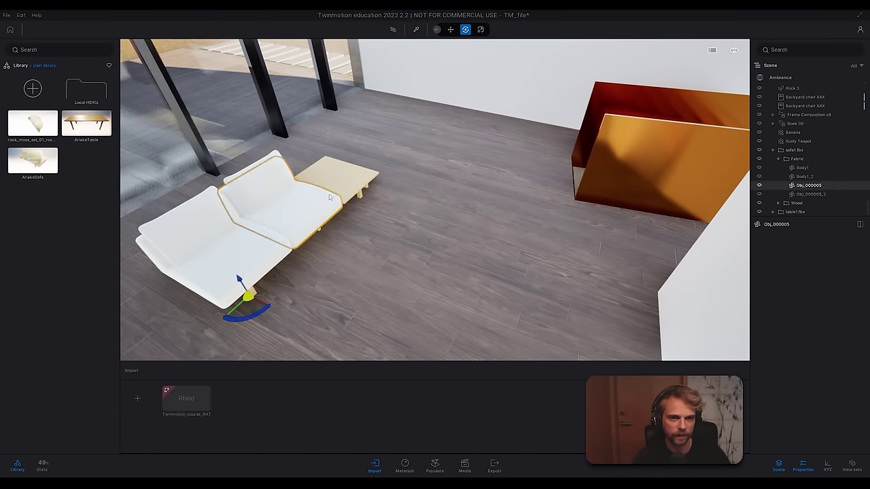
pyautogui.click(801, 150)
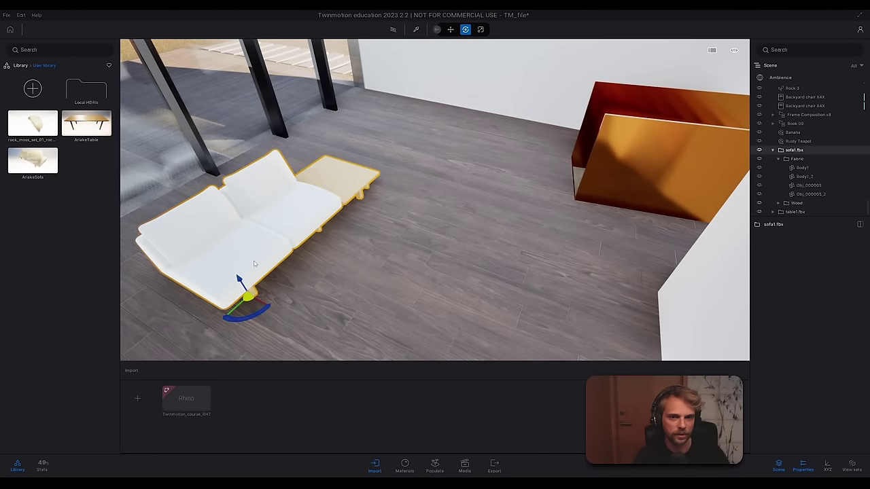
pyautogui.moveTo(248, 311); pyautogui.dragTo(260, 245)
pyautogui.moveTo(260, 245); pyautogui.dragTo(136, 204, button='right')
# Step: Select the whole table1.fbx container and move the table away from the kitchen counter onto the open floor near the sofa
pyautogui.click(419, 190)
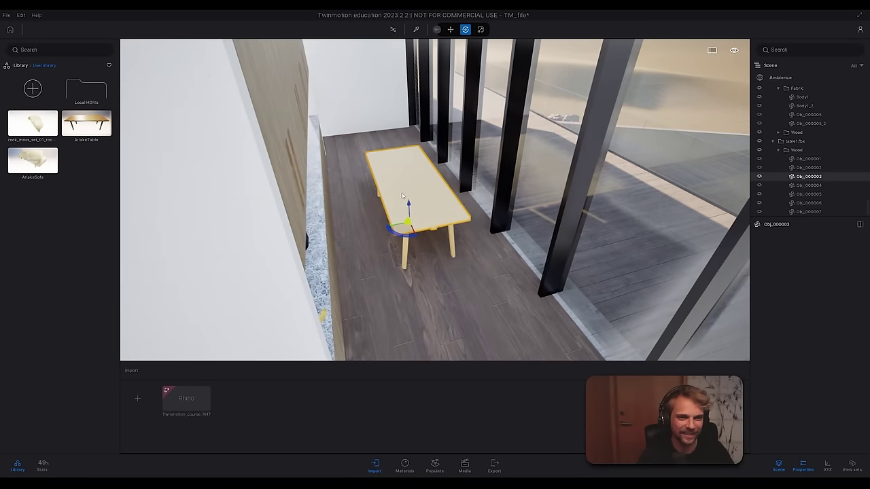
pyautogui.click(792, 142)
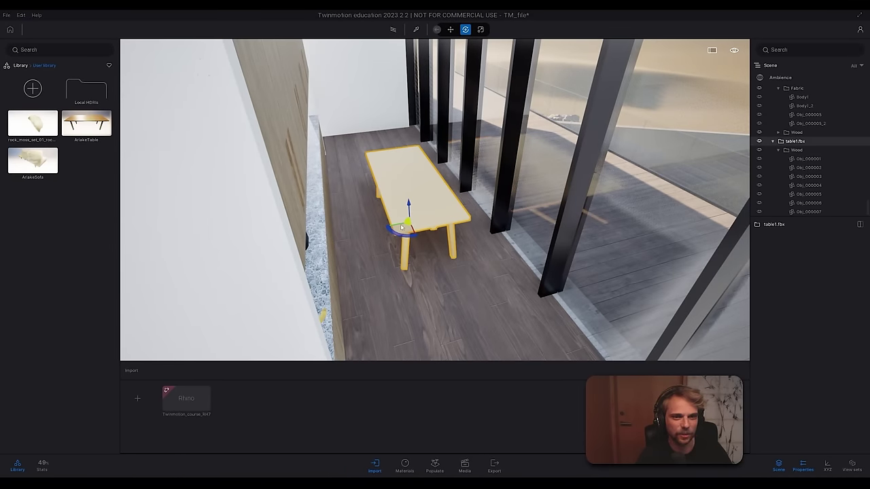
pyautogui.moveTo(401, 228); pyautogui.dragTo(431, 337)
pyautogui.moveTo(445, 276); pyautogui.dragTo(652, 278, button='right')
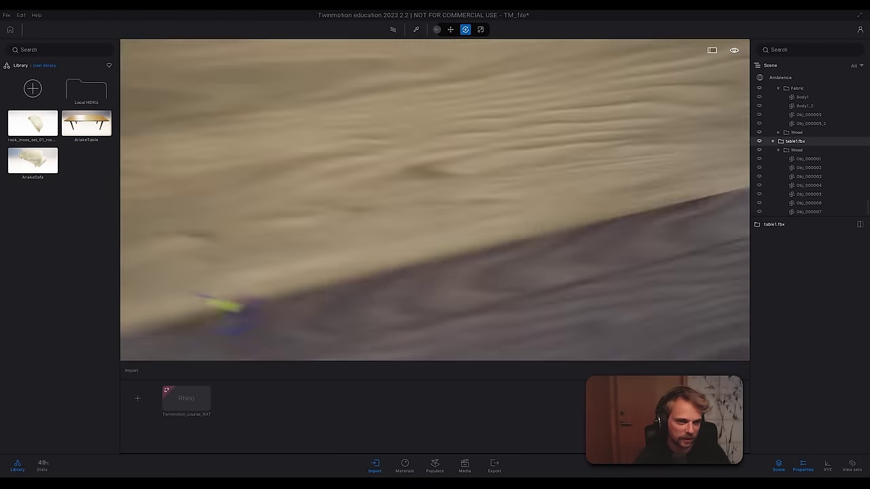
pyautogui.moveTo(435, 200); pyautogui.dragTo(530, 190, button='right')
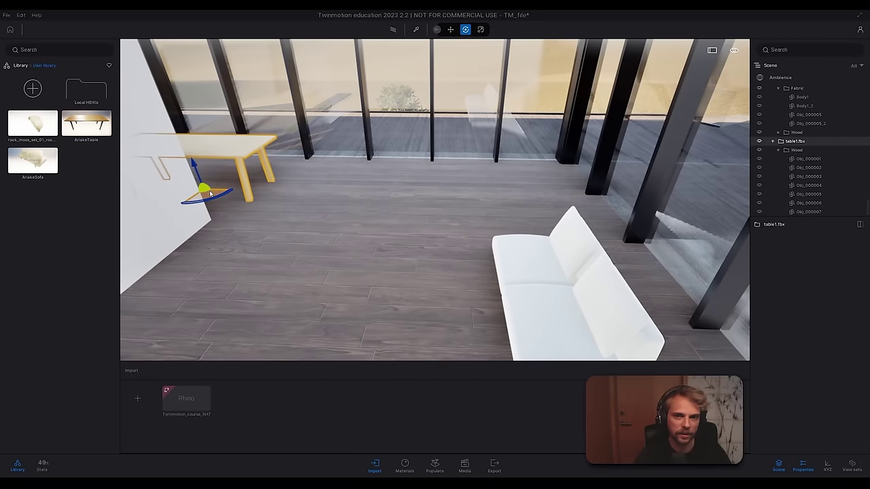
pyautogui.moveTo(211, 194); pyautogui.dragTo(408, 197)
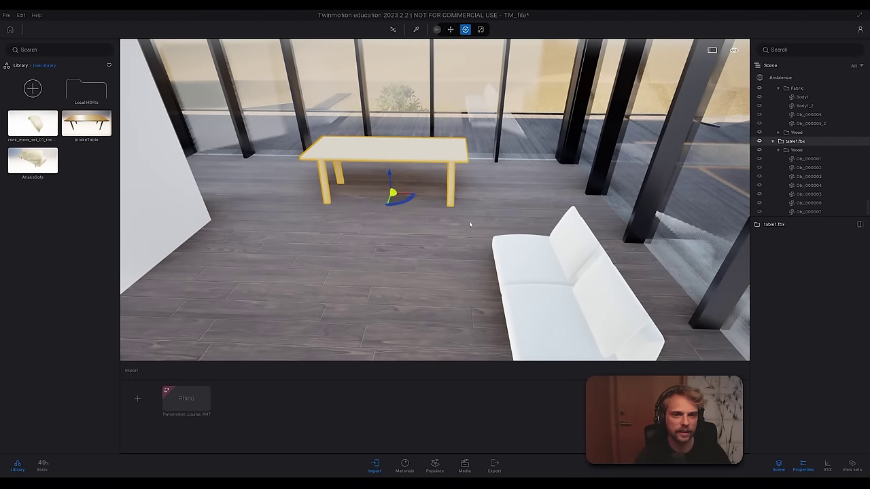
# Step: Examine the placed table and sofa in the living room from several angles, and clear the selection
pyautogui.moveTo(422, 211); pyautogui.dragTo(385, 231, button='right')
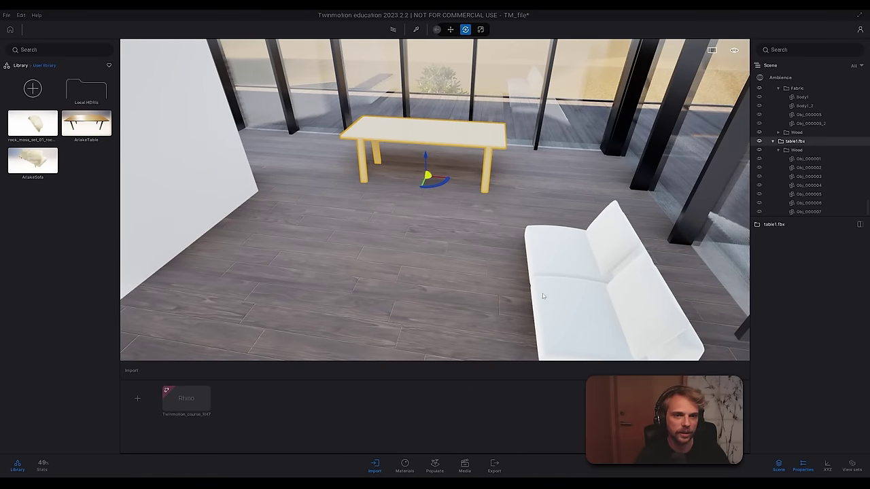
pyautogui.moveTo(488, 318); pyautogui.dragTo(236, 167)
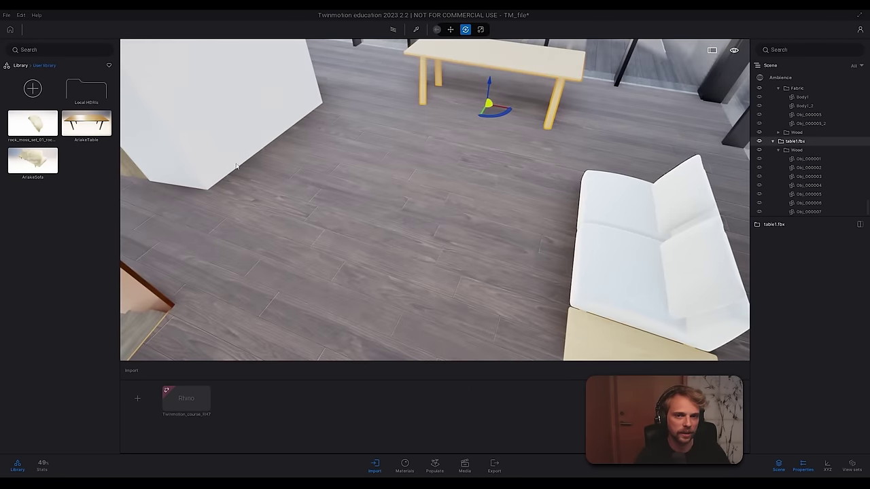
pyautogui.moveTo(434, 161); pyautogui.dragTo(369, 74, button='right')
pyautogui.moveTo(435, 161); pyautogui.dragTo(516, 149, button='right')
pyautogui.moveTo(435, 204); pyautogui.dragTo(265, 194, button='right')
pyautogui.press('w')
pyautogui.moveTo(435, 244); pyautogui.dragTo(203, 285, button='right')
pyautogui.press('s')
pyautogui.press('w')
pyautogui.moveTo(443, 260); pyautogui.dragTo(359, 168, button='right')
pyautogui.press('s')
pyautogui.press('s')
pyautogui.press('Escape')
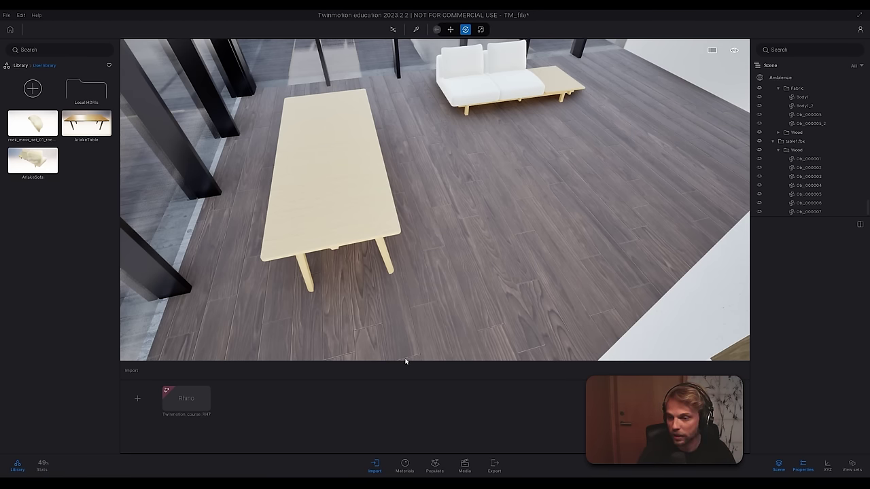
pyautogui.press('w')
pyautogui.moveTo(373, 287); pyautogui.dragTo(382, 309, button='right')
pyautogui.press('s')
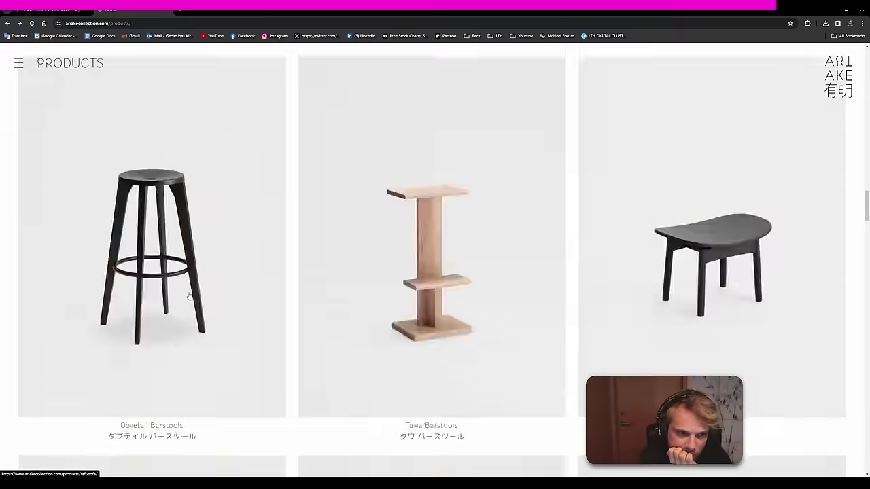
# Step: Browse the Ariake products page for more furniture, and switch to Rhino to view the shelf and side table models
pyautogui.scroll(-5, 249, 301)
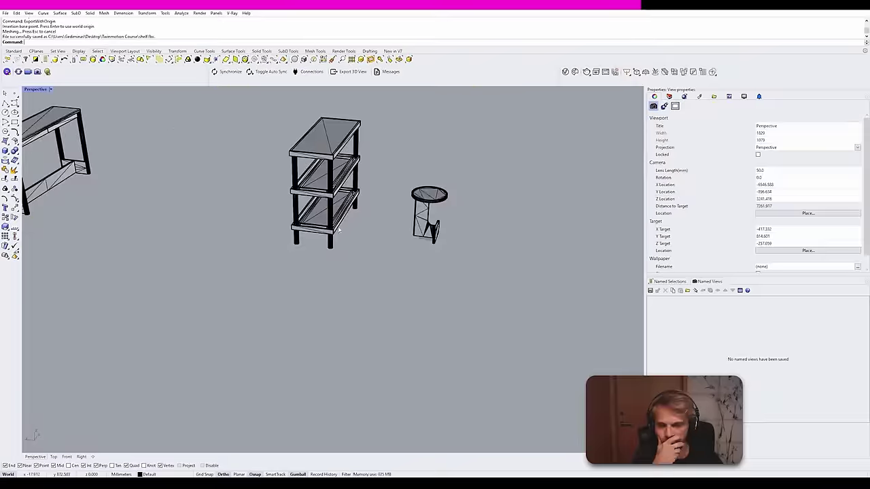
pyautogui.click(468, 354)
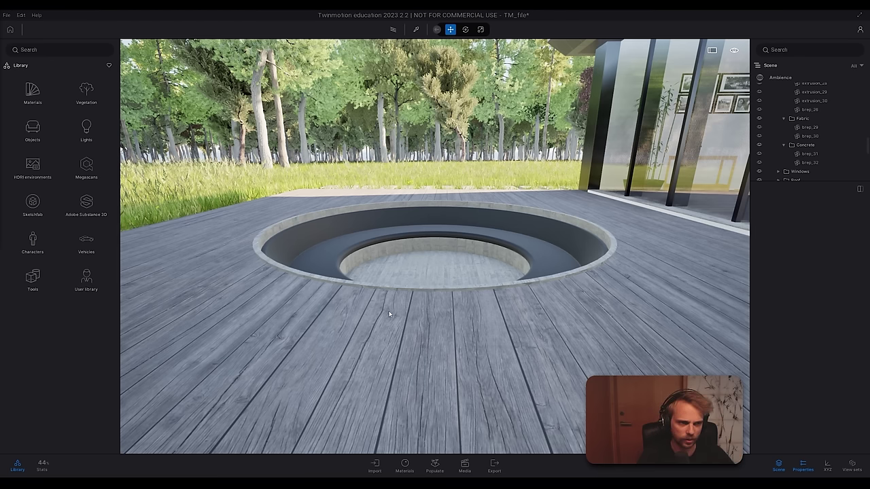
# Step: Inspect the round sunken seating and steps on the terrace, then the kitchen island and the furnished living room from several angles
pyautogui.moveTo(389, 296); pyautogui.dragTo(446, 264)
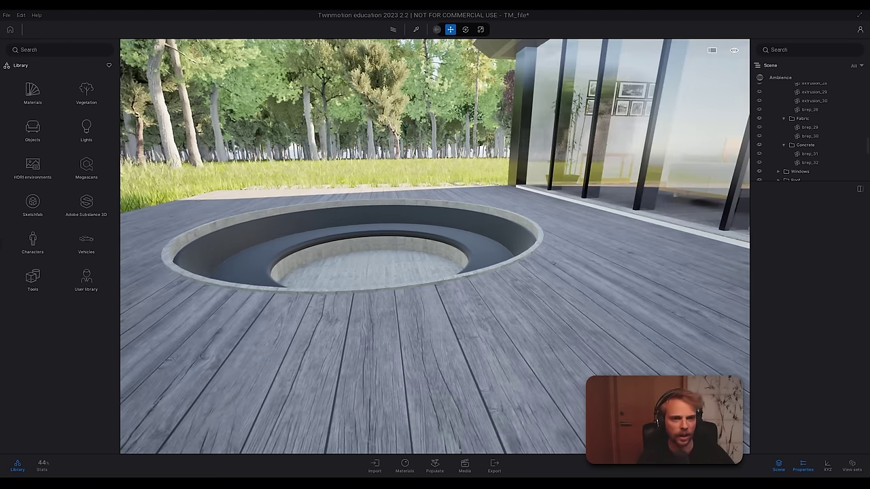
pyautogui.moveTo(388, 242)
pyautogui.mouseDown(button='right')
pyautogui.moveTo(353, 243)
pyautogui.moveTo(353, 231)
pyautogui.moveTo(388, 243)
pyautogui.mouseUp(button='right')
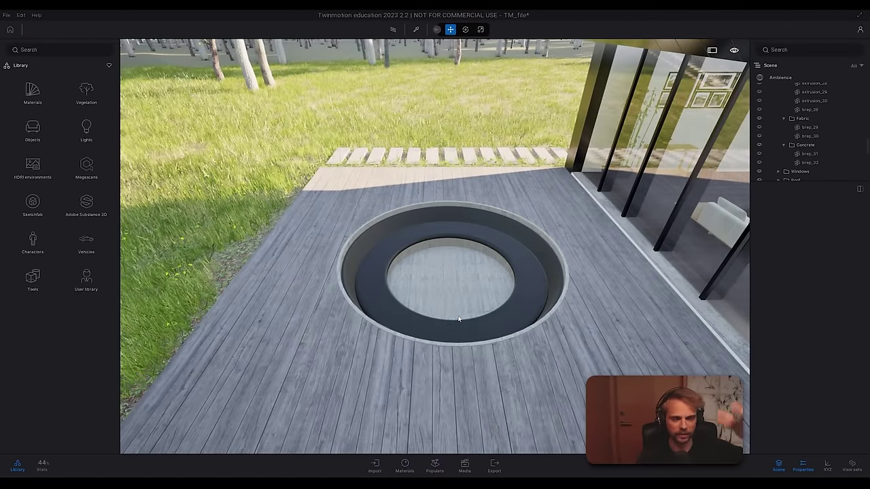
pyautogui.moveTo(477, 305); pyautogui.dragTo(519, 220, button='right')
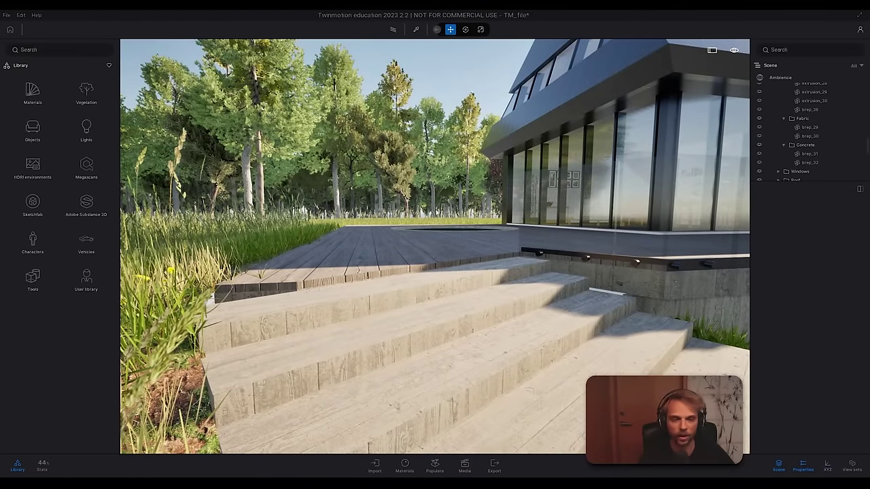
pyautogui.moveTo(435, 244); pyautogui.dragTo(574, 231, button='right')
pyautogui.press('w')
pyautogui.press('w')
pyautogui.press('w')
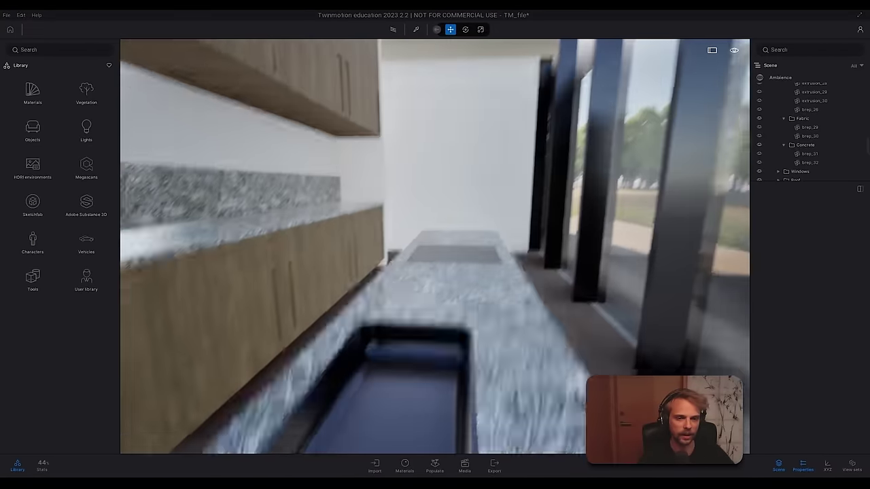
pyautogui.press('s')
pyautogui.moveTo(390, 293); pyautogui.dragTo(391, 340, button='right')
pyautogui.press('e')
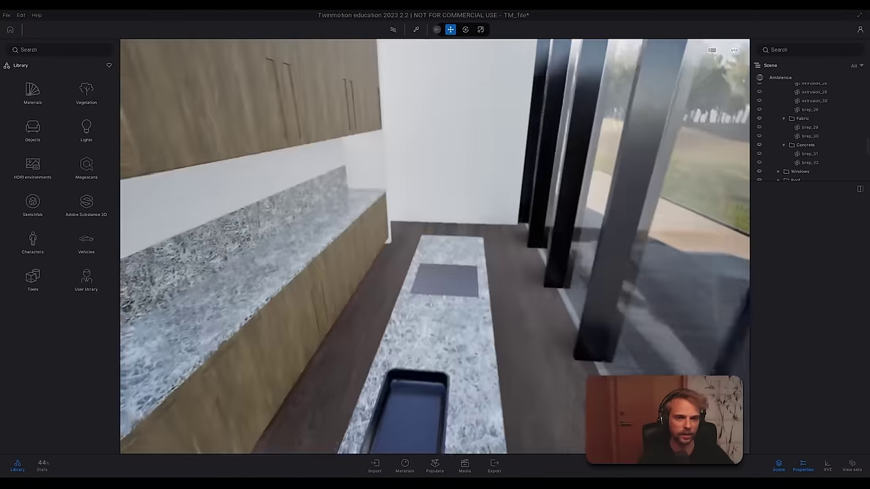
pyautogui.press('s')
pyautogui.moveTo(433, 278); pyautogui.dragTo(400, 303, button='right')
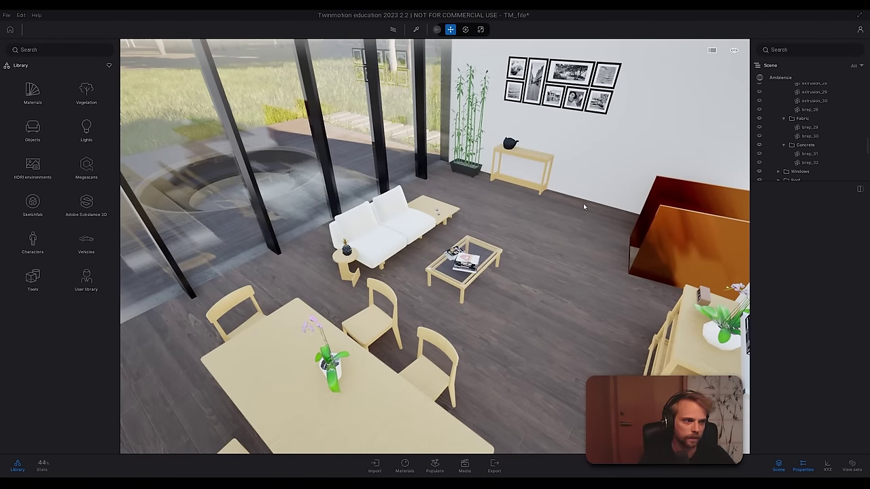
# Step: Place a Chamfer Box primitive over the round sunken seating on the terrace, raise it above the deck, and clear the selection
pyautogui.moveTo(524, 226)
pyautogui.mouseDown(button='right')
pyautogui.moveTo(421, 204)
pyautogui.moveTo(421, 180)
pyautogui.moveTo(475, 184)
pyautogui.moveTo(507, 170)
pyautogui.moveTo(517, 143)
pyautogui.moveTo(571, 163)
pyautogui.moveTo(518, 227)
pyautogui.moveTo(530, 225)
pyautogui.mouseUp(button='right')
pyautogui.press('w')
pyautogui.press('w')
pyautogui.press('w')
pyautogui.press('s')
pyautogui.press('a')
pyautogui.press('e')
pyautogui.click(33, 132)
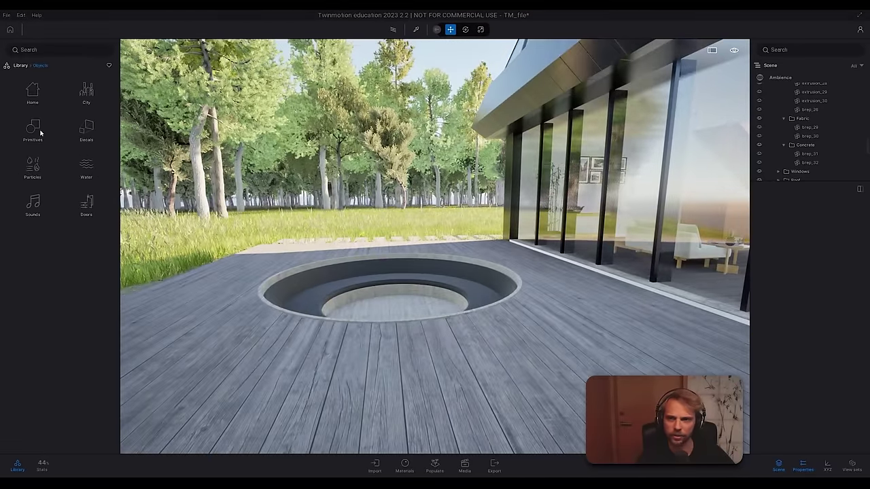
pyautogui.click(39, 132)
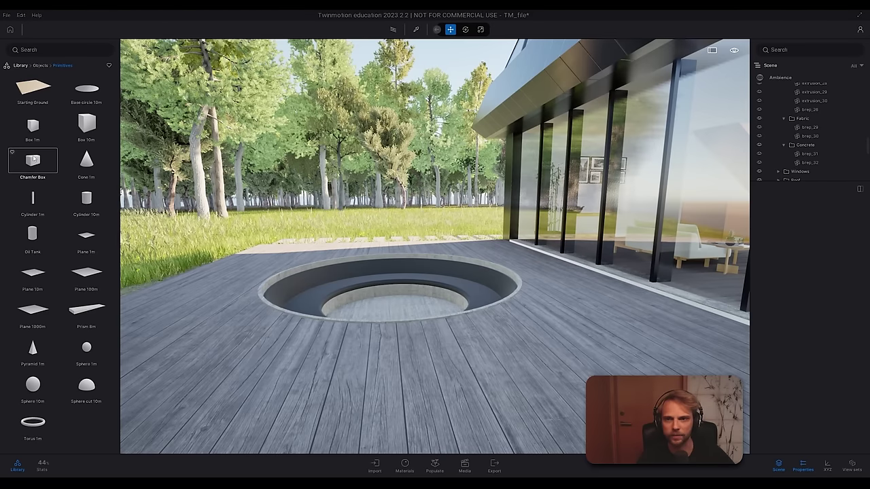
pyautogui.moveTo(33, 158); pyautogui.dragTo(403, 278)
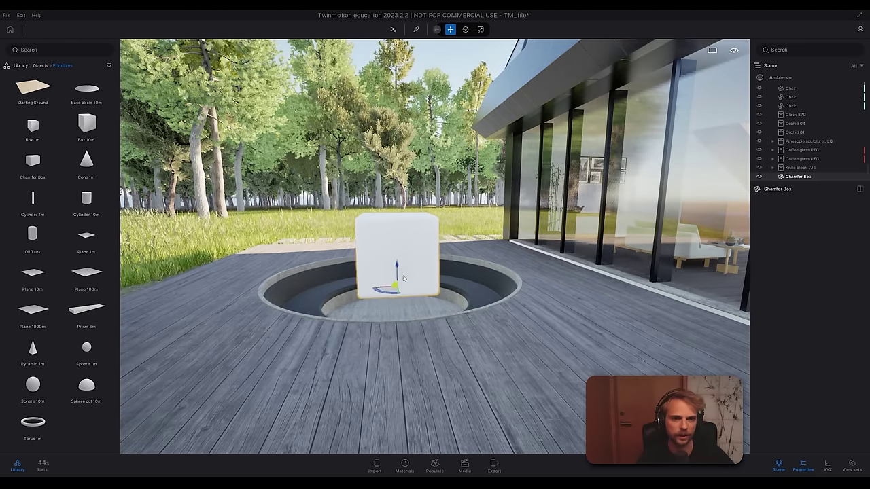
pyautogui.keyDown('shift'); pyautogui.moveTo(398, 271); pyautogui.dragTo(483, 290, button='middle'); pyautogui.keyUp('shift')
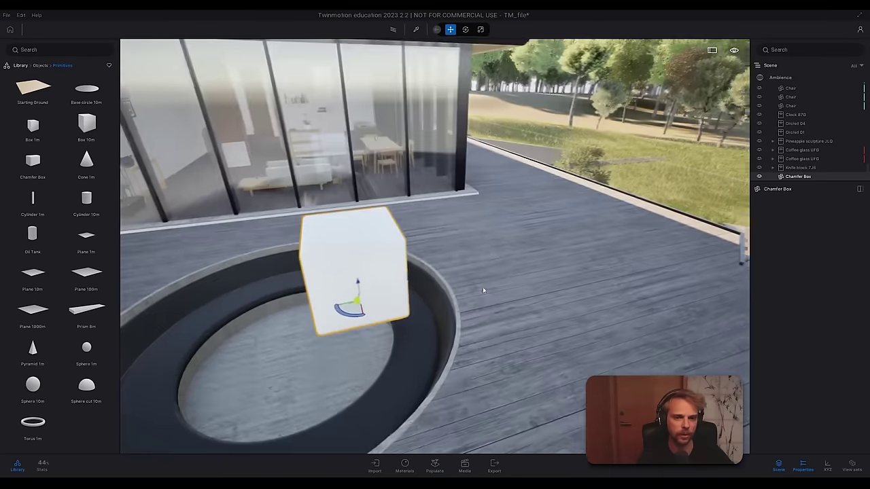
pyautogui.moveTo(358, 283); pyautogui.dragTo(348, 215)
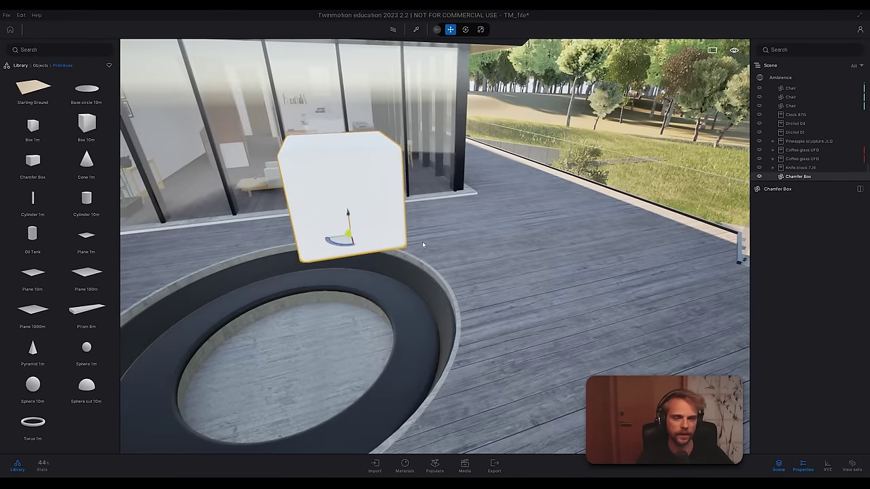
pyautogui.moveTo(422, 244)
pyautogui.keyDown('shift'); pyautogui.mouseDown(button='middle')
pyautogui.moveTo(462, 248)
pyautogui.moveTo(427, 247)
pyautogui.mouseUp(button='middle'); pyautogui.keyUp('shift')
pyautogui.press('Escape')
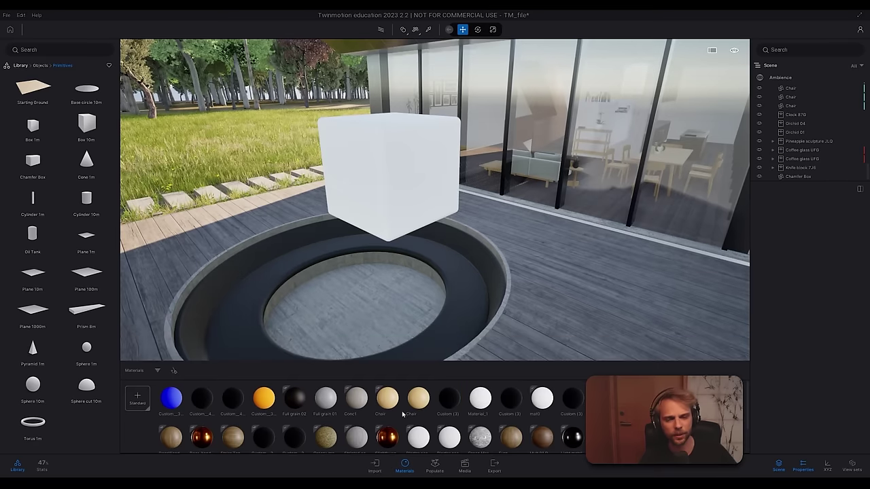
# Step: Remove the unused materials from the project and create a new standard material named MyFirstMaterial
pyautogui.click(174, 371)
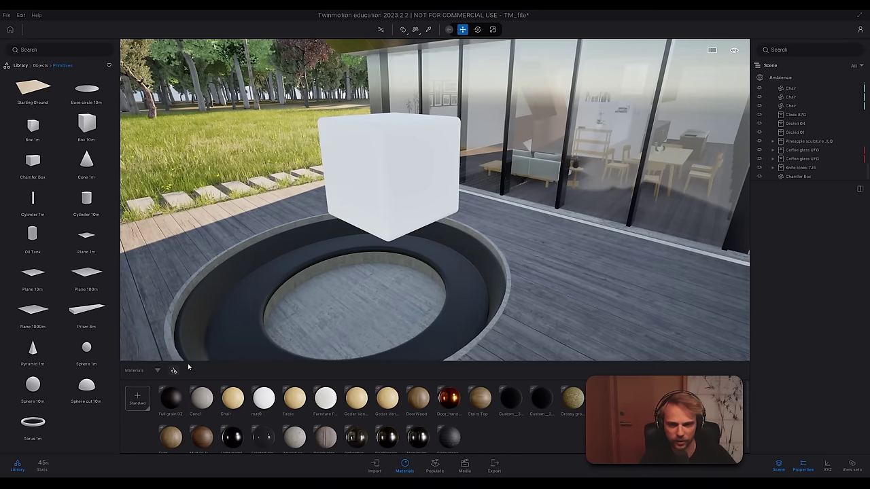
pyautogui.click(138, 399)
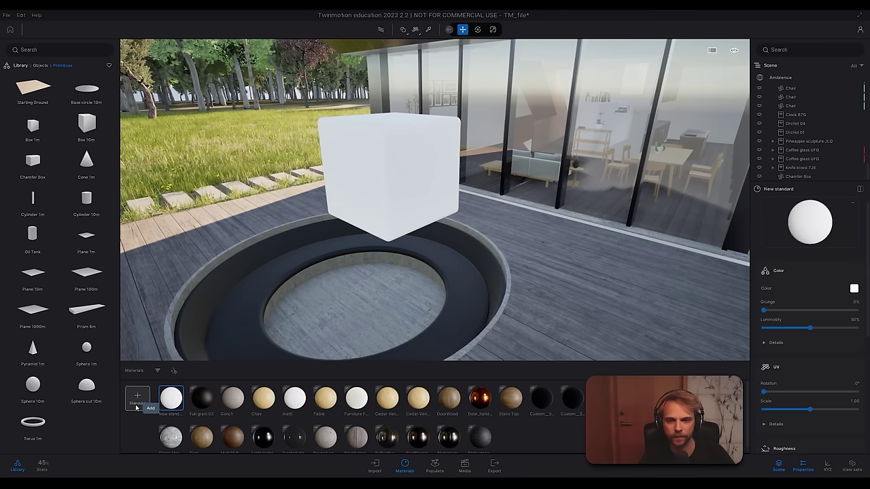
pyautogui.rightClick(171, 390)
pyautogui.click(159, 368)
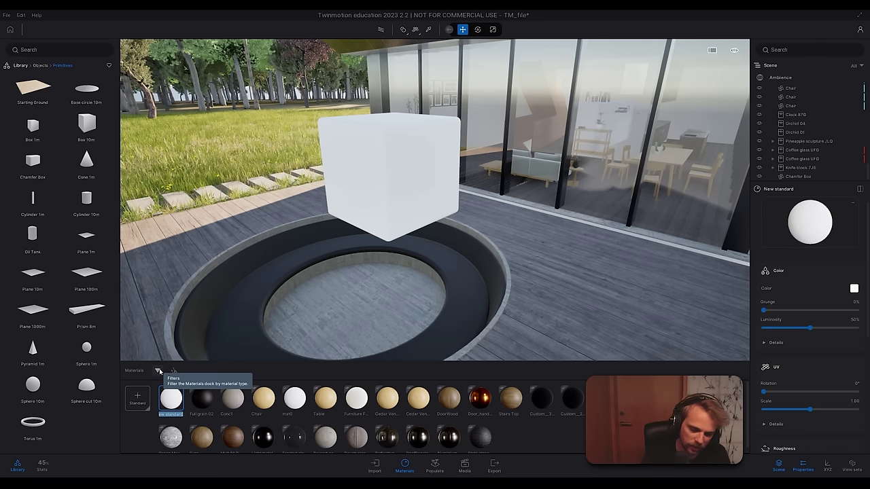
pyautogui.write('MyFirst')
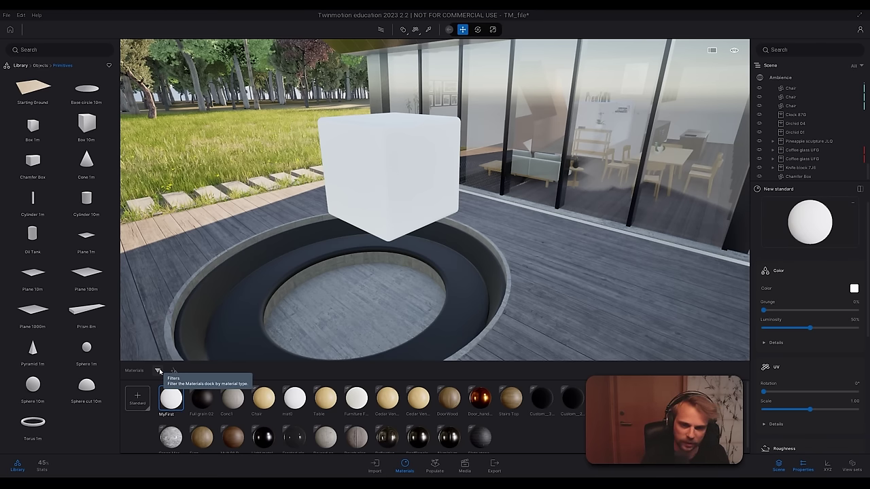
pyautogui.write('Material')
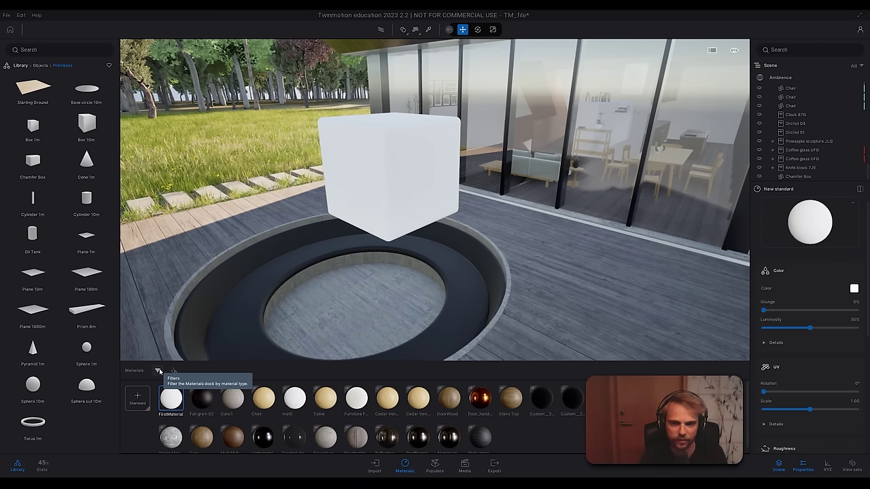
pyautogui.press('Return')
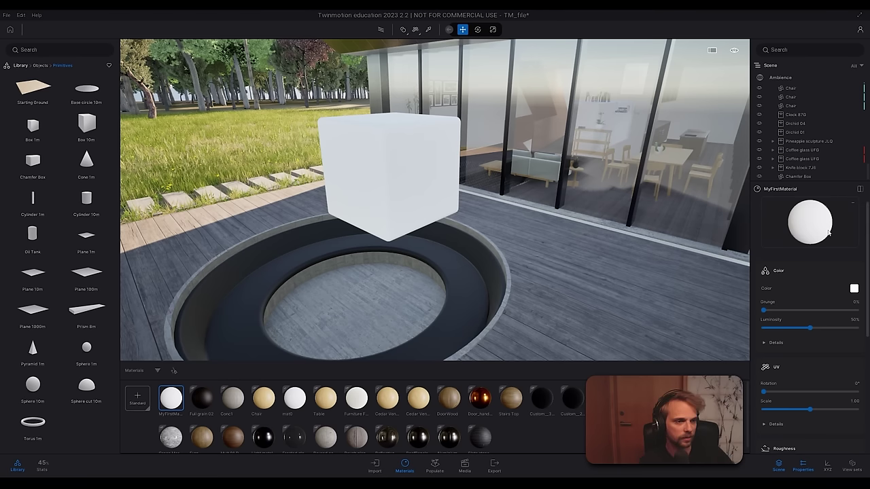
# Step: Set the color of MyFirstMaterial to a strong pinkish red (FF2447) and apply the material to the chamfer box
pyautogui.click(854, 290)
pyautogui.moveTo(387, 256); pyautogui.dragTo(410, 231)
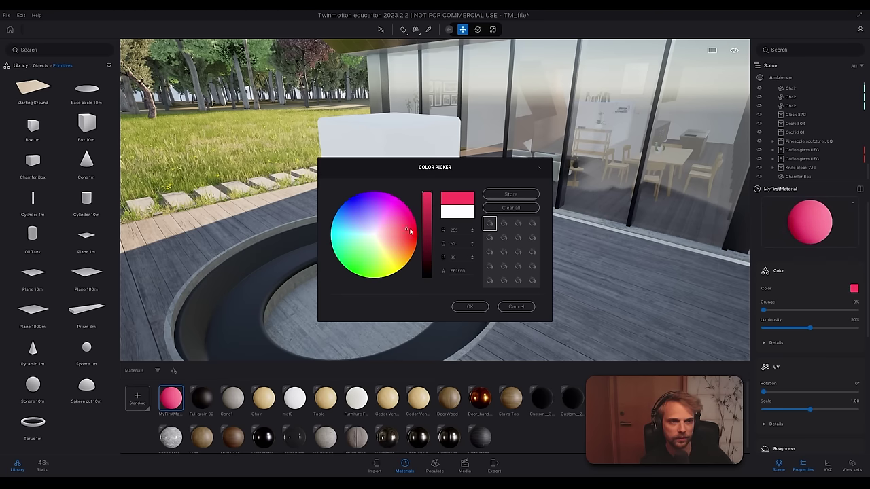
pyautogui.click(474, 307)
pyautogui.moveTo(171, 398); pyautogui.dragTo(390, 189)
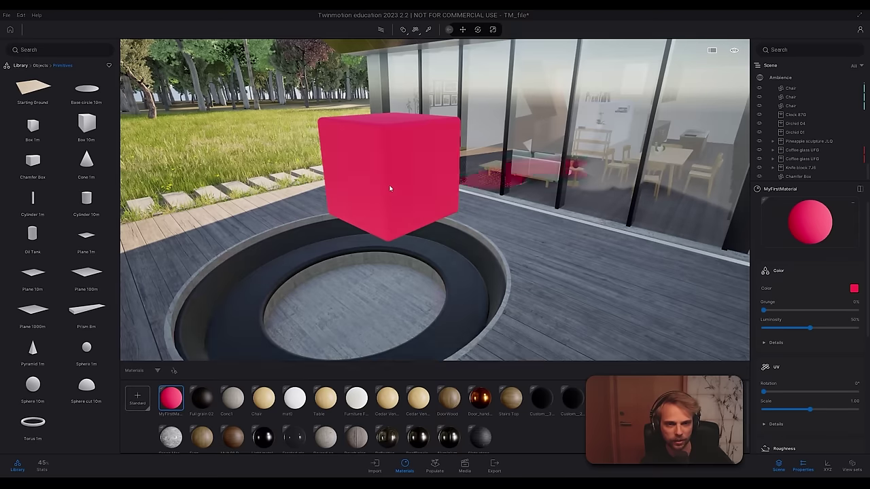
# Step: Change the color of MyFirstMaterial to a lighter pink
pyautogui.click(854, 288)
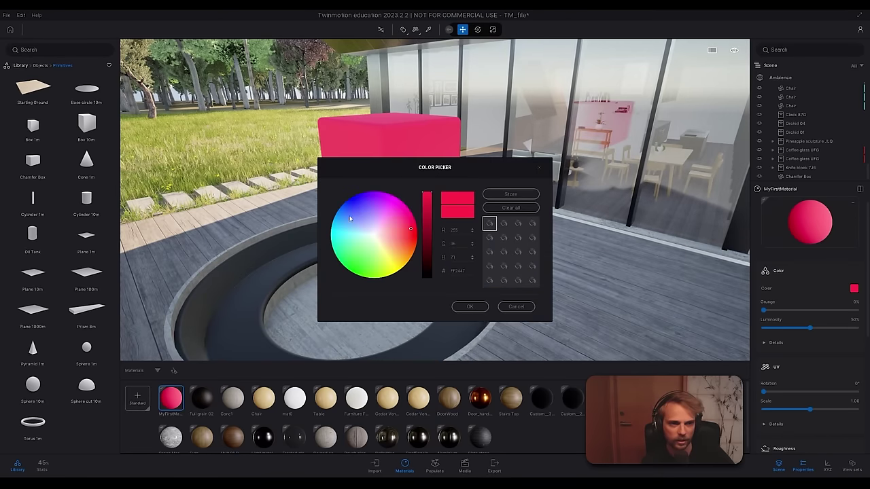
pyautogui.click(388, 235)
pyautogui.moveTo(393, 214); pyautogui.dragTo(407, 244)
pyautogui.click(469, 306)
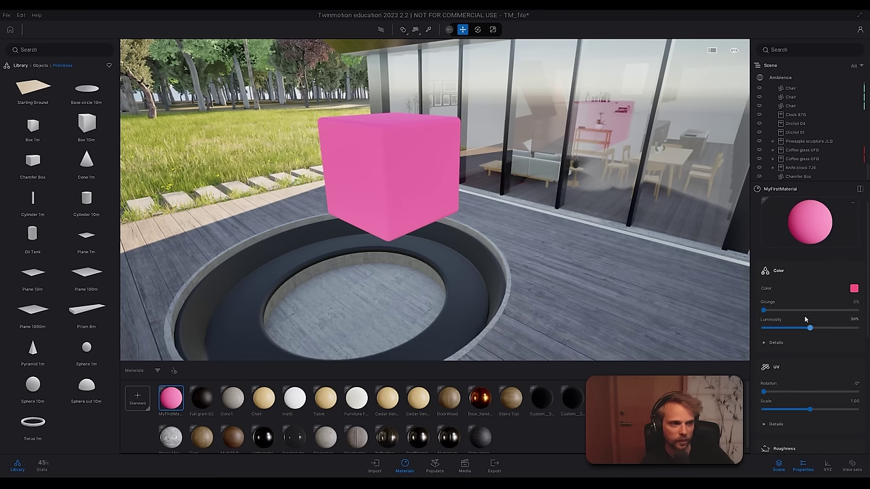
# Step: Set the roughness of MyFirstMaterial to 0% and its metalness to 100%, checking the reflections on the chamfer box
pyautogui.scroll(-2, 867, 287)
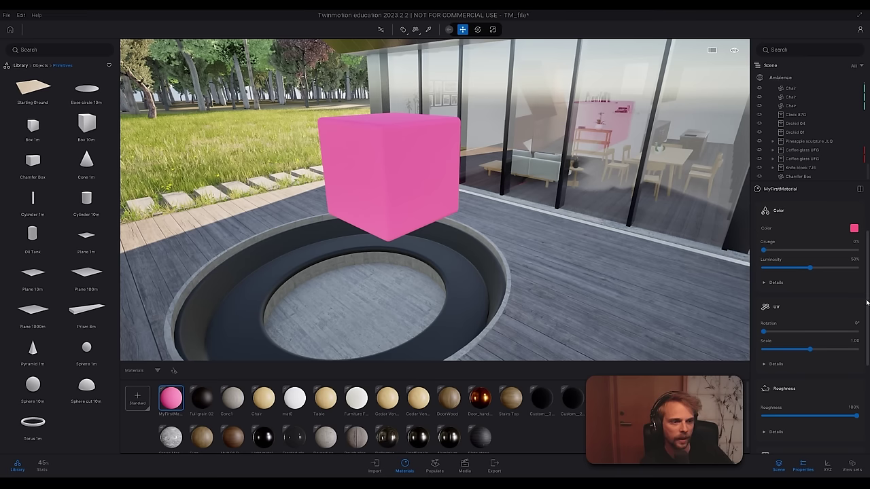
pyautogui.scroll(-4, 866, 302)
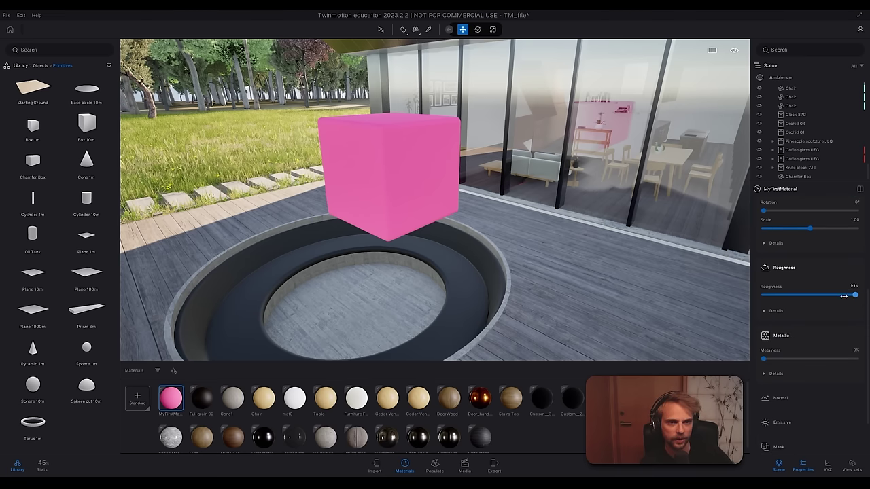
pyautogui.moveTo(844, 296); pyautogui.dragTo(769, 300)
pyautogui.moveTo(427, 260); pyautogui.dragTo(448, 285, button='right')
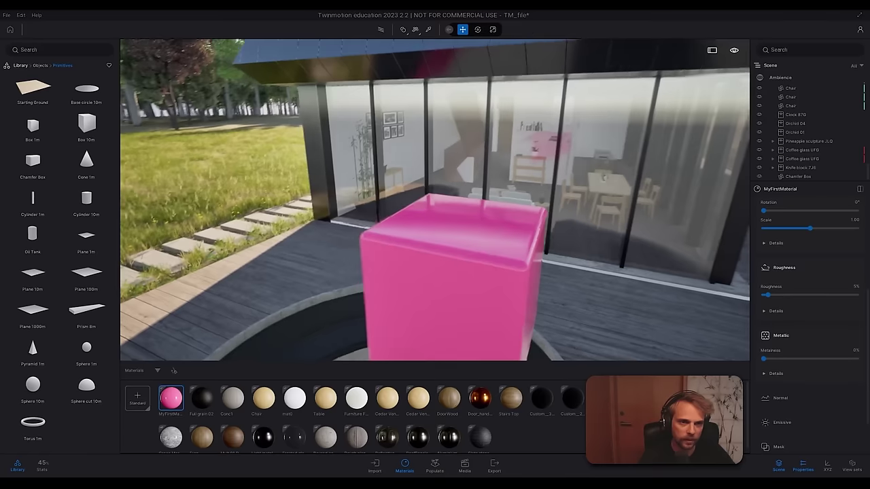
pyautogui.moveTo(386, 205); pyautogui.dragTo(424, 258)
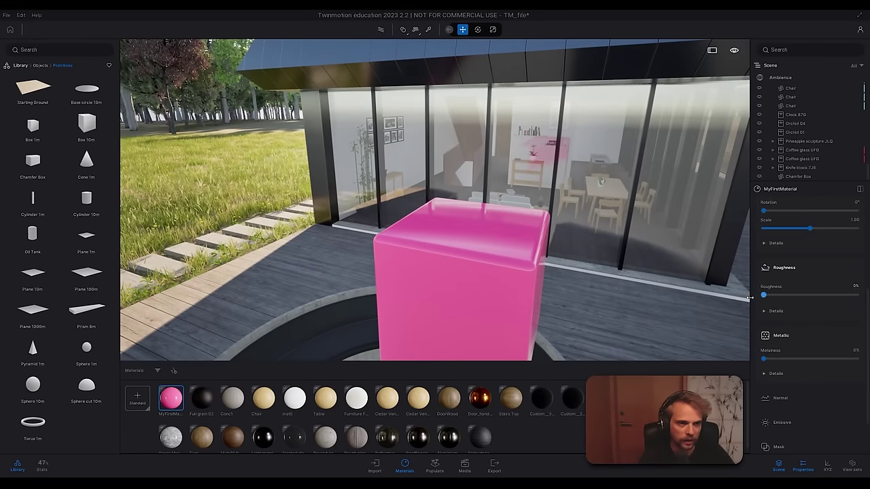
pyautogui.moveTo(762, 295)
pyautogui.mouseDown()
pyautogui.moveTo(861, 296)
pyautogui.moveTo(754, 306)
pyautogui.moveTo(863, 305)
pyautogui.moveTo(857, 315)
pyautogui.moveTo(809, 295)
pyautogui.moveTo(760, 295)
pyautogui.mouseUp()
pyautogui.moveTo(533, 265); pyautogui.dragTo(475, 266, button='right')
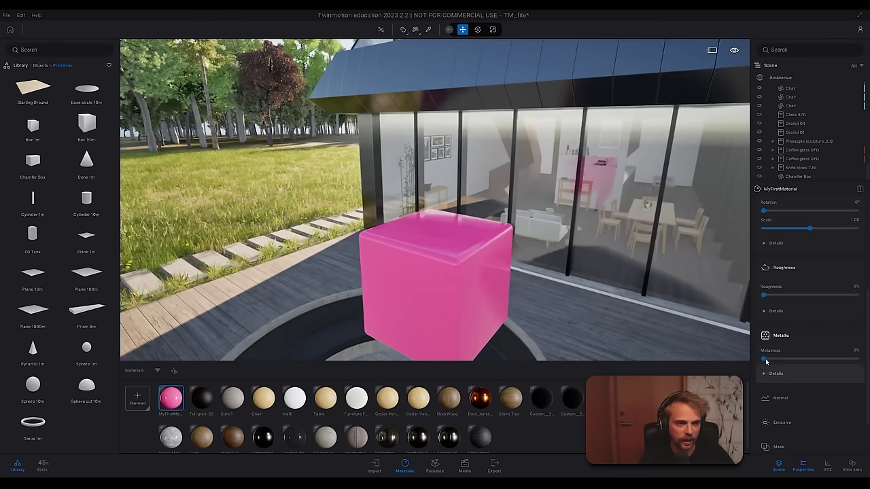
pyautogui.moveTo(765, 361); pyautogui.dragTo(858, 359)
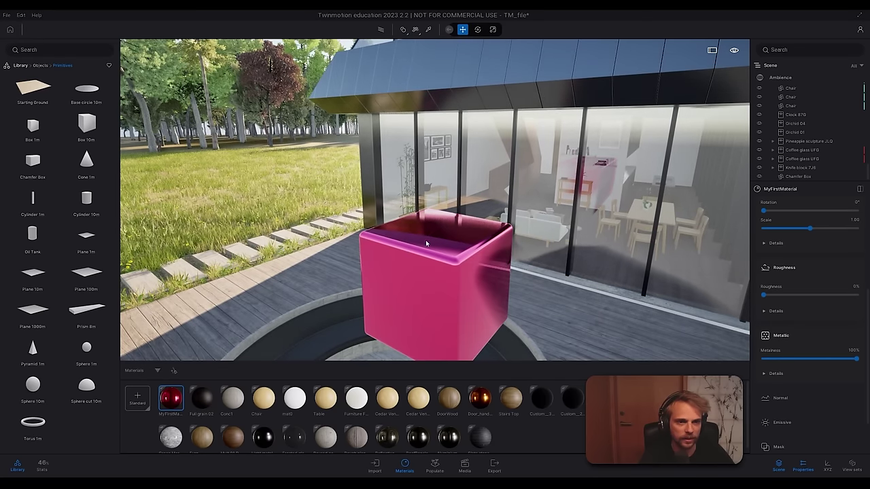
pyautogui.moveTo(427, 244)
pyautogui.mouseDown(button='right')
pyautogui.moveTo(319, 243)
pyautogui.moveTo(435, 244)
pyautogui.moveTo(427, 244)
pyautogui.mouseUp(button='right')
# Step: Open the normal settings of MyFirstMaterial
pyautogui.scroll(-1, 795, 354)
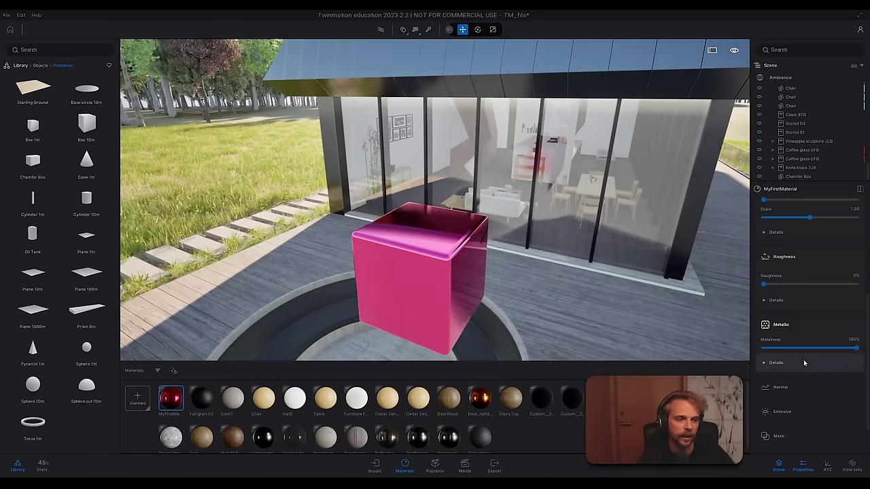
pyautogui.click(791, 378)
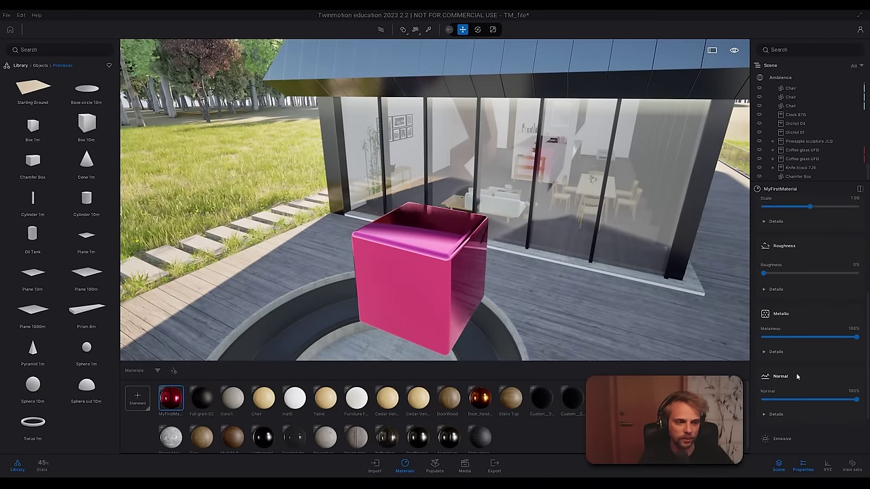
pyautogui.scroll(-2, 802, 370)
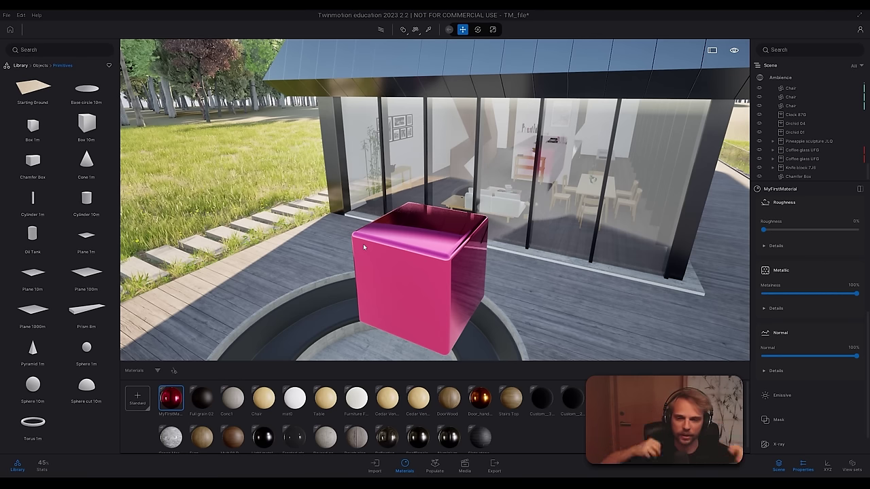
# Step: Examine the embedded normal map texture of the Slate stone tiles SW 01 material, dismissing the file dialog without replacing the map
pyautogui.click(481, 438)
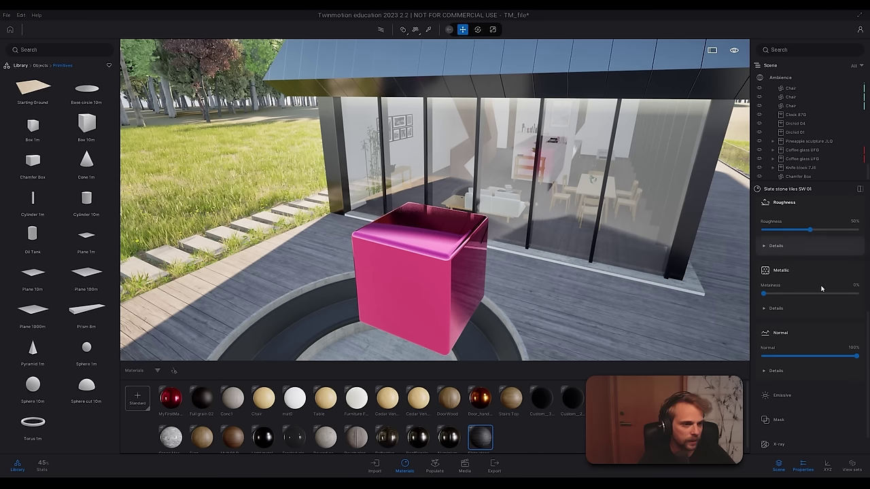
pyautogui.click(763, 371)
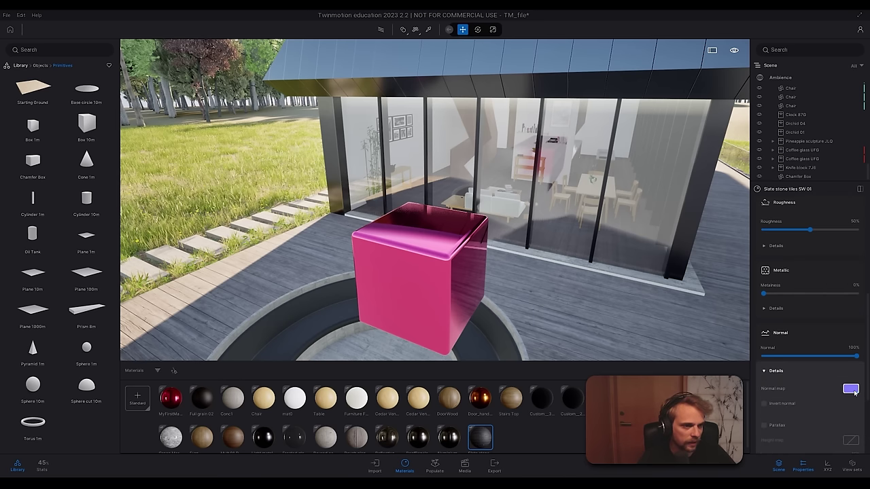
pyautogui.click(852, 390)
pyautogui.click(793, 359)
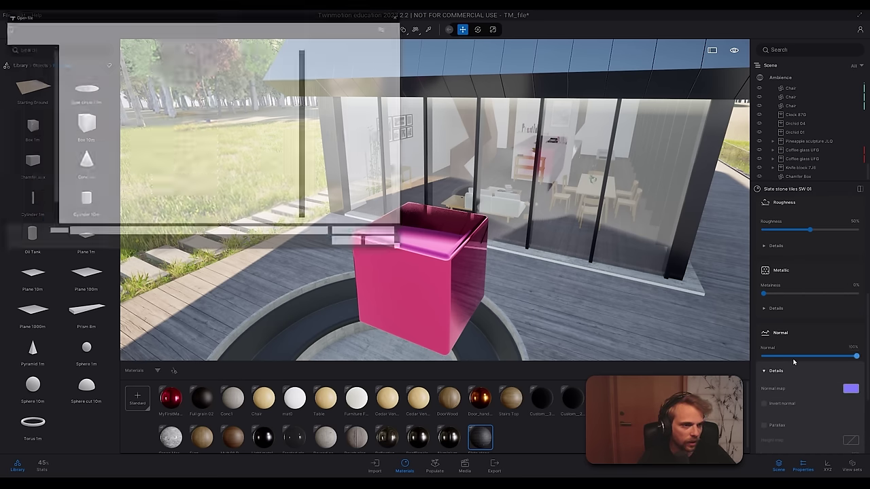
pyautogui.click(384, 243)
pyautogui.click(845, 390)
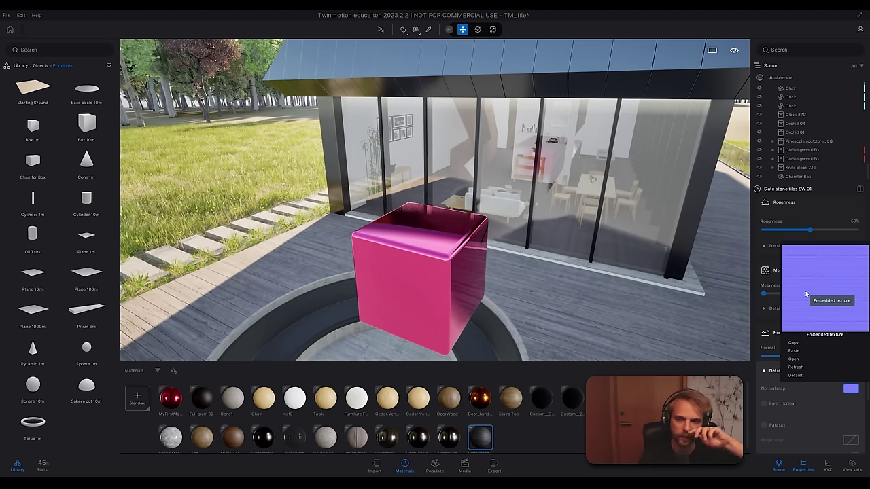
# Step: Copy the normal map of Slate stone tiles SW 01 and paste it as the normal map of MyFirstMaterial
pyautogui.click(791, 344)
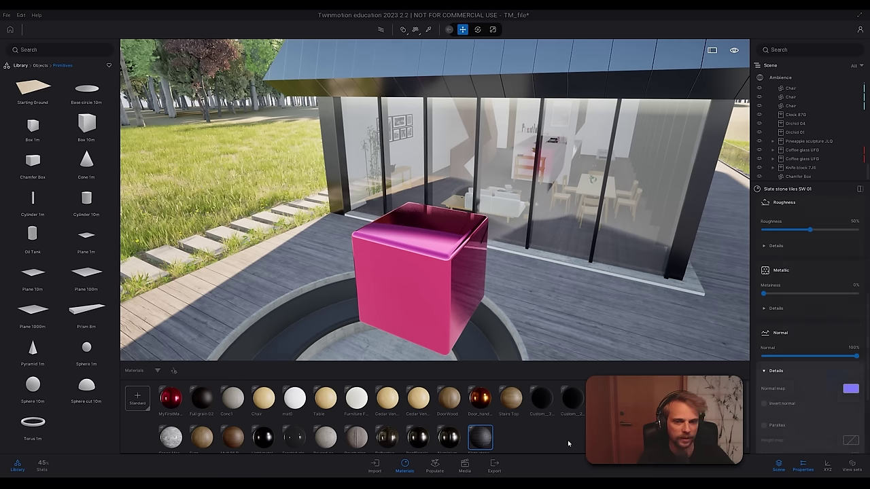
pyautogui.click(167, 406)
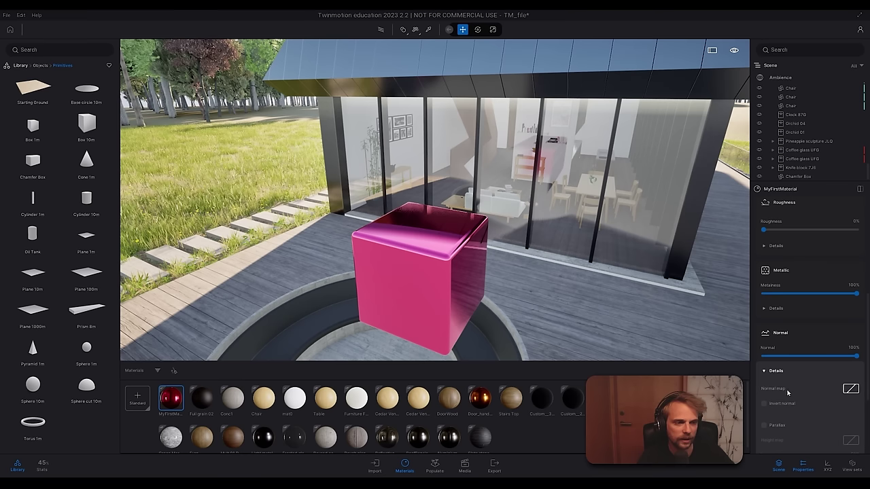
pyautogui.click(850, 390)
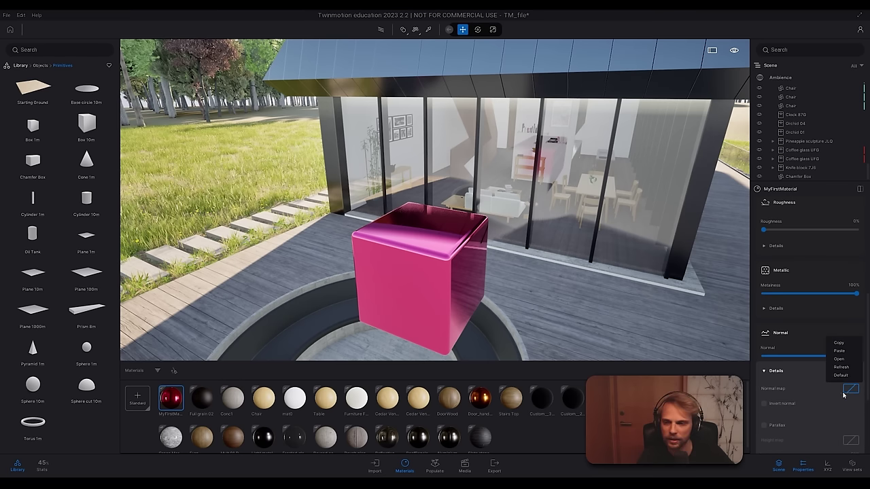
pyautogui.click(841, 352)
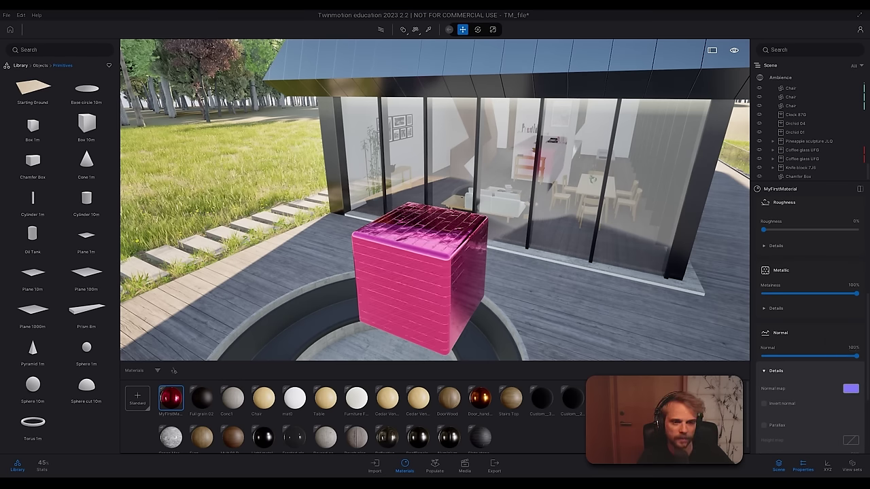
# Step: Inspect the tile relief and reflections on the top, sides and rounded edges of the chamfer box up close
pyautogui.press('w')
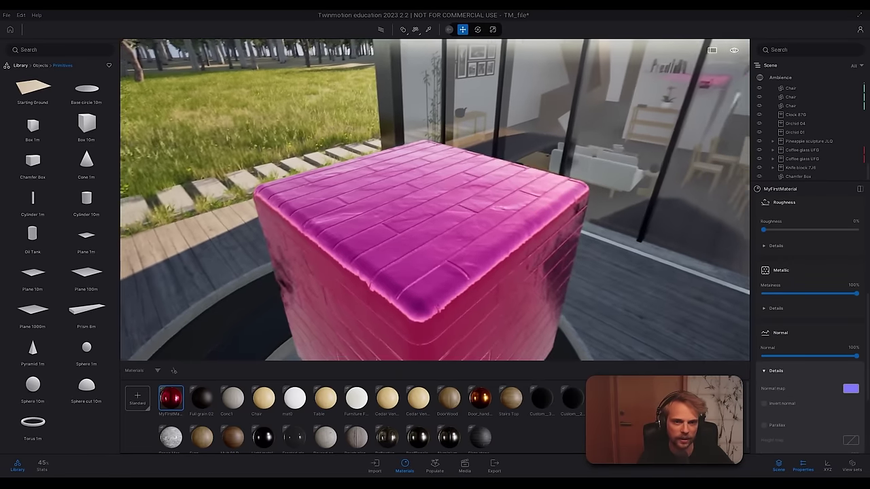
pyautogui.press('e')
pyautogui.press('q')
pyautogui.press('a')
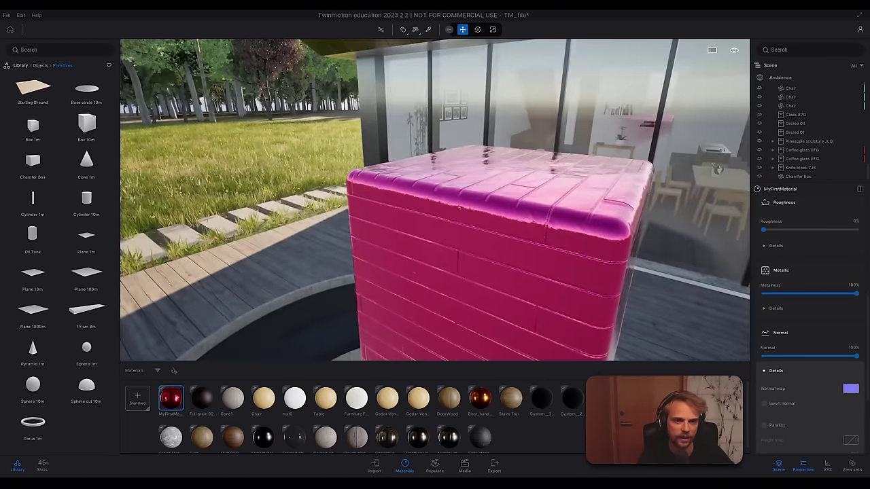
pyautogui.press('q')
pyautogui.moveTo(451, 266); pyautogui.dragTo(481, 274, button='right')
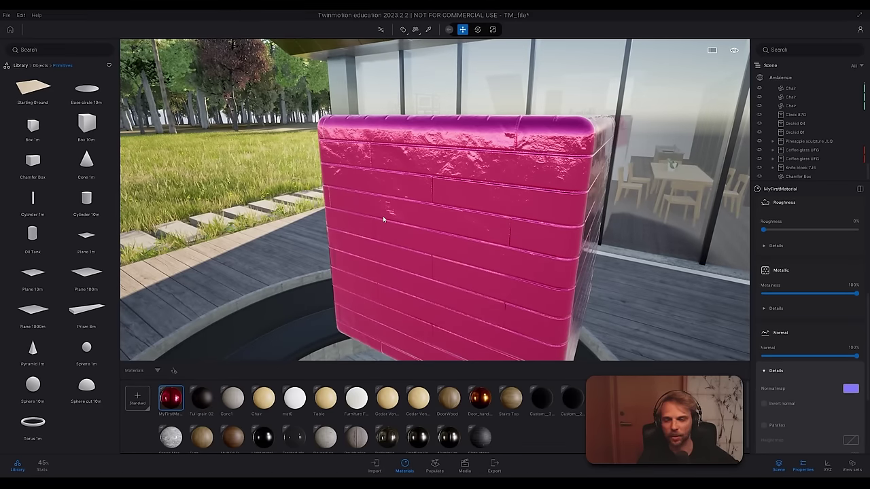
pyautogui.moveTo(367, 158); pyautogui.dragTo(414, 117, button='right')
pyautogui.press('d')
pyautogui.press('w')
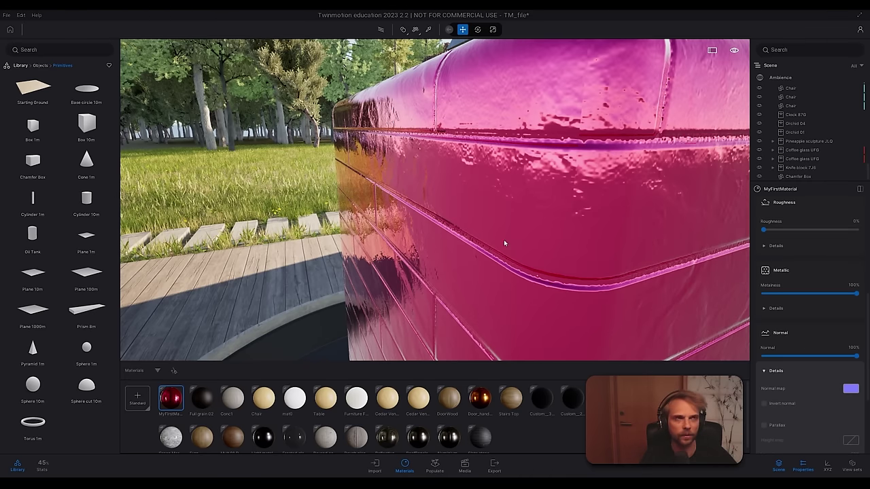
pyautogui.press('s')
pyautogui.moveTo(319, 179); pyautogui.dragTo(310, 179, button='right')
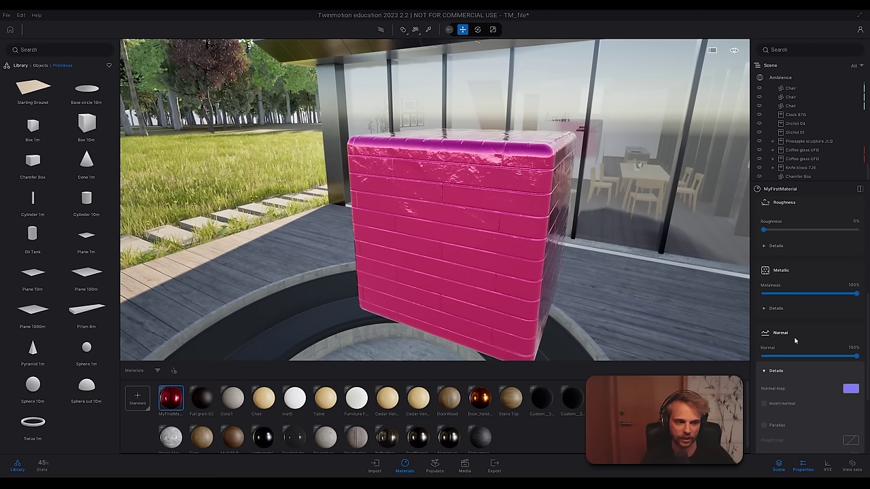
# Step: Try an emissive glow of about 35766 nit on MyFirstMaterial and view the chamfer box from the terrace
pyautogui.scroll(-5, 815, 361)
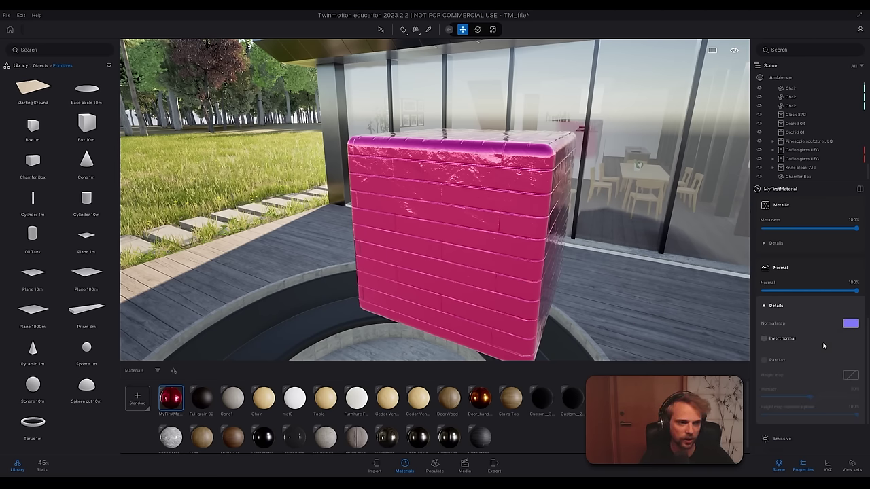
pyautogui.scroll(2, 827, 270)
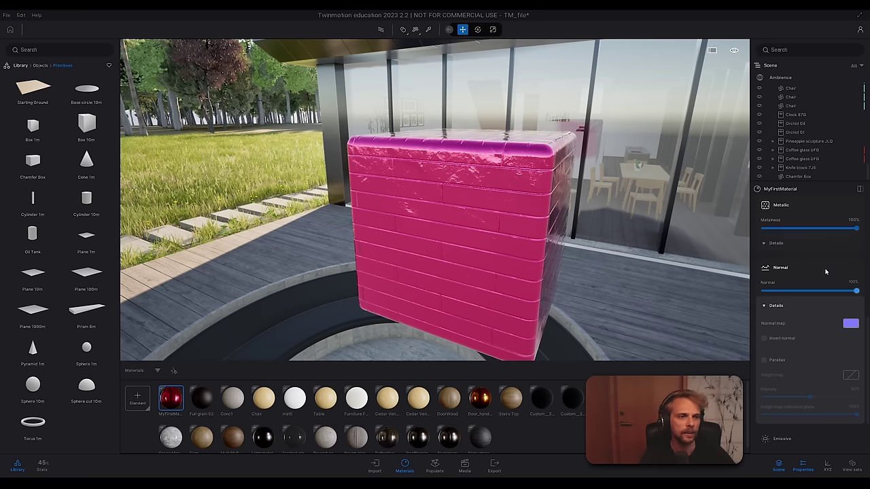
pyautogui.scroll(-2, 844, 319)
pyautogui.click(783, 365)
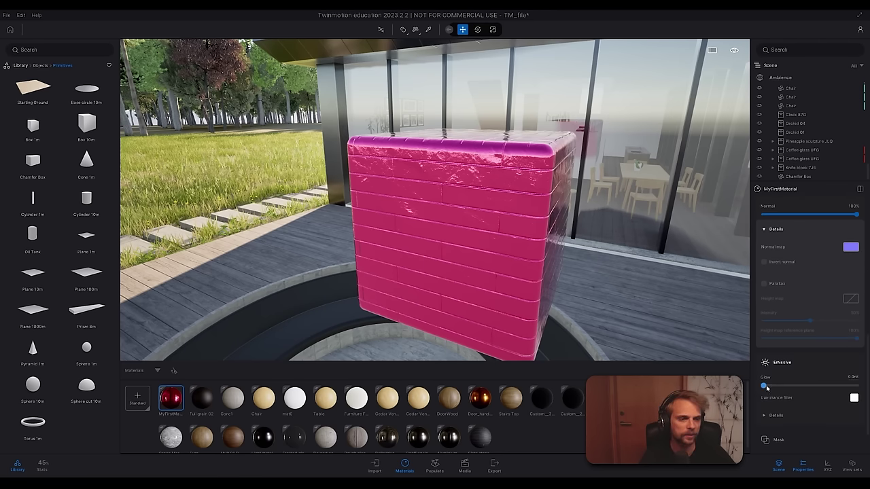
pyautogui.moveTo(765, 387); pyautogui.dragTo(792, 394)
pyautogui.press('s')
pyautogui.moveTo(434, 200); pyautogui.dragTo(346, 200, button='right')
pyautogui.press('w')
pyautogui.press('d')
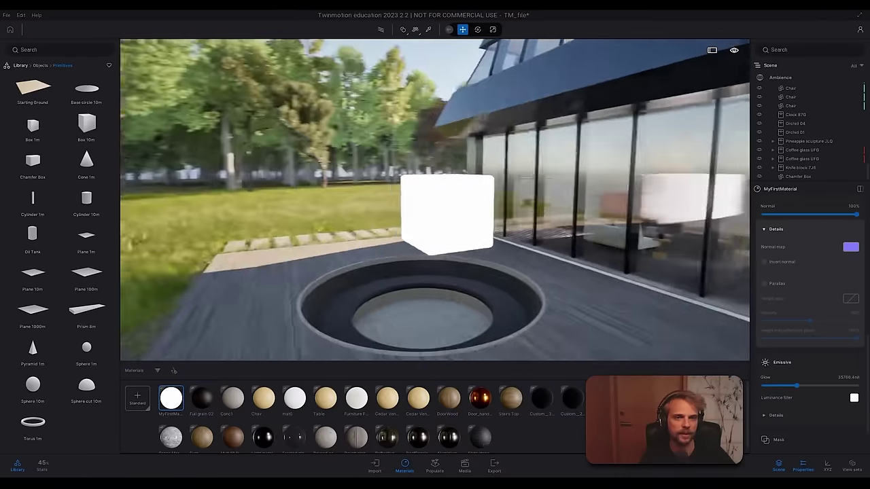
# Step: Try MyFirstMaterial's glow at 100000 nit, check the box against the glass facade, and reset the glow to 0 nit
pyautogui.moveTo(798, 386); pyautogui.dragTo(867, 399)
pyautogui.press('s')
pyautogui.moveTo(504, 274); pyautogui.dragTo(527, 285, button='right')
pyautogui.press('a')
pyautogui.press('d')
pyautogui.press('w')
pyautogui.moveTo(418, 317); pyautogui.dragTo(412, 317, button='right')
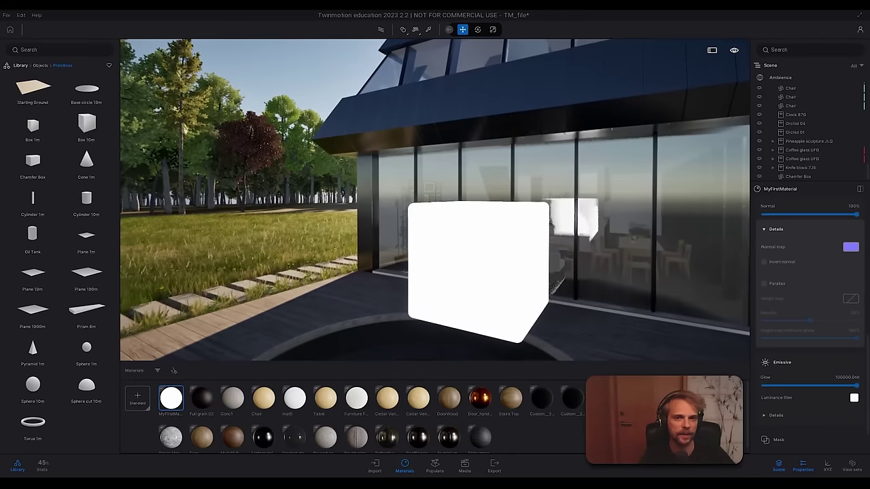
pyautogui.moveTo(473, 136); pyautogui.dragTo(523, 152, button='right')
pyautogui.press('w')
pyautogui.press('s')
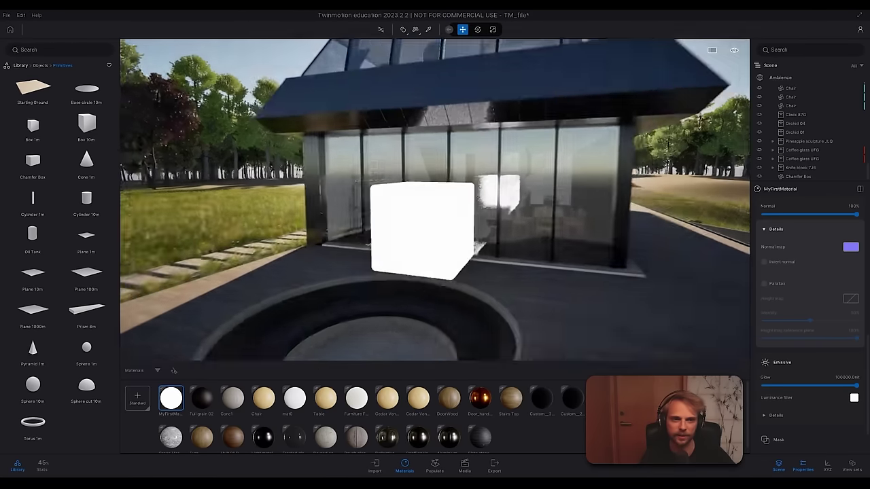
pyautogui.moveTo(856, 386); pyautogui.dragTo(763, 386)
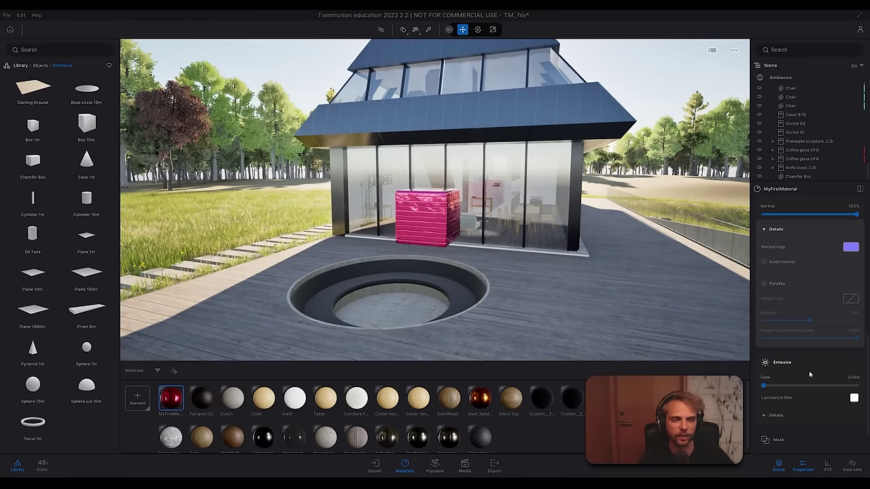
# Step: Open the mask settings of MyFirstMaterial and review its mask and opacity map options
pyautogui.scroll(-2, 815, 365)
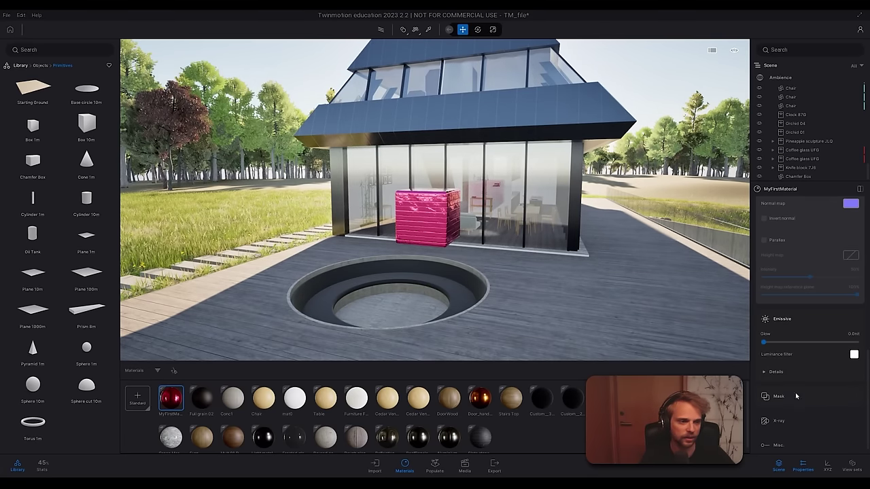
pyautogui.click(795, 397)
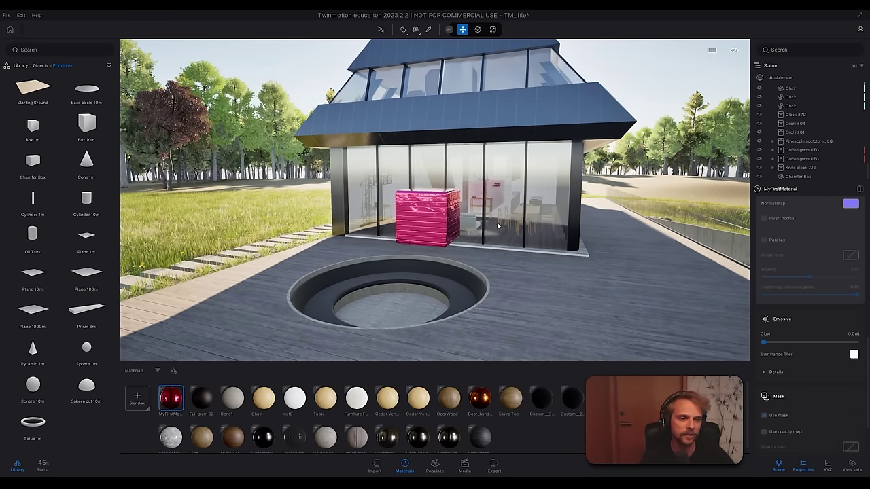
pyautogui.moveTo(499, 226); pyautogui.dragTo(596, 278, button='right')
pyautogui.press('w')
pyautogui.scroll(-2, 808, 400)
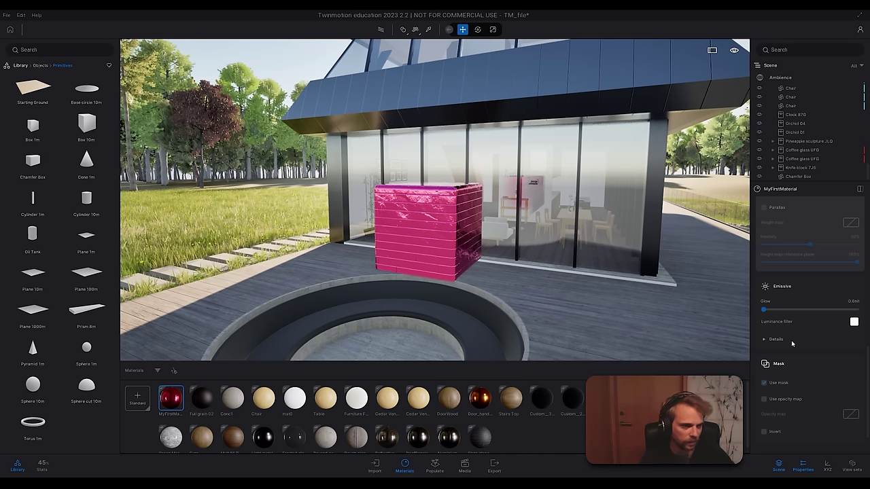
# Step: Try the X-ray effect on MyFirstMaterial at 39% opacity, viewing the box from two sides, and turn X-ray off again
pyautogui.scroll(-2, 795, 347)
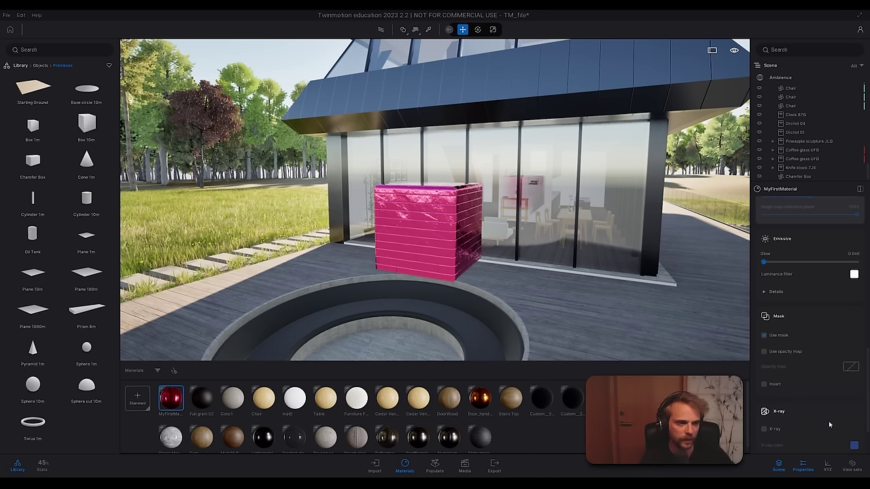
pyautogui.click(766, 429)
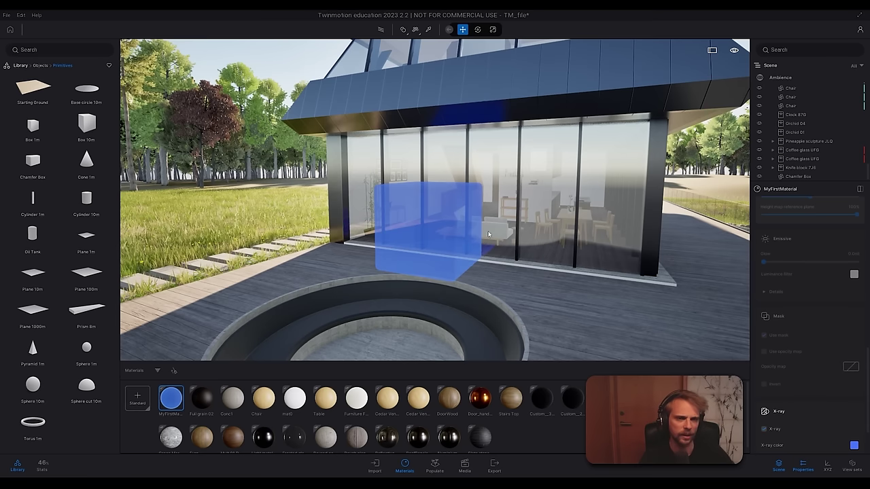
pyautogui.scroll(3, 428, 244)
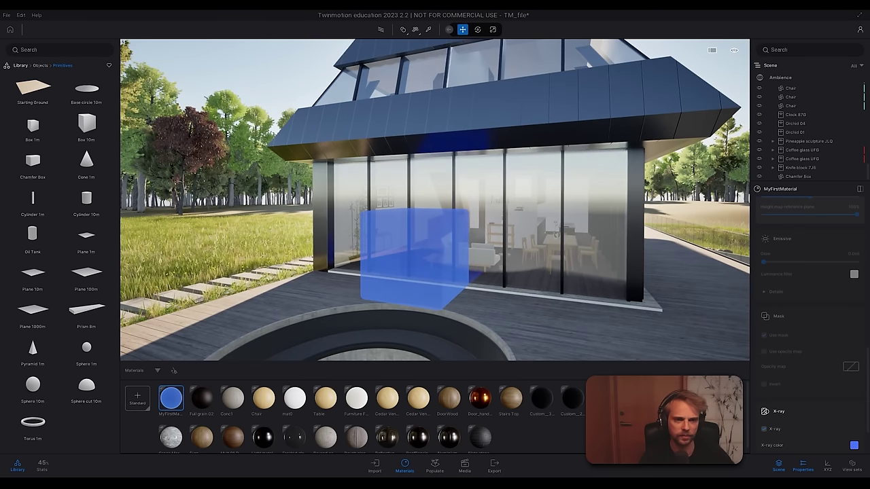
pyautogui.moveTo(435, 244); pyautogui.dragTo(285, 244, button='right')
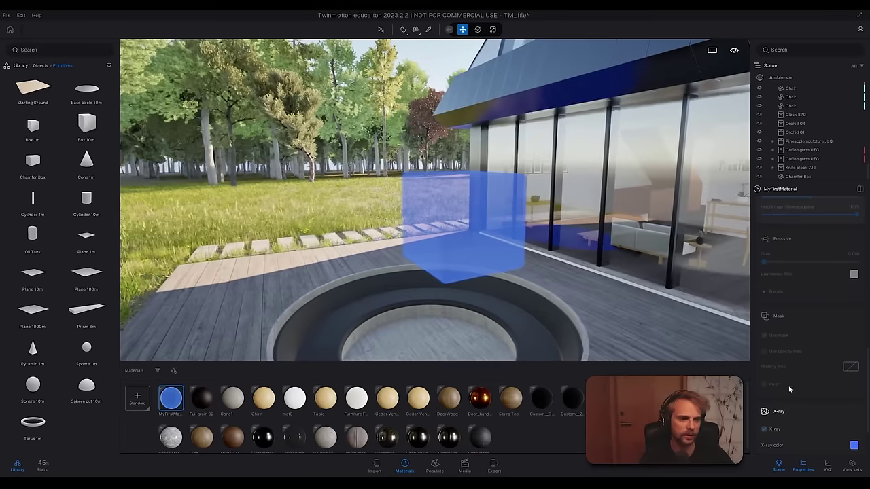
pyautogui.scroll(-2, 788, 386)
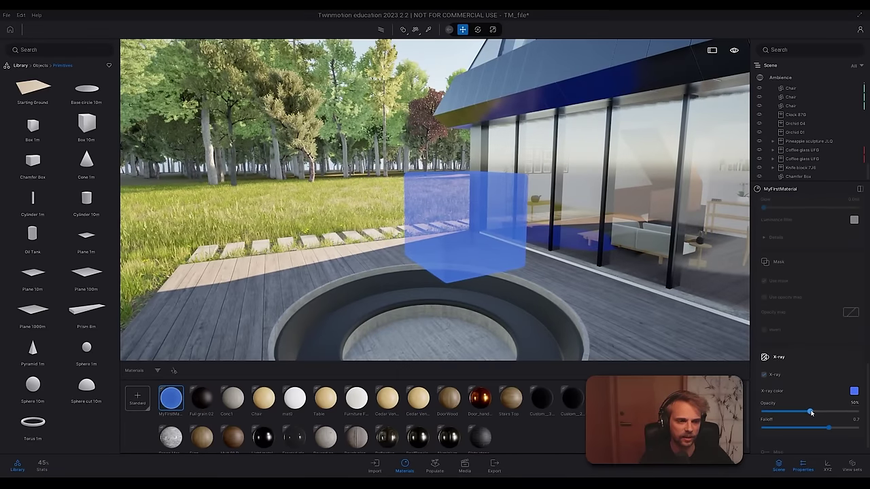
pyautogui.moveTo(809, 411)
pyautogui.mouseDown()
pyautogui.moveTo(830, 412)
pyautogui.moveTo(799, 412)
pyautogui.mouseUp()
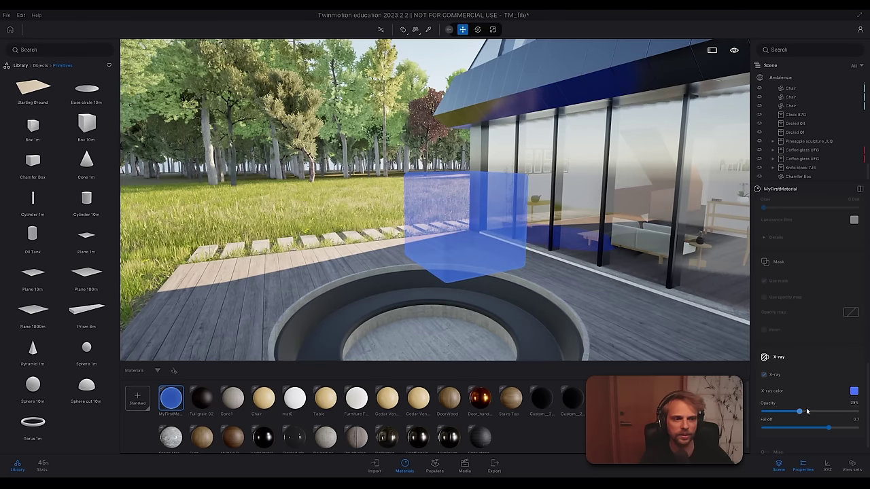
pyautogui.scroll(-1, 833, 411)
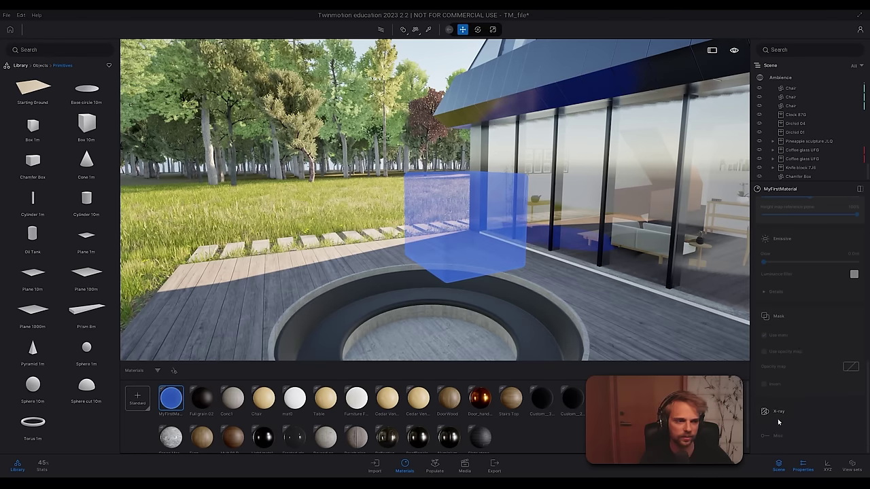
pyautogui.click(809, 350)
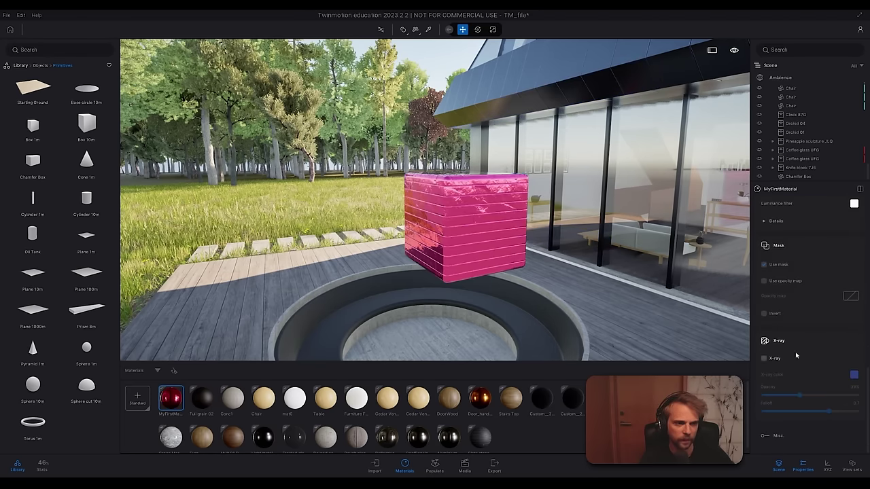
# Step: Open the miscellaneous settings of MyFirstMaterial and review the two-sided, weather and sound options
pyautogui.click(818, 438)
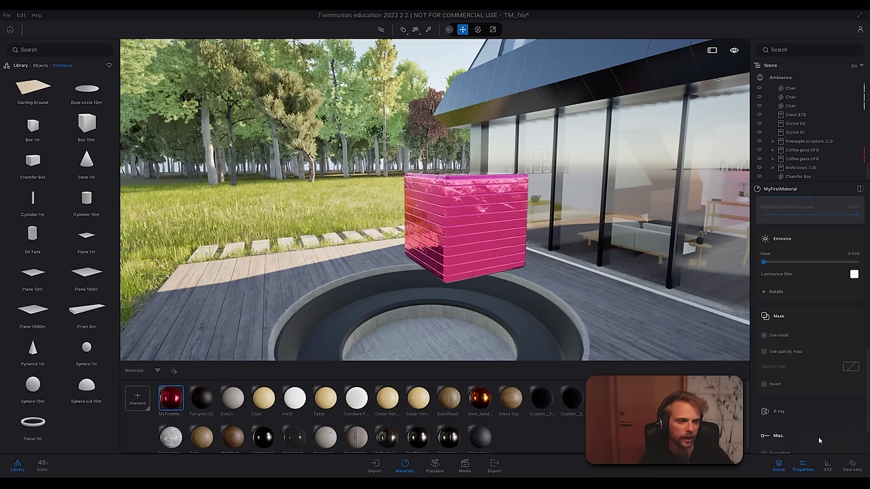
pyautogui.scroll(-3, 798, 438)
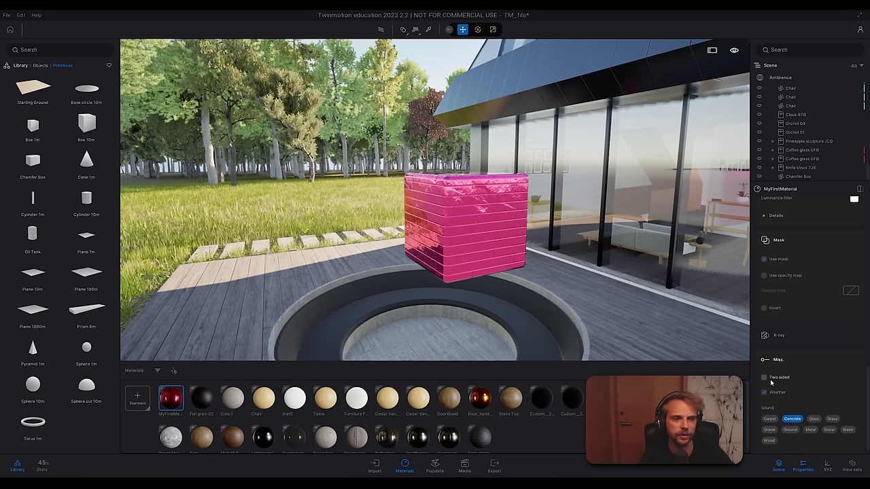
# Step: Sample the concrete rim of the sunken round seating area with the material picker to open the Conc1 material
pyautogui.moveTo(464, 305)
pyautogui.mouseDown(button='right')
pyautogui.moveTo(427, 357)
pyautogui.moveTo(457, 290)
pyautogui.mouseUp(button='right')
pyautogui.press('w')
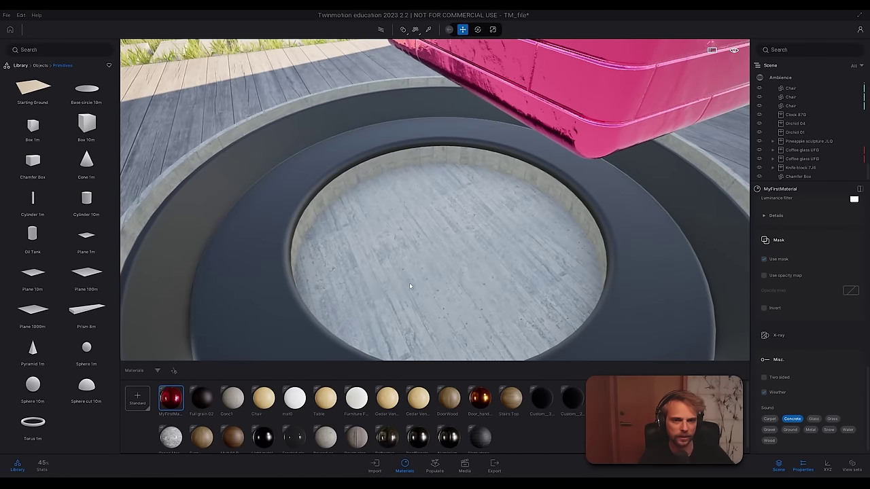
pyautogui.click(428, 29)
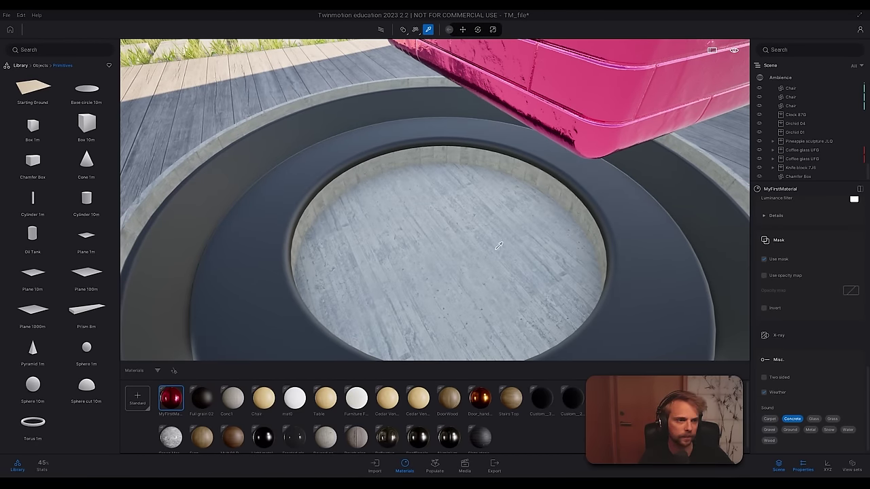
pyautogui.press('Escape')
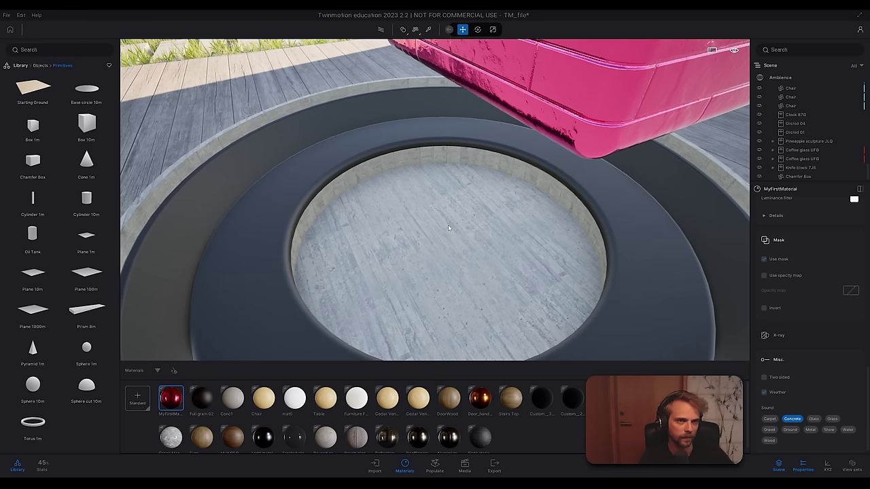
pyautogui.moveTo(448, 227)
pyautogui.mouseDown(button='right')
pyautogui.moveTo(503, 227)
pyautogui.moveTo(448, 227)
pyautogui.mouseUp(button='right')
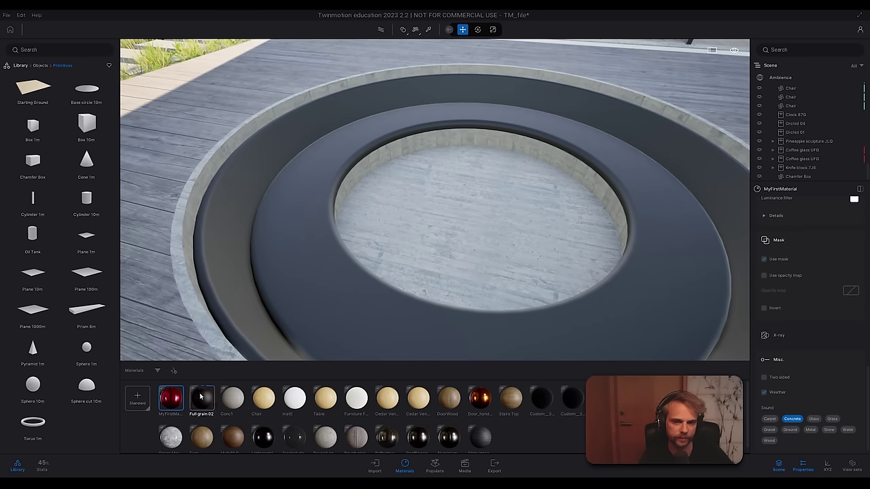
pyautogui.click(427, 30)
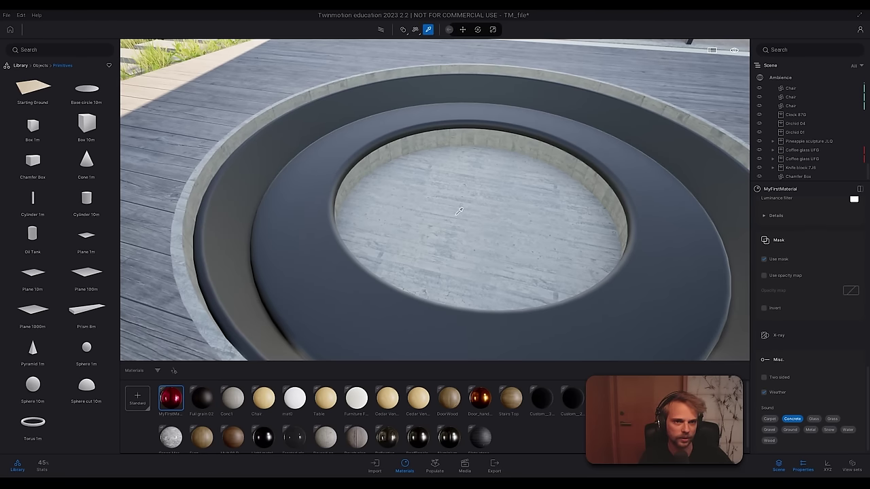
pyautogui.moveTo(459, 212); pyautogui.dragTo(462, 170, button='right')
pyautogui.scroll(6, 335, 162)
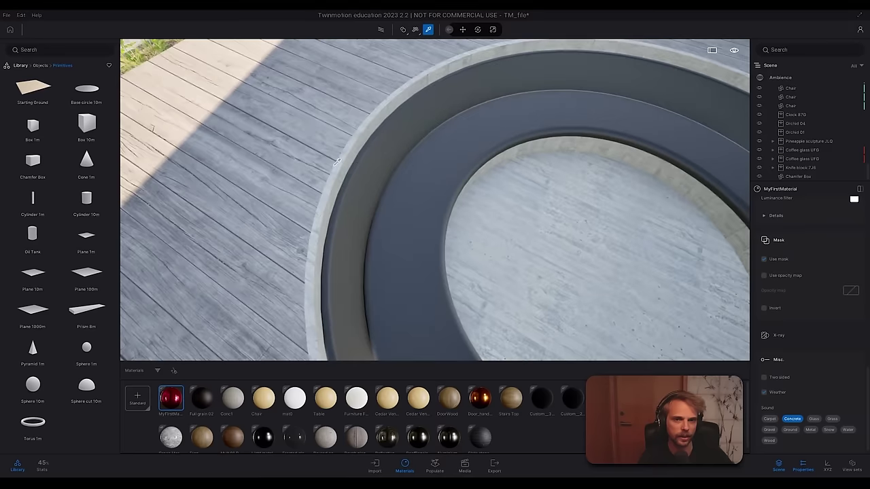
pyautogui.click(343, 167)
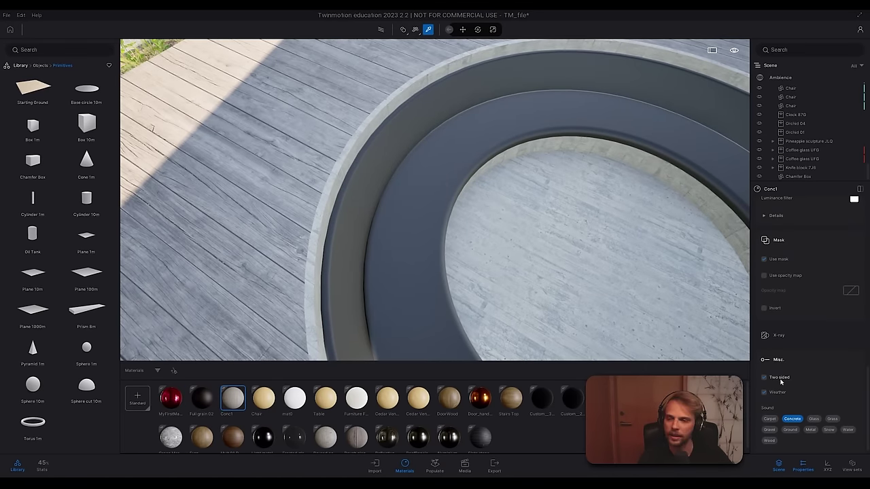
# Step: Examine the underside of the sunken seating area to see how the two-sided Conc1 surfaces look from below and above
pyautogui.press('s')
pyautogui.moveTo(675, 342); pyautogui.dragTo(699, 211, button='right')
pyautogui.press('w')
pyautogui.press('w')
pyautogui.press('s')
pyautogui.press('w')
pyautogui.moveTo(371, 139); pyautogui.dragTo(335, 139, button='right')
pyautogui.press('s')
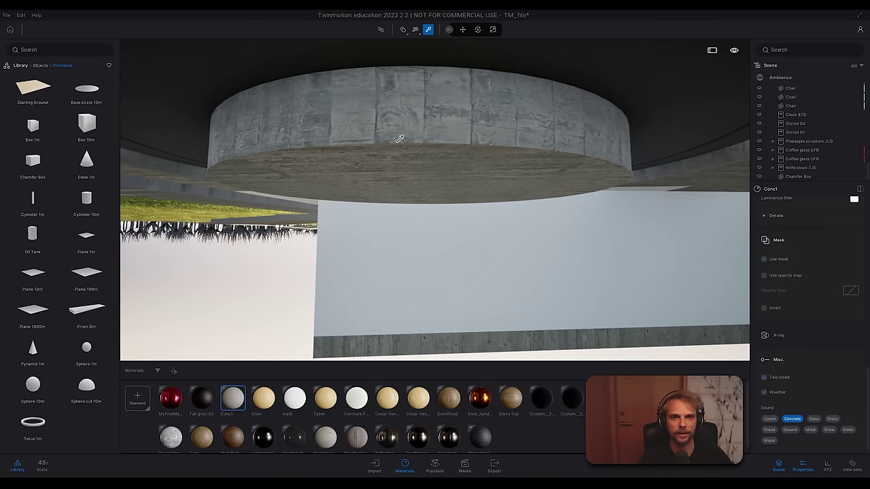
pyautogui.moveTo(334, 111); pyautogui.dragTo(333, 150, button='right')
pyautogui.press('w')
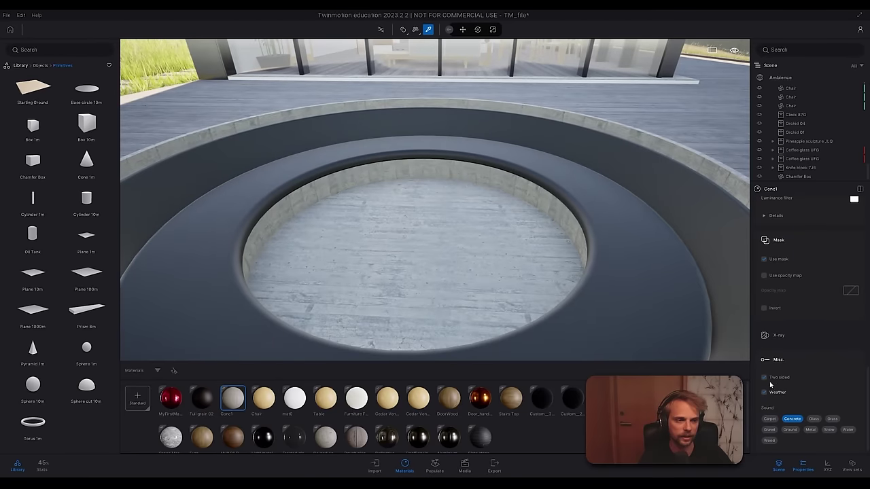
# Step: Try Conc1 without the two-sided option, compare the seating pit from above and below, and turn two-sided on again
pyautogui.click(764, 378)
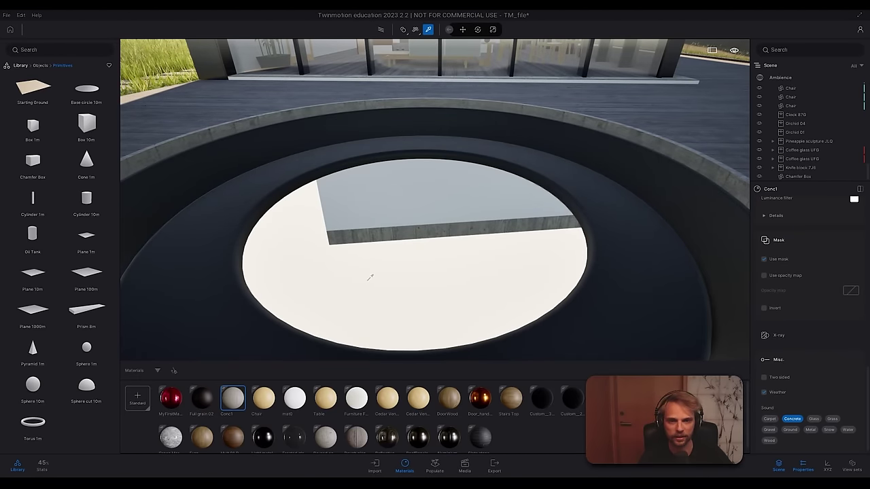
pyautogui.moveTo(369, 278); pyautogui.dragTo(344, 158, button='right')
pyautogui.press('q')
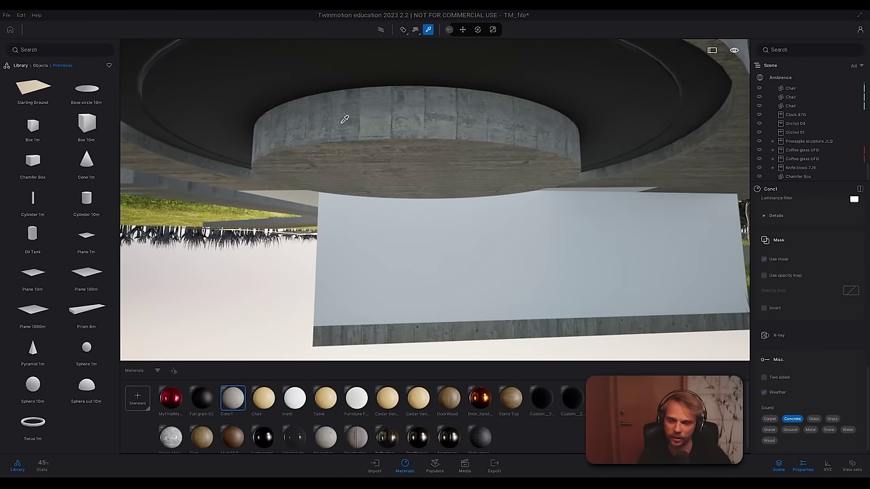
pyautogui.press('e')
pyautogui.moveTo(327, 142); pyautogui.dragTo(337, 150, button='right')
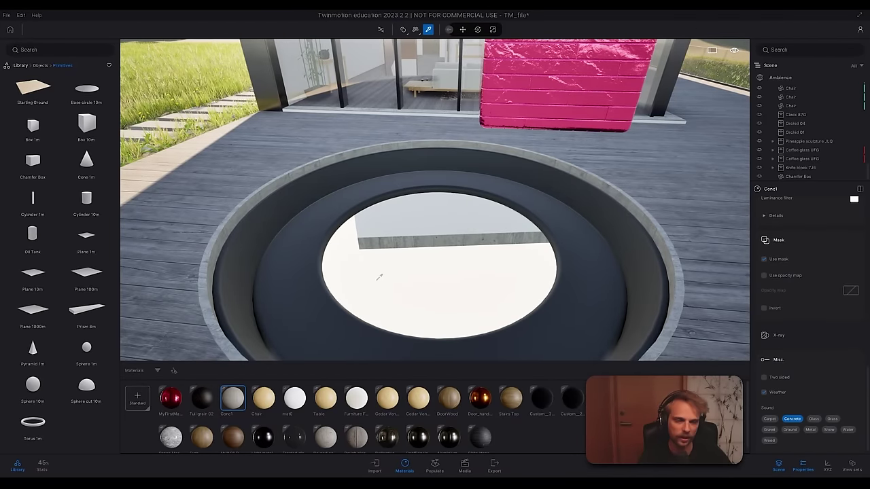
pyautogui.click(764, 377)
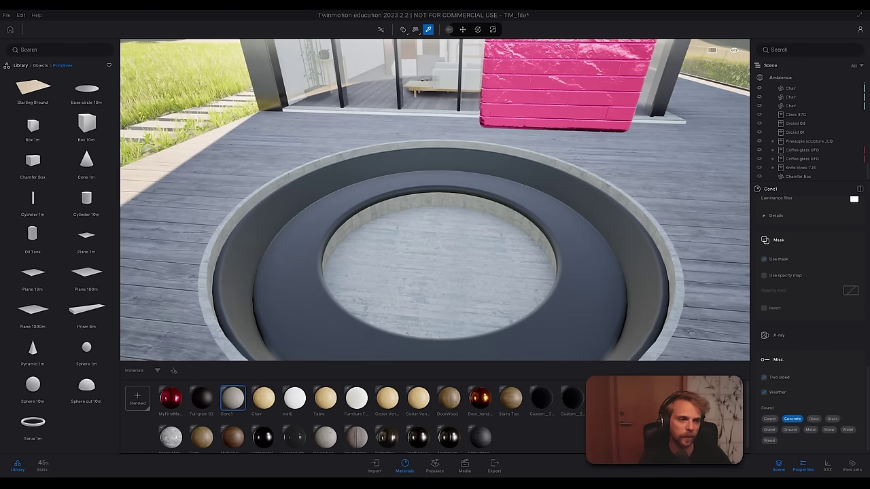
# Step: Sample the pink test box to return to MyFirstMaterial's settings and check its weather option
pyautogui.click(540, 69)
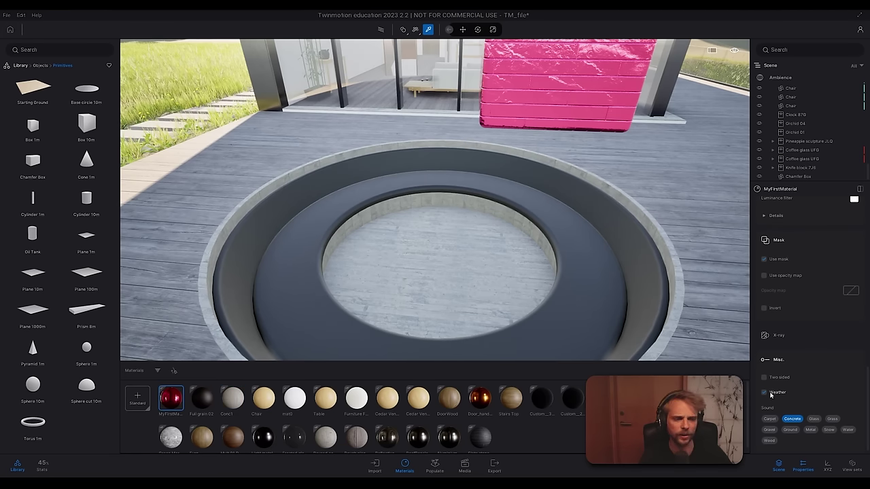
pyautogui.moveTo(466, 230); pyautogui.dragTo(460, 231, button='right')
pyautogui.press('Escape')
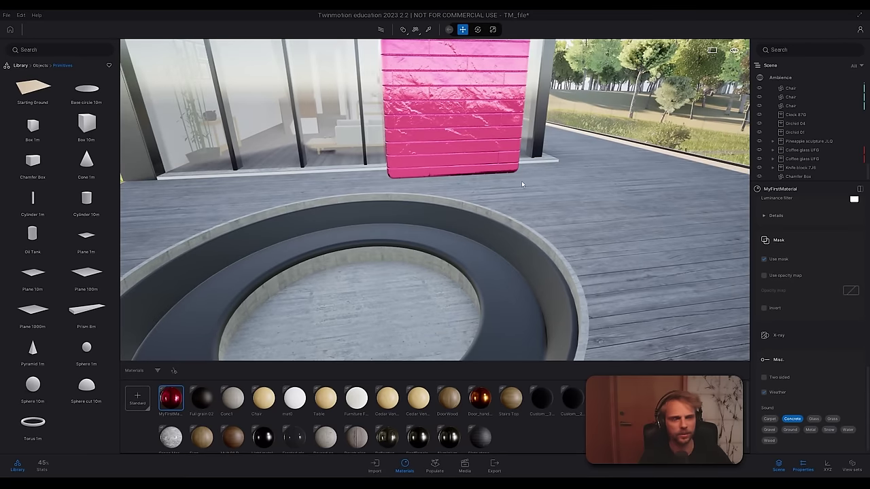
# Step: Try rainy weather in the Ambience settings, inspect the wet terrace and seating pit, and restore the clear sunny weather
pyautogui.press('s')
pyautogui.moveTo(452, 175); pyautogui.dragTo(543, 144, button='right')
pyautogui.press('a')
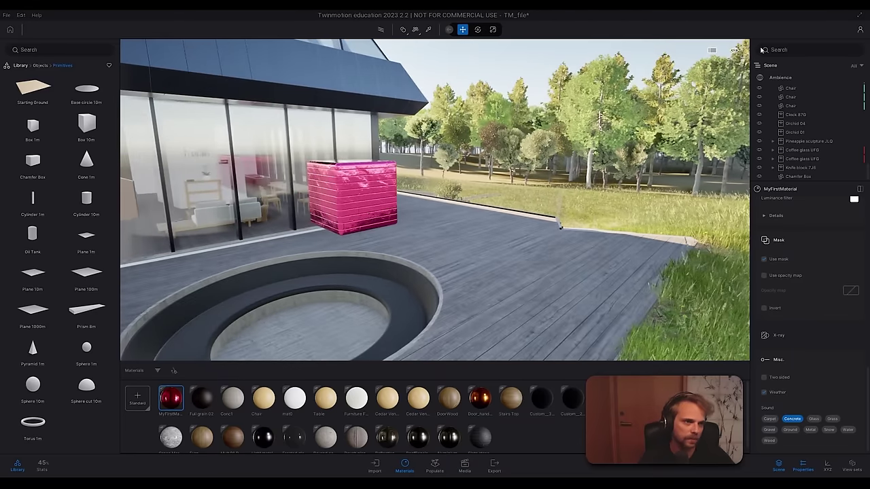
pyautogui.click(779, 78)
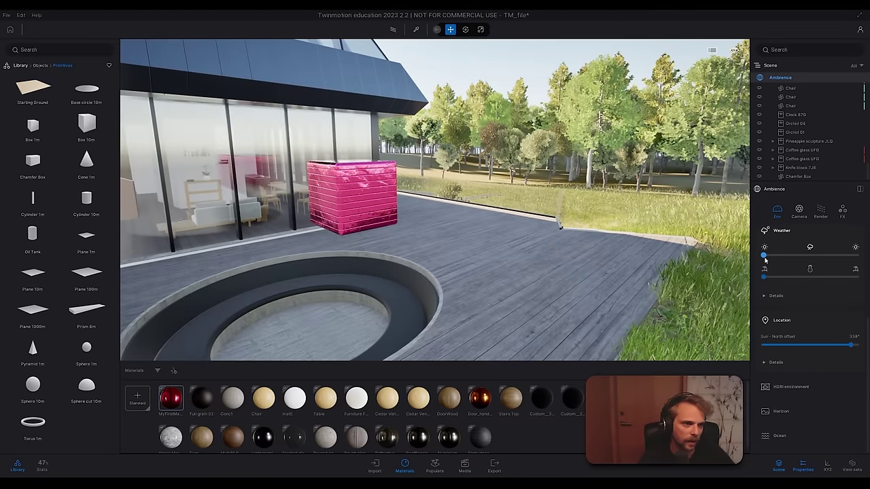
pyautogui.moveTo(772, 257); pyautogui.dragTo(813, 255)
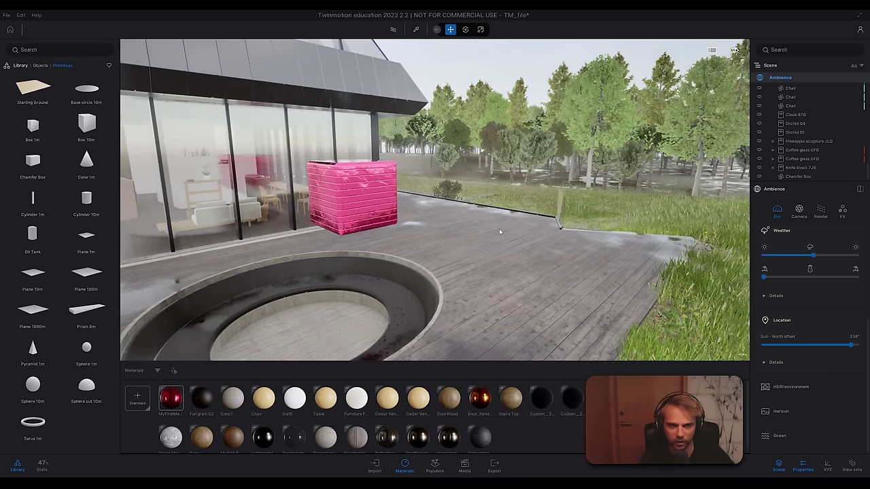
pyautogui.keyDown('shift'); pyautogui.moveTo(499, 231); pyautogui.dragTo(413, 337, button='middle'); pyautogui.keyUp('shift')
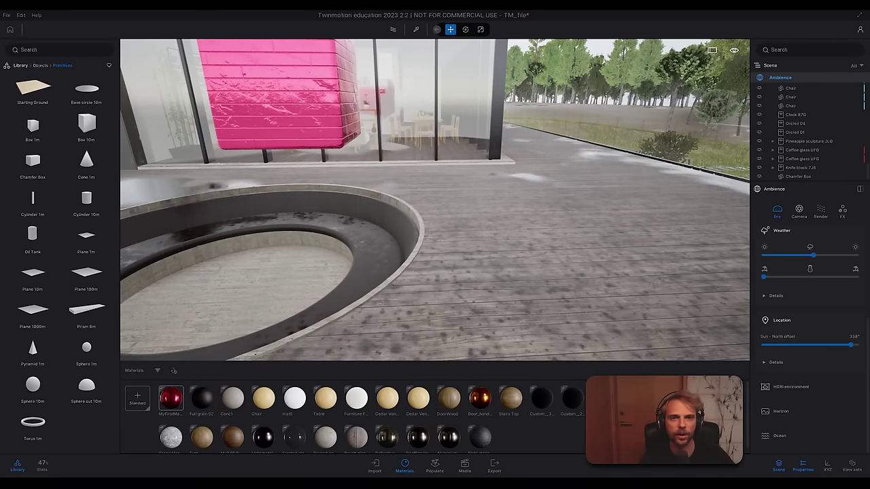
pyautogui.moveTo(402, 262); pyautogui.dragTo(378, 241, button='right')
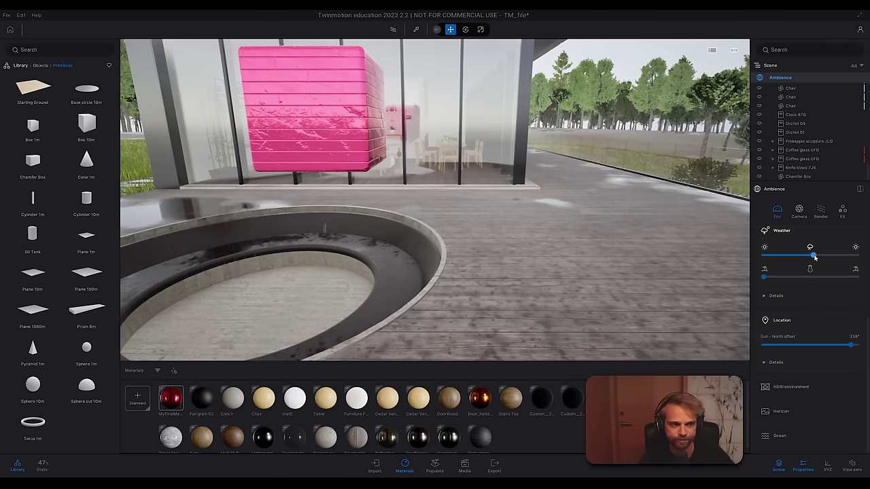
pyautogui.moveTo(815, 256); pyautogui.dragTo(764, 256)
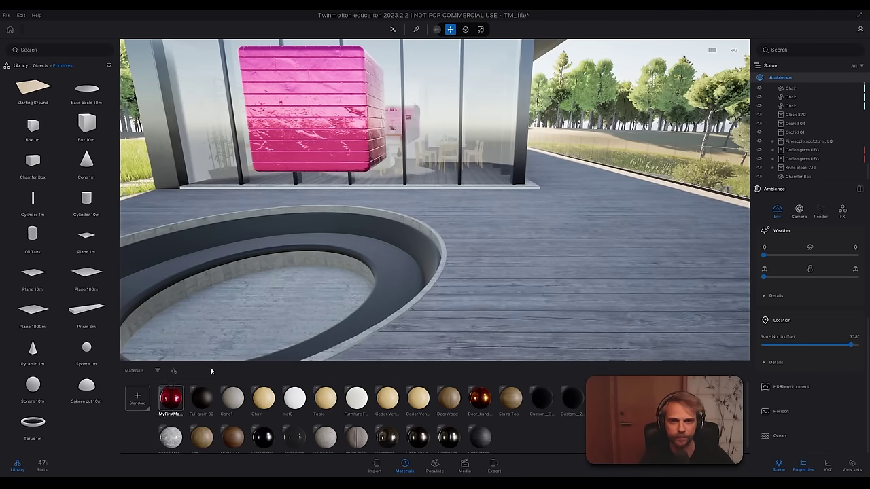
# Step: Reopen MyFirstMaterial at its preview and review the options for duplicating it or adding it to the user library
pyautogui.click(175, 395)
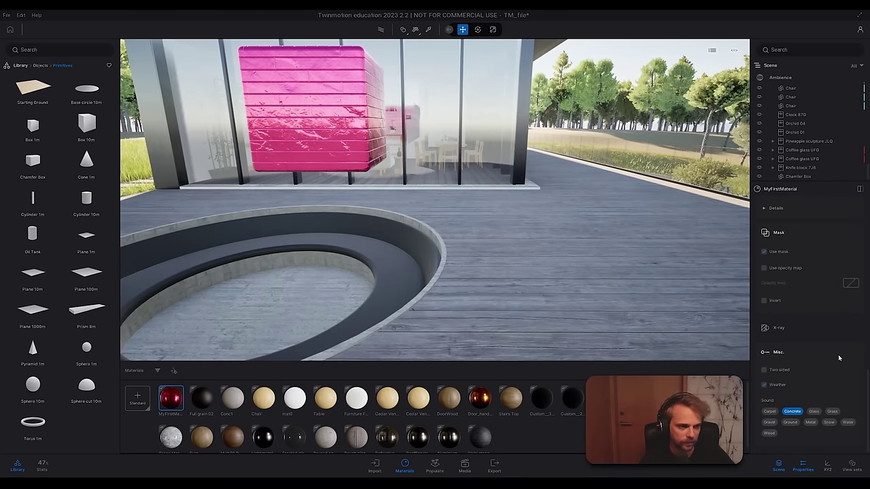
pyautogui.scroll(2, 844, 370)
pyautogui.scroll(10, 867, 397)
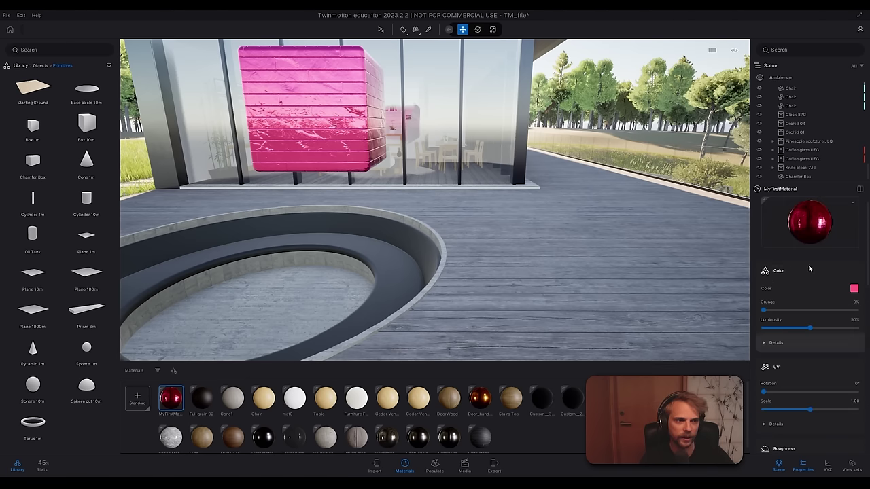
pyautogui.click(854, 205)
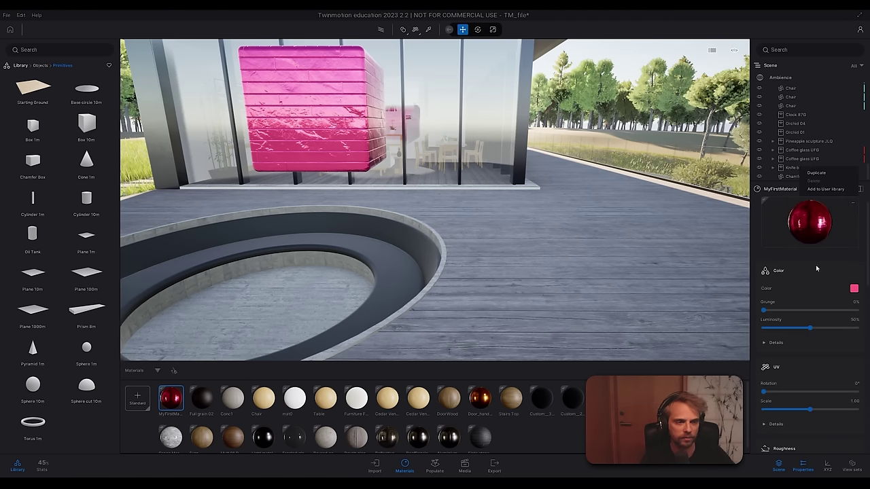
pyautogui.click(836, 358)
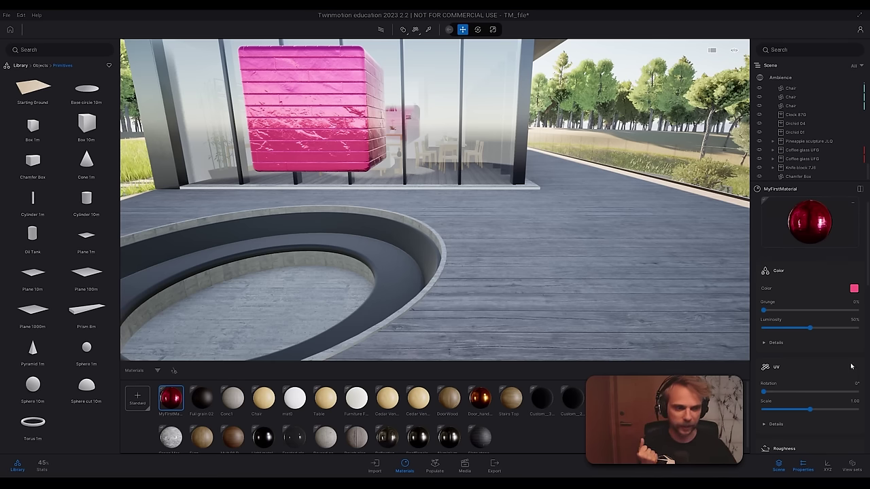
# Step: Set MyFirstMaterial's metalness to 0% and inspect the box in front of the glass facade
pyautogui.scroll(-4, 850, 367)
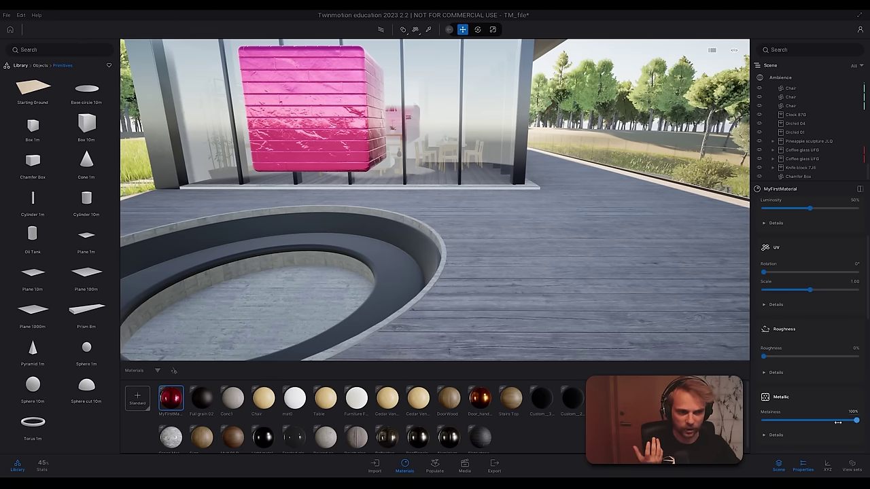
pyautogui.moveTo(838, 421); pyautogui.dragTo(763, 421)
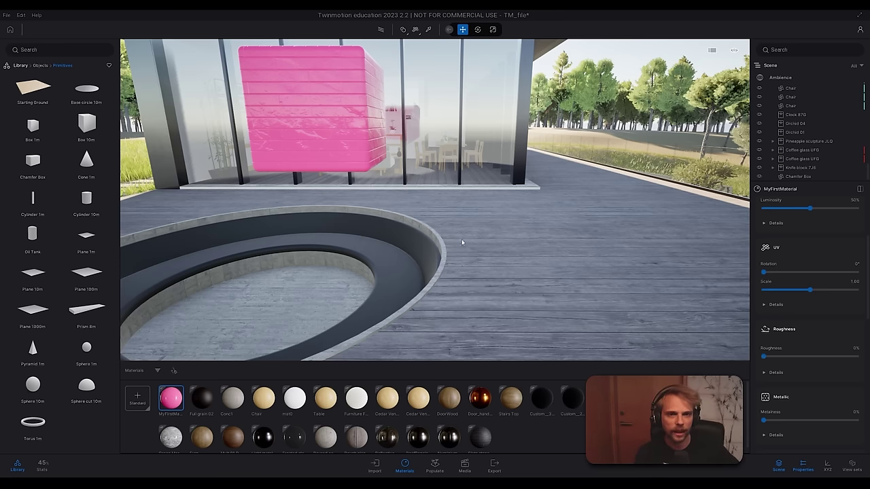
pyautogui.moveTo(613, 258); pyautogui.dragTo(498, 243, button='right')
pyautogui.press('w')
pyautogui.press('e')
pyautogui.press('s')
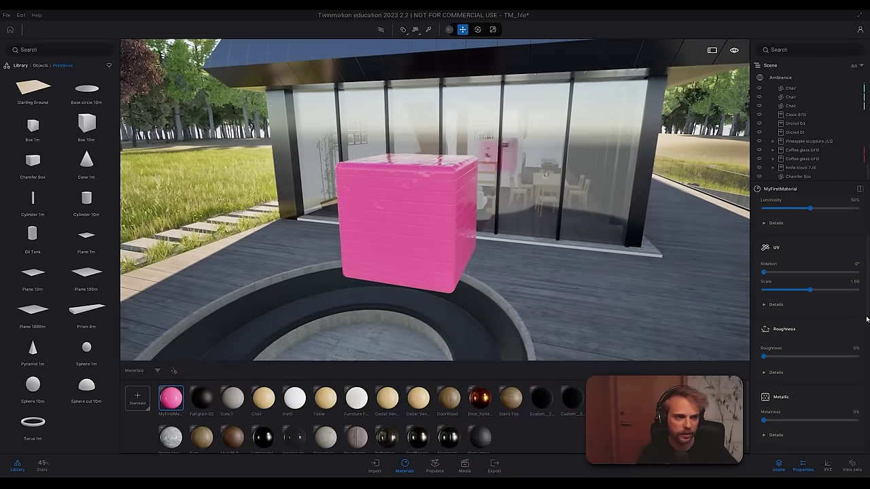
# Step: Reset MyFirstMaterial's normal map to default and check the smooth box from another side
pyautogui.scroll(3, 763, 340)
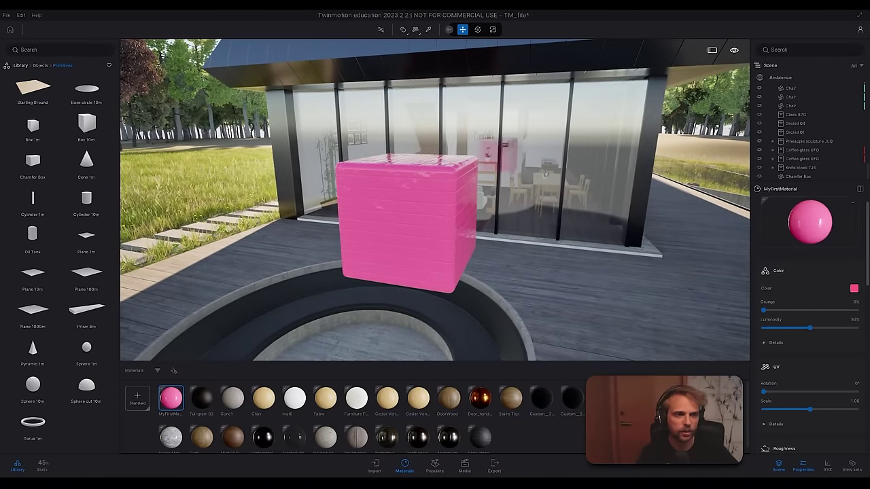
pyautogui.click(777, 340)
pyautogui.click(773, 343)
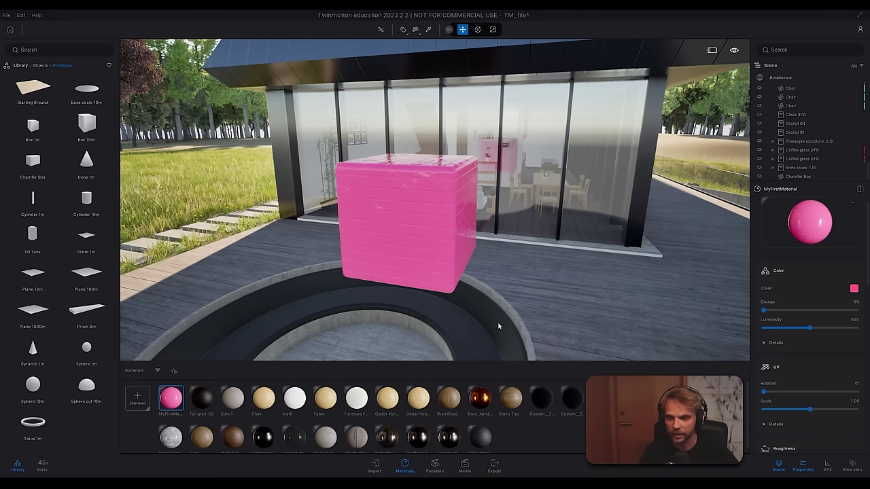
pyautogui.scroll(-5, 824, 366)
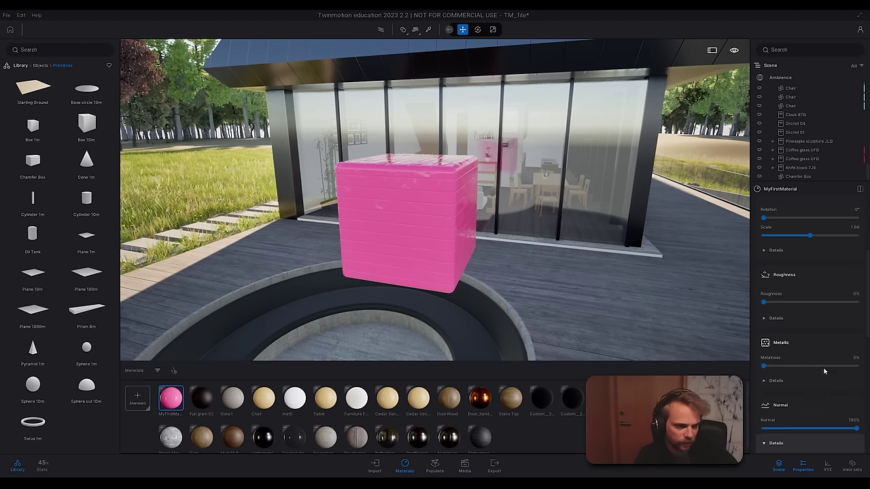
pyautogui.click(817, 370)
pyautogui.scroll(-1, 818, 375)
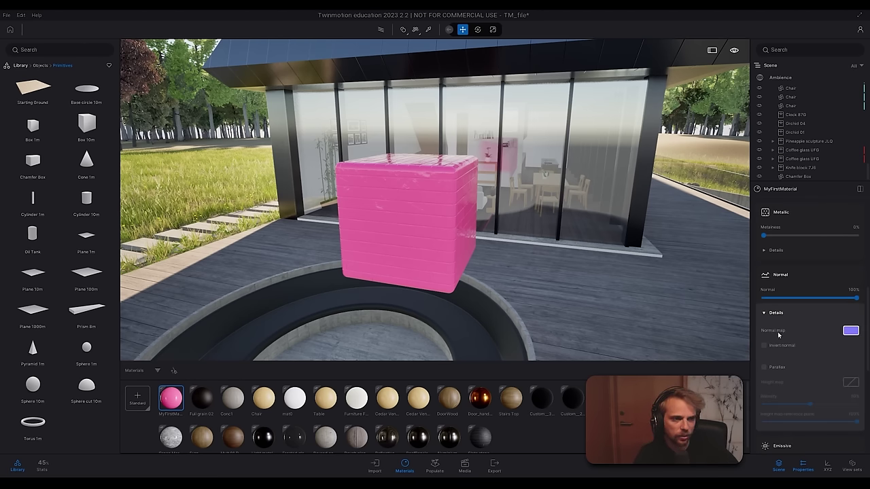
pyautogui.click(851, 331)
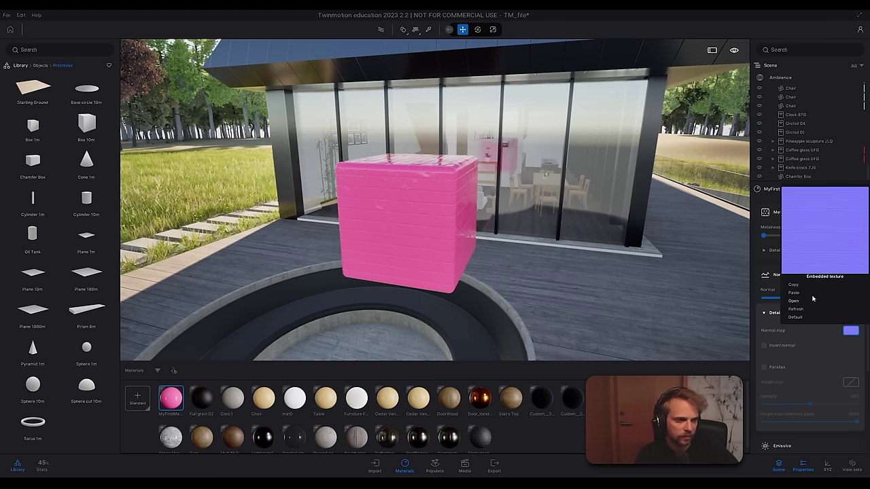
pyautogui.click(799, 318)
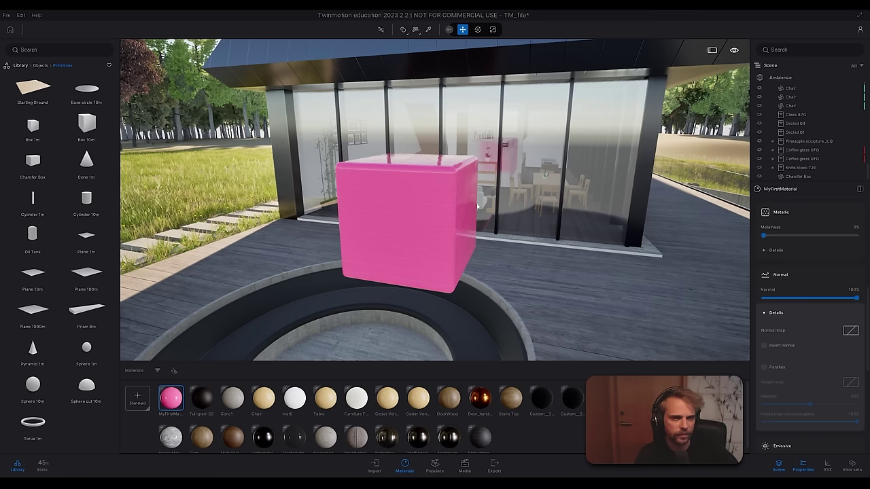
pyautogui.moveTo(477, 206); pyautogui.dragTo(455, 188, button='right')
pyautogui.keyDown('shift'); pyautogui.moveTo(477, 206); pyautogui.dragTo(380, 206, button='middle'); pyautogui.keyUp('shift')
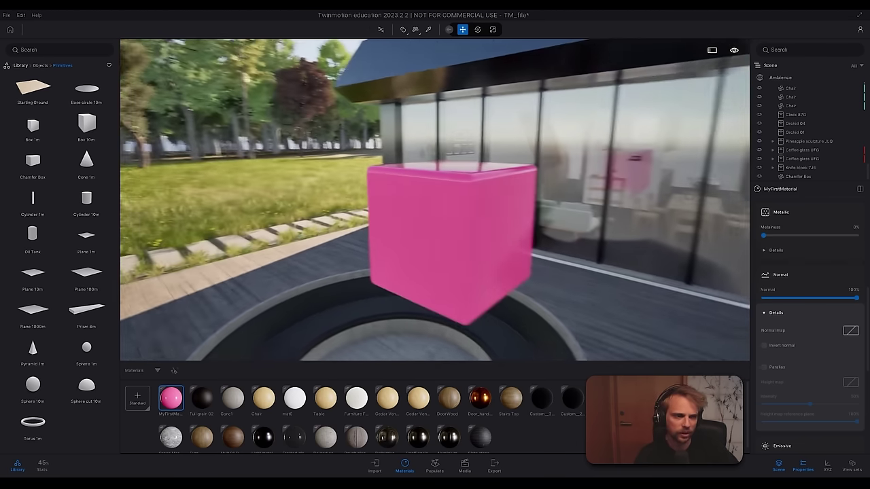
pyautogui.scroll(5, 808, 330)
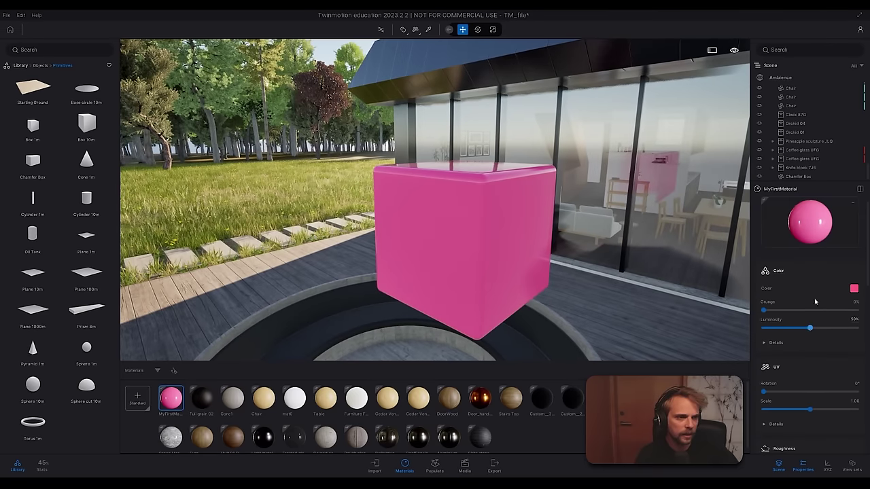
pyautogui.click(854, 289)
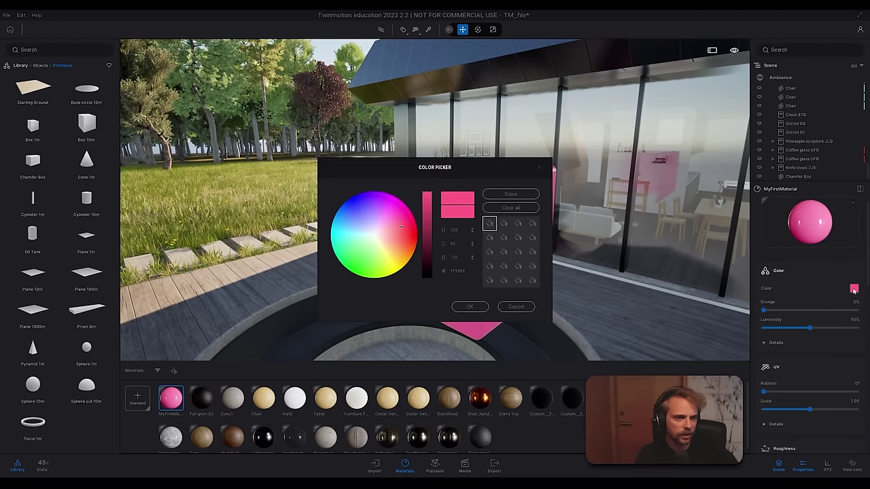
pyautogui.click(518, 305)
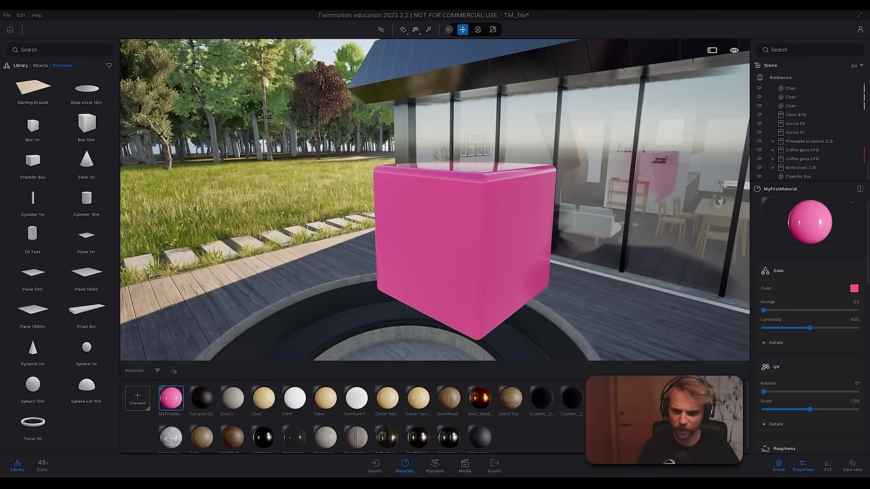
# Step: Switch to the Chrome browser, load polyhaven.com/hdris and go to the site's Textures collection
pyautogui.hotkey('alt', 'Tab')
pyautogui.write('po')
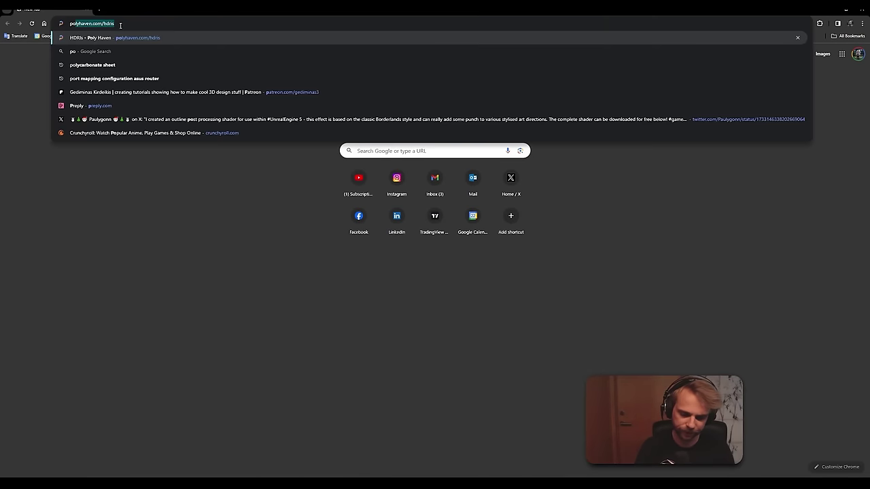
pyautogui.press('Return')
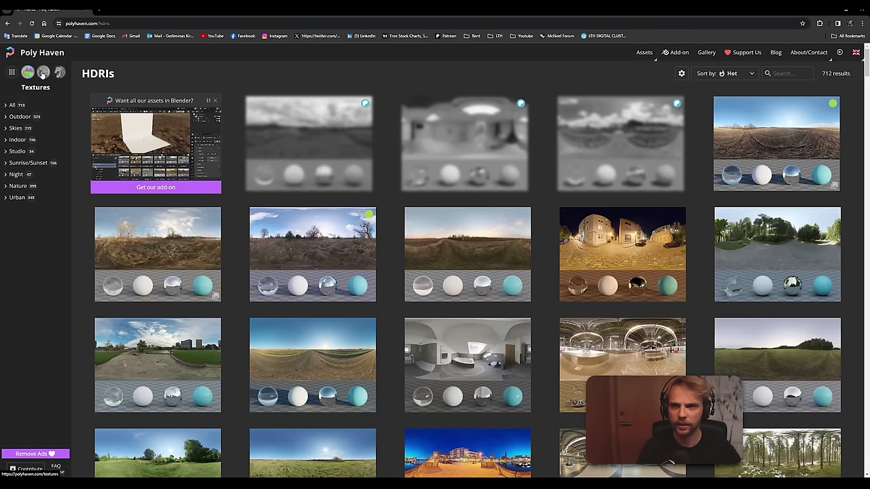
pyautogui.click(42, 71)
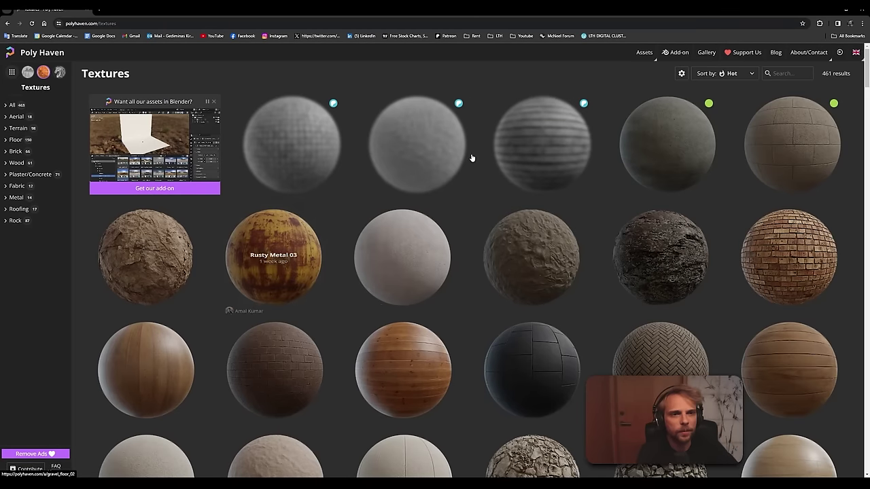
# Step: Browse the Poly Haven texture collection and look at the Wood category
pyautogui.scroll(-3, 382, 310)
pyautogui.scroll(-5, 513, 259)
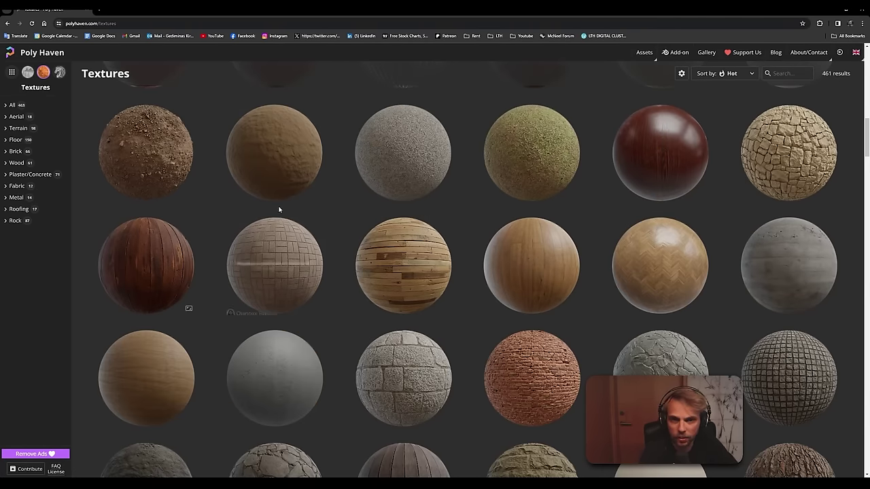
pyautogui.scroll(-2, 299, 204)
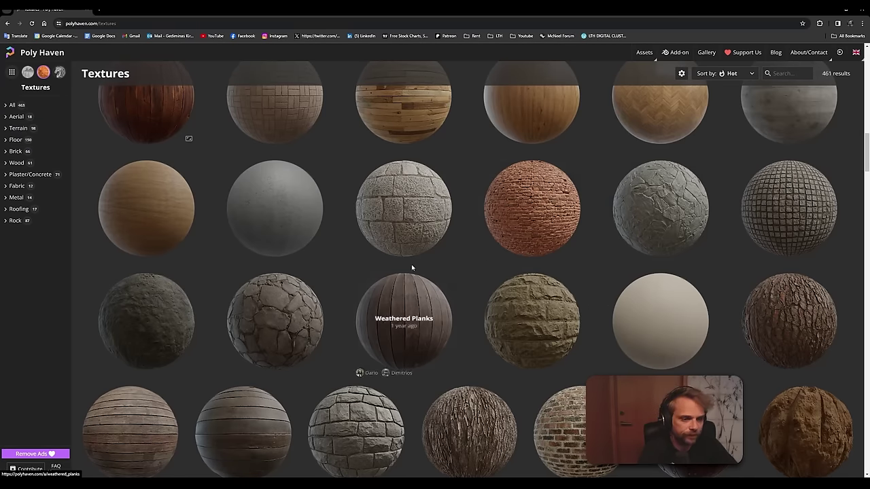
pyautogui.scroll(-3, 411, 263)
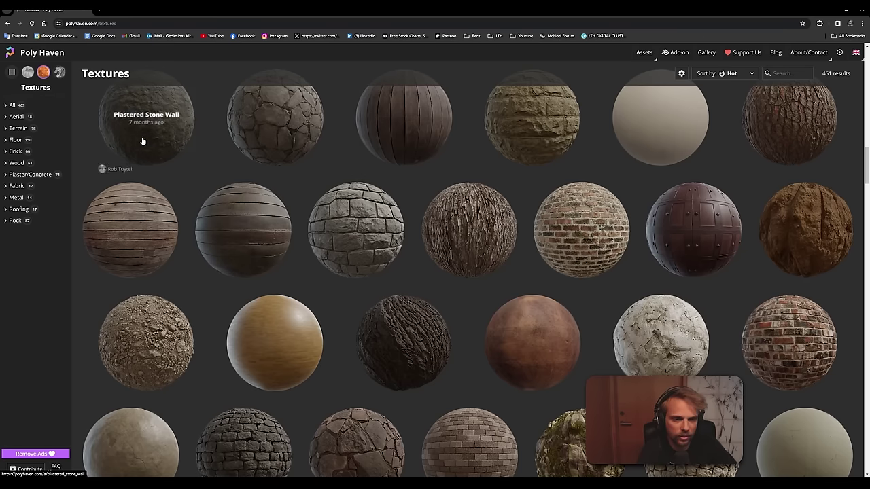
pyautogui.scroll(-3, 266, 241)
pyautogui.scroll(-3, 296, 235)
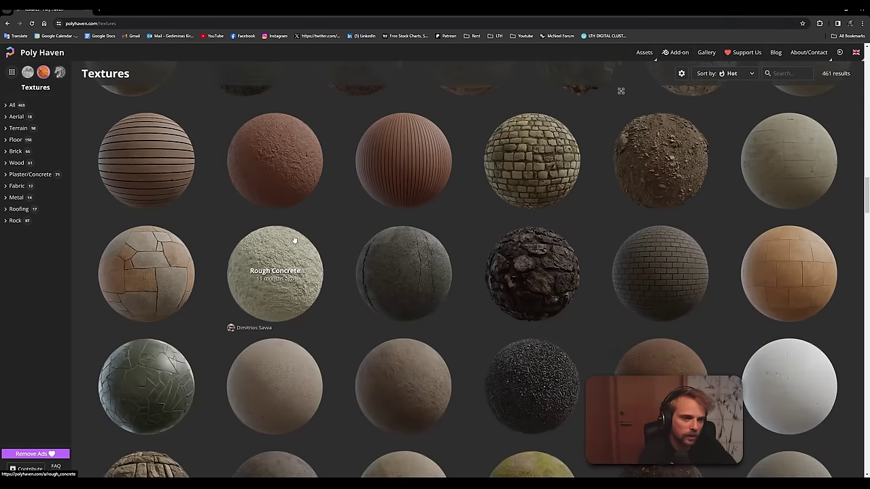
pyautogui.scroll(-2, 293, 237)
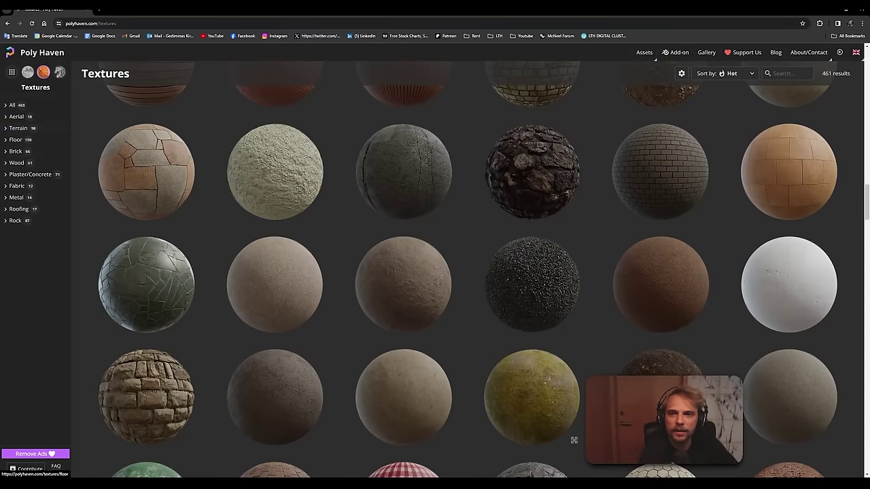
pyautogui.click(5, 165)
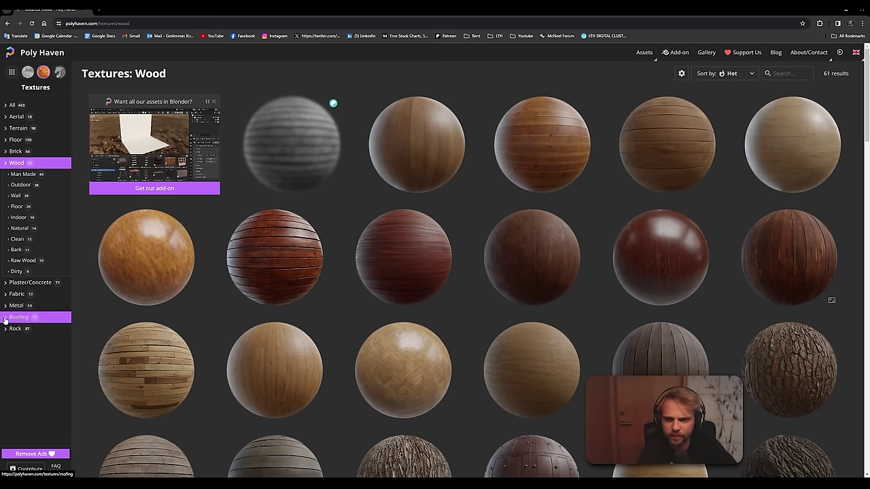
# Step: Open the Thatch Roof Angled texture from the Roofing category and preview its clay render and normal map
pyautogui.click(5, 317)
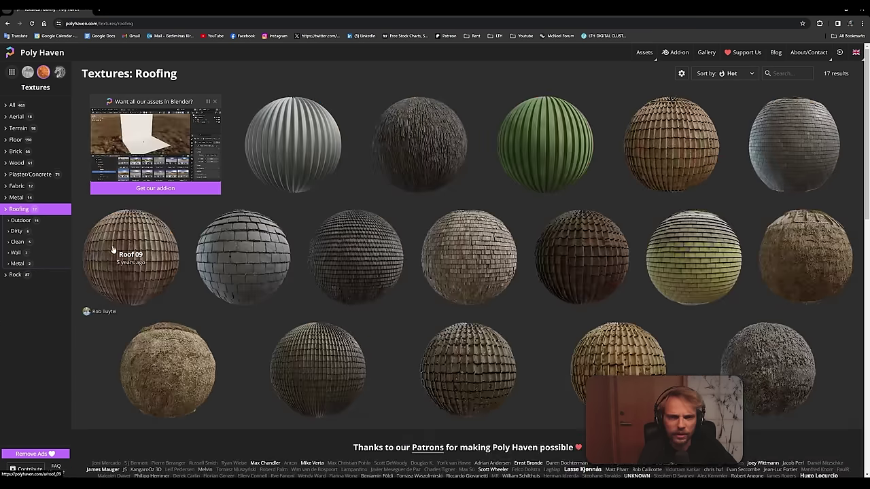
pyautogui.click(424, 163)
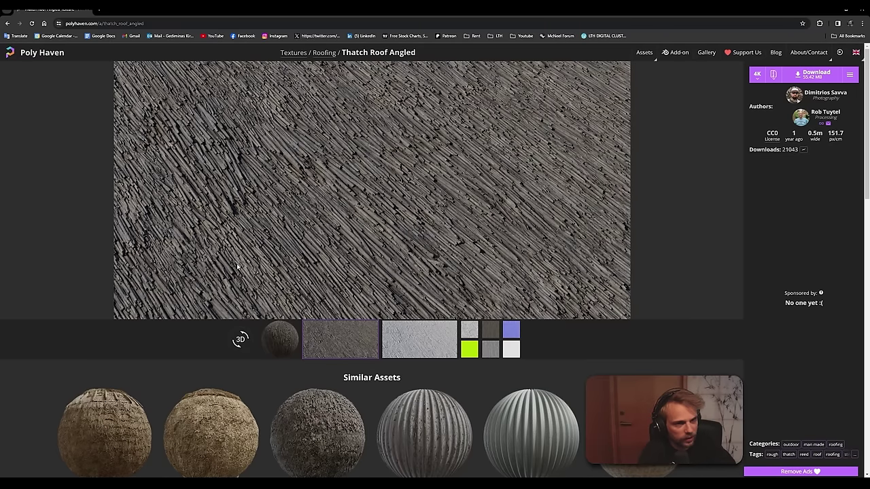
pyautogui.click(419, 347)
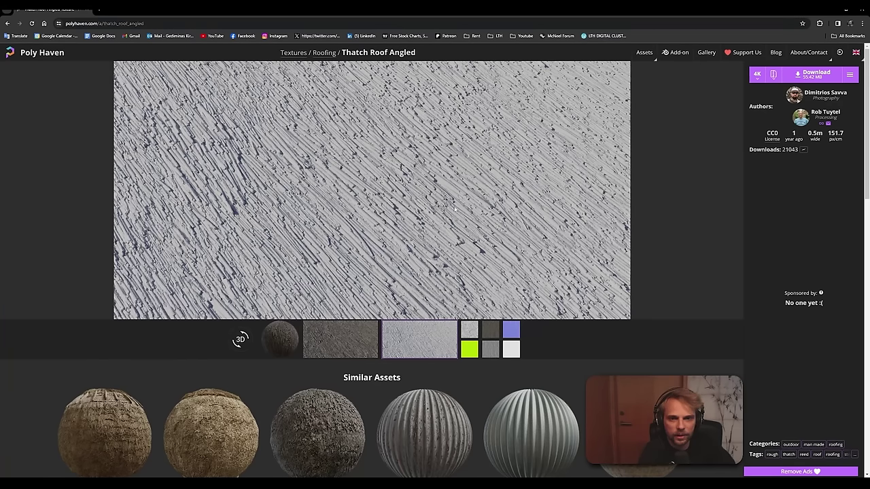
pyautogui.click(512, 332)
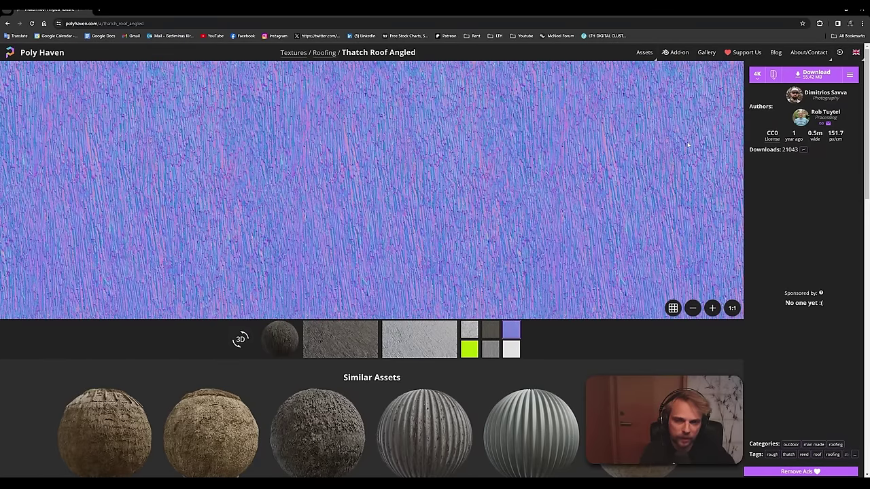
# Step: Show the ZIP contents options for Thatch Roof Angled and review the Diffuse, Normal and Rough maps included
pyautogui.click(850, 76)
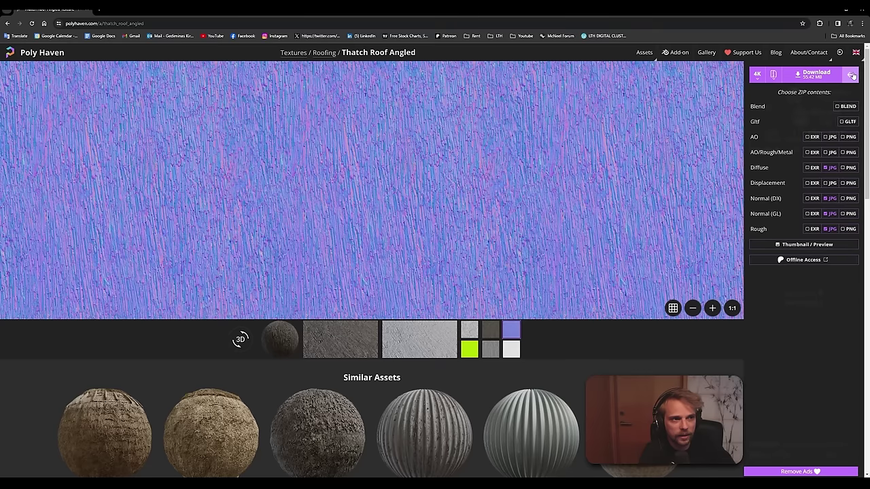
pyautogui.click(853, 76)
pyautogui.click(851, 76)
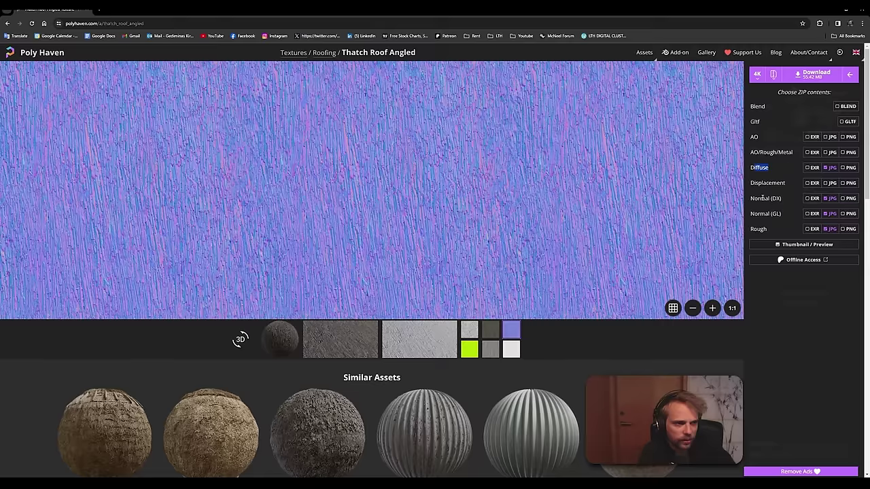
pyautogui.moveTo(762, 197); pyautogui.dragTo(771, 229)
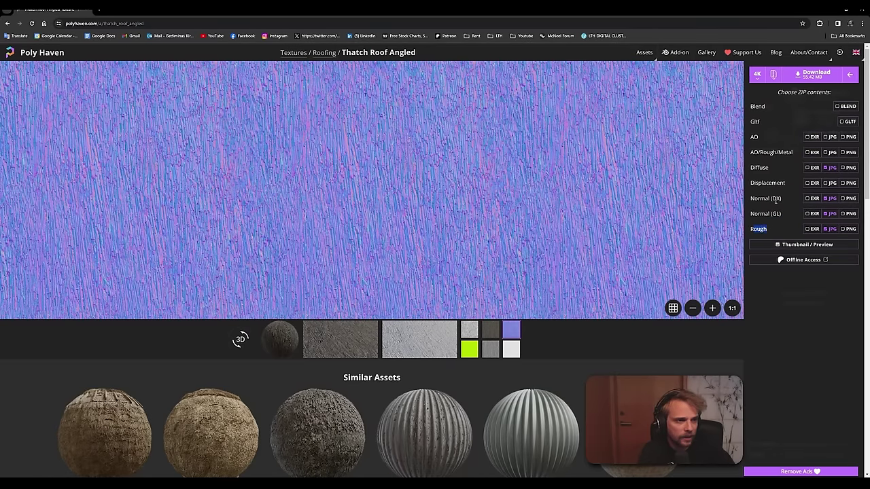
pyautogui.click(756, 165)
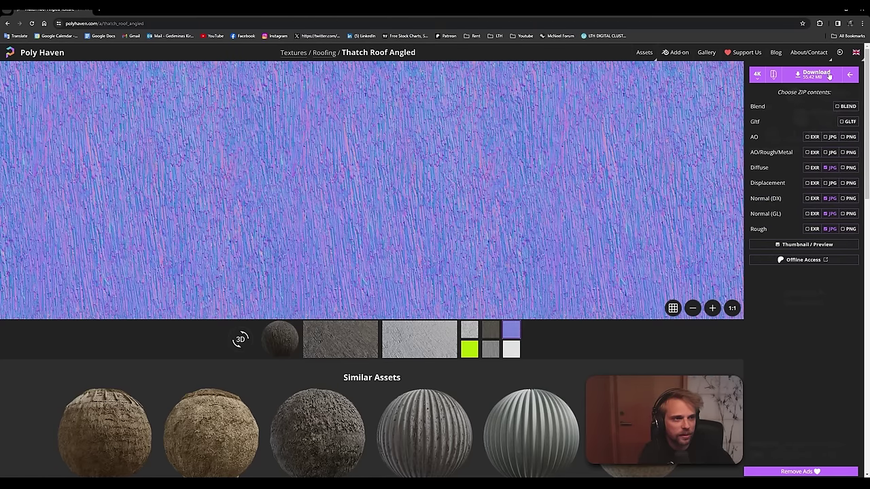
# Step: Download the 4K Thatch Roof Angled ZIP with the JPG diffuse, normal and rough maps, and dismiss the calendar notification
pyautogui.click(819, 74)
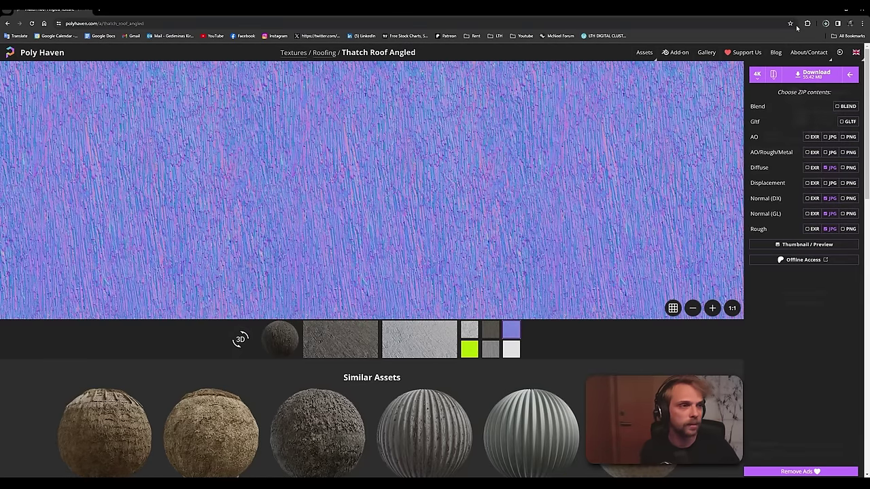
pyautogui.moveTo(827, 53)
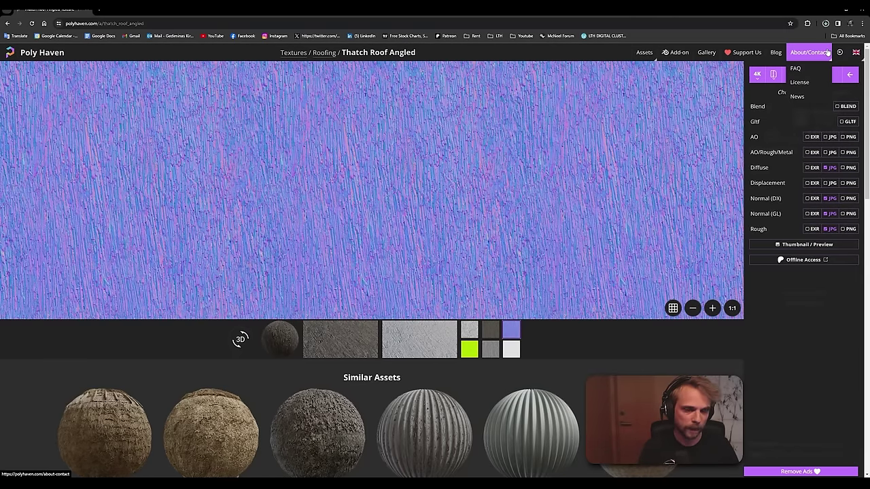
pyautogui.click(815, 73)
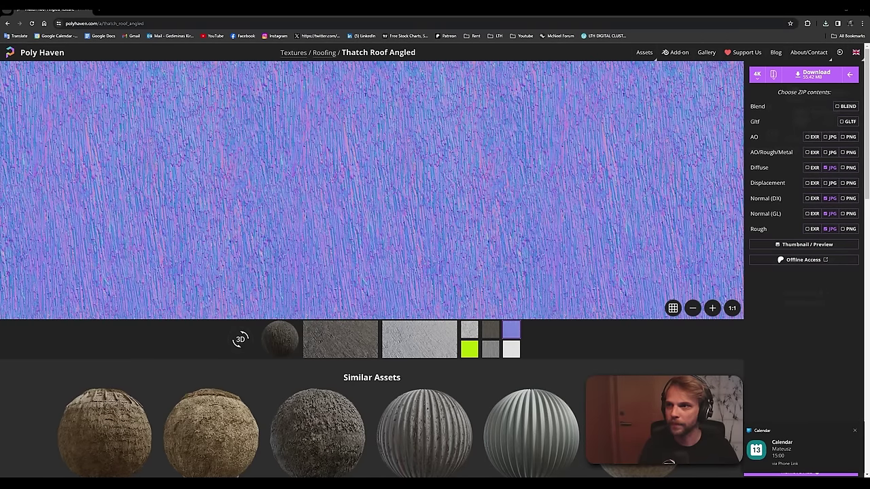
pyautogui.click(854, 430)
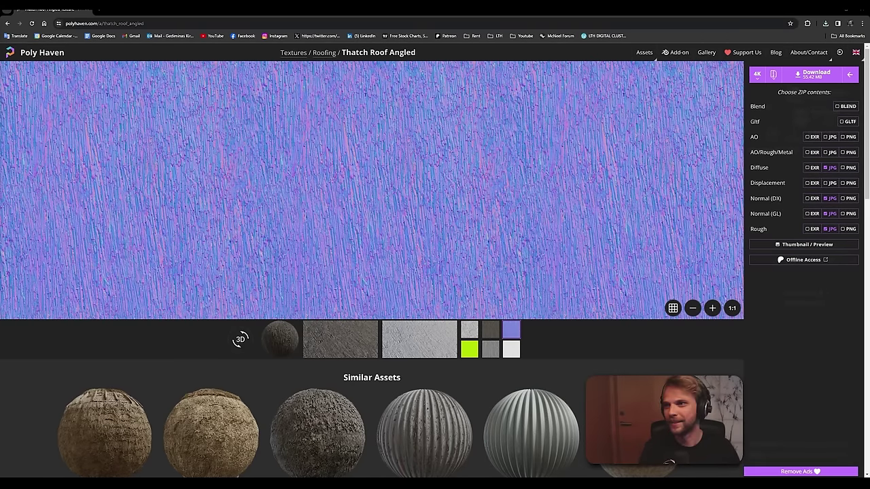
# Step: Bring the thatch_roof_angled_4k download folder beside the web page and open its textures subfolder
pyautogui.moveTo(869, 93); pyautogui.dragTo(565, 84)
pyautogui.doubleClick(450, 172)
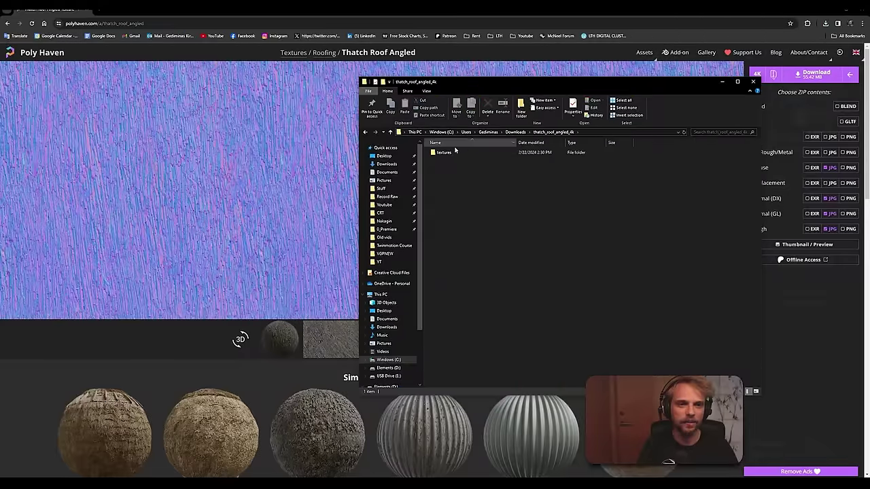
pyautogui.doubleClick(453, 151)
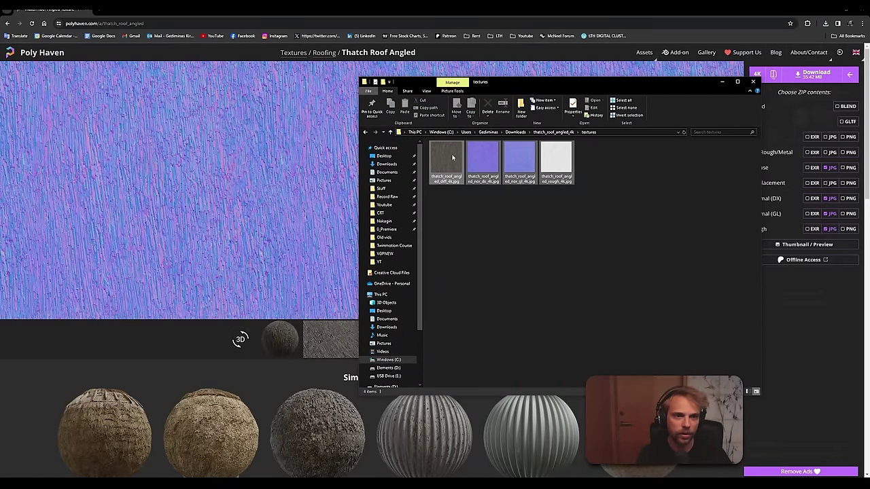
# Step: View the diffuse map thatch_roof_angled_diff_4k.jpg close up and full screen, and close the image viewer
pyautogui.click(433, 162)
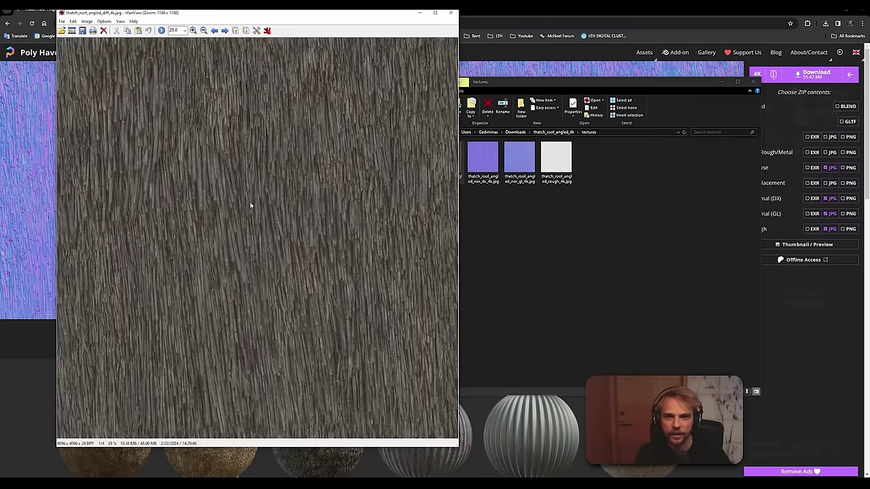
pyautogui.moveTo(320, 126); pyautogui.dragTo(198, 200)
pyautogui.click(224, 170)
pyautogui.moveTo(264, 148); pyautogui.dragTo(139, 210)
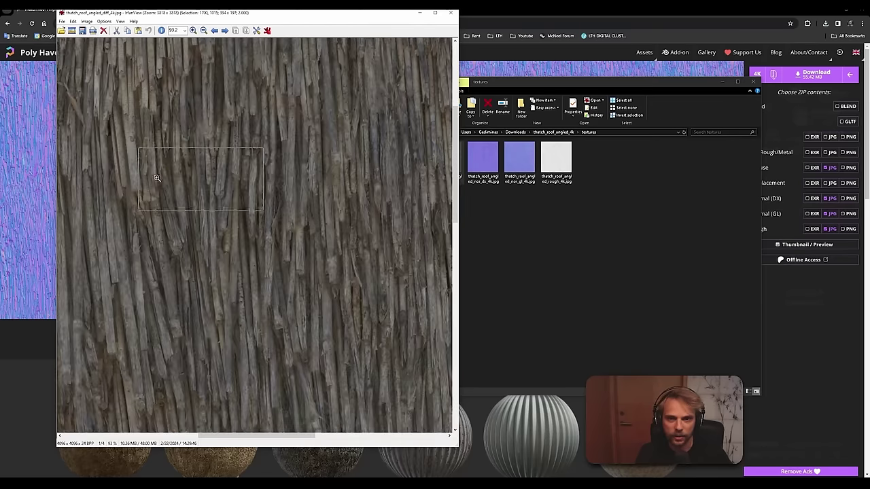
pyautogui.click(156, 178)
pyautogui.doubleClick(248, 215)
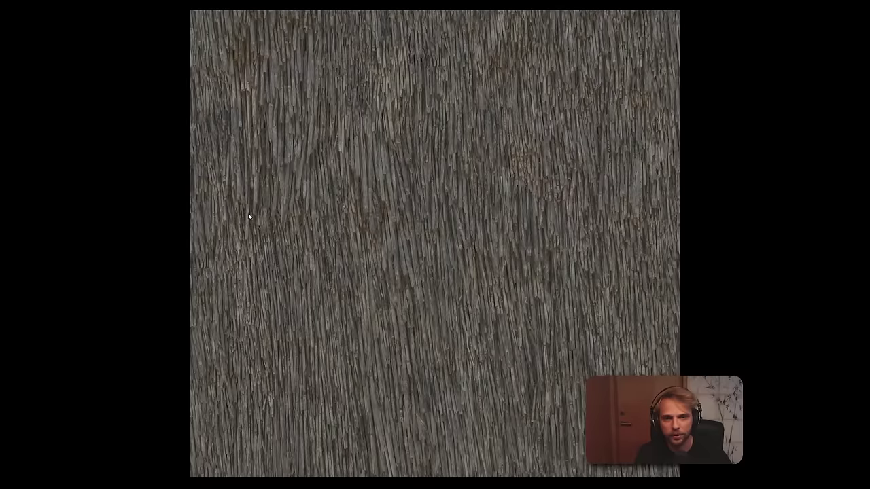
pyautogui.doubleClick(249, 215)
pyautogui.click(427, 14)
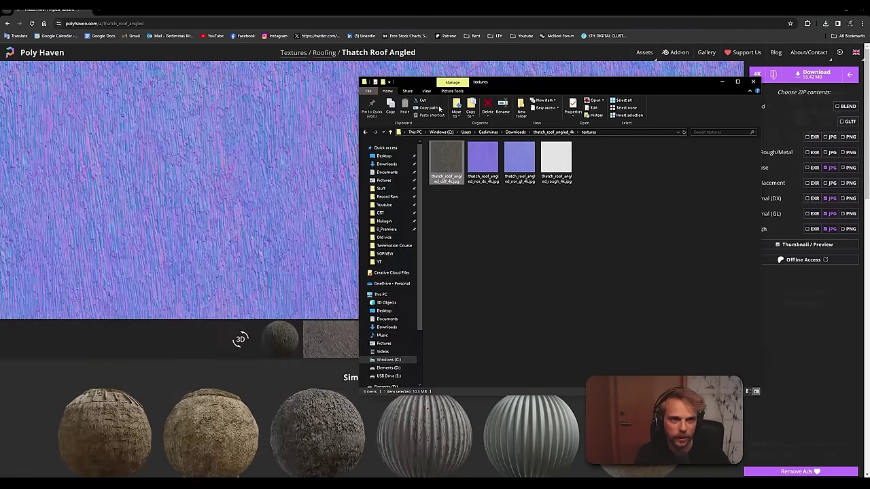
# Step: Inspect the roughness map thatch_roof_angled_rough_4k.jpg close up and full screen, and close it
pyautogui.doubleClick(554, 168)
pyautogui.scroll(5, 174, 171)
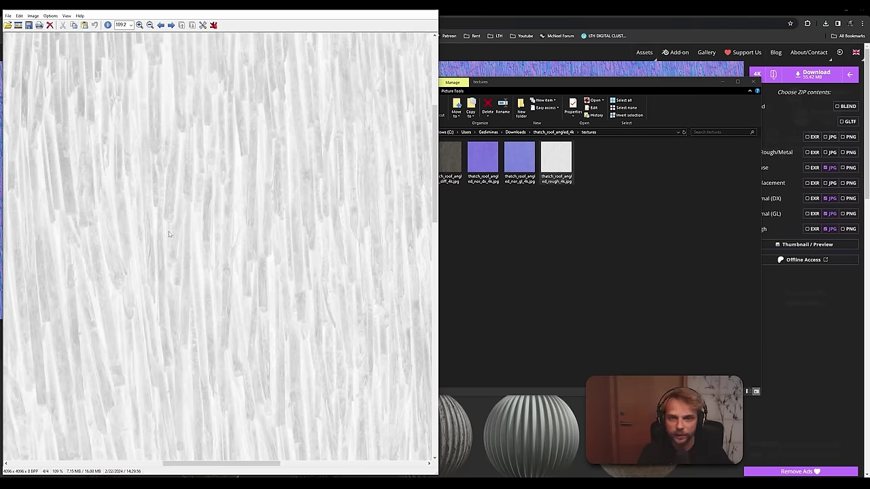
pyautogui.doubleClick(183, 165)
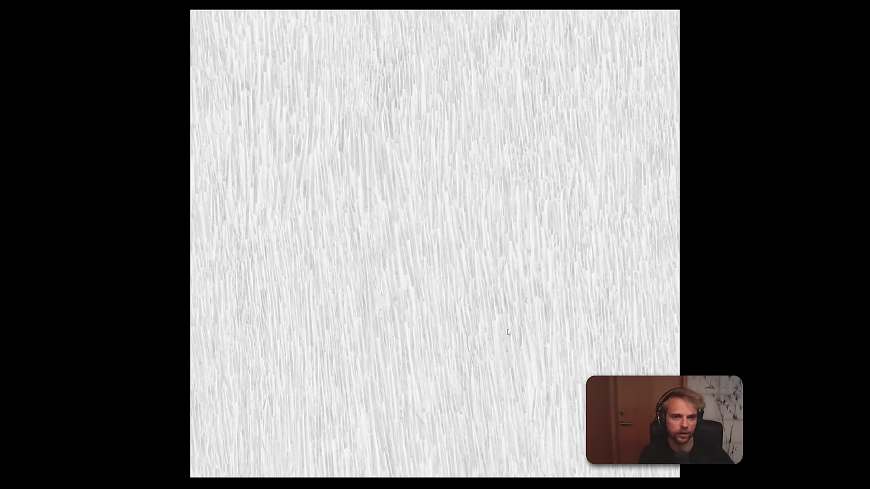
pyautogui.press('Escape')
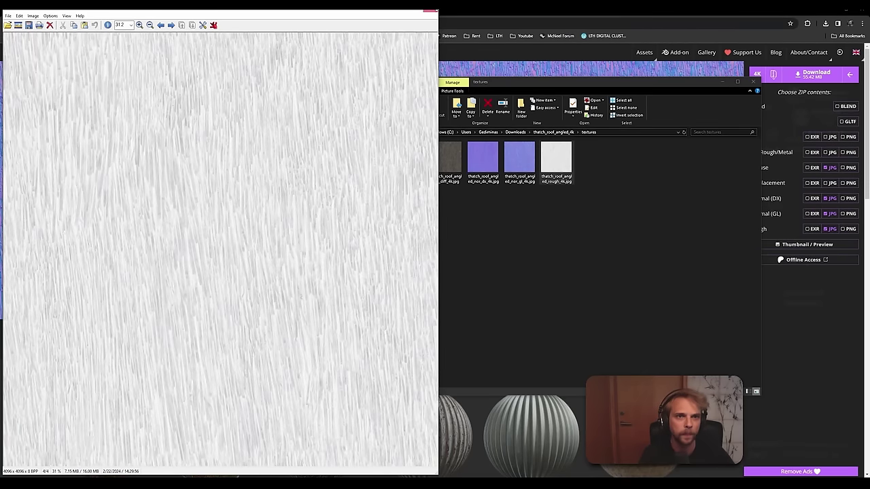
pyautogui.click(431, 11)
# Step: Open the DX and GL normal maps of the thatch roof texture side by side for comparison
pyautogui.doubleClick(487, 166)
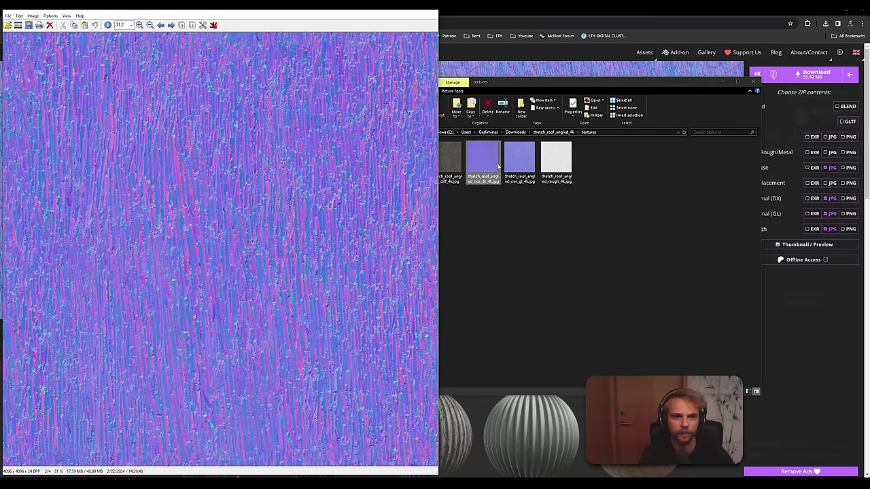
pyautogui.doubleClick(519, 163)
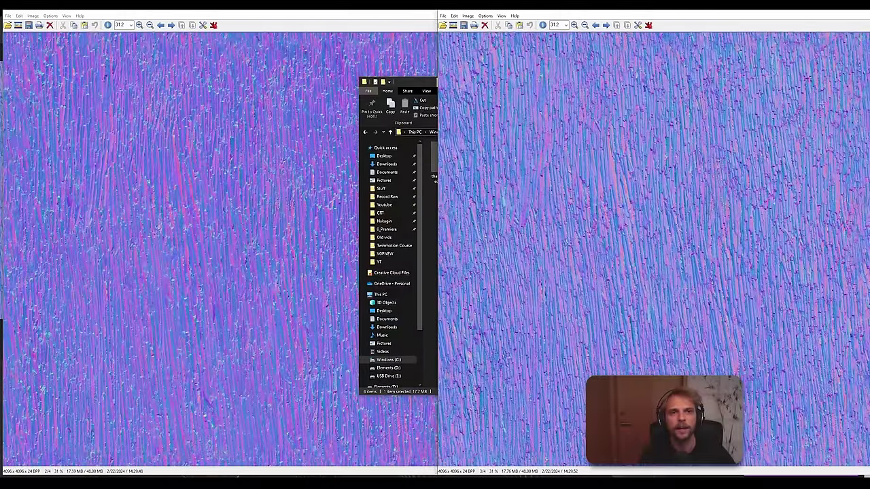
# Step: Compare the DX and GL normal maps, close both images and switch to Twinmotion
pyautogui.click(338, 11)
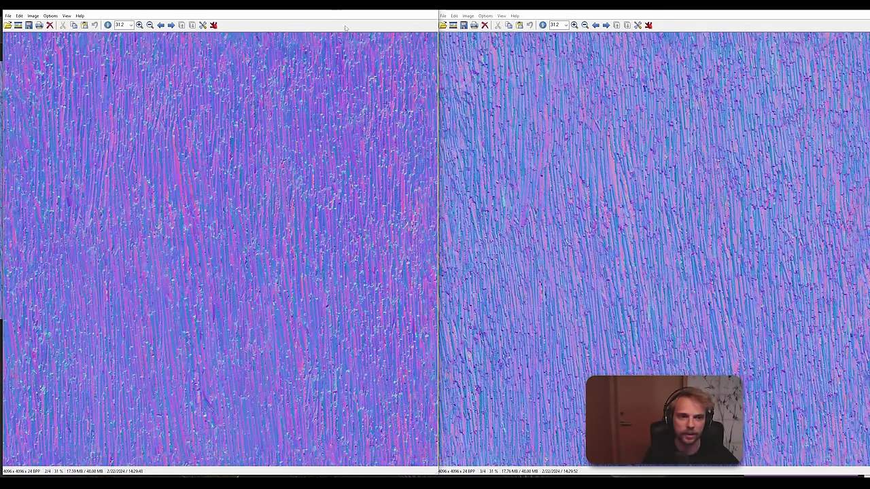
pyautogui.click(515, 12)
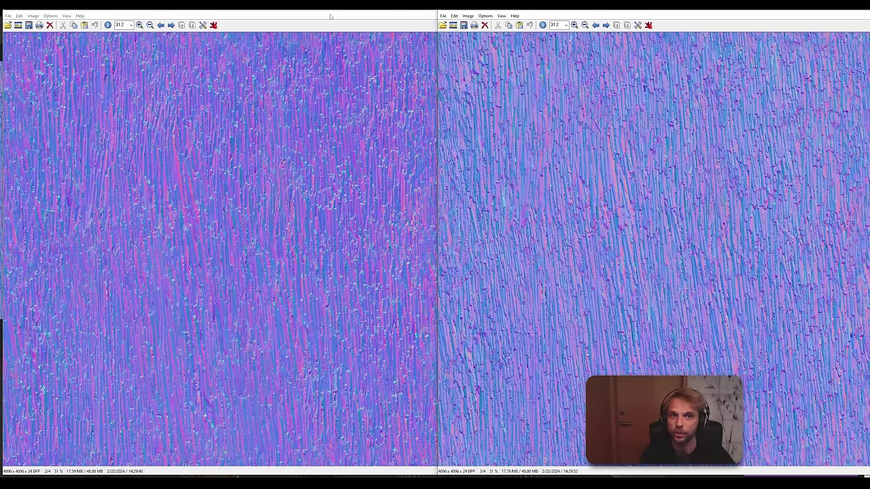
pyautogui.click(431, 13)
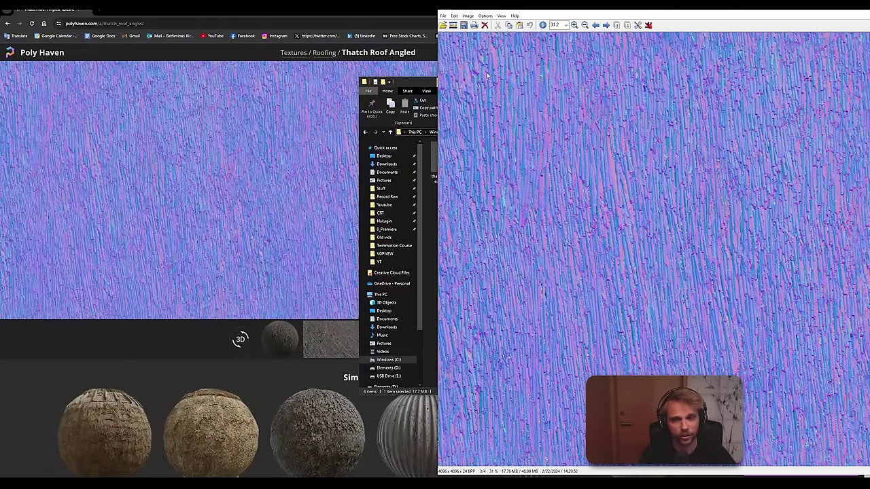
pyautogui.click(861, 13)
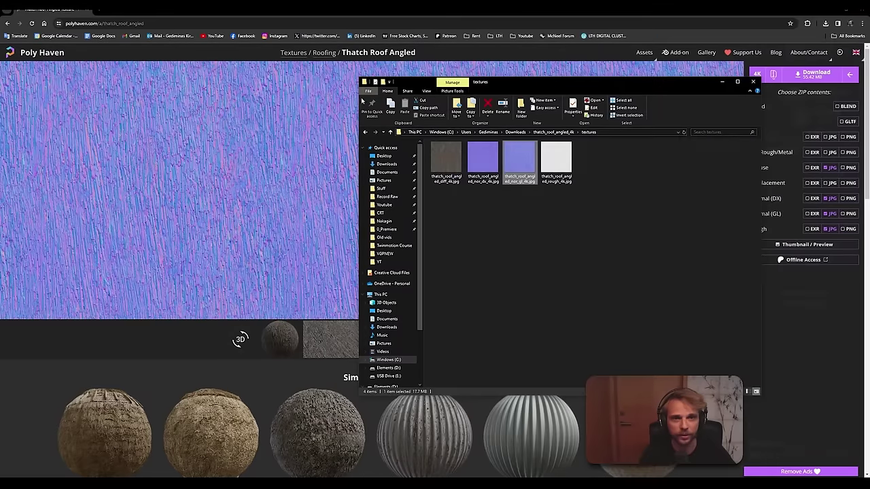
pyautogui.click(319, 109)
pyautogui.click(408, 484)
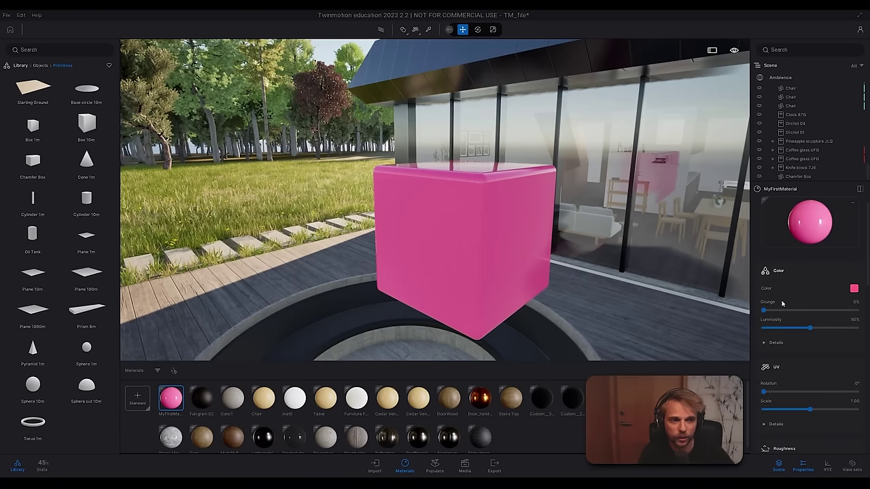
# Step: Change the color of MyFirstMaterial to a neutral medium grey
pyautogui.click(854, 289)
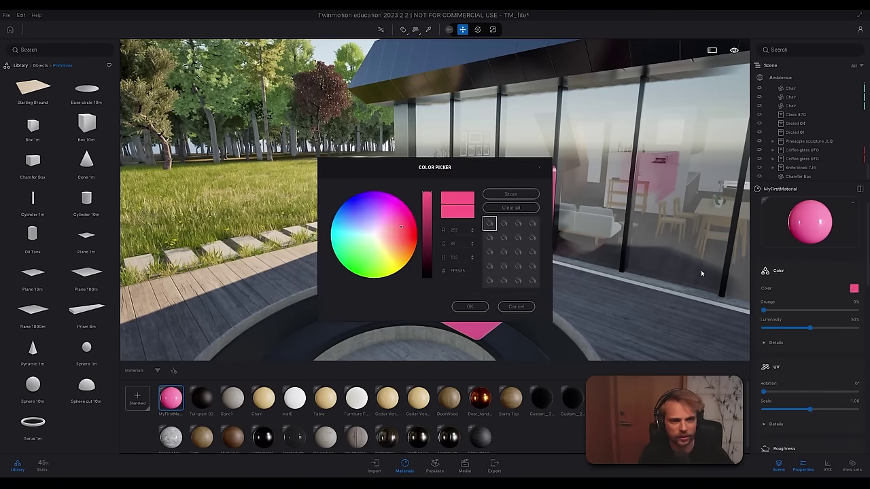
pyautogui.click(372, 235)
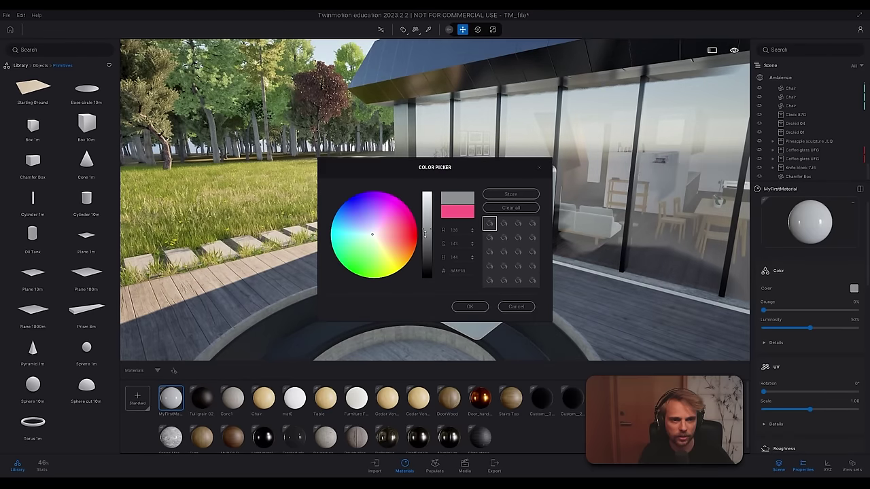
pyautogui.moveTo(425, 221); pyautogui.dragTo(426, 237)
pyautogui.click(468, 306)
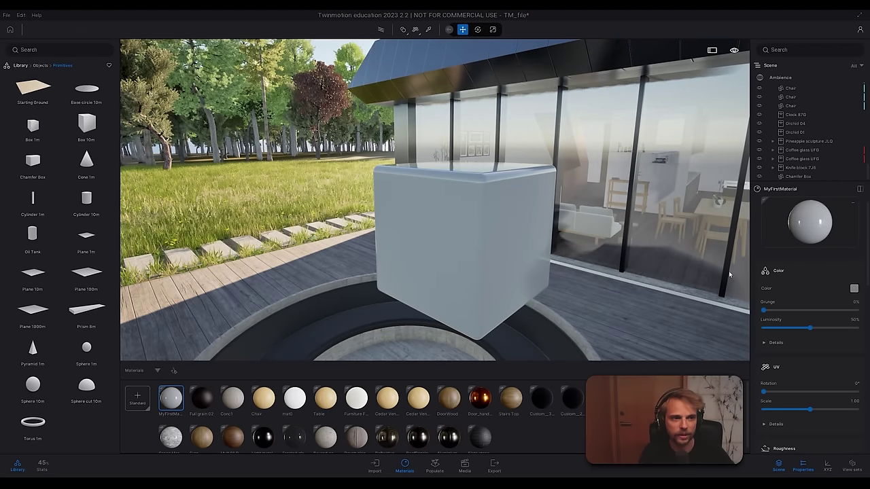
# Step: Load thatch_roof_angled_nor_dx_4k.jpg from the downloaded thatch_roof_angled_4k textures folder as the normal map of MyFirstMaterial
pyautogui.scroll(-1, 829, 386)
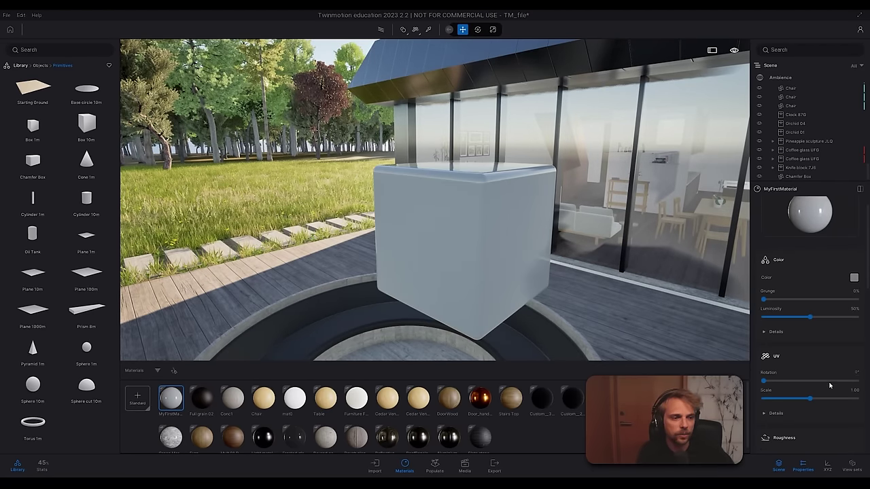
pyautogui.scroll(-5, 819, 406)
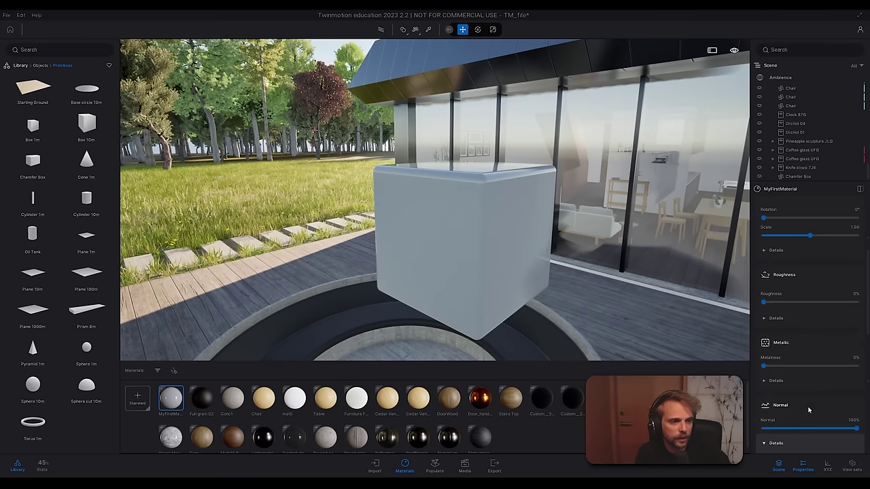
pyautogui.scroll(-3, 808, 410)
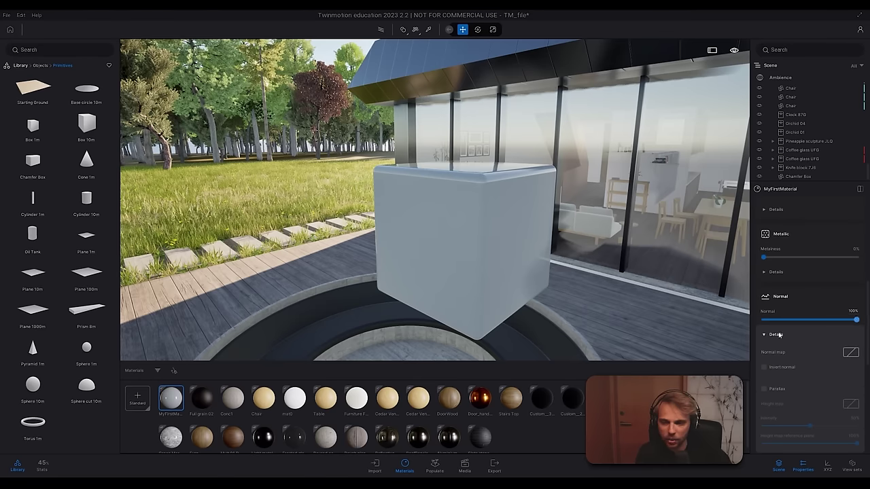
pyautogui.click(856, 352)
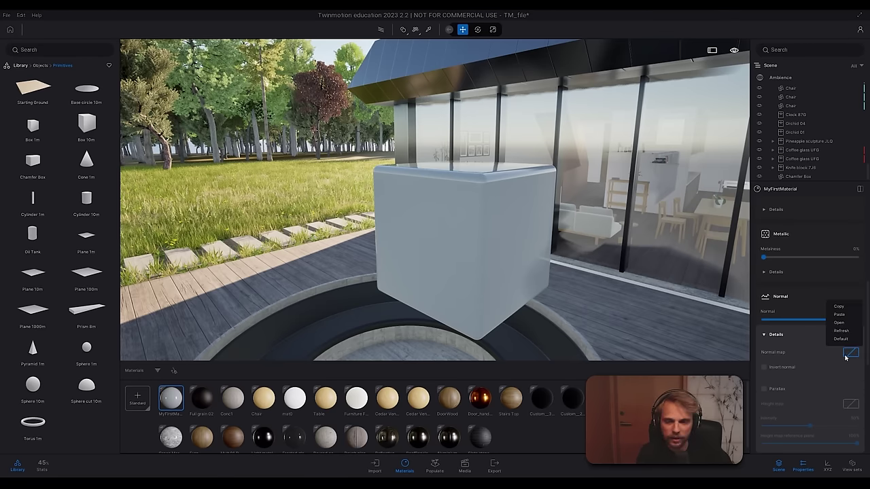
pyautogui.click(839, 322)
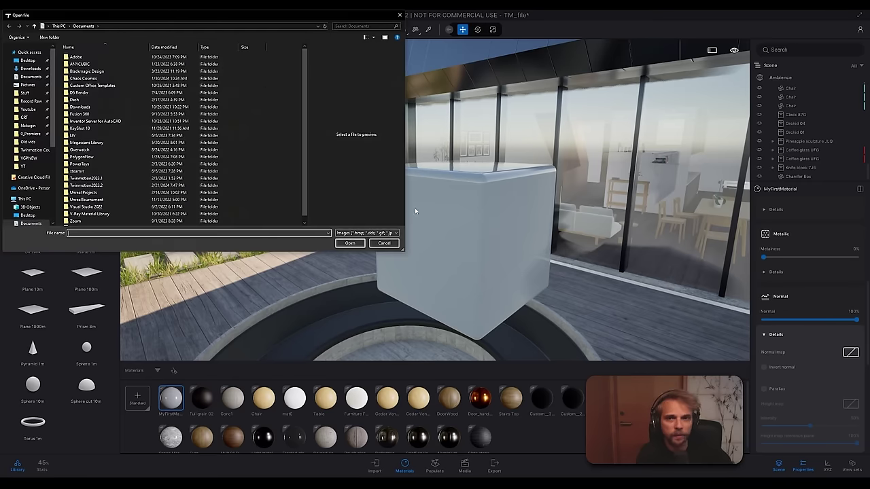
pyautogui.click(34, 68)
pyautogui.doubleClick(84, 67)
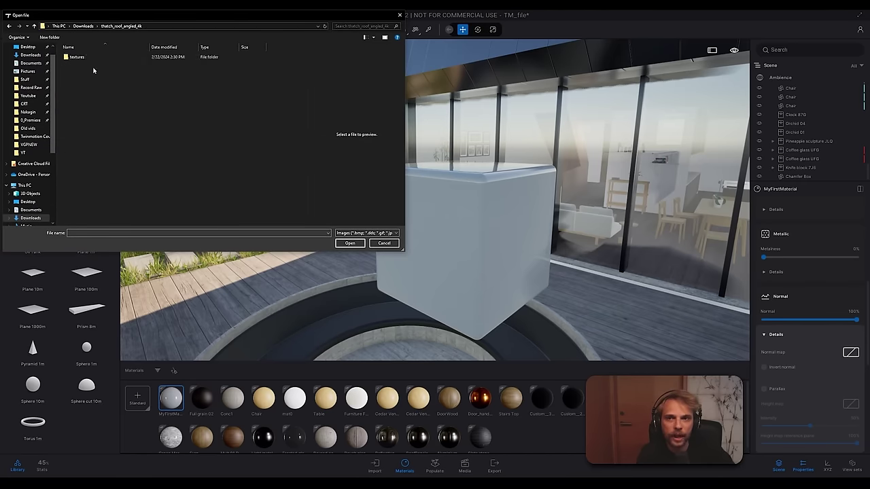
pyautogui.doubleClick(85, 58)
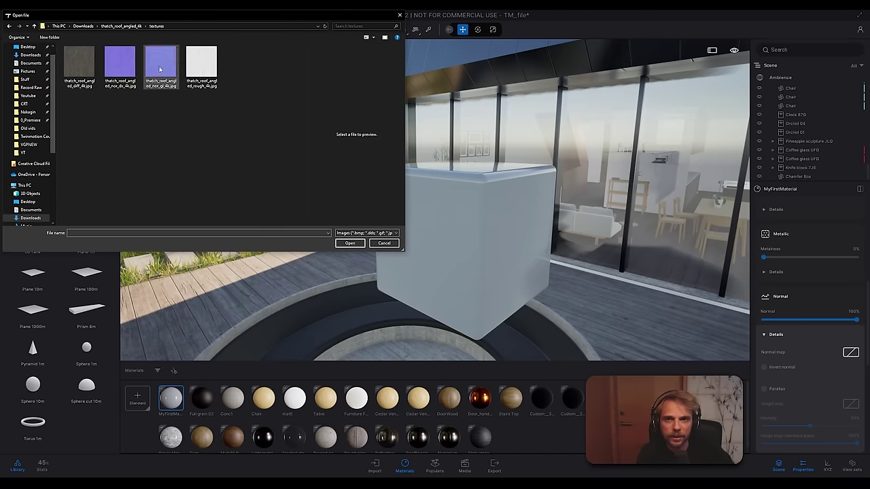
pyautogui.click(122, 63)
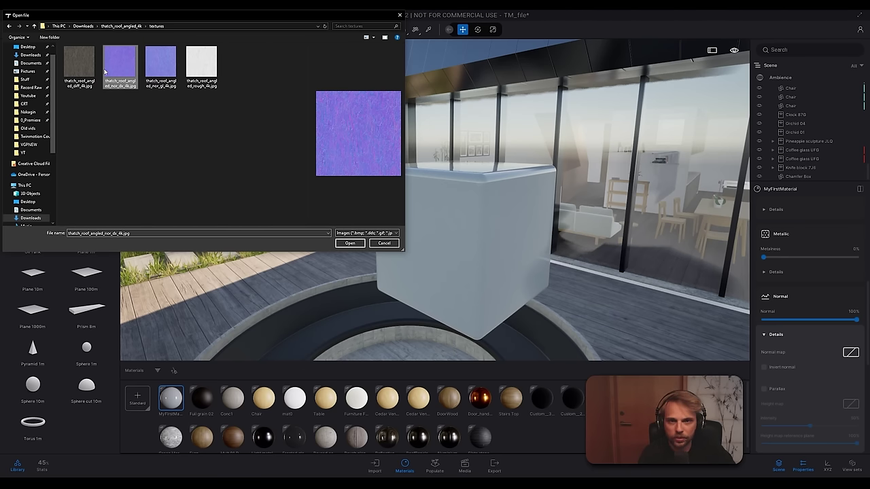
pyautogui.click(345, 243)
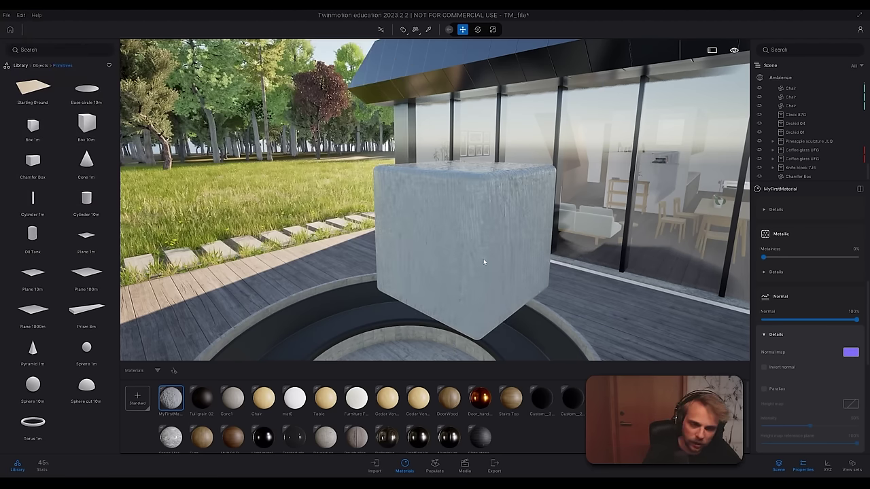
# Step: View the box from its front side and try thatch_roof_angled_nor_gl_4k.jpg as the material's normal map
pyautogui.moveTo(484, 261); pyautogui.dragTo(387, 248, button='right')
pyautogui.press('w')
pyautogui.press('s')
pyautogui.press('w')
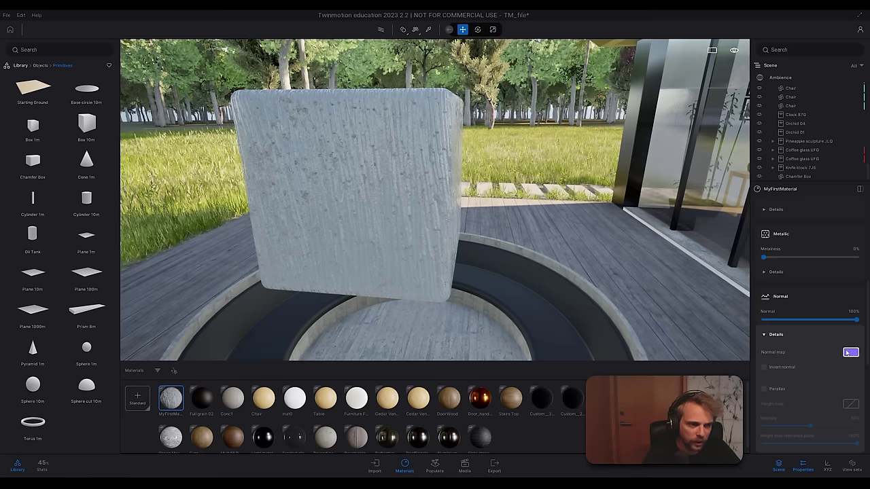
pyautogui.click(847, 352)
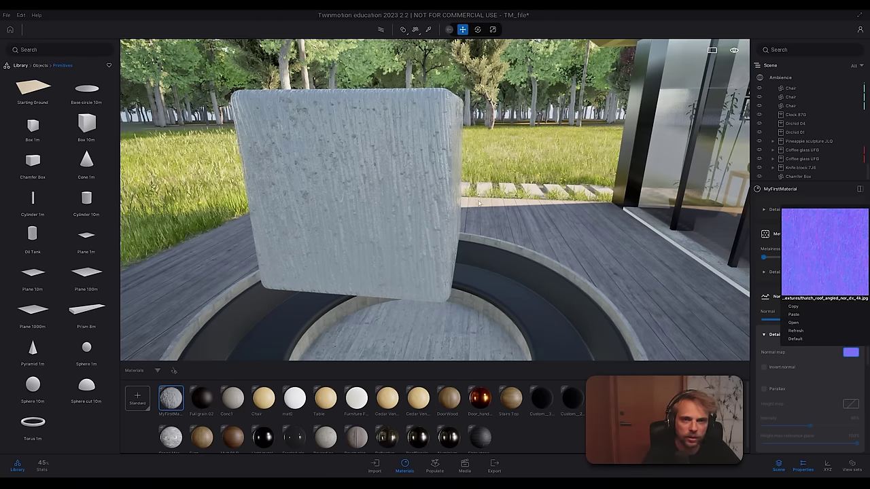
pyautogui.click(797, 324)
pyautogui.click(161, 65)
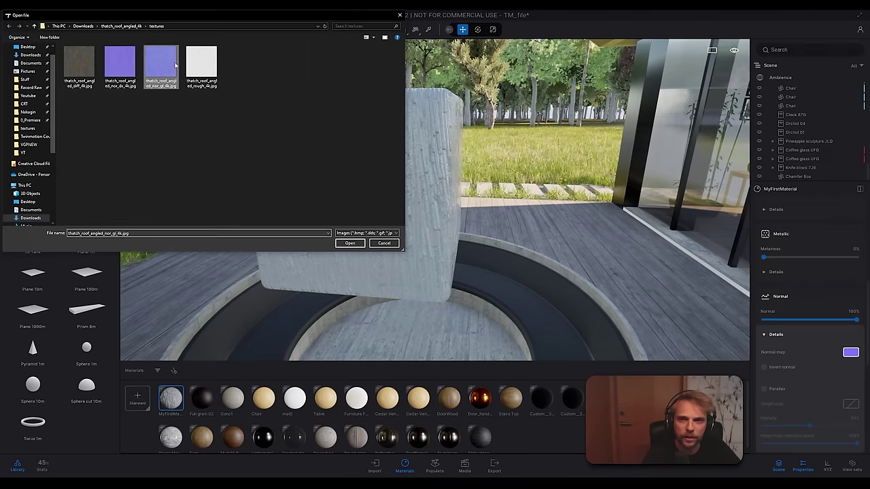
pyautogui.click(348, 242)
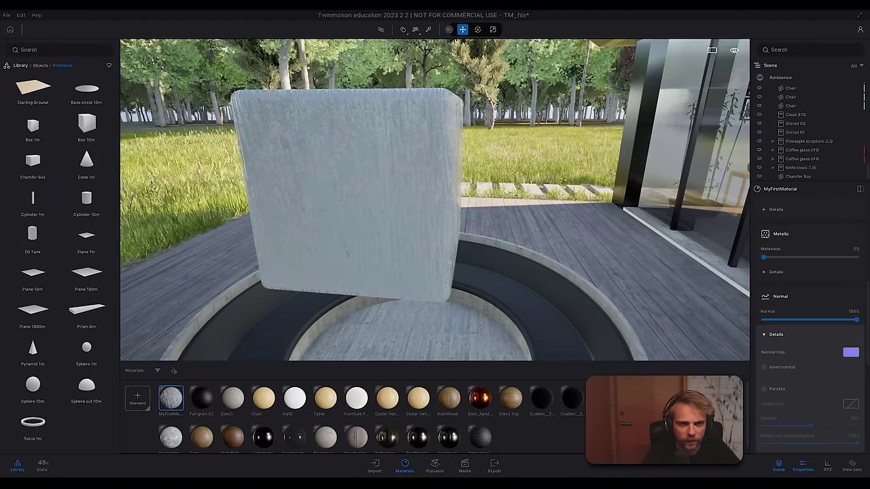
# Step: Examine the relief of the GL normal map on the box's top face up close and from several angles
pyautogui.moveTo(351, 242); pyautogui.dragTo(295, 285, button='right')
pyautogui.press('w')
pyautogui.press('q')
pyautogui.press('e')
pyautogui.scroll(3, 361, 232)
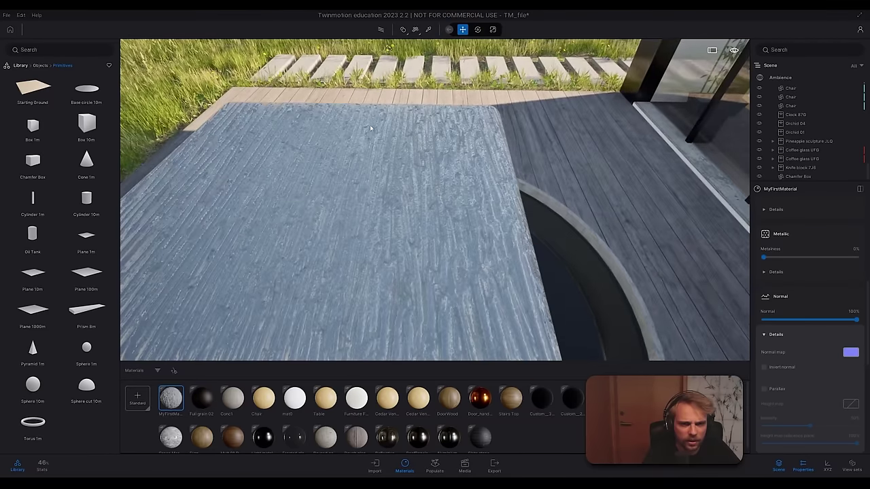
pyautogui.moveTo(362, 233); pyautogui.dragTo(334, 231, button='right')
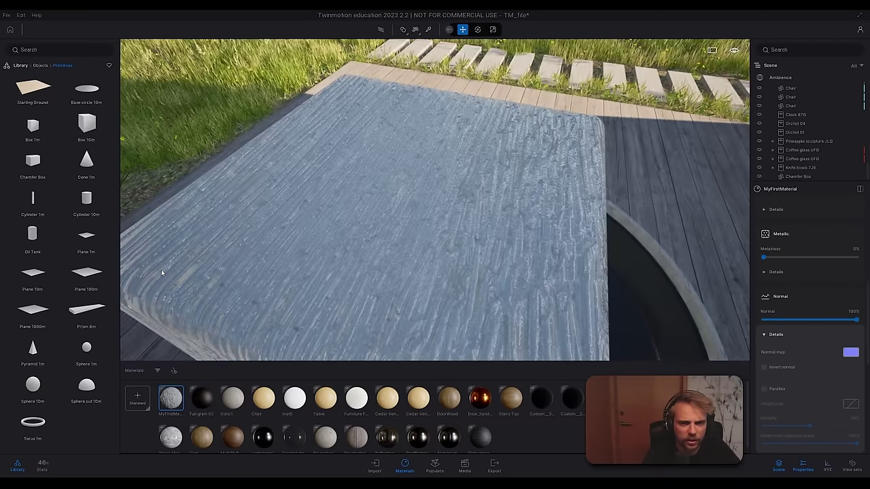
pyautogui.press('s')
pyautogui.moveTo(418, 286); pyautogui.dragTo(462, 303, button='right')
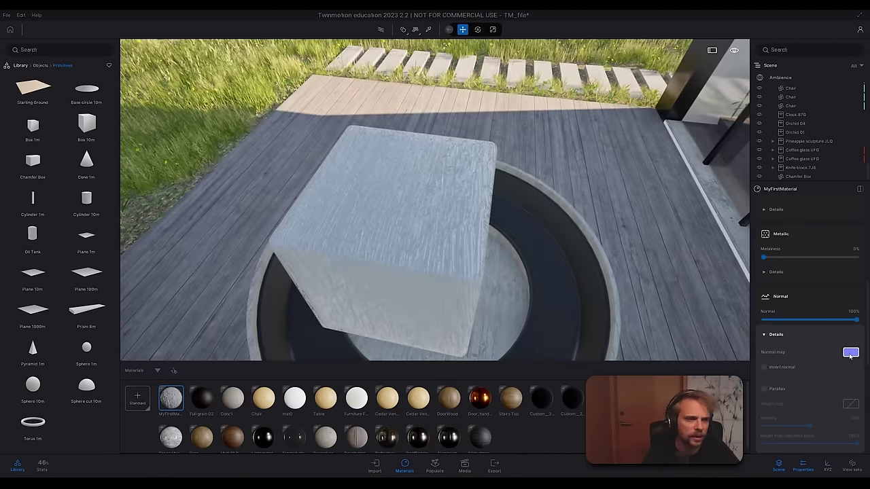
# Step: Set the normal map back to thatch_roof_angled_nor_dx_4k.jpg and keep the normal strength at 100%
pyautogui.click(850, 353)
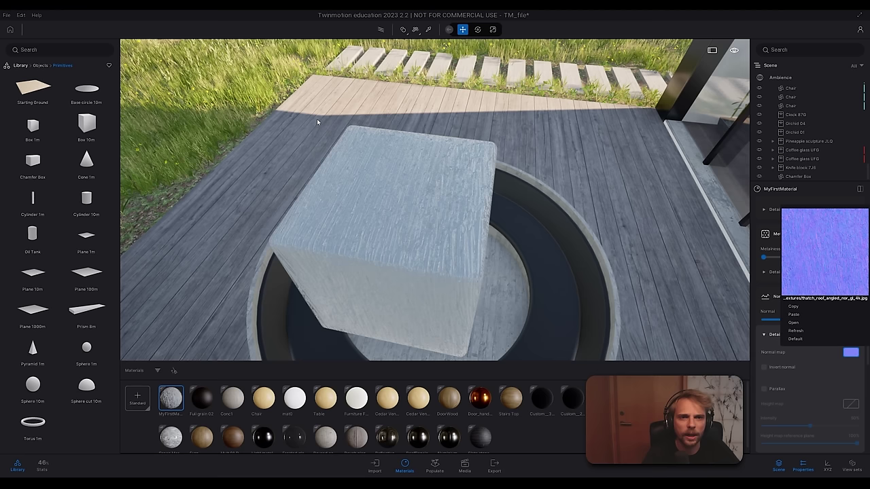
pyautogui.click(802, 322)
pyautogui.click(125, 68)
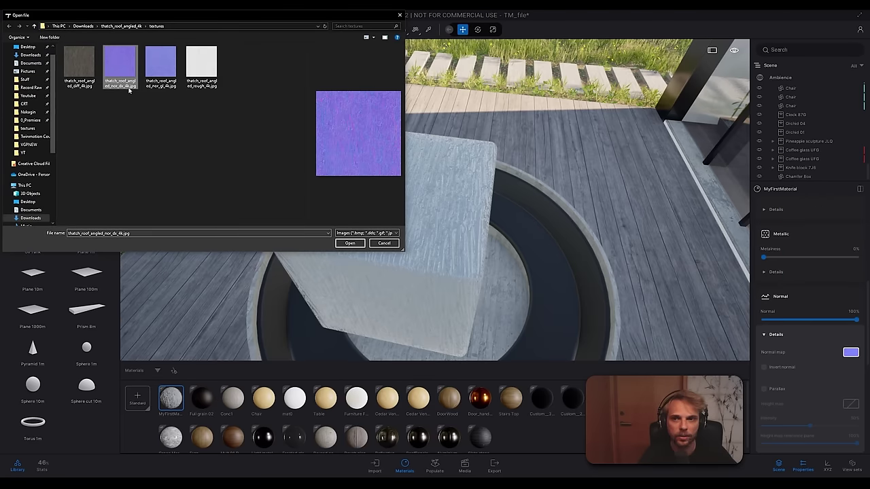
pyautogui.click(349, 243)
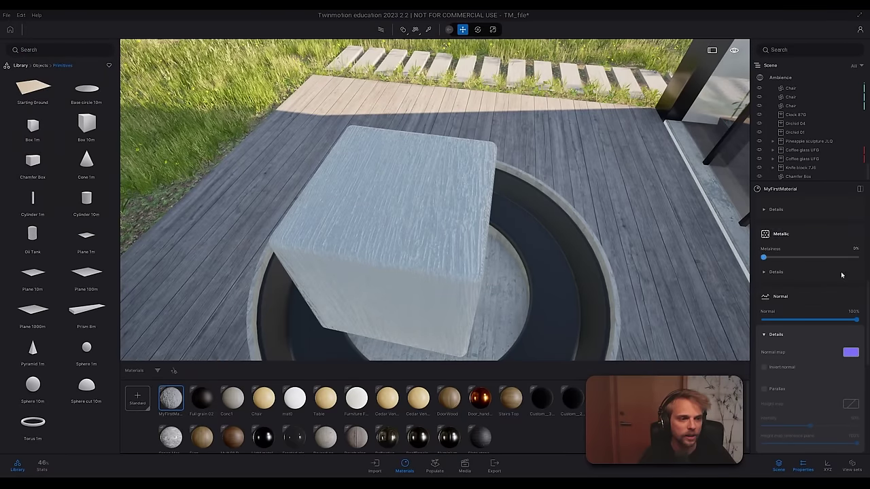
pyautogui.click(773, 334)
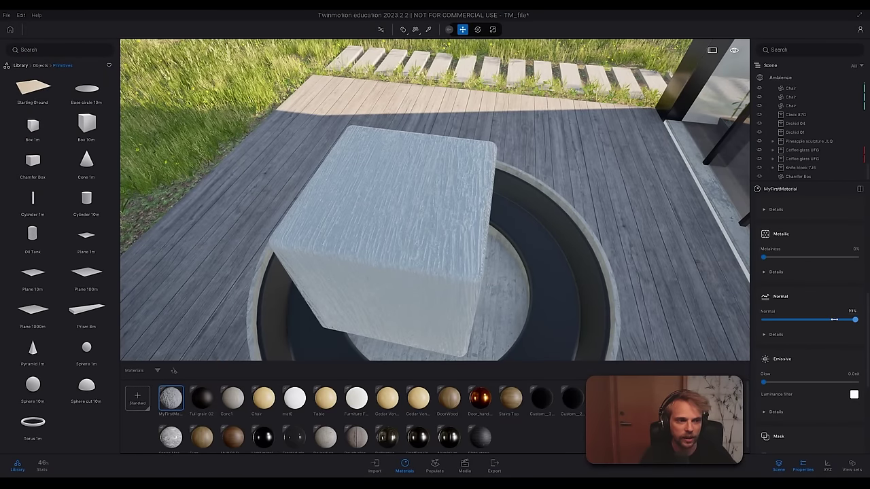
pyautogui.moveTo(856, 319)
pyautogui.mouseDown()
pyautogui.moveTo(760, 321)
pyautogui.moveTo(867, 323)
pyautogui.mouseUp()
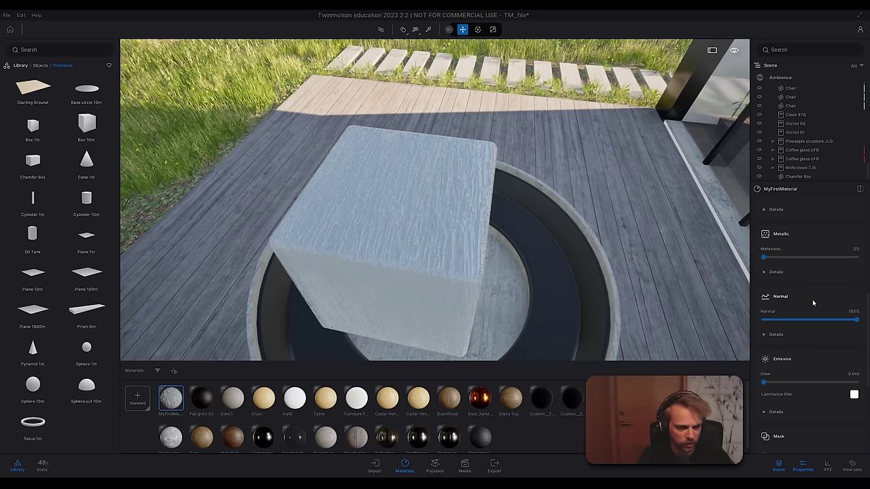
# Step: Check the downloaded textures folder and expand the roughness details of MyFirstMaterial
pyautogui.scroll(3, 808, 309)
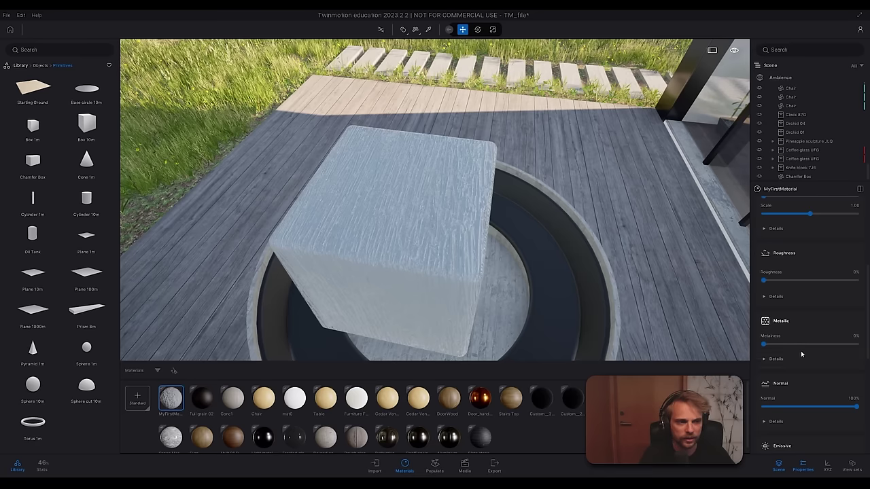
pyautogui.click(791, 359)
pyautogui.click(790, 359)
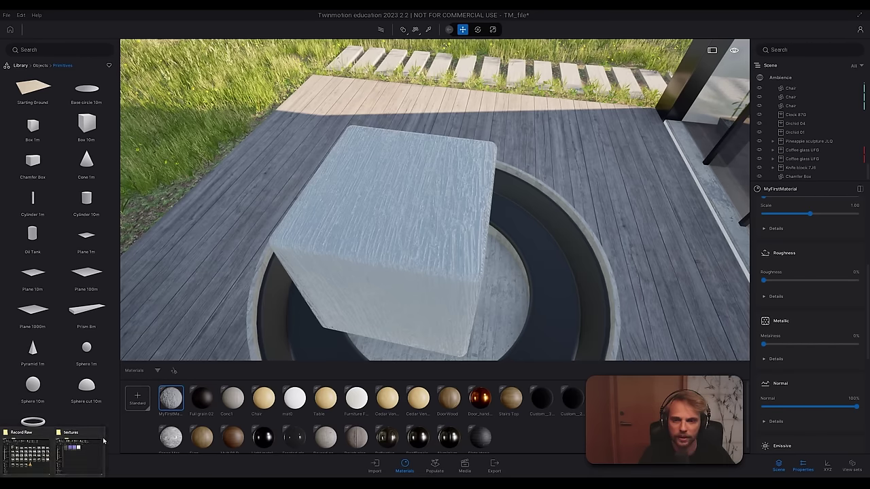
pyautogui.click(76, 456)
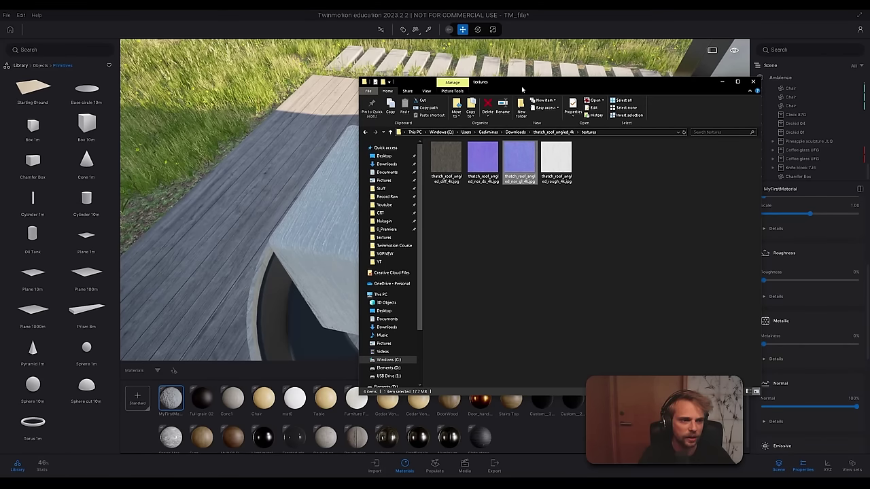
pyautogui.click(772, 297)
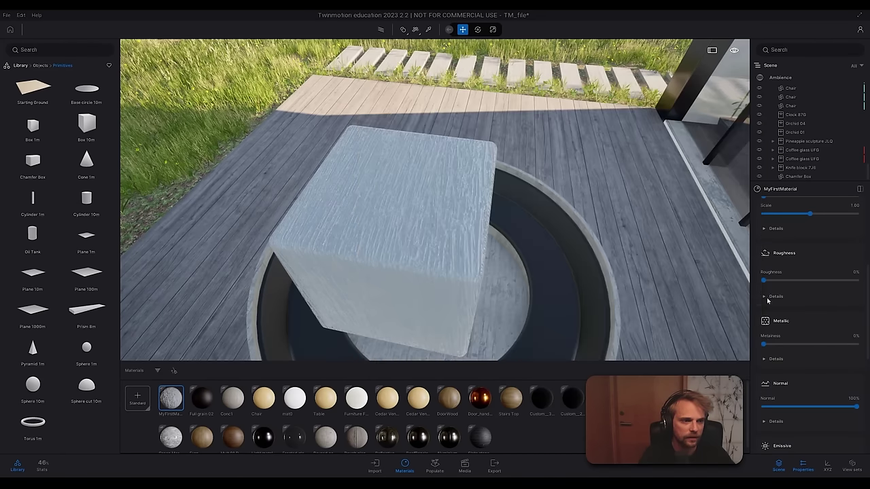
# Step: Try to bring thatch_roof_angled_rough_4k.jpg straight from the textures folder into the roughness texture slot
pyautogui.moveTo(52, 482)
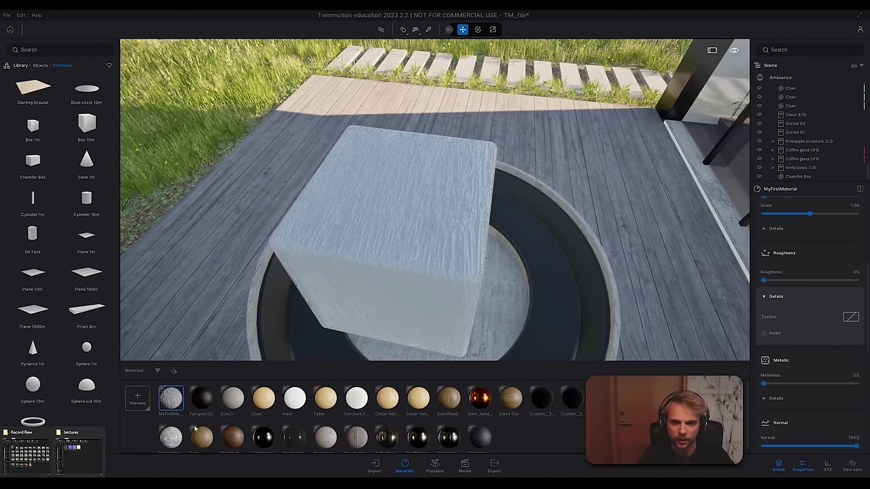
pyautogui.click(64, 462)
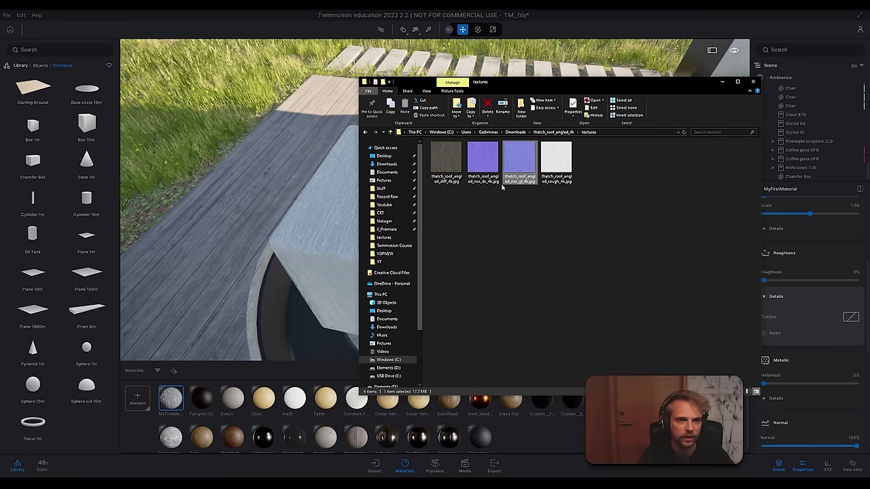
pyautogui.click(555, 163)
pyautogui.moveTo(552, 159); pyautogui.dragTo(851, 318)
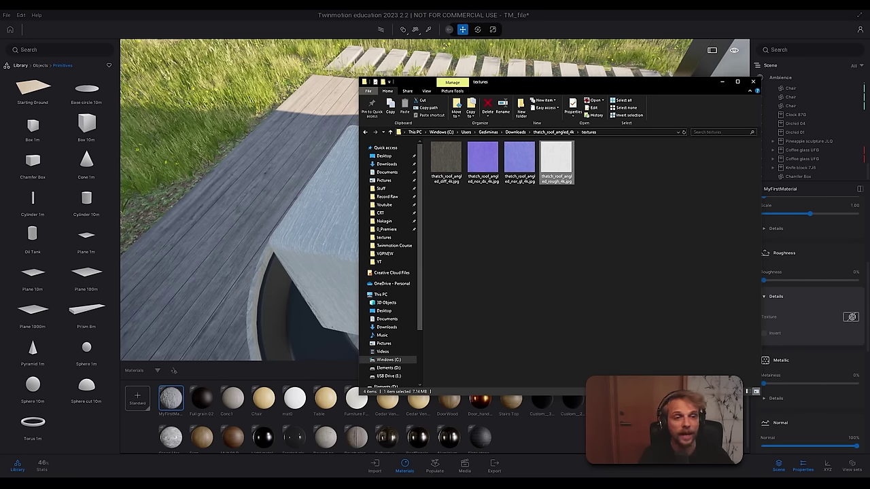
# Step: Open thatch_roof_angled_rough_4k.jpg as the roughness texture of MyFirstMaterial
pyautogui.rightClick(849, 316)
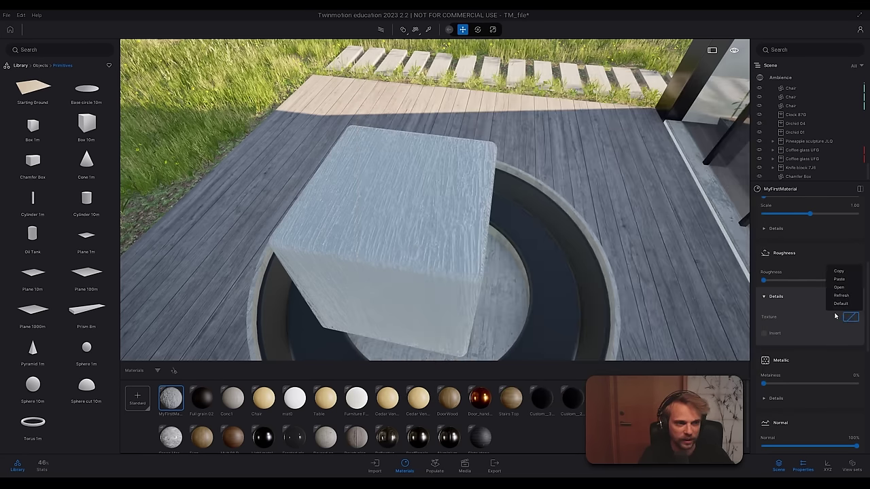
pyautogui.click(839, 288)
pyautogui.click(202, 62)
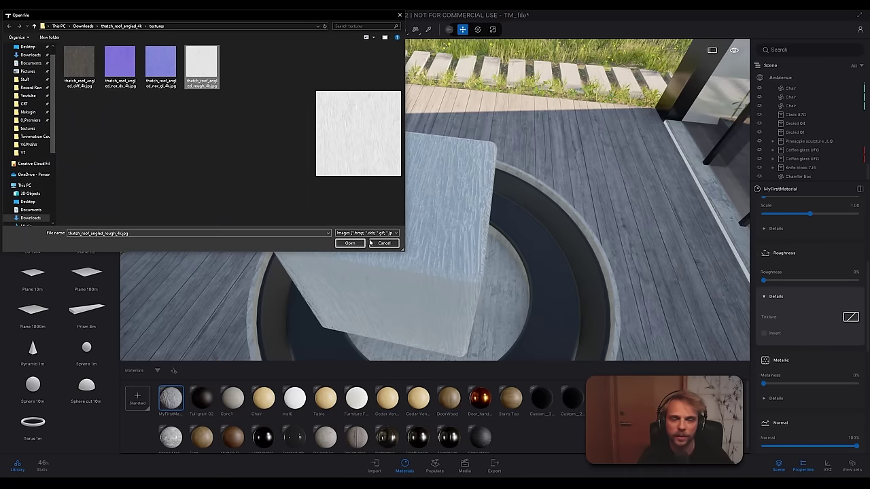
pyautogui.click(349, 244)
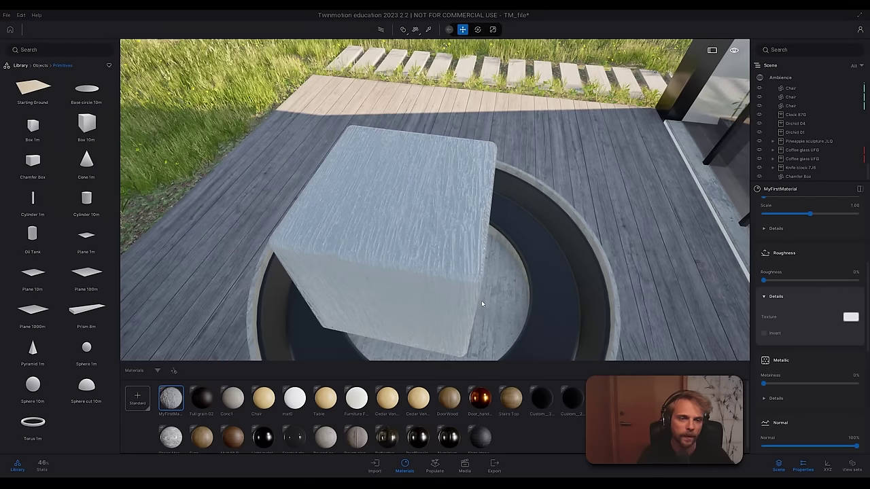
# Step: Set the roughness of MyFirstMaterial to 100% and check the box's top face up close
pyautogui.moveTo(493, 285); pyautogui.dragTo(493, 248, button='right')
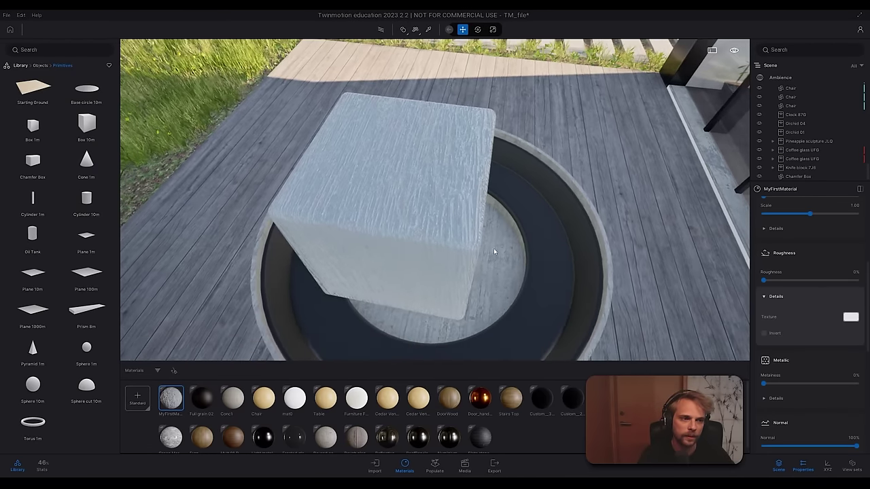
pyautogui.scroll(5, 435, 225)
pyautogui.scroll(-5, 434, 199)
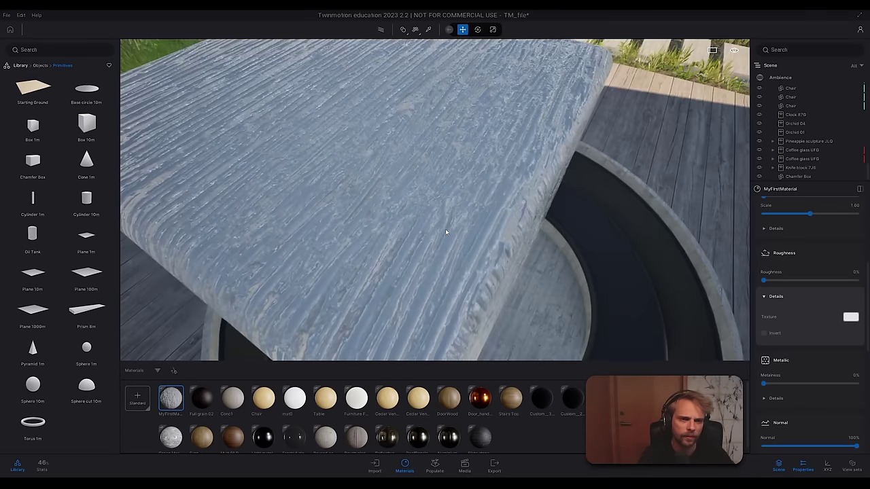
pyautogui.moveTo(799, 279); pyautogui.dragTo(865, 281)
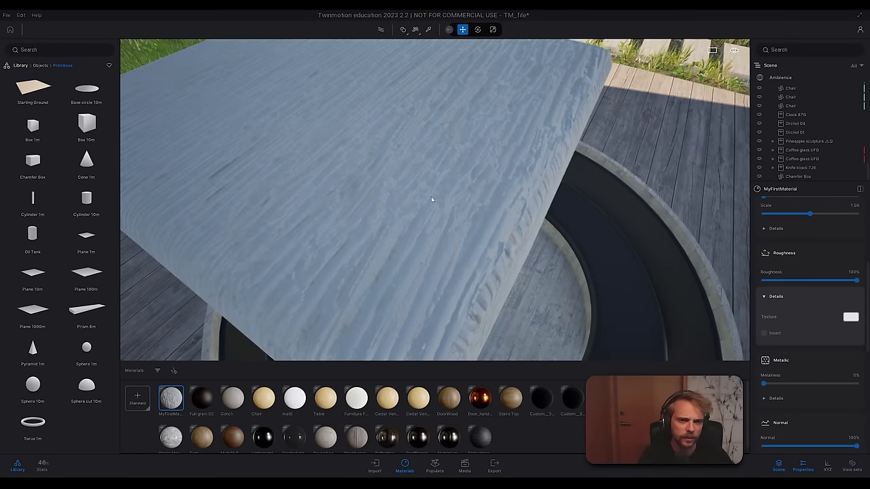
pyautogui.keyDown('shift'); pyautogui.moveTo(432, 197); pyautogui.dragTo(550, 197, button='middle'); pyautogui.keyUp('shift')
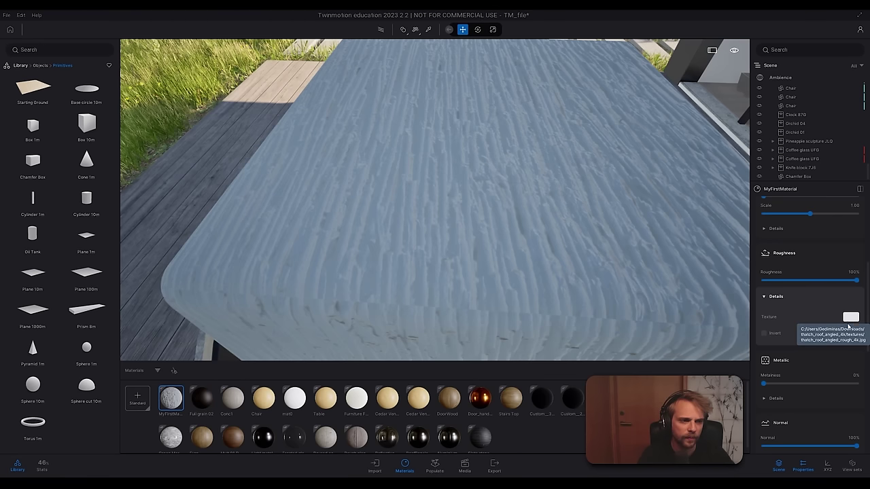
# Step: Reset the roughness texture to default for comparison, and load thatch_roof_angled_rough_4k.jpg into it again
pyautogui.rightClick(850, 317)
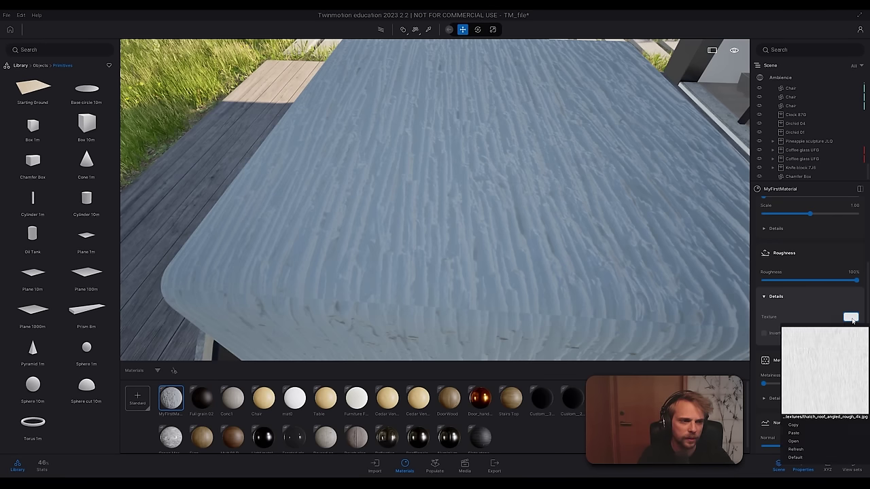
pyautogui.click(795, 457)
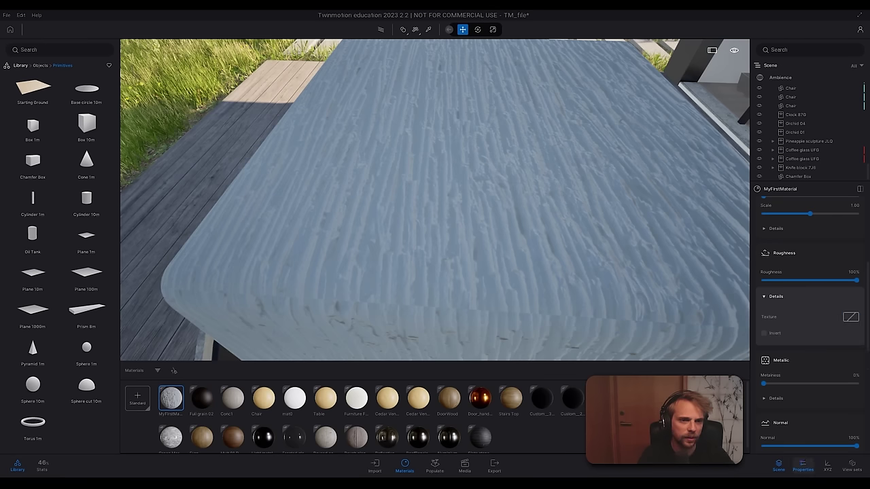
pyautogui.moveTo(586, 248); pyautogui.dragTo(593, 248, button='right')
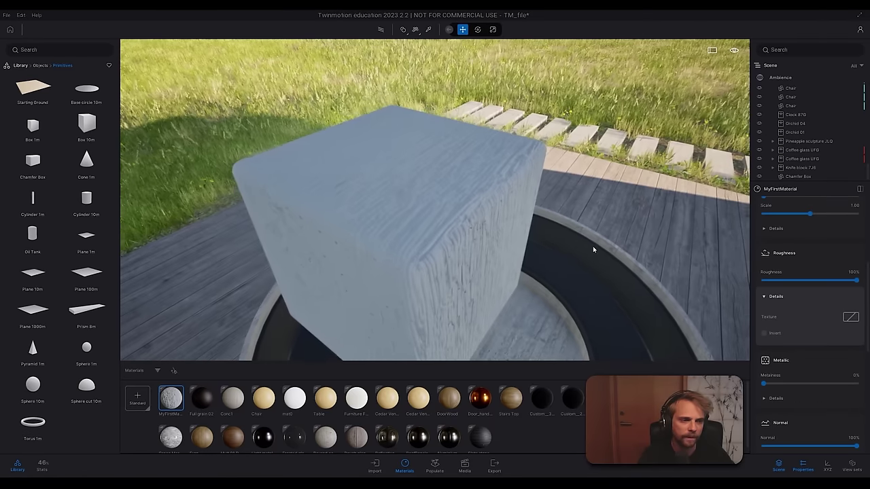
pyautogui.click(851, 318)
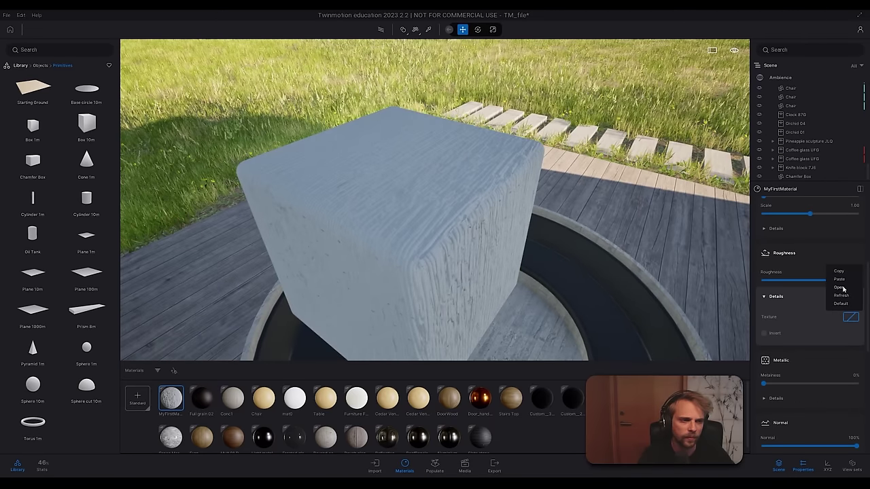
pyautogui.click(840, 287)
pyautogui.click(202, 62)
pyautogui.click(350, 241)
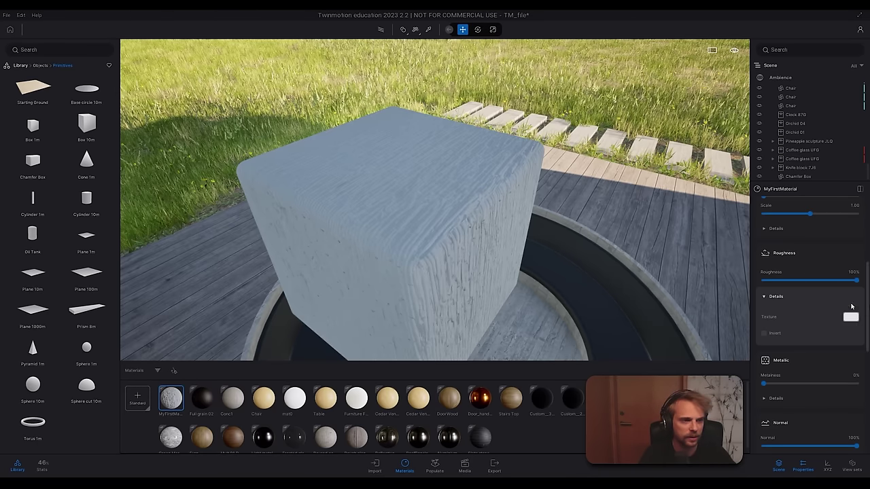
# Step: Load thatch_roof_angled_diff_4k.jpg as the color texture of MyFirstMaterial
pyautogui.scroll(5, 815, 272)
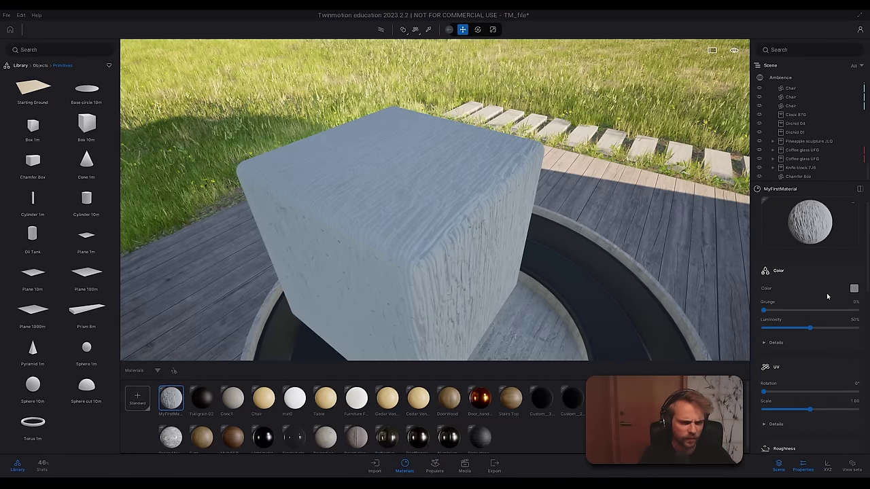
pyautogui.click(854, 288)
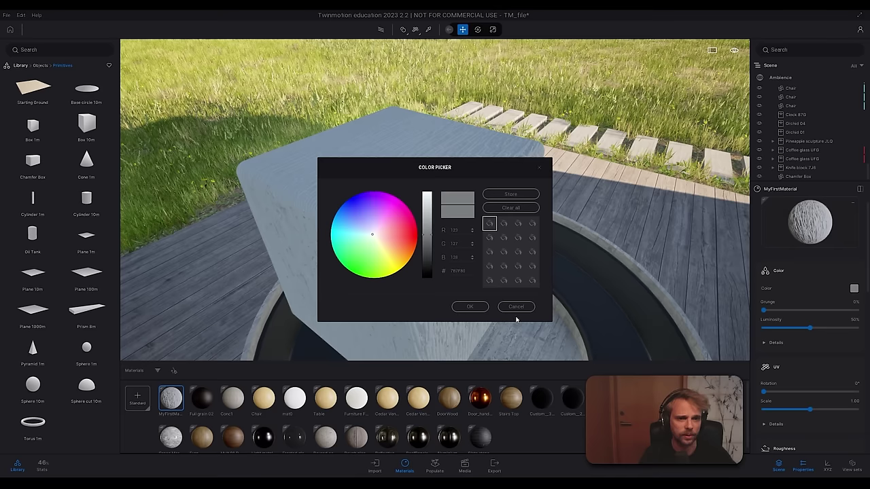
pyautogui.click(516, 307)
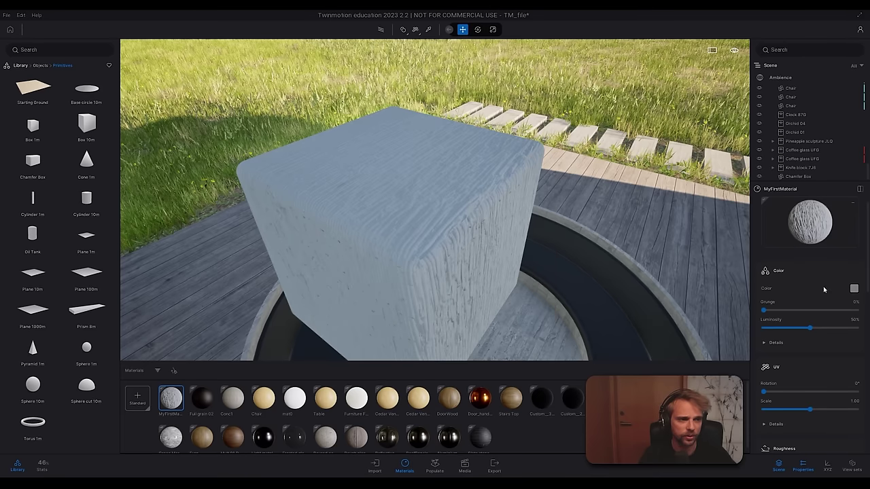
pyautogui.click(768, 346)
pyautogui.scroll(-1, 771, 348)
pyautogui.click(850, 341)
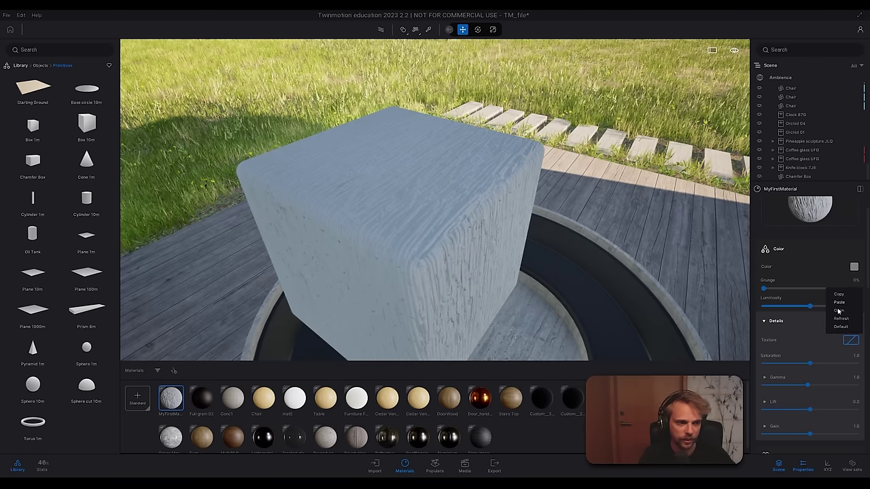
pyautogui.click(839, 311)
pyautogui.click(80, 71)
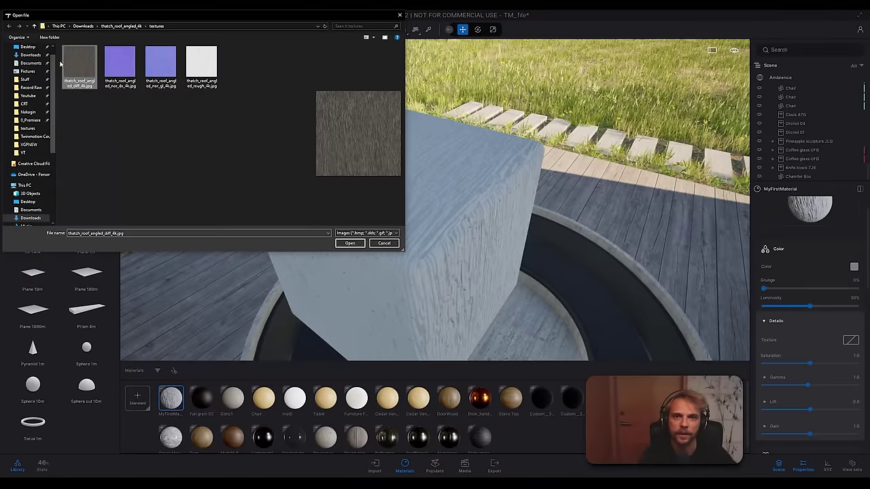
pyautogui.click(349, 243)
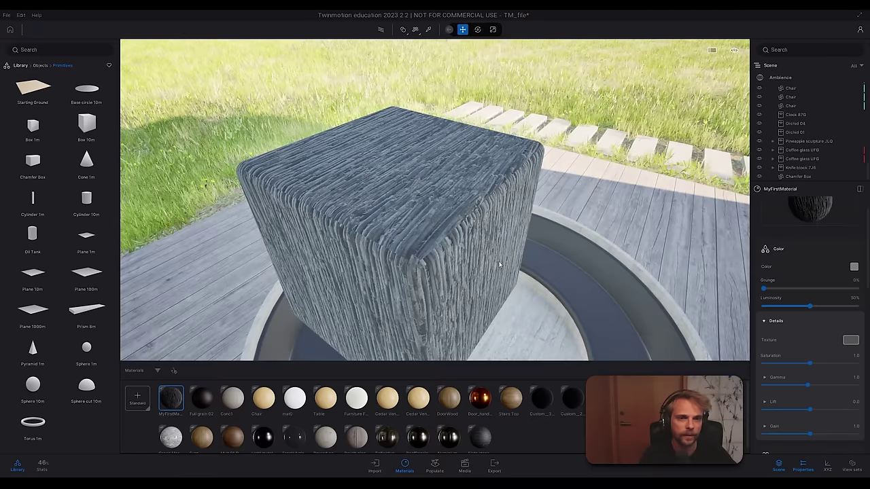
# Step: Examine the thatch texture on the box's top and side faces from several angles
pyautogui.moveTo(483, 260); pyautogui.dragTo(339, 235, button='right')
pyautogui.press('w')
pyautogui.press('q')
pyautogui.press('d')
pyautogui.press('d')
pyautogui.moveTo(455, 251); pyautogui.dragTo(476, 258, button='right')
pyautogui.press('w')
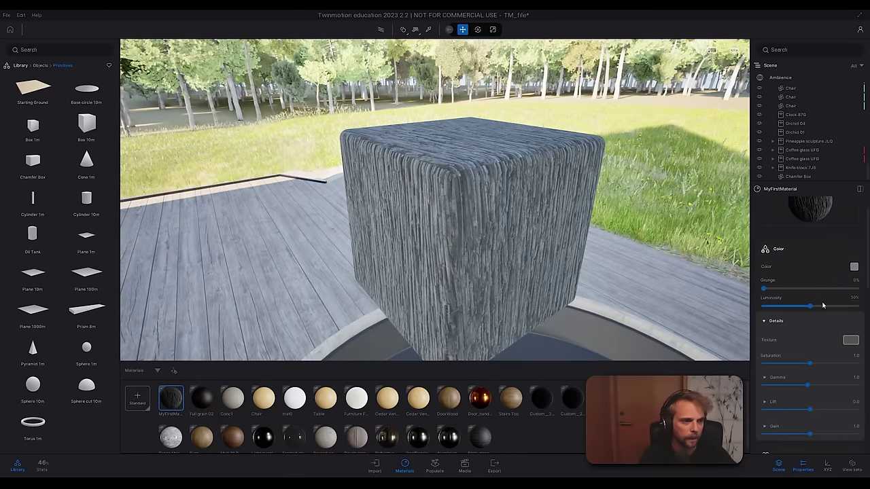
pyautogui.moveTo(481, 216); pyautogui.dragTo(547, 227, button='right')
# Step: Set the UV scale of MyFirstMaterial to 0.5
pyautogui.click(765, 321)
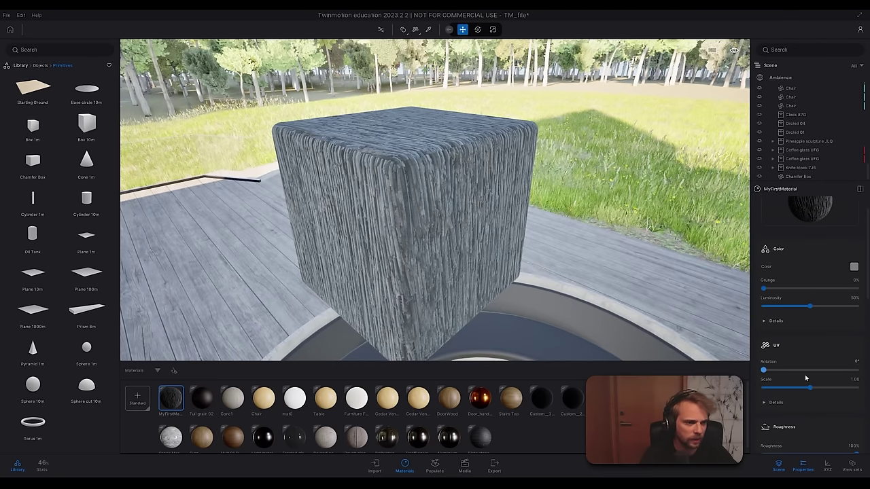
pyautogui.click(854, 379)
pyautogui.write('9')
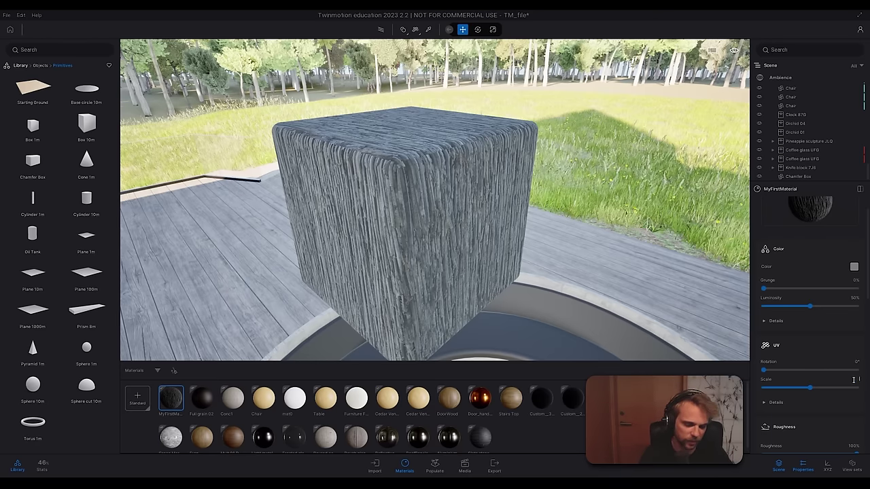
pyautogui.press('Return')
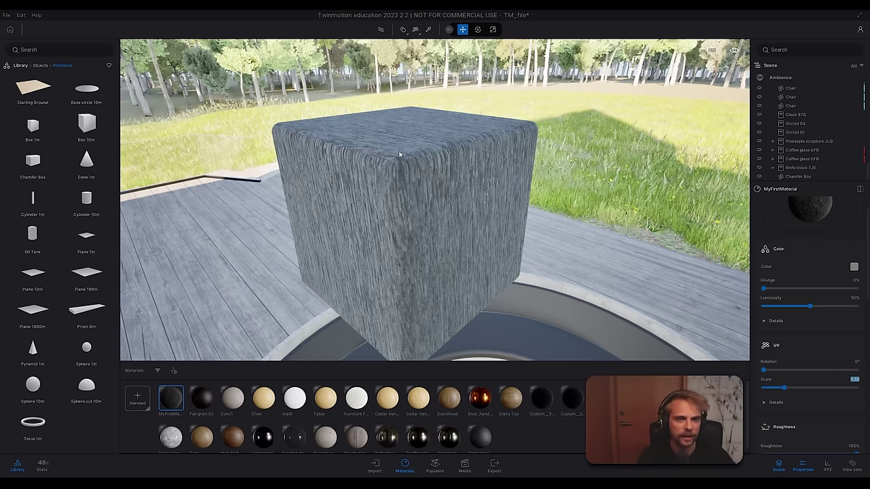
# Step: Set the UV scale of MyFirstMaterial to 0.25 and view the box's front face
pyautogui.moveTo(399, 154); pyautogui.dragTo(407, 154, button='right')
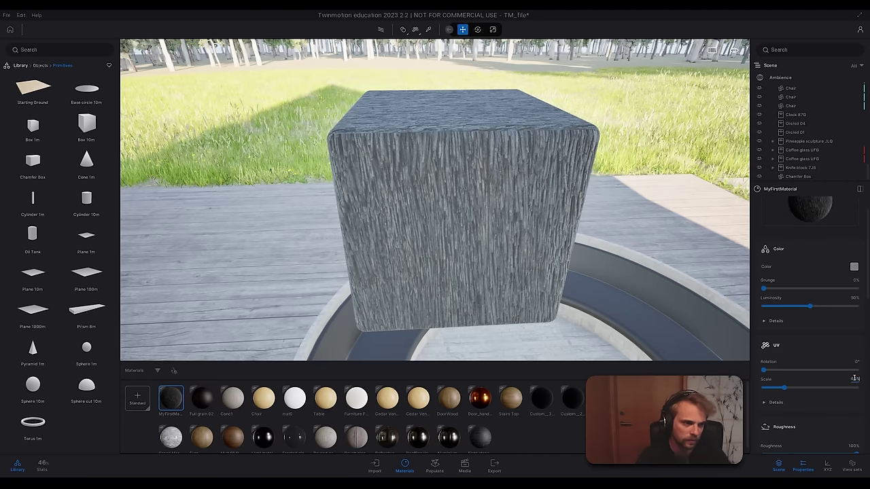
pyautogui.press('Return')
pyautogui.moveTo(439, 211); pyautogui.dragTo(439, 207, button='right')
pyautogui.scroll(2, 438, 208)
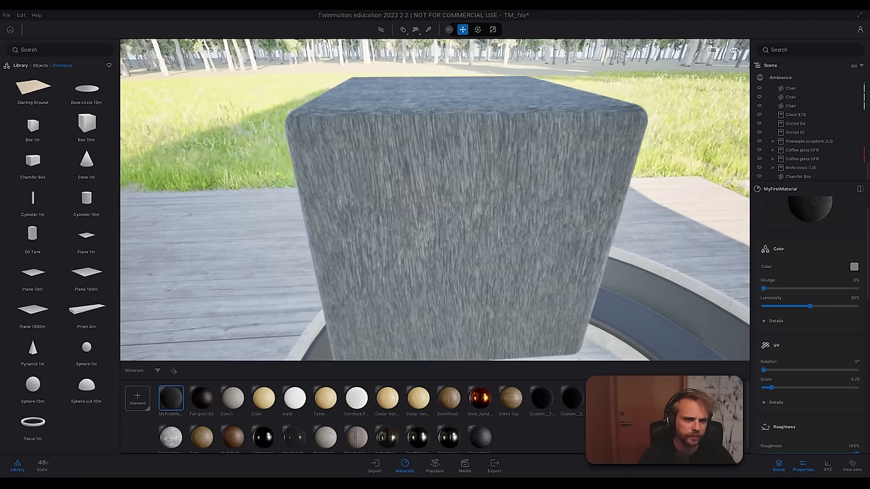
# Step: Inspect the finer thatch pattern on the box's top face and turn on the Path Tracer for the overview
pyautogui.scroll(2, 435, 200)
pyautogui.keyDown('shift'); pyautogui.moveTo(435, 199); pyautogui.dragTo(516, 339, button='middle'); pyautogui.keyUp('shift')
pyautogui.scroll(3, 435, 199)
pyautogui.keyDown('shift'); pyautogui.moveTo(435, 199); pyautogui.dragTo(439, 222, button='middle'); pyautogui.keyUp('shift')
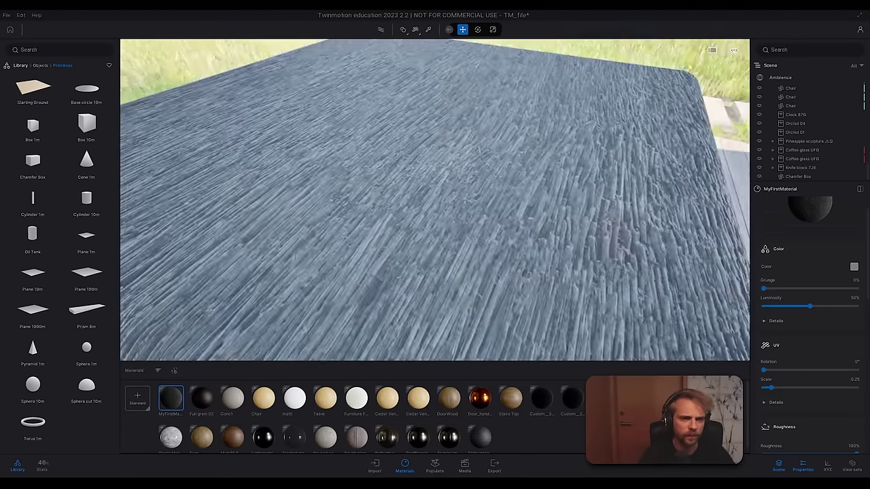
pyautogui.moveTo(270, 155); pyautogui.dragTo(240, 128, button='right')
pyautogui.scroll(-3, 435, 199)
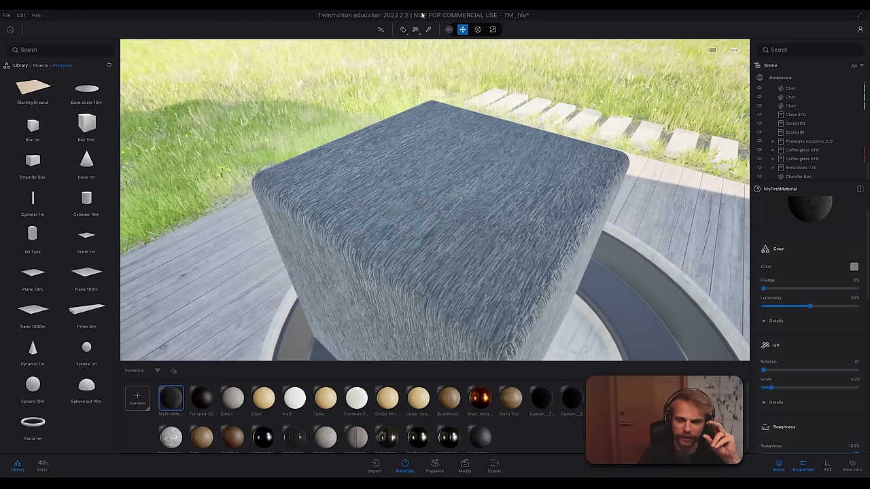
pyautogui.click(380, 29)
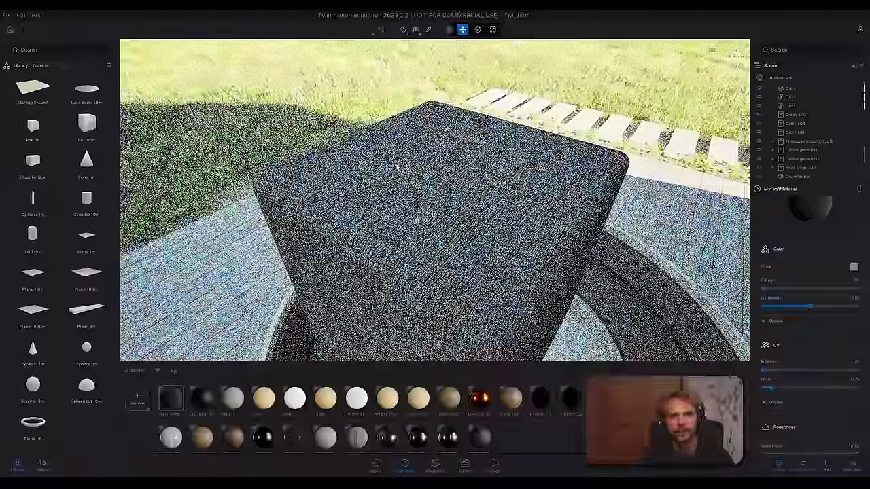
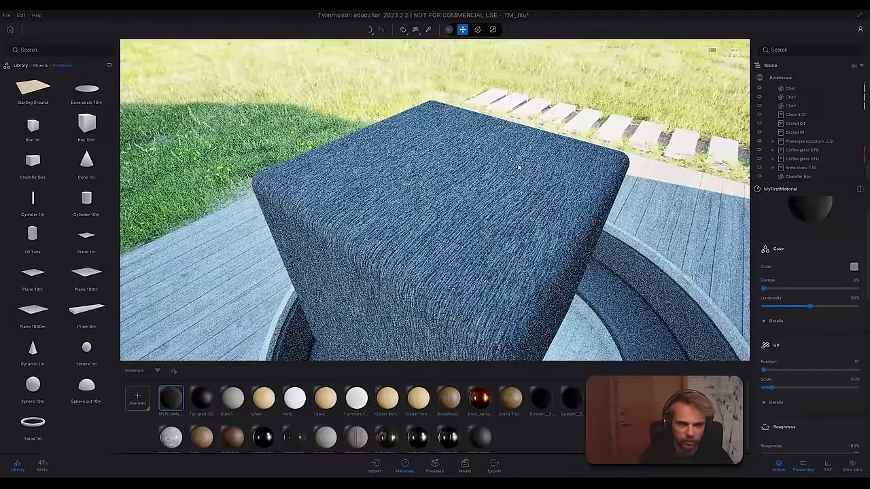
# Step: Compare the box's thatch surface with the Path Tracer on and off, leaving the Path Tracer turned off
pyautogui.click(380, 30)
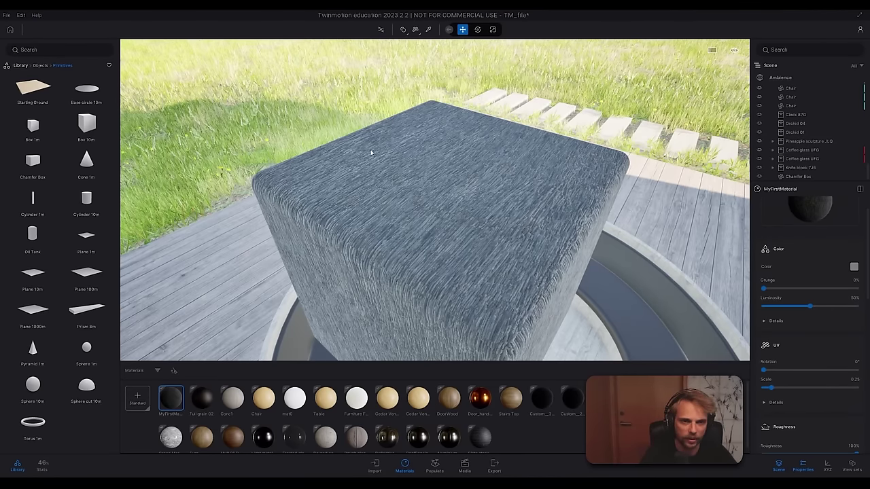
pyautogui.click(381, 31)
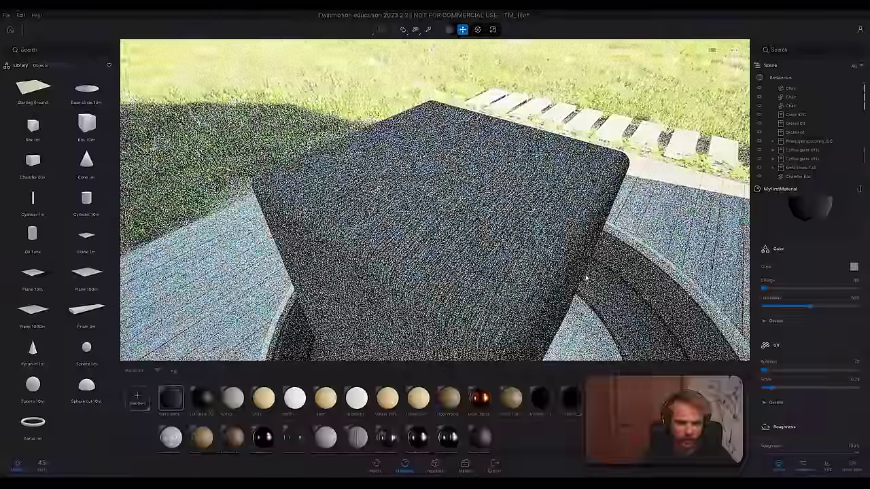
pyautogui.click(382, 30)
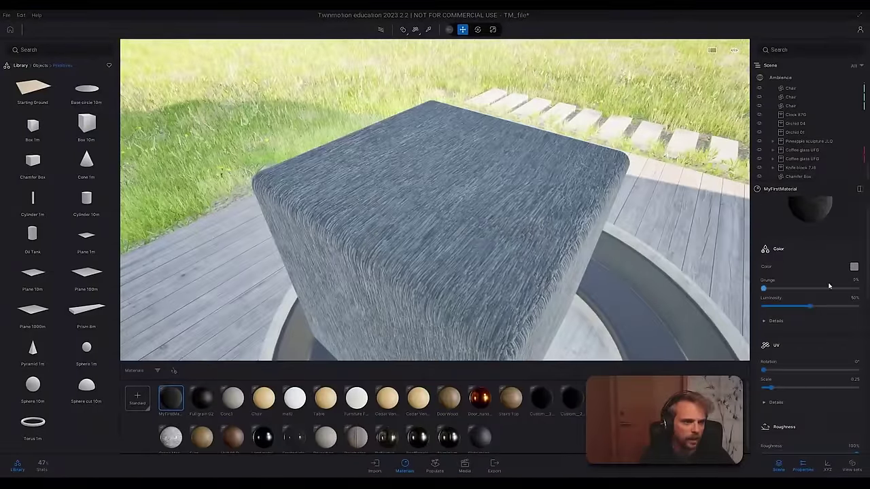
# Step: Test the grunge of MyFirstMaterial at 100% on the box's side face and return it to 0%
pyautogui.scroll(1, 801, 269)
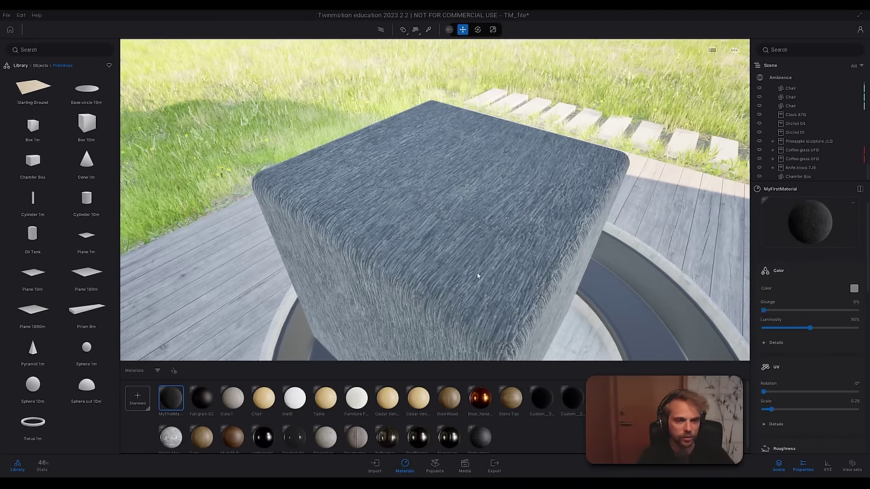
pyautogui.moveTo(477, 276); pyautogui.dragTo(553, 211, button='right')
pyautogui.press('s')
pyautogui.press('q')
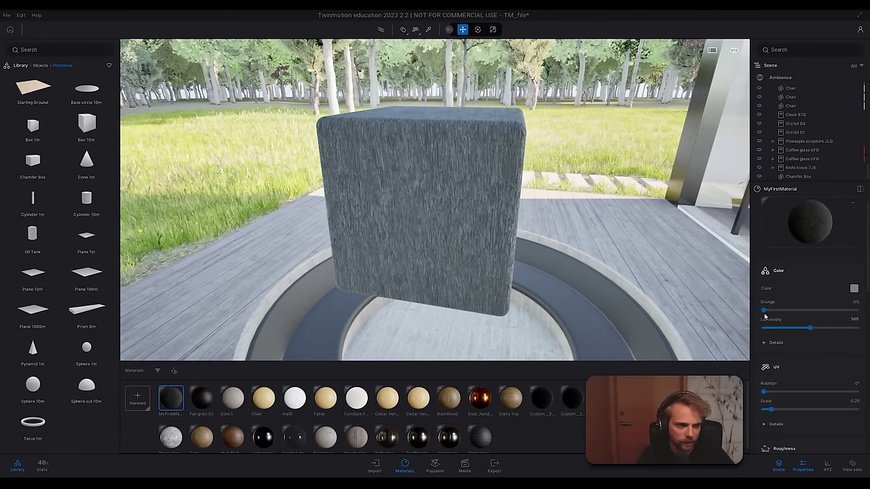
pyautogui.moveTo(764, 311); pyautogui.dragTo(867, 315)
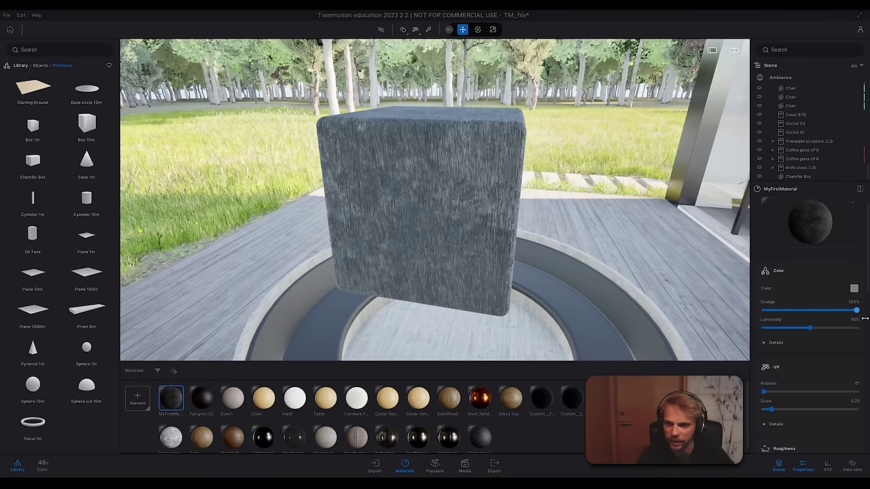
pyautogui.moveTo(860, 318); pyautogui.dragTo(619, 333)
pyautogui.moveTo(820, 333); pyautogui.dragTo(511, 342)
# Step: Raise the grunge of MyFirstMaterial to 92% and view the box's side faces around a corner
pyautogui.moveTo(359, 286); pyautogui.dragTo(611, 286, button='right')
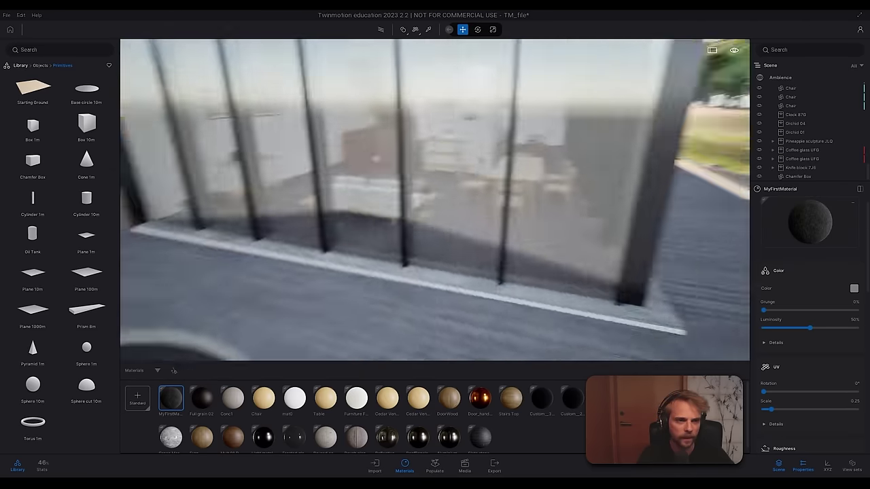
pyautogui.moveTo(435, 200); pyautogui.dragTo(271, 176, button='right')
pyautogui.press('w')
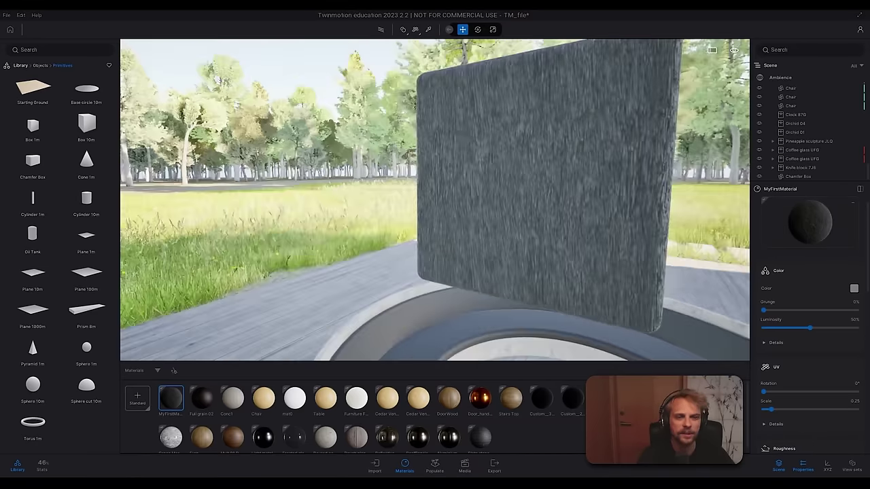
pyautogui.moveTo(306, 244); pyautogui.dragTo(352, 282)
pyautogui.moveTo(763, 311); pyautogui.dragTo(849, 314)
pyautogui.moveTo(522, 246); pyautogui.dragTo(367, 165, button='right')
pyautogui.press('w')
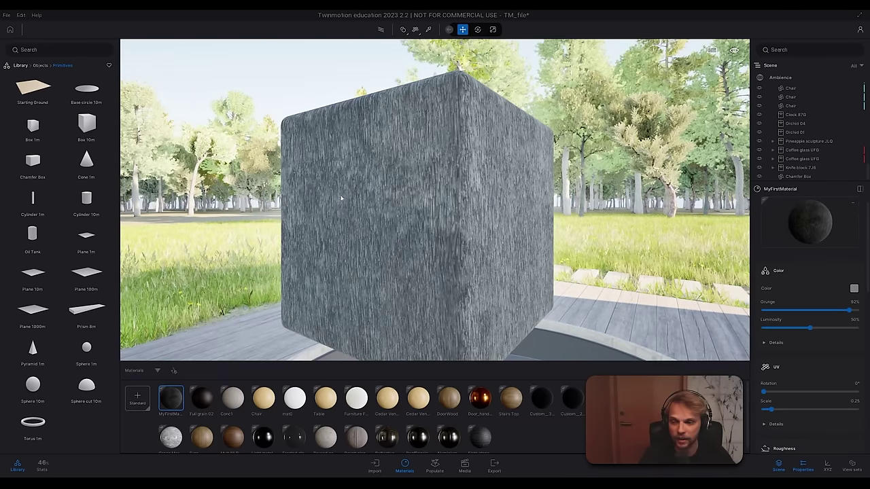
# Step: Set the grunge of MyFirstMaterial to 54% and check two side faces of the box
pyautogui.scroll(-5, 341, 198)
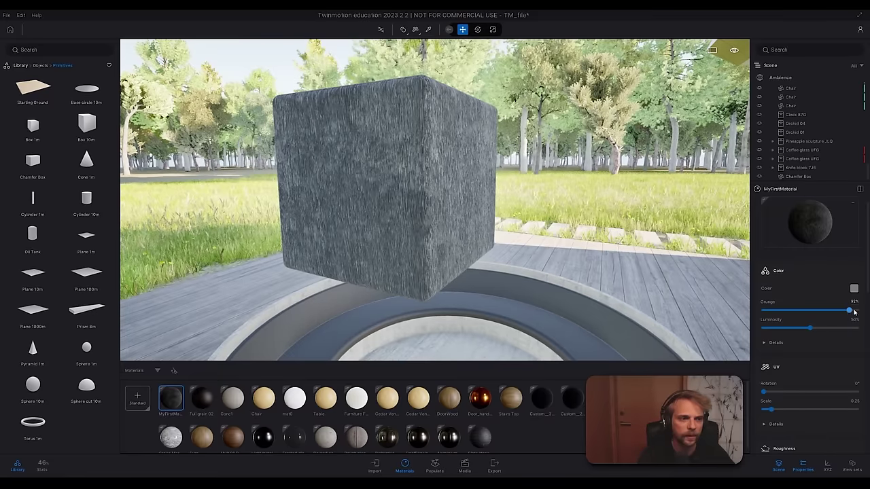
pyautogui.moveTo(854, 311); pyautogui.dragTo(814, 311)
pyautogui.moveTo(435, 161); pyautogui.dragTo(545, 157, button='right')
pyautogui.moveTo(557, 188); pyautogui.dragTo(481, 229, button='right')
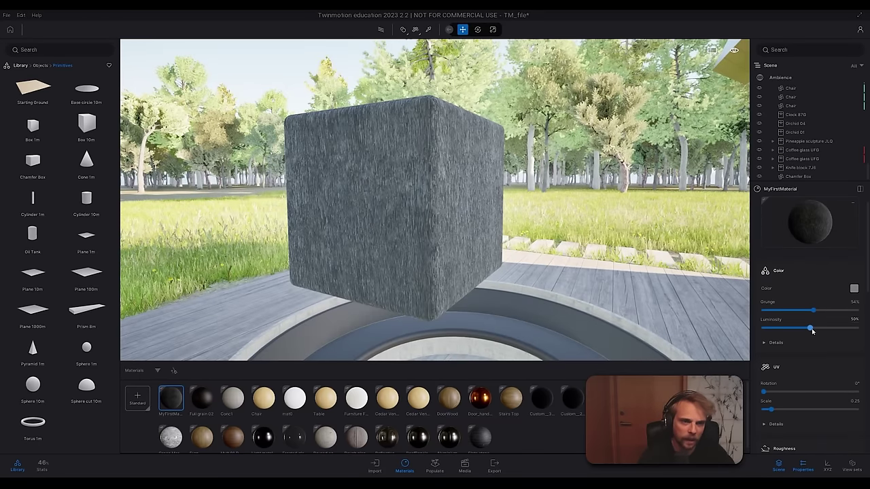
# Step: Try the luminosity of MyFirstMaterial at 0% and 100%, and set it back to 50%
pyautogui.moveTo(809, 327); pyautogui.dragTo(709, 327)
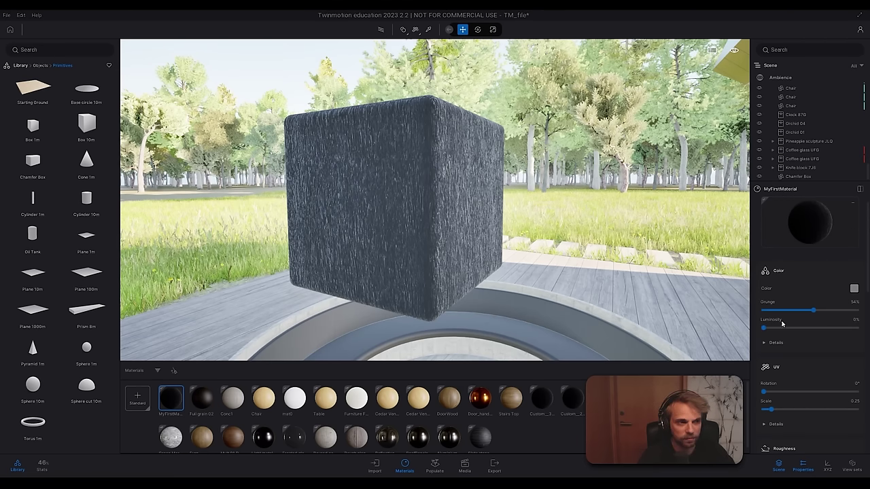
pyautogui.moveTo(867, 334); pyautogui.dragTo(857, 328)
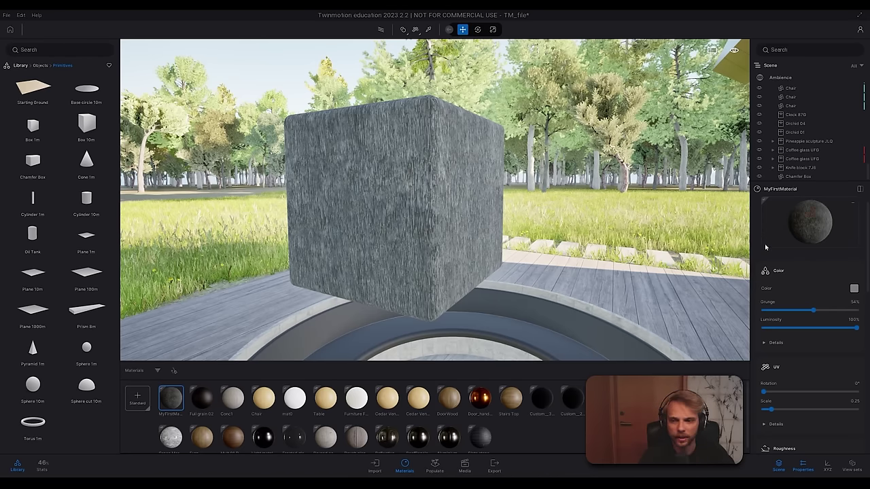
pyautogui.click(815, 329)
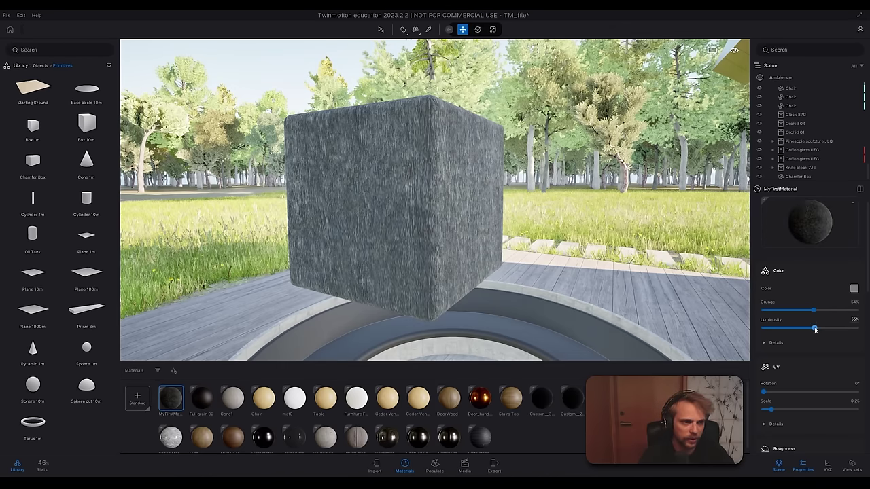
pyautogui.click(867, 318)
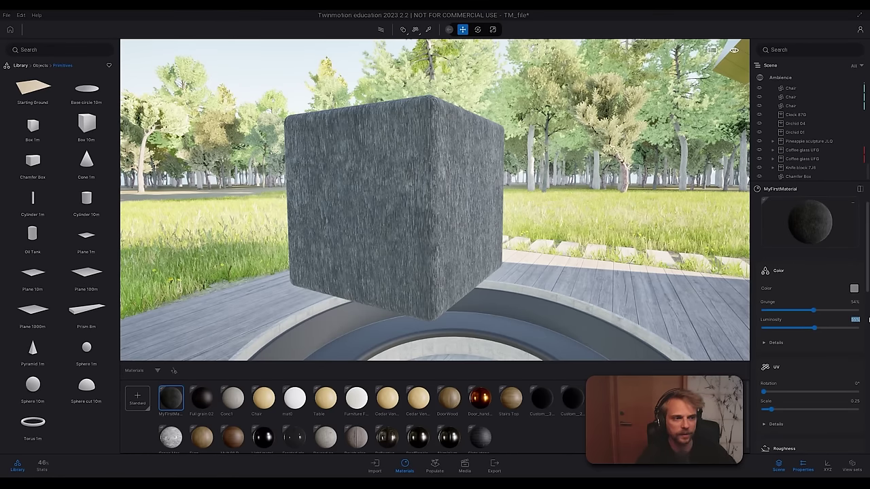
pyautogui.write('50')
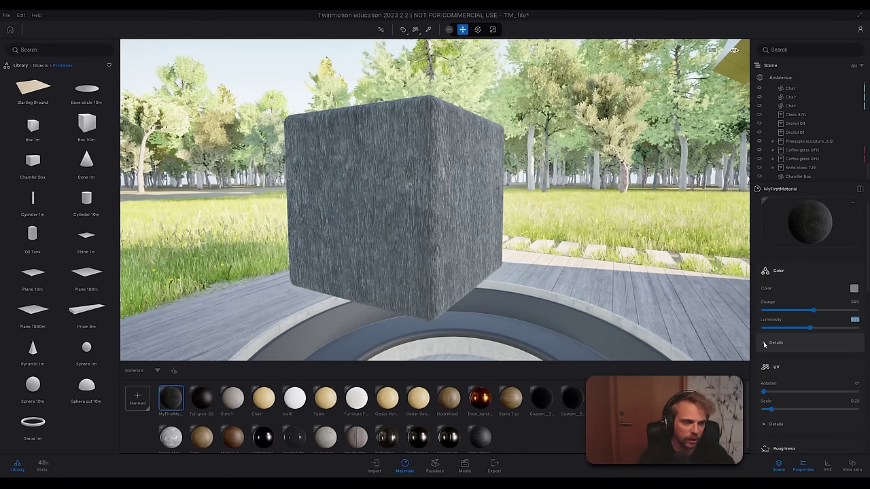
# Step: Adjust the color details of MyFirstMaterial to saturation 1.2, gamma 1.2, lift 0.1 and gain 1.1
pyautogui.click(827, 343)
pyautogui.scroll(-1, 813, 343)
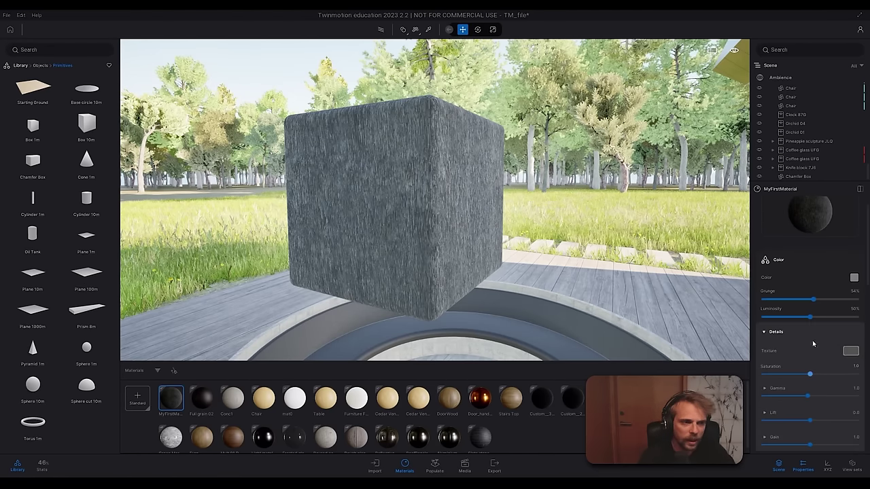
pyautogui.scroll(-2, 792, 343)
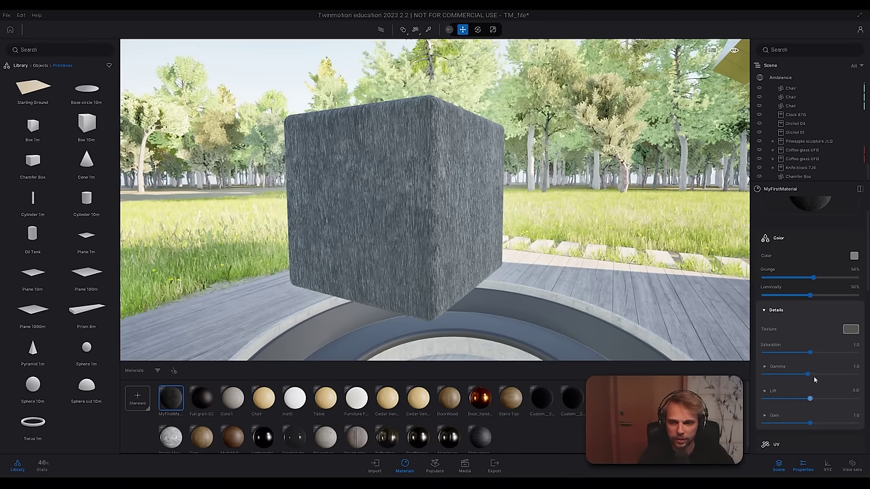
pyautogui.scroll(-3, 809, 366)
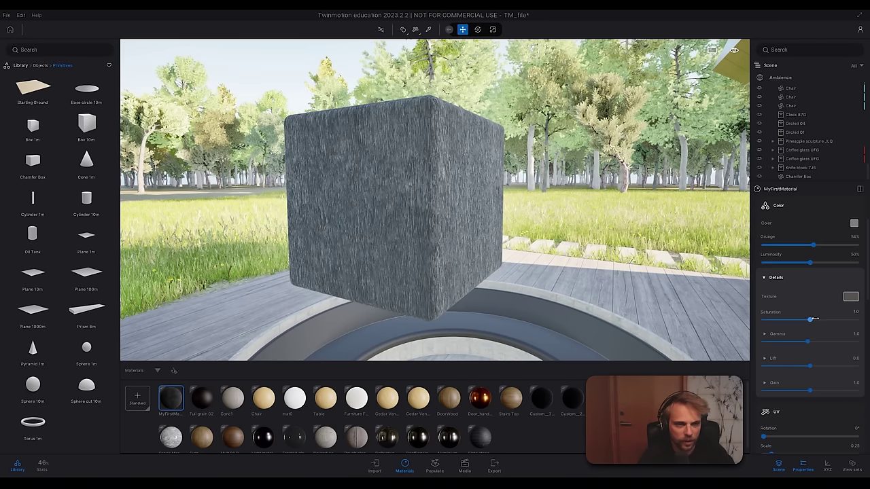
pyautogui.moveTo(815, 319); pyautogui.dragTo(867, 325)
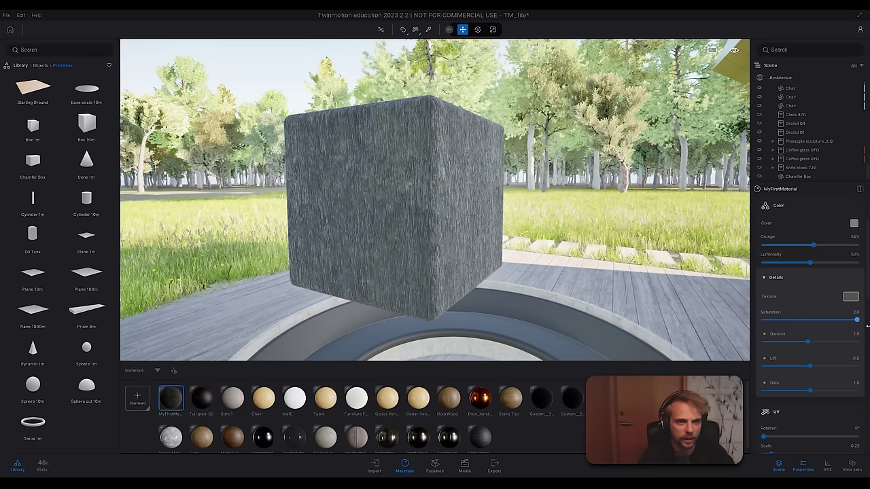
pyautogui.moveTo(778, 322); pyautogui.dragTo(867, 349)
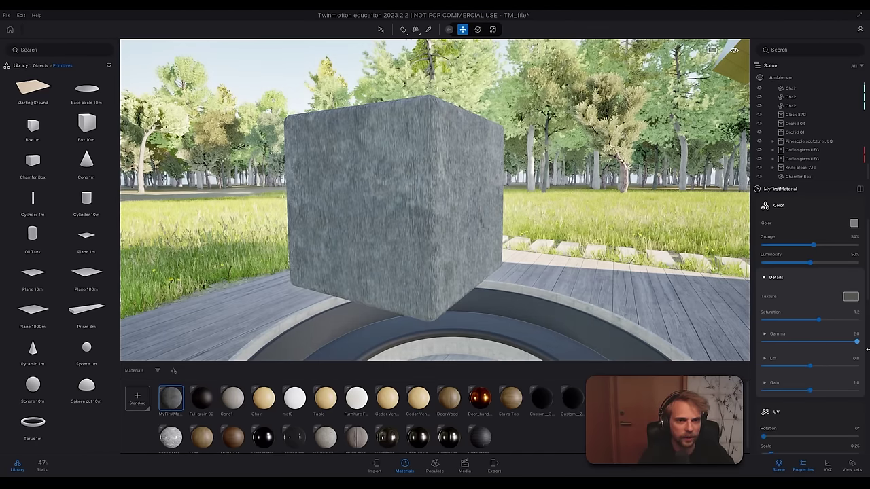
pyautogui.moveTo(801, 348); pyautogui.dragTo(867, 375)
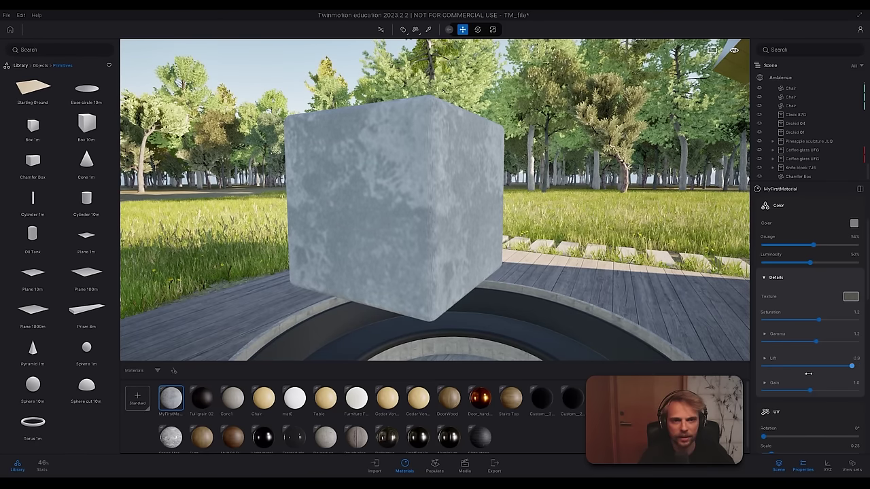
pyautogui.moveTo(856, 366)
pyautogui.mouseDown()
pyautogui.moveTo(775, 367)
pyautogui.moveTo(824, 368)
pyautogui.moveTo(815, 367)
pyautogui.mouseUp()
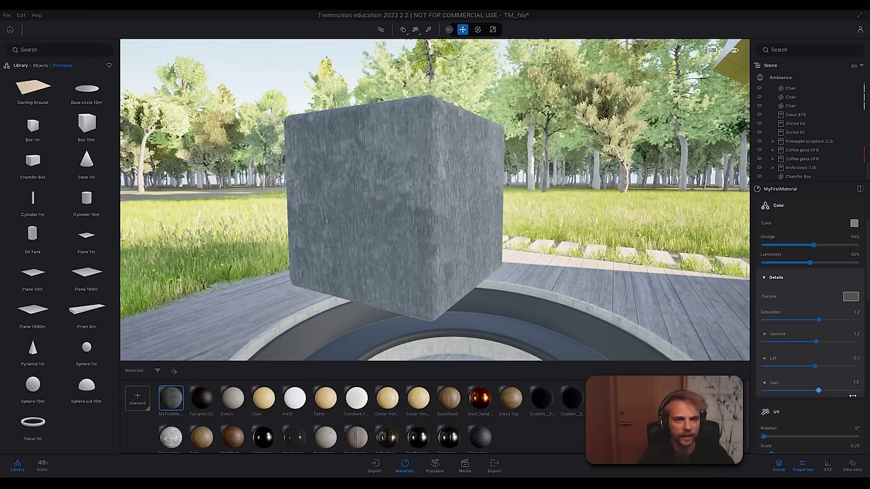
pyautogui.moveTo(852, 395); pyautogui.dragTo(815, 402)
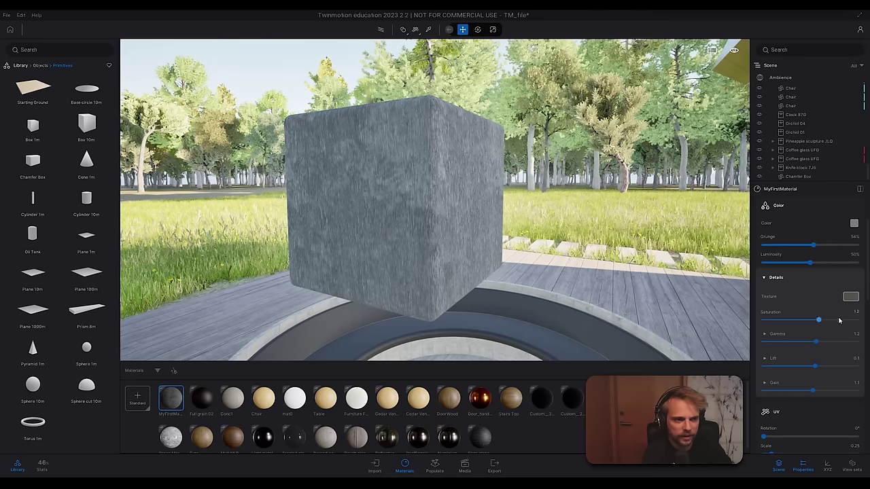
# Step: Set the gamma to 1.0, lift to 0.0 and gain to 1.0, restore the saturation, and collapse the color details
pyautogui.click(856, 333)
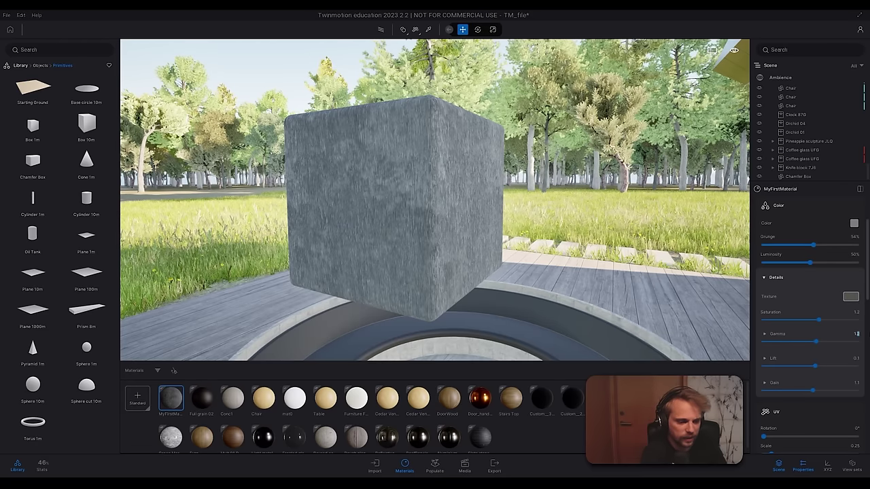
pyautogui.write('1')
pyautogui.press('Return')
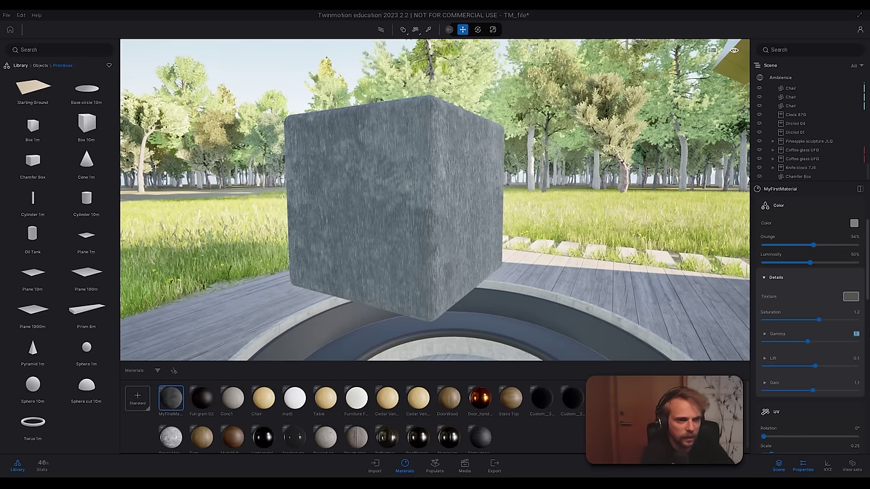
pyautogui.click(854, 358)
pyautogui.write('0')
pyautogui.press('Return')
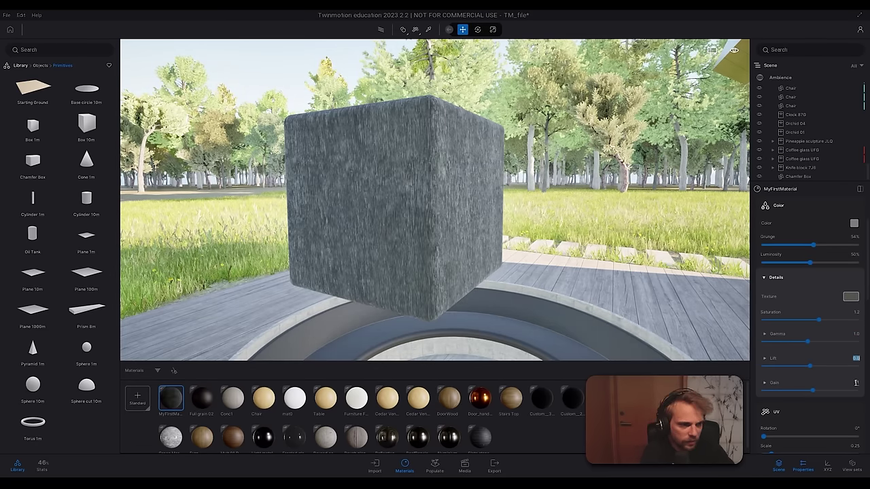
pyautogui.click(856, 383)
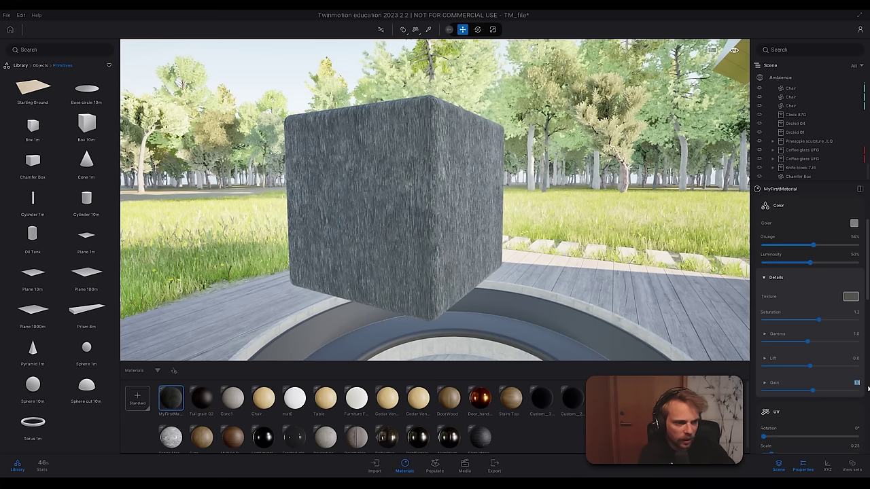
pyautogui.click(856, 311)
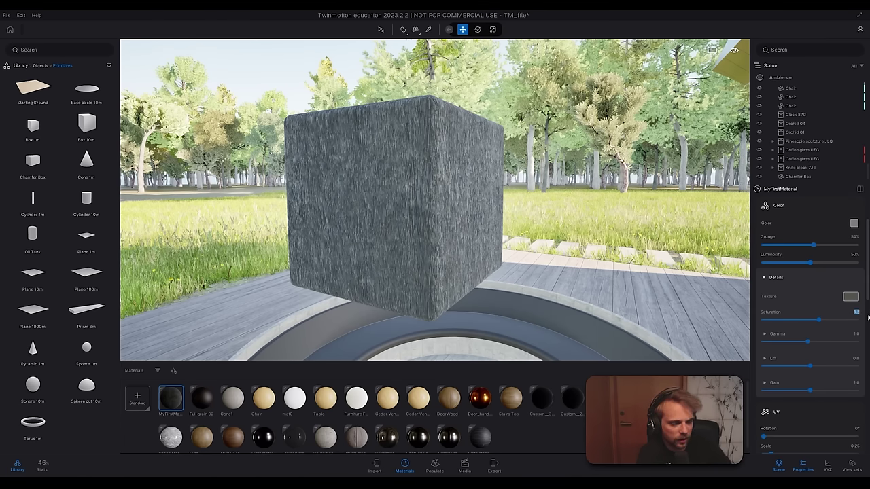
pyautogui.click(763, 278)
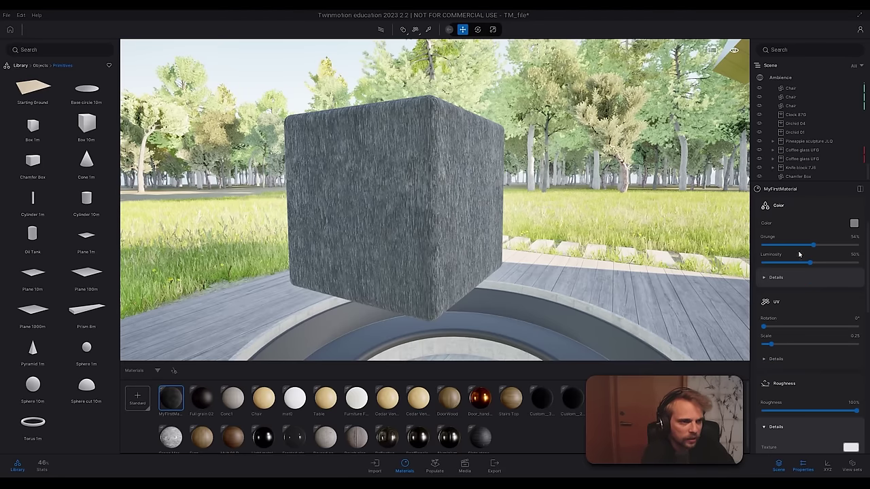
# Step: Rotate the UV mapping of MyFirstMaterial to 52°
pyautogui.scroll(1, 843, 241)
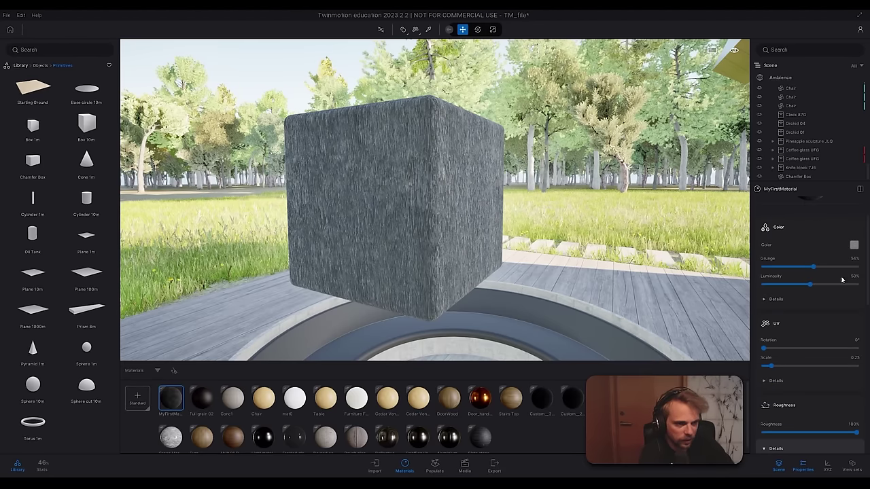
pyautogui.scroll(-2, 772, 359)
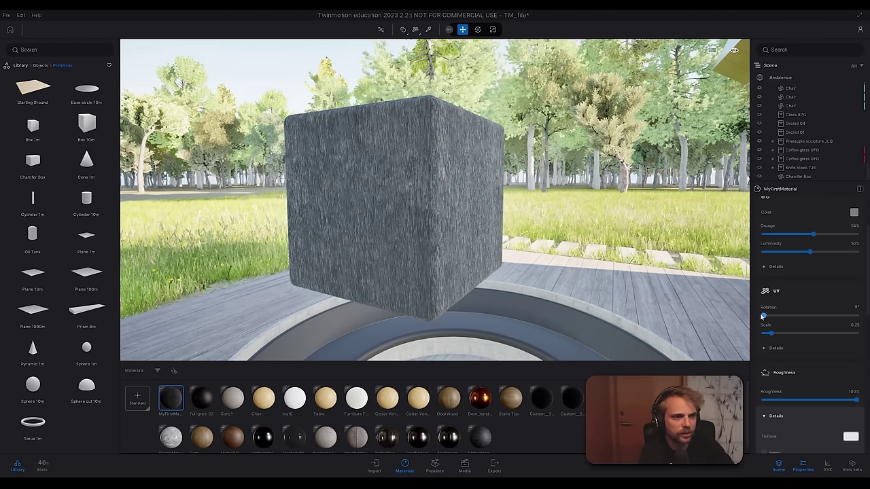
pyautogui.moveTo(765, 315); pyautogui.dragTo(777, 314)
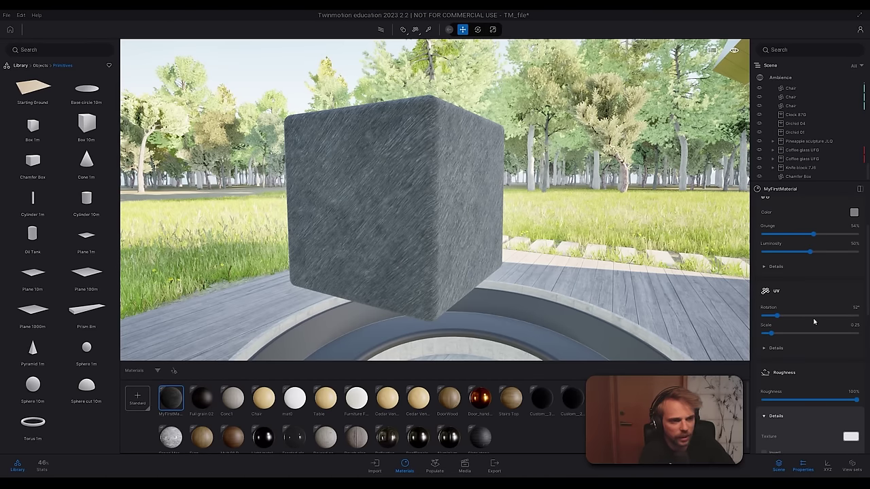
# Step: Try a much larger X stretch in the UV details of MyFirstMaterial, and set it back to 1.00
pyautogui.click(773, 347)
pyautogui.scroll(-1, 771, 355)
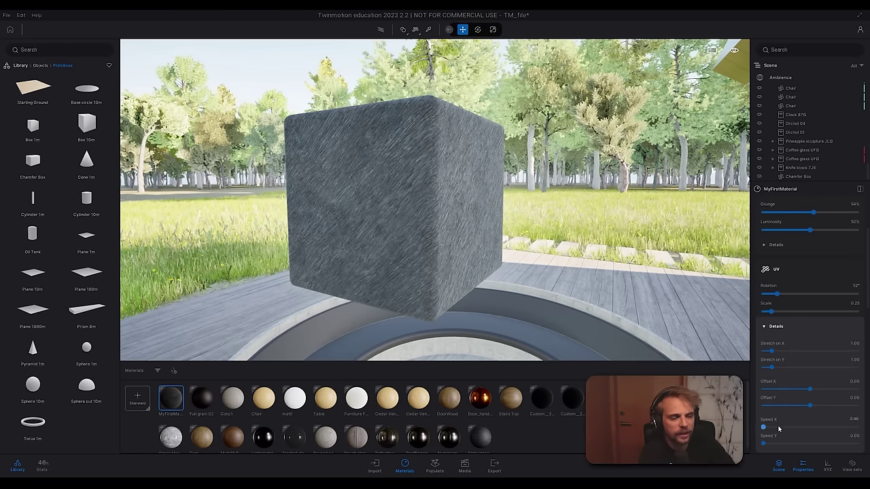
pyautogui.scroll(-1, 799, 396)
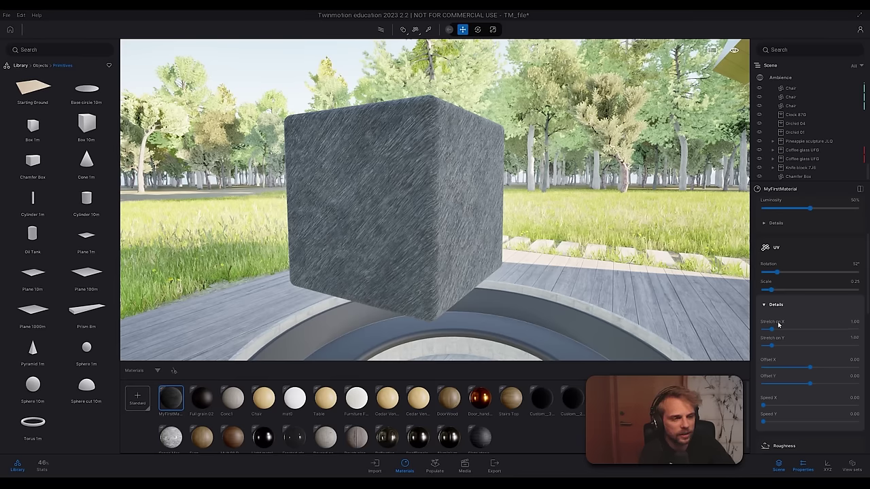
pyautogui.moveTo(772, 329); pyautogui.dragTo(836, 344)
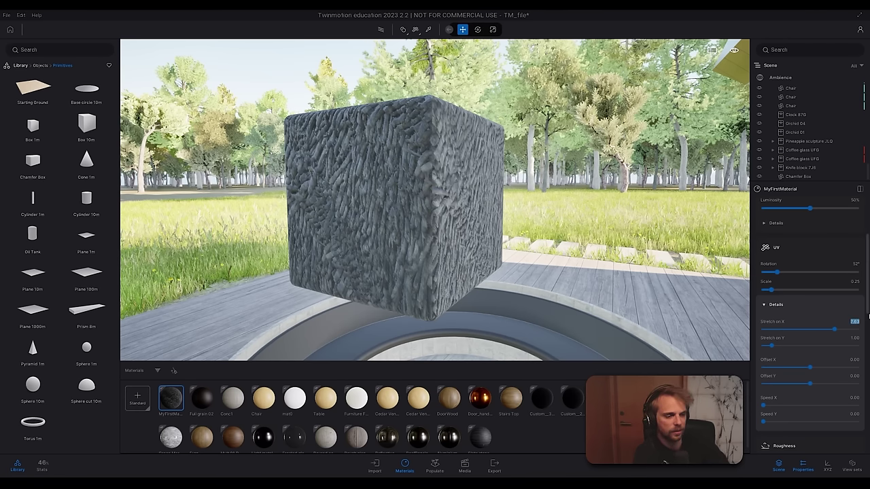
pyautogui.press('Return')
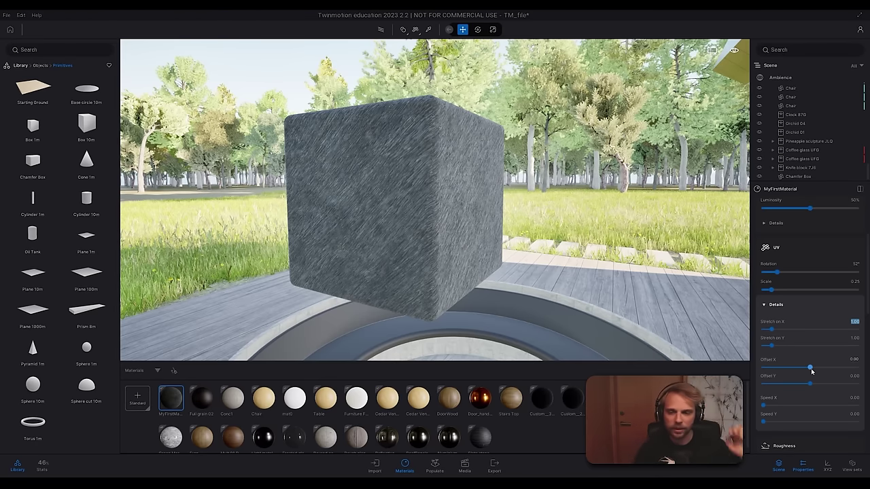
# Step: Set the UV offset X of MyFirstMaterial to 2.46 and collapse the UV details
pyautogui.moveTo(812, 370); pyautogui.dragTo(834, 368)
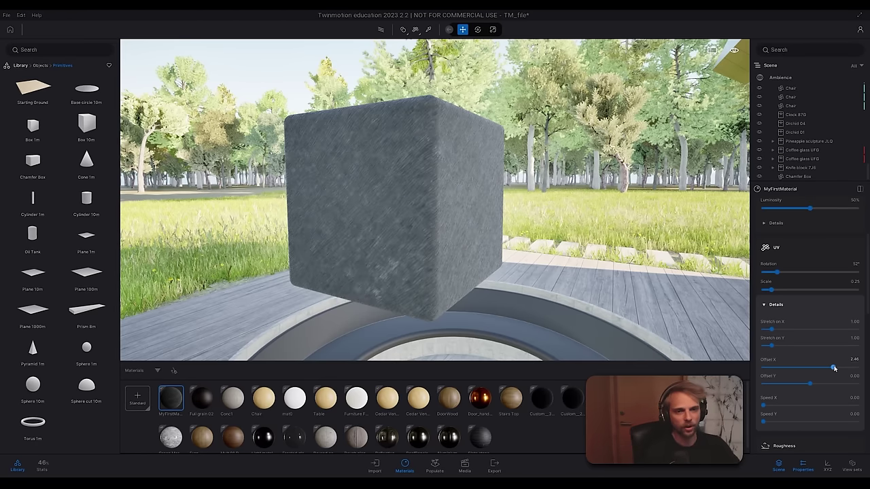
pyautogui.moveTo(472, 188); pyautogui.dragTo(402, 134, button='right')
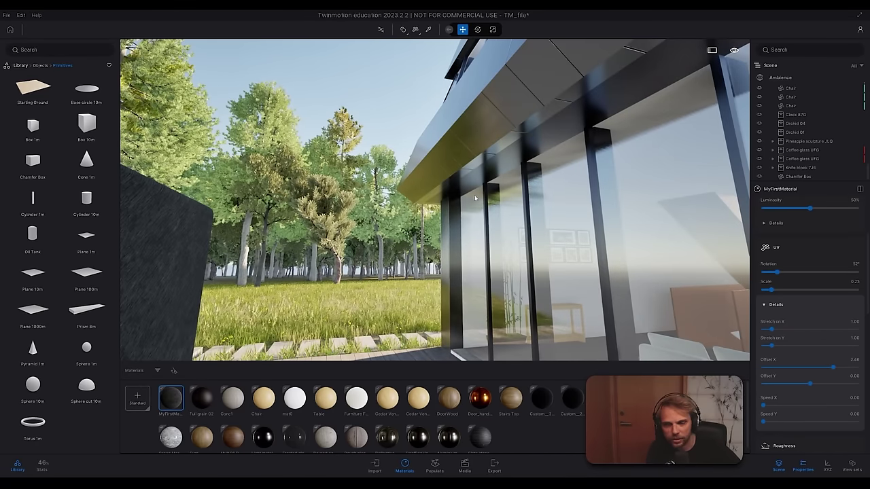
pyautogui.moveTo(481, 94); pyautogui.dragTo(307, 165, button='right')
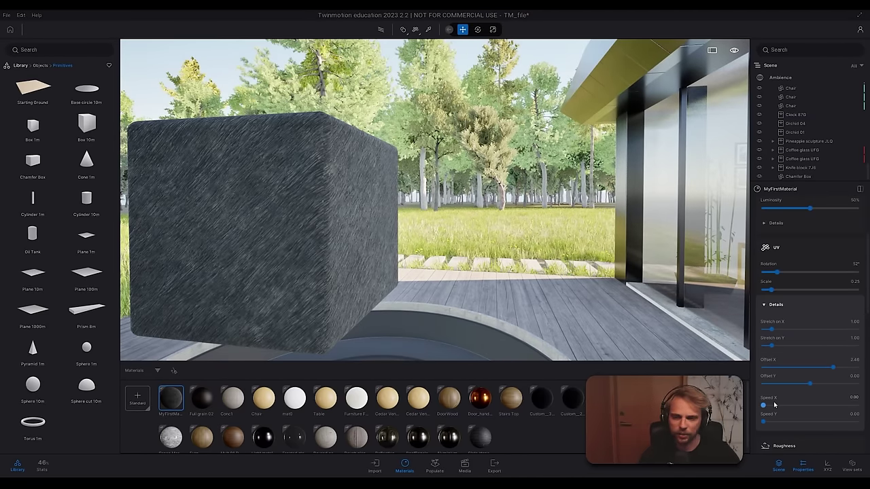
pyautogui.moveTo(448, 214); pyautogui.dragTo(473, 235, button='right')
pyautogui.click(763, 307)
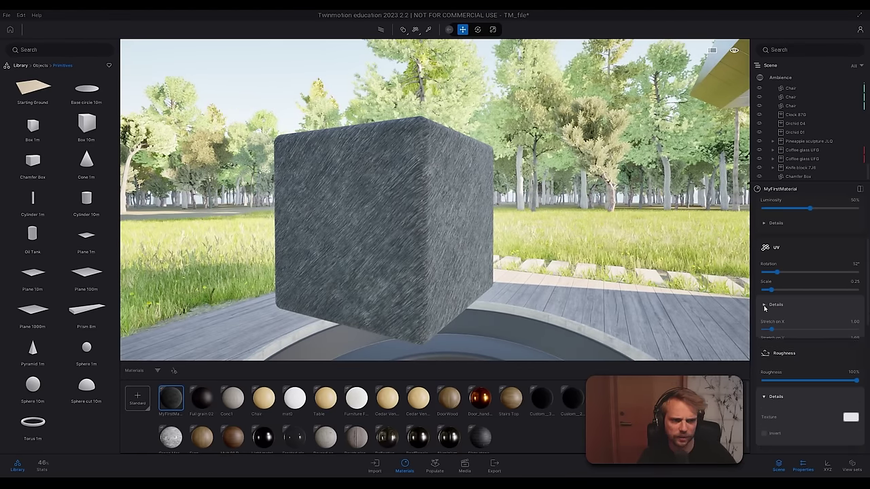
pyautogui.press('s')
pyautogui.moveTo(450, 235); pyautogui.dragTo(519, 246, button='right')
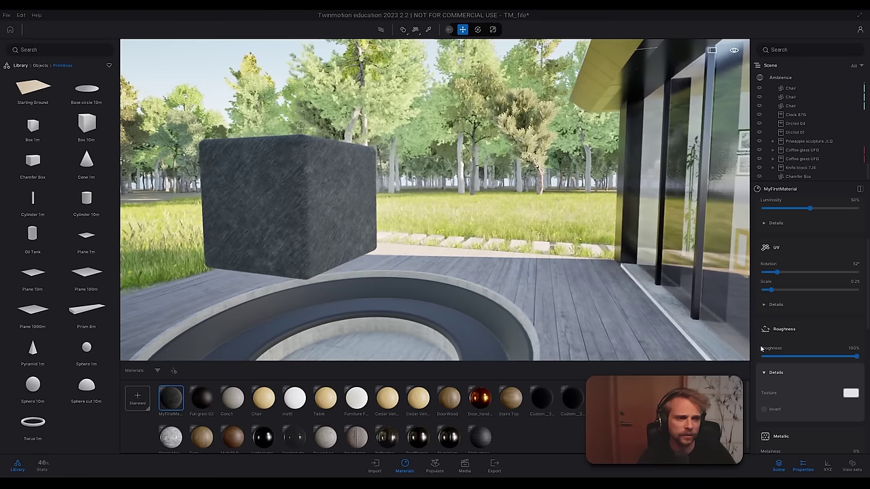
# Step: Try inverting the roughness map of MyFirstMaterial, inspect the box from several angles, and turn the inversion off
pyautogui.click(776, 375)
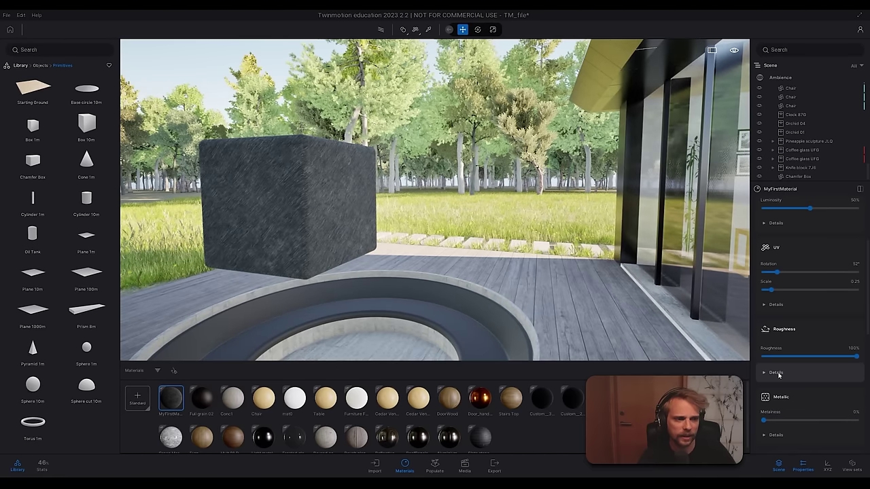
pyautogui.click(775, 375)
pyautogui.press('a')
pyautogui.moveTo(432, 217); pyautogui.dragTo(472, 235, button='right')
pyautogui.press('a')
pyautogui.press('d')
pyautogui.press('w')
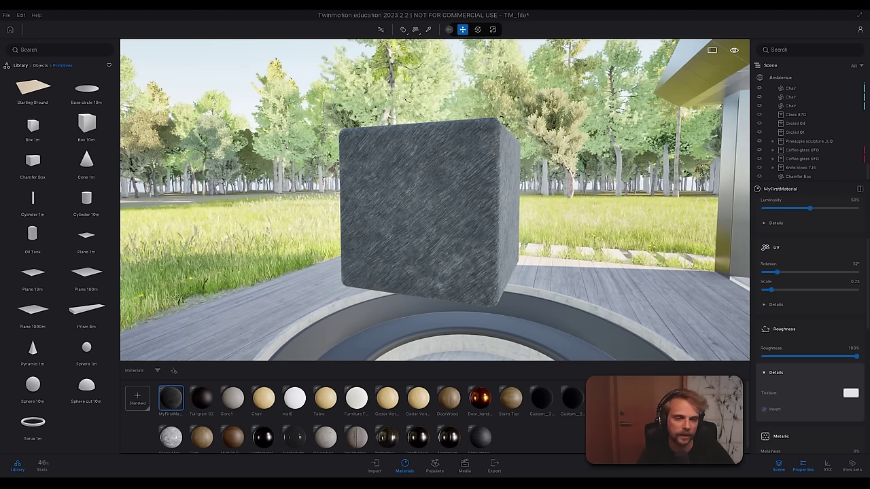
pyautogui.keyDown('shift'); pyautogui.moveTo(468, 178); pyautogui.dragTo(441, 264, button='middle'); pyautogui.keyUp('shift')
pyautogui.scroll(1, 435, 200)
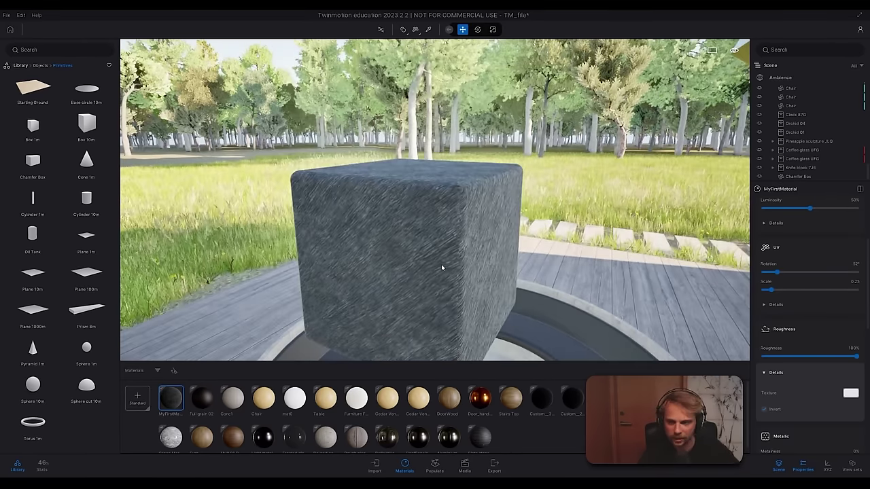
pyautogui.click(763, 410)
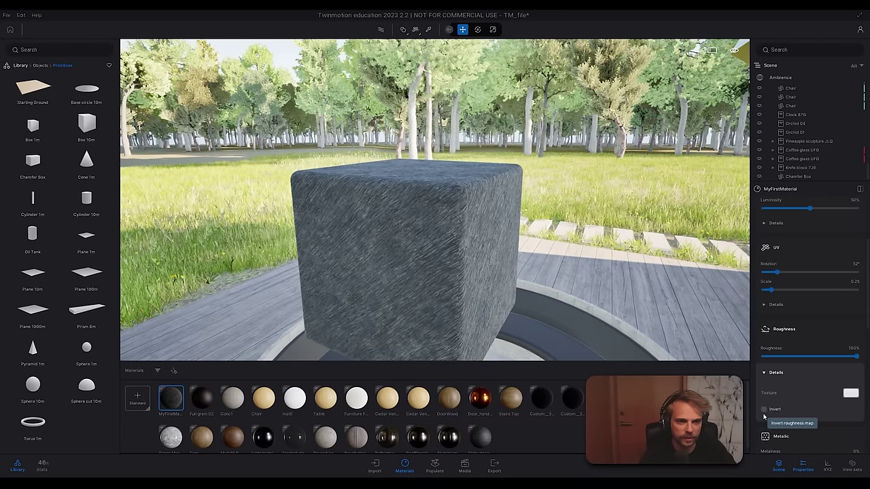
# Step: Set the roughness of MyFirstMaterial to 48% and compare the box with the roughness map inverted and not inverted, leaving inversion off
pyautogui.click(808, 358)
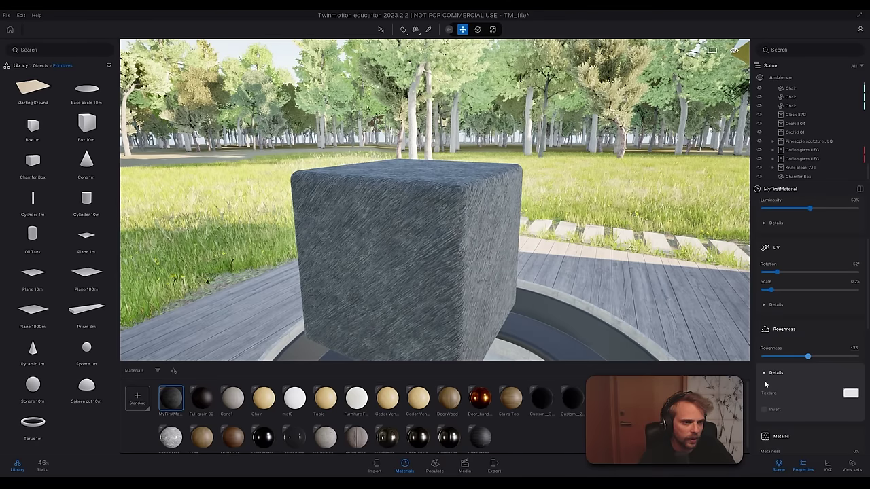
pyautogui.click(764, 410)
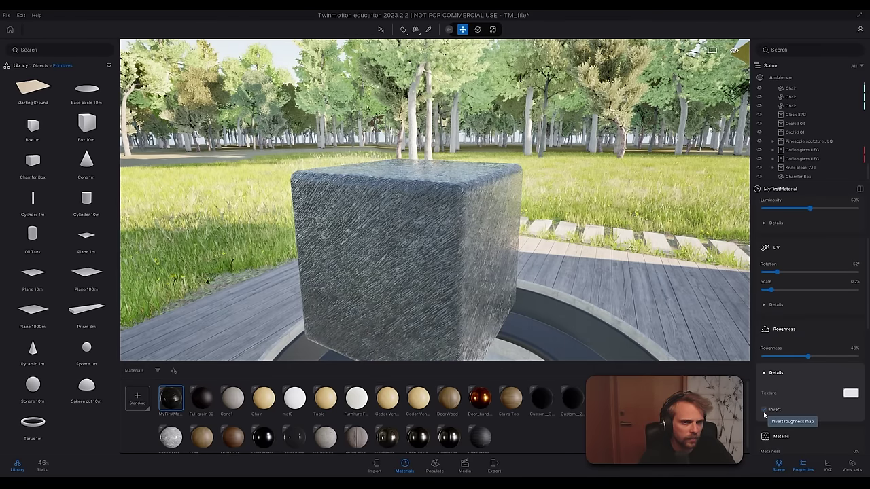
pyautogui.click(764, 412)
pyautogui.click(763, 412)
pyautogui.click(764, 412)
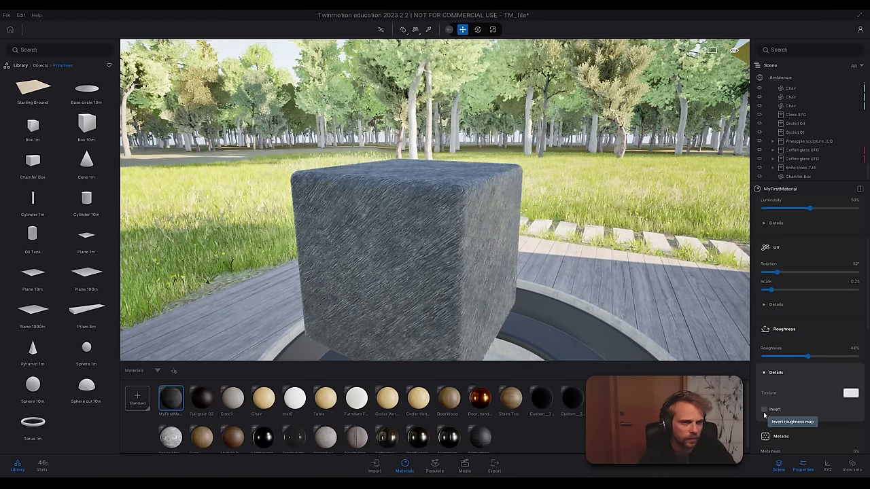
pyautogui.moveTo(517, 304); pyautogui.dragTo(549, 322, button='right')
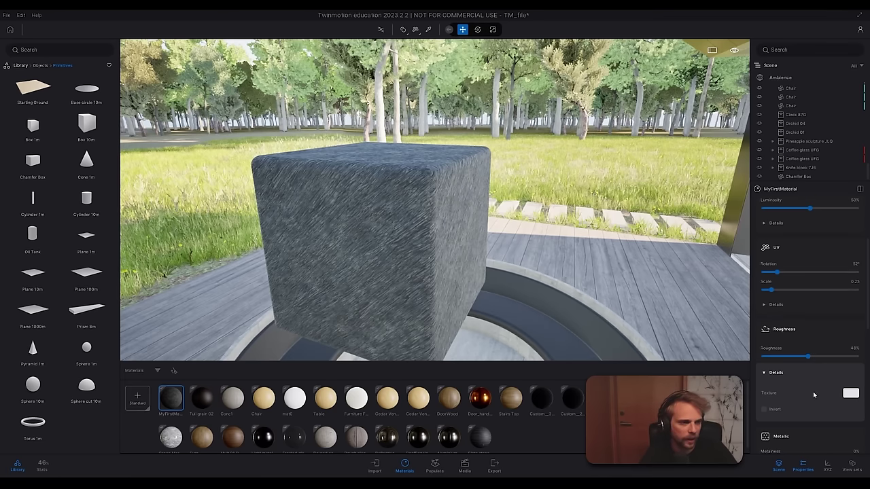
# Step: Examine the detail options of the metallic and normal settings of MyFirstMaterial, collapsing each again
pyautogui.scroll(-2, 762, 339)
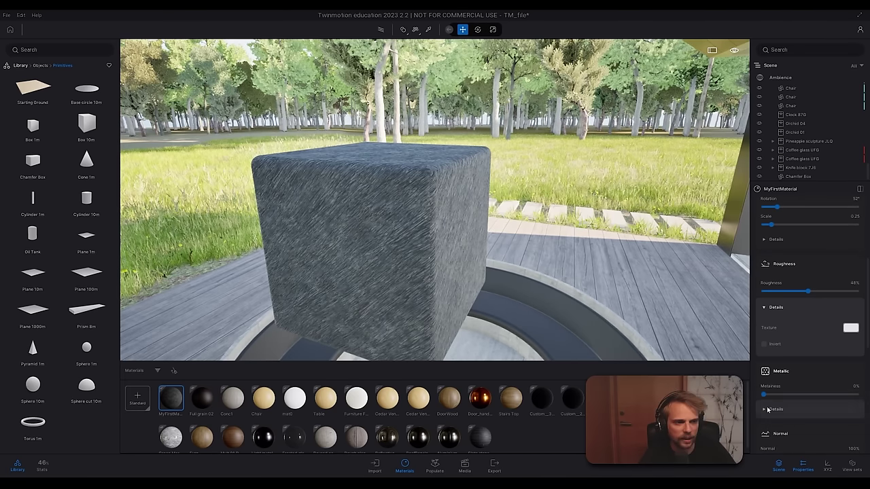
pyautogui.click(802, 409)
pyautogui.scroll(-2, 765, 328)
pyautogui.click(773, 367)
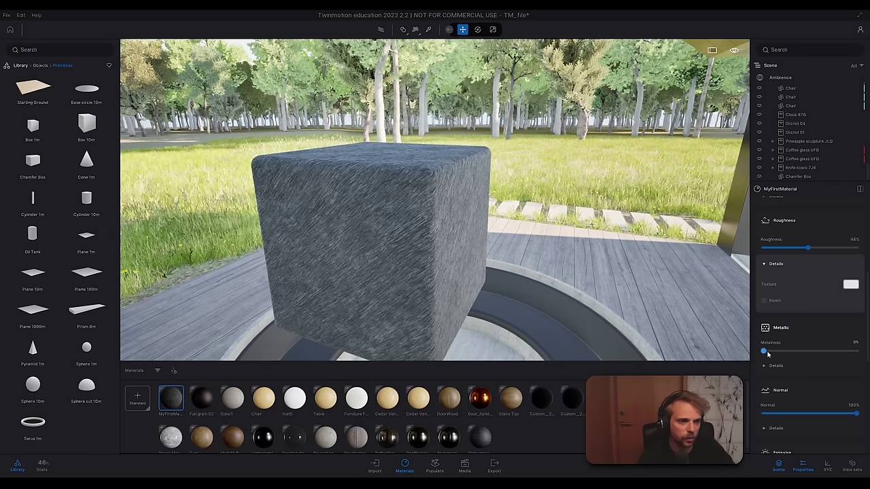
pyautogui.moveTo(763, 351)
pyautogui.mouseDown()
pyautogui.moveTo(867, 358)
pyautogui.moveTo(763, 352)
pyautogui.mouseUp()
pyautogui.scroll(-2, 832, 391)
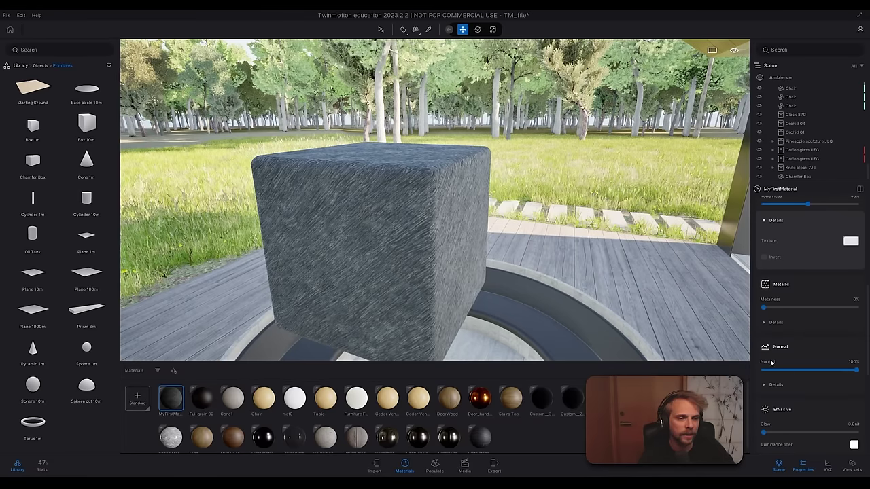
pyautogui.click(776, 384)
pyautogui.scroll(-2, 836, 353)
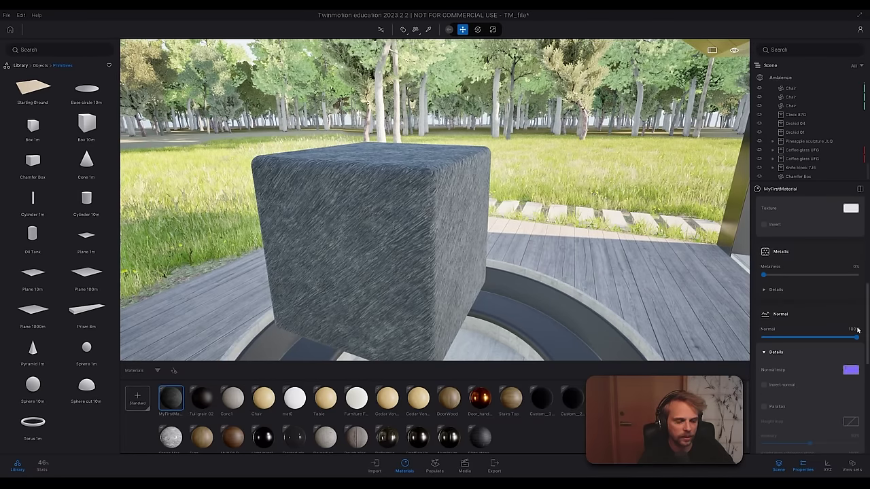
pyautogui.click(818, 352)
pyautogui.scroll(-1, 822, 360)
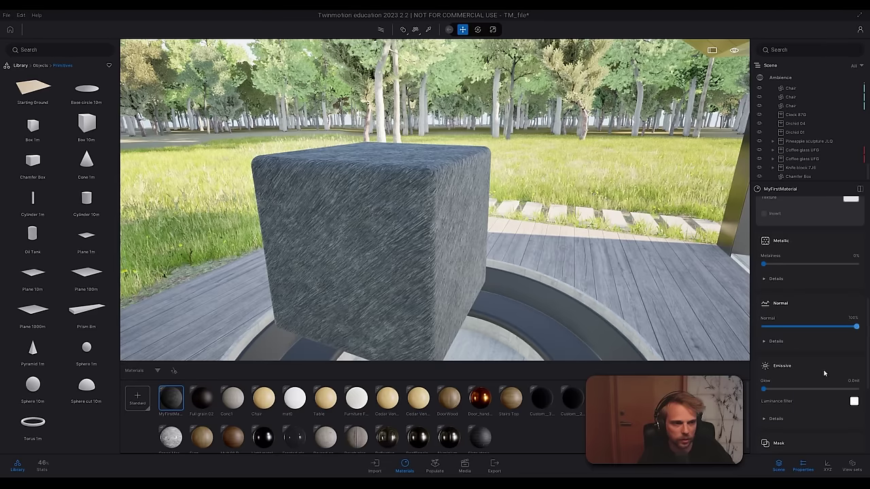
# Step: Examine the emissive details of MyFirstMaterial and switch its Use mask option off and back on
pyautogui.scroll(-1, 815, 373)
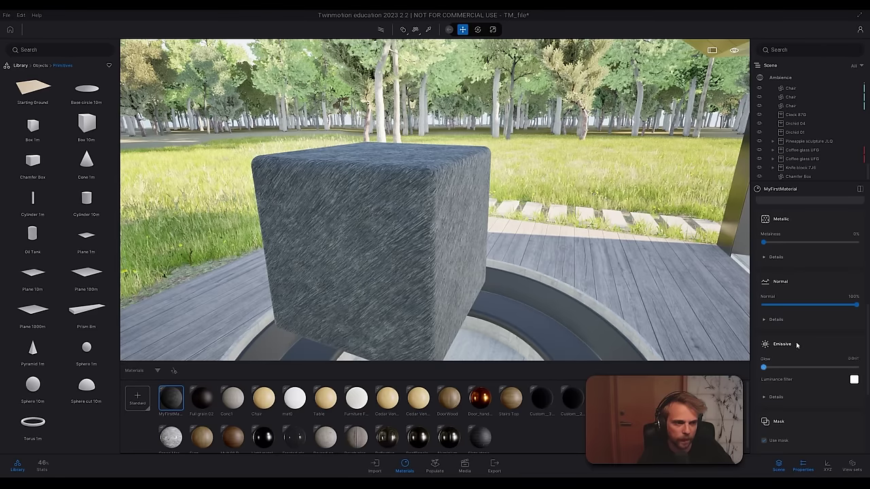
pyautogui.click(773, 396)
pyautogui.scroll(-1, 774, 377)
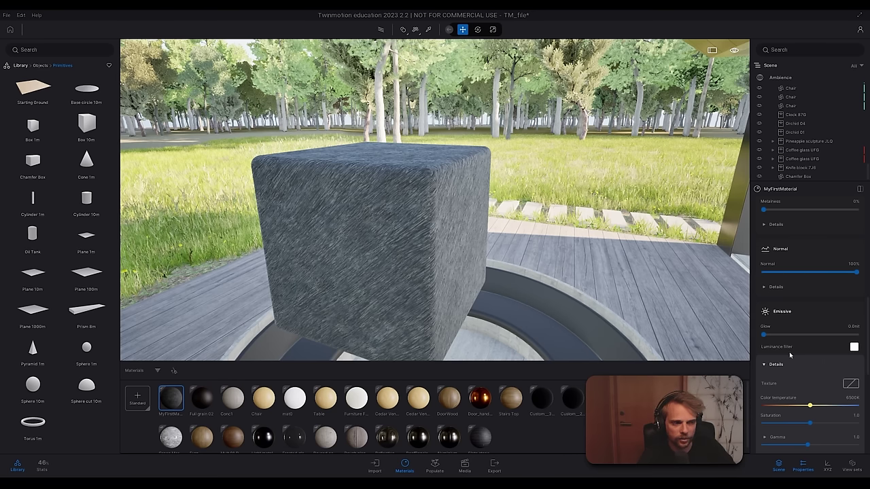
pyautogui.click(771, 364)
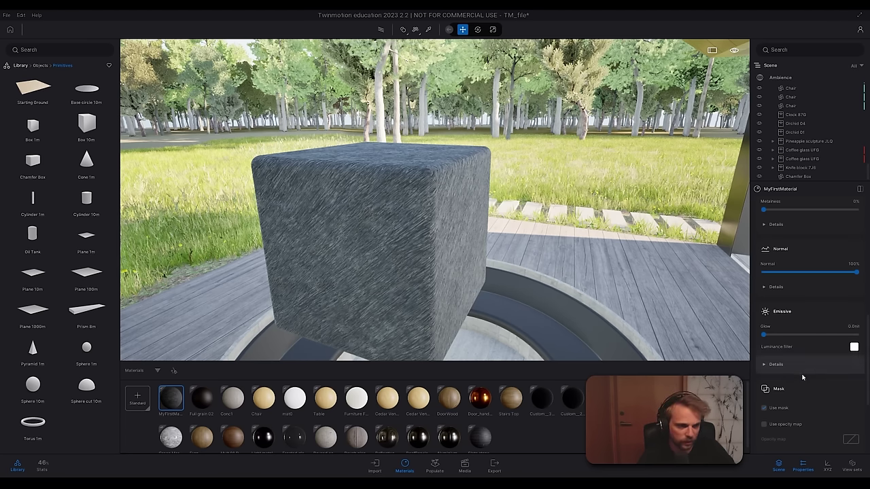
pyautogui.scroll(-3, 774, 326)
pyautogui.click(763, 312)
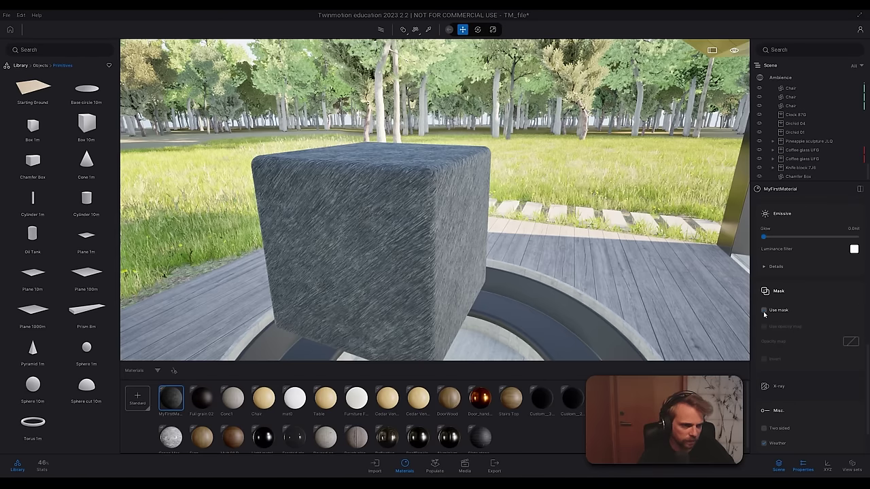
pyautogui.click(764, 310)
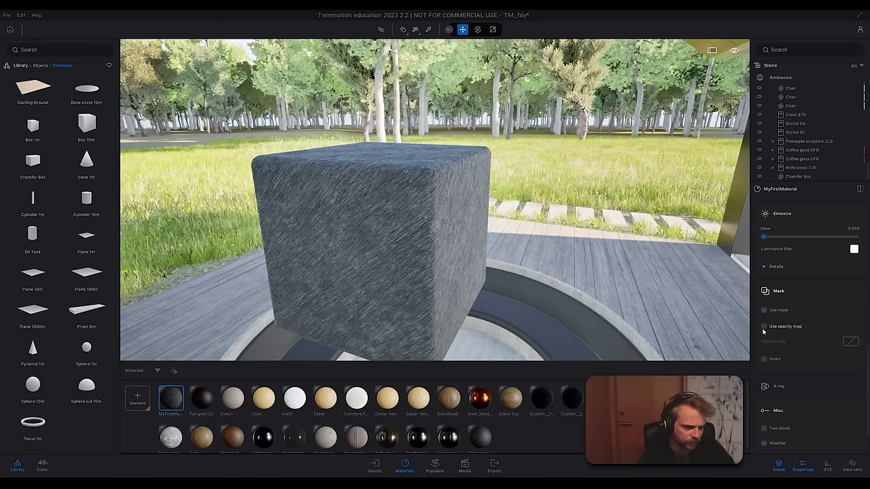
# Step: Add the Perforated Dots 01 material from the library's metal materials and apply it to the box
pyautogui.click(23, 66)
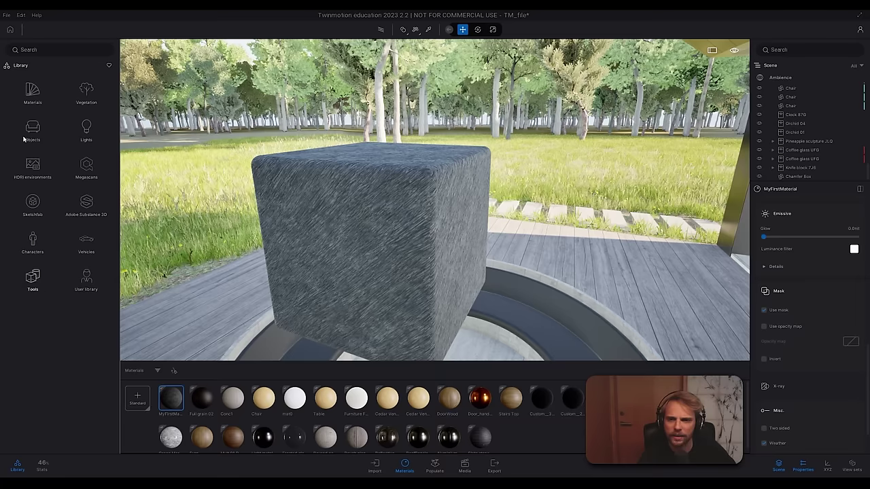
pyautogui.click(30, 90)
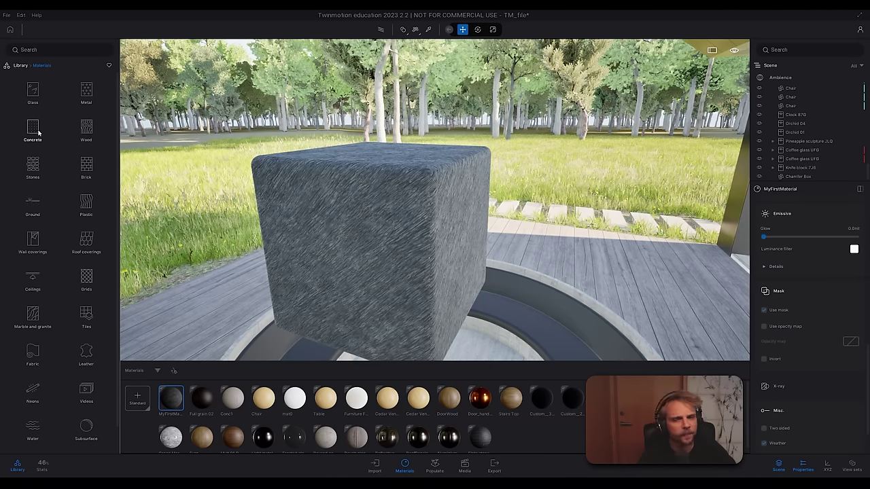
pyautogui.click(87, 91)
pyautogui.scroll(-5, 75, 340)
pyautogui.scroll(-5, 75, 387)
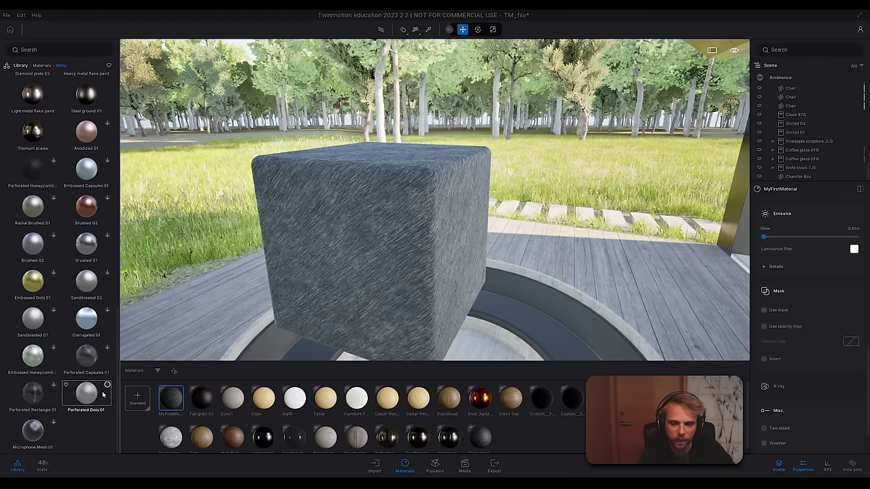
pyautogui.moveTo(318, 408); pyautogui.dragTo(527, 439)
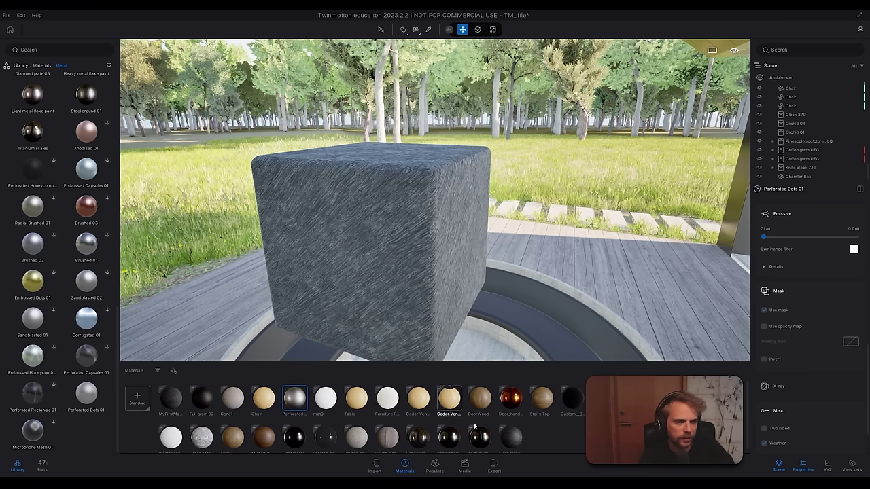
# Step: Activate the material picker and switch the Use mask option of Perforated Dots 01 off and back on
pyautogui.scroll(-2, 812, 380)
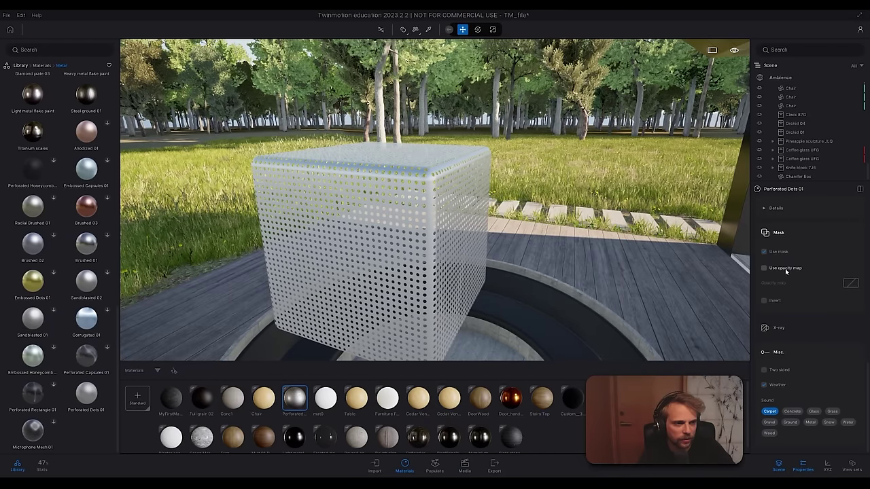
pyautogui.scroll(1, 788, 279)
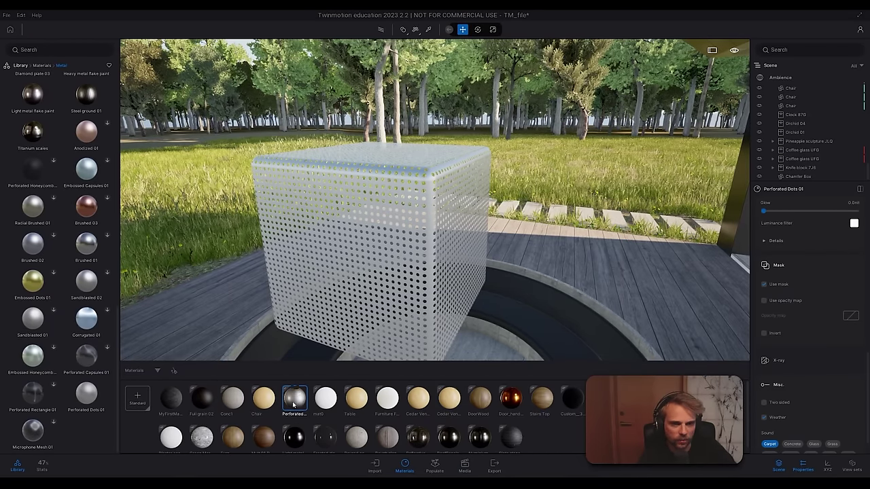
pyautogui.click(428, 31)
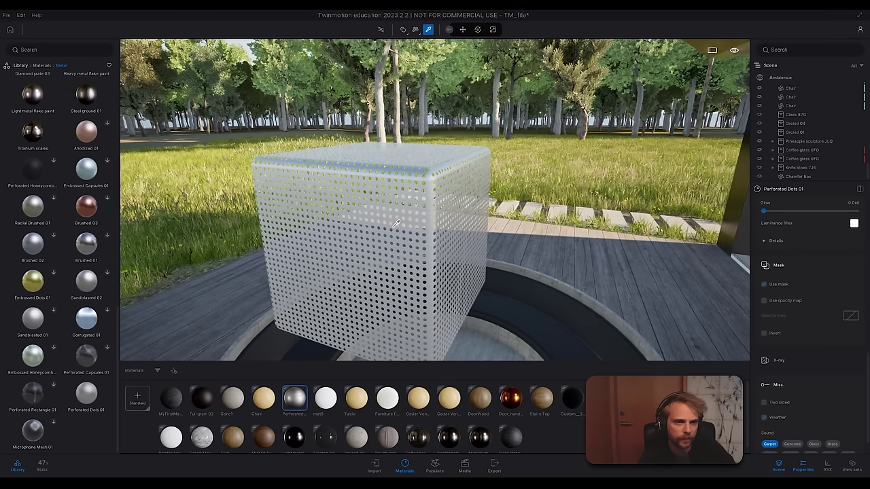
pyautogui.click(764, 285)
pyautogui.click(765, 284)
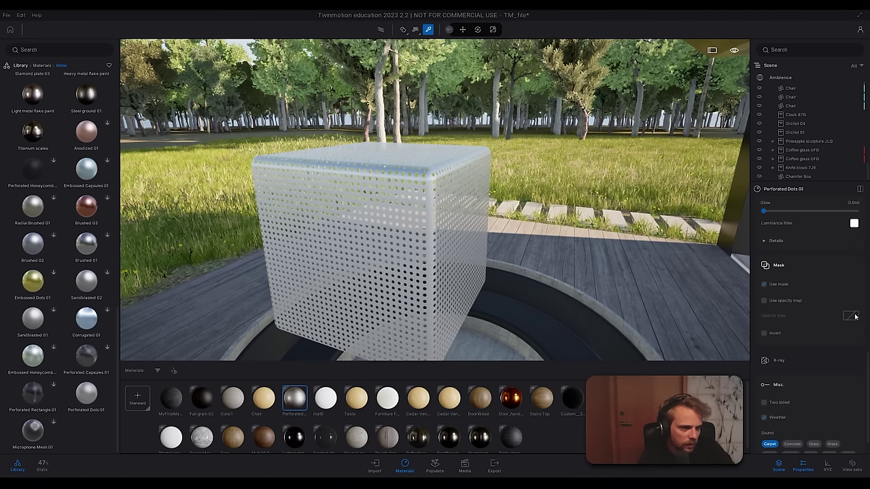
# Step: Examine the embedded texture in the color details of the Perforated Dots 01 material
pyautogui.scroll(3, 843, 317)
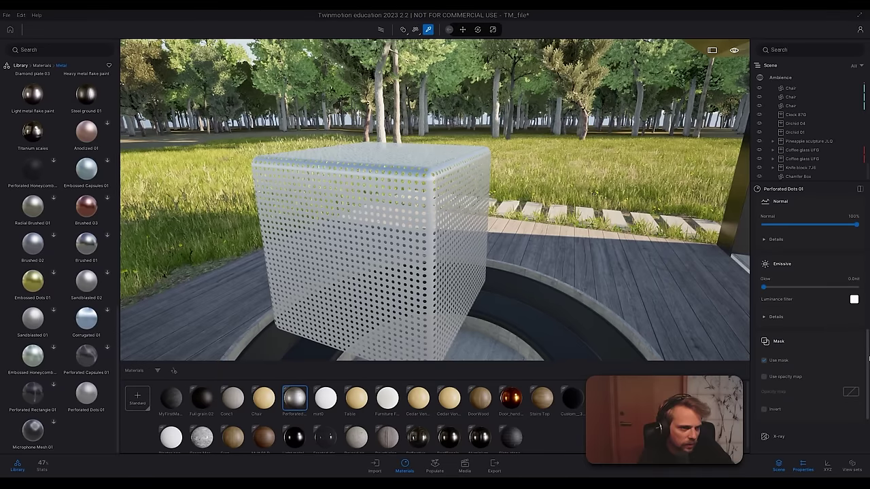
pyautogui.moveTo(868, 360); pyautogui.dragTo(867, 231)
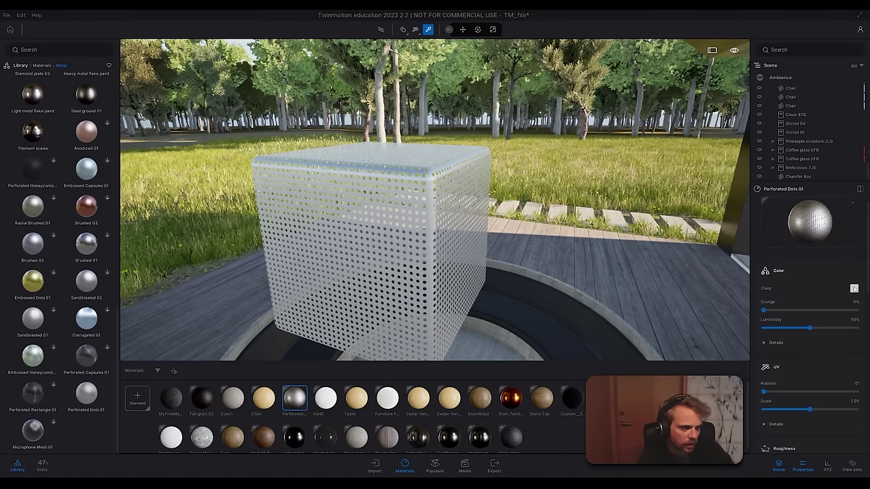
pyautogui.click(772, 342)
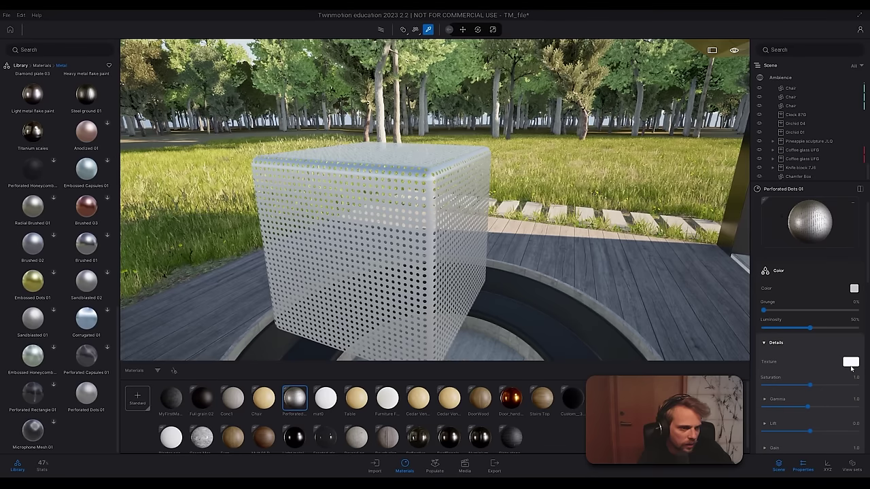
pyautogui.click(850, 364)
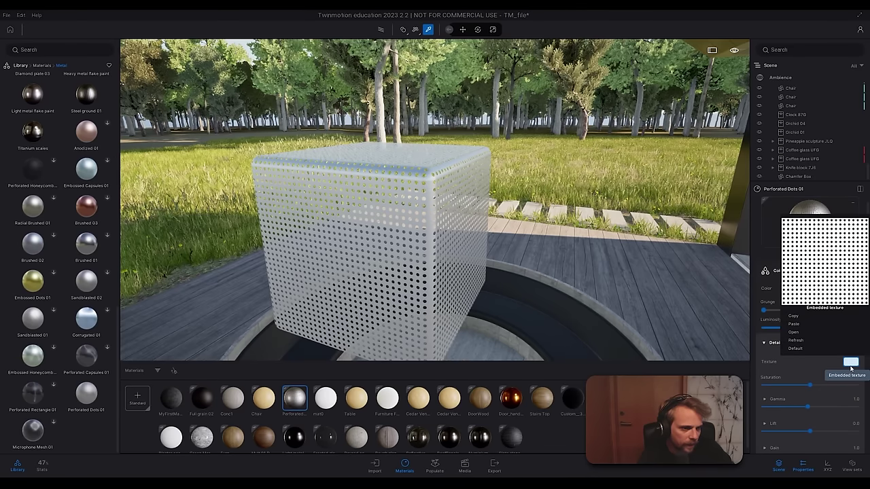
pyautogui.click(850, 364)
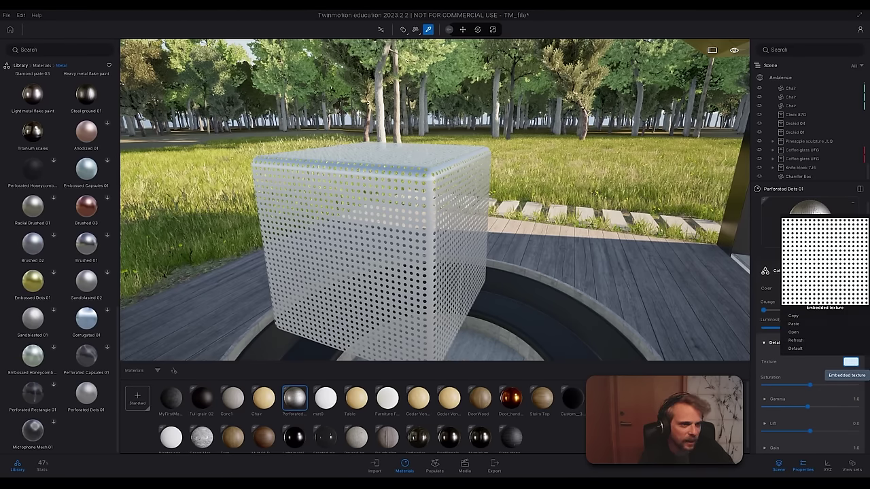
pyautogui.click(559, 190)
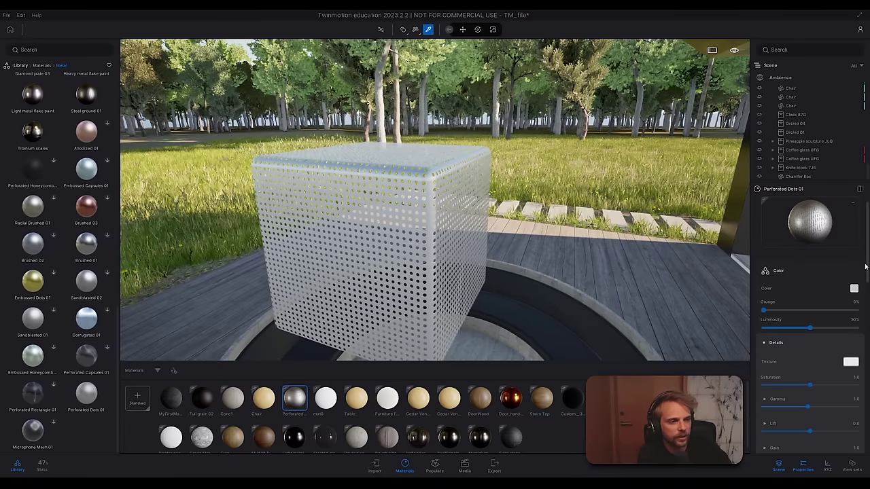
# Step: Toggle the mask of Perforated Dots 01 off and on again to compare the box's perforation
pyautogui.scroll(-5, 868, 266)
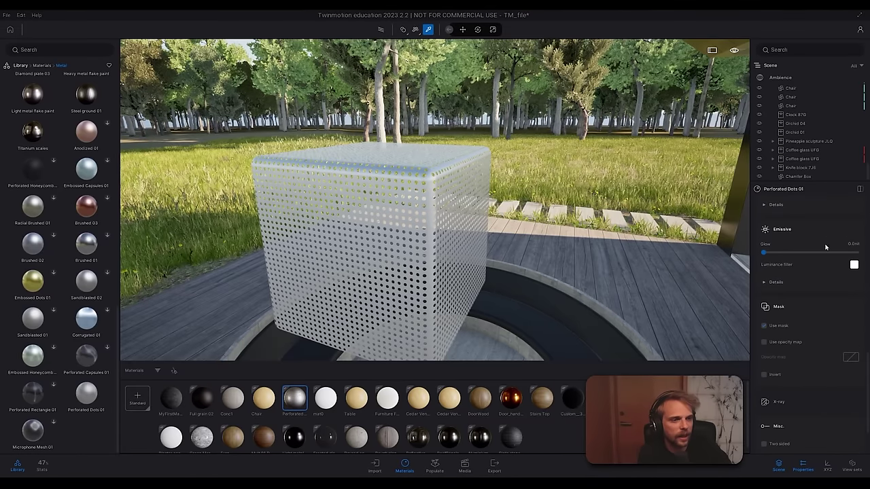
pyautogui.click(763, 326)
pyautogui.click(763, 326)
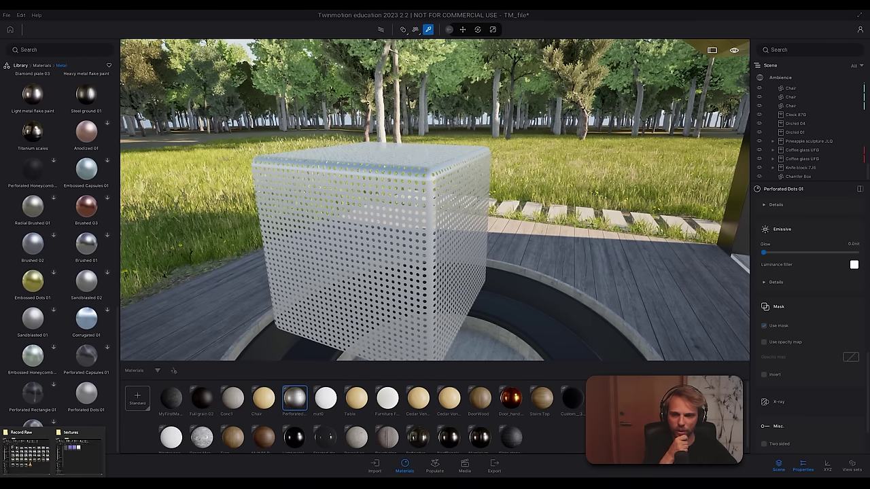
# Step: Switch to Paint with a blank canvas and undo a trial brush stroke
pyautogui.press('super')
pyautogui.write('paint')
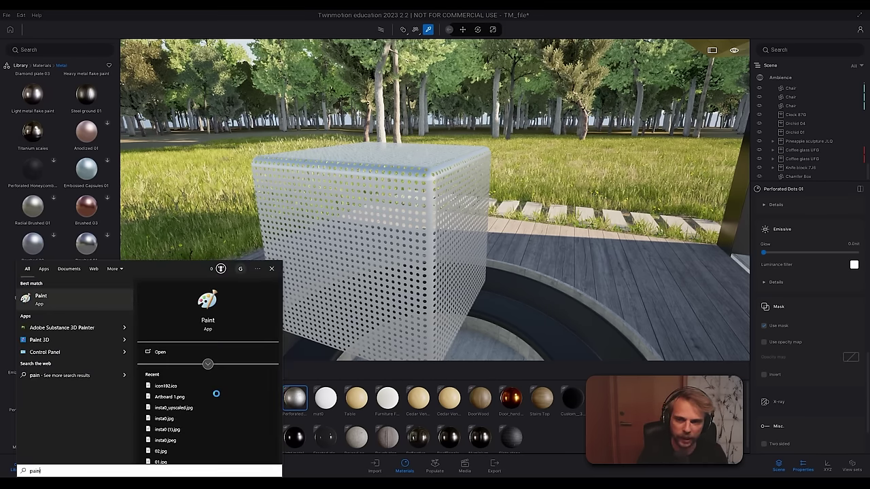
pyautogui.press('Return')
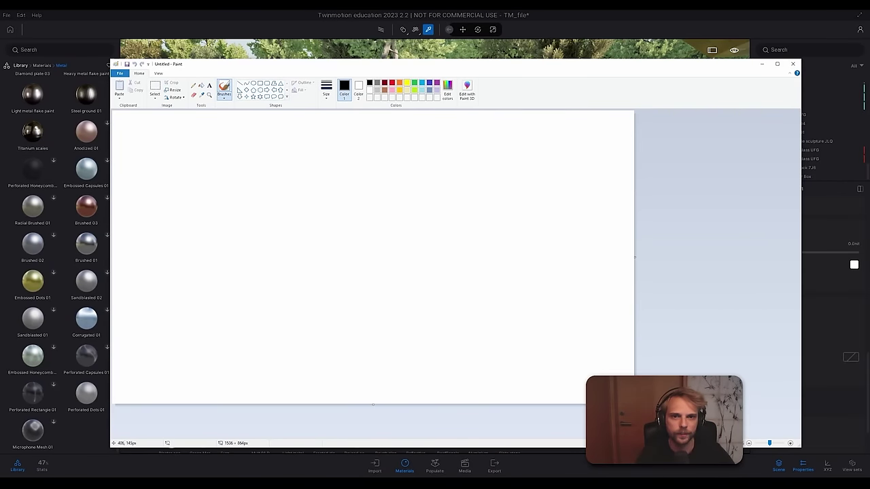
pyautogui.moveTo(251, 163); pyautogui.dragTo(249, 166)
pyautogui.hotkey('ctrl', 'z')
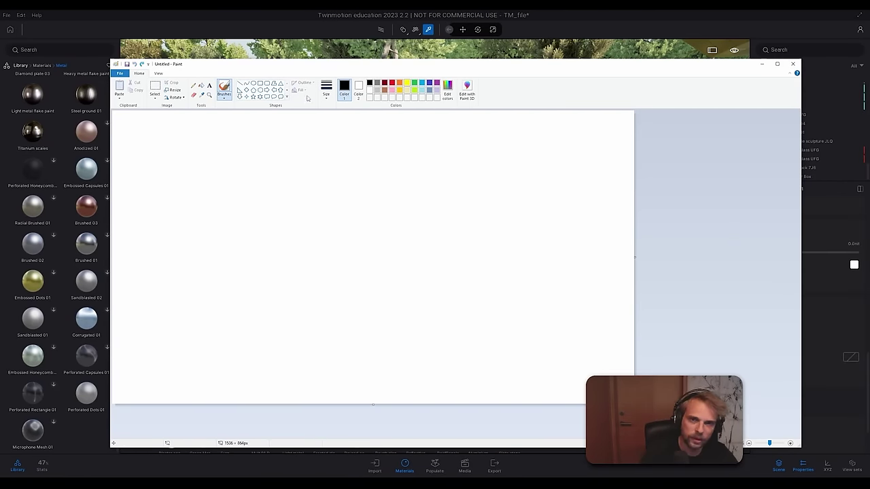
# Step: Draw a simple face in thick black brush strokes, with two scribbled round eyes and a straight horizontal mouth
pyautogui.click(326, 92)
pyautogui.click(339, 148)
pyautogui.moveTo(259, 182)
pyautogui.mouseDown()
pyautogui.moveTo(255, 167)
pyautogui.moveTo(275, 178)
pyautogui.moveTo(263, 174)
pyautogui.moveTo(267, 190)
pyautogui.moveTo(269, 178)
pyautogui.mouseUp()
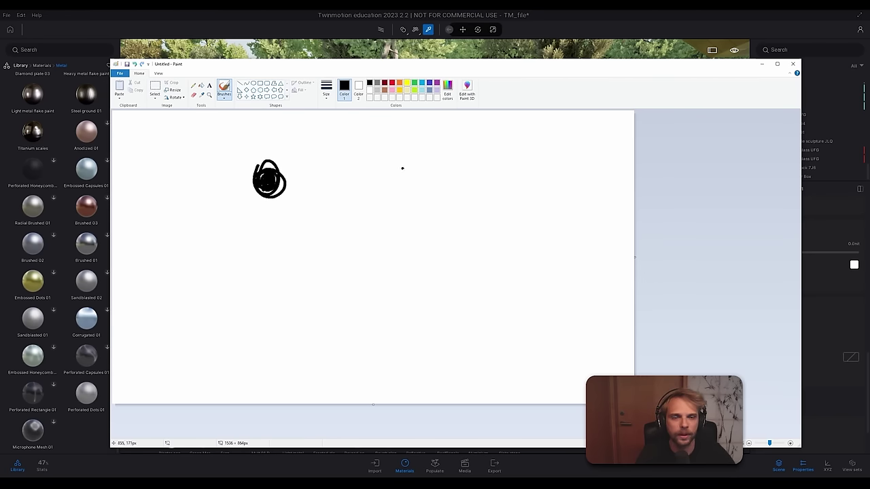
pyautogui.moveTo(387, 169)
pyautogui.mouseDown()
pyautogui.moveTo(375, 204)
pyautogui.moveTo(408, 178)
pyautogui.moveTo(397, 176)
pyautogui.moveTo(387, 201)
pyautogui.moveTo(397, 182)
pyautogui.mouseUp()
pyautogui.moveTo(257, 284)
pyautogui.mouseDown()
pyautogui.moveTo(420, 283)
pyautogui.moveTo(258, 282)
pyautogui.moveTo(374, 285)
pyautogui.moveTo(272, 286)
pyautogui.mouseUp()
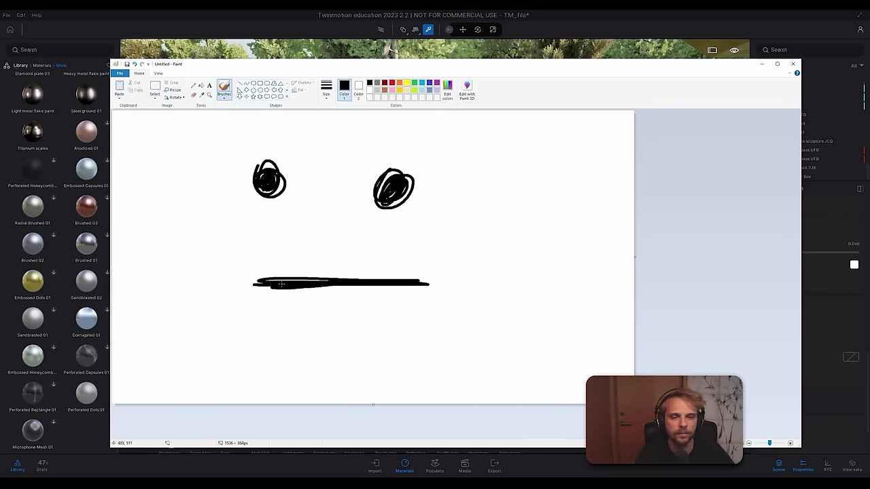
# Step: Save the face drawing as Untitled.png on the Desktop and close Paint
pyautogui.moveTo(208, 71)
pyautogui.mouseDown()
pyautogui.moveTo(318, 395)
pyautogui.moveTo(317, 230)
pyautogui.moveTo(210, 38)
pyautogui.moveTo(176, 39)
pyautogui.mouseUp()
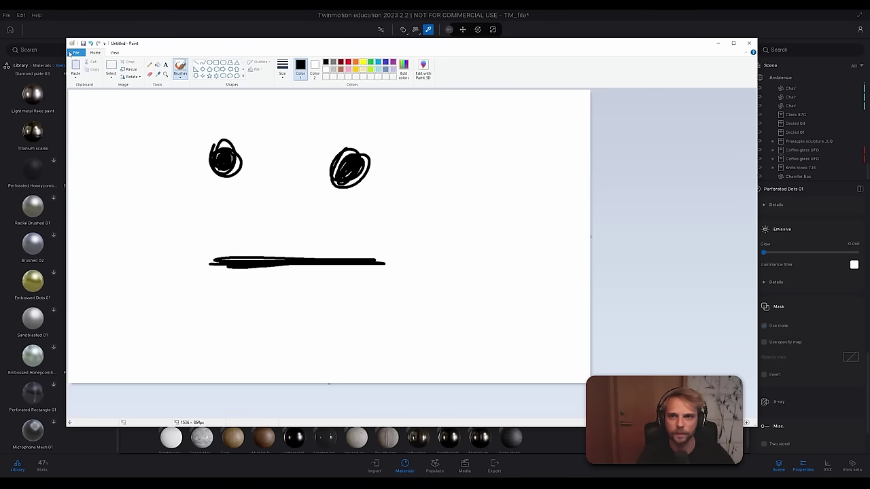
pyautogui.click(83, 43)
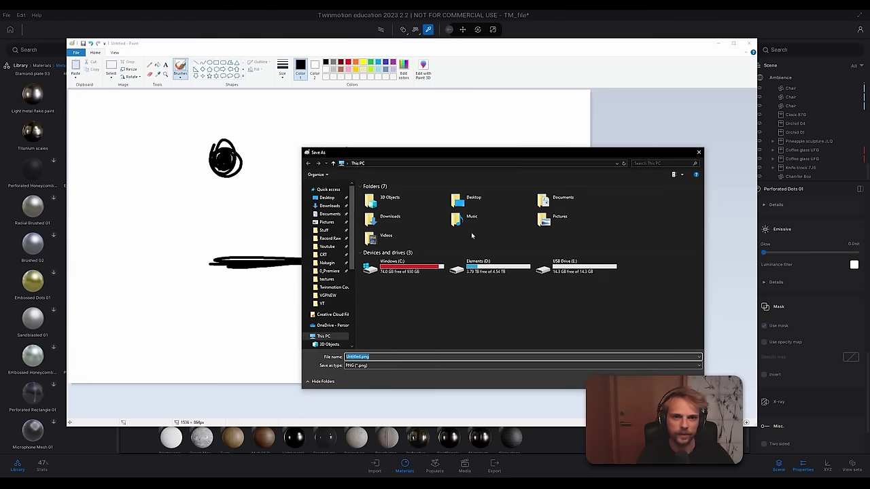
pyautogui.click(327, 198)
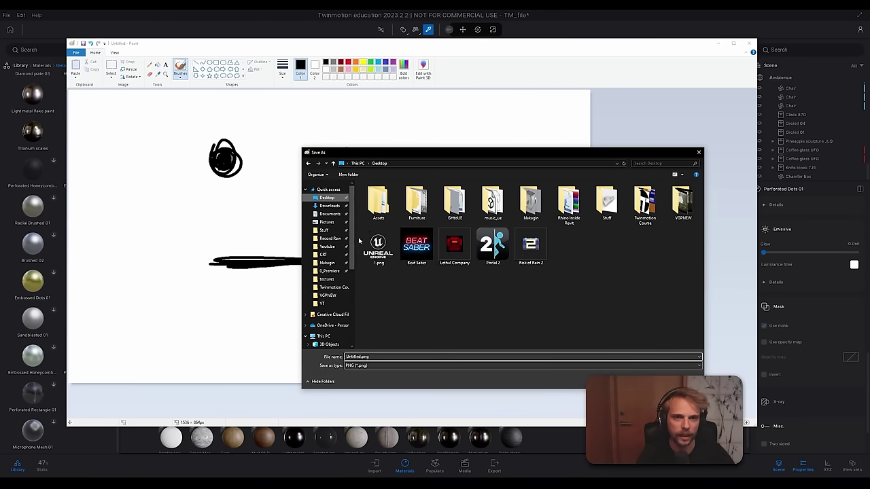
pyautogui.click(643, 375)
pyautogui.click(749, 43)
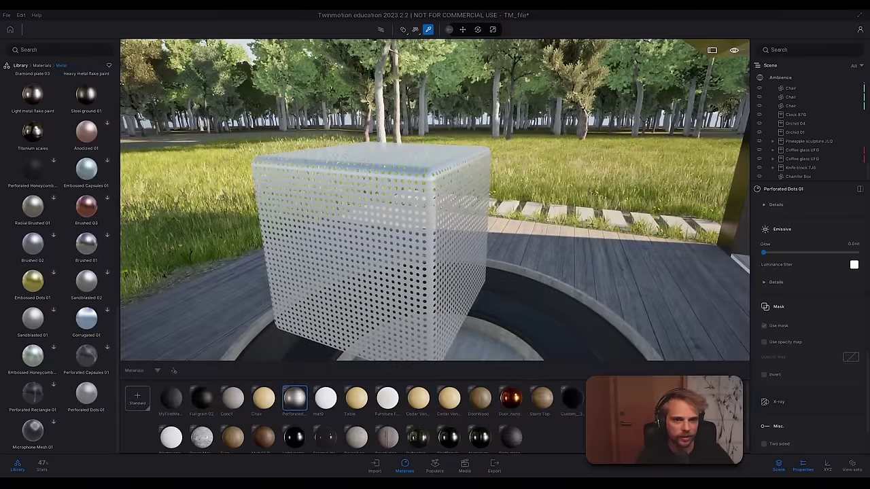
# Step: Apply MyFirstMaterial to the box in Twinmotion and use Untitled.png from the Desktop as its opacity map
pyautogui.moveTo(171, 398); pyautogui.dragTo(375, 241)
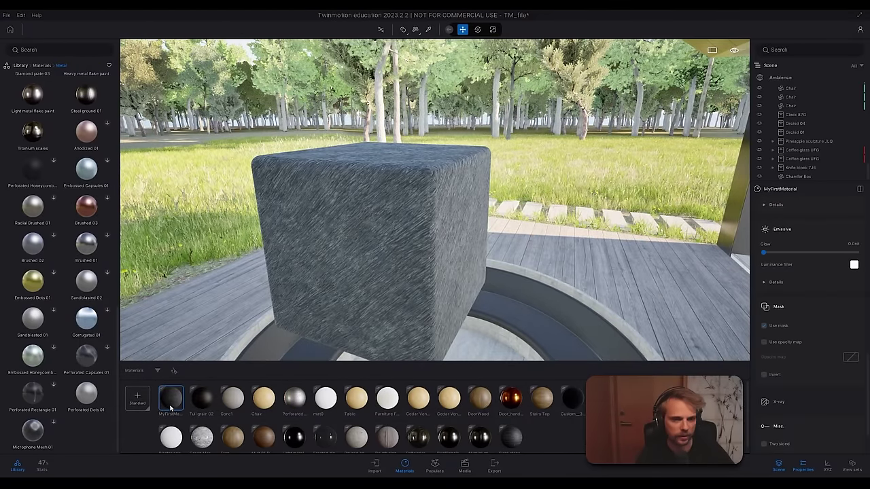
pyautogui.click(764, 342)
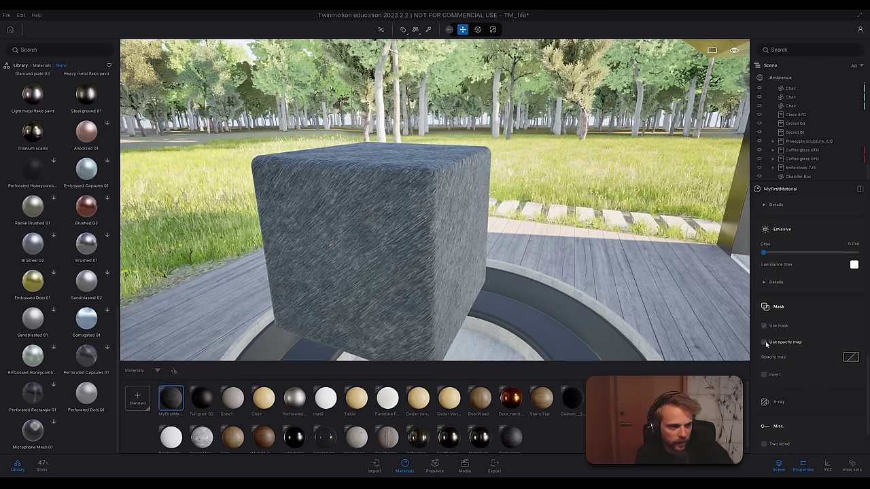
pyautogui.click(849, 357)
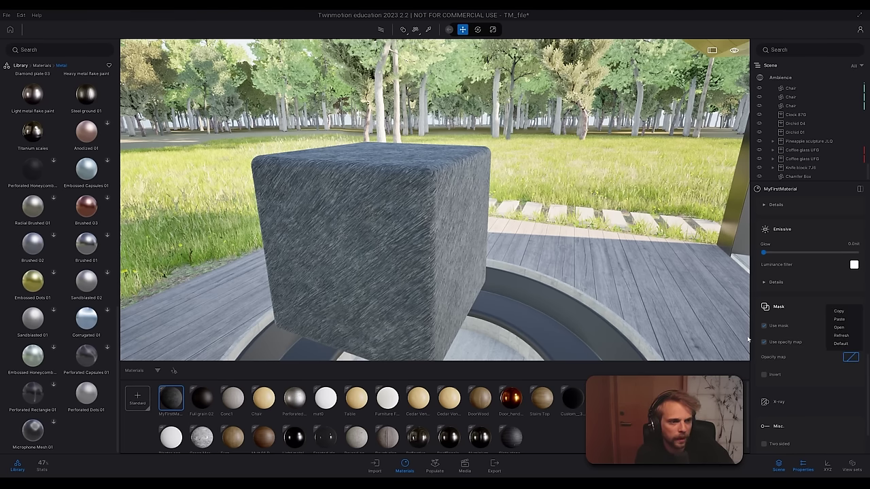
pyautogui.click(838, 327)
pyautogui.scroll(1, 27, 102)
pyautogui.click(27, 59)
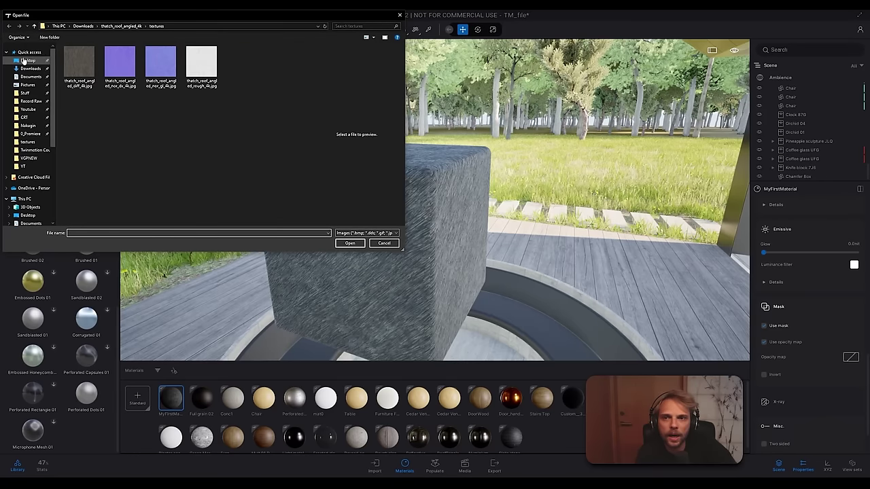
pyautogui.click(203, 162)
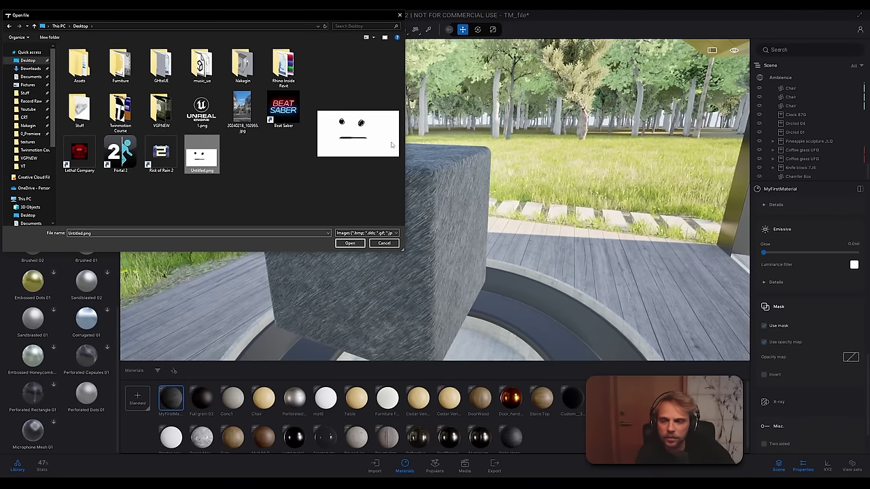
pyautogui.click(349, 242)
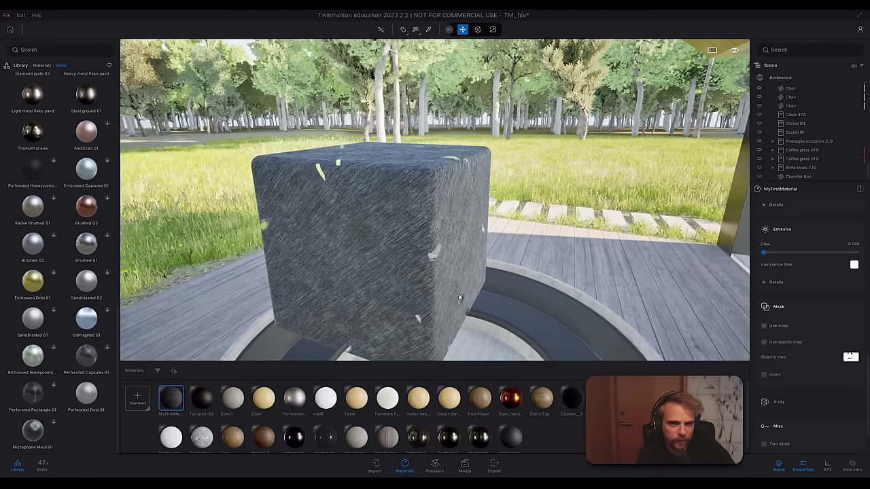
# Step: Inspect the face cutouts on the box from another angle and switch the mask's Invert option on and back off
pyautogui.moveTo(432, 219); pyautogui.dragTo(279, 253, button='right')
pyautogui.press('w')
pyautogui.press('s')
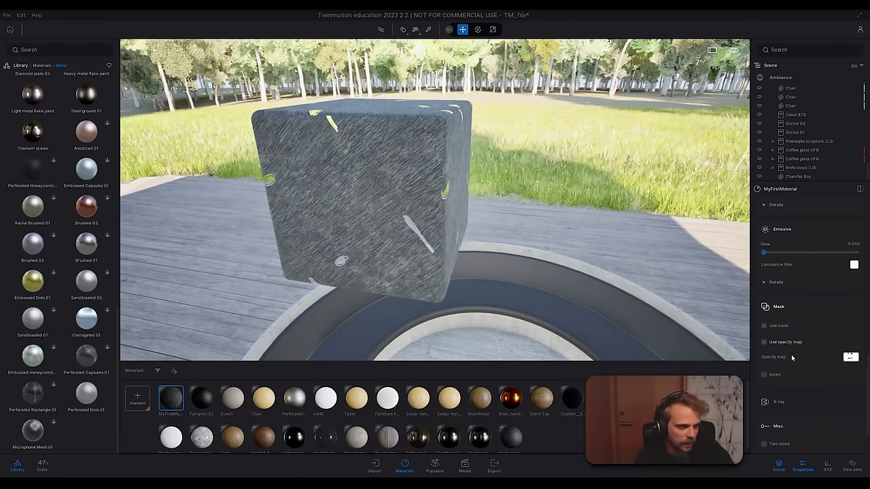
pyautogui.click(763, 374)
pyautogui.click(763, 374)
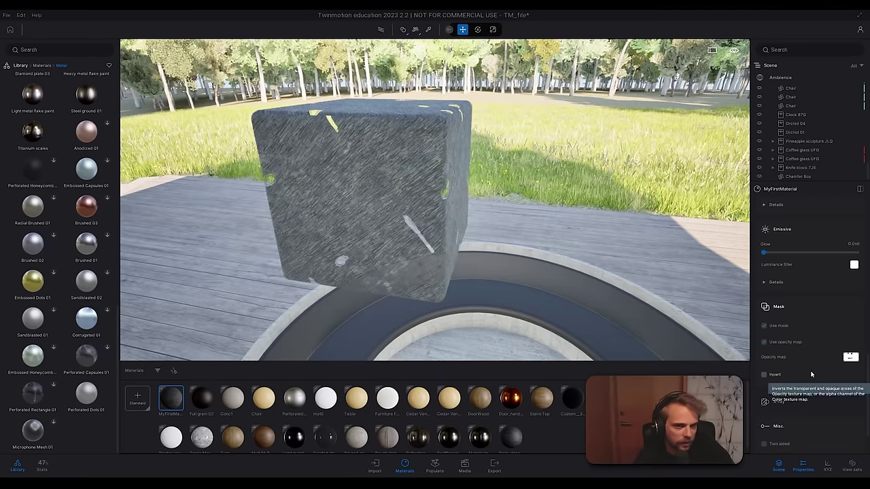
pyautogui.scroll(8, 831, 347)
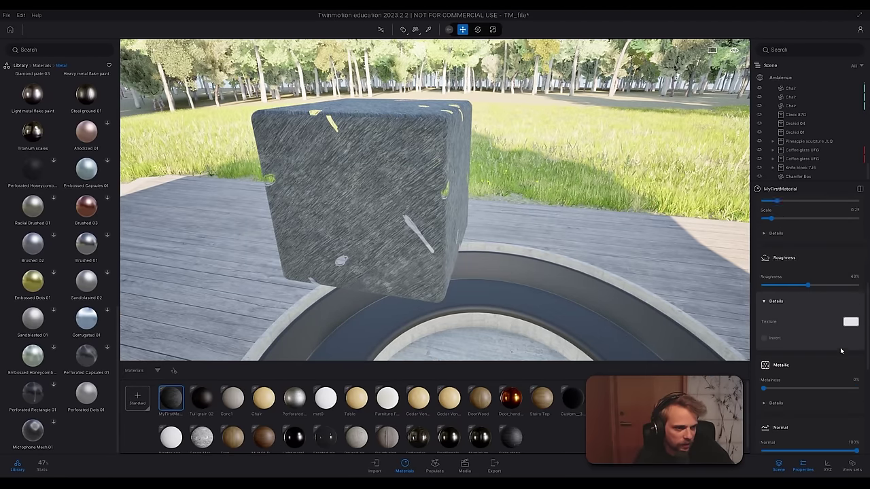
# Step: Lower the UV scale of MyFirstMaterial to 0.11 and inspect the pattern on the box up close
pyautogui.scroll(2, 841, 351)
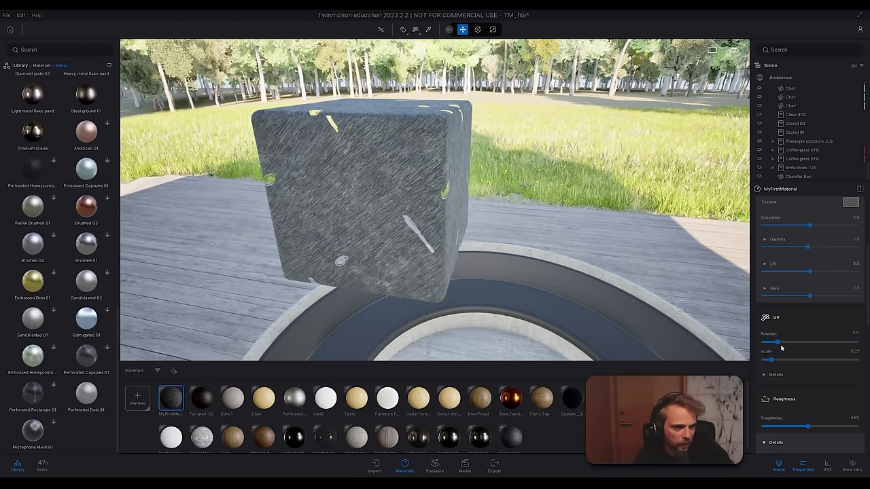
pyautogui.moveTo(770, 360); pyautogui.dragTo(771, 359)
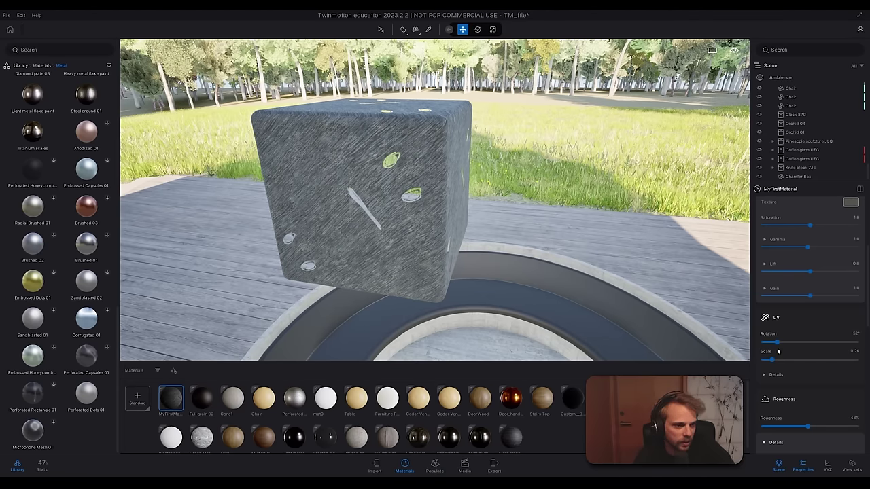
pyautogui.moveTo(770, 359); pyautogui.dragTo(764, 359)
pyautogui.moveTo(462, 261)
pyautogui.mouseDown(button='right')
pyautogui.moveTo(468, 252)
pyautogui.moveTo(460, 253)
pyautogui.moveTo(489, 253)
pyautogui.moveTo(333, 196)
pyautogui.moveTo(329, 213)
pyautogui.moveTo(340, 217)
pyautogui.mouseUp(button='right')
pyautogui.press('w')
pyautogui.press('w')
pyautogui.press('s')
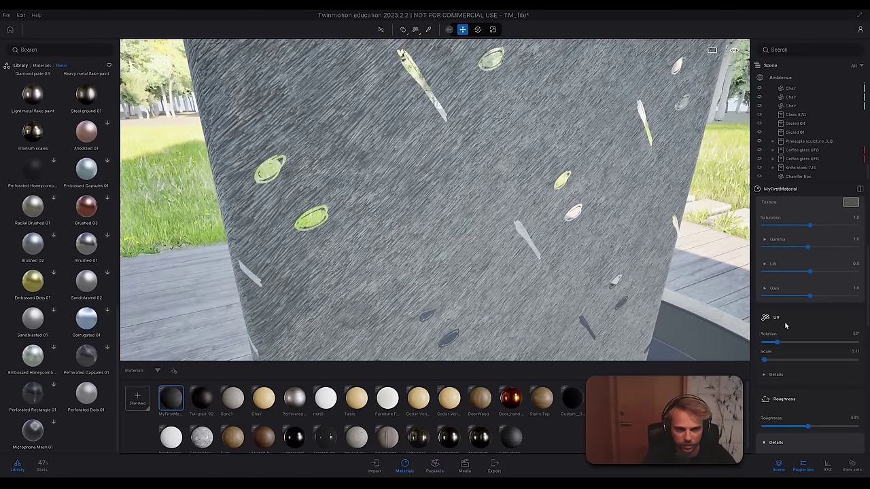
# Step: Try inverting the opacity map in the mask settings of MyFirstMaterial and view the box from farther away
pyautogui.scroll(-6, 805, 379)
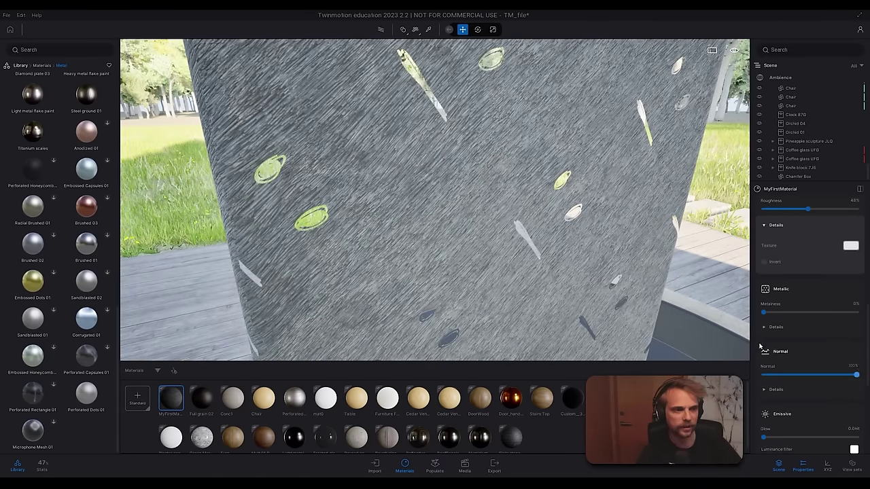
pyautogui.scroll(-5, 811, 363)
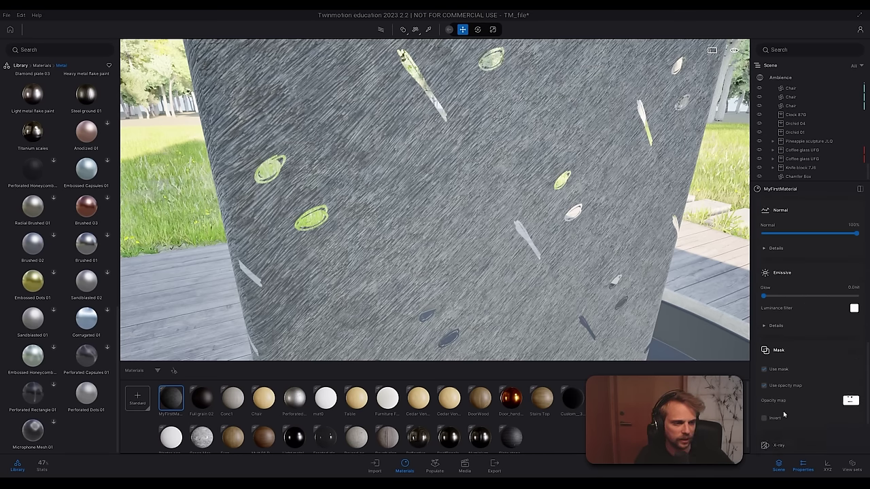
pyautogui.scroll(-3, 783, 414)
pyautogui.click(764, 364)
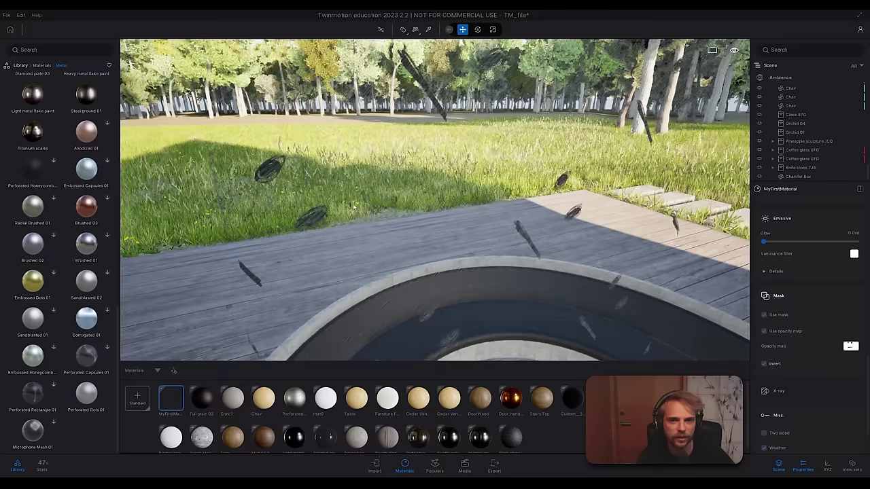
pyautogui.moveTo(353, 206); pyautogui.dragTo(366, 173, button='right')
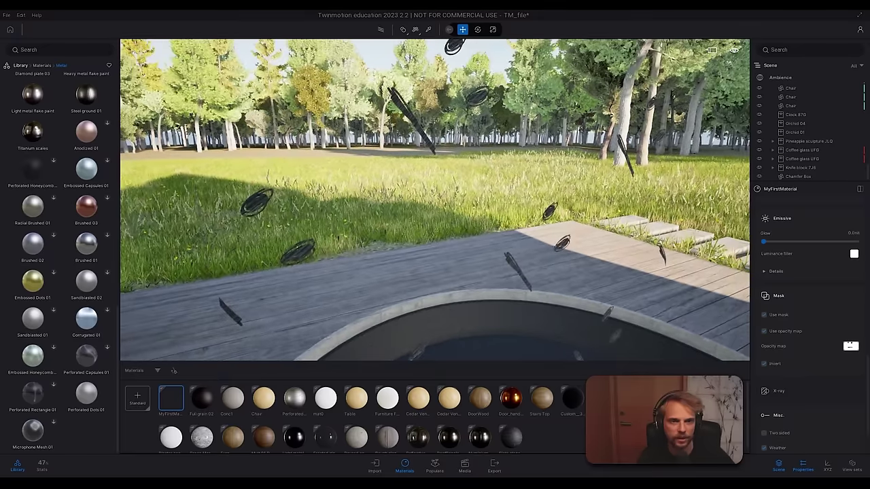
pyautogui.press('s')
pyautogui.moveTo(433, 209); pyautogui.dragTo(465, 195, button='right')
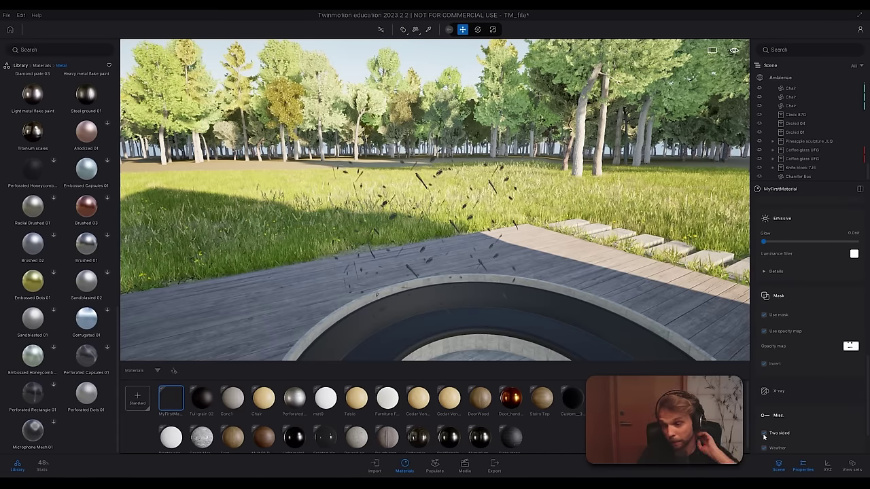
# Step: Make MyFirstMaterial two-sided and turn off both its mask inversion and its opacity map
pyautogui.click(763, 332)
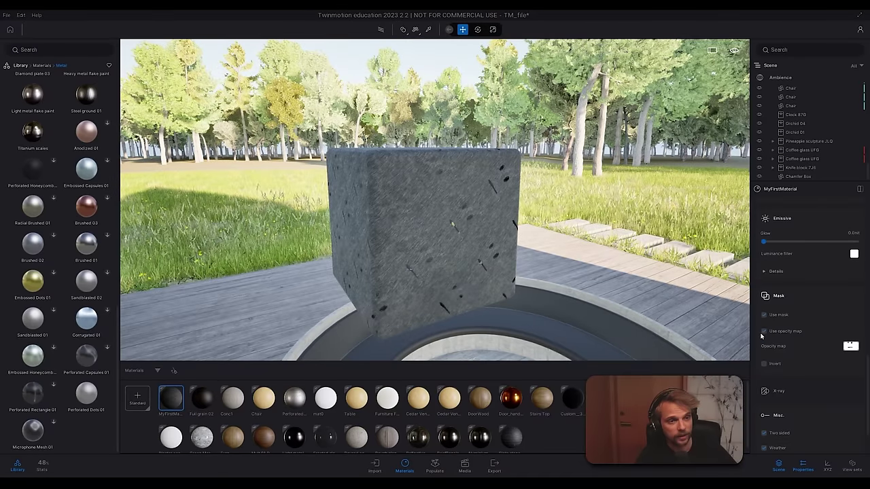
pyautogui.click(764, 332)
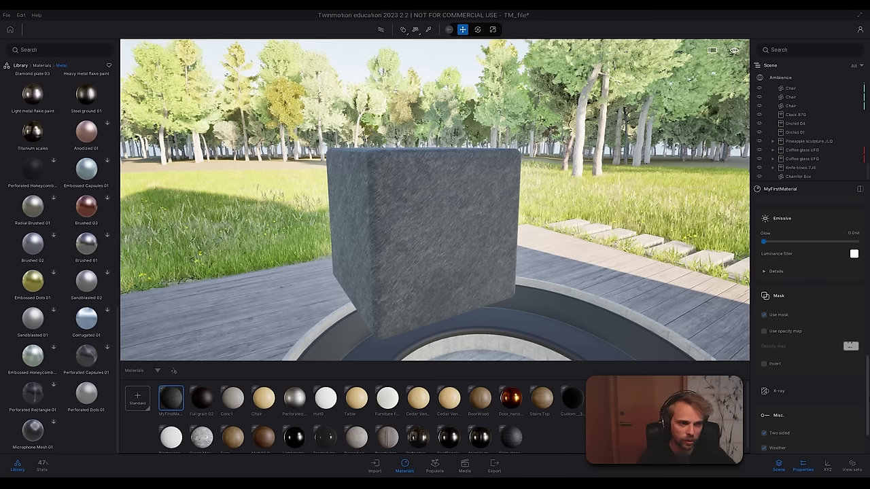
pyautogui.scroll(4, 863, 373)
pyautogui.scroll(-5, 863, 372)
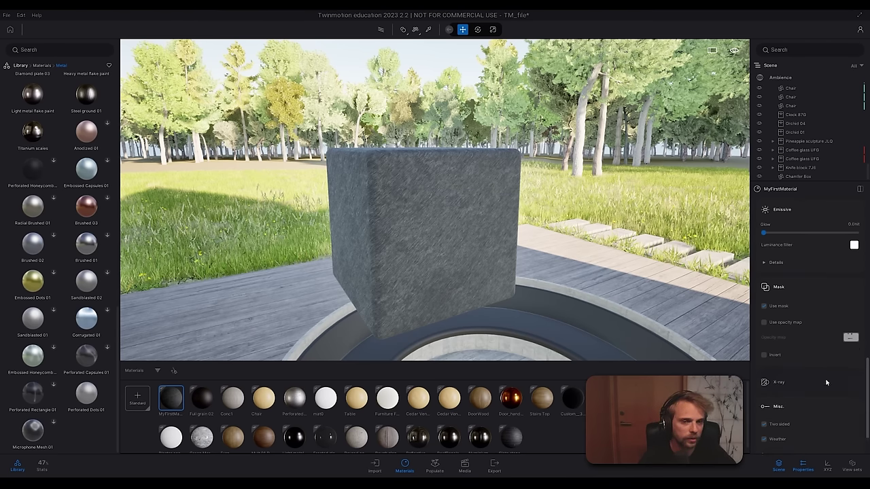
pyautogui.moveTo(429, 238)
pyautogui.mouseDown(button='right')
pyautogui.moveTo(524, 270)
pyautogui.moveTo(415, 229)
pyautogui.mouseUp(button='right')
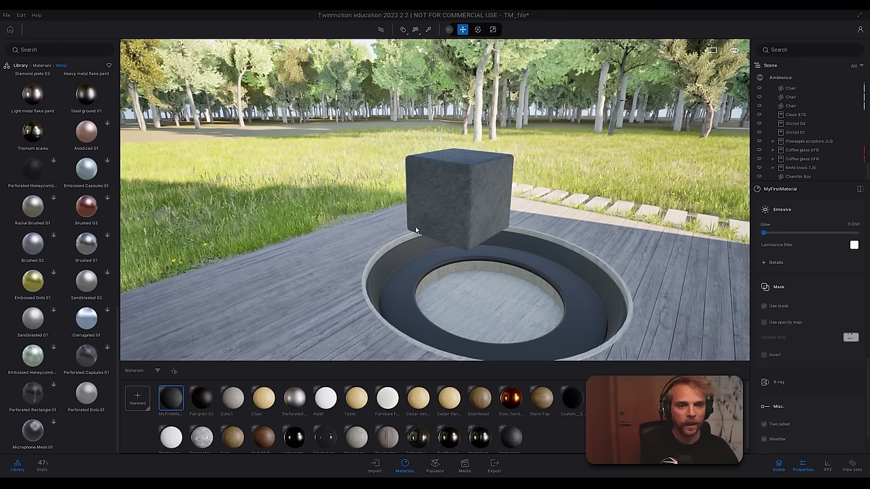
# Step: Delete the chamfer box above the round pit and remove the unused materials from the scene
pyautogui.click(467, 194)
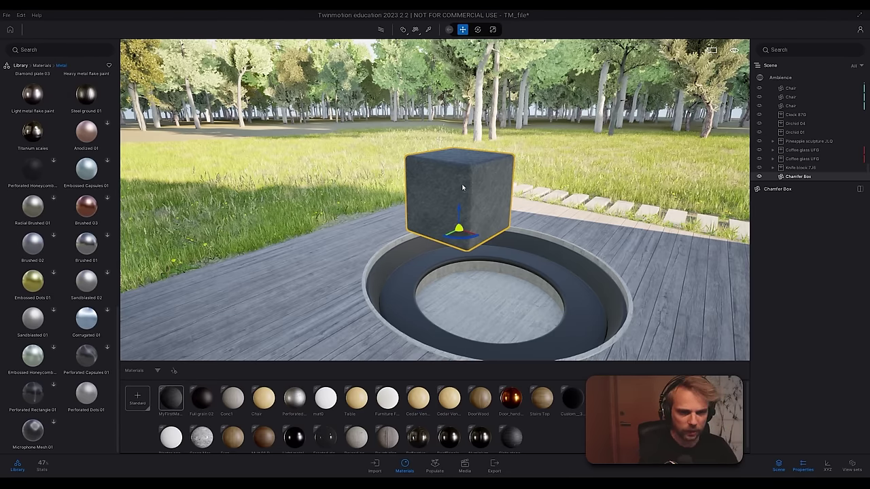
pyautogui.press('Delete')
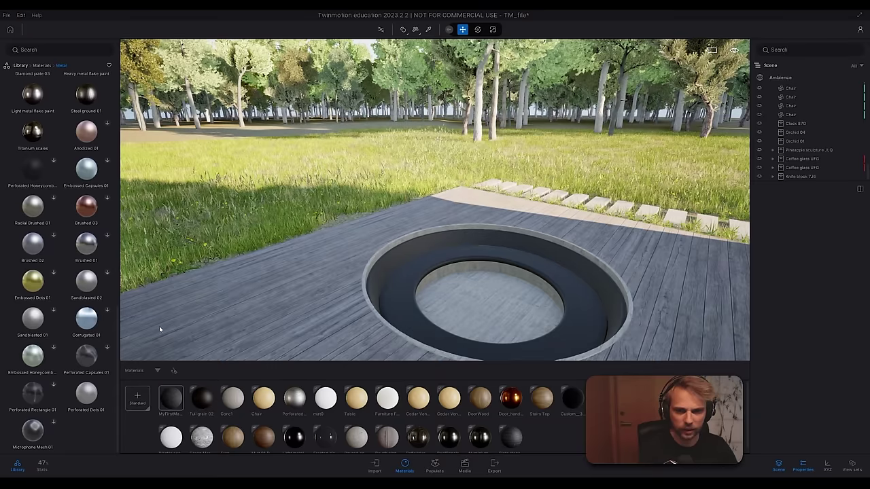
pyautogui.click(174, 371)
# Step: Place a 1 m sphere from the primitive objects in the centre of the round sunken pit
pyautogui.moveTo(392, 244); pyautogui.dragTo(537, 248, button='right')
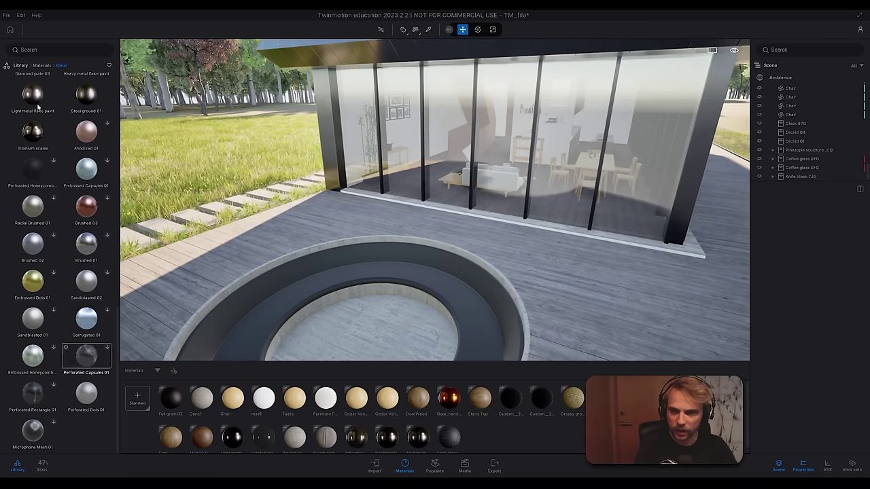
pyautogui.click(21, 66)
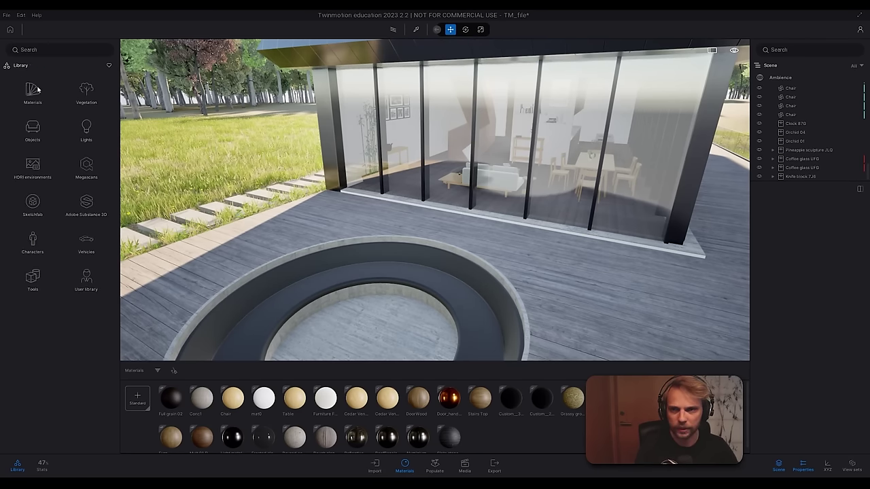
pyautogui.click(32, 128)
pyautogui.click(32, 124)
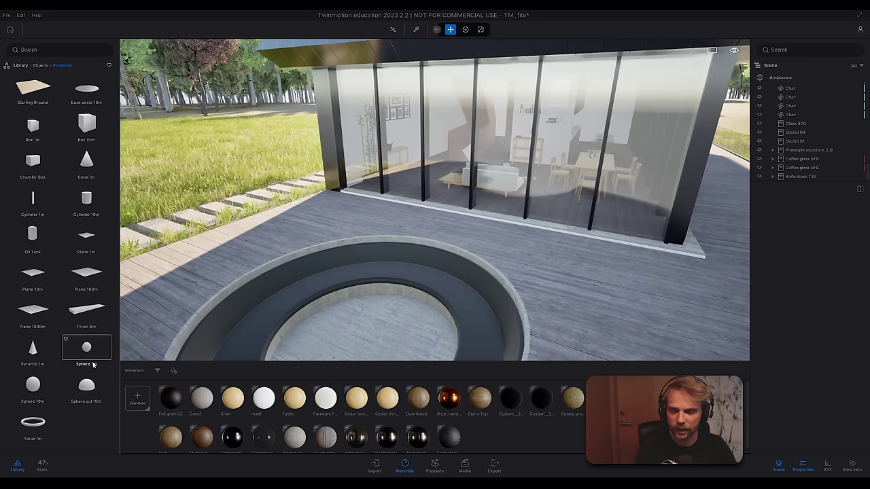
pyautogui.moveTo(97, 351); pyautogui.dragTo(384, 340)
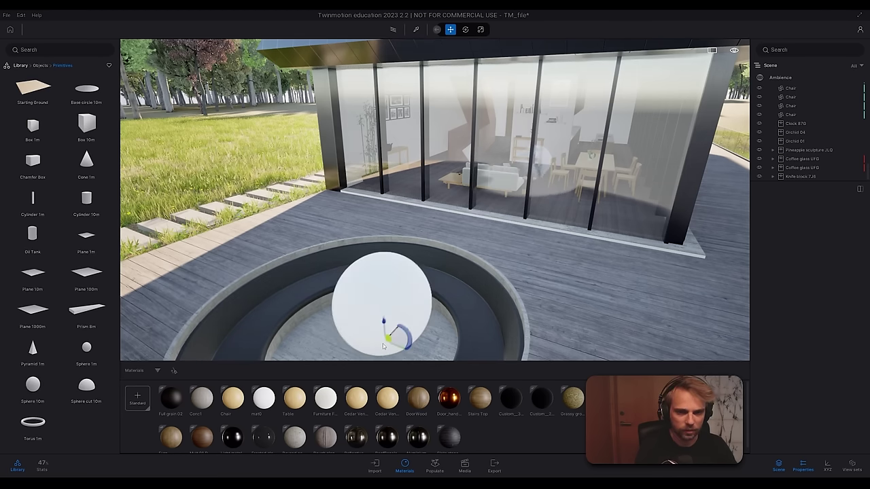
pyautogui.moveTo(471, 268); pyautogui.dragTo(662, 255, button='right')
pyautogui.press('s')
pyautogui.press('w')
pyautogui.press('s')
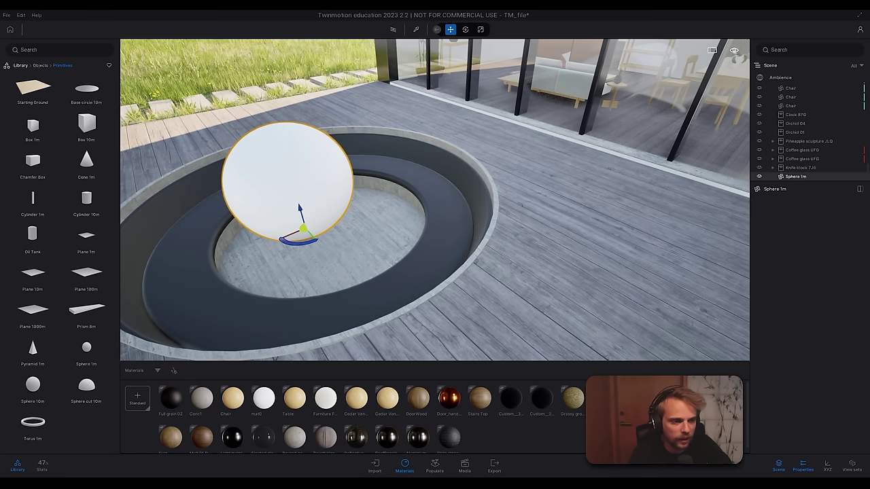
# Step: Scale the sphere to 50% on all three axes
pyautogui.click(827, 467)
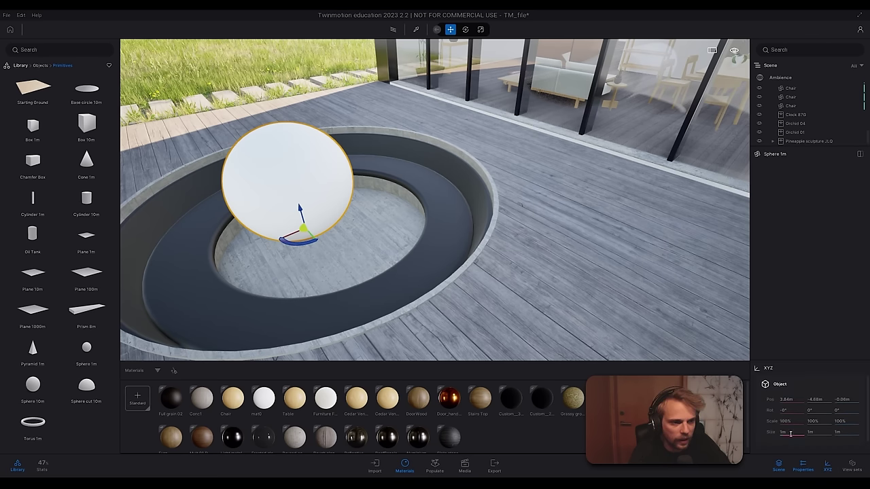
pyautogui.moveTo(798, 422); pyautogui.dragTo(765, 422)
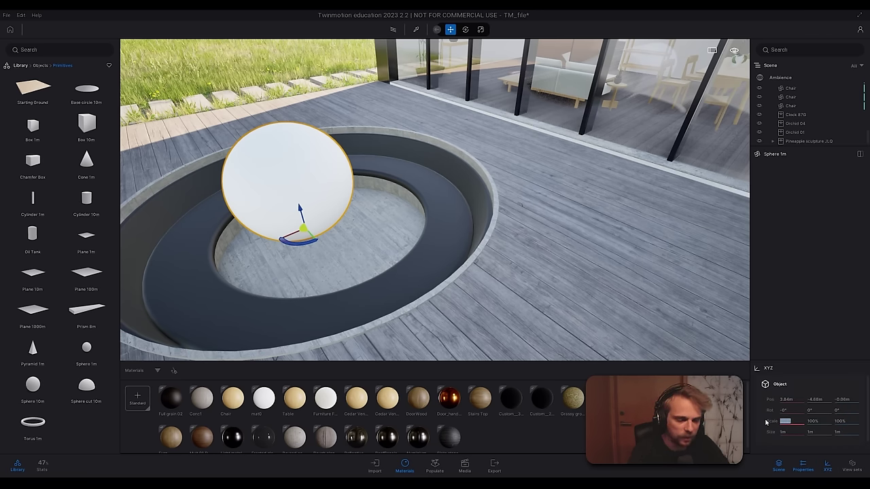
pyautogui.write('50')
pyautogui.press('Return')
pyautogui.click(822, 421)
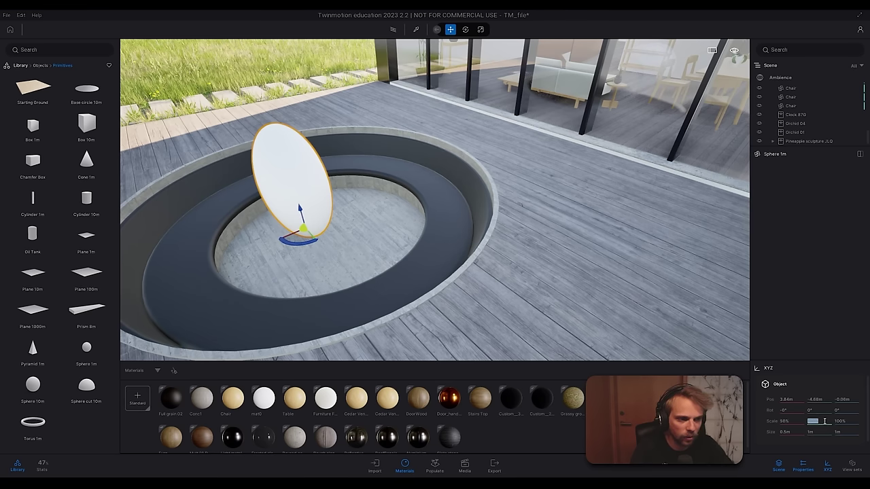
pyautogui.write('50')
pyautogui.press('Return')
pyautogui.click(839, 421)
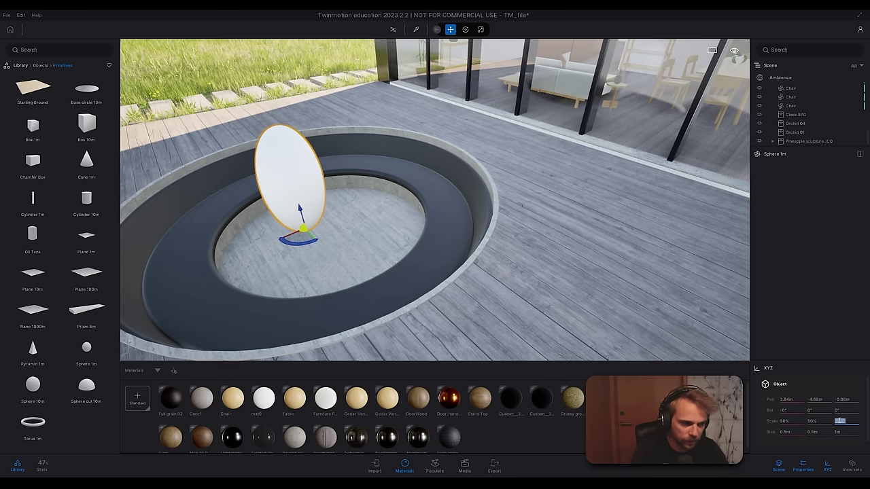
pyautogui.write('50')
pyautogui.press('Return')
pyautogui.moveTo(367, 242); pyautogui.dragTo(351, 225, button='right')
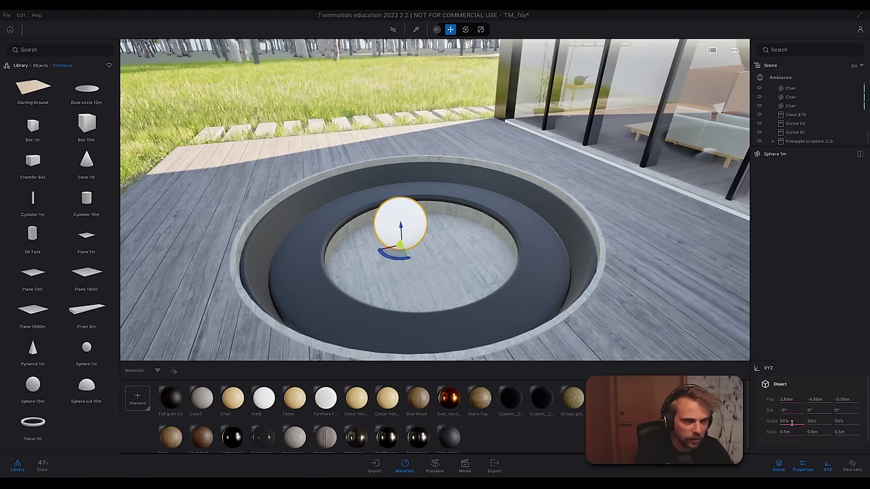
pyautogui.moveTo(451, 235); pyautogui.dragTo(435, 231, button='right')
# Step: Duplicate the sphere vertically as three independent copies with 0.65 m spacing, and clear the selection
pyautogui.scroll(4, 435, 231)
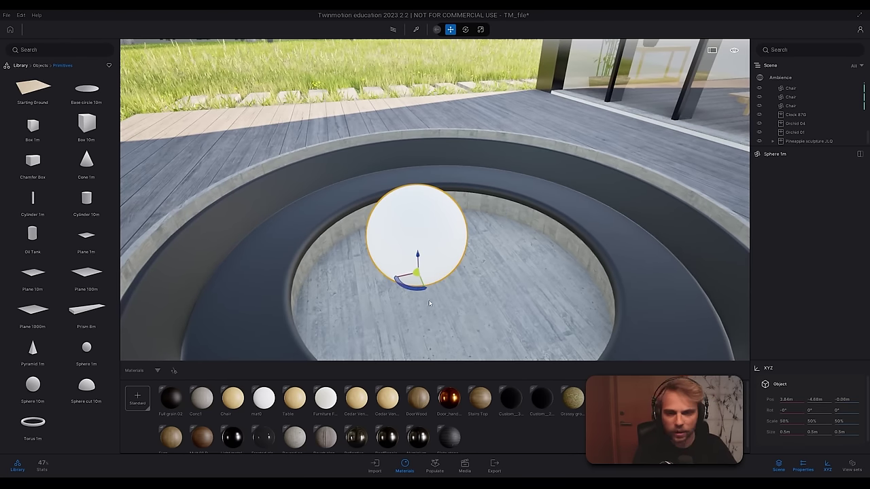
pyautogui.scroll(-5, 446, 276)
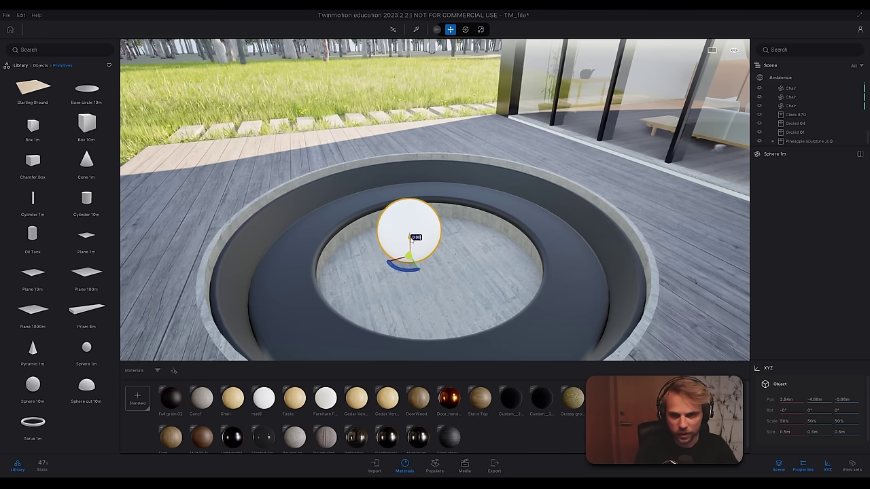
pyautogui.keyDown('alt'); pyautogui.moveTo(411, 242); pyautogui.dragTo(436, 174); pyautogui.keyUp('alt')
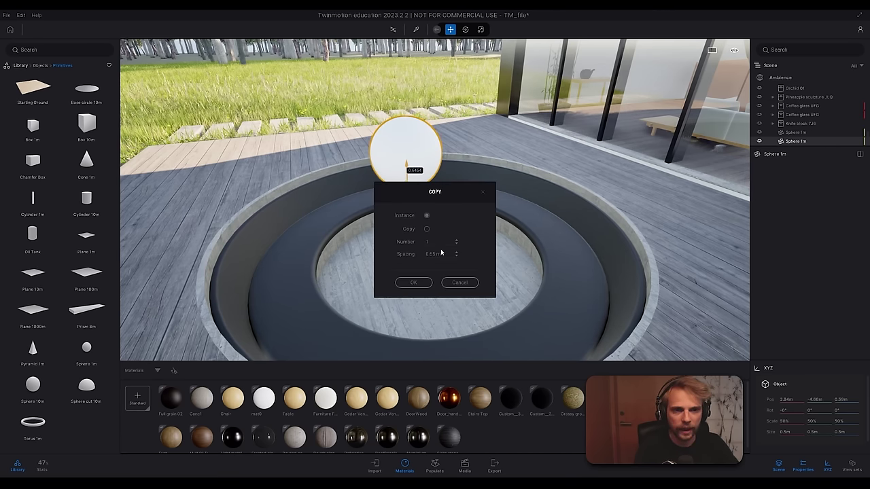
pyautogui.click(427, 230)
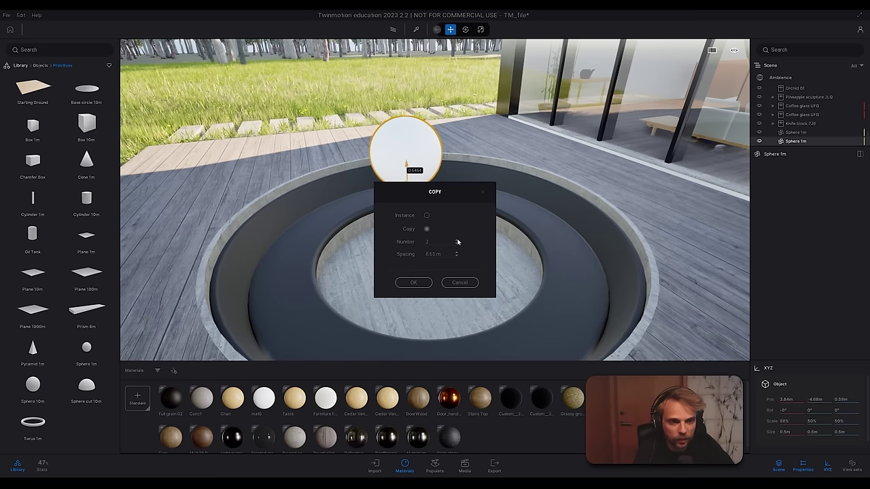
pyautogui.click(413, 282)
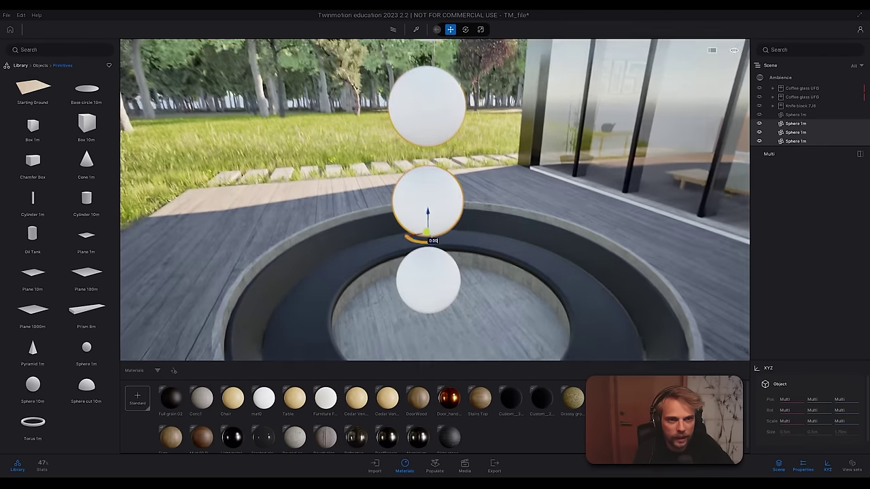
pyautogui.moveTo(439, 276); pyautogui.dragTo(415, 202, button='right')
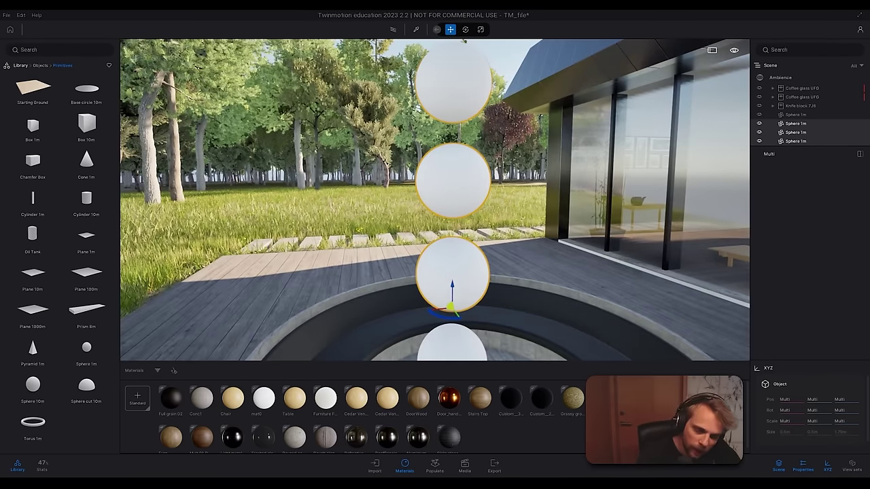
pyautogui.press('s')
pyautogui.moveTo(440, 276); pyautogui.dragTo(417, 117, button='right')
pyautogui.press('d')
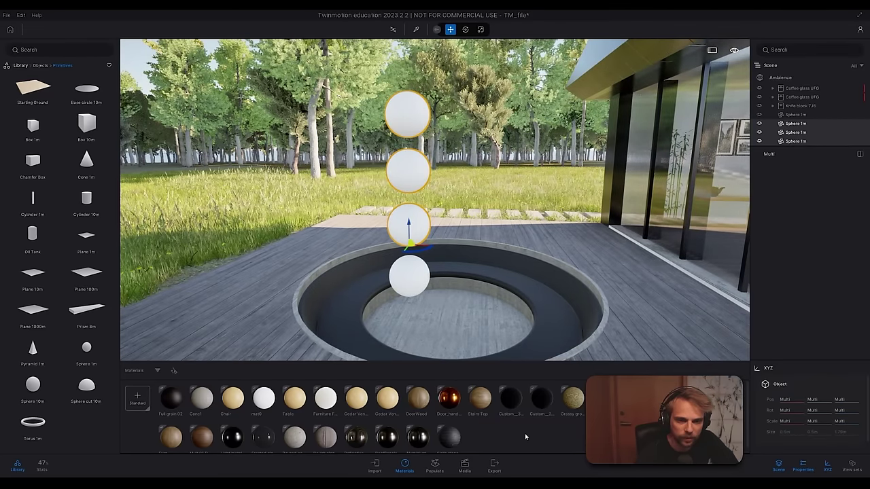
pyautogui.press('Escape')
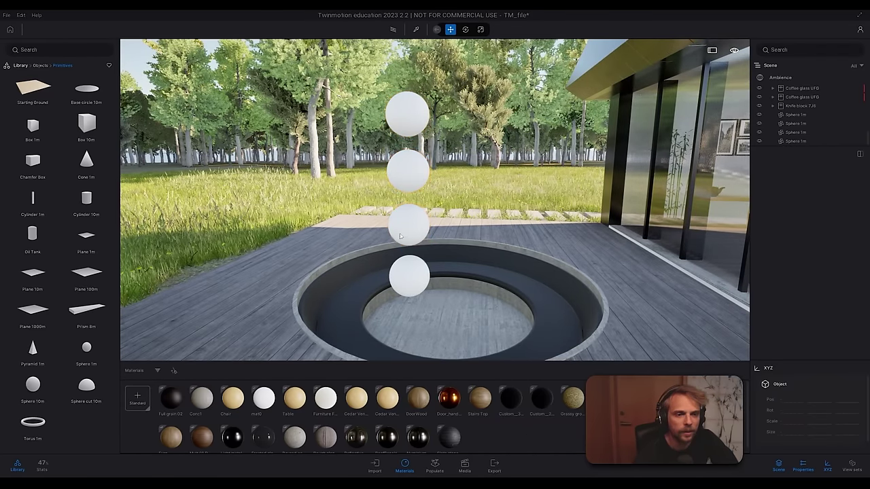
# Step: Create a new standard material and rename it White
pyautogui.click(139, 403)
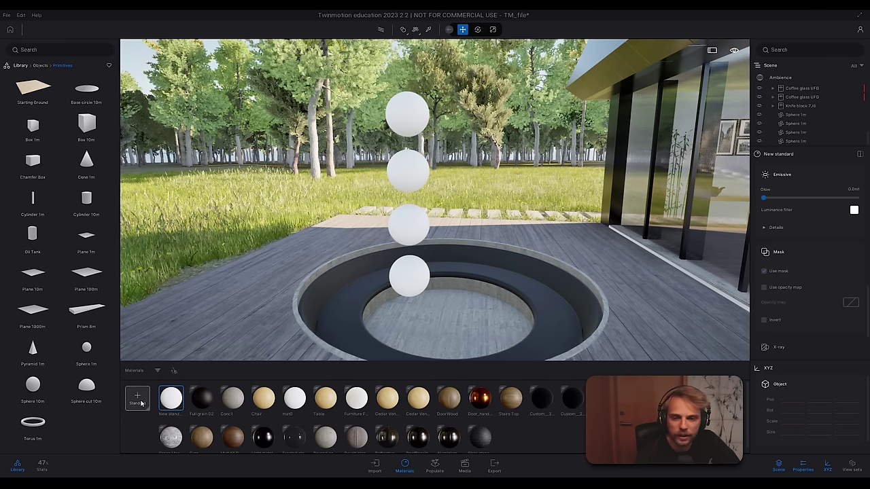
pyautogui.rightClick(172, 386)
pyautogui.click(158, 368)
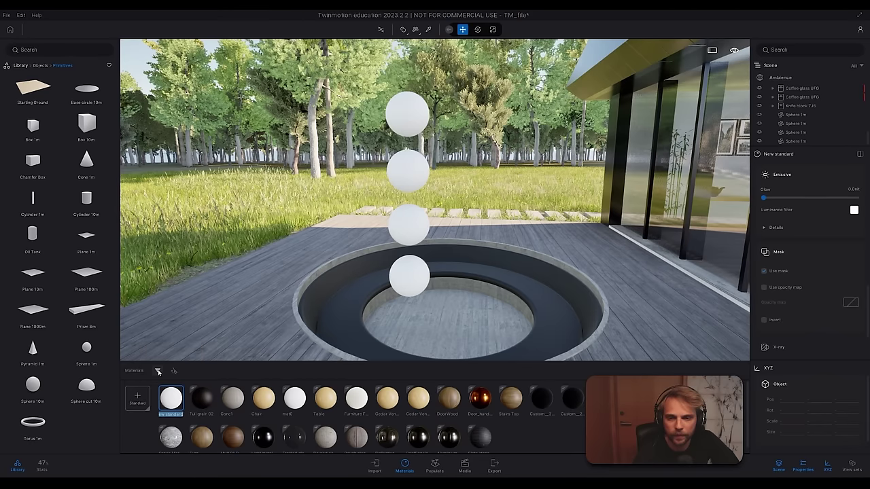
pyautogui.write('W')
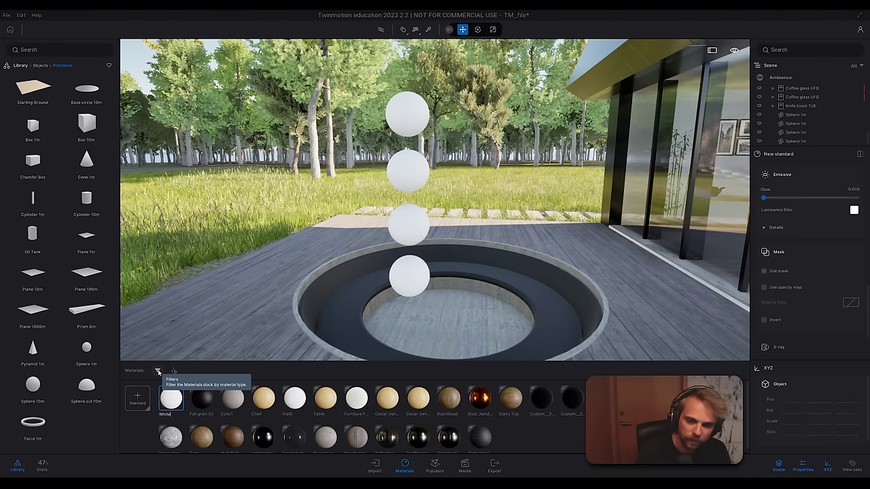
pyautogui.write('hite')
pyautogui.press('Return')
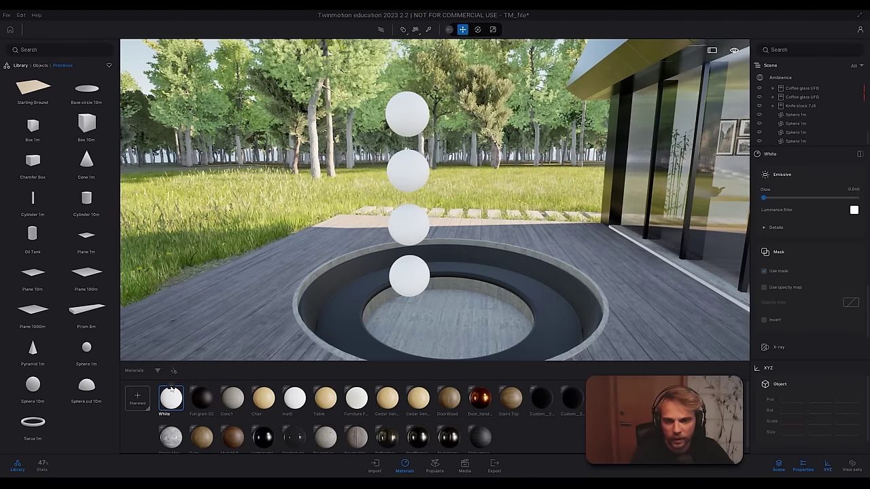
# Step: Duplicate the White material and rename the copy MidGrey
pyautogui.rightClick(170, 388)
pyautogui.click(170, 351)
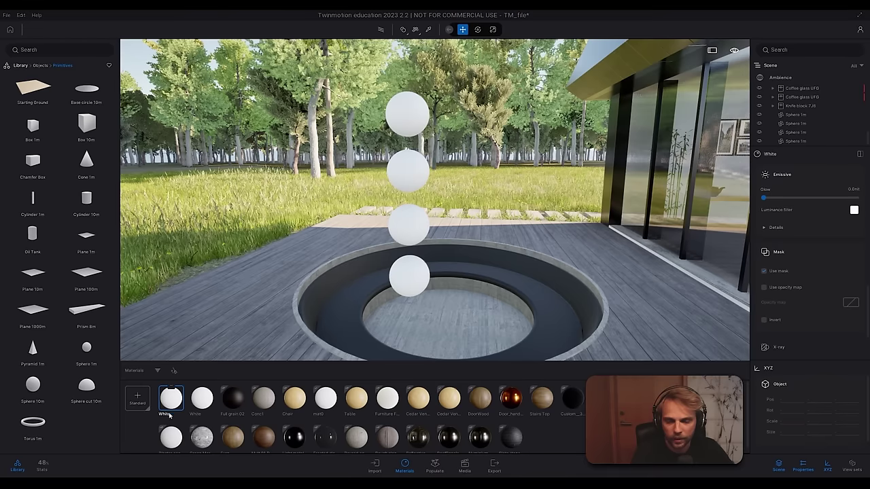
pyautogui.rightClick(172, 389)
pyautogui.click(162, 366)
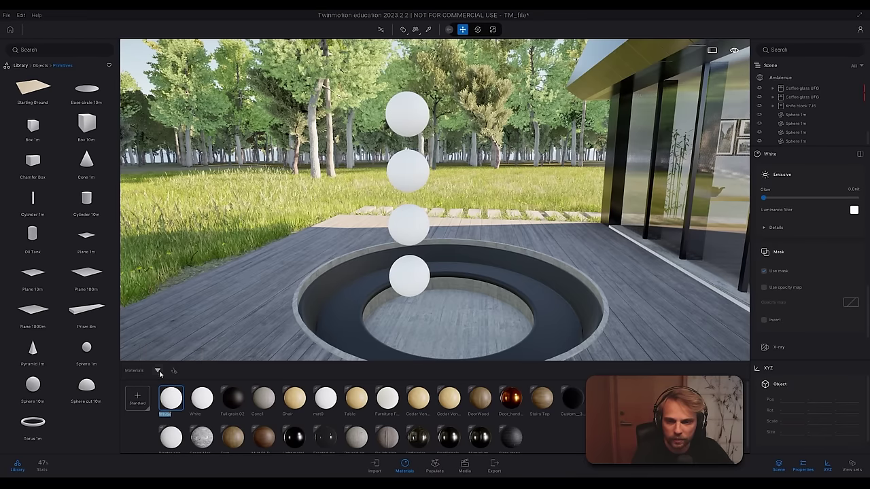
pyautogui.write('Gl')
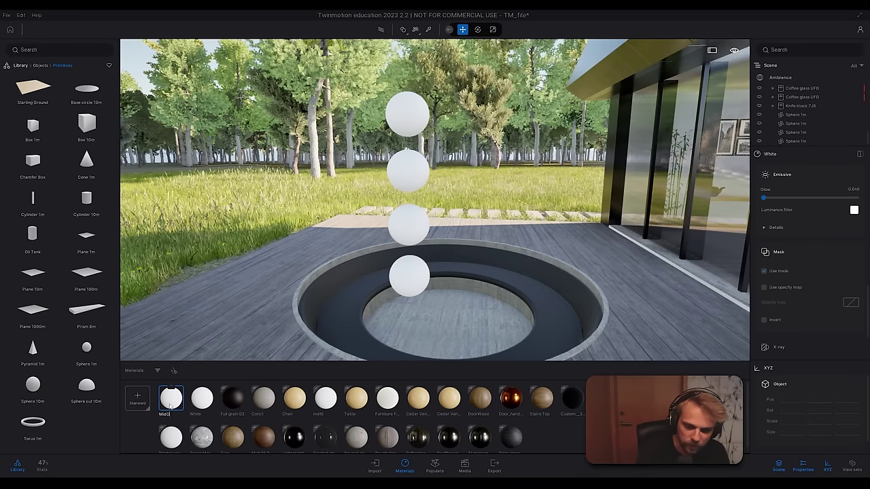
pyautogui.click(172, 388)
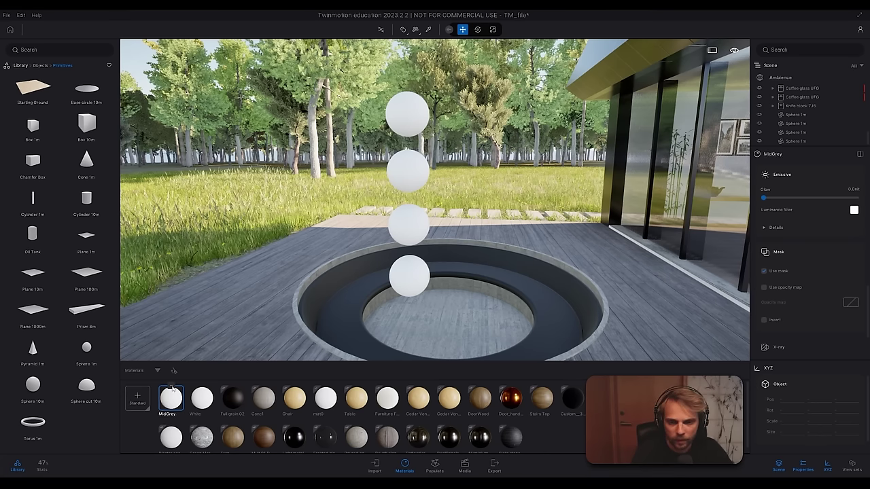
# Step: Duplicate the MidGrey material and rename the copy Black
pyautogui.rightClick(171, 388)
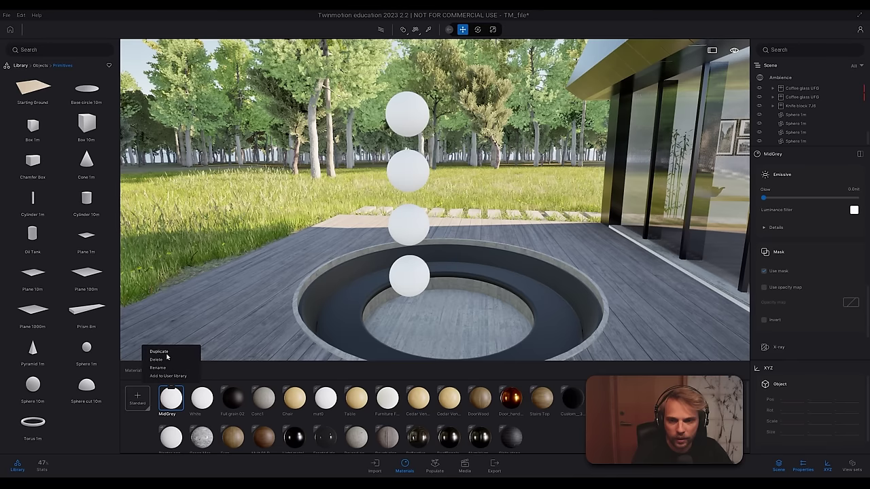
pyautogui.click(168, 356)
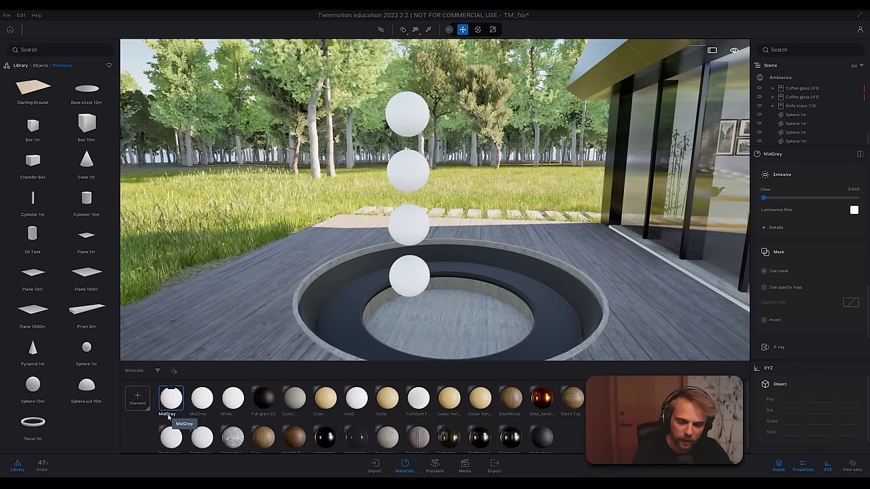
pyautogui.rightClick(170, 390)
pyautogui.click(161, 370)
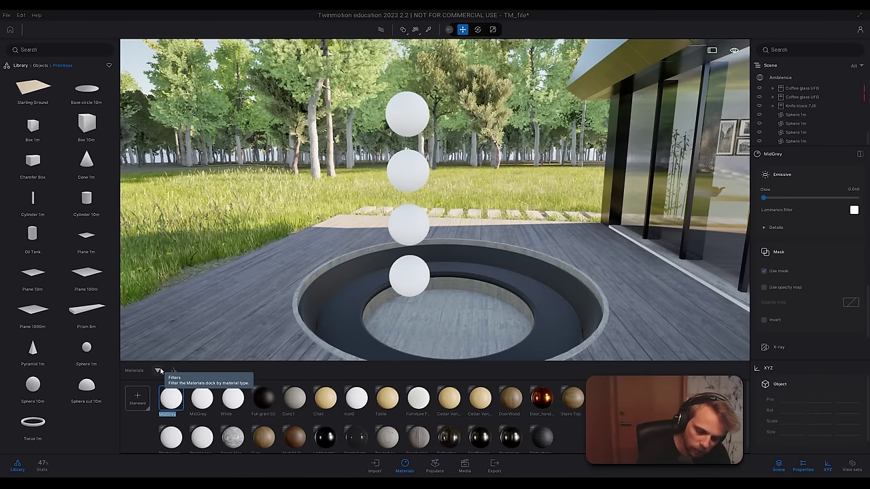
pyautogui.write('Black')
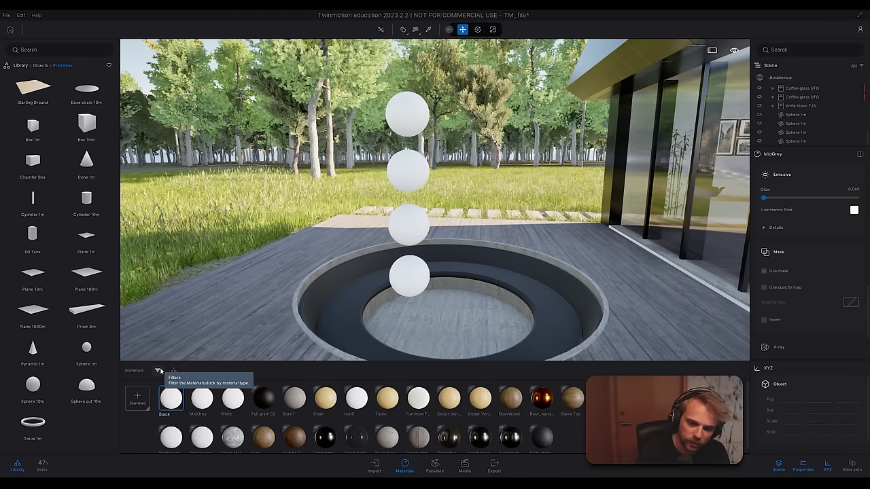
pyautogui.press('Return')
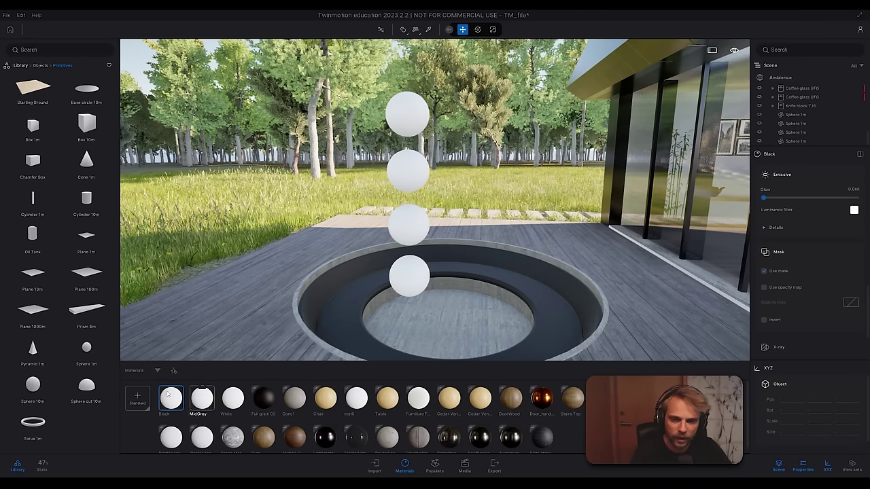
# Step: Duplicate the Black material and rename the copy Reflection
pyautogui.rightClick(172, 387)
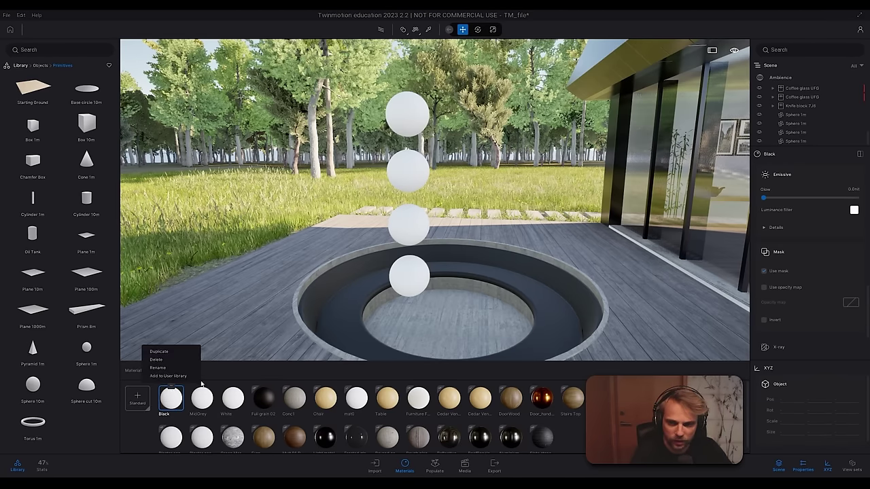
pyautogui.click(166, 353)
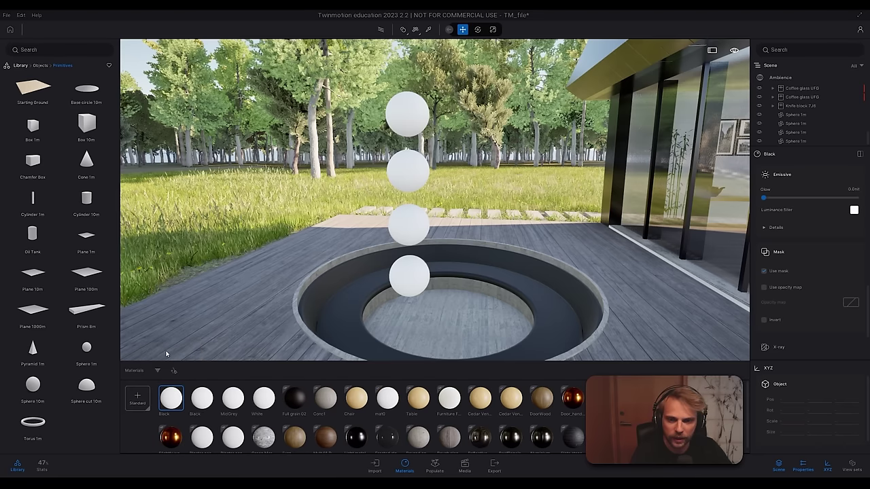
pyautogui.rightClick(172, 389)
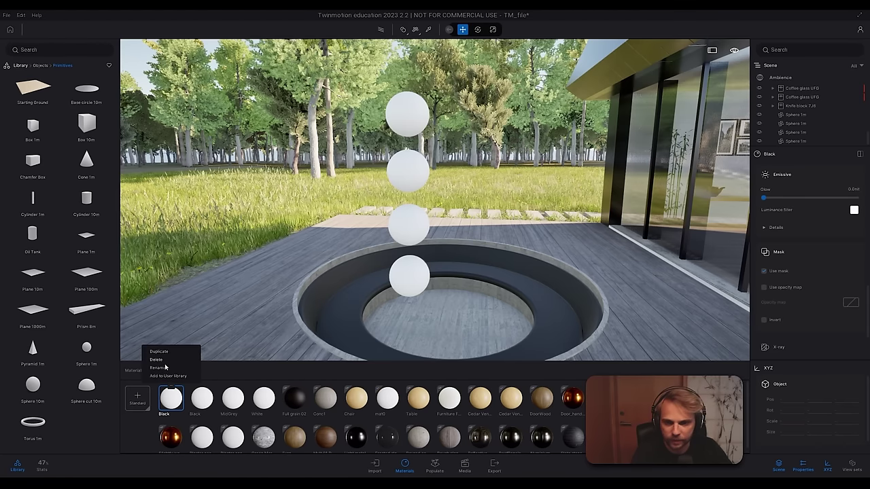
pyautogui.click(161, 367)
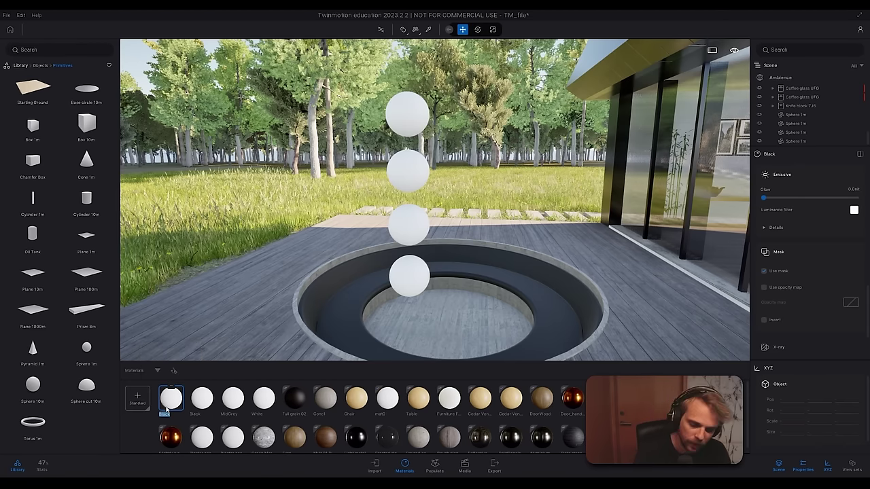
pyautogui.write('Re')
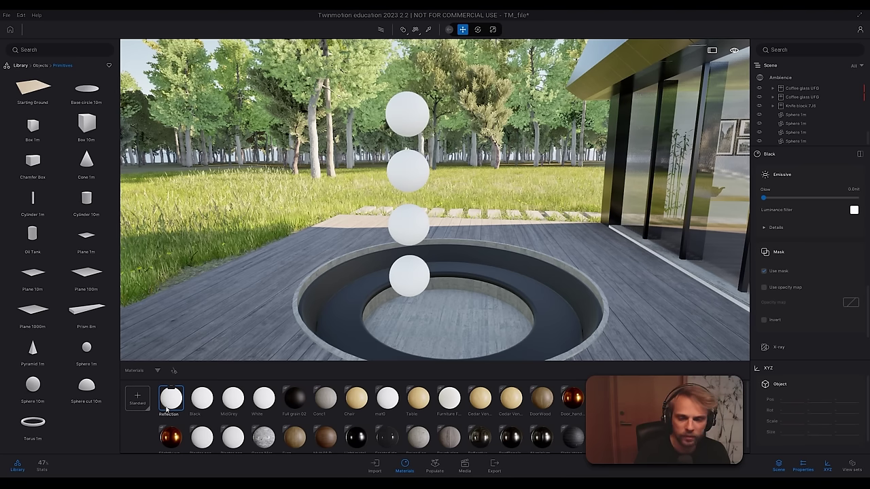
pyautogui.write('flection')
pyautogui.press('Return')
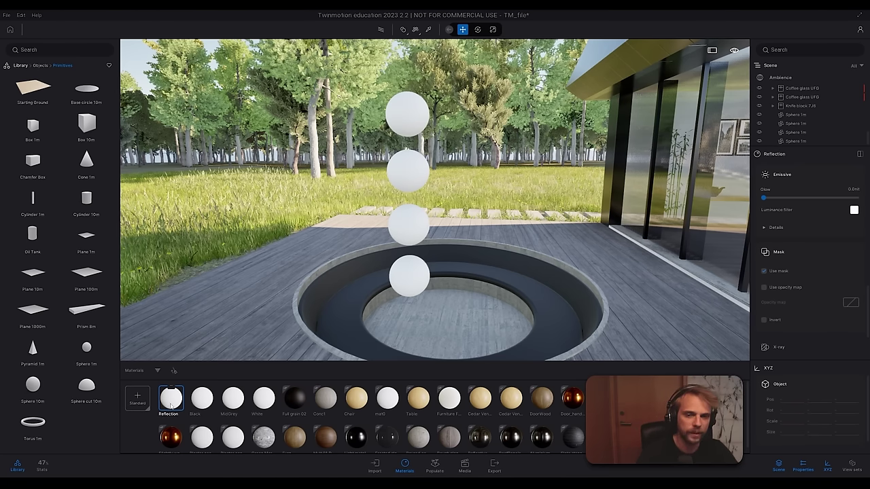
# Step: Open the White material's base colour for editing, and switch to the Windows Calculator to compute 255 × 0.85
pyautogui.click(264, 399)
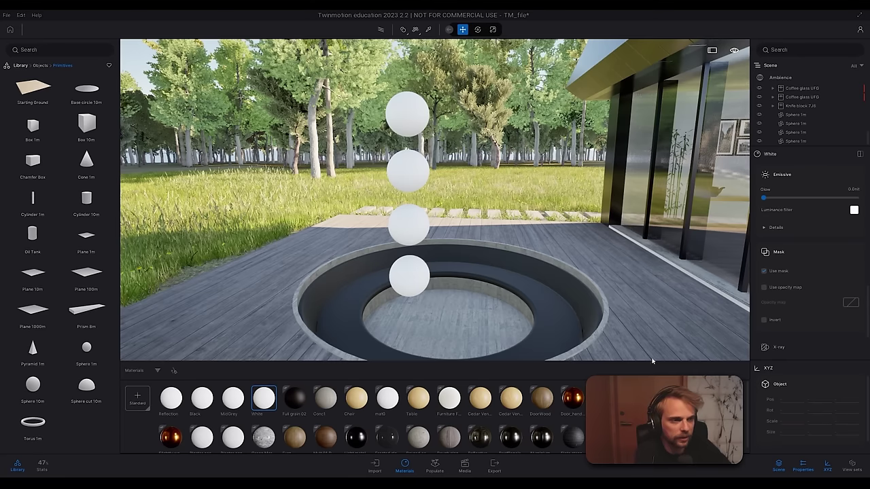
pyautogui.scroll(5, 827, 265)
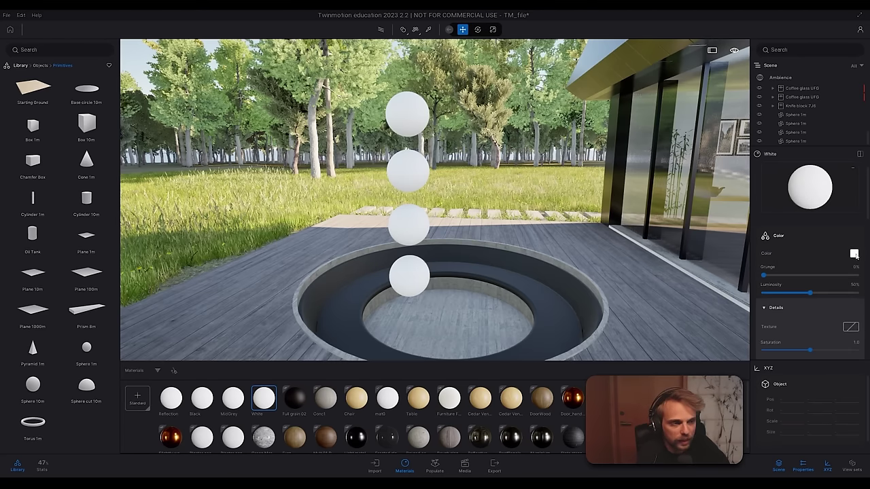
pyautogui.click(854, 254)
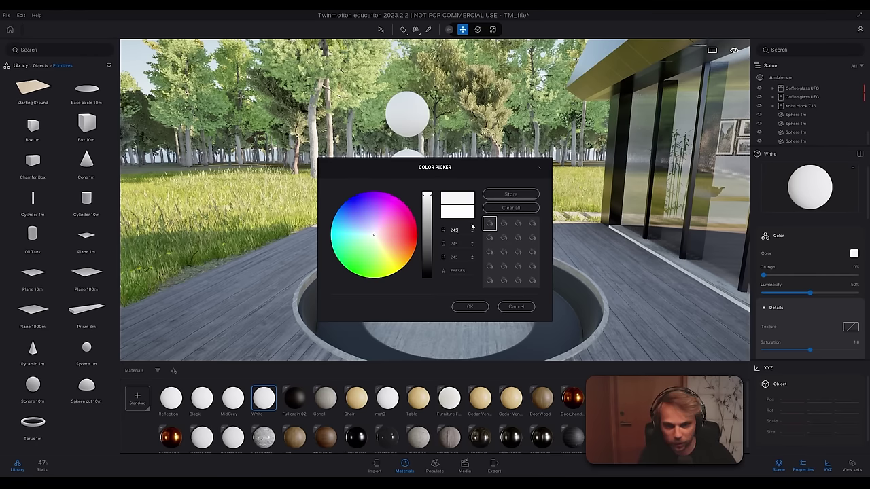
pyautogui.press('super')
pyautogui.write('calc')
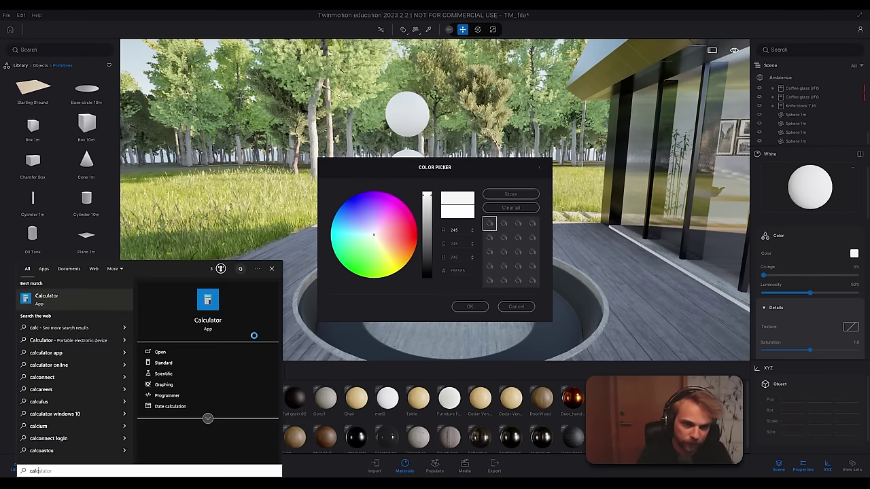
pyautogui.press('Return')
pyautogui.write('2')
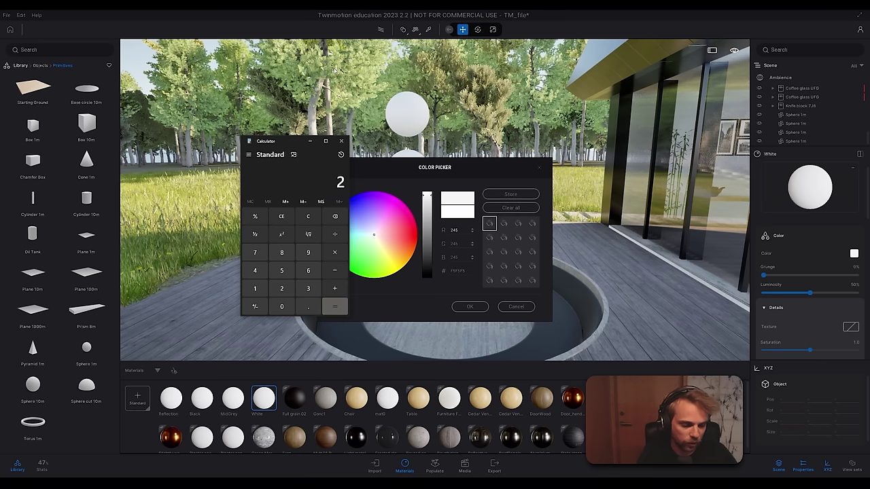
pyautogui.write('55*0.85')
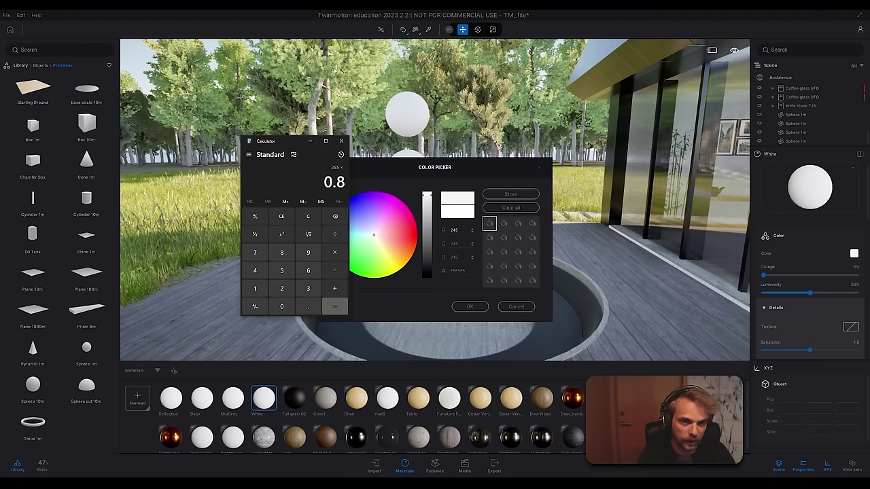
pyautogui.press('Return')
# Step: Return to Twinmotion and set the White material's colour to RGB 217, 217, 217, accepting the change
pyautogui.click(446, 167)
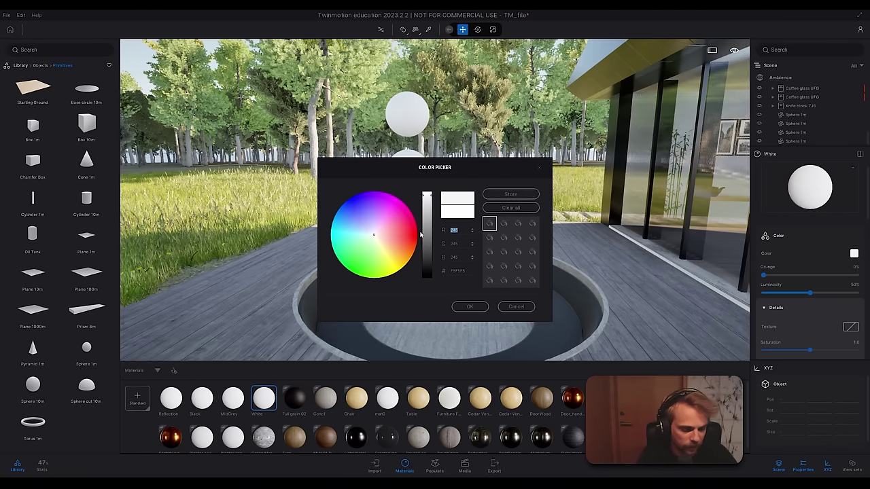
pyautogui.press('BackSpace')
pyautogui.press('BackSpace')
pyautogui.press('BackSpace')
pyautogui.write('217')
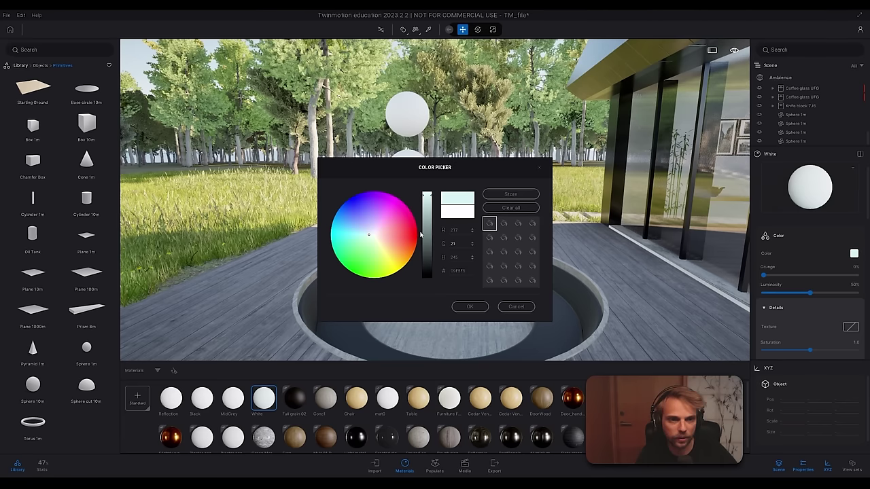
pyautogui.write('217')
pyautogui.click(467, 259)
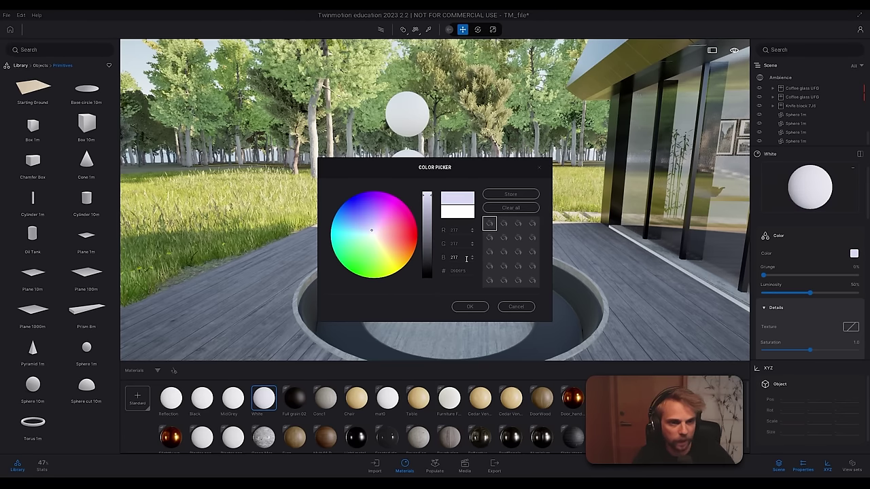
pyautogui.click(463, 243)
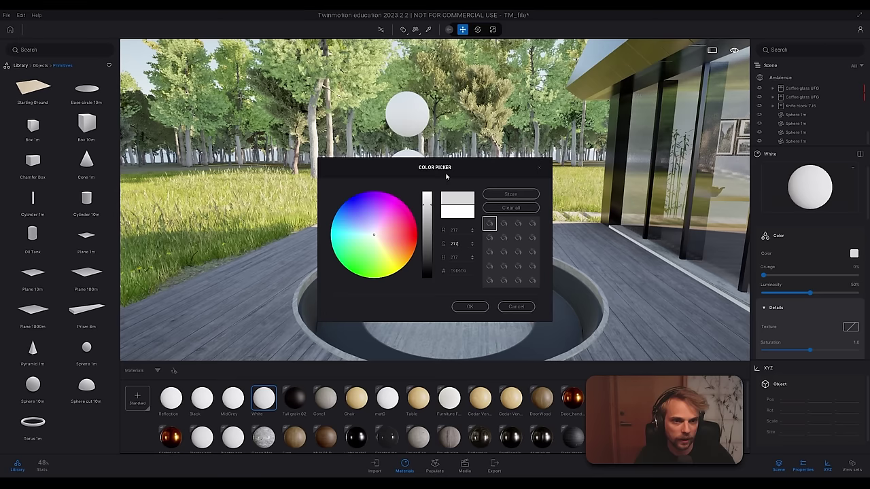
pyautogui.moveTo(446, 177); pyautogui.dragTo(301, 228)
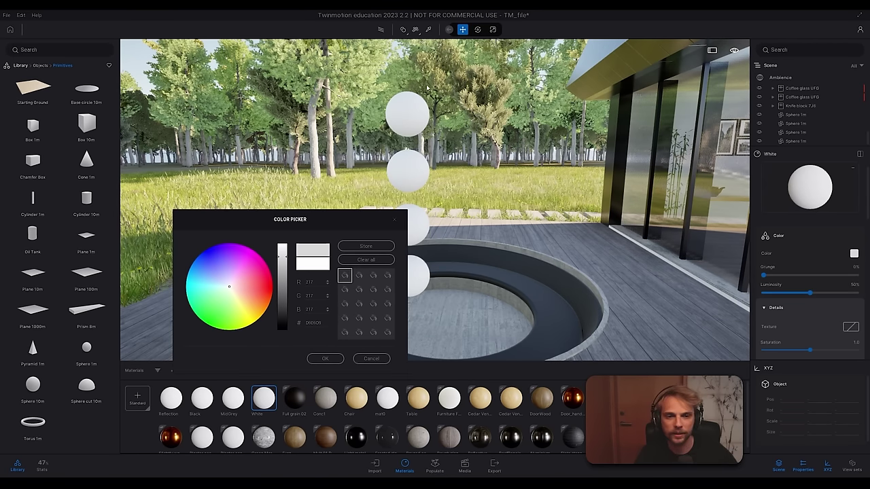
pyautogui.click(337, 360)
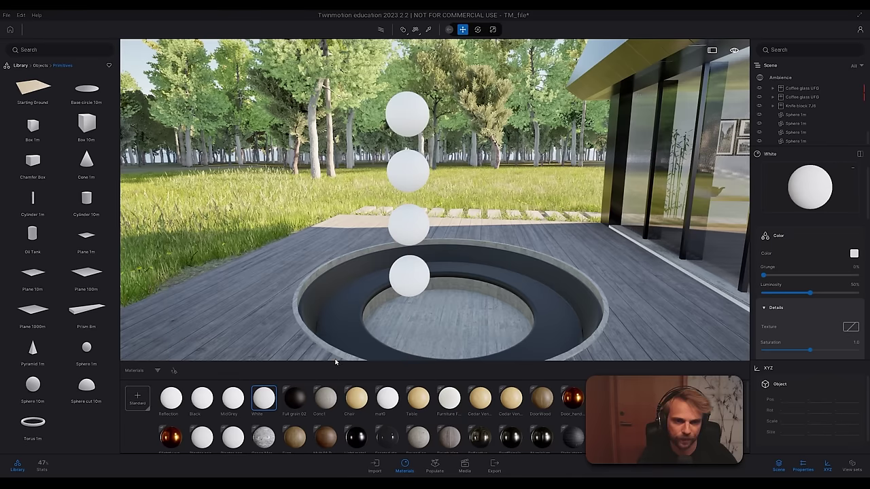
# Step: Apply the White material to the topmost sphere in the column
pyautogui.click(232, 402)
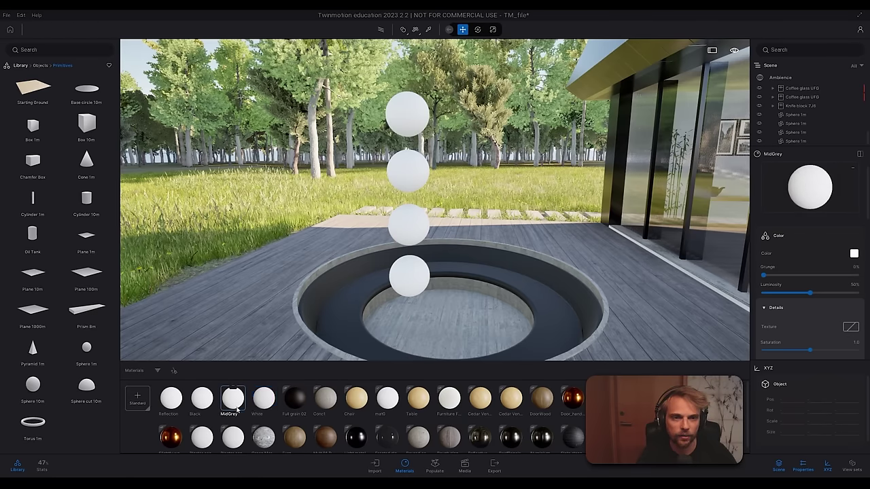
pyautogui.click(199, 402)
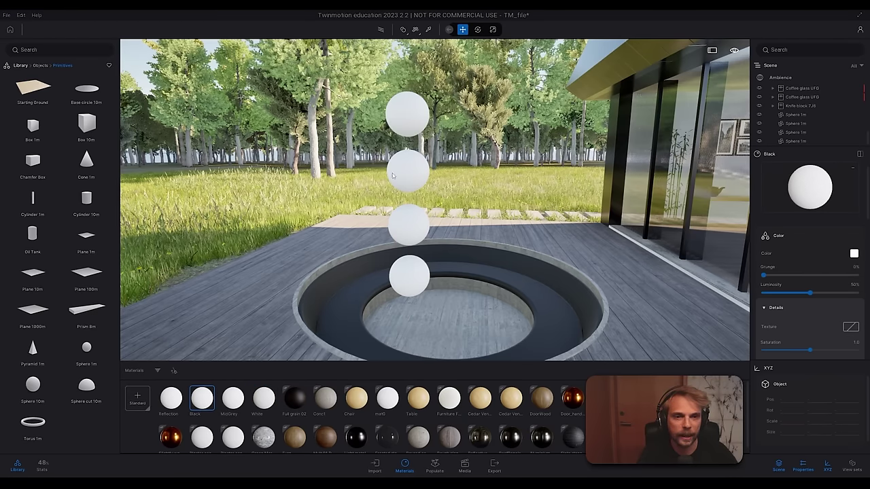
pyautogui.click(266, 397)
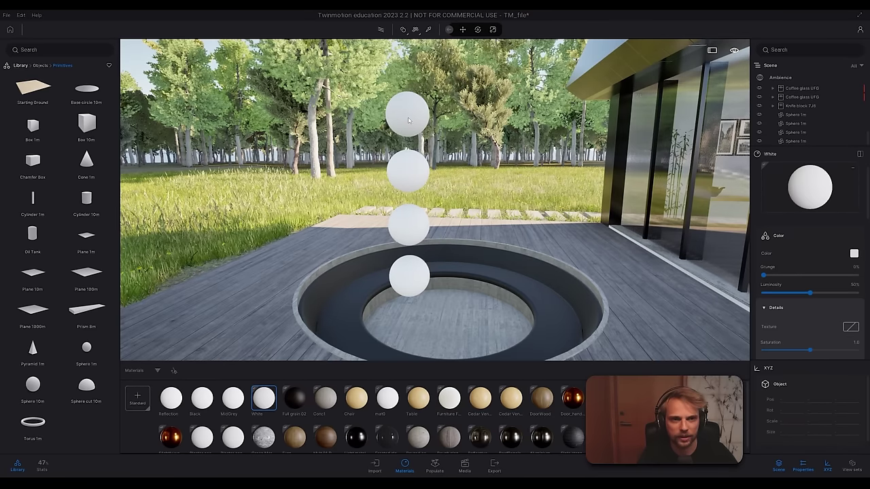
pyautogui.press('m')
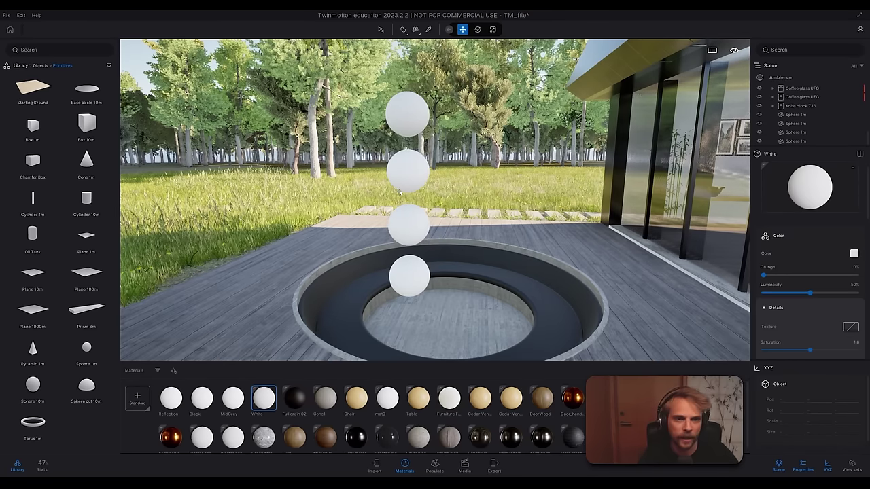
# Step: Select the Black material, switch to the Windows Calculator to compute 255 × 0.04, and return to Twinmotion
pyautogui.click(209, 402)
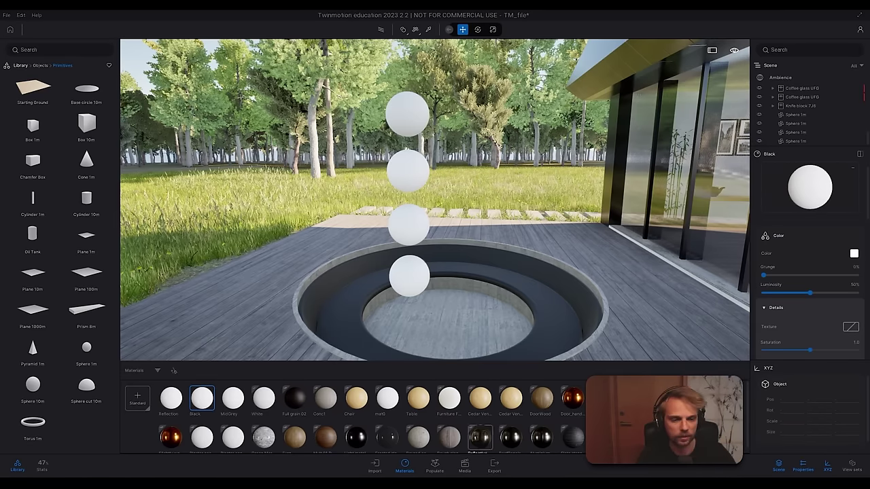
pyautogui.hotkey('alt', 'Tab')
pyautogui.press('Escape')
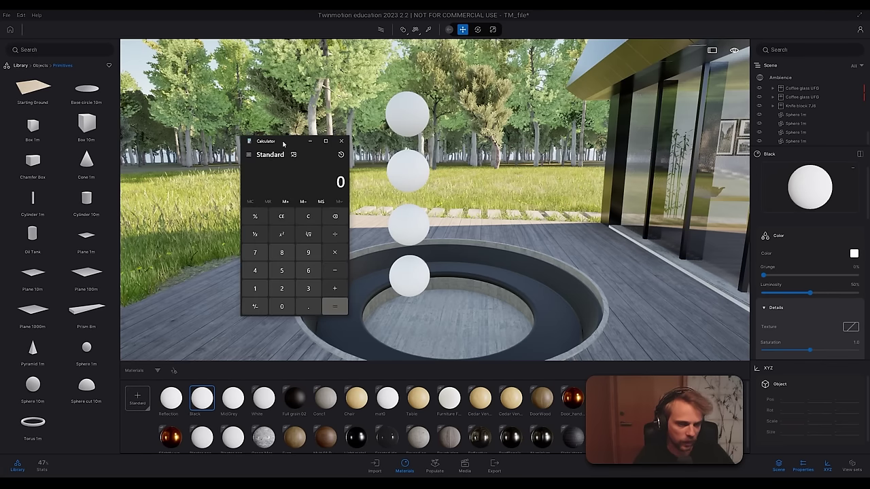
pyautogui.write('2550.04')
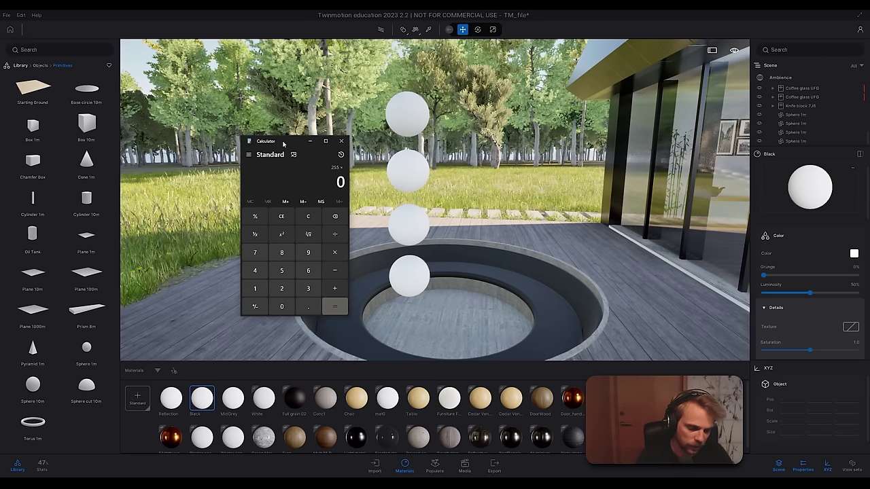
pyautogui.press('Return')
pyautogui.hotkey('alt', 'Tab')
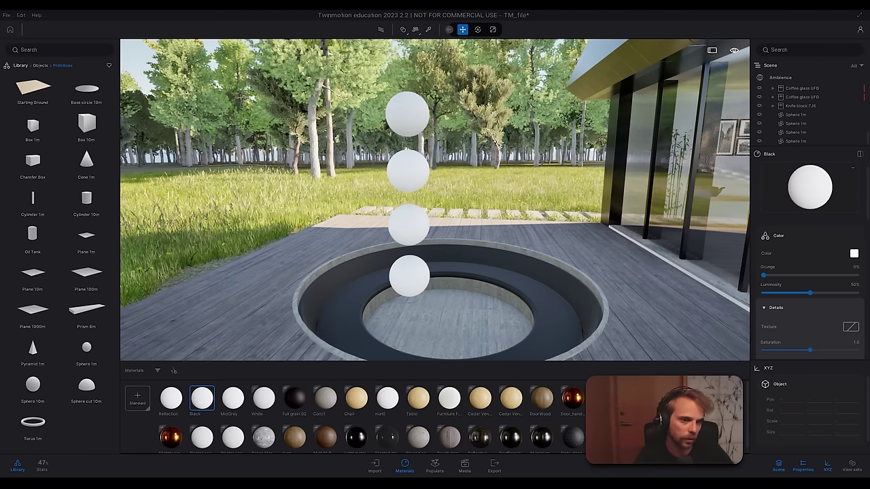
# Step: Set the Black material's colour to RGB 10, 10, 10 and apply the material to the third sphere from the top
pyautogui.click(854, 254)
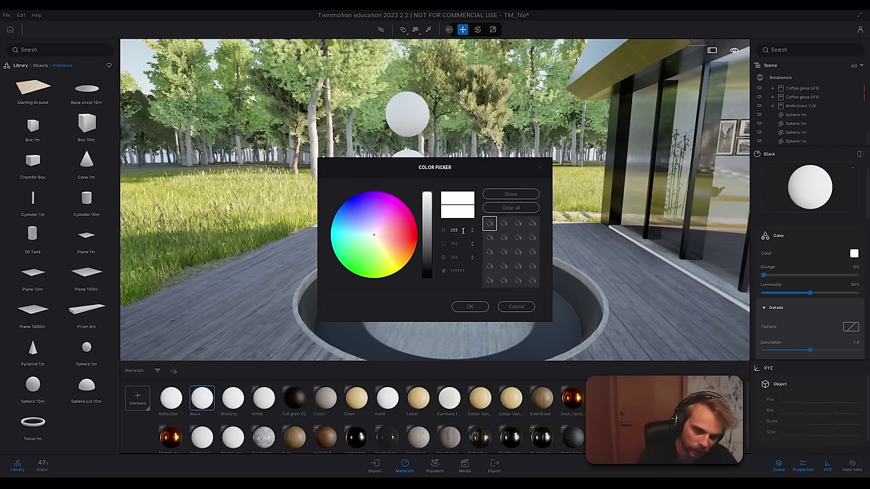
pyautogui.write('10')
pyautogui.press('Return')
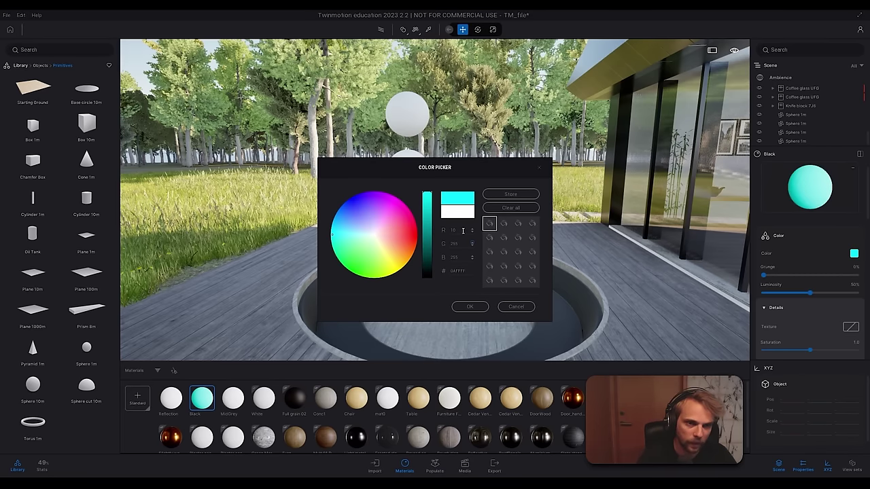
pyautogui.click(460, 243)
pyautogui.write('10')
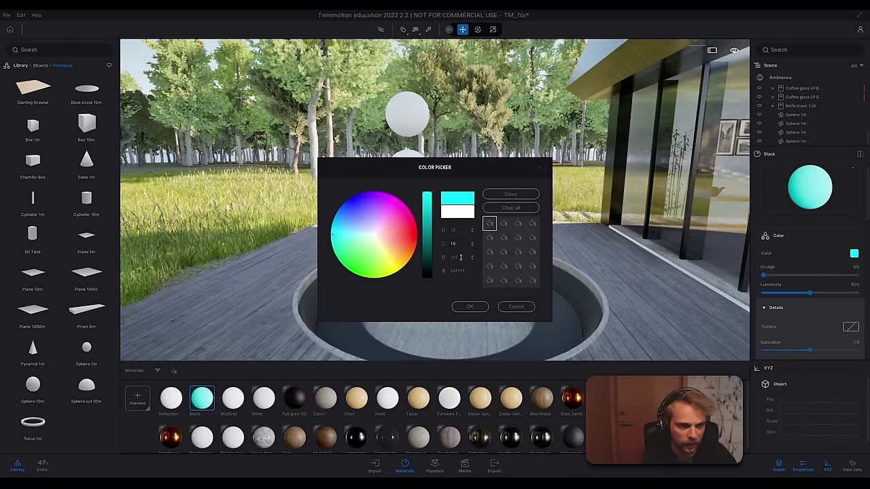
pyautogui.press('Return')
pyautogui.click(457, 258)
pyautogui.write('10')
pyautogui.press('Return')
pyautogui.click(470, 307)
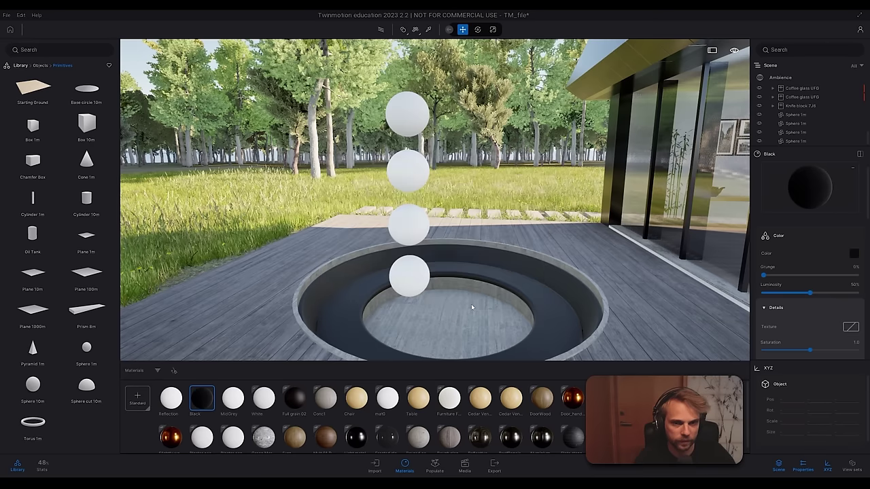
pyautogui.moveTo(260, 377); pyautogui.dragTo(407, 214)
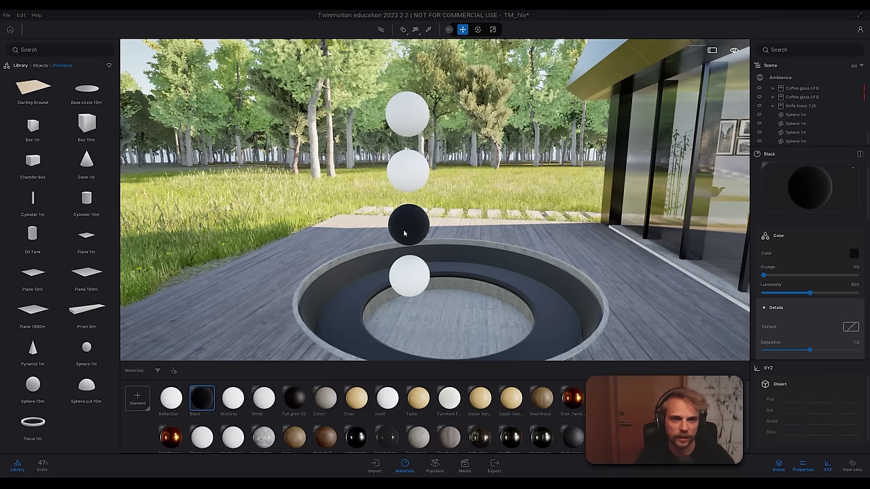
# Step: Open the MidGrey material's base colour for editing, and switch to the Windows Calculator to compute 255 × 0.18
pyautogui.click(234, 399)
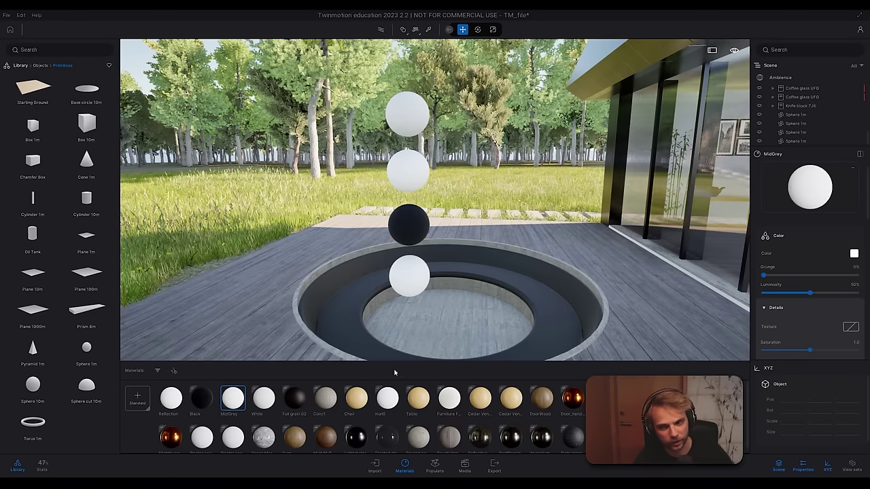
pyautogui.click(854, 256)
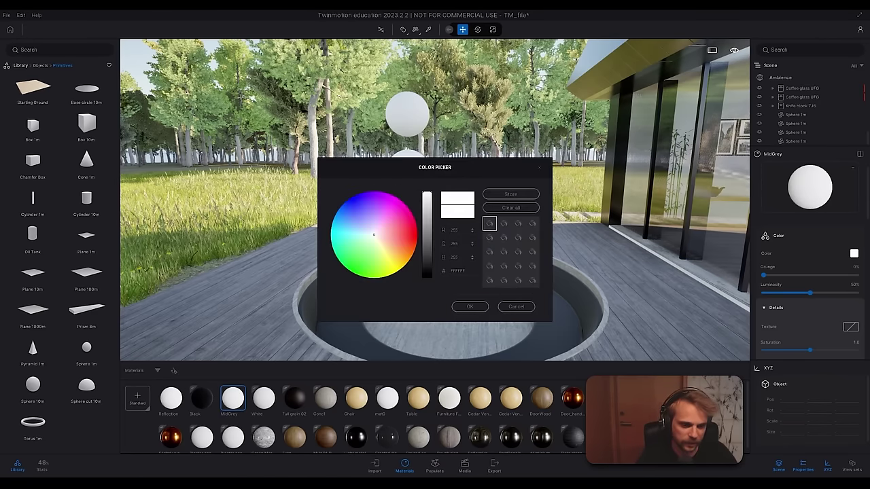
pyautogui.hotkey('alt', 'Tab')
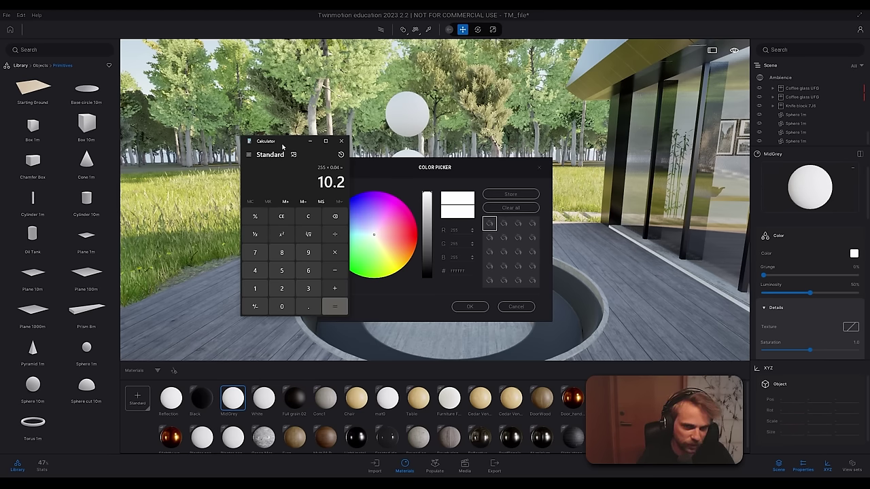
pyautogui.press('Escape')
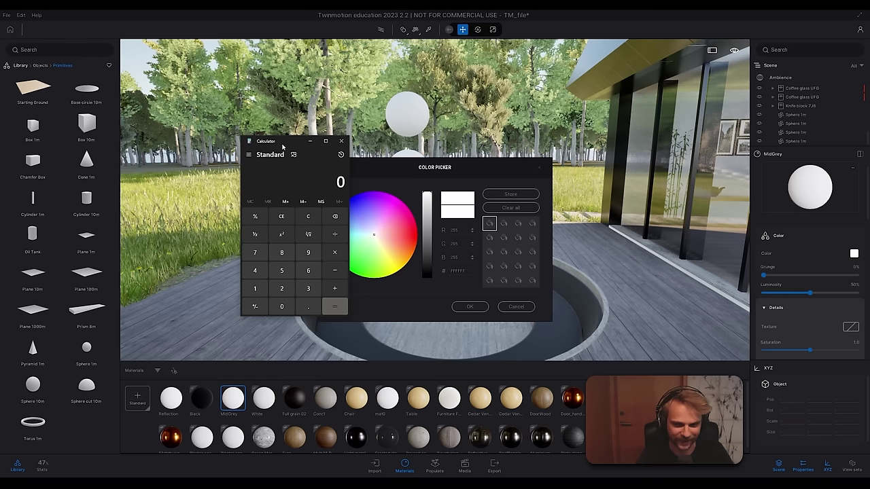
pyautogui.write('255')
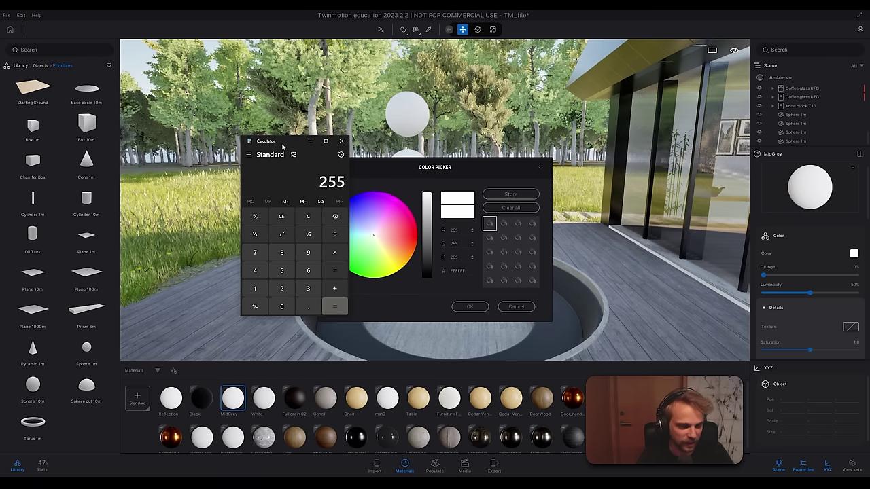
pyautogui.write('*0.18')
pyautogui.press('Return')
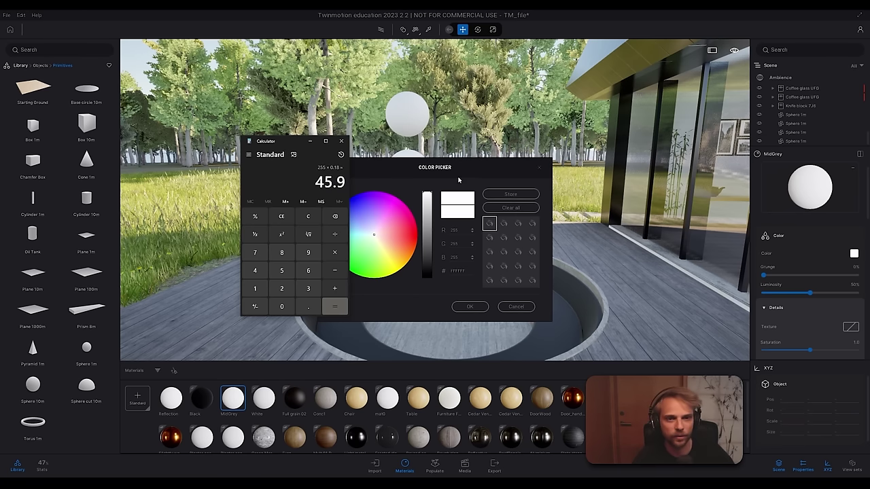
# Step: Return to Twinmotion, set the MidGrey material's colour to RGB 46, 46, 46, and apply it to the second sphere from the top
pyautogui.click(402, 165)
pyautogui.moveTo(459, 230); pyautogui.dragTo(459, 258)
pyautogui.write('46')
pyautogui.press('Return')
pyautogui.write('46')
pyautogui.press('Return')
pyautogui.write('46')
pyautogui.press('Return')
pyautogui.click(464, 306)
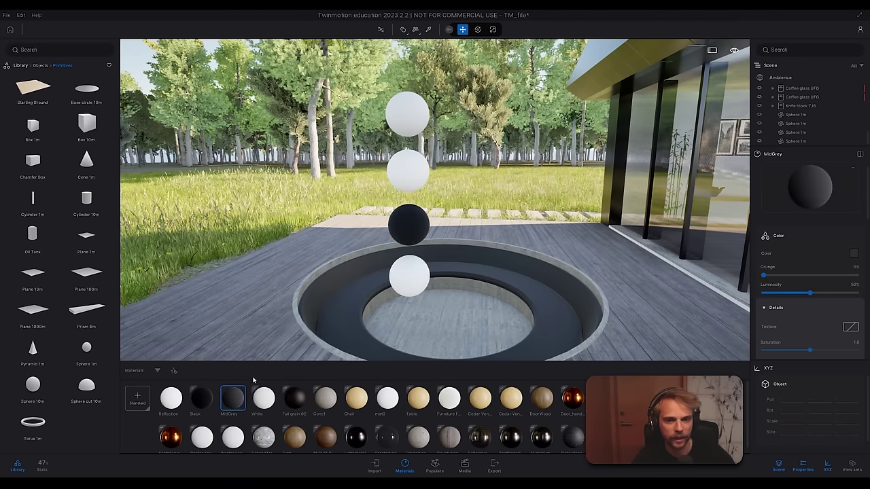
pyautogui.moveTo(232, 399); pyautogui.dragTo(407, 170)
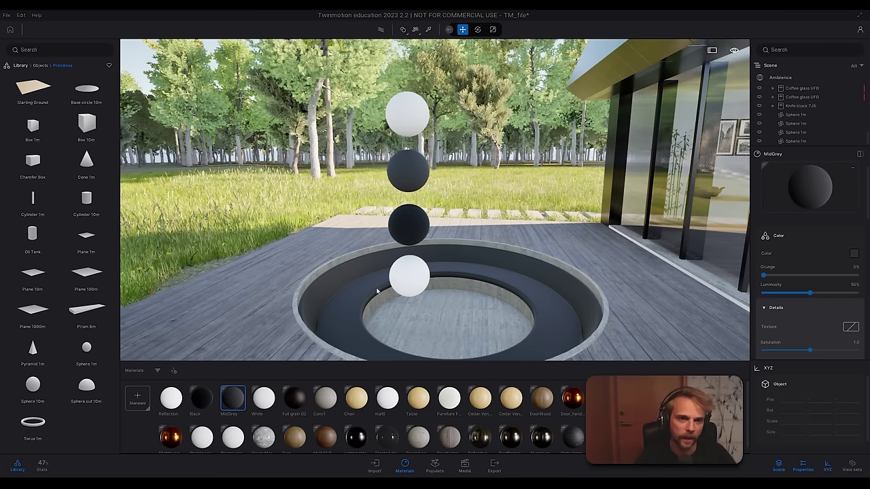
# Step: Set the Reflection material's roughness to 0% and metalness to 100%, and apply it to the lowest sphere in the column
pyautogui.click(172, 402)
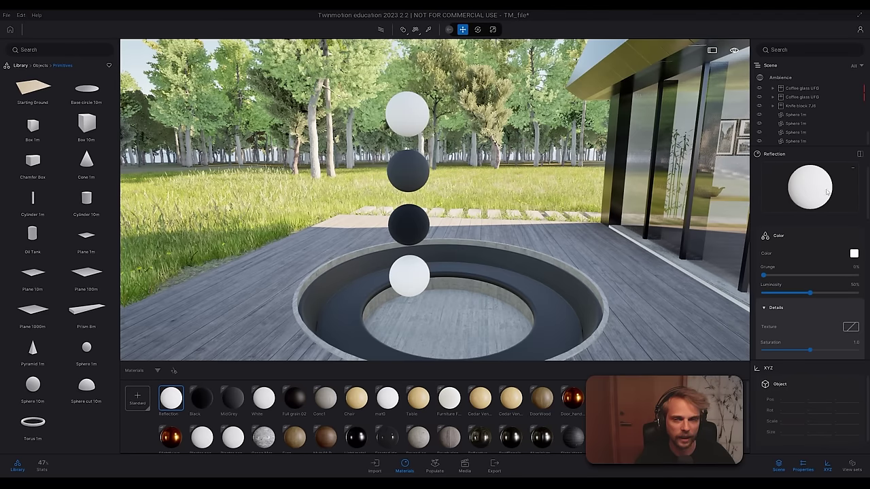
pyautogui.click(784, 310)
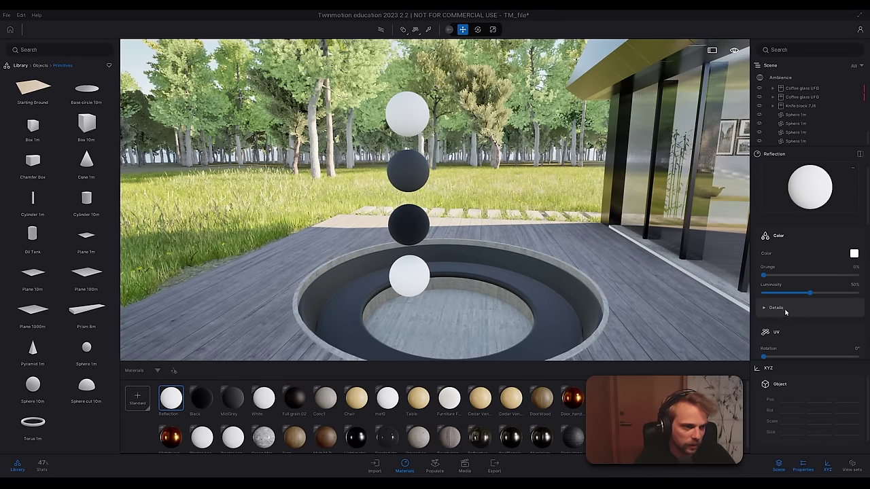
pyautogui.scroll(-4, 795, 326)
pyautogui.click(807, 338)
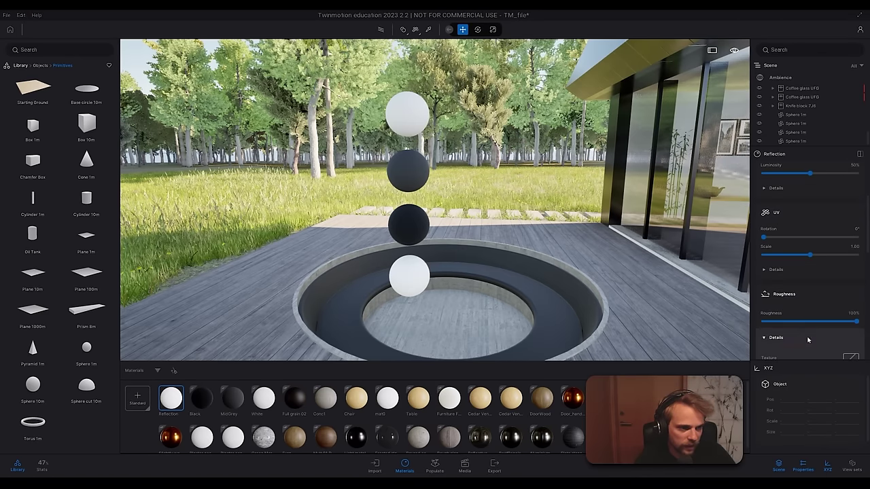
pyautogui.scroll(-1, 807, 333)
pyautogui.moveTo(856, 288); pyautogui.dragTo(733, 289)
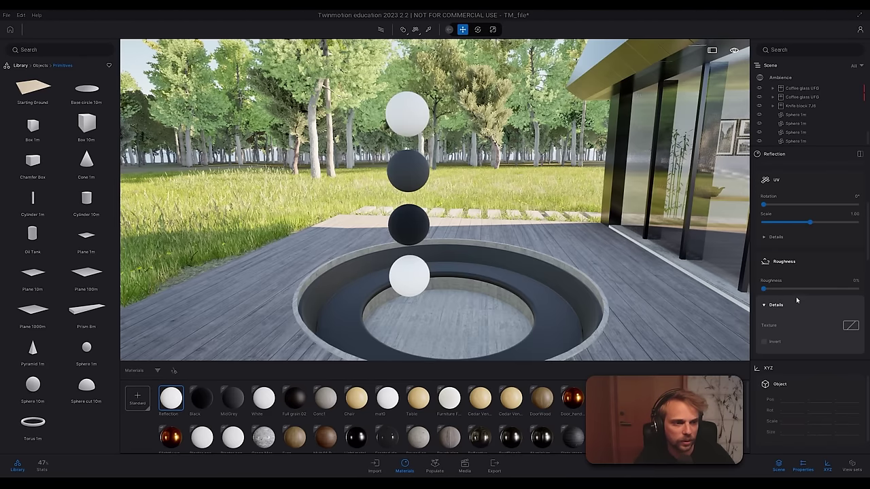
pyautogui.scroll(-2, 796, 299)
pyautogui.scroll(-1, 791, 321)
pyautogui.moveTo(763, 305); pyautogui.dragTo(857, 305)
pyautogui.moveTo(171, 398); pyautogui.dragTo(409, 275)
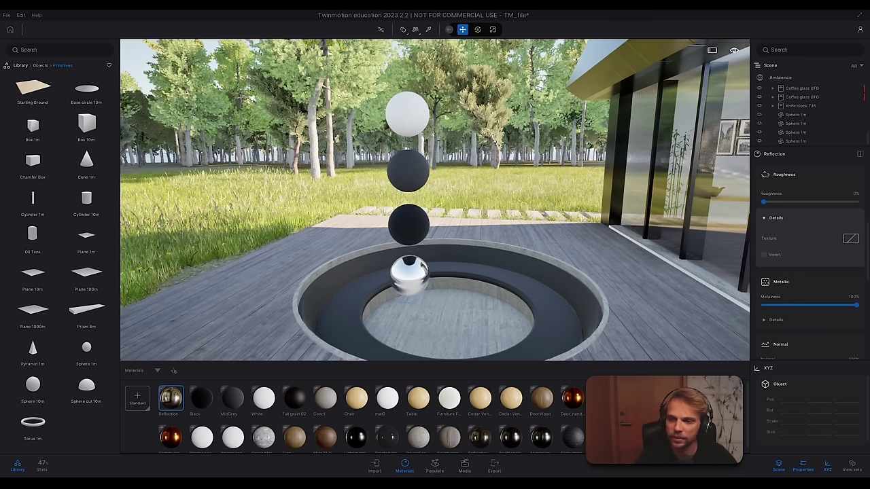
# Step: Examine the reflective sphere up close with the Path Tracer switched on and off again
pyautogui.moveTo(391, 221); pyautogui.dragTo(436, 239, button='right')
pyautogui.press('w')
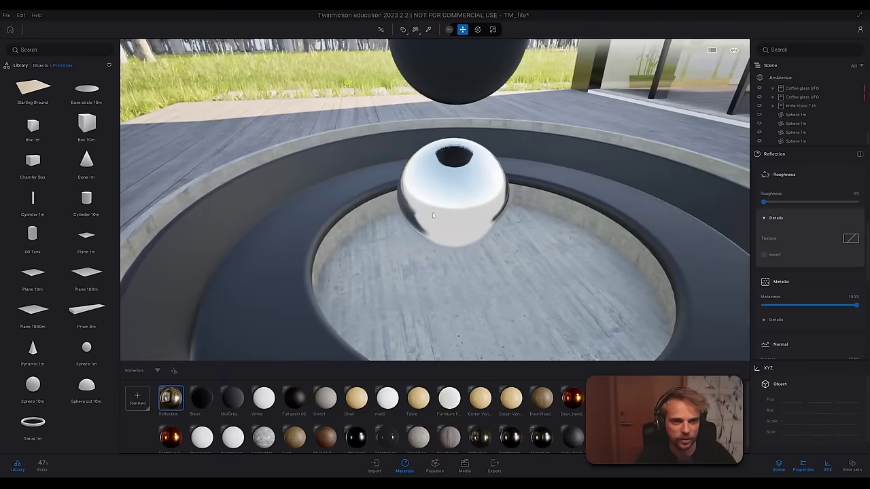
pyautogui.click(380, 29)
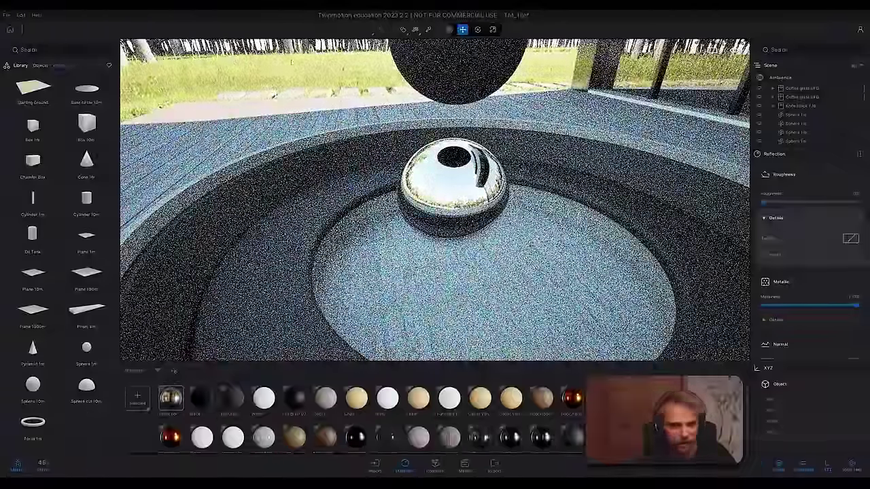
pyautogui.click(380, 29)
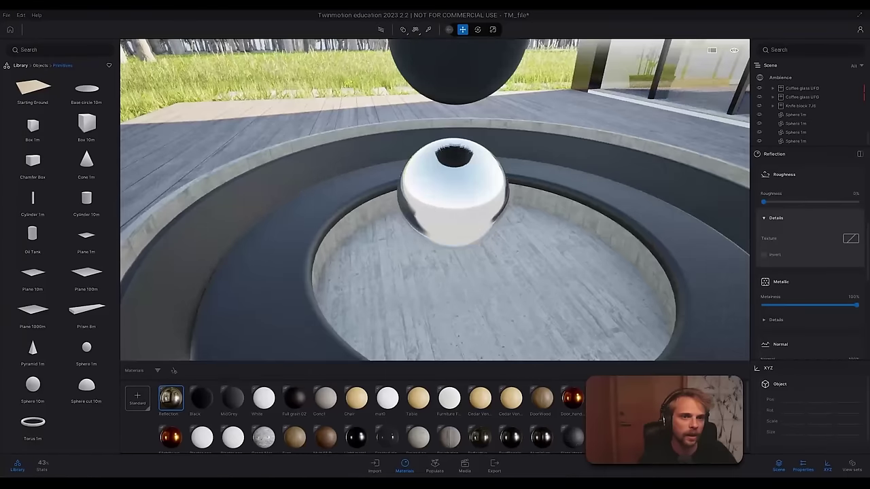
# Step: Select all four spheres of the column, undoing the accidental move of the top one, and move them to a new container
pyautogui.press('s')
pyautogui.moveTo(403, 143); pyautogui.dragTo(392, 121, button='right')
pyautogui.press('s')
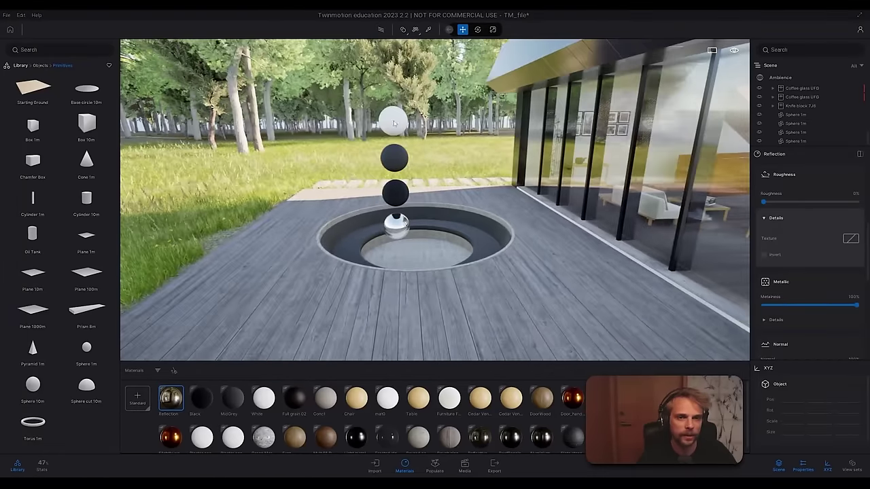
pyautogui.click(392, 121)
pyautogui.press('v')
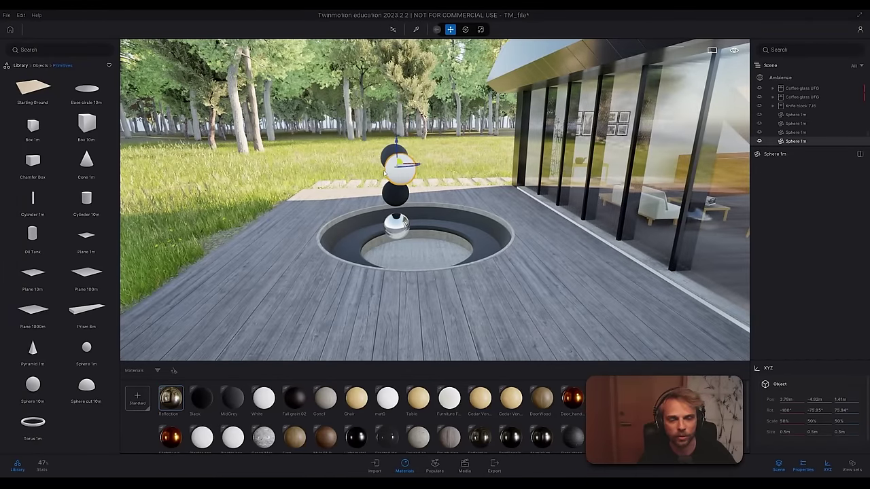
pyautogui.hotkey('ctrl', 'z')
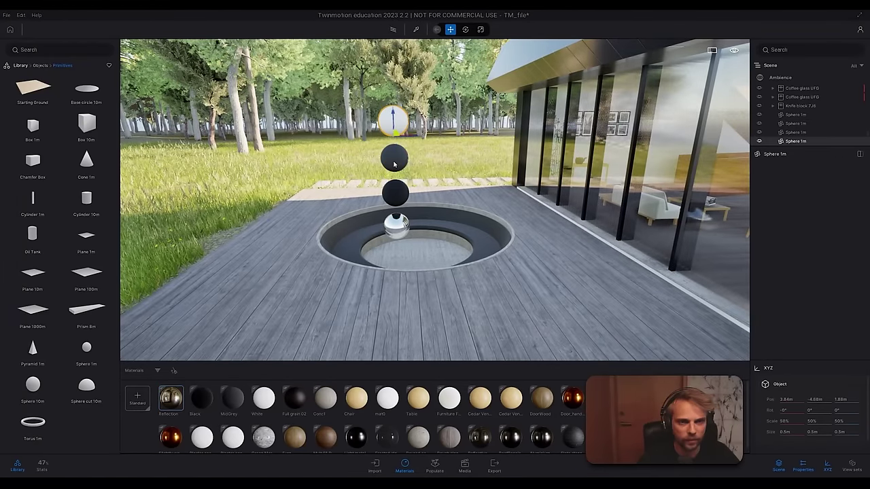
pyautogui.keyDown('ctrl'); pyautogui.click(394, 164); pyautogui.keyUp('ctrl')
pyautogui.keyDown('ctrl'); pyautogui.click(395, 193); pyautogui.keyUp('ctrl')
pyautogui.keyDown('ctrl'); pyautogui.click(397, 224); pyautogui.keyUp('ctrl')
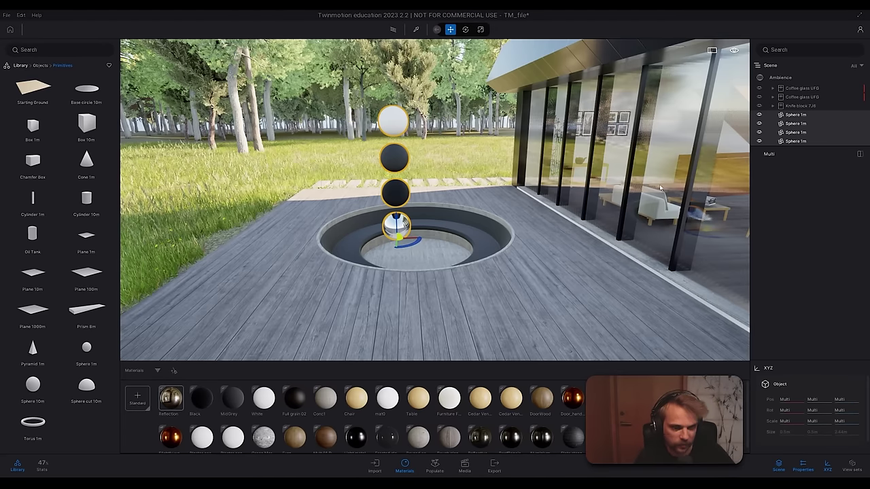
pyautogui.rightClick(840, 117)
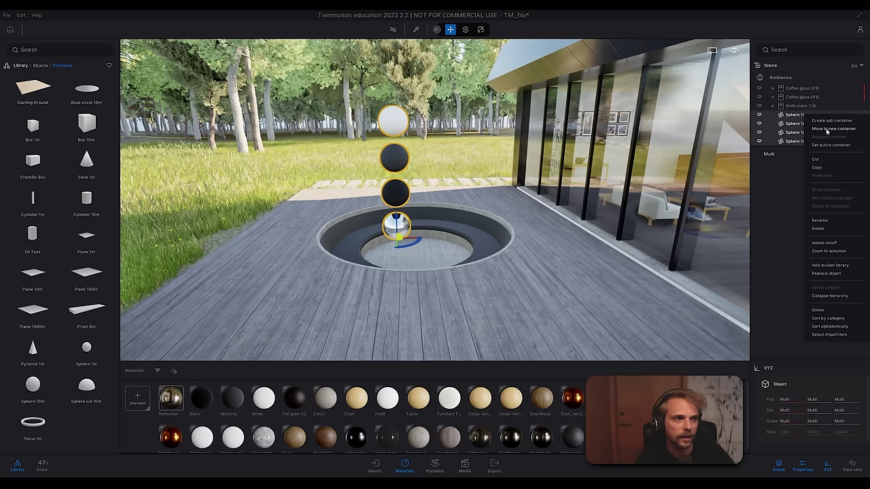
pyautogui.click(821, 129)
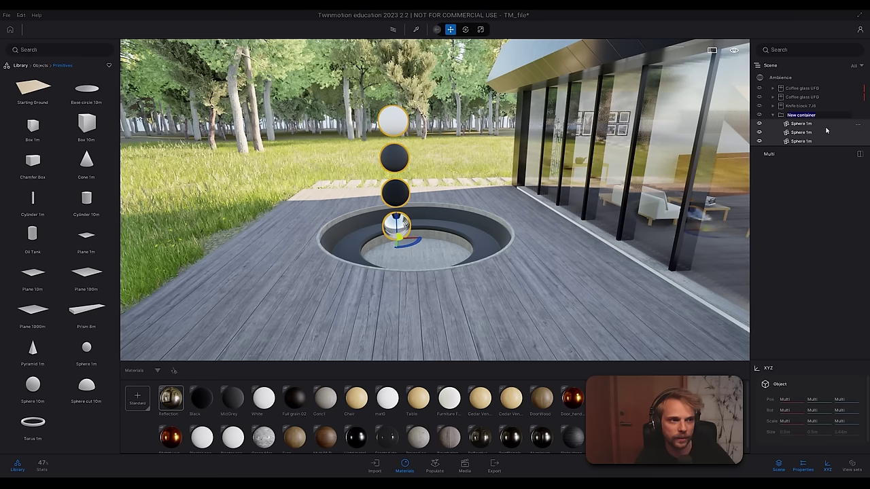
# Step: Name the new container of spheres LightCheck
pyautogui.write('U')
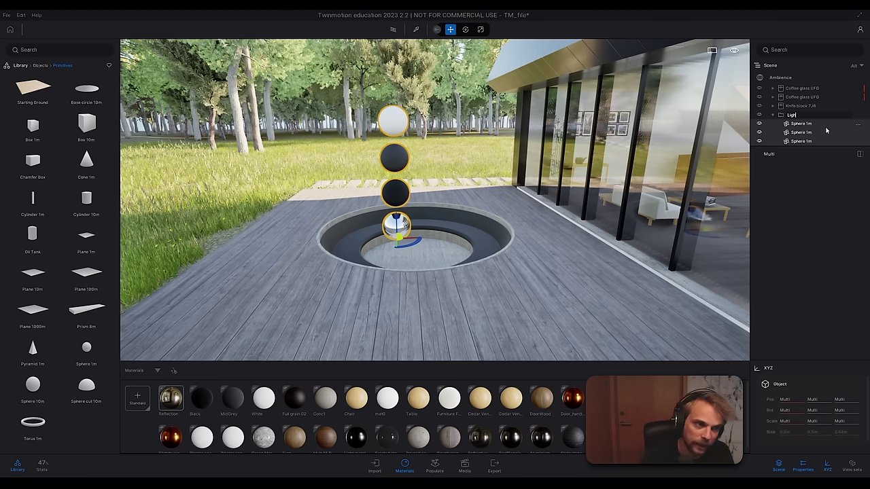
pyautogui.write('ightCheck')
pyautogui.press('Return')
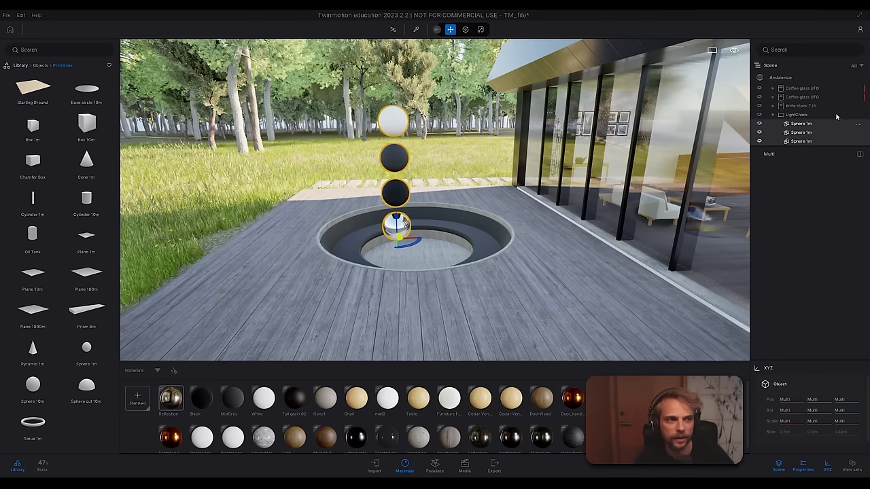
# Step: Collapse the LightCheck container in the scene list and add it to the User library
pyautogui.click(772, 115)
pyautogui.click(860, 143)
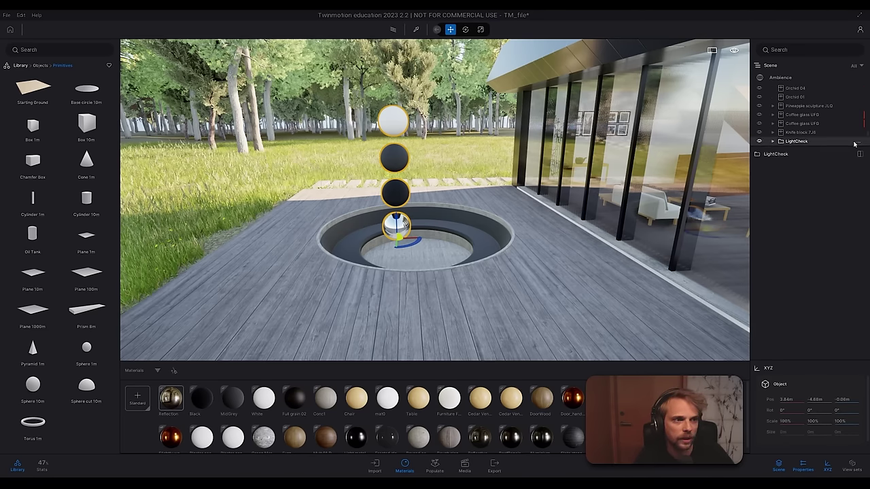
pyautogui.click(859, 142)
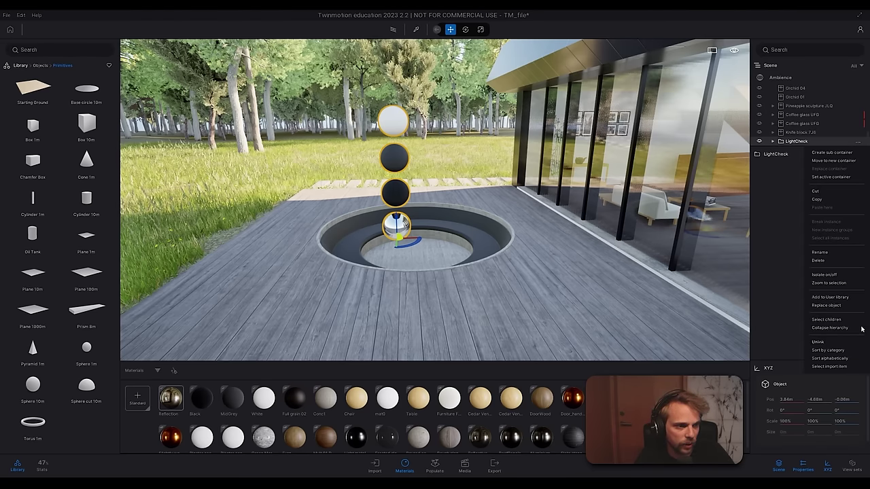
pyautogui.click(829, 298)
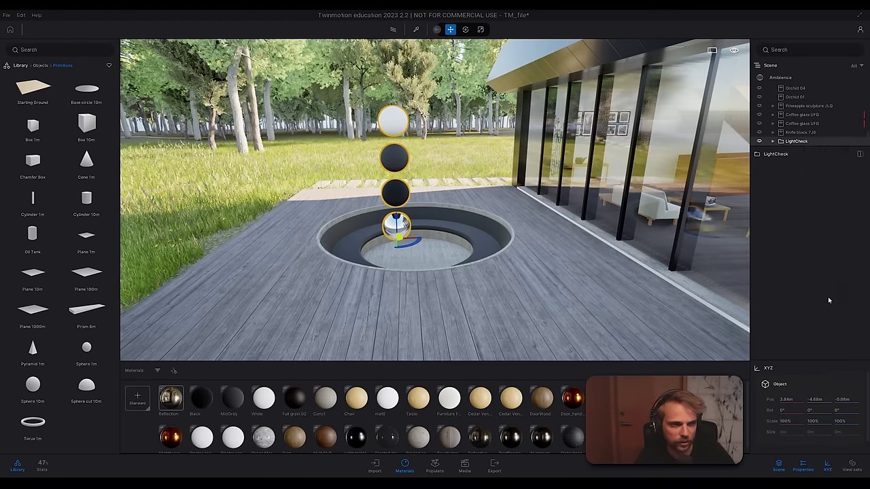
# Step: Place a test copy of LightCheck from the User library on the deck and delete it again
pyautogui.click(21, 65)
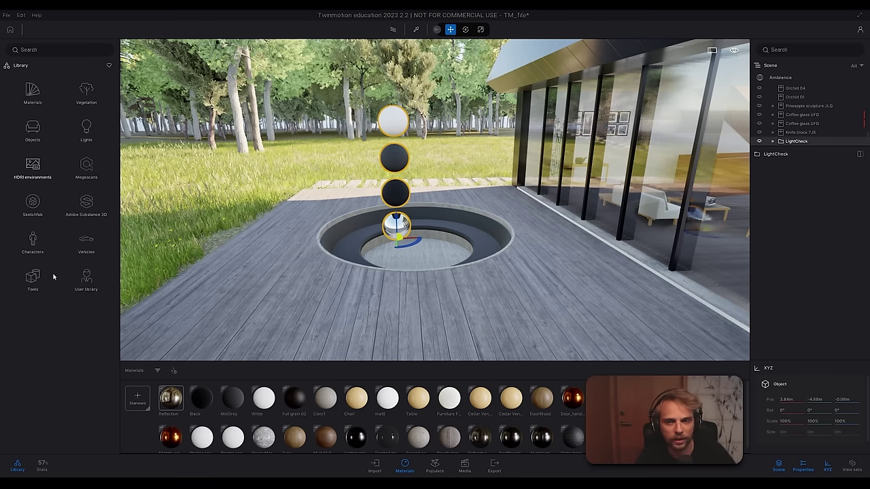
pyautogui.click(85, 278)
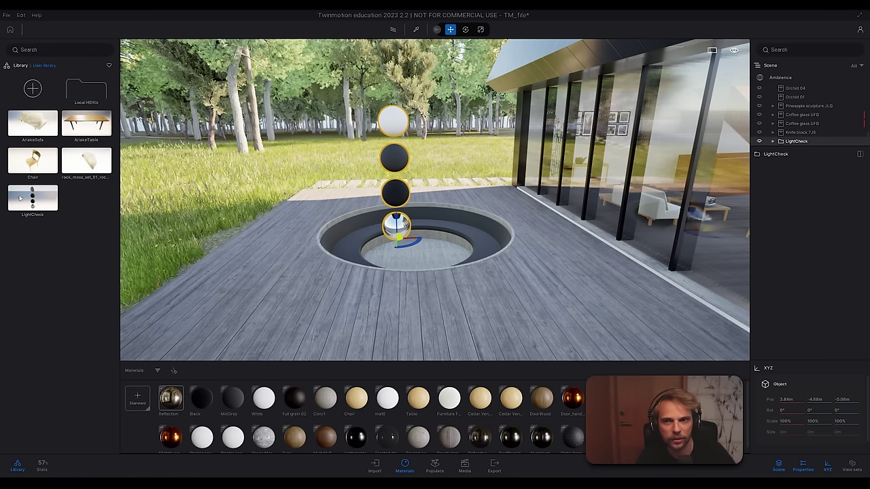
pyautogui.moveTo(248, 256); pyautogui.dragTo(275, 288)
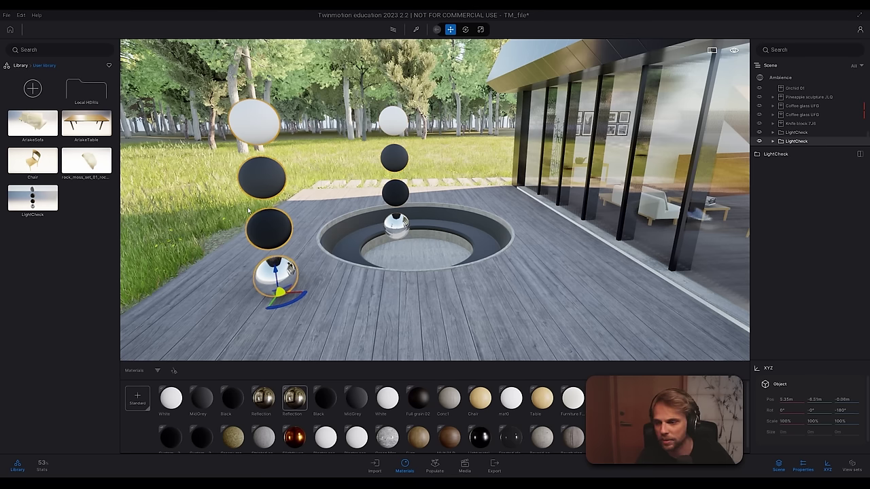
pyautogui.press('Delete')
# Step: Delete the original LightCheck container from the scene and clear the unused materials from the material list
pyautogui.click(403, 223)
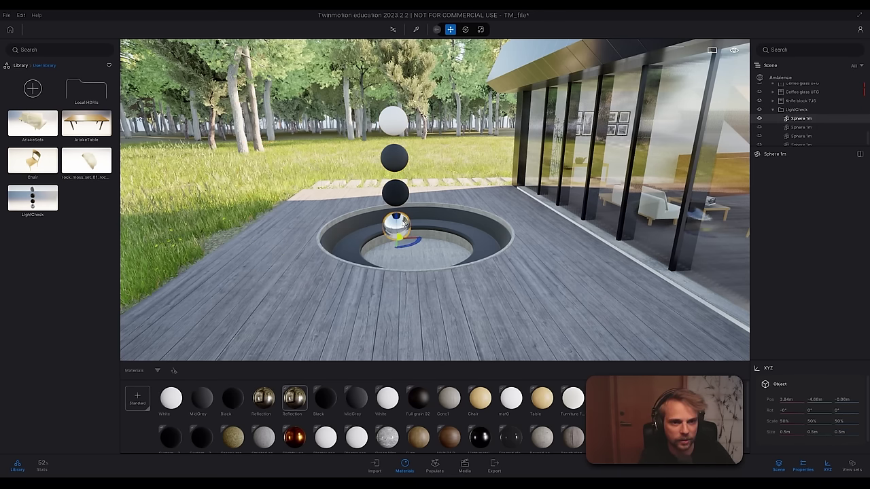
pyautogui.press('Delete')
pyautogui.click(796, 114)
pyautogui.press('Delete')
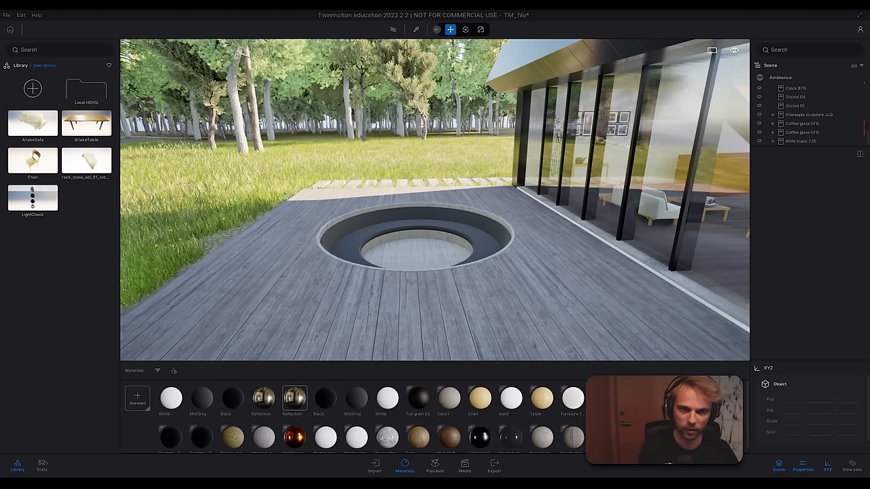
pyautogui.click(174, 371)
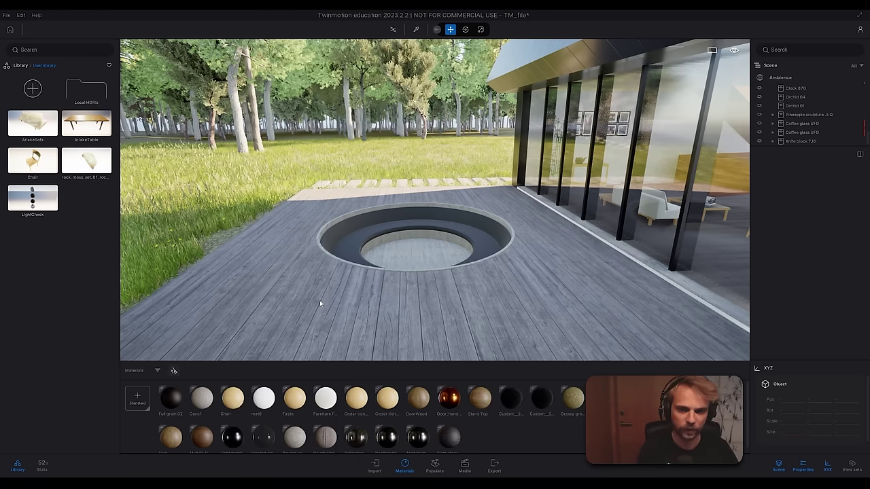
# Step: Examine the long glass facade up close with the Path Tracer switched on and off again
pyautogui.moveTo(320, 300); pyautogui.dragTo(411, 263, button='right')
pyautogui.press('s')
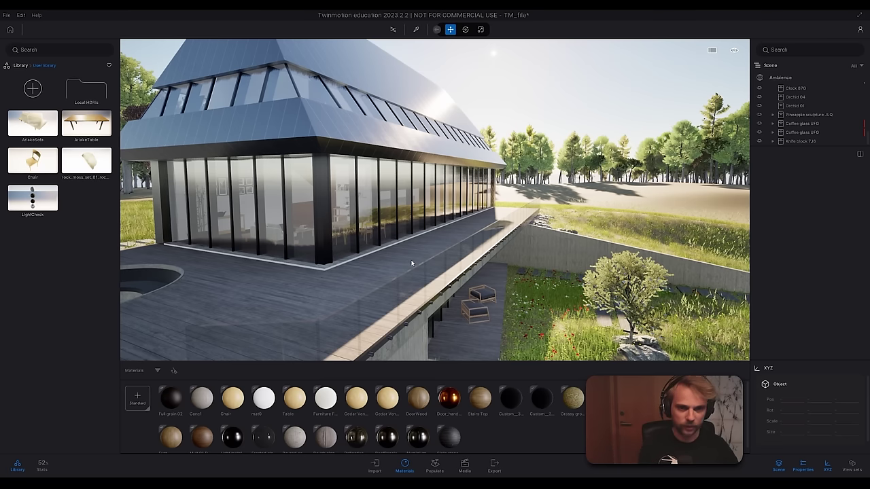
pyautogui.press('d')
pyautogui.moveTo(384, 226); pyautogui.dragTo(384, 224, button='right')
pyautogui.press('w')
pyautogui.press('d')
pyautogui.press('s')
pyautogui.press('a')
pyautogui.click(392, 30)
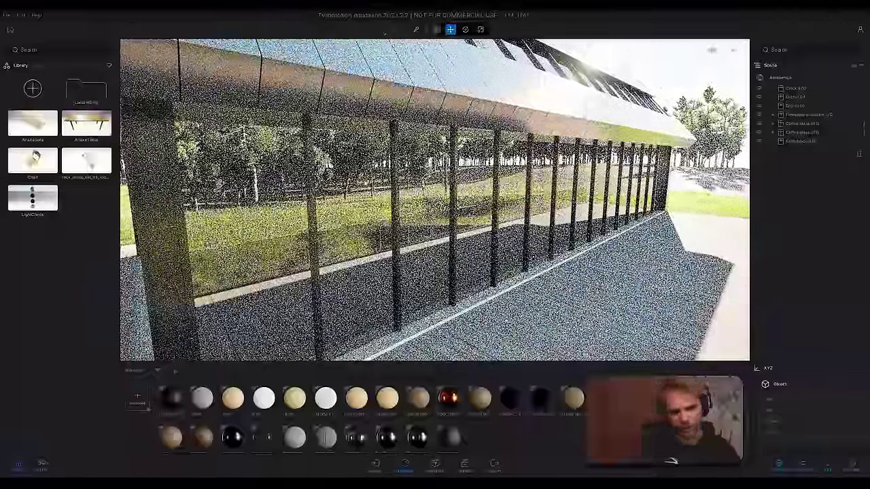
pyautogui.click(392, 29)
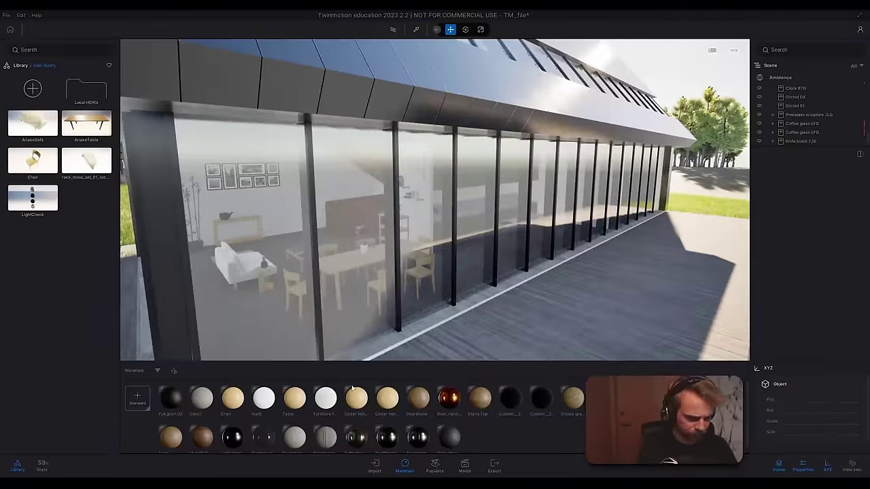
# Step: With the Path Tracer on, set the facade's Reflective glass opacity to 25%, and try fresnel opacity at 1.00 before returning it to its minimum
pyautogui.click(416, 30)
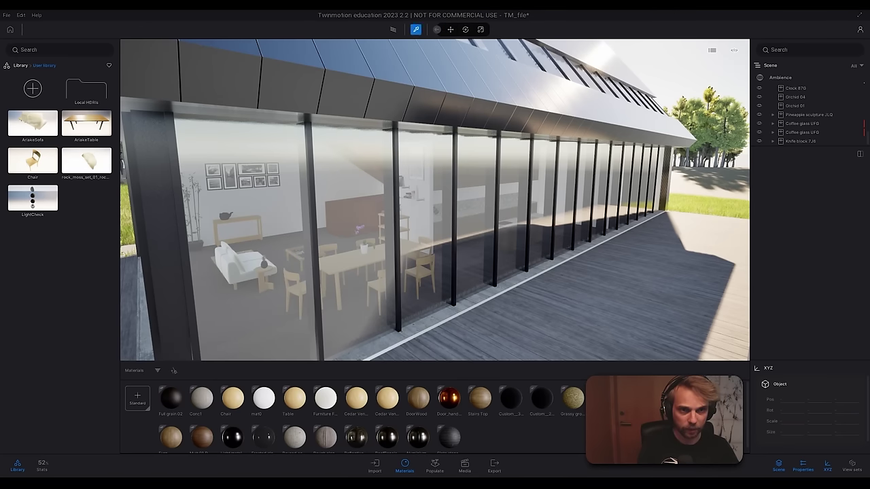
pyautogui.click(340, 178)
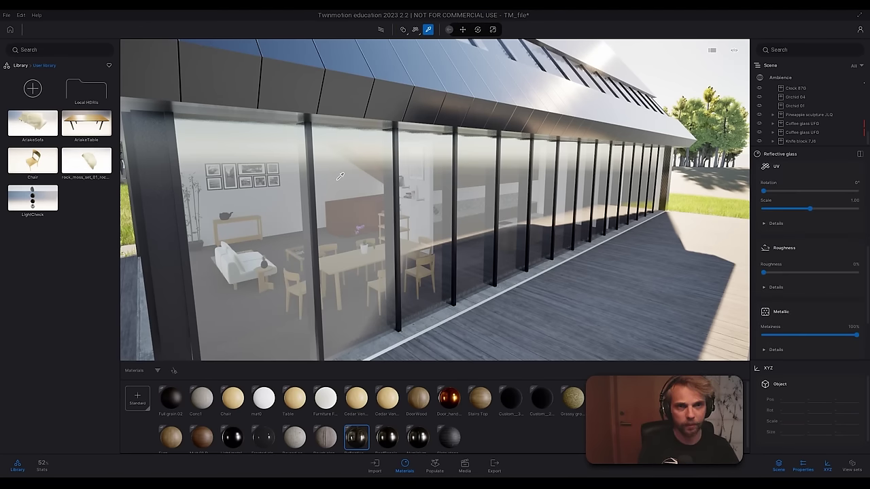
pyautogui.click(381, 29)
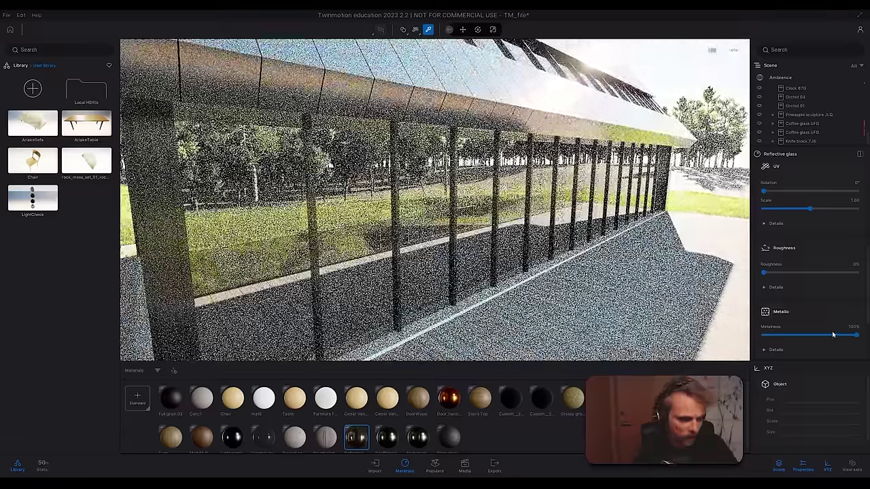
pyautogui.scroll(1, 824, 300)
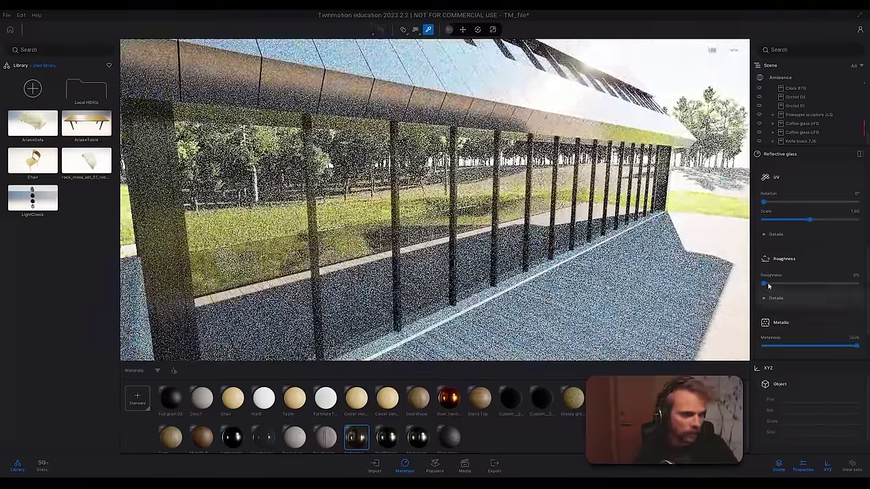
pyautogui.scroll(1, 823, 242)
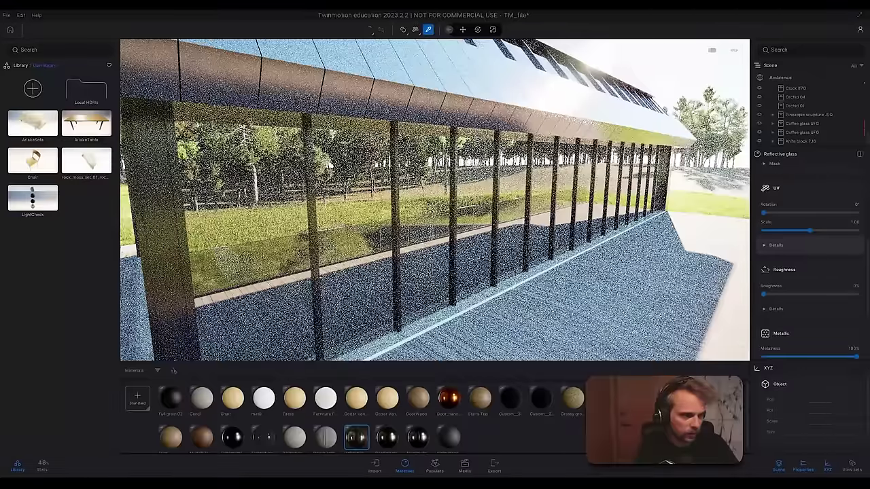
pyautogui.scroll(5, 793, 312)
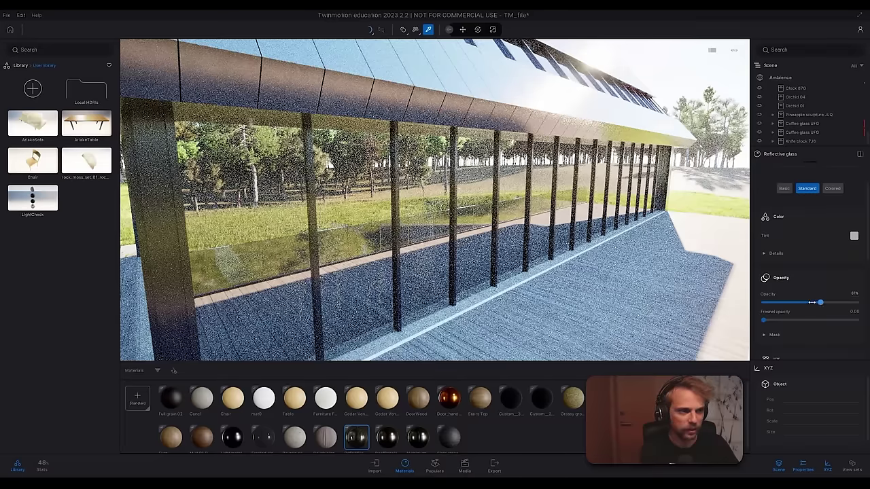
pyautogui.moveTo(812, 303); pyautogui.dragTo(784, 307)
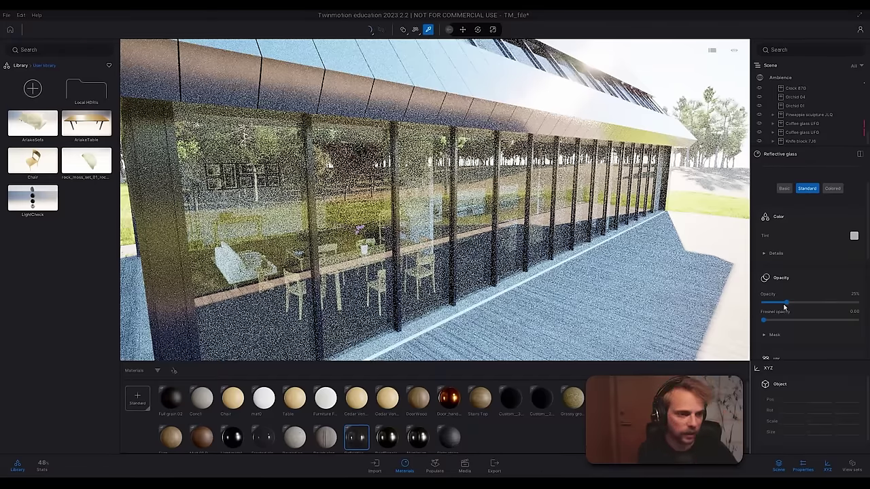
pyautogui.moveTo(764, 319); pyautogui.dragTo(865, 327)
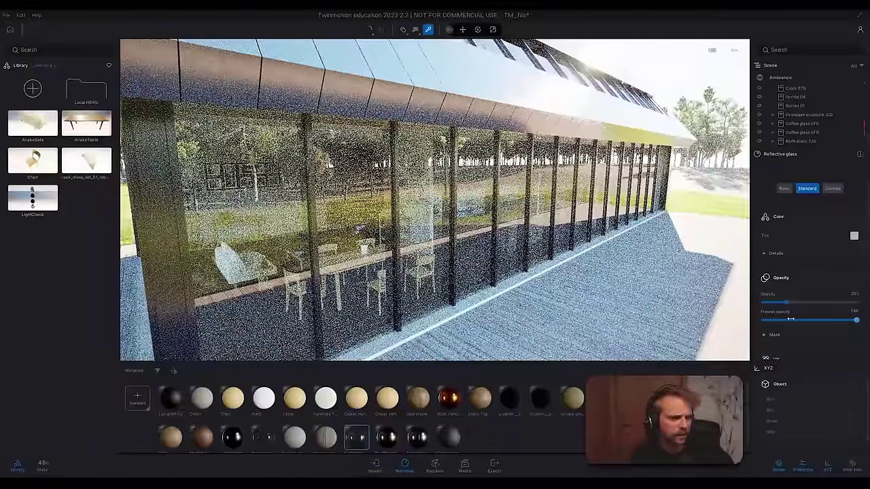
pyautogui.moveTo(790, 318); pyautogui.dragTo(763, 319)
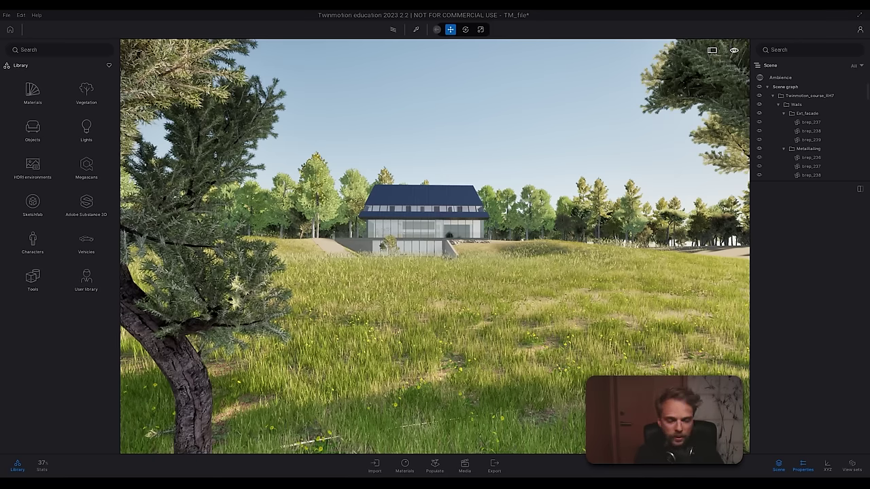
# Step: Look through the available media types: Image, Video, Panorama, Panorama Sets, Presentation and Phasing group
pyautogui.click(467, 468)
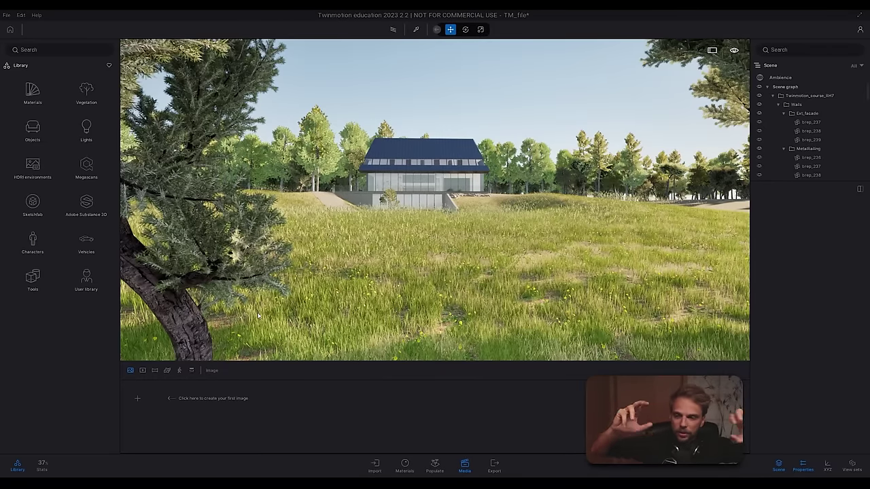
pyautogui.click(142, 373)
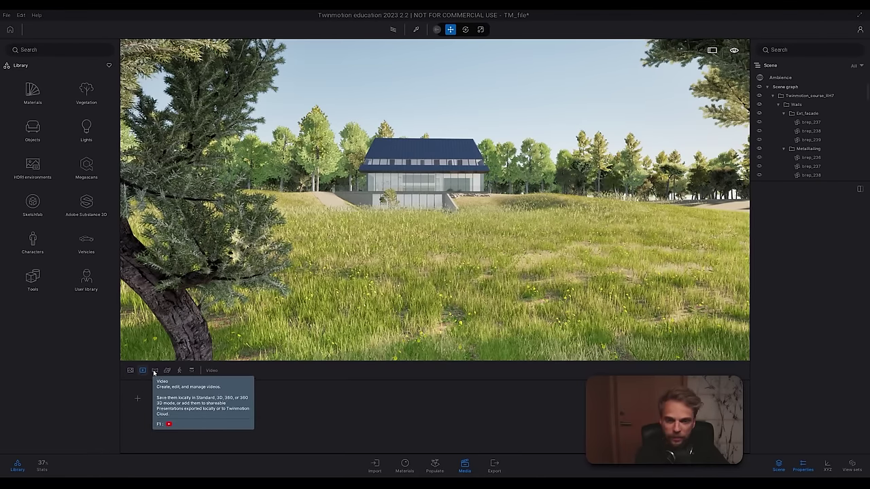
pyautogui.click(155, 372)
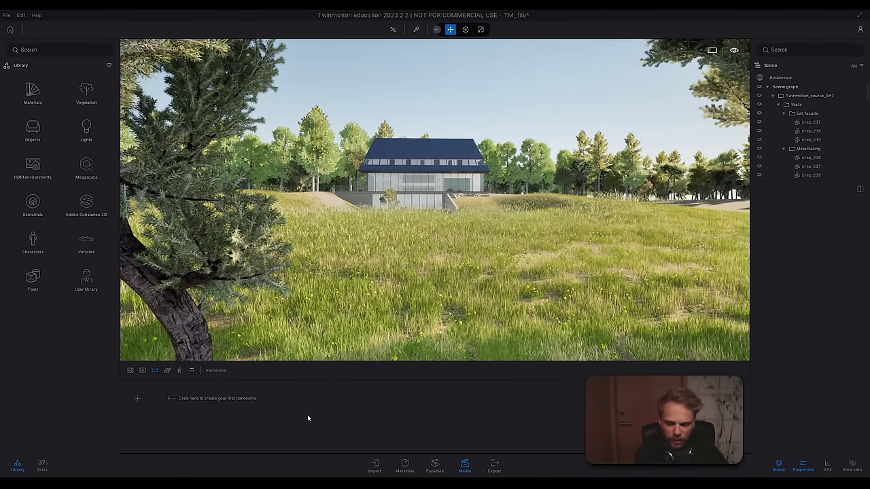
pyautogui.click(168, 370)
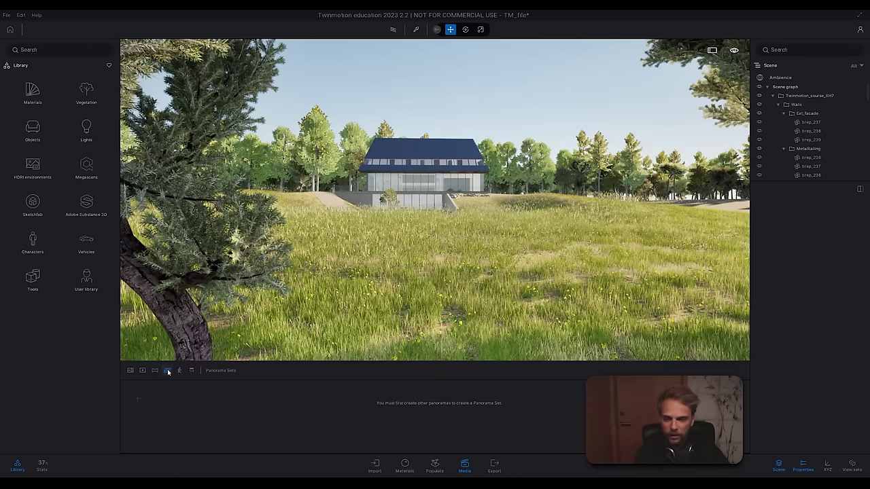
pyautogui.click(180, 371)
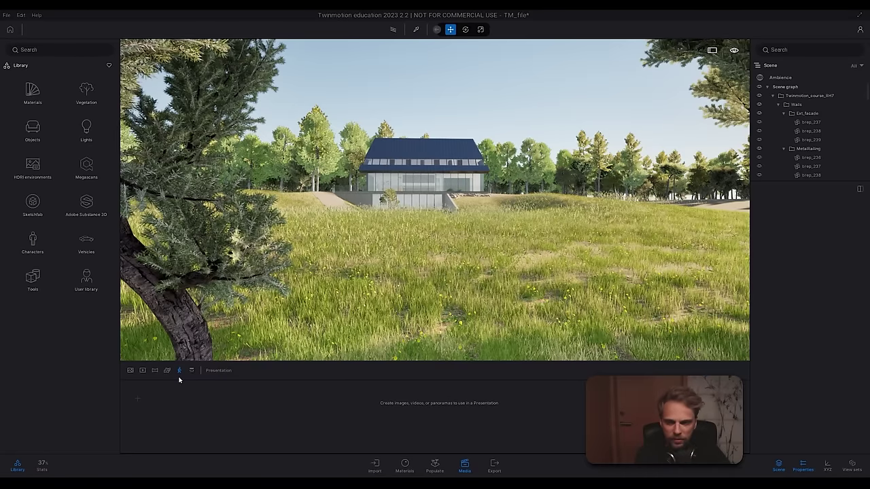
pyautogui.click(192, 371)
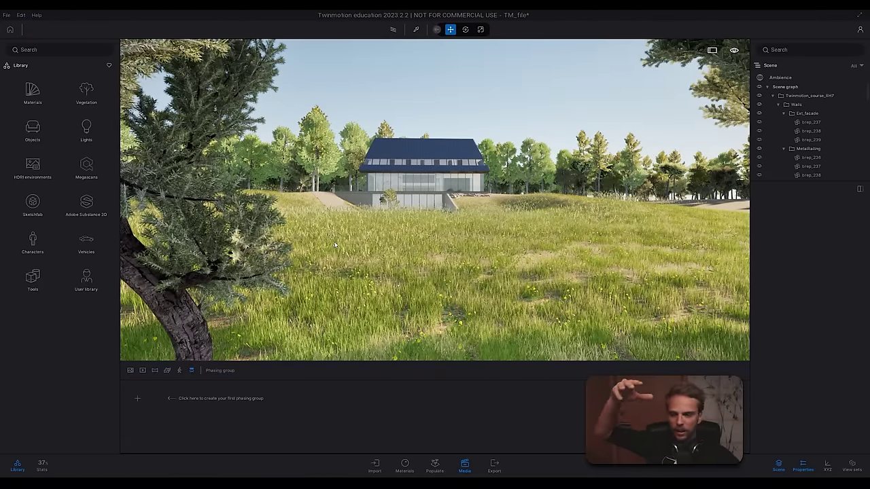
pyautogui.click(181, 371)
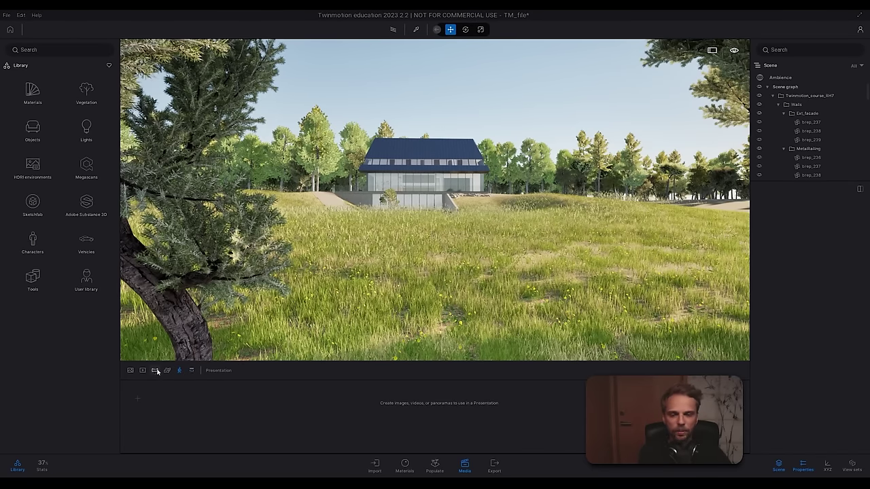
pyautogui.click(191, 370)
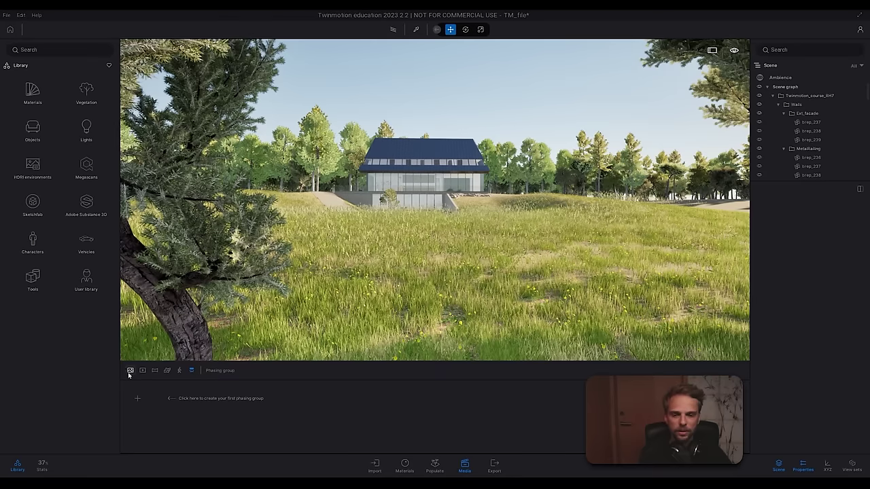
# Step: Create a first image from the current front view of the house, and recall its saved viewpoint after moving the camera away
pyautogui.click(129, 373)
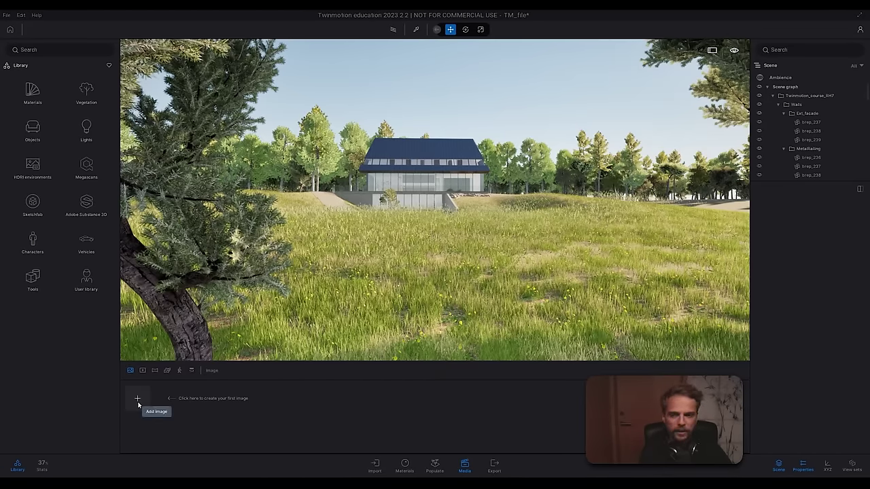
pyautogui.click(138, 399)
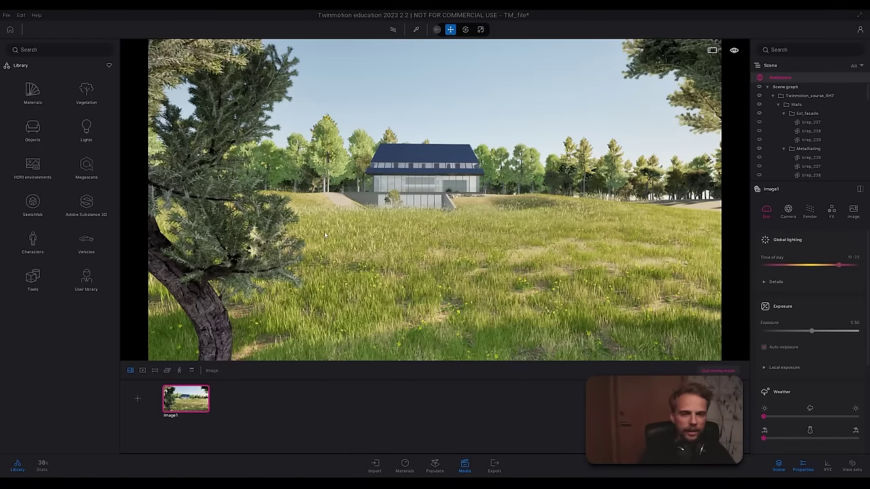
pyautogui.keyDown('shift'); pyautogui.moveTo(398, 197); pyautogui.dragTo(339, 197, button='middle'); pyautogui.keyUp('shift')
pyautogui.keyDown('shift'); pyautogui.moveTo(435, 198); pyautogui.dragTo(329, 193, button='middle'); pyautogui.keyUp('shift')
pyautogui.press('s')
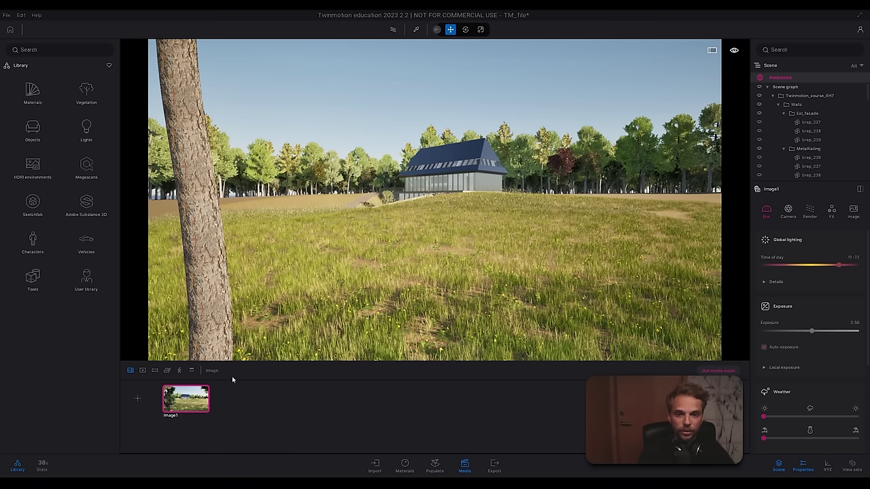
pyautogui.click(186, 407)
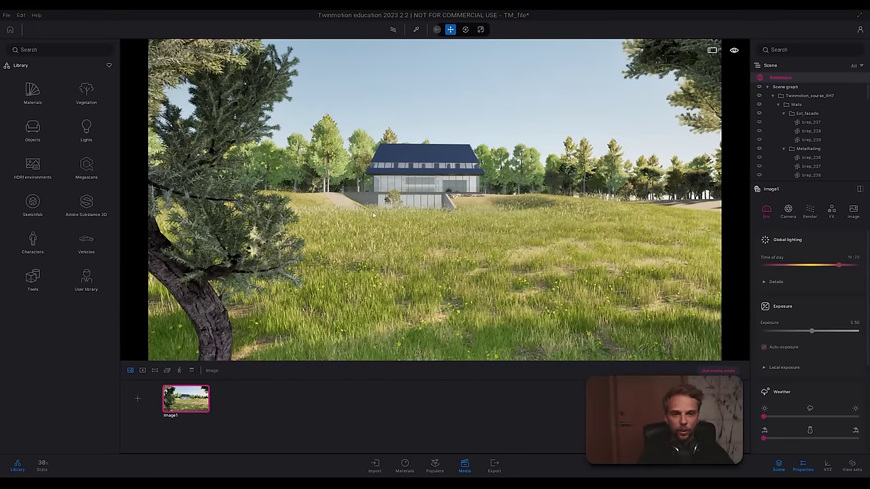
# Step: Update Image1 to a closer angled view of the house across the meadow, and recall it after moving the camera away
pyautogui.press('a')
pyautogui.moveTo(414, 249); pyautogui.dragTo(435, 248, button='right')
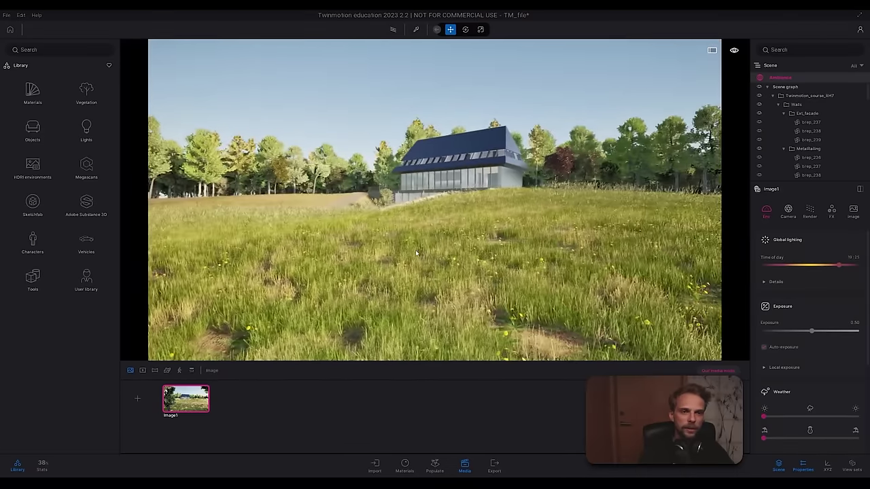
pyautogui.moveTo(188, 393)
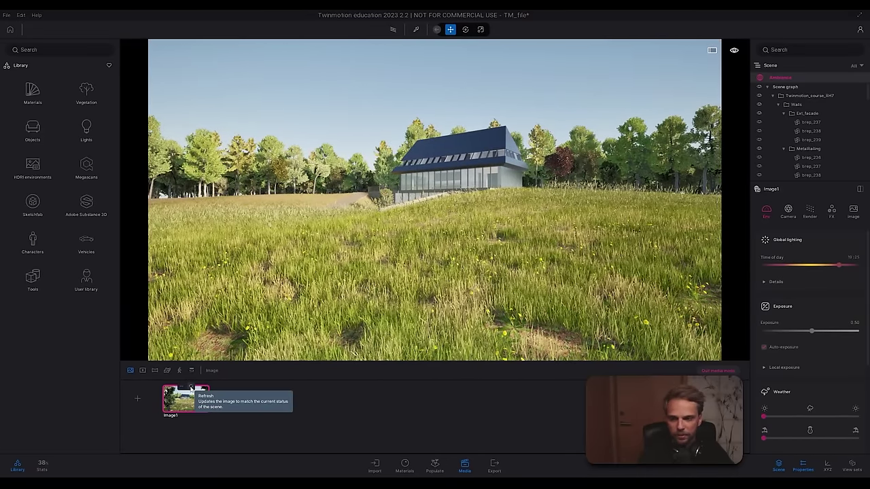
pyautogui.click(191, 388)
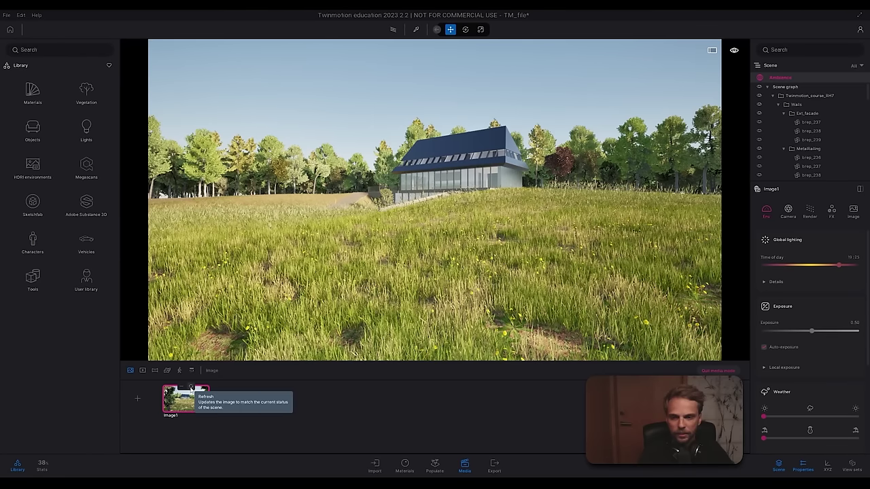
pyautogui.click(190, 388)
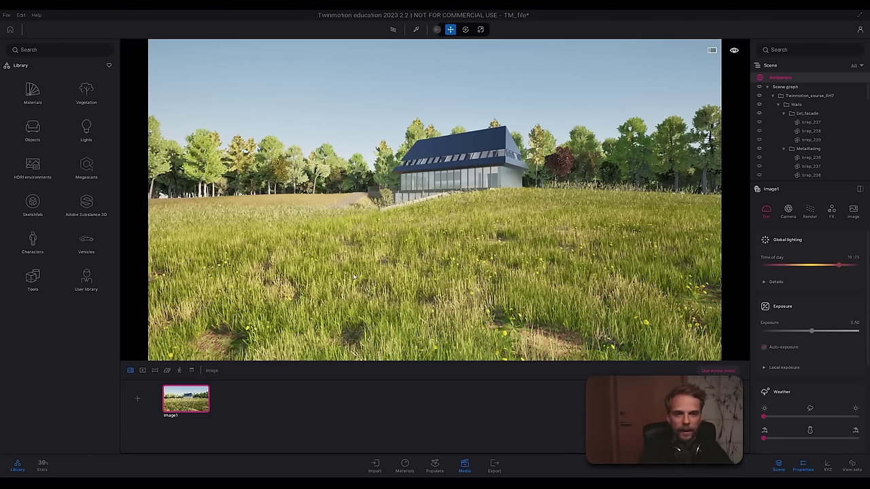
pyautogui.press('d')
pyautogui.press('s')
pyautogui.press('a')
pyautogui.click(188, 403)
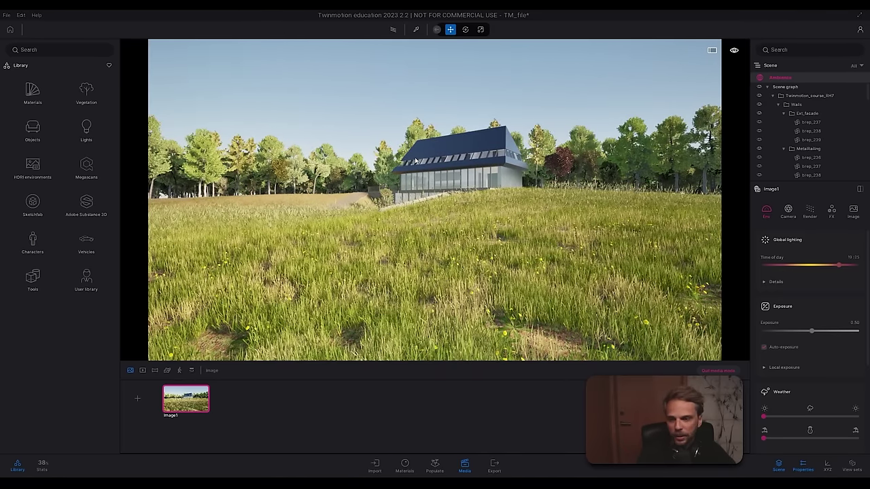
# Step: Update Image1 to a frontal view of the house from farther back, framed between the foreground tree trunks
pyautogui.press('s')
pyautogui.press('a')
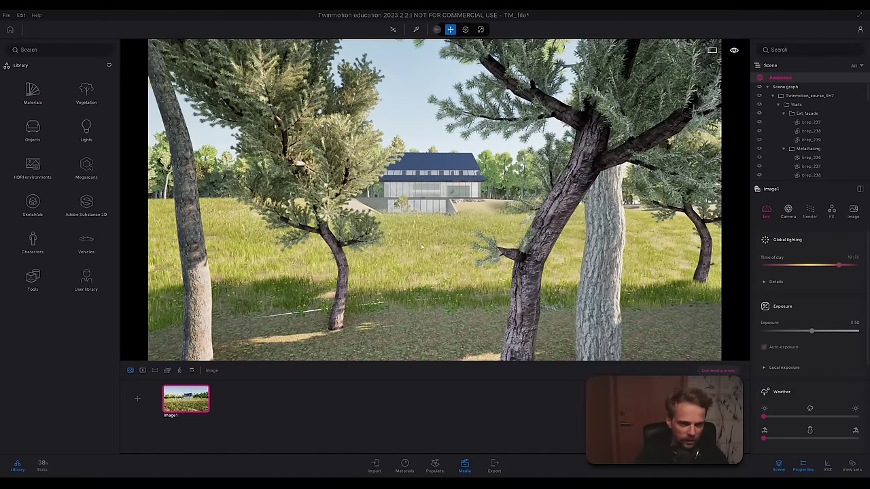
pyautogui.click(190, 386)
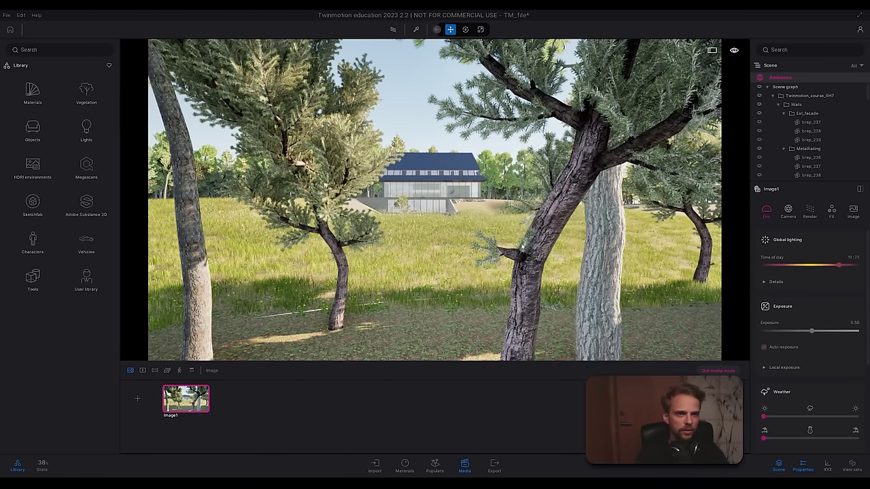
# Step: Collapse the Twinmotion_course_RH7 folder and make Painted vegetation 3 and Painted vegetation 4 visible
pyautogui.moveTo(435, 200); pyautogui.dragTo(401, 261, button='right')
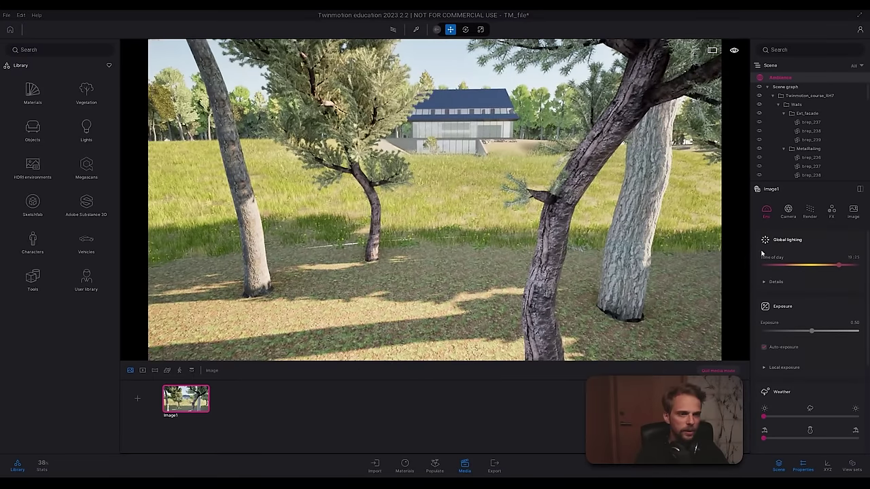
pyautogui.click(773, 95)
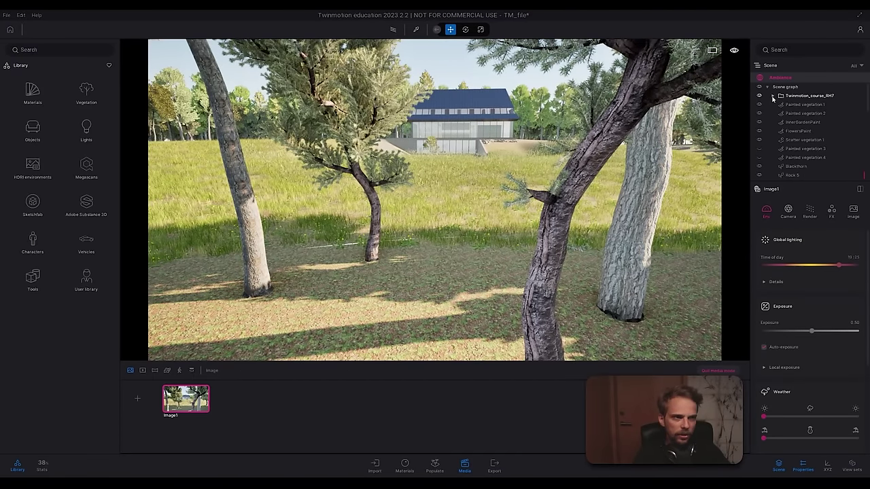
pyautogui.click(760, 149)
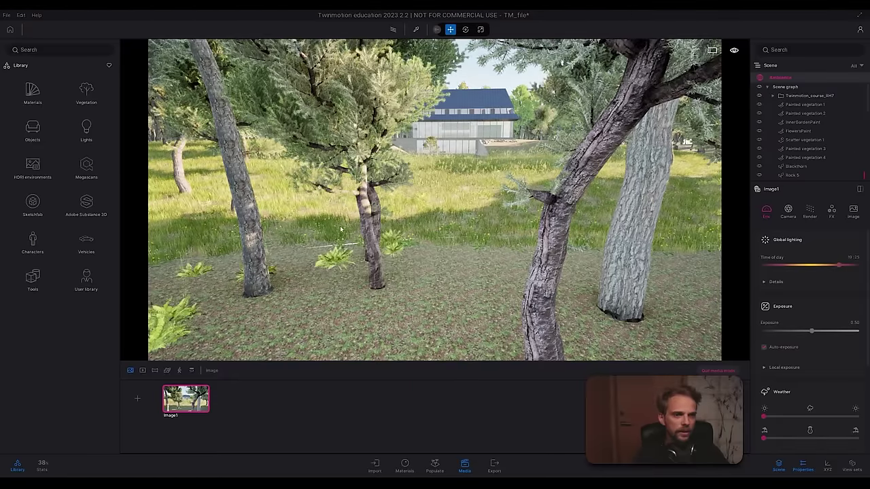
pyautogui.click(779, 167)
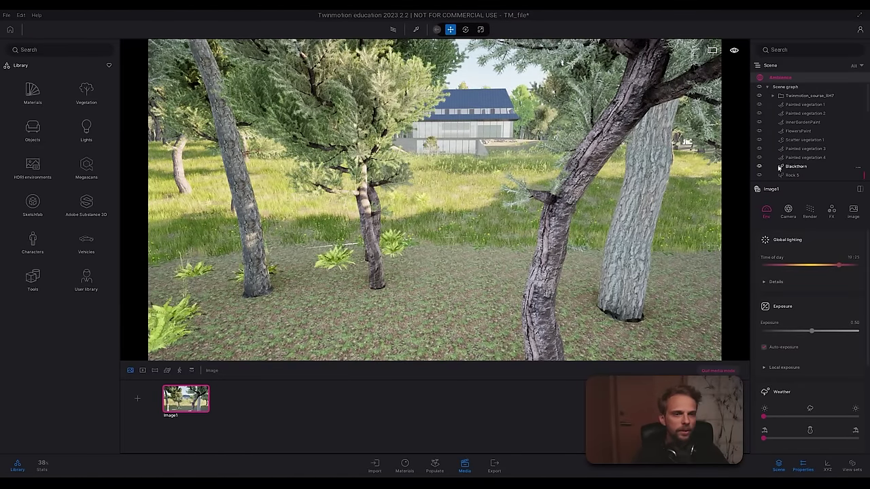
# Step: Erase the Prickly Juniper trees of Painted vegetation 3 that stand in the foreground between the camera and the house
pyautogui.click(367, 231)
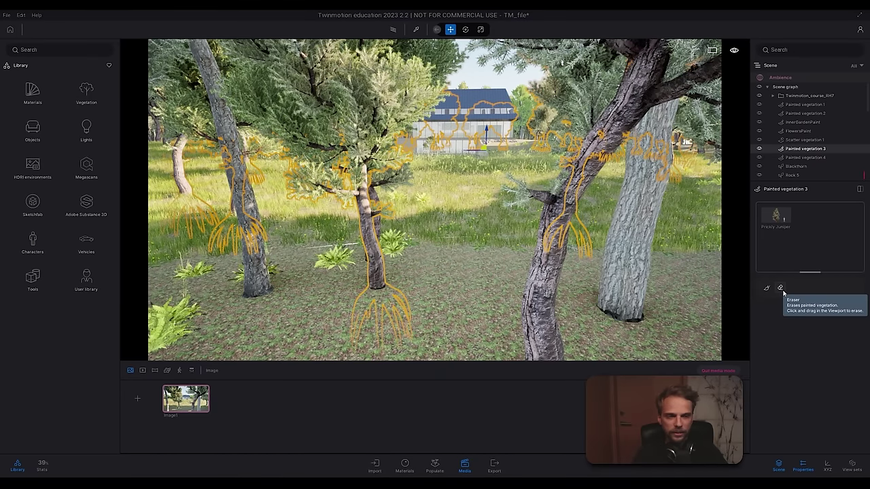
pyautogui.click(780, 288)
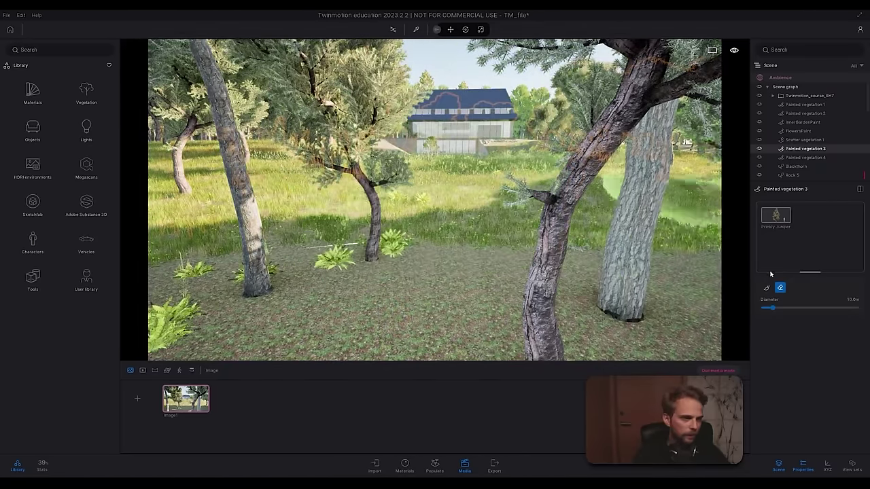
pyautogui.press('Escape')
# Step: Erase the foreground trees of Scatter vegetation 1 across all five species, from Prickly Juniper to Sea Pine, to clear the view of the house
pyautogui.click(643, 230)
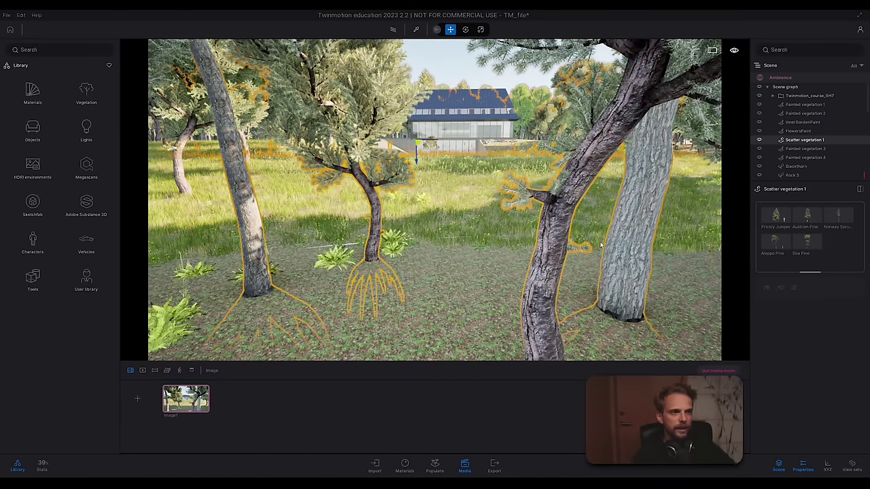
pyautogui.click(807, 241)
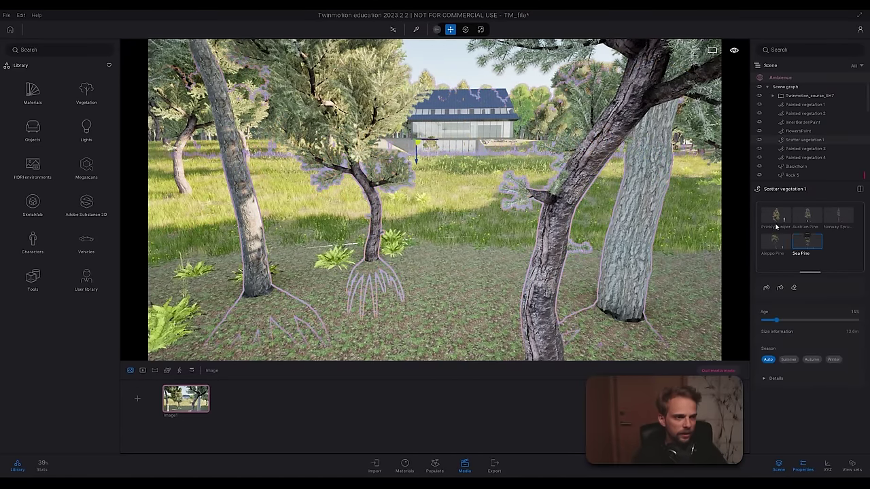
pyautogui.keyDown('shift'); pyautogui.click(776, 218); pyautogui.keyUp('shift')
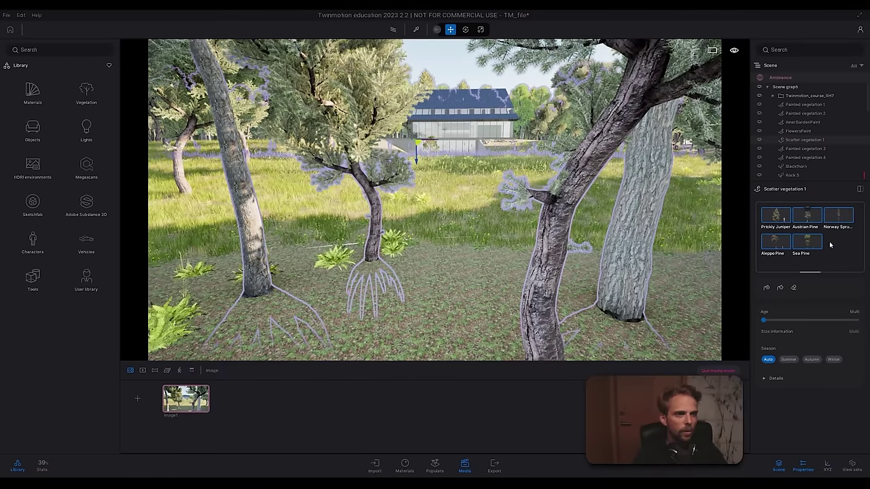
pyautogui.click(793, 288)
pyautogui.moveTo(591, 271)
pyautogui.mouseDown()
pyautogui.moveTo(460, 281)
pyautogui.moveTo(319, 265)
pyautogui.mouseUp()
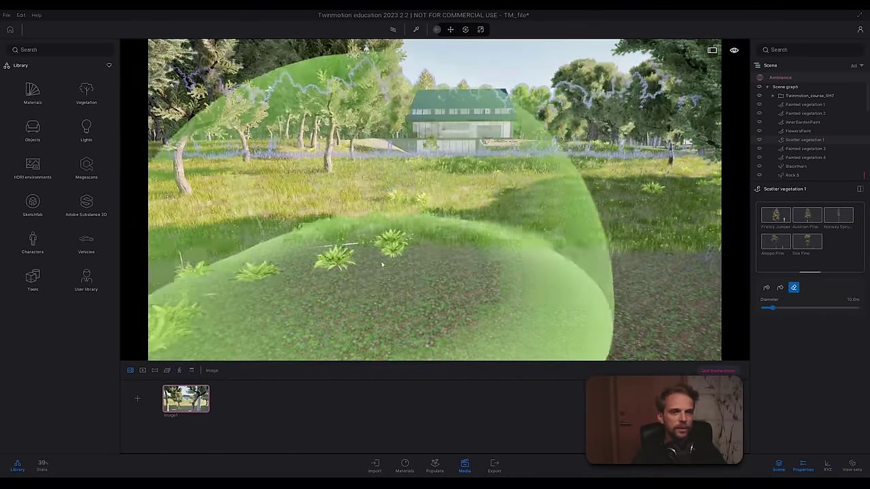
pyautogui.moveTo(471, 238); pyautogui.dragTo(474, 198, button='right')
pyautogui.press('Escape')
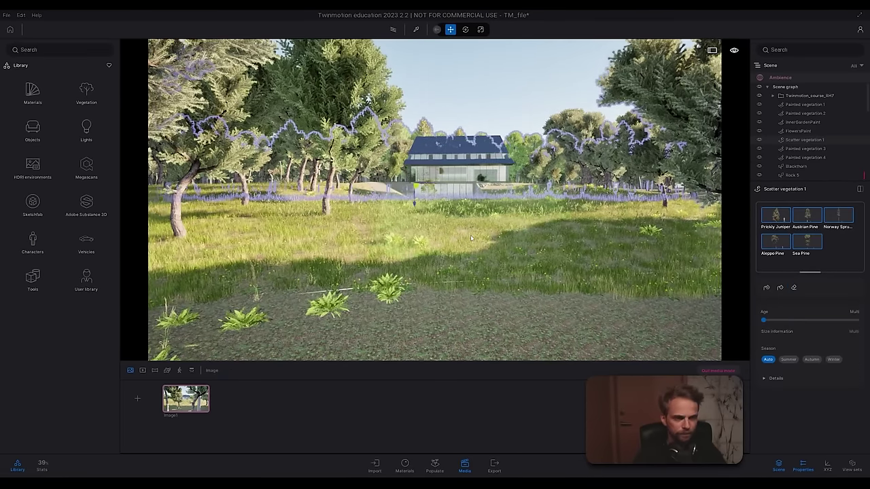
pyautogui.press('Escape')
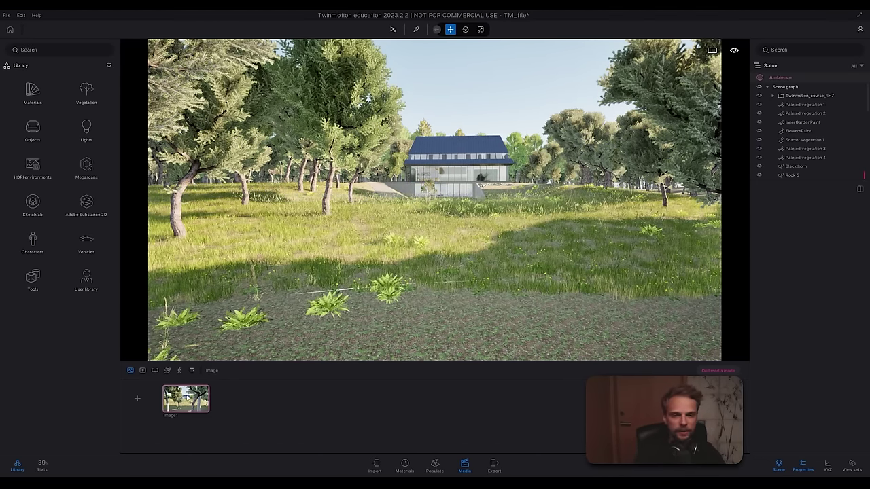
# Step: Recall Image1, set its time of day to about 02:48, and update the image with the view tilted up to include the moon
pyautogui.click(186, 399)
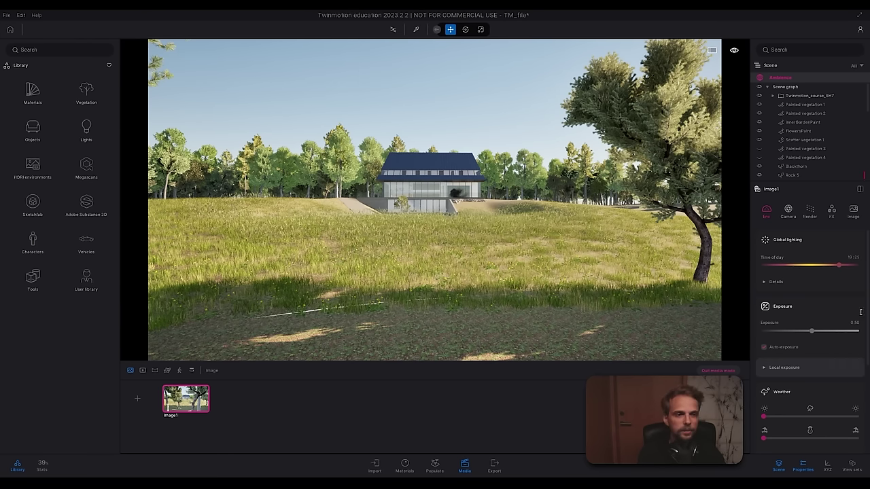
pyautogui.moveTo(821, 267); pyautogui.dragTo(776, 270)
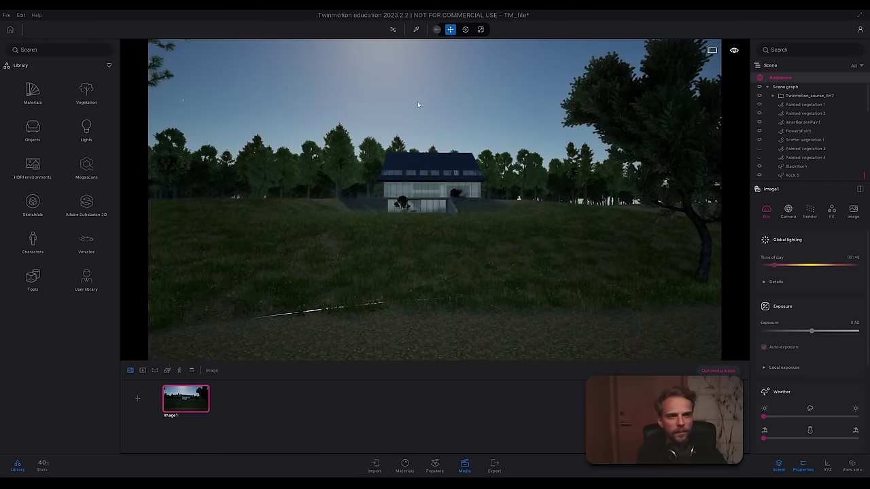
pyautogui.moveTo(411, 148); pyautogui.dragTo(405, 102, button='right')
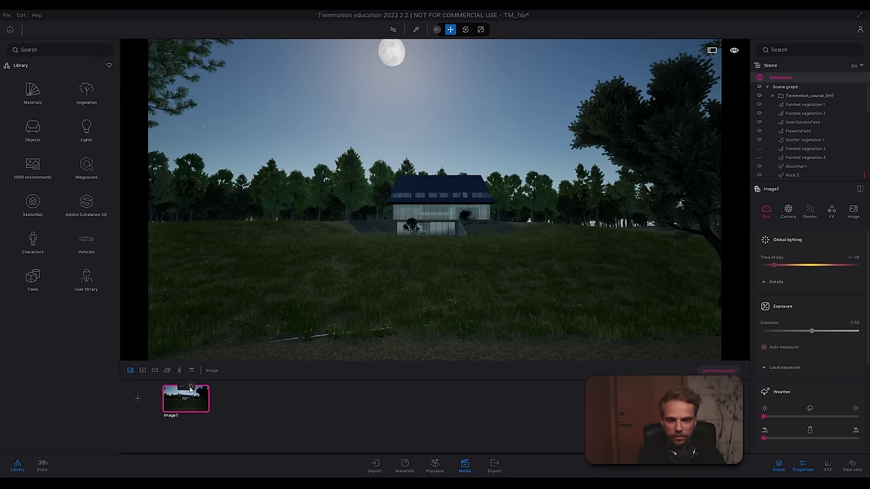
pyautogui.click(191, 388)
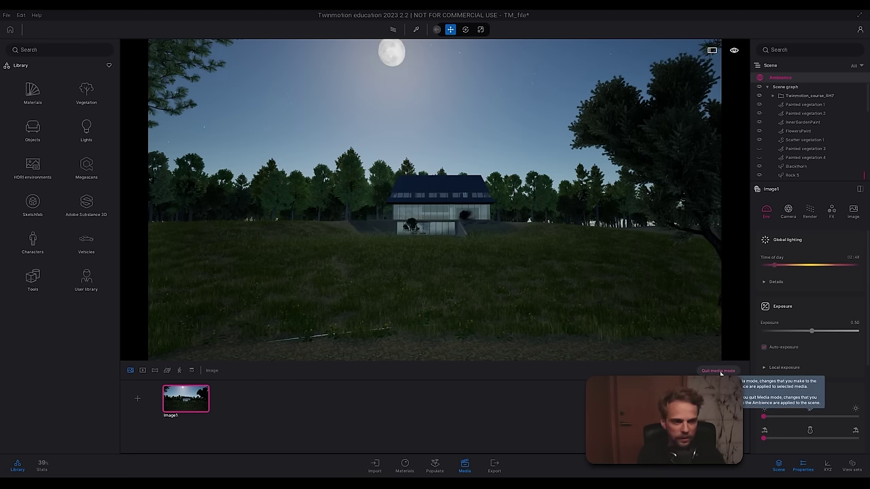
# Step: Compare the scene outside Media mode with Image1, and try toggling Painted vegetation 3 and 4 inside the image
pyautogui.click(718, 371)
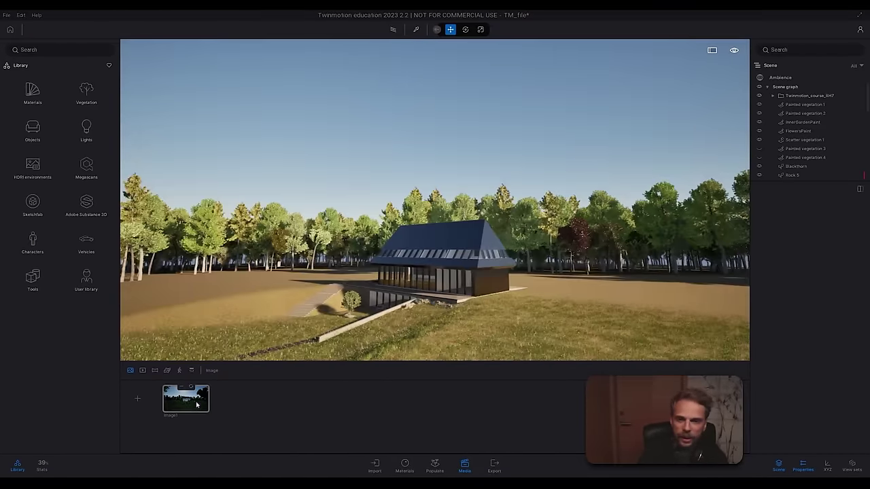
pyautogui.click(194, 405)
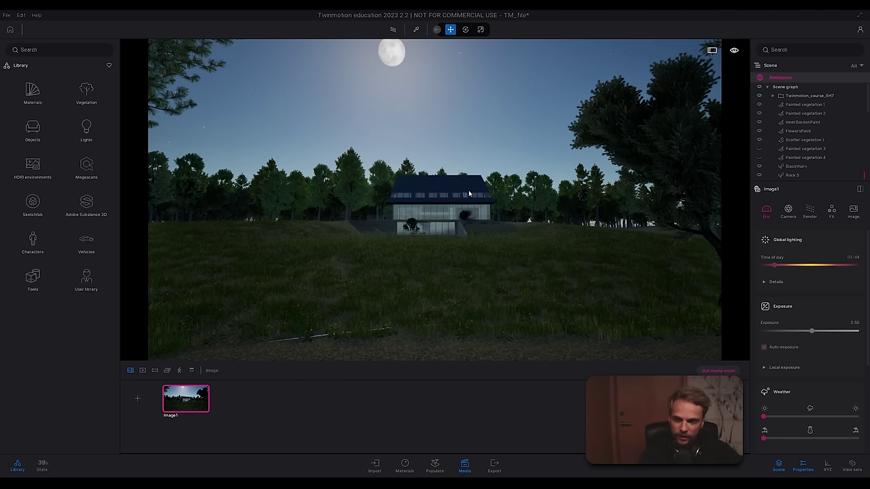
pyautogui.click(761, 157)
pyautogui.click(760, 150)
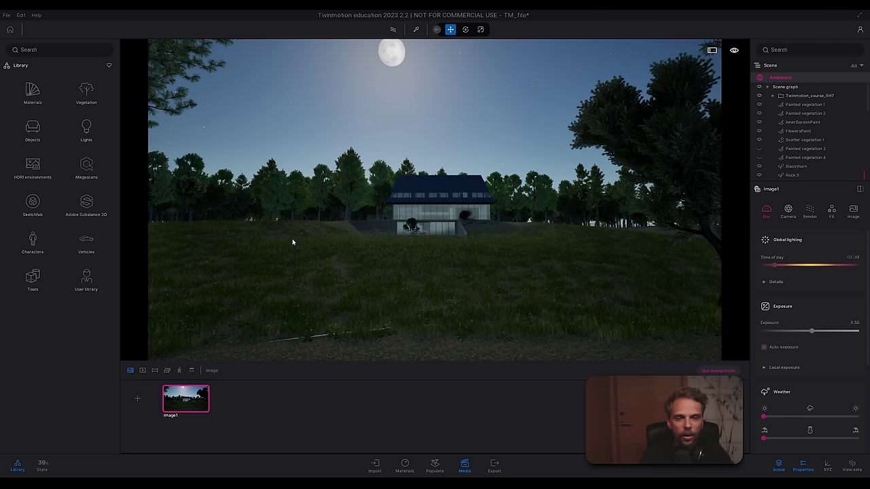
# Step: Quit Media mode, make Painted vegetation 3 and 4 visible in the main scene, and return to Image1 to compare
pyautogui.click(718, 371)
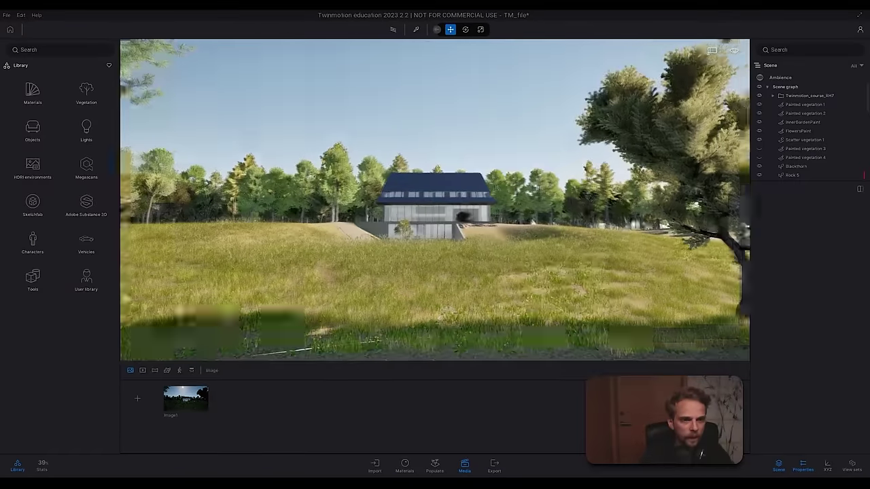
pyautogui.click(760, 148)
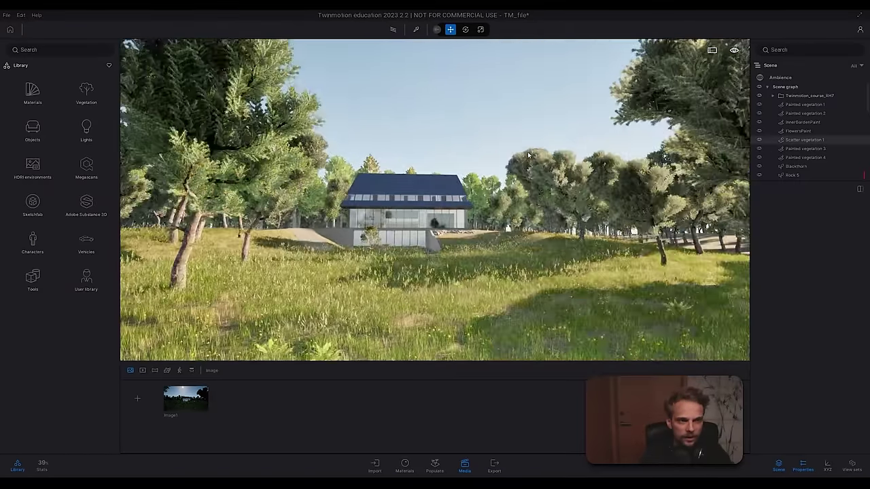
pyautogui.press('s')
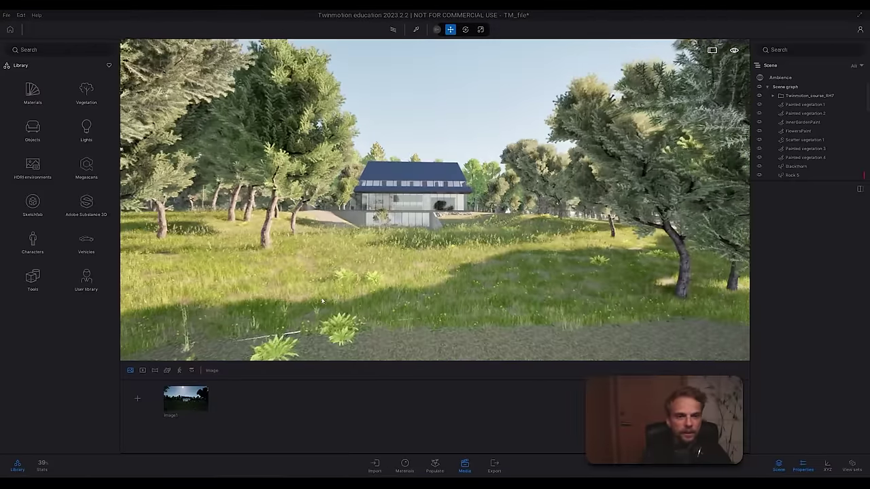
pyautogui.click(191, 408)
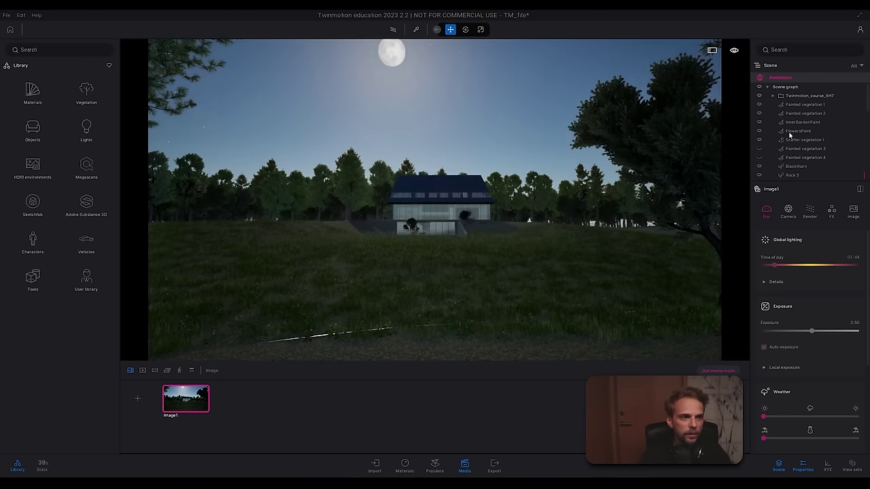
# Step: Make Painted vegetation 3 and 4 visible in Image1 and set its time of day to about 20:02
pyautogui.click(759, 149)
pyautogui.click(759, 157)
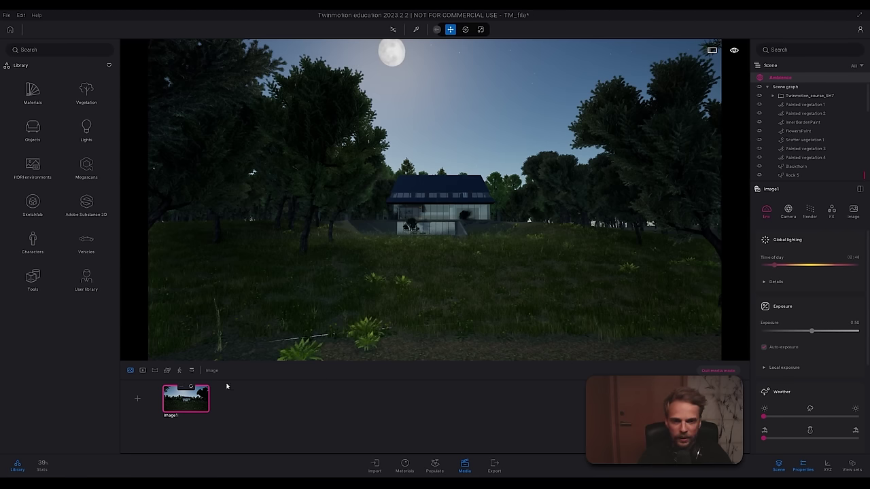
pyautogui.moveTo(776, 265); pyautogui.dragTo(842, 269)
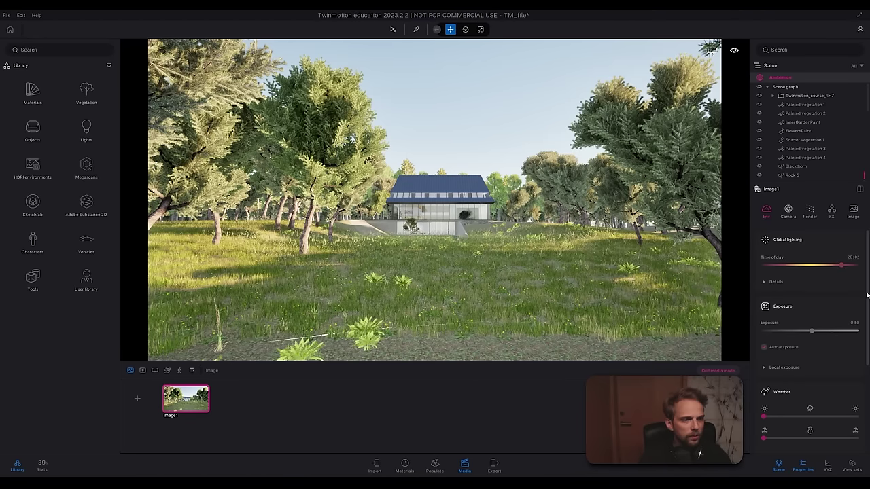
pyautogui.scroll(-3, 868, 302)
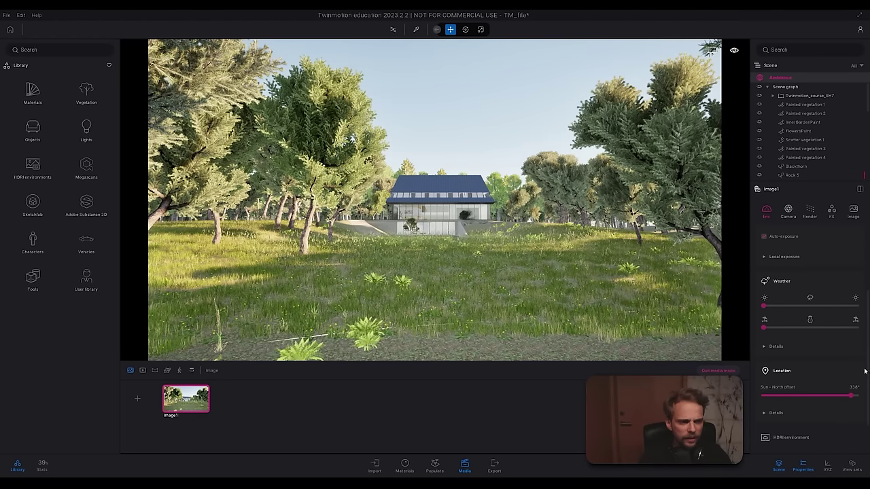
pyautogui.scroll(3, 867, 370)
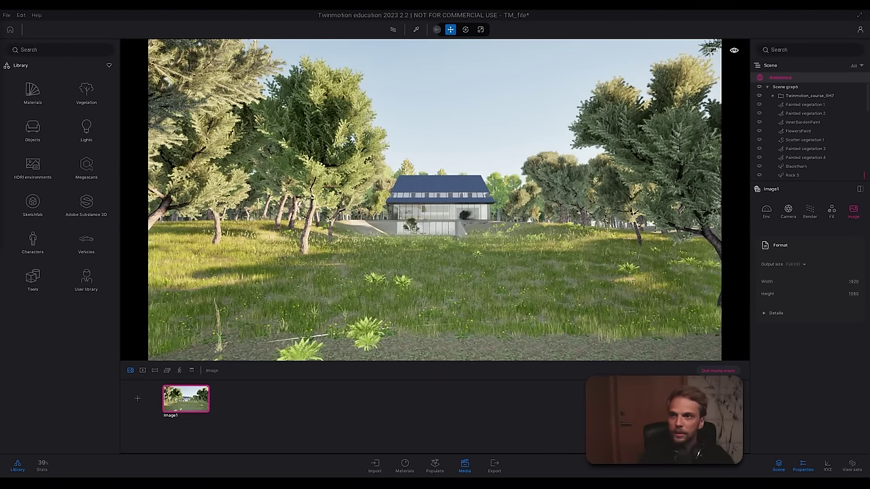
# Step: Switch to the web browser, search for "cinematic aspect ratio" images, and preview the Wikipedia aspect ratio chart
pyautogui.moveTo(0, 33); pyautogui.dragTo(408, 10)
pyautogui.write('cinematic aspect ratio')
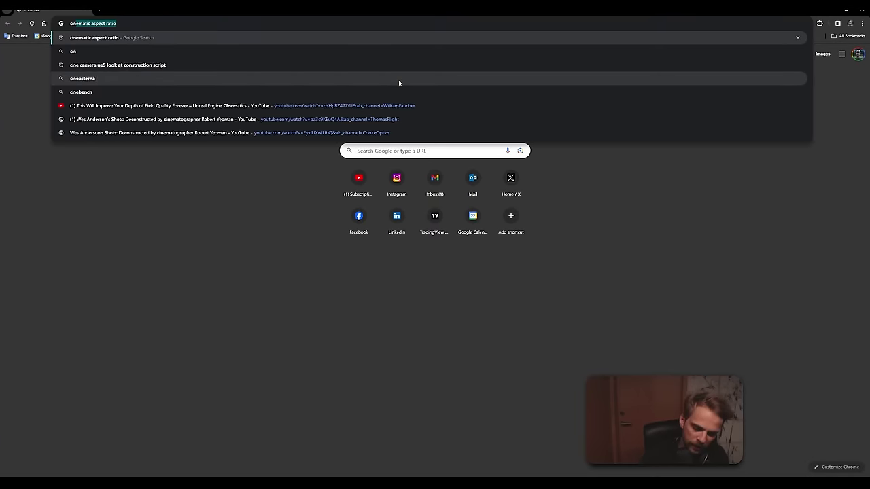
pyautogui.press('Return')
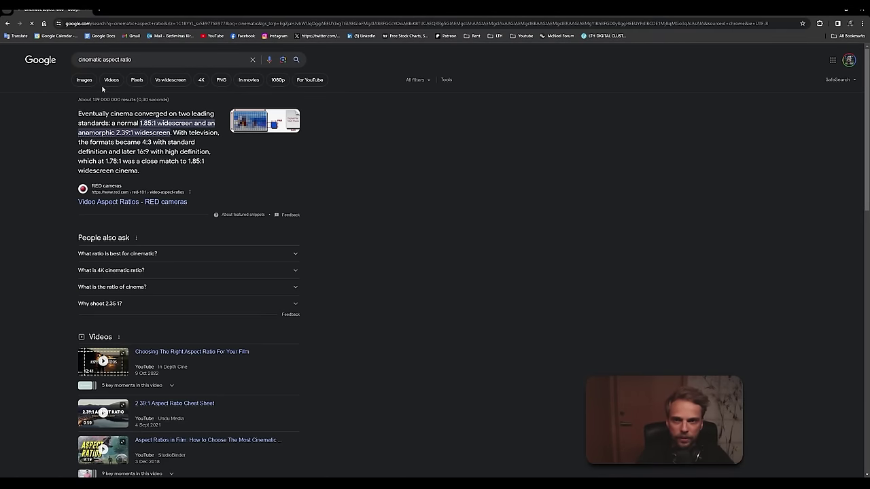
pyautogui.click(85, 79)
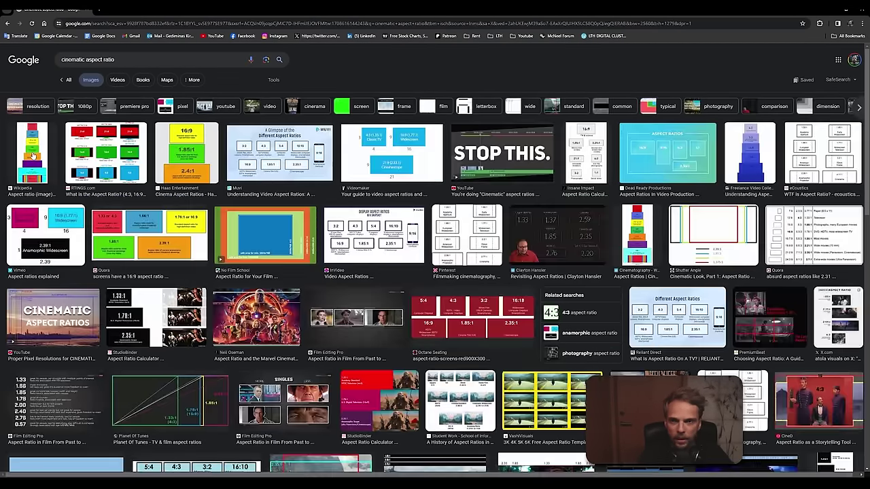
pyautogui.click(34, 156)
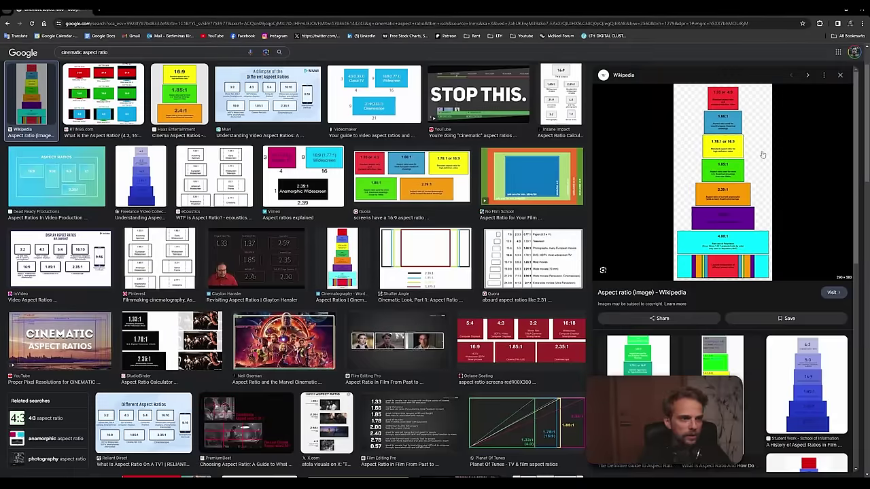
# Step: Open the Wikipedia chart at full size in its own tab and compare the film aspect ratios, including 2.39:1
pyautogui.rightClick(718, 158)
pyautogui.click(745, 243)
pyautogui.hotkey('ctrl', 'Tab')
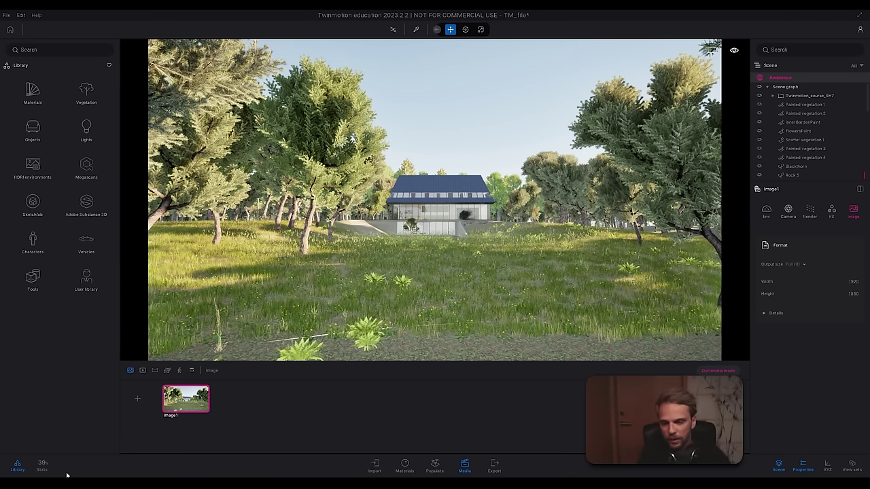
pyautogui.moveTo(67, 474)
pyautogui.click(88, 454)
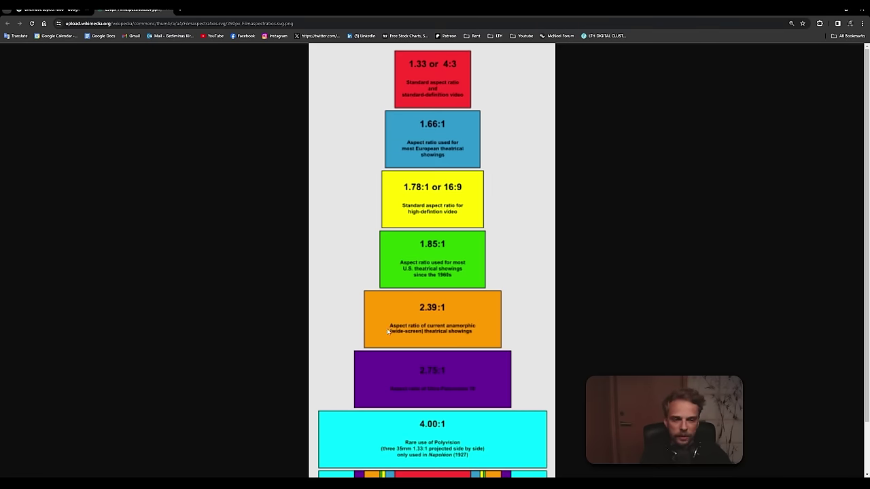
pyautogui.scroll(-1, 432, 318)
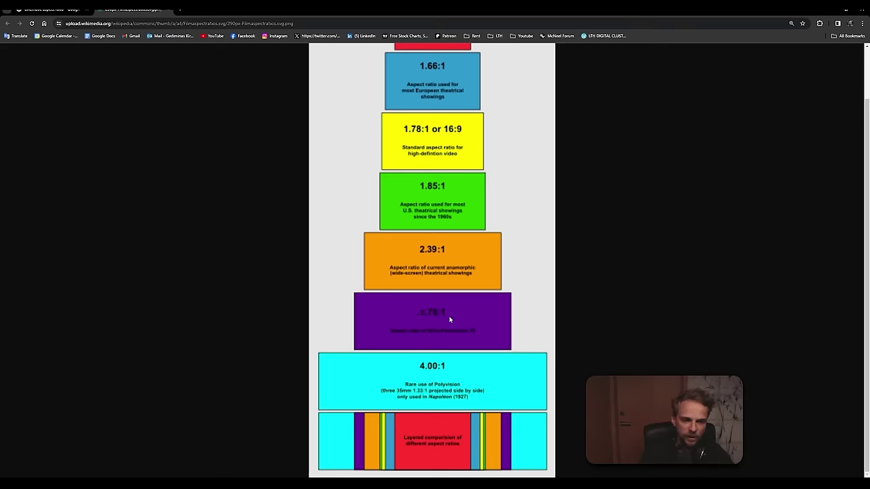
pyautogui.scroll(1, 396, 246)
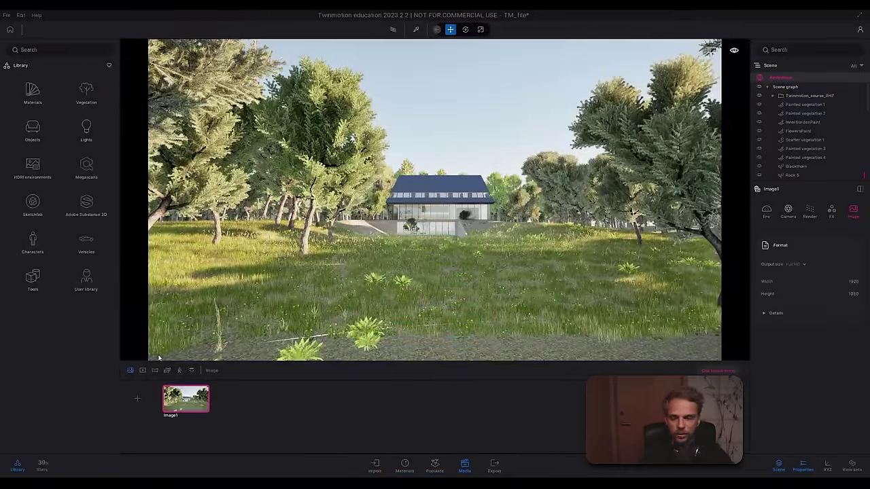
# Step: Open Calculator, return to Twinmotion, and set Image1's output size to 4K UHD 3840x2160
pyautogui.press('super')
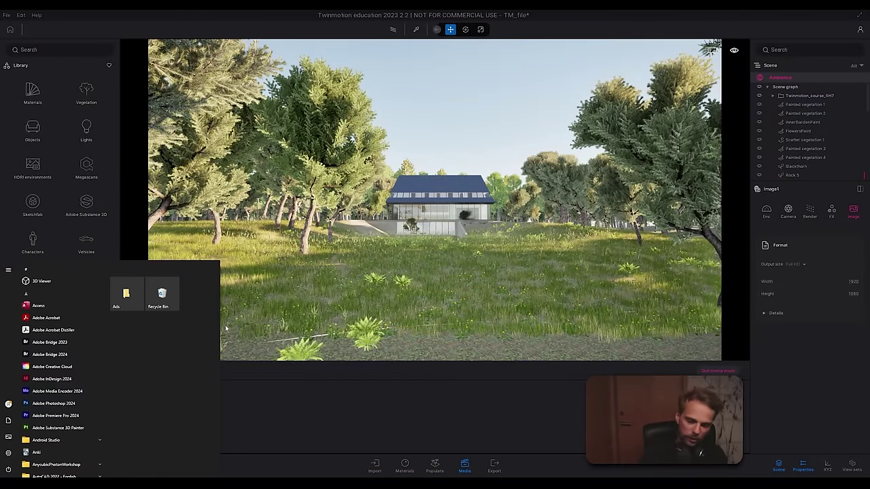
pyautogui.write('ca')
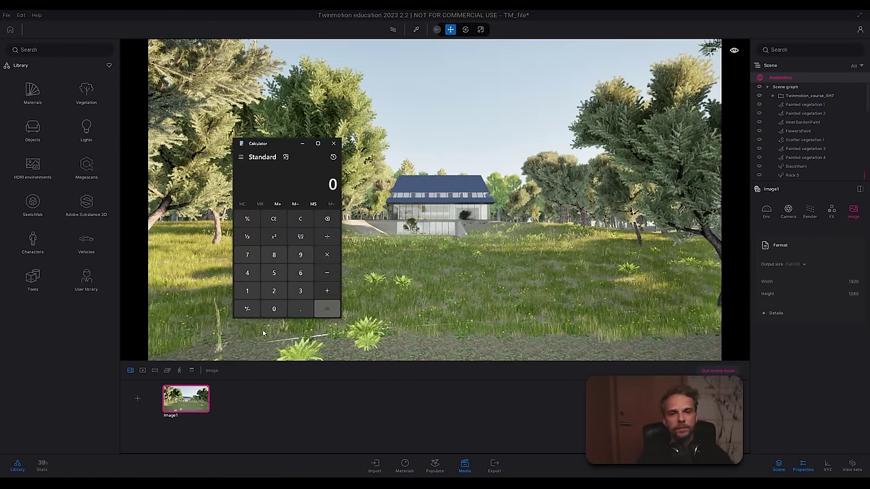
pyautogui.hotkey('alt', 'Tab')
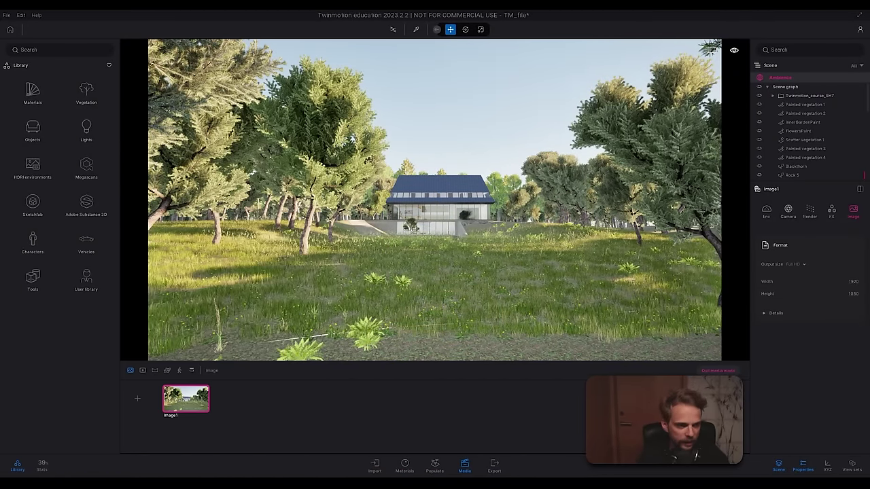
pyautogui.click(796, 265)
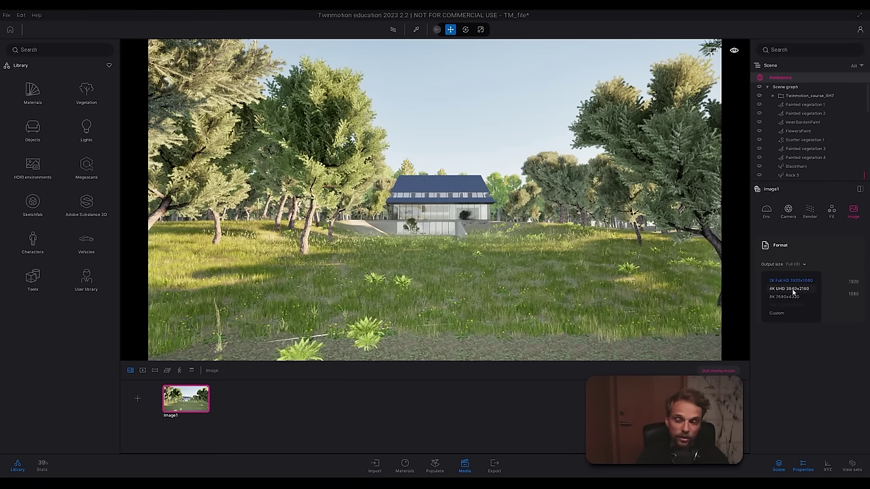
pyautogui.click(792, 291)
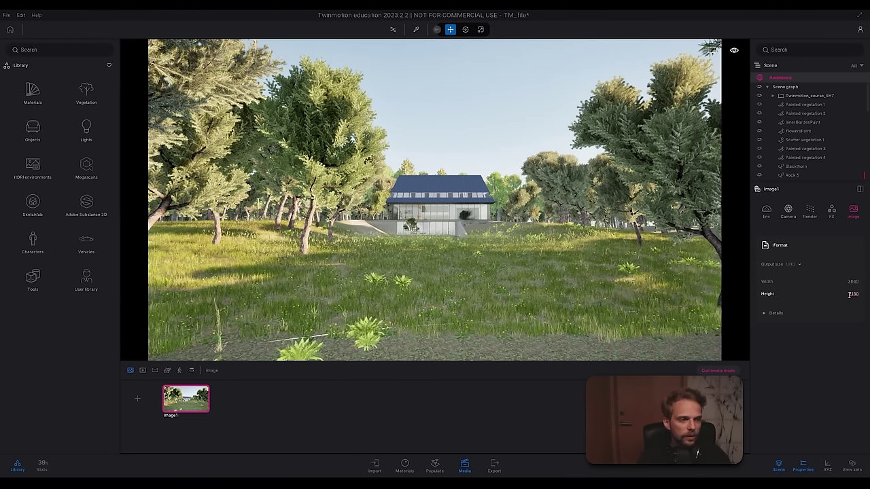
pyautogui.moveTo(862, 295); pyautogui.dragTo(867, 296)
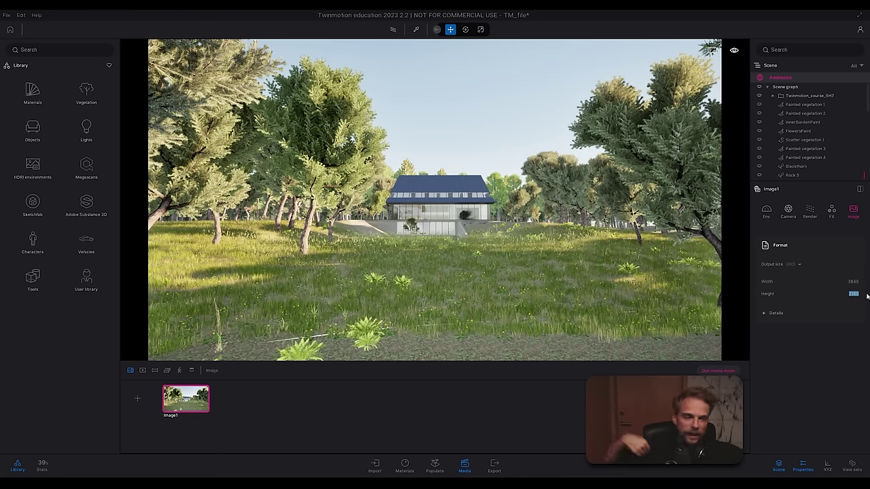
# Step: Switch to Calculator and divide the 3840 image width by 2.39 to work out the cinematic height
pyautogui.hotkey('alt', 'Tab')
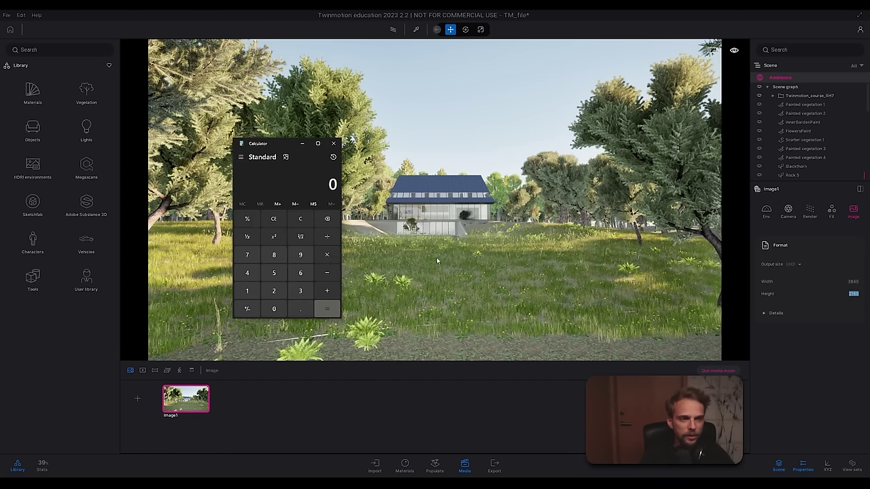
pyautogui.write('38')
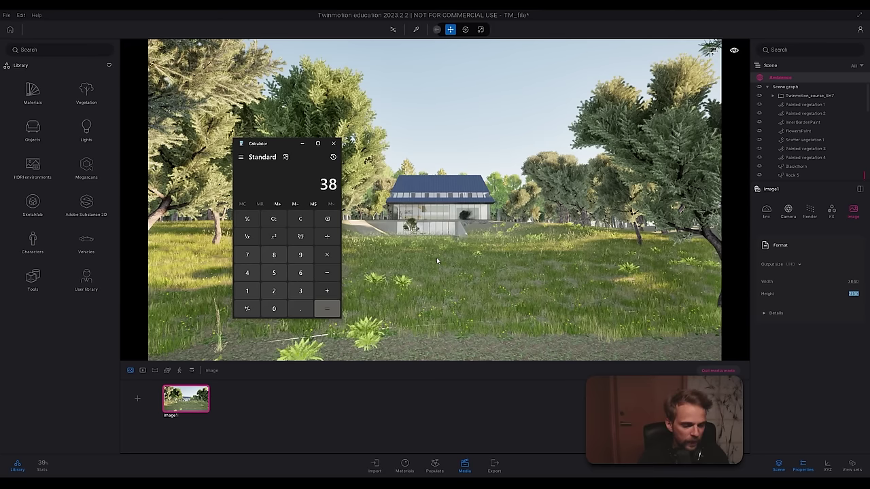
pyautogui.write('40')
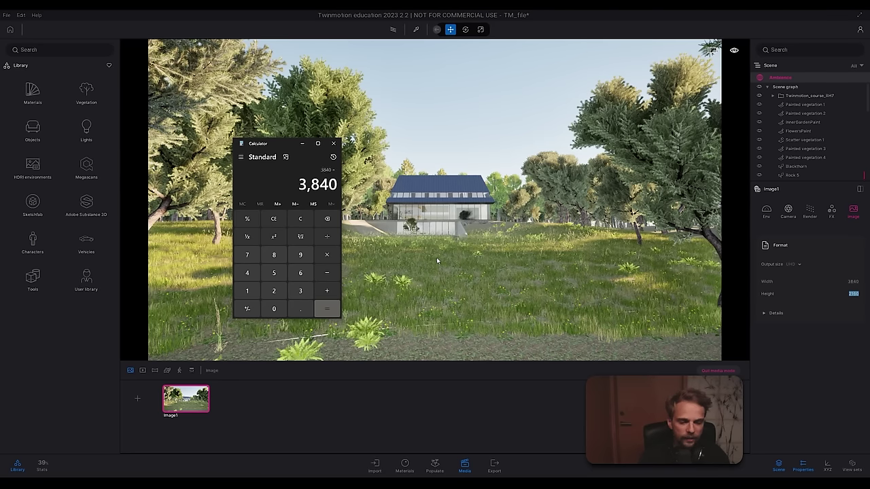
pyautogui.write('/2.39')
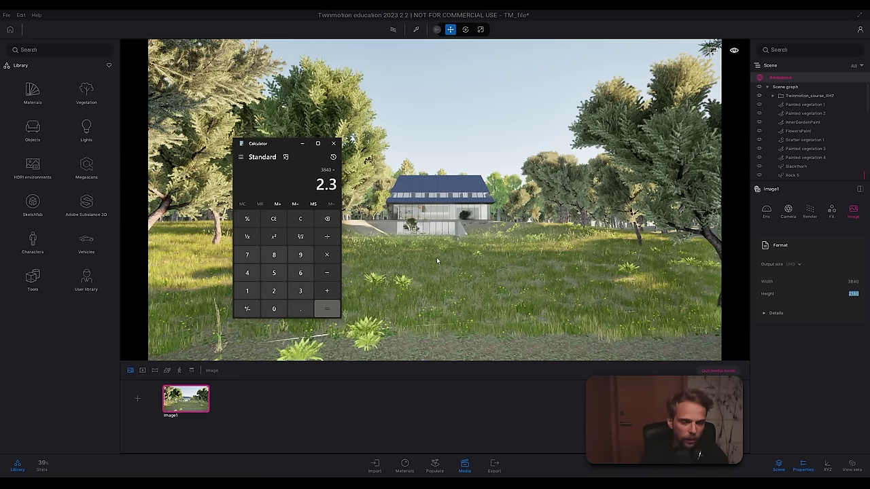
pyautogui.press('Return')
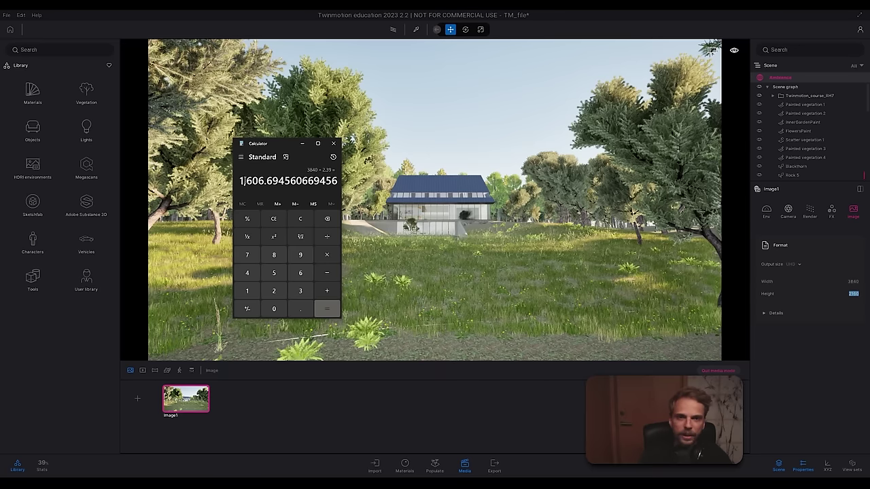
# Step: Close Calculator and set the height of Image1's output format to 1607
pyautogui.moveTo(243, 181); pyautogui.dragTo(298, 183)
pyautogui.click(242, 181)
pyautogui.click(279, 182)
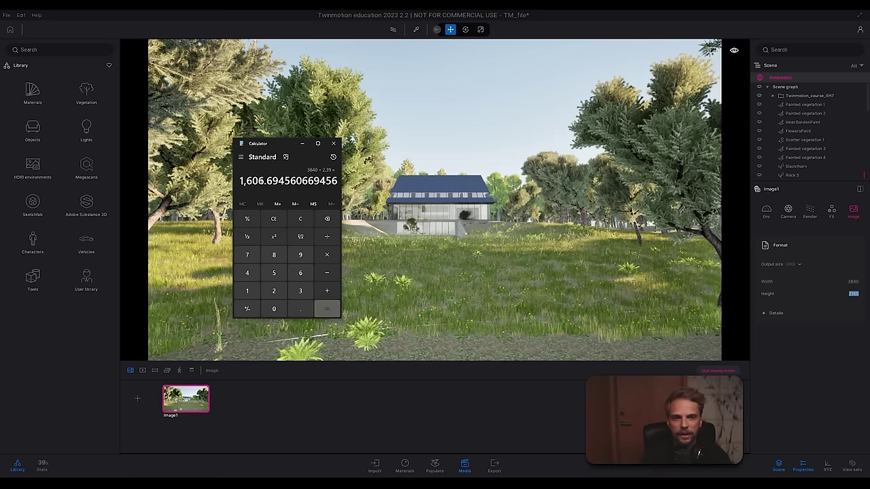
pyautogui.click(333, 144)
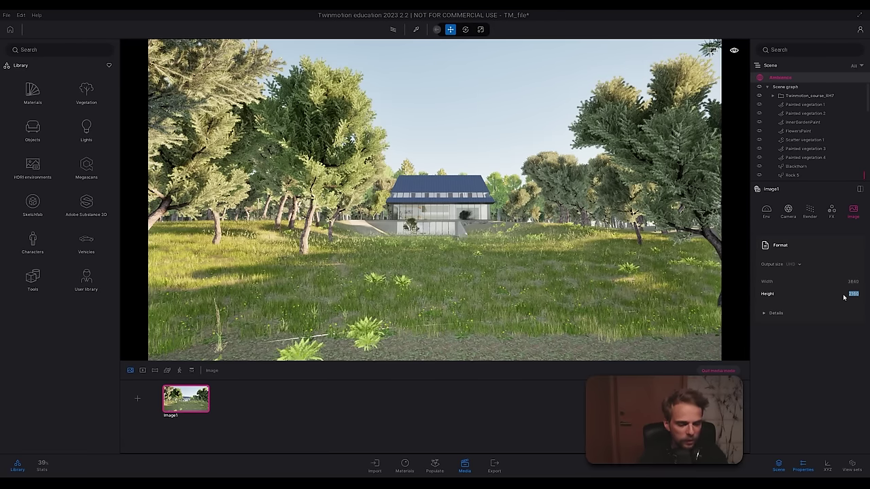
pyautogui.write('1607')
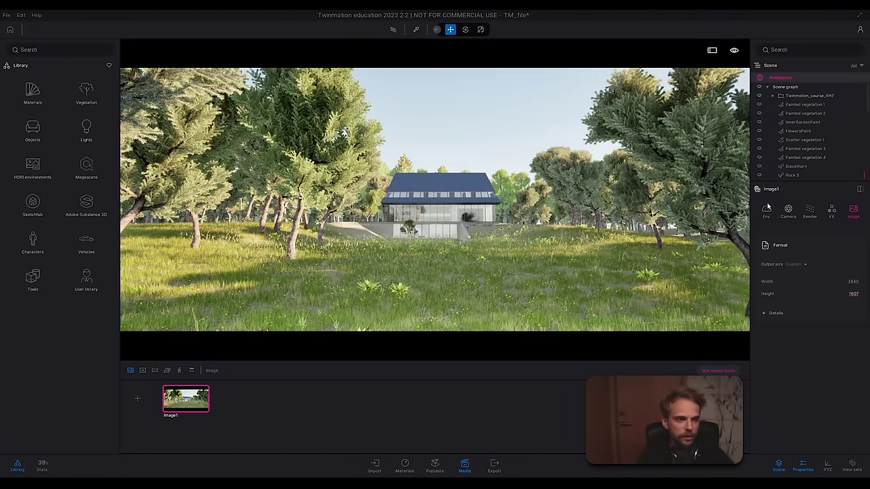
# Step: Examine Image1's format details and the Tiled rendering description, and check GPU memory use in the statistics
pyautogui.click(798, 317)
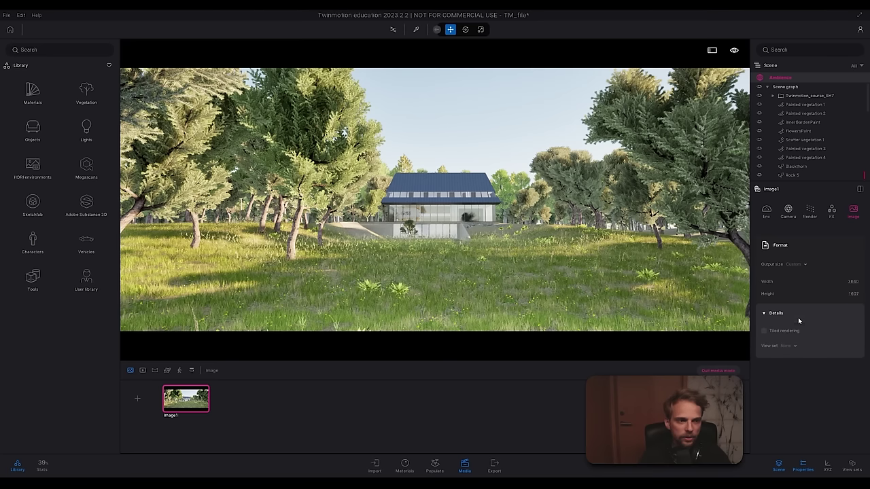
pyautogui.click(806, 315)
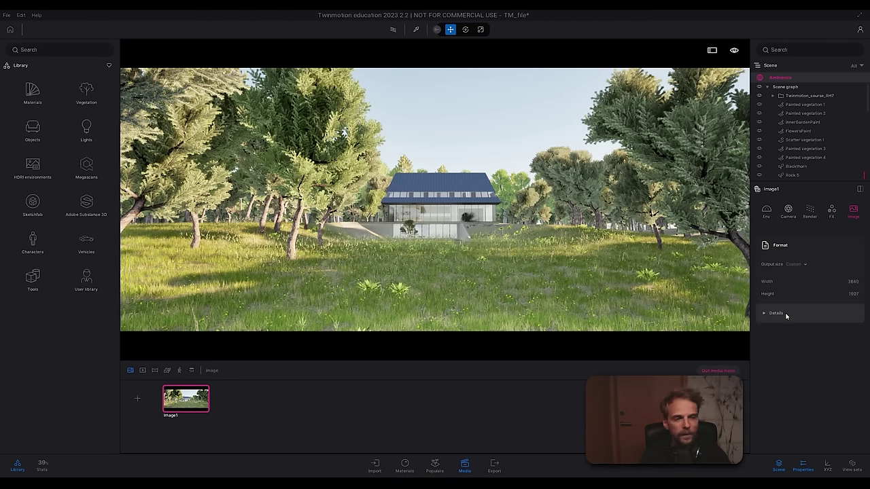
pyautogui.click(786, 314)
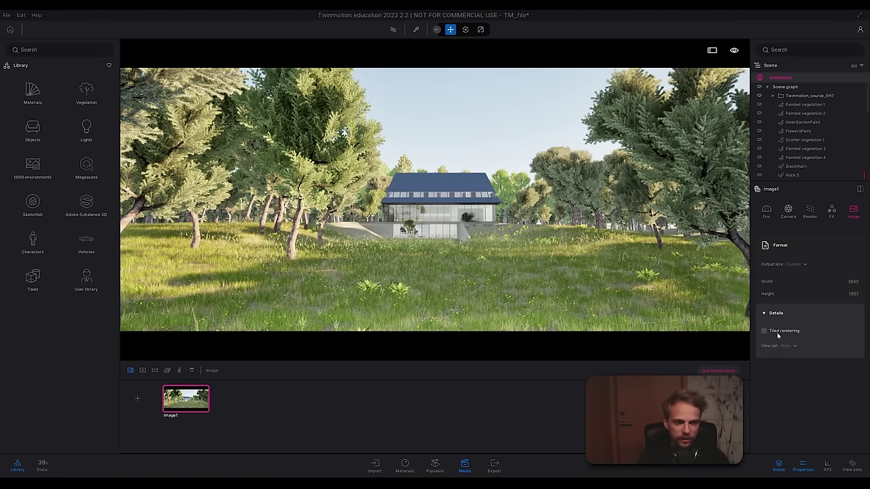
pyautogui.moveTo(779, 333)
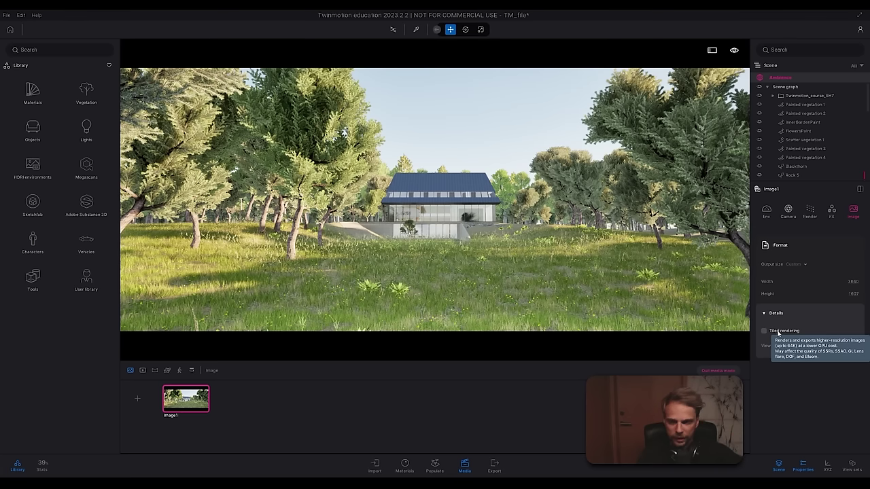
pyautogui.click(42, 466)
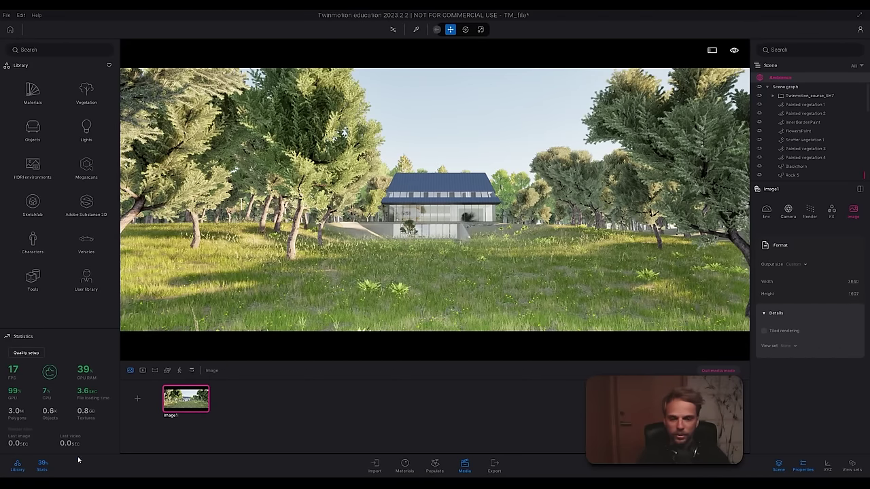
pyautogui.click(41, 466)
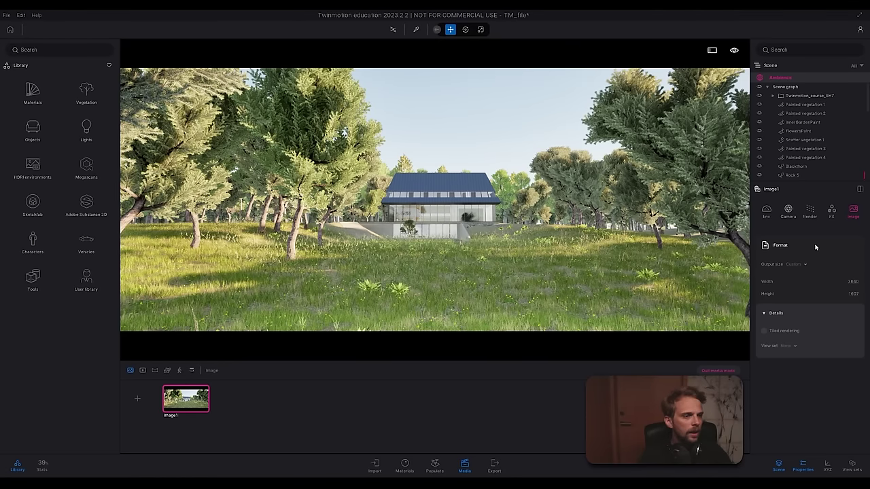
# Step: Set the camera focal length of Image1 to 50 mm
pyautogui.click(792, 214)
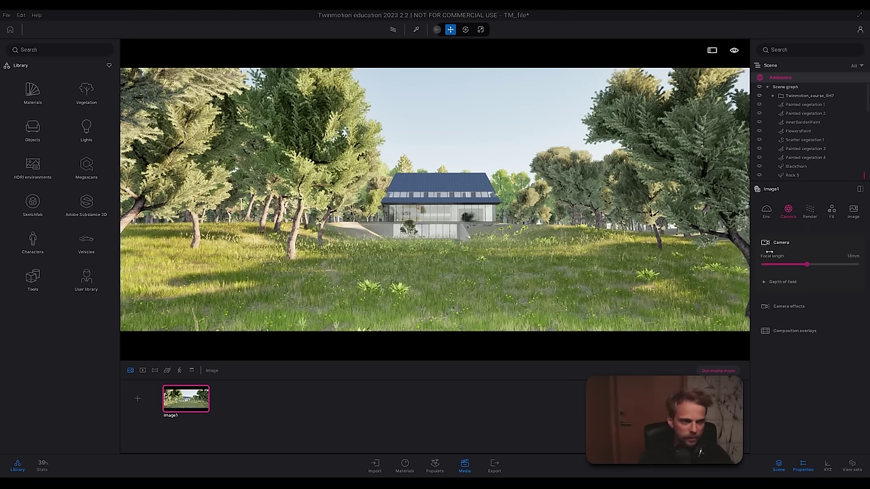
pyautogui.click(852, 255)
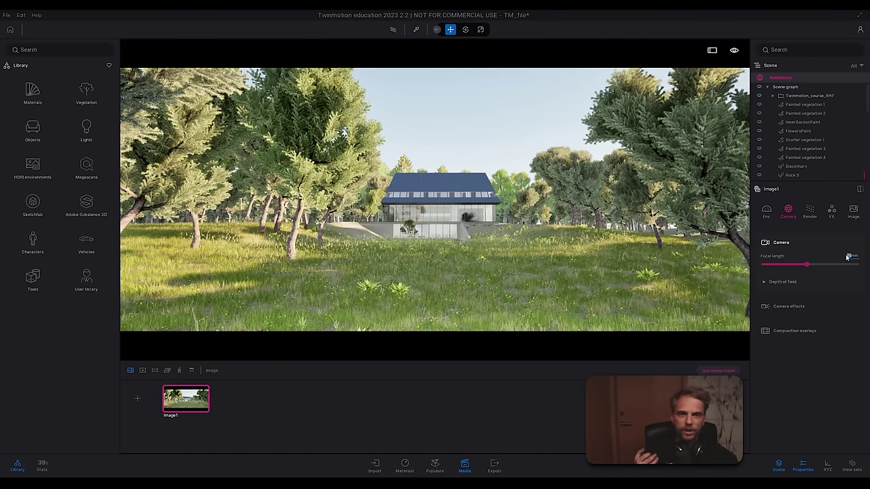
pyautogui.hotkey('ctrl', 'a')
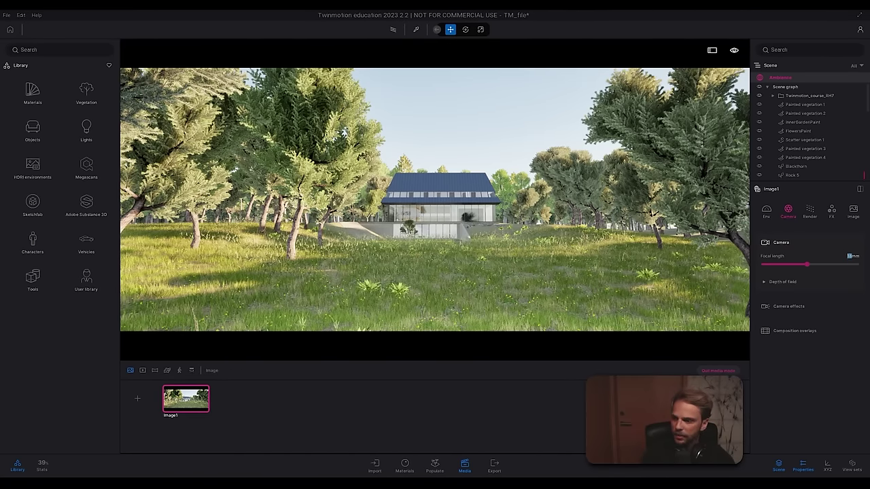
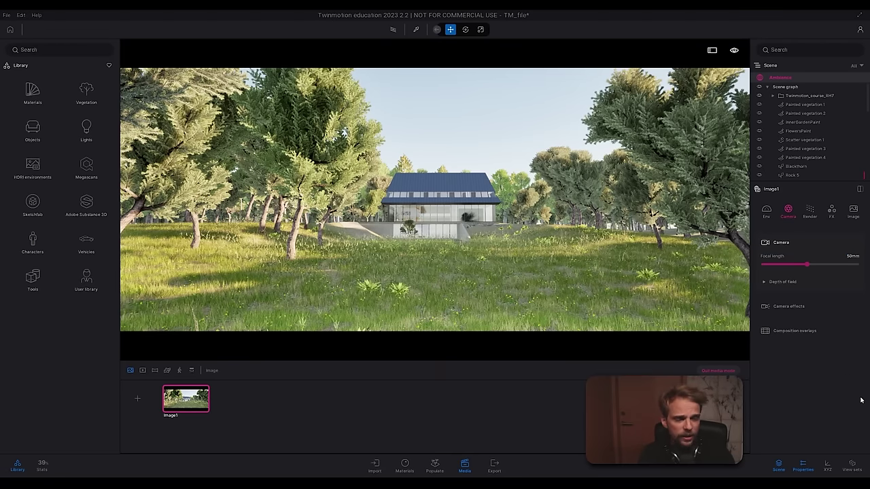
pyautogui.press('Return')
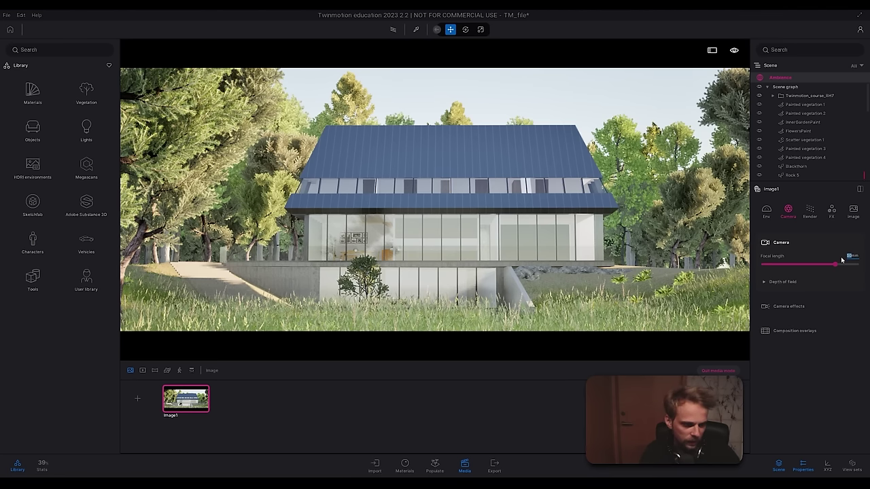
# Step: Set the focal length to 70 mm and move the camera back among the trees, still facing the house
pyautogui.press('Return')
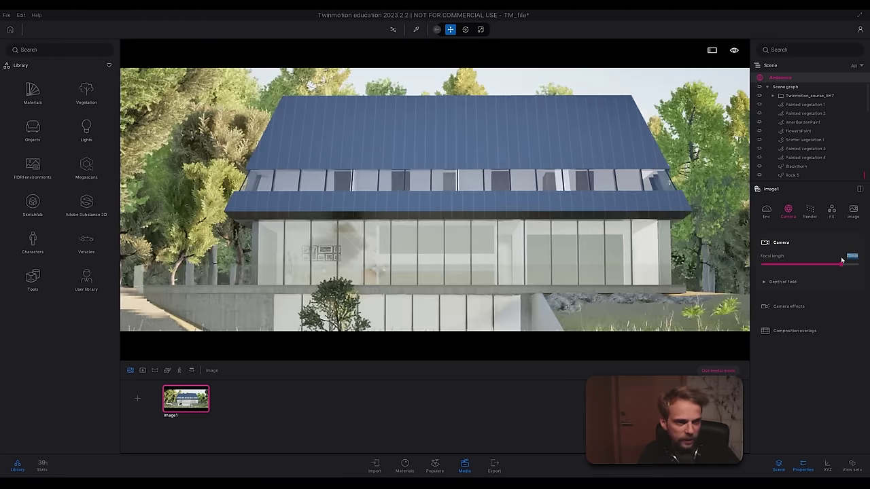
pyautogui.moveTo(396, 219); pyautogui.dragTo(405, 234, button='right')
pyautogui.press('s')
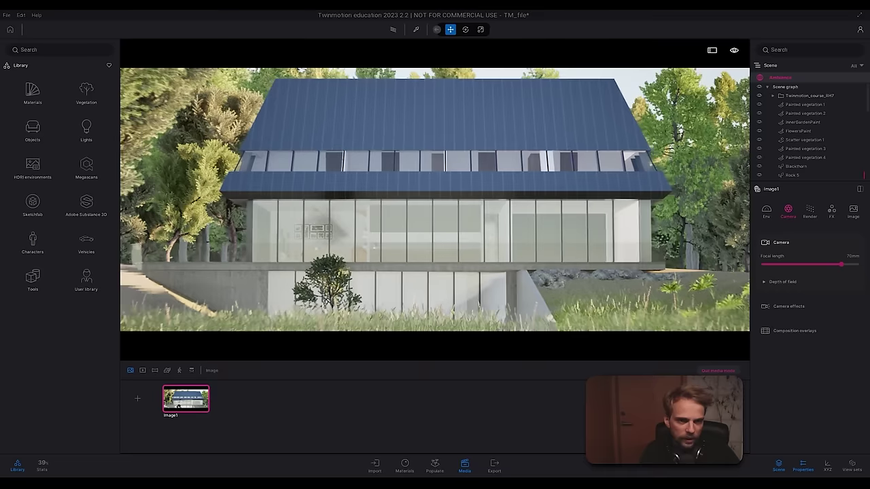
pyautogui.press('Down')
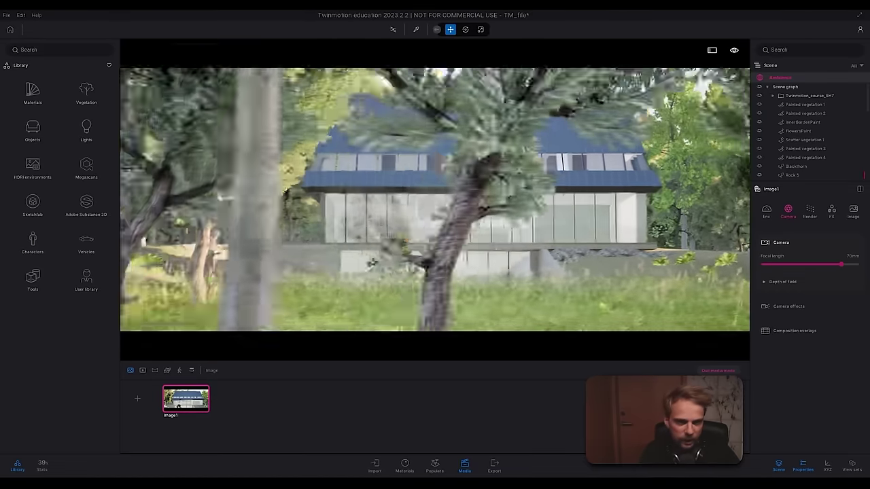
pyautogui.press('s')
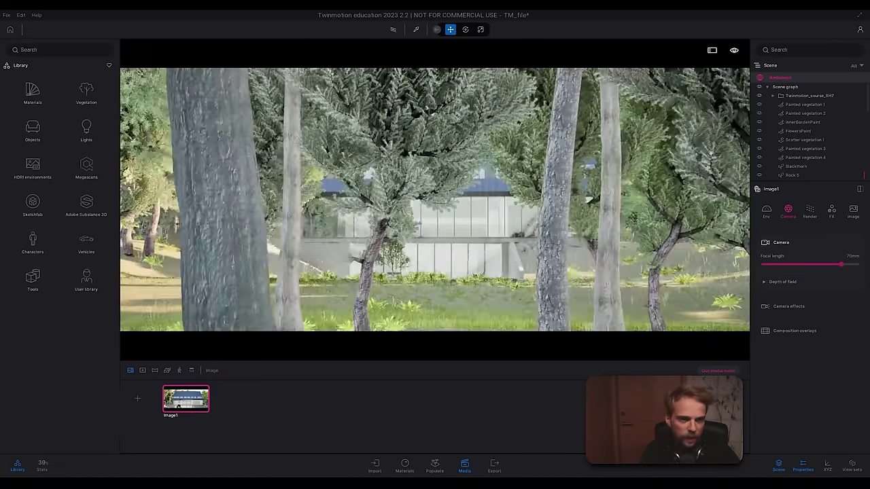
pyautogui.moveTo(434, 200)
pyautogui.mouseDown(button='right')
pyautogui.moveTo(457, 184)
pyautogui.moveTo(435, 194)
pyautogui.mouseUp(button='right')
pyautogui.press('s')
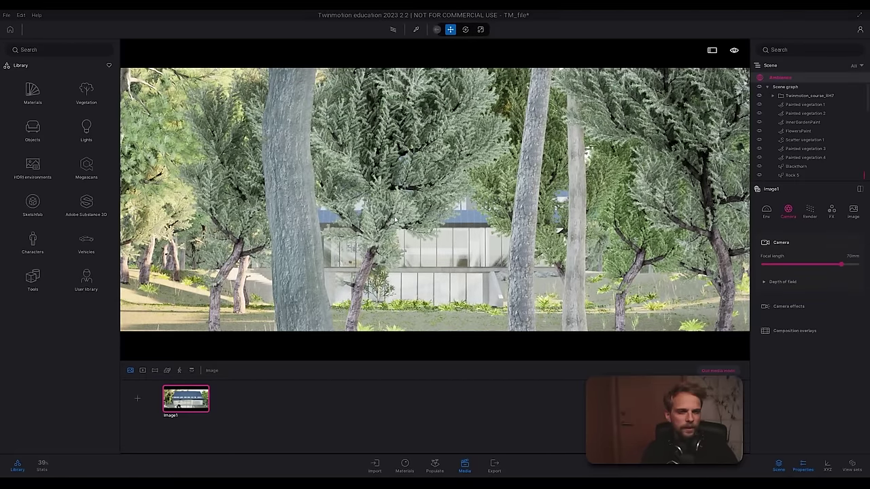
pyautogui.press('d')
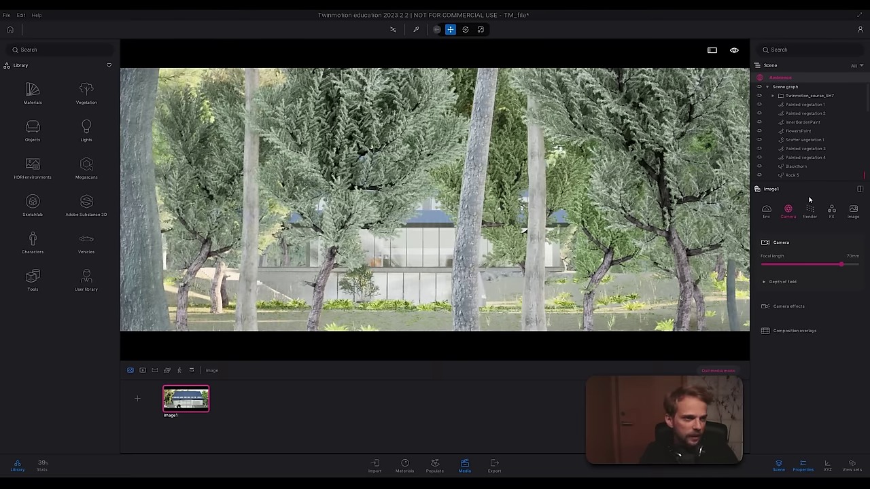
# Step: Hide Scatter vegetation 1 and reframe the camera so the whole house sits centred between the foreground trees
pyautogui.scroll(-1, 788, 141)
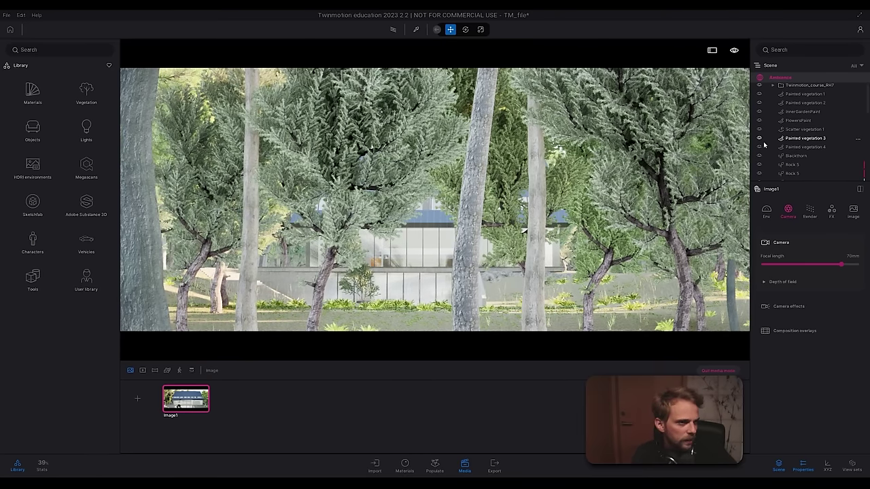
pyautogui.scroll(-4, 783, 143)
pyautogui.click(759, 96)
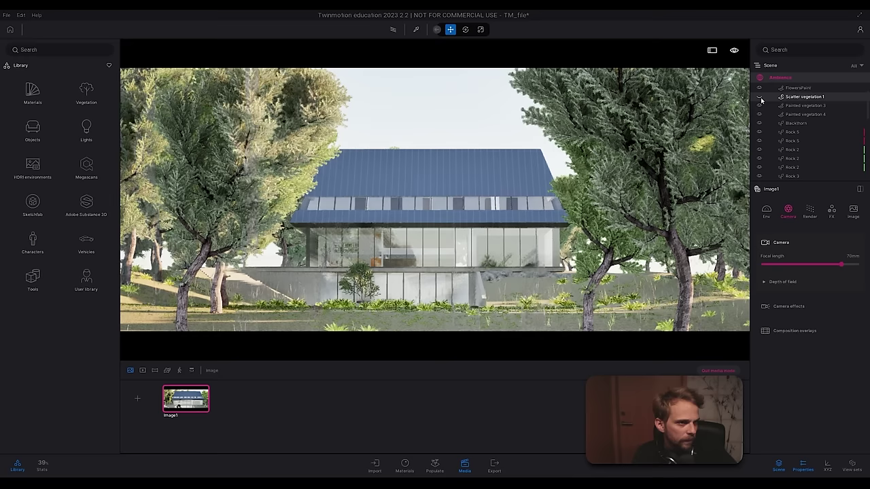
pyautogui.press('Up')
pyautogui.press('Right')
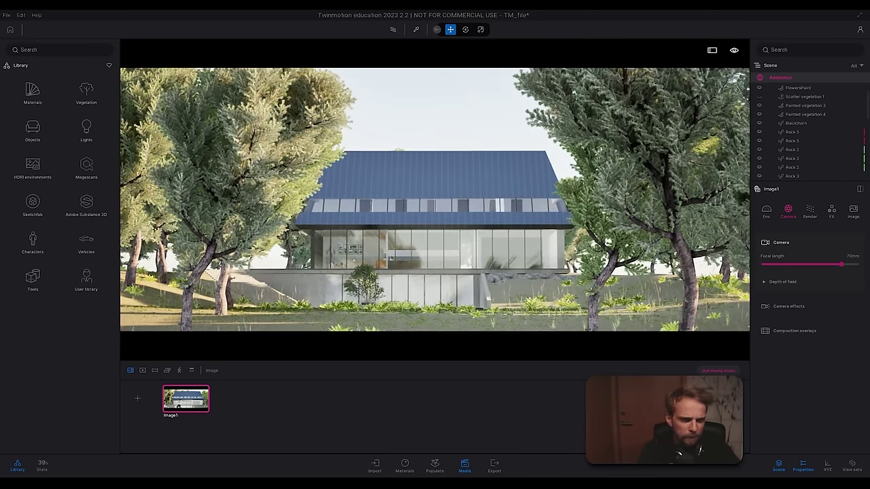
pyautogui.press('Left')
pyautogui.press('Right')
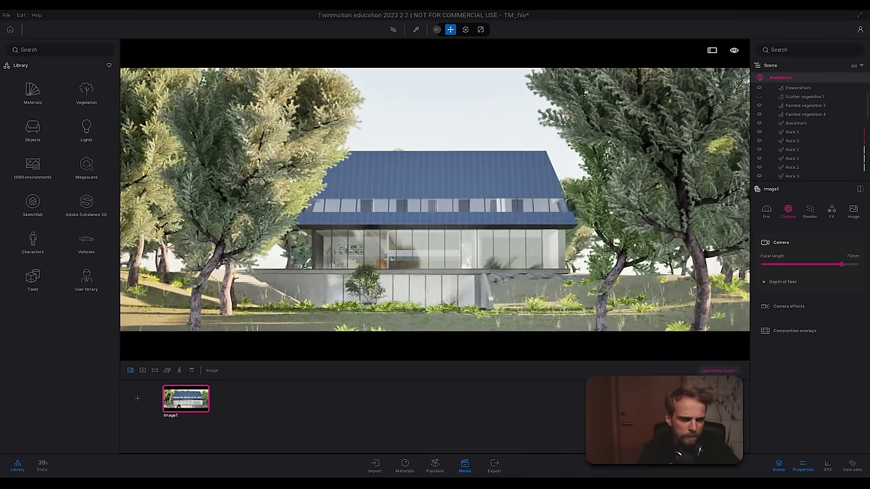
pyautogui.press('Up')
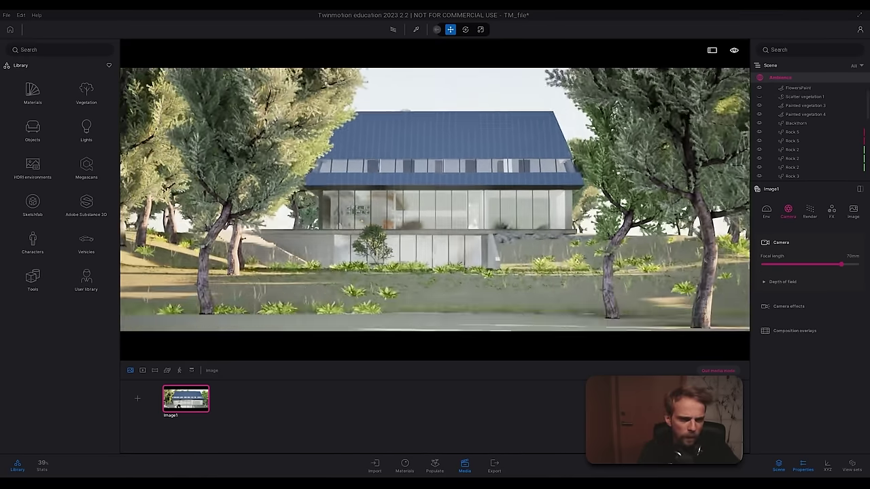
pyautogui.press('Up')
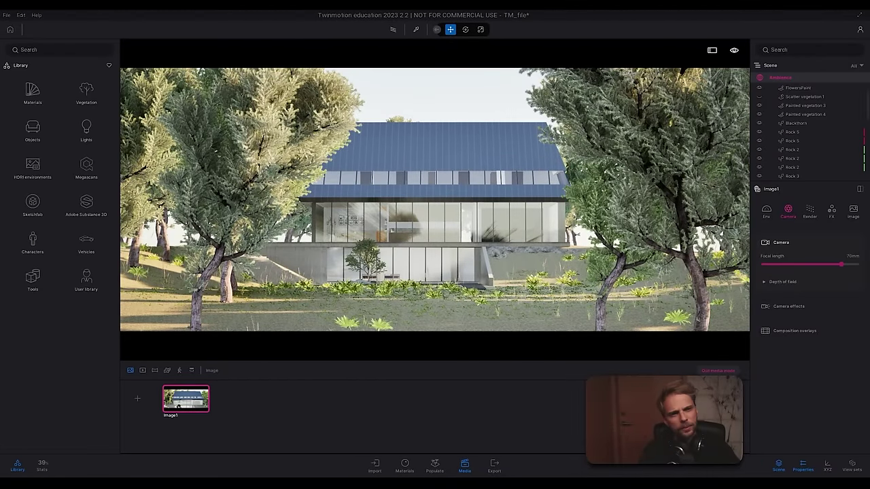
# Step: Show Scatter vegetation 1 again and update Image1 with the current camera view
pyautogui.click(760, 97)
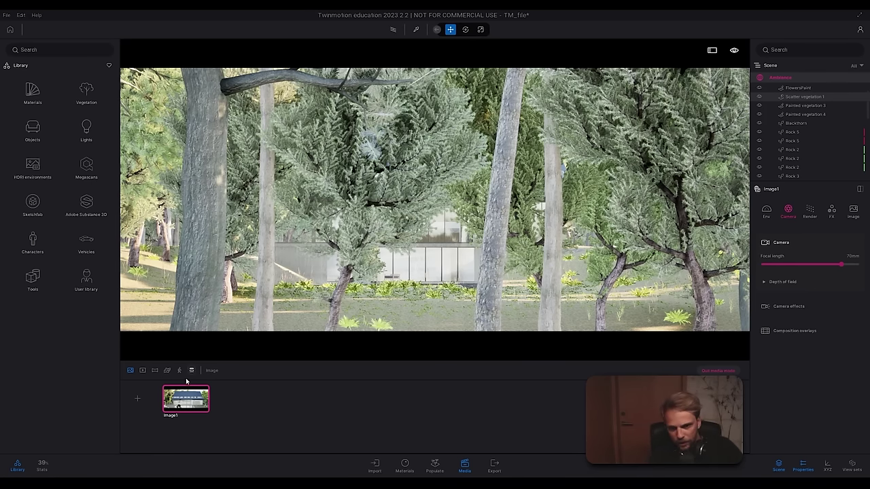
pyautogui.click(192, 387)
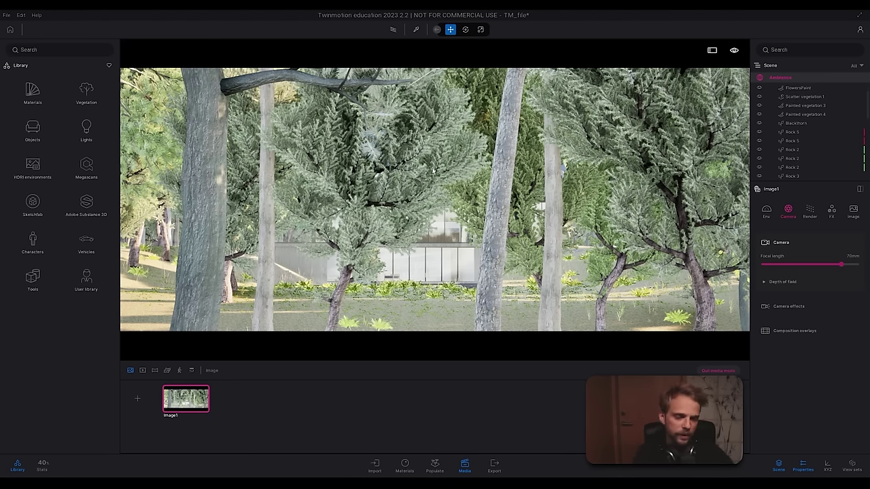
# Step: Erase the Scatter vegetation 1 trees blocking the front of the house with a 10 m eraser, and return to the Image1 view
pyautogui.moveTo(379, 170); pyautogui.dragTo(454, 123, button='right')
pyautogui.click(352, 181)
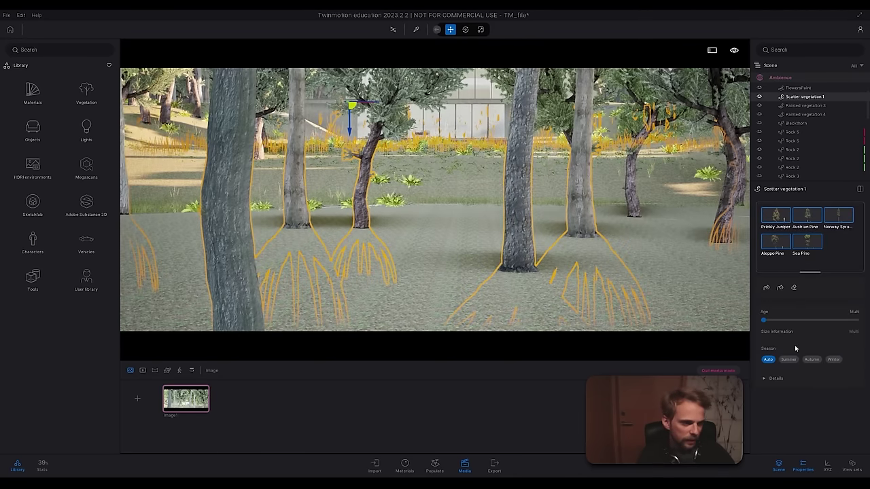
pyautogui.click(793, 287)
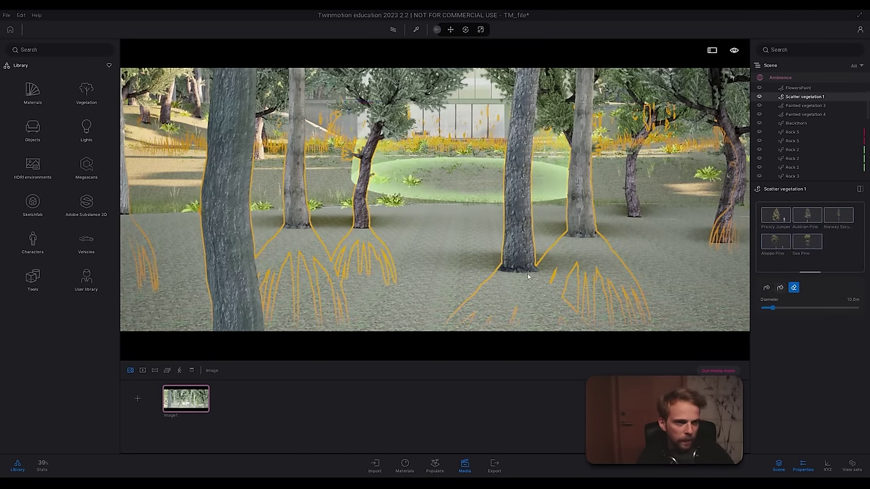
pyautogui.moveTo(429, 218)
pyautogui.mouseDown()
pyautogui.moveTo(283, 262)
pyautogui.moveTo(291, 330)
pyautogui.mouseUp()
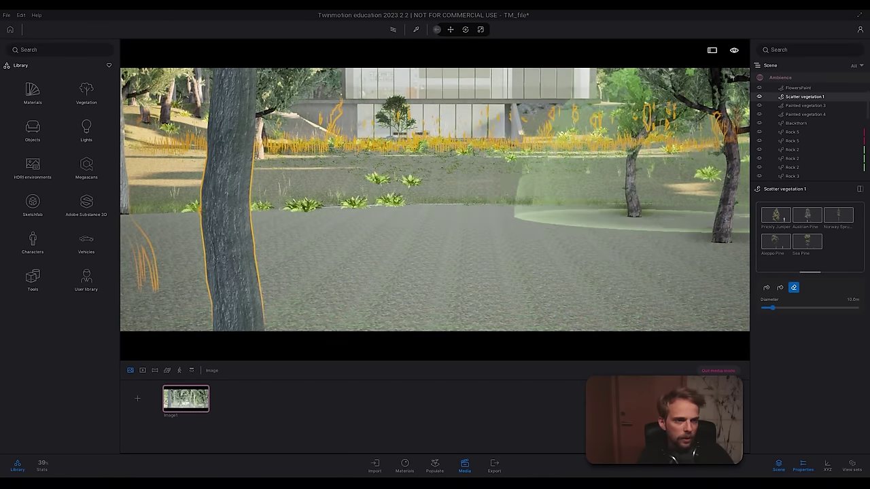
pyautogui.moveTo(660, 198); pyautogui.dragTo(730, 235, button='right')
pyautogui.moveTo(435, 224)
pyautogui.mouseDown(button='right')
pyautogui.moveTo(563, 218)
pyautogui.moveTo(598, 163)
pyautogui.moveTo(516, 224)
pyautogui.mouseUp(button='right')
pyautogui.moveTo(435, 204); pyautogui.dragTo(446, 265, button='right')
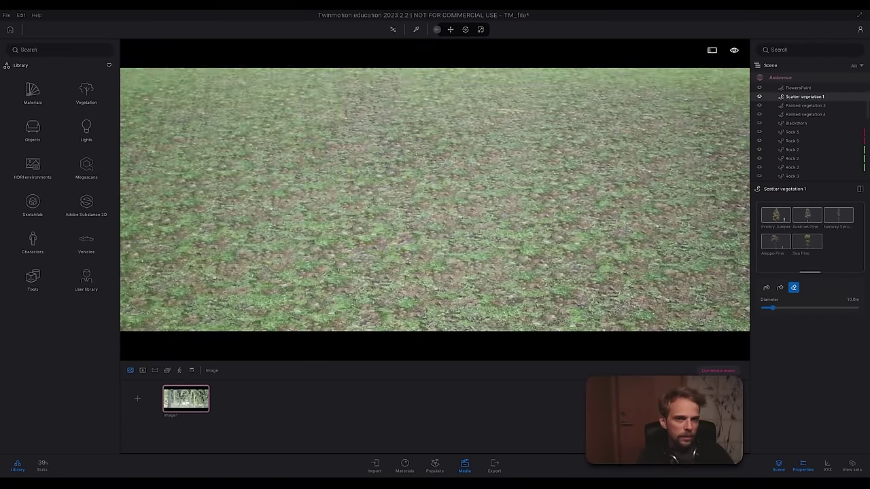
pyautogui.moveTo(447, 224)
pyautogui.mouseDown(button='right')
pyautogui.moveTo(421, 156)
pyautogui.moveTo(394, 151)
pyautogui.moveTo(391, 227)
pyautogui.moveTo(430, 223)
pyautogui.moveTo(411, 202)
pyautogui.moveTo(411, 177)
pyautogui.mouseUp(button='right')
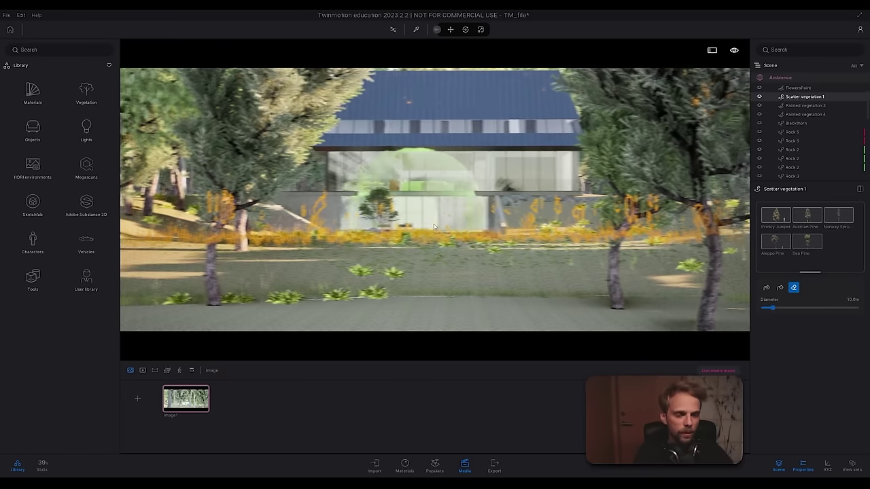
pyautogui.click(192, 403)
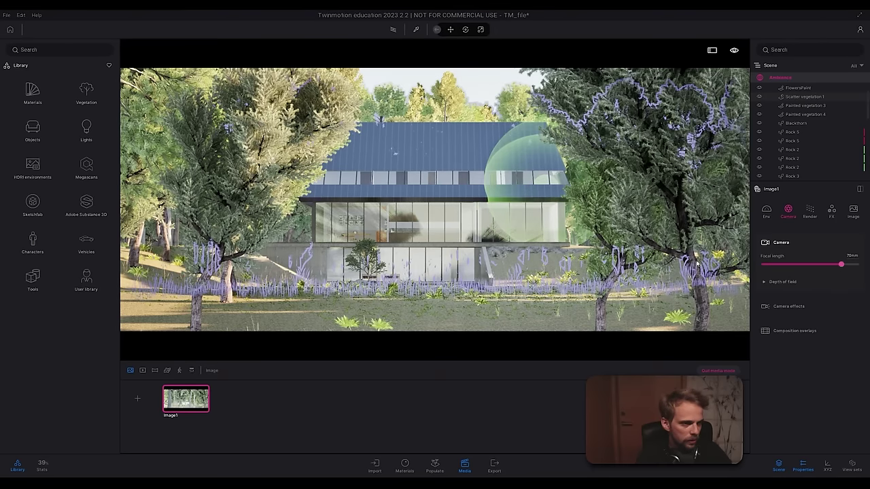
pyautogui.press('Escape')
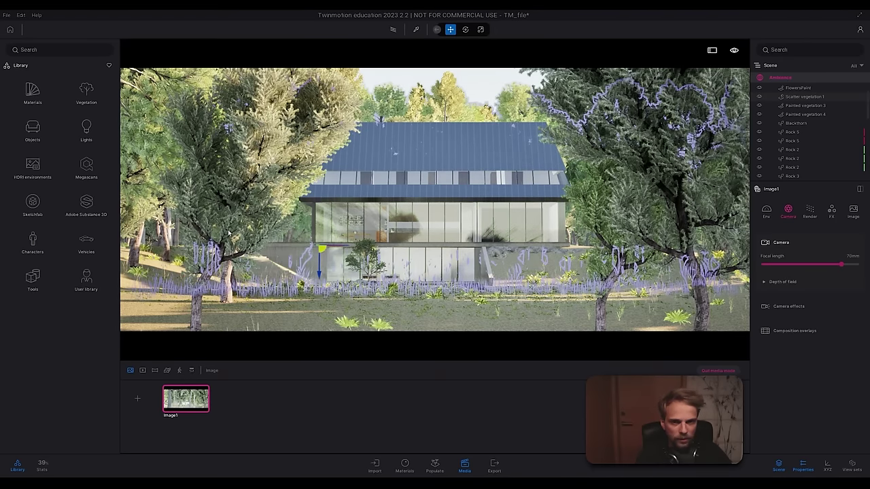
# Step: Erase the Painted vegetation 3 junipers in front of the house with a 10 m eraser, and return to the Image1 view
pyautogui.click(228, 239)
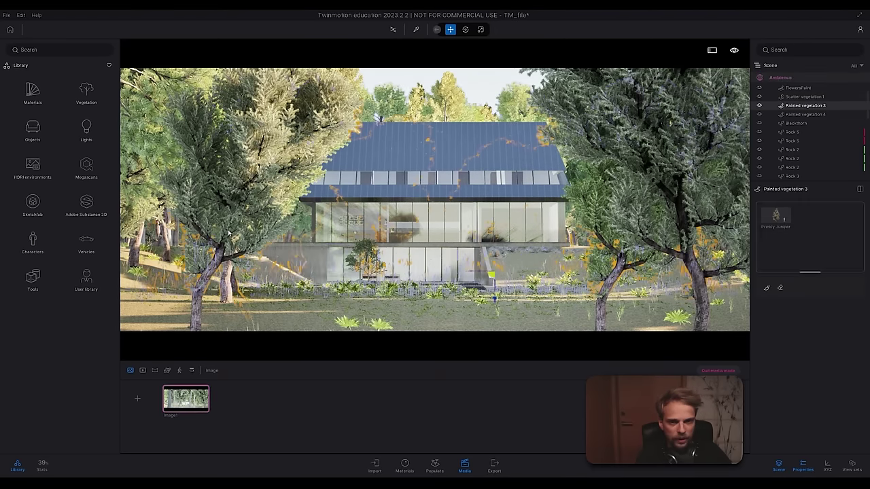
pyautogui.click(780, 287)
pyautogui.scroll(3, 529, 265)
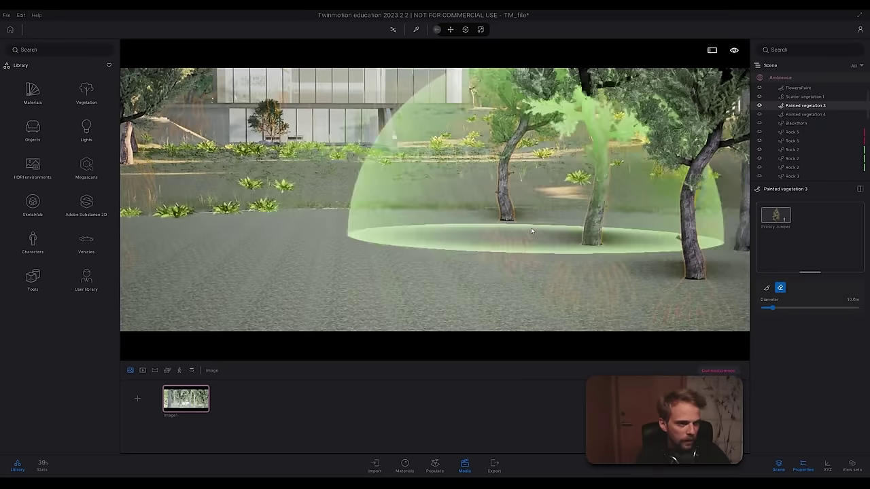
pyautogui.click(527, 226)
pyautogui.click(576, 288)
pyautogui.moveTo(515, 244); pyautogui.dragTo(511, 242, button='right')
pyautogui.click(530, 271)
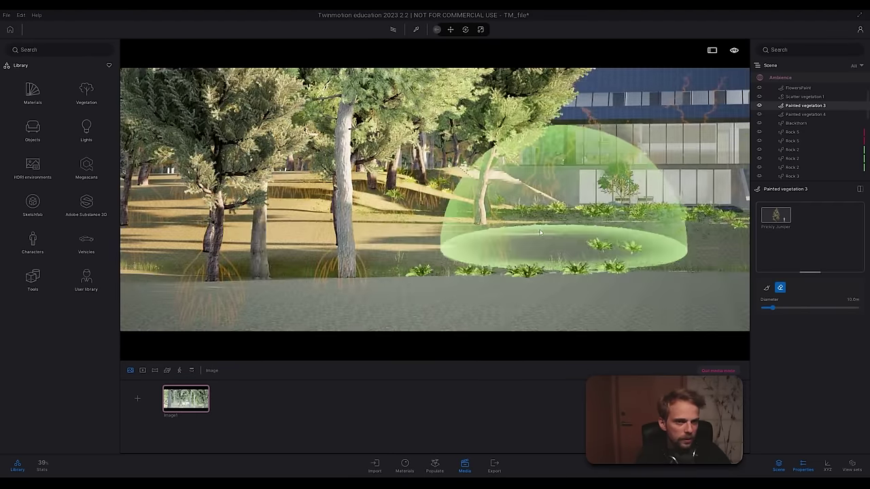
pyautogui.click(560, 238)
pyautogui.moveTo(553, 222); pyautogui.dragTo(687, 203, button='right')
pyautogui.moveTo(554, 204)
pyautogui.mouseDown(button='right')
pyautogui.moveTo(565, 212)
pyautogui.moveTo(582, 185)
pyautogui.mouseUp(button='right')
pyautogui.moveTo(503, 216); pyautogui.dragTo(500, 196, button='right')
pyautogui.press('Escape')
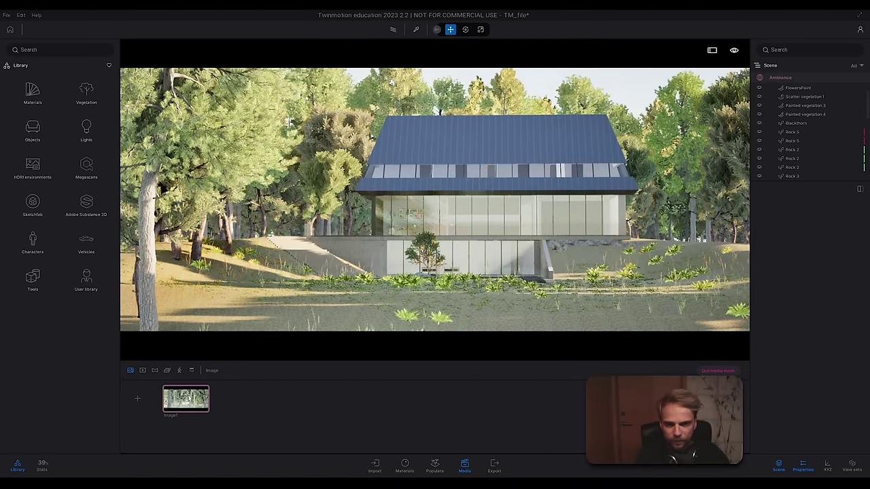
pyautogui.click(186, 400)
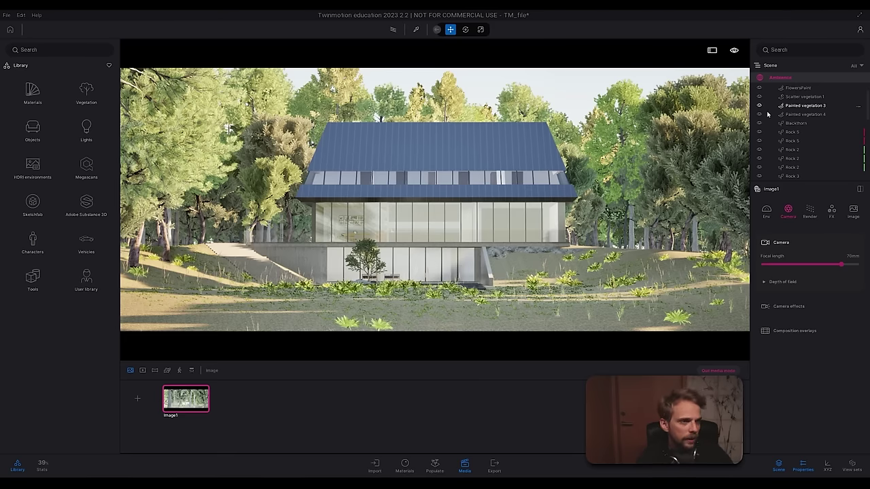
# Step: Look through the scene graph, checking the imported model folder, the vegetation layers and the placed objects
pyautogui.scroll(-10, 816, 100)
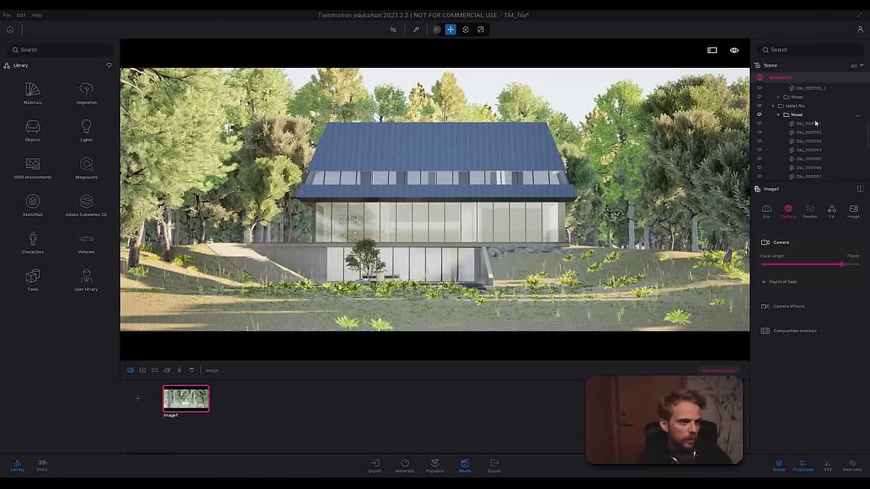
pyautogui.scroll(-5, 812, 126)
pyautogui.moveTo(868, 123); pyautogui.dragTo(868, 85)
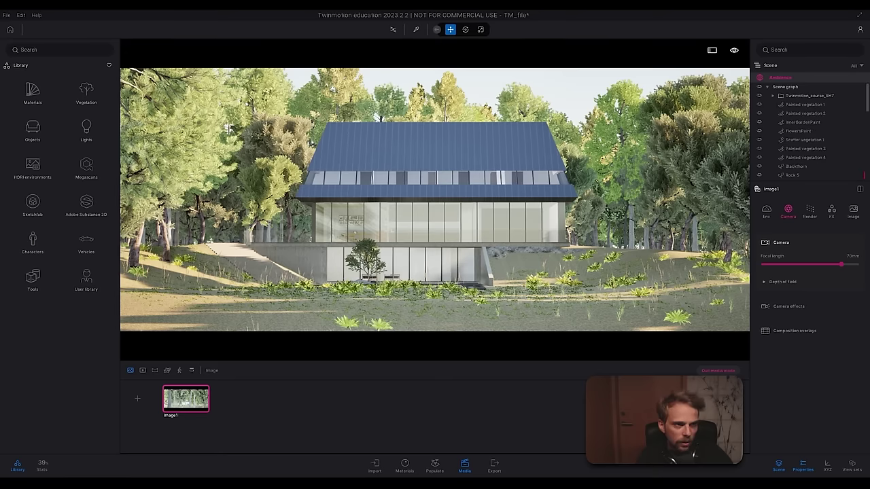
pyautogui.click(771, 88)
pyautogui.click(768, 88)
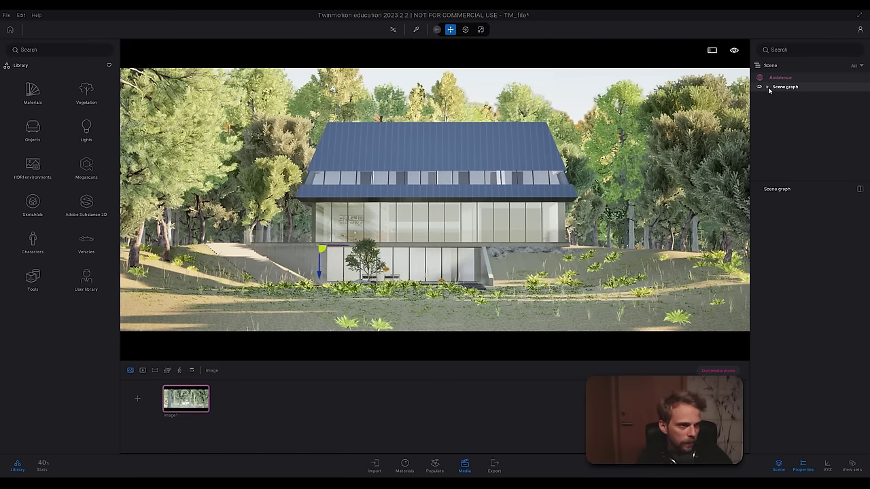
pyautogui.click(767, 87)
pyautogui.click(772, 96)
pyautogui.click(772, 96)
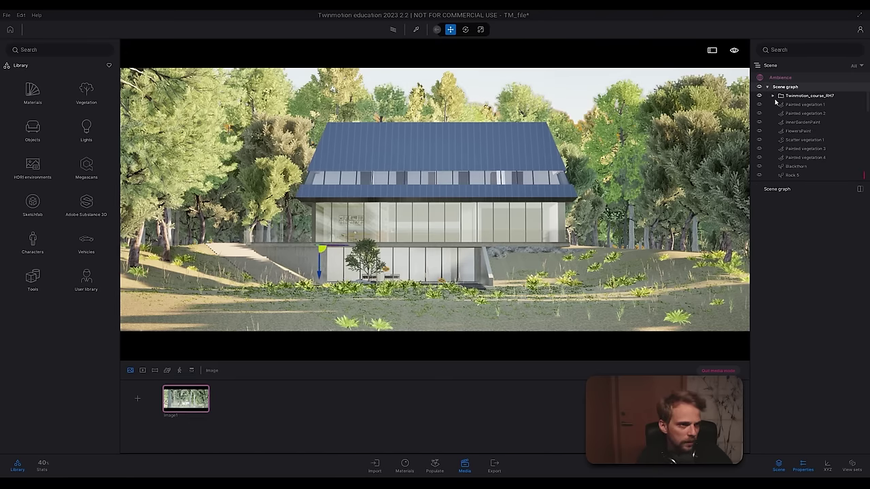
pyautogui.scroll(-10, 805, 146)
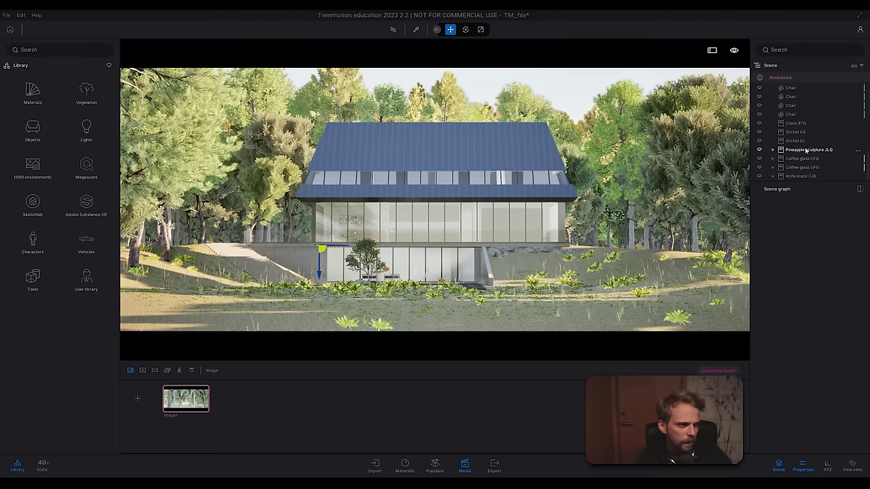
pyautogui.scroll(8, 805, 150)
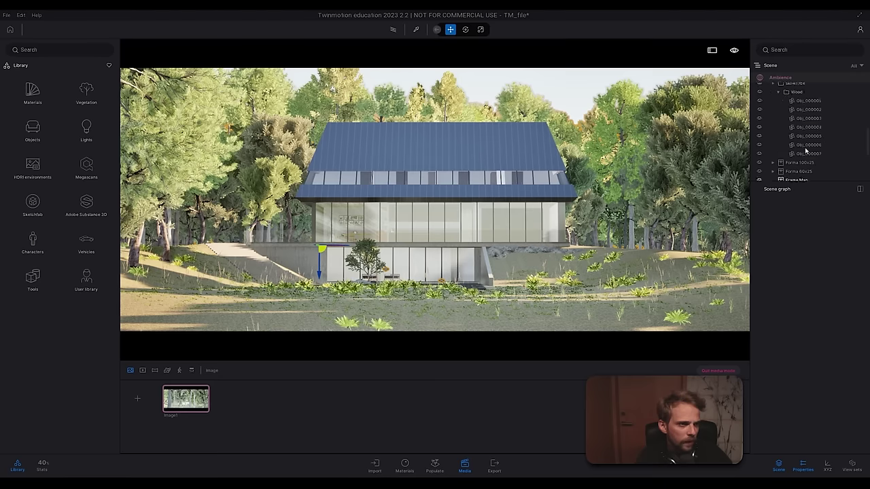
# Step: Preview the house view with the Path tracer and switch back to real-time rendering
pyautogui.click(393, 30)
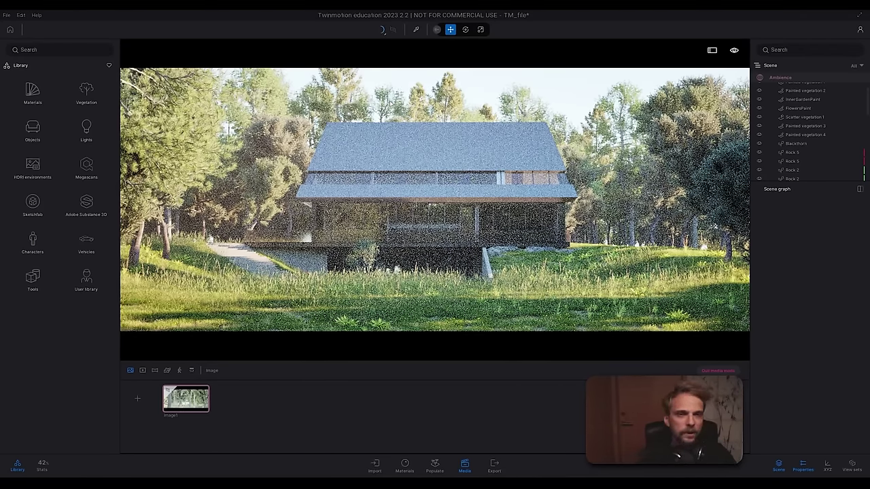
pyautogui.press('r')
pyautogui.press('r')
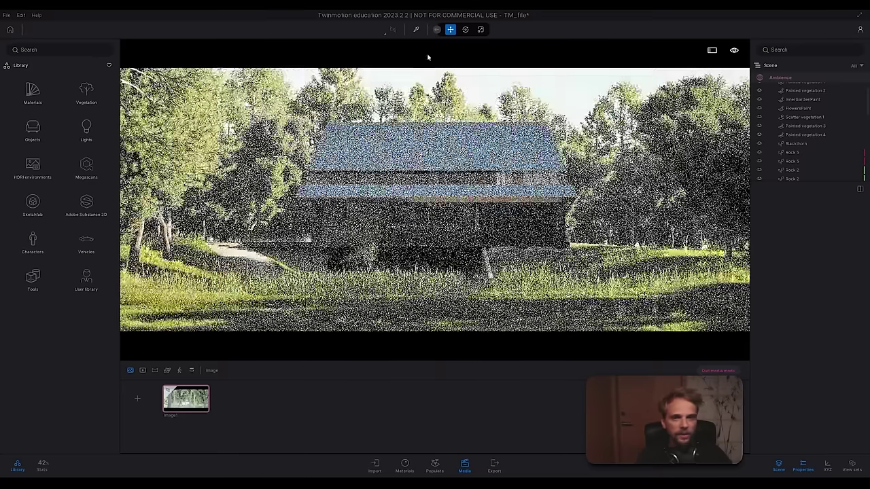
pyautogui.click(390, 31)
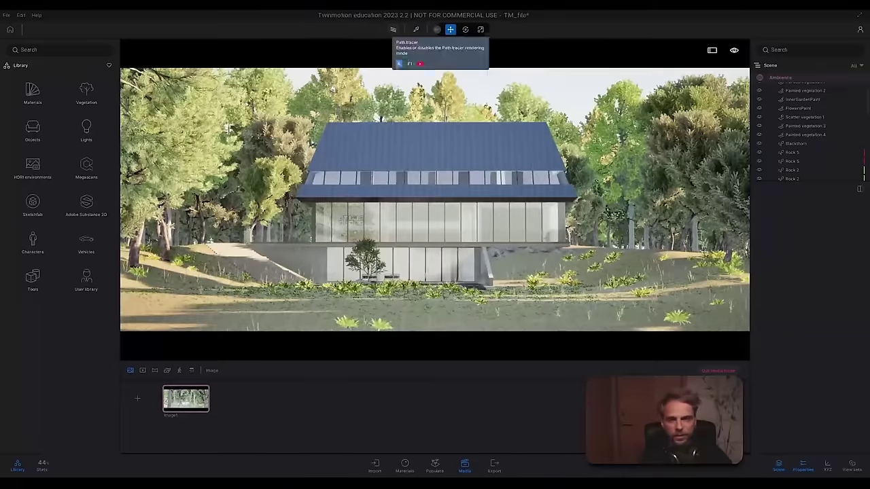
# Step: Enable depth of field for the Image1 camera and pick the focus point on the house facade
pyautogui.click(189, 402)
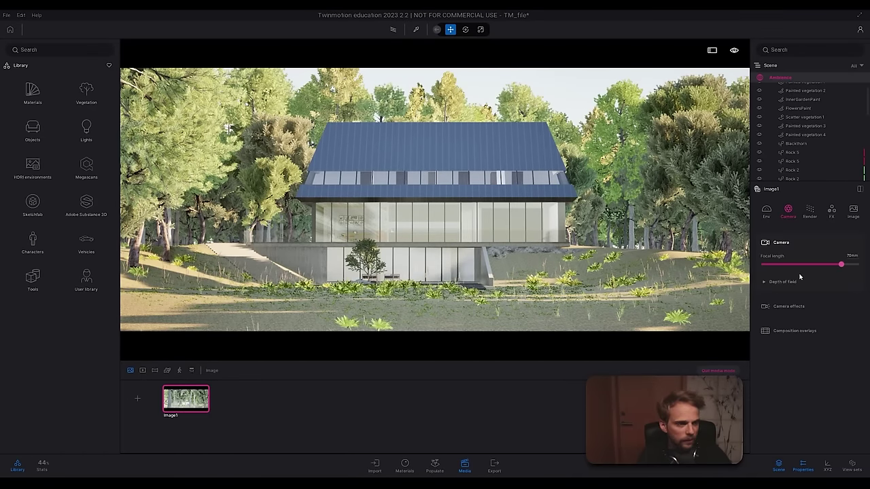
pyautogui.click(778, 282)
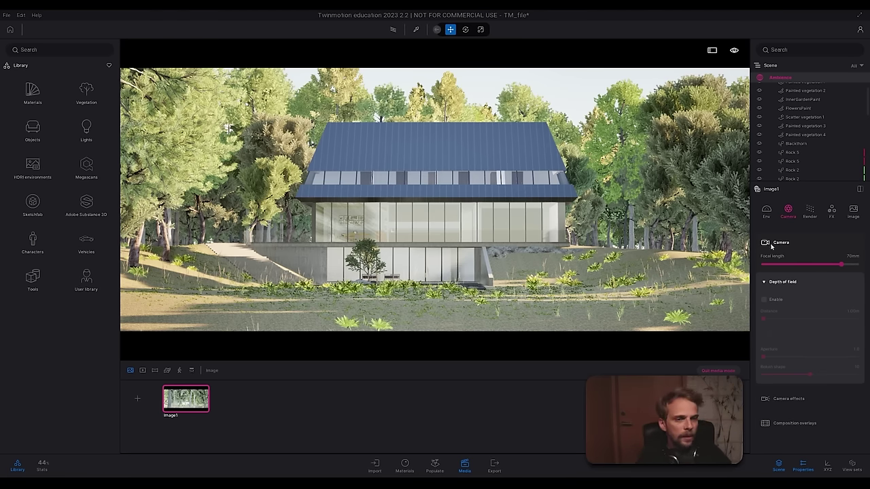
pyautogui.click(781, 299)
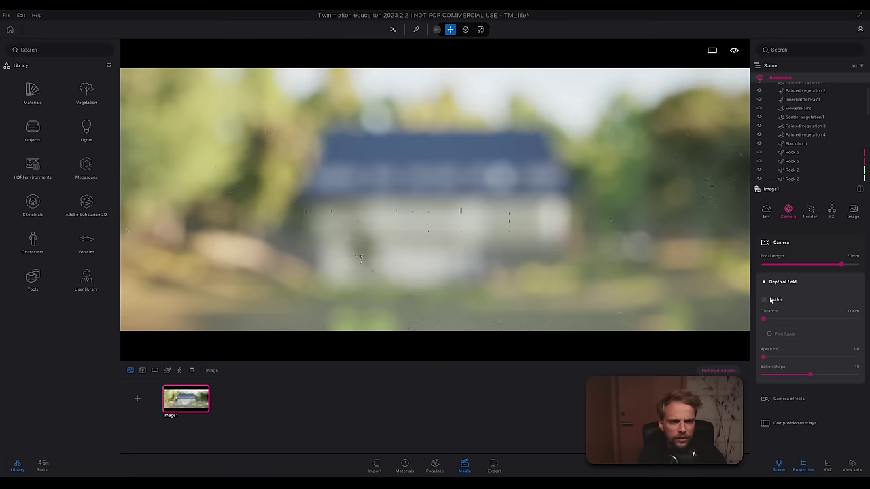
pyautogui.click(845, 310)
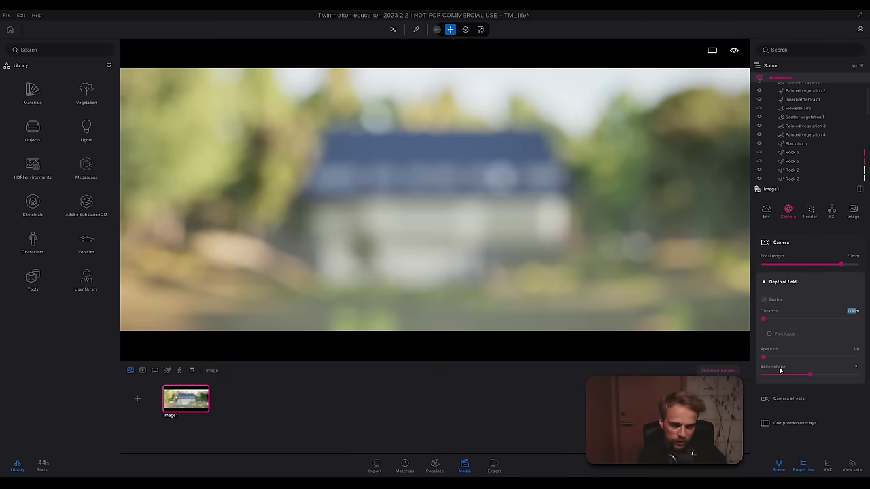
pyautogui.click(782, 333)
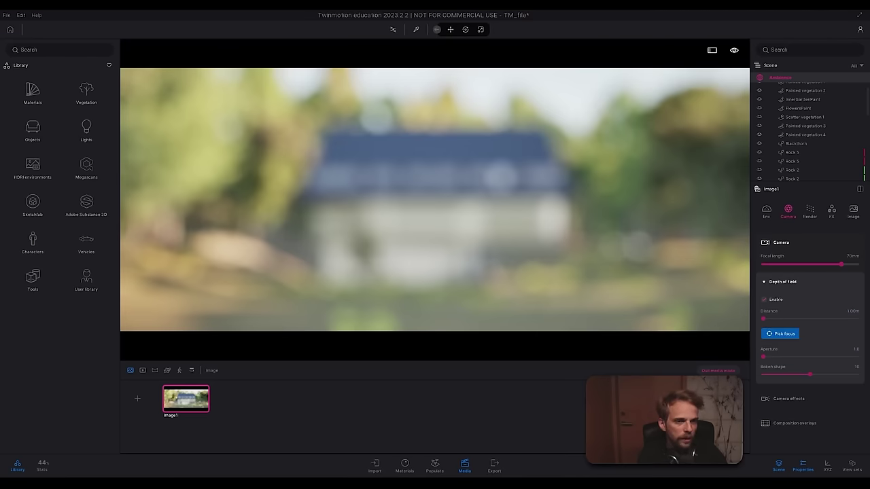
pyautogui.click(407, 198)
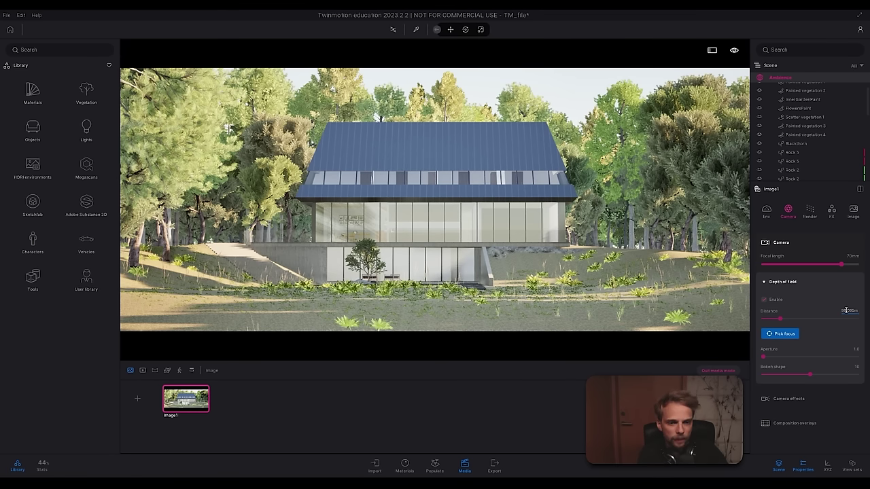
# Step: Return to the Image1 view, test the depth-of-field aperture range and set the aperture slightly above its minimum
pyautogui.moveTo(575, 263)
pyautogui.mouseDown(button='right')
pyautogui.moveTo(528, 359)
pyautogui.moveTo(566, 263)
pyautogui.mouseUp(button='right')
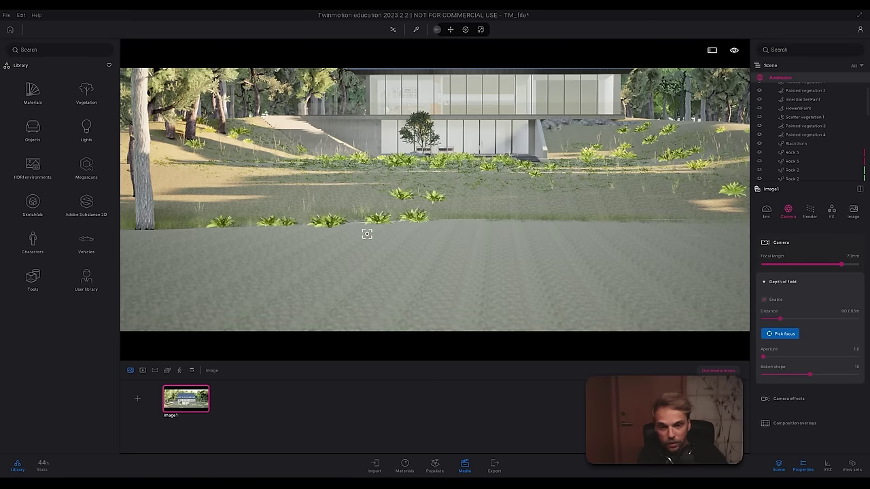
pyautogui.click(193, 401)
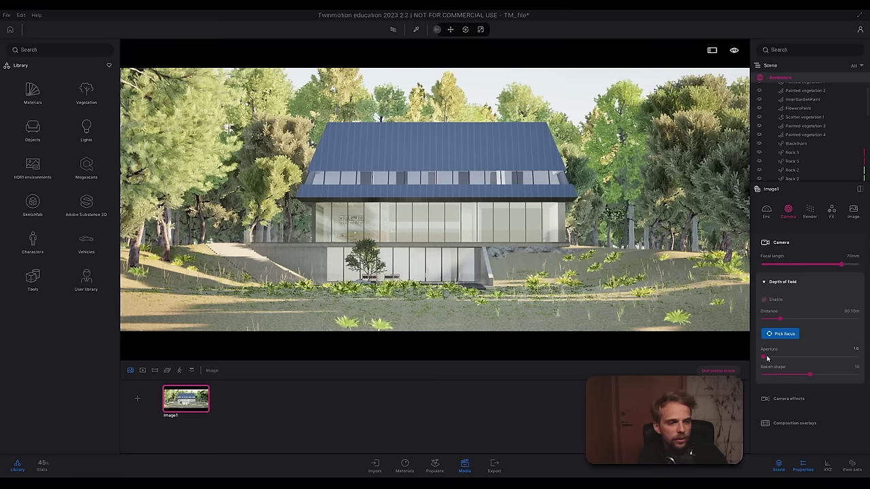
pyautogui.moveTo(765, 358); pyautogui.dragTo(867, 366)
pyautogui.moveTo(795, 363); pyautogui.dragTo(749, 365)
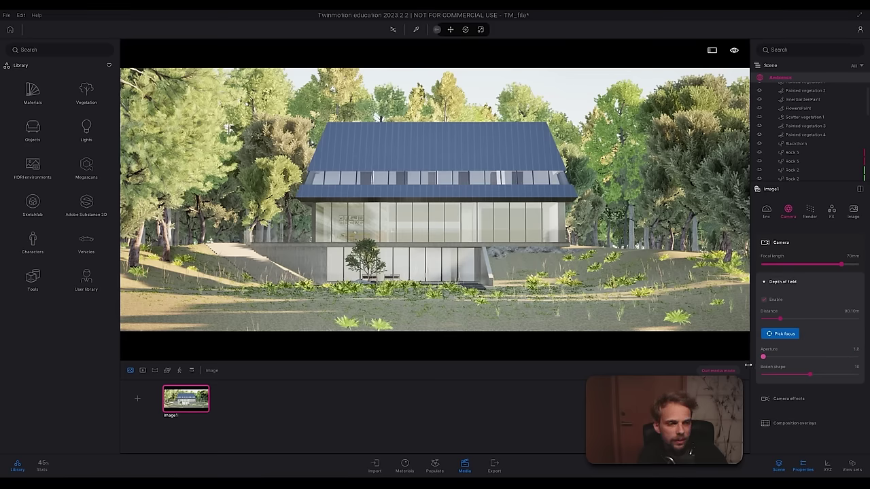
pyautogui.click(859, 349)
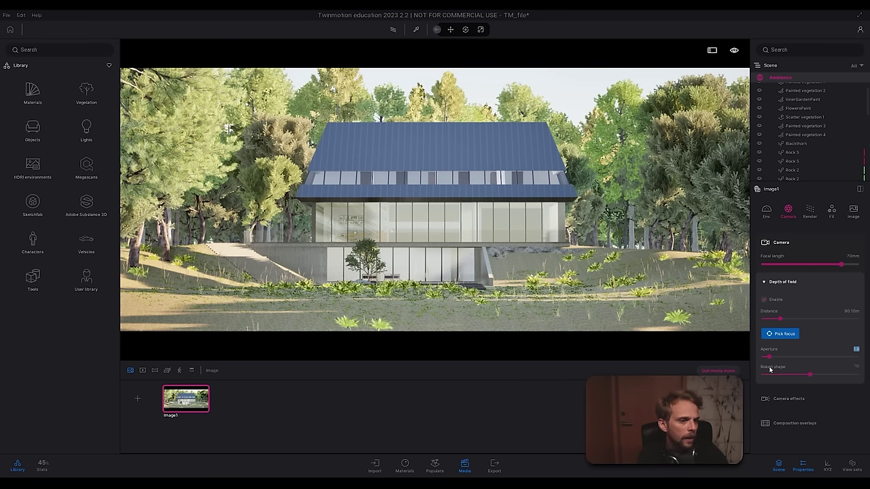
pyautogui.click(782, 281)
# Step: Try the camera vignetting at 100% and set it to 61%
pyautogui.click(806, 307)
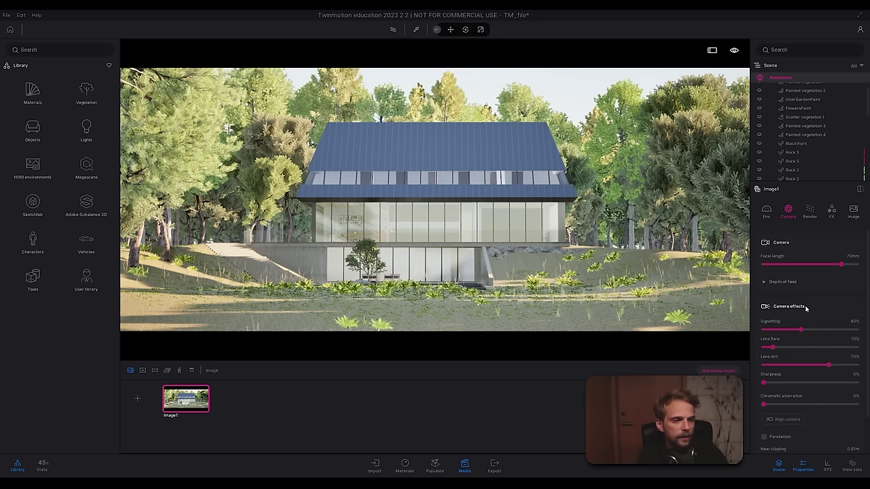
pyautogui.moveTo(804, 332)
pyautogui.mouseDown()
pyautogui.moveTo(856, 332)
pyautogui.moveTo(697, 339)
pyautogui.moveTo(857, 339)
pyautogui.mouseUp()
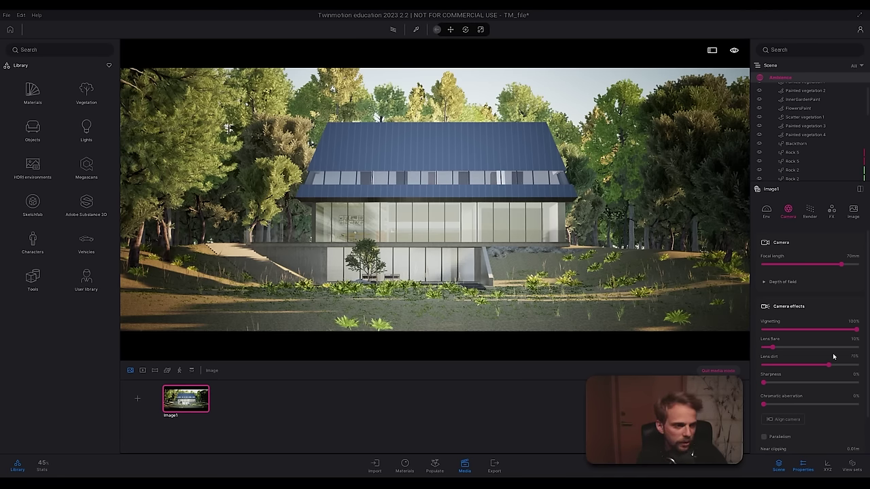
pyautogui.click(808, 330)
pyautogui.moveTo(807, 329)
pyautogui.mouseDown()
pyautogui.moveTo(801, 329)
pyautogui.moveTo(825, 331)
pyautogui.moveTo(809, 333)
pyautogui.mouseUp()
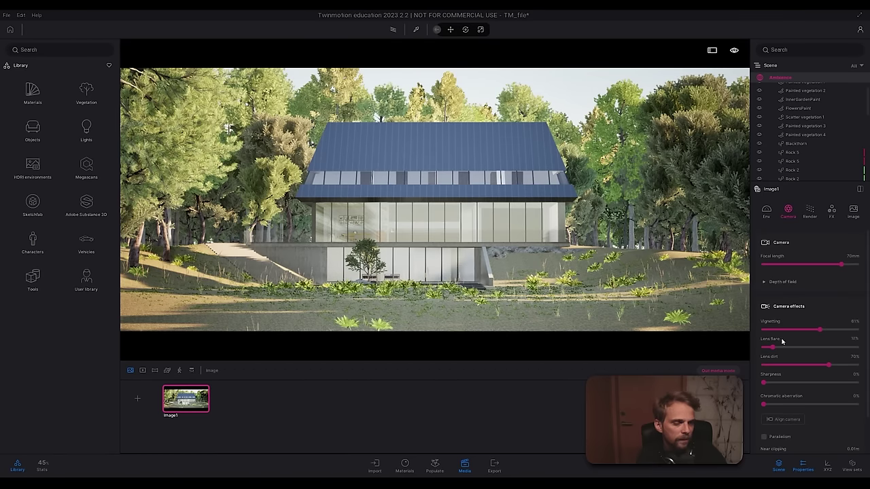
# Step: Check lens flare reference images in the browser, and set the camera's lens flare to 6% and lens dirt to 55%
pyautogui.moveTo(774, 348)
pyautogui.mouseDown()
pyautogui.moveTo(857, 348)
pyautogui.moveTo(784, 350)
pyautogui.mouseUp()
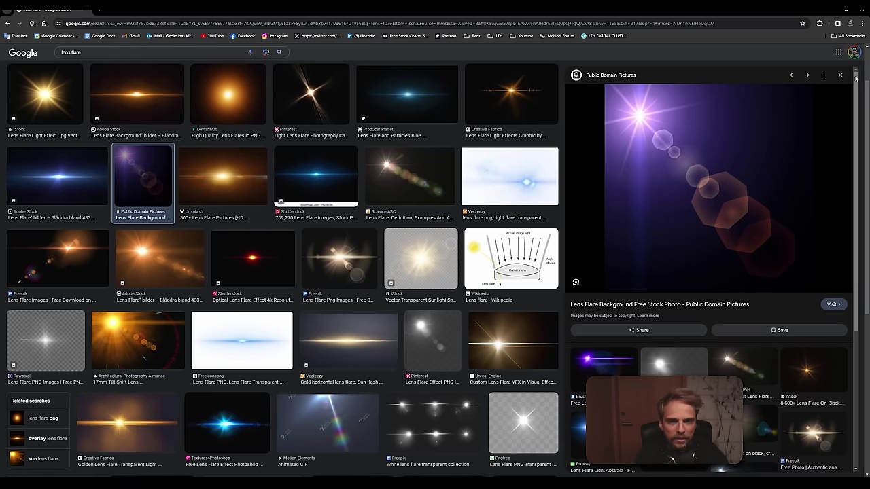
pyautogui.click(861, 12)
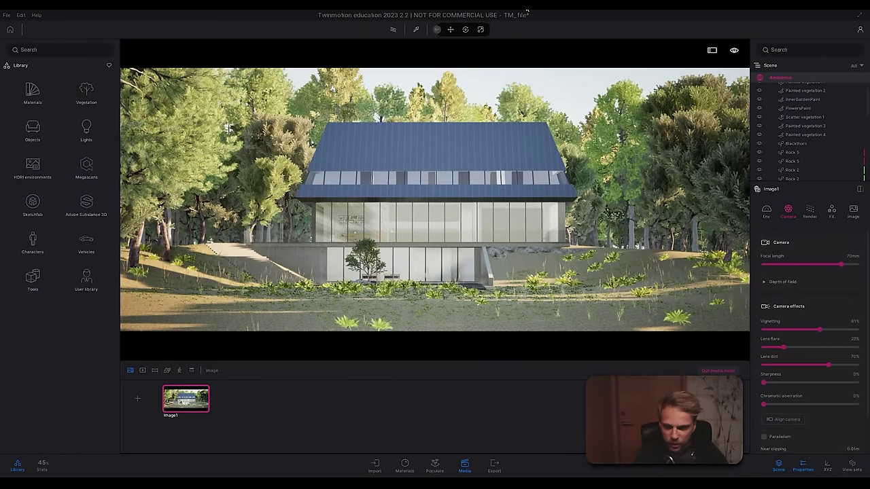
pyautogui.moveTo(783, 347); pyautogui.dragTo(773, 347)
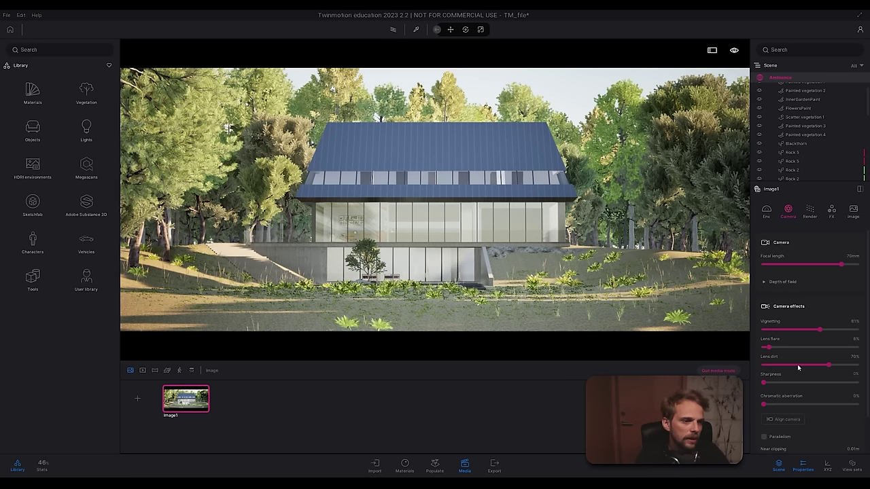
pyautogui.moveTo(830, 365); pyautogui.dragTo(813, 365)
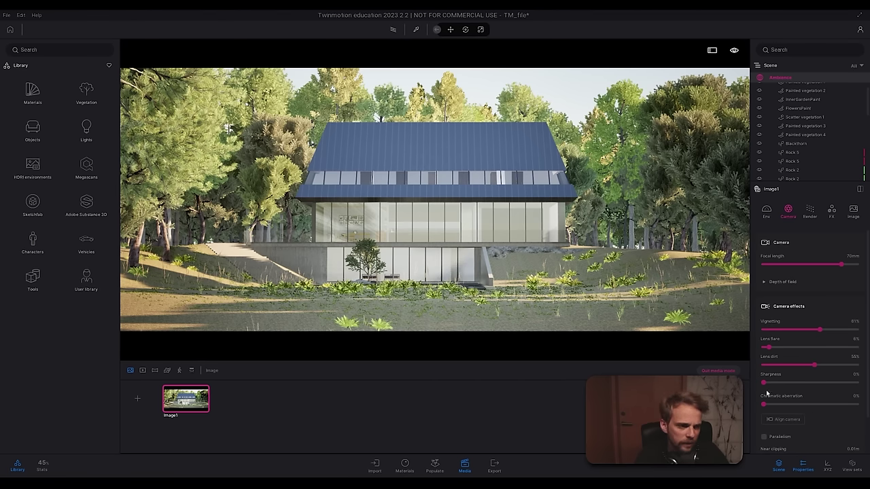
# Step: Test the sharpness and the chromatic aberration at 100%, and reset both to 0%
pyautogui.moveTo(773, 384); pyautogui.dragTo(748, 398)
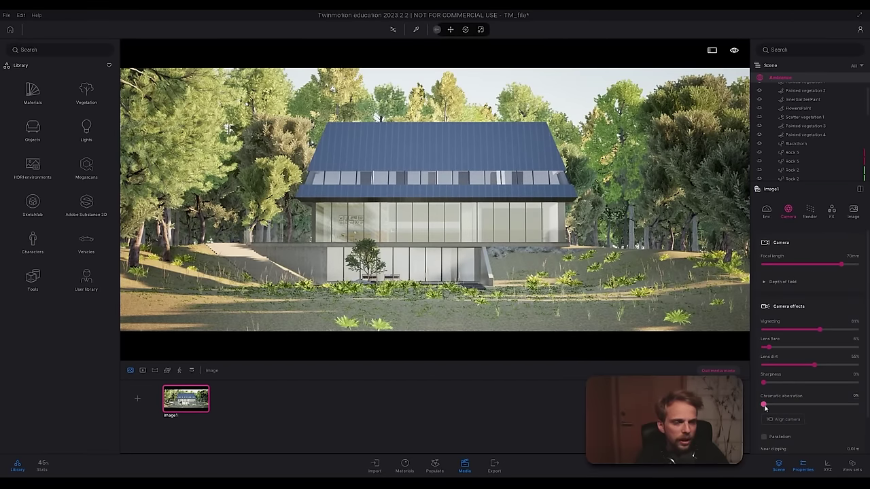
pyautogui.moveTo(764, 406); pyautogui.dragTo(860, 404)
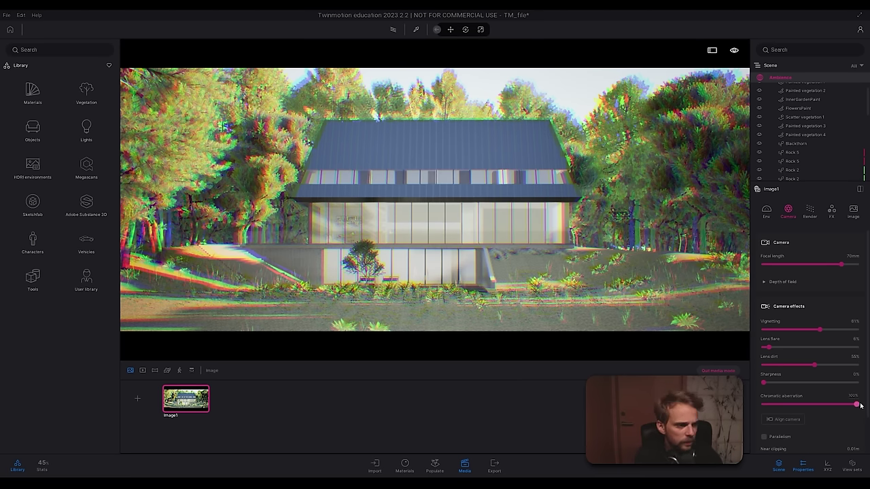
pyautogui.moveTo(856, 405); pyautogui.dragTo(763, 405)
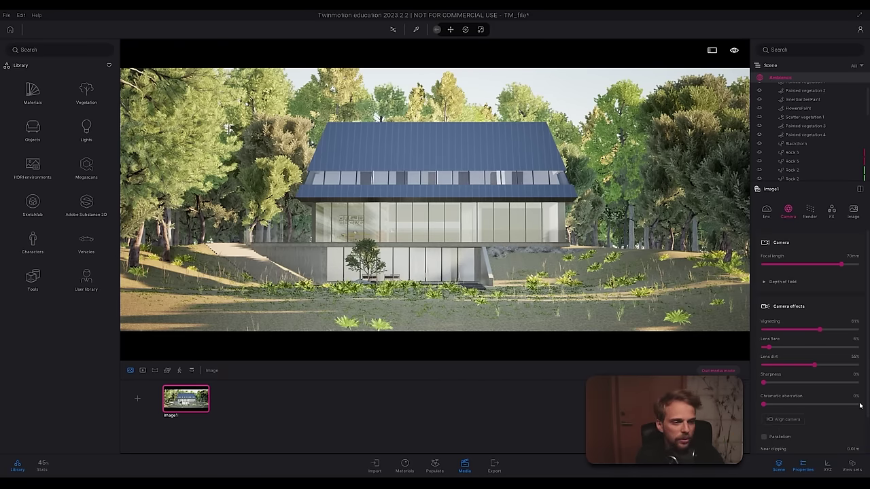
# Step: Test the camera's near clipping at 50 m and 60 m, and bring it down to 0.001 m
pyautogui.scroll(-2, 864, 422)
pyautogui.scroll(-3, 863, 422)
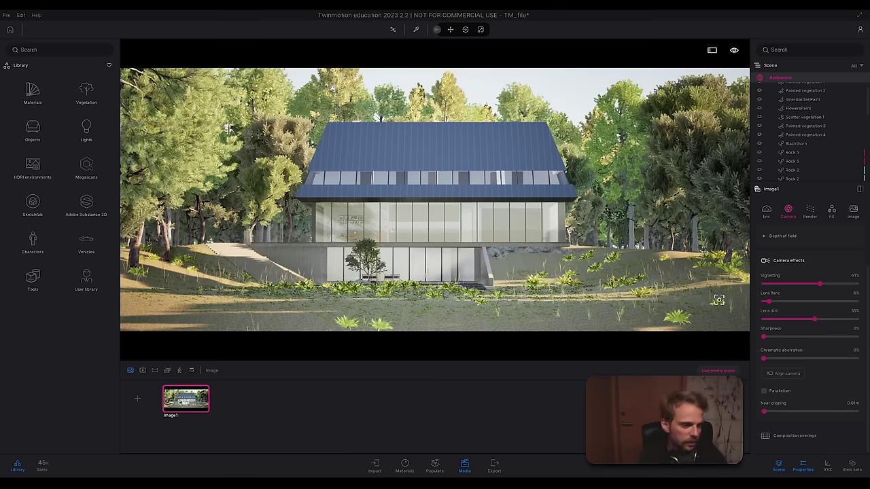
pyautogui.click(795, 436)
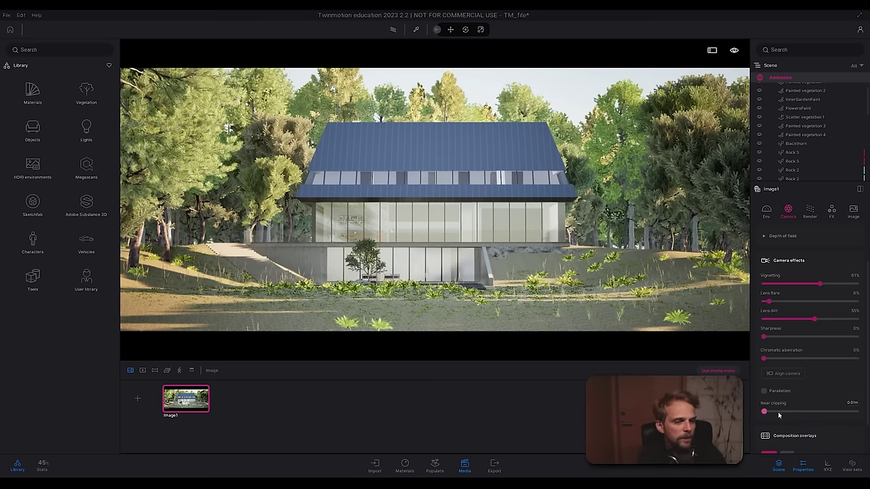
pyautogui.moveTo(764, 412); pyautogui.dragTo(856, 411)
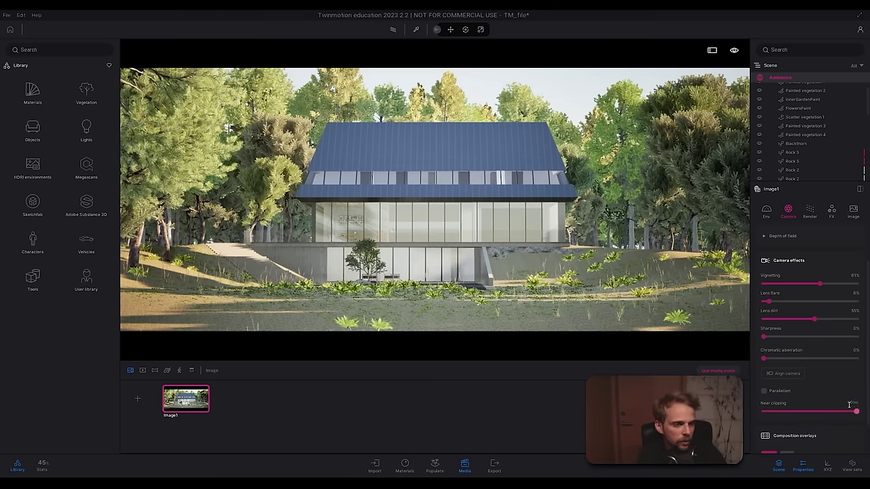
pyautogui.click(852, 403)
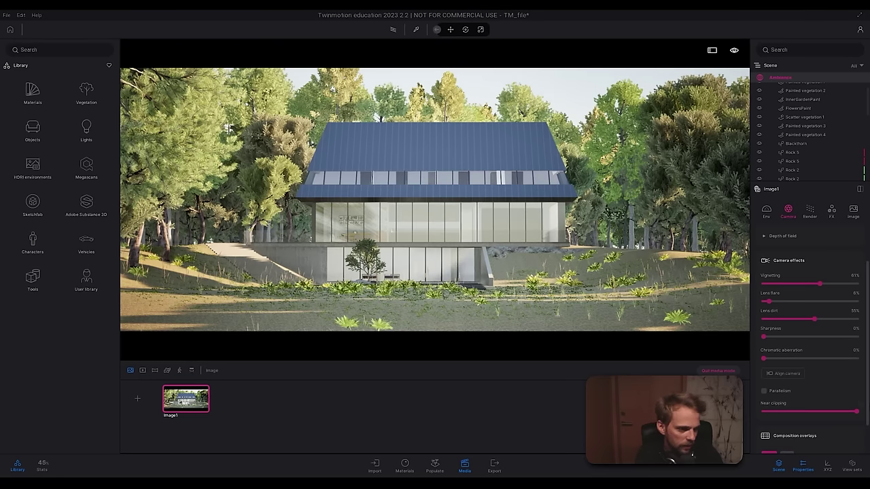
pyautogui.press('Return')
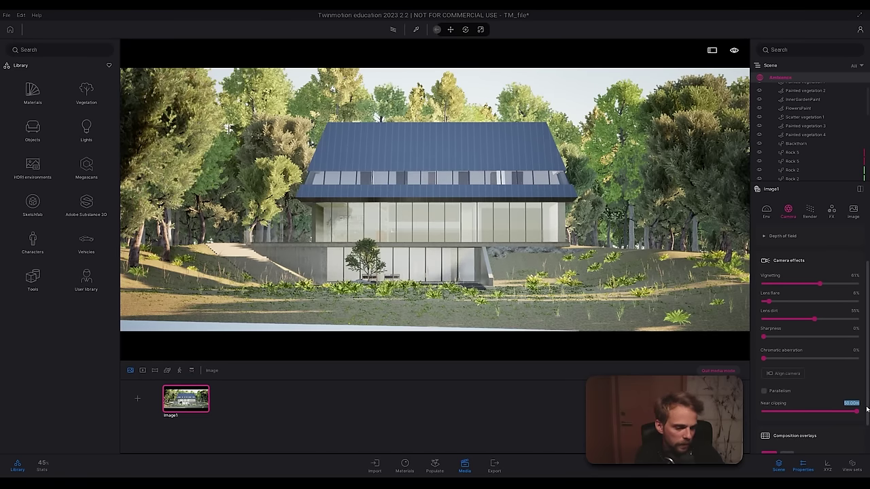
pyautogui.write('60')
pyautogui.press('Return')
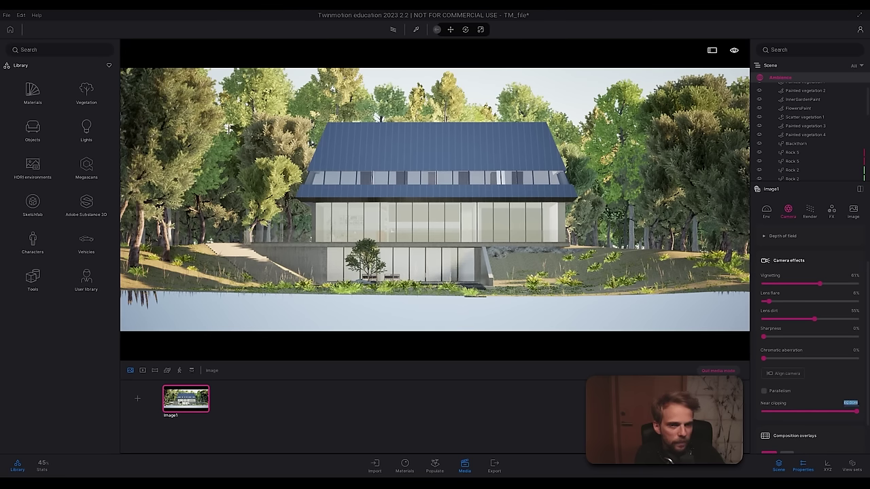
pyautogui.click(441, 275)
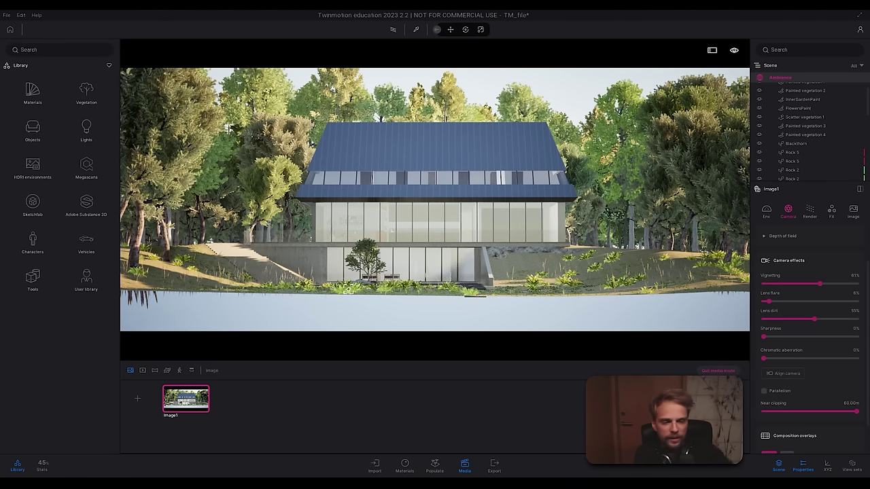
pyautogui.moveTo(856, 412); pyautogui.dragTo(763, 411)
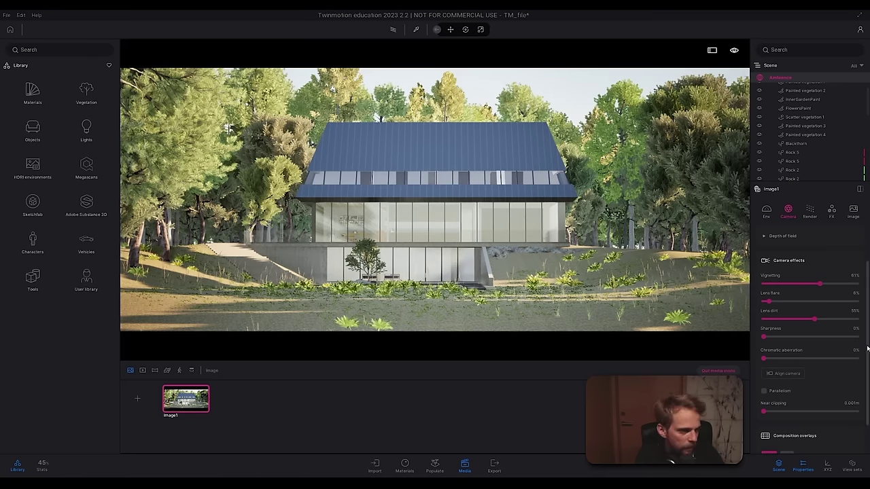
# Step: Turn on the grid composition overlay for Image1 and set it to 2 columns and 2 rows
pyautogui.scroll(-3, 856, 413)
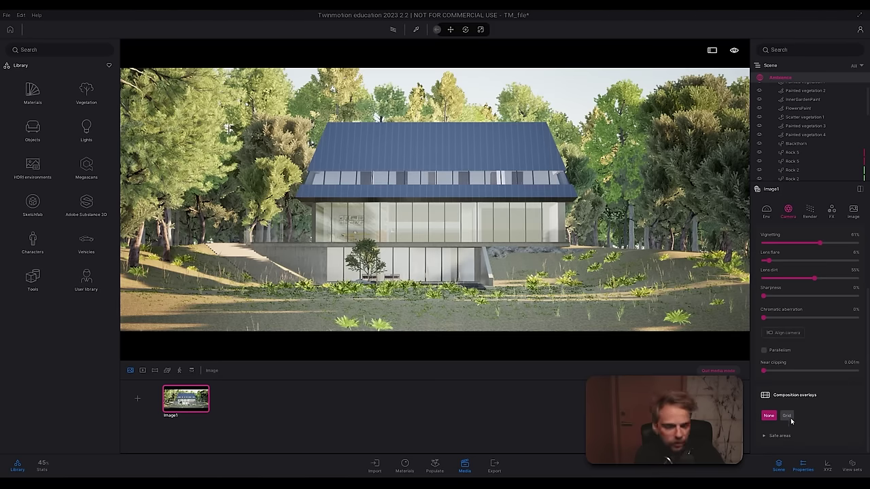
pyautogui.click(786, 416)
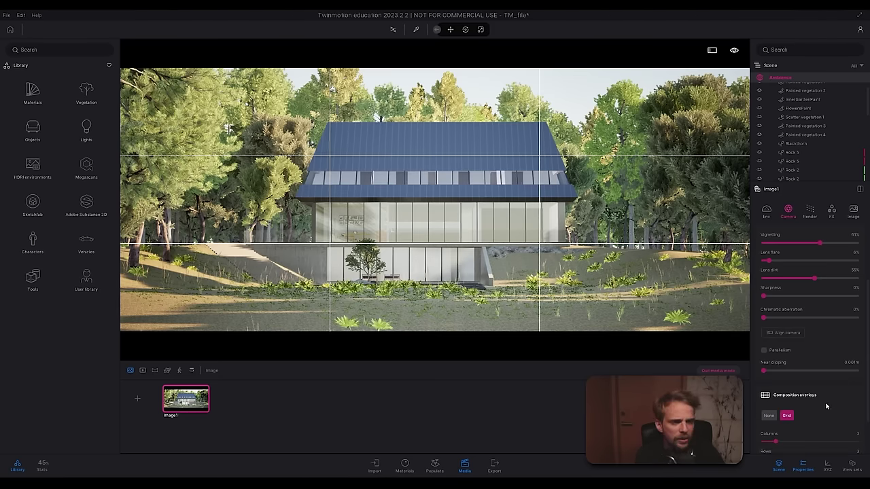
pyautogui.scroll(-2, 827, 404)
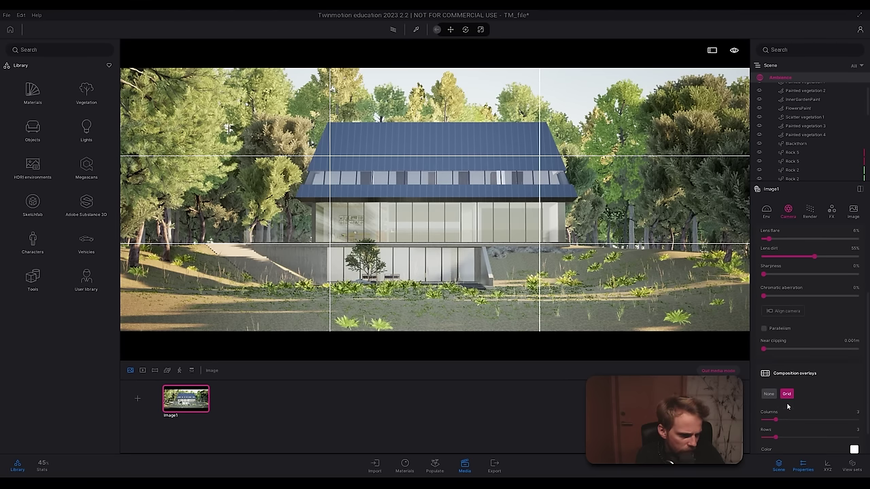
pyautogui.scroll(-2, 788, 407)
pyautogui.moveTo(776, 416); pyautogui.dragTo(777, 415)
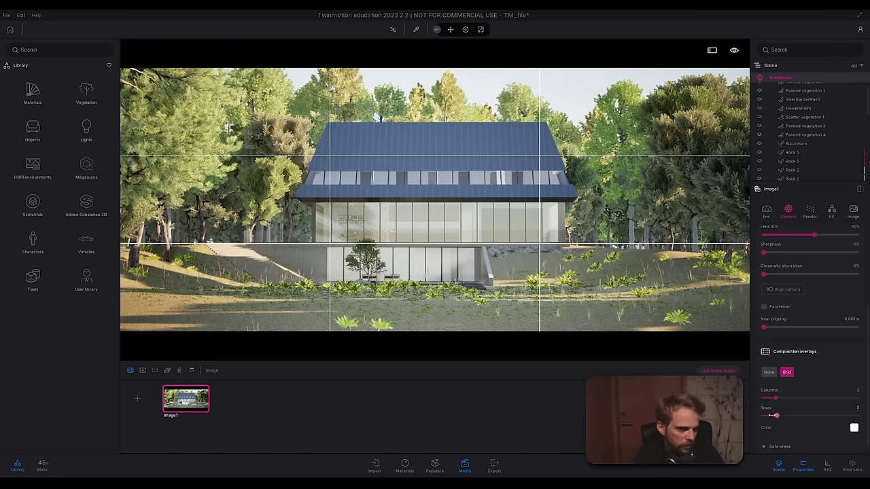
pyautogui.moveTo(774, 415); pyautogui.dragTo(771, 416)
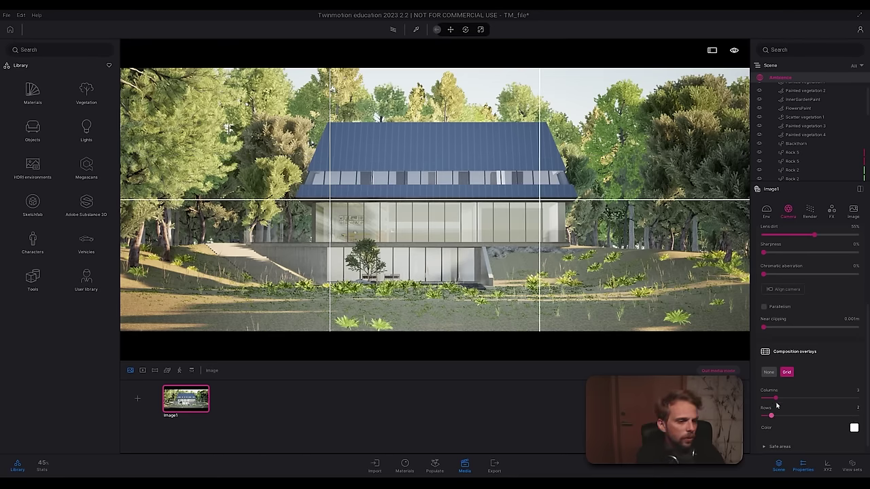
pyautogui.moveTo(775, 398); pyautogui.dragTo(770, 398)
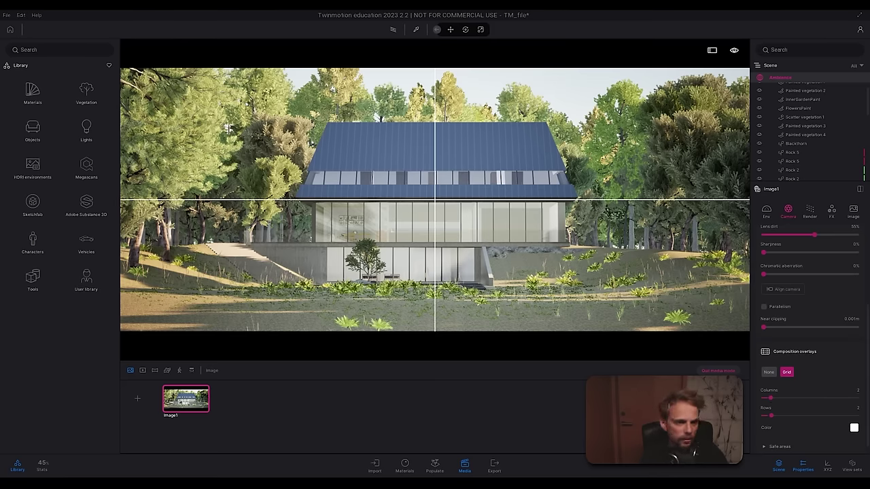
# Step: Change the color of the composition grid lines to bright green
pyautogui.click(854, 427)
pyautogui.click(348, 270)
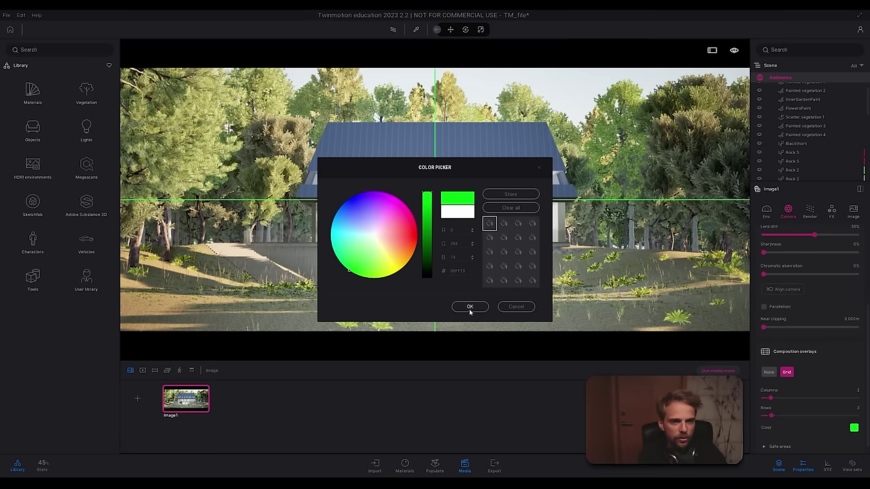
pyautogui.click(469, 306)
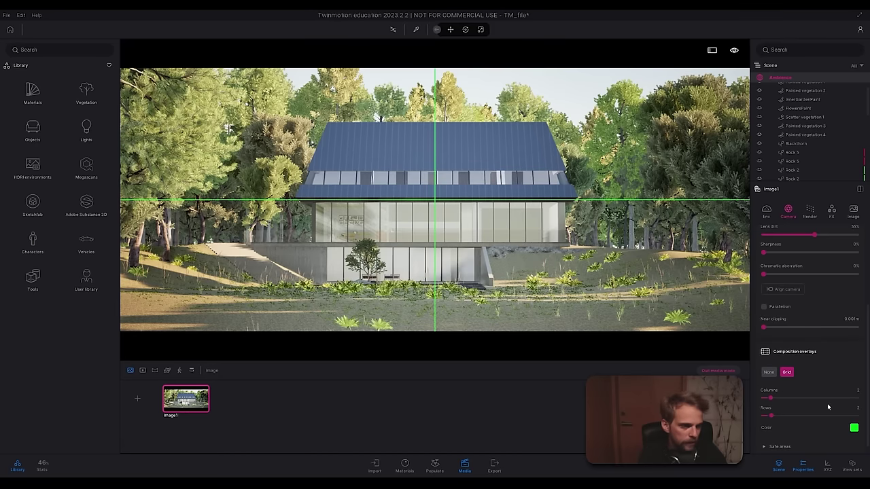
# Step: Enable the safe areas overlay and set both the action safe and title safe to 0%
pyautogui.scroll(-1, 812, 420)
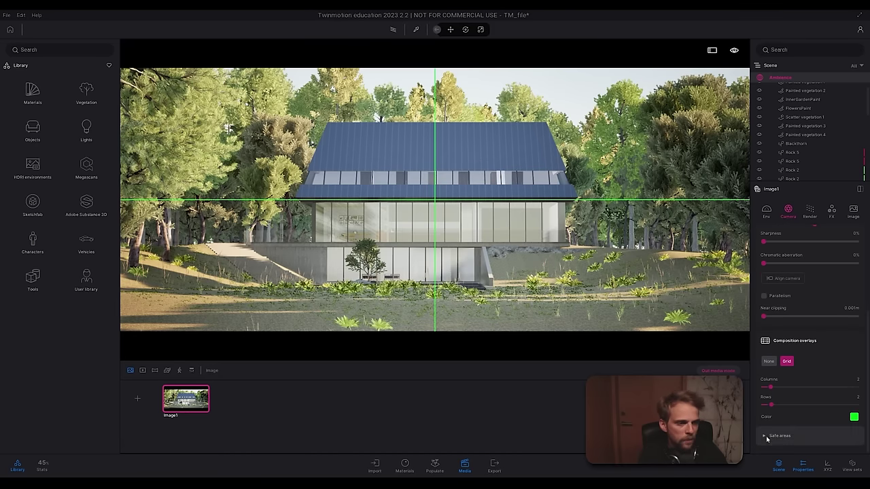
pyautogui.click(767, 437)
pyautogui.scroll(-3, 775, 428)
pyautogui.click(782, 421)
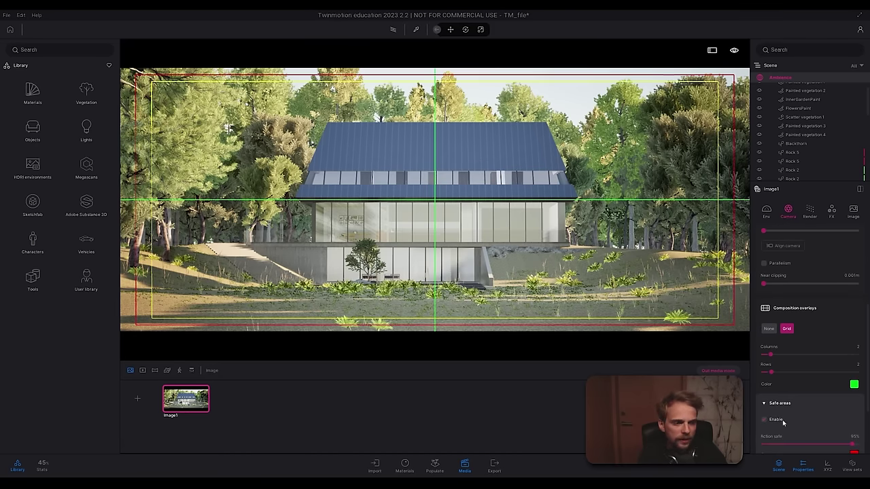
pyautogui.scroll(-3, 811, 416)
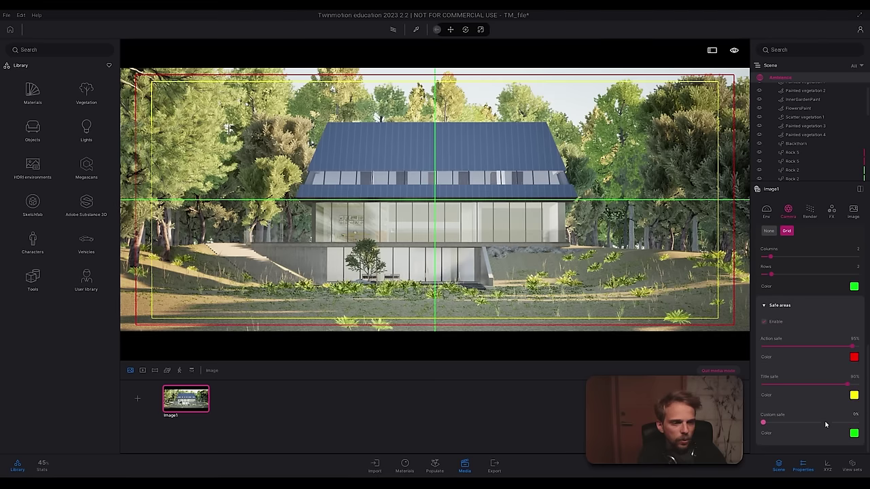
pyautogui.moveTo(852, 346); pyautogui.dragTo(734, 352)
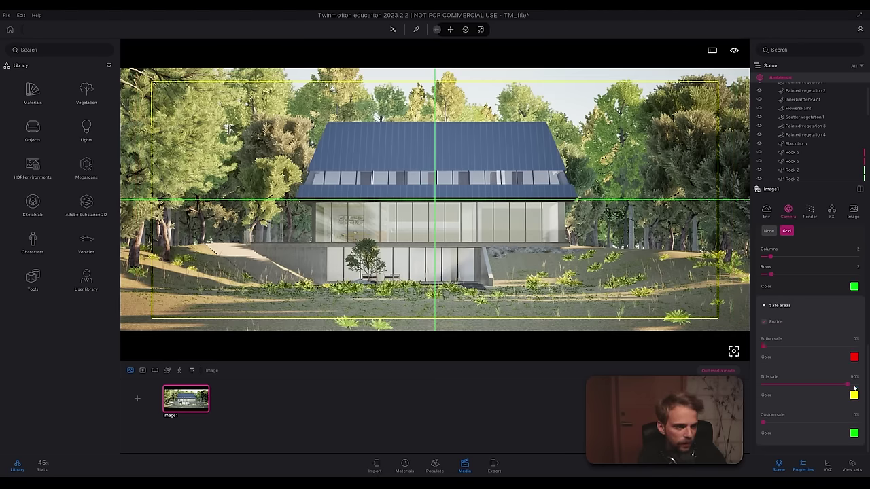
pyautogui.moveTo(847, 386); pyautogui.dragTo(755, 385)
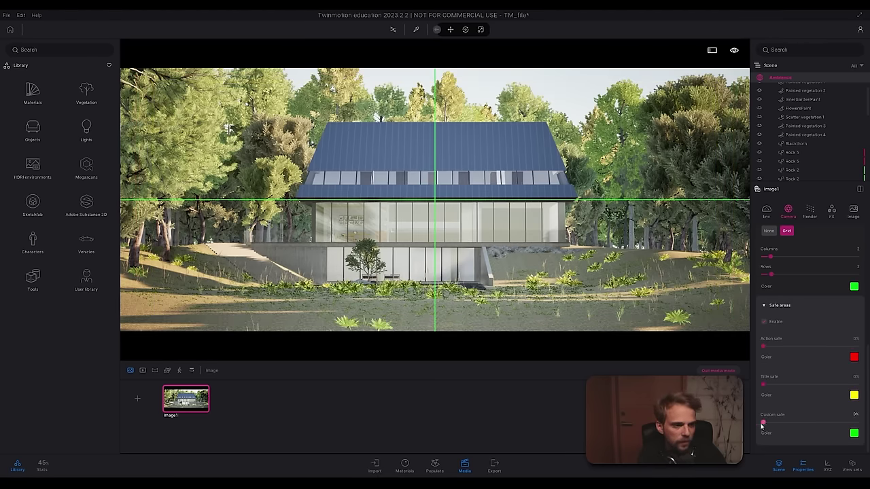
# Step: Set the custom safe area to 95% and switch the composition overlay from grid to none
pyautogui.moveTo(762, 422); pyautogui.dragTo(846, 423)
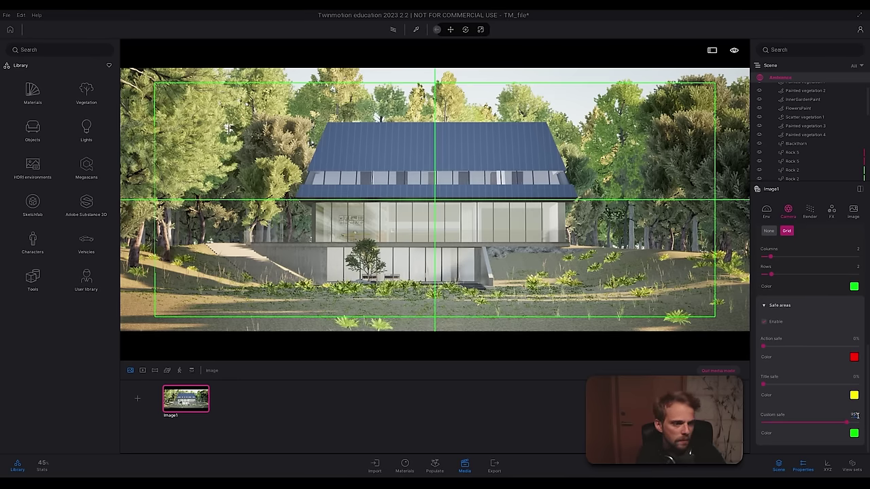
pyautogui.write('95')
pyautogui.click(856, 375)
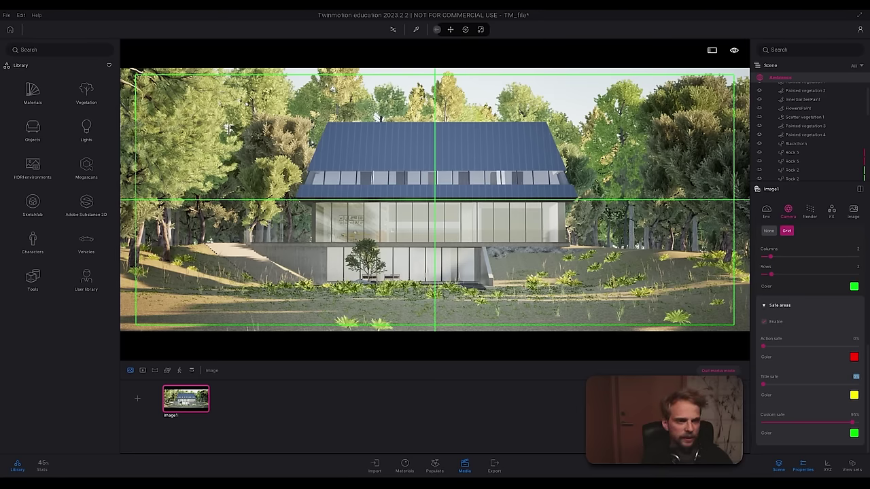
pyautogui.scroll(1, 786, 262)
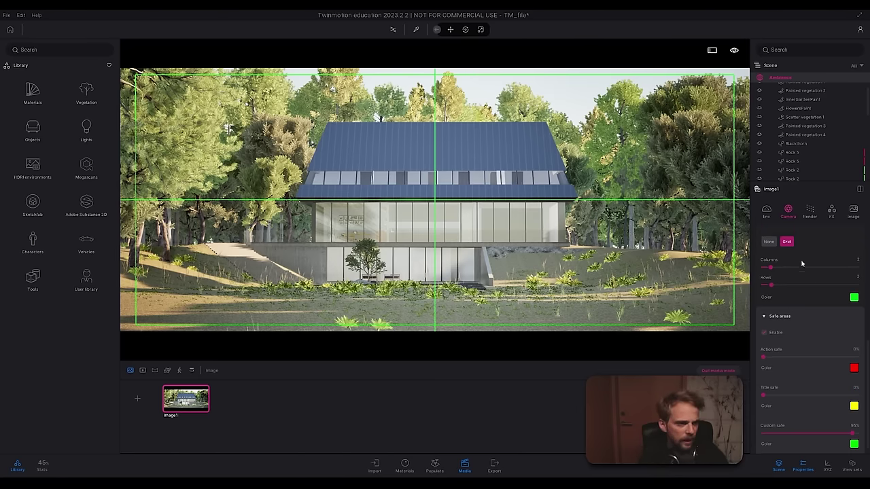
pyautogui.click(772, 247)
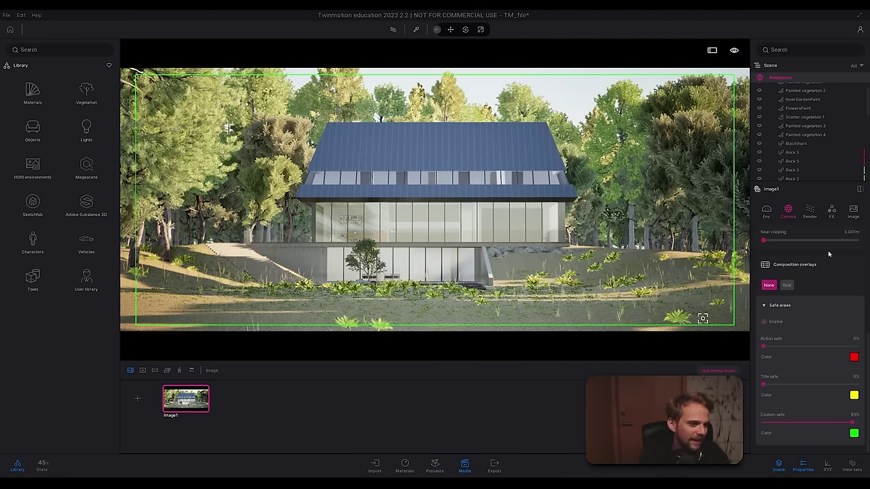
# Step: Refresh the Image1 media with the current view, and try a sharpness of 25% before setting it back to 0%
pyautogui.scroll(2, 862, 276)
pyautogui.scroll(8, 860, 272)
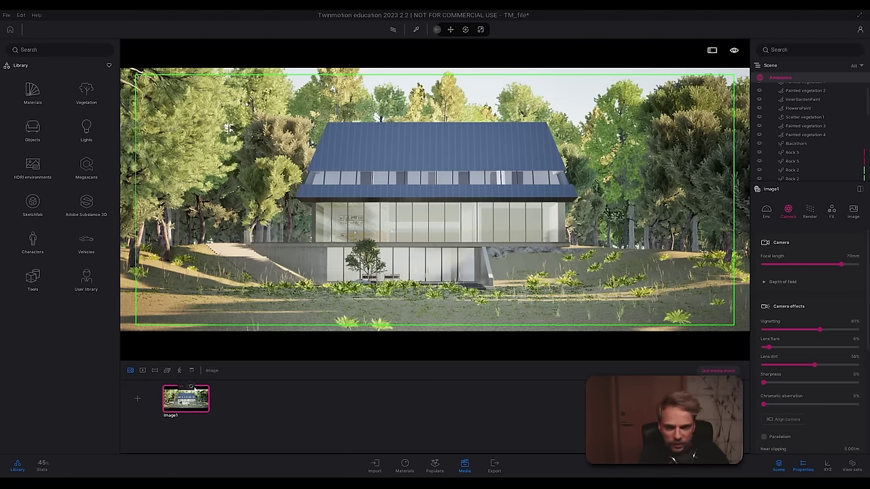
pyautogui.click(191, 386)
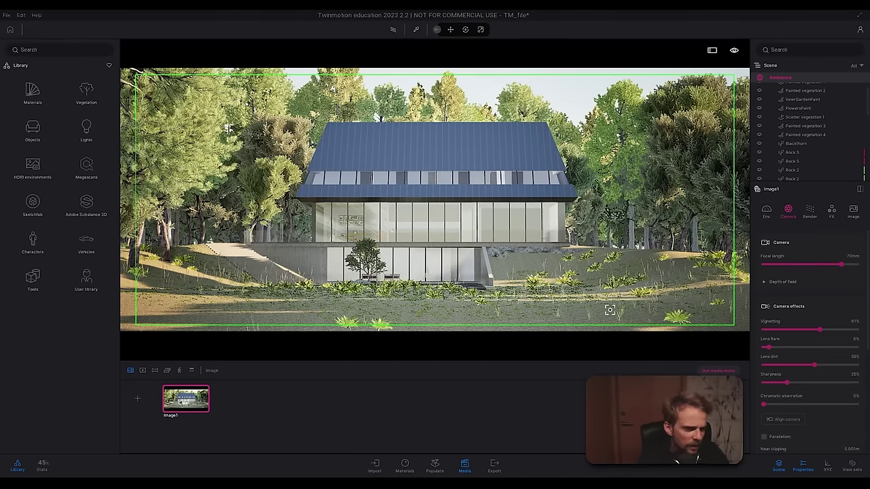
pyautogui.moveTo(787, 382); pyautogui.dragTo(730, 382)
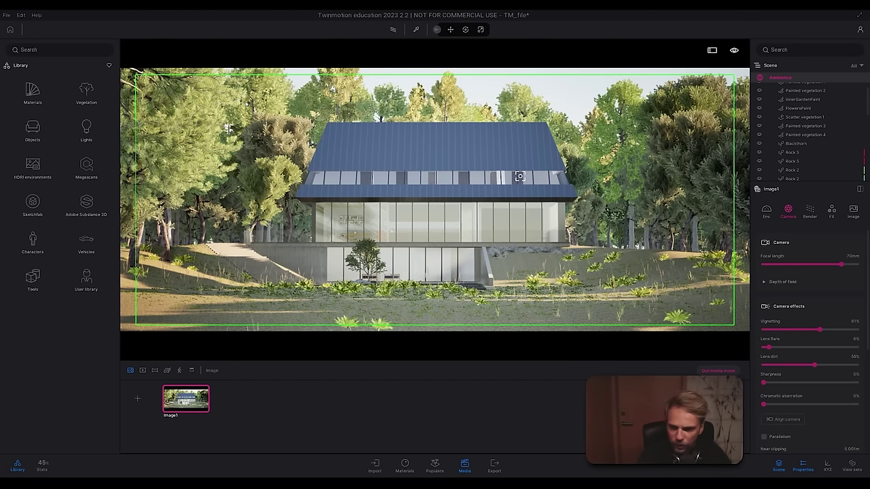
# Step: Examine the ground in the foreground of the Image1 view, and quit media mode
pyautogui.moveTo(520, 176); pyautogui.dragTo(481, 320, button='right')
pyautogui.moveTo(405, 137); pyautogui.dragTo(453, 71, button='right')
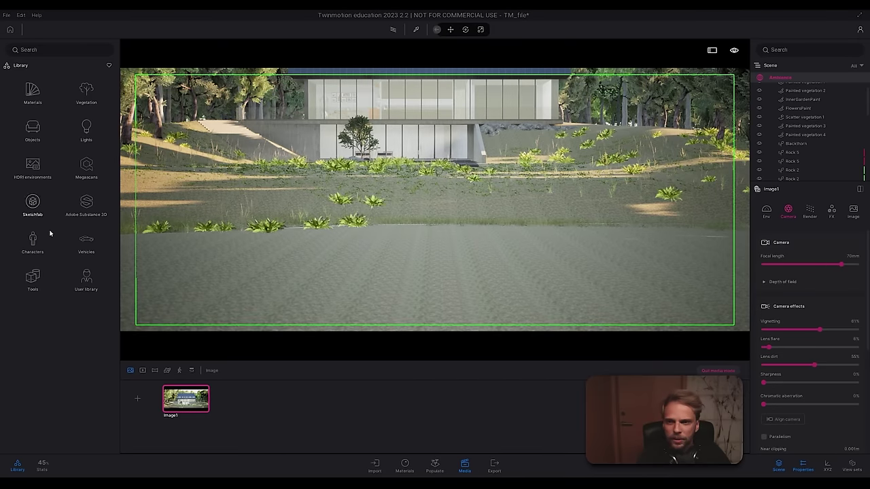
pyautogui.click(732, 371)
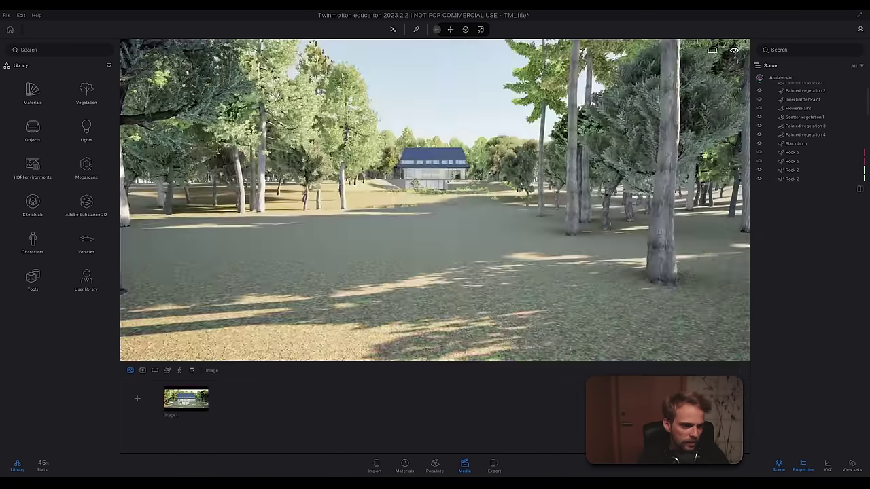
# Step: Place a Plane 10m primitive on the bare ground beside the ferns, at the edge of the meadow in front of the house
pyautogui.moveTo(431, 229); pyautogui.dragTo(435, 203)
pyautogui.press('w')
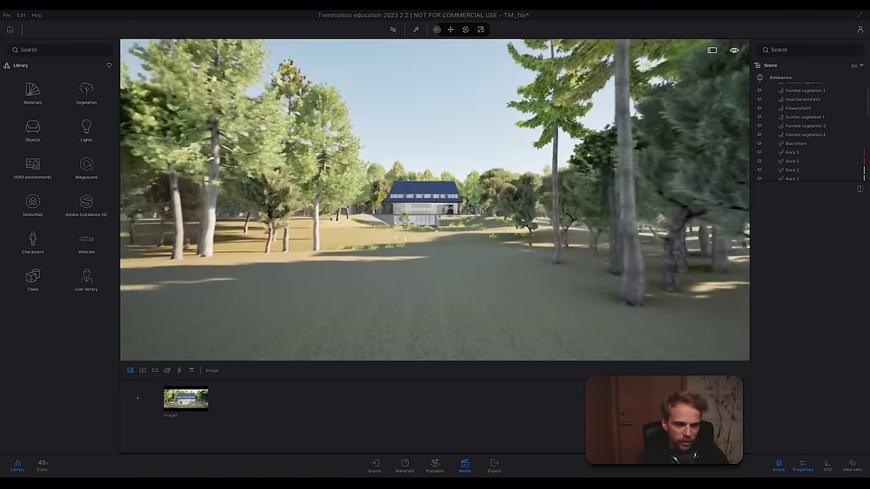
pyautogui.press('w')
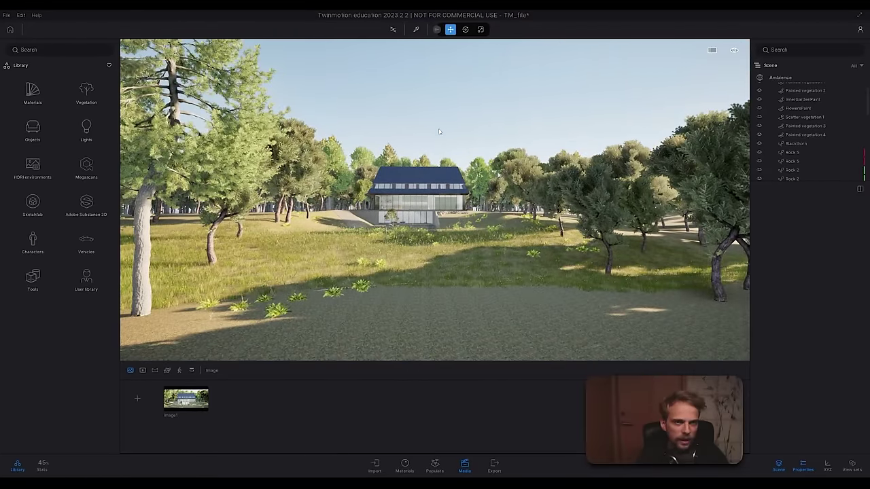
pyautogui.moveTo(395, 225); pyautogui.dragTo(231, 269, button='right')
pyautogui.press('w')
pyautogui.press('w')
pyautogui.moveTo(365, 223); pyautogui.dragTo(293, 177)
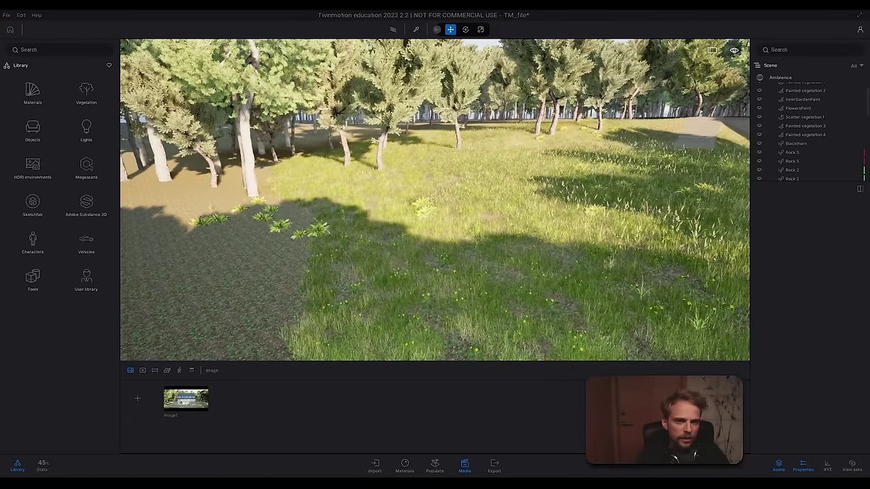
pyautogui.press('a')
pyautogui.press('s')
pyautogui.moveTo(379, 235); pyautogui.dragTo(435, 255, button='right')
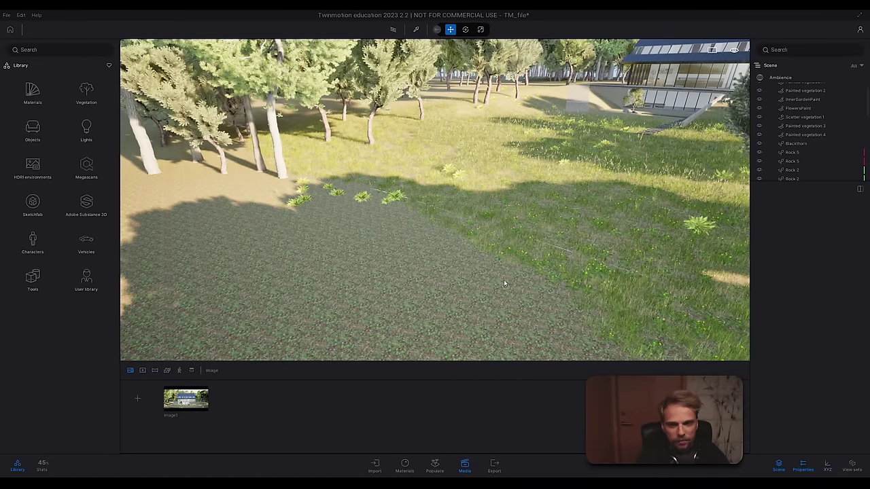
pyautogui.click(33, 129)
pyautogui.click(34, 128)
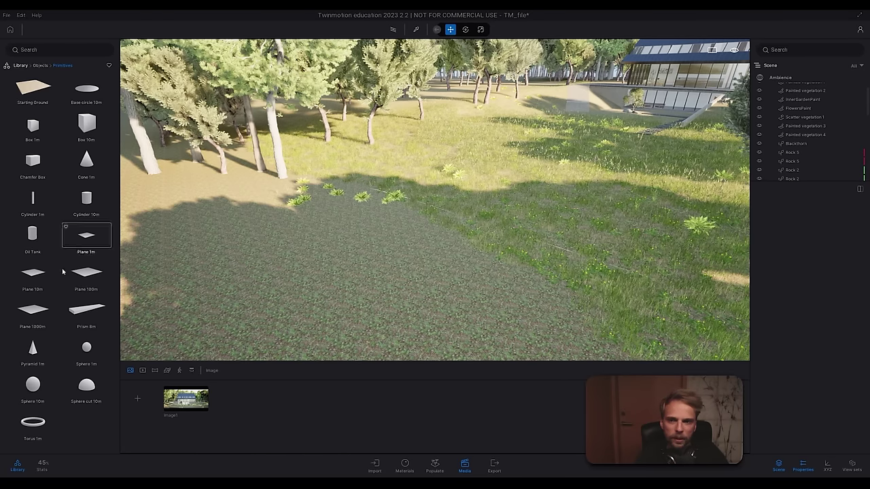
pyautogui.moveTo(237, 257); pyautogui.dragTo(361, 220)
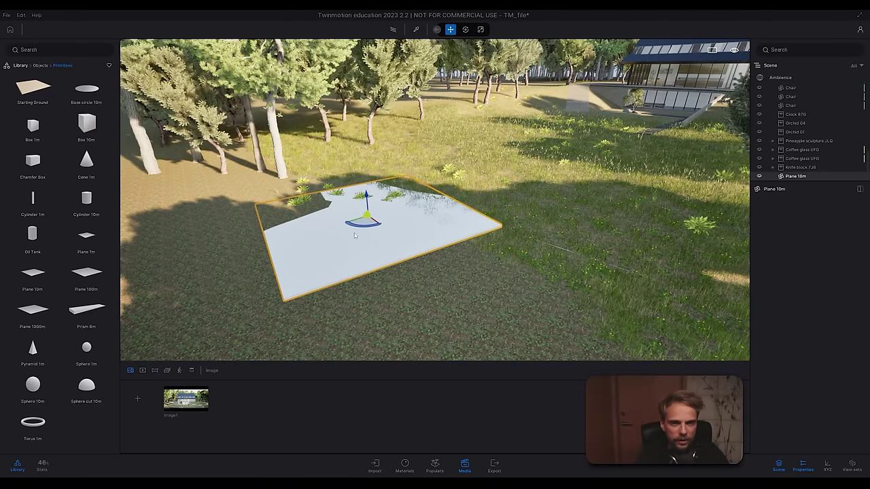
# Step: Set the plane's Y and Z rotation to 0° so it lies level and aligned
pyautogui.click(827, 466)
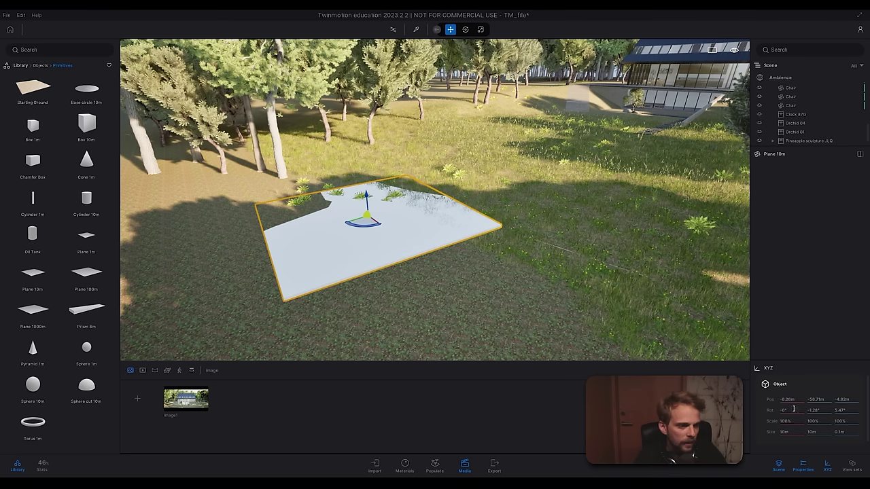
pyautogui.moveTo(805, 412); pyautogui.dragTo(802, 414)
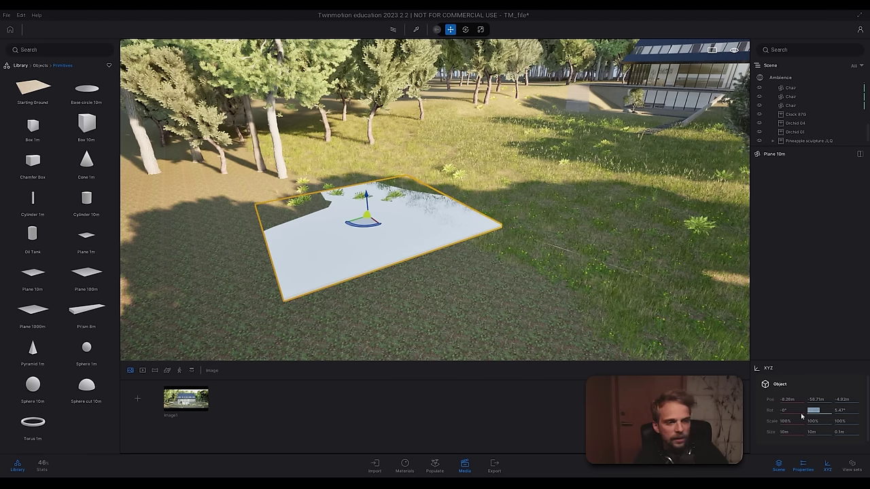
pyautogui.write('0')
pyautogui.press('Return')
pyautogui.click(841, 411)
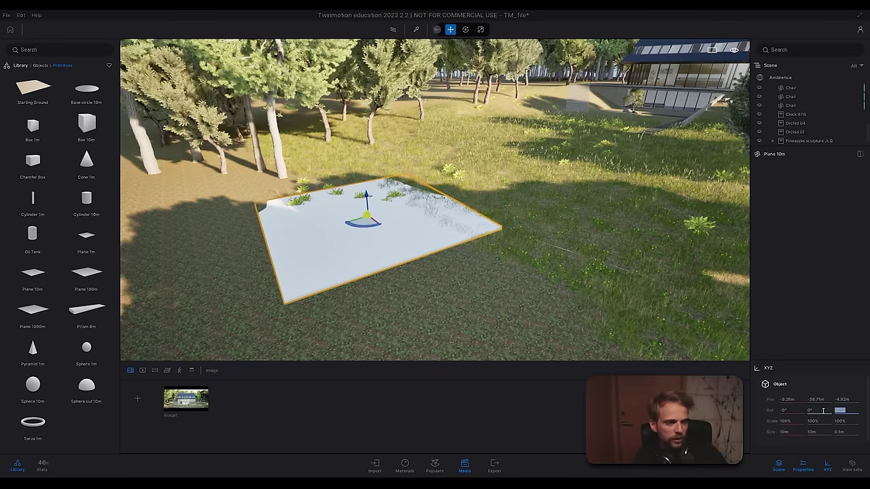
pyautogui.write('0')
pyautogui.press('Return')
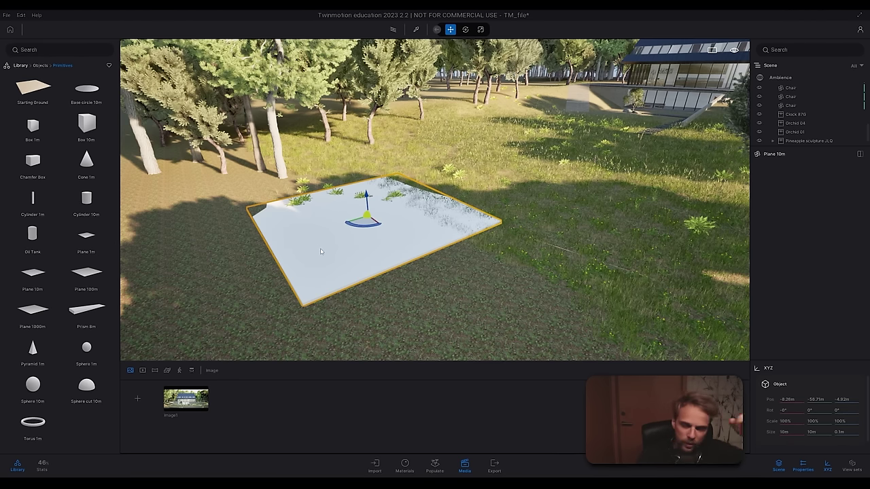
# Step: Resize the plane to 100 m in X and 50 m in Y
pyautogui.click(800, 433)
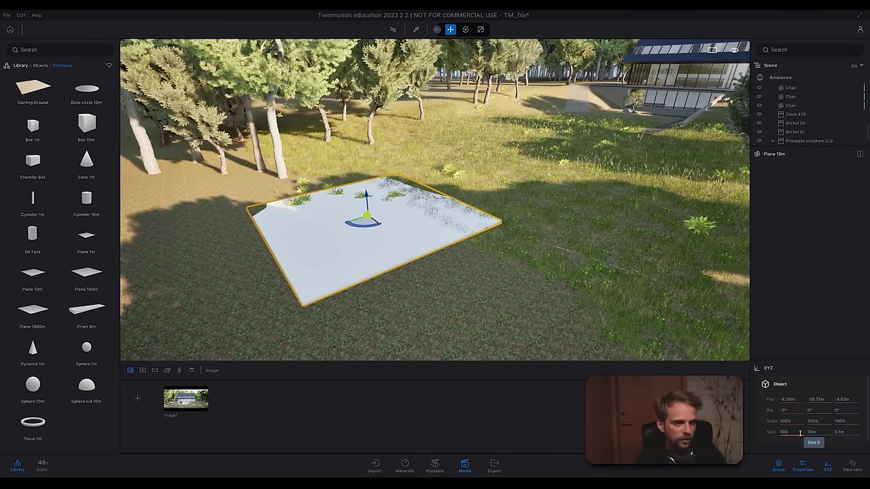
pyautogui.write('100')
pyautogui.press('Return')
pyautogui.click(822, 433)
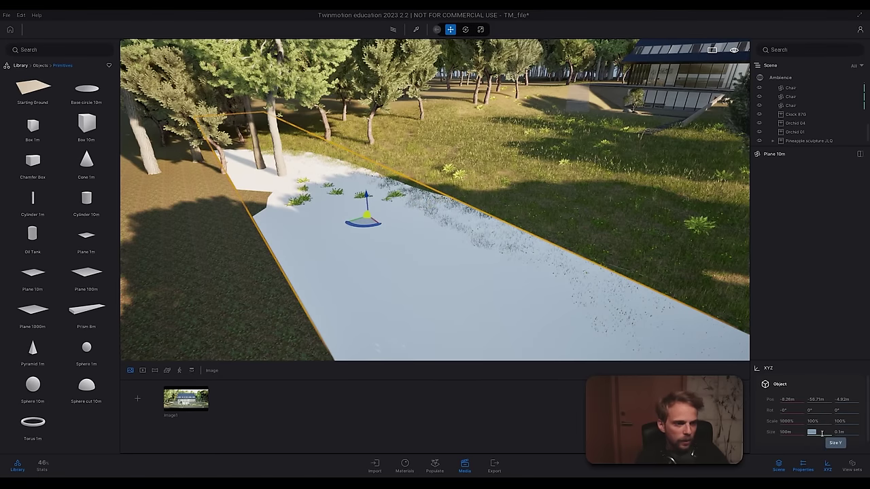
pyautogui.write('50')
pyautogui.press('Return')
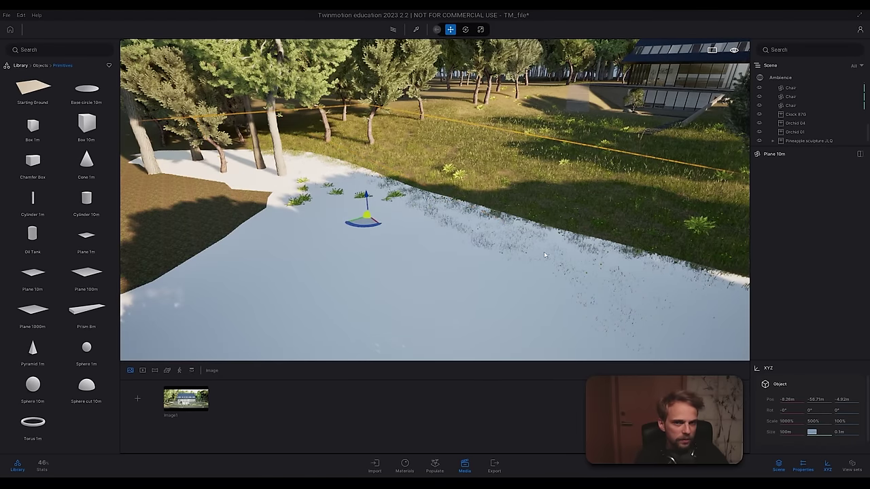
# Step: Raise the plane above the surrounding ground, to about -4.4 m in Z, checking its height in the Image1 view
pyautogui.press('Escape')
pyautogui.moveTo(435, 200); pyautogui.dragTo(365, 219, button='right')
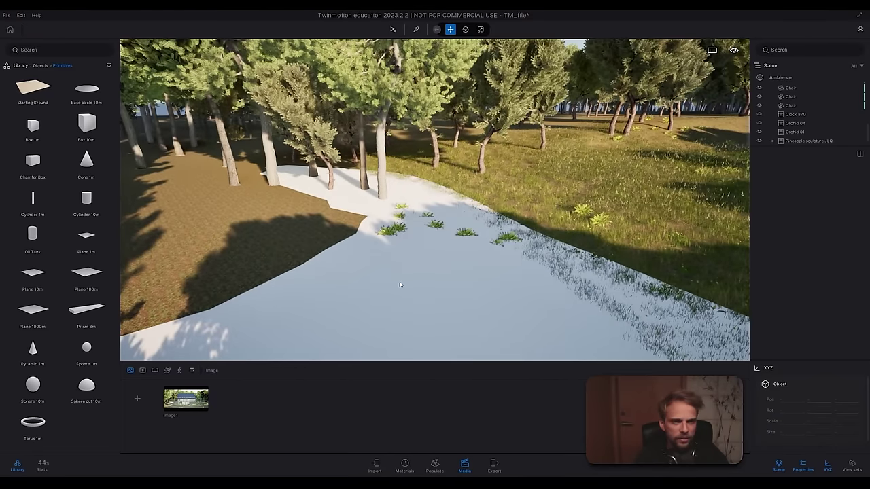
pyautogui.click(427, 287)
pyautogui.moveTo(470, 243); pyautogui.dragTo(480, 237)
pyautogui.click(187, 400)
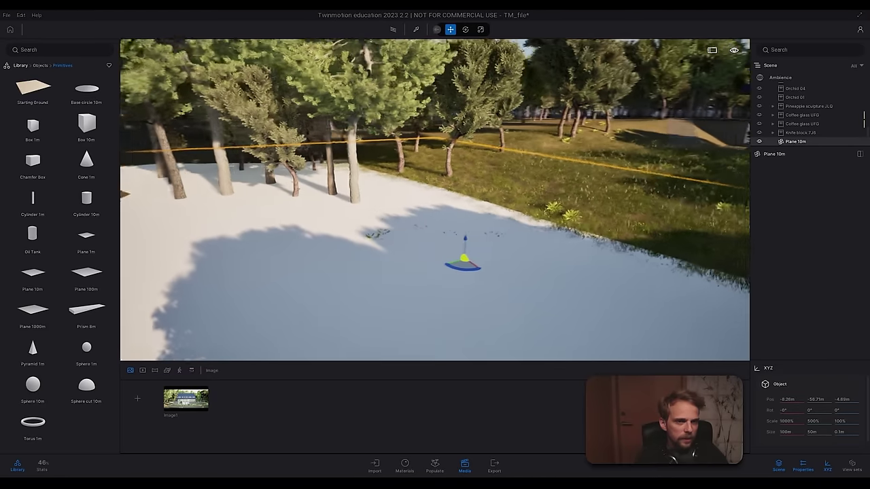
pyautogui.click(189, 399)
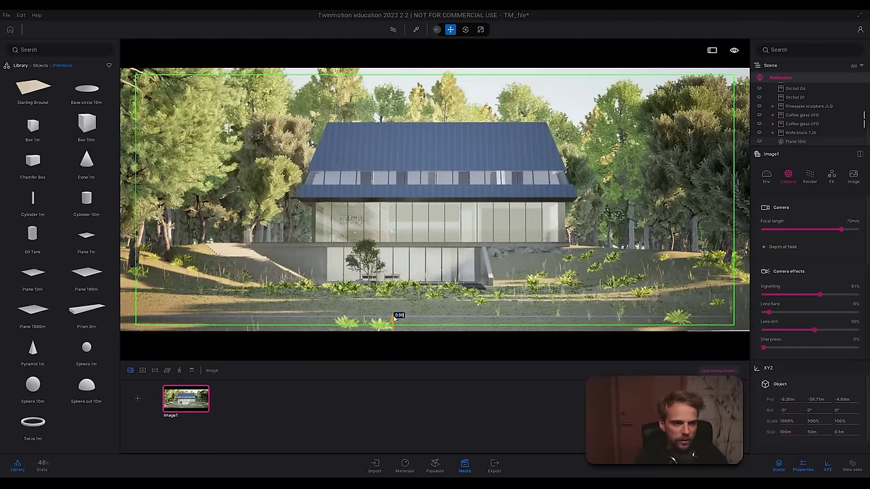
pyautogui.moveTo(395, 319); pyautogui.dragTo(408, 310)
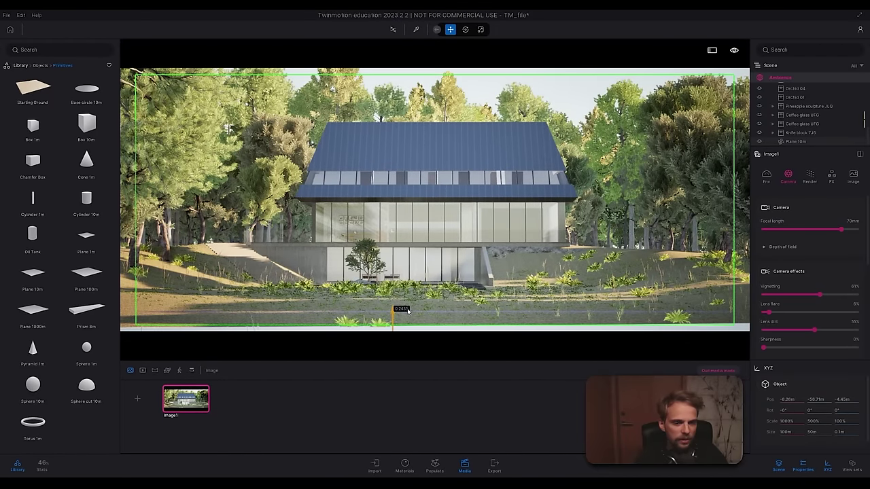
# Step: Move the Image1 camera slightly back and up, and lower the plane to about -4.5 m in Z
pyautogui.moveTo(429, 261)
pyautogui.mouseDown(button='right')
pyautogui.moveTo(421, 269)
pyautogui.moveTo(428, 268)
pyautogui.mouseUp(button='right')
pyautogui.press('s')
pyautogui.press('e')
pyautogui.moveTo(334, 84); pyautogui.dragTo(337, 85, button='right')
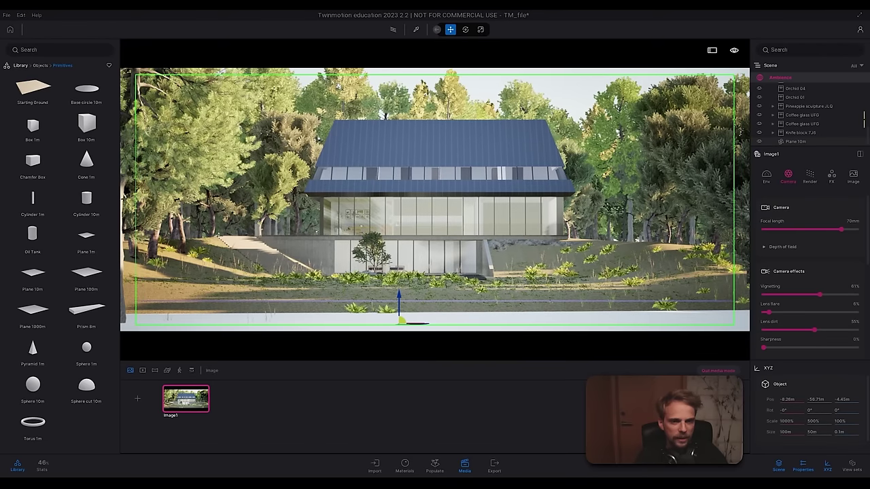
pyautogui.moveTo(401, 298); pyautogui.dragTo(402, 301)
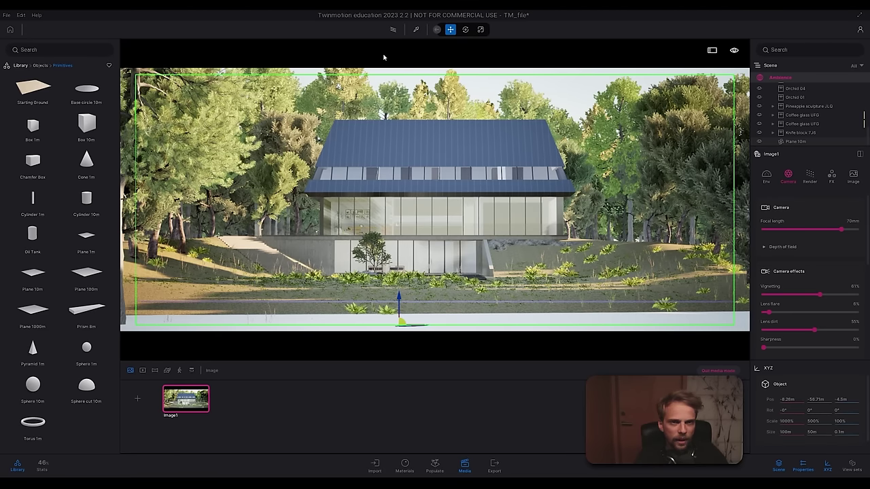
# Step: Preview the plane in the Image1 view with the Path Tracer, and quit media mode
pyautogui.click(392, 30)
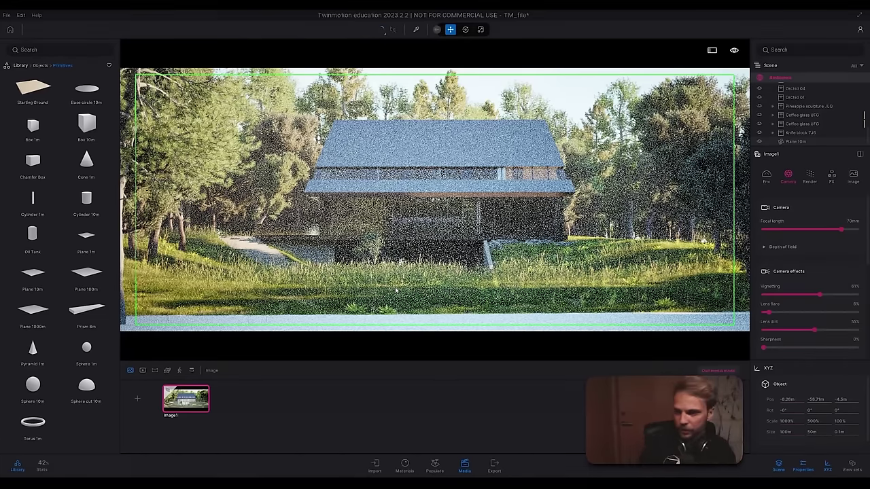
pyautogui.click(398, 31)
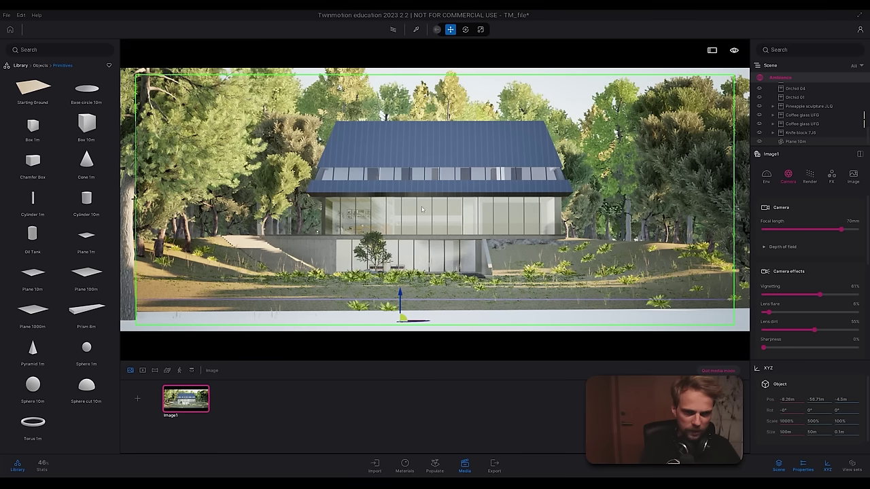
pyautogui.press('Escape')
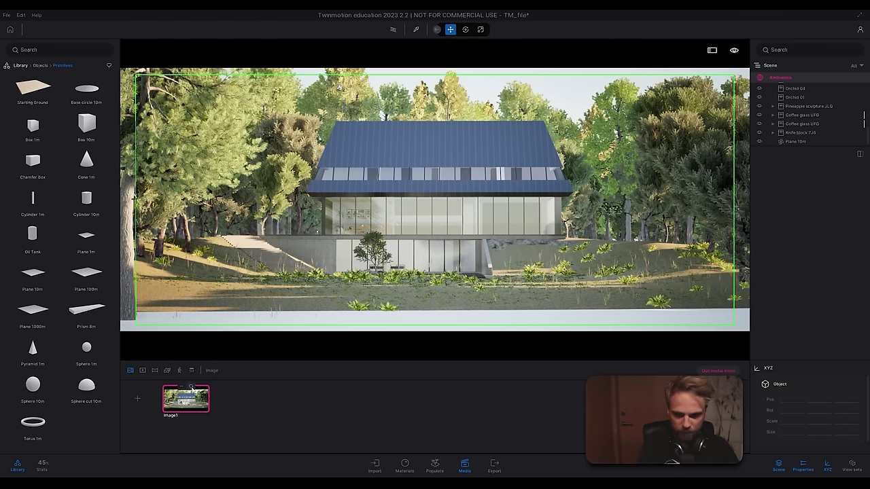
pyautogui.click(714, 372)
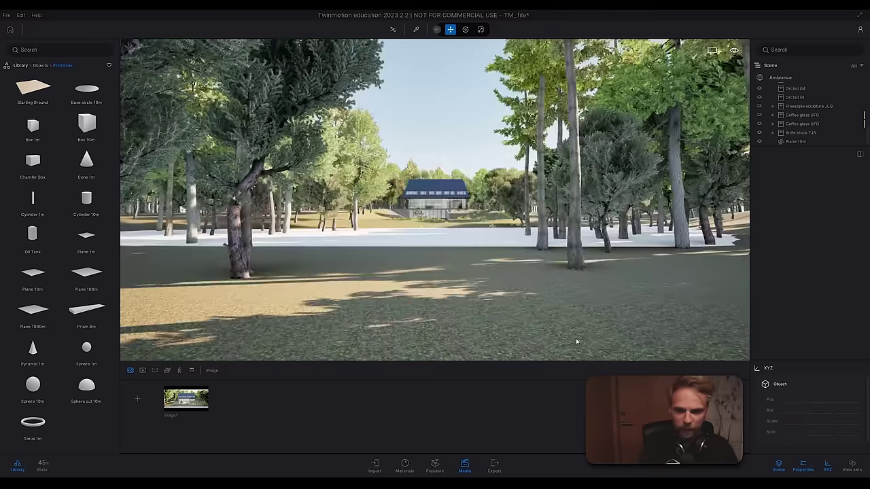
# Step: Apply the River 01 water material to the large white plane
pyautogui.press('d')
pyautogui.moveTo(577, 341); pyautogui.dragTo(388, 360, button='right')
pyautogui.press('w')
pyautogui.click(20, 65)
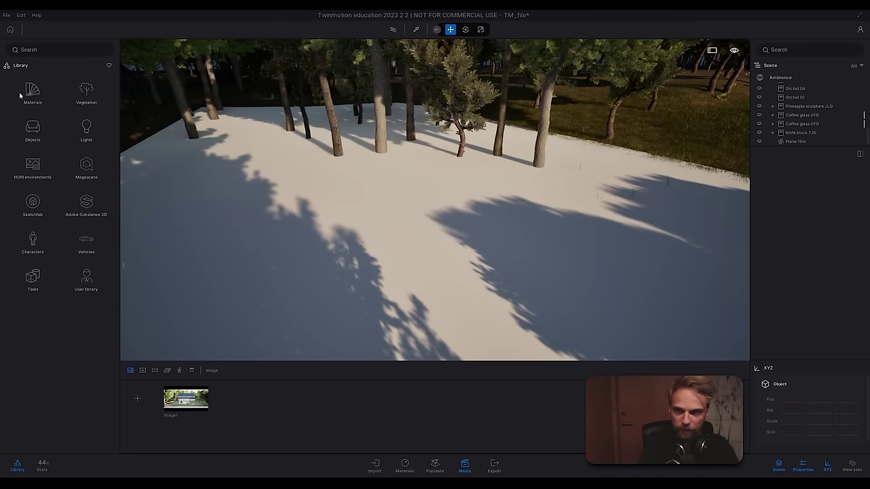
pyautogui.click(30, 96)
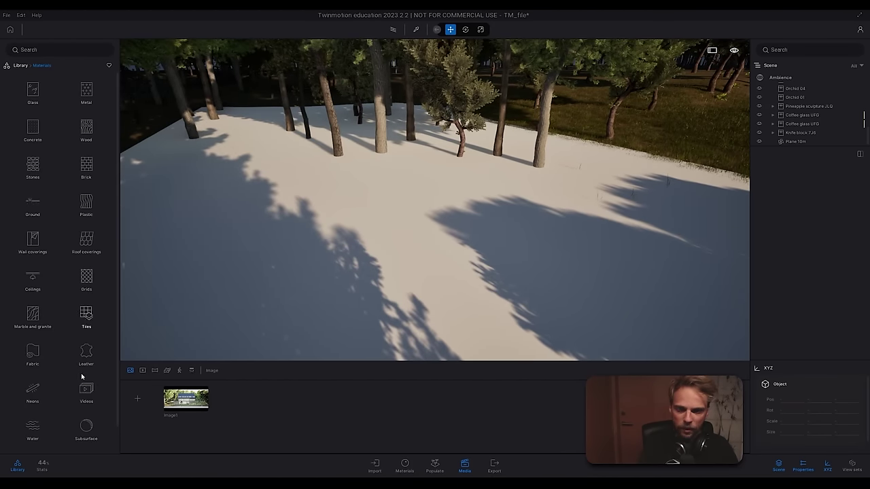
pyautogui.click(20, 65)
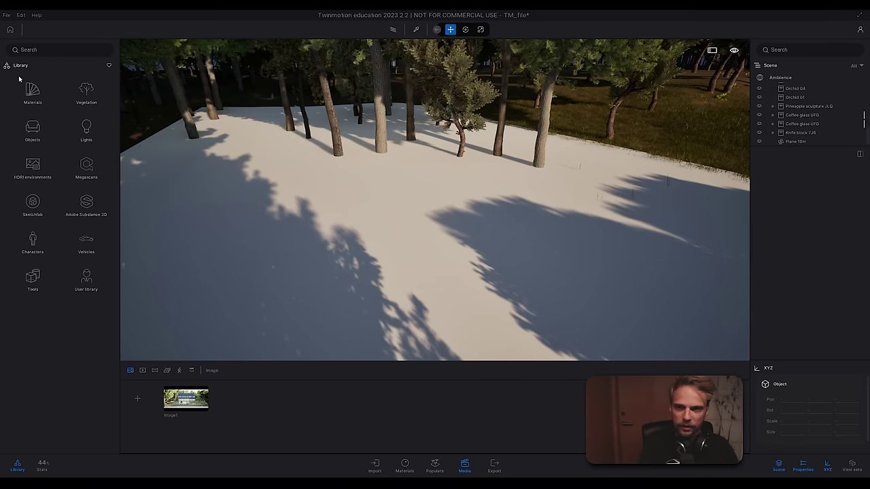
pyautogui.click(33, 99)
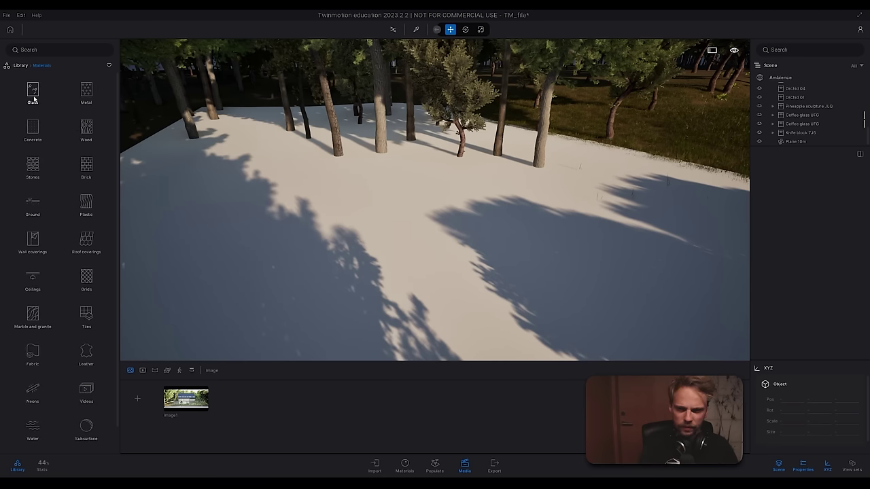
pyautogui.click(32, 428)
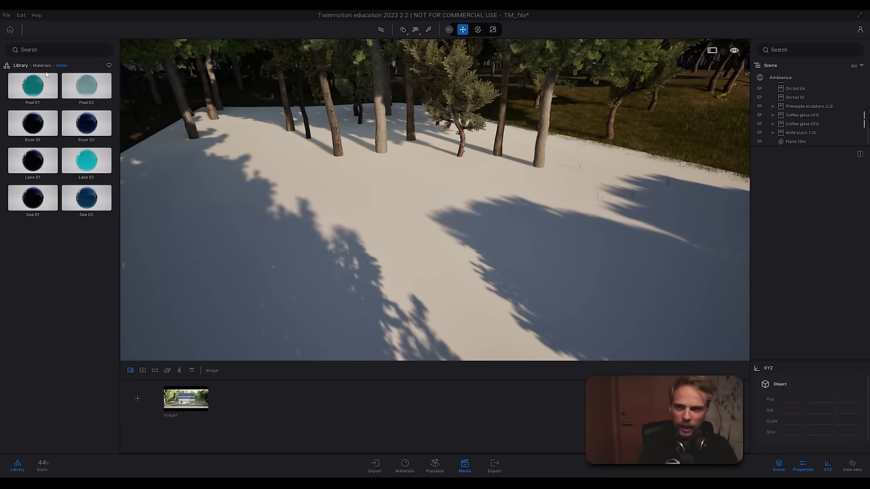
pyautogui.moveTo(38, 127)
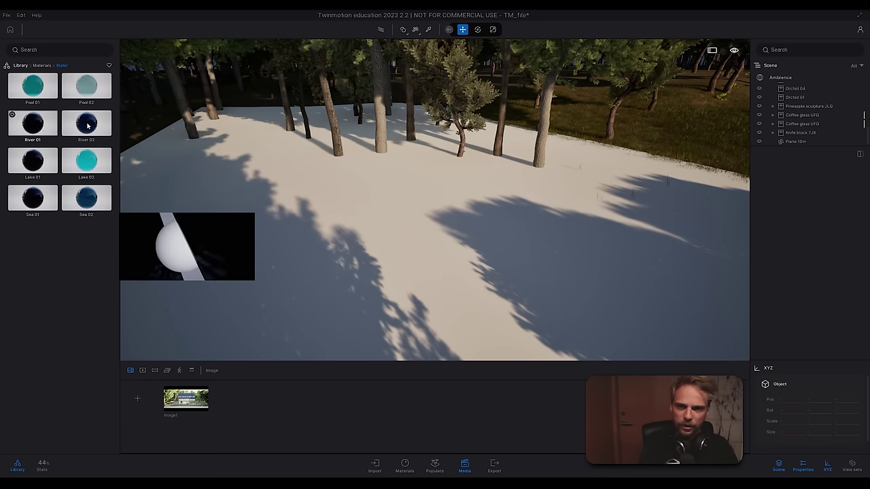
pyautogui.moveTo(33, 130); pyautogui.dragTo(403, 252)
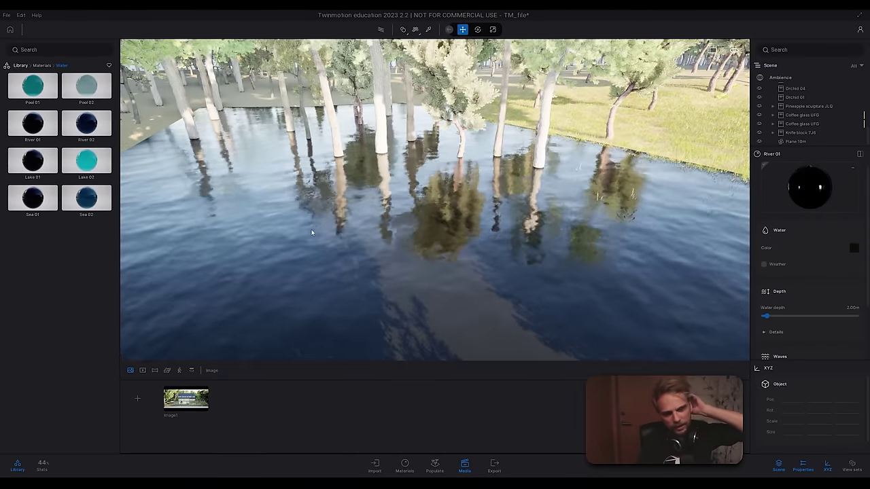
# Step: Set the River 01 water depth to 50 m while viewing the grassy shoreline
pyautogui.moveTo(433, 201); pyautogui.dragTo(495, 202, button='right')
pyautogui.press('d')
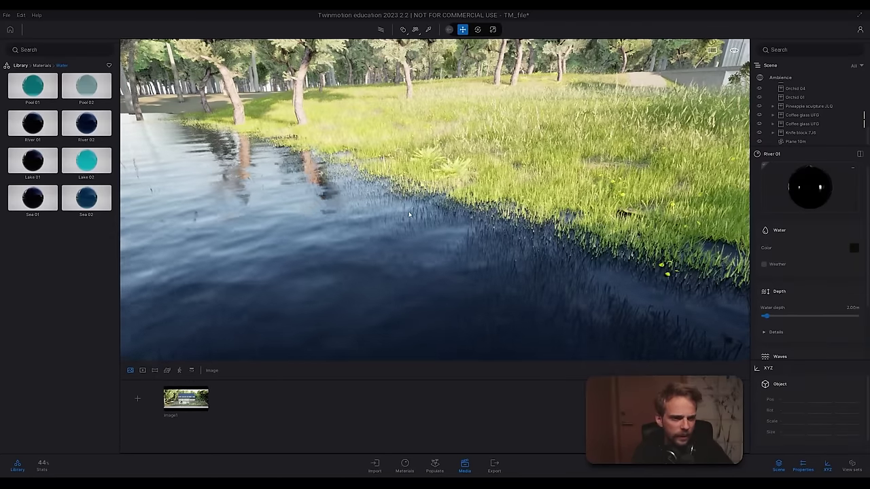
pyautogui.moveTo(409, 215); pyautogui.dragTo(332, 235)
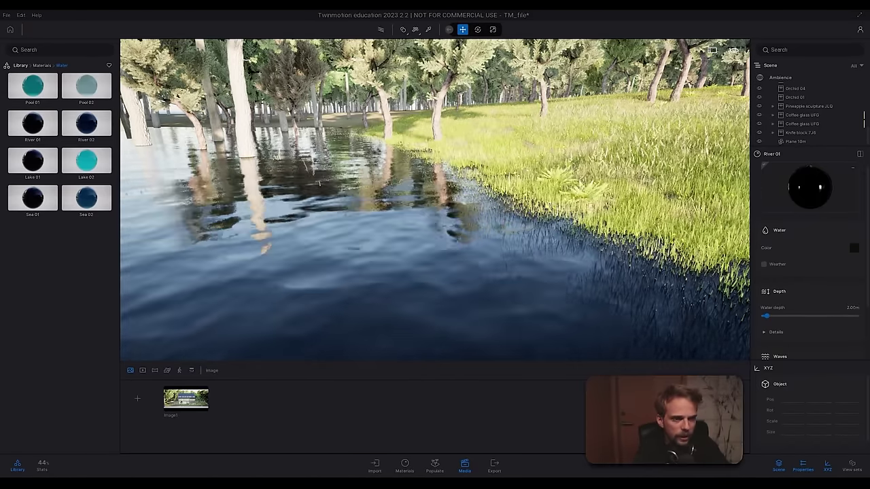
pyautogui.moveTo(435, 200); pyautogui.dragTo(367, 204, button='right')
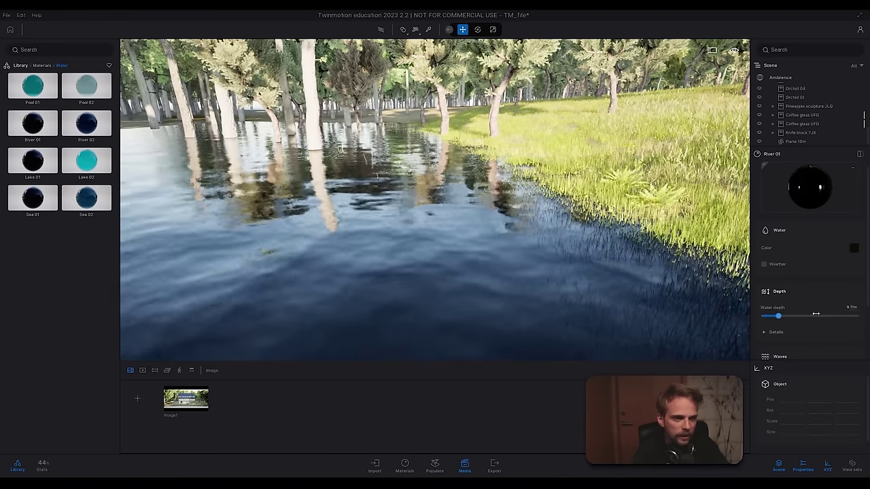
pyautogui.moveTo(867, 317); pyautogui.dragTo(867, 318)
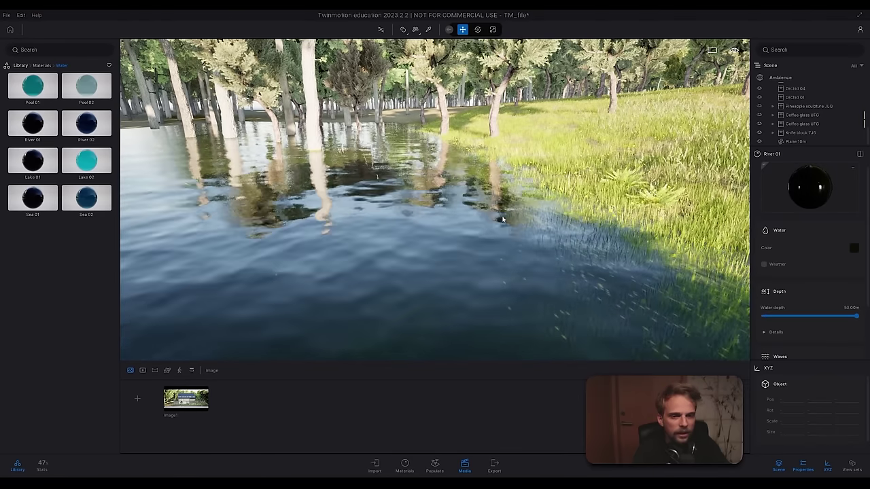
# Step: Turn on the Path Tracer at the shoreline and try River 01 water depths of 0.1 m and 50 m
pyautogui.moveTo(503, 219); pyautogui.dragTo(554, 268, button='right')
pyautogui.press('w')
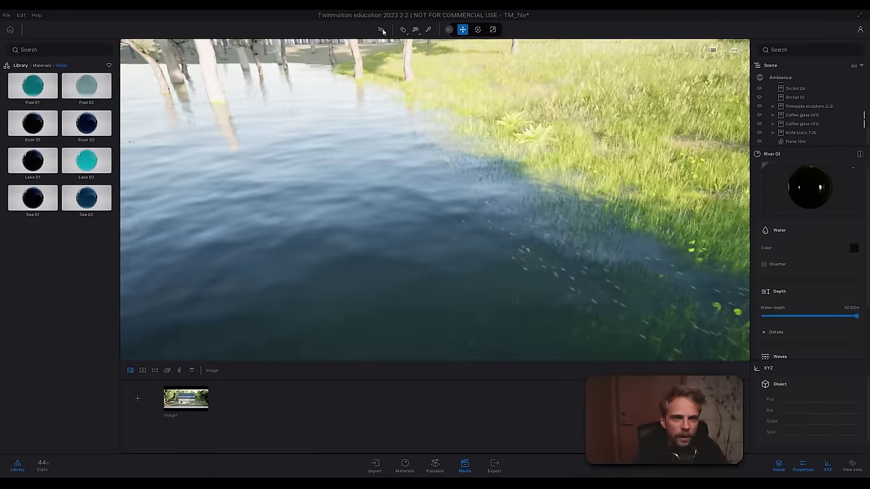
pyautogui.click(380, 30)
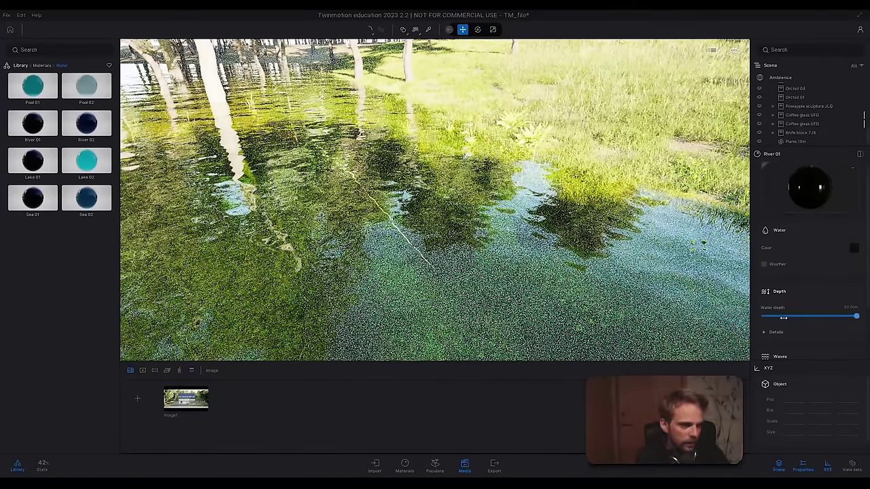
pyautogui.moveTo(783, 317); pyautogui.dragTo(693, 319)
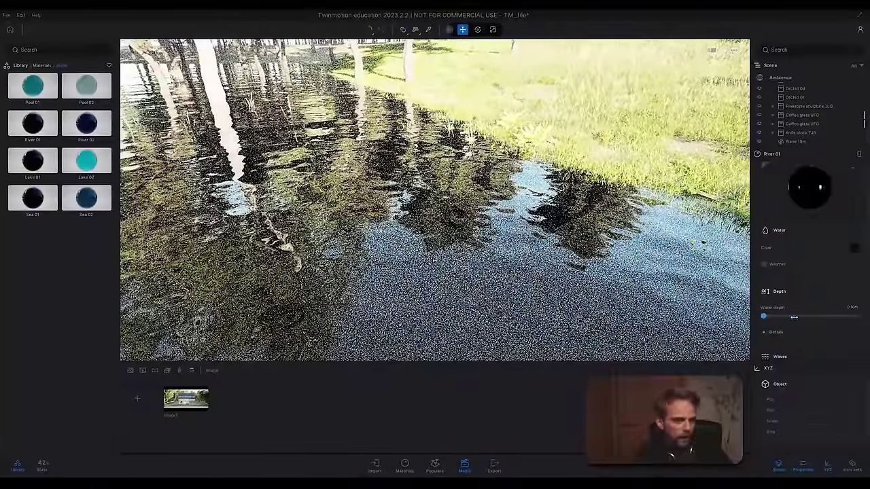
pyautogui.moveTo(794, 317); pyautogui.dragTo(857, 317)
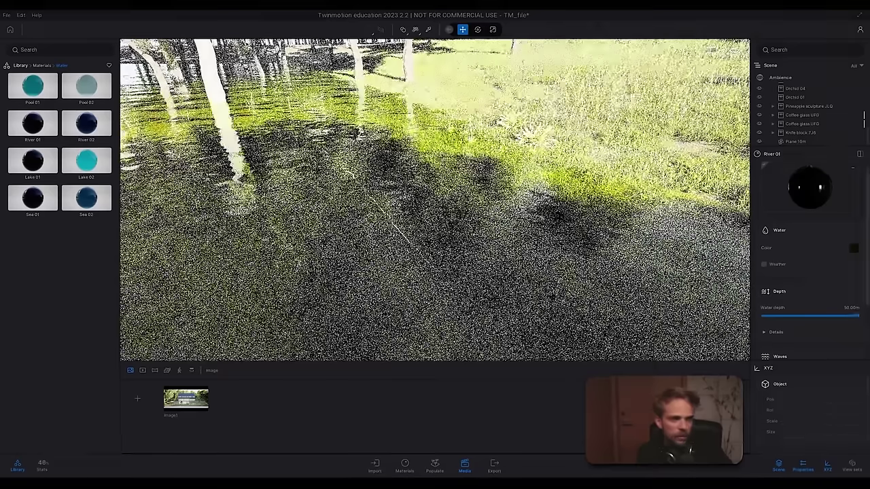
# Step: Set the River 01 water depth to 2 m and open its water color
pyautogui.click(855, 308)
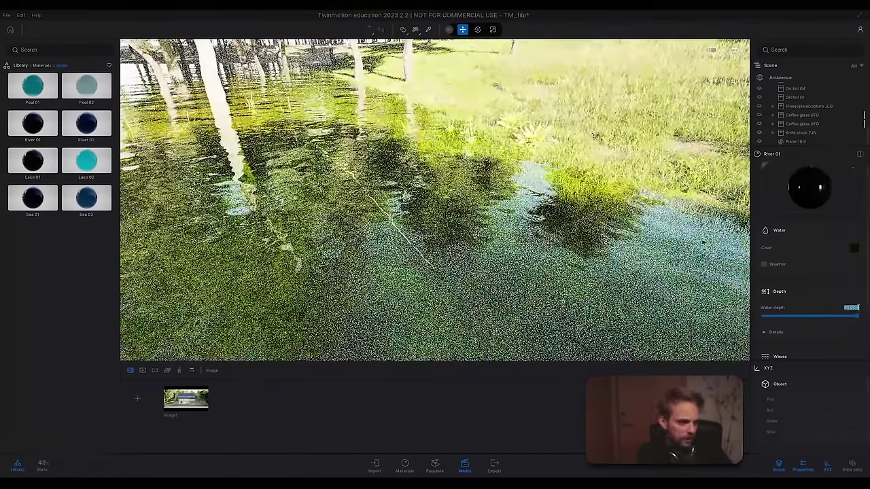
pyautogui.write('2')
pyautogui.press('Return')
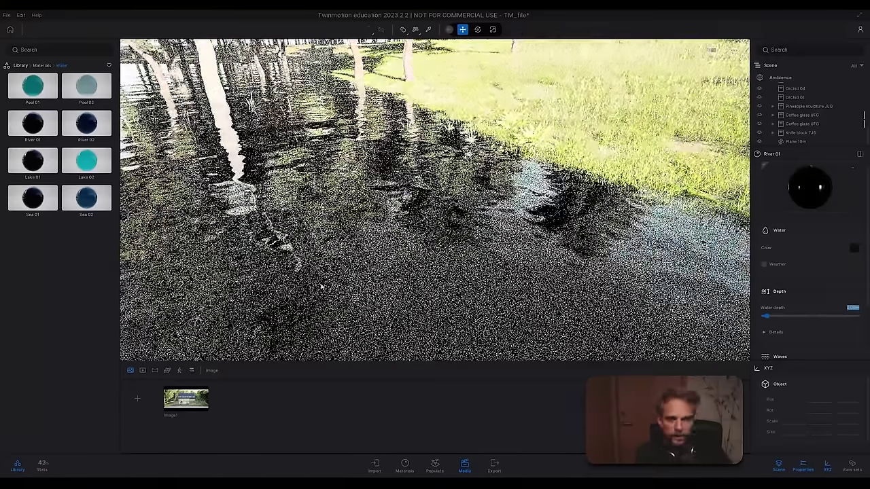
pyautogui.click(854, 249)
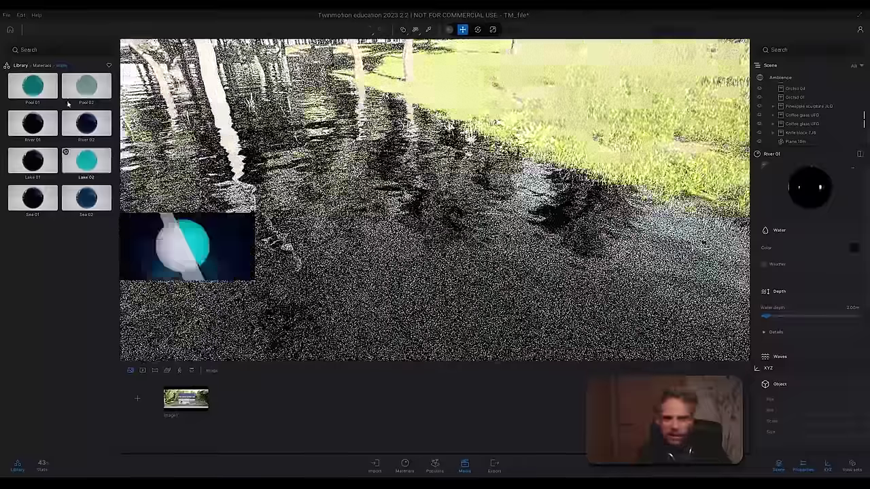
# Step: Replace the plane's water material with River 02 and expand its depth details for turbidity and caustics
pyautogui.moveTo(80, 135); pyautogui.dragTo(306, 200)
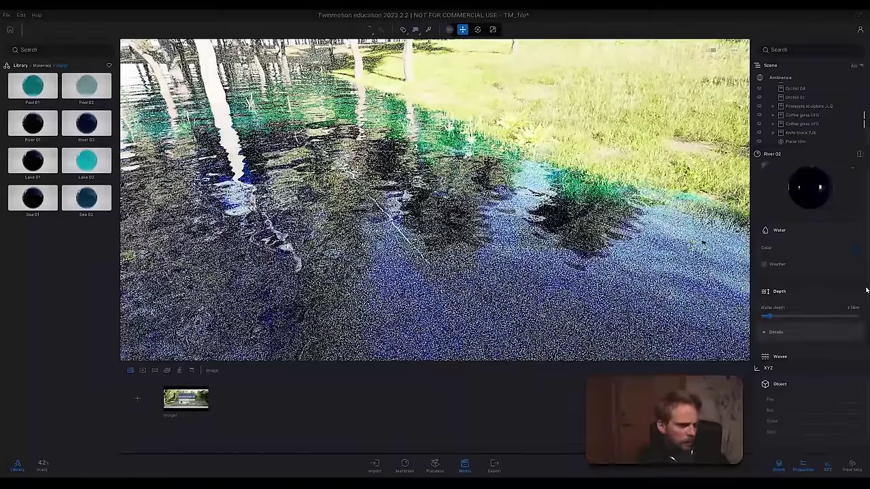
pyautogui.scroll(-2, 865, 290)
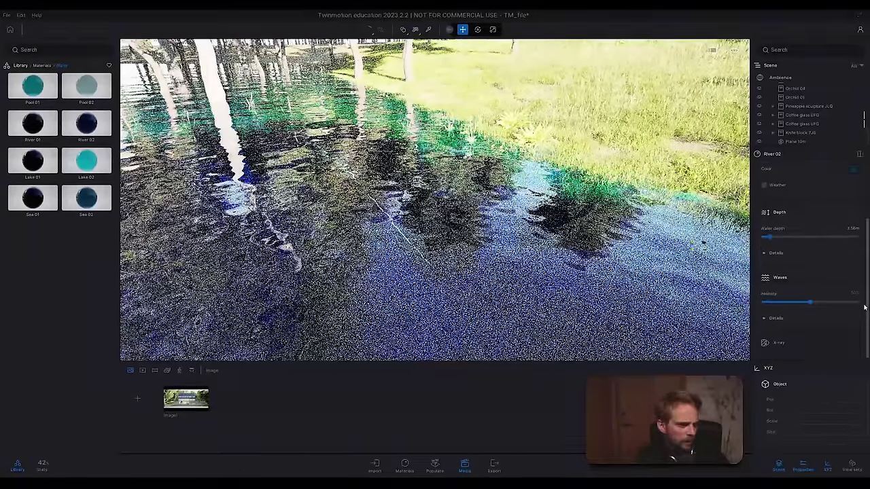
pyautogui.click(764, 253)
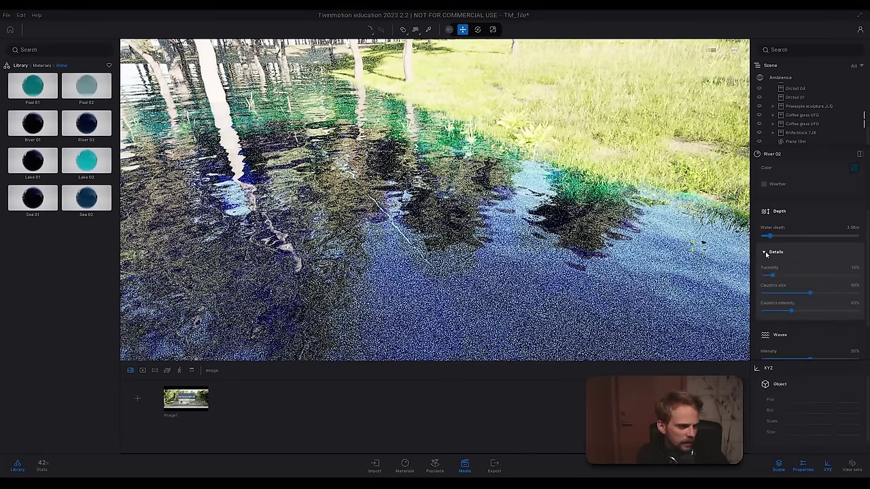
pyautogui.click(764, 252)
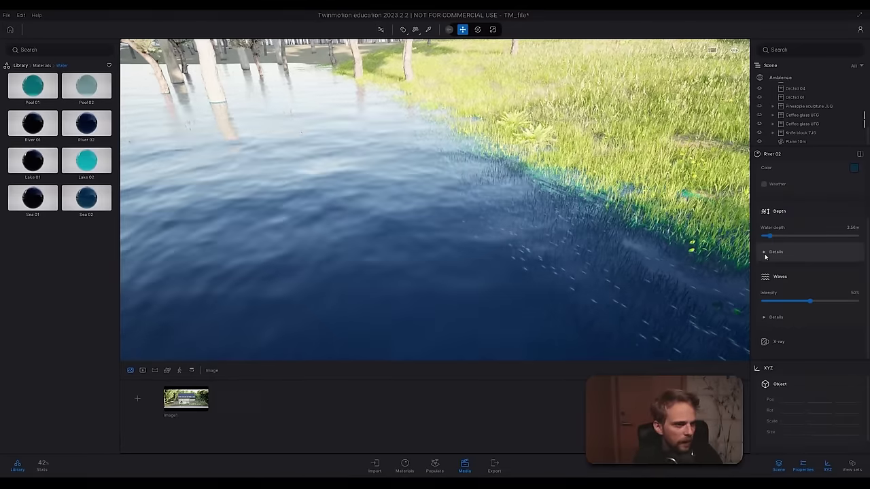
pyautogui.click(765, 252)
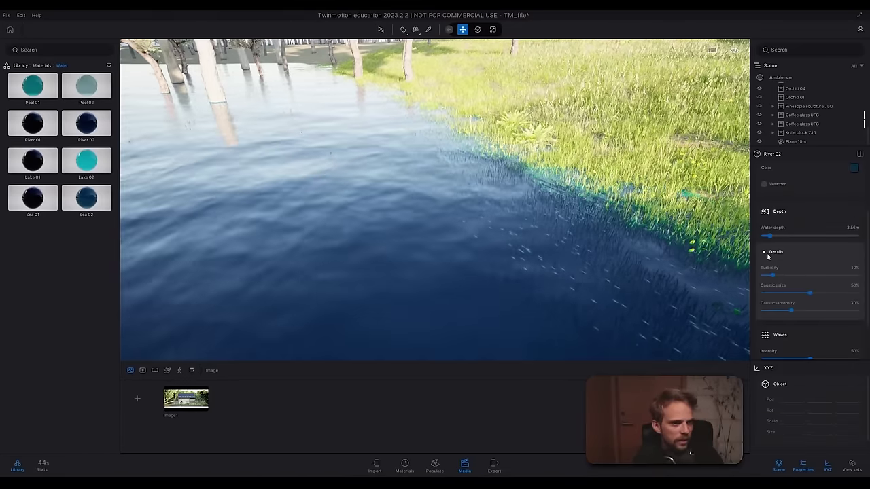
# Step: Examine the River 02 water along the grassy shoreline and around the submerged tree trunk from several angles
pyautogui.moveTo(532, 201)
pyautogui.mouseDown(button='right')
pyautogui.moveTo(590, 203)
pyautogui.moveTo(557, 204)
pyautogui.moveTo(530, 176)
pyautogui.moveTo(517, 204)
pyautogui.moveTo(605, 207)
pyautogui.moveTo(517, 204)
pyautogui.mouseUp(button='right')
pyautogui.scroll(-5, 428, 272)
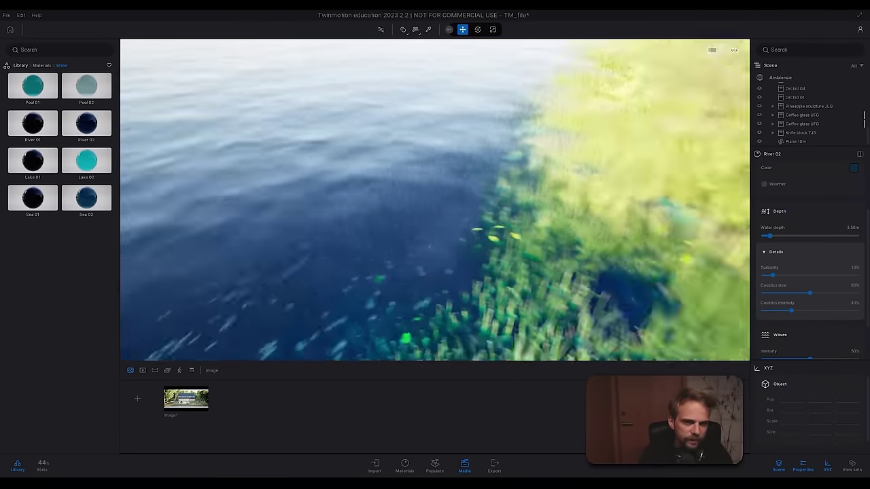
pyautogui.moveTo(336, 297); pyautogui.dragTo(272, 264, button='right')
pyautogui.moveTo(544, 204); pyautogui.dragTo(656, 157, button='right')
pyautogui.press('w')
pyautogui.moveTo(435, 200); pyautogui.dragTo(475, 244, button='right')
pyautogui.moveTo(435, 200); pyautogui.dragTo(428, 261, button='right')
pyautogui.press('e')
pyautogui.moveTo(633, 172); pyautogui.dragTo(530, 172, button='right')
pyautogui.press('s')
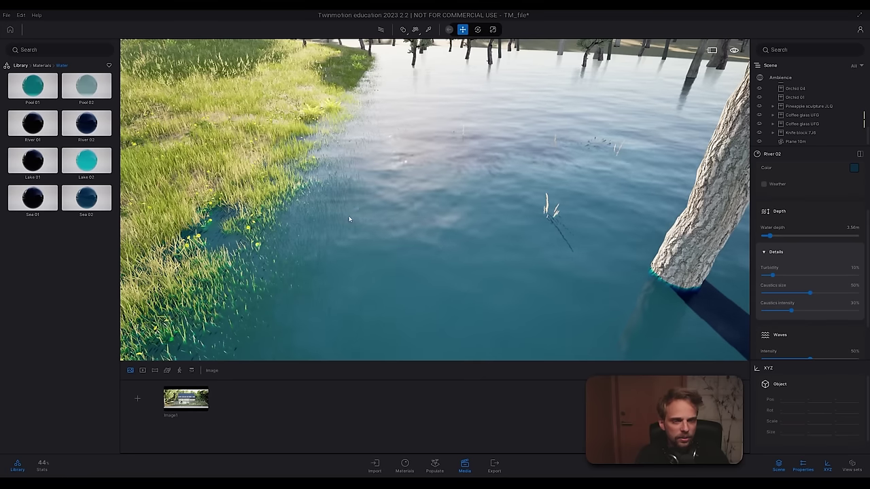
# Step: Collapse the depth details of the River 02 water and set its wave intensity to 26%
pyautogui.click(765, 252)
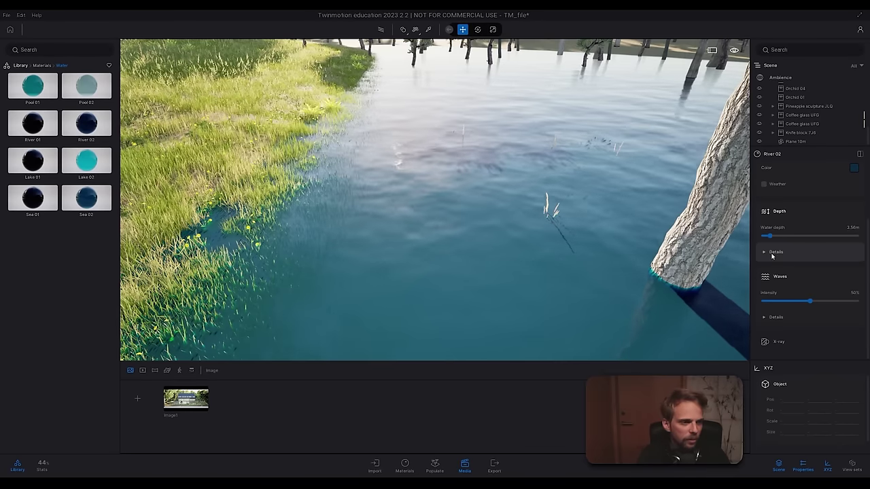
pyautogui.click(773, 252)
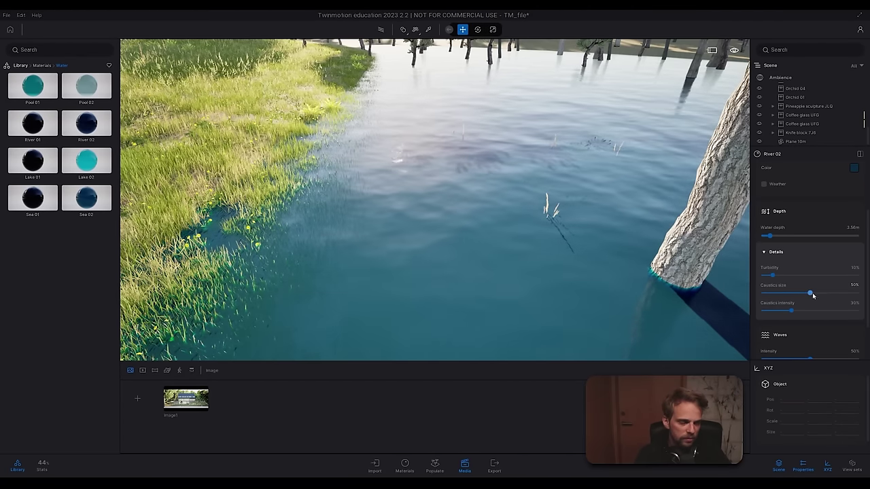
pyautogui.click(765, 253)
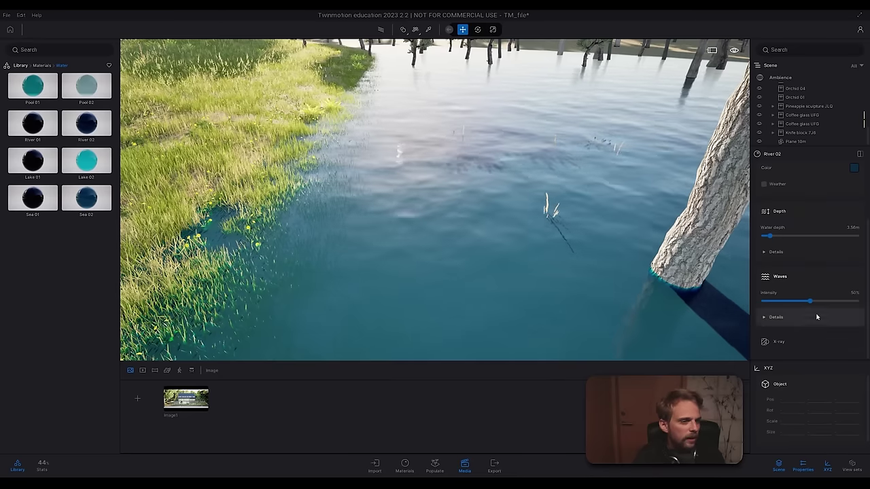
pyautogui.moveTo(811, 301); pyautogui.dragTo(662, 302)
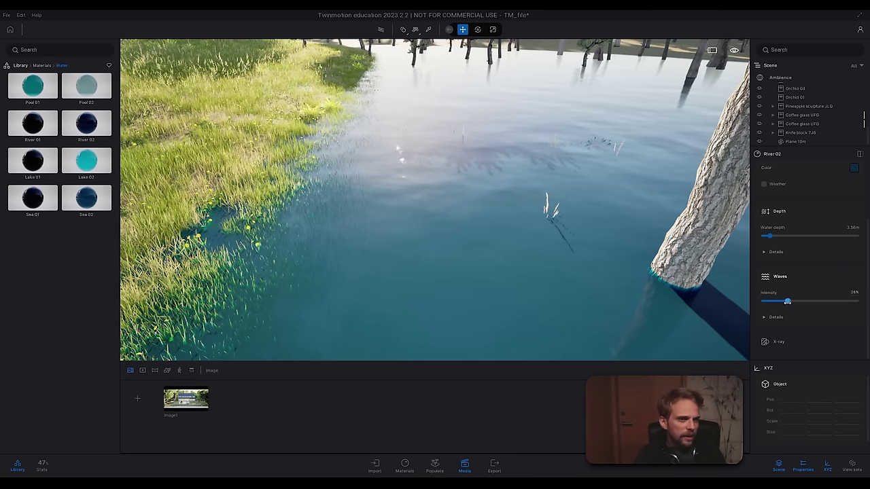
# Step: Sample the lake water in the Image1 view and set its wave size to 12% and flow direction to 0°
pyautogui.moveTo(688, 285); pyautogui.dragTo(279, 209, button='right')
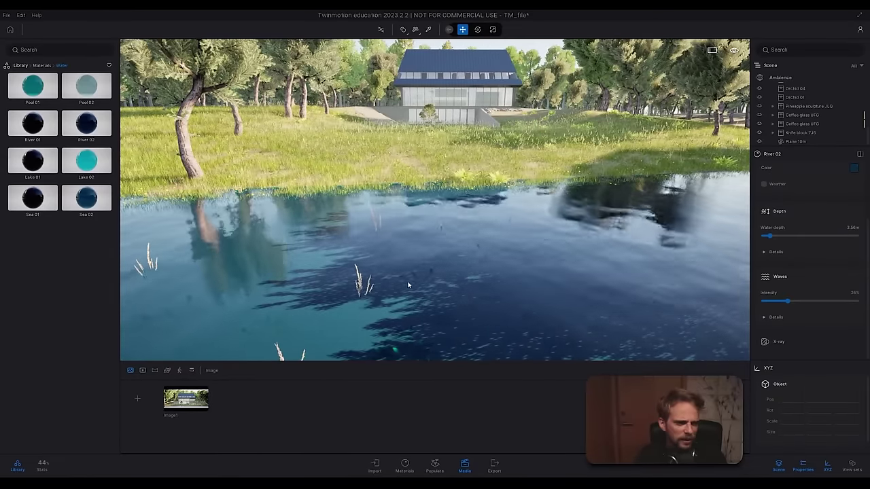
pyautogui.click(186, 402)
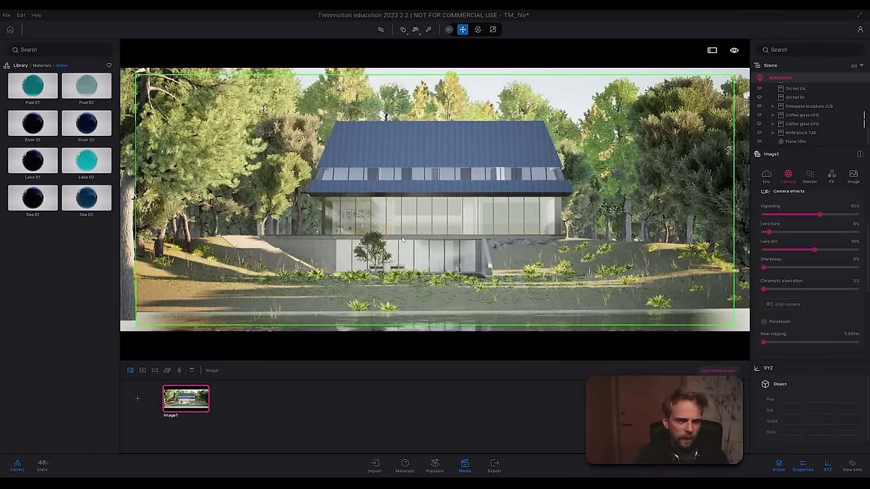
pyautogui.moveTo(402, 239); pyautogui.dragTo(404, 228, button='middle')
pyautogui.moveTo(403, 228)
pyautogui.mouseDown(button='right')
pyautogui.moveTo(411, 215)
pyautogui.moveTo(404, 229)
pyautogui.mouseUp(button='right')
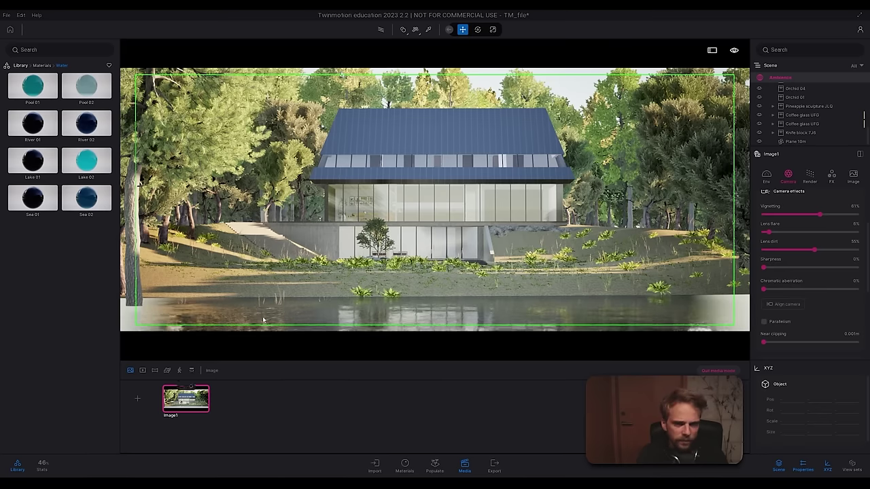
pyautogui.click(428, 29)
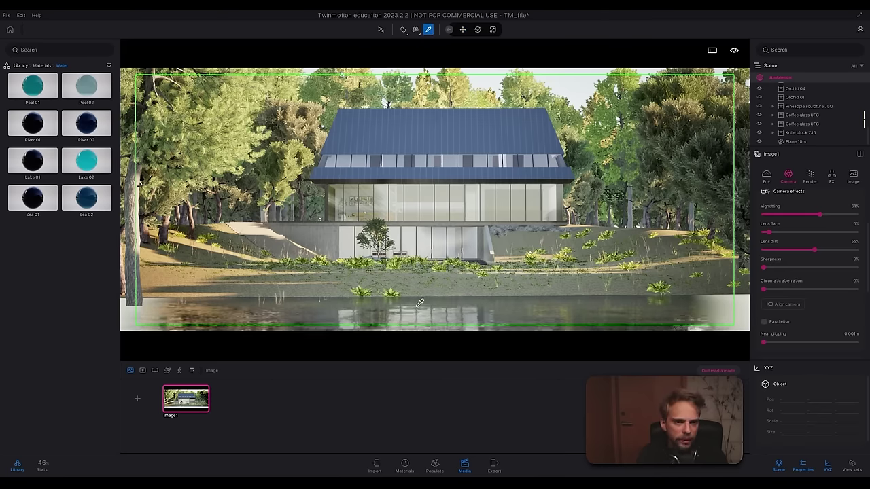
pyautogui.click(722, 314)
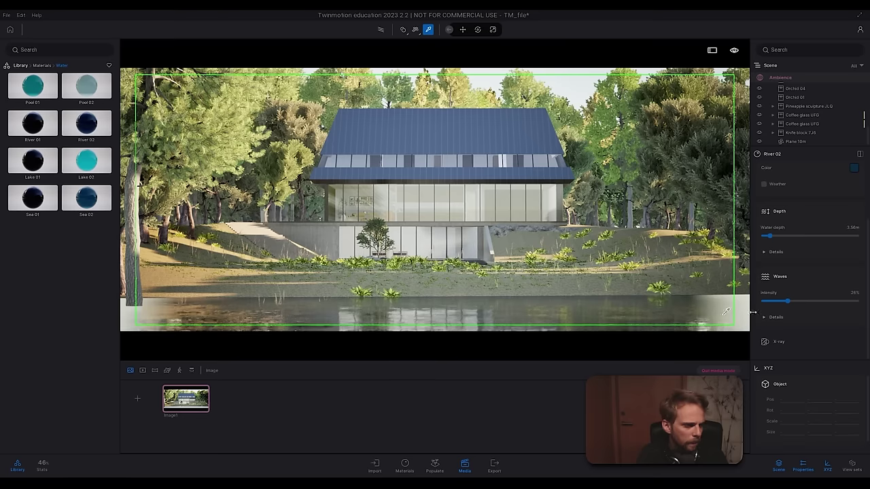
pyautogui.click(791, 318)
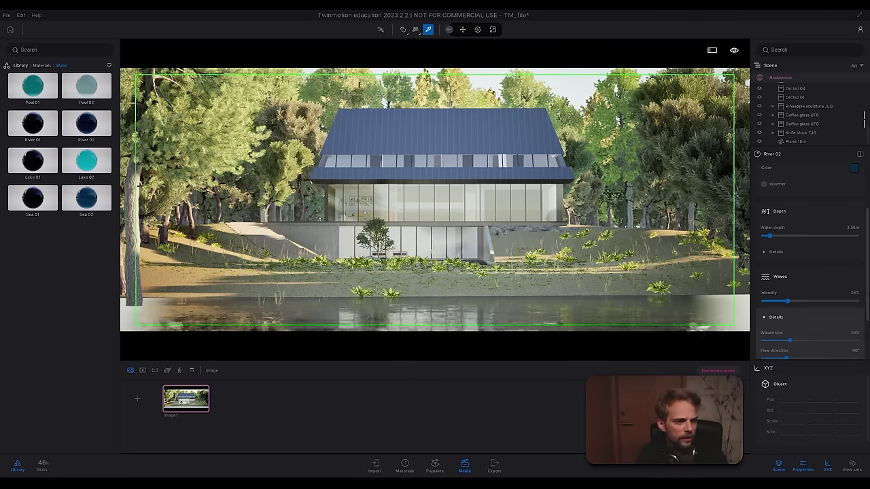
pyautogui.scroll(-3, 791, 306)
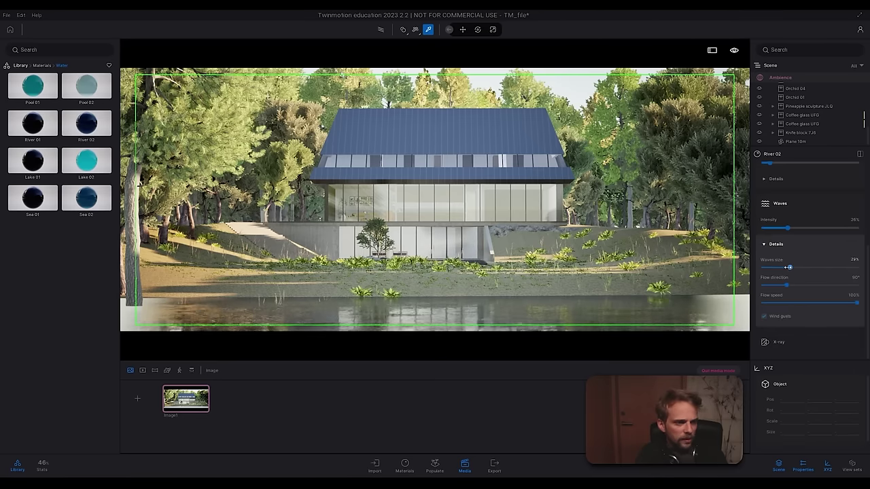
pyautogui.moveTo(788, 267); pyautogui.dragTo(774, 268)
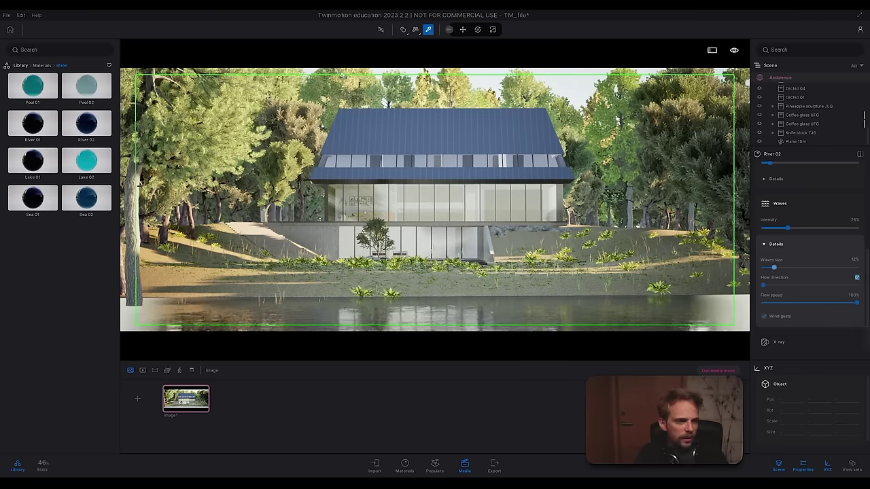
# Step: Leave the Image1 view, pick the lake water again and set its flow speed to 34%
pyautogui.moveTo(308, 209); pyautogui.dragTo(287, 338, button='right')
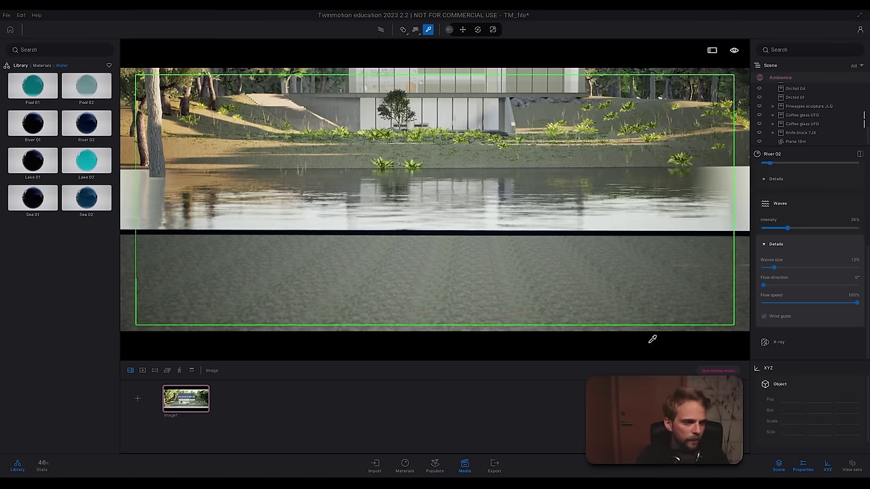
pyautogui.click(719, 371)
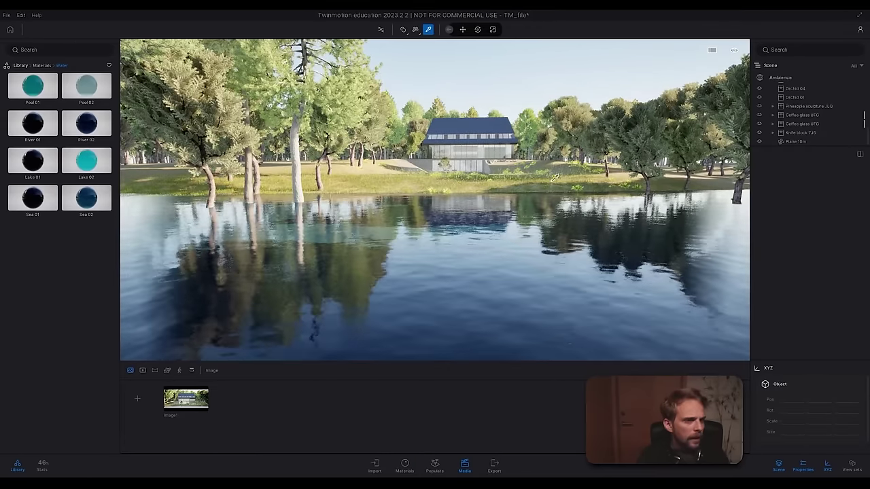
pyautogui.click(622, 215)
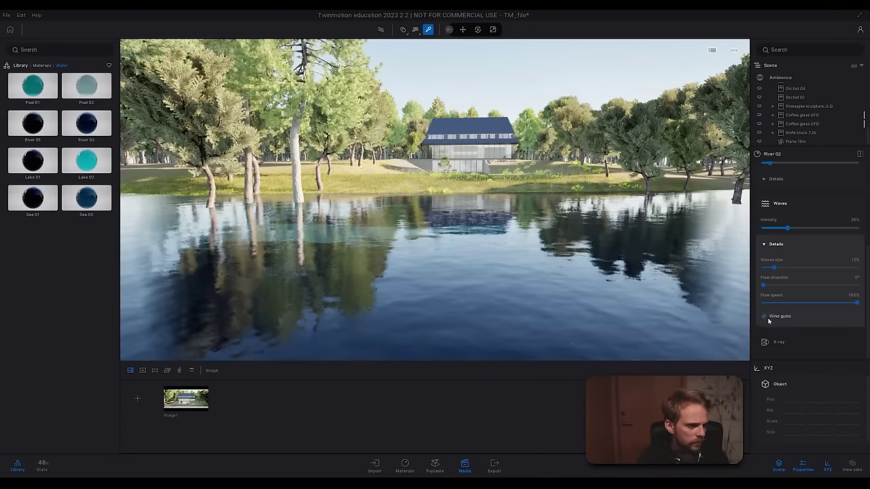
pyautogui.moveTo(853, 305); pyautogui.dragTo(794, 307)
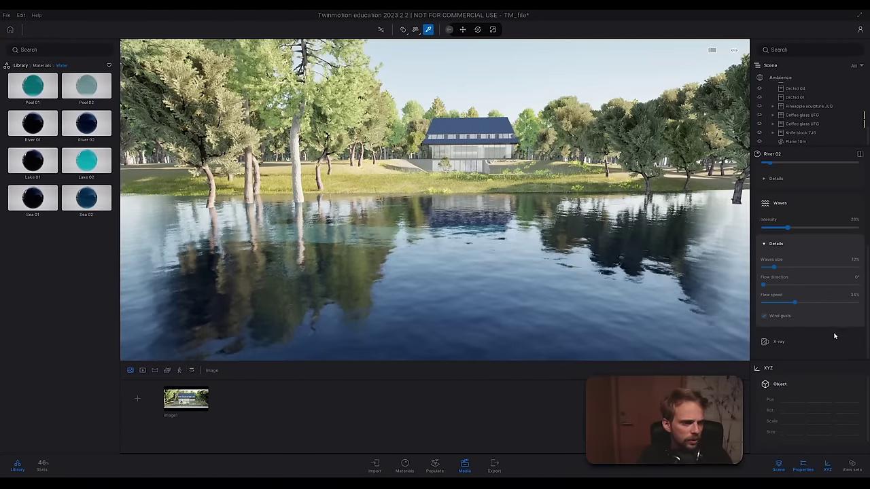
# Step: Try the X-ray option on the River 02 water and switch it off again
pyautogui.scroll(-1, 839, 344)
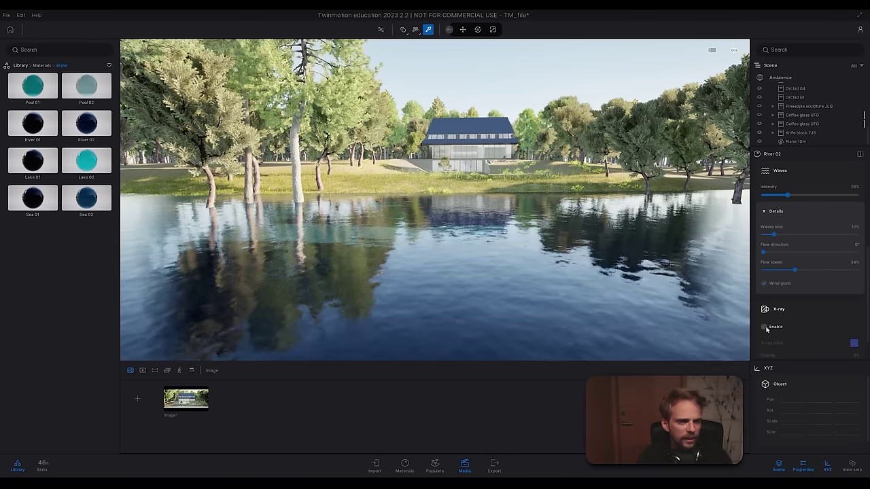
pyautogui.click(765, 327)
pyautogui.click(765, 327)
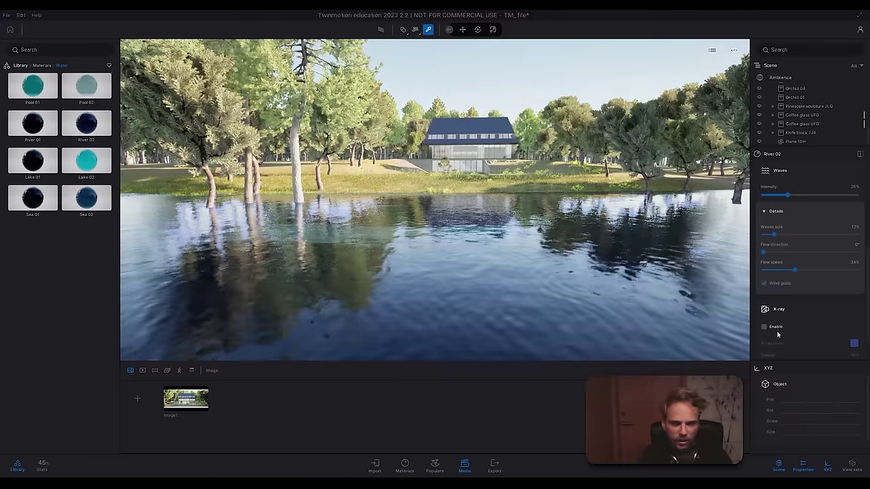
pyautogui.scroll(1, 812, 325)
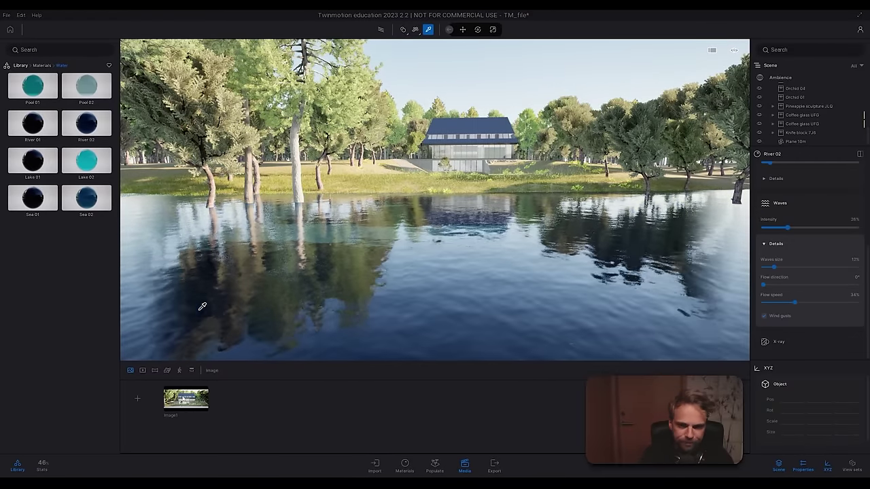
# Step: Return to the Image1 view and try a camera focal length of 60 mm
pyautogui.click(190, 401)
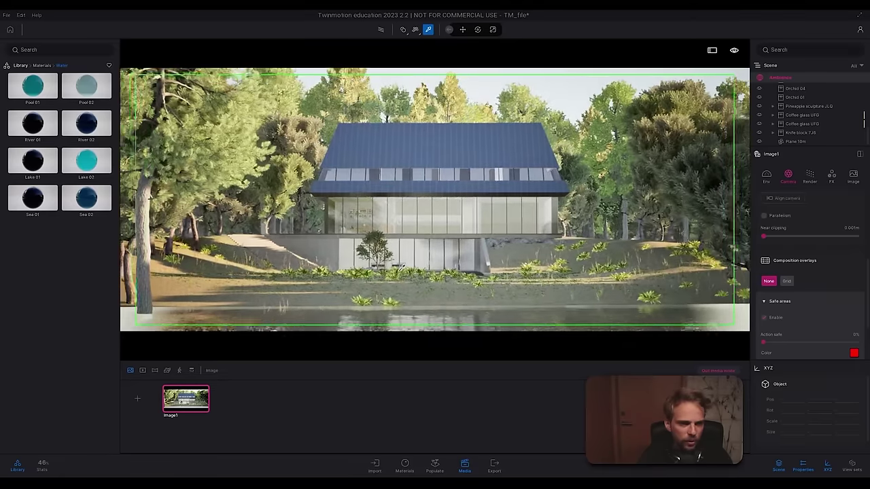
pyautogui.scroll(3, 400, 268)
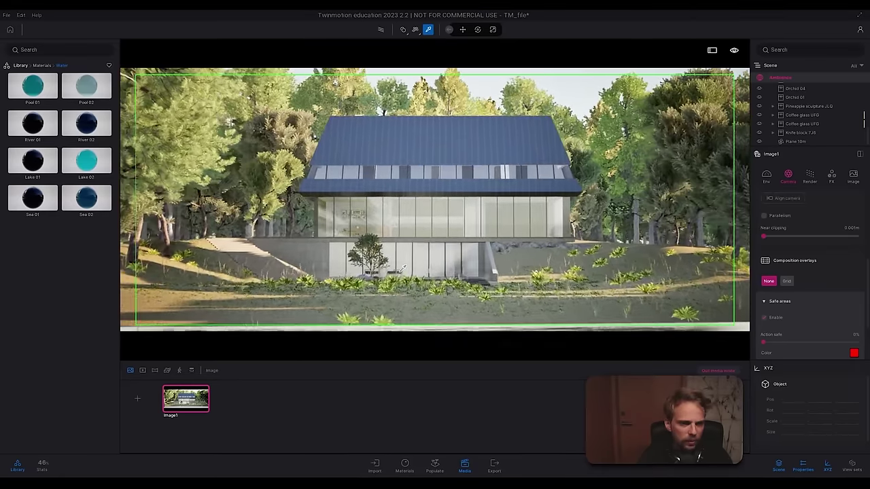
pyautogui.press('Escape')
pyautogui.click(789, 177)
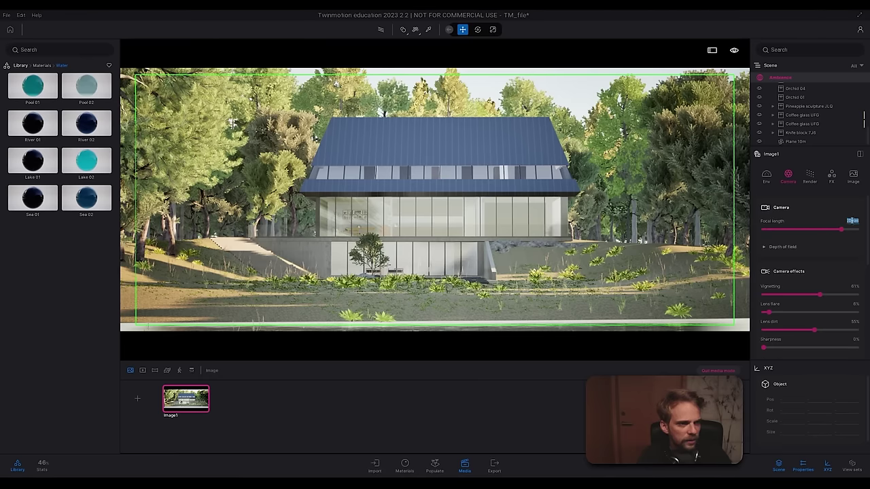
pyautogui.click(861, 227)
pyautogui.write('60')
pyautogui.press('Return')
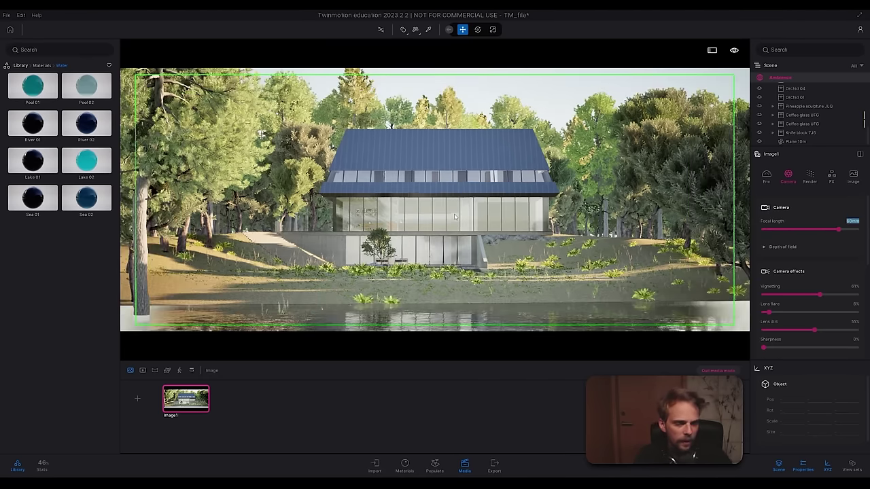
# Step: Set the focal length to 65 mm and adjust the camera distance and height to frame the house above a strip of lake
pyautogui.scroll(3, 455, 217)
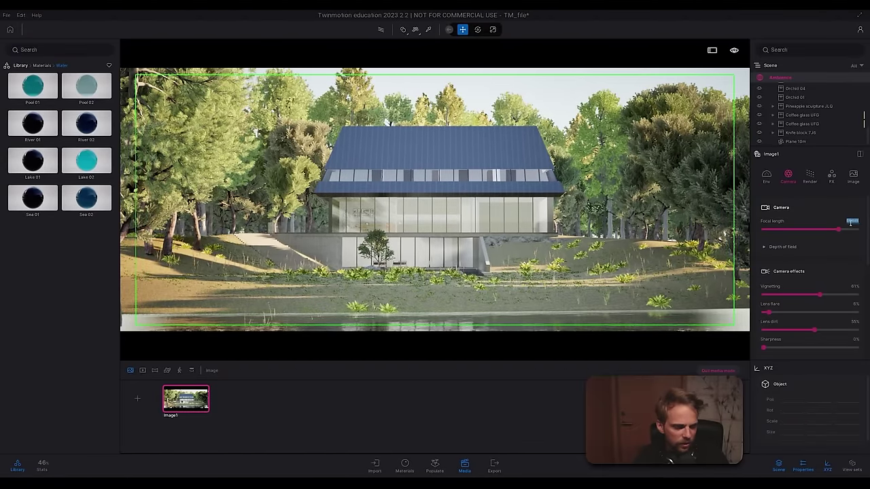
pyautogui.press('Return')
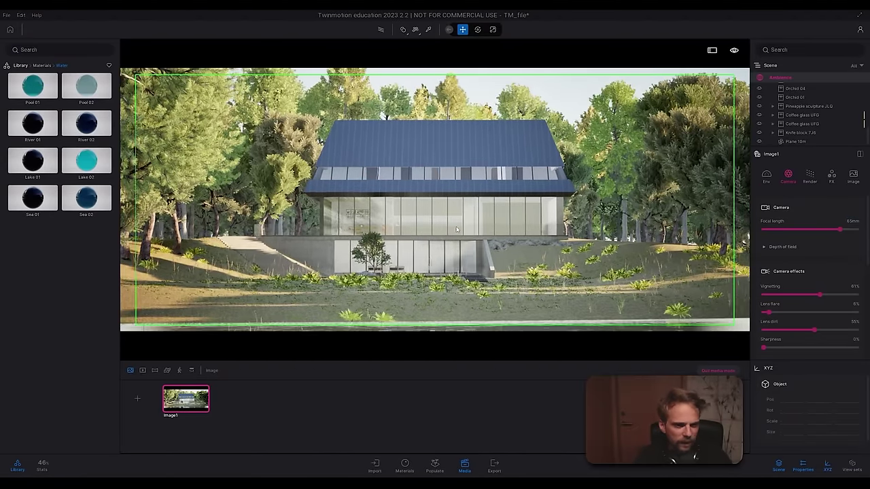
pyautogui.scroll(-2, 457, 229)
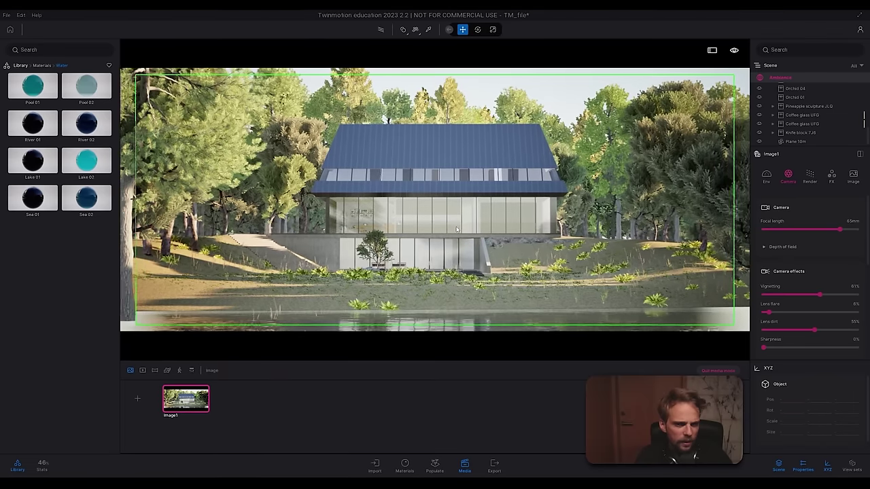
pyautogui.press('e')
pyautogui.press('q')
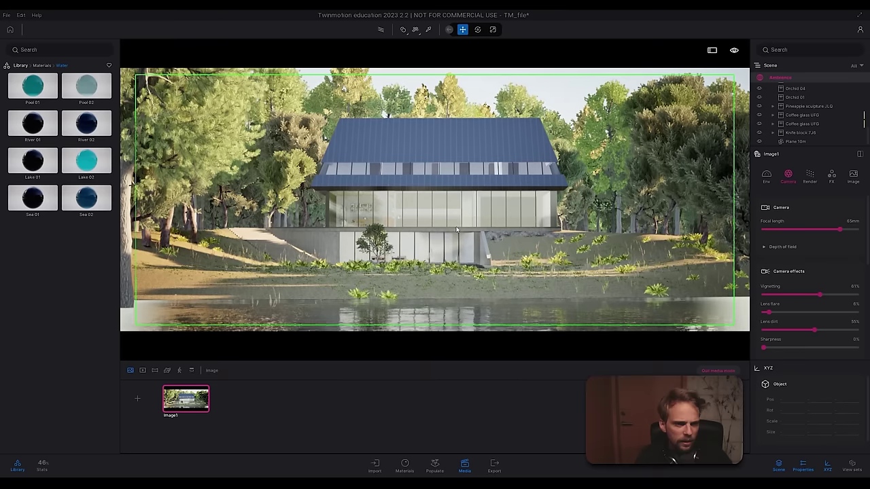
pyautogui.press('e')
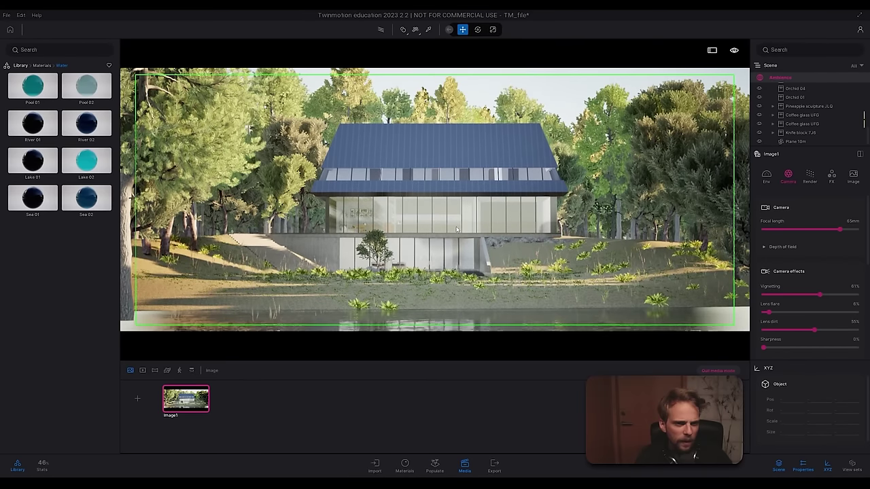
# Step: Preview the reframed Image1 view with the Path Tracer and return to the standard render
pyautogui.click(381, 31)
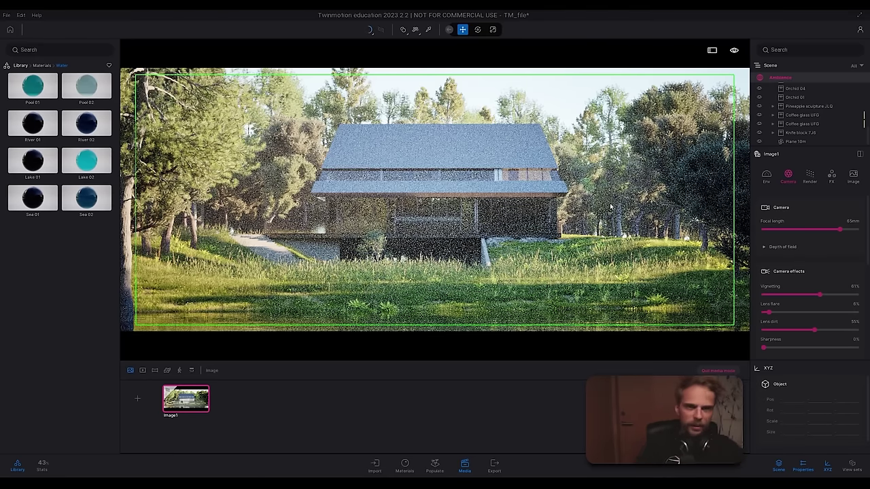
pyautogui.click(380, 31)
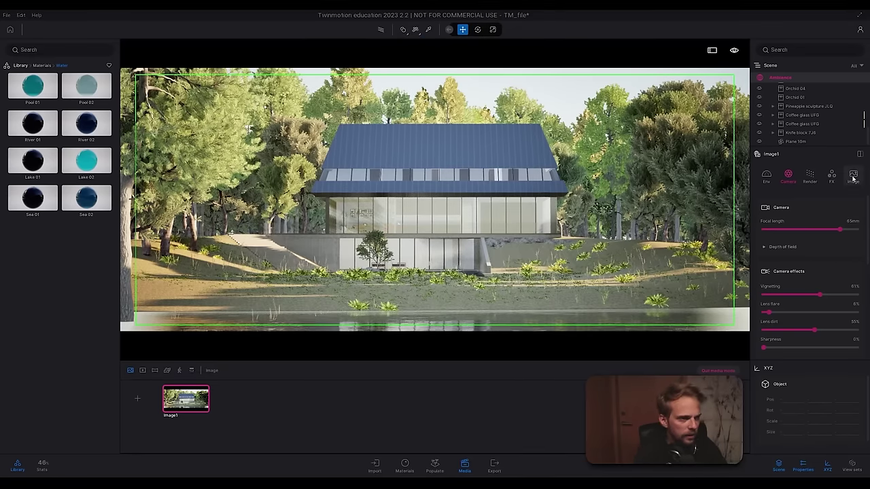
# Step: Set Image1's time of day to 20:00, make its weather partly cloudy and check the clouds in the sky
pyautogui.click(766, 176)
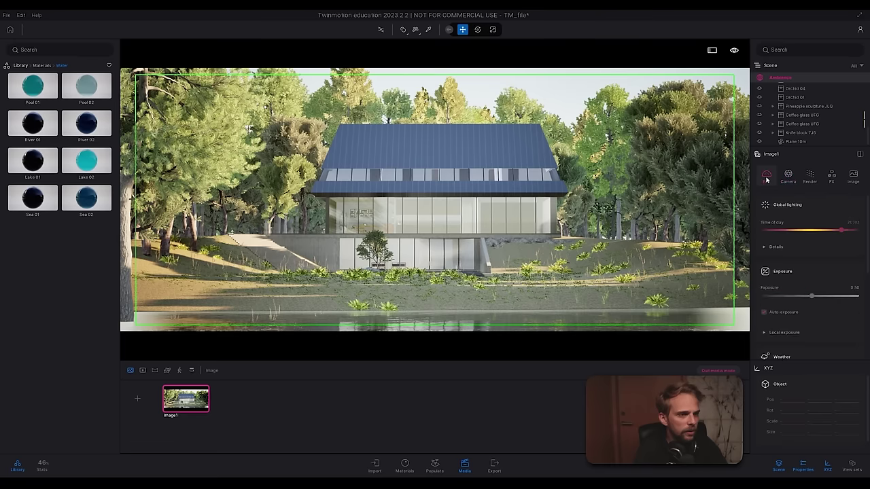
pyautogui.moveTo(841, 230); pyautogui.dragTo(841, 231)
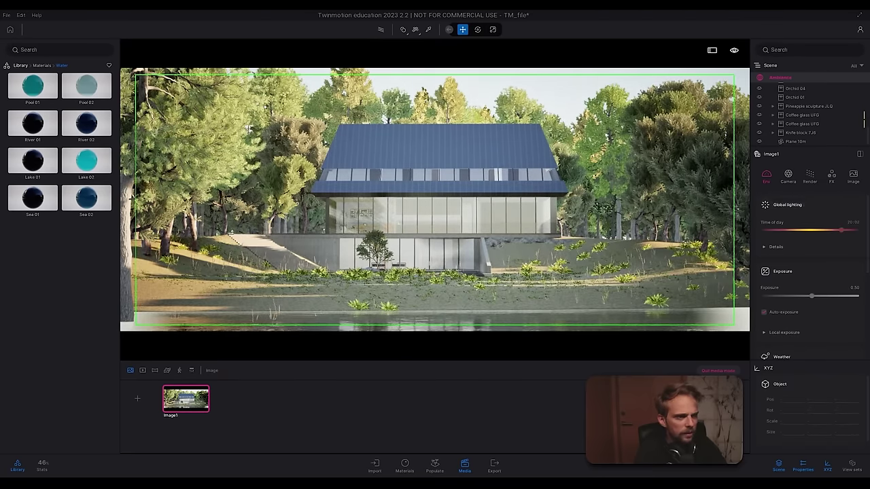
pyautogui.moveTo(868, 212)
pyautogui.mouseDown()
pyautogui.moveTo(868, 261)
pyautogui.moveTo(868, 197)
pyautogui.mouseUp()
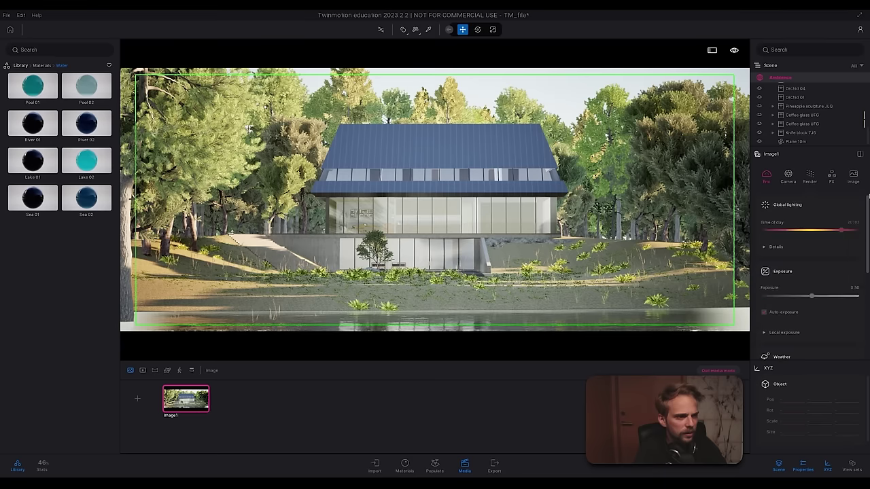
pyautogui.scroll(-2, 783, 258)
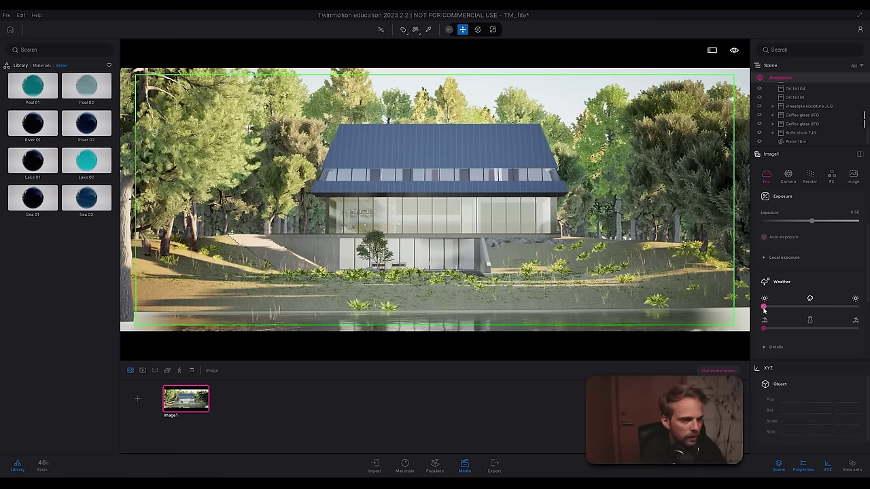
pyautogui.moveTo(779, 307)
pyautogui.mouseDown()
pyautogui.moveTo(811, 308)
pyautogui.moveTo(786, 313)
pyautogui.mouseUp()
pyautogui.moveTo(590, 201); pyautogui.dragTo(315, 234, button='right')
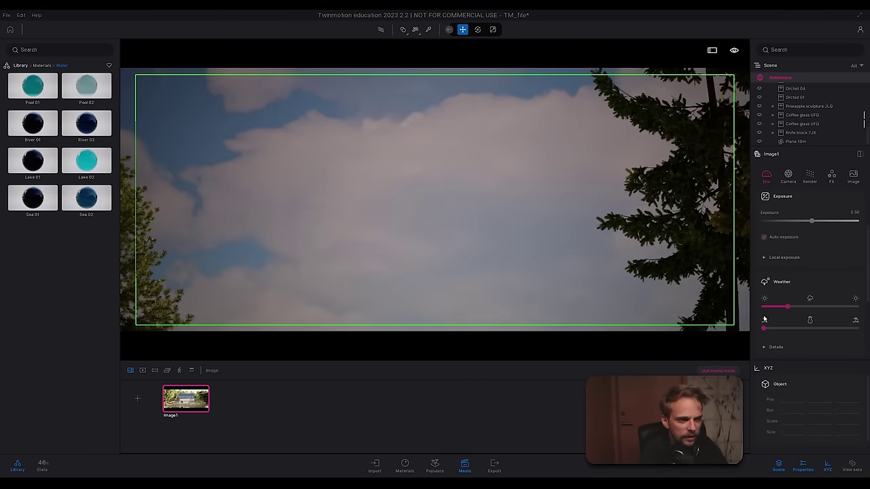
# Step: Reduce Image1's cloudiness slightly and aim the camera back down to frame the house above the strip of lake
pyautogui.moveTo(787, 307)
pyautogui.mouseDown()
pyautogui.moveTo(771, 307)
pyautogui.moveTo(789, 308)
pyautogui.moveTo(784, 316)
pyautogui.moveTo(785, 307)
pyautogui.mouseUp()
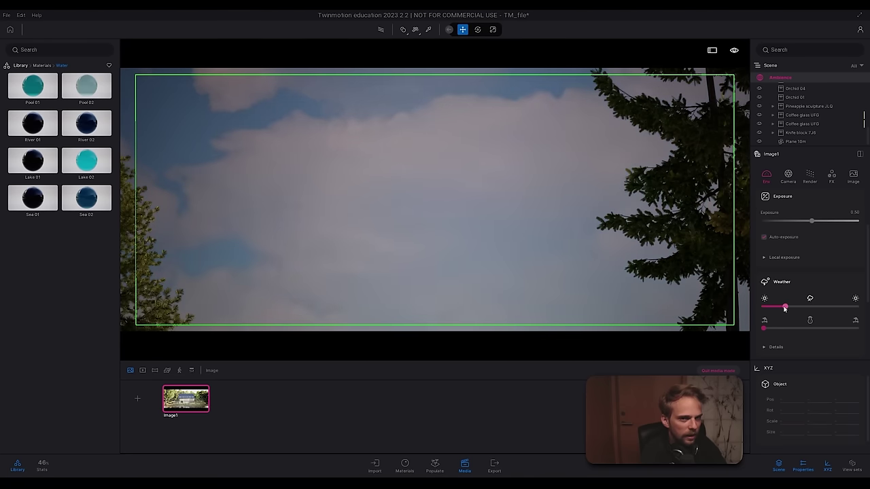
pyautogui.moveTo(420, 227); pyautogui.dragTo(333, 353, button='right')
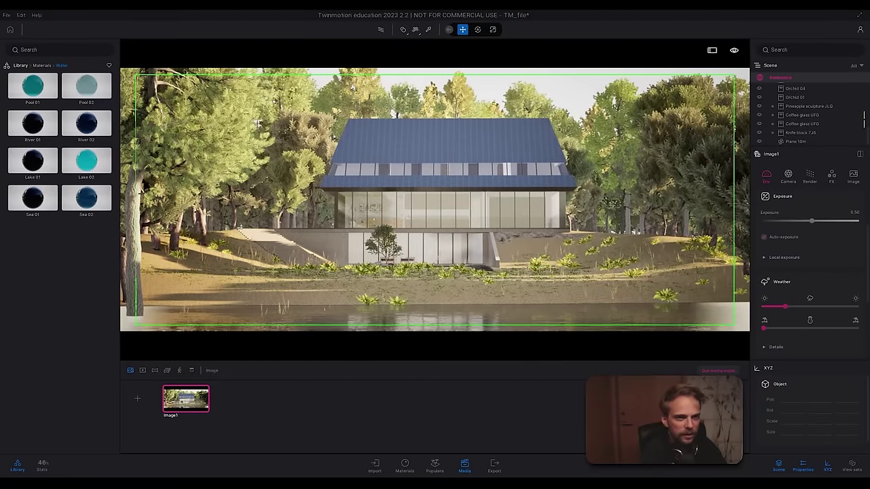
pyautogui.moveTo(435, 199); pyautogui.dragTo(443, 191, button='right')
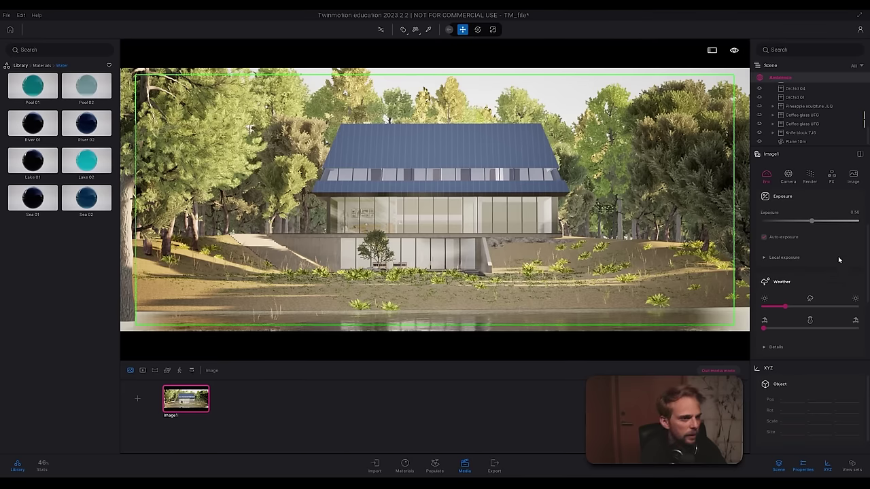
# Step: Turn off Image1's auto-exposure and set its exposure to about -1.31, checking the brightness with the Path Tracer before returning to the standard render
pyautogui.scroll(2, 809, 227)
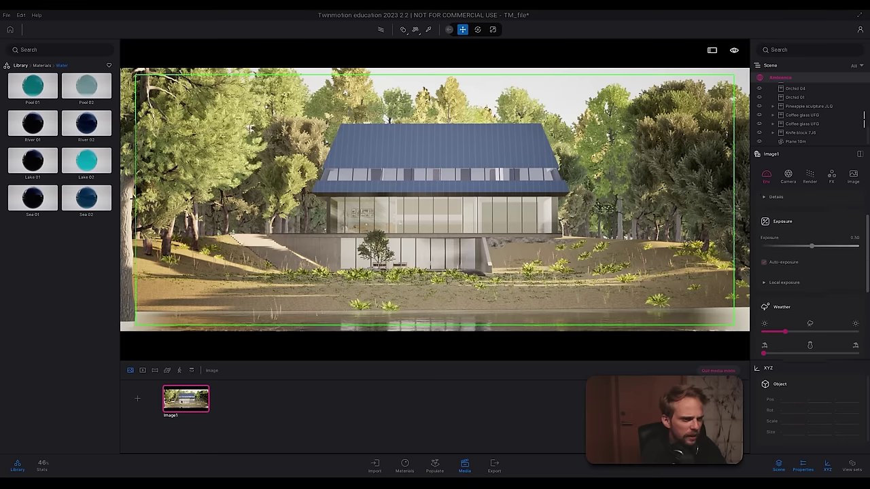
pyautogui.scroll(3, 771, 315)
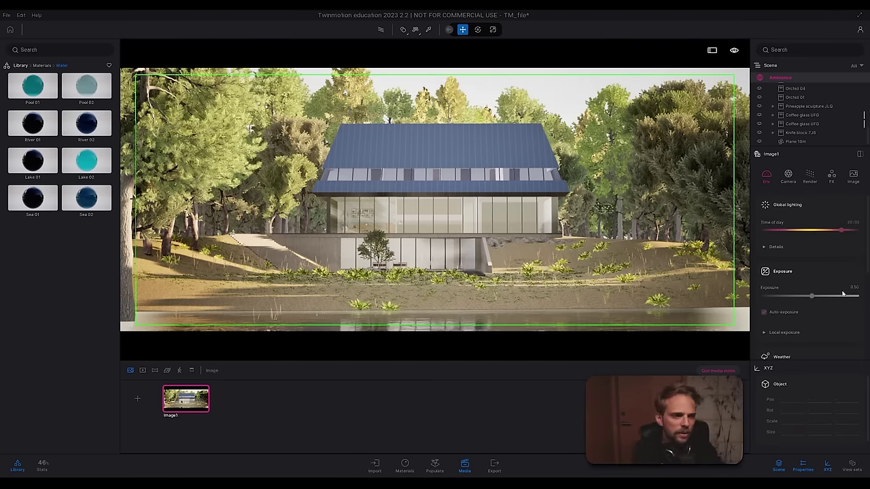
pyautogui.click(764, 314)
pyautogui.moveTo(813, 297); pyautogui.dragTo(802, 297)
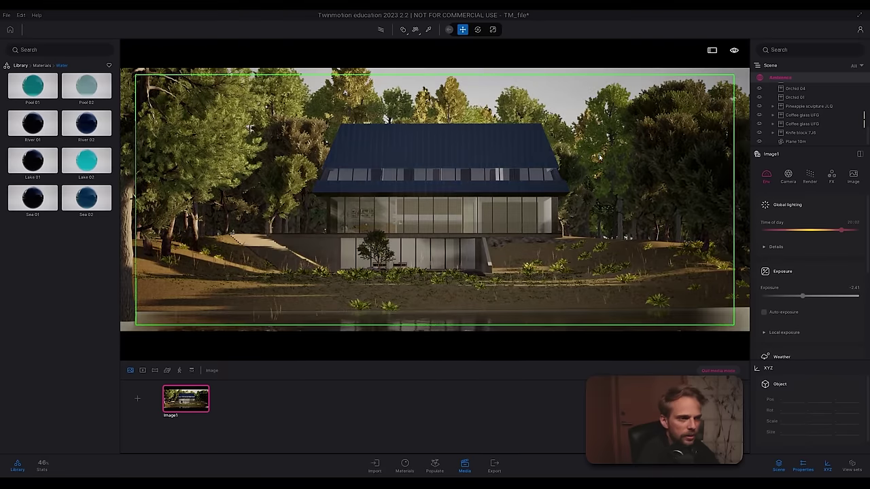
pyautogui.click(381, 32)
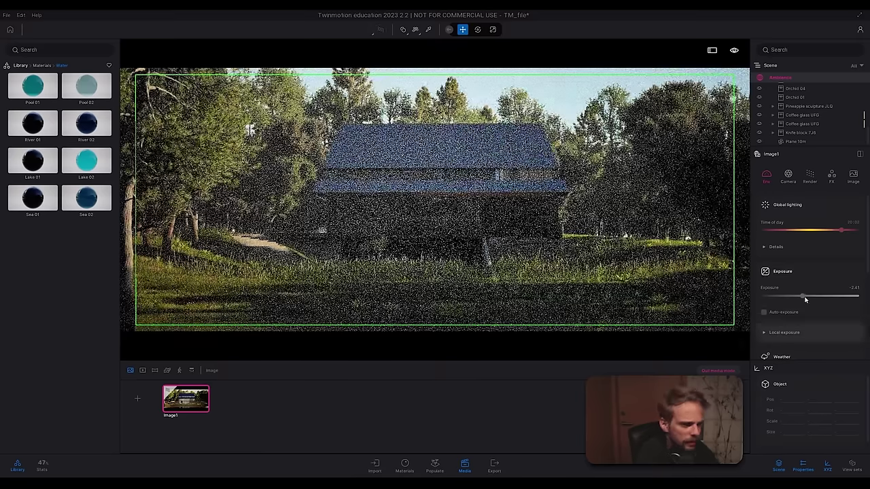
pyautogui.click(803, 297)
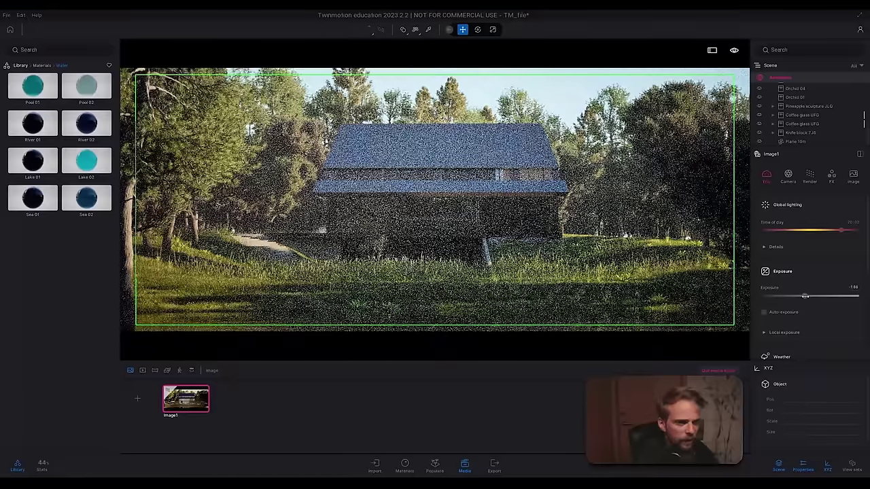
pyautogui.moveTo(805, 297); pyautogui.dragTo(806, 296)
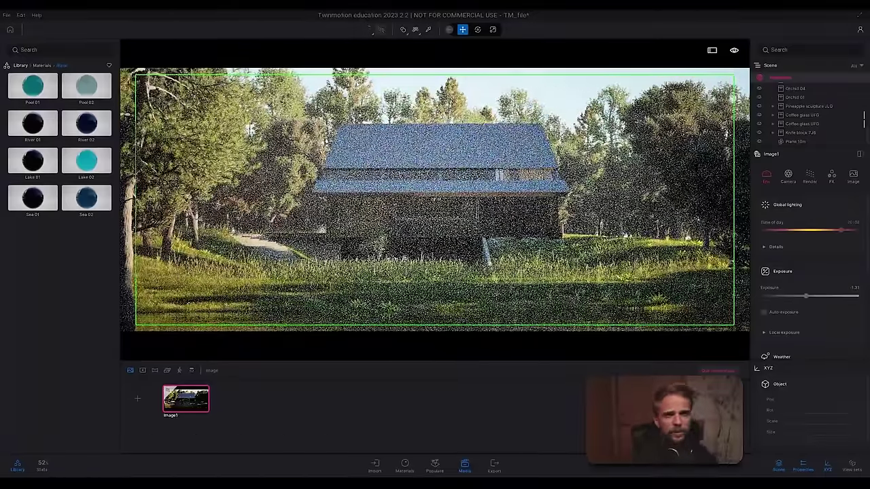
pyautogui.click(378, 30)
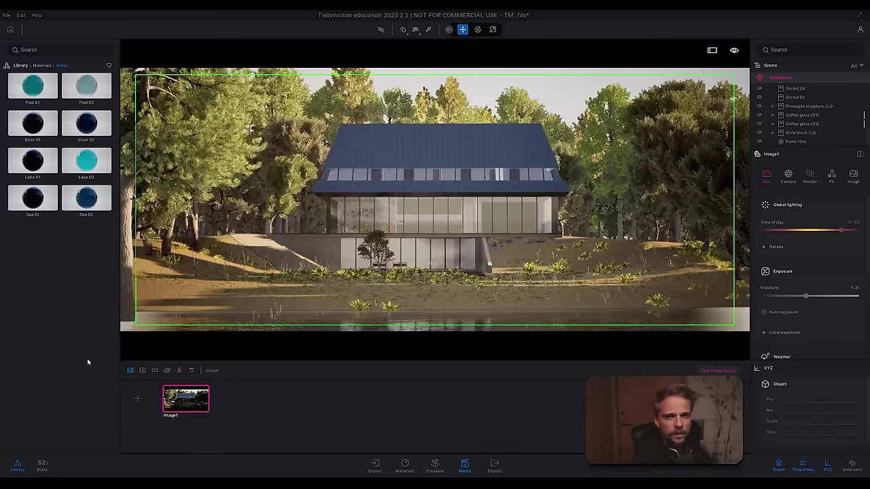
# Step: Place the LightCheck object from the user library on the slope in front of the house, beside the lower-level stairs
pyautogui.click(16, 66)
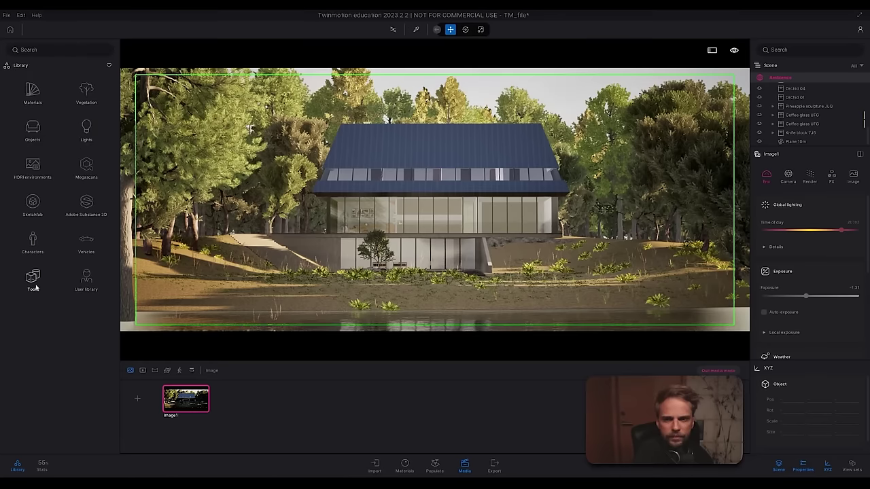
pyautogui.click(80, 279)
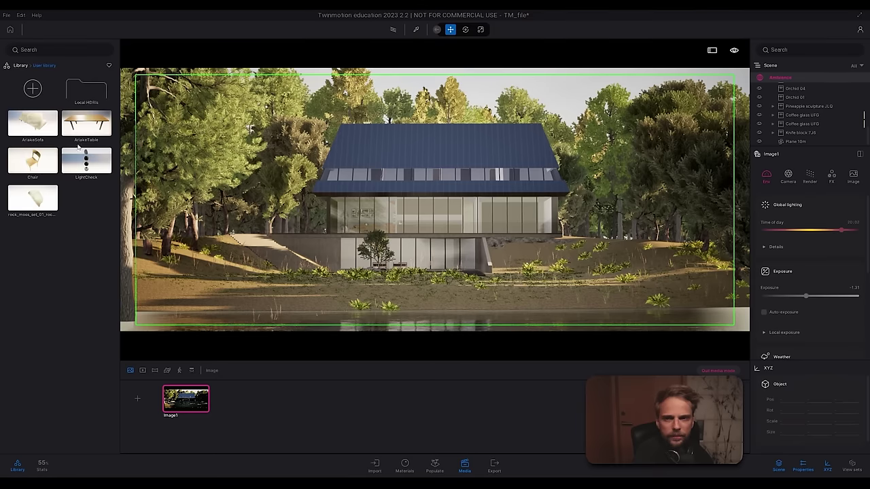
pyautogui.moveTo(135, 172); pyautogui.dragTo(322, 273)
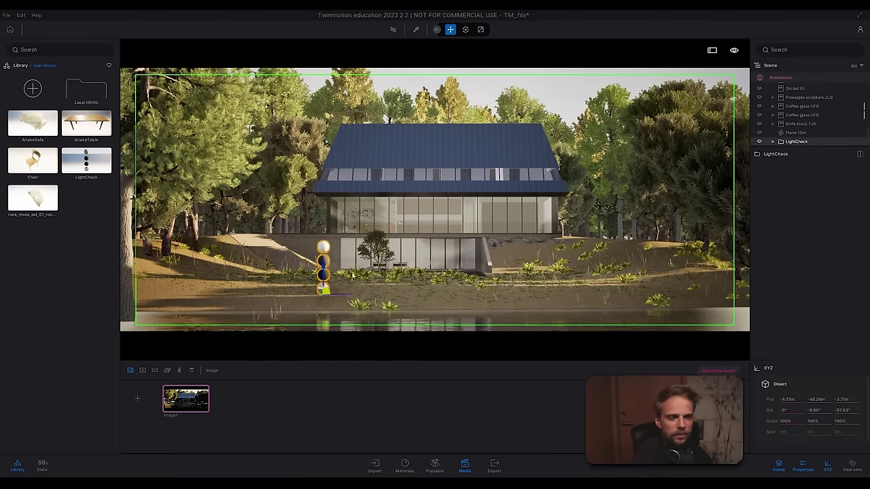
# Step: Switch on the Path Tracer and lower Image1's exposure to -2.08, using the LightCheck spheres as reference
pyautogui.click(393, 29)
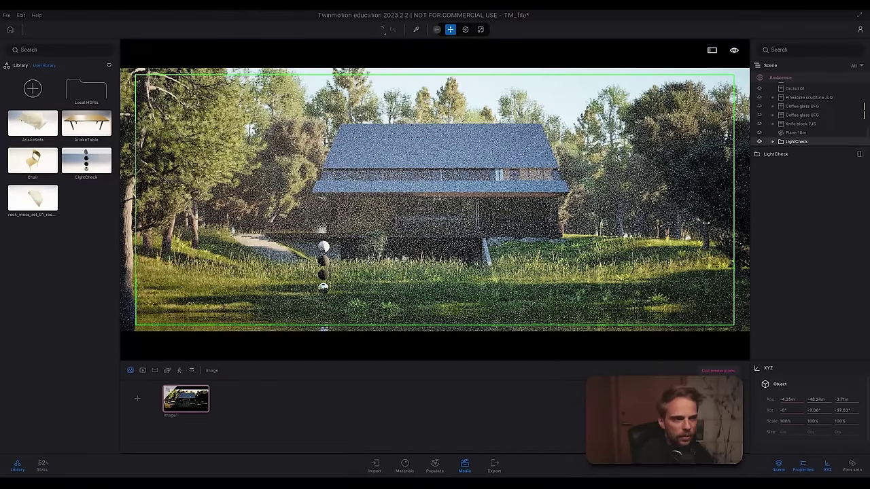
pyautogui.click(188, 400)
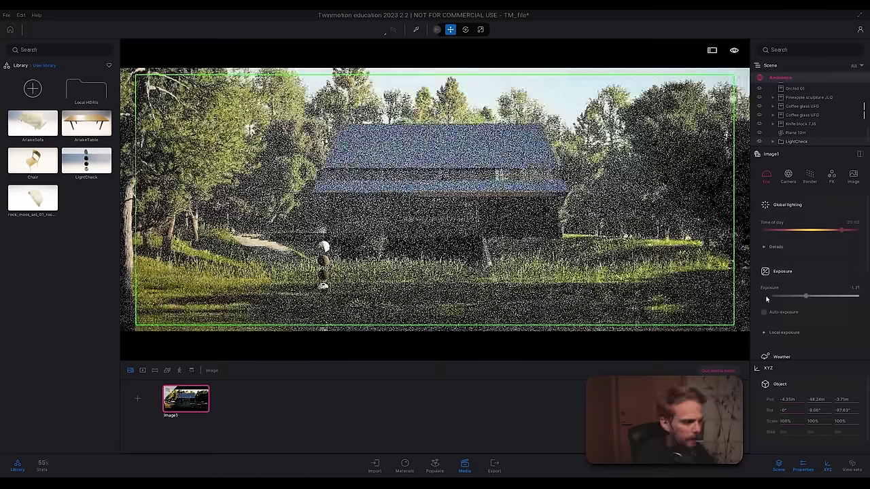
pyautogui.click(806, 296)
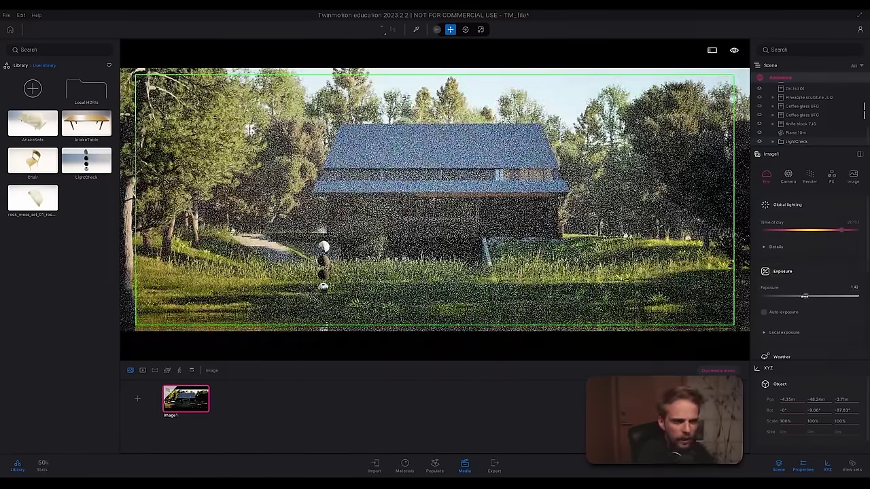
pyautogui.moveTo(805, 297); pyautogui.dragTo(803, 297)
# Step: Set Image1's exposure to -1.50 and its local exposure highlight reduction to 0.75
pyautogui.click(808, 331)
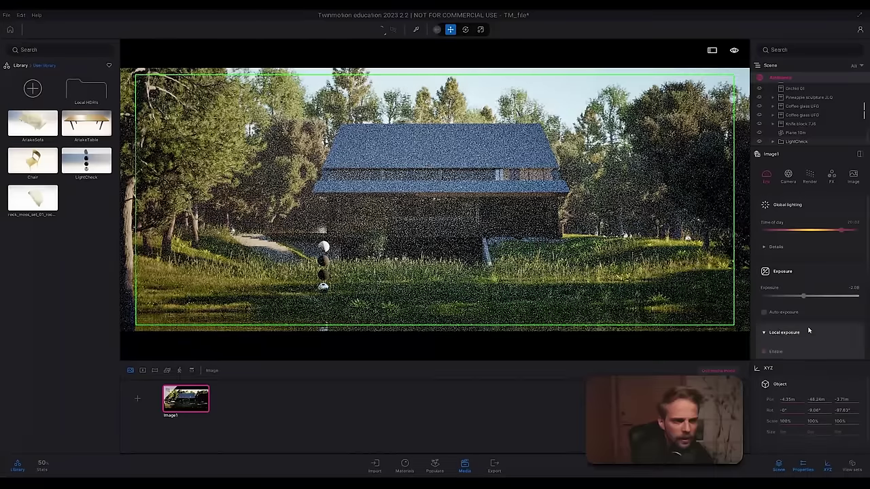
pyautogui.scroll(-2, 808, 331)
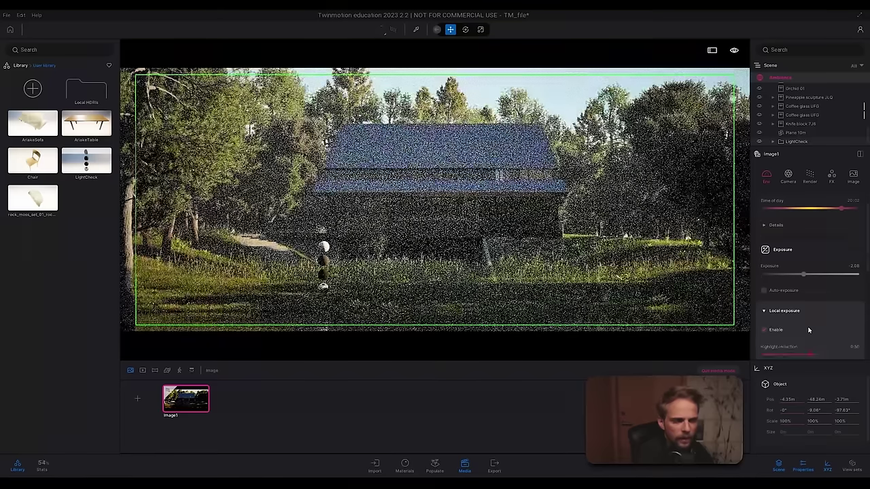
pyautogui.click(855, 266)
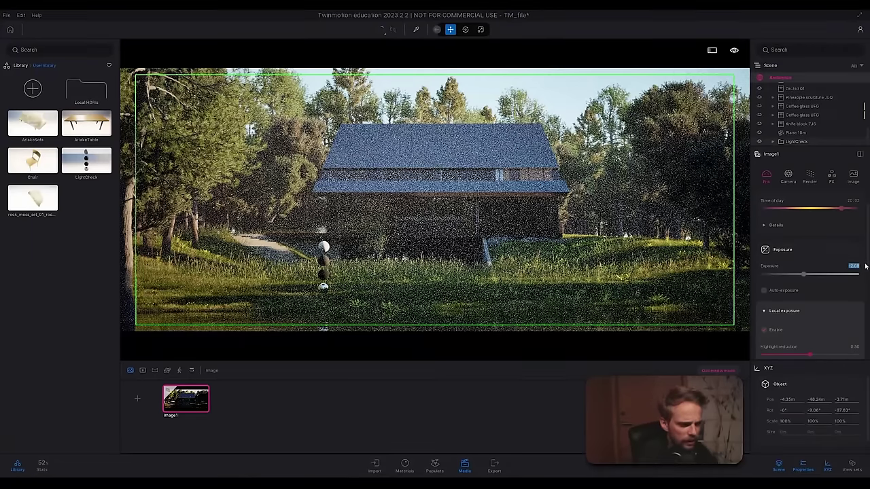
pyautogui.write('-1')
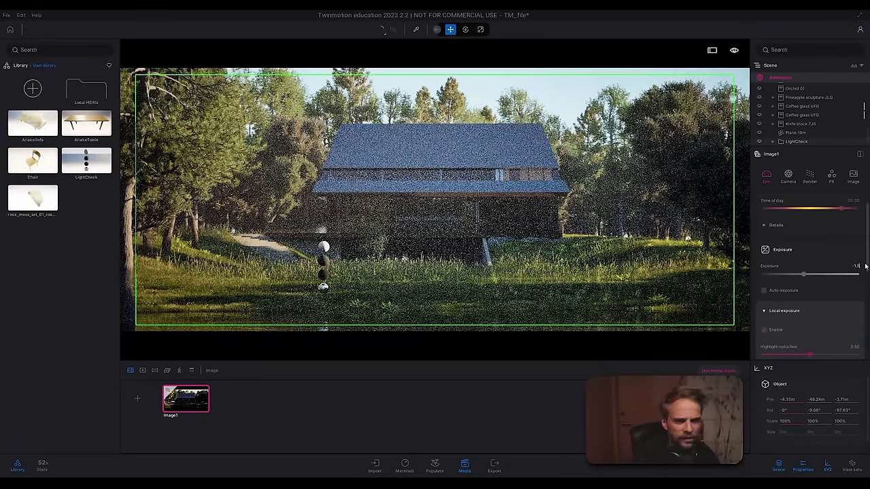
pyautogui.press('Return')
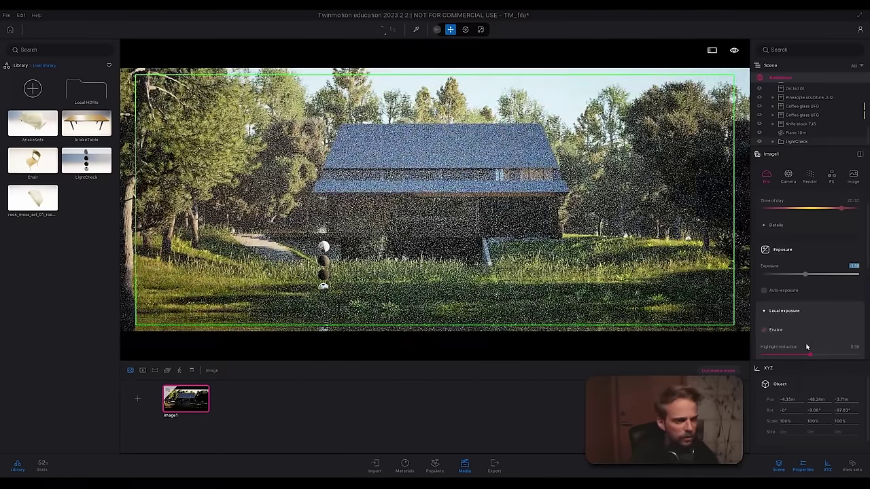
pyautogui.click(854, 346)
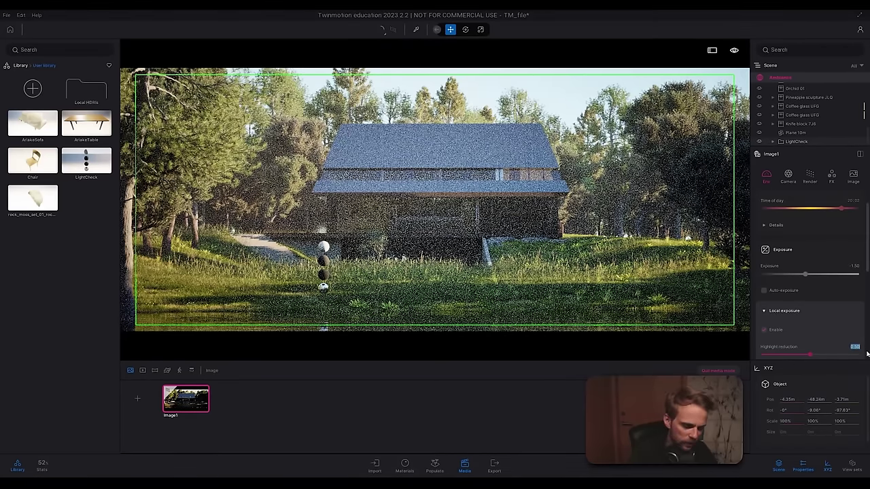
pyautogui.press('BackSpace')
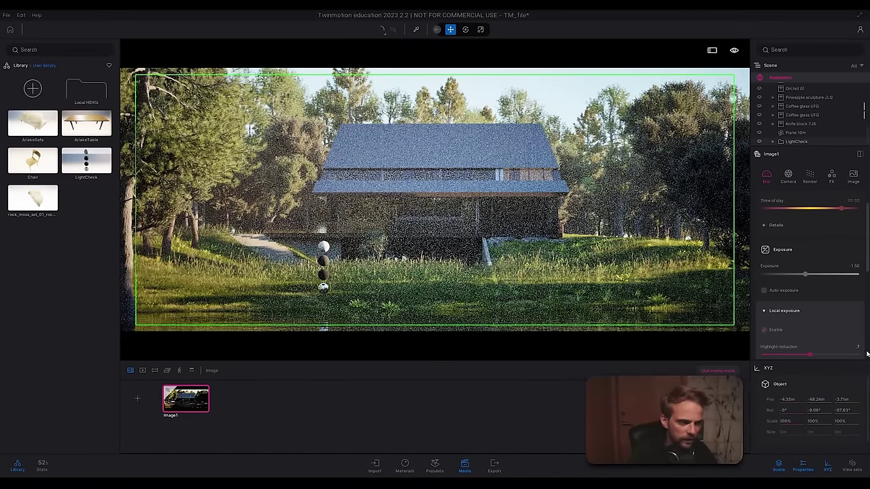
pyautogui.press('Return')
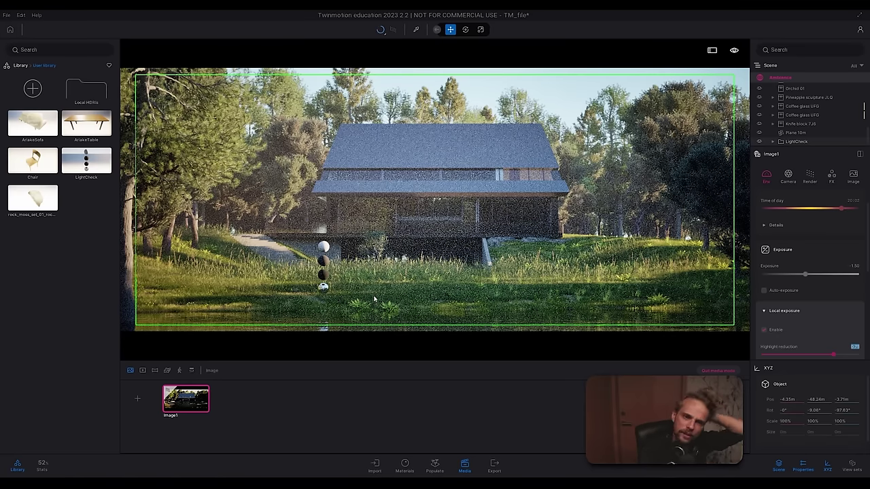
# Step: Switch off the Path Tracer preview and delete the LightCheck sphere group from the scene
pyautogui.click(391, 31)
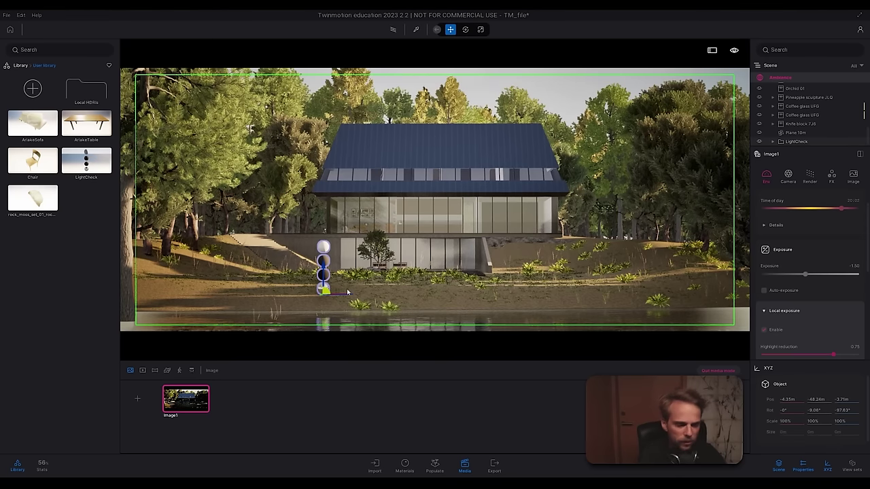
pyautogui.press('Delete')
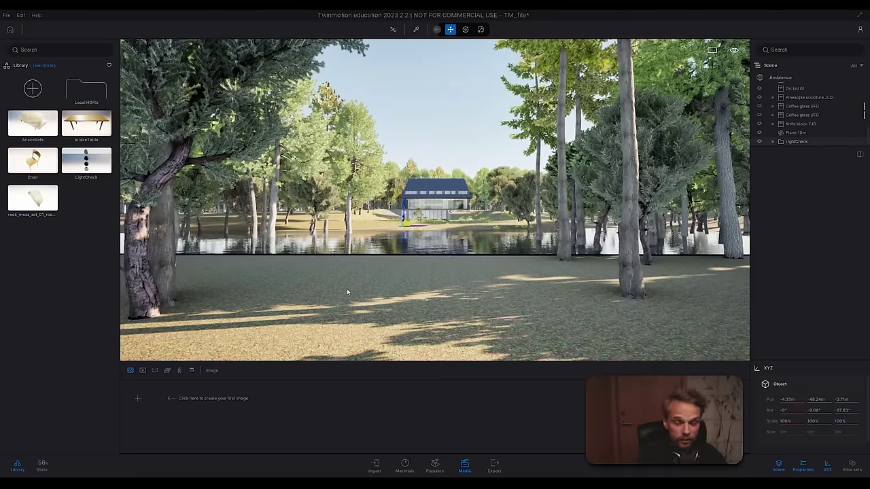
pyautogui.hotkey('ctrl', 'z')
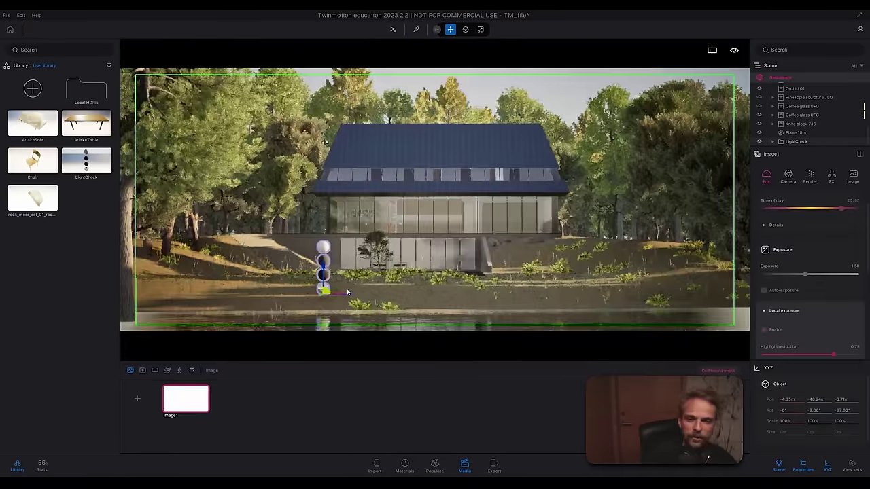
pyautogui.click(325, 249)
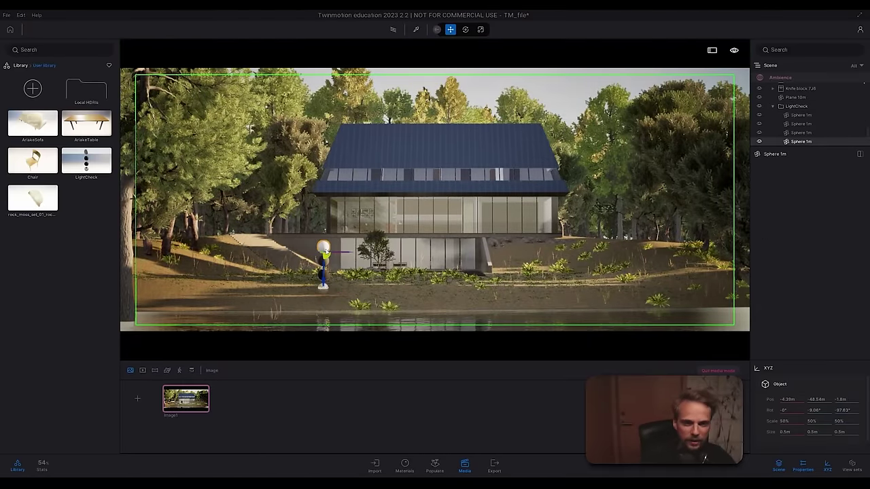
pyautogui.click(796, 107)
pyautogui.press('Delete')
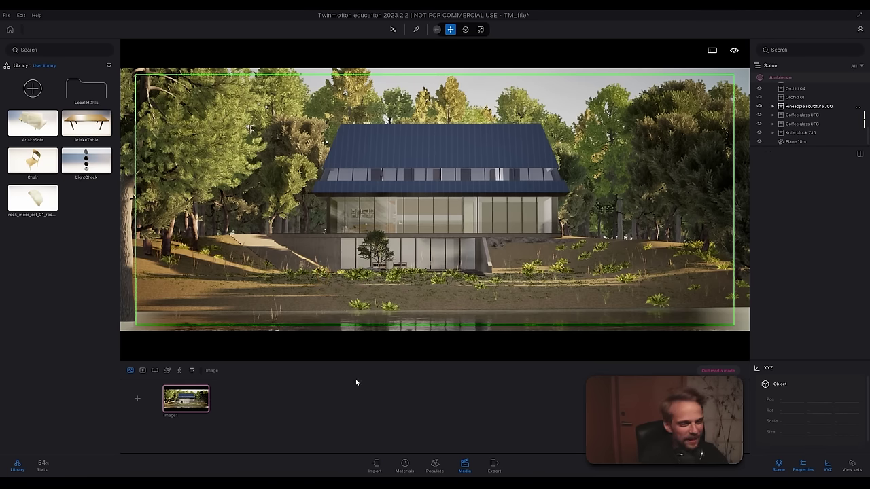
# Step: Show Image1's environment settings, hide the XYZ transform section, and collapse Global lighting, Exposure and Weather
pyautogui.click(187, 394)
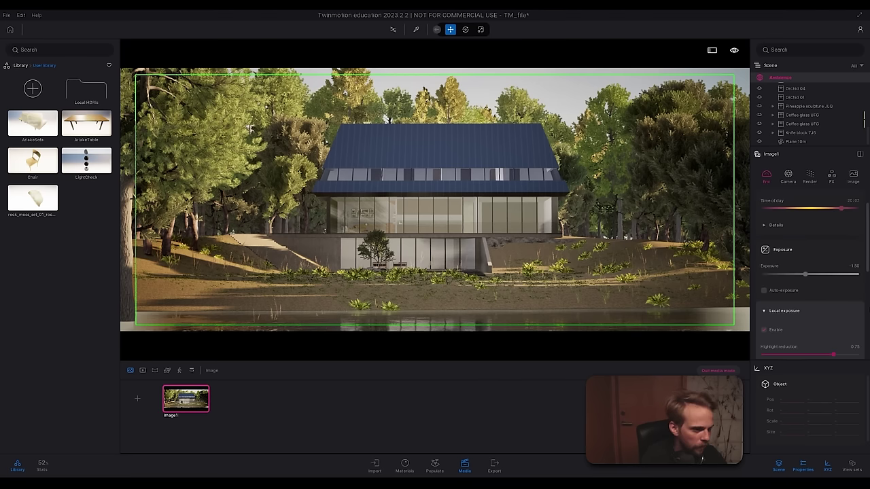
pyautogui.click(827, 466)
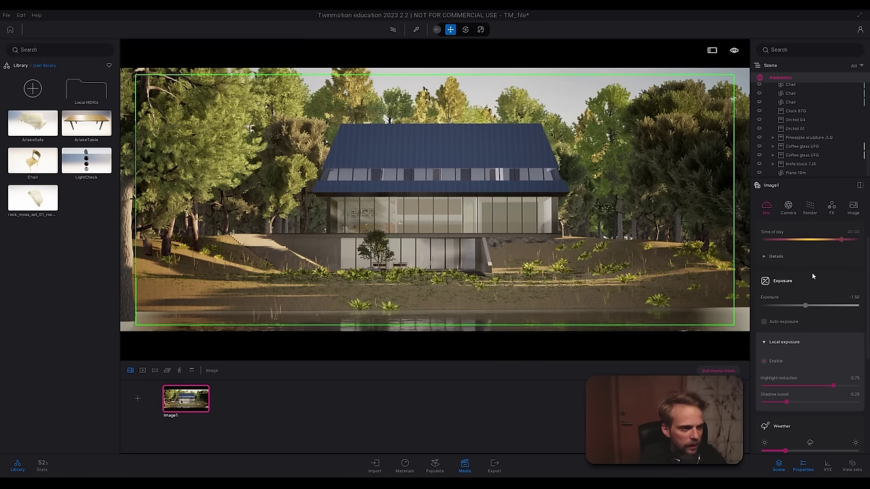
pyautogui.scroll(1, 811, 275)
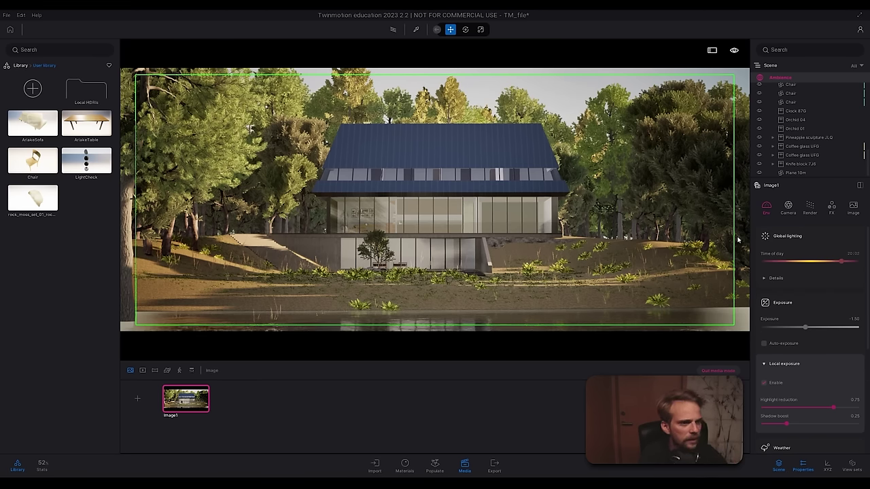
pyautogui.click(804, 236)
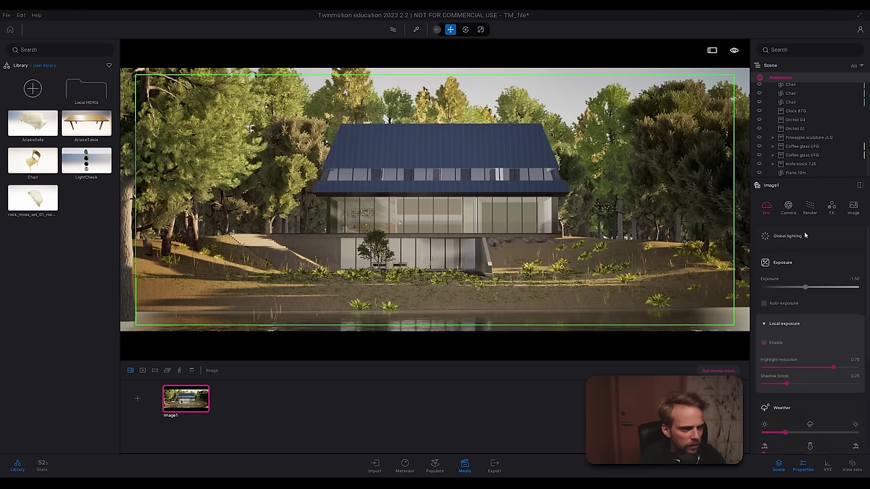
pyautogui.click(795, 263)
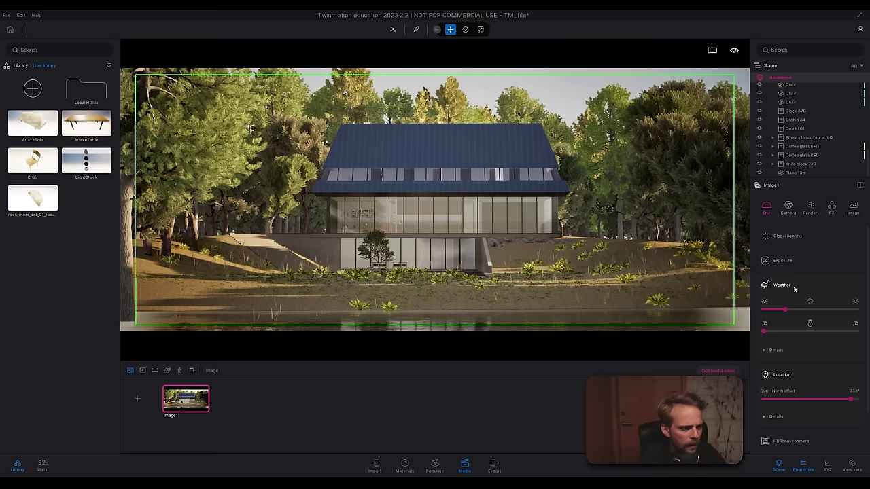
pyautogui.click(794, 288)
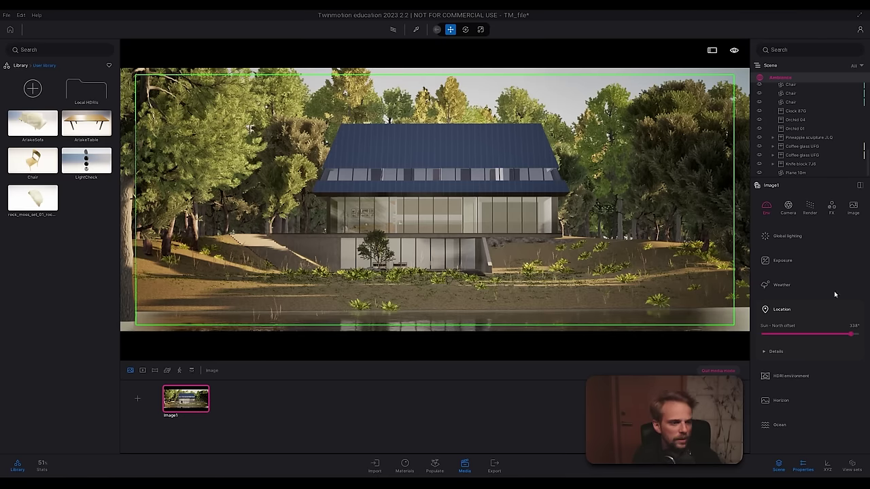
# Step: Examine Image1's Location details, HDRI environment options and Global lighting settings, leaving each section collapsed
pyautogui.click(772, 352)
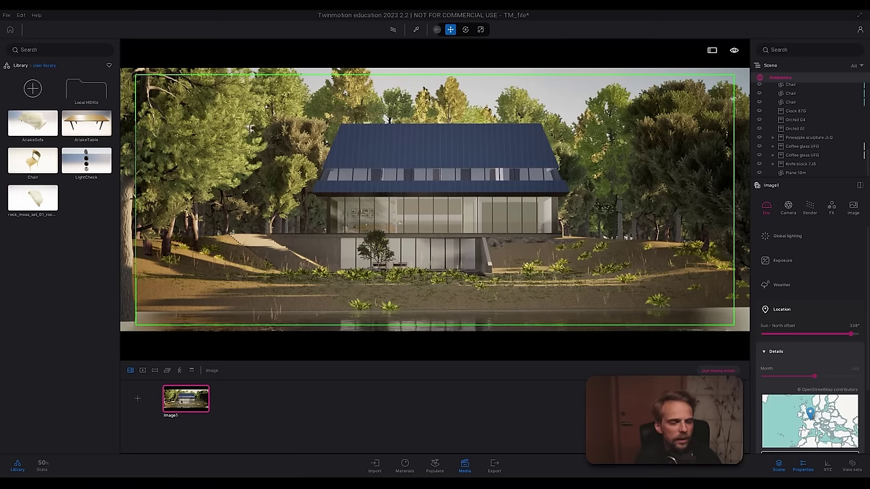
pyautogui.click(796, 310)
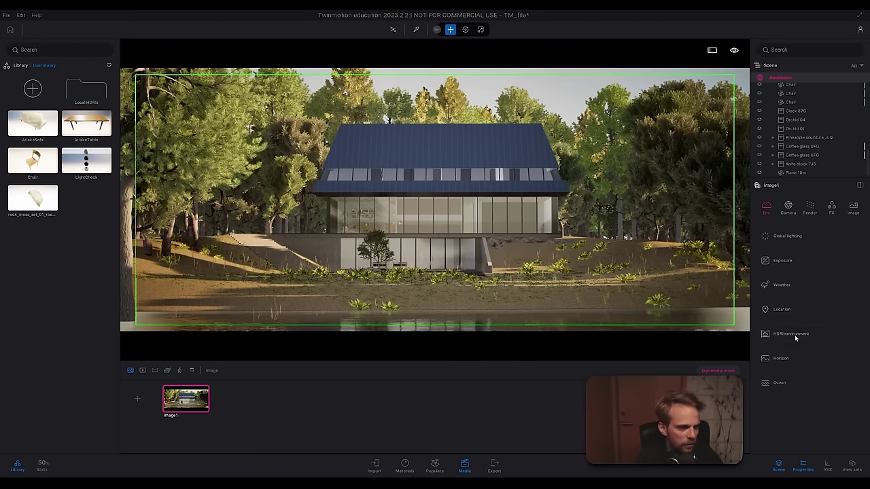
pyautogui.click(791, 334)
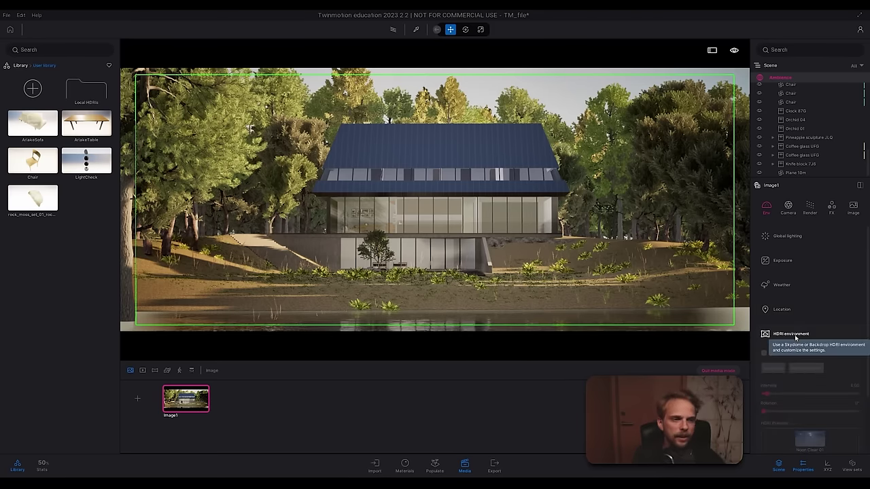
pyautogui.click(793, 335)
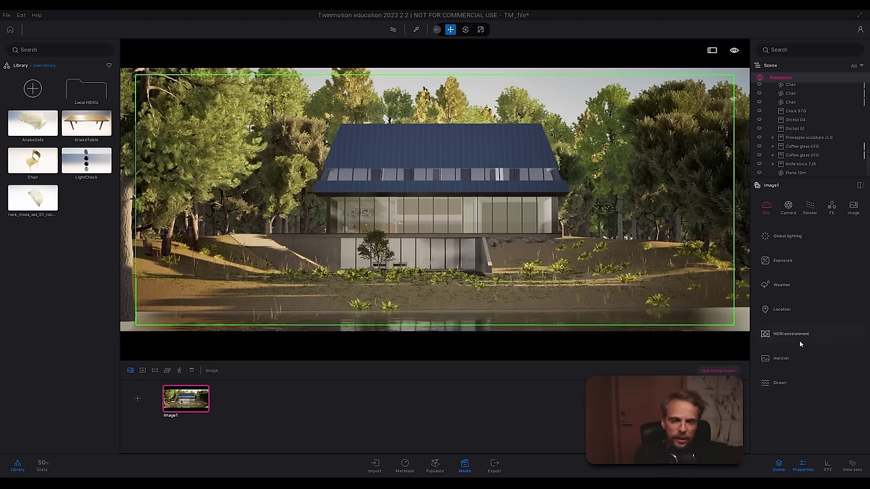
pyautogui.click(786, 237)
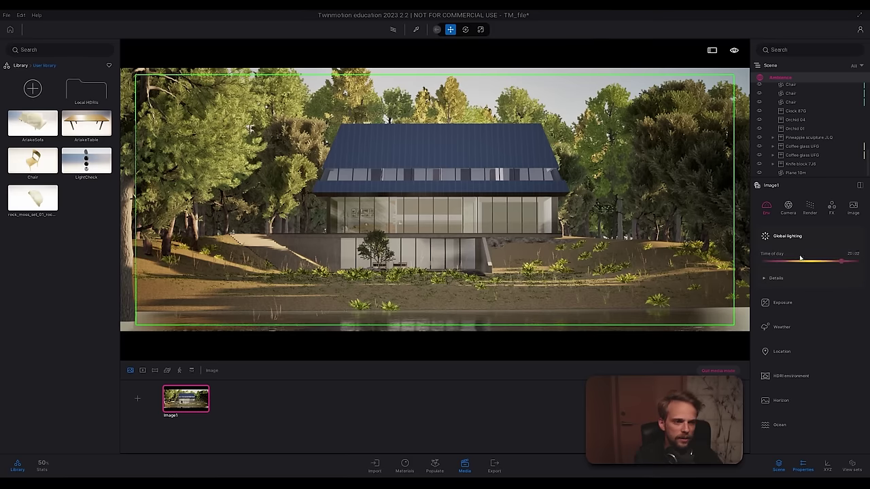
pyautogui.click(786, 238)
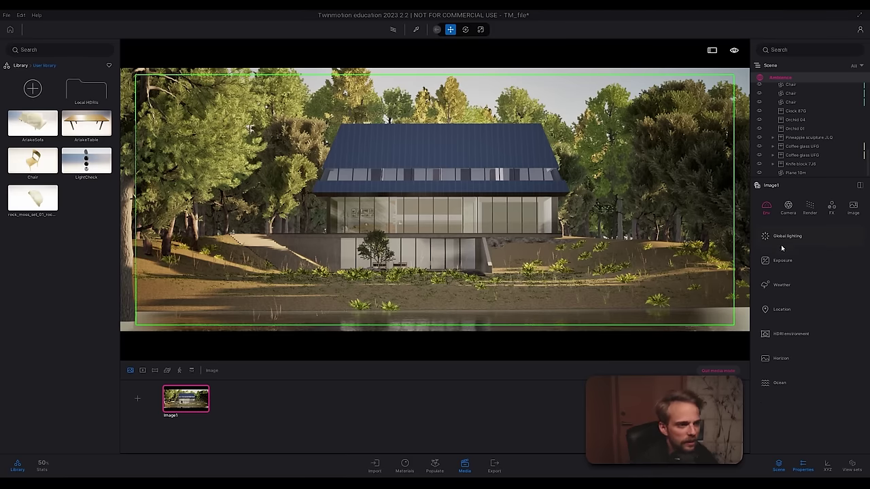
pyautogui.click(808, 335)
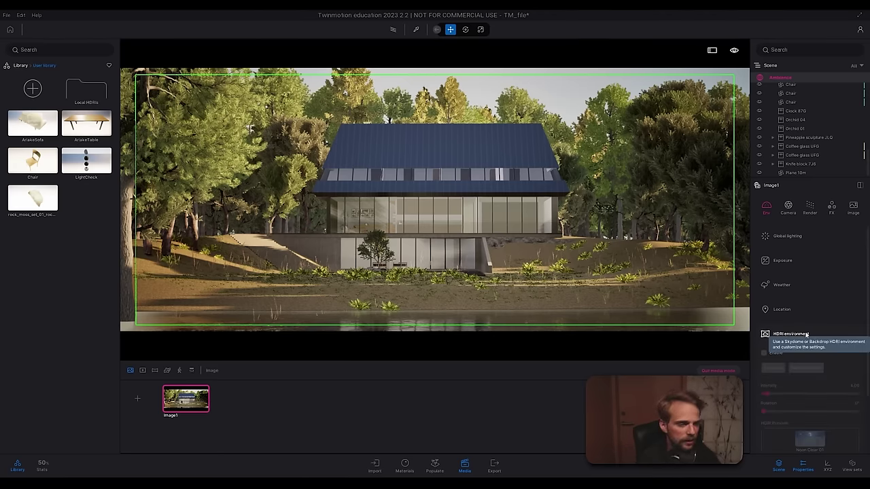
pyautogui.click(806, 334)
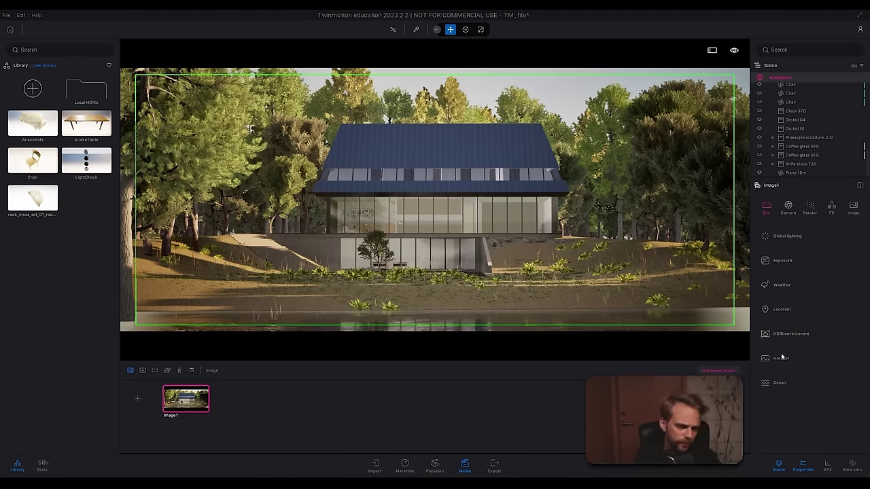
# Step: Enable the Horizon backdrop for Image1 and hide Painted vegetation 3 and Scatter vegetation 1 to reveal it
pyautogui.click(780, 359)
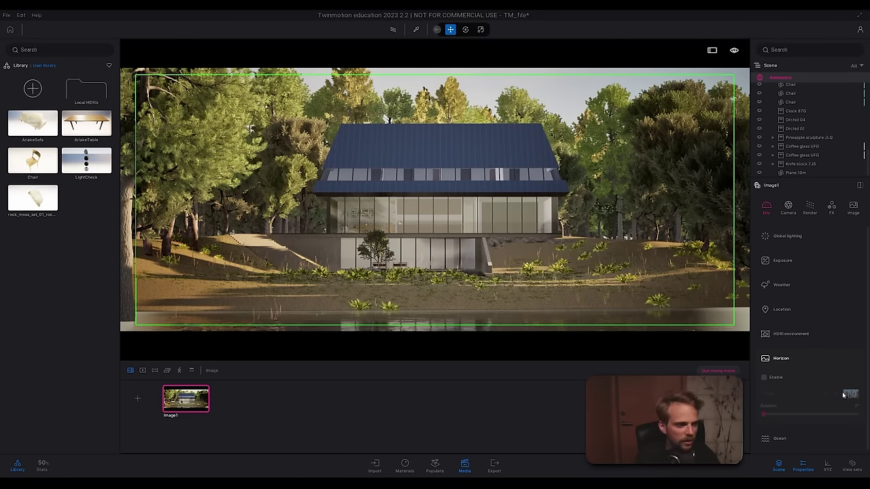
pyautogui.click(763, 379)
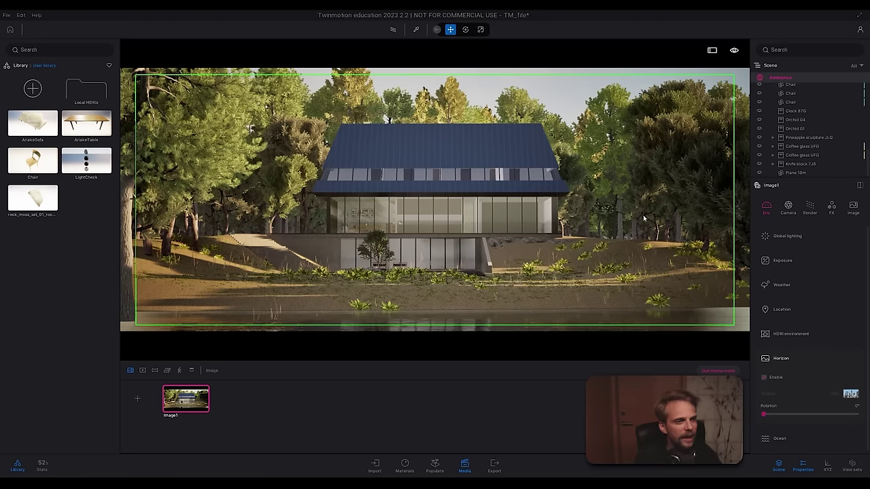
pyautogui.scroll(3, 811, 152)
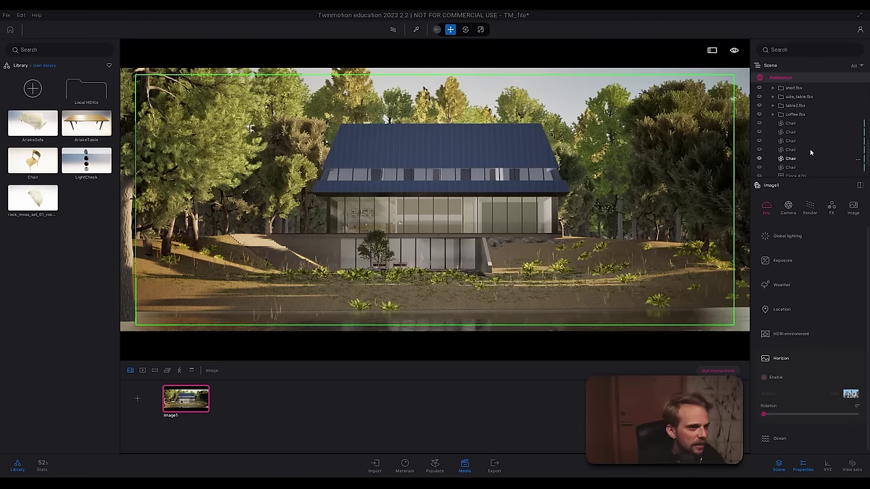
pyautogui.click(634, 167)
pyautogui.click(759, 134)
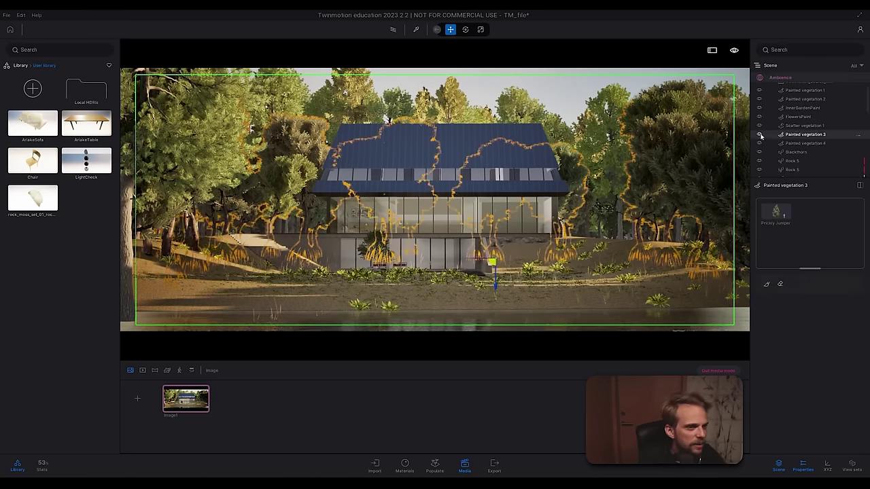
pyautogui.click(612, 189)
pyautogui.click(759, 126)
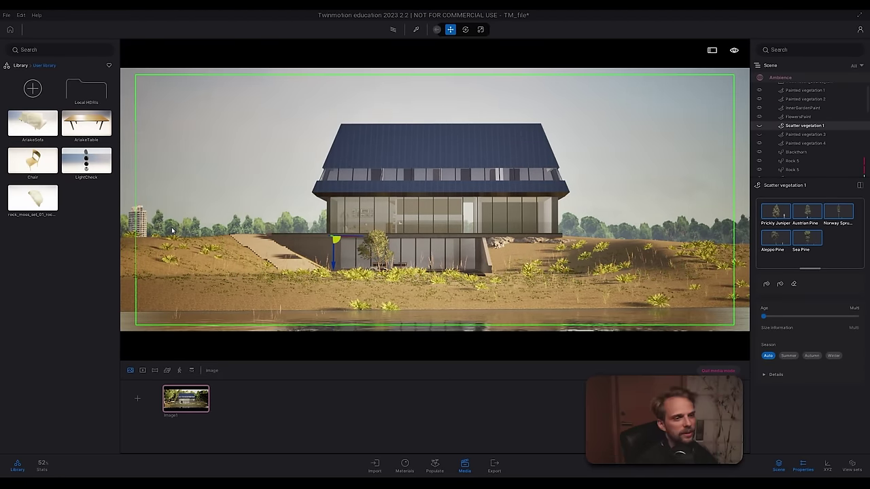
# Step: Return to Image1's environment settings, disable the Horizon backdrop and collapse its settings
pyautogui.click(177, 402)
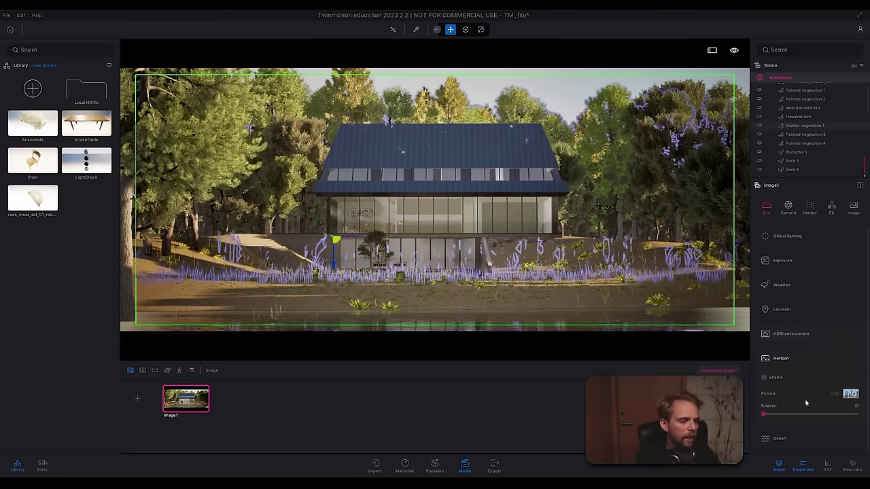
pyautogui.click(763, 377)
pyautogui.click(806, 361)
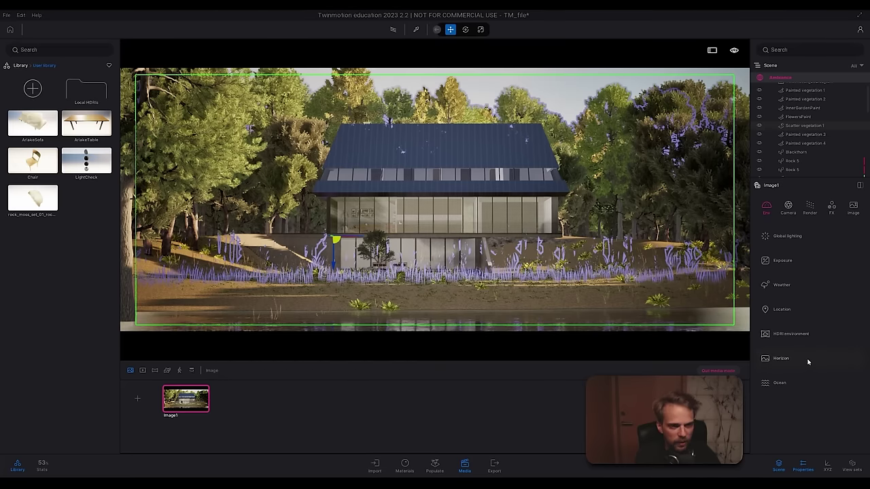
# Step: Enable the Ocean in Image1's environment and set its height to -3 m
pyautogui.click(794, 383)
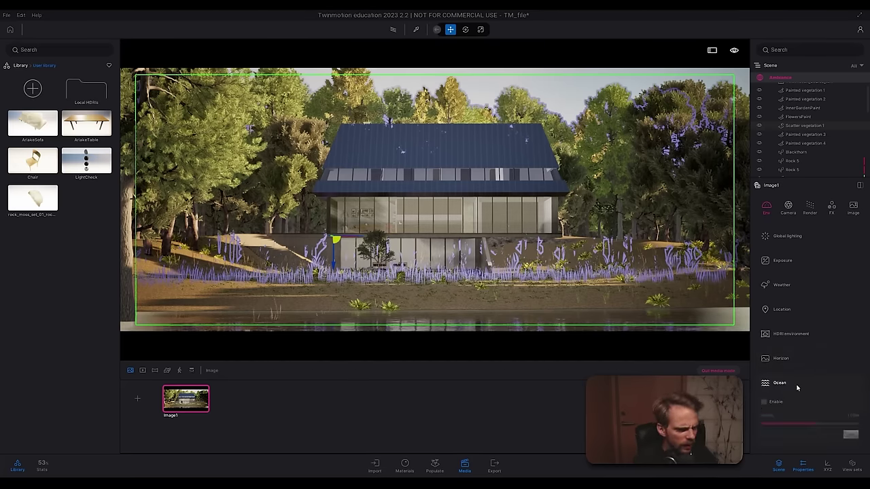
pyautogui.click(764, 402)
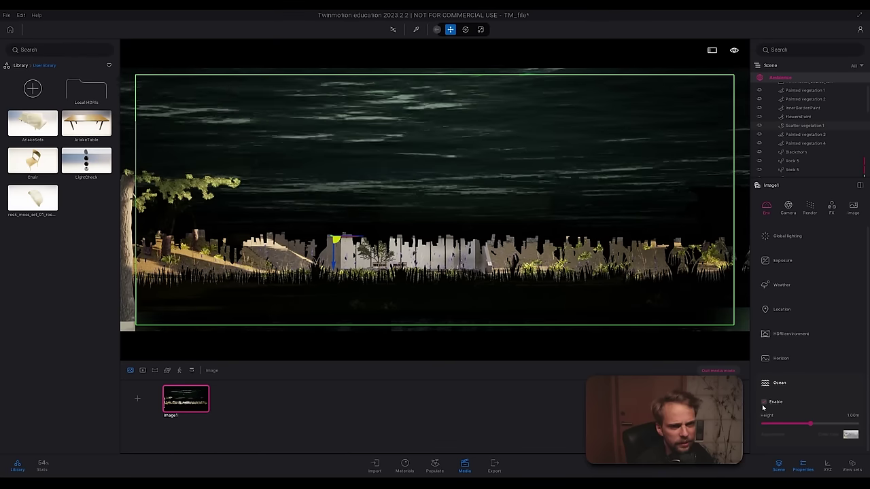
pyautogui.click(764, 402)
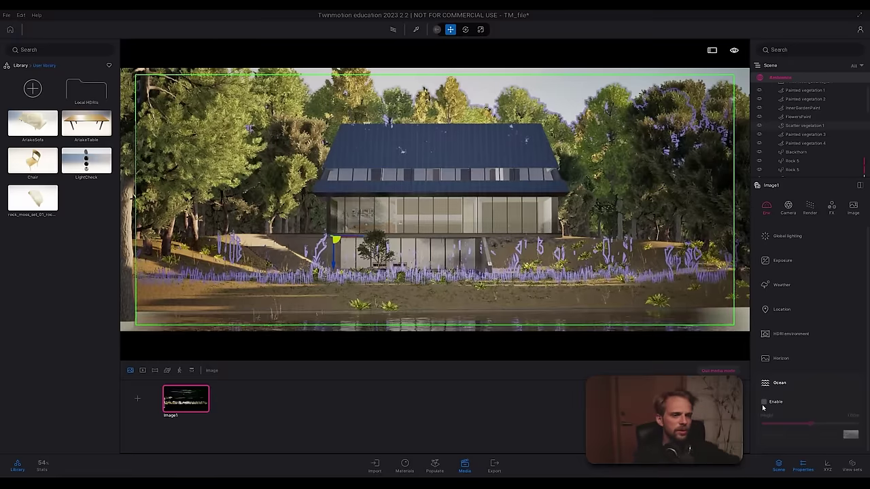
pyautogui.click(763, 402)
pyautogui.moveTo(810, 424)
pyautogui.mouseDown()
pyautogui.moveTo(797, 424)
pyautogui.moveTo(808, 428)
pyautogui.mouseUp()
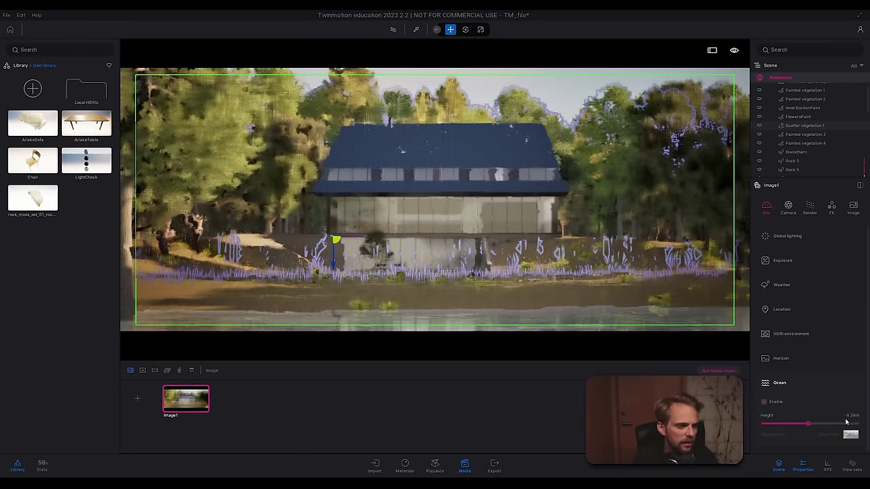
pyautogui.doubleClick(847, 415)
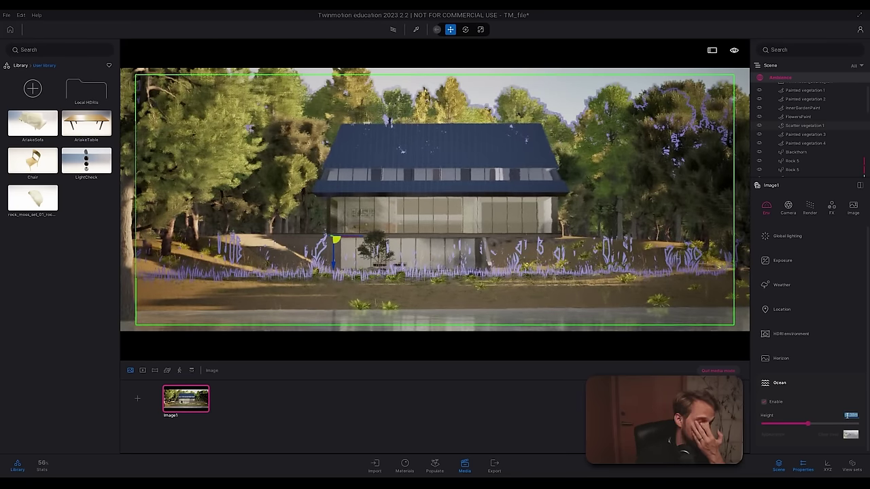
pyautogui.write('-3')
pyautogui.press('Return')
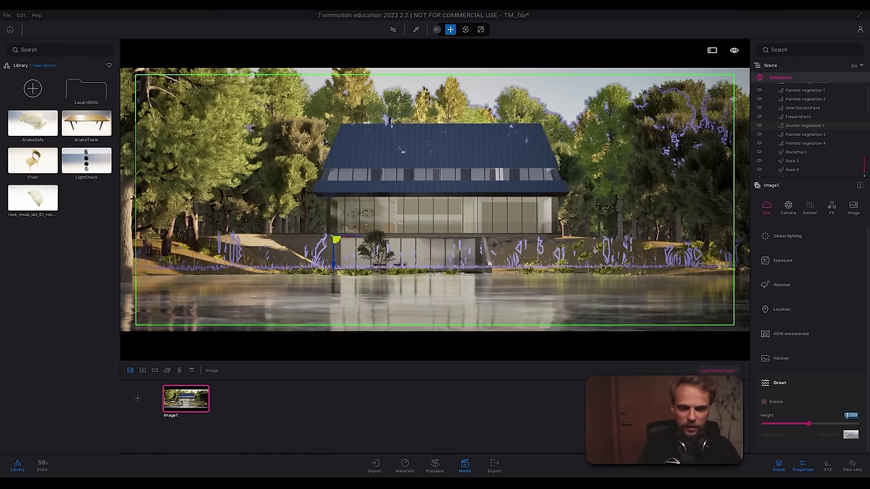
# Step: Disable the Ocean, collapse its settings and clear the vegetation selection in the viewport
pyautogui.click(764, 402)
pyautogui.click(791, 385)
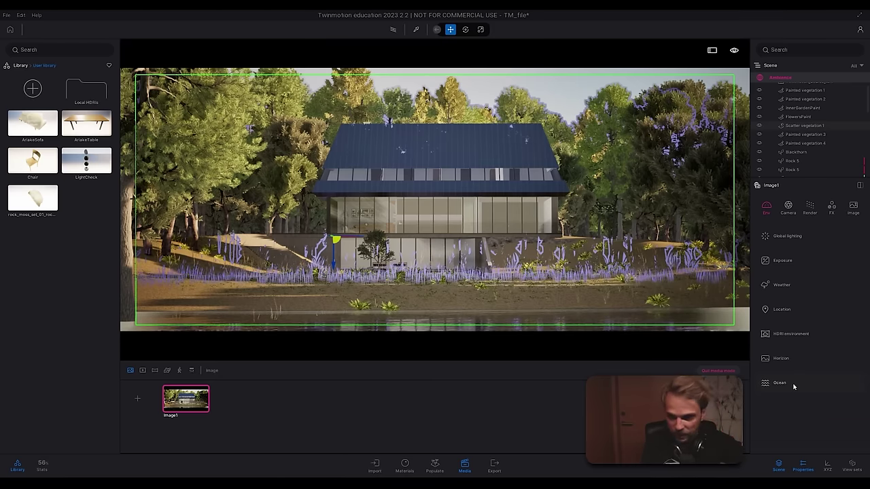
pyautogui.click(535, 92)
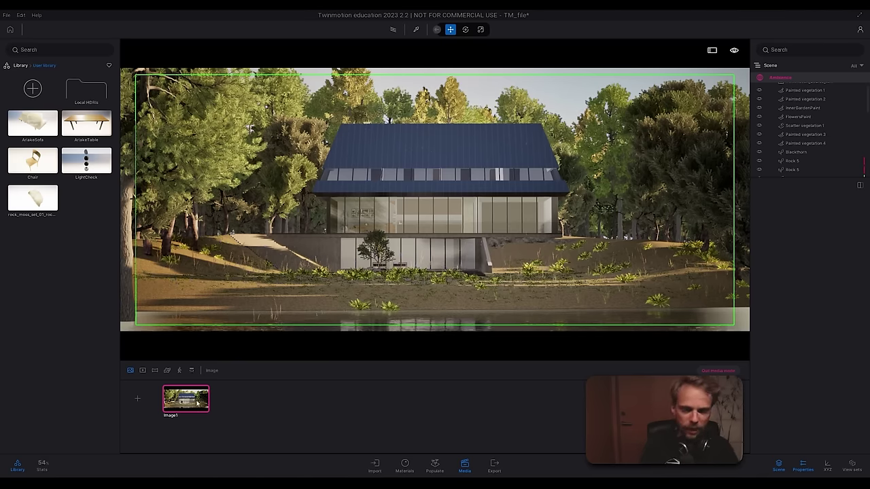
pyautogui.moveTo(190, 400)
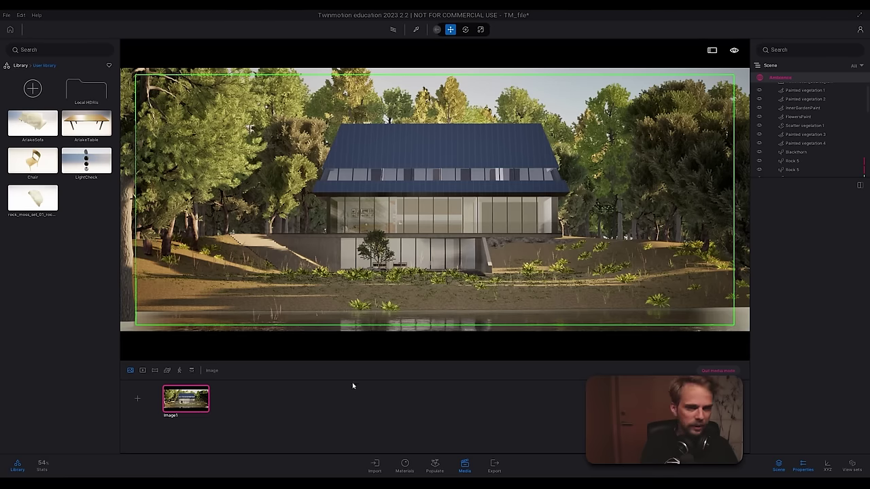
# Step: Open Image1's render settings, preview the Path tracer mode and return to Real time rendering
pyautogui.click(181, 404)
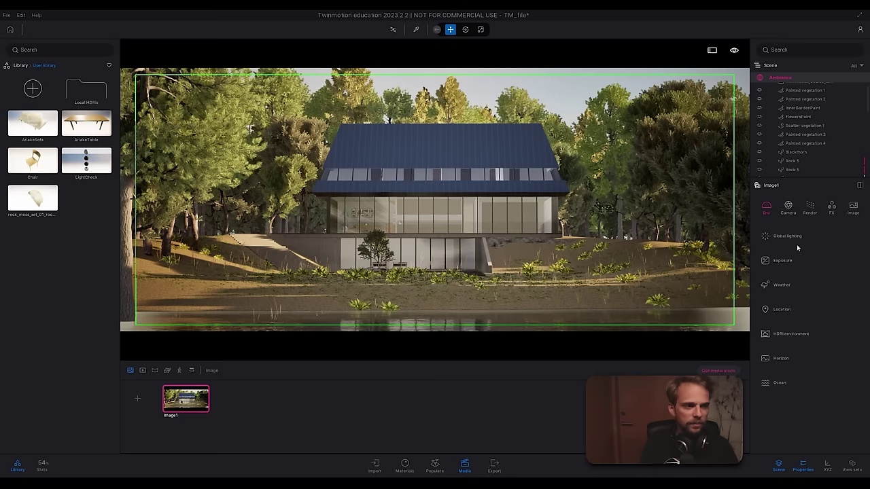
pyautogui.click(810, 206)
pyautogui.click(832, 210)
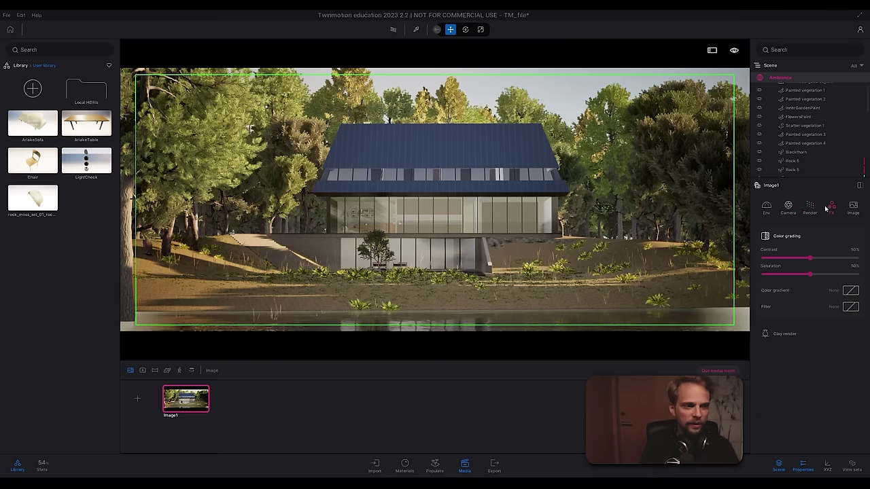
pyautogui.click(811, 210)
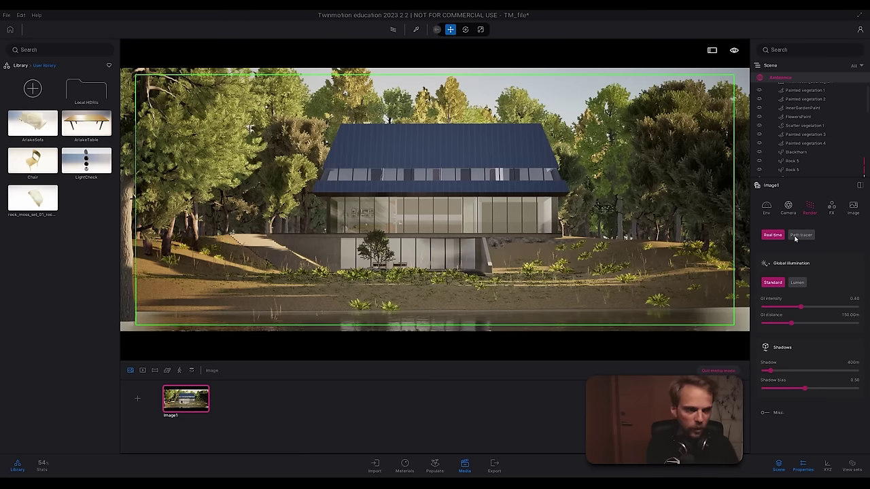
pyautogui.click(795, 236)
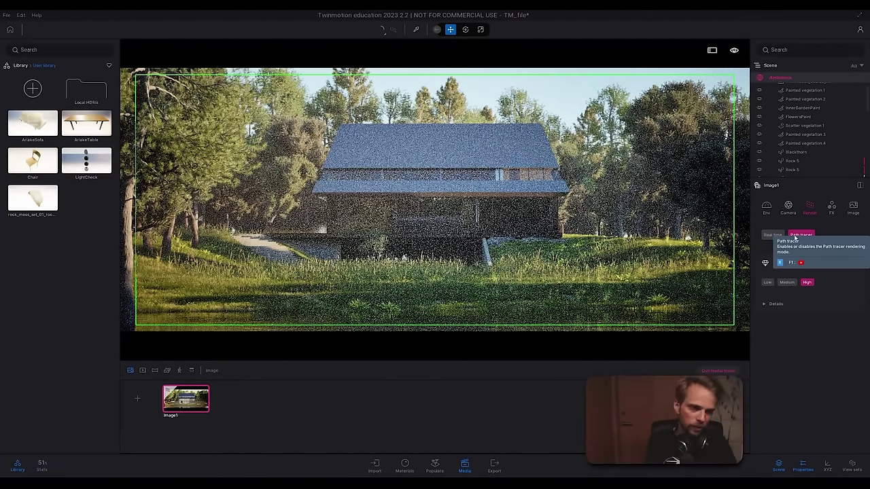
pyautogui.click(768, 235)
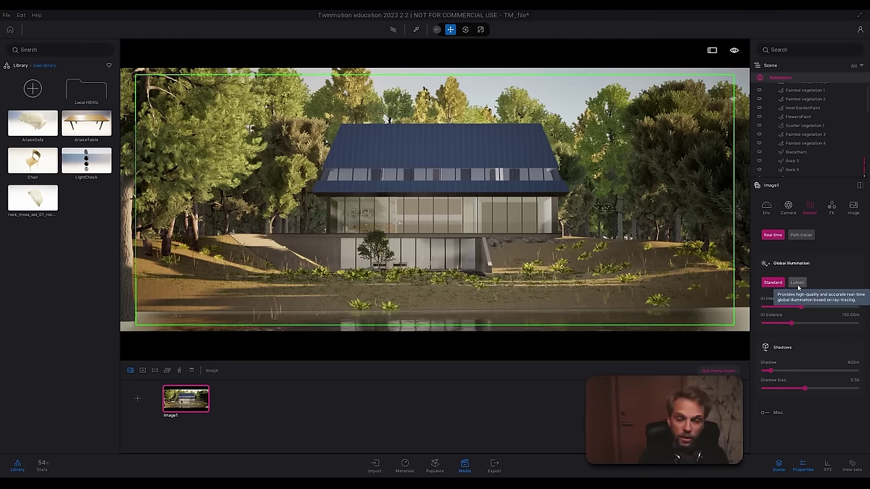
# Step: Show the performance statistics and switch Image1's global illumination to Lumen
pyautogui.click(42, 466)
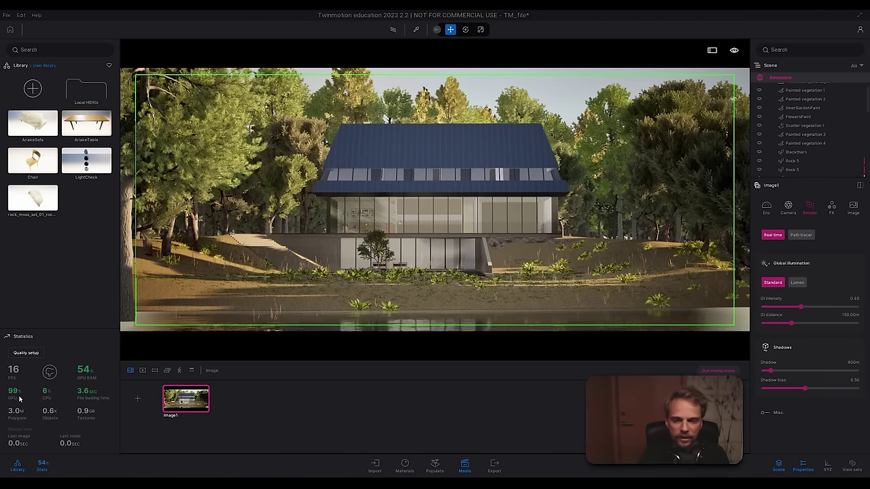
pyautogui.click(796, 283)
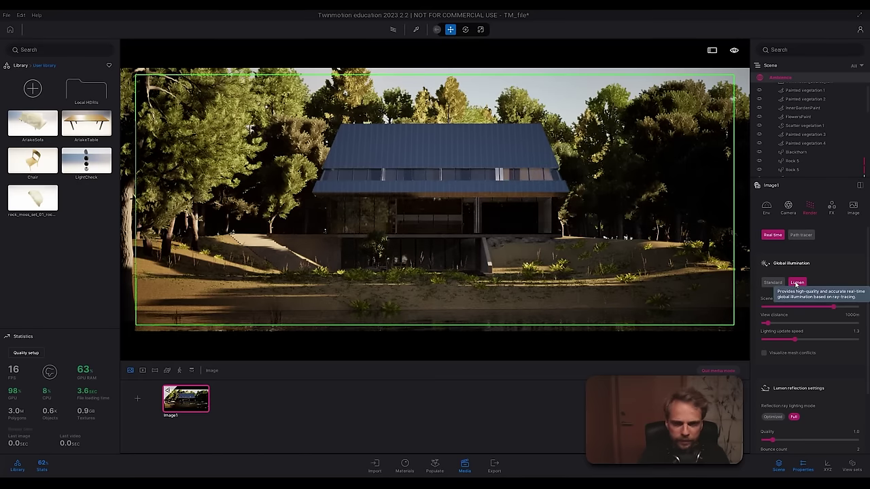
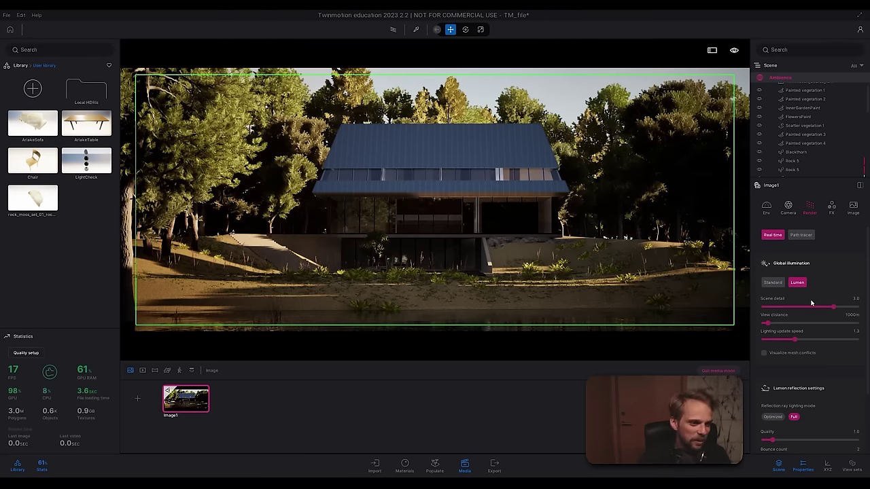
# Step: Check the Lumen mesh conflicts visualization, set the scene detail to 4.0 and turn the visualization off
pyautogui.click(763, 353)
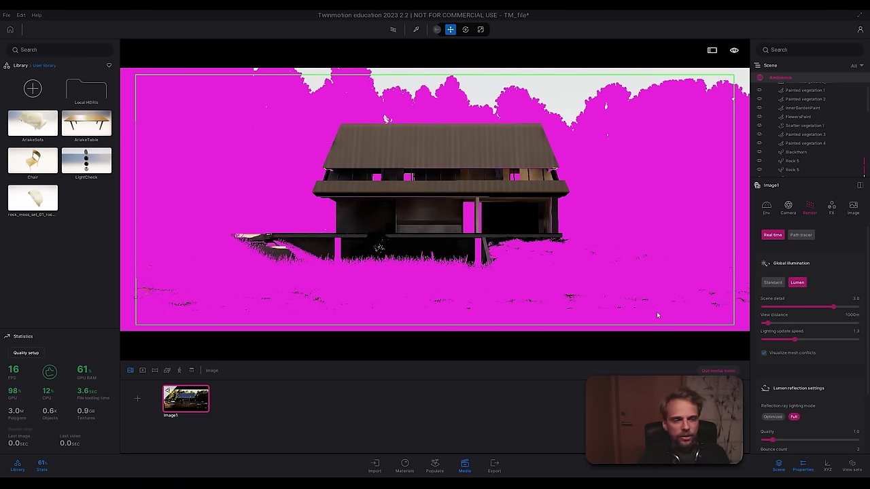
pyautogui.click(764, 353)
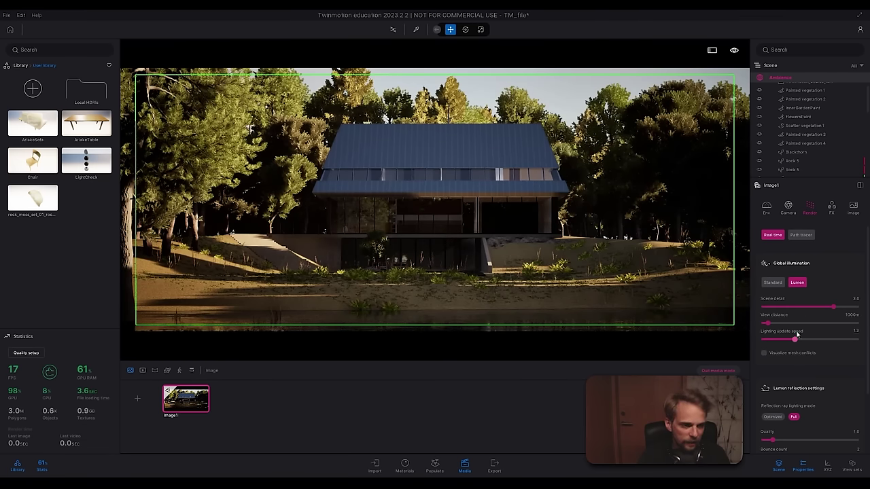
pyautogui.click(763, 353)
pyautogui.moveTo(833, 308); pyautogui.dragTo(856, 307)
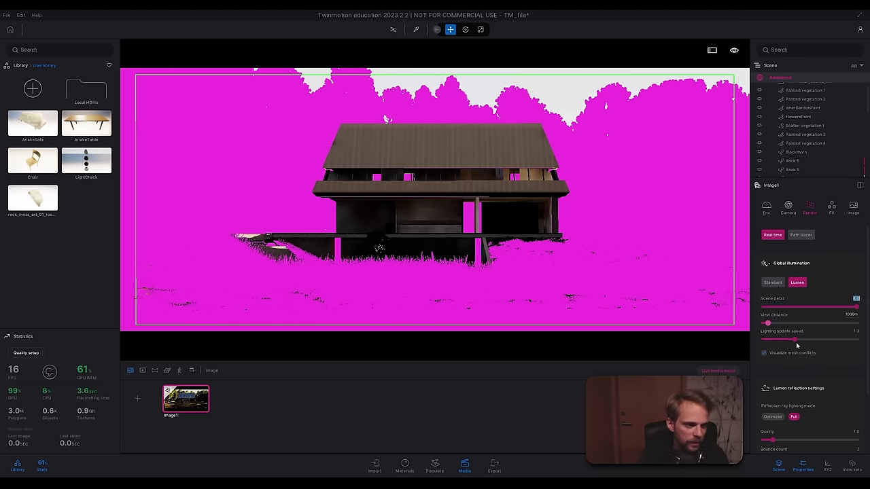
pyautogui.click(764, 351)
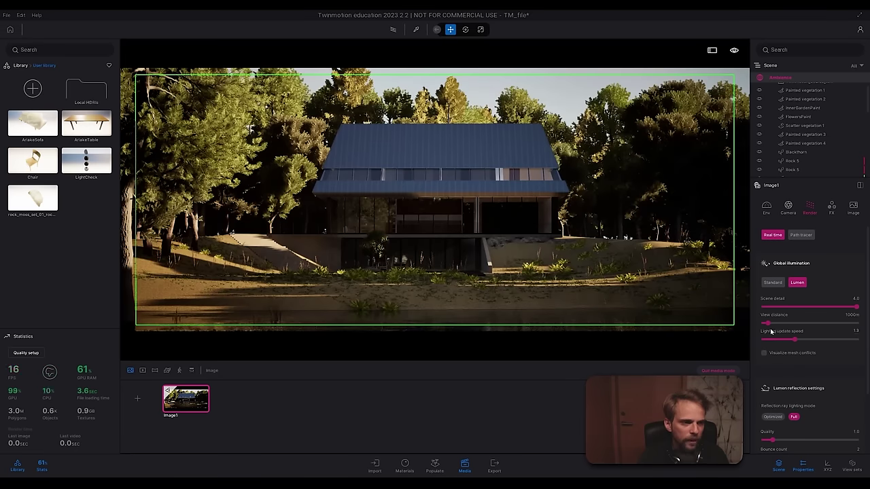
# Step: Set the Lumen global illumination view distance to 500 m
pyautogui.moveTo(769, 323); pyautogui.dragTo(820, 323)
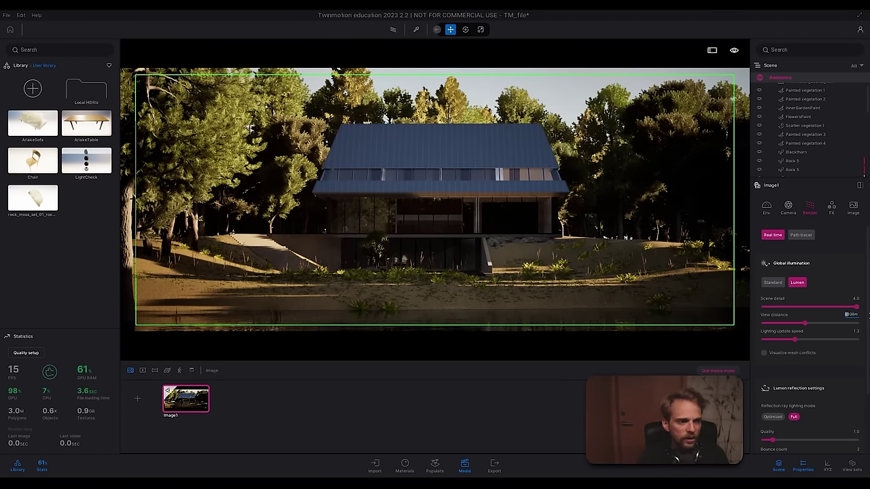
pyautogui.click(846, 314)
pyautogui.write('500')
pyautogui.press('Return')
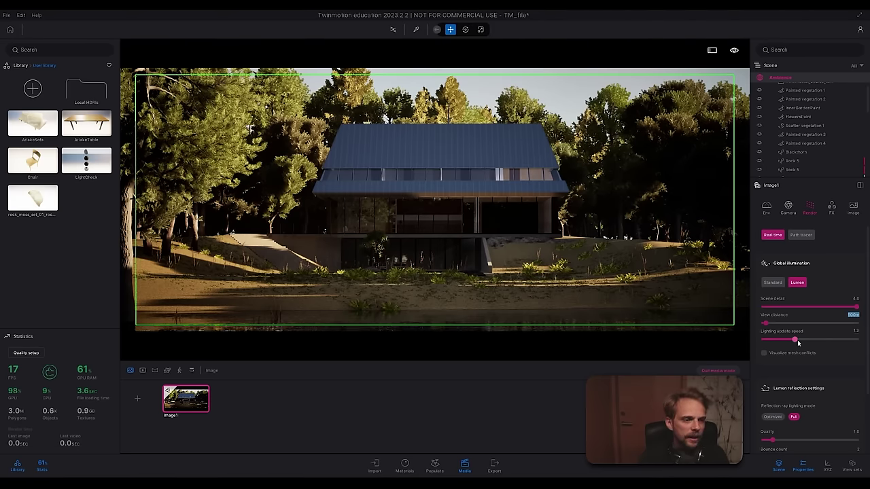
# Step: Try the extremes of the Lumen lighting update speed, set it to 1.5 and collapse the global illumination settings
pyautogui.moveTo(793, 339); pyautogui.dragTo(723, 339)
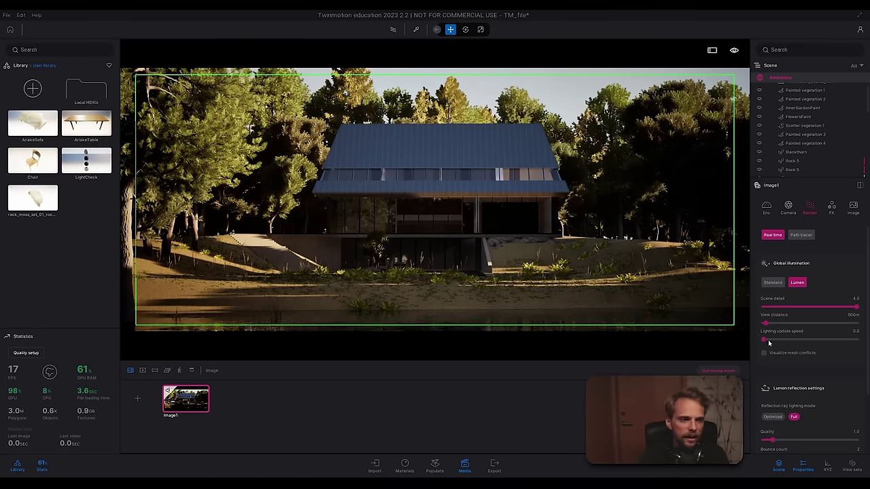
pyautogui.moveTo(763, 339); pyautogui.dragTo(867, 343)
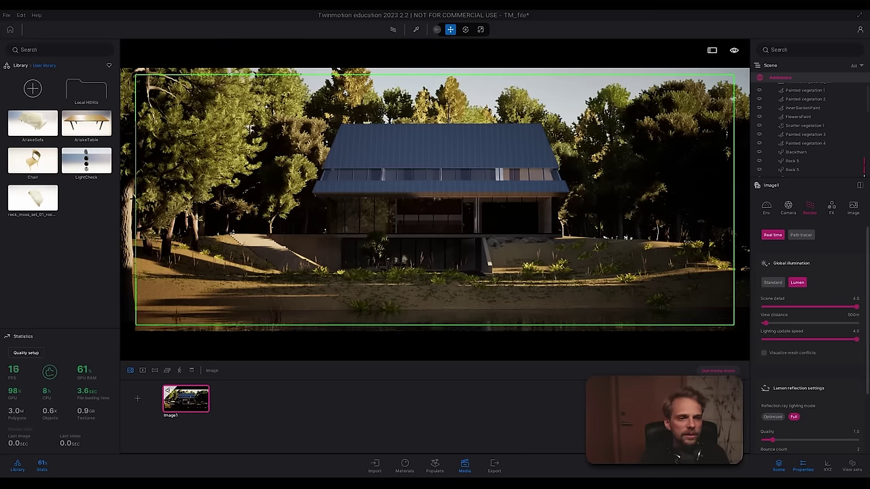
pyautogui.click(856, 331)
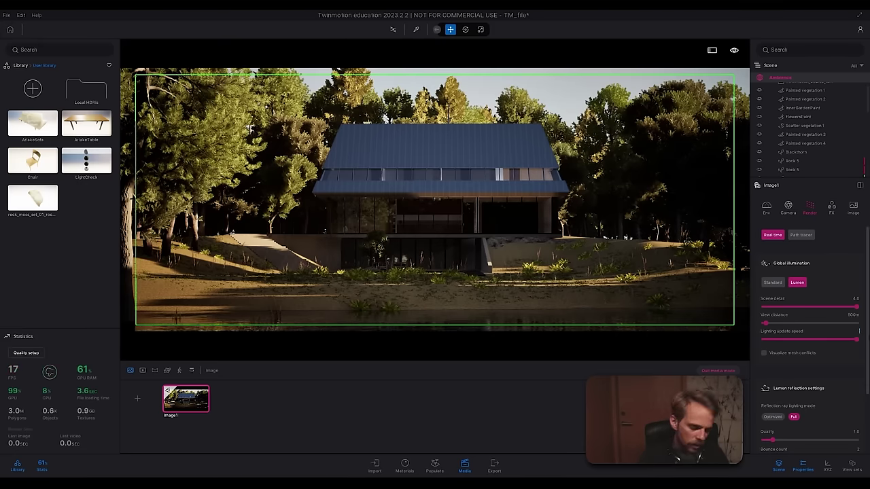
pyautogui.write('1.5')
pyautogui.press('Return')
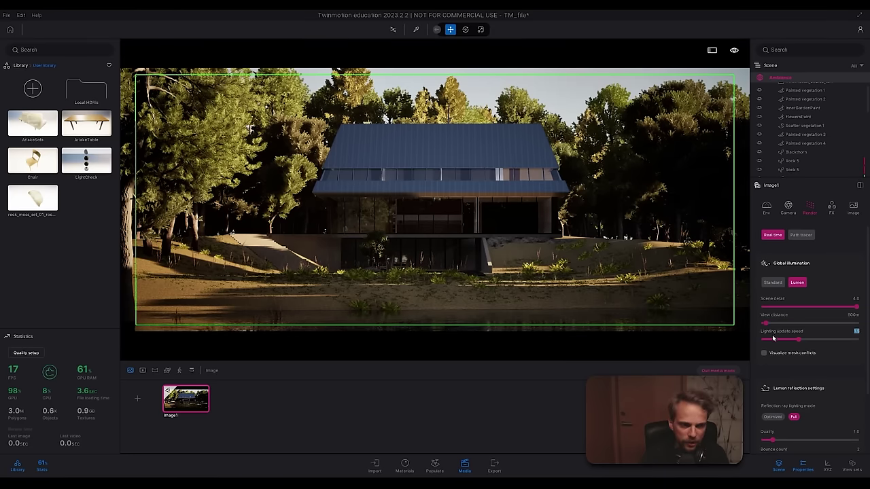
pyautogui.click(778, 263)
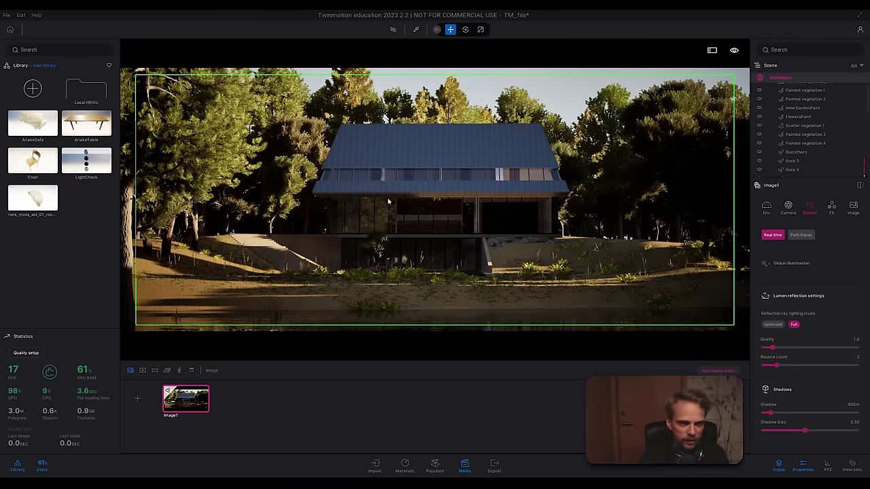
# Step: Try the Optimized reflection ray lighting mode and return it to Full
pyautogui.click(771, 325)
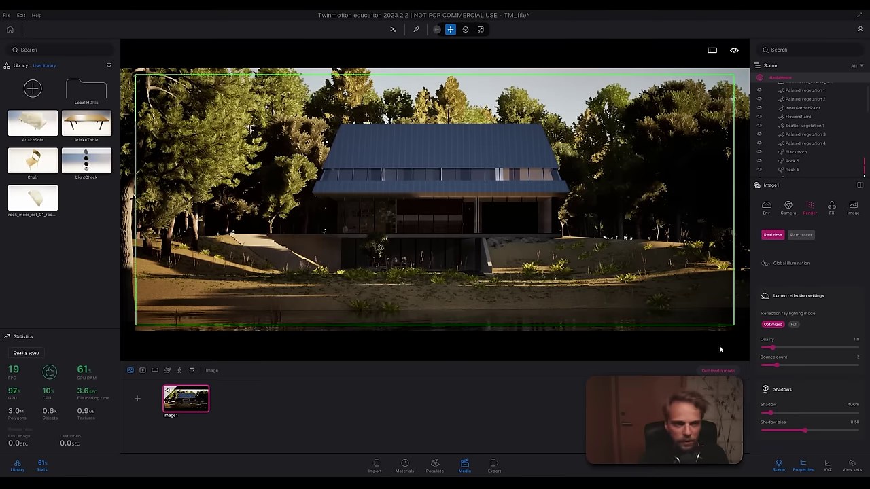
pyautogui.click(793, 325)
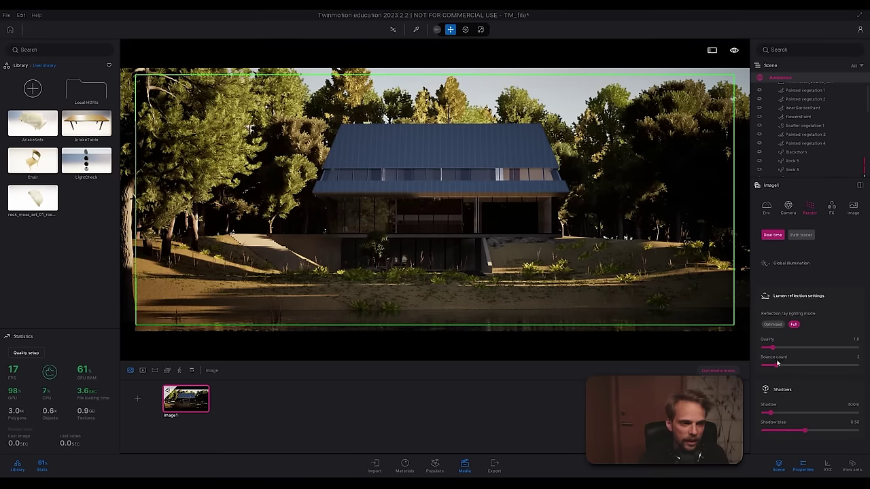
# Step: Set the Lumen reflection bounce count to 5 and the reflection quality to 2
pyautogui.moveTo(777, 365); pyautogui.dragTo(798, 366)
pyautogui.click(798, 366)
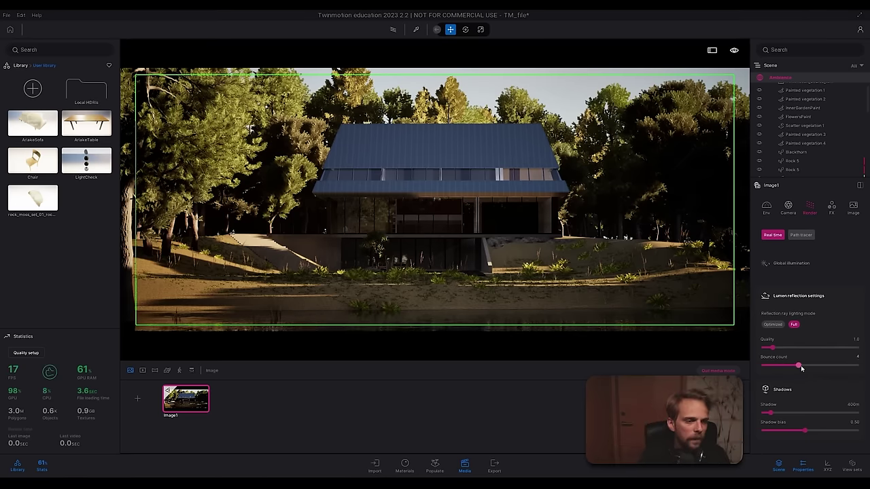
pyautogui.click(858, 356)
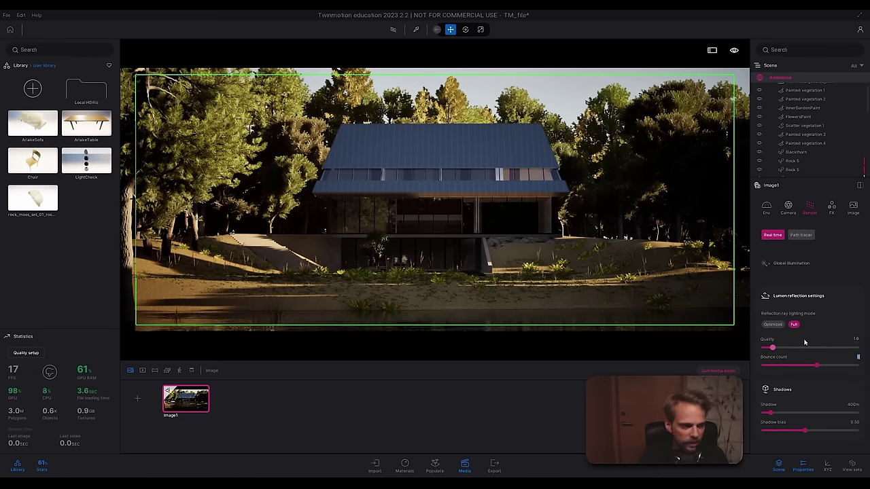
pyautogui.click(856, 338)
pyautogui.write('2')
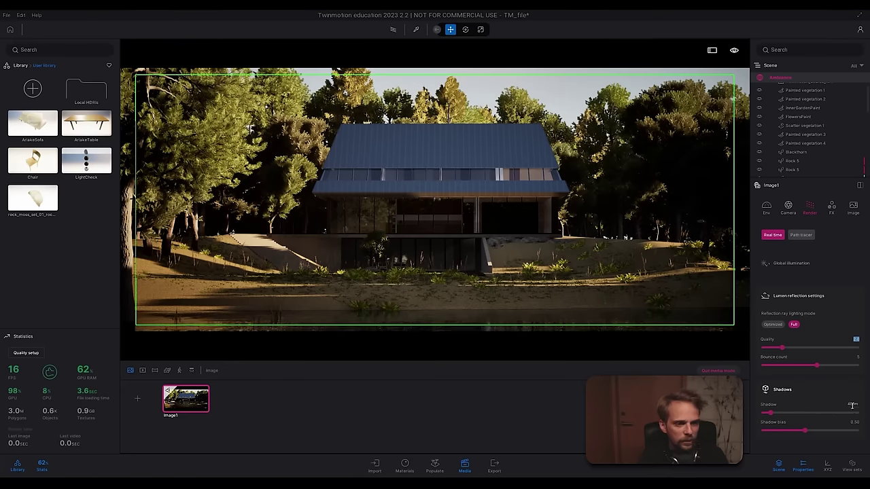
# Step: Set the shadow distance to 500 m and collapse the shadow and Lumen reflection settings
pyautogui.moveTo(851, 405); pyautogui.dragTo(846, 405)
pyautogui.write('50')
pyautogui.press('Return')
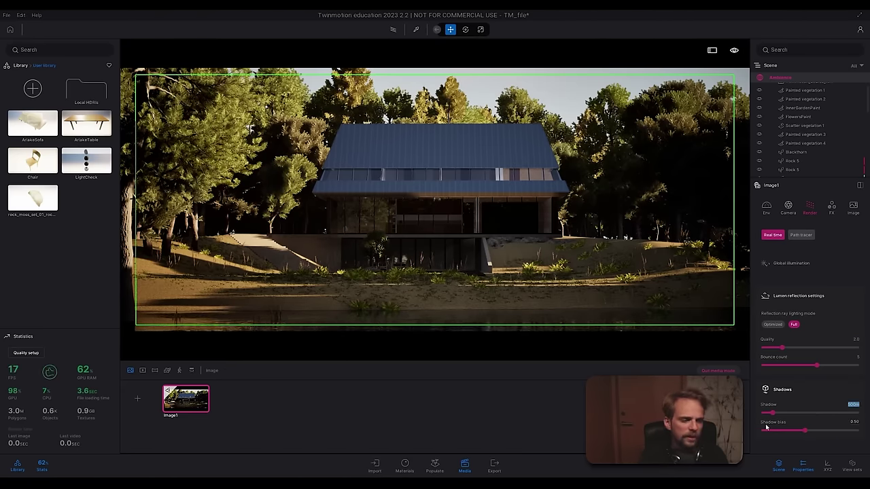
pyautogui.moveTo(778, 426)
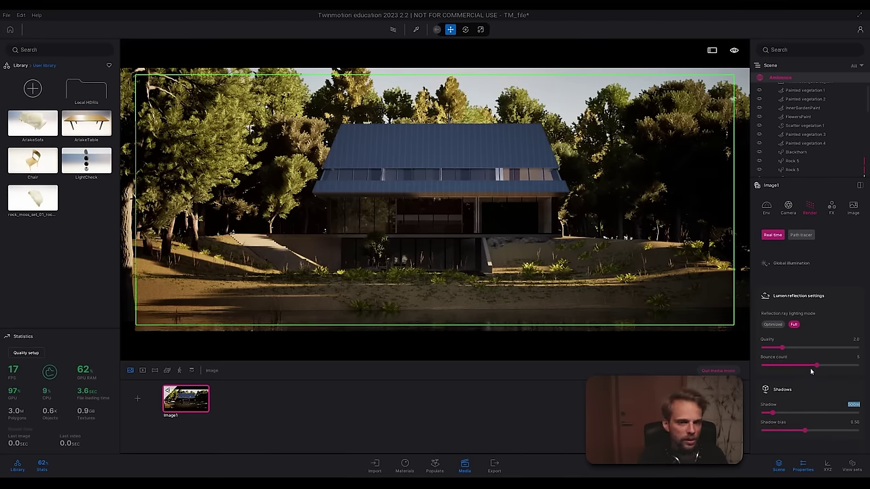
pyautogui.click(786, 390)
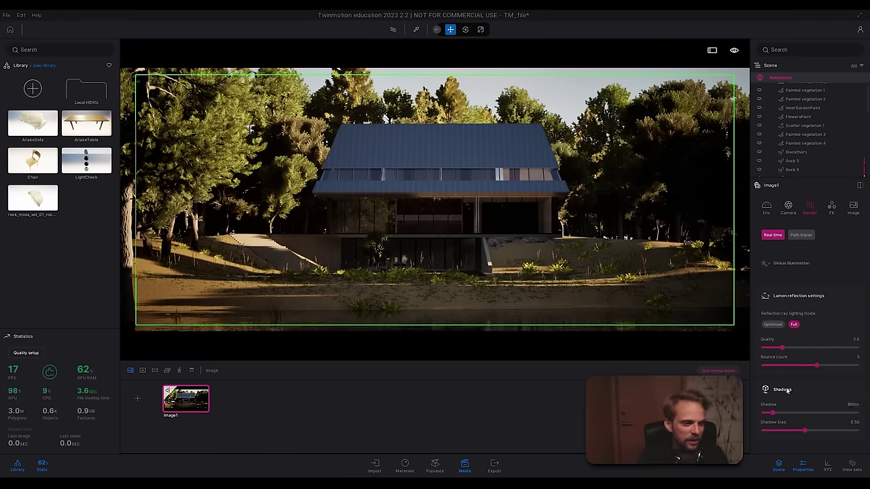
pyautogui.click(785, 389)
pyautogui.click(800, 299)
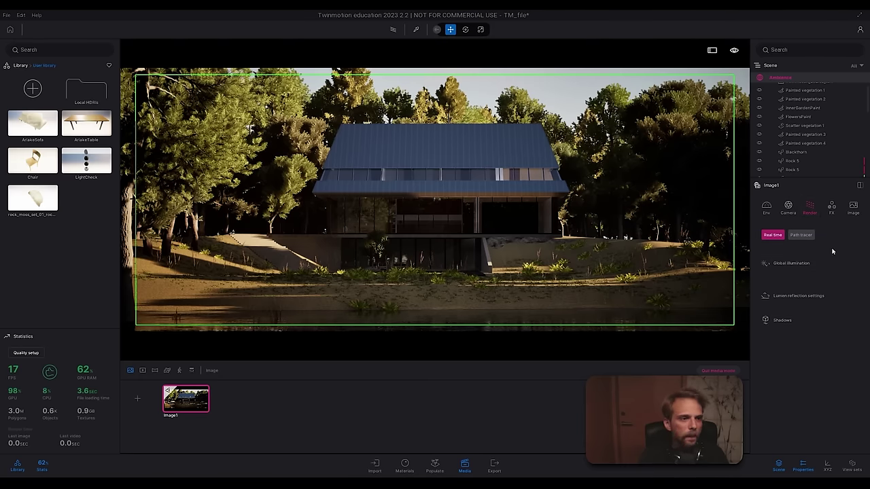
# Step: Glance at Image1's effects settings and switch its rendering mode to Path tracer
pyautogui.click(832, 207)
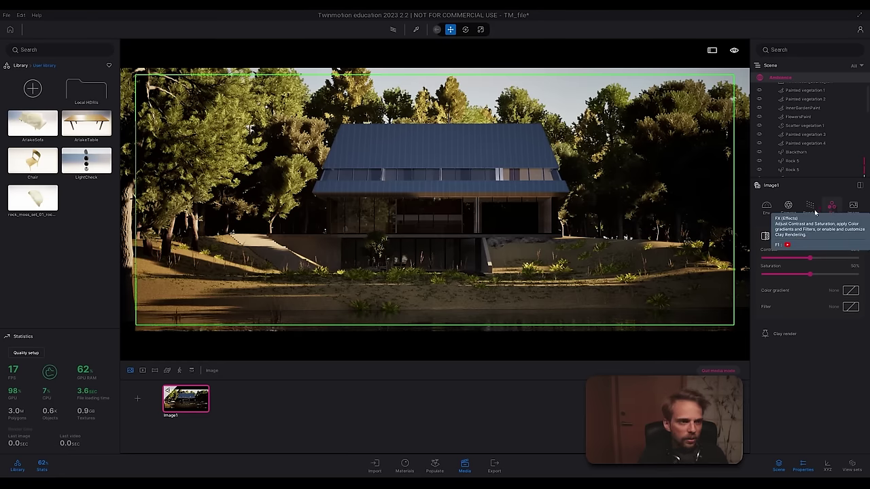
pyautogui.click(809, 205)
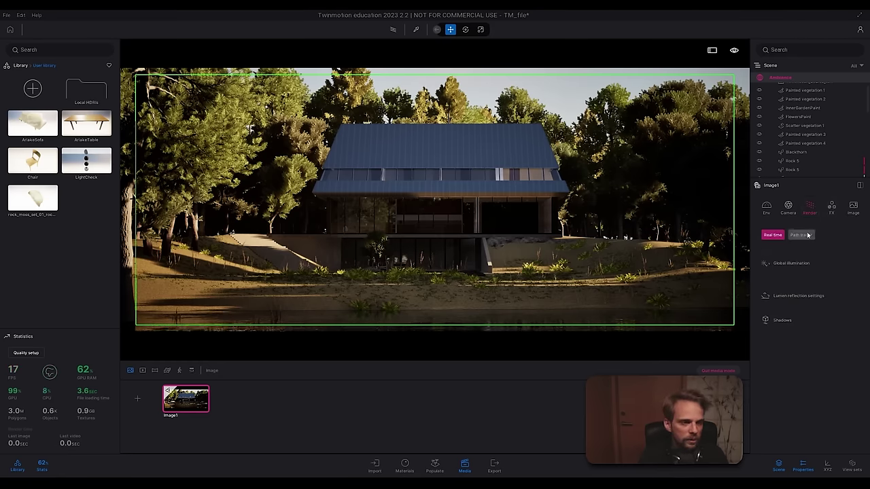
pyautogui.click(808, 234)
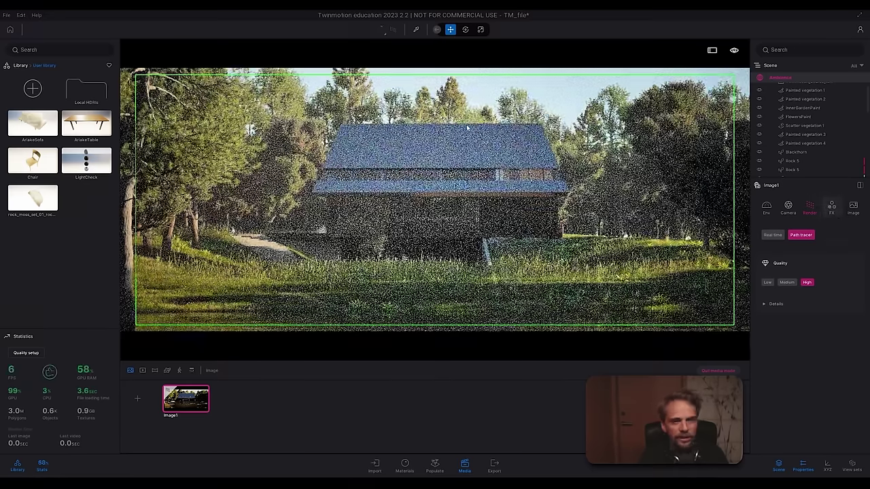
# Step: Look through the available filters in Image1's color grading effects without applying one
pyautogui.click(834, 208)
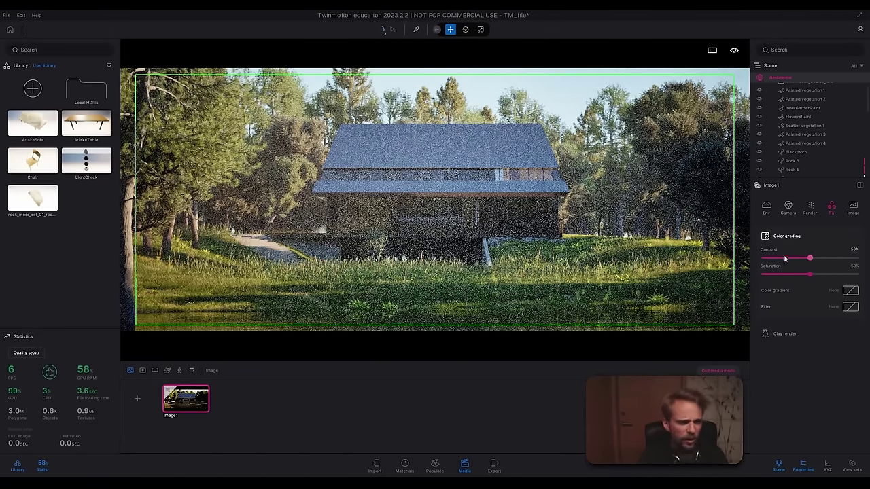
pyautogui.click(851, 308)
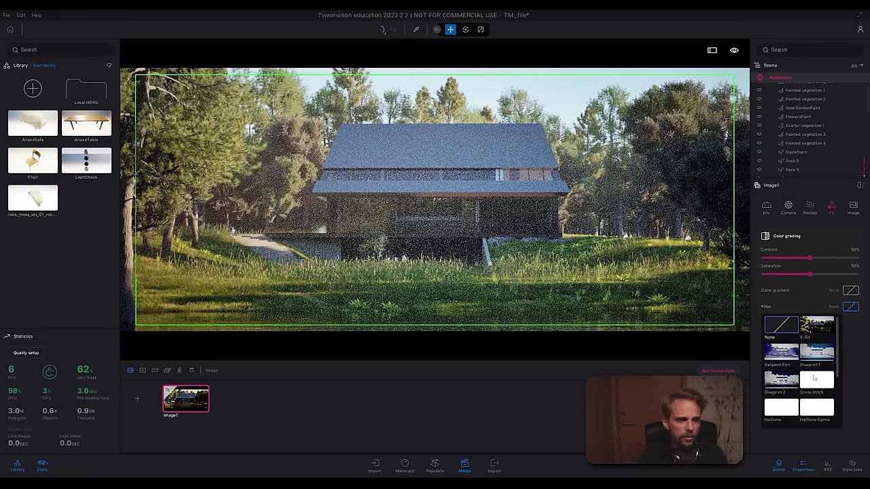
pyautogui.click(858, 360)
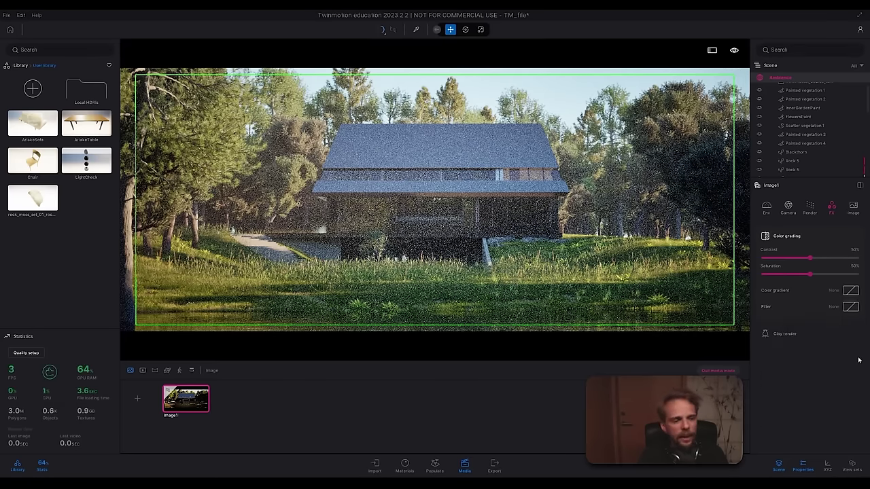
# Step: Try the ISM and DT7 color gradients on Image1 and reset the gradient to None
pyautogui.click(858, 294)
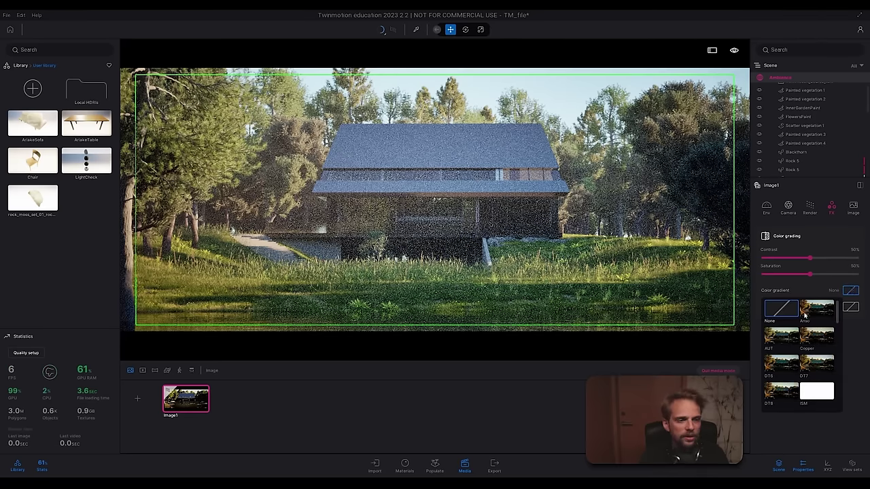
pyautogui.click(817, 401)
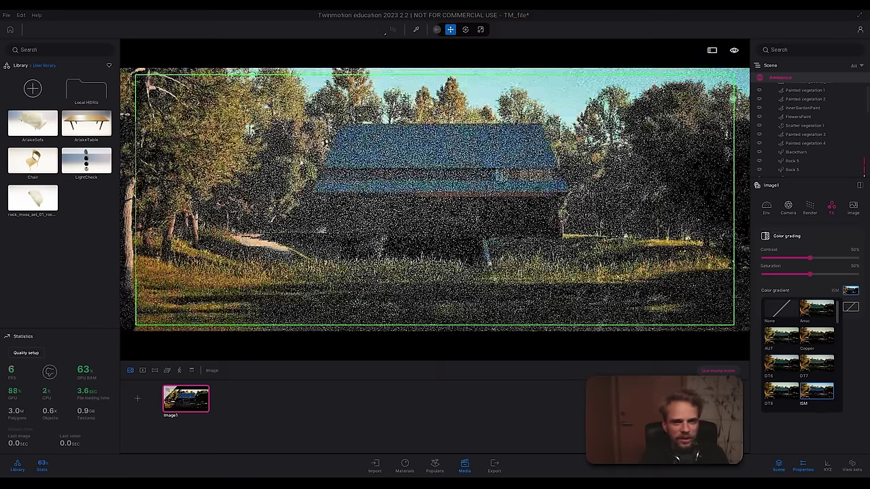
pyautogui.click(817, 368)
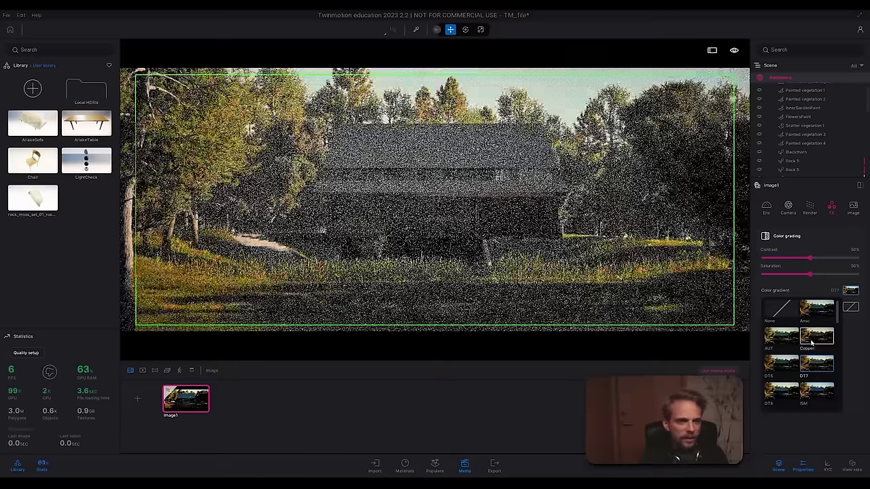
pyautogui.click(779, 307)
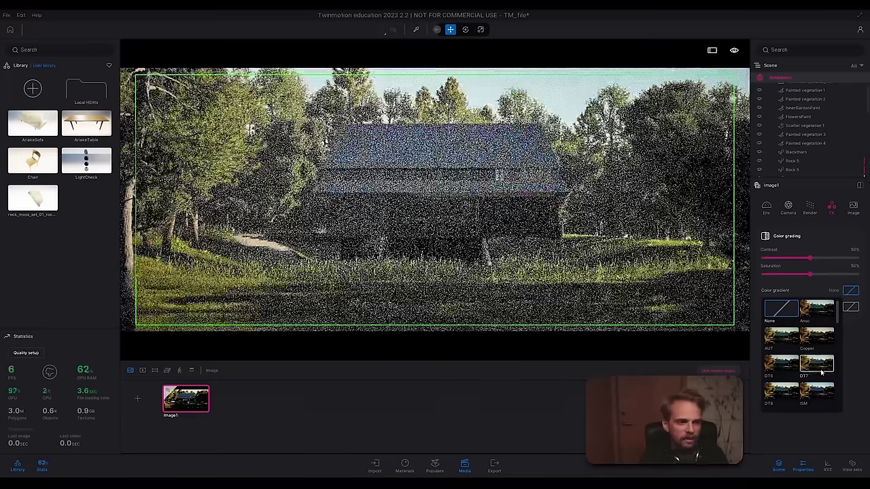
# Step: Compare the DT7, DT6, Copper, DT8 and MTX color gradients on Image1
pyautogui.click(820, 368)
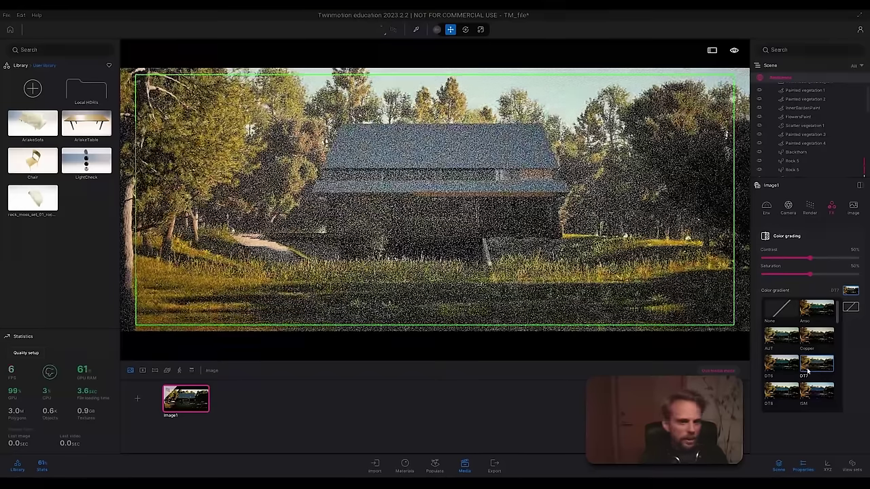
pyautogui.click(781, 365)
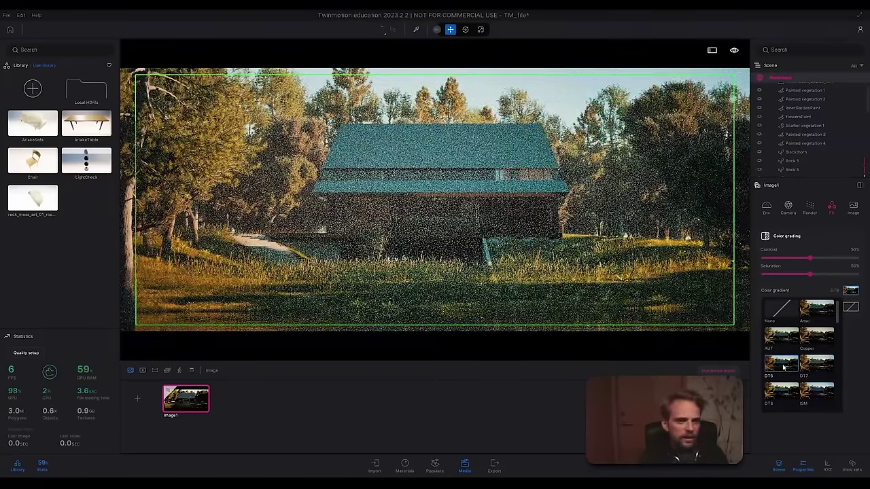
pyautogui.click(817, 337)
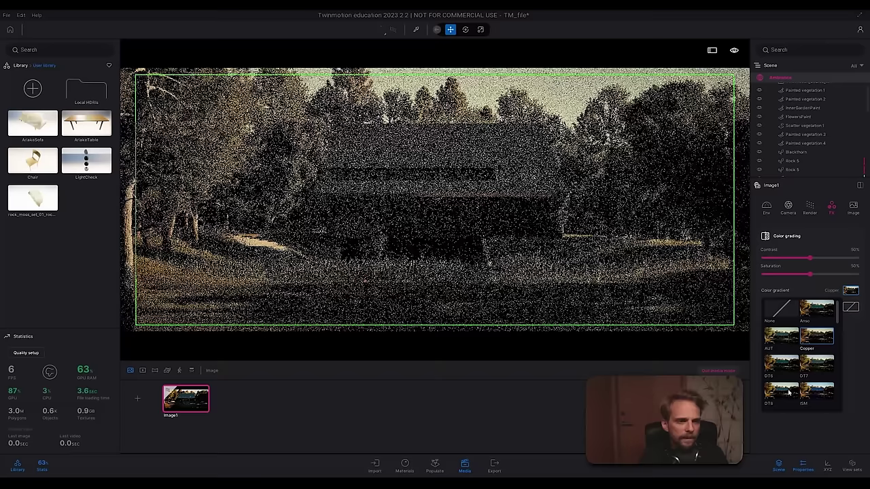
pyautogui.click(788, 392)
pyautogui.scroll(-2, 816, 366)
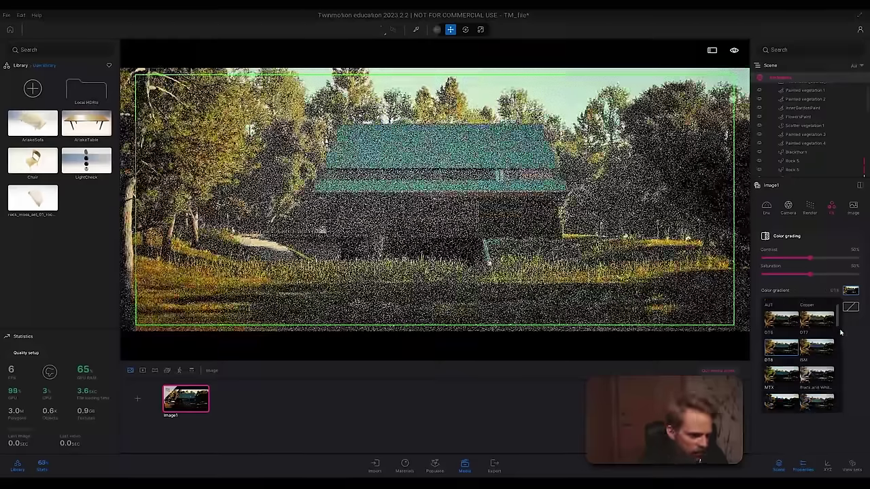
pyautogui.click(781, 375)
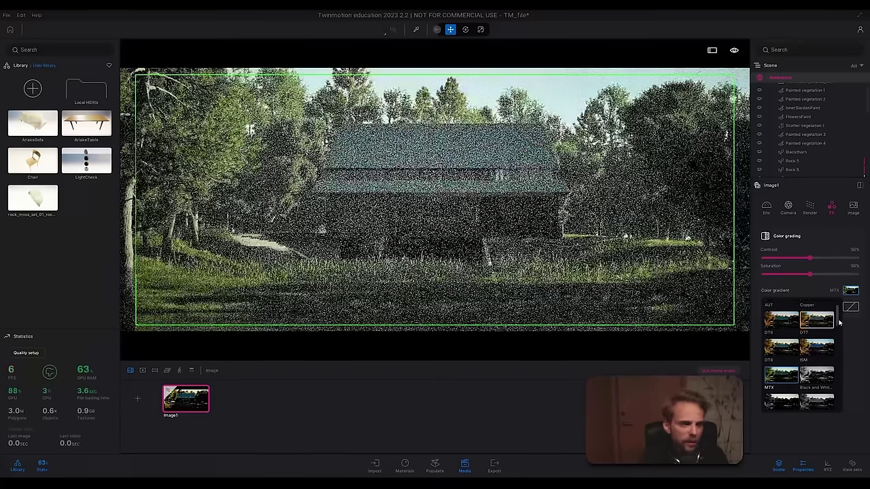
# Step: Browse the remaining color gradients and apply DT7 to Image1
pyautogui.moveTo(837, 331); pyautogui.dragTo(841, 382)
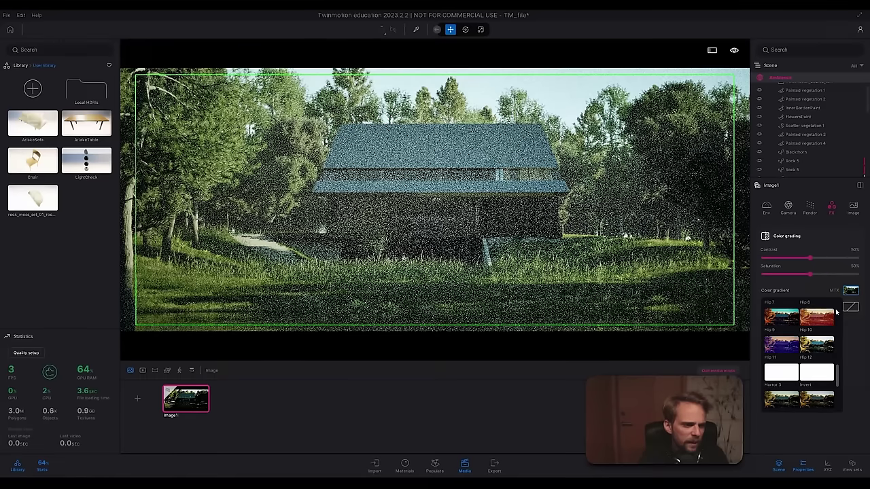
pyautogui.scroll(10, 838, 309)
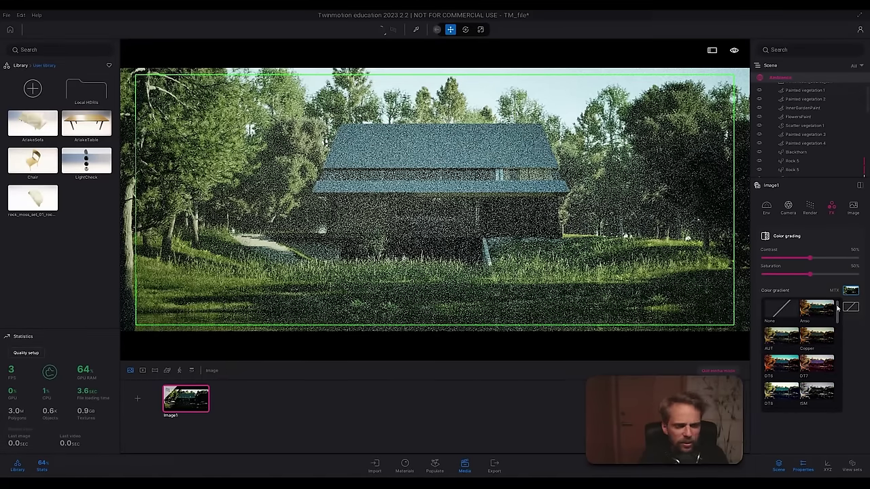
pyautogui.click(817, 368)
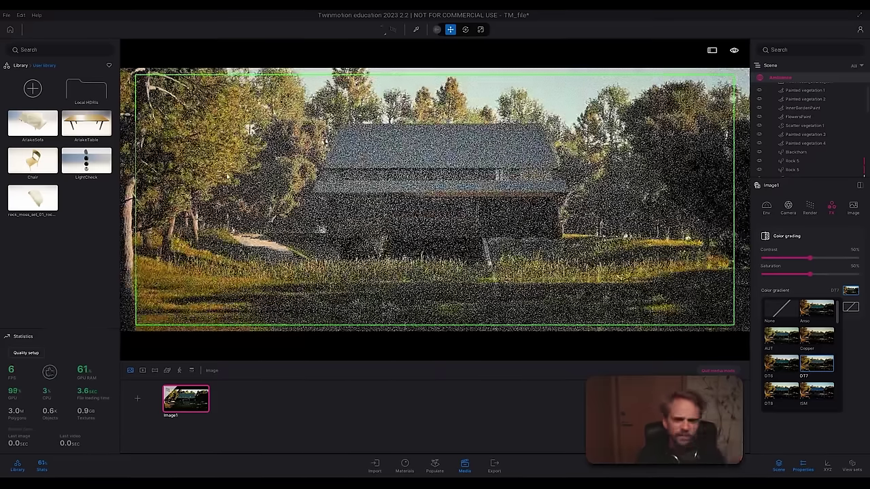
pyautogui.click(857, 353)
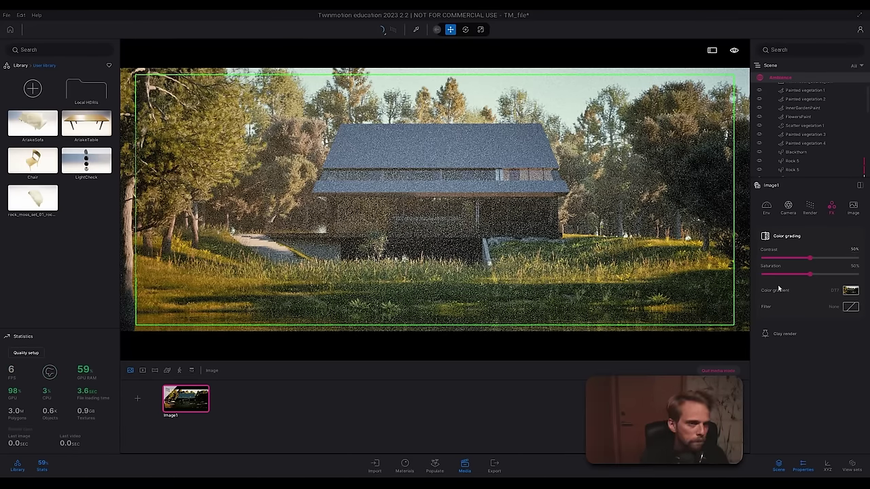
# Step: Turn off the path tracer for Image1 and quit media mode
pyautogui.click(393, 30)
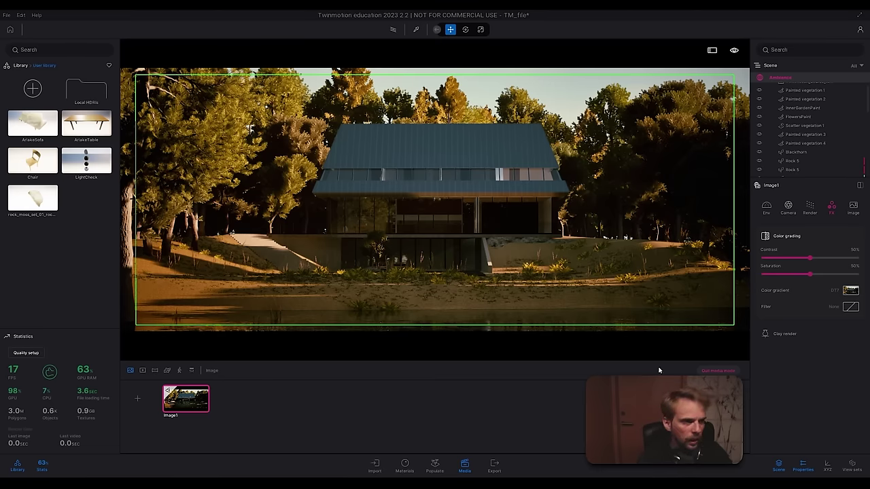
pyautogui.click(717, 371)
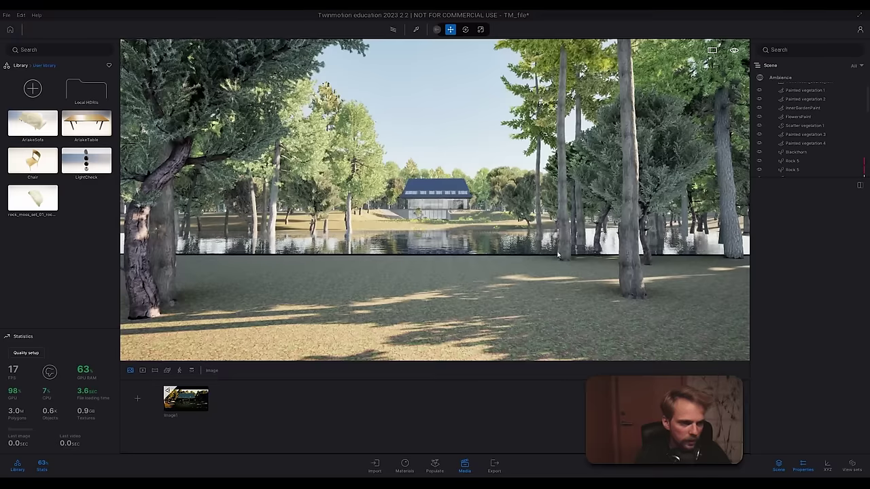
# Step: Focus the view on the house across the lake and move inside to its kitchen
pyautogui.click(430, 207)
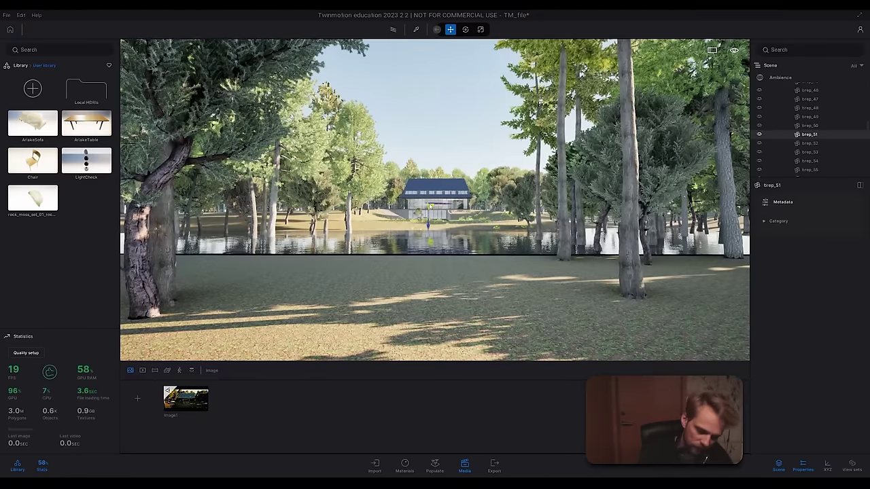
pyautogui.press('f')
pyautogui.moveTo(430, 207); pyautogui.dragTo(479, 230, button='right')
pyautogui.press('w')
pyautogui.press('s')
pyautogui.press('d')
pyautogui.press('a')
pyautogui.press('d')
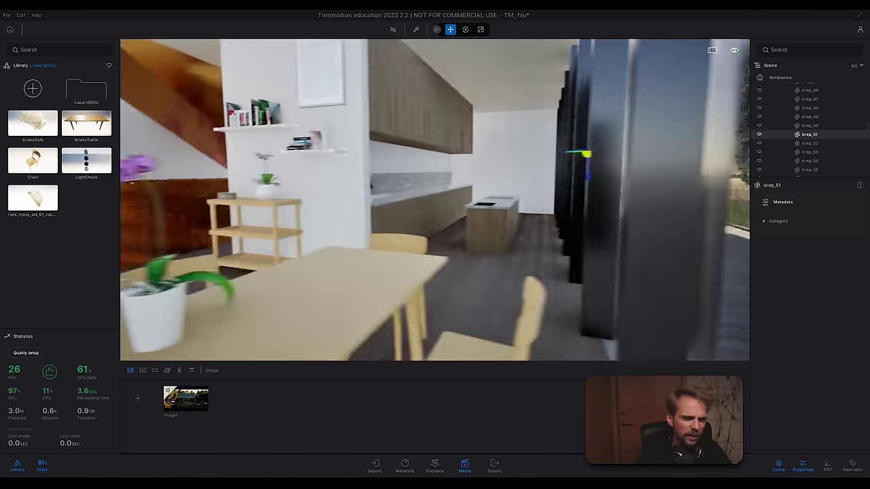
pyautogui.press('w')
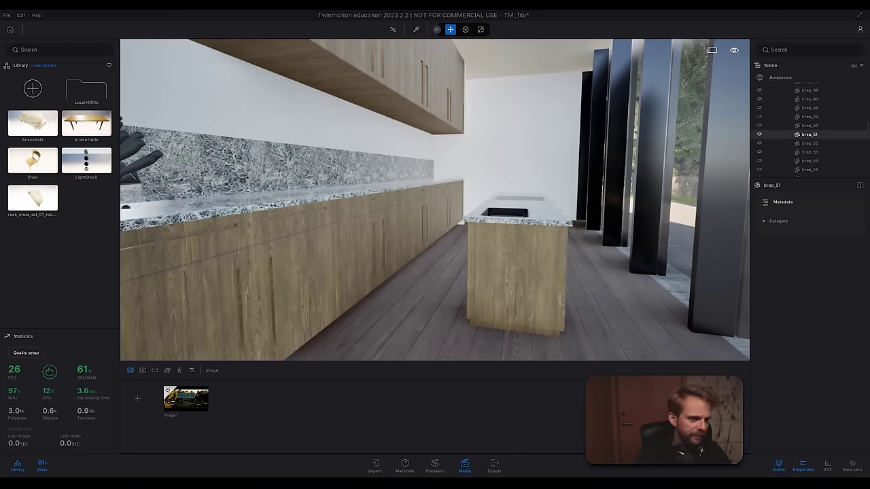
# Step: Frame the dining table, coffee table and white sofa beside the orange partition and save the view as a new image
pyautogui.moveTo(435, 229); pyautogui.dragTo(157, 230, button='right')
pyautogui.press('s')
pyautogui.press('w')
pyautogui.moveTo(453, 202); pyautogui.dragTo(222, 202, button='right')
pyautogui.press('s')
pyautogui.moveTo(435, 229); pyautogui.dragTo(218, 230, button='right')
pyautogui.press('s')
pyautogui.press('e')
pyautogui.moveTo(280, 201); pyautogui.dragTo(466, 198, button='right')
pyautogui.press('w')
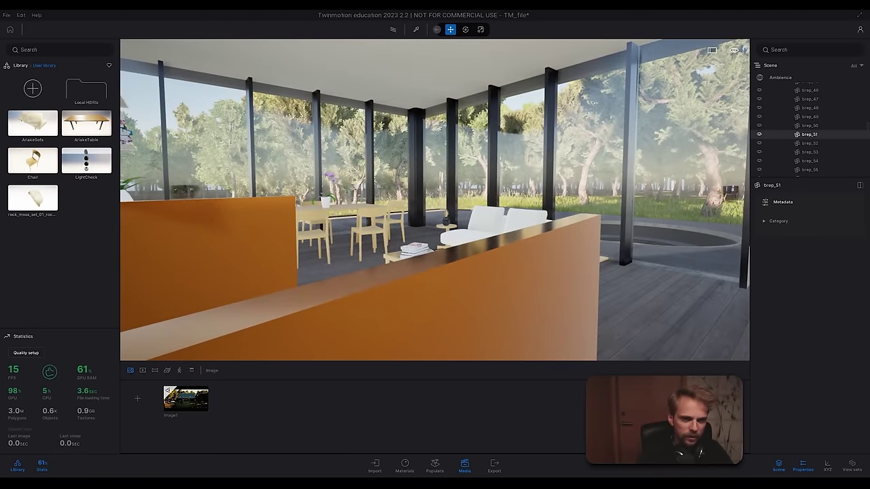
pyautogui.press('w')
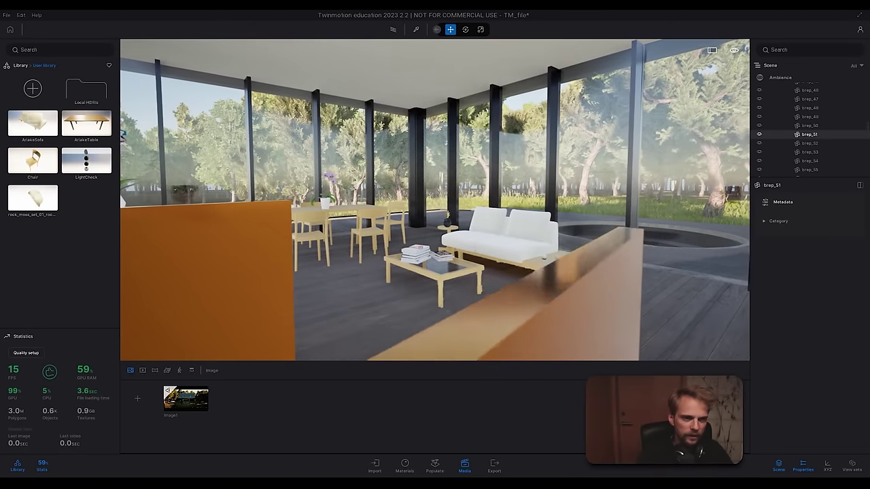
pyautogui.press('w')
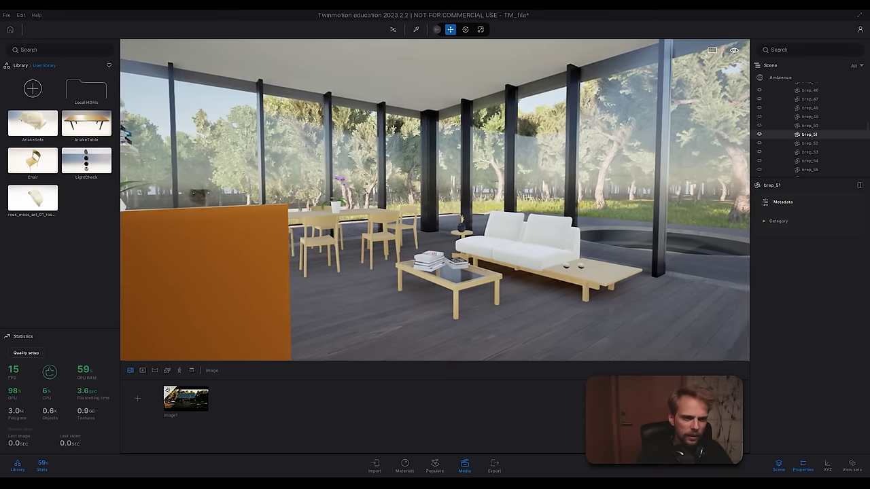
pyautogui.press('w')
pyautogui.press('d')
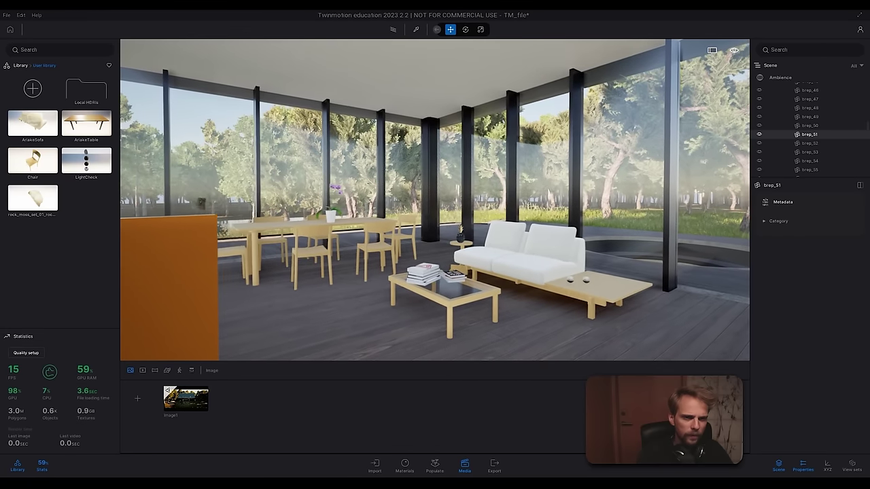
pyautogui.press('d')
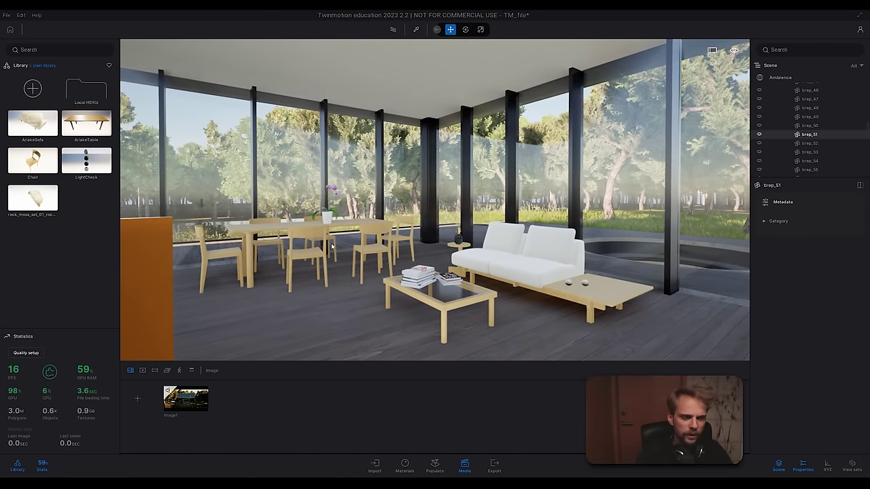
pyautogui.click(137, 399)
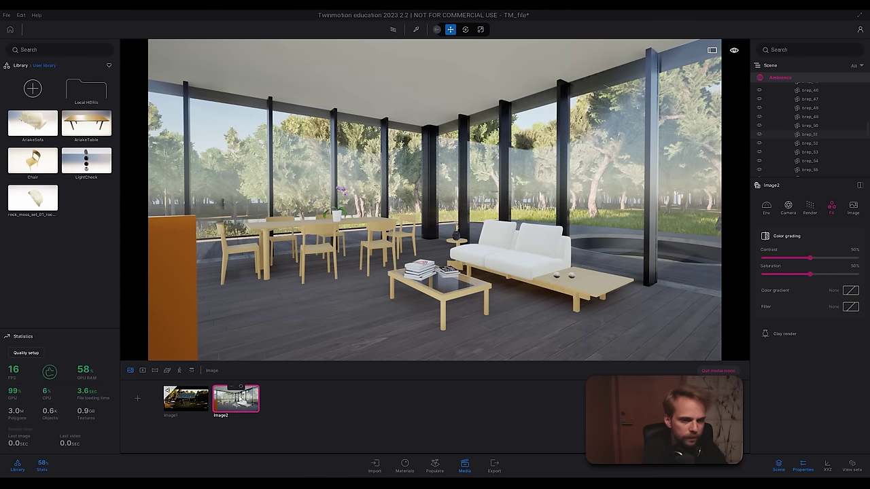
# Step: Switch Image2's global illumination from Standard to Lumen
pyautogui.click(813, 210)
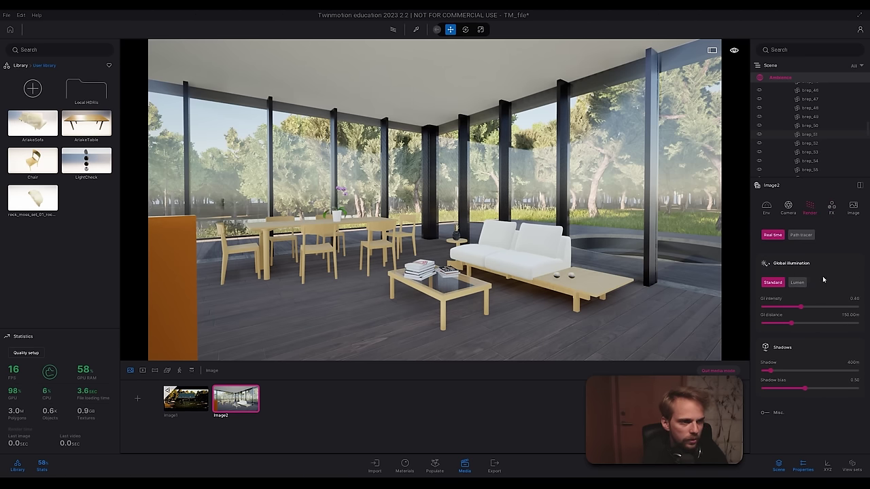
pyautogui.click(798, 283)
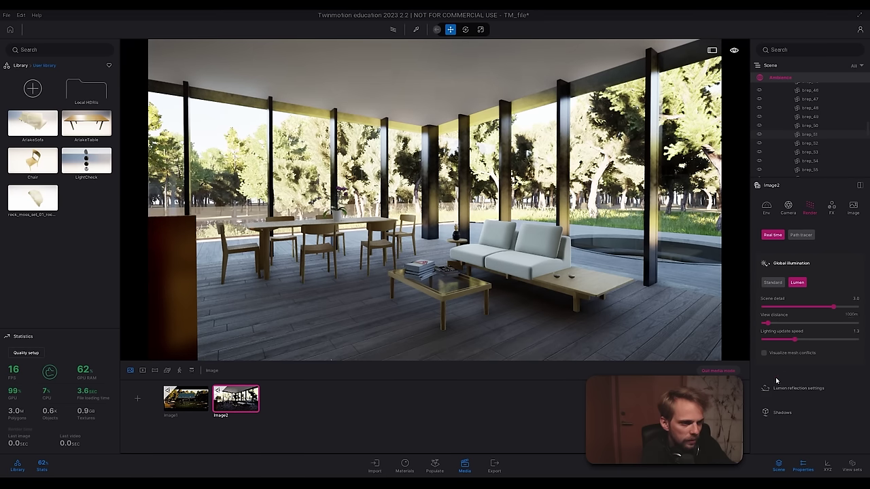
# Step: Collapse Image2's camera effects and enable the safe areas in its composition overlays
pyautogui.click(787, 207)
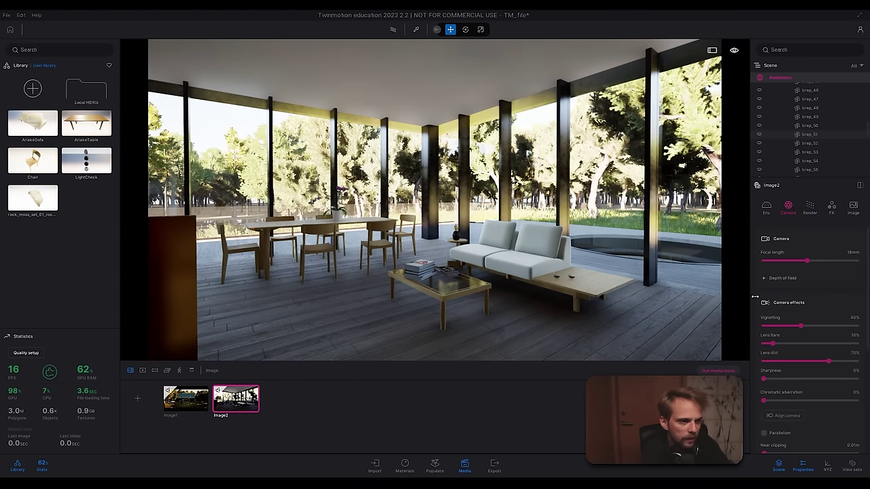
pyautogui.click(784, 305)
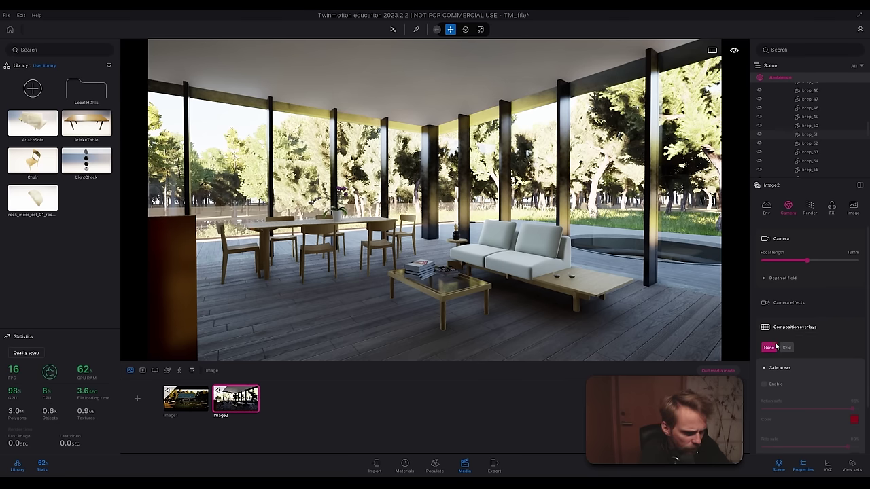
pyautogui.click(763, 385)
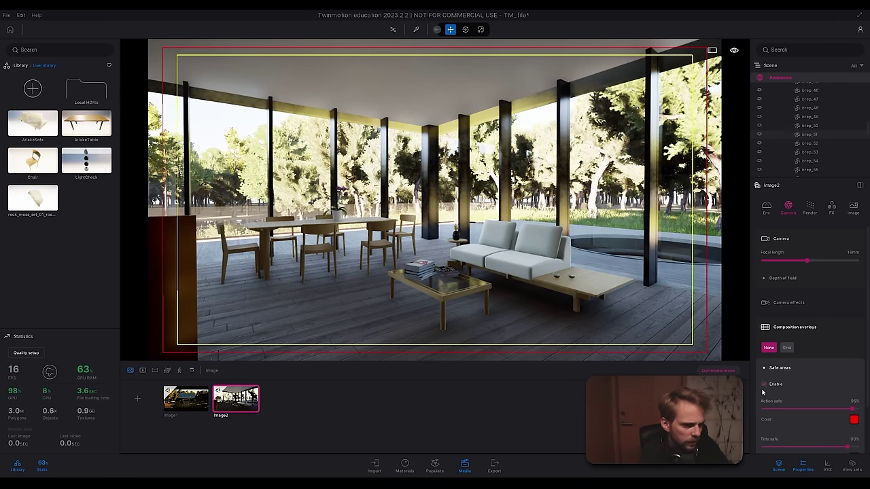
pyautogui.scroll(-2, 801, 380)
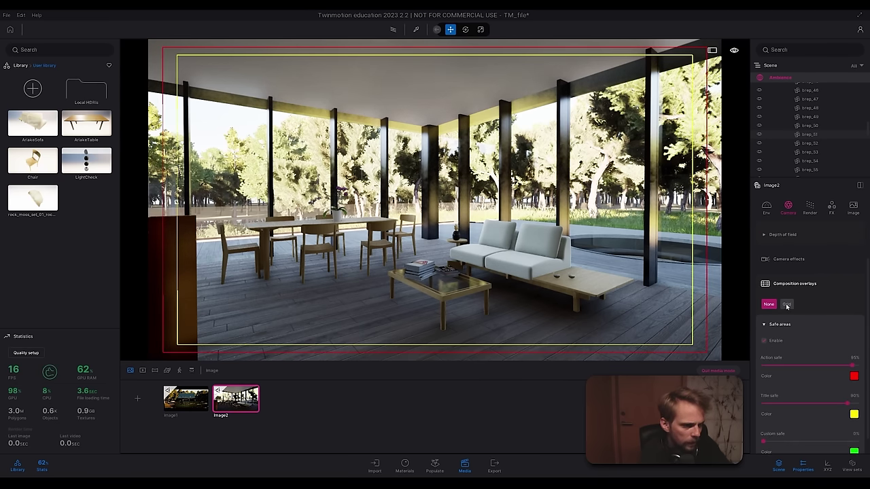
# Step: Show the Grid composition overlay on Image2 with 2 columns and disable the safe areas
pyautogui.click(786, 304)
pyautogui.click(763, 396)
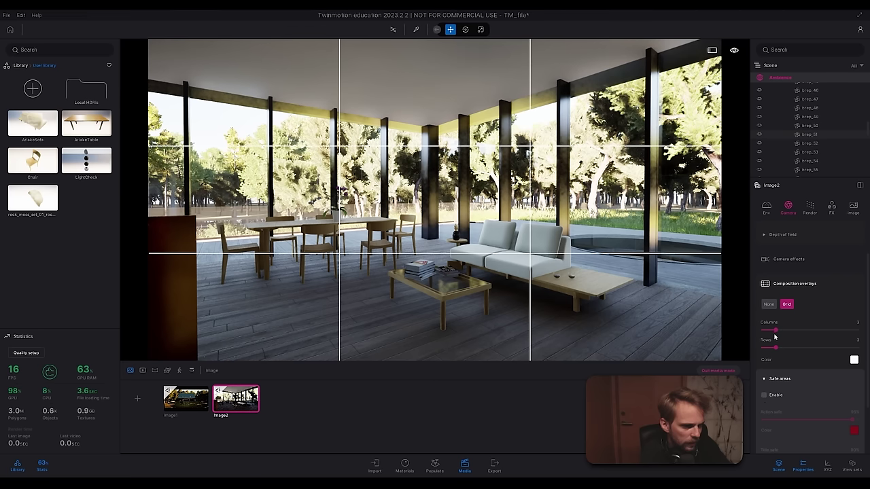
pyautogui.moveTo(773, 331); pyautogui.dragTo(769, 331)
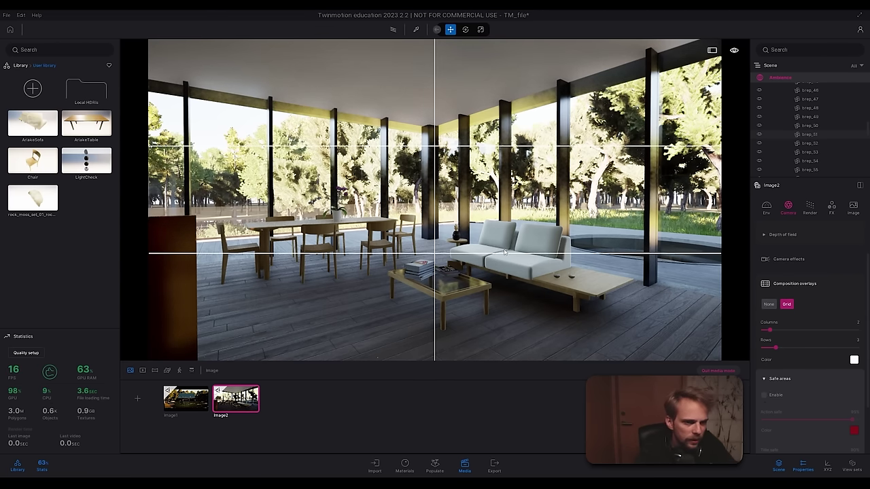
pyautogui.moveTo(504, 253); pyautogui.dragTo(501, 234, button='right')
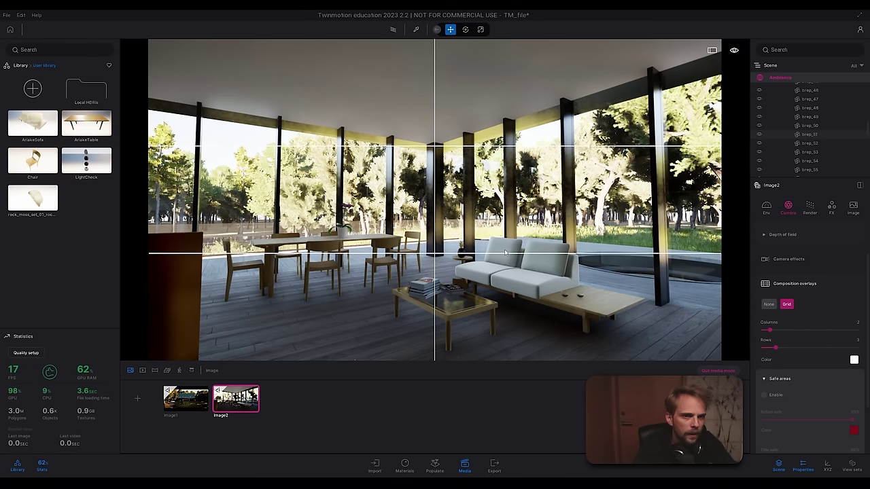
pyautogui.moveTo(505, 252); pyautogui.dragTo(505, 293, button='middle')
pyautogui.moveTo(505, 293); pyautogui.dragTo(505, 301, button='right')
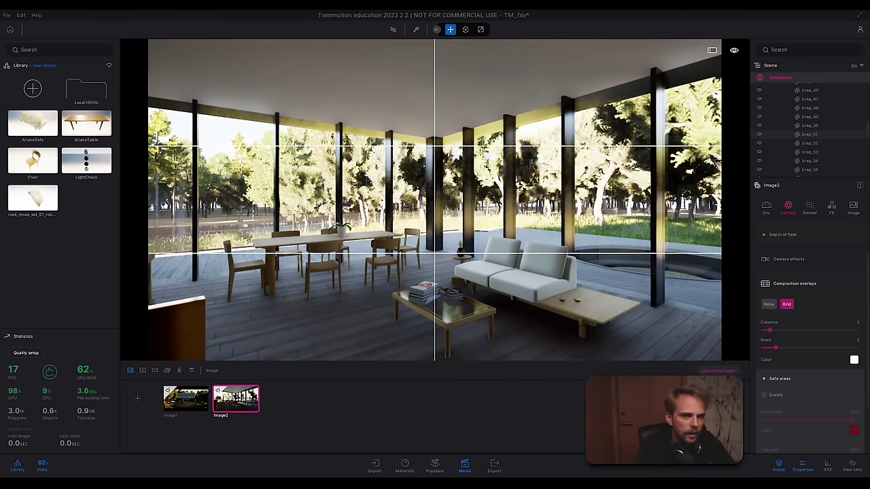
pyautogui.moveTo(248, 350); pyautogui.dragTo(248, 343, button='right')
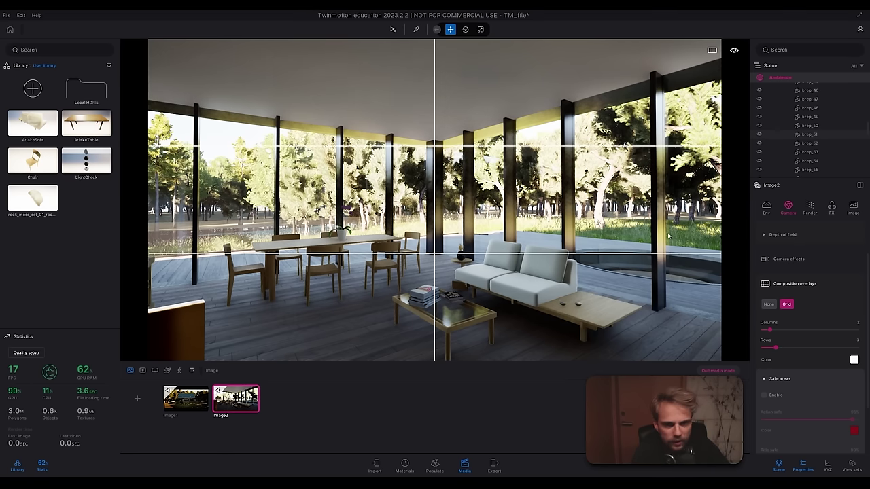
pyautogui.moveTo(668, 170); pyautogui.dragTo(669, 177, button='right')
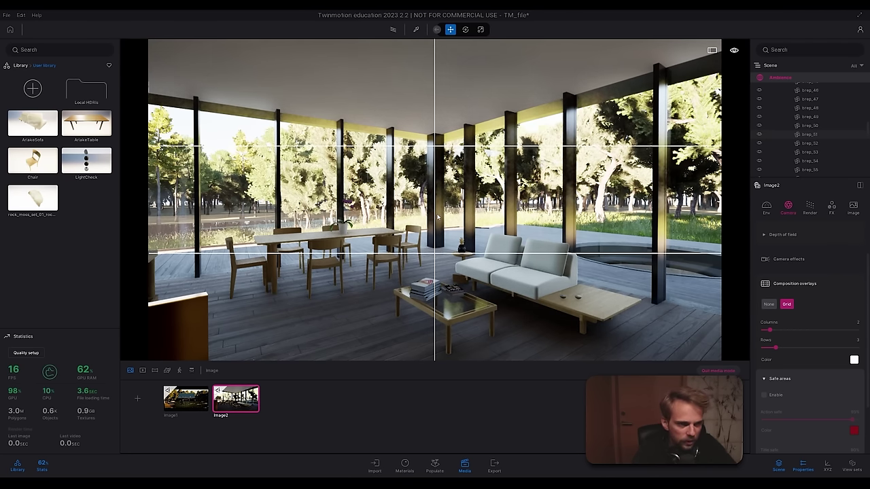
pyautogui.scroll(-3, 437, 217)
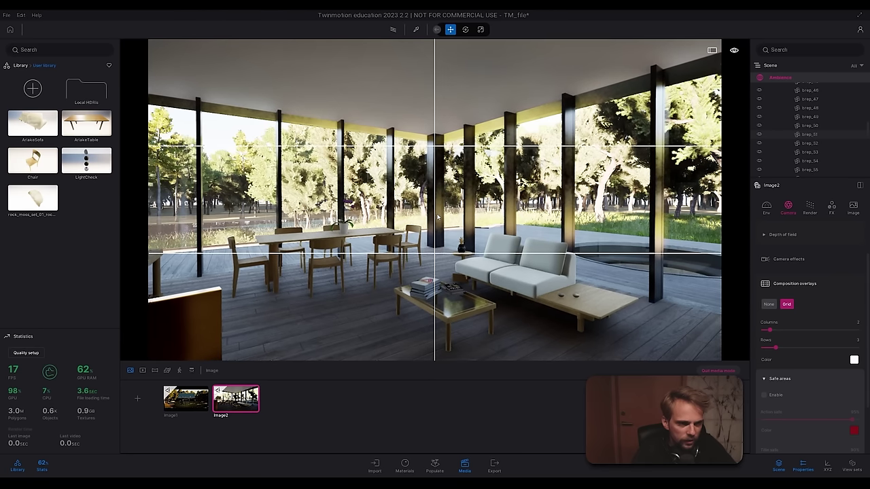
pyautogui.click(438, 217)
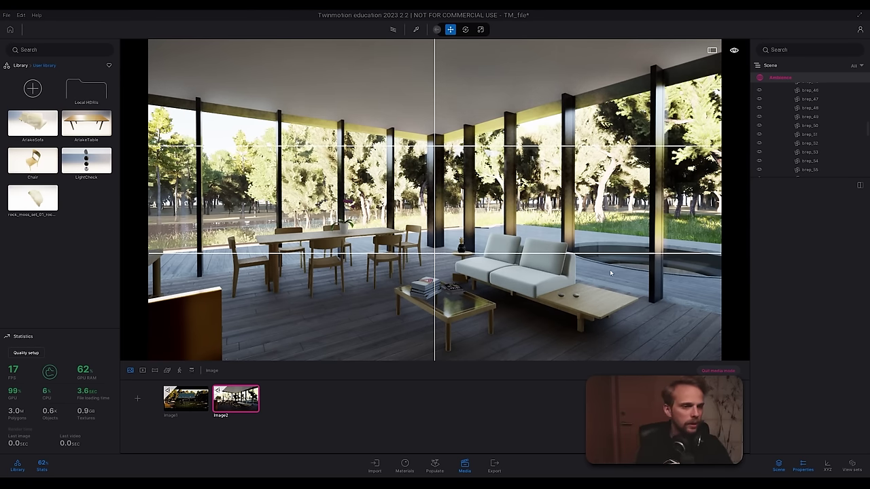
pyautogui.click(231, 402)
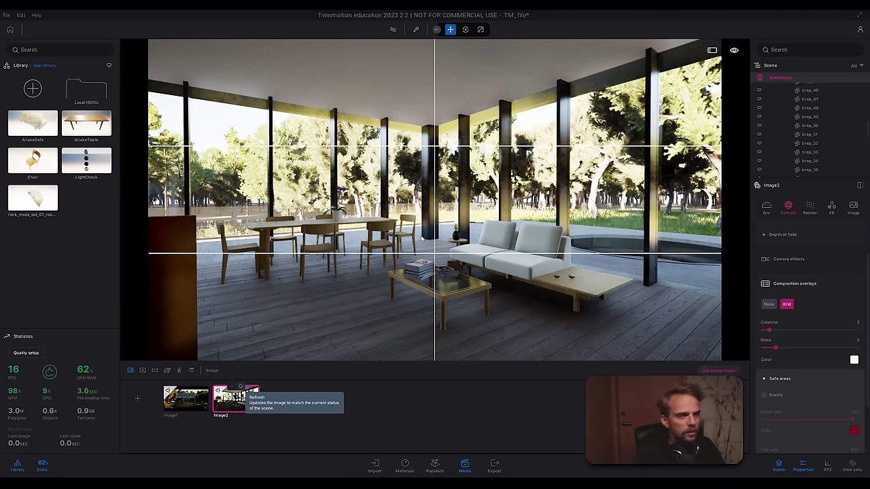
# Step: Reframe Image2 with the corner column on the grid's centre line and the orange partition low in the foreground, and update the saved image
pyautogui.press('w')
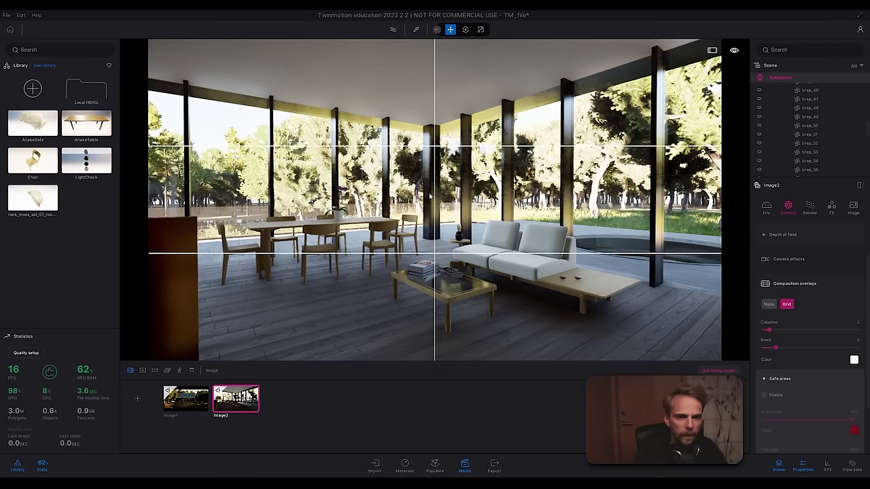
pyautogui.press('e')
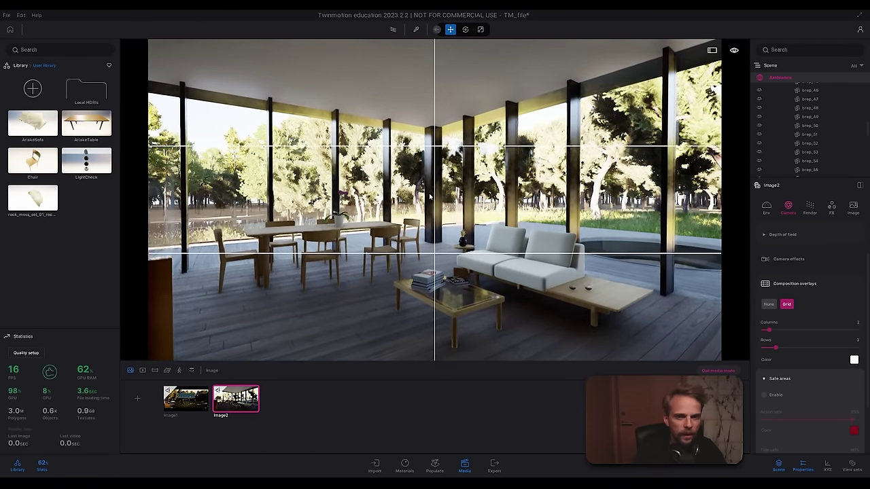
pyautogui.press('s')
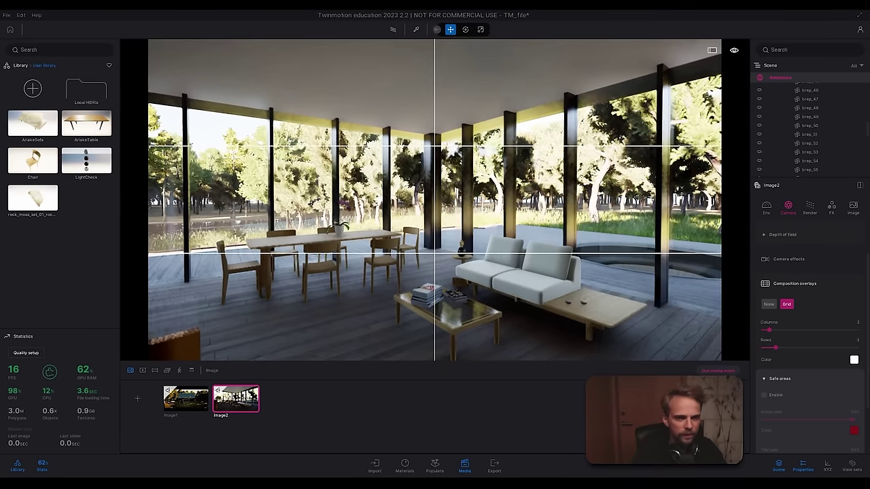
pyautogui.press('Down')
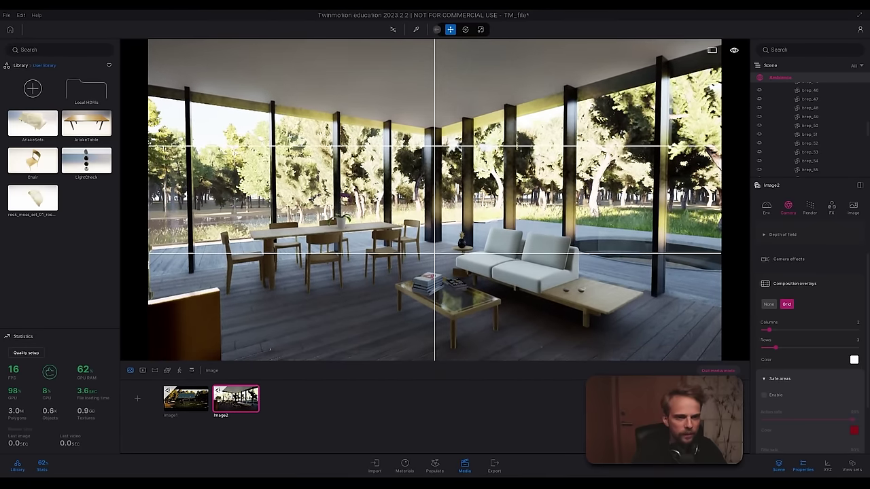
pyautogui.press('Up')
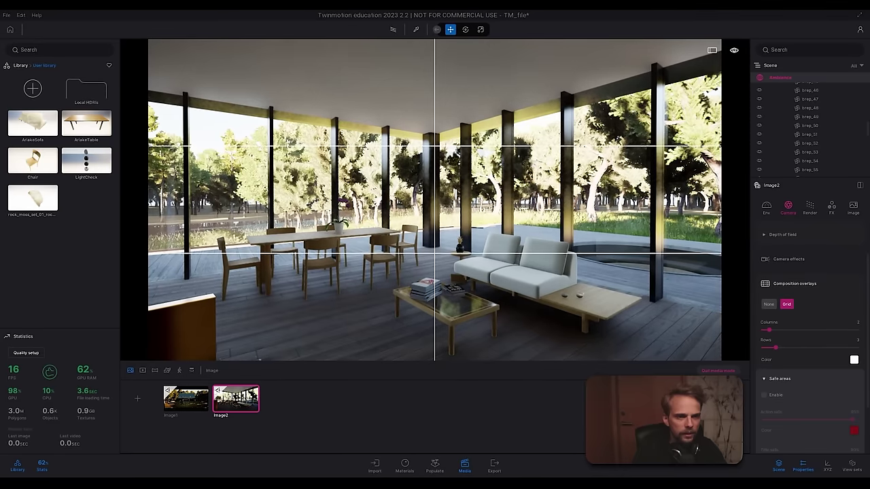
pyautogui.press('a')
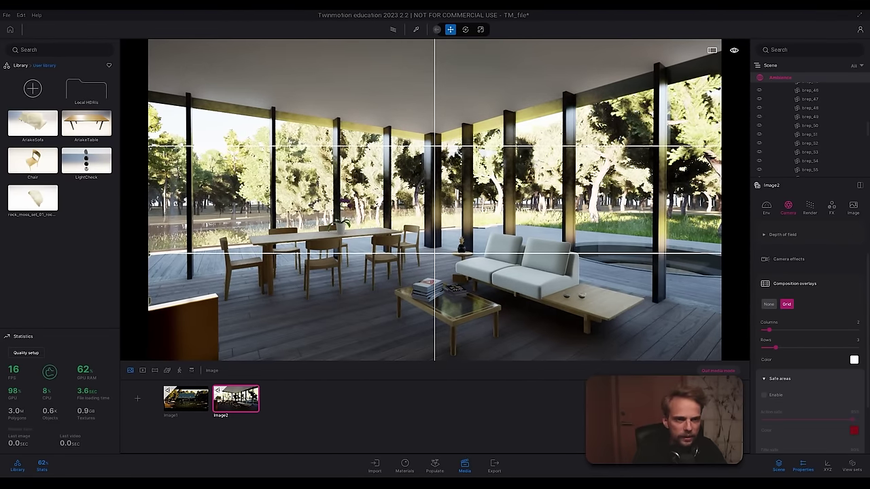
pyautogui.moveTo(435, 200); pyautogui.dragTo(435, 194, button='right')
pyautogui.press('s')
pyautogui.press('a')
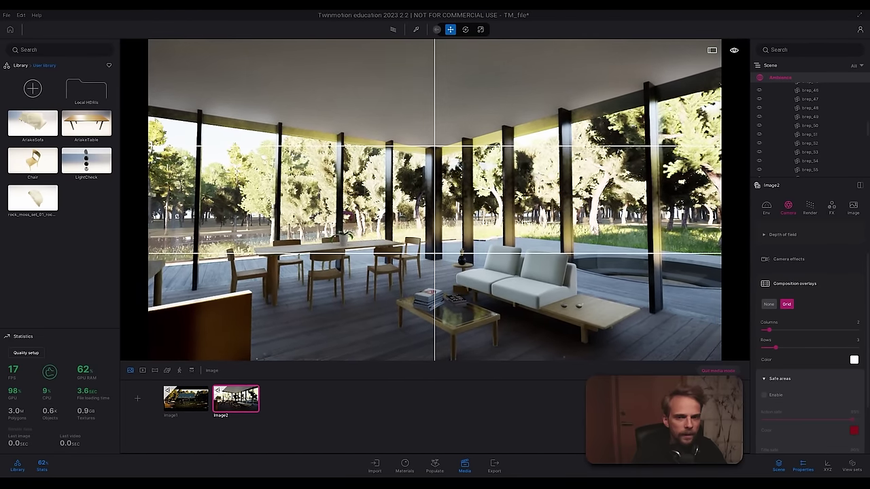
pyautogui.press('d')
pyautogui.moveTo(435, 200); pyautogui.dragTo(435, 203, button='right')
pyautogui.press('q')
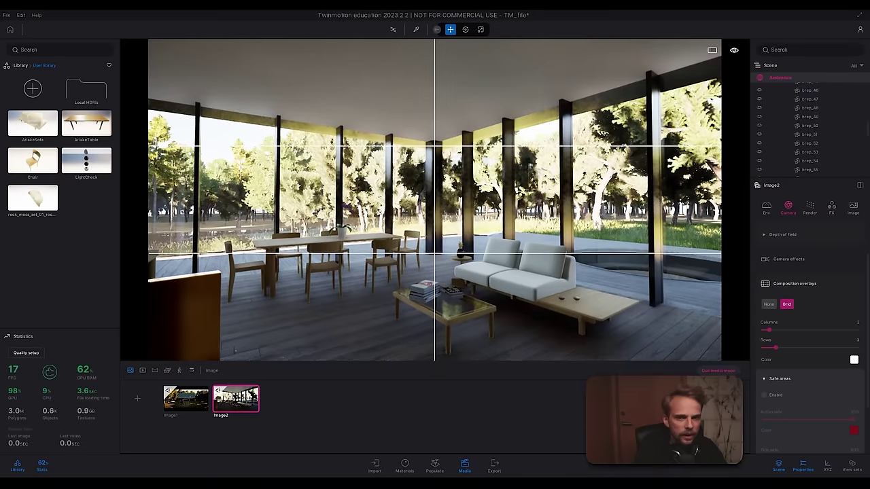
pyautogui.press('d')
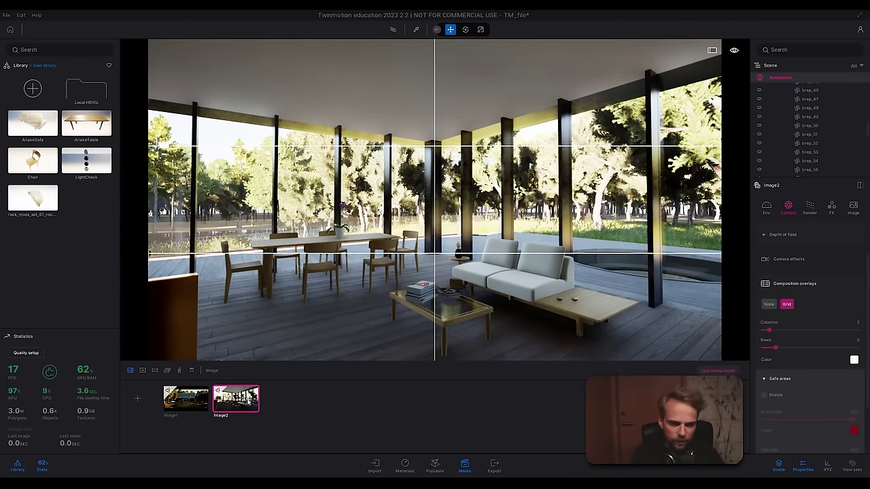
pyautogui.moveTo(241, 389)
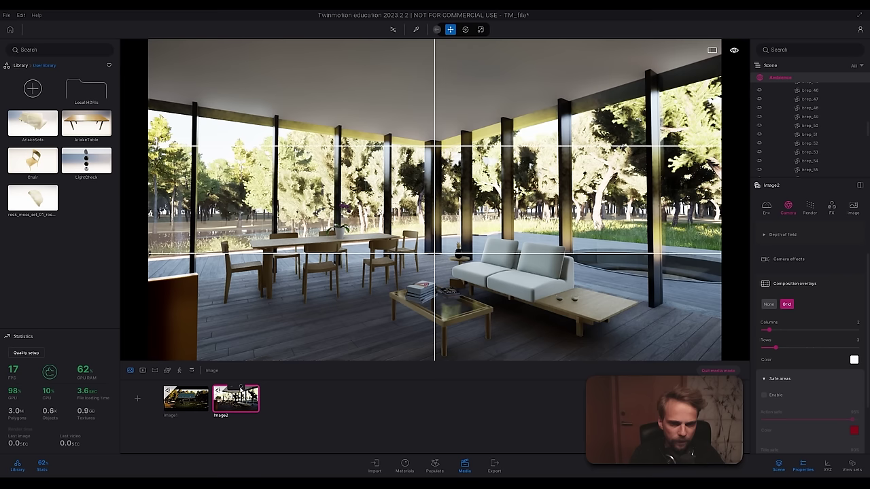
# Step: Set Image2's output format to a custom size 3840 wide and 1607 high
pyautogui.click(852, 205)
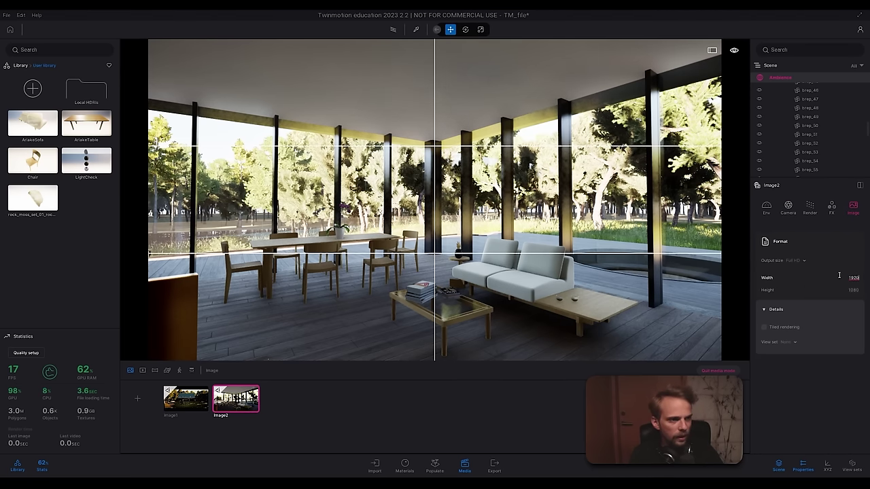
pyautogui.write('3840')
pyautogui.press('Return')
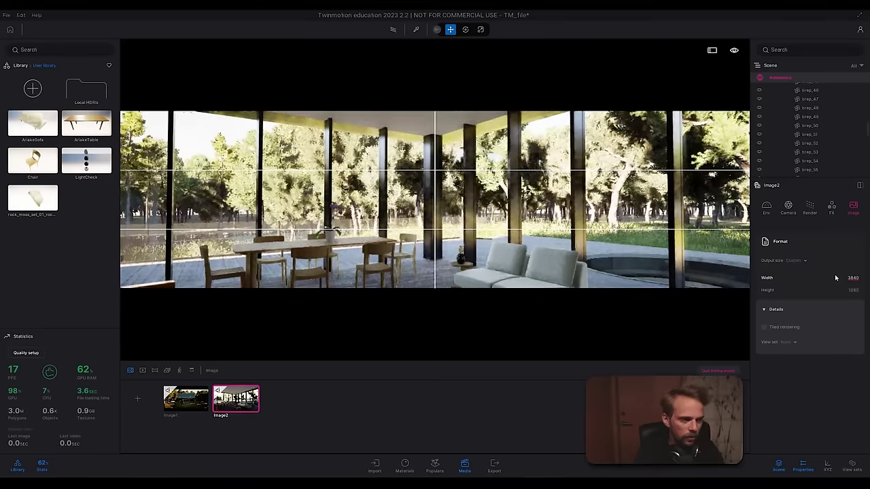
pyautogui.press('r')
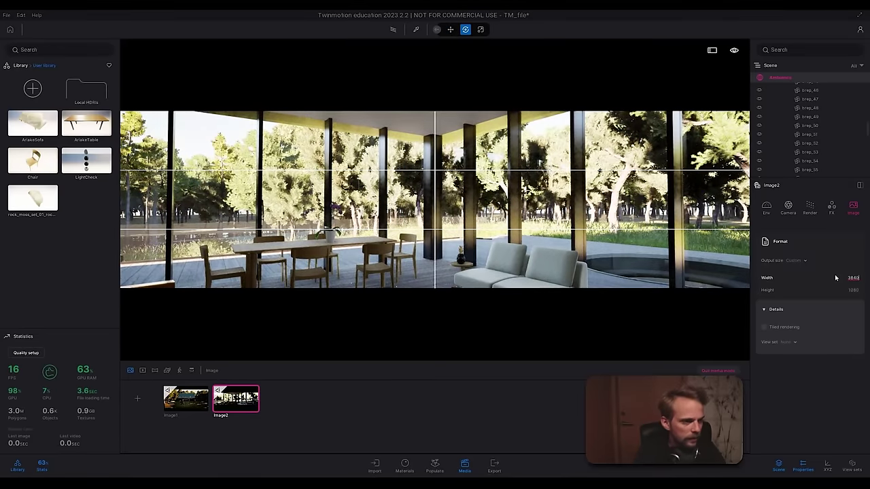
pyautogui.click(850, 291)
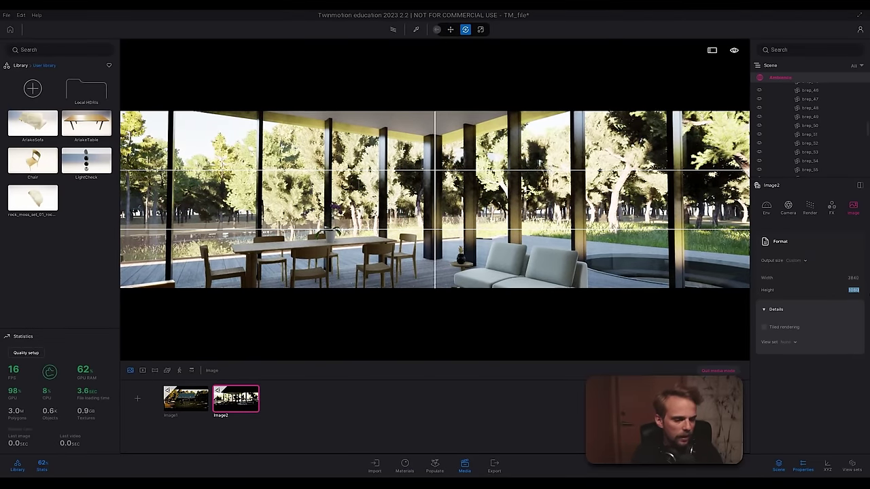
pyautogui.write('1607')
pyautogui.press('Return')
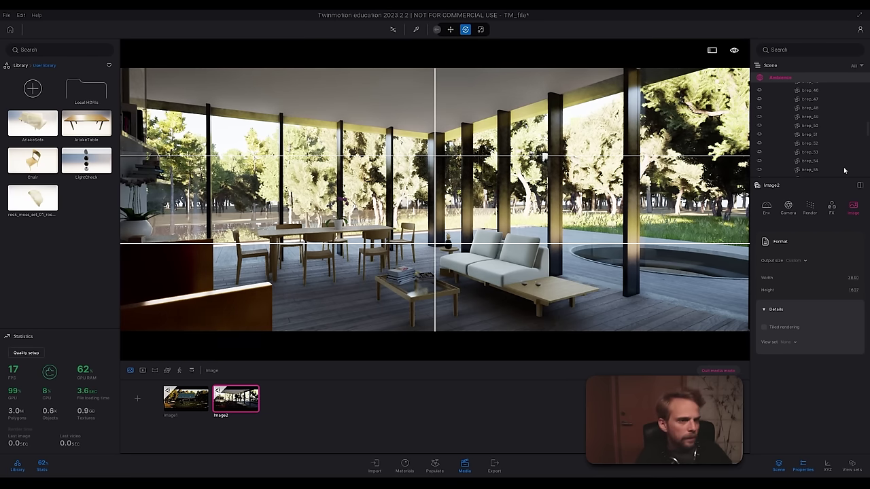
# Step: Enable the HDRI environment in Image2's environment settings
pyautogui.click(766, 207)
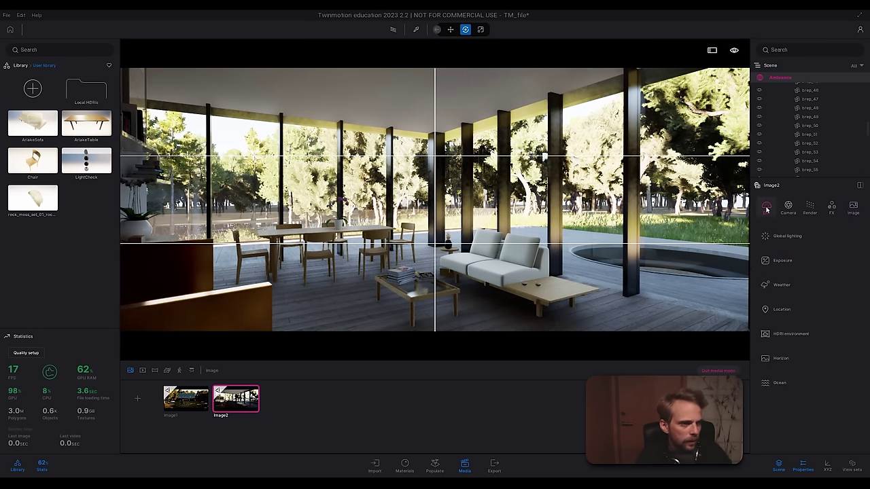
pyautogui.click(790, 240)
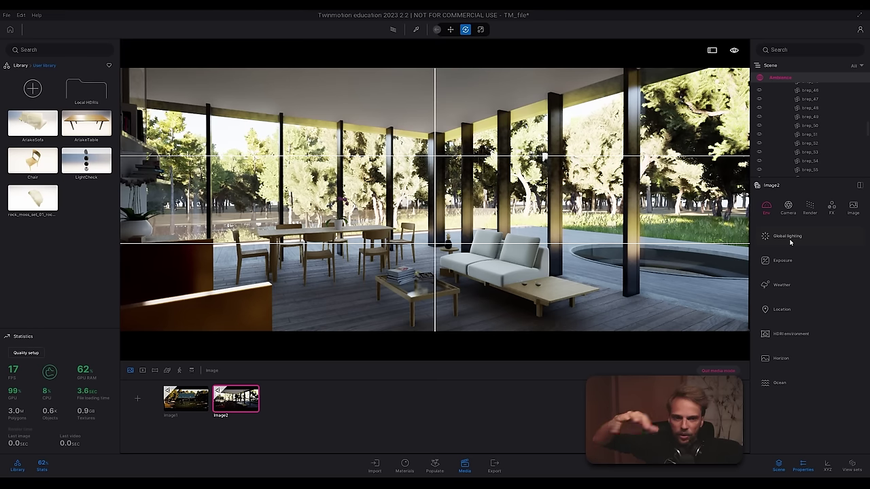
pyautogui.click(825, 337)
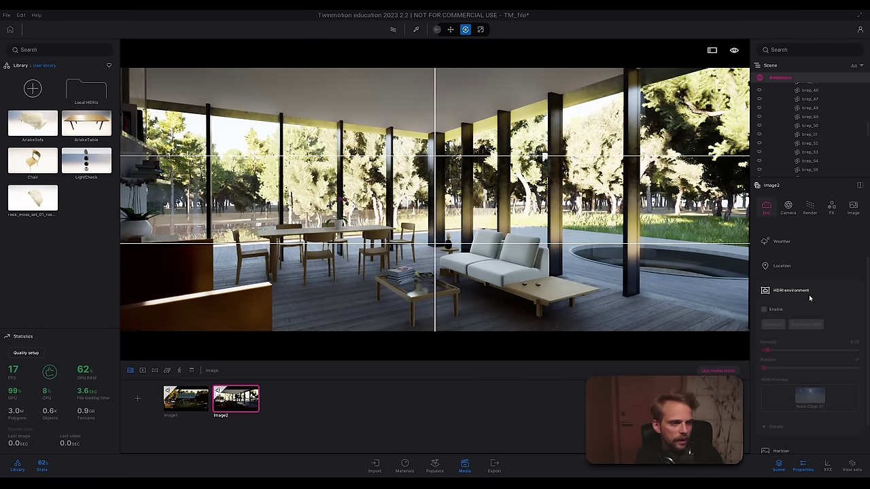
pyautogui.click(764, 310)
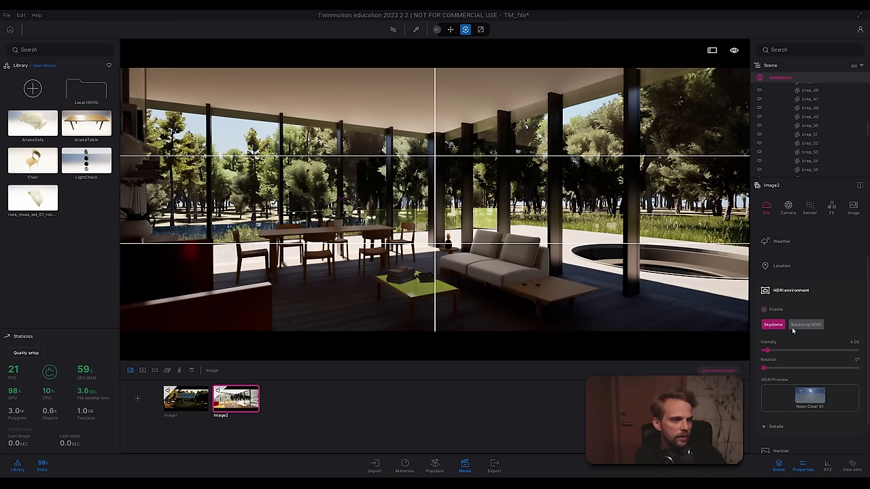
# Step: Try the Backdrop HDRI mode on Image2's environment and return to Skydome
pyautogui.scroll(-1, 825, 377)
pyautogui.scroll(-1, 828, 382)
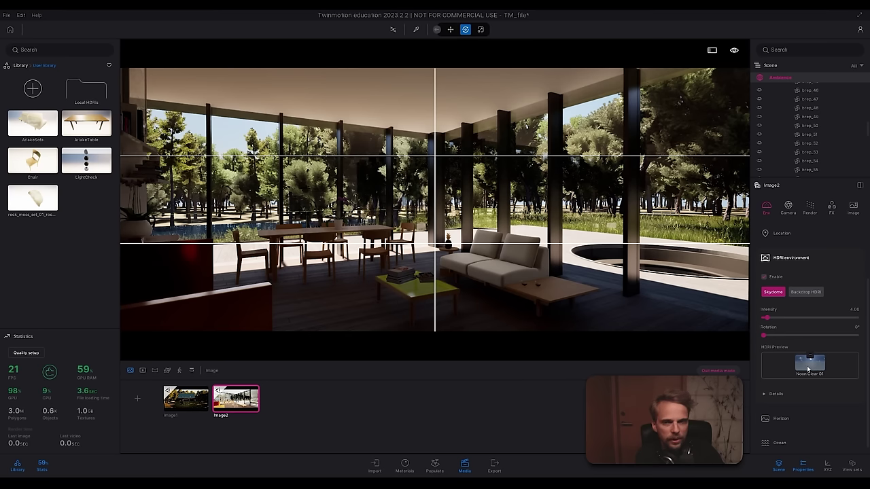
pyautogui.click(813, 292)
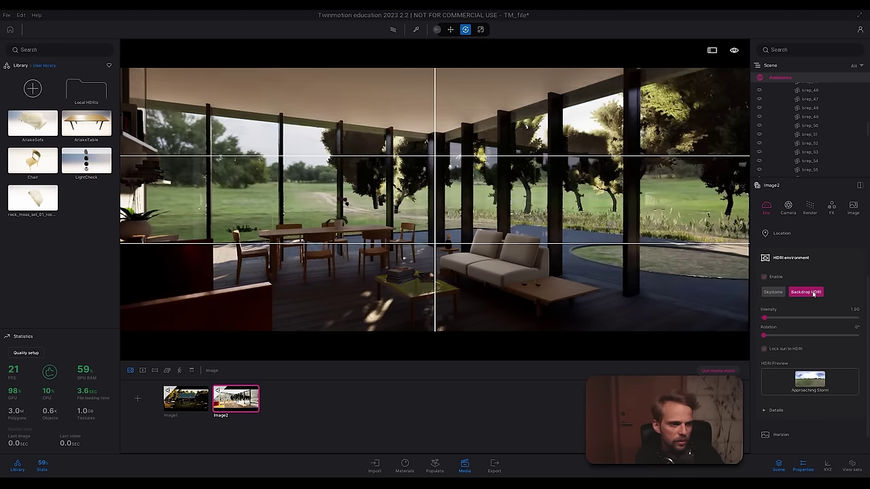
pyautogui.click(773, 292)
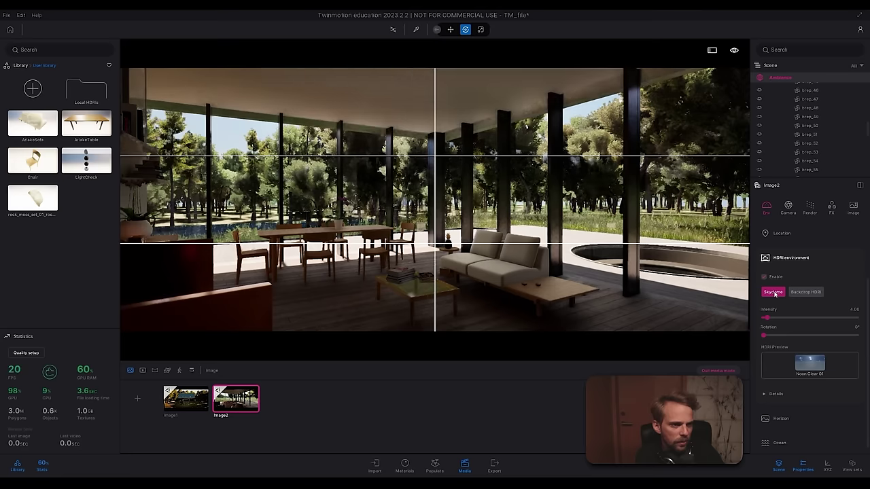
# Step: Apply the MoAf Cloudy 02 sky from the HDRI library's cloudy morning and afternoon skies to Image2's HDRI environment
pyautogui.click(19, 65)
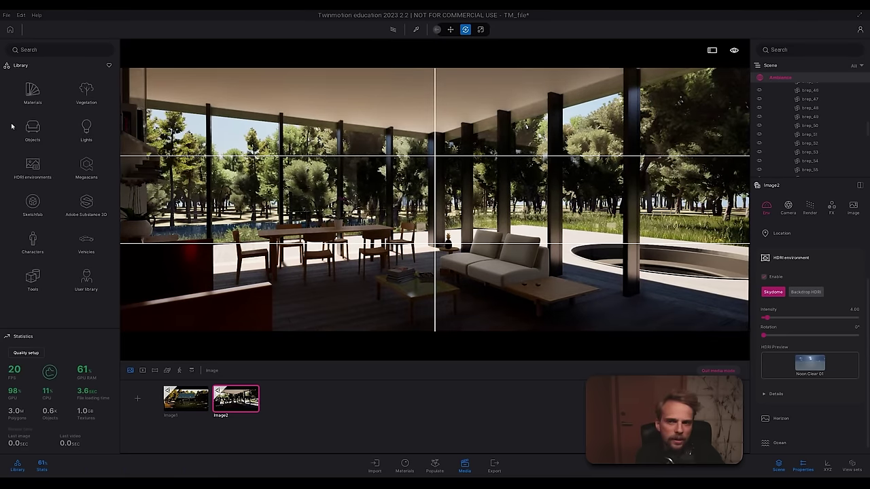
pyautogui.click(33, 166)
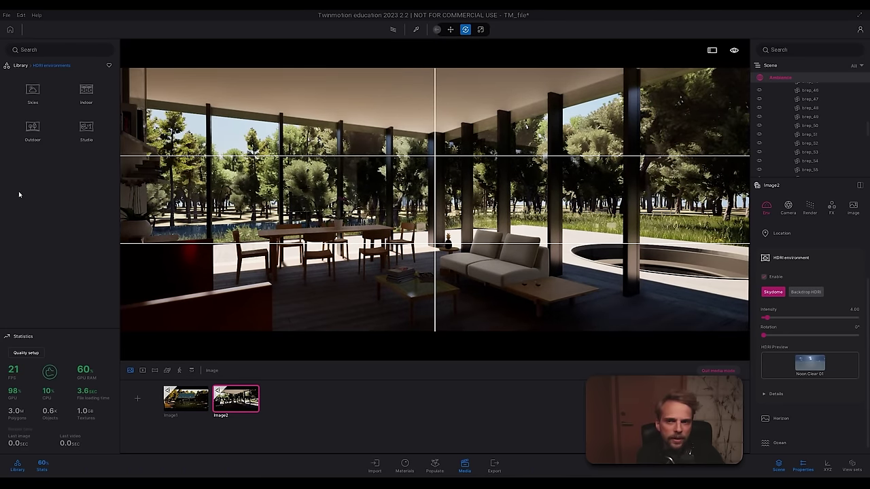
pyautogui.click(28, 127)
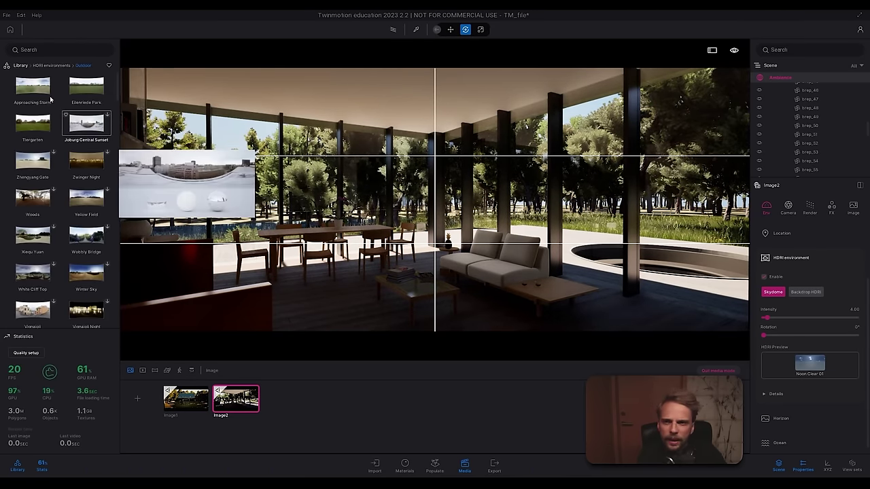
pyautogui.click(48, 66)
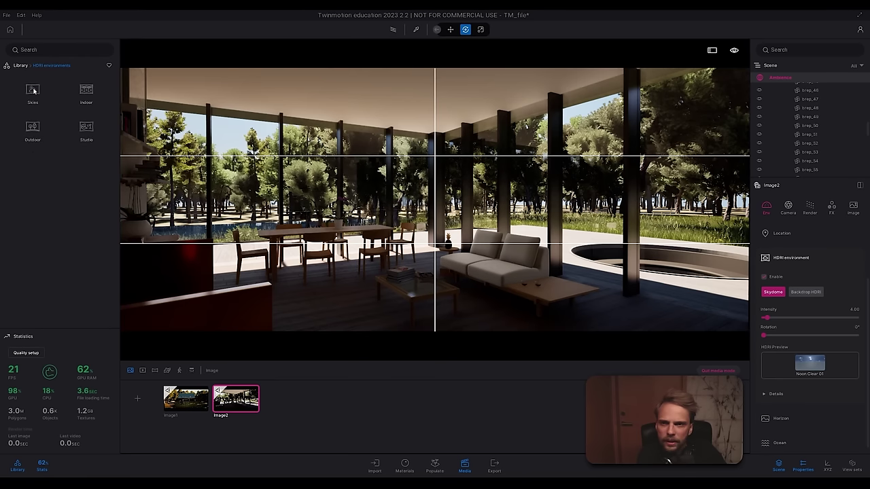
pyautogui.click(34, 90)
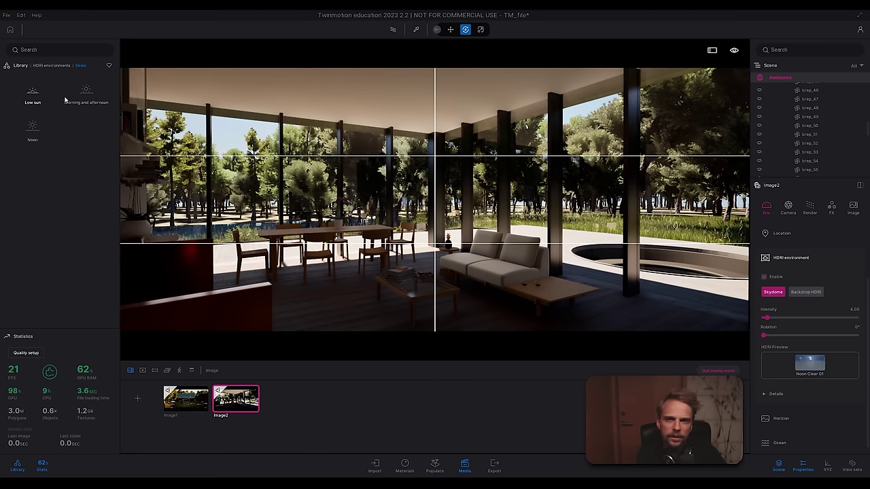
pyautogui.click(86, 93)
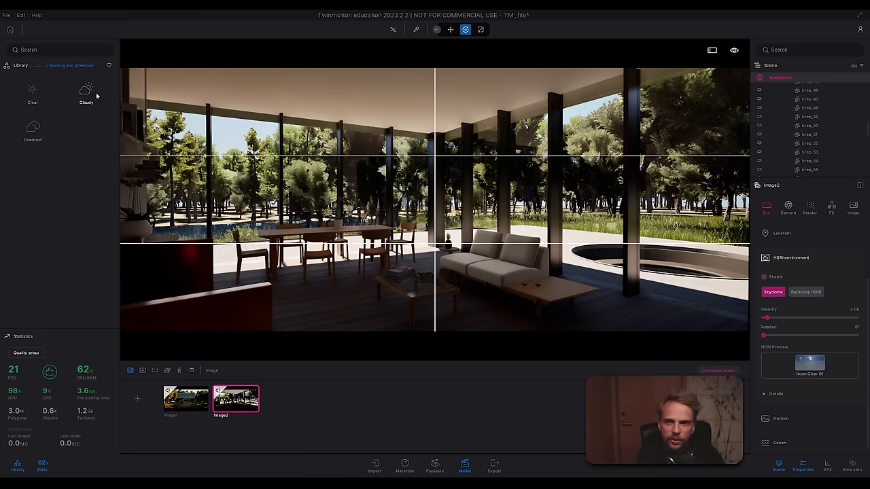
pyautogui.click(92, 92)
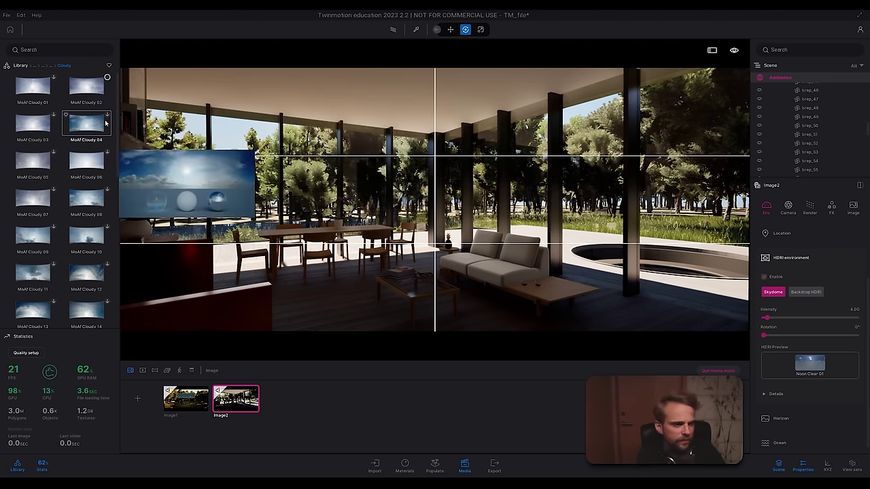
pyautogui.moveTo(87, 82); pyautogui.dragTo(824, 369)
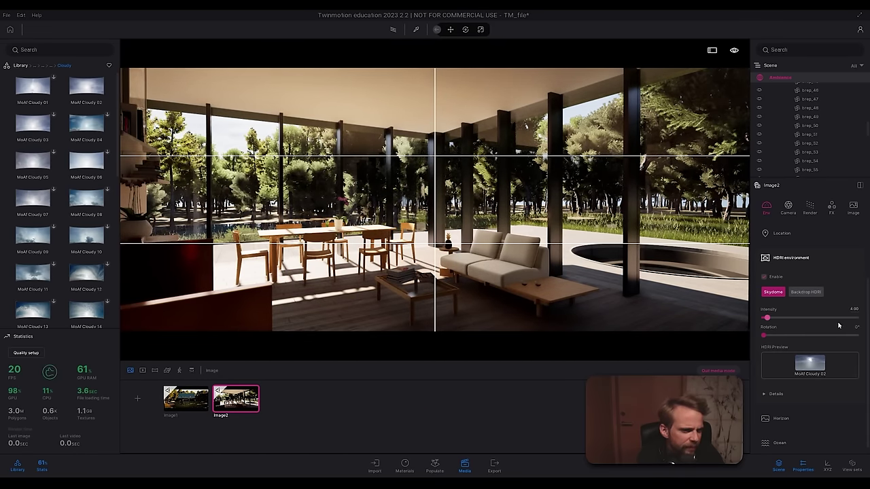
# Step: Try unlocking the sun from the HDRI with a path-traced preview, and lock it again in real-time view
pyautogui.scroll(-1, 837, 325)
pyautogui.scroll(2, 836, 330)
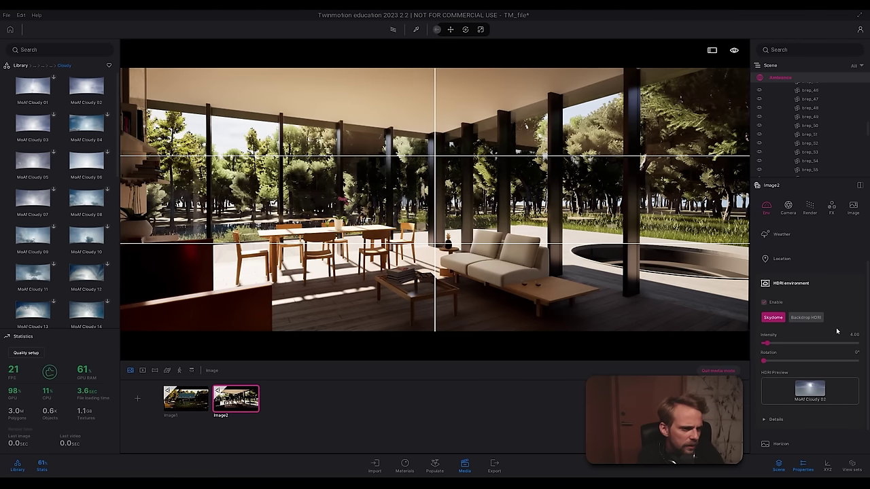
pyautogui.scroll(1, 836, 330)
pyautogui.scroll(-2, 837, 331)
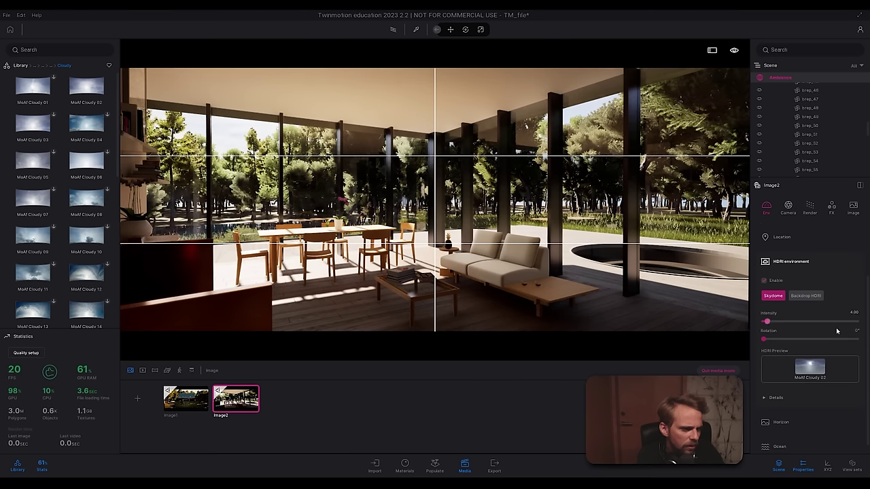
pyautogui.scroll(3, 837, 331)
pyautogui.scroll(-5, 836, 327)
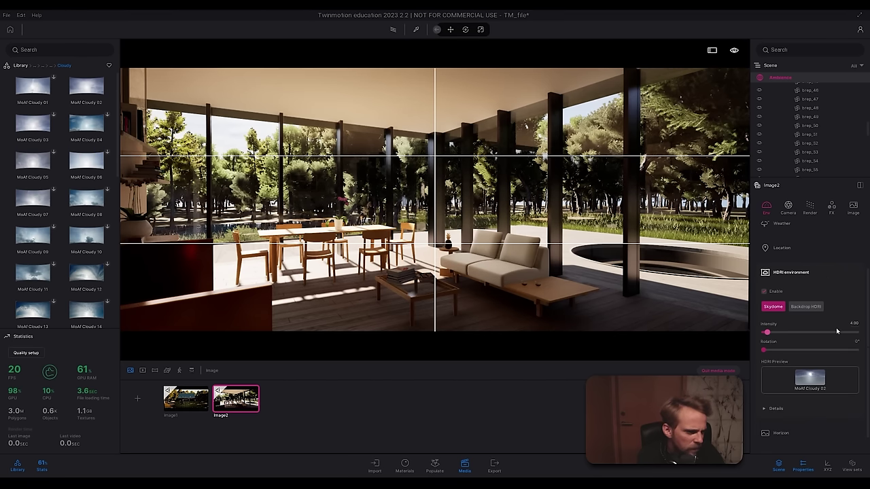
pyautogui.scroll(-1, 818, 386)
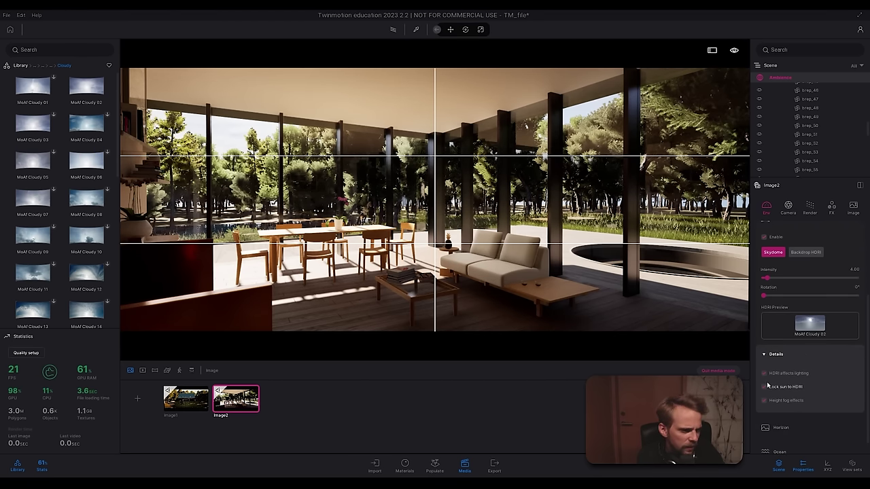
pyautogui.click(764, 388)
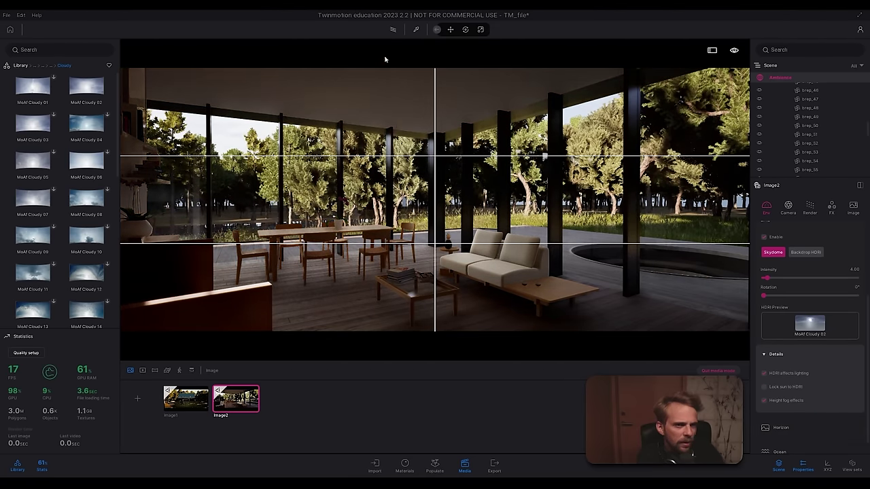
pyautogui.click(393, 30)
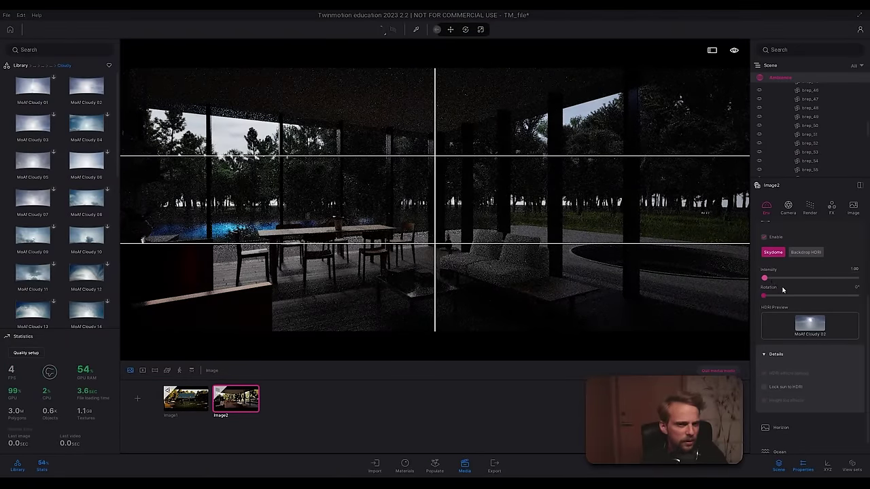
pyautogui.click(763, 387)
pyautogui.click(392, 30)
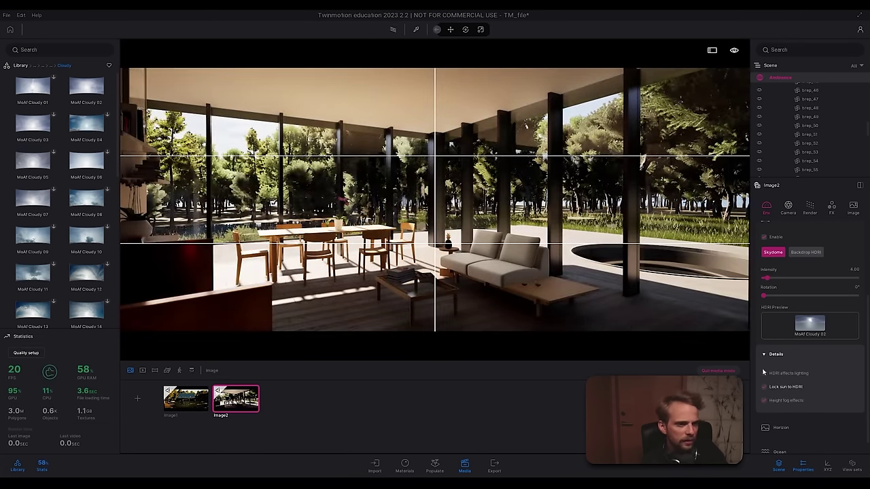
# Step: With the path tracer active, rotate the MoAf Cloudy 02 sky to about 178° and raise its intensity to about 23.72
pyautogui.click(392, 29)
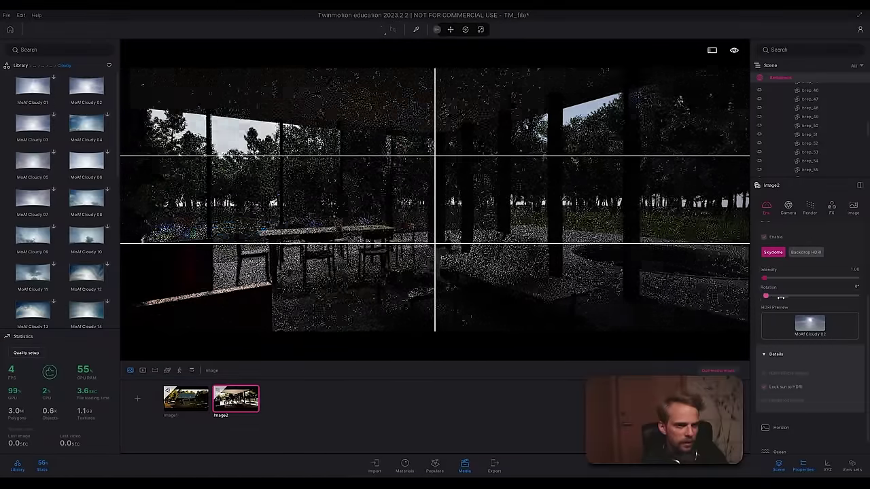
pyautogui.moveTo(781, 297); pyautogui.dragTo(810, 299)
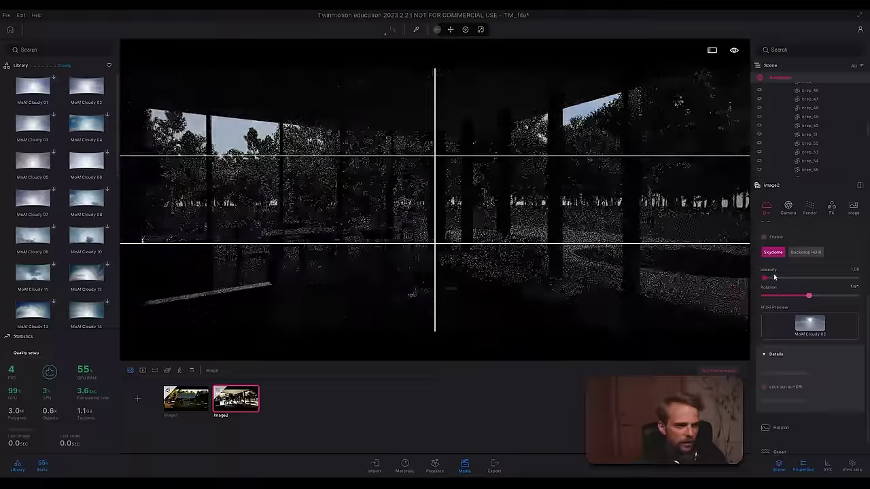
pyautogui.click(782, 279)
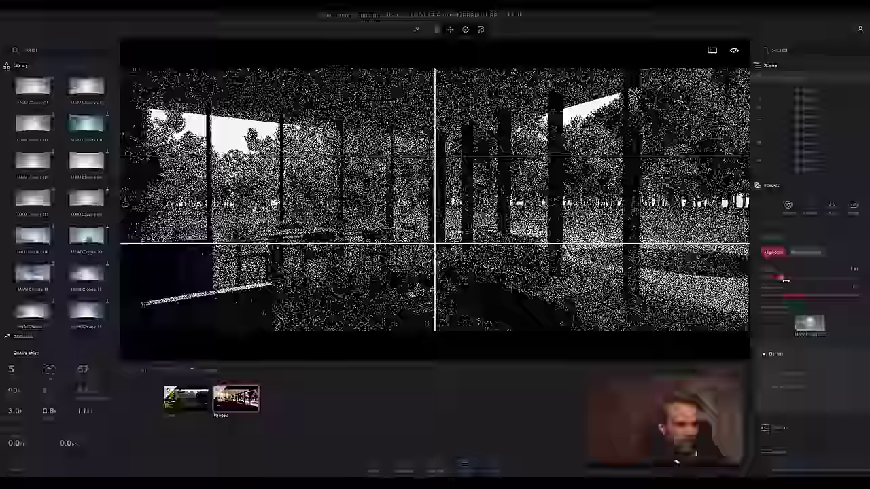
pyautogui.click(785, 279)
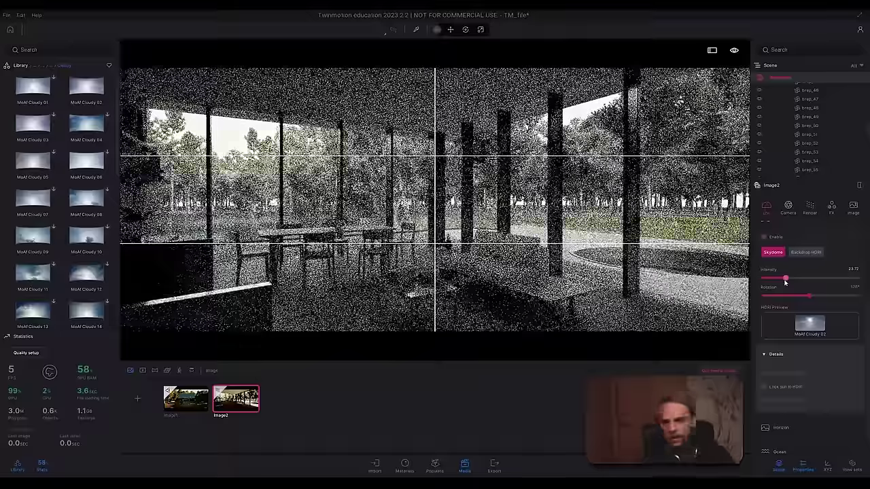
pyautogui.click(786, 278)
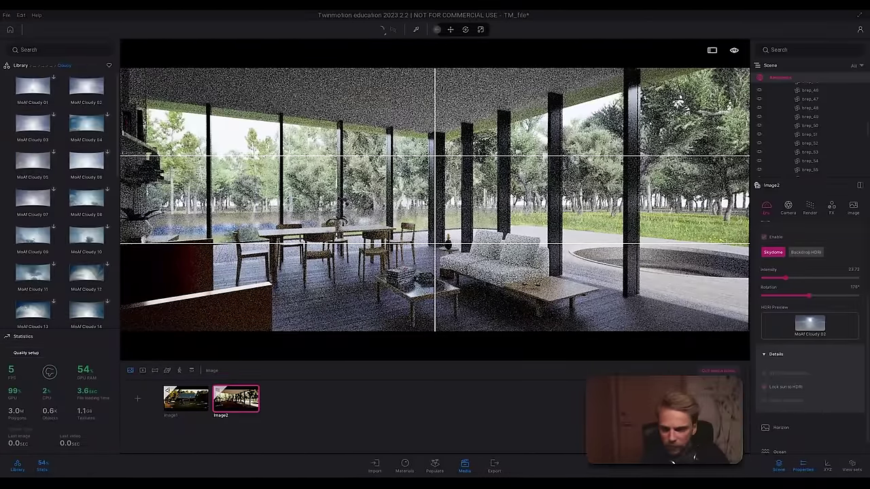
# Step: Try the LowSun Cloudy 02 sky from the HDRI library's low sun skies as Image2's HDRI
pyautogui.click(46, 66)
pyautogui.click(32, 96)
pyautogui.click(85, 91)
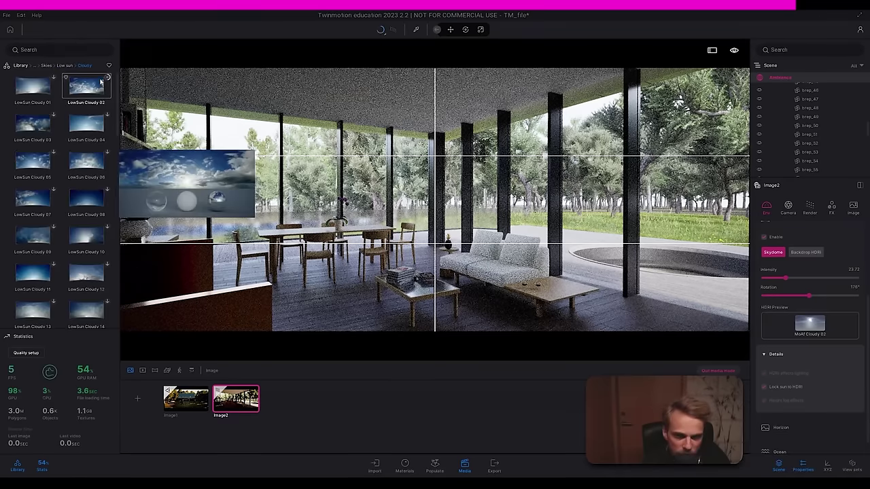
pyautogui.moveTo(107, 79); pyautogui.dragTo(816, 330)
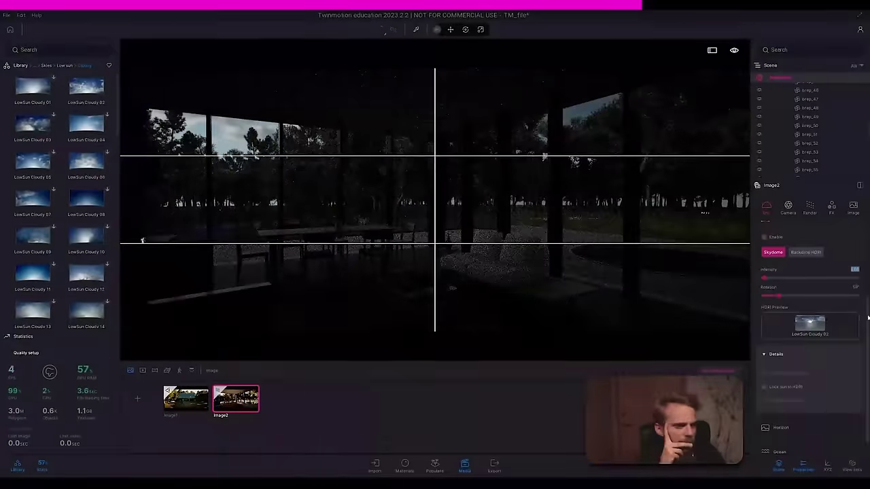
# Step: Turn off auto-exposure for Image2 and adjust its exposure to about 11.3
pyautogui.scroll(5, 768, 278)
pyautogui.click(774, 302)
pyautogui.click(762, 344)
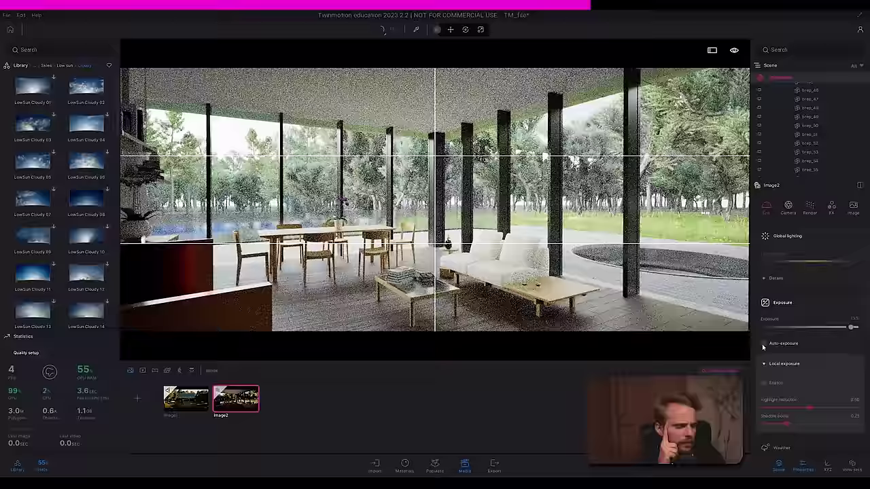
pyautogui.moveTo(850, 326); pyautogui.dragTo(845, 326)
# Step: Open the clear low sun skies in the HDRI environments library
pyautogui.click(47, 65)
pyautogui.click(32, 95)
pyautogui.click(33, 96)
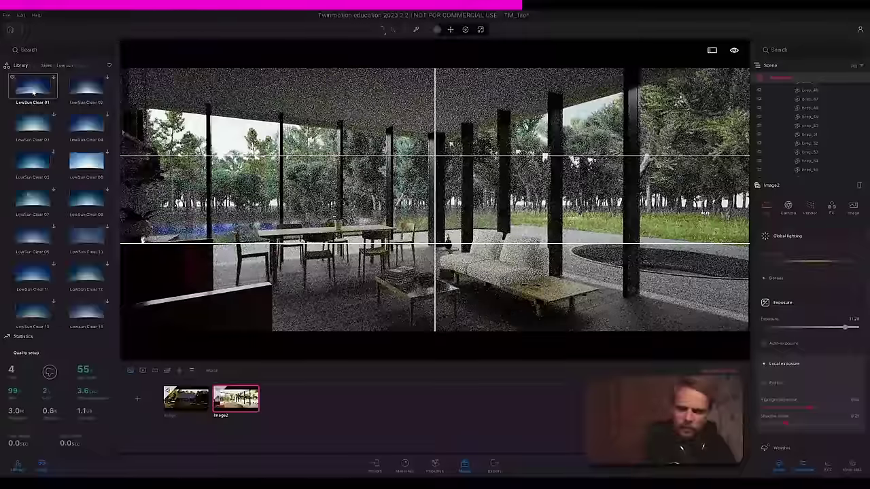
# Step: Return to real-time rendering and rotate Image2's HDRI sky to about 254°
pyautogui.click(787, 207)
pyautogui.click(391, 31)
pyautogui.scroll(-3, 808, 320)
pyautogui.click(765, 206)
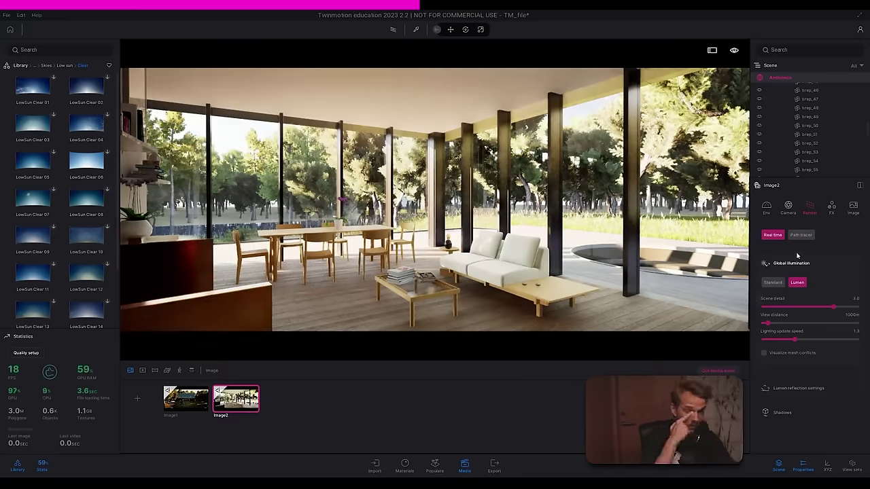
pyautogui.click(792, 241)
pyautogui.scroll(-1, 793, 242)
pyautogui.moveTo(778, 336); pyautogui.dragTo(829, 337)
# Step: Apply the LowSun Clear 02 sky to Image2's HDRI environment and reframe the interior to show less of the orange partition
pyautogui.moveTo(69, 167)
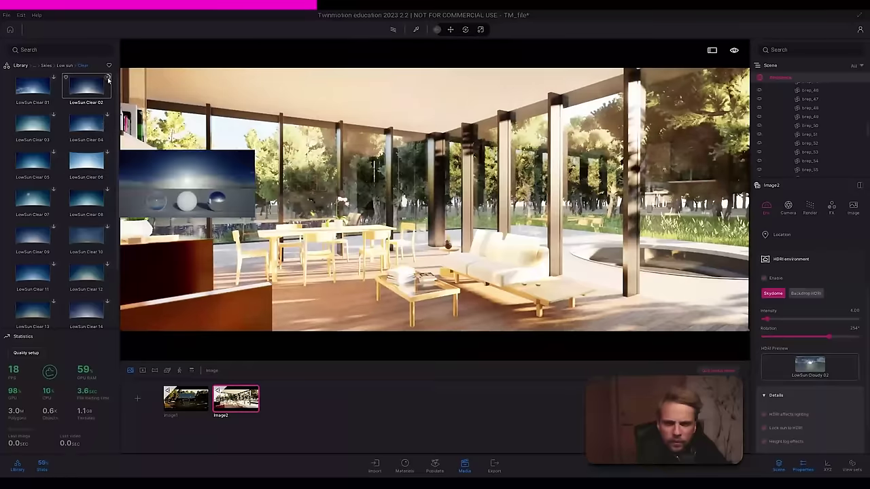
pyautogui.moveTo(86, 88); pyautogui.dragTo(801, 370)
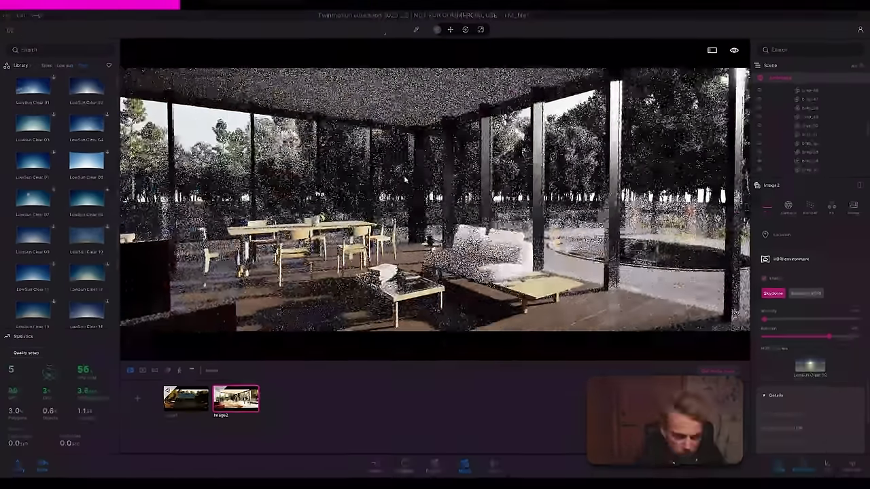
pyautogui.moveTo(405, 179); pyautogui.dragTo(418, 173, button='right')
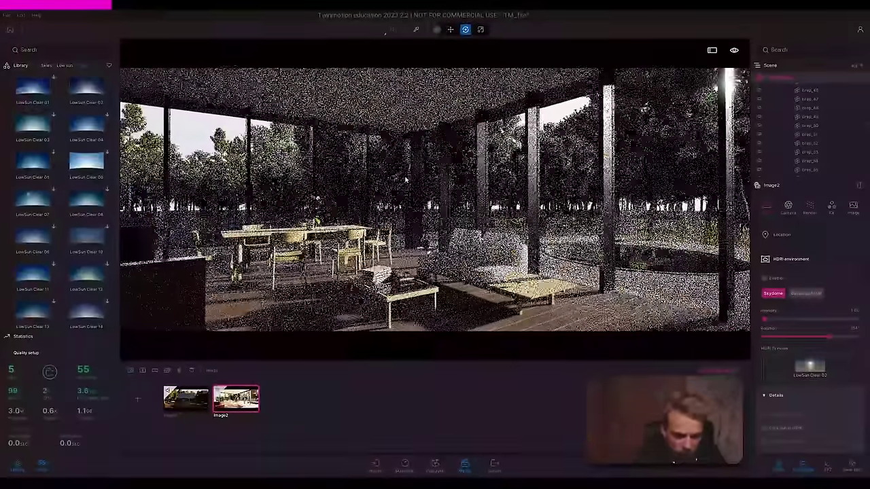
pyautogui.click(391, 32)
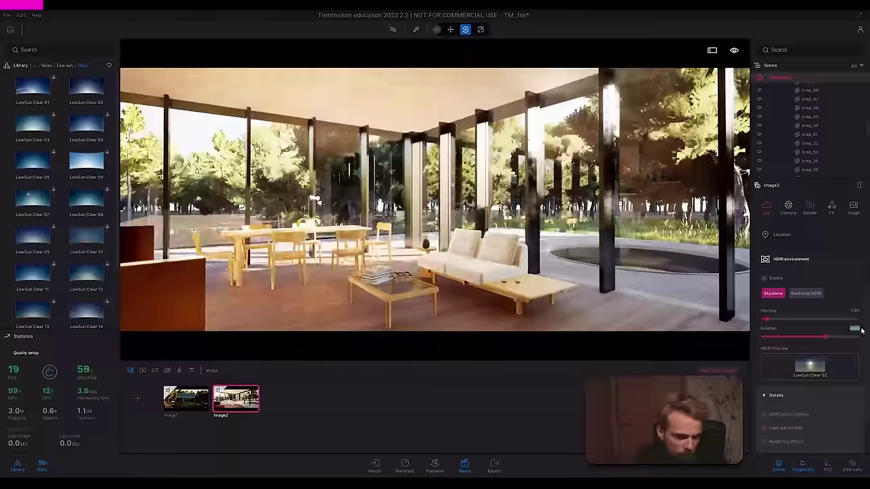
# Step: Set the HDRI rotation to 248° and check the interior lighting with the path tracer
pyautogui.moveTo(854, 329); pyautogui.dragTo(860, 330)
pyautogui.click(393, 31)
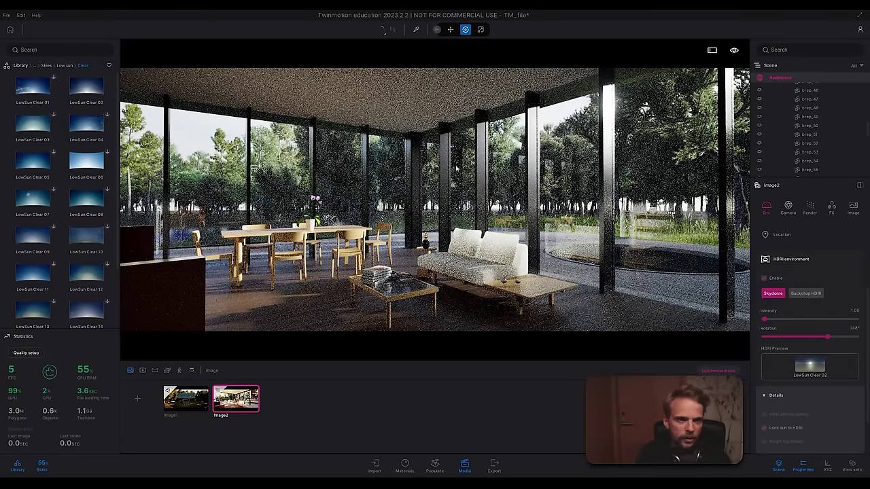
pyautogui.click(397, 31)
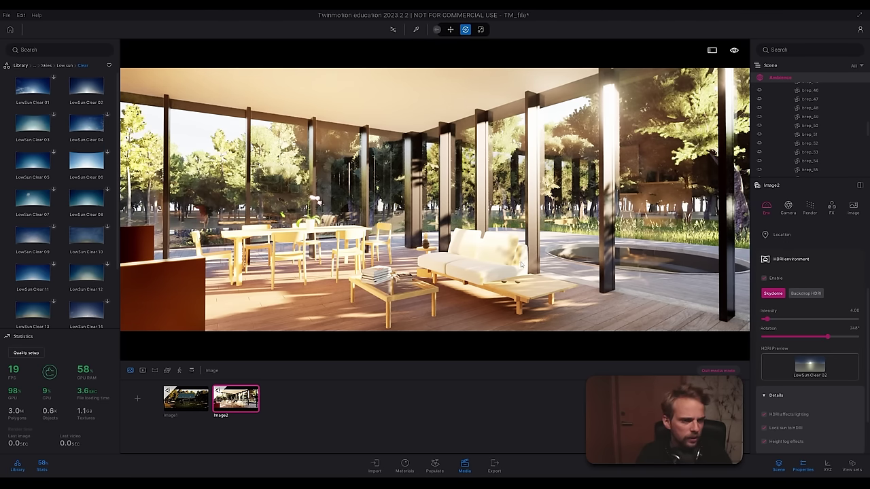
# Step: Pick the sofa's fabric material to inspect its settings and compare its path-traced and real-time appearance
pyautogui.click(413, 32)
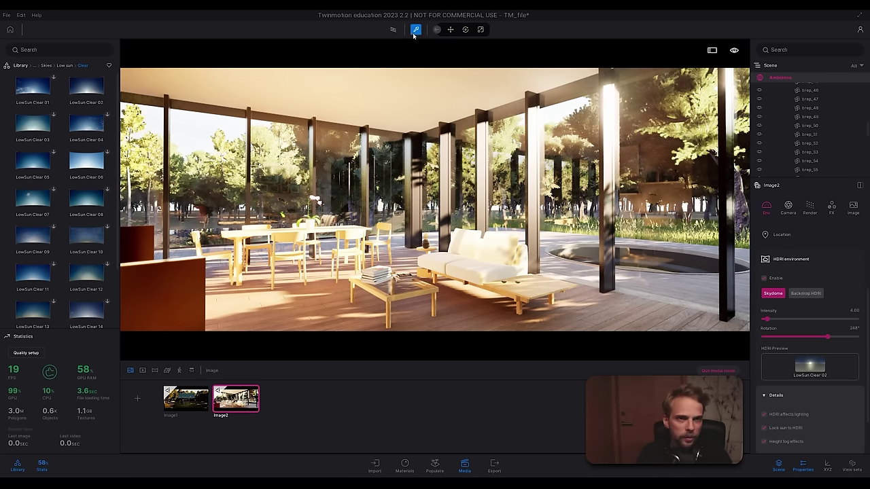
pyautogui.click(504, 238)
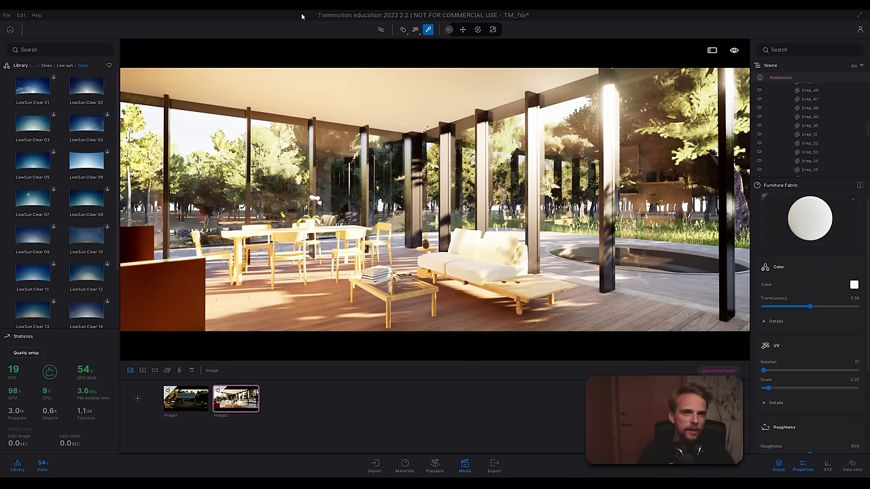
pyautogui.click(380, 30)
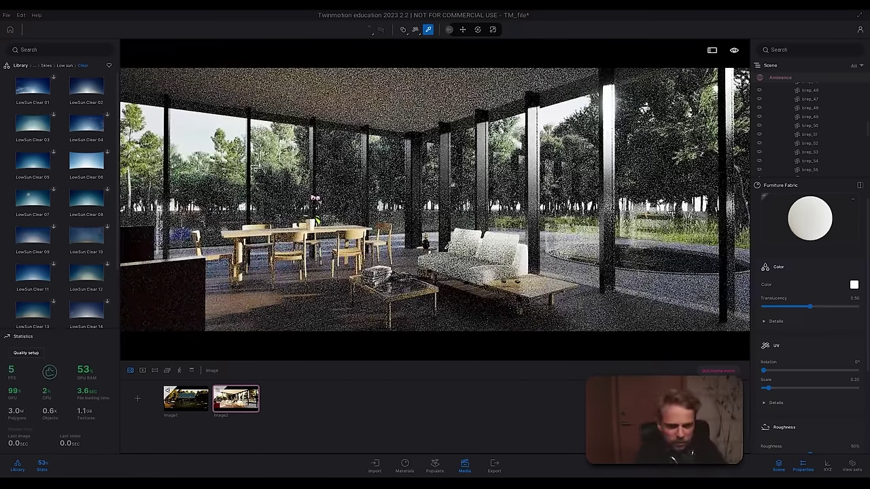
pyautogui.click(380, 29)
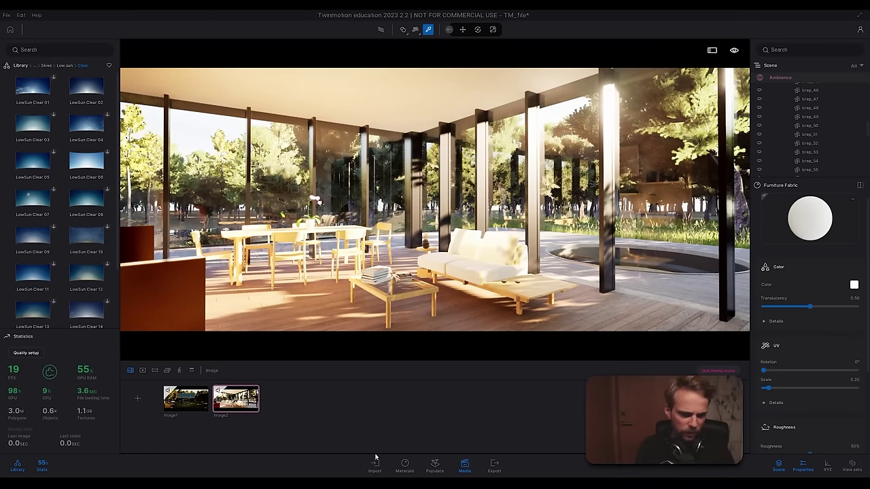
# Step: Create a new standard material in the scene's material list and name it Pillows
pyautogui.click(403, 464)
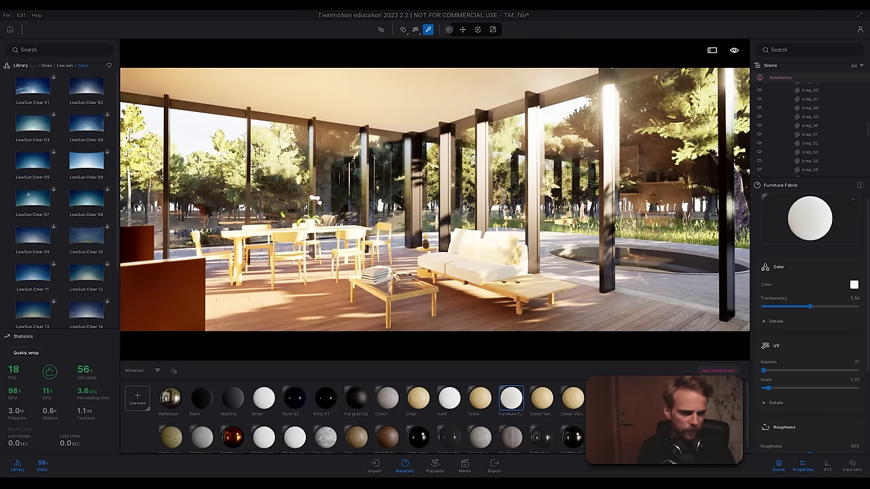
pyautogui.click(136, 398)
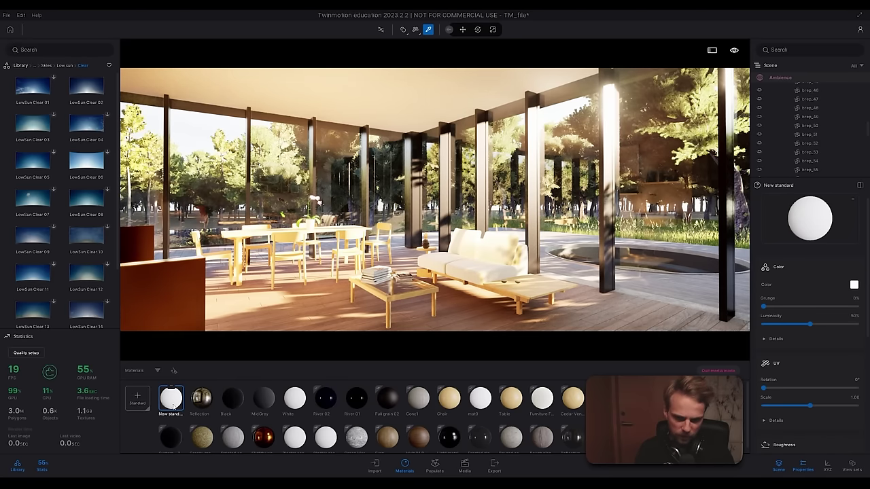
pyautogui.rightClick(173, 417)
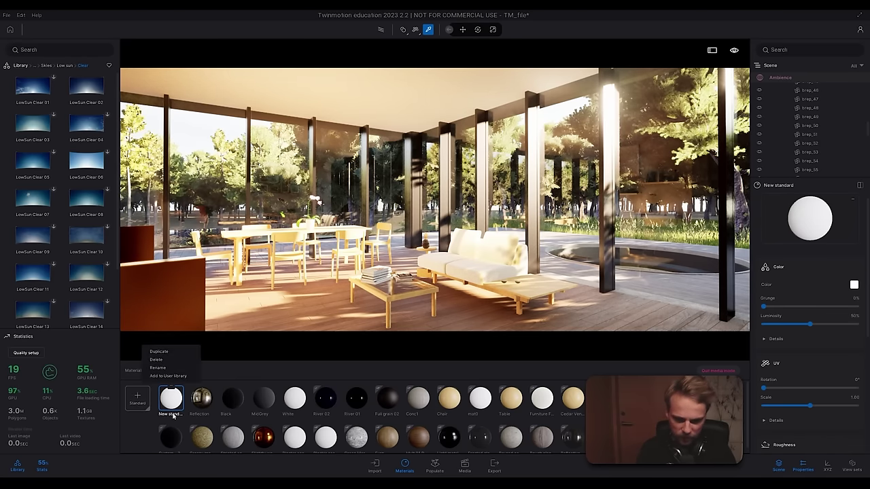
pyautogui.click(157, 370)
pyautogui.write('Pillows')
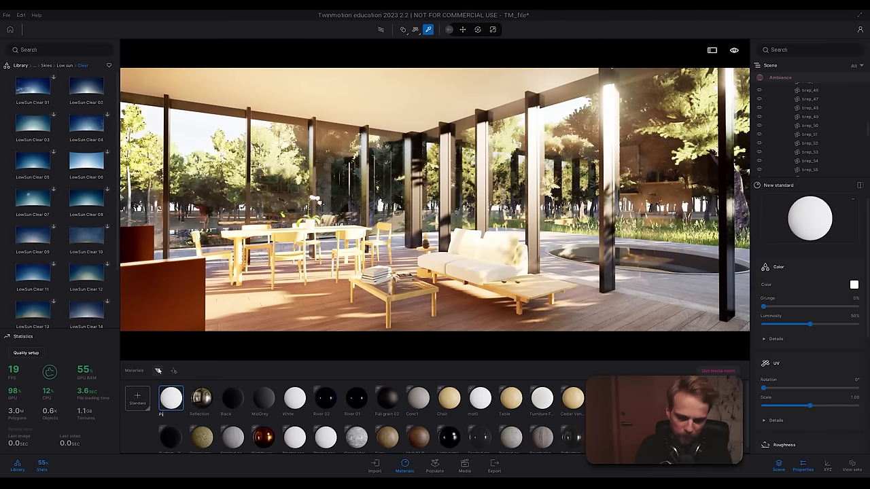
pyautogui.press('Return')
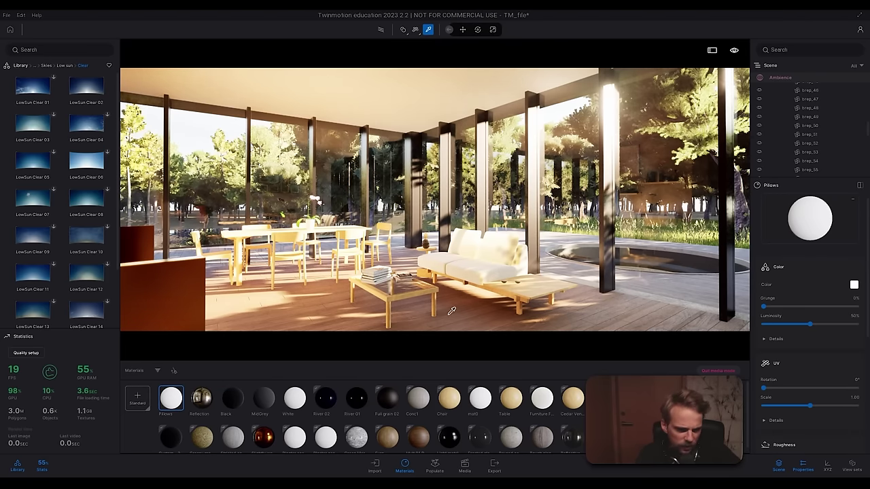
# Step: Copy Furniture Fabric's color texture into the Pillows material's color texture and apply Pillows to the sofa cushions
pyautogui.click(540, 399)
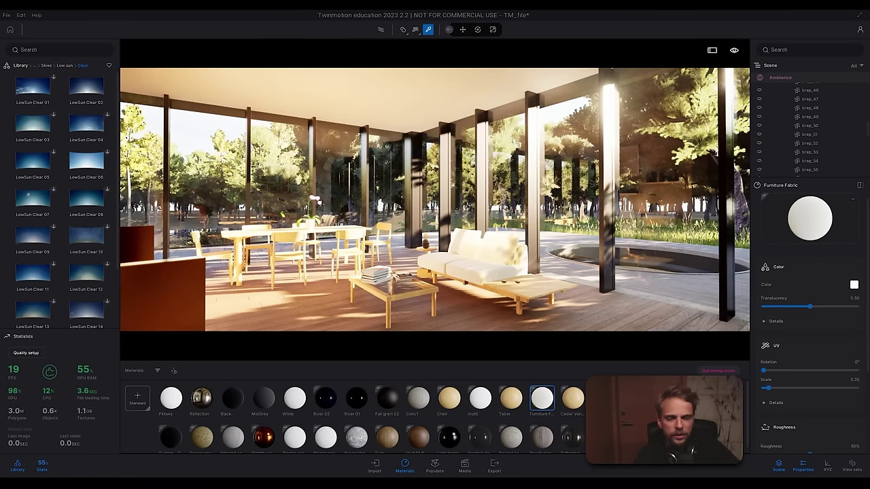
pyautogui.click(769, 322)
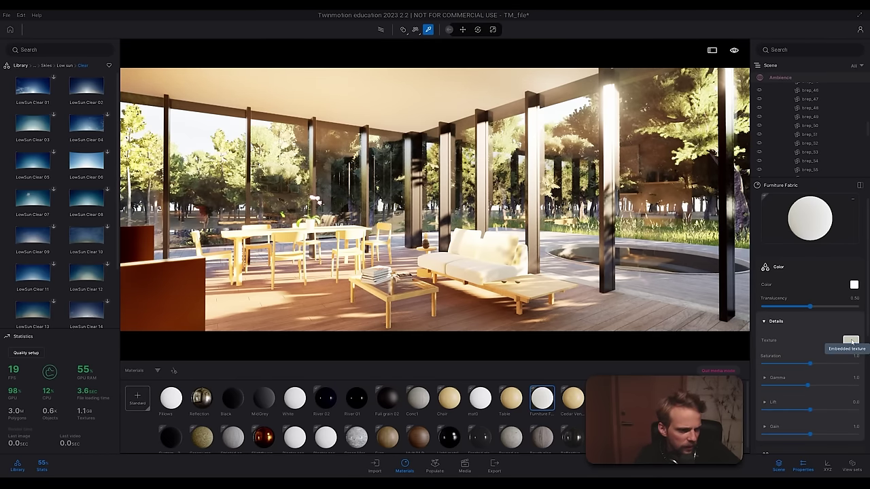
pyautogui.rightClick(851, 342)
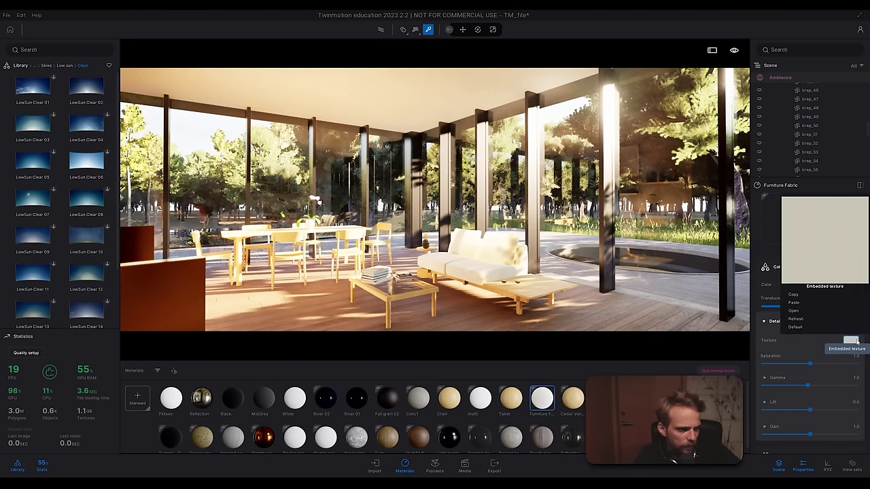
pyautogui.click(795, 295)
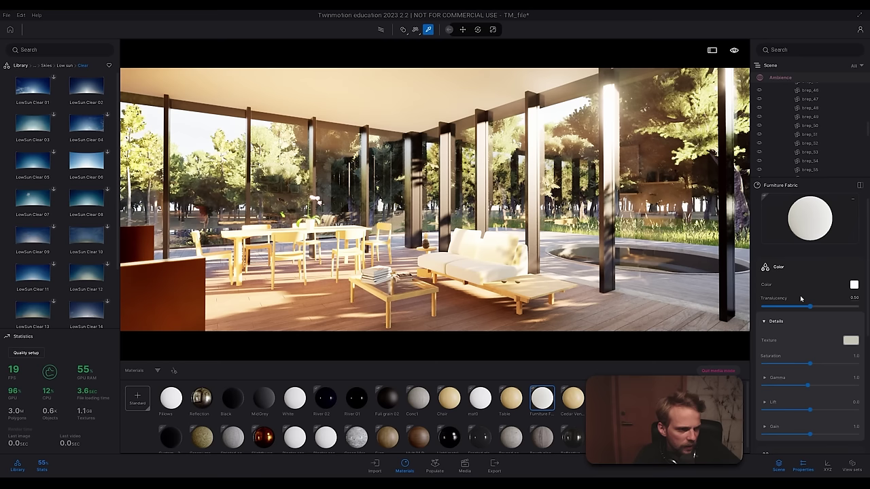
pyautogui.click(177, 403)
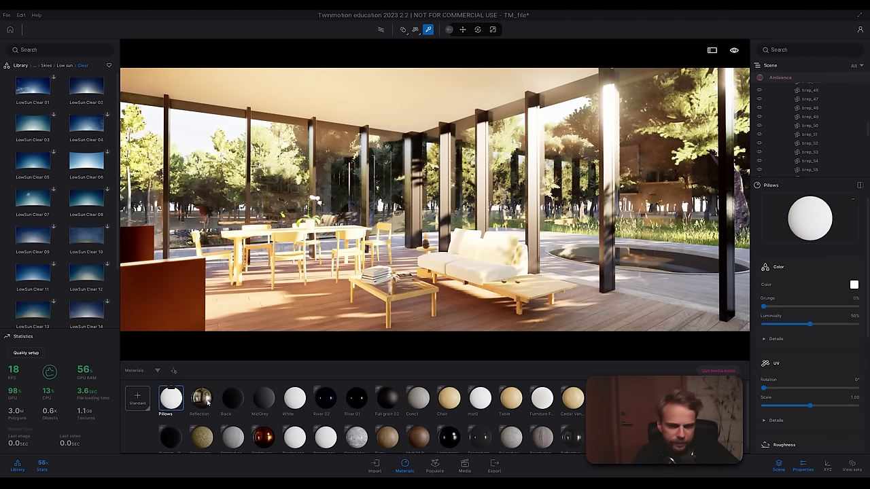
pyautogui.click(770, 339)
pyautogui.rightClick(851, 358)
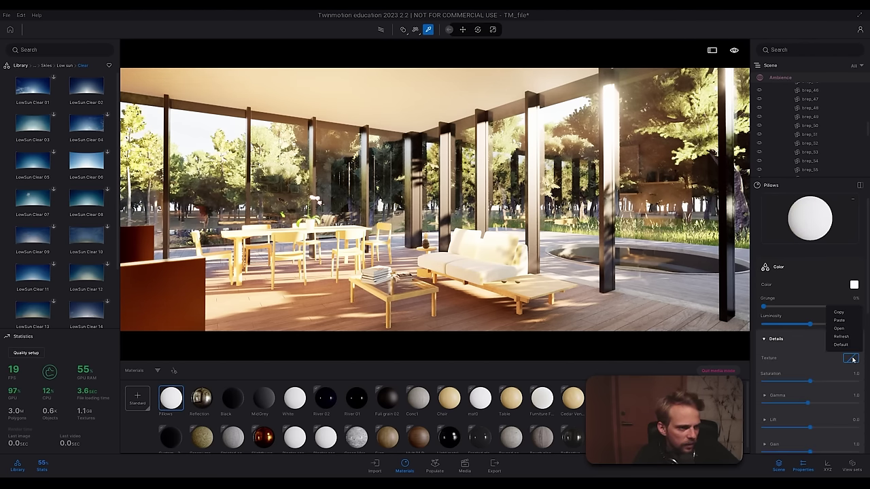
pyautogui.click(840, 320)
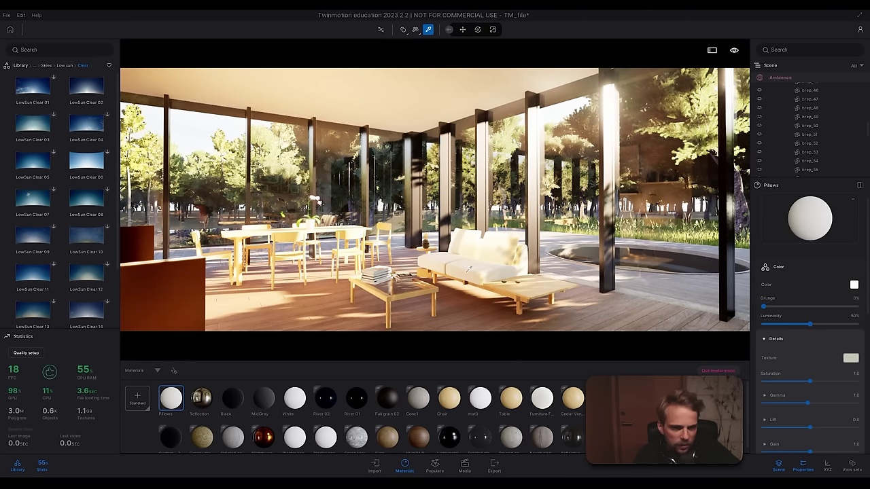
pyautogui.moveTo(175, 394); pyautogui.dragTo(480, 266)
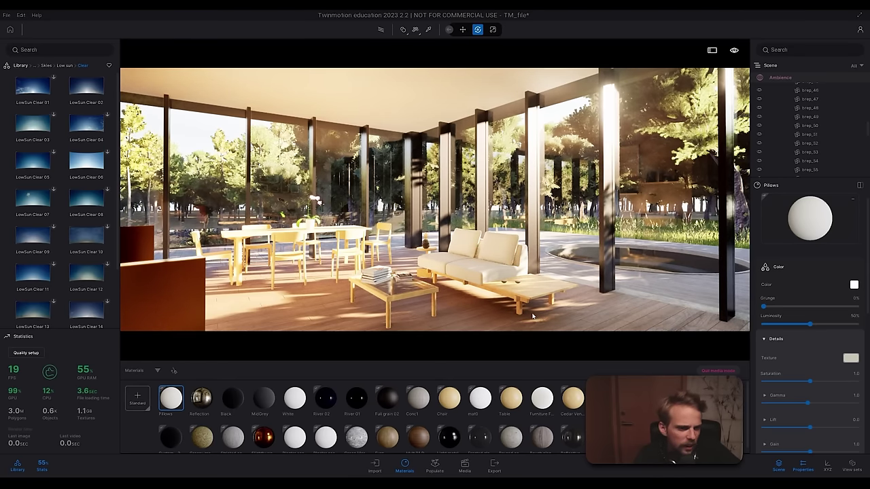
# Step: Copy the roughness texture from the Furniture Fabric material and reselect the Pillows material
pyautogui.click(541, 398)
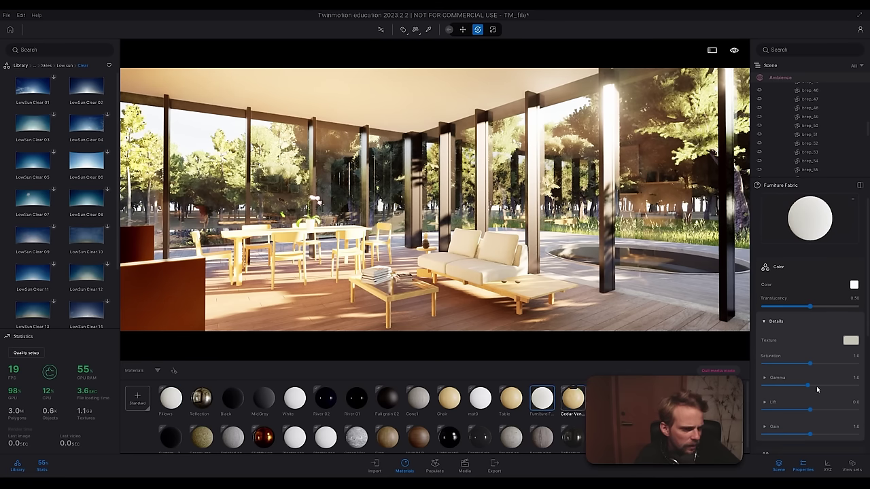
pyautogui.click(769, 322)
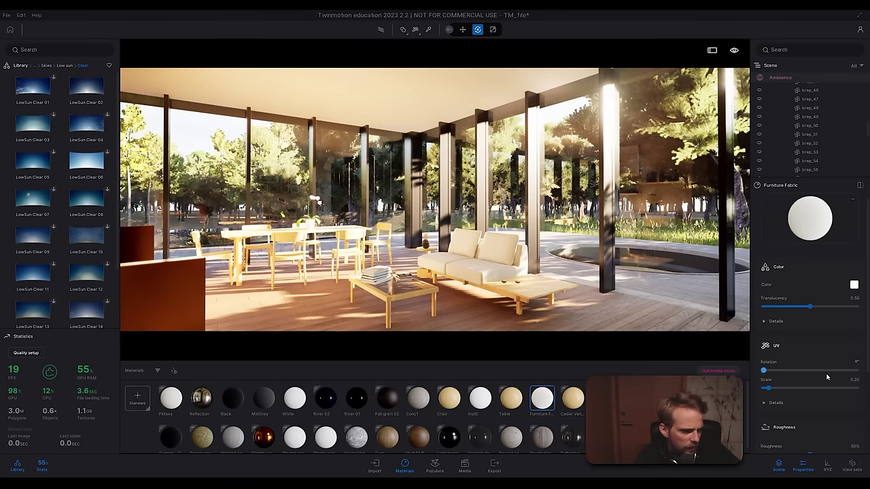
pyautogui.scroll(-3, 790, 422)
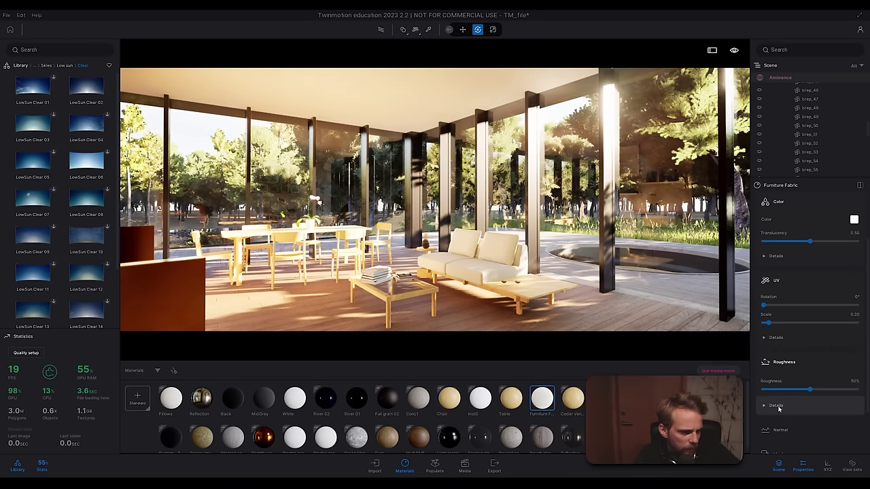
pyautogui.click(809, 406)
pyautogui.scroll(-1, 813, 414)
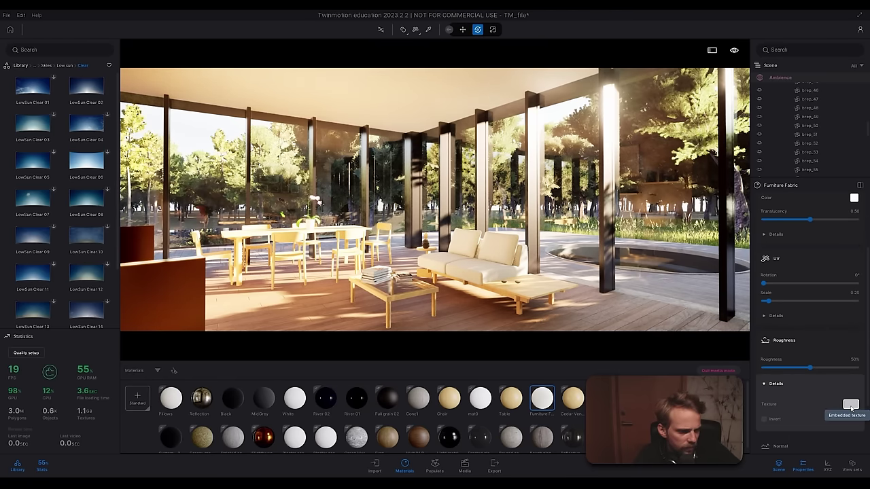
pyautogui.click(851, 406)
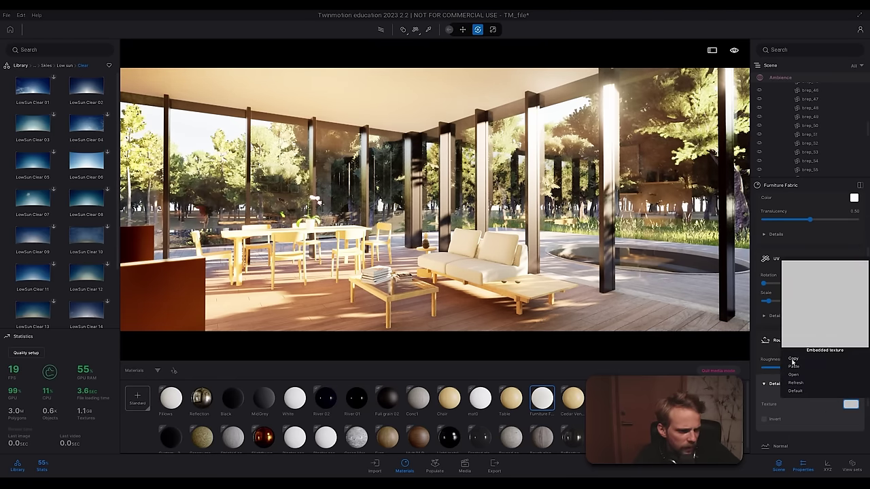
pyautogui.click(793, 359)
pyautogui.click(172, 399)
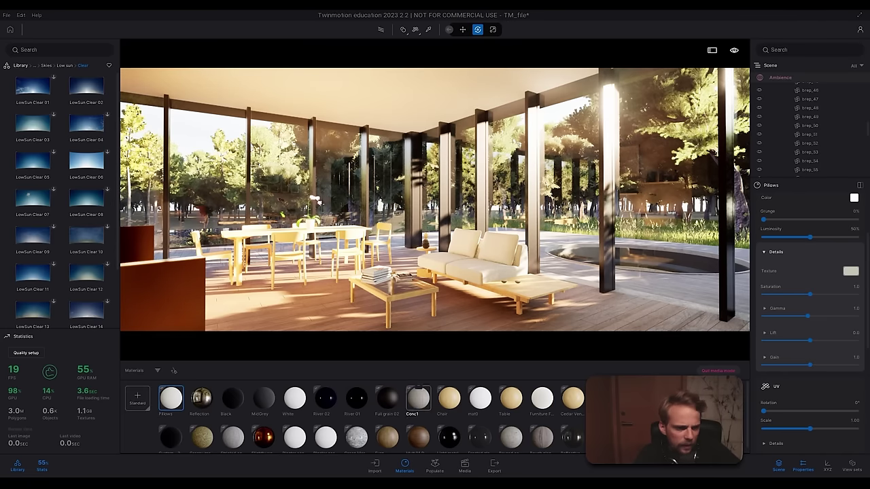
# Step: Set the Pillows material's UV scale to 0.2
pyautogui.click(776, 252)
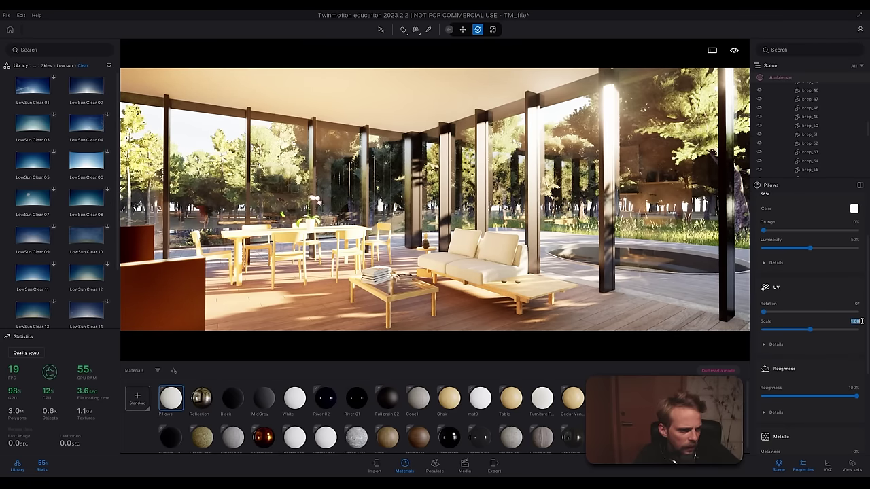
pyautogui.write('0.2')
pyautogui.press('Return')
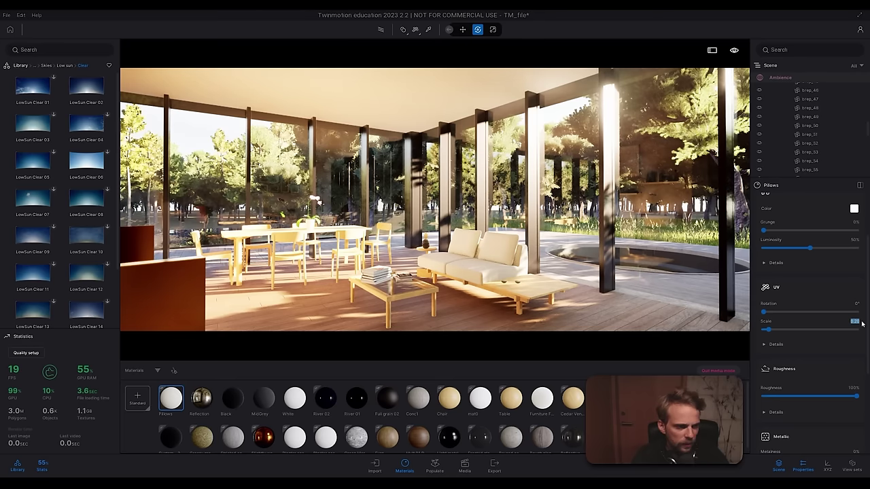
# Step: Paste the copied texture into the Pillows material's roughness map and set its roughness to 50%
pyautogui.click(775, 417)
pyautogui.rightClick(852, 433)
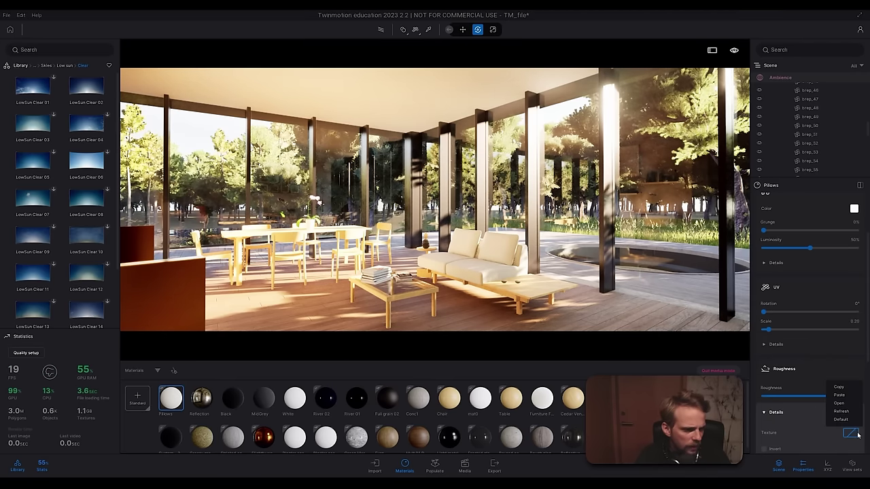
pyautogui.click(839, 396)
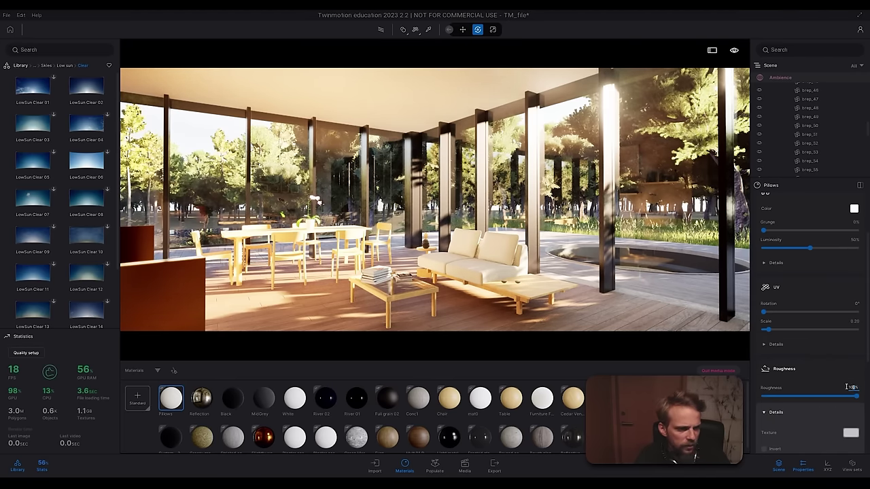
pyautogui.click(853, 387)
pyautogui.write('50')
pyautogui.press('Return')
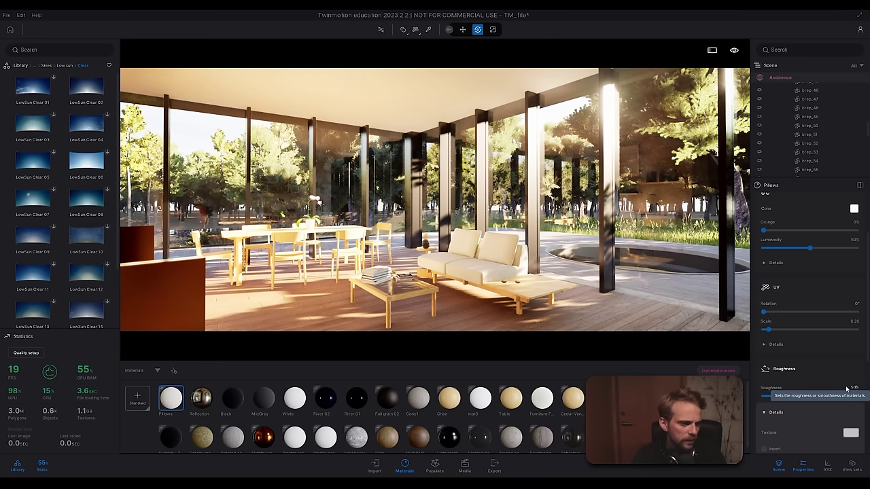
# Step: Copy Furniture Fabric's normal map into the Pillows material's normal map
pyautogui.click(781, 368)
pyautogui.click(788, 291)
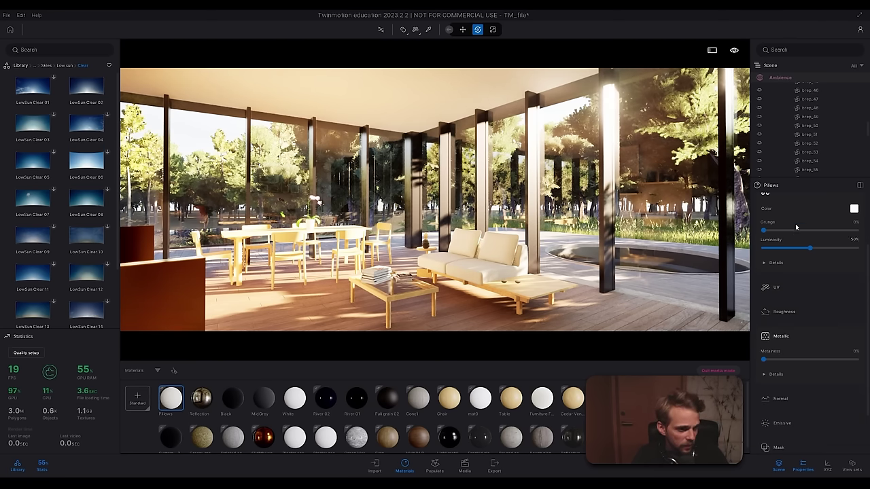
pyautogui.click(805, 199)
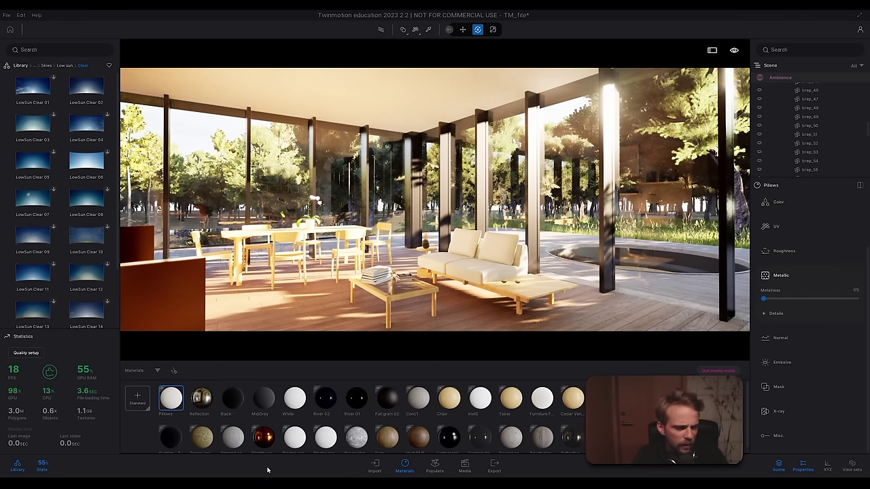
pyautogui.click(790, 275)
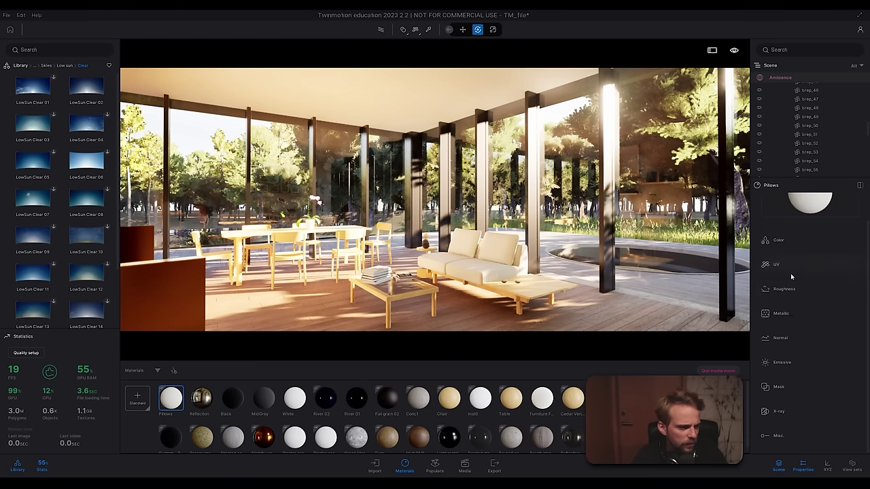
pyautogui.click(785, 343)
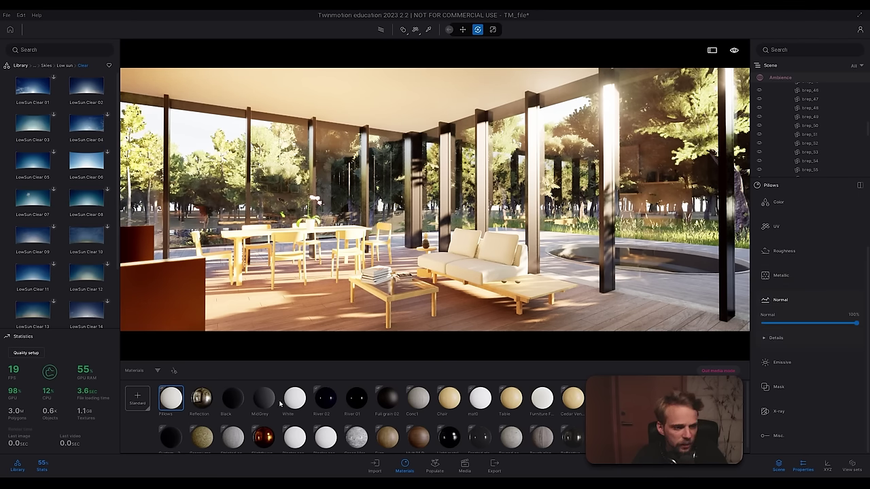
pyautogui.click(542, 401)
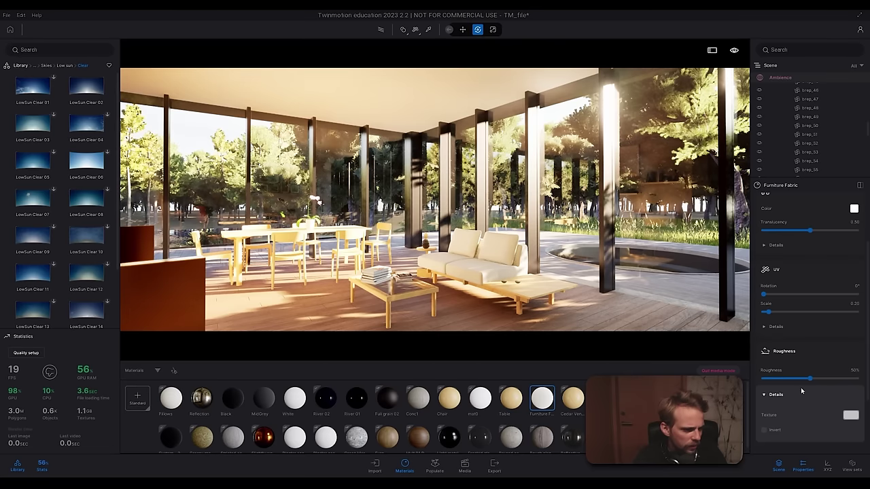
pyautogui.scroll(-3, 801, 387)
pyautogui.click(788, 365)
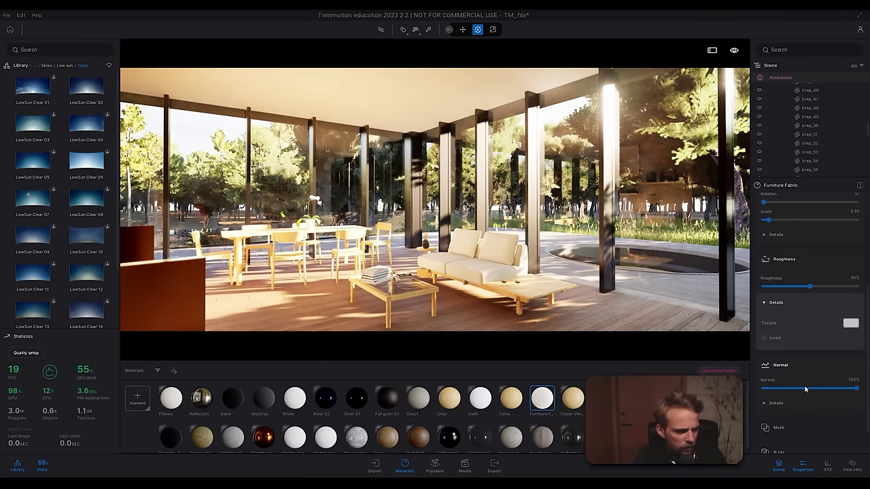
pyautogui.click(850, 423)
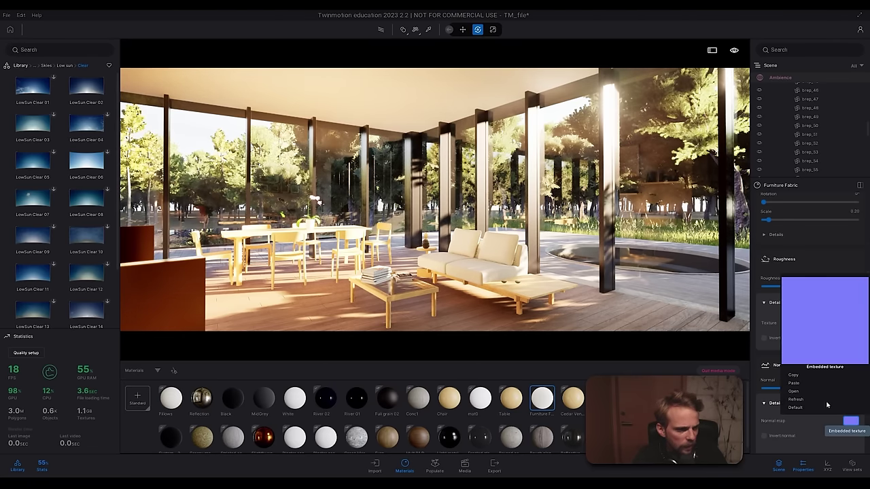
pyautogui.click(795, 378)
pyautogui.click(171, 397)
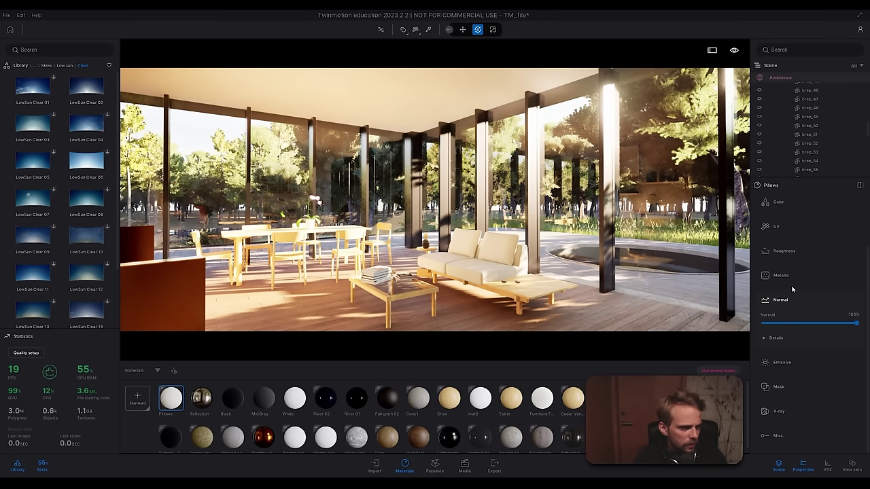
pyautogui.click(782, 338)
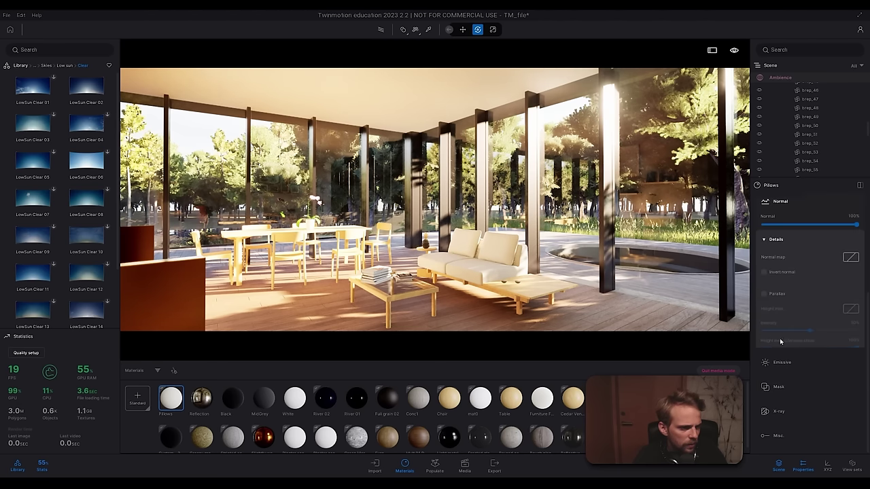
pyautogui.click(850, 253)
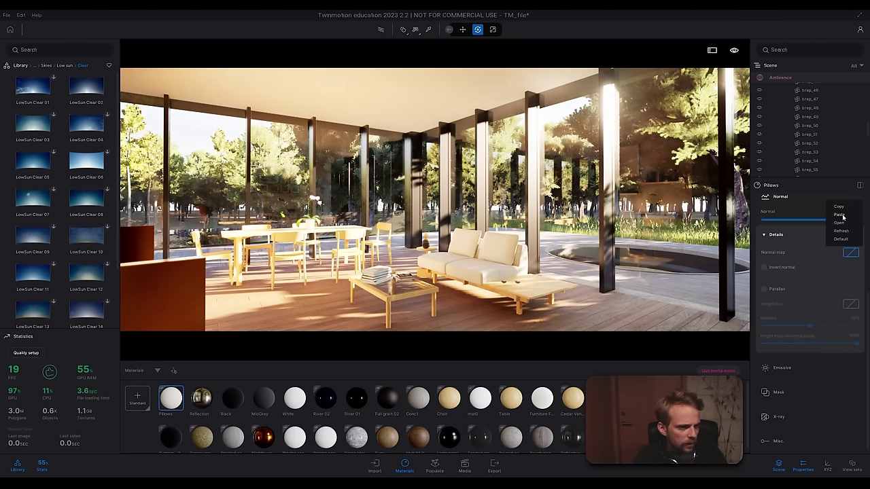
pyautogui.click(840, 215)
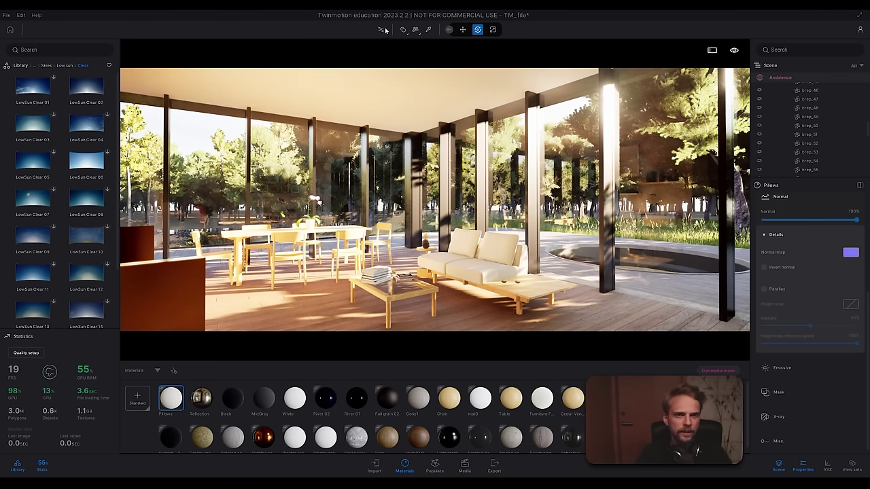
# Step: Remove the unused materials from the material list and preview the living room with the path tracer
pyautogui.click(174, 371)
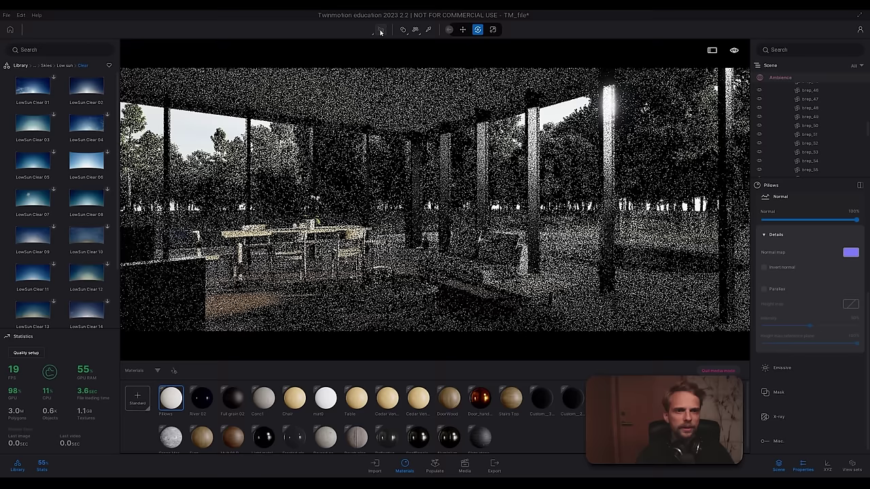
pyautogui.click(380, 30)
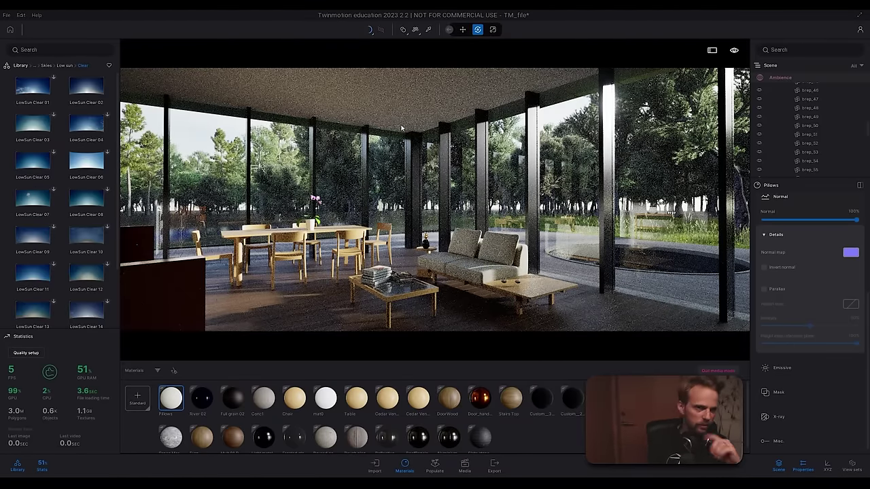
pyautogui.click(380, 31)
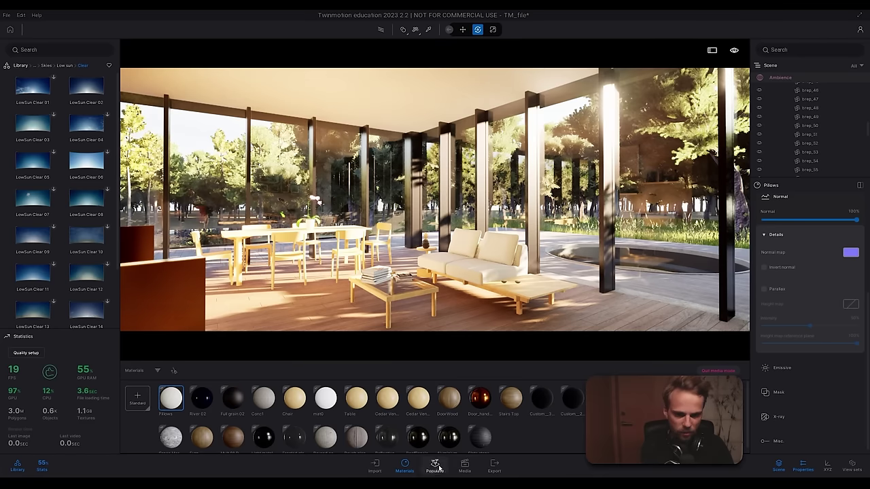
# Step: Open the Image2 still's settings and review its camera, HDRI environment and exposure options
pyautogui.click(464, 466)
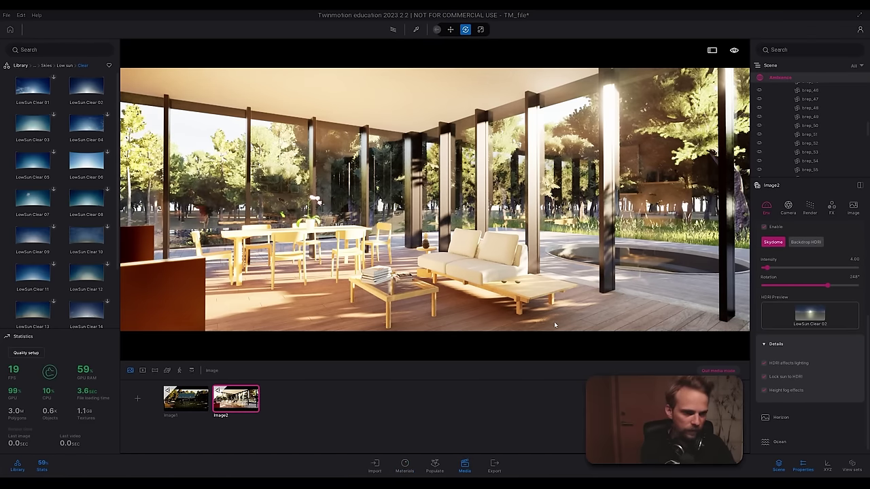
pyautogui.click(788, 208)
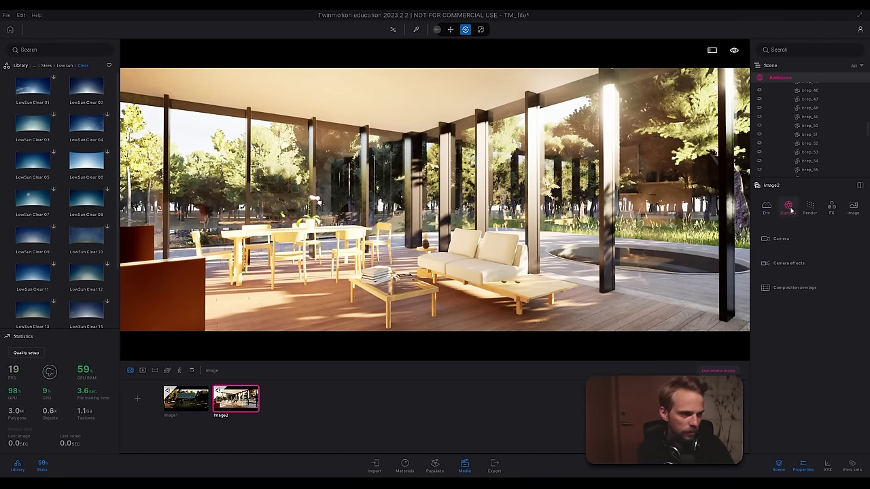
pyautogui.click(767, 207)
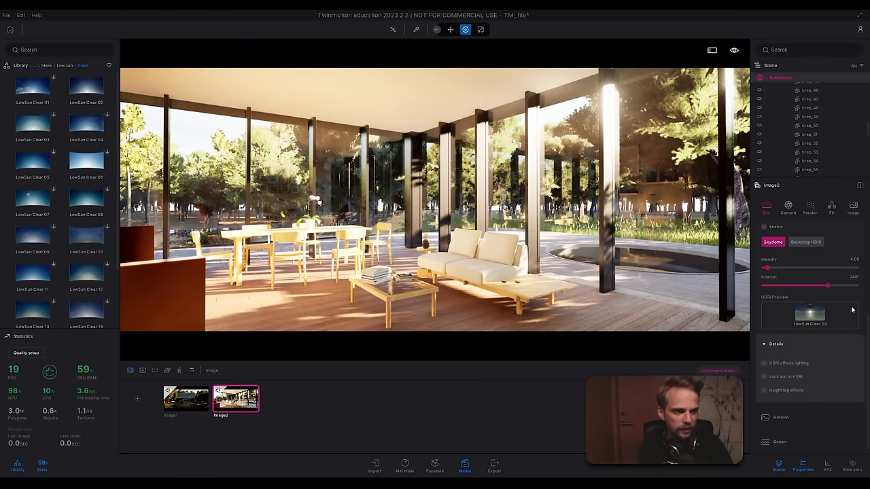
pyautogui.scroll(2, 835, 425)
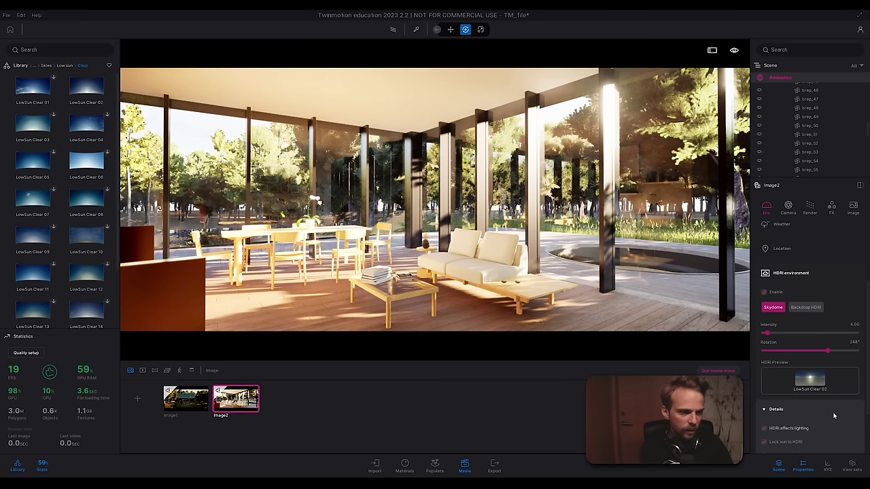
pyautogui.scroll(2, 838, 289)
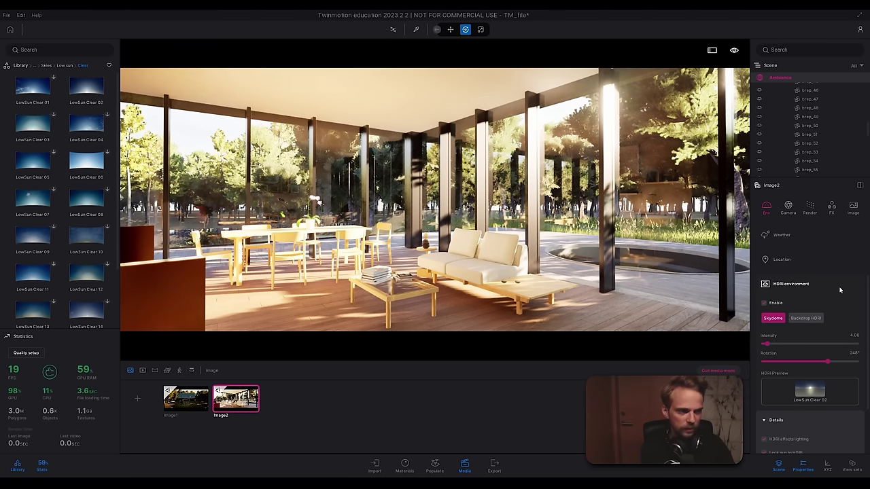
pyautogui.click(837, 290)
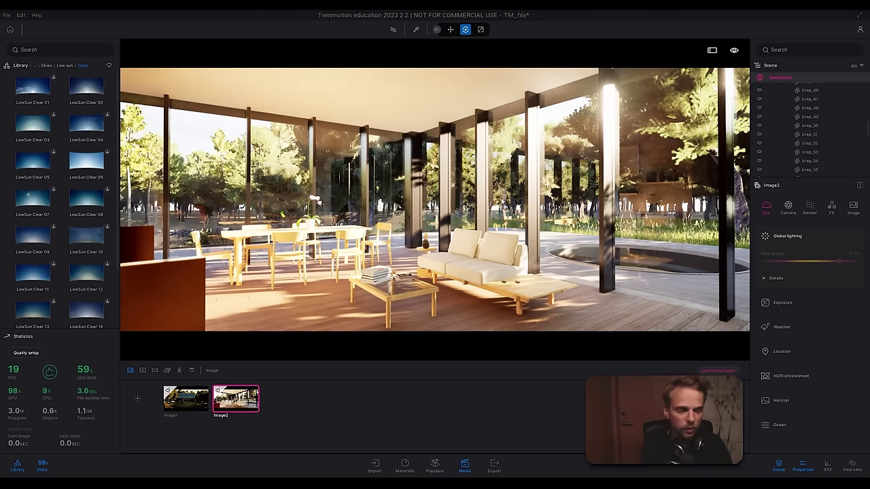
pyautogui.click(793, 304)
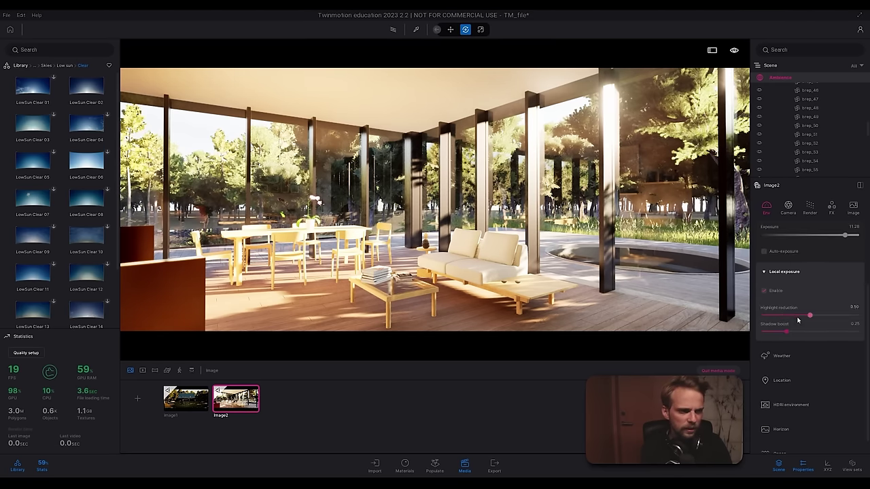
pyautogui.click(843, 236)
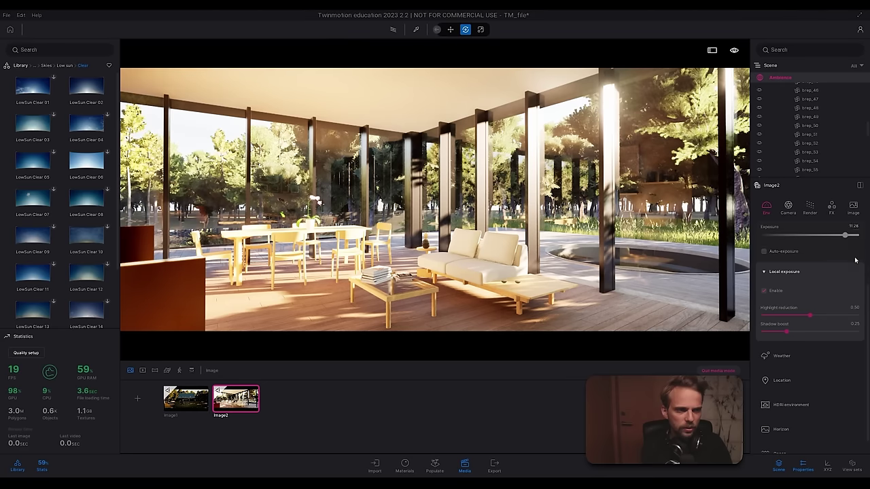
pyautogui.scroll(1, 854, 260)
pyautogui.click(827, 287)
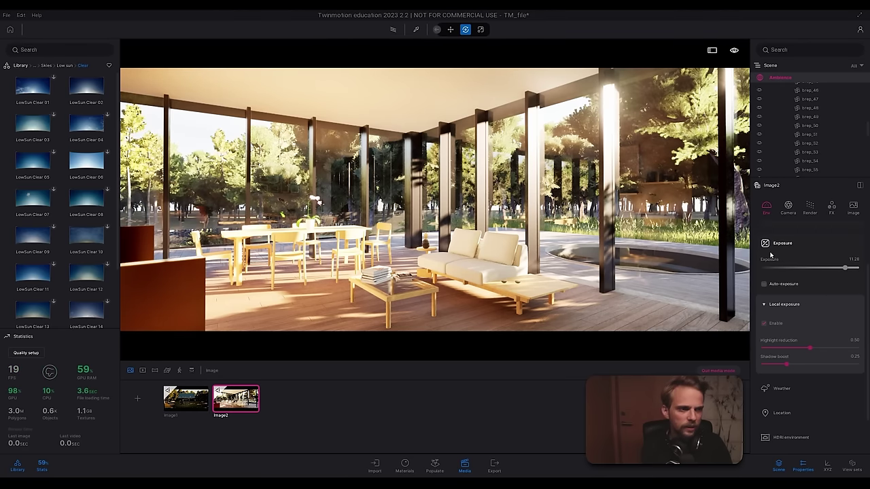
pyautogui.click(808, 243)
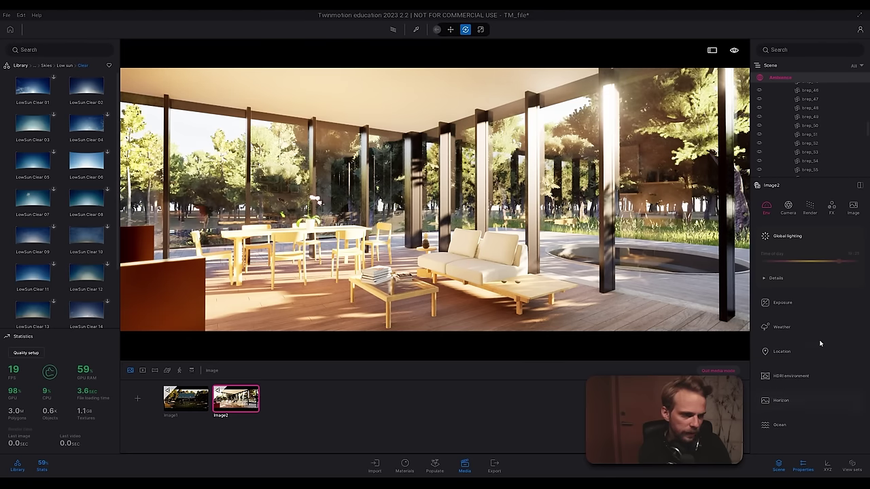
# Step: Review Image2's effects, image output, detailed global lighting and local exposure settings
pyautogui.click(783, 235)
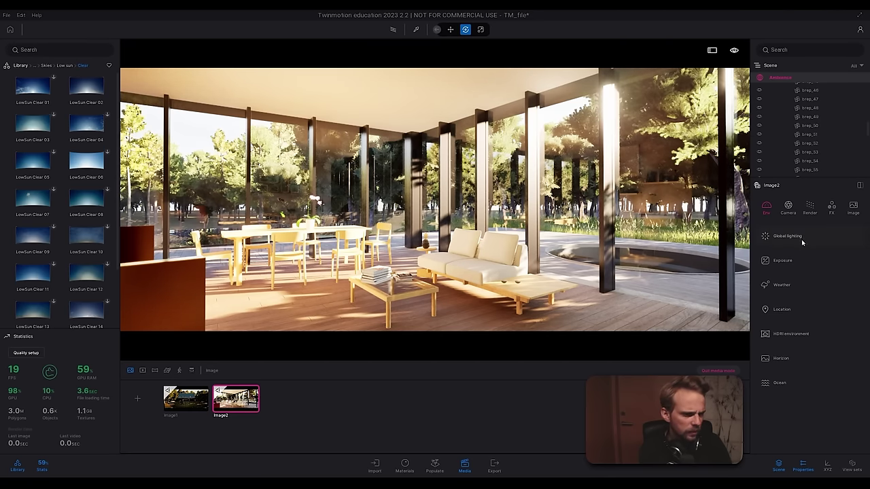
pyautogui.click(831, 208)
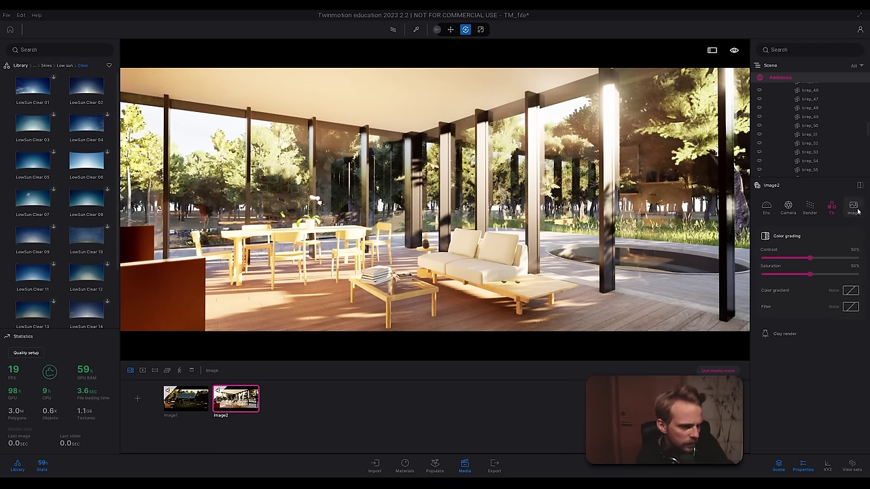
pyautogui.click(855, 208)
pyautogui.click(766, 207)
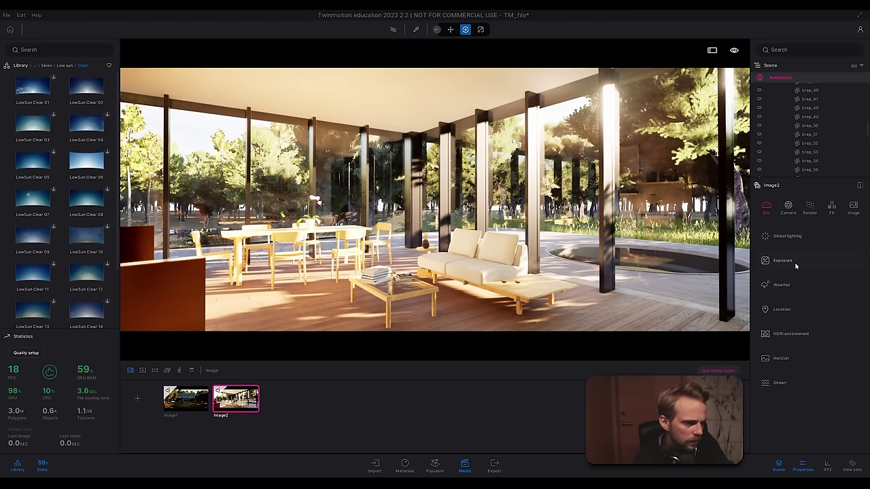
pyautogui.click(800, 237)
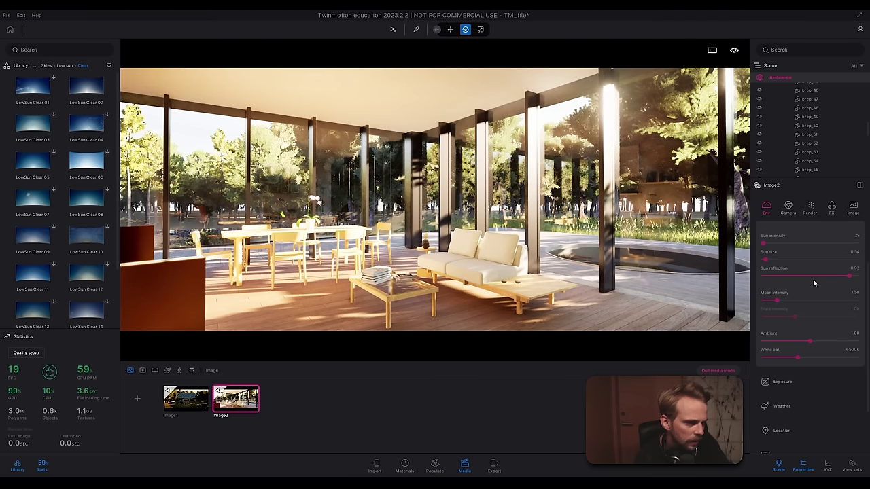
pyautogui.scroll(1, 800, 250)
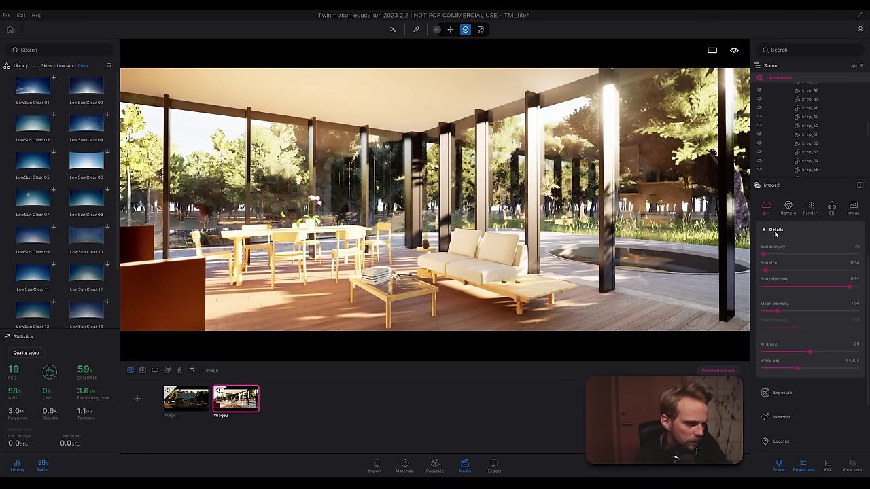
pyautogui.click(775, 231)
pyautogui.click(786, 301)
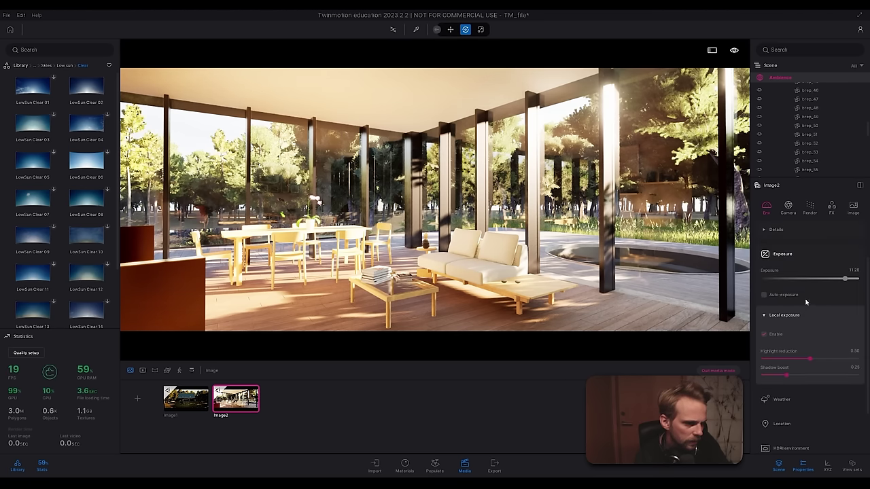
pyautogui.click(781, 254)
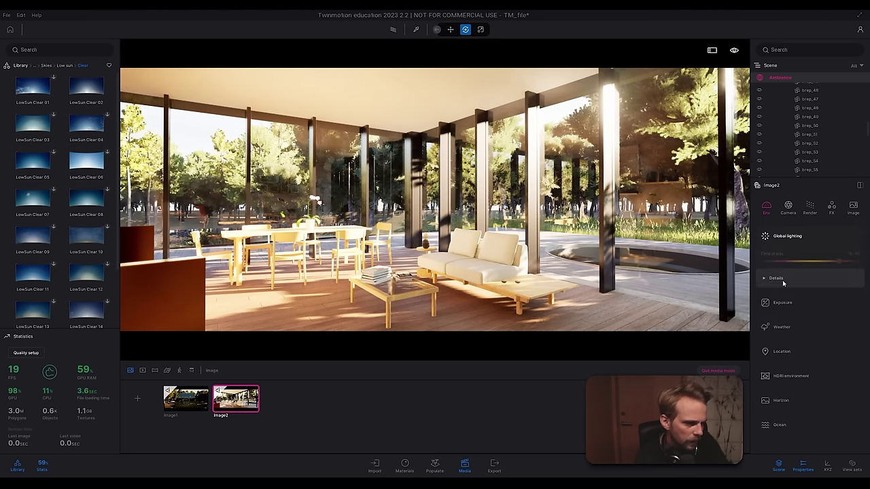
# Step: Set the height fog in Image2's weather details to 60% with the path tracer preview enabled
pyautogui.click(786, 330)
pyautogui.click(765, 344)
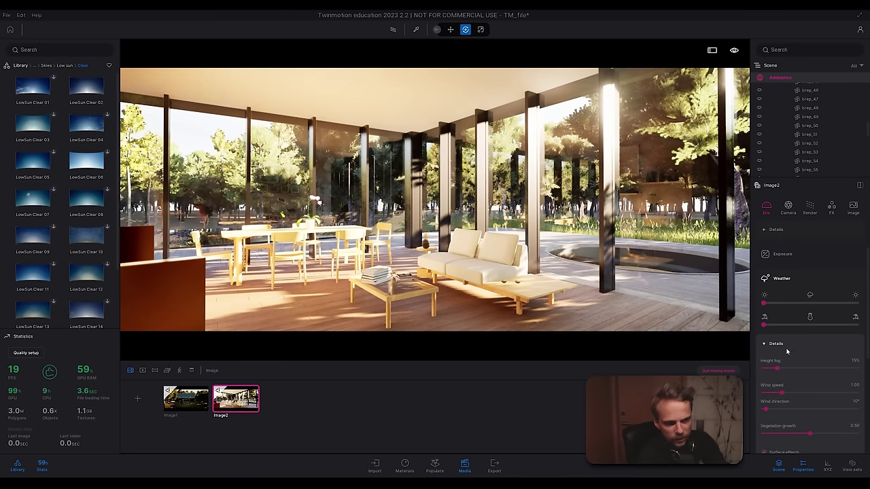
pyautogui.scroll(-1, 832, 364)
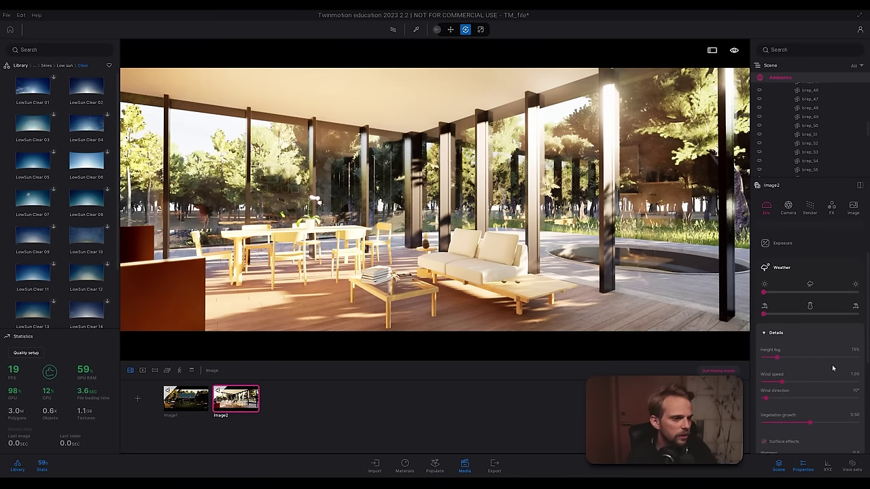
pyautogui.scroll(-1, 832, 364)
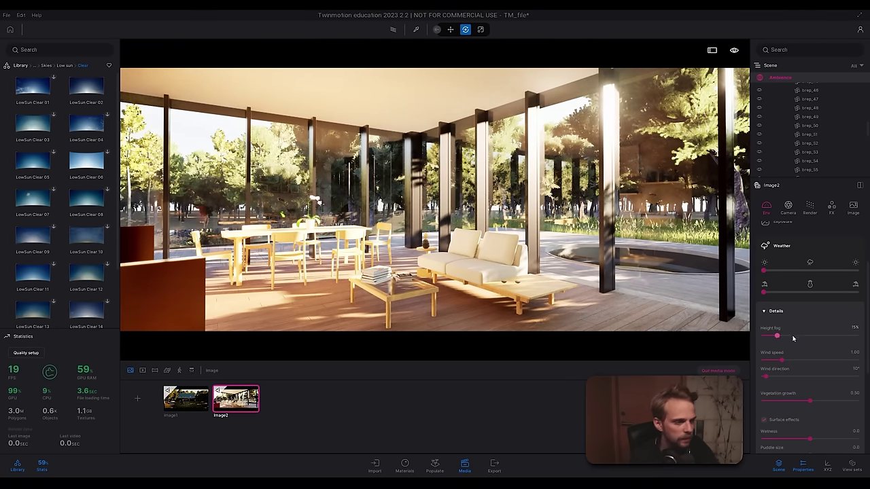
pyautogui.moveTo(842, 336); pyautogui.dragTo(857, 337)
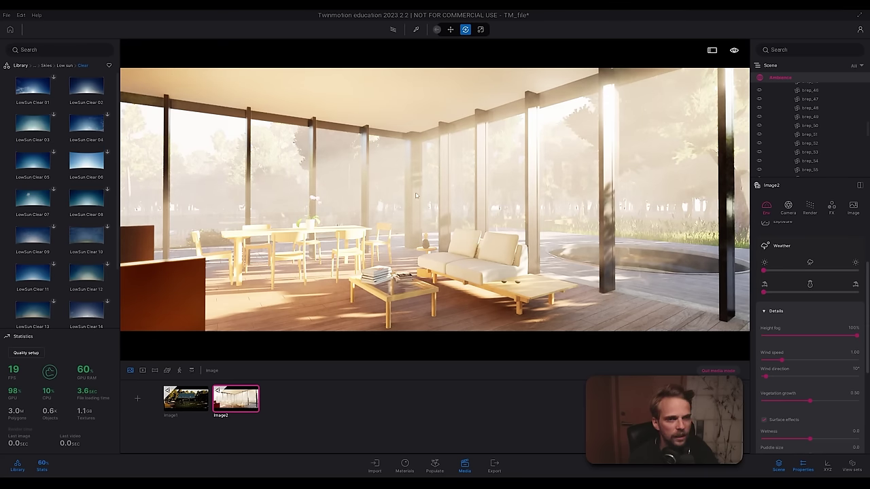
pyautogui.click(801, 336)
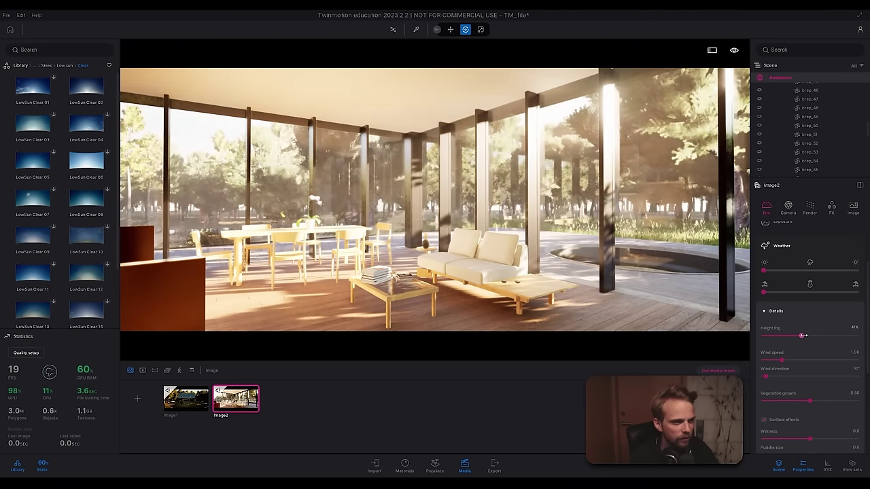
pyautogui.moveTo(802, 336); pyautogui.dragTo(804, 337)
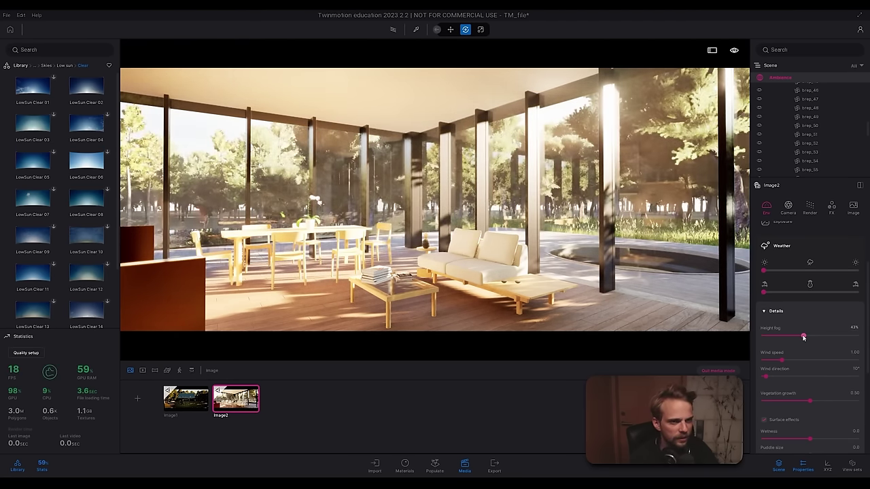
pyautogui.click(392, 29)
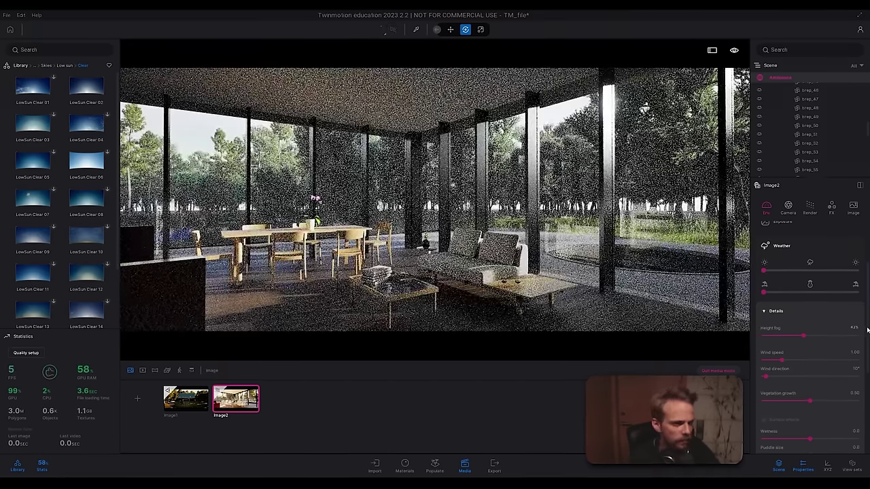
pyautogui.write('60')
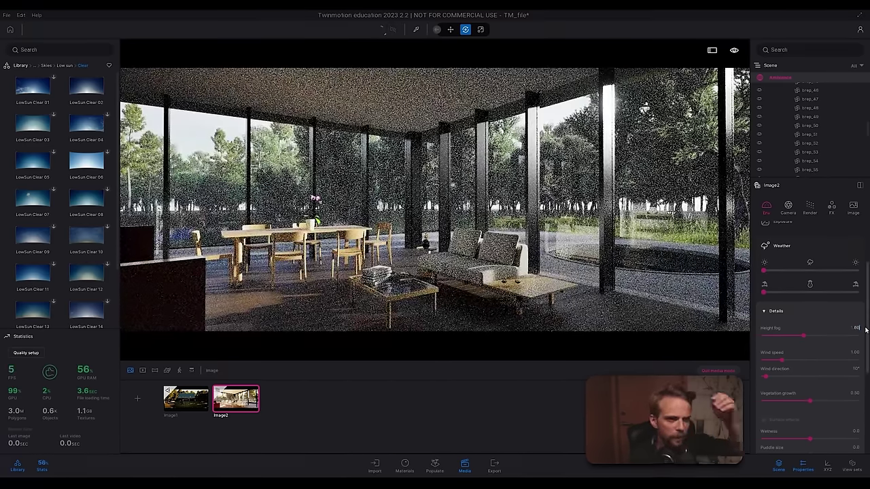
pyautogui.press('Return')
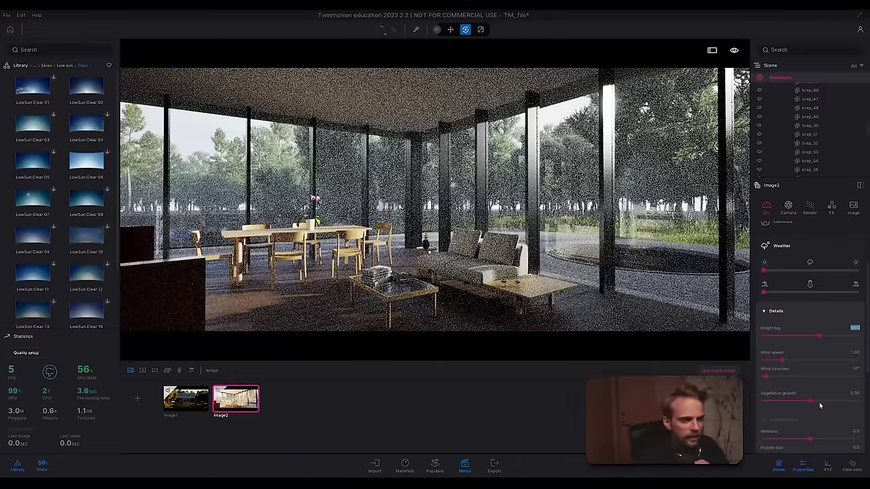
# Step: Try Image2's vegetation growth at the maximum of 1.00, and lower it to about 0.89
pyautogui.moveTo(810, 401); pyautogui.dragTo(840, 401)
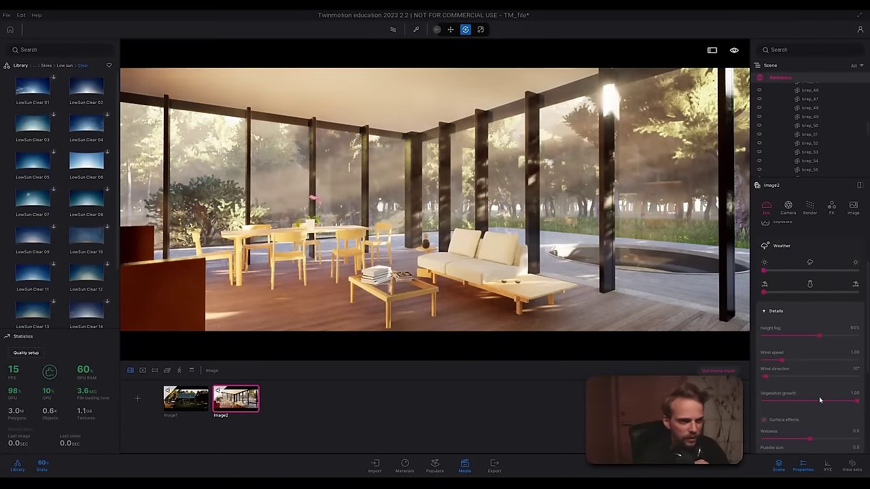
pyautogui.moveTo(858, 405)
pyautogui.mouseDown()
pyautogui.moveTo(762, 401)
pyautogui.moveTo(860, 403)
pyautogui.mouseUp()
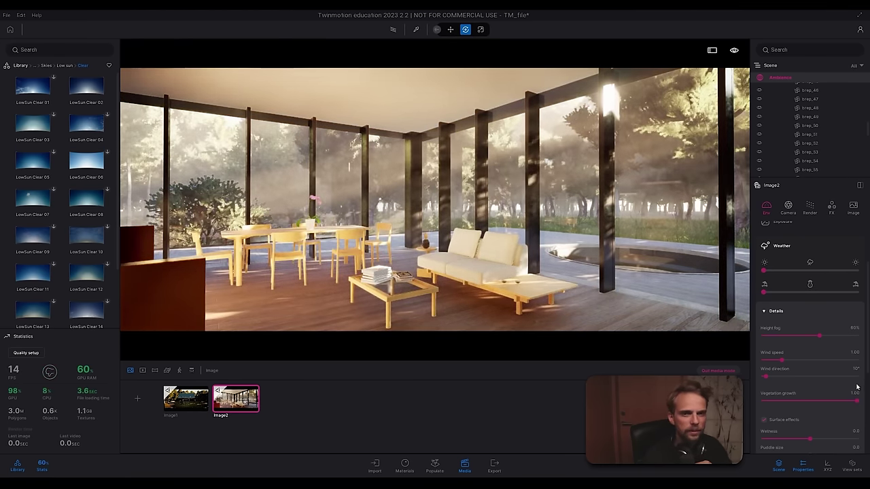
pyautogui.click(847, 401)
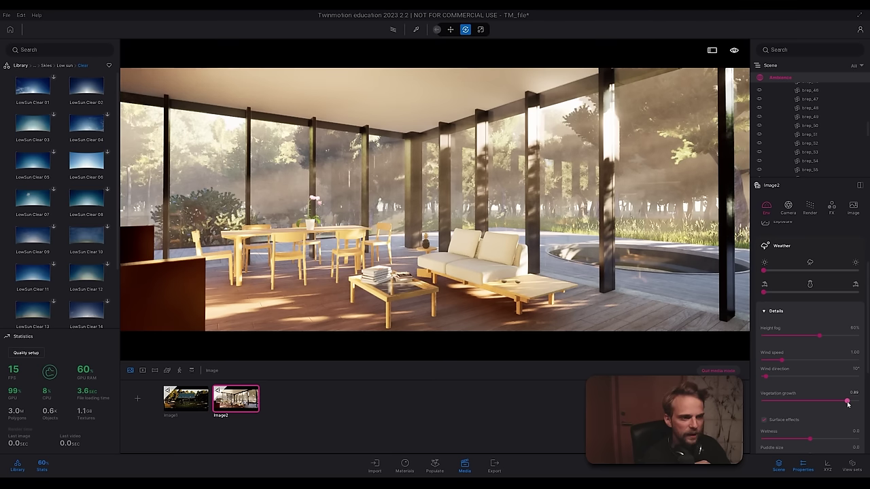
pyautogui.scroll(-2, 848, 418)
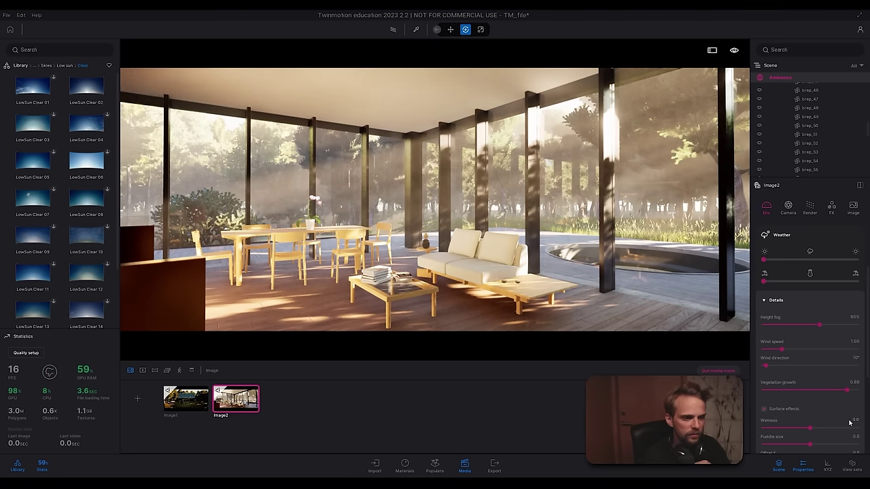
# Step: Set Image2's vegetation growth to 0.75 with the path tracer preview enabled
pyautogui.click(393, 30)
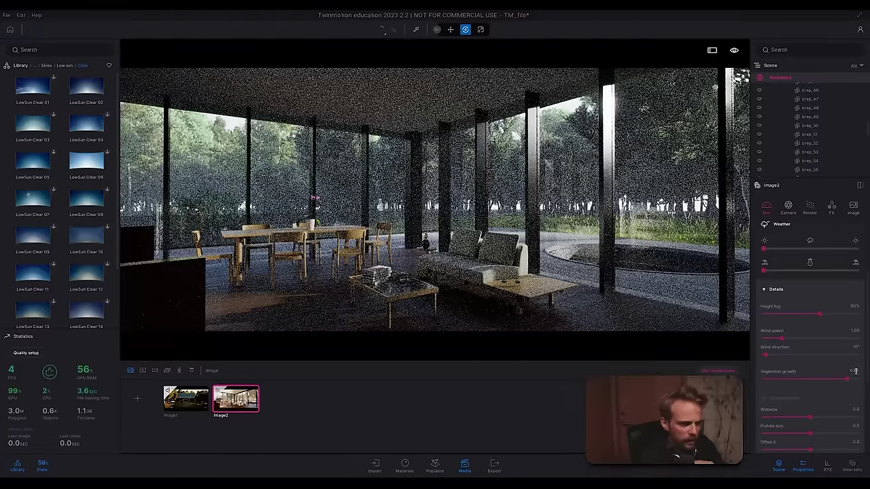
pyautogui.moveTo(854, 371); pyautogui.dragTo(851, 371)
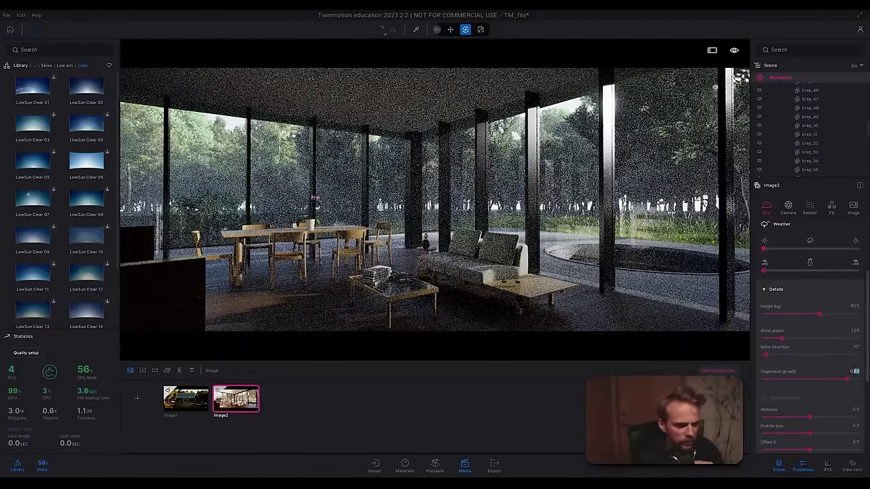
pyautogui.write('0.7')
pyautogui.press('Return')
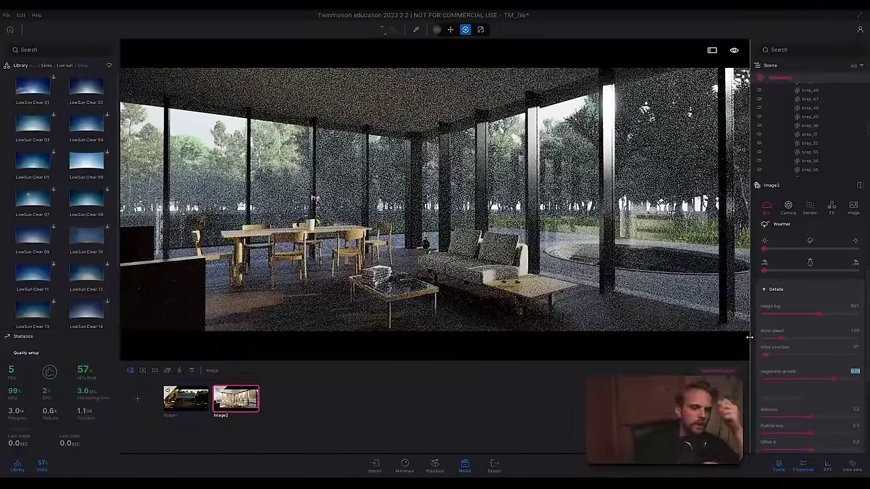
# Step: Place the LightCheck object from the user library beside the coffee table, raise it slightly, and preview it with the path tracer
pyautogui.click(19, 66)
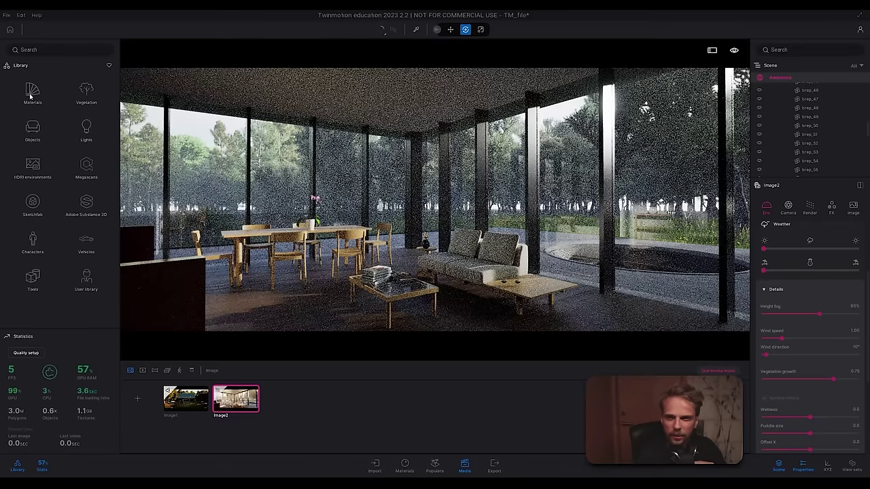
pyautogui.click(87, 279)
pyautogui.moveTo(86, 161); pyautogui.dragTo(318, 310)
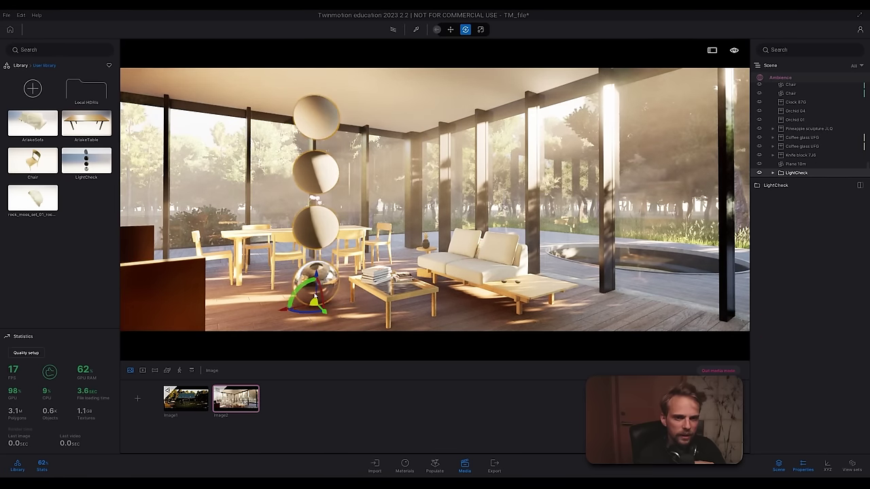
pyautogui.moveTo(320, 275); pyautogui.dragTo(320, 262)
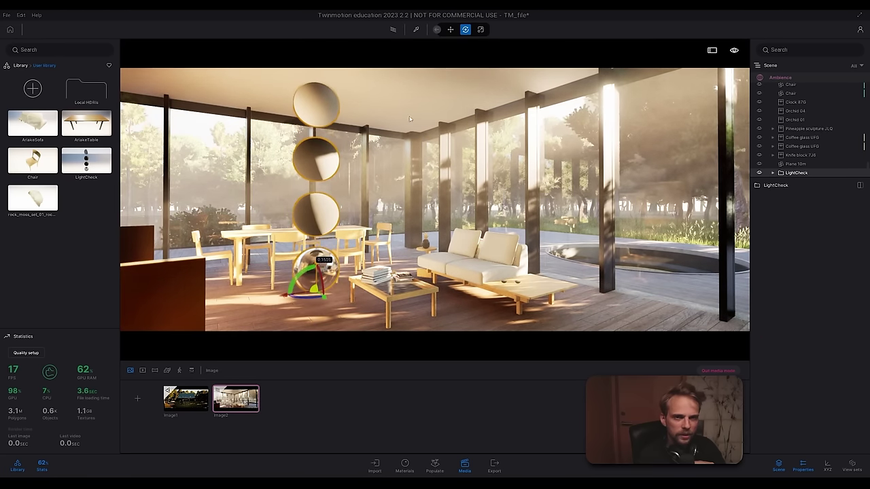
pyautogui.click(392, 29)
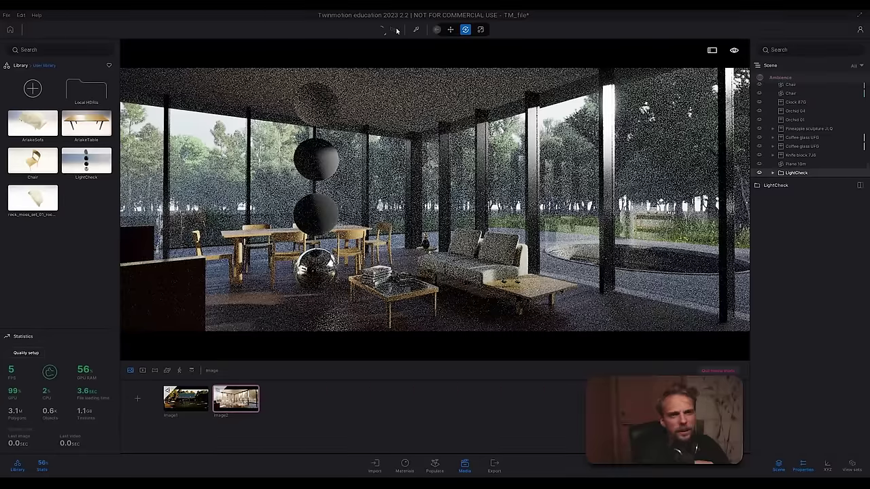
# Step: Sample the MidGrey material on the light-check sphere second from the top and brighten its colour to a lighter grey
pyautogui.click(465, 29)
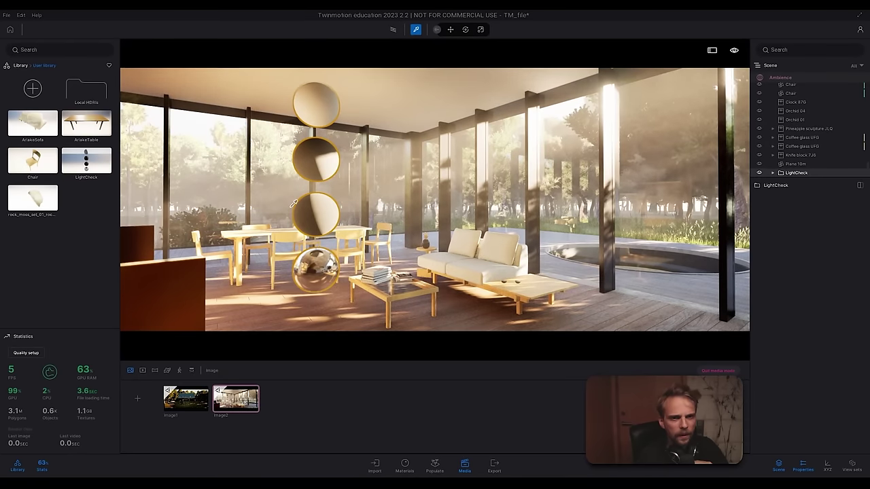
pyautogui.click(317, 164)
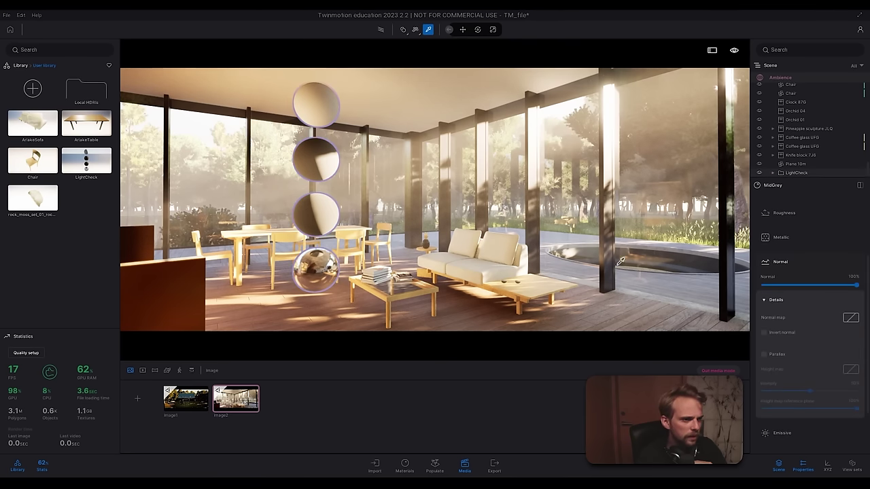
pyautogui.scroll(3, 823, 235)
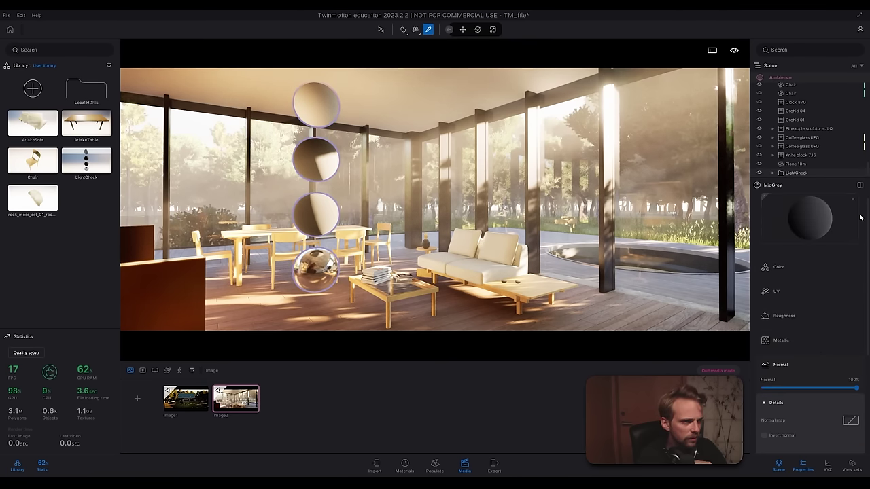
pyautogui.click(778, 266)
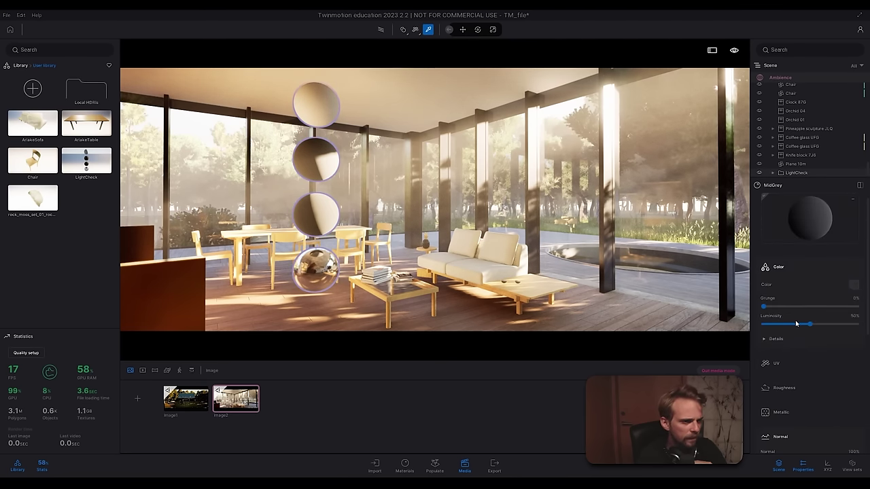
pyautogui.click(853, 284)
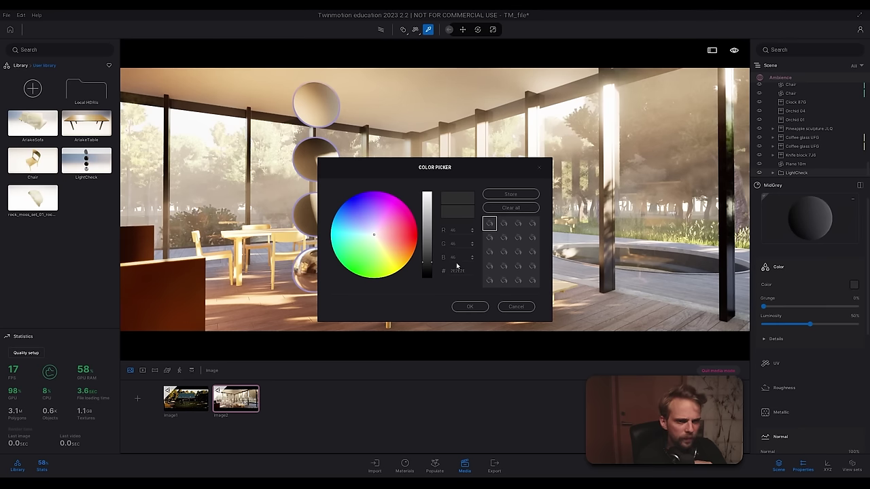
pyautogui.click(449, 231)
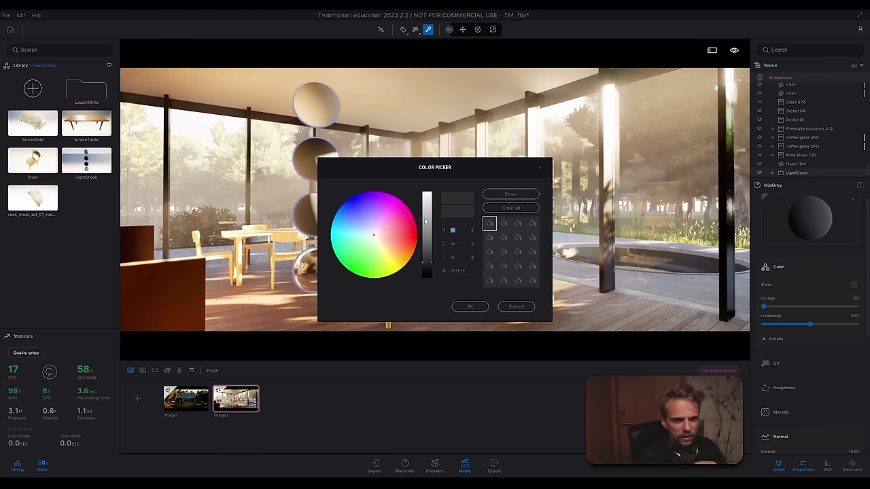
pyautogui.click(424, 246)
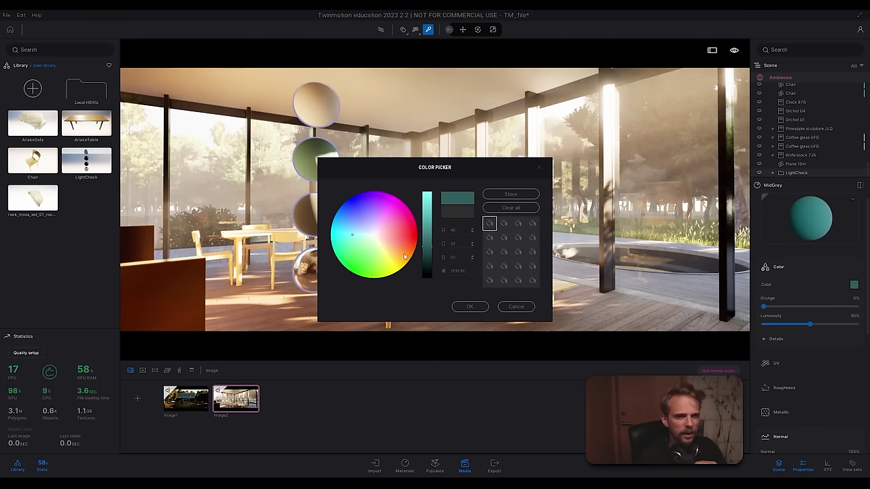
pyautogui.click(371, 237)
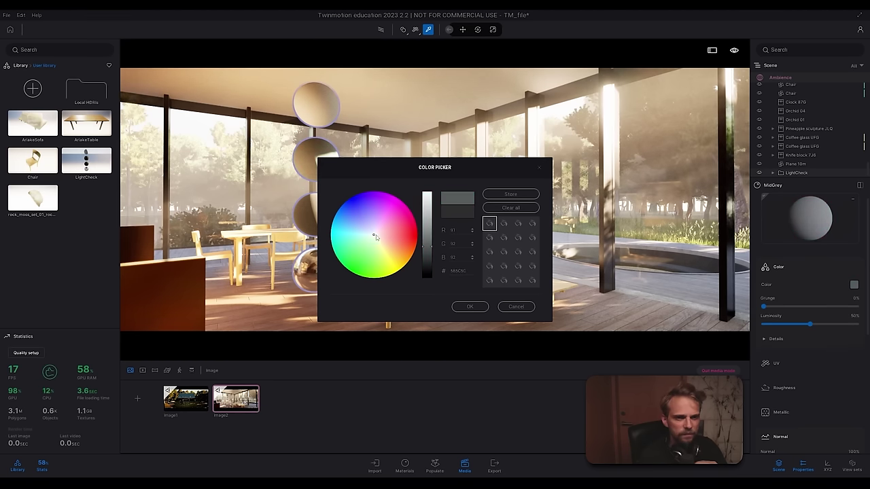
# Step: Even out the MidGrey colour to a neutral grey with a red value of 92 and close the colour settings
pyautogui.click(447, 231)
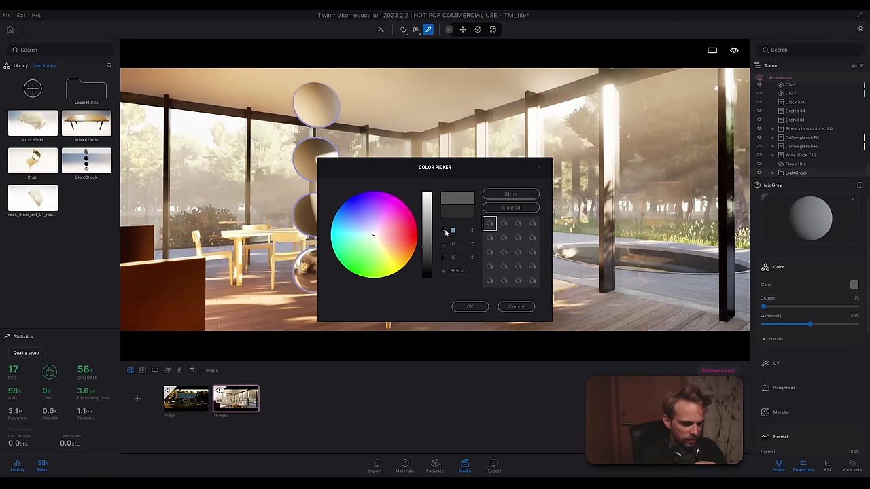
pyautogui.write('92')
pyautogui.click(454, 243)
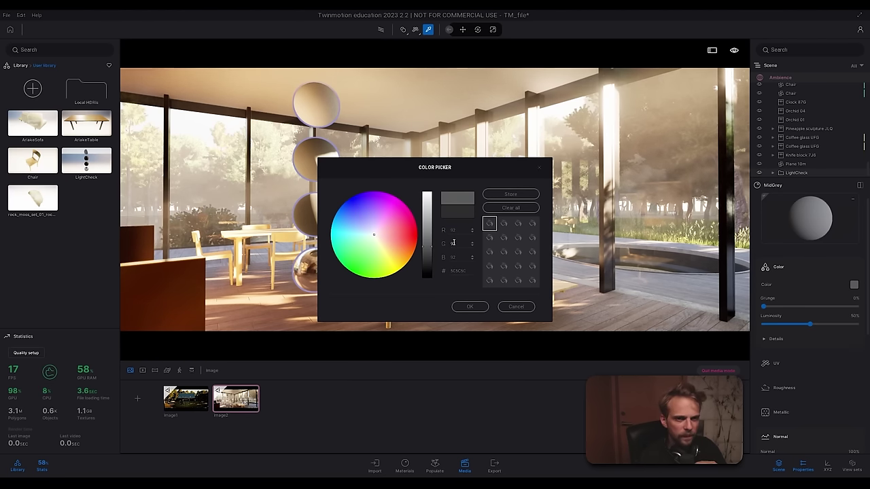
pyautogui.click(531, 303)
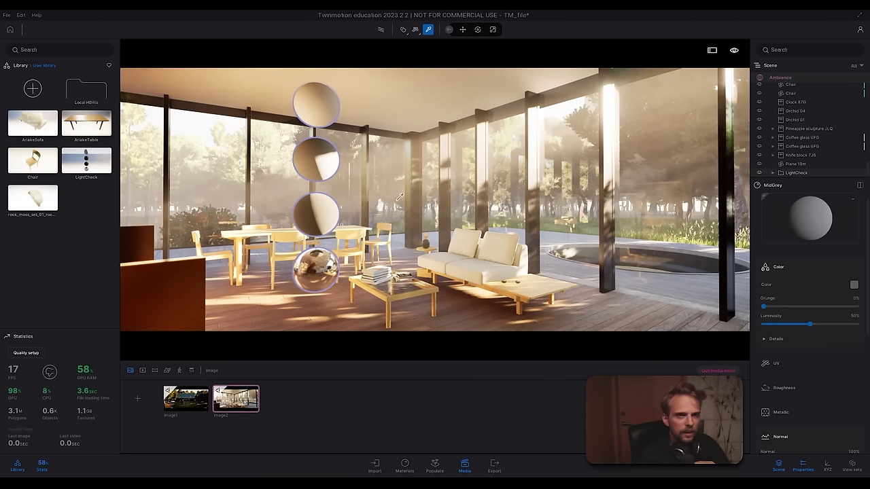
# Step: Set Image2's exposure to 13.00 with the path tracer preview enabled
pyautogui.click(381, 30)
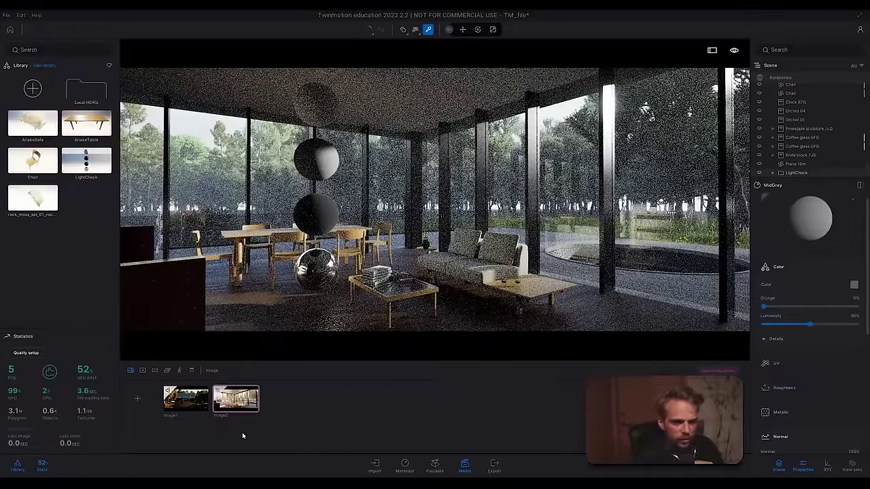
pyautogui.click(237, 398)
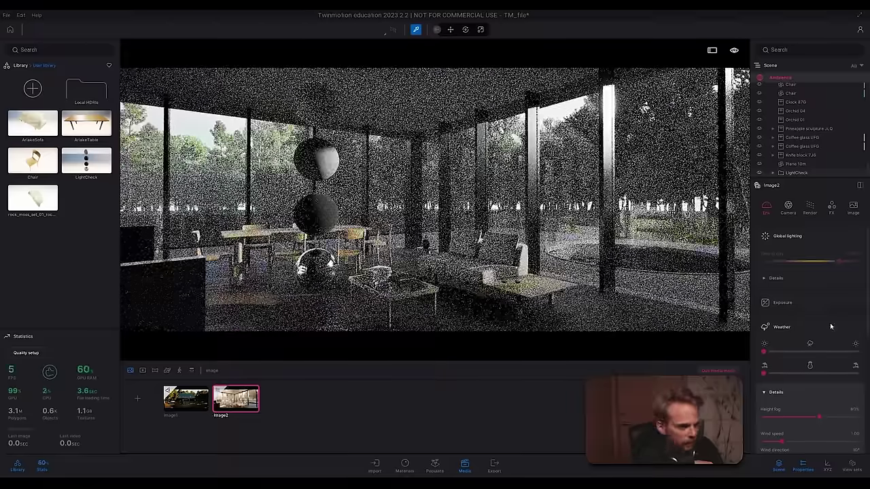
pyautogui.click(779, 302)
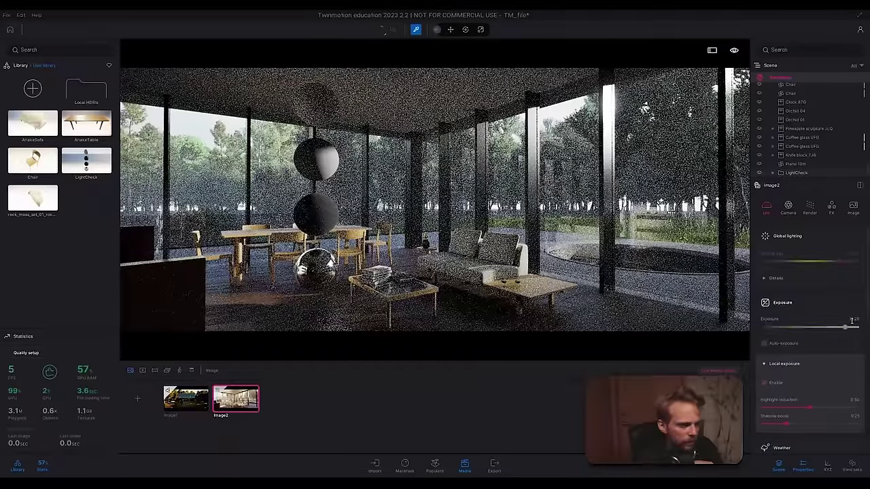
pyautogui.click(866, 318)
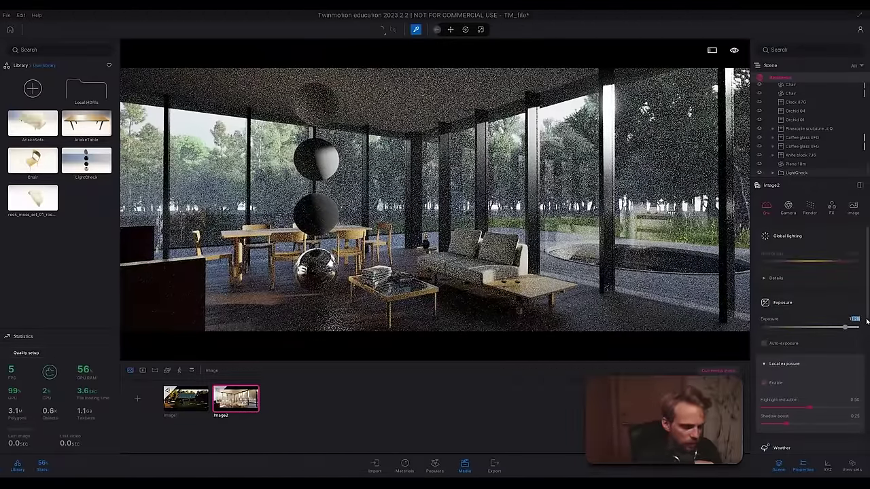
pyautogui.write('3')
pyautogui.press('Return')
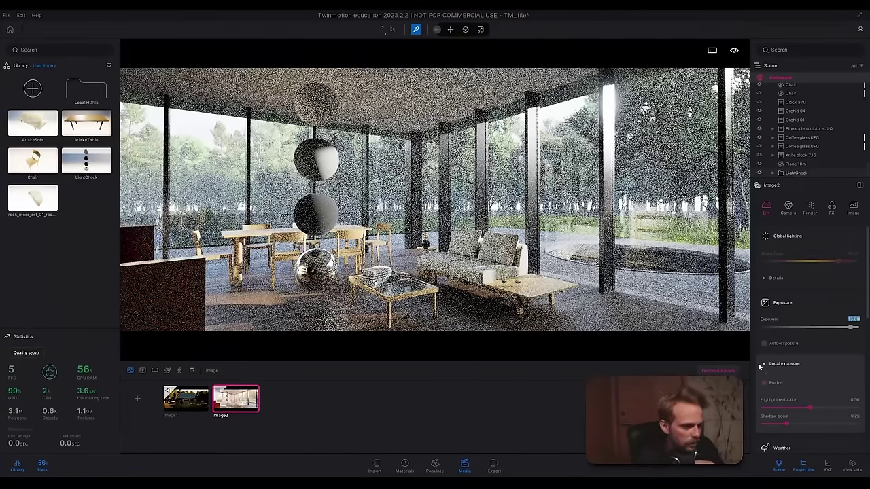
pyautogui.press('Return')
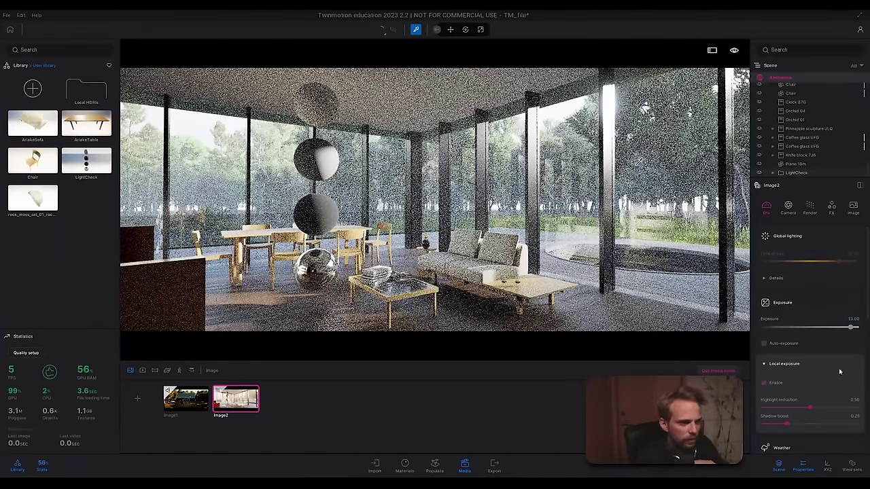
# Step: Try Image2's local exposure highlight reduction at 0.80, and raise it to 0.90
pyautogui.click(854, 400)
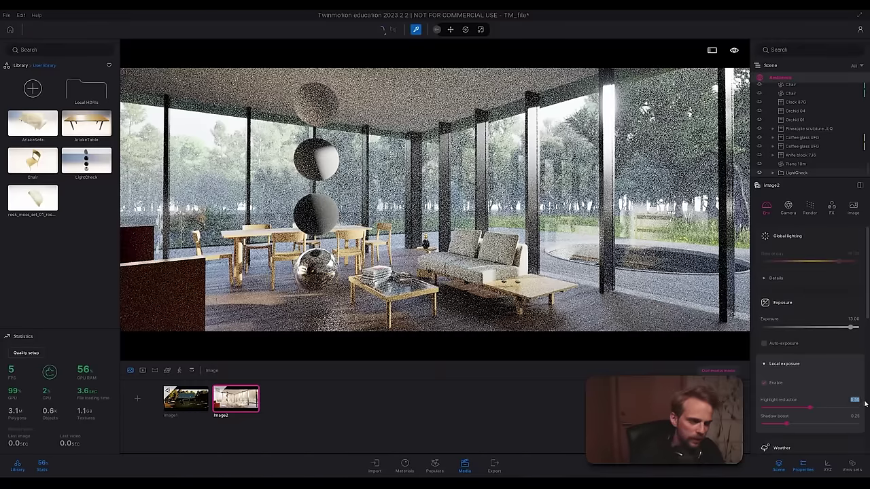
pyautogui.write('0.8')
pyautogui.press('Return')
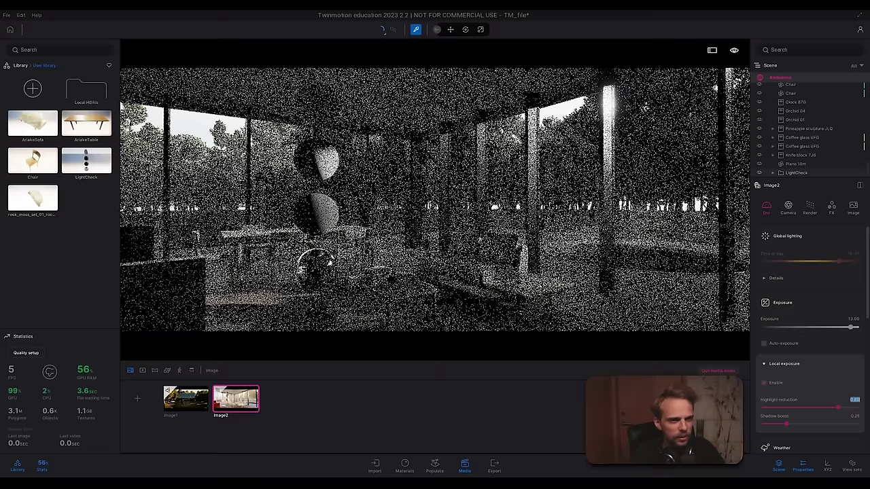
pyautogui.press('Return')
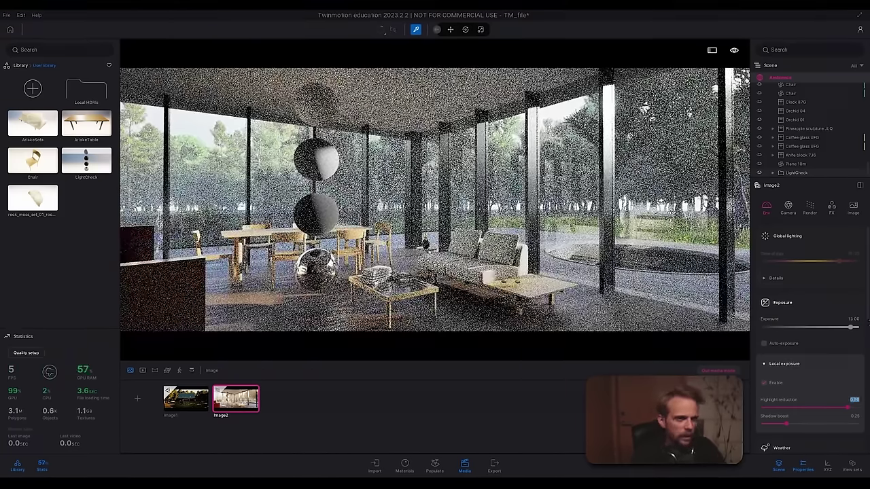
# Step: Try Image2's exposure at 13.50, and bring it back to 13.00
pyautogui.click(853, 318)
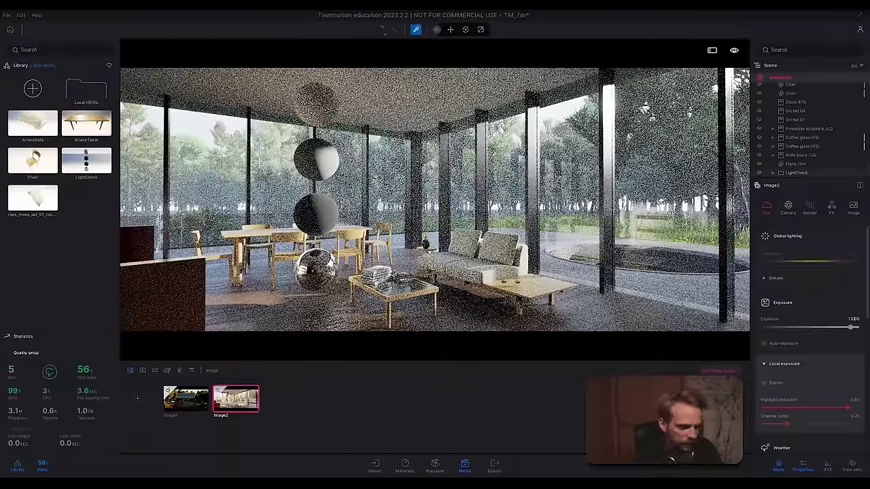
pyautogui.write('5')
pyautogui.press('Return')
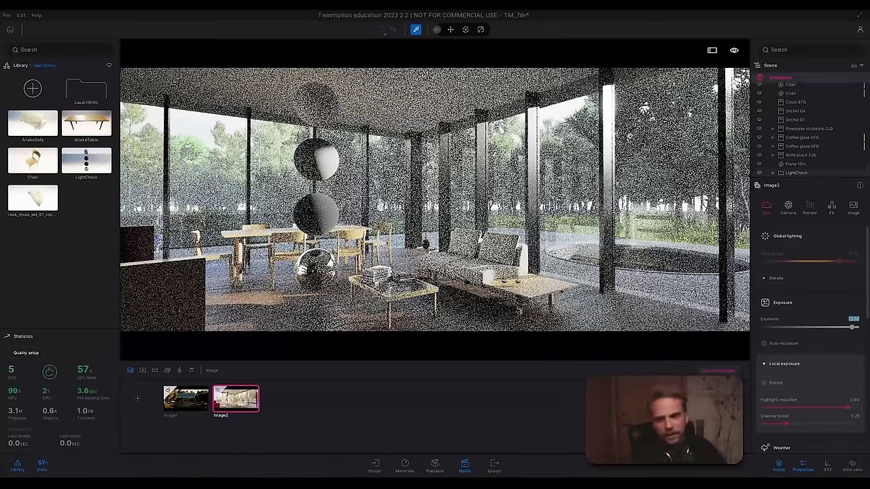
pyautogui.write('13.5')
pyautogui.press('Return')
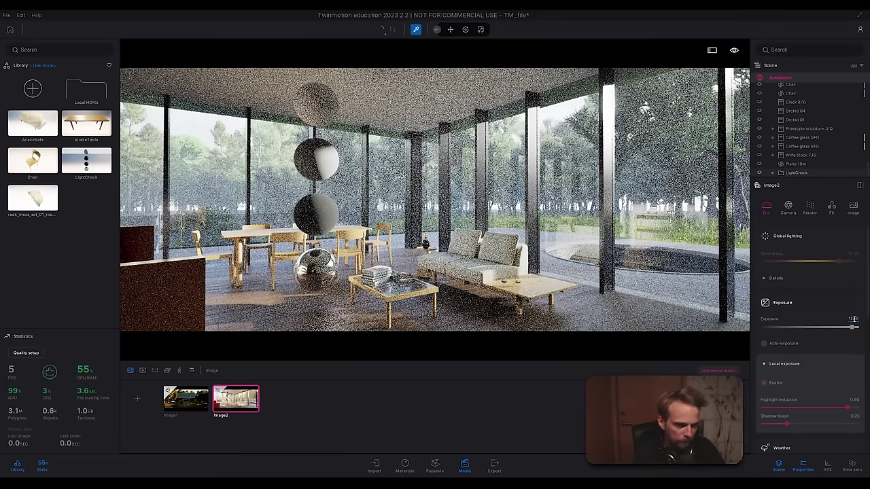
pyautogui.press('Return')
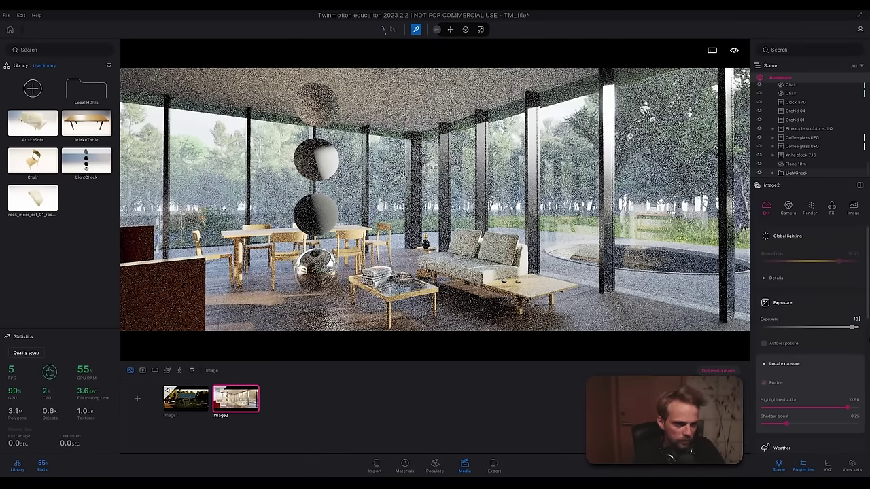
pyautogui.click(853, 319)
pyautogui.write('12')
pyautogui.press('Return')
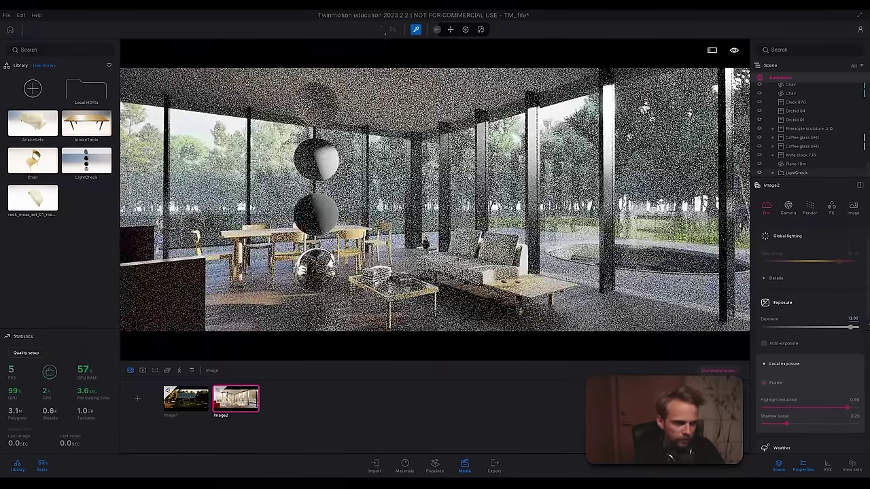
# Step: Try Image2's exposure at 12.00, and raise it to 12.50
pyautogui.click(853, 318)
pyautogui.write('12')
pyautogui.press('Return')
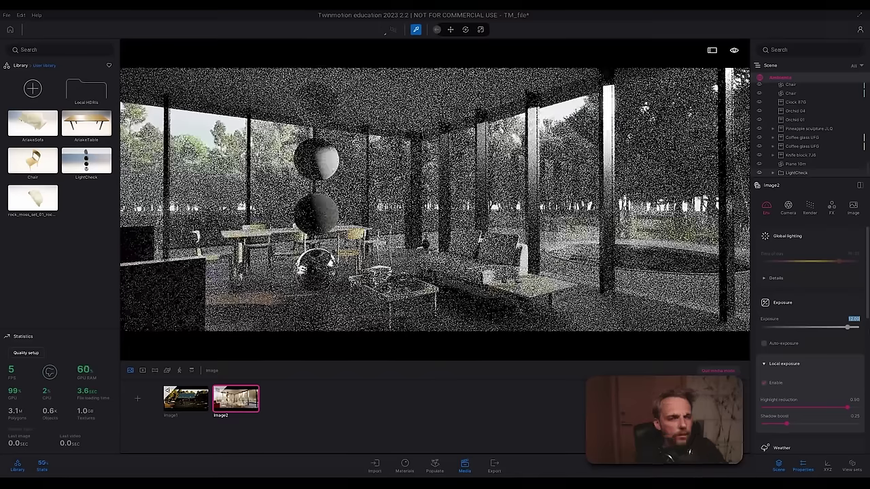
pyautogui.click(857, 318)
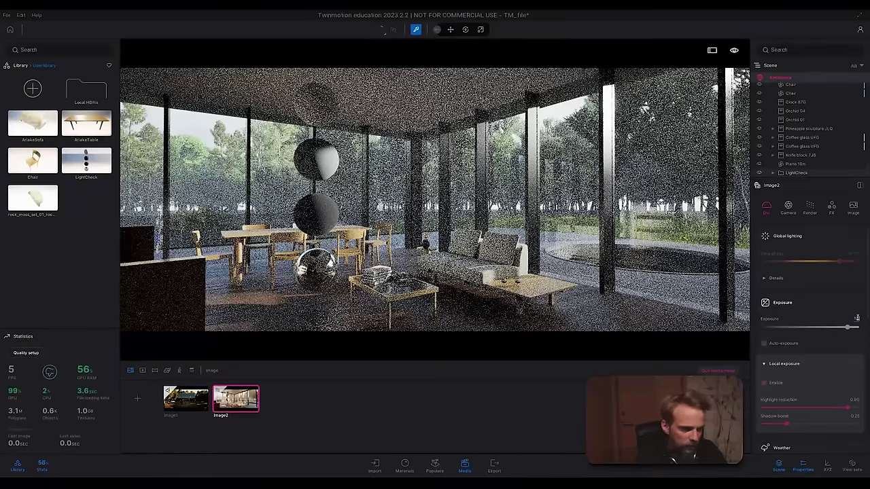
pyautogui.press('Return')
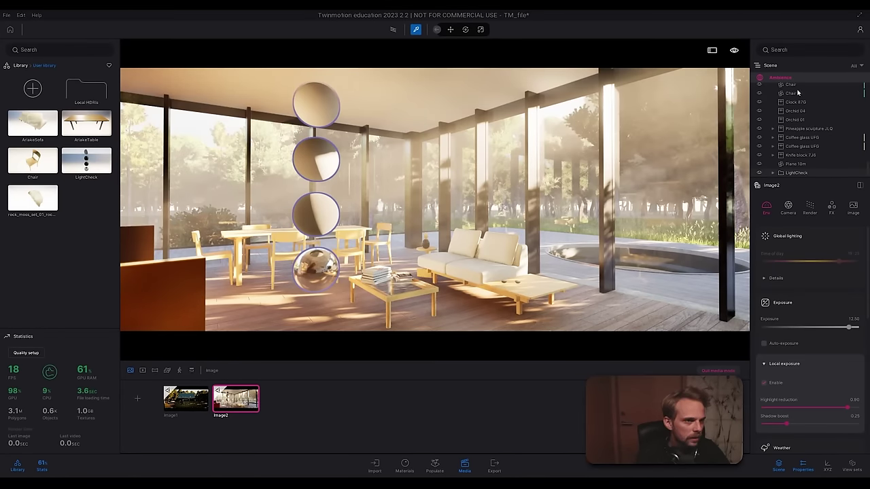
# Step: Delete the LightCheck spheres from the scene, and update Image2's saved view with the path tracer off
pyautogui.click(799, 174)
pyautogui.press('Delete')
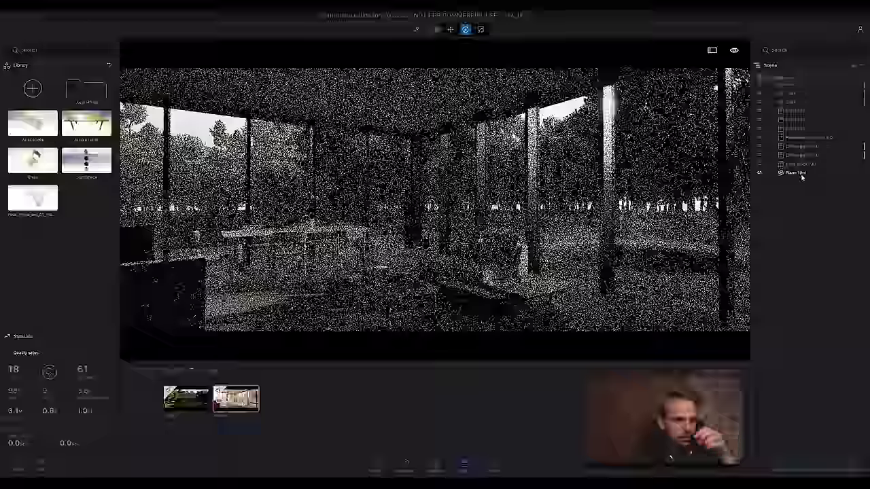
pyautogui.click(394, 29)
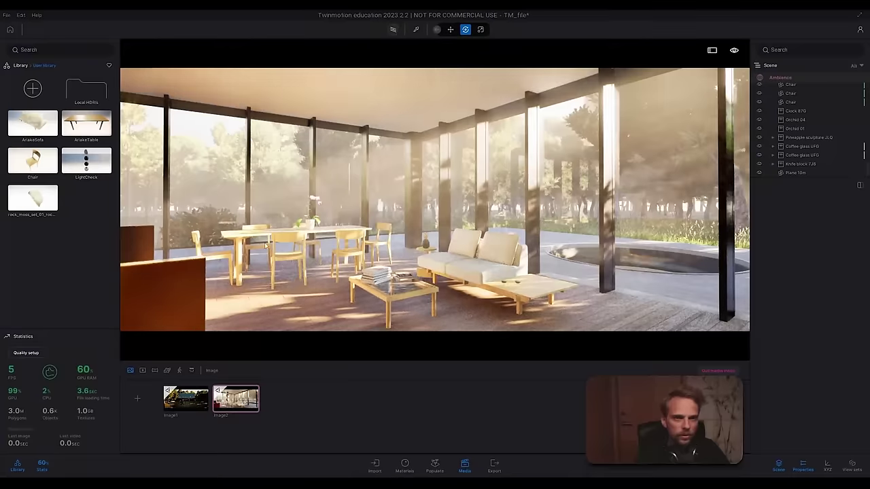
pyautogui.click(241, 388)
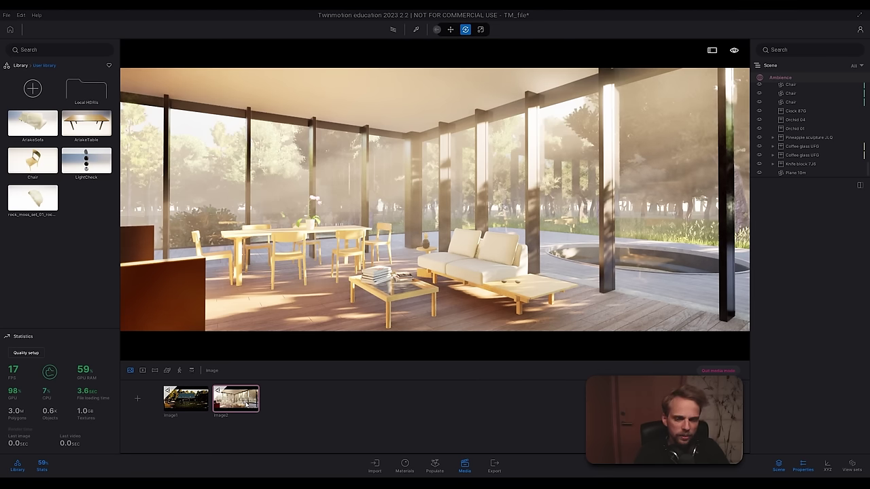
pyautogui.click(657, 313)
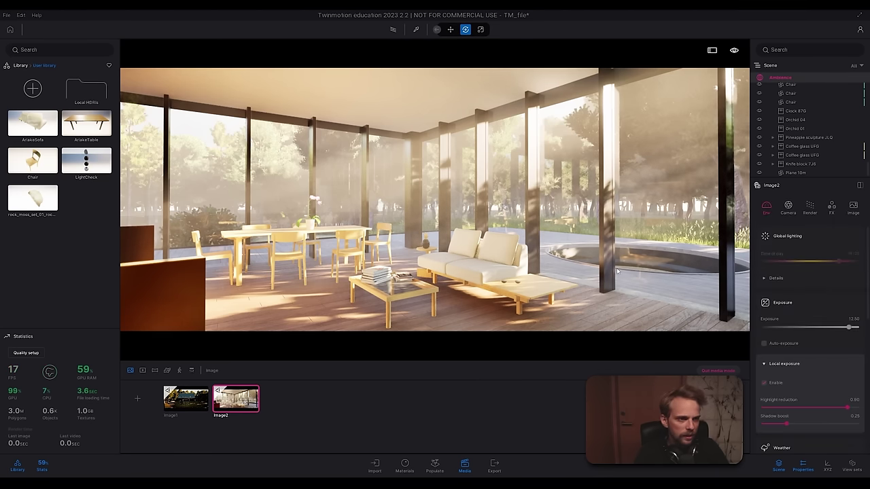
# Step: Set Image2's camera effects to 63% vignetting, about 8% lens flare and 46% lens dirt
pyautogui.click(777, 302)
pyautogui.click(789, 240)
pyautogui.click(787, 237)
pyautogui.click(782, 286)
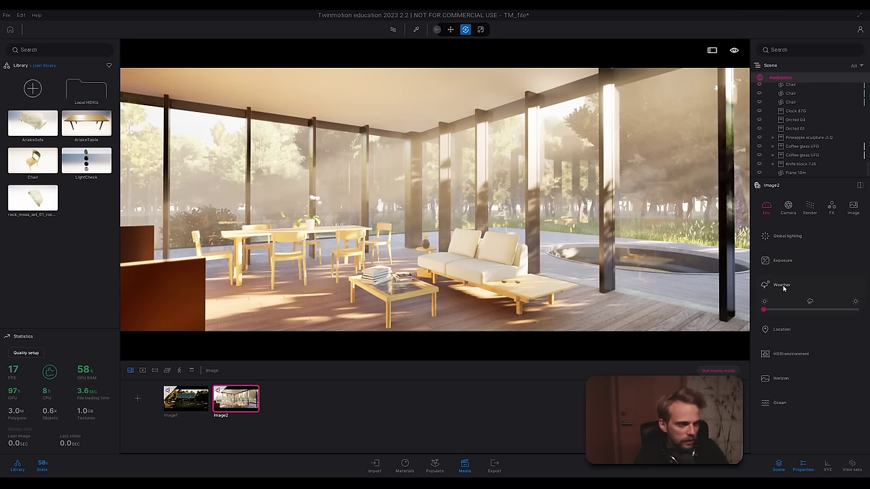
pyautogui.click(787, 208)
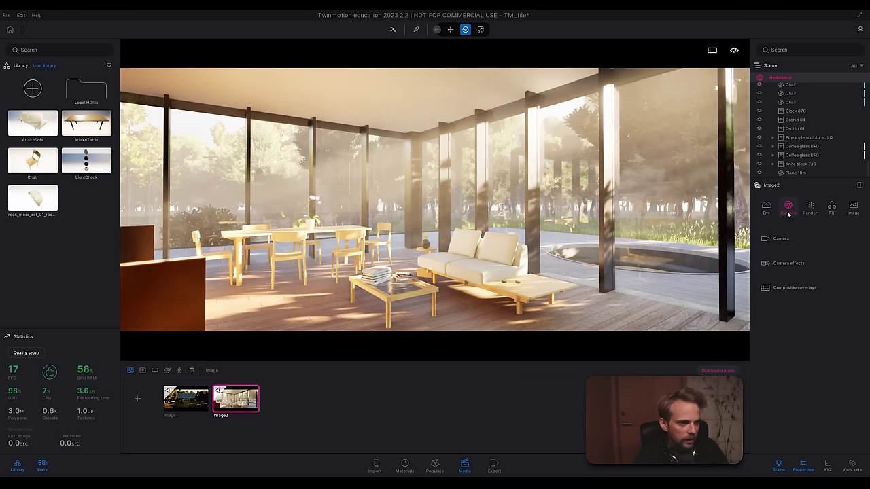
pyautogui.click(788, 263)
pyautogui.moveTo(800, 288); pyautogui.dragTo(822, 287)
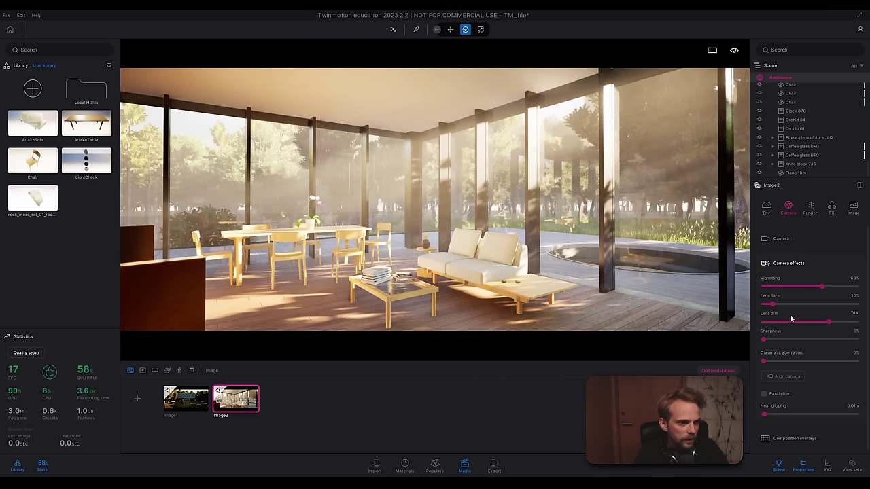
pyautogui.moveTo(773, 304); pyautogui.dragTo(770, 303)
pyautogui.moveTo(824, 324); pyautogui.dragTo(807, 322)
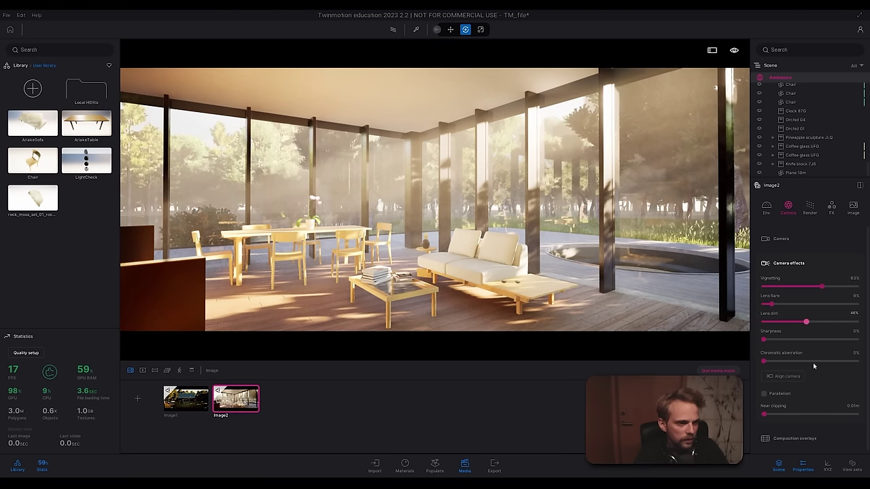
# Step: Enable depth of field for Image2, focused on the books on the coffee table, with an aperture of 1.8
pyautogui.scroll(-1, 844, 385)
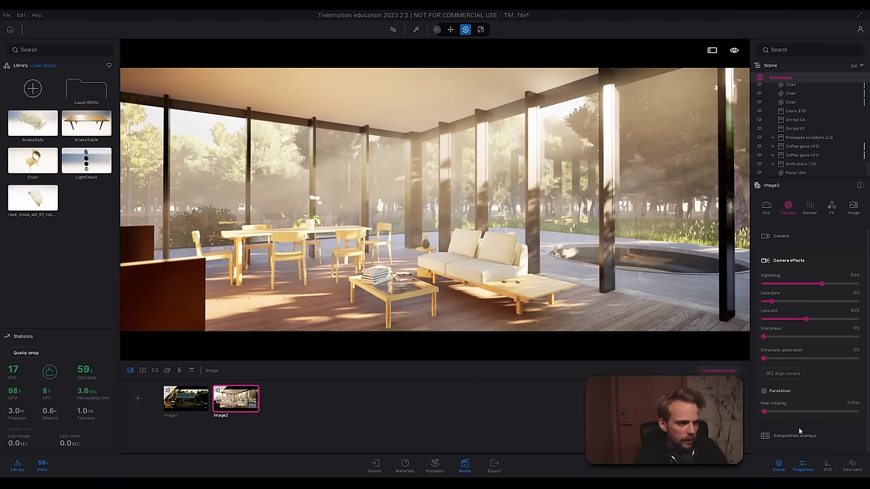
pyautogui.click(797, 238)
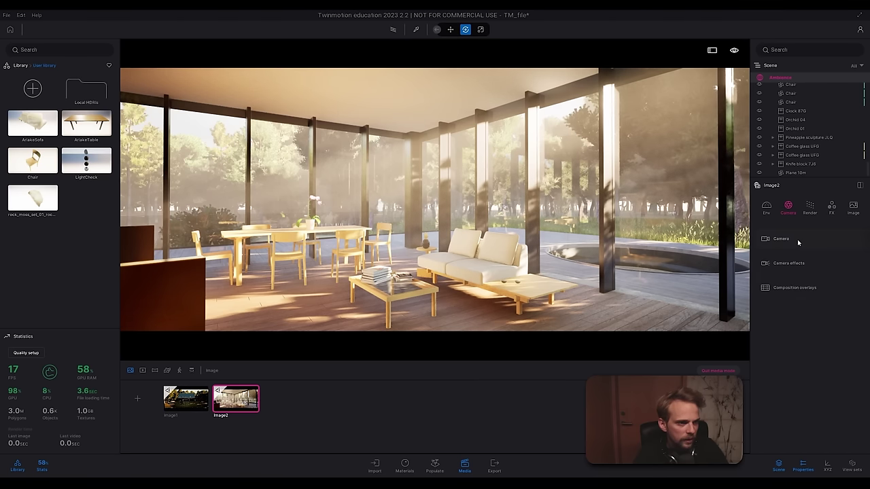
pyautogui.click(779, 279)
pyautogui.click(773, 296)
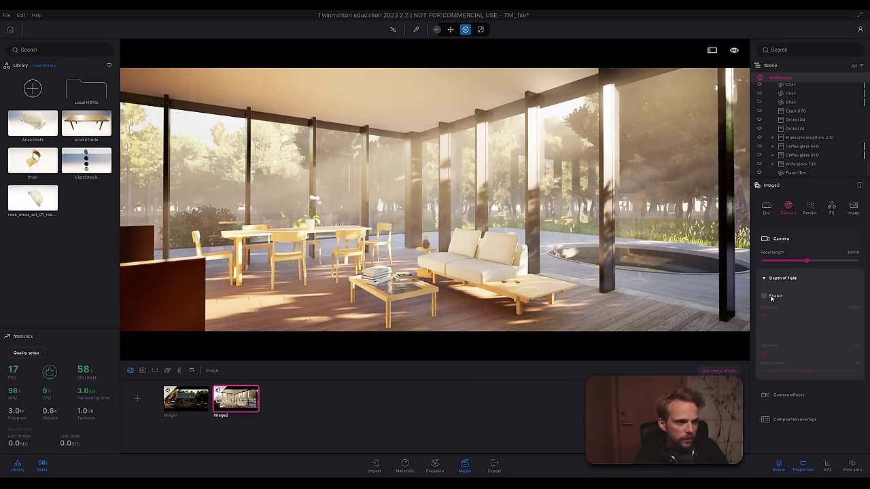
pyautogui.click(778, 330)
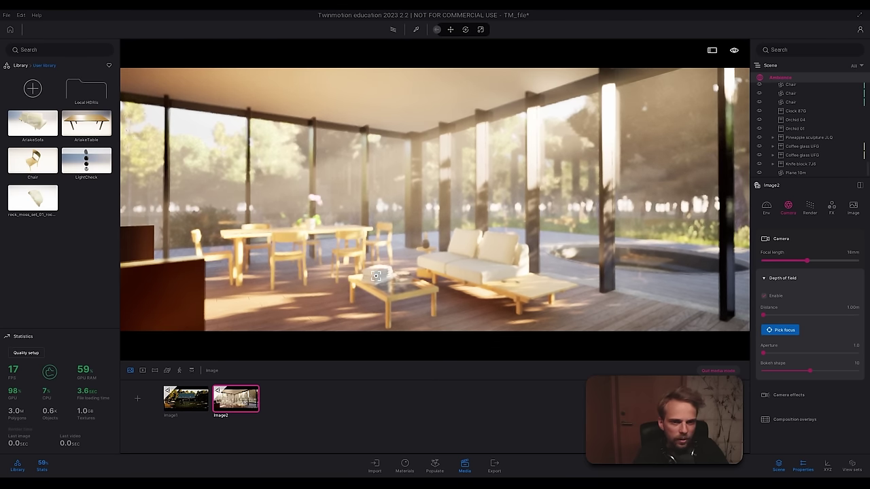
pyautogui.click(372, 274)
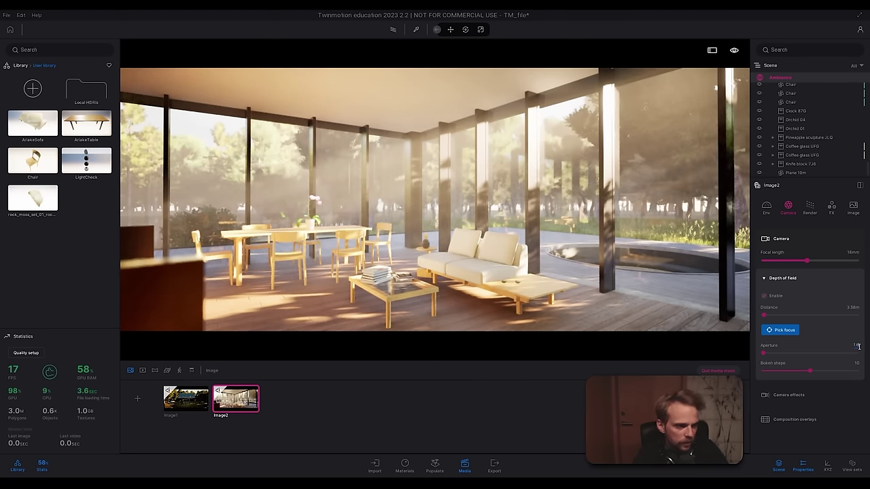
pyautogui.press('Return')
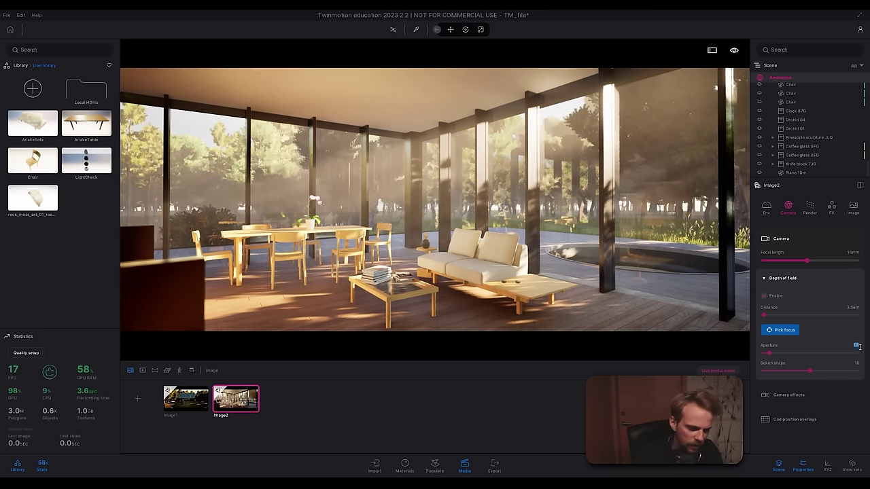
# Step: Try Image2's aperture at 8, bring it back to 1.8, and preview the still with the path tracer
pyautogui.write('8')
pyautogui.press('Return')
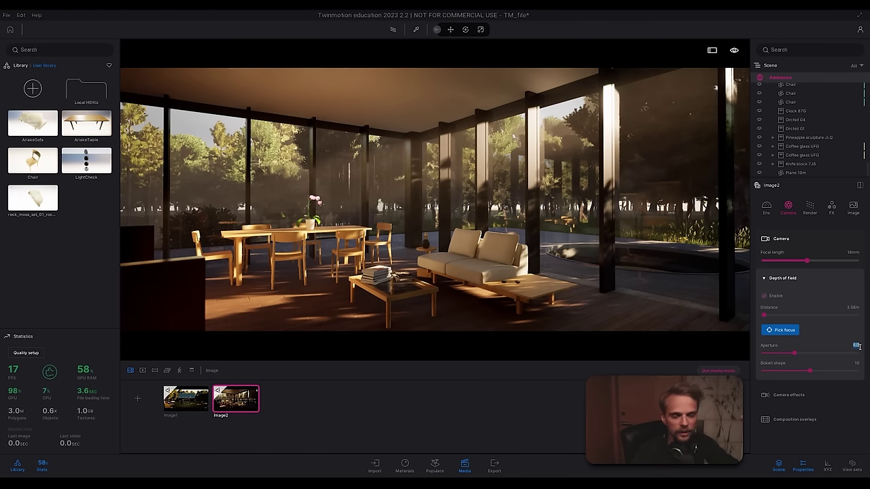
pyautogui.write('1.8')
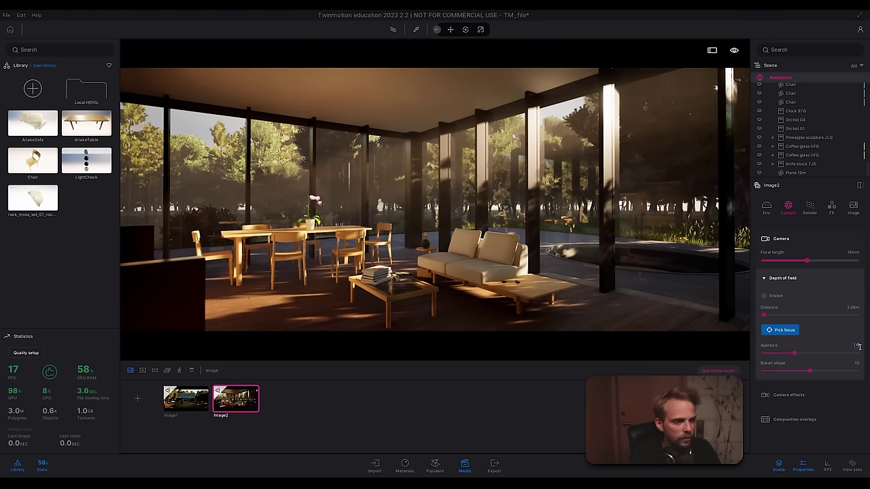
pyautogui.press('Return')
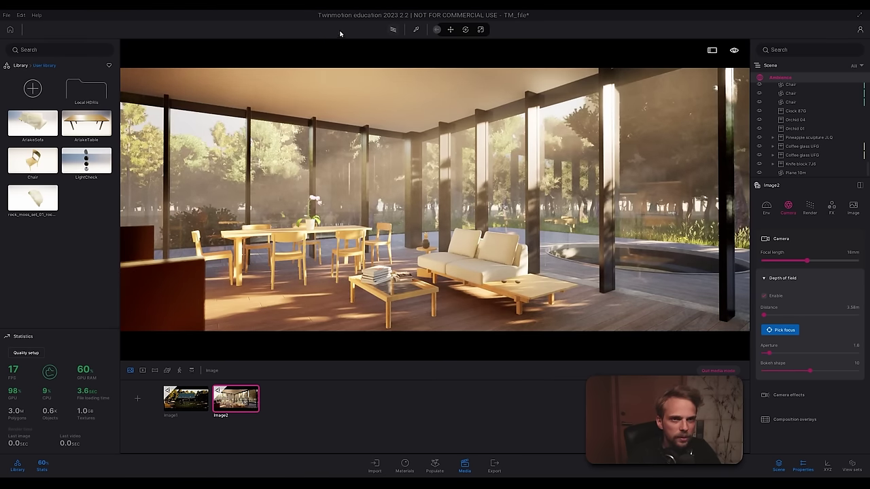
pyautogui.click(392, 30)
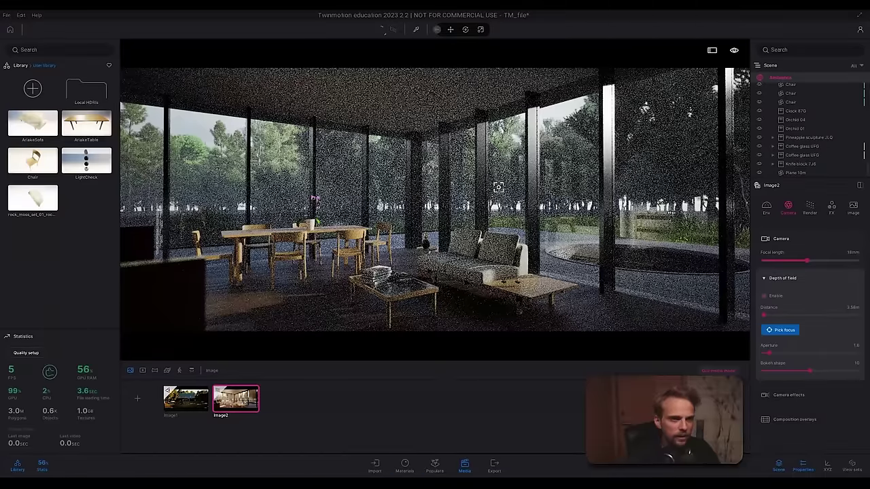
pyautogui.click(394, 31)
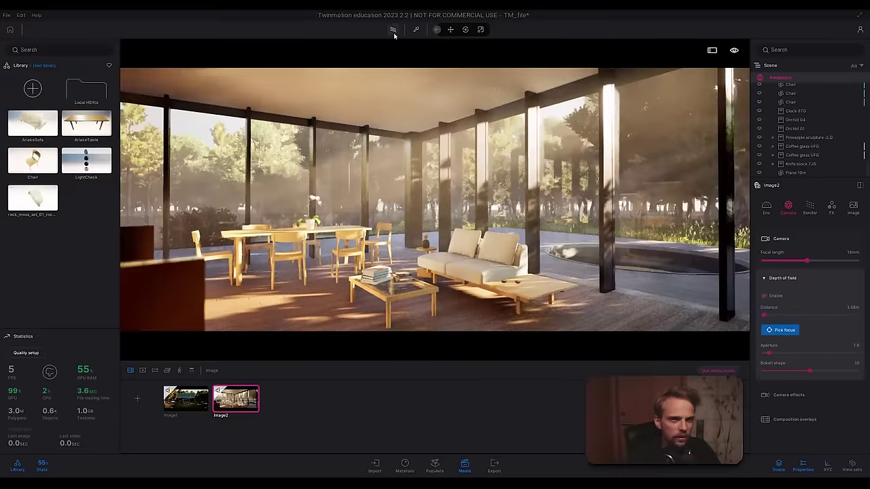
# Step: Set Image2's exposure to 13.50 and preview the still with the path tracer
pyautogui.click(766, 207)
pyautogui.click(782, 259)
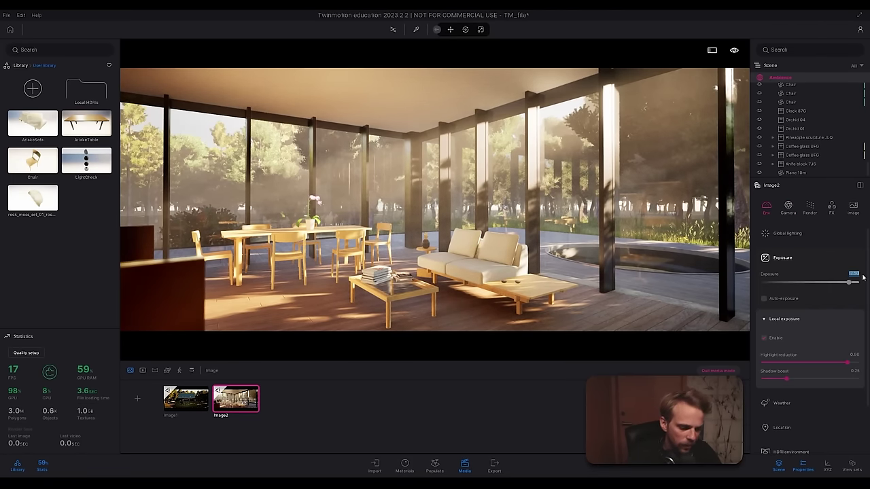
pyautogui.write('13.5')
pyautogui.press('Return')
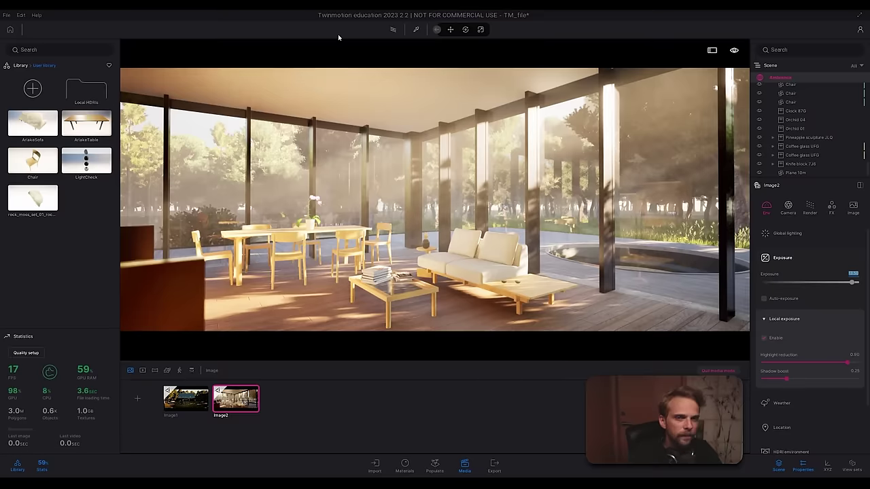
pyautogui.click(392, 30)
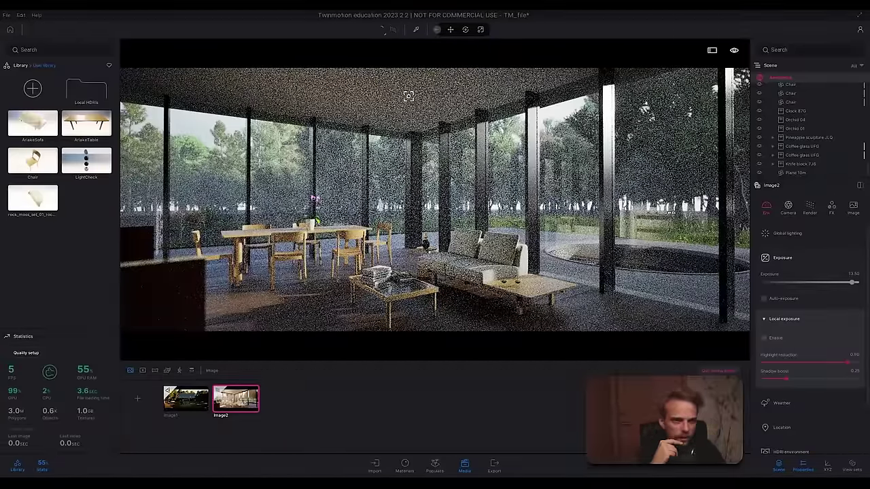
pyautogui.click(395, 30)
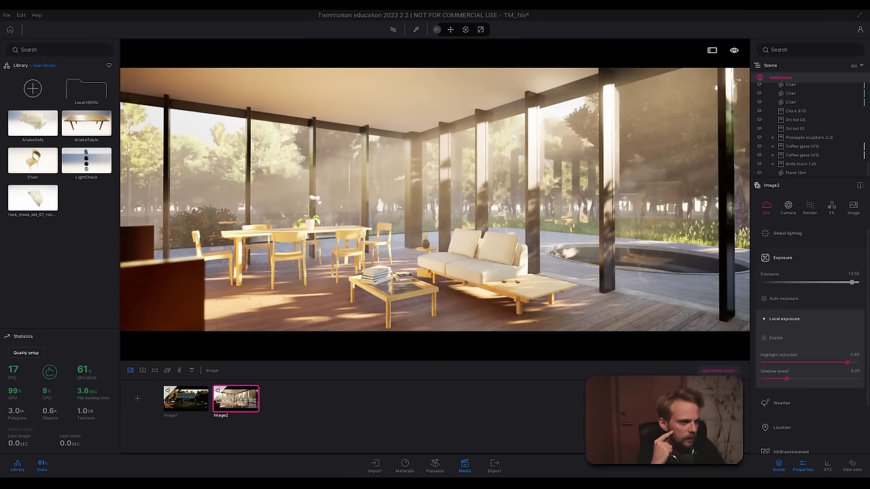
pyautogui.click(789, 209)
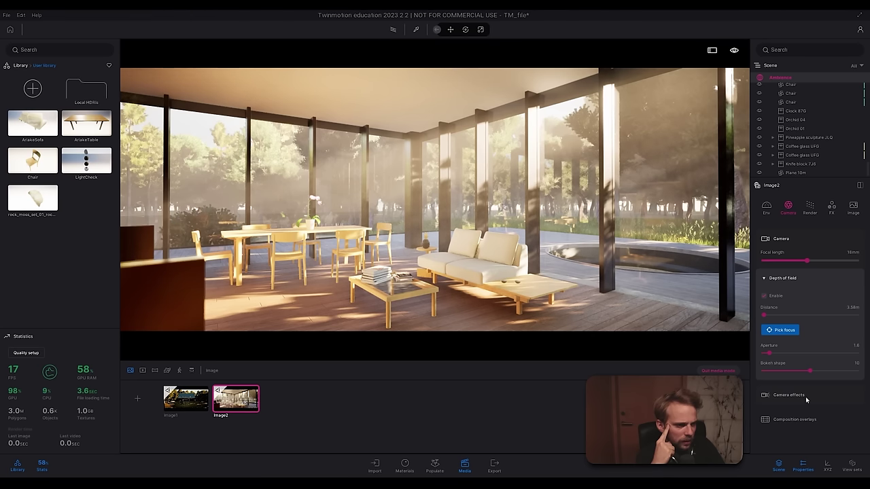
pyautogui.click(832, 208)
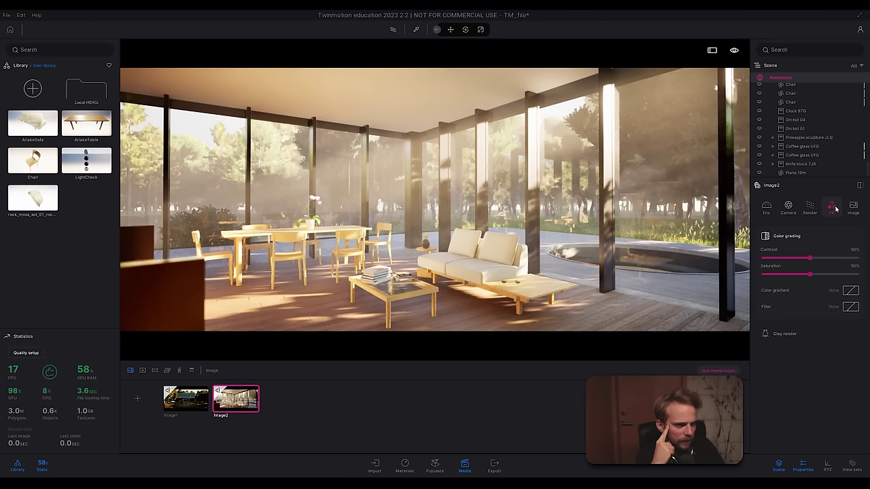
pyautogui.click(853, 207)
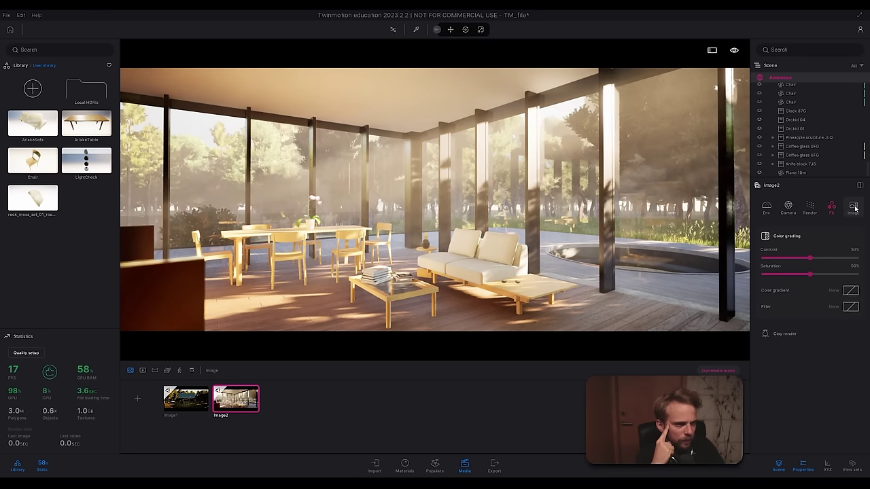
pyautogui.click(767, 208)
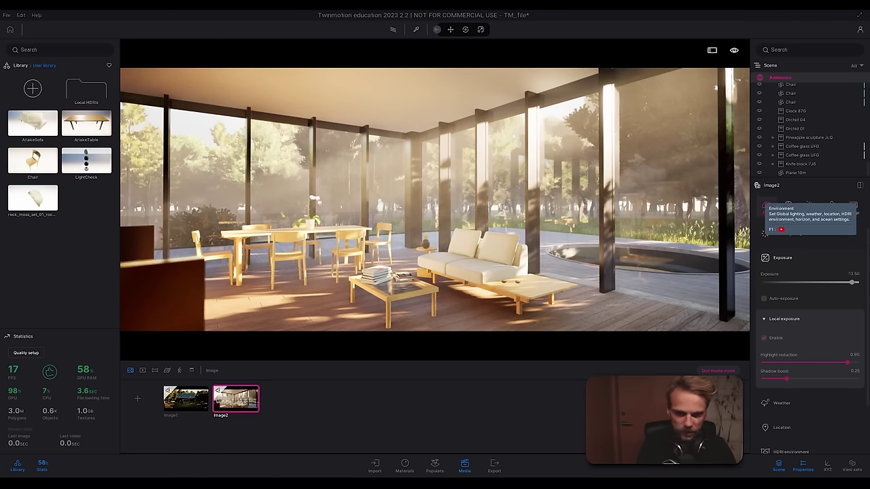
pyautogui.press('Escape')
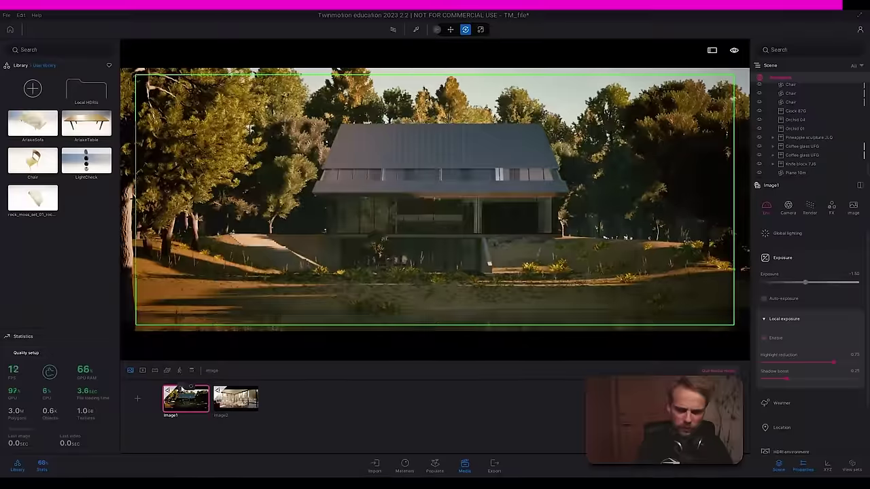
# Step: Duplicate the Image1 still and move its view in among the trees near the house
pyautogui.click(202, 392)
pyautogui.click(178, 343)
pyautogui.click(280, 406)
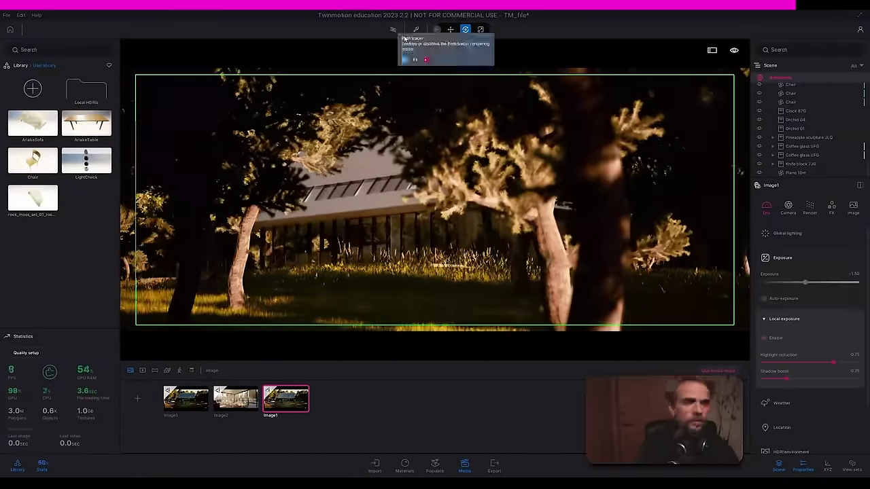
pyautogui.moveTo(475, 136); pyautogui.dragTo(481, 235, button='right')
pyautogui.click(482, 234)
pyautogui.hotkey('ctrl', 'z')
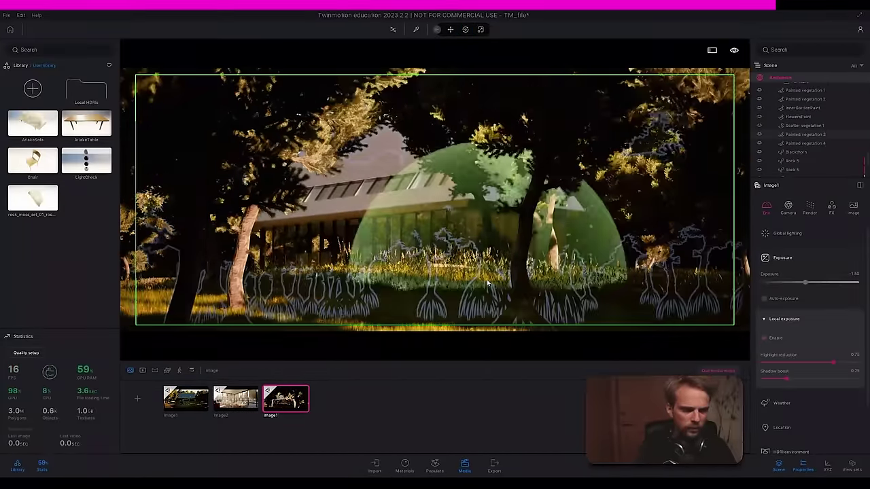
# Step: Frame the house at an angle across the lawn, and update the duplicated Image1 with this view
pyautogui.moveTo(531, 279); pyautogui.dragTo(285, 262, button='right')
pyautogui.click(391, 31)
pyautogui.click(392, 30)
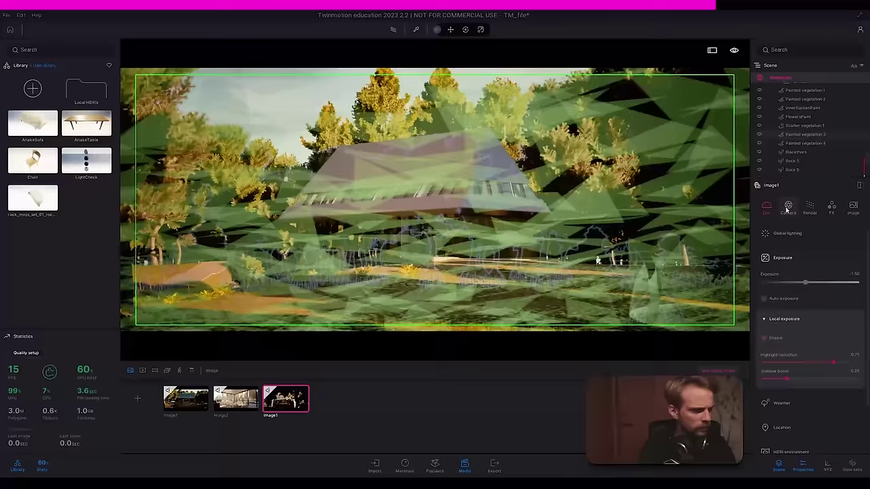
pyautogui.click(787, 207)
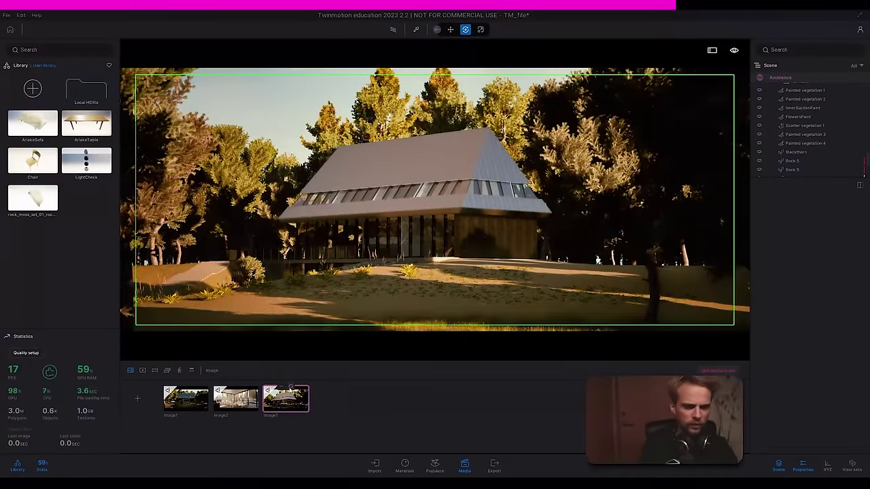
pyautogui.click(290, 388)
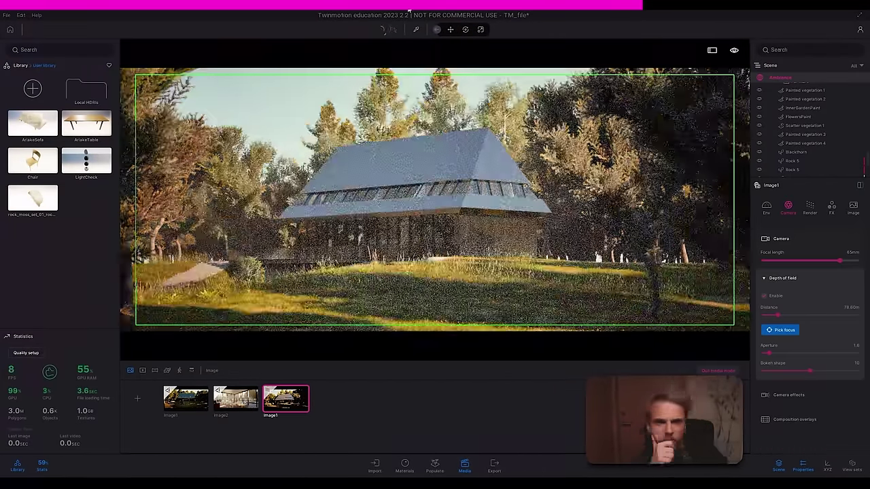
# Step: Sample the Reflective glass material on the house facade, and return to the duplicated Image1 still with the angled view
pyautogui.click(416, 30)
pyautogui.click(435, 231)
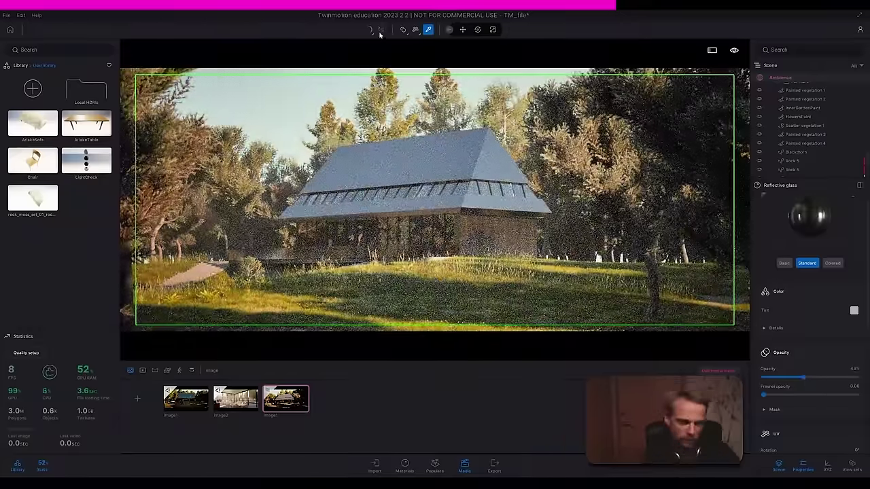
pyautogui.click(299, 400)
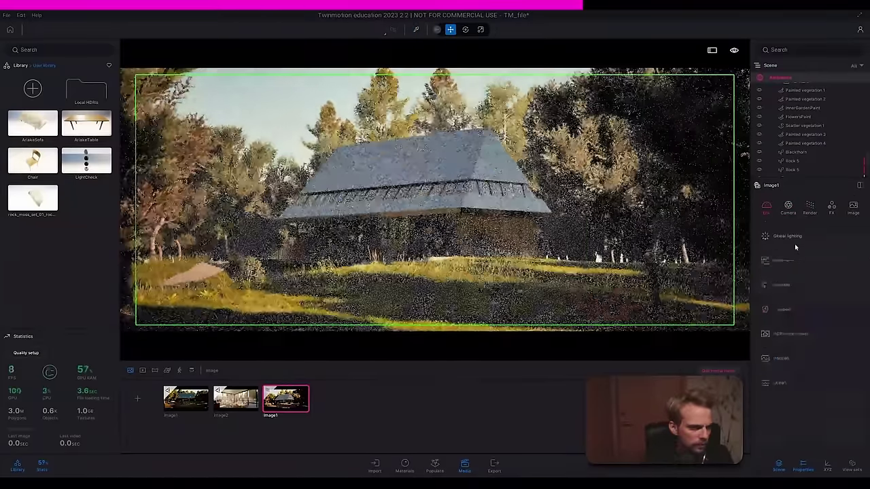
# Step: Go through the angled still's global lighting and weather settings, and slightly raise its color grading contrast
pyautogui.click(790, 238)
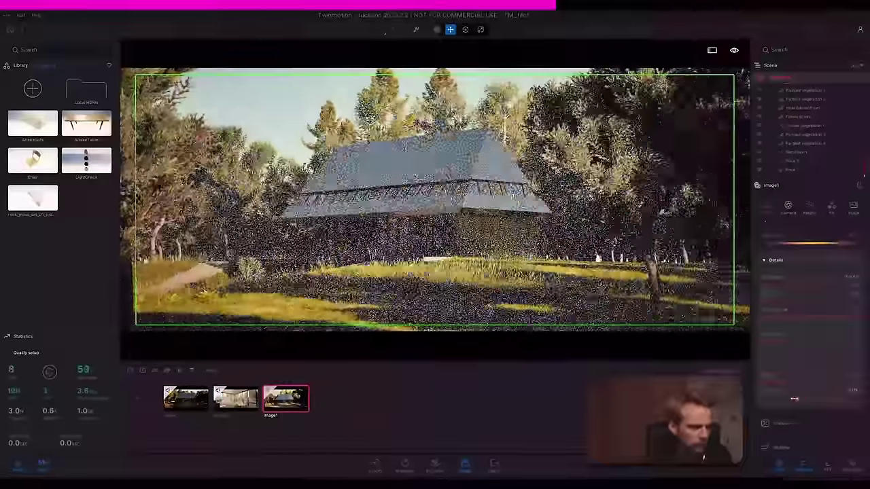
pyautogui.click(778, 309)
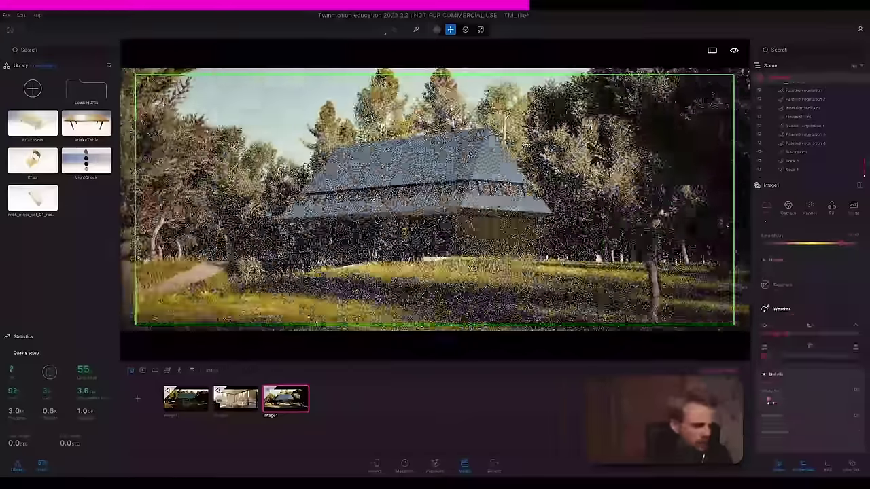
pyautogui.click(832, 207)
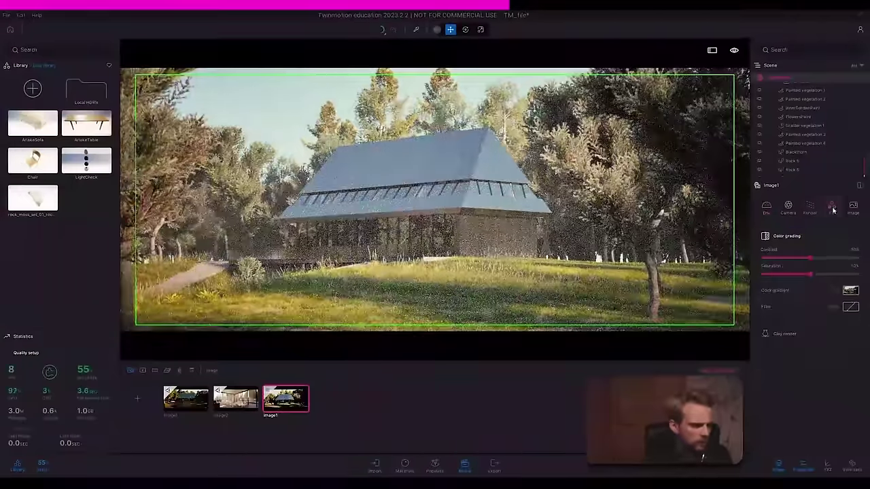
pyautogui.moveTo(811, 257); pyautogui.dragTo(818, 258)
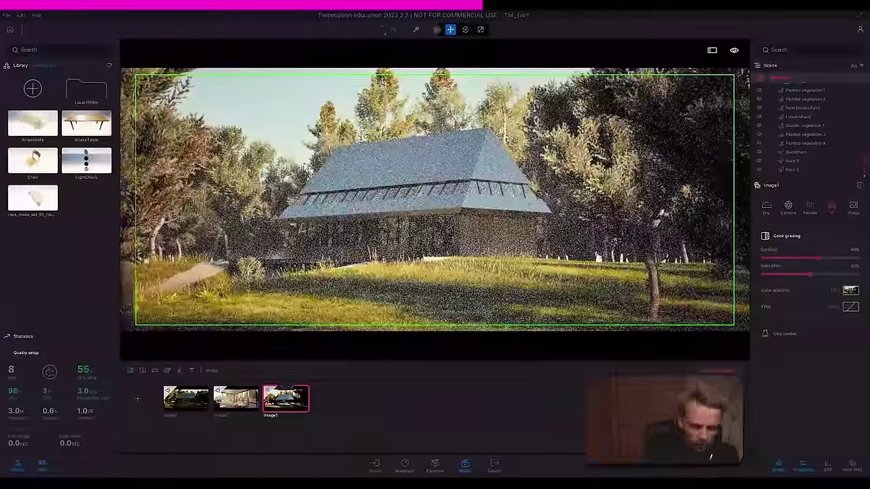
# Step: Duplicate the angled exterior still and bring the copy's view close to the corner of the house
pyautogui.rightClick(286, 399)
pyautogui.click(278, 333)
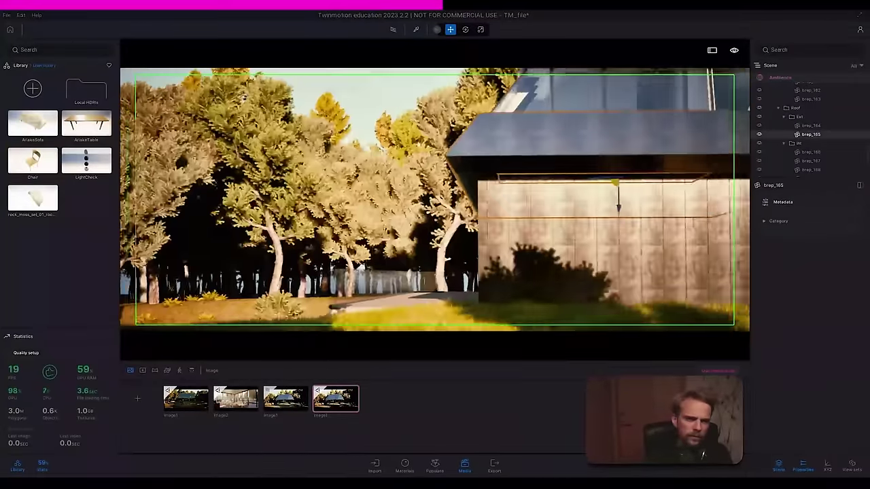
pyautogui.click(335, 399)
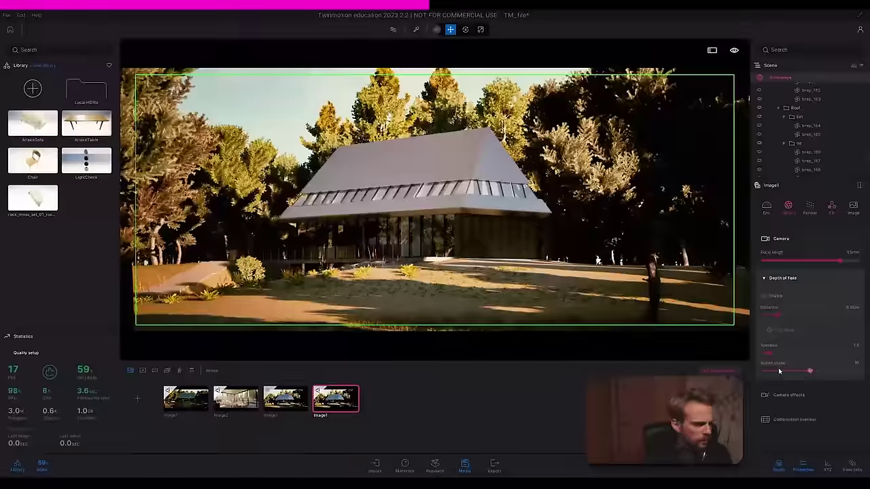
pyautogui.click(784, 394)
pyautogui.scroll(-1, 790, 431)
pyautogui.scroll(-2, 790, 431)
pyautogui.press('w')
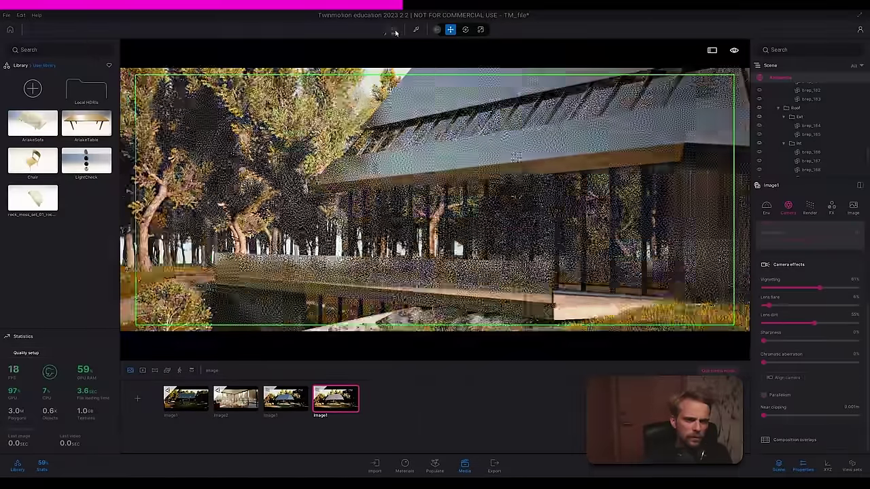
pyautogui.press('s')
pyautogui.press('w')
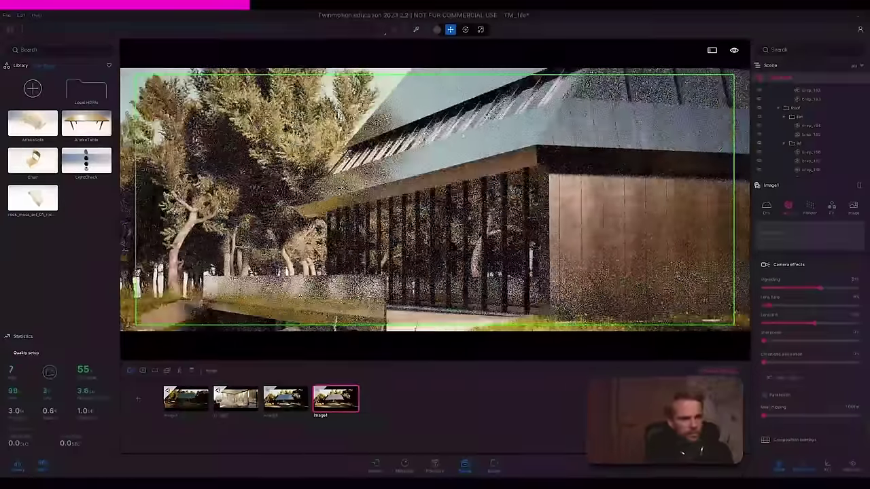
# Step: Set the Sun-North offset of the close-up still to 160° in its location settings
pyautogui.click(766, 208)
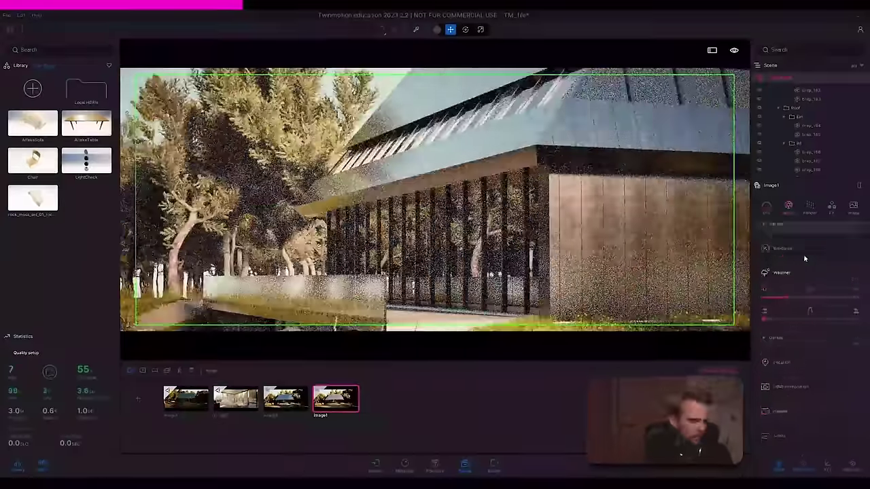
pyautogui.scroll(2, 804, 258)
pyautogui.click(781, 416)
pyautogui.moveTo(764, 440); pyautogui.dragTo(805, 441)
# Step: Frame the roof corner from below with a 50 mm focal length, and preview it with the path tracer
pyautogui.press('r')
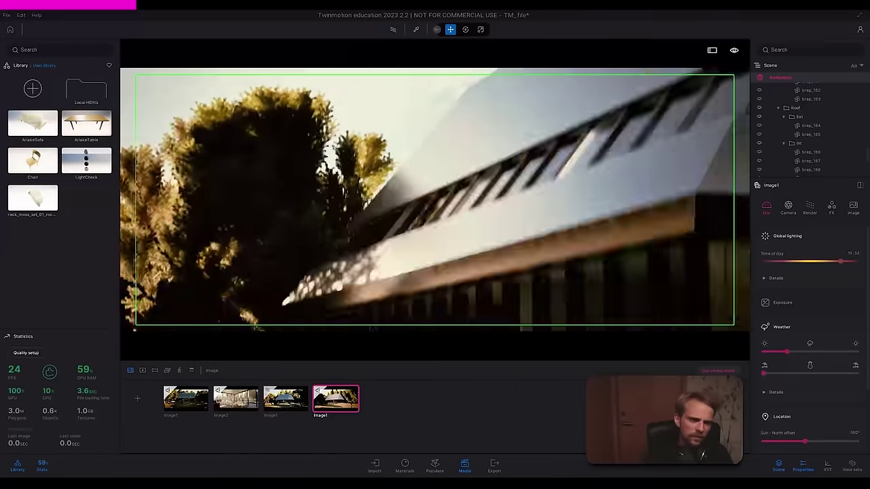
pyautogui.click(786, 211)
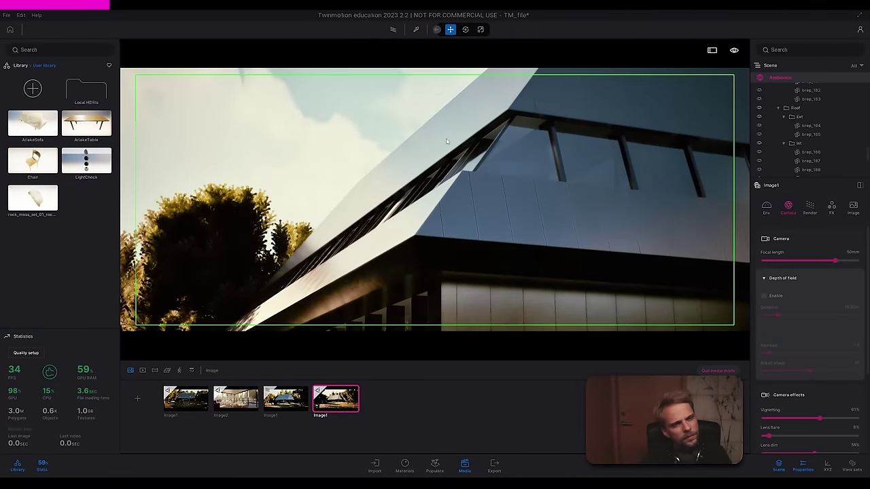
pyautogui.click(393, 30)
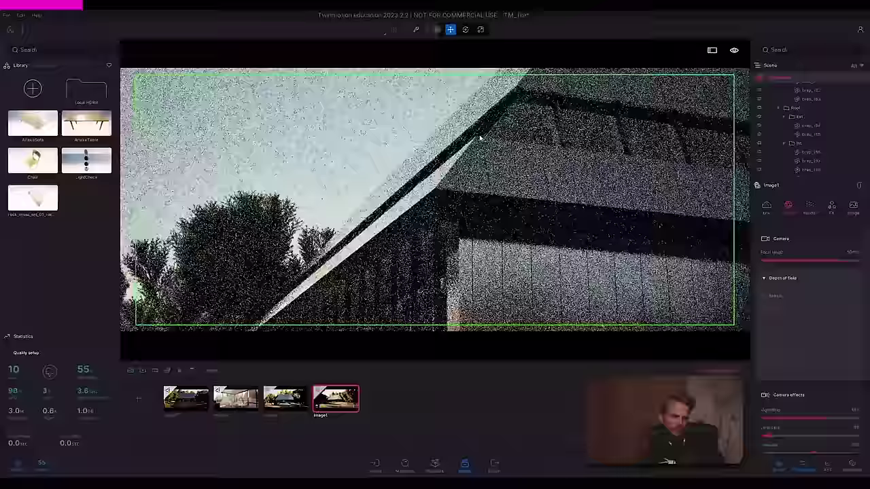
# Step: Adjust the roof close-up's lighting: raise the white balance, set the sun size to 7.03, and make the time of day slightly earlier
pyautogui.click(830, 205)
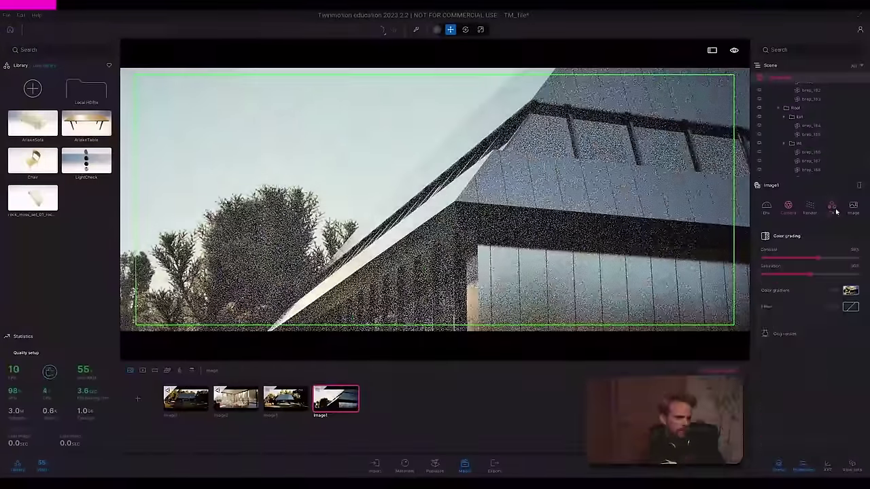
pyautogui.click(778, 312)
pyautogui.click(766, 209)
pyautogui.moveTo(809, 417); pyautogui.dragTo(825, 417)
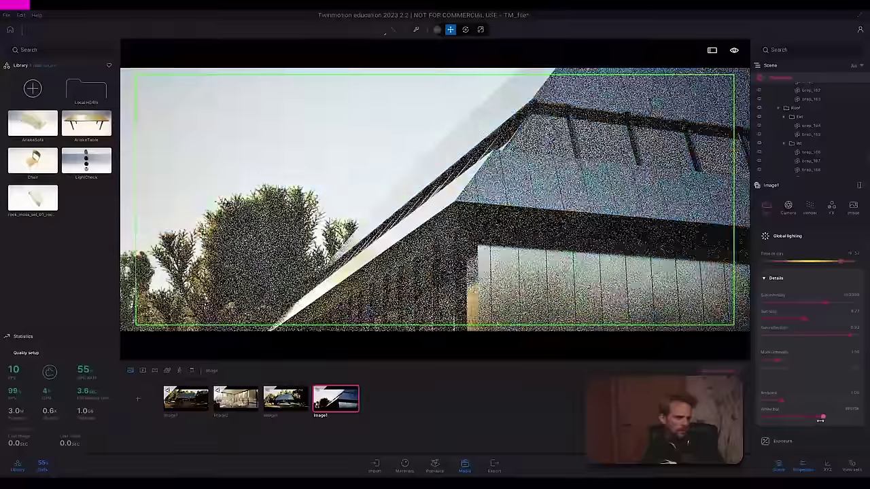
pyautogui.moveTo(800, 320); pyautogui.dragTo(796, 319)
pyautogui.moveTo(841, 261); pyautogui.dragTo(838, 262)
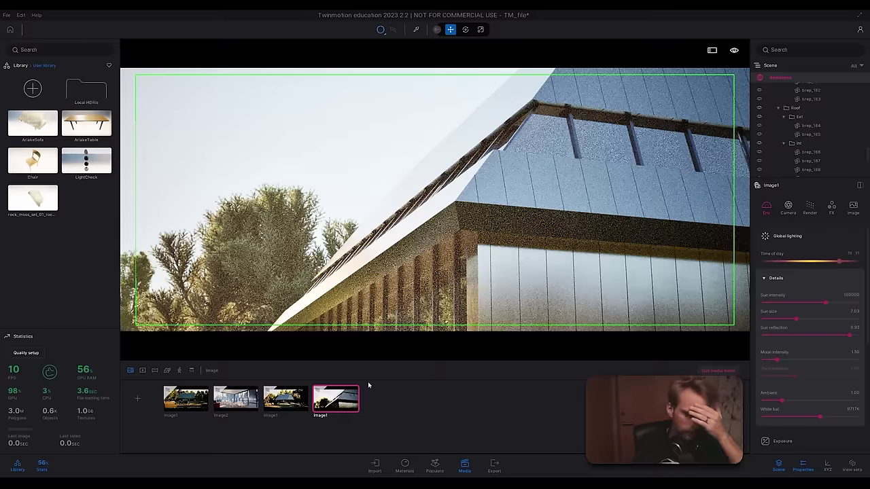
# Step: Review all four stills one after another in the path tracer, and return to the interior Image2
pyautogui.click(184, 405)
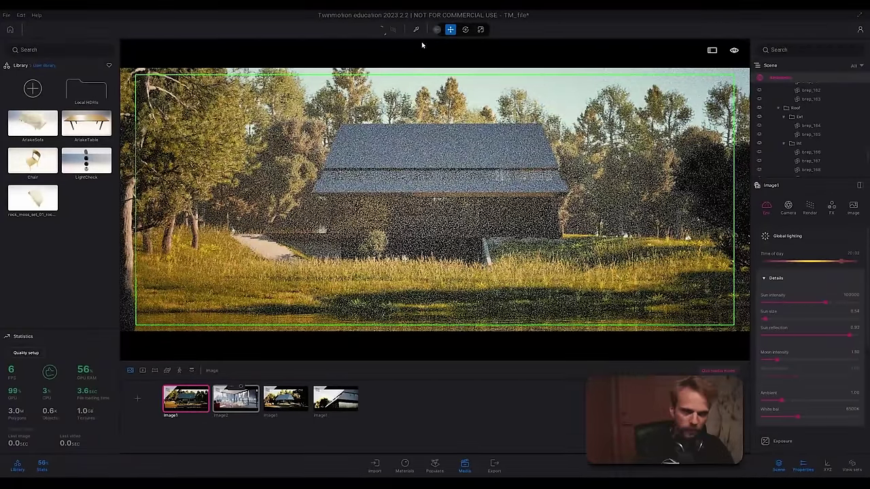
pyautogui.click(219, 407)
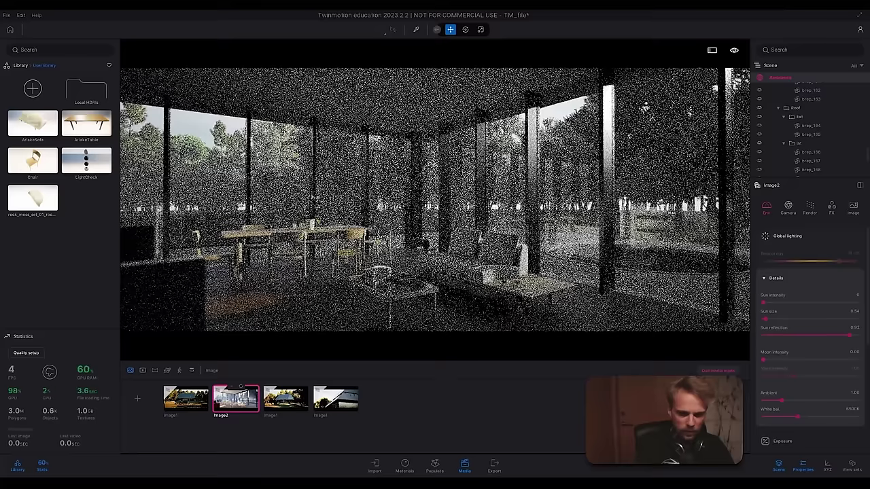
pyautogui.click(276, 408)
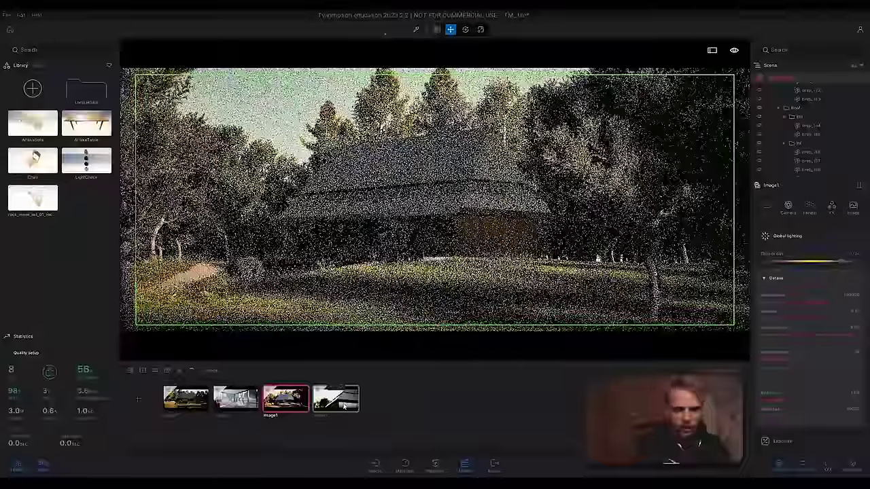
pyautogui.click(345, 406)
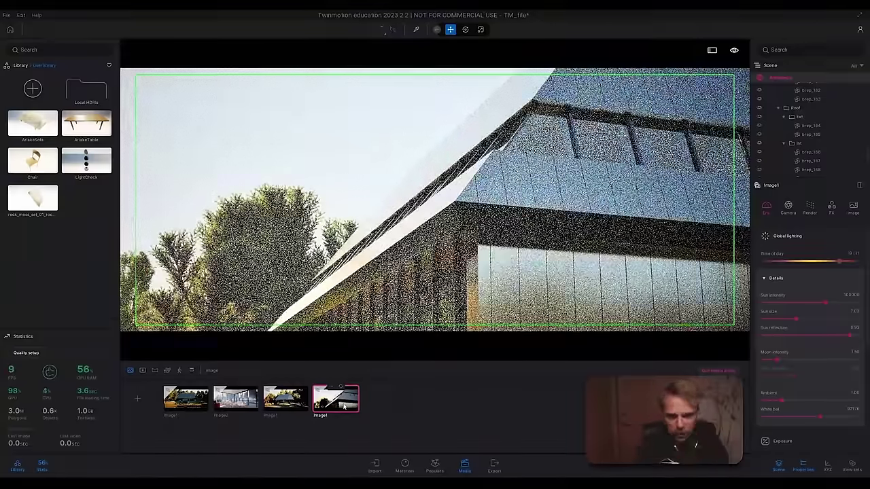
pyautogui.click(235, 401)
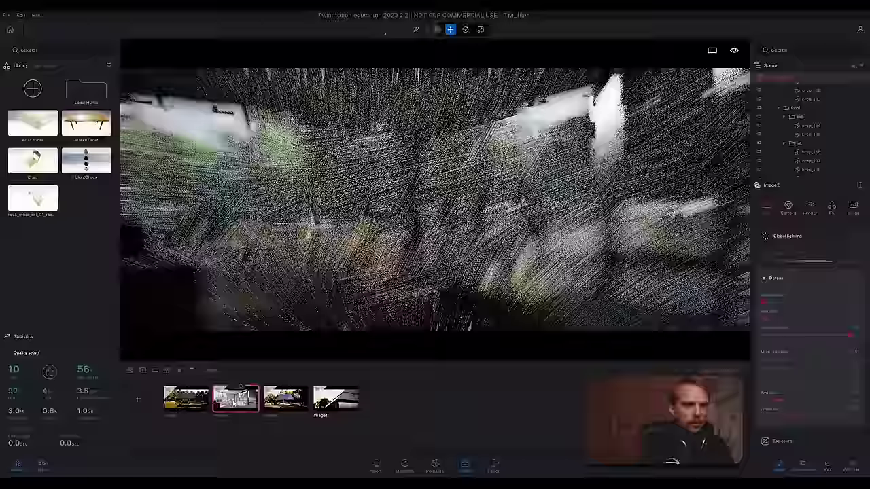
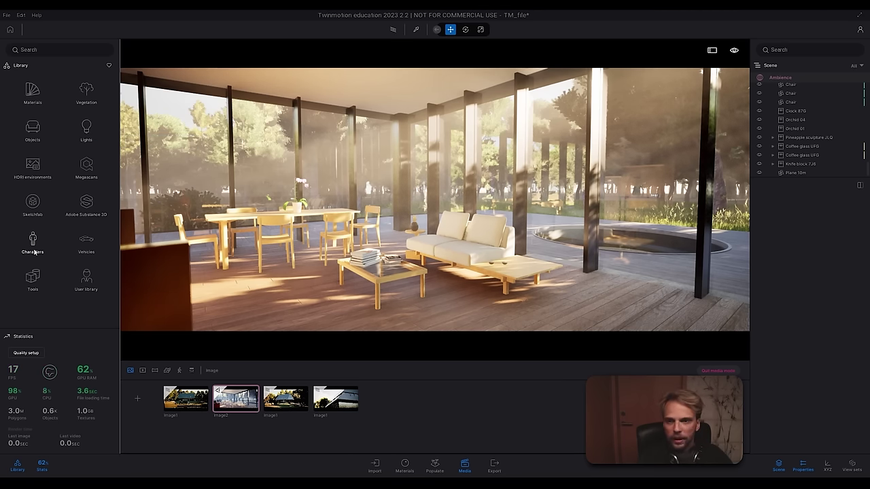
# Step: Place a Box 1m primitive in the air above the dining table, and check it briefly with the path tracer
pyautogui.click(33, 131)
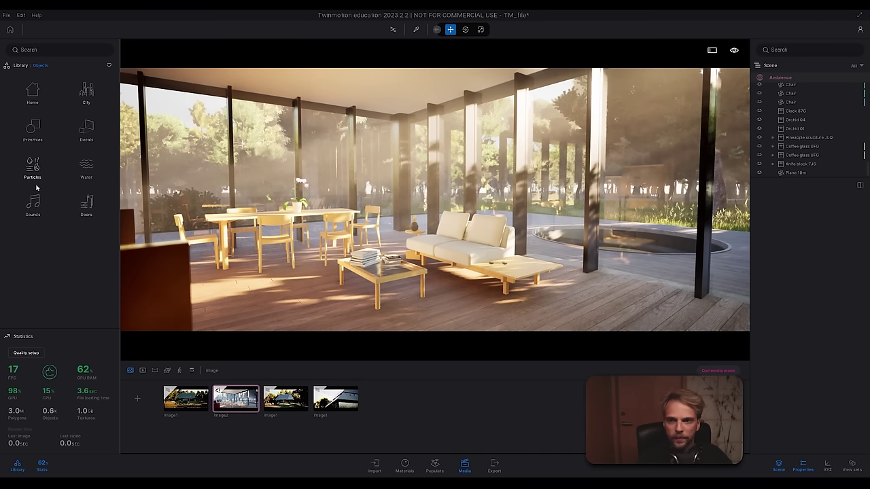
pyautogui.click(34, 131)
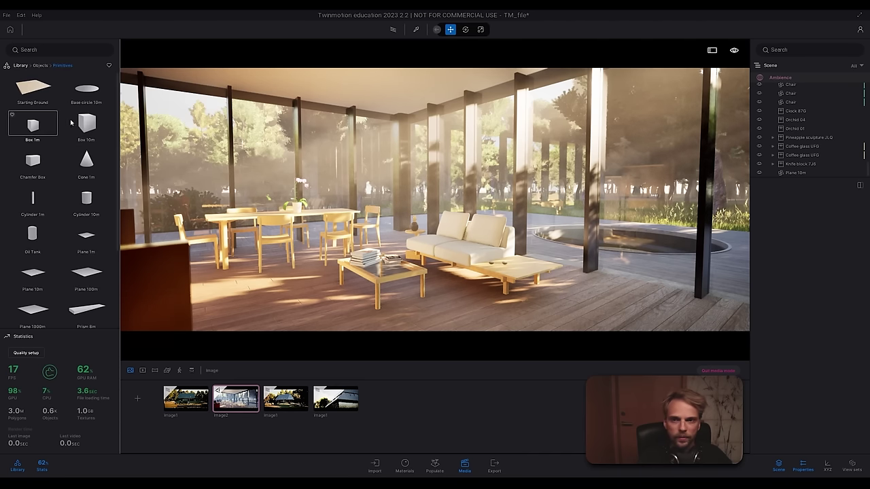
pyautogui.moveTo(116, 164); pyautogui.dragTo(303, 169)
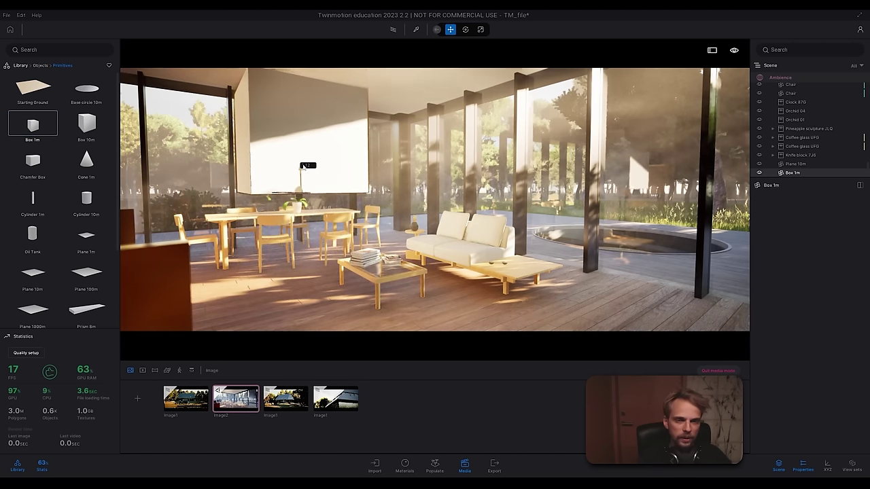
pyautogui.click(393, 29)
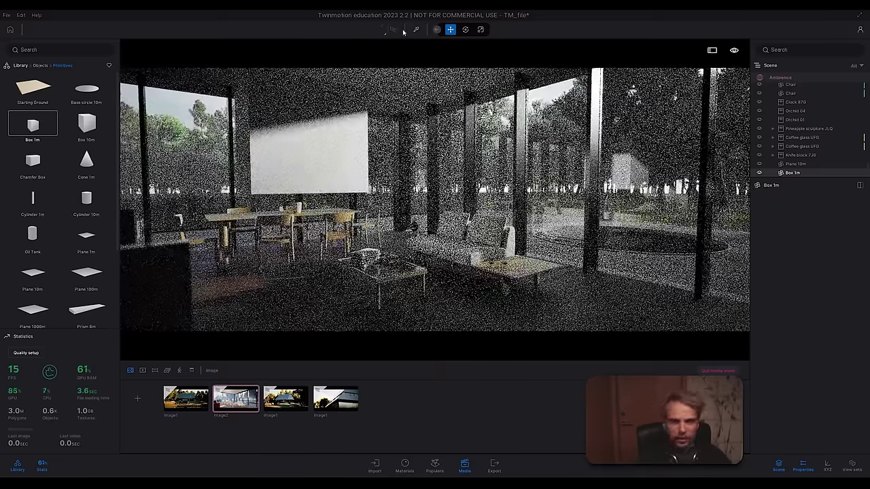
pyautogui.click(397, 29)
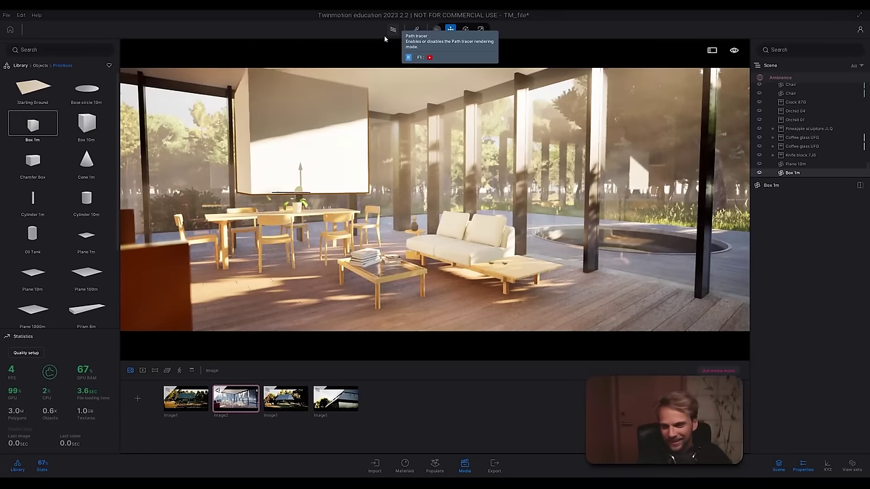
# Step: Create a new standard material and rename it Light
pyautogui.click(406, 466)
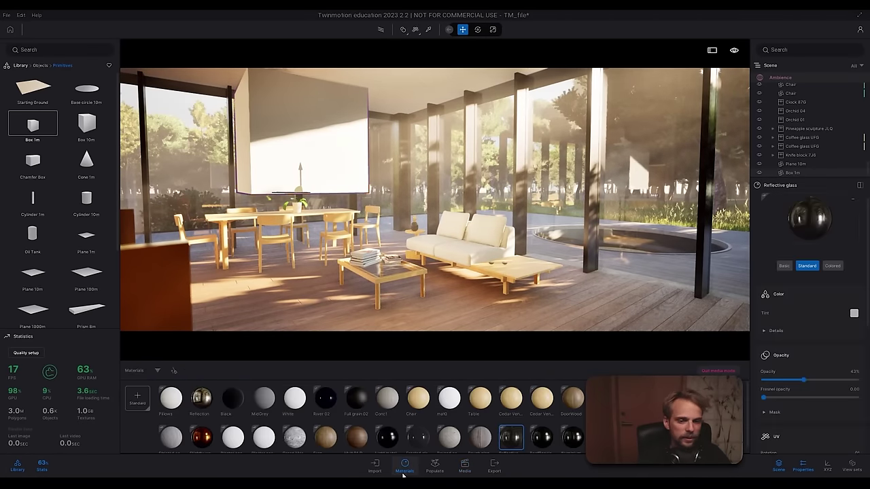
pyautogui.click(137, 399)
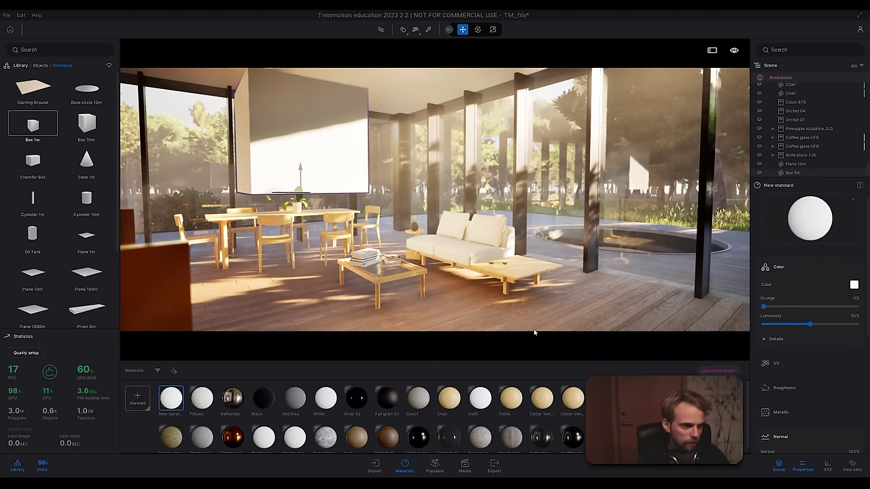
pyautogui.rightClick(170, 388)
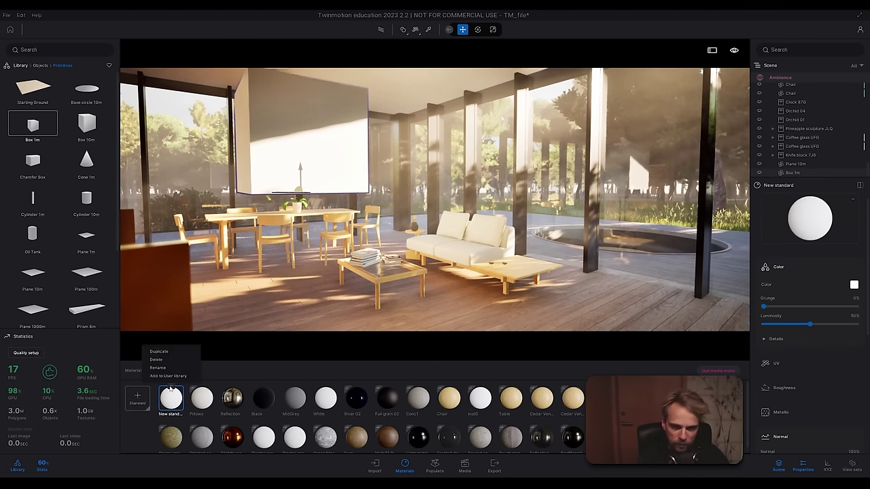
pyautogui.click(158, 369)
pyautogui.write('Light')
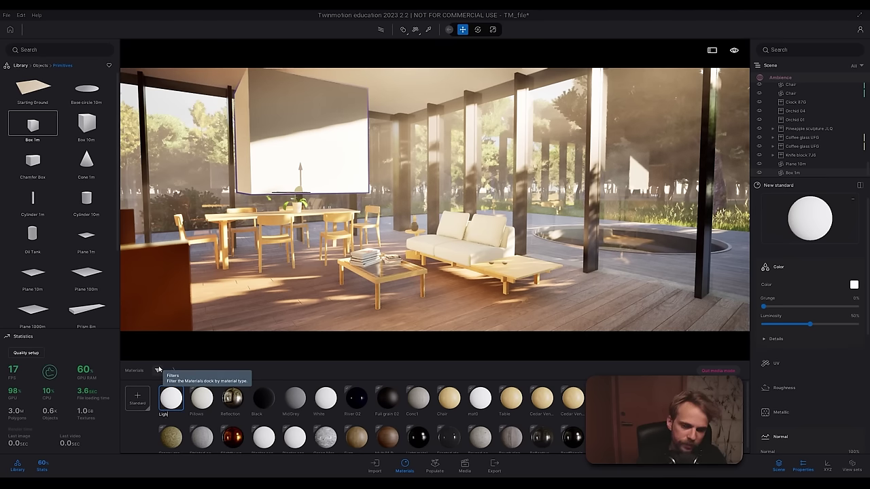
pyautogui.press('Return')
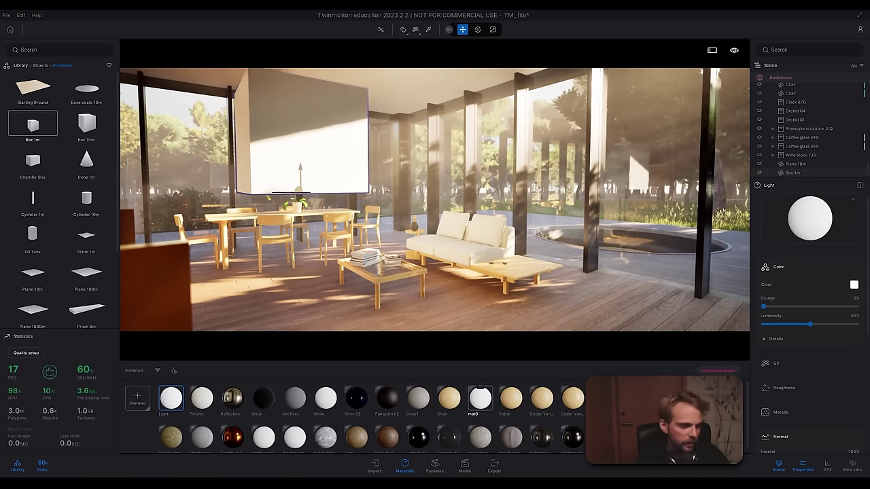
# Step: Turn on emission for the Light material, raise its glow to about 25,900 nit, and look over the emissive details
pyautogui.scroll(-5, 822, 394)
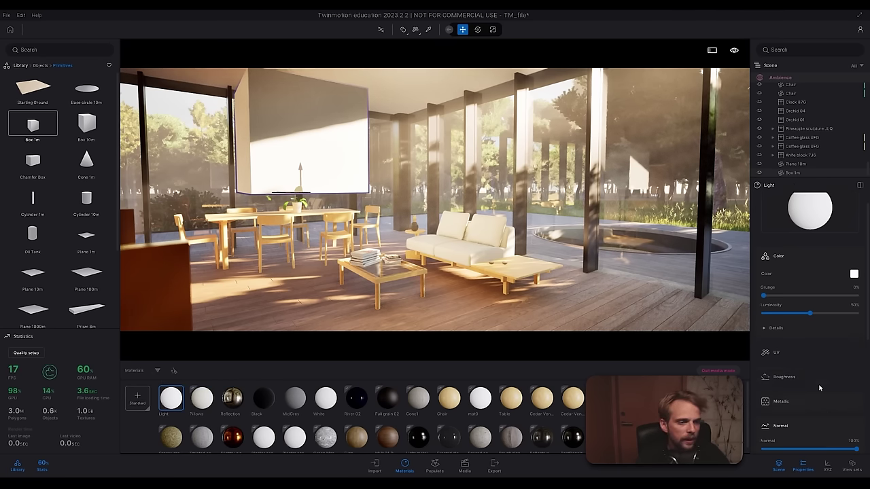
pyautogui.scroll(-2, 818, 391)
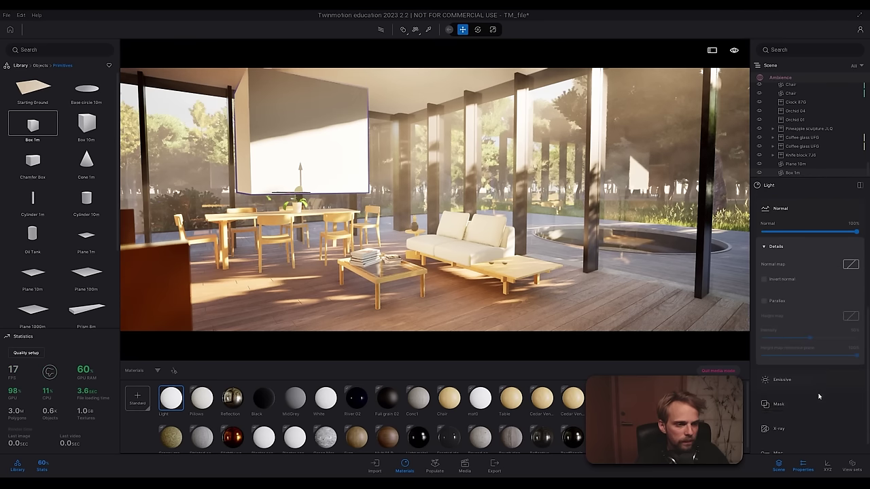
pyautogui.click(788, 383)
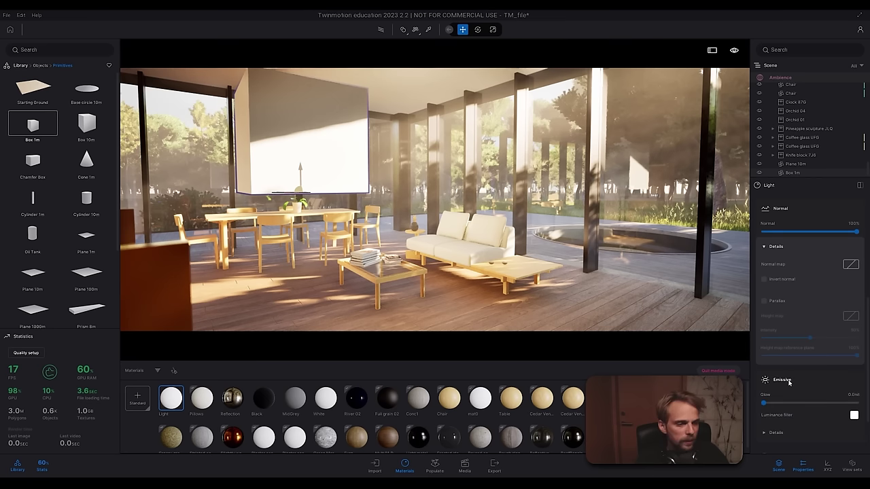
pyautogui.moveTo(763, 404); pyautogui.dragTo(786, 403)
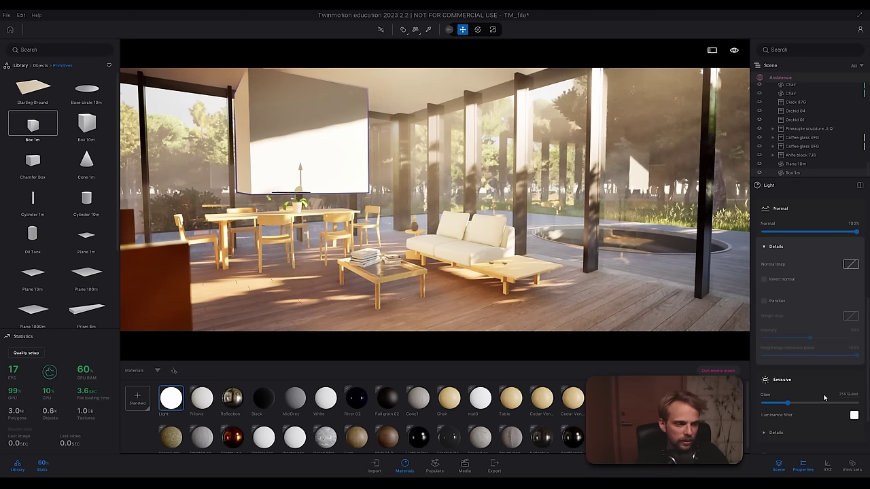
pyautogui.click(777, 433)
pyautogui.scroll(-3, 815, 414)
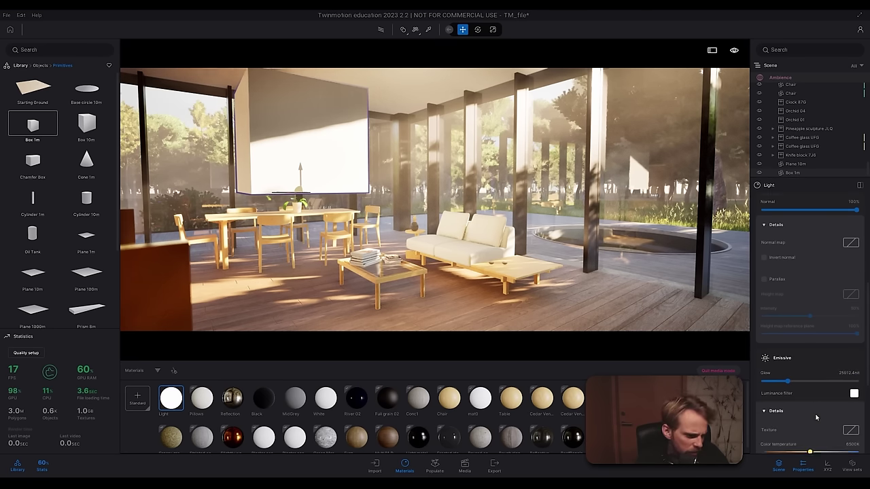
pyautogui.scroll(-2, 814, 415)
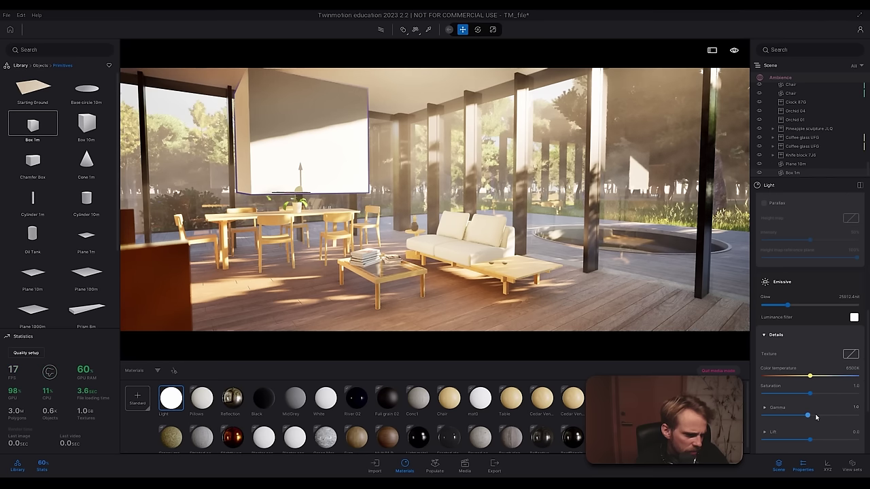
pyautogui.scroll(1, 780, 391)
pyautogui.click(781, 381)
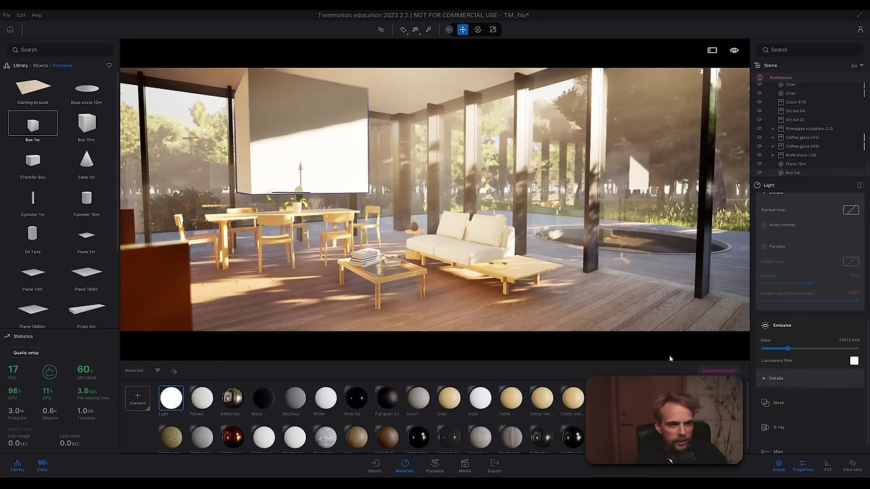
# Step: Apply the Light material to the box above the dining table and lower its glow to 5.0 nit with the path tracer on
pyautogui.moveTo(165, 406); pyautogui.dragTo(278, 149)
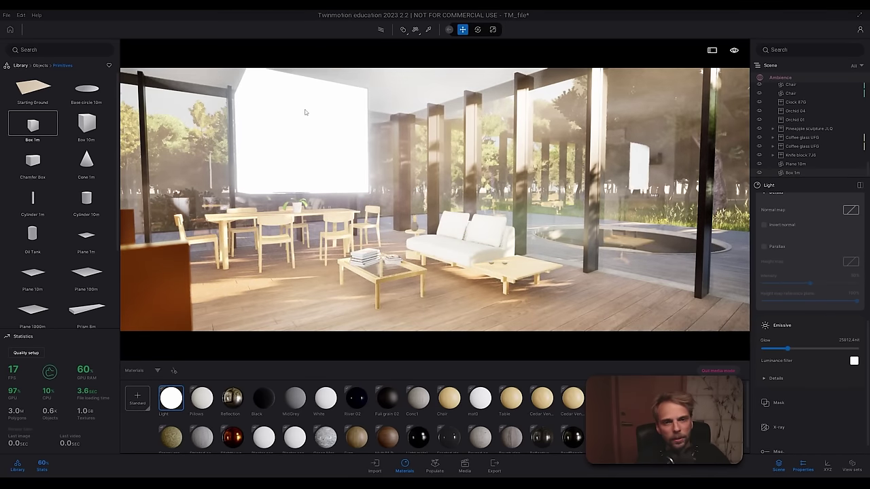
pyautogui.click(380, 29)
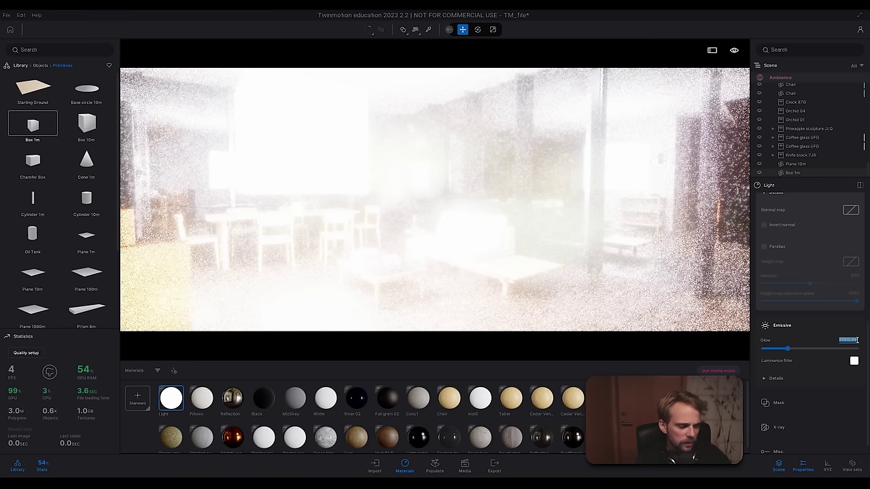
pyautogui.write('300')
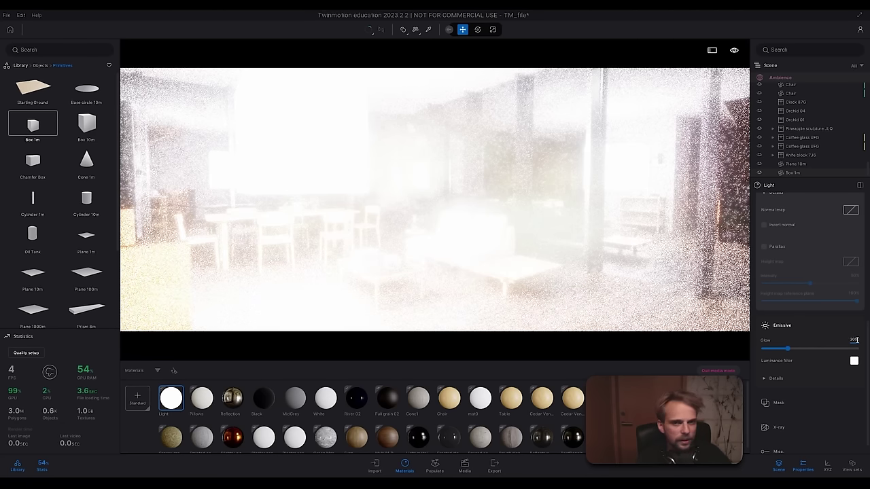
pyautogui.press('Return')
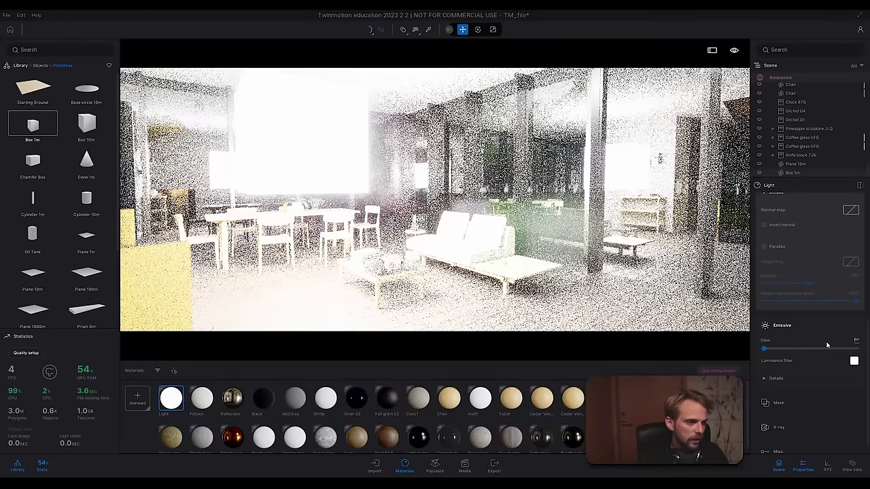
pyautogui.press('Return')
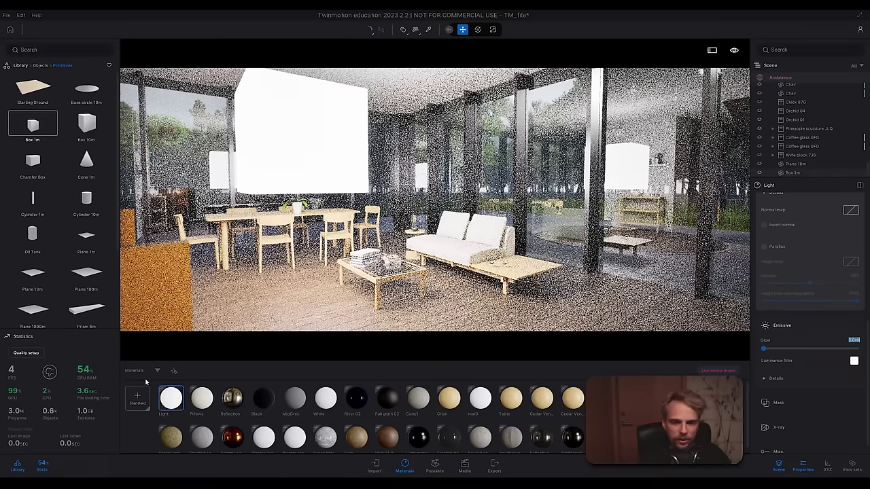
# Step: Return to the saved Image2 view and set its HDRI environment intensity to 10
pyautogui.click(465, 466)
pyautogui.click(234, 406)
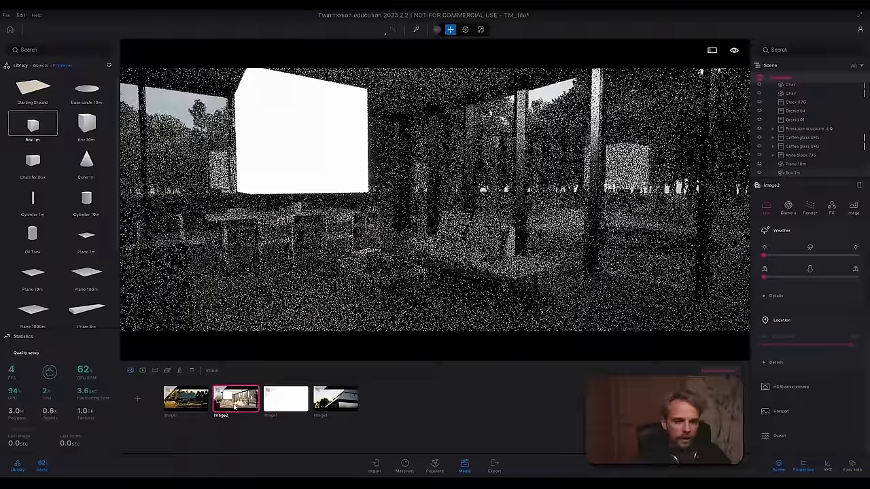
pyautogui.click(239, 405)
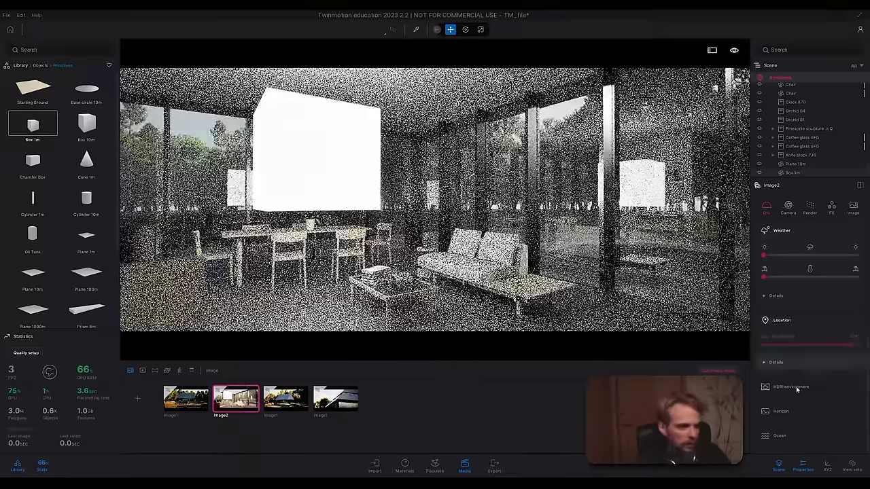
pyautogui.click(795, 387)
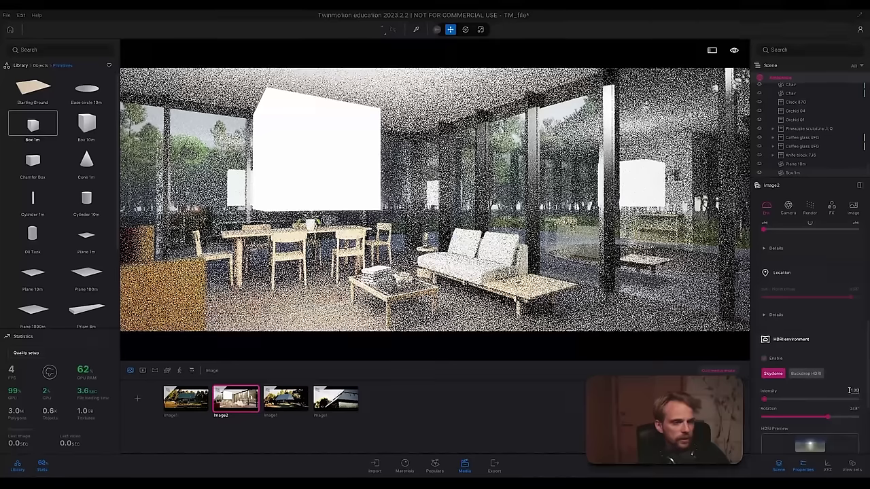
pyautogui.click(853, 391)
pyautogui.write('10')
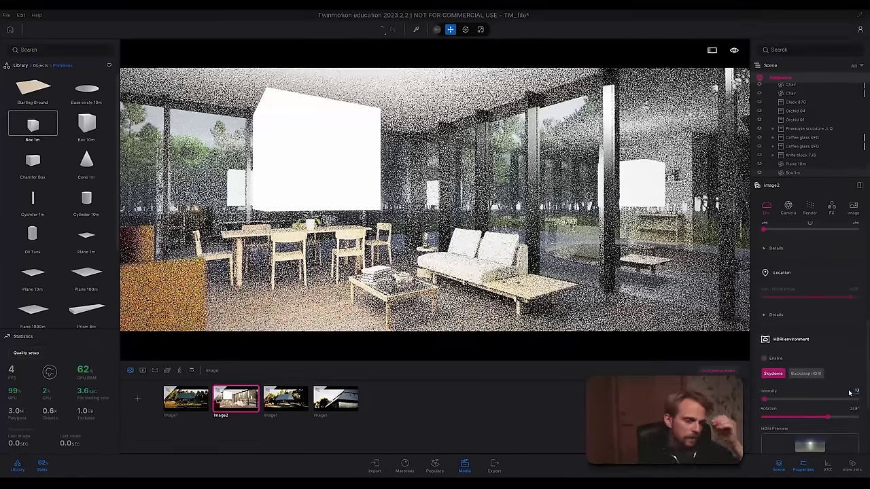
pyautogui.press('Return')
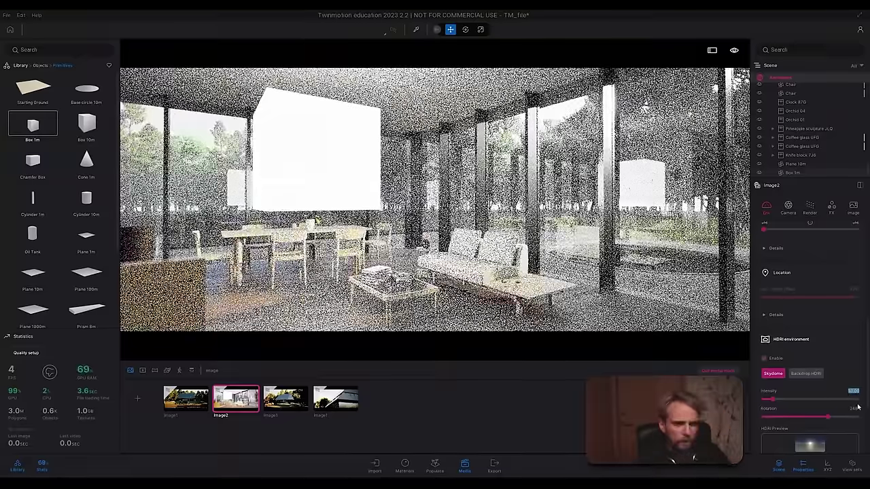
pyautogui.click(854, 391)
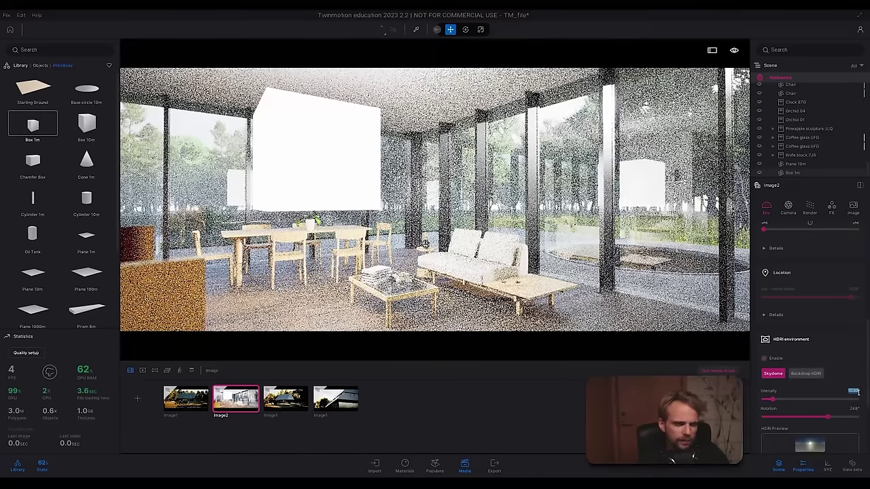
# Step: Delete the glowing box above the dining table and view the interior with the path tracer again
pyautogui.click(299, 129)
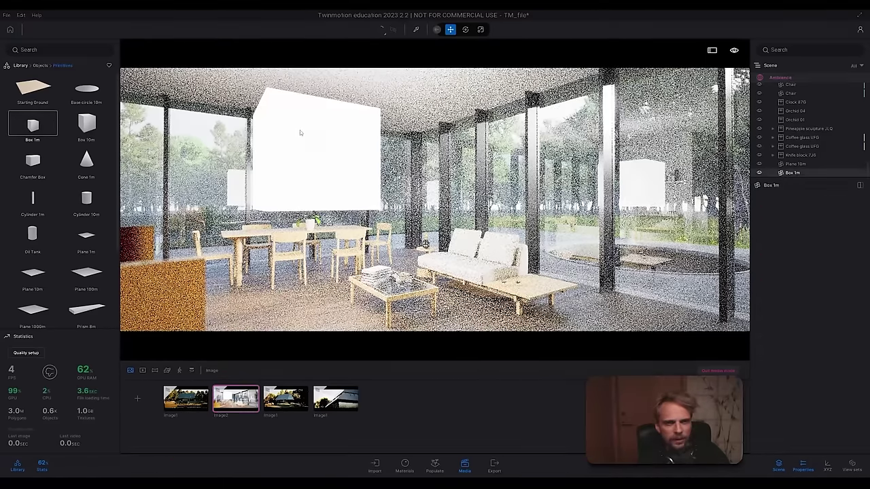
pyautogui.click(392, 32)
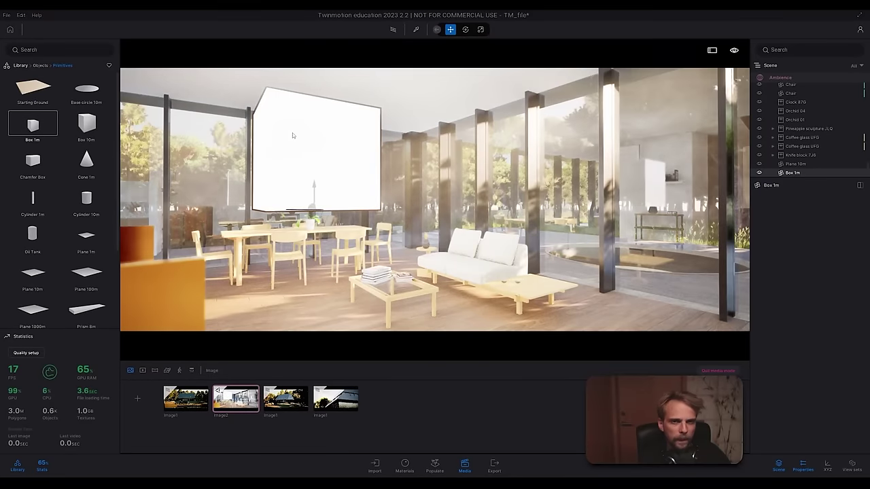
pyautogui.press('Delete')
pyautogui.click(392, 30)
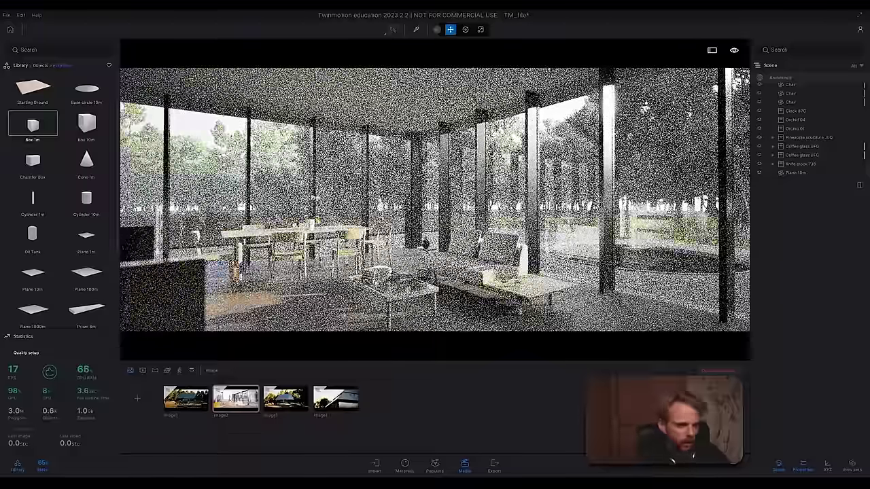
# Step: Raise Image2's HDRI environment intensity to the maximum of 100
pyautogui.click(235, 399)
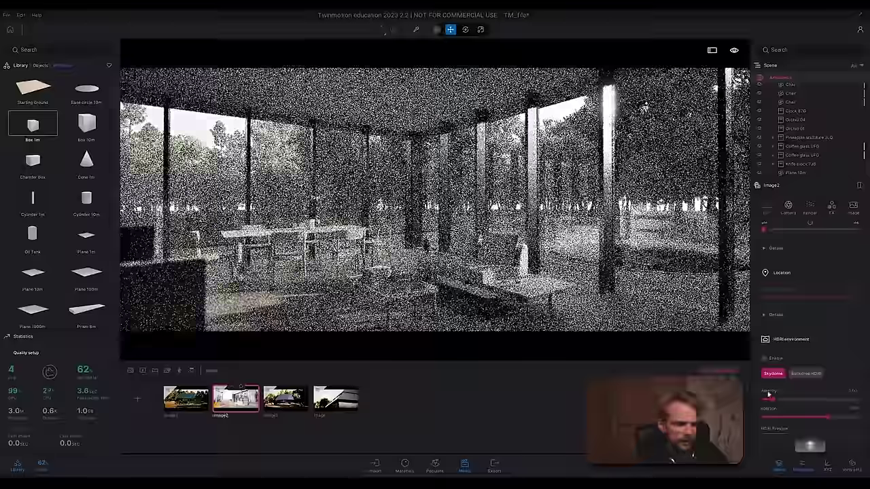
pyautogui.click(853, 391)
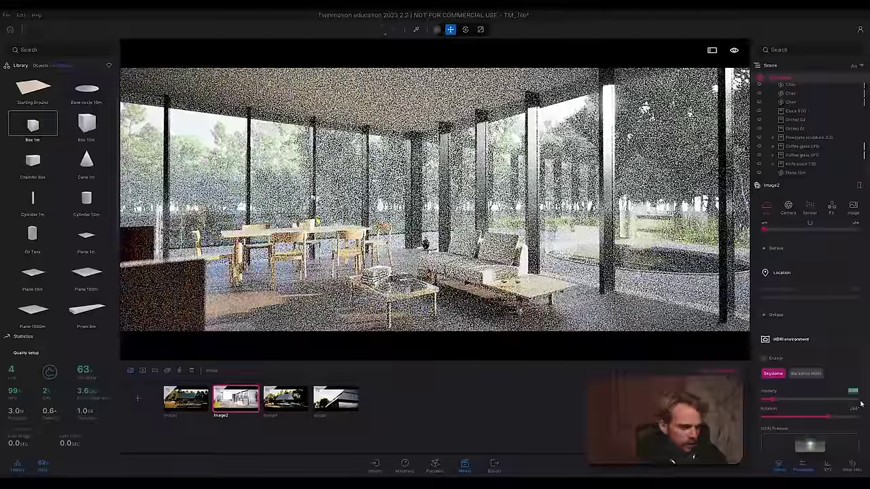
pyautogui.write('100')
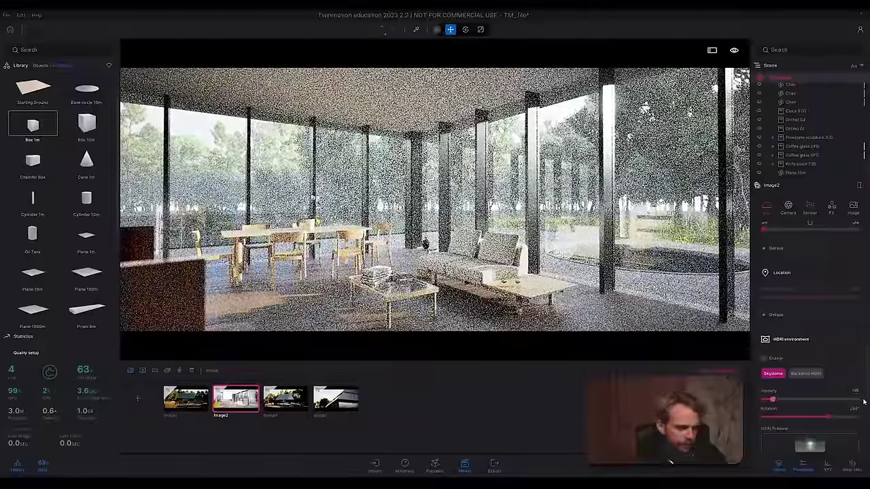
pyautogui.write('000')
pyautogui.press('Return')
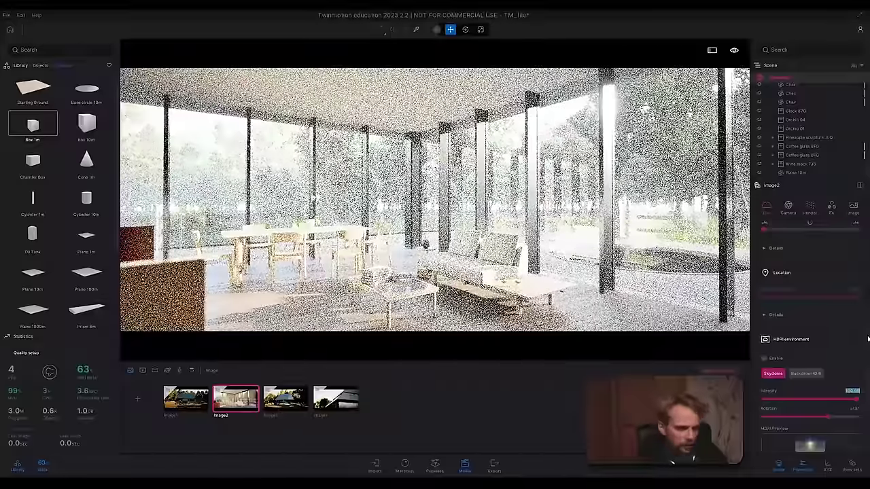
# Step: Collapse Image2's global lighting details and lower its exposure, trying 3 and settling on 2.0
pyautogui.scroll(5, 863, 305)
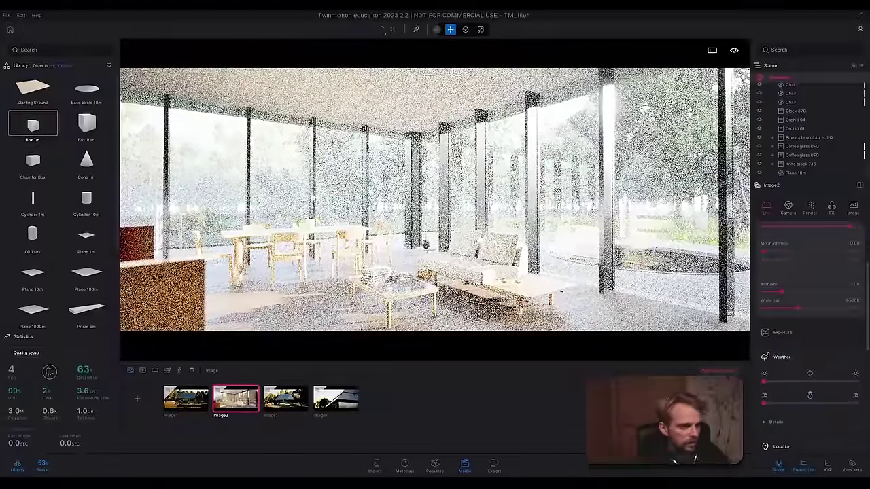
pyautogui.scroll(1, 868, 238)
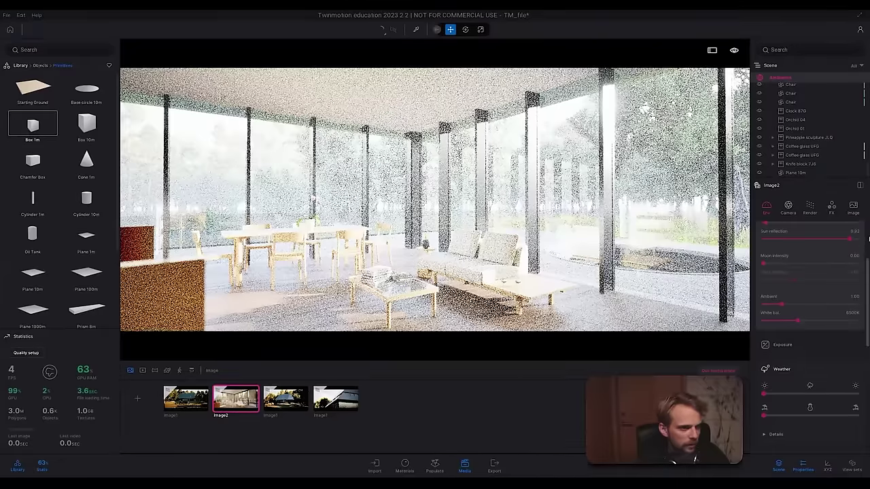
pyautogui.scroll(3, 868, 238)
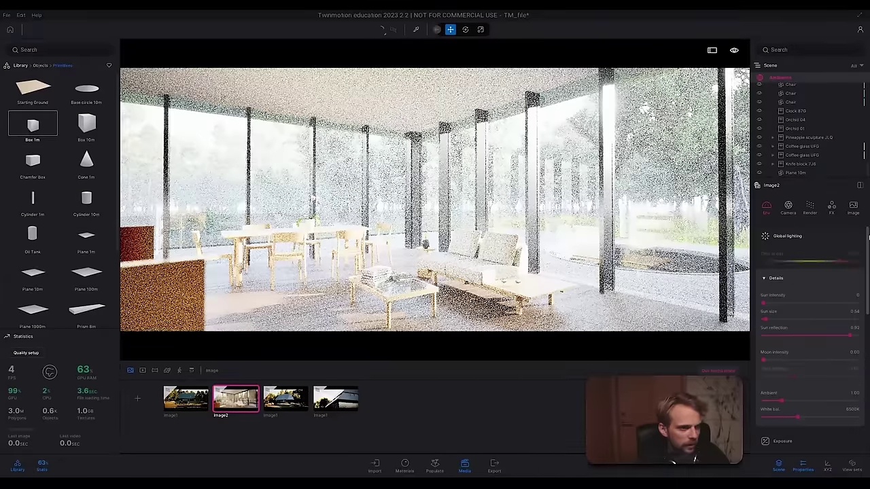
pyautogui.click(768, 279)
pyautogui.click(770, 303)
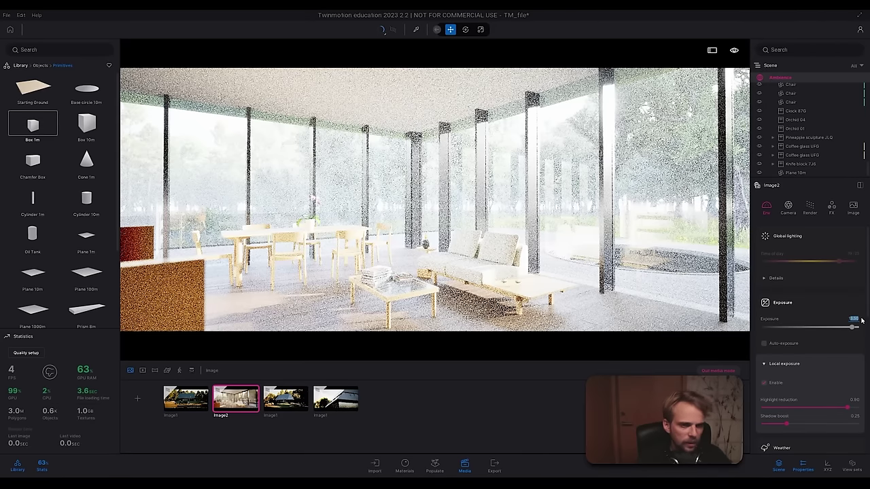
pyautogui.write('3')
pyautogui.press('Return')
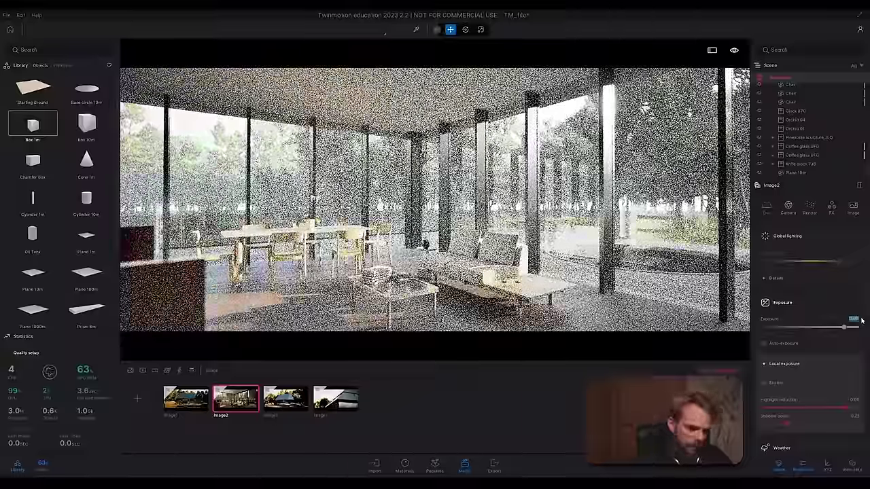
pyautogui.scroll(-1, 861, 321)
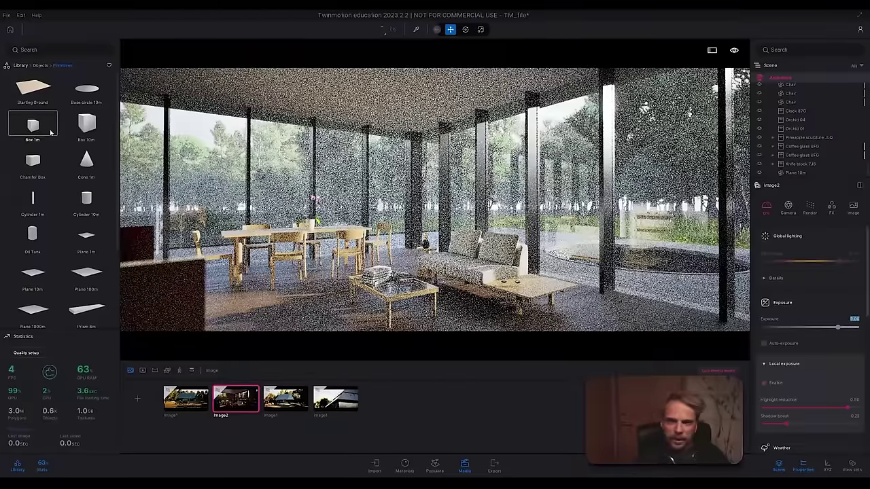
# Step: Place a Box 1m primitive above the dining table and apply the Light material to it
pyautogui.moveTo(50, 133); pyautogui.dragTo(307, 228)
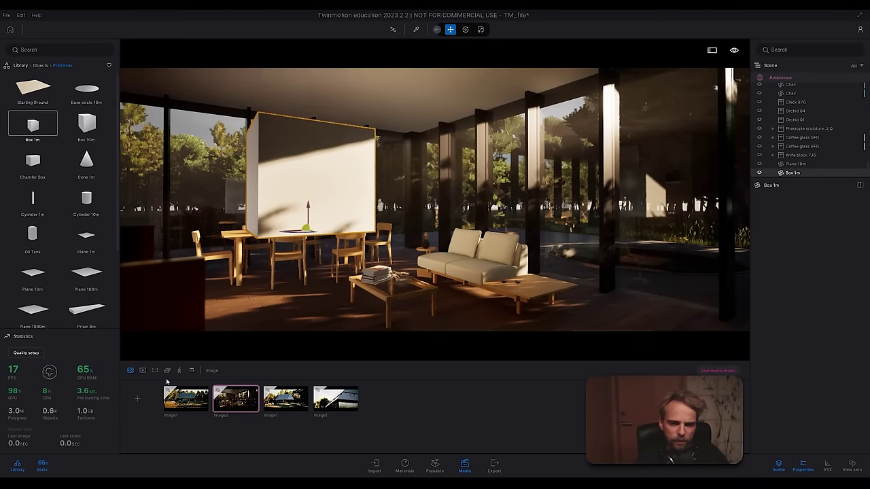
pyautogui.click(404, 464)
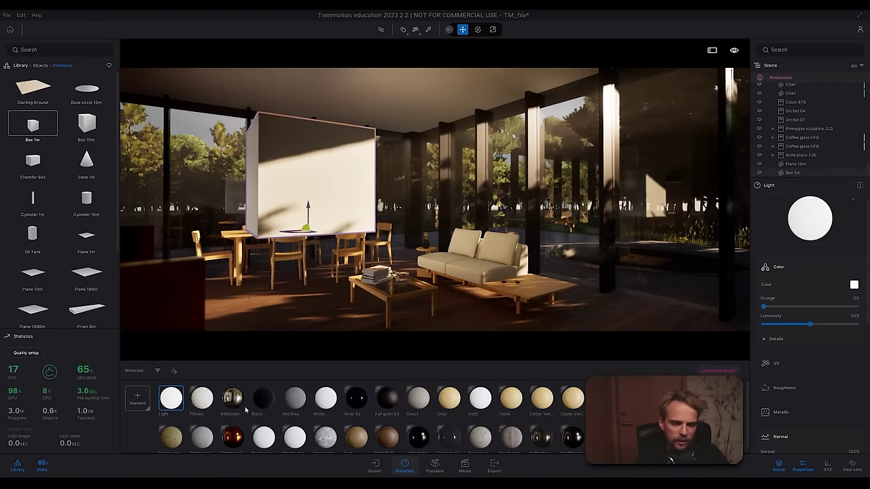
pyautogui.moveTo(171, 398); pyautogui.dragTo(292, 170)
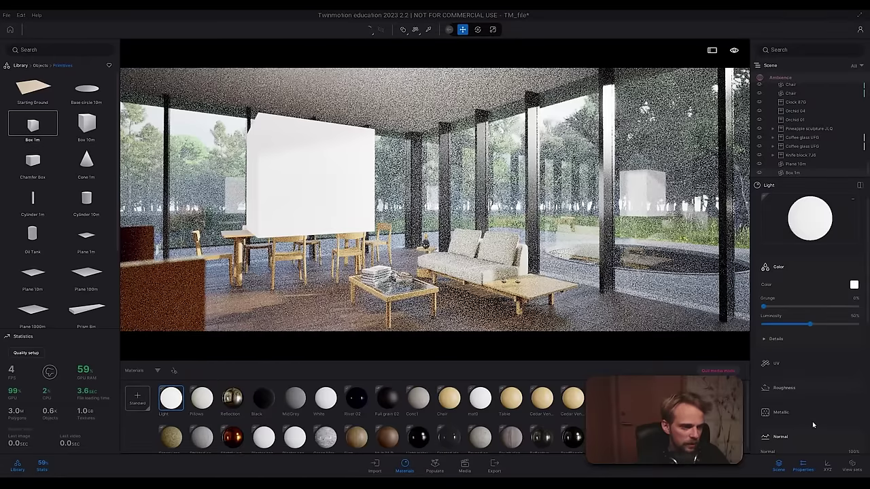
# Step: Set the emissive glow of the Light material to 100 nit
pyautogui.scroll(-2, 812, 421)
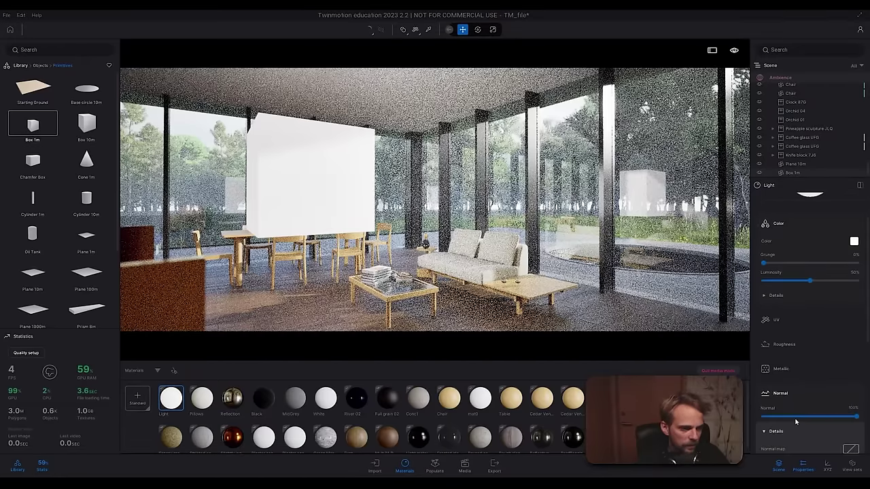
pyautogui.scroll(-5, 795, 422)
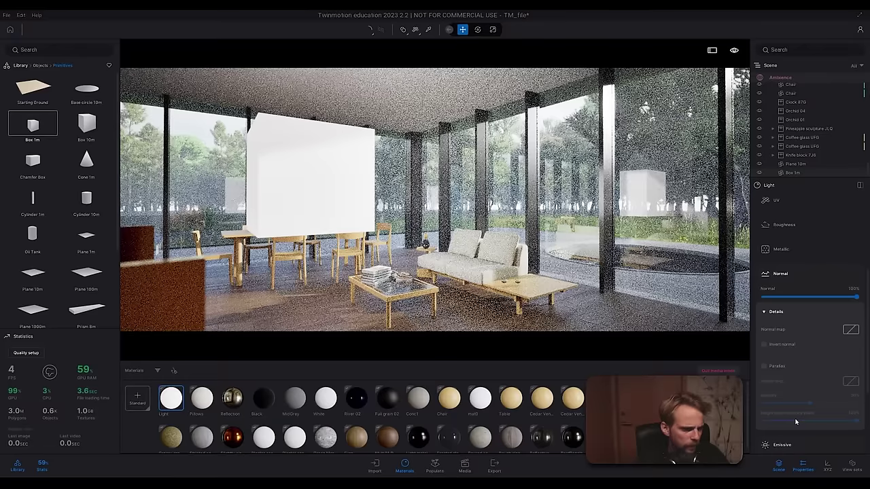
pyautogui.scroll(-2, 796, 422)
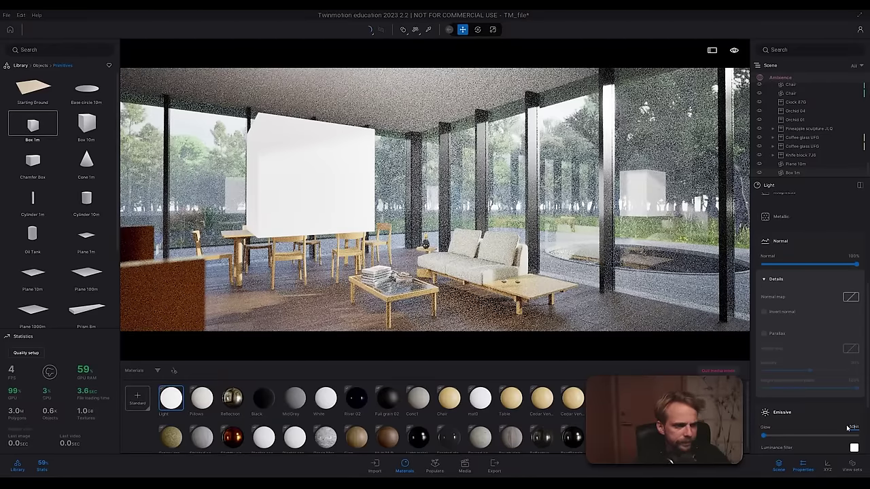
pyautogui.press('Return')
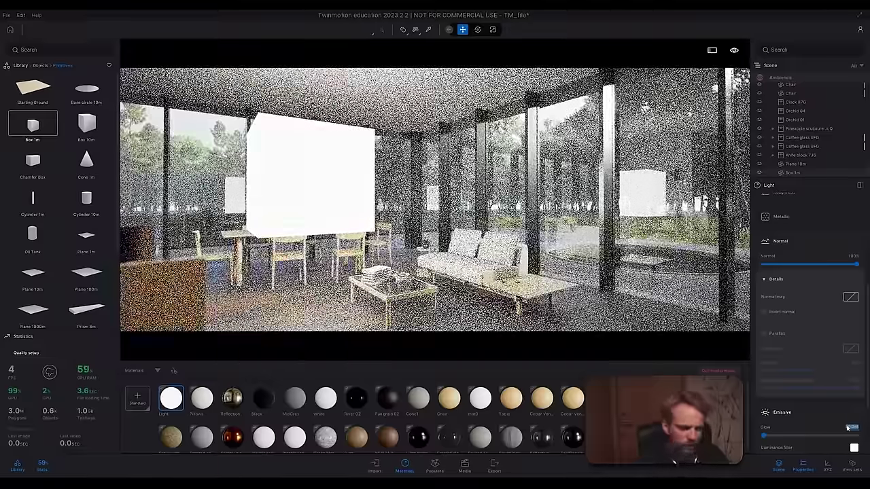
pyautogui.write('100')
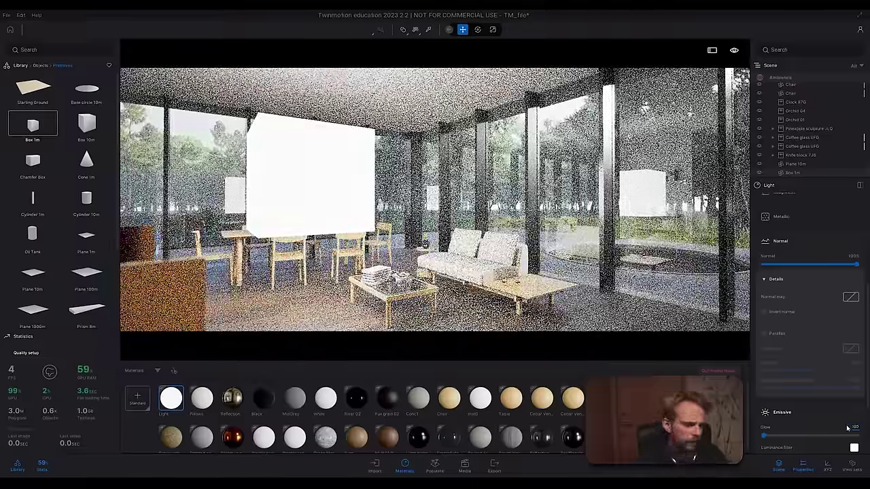
pyautogui.press('Return')
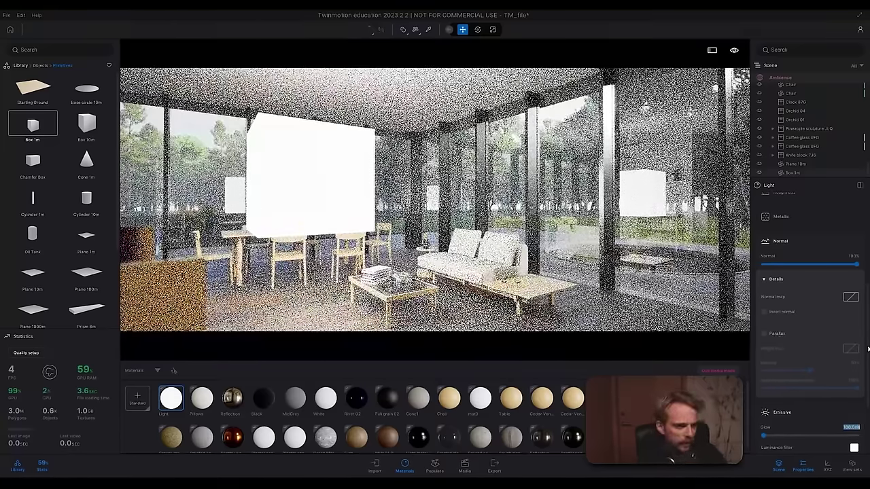
# Step: Expand the Light material's emissive details and lower its color temperature to 1000K
pyautogui.scroll(-3, 773, 385)
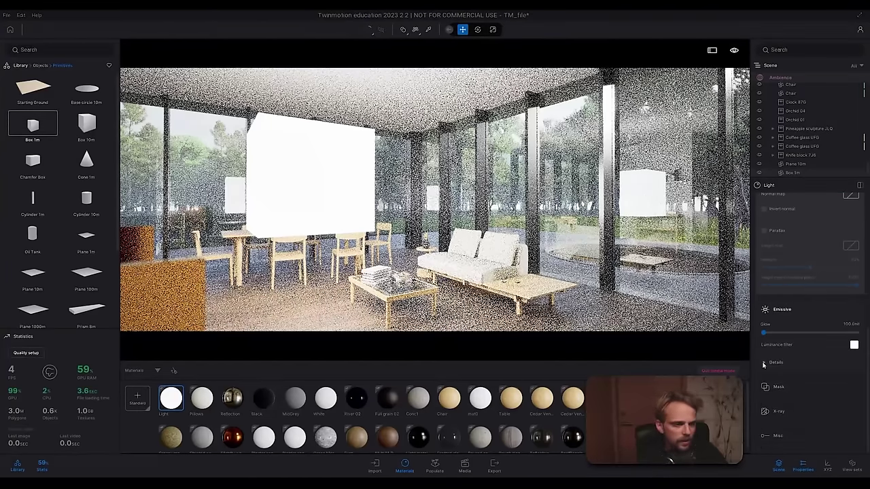
pyautogui.click(764, 363)
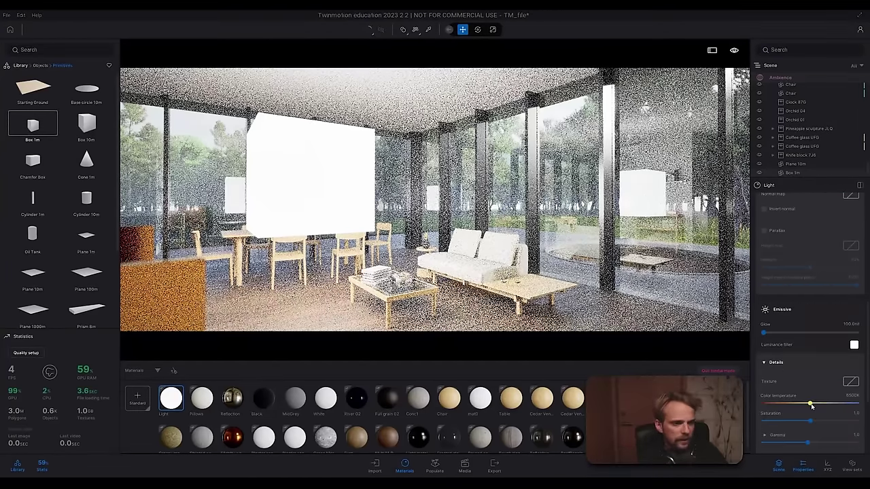
pyautogui.moveTo(790, 403); pyautogui.dragTo(766, 407)
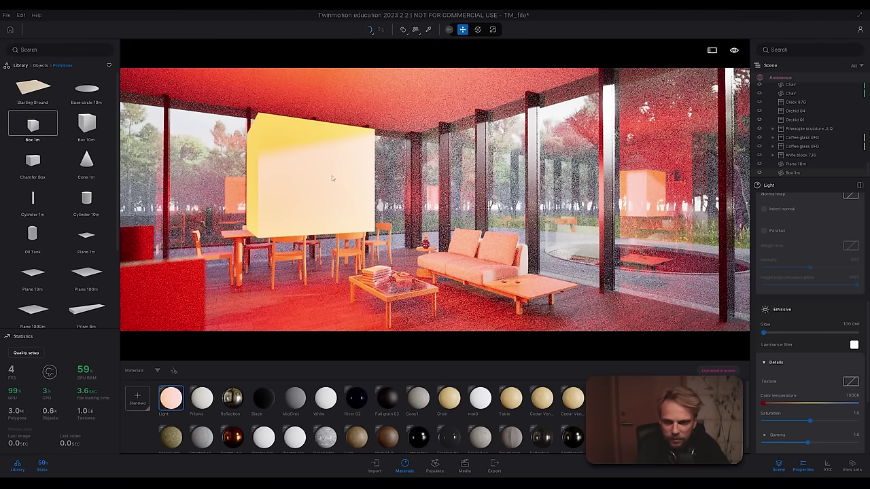
# Step: Delete the glowing box above the dining table and turn off the path tracer
pyautogui.click(303, 214)
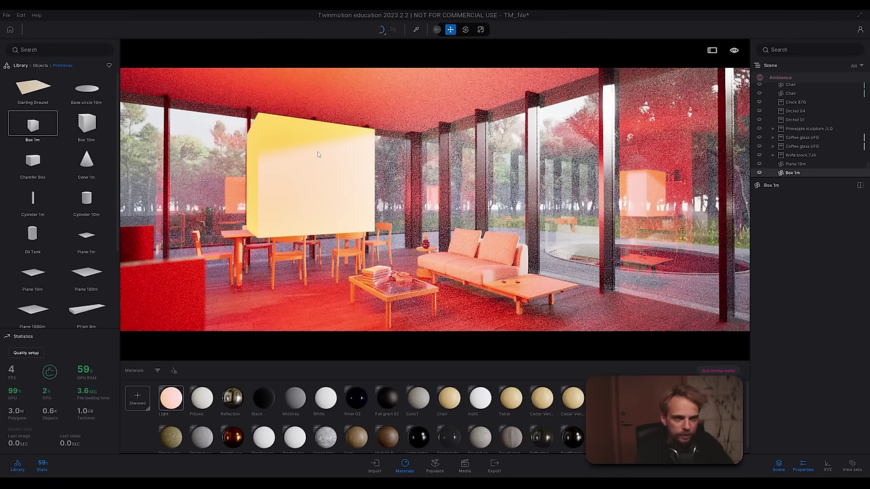
pyautogui.press('Delete')
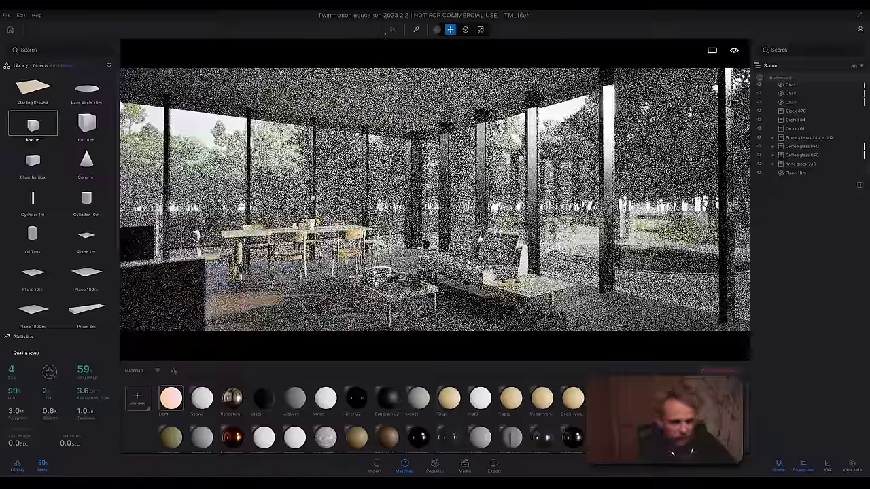
pyautogui.click(392, 29)
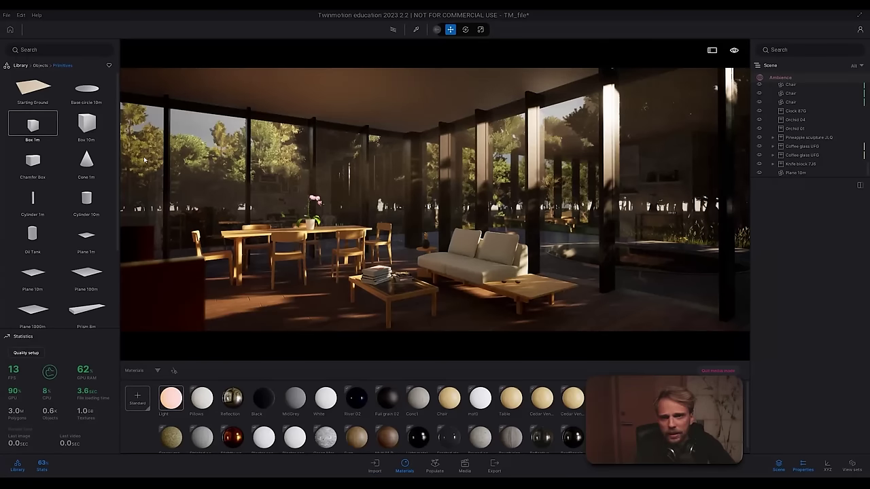
# Step: Browse the library's lights and place a Spot light at the ceiling above the dining table
pyautogui.click(40, 65)
pyautogui.click(21, 65)
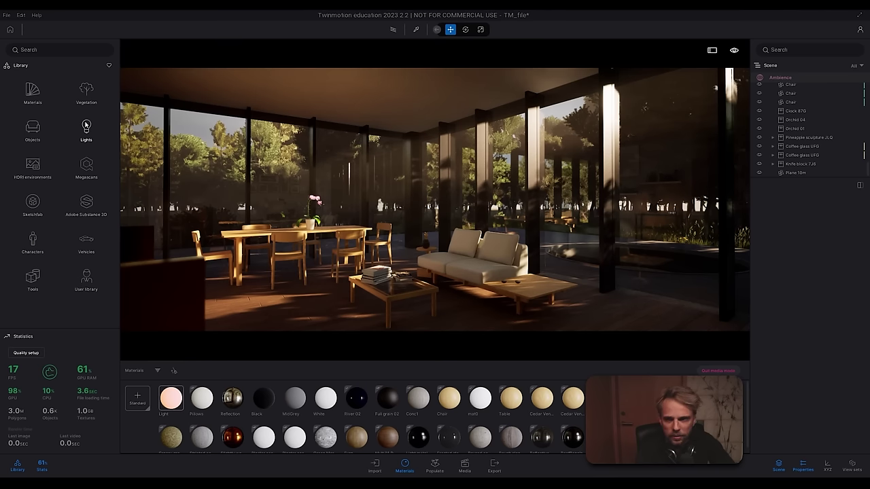
pyautogui.click(86, 125)
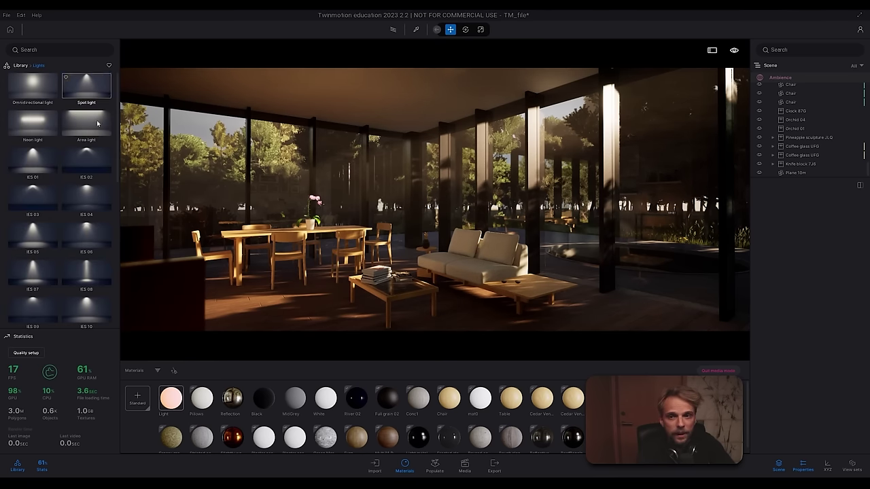
pyautogui.scroll(-3, 34, 271)
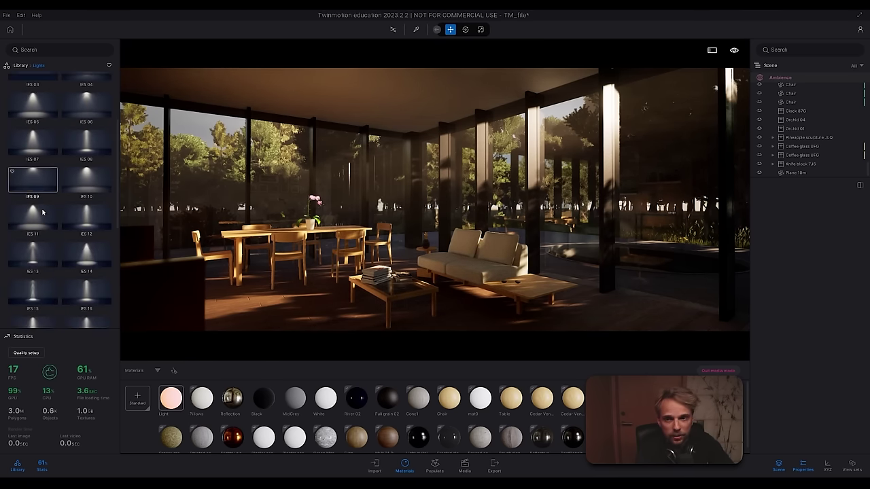
pyautogui.scroll(-5, 38, 216)
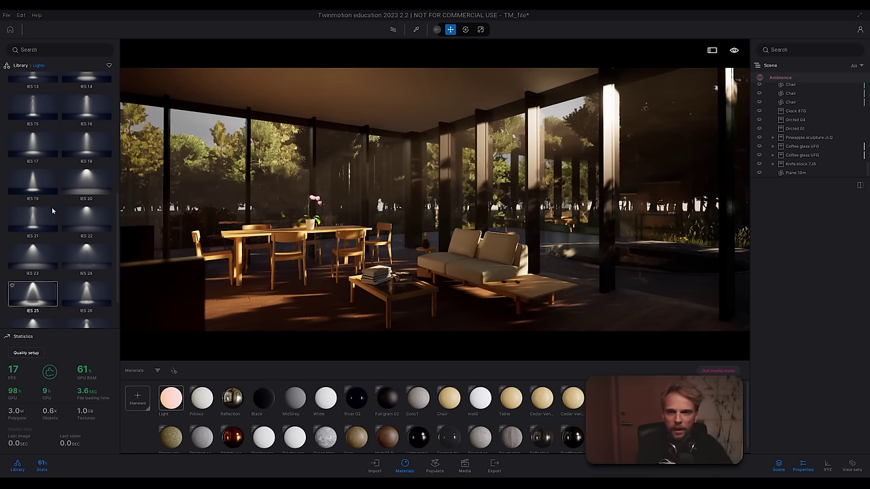
pyautogui.scroll(-2, 52, 210)
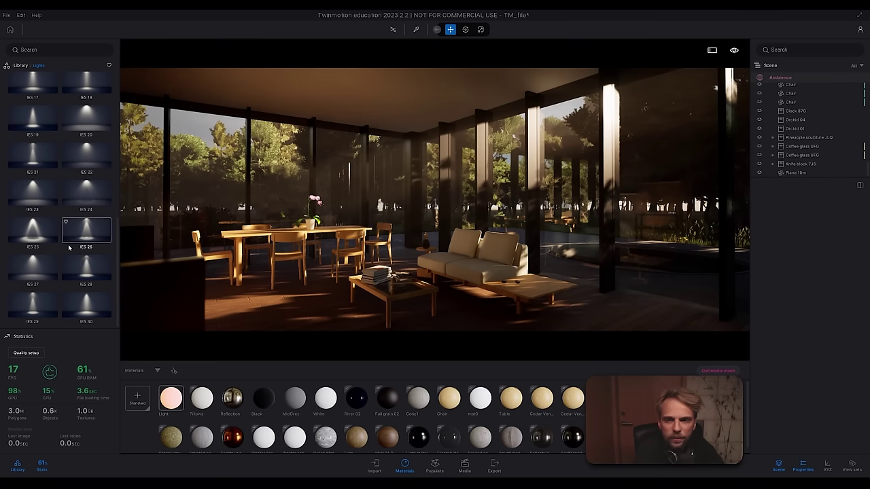
pyautogui.scroll(8, 71, 251)
pyautogui.scroll(1, 68, 245)
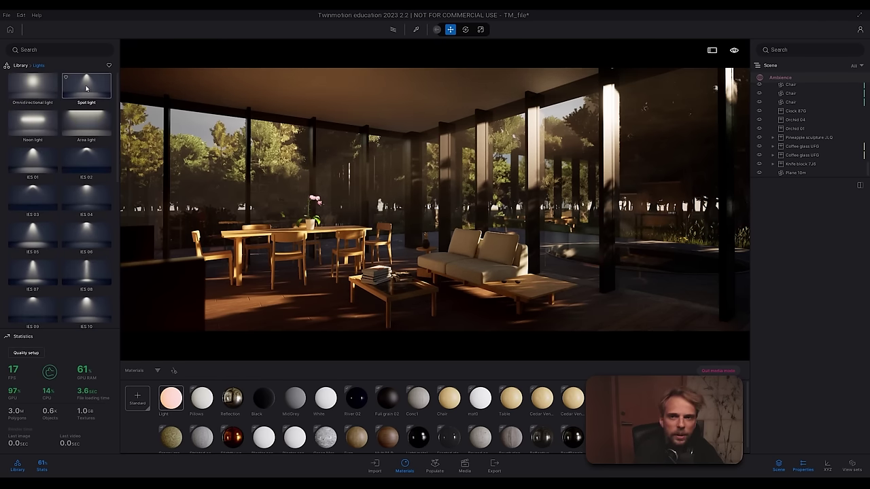
pyautogui.moveTo(113, 89); pyautogui.dragTo(304, 94)
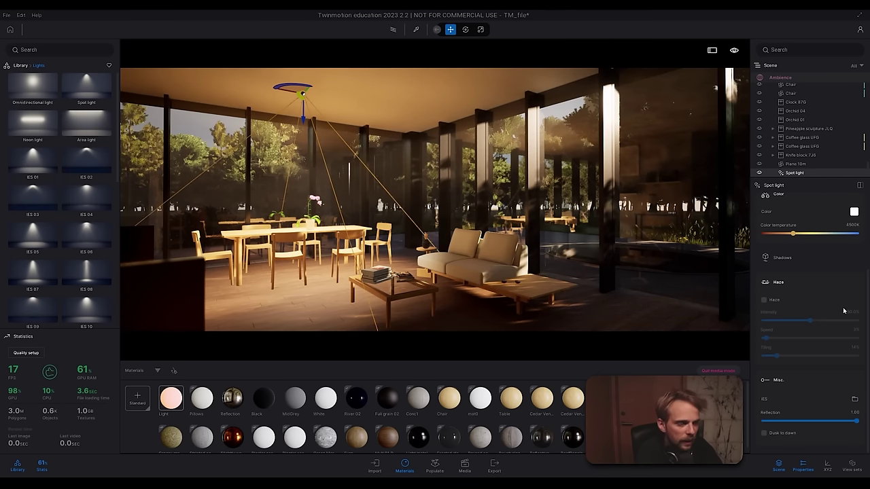
# Step: Try a brighter intensity on the new spot light and settle on 50 lm
pyautogui.scroll(1, 842, 311)
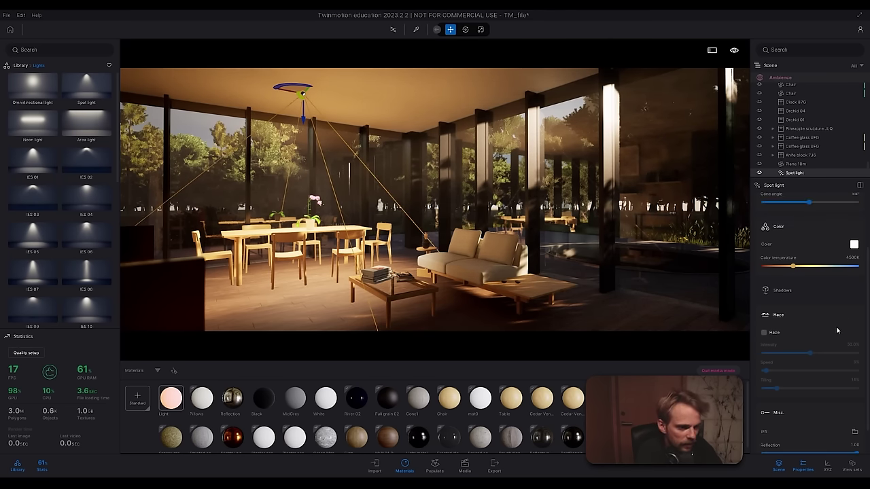
pyautogui.scroll(2, 837, 331)
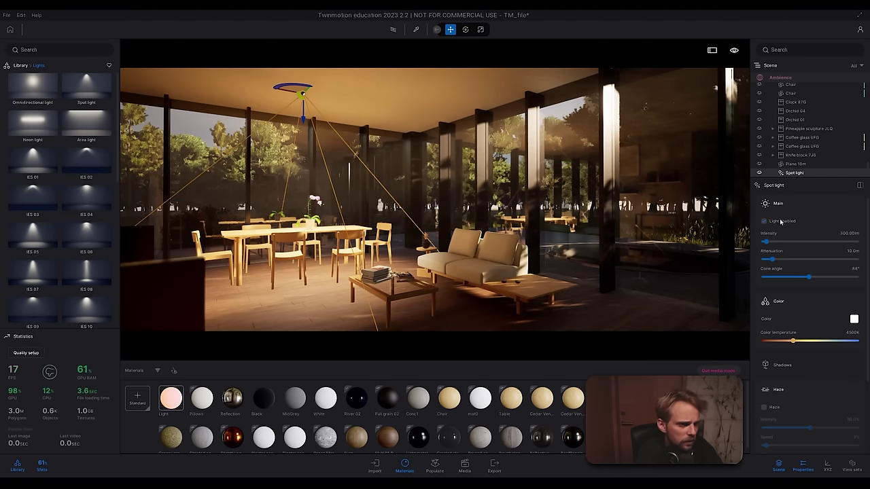
pyautogui.moveTo(766, 242); pyautogui.dragTo(776, 242)
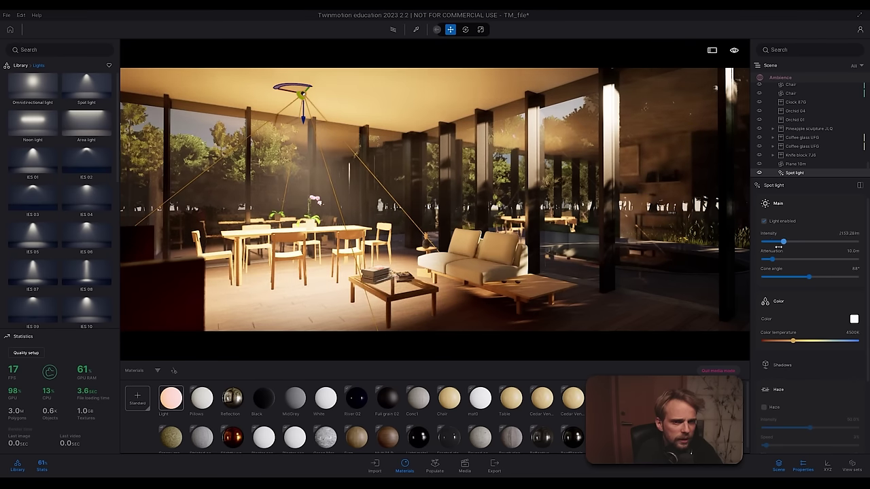
pyautogui.click(848, 233)
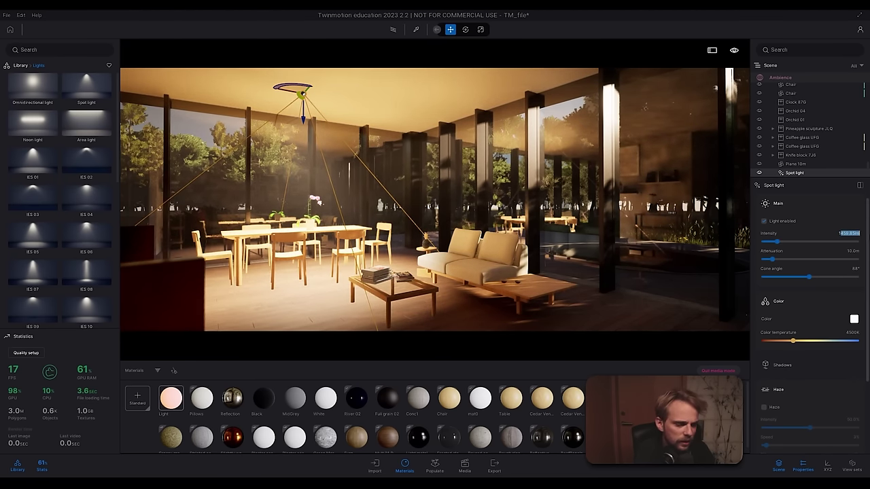
pyautogui.press('BackSpace')
pyautogui.write('50')
pyautogui.press('Return')
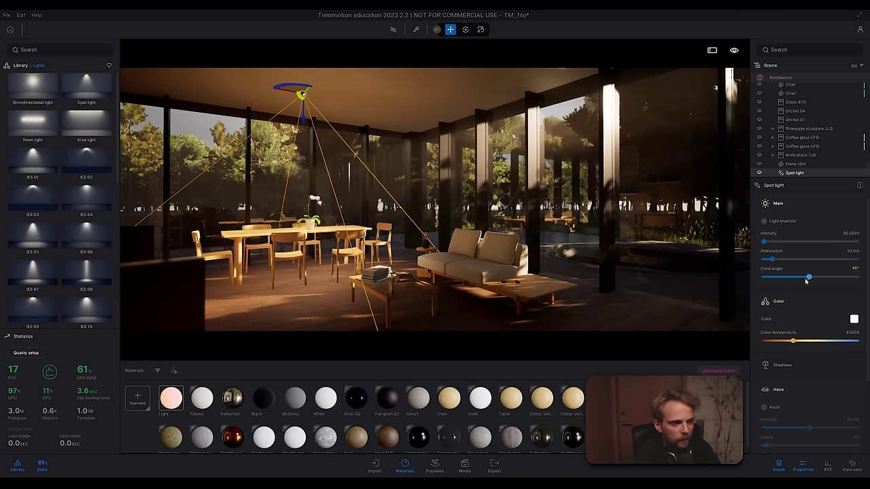
# Step: Narrow the spot light's cone angle to 50° and preview the interior with the path tracer
pyautogui.moveTo(810, 280); pyautogui.dragTo(788, 280)
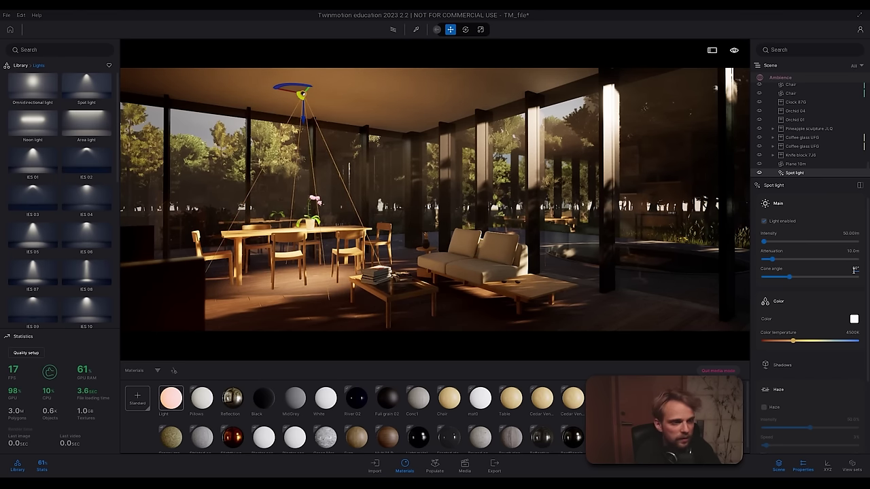
pyautogui.click(393, 29)
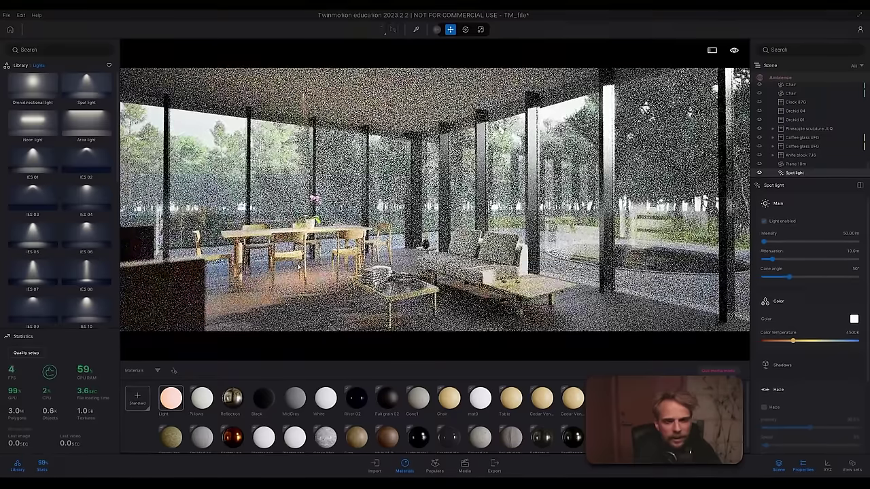
pyautogui.click(393, 31)
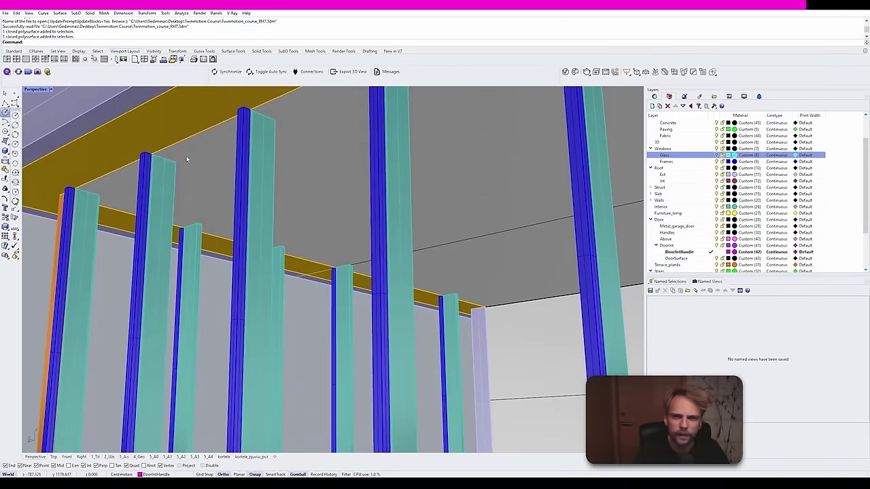
pyautogui.write('zs')
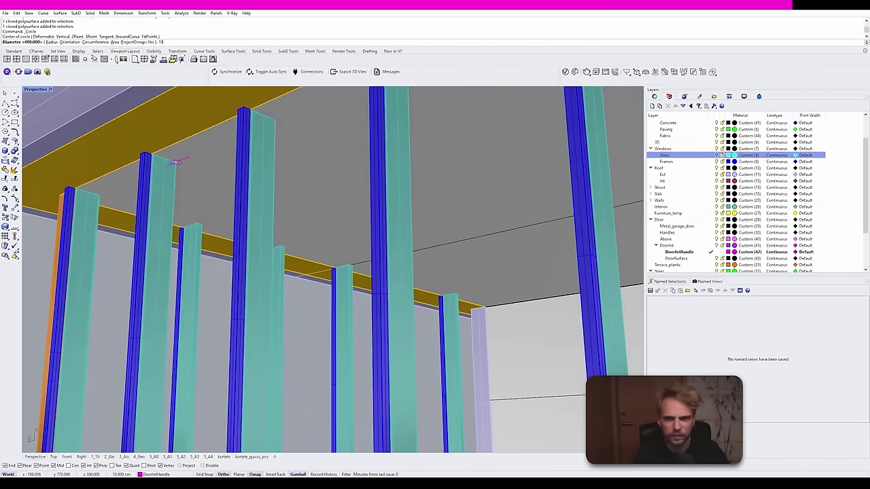
pyautogui.press('Return')
pyautogui.click(316, 203)
pyautogui.press('Delete')
# Step: In Rhino, draw a circle at the upper corner of a vertical post below the ceiling and extrude it into a capped disc
pyautogui.click(315, 214)
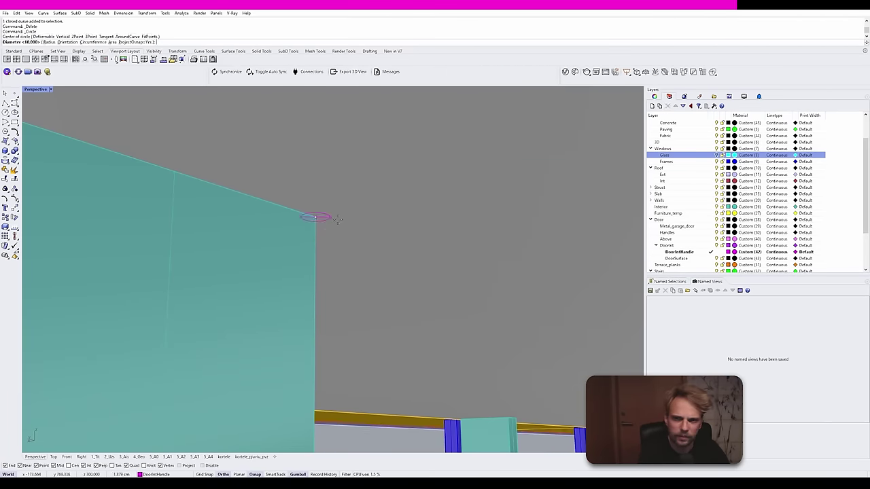
pyautogui.press('Return')
pyautogui.click(365, 233)
pyautogui.moveTo(316, 201); pyautogui.dragTo(315, 158)
pyautogui.press('Delete')
pyautogui.click(380, 204)
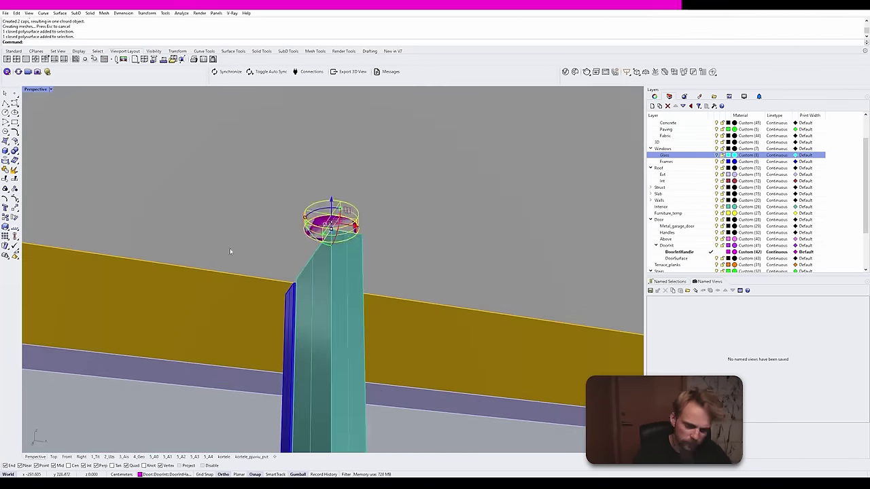
pyautogui.click(318, 287)
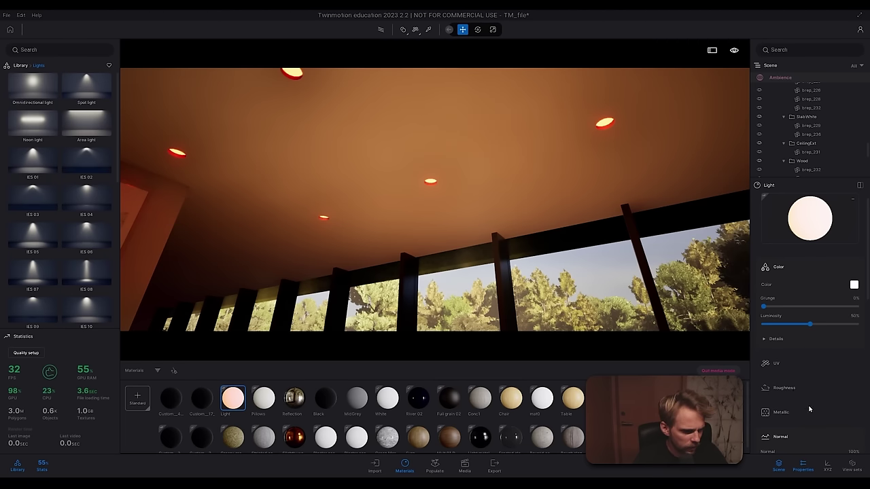
# Step: In Twinmotion, set the Light material's emissive color temperature to 4800 K and its glow to 50 nit
pyautogui.scroll(-6, 796, 343)
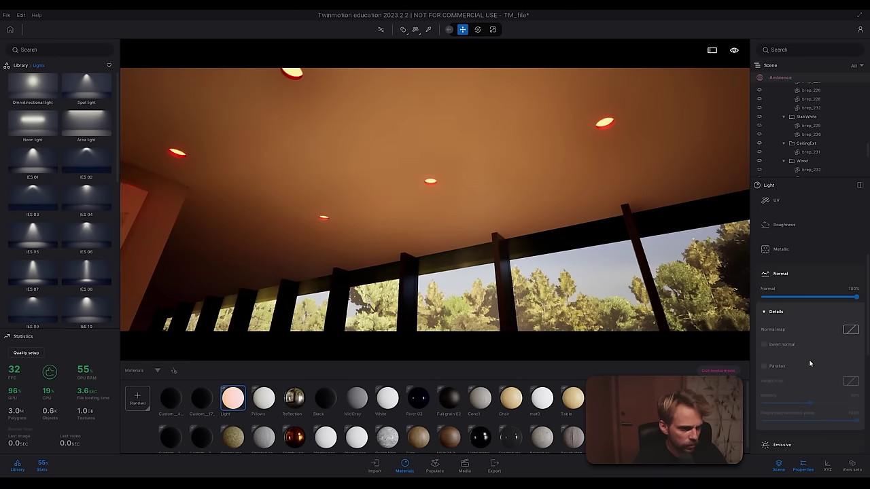
pyautogui.moveTo(765, 336); pyautogui.dragTo(806, 338)
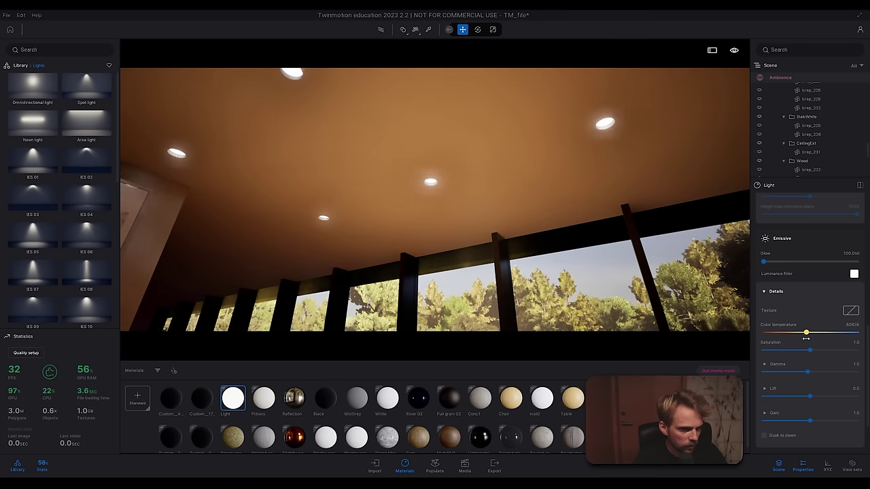
pyautogui.click(850, 325)
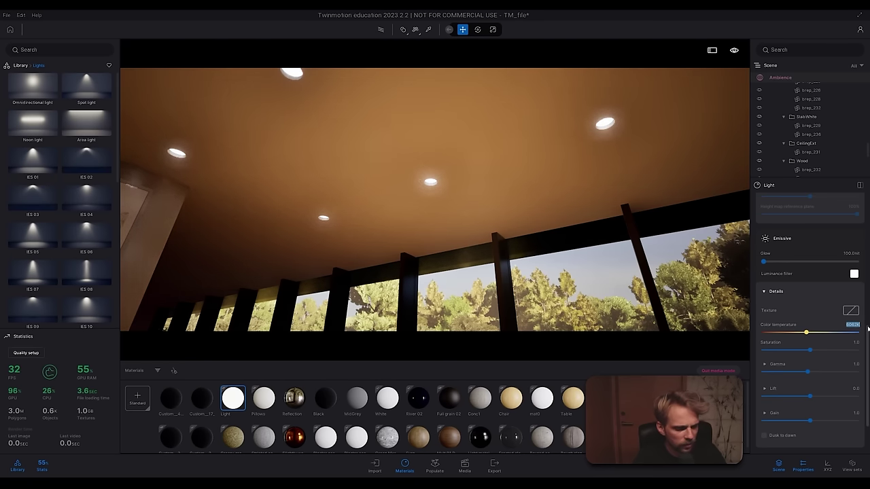
pyautogui.write('4800')
pyautogui.press('Return')
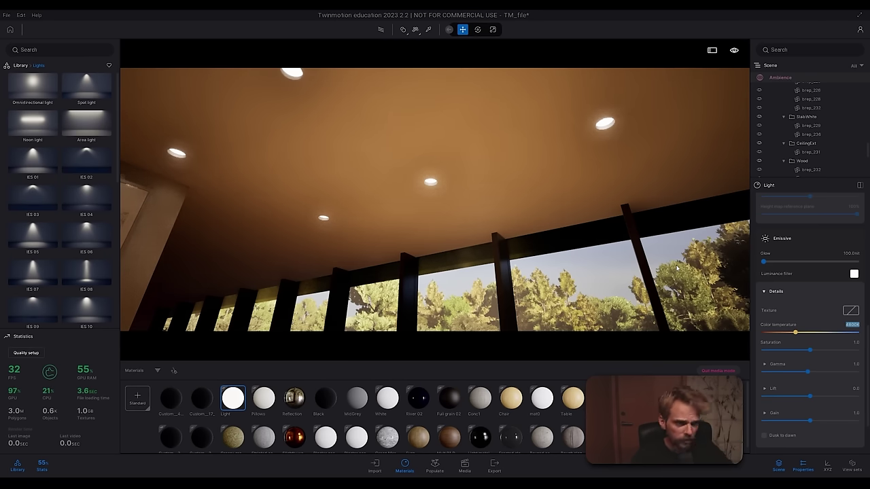
pyautogui.click(841, 254)
pyautogui.write('50')
pyautogui.press('Return')
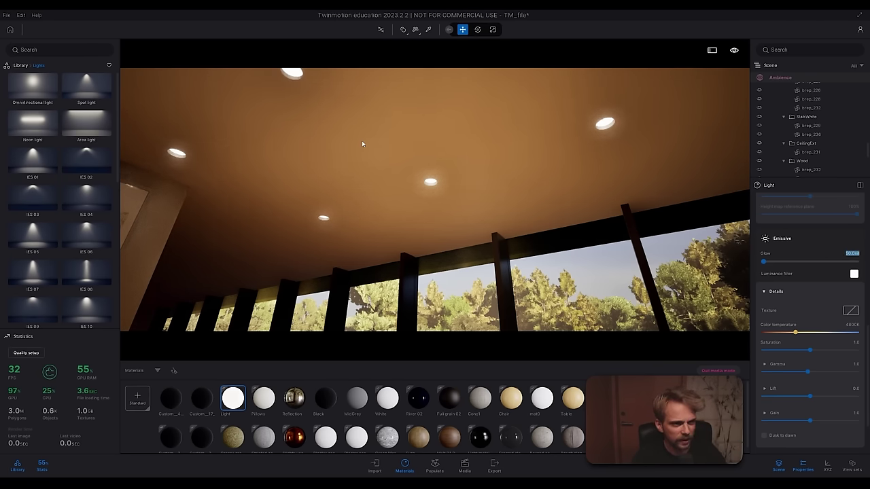
# Step: Open the saved interior view Image2 and preview it with the path tracer
pyautogui.click(463, 466)
pyautogui.click(229, 403)
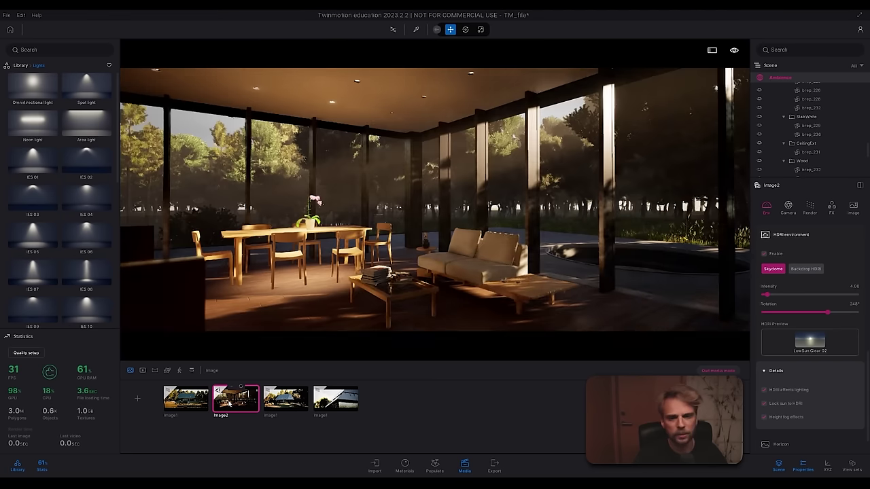
pyautogui.click(393, 29)
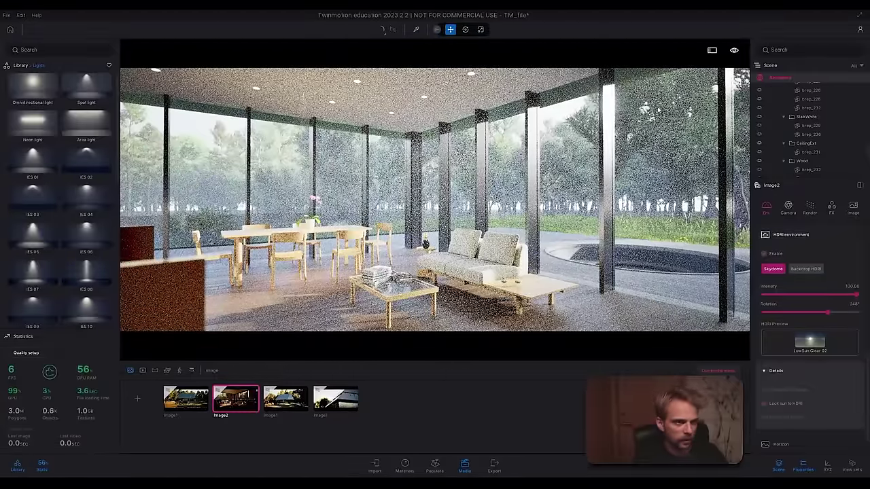
pyautogui.click(393, 29)
# Step: Set Image2's exposure to 8 and reduce it further to 7, checking each value with the path tracer
pyautogui.scroll(2, 844, 275)
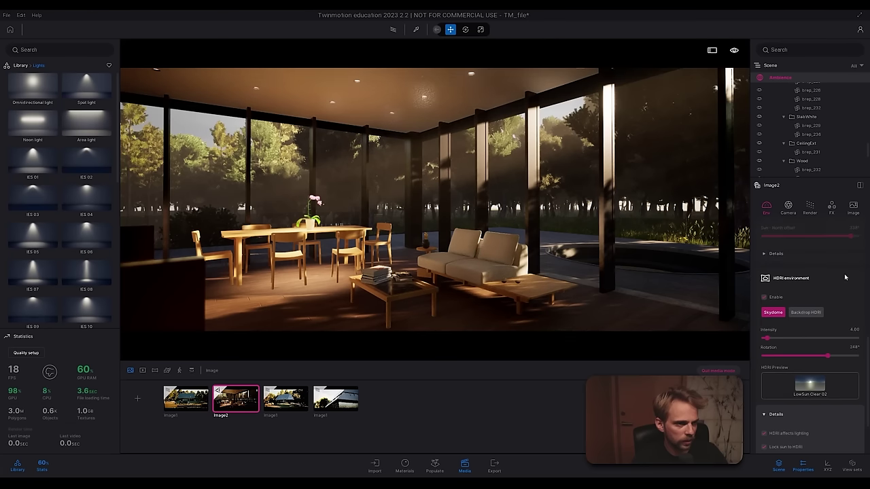
pyautogui.scroll(-5, 845, 277)
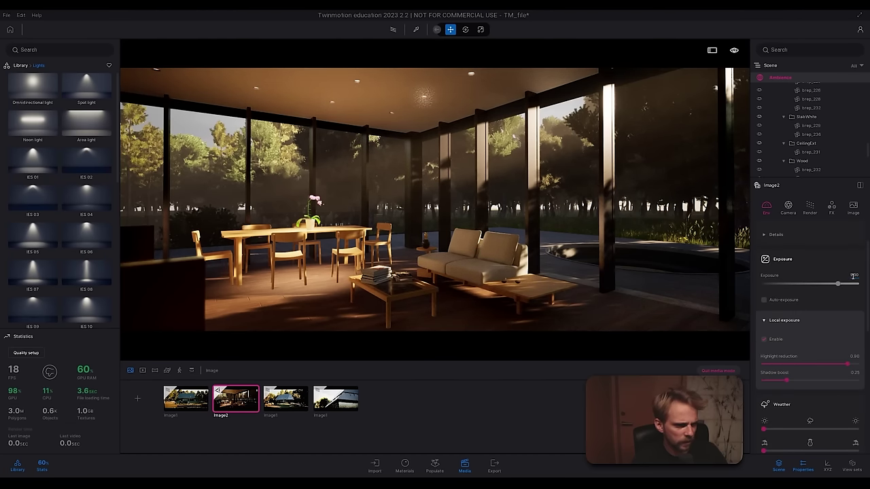
pyautogui.write('8')
pyautogui.press('Return')
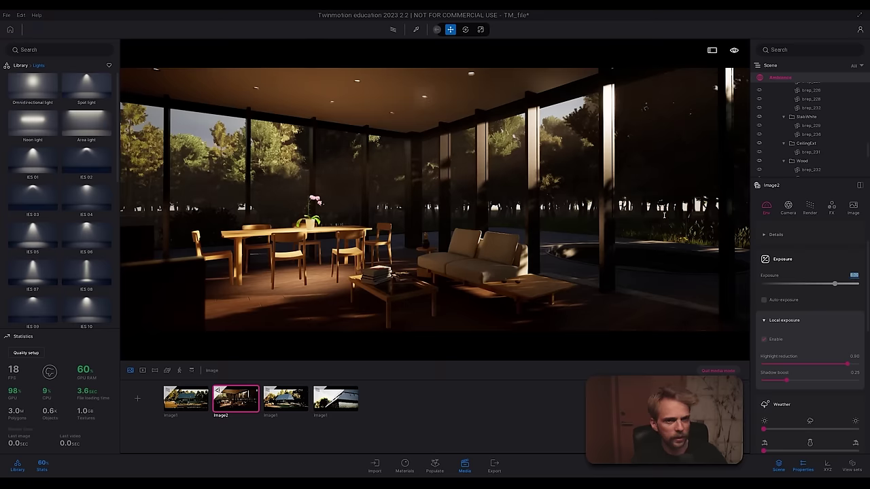
pyautogui.click(393, 30)
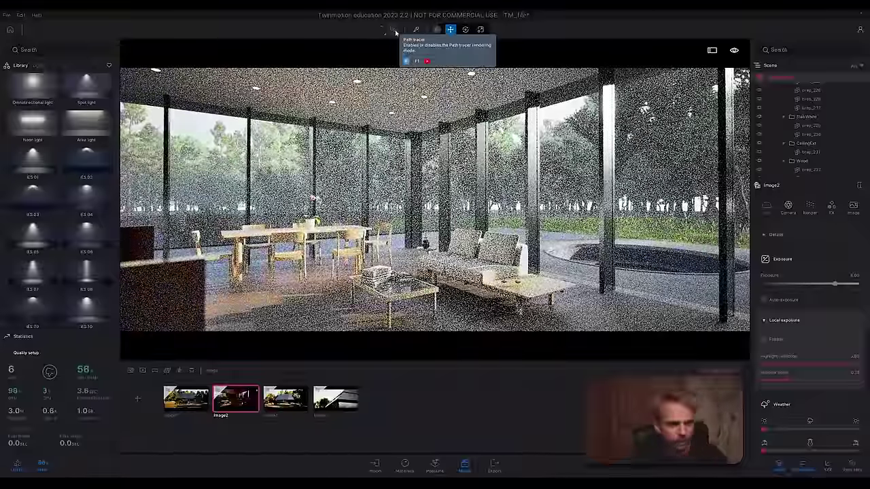
pyautogui.click(394, 30)
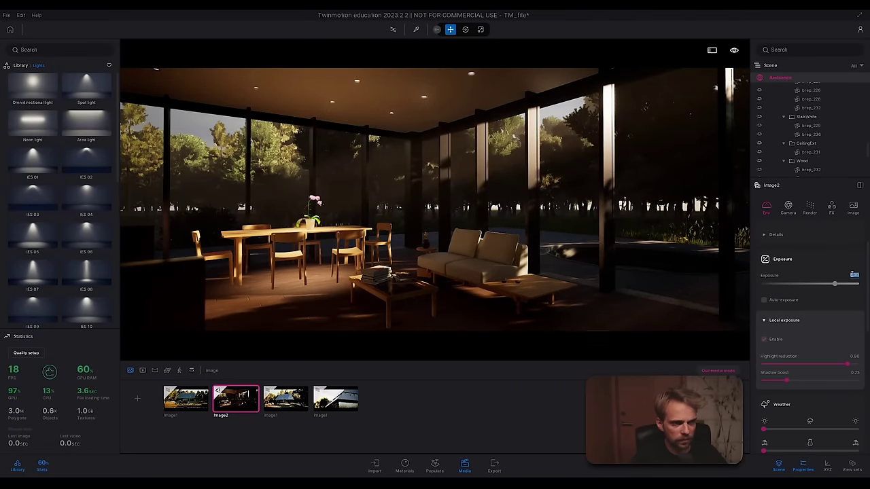
pyautogui.click(394, 30)
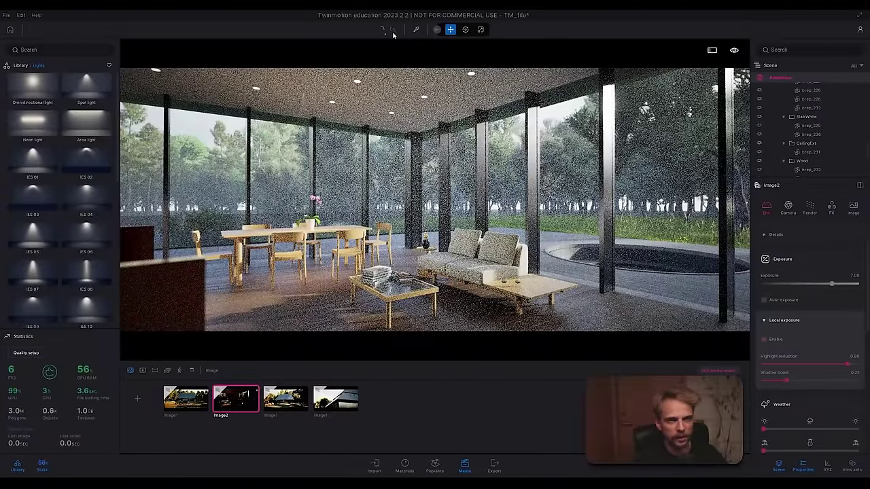
# Step: Place a new library spot light on the ceiling and align it directly beneath one of the round ceiling lamps
pyautogui.moveTo(57, 77)
pyautogui.mouseDown()
pyautogui.moveTo(81, 91)
pyautogui.moveTo(252, 87)
pyautogui.mouseUp()
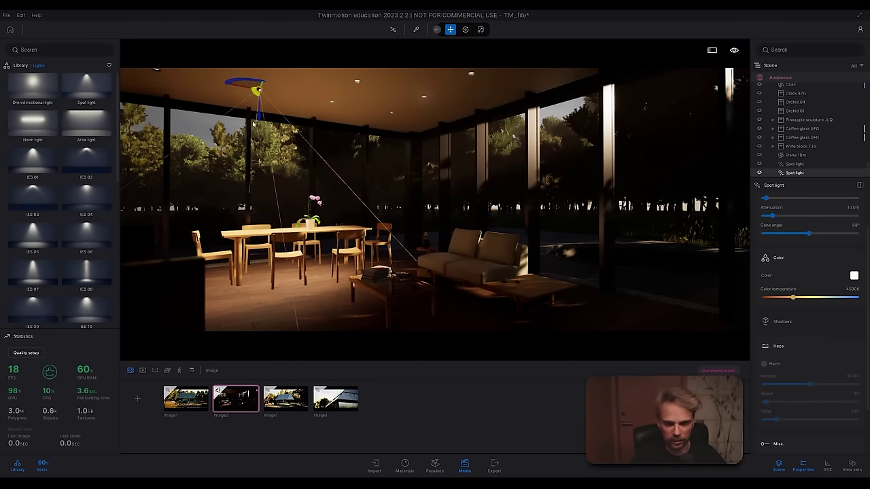
pyautogui.moveTo(253, 86); pyautogui.dragTo(183, 27, button='right')
pyautogui.press('w')
pyautogui.moveTo(258, 54); pyautogui.dragTo(255, 125, button='right')
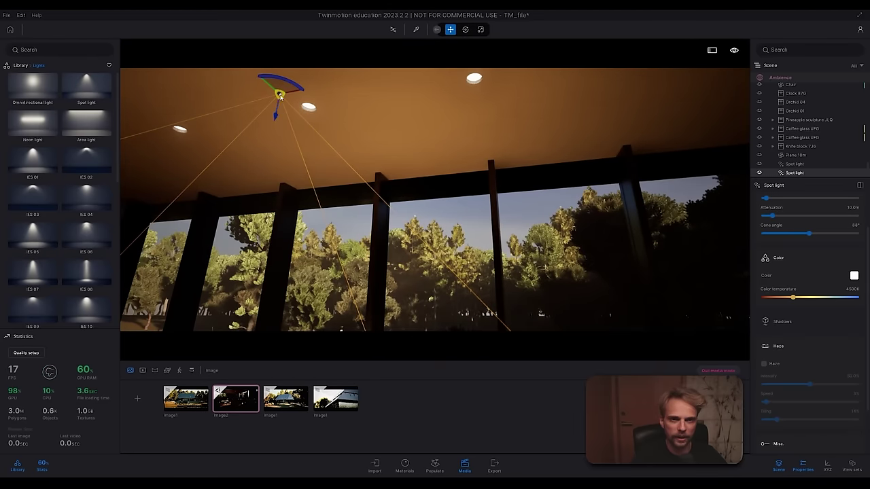
pyautogui.moveTo(279, 96); pyautogui.dragTo(310, 108)
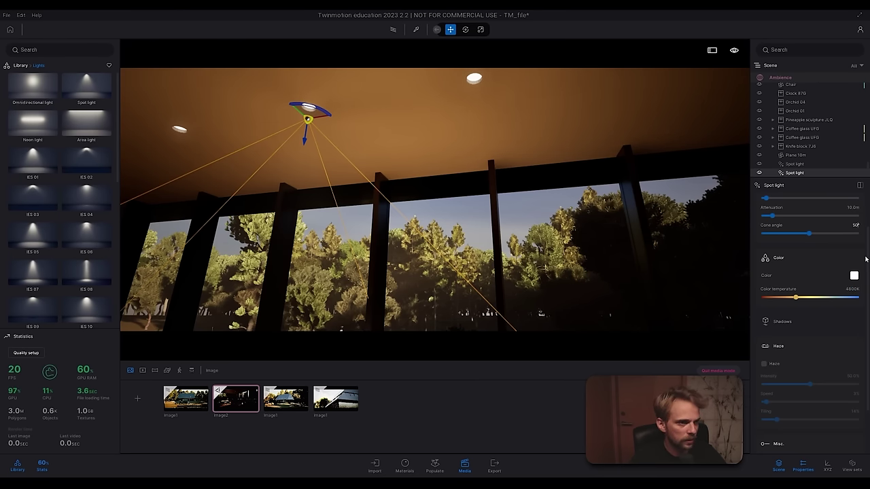
# Step: Set the new spot light's color temperature to 4800 K, cone angle to 50° and intensity to 500 lm
pyautogui.moveTo(866, 259); pyautogui.dragTo(866, 243)
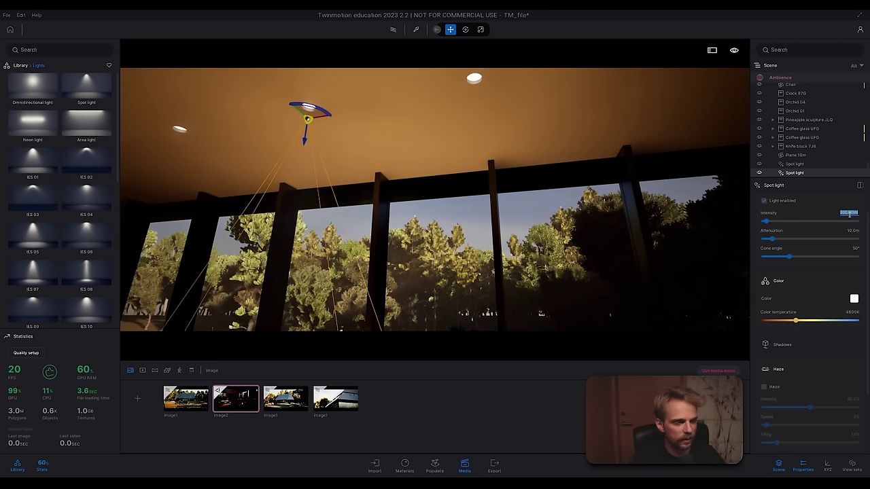
pyautogui.click(849, 214)
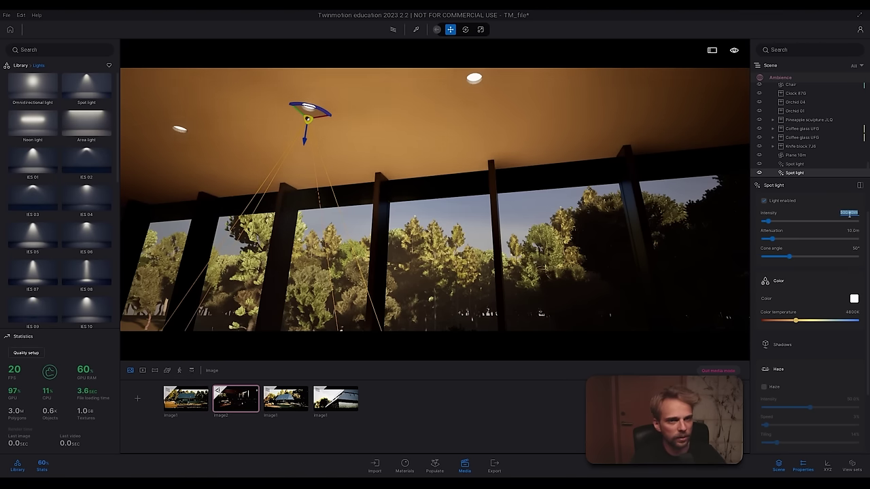
# Step: Copy the spot light as a single instance about 1.22 m away, beneath the farthest lamp of the window-side row
pyautogui.moveTo(321, 156); pyautogui.dragTo(459, 191, button='right')
pyautogui.press('s')
pyautogui.press('w')
pyautogui.press('d')
pyautogui.press('s')
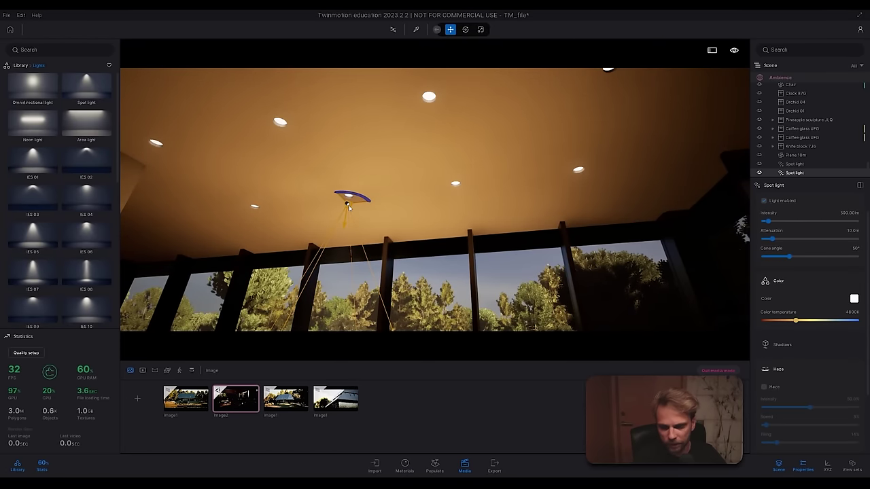
pyautogui.moveTo(346, 204); pyautogui.dragTo(283, 225)
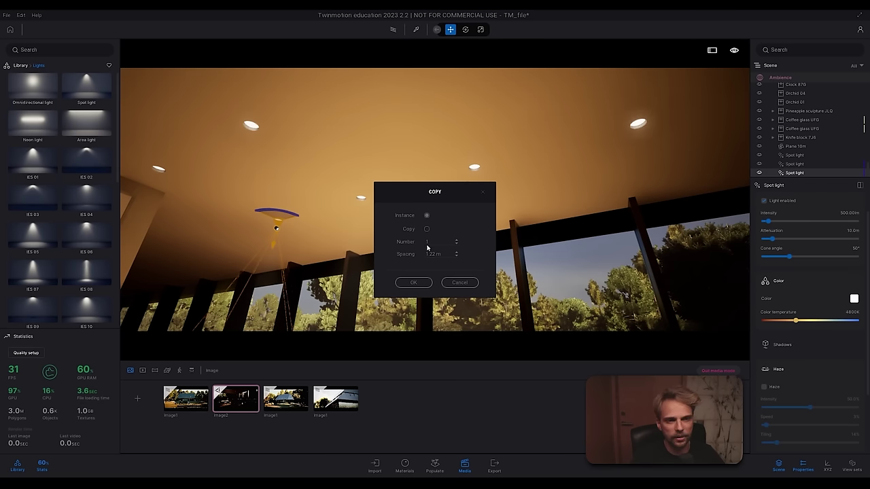
pyautogui.click(413, 282)
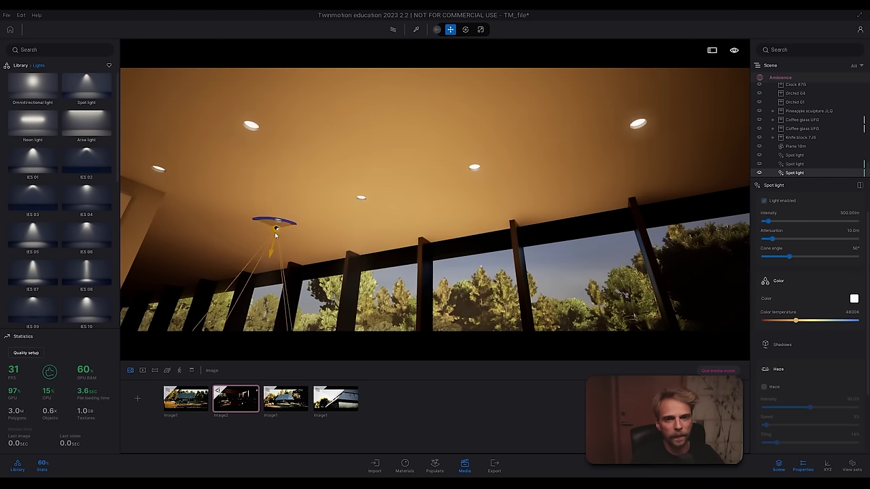
# Step: Copy the spot light as instances beneath the remaining two lamps of the window-side row, discarding the surplus copy
pyautogui.moveTo(275, 235); pyautogui.dragTo(556, 137)
pyautogui.click(413, 282)
pyautogui.click(427, 280)
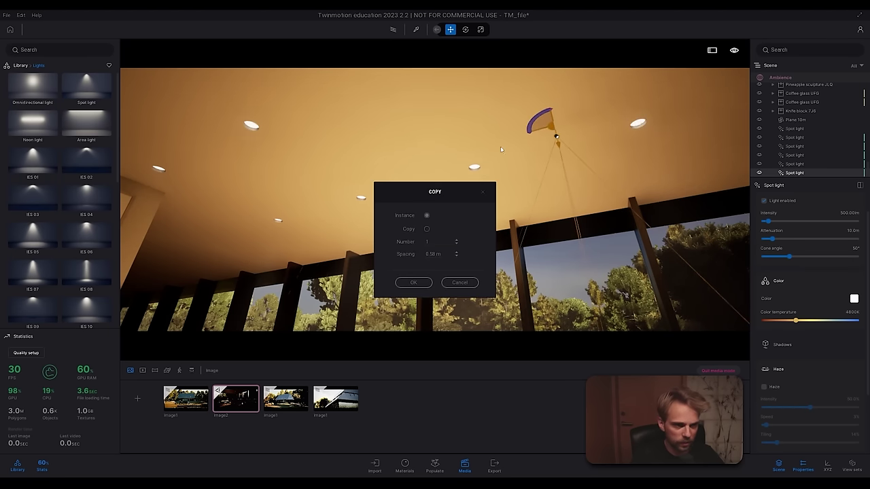
pyautogui.click(456, 281)
pyautogui.moveTo(458, 245); pyautogui.dragTo(580, 183, button='right')
pyautogui.moveTo(655, 272); pyautogui.dragTo(539, 159)
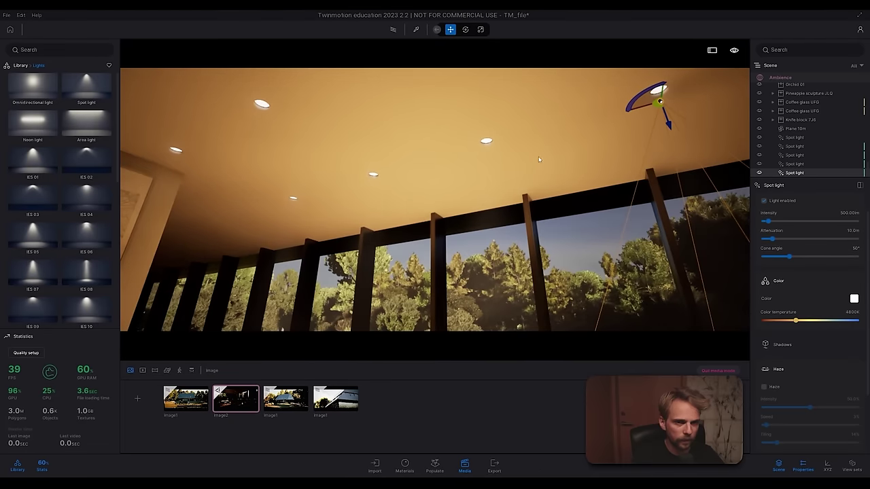
# Step: Delete the stray 50 lm spot light that sits between the ceiling lamps
pyautogui.keyDown('shift'); pyautogui.click(799, 139); pyautogui.keyUp('shift')
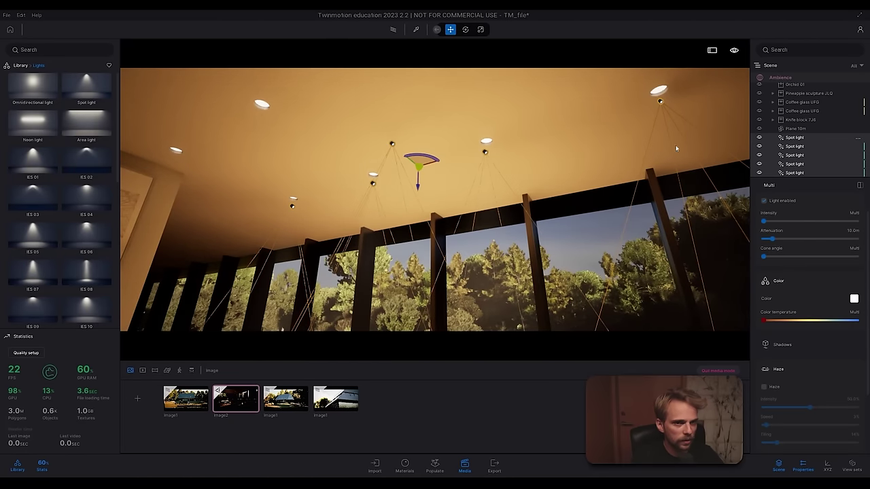
pyautogui.click(798, 138)
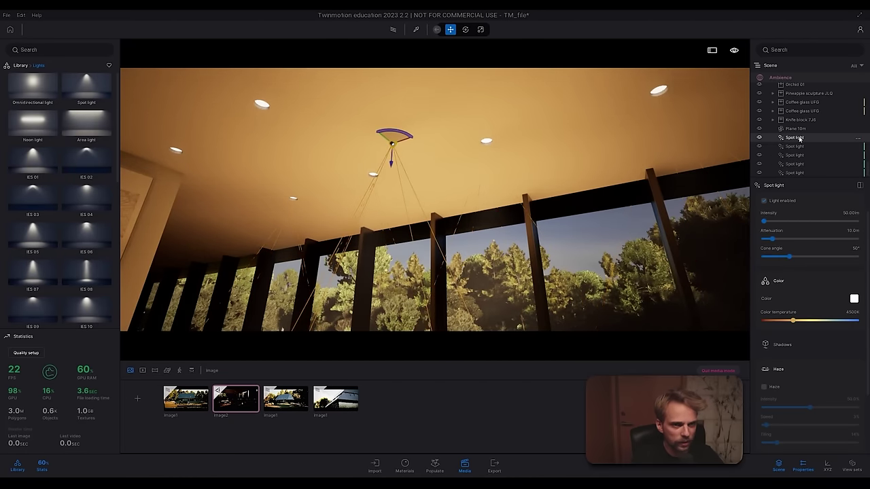
pyautogui.press('Delete')
# Step: Copy the four window-side spot lights together as a single set of instances about 1.29 m away, beneath the neighbouring row of ceiling lamps
pyautogui.click(795, 146)
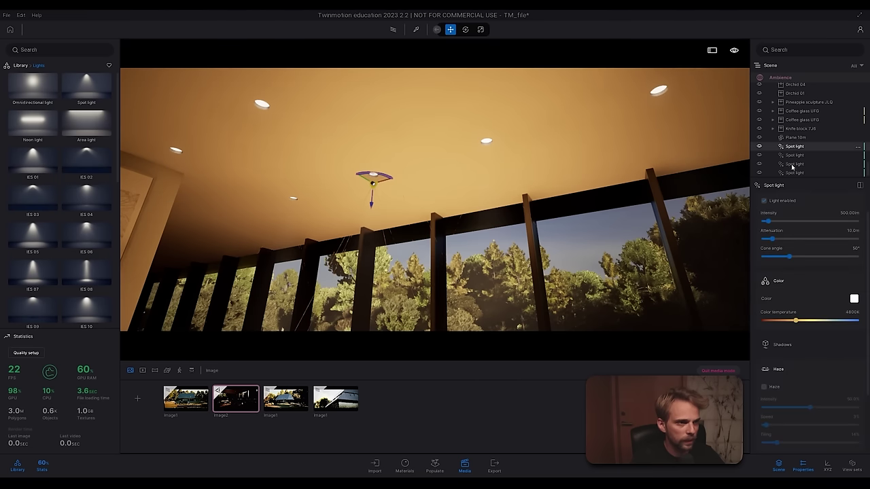
pyautogui.keyDown('shift'); pyautogui.click(795, 174); pyautogui.keyUp('shift')
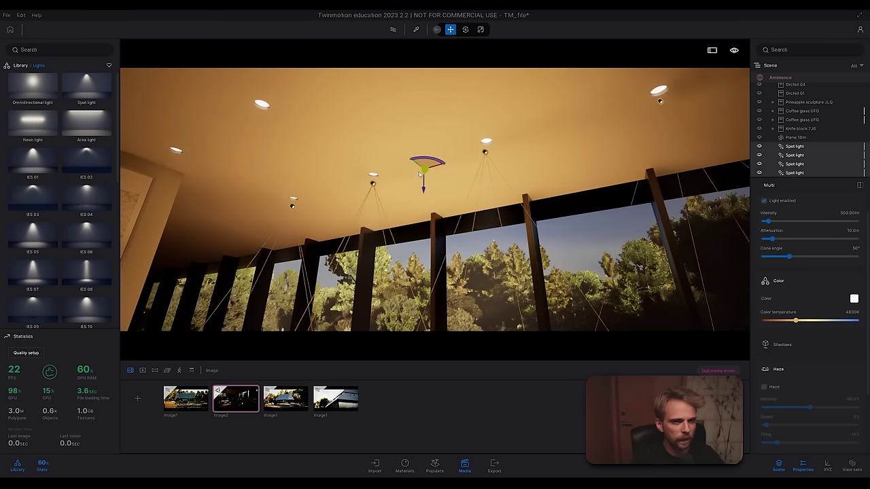
pyautogui.moveTo(424, 188); pyautogui.dragTo(389, 121, button='right')
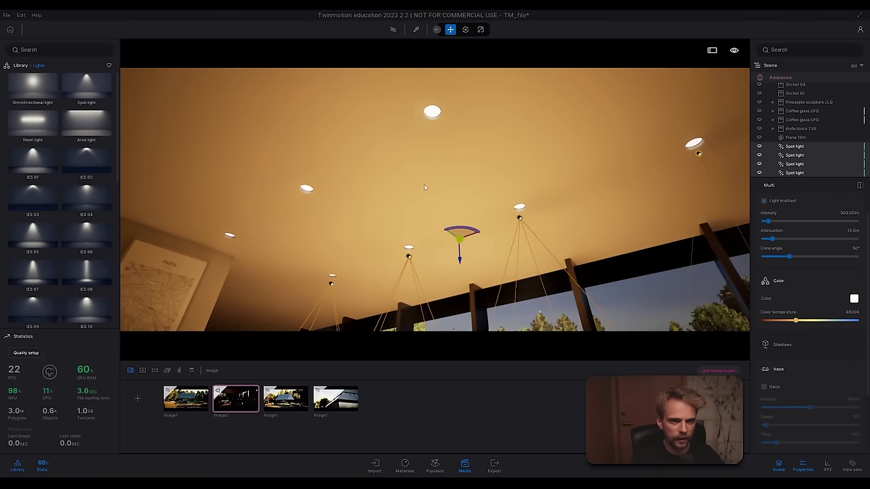
pyautogui.keyDown('alt'); pyautogui.moveTo(459, 241); pyautogui.dragTo(364, 147); pyautogui.keyUp('alt')
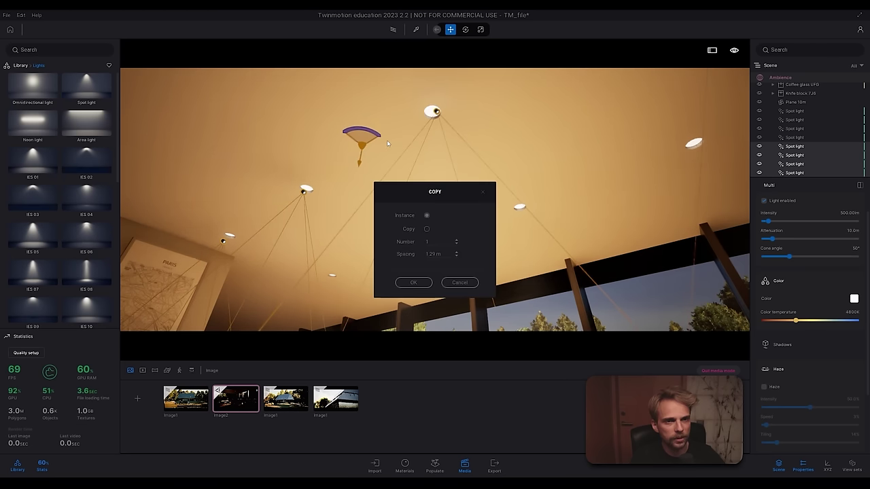
pyautogui.click(413, 284)
# Step: Shift the eight selected spot lights slightly across the ceiling to line them up with their lamps
pyautogui.moveTo(413, 284); pyautogui.dragTo(314, 200, button='right')
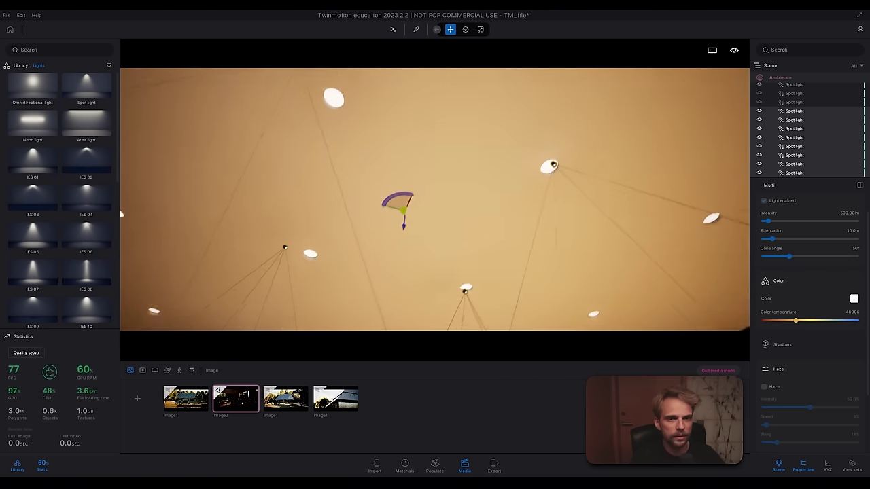
pyautogui.press('s')
pyautogui.press('w')
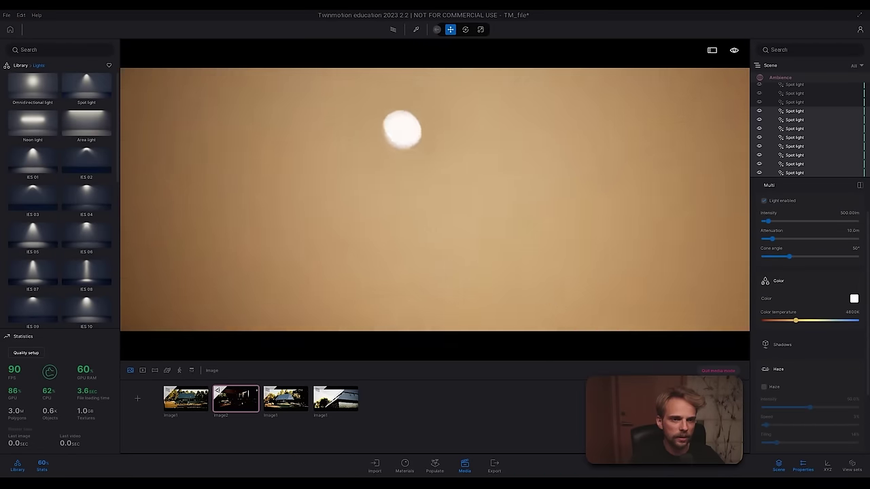
pyautogui.press('s')
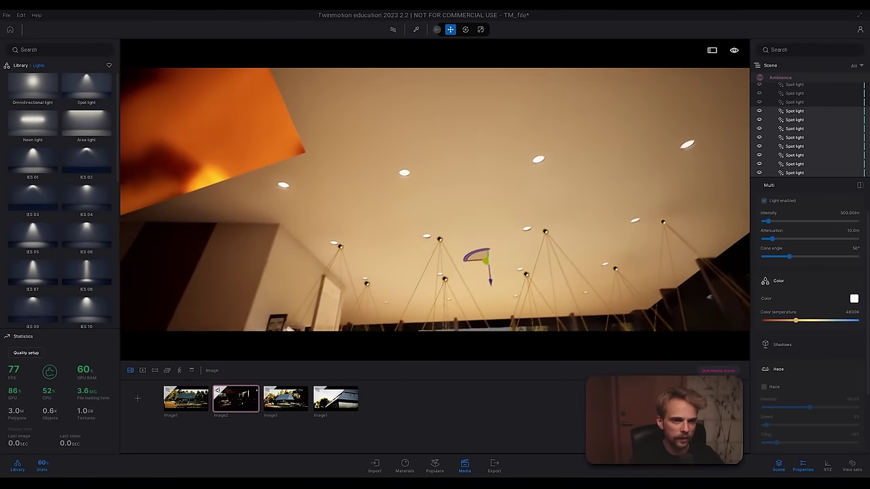
pyautogui.moveTo(448, 190); pyautogui.dragTo(465, 194, button='right')
pyautogui.click(493, 235)
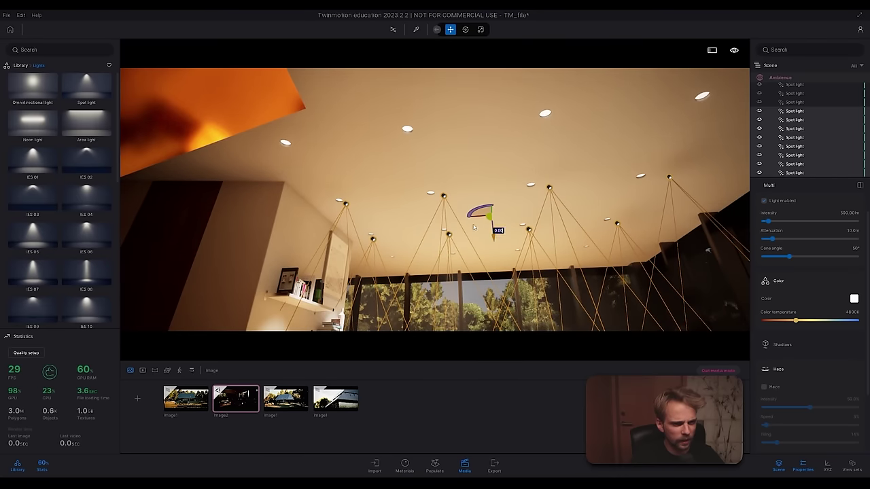
pyautogui.moveTo(482, 216); pyautogui.dragTo(473, 212)
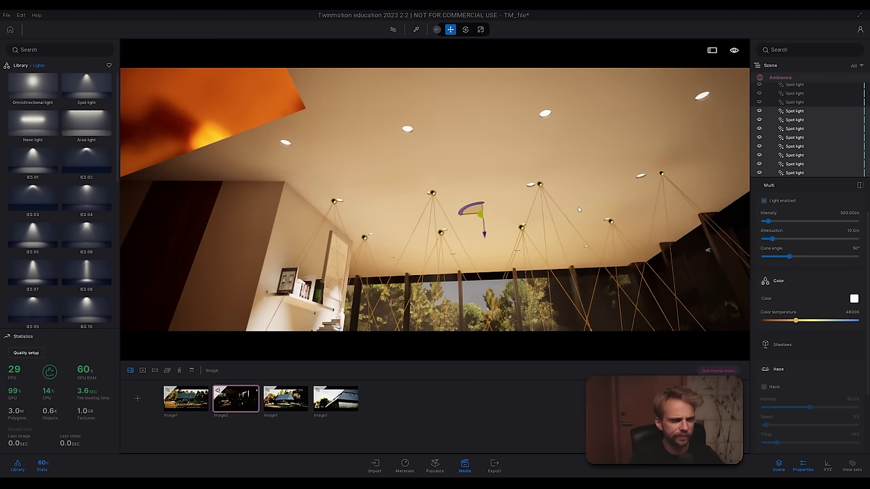
pyautogui.press('Escape')
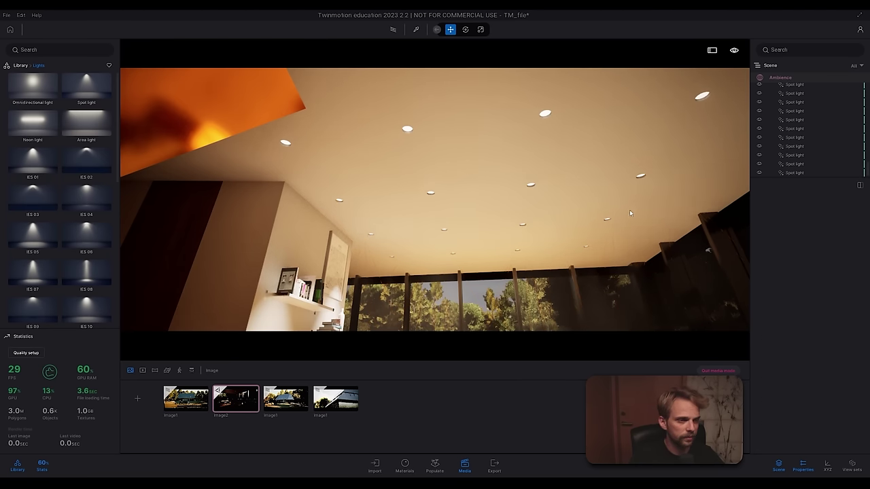
# Step: Copy the spot light nearest the side windows as a single instance about 0.94 m away, beneath the end lamp of the nearest row
pyautogui.click(806, 110)
pyautogui.click(800, 173)
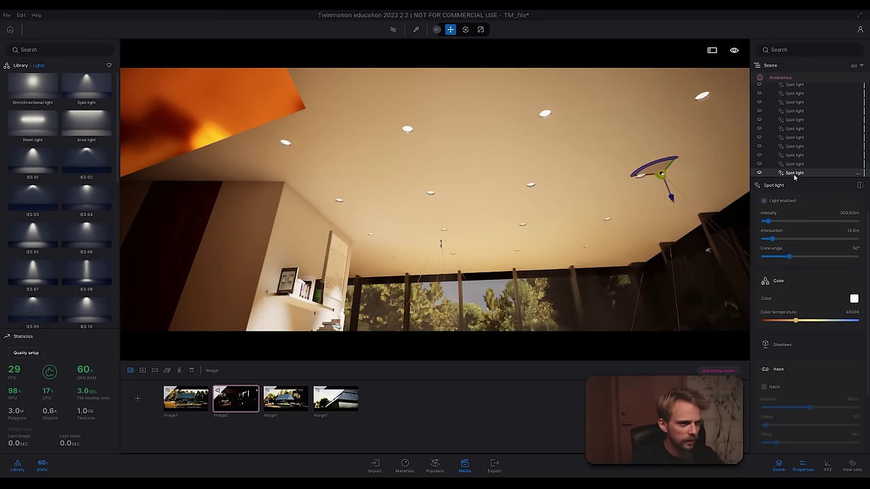
pyautogui.keyDown('shift'); pyautogui.click(796, 155); pyautogui.keyUp('shift')
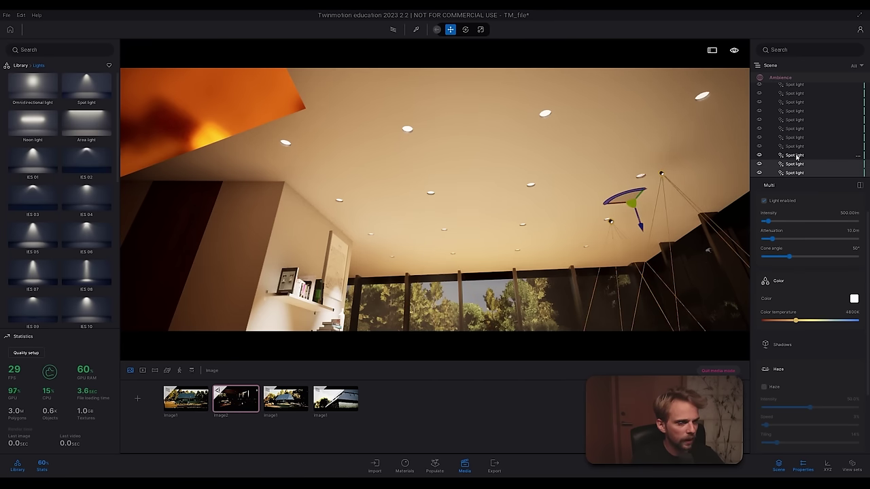
pyautogui.click(664, 176)
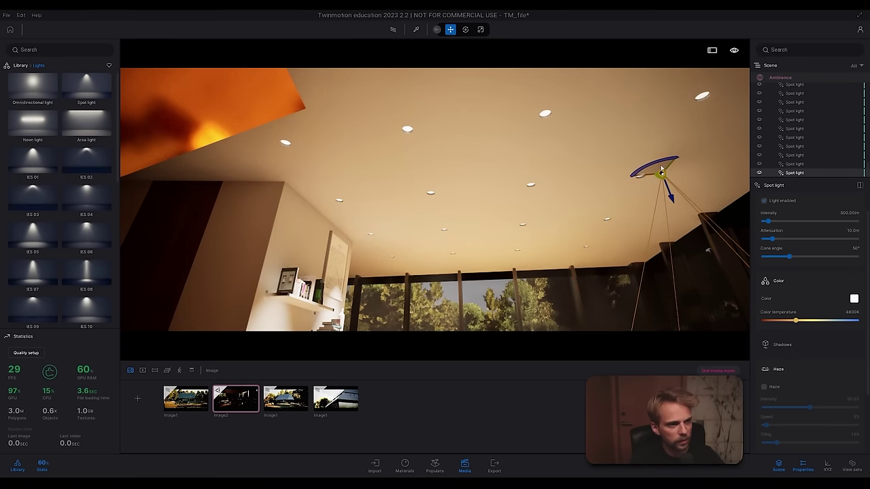
pyautogui.moveTo(661, 178); pyautogui.dragTo(705, 104)
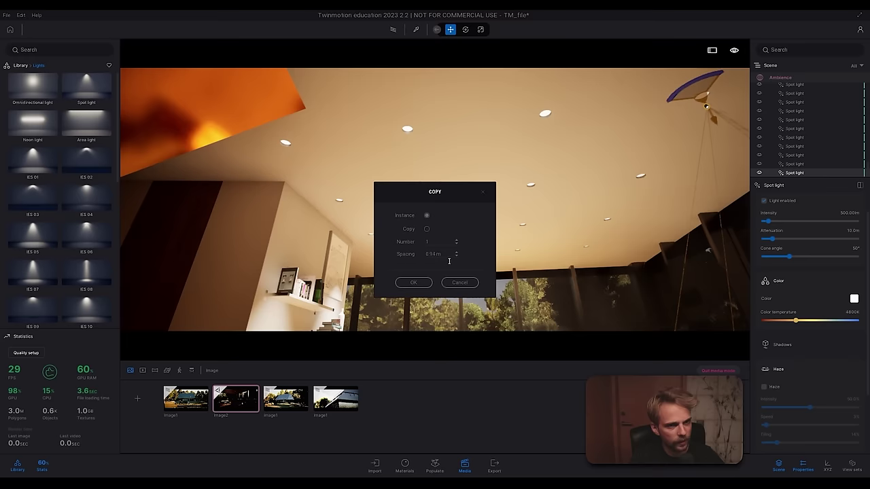
pyautogui.click(414, 283)
pyautogui.press('Escape')
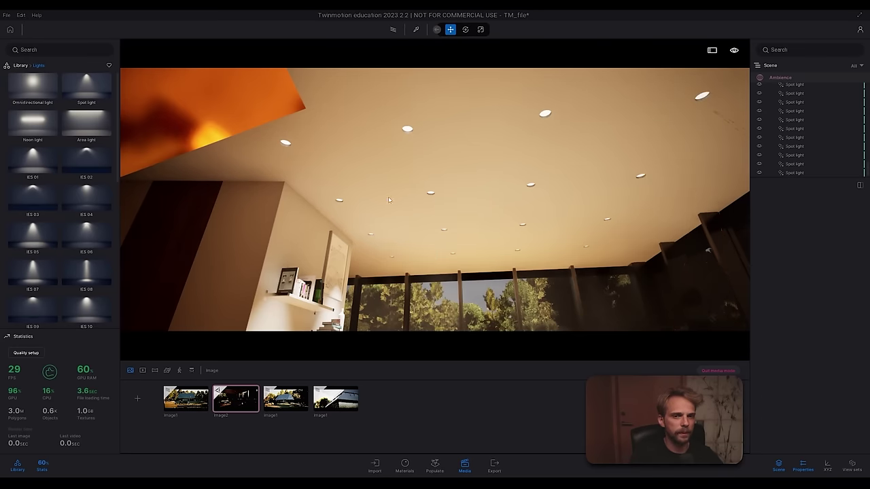
# Step: Preview the ceiling spot lights with the path tracer, including from the saved Image2 view
pyautogui.moveTo(388, 197); pyautogui.dragTo(276, 125, button='right')
pyautogui.click(392, 30)
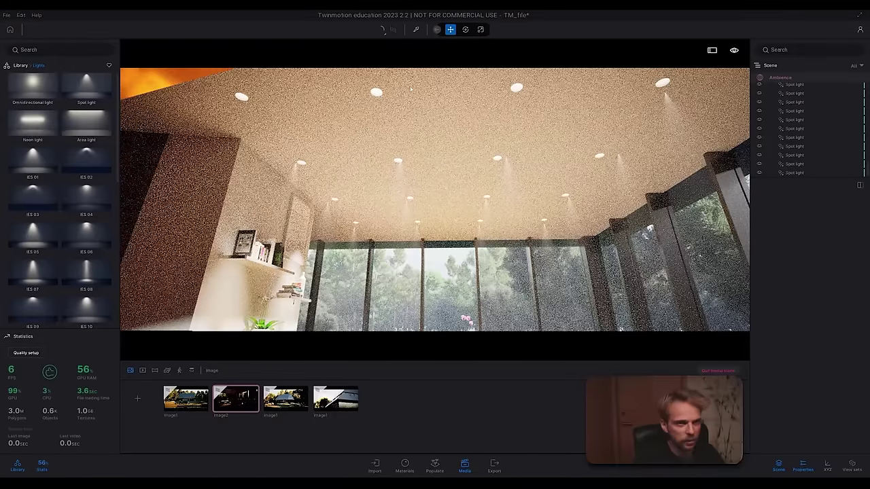
pyautogui.click(235, 394)
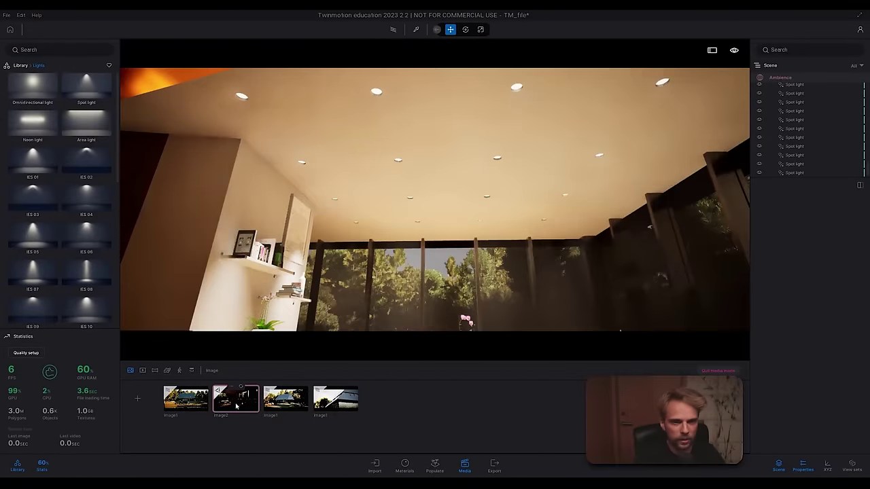
pyautogui.click(392, 29)
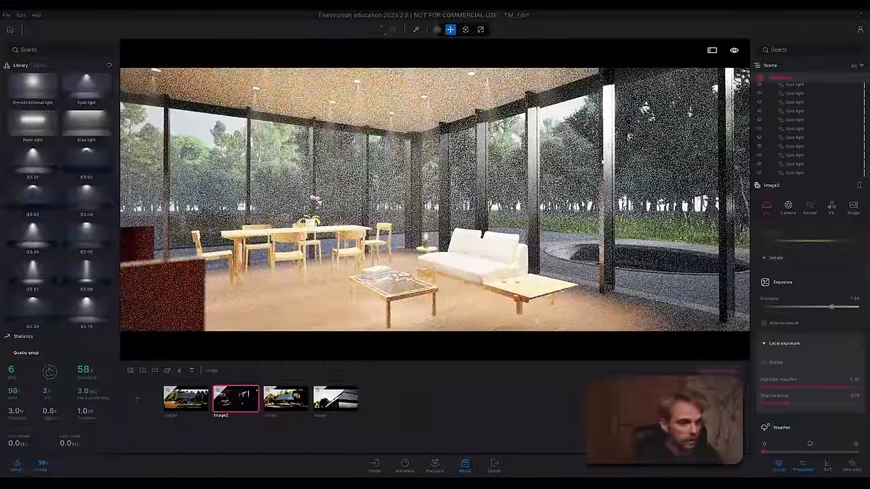
# Step: Set the instanced spot lights' intensity to 200 lm and path-trace the interior view
pyautogui.click(794, 104)
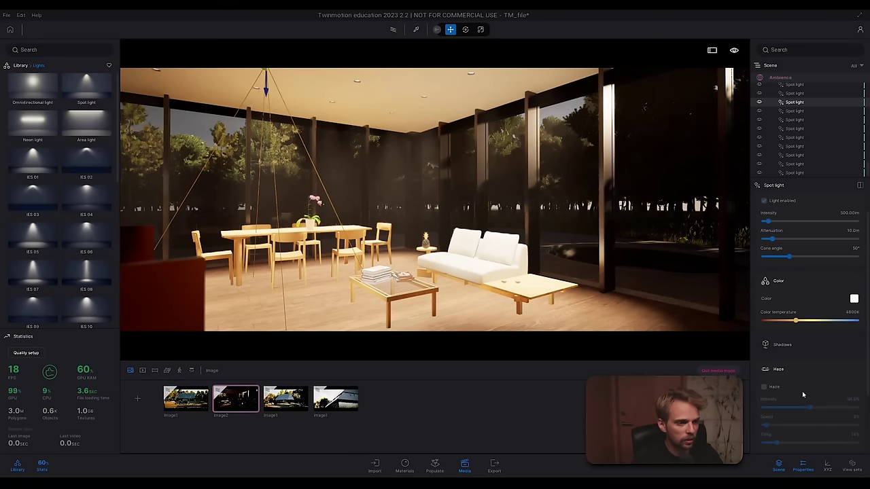
pyautogui.scroll(1, 771, 248)
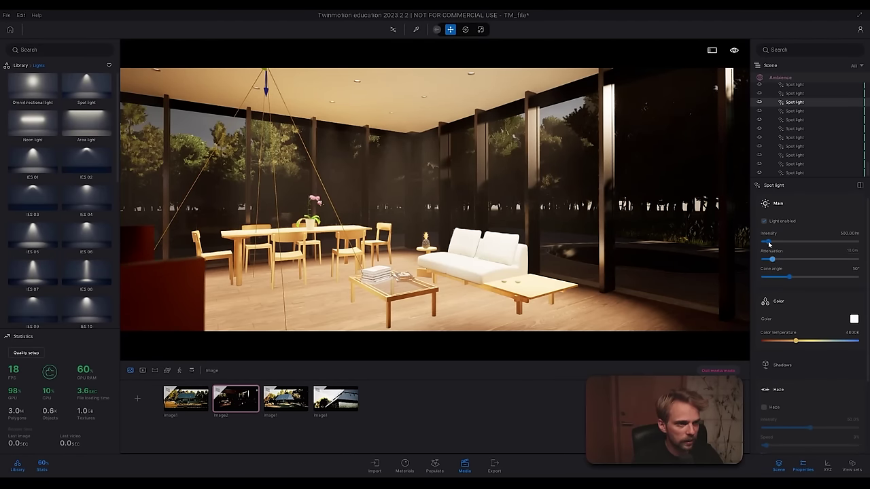
pyautogui.moveTo(765, 242); pyautogui.dragTo(760, 241)
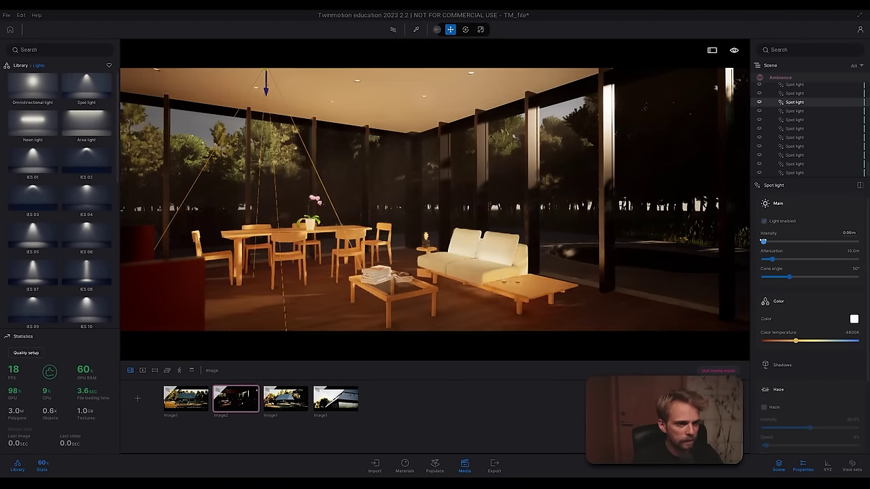
pyautogui.click(849, 233)
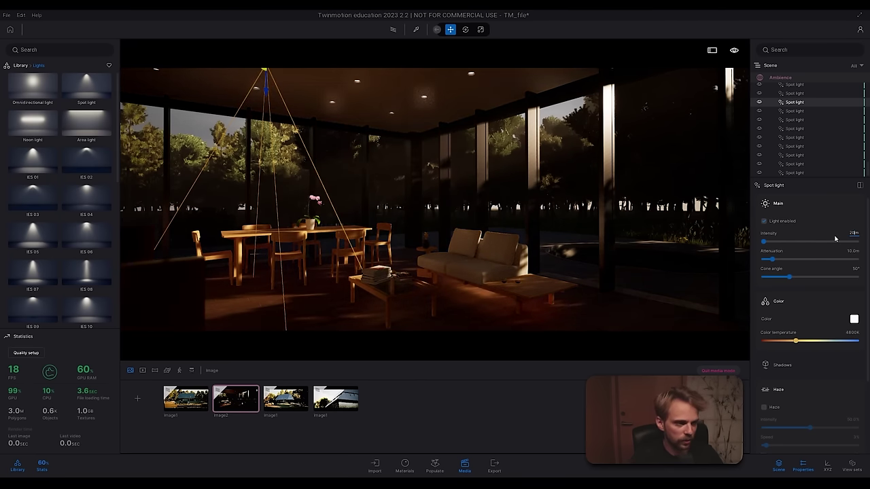
pyautogui.write('200')
pyautogui.press('Return')
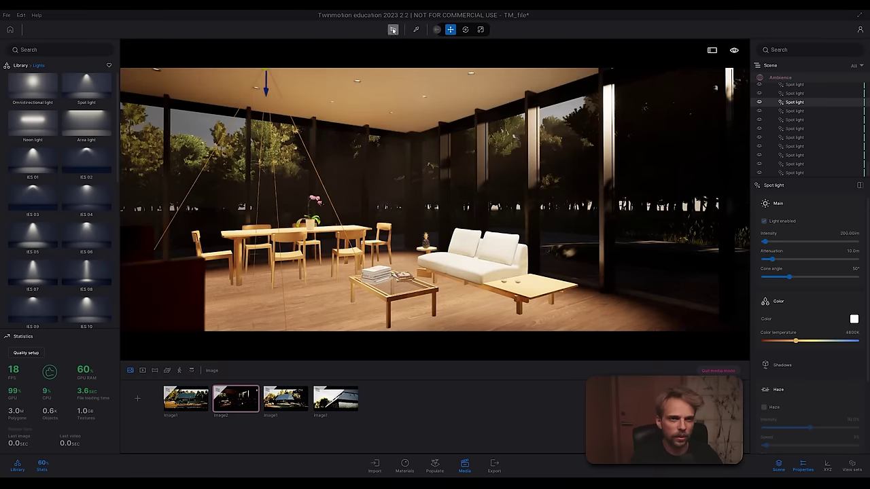
pyautogui.click(392, 29)
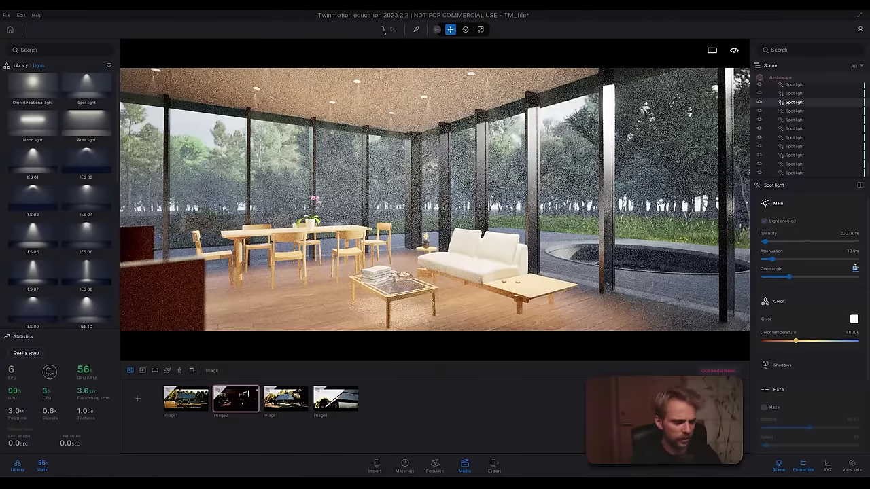
# Step: Try a cone angle of 30° on the spot lights and return it to 50°
pyautogui.write('30')
pyautogui.press('Return')
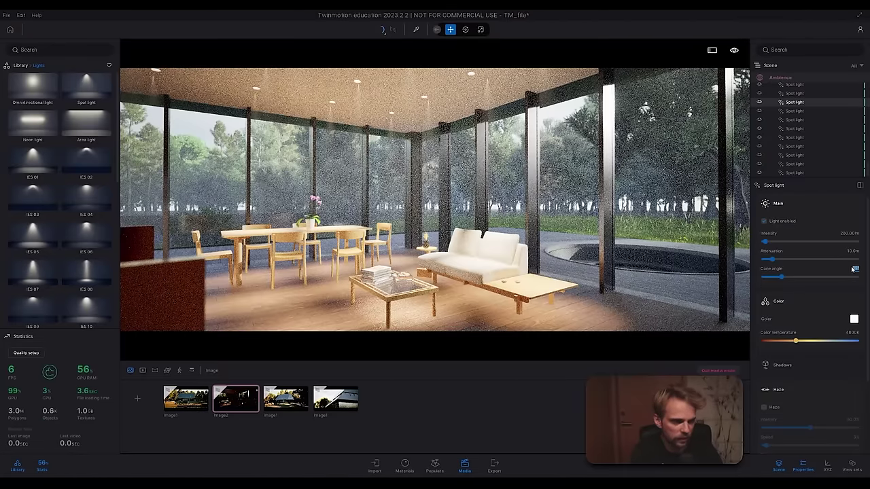
pyautogui.write('50')
pyautogui.press('Return')
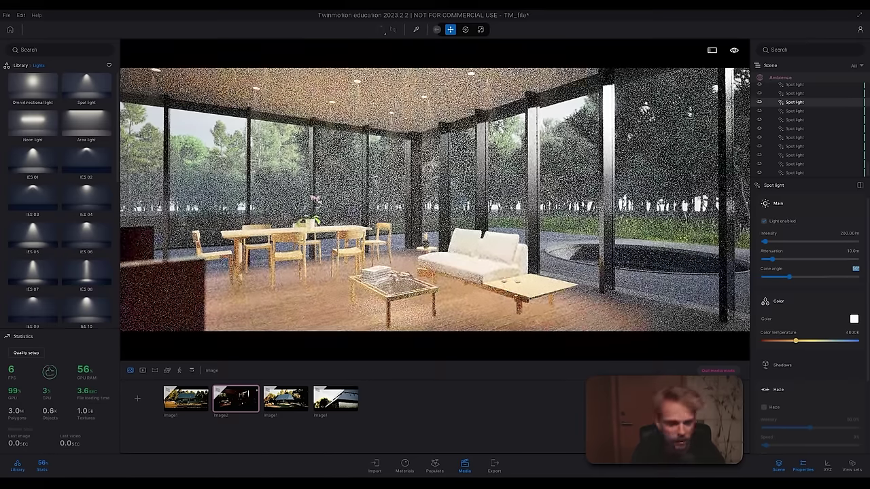
# Step: Set the spot lights' attenuation to 5 m and their intensity to 100 lm
pyautogui.click(852, 251)
pyautogui.write('50')
pyautogui.press('Return')
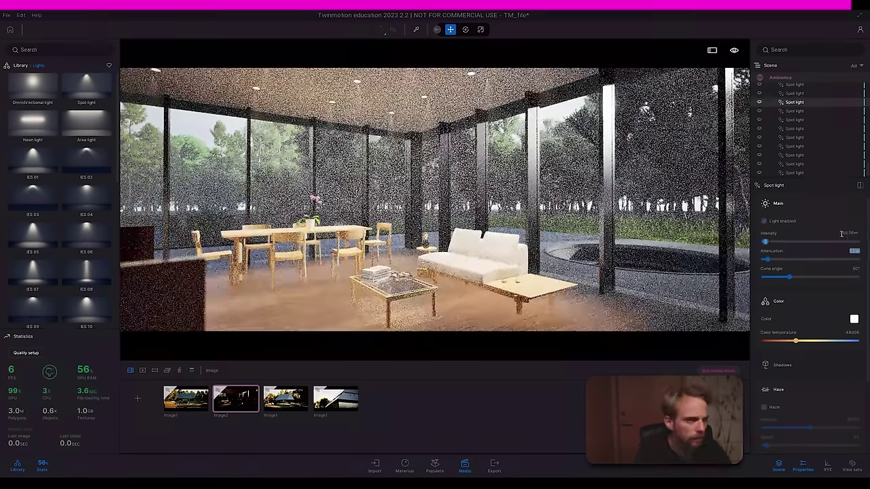
pyautogui.click(840, 235)
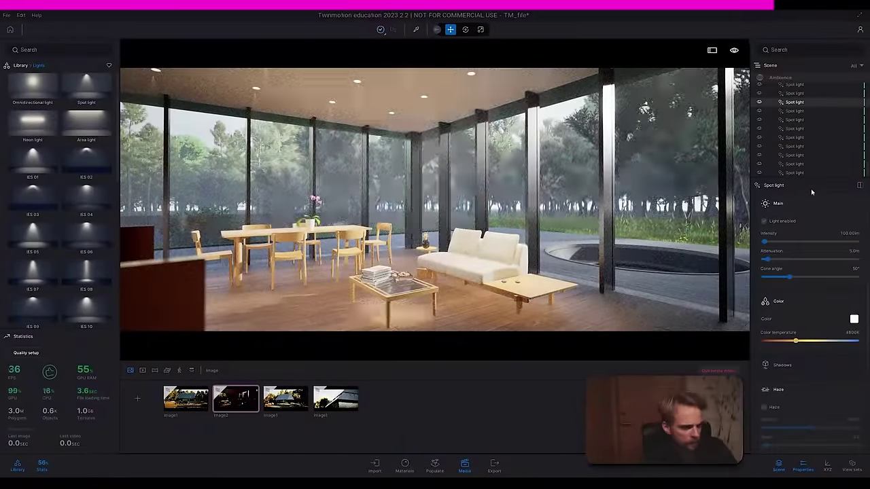
# Step: Try a night-time setting for Image2 by changing its time of day
pyautogui.click(780, 77)
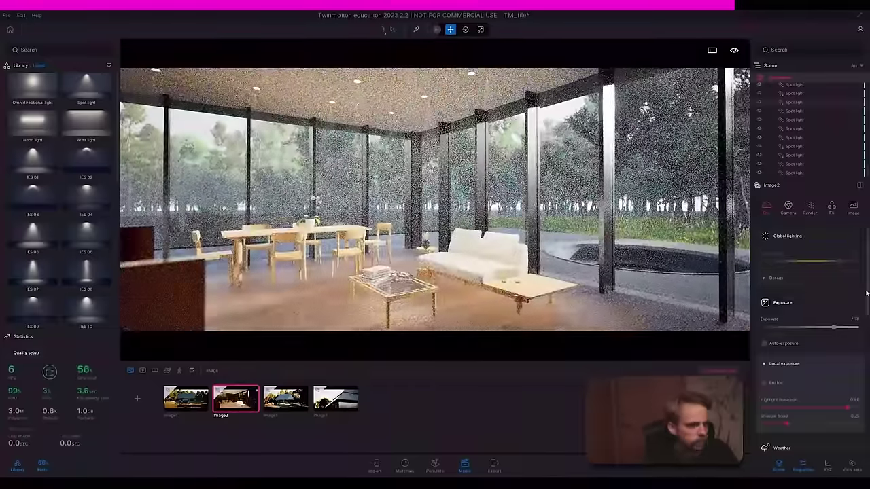
pyautogui.moveTo(865, 292); pyautogui.dragTo(865, 367)
pyautogui.moveTo(799, 261); pyautogui.dragTo(717, 269)
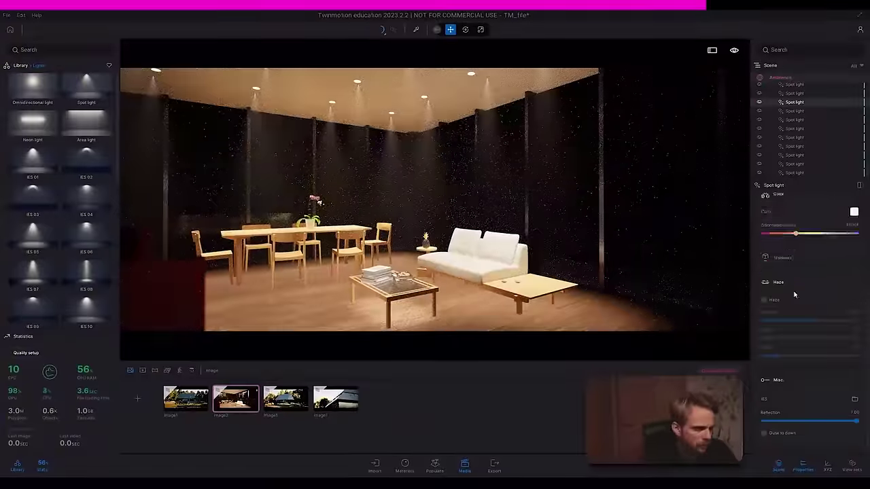
# Step: Enable shadows for the instanced ceiling spot lights
pyautogui.click(781, 258)
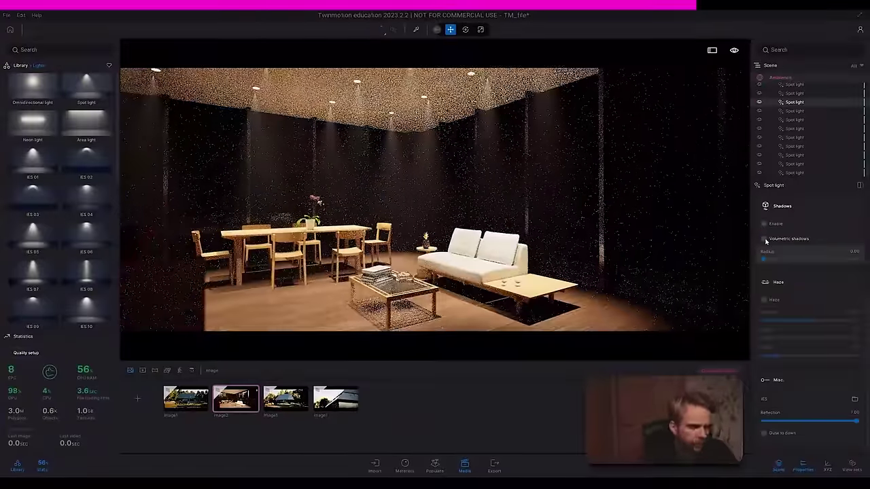
pyautogui.press('Escape')
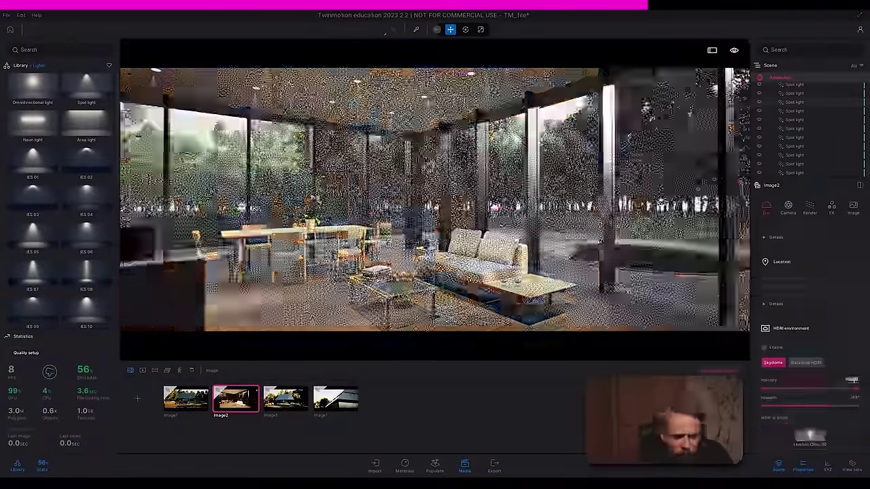
# Step: Duplicate Image2 and set Image2's time of day to late evening, about 21:31
pyautogui.moveTo(866, 371); pyautogui.dragTo(866, 275)
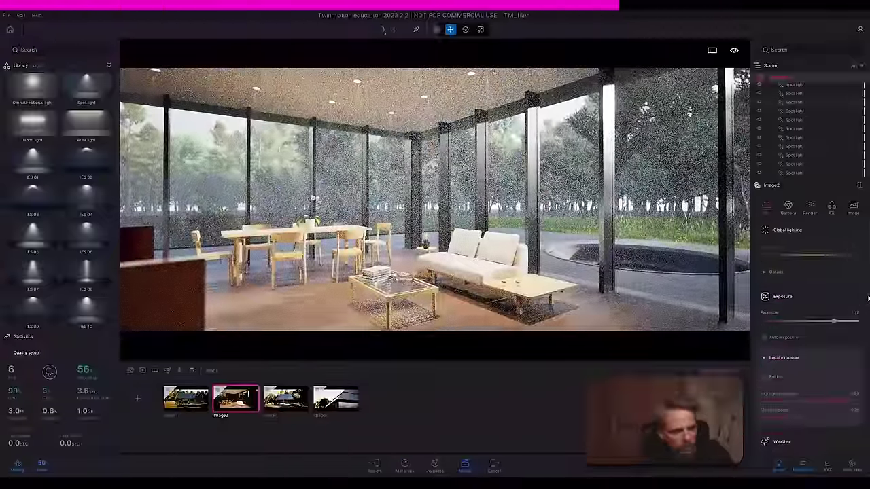
pyautogui.click(255, 391)
pyautogui.click(223, 348)
pyautogui.moveTo(815, 262); pyautogui.dragTo(847, 263)
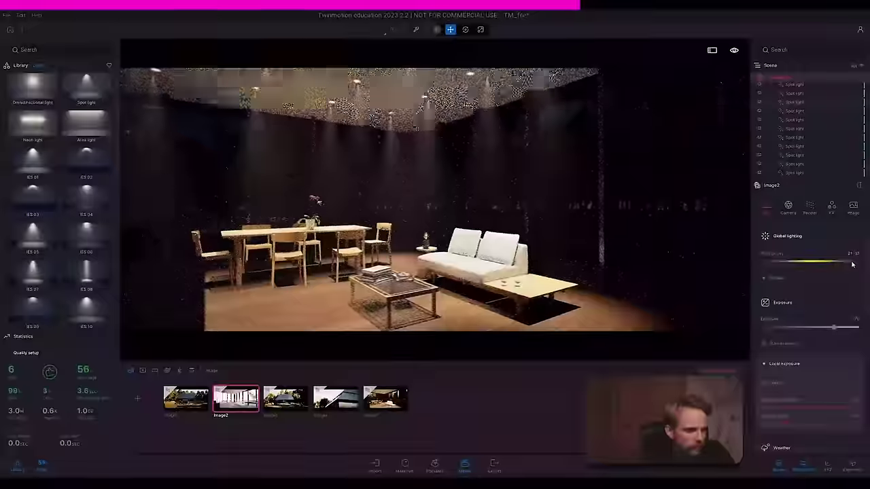
pyautogui.click(775, 278)
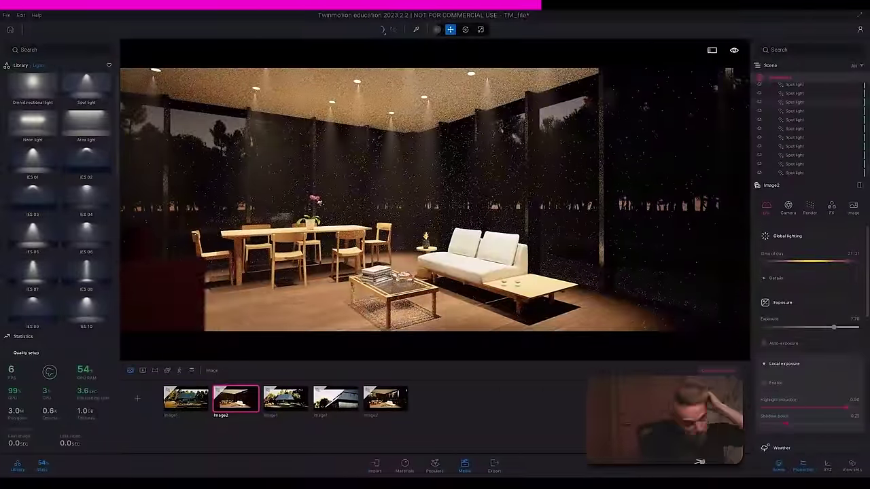
# Step: Move the evening Image2's time of day further into the night and set its exposure to 5.91
pyautogui.scroll(-3, 788, 421)
pyautogui.moveTo(811, 297); pyautogui.dragTo(848, 297)
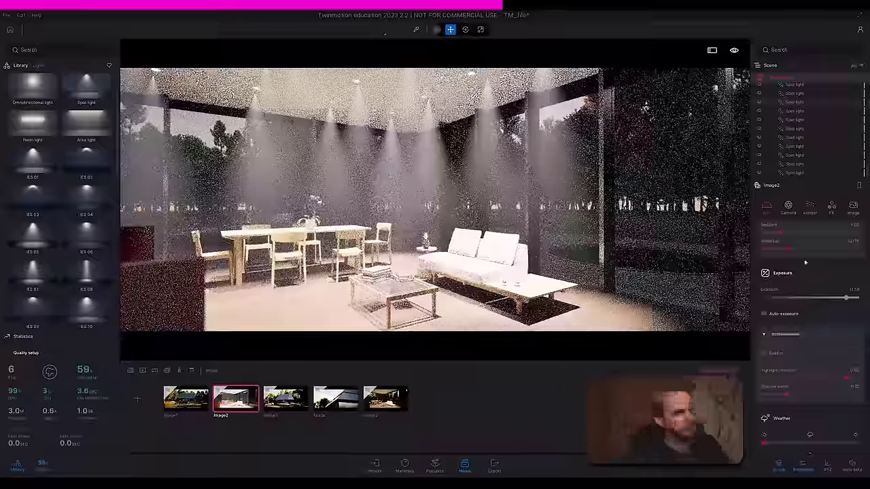
pyautogui.scroll(-3, 806, 297)
pyautogui.click(772, 252)
pyautogui.scroll(5, 771, 278)
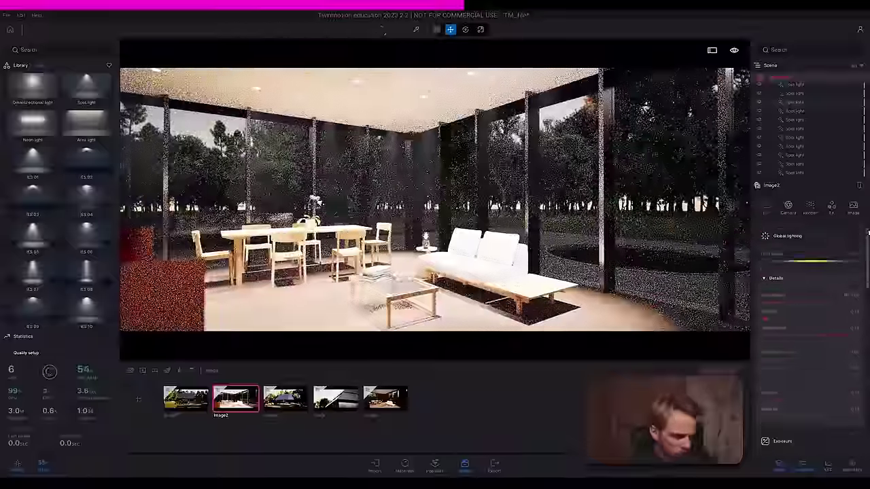
pyautogui.moveTo(847, 262); pyautogui.dragTo(867, 263)
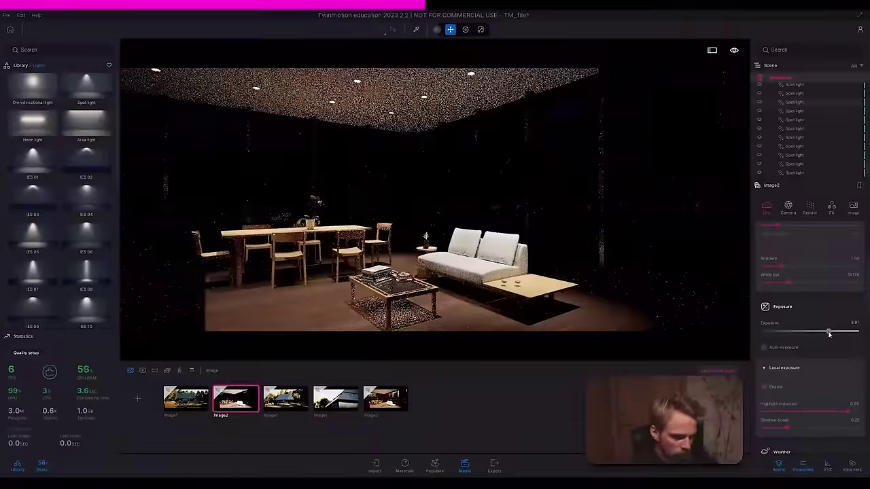
# Step: Hide all the ceiling spot lights in the daytime Image2
pyautogui.click(385, 398)
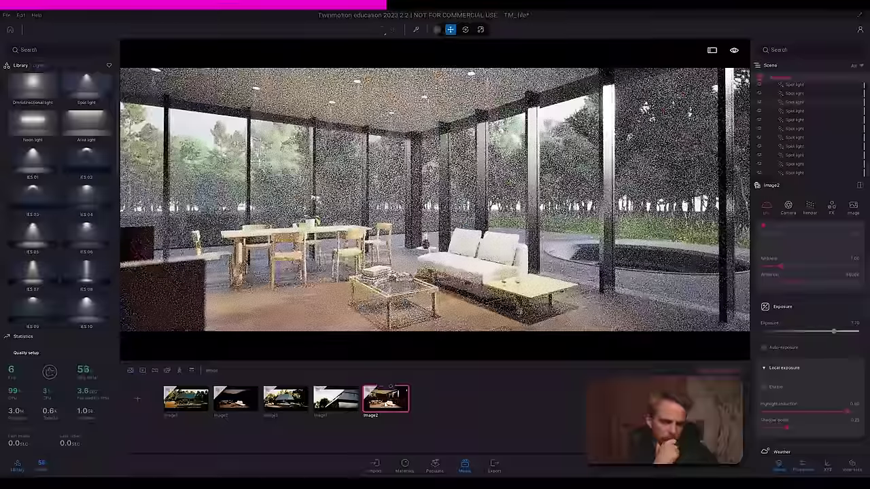
pyautogui.scroll(1, 788, 111)
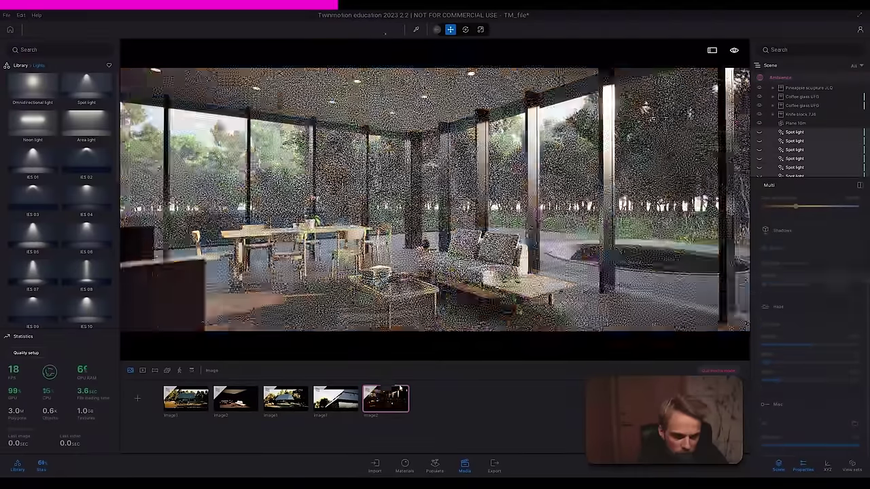
pyautogui.click(238, 398)
pyautogui.click(385, 398)
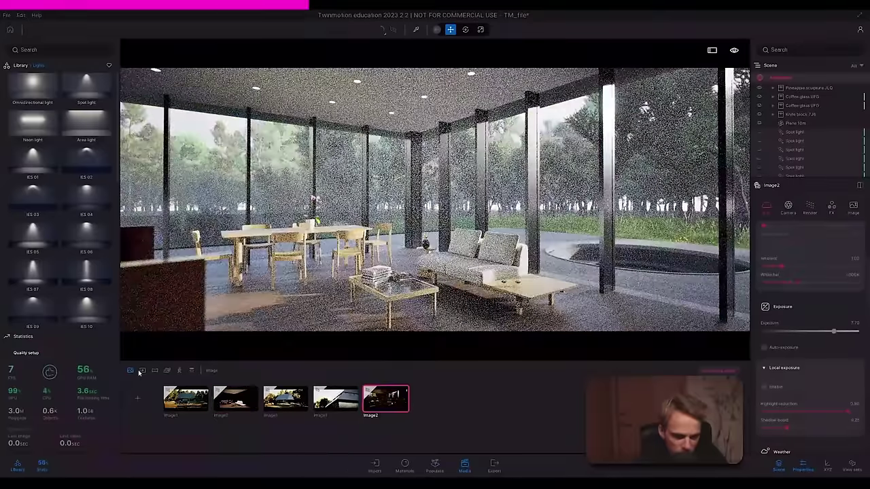
# Step: Hide the Lightr folder with the glowing ceiling fixtures in the daytime Image2
pyautogui.click(411, 467)
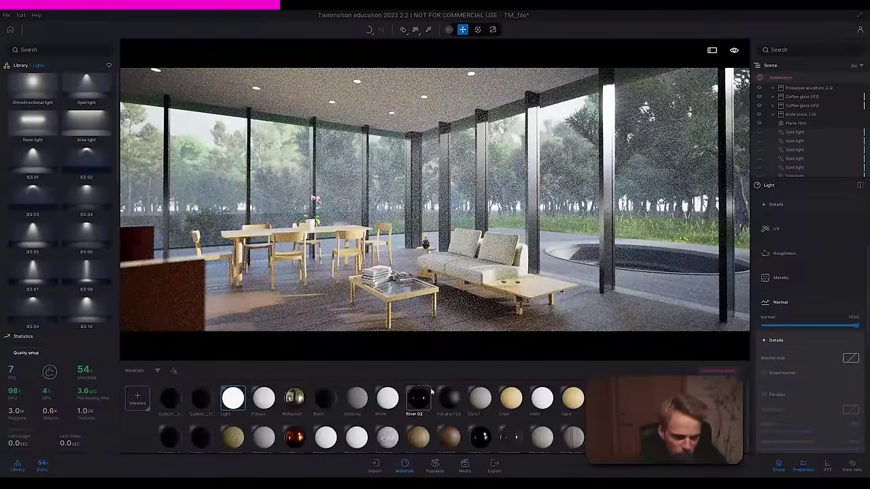
pyautogui.click(358, 83)
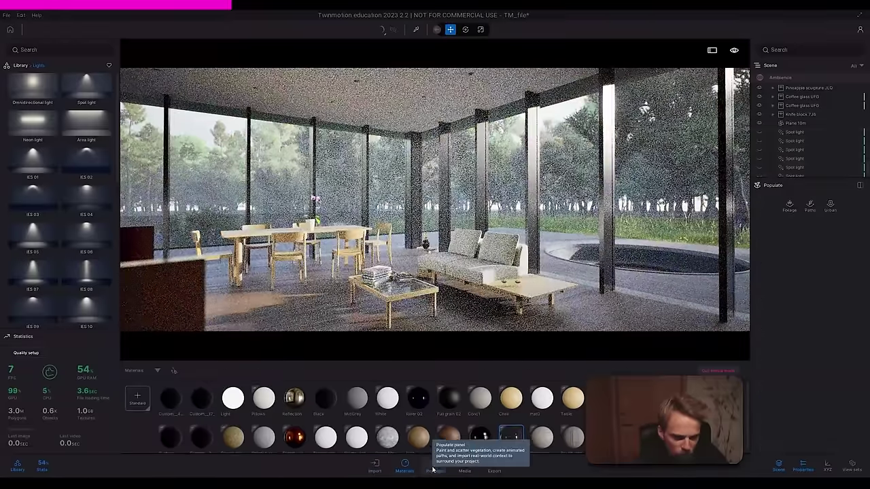
pyautogui.click(464, 465)
pyautogui.click(386, 398)
pyautogui.click(236, 398)
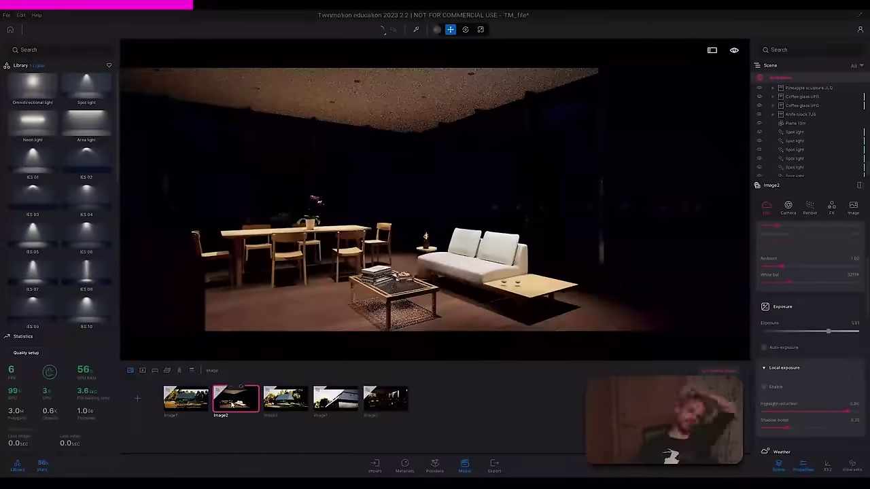
pyautogui.click(406, 466)
pyautogui.scroll(-3, 805, 386)
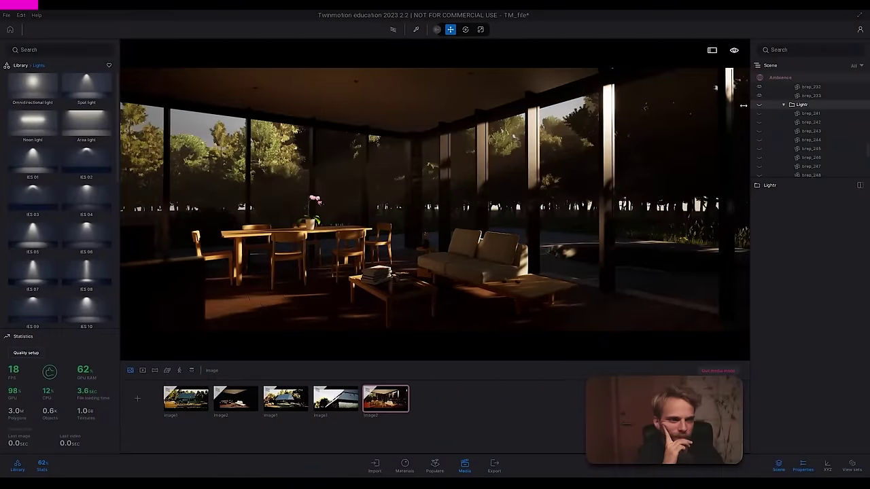
# Step: Compare the daytime and evening versions of Image2 with the Path Tracer enabled
pyautogui.click(384, 406)
pyautogui.click(335, 399)
pyautogui.click(386, 399)
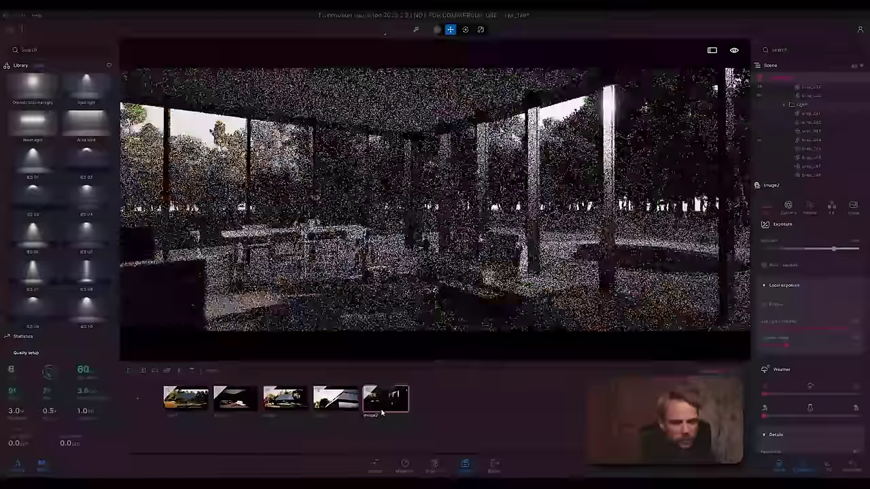
pyautogui.click(235, 399)
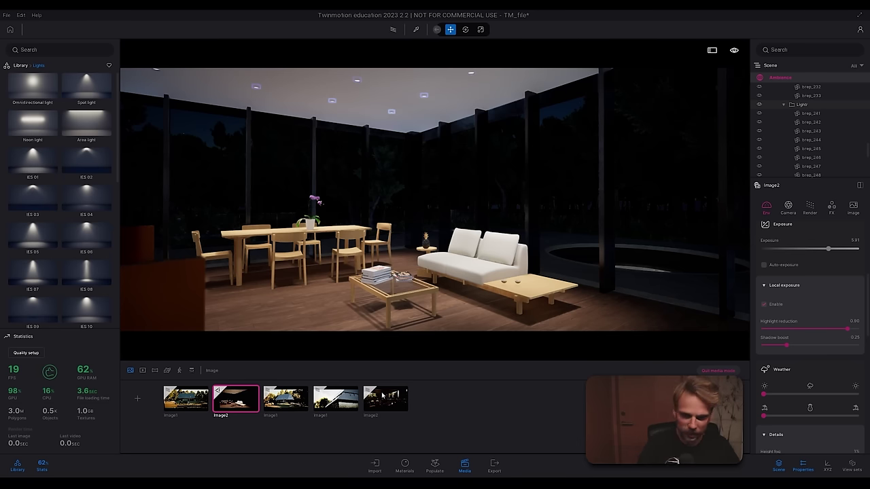
pyautogui.click(393, 32)
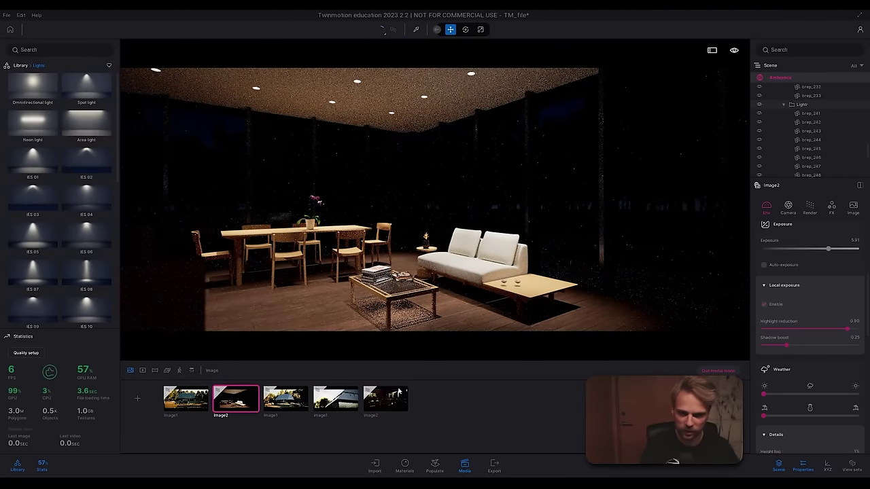
pyautogui.click(386, 402)
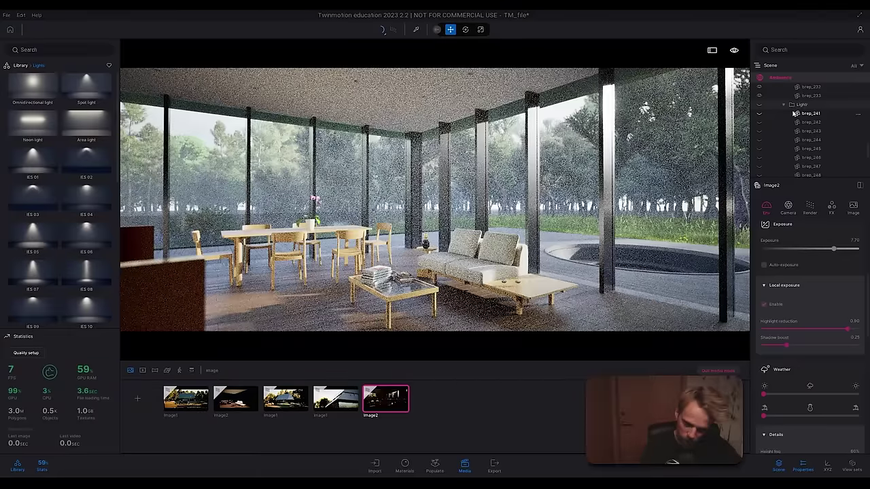
pyautogui.click(233, 408)
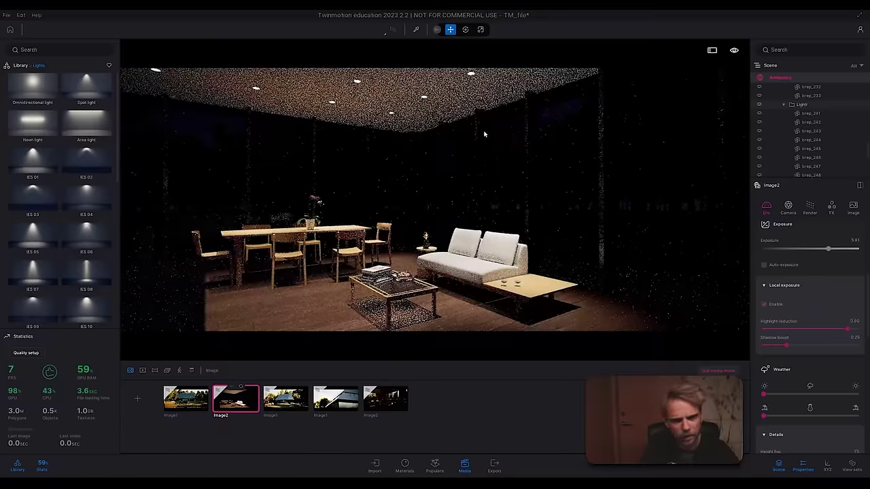
# Step: Try disabling shadows on the spot light above the wall shelves, check it in the Path Tracer, and re-enable them
pyautogui.moveTo(435, 224); pyautogui.dragTo(380, 224, button='right')
pyautogui.press('w')
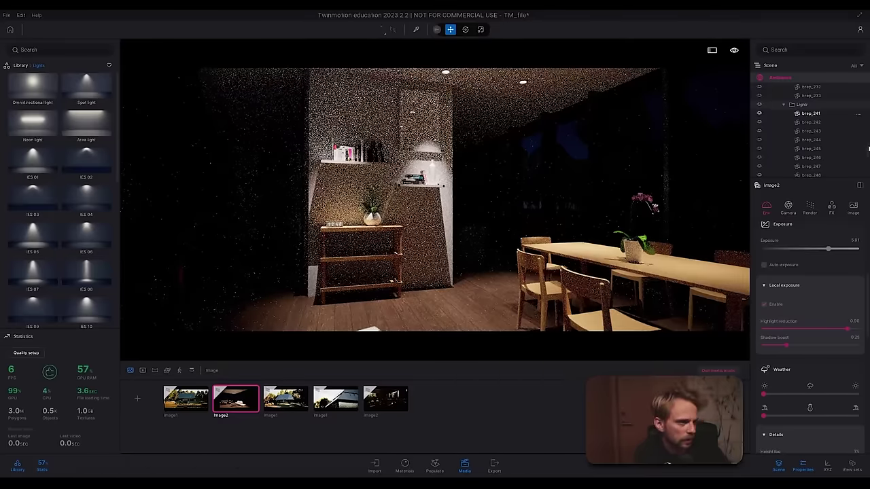
pyautogui.scroll(3, 869, 165)
pyautogui.scroll(-5, 869, 165)
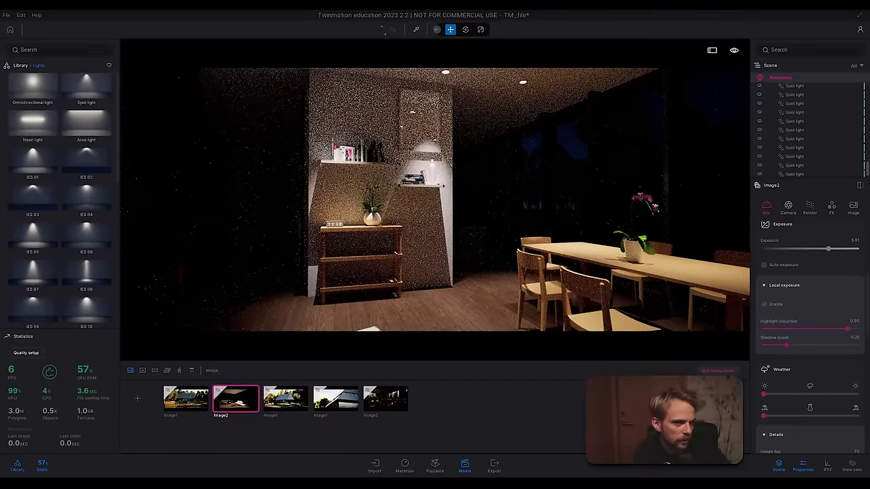
pyautogui.click(794, 122)
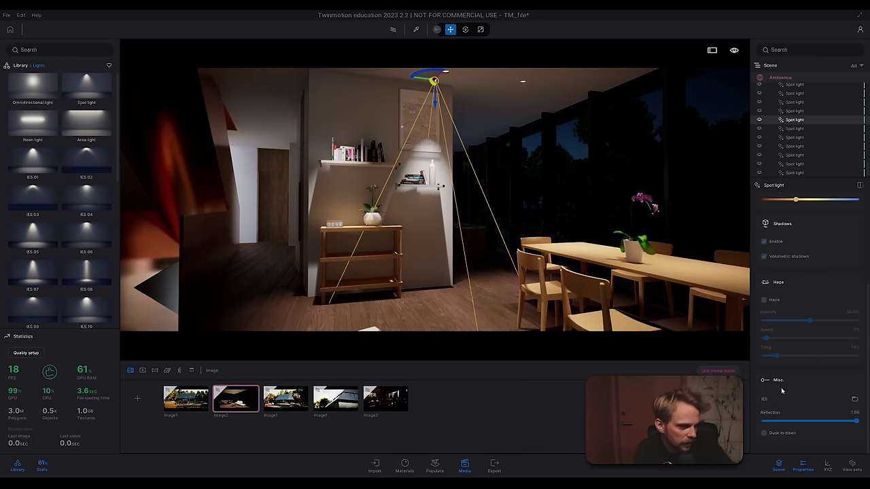
pyautogui.scroll(1, 798, 268)
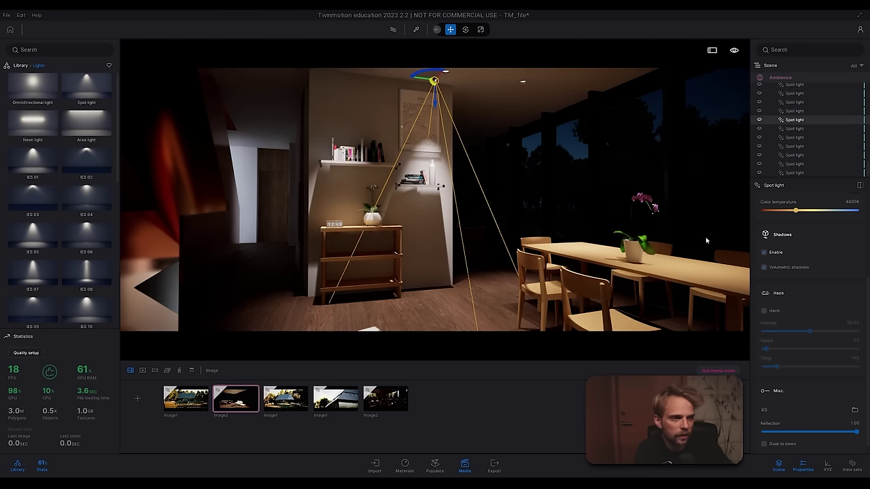
pyautogui.click(764, 252)
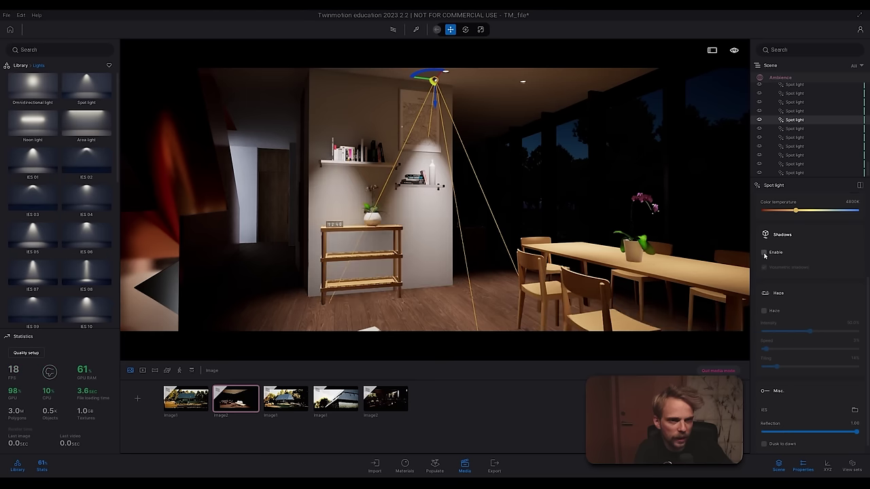
pyautogui.click(392, 31)
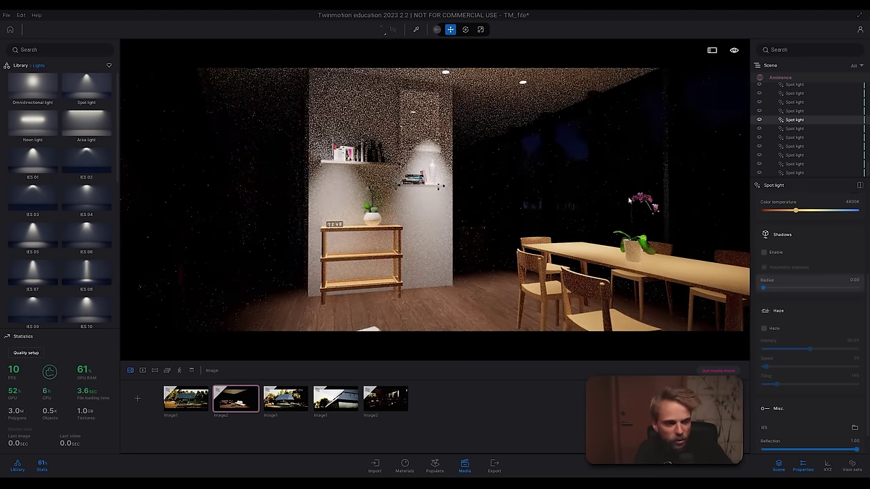
pyautogui.click(763, 253)
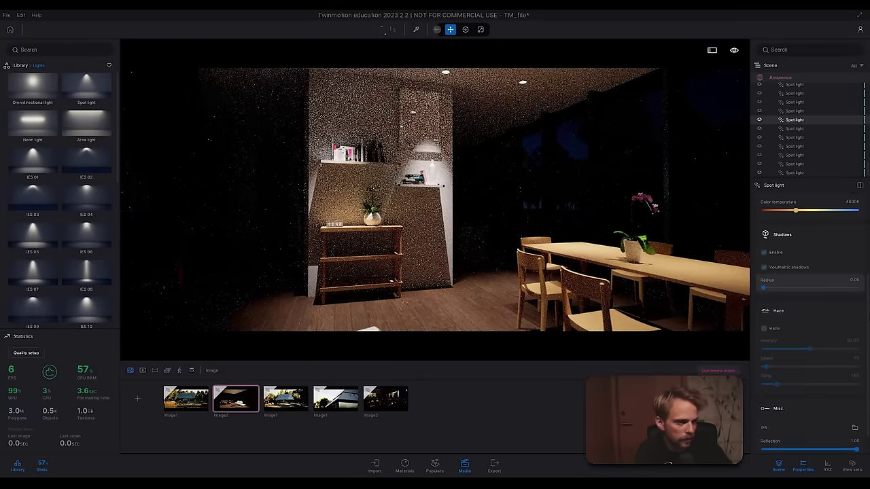
# Step: Set the attenuation of the spot light above the wall shelves to 12.8 m
pyautogui.scroll(5, 857, 239)
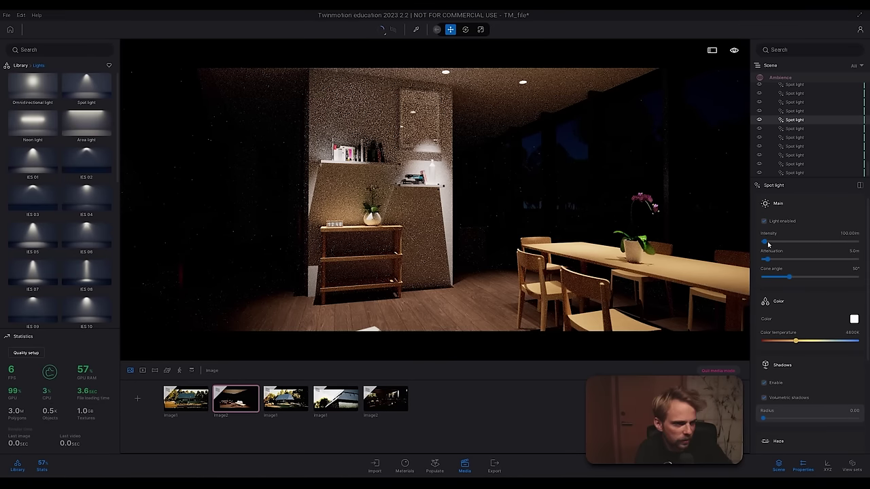
pyautogui.moveTo(769, 260); pyautogui.dragTo(775, 260)
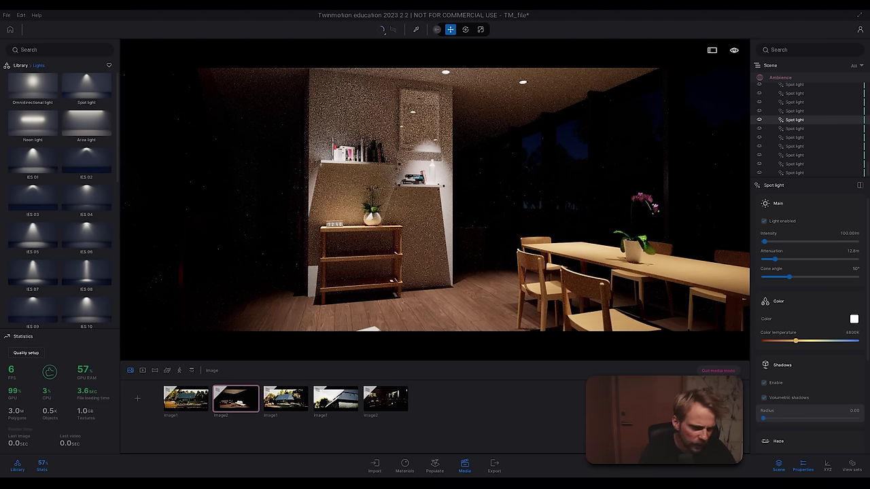
# Step: Try an IES 01 light on the wall above the framed pictures and delete it
pyautogui.moveTo(413, 279); pyautogui.dragTo(584, 279, button='right')
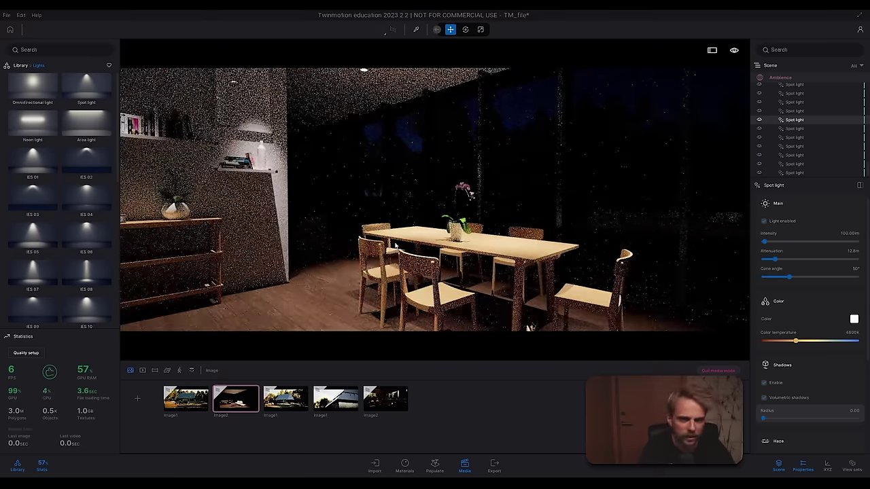
pyautogui.moveTo(528, 329); pyautogui.dragTo(197, 329, button='right')
pyautogui.press('s')
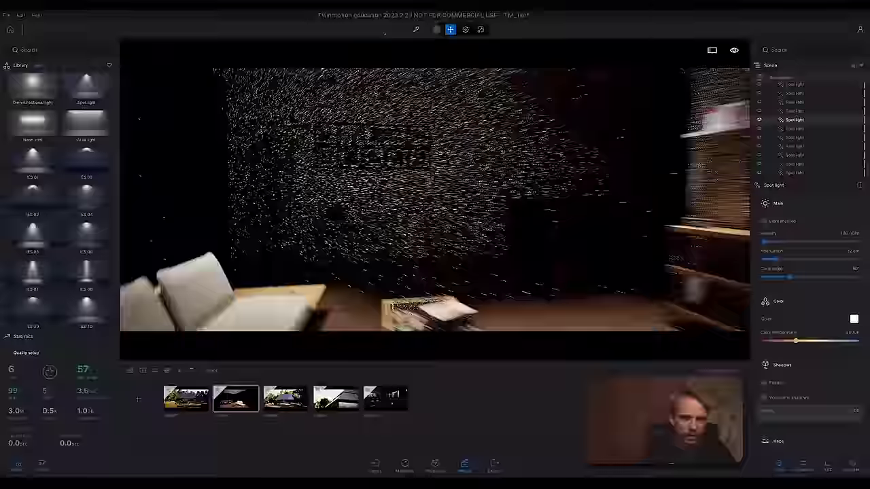
pyautogui.press('d')
pyautogui.press('a')
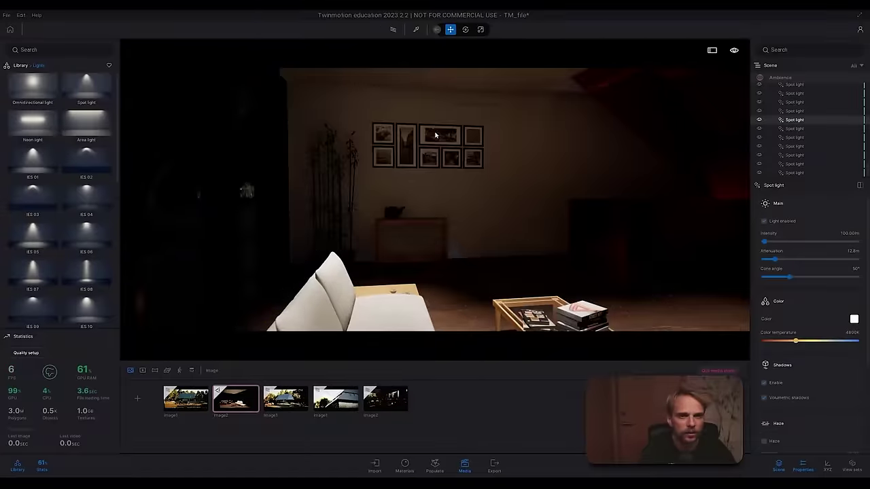
pyautogui.press('w')
pyautogui.press('d')
pyautogui.press('a')
pyautogui.press('s')
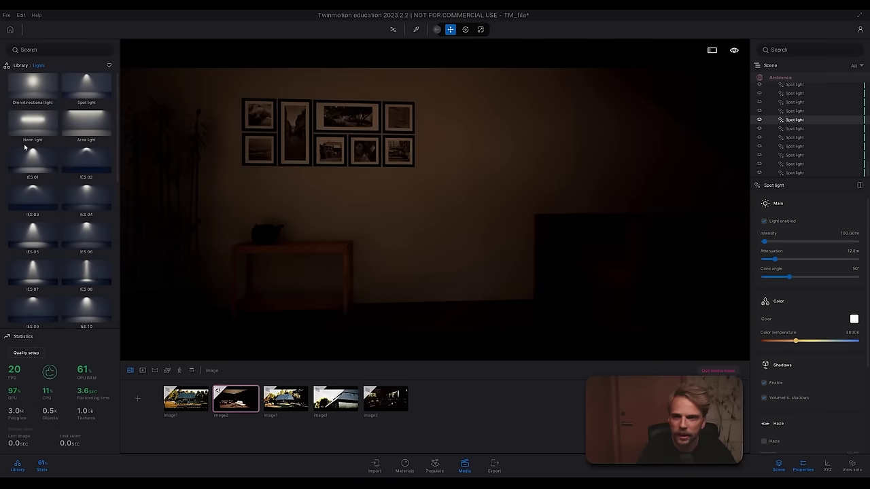
pyautogui.moveTo(31, 158); pyautogui.dragTo(298, 75)
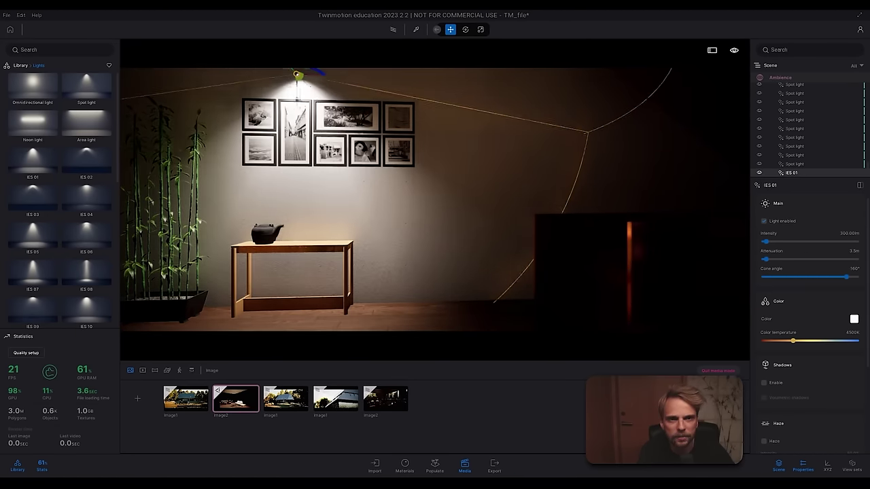
pyautogui.moveTo(315, 99); pyautogui.dragTo(315, 53, button='right')
pyautogui.press('Delete')
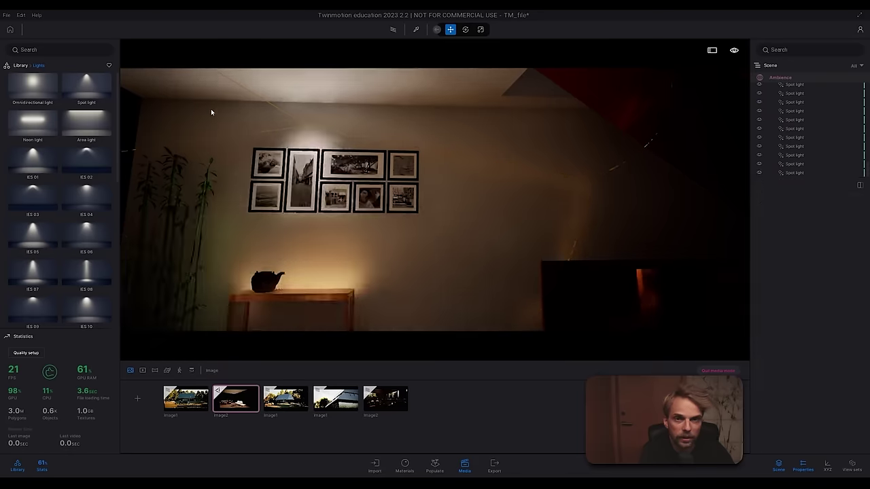
# Step: Place an IES 03 light above the framed pictures and shift it closer to the ceiling
pyautogui.moveTo(38, 199); pyautogui.dragTo(325, 105)
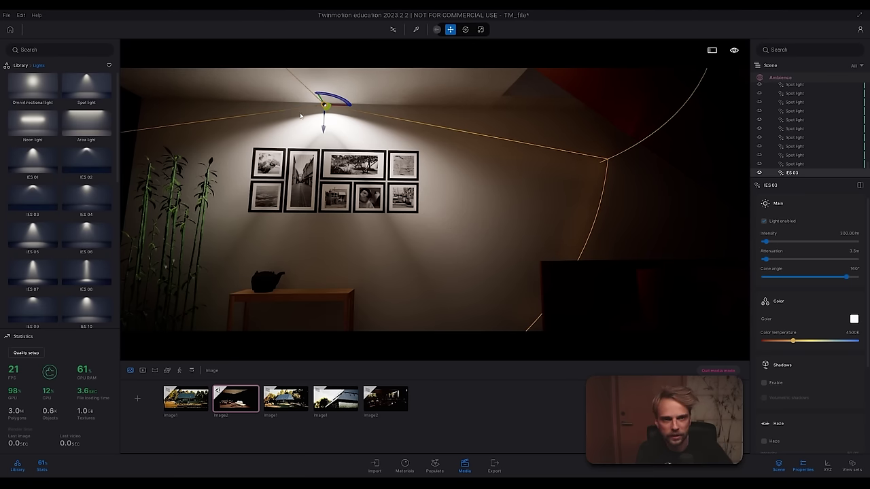
pyautogui.moveTo(292, 130)
pyautogui.mouseDown(button='right')
pyautogui.moveTo(411, 165)
pyautogui.moveTo(452, 163)
pyautogui.moveTo(295, 126)
pyautogui.mouseUp(button='right')
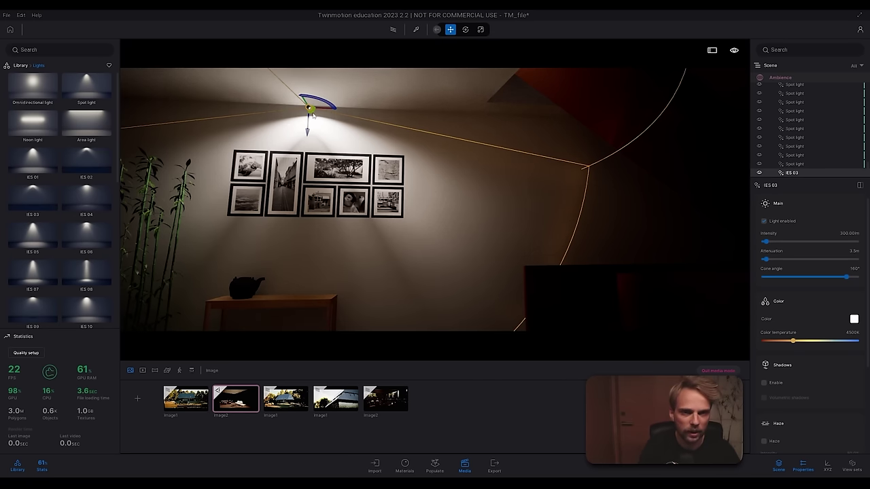
pyautogui.moveTo(314, 100); pyautogui.dragTo(683, 161)
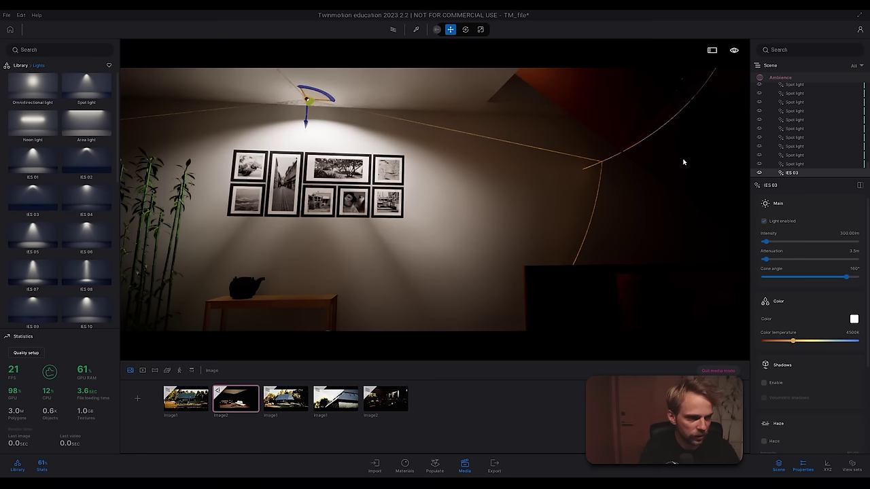
# Step: Set the intensity of the IES 03 light above the framed pictures to 50 lm
pyautogui.click(835, 234)
pyautogui.write('50')
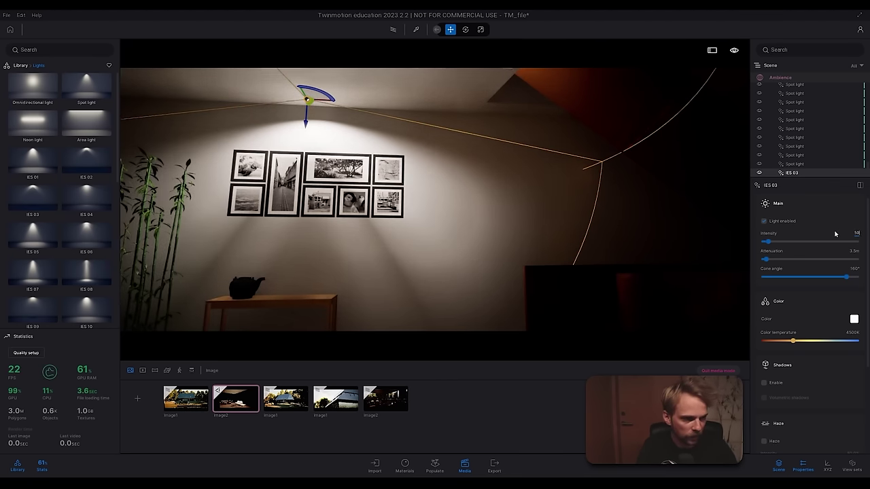
pyautogui.press('Return')
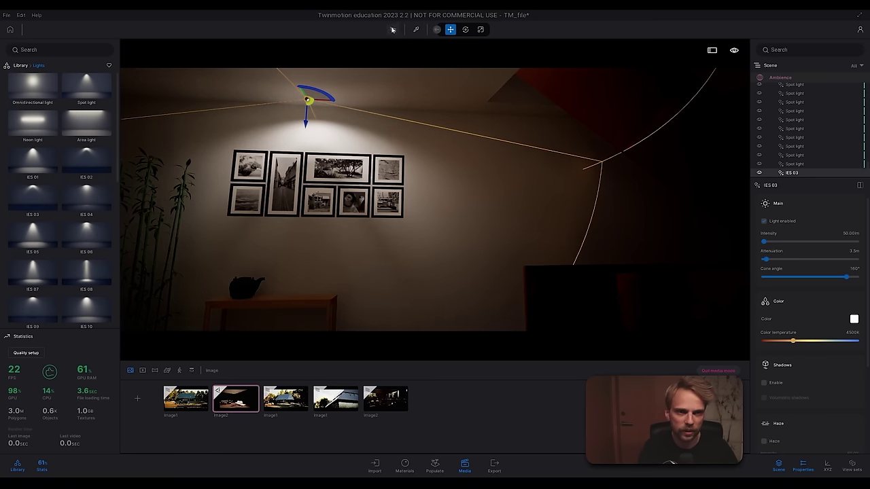
# Step: Set the IES 03 light above the framed pictures to 25 lm and enable its shadows, checking it with the path tracer
pyautogui.click(392, 29)
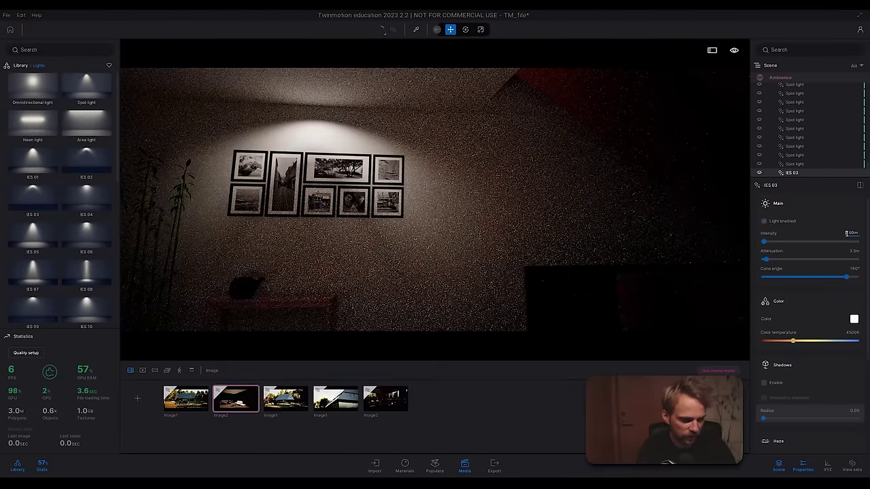
pyautogui.click(847, 233)
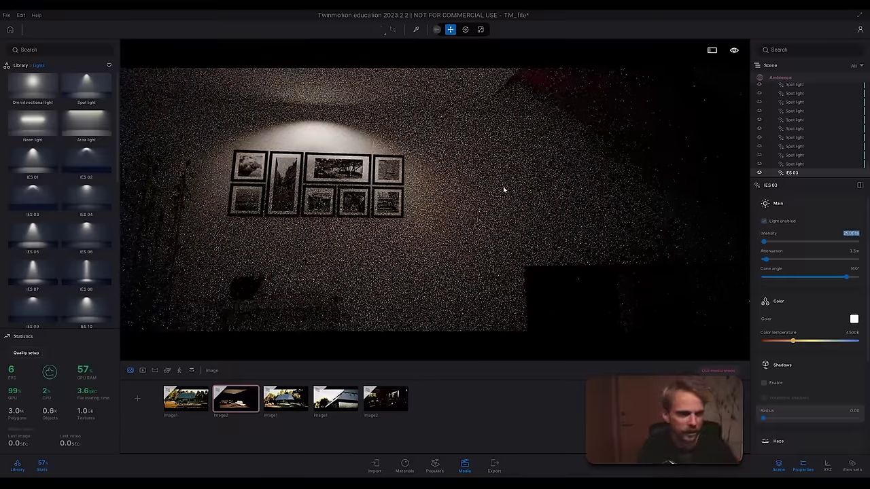
pyautogui.click(765, 383)
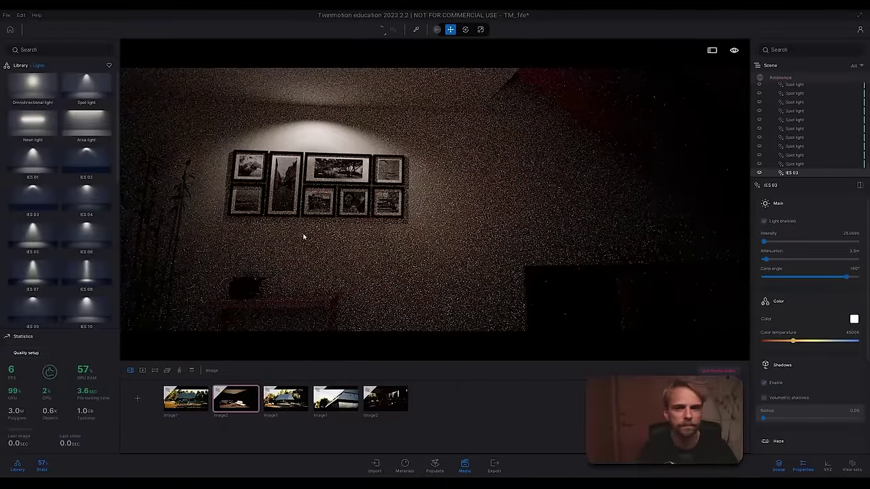
pyautogui.click(390, 31)
# Step: Place an IES 20 light beneath the kitchen wall cabinets and make two instance copies along the counter at 1.16 m spacing
pyautogui.moveTo(223, 172)
pyautogui.mouseDown(button='right')
pyautogui.moveTo(291, 188)
pyautogui.moveTo(693, 194)
pyautogui.moveTo(462, 197)
pyautogui.moveTo(707, 196)
pyautogui.moveTo(239, 184)
pyautogui.mouseUp(button='right')
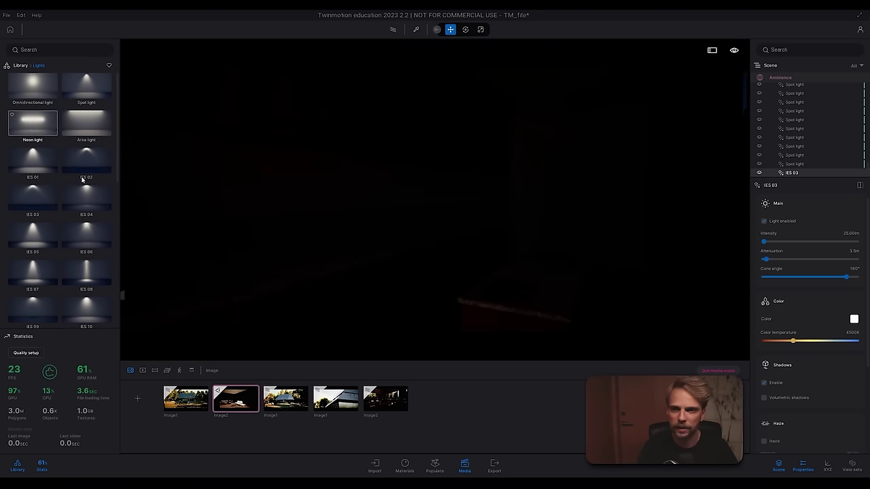
pyautogui.scroll(-5, 78, 244)
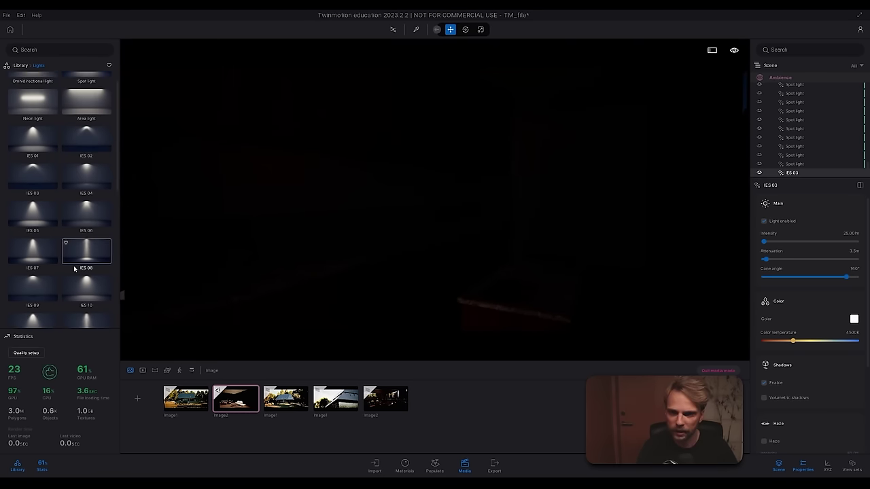
pyautogui.scroll(-1, 74, 269)
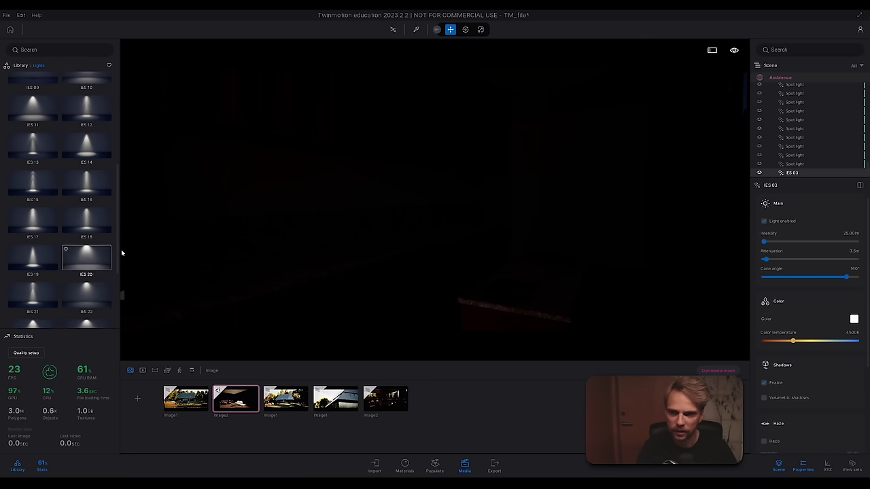
pyautogui.moveTo(122, 253); pyautogui.dragTo(267, 138)
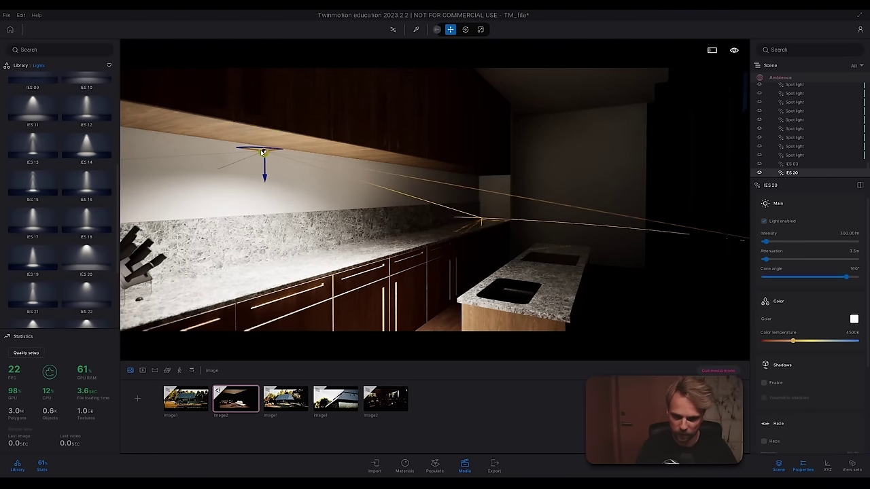
pyautogui.keyDown('alt'); pyautogui.moveTo(262, 155); pyautogui.dragTo(385, 165); pyautogui.keyUp('alt')
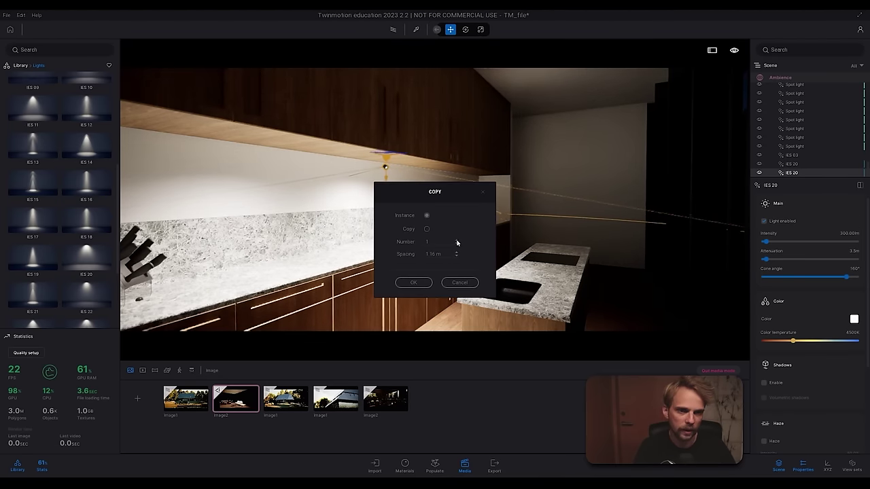
pyautogui.click(412, 285)
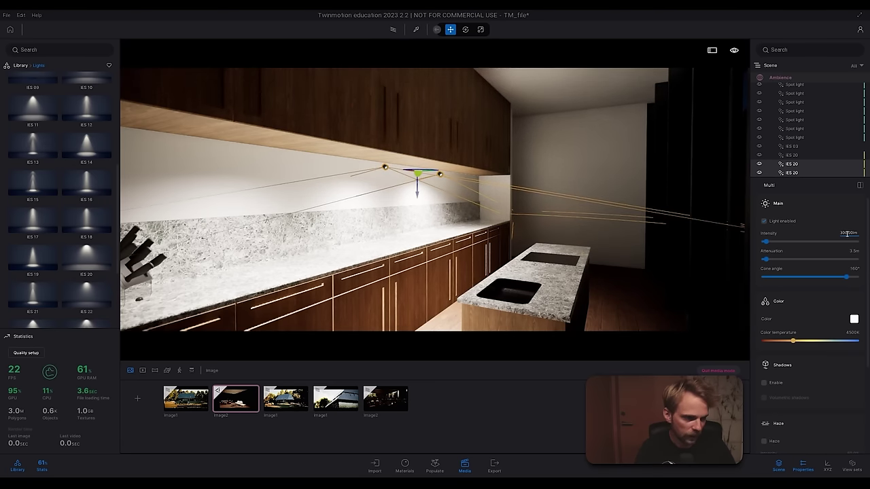
# Step: Set the intensity of the IES 20 lights under the kitchen cabinets to 50 lm and check them with the path tracer
pyautogui.write('50')
pyautogui.press('Return')
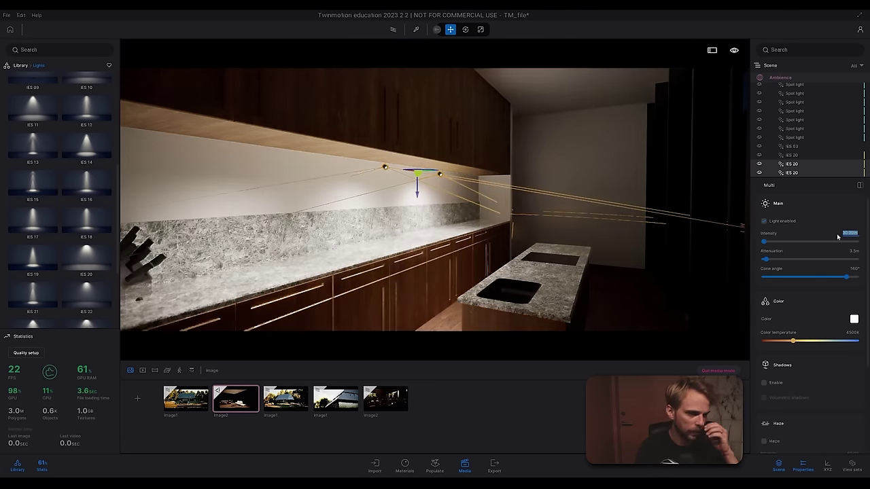
pyautogui.press('Escape')
pyautogui.press('p')
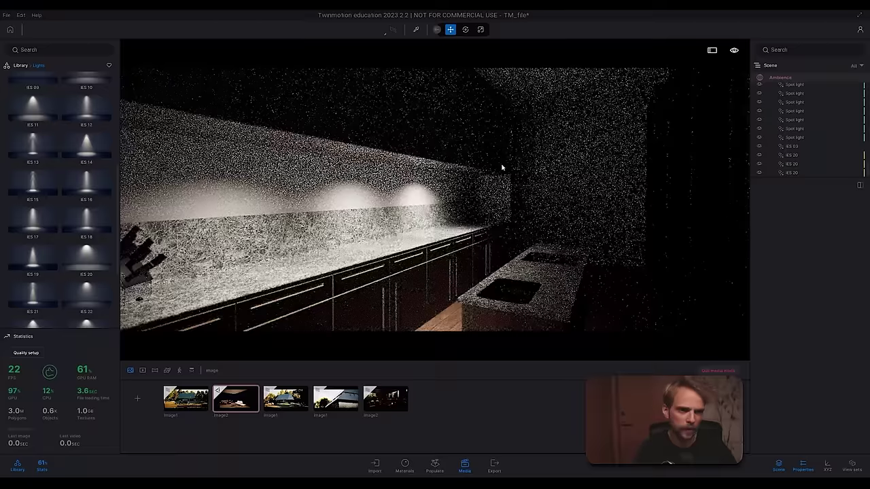
pyautogui.moveTo(501, 167); pyautogui.dragTo(429, 233, button='right')
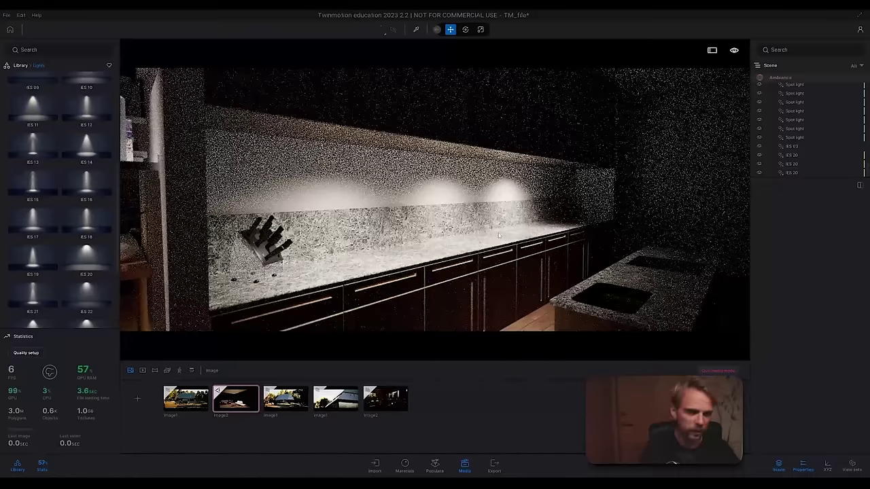
pyautogui.moveTo(376, 170); pyautogui.dragTo(320, 170, button='right')
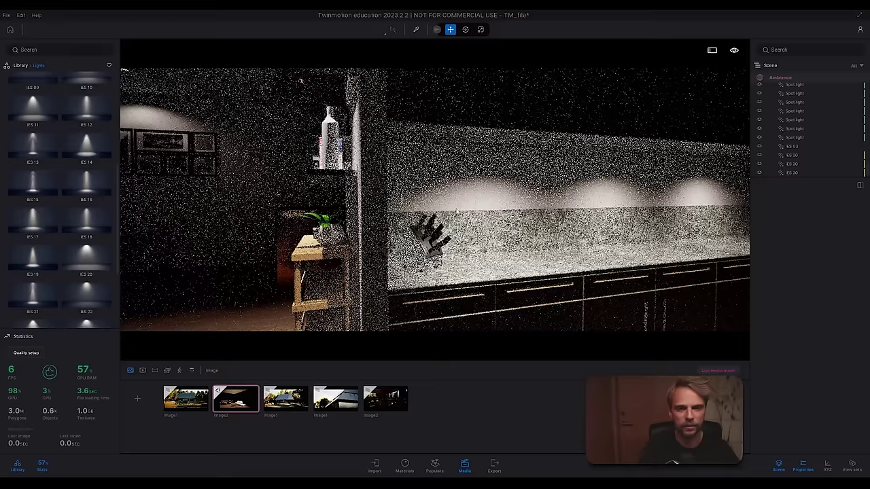
# Step: Hide the IES 03 light and the three IES 20 lights in the first exterior image
pyautogui.click(186, 403)
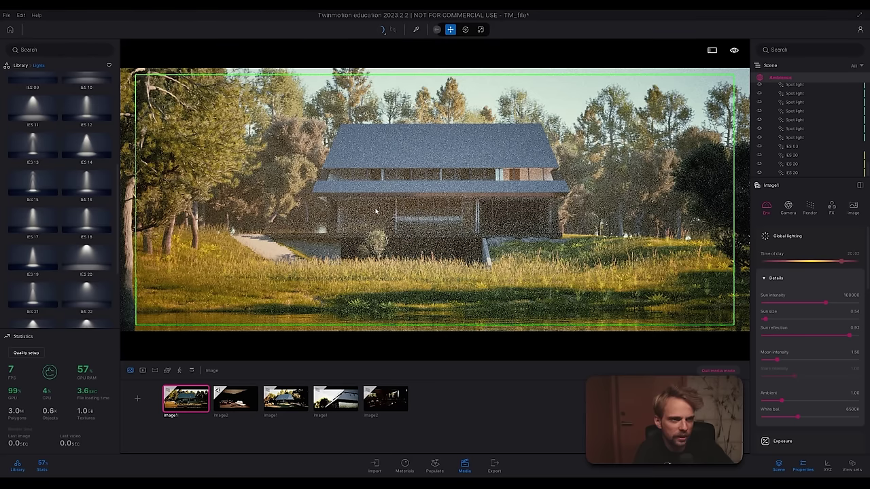
pyautogui.click(792, 149)
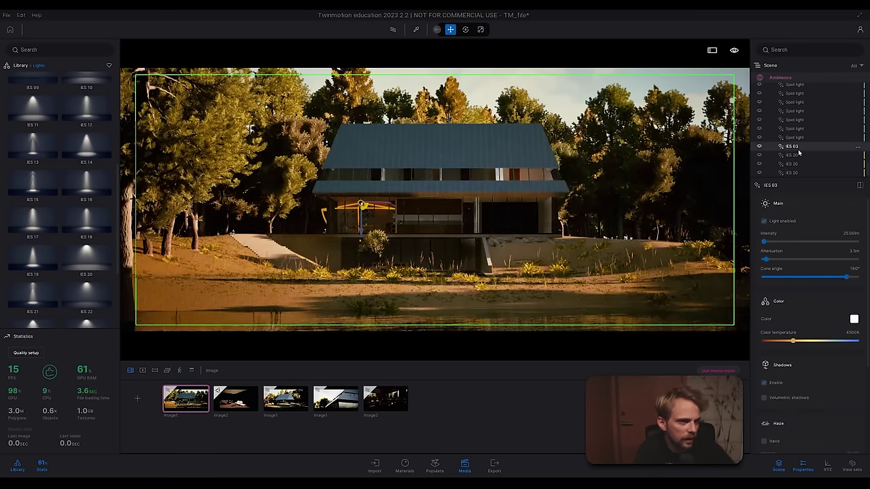
pyautogui.keyDown('shift'); pyautogui.click(792, 173); pyautogui.keyUp('shift')
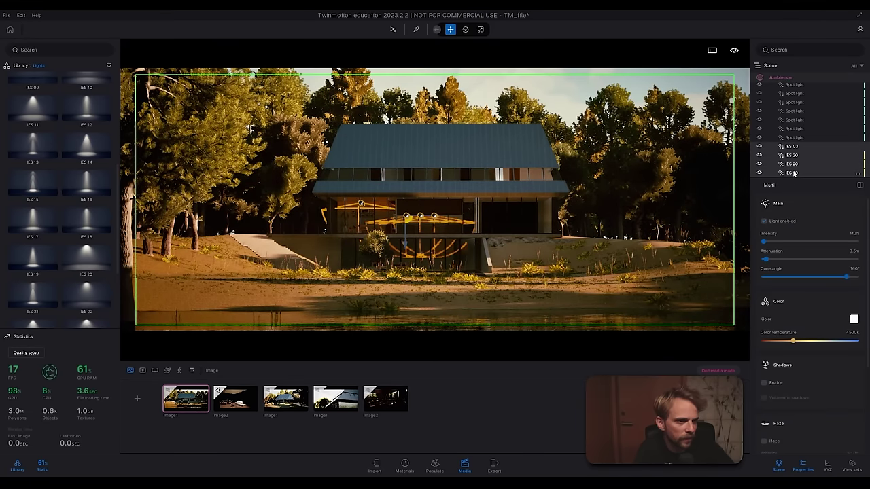
pyautogui.click(760, 147)
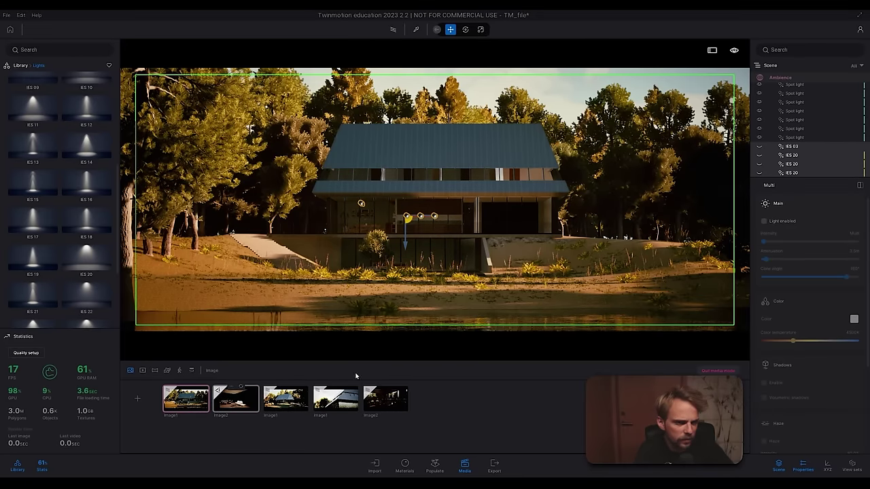
# Step: Go through the evening interior, the other two exteriors and the day interior to examine their lighting and light visibility
pyautogui.click(242, 406)
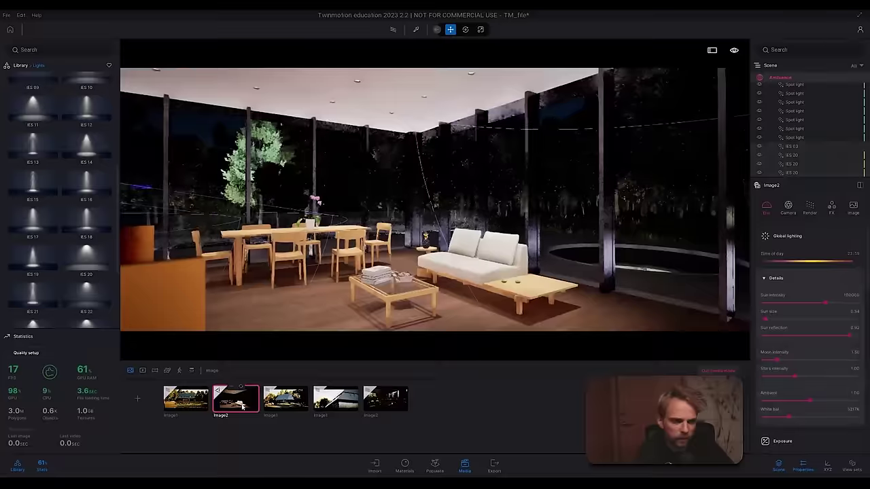
pyautogui.click(286, 404)
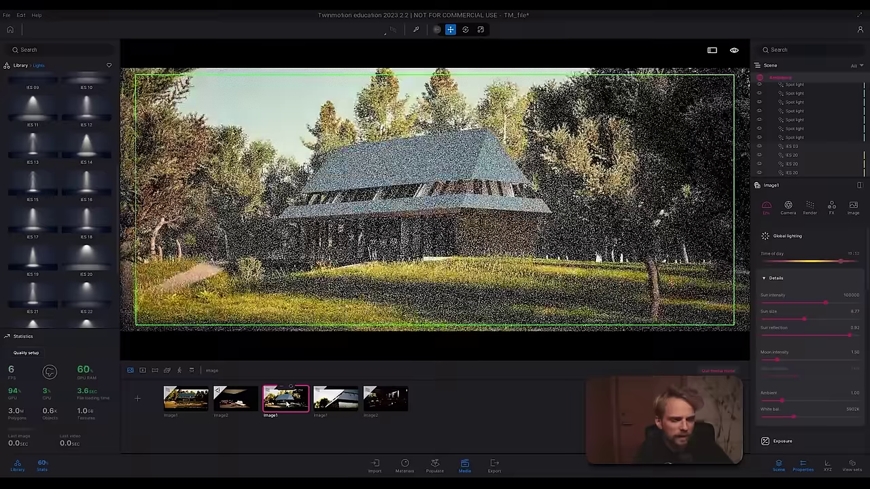
pyautogui.click(344, 396)
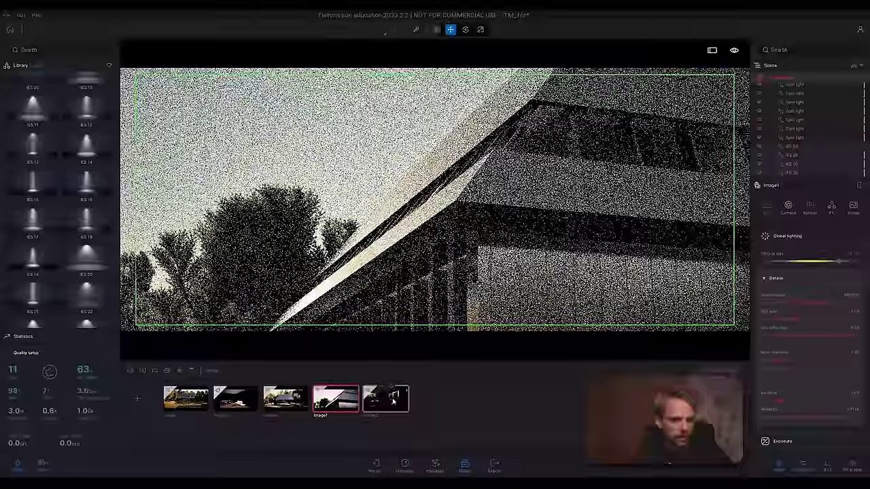
pyautogui.click(394, 402)
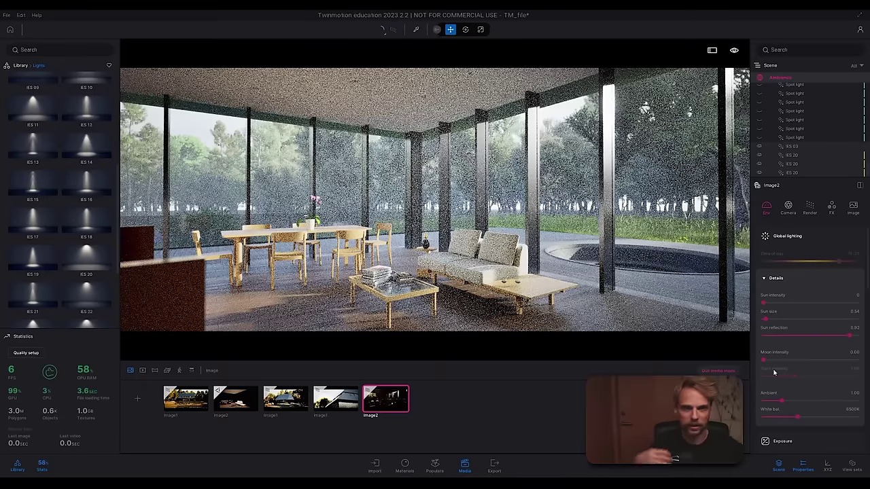
pyautogui.moveTo(773, 372)
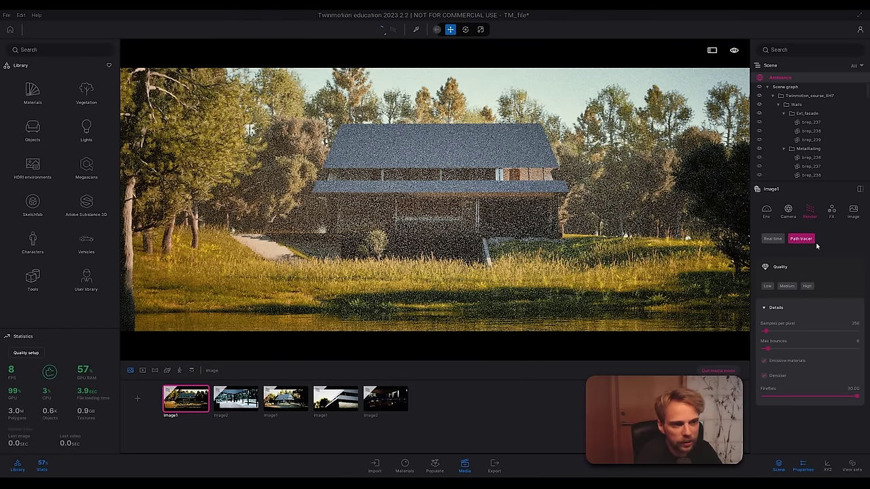
# Step: Compare the real-time and path-traced renders of the first exterior image, and turn off its denoiser with the path tracer active
pyautogui.click(773, 239)
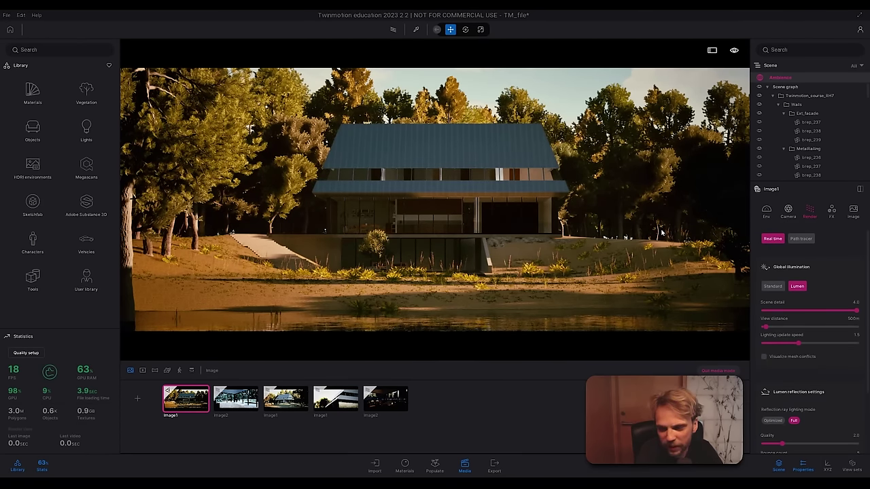
pyautogui.click(795, 238)
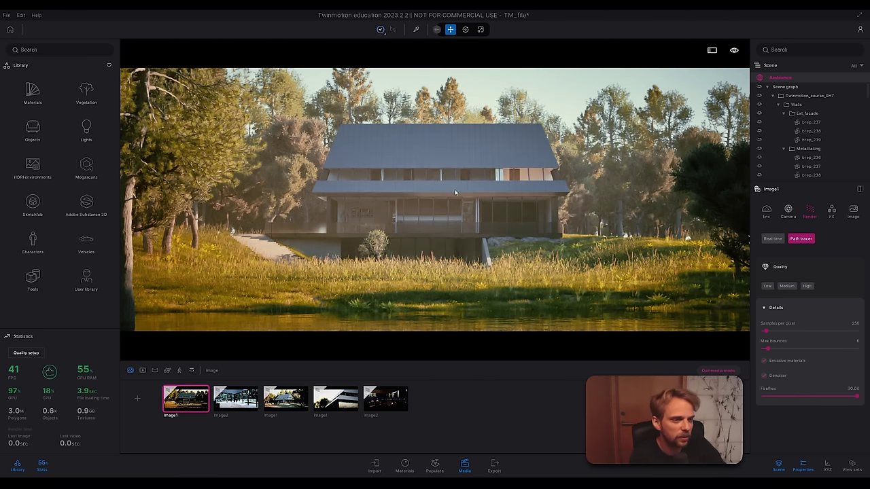
pyautogui.click(765, 377)
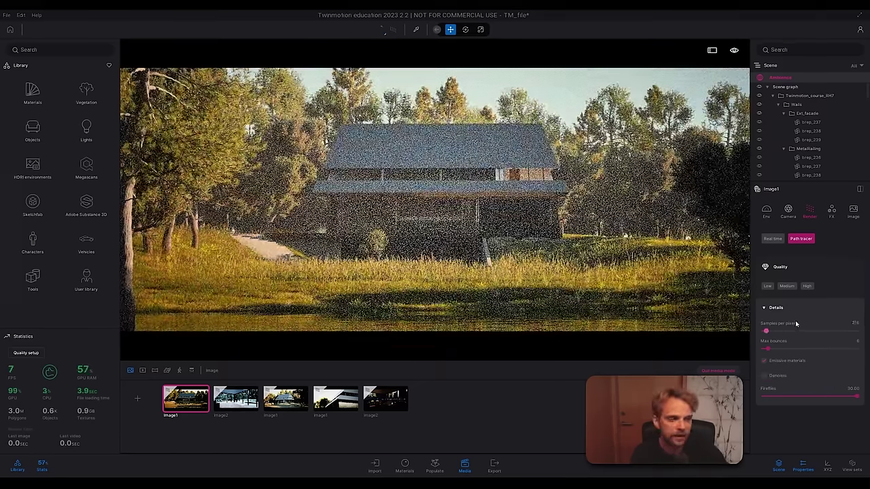
# Step: Set the path tracer's samples per pixel to 512 for the first exterior image
pyautogui.click(854, 322)
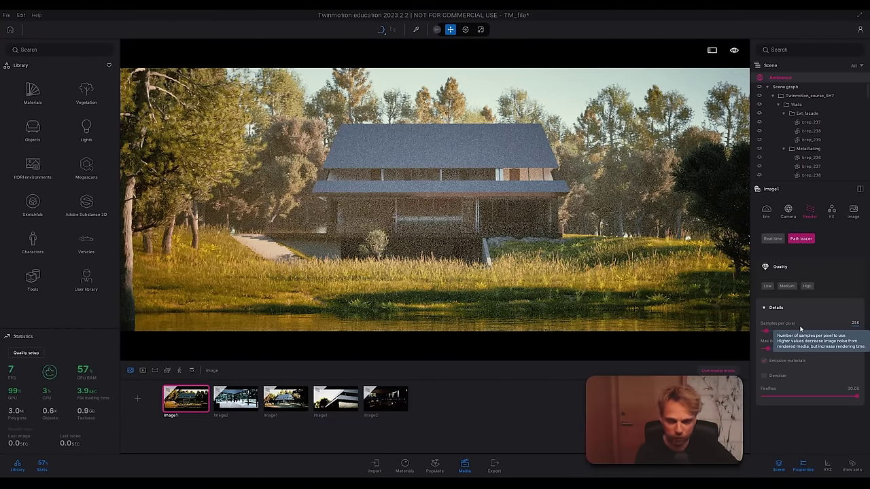
pyautogui.click(857, 323)
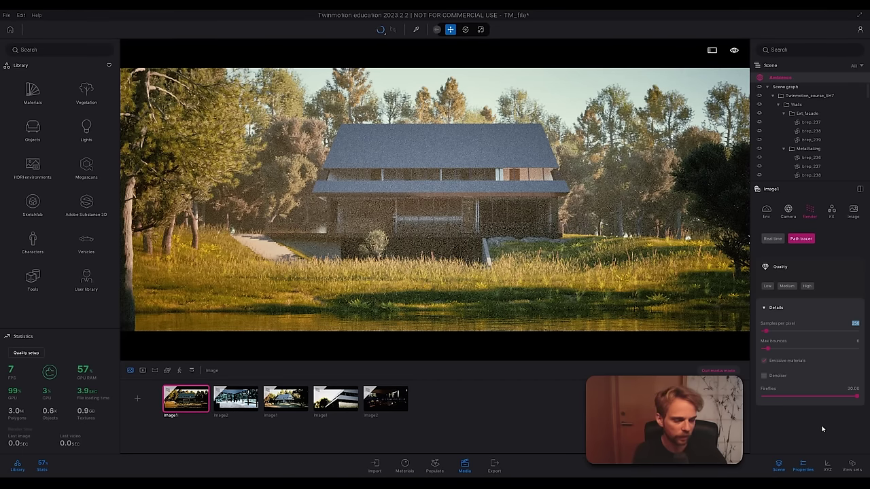
pyautogui.write('512')
pyautogui.press('Return')
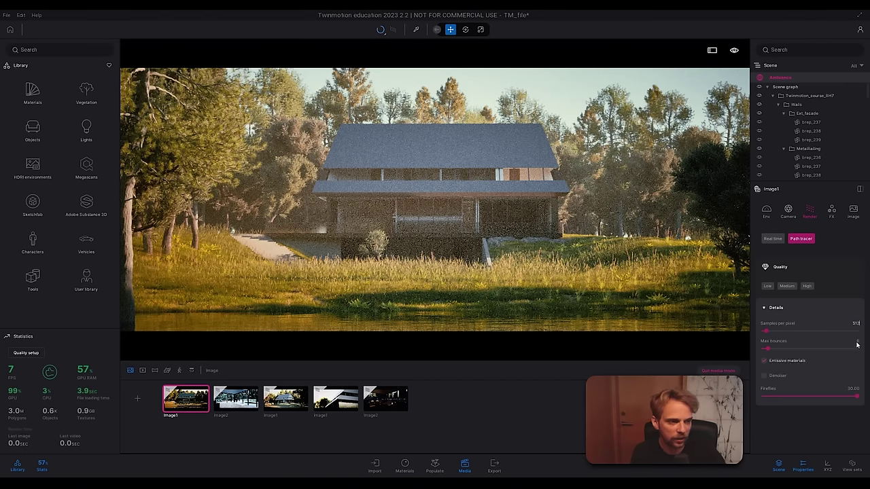
# Step: Inspect the max bounces and emissive materials settings of the first exterior image, and try a lower fireflies value
pyautogui.click(857, 342)
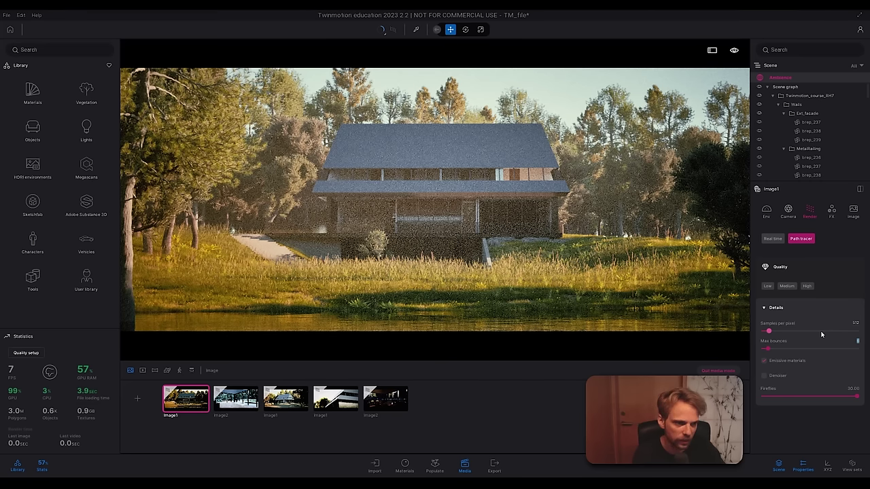
pyautogui.click(766, 348)
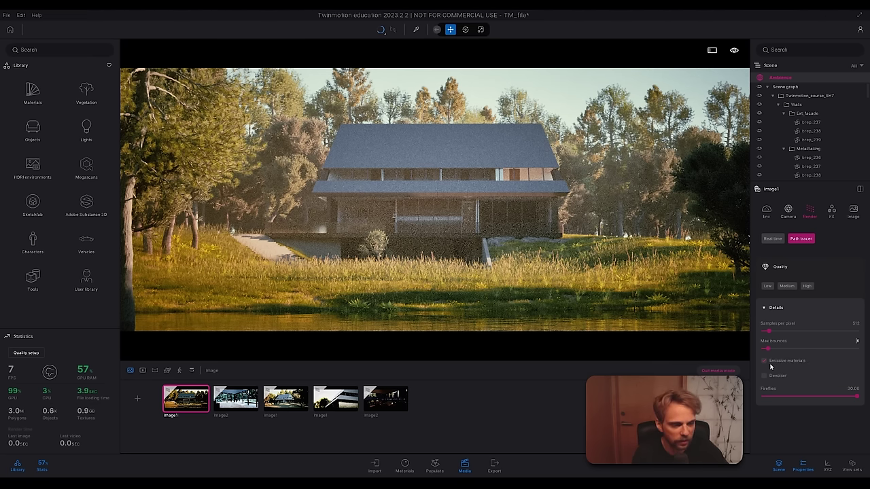
pyautogui.moveTo(788, 361)
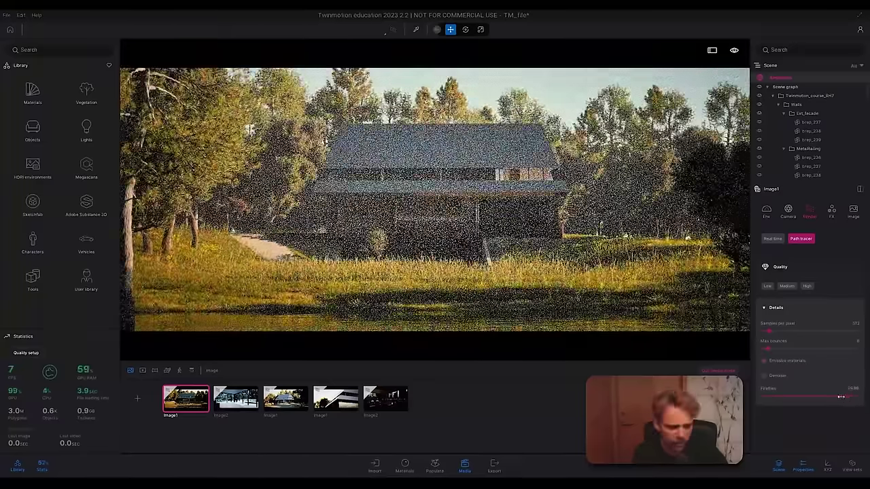
pyautogui.moveTo(840, 396); pyautogui.dragTo(772, 405)
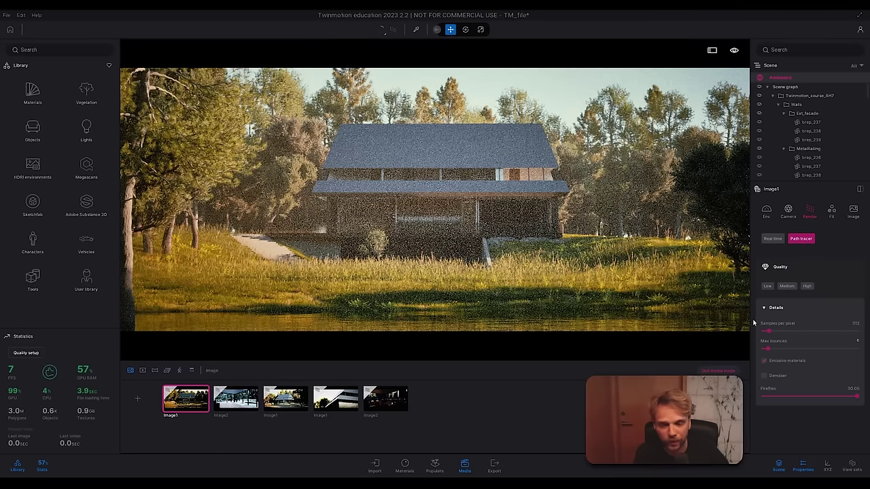
# Step: Refresh the saved first exterior image, and switch to the evening interior image
pyautogui.moveTo(195, 397)
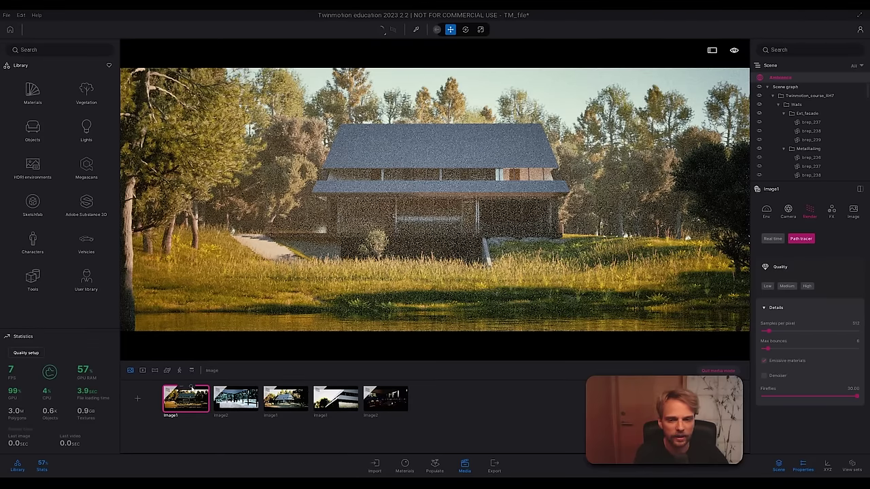
pyautogui.click(191, 387)
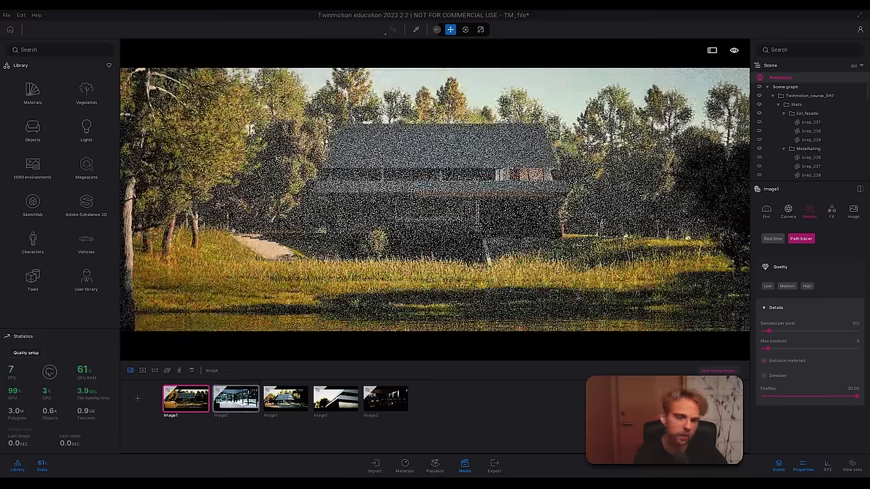
pyautogui.click(239, 400)
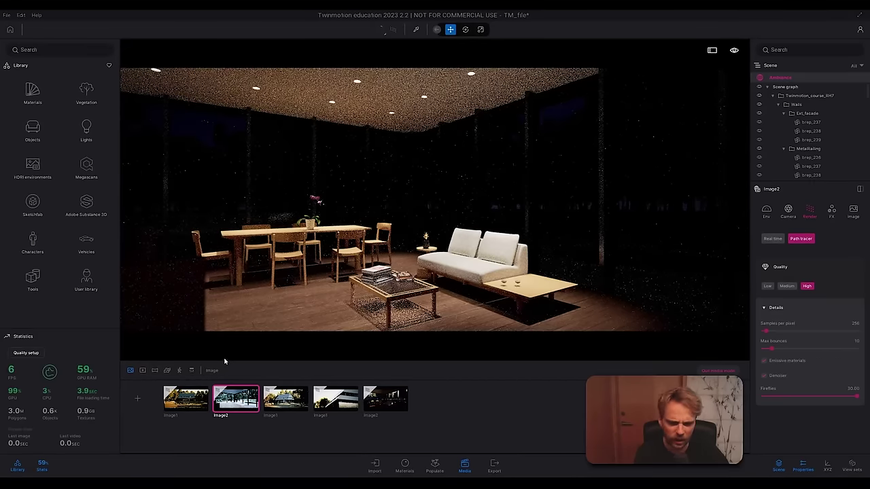
# Step: Set the path tracer's samples per pixel to 512 for the daytime interior image
pyautogui.click(389, 404)
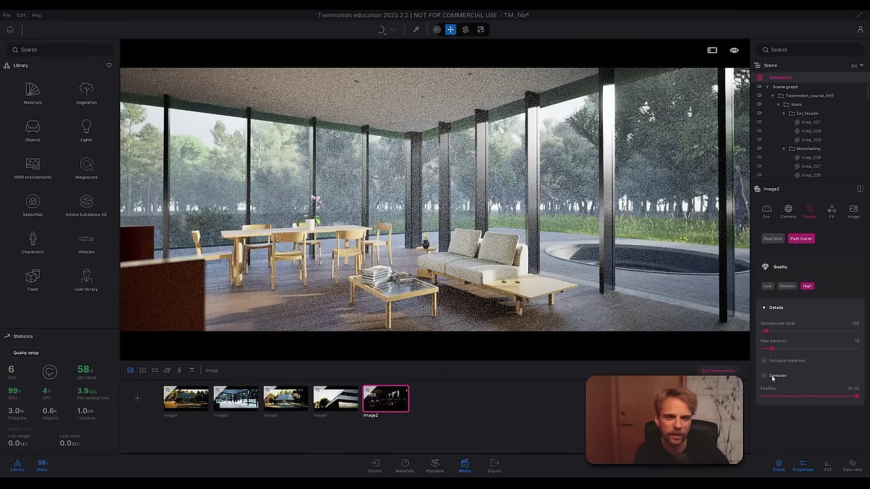
pyautogui.click(861, 323)
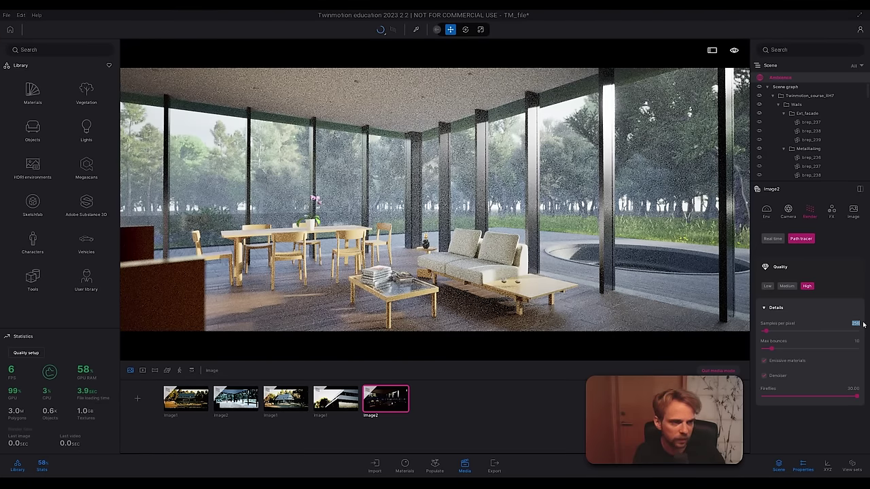
pyautogui.write('512')
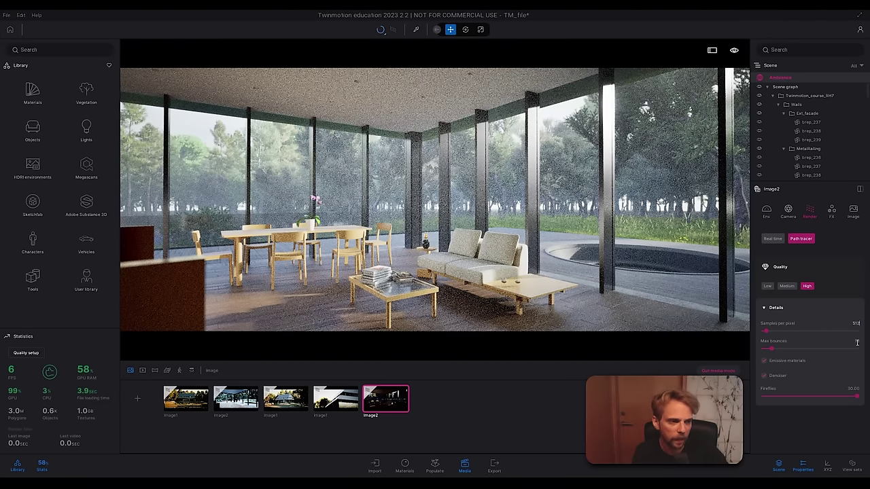
pyautogui.click(857, 341)
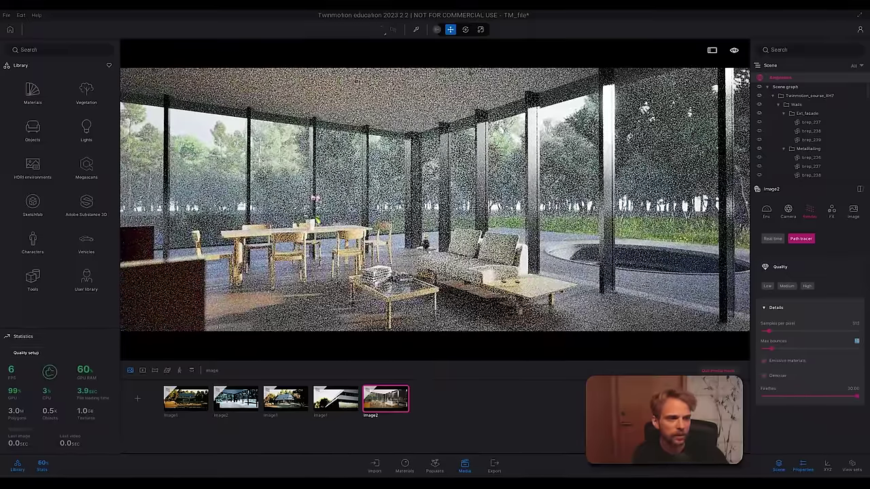
pyautogui.click(793, 432)
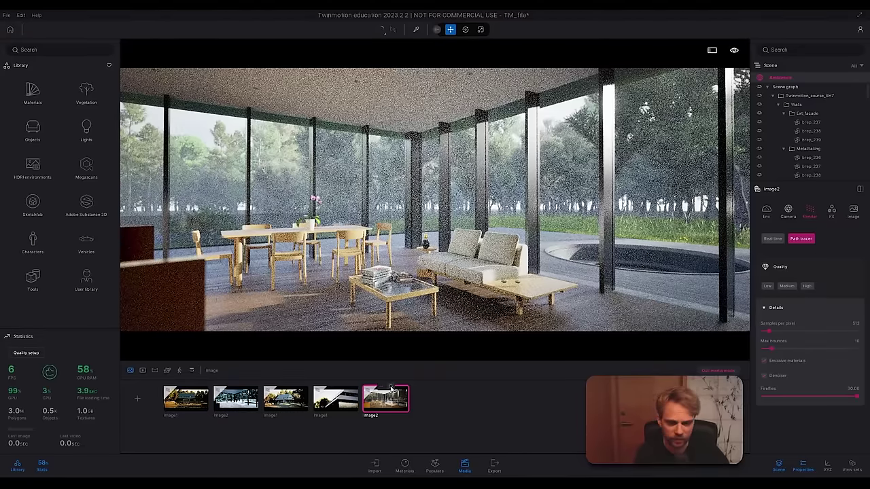
# Step: Refresh the saved daytime interior image, and toggle its denoiser on and off
pyautogui.click(391, 387)
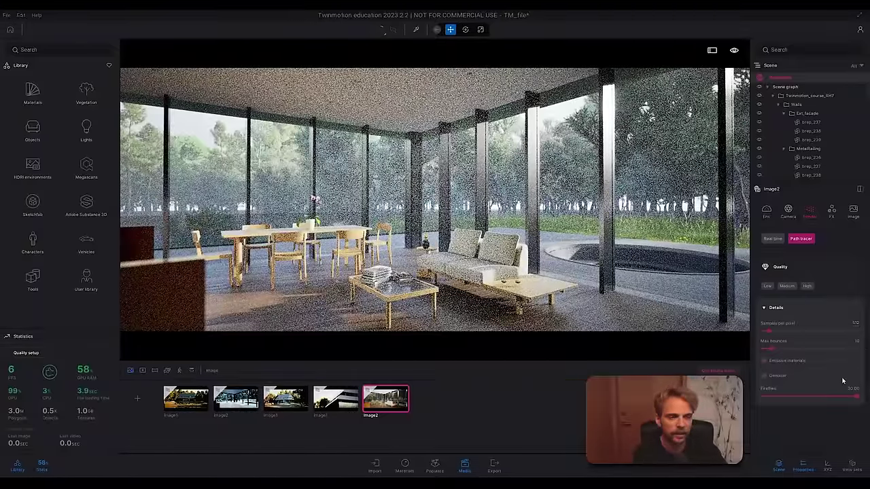
pyautogui.click(775, 377)
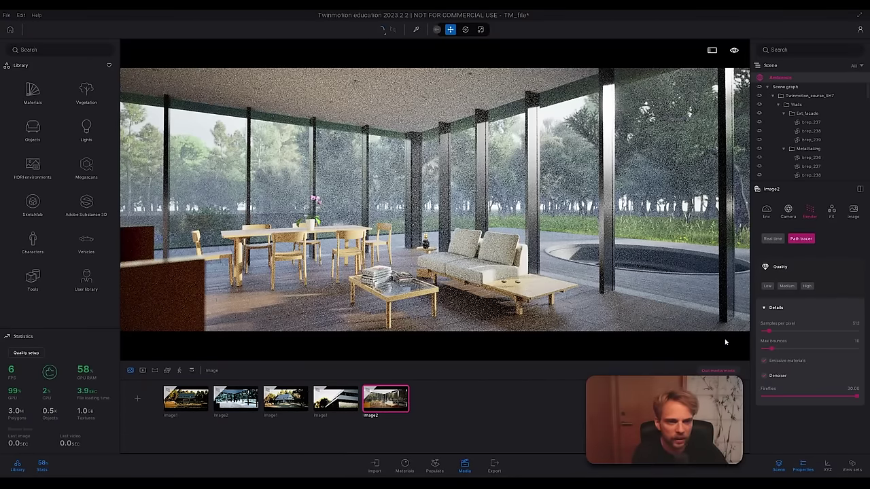
pyautogui.click(772, 377)
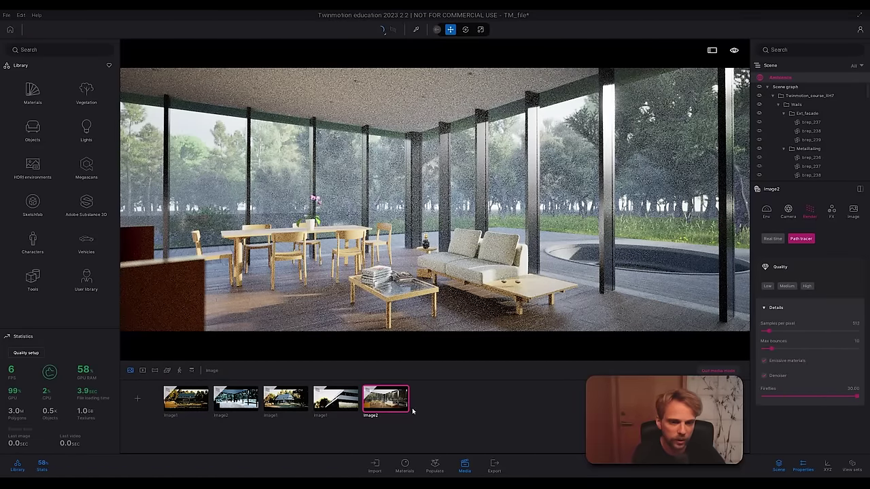
# Step: Set the roof close-up image's samples per pixel to 512 and max bounces to 4, and toggle its emissive materials and denoiser options
pyautogui.click(336, 400)
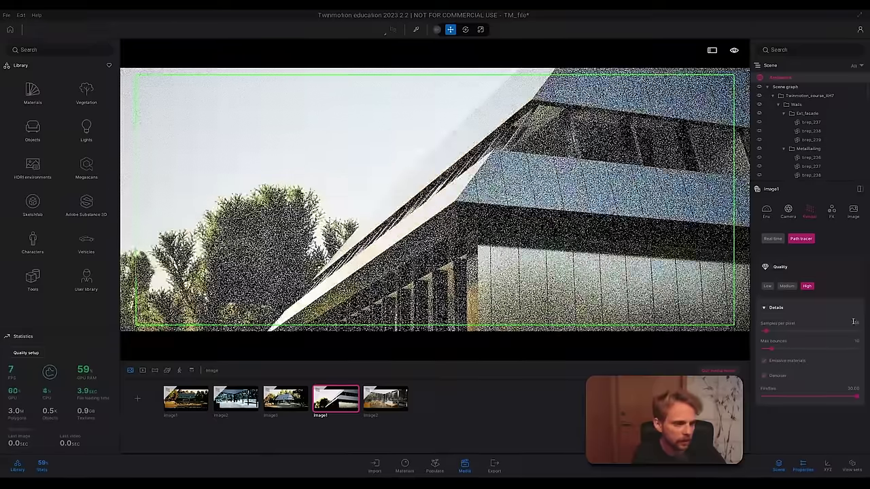
pyautogui.click(856, 324)
pyautogui.write('512')
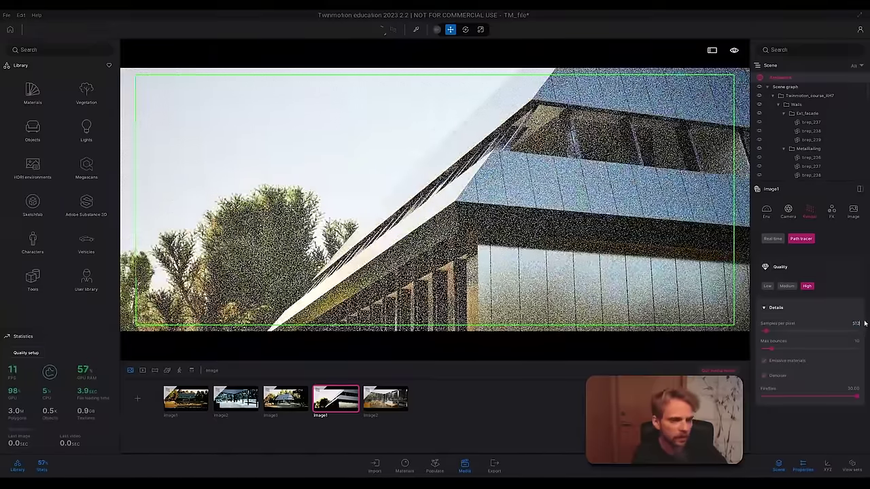
pyautogui.click(856, 341)
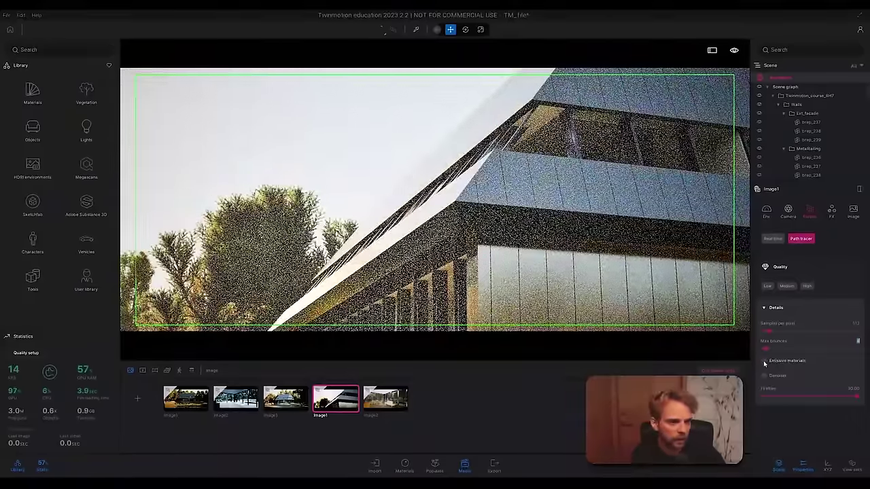
pyautogui.click(764, 361)
pyautogui.click(764, 375)
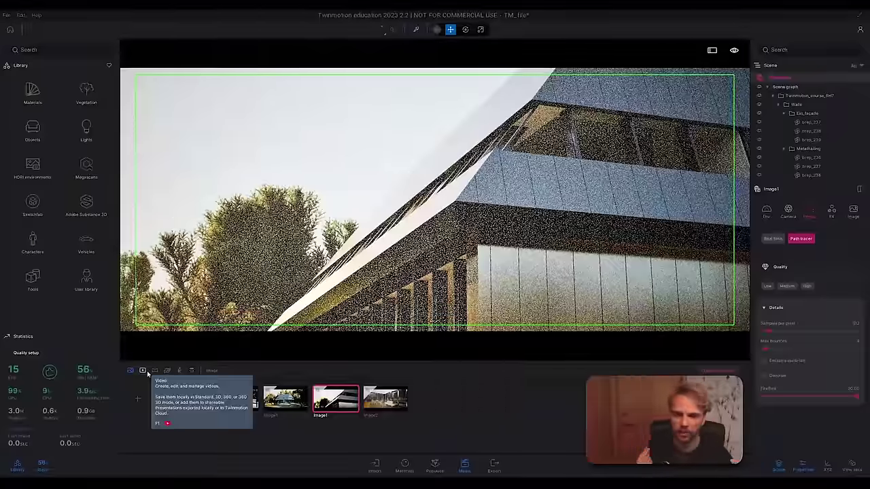
# Step: Turn off the path tracer in the first exterior image's view, and create a first video from that view
pyautogui.click(184, 400)
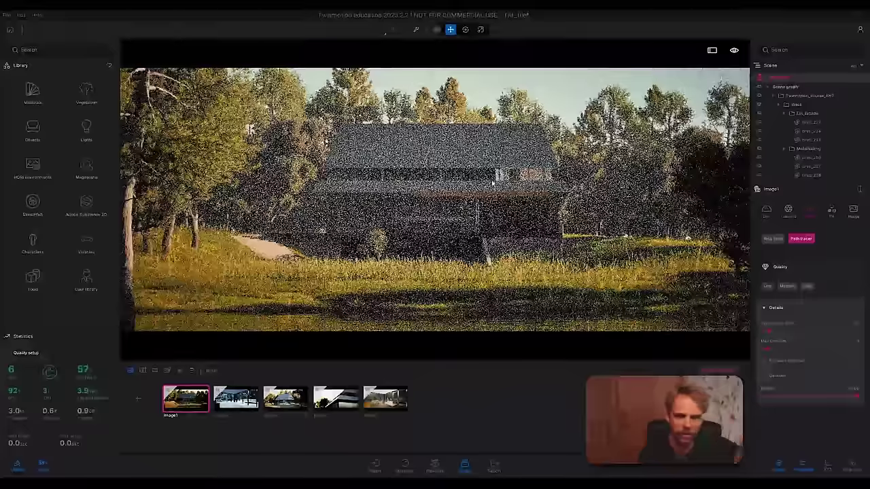
pyautogui.click(143, 371)
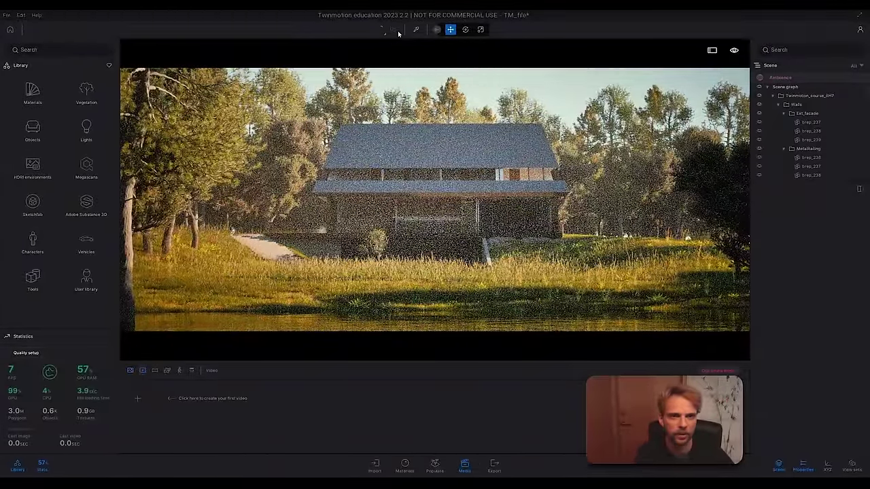
pyautogui.click(394, 30)
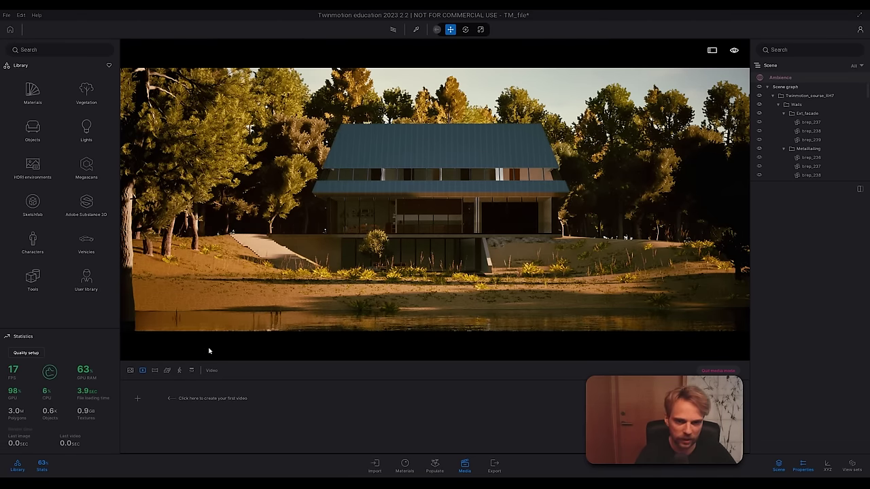
pyautogui.click(136, 400)
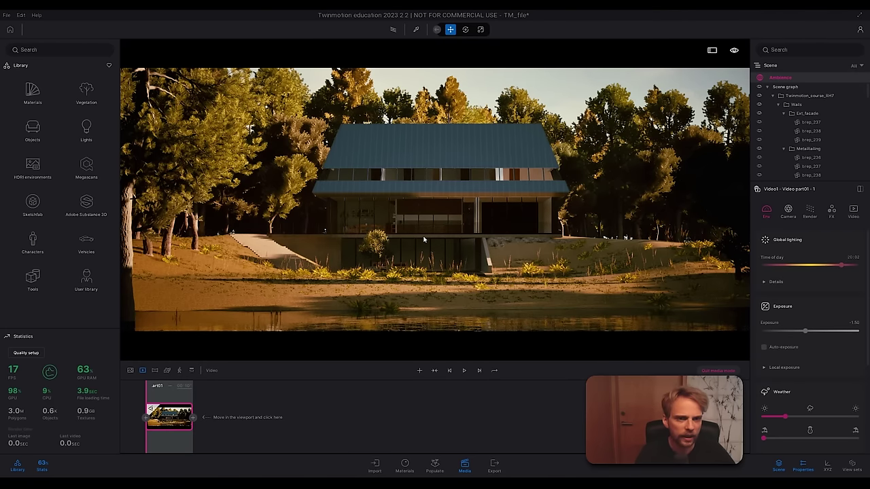
# Step: Move the camera straight closer to the house facade, and add that view as a keyframe before the existing one
pyautogui.scroll(4, 423, 239)
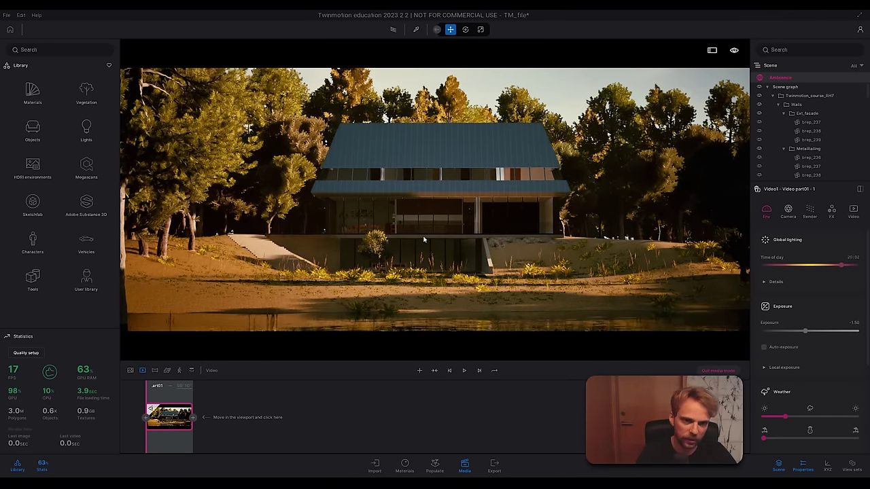
pyautogui.scroll(2, 423, 239)
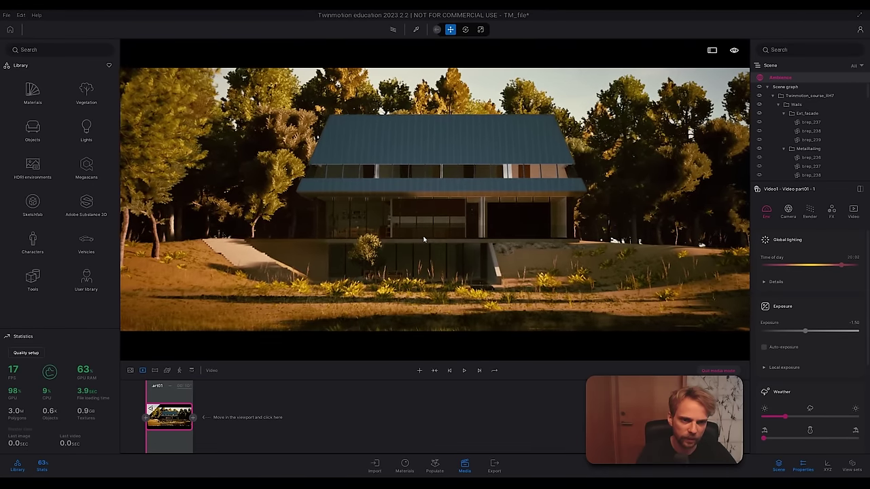
pyautogui.scroll(2, 424, 239)
pyautogui.scroll(2, 423, 239)
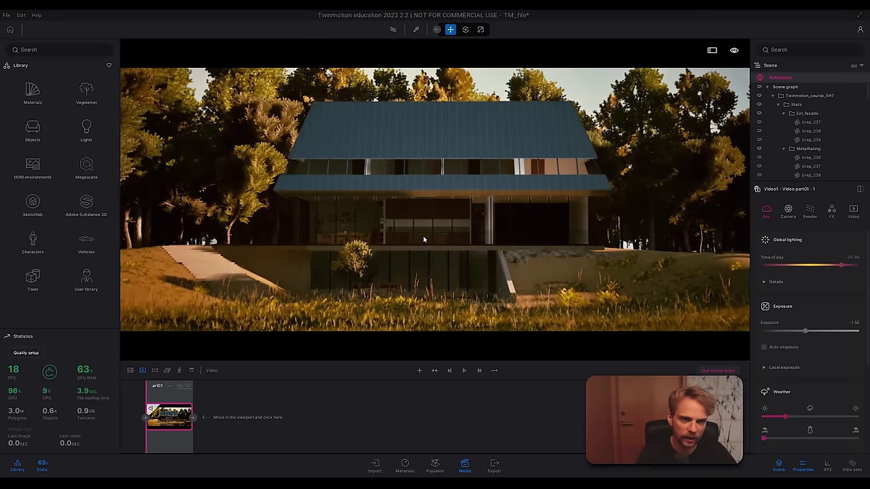
pyautogui.scroll(2, 423, 239)
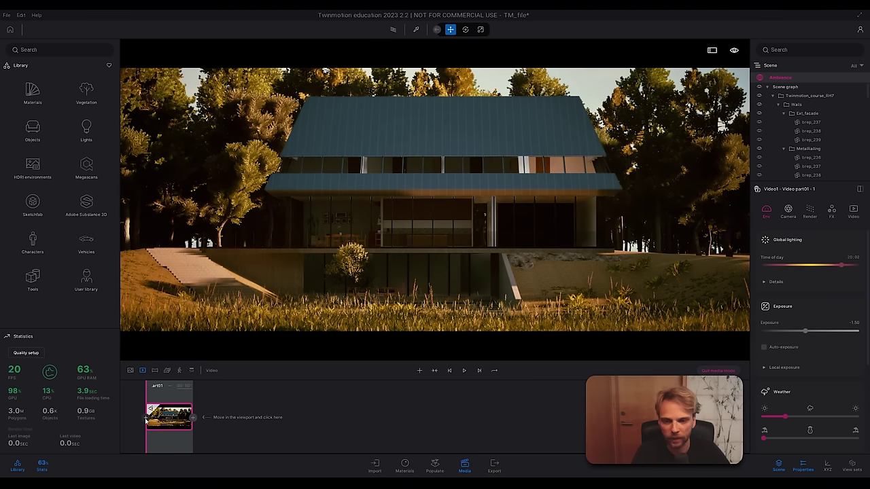
pyautogui.click(144, 418)
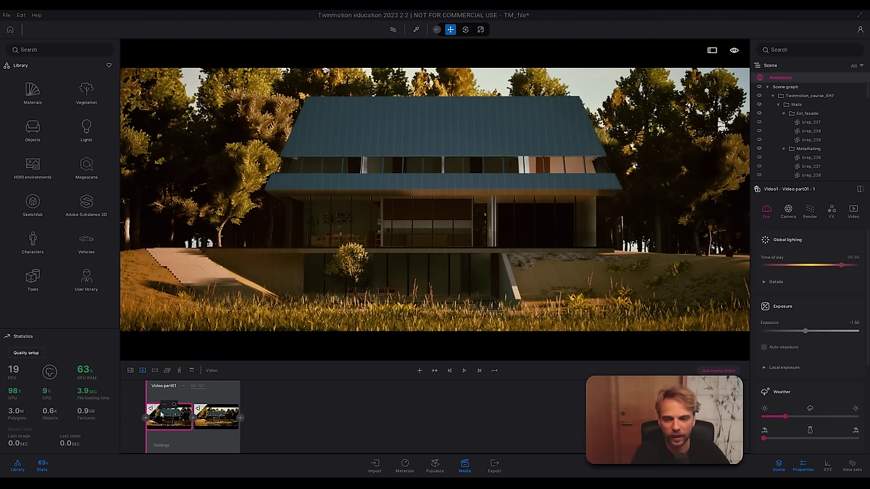
# Step: Compare the video's two keyframes, and play the camera move between them
pyautogui.click(212, 424)
pyautogui.click(172, 424)
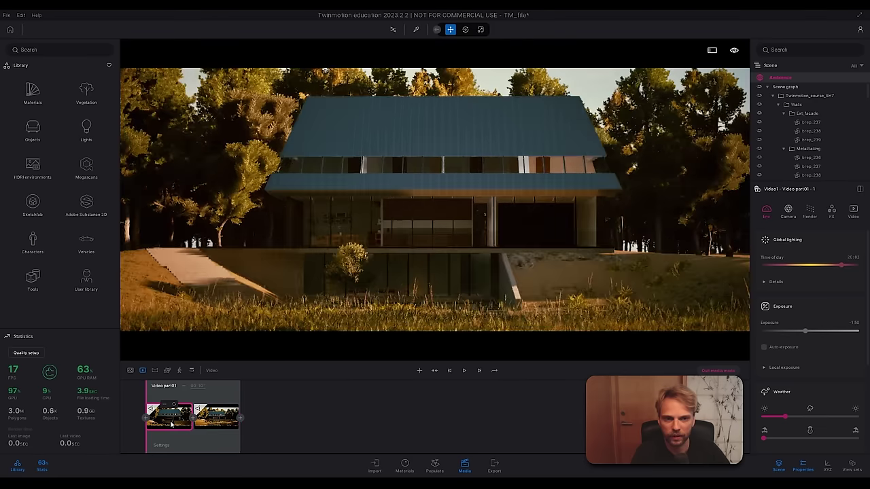
pyautogui.click(464, 371)
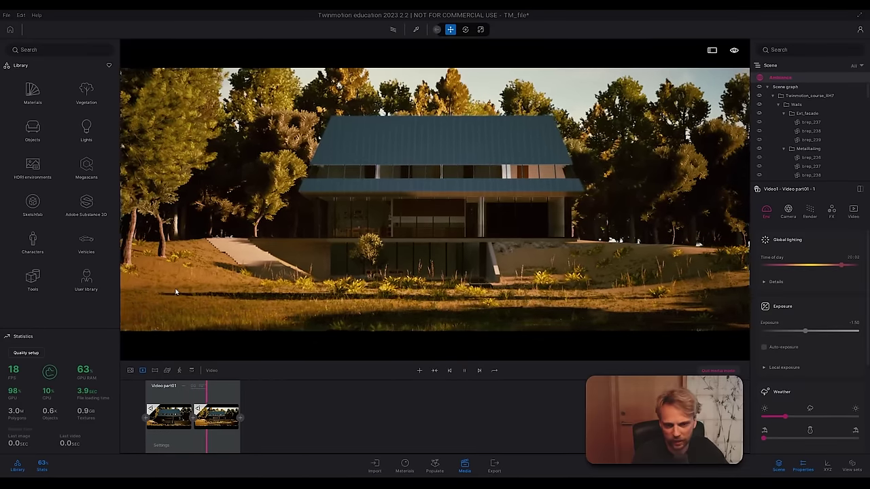
pyautogui.click(465, 371)
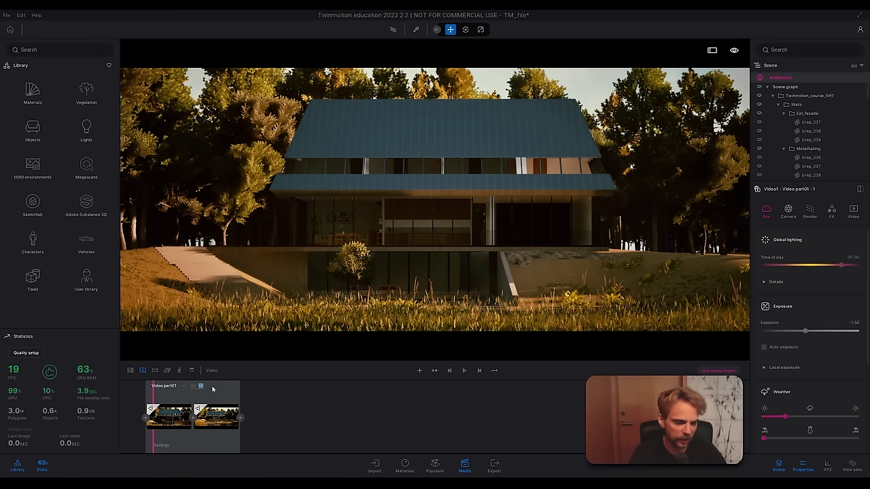
# Step: Play the video to its end, and try loop playback on and off
pyautogui.click(464, 371)
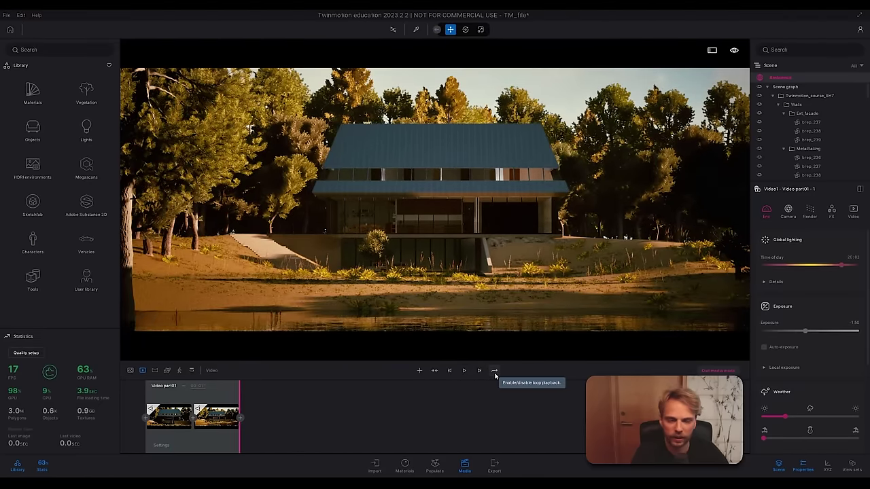
pyautogui.click(494, 371)
pyautogui.click(464, 371)
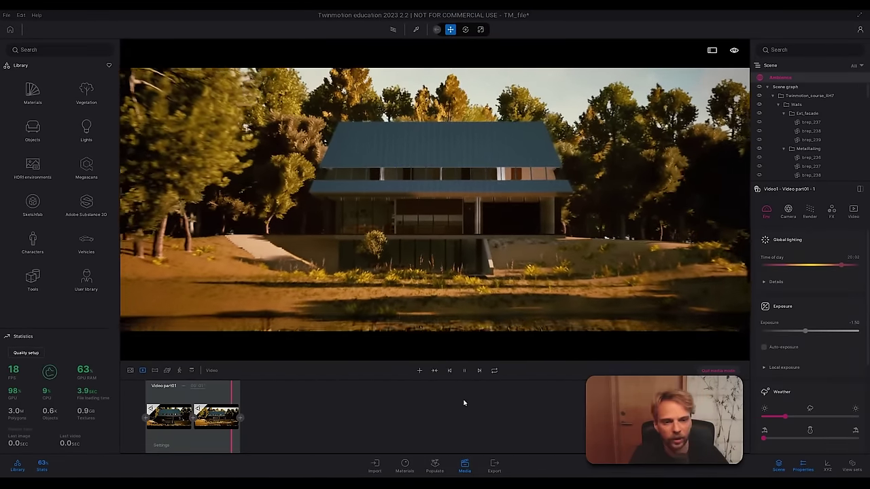
pyautogui.click(479, 370)
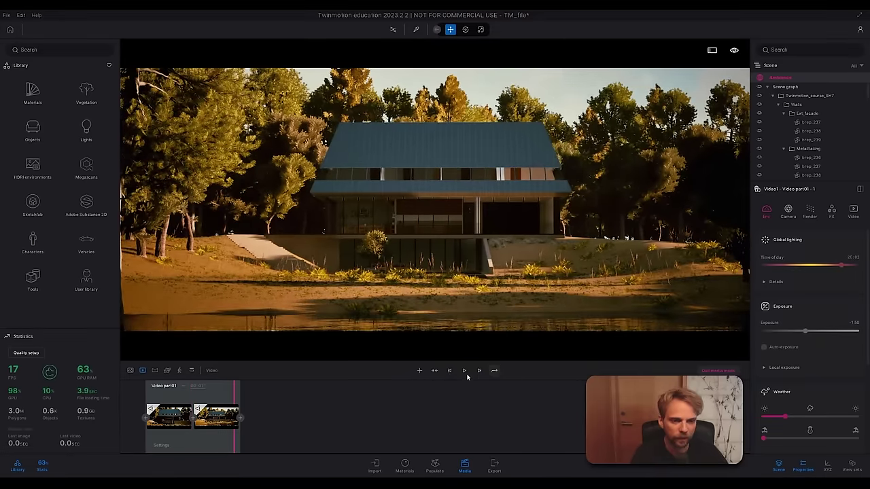
pyautogui.click(465, 371)
pyautogui.click(464, 373)
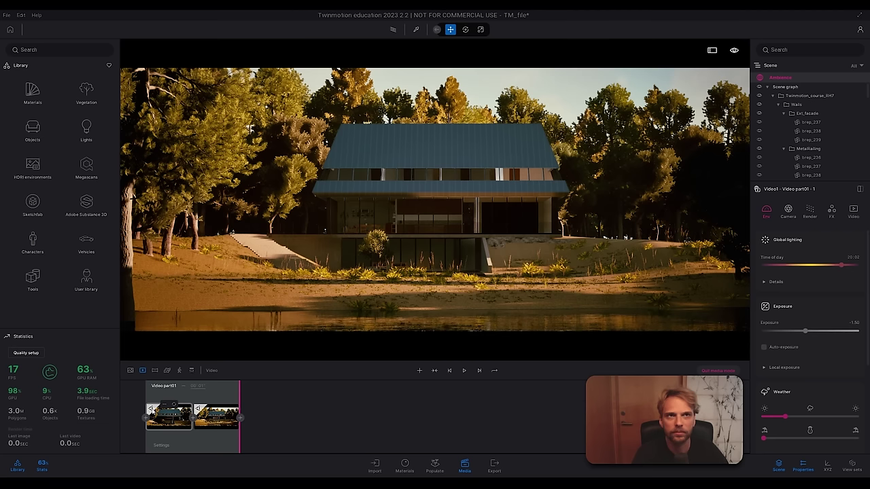
# Step: Turn the path tracer back on for the first exterior image, and refresh the saved image
pyautogui.click(130, 370)
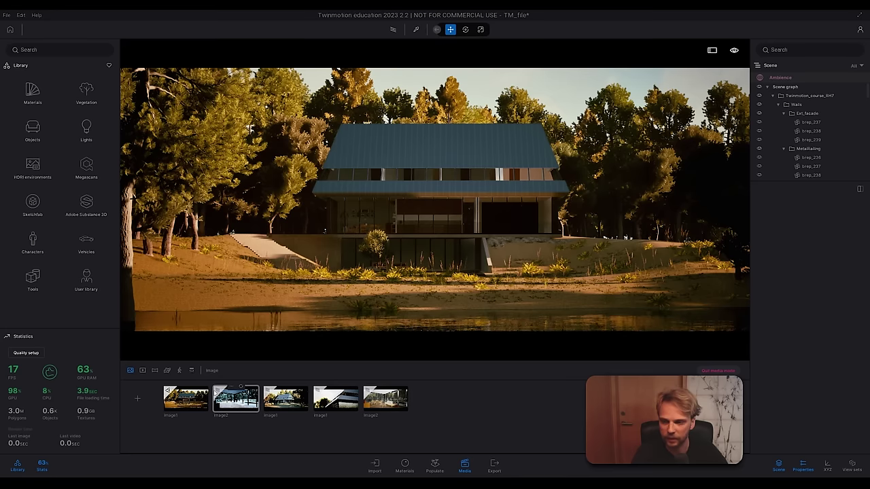
pyautogui.click(185, 403)
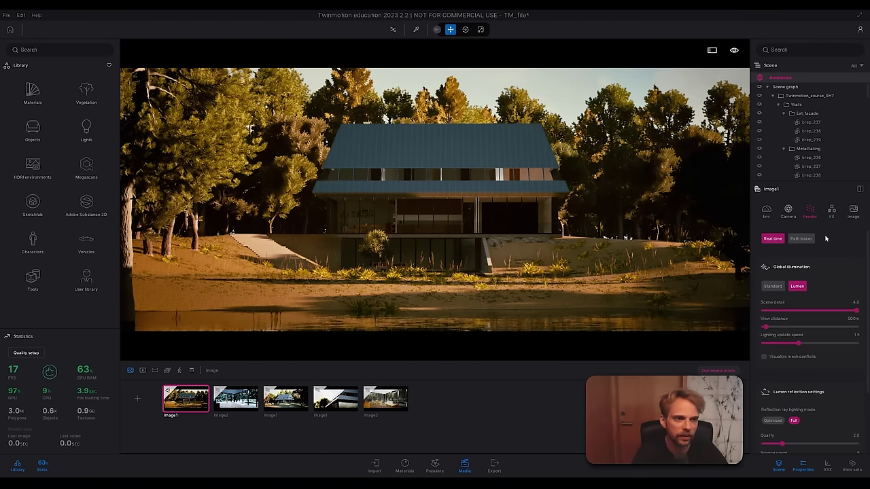
pyautogui.click(800, 238)
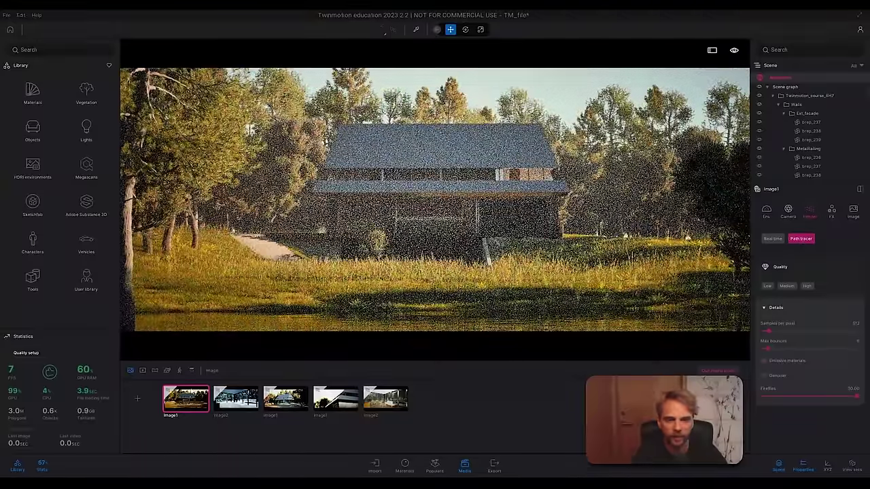
pyautogui.click(191, 386)
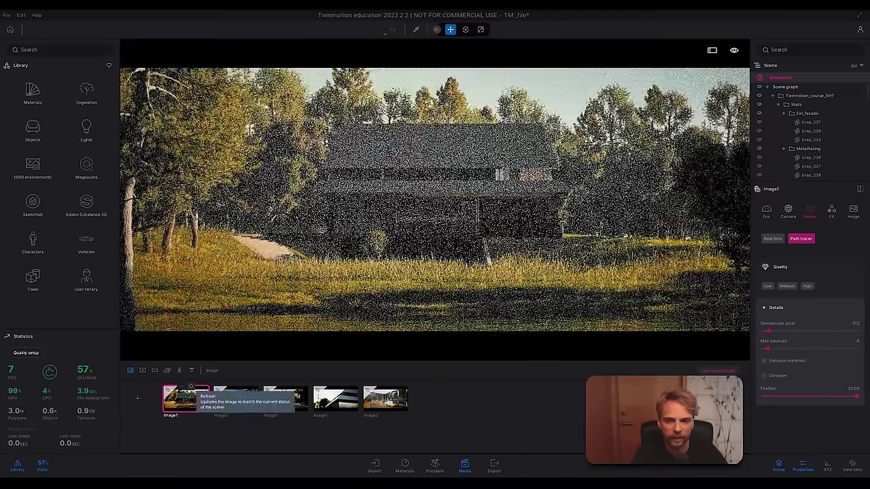
# Step: Reopen the first video, and select its second keyframe
pyautogui.click(143, 371)
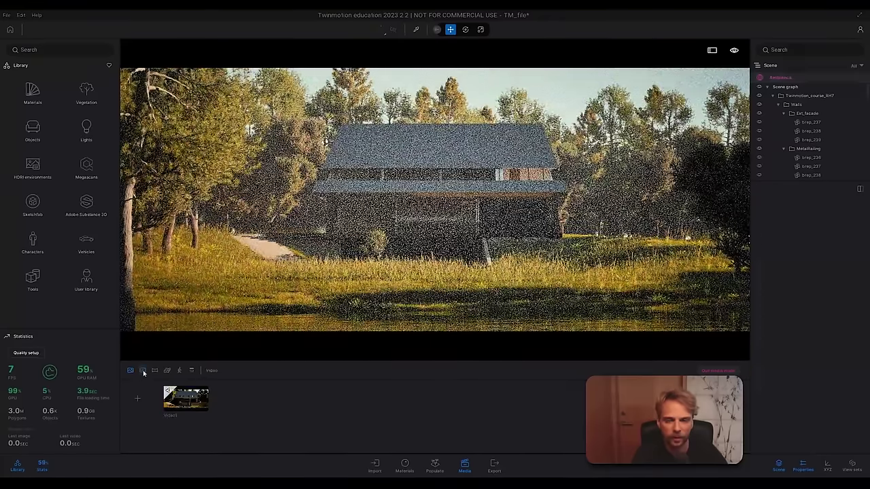
pyautogui.click(201, 404)
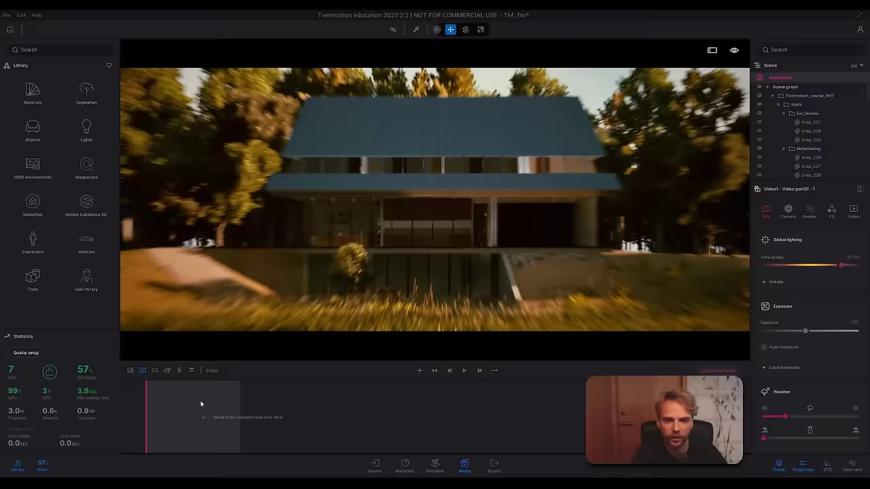
pyautogui.click(197, 425)
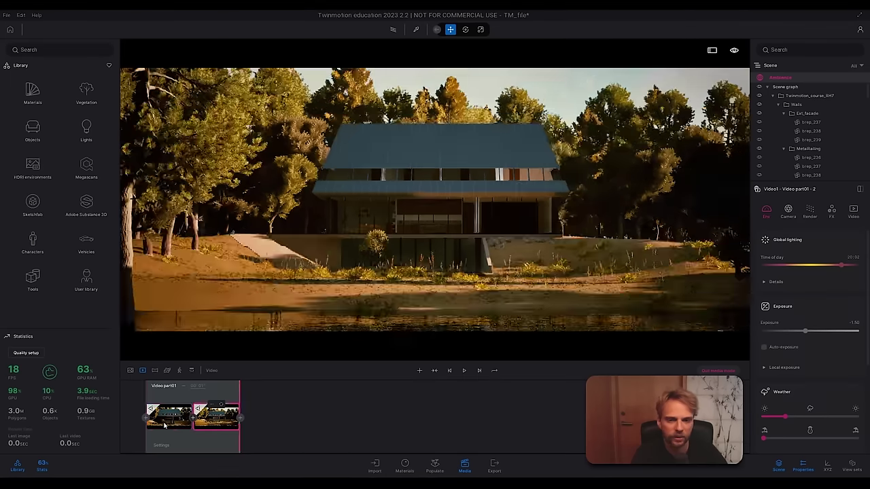
# Step: Examine the output size and detailed format options of the video's first keyframe
pyautogui.click(169, 422)
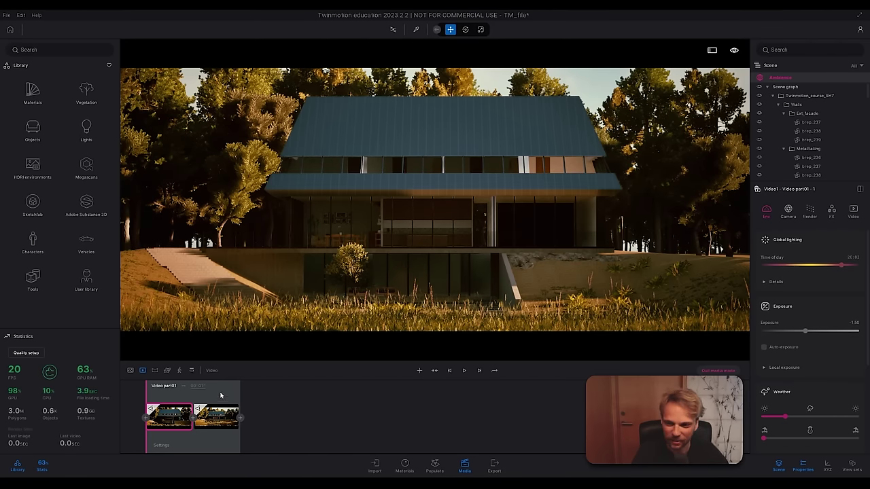
pyautogui.click(854, 212)
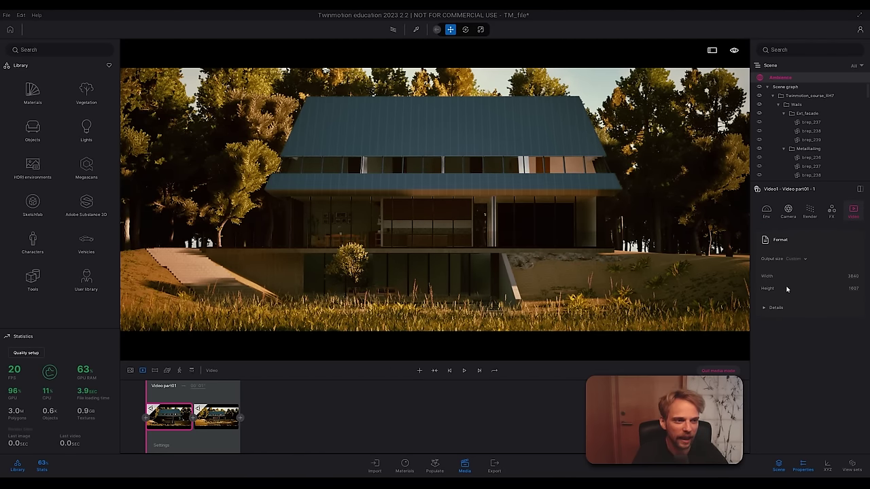
pyautogui.click(772, 310)
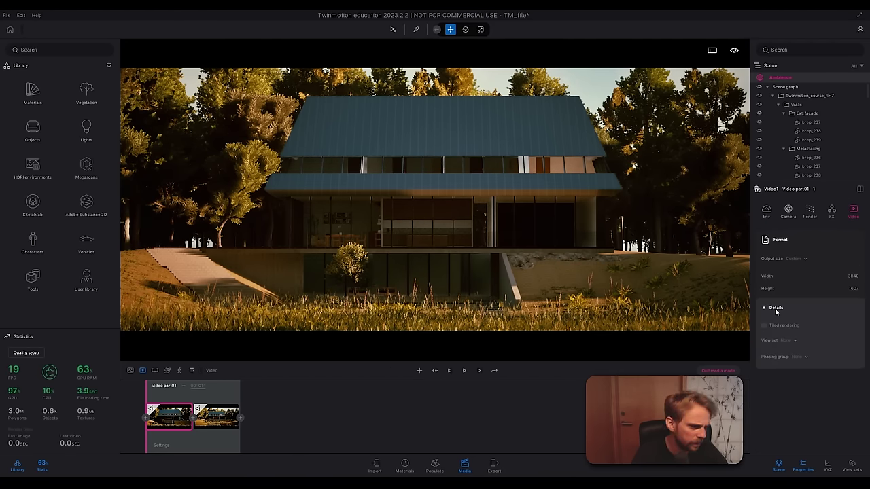
pyautogui.click(775, 307)
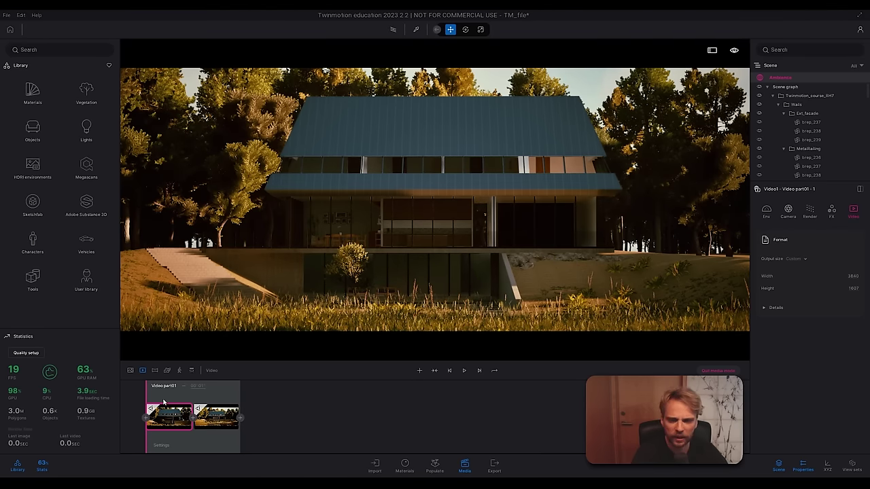
# Step: Inspect the shared settings of the whole video part, and return to the first keyframe's own settings
pyautogui.click(210, 422)
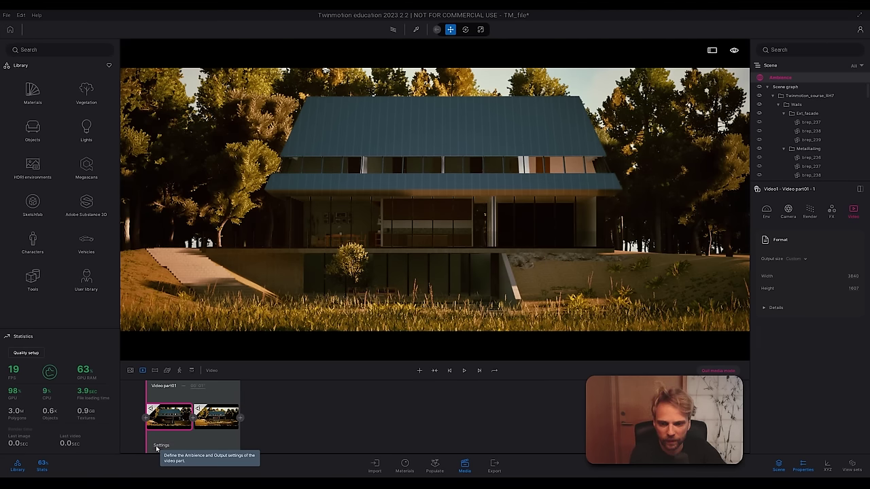
pyautogui.click(157, 446)
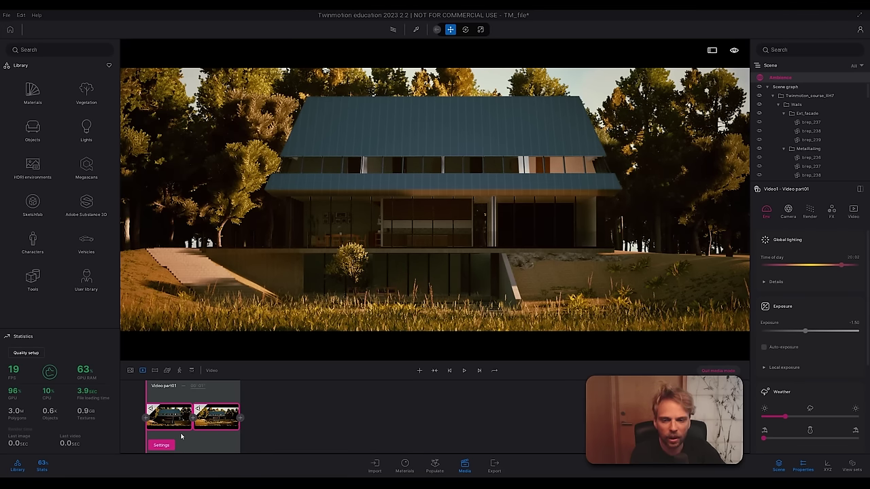
pyautogui.click(212, 419)
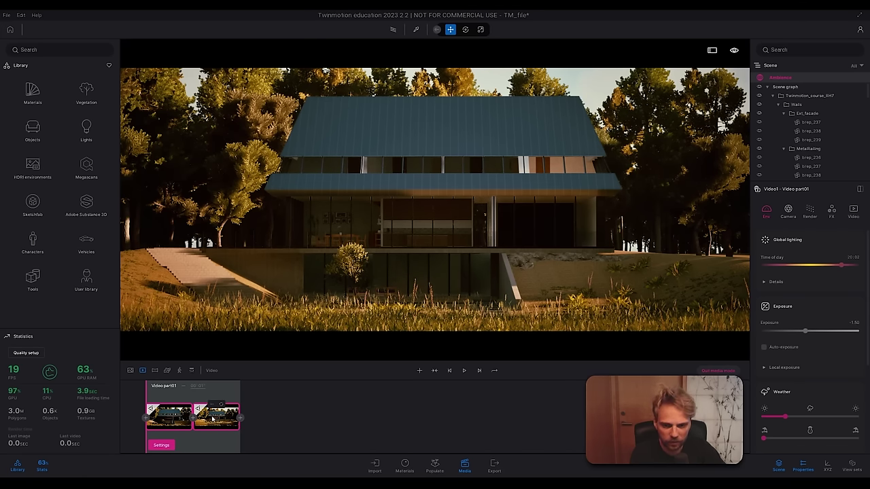
pyautogui.click(162, 421)
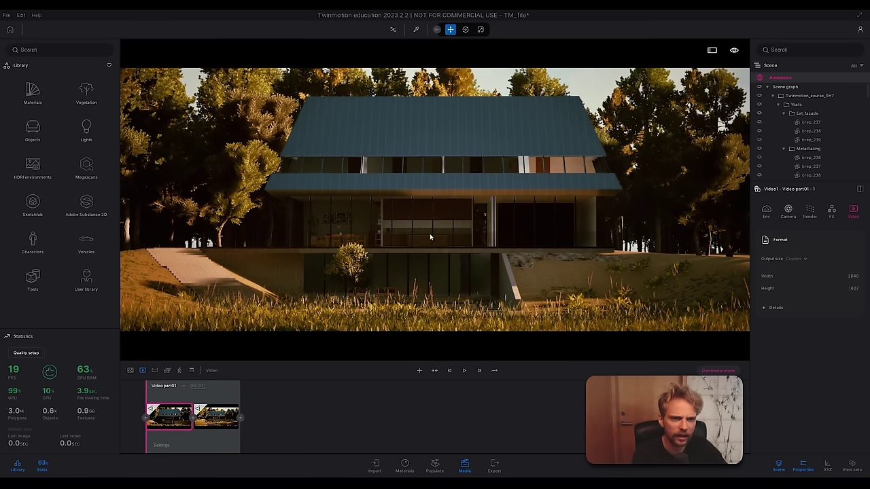
# Step: Try a time of day of 19:31 on the first keyframe, and play the lighting transition to the second
pyautogui.click(766, 212)
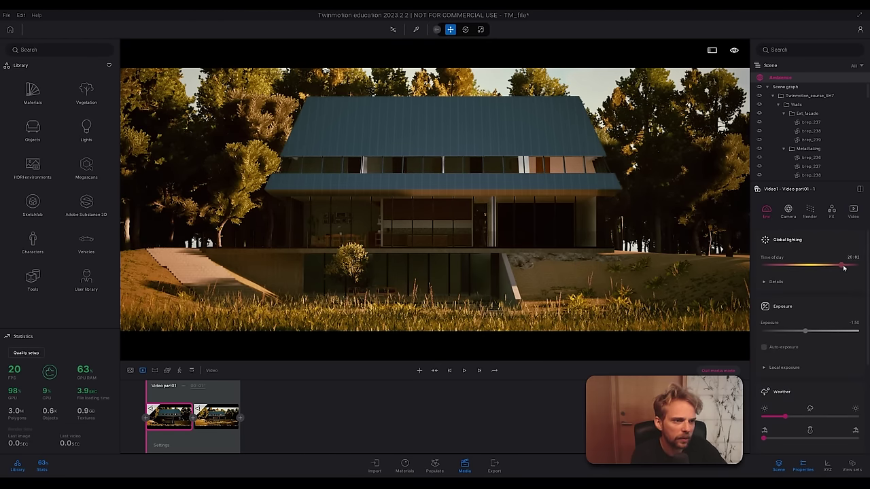
pyautogui.moveTo(842, 265); pyautogui.dragTo(839, 266)
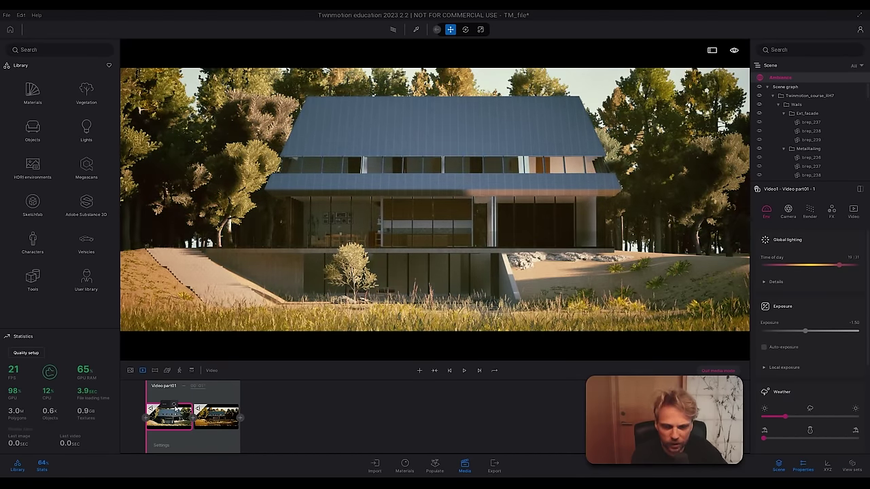
pyautogui.click(464, 370)
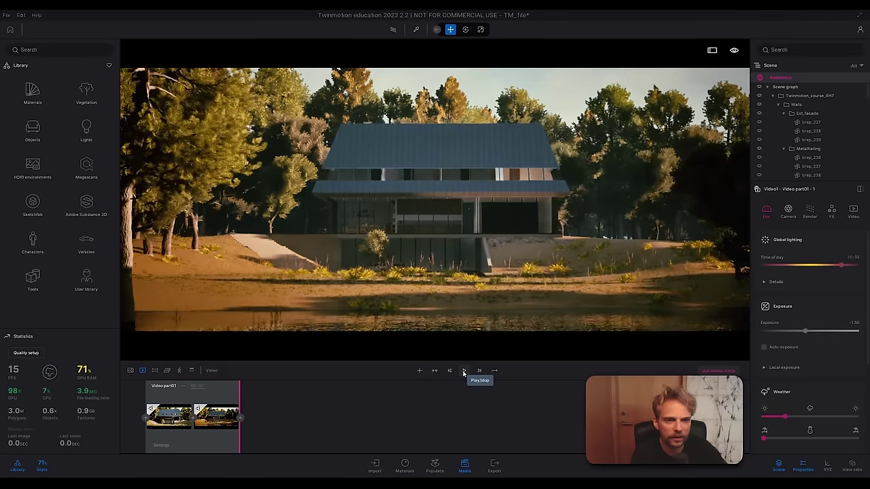
pyautogui.click(464, 372)
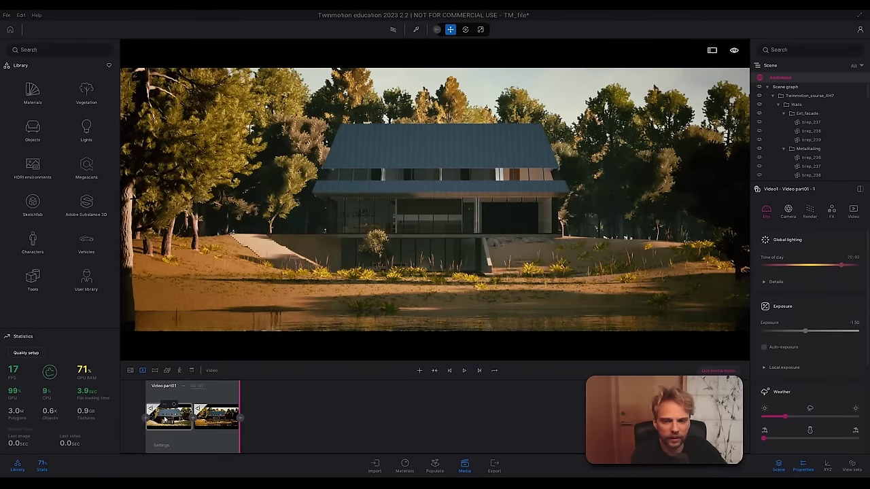
# Step: Try an earlier time of day of 18:12 on the first keyframe, and play the video again
pyautogui.click(164, 420)
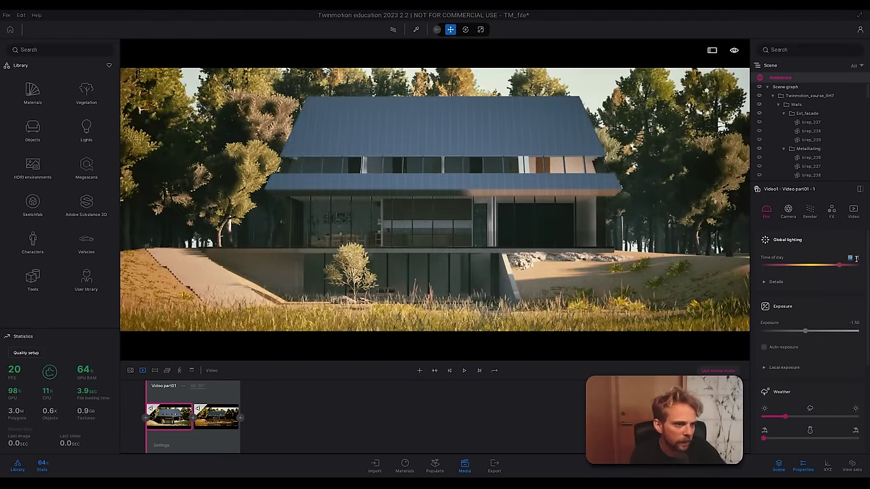
pyautogui.moveTo(838, 266); pyautogui.dragTo(834, 265)
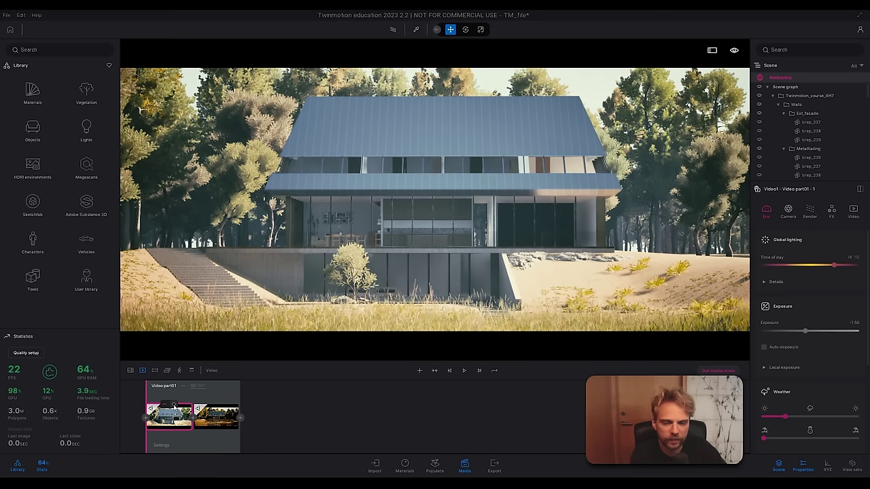
pyautogui.click(464, 370)
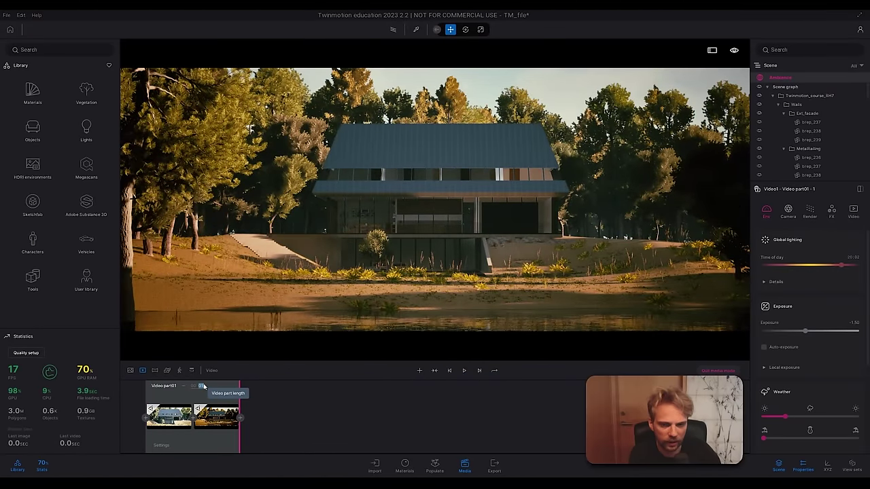
pyautogui.click(464, 371)
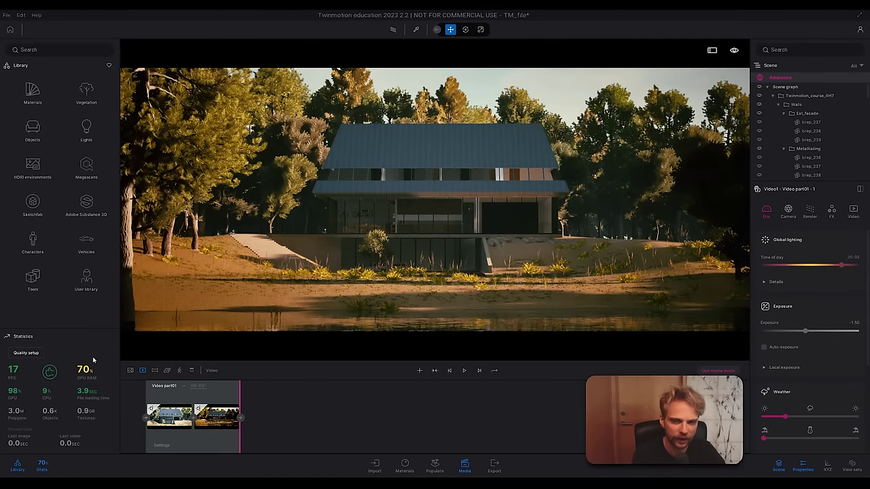
# Step: Set the first keyframe's time of day to 19:04, and play the camera move
pyautogui.click(176, 397)
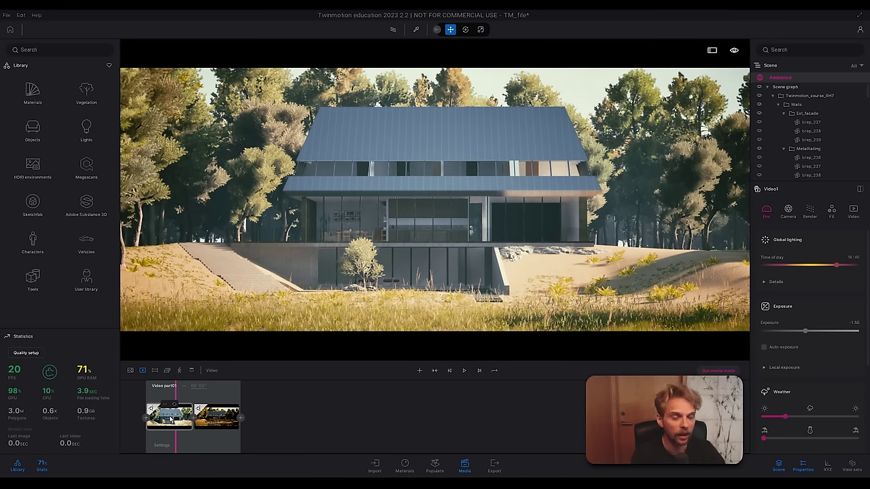
pyautogui.click(171, 417)
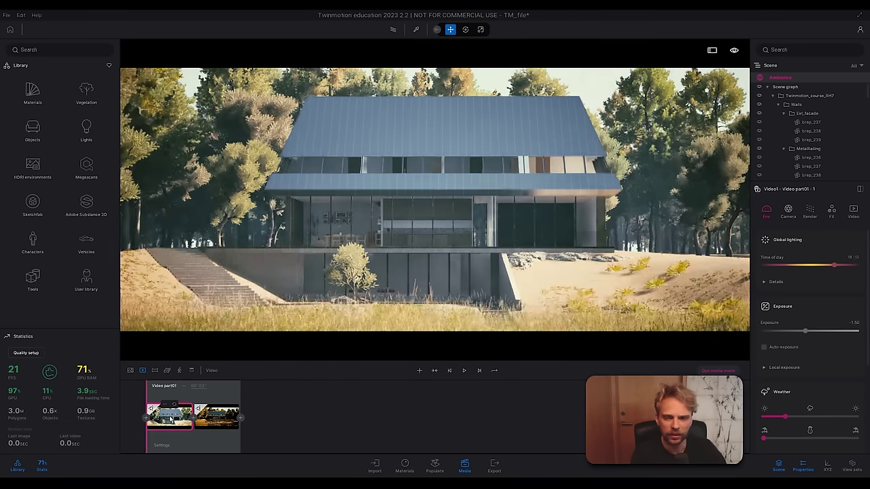
pyautogui.click(840, 265)
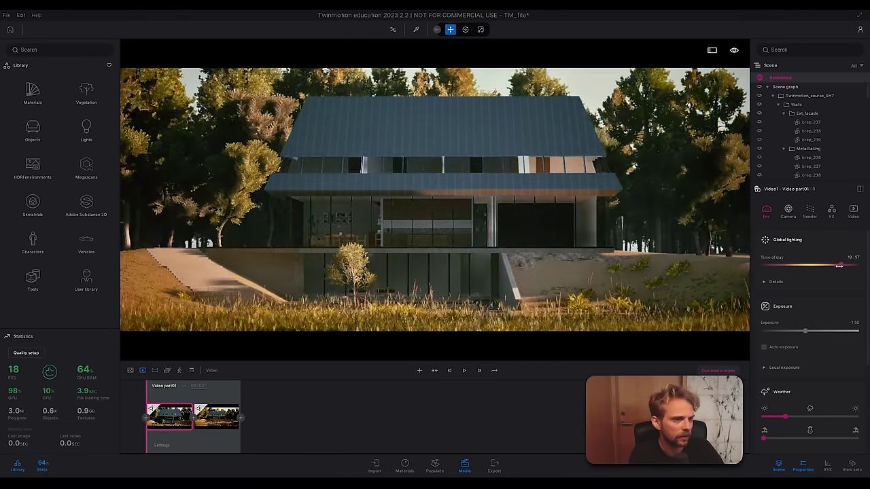
pyautogui.moveTo(839, 266); pyautogui.dragTo(835, 265)
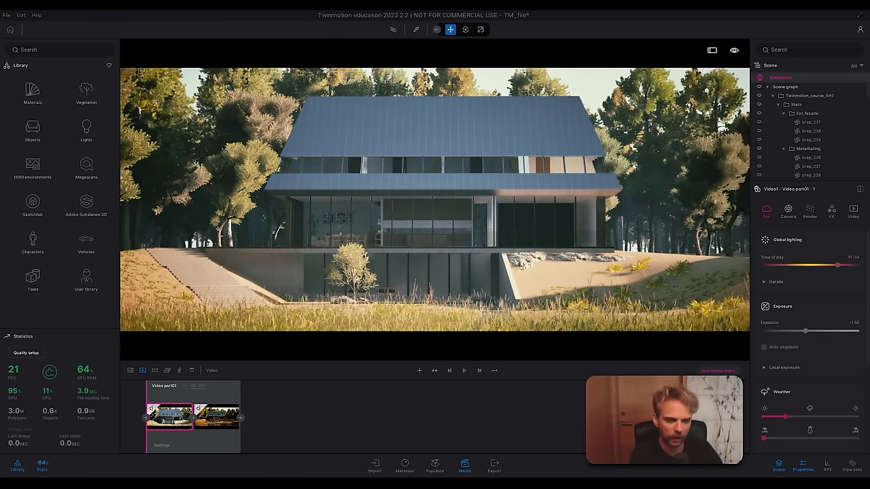
pyautogui.click(465, 371)
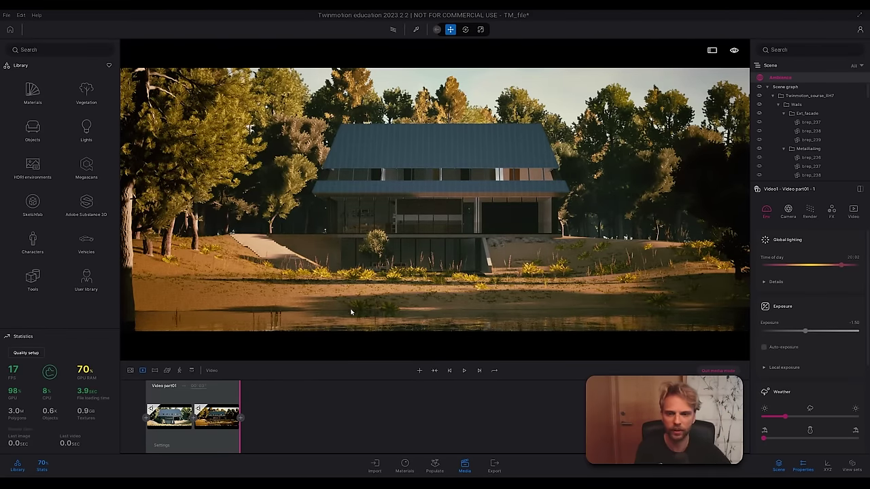
# Step: Review the first keyframe and the whole video part's settings, and preview a frame near the part's end
pyautogui.click(175, 416)
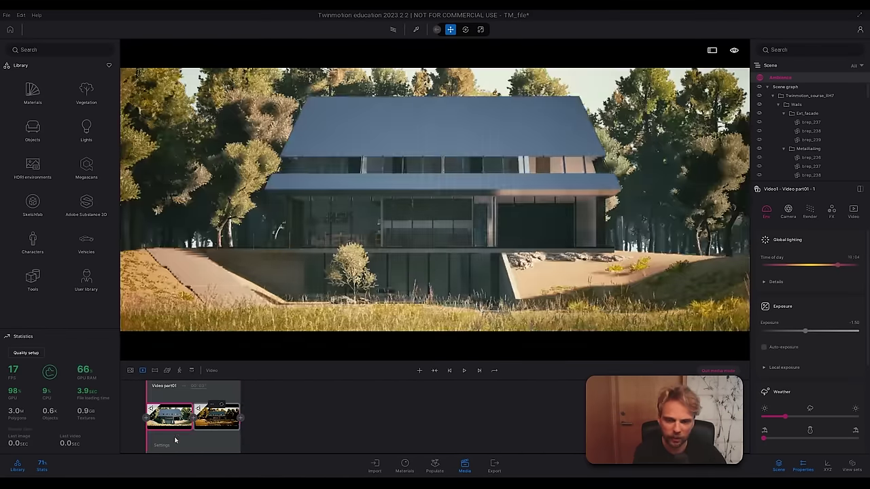
pyautogui.click(158, 448)
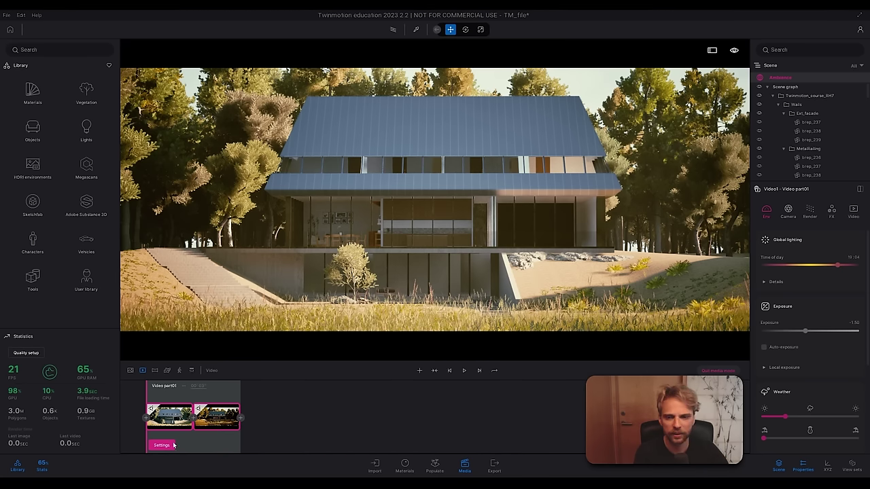
pyautogui.click(227, 396)
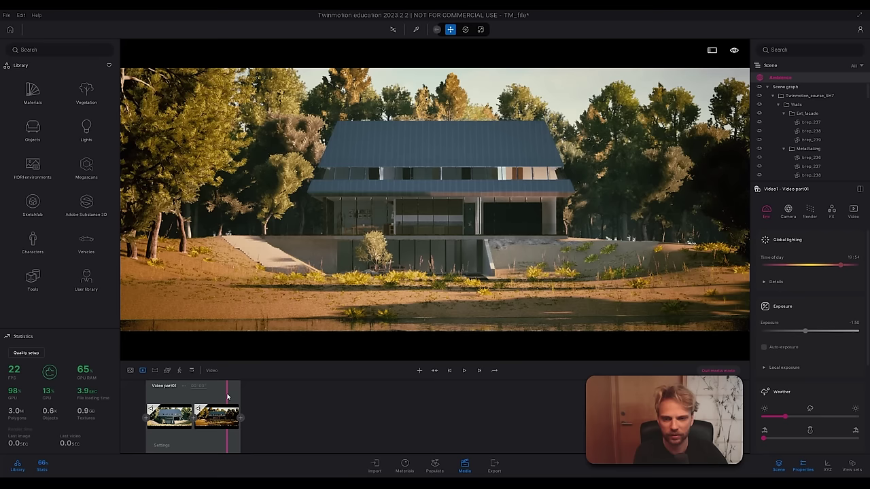
# Step: Collapse the first video part in the timeline, and play its ending
pyautogui.click(184, 386)
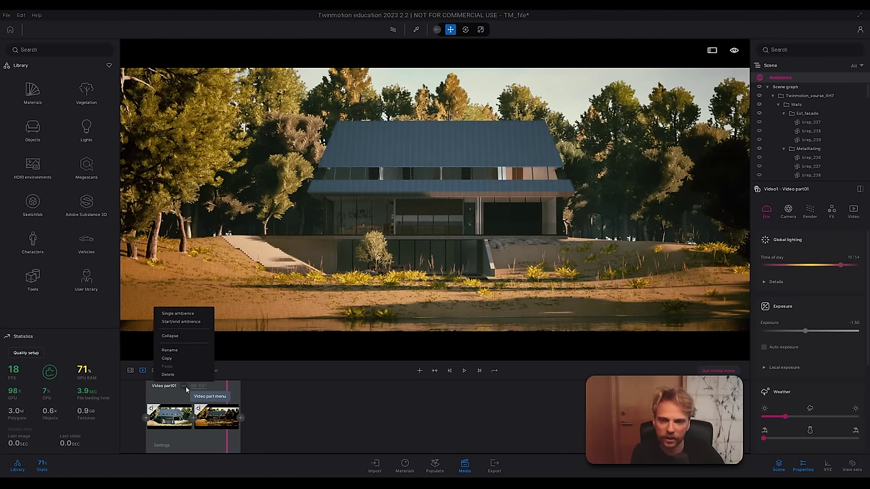
pyautogui.click(173, 338)
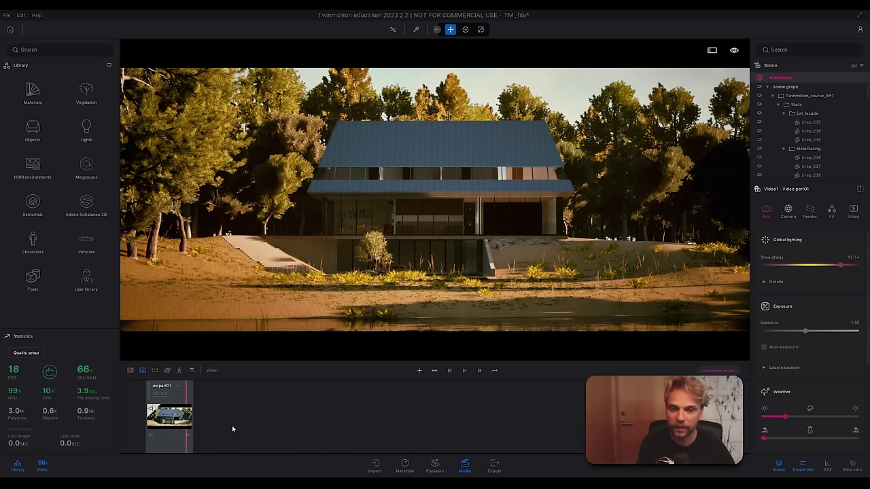
pyautogui.click(188, 395)
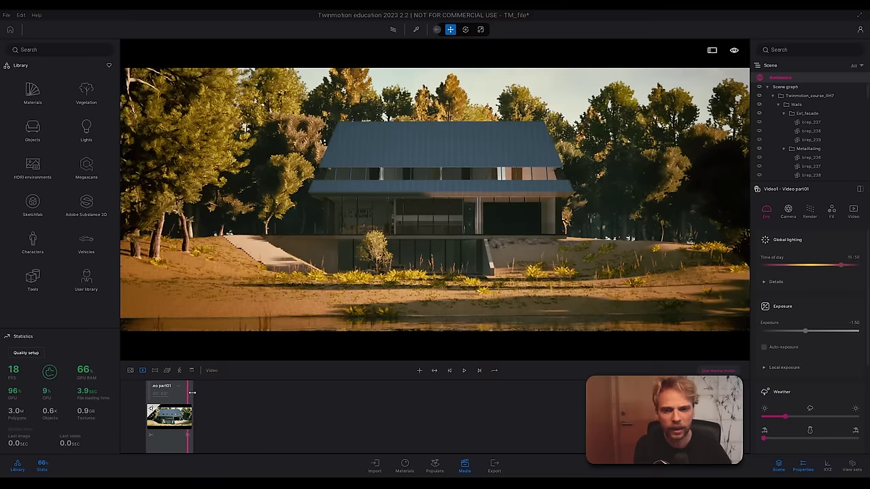
pyautogui.click(464, 371)
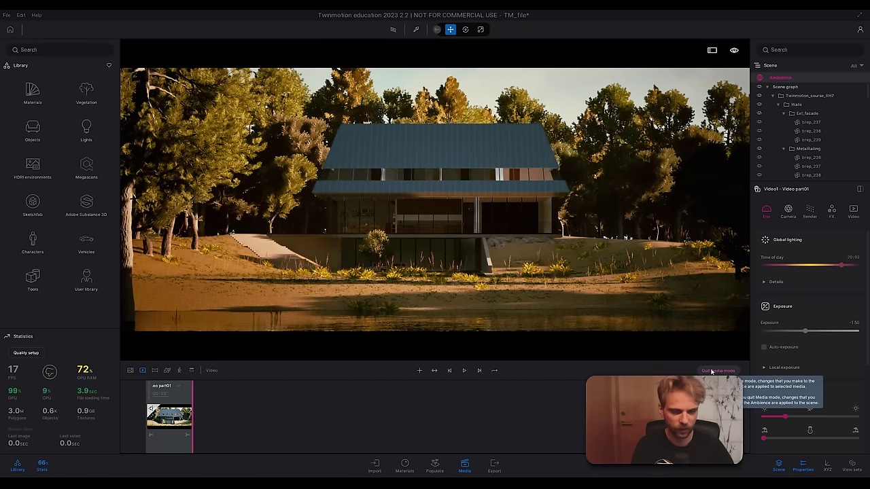
# Step: Frame a low close-up of the house corner with the tree behind it, and add it as a second video part
pyautogui.moveTo(469, 272); pyautogui.dragTo(450, 238, button='right')
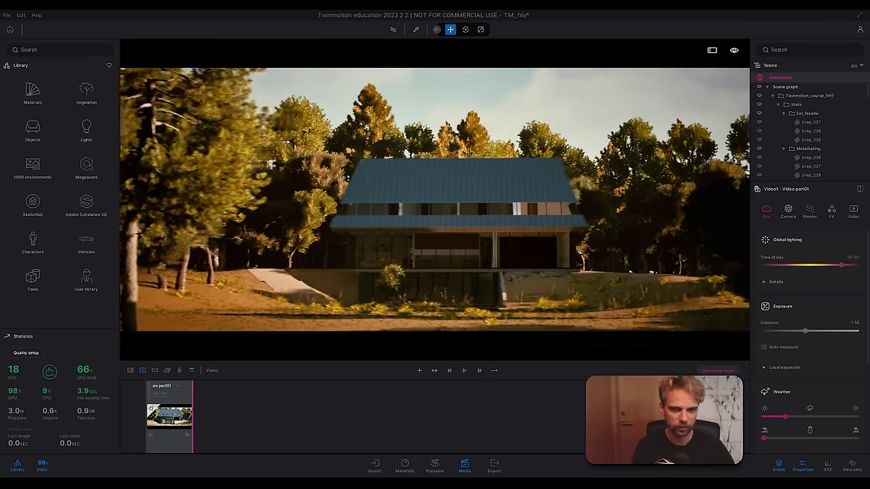
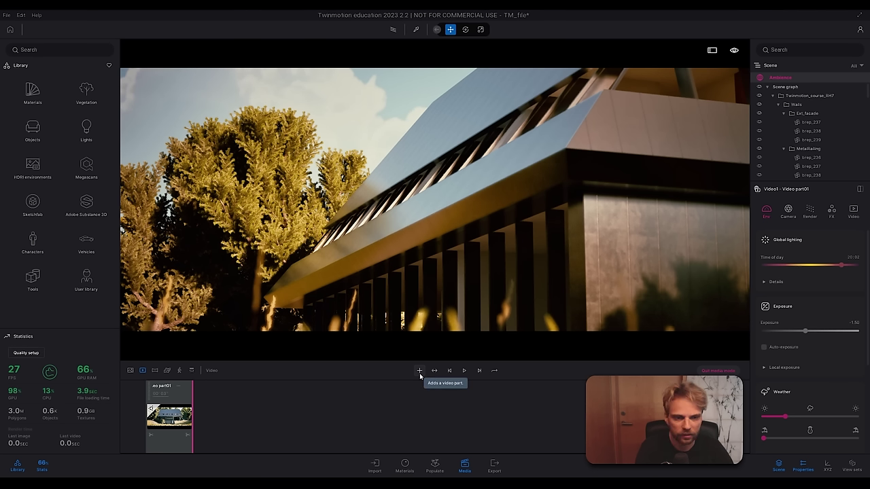
pyautogui.click(419, 371)
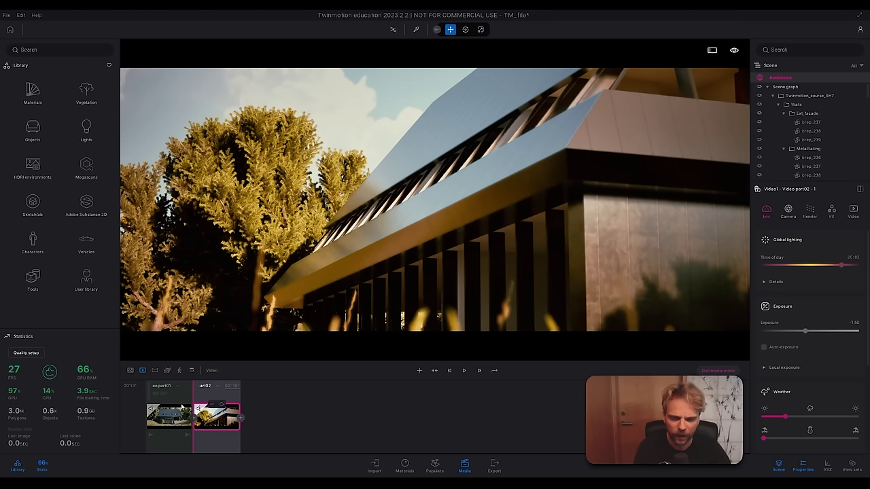
# Step: Copy the ambience of the saved house-corner image, and try to paste it onto the second video part's first keyframe
pyautogui.click(131, 371)
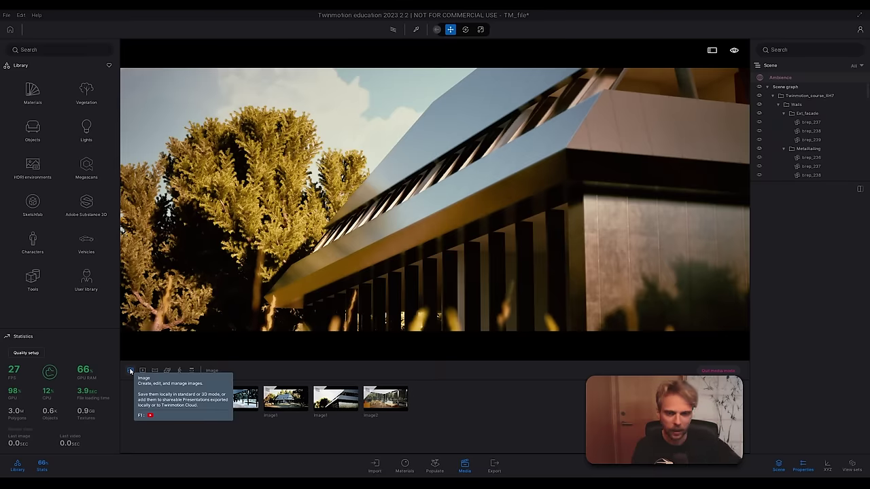
pyautogui.rightClick(331, 390)
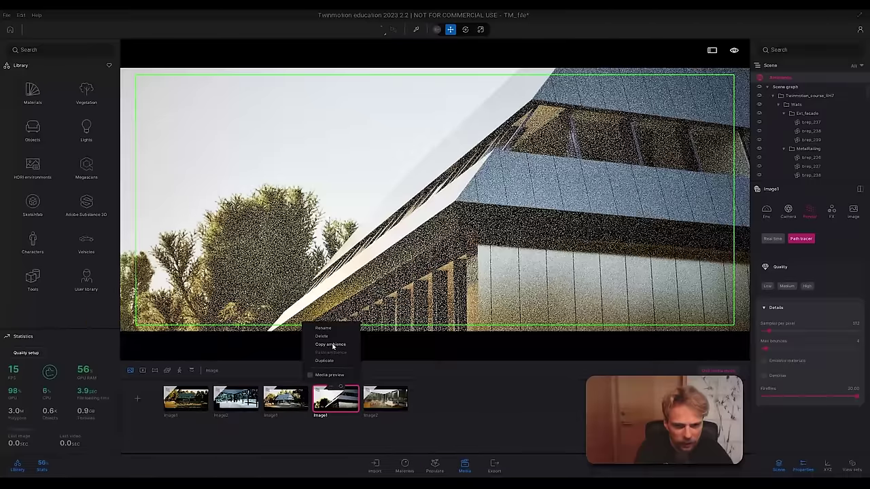
pyautogui.click(333, 345)
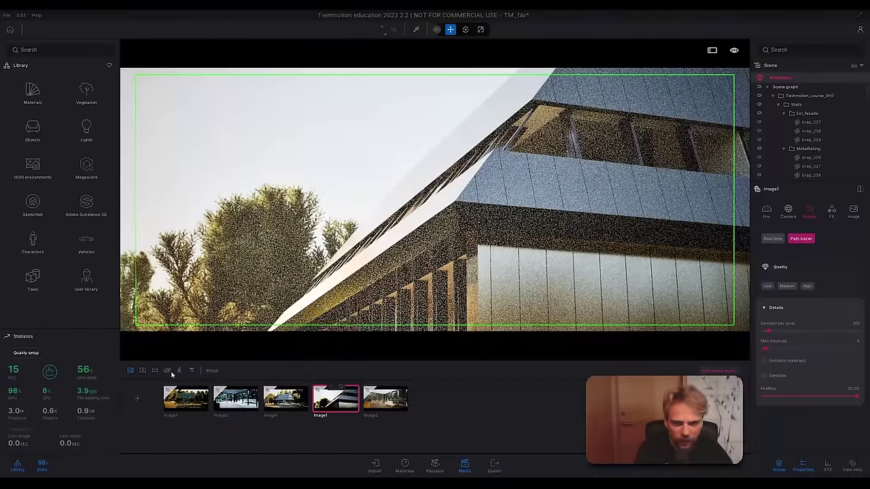
pyautogui.click(142, 371)
pyautogui.doubleClick(184, 406)
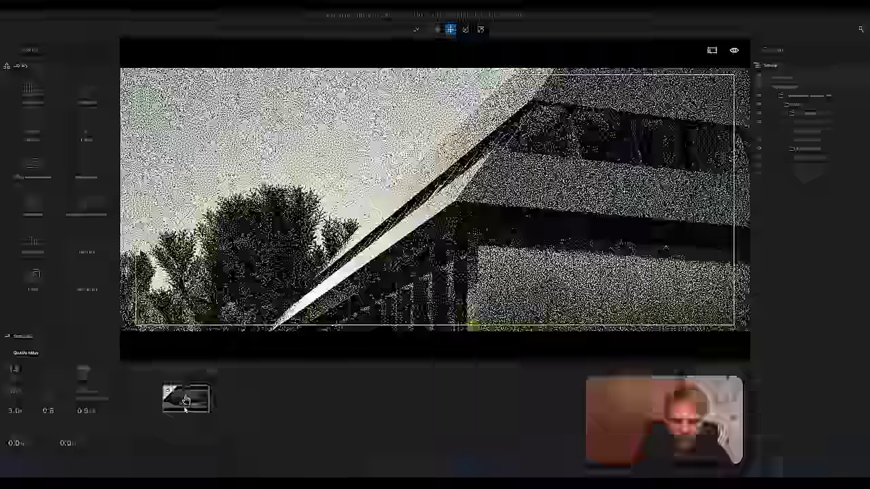
pyautogui.click(226, 417)
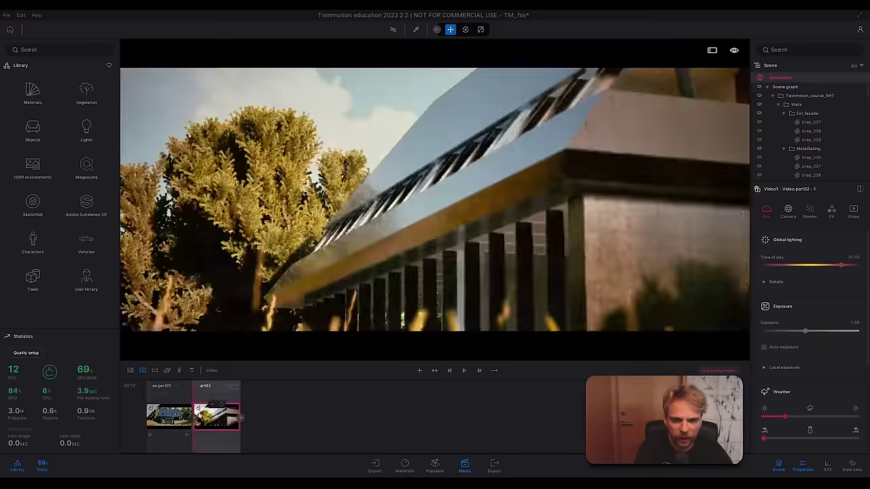
pyautogui.rightClick(212, 406)
pyautogui.click(208, 378)
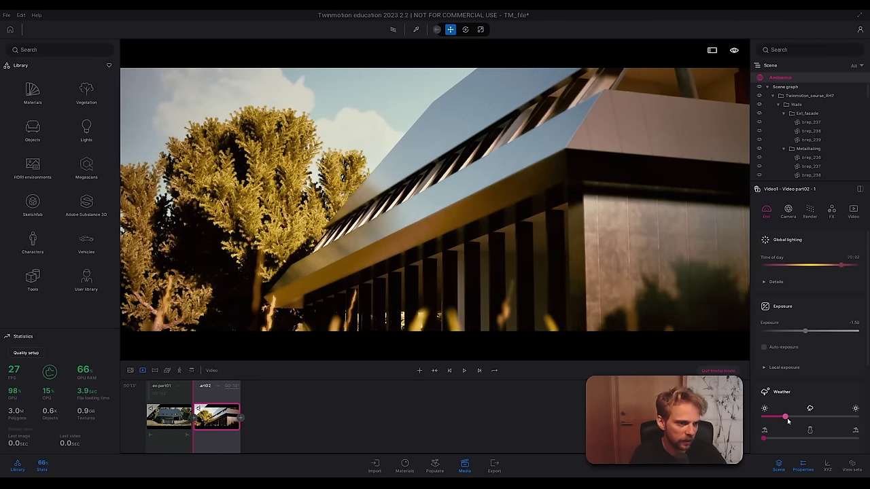
# Step: Set the second part's first keyframe to time of day 19:15, a focus distance of about 35 m and a focal length of 50 mm
pyautogui.moveTo(842, 267); pyautogui.dragTo(837, 265)
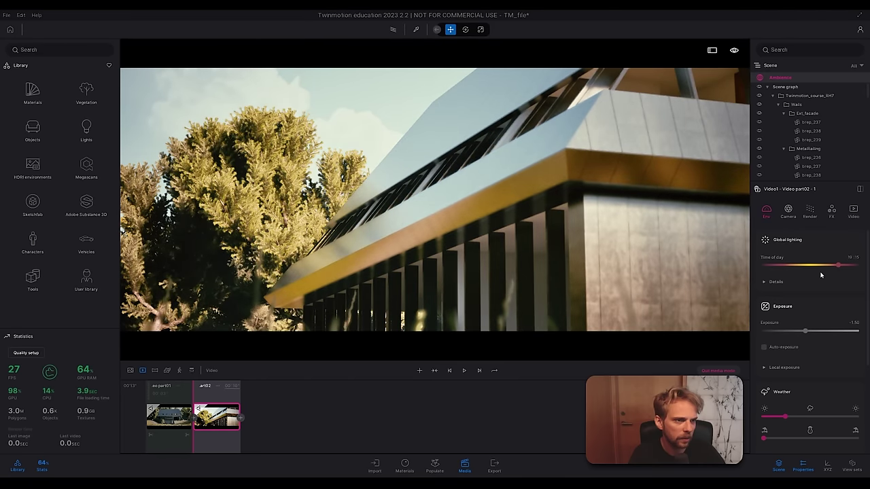
pyautogui.click(788, 212)
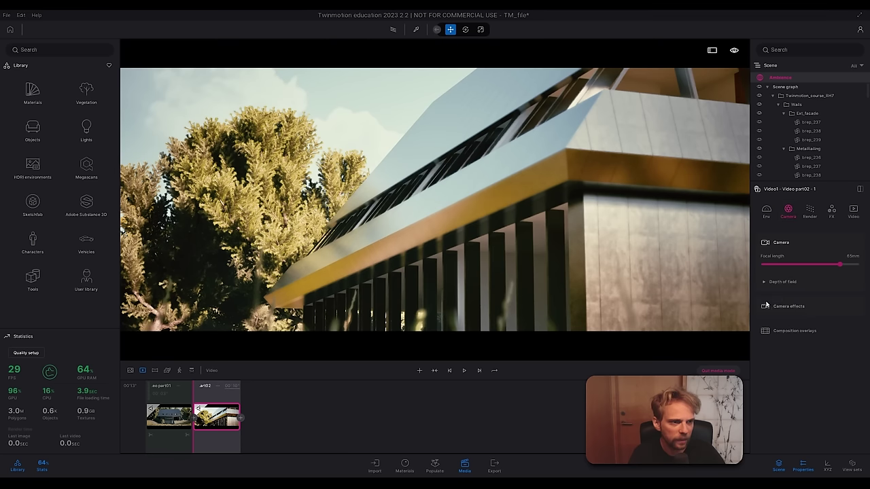
pyautogui.click(778, 282)
pyautogui.click(780, 333)
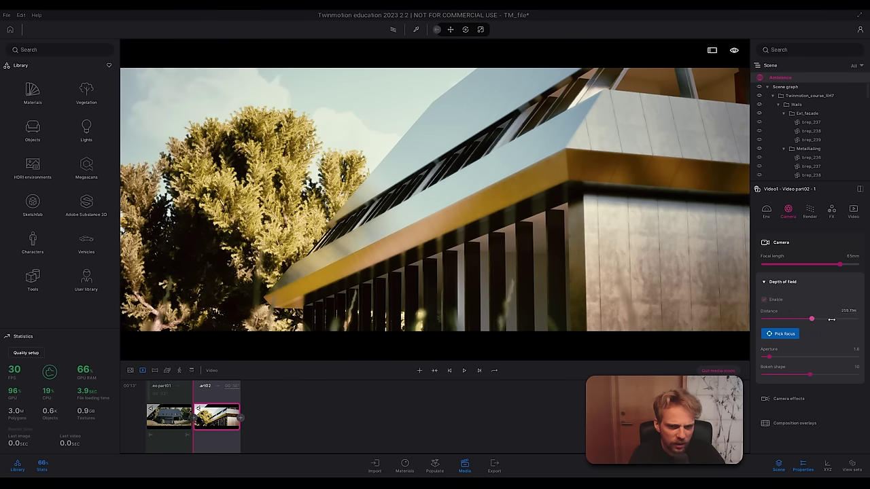
pyautogui.moveTo(805, 320)
pyautogui.mouseDown()
pyautogui.moveTo(717, 318)
pyautogui.moveTo(814, 322)
pyautogui.mouseUp()
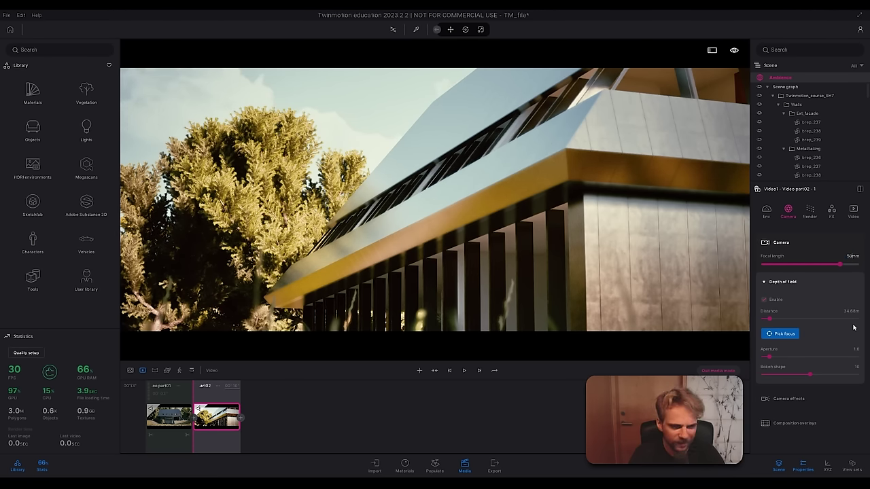
pyautogui.press('Return')
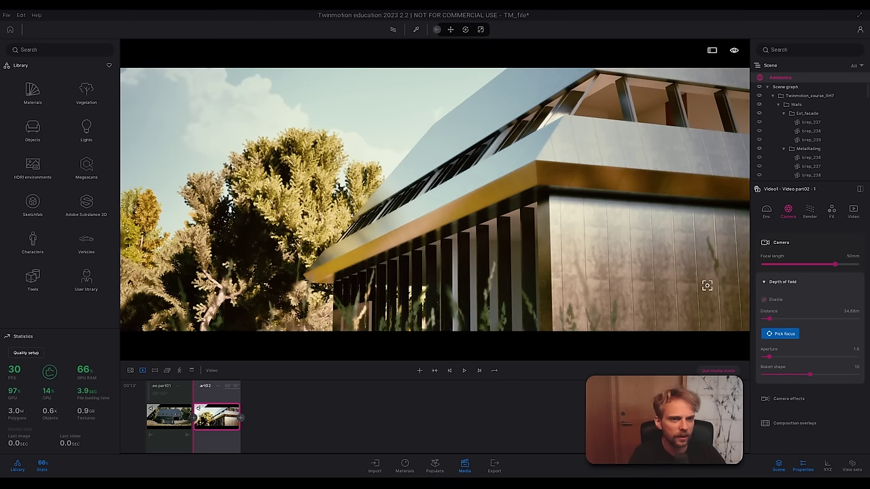
# Step: Reframe the low house-corner view for the first keyframe, and add an upward view of the roof corner as the second part's second keyframe
pyautogui.moveTo(531, 205); pyautogui.dragTo(550, 218, button='right')
pyautogui.press('w')
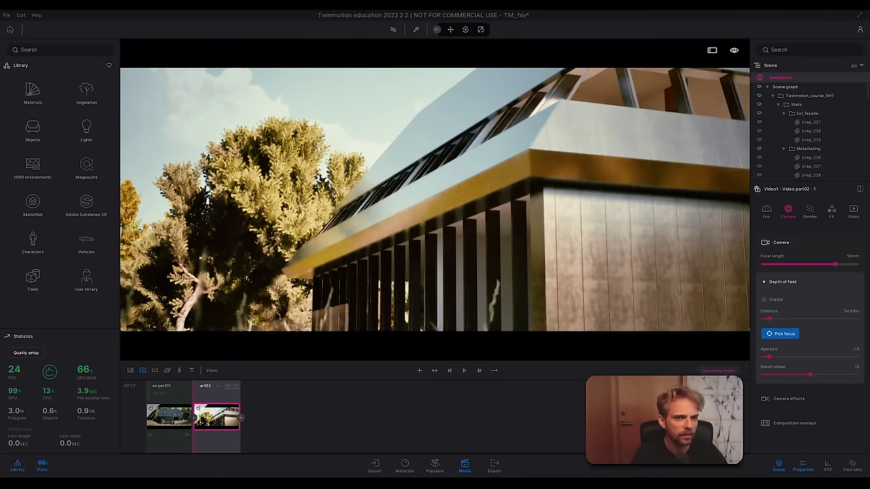
pyautogui.press('q')
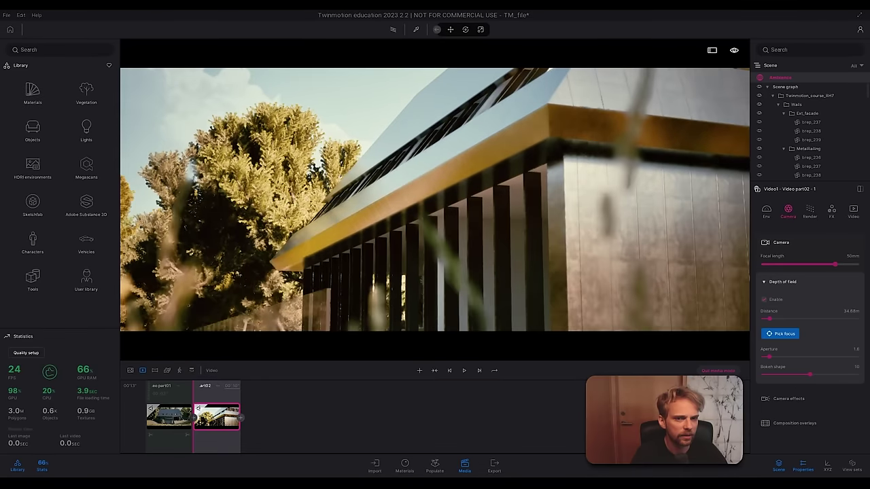
pyautogui.moveTo(551, 217); pyautogui.dragTo(536, 222, button='right')
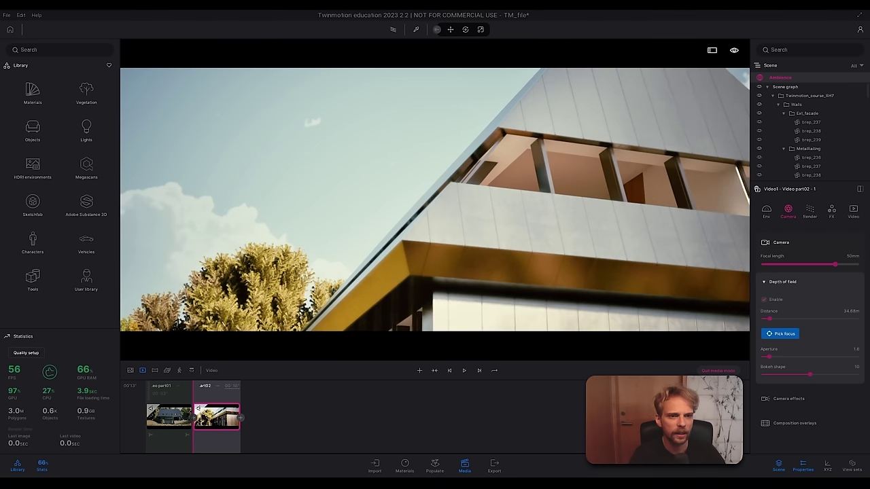
pyautogui.click(240, 421)
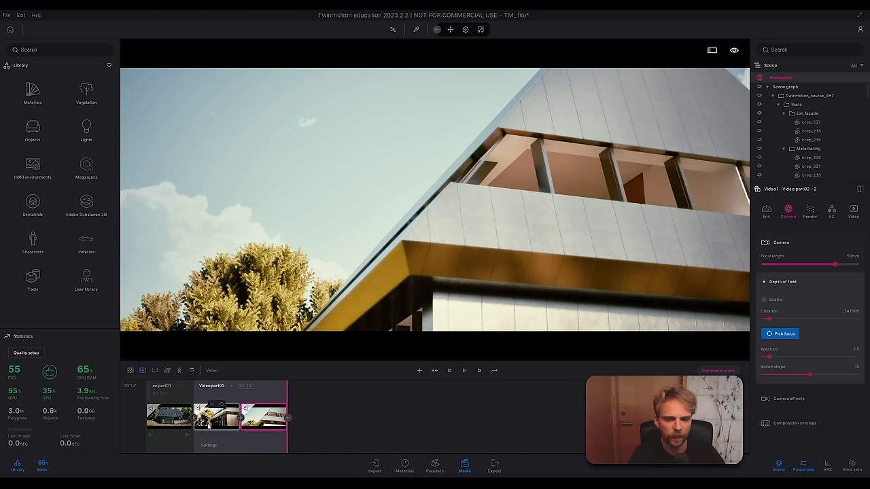
# Step: Play the second video part's camera move from its first keyframe
pyautogui.click(209, 426)
pyautogui.click(464, 370)
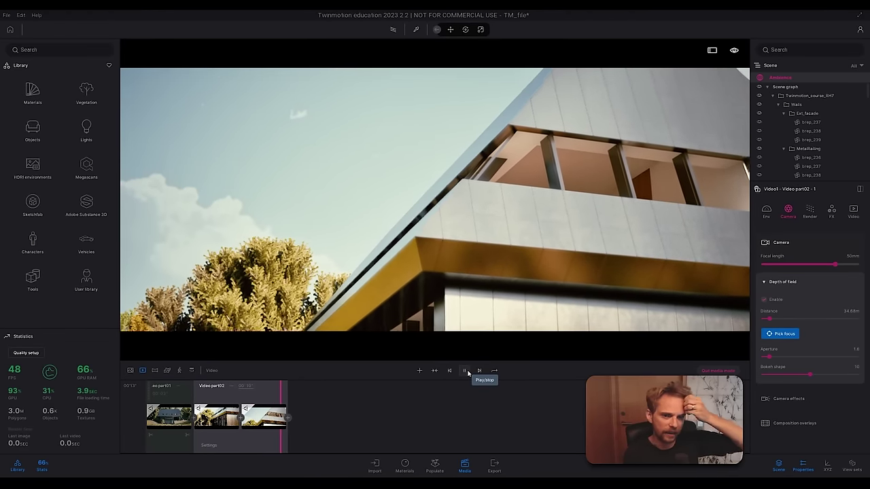
pyautogui.click(464, 371)
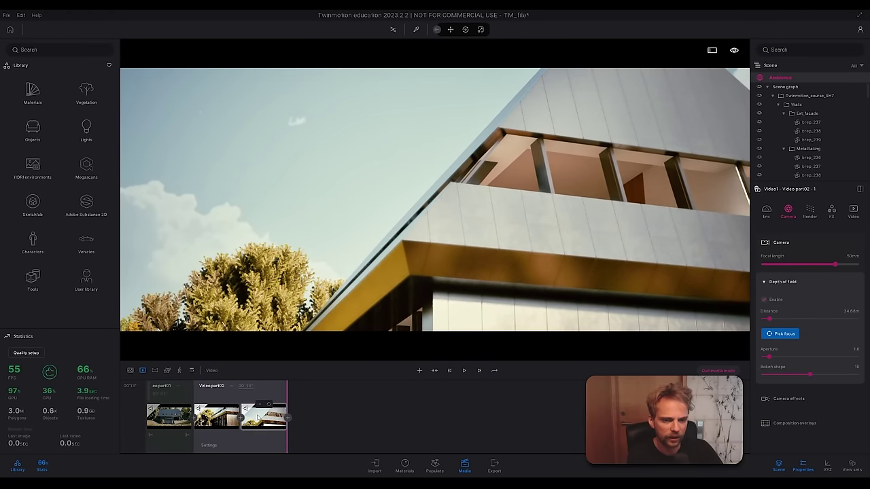
# Step: Set the time of day of the second part's second keyframe to 20:18
pyautogui.click(258, 417)
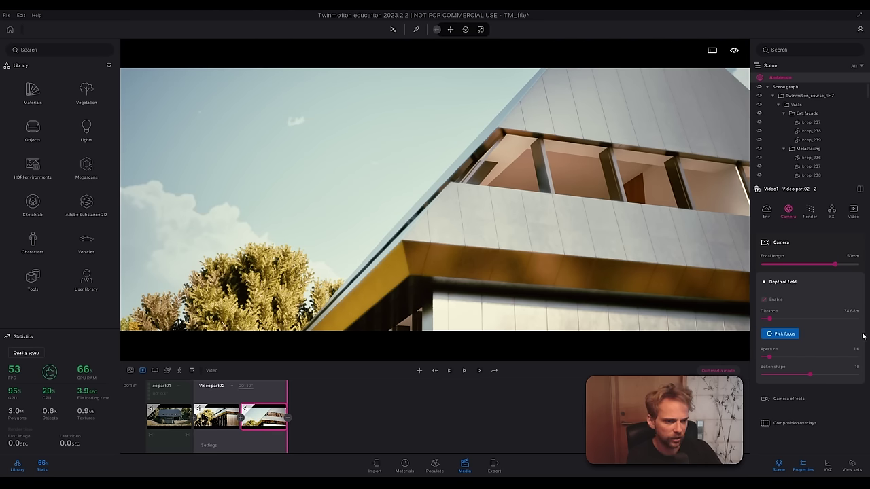
pyautogui.click(766, 212)
pyautogui.moveTo(838, 267)
pyautogui.mouseDown()
pyautogui.moveTo(788, 265)
pyautogui.moveTo(842, 265)
pyautogui.mouseUp()
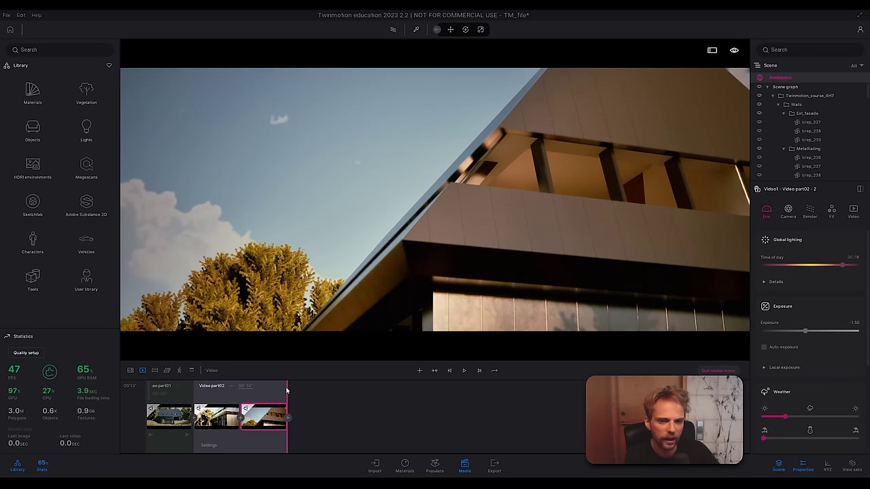
# Step: Preview a frame near the second part's start, and set its first keyframe's time of day to 08:34
pyautogui.moveTo(284, 390); pyautogui.dragTo(201, 400)
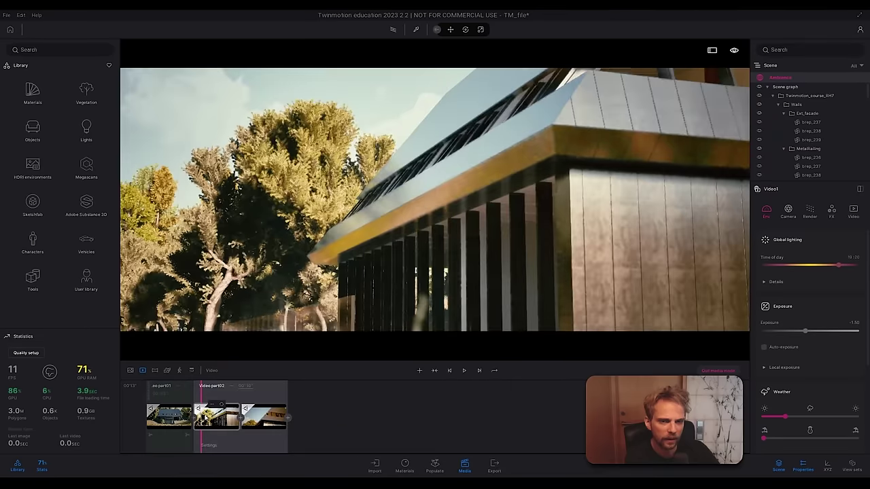
pyautogui.click(221, 405)
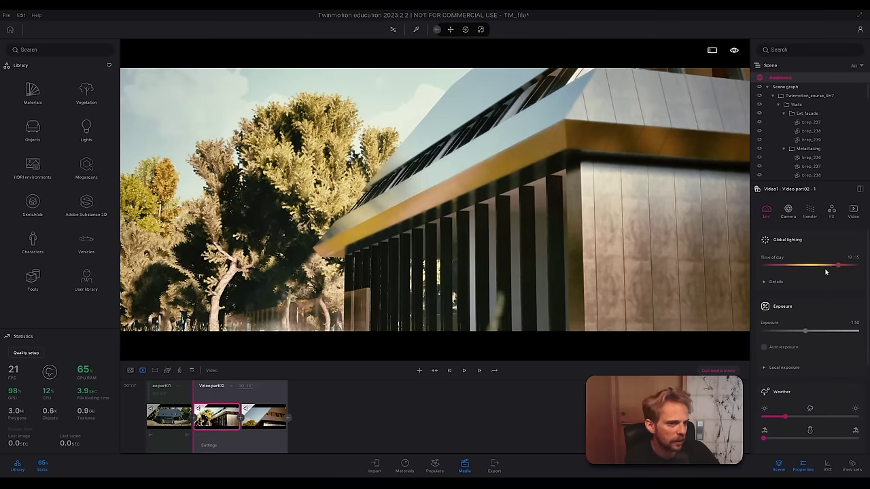
pyautogui.moveTo(823, 266); pyautogui.dragTo(795, 267)
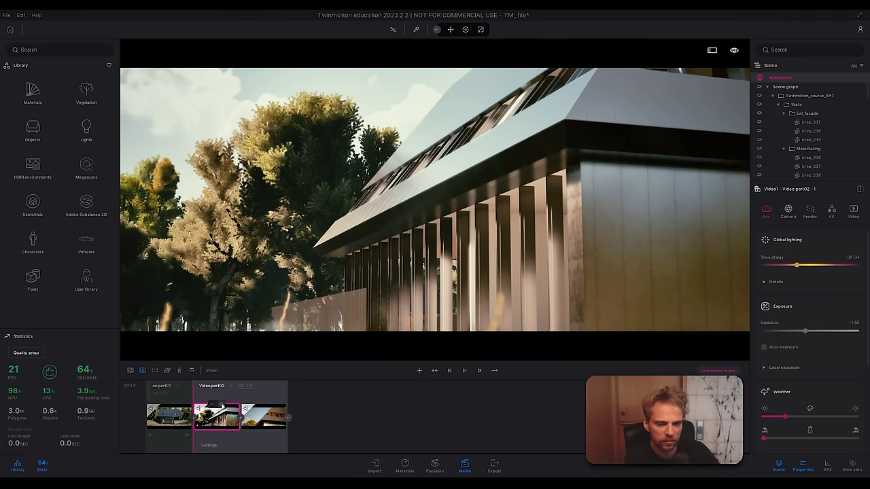
# Step: Play the second video part with its changing light, and play from the first part into the second
pyautogui.click(461, 370)
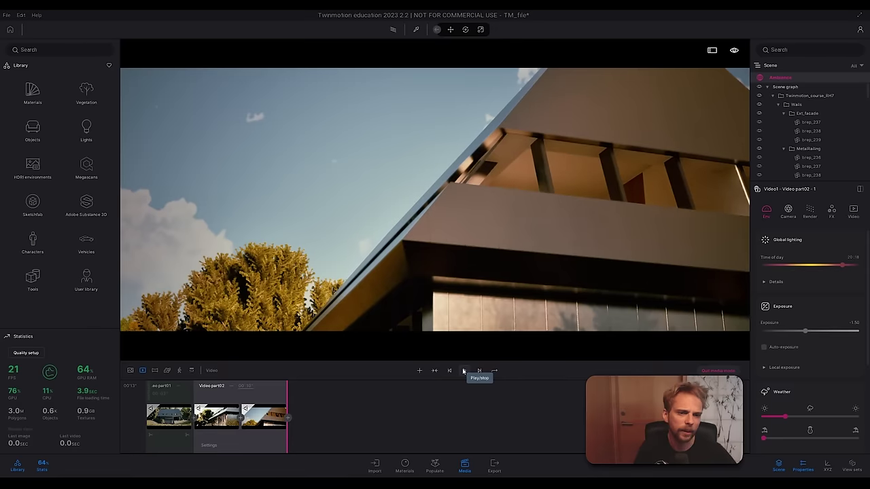
pyautogui.click(463, 370)
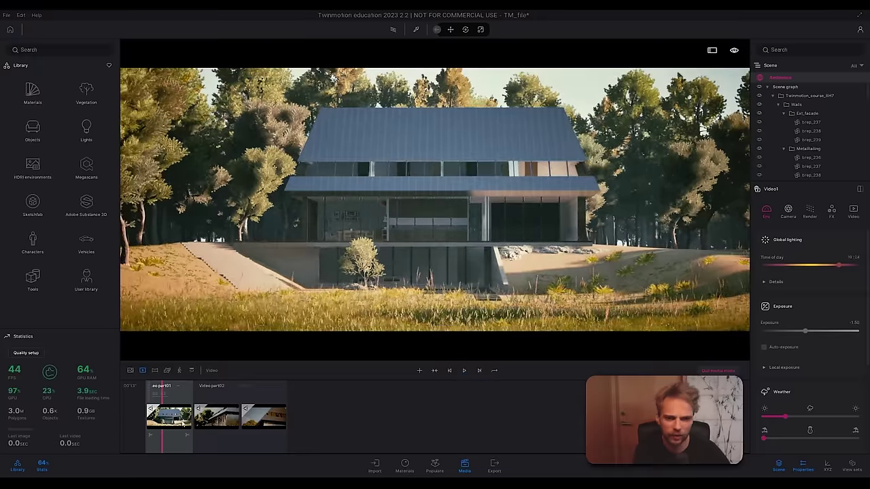
pyautogui.click(461, 373)
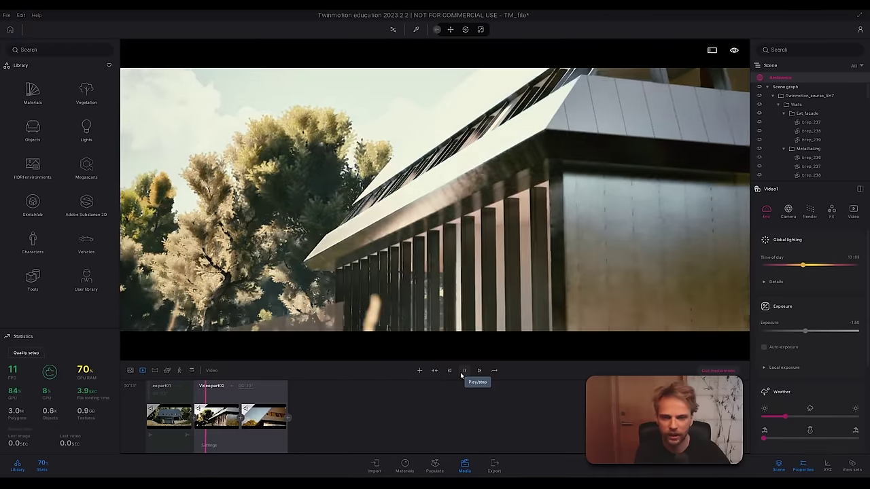
pyautogui.click(462, 373)
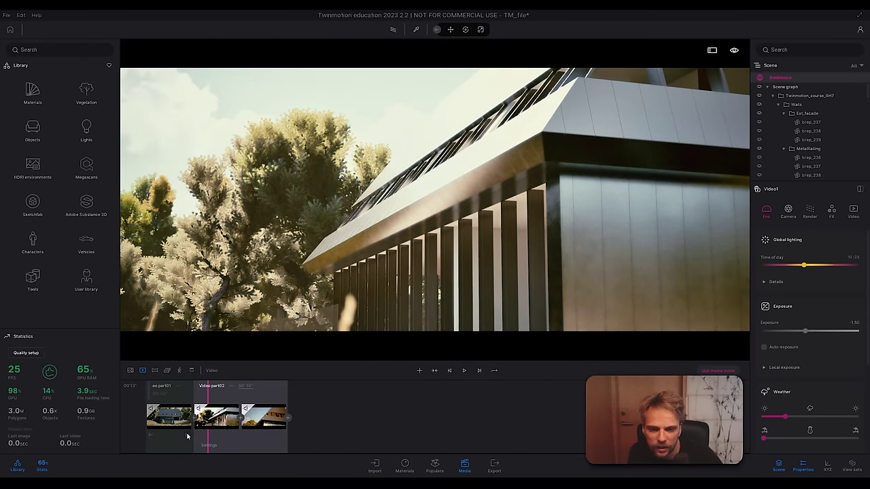
# Step: Collapse the second video part in the timeline
pyautogui.rightClick(231, 387)
pyautogui.click(227, 337)
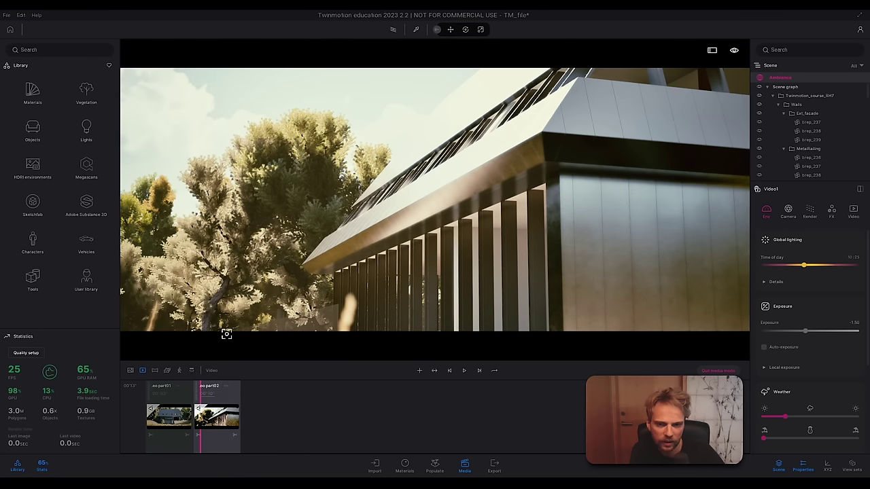
pyautogui.rightClick(225, 387)
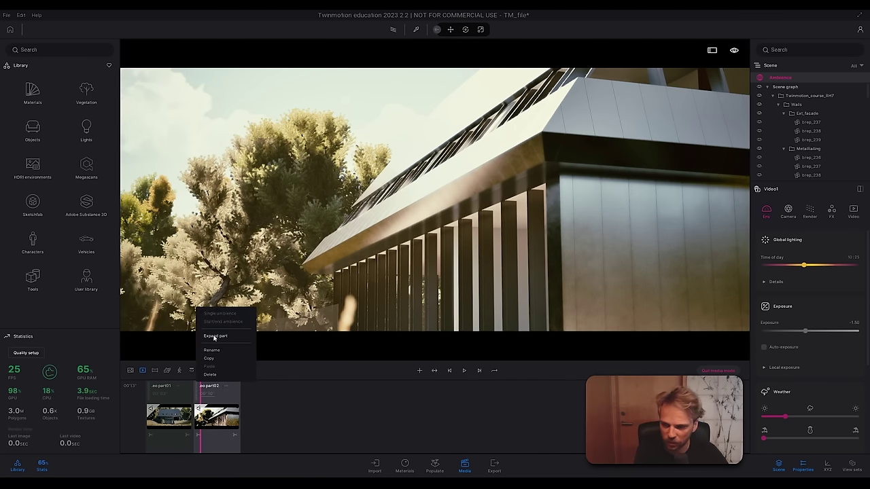
pyautogui.click(214, 337)
pyautogui.rightClick(233, 389)
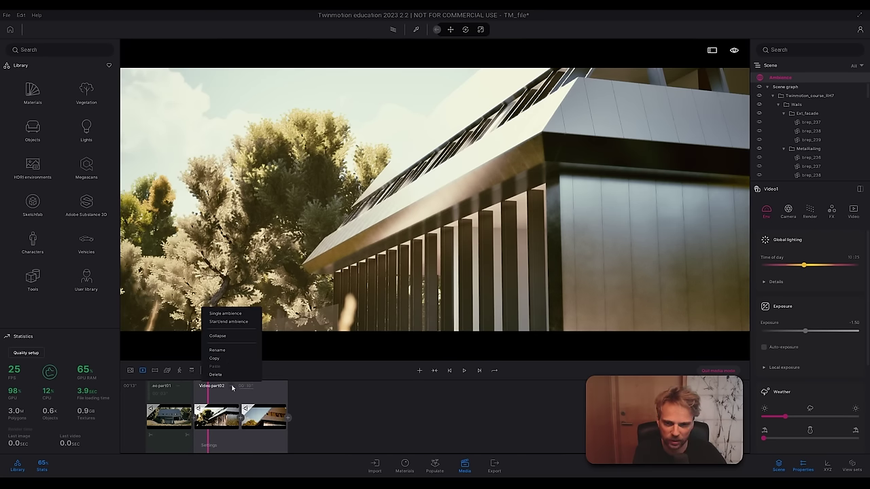
pyautogui.click(218, 336)
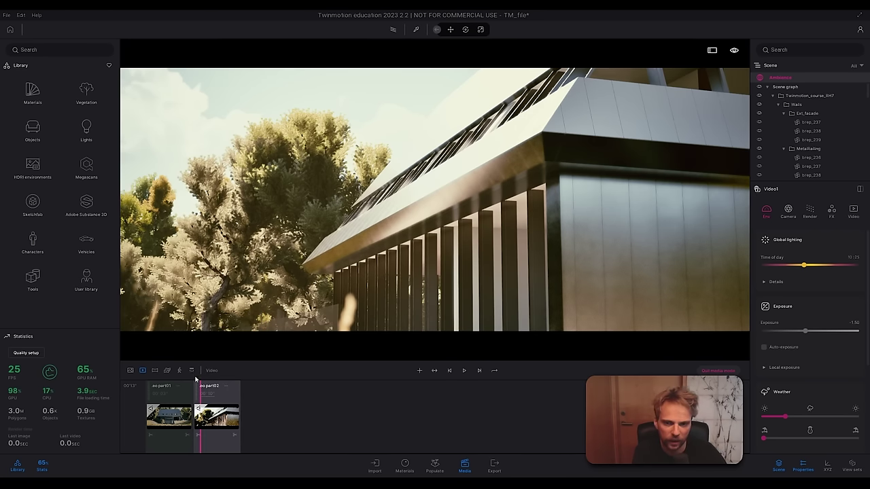
# Step: Apply a Fade to black transition at the end of the first video part, and play across it into the second
pyautogui.click(189, 436)
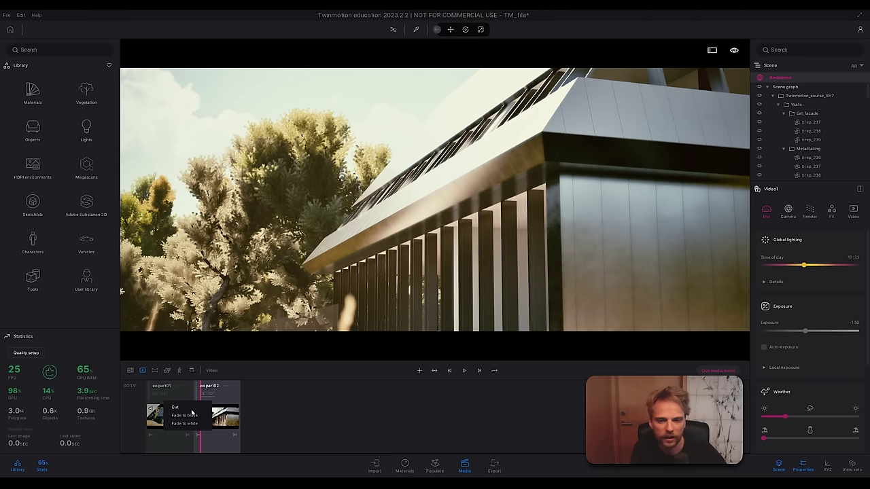
pyautogui.click(193, 414)
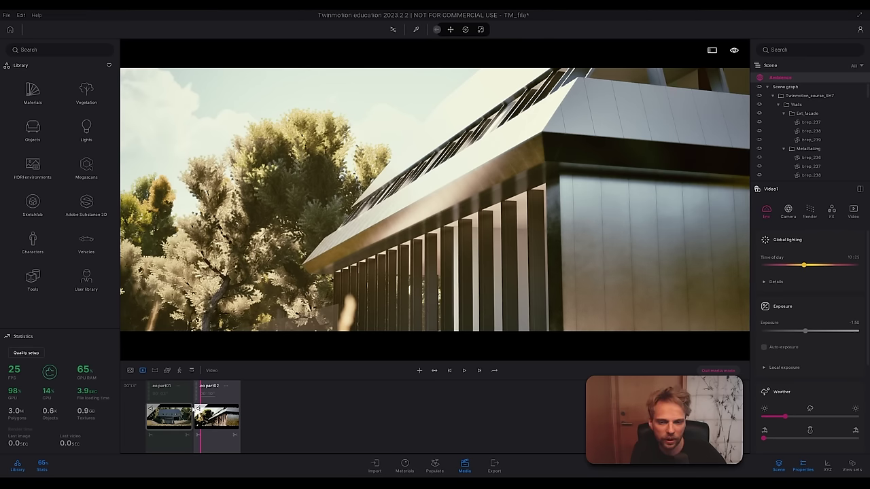
pyautogui.click(198, 436)
pyautogui.click(184, 389)
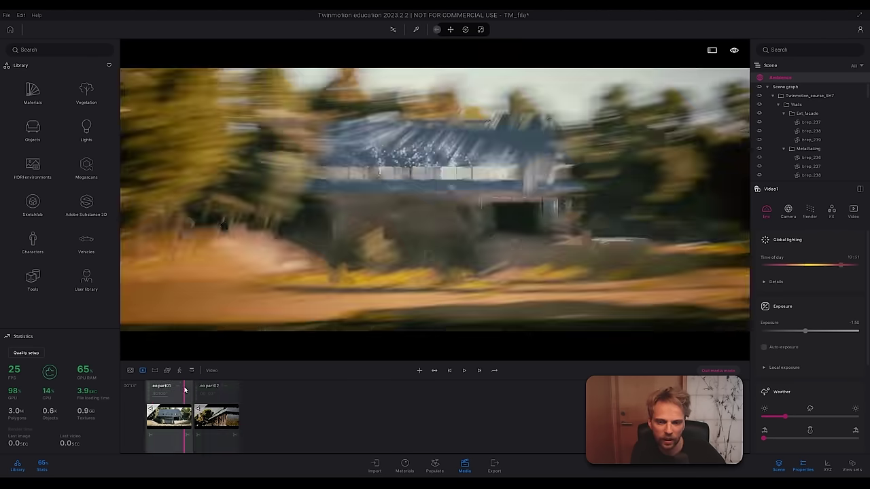
pyautogui.click(464, 371)
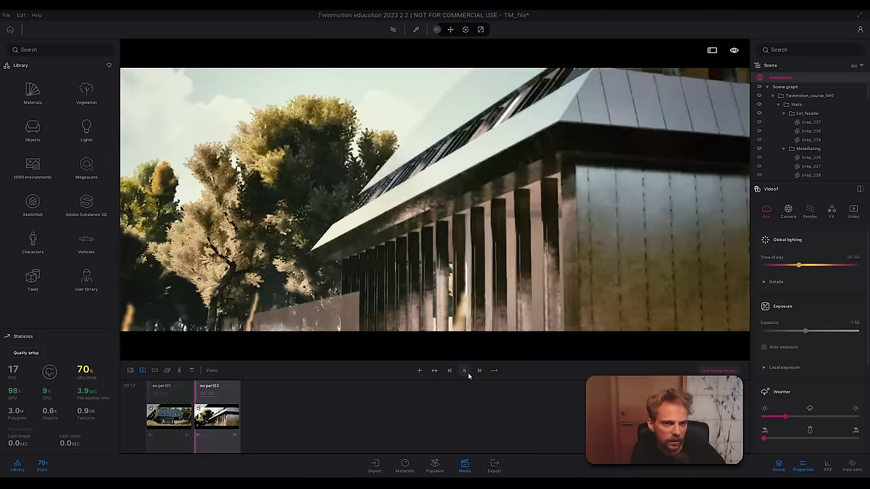
pyautogui.click(466, 373)
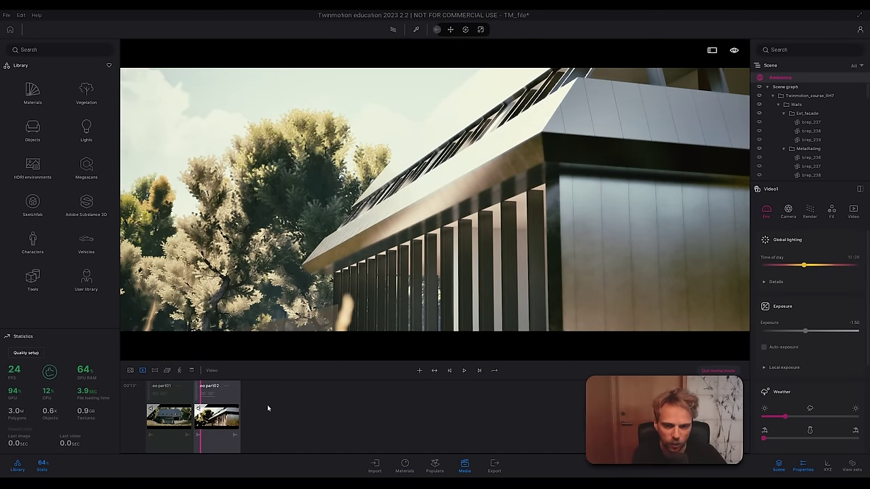
# Step: Preview several frames across the first video part, and select its first keyframe
pyautogui.click(184, 394)
pyautogui.moveTo(176, 394); pyautogui.dragTo(165, 394)
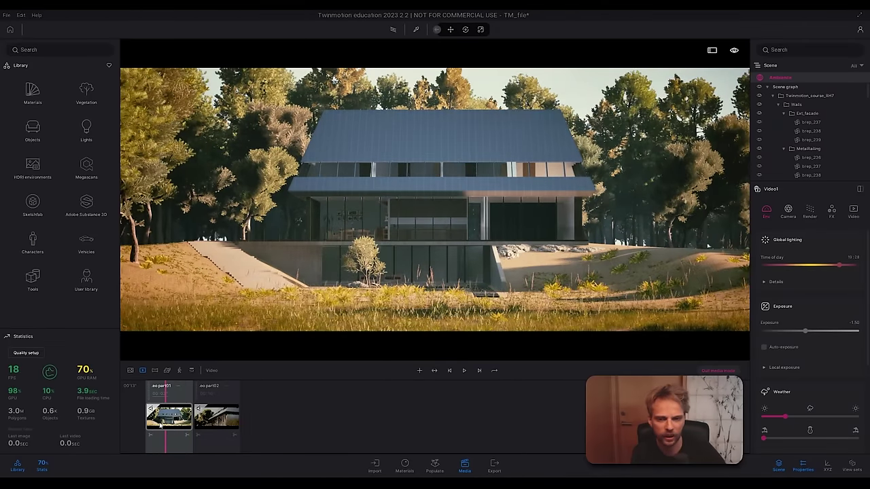
pyautogui.click(184, 418)
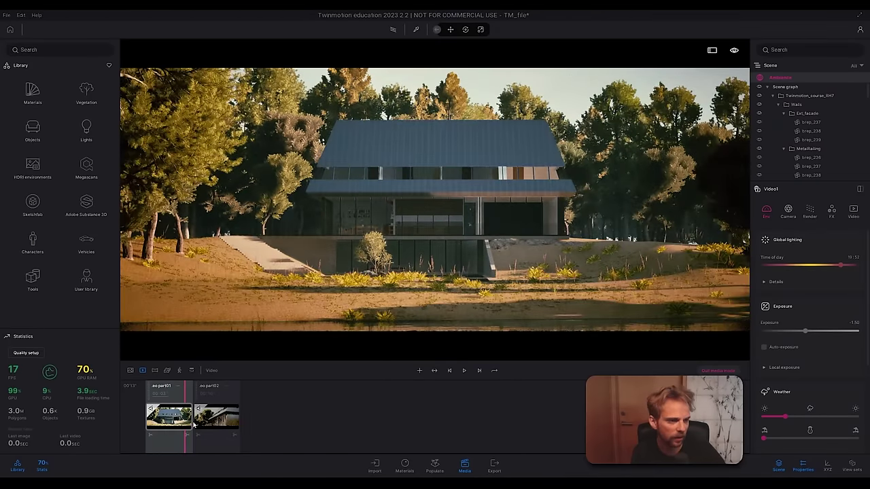
pyautogui.click(188, 417)
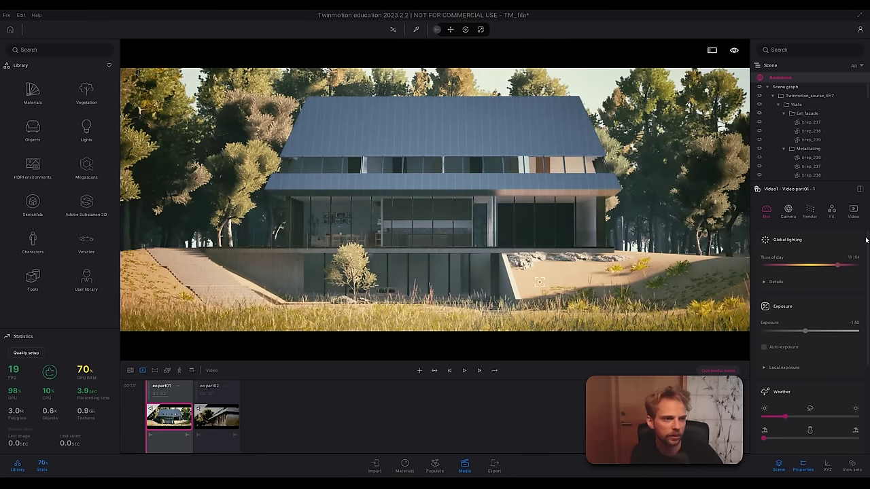
# Step: Try Standard global illumination in the render settings of the first part's first keyframe, and return it to Lumen
pyautogui.click(809, 211)
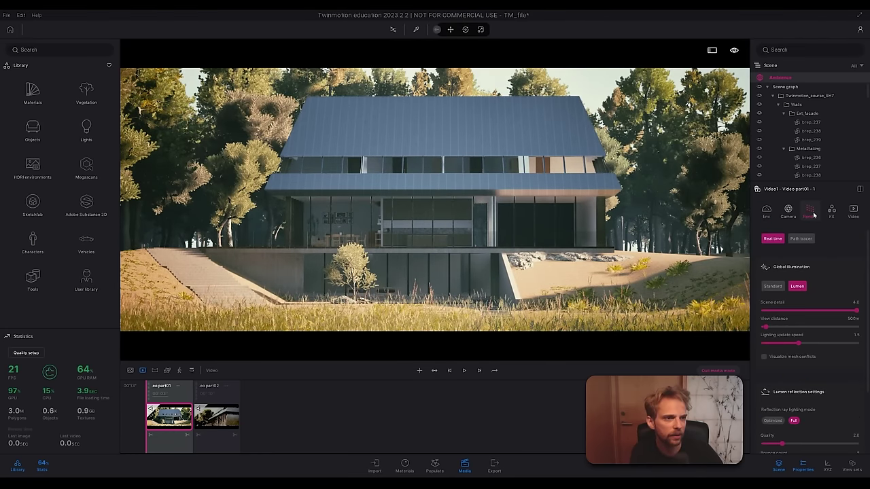
pyautogui.click(773, 286)
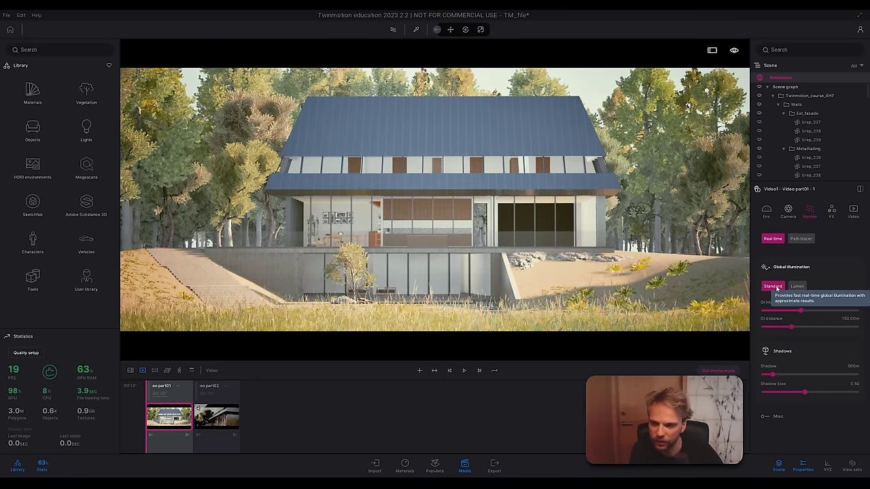
pyautogui.click(803, 288)
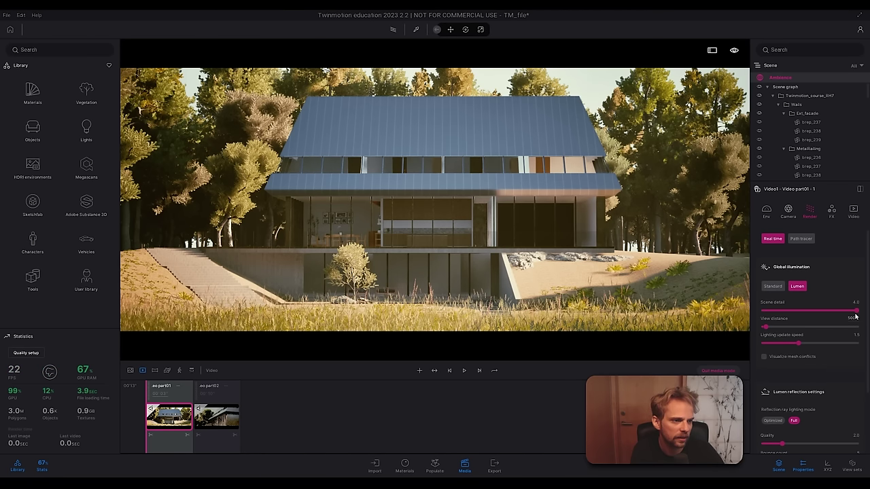
# Step: Set the first keyframe's Lumen scene detail to 8 and lighting update speed to 4.0, and play the first part
pyautogui.moveTo(854, 311)
pyautogui.mouseDown()
pyautogui.moveTo(763, 314)
pyautogui.moveTo(846, 311)
pyautogui.moveTo(854, 302)
pyautogui.mouseUp()
pyautogui.click(855, 302)
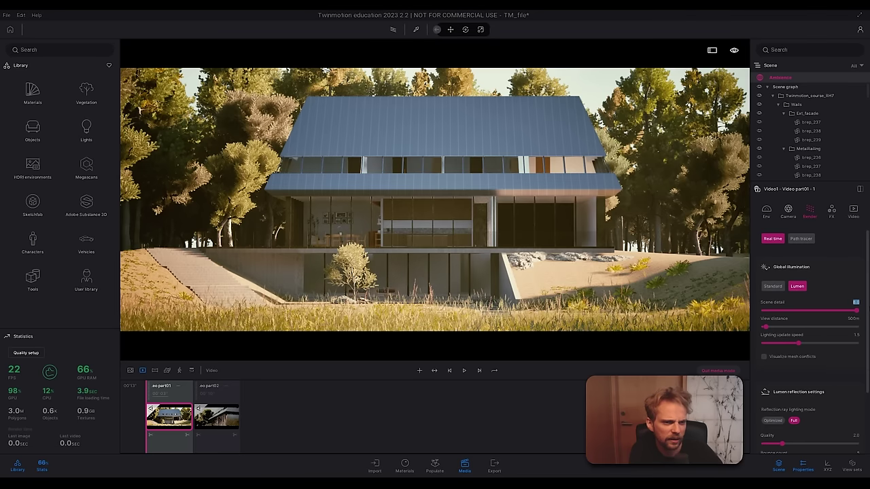
pyautogui.write('8')
pyautogui.press('Return')
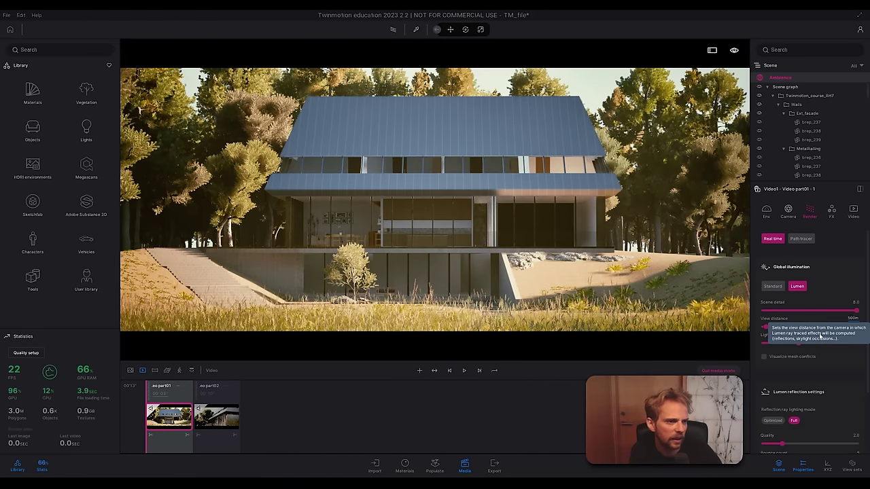
pyautogui.moveTo(798, 344); pyautogui.dragTo(858, 344)
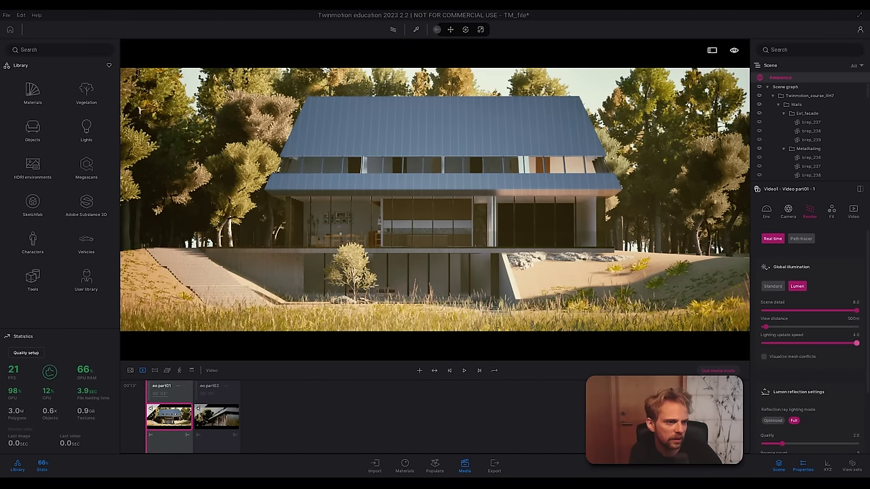
pyautogui.click(465, 370)
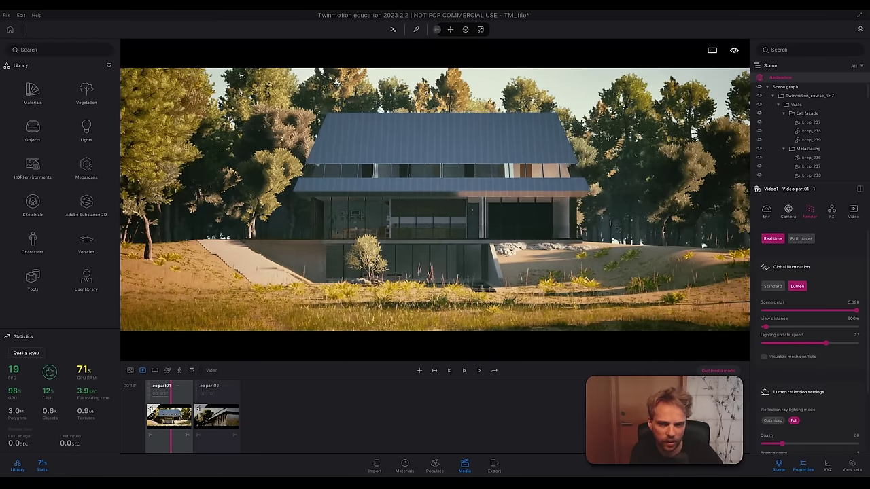
# Step: Expand the first video part, set scene detail to 8.0 and lighting update speed to 4.0 for all of it, and play into the second part
pyautogui.click(179, 386)
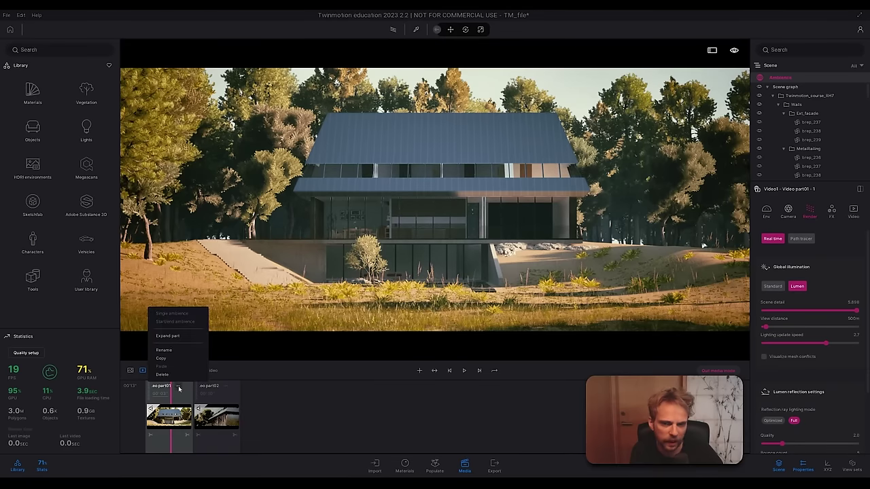
pyautogui.click(168, 335)
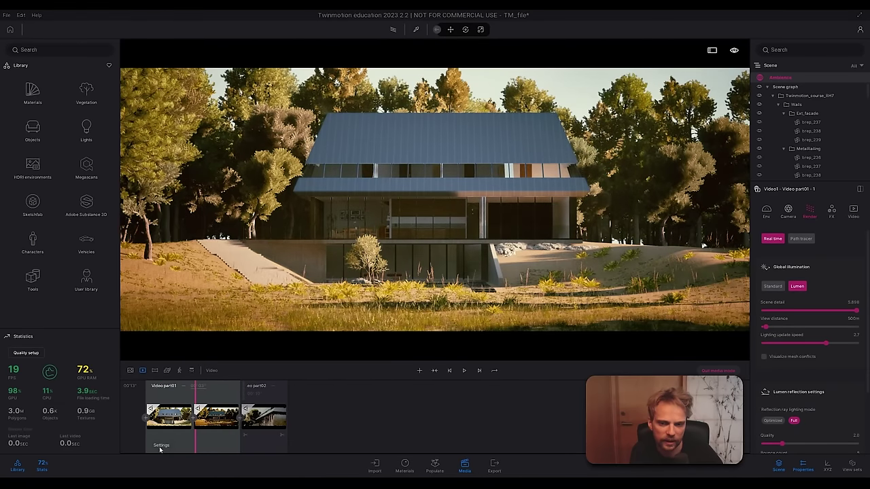
pyautogui.click(160, 446)
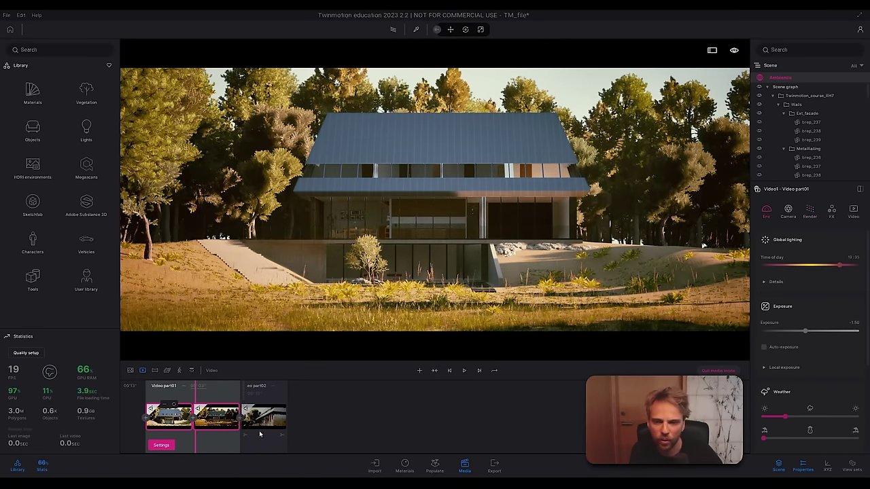
pyautogui.click(808, 212)
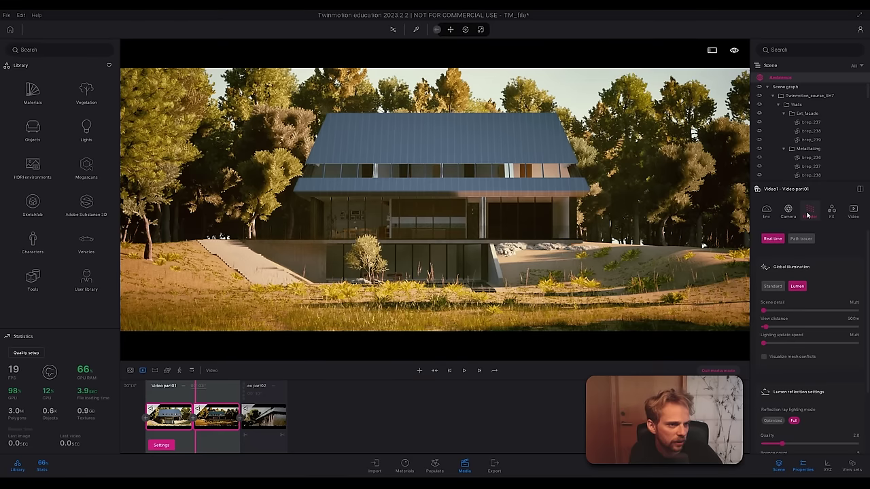
pyautogui.click(854, 301)
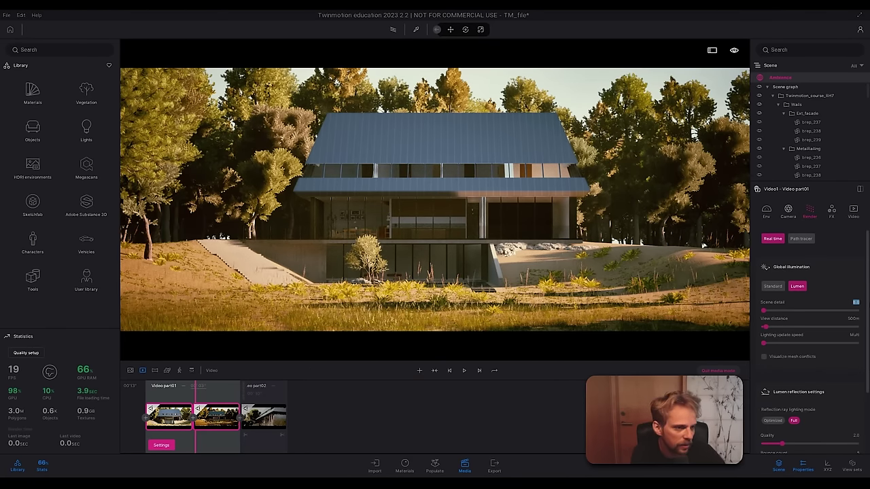
pyautogui.moveTo(764, 343); pyautogui.dragTo(867, 347)
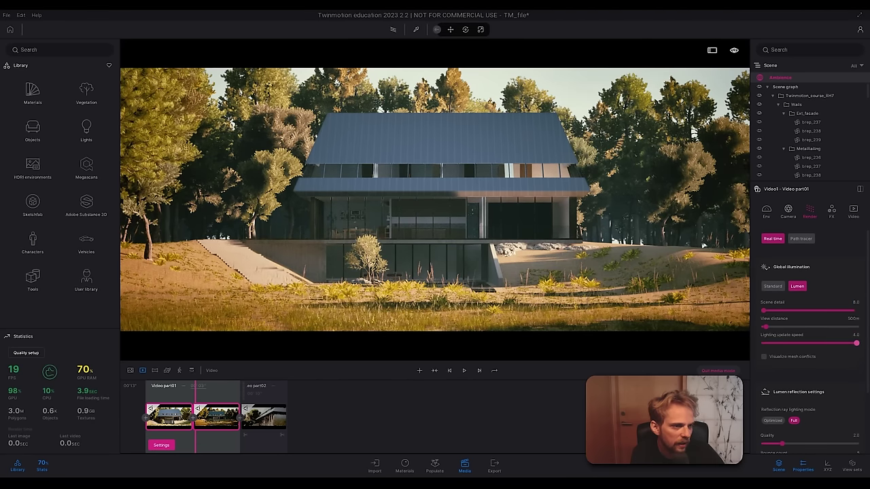
pyautogui.click(463, 371)
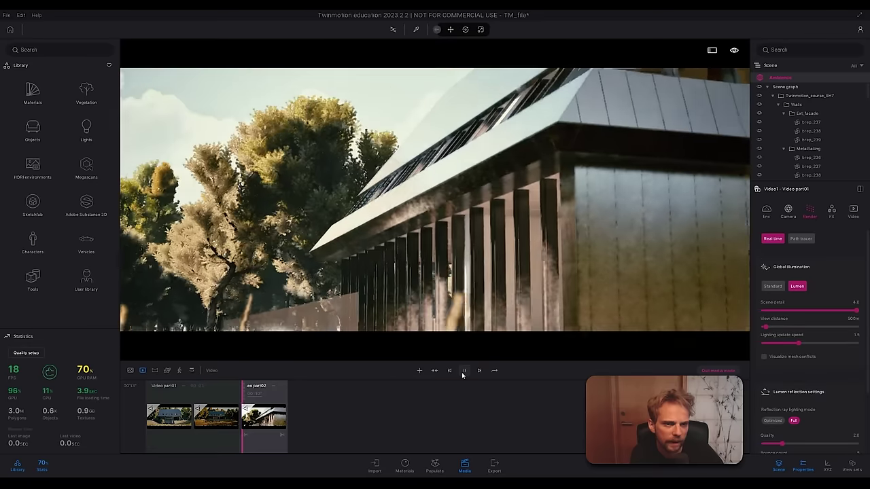
pyautogui.click(463, 371)
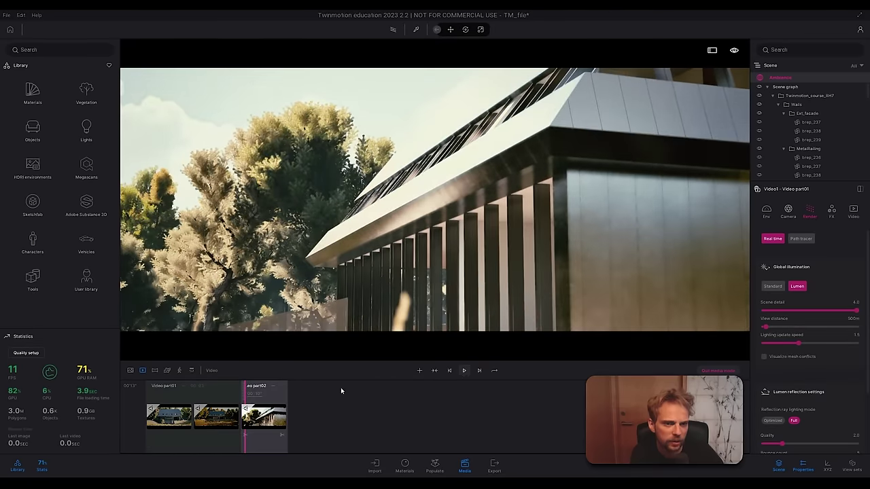
# Step: Return to the first part's opening frames, select the whole part, and inspect its Lumen mesh conflicts with the visualization
pyautogui.click(178, 386)
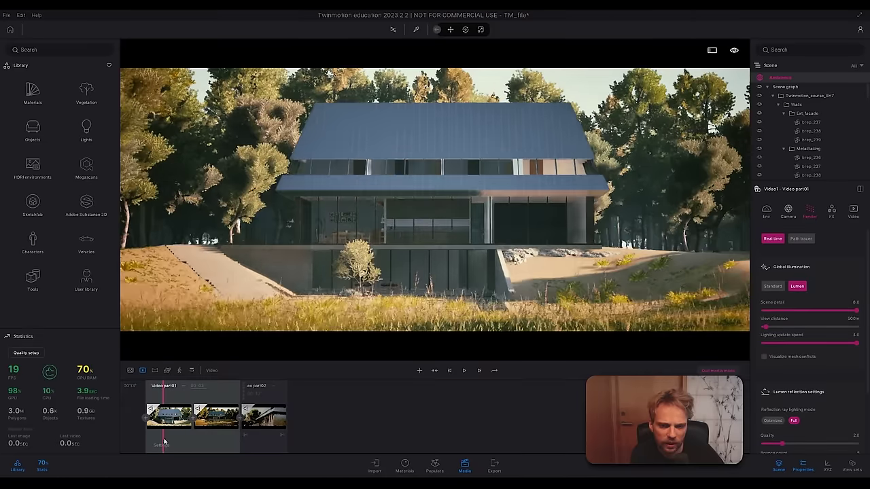
pyautogui.click(162, 446)
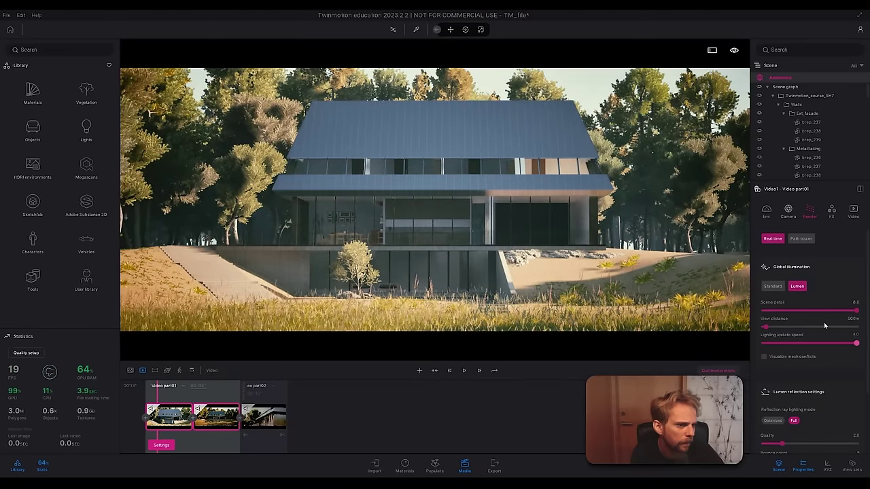
pyautogui.click(764, 357)
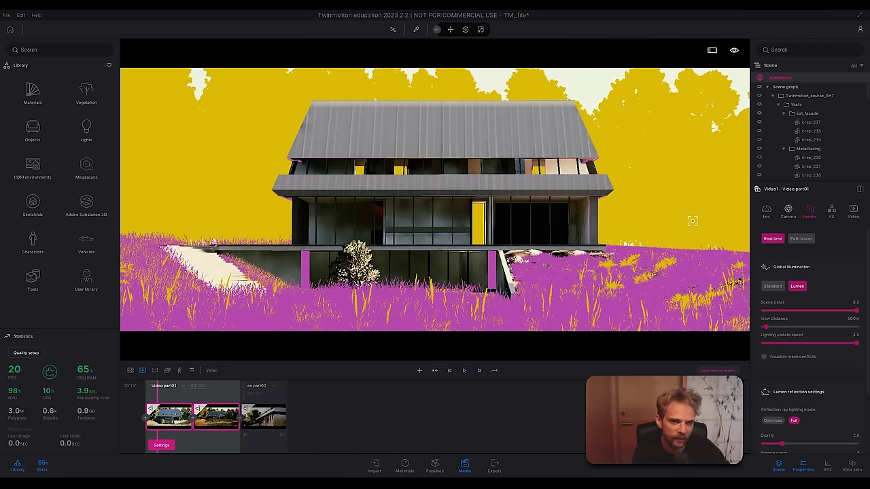
pyautogui.click(764, 356)
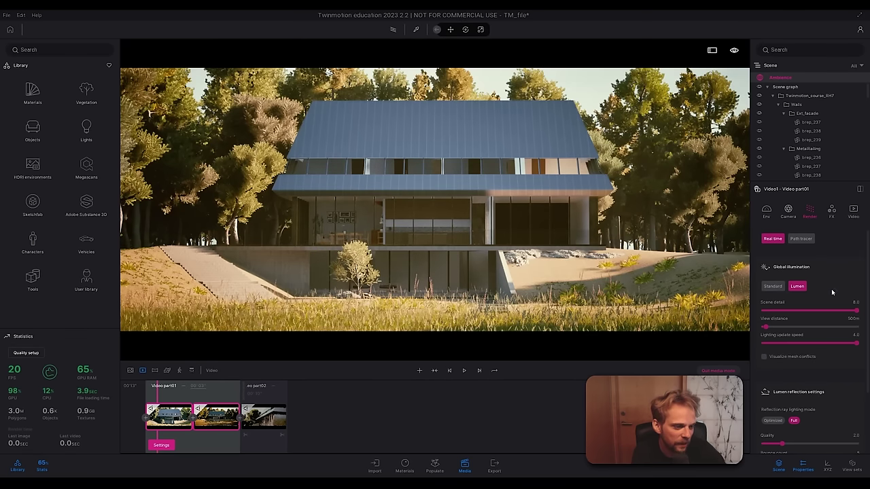
# Step: Try a Lumen reflection quality of 10 on the whole first part, and set quality to 6 and bounce count to 4
pyautogui.scroll(-3, 832, 294)
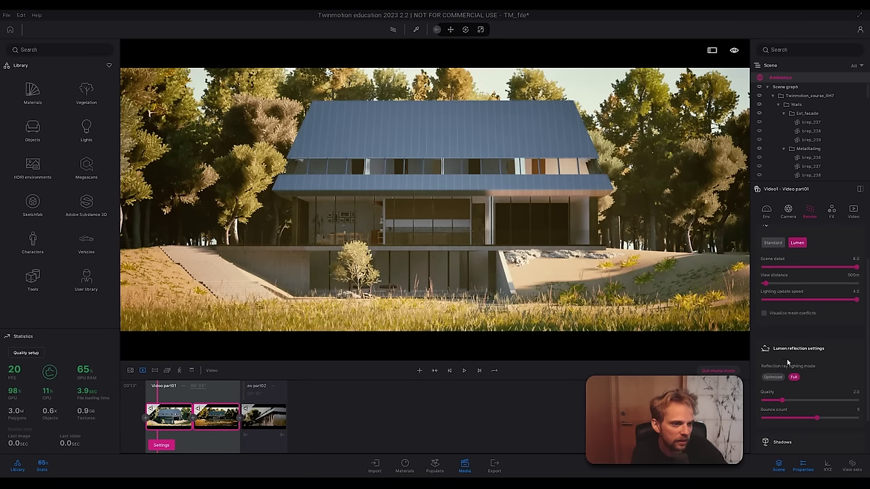
pyautogui.click(854, 401)
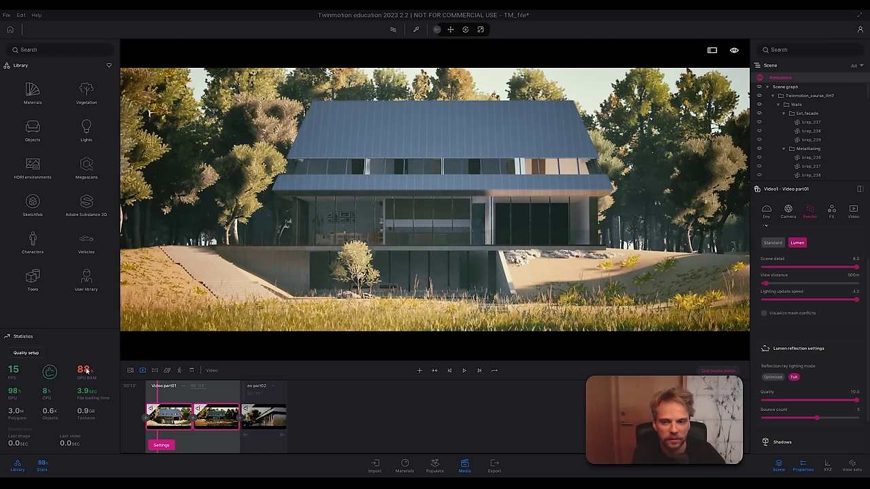
pyautogui.click(854, 392)
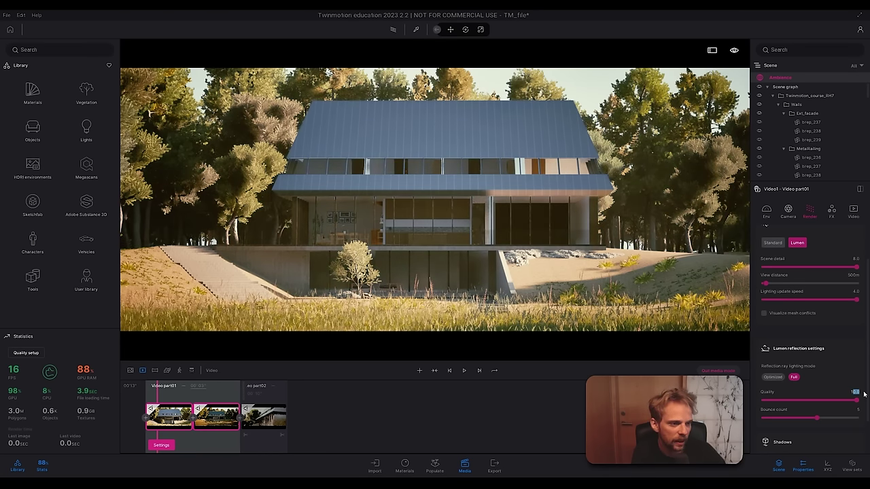
pyautogui.press('BackSpace')
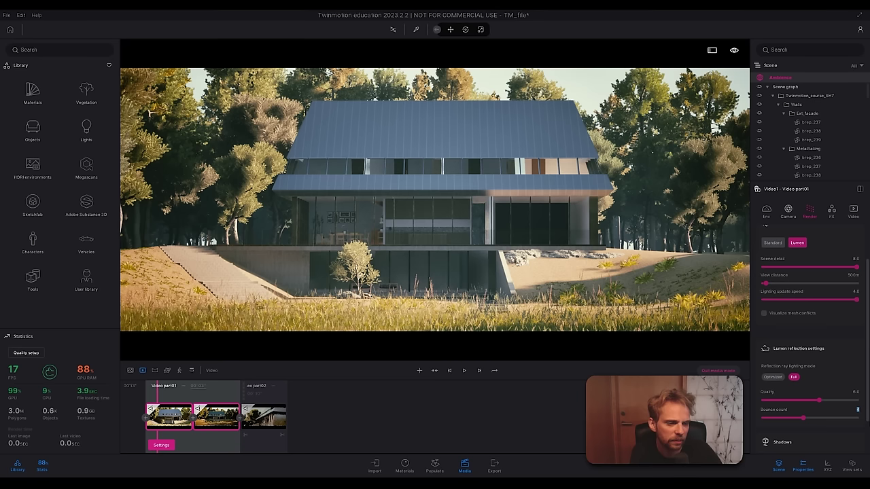
# Step: Lower the shadow bias to 0.37 for the whole first part, and check the settings of both its keyframes
pyautogui.scroll(-3, 852, 408)
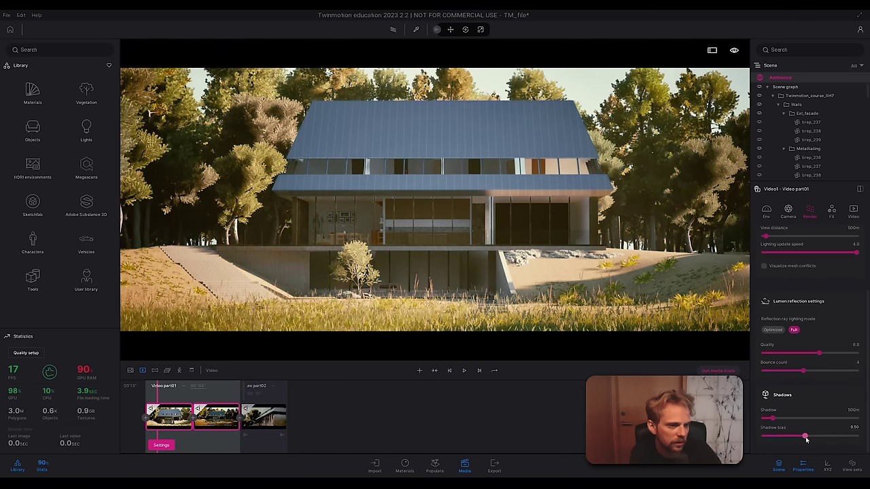
pyautogui.moveTo(805, 436)
pyautogui.mouseDown()
pyautogui.moveTo(865, 442)
pyautogui.moveTo(750, 452)
pyautogui.moveTo(792, 445)
pyautogui.mouseUp()
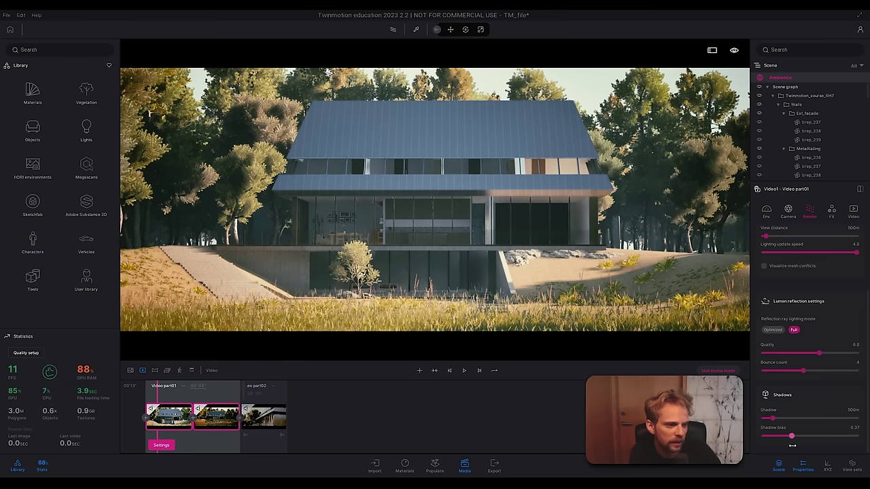
pyautogui.click(172, 406)
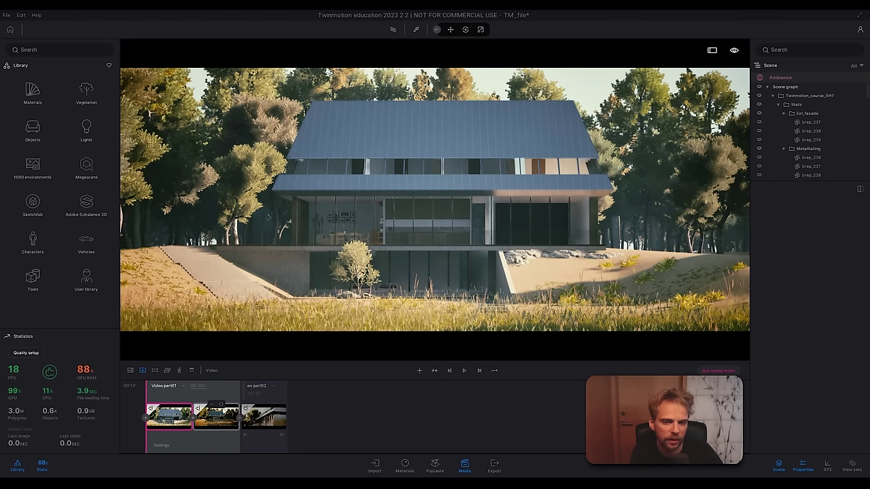
pyautogui.click(221, 406)
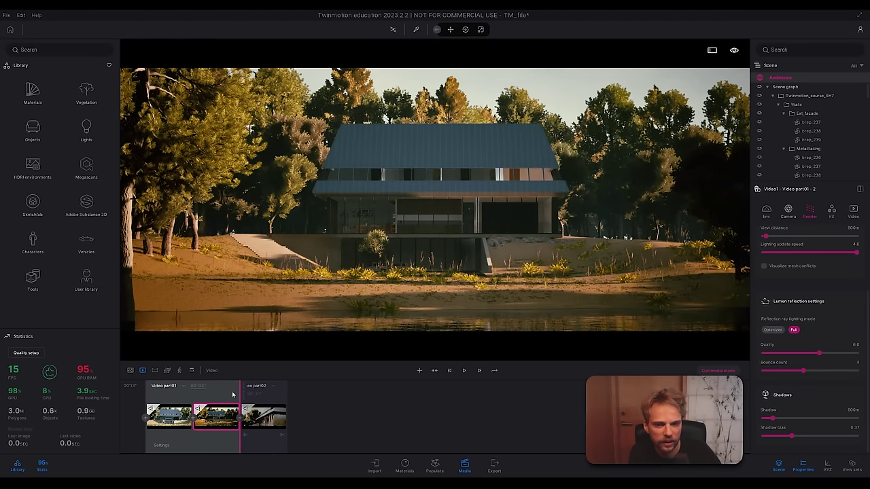
# Step: Expand the second video part in the timeline, and select its first keyframe
pyautogui.click(274, 390)
pyautogui.rightClick(271, 391)
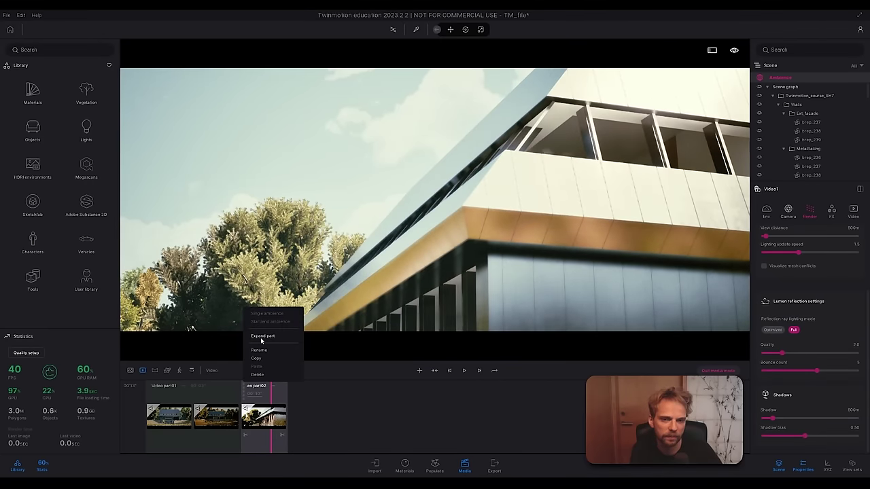
pyautogui.click(263, 336)
pyautogui.click(265, 416)
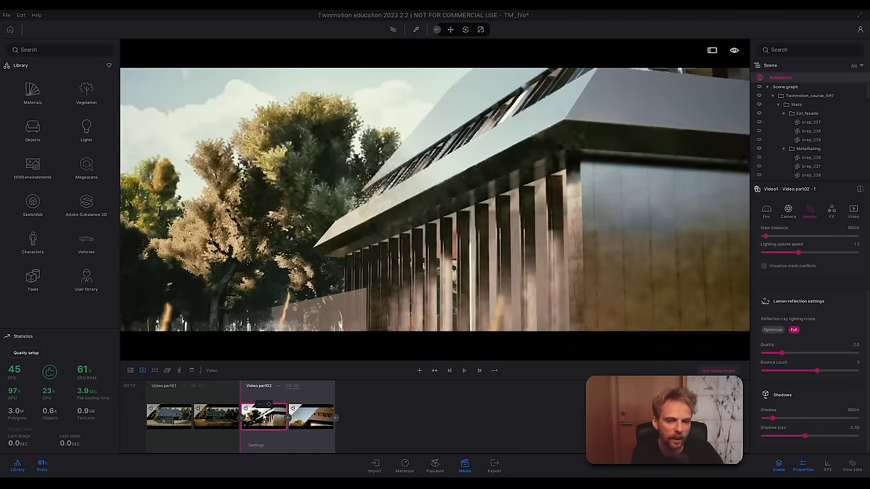
# Step: Set the Lumen lighting update speed to 4.0 for the whole second video part
pyautogui.scroll(2, 822, 274)
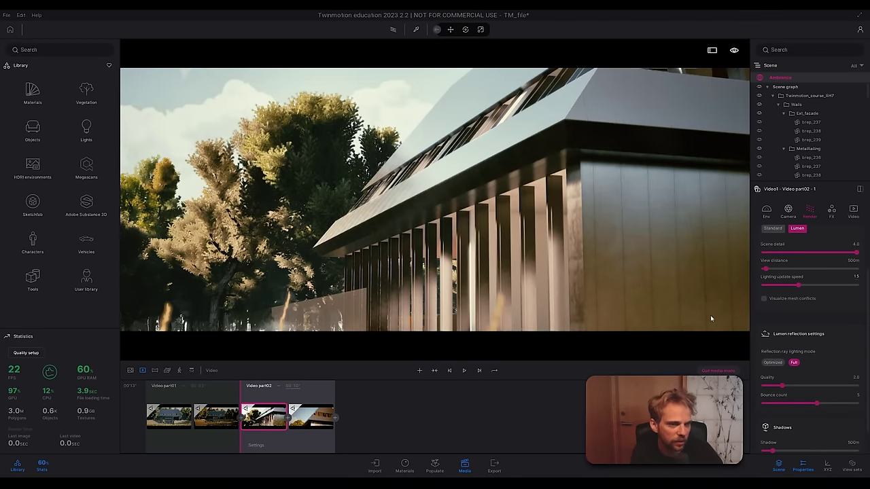
pyautogui.click(246, 448)
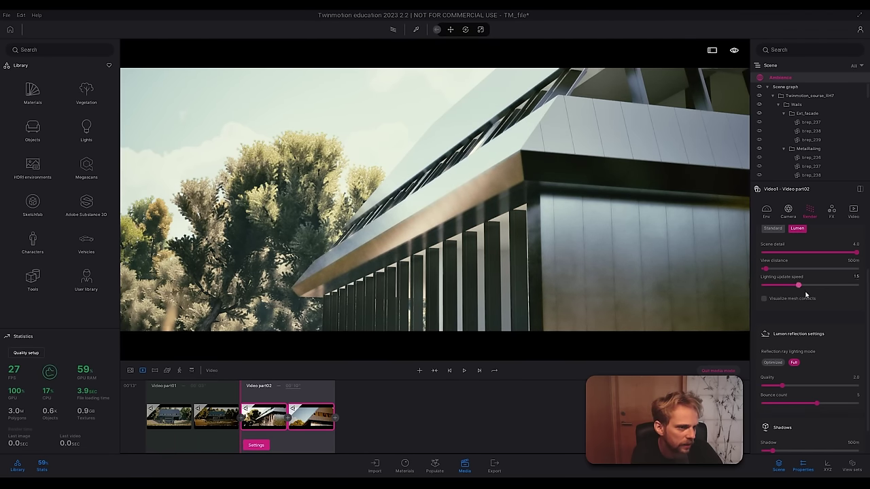
pyautogui.moveTo(796, 286); pyautogui.dragTo(858, 287)
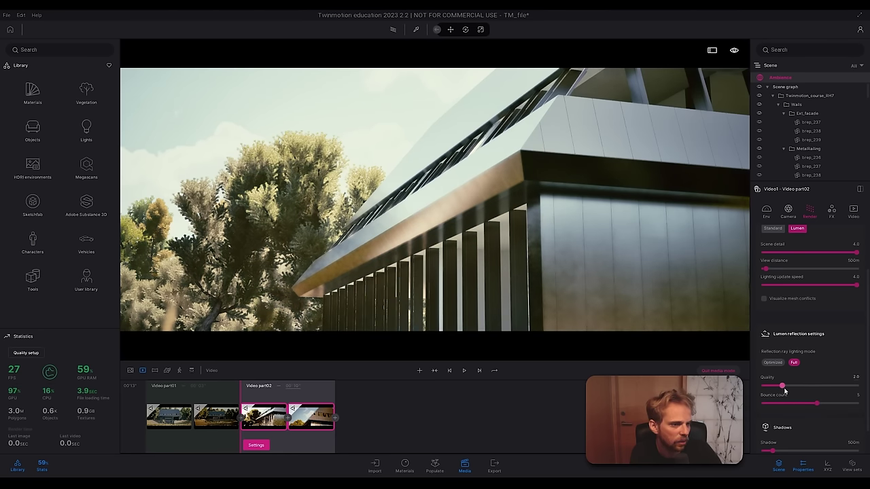
# Step: Set the Lumen reflection quality to 6 and the bounce count to 4 for the whole second video part
pyautogui.click(856, 377)
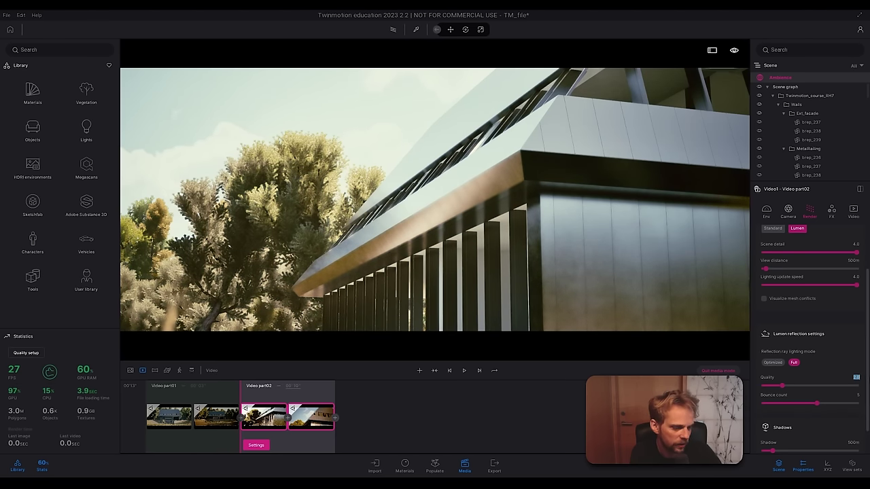
pyautogui.write('6')
pyautogui.press('Return')
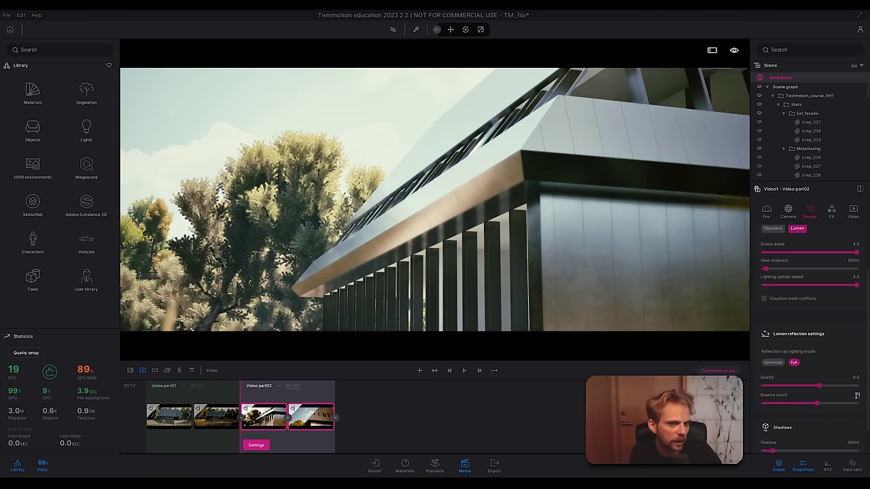
pyautogui.write('4')
pyautogui.press('Return')
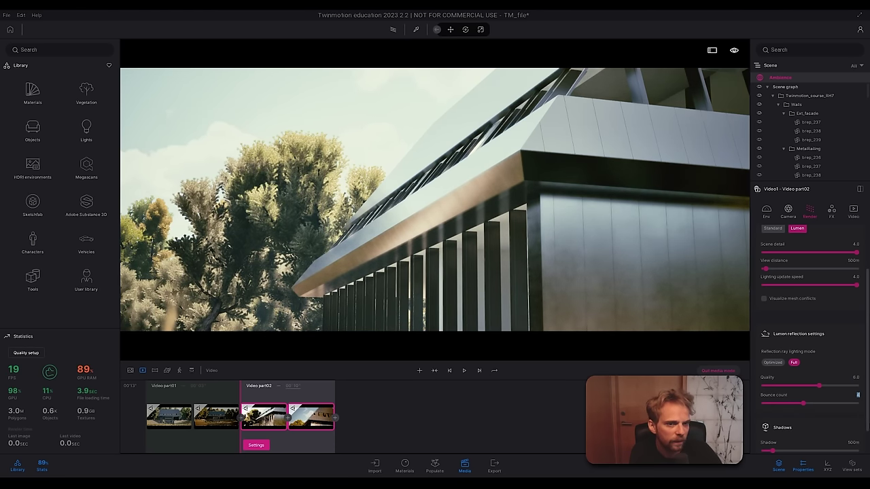
# Step: Try a shadow bias of 0.10 on the whole second video part, and set it back to 0.50
pyautogui.scroll(-2, 866, 408)
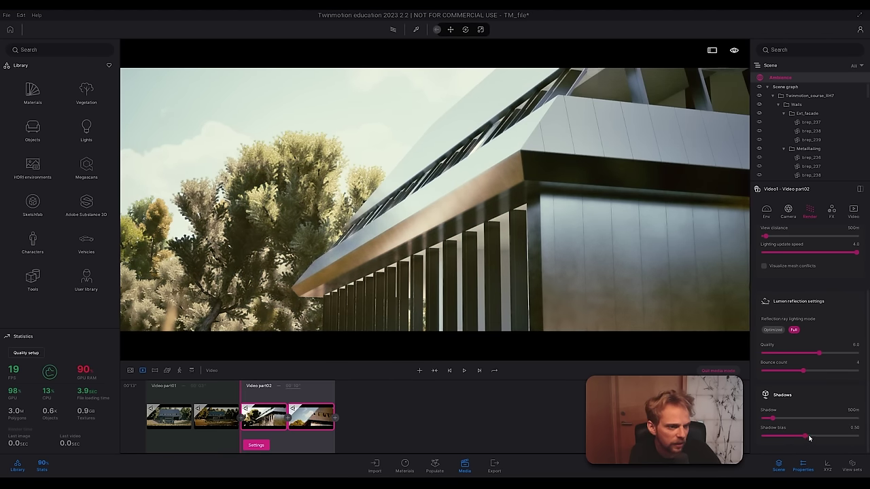
pyautogui.moveTo(867, 442); pyautogui.dragTo(763, 445)
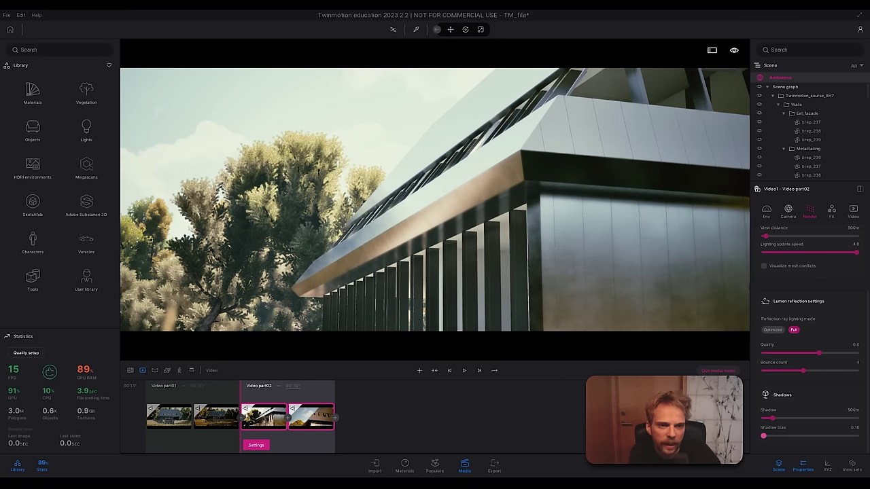
pyautogui.click(862, 429)
pyautogui.write('0.')
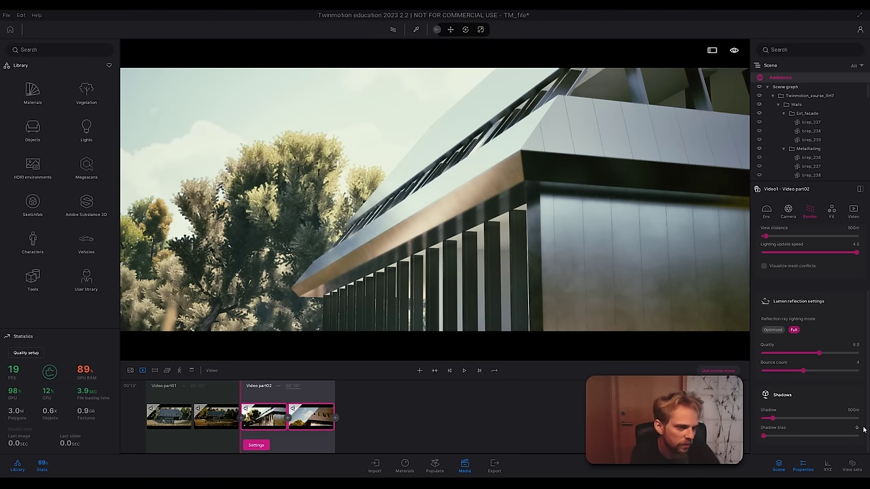
pyautogui.write('5')
pyautogui.press('Return')
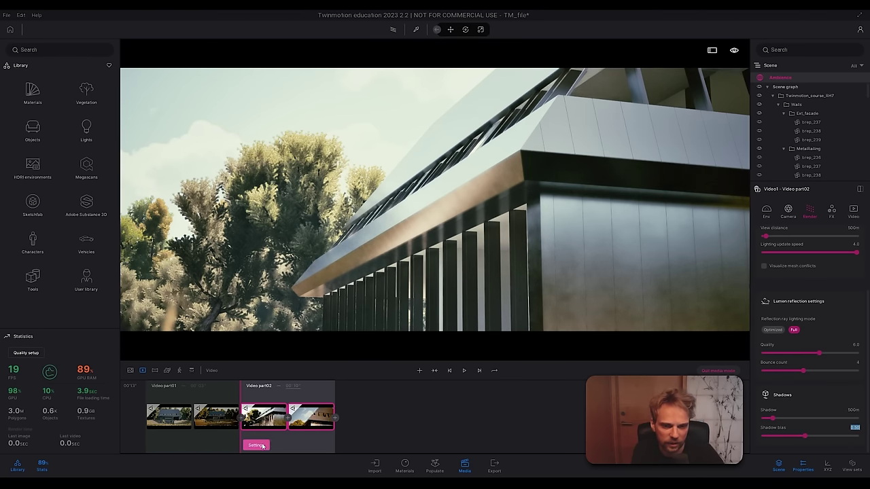
# Step: Check the settings of both keyframes in the second part, and preview the video from the start of the first part
pyautogui.click(282, 407)
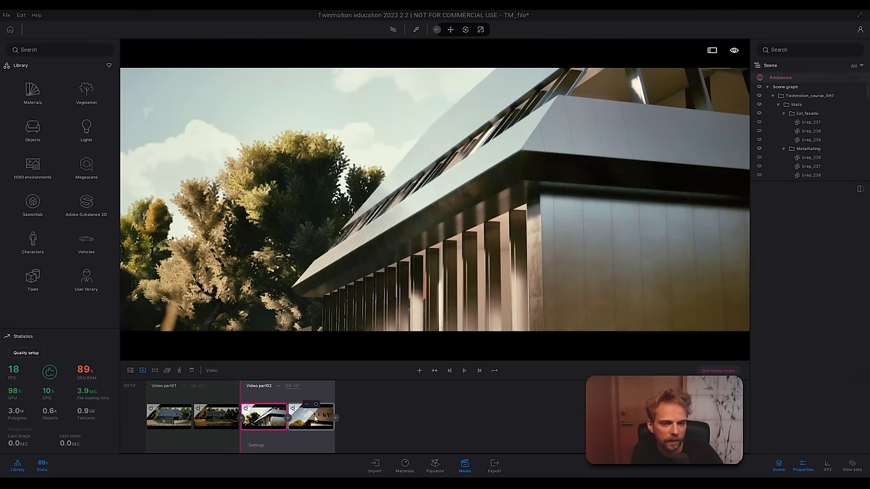
pyautogui.click(315, 419)
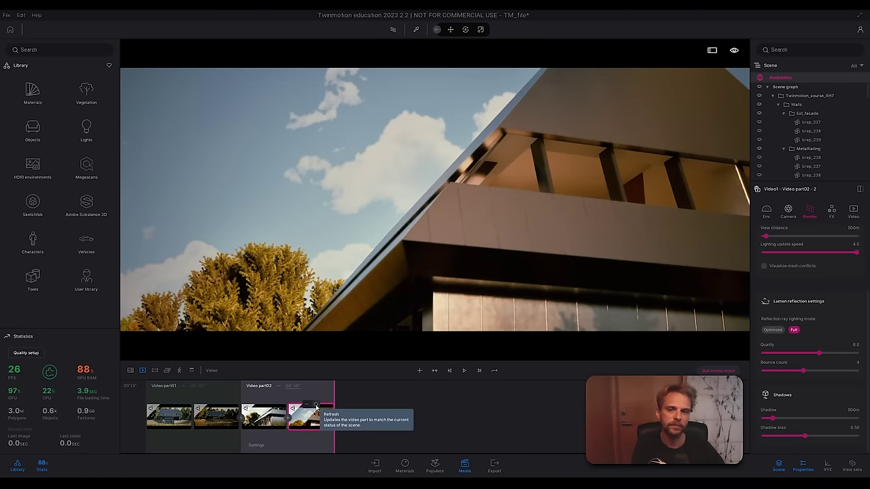
pyautogui.click(173, 402)
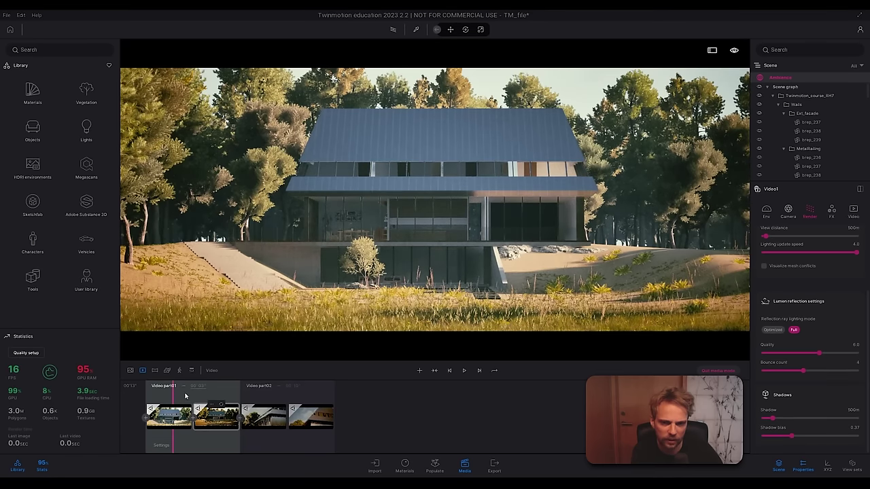
pyautogui.click(184, 396)
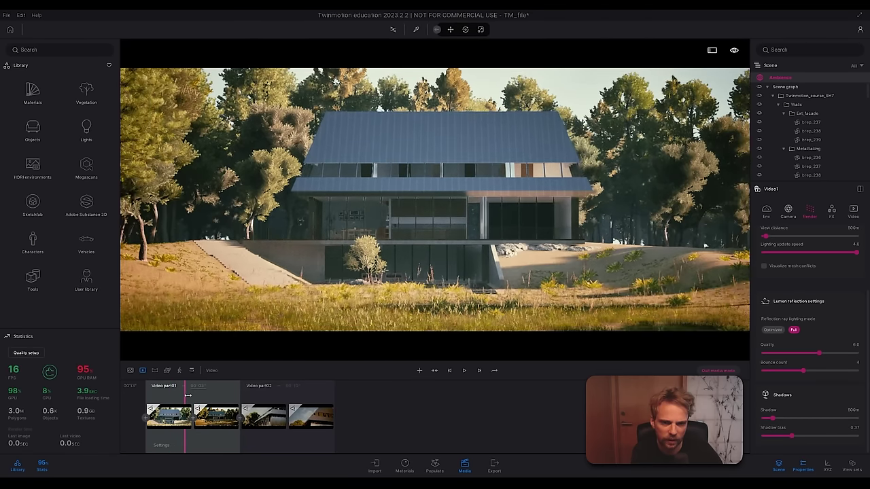
pyautogui.moveTo(188, 395); pyautogui.dragTo(239, 406)
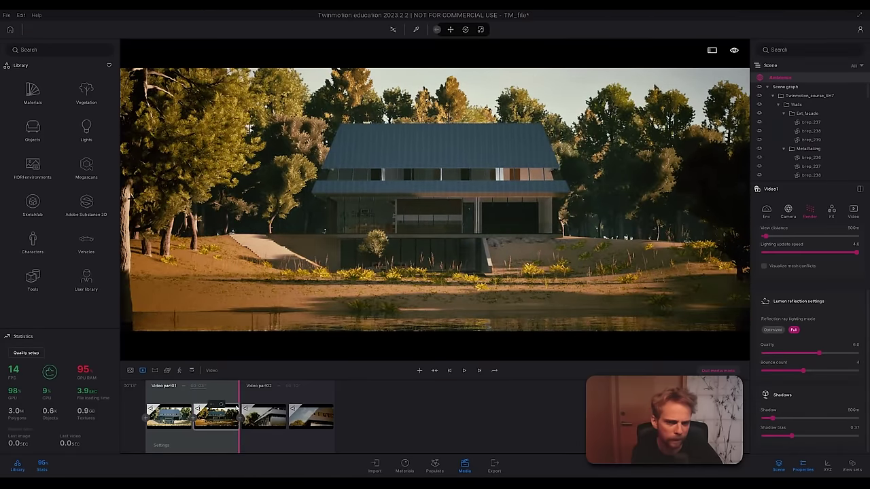
pyautogui.click(166, 400)
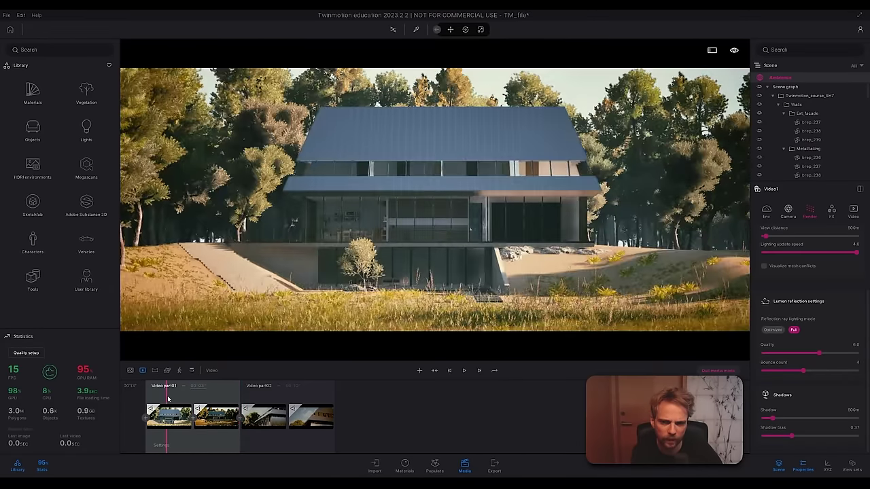
pyautogui.moveTo(165, 398); pyautogui.dragTo(120, 395)
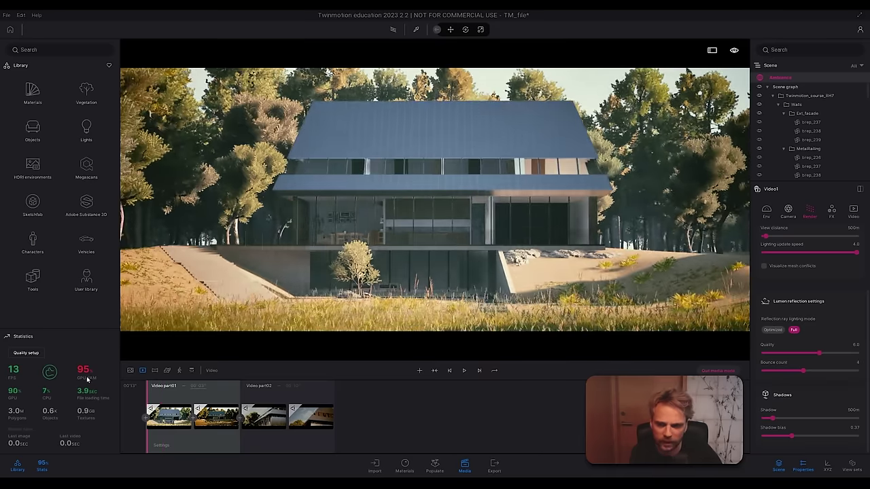
pyautogui.click(464, 370)
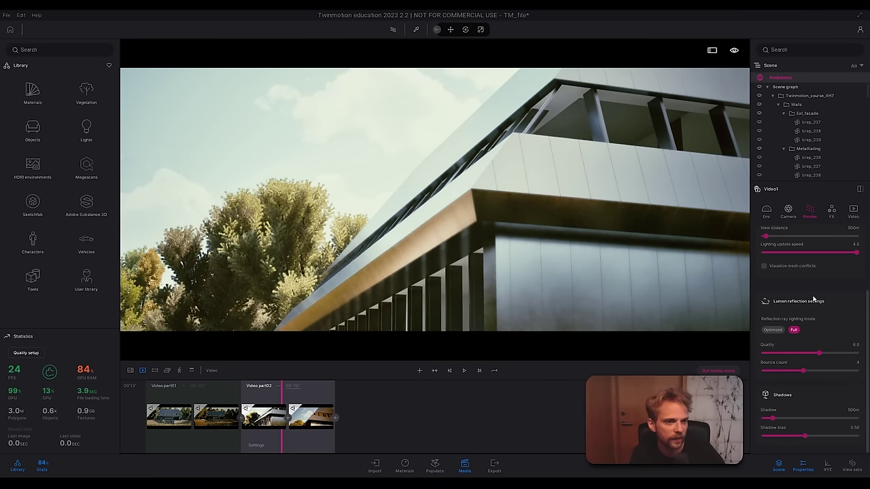
# Step: Compare Standard global illumination with Lumen on the second video part, and return to Lumen
pyautogui.scroll(5, 813, 299)
pyautogui.click(772, 286)
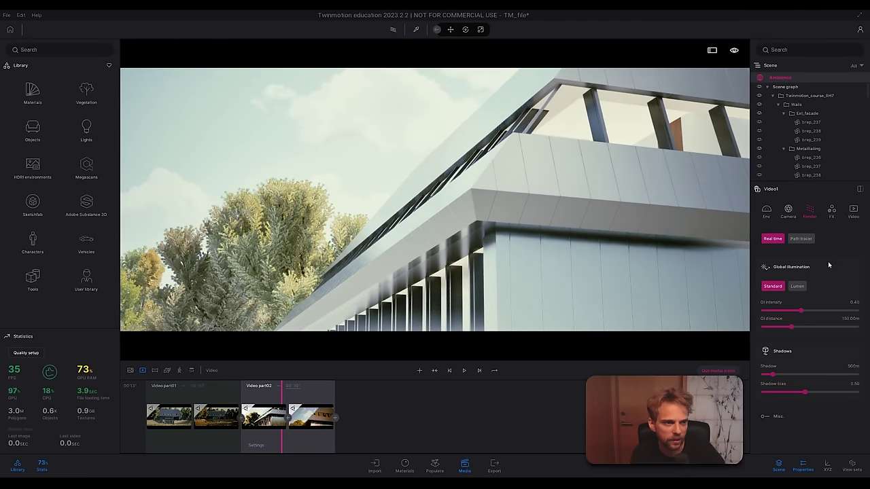
pyautogui.click(796, 286)
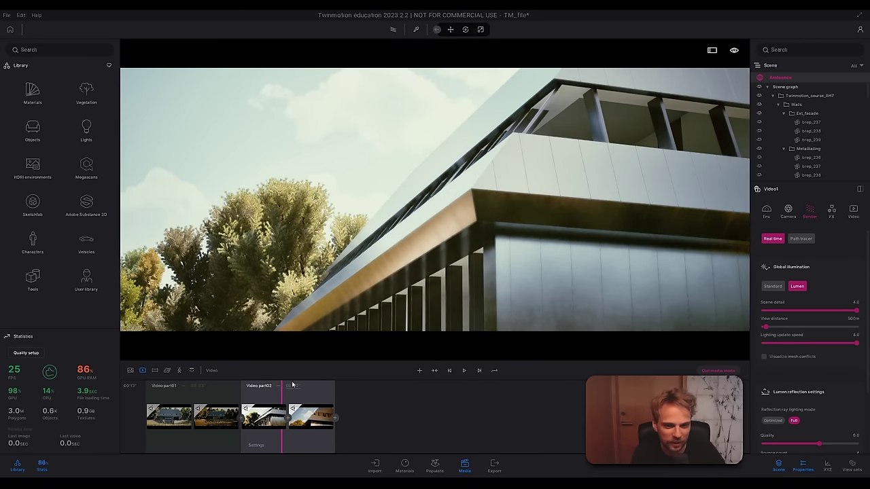
# Step: Open the camera settings of the second part's last keyframe, and activate focus picking for its depth of field
pyautogui.click(311, 416)
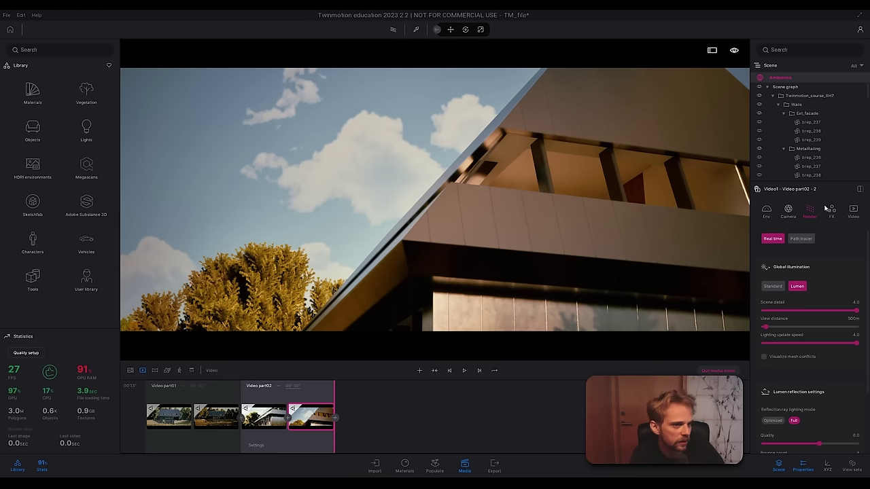
pyautogui.click(787, 210)
pyautogui.click(780, 334)
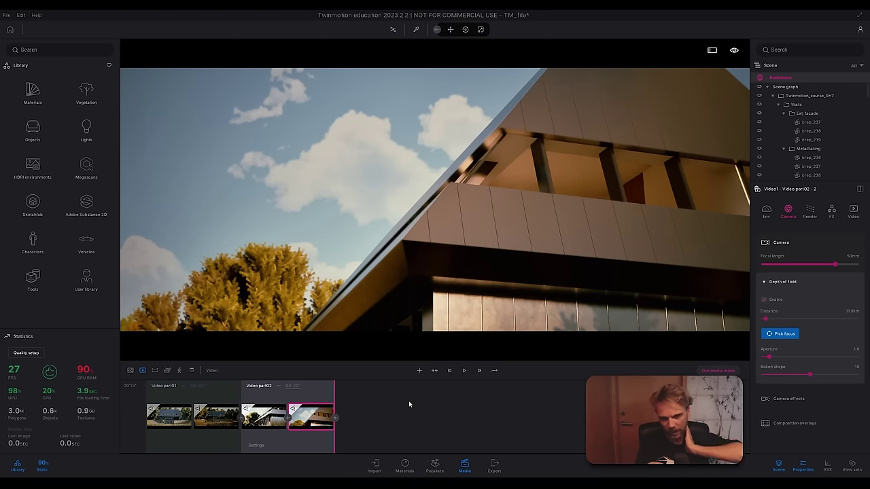
# Step: Return to the saved still images, and view the first, third, fourth and fifth ones in turn
pyautogui.click(130, 370)
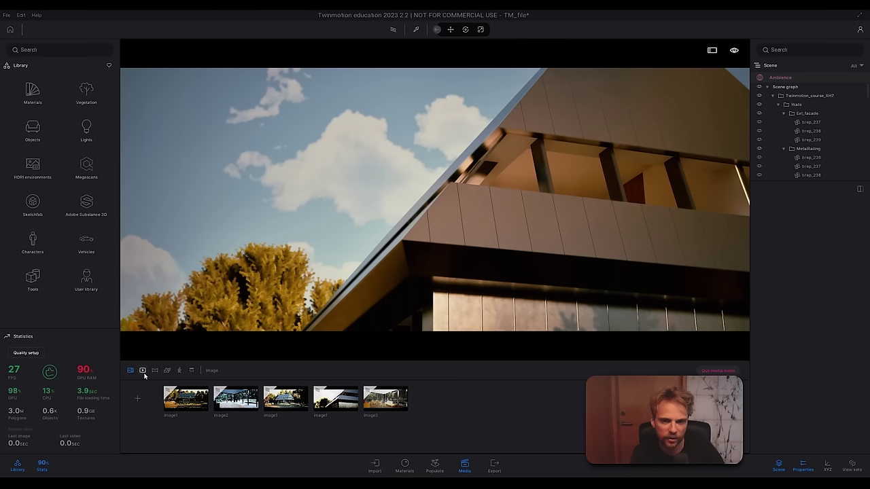
pyautogui.click(143, 371)
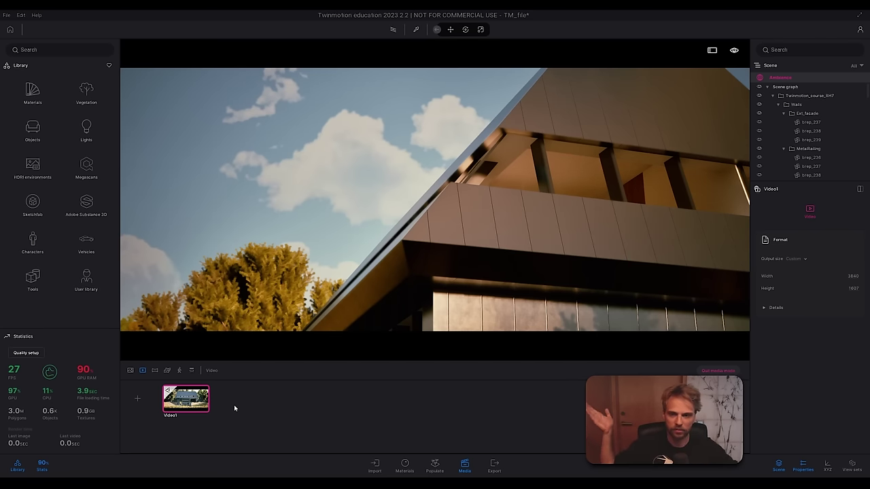
pyautogui.click(130, 371)
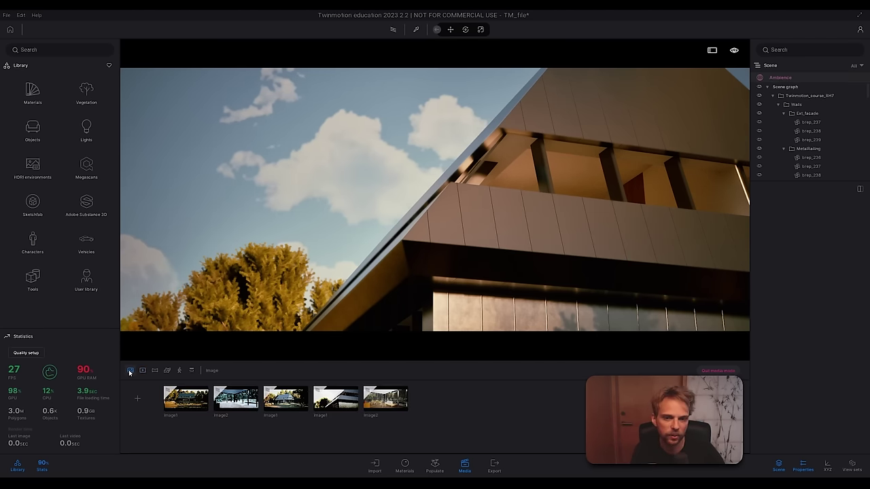
pyautogui.click(193, 406)
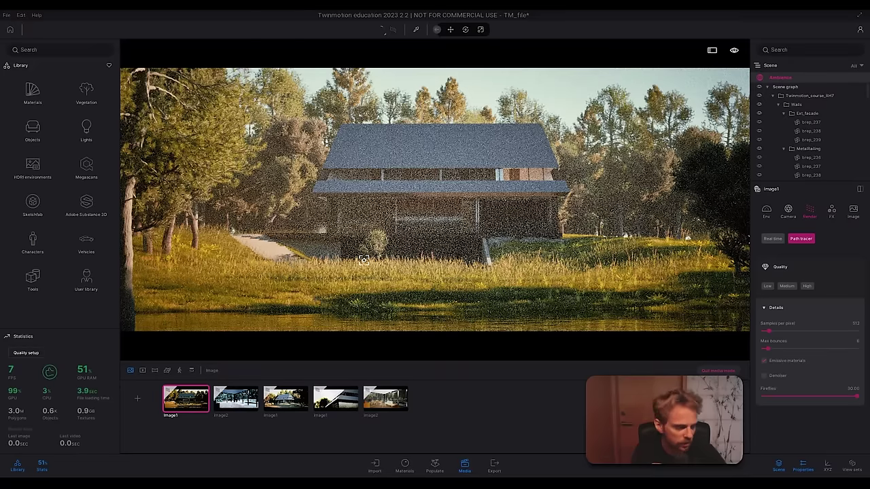
pyautogui.press('m')
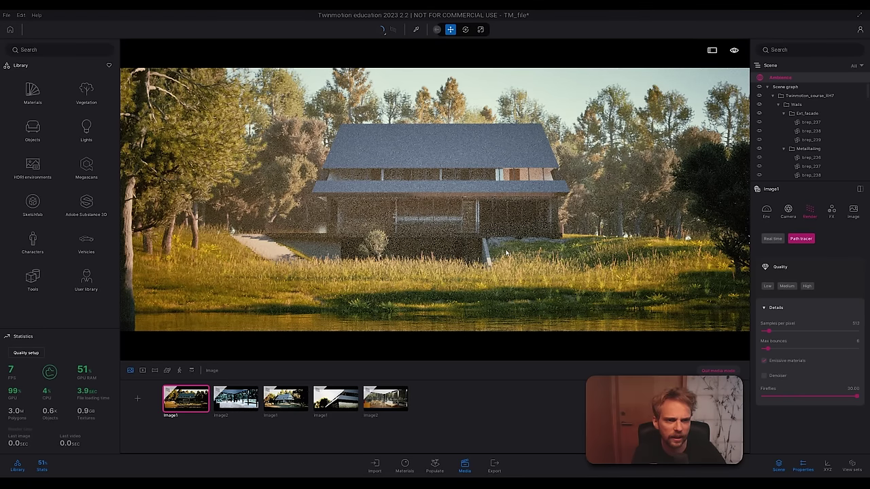
pyautogui.click(291, 394)
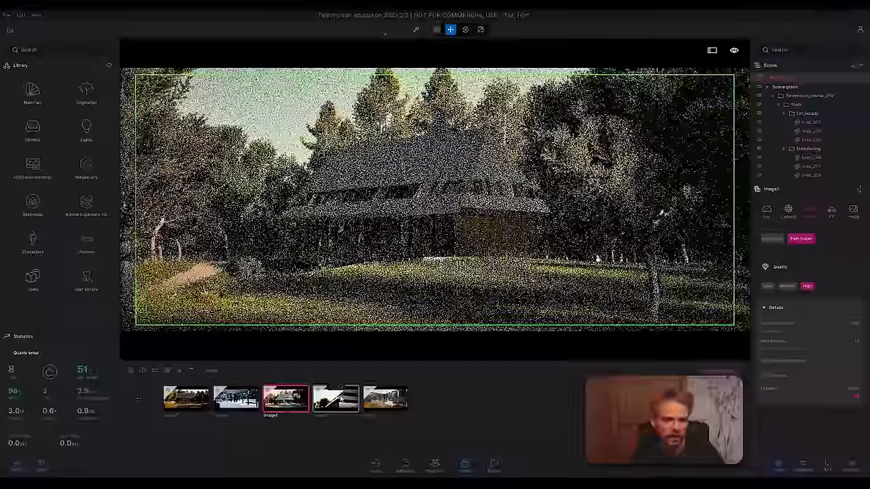
pyautogui.click(336, 400)
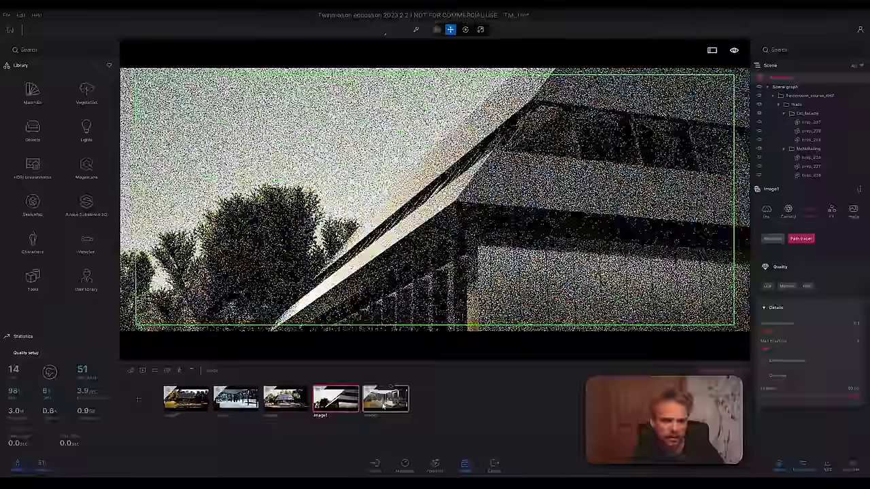
pyautogui.click(385, 399)
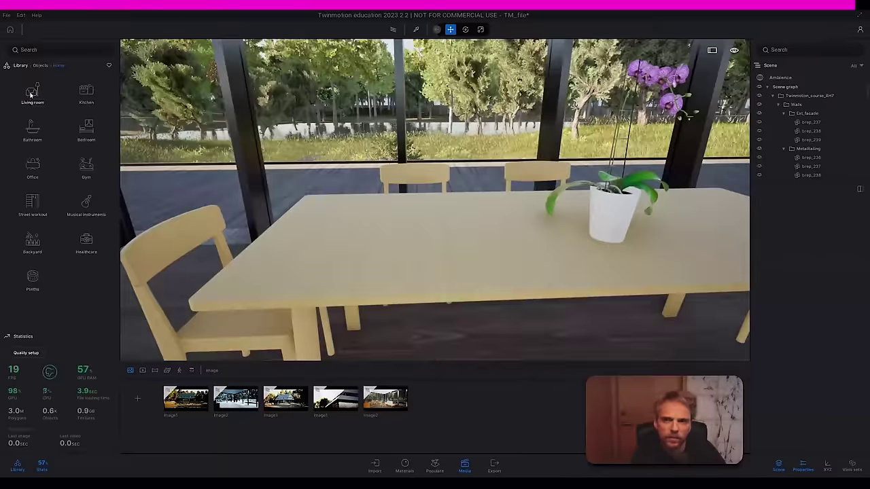
# Step: Try the Bauin floor lamp from the living room lamps beside the sofa in the interior image, and delete it
pyautogui.click(86, 129)
pyautogui.click(55, 65)
pyautogui.click(31, 94)
pyautogui.click(32, 129)
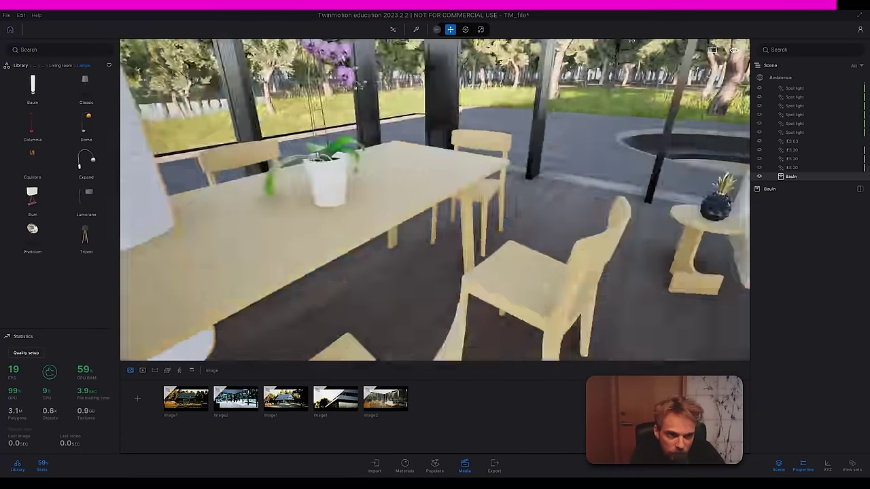
pyautogui.click(386, 398)
pyautogui.click(265, 258)
pyautogui.moveTo(262, 268); pyautogui.dragTo(636, 322)
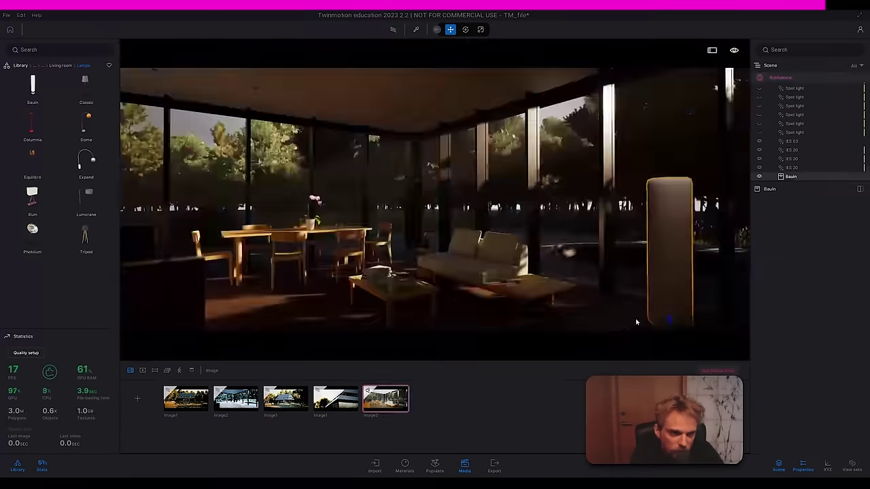
pyautogui.press('Delete')
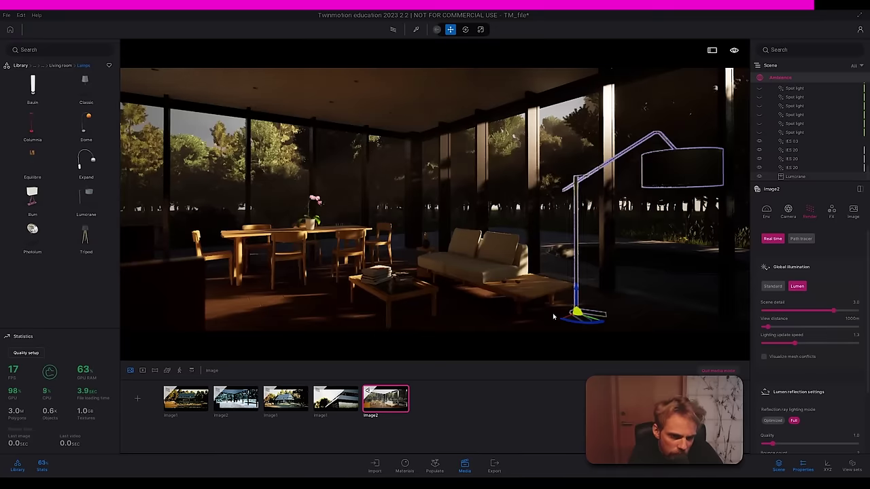
# Step: Try the Lumcrane floor lamp beside the sofa, rotated about 145 degrees towards the seating, and preview the room with the Path tracer
pyautogui.moveTo(581, 318); pyautogui.dragTo(514, 317)
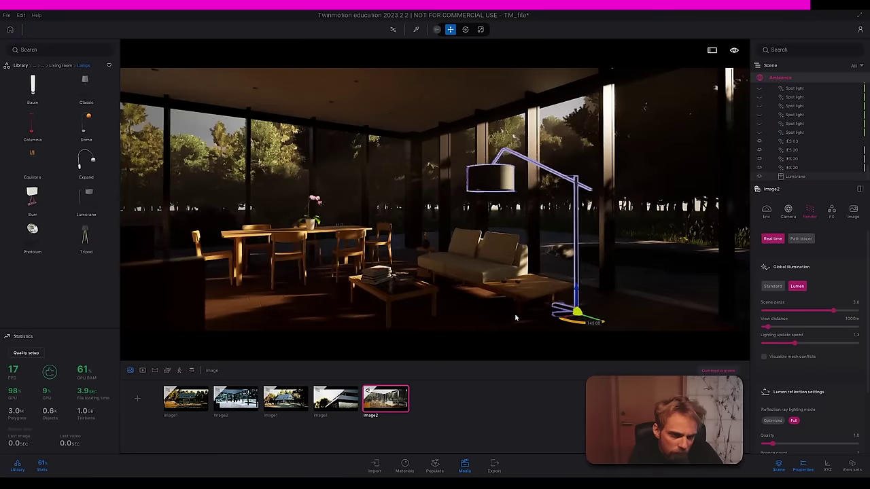
pyautogui.moveTo(581, 319); pyautogui.dragTo(633, 326)
pyautogui.click(393, 30)
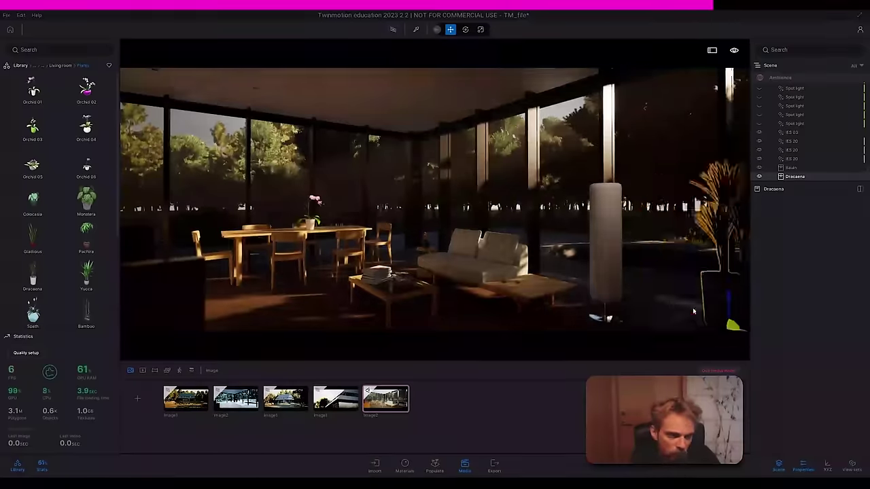
pyautogui.click(392, 32)
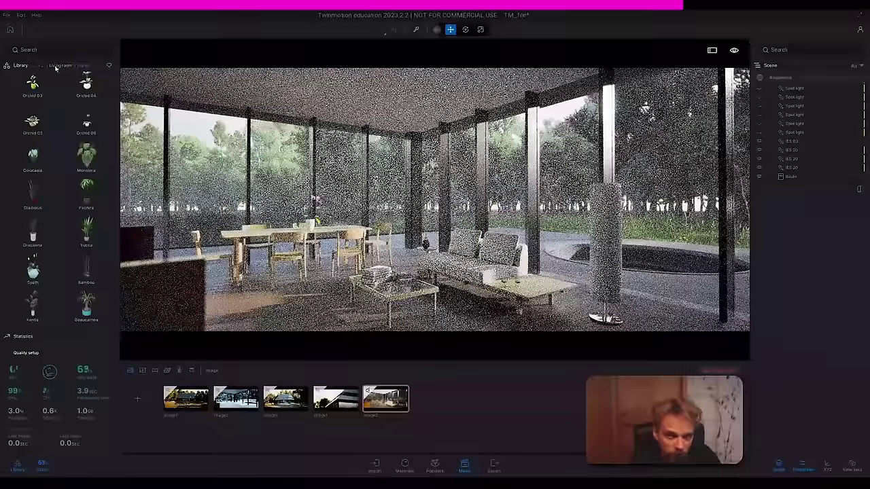
# Step: Place the Clock 87G from the living room decorations on the low wooden table beside the sofa, and check it with the Path tracer
pyautogui.click(56, 66)
pyautogui.moveTo(117, 102)
pyautogui.mouseDown()
pyautogui.moveTo(115, 276)
pyautogui.moveTo(123, 220)
pyautogui.mouseUp()
pyautogui.click(392, 31)
pyautogui.scroll(-3, 40, 268)
pyautogui.scroll(-5, 75, 194)
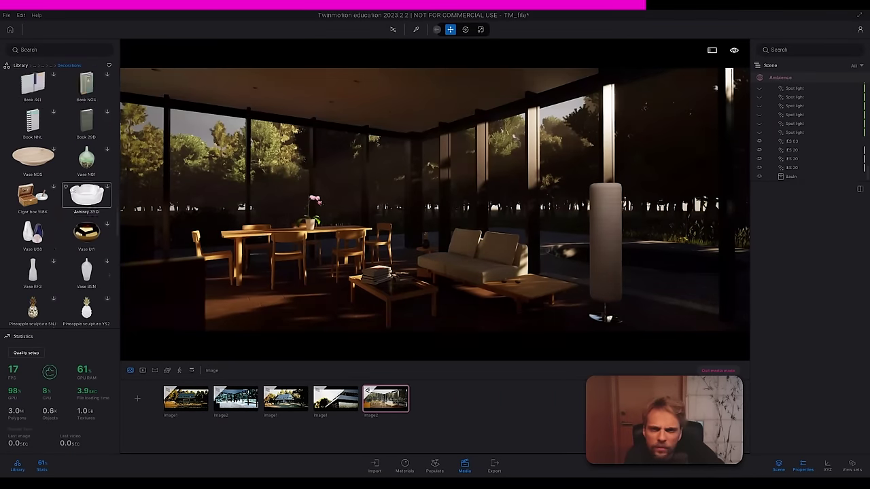
pyautogui.scroll(2, 72, 190)
pyautogui.moveTo(34, 219); pyautogui.dragTo(541, 284)
pyautogui.click(393, 31)
pyautogui.click(392, 31)
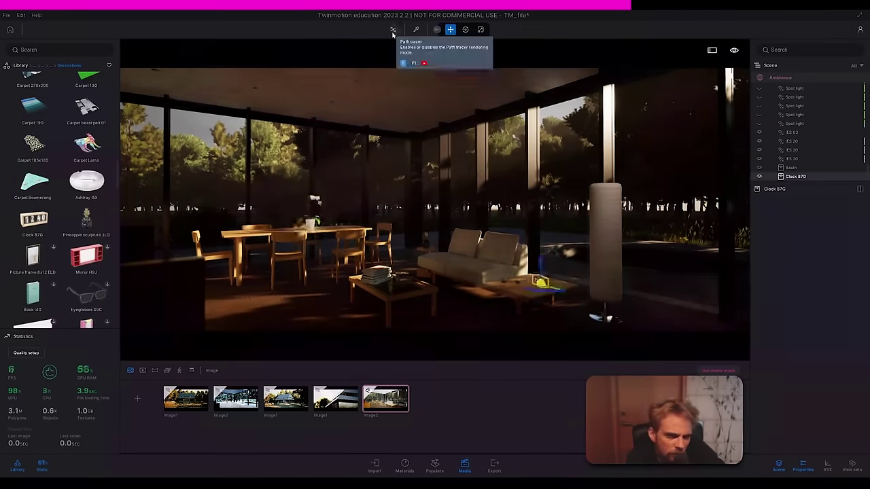
# Step: Place Carpet 130 beneath the coffee table, apply the Pillows material to it, and check the room with the Path tracer
pyautogui.click(310, 219)
pyautogui.scroll(2, 74, 170)
pyautogui.moveTo(86, 112); pyautogui.dragTo(393, 313)
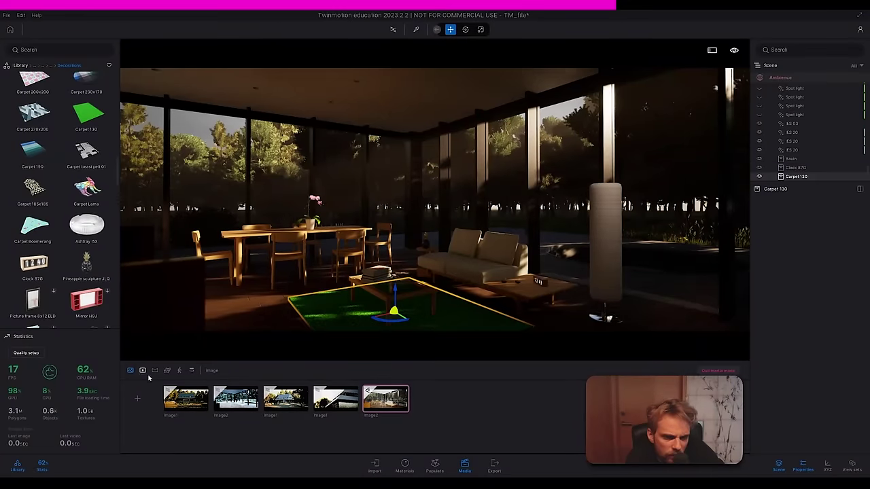
pyautogui.click(404, 466)
pyautogui.click(380, 30)
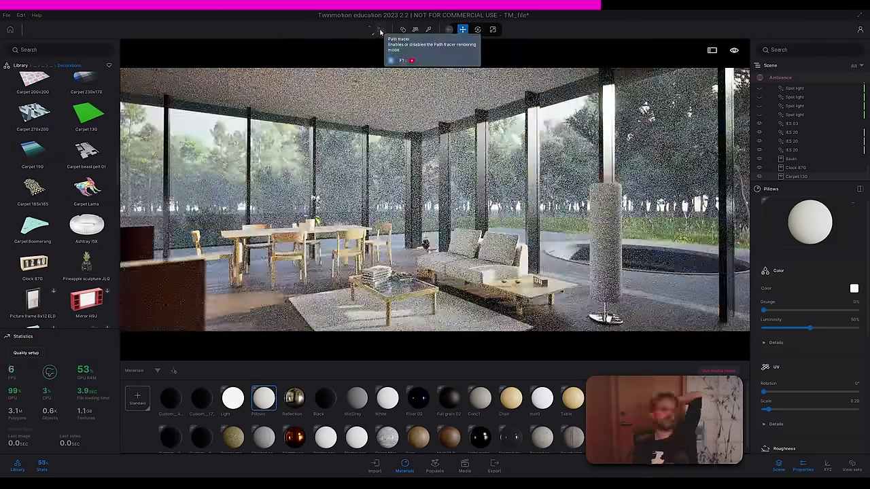
pyautogui.click(381, 31)
# Step: Adjust the carpet's size and placement beneath the coffee table, and preview it with the Path tracer
pyautogui.moveTo(435, 204); pyautogui.dragTo(476, 258, button='right')
pyautogui.click(476, 104)
pyautogui.moveTo(477, 104); pyautogui.dragTo(431, 268, button='right')
pyautogui.click(431, 267)
pyautogui.doubleClick(431, 267)
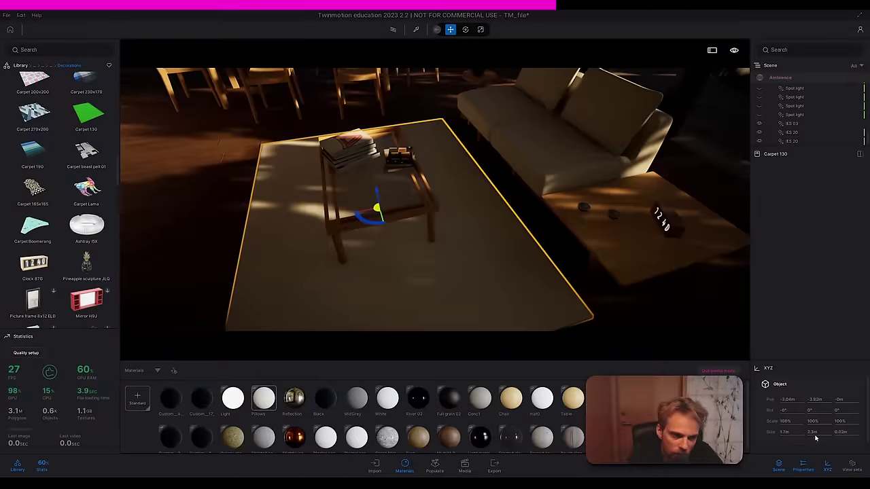
pyautogui.click(392, 31)
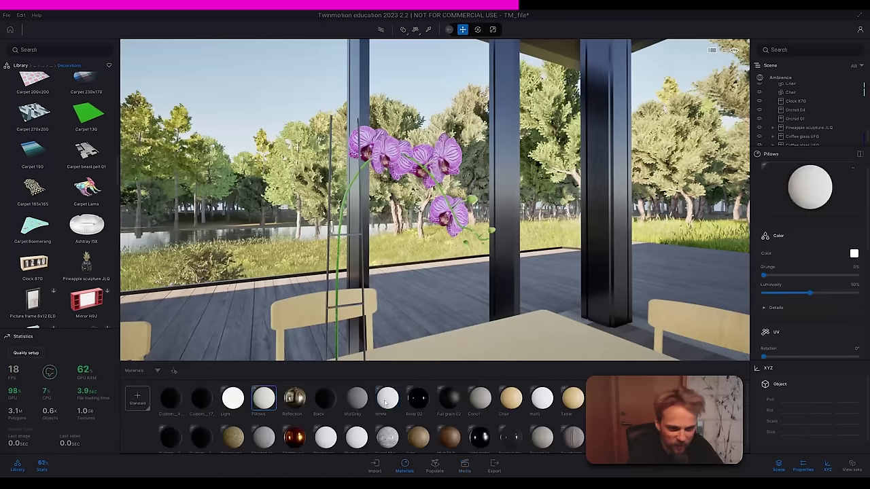
# Step: Pick the orchid's own material, turn its purple petals pale white through the texture colour details, and check it with the Path tracer
pyautogui.moveTo(384, 402); pyautogui.dragTo(445, 214)
pyautogui.press('t')
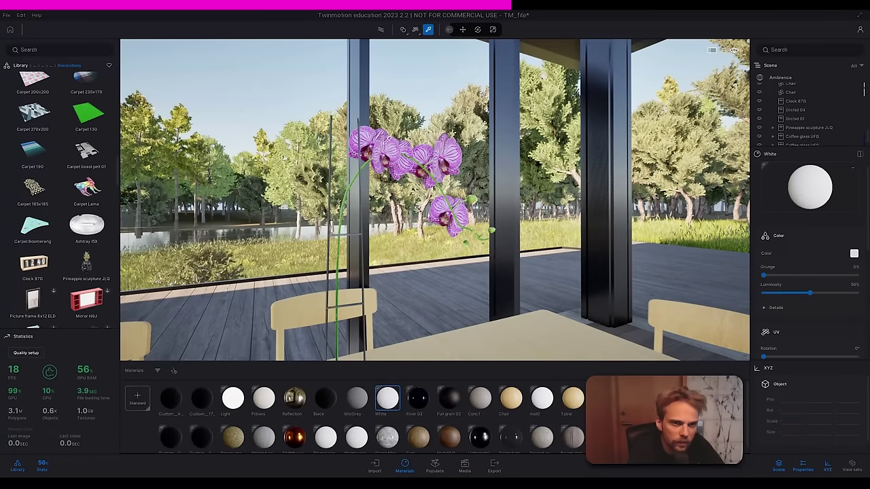
pyautogui.click(445, 214)
pyautogui.click(770, 309)
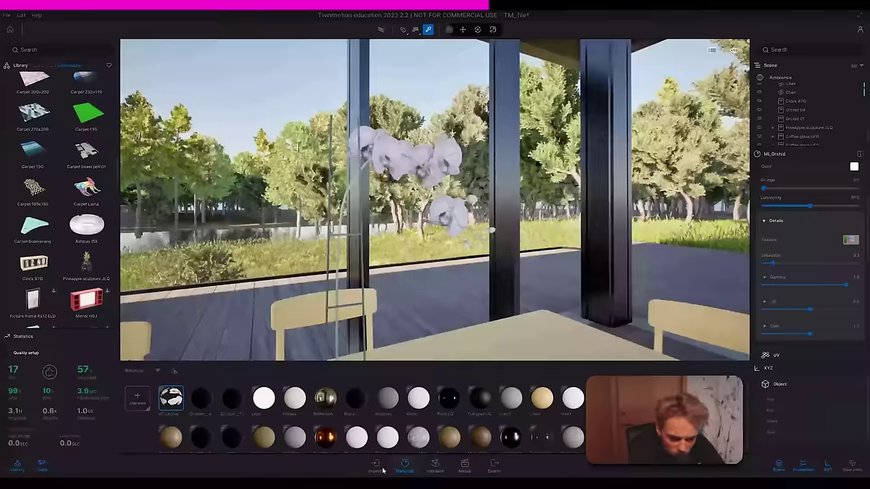
pyautogui.click(464, 466)
pyautogui.click(392, 30)
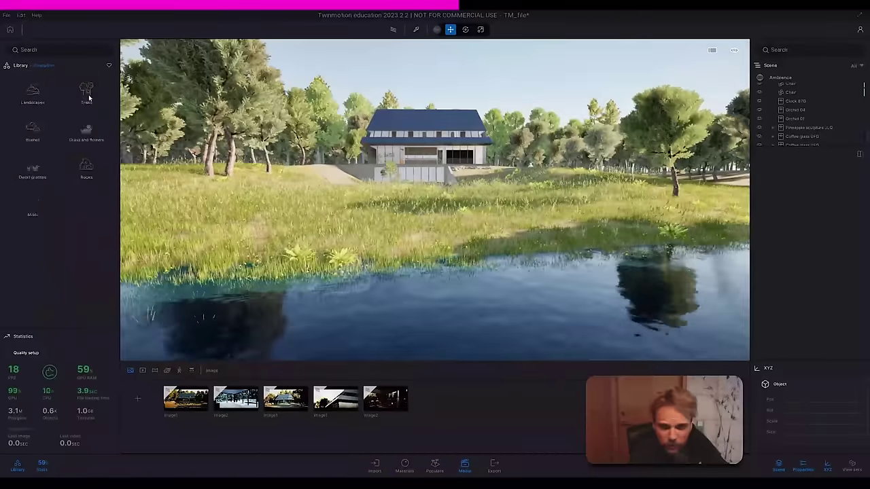
# Step: Place a RosaCanina 1 bush from the vegetation library in the grass between the house and the lake
pyautogui.click(32, 132)
pyautogui.scroll(-15, 62, 277)
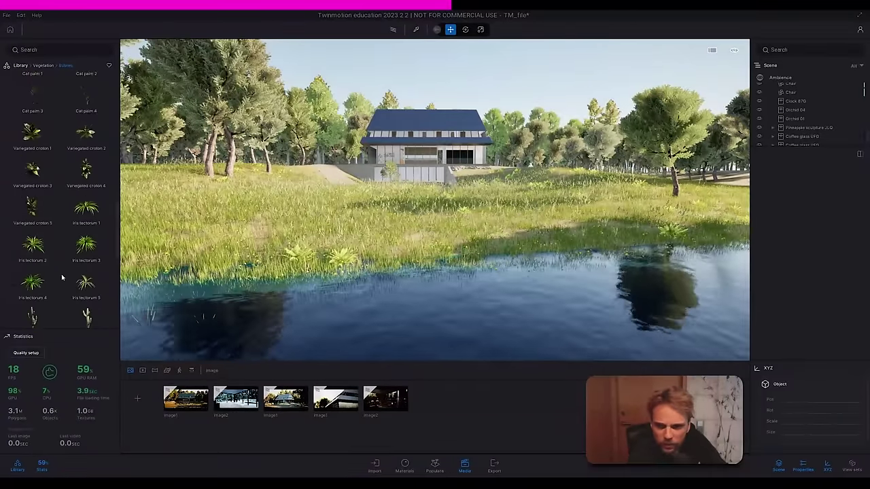
pyautogui.moveTo(86, 210); pyautogui.dragTo(376, 253)
pyautogui.scroll(5, 376, 253)
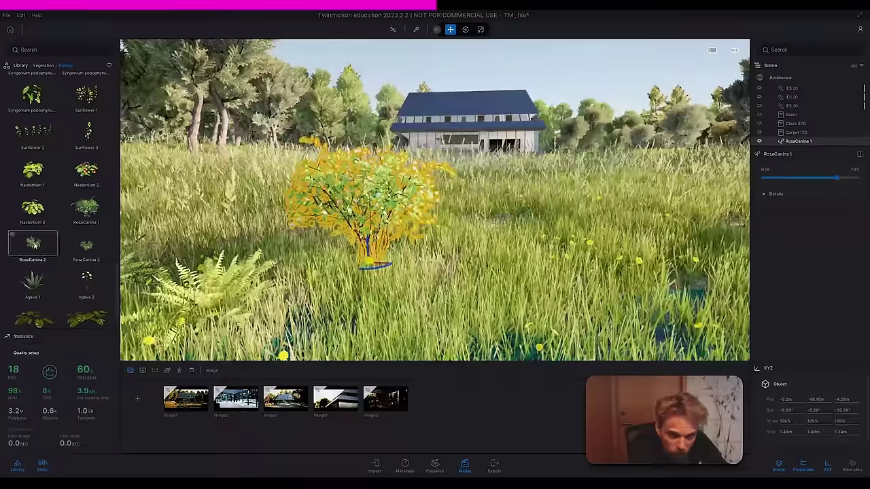
# Step: Add RosaCanina 2 and RosaCanina 3 bushes on the near lakeshore in the first image, and preview them with the Path tracer
pyautogui.scroll(-2, 33, 247)
pyautogui.click(193, 406)
pyautogui.moveTo(442, 308); pyautogui.dragTo(221, 282)
pyautogui.click(412, 281)
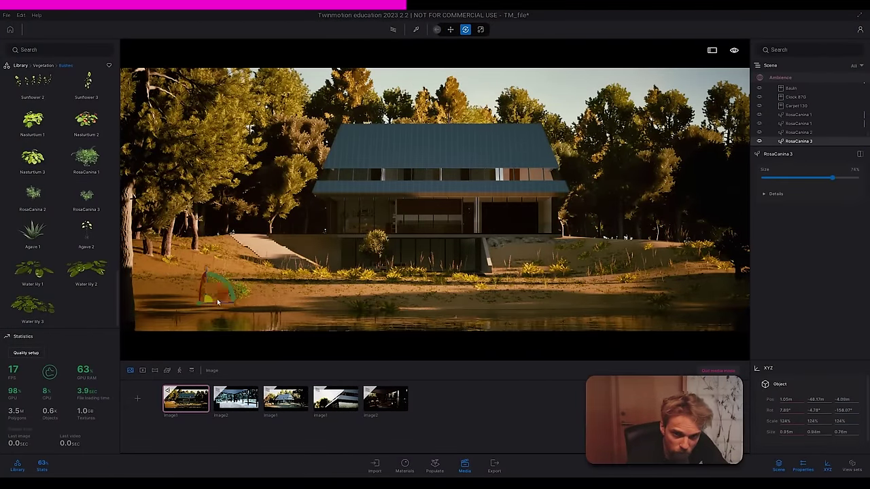
pyautogui.click(217, 301)
pyautogui.click(394, 30)
pyautogui.click(394, 31)
# Step: Place Rock 2 twice at the waterline beside the shore bushes in the first image, and preview the rocks with the Path tracer
pyautogui.click(41, 65)
pyautogui.click(85, 160)
pyautogui.scroll(1, 62, 256)
pyautogui.moveTo(86, 87)
pyautogui.mouseDown()
pyautogui.moveTo(271, 267)
pyautogui.moveTo(207, 302)
pyautogui.mouseUp()
pyautogui.click(186, 398)
pyautogui.click(393, 30)
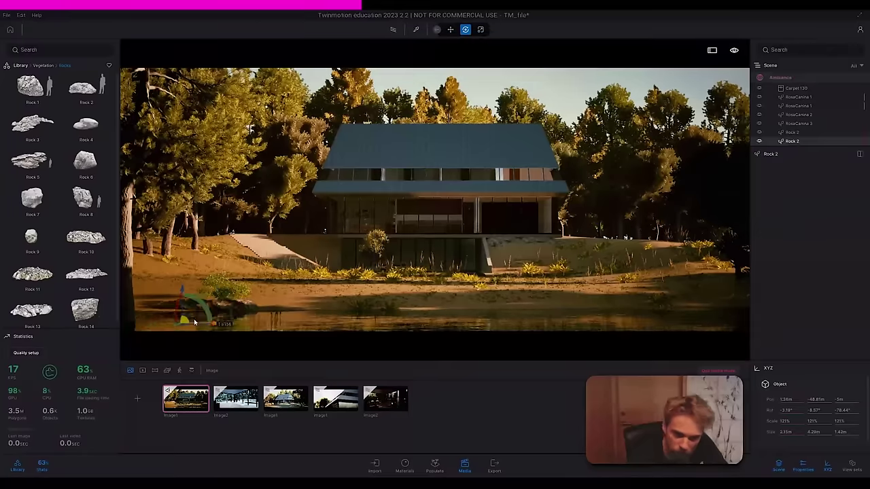
pyautogui.click(395, 32)
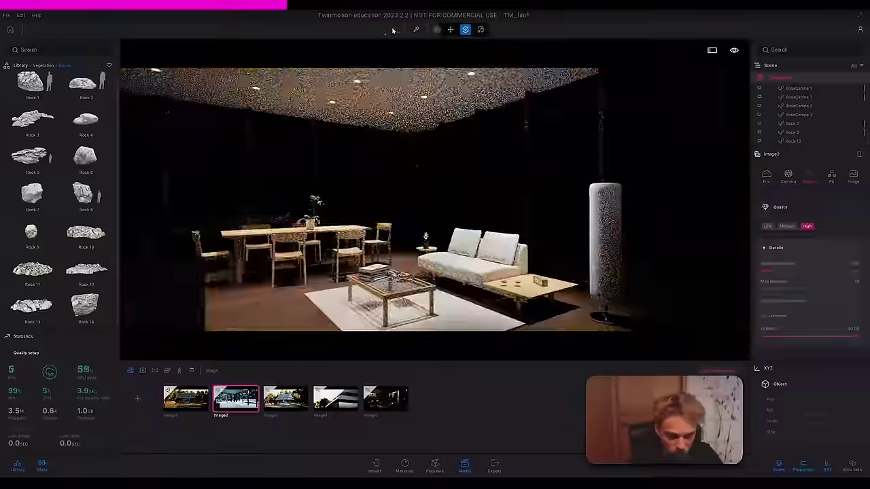
# Step: Delete the night interior image, and place rocks near the path in the side view of the house
pyautogui.rightClick(231, 397)
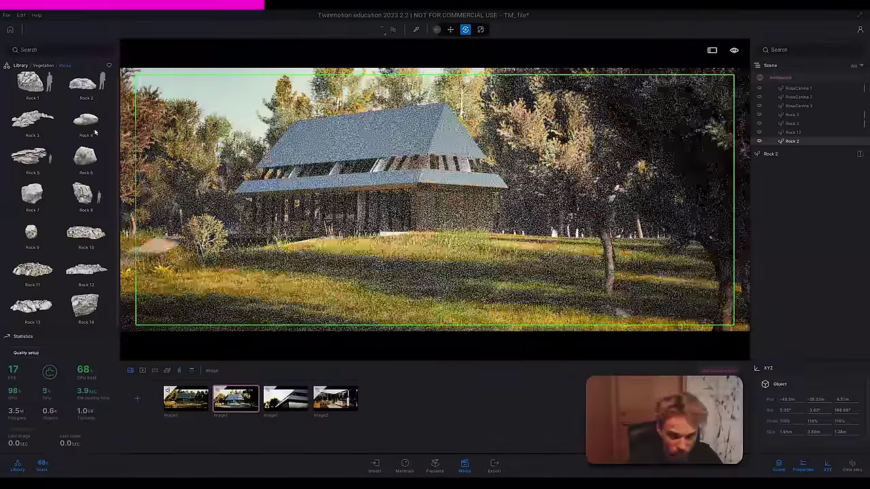
pyautogui.click(270, 294)
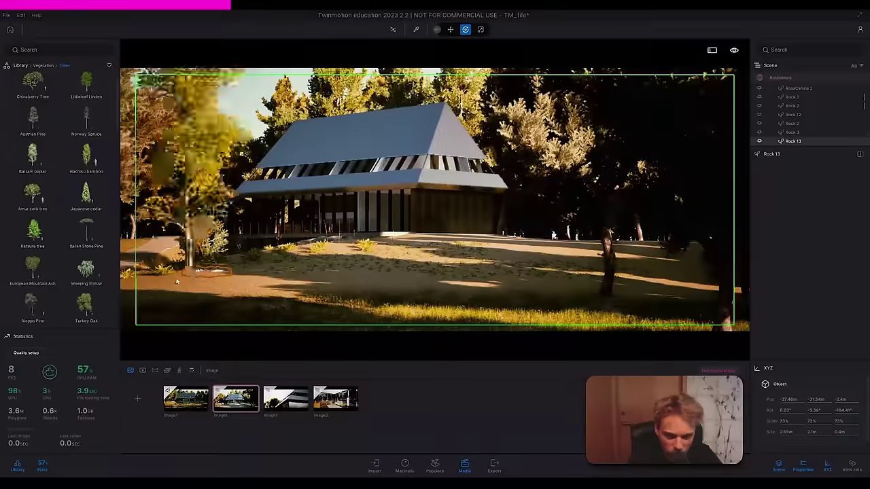
# Step: Place an autumn Balsam poplar at the left foreground of the side-view image, and tint its leaves muted blue
pyautogui.moveTo(177, 280); pyautogui.dragTo(142, 302)
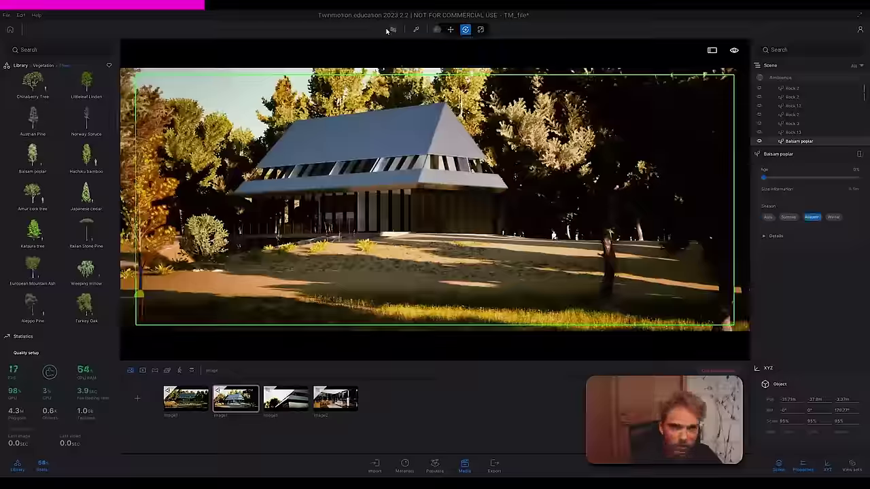
pyautogui.click(394, 30)
pyautogui.click(770, 236)
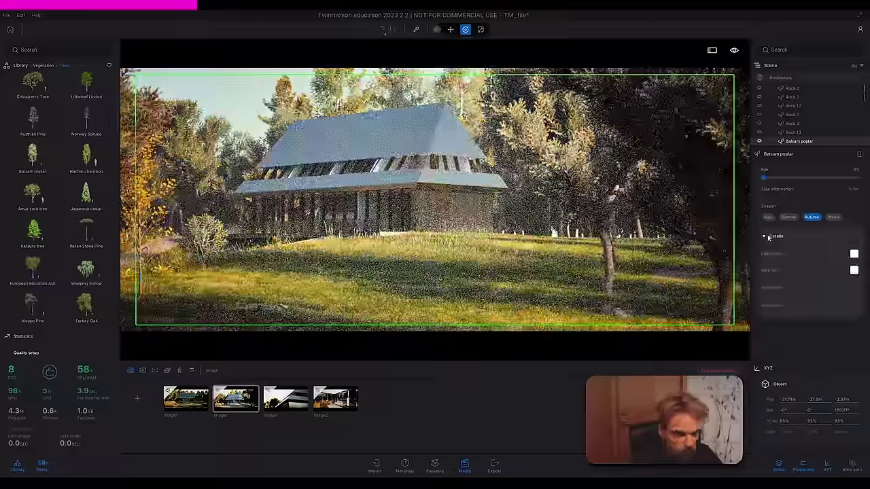
pyautogui.click(853, 254)
pyautogui.click(427, 219)
pyautogui.click(361, 218)
pyautogui.click(358, 228)
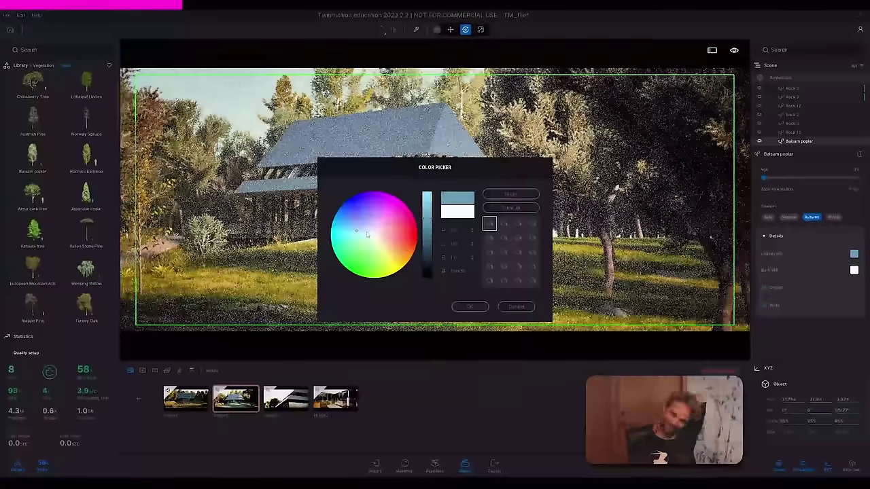
pyautogui.click(469, 306)
pyautogui.click(236, 398)
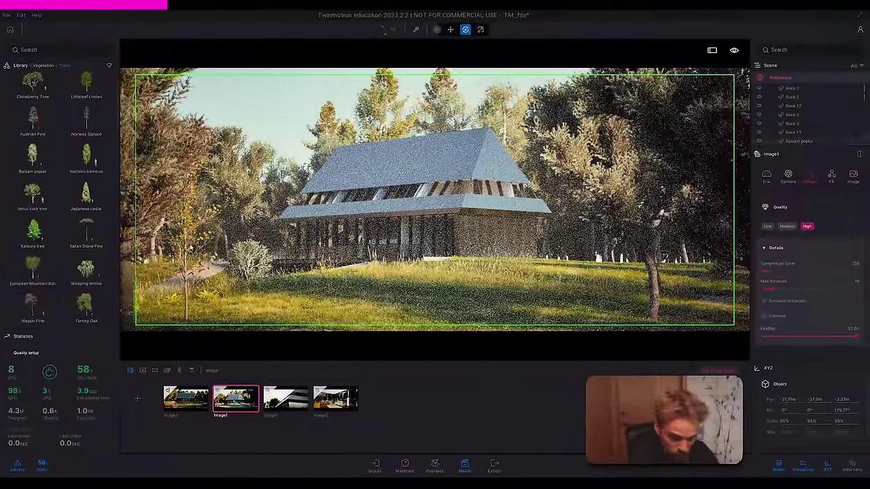
# Step: Shift the left poplar slightly outward, add a copy of it right of the house, and set the copy's age to 16%
pyautogui.click(799, 140)
pyautogui.click(391, 31)
pyautogui.moveTo(187, 318); pyautogui.dragTo(167, 317)
pyautogui.hotkey('ctrl', 'v')
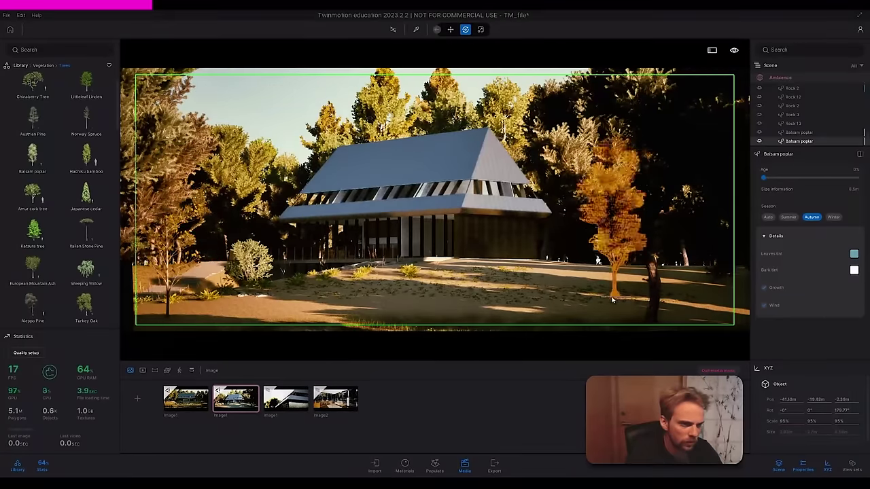
pyautogui.press('r')
pyautogui.moveTo(763, 177); pyautogui.dragTo(778, 177)
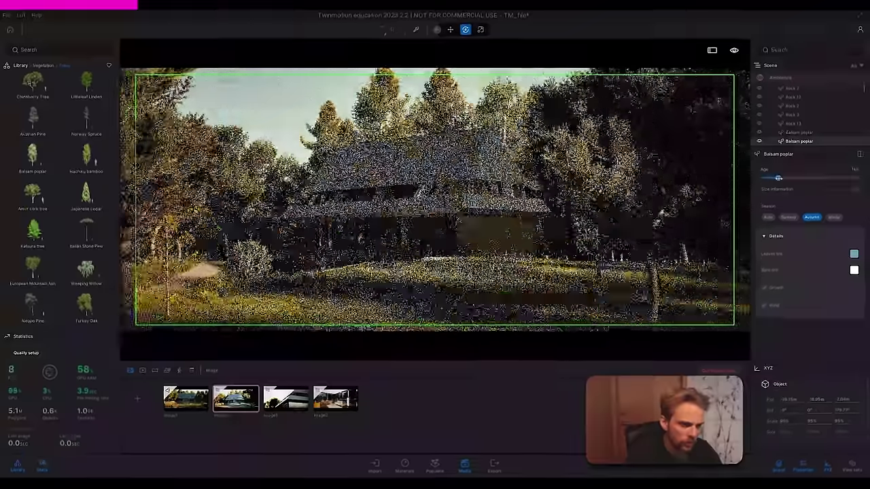
# Step: Paste another poplar copy on the lawn near the house's right end, rotated about -50 degrees, and check it with the Path tracer
pyautogui.press('r')
pyautogui.hotkey('ctrl', 'v')
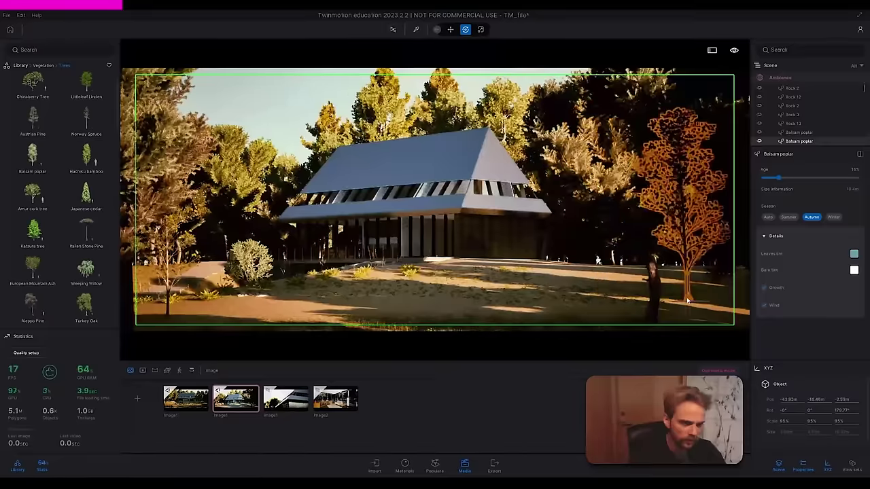
pyautogui.click(392, 32)
pyautogui.click(394, 32)
pyautogui.click(398, 32)
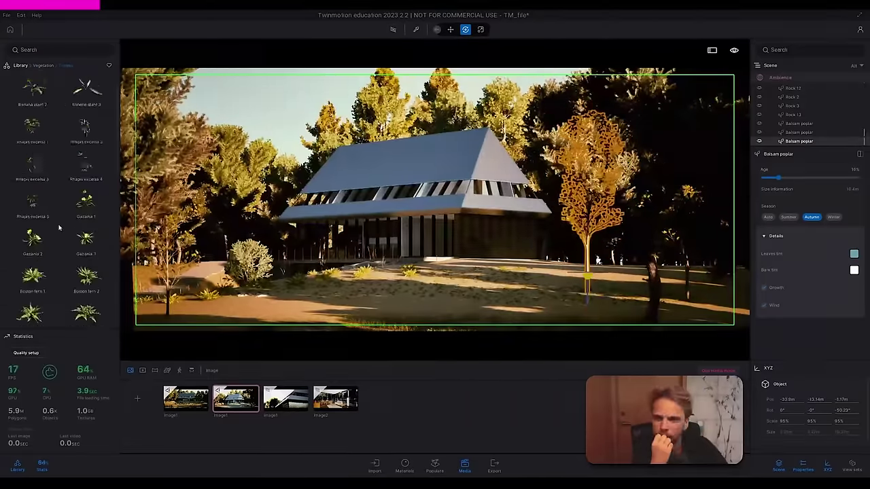
# Step: Place RosaCanina 1, 2 and 3 bushes at the centre foreground of the side-view image, and preview them with the Path tracer
pyautogui.scroll(-5, 59, 228)
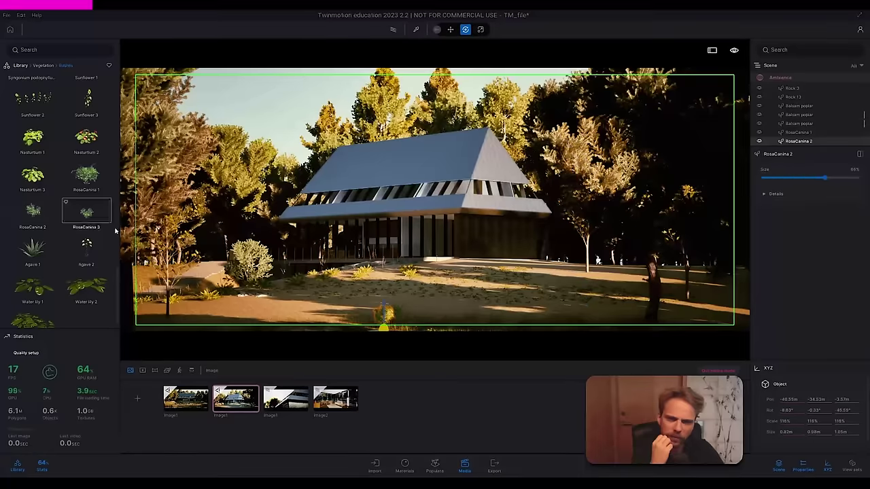
pyautogui.click(393, 32)
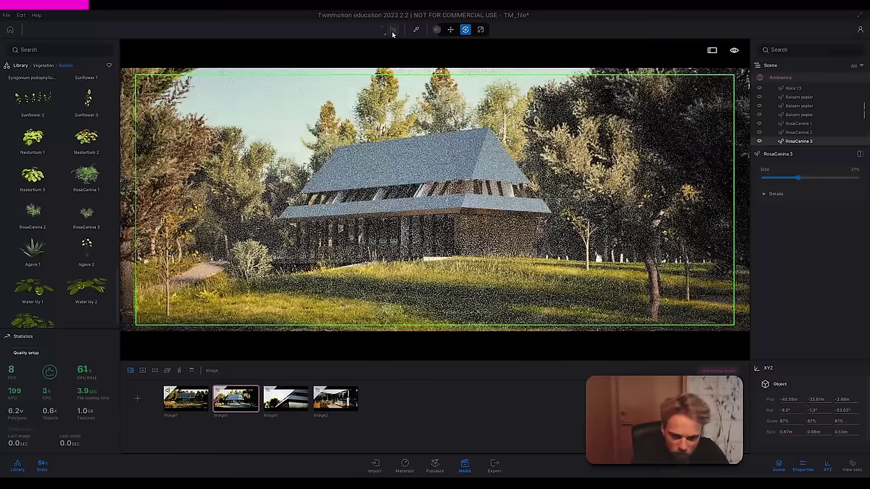
pyautogui.click(393, 32)
pyautogui.click(392, 30)
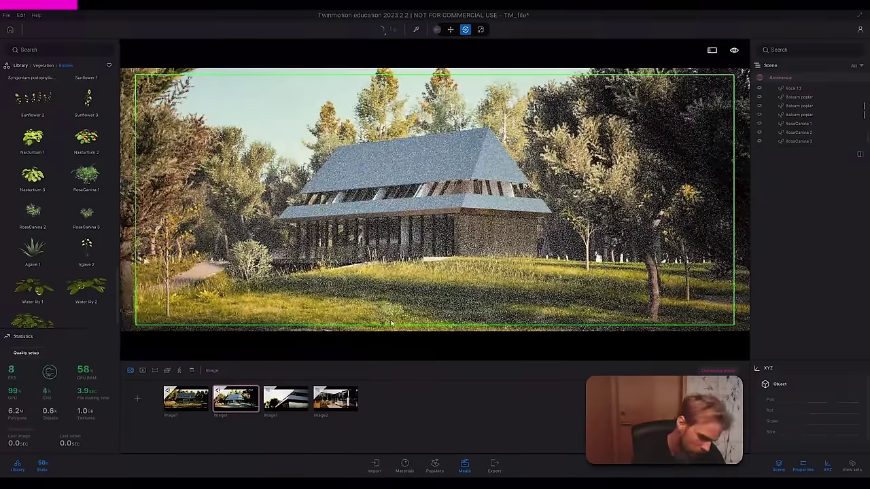
pyautogui.click(392, 30)
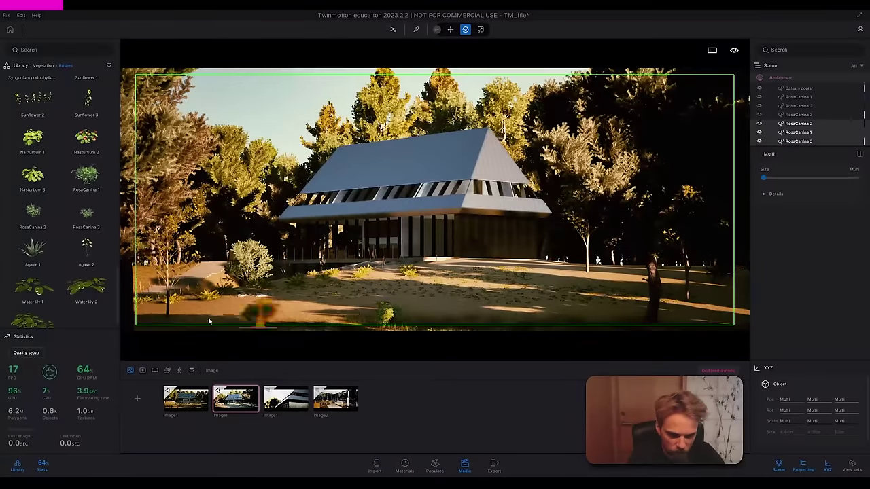
# Step: Put a copy of the three RosaCanina bushes beneath the left poplar, and preview it with the Path tracer
pyautogui.click(145, 315)
pyautogui.click(392, 30)
pyautogui.click(392, 29)
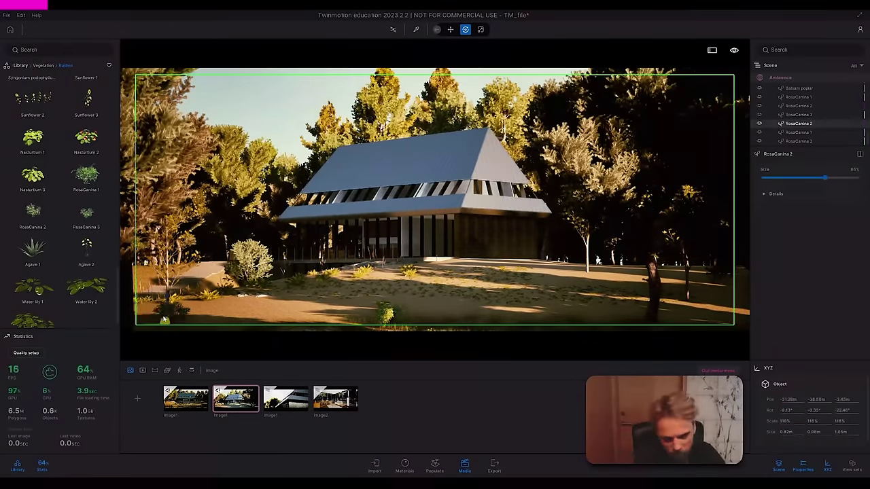
# Step: Rearrange the RosaCanina bushes in the foreground, reopen the side-view image, and check it with the Path tracer
pyautogui.click(170, 316)
pyautogui.press('f')
pyautogui.click(236, 399)
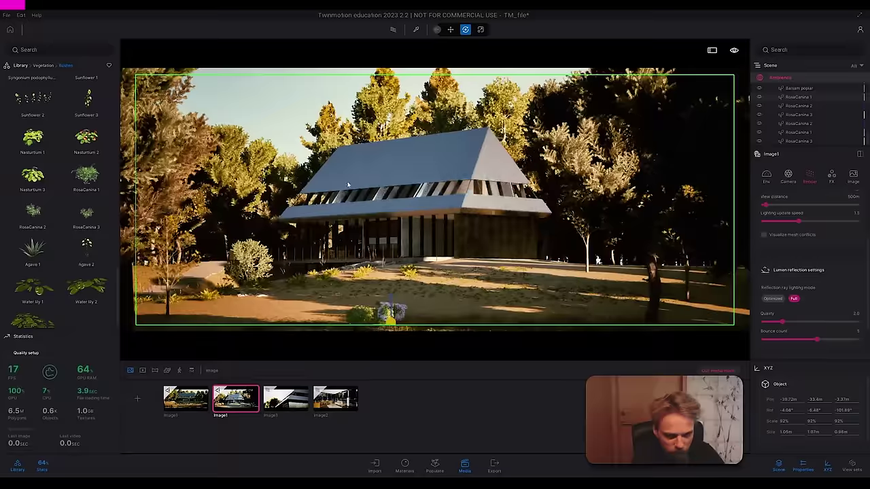
pyautogui.click(393, 30)
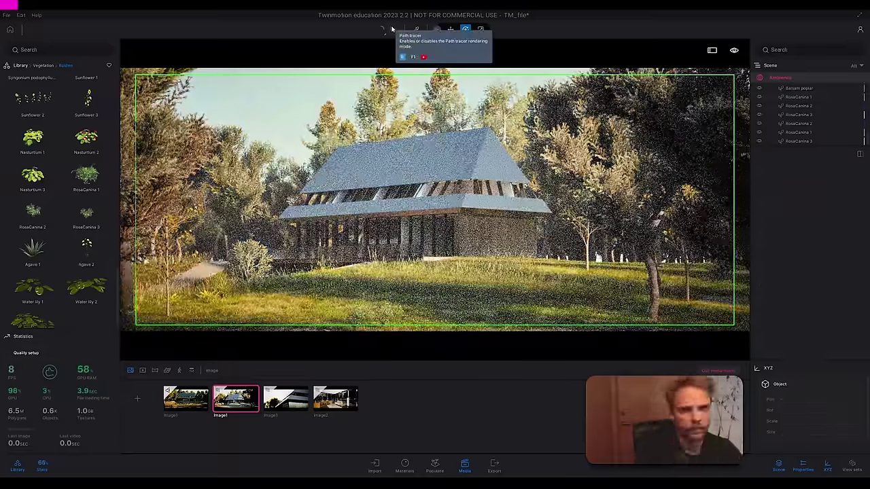
# Step: View the first exterior image and the interior image with the Path tracer
pyautogui.click(185, 399)
pyautogui.click(393, 29)
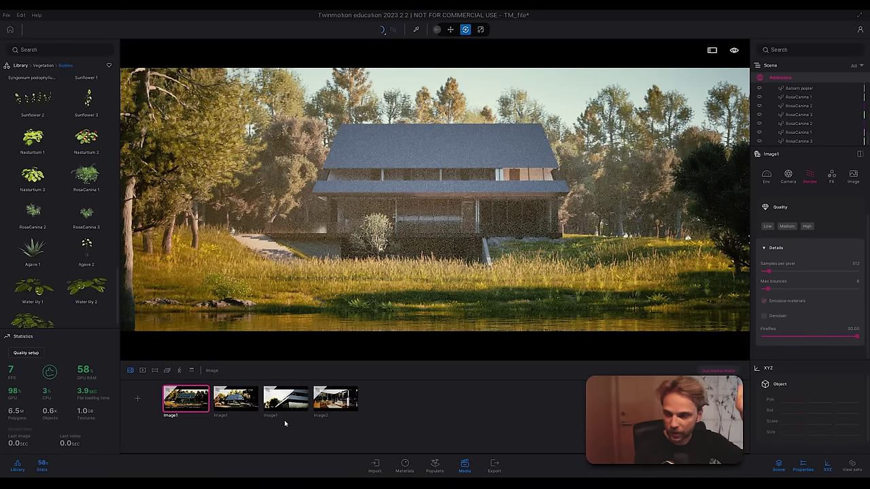
pyautogui.click(326, 401)
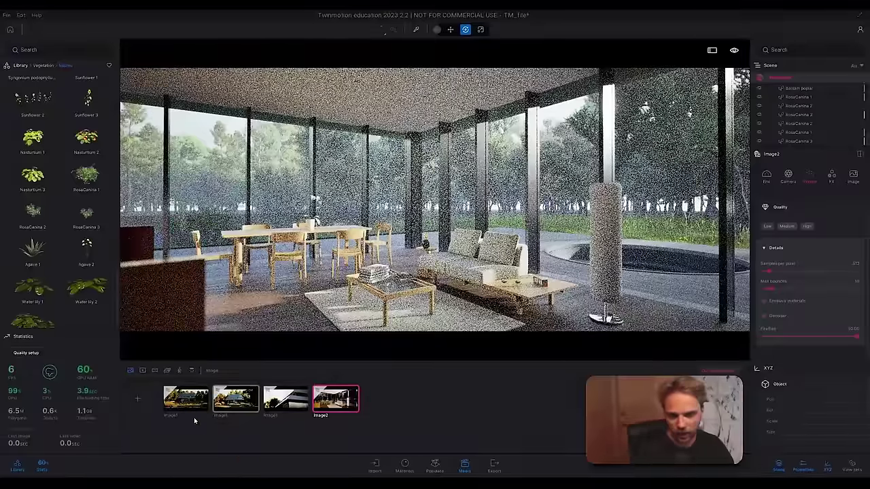
# Step: Open the saved video to view its first part, return to the still images, and open the export settings
pyautogui.click(141, 372)
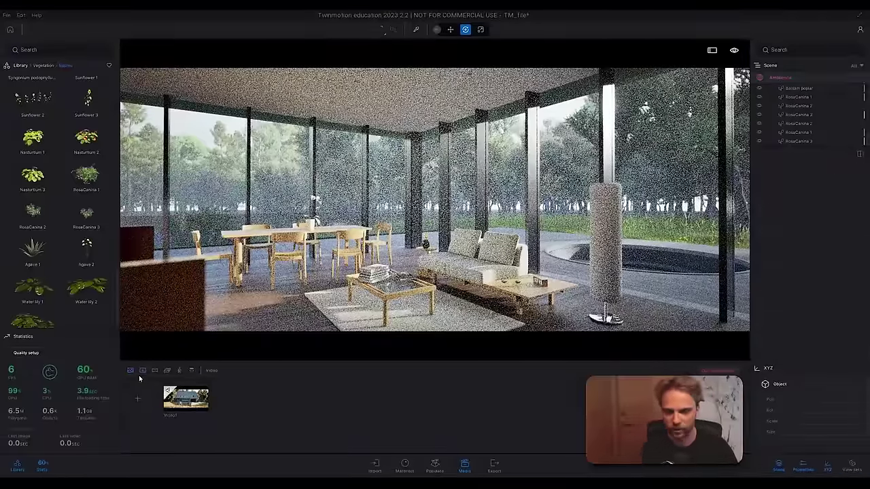
pyautogui.doubleClick(185, 401)
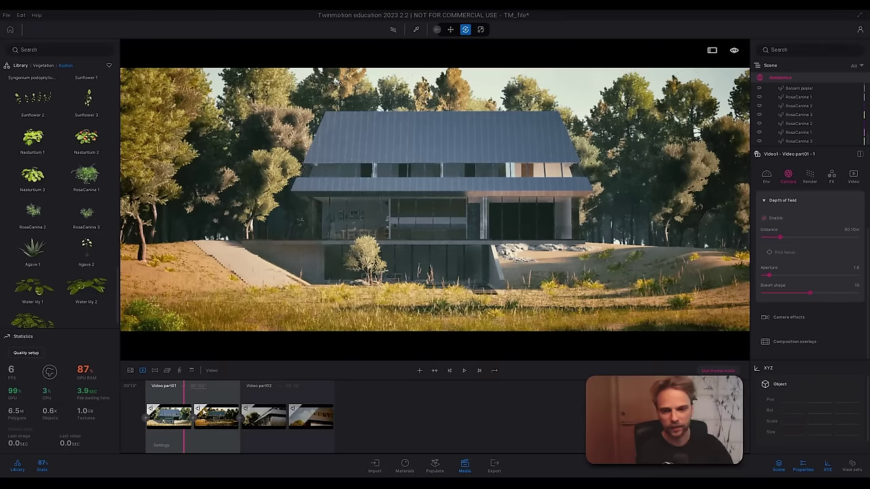
pyautogui.click(133, 371)
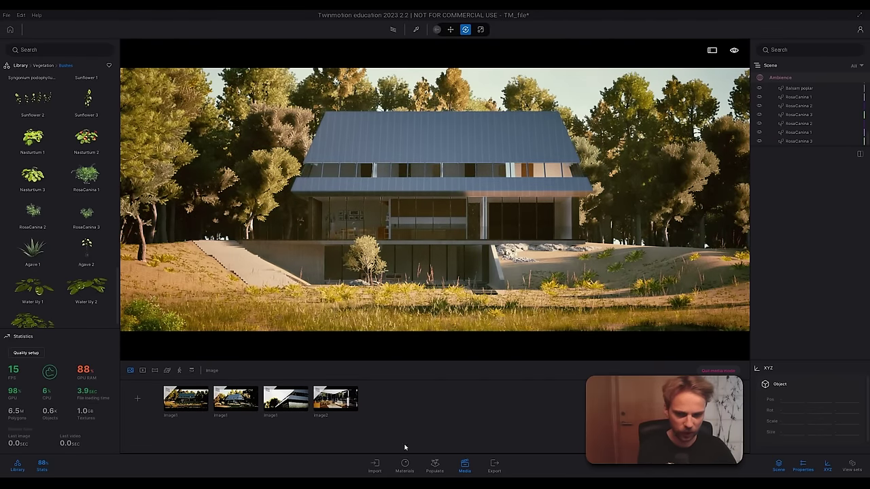
pyautogui.click(494, 464)
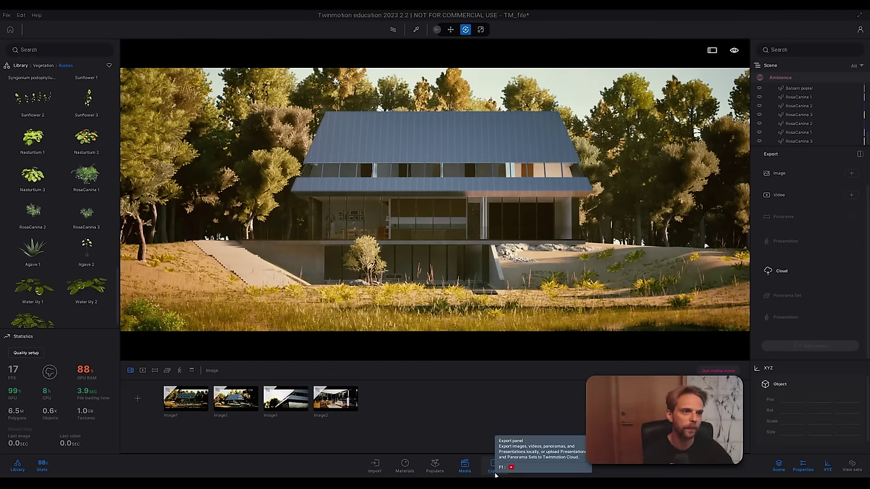
# Step: Open the first still image of the house, bring up the export settings, and hide the XYZ transform section
pyautogui.click(467, 471)
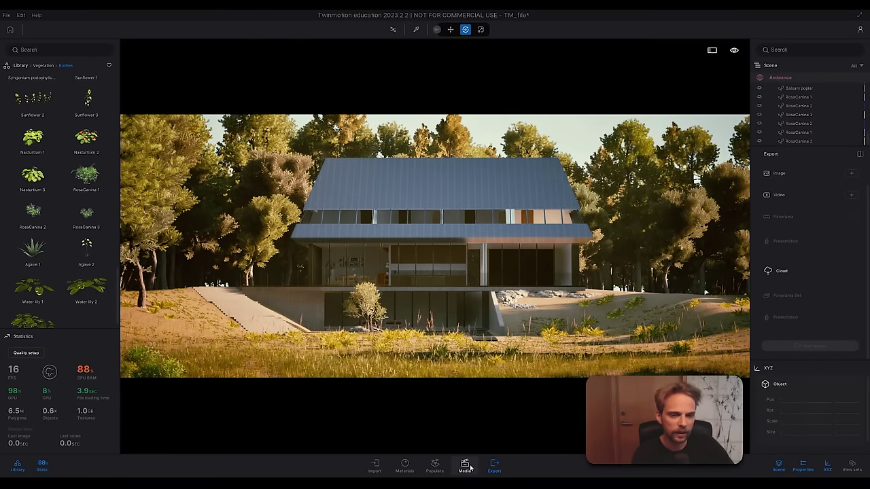
pyautogui.click(468, 467)
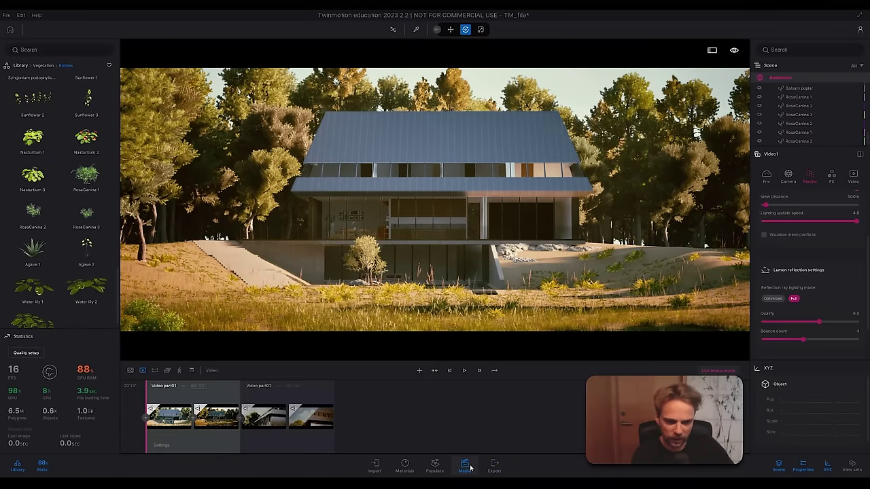
pyautogui.click(129, 371)
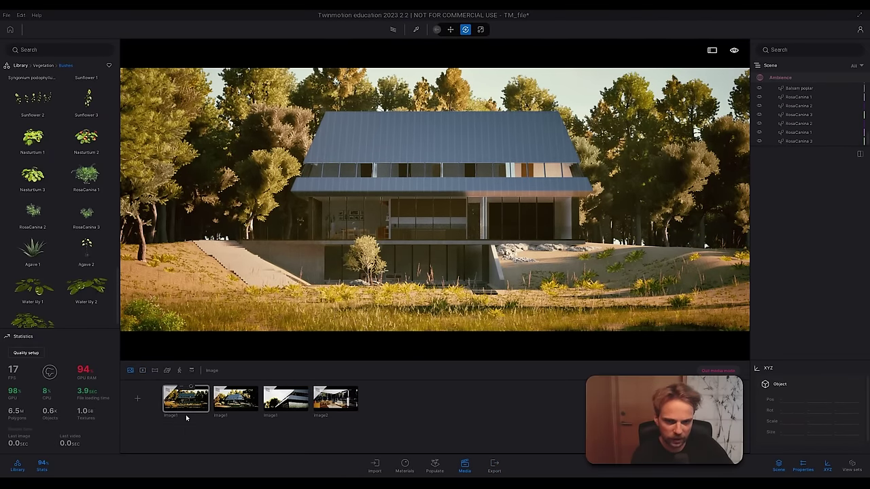
pyautogui.click(186, 416)
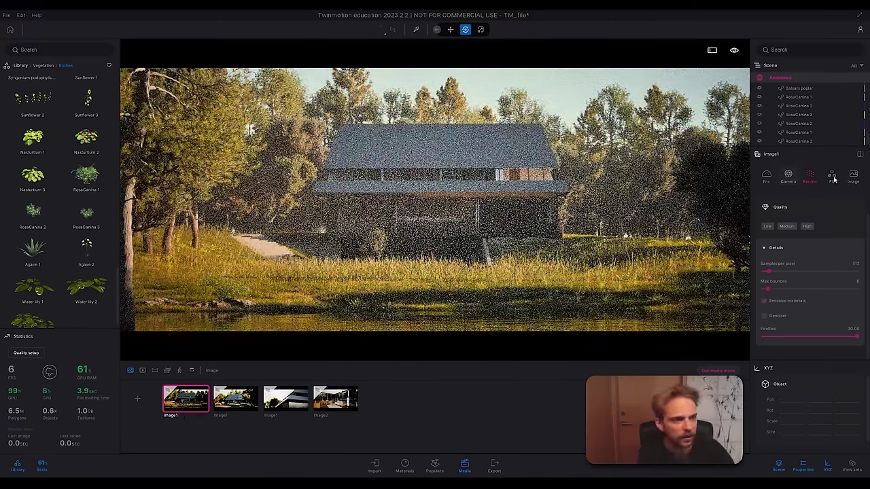
pyautogui.click(491, 469)
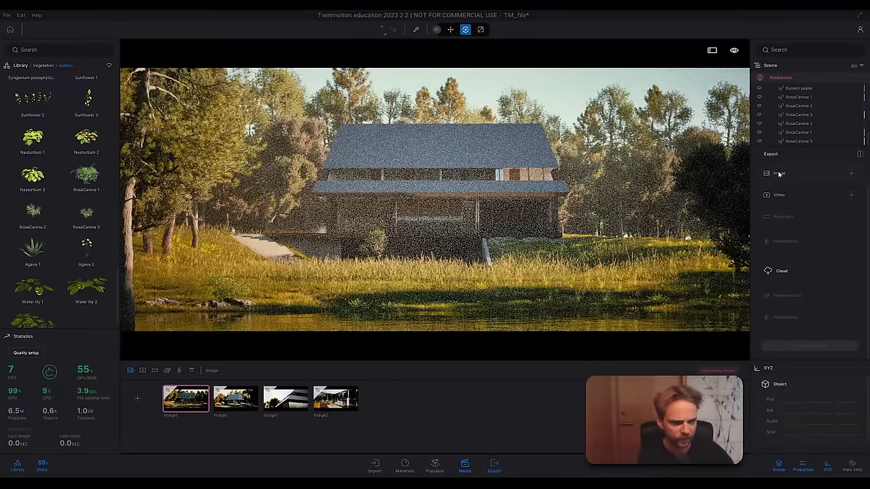
pyautogui.click(828, 467)
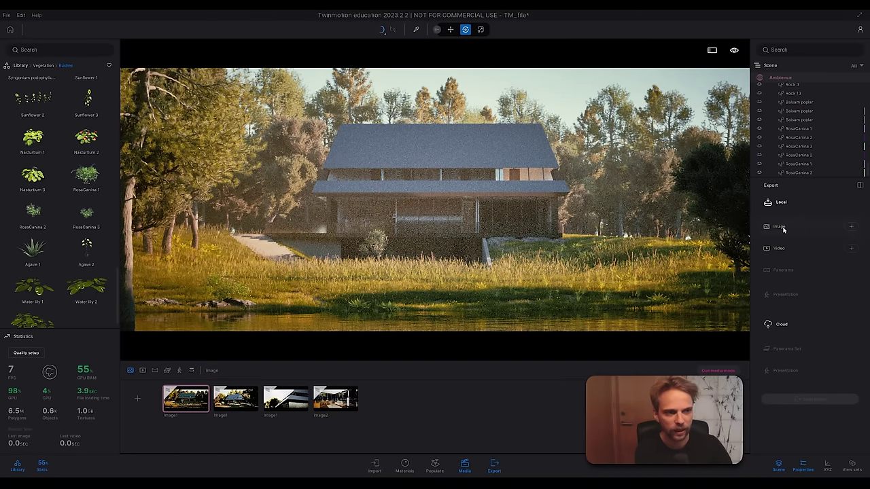
# Step: Choose only the first still image as the image media for the local export
pyautogui.click(850, 227)
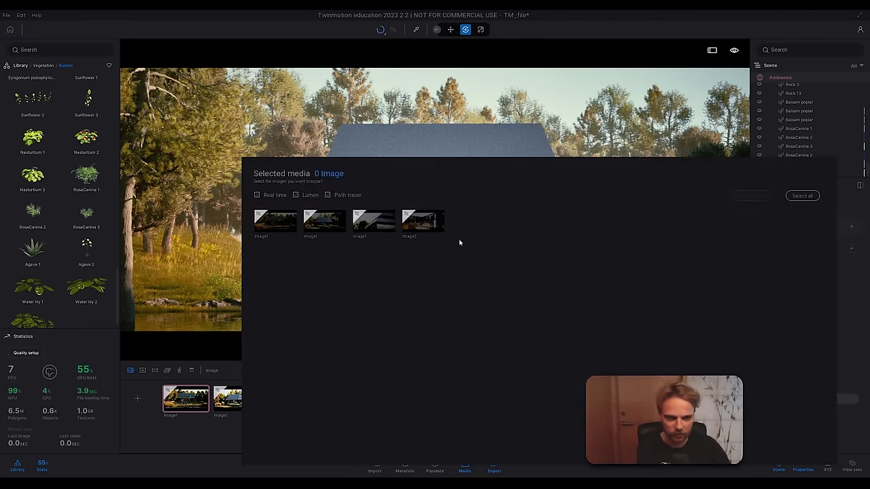
pyautogui.click(271, 227)
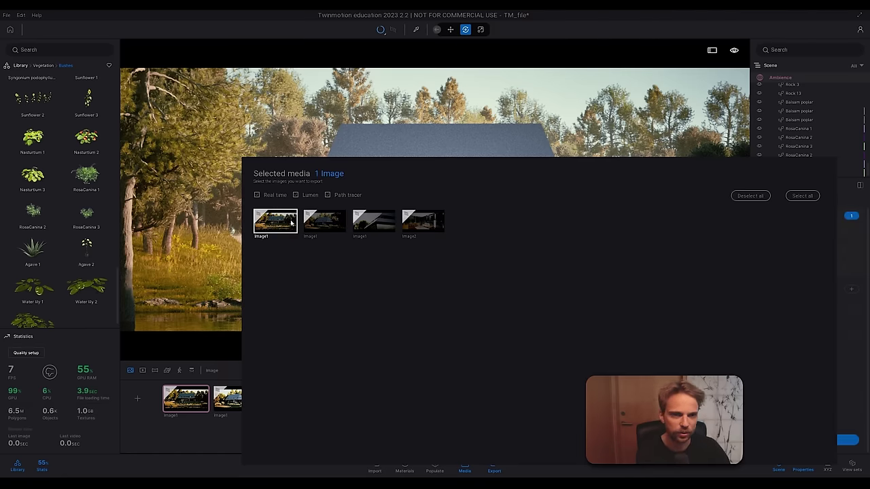
pyautogui.click(329, 221)
pyautogui.click(415, 223)
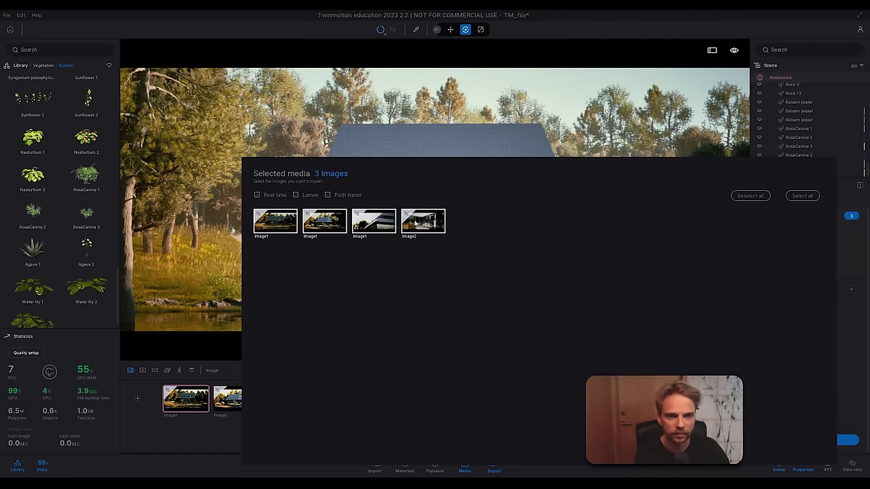
pyautogui.click(279, 227)
pyautogui.click(320, 224)
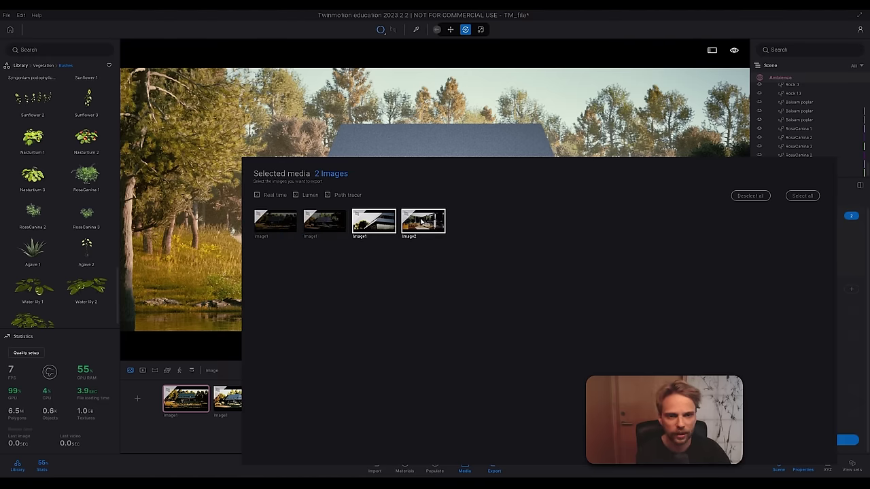
pyautogui.click(421, 221)
pyautogui.click(373, 222)
pyautogui.click(280, 223)
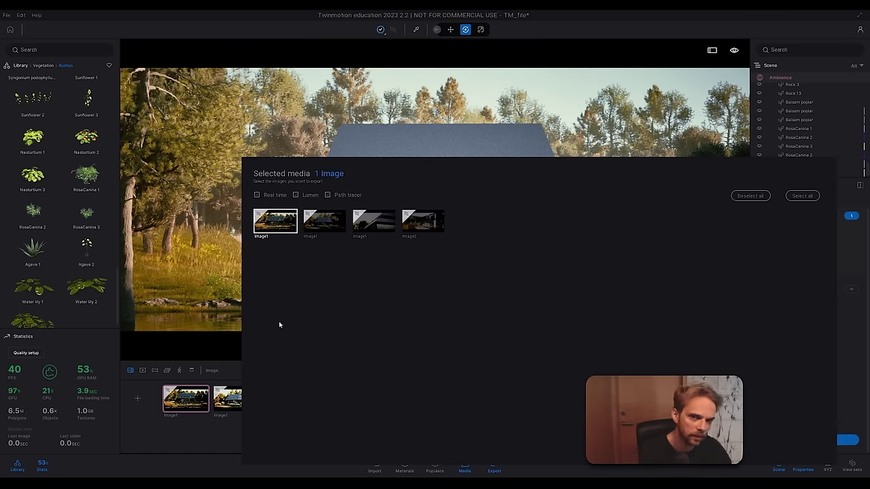
pyautogui.click(219, 435)
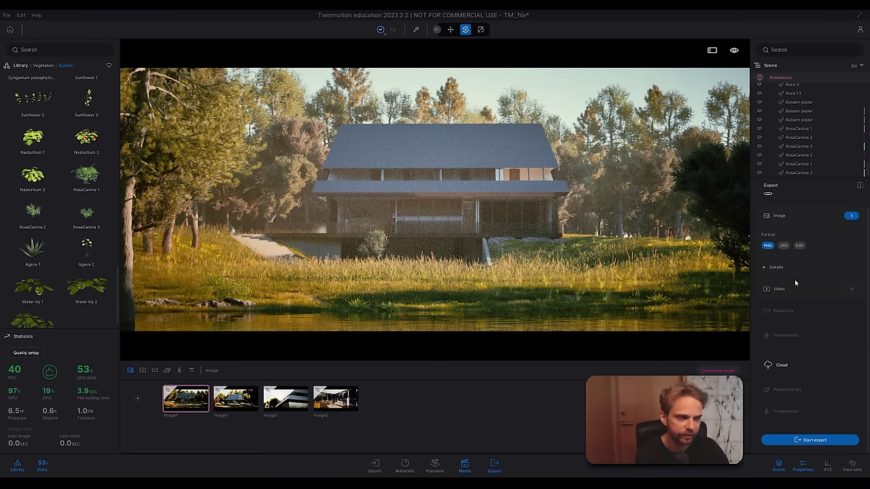
# Step: Try the EXR format for the image export, and settle on JPG
pyautogui.scroll(1, 791, 275)
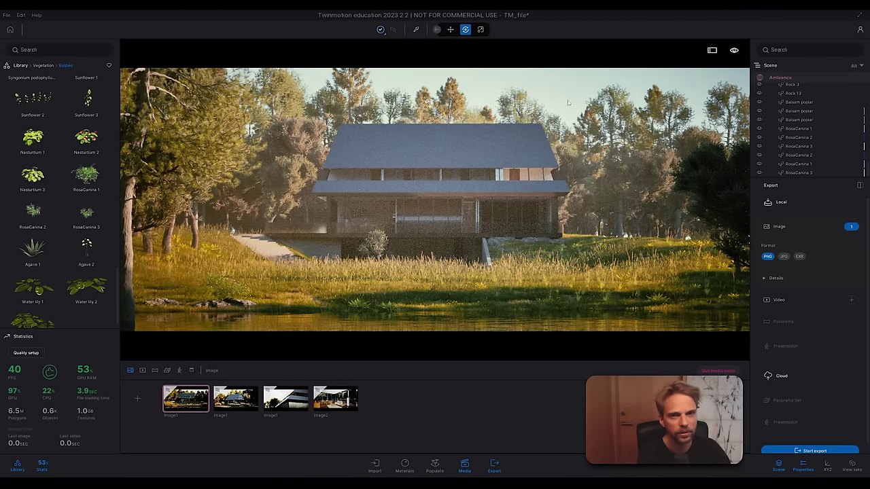
pyautogui.click(784, 256)
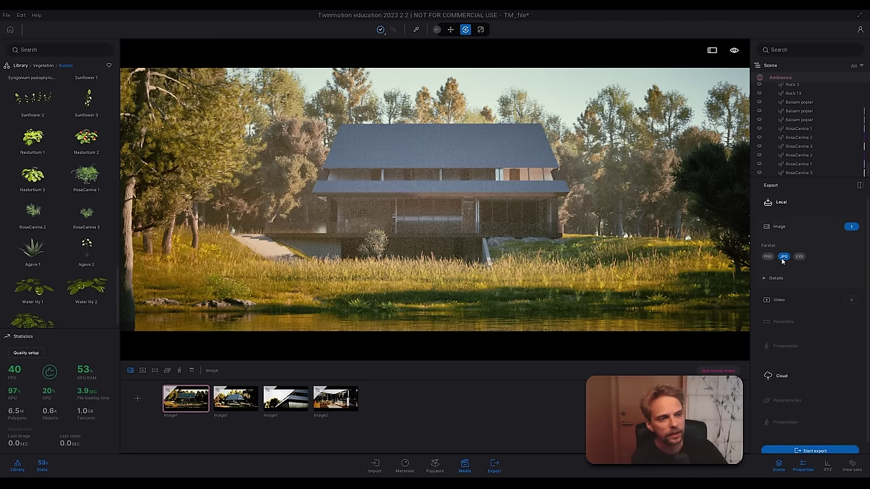
pyautogui.click(802, 257)
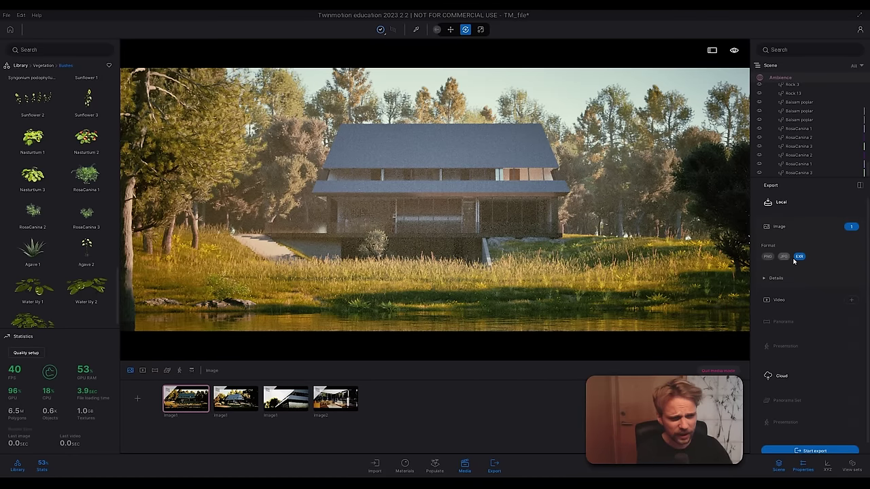
pyautogui.click(786, 258)
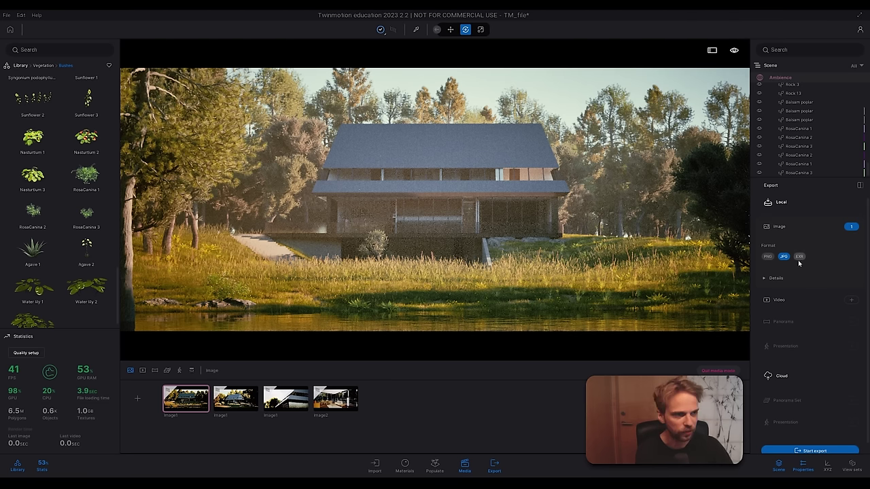
# Step: Enable motion blur and set the refinement to Low in the image export's details
pyautogui.click(800, 280)
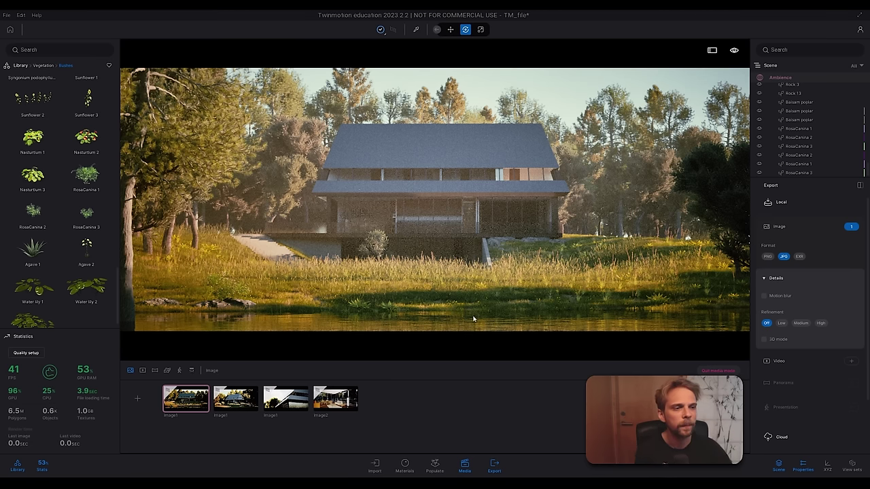
pyautogui.click(781, 323)
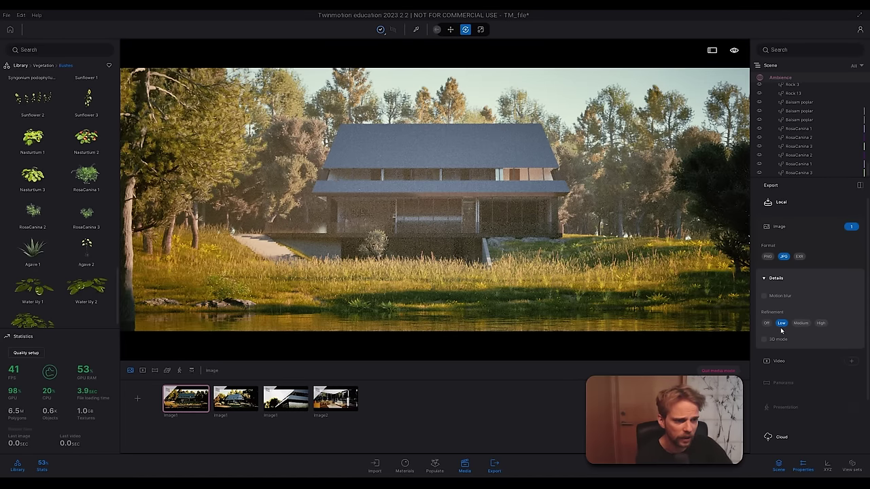
pyautogui.click(764, 297)
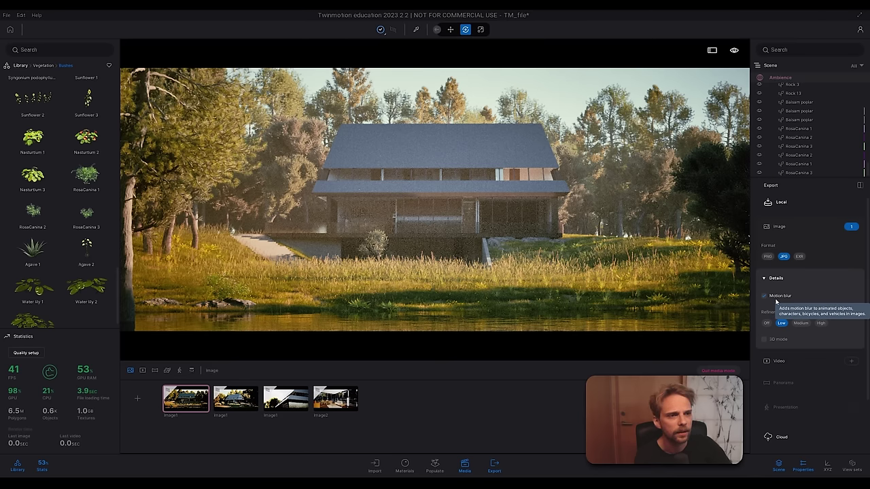
pyautogui.click(764, 297)
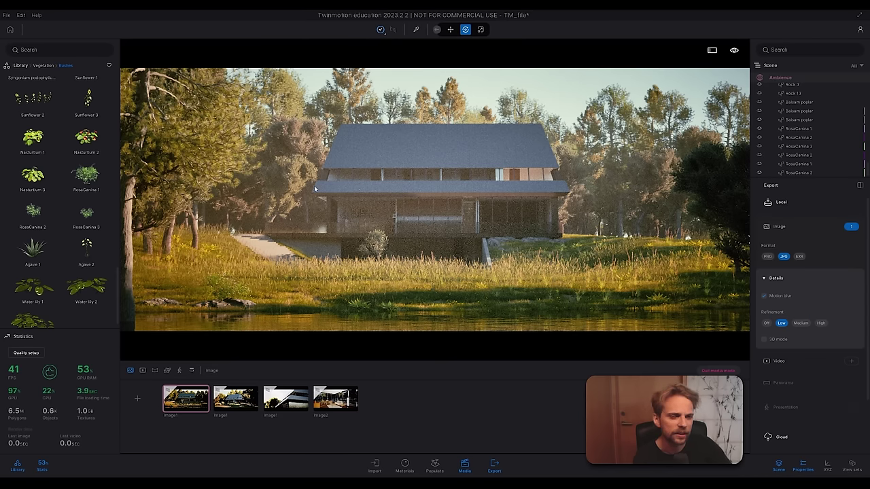
pyautogui.click(778, 297)
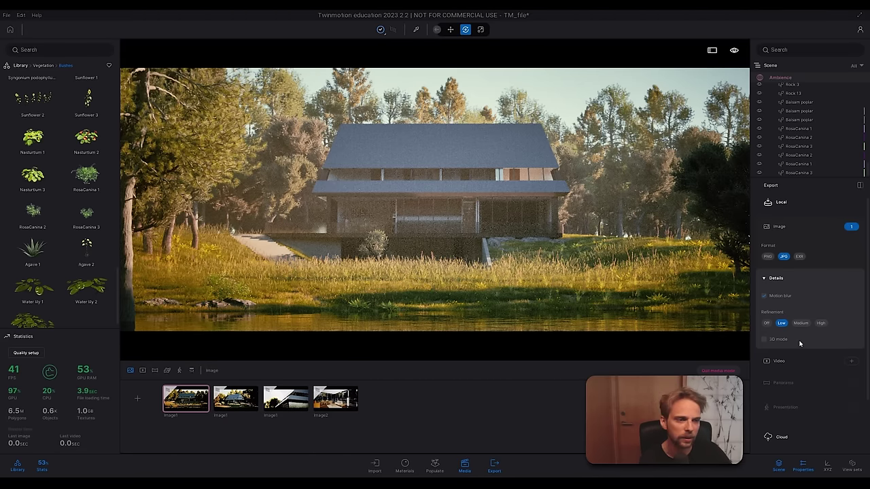
pyautogui.click(783, 280)
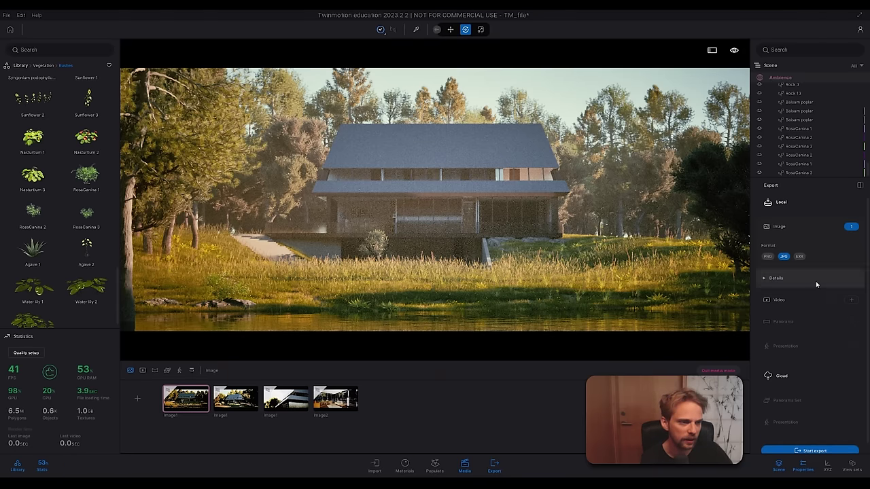
# Step: Add Video1 to the export and set its custom framerate to 24
pyautogui.click(851, 300)
pyautogui.click(277, 221)
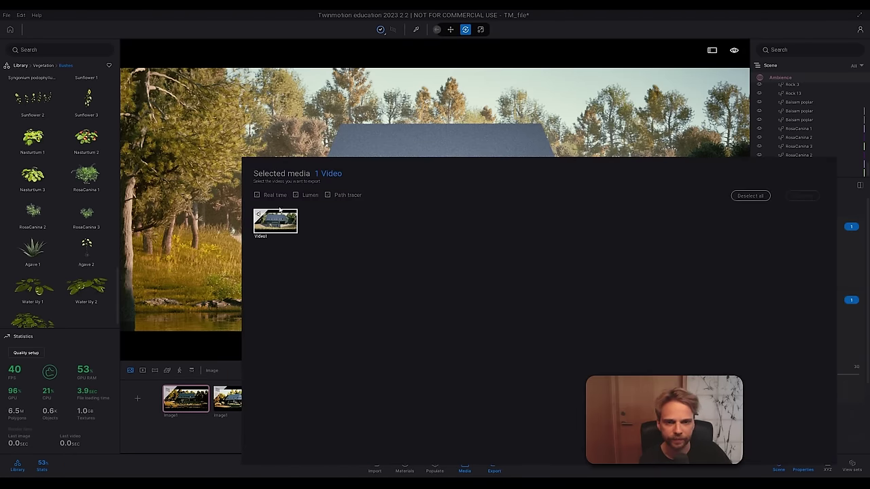
pyautogui.click(224, 434)
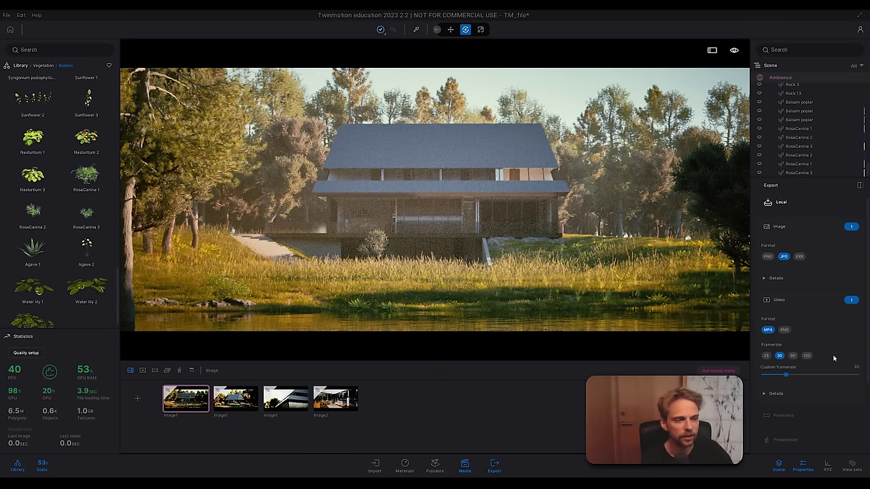
pyautogui.click(856, 367)
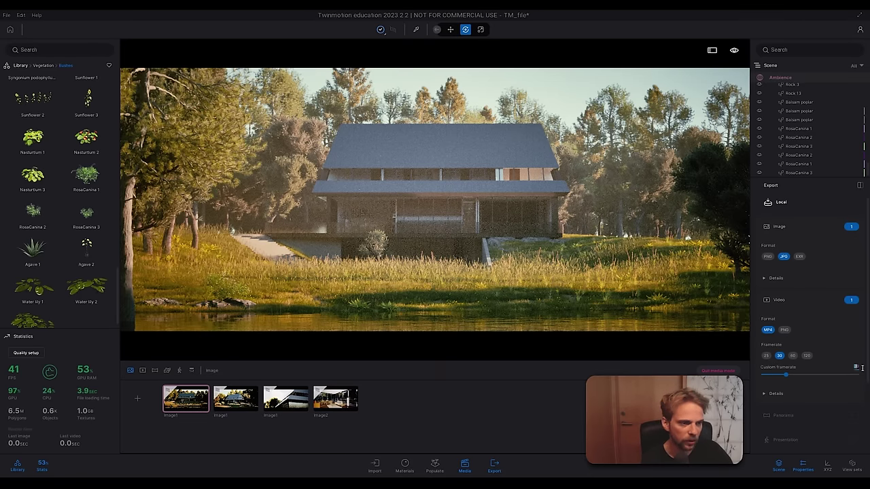
pyautogui.write('24')
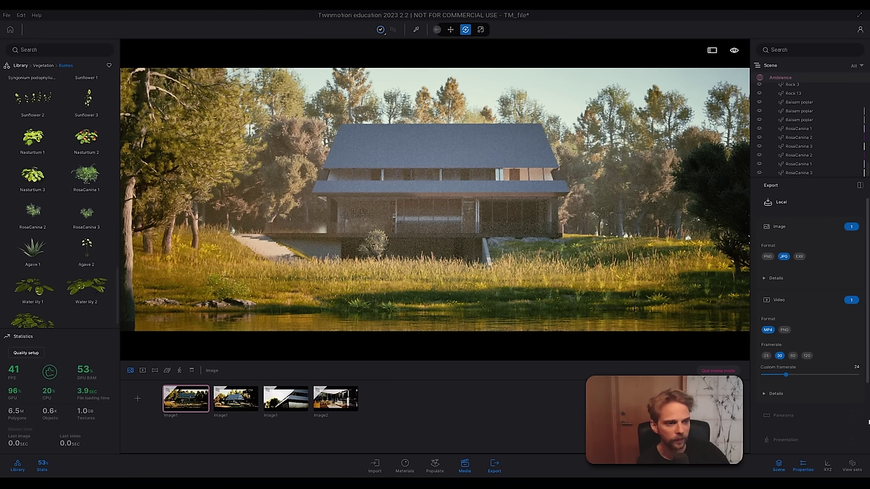
pyautogui.press('Return')
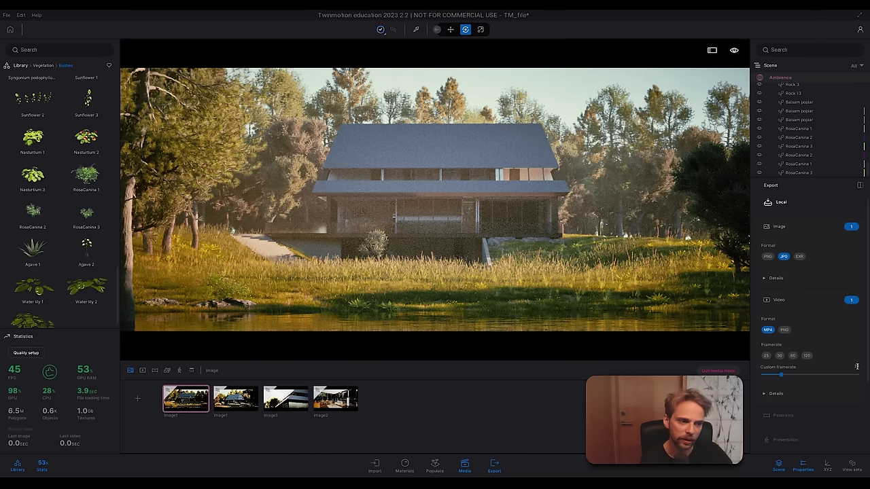
# Step: Set the refinement to Low in the video export's details
pyautogui.click(775, 393)
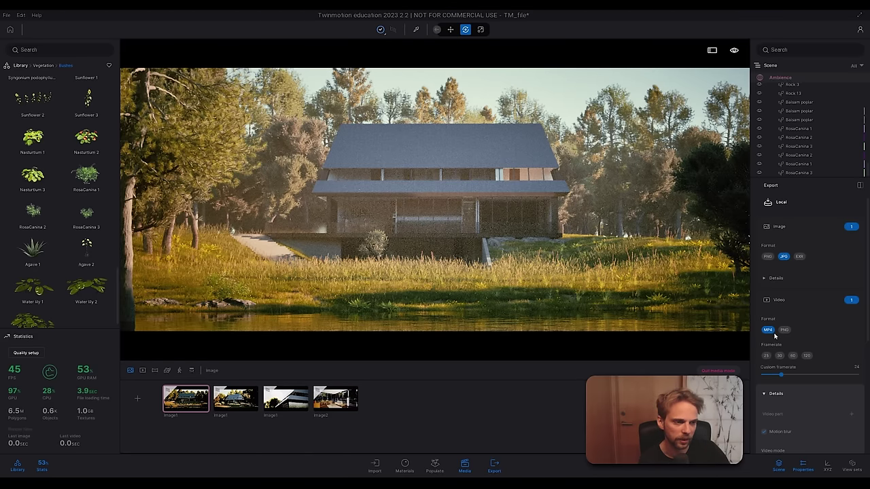
pyautogui.scroll(-1, 822, 411)
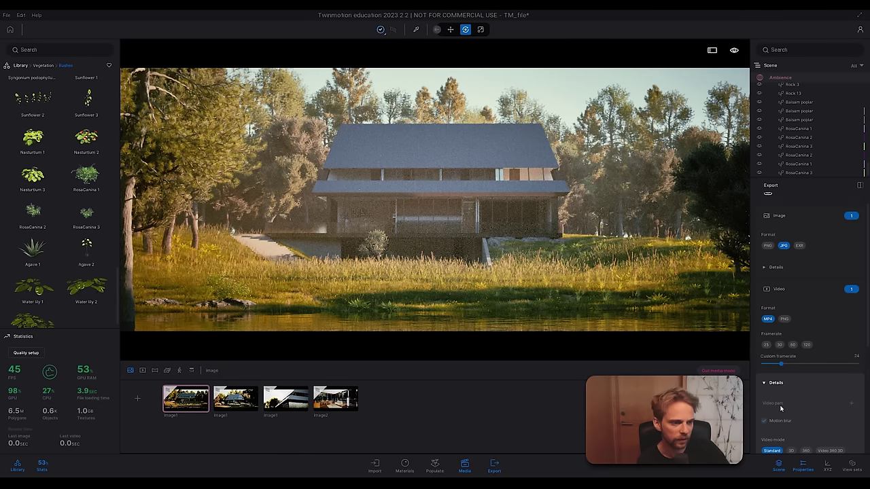
pyautogui.scroll(-3, 814, 405)
pyautogui.scroll(-1, 814, 405)
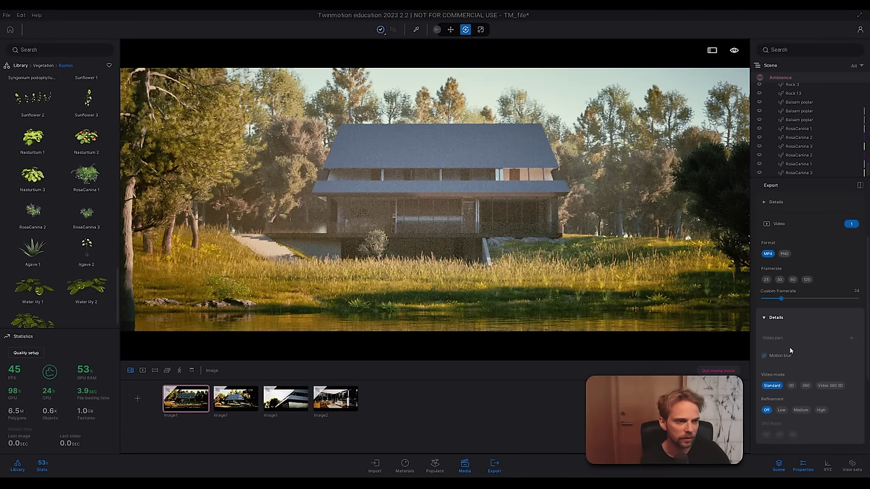
pyautogui.scroll(3, 790, 350)
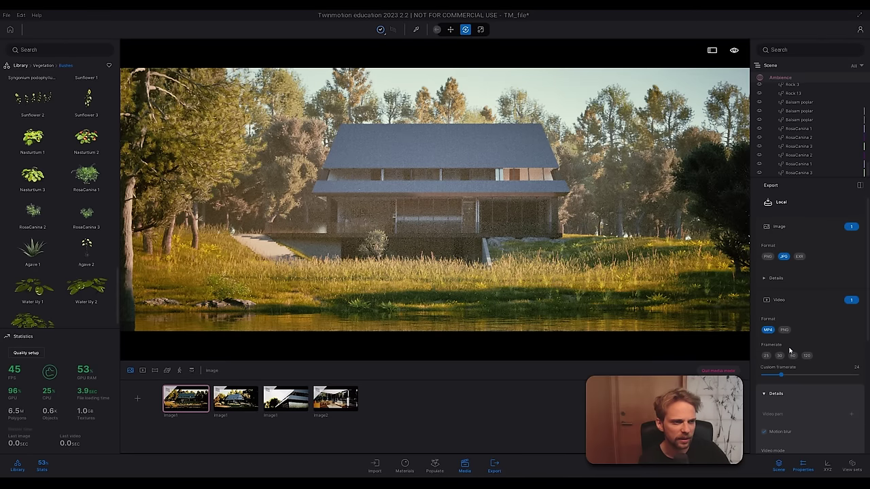
pyautogui.scroll(-2, 789, 350)
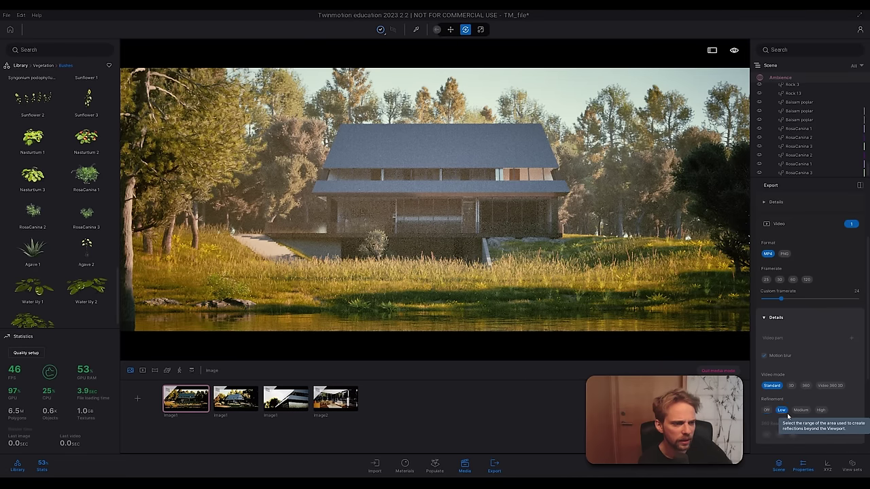
pyautogui.click(802, 410)
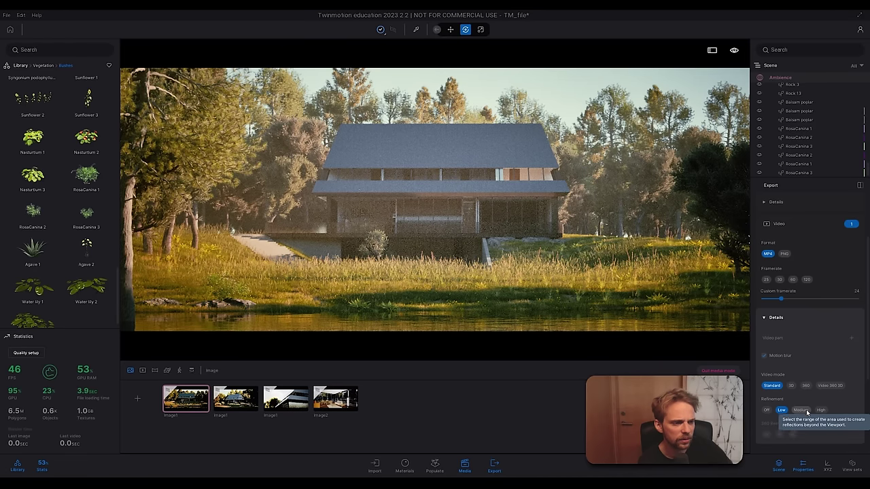
pyautogui.click(781, 410)
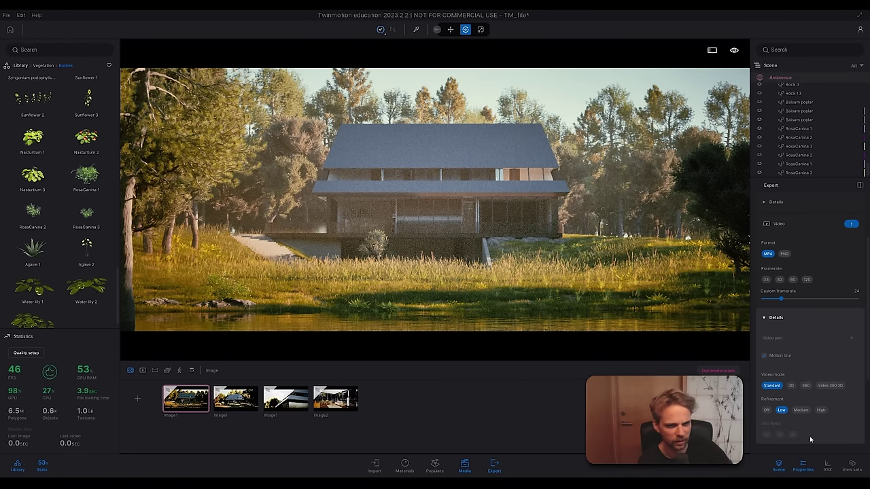
pyautogui.scroll(2, 785, 429)
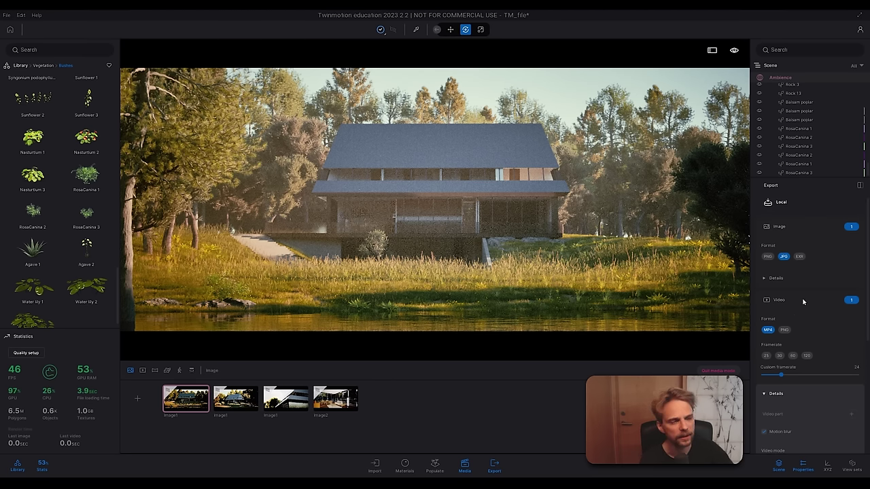
# Step: Review the image and video export settings, including the format, framerate, motion blur and refinement options
pyautogui.scroll(-3, 800, 301)
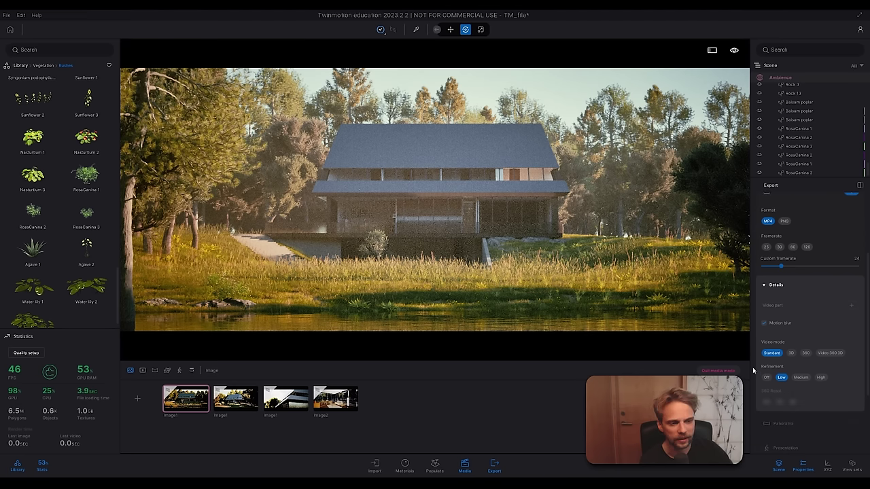
pyautogui.scroll(3, 802, 297)
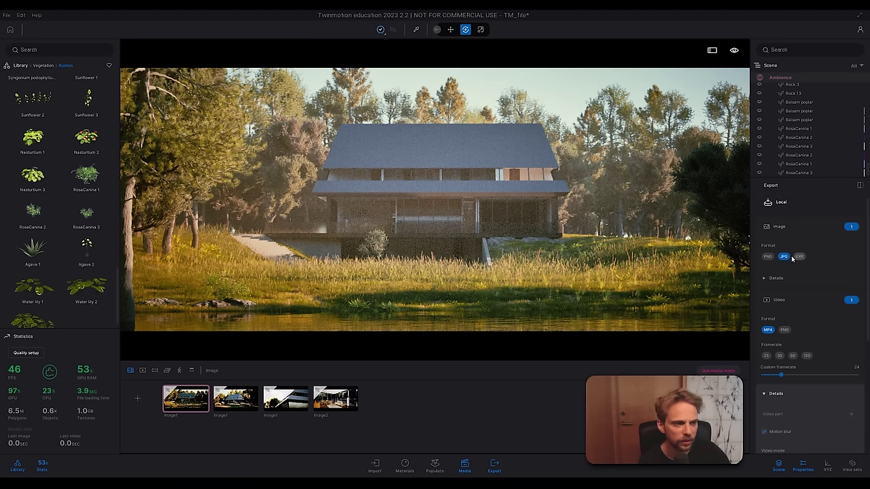
pyautogui.click(801, 231)
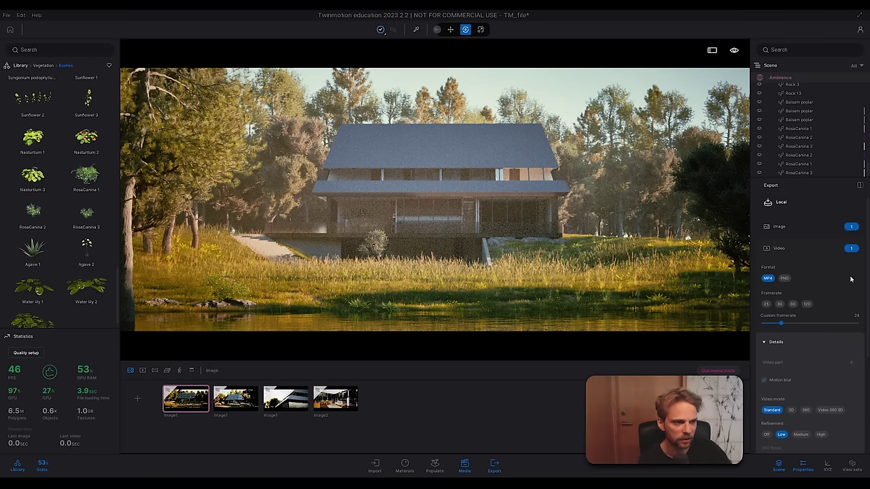
pyautogui.scroll(-2, 850, 285)
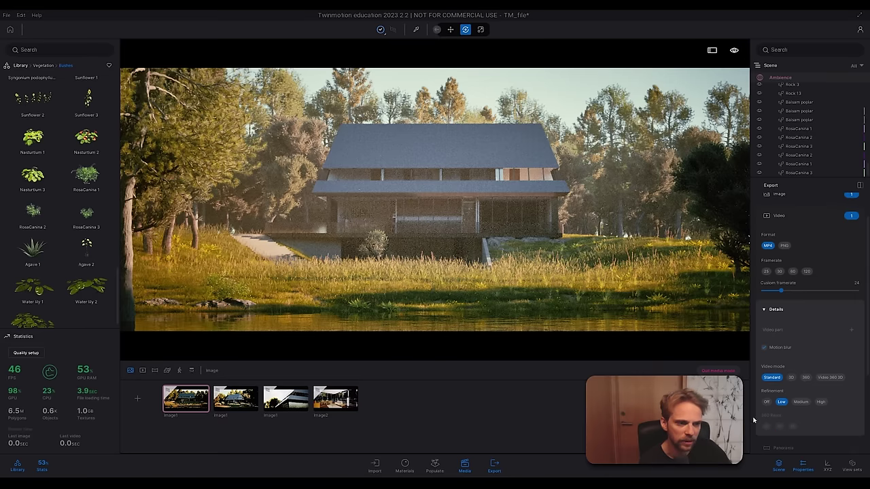
pyautogui.scroll(2, 782, 391)
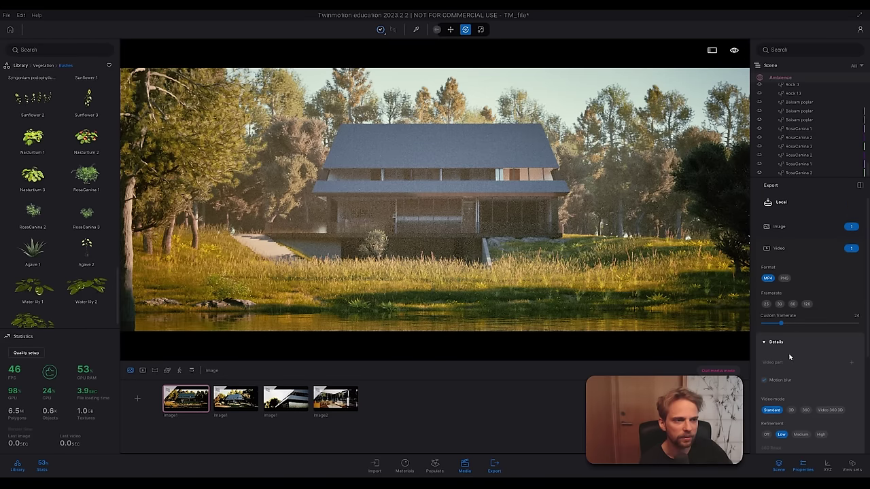
pyautogui.click(794, 228)
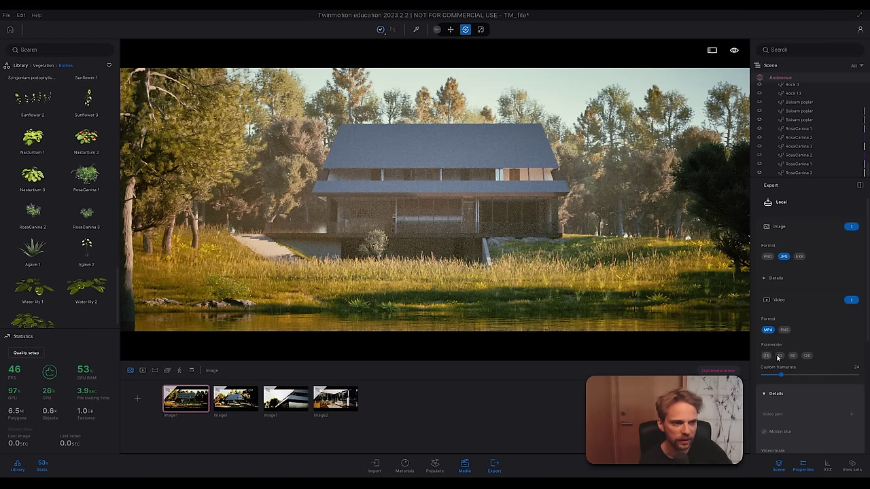
pyautogui.click(766, 278)
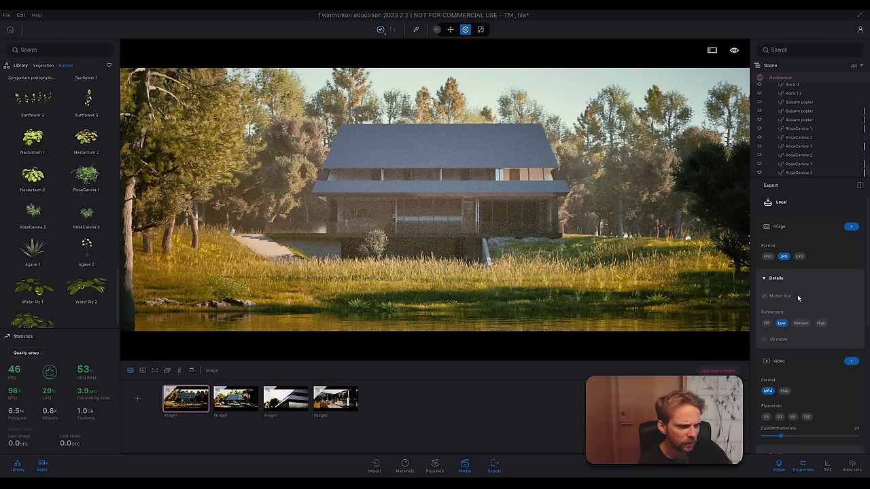
pyautogui.moveTo(770, 314)
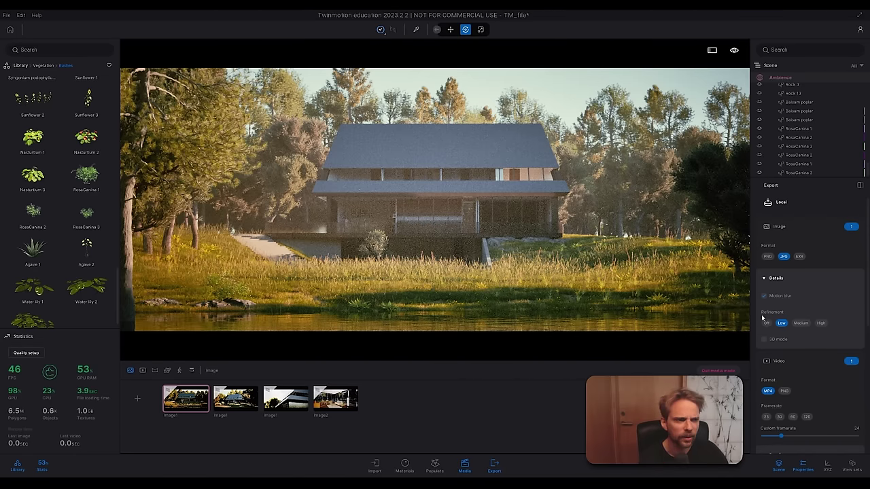
pyautogui.click(764, 278)
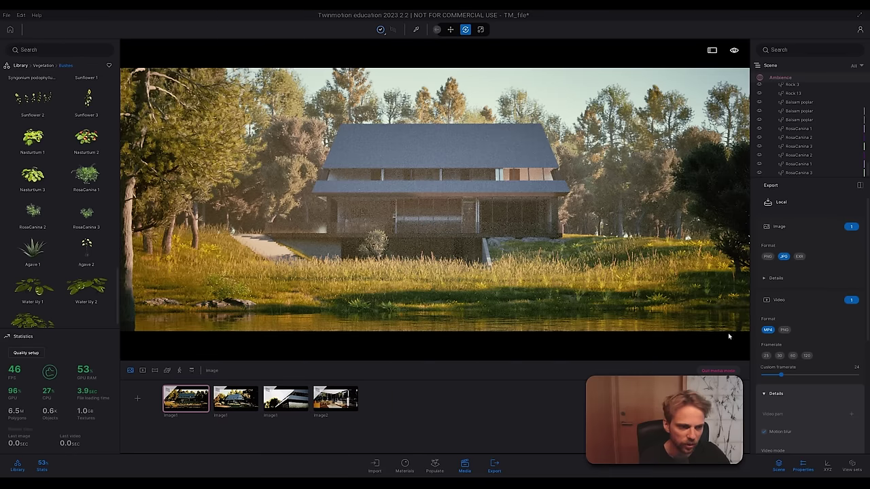
# Step: Collapse the video export's details and fold away the image and video settings in the export list
pyautogui.scroll(-4, 809, 336)
pyautogui.scroll(-4, 810, 344)
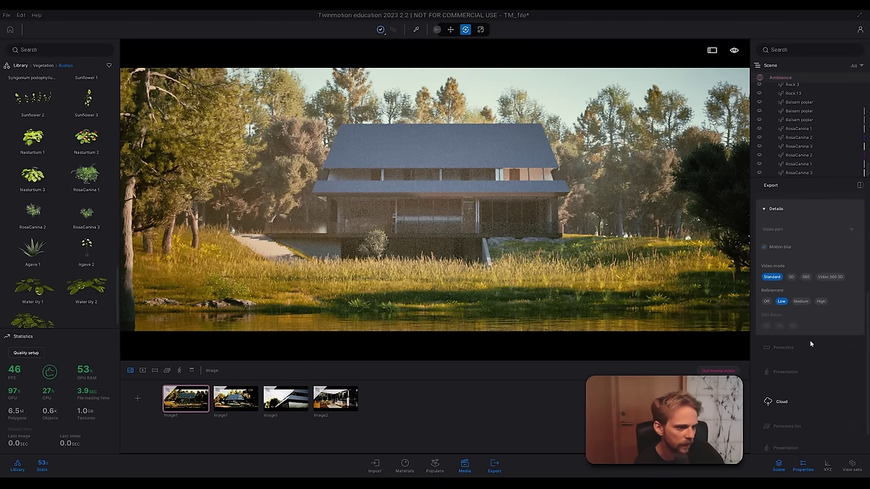
pyautogui.scroll(3, 811, 343)
pyautogui.scroll(5, 781, 265)
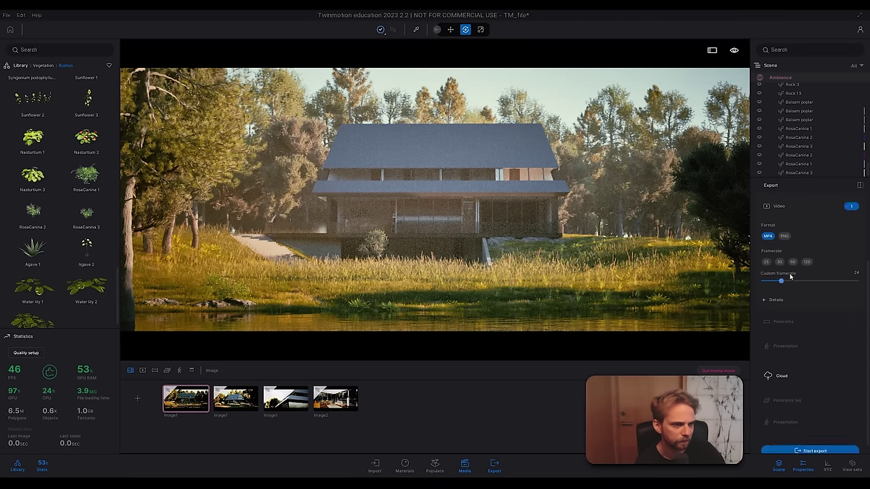
pyautogui.click(779, 280)
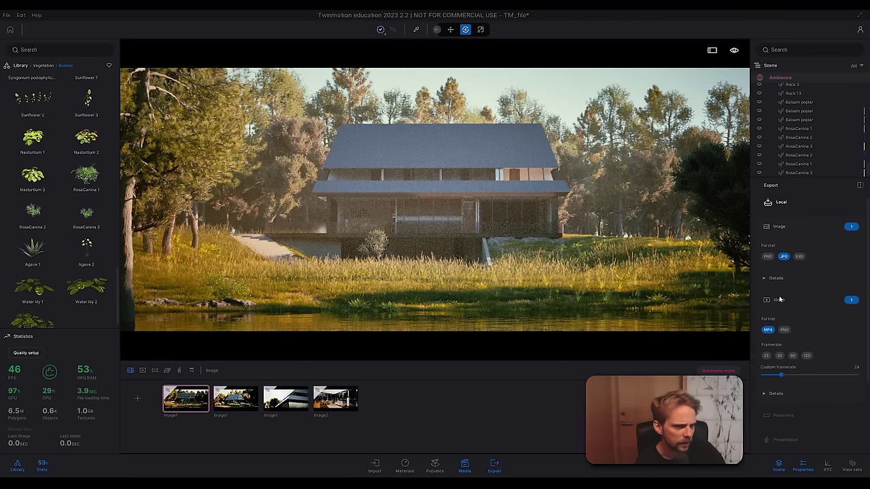
pyautogui.click(780, 301)
pyautogui.click(850, 224)
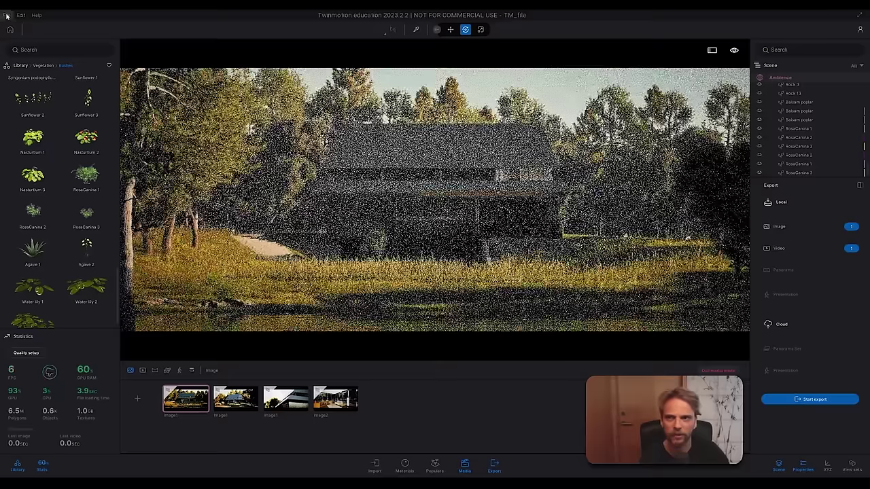
# Step: Open the project's file commands
pyautogui.click(7, 15)
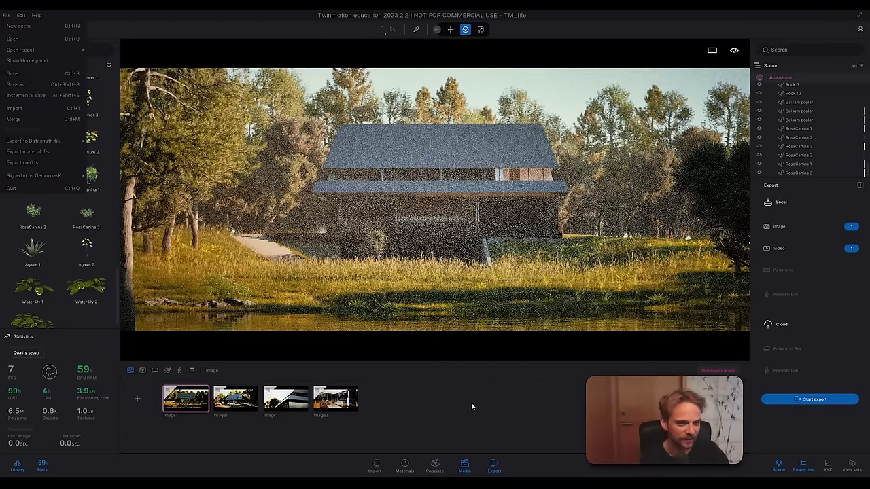
# Step: Start exporting the queued image and video to the Renders folder inside Twinmotion Course on the desktop
pyautogui.click(814, 399)
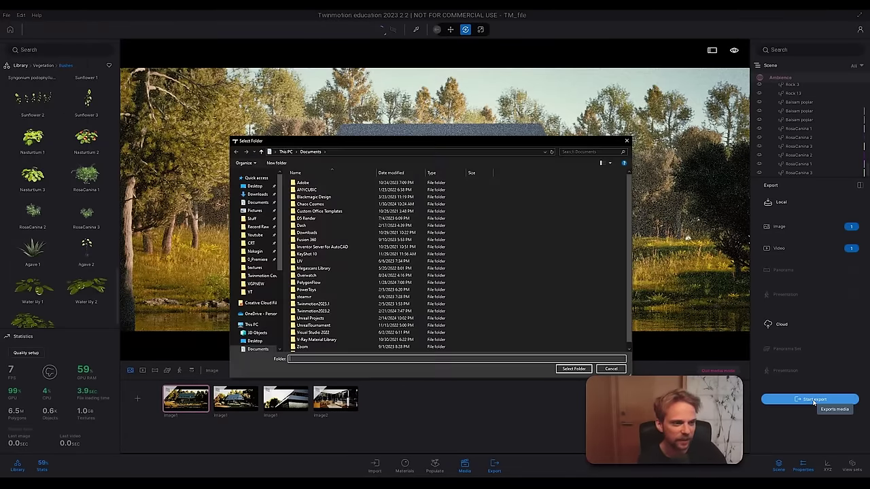
pyautogui.click(255, 185)
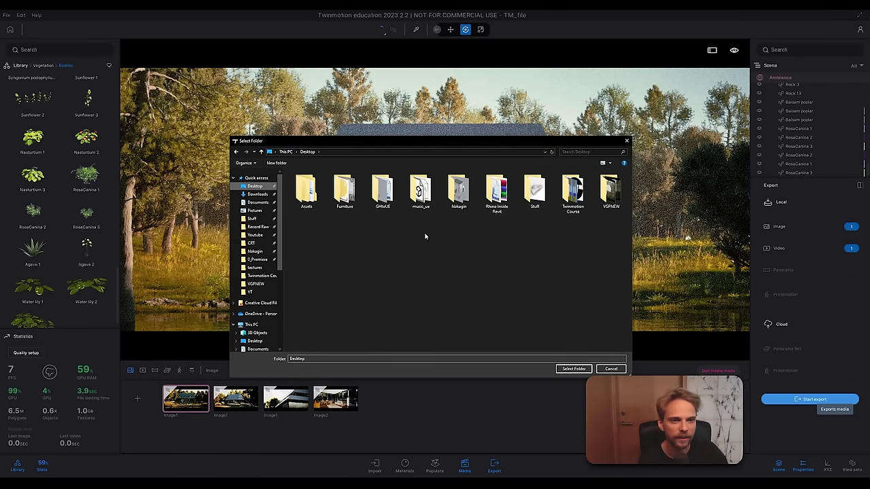
pyautogui.doubleClick(573, 192)
pyautogui.doubleClick(305, 180)
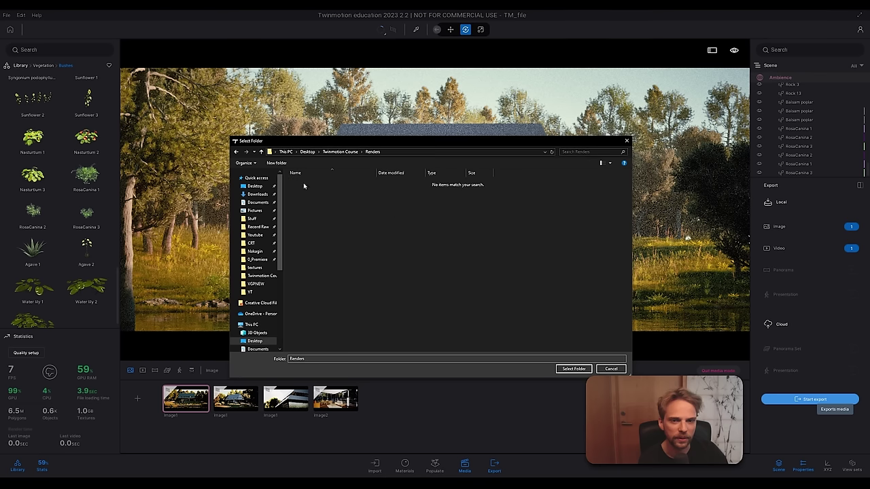
pyautogui.click(572, 368)
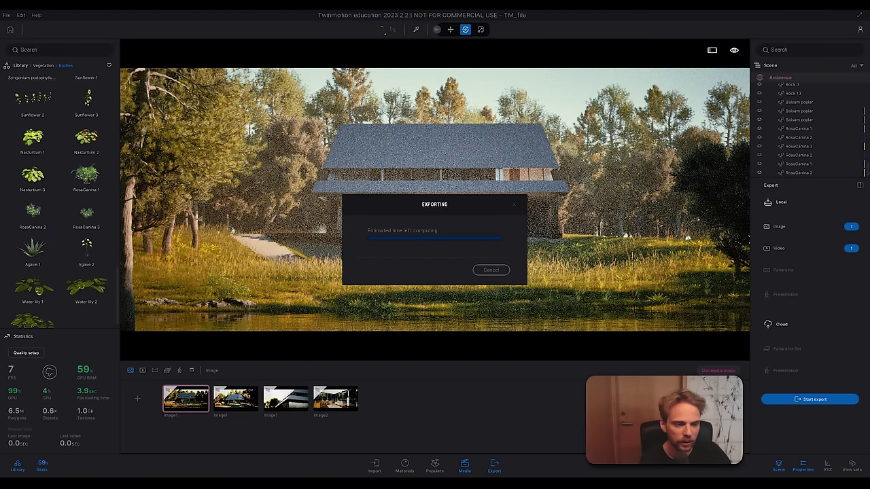
# Step: Open Task Manager while the export runs, move it clear of the progress dialog and examine the GPU performance graphs
pyautogui.rightClick(577, 479)
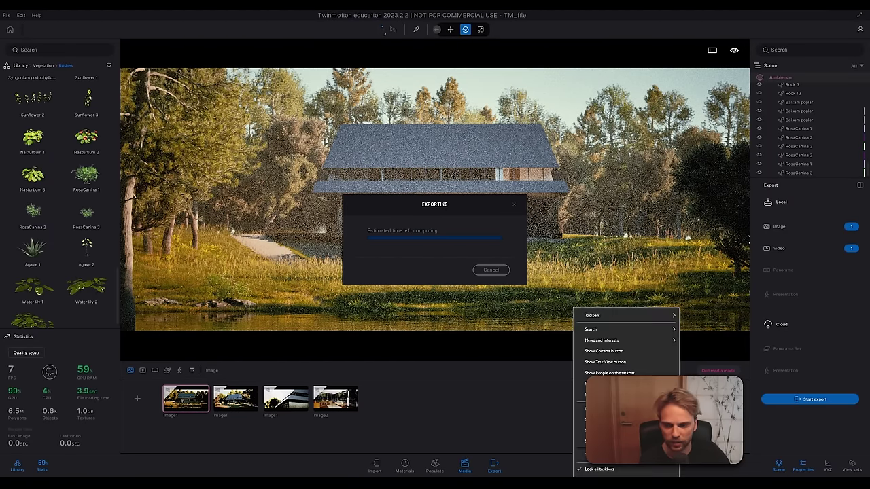
pyautogui.click(581, 457)
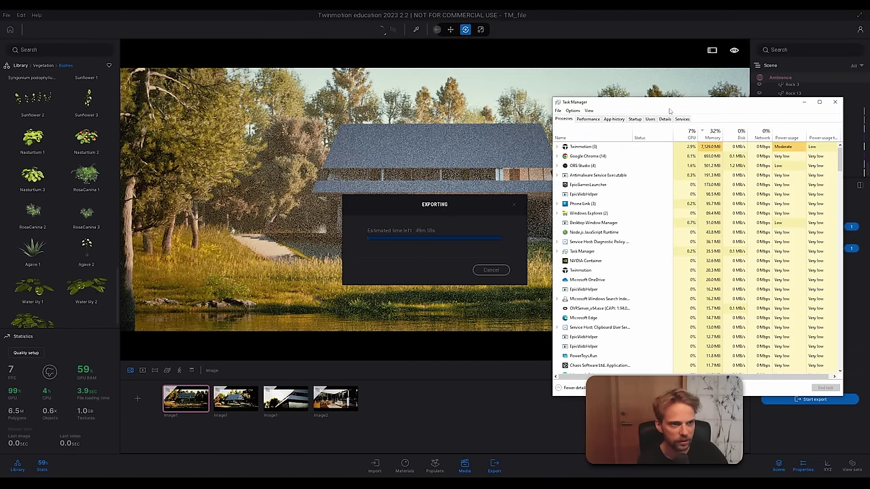
pyautogui.moveTo(606, 105); pyautogui.dragTo(131, 59)
pyautogui.click(112, 73)
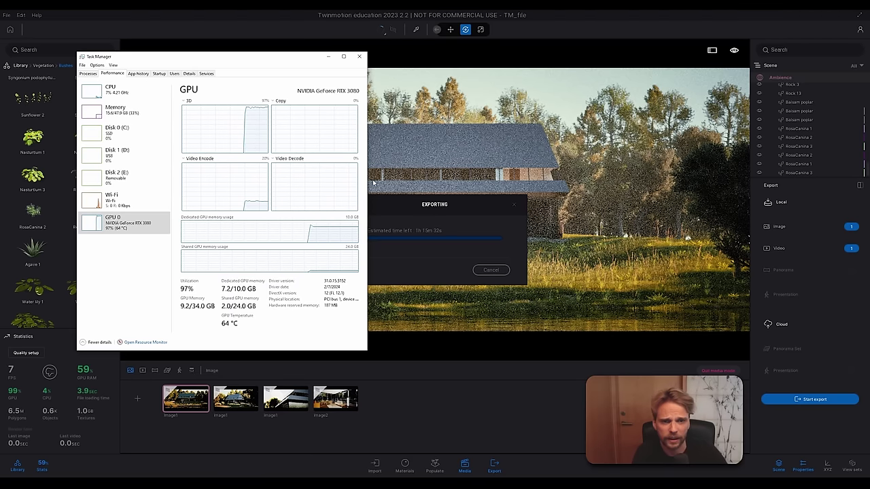
pyautogui.moveTo(367, 181); pyautogui.dragTo(373, 181)
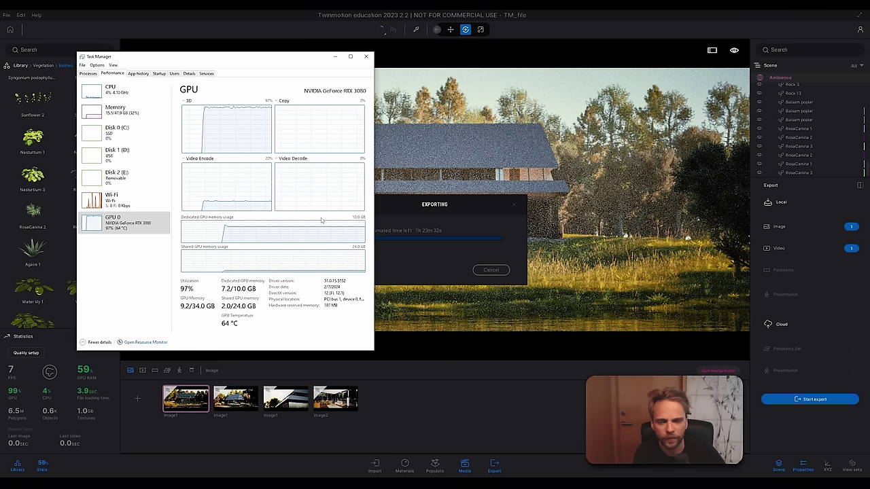
# Step: Compare the system memory usage with the GPU usage and put the Task Manager window away
pyautogui.click(146, 118)
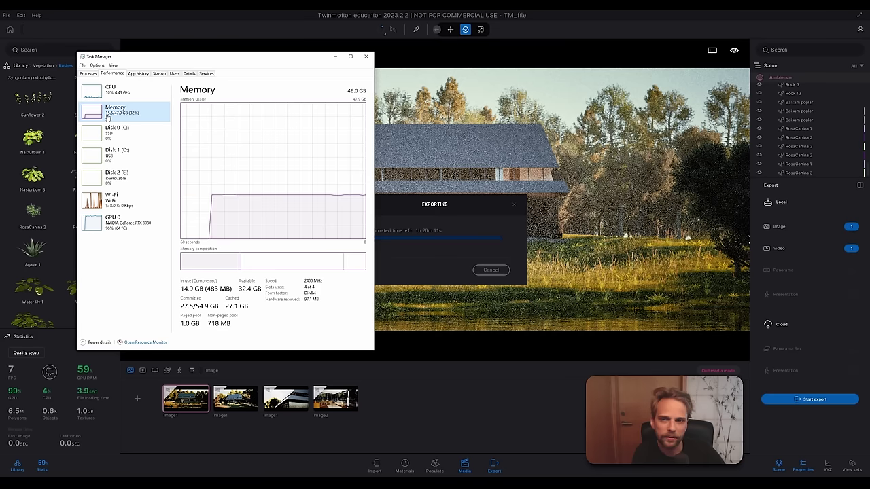
pyautogui.click(122, 230)
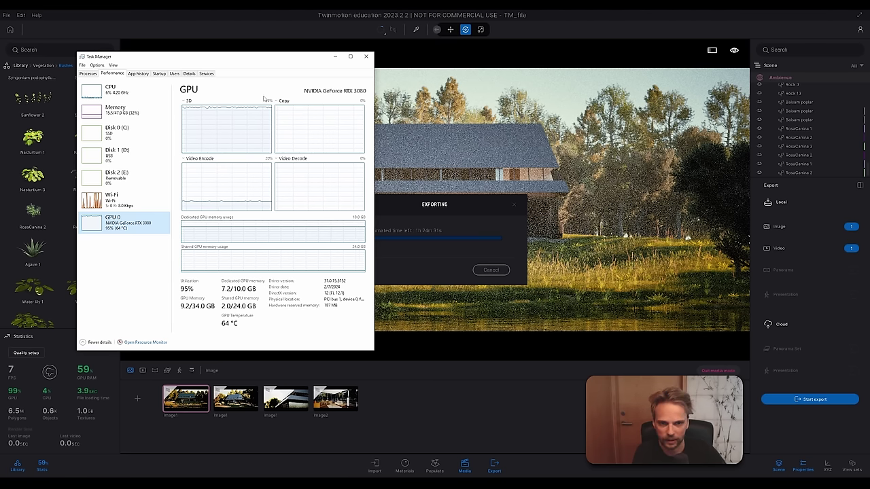
pyautogui.moveTo(282, 60); pyautogui.dragTo(270, 89)
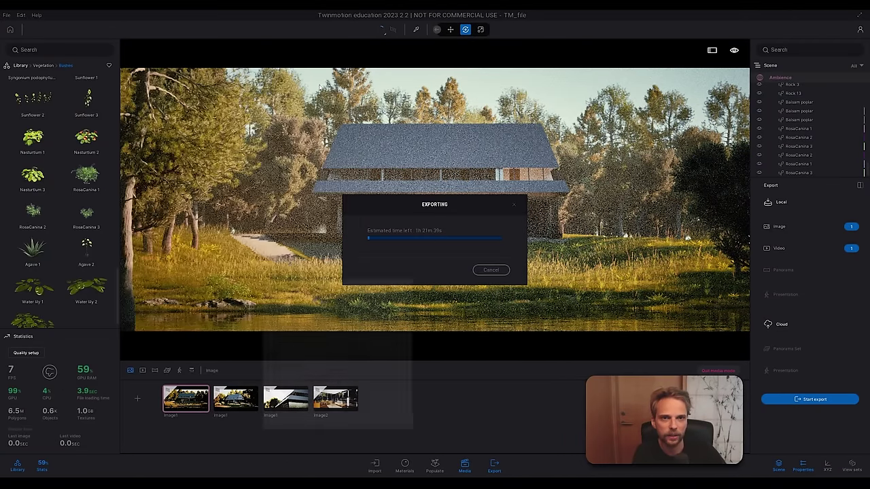
pyautogui.click(319, 83)
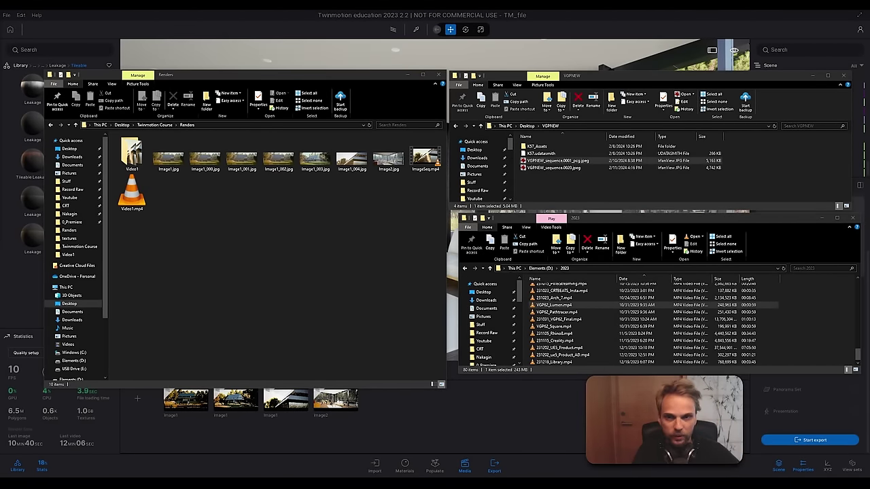
# Step: Open Image1.jpg from the Renders folder in IrfanView and zoom in on the trees and the roof's edge
pyautogui.click(278, 268)
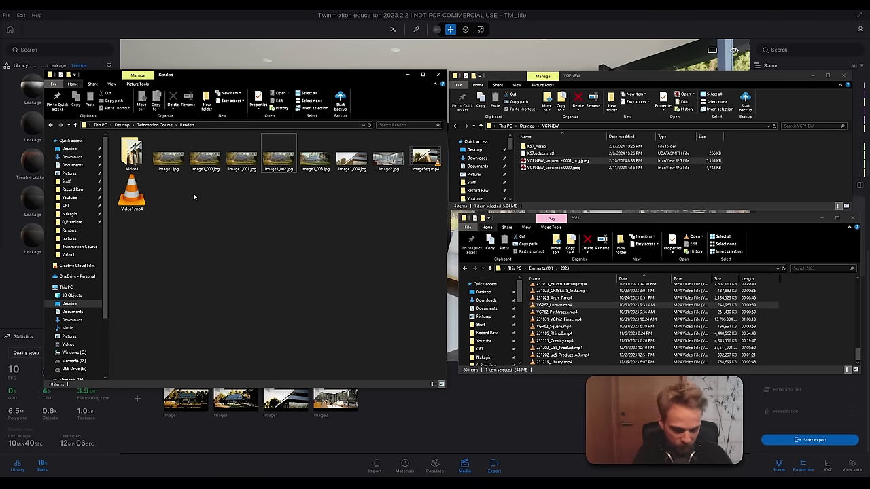
pyautogui.doubleClick(168, 159)
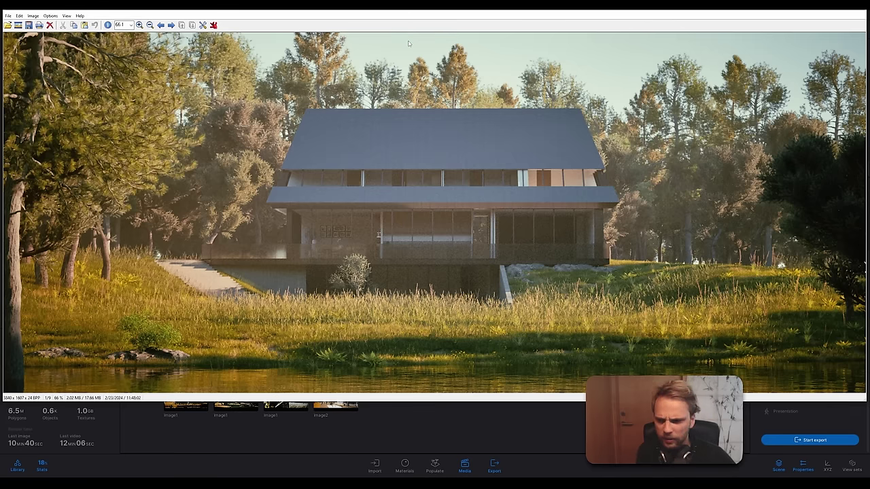
pyautogui.moveTo(238, 131); pyautogui.dragTo(334, 244)
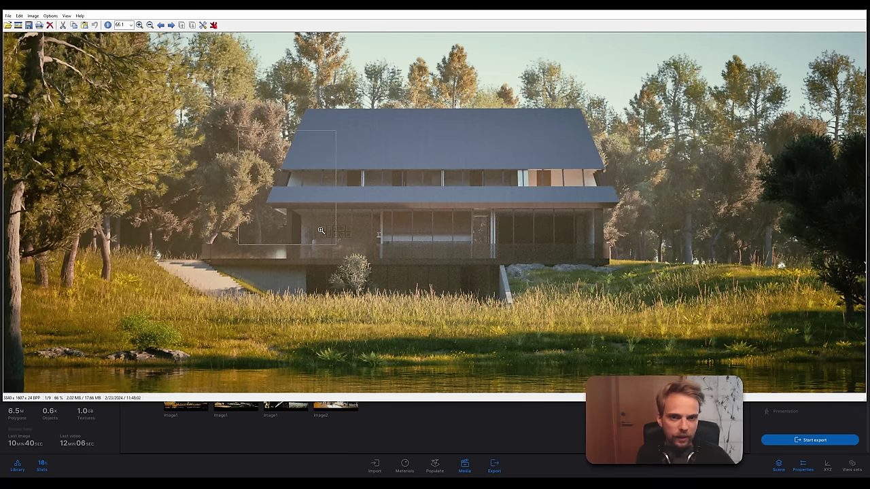
pyautogui.click(325, 162)
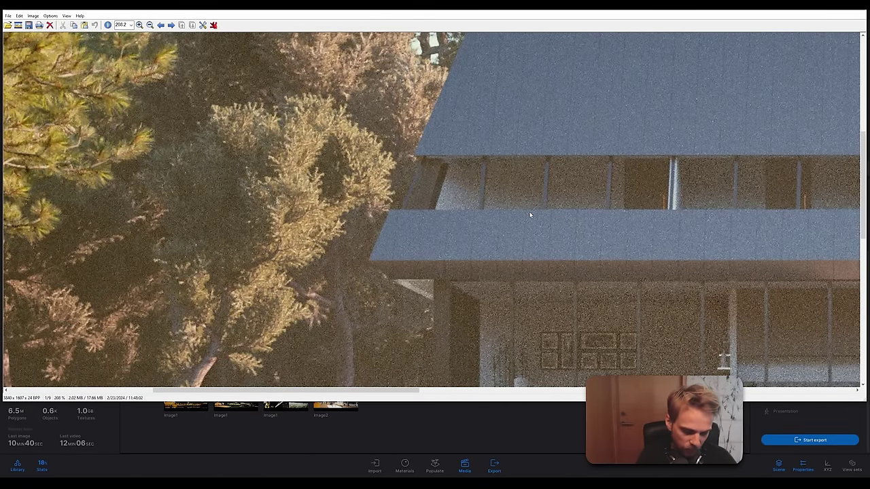
# Step: View the render full screen, and magnify the roof and upper-floor windows of Image1_000.jpg to examine the noise
pyautogui.press('Return')
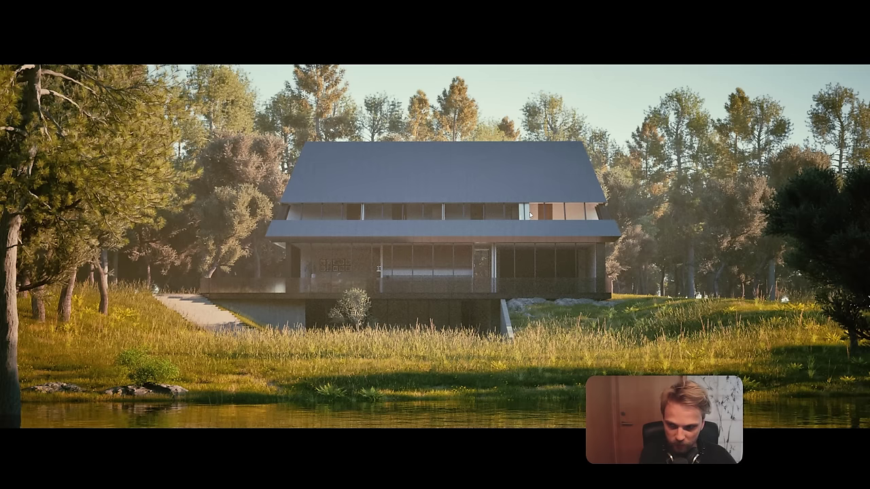
pyautogui.press('Escape')
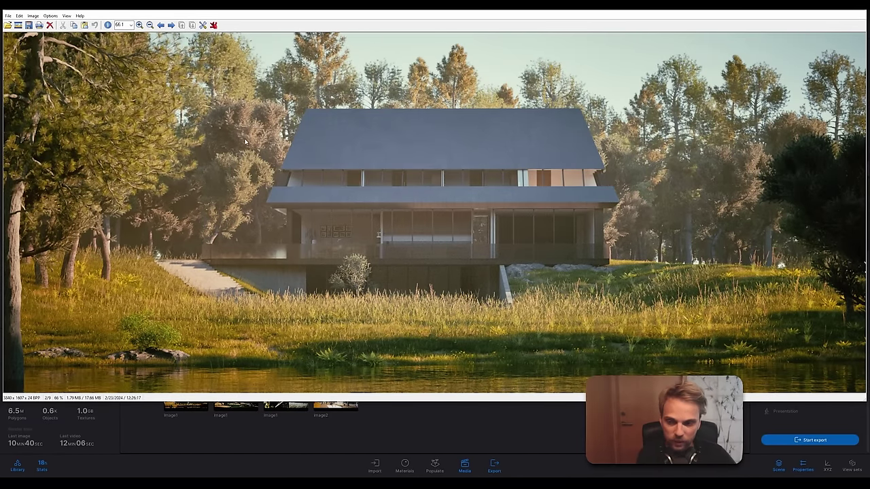
pyautogui.moveTo(244, 139); pyautogui.dragTo(379, 239)
pyautogui.click(342, 218)
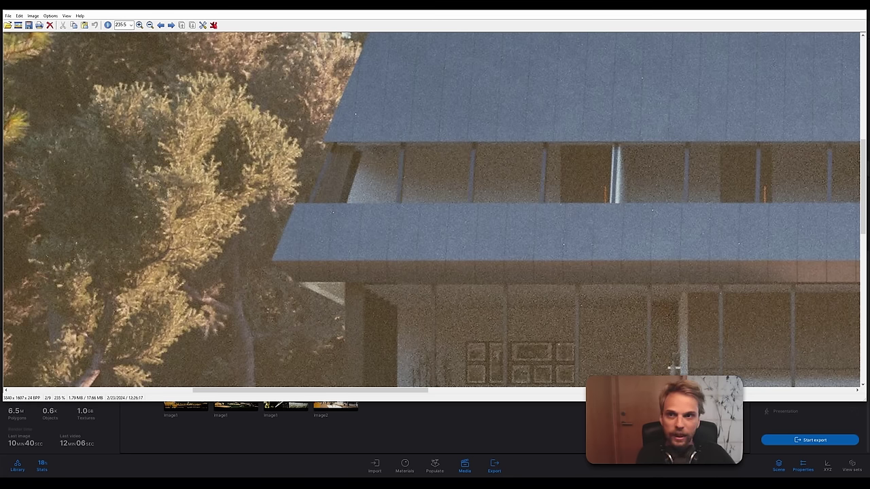
# Step: Shrink the Image1_000.jpg viewer to one side and open Image1.jpg in a second, smaller viewer window beside it
pyautogui.moveTo(4, 6); pyautogui.dragTo(513, 86)
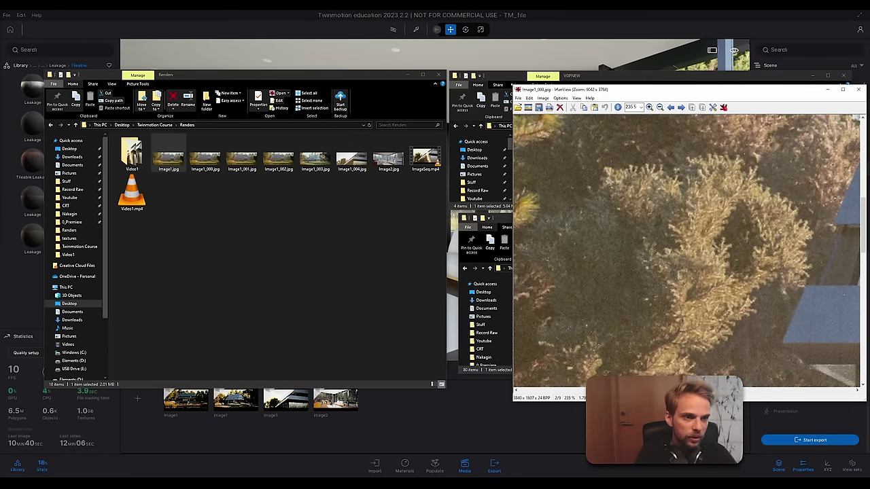
pyautogui.doubleClick(168, 155)
pyautogui.moveTo(567, 11); pyautogui.dragTo(218, 69)
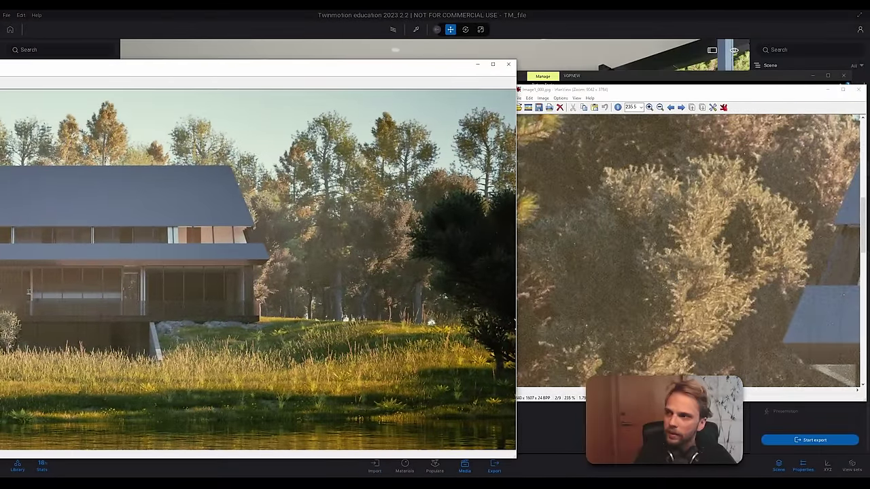
pyautogui.moveTo(1, 60); pyautogui.dragTo(183, 83)
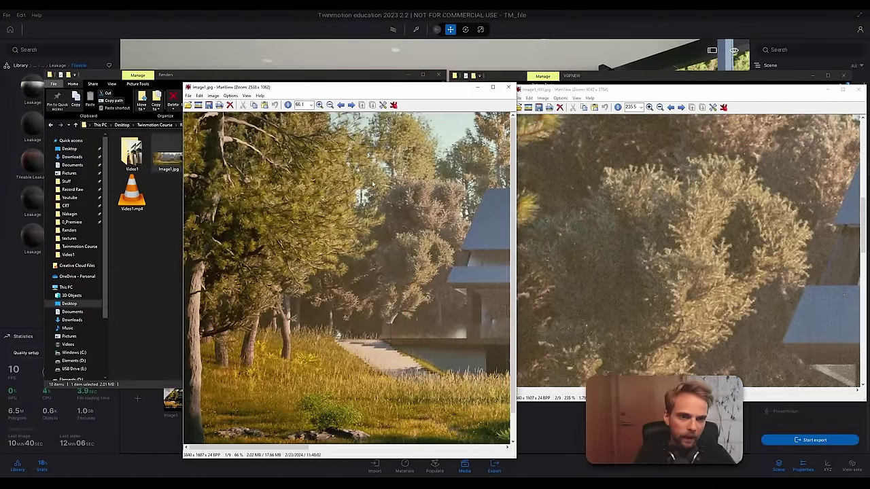
# Step: Set the zoom of Image1.jpg to 200% on the upper-floor windows and shrink its window for comparison
pyautogui.moveTo(368, 177); pyautogui.dragTo(509, 303)
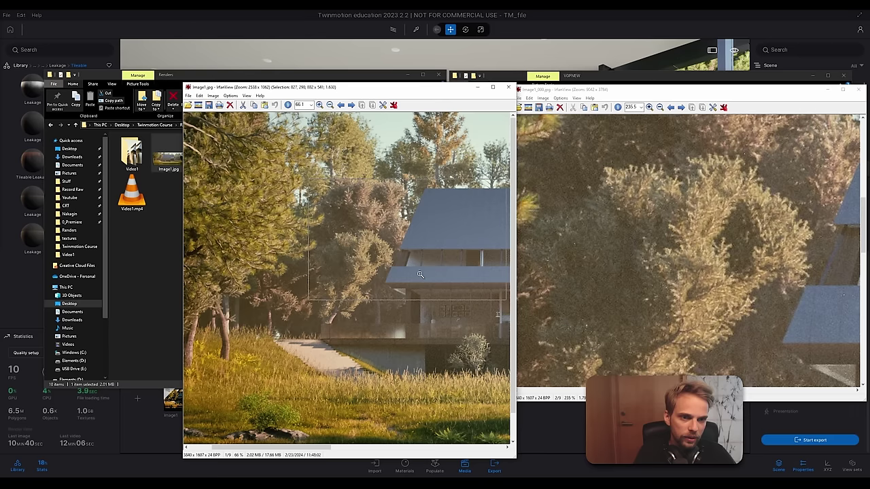
pyautogui.click(420, 274)
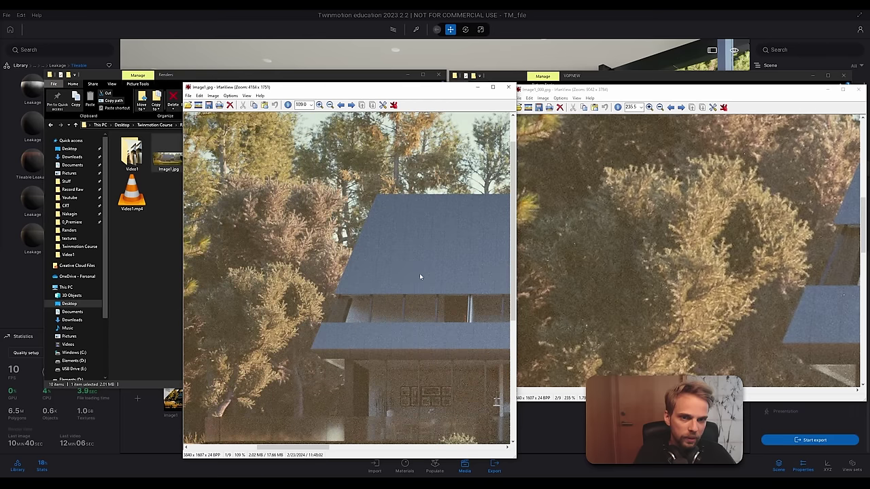
pyautogui.click(310, 104)
pyautogui.click(308, 168)
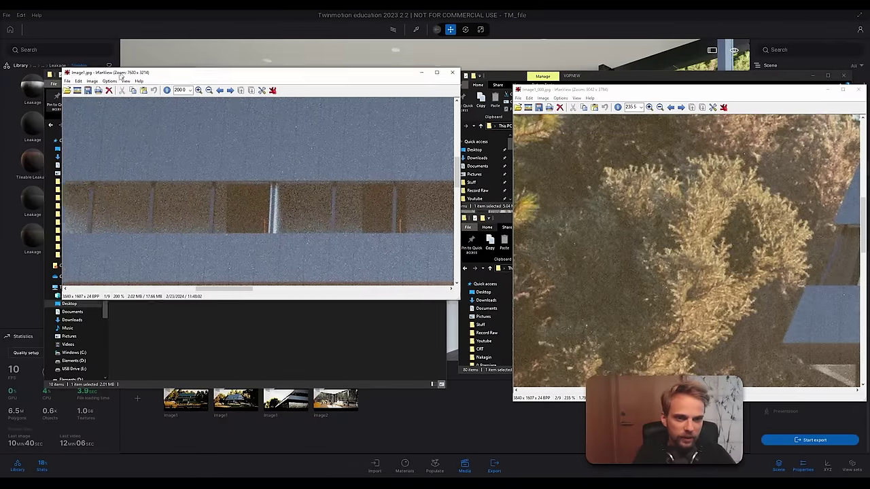
pyautogui.moveTo(258, 48); pyautogui.dragTo(258, 84)
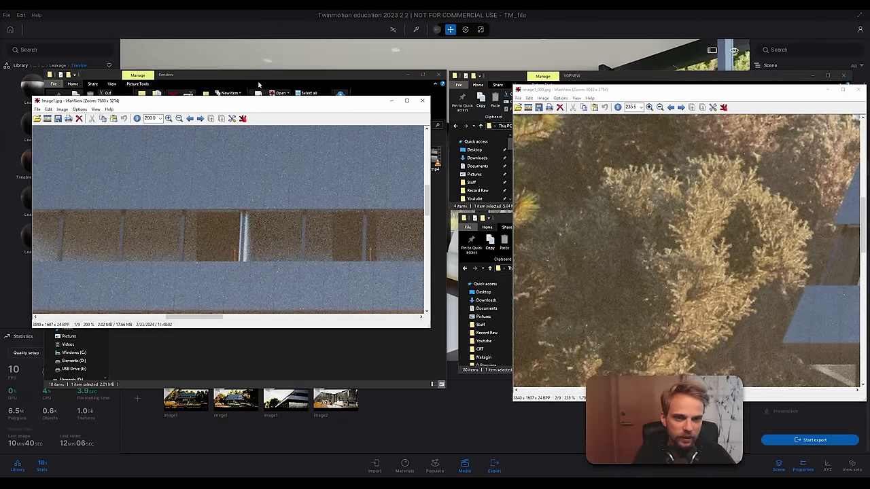
# Step: Set the zoom of Image1_000.jpg to 200% and place its window beside Image1.jpg to compare the upper-floor windows
pyautogui.click(556, 91)
pyautogui.click(632, 107)
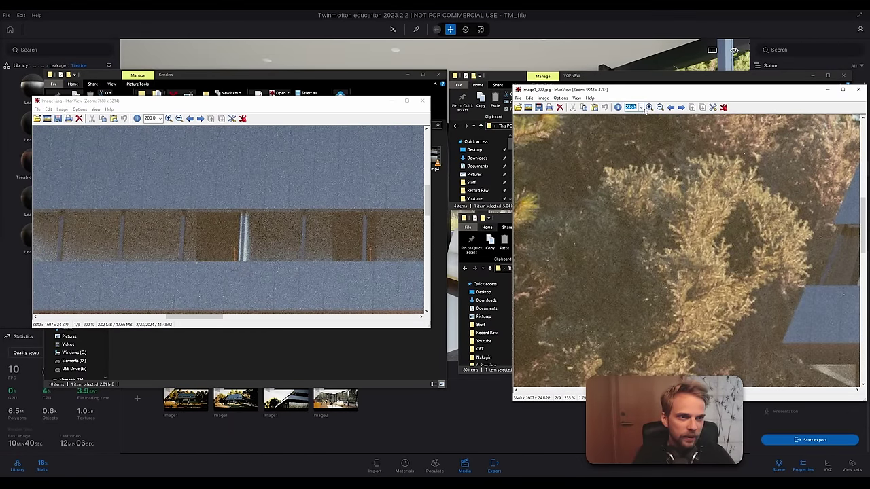
pyautogui.click(641, 108)
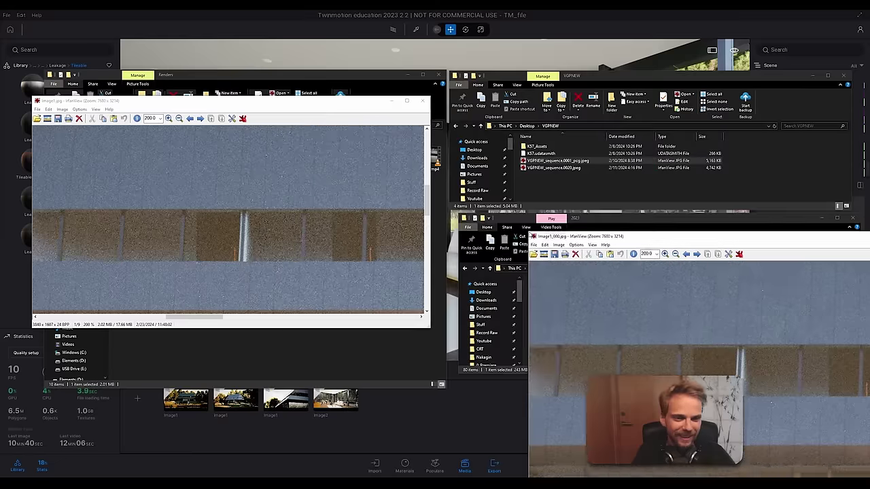
pyautogui.moveTo(576, 236); pyautogui.dragTo(482, 90)
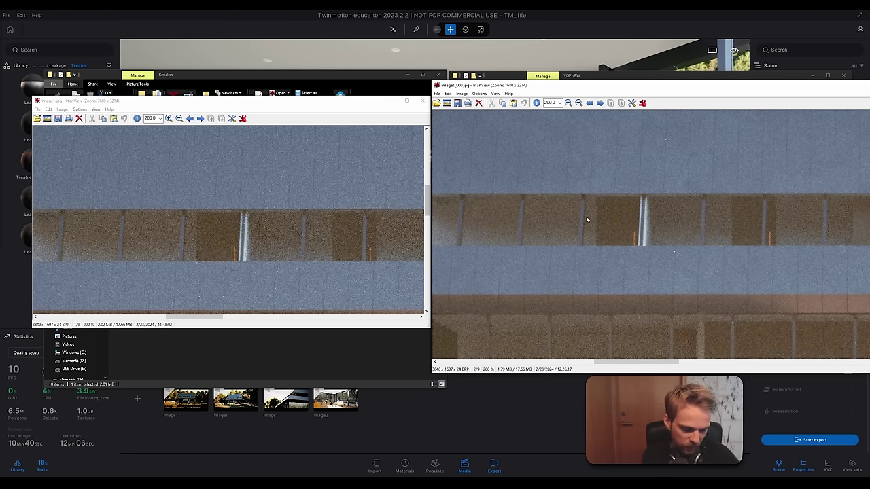
# Step: Close the Image1.jpg window, maximize the remaining viewer and advance to the third render, Image1_001.jpg
pyautogui.click(421, 101)
pyautogui.moveTo(762, 91); pyautogui.dragTo(454, 112)
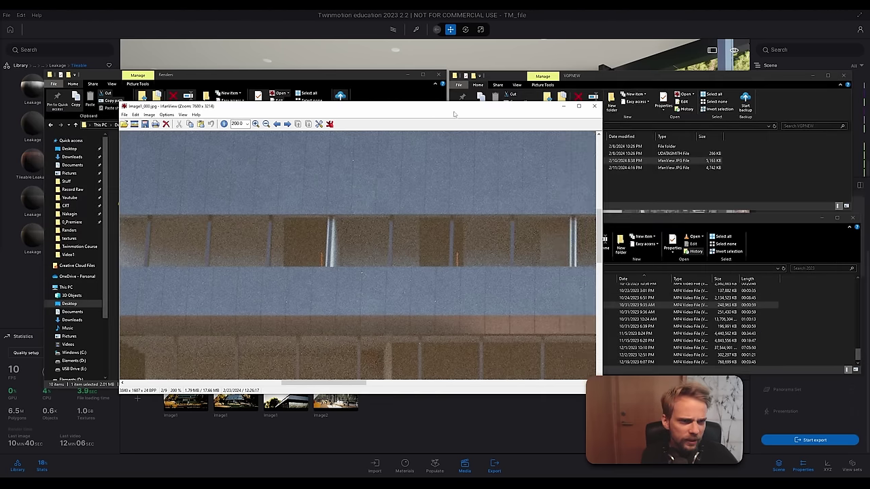
pyautogui.click(578, 106)
pyautogui.press('Right')
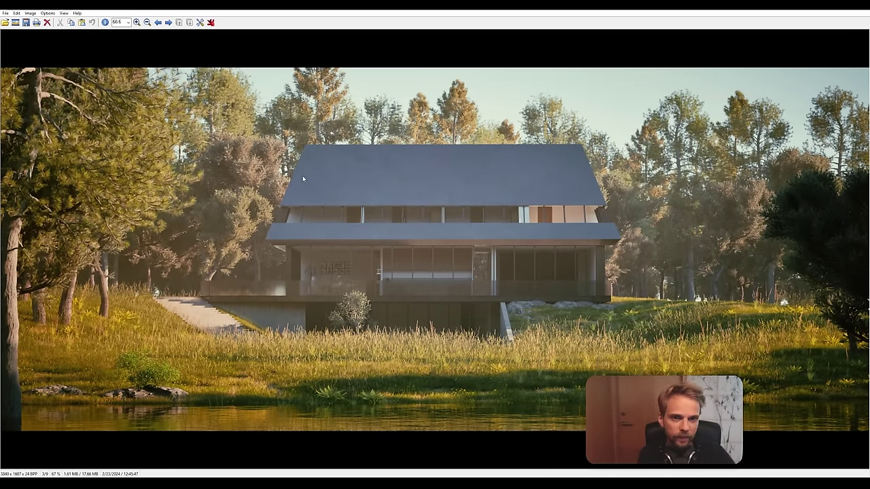
# Step: Magnify the house in the third render to 200% and examine the noise on the roof and windows
pyautogui.moveTo(276, 169); pyautogui.dragTo(413, 223)
pyautogui.click(321, 205)
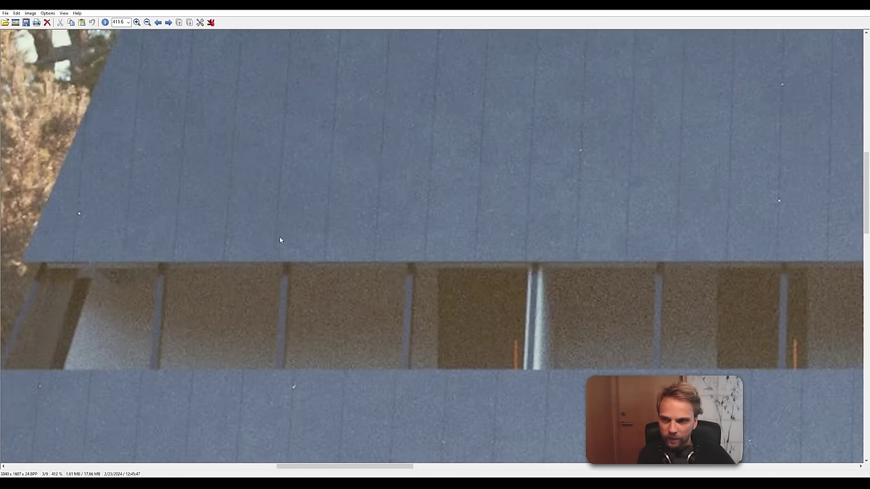
pyautogui.click(128, 22)
pyautogui.click(124, 86)
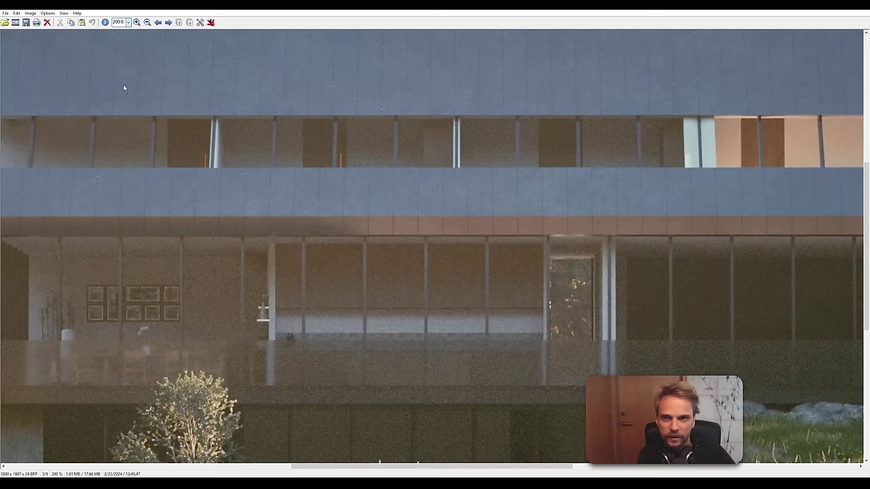
pyautogui.scroll(3, 312, 245)
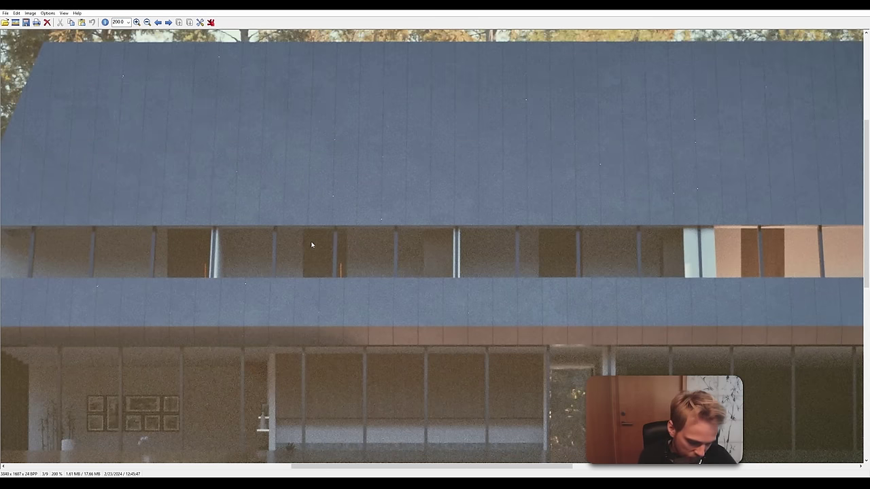
# Step: Advance to the fourth render, Image1_002.jpg, and magnify the house to examine noise on the roof and windows
pyautogui.click(168, 22)
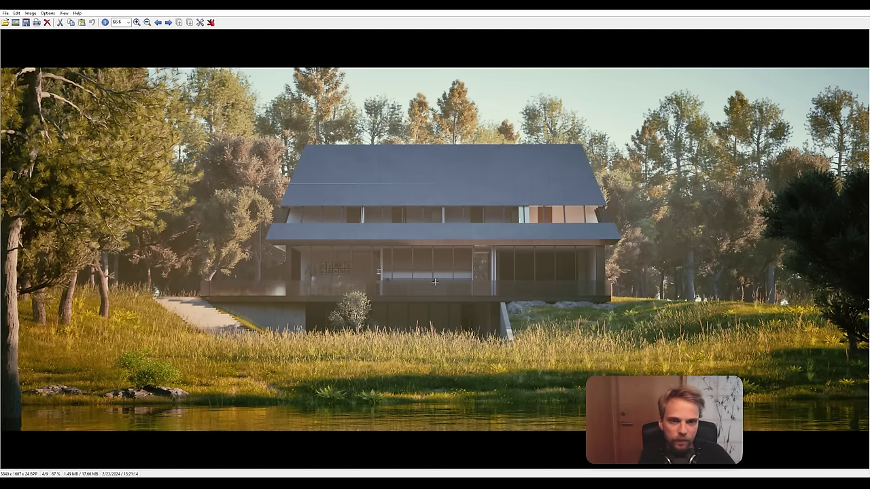
pyautogui.scroll(5, 337, 234)
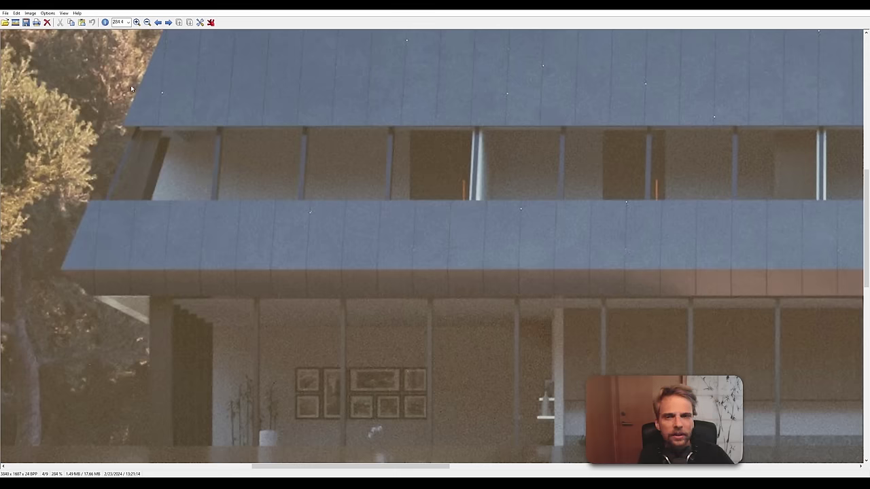
pyautogui.scroll(1, 248, 157)
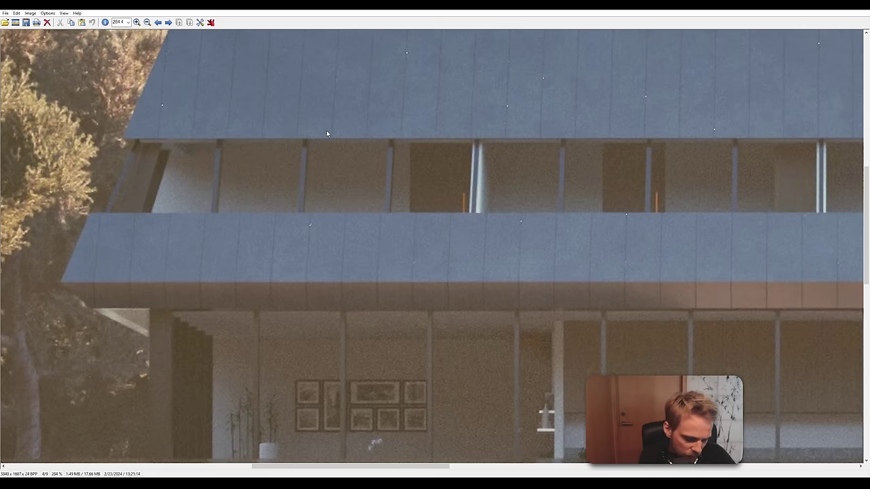
pyautogui.scroll(-2, 326, 133)
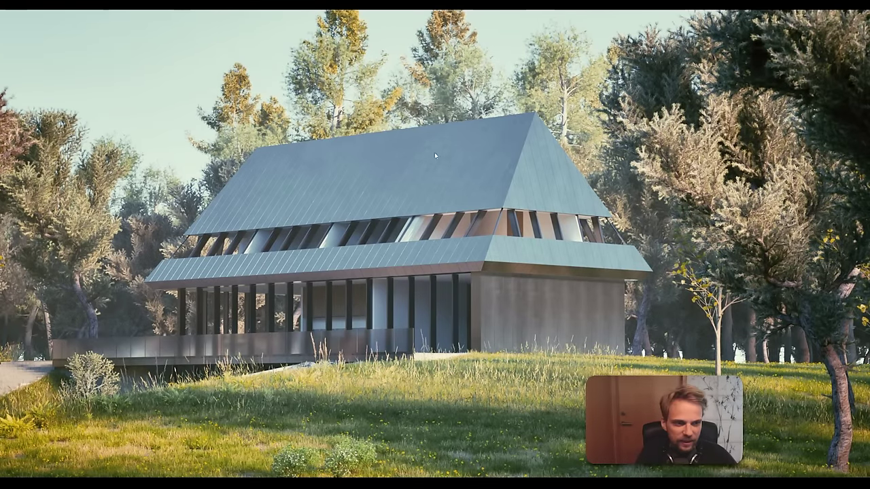
# Step: Magnify the facade corner in the fifth render to examine its noise, and advance to the sixth render, Image1_004.jpg
pyautogui.keyDown('ctrl'); pyautogui.scroll(5, 493, 241); pyautogui.keyUp('ctrl')
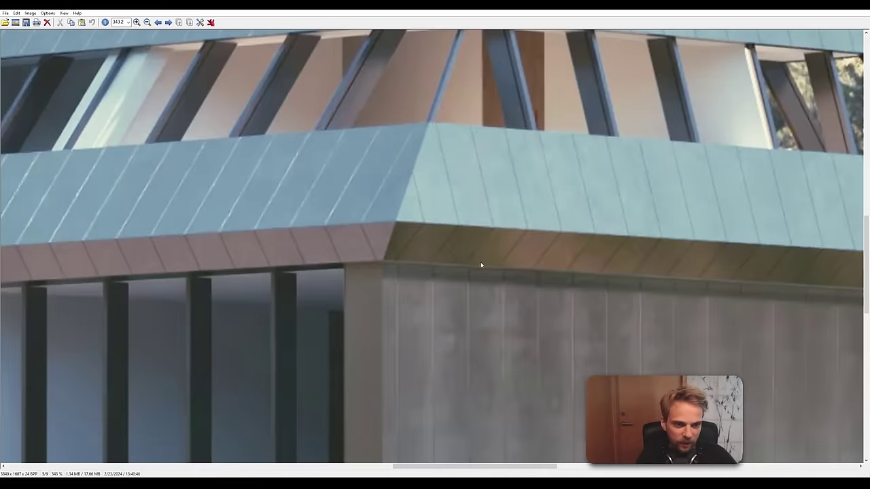
pyautogui.scroll(-1, 423, 317)
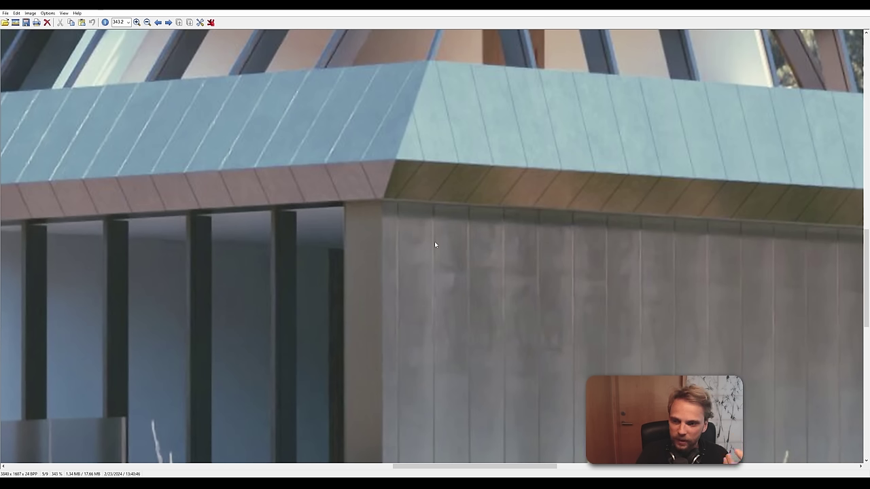
pyautogui.press('Return')
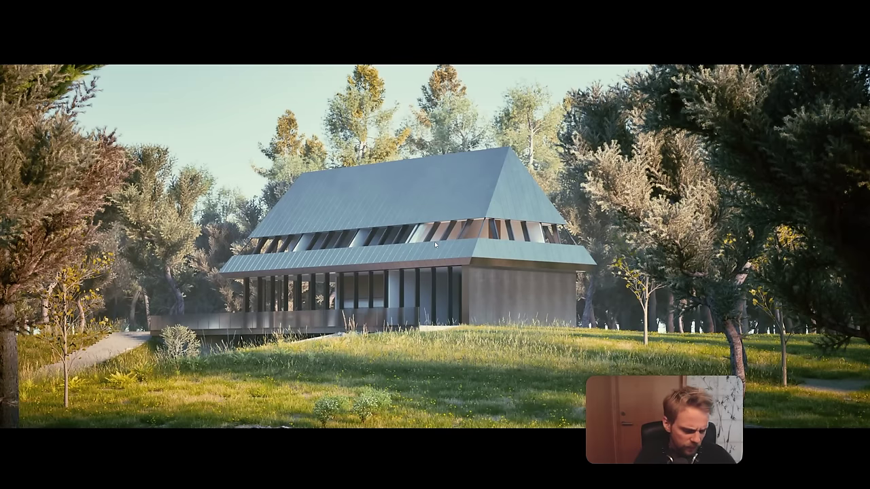
pyautogui.press('Right')
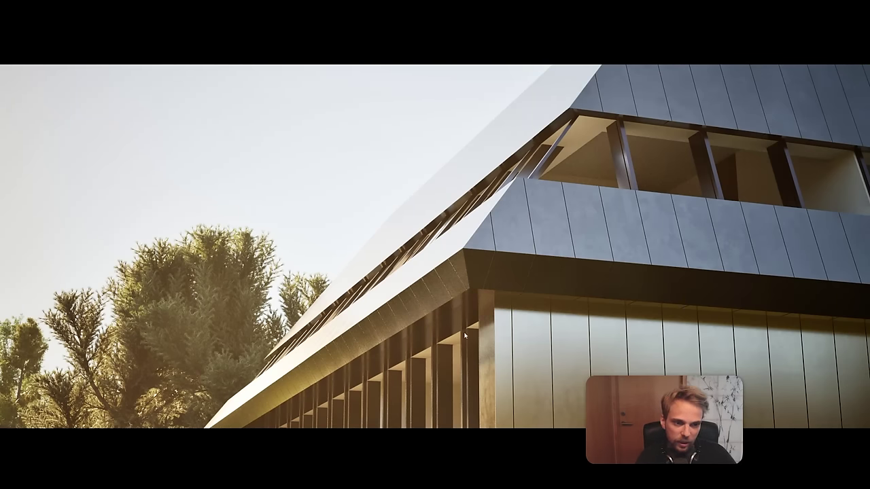
# Step: Leave the full-screen view of Image1_004.jpg, move its window beside the Renders folder and bring the facade corner into view
pyautogui.press('Escape')
pyautogui.moveTo(434, 10); pyautogui.dragTo(612, 82)
pyautogui.scroll(-4, 644, 311)
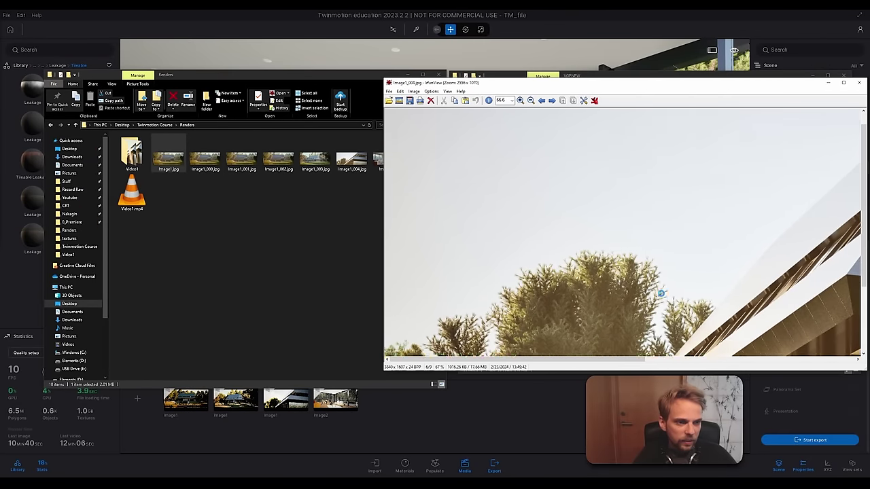
pyautogui.hscroll(6, 583, 282)
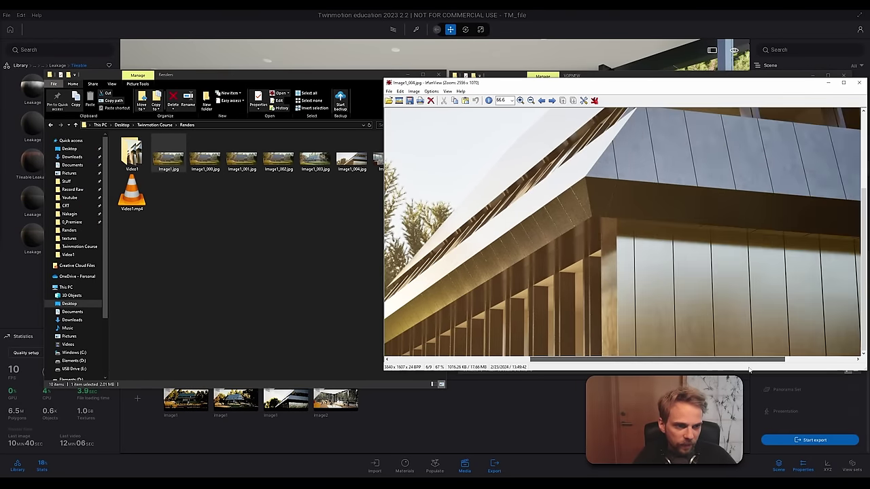
# Step: Open Image1_003.jpg from the Renders folder, magnify its facade corner and place its narrowed window beside Image1_004.jpg
pyautogui.doubleClick(315, 158)
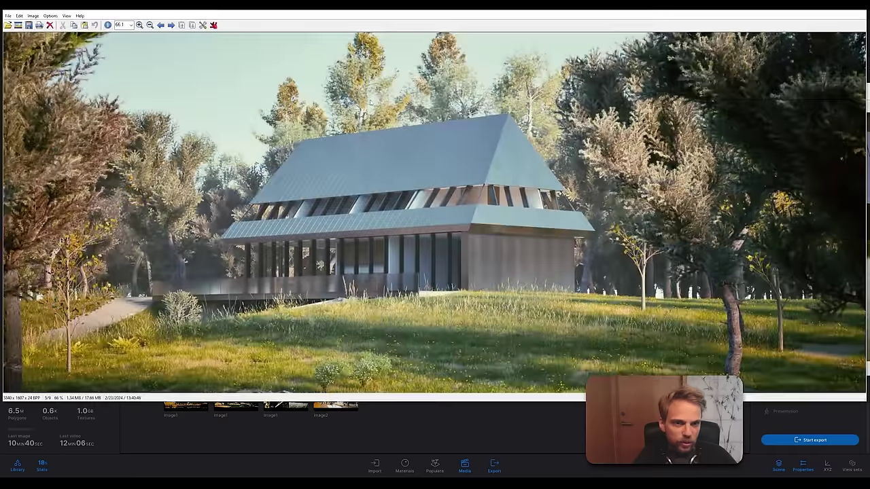
pyautogui.moveTo(500, 11); pyautogui.dragTo(334, 57)
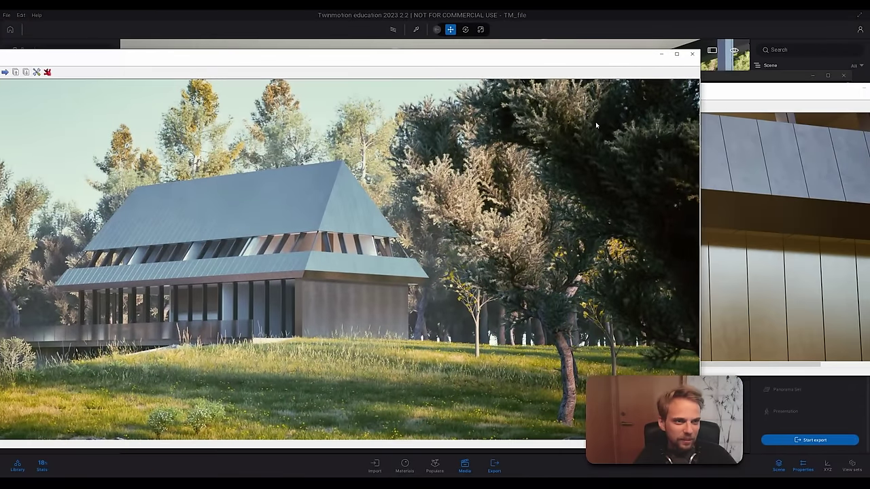
pyautogui.keyDown('ctrl'); pyautogui.scroll(4, 226, 218); pyautogui.keyUp('ctrl')
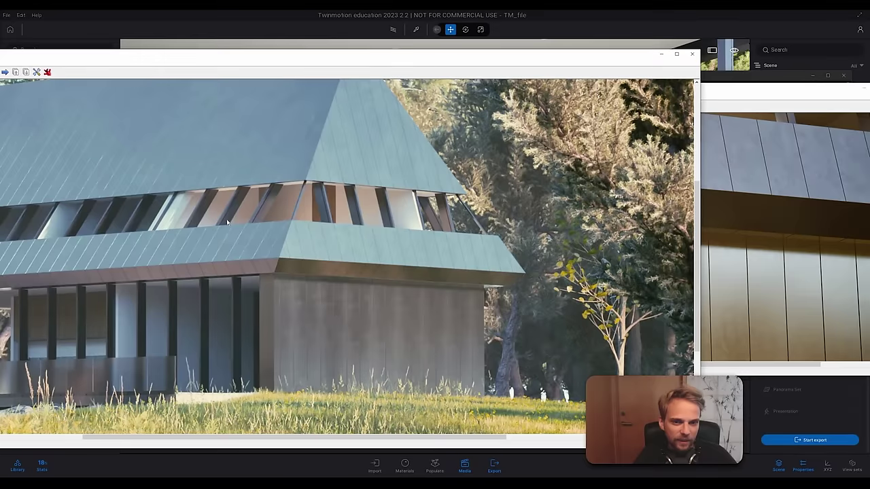
pyautogui.moveTo(699, 109); pyautogui.dragTo(525, 115)
pyautogui.moveTo(402, 59); pyautogui.dragTo(372, 19)
pyautogui.moveTo(591, 87); pyautogui.dragTo(570, 87)
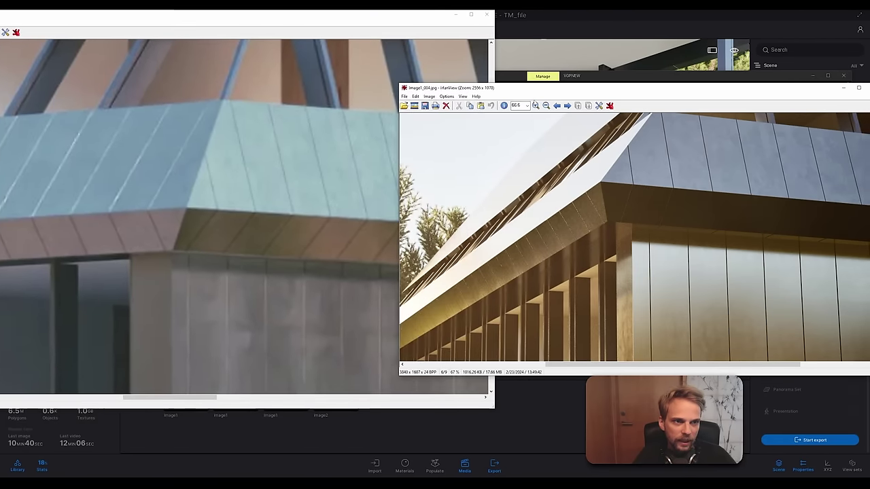
# Step: Magnify the roof-overhang corner in Image1_004.jpg to about 123% and examine the noise on its shaded underside
pyautogui.click(536, 105)
pyautogui.click(141, 55)
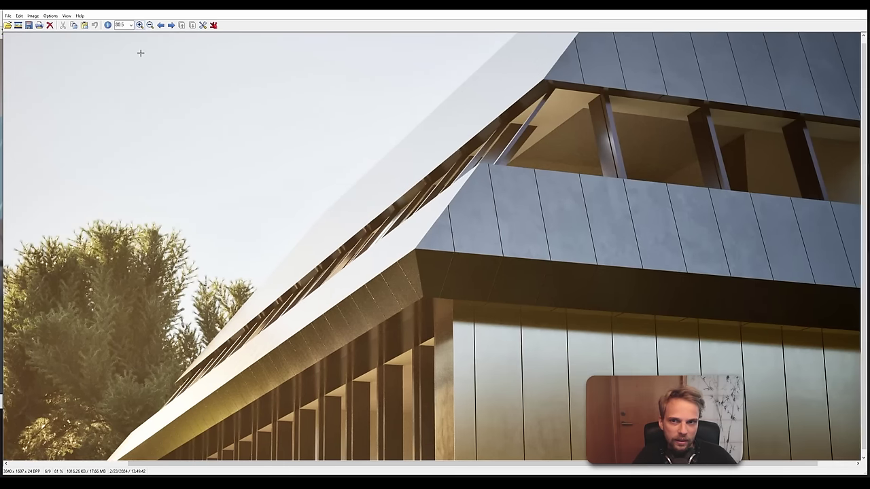
pyautogui.doubleClick(141, 54)
pyautogui.doubleClick(386, 203)
pyautogui.keyDown('ctrl'); pyautogui.scroll(5, 385, 202); pyautogui.keyUp('ctrl')
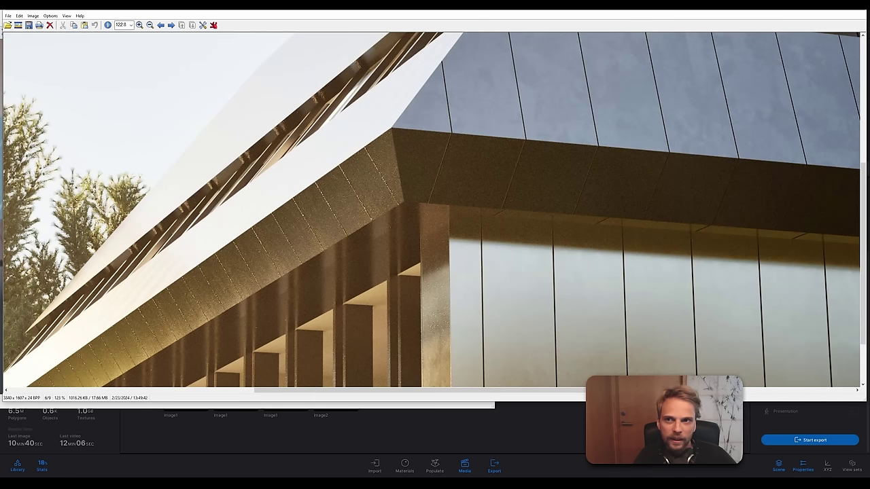
# Step: Close the Image1_003.jpg window, fit Image1_004.jpg back to the full picture and close it too
pyautogui.moveTo(10, 4); pyautogui.dragTo(288, 73)
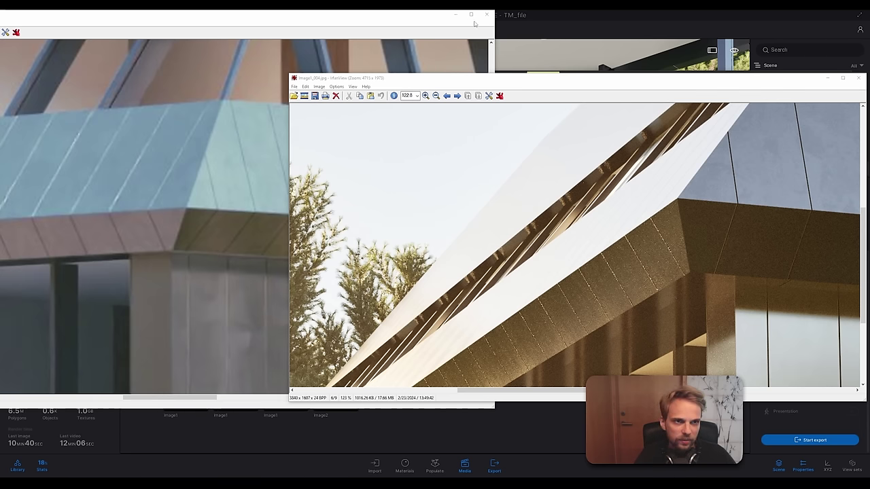
pyautogui.click(487, 13)
pyautogui.moveTo(570, 80); pyautogui.dragTo(359, 72)
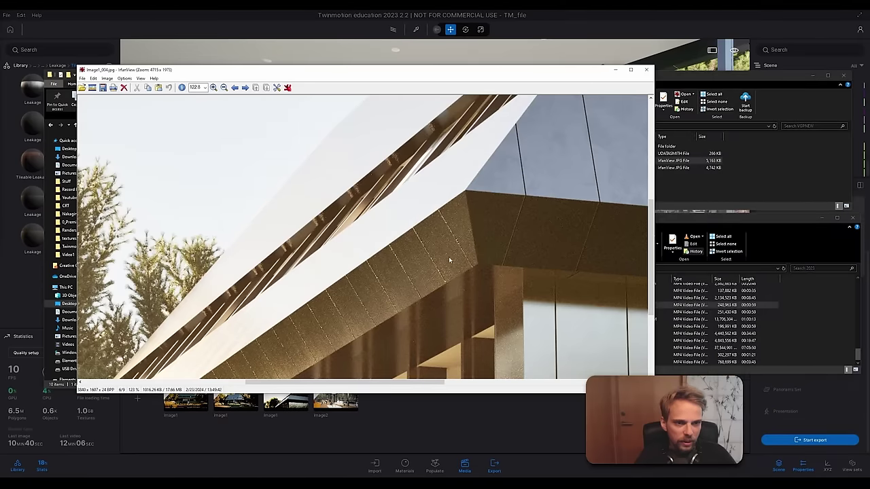
pyautogui.doubleClick(475, 197)
pyautogui.doubleClick(473, 196)
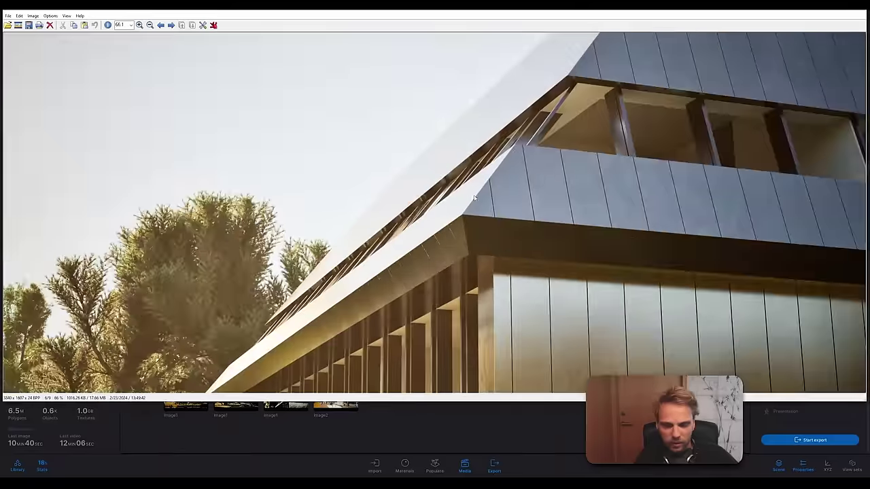
pyautogui.click(857, 11)
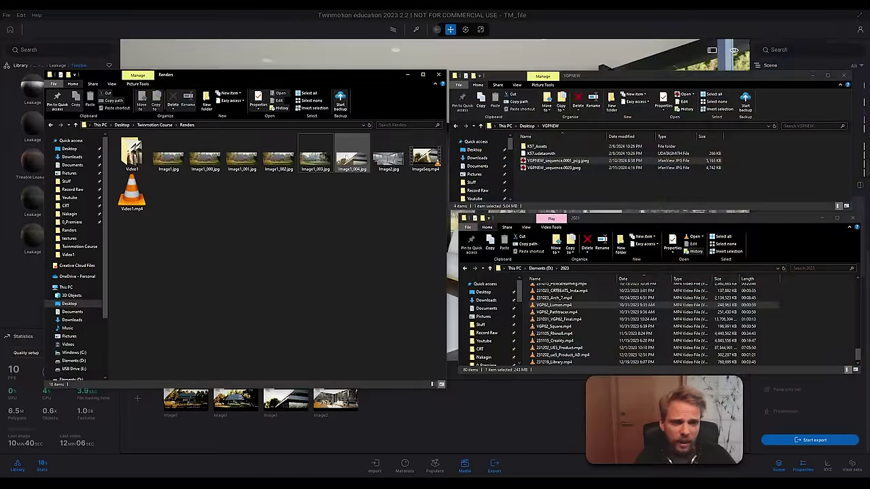
# Step: View the render Image1_004.jpg again and the interior render Image2.jpg, closing each one after inspection
pyautogui.doubleClick(351, 157)
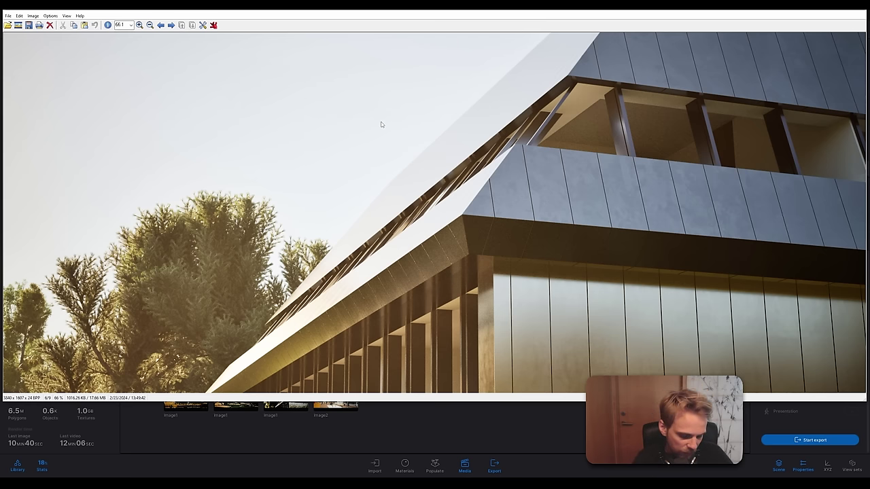
pyautogui.click(857, 11)
pyautogui.click(368, 250)
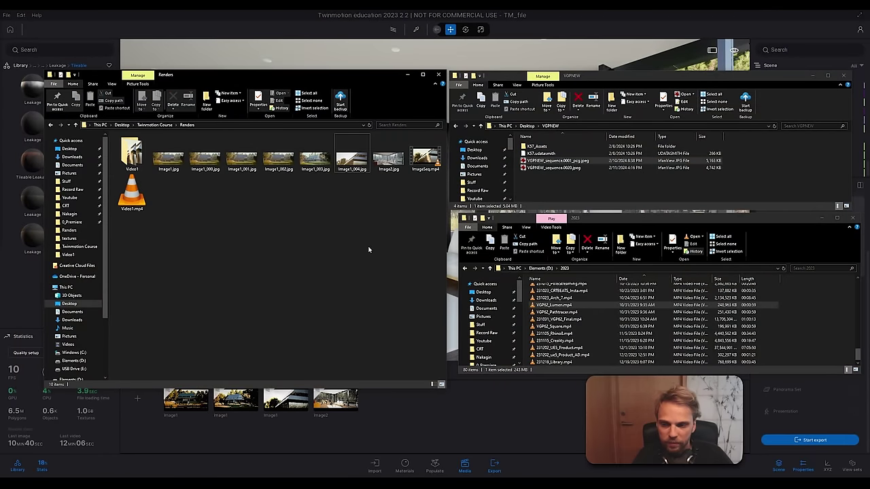
pyautogui.doubleClick(388, 161)
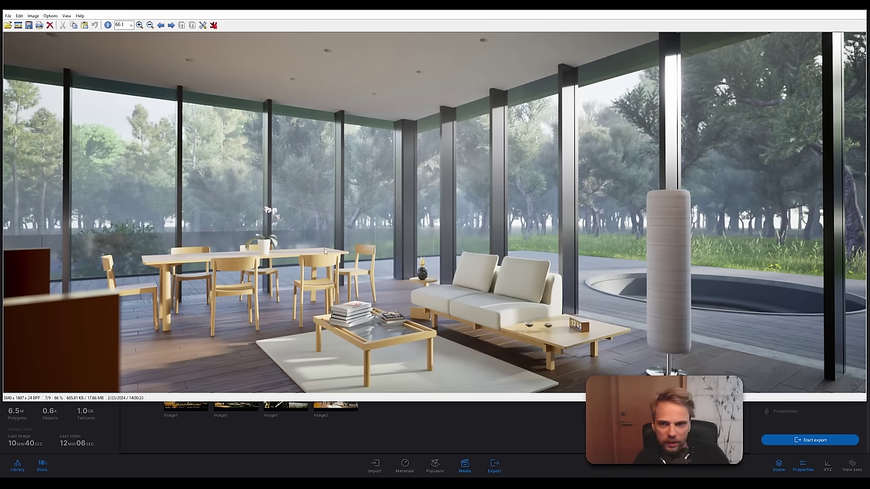
pyautogui.click(858, 10)
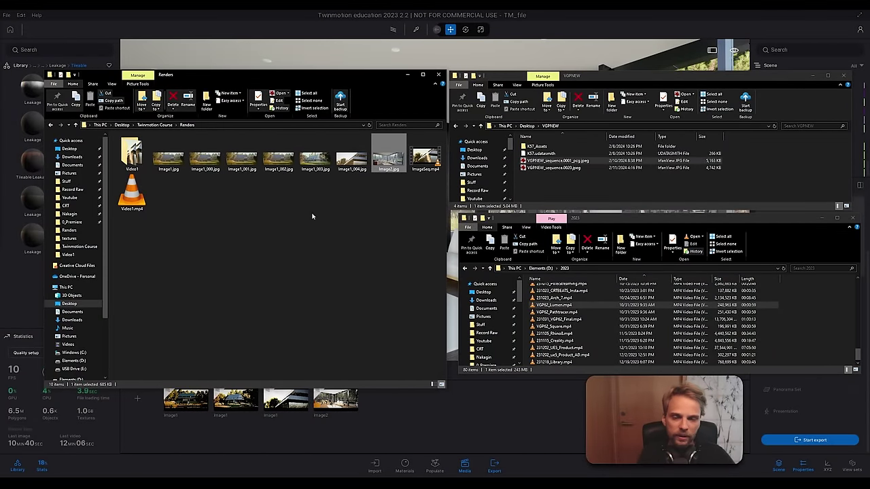
# Step: Try to play the exported Video1.mp4 from the Renders folder, and close the video player
pyautogui.click(131, 192)
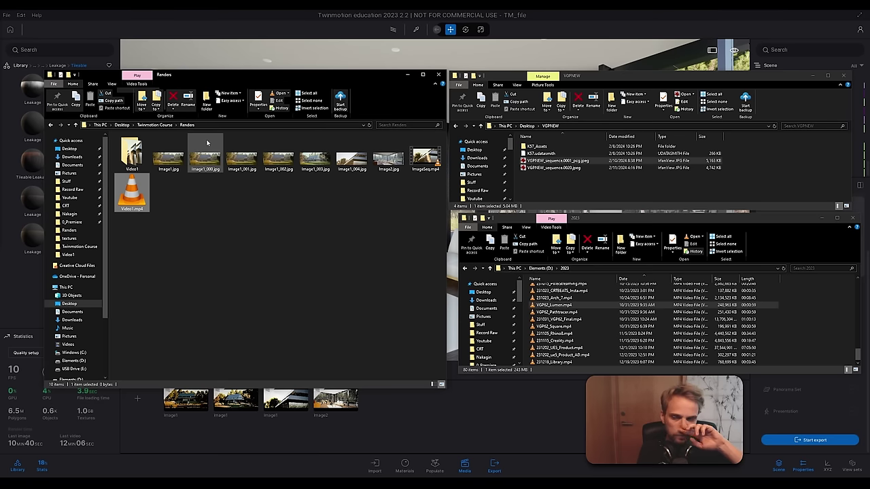
pyautogui.doubleClick(123, 197)
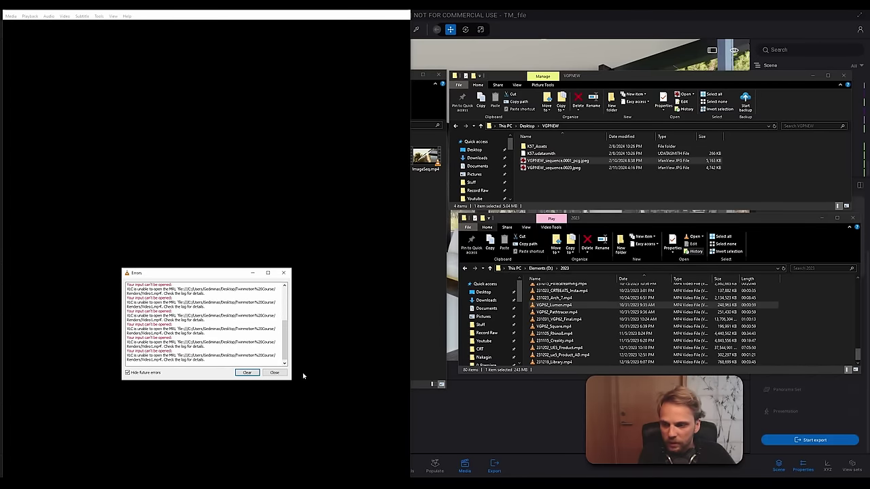
pyautogui.click(273, 372)
pyautogui.click(403, 13)
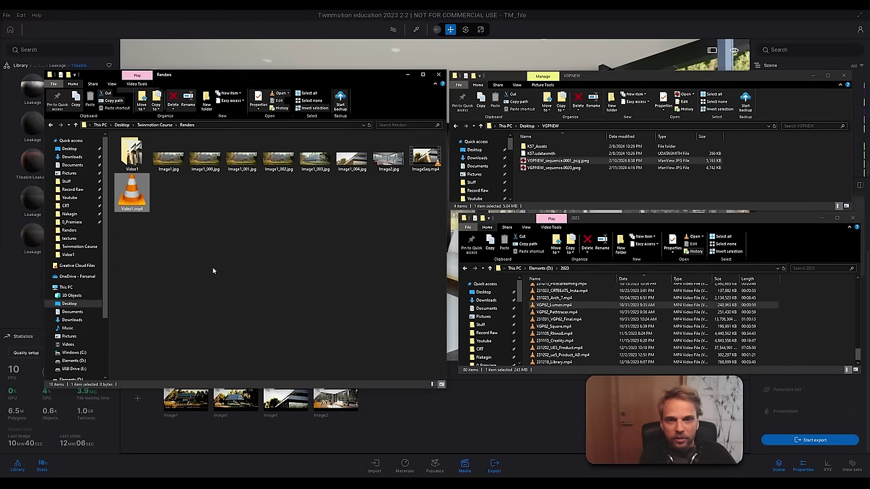
# Step: Open the Video1 folder to look at its PNG frames, and switch back to Twinmotion
pyautogui.click(169, 249)
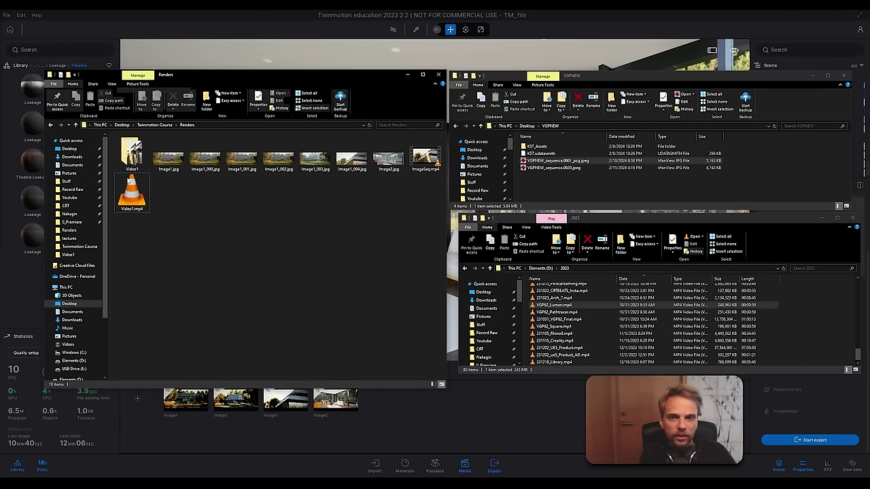
pyautogui.doubleClick(131, 153)
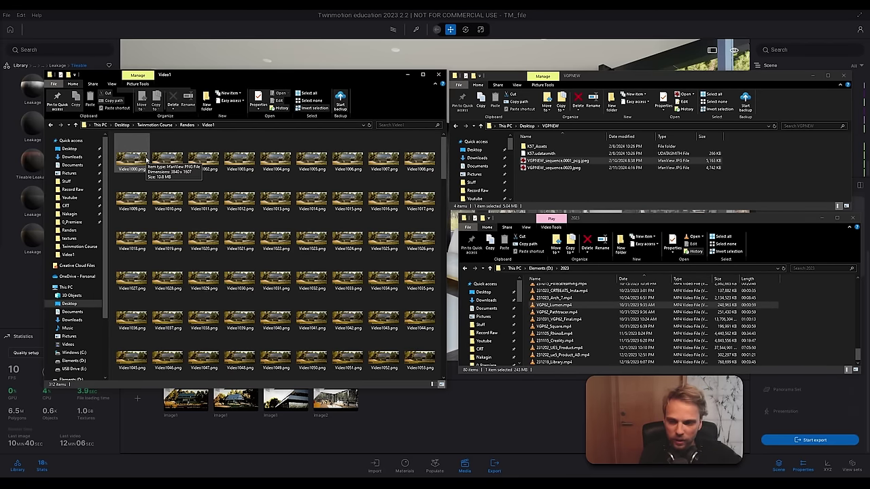
pyautogui.hotkey('alt', 'Tab')
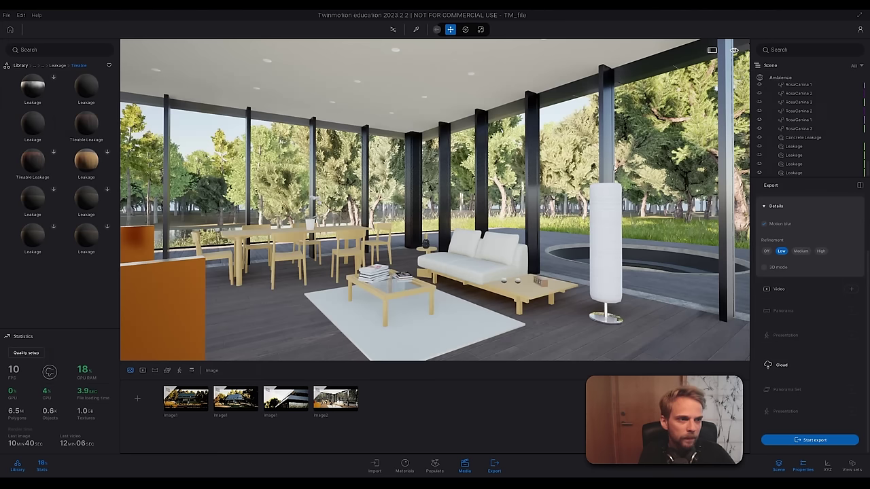
# Step: Collapse the details of the image export settings and the whole Image section
pyautogui.click(773, 205)
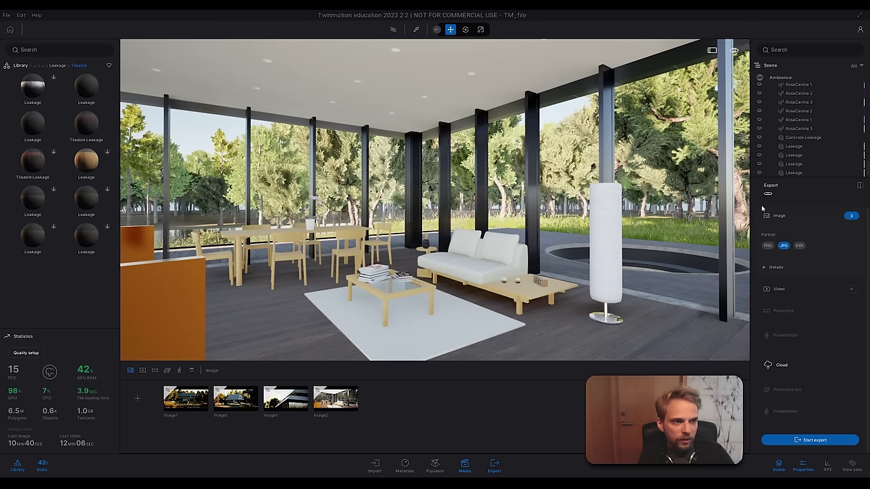
pyautogui.scroll(1, 849, 214)
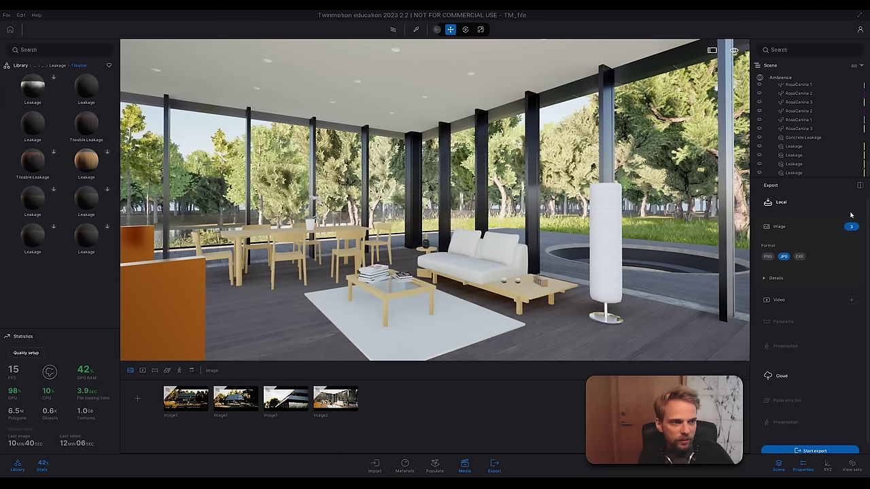
pyautogui.click(781, 227)
# Step: Select Video1 as the media for the video export and close the media selection to show the video settings
pyautogui.click(851, 249)
pyautogui.click(177, 231)
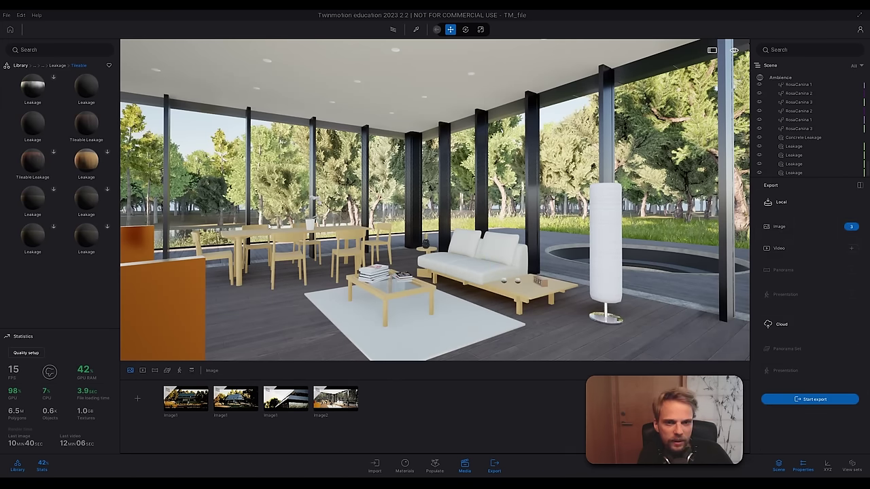
pyautogui.click(177, 231)
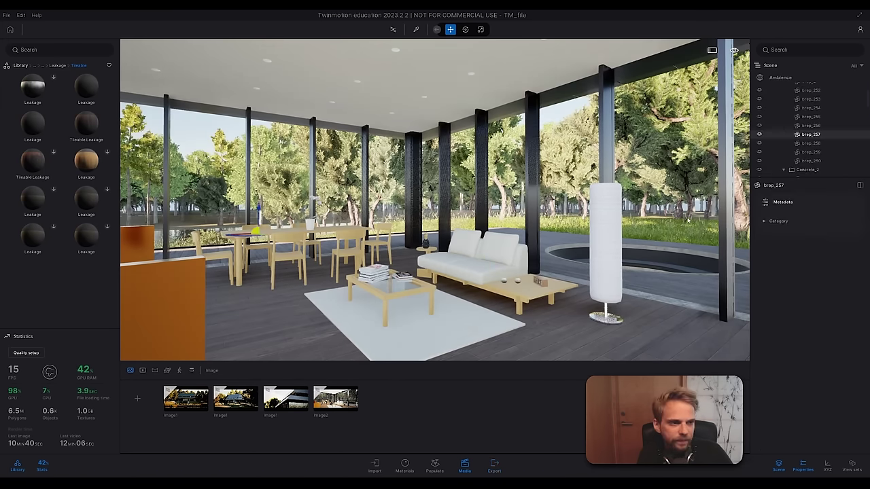
pyautogui.click(494, 463)
pyautogui.click(851, 249)
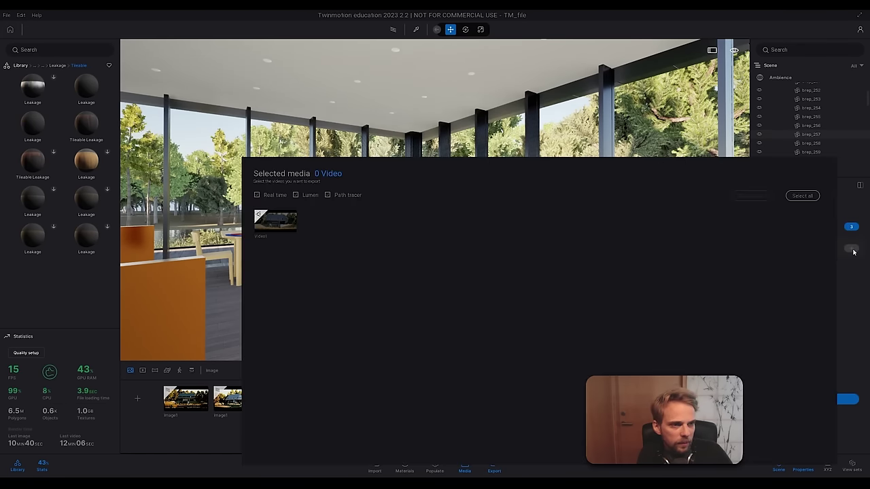
pyautogui.click(275, 220)
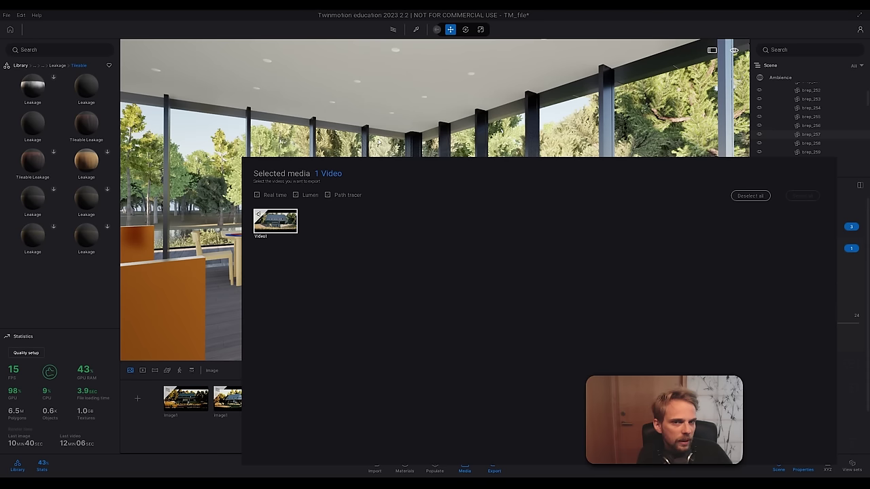
pyautogui.click(168, 415)
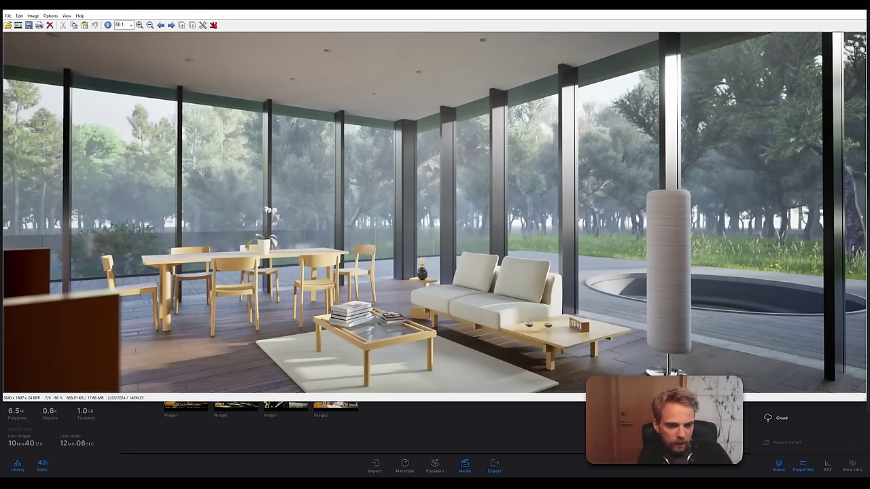
# Step: Close the interior render and look through the PNG frames in the Video1 folder
pyautogui.click(858, 12)
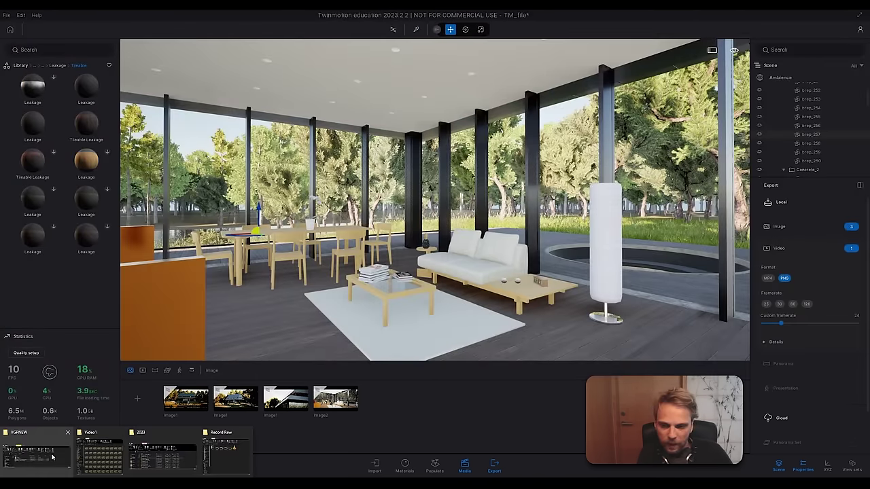
pyautogui.click(96, 454)
pyautogui.scroll(-15, 259, 297)
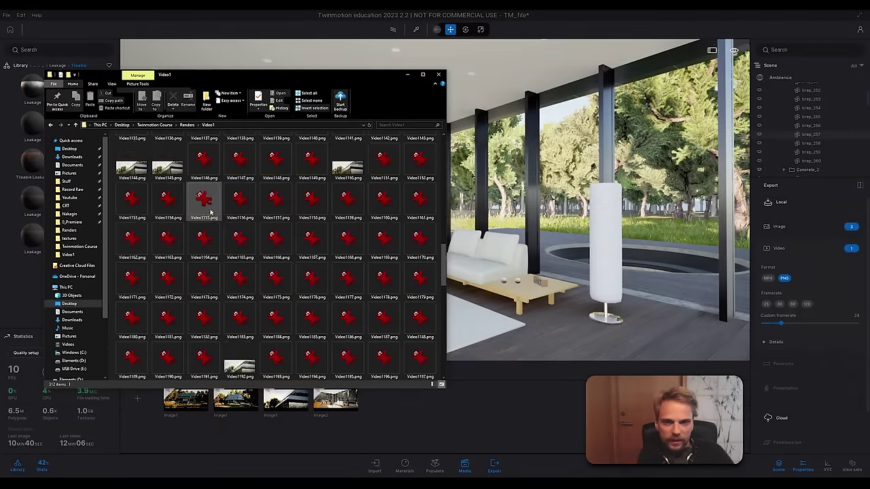
pyautogui.scroll(15, 265, 293)
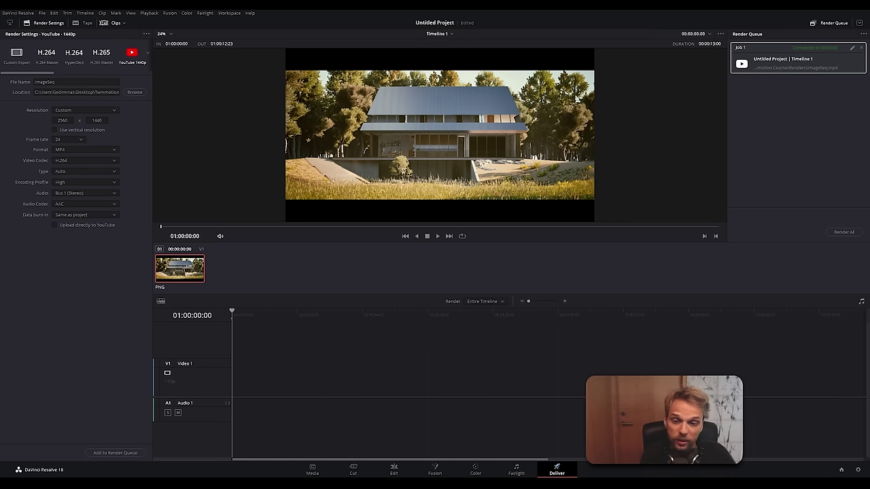
# Step: Play ImageSeq.mp4 from the Renders folder, rewind it to the beginning to watch it, and close the video player
pyautogui.moveTo(20, 475)
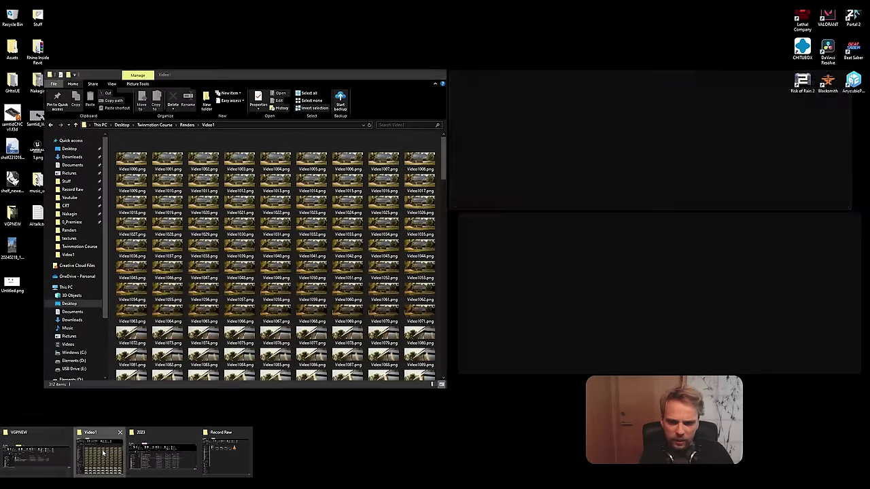
pyautogui.click(99, 452)
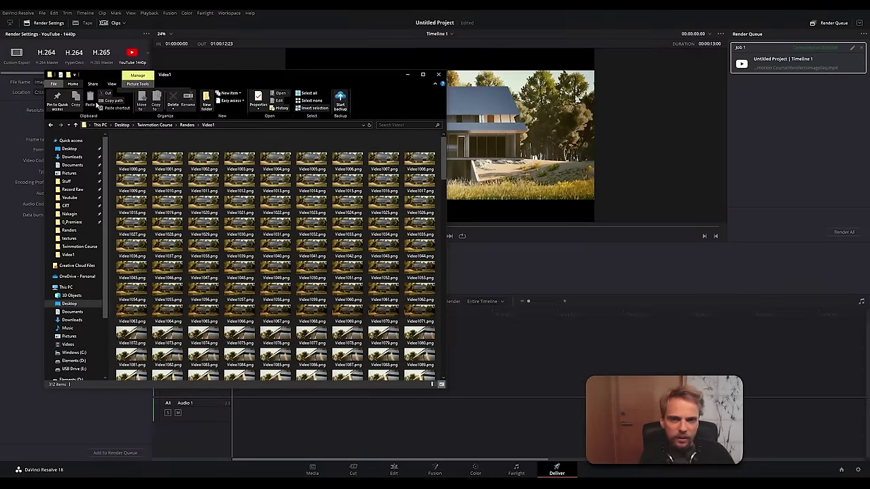
pyautogui.click(187, 125)
pyautogui.doubleClick(426, 170)
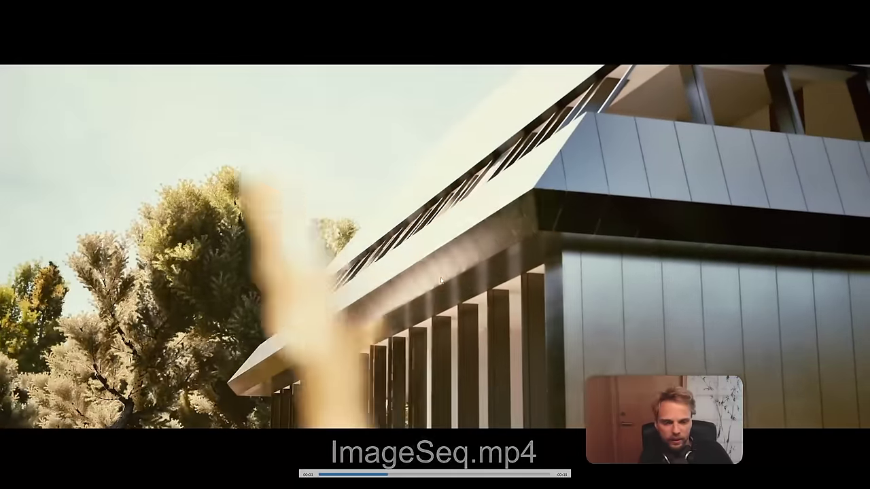
pyautogui.click(318, 474)
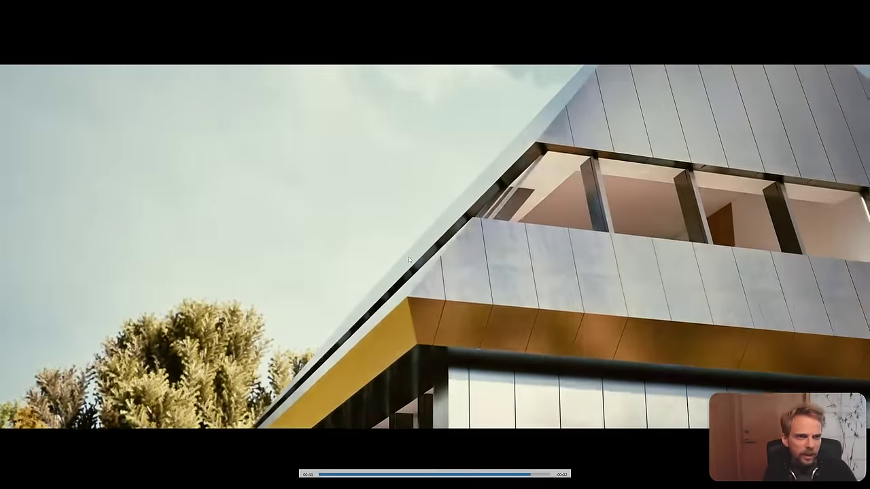
pyautogui.doubleClick(408, 256)
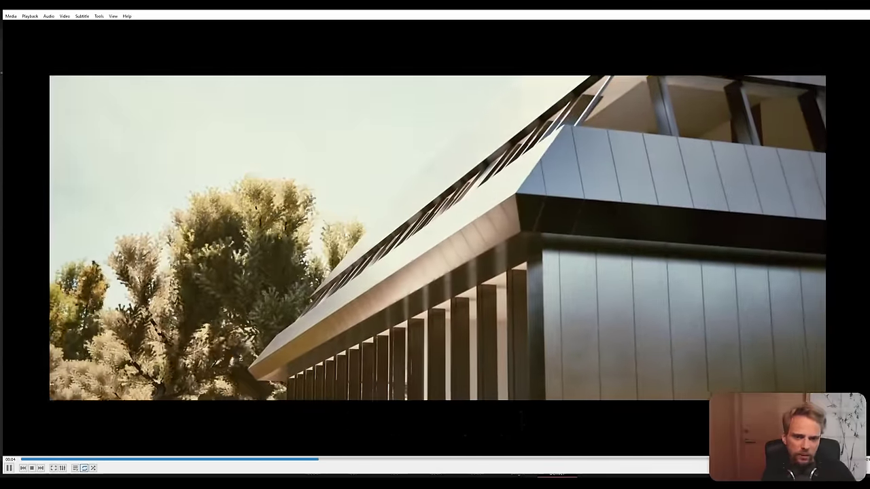
pyautogui.click(863, 10)
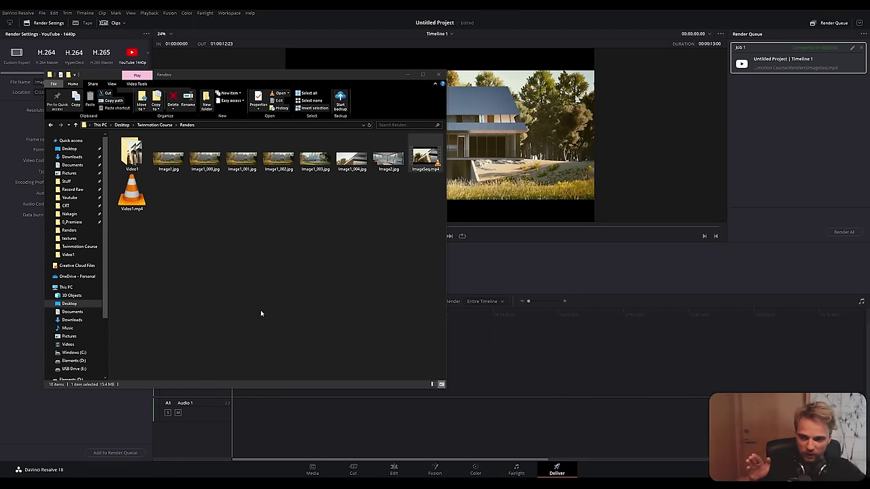
# Step: Play VGP62_Lumen.mp4 from the 2023 folder, and close the video player
pyautogui.moveTo(126, 484)
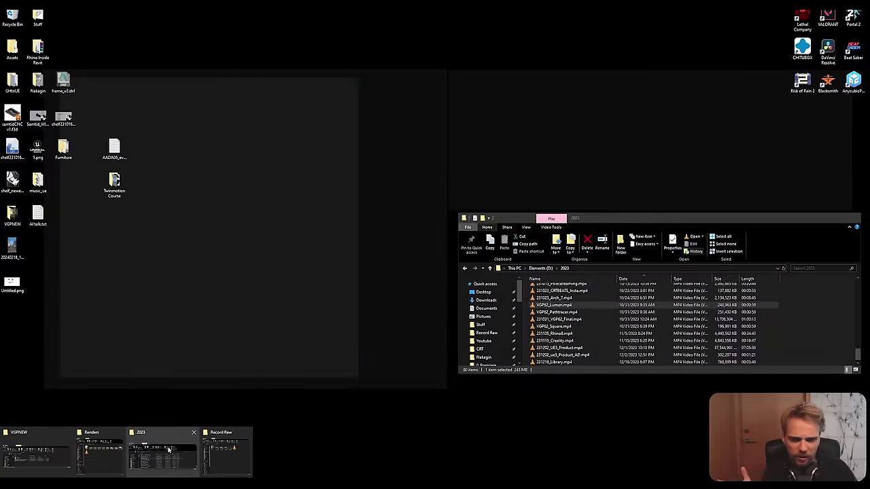
pyautogui.click(169, 449)
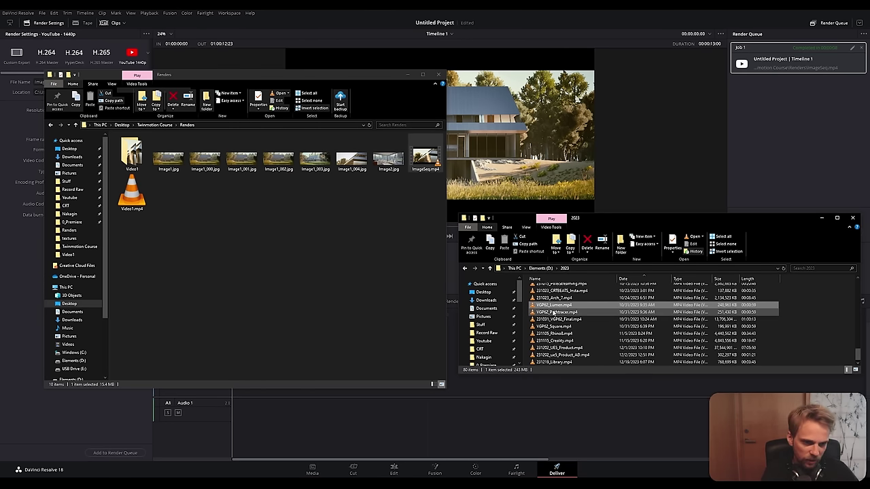
pyautogui.doubleClick(551, 305)
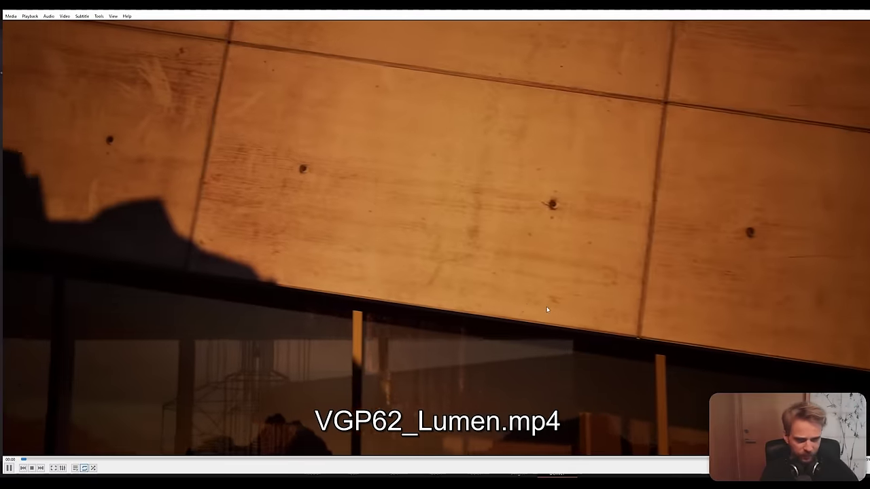
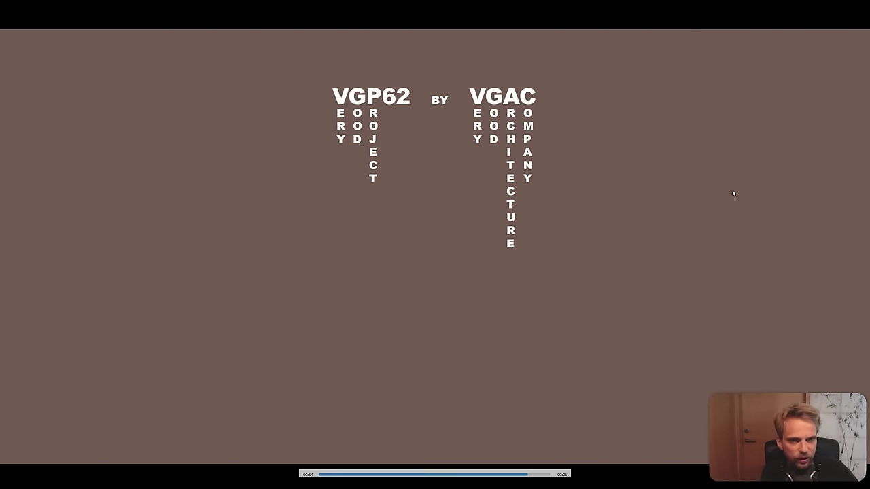
pyautogui.doubleClick(574, 246)
pyautogui.click(863, 11)
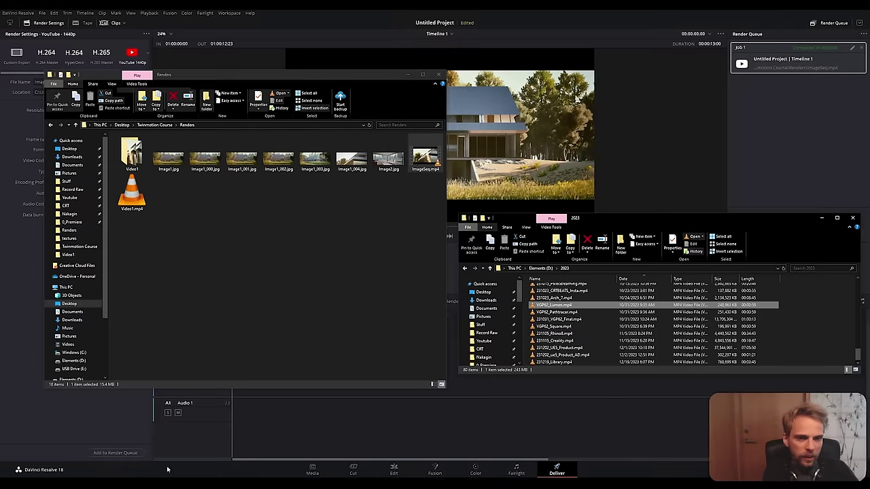
# Step: Open the Windows Calculator and multiply 25 by 24
pyautogui.press('super')
pyautogui.write('calc')
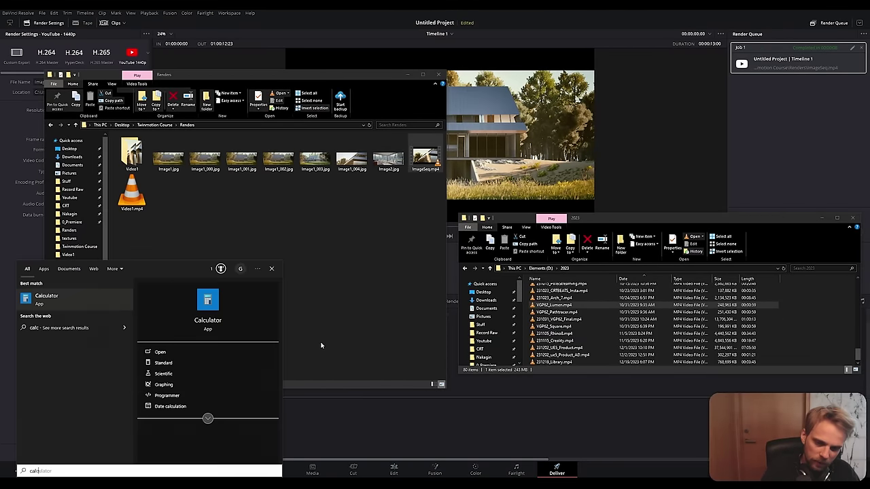
pyautogui.press('Return')
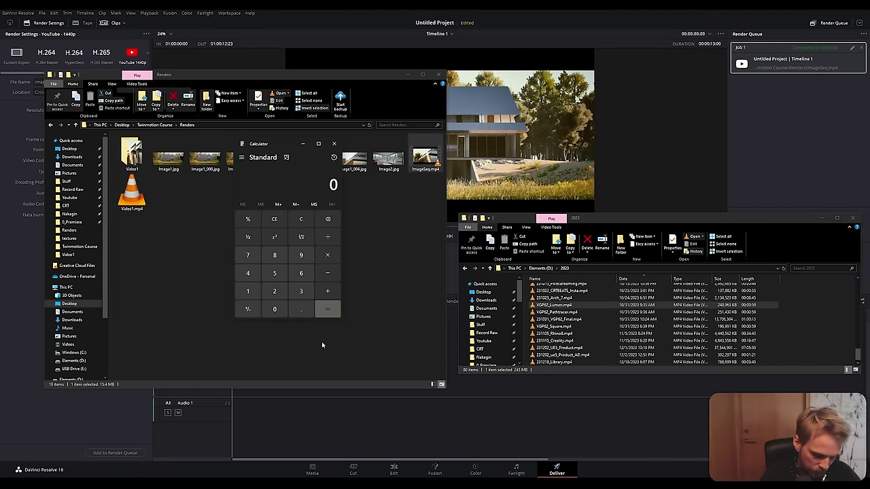
pyautogui.write('25')
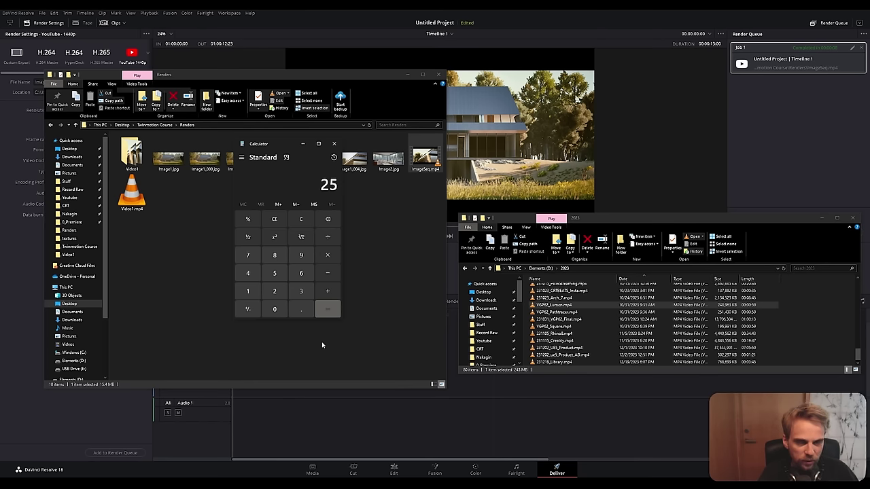
pyautogui.write('*24')
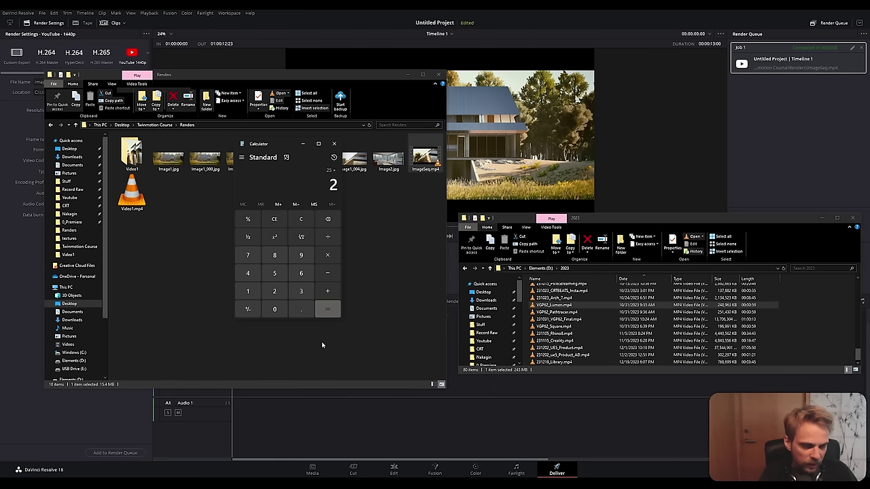
pyautogui.press('Return')
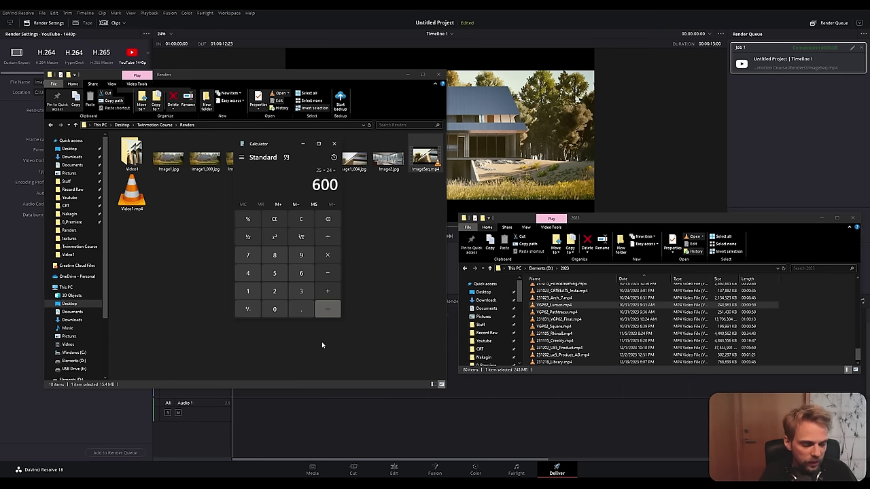
# Step: Multiply the calculated product by 10, divide it by 60, and close the calculator
pyautogui.write('/41')
pyautogui.press('BackSpace')
pyautogui.press('BackSpace')
pyautogui.write('10')
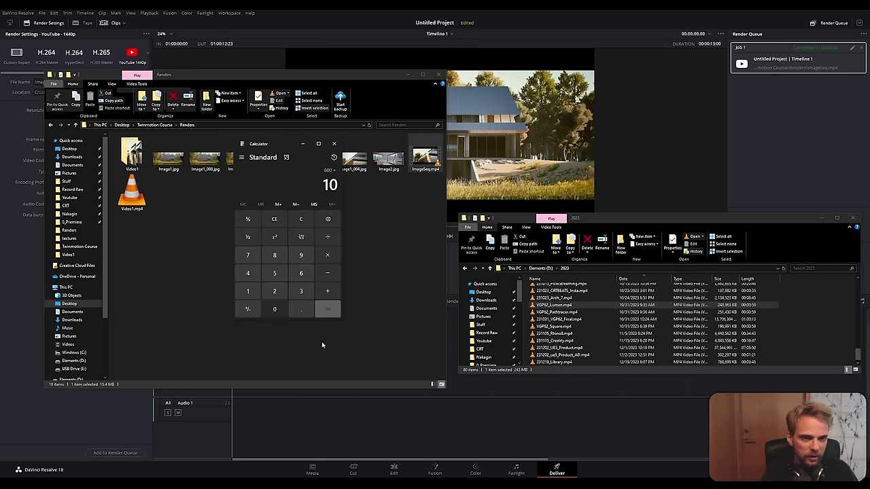
pyautogui.press('Return')
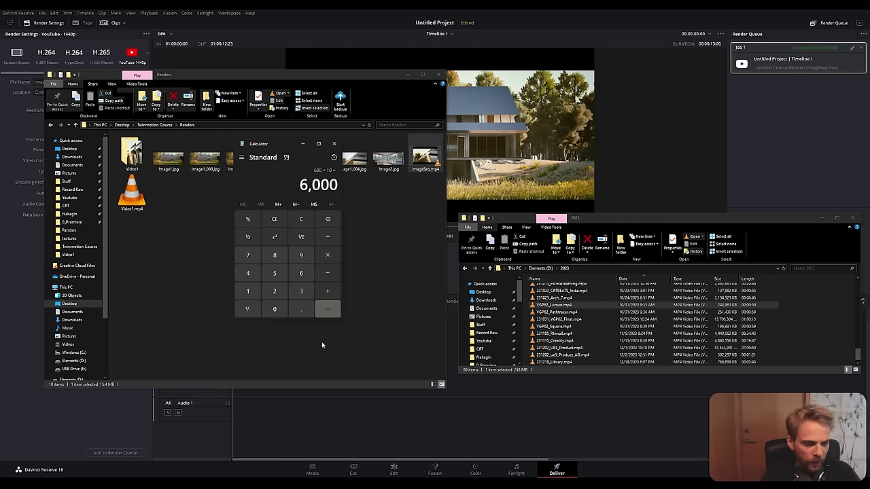
pyautogui.write('/60')
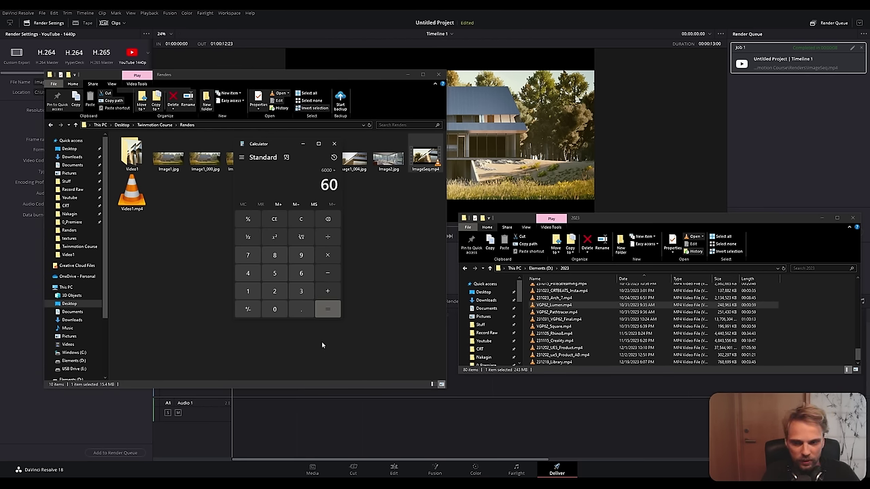
pyautogui.press('Return')
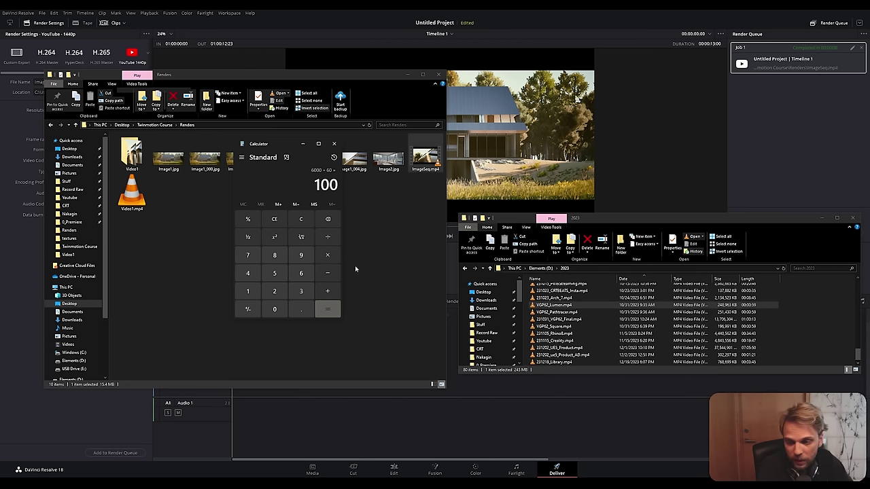
pyautogui.click(334, 144)
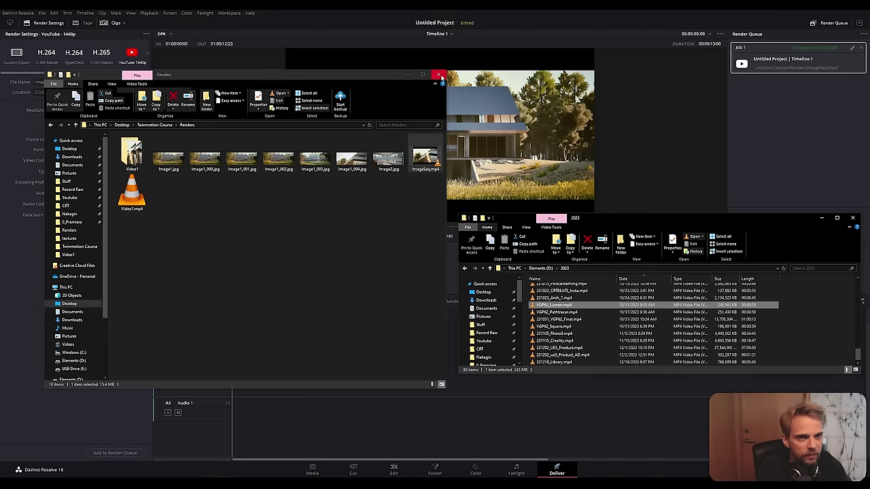
# Step: Leave DaVinci Resolve and open the render Image1_002.jpg from the Renders folder
pyautogui.click(462, 106)
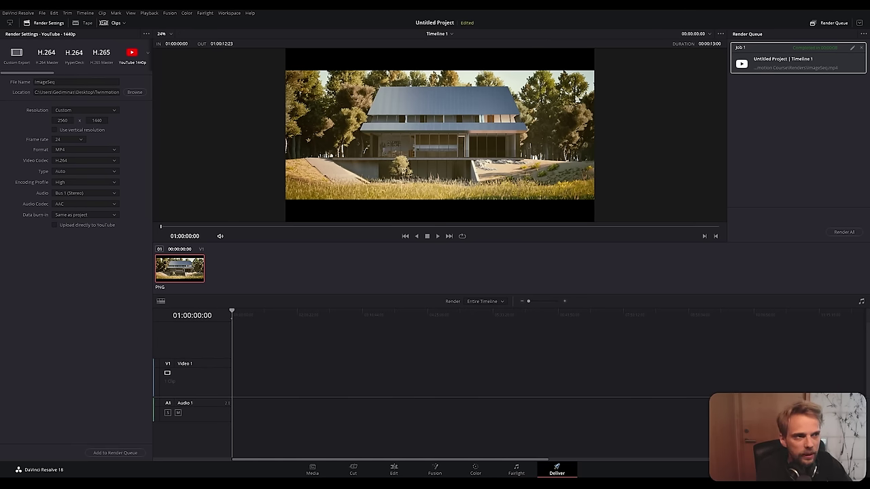
pyautogui.hotkey('ctrl', 'q')
pyautogui.click(411, 266)
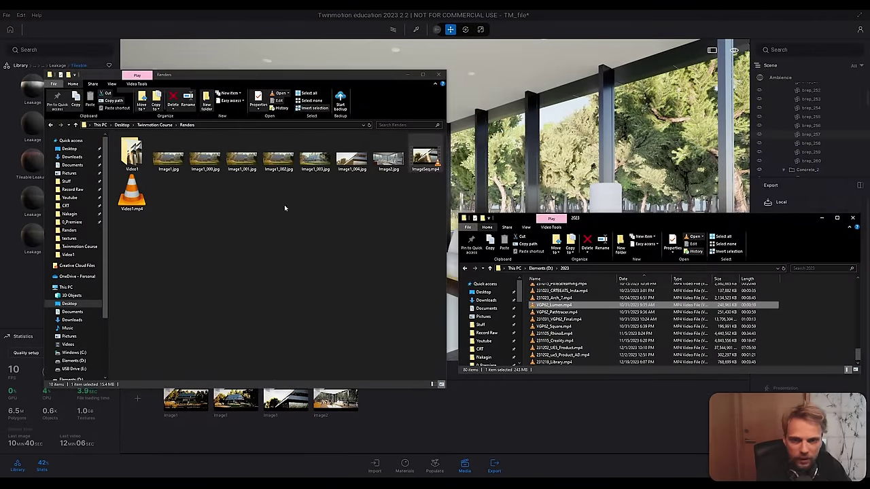
pyautogui.click(284, 204)
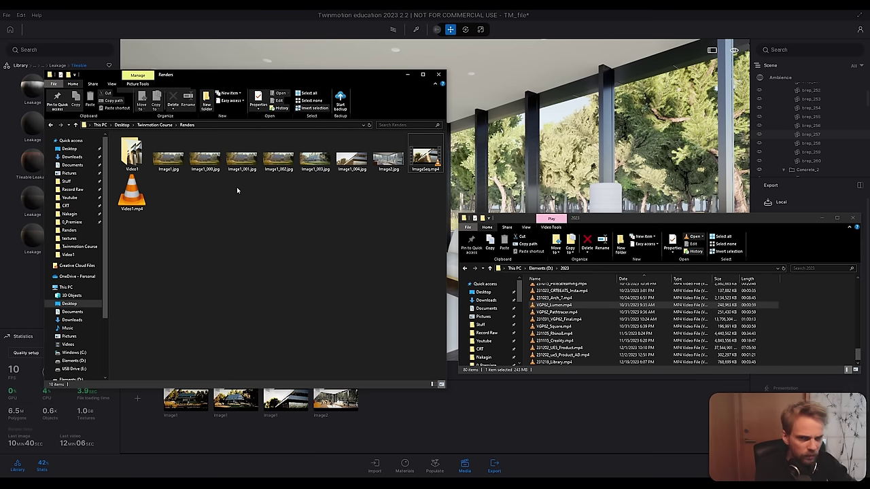
pyautogui.doubleClick(279, 159)
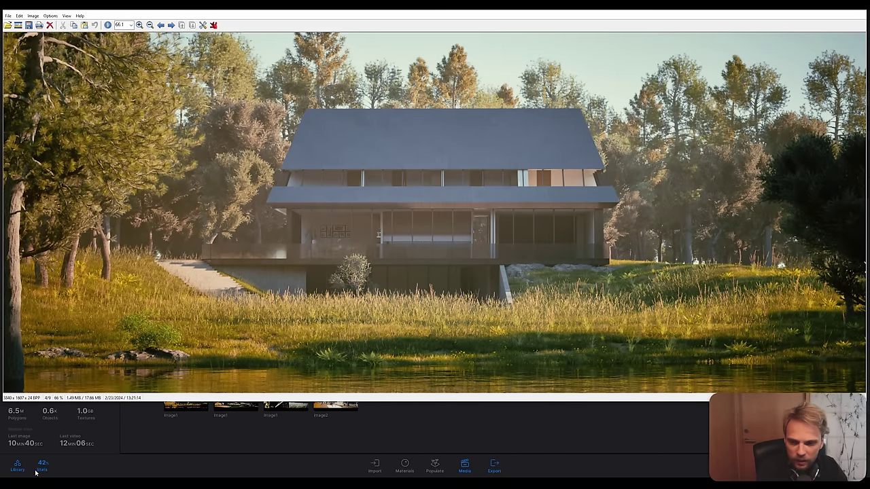
# Step: Bring up the VGPNEW folder over the render and open VGPNEW_sequence.0001_pcg.jpeg in the image viewer
pyautogui.moveTo(37, 474)
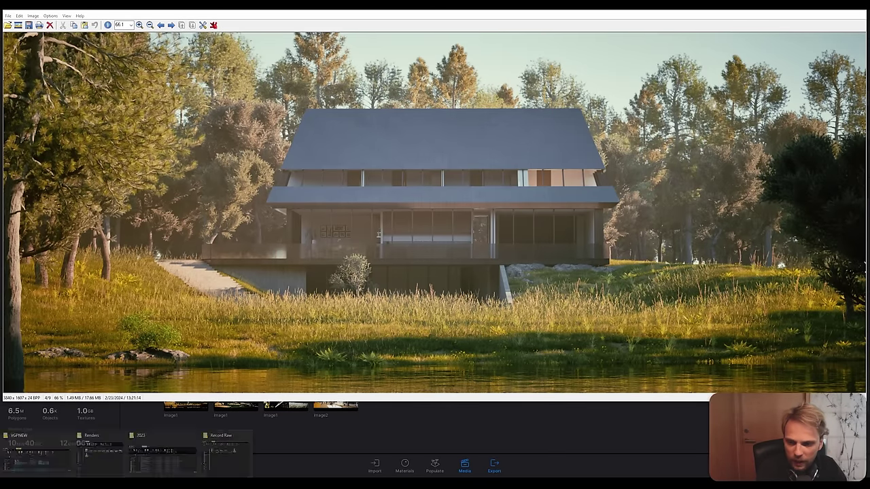
pyautogui.click(26, 461)
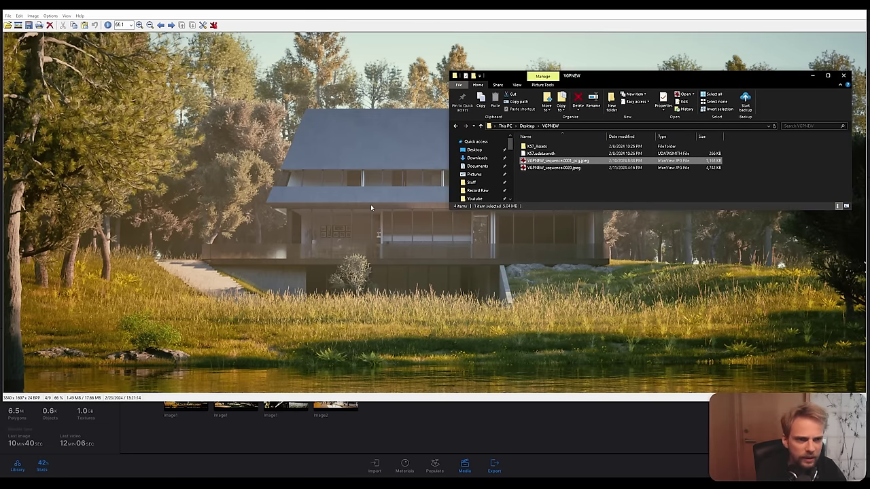
pyautogui.moveTo(602, 81); pyautogui.dragTo(481, 42)
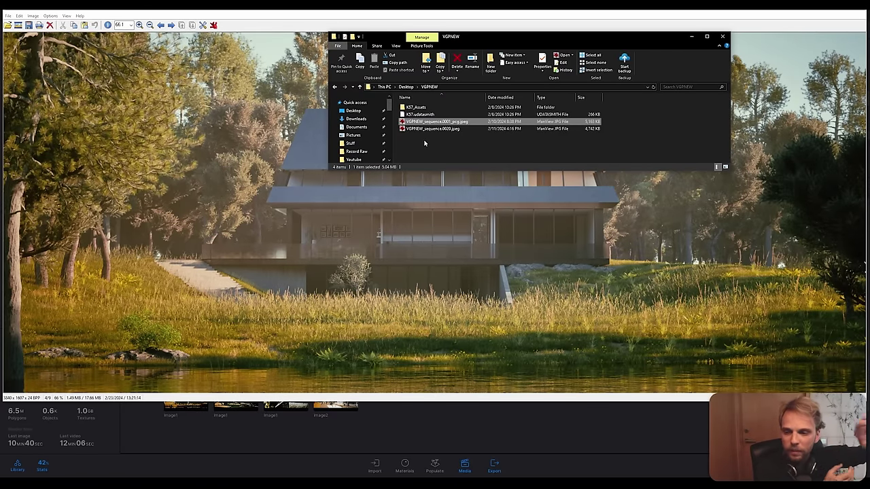
pyautogui.click(464, 140)
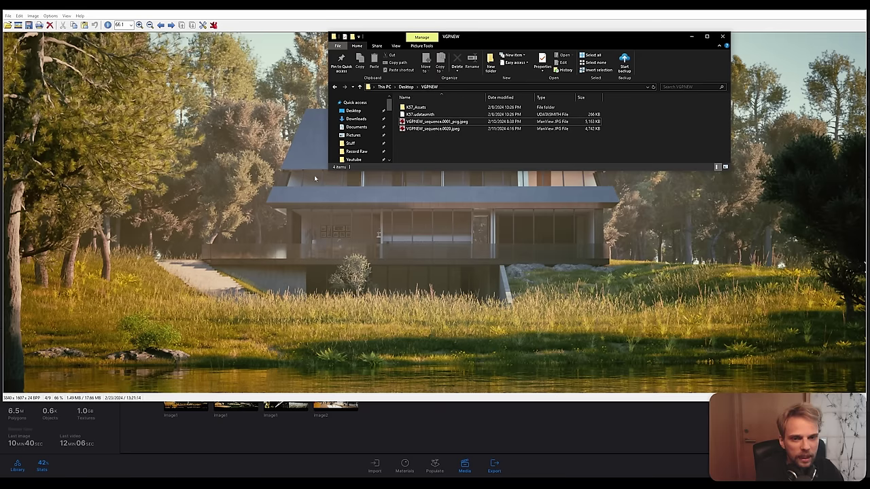
pyautogui.click(429, 122)
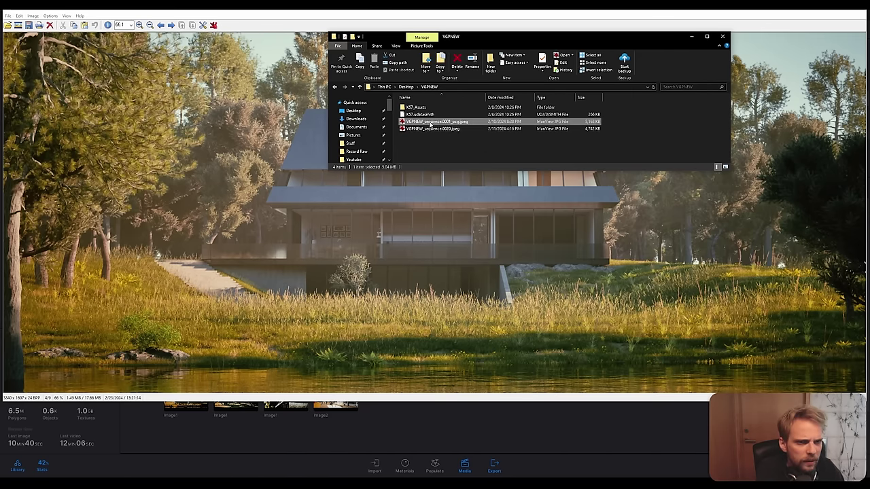
pyautogui.doubleClick(430, 125)
pyautogui.click(752, 11)
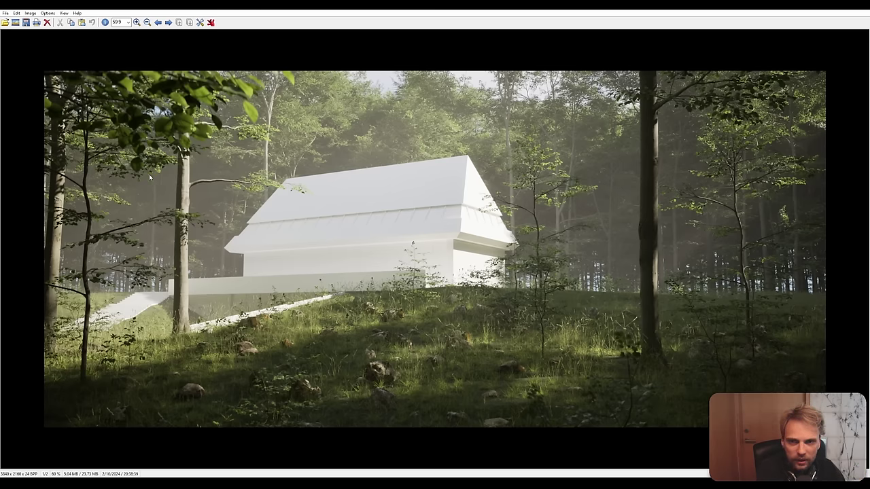
# Step: View the sequence render full screen, compare it with the next image in the folder, and close both image viewers
pyautogui.moveTo(558, 377); pyautogui.dragTo(462, 314)
pyautogui.click(497, 339)
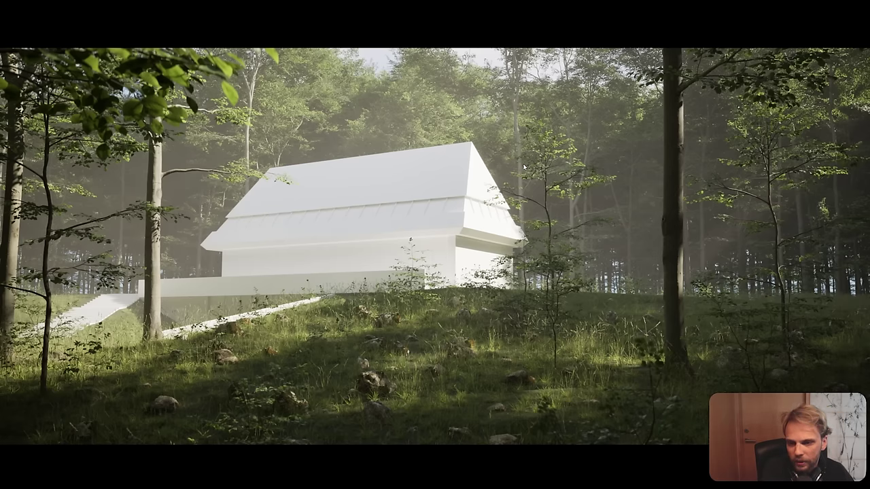
pyautogui.press('Right')
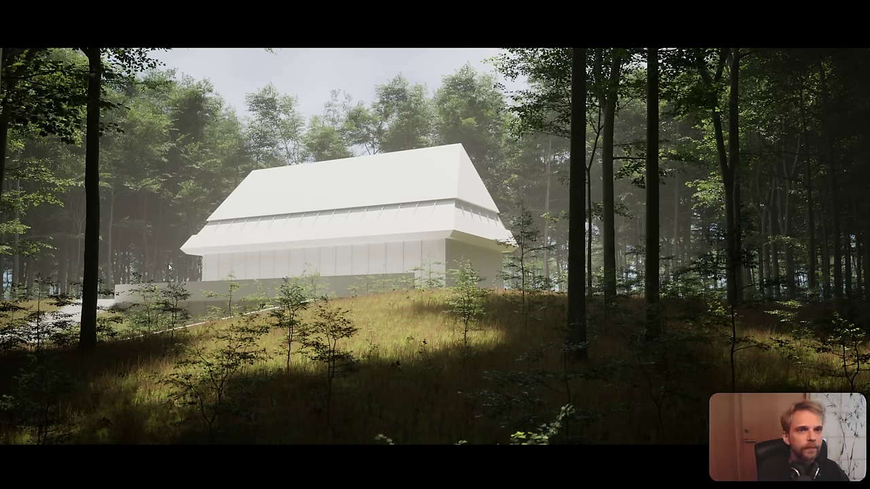
pyautogui.press('Escape')
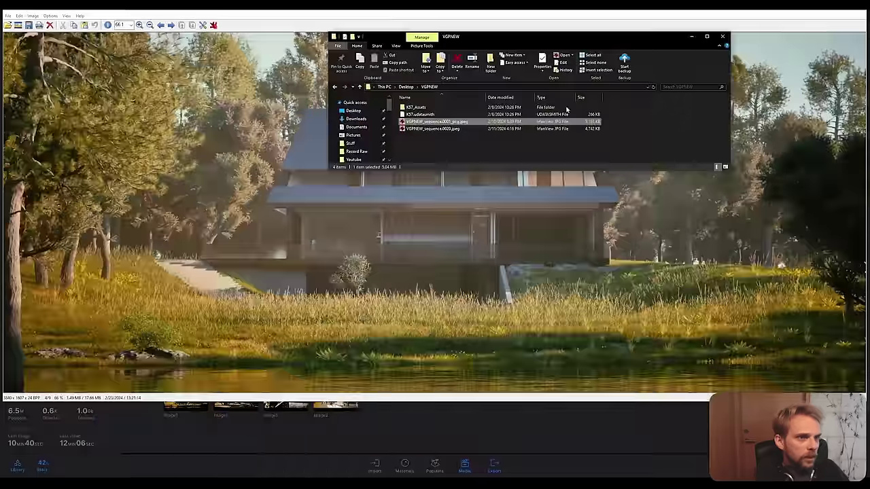
pyautogui.click(299, 18)
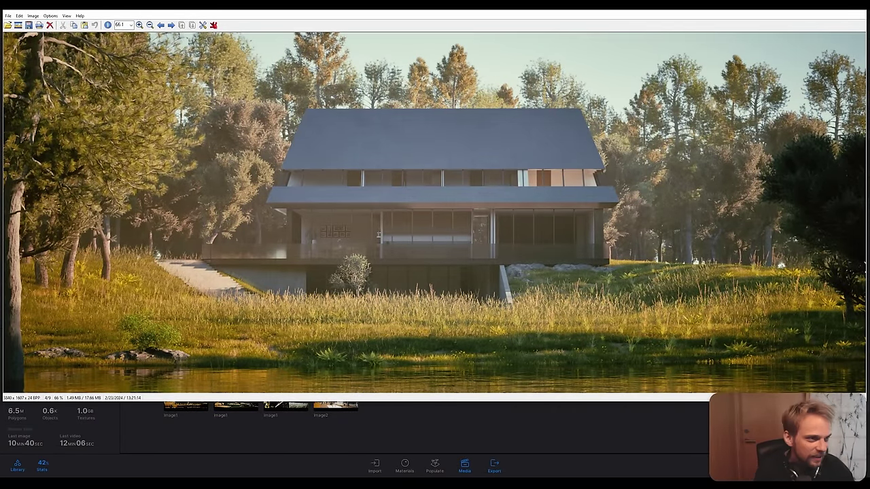
pyautogui.press('Escape')
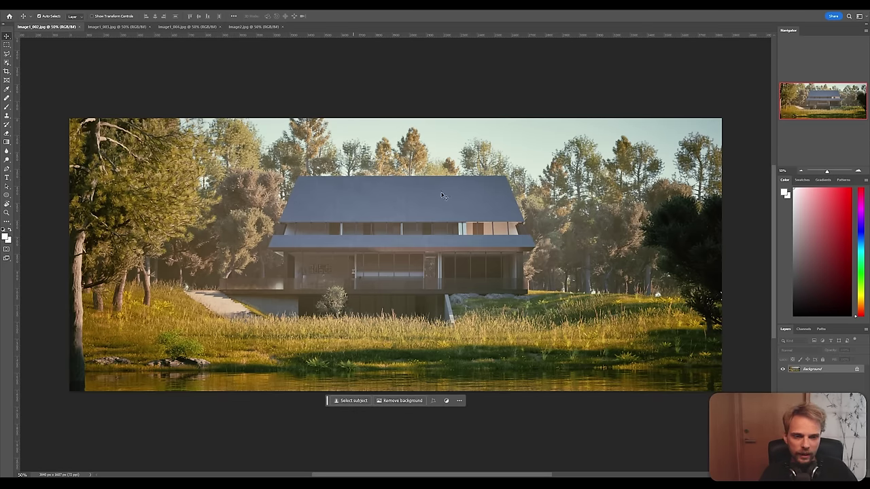
# Step: In Photoshop, apply a Levels adjustment to Image1_002.jpg with input levels of 12, 0.98 and 240
pyautogui.hotkey('ctrl', 'l')
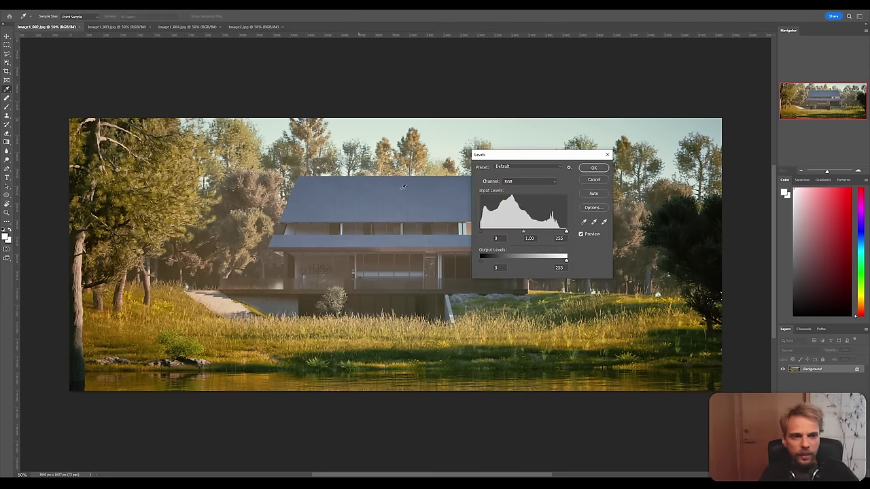
pyautogui.moveTo(557, 158)
pyautogui.mouseDown()
pyautogui.moveTo(435, 128)
pyautogui.moveTo(547, 159)
pyautogui.mouseUp()
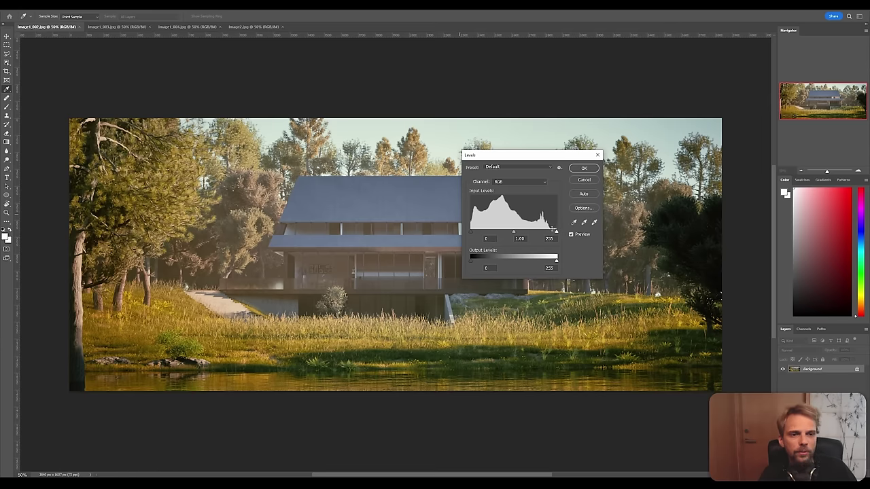
pyautogui.moveTo(558, 234); pyautogui.dragTo(551, 234)
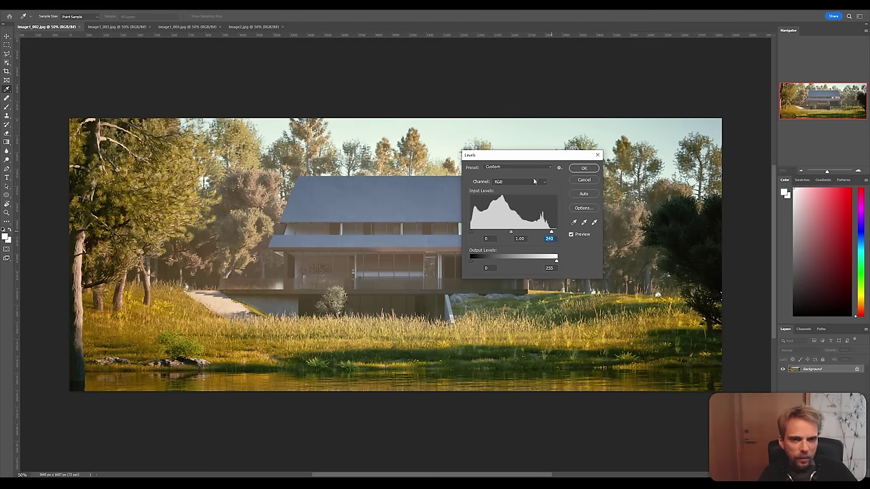
pyautogui.moveTo(532, 155); pyautogui.dragTo(578, 110)
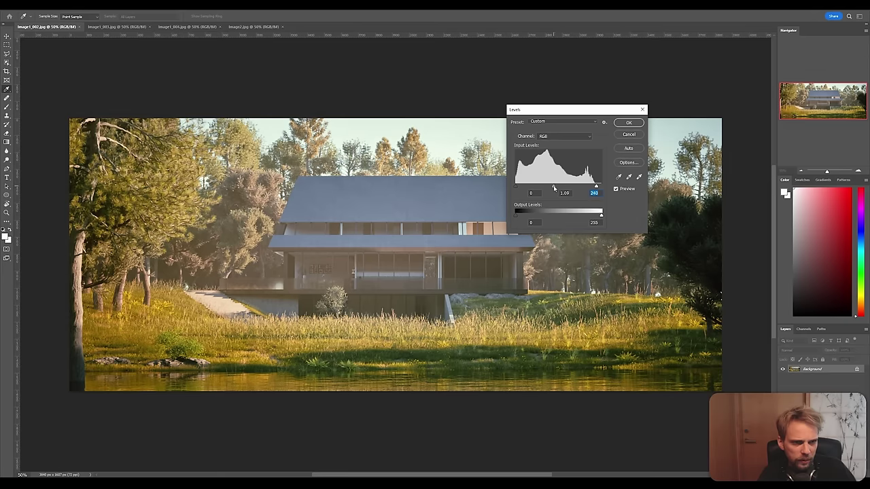
pyautogui.moveTo(553, 187); pyautogui.dragTo(548, 188)
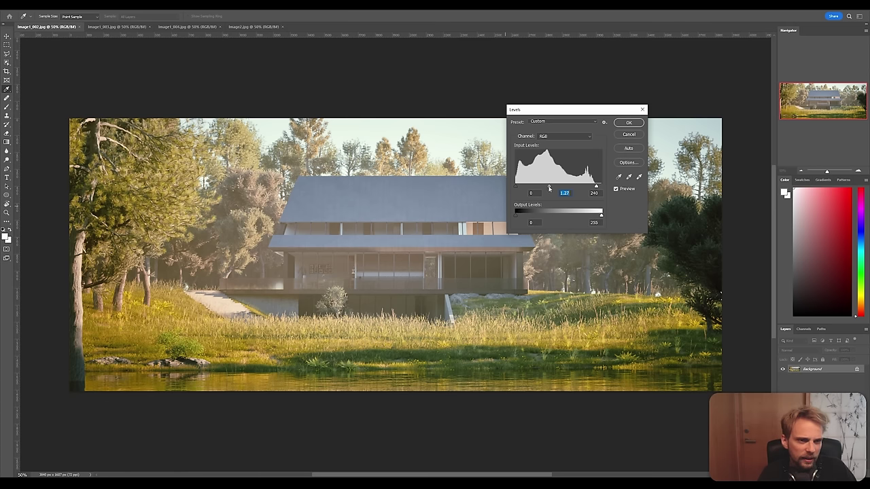
pyautogui.moveTo(549, 188); pyautogui.dragTo(558, 190)
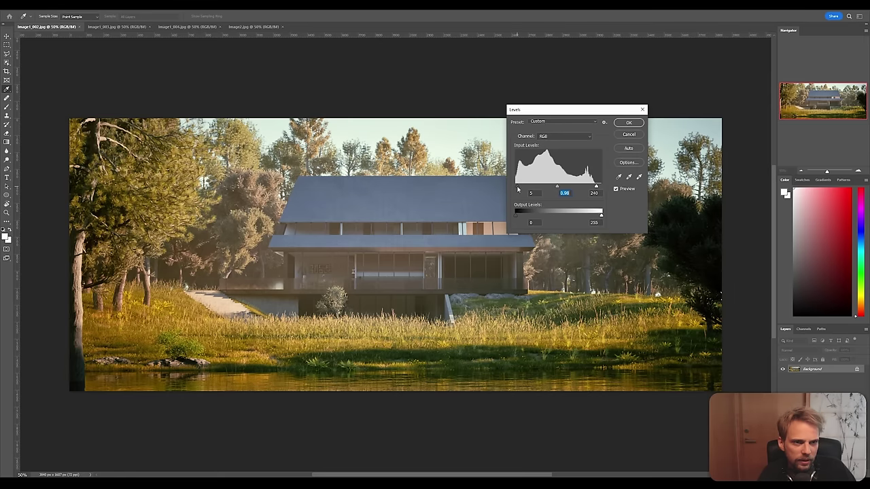
pyautogui.moveTo(518, 188); pyautogui.dragTo(520, 189)
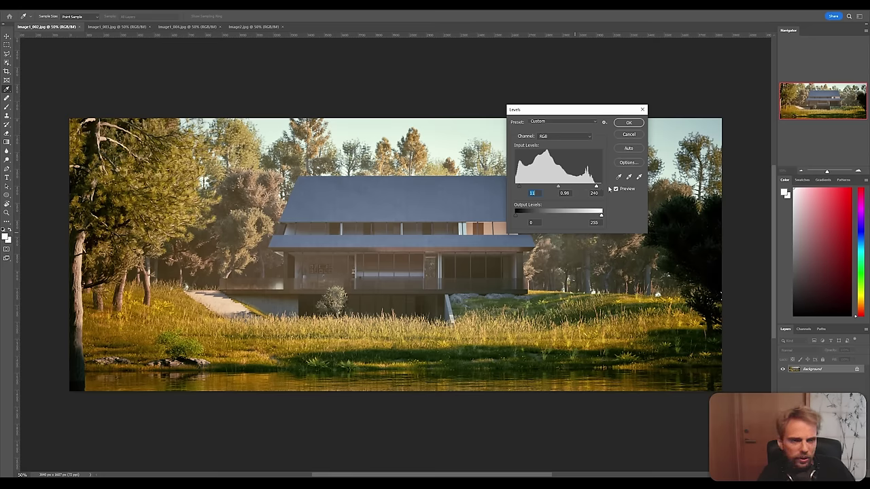
pyautogui.moveTo(516, 188); pyautogui.dragTo(520, 188)
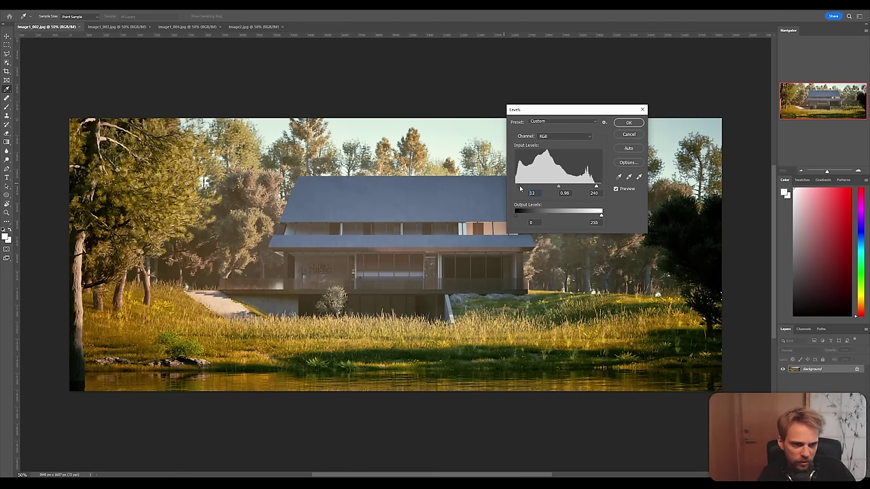
pyautogui.click(626, 123)
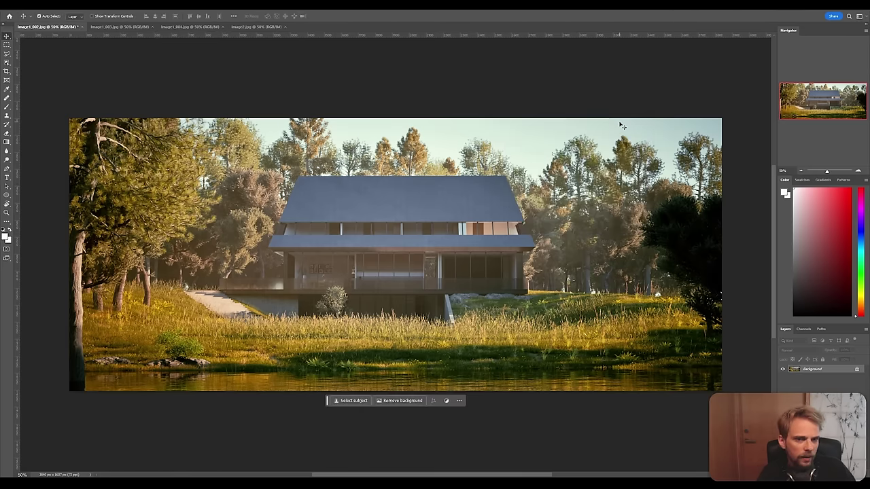
# Step: Examine the house facade and surroundings in the adjusted image at 200% and 100%, and return to the 50% view
pyautogui.click(858, 171)
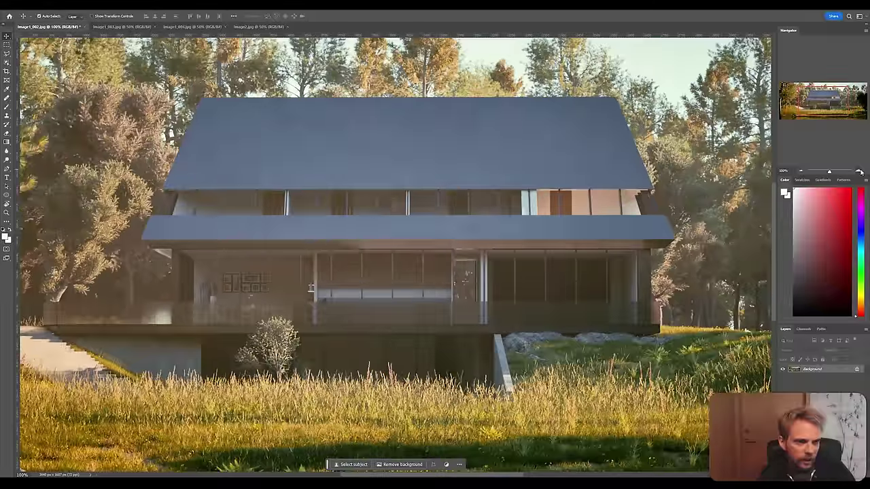
pyautogui.click(859, 171)
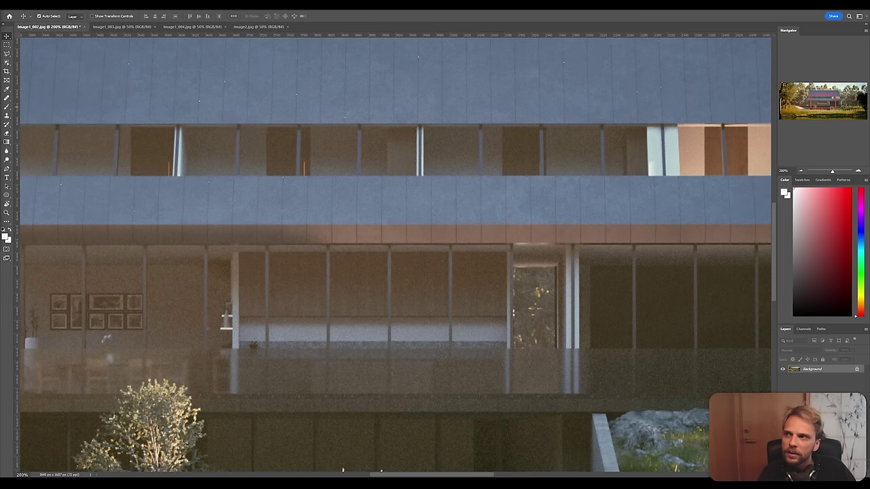
pyautogui.click(801, 173)
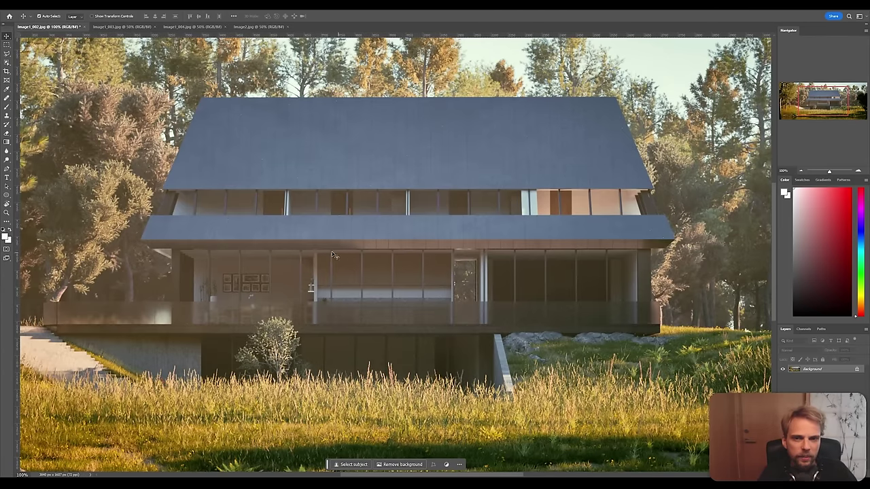
pyautogui.scroll(2, 341, 243)
pyautogui.scroll(3, 341, 242)
pyautogui.scroll(-10, 340, 244)
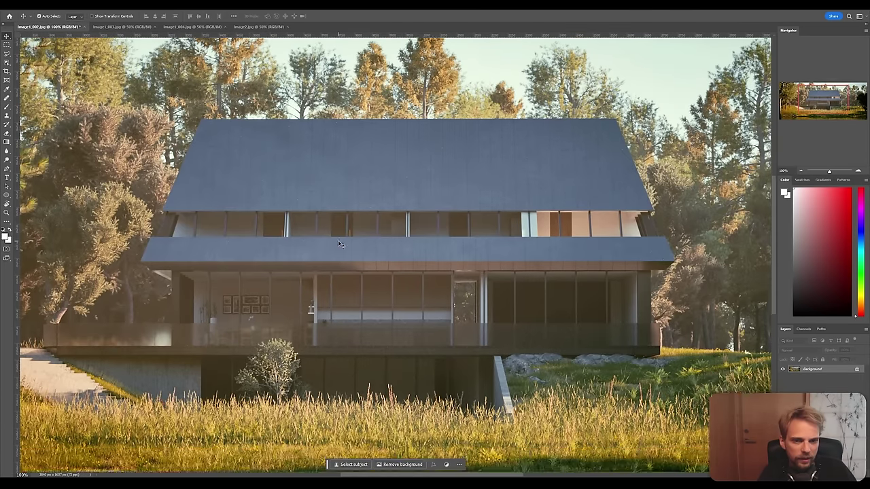
pyautogui.scroll(5, 340, 241)
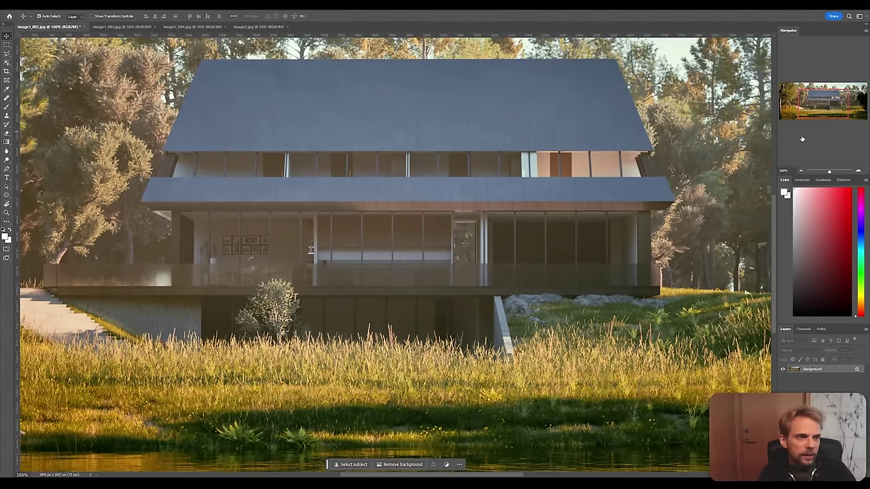
pyautogui.click(802, 173)
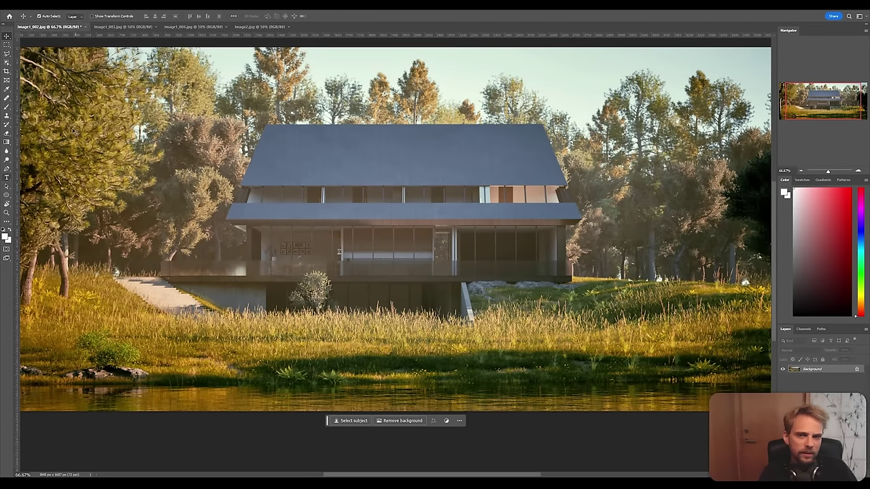
pyautogui.click(802, 173)
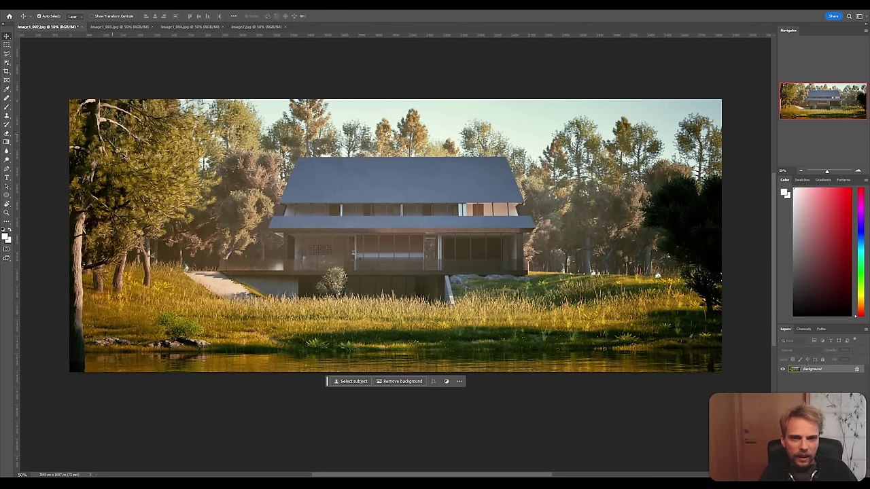
# Step: Start a Vibrance adjustment on the image, set the vibrance to +15, and compare it with the preview off and on
pyautogui.click(54, 5)
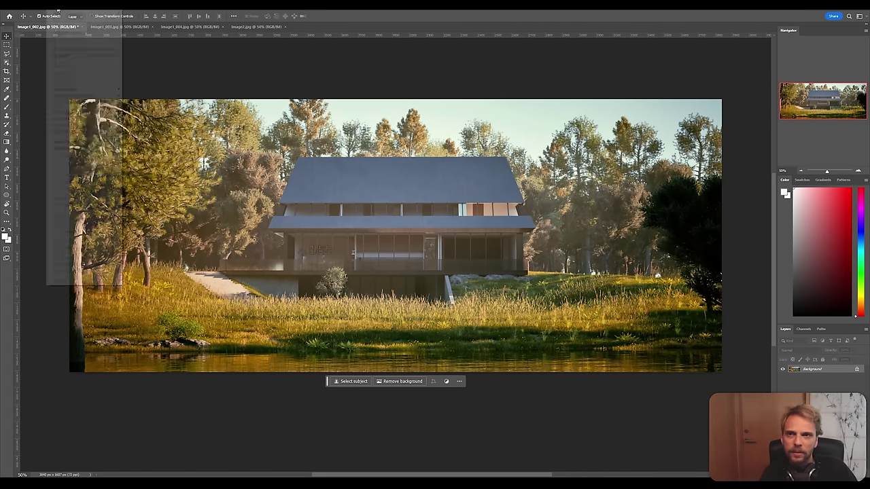
pyautogui.click(39, 5)
pyautogui.moveTo(53, 27)
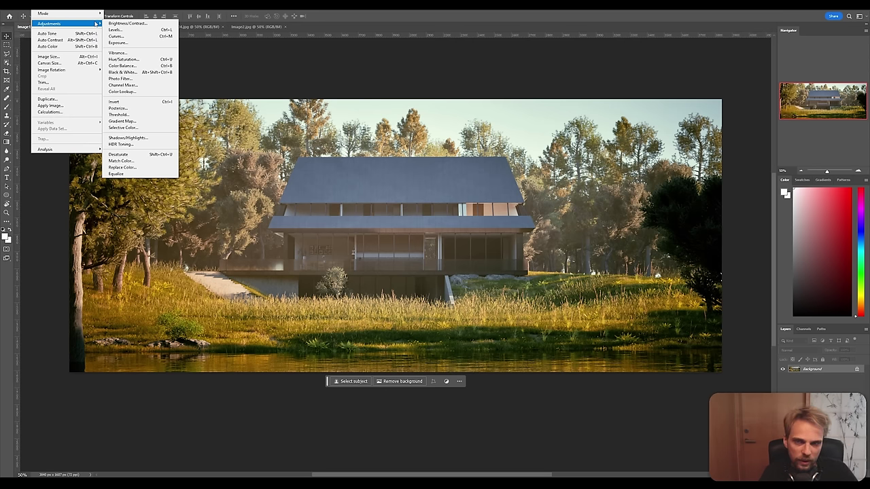
pyautogui.click(117, 53)
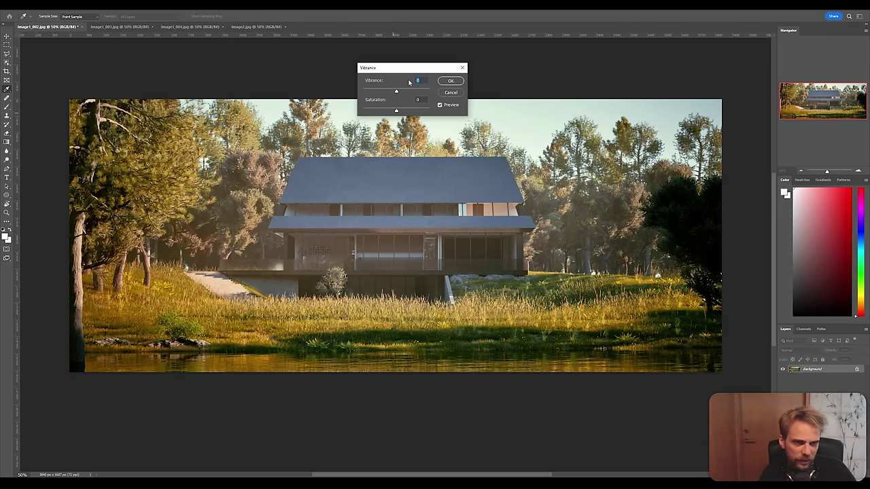
pyautogui.write('15')
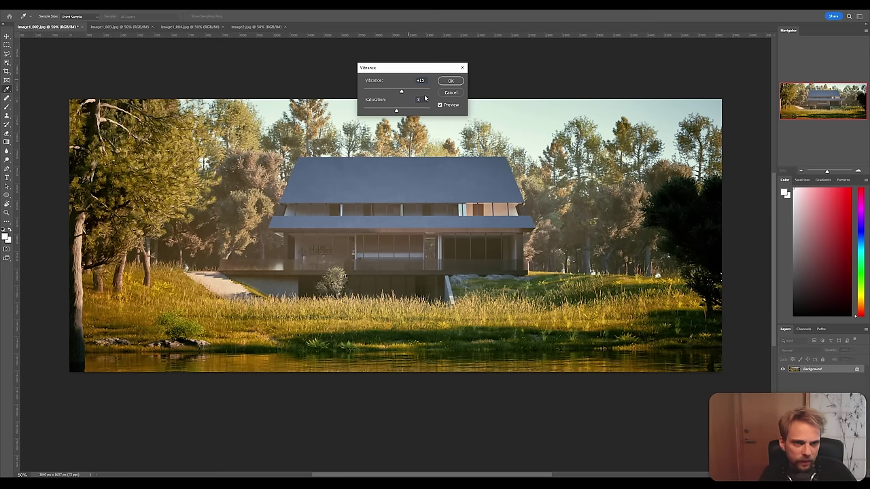
pyautogui.click(441, 105)
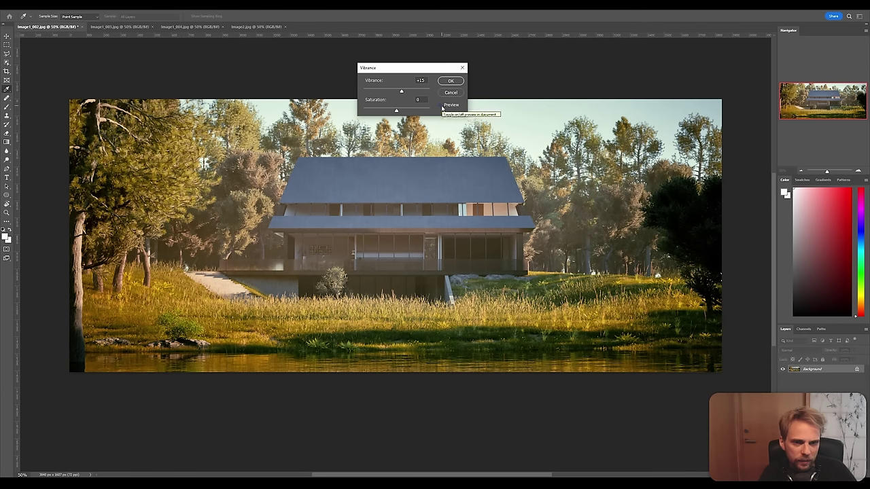
pyautogui.click(440, 106)
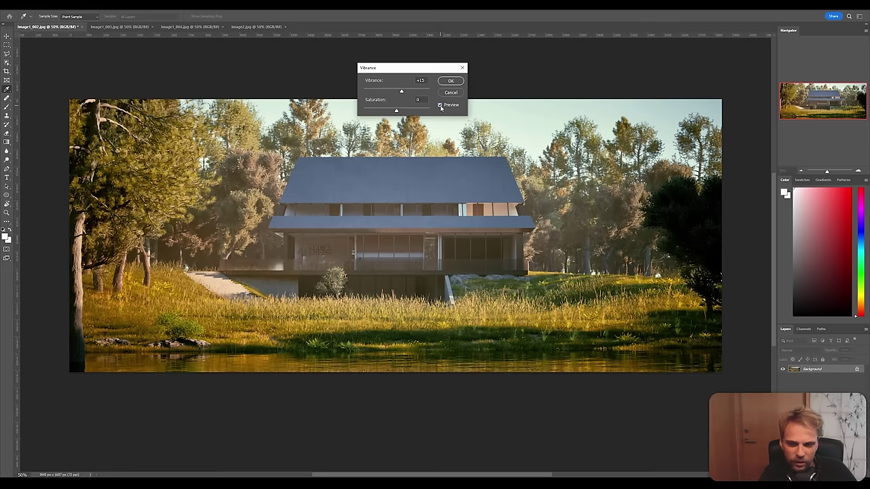
# Step: Try the vibrance at +100 and compare the image with the preview off and on
pyautogui.moveTo(402, 92); pyautogui.dragTo(429, 95)
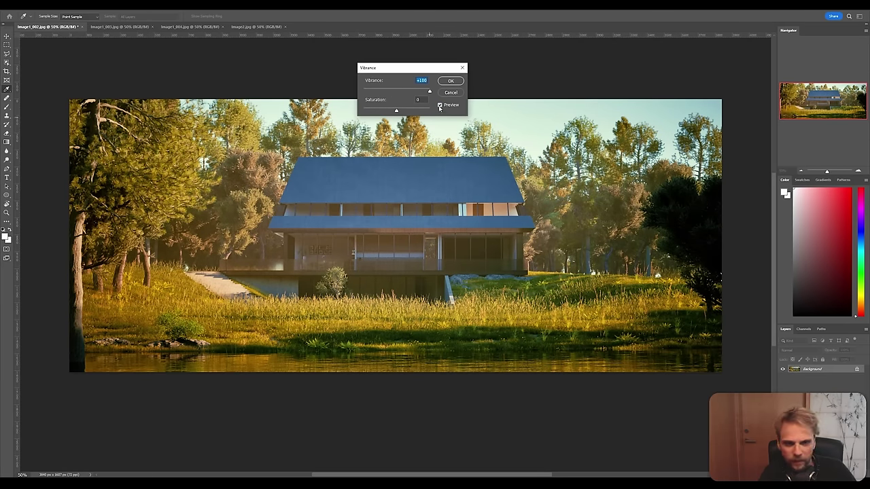
pyautogui.click(440, 106)
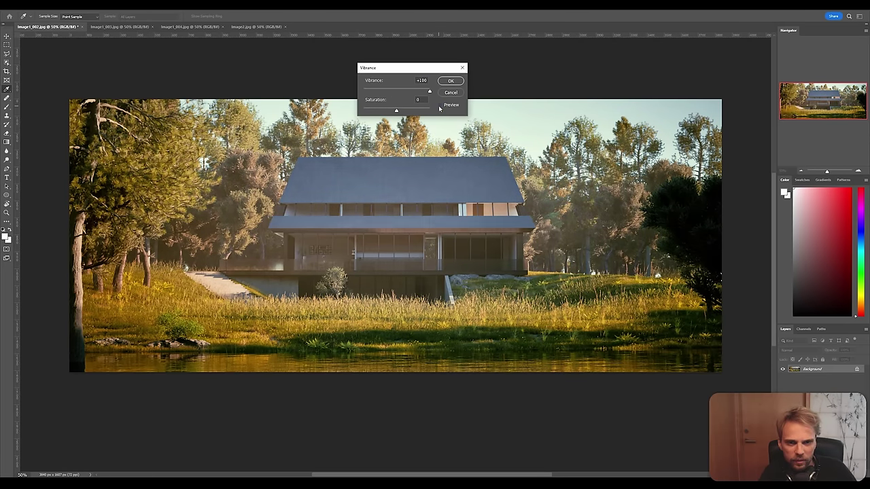
pyautogui.click(439, 106)
pyautogui.click(439, 106)
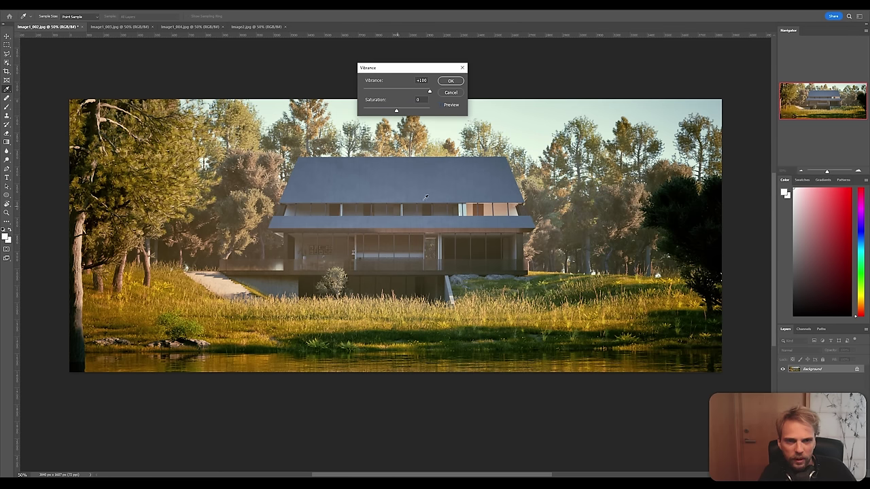
pyautogui.click(440, 106)
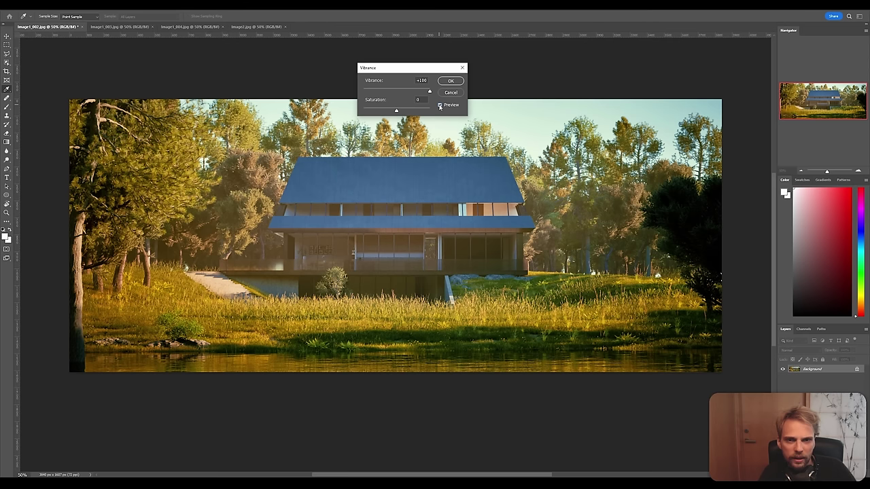
pyautogui.click(439, 106)
pyautogui.click(439, 106)
pyautogui.click(440, 106)
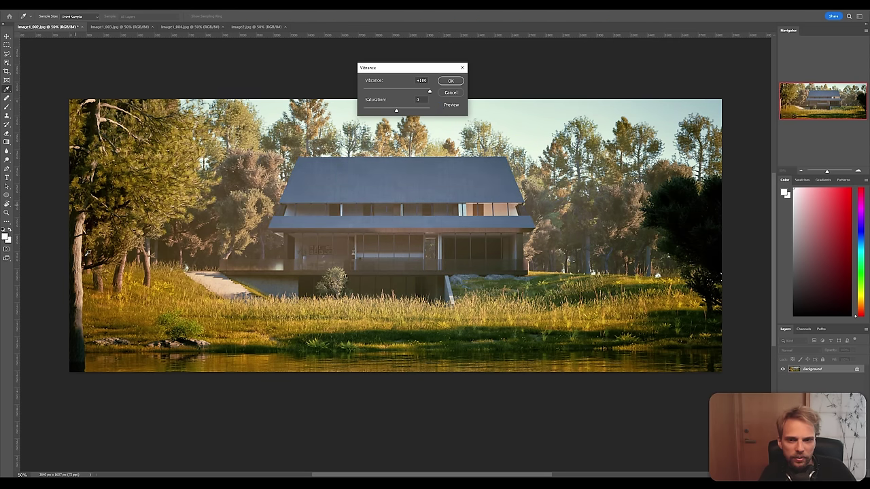
pyautogui.click(439, 106)
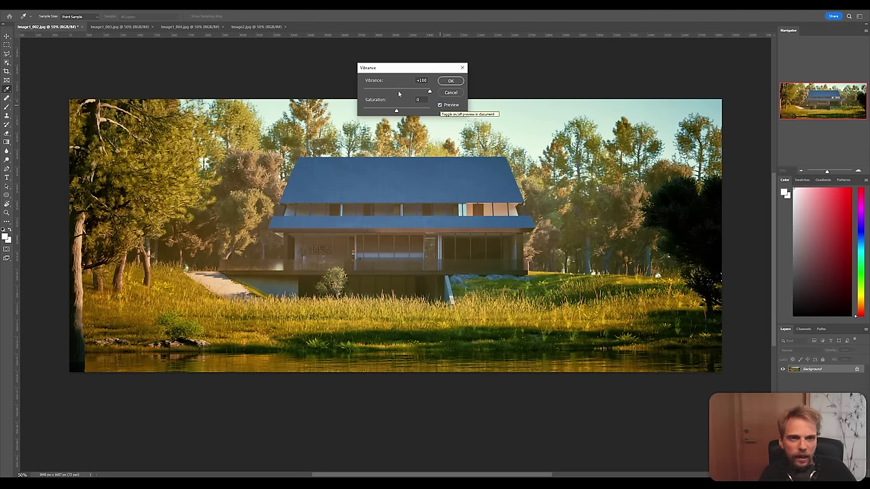
# Step: Set the vibrance to +15 and apply the Vibrance adjustment to the image
pyautogui.doubleClick(421, 80)
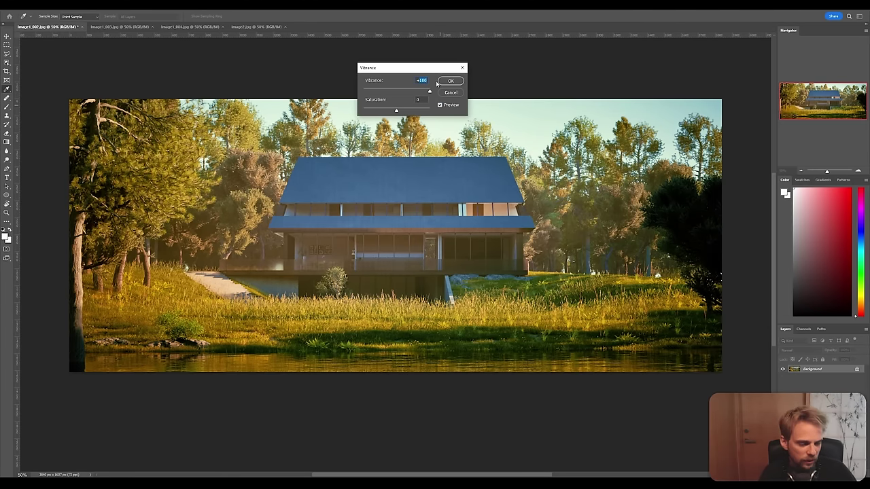
pyautogui.write('+15')
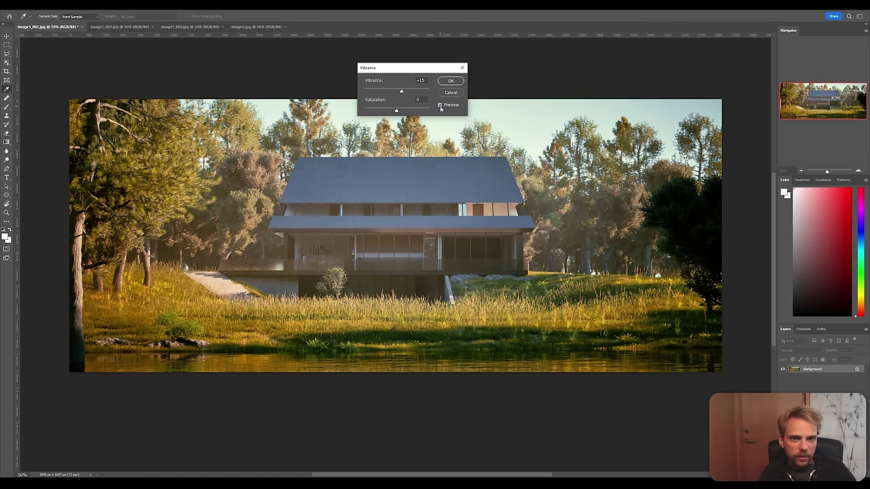
pyautogui.click(452, 82)
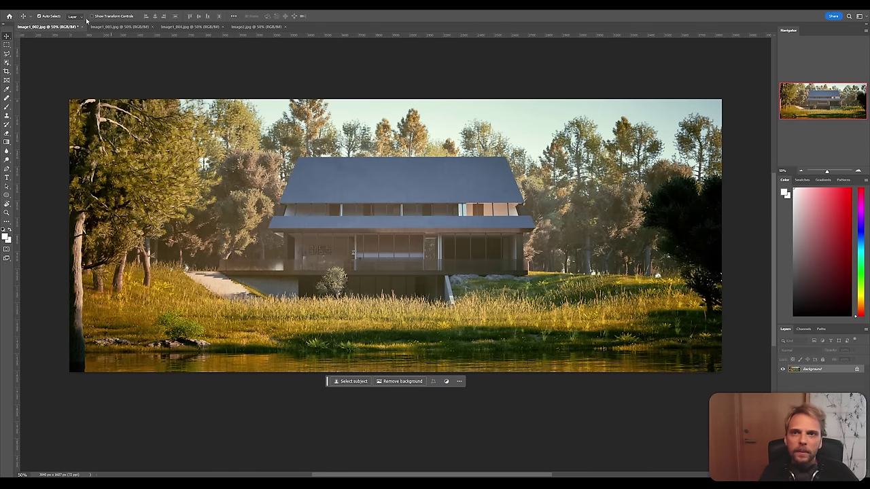
# Step: Apply a Gaussian Blur with a radius of 0.4 pixels to the image
pyautogui.click(98, 7)
pyautogui.moveTo(127, 119)
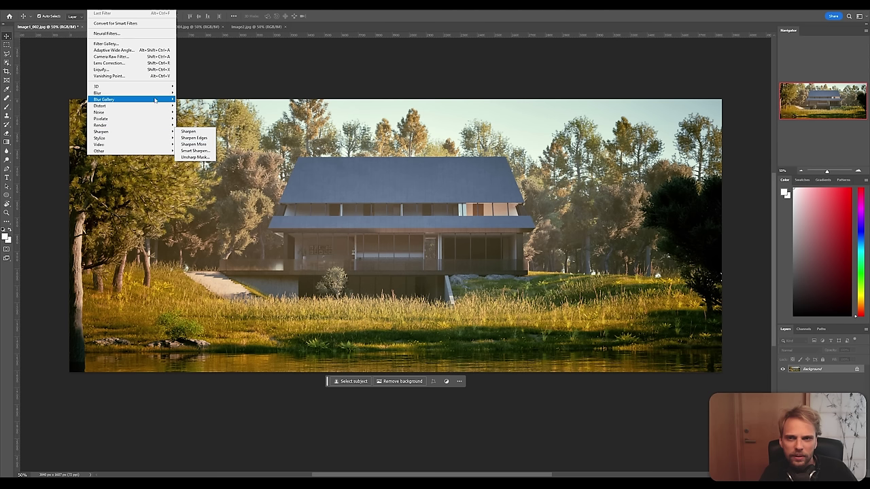
pyautogui.moveTo(154, 95)
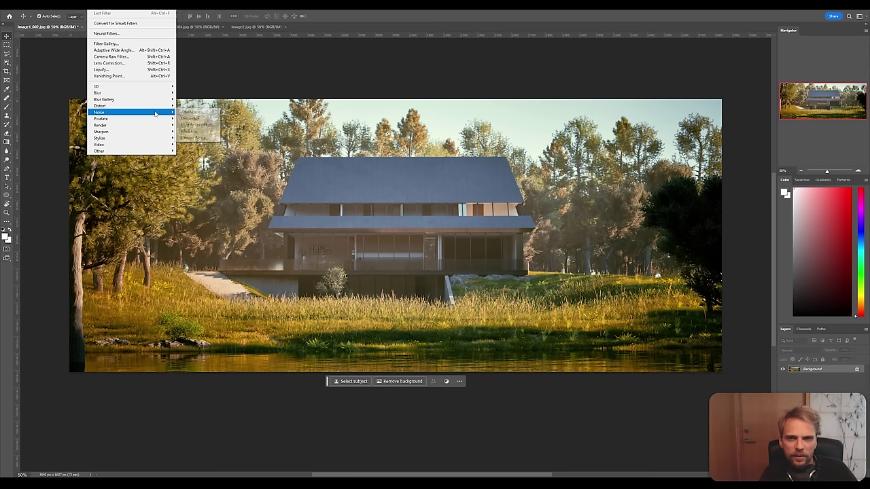
pyautogui.moveTo(155, 114)
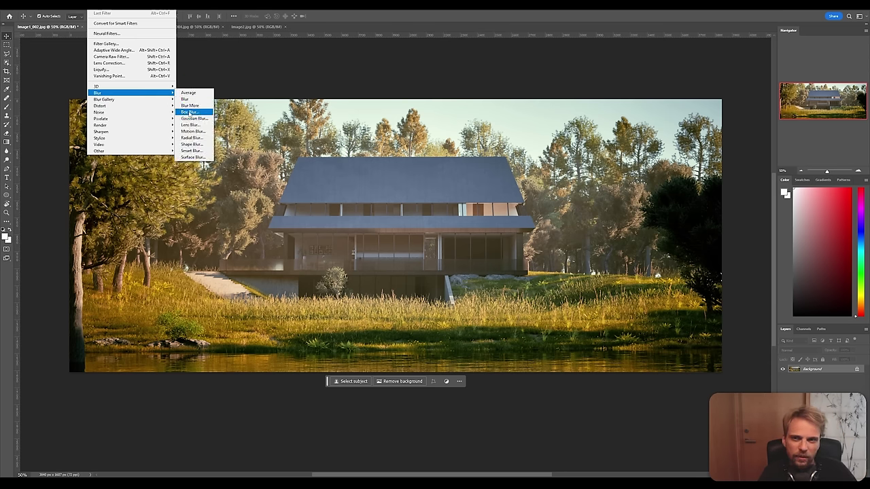
pyautogui.click(200, 119)
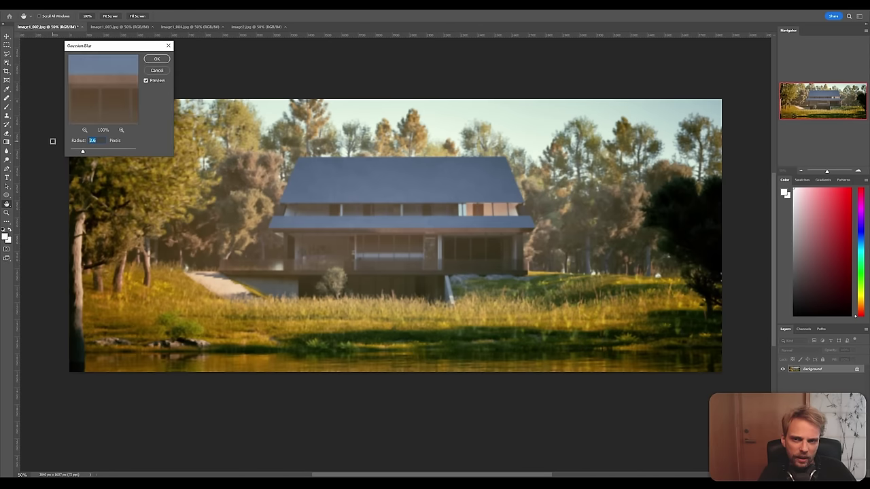
pyautogui.write('.3')
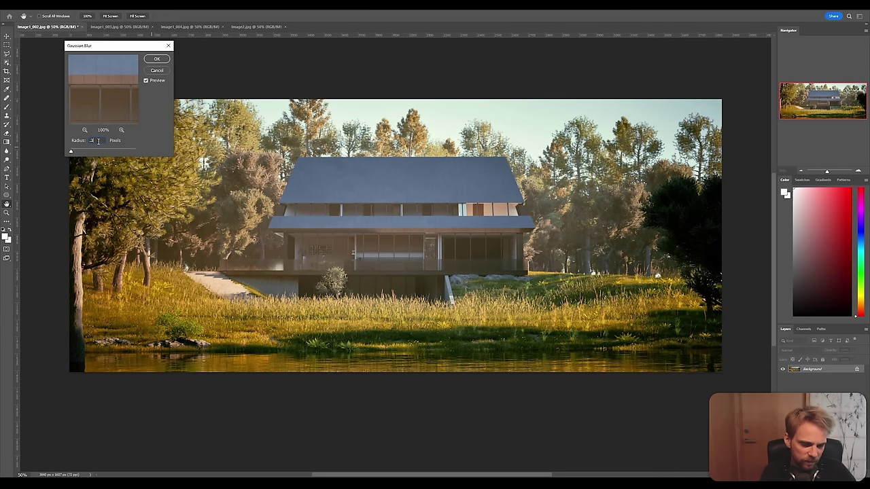
pyautogui.click(156, 59)
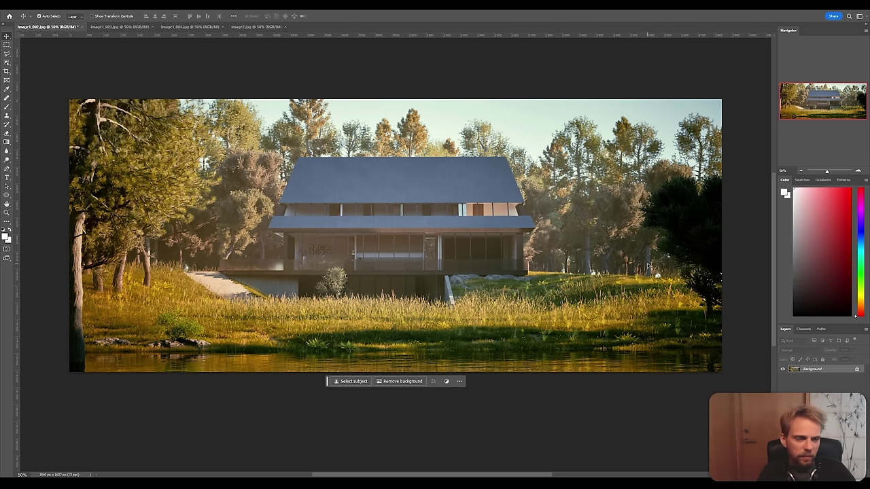
# Step: Compare the grass and lower facade at 200% with the Gaussian Blur undone and redone, and finally undo the blur
pyautogui.click(859, 171)
pyautogui.click(859, 171)
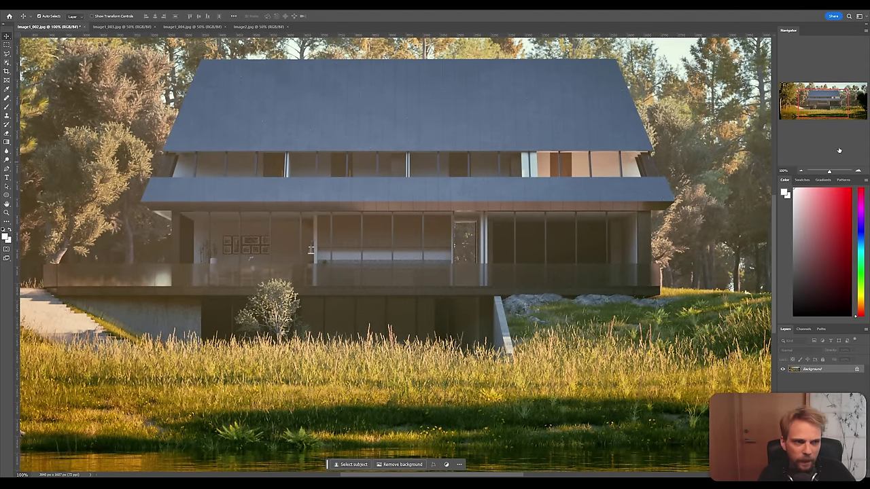
pyautogui.click(856, 172)
pyautogui.click(817, 110)
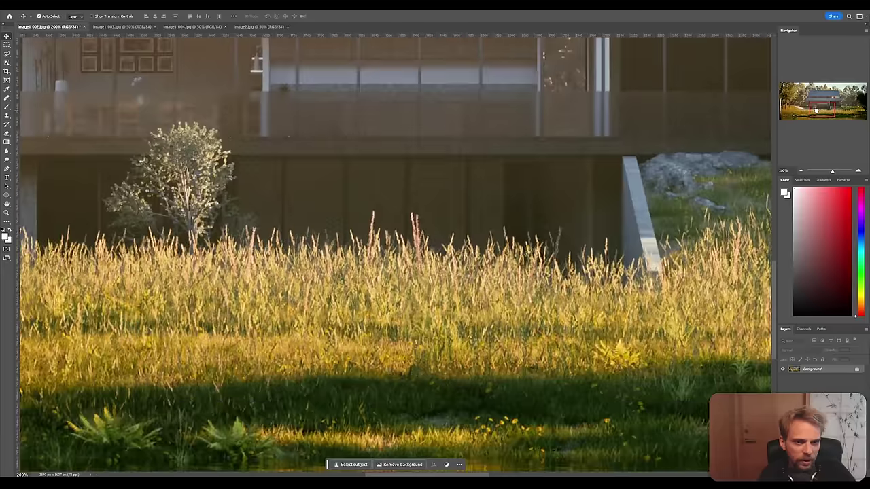
pyautogui.click(27, 6)
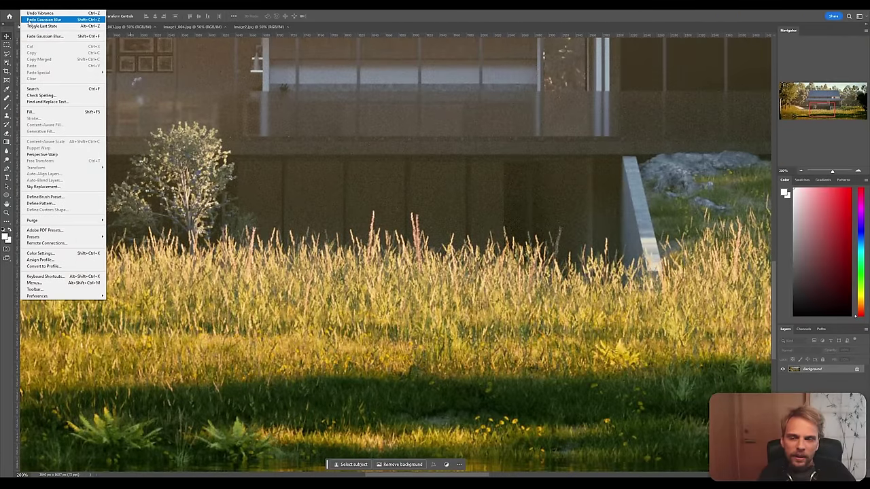
pyautogui.click(29, 25)
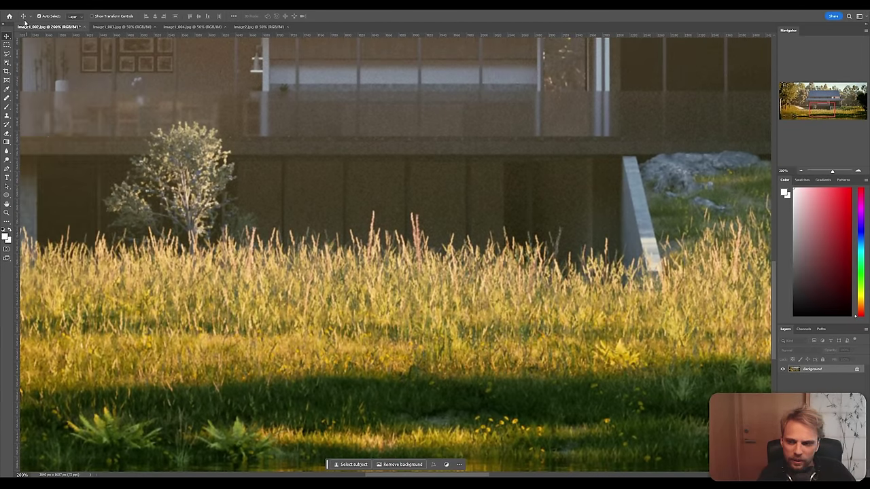
pyautogui.click(38, 6)
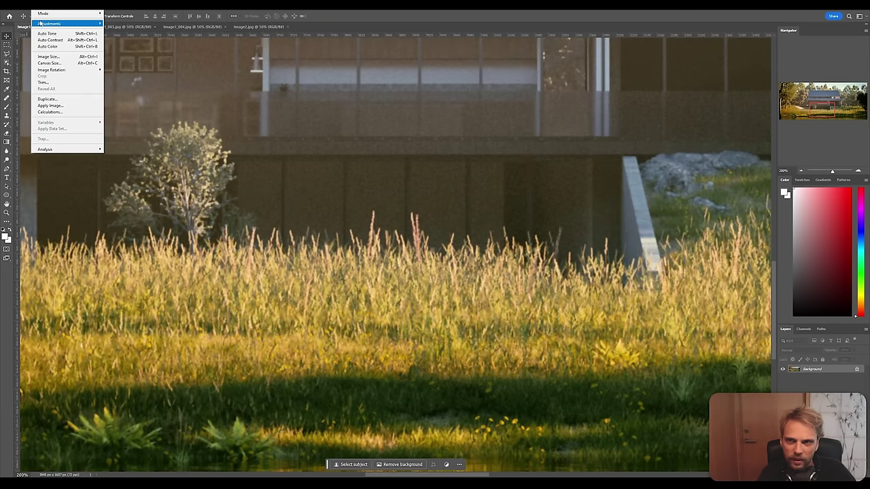
pyautogui.click(28, 14)
pyautogui.click(31, 4)
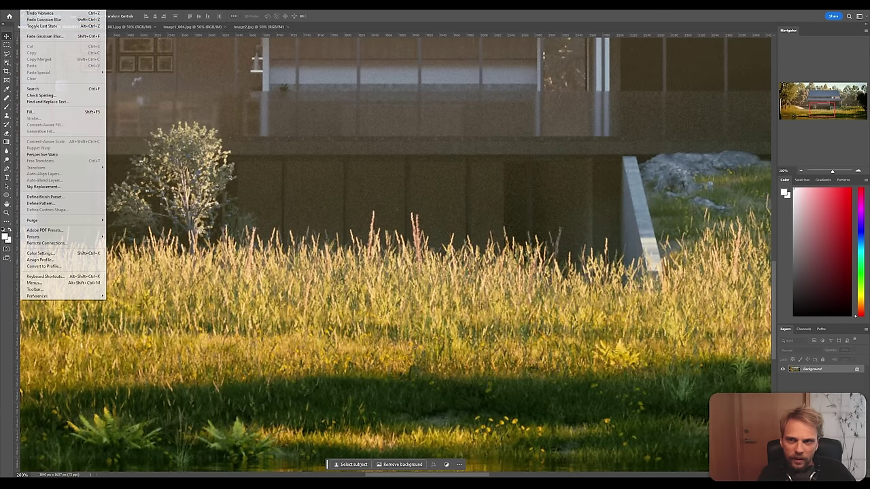
pyautogui.click(29, 19)
pyautogui.click(29, 6)
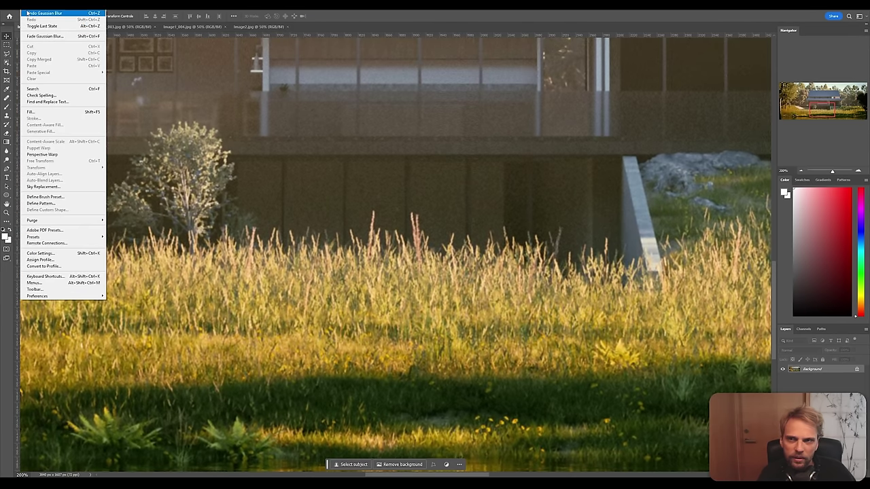
pyautogui.click(29, 14)
# Step: Apply a Gaussian Blur with a radius of 0.3 pixels and return to the 50% view of the whole image
pyautogui.click(96, 5)
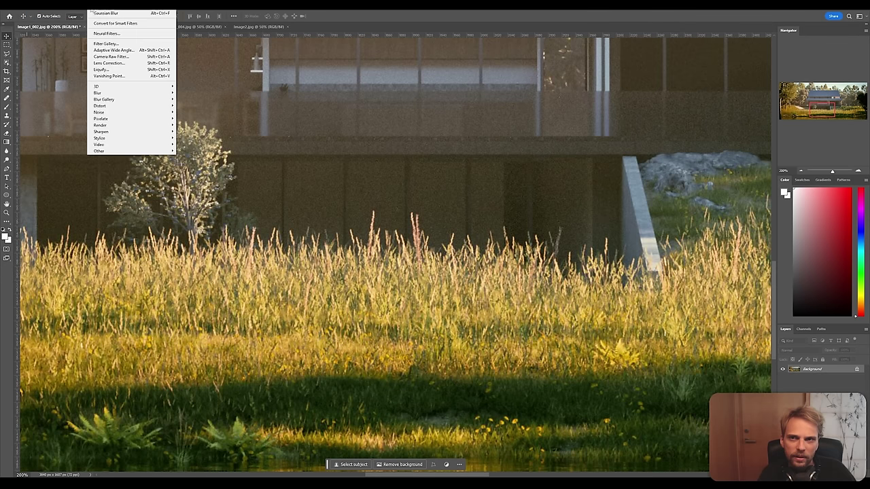
pyautogui.moveTo(163, 92)
pyautogui.click(202, 119)
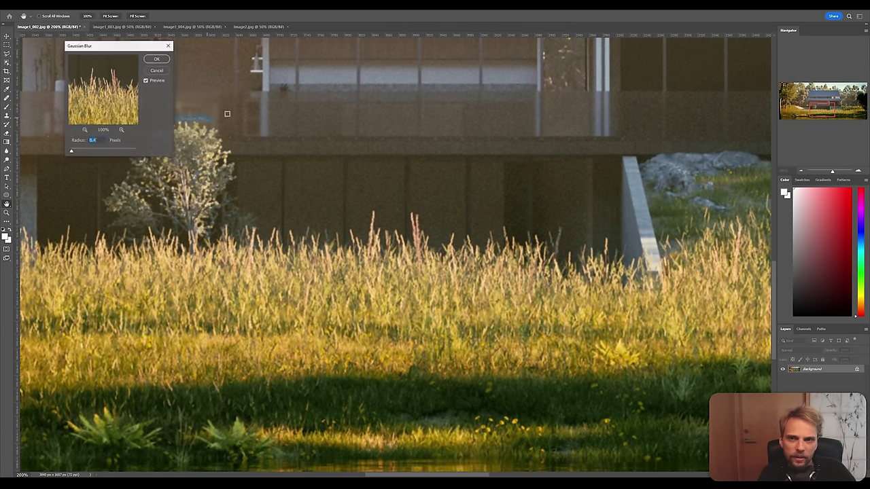
pyautogui.click(100, 140)
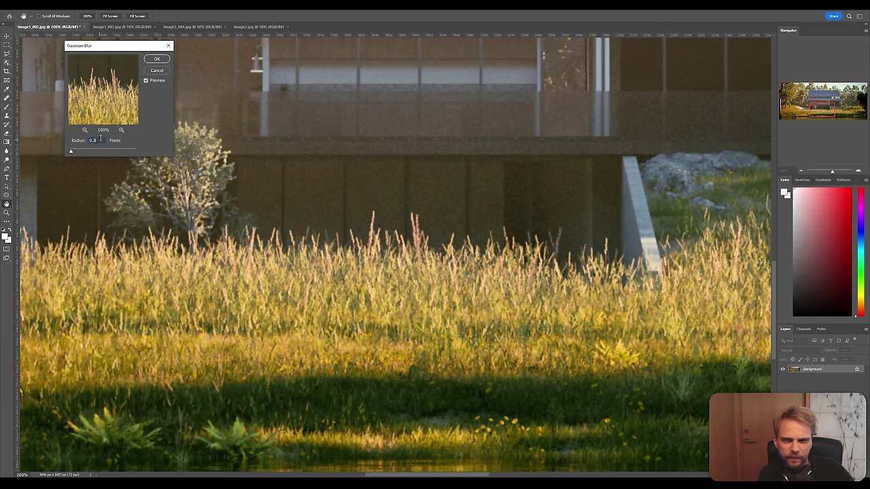
pyautogui.click(157, 60)
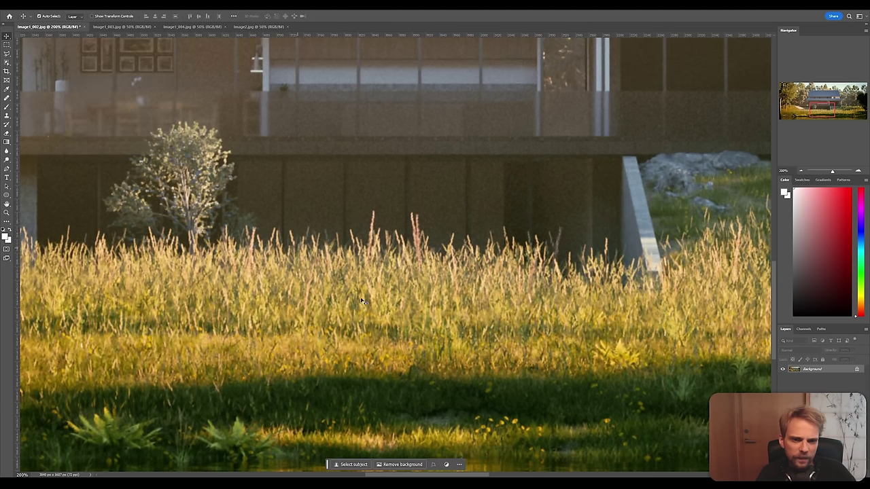
pyautogui.click(801, 171)
pyautogui.click(801, 172)
pyautogui.click(801, 171)
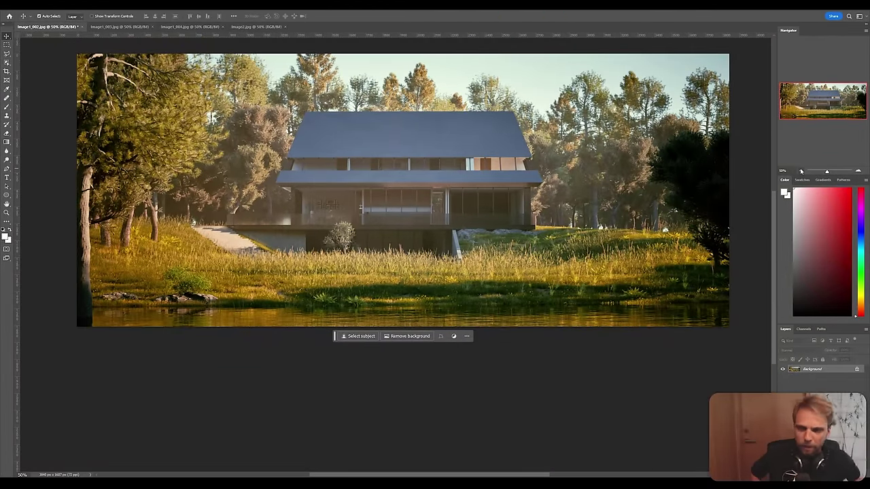
pyautogui.scroll(2, 382, 182)
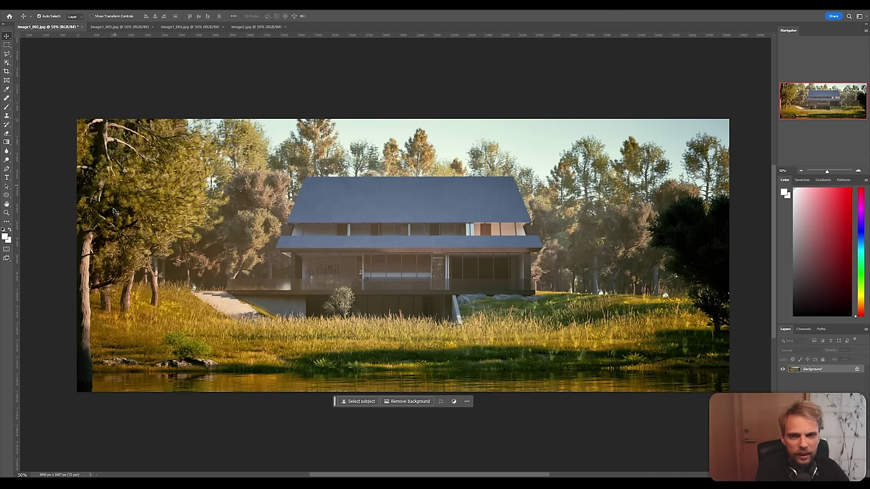
# Step: Apply a Hue/Saturation adjustment to the Yellows of Image1_002.jpg with hue +3 and saturation -13, checking the preview
pyautogui.click(52, 6)
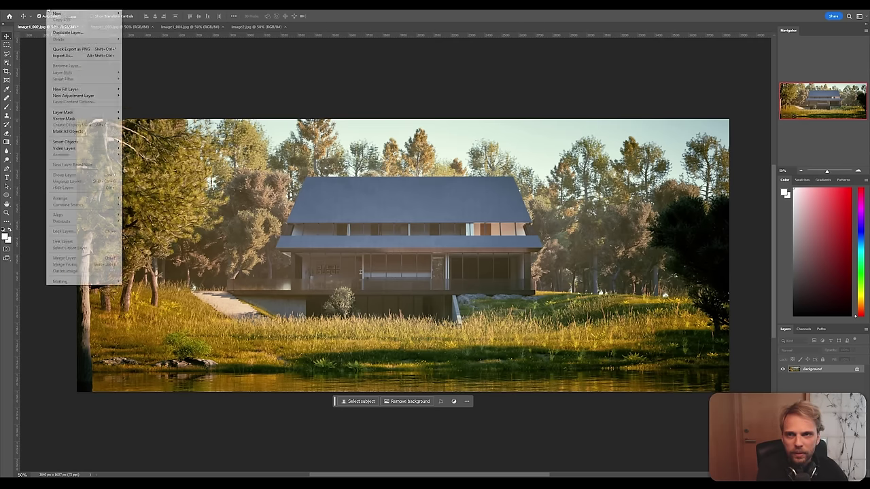
pyautogui.moveTo(37, 7)
pyautogui.moveTo(82, 22)
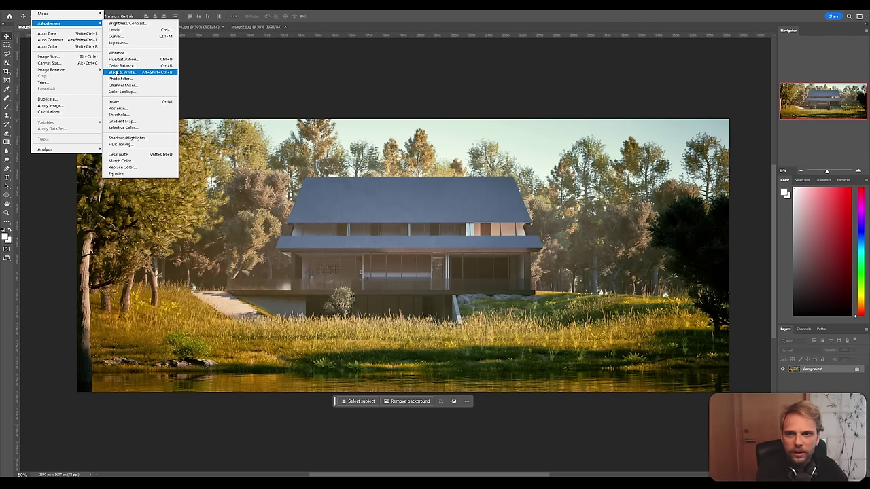
pyautogui.click(126, 60)
pyautogui.click(116, 77)
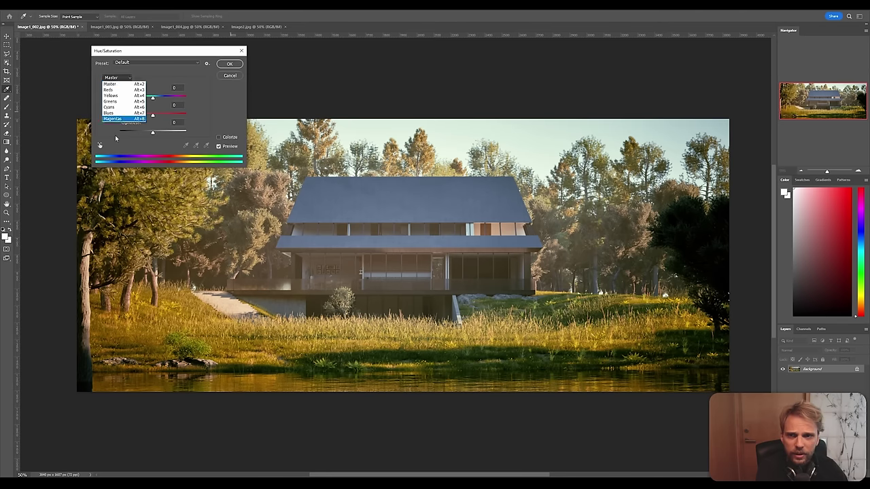
pyautogui.click(125, 96)
pyautogui.moveTo(153, 116); pyautogui.dragTo(151, 117)
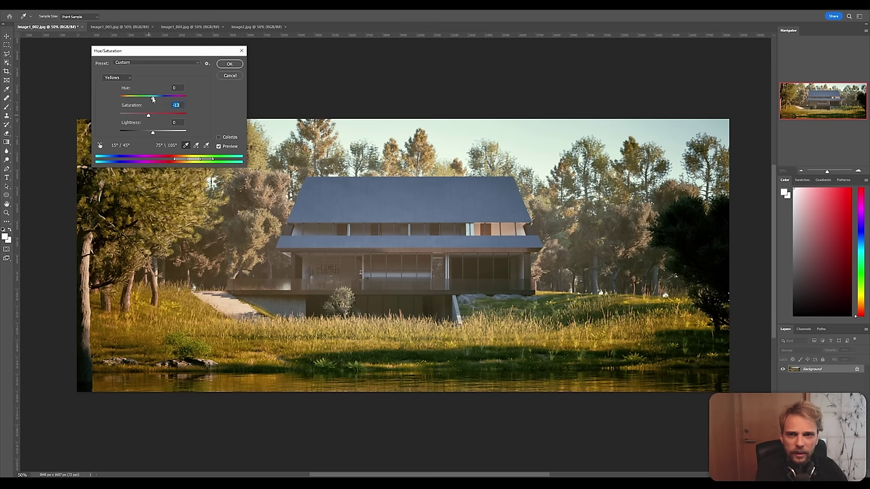
pyautogui.moveTo(151, 99); pyautogui.dragTo(154, 99)
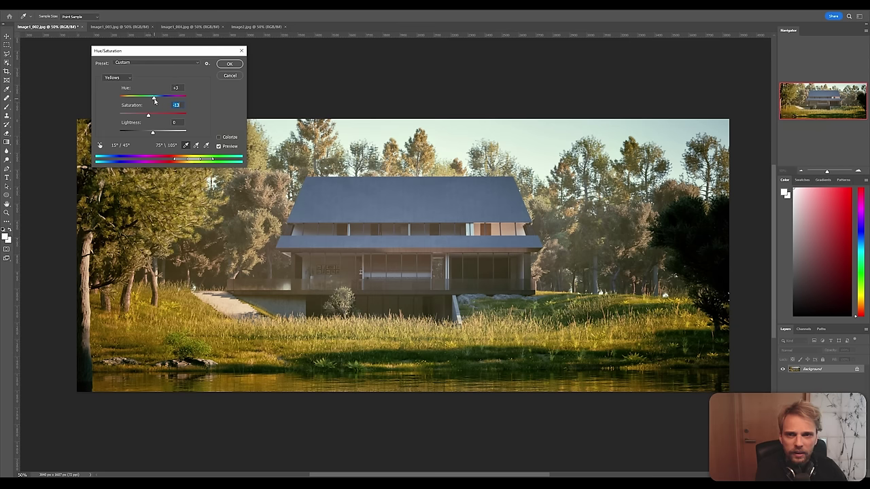
pyautogui.click(153, 98)
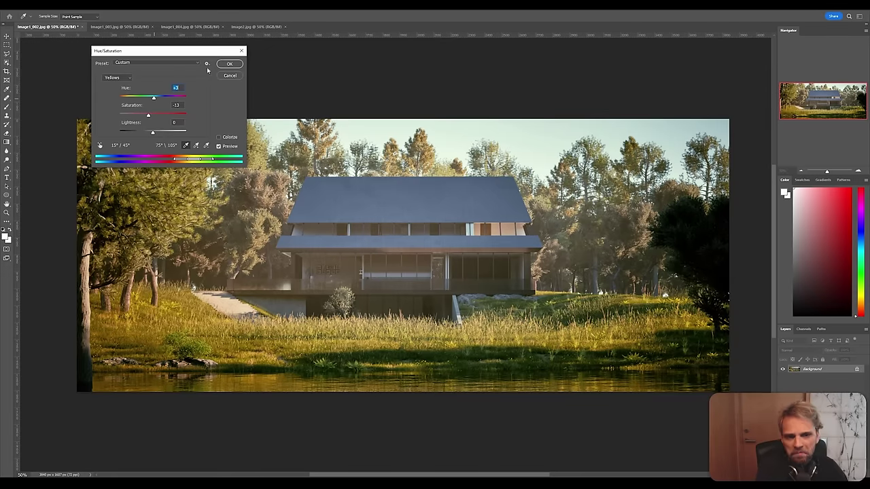
pyautogui.click(219, 147)
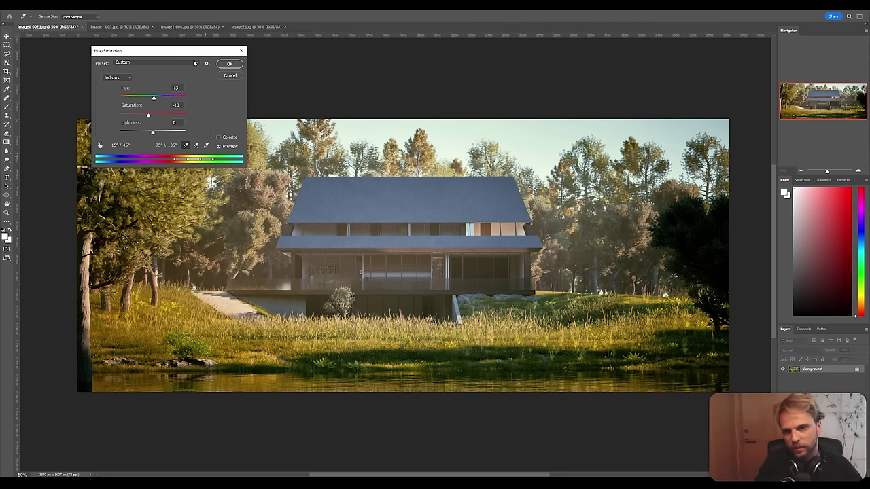
pyautogui.click(228, 64)
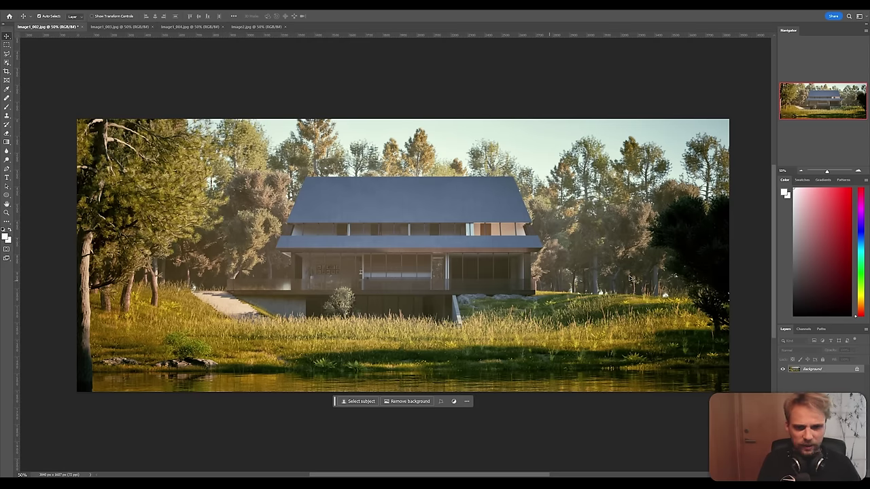
# Step: Darken Image1_003.jpg with a Levels adjustment, raising the black input level to about 15
pyautogui.click(121, 27)
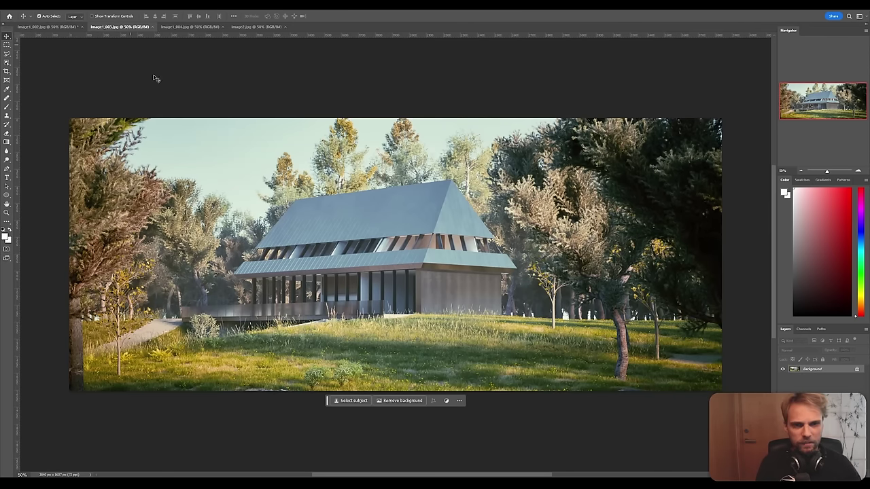
pyautogui.hotkey('ctrl', 'l')
pyautogui.moveTo(541, 111); pyautogui.dragTo(279, 84)
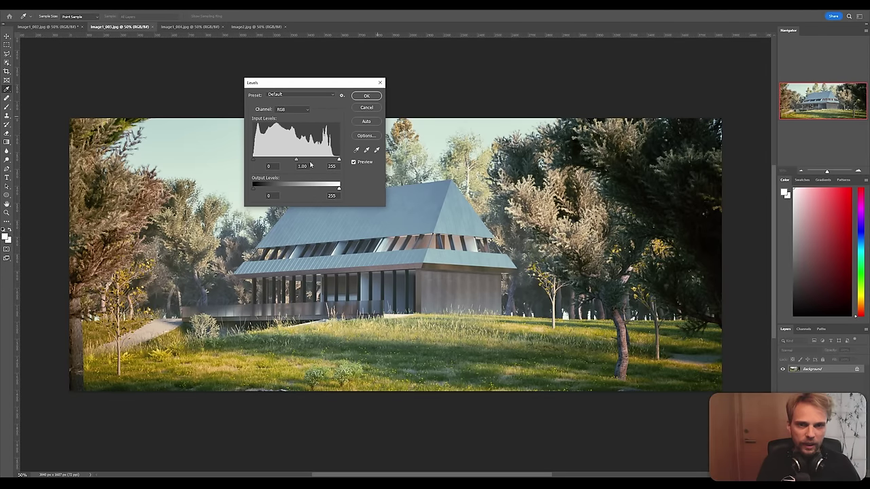
pyautogui.moveTo(253, 163); pyautogui.dragTo(258, 164)
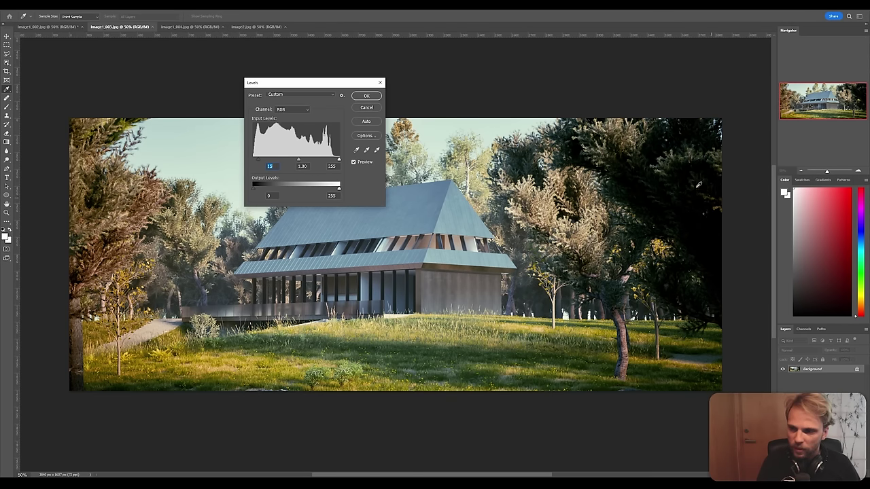
pyautogui.moveTo(299, 160)
pyautogui.mouseDown()
pyautogui.moveTo(337, 160)
pyautogui.moveTo(299, 161)
pyautogui.mouseUp()
pyautogui.moveTo(261, 161); pyautogui.dragTo(301, 161)
pyautogui.click(365, 95)
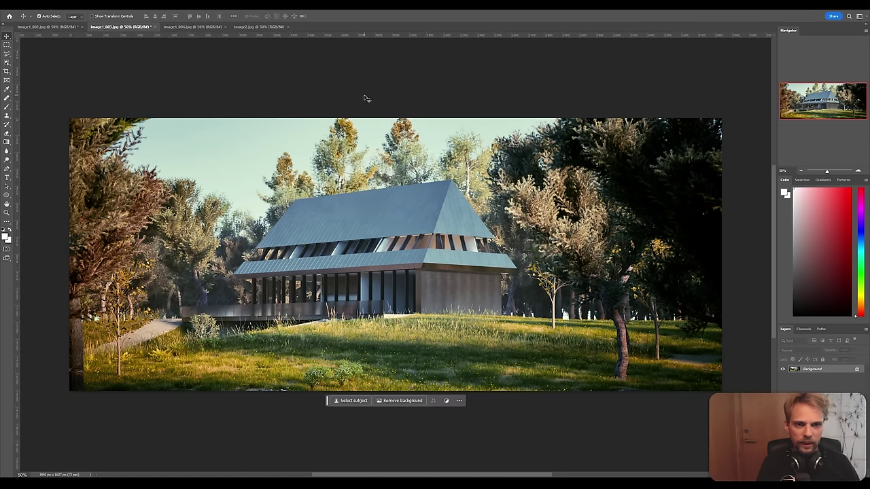
# Step: Lower the Blues saturation and set the Cyans saturation to -22 with Hue/Saturation, and repeat the last Gaussian Blur on Image1_003.jpg
pyautogui.hotkey('ctrl', 'u')
pyautogui.click(123, 77)
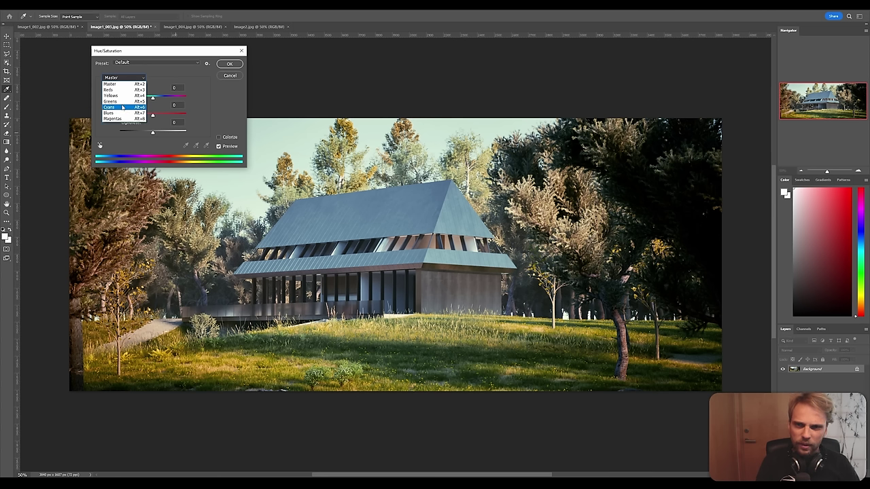
pyautogui.click(117, 113)
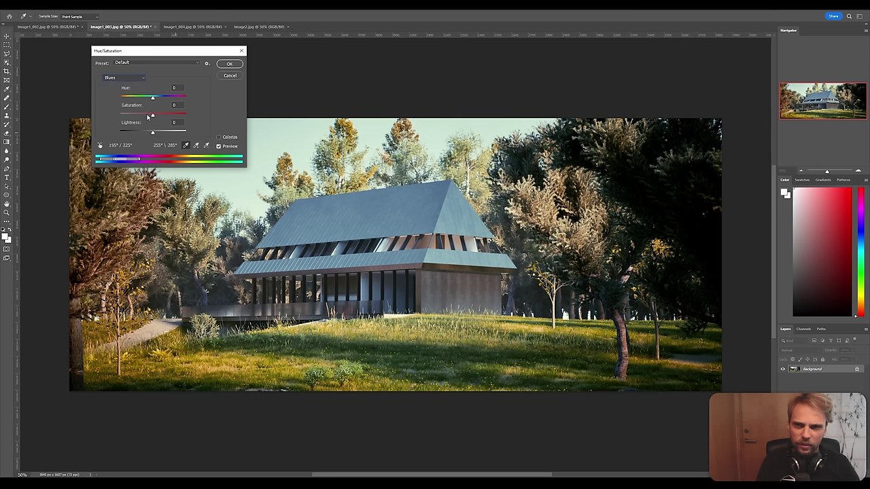
pyautogui.moveTo(152, 114)
pyautogui.mouseDown()
pyautogui.moveTo(134, 117)
pyautogui.moveTo(147, 116)
pyautogui.mouseUp()
pyautogui.click(141, 78)
pyautogui.click(122, 108)
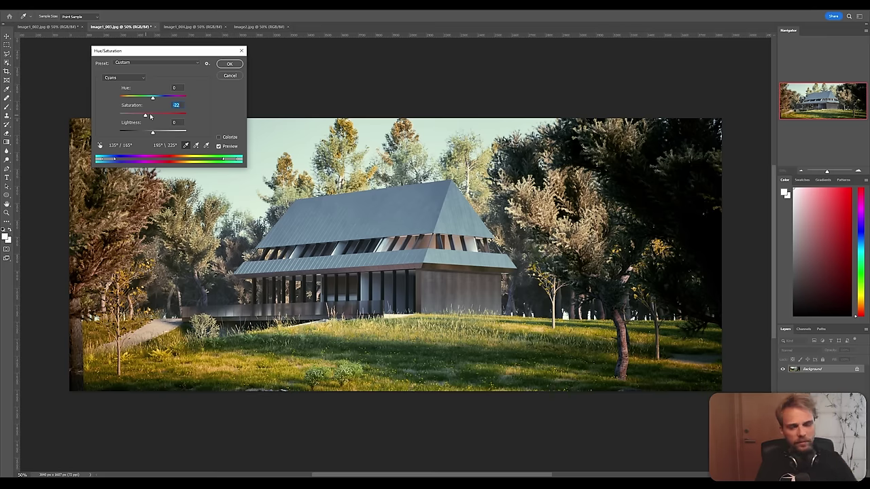
pyautogui.click(228, 66)
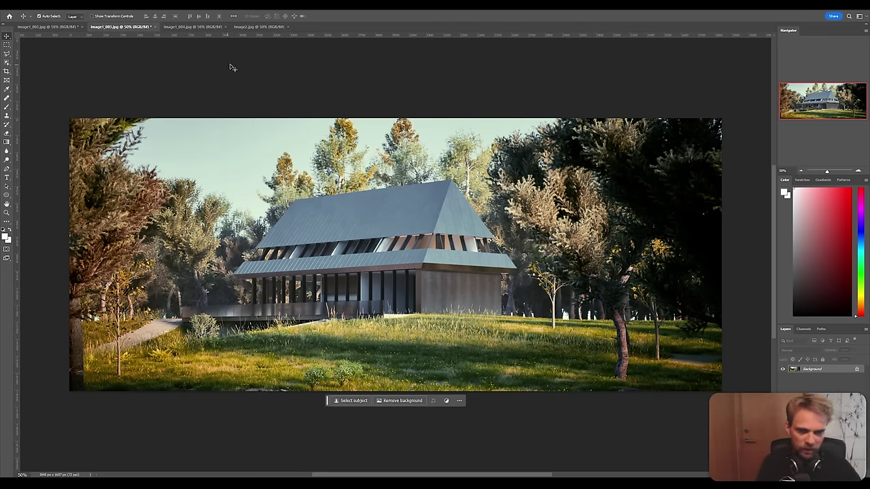
pyautogui.click(92, 8)
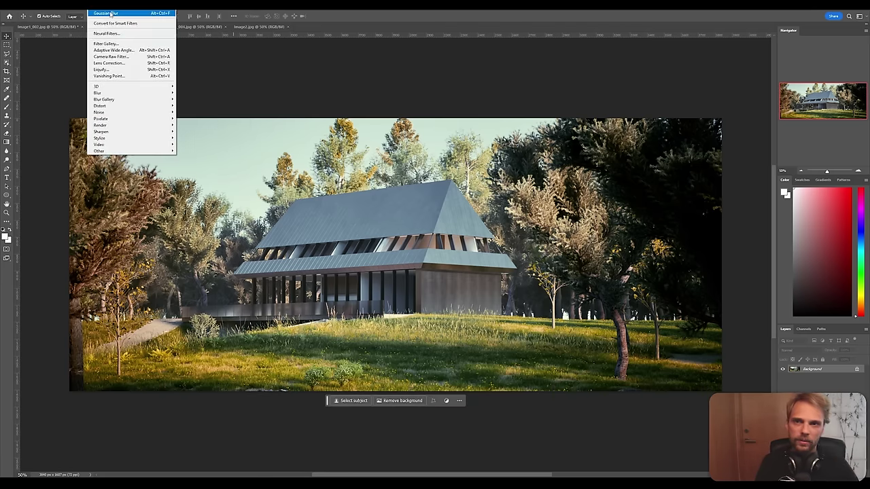
pyautogui.click(110, 13)
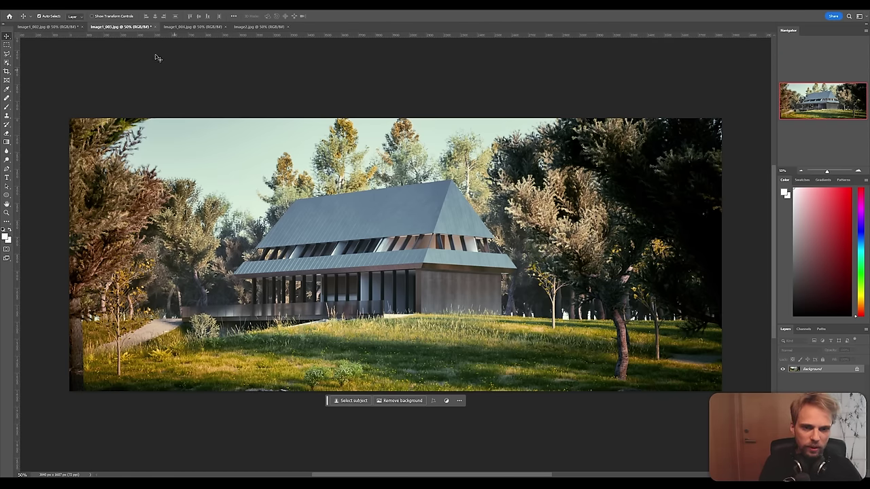
# Step: Apply Levels to Image1_004.jpg with a black input level of 14 and a midtone value of 0.84
pyautogui.click(178, 27)
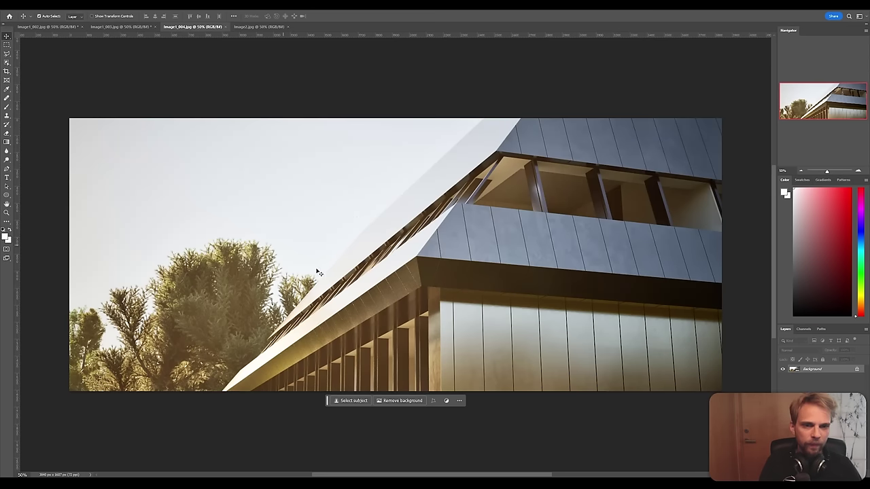
pyautogui.hotkey('ctrl', 'l')
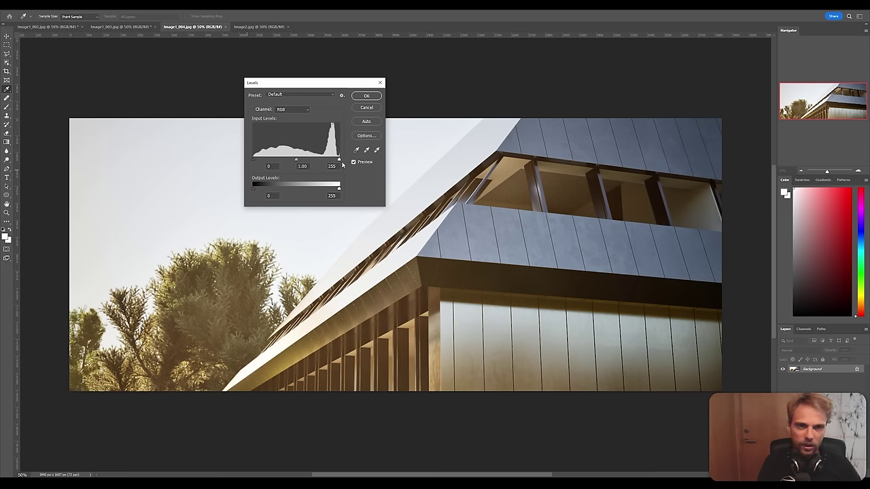
pyautogui.moveTo(253, 161)
pyautogui.mouseDown()
pyautogui.moveTo(303, 161)
pyautogui.moveTo(259, 161)
pyautogui.mouseUp()
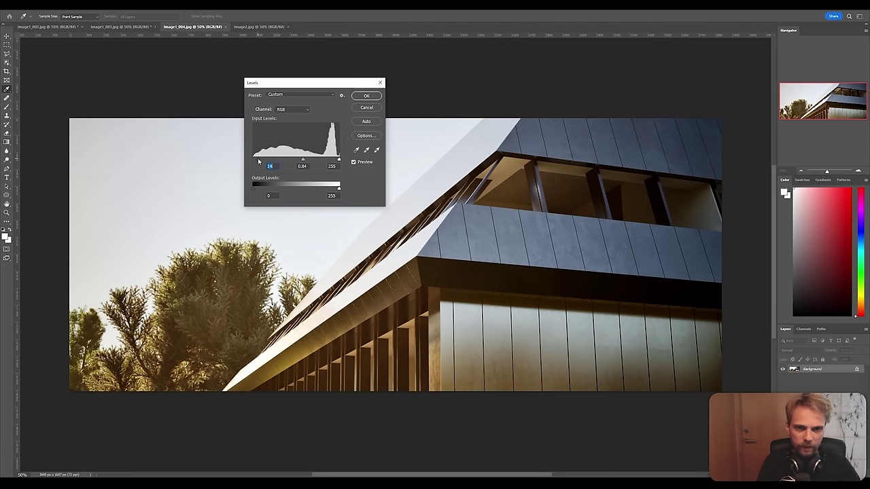
pyautogui.click(360, 96)
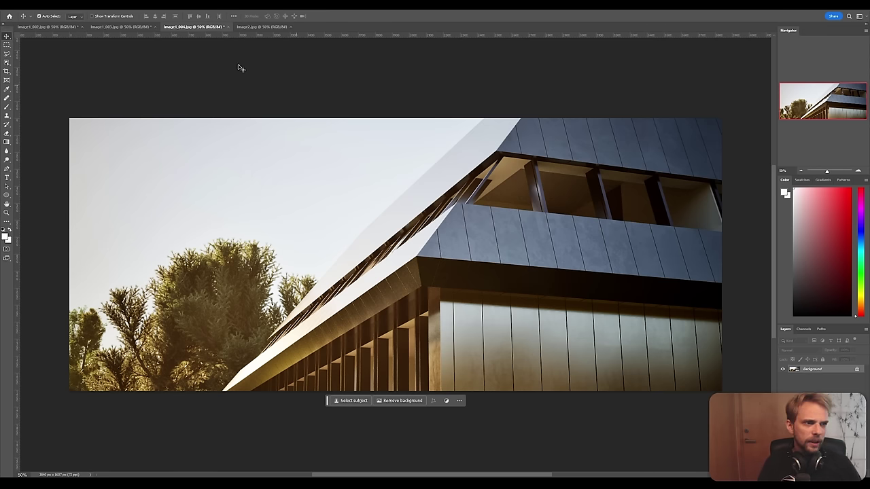
# Step: Apply a slight Gaussian Blur with a sub-pixel radius to Image1_004.jpg
pyautogui.click(113, 11)
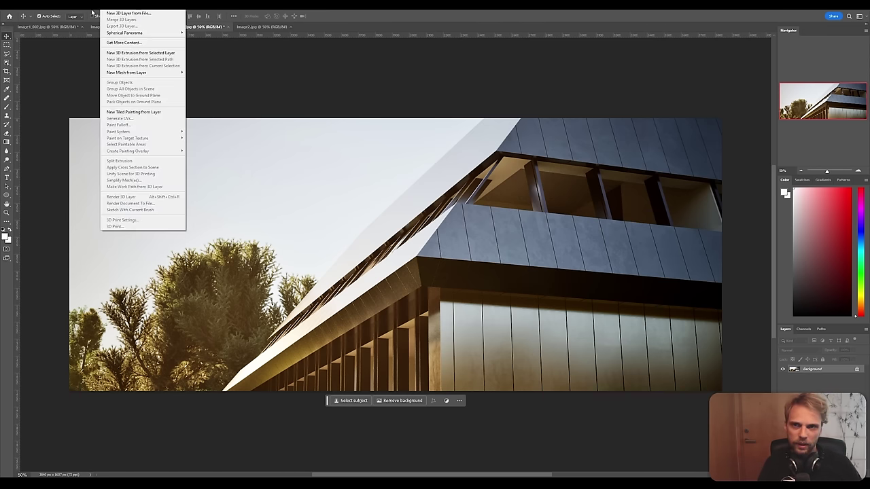
pyautogui.moveTo(108, 89)
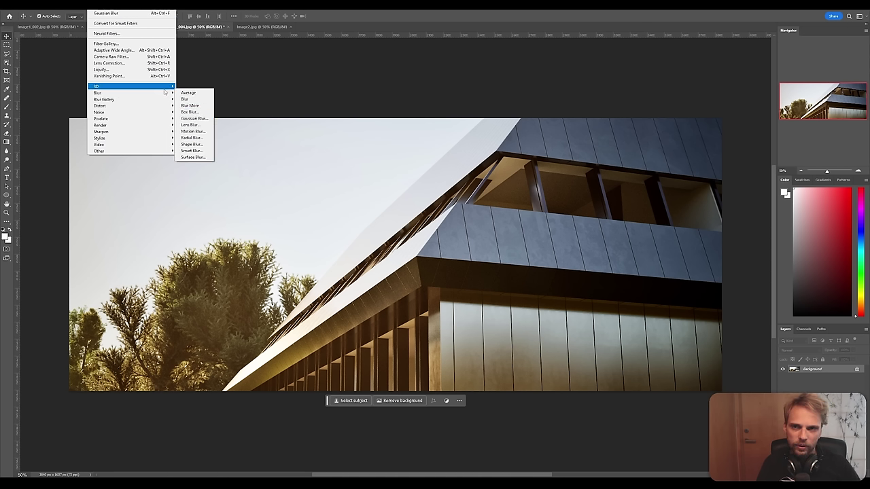
pyautogui.moveTo(147, 101)
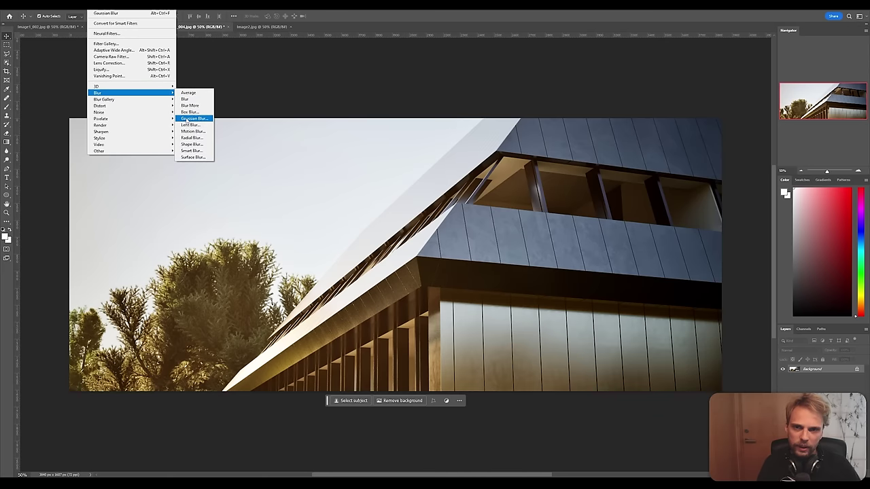
pyautogui.click(187, 119)
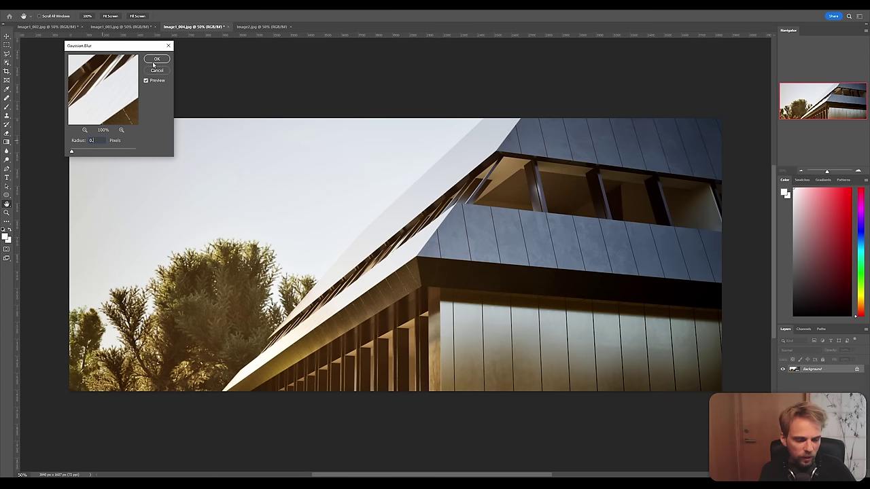
pyautogui.click(157, 59)
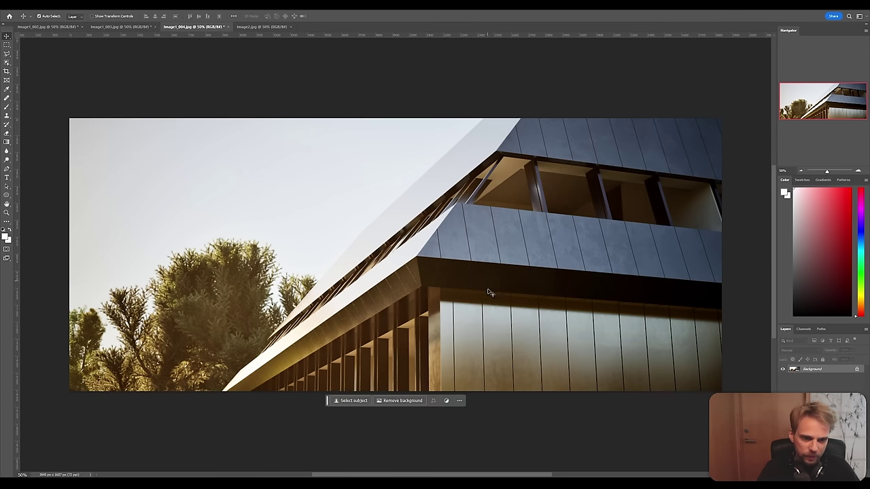
# Step: Compare the roof soffit close up with and without the Gaussian Blur, keep the blur and return to the whole image
pyautogui.press('super')
pyautogui.press('super')
pyautogui.keyDown('alt'); pyautogui.scroll(6, 408, 286); pyautogui.keyUp('alt')
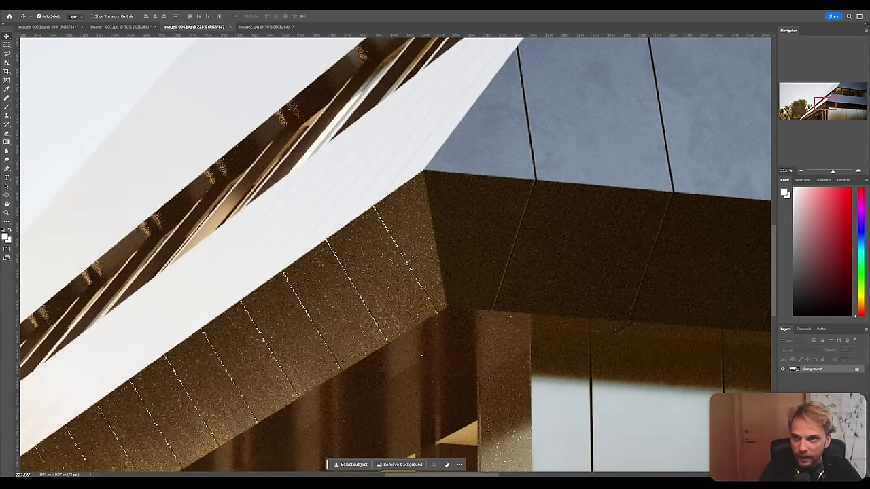
pyautogui.click(27, 7)
pyautogui.click(31, 25)
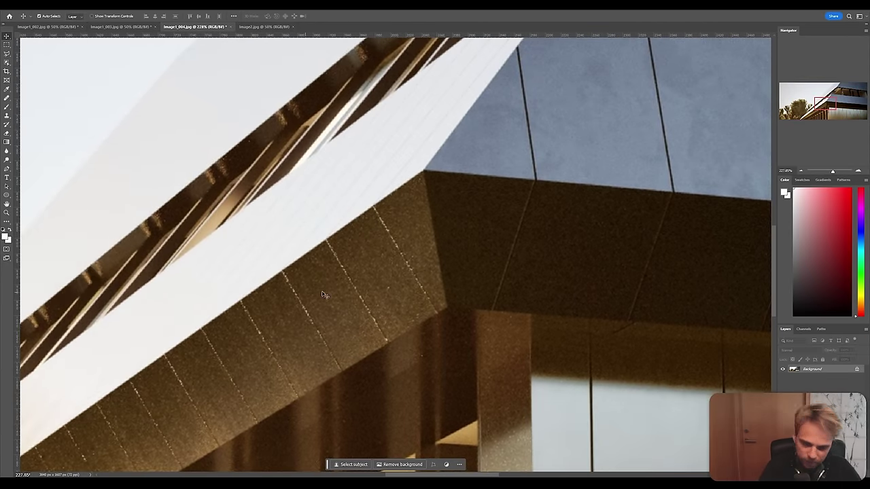
pyautogui.hotkey('ctrl', '0')
pyautogui.keyDown('alt'); pyautogui.scroll(1, 363, 300); pyautogui.keyUp('alt')
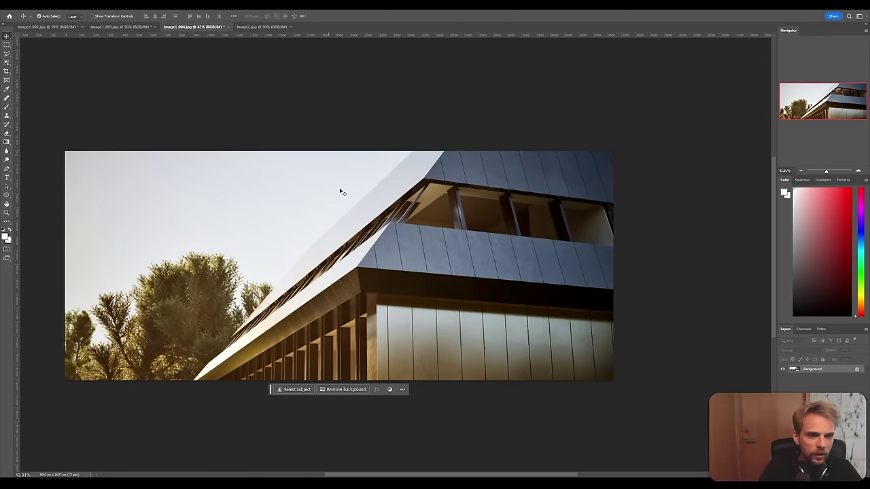
# Step: Apply Levels to the interior render Image2.jpg with a black input level of 14 and a midtone value of 0.83
pyautogui.click(262, 27)
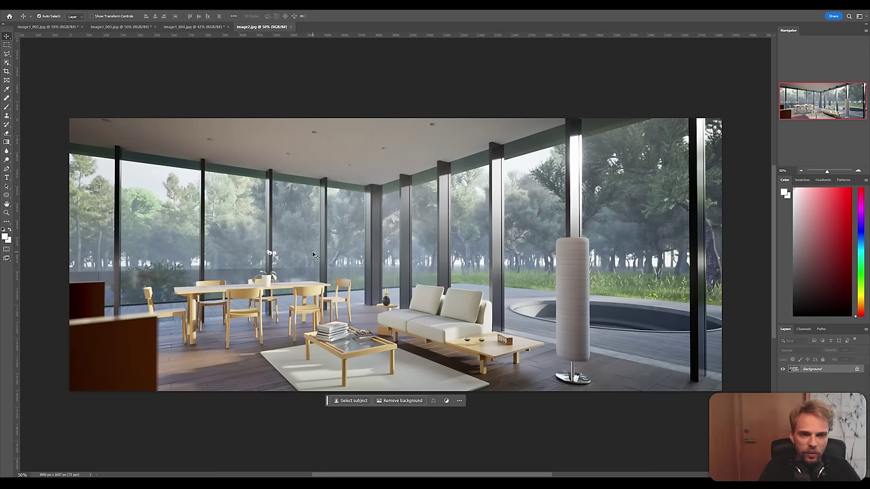
pyautogui.hotkey('ctrl', 'l')
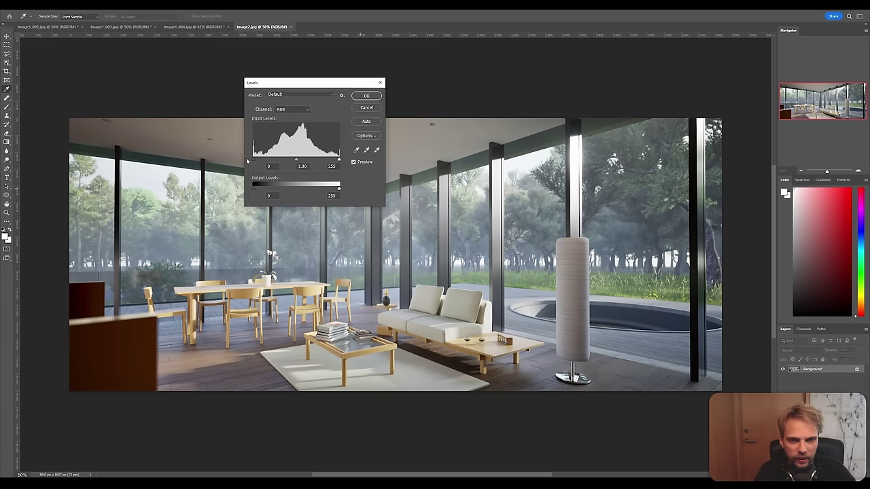
pyautogui.moveTo(254, 159); pyautogui.dragTo(264, 161)
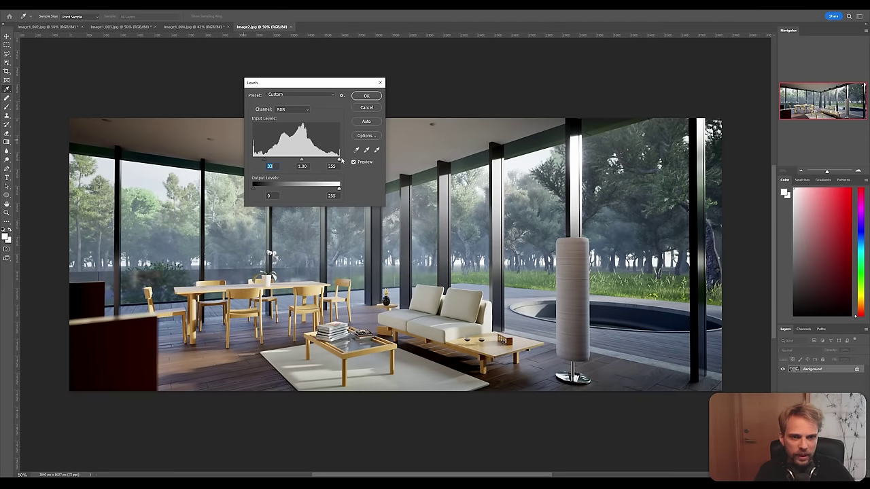
pyautogui.moveTo(300, 160)
pyautogui.mouseDown()
pyautogui.moveTo(309, 160)
pyautogui.moveTo(257, 163)
pyautogui.moveTo(304, 161)
pyautogui.mouseUp()
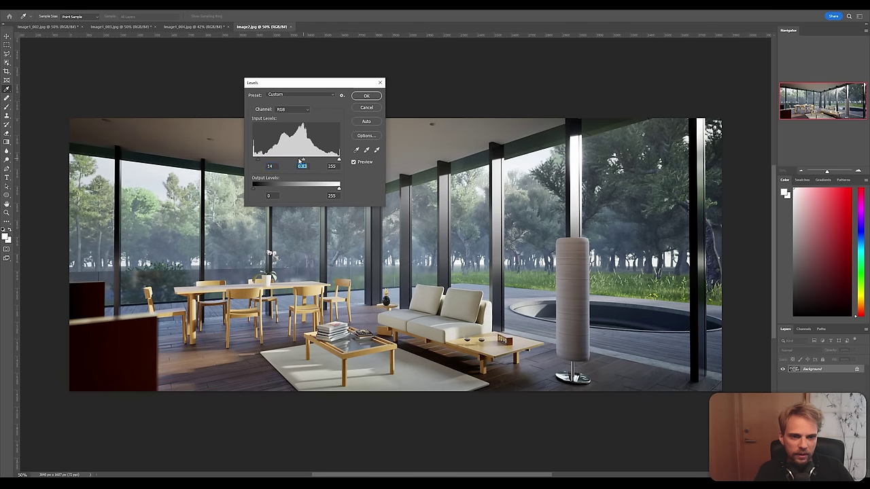
pyautogui.click(363, 96)
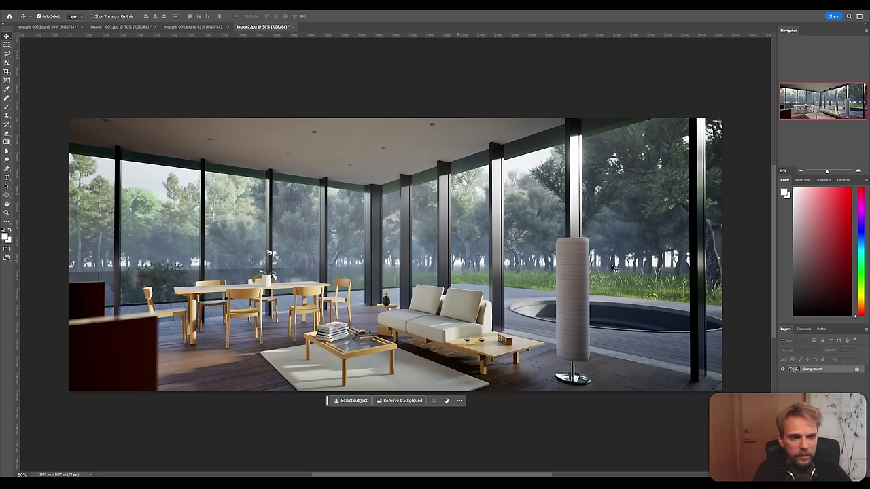
# Step: Compare the edited renders Image1_002, Image1_003, Image1_004 and Image2 by viewing each of them in turn
pyautogui.click(48, 26)
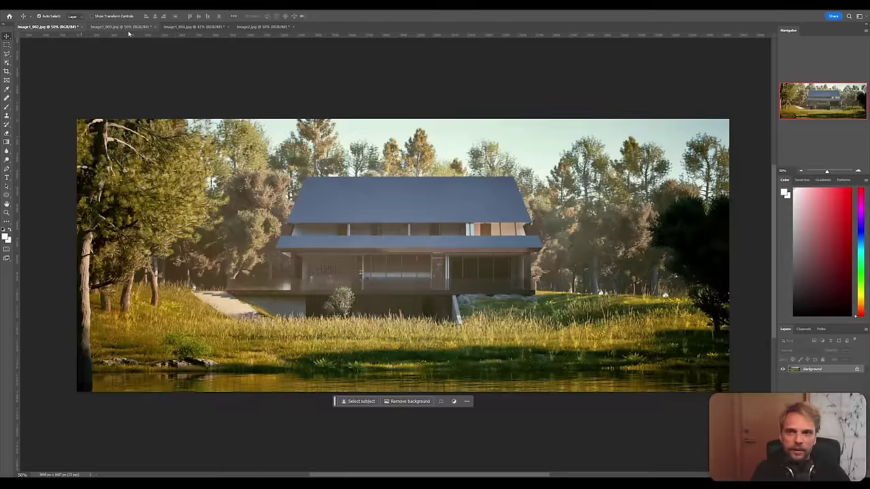
pyautogui.click(120, 26)
pyautogui.click(194, 26)
pyautogui.click(47, 26)
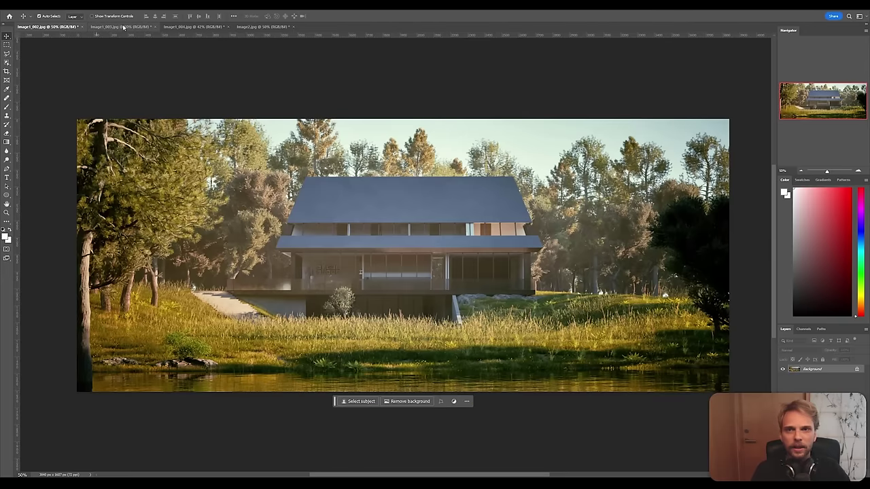
pyautogui.click(123, 27)
pyautogui.click(193, 27)
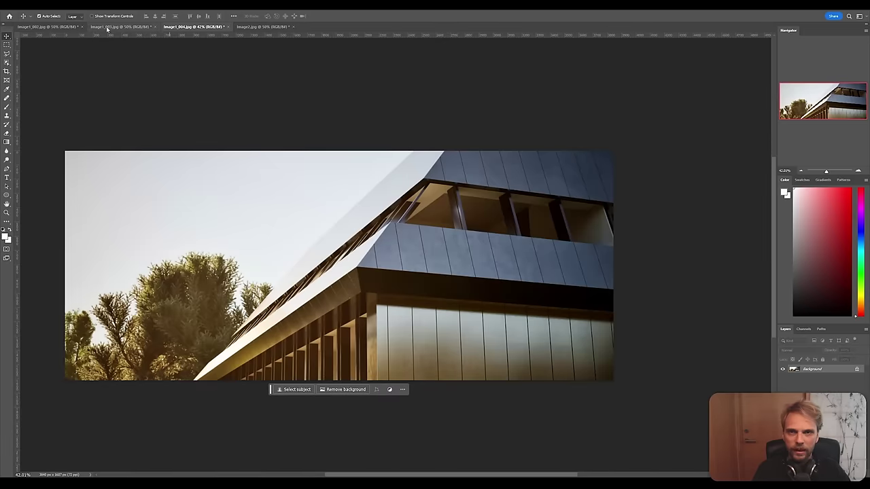
pyautogui.click(48, 26)
pyautogui.click(121, 26)
pyautogui.click(194, 27)
pyautogui.click(263, 27)
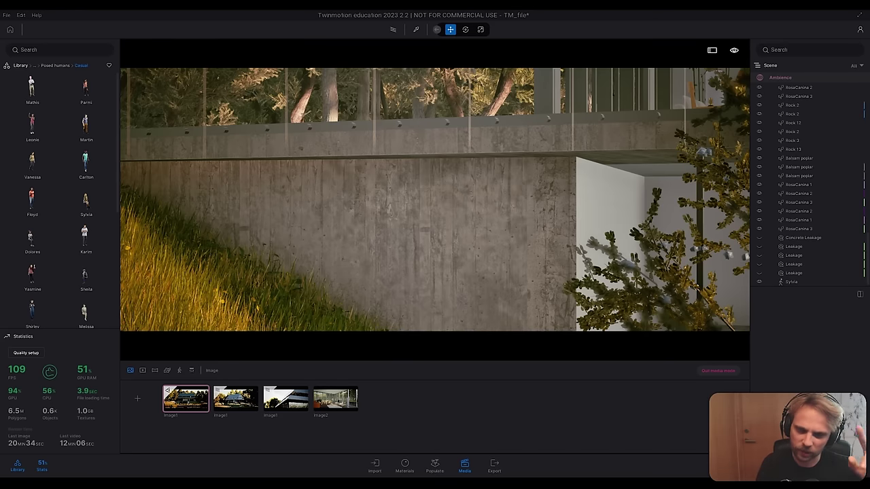
# Step: In Twinmotion, try a tileable Leakage decal from the Megascans library on the concrete wall, then delete it
pyautogui.click(20, 66)
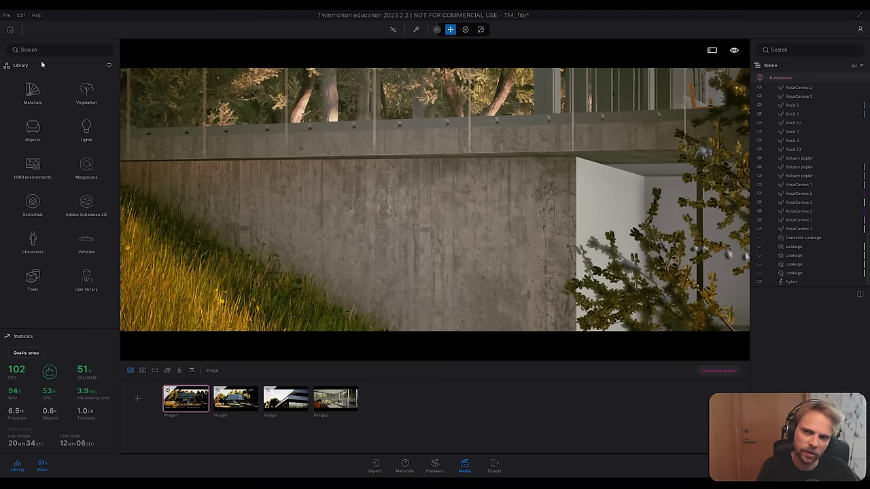
pyautogui.click(91, 172)
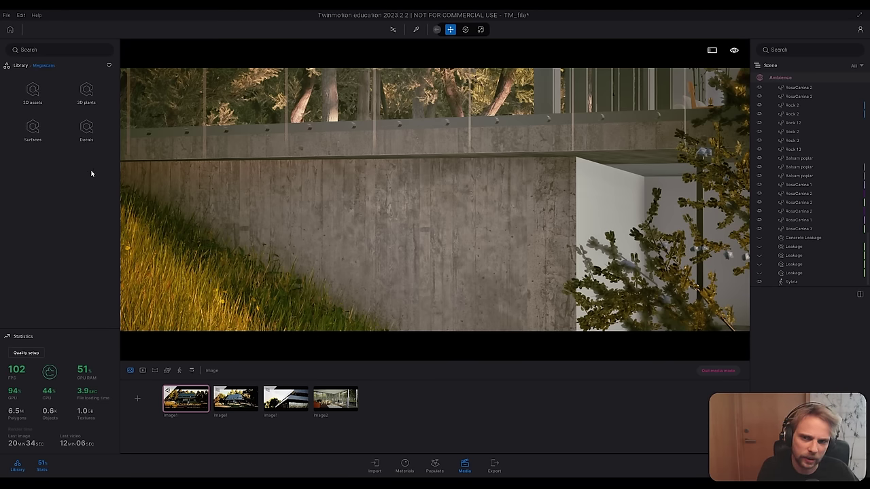
pyautogui.click(84, 128)
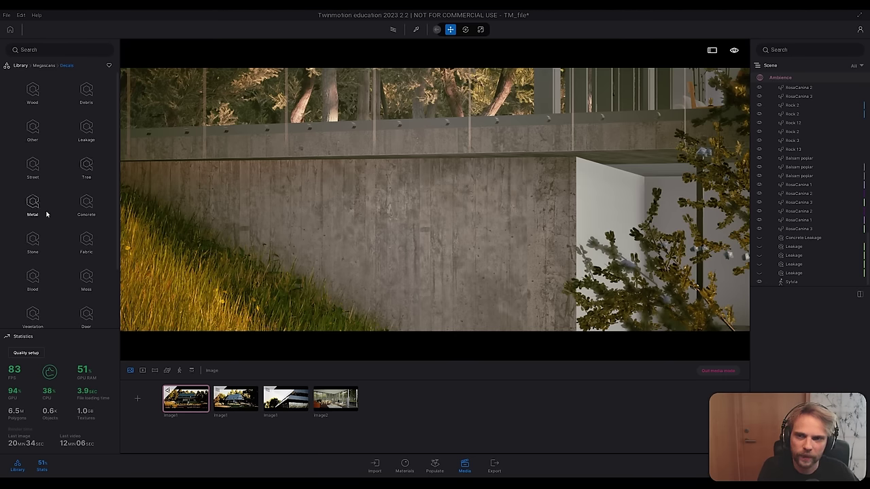
pyautogui.click(83, 136)
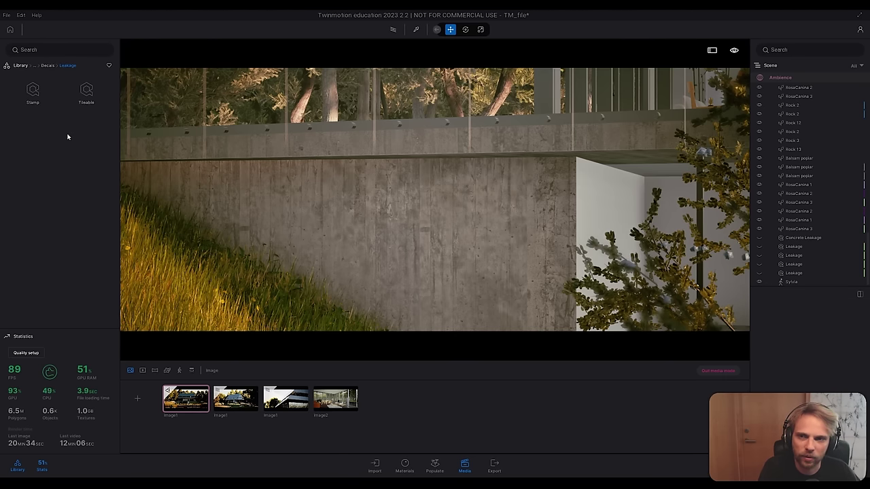
pyautogui.click(86, 89)
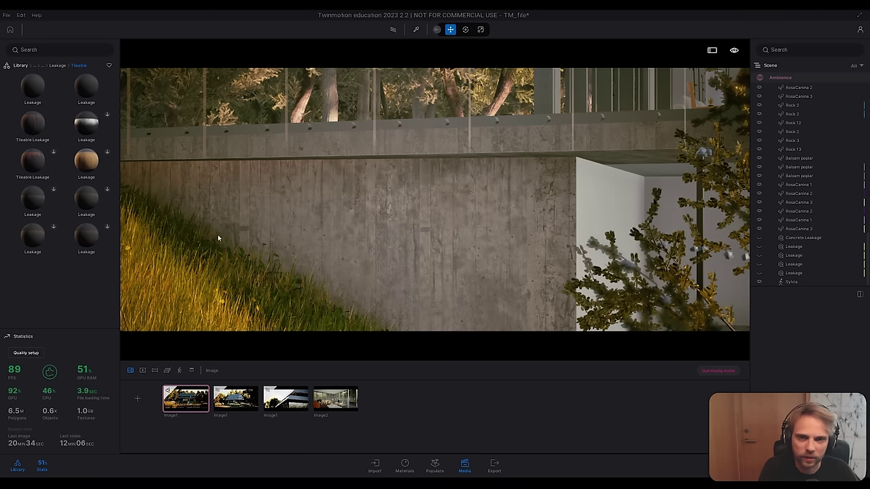
pyautogui.moveTo(82, 92); pyautogui.dragTo(327, 168)
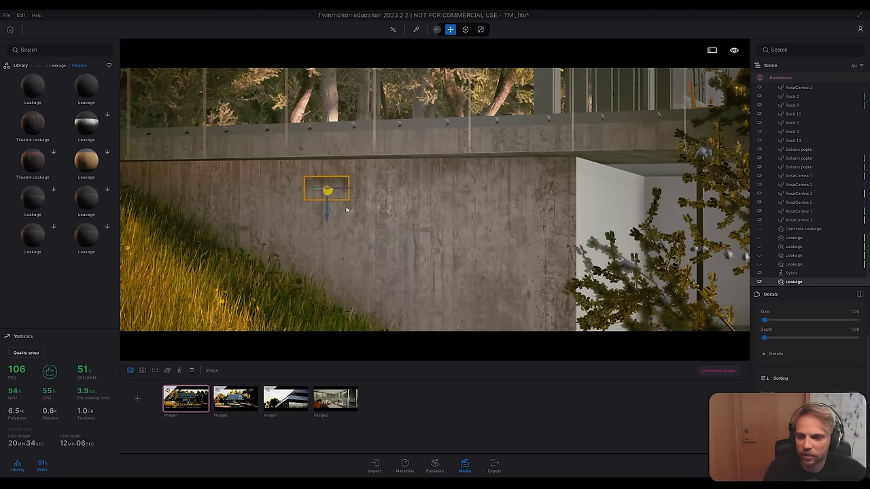
pyautogui.press('Delete')
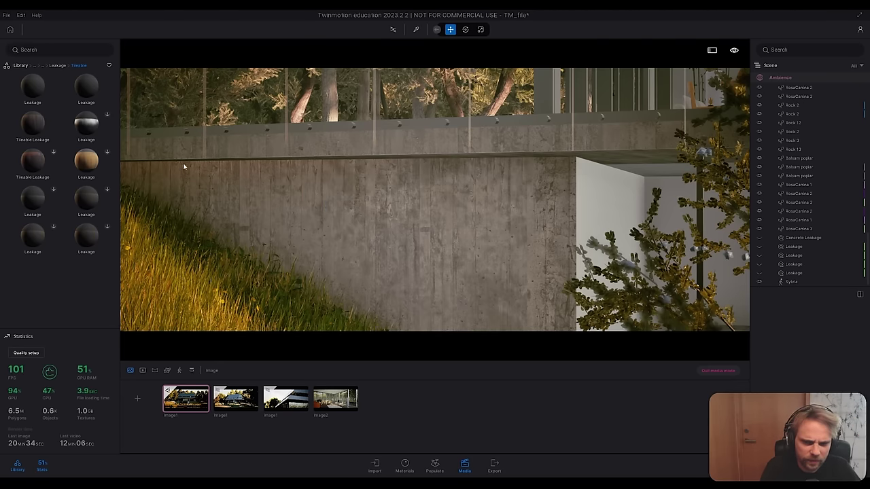
# Step: Unhide the existing Concrete Leakage and Leakage decals on the concrete wall
pyautogui.click(759, 246)
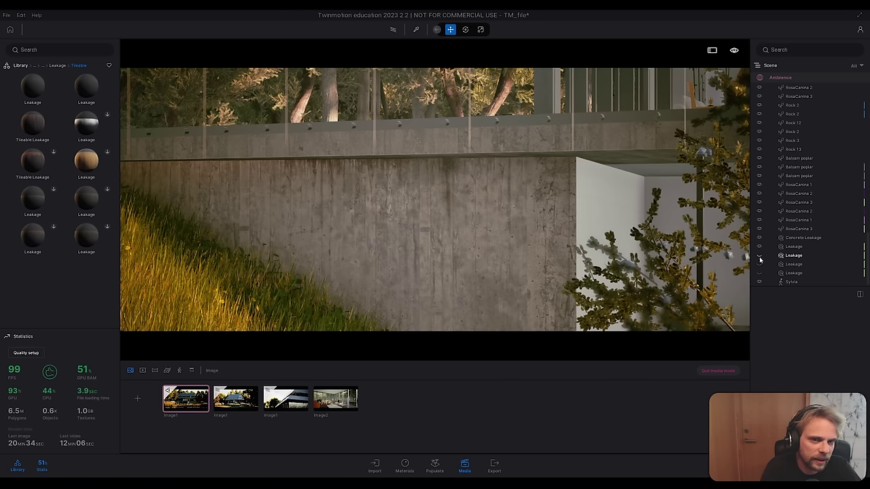
pyautogui.click(760, 256)
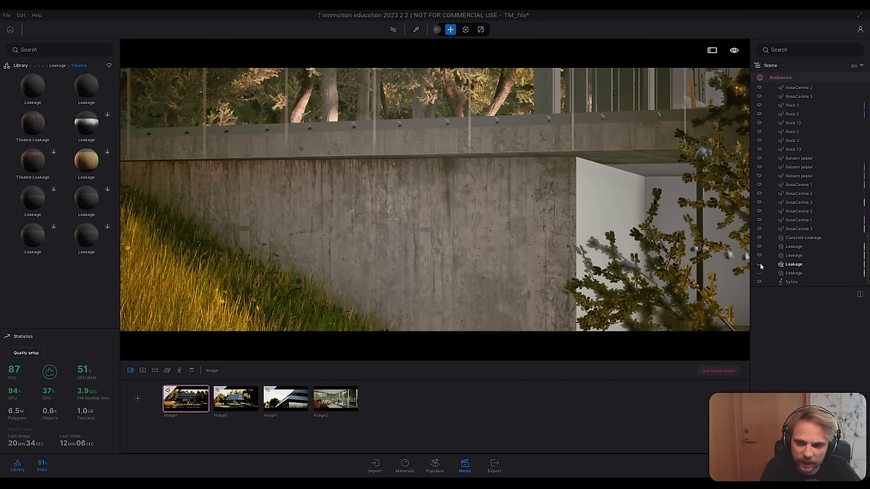
pyautogui.click(760, 267)
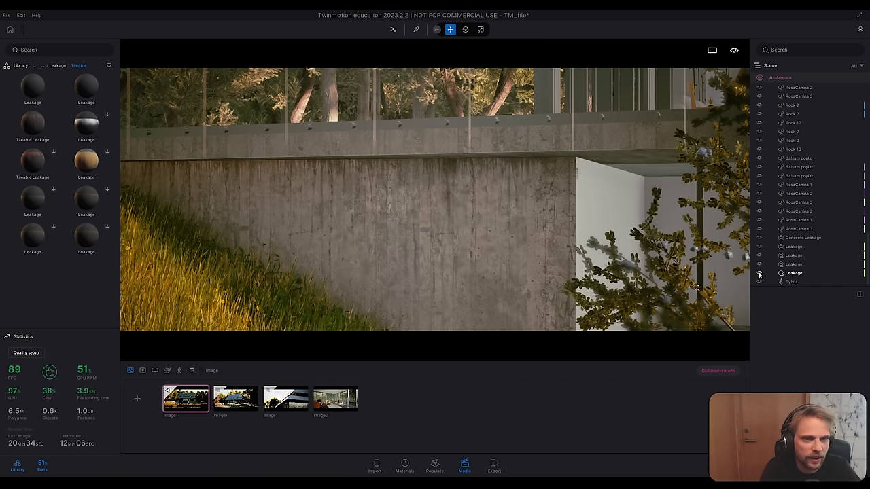
pyautogui.click(760, 273)
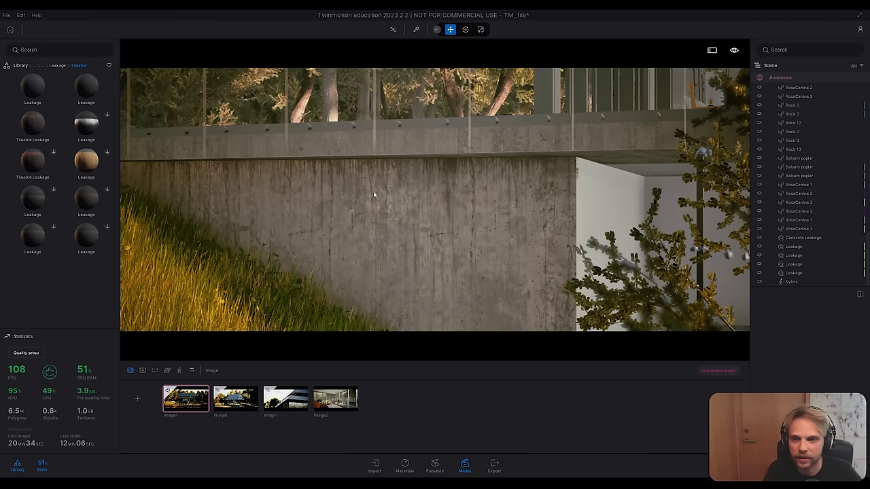
# Step: Download the first Metal Manhole Cover from the Megascans metal decals and place it on the concrete wall
pyautogui.click(58, 65)
pyautogui.click(34, 88)
pyautogui.click(47, 65)
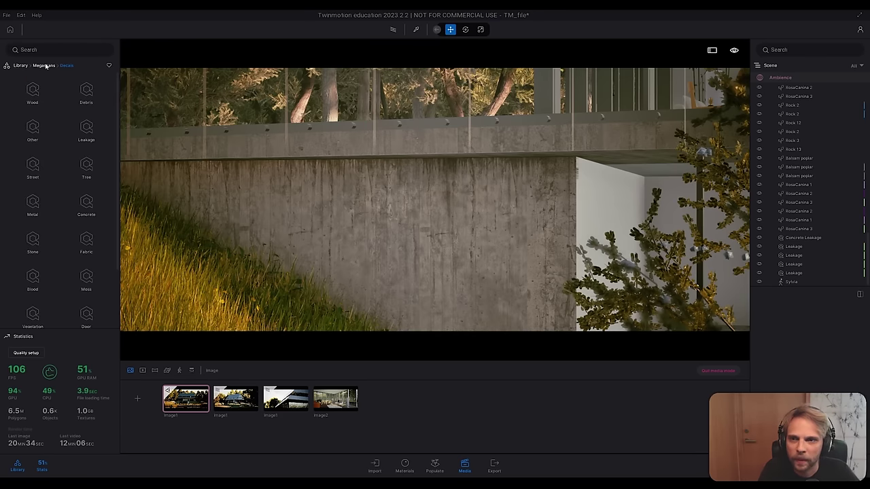
pyautogui.click(35, 207)
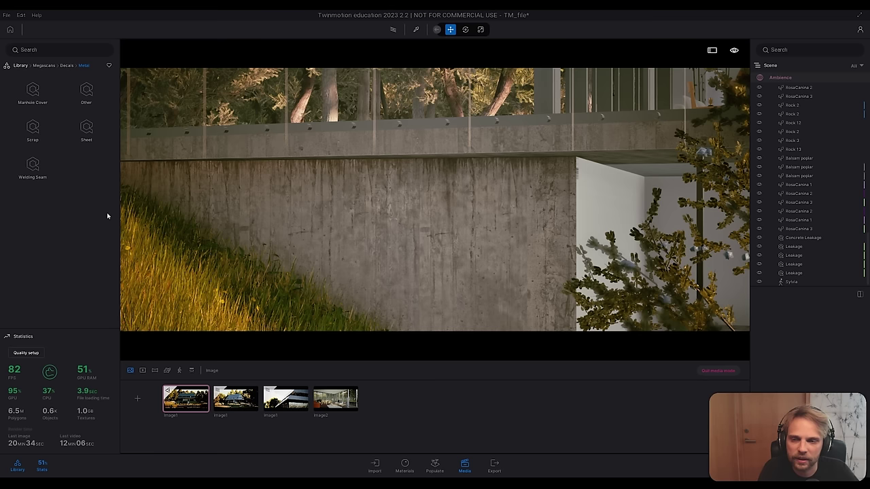
pyautogui.click(38, 91)
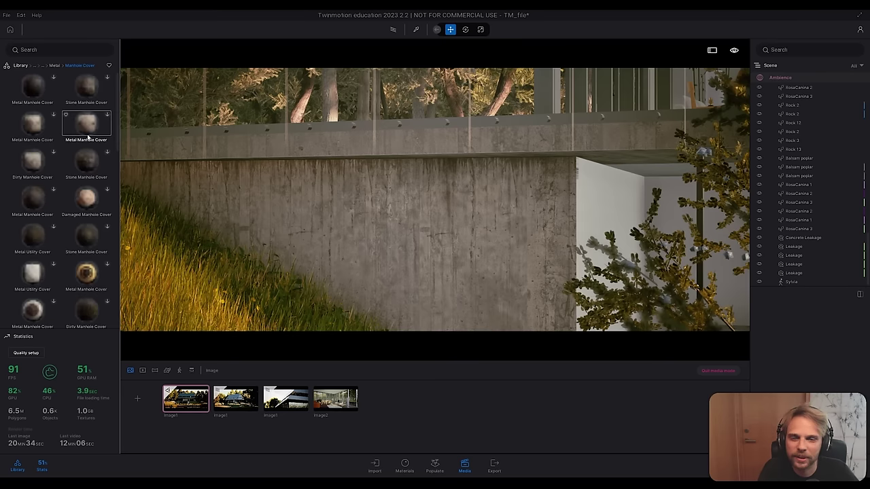
pyautogui.click(53, 77)
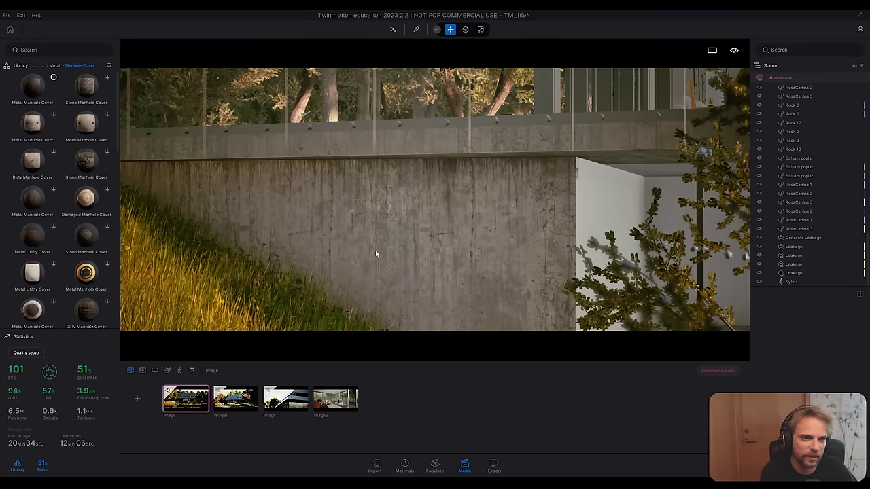
pyautogui.moveTo(32, 87); pyautogui.dragTo(441, 261)
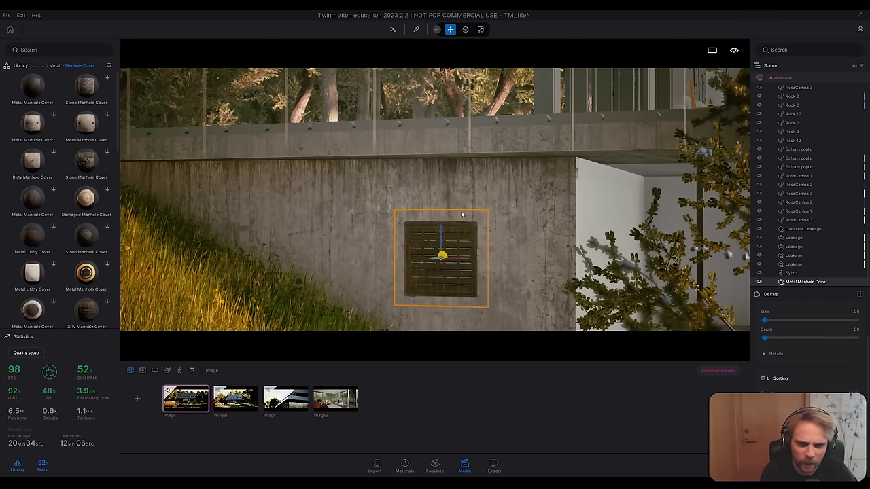
# Step: Raise the manhole cover decal slightly on the wall and preview it briefly with the Path Tracer
pyautogui.moveTo(442, 239)
pyautogui.keyDown('shift'); pyautogui.mouseDown(button='middle')
pyautogui.moveTo(441, 251)
pyautogui.moveTo(438, 242)
pyautogui.mouseUp(button='middle'); pyautogui.keyUp('shift')
pyautogui.moveTo(441, 242); pyautogui.dragTo(440, 216)
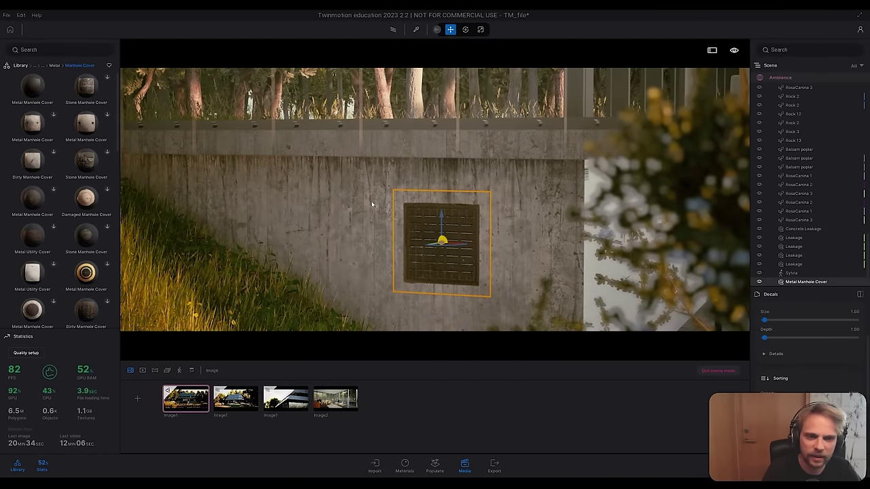
pyautogui.press('Escape')
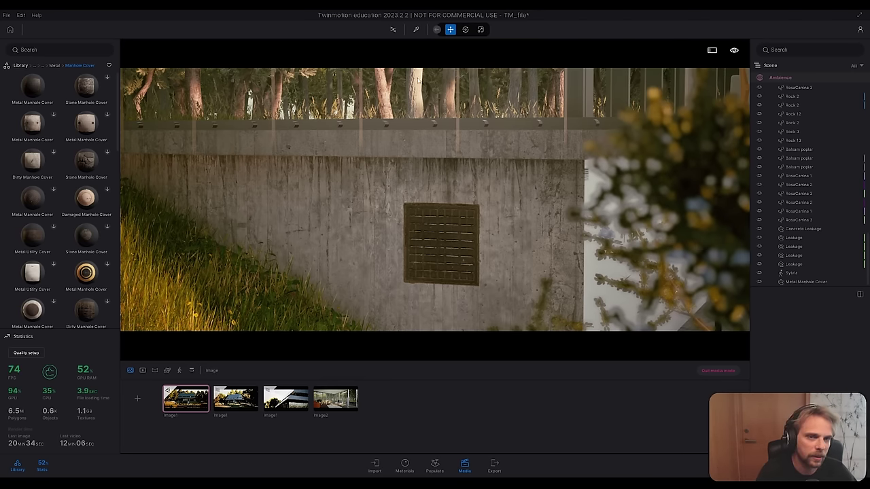
pyautogui.click(393, 29)
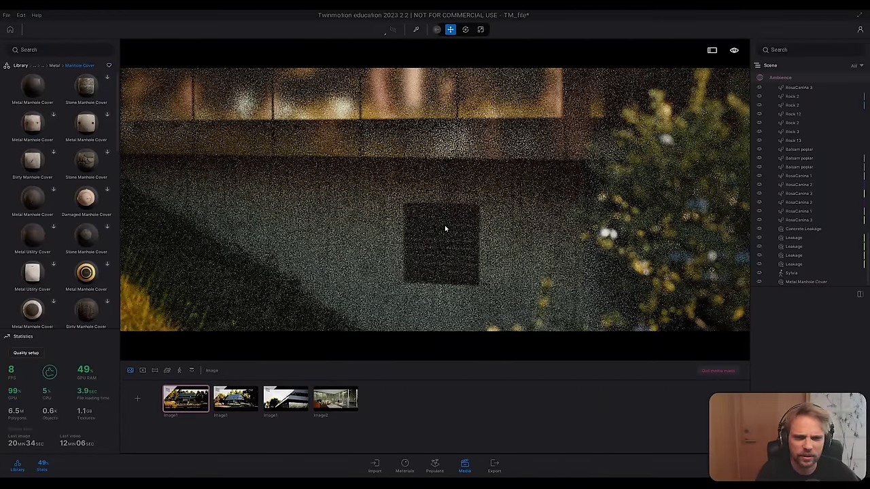
pyautogui.click(393, 30)
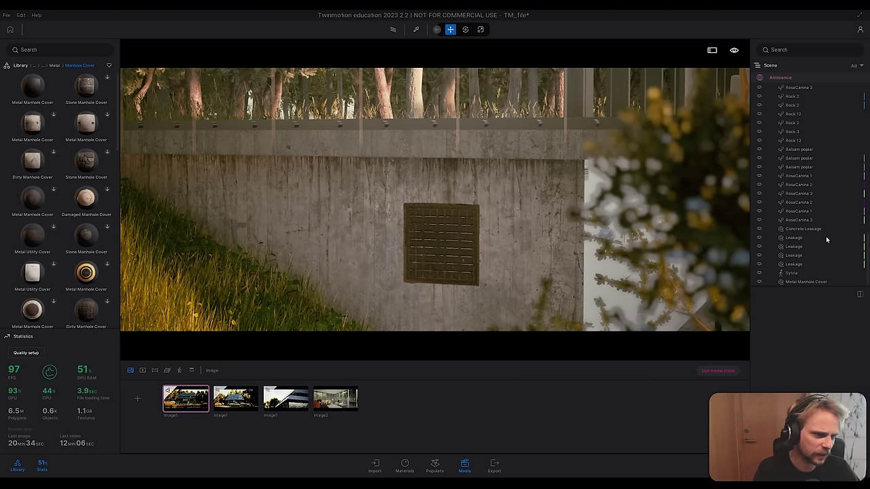
# Step: Try reducing the first Leakage decal's size to 2.20, then undo the change
pyautogui.click(793, 238)
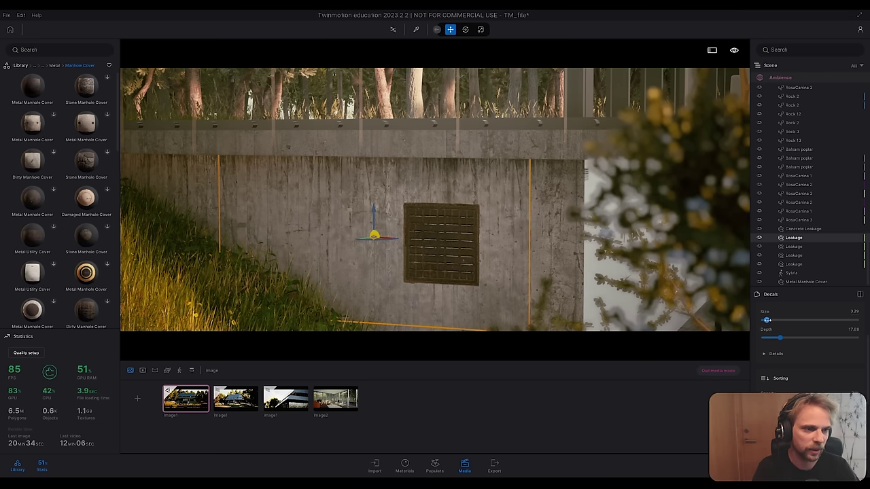
pyautogui.moveTo(766, 320); pyautogui.dragTo(764, 320)
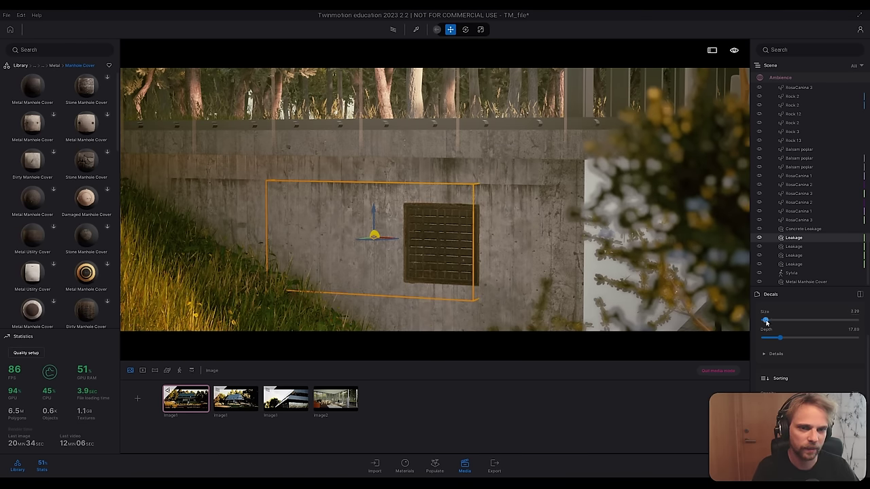
pyautogui.hotkey('ctrl', 'z')
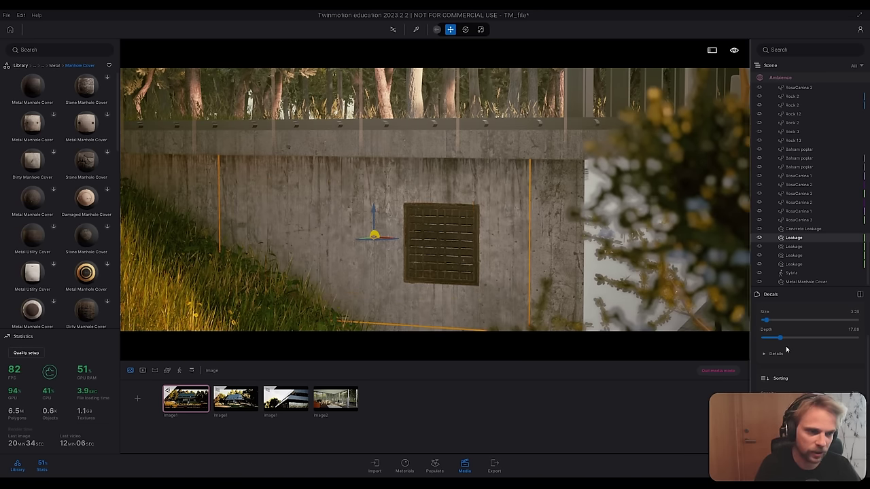
# Step: Try a depth of about 62 on the first Leakage decal and inspect its projection around the wall corner
pyautogui.moveTo(780, 339); pyautogui.dragTo(821, 339)
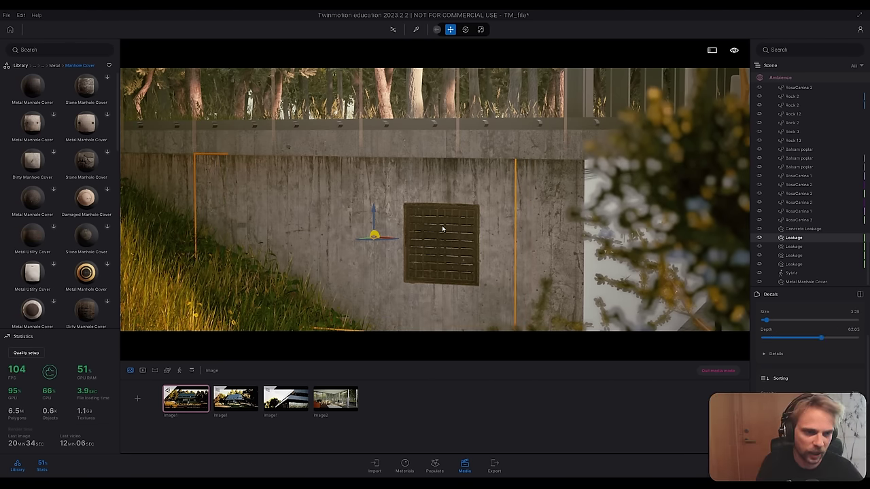
pyautogui.moveTo(442, 227); pyautogui.dragTo(591, 227, button='right')
pyautogui.press('w')
pyautogui.press('d')
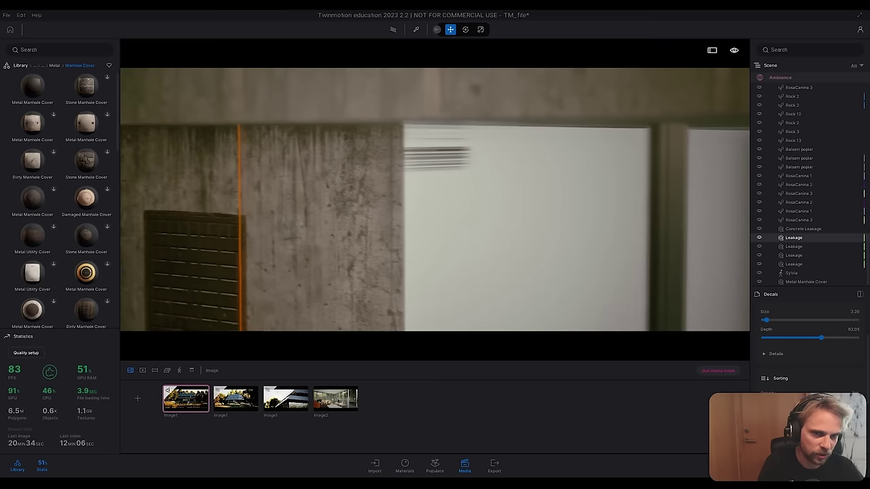
pyautogui.moveTo(587, 223); pyautogui.dragTo(489, 208, button='right')
pyautogui.press('s')
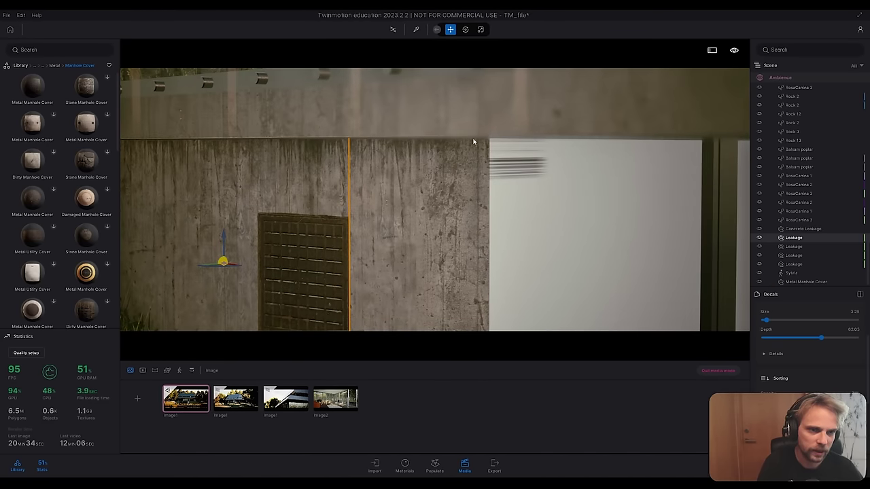
# Step: Set the first Leakage decal's depth to 3.20 and look over its remaining settings and the wall
pyautogui.moveTo(824, 340)
pyautogui.mouseDown()
pyautogui.moveTo(757, 341)
pyautogui.moveTo(775, 339)
pyautogui.moveTo(765, 338)
pyautogui.mouseUp()
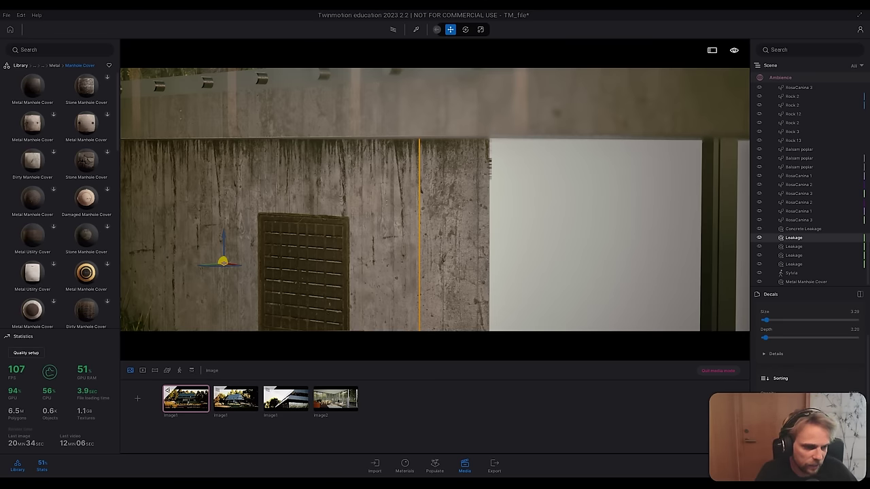
pyautogui.scroll(-1, 808, 340)
pyautogui.scroll(-2, 797, 376)
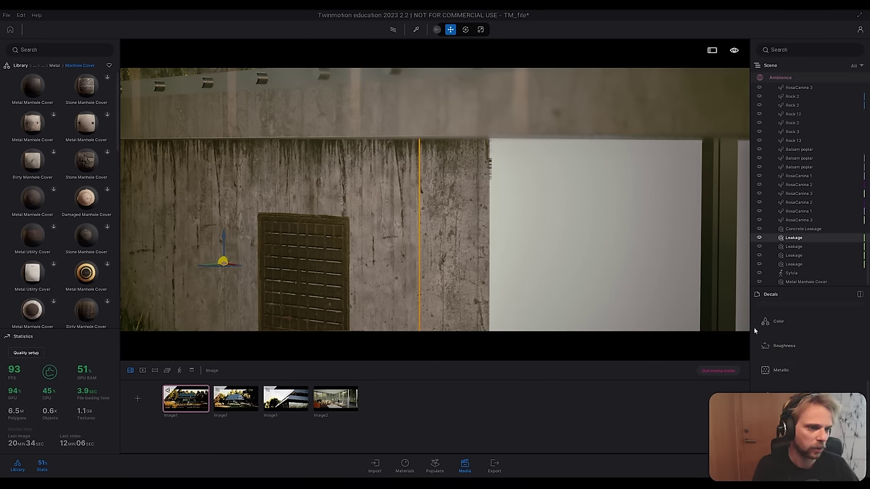
pyautogui.scroll(3, 794, 337)
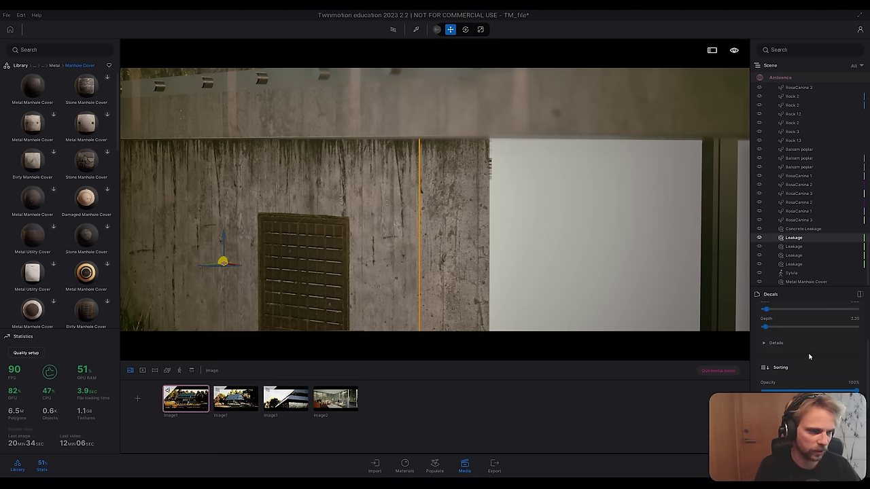
pyautogui.scroll(3, 801, 360)
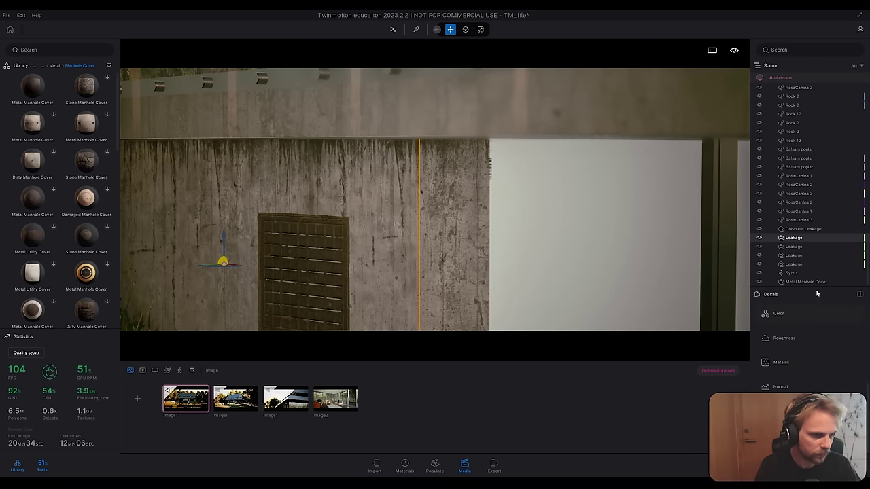
pyautogui.moveTo(396, 242); pyautogui.dragTo(476, 218, button='middle')
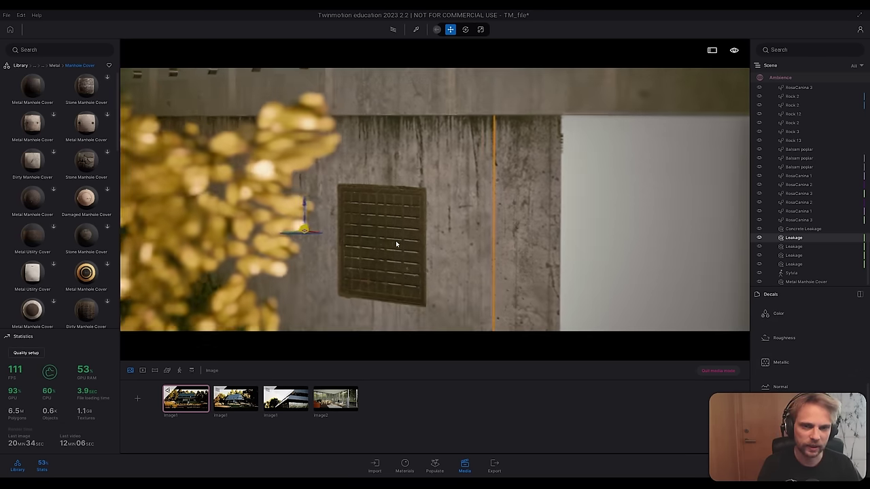
# Step: Look at the exported Image1_002.jpg render from the Renders folder in the image viewer, close it and return to Twinmotion
pyautogui.moveTo(207, 459)
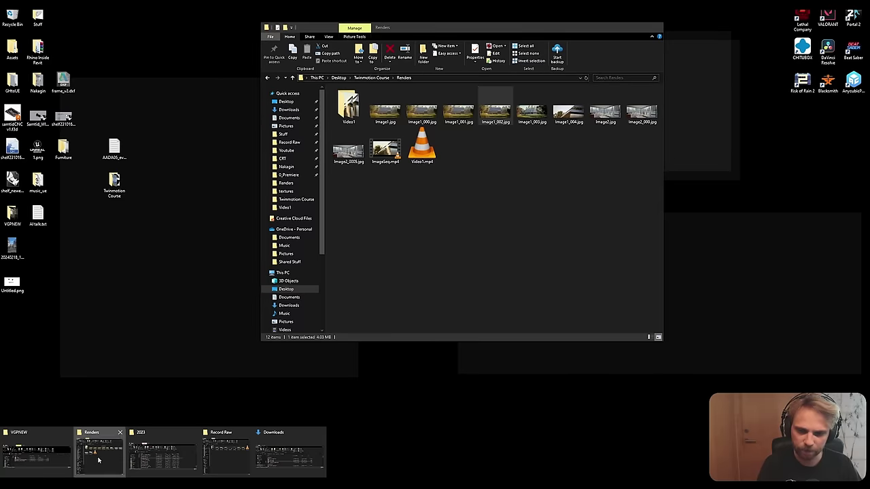
pyautogui.click(99, 455)
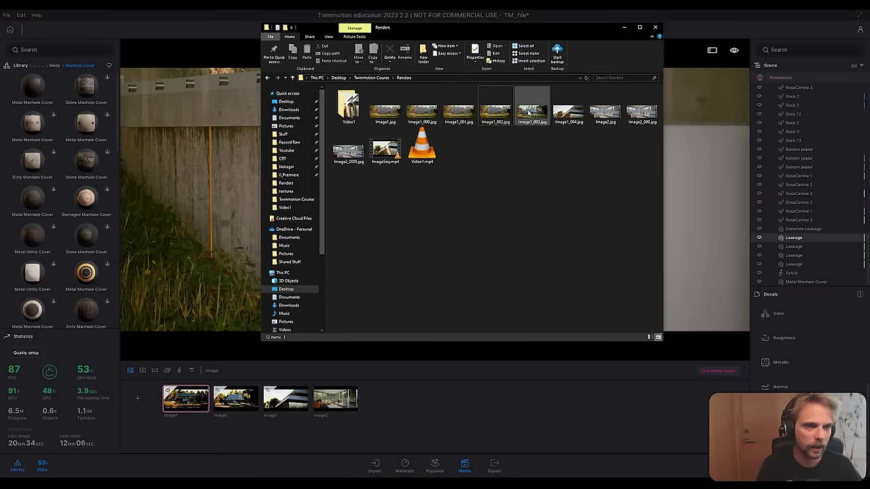
pyautogui.doubleClick(495, 109)
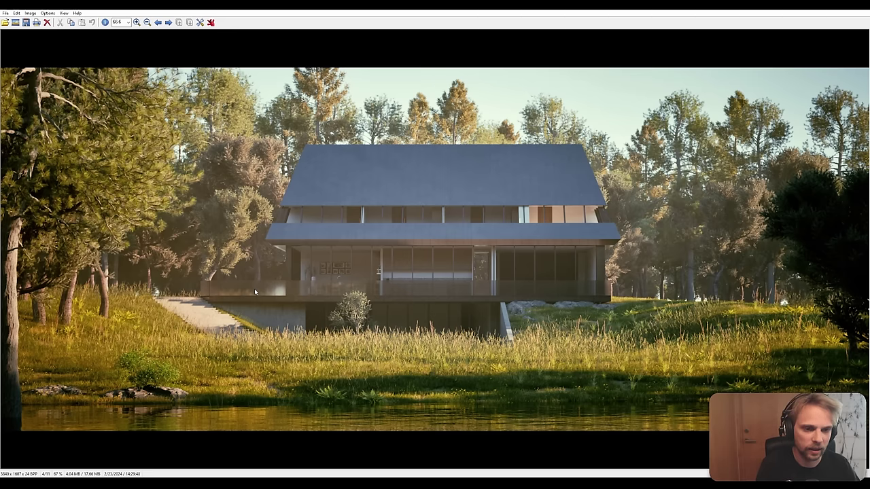
pyautogui.click(862, 10)
pyautogui.click(244, 61)
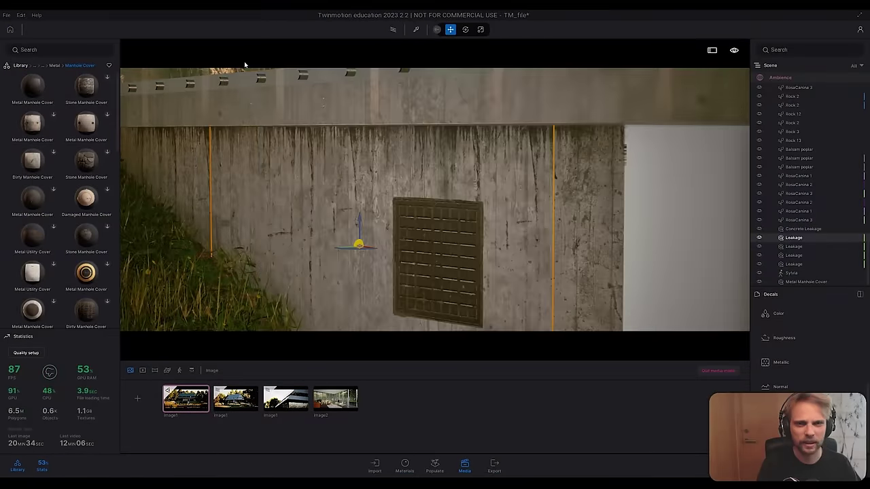
# Step: Quit media mode and sample the RoofPanels material from the upper roof with the material picker
pyautogui.moveTo(244, 62); pyautogui.dragTo(136, 68, button='middle')
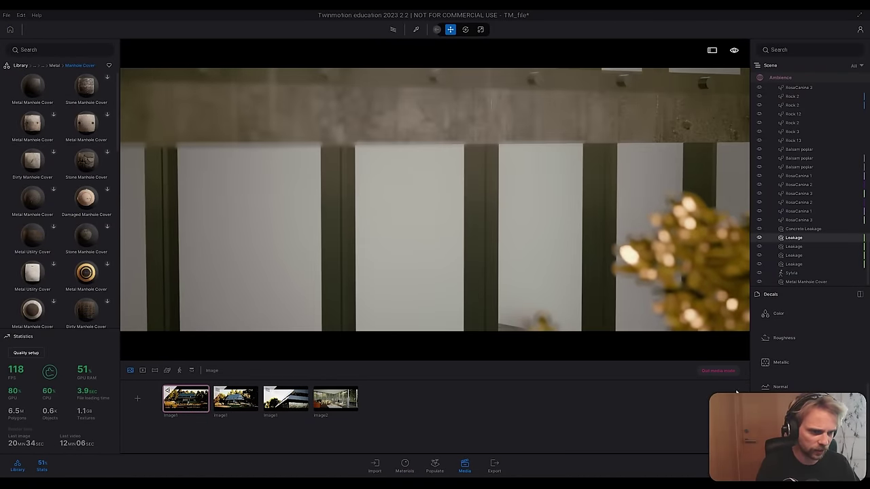
pyautogui.click(715, 370)
pyautogui.moveTo(491, 319); pyautogui.dragTo(506, 356, button='middle')
pyautogui.moveTo(516, 236); pyautogui.dragTo(408, 236, button='right')
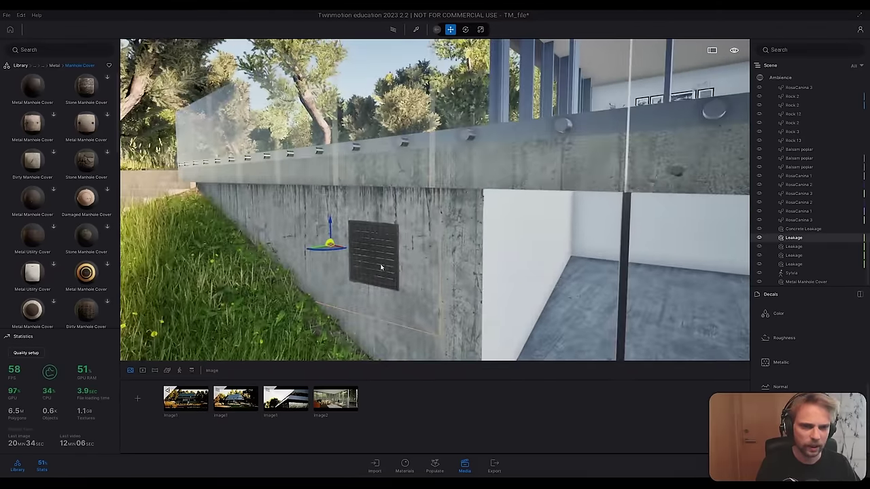
pyautogui.moveTo(381, 266); pyautogui.dragTo(373, 192, button='right')
pyautogui.moveTo(408, 224); pyautogui.dragTo(258, 163, button='right')
pyautogui.moveTo(472, 313); pyautogui.dragTo(428, 69)
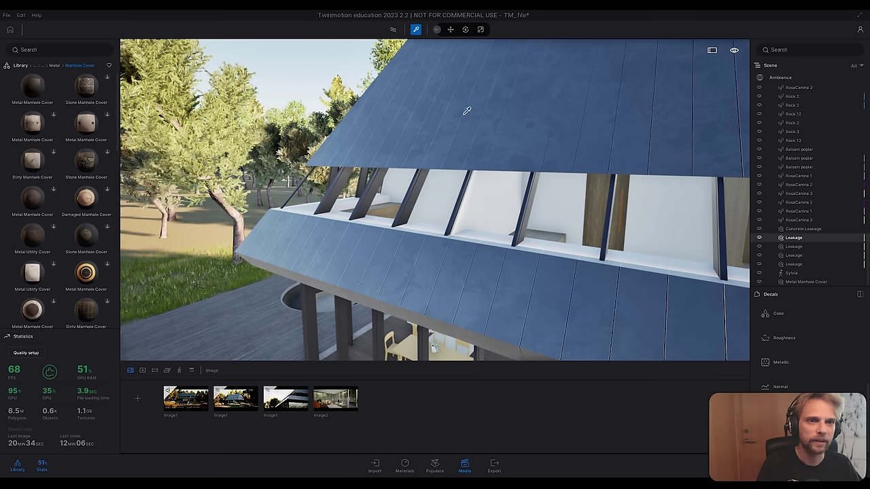
pyautogui.click(480, 128)
pyautogui.scroll(5, 809, 333)
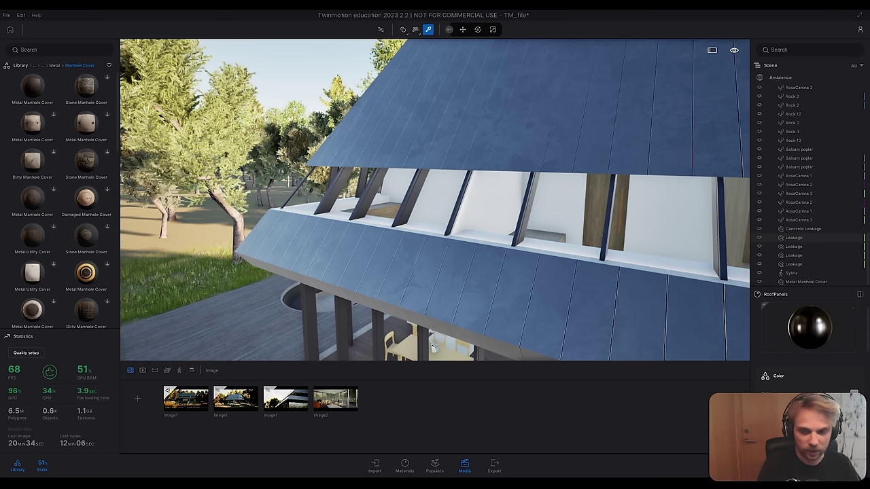
# Step: Inspect the roof panels on the upper and lower roof and the glazed dining area below them
pyautogui.moveTo(296, 221); pyautogui.dragTo(353, 255, button='right')
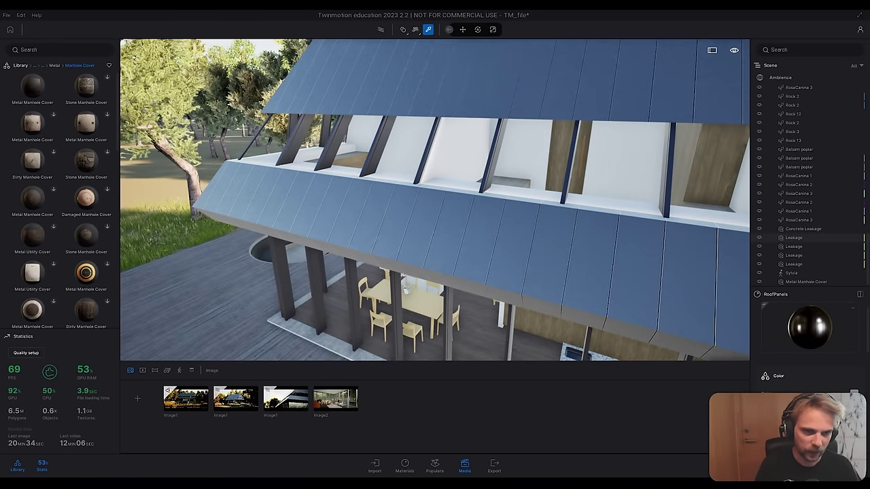
pyautogui.moveTo(391, 93); pyautogui.dragTo(259, 175)
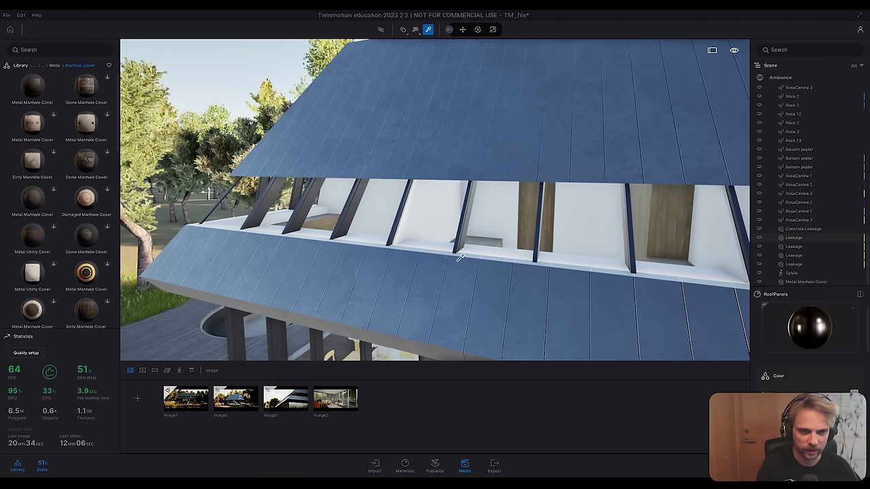
pyautogui.moveTo(435, 200); pyautogui.dragTo(414, 178, button='right')
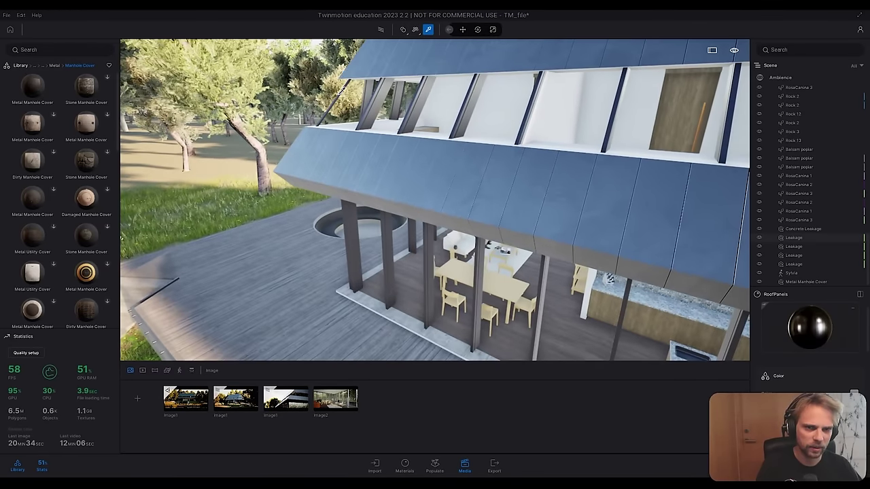
pyautogui.moveTo(513, 183); pyautogui.dragTo(566, 141, button='right')
pyautogui.press('w')
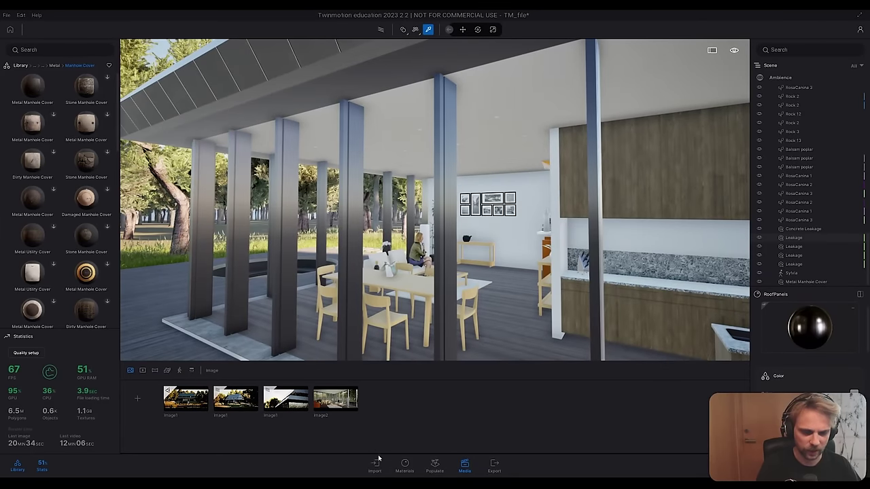
# Step: Select the Reflective glass material, enlarge its properties area and review its colour, roughness, metallic and imperfection settings
pyautogui.click(405, 465)
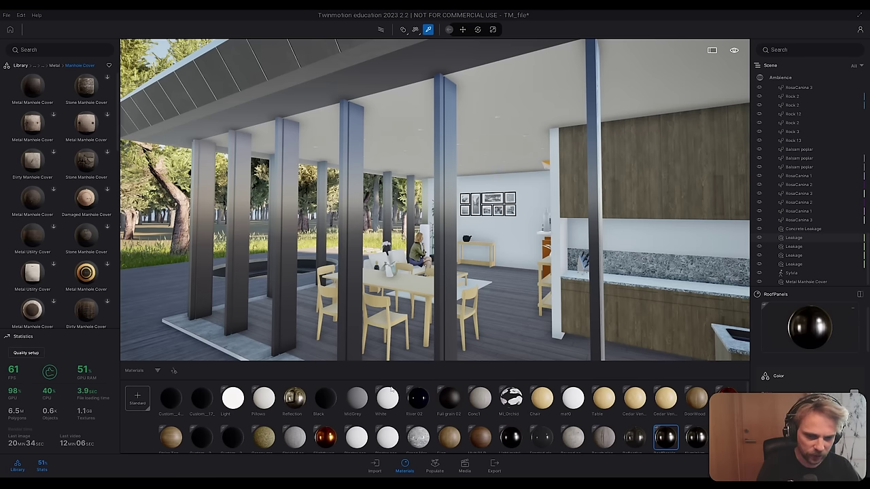
pyautogui.click(642, 438)
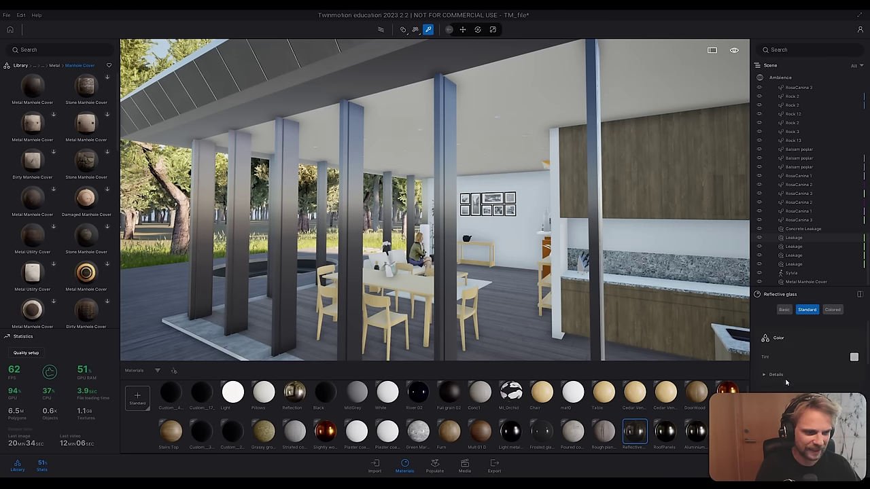
pyautogui.click(784, 378)
pyautogui.scroll(-5, 810, 347)
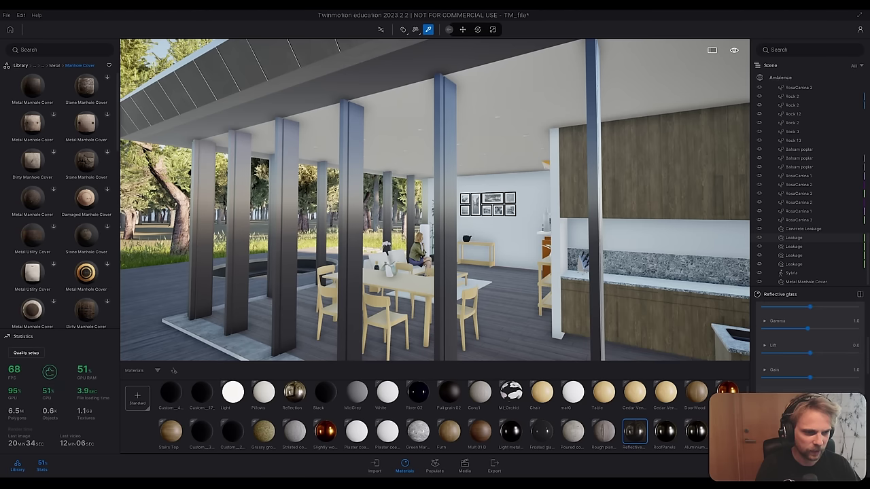
pyautogui.scroll(-5, 796, 385)
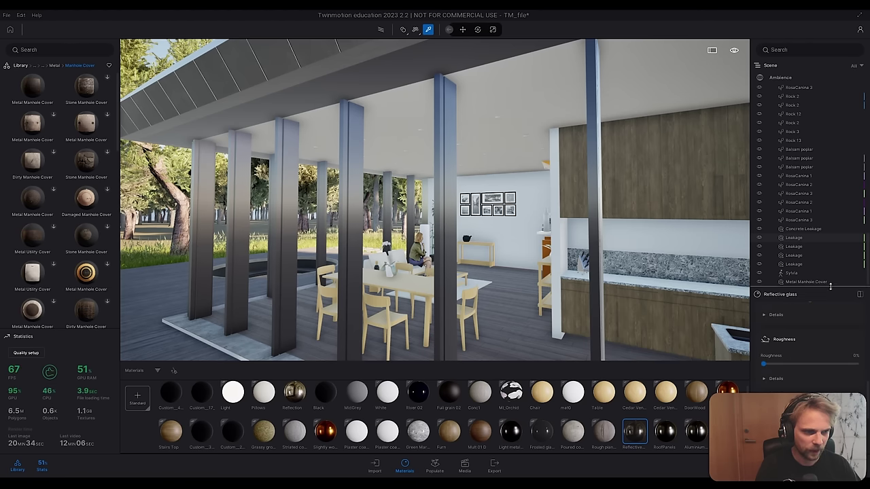
pyautogui.moveTo(830, 286); pyautogui.dragTo(829, 114)
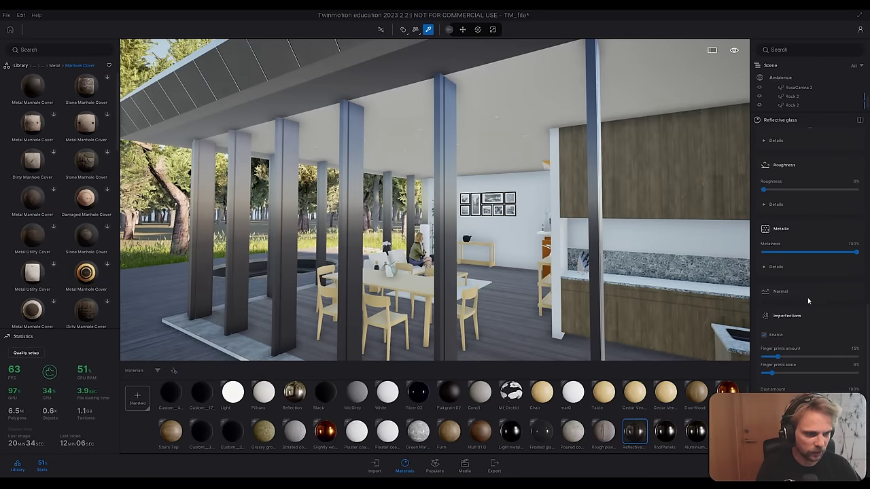
pyautogui.scroll(-1, 809, 302)
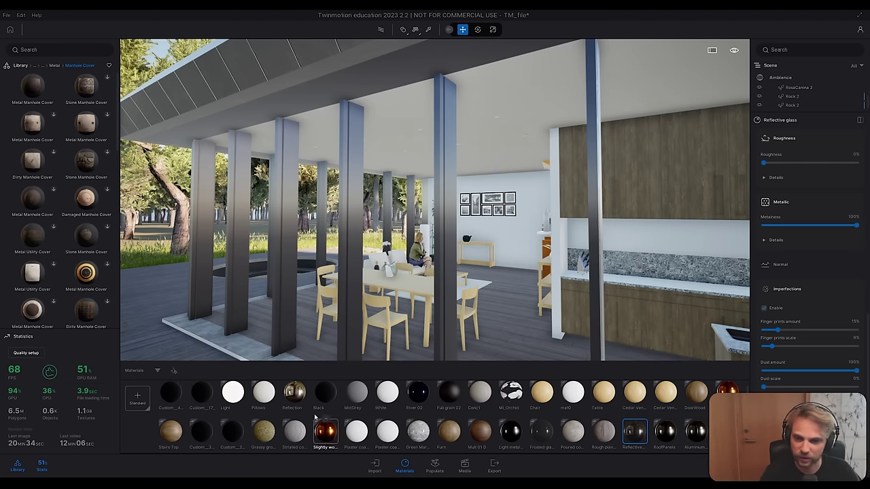
# Step: Return to the media images, open the first image, Image1, and enable its media preview
pyautogui.click(466, 465)
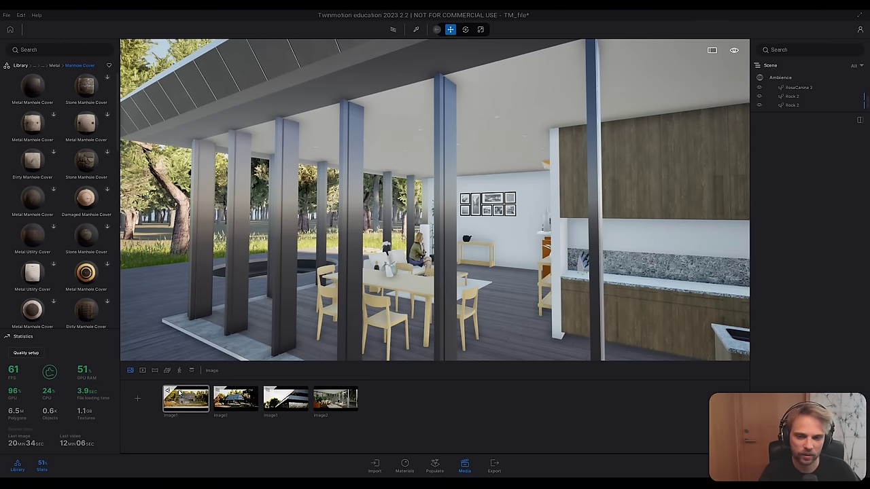
pyautogui.click(180, 399)
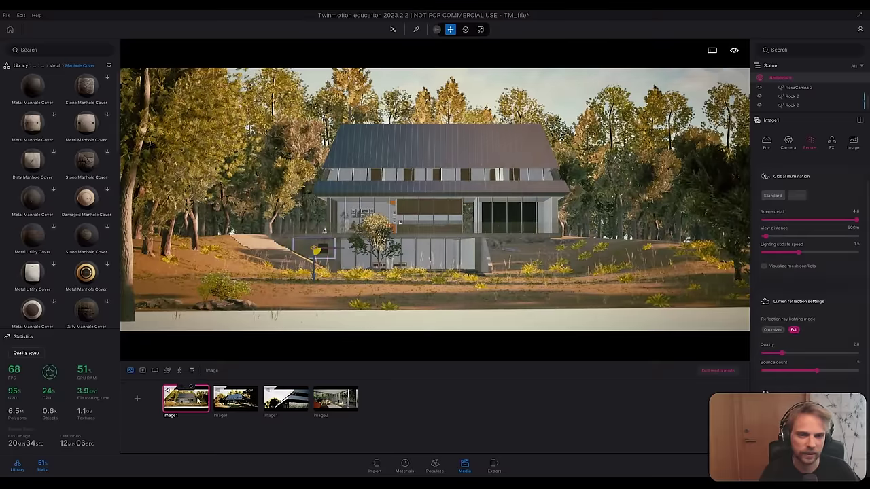
pyautogui.click(427, 78)
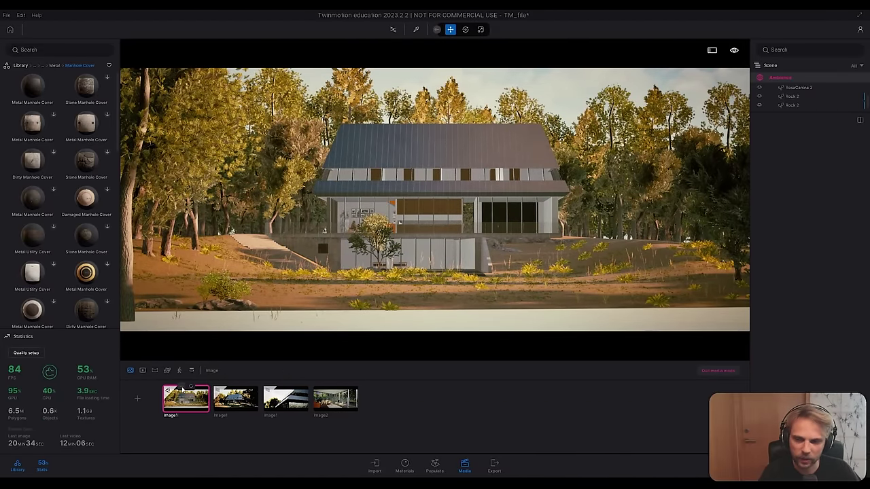
pyautogui.rightClick(190, 386)
pyautogui.click(167, 377)
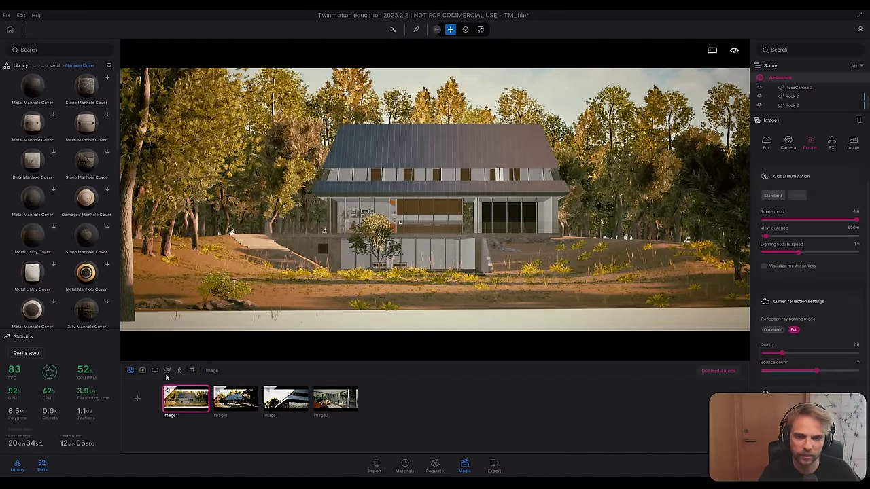
pyautogui.rightClick(174, 389)
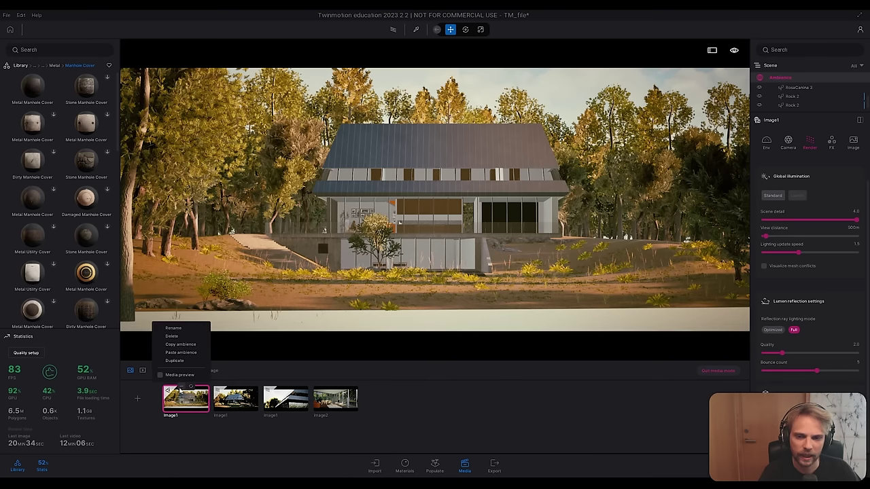
pyautogui.click(162, 375)
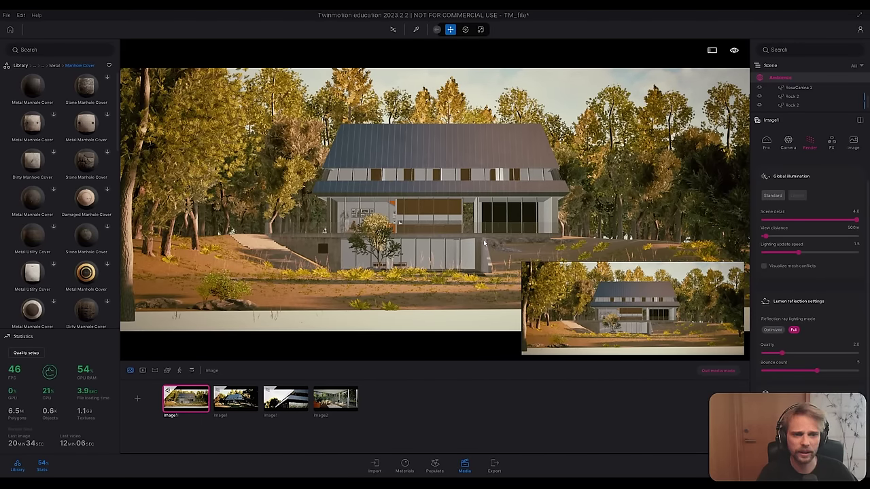
# Step: Compare the live scene with the media preview by leaving media mode, reopening the first image, shifting the view and selecting the third image
pyautogui.click(718, 370)
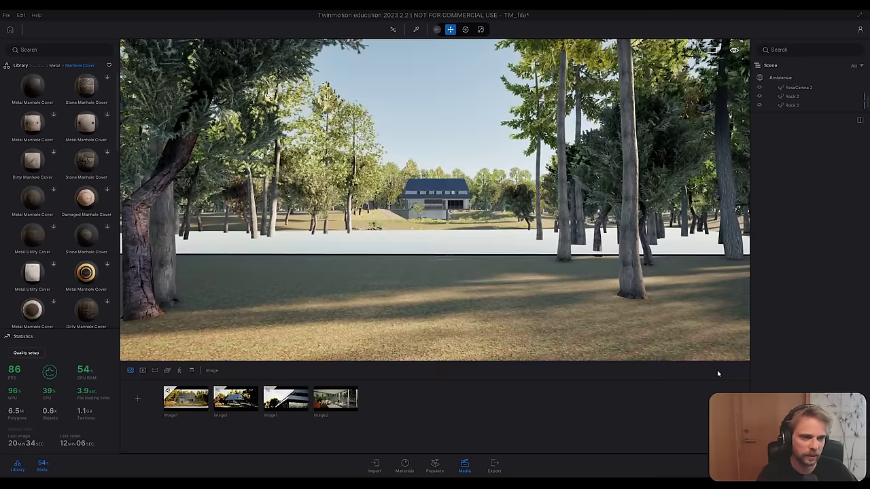
pyautogui.click(189, 402)
pyautogui.moveTo(445, 213)
pyautogui.mouseDown(button='right')
pyautogui.moveTo(444, 205)
pyautogui.moveTo(503, 265)
pyautogui.moveTo(475, 205)
pyautogui.moveTo(444, 205)
pyautogui.mouseUp(button='right')
pyautogui.press('w')
pyautogui.press('a')
pyautogui.click(283, 401)
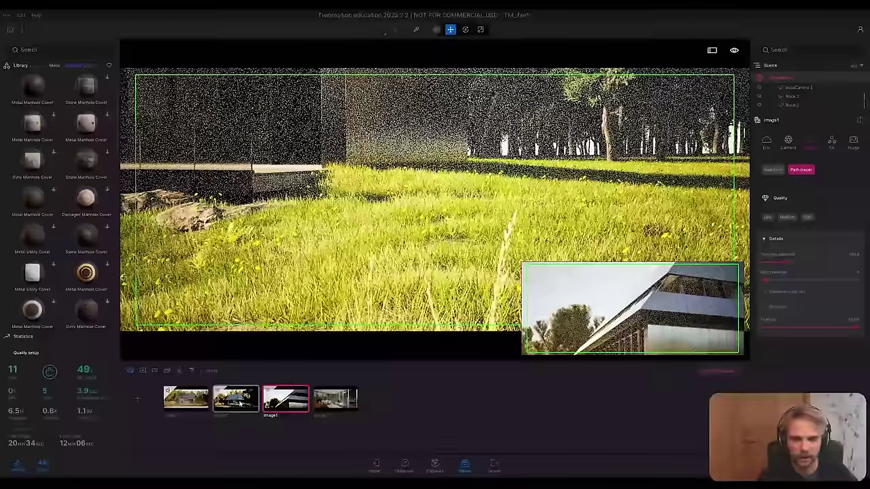
# Step: Open the second image and move the RosaCanina 2 bush along the shore and back beside its neighbours, checking the media preview
pyautogui.click(235, 397)
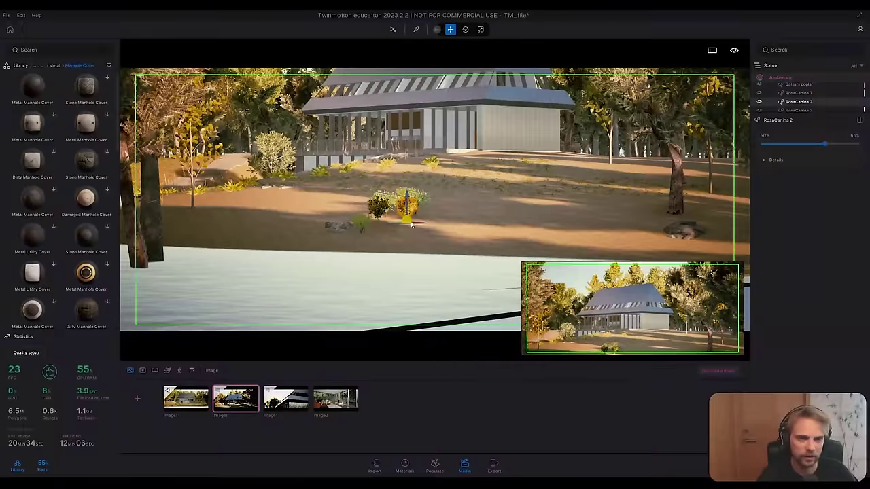
pyautogui.moveTo(413, 221); pyautogui.dragTo(463, 215)
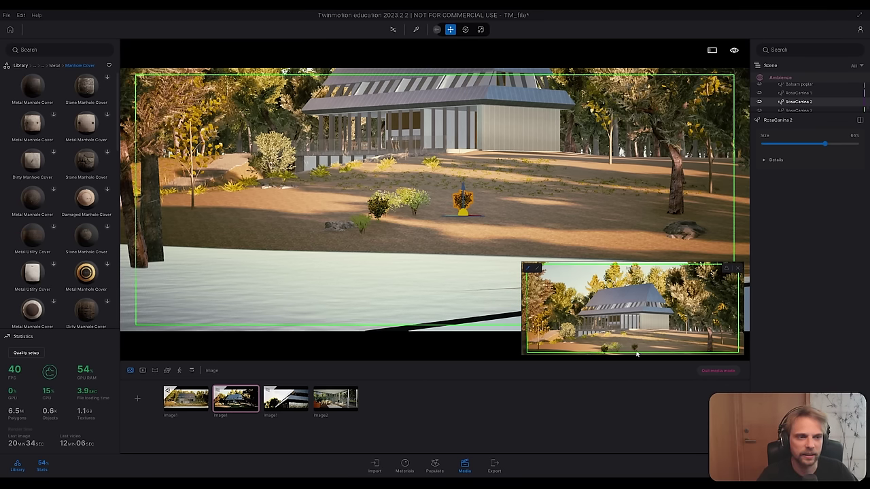
pyautogui.moveTo(462, 207); pyautogui.dragTo(394, 223)
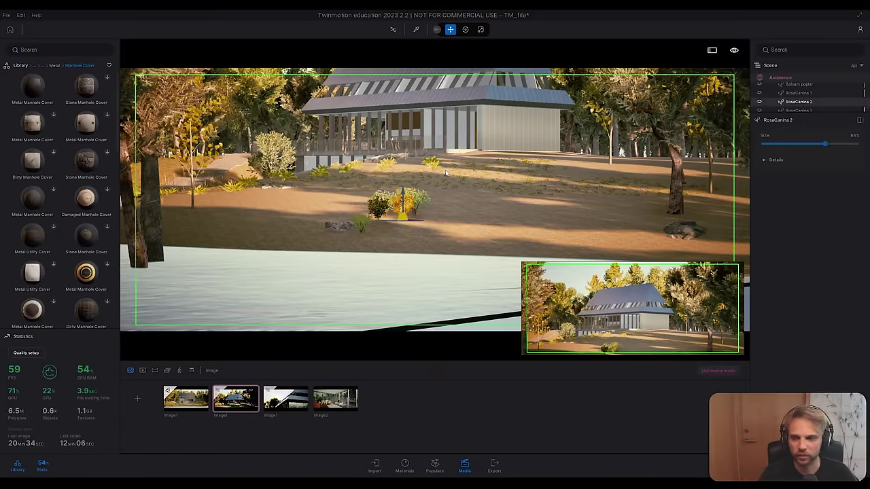
pyautogui.click(614, 321)
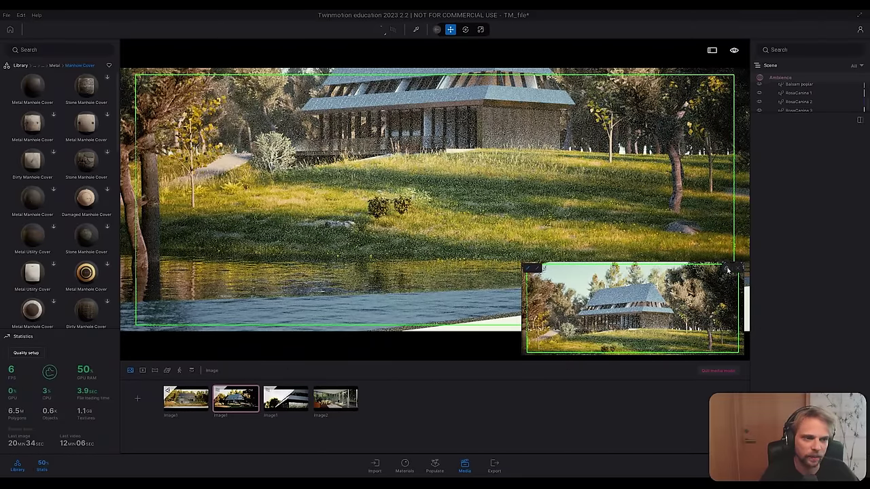
# Step: Detach the media preview into a floating window, reposition it, view the scene from another angle and quit media mode
pyautogui.click(727, 270)
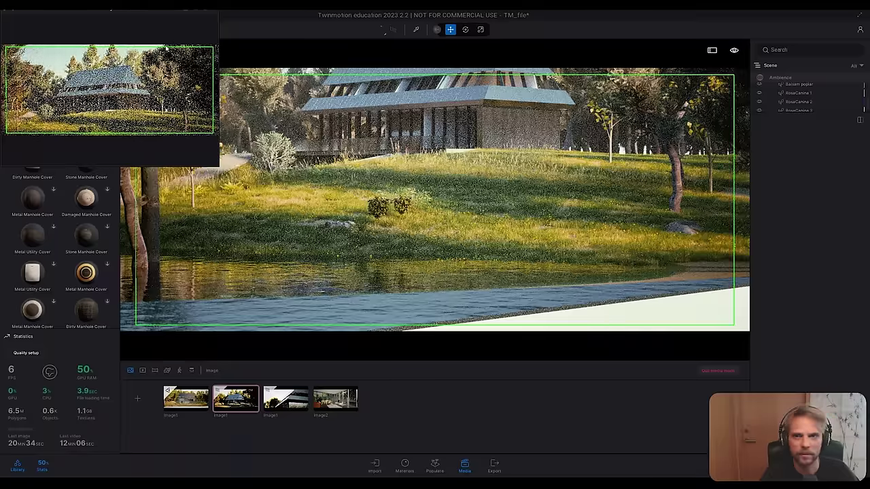
pyautogui.moveTo(179, 23); pyautogui.dragTo(235, 66)
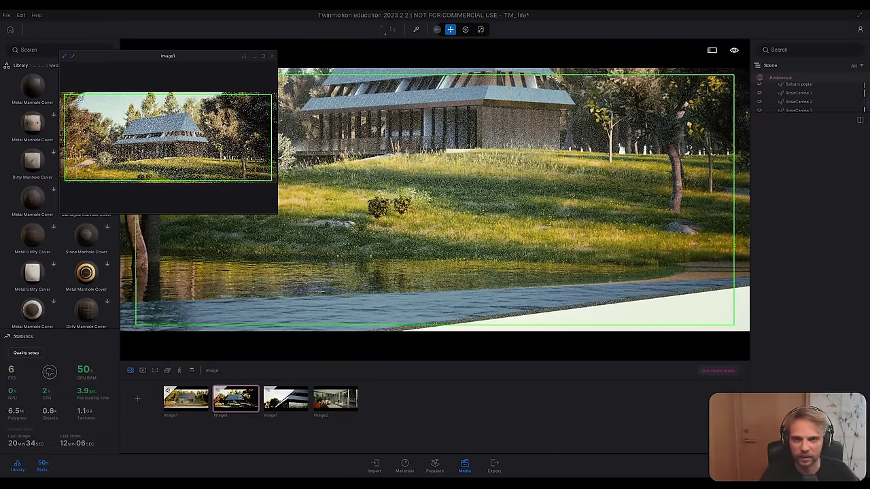
pyautogui.moveTo(435, 204); pyautogui.dragTo(486, 173, button='right')
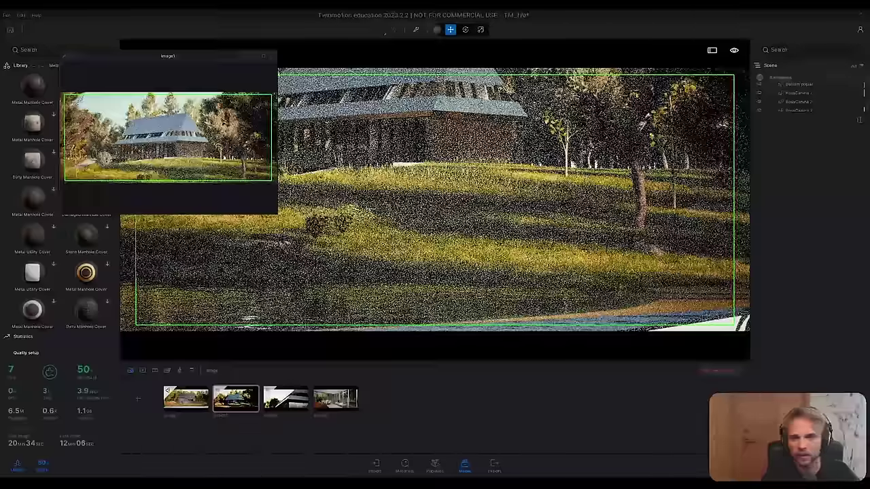
pyautogui.click(722, 373)
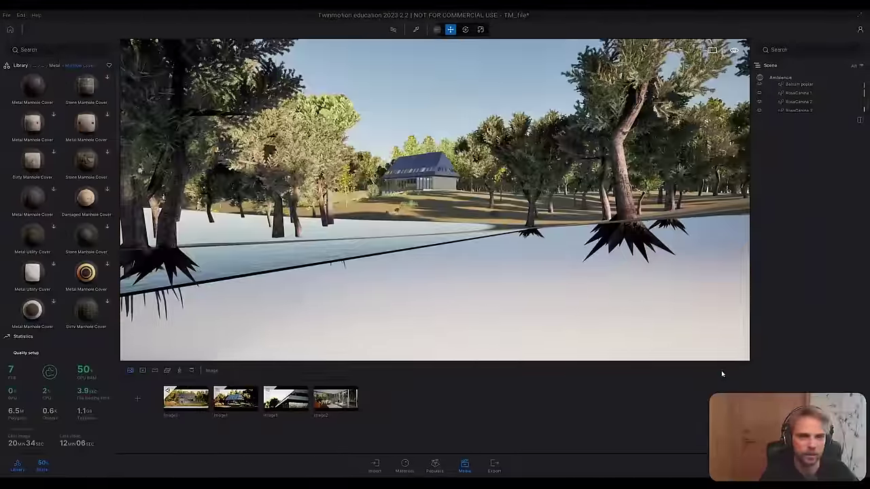
pyautogui.press('w')
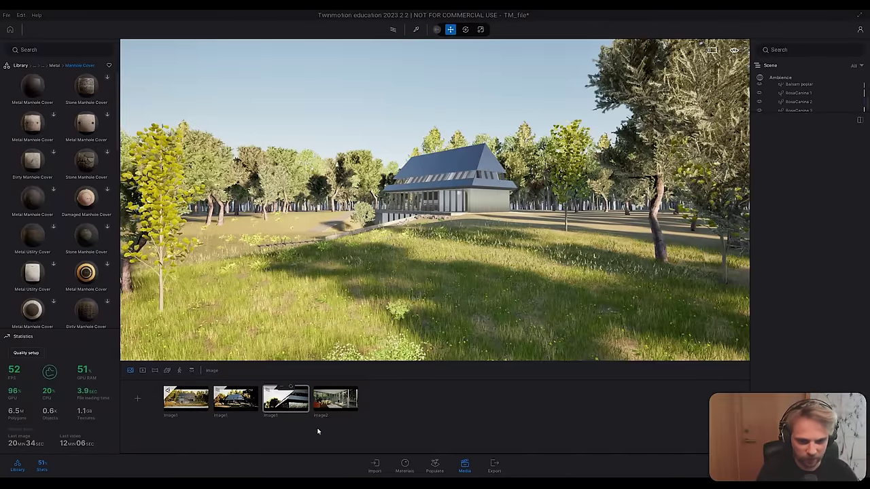
# Step: Open the interior image, Image2, dock its floating media preview back into the viewport and turn the preview off
pyautogui.click(342, 406)
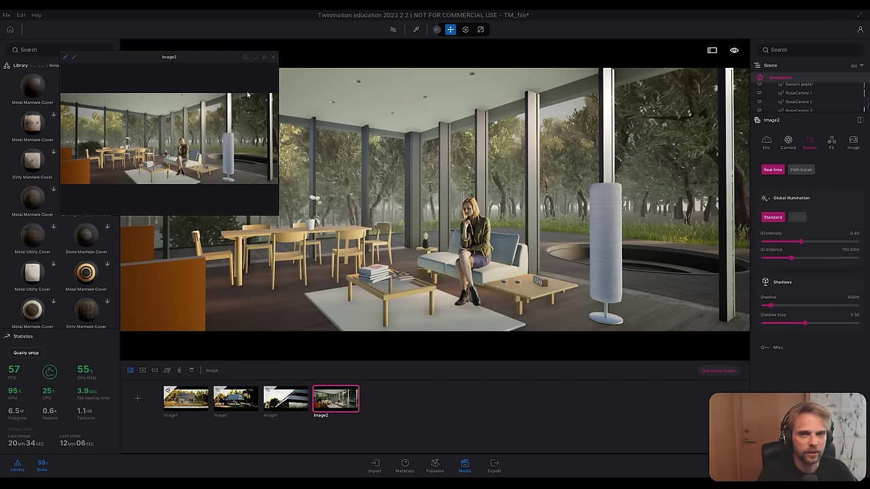
pyautogui.click(246, 60)
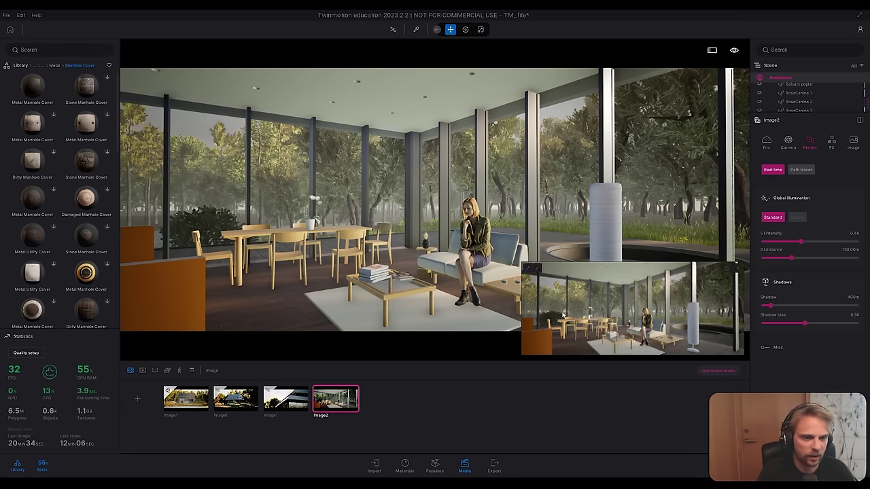
pyautogui.rightClick(331, 389)
pyautogui.click(311, 375)
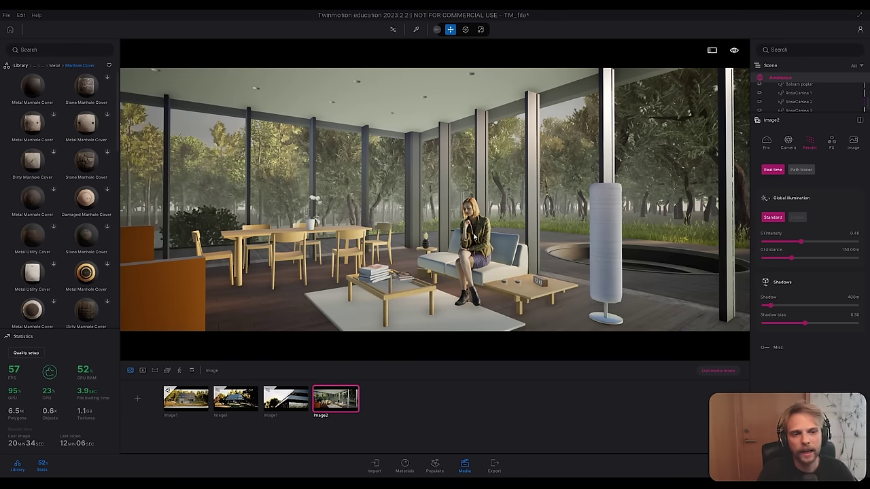
# Step: Select the seated woman on the sofa and clear the selection again
pyautogui.click(466, 224)
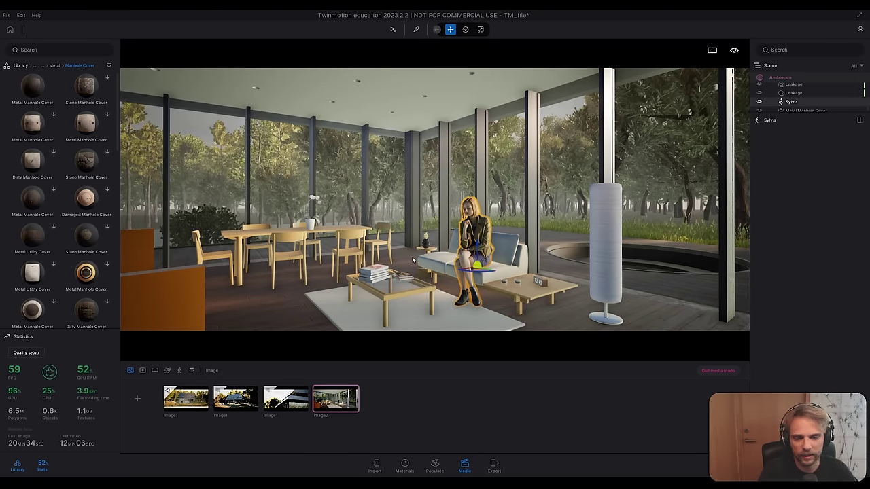
pyautogui.press('Escape')
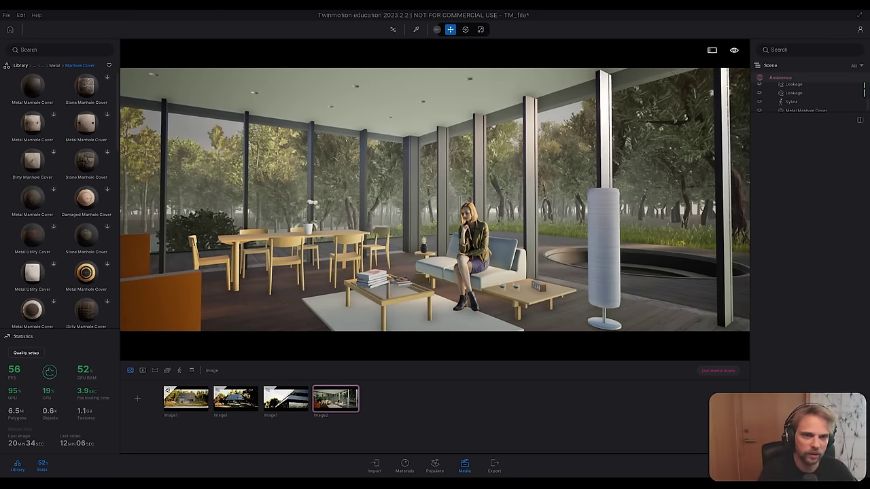
pyautogui.click(393, 29)
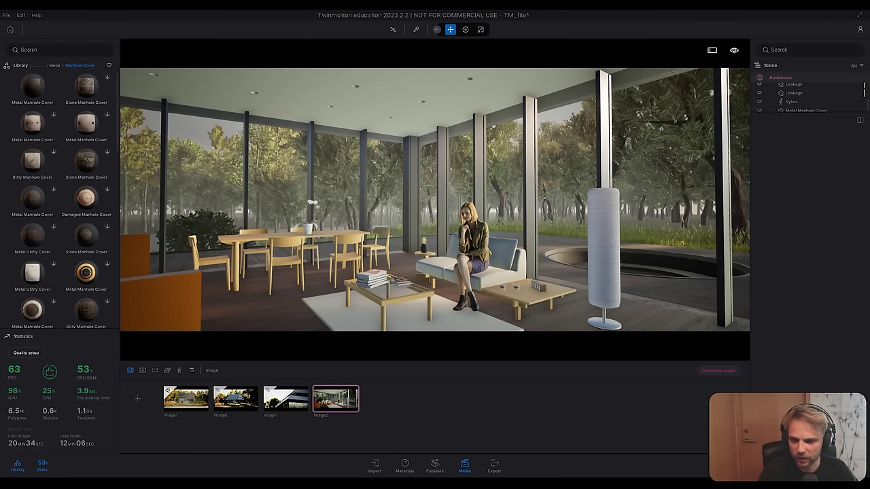
# Step: Switch to the Renders folder in File Explorer and open Image2_000.jpg
pyautogui.moveTo(135, 482)
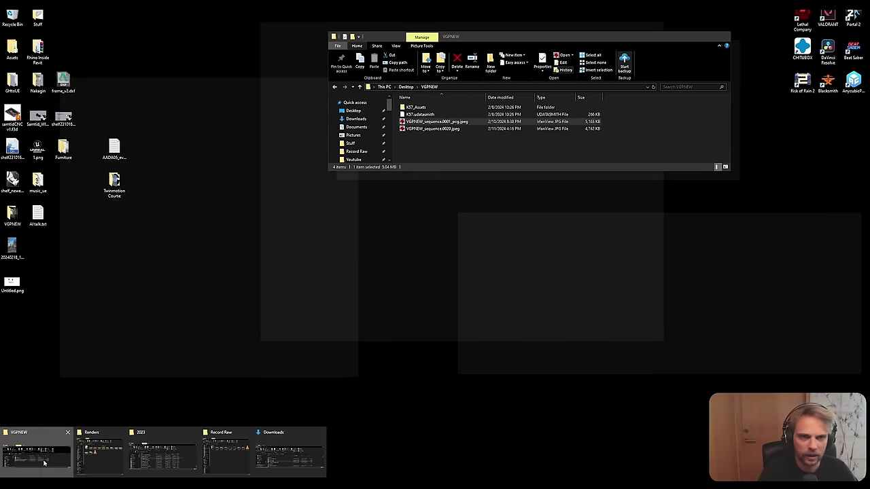
pyautogui.click(46, 462)
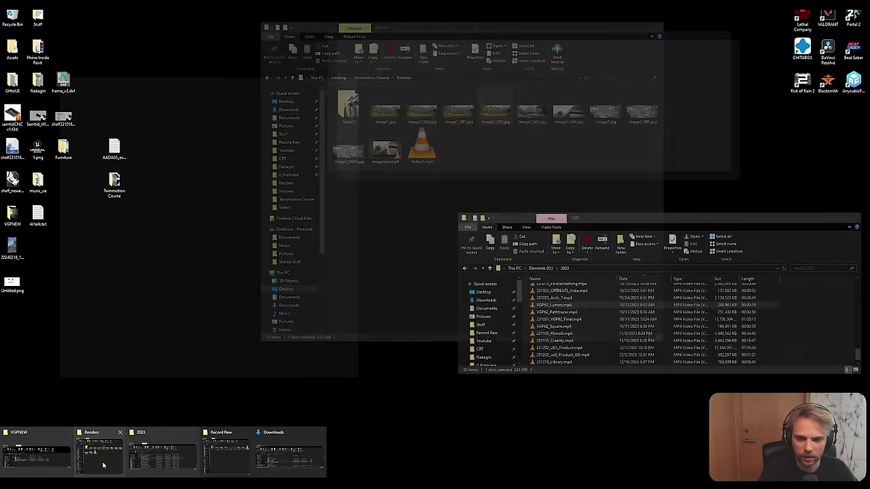
pyautogui.click(95, 455)
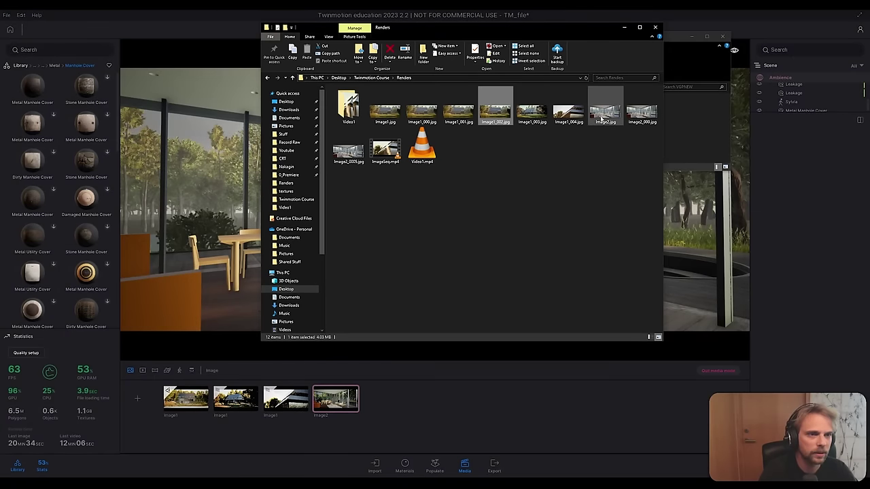
pyautogui.doubleClick(639, 112)
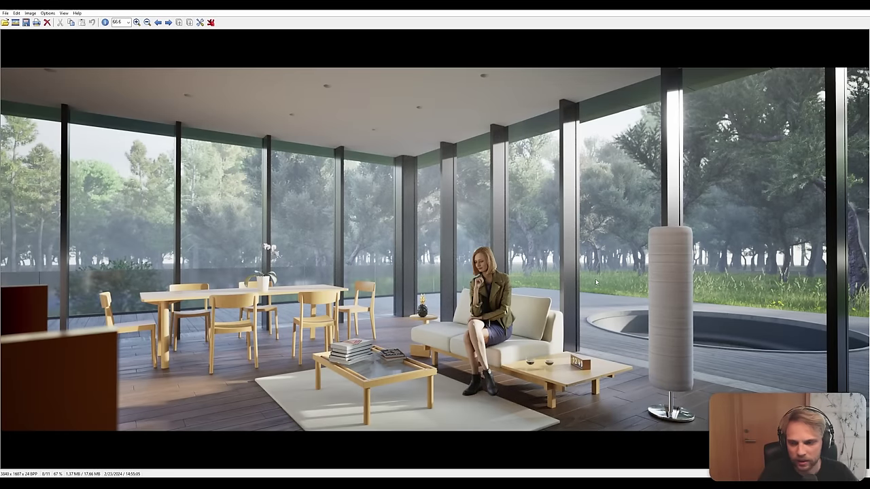
# Step: Examine the woman's face up close, and compare the full-screen render with the neighbouring version without her
pyautogui.moveTo(453, 231); pyautogui.dragTo(527, 314)
pyautogui.click(512, 295)
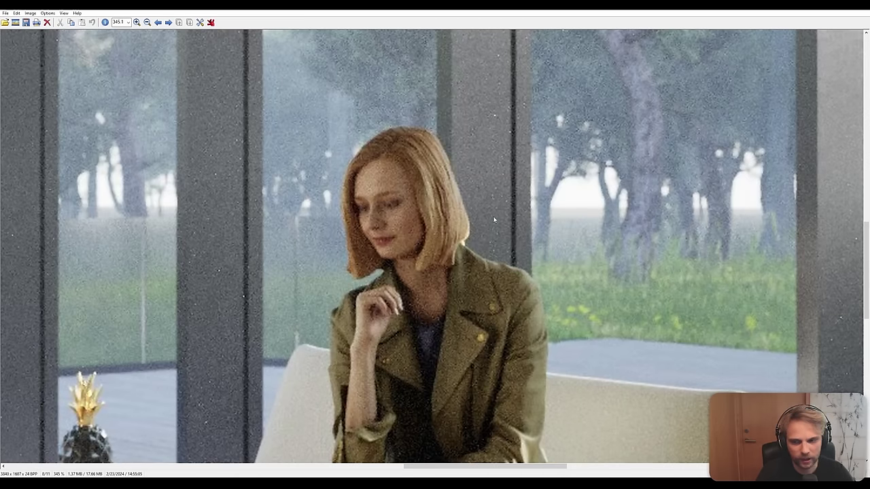
pyautogui.press('Return')
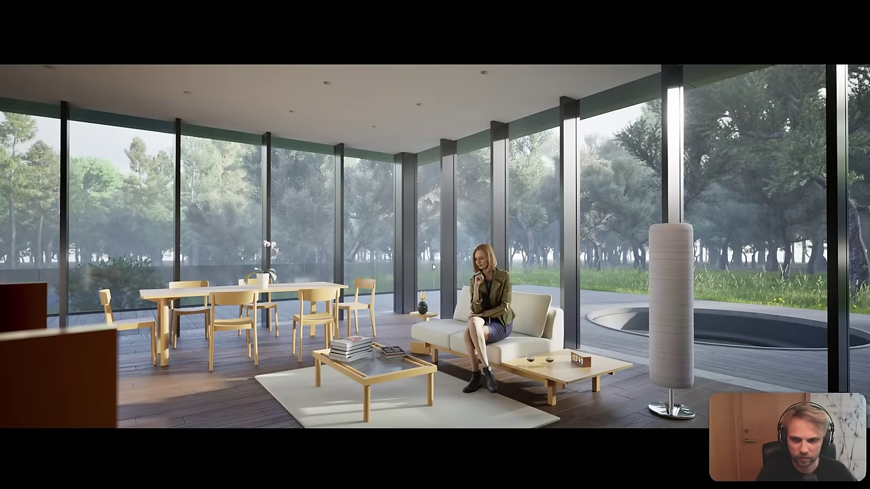
pyautogui.press('Right')
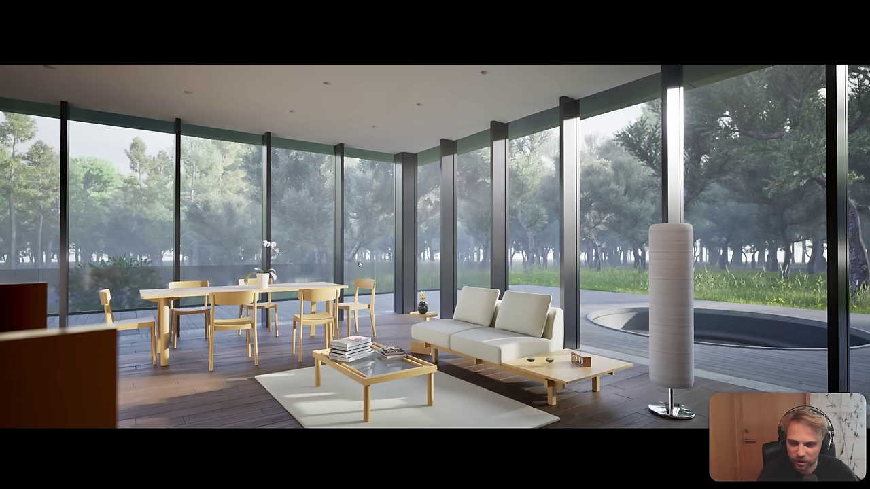
pyautogui.press('Left')
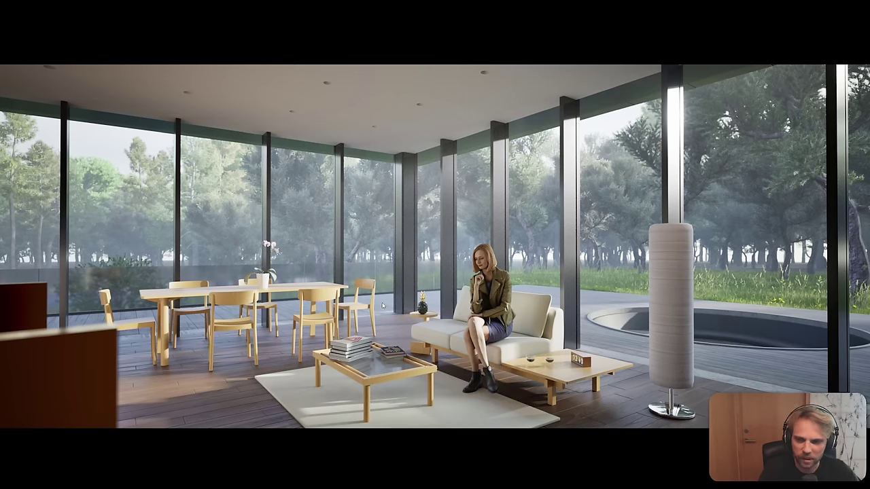
pyautogui.press('Escape')
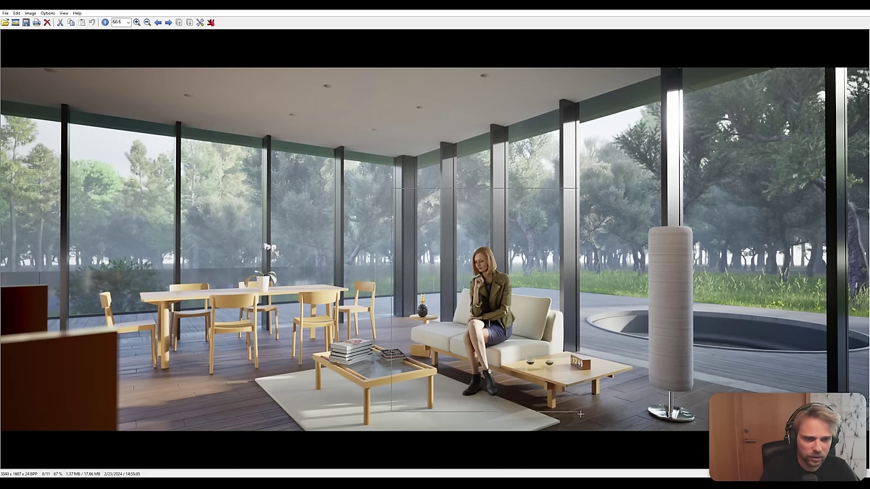
# Step: Frame the sofa area of the render and capture a rectangular snip around the seated woman
pyautogui.scroll(3, 502, 327)
pyautogui.scroll(-2, 565, 308)
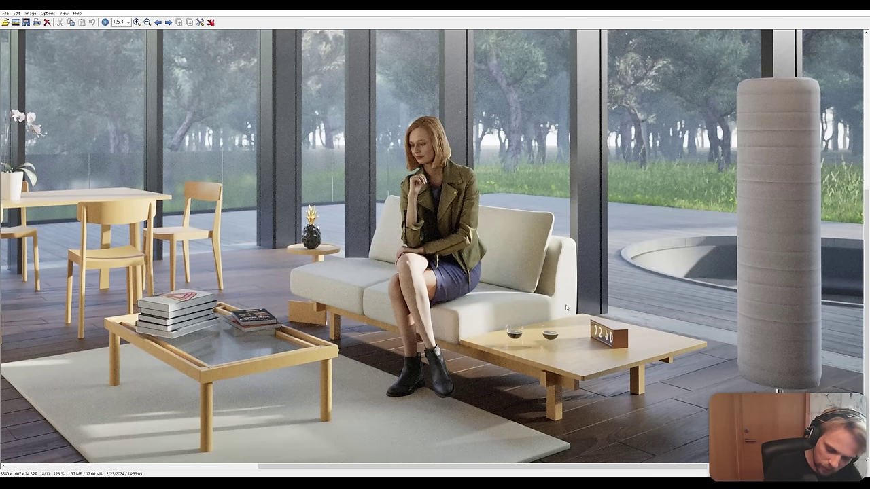
pyautogui.press('super+shift+s')
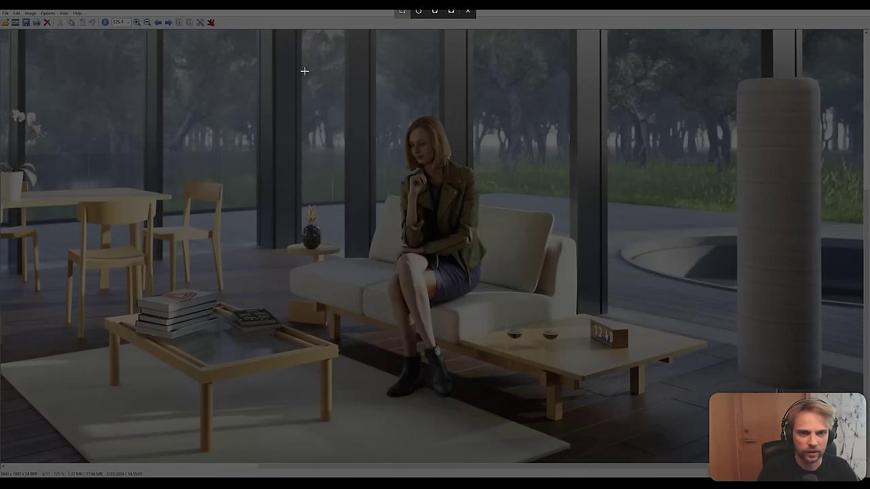
pyautogui.moveTo(316, 75); pyautogui.dragTo(571, 438)
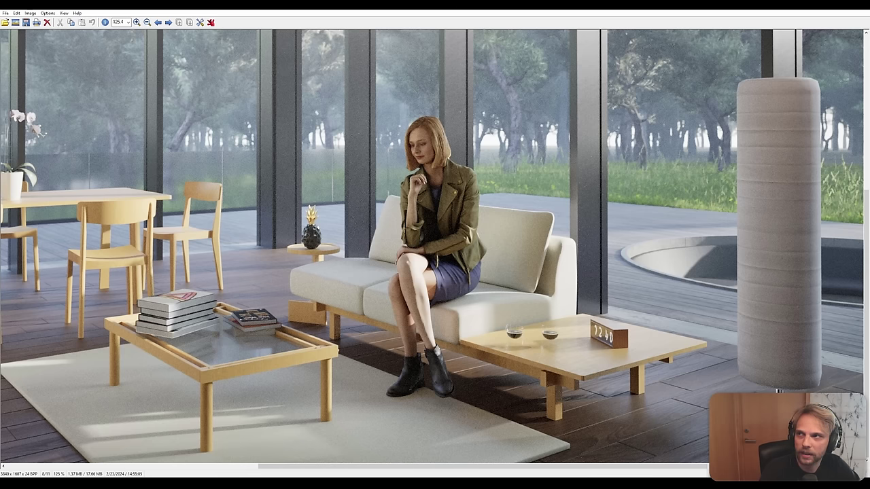
# Step: Switch to Krea in the browser, open its Enhance tool and paste the captured snip of the woman
pyautogui.moveTo(2, 41); pyautogui.dragTo(448, 11)
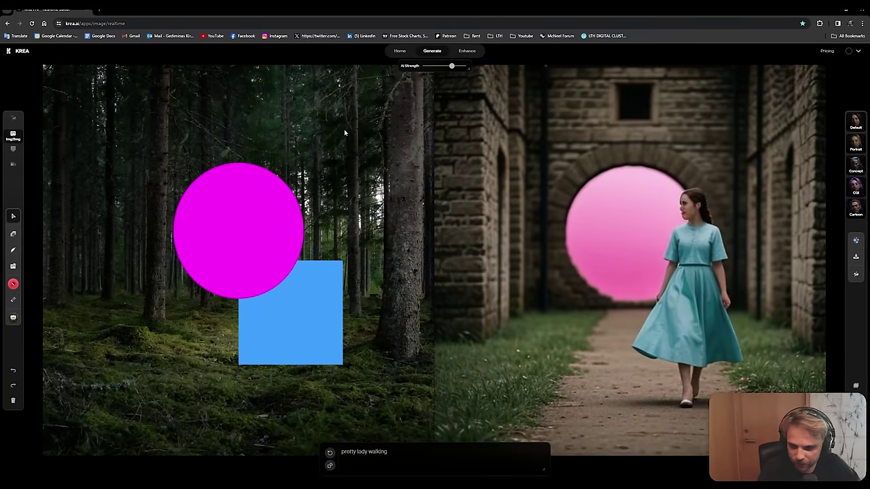
pyautogui.click(467, 52)
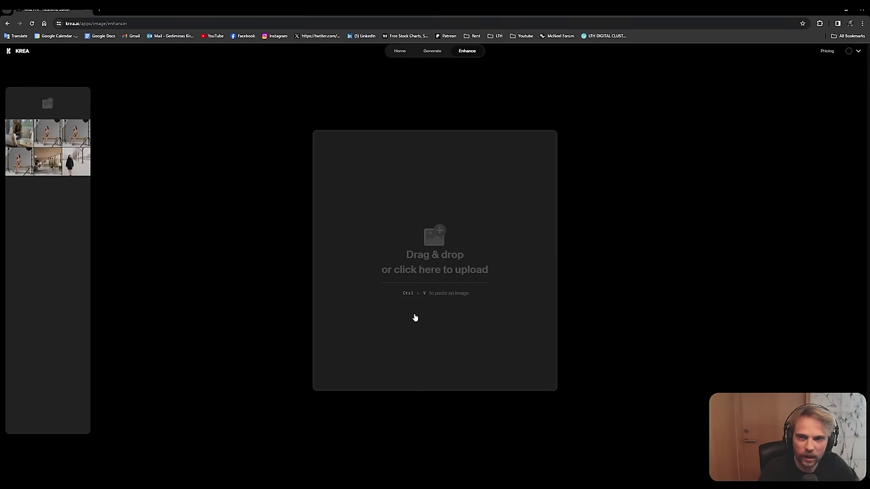
pyautogui.hotkey('ctrl', 'v')
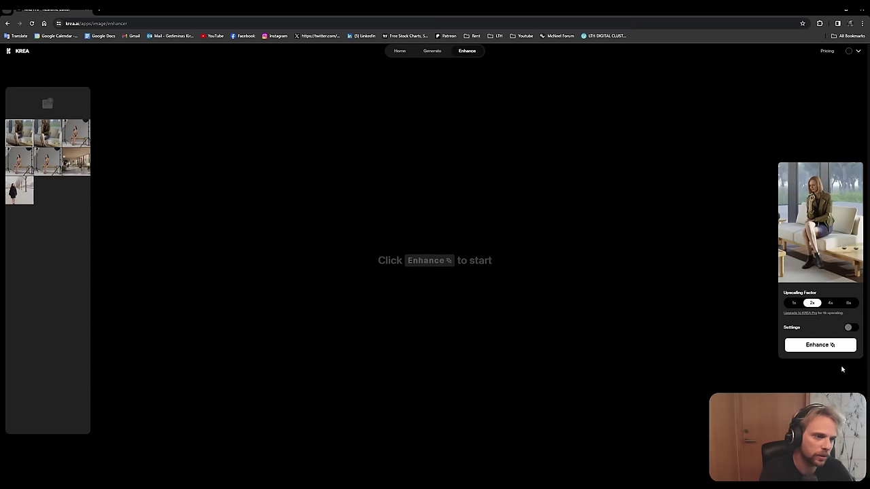
# Step: Show the enhancement settings, review the prompt describing the woman on the couch, and start enhancing at 2x upscaling
pyautogui.click(848, 328)
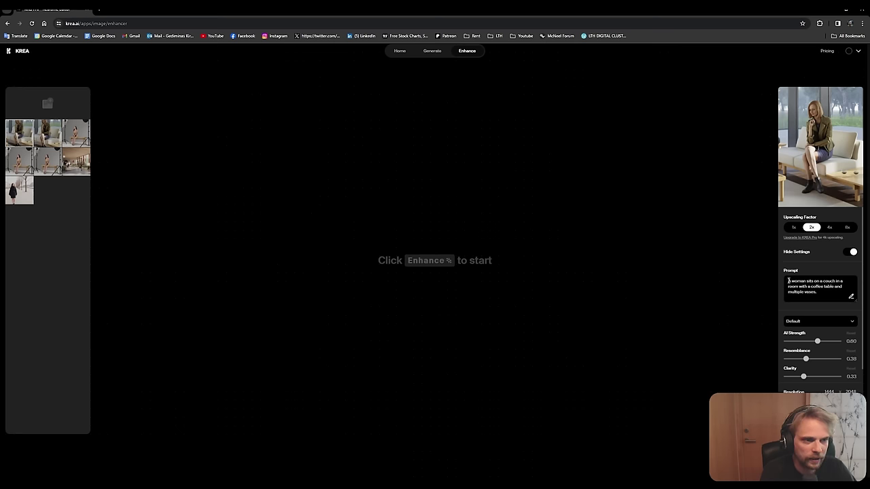
pyautogui.moveTo(788, 280); pyautogui.dragTo(824, 292)
pyautogui.click(825, 291)
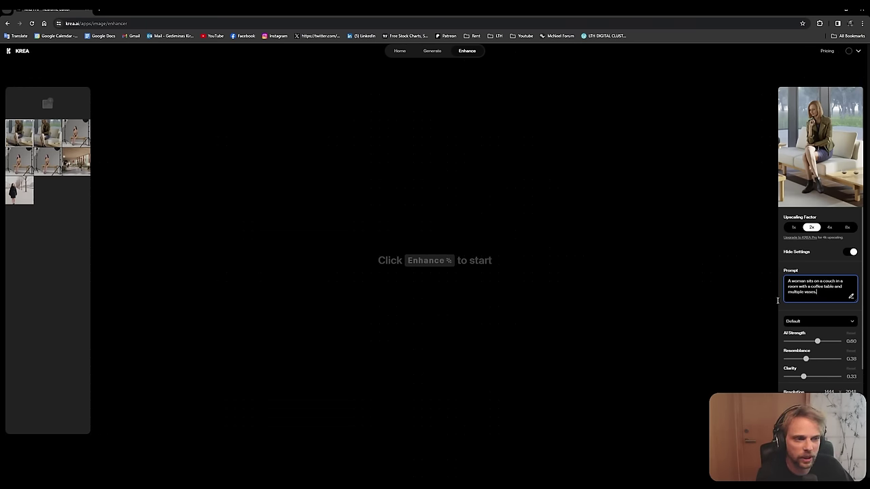
pyautogui.click(820, 419)
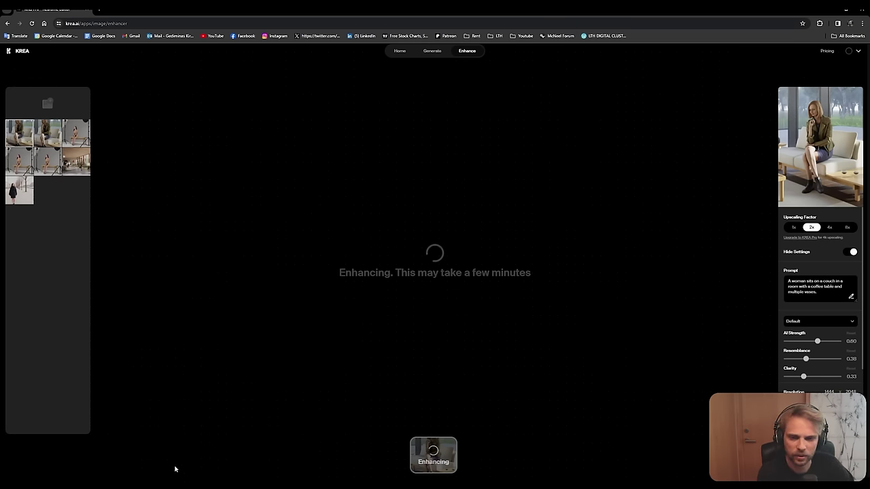
# Step: Switch to Photoshop with Image2_000.jpg open, choose the Move tool and check the woman at 100% zoom
pyautogui.click(224, 483)
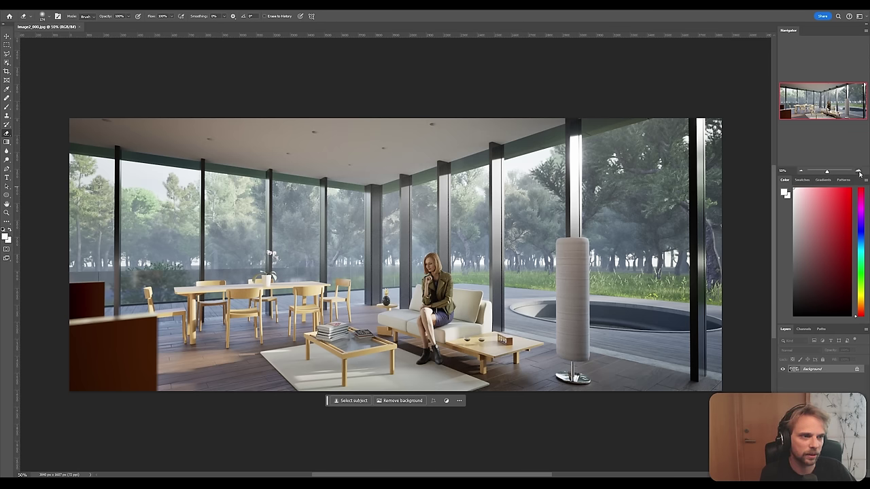
pyautogui.click(6, 37)
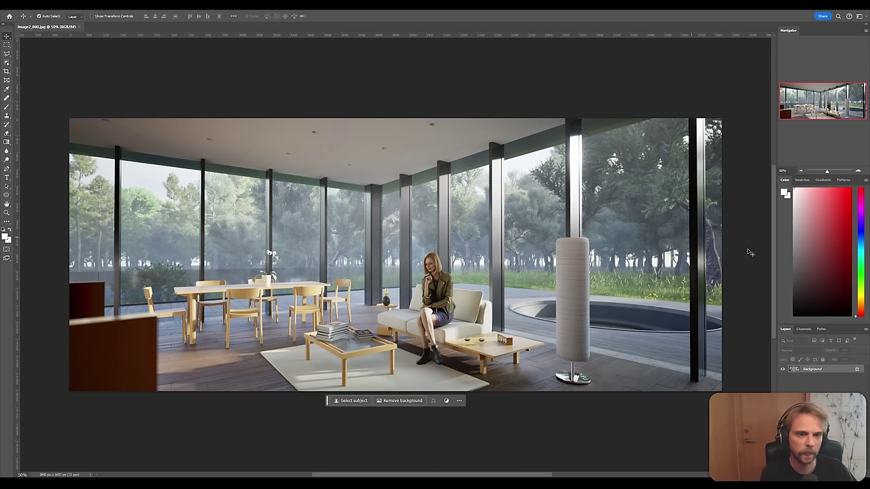
pyautogui.click(856, 171)
pyautogui.click(856, 171)
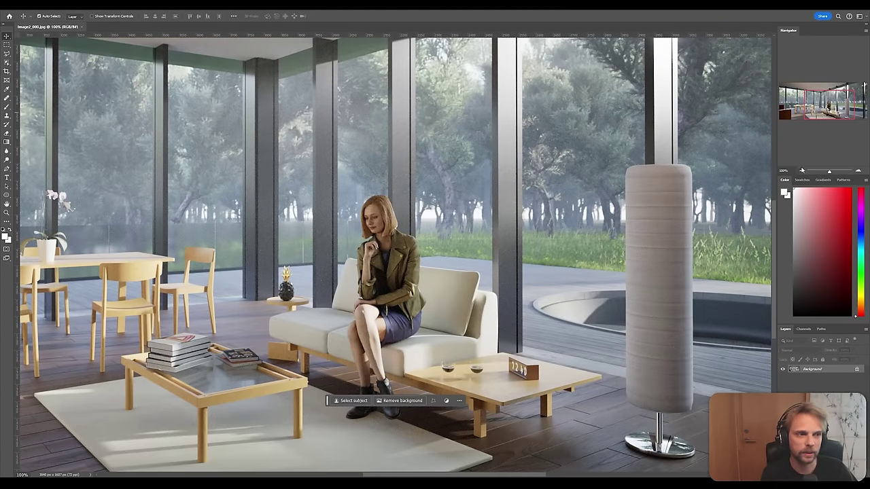
pyautogui.click(801, 170)
pyautogui.click(800, 170)
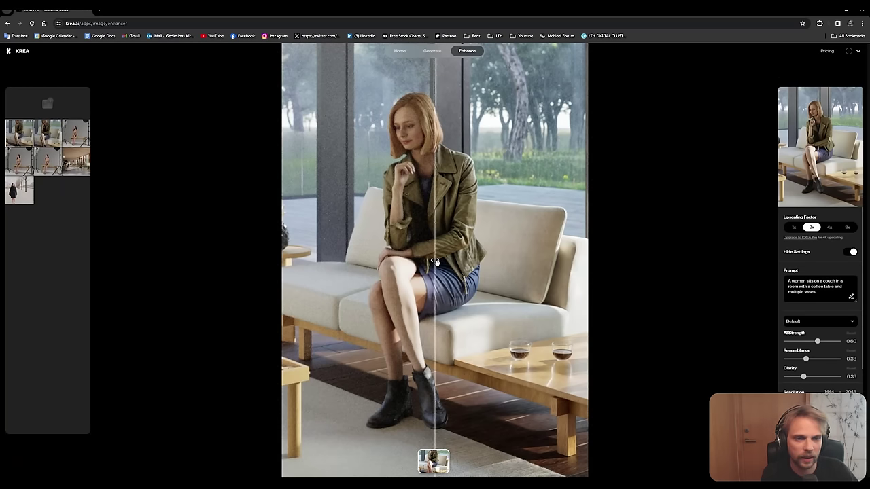
# Step: Compare the original and enhanced versions of the woman in Krea with the before-and-after slider
pyautogui.moveTo(436, 261); pyautogui.dragTo(592, 270)
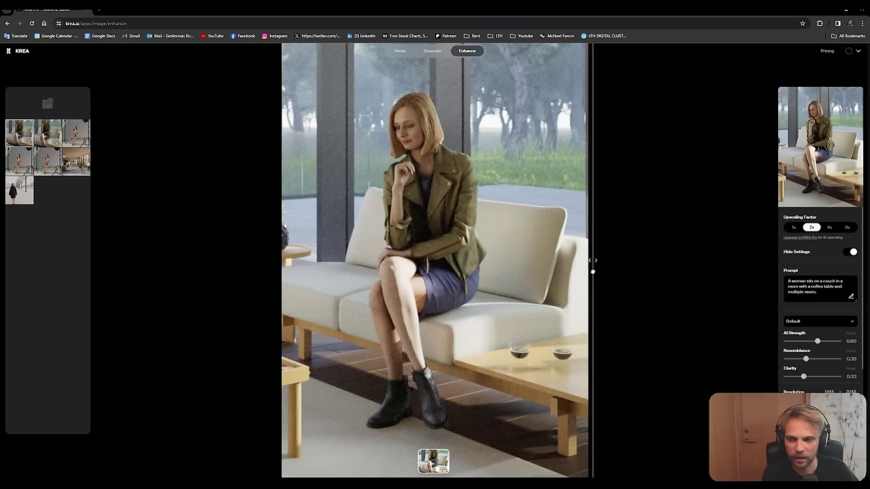
pyautogui.moveTo(593, 271); pyautogui.dragTo(252, 258)
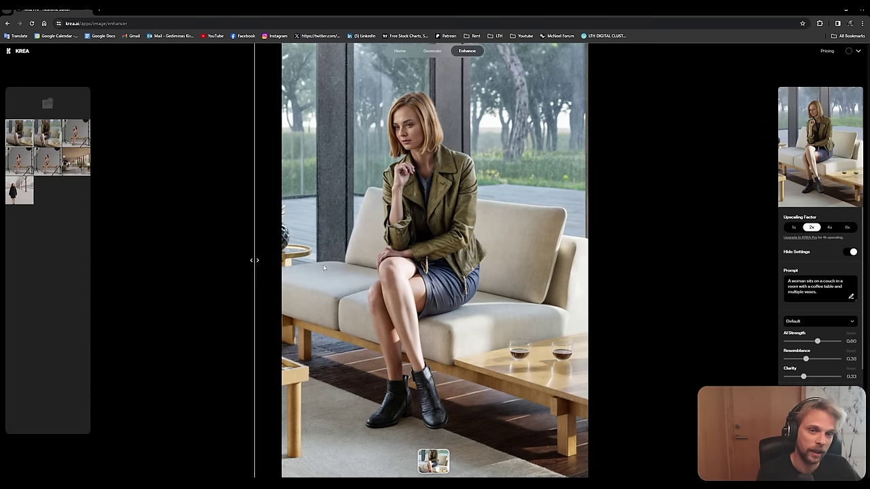
pyautogui.moveTo(330, 305); pyautogui.dragTo(221, 311)
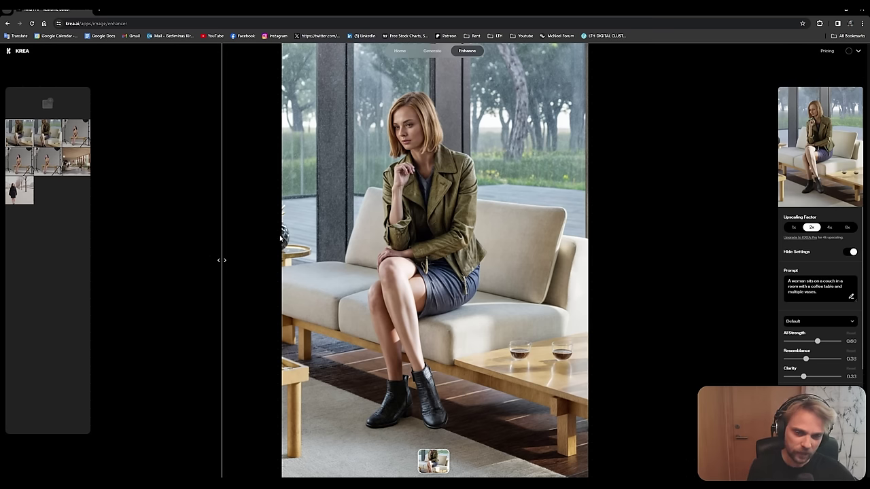
pyautogui.moveTo(224, 256); pyautogui.dragTo(263, 258)
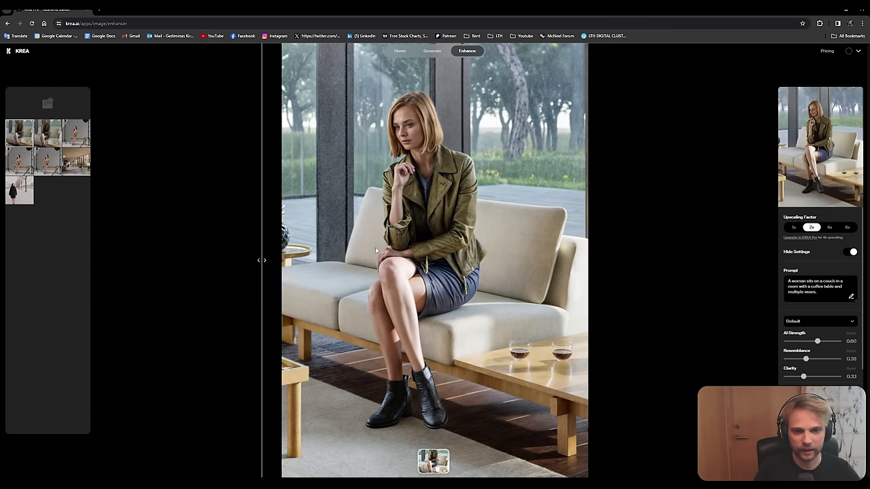
pyautogui.scroll(2, 414, 253)
pyautogui.scroll(-5, 414, 253)
pyautogui.scroll(3, 411, 255)
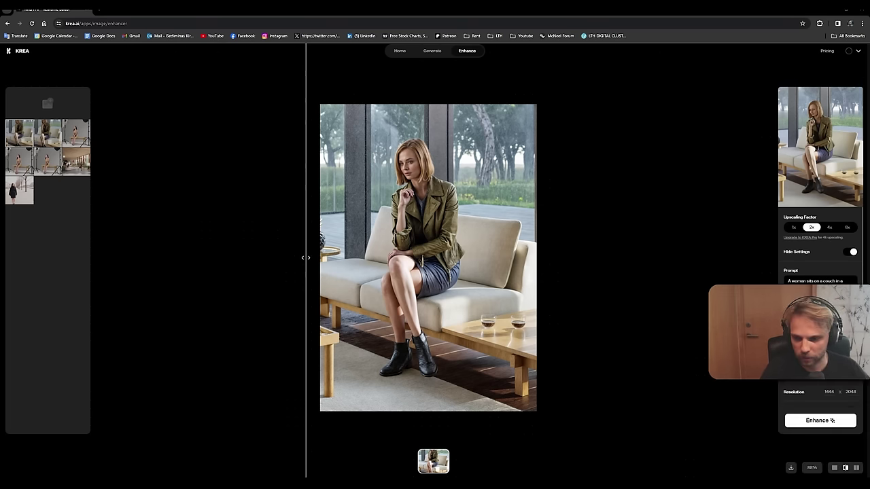
# Step: Download the enhanced image from Krea and place it as a layer in the Image2_000.jpg document in Photoshop
pyautogui.click(790, 468)
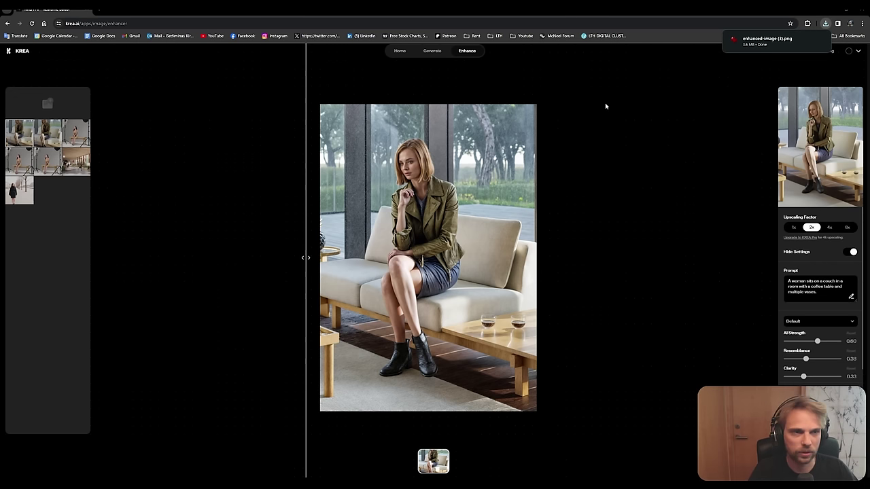
pyautogui.click(807, 41)
pyautogui.moveTo(433, 128); pyautogui.dragTo(365, 245)
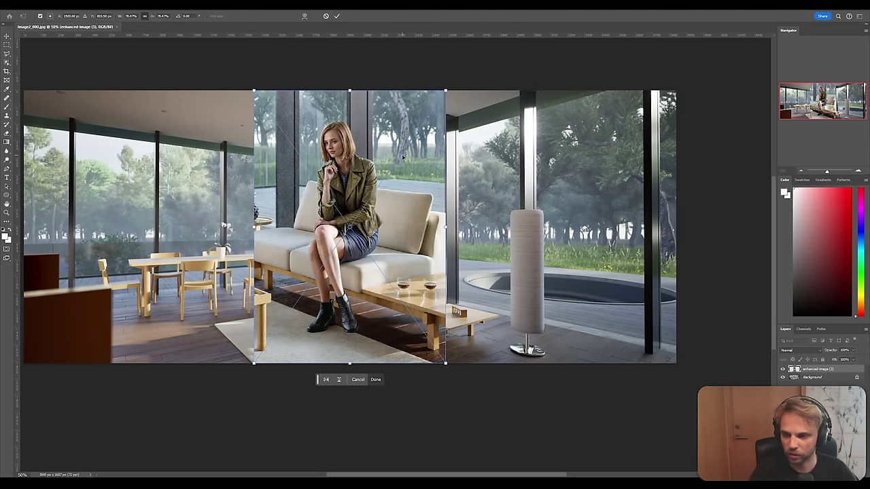
pyautogui.keyDown('alt'); pyautogui.scroll(3, 402, 158); pyautogui.keyUp('alt')
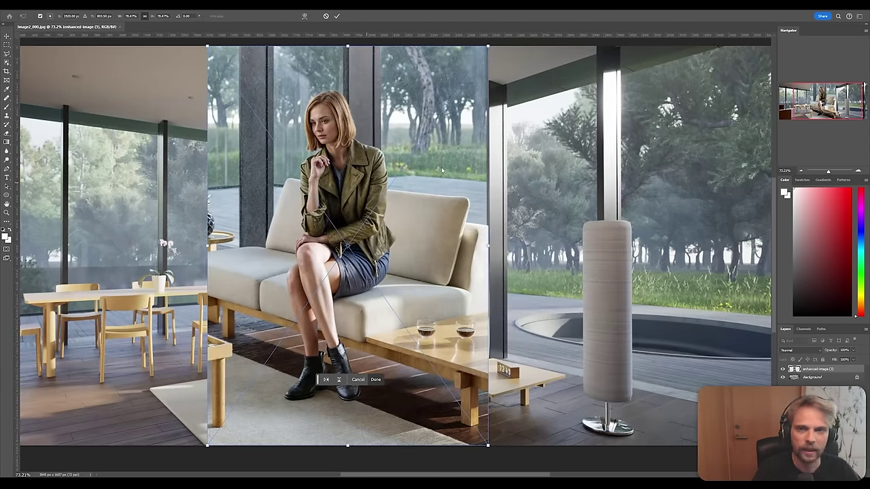
# Step: Reduce the opacity of the placed enhanced-image layer so the original render shows through it
pyautogui.click(854, 351)
pyautogui.click(685, 435)
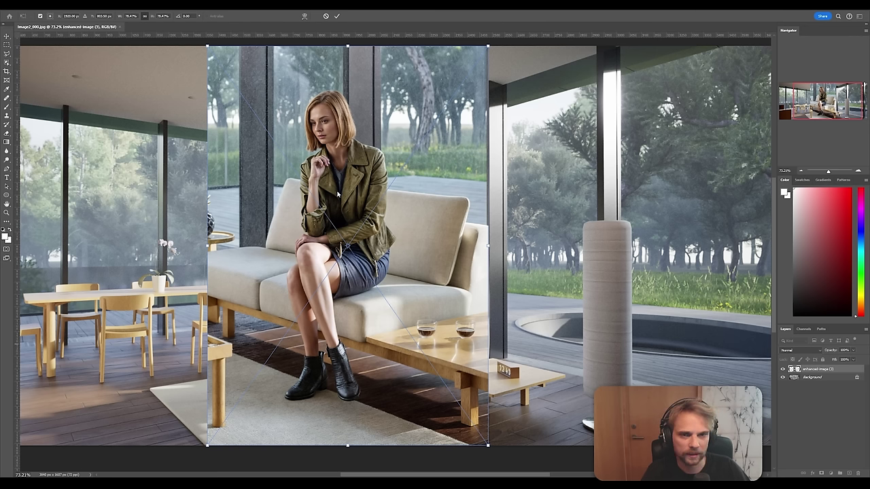
pyautogui.click(852, 349)
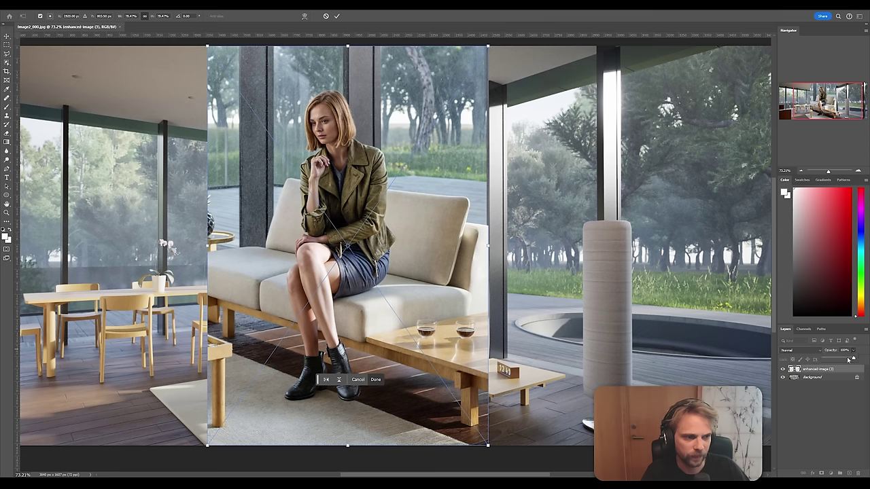
pyautogui.moveTo(852, 359); pyautogui.dragTo(842, 359)
pyautogui.press('Escape')
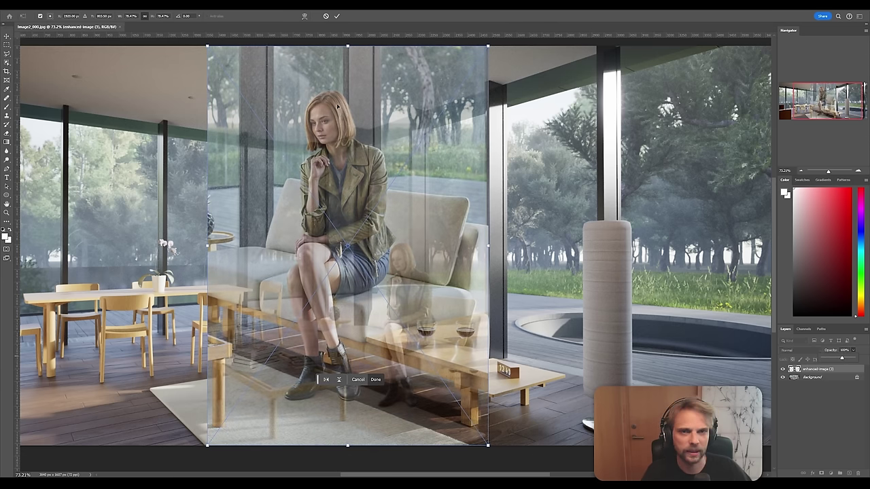
# Step: Scale the placed image down to about 42.63% and move it over the original woman on the sofa
pyautogui.moveTo(206, 47); pyautogui.dragTo(354, 205)
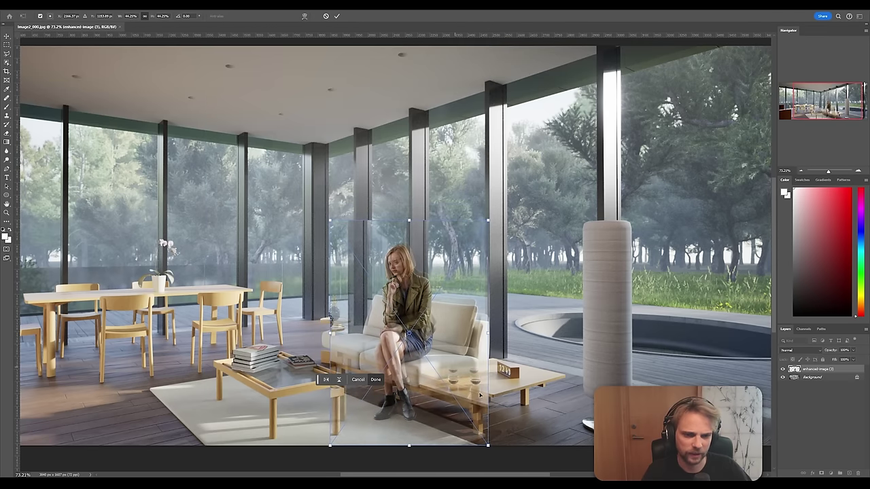
pyautogui.moveTo(487, 449); pyautogui.dragTo(481, 437)
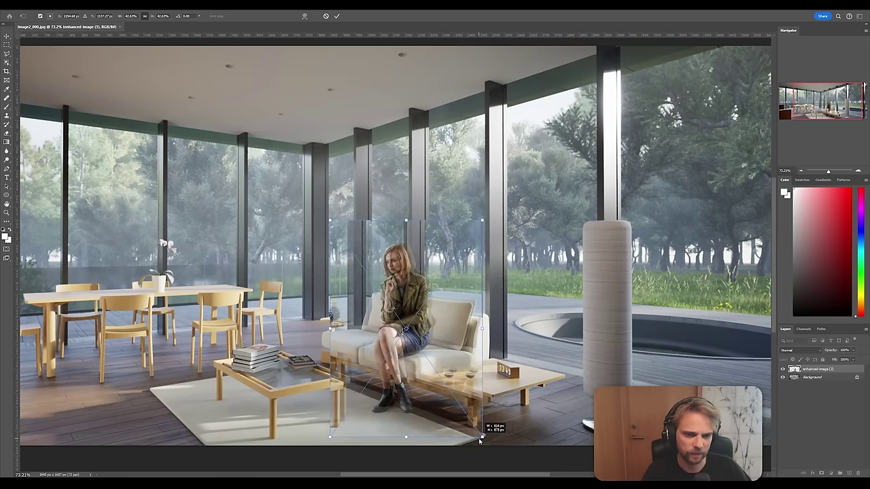
pyautogui.keyDown('alt'); pyautogui.scroll(6, 421, 335); pyautogui.keyUp('alt')
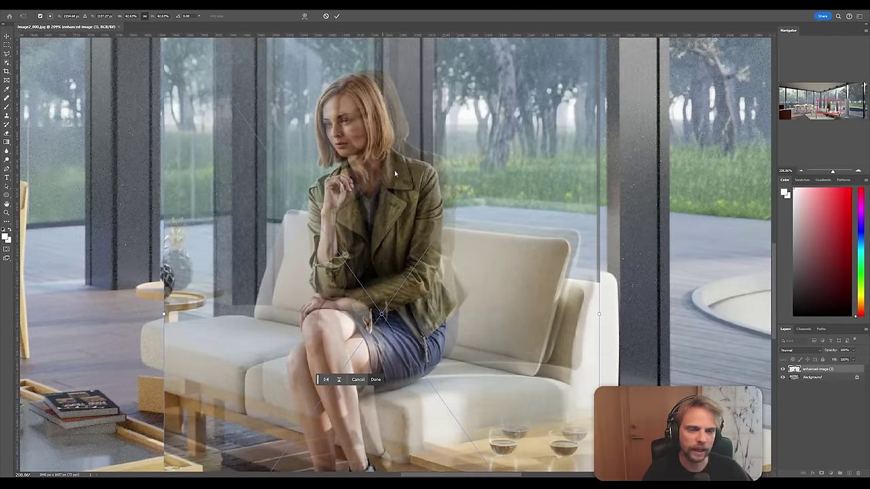
pyautogui.moveTo(389, 202); pyautogui.dragTo(409, 202)
pyautogui.keyDown('alt'); pyautogui.scroll(8, 361, 116); pyautogui.keyUp('alt')
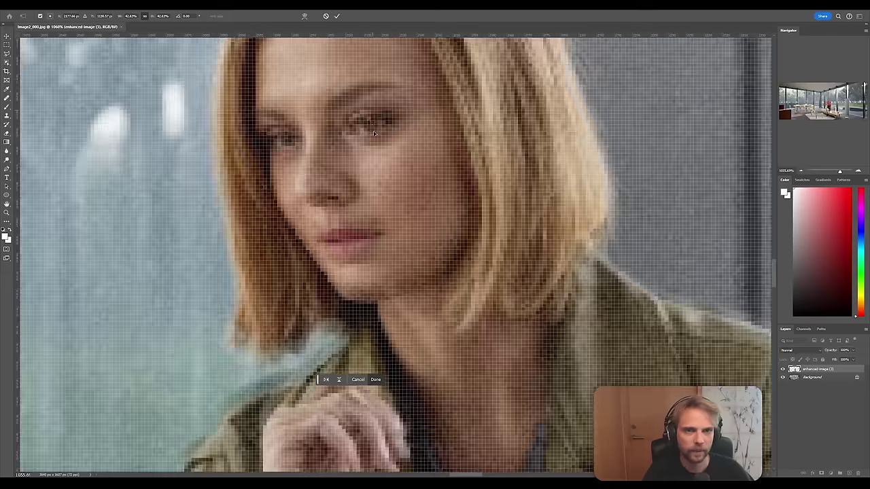
# Step: Commit the placement, reposition the enhanced layer so her face lines up with the original, and set its opacity to 39%
pyautogui.moveTo(384, 144); pyautogui.dragTo(537, 180)
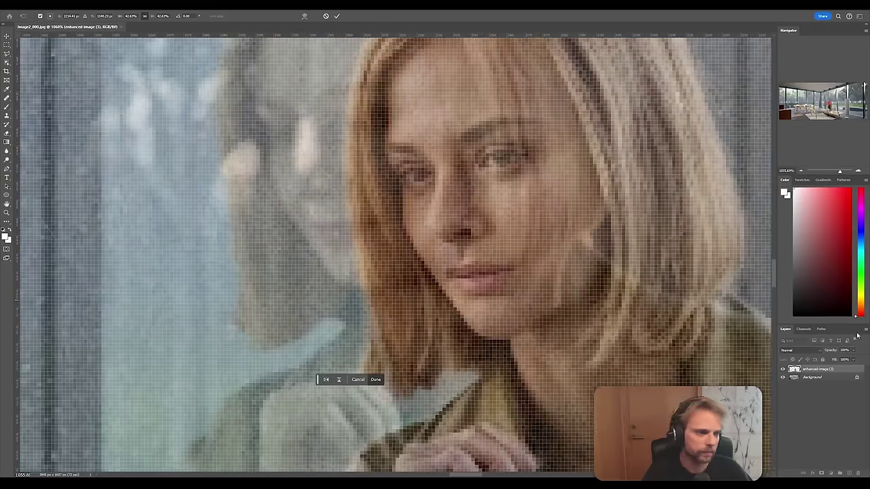
pyautogui.click(852, 350)
pyautogui.moveTo(853, 357)
pyautogui.mouseDown()
pyautogui.moveTo(843, 359)
pyautogui.moveTo(866, 360)
pyautogui.moveTo(828, 359)
pyautogui.moveTo(859, 359)
pyautogui.mouseUp()
pyautogui.moveTo(399, 164); pyautogui.dragTo(524, 121)
pyautogui.click(817, 378)
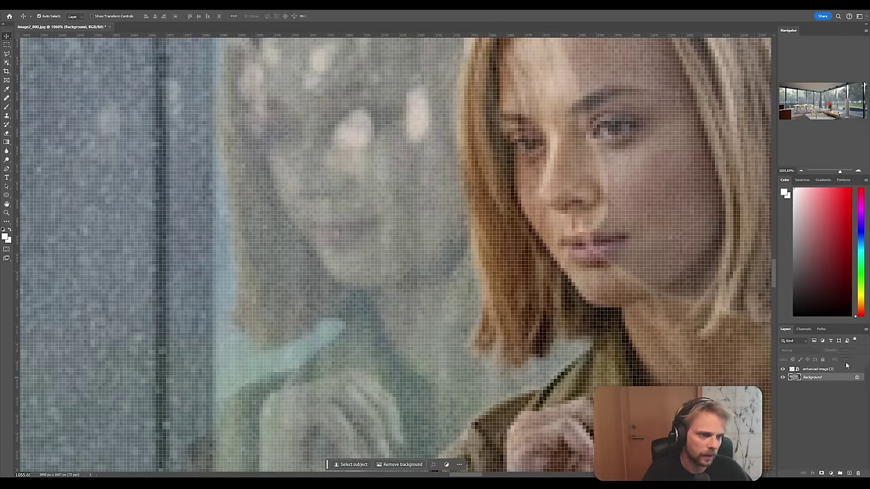
pyautogui.click(829, 369)
pyautogui.moveTo(616, 203); pyautogui.dragTo(389, 158)
pyautogui.click(854, 351)
pyautogui.click(845, 359)
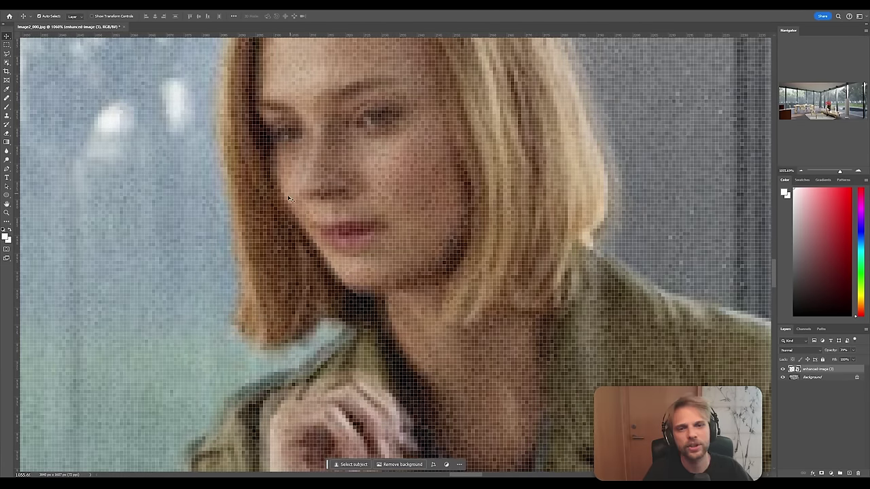
# Step: Start a free transform on the enhanced layer and move its reference point onto the woman's nose
pyautogui.keyDown('alt'); pyautogui.scroll(-10, 294, 195); pyautogui.keyUp('alt')
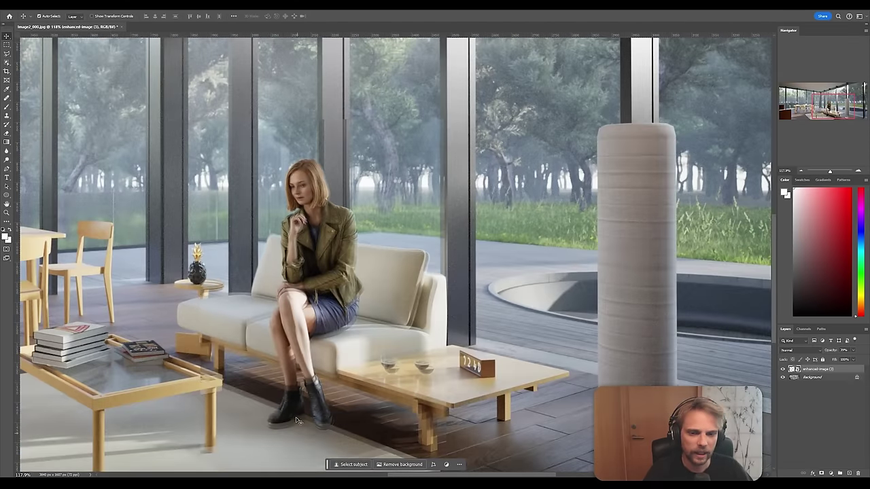
pyautogui.keyDown('alt'); pyautogui.scroll(-4, 314, 374); pyautogui.keyUp('alt')
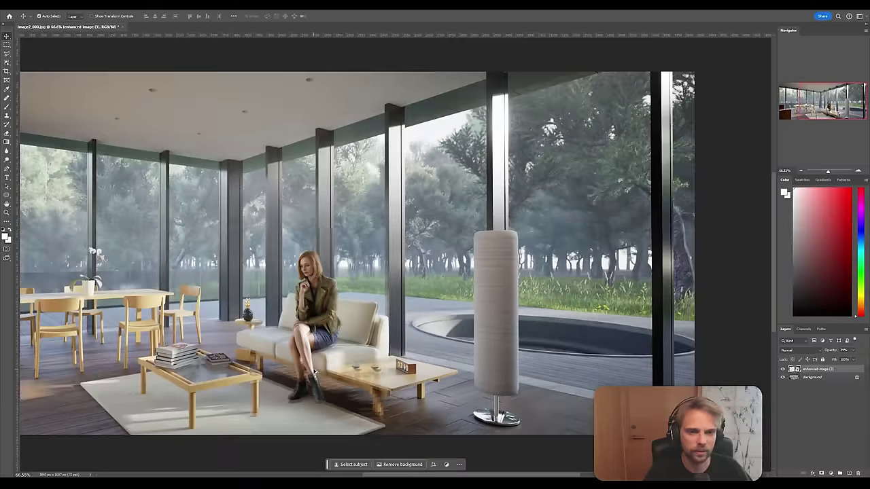
pyautogui.keyDown('alt'); pyautogui.scroll(4, 314, 373); pyautogui.keyUp('alt')
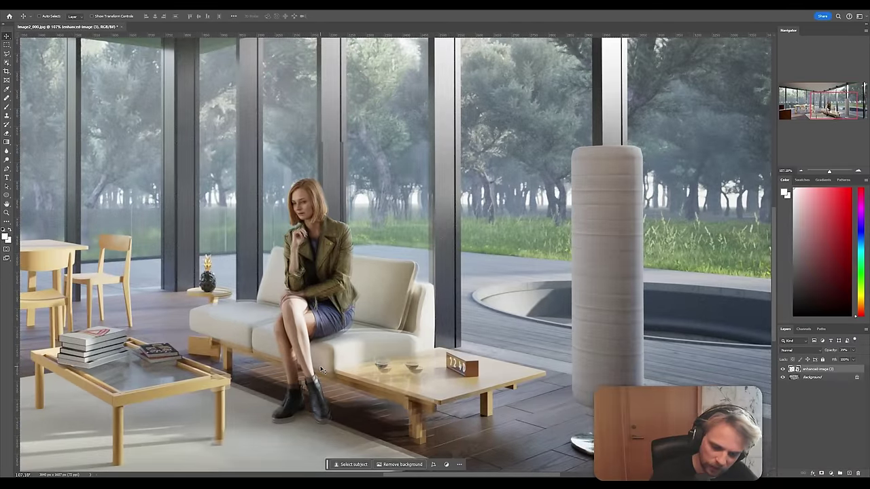
pyautogui.hotkey('ctrl', 't')
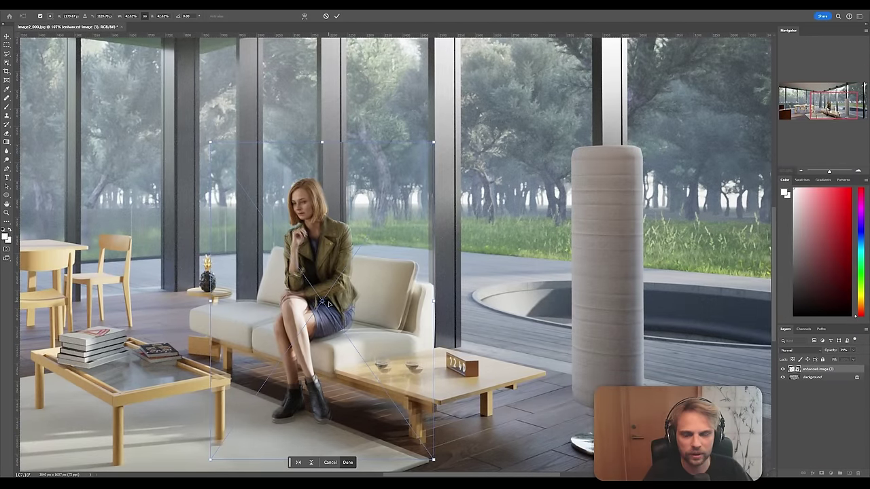
pyautogui.moveTo(323, 304)
pyautogui.mouseDown()
pyautogui.moveTo(320, 272)
pyautogui.moveTo(324, 288)
pyautogui.mouseUp()
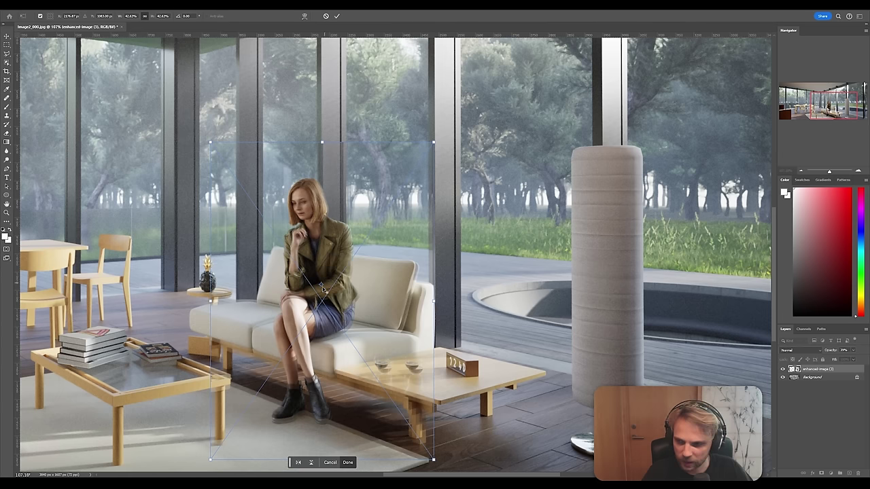
pyautogui.click(40, 16)
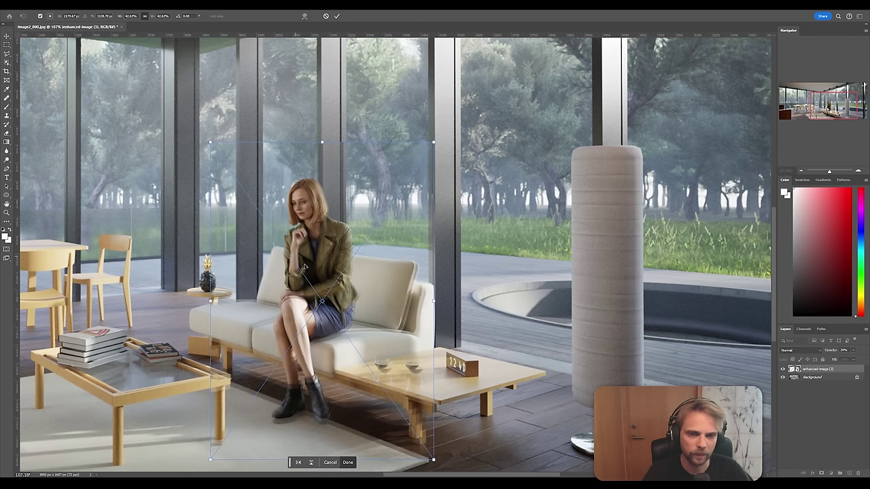
pyautogui.moveTo(322, 303); pyautogui.dragTo(300, 204)
pyautogui.keyDown('alt'); pyautogui.scroll(5, 294, 204); pyautogui.keyUp('alt')
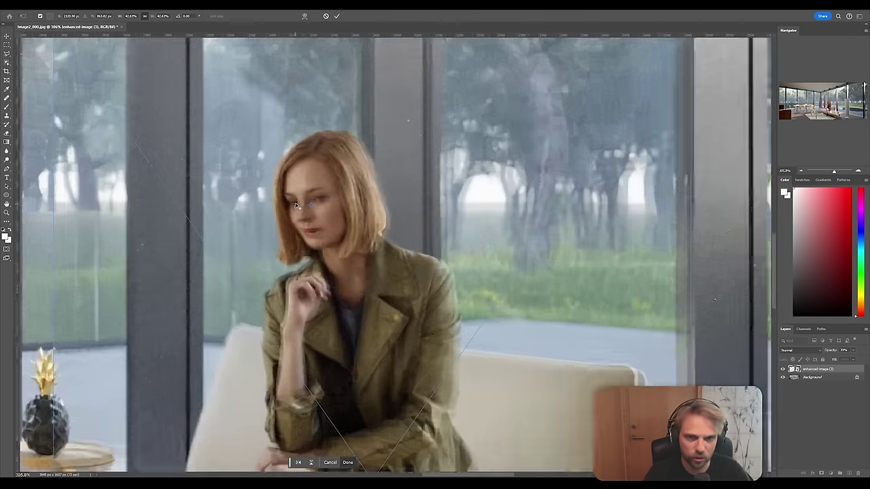
pyautogui.keyDown('alt'); pyautogui.scroll(5, 295, 202); pyautogui.keyUp('alt')
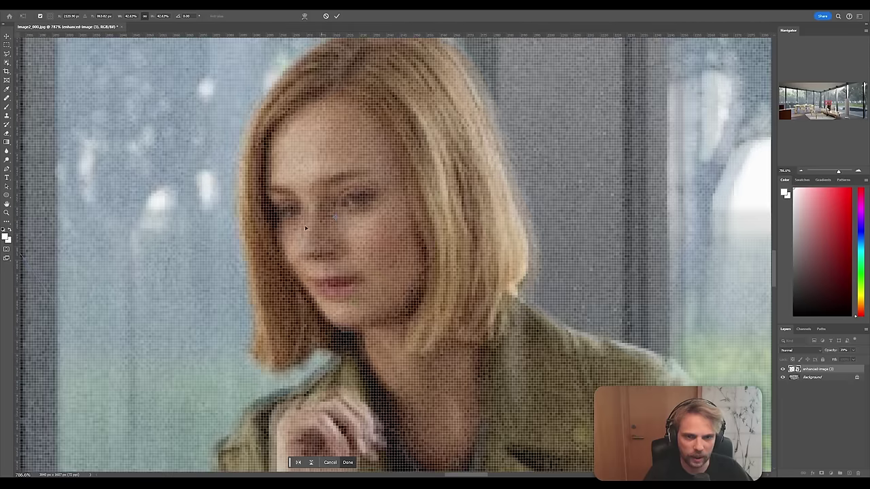
pyautogui.moveTo(335, 218); pyautogui.dragTo(282, 247)
# Step: Scale the enhanced layer proportionally to 41.5% around the reference point so her legs and the sofa match, and apply the transform
pyautogui.keyDown('alt'); pyautogui.scroll(-12, 315, 248); pyautogui.keyUp('alt')
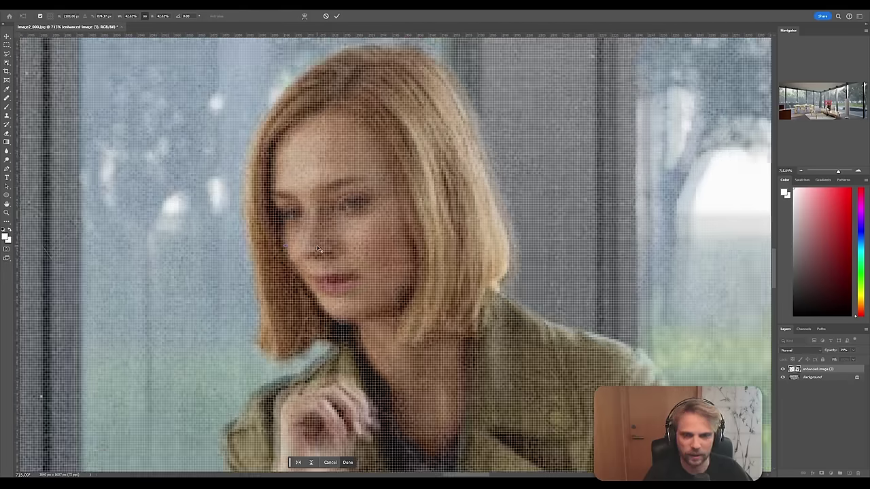
pyautogui.keyDown('alt'); pyautogui.scroll(5, 326, 274); pyautogui.keyUp('alt')
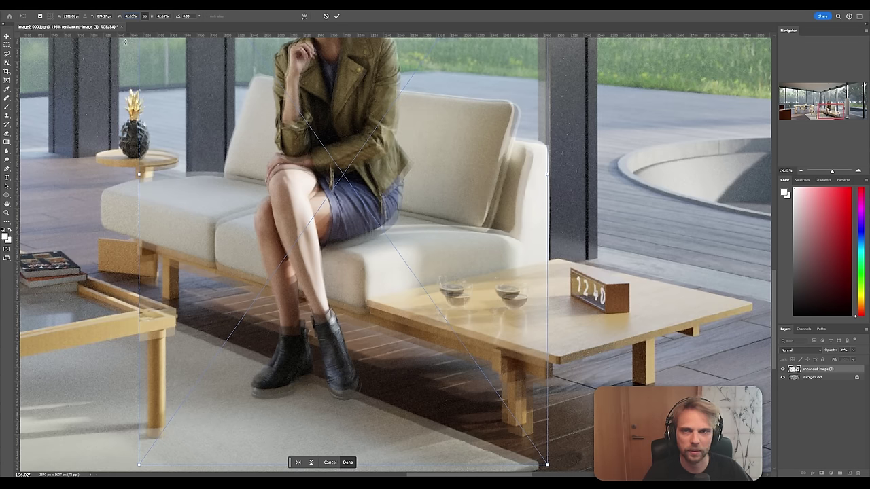
pyautogui.click(134, 15)
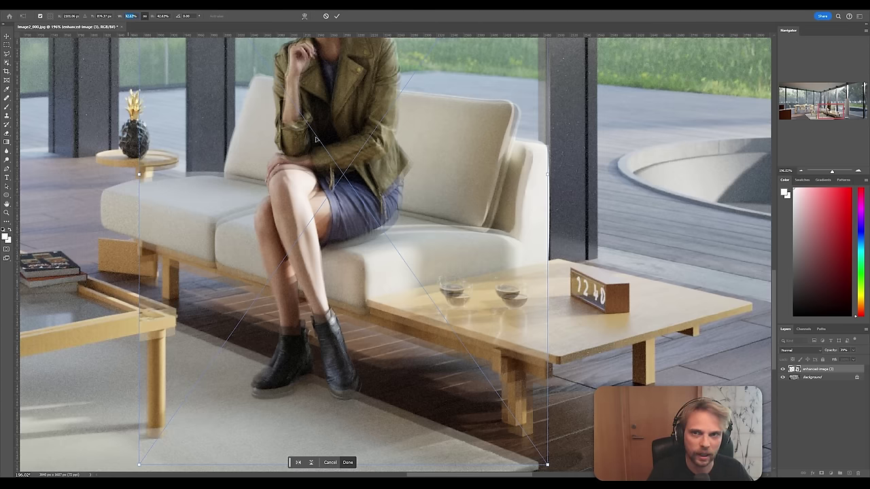
pyautogui.write('41')
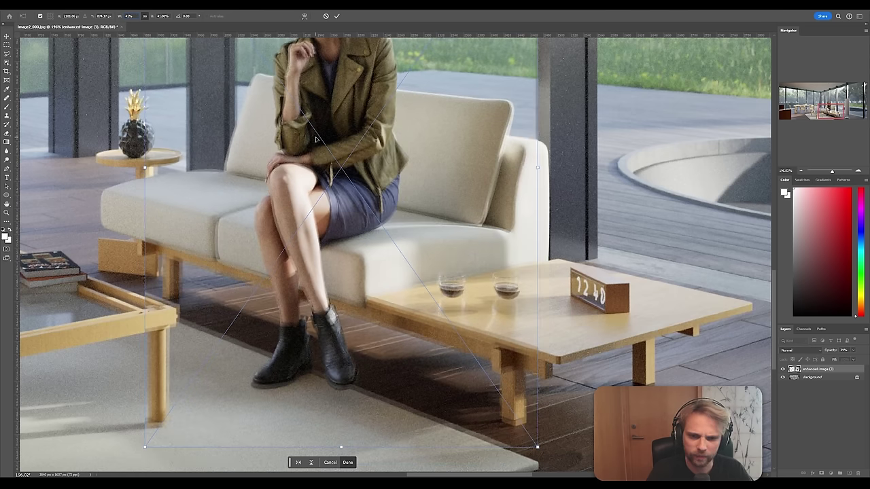
pyautogui.press('Up')
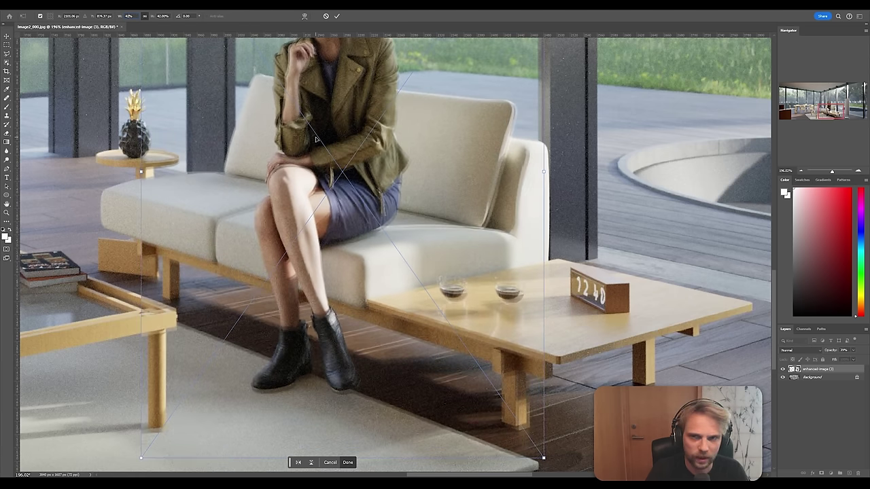
pyautogui.press('BackSpace')
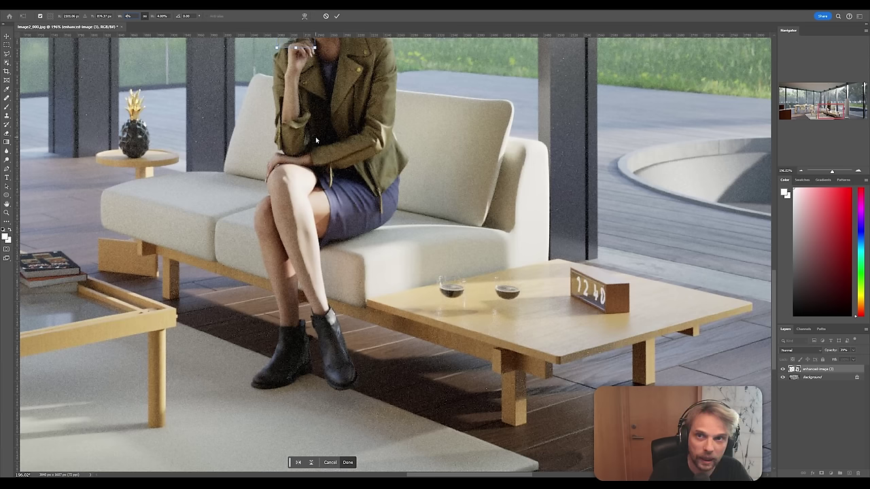
pyautogui.write('1')
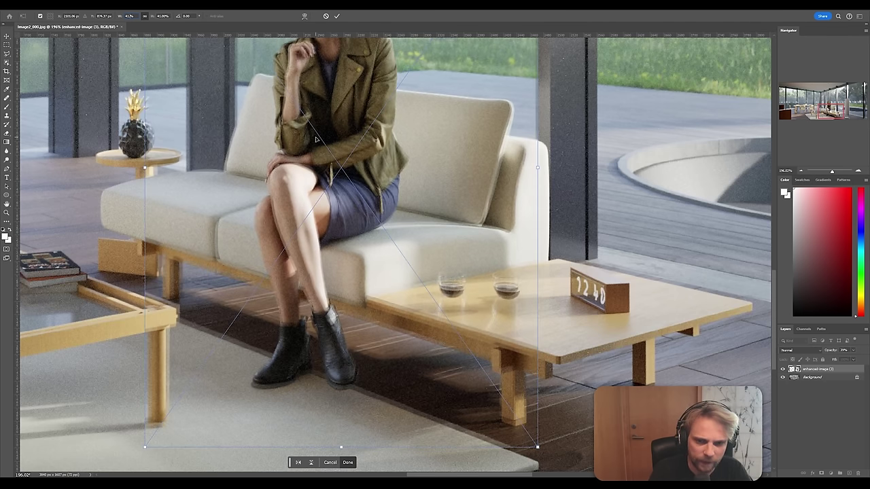
pyautogui.write('.5')
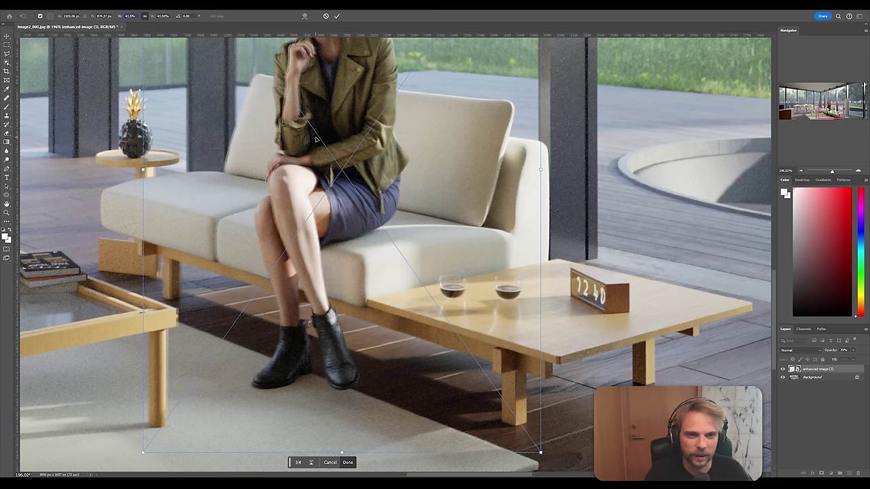
pyautogui.press('Return')
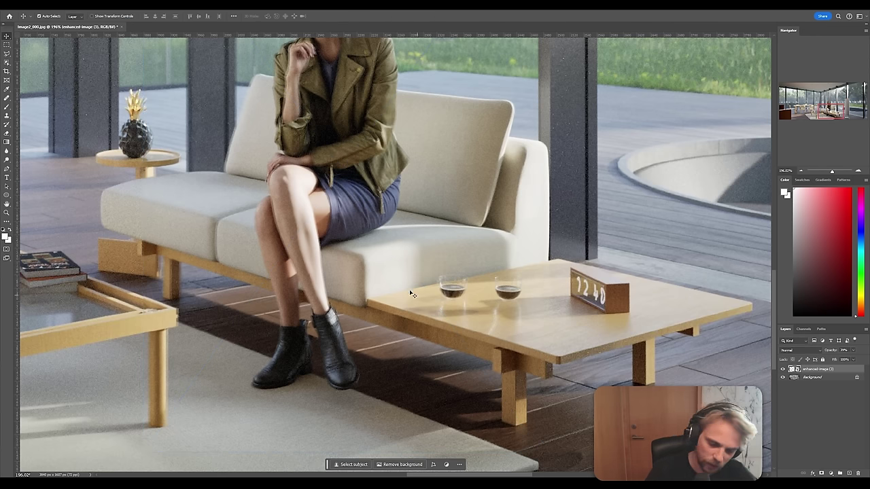
# Step: Restore the enhanced layer's opacity to 100%
pyautogui.hotkey('ctrl', '0')
pyautogui.keyDown('alt'); pyautogui.scroll(2, 391, 224); pyautogui.keyUp('alt')
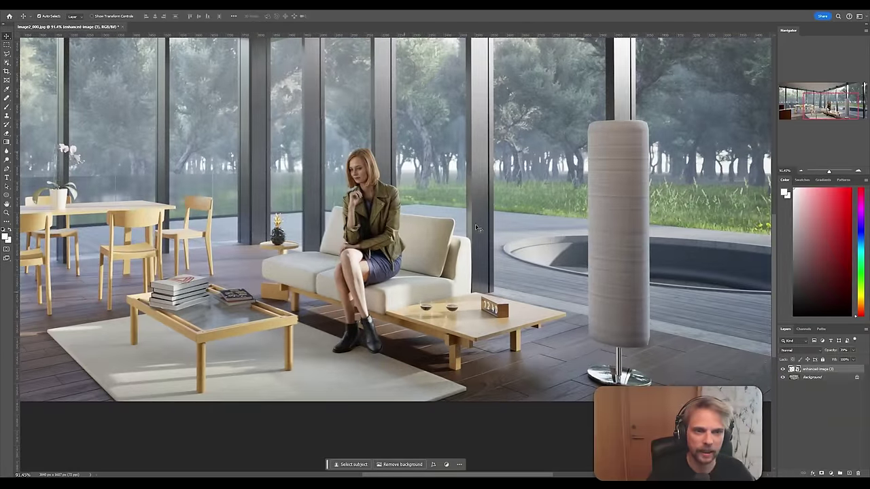
pyautogui.click(852, 350)
pyautogui.moveTo(845, 358); pyautogui.dragTo(864, 358)
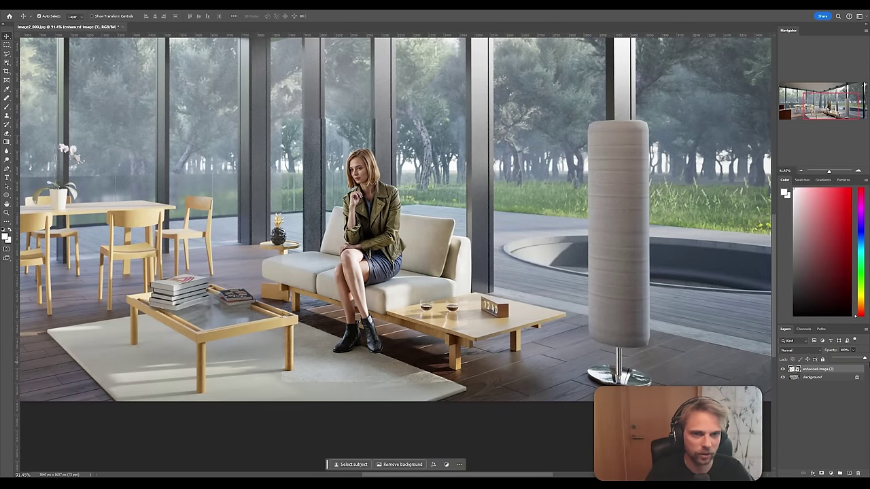
# Step: Toggle the enhanced layer's visibility to compare the original and enhanced woman, leaving the layer visible
pyautogui.click(782, 369)
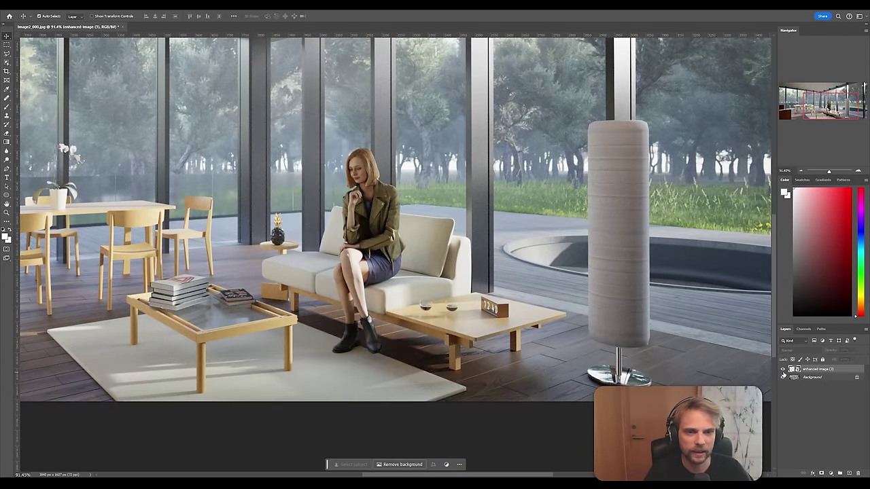
pyautogui.click(782, 368)
pyautogui.click(782, 369)
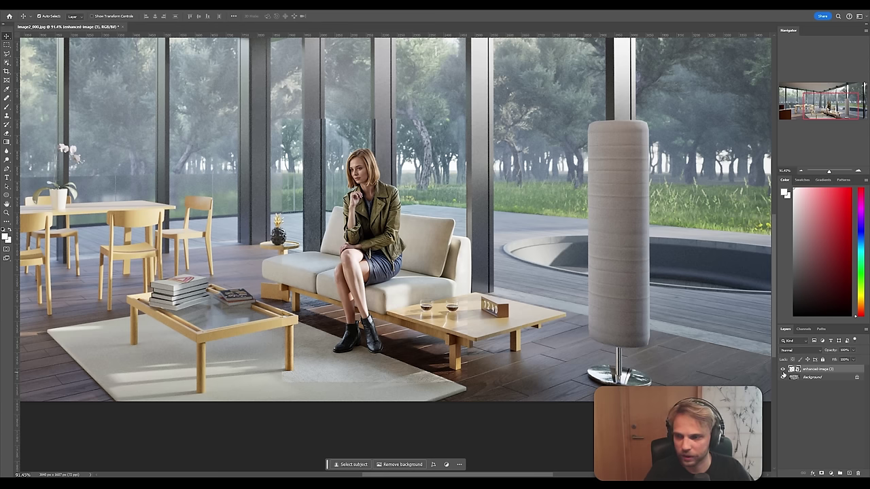
pyautogui.click(782, 370)
pyautogui.click(782, 371)
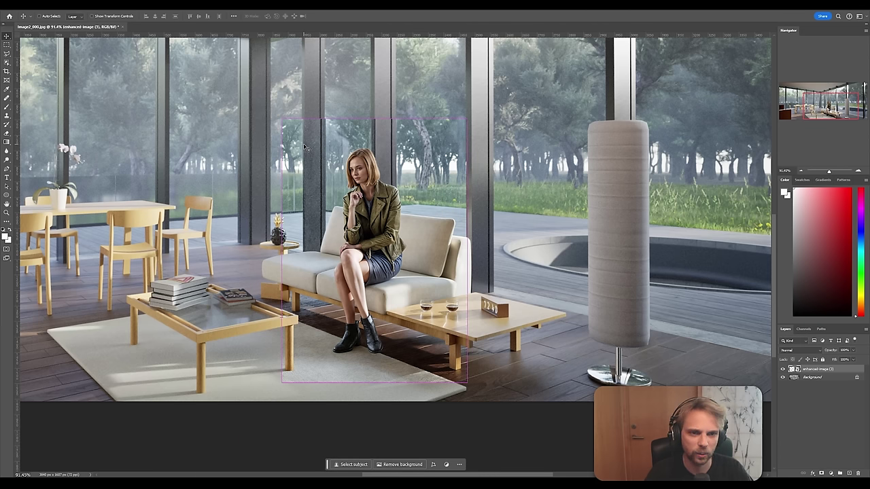
# Step: Nudge the enhanced layer slightly left, and prepare it for erasing by choosing the Eraser tool and rasterizing the smart object
pyautogui.press('Left')
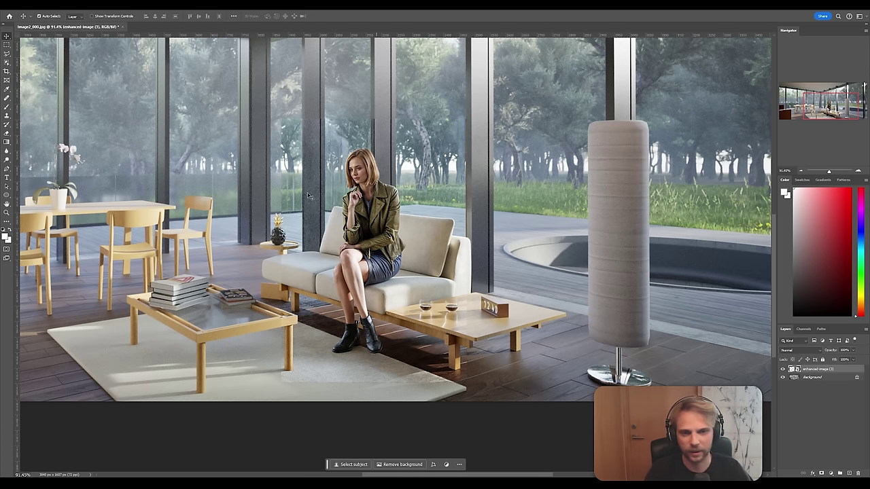
pyautogui.click(7, 107)
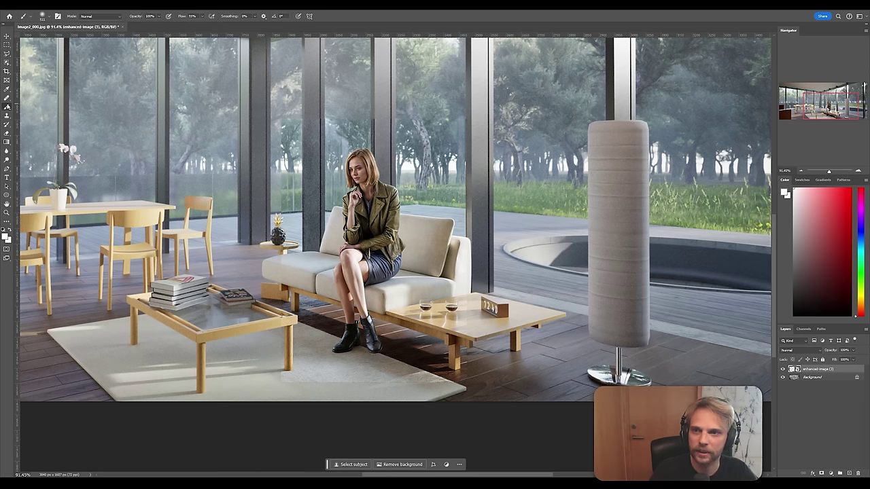
pyautogui.click(7, 135)
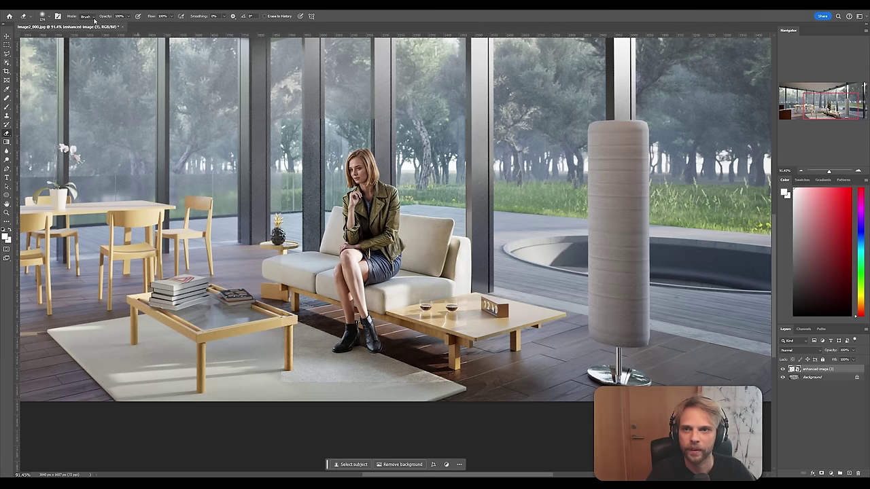
pyautogui.click(49, 17)
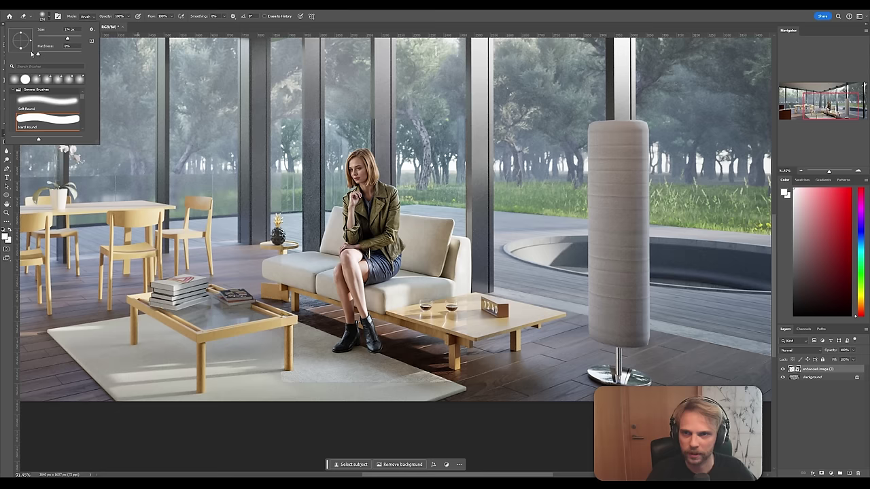
pyautogui.press('Return')
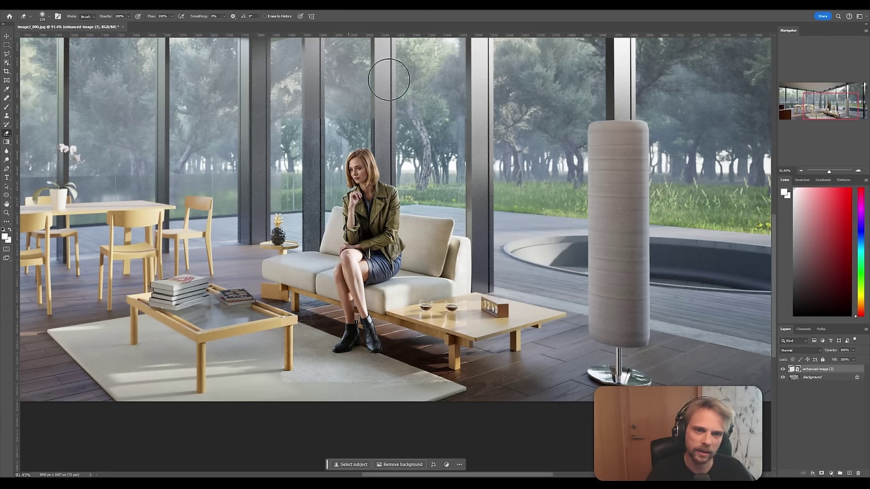
pyautogui.click(450, 130)
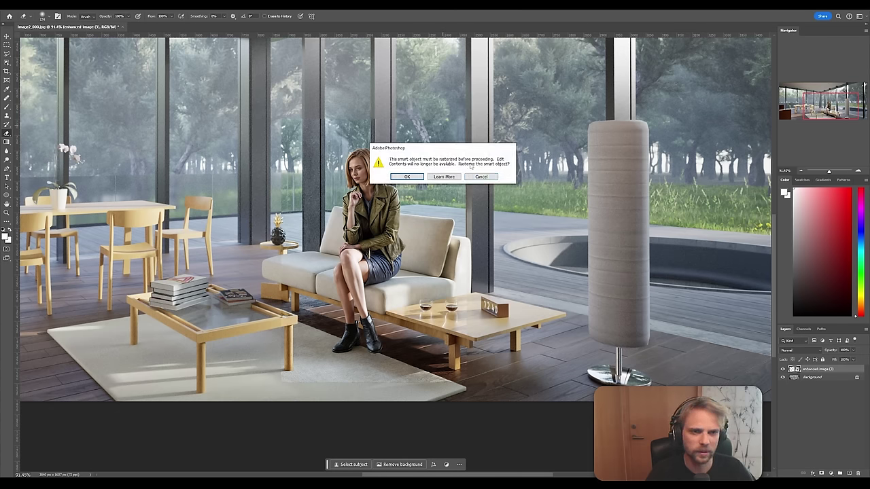
pyautogui.click(417, 178)
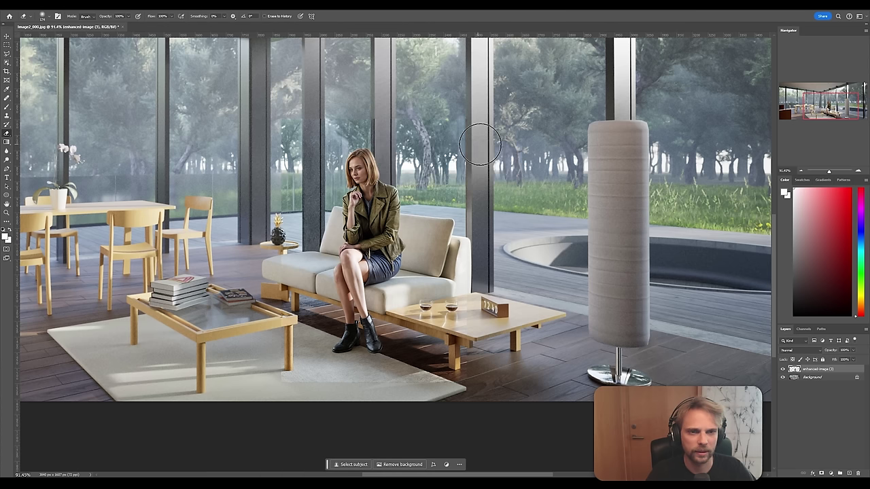
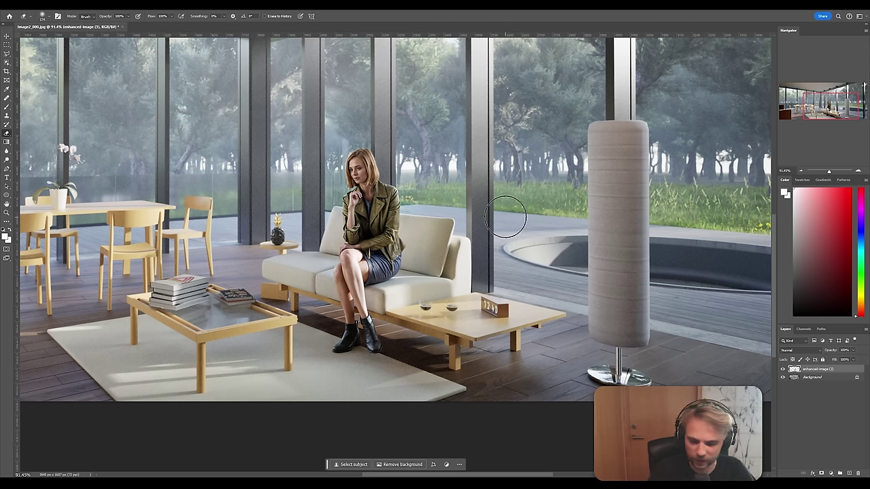
# Step: Erase the leftover surroundings around the woman on the enhanced layer with the background layer hidden, and restore the background's visibility
pyautogui.keyDown('alt'); pyautogui.scroll(-3, 421, 251); pyautogui.keyUp('alt')
pyautogui.keyDown('alt'); pyautogui.scroll(4, 447, 253); pyautogui.keyUp('alt')
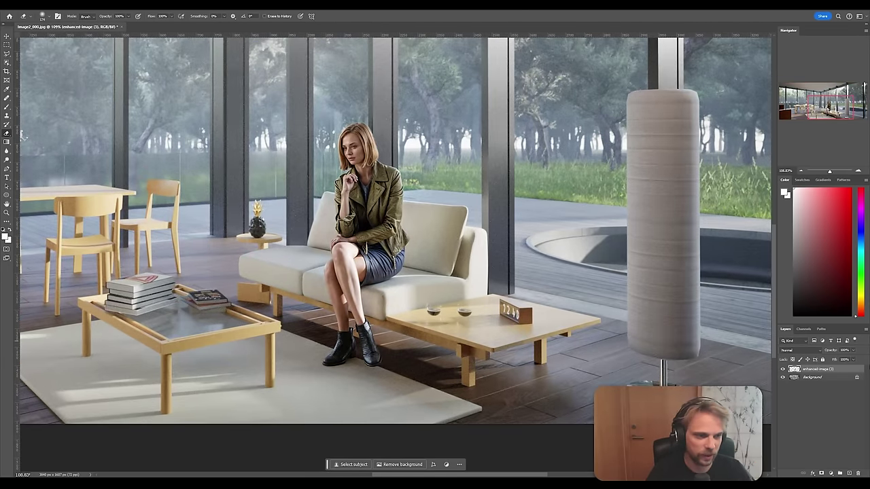
pyautogui.click(782, 377)
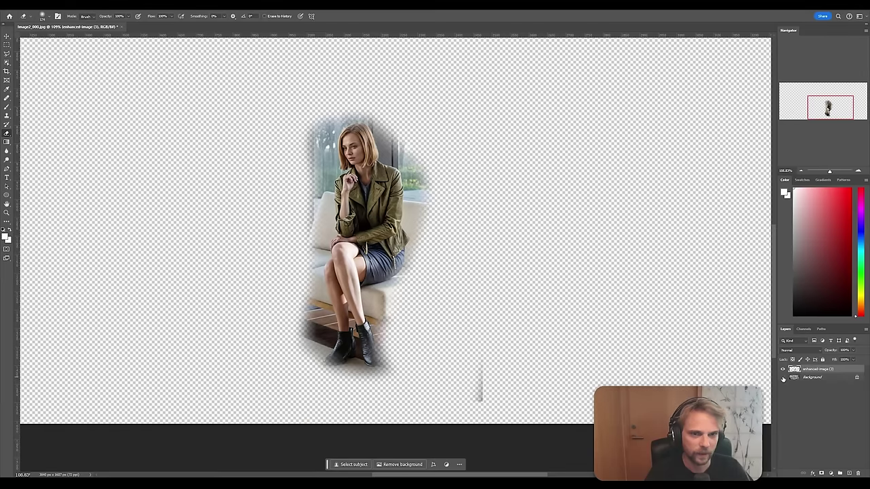
pyautogui.moveTo(472, 189)
pyautogui.mouseDown()
pyautogui.moveTo(455, 196)
pyautogui.moveTo(461, 227)
pyautogui.mouseUp()
pyautogui.moveTo(277, 110)
pyautogui.mouseDown()
pyautogui.moveTo(289, 170)
pyautogui.moveTo(284, 227)
pyautogui.moveTo(297, 208)
pyautogui.moveTo(282, 334)
pyautogui.moveTo(299, 340)
pyautogui.mouseUp()
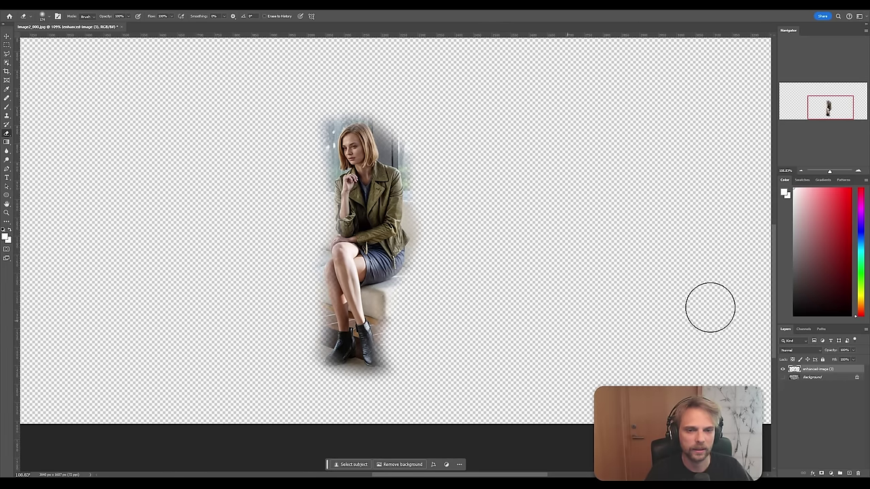
pyautogui.click(782, 377)
pyautogui.click(782, 377)
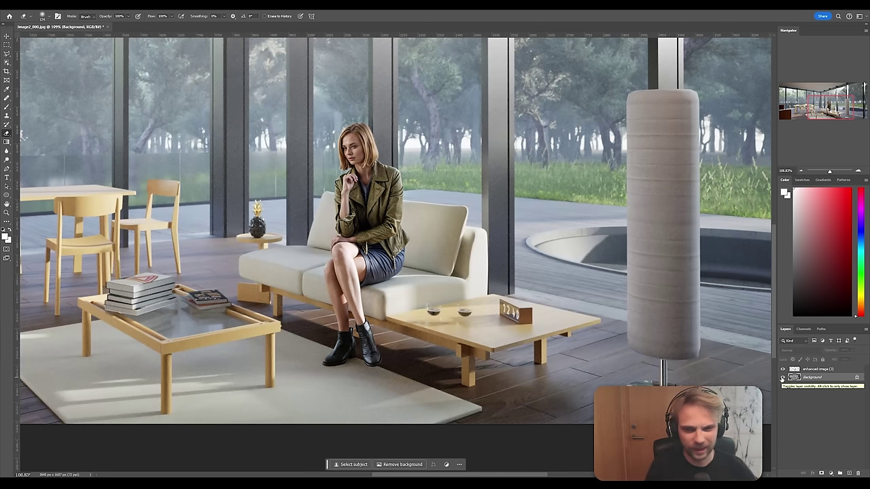
# Step: Compare the whole render with and without the enhanced layer, leaving that layer visible
pyautogui.keyDown('alt'); pyautogui.scroll(-3, 265, 266); pyautogui.keyUp('alt')
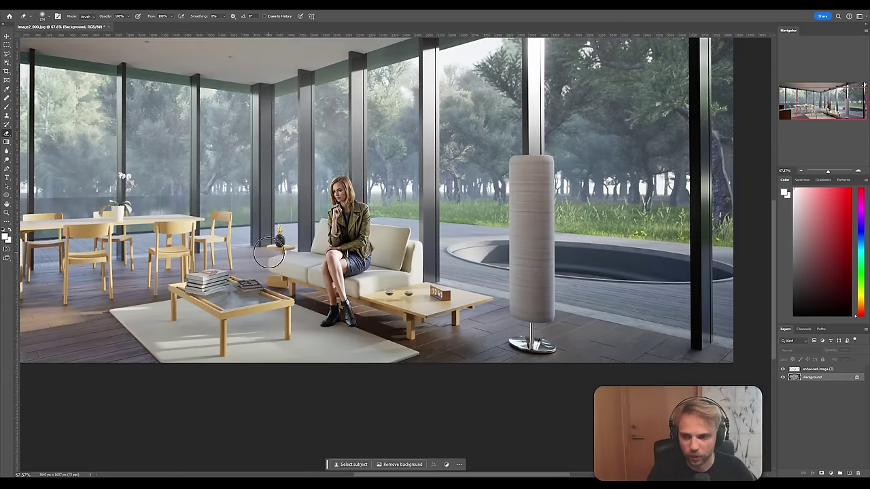
pyautogui.keyDown('alt'); pyautogui.scroll(-2, 287, 204); pyautogui.keyUp('alt')
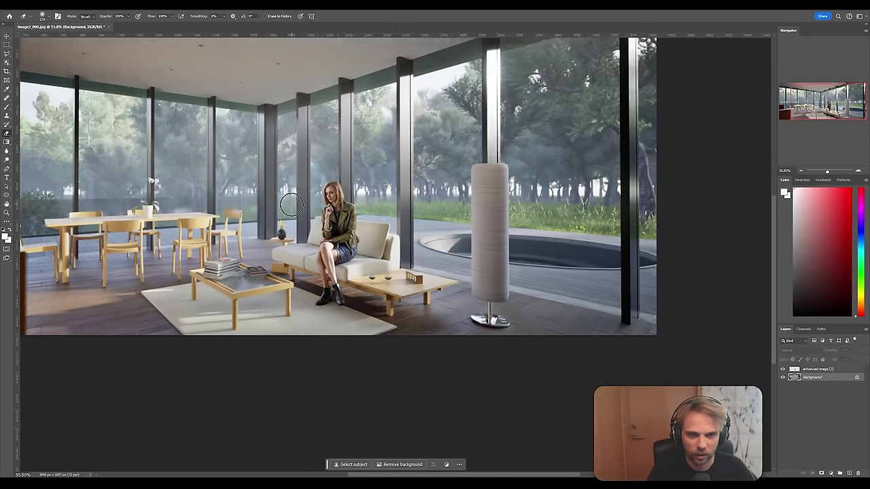
pyautogui.scroll(3, 382, 141)
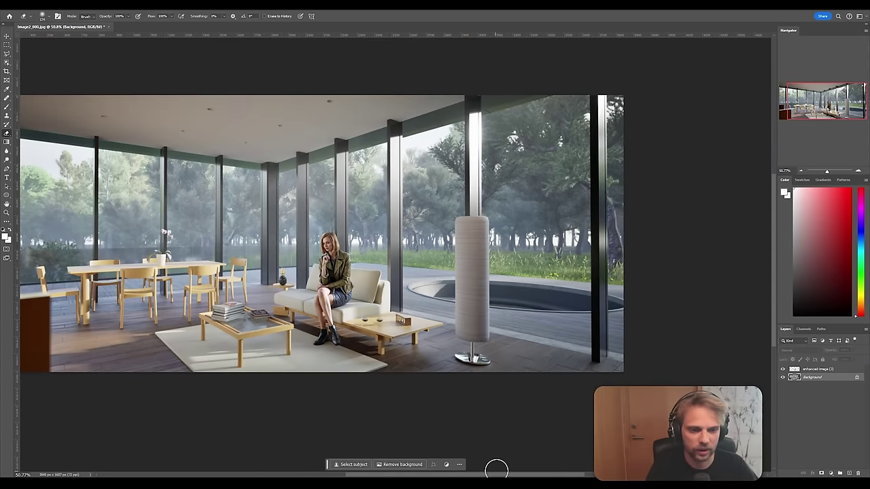
pyautogui.moveTo(493, 476)
pyautogui.mouseDown()
pyautogui.moveTo(443, 475)
pyautogui.moveTo(498, 475)
pyautogui.mouseUp()
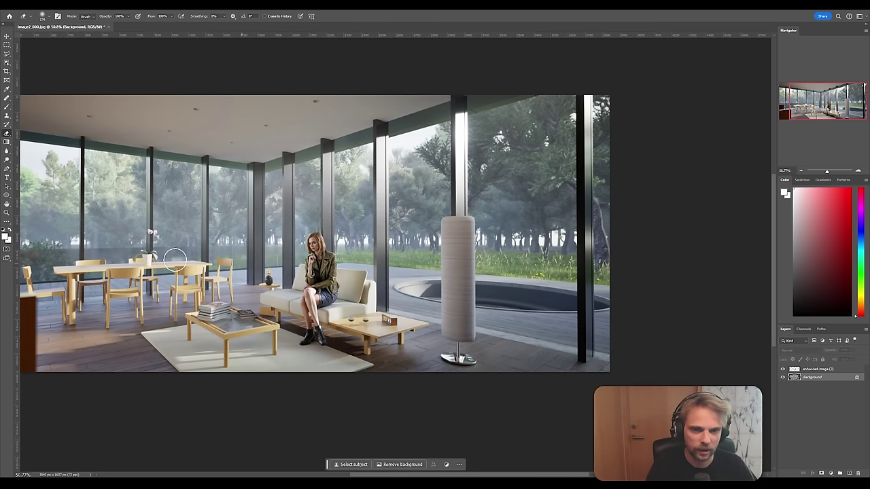
pyautogui.scroll(2, 168, 209)
pyautogui.scroll(-2, 754, 366)
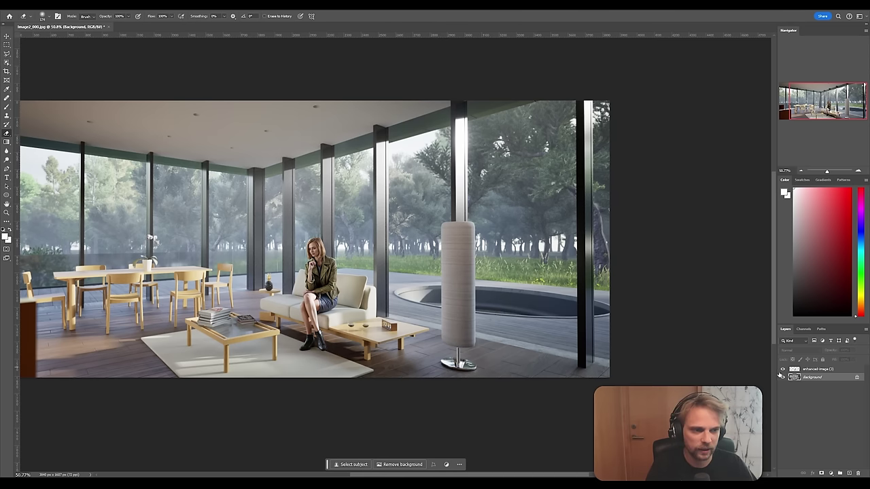
pyautogui.click(783, 369)
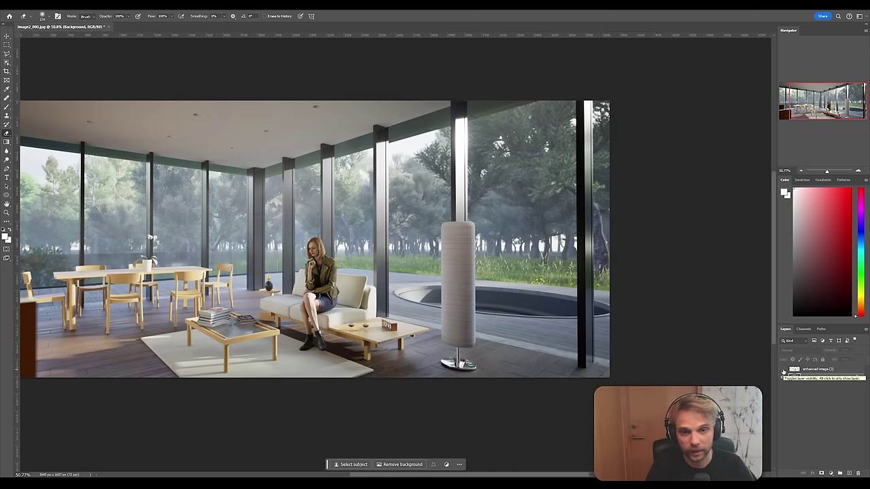
pyautogui.click(782, 370)
pyautogui.click(783, 369)
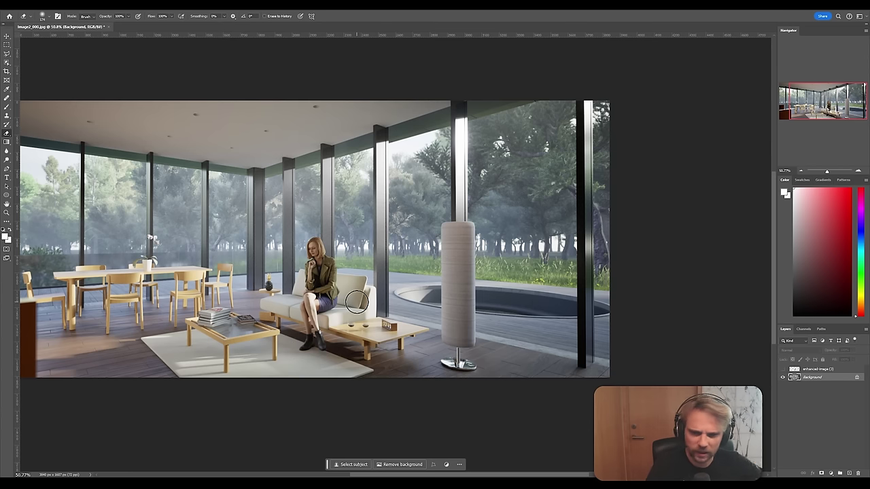
pyautogui.click(782, 369)
pyautogui.keyDown('alt'); pyautogui.scroll(5, 267, 279); pyautogui.keyUp('alt')
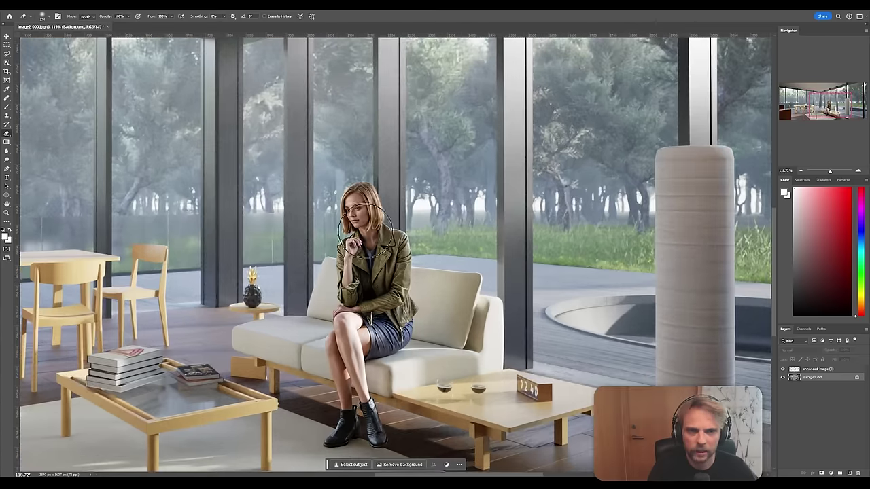
pyautogui.click(426, 209)
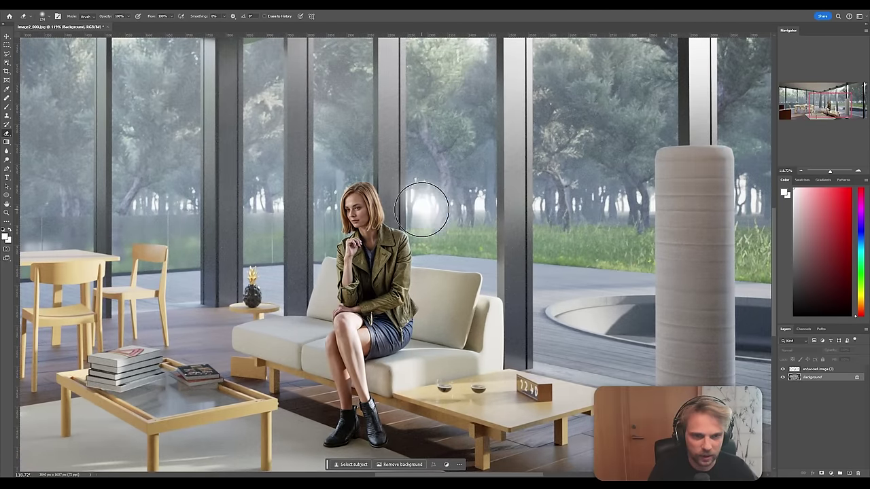
pyautogui.hotkey('ctrl', 'z')
# Step: Apply a Gaussian Blur with a radius of 0.4 pixels to the enhanced layer
pyautogui.click(822, 370)
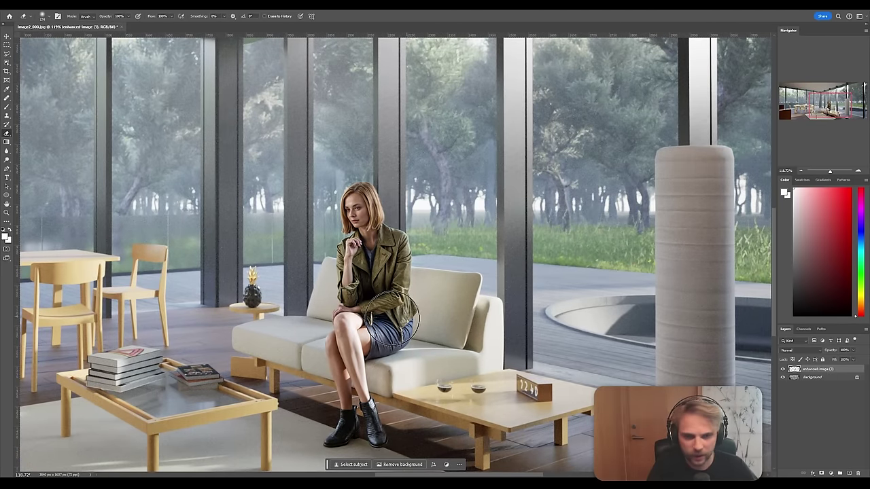
pyautogui.click(104, 10)
pyautogui.moveTo(150, 92)
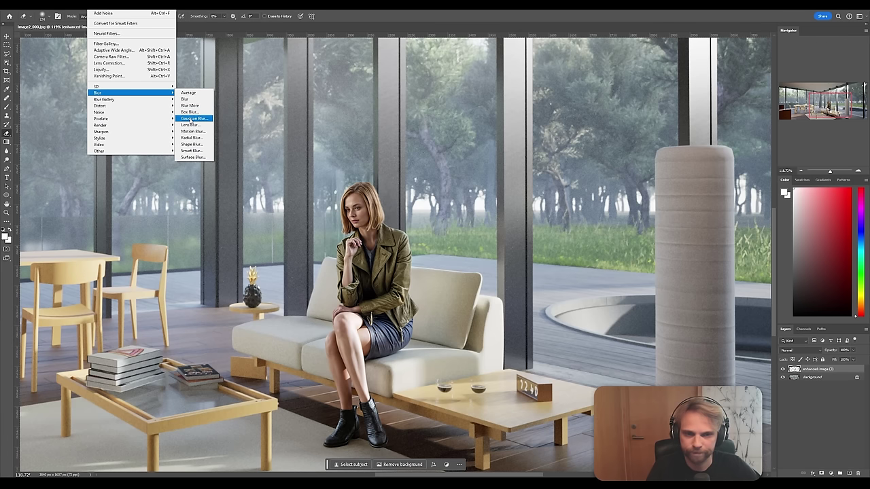
pyautogui.click(192, 119)
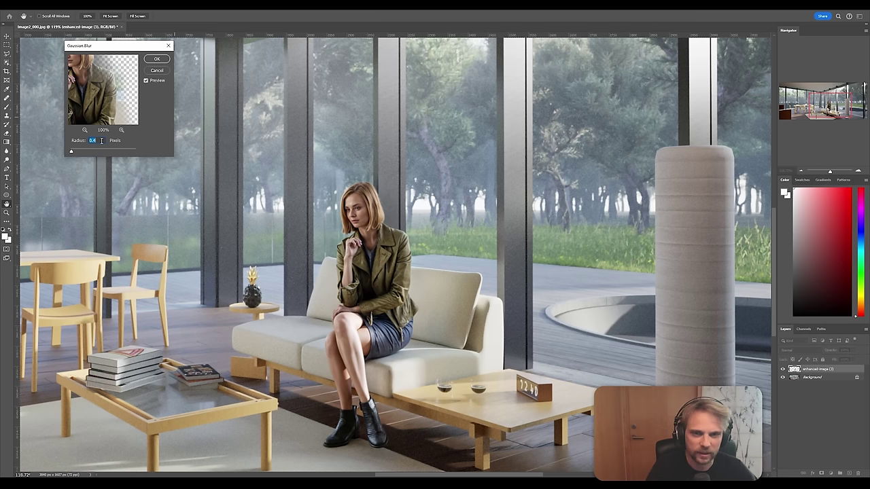
pyautogui.click(156, 60)
pyautogui.press('e')
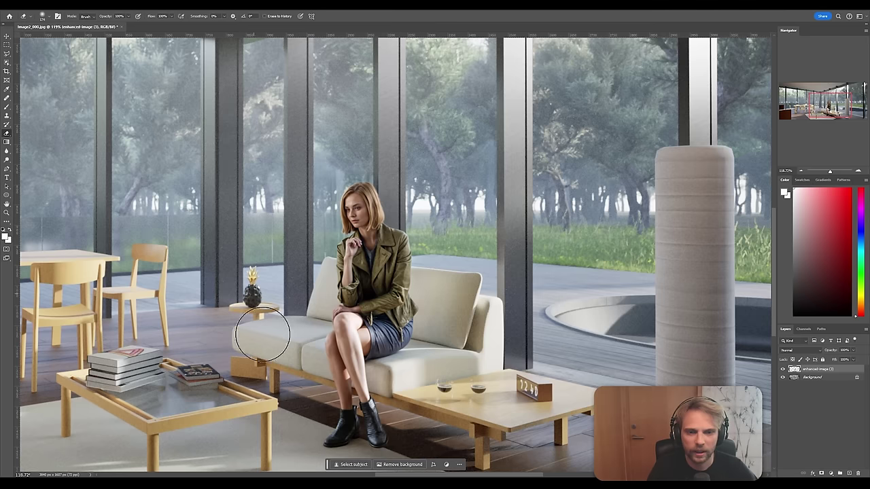
# Step: Add 3% monochromatic noise with Gaussian distribution to the enhanced layer
pyautogui.click(102, 9)
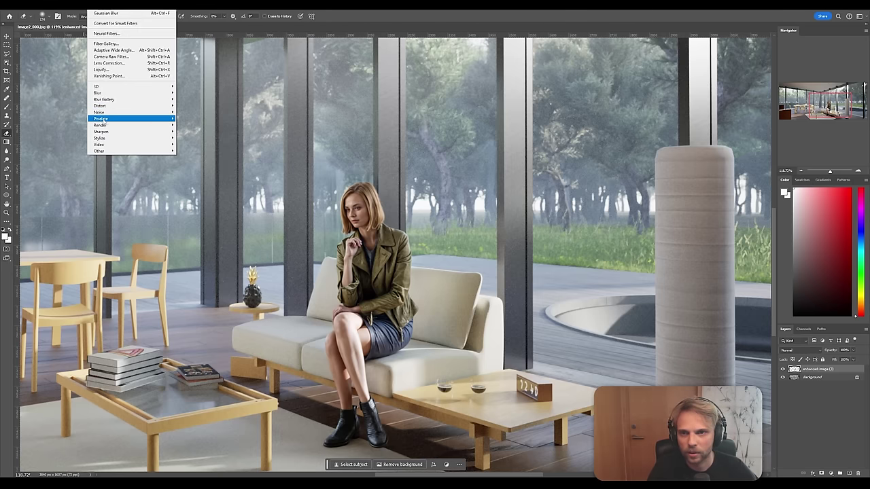
pyautogui.moveTo(108, 113)
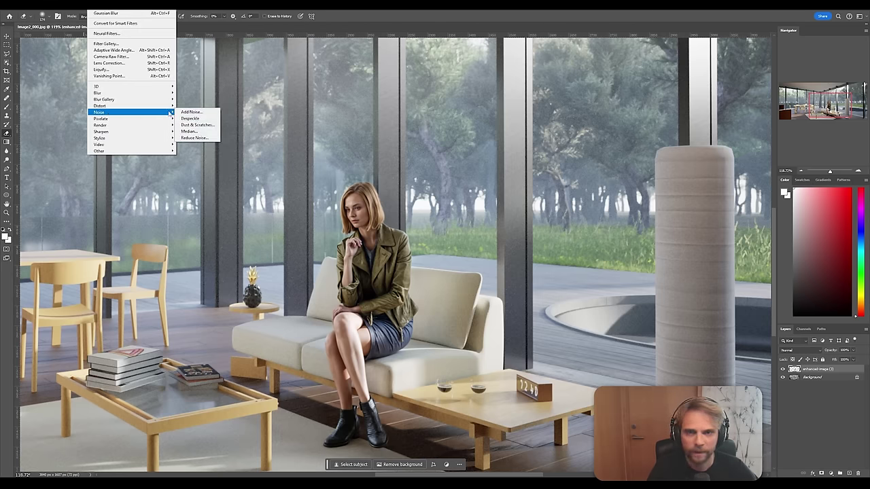
pyautogui.click(192, 111)
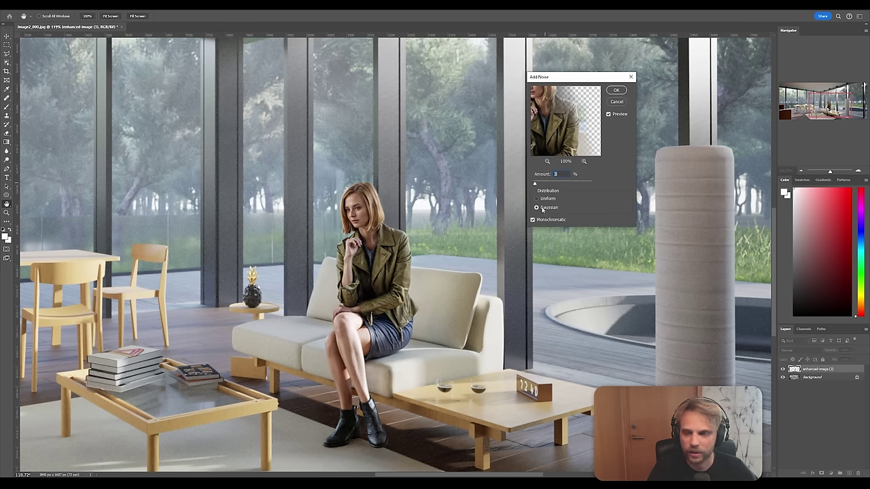
pyautogui.click(615, 91)
pyautogui.press('e')
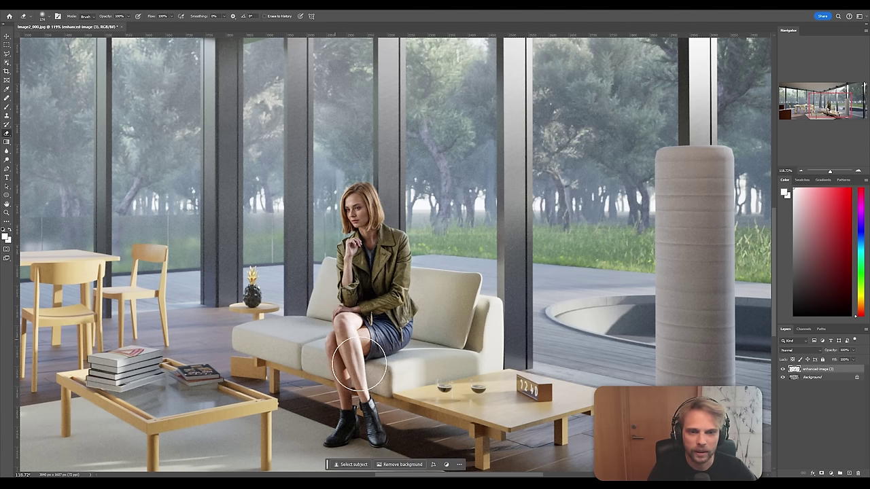
# Step: Examine how the enhanced woman blends with the sofa, floor and surrounding render, from her head down to her boots
pyautogui.keyDown('alt'); pyautogui.scroll(-3, 465, 255); pyautogui.keyUp('alt')
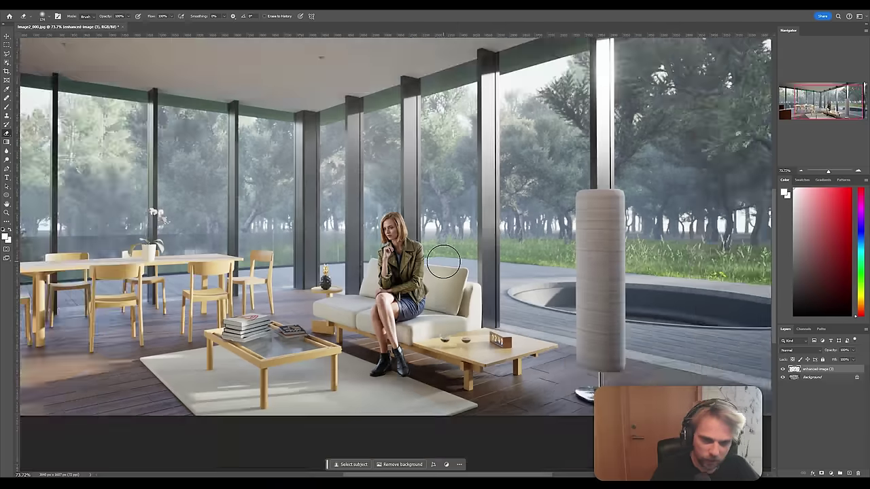
pyautogui.keyDown('alt'); pyautogui.scroll(-2, 444, 261); pyautogui.keyUp('alt')
pyautogui.keyDown('alt'); pyautogui.scroll(6, 413, 250); pyautogui.keyUp('alt')
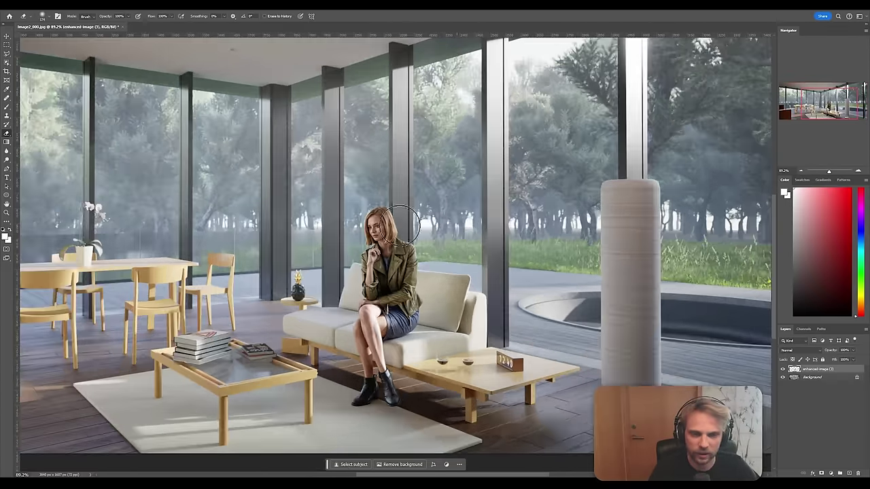
pyautogui.scroll(-2, 435, 264)
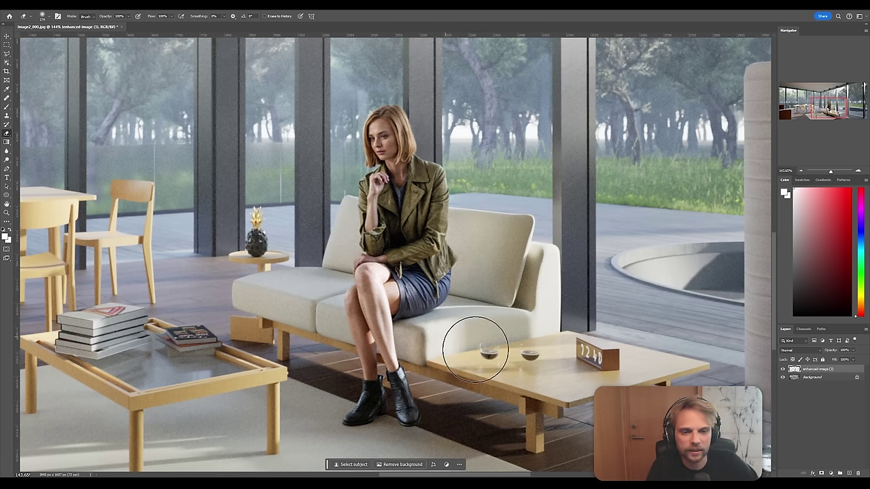
pyautogui.scroll(-3, 469, 358)
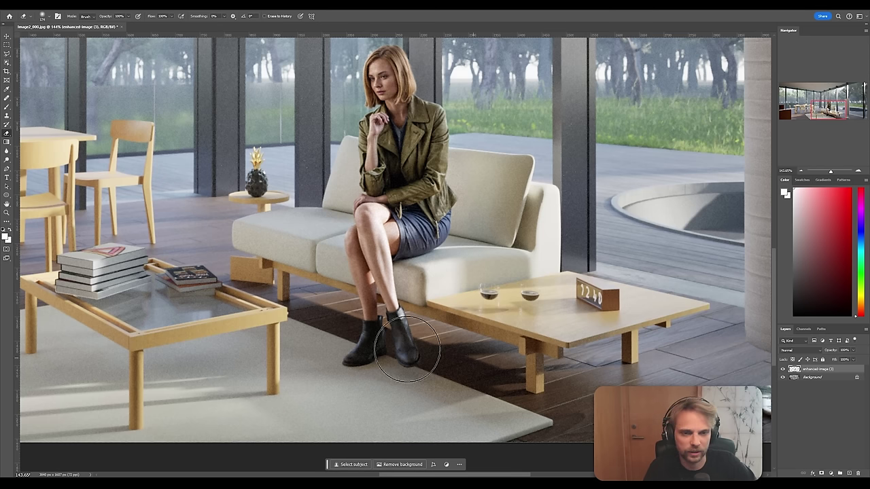
pyautogui.scroll(2, 476, 270)
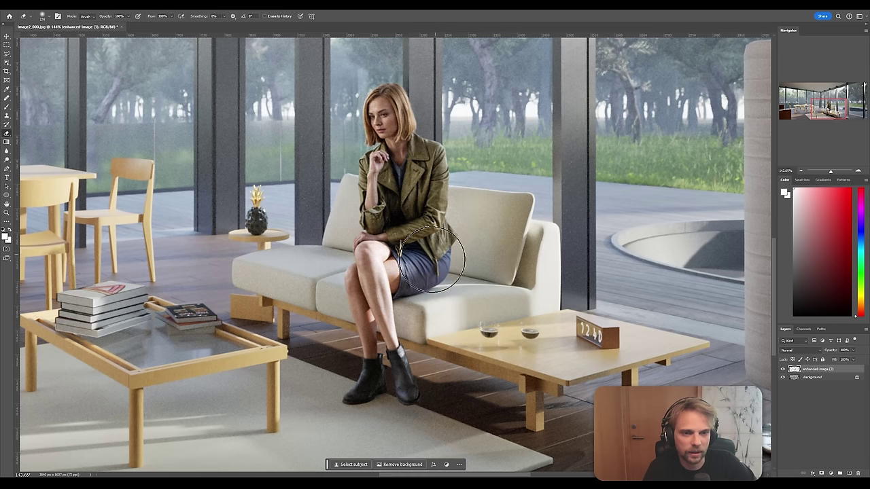
pyautogui.scroll(1, 491, 249)
pyautogui.scroll(1, 476, 230)
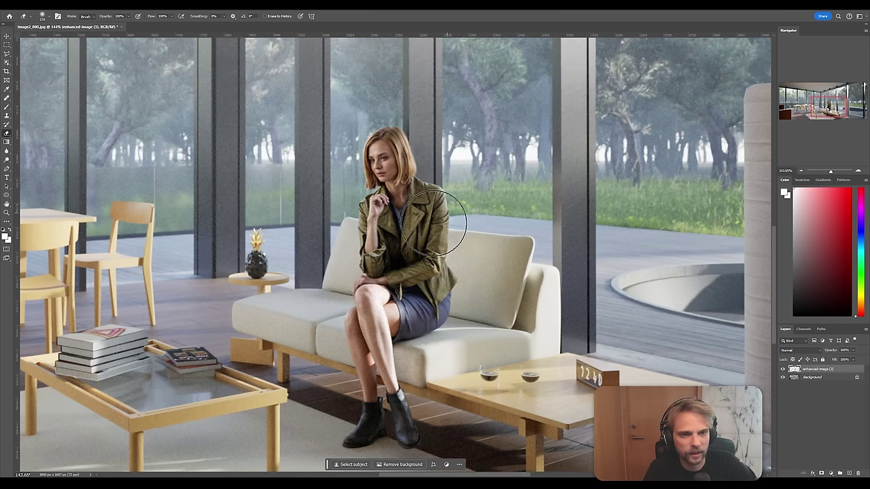
# Step: Inspect the enhanced layer without the background, then compare the woman's legs with and without it, leaving both layers visible
pyautogui.click(782, 378)
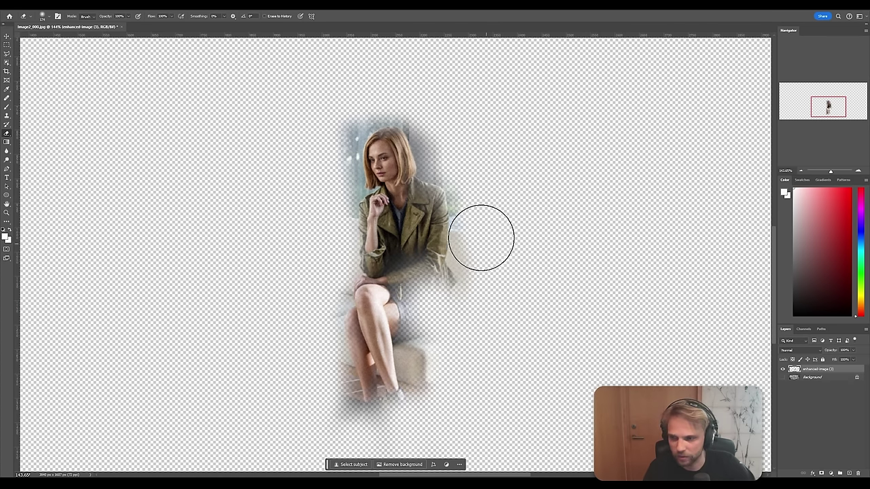
pyautogui.click(782, 377)
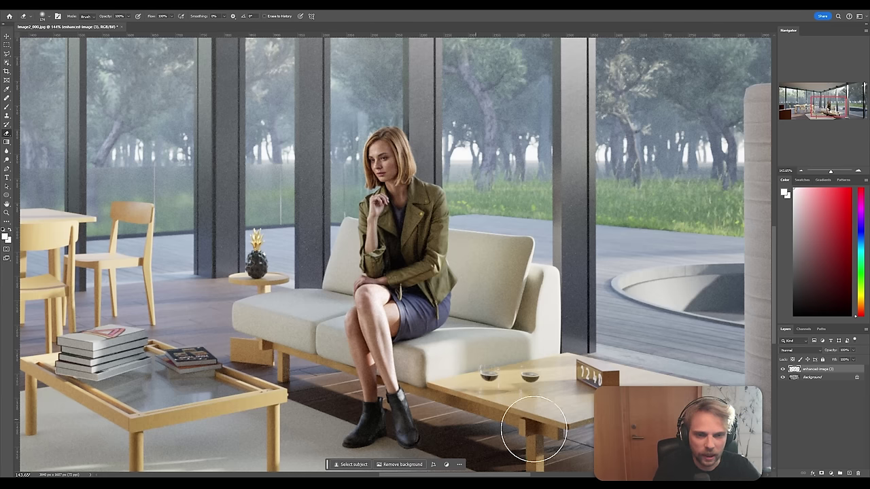
pyautogui.click(783, 369)
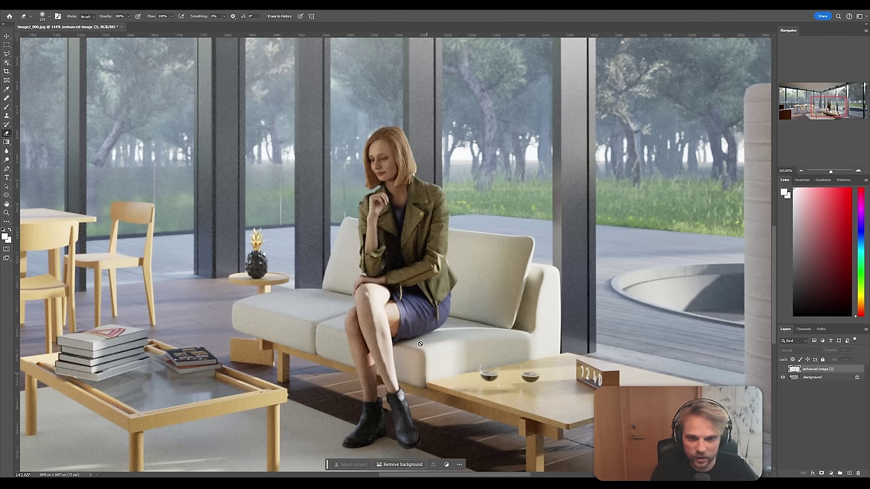
pyautogui.keyDown('alt'); pyautogui.scroll(5, 383, 342); pyautogui.keyUp('alt')
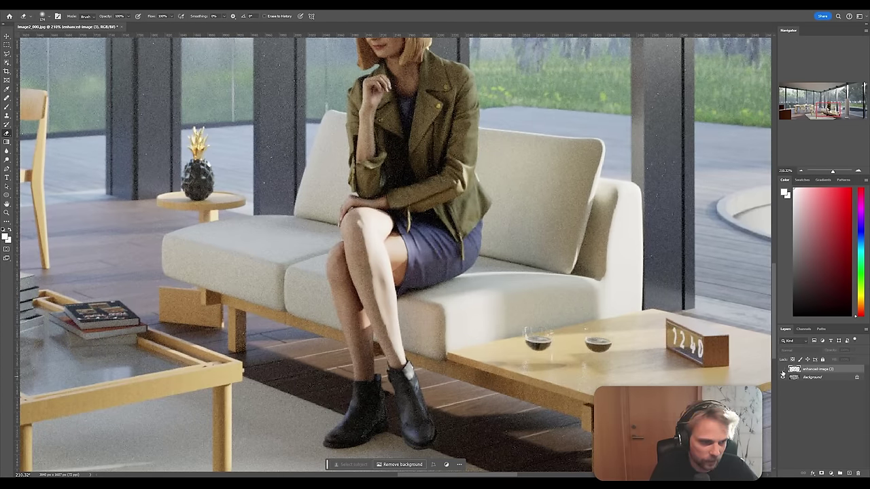
pyautogui.click(782, 370)
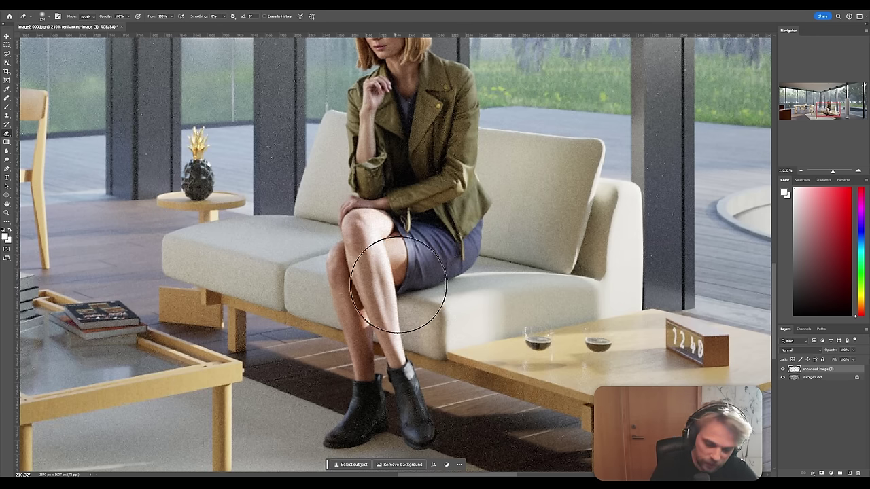
# Step: Examine how the enhanced woman fits the render, both close up around the sofa and in the full image
pyautogui.scroll(2, 390, 282)
pyautogui.scroll(3, 399, 277)
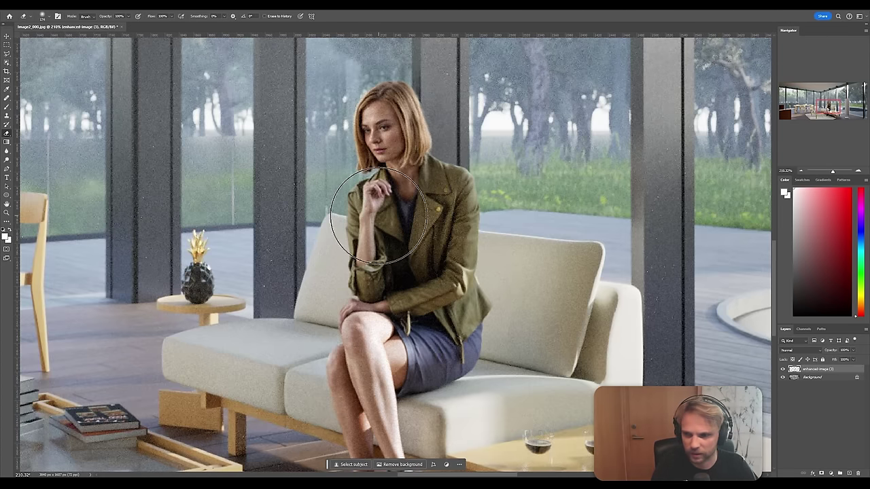
pyautogui.keyDown('alt'); pyautogui.scroll(-3, 396, 204); pyautogui.keyUp('alt')
pyautogui.keyDown('alt'); pyautogui.scroll(-3, 396, 203); pyautogui.keyUp('alt')
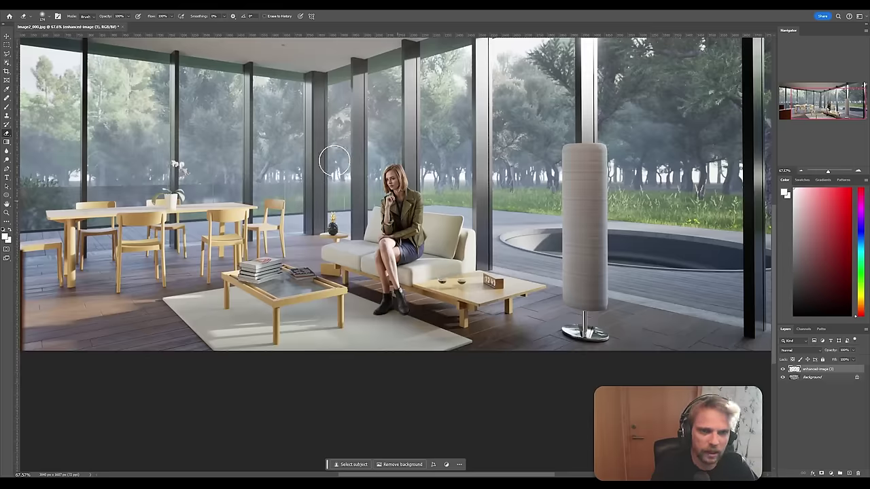
pyautogui.keyDown('alt'); pyautogui.scroll(2, 442, 265); pyautogui.keyUp('alt')
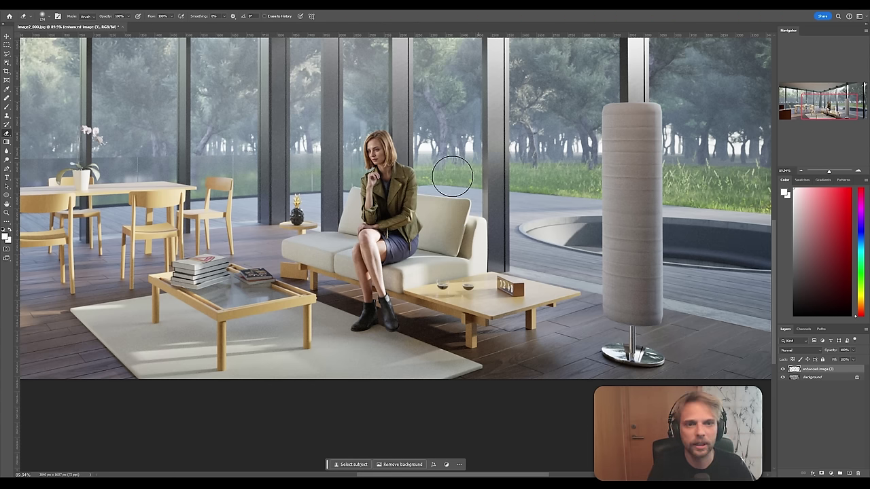
pyautogui.scroll(2, 421, 151)
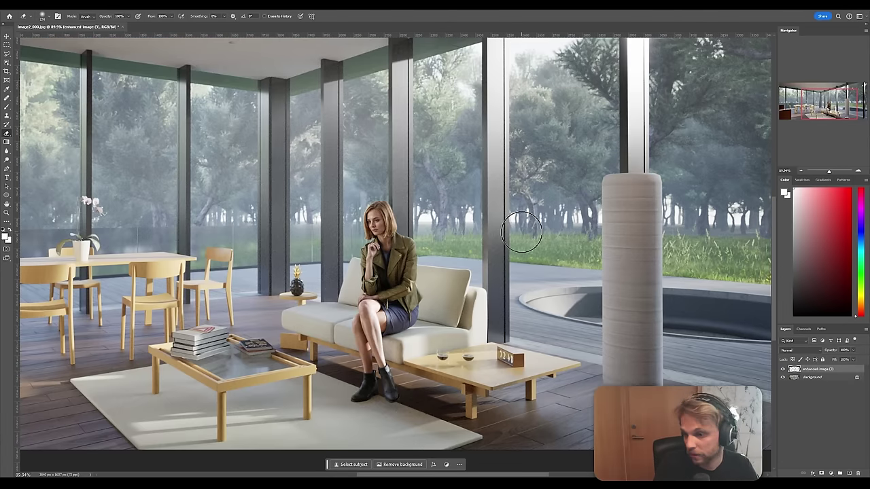
pyautogui.keyDown('alt'); pyautogui.scroll(-4, 496, 284); pyautogui.keyUp('alt')
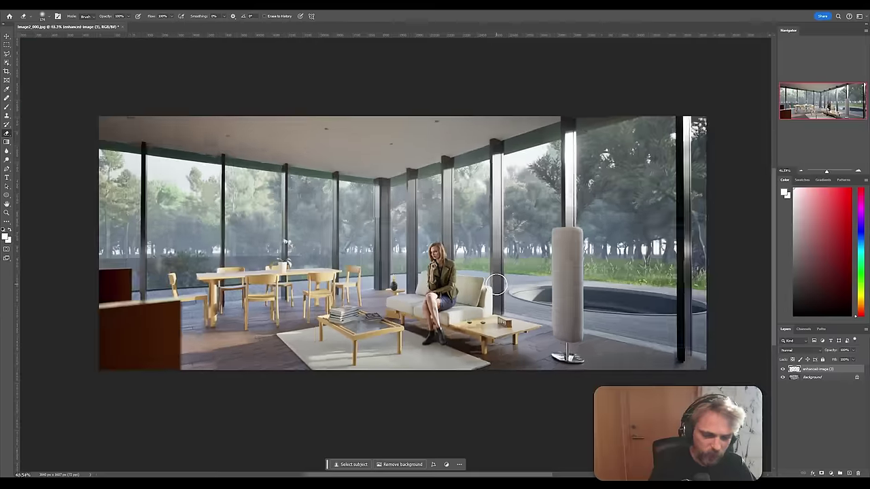
pyautogui.keyDown('alt'); pyautogui.scroll(1, 496, 284); pyautogui.keyUp('alt')
pyautogui.keyDown('alt'); pyautogui.scroll(5, 401, 252); pyautogui.keyUp('alt')
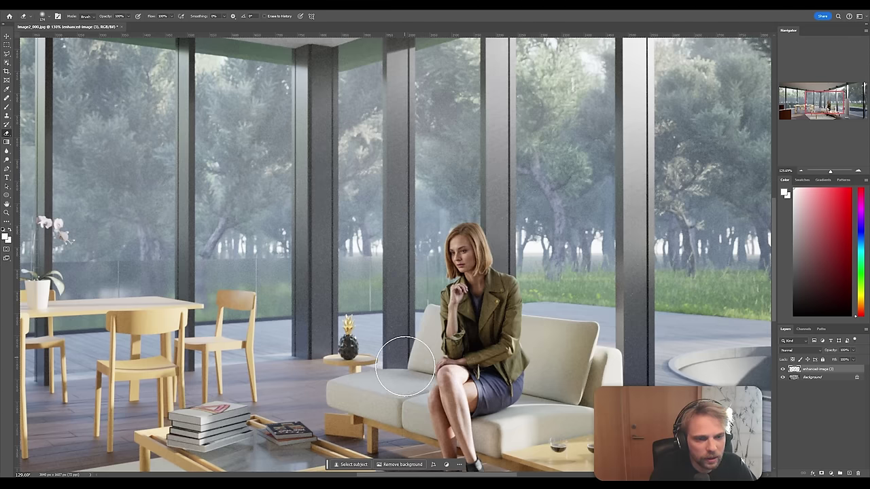
pyautogui.scroll(-3, 378, 363)
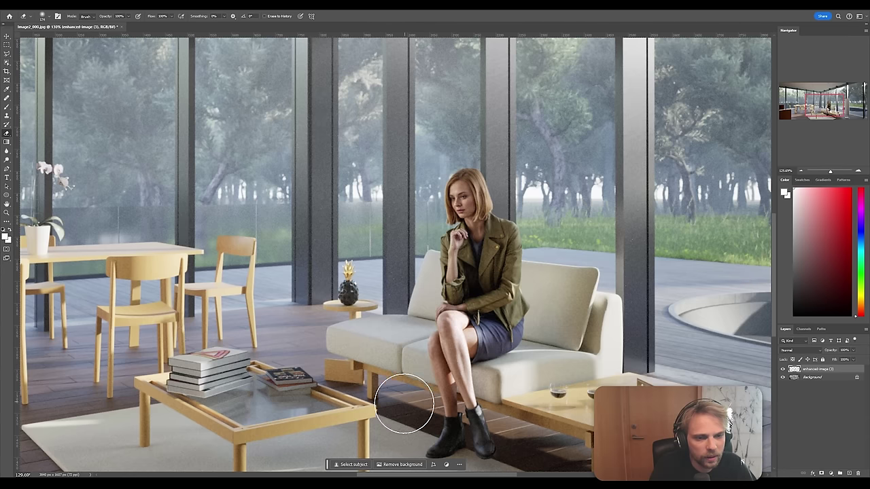
pyautogui.keyDown('alt'); pyautogui.scroll(-5, 340, 357); pyautogui.keyUp('alt')
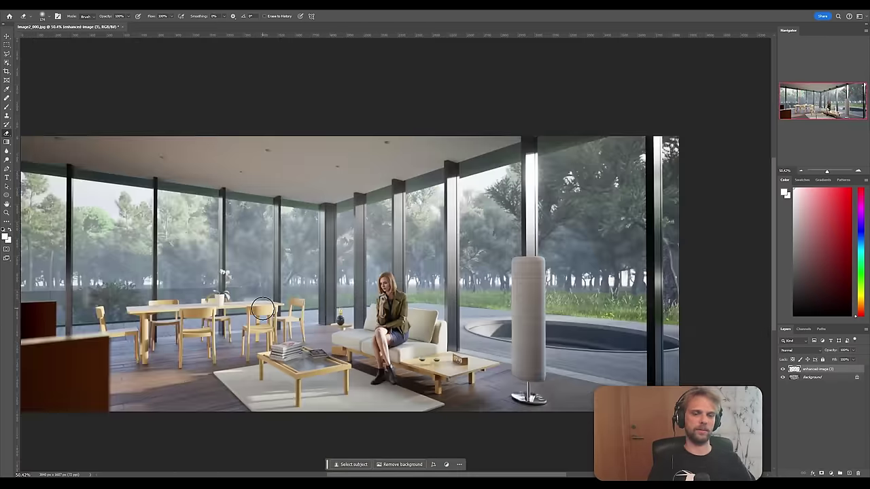
pyautogui.keyDown('alt'); pyautogui.scroll(1, 262, 309); pyautogui.keyUp('alt')
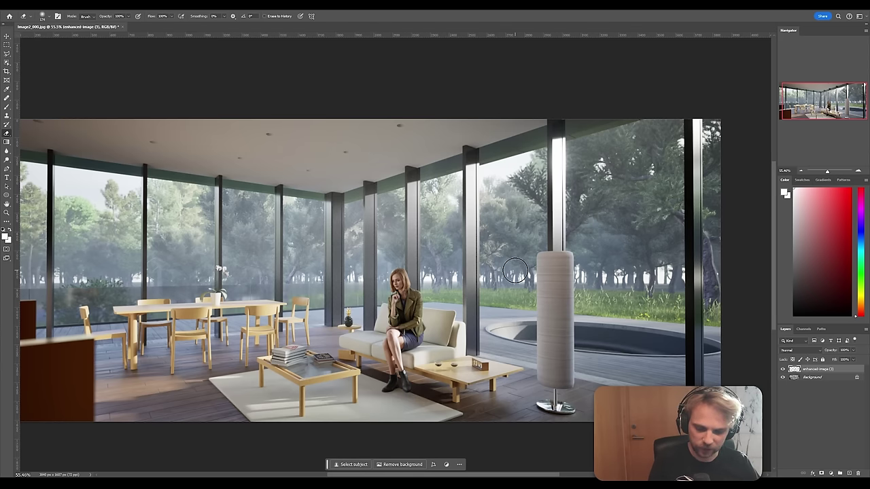
pyautogui.keyDown('alt'); pyautogui.scroll(5, 443, 303); pyautogui.keyUp('alt')
pyautogui.keyDown('alt'); pyautogui.scroll(-5, 430, 265); pyautogui.keyUp('alt')
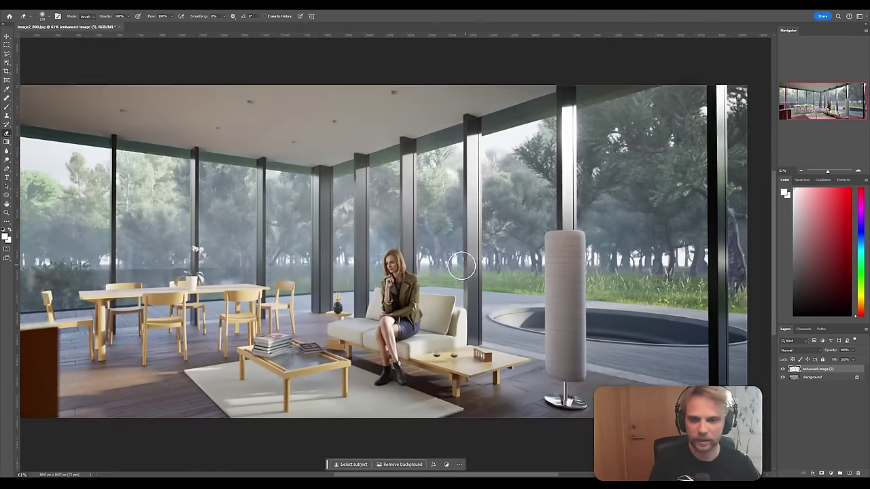
pyautogui.keyDown('alt'); pyautogui.scroll(-1, 555, 270); pyautogui.keyUp('alt')
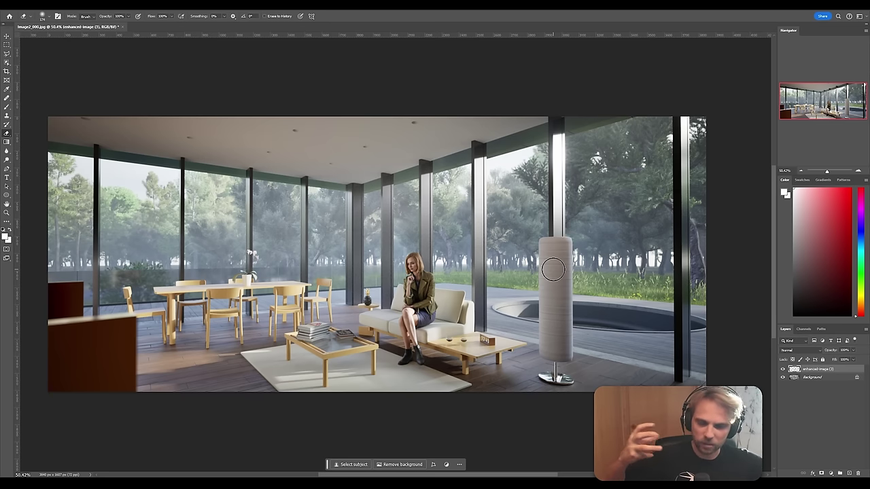
# Step: Compare the seated woman with the enhanced layer hidden and shown, leaving the layer visible
pyautogui.click(782, 369)
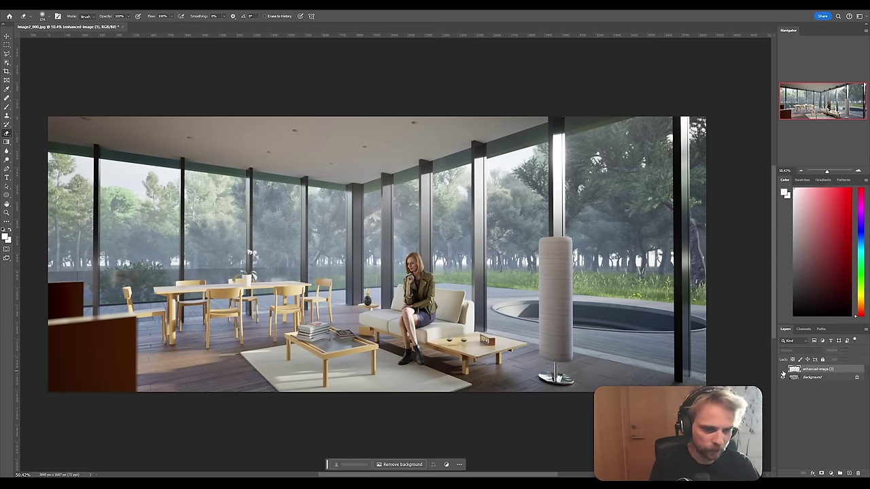
pyautogui.keyDown('alt'); pyautogui.scroll(6, 410, 303); pyautogui.keyUp('alt')
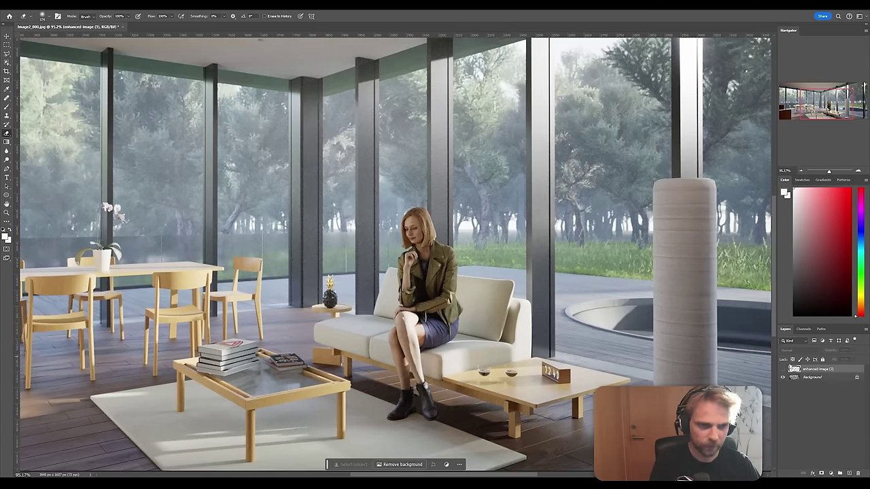
pyautogui.click(782, 369)
pyautogui.click(782, 369)
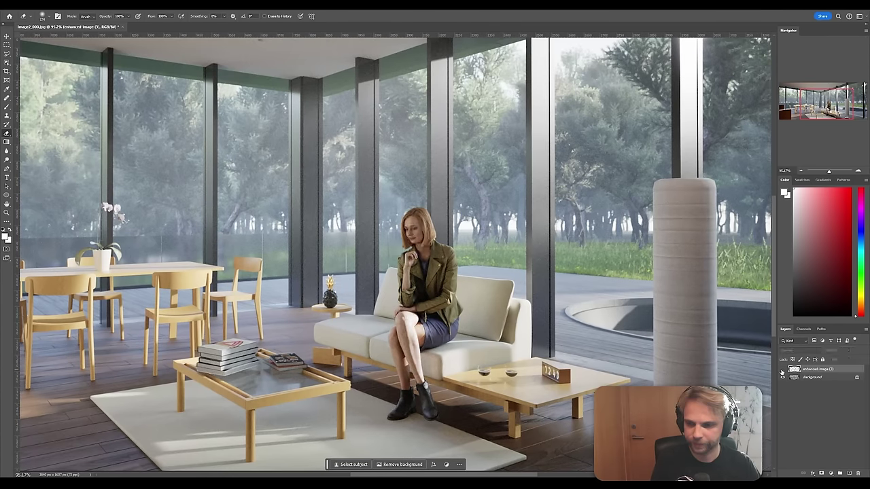
pyautogui.click(782, 369)
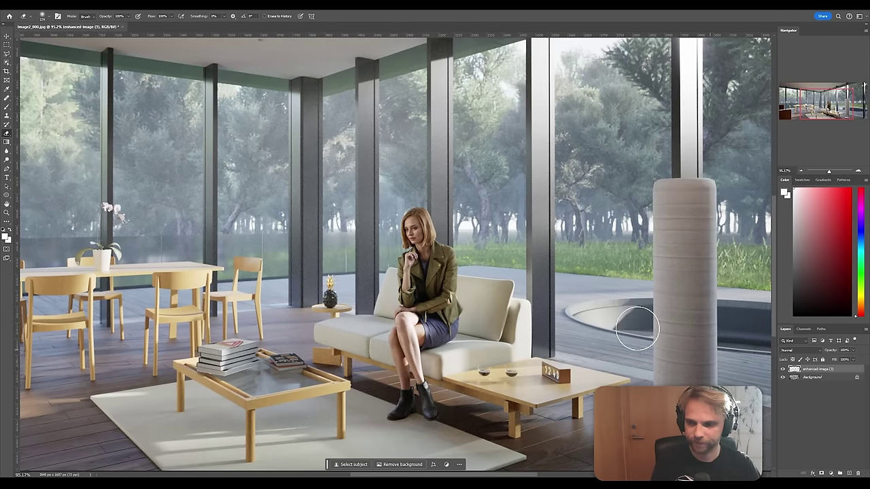
pyautogui.keyDown('alt'); pyautogui.scroll(-3, 504, 272); pyautogui.keyUp('alt')
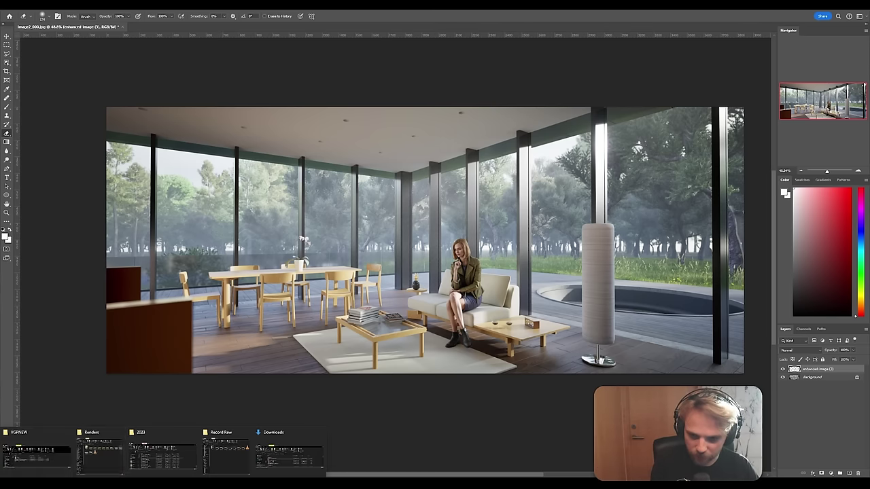
# Step: Switch to the Renders folder in File Explorer and open one of the Image1 renders
pyautogui.moveTo(292, 463)
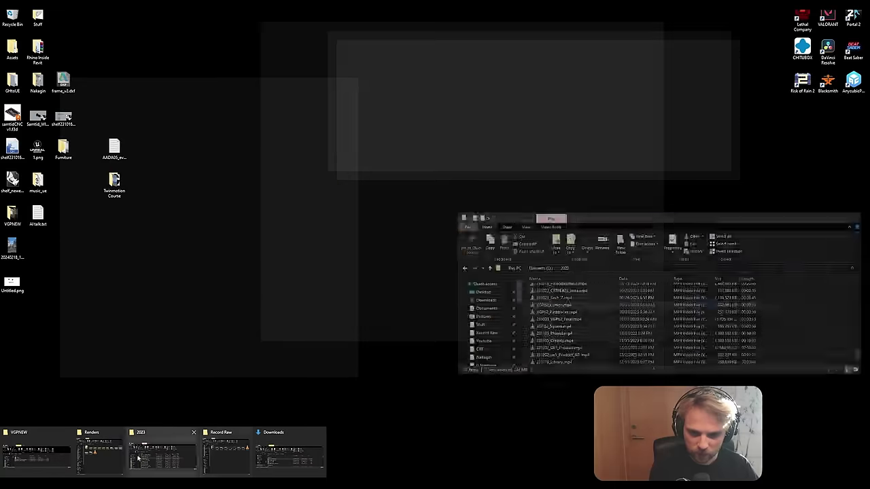
pyautogui.click(113, 449)
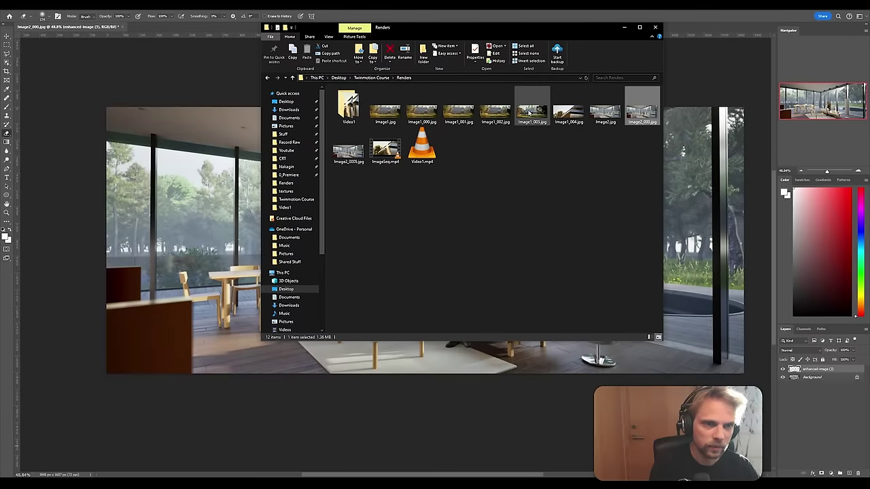
pyautogui.doubleClick(493, 112)
pyautogui.press('Return')
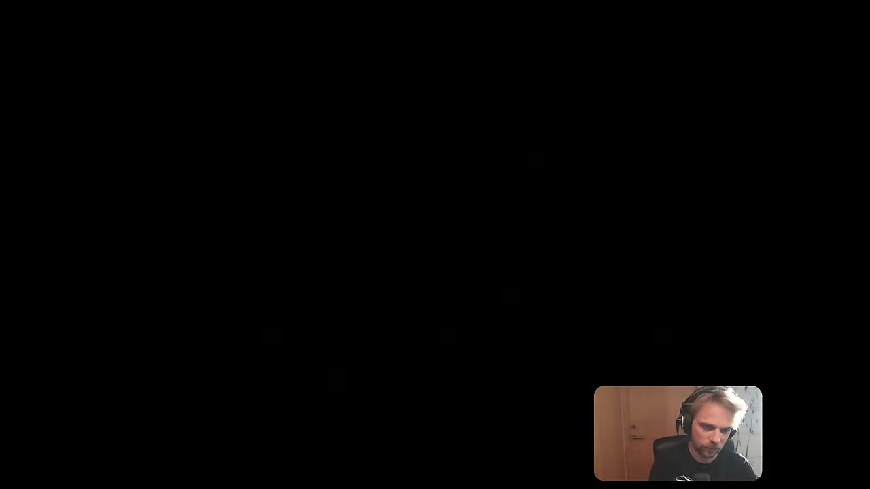